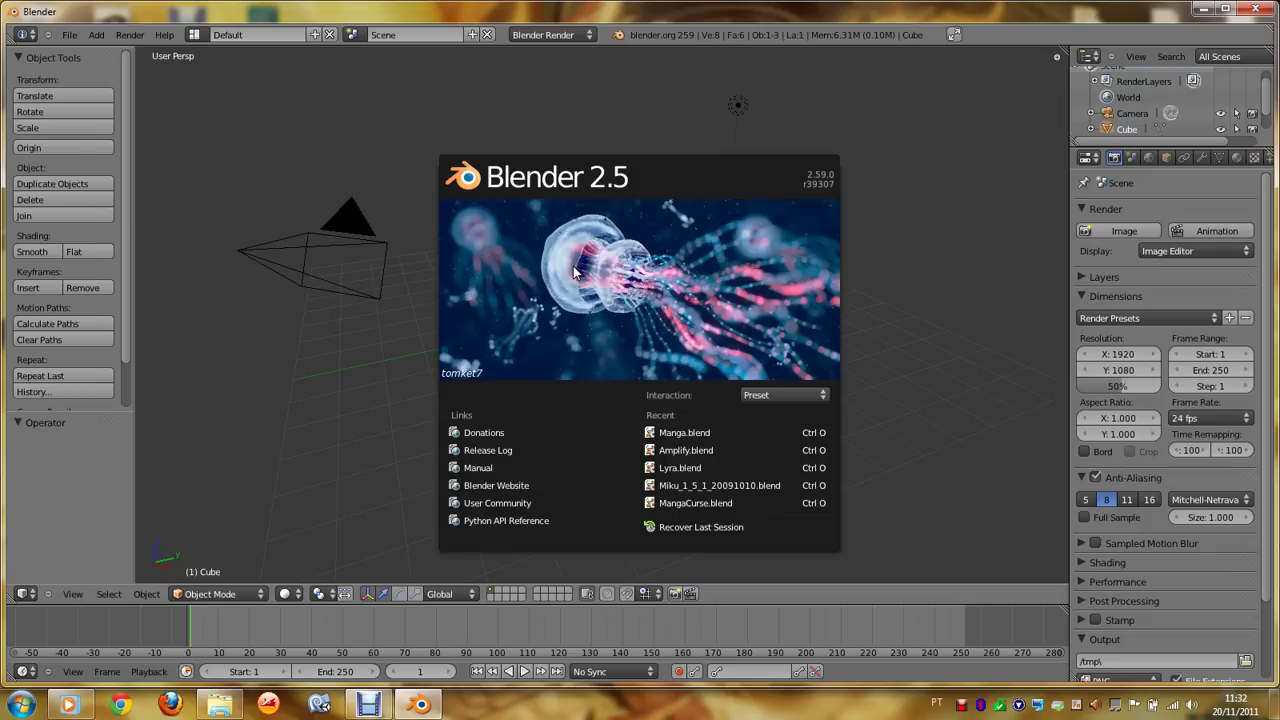
Step: Close the splash screen, zoom in, and switch the default cube view to orthographic
click(575, 272)
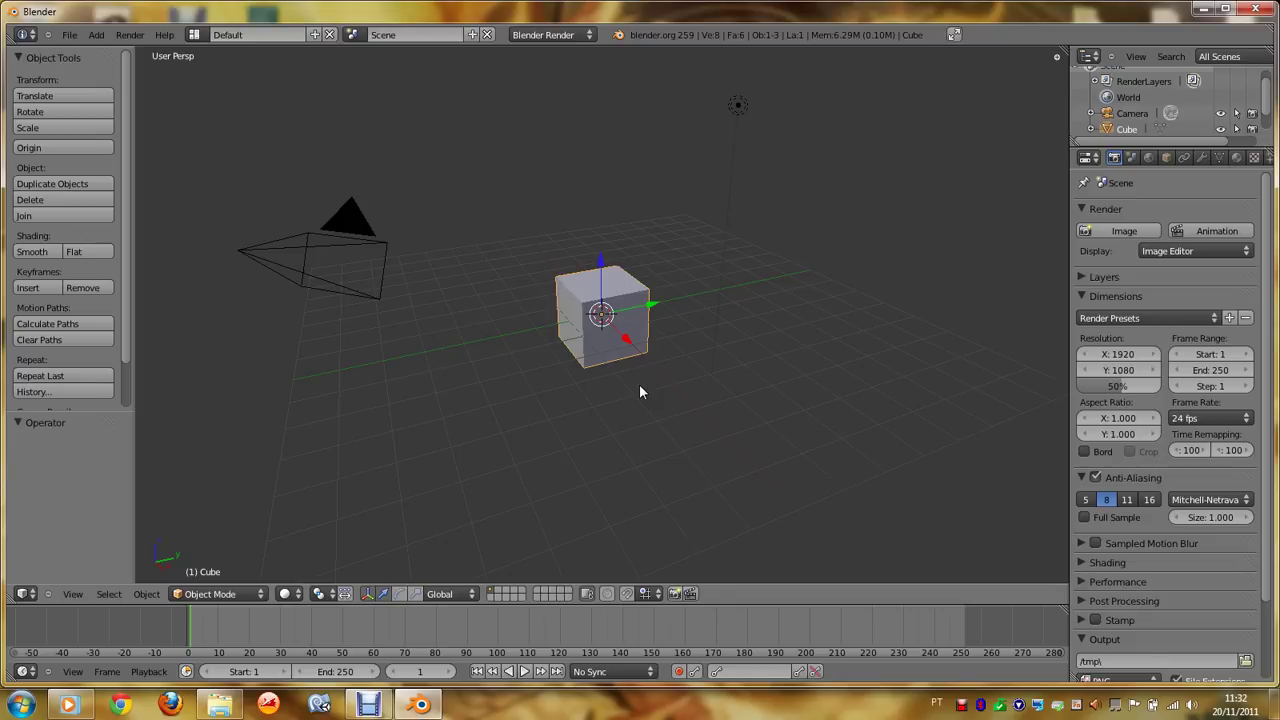
scroll(640, 392, up, 2)
scroll(640, 392, up, 1)
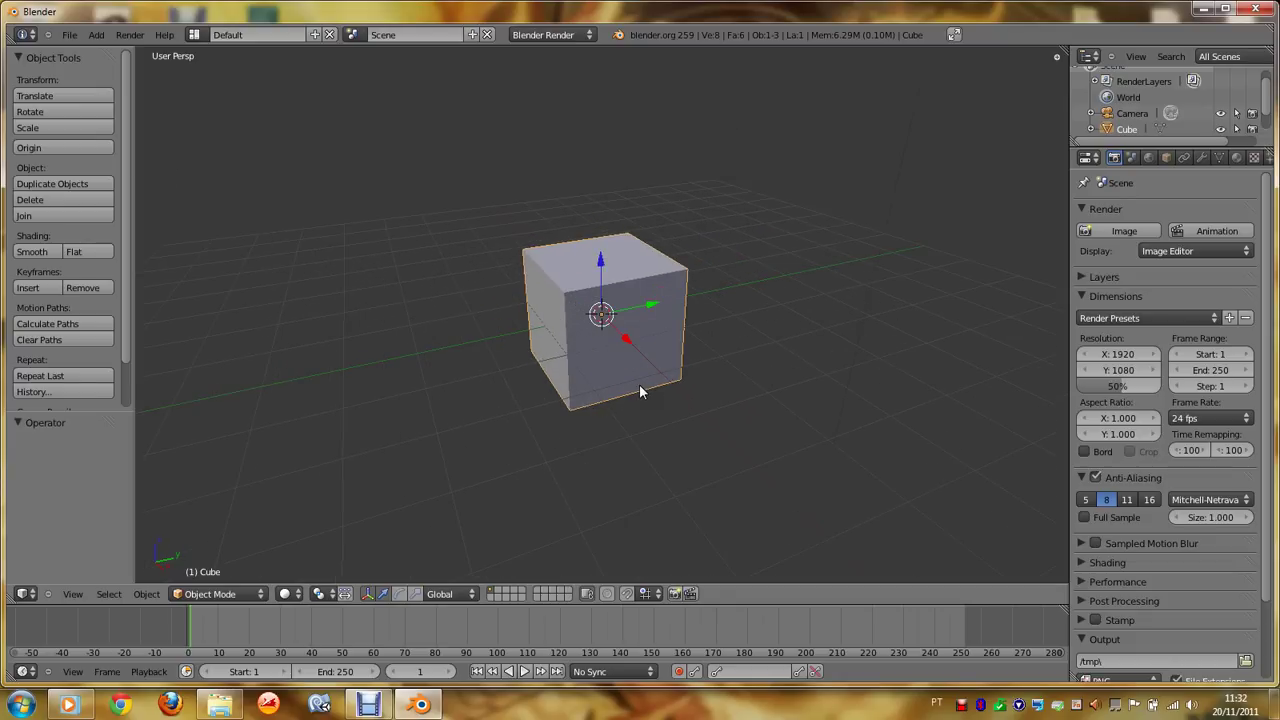
key(KP_5)
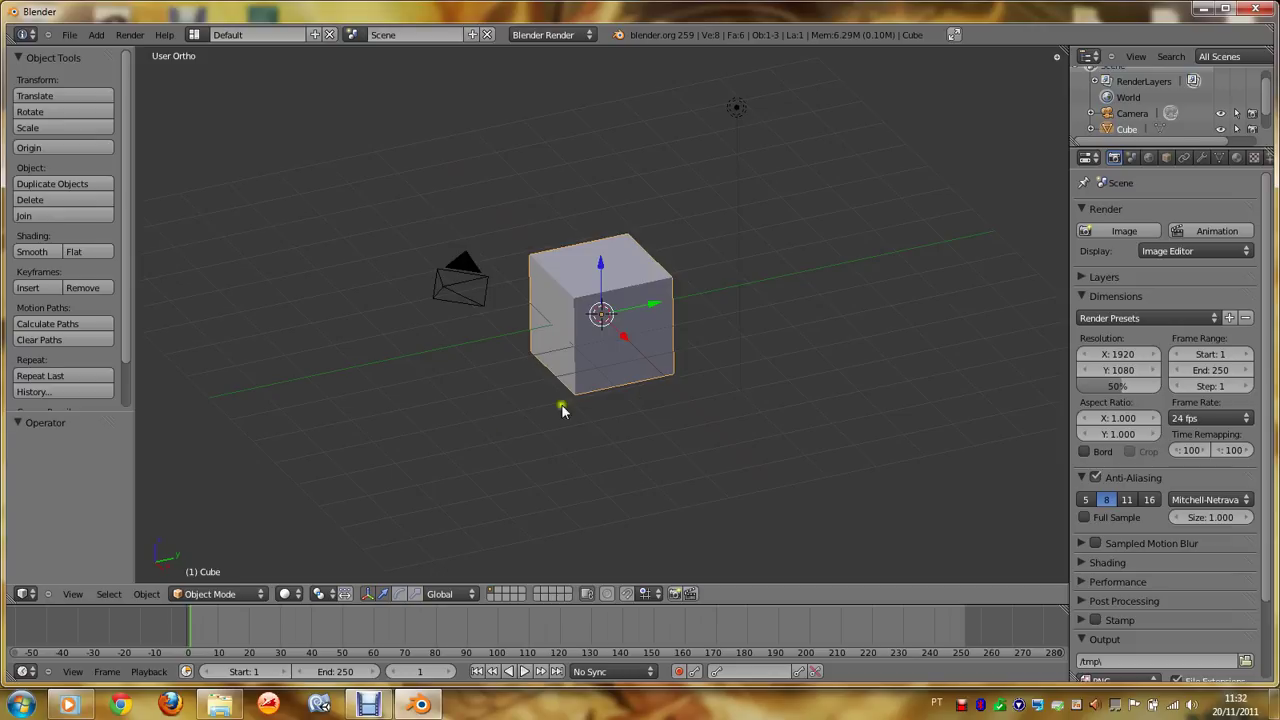
click(73, 594)
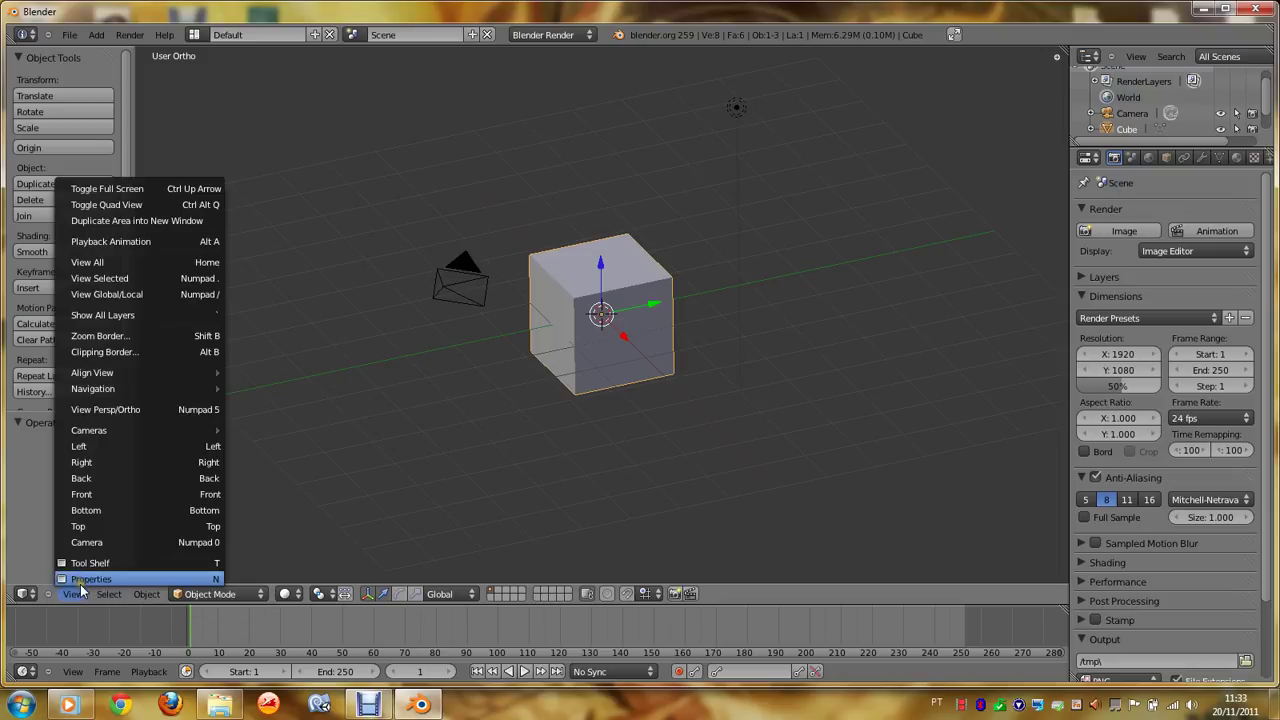
Step: Show the cube in Front Ortho view and zoom in on it
click(121, 493)
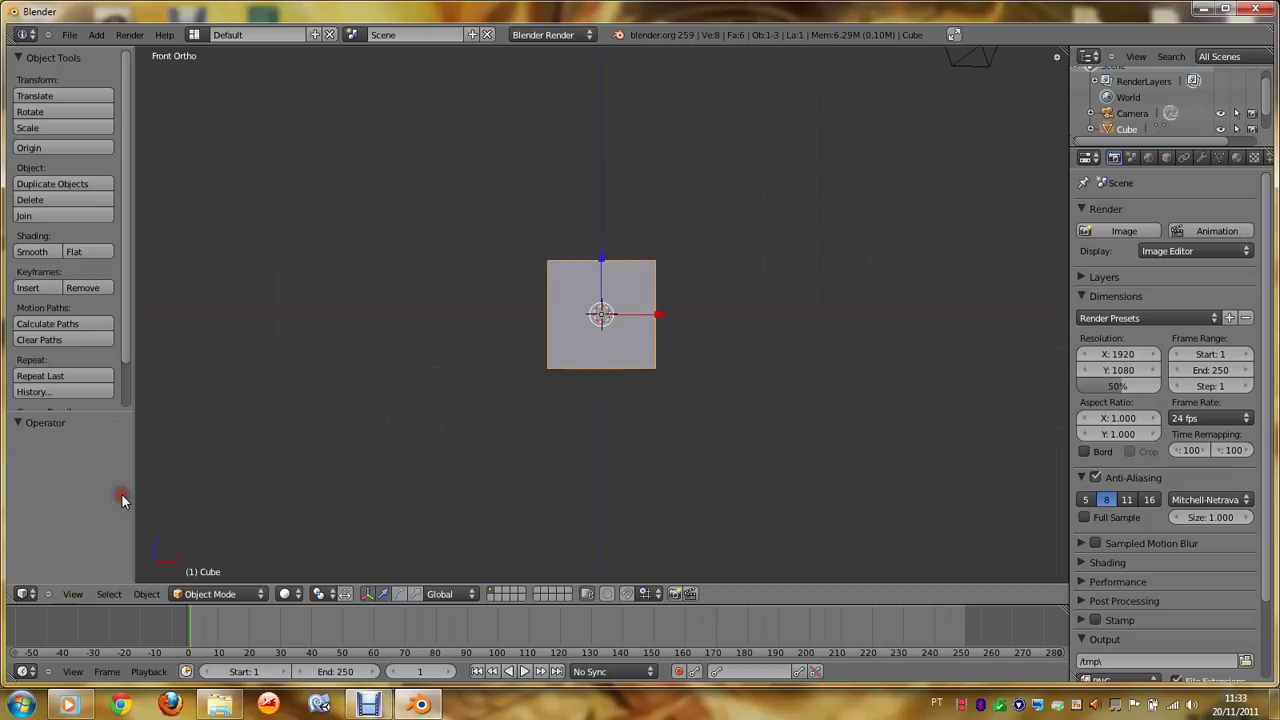
scroll(541, 440, up, 1)
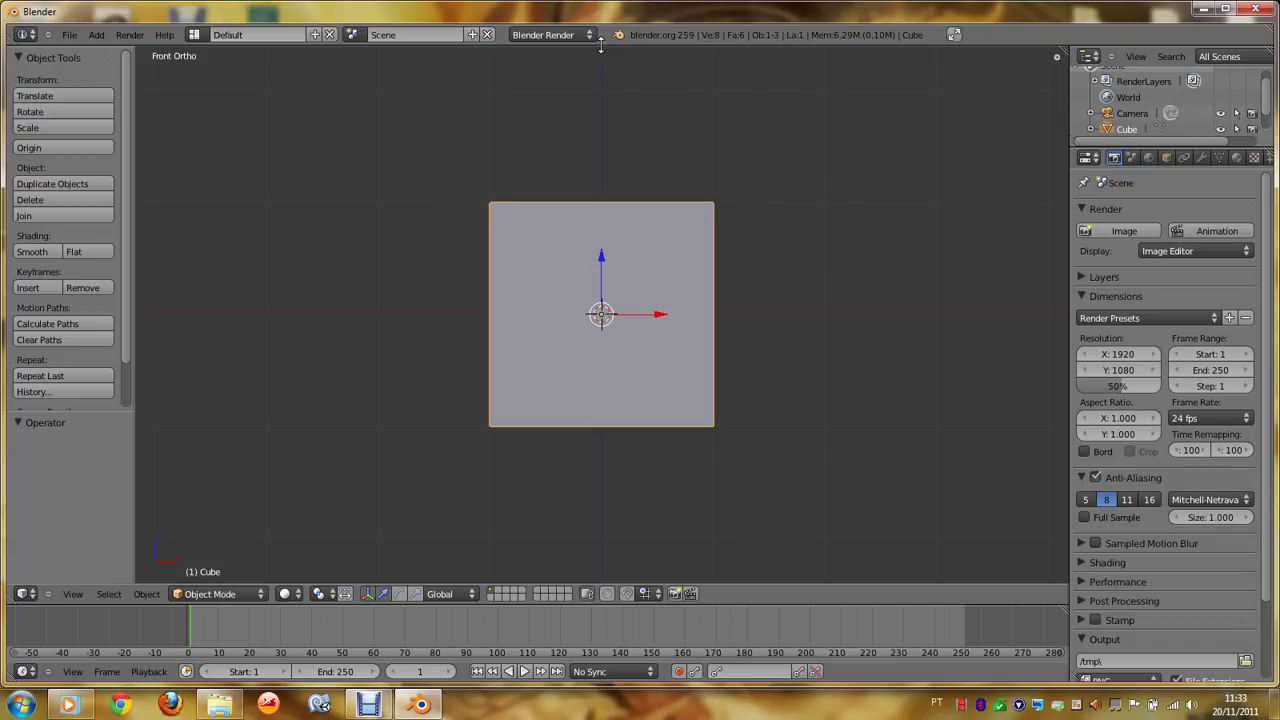
Step: Split the viewport into two side-by-side Front Ortho 3D views
right_click(601, 45)
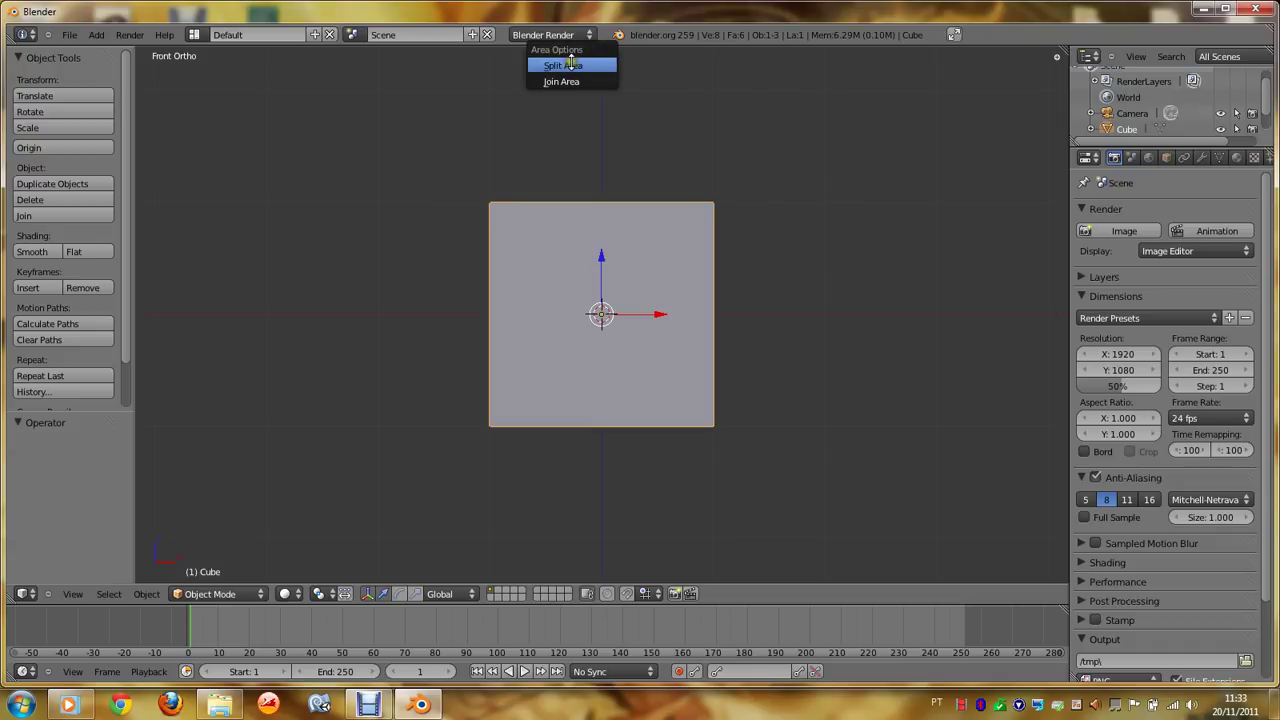
click(564, 65)
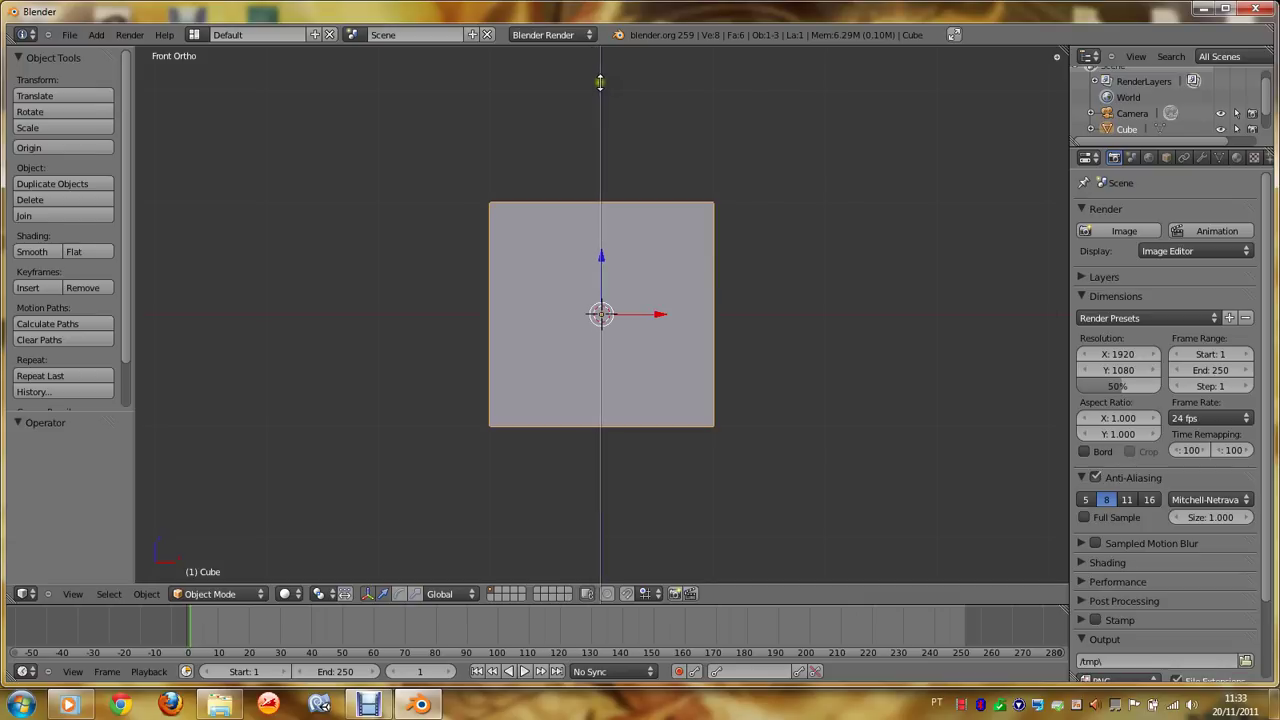
click(574, 85)
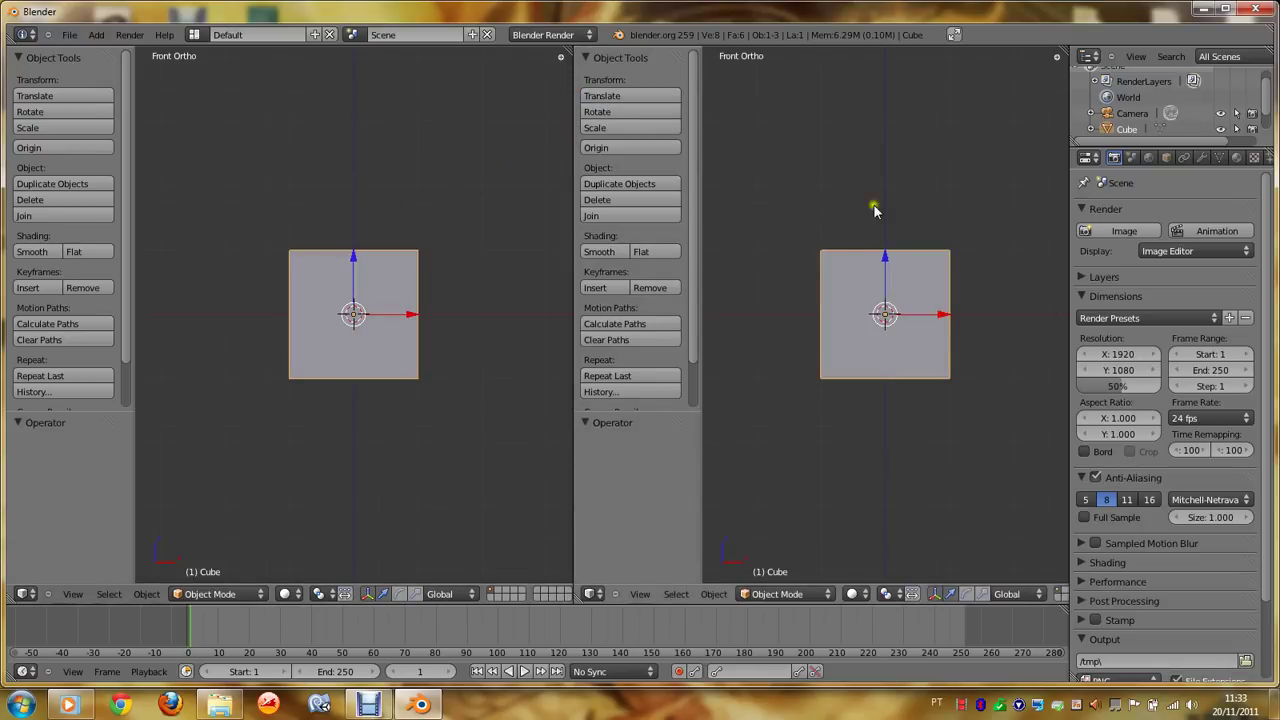
click(592, 594)
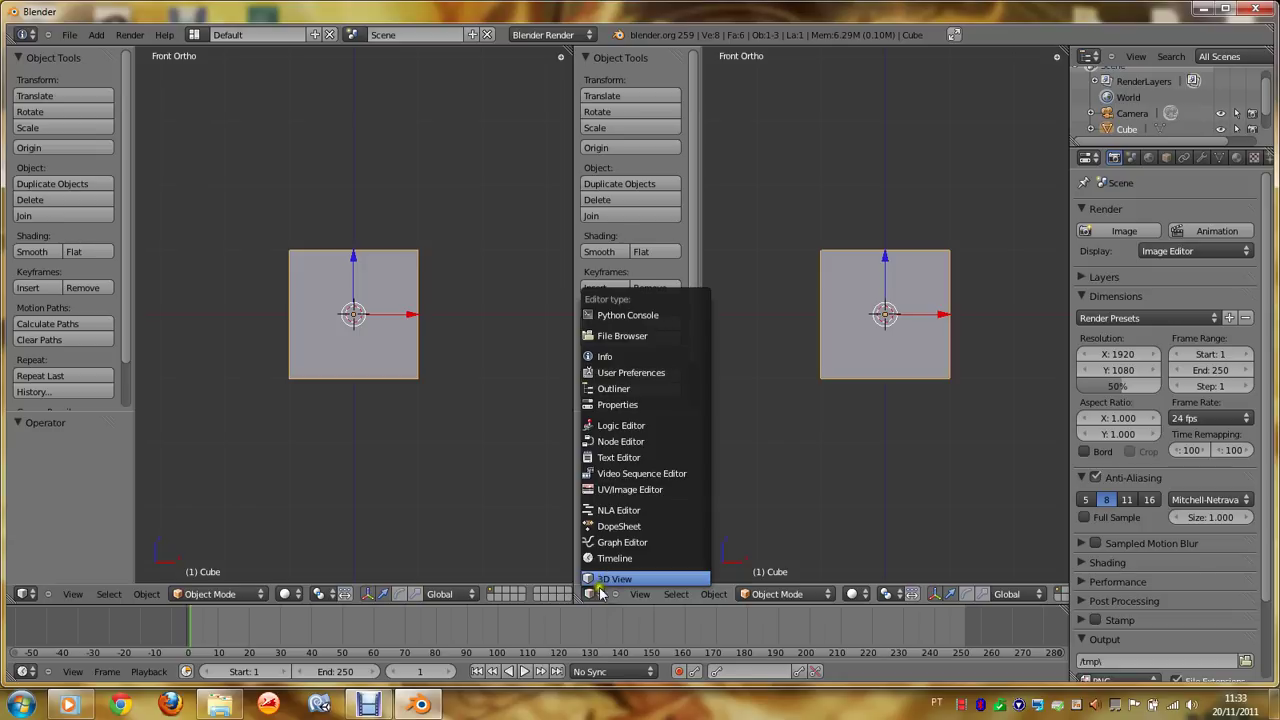
click(595, 598)
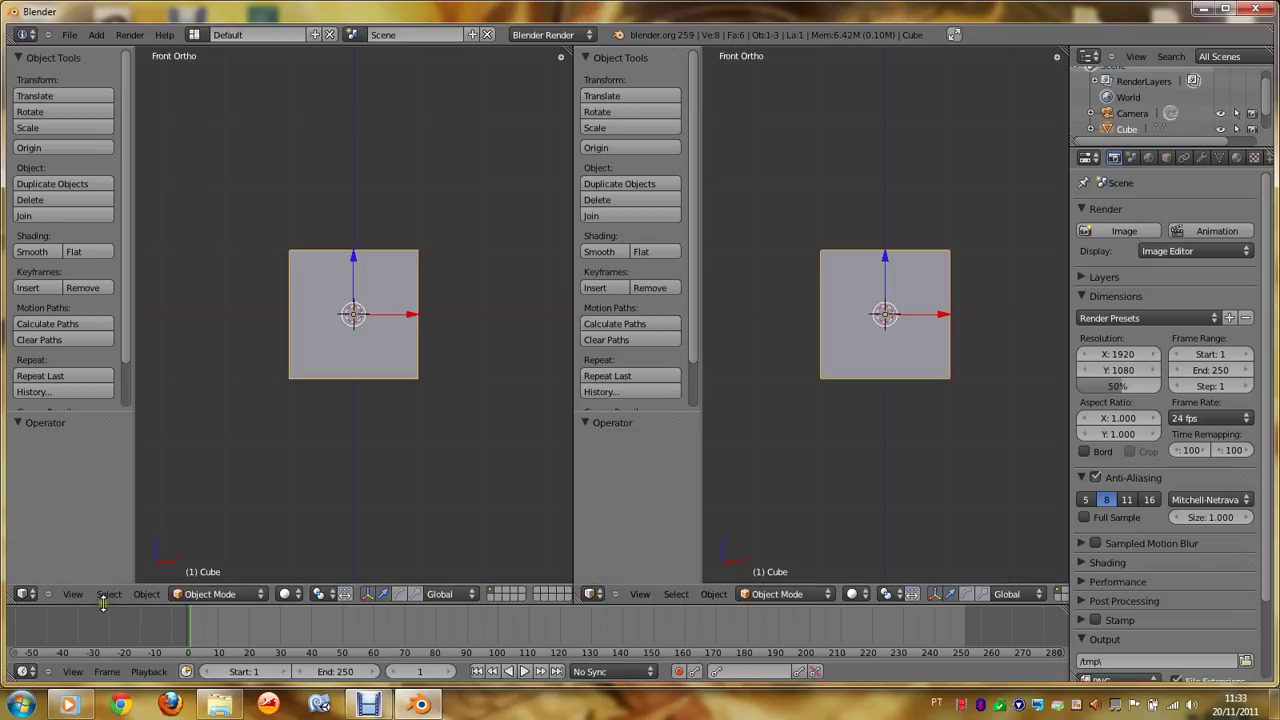
Step: Hide the left view's tool shelf and show its properties sidebar
click(73, 594)
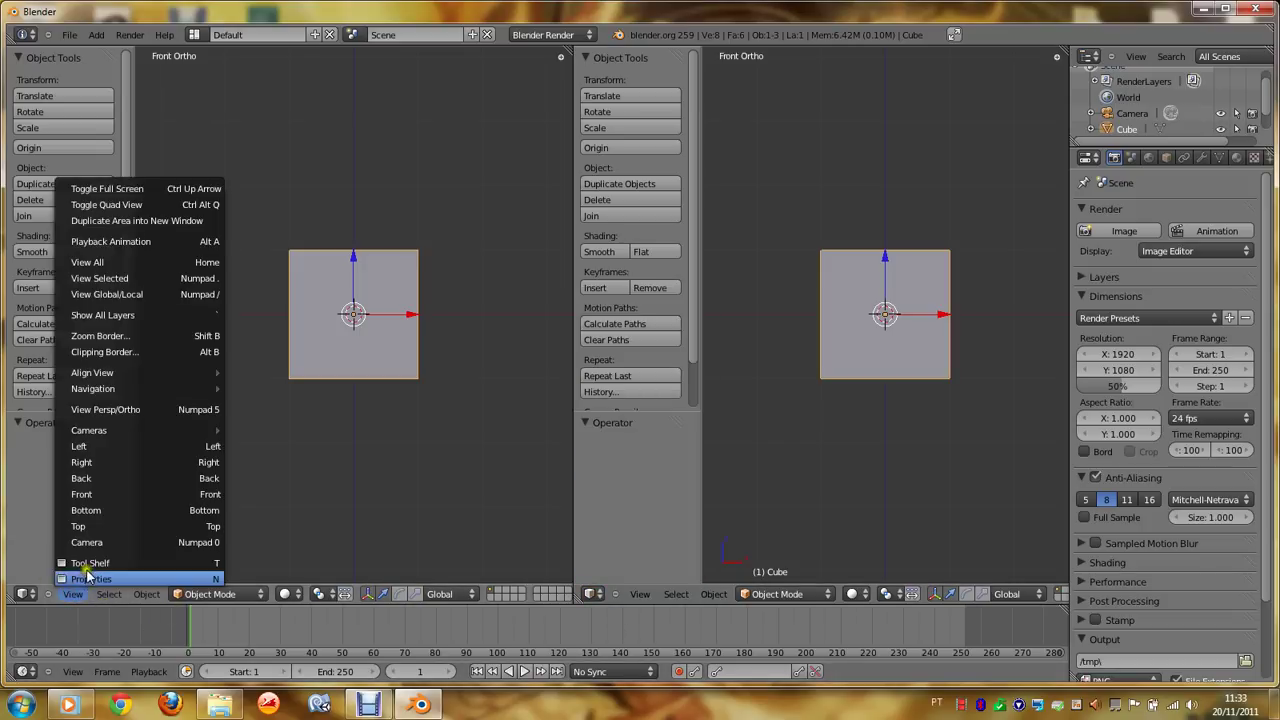
click(88, 564)
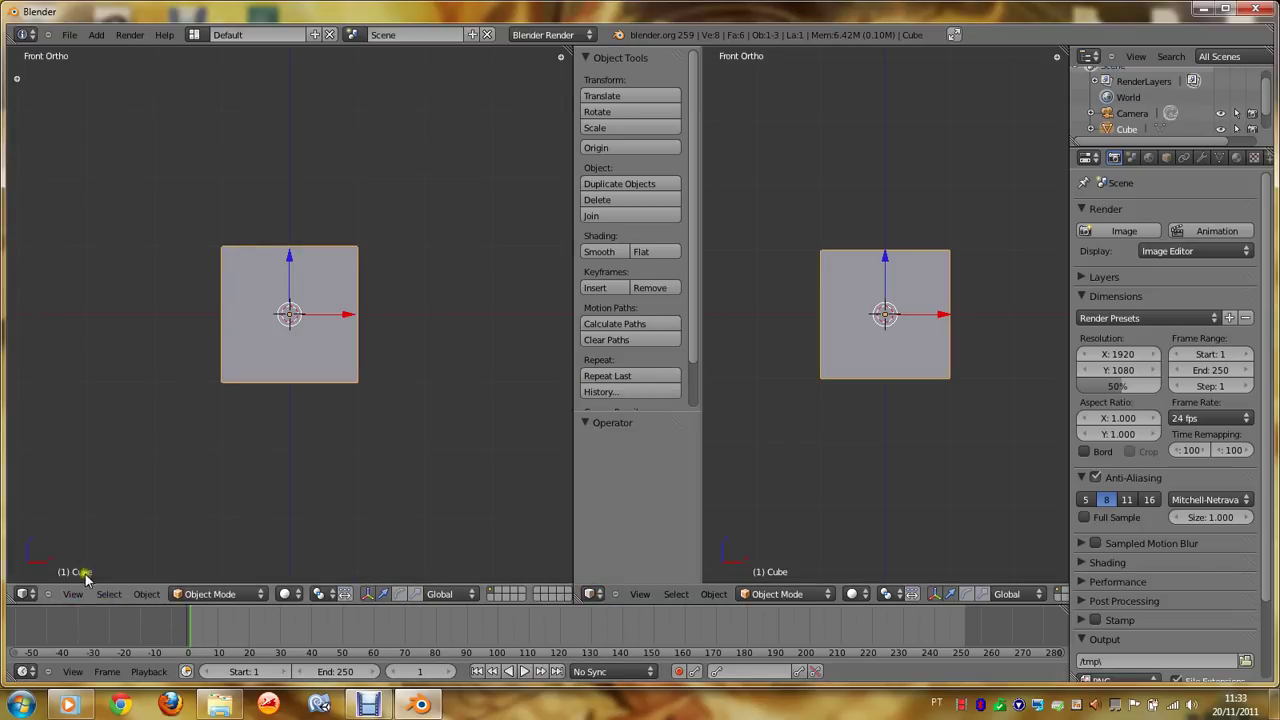
click(74, 596)
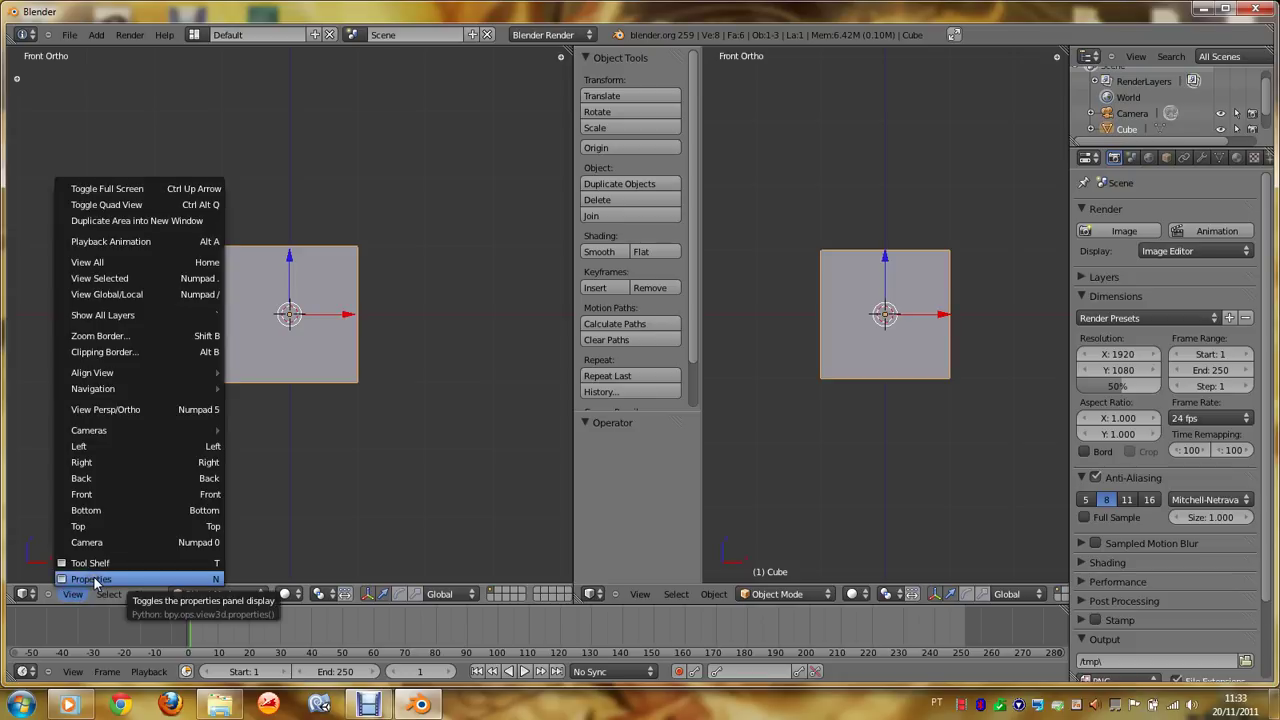
click(92, 580)
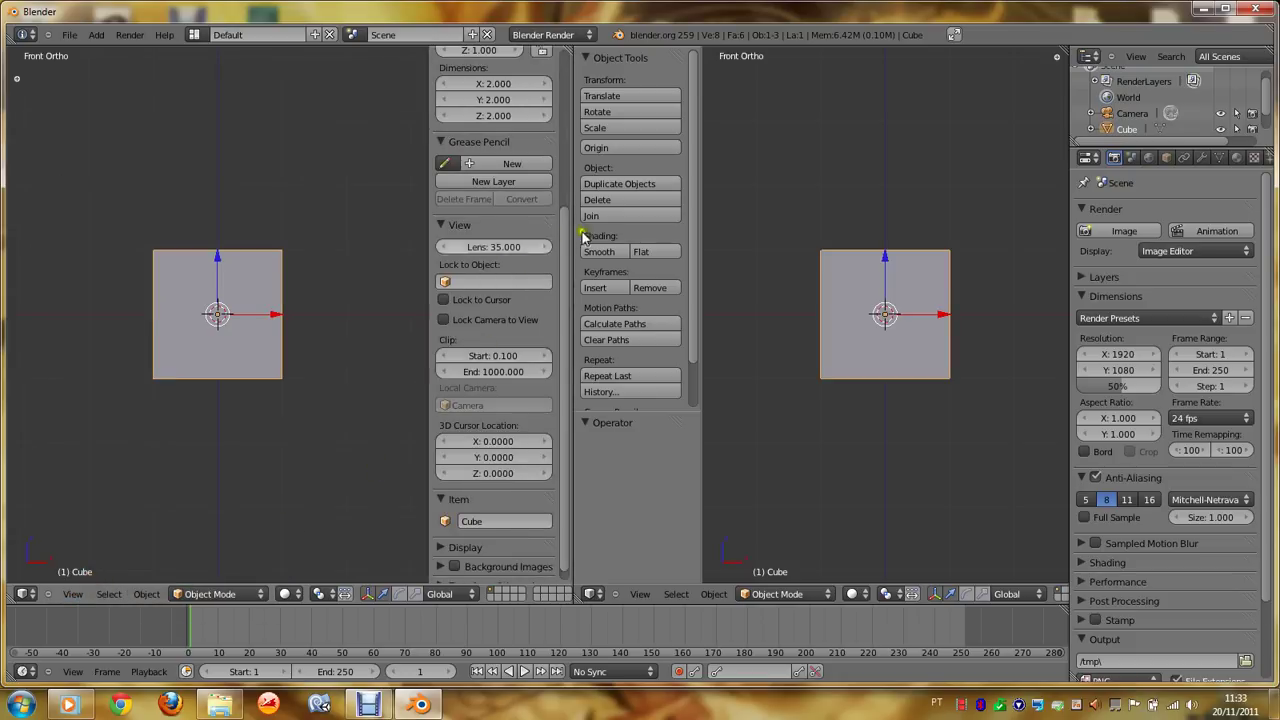
click(72, 594)
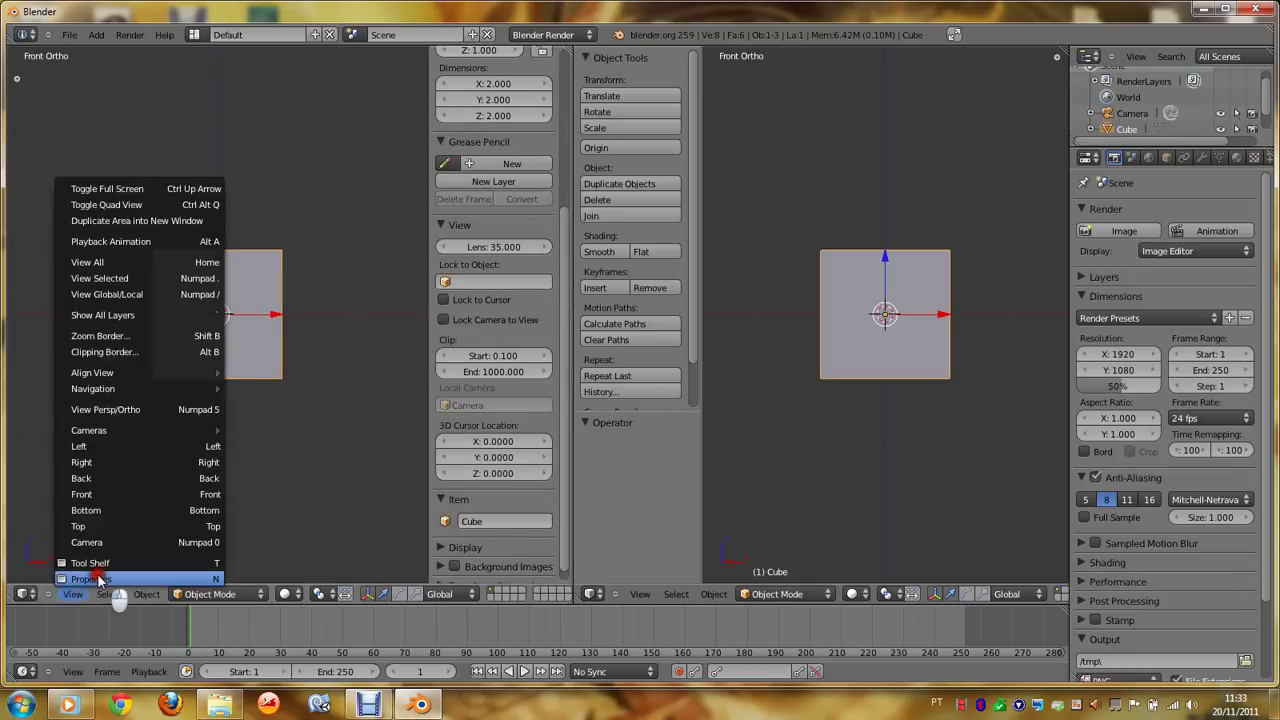
click(92, 580)
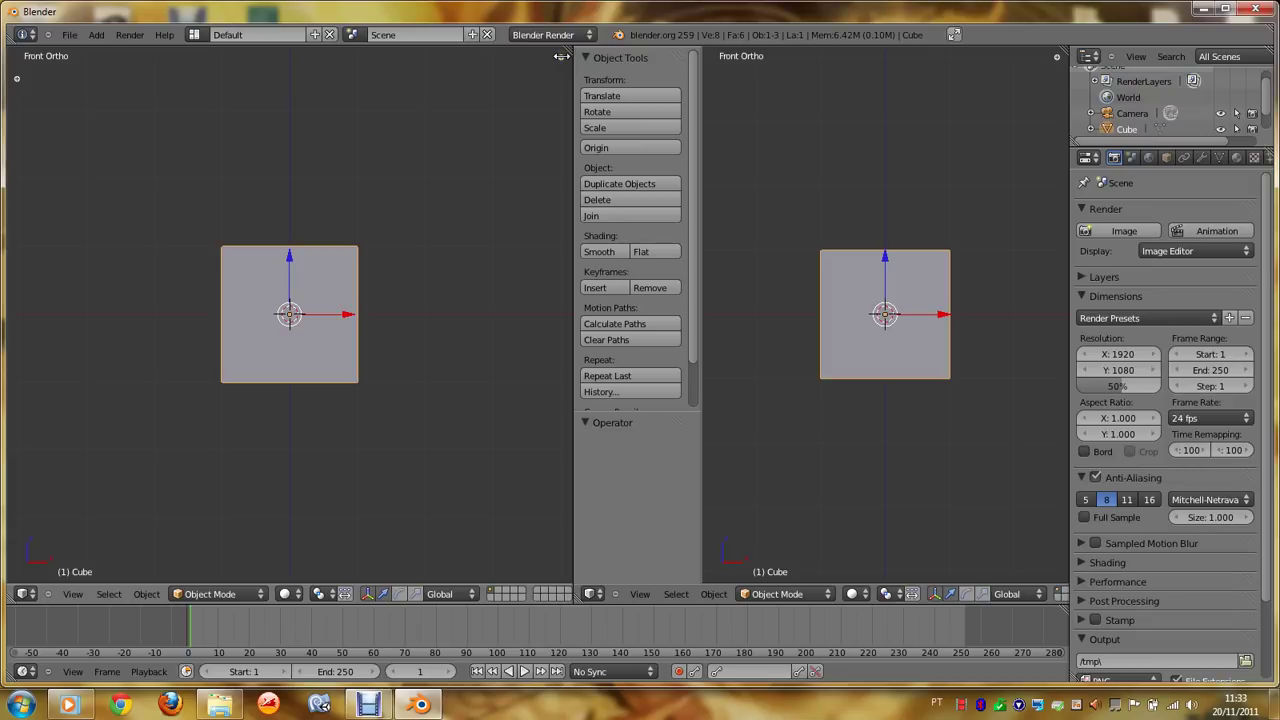
key(n)
Step: Toggle the left view's properties sidebar off and on, leaving it shown
click(63, 595)
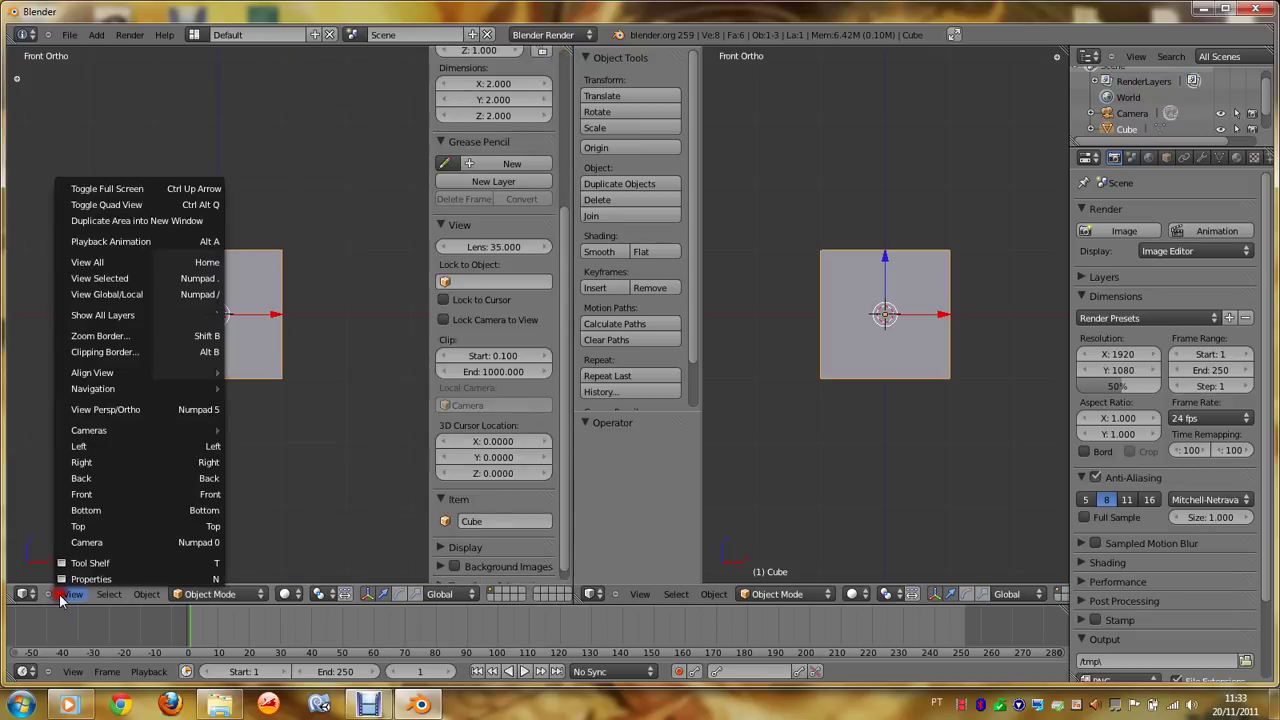
click(92, 579)
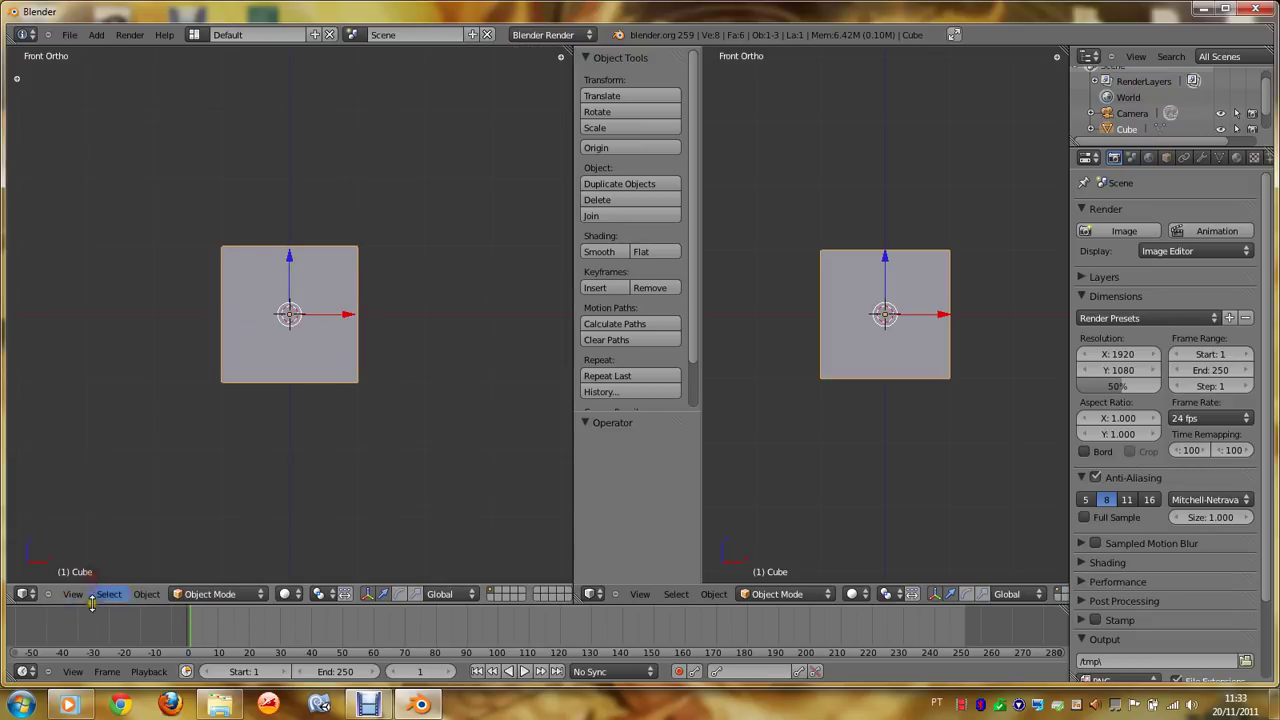
click(73, 594)
click(90, 579)
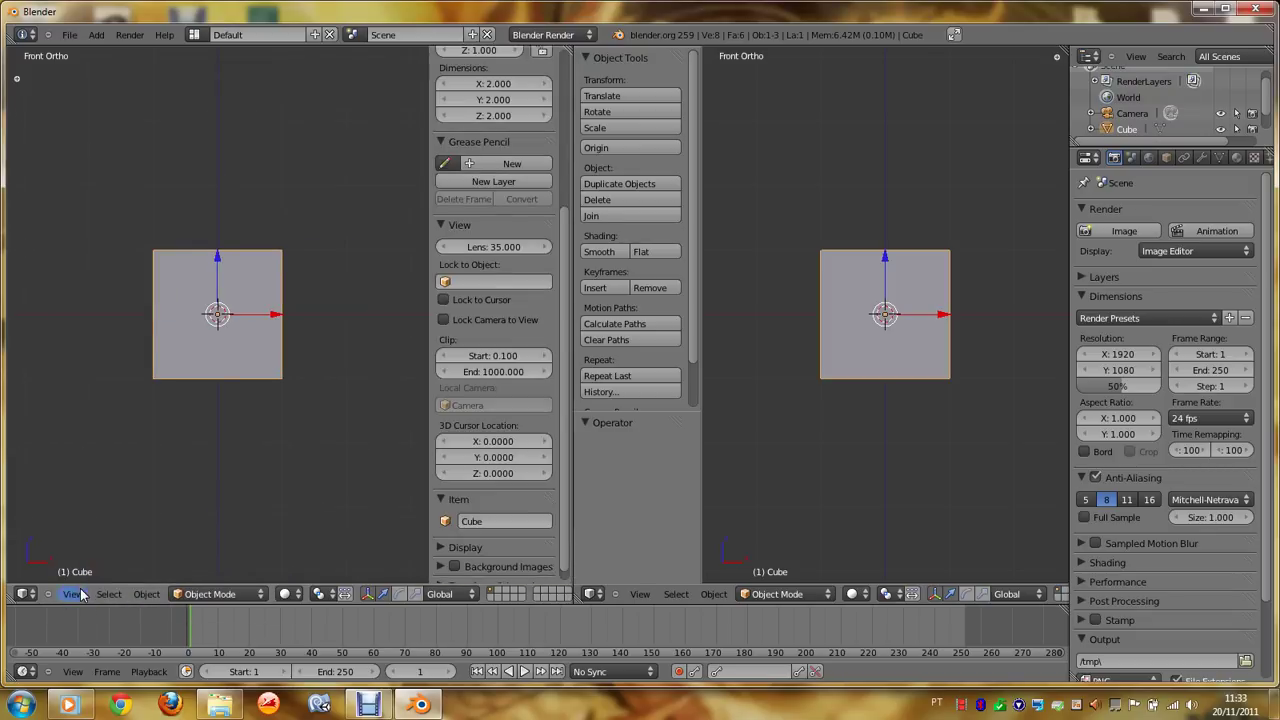
click(82, 595)
click(90, 579)
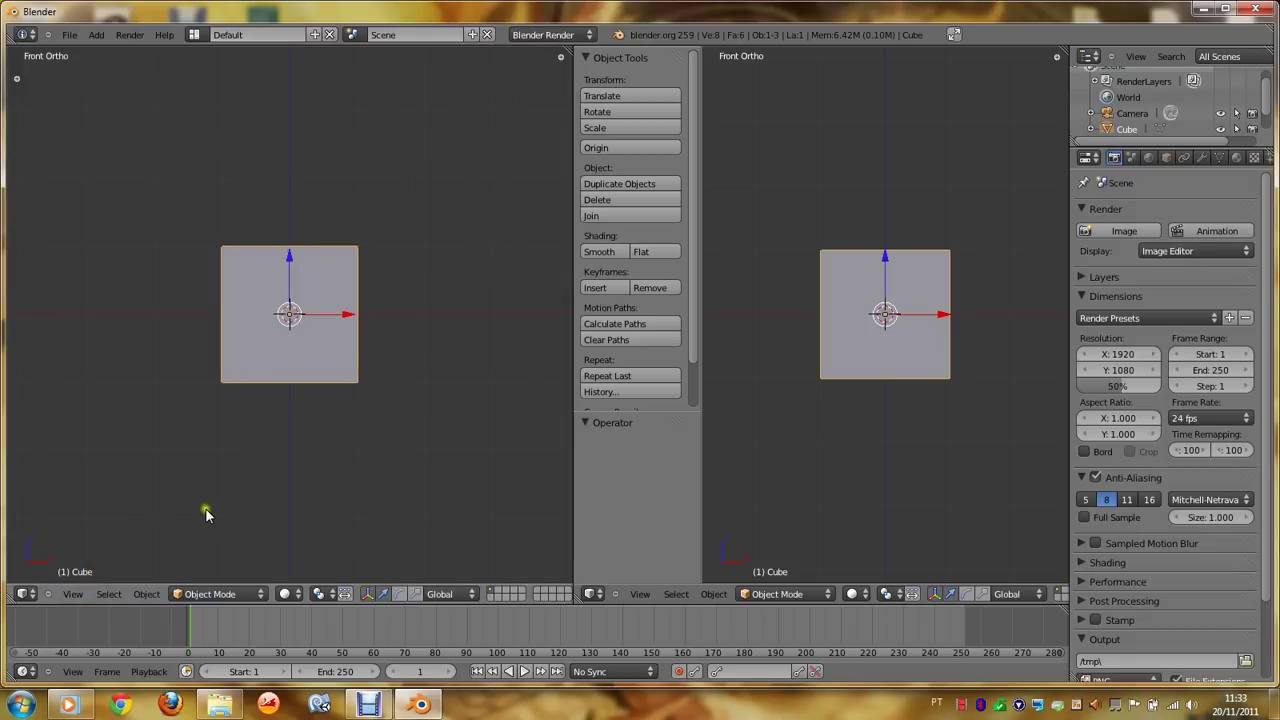
key(n)
key(n)
click(73, 594)
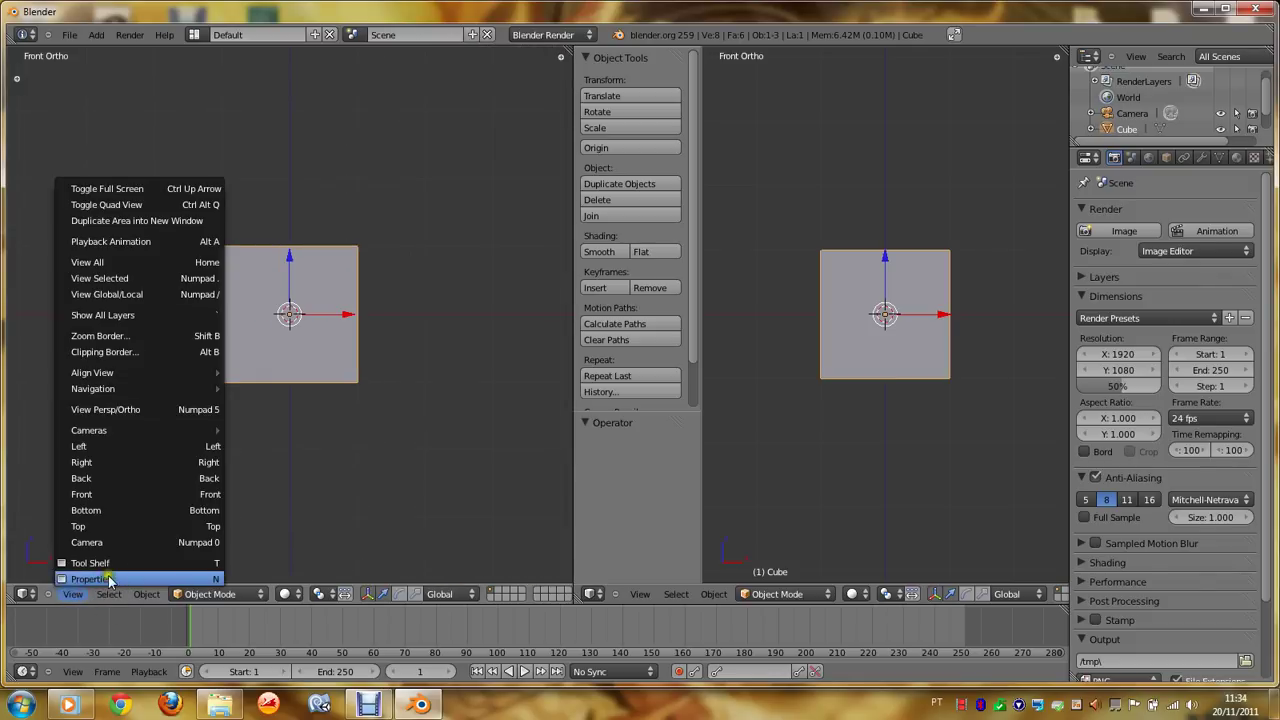
click(105, 579)
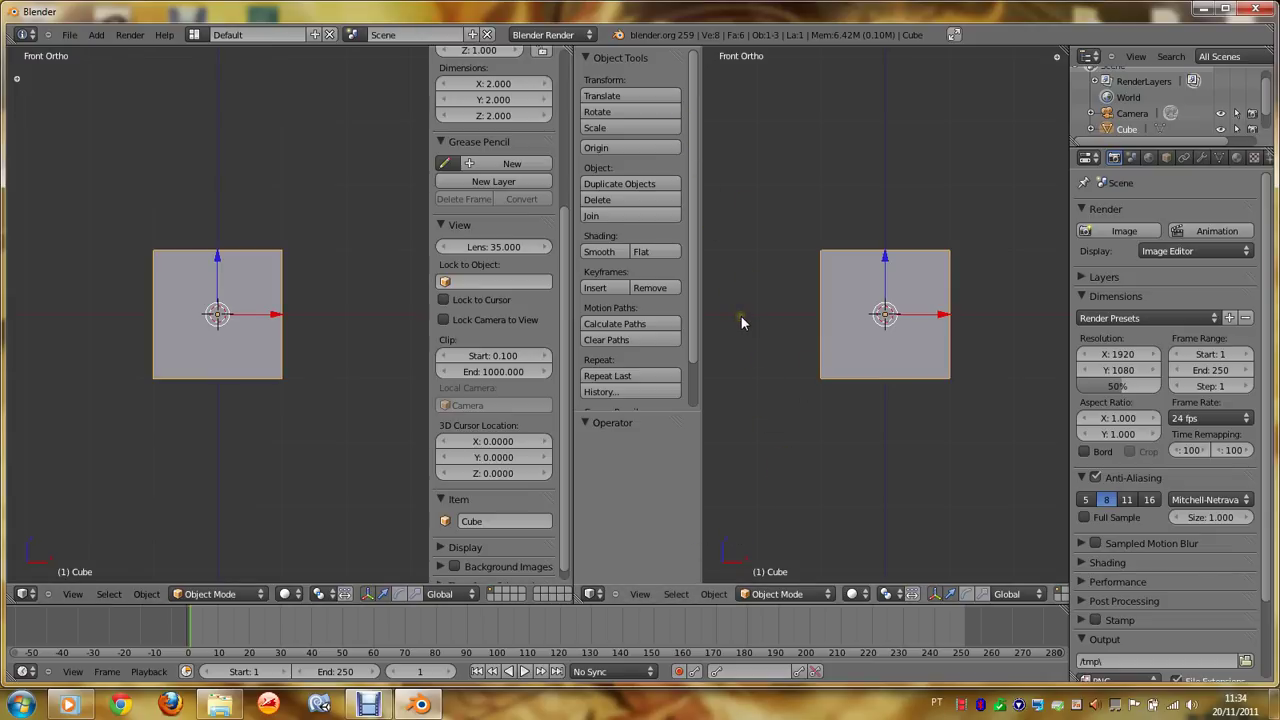
Step: Hide the right view's tool shelf and show its properties sidebar
key(t)
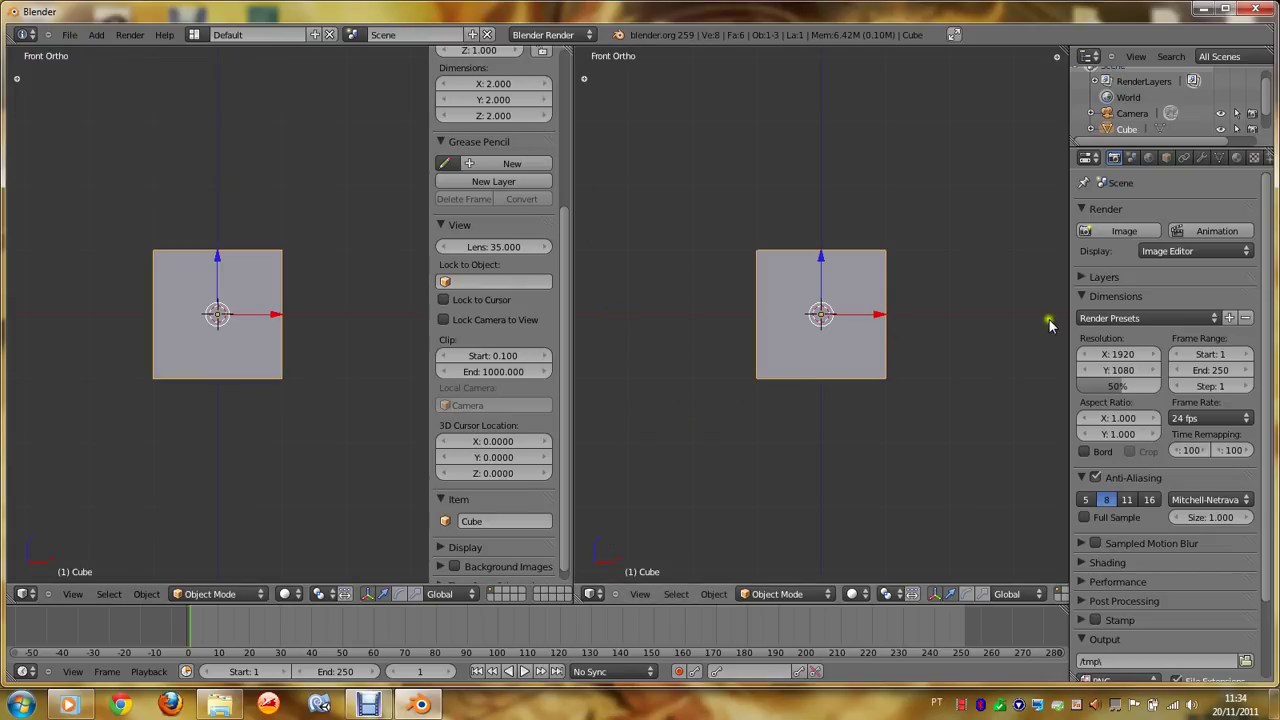
key(n)
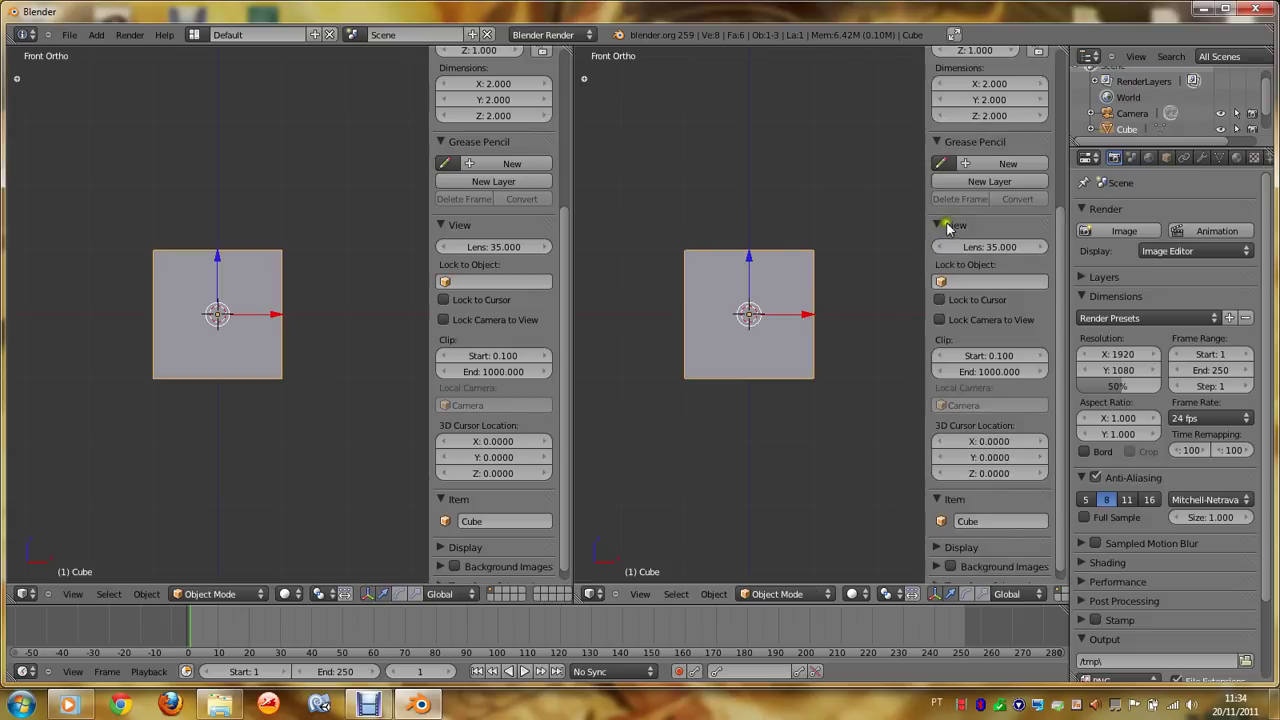
scroll(945, 230, down, 1)
scroll(408, 420, down, 3)
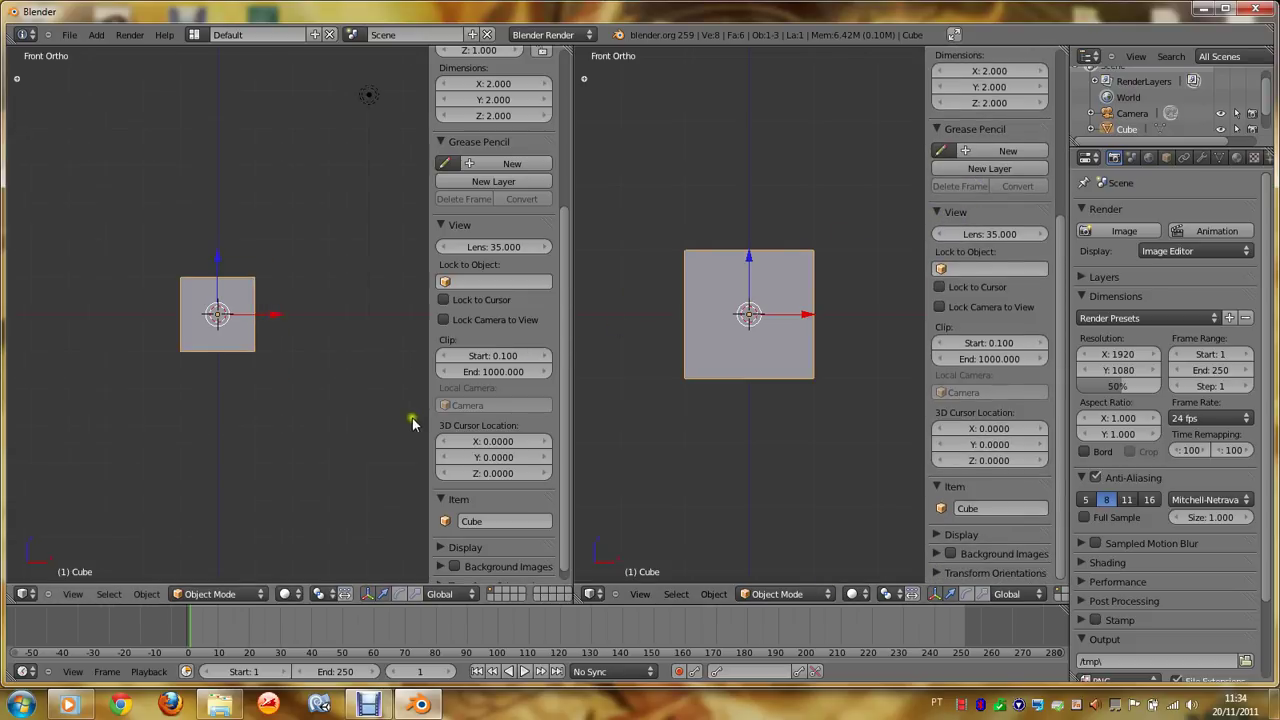
scroll(350, 389, up, 4)
scroll(470, 315, down, 1)
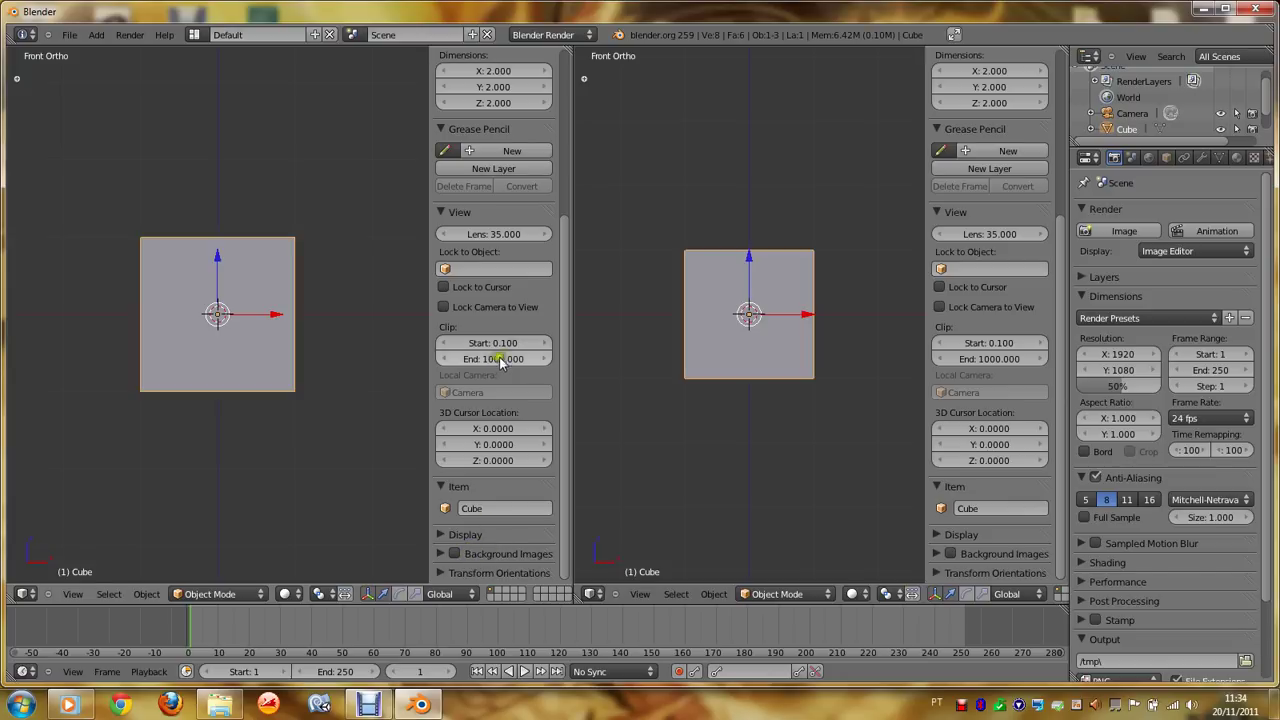
scroll(506, 260, up, 4)
Step: Collapse the left sidebar's panels and enable Background Images in the left view
scroll(510, 215, up, 3)
click(490, 58)
click(486, 77)
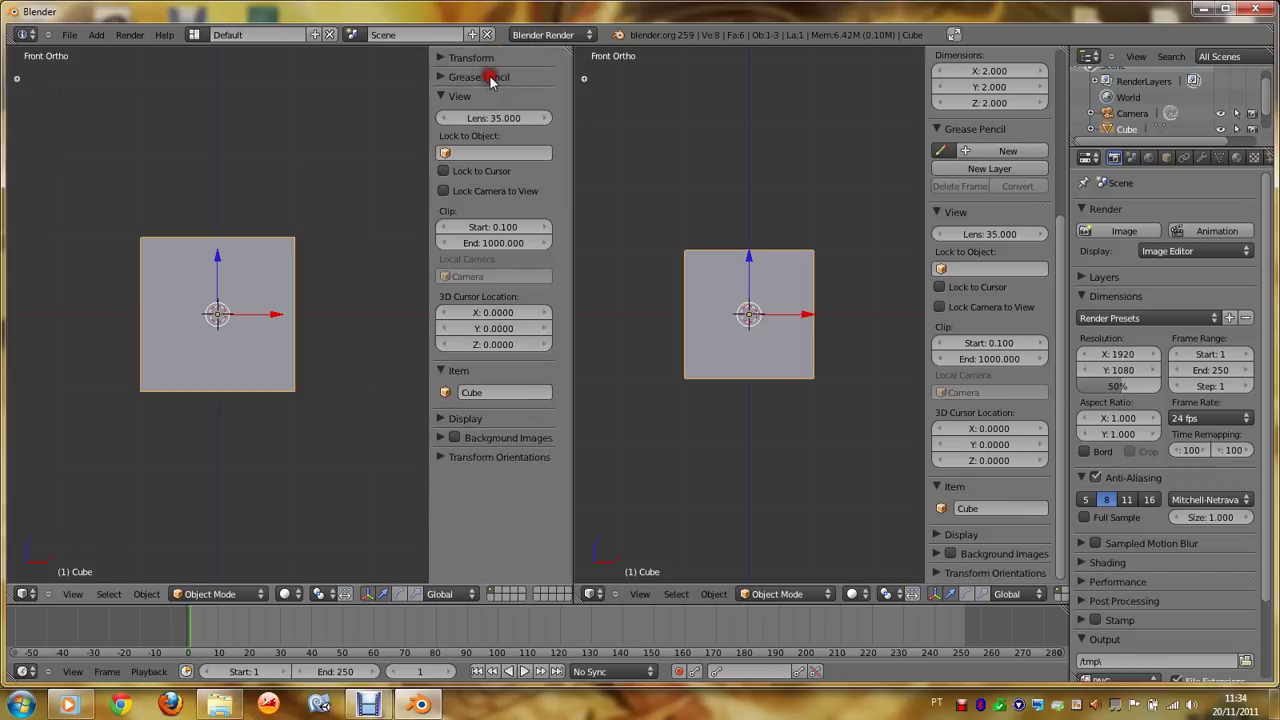
click(468, 96)
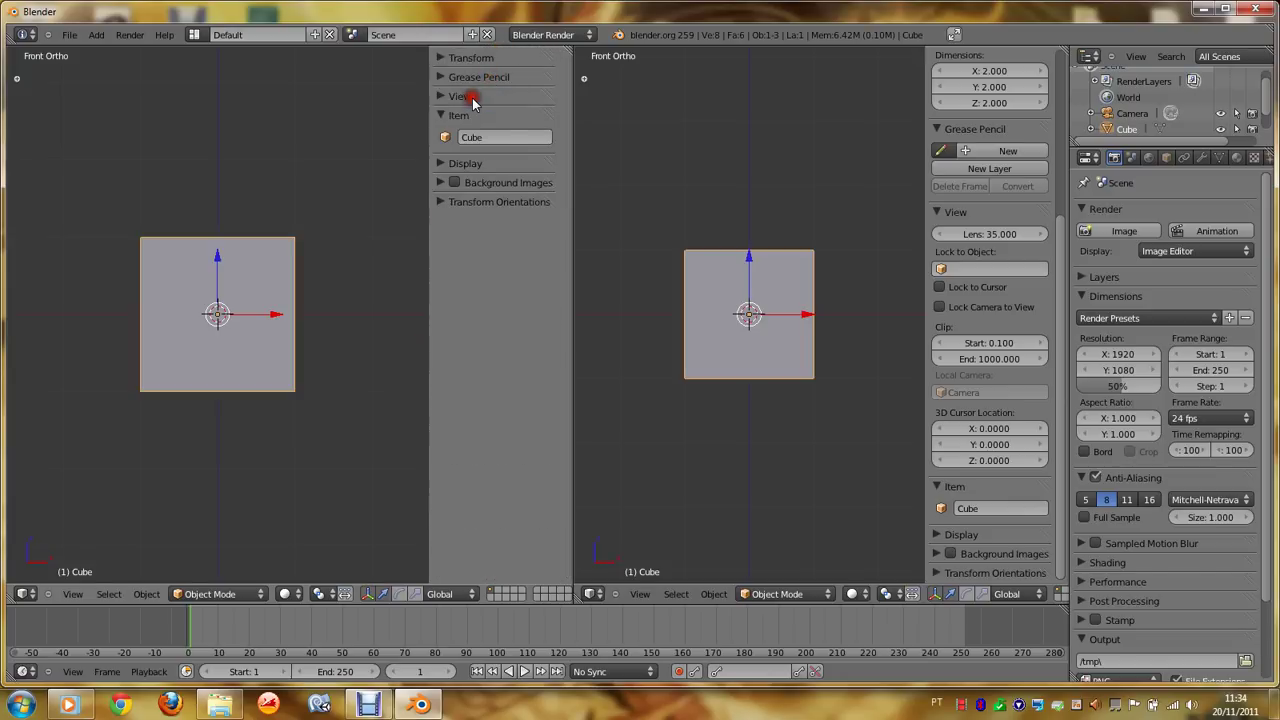
click(493, 183)
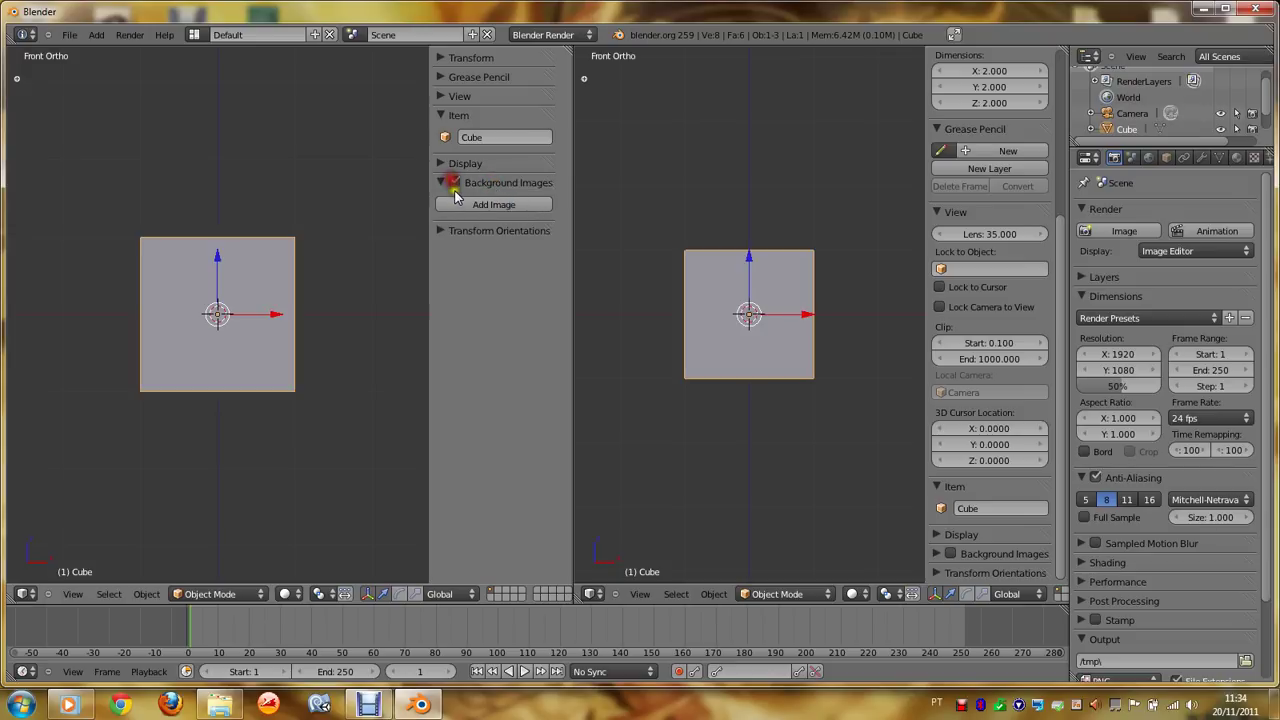
click(455, 183)
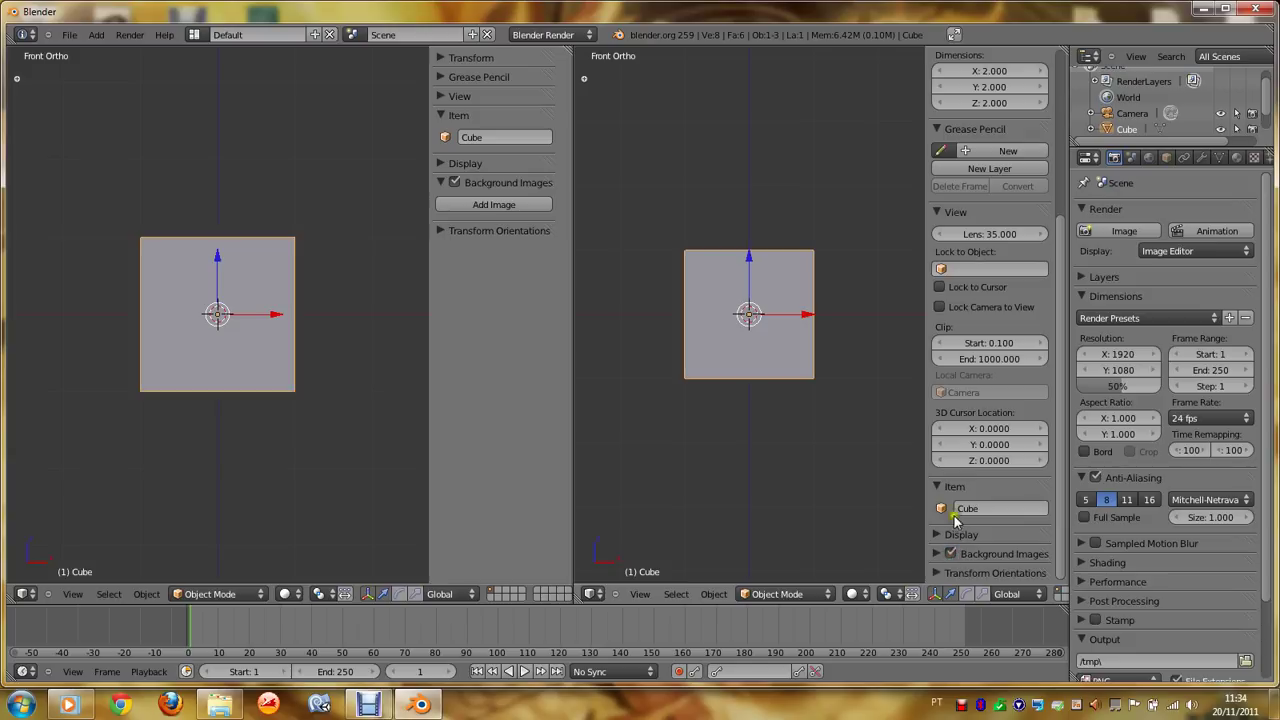
Step: Collapse the right sidebar's panels and expand its Background Images section
scroll(953, 400, up, 3)
scroll(953, 389, up, 3)
click(967, 57)
click(975, 77)
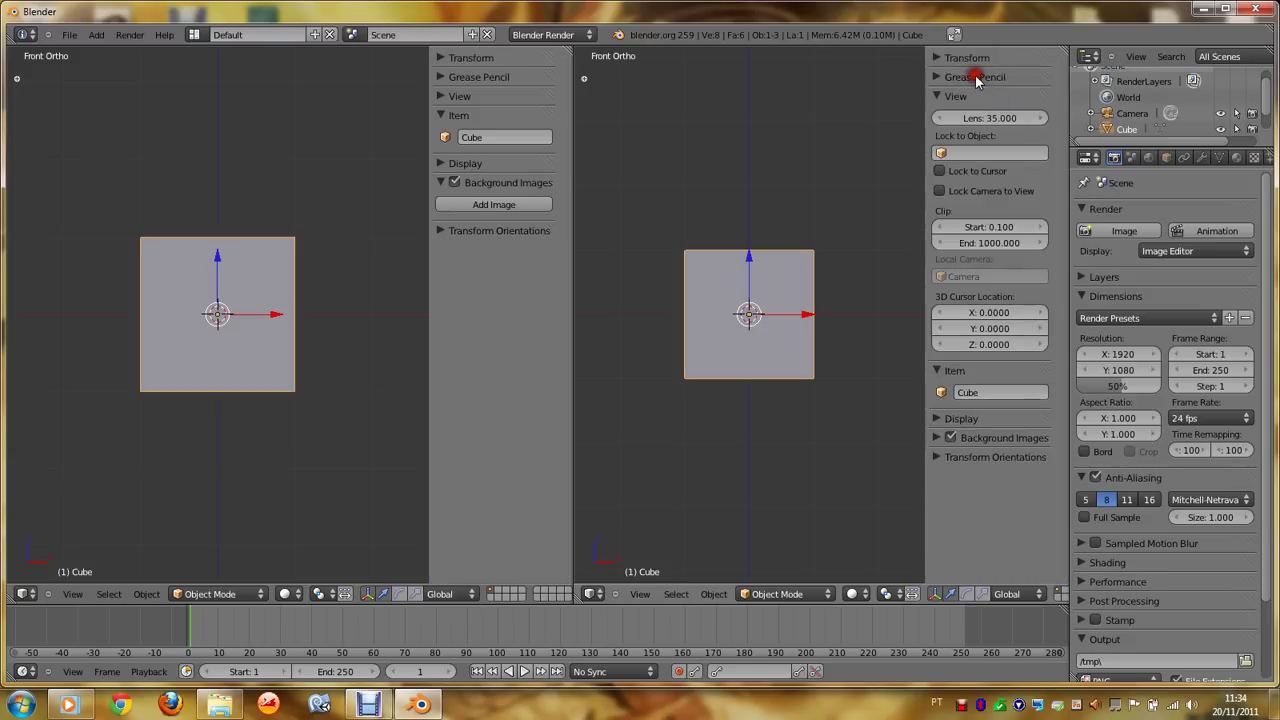
click(962, 101)
click(967, 116)
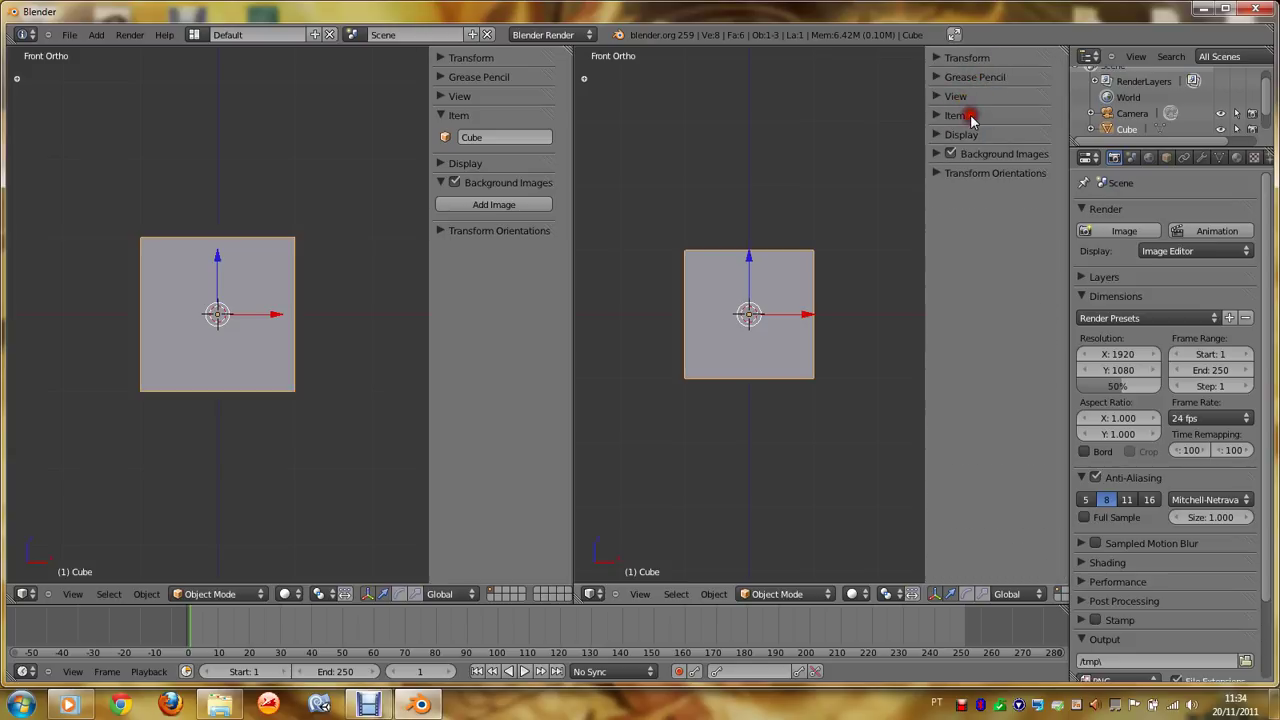
click(494, 118)
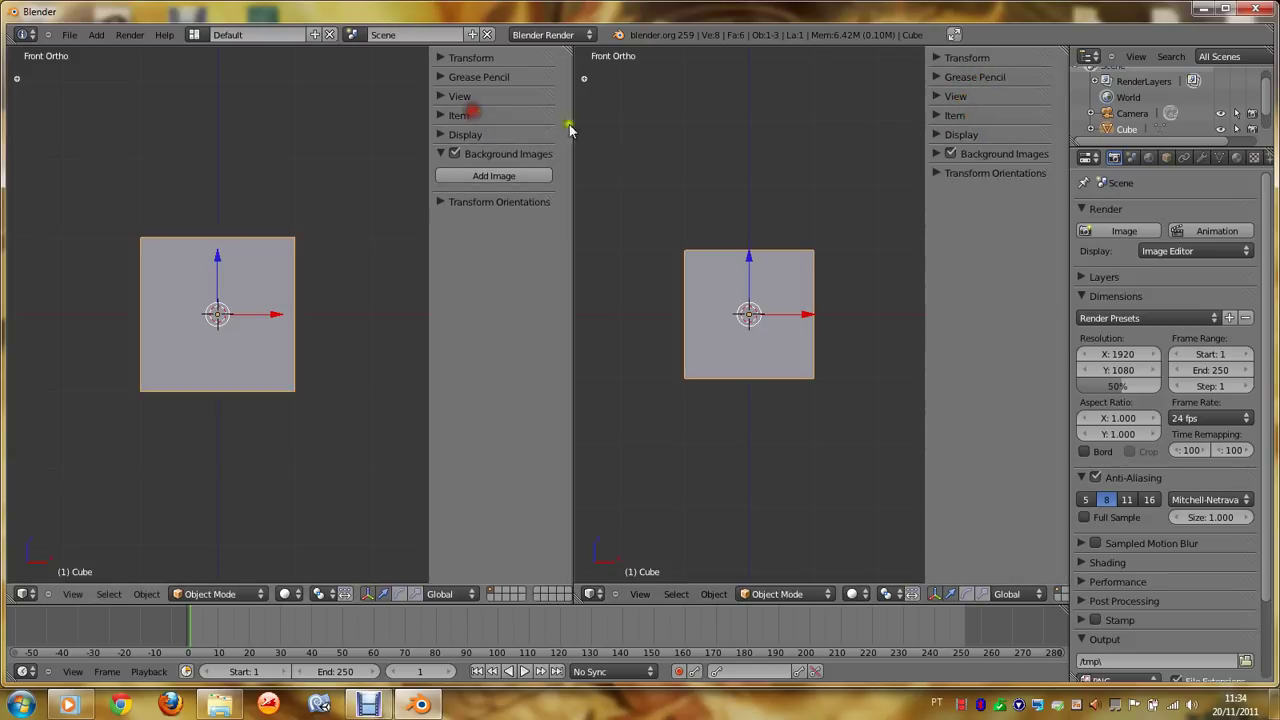
click(972, 155)
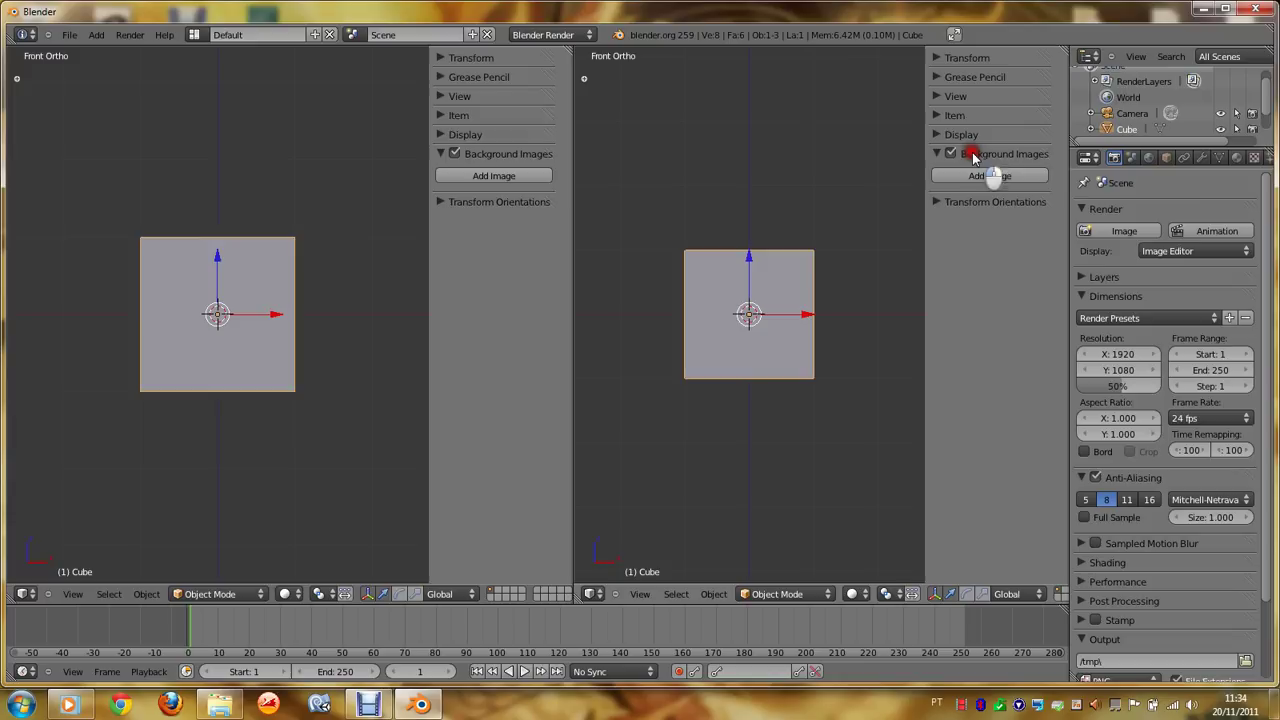
Step: Add an empty background image slot to each view and expand both
click(522, 178)
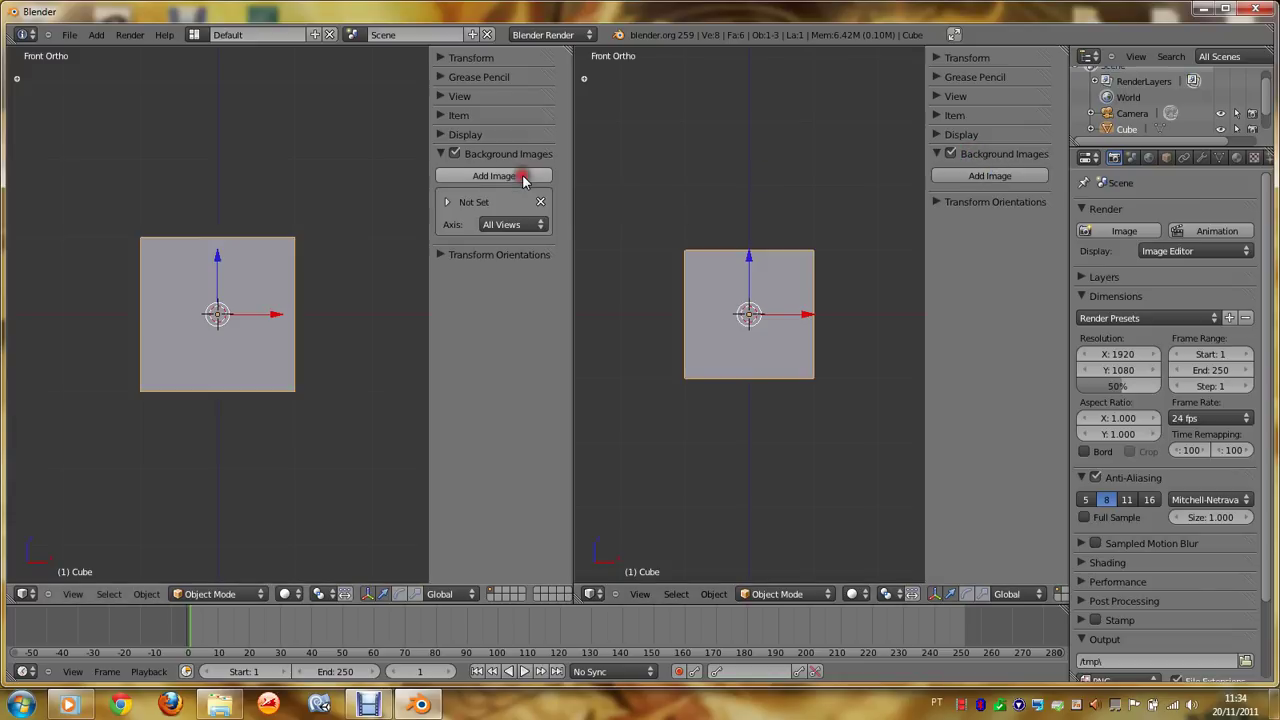
click(447, 204)
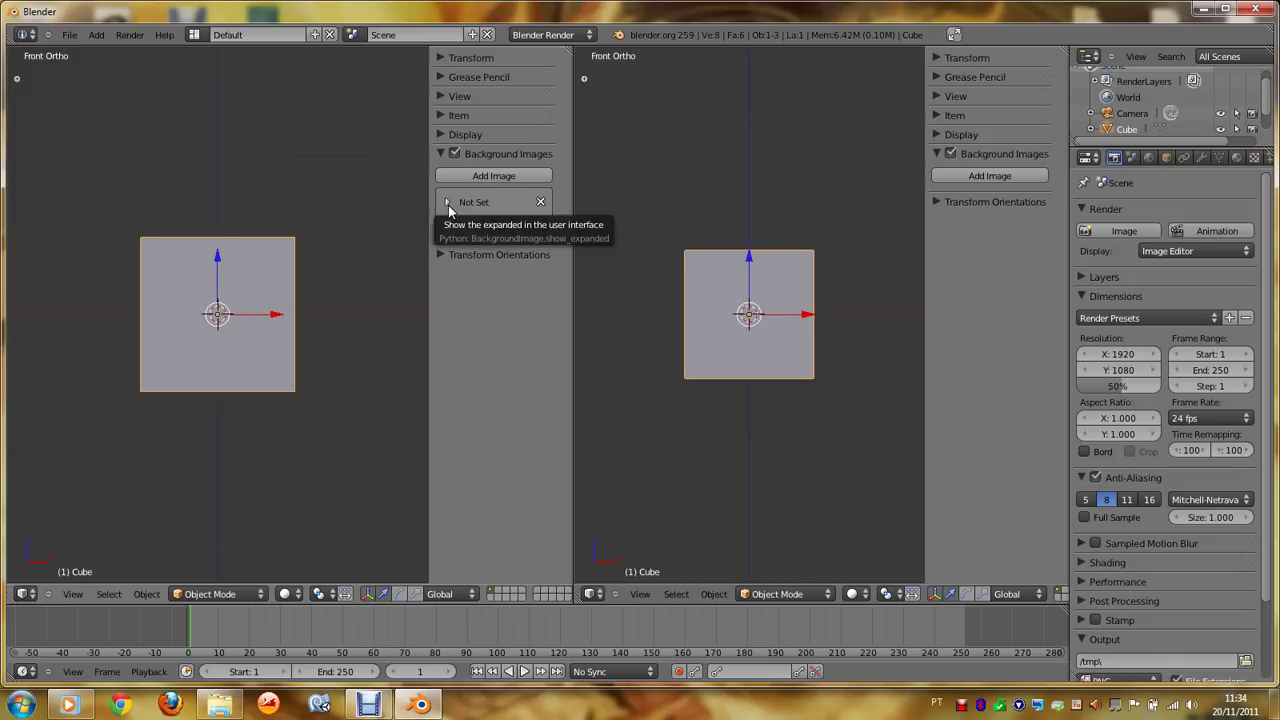
click(448, 204)
click(448, 204)
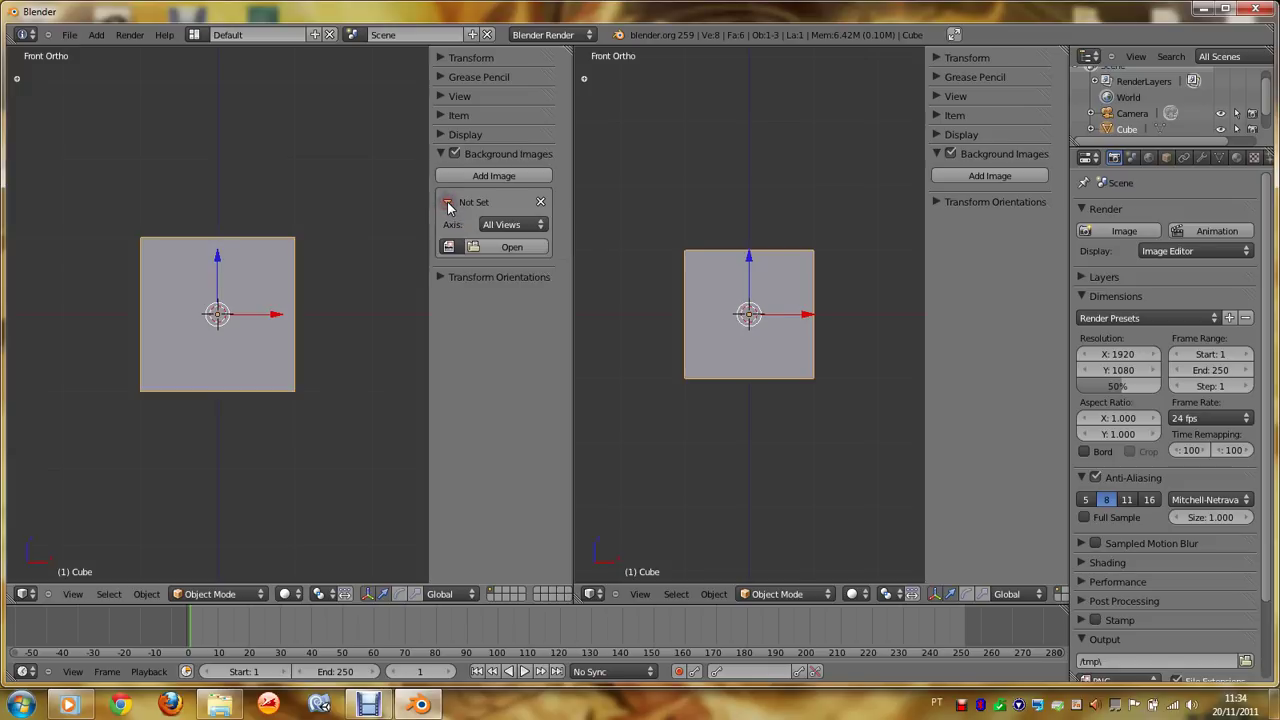
click(940, 176)
click(943, 202)
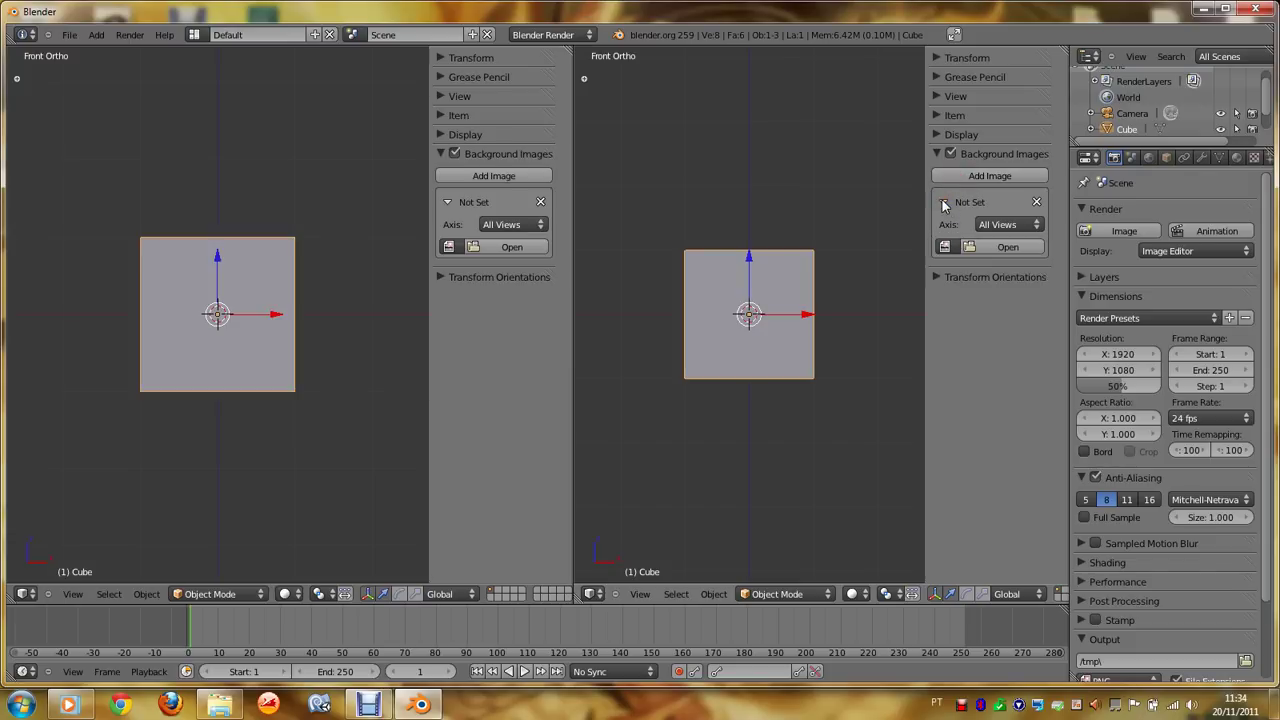
click(513, 248)
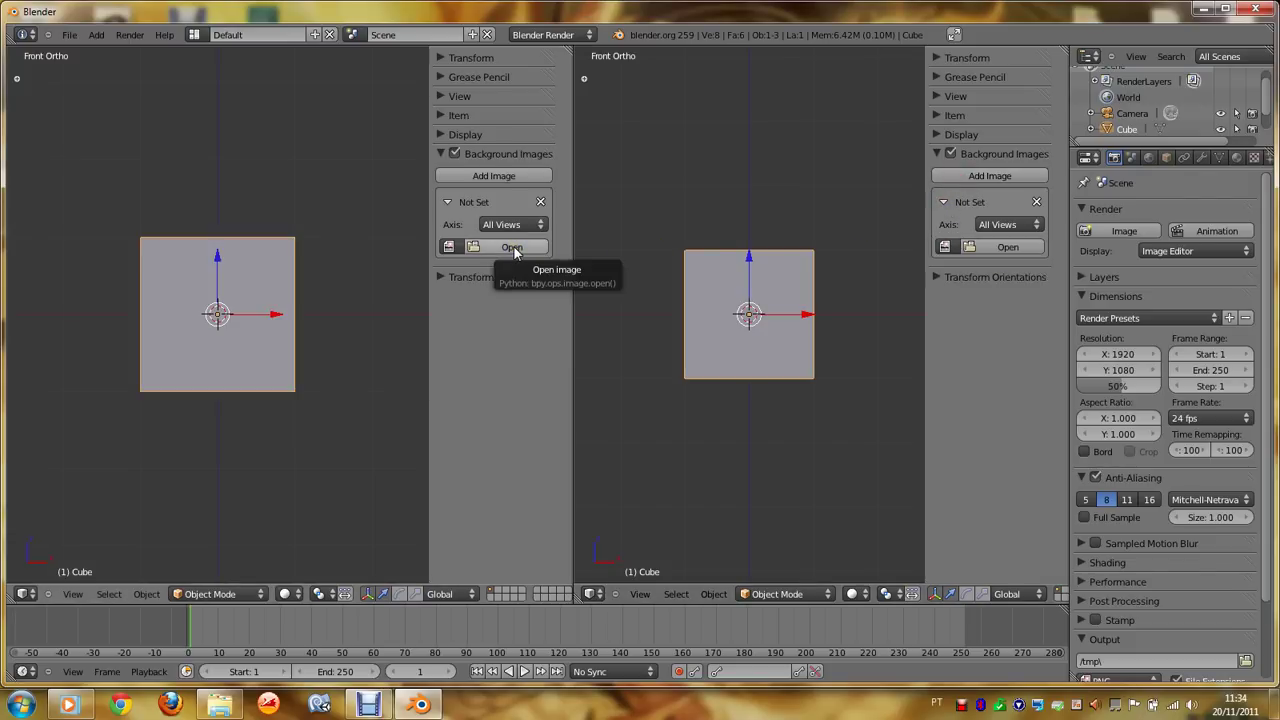
Step: Load AmpliRef.png from Blender Workshop - Aula 1 as the left view's background image
click(513, 250)
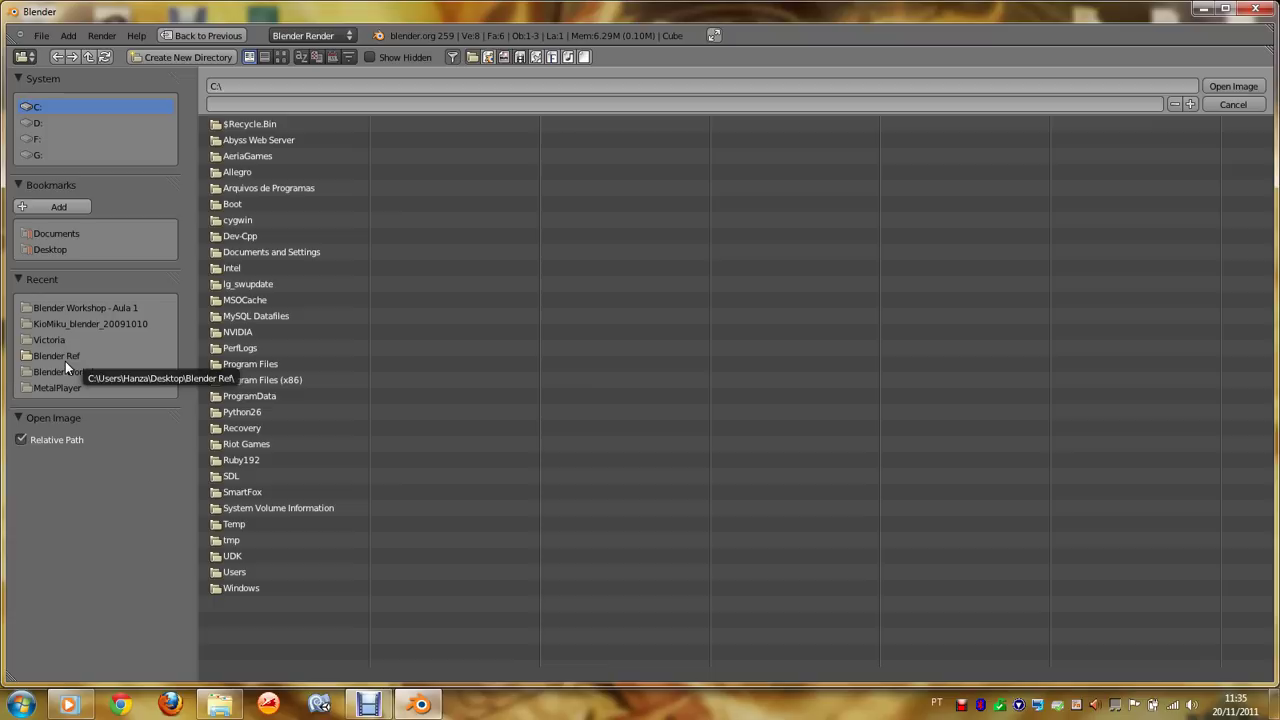
click(78, 309)
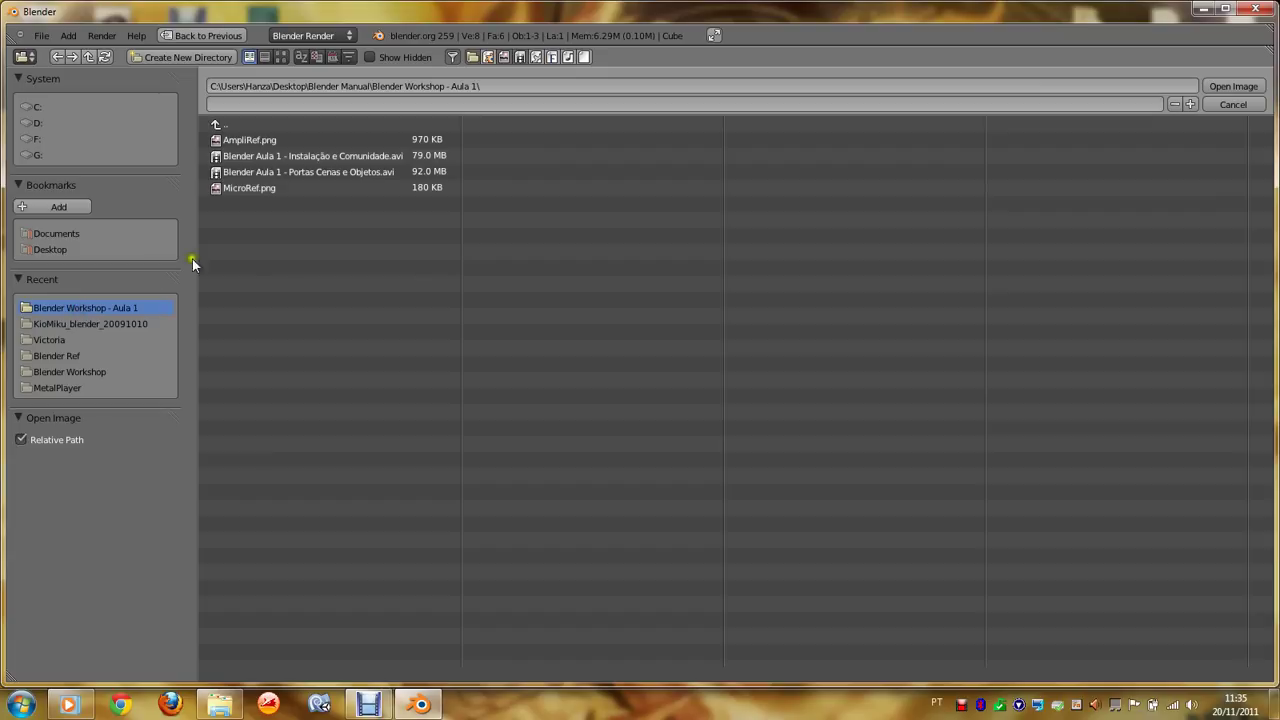
click(269, 190)
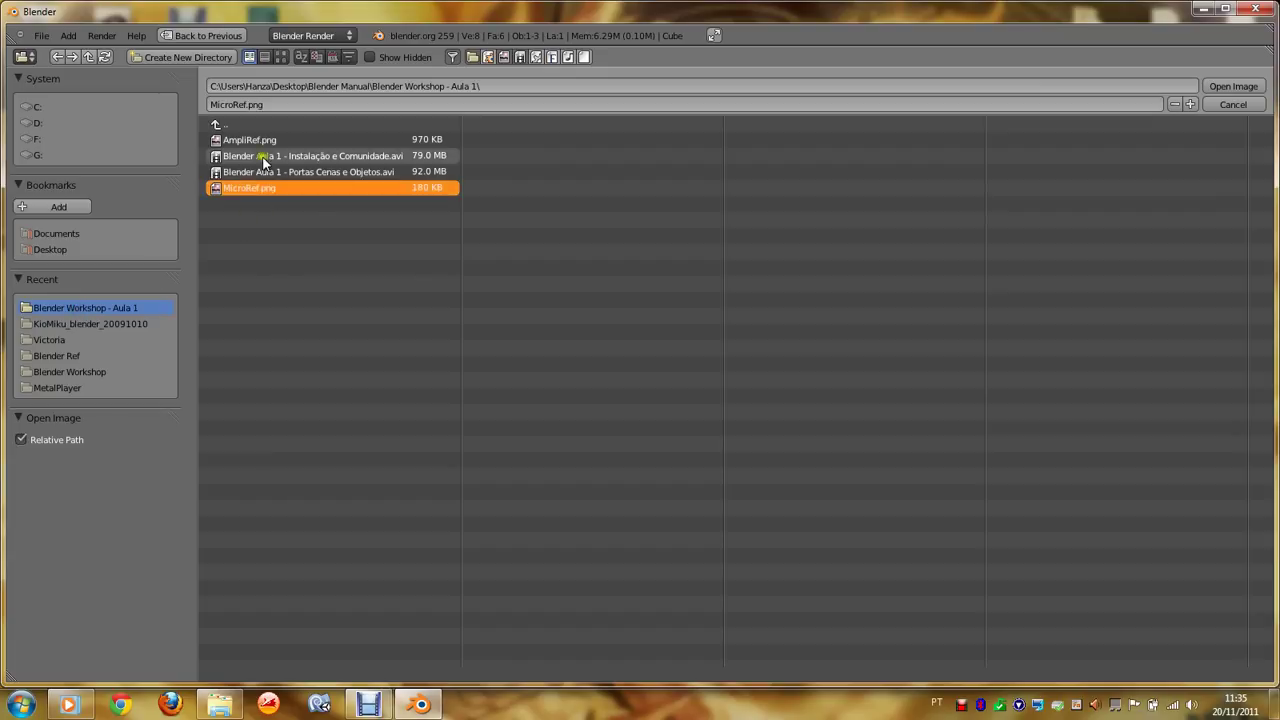
click(267, 140)
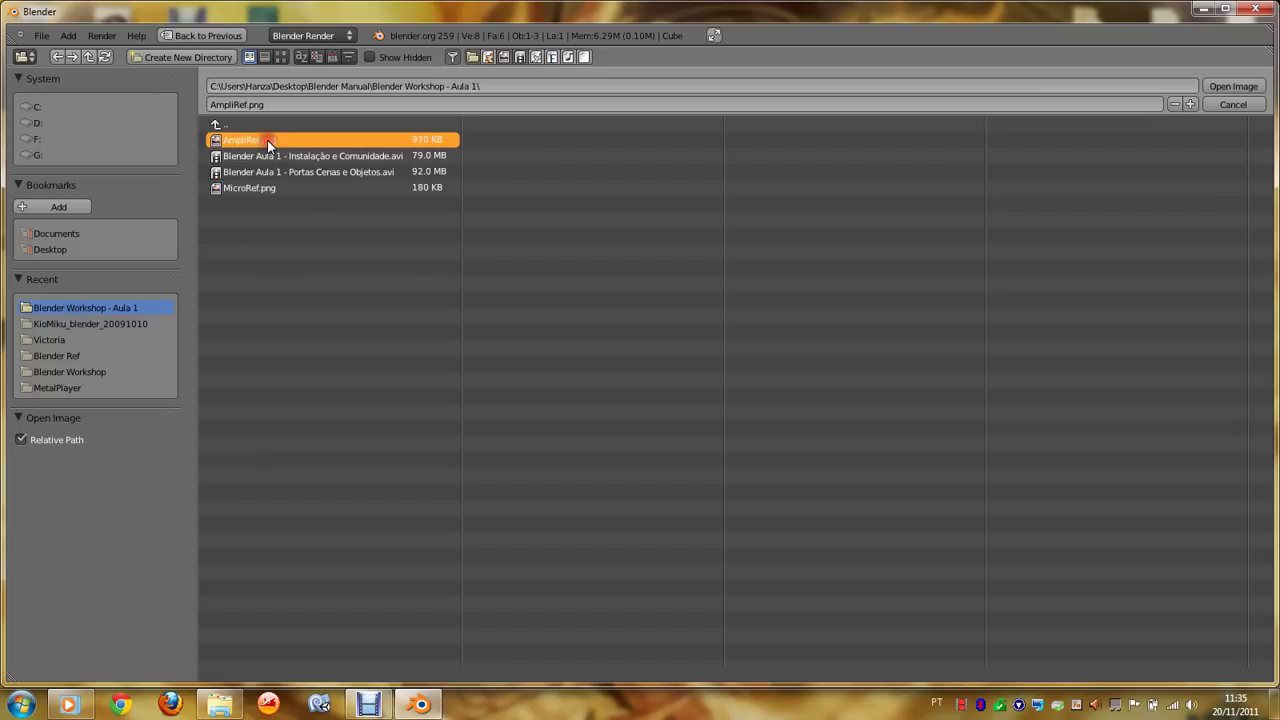
click(1240, 87)
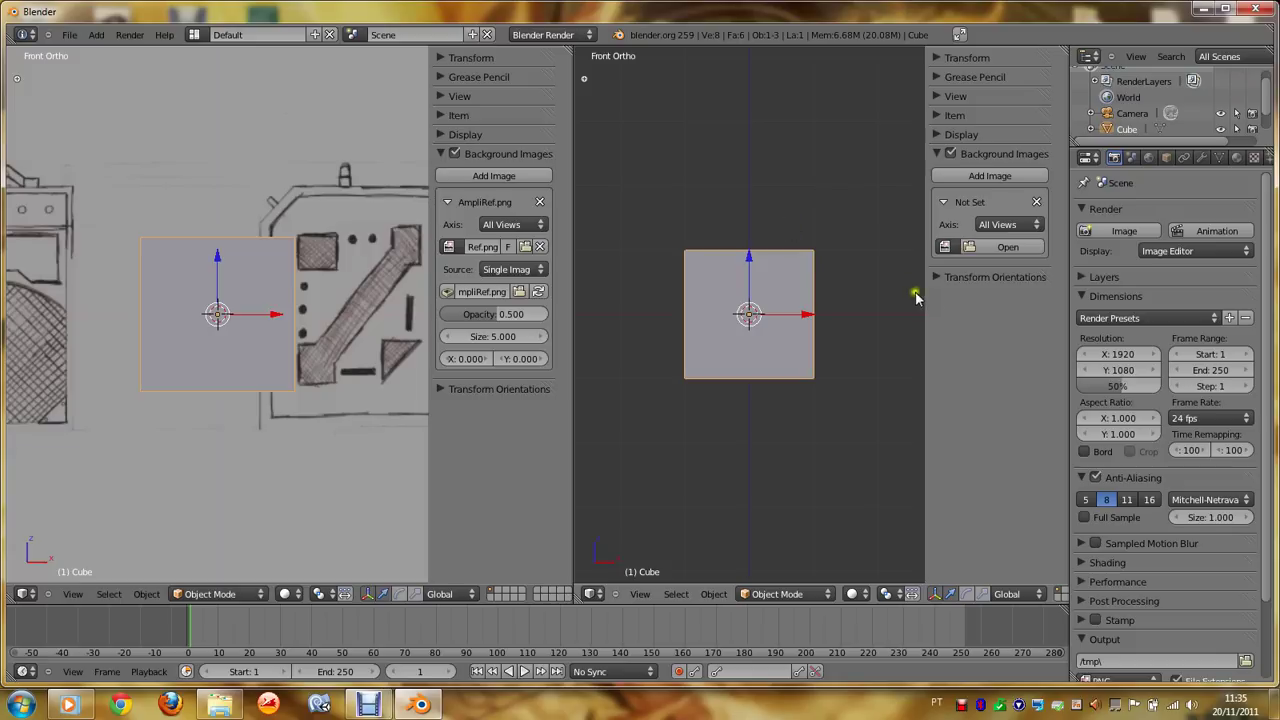
click(993, 247)
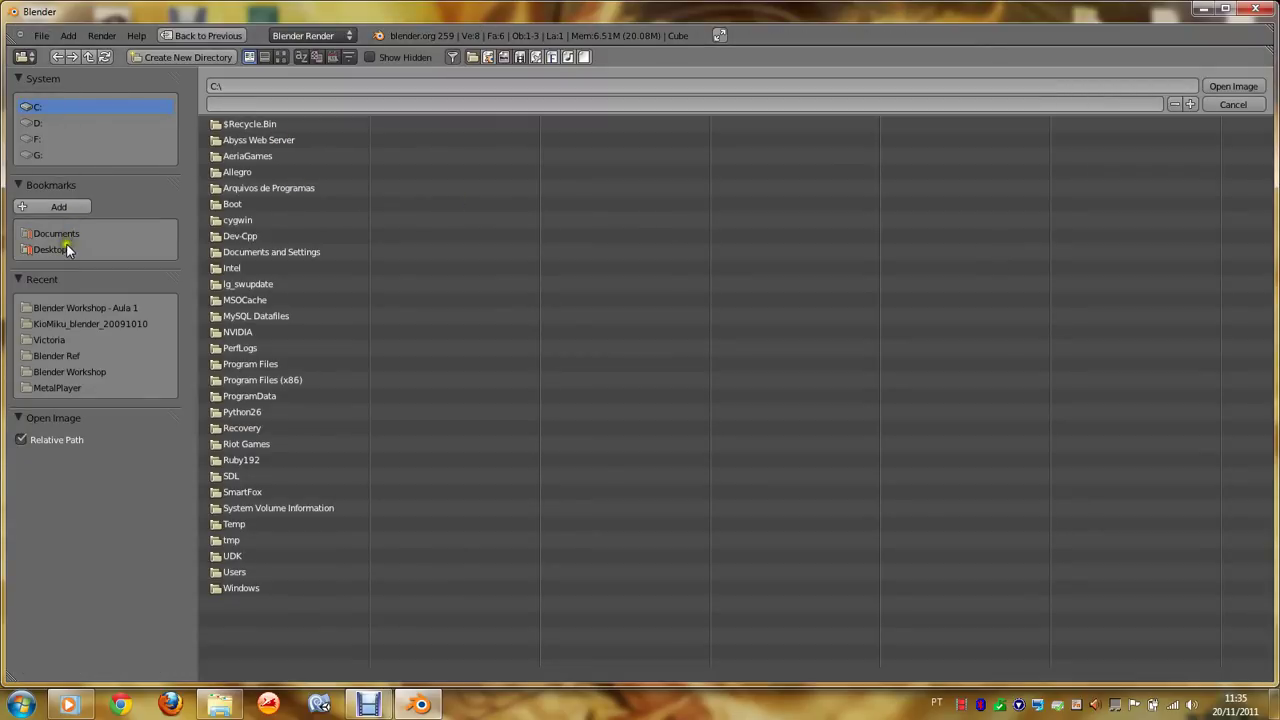
Step: Load AmpliRef.png from Blender Workshop - Aula 1 as the right view's background
click(70, 303)
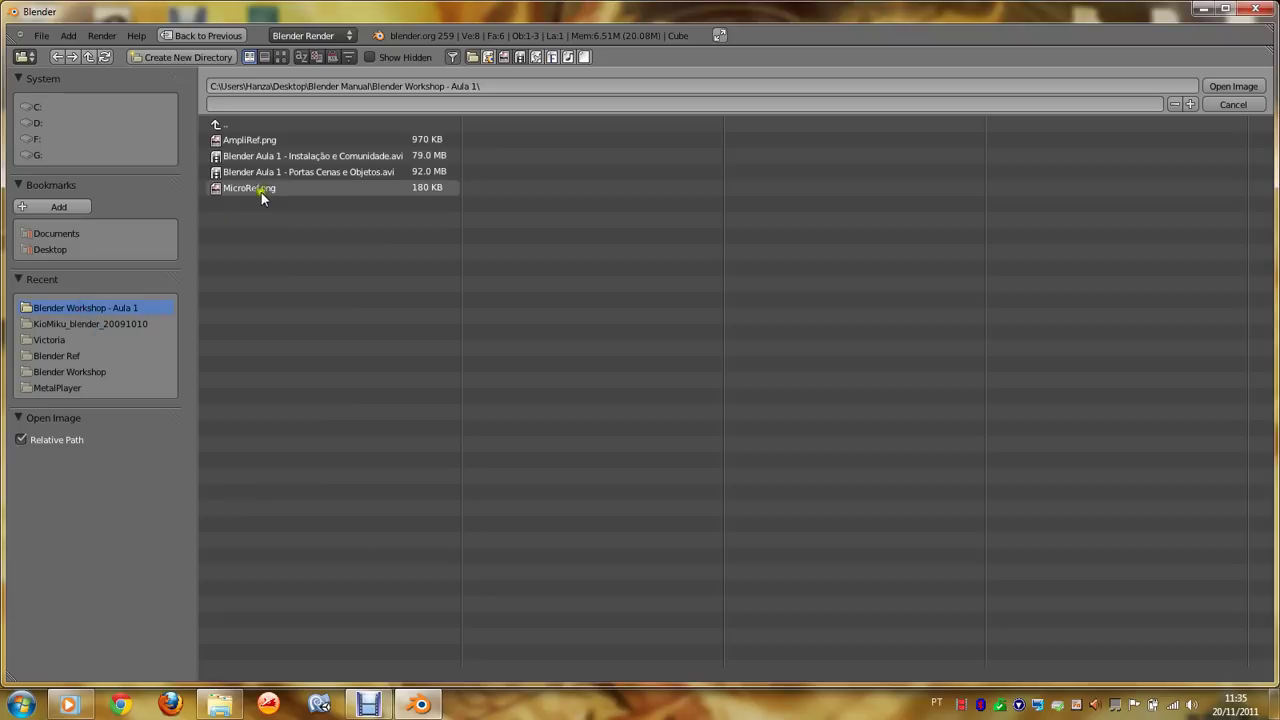
click(260, 141)
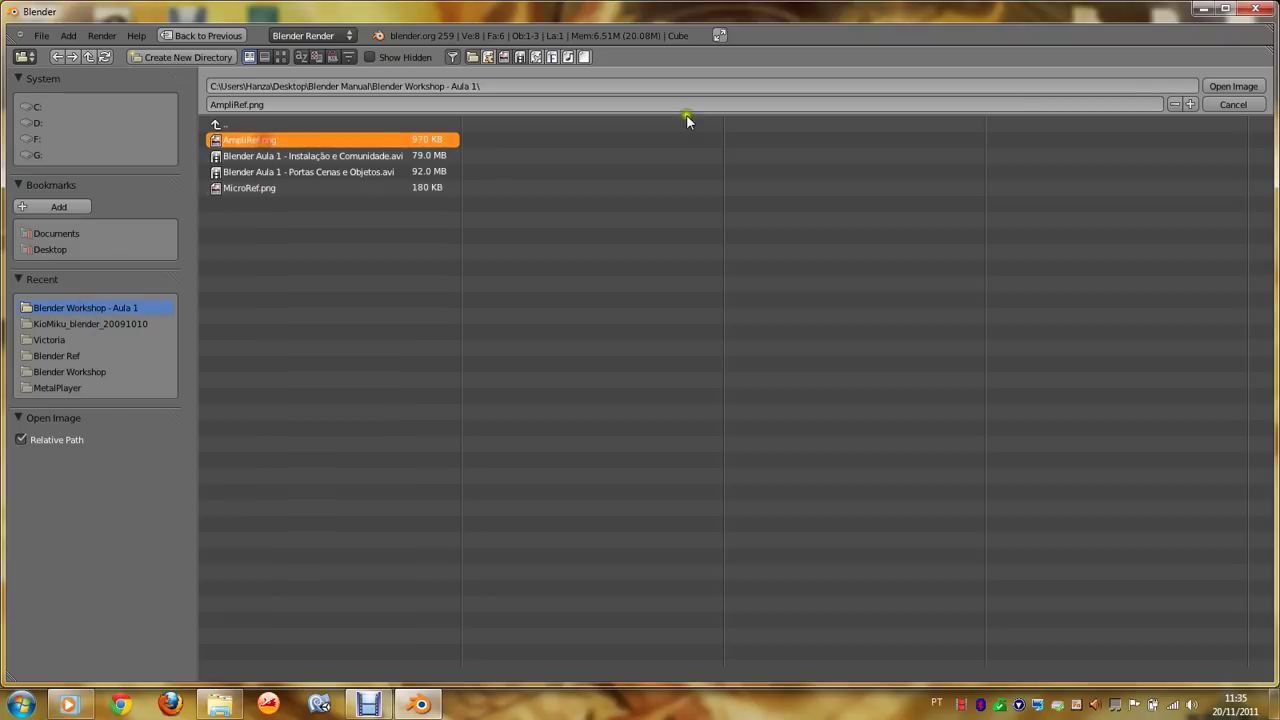
click(1214, 86)
scroll(785, 357, down, 2)
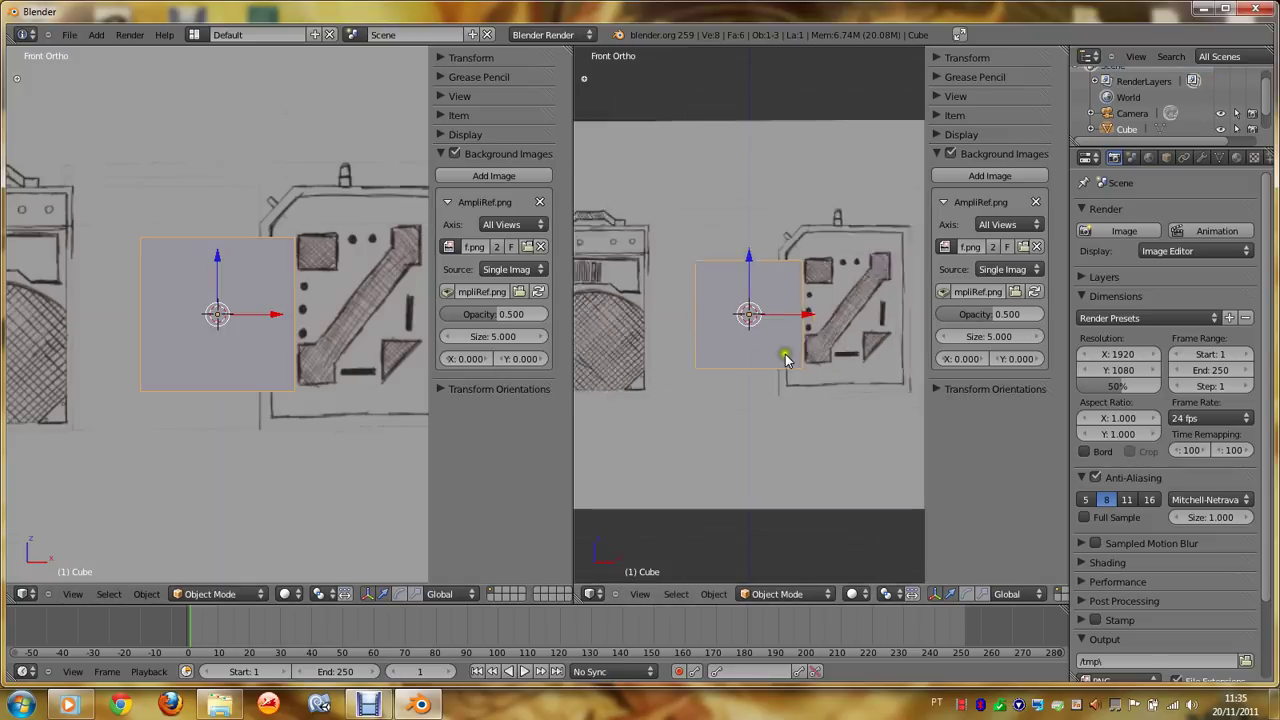
scroll(118, 284, down, 1)
scroll(205, 305, down, 1)
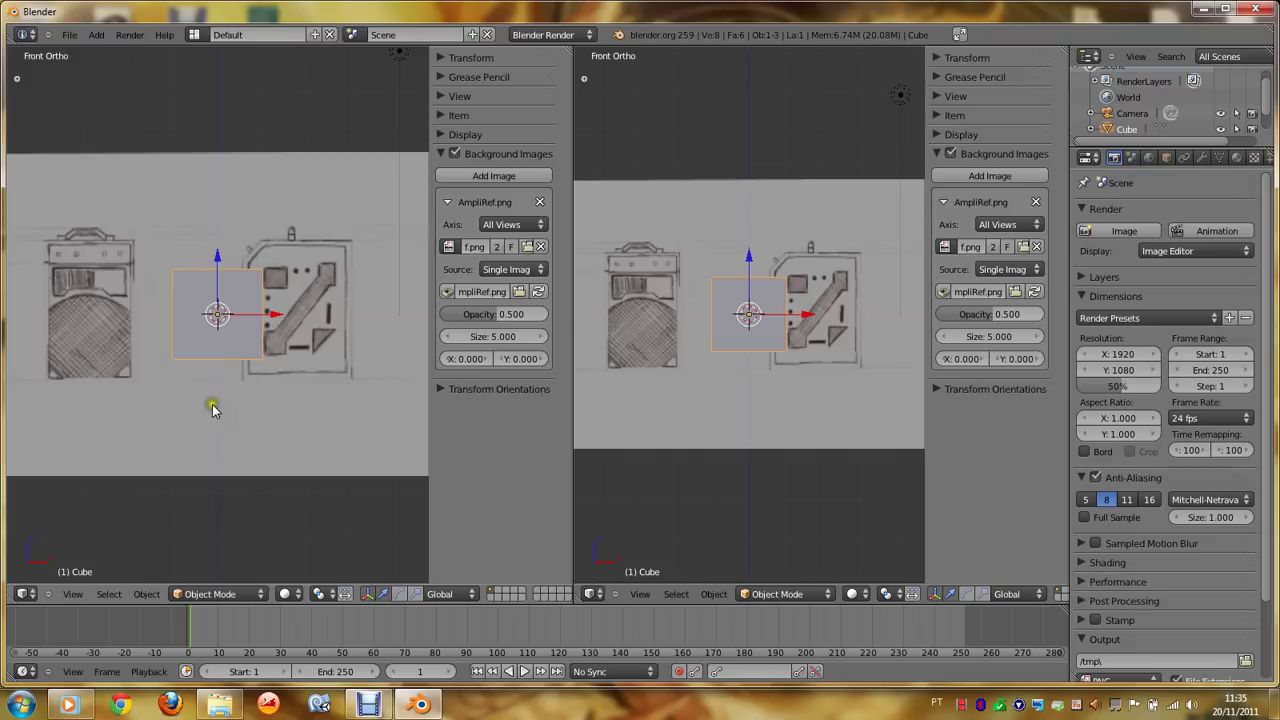
scroll(210, 404, up, 1)
scroll(207, 404, up, 1)
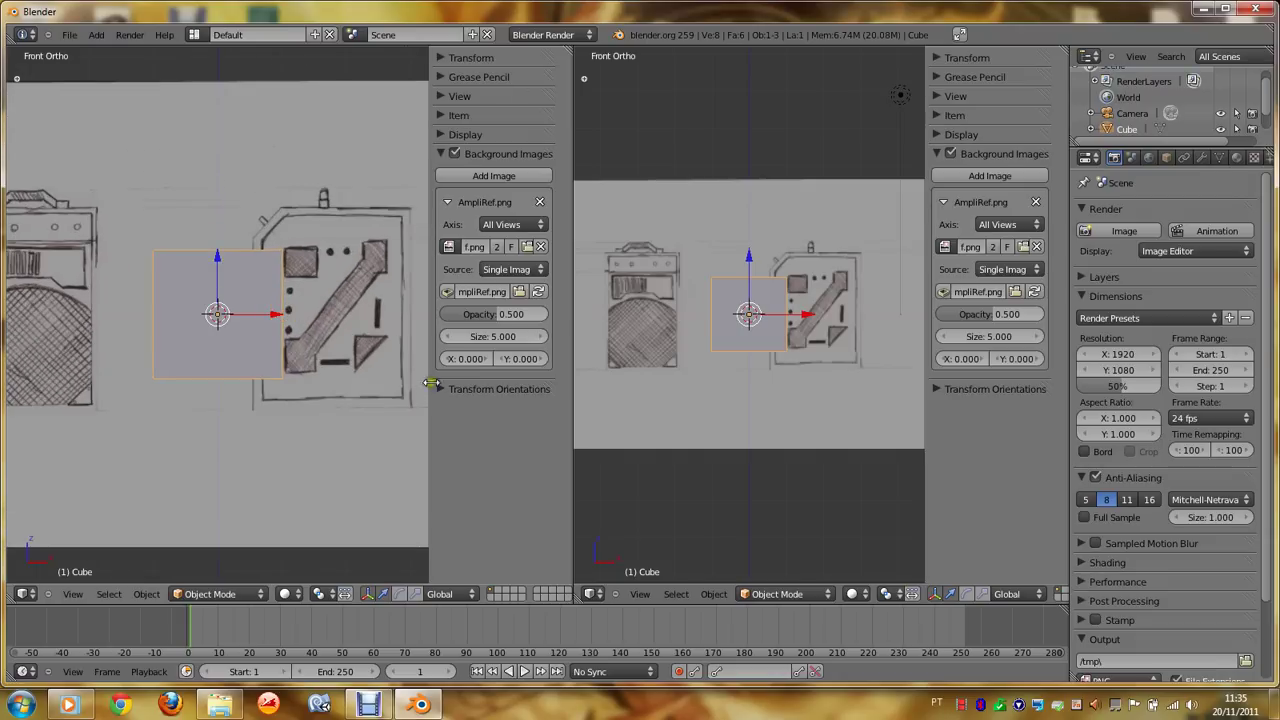
scroll(316, 378, down, 2)
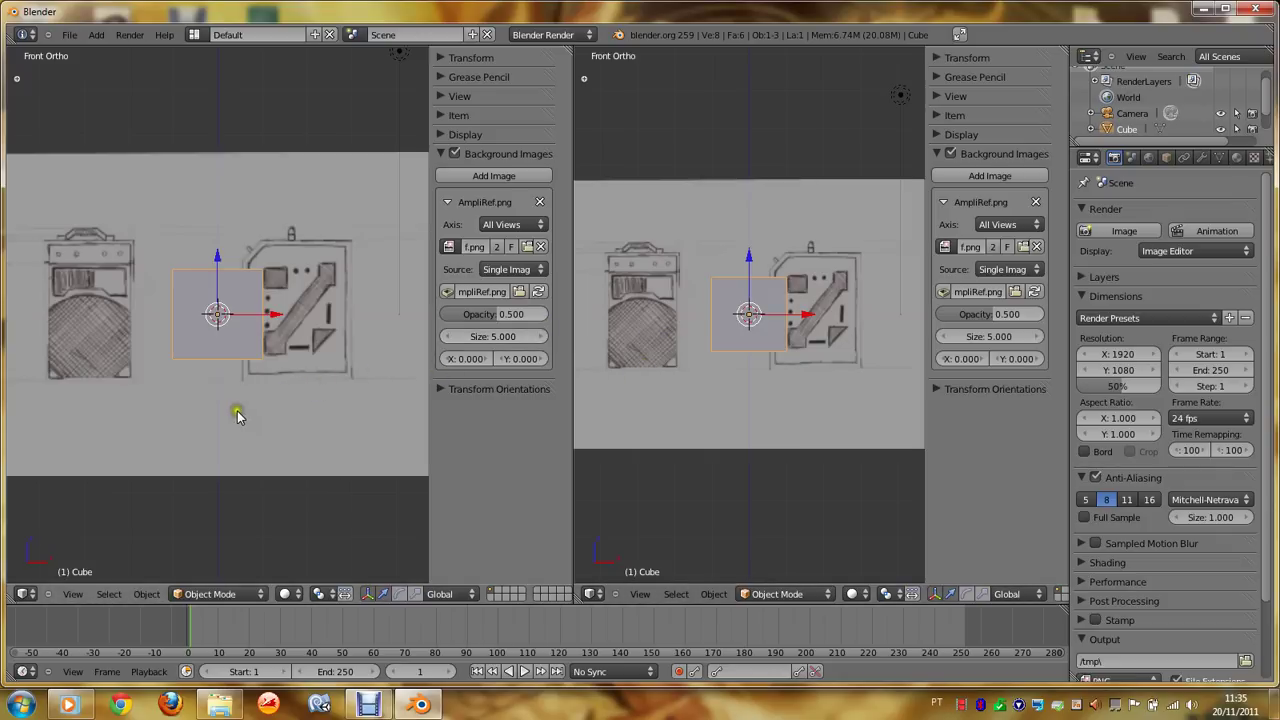
Step: Set the right viewport to Right Ortho view and zoom in
click(79, 594)
click(101, 492)
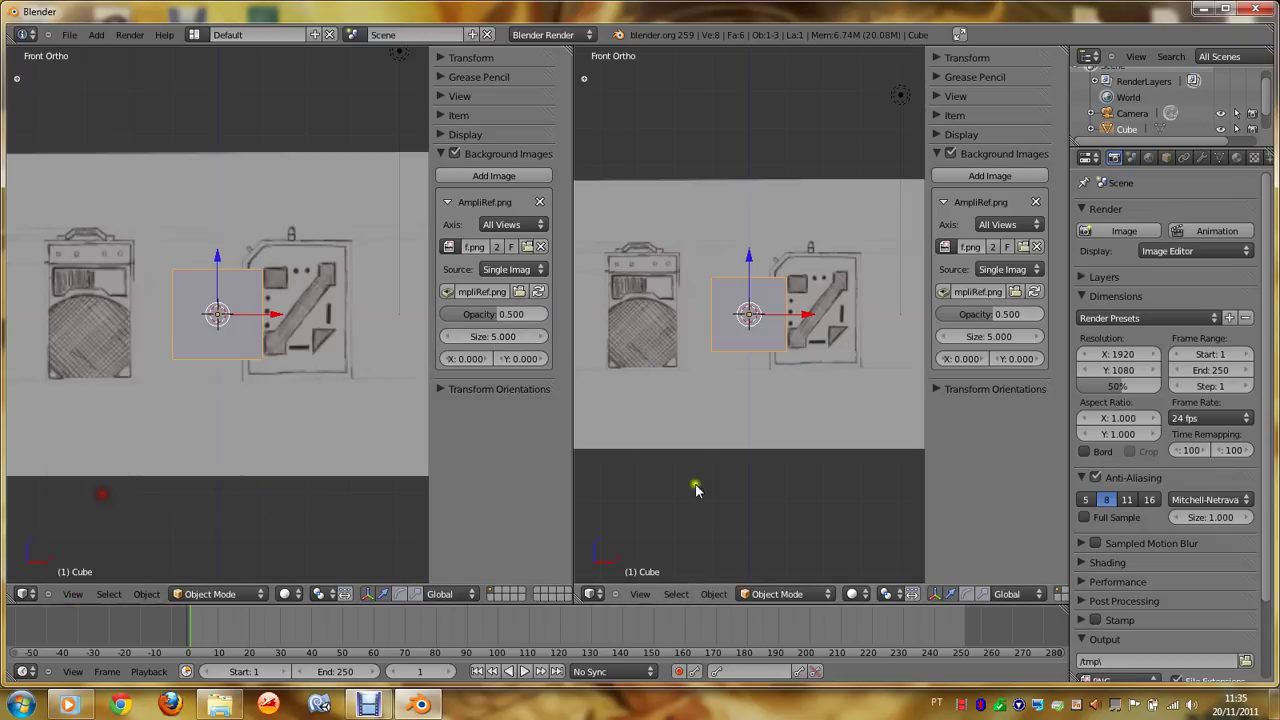
click(638, 594)
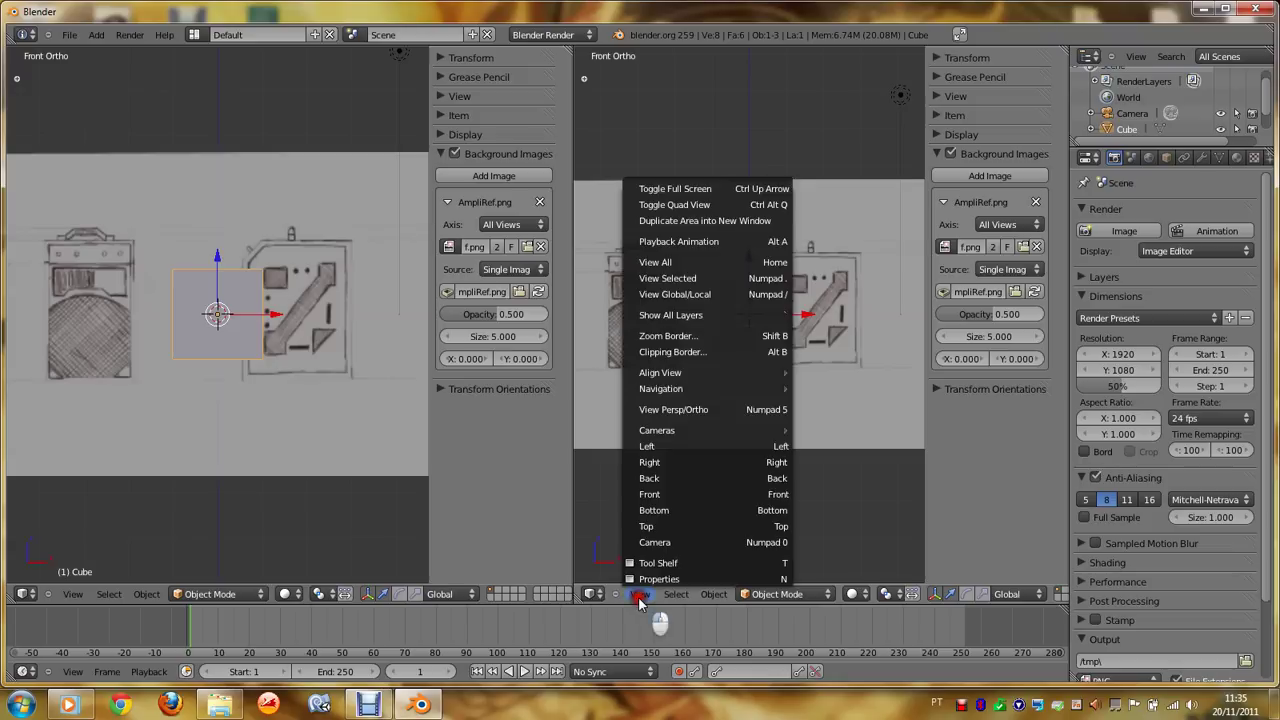
click(674, 462)
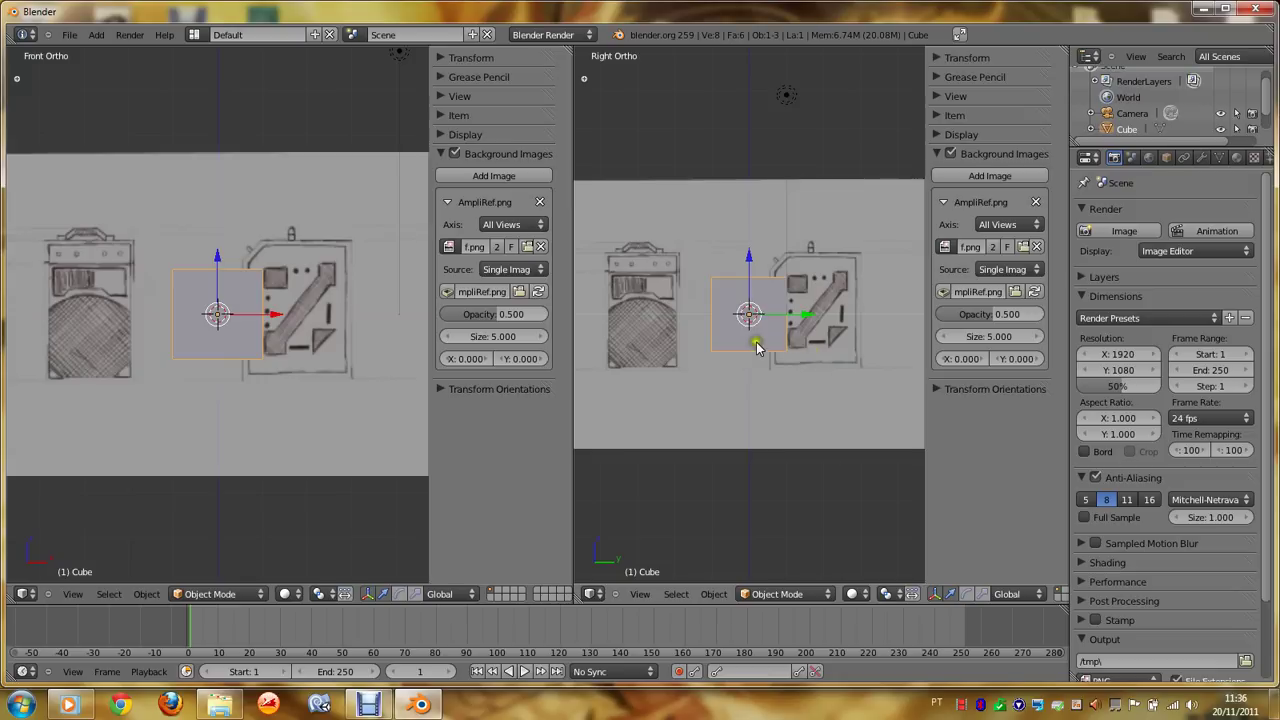
scroll(757, 357, up, 1)
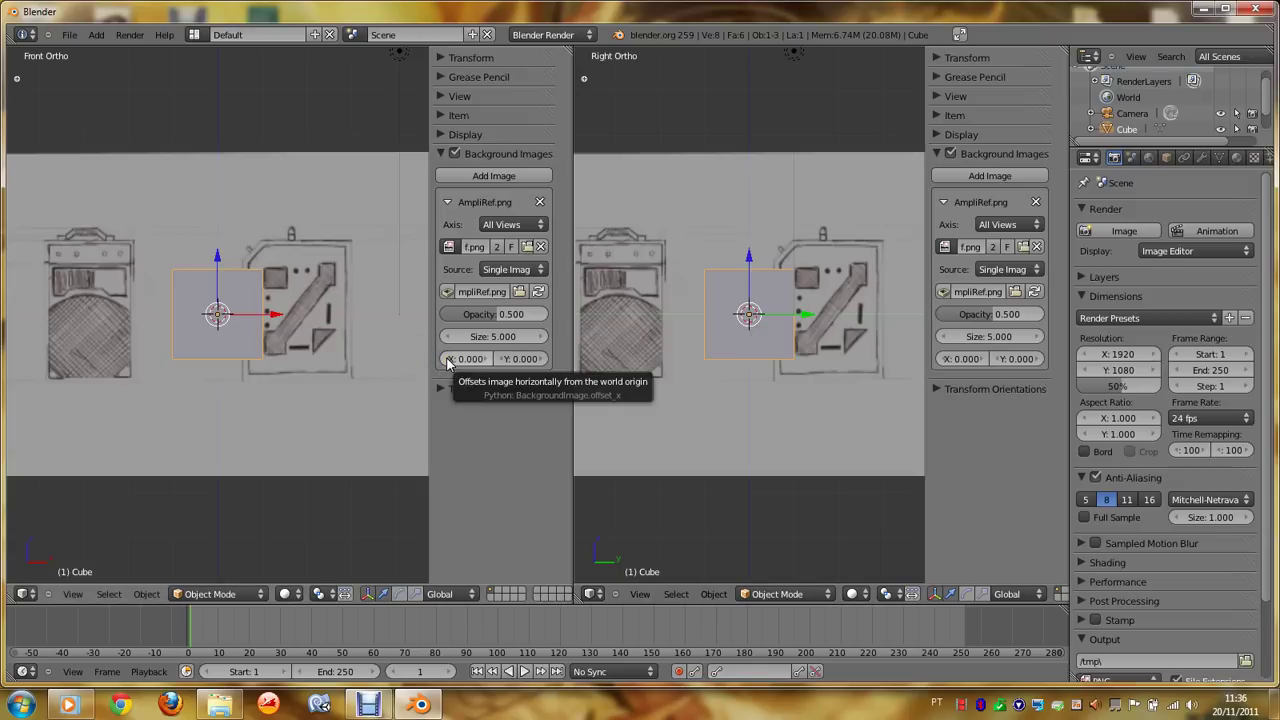
Step: Offset the background sketch to X 2.900 in the front view and -1.800 in the side view
drag(447, 362, 484, 359)
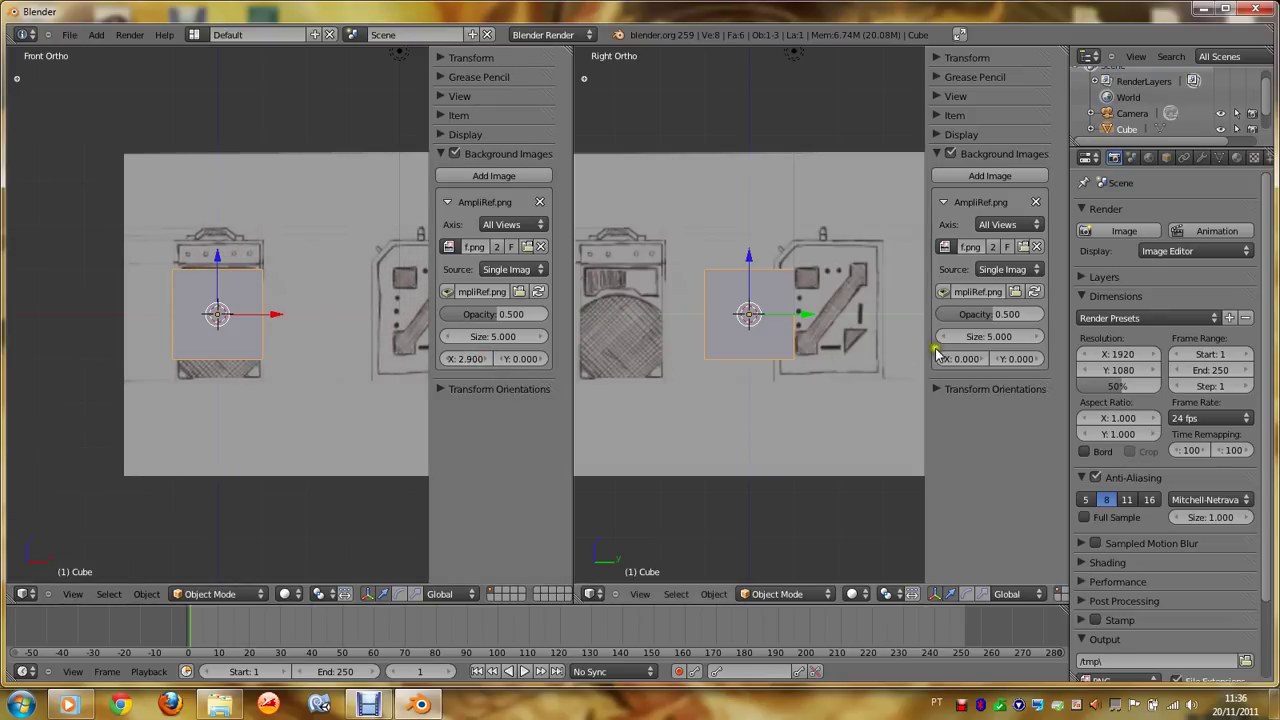
drag(946, 362, 940, 362)
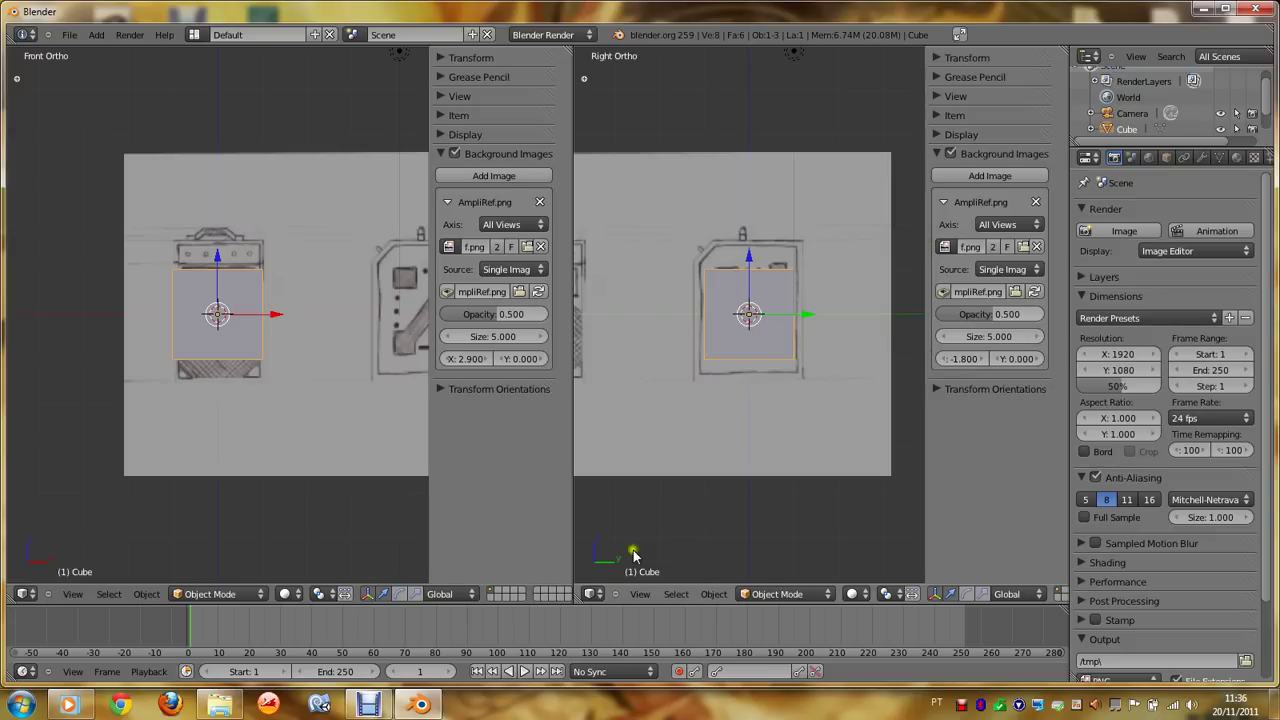
click(640, 596)
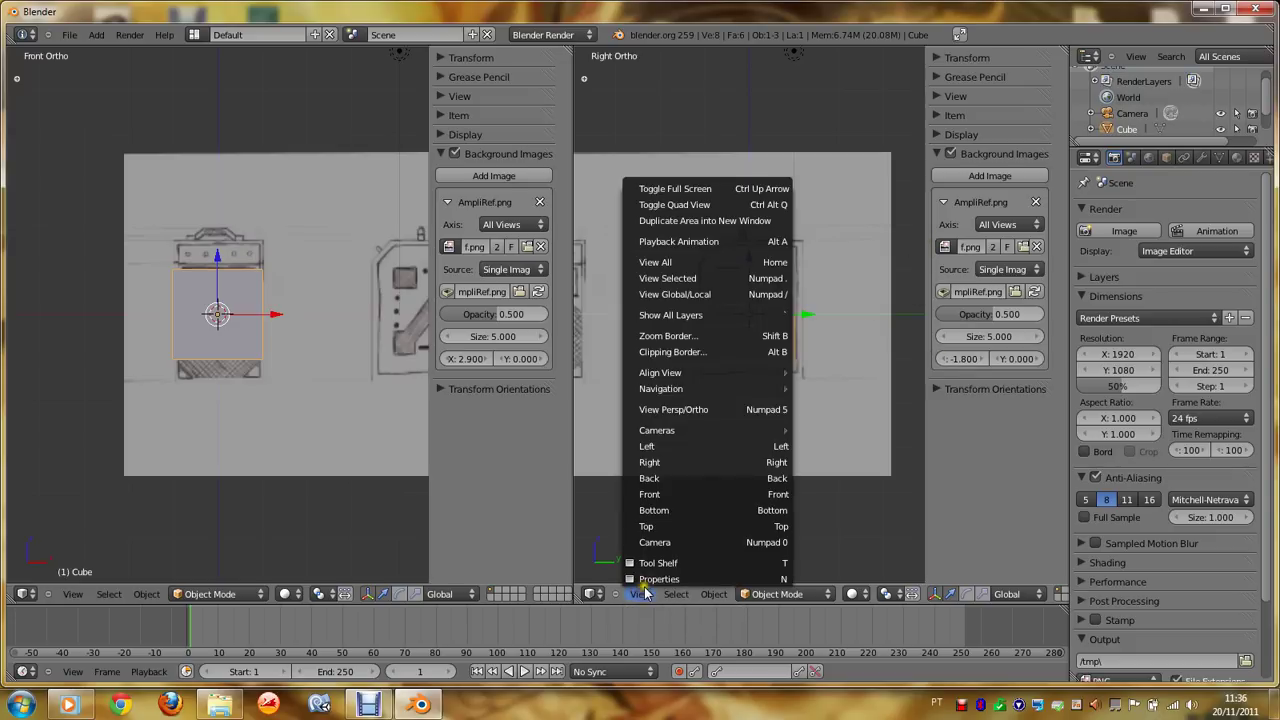
Step: Hide both views' properties sidebars, zoom in, and move the divider left to widen the right view
click(660, 579)
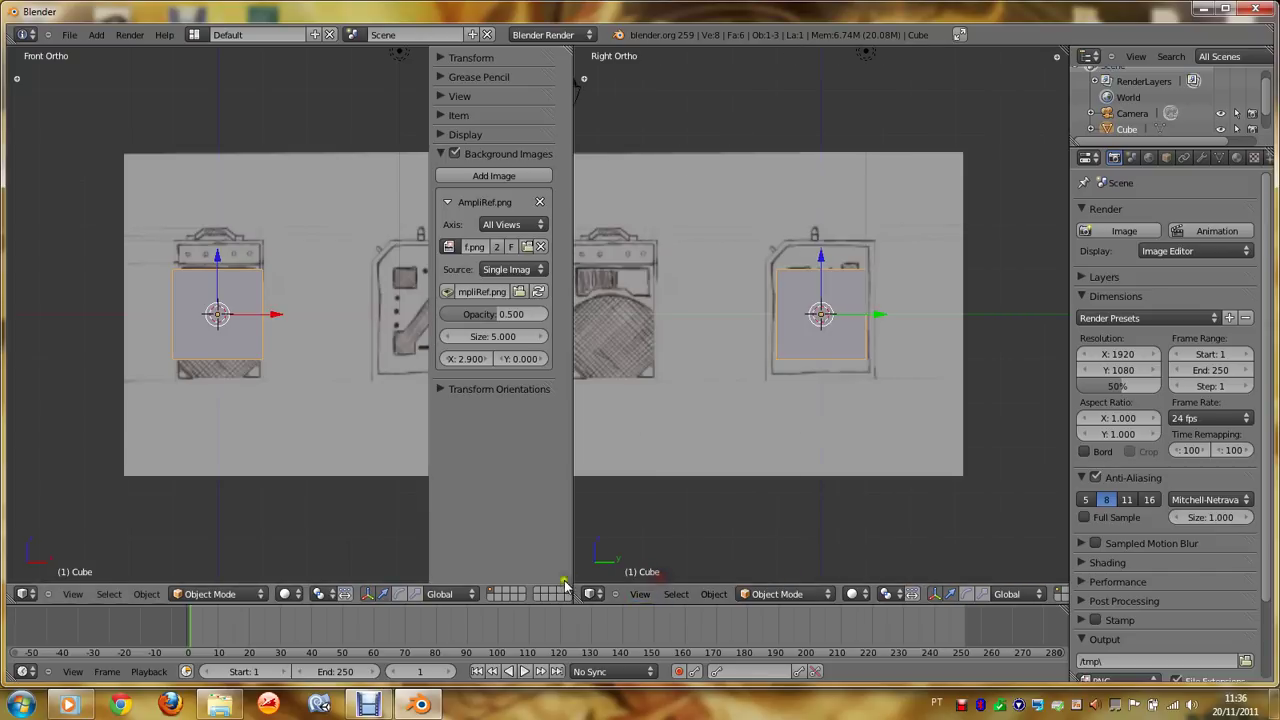
click(73, 594)
click(100, 579)
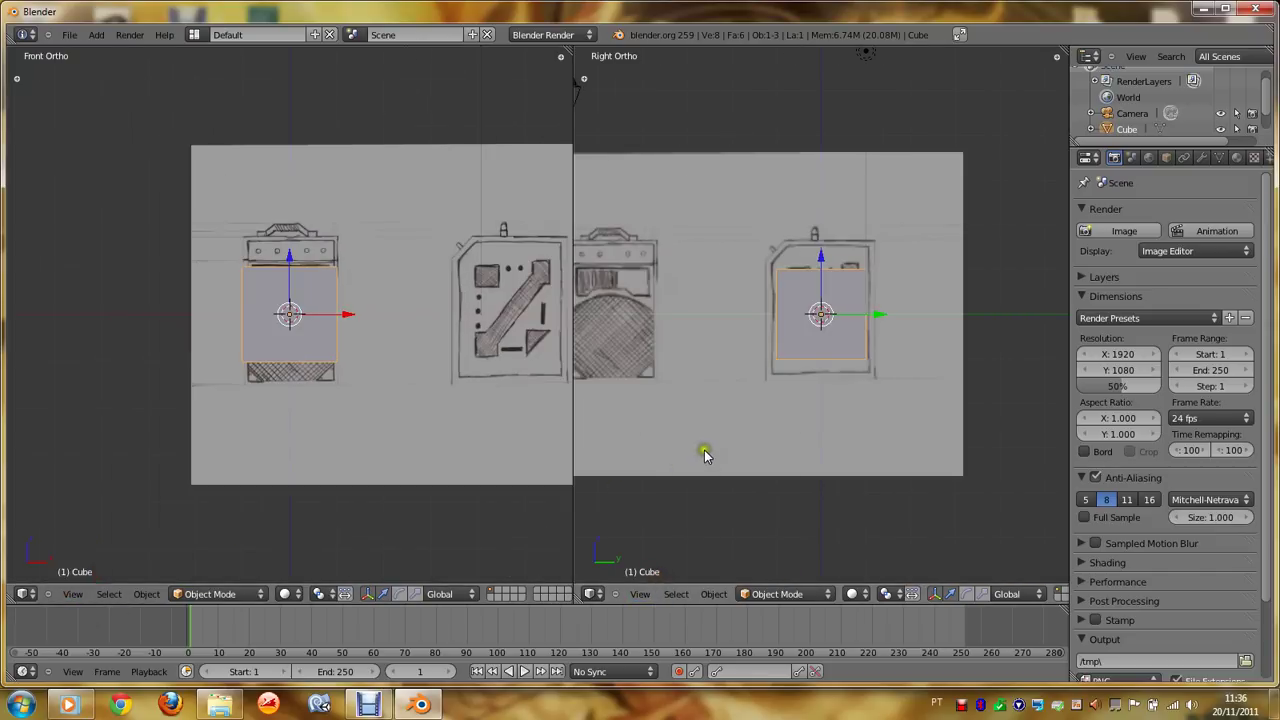
scroll(706, 452, up, 1)
scroll(428, 450, up, 1)
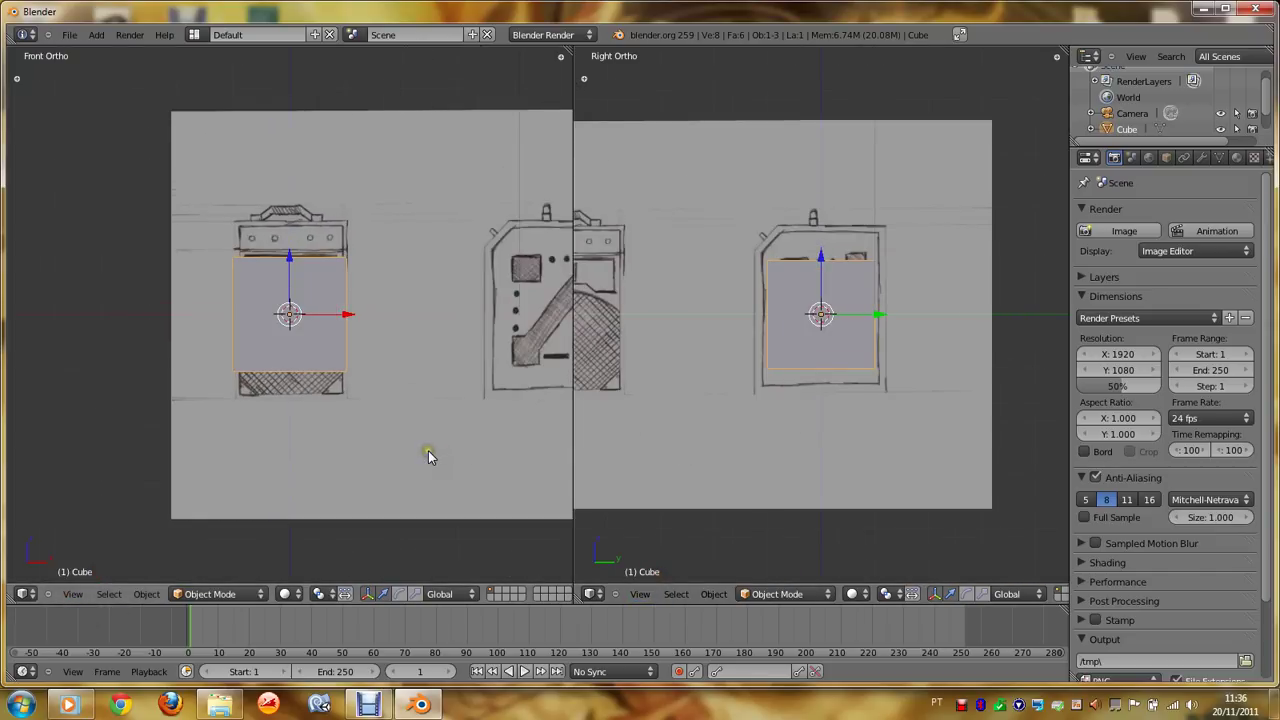
drag(573, 431, 548, 433)
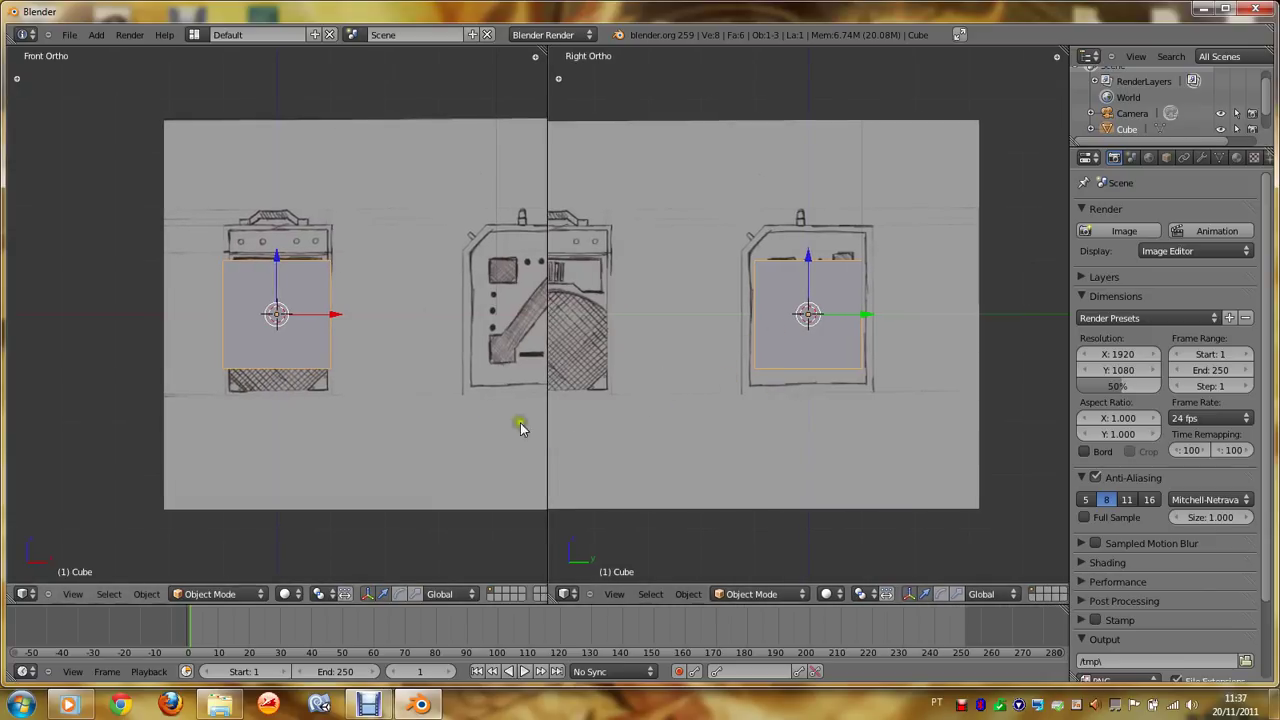
key(Tab)
scroll(325, 392, up, 2)
key(Tab)
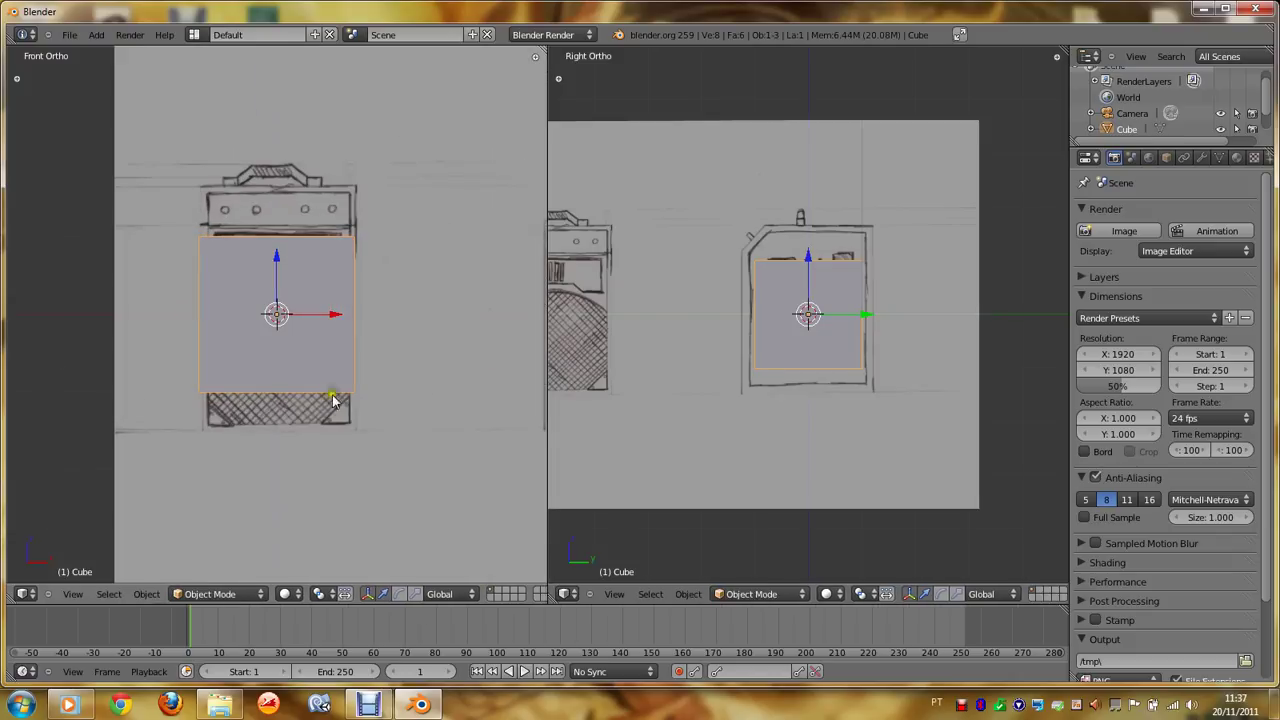
key(Tab)
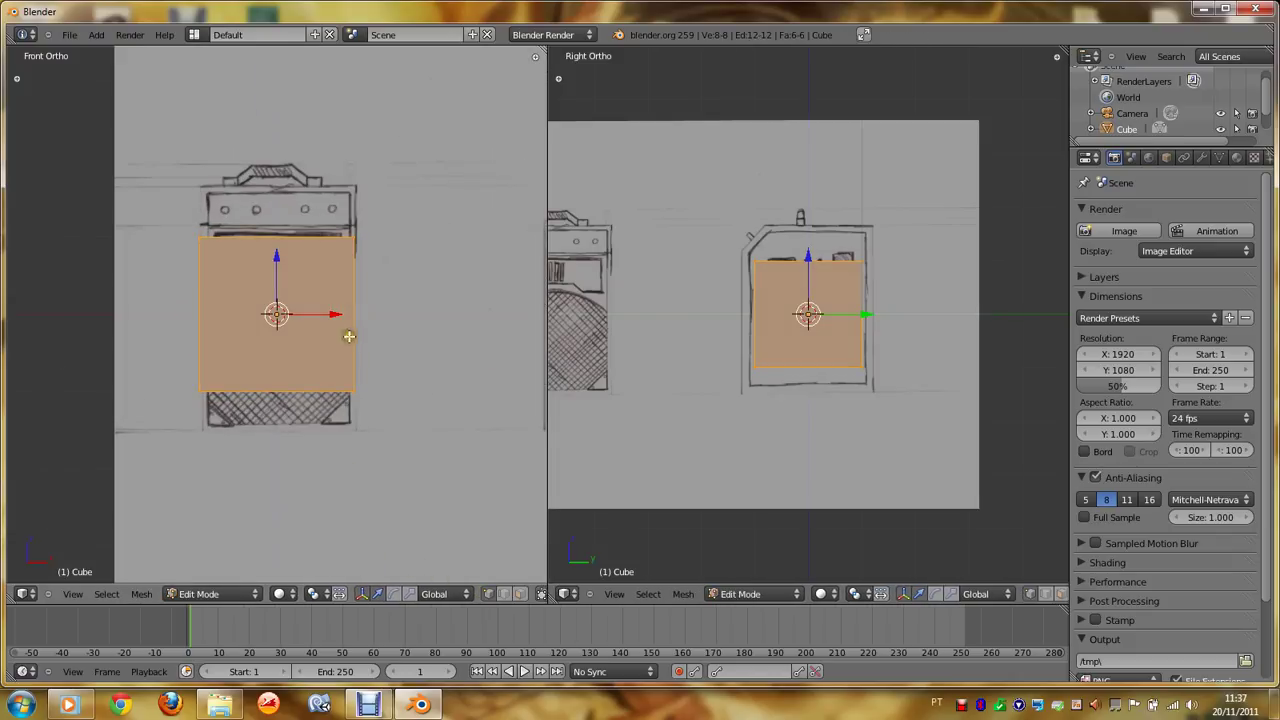
right_click(360, 238)
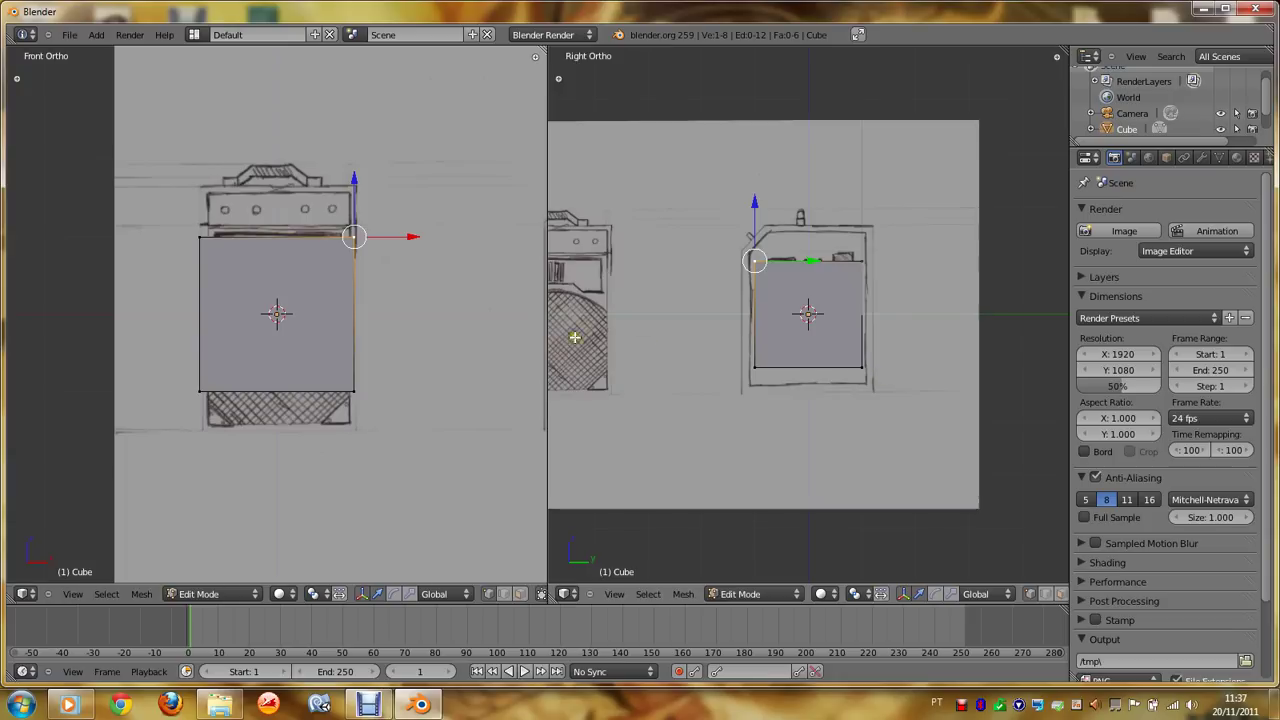
key(g)
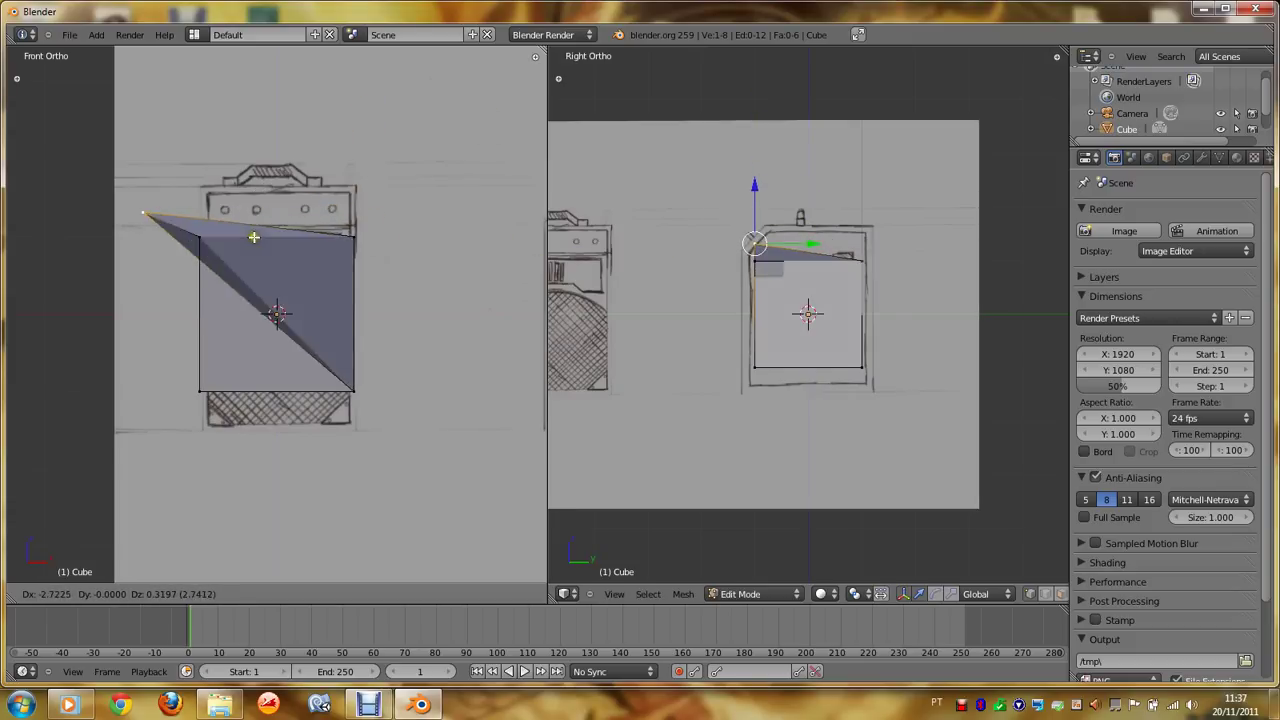
click(378, 242)
key(g)
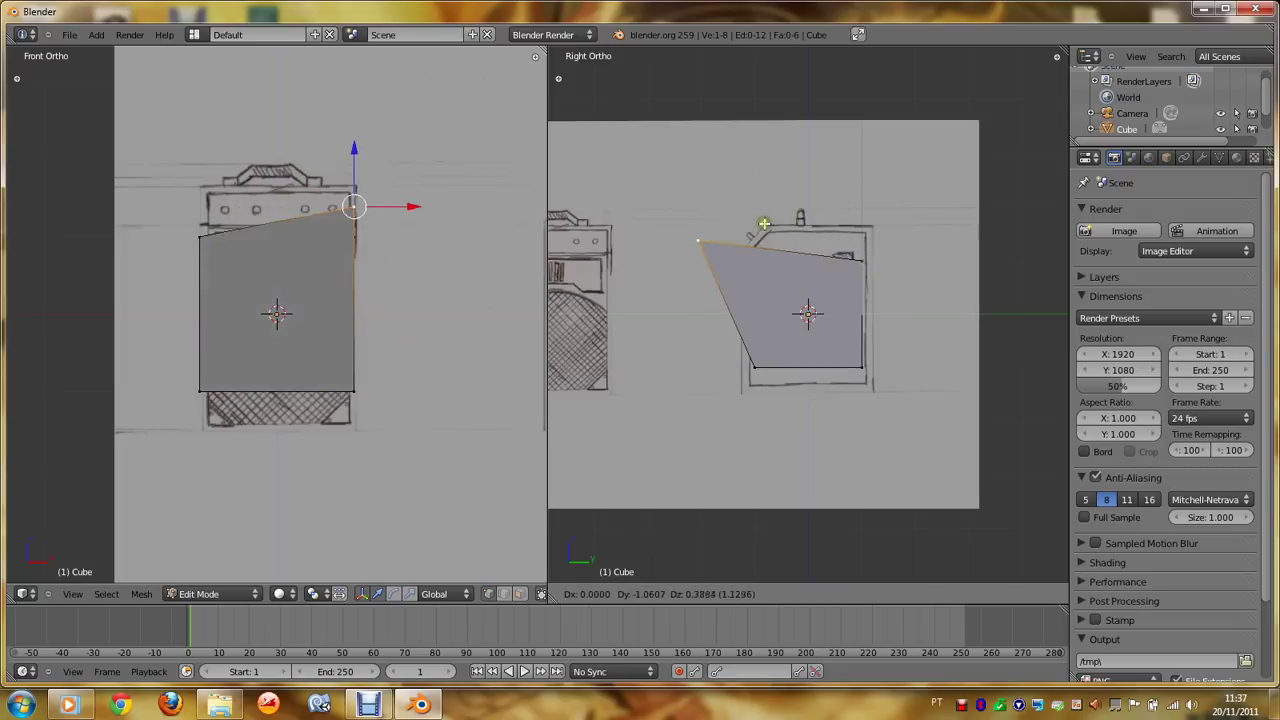
key(Escape)
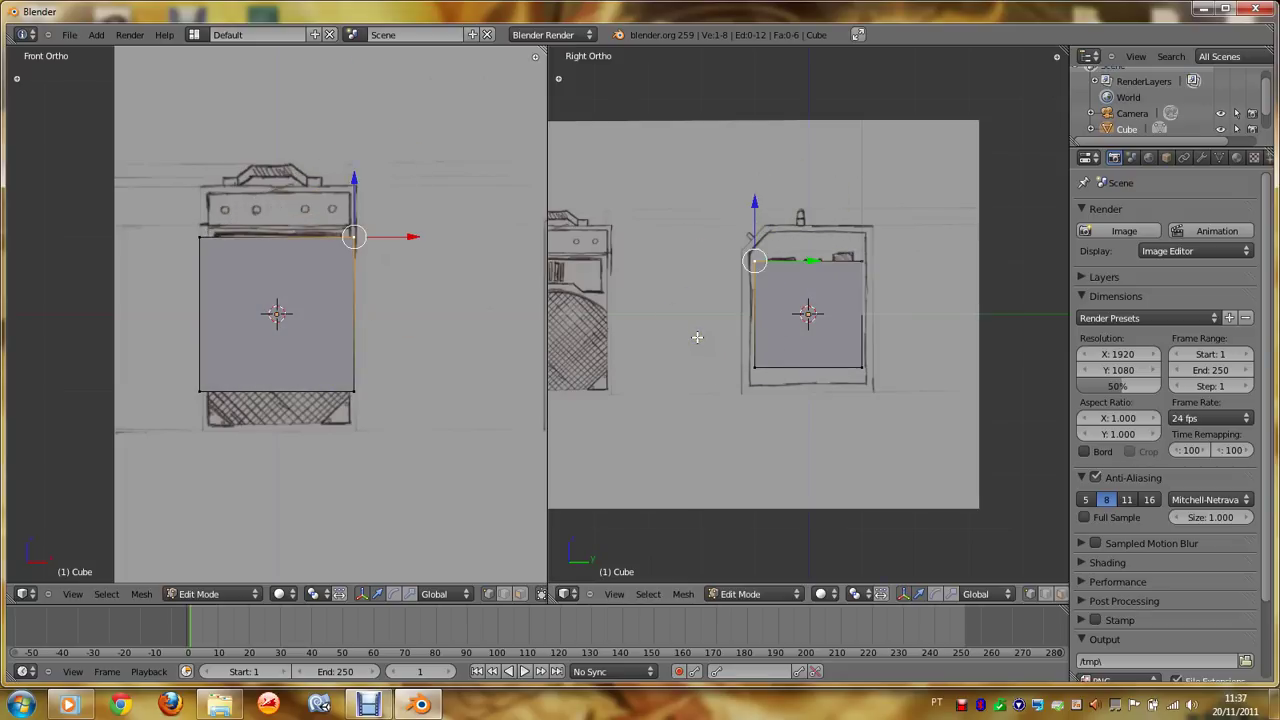
key(Tab)
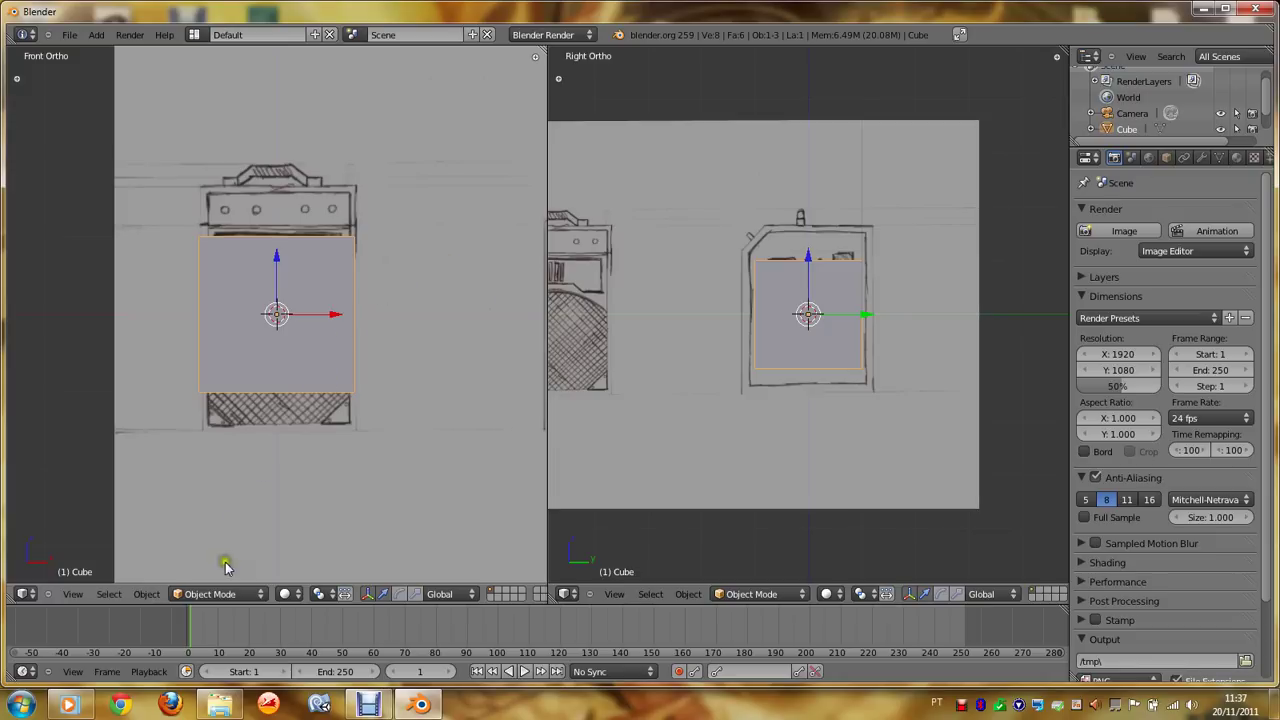
Step: Switch the cube to Edit Mode from the Mode menu, ending in vertex select mode
click(205, 597)
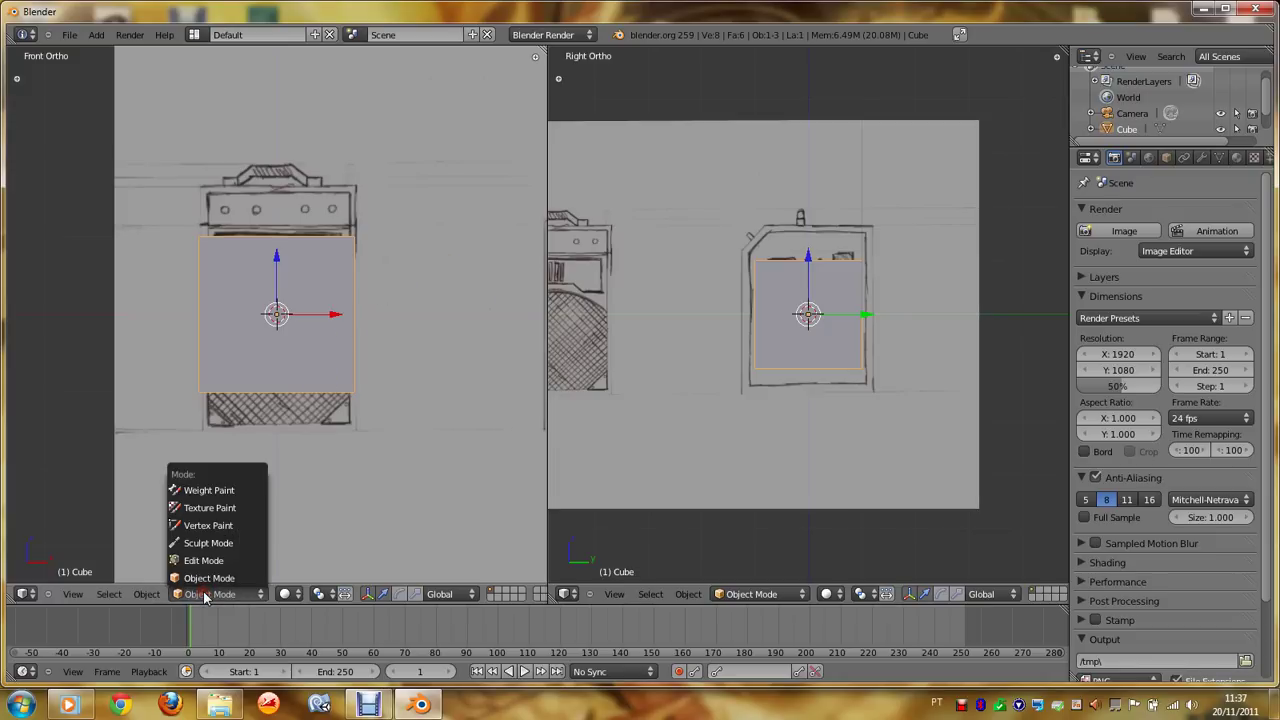
right_click(267, 307)
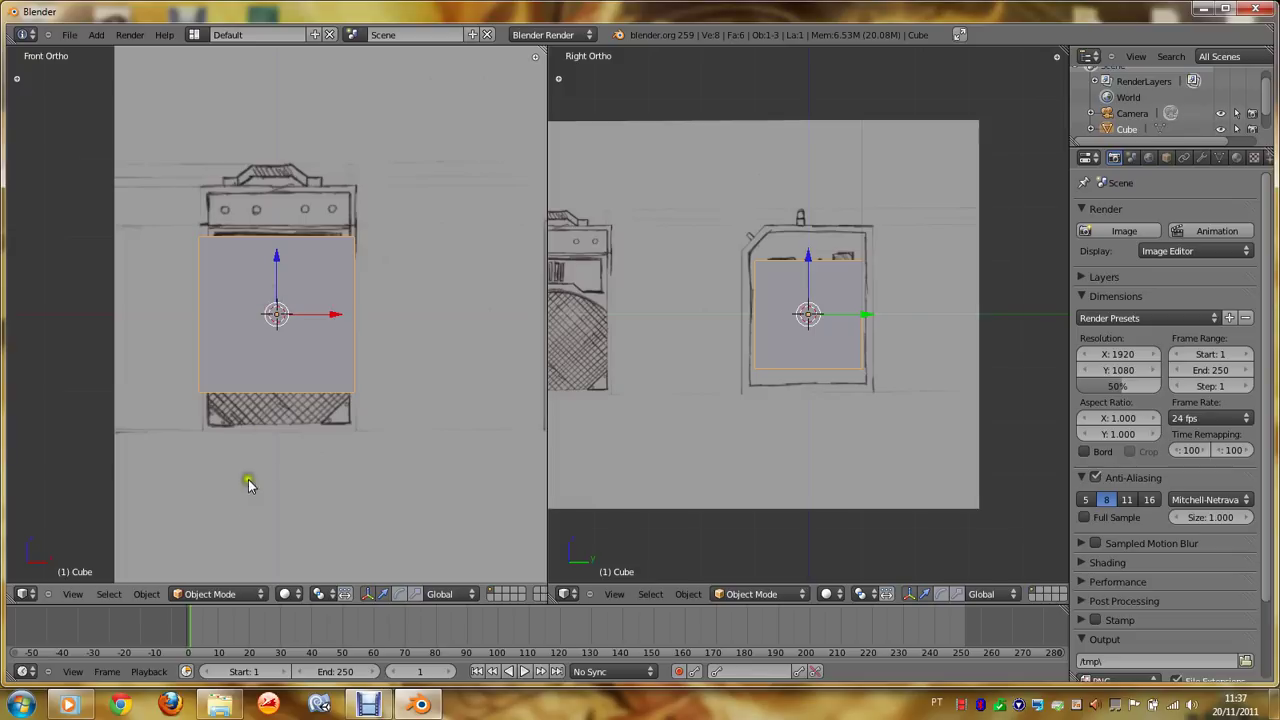
click(210, 592)
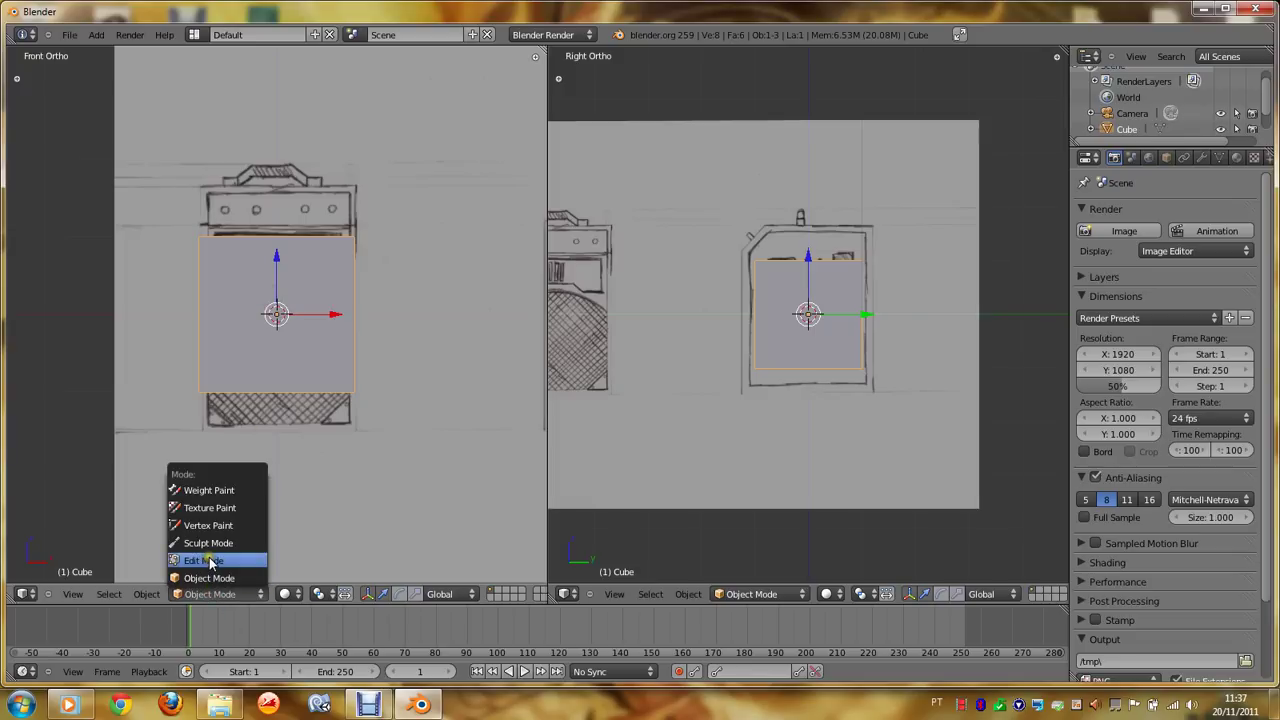
click(210, 562)
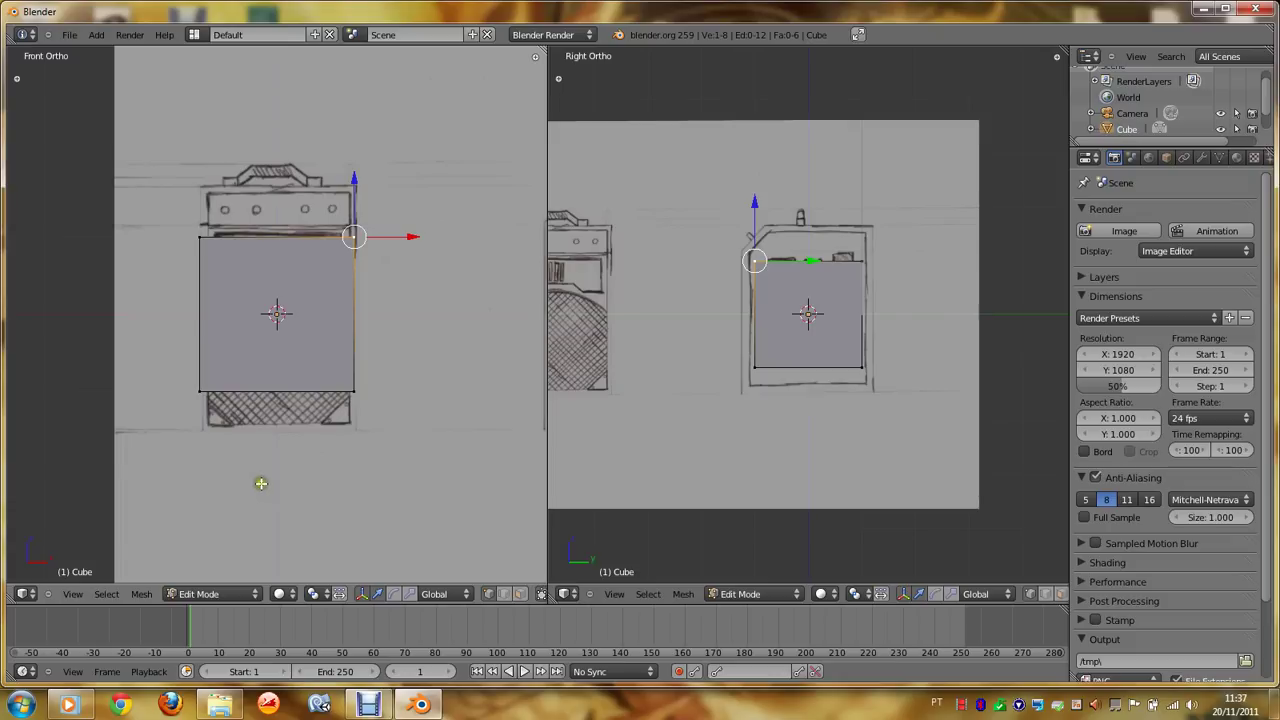
click(48, 593)
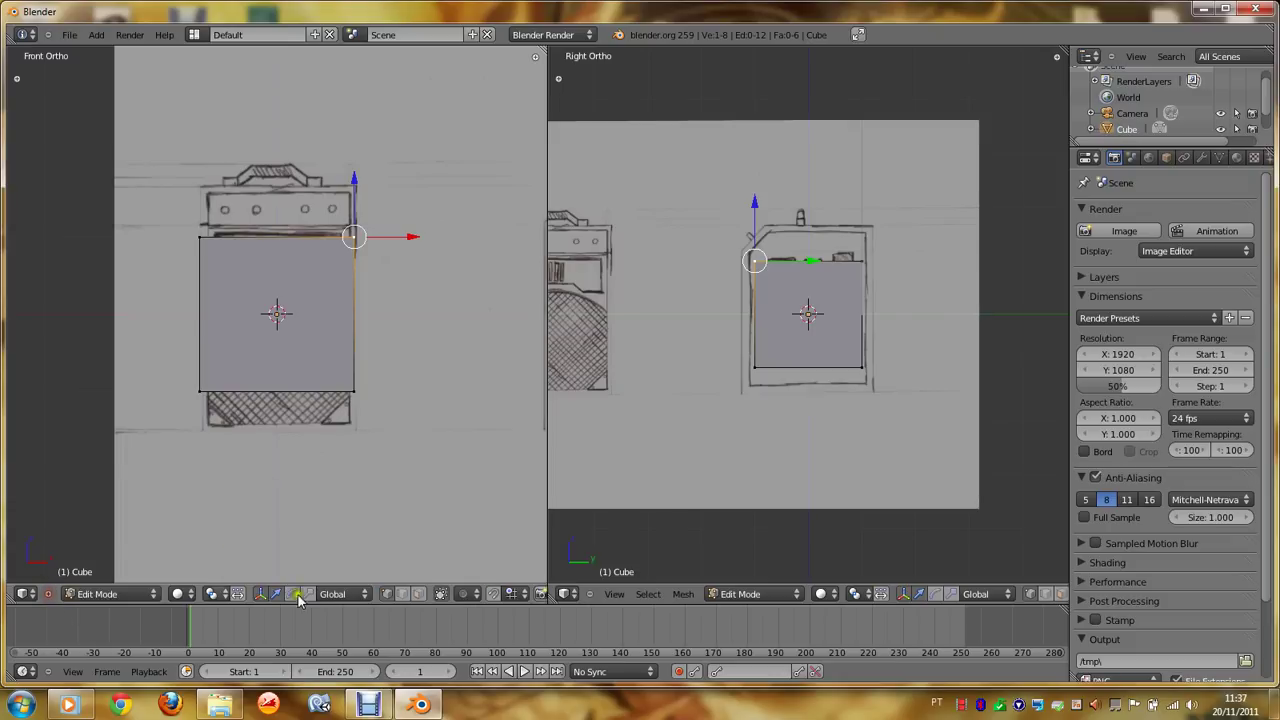
click(418, 594)
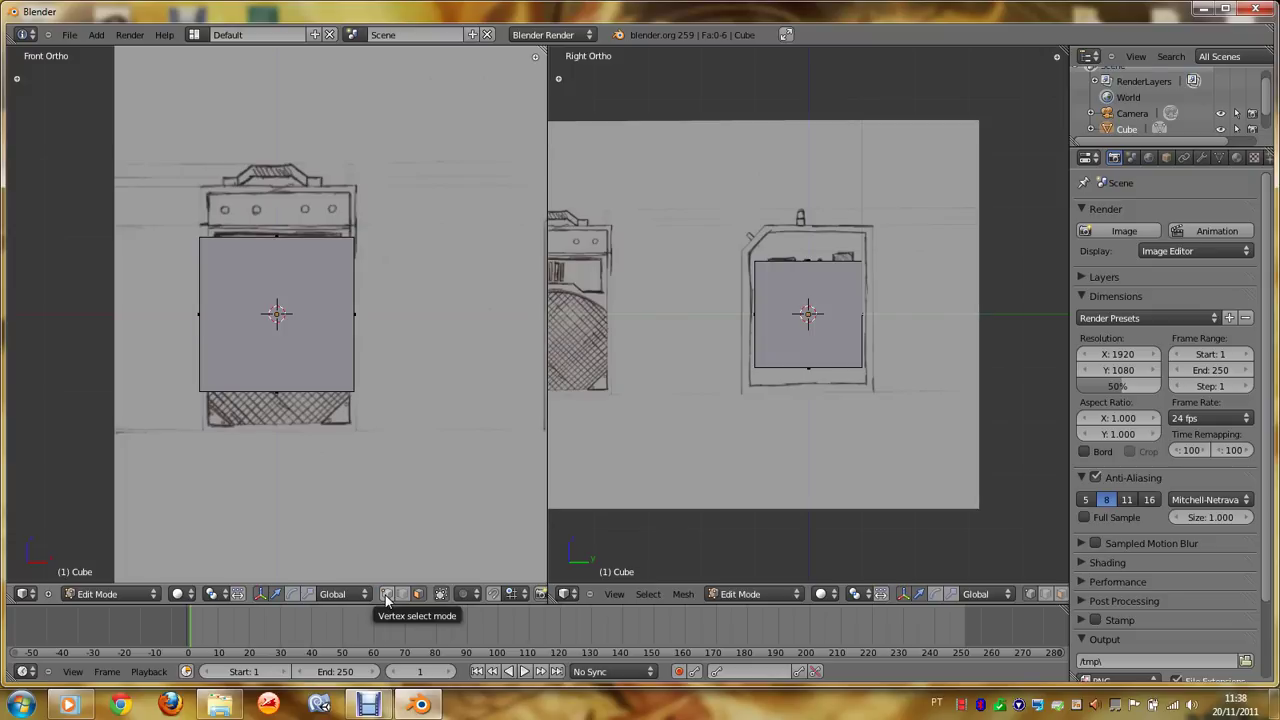
click(386, 596)
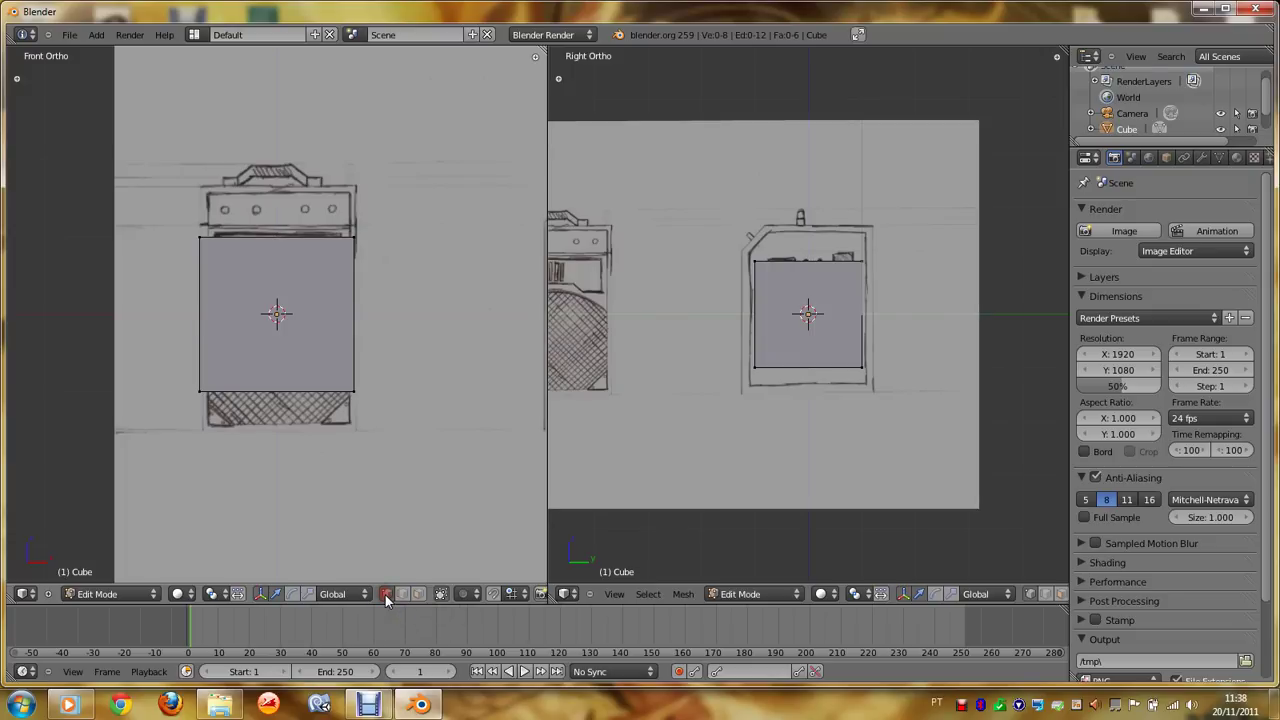
Step: Orbit the front view into 3D and select the cube's top corner vertices one by one
right_click(355, 237)
middle_drag(358, 240, 361, 242)
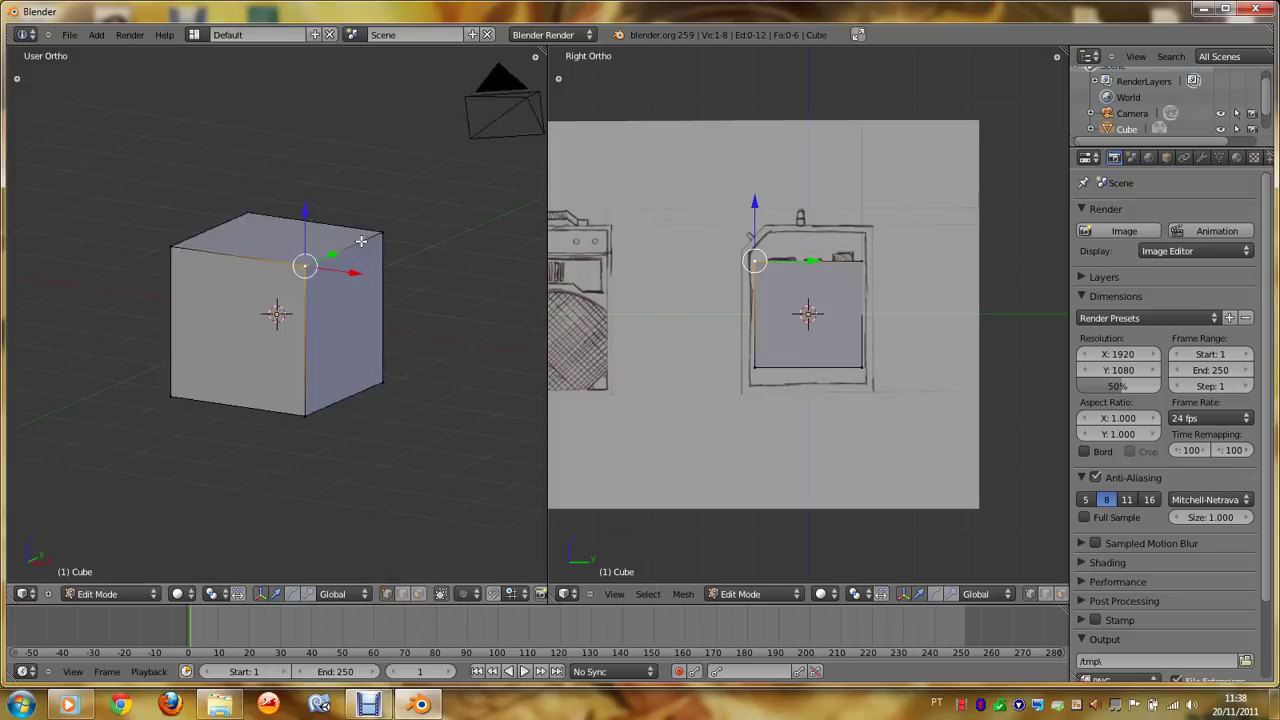
scroll(361, 242, up, 1)
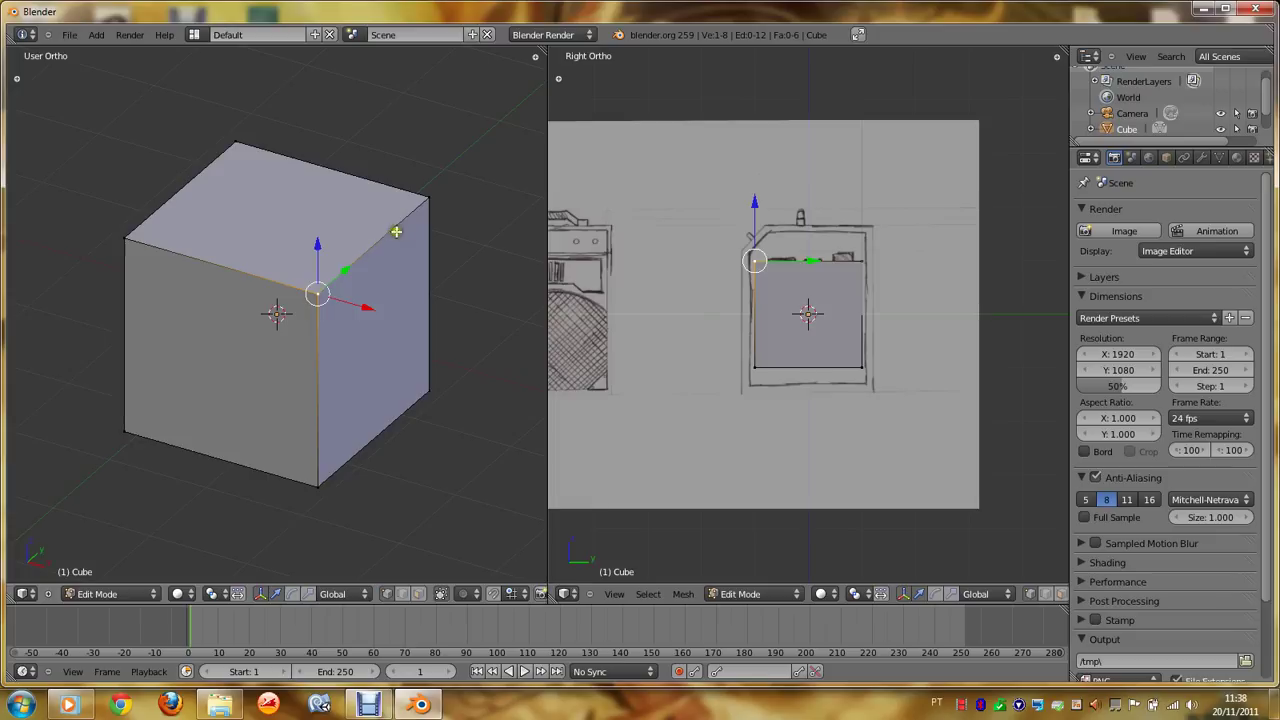
right_click(430, 197)
right_click(238, 142)
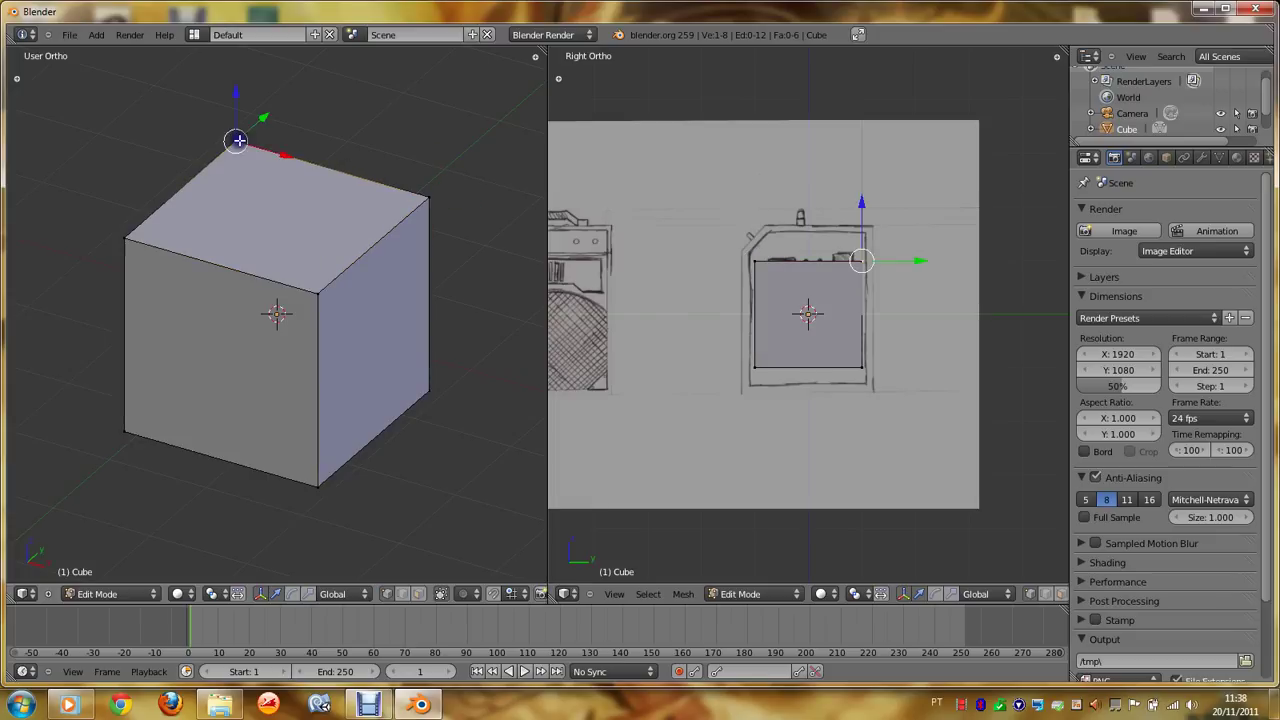
right_click(132, 235)
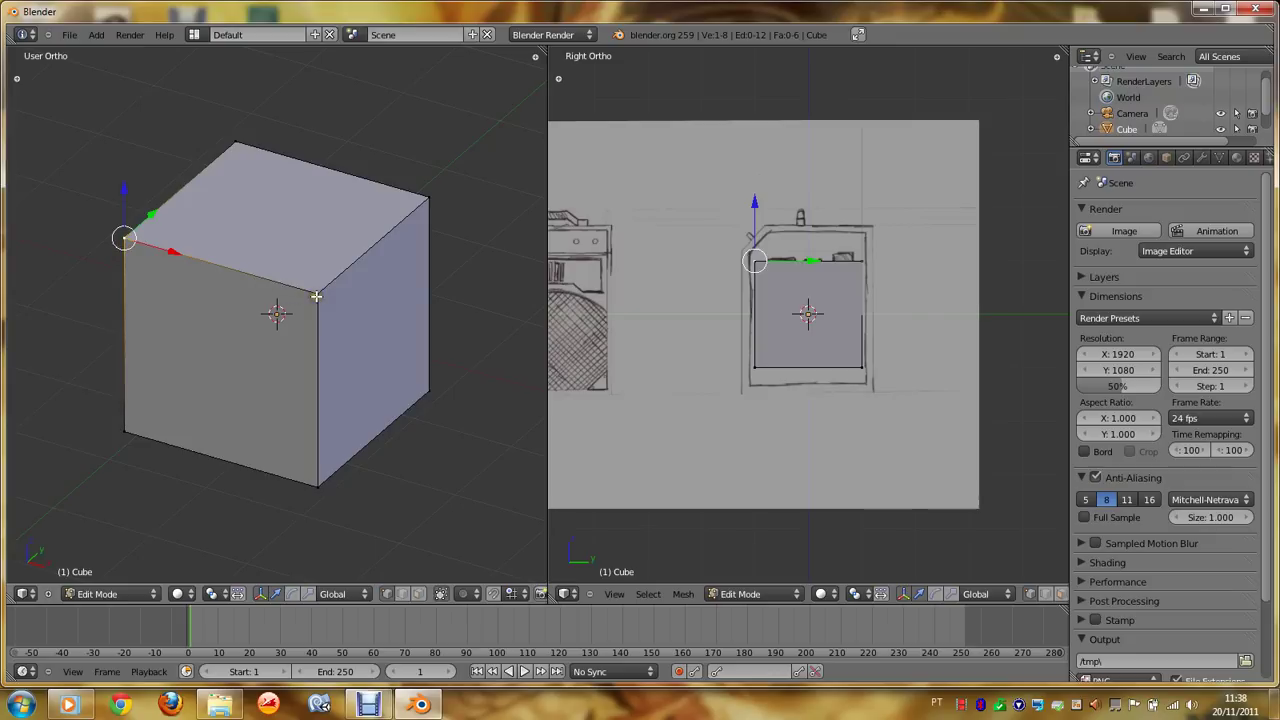
Step: Try selecting the top-front edge and front face, then combine vertex, edge and face modes
click(402, 594)
right_click(215, 290)
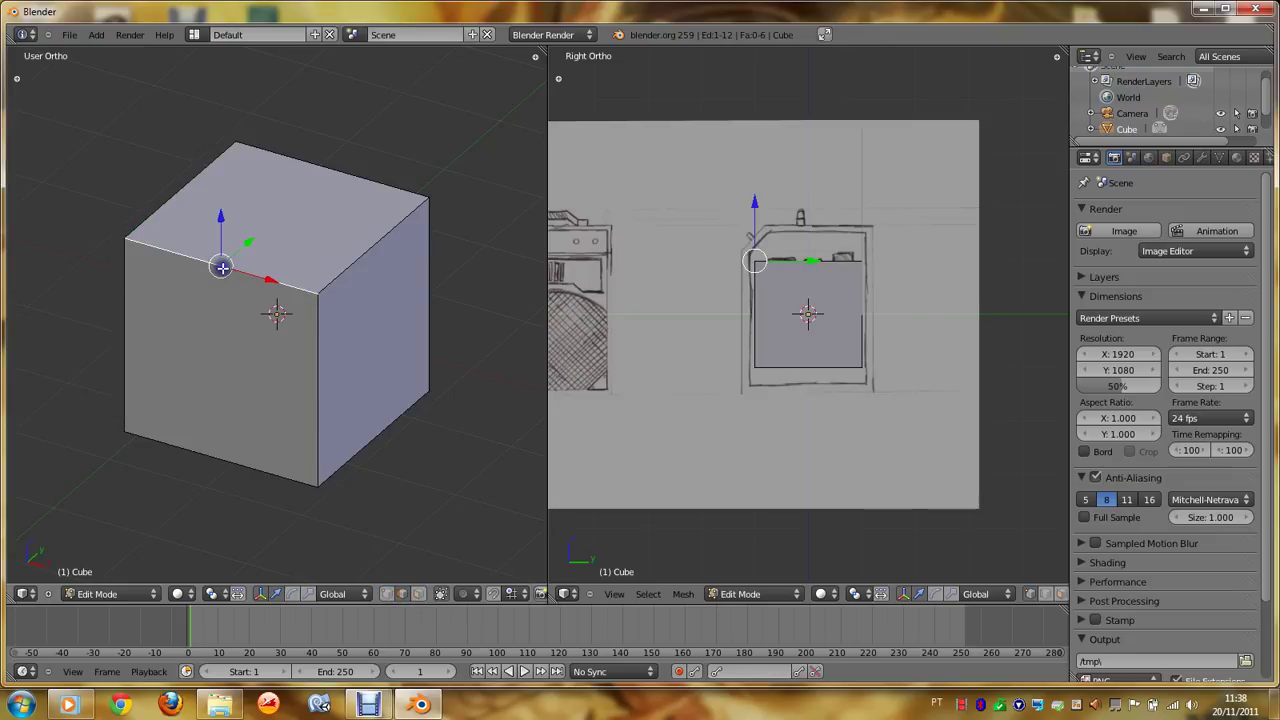
click(419, 594)
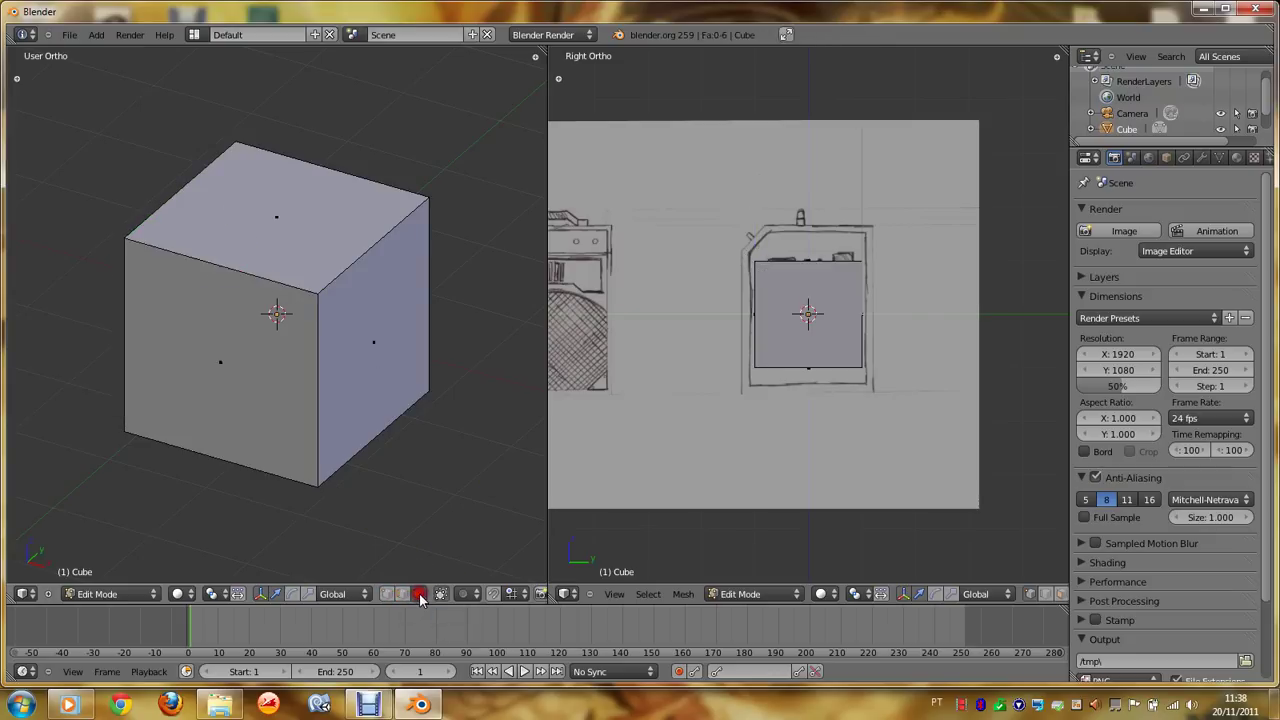
right_click(215, 362)
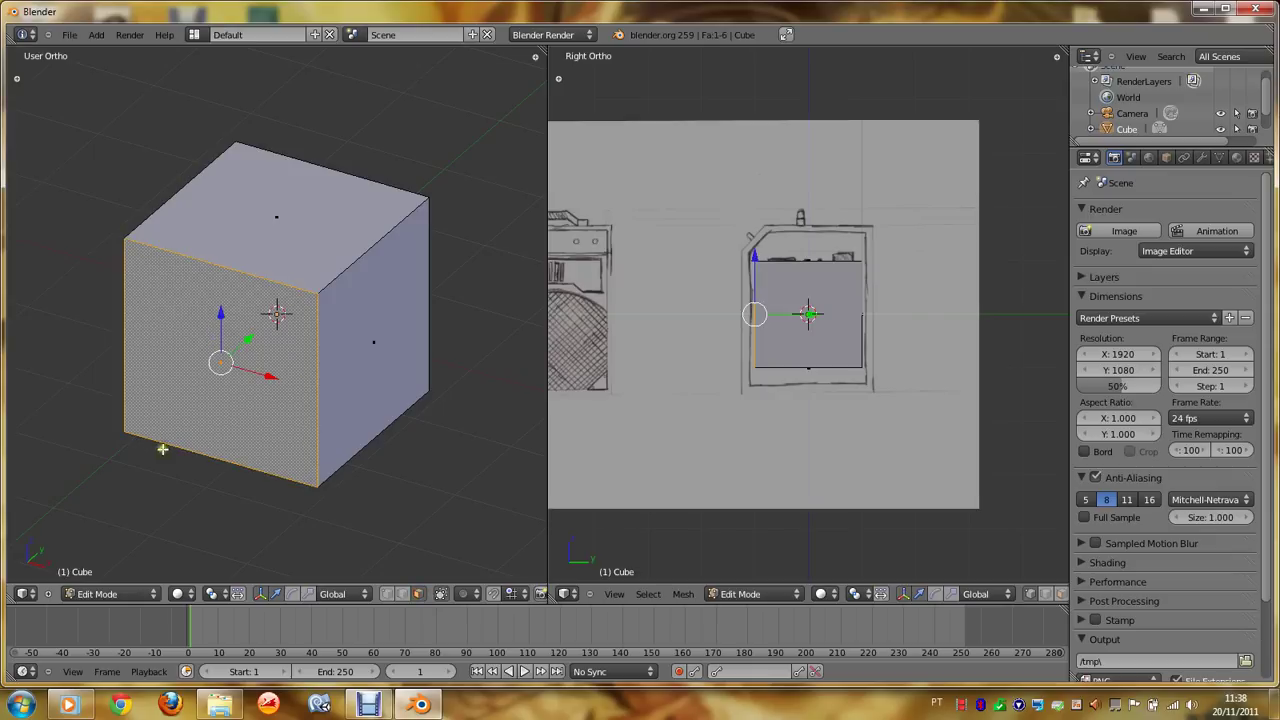
shift+click(403, 594)
shift+click(387, 594)
Step: Move the front top-left vertex, undo the change, and start a fresh free move of it
right_click(120, 241)
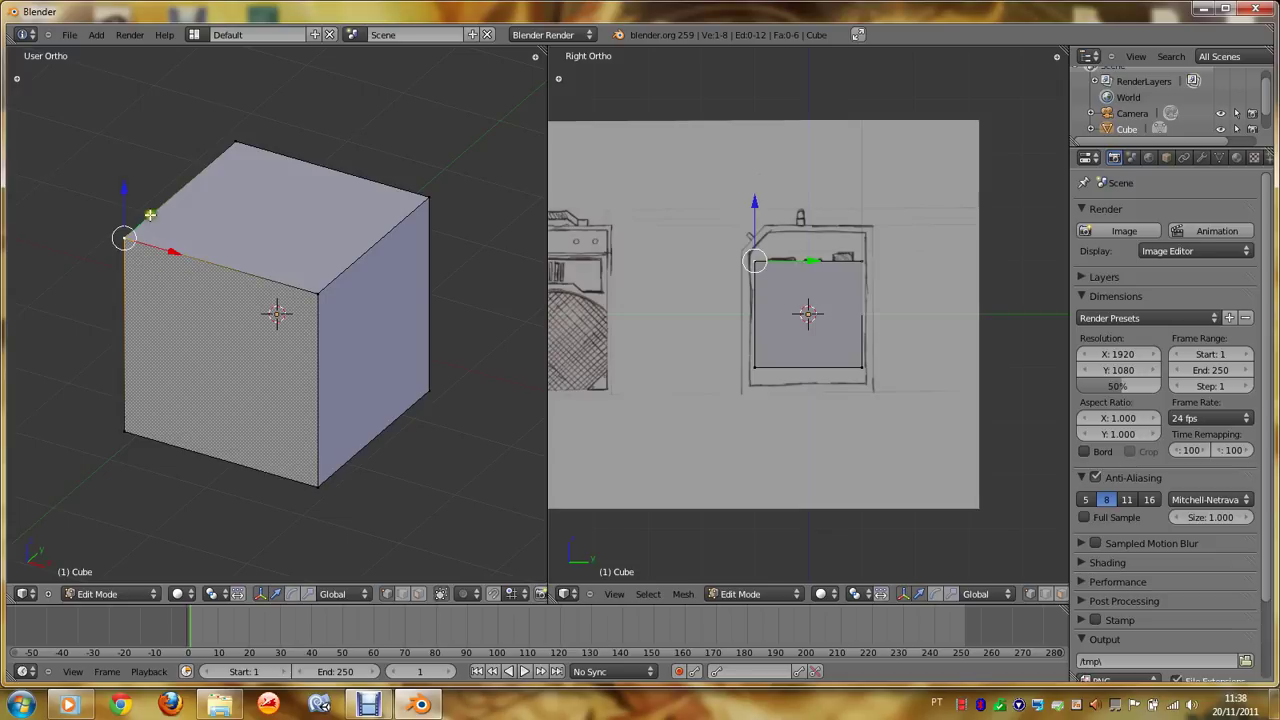
mouse_move(152, 216)
mouse_down()
mouse_move(162, 211)
mouse_move(117, 283)
mouse_move(197, 220)
mouse_move(143, 277)
mouse_move(196, 242)
mouse_move(166, 266)
mouse_move(186, 251)
mouse_move(163, 246)
mouse_move(233, 263)
mouse_up()
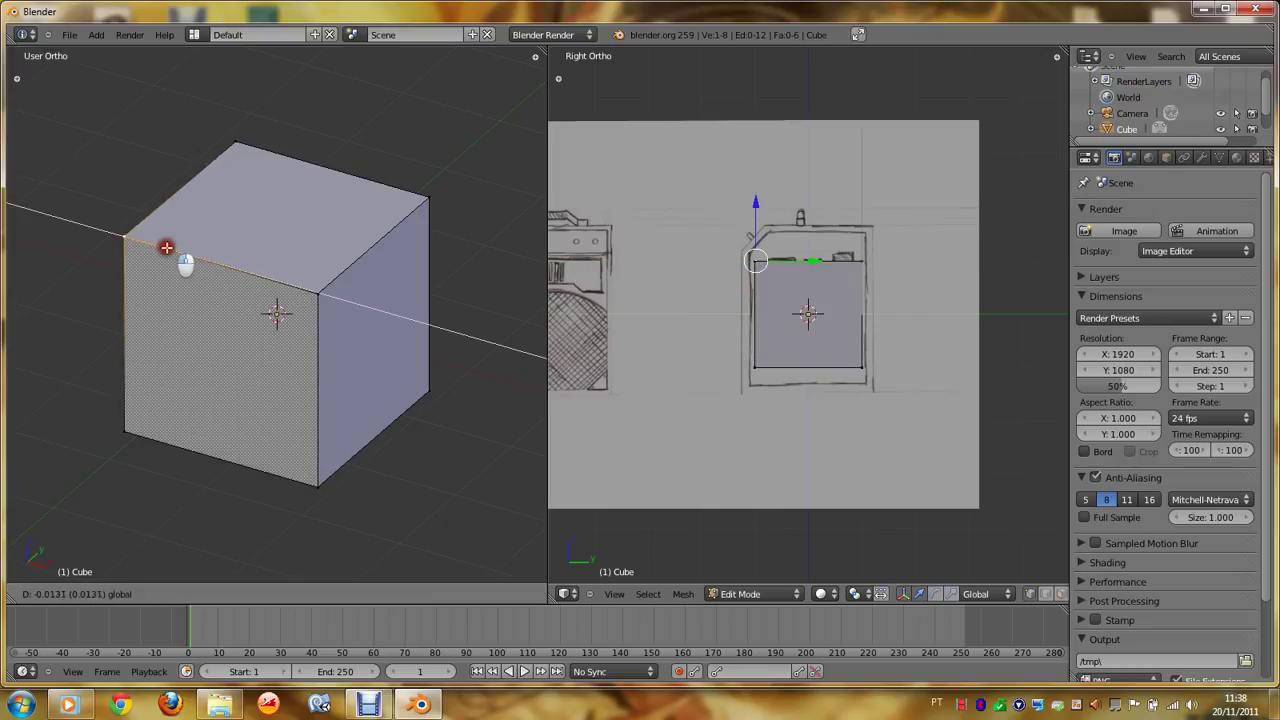
click(130, 235)
key(g)
key(z)
right_click(121, 123)
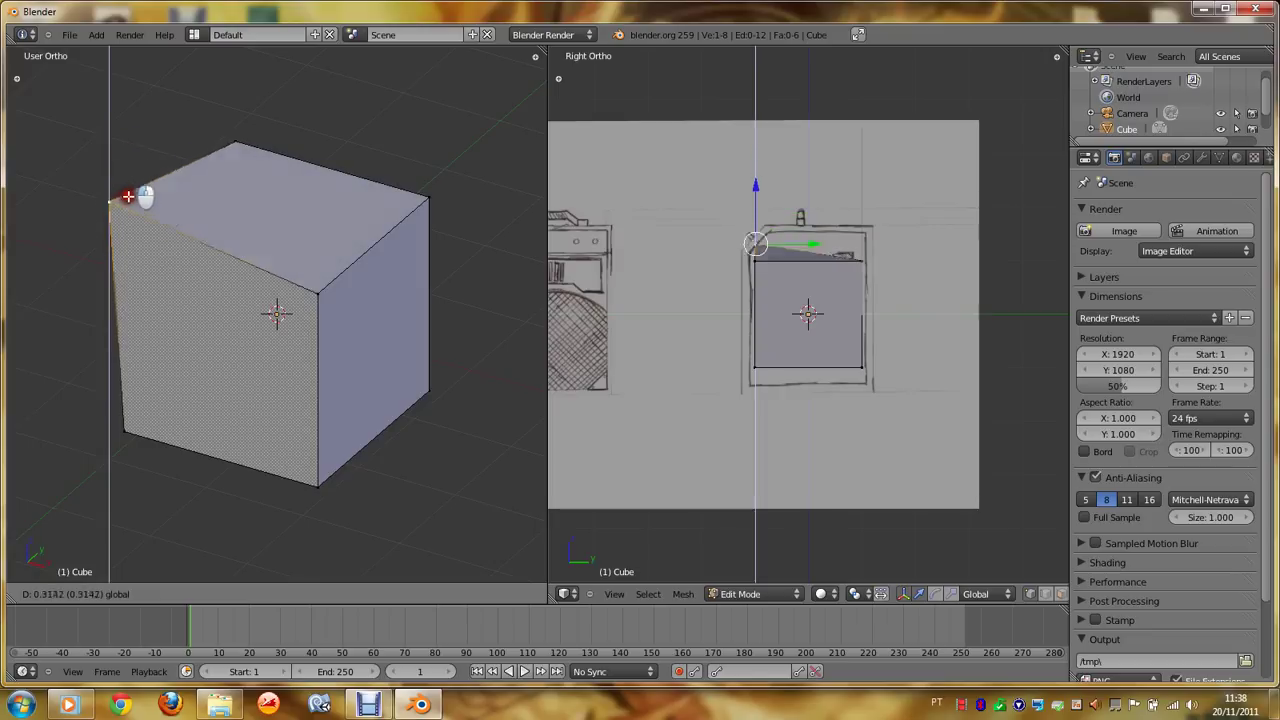
key(ctrl+z)
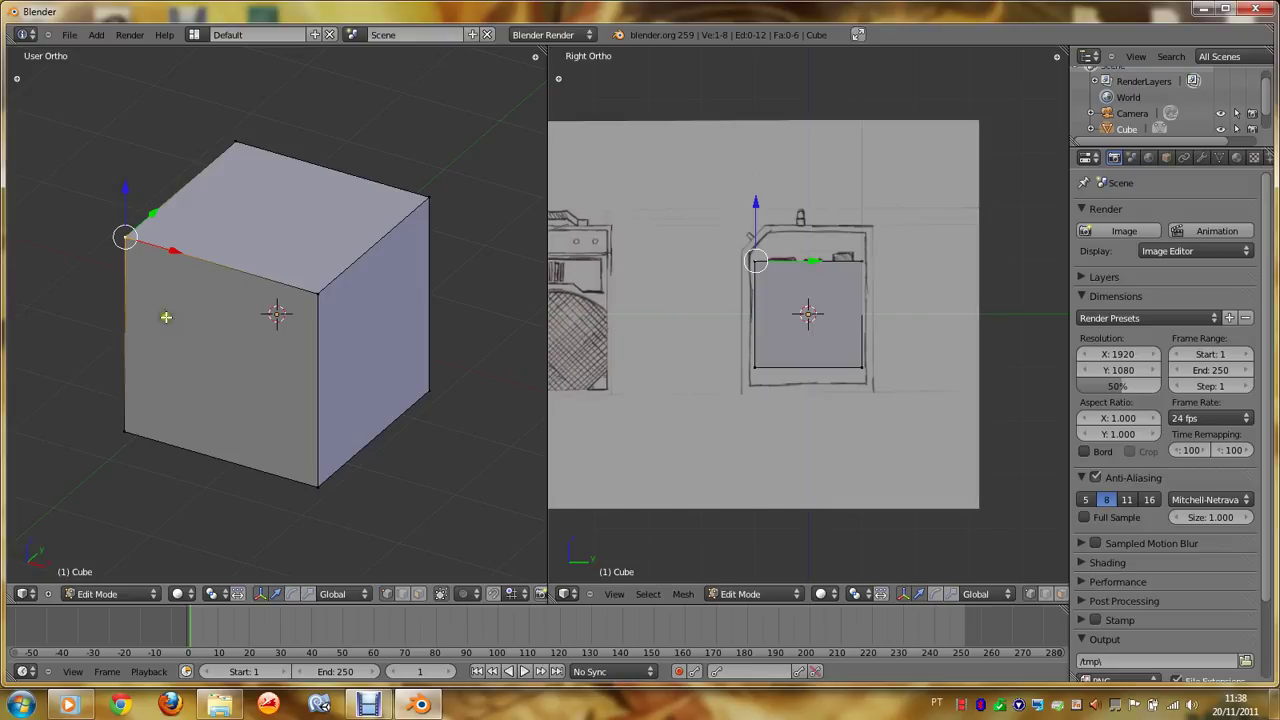
key(g)
Step: Start a Transform from the operator search, cancel it with Esc, and return to Object Mode
key(space)
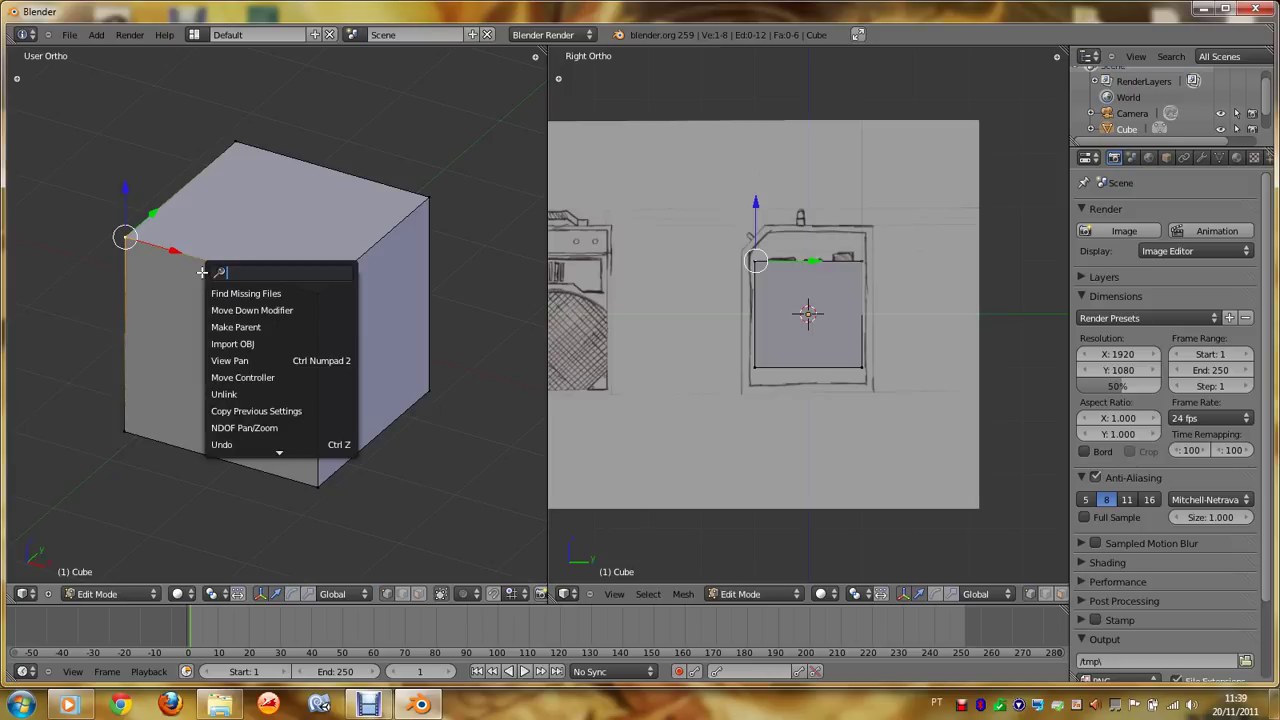
text(transf)
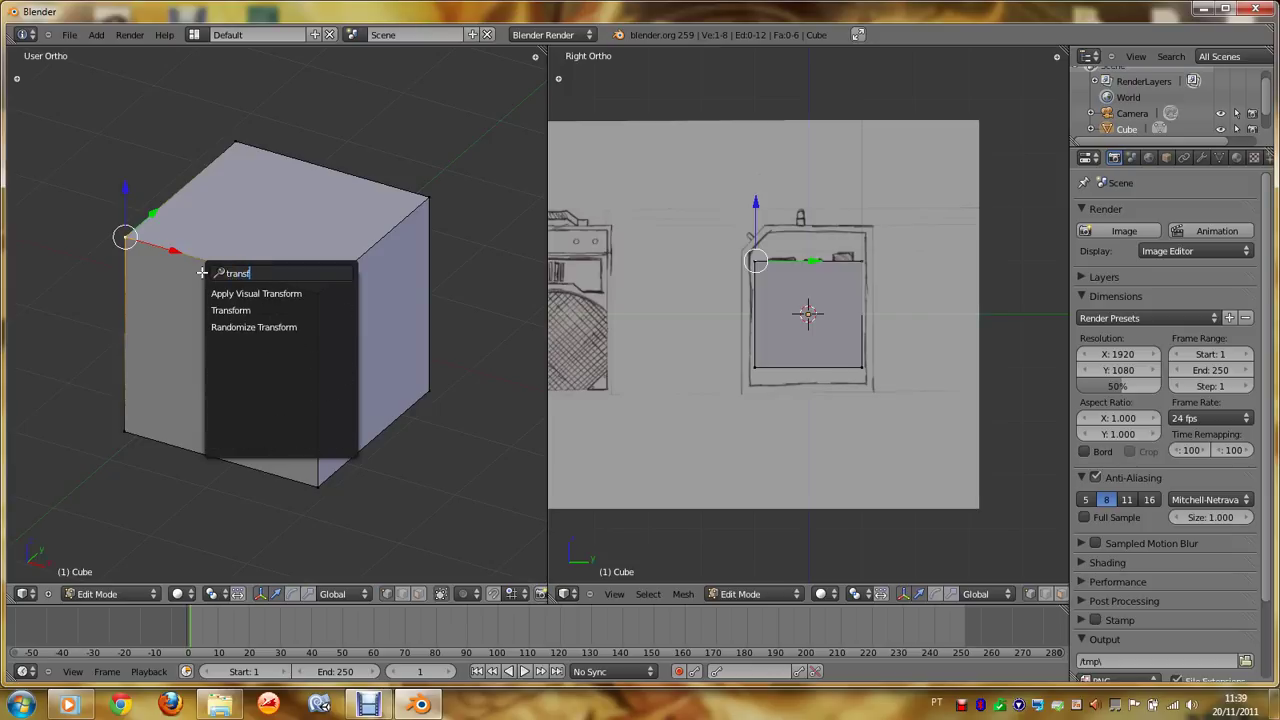
text(orm)
click(240, 311)
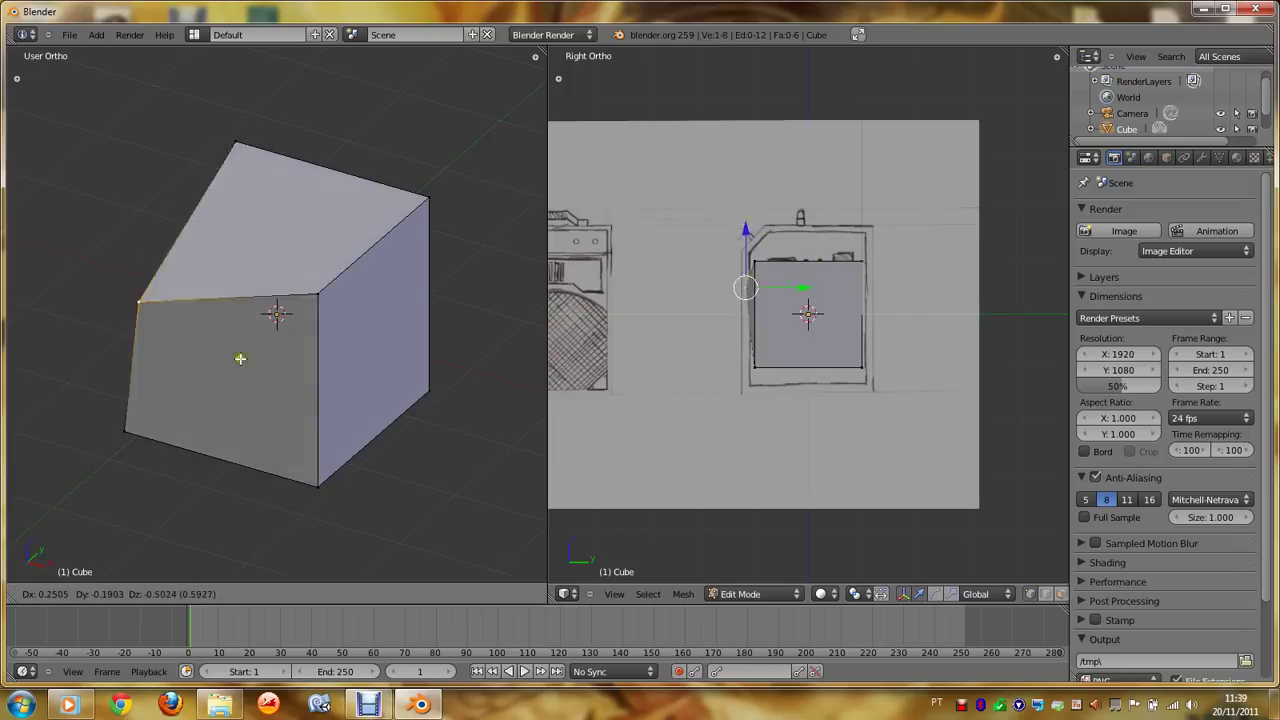
key(Escape)
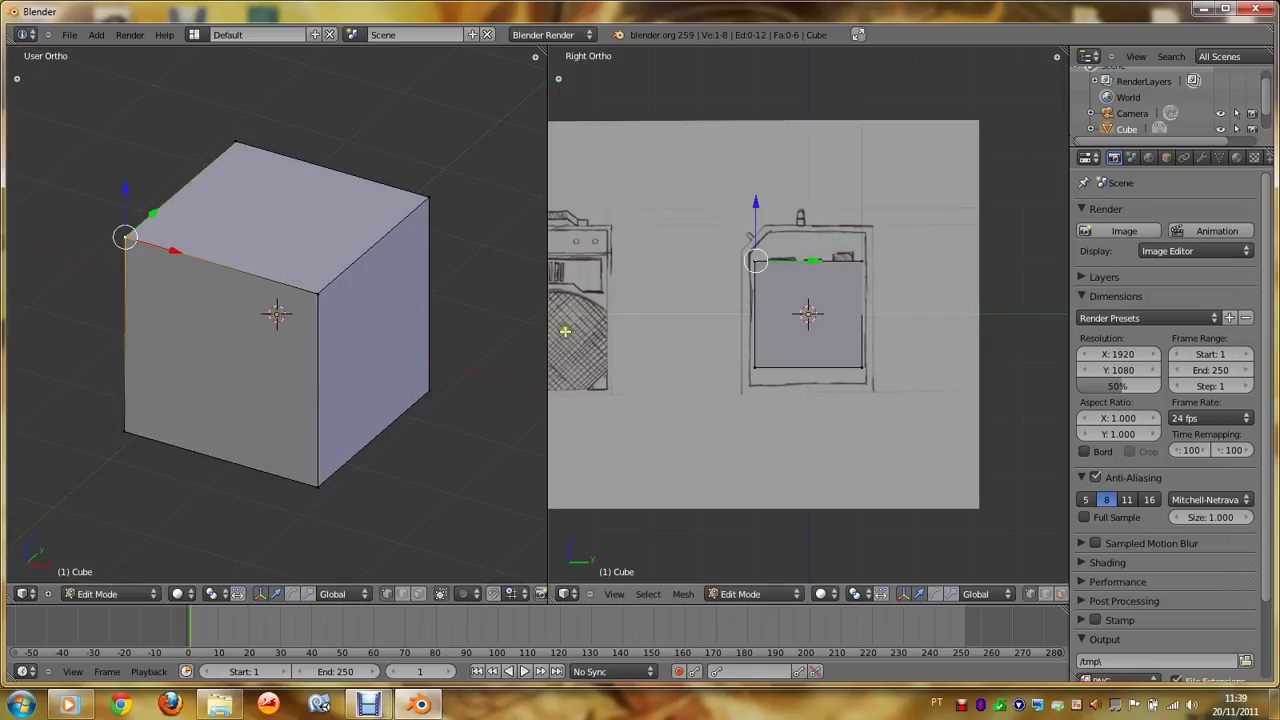
key(Tab)
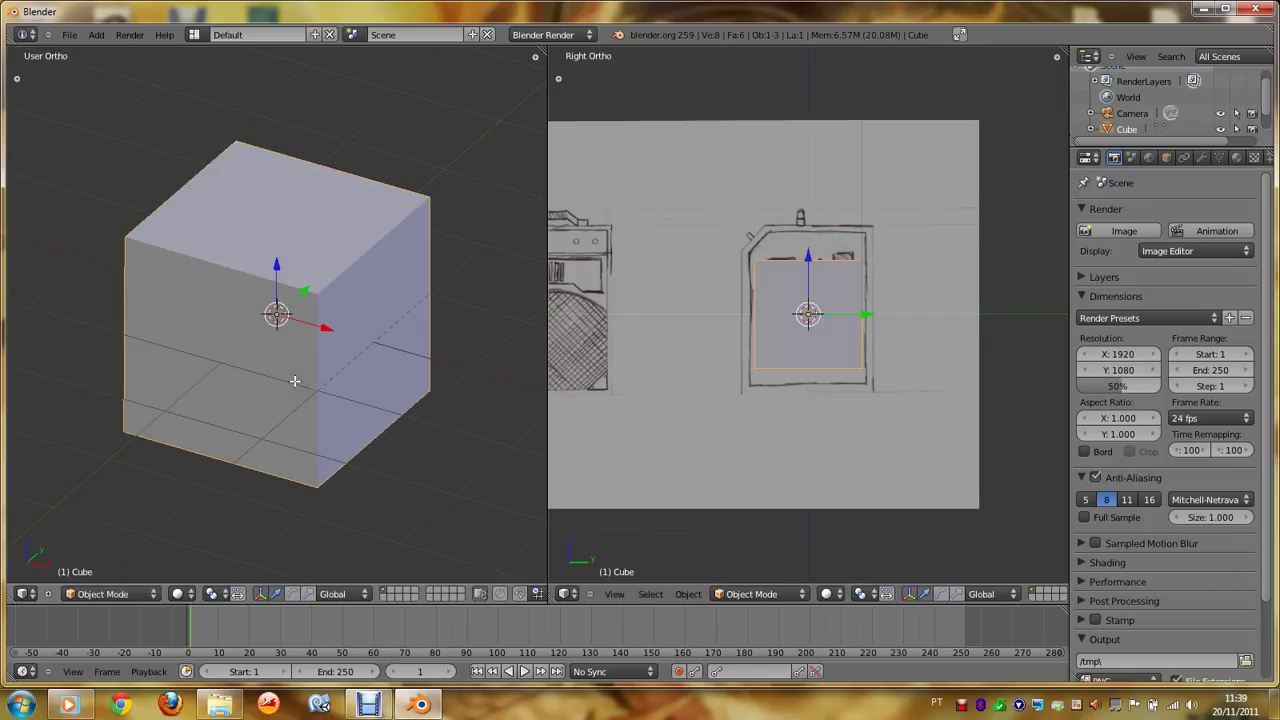
Step: Set the left view to Front Ortho, zoom the side view, and re-enter Edit Mode
key(KP_1)
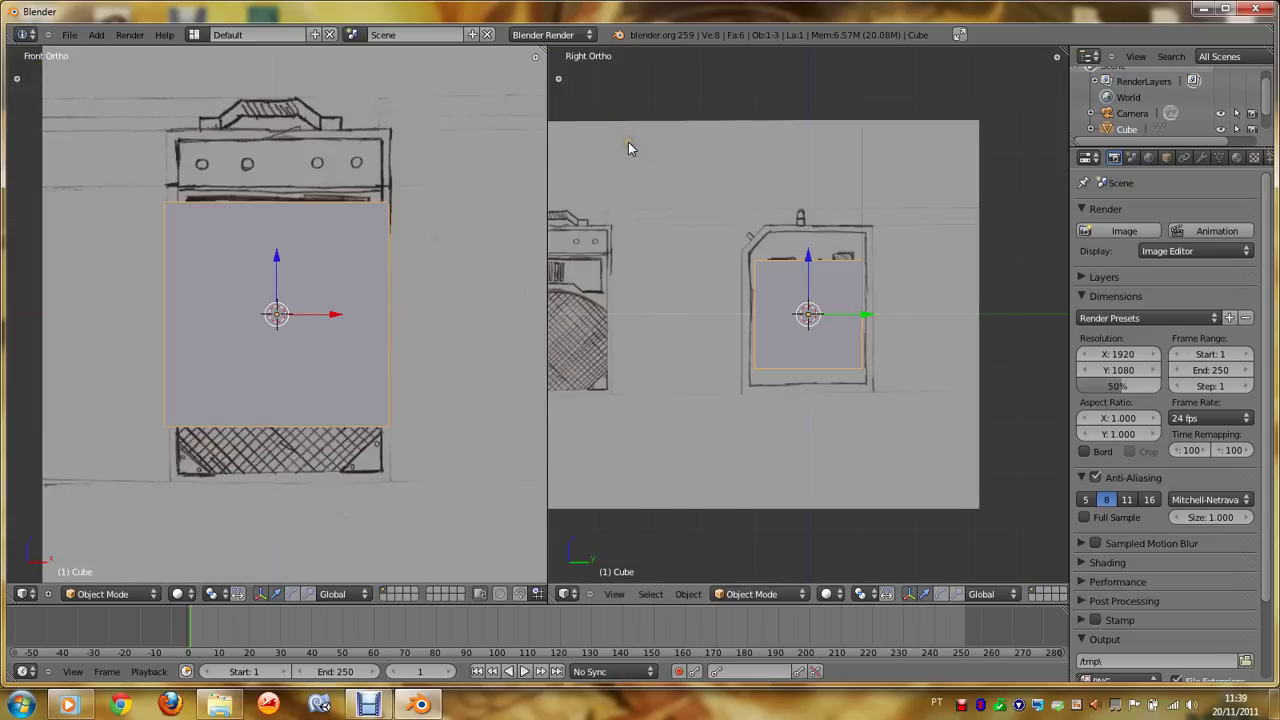
scroll(628, 145, up, 3)
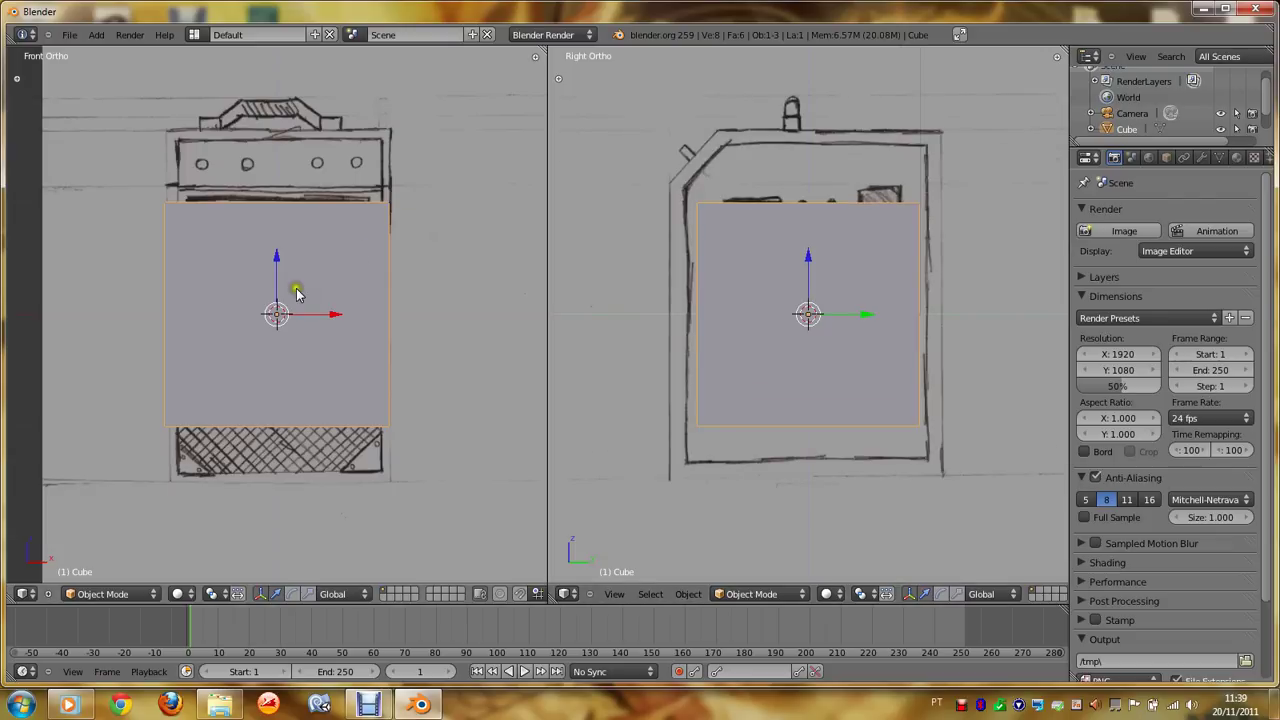
key(Tab)
key(Tab)
key(Tab)
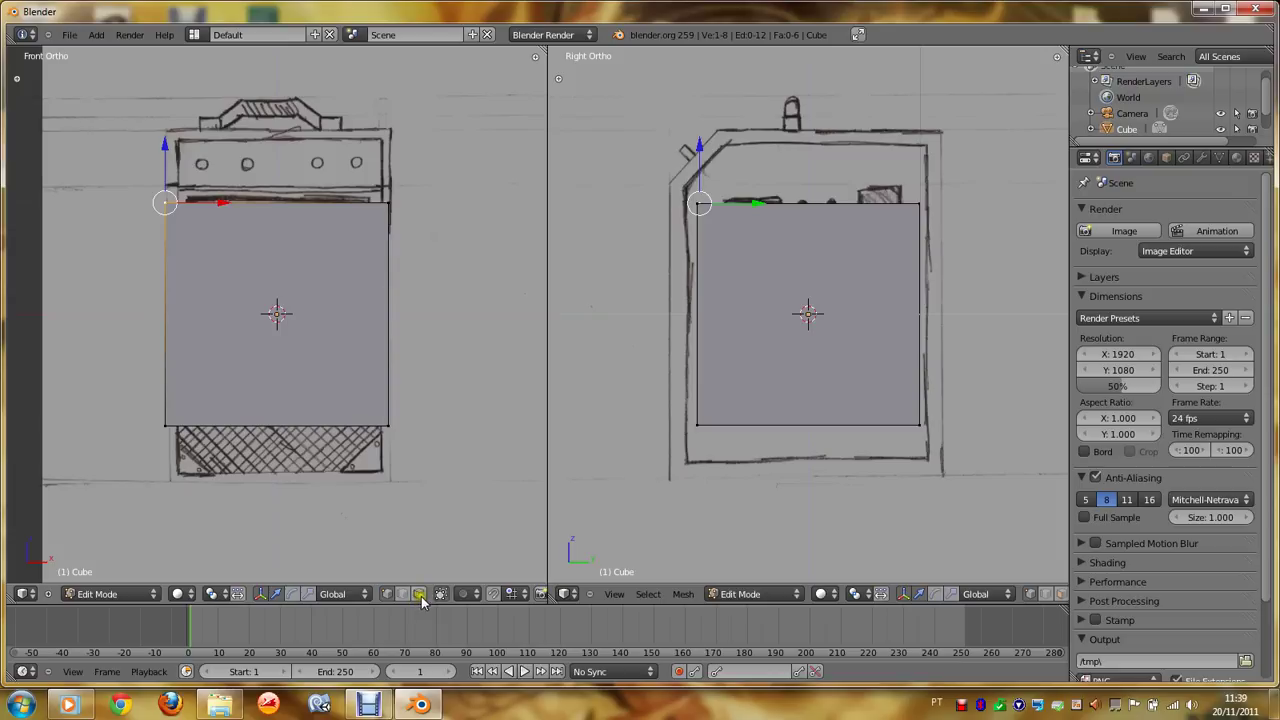
Step: Re-enter Edit Mode in face select and drag the front face to the side sketch's depth
key(Tab)
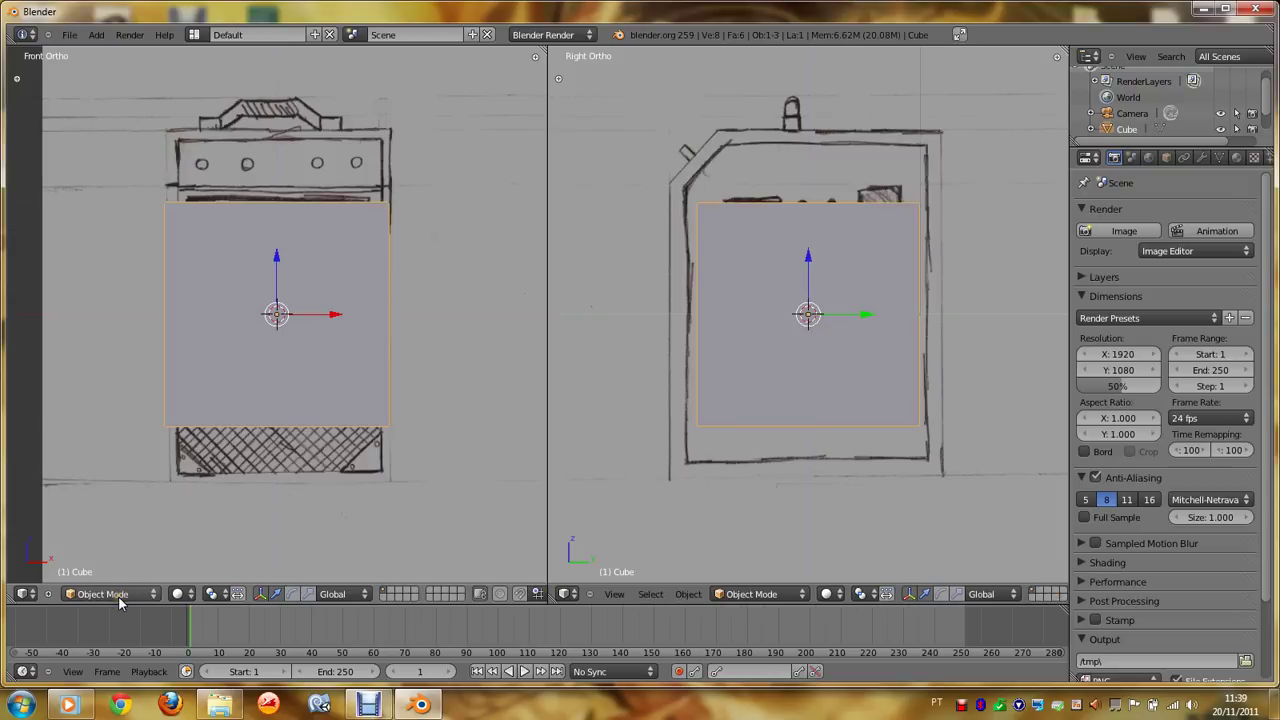
click(115, 594)
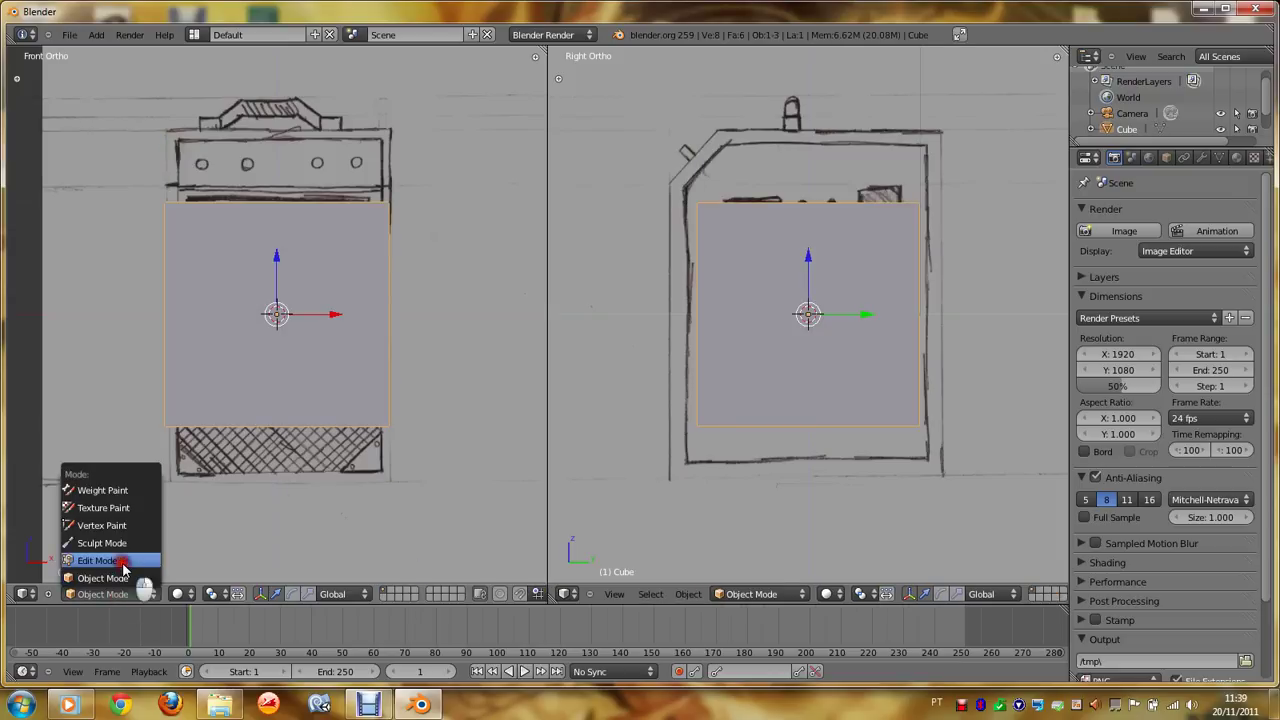
click(120, 562)
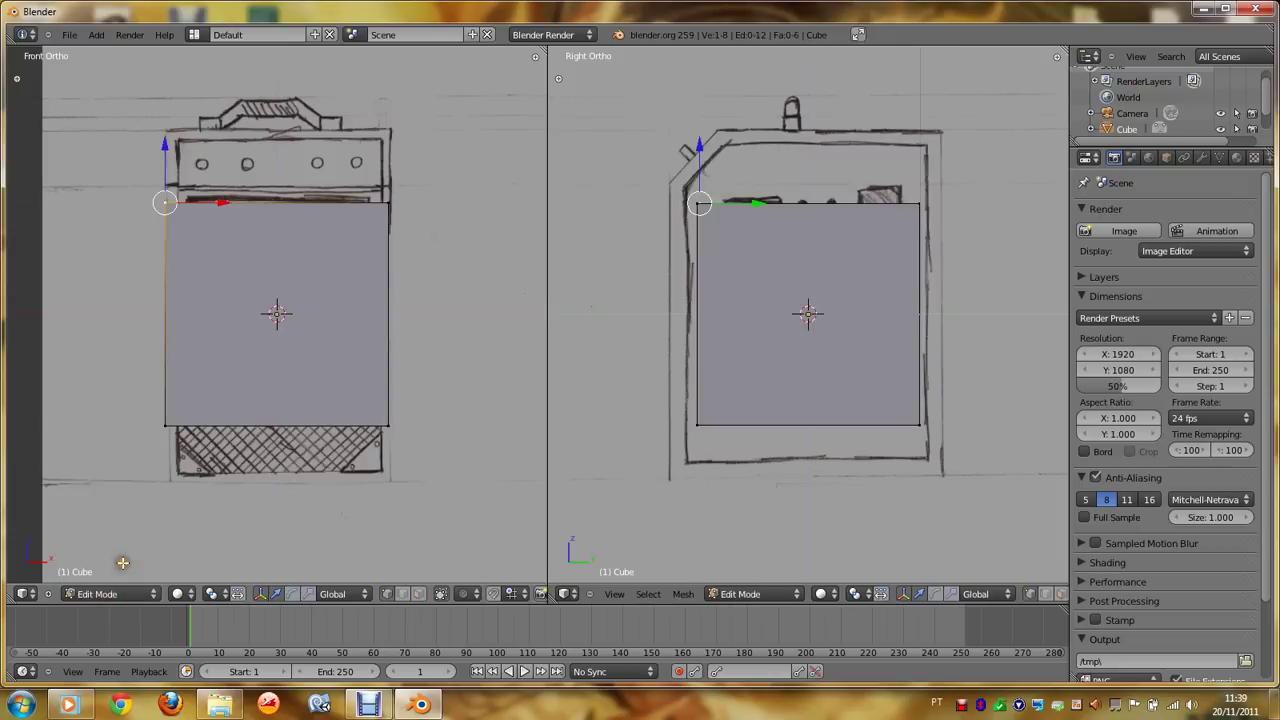
click(418, 595)
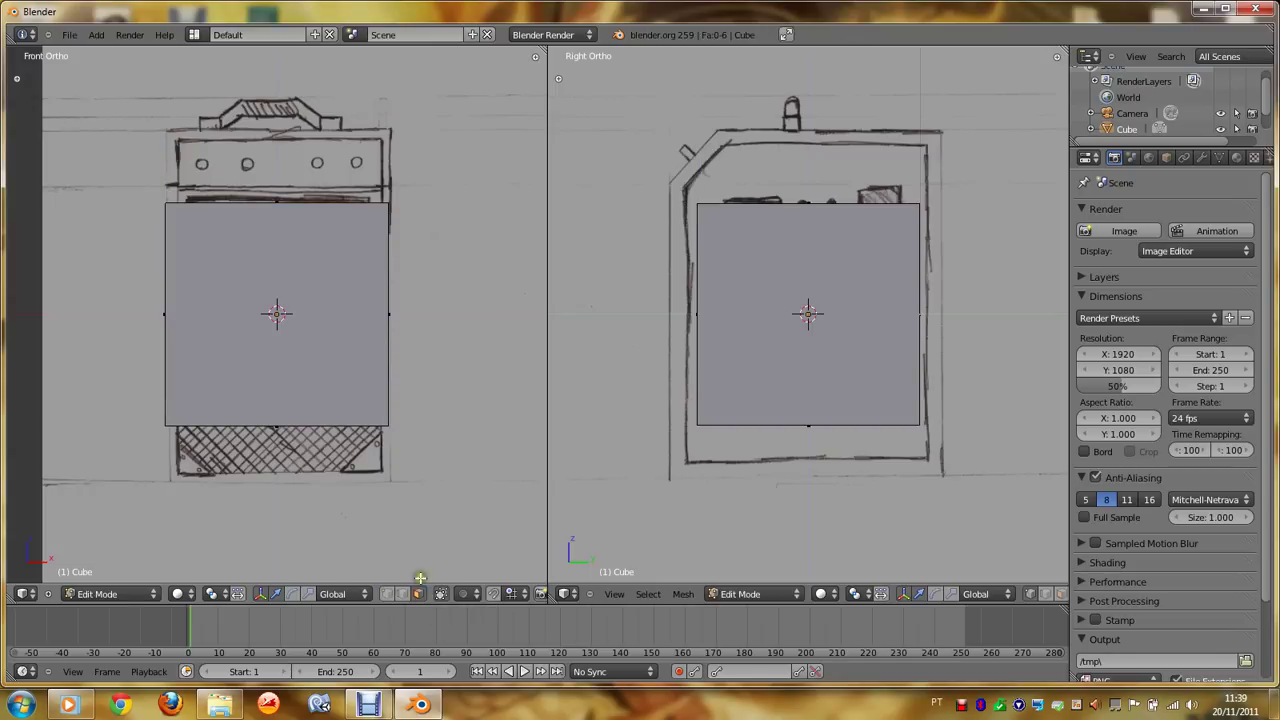
right_click(310, 308)
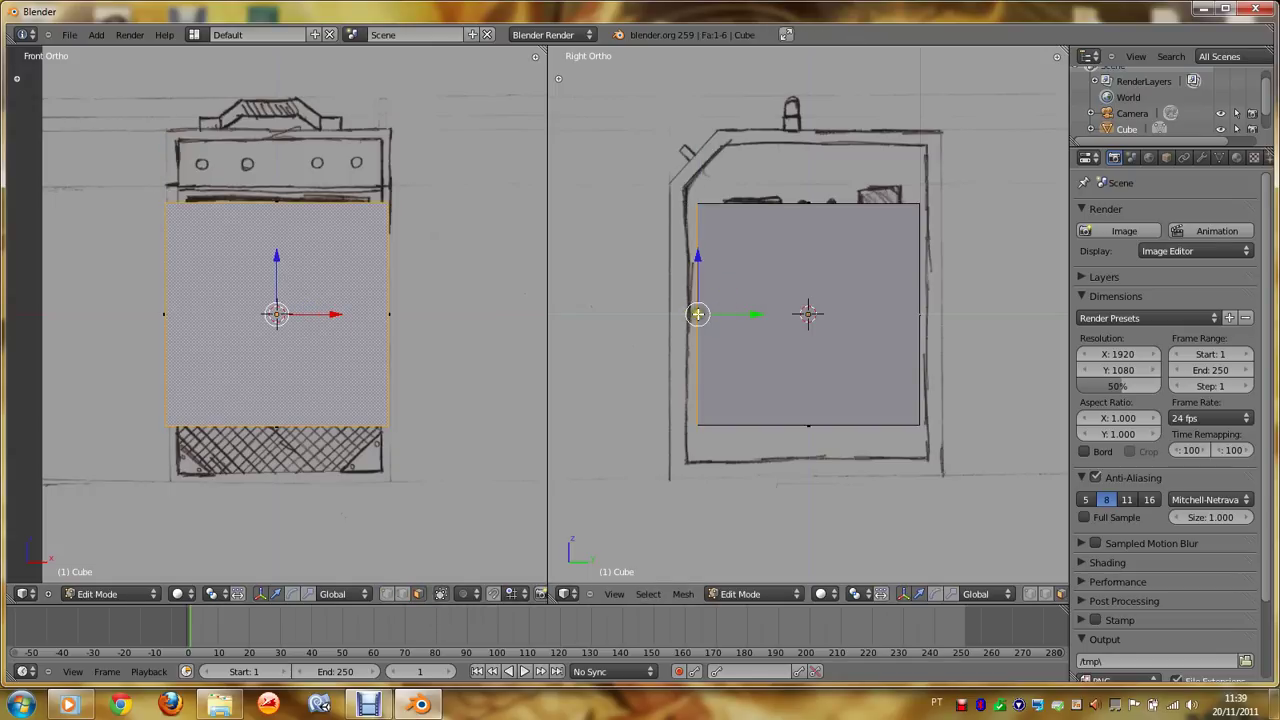
drag(755, 314, 730, 326)
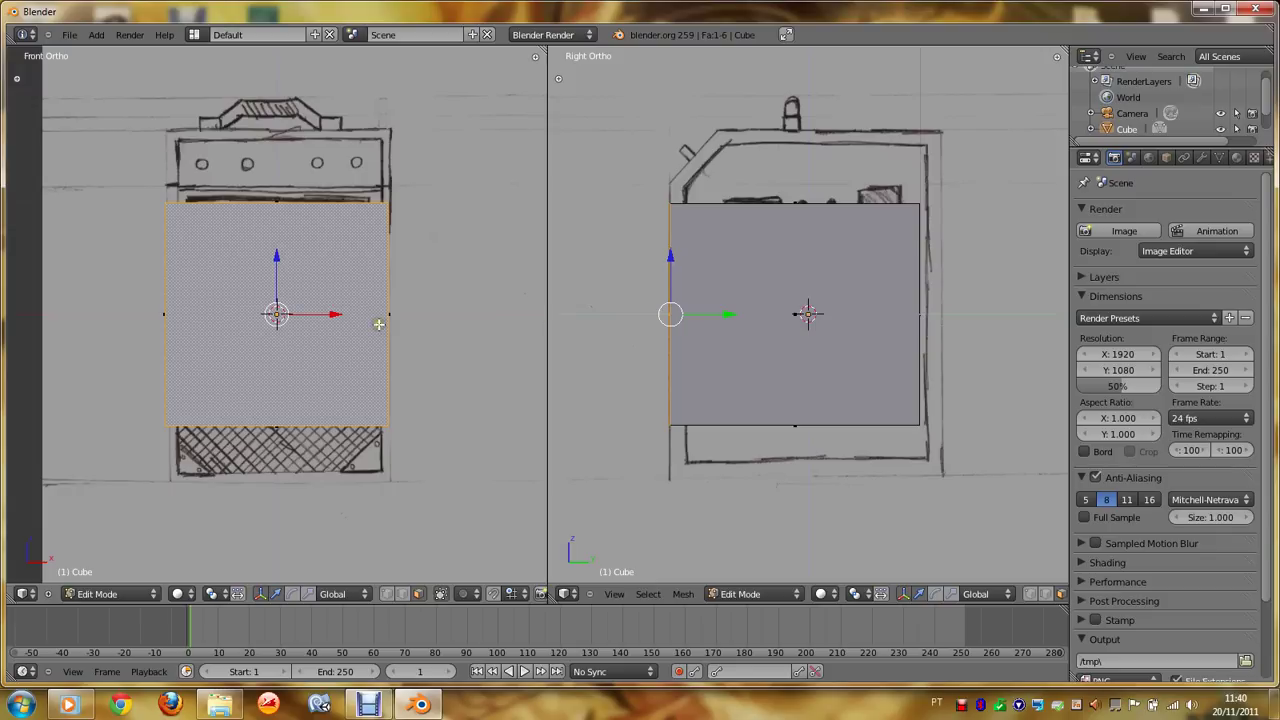
Step: Drag the cube's right side face out to the front sketch's right edge
right_click(772, 310)
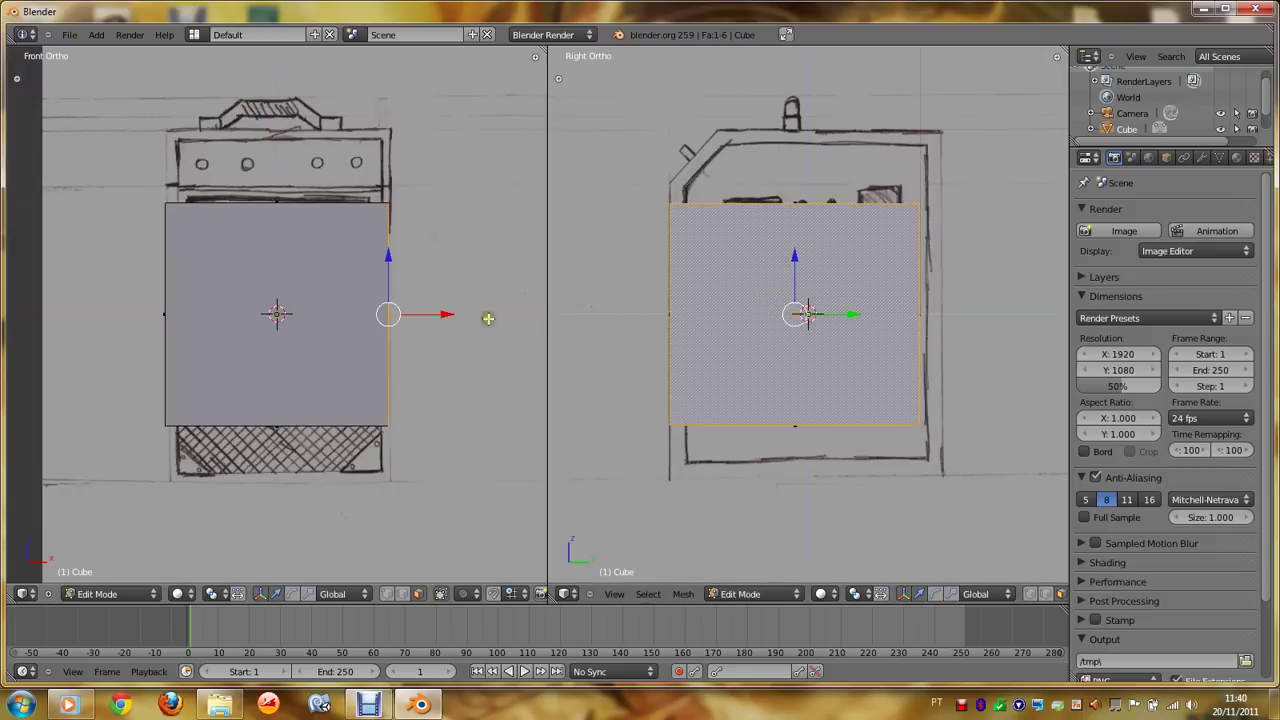
scroll(425, 318, up, 3)
scroll(434, 323, down, 1)
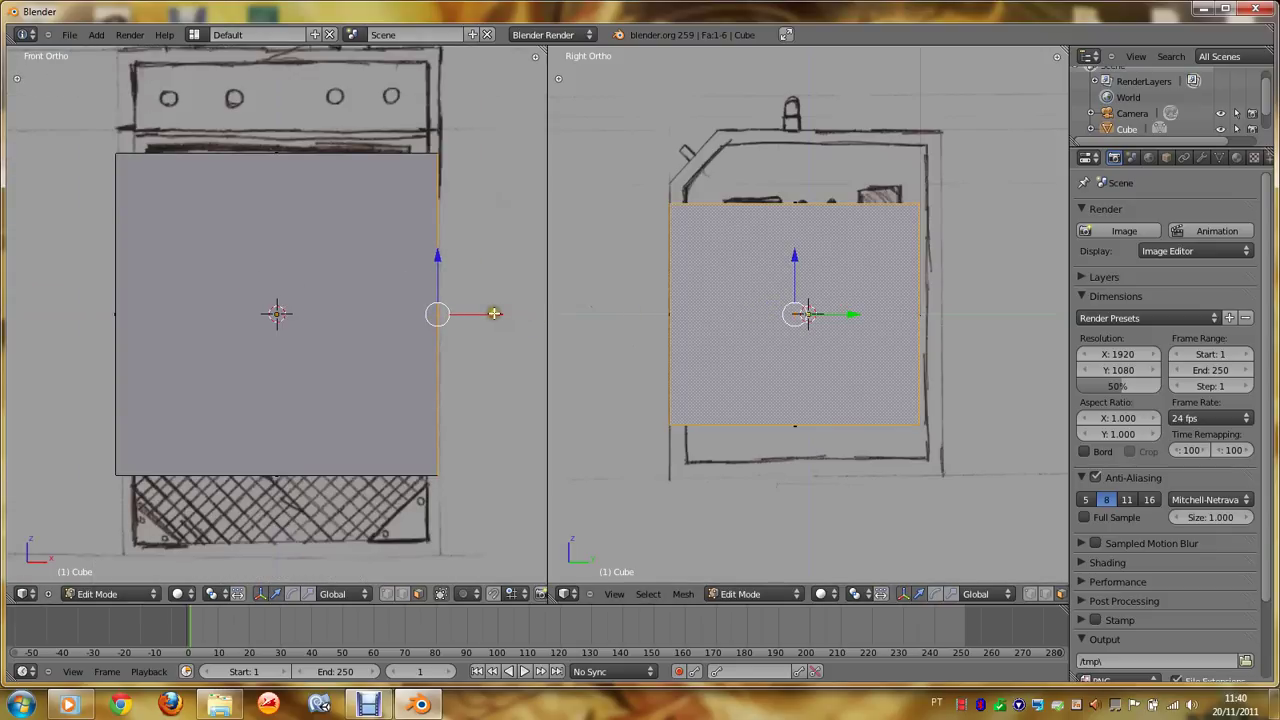
drag(505, 322, 510, 326)
Step: Move the cube's left face along X onto the front sketch's left edge
key(KP_4)
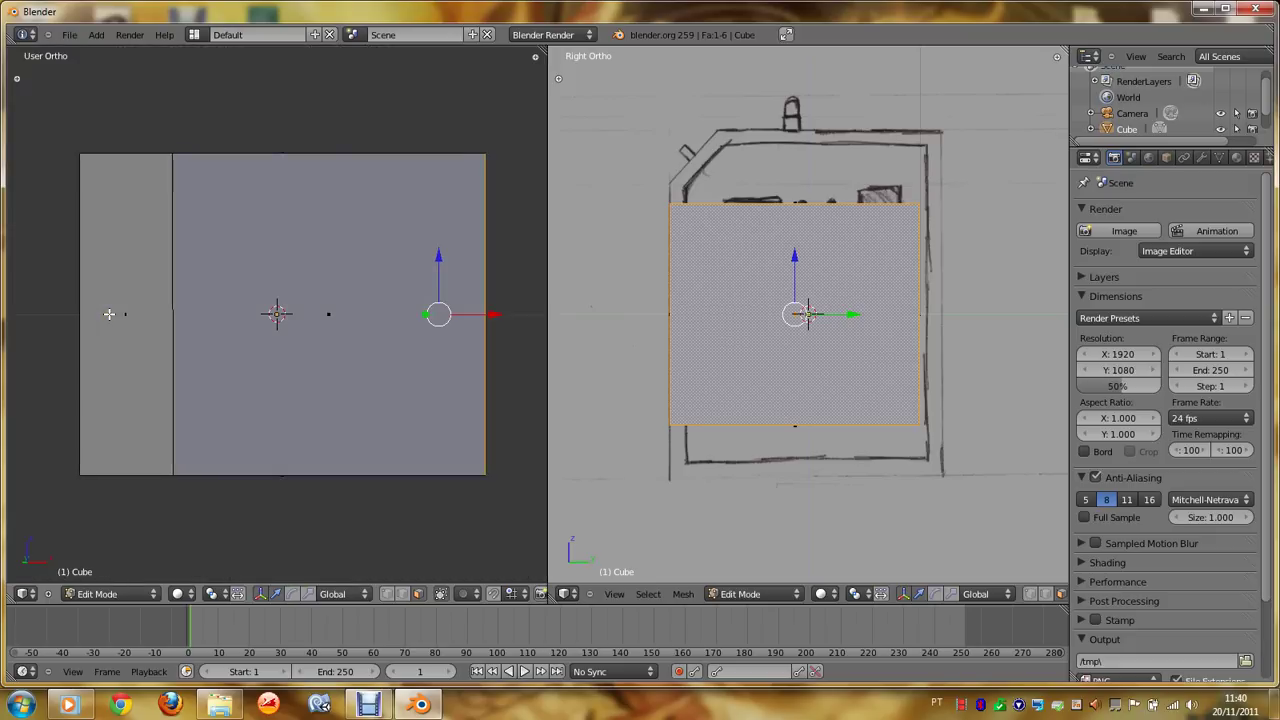
right_click(109, 314)
key(KP_1)
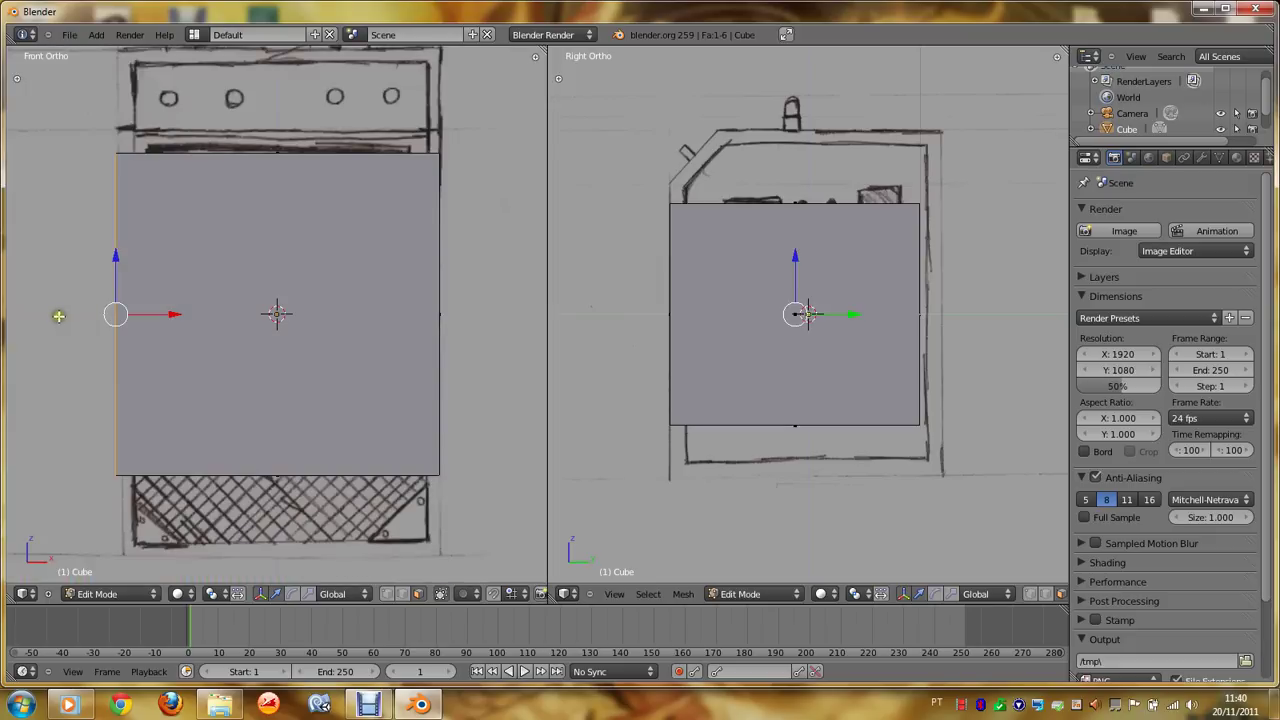
key(g)
key(x)
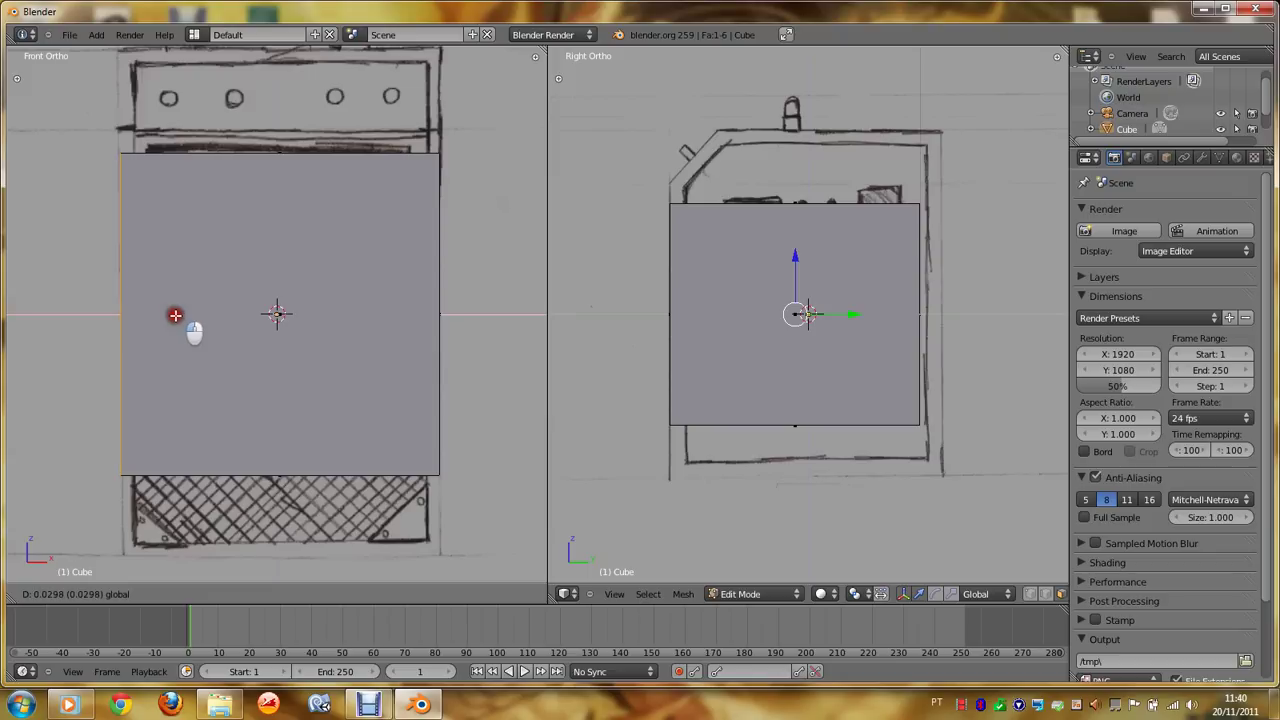
click(172, 315)
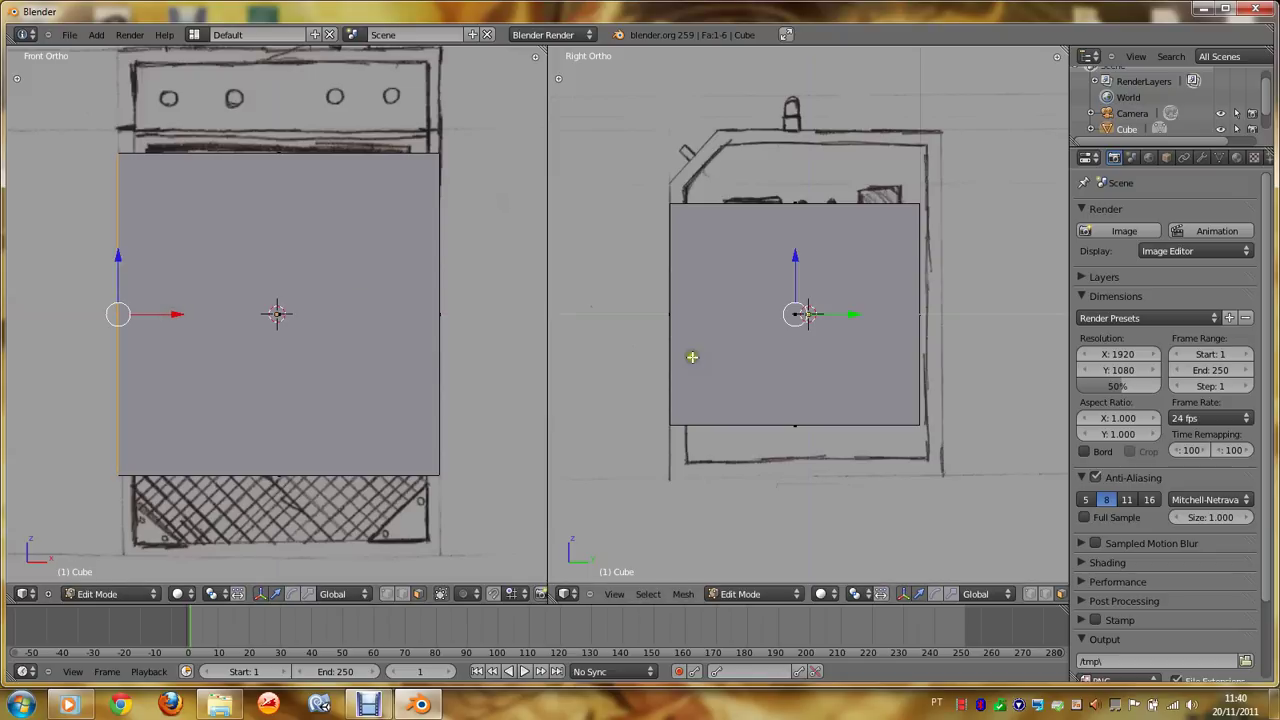
Step: Lower the cube's bottom face to the base of the sketch
key(KP_8)
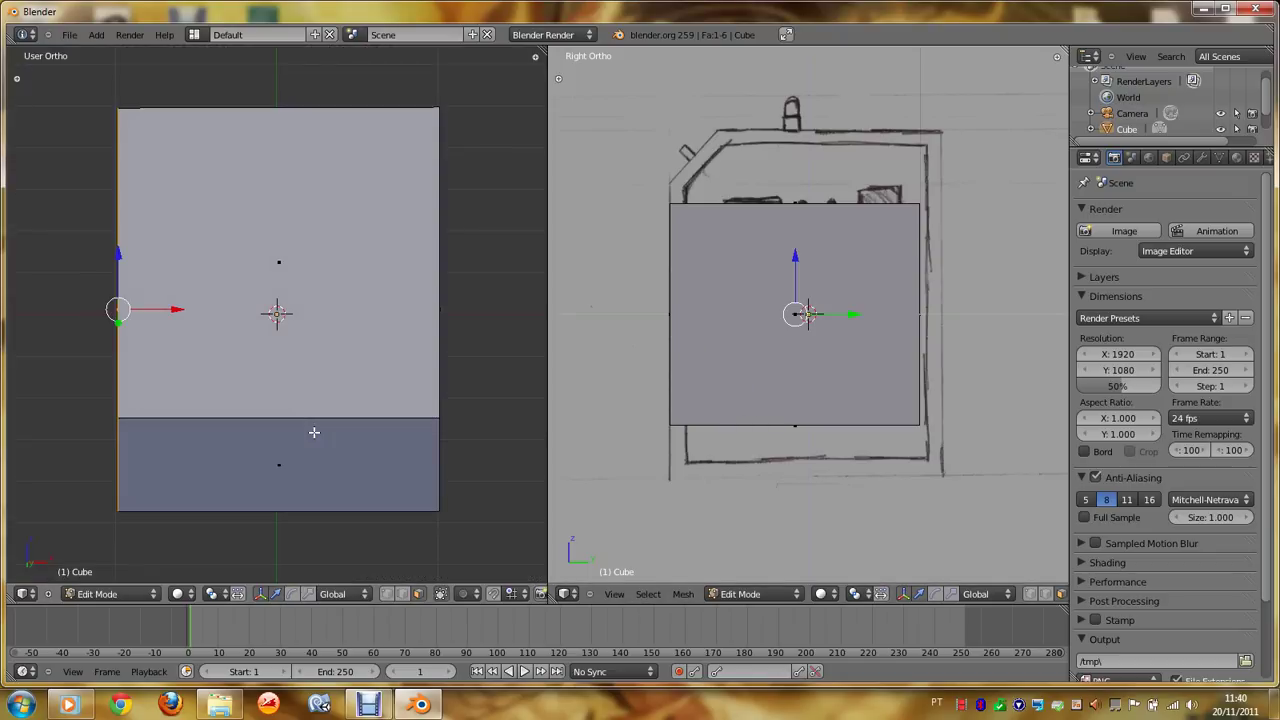
right_click(314, 432)
key(KP_1)
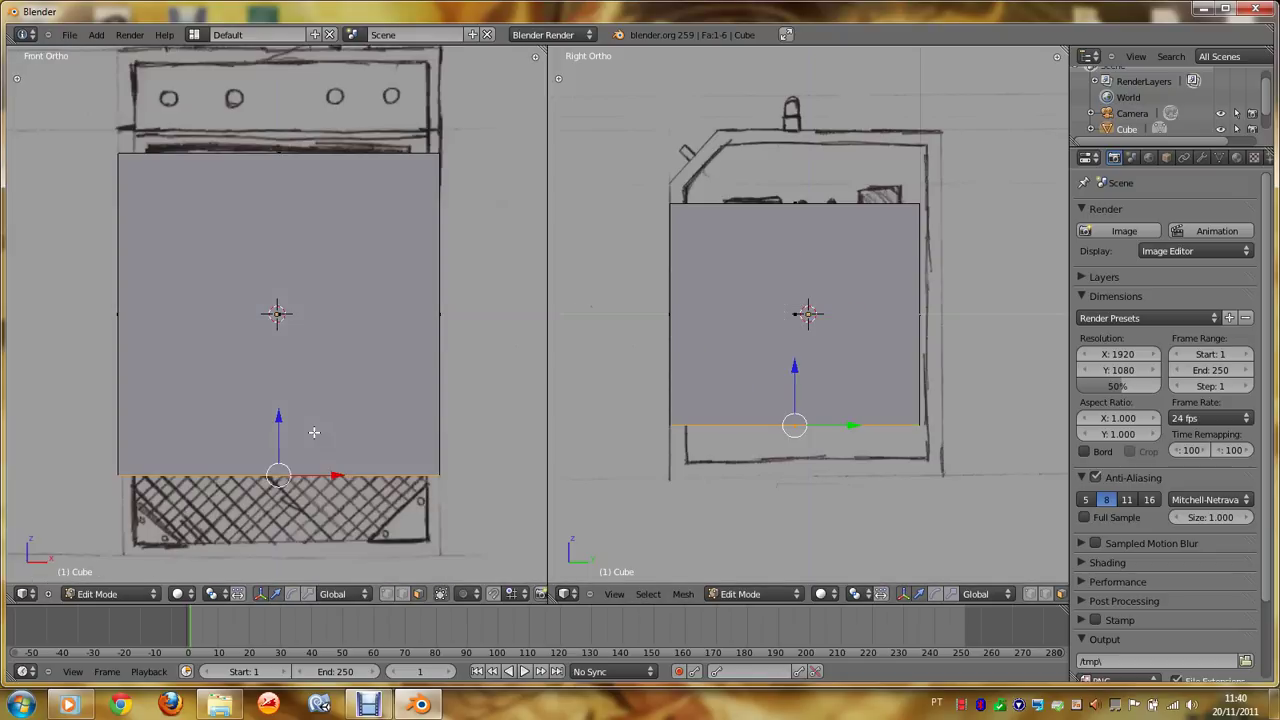
drag(795, 366, 791, 426)
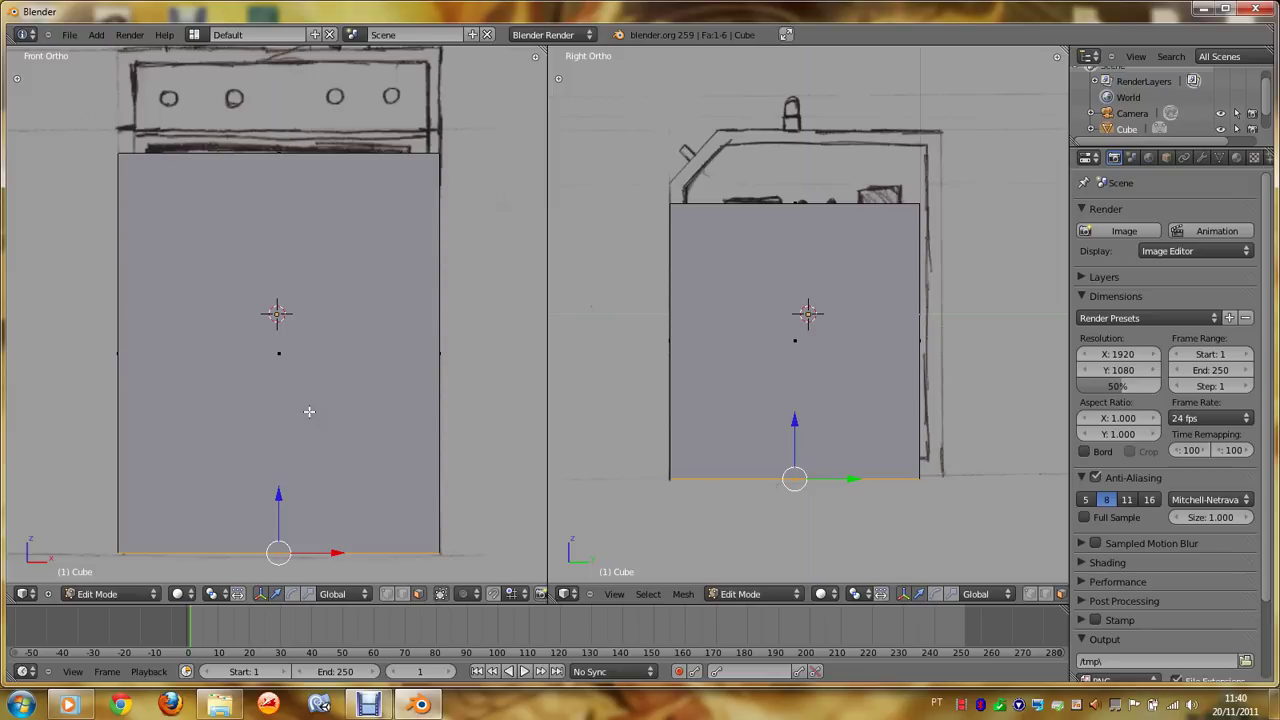
scroll(312, 415, down, 2)
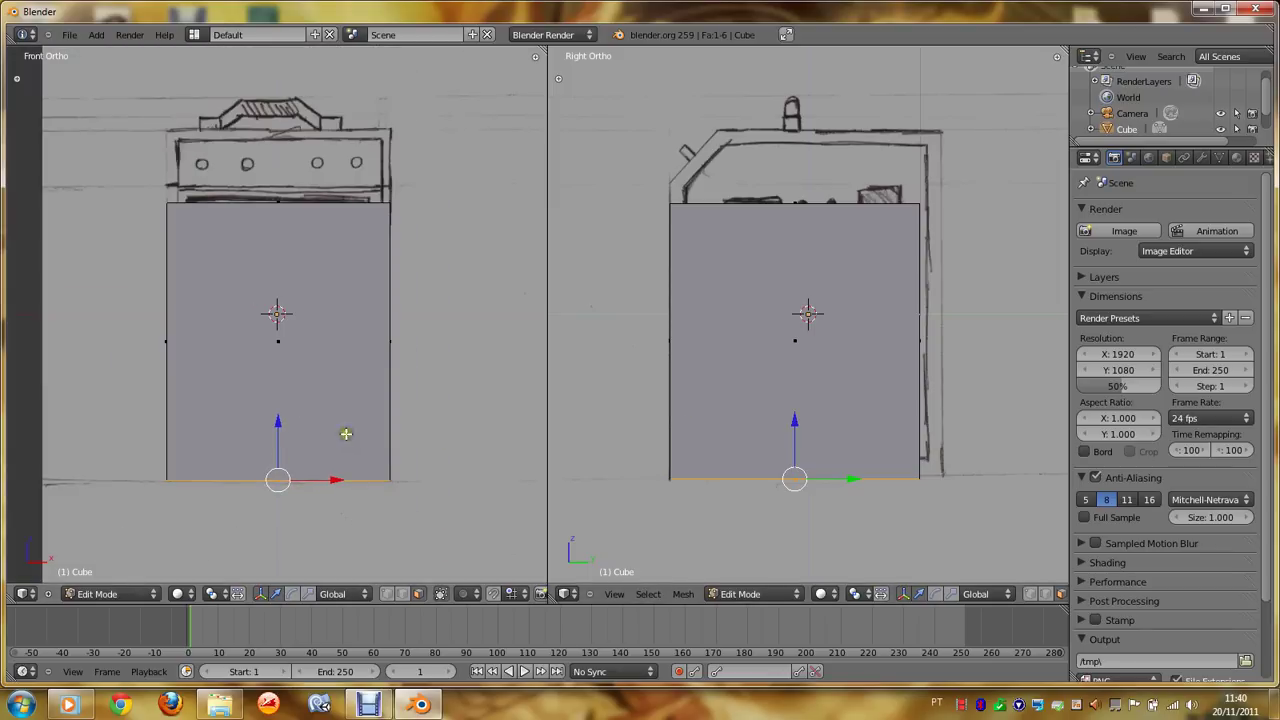
Step: Move the cube's rear face out to the side sketch's back edge
key(KP_6)
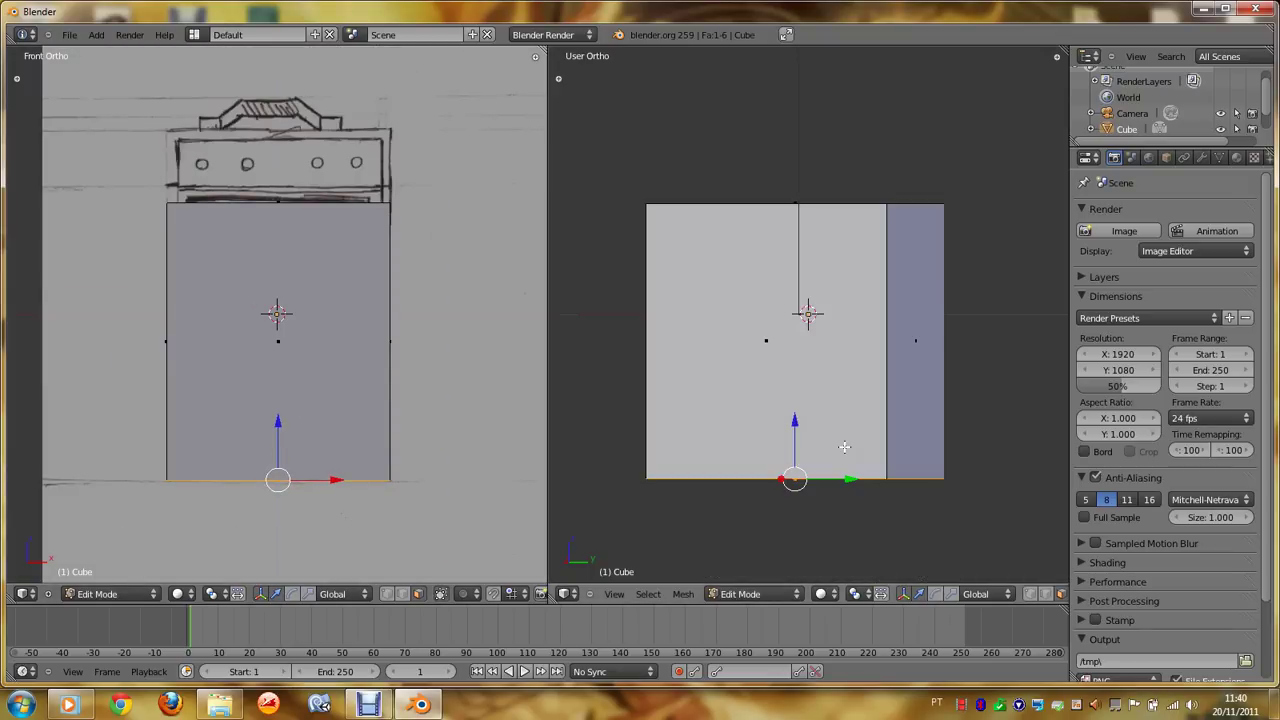
right_click(923, 343)
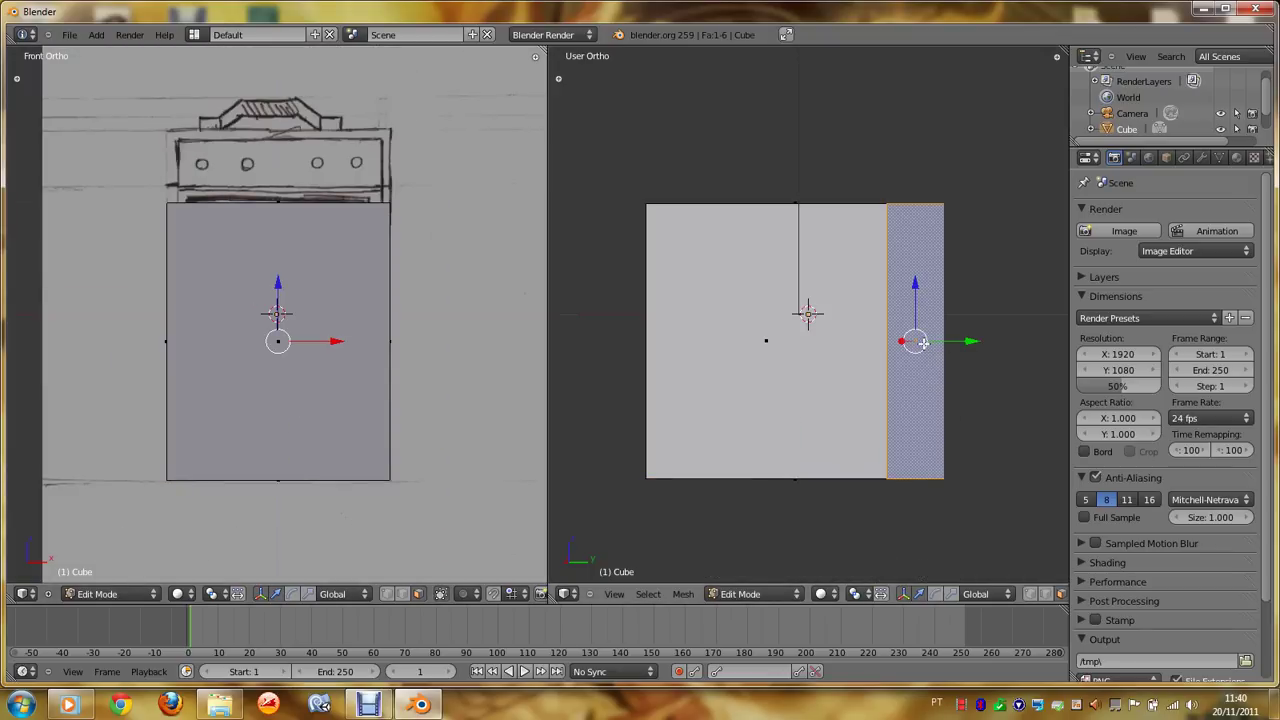
key(KP_3)
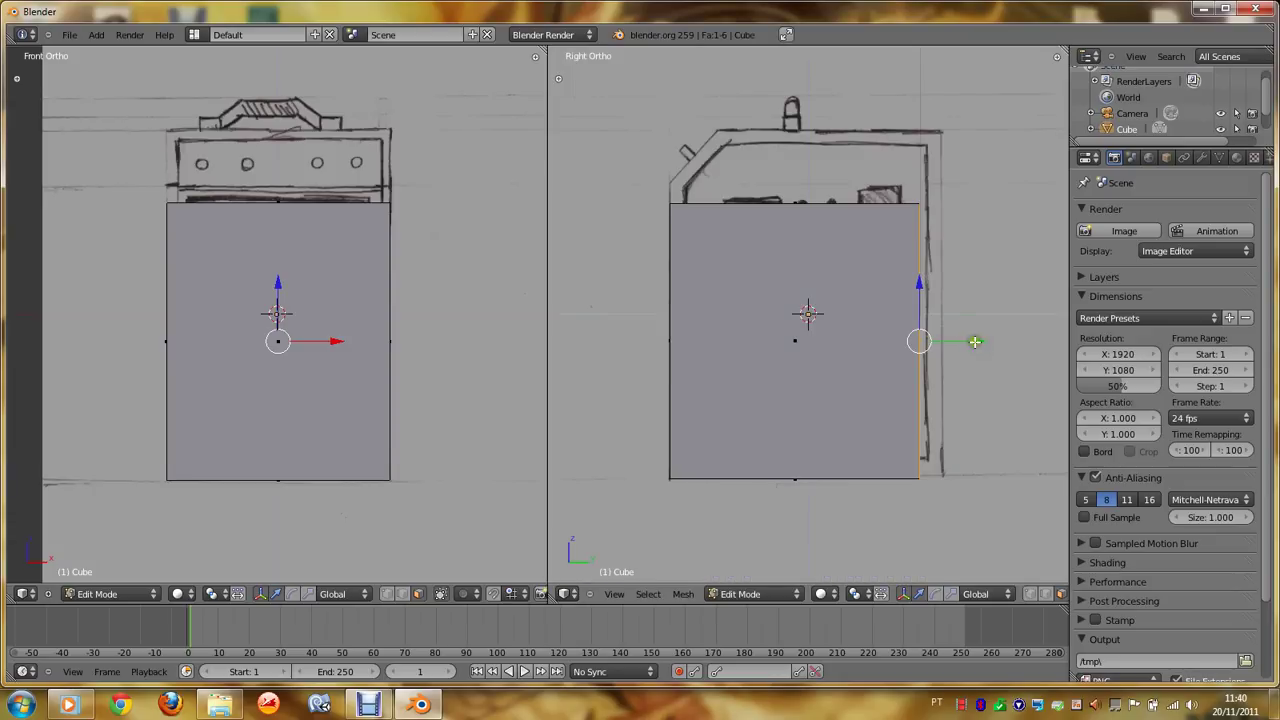
drag(975, 342, 997, 346)
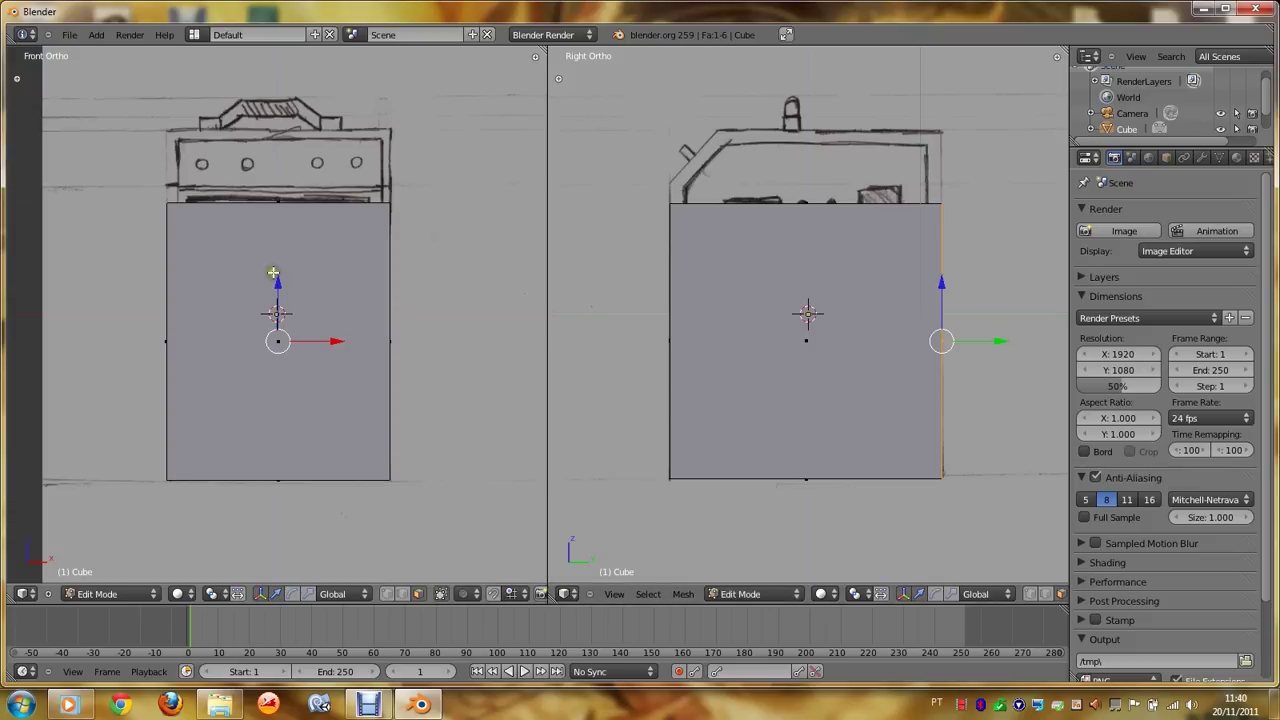
key(KP_8)
Step: Raise the cube's top face onto the body's top line in the front sketch
right_click(268, 203)
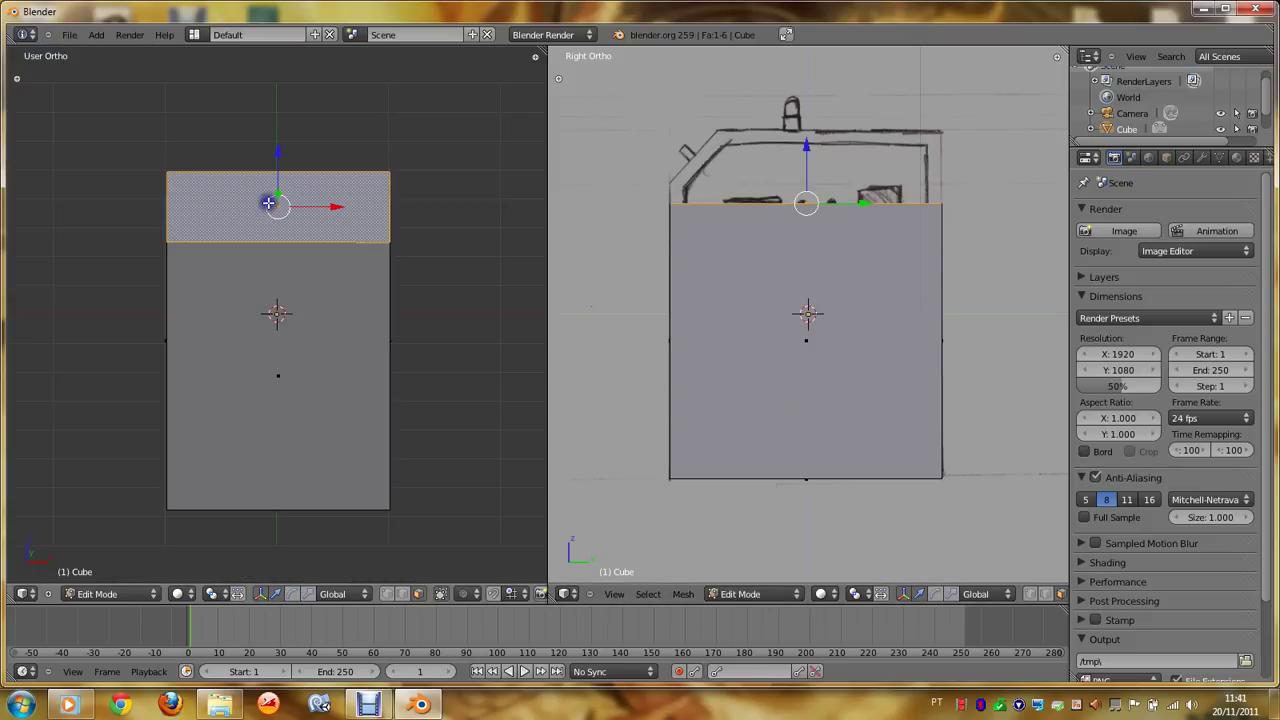
key(KP_1)
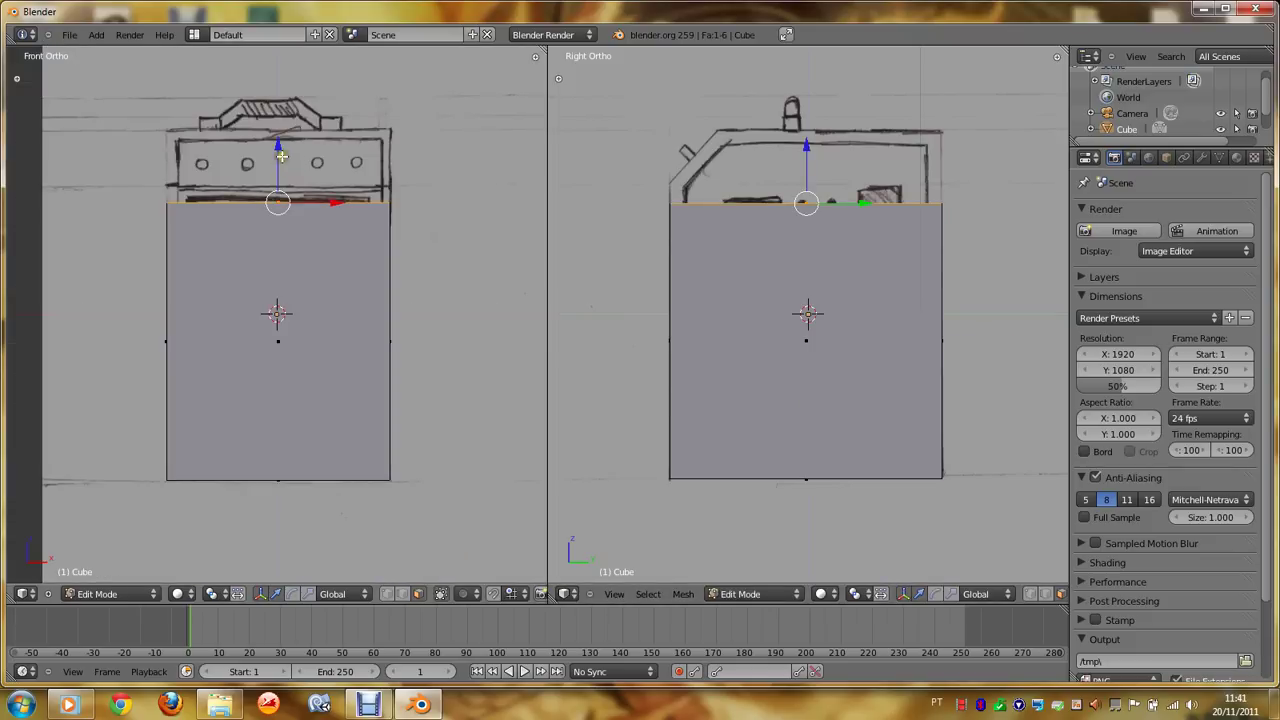
drag(281, 156, 281, 137)
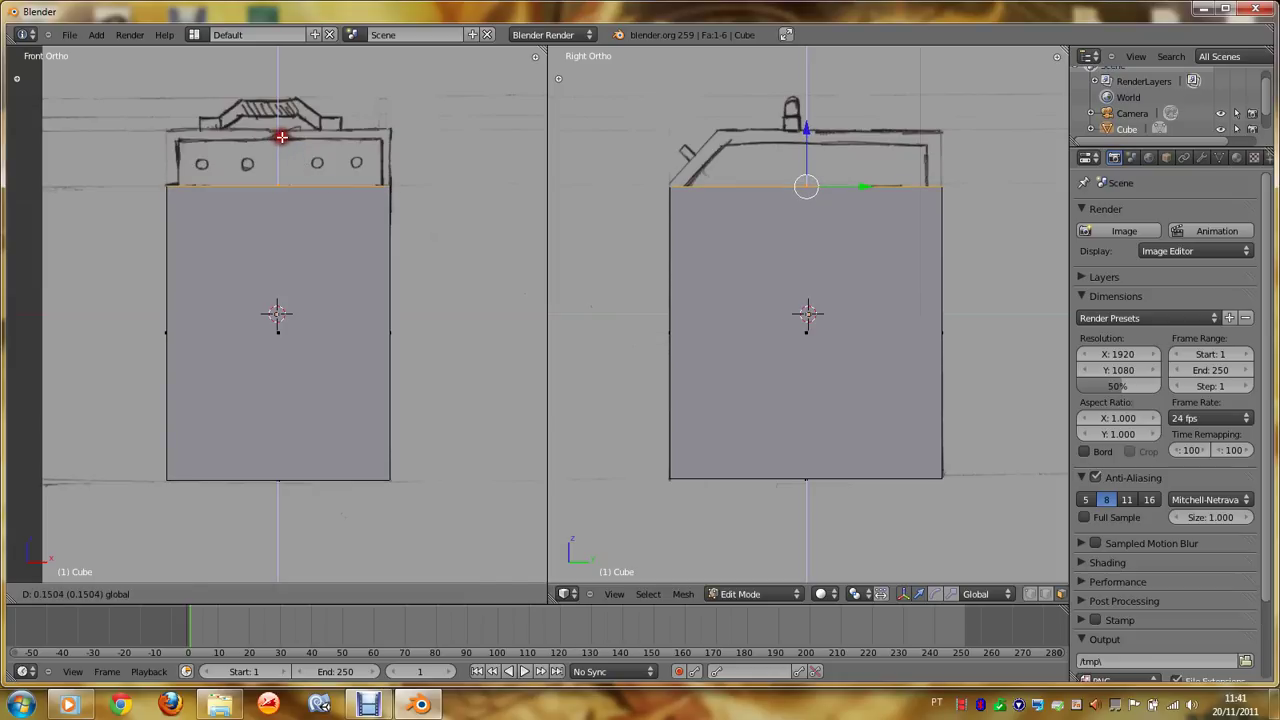
drag(281, 137, 282, 135)
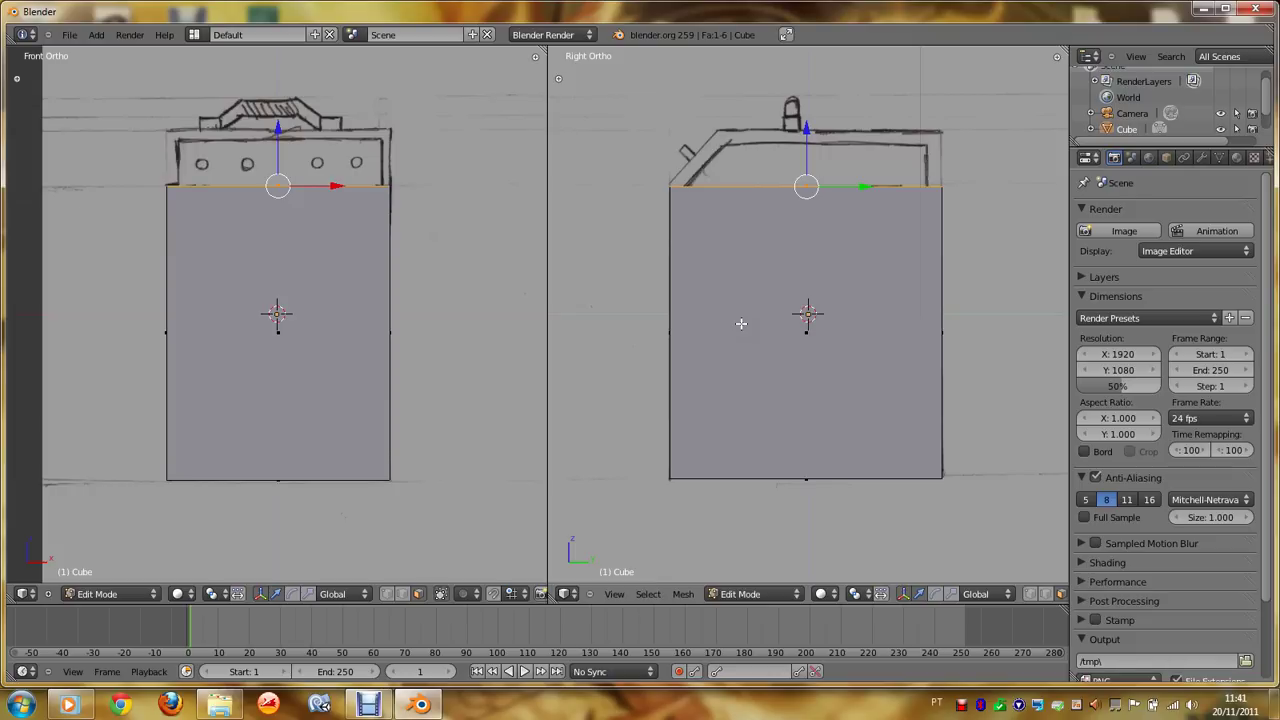
Step: Extrude the top faces with Extrude and Move on Normals up to the sketch's top line
key(space)
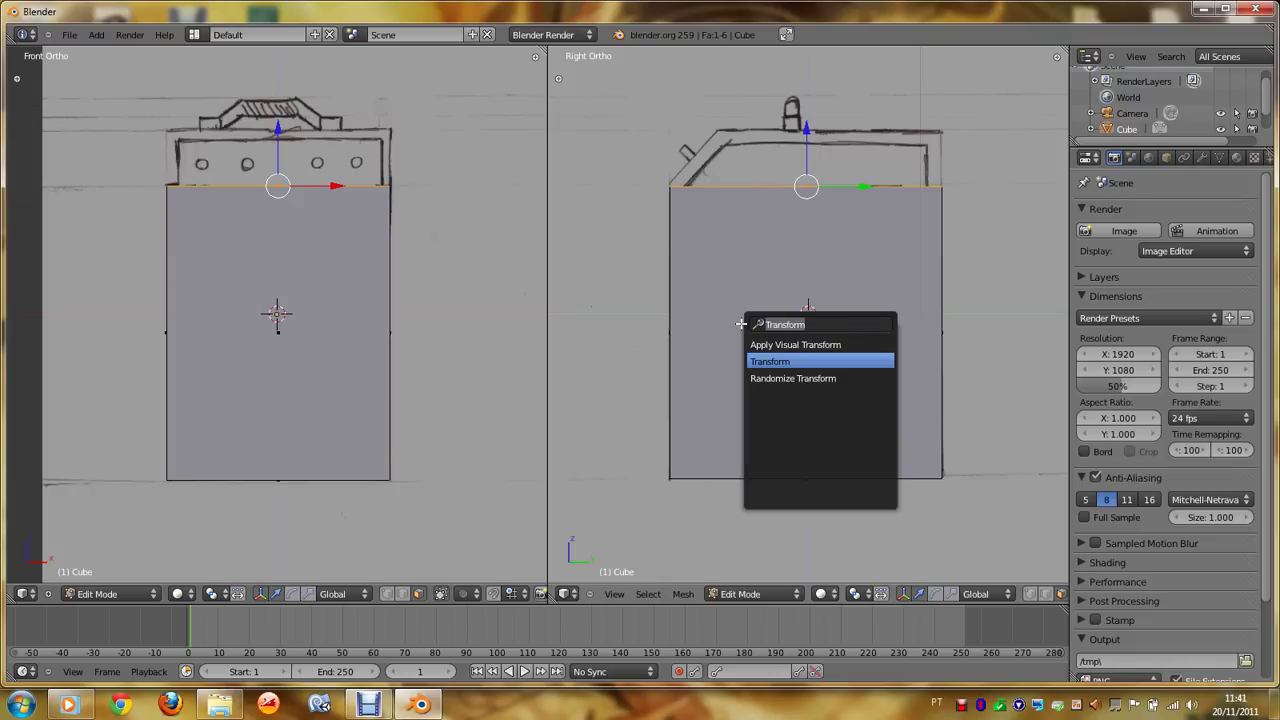
text(Ext)
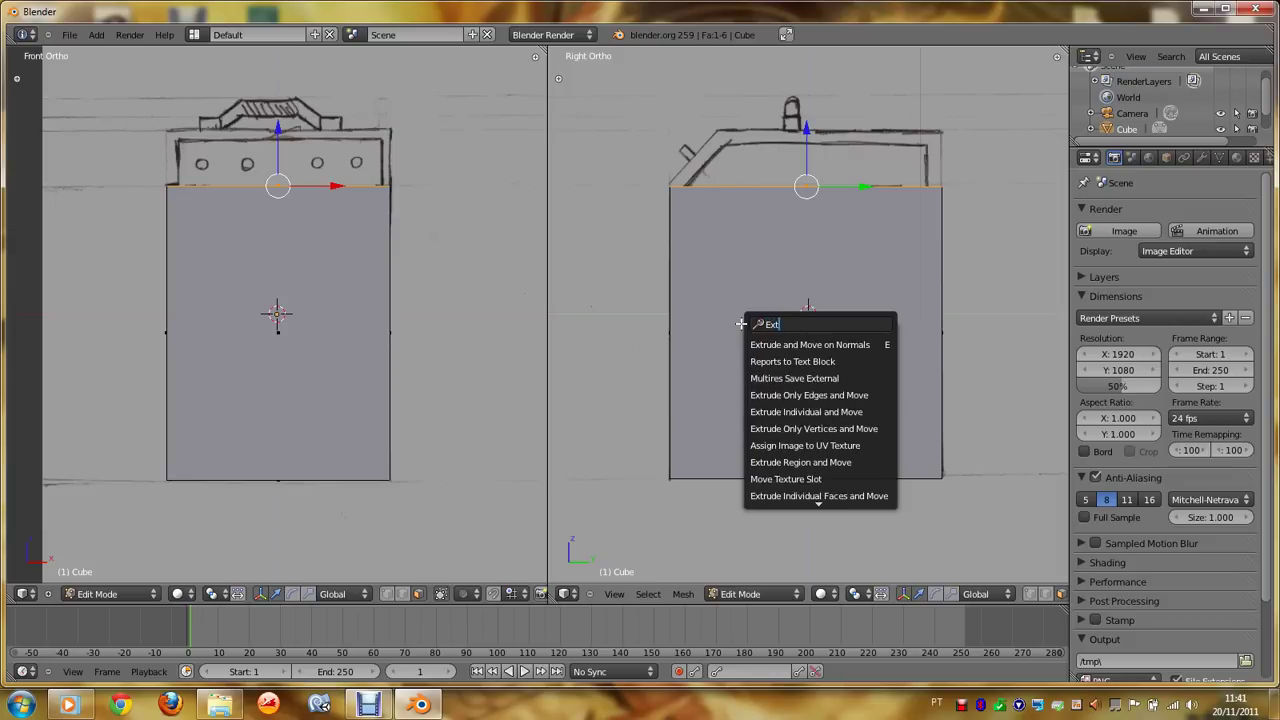
text(rude)
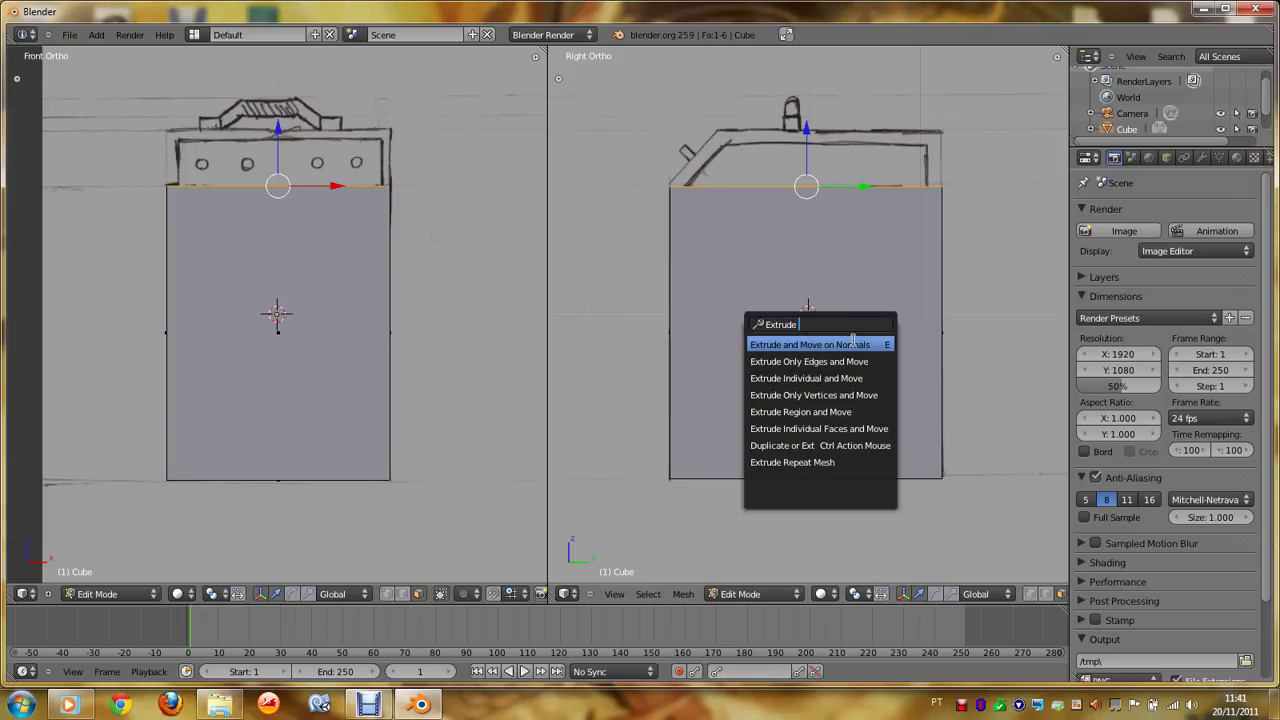
click(852, 343)
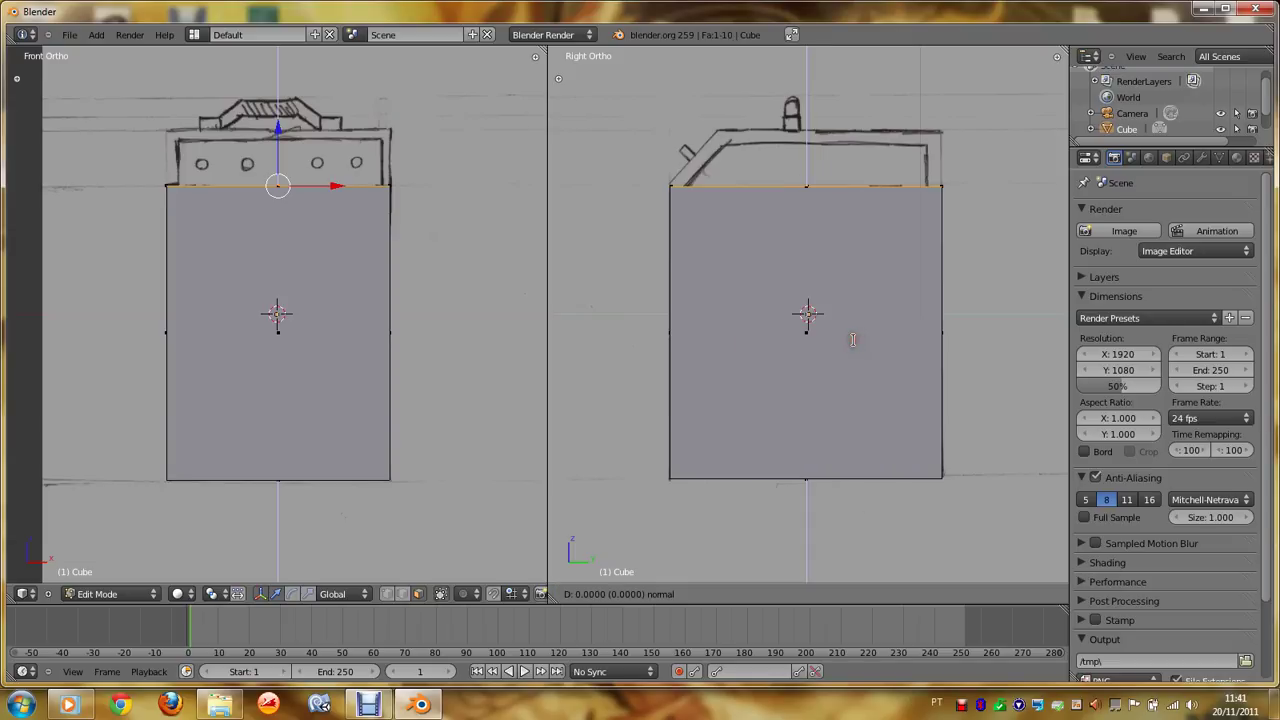
click(862, 282)
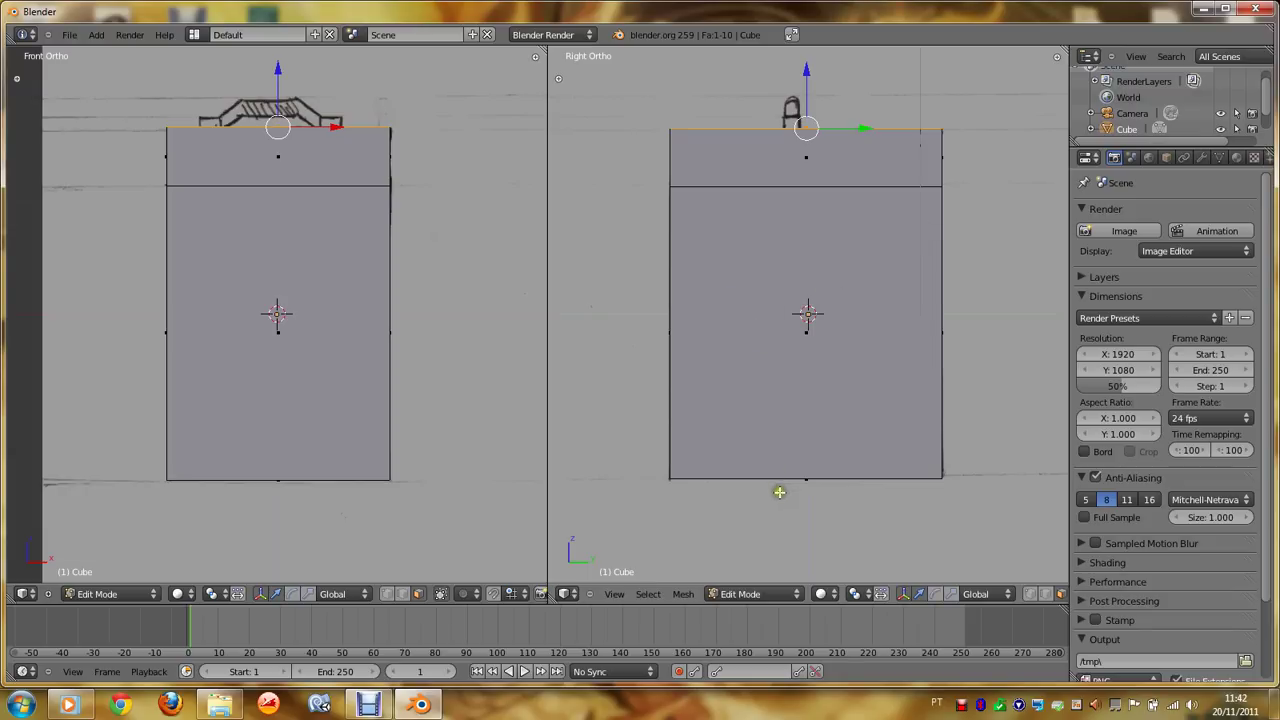
Step: Show the side view in Wireframe and select the body's two front faces
click(823, 595)
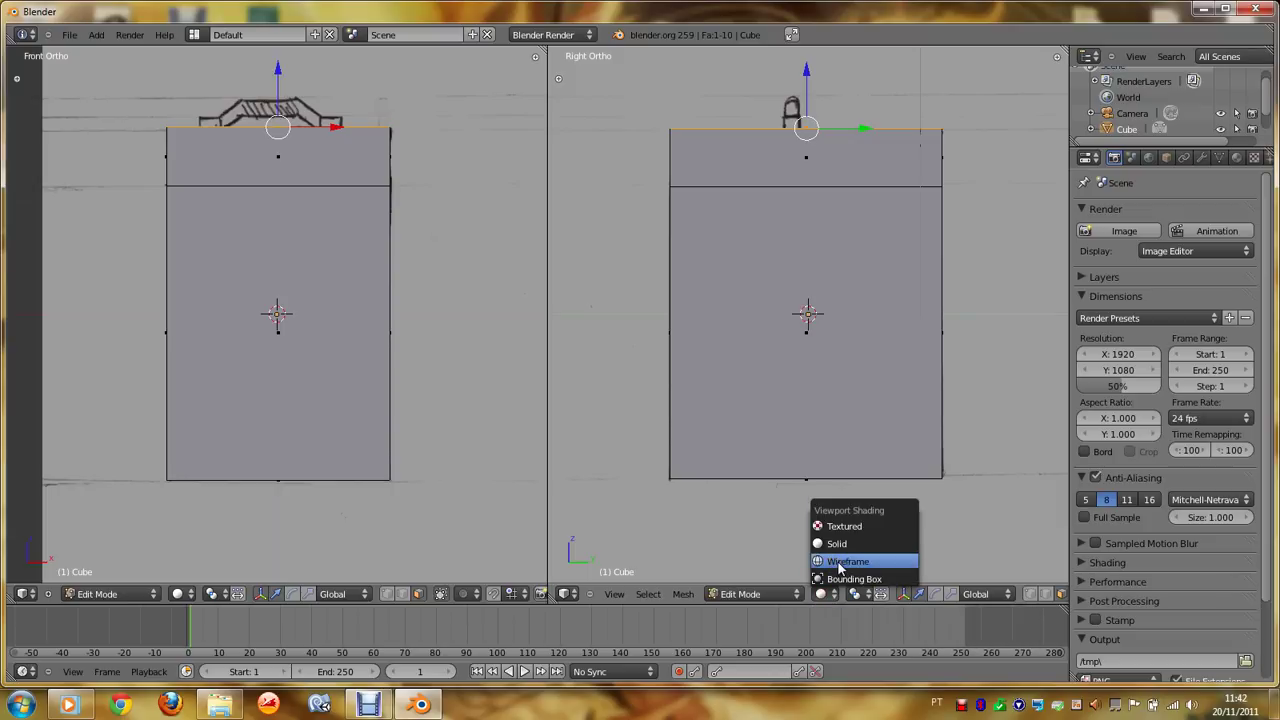
click(842, 564)
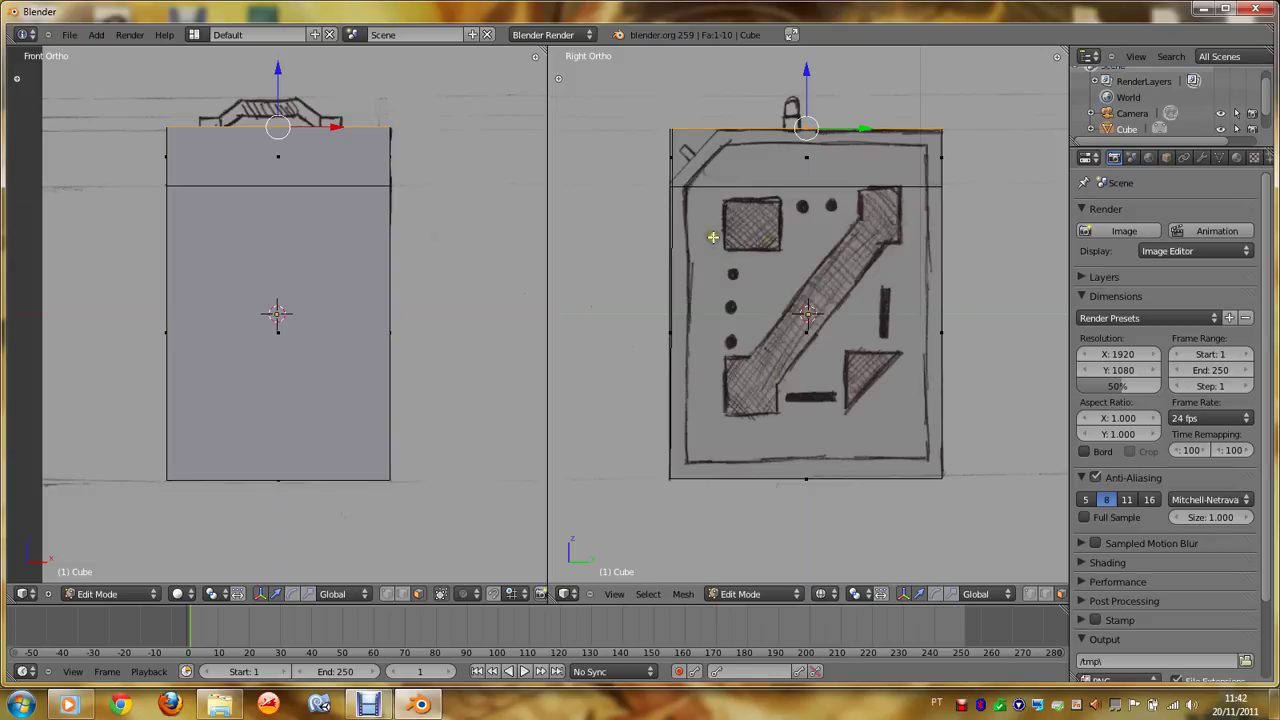
right_click(669, 327)
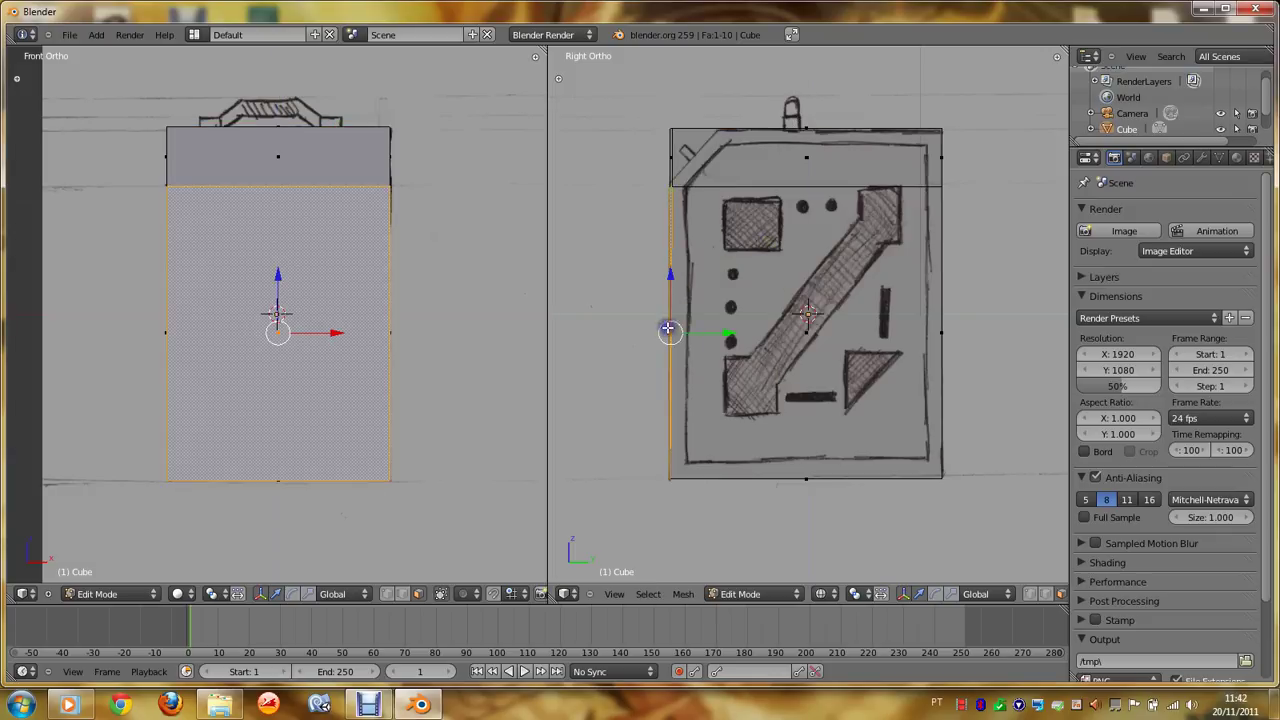
shift+right_click(670, 157)
Step: Scale the selected front faces to 0 along Y so they lie in one plane
key(s)
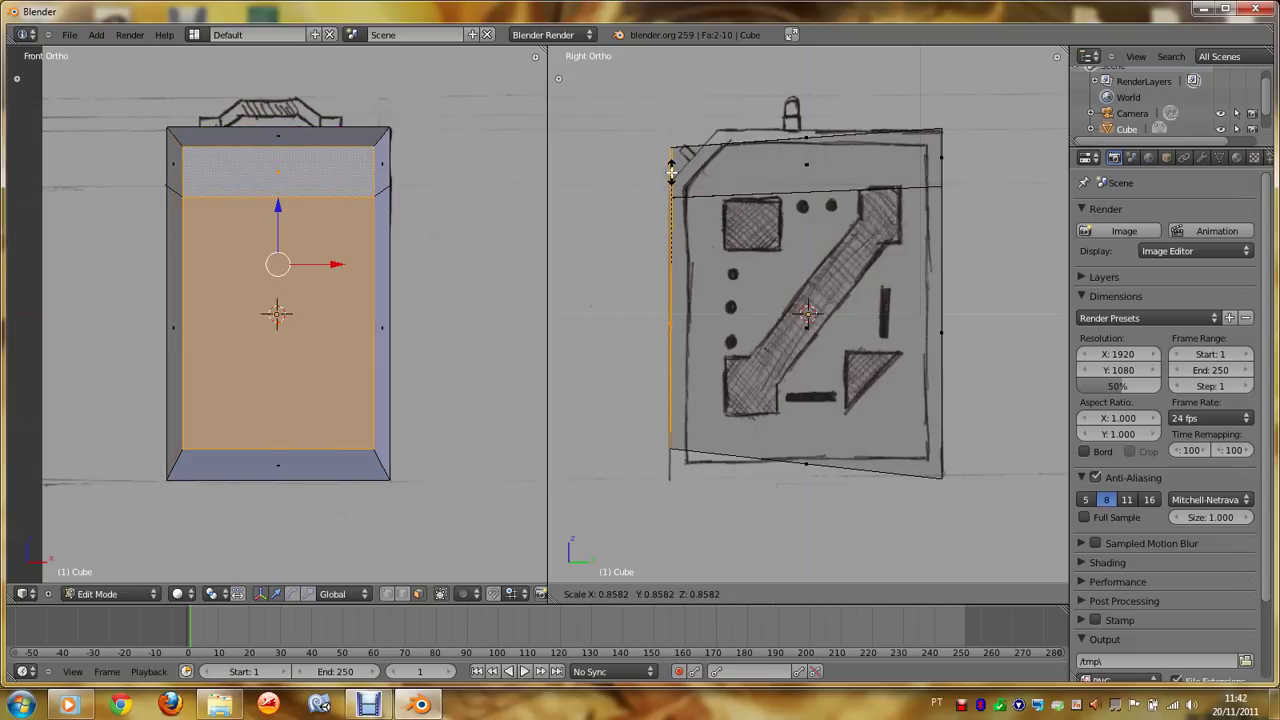
text(y0)
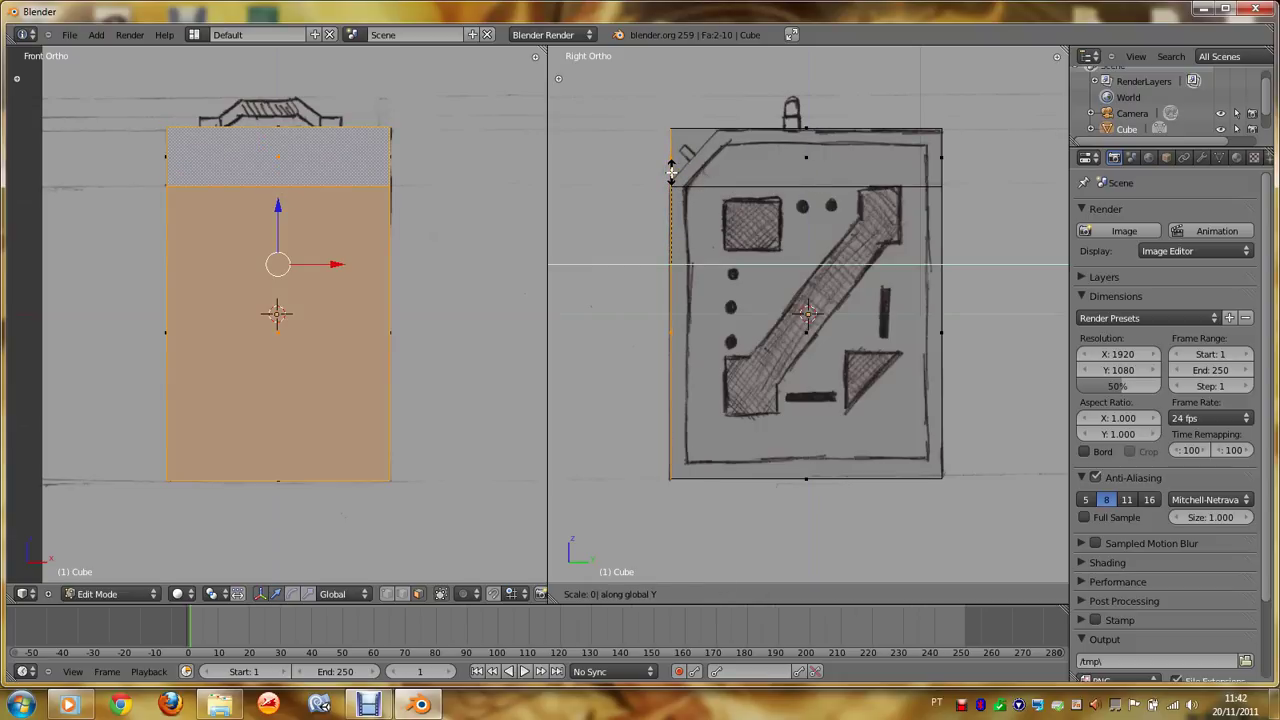
key(Return)
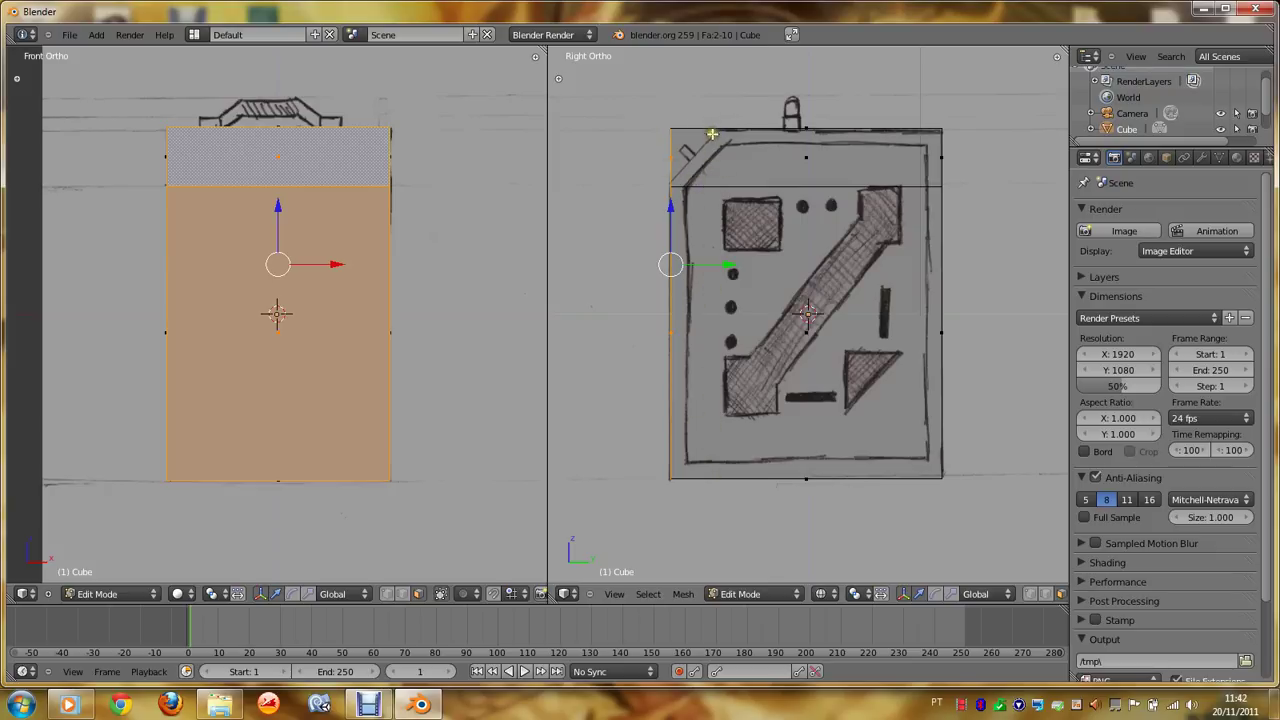
click(716, 188)
Step: Add a vertical Loop Cut and Slide ring, slid to 0.65 toward the chamfer's end
click(760, 183)
key(space)
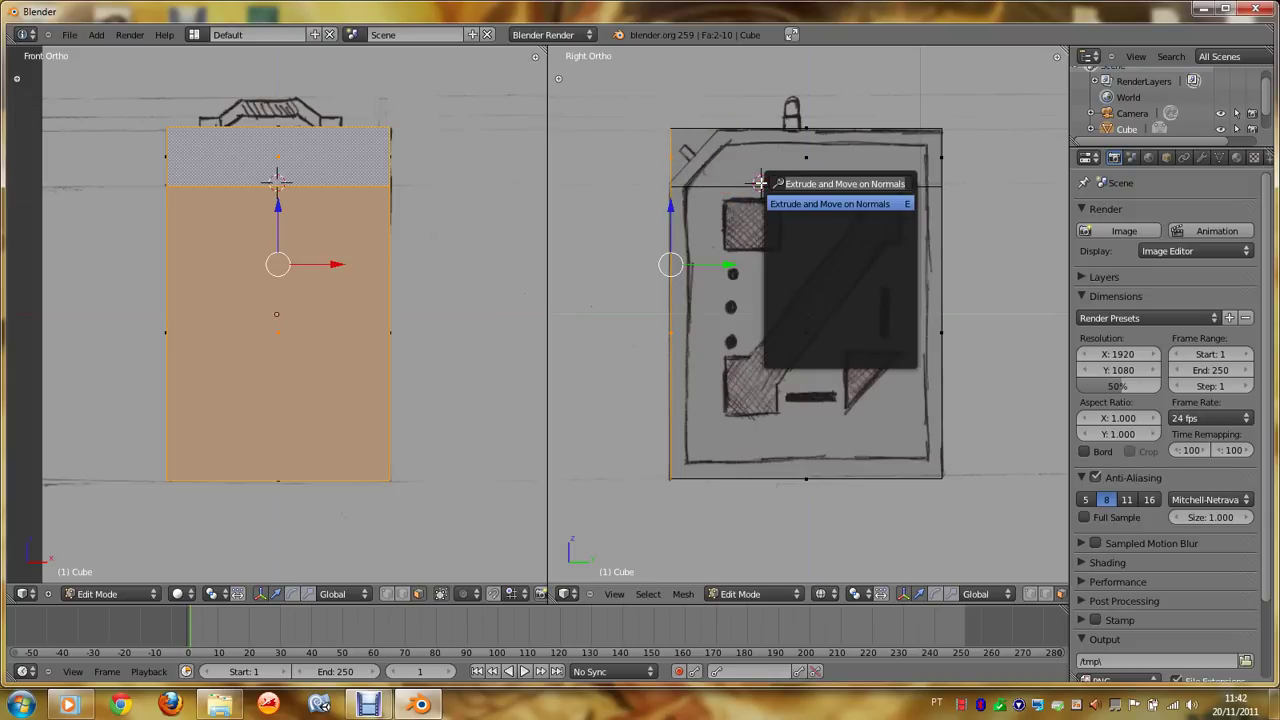
key(BackSpace)
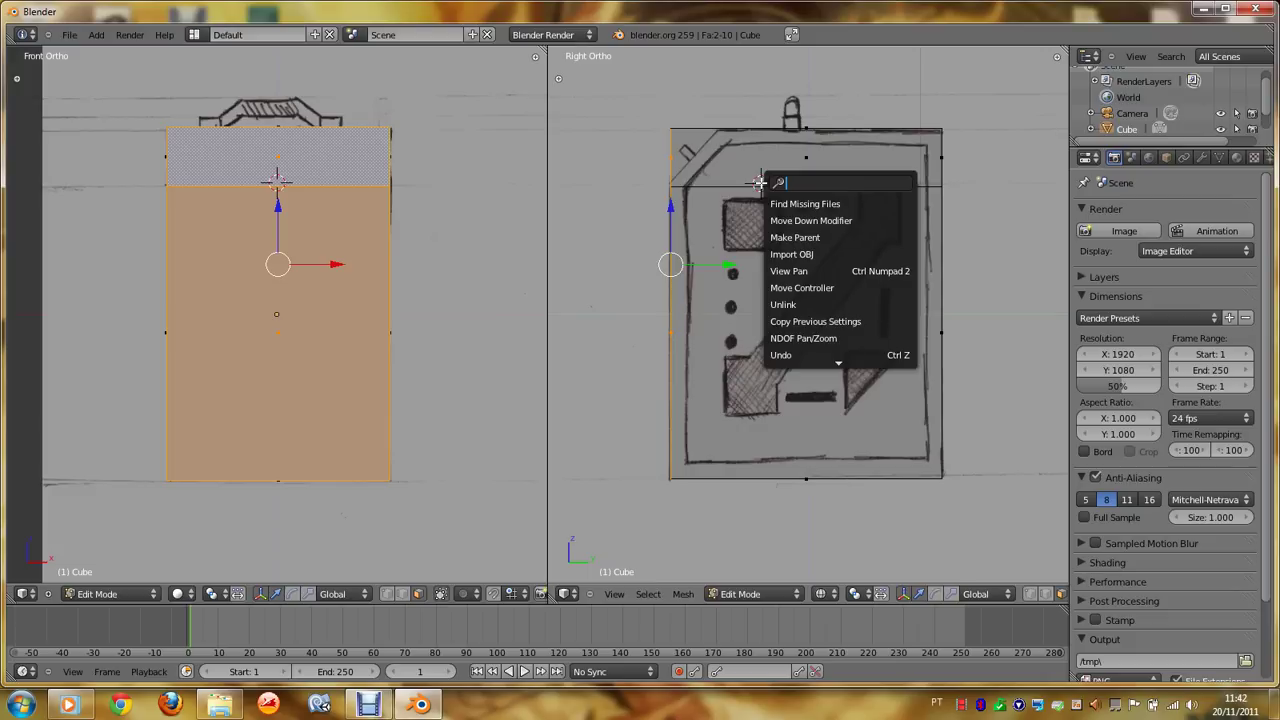
text(Loop )
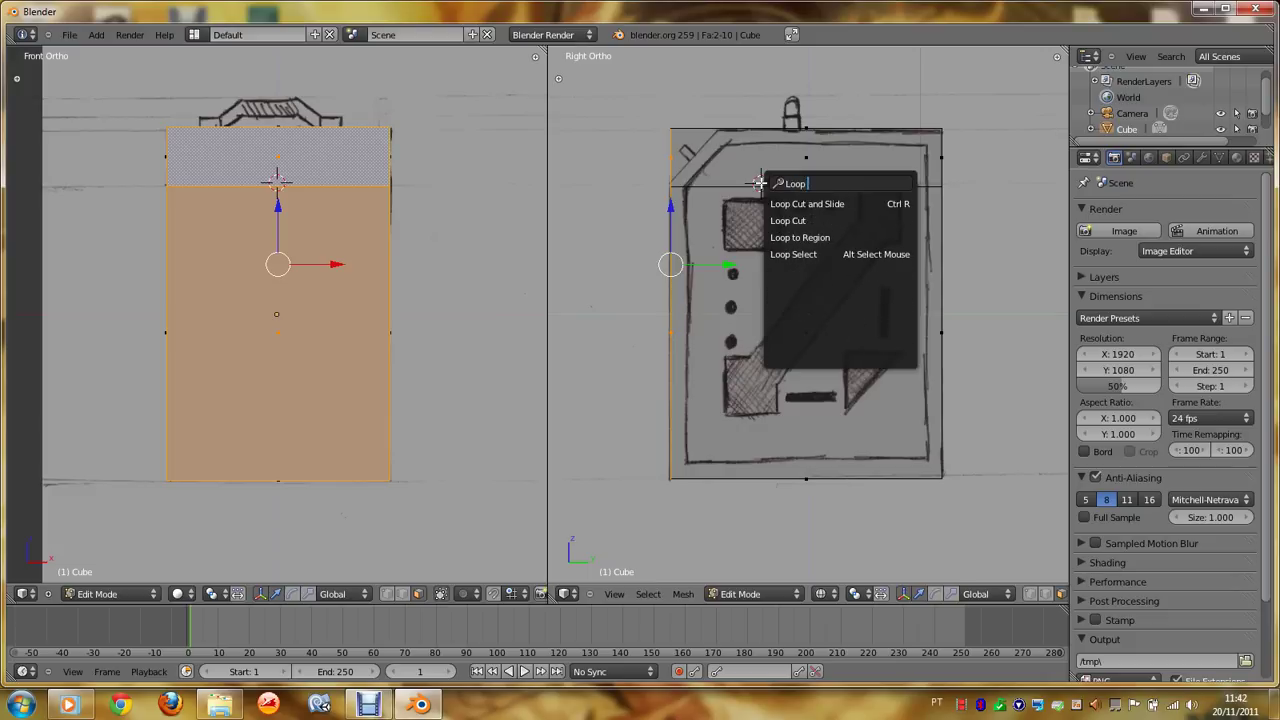
text(Cu)
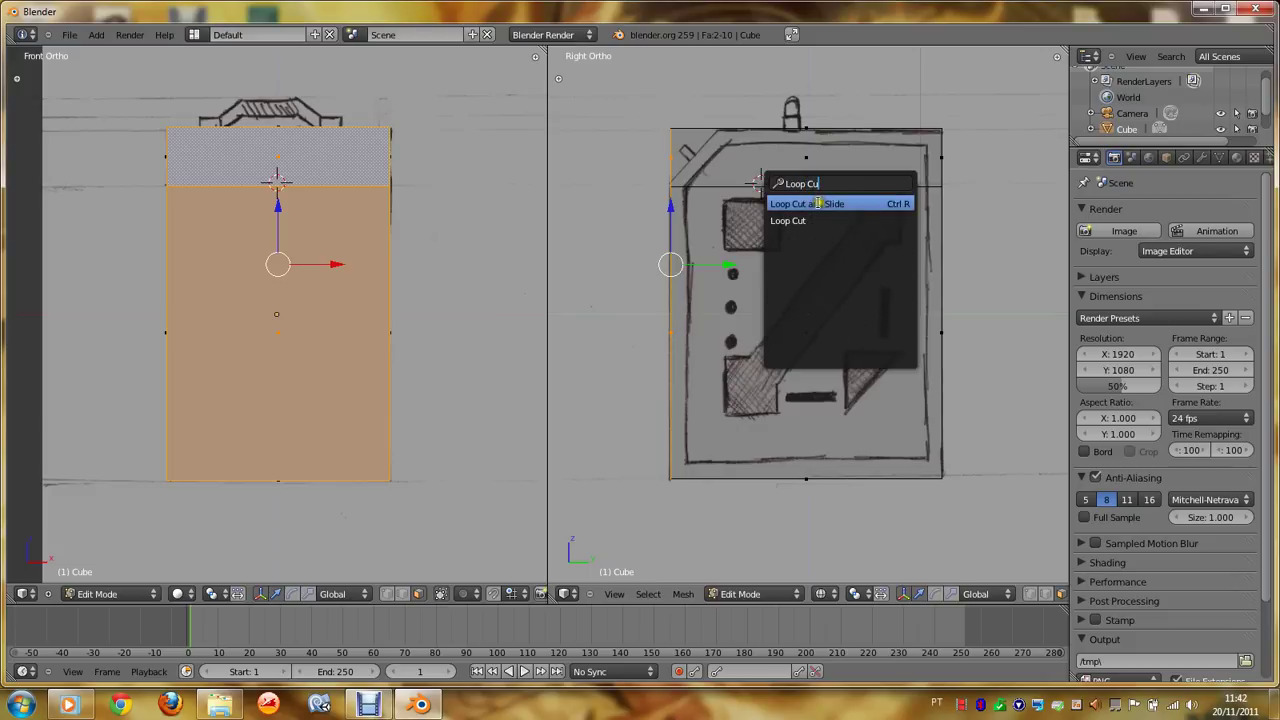
click(818, 203)
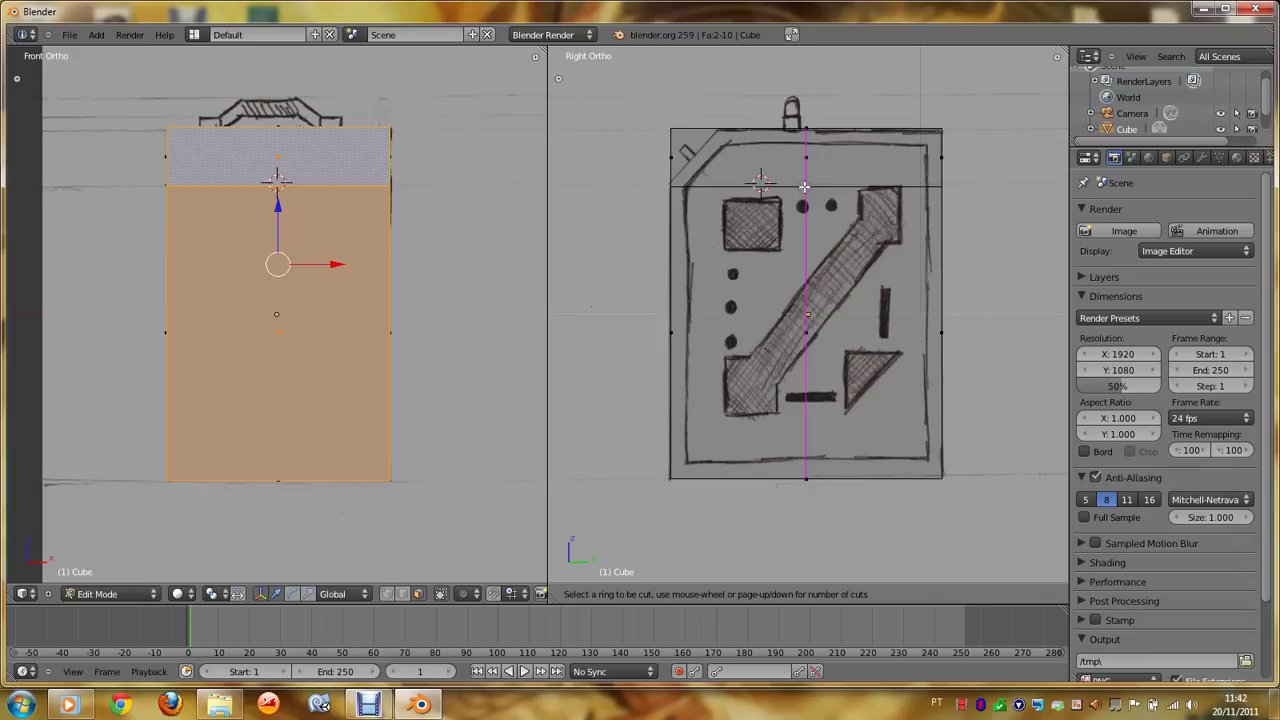
click(805, 187)
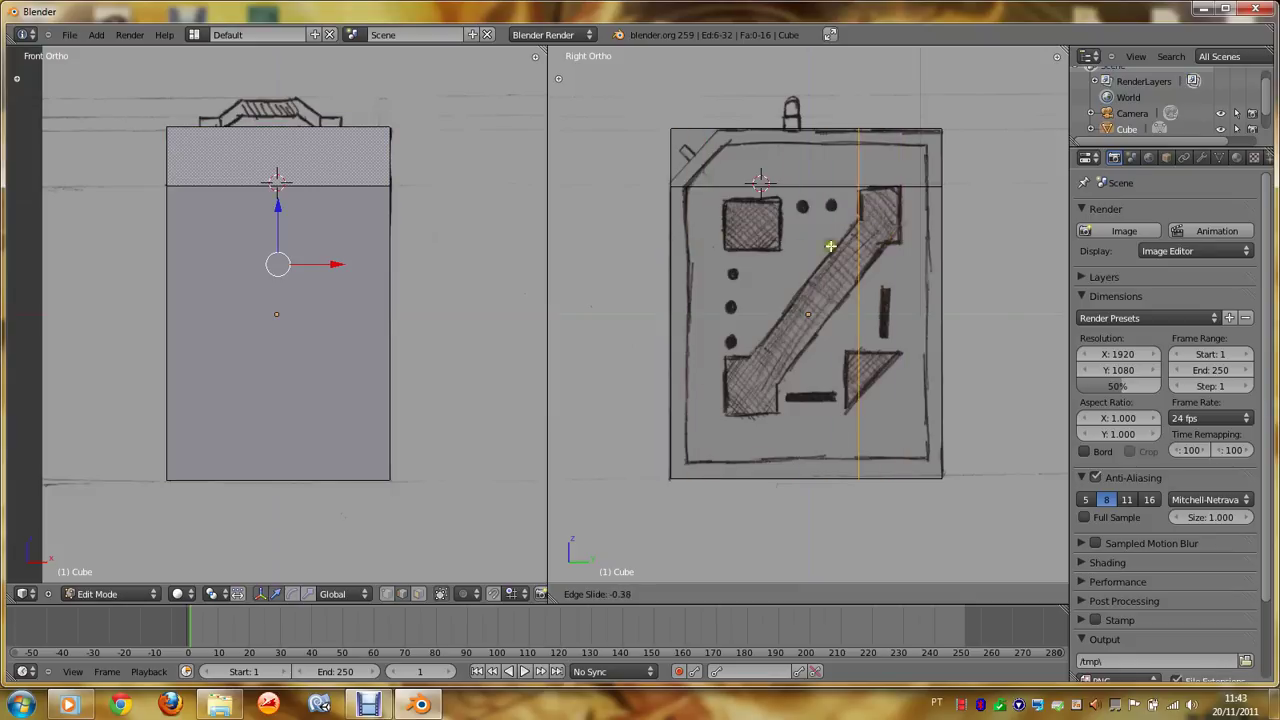
click(716, 289)
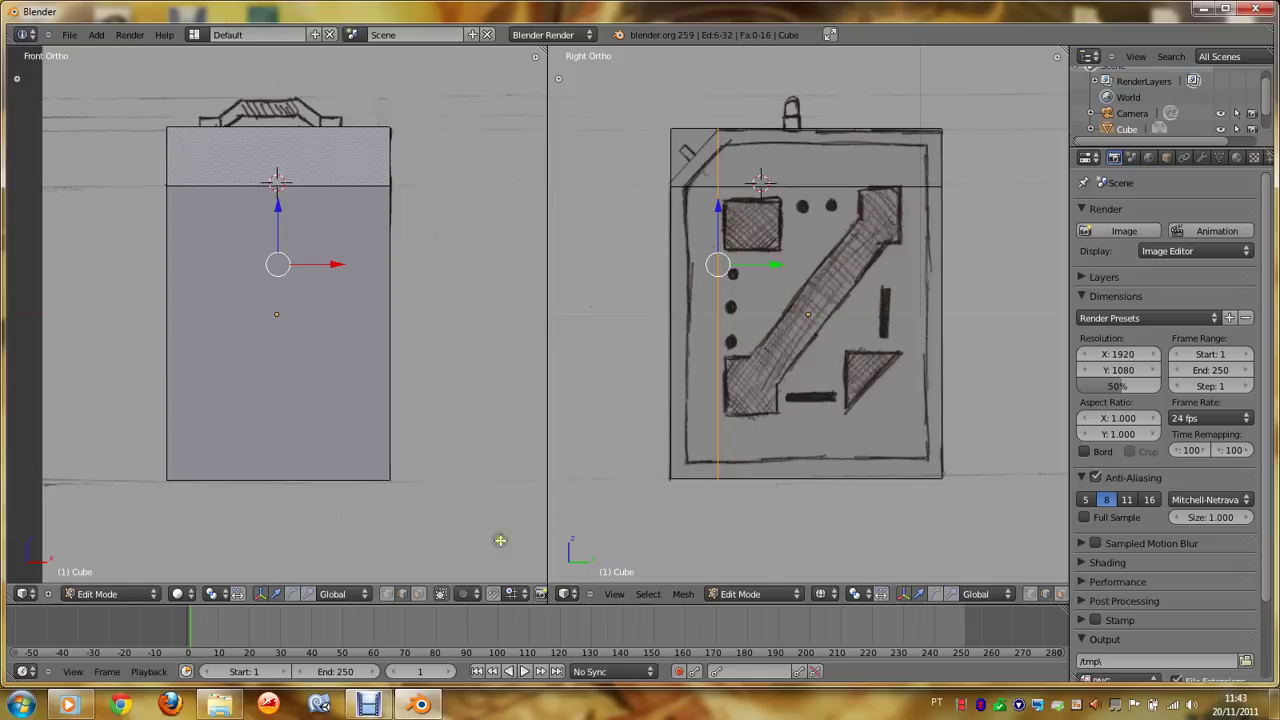
Step: Switch to face select mode, rotate the side view slightly, and restore solid shading
click(418, 596)
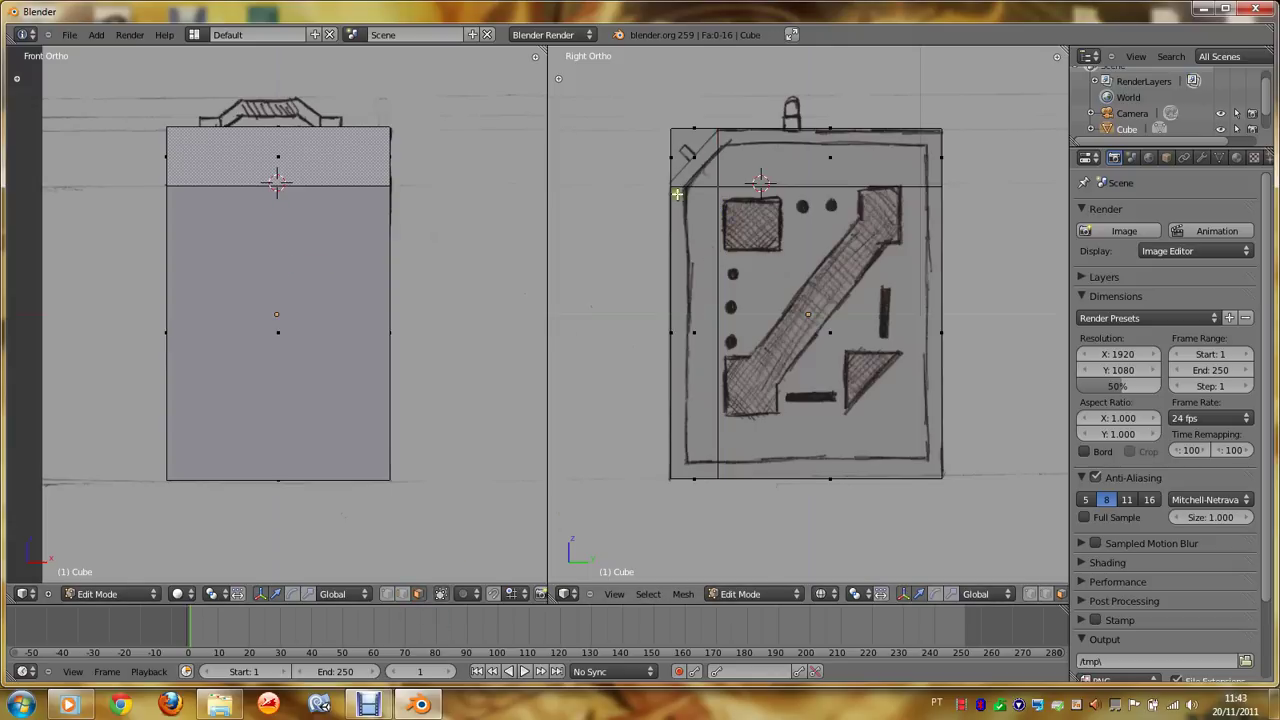
key(KP_4)
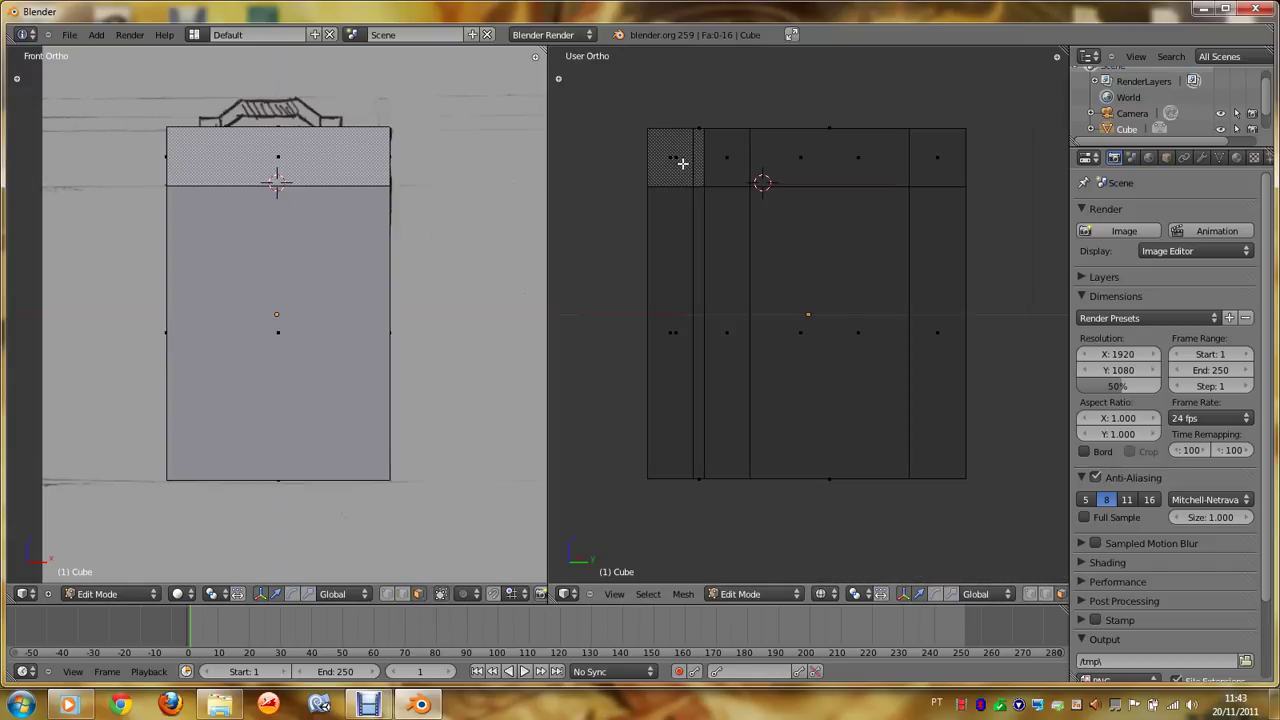
key(KP_4)
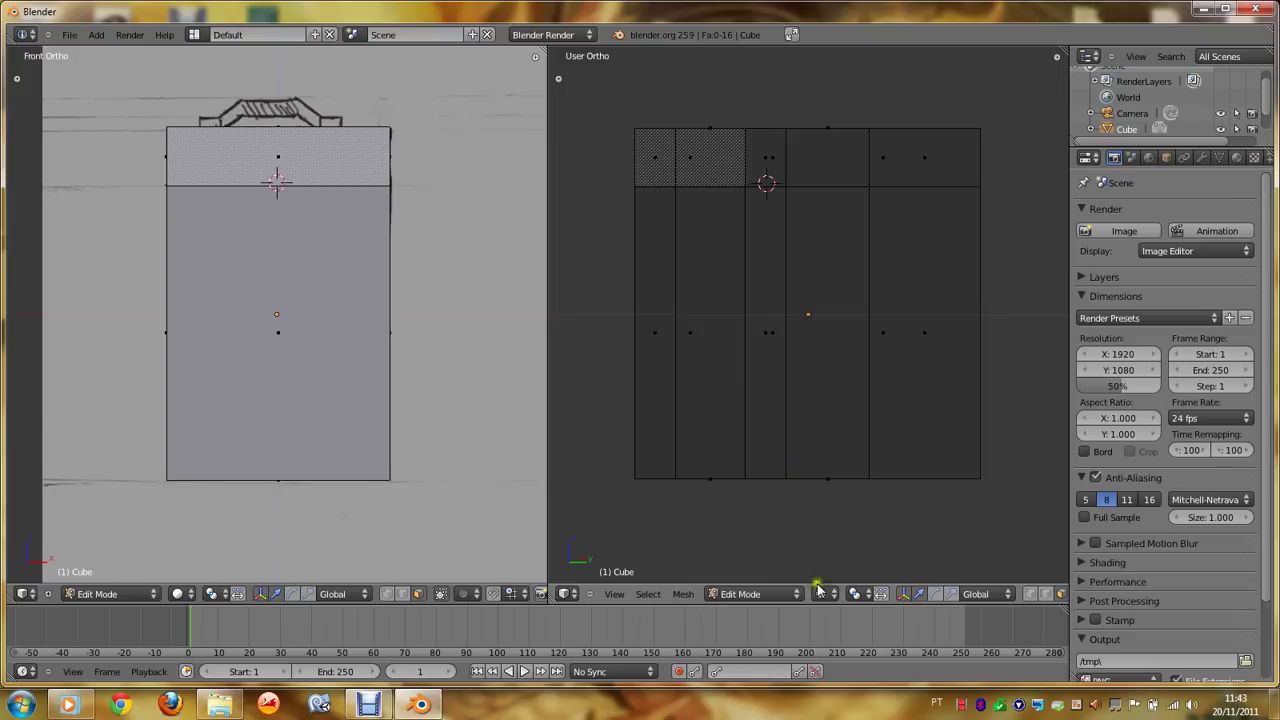
click(820, 594)
click(826, 545)
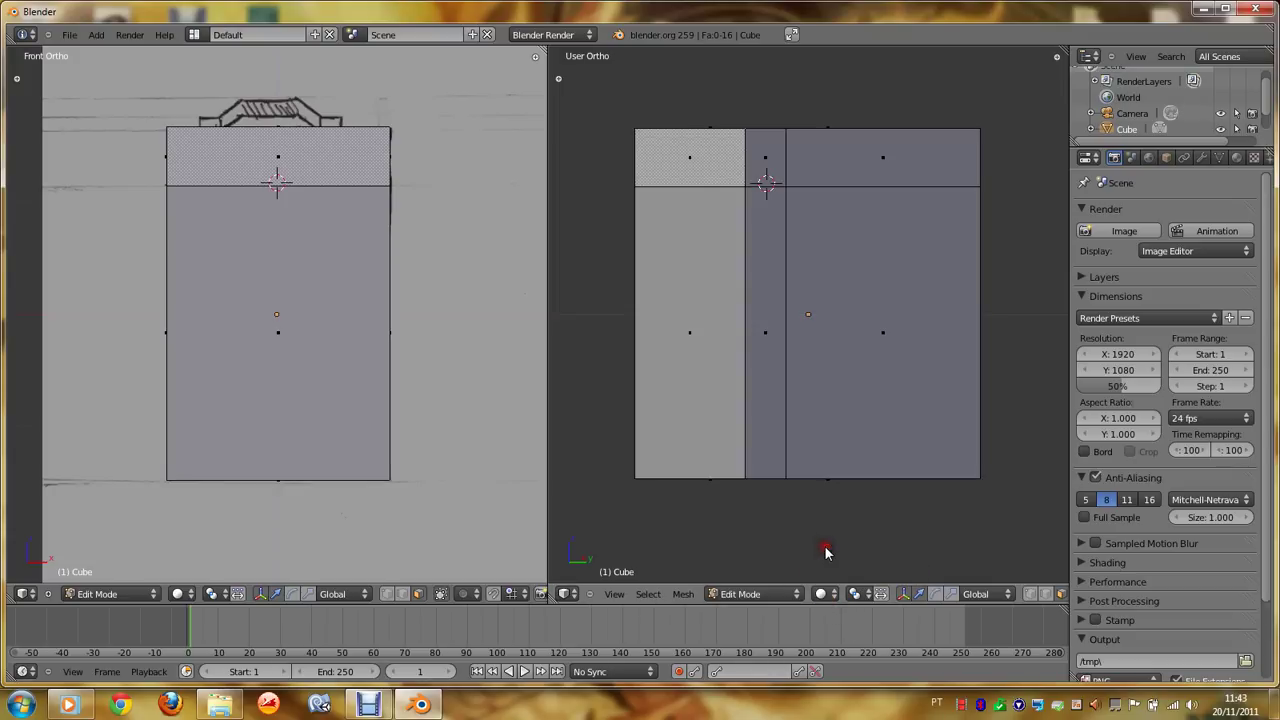
Step: Select the top strip faces at the front-right corner and bring up the Delete menu
shift+right_click(750, 158)
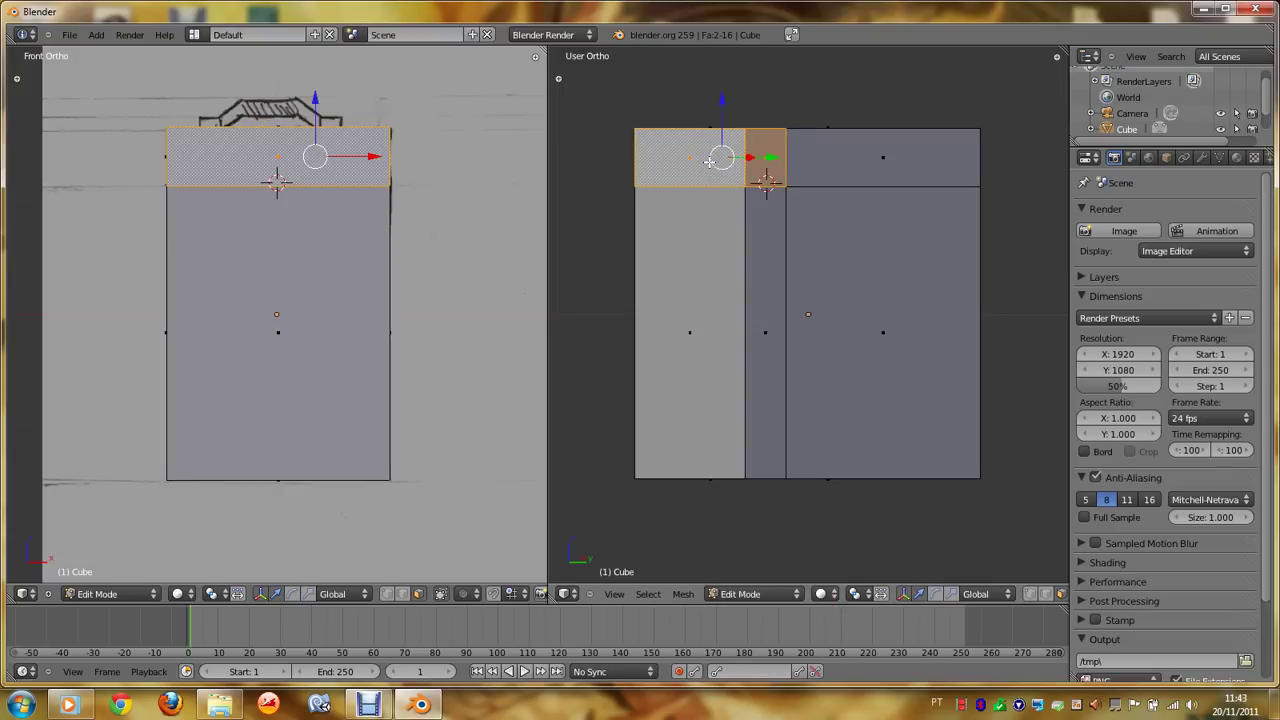
right_click(764, 157)
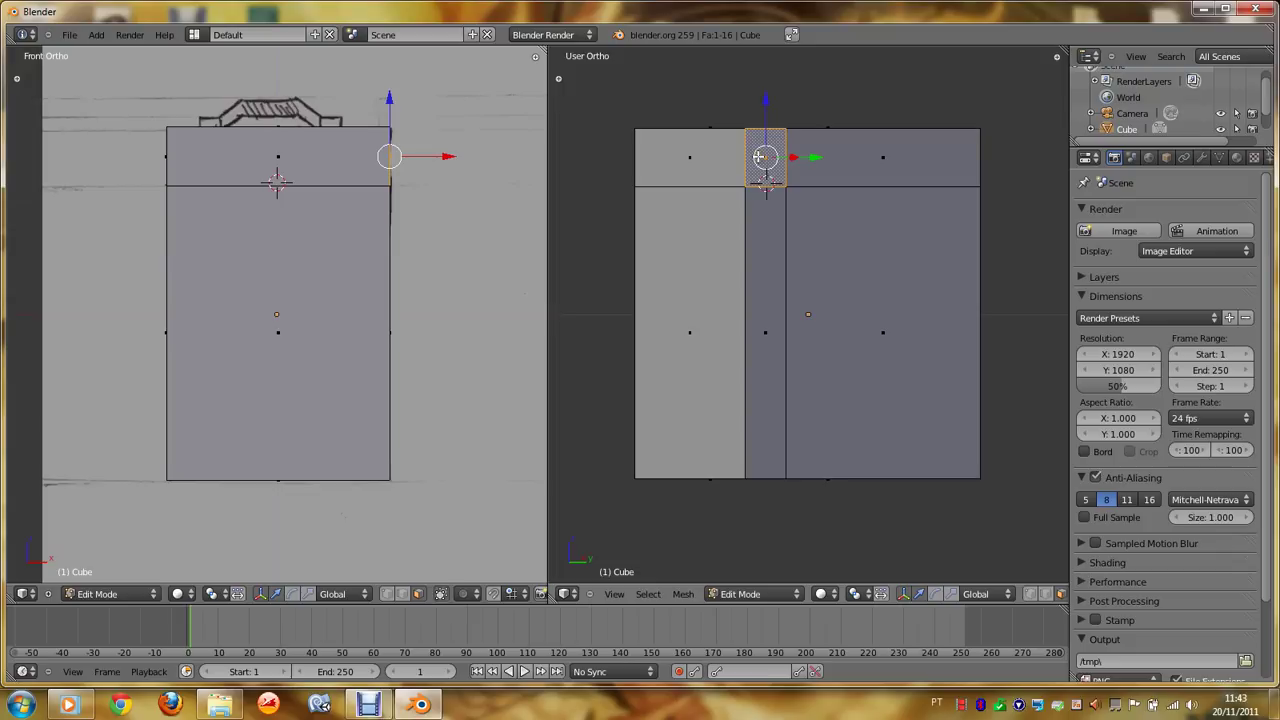
shift+right_click(703, 157)
middle_drag(704, 157, 704, 157)
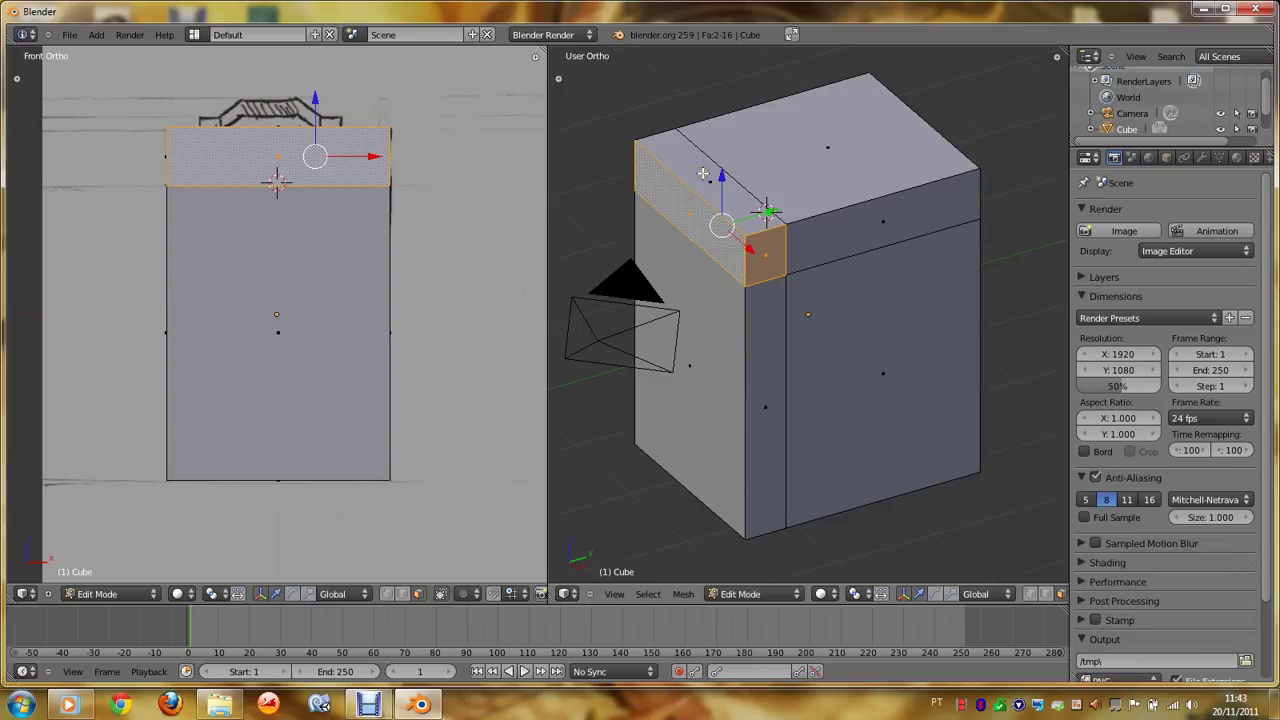
shift+right_click(703, 173)
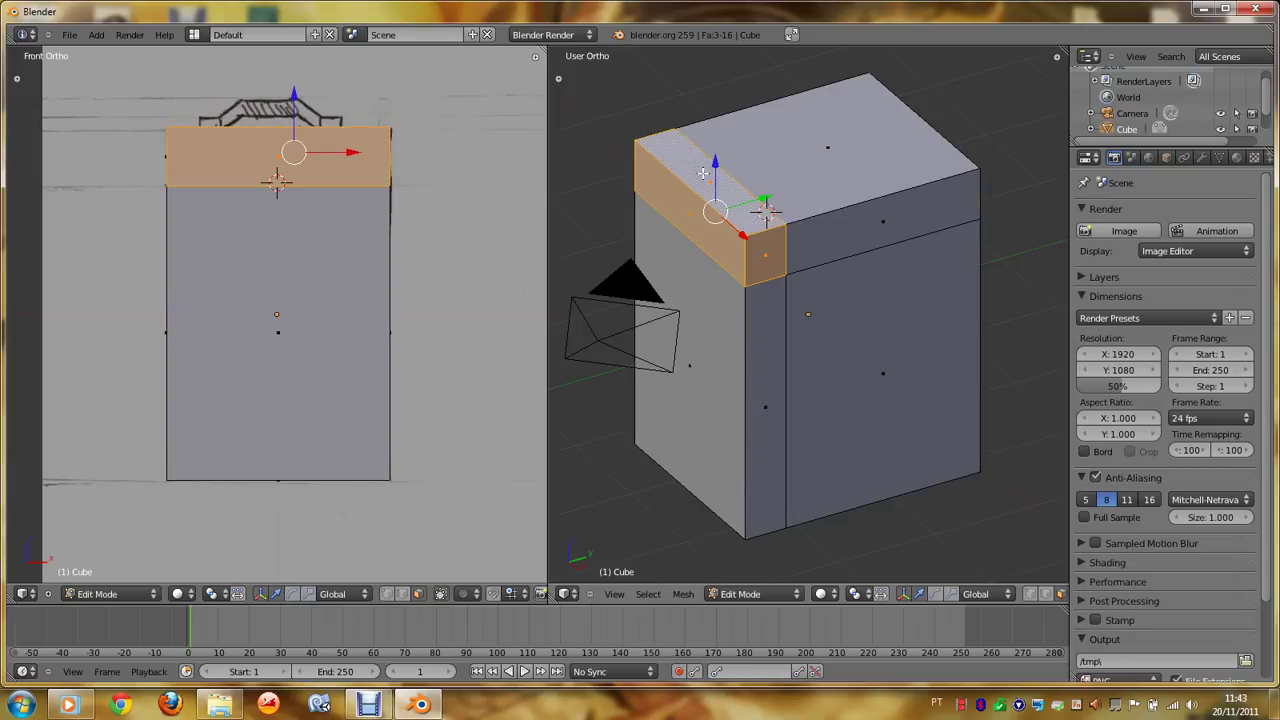
middle_drag(703, 173, 703, 173)
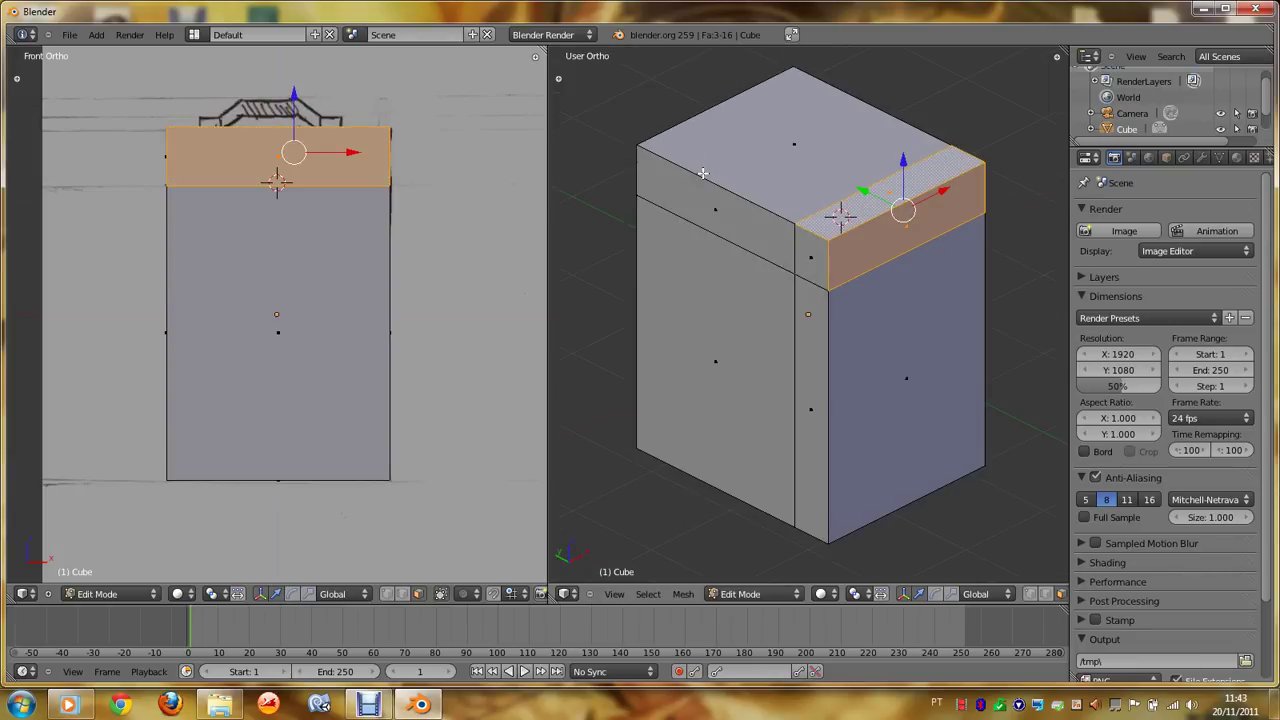
shift+right_click(813, 257)
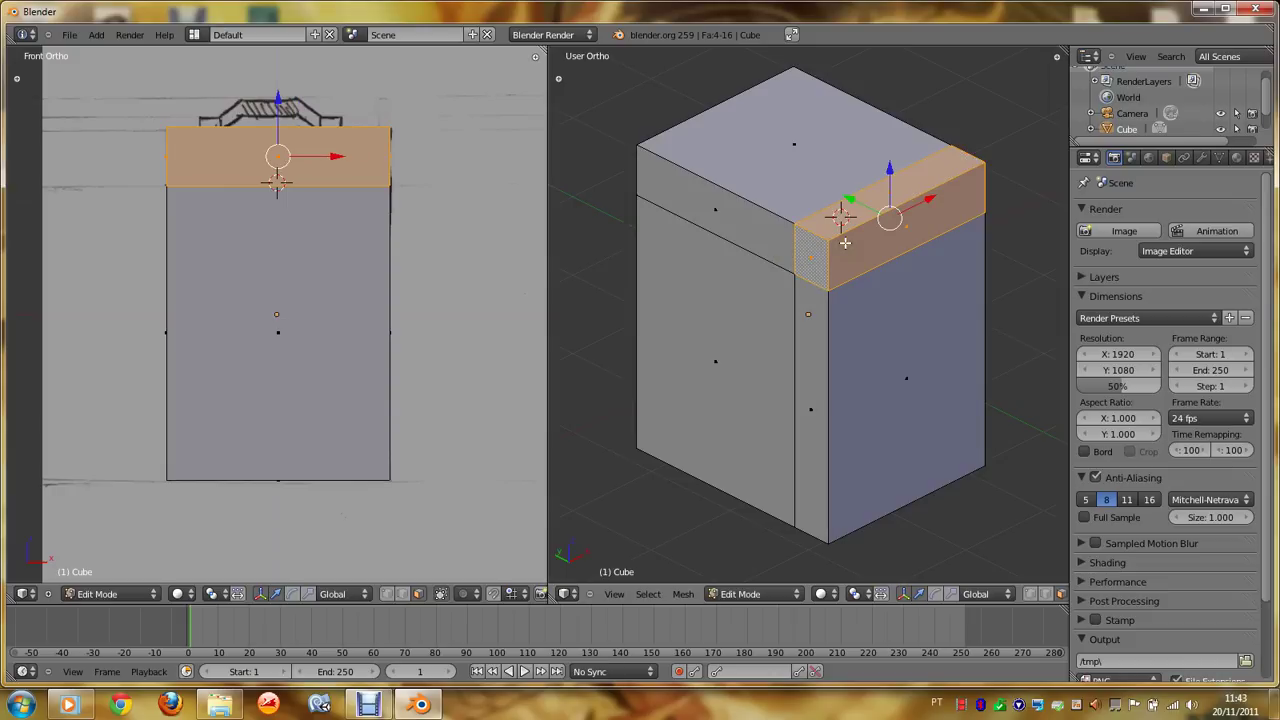
key(x)
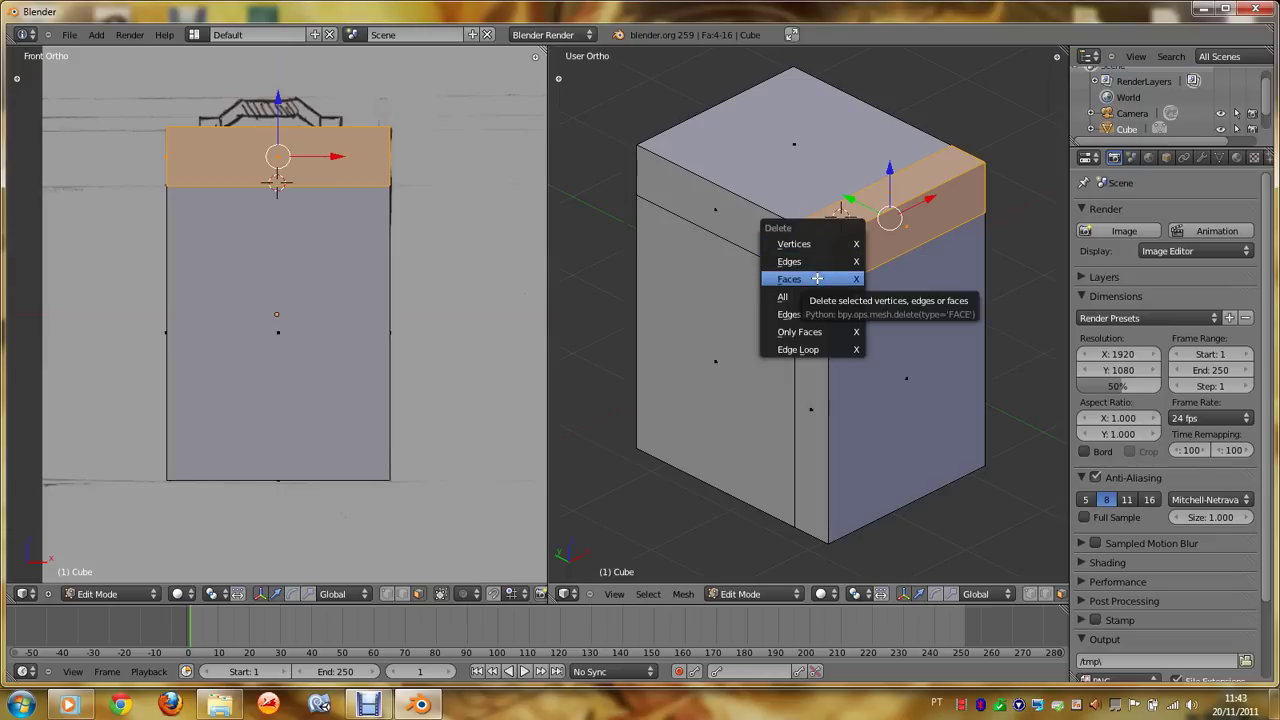
Step: Delete the selected corner strip faces and switch to vertex select mode
click(817, 279)
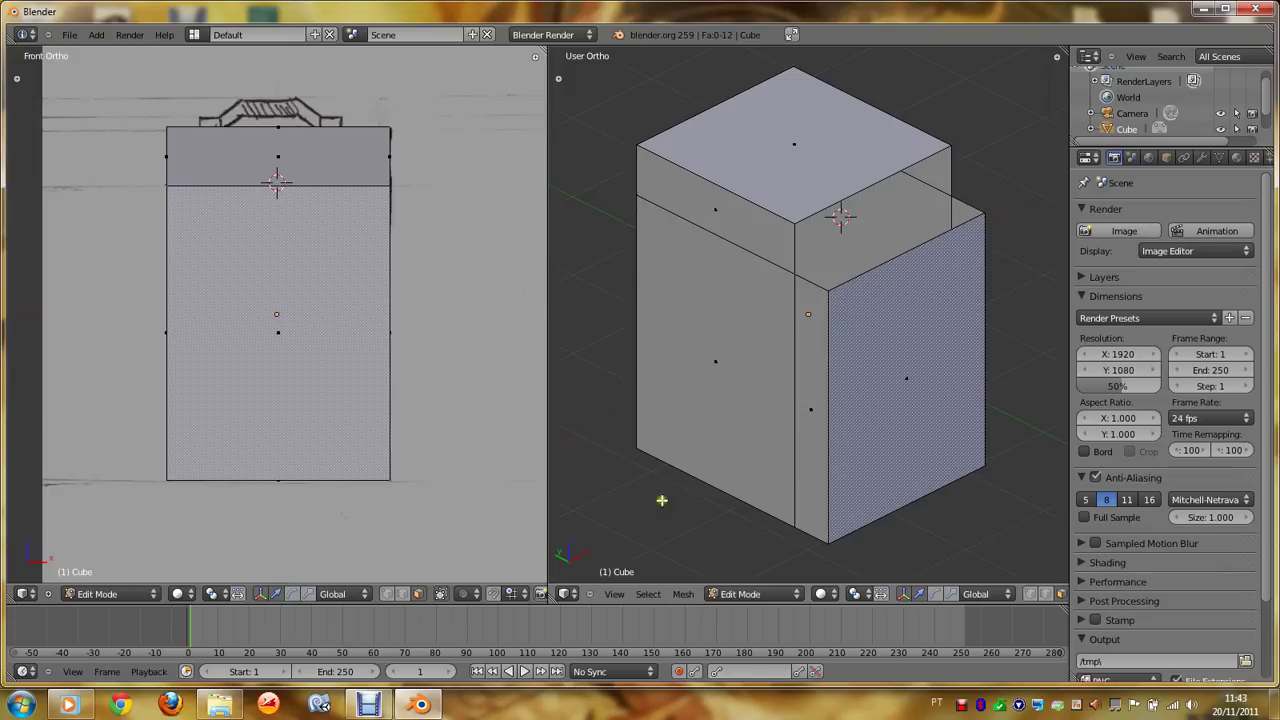
click(403, 596)
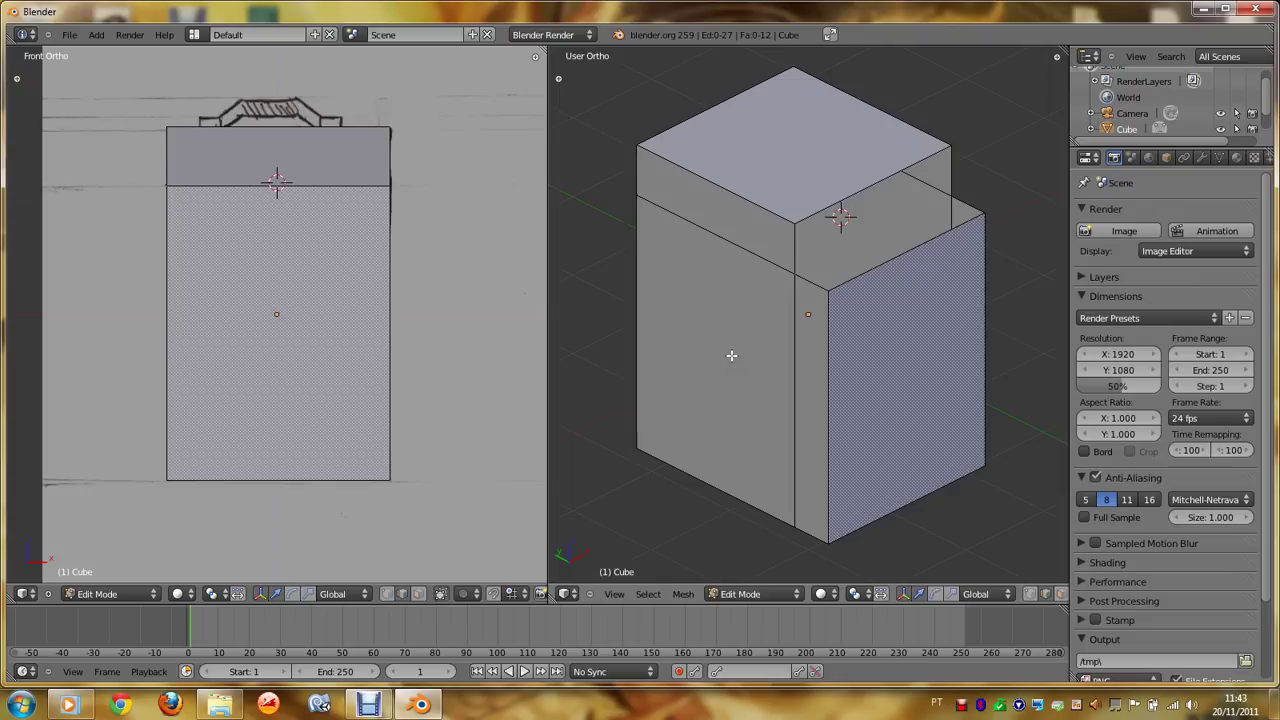
click(388, 597)
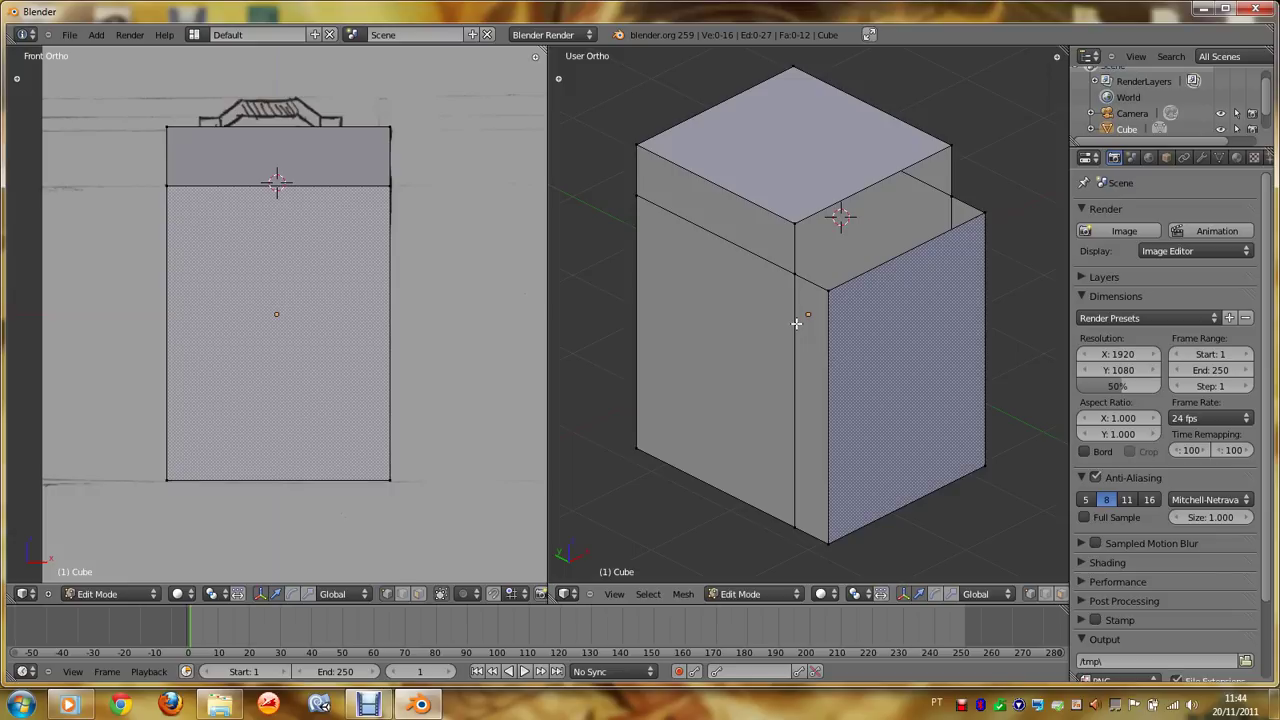
Step: Select the vertices along the edge of the open gap
right_click(805, 294)
right_click(795, 268)
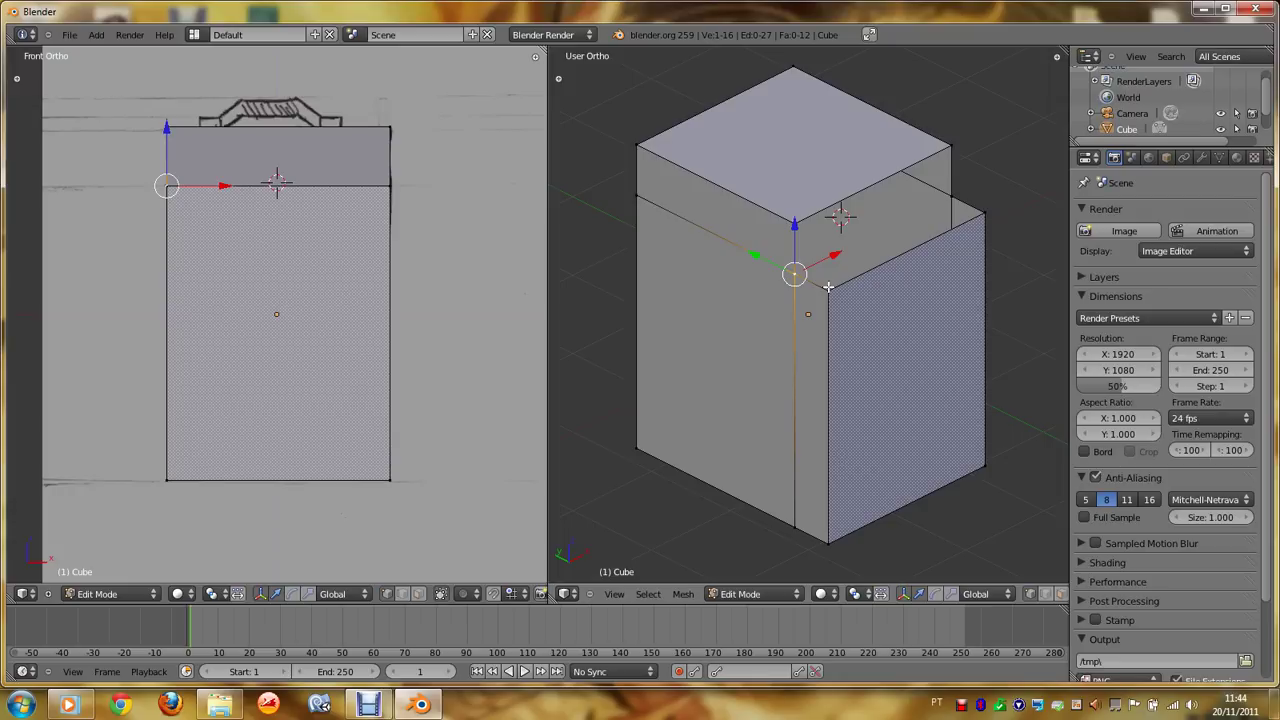
ctrl+right_click(807, 224)
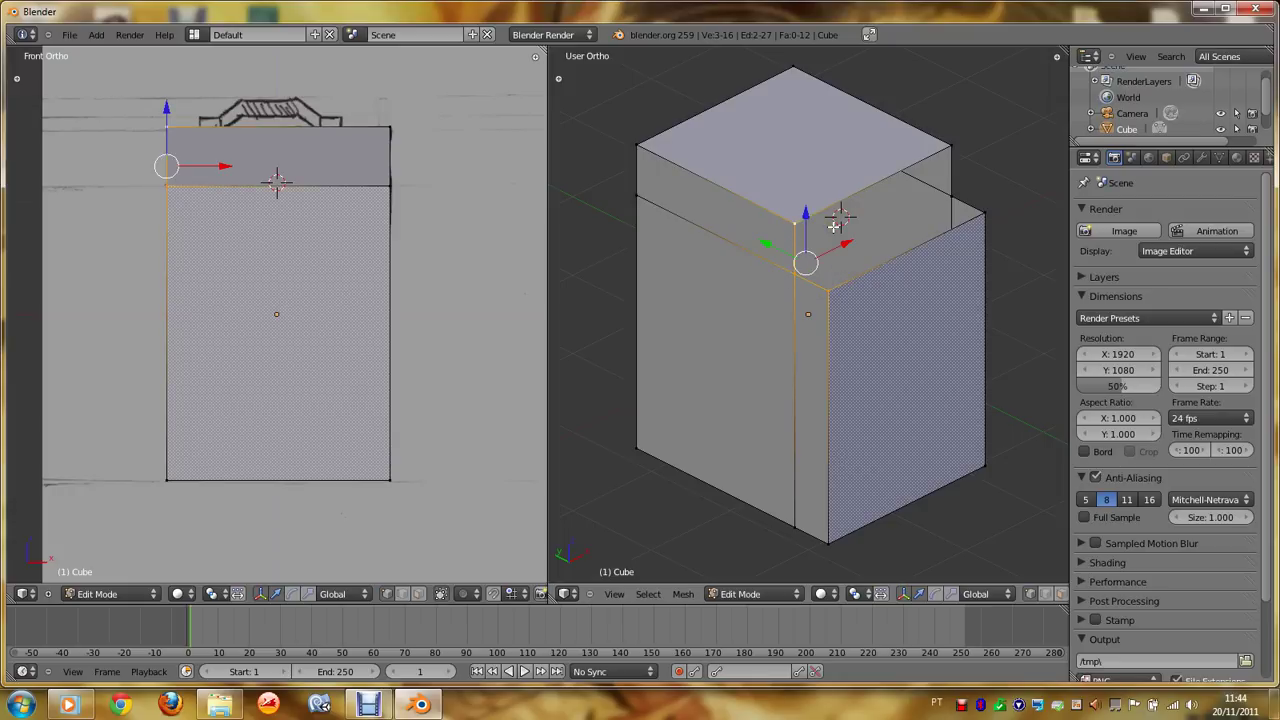
Step: Fill part of the gap with Make Edge/Face, then a triangle across three corner vertices
key(space)
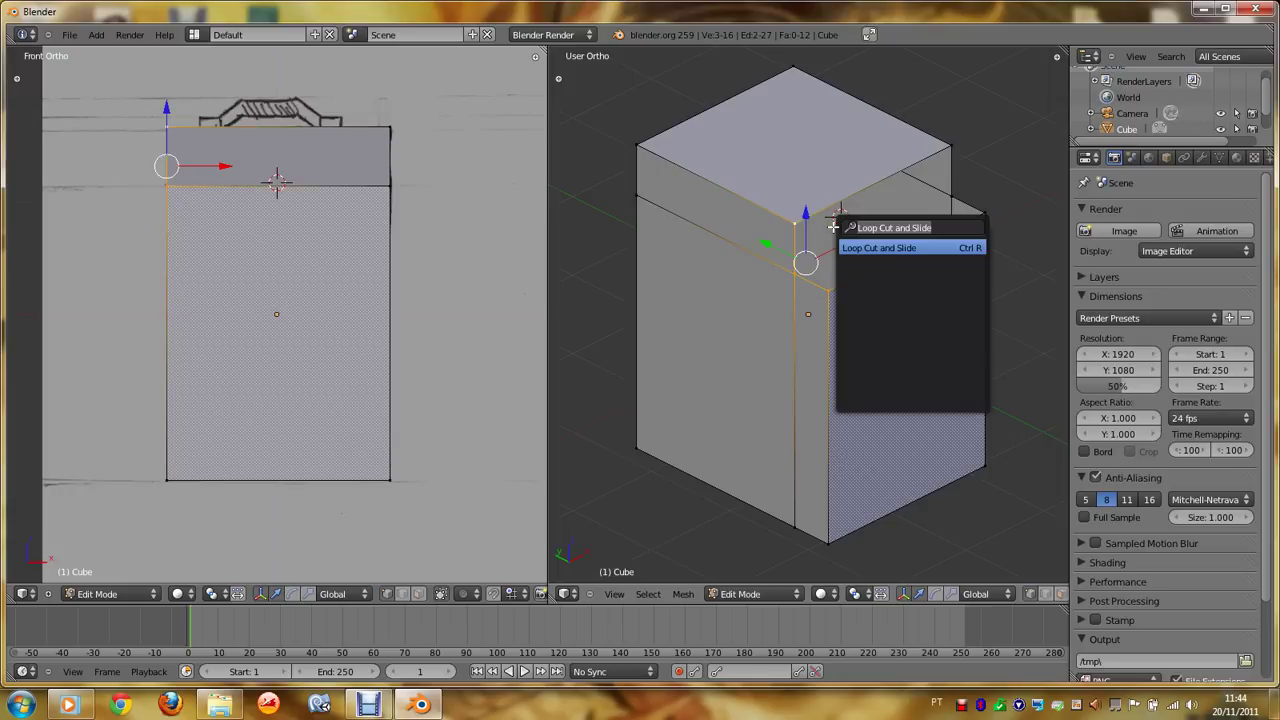
text(Make)
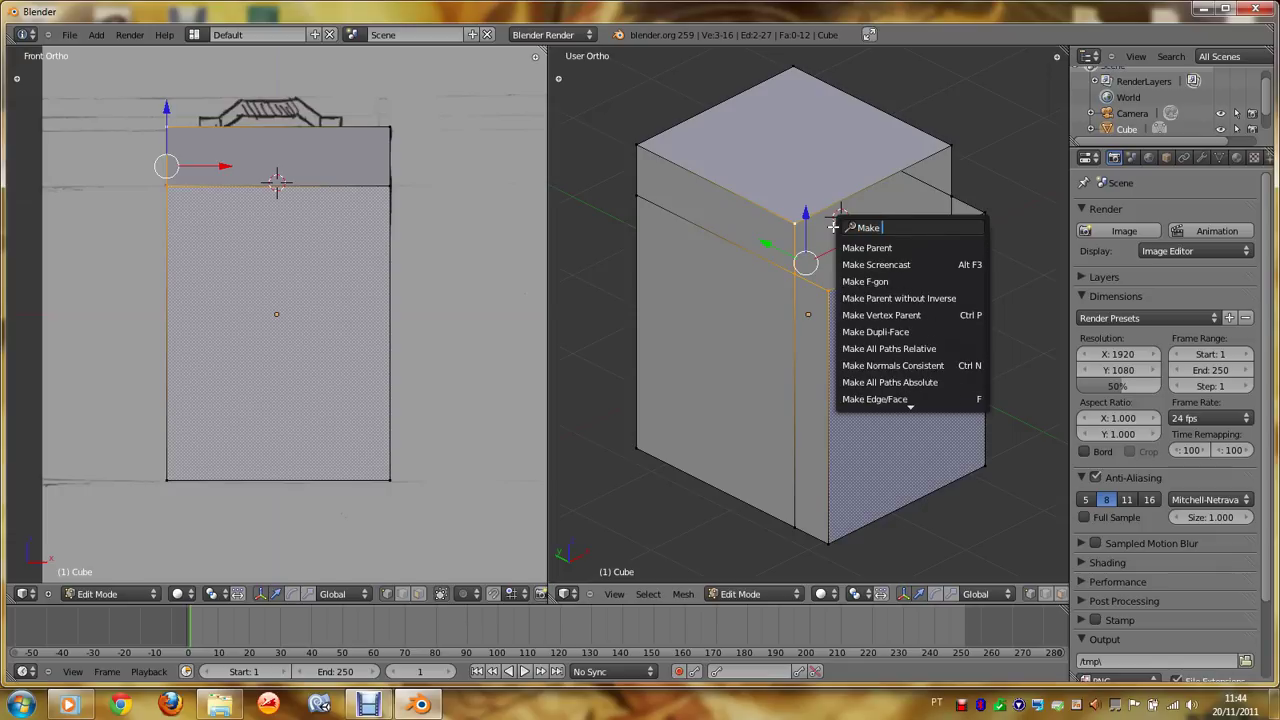
text( Ed)
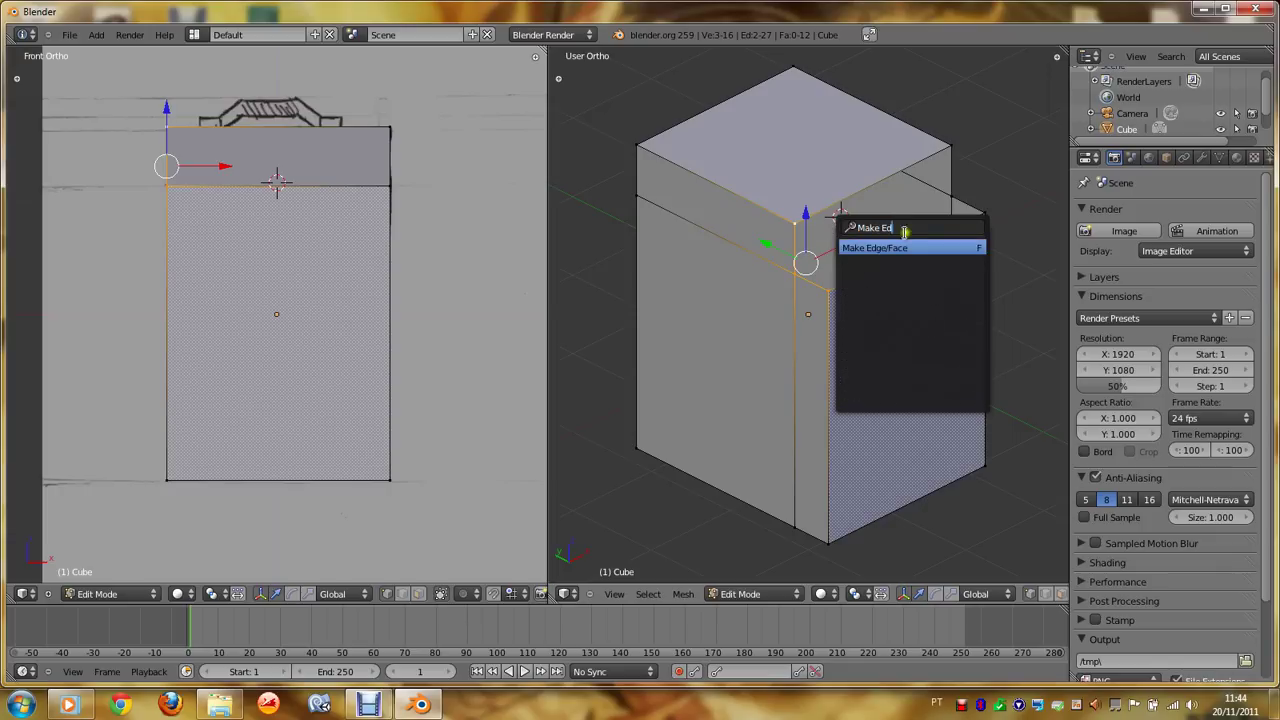
click(965, 249)
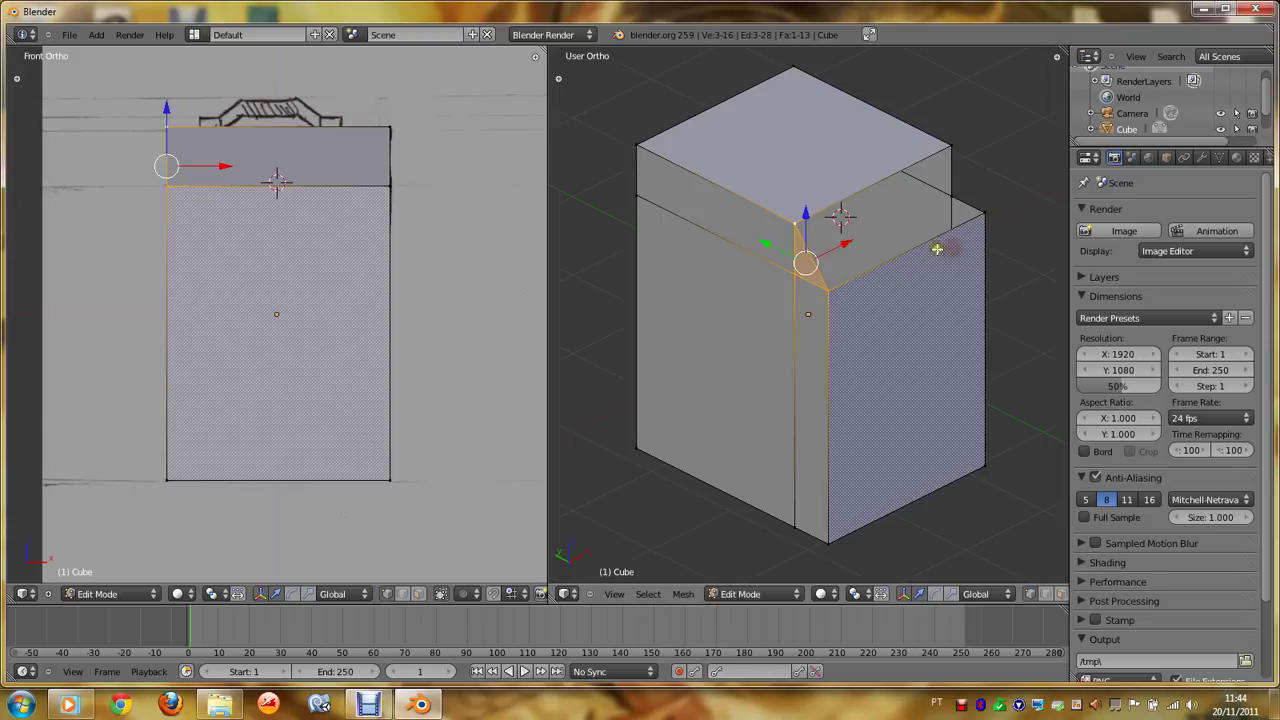
right_click(976, 208)
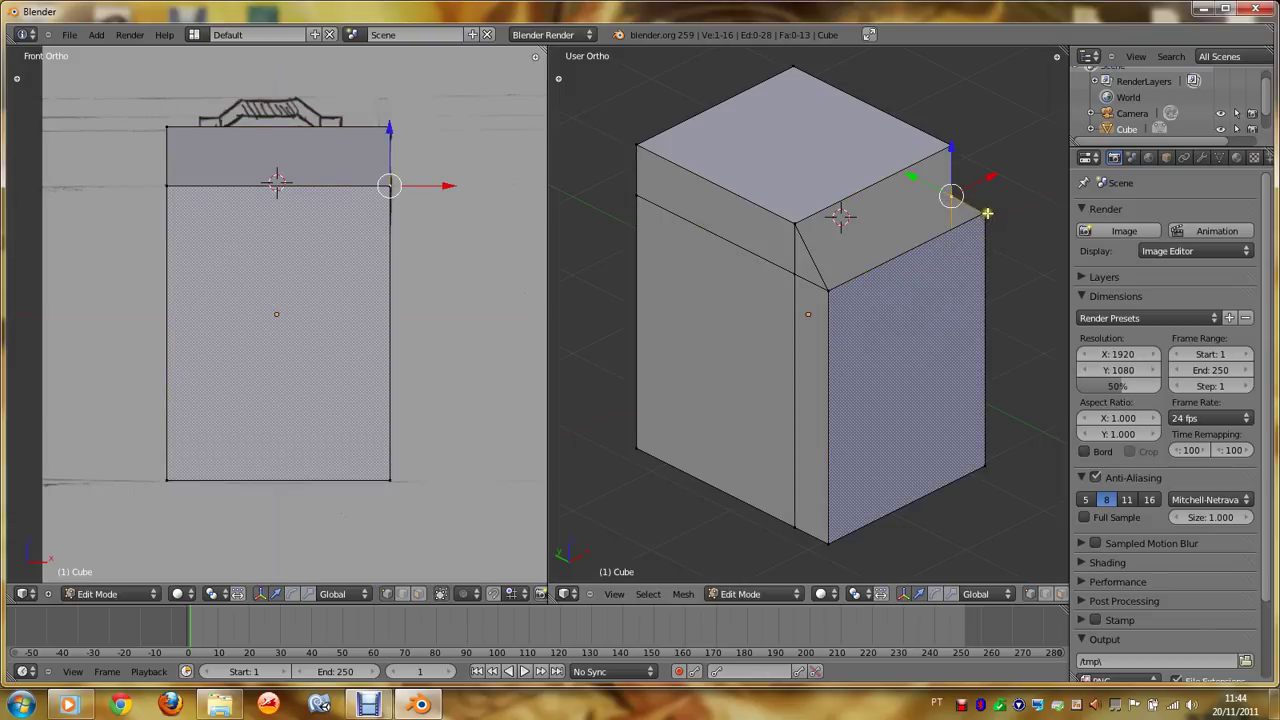
shift+right_click(987, 213)
shift+right_click(946, 145)
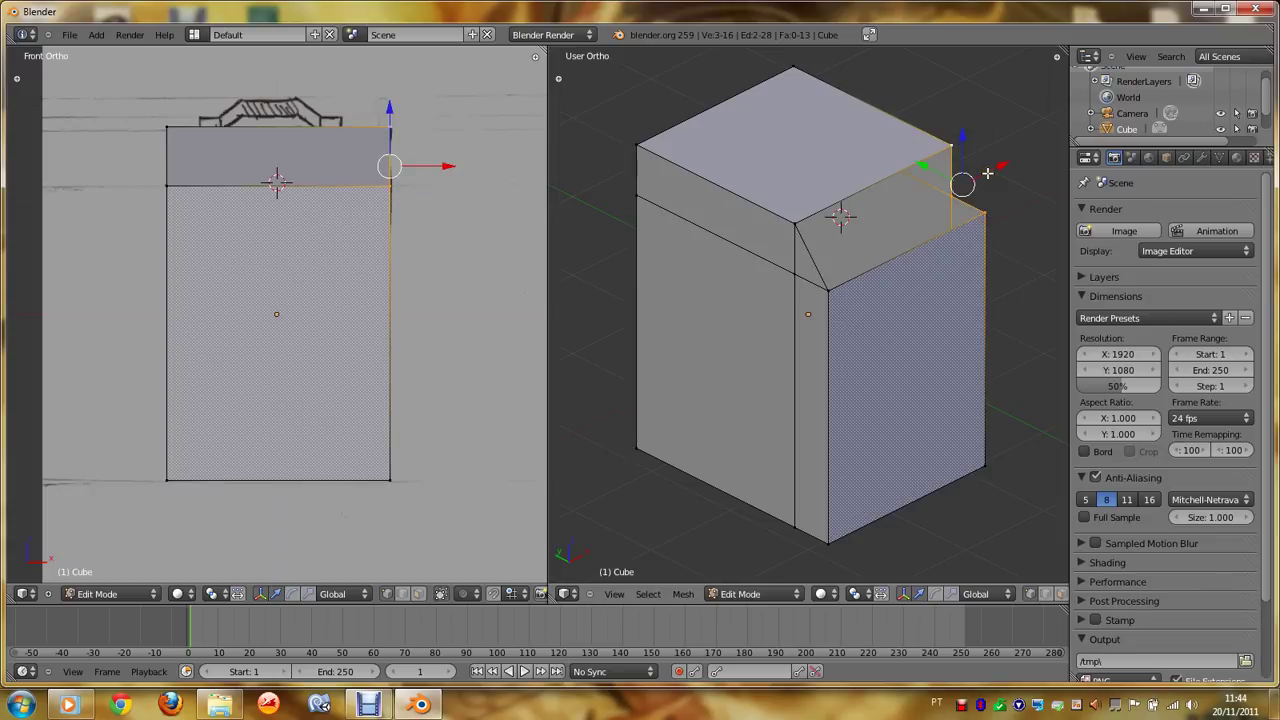
key(f)
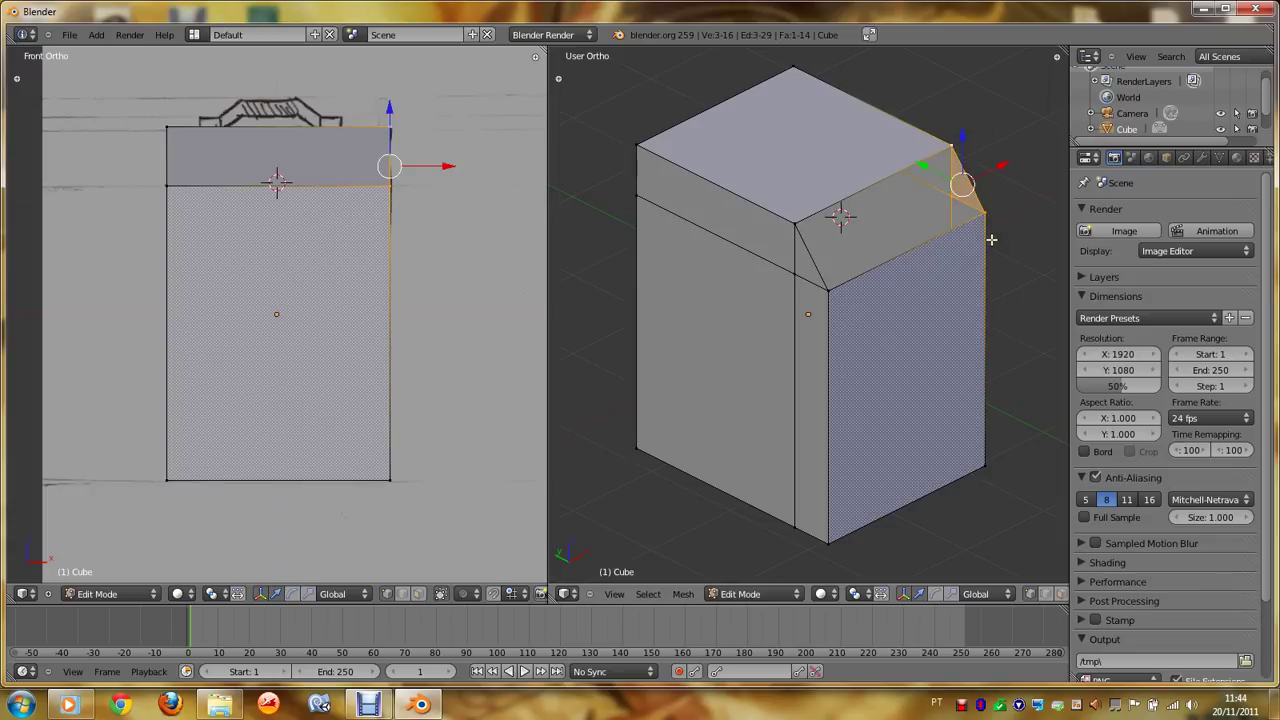
Step: Fill the sloped top with a four-sided face and return to Object Mode
right_click(828, 289)
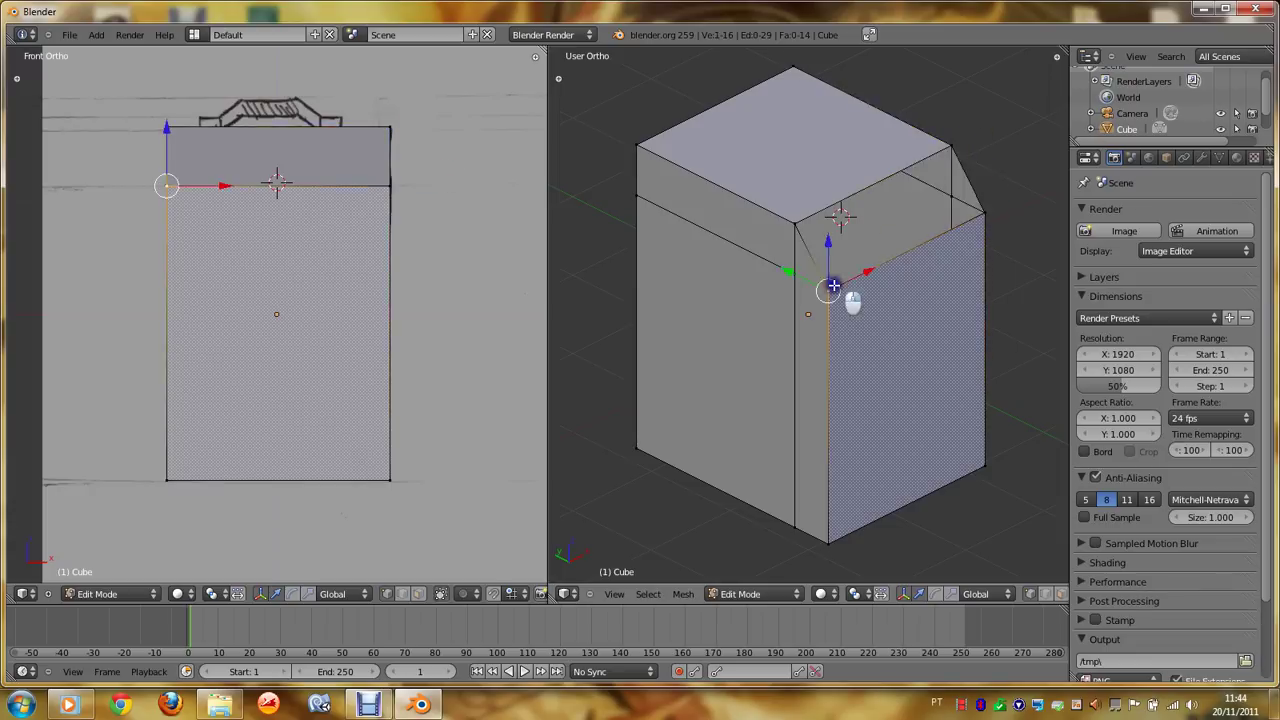
shift+right_click(985, 213)
shift+right_click(952, 145)
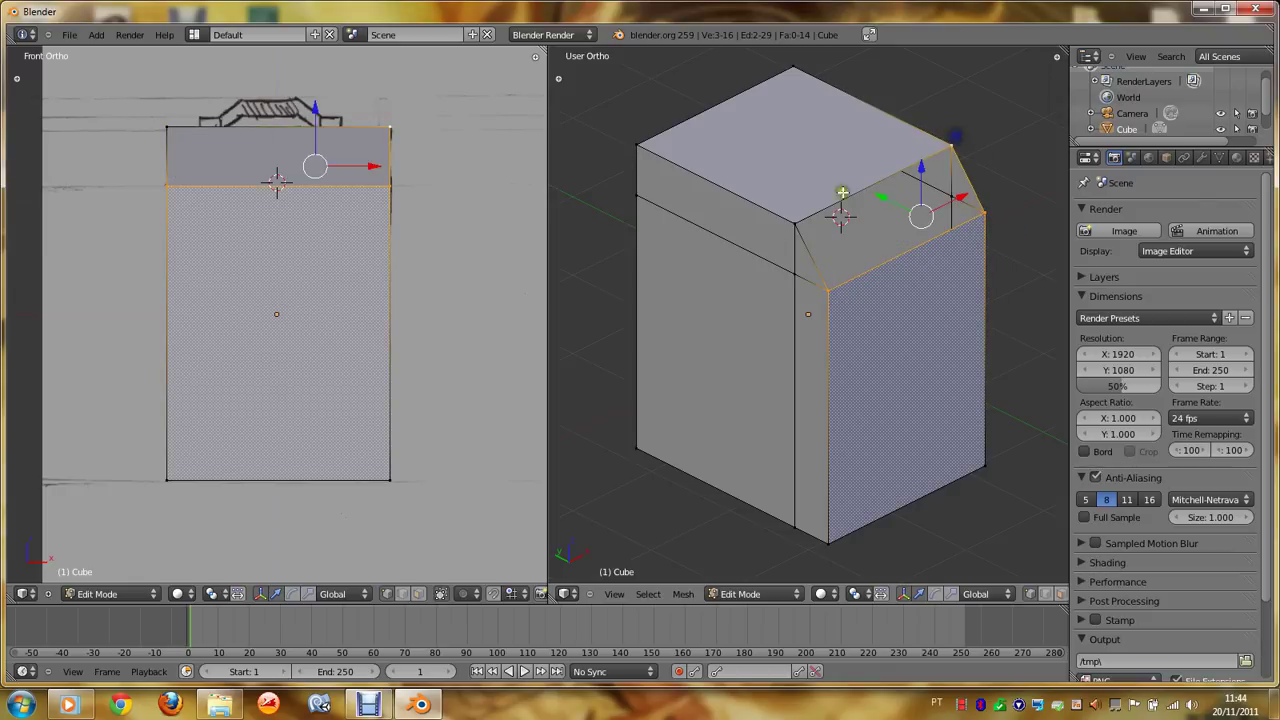
shift+right_click(796, 213)
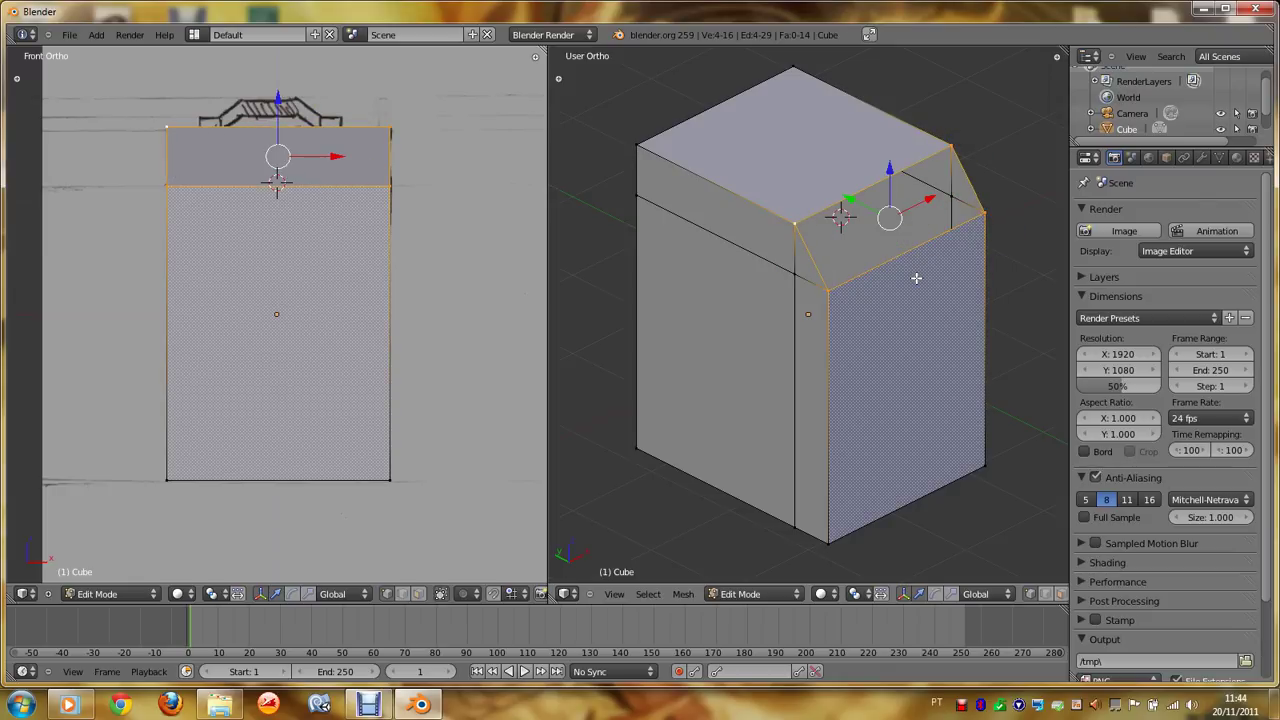
key(f)
key(Tab)
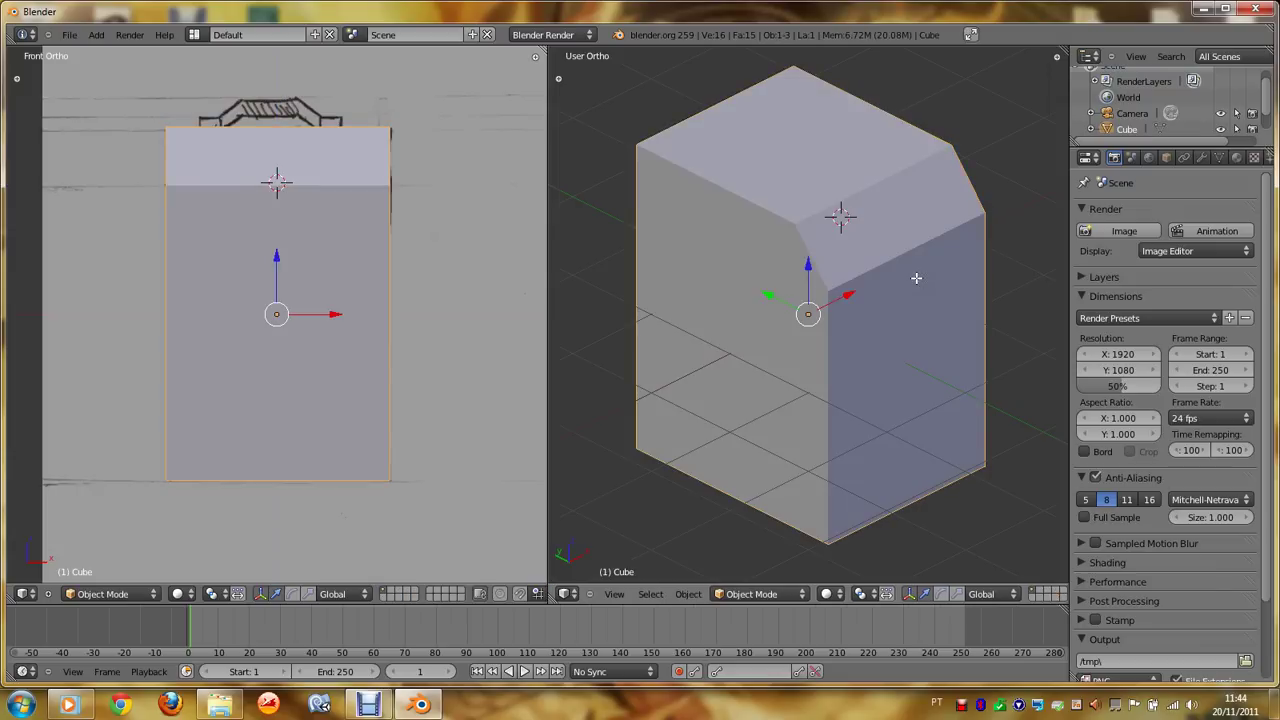
Step: Show the cube zoomed in from Right Ortho in wireframe, revealing the side sketch
right_click(848, 348)
key(Tab)
key(KP_3)
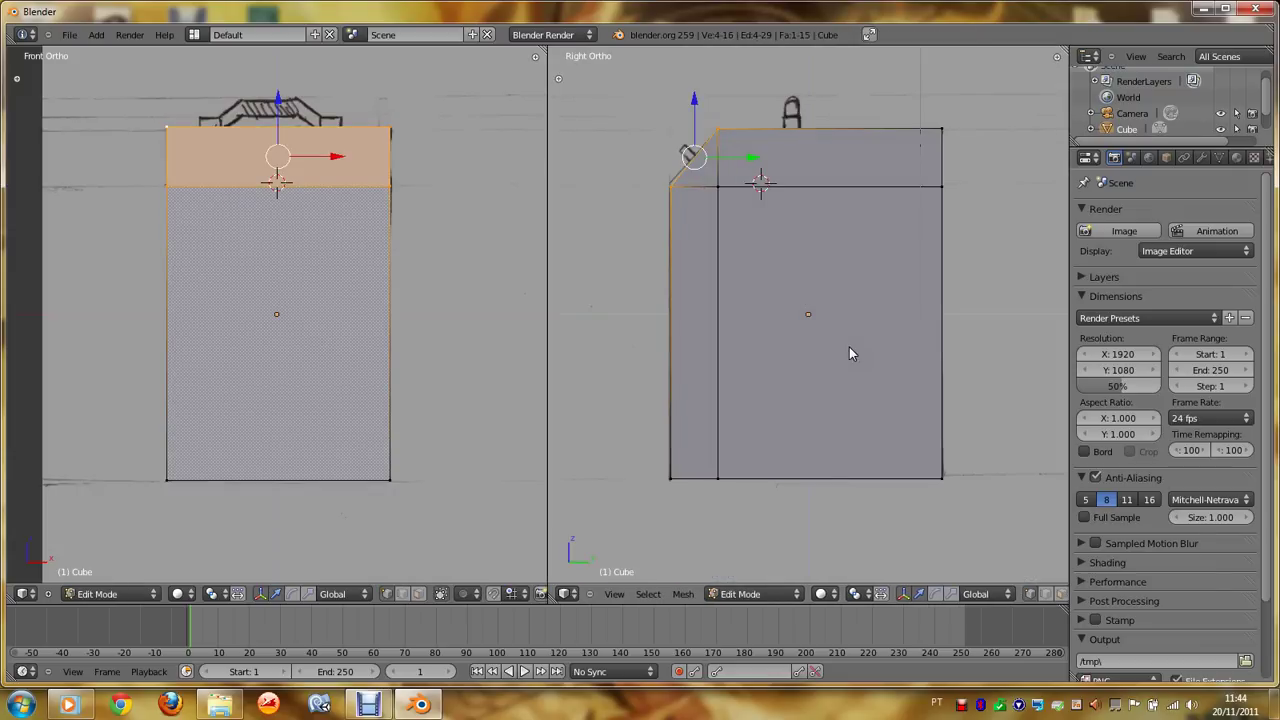
key(Tab)
key(Tab)
scroll(723, 240, up, 2)
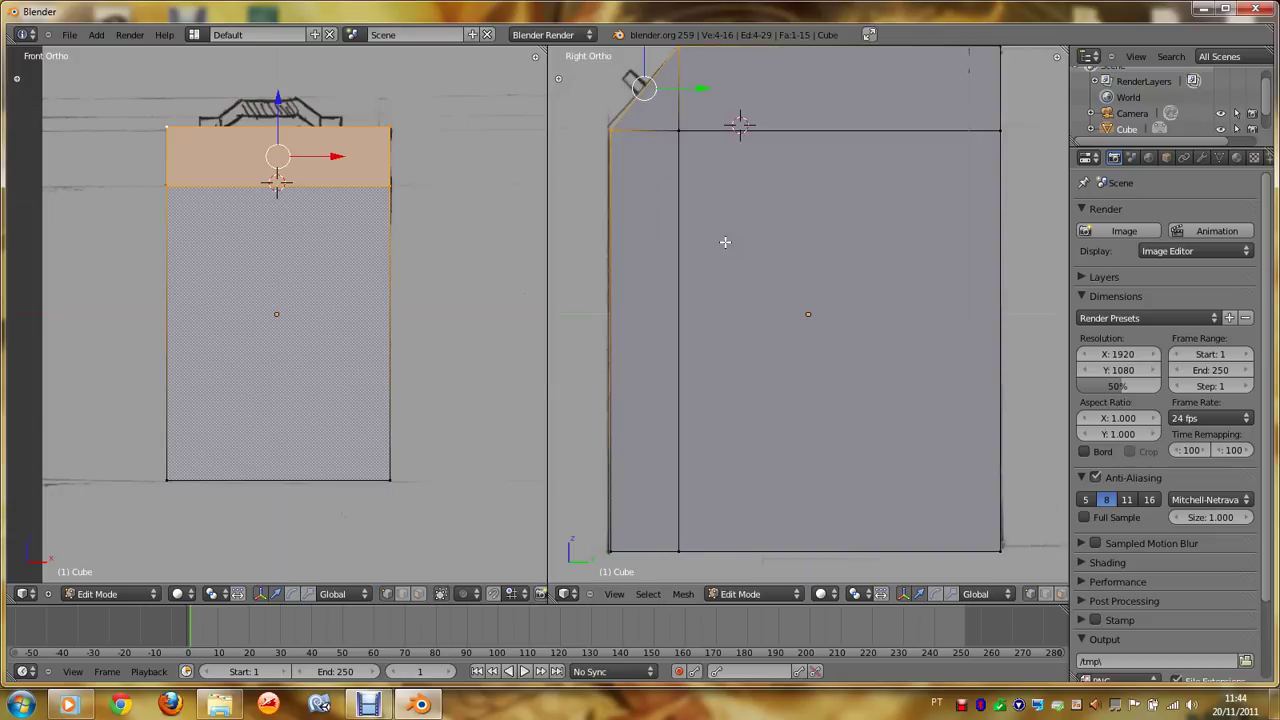
scroll(723, 240, down, 1)
scroll(725, 242, down, 1)
scroll(725, 242, up, 1)
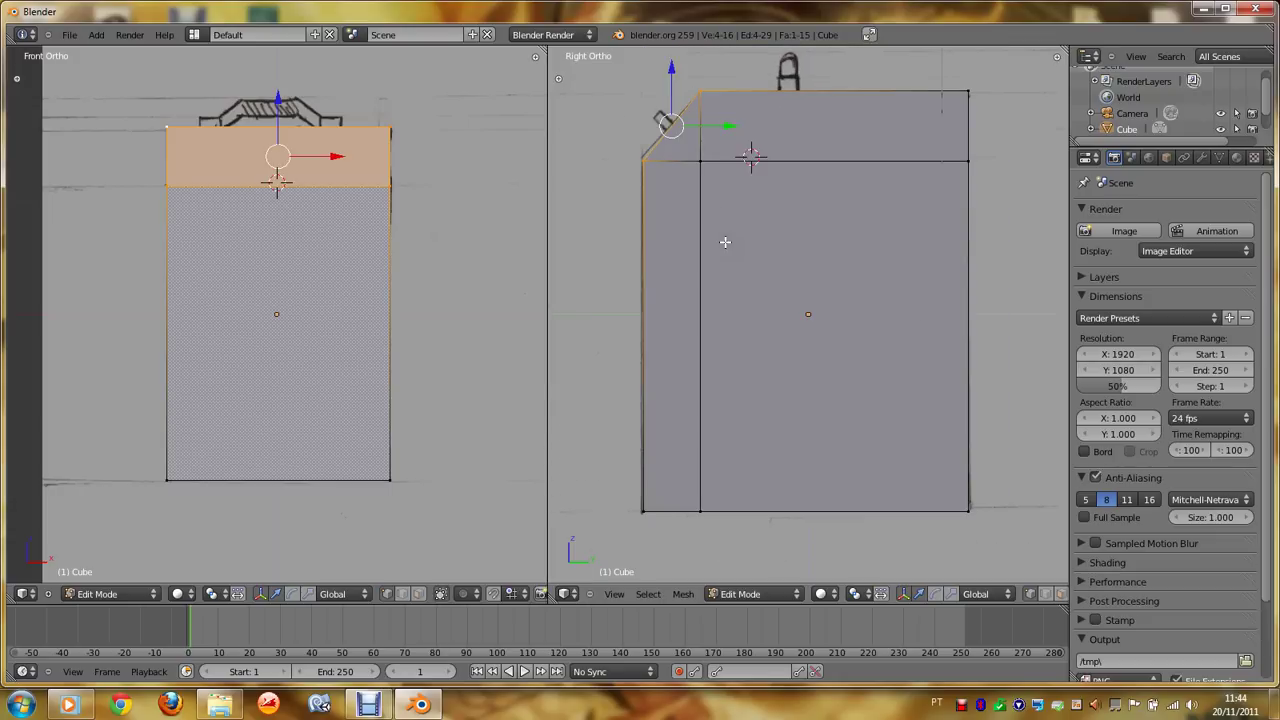
key(z)
key(z)
click(822, 594)
click(824, 571)
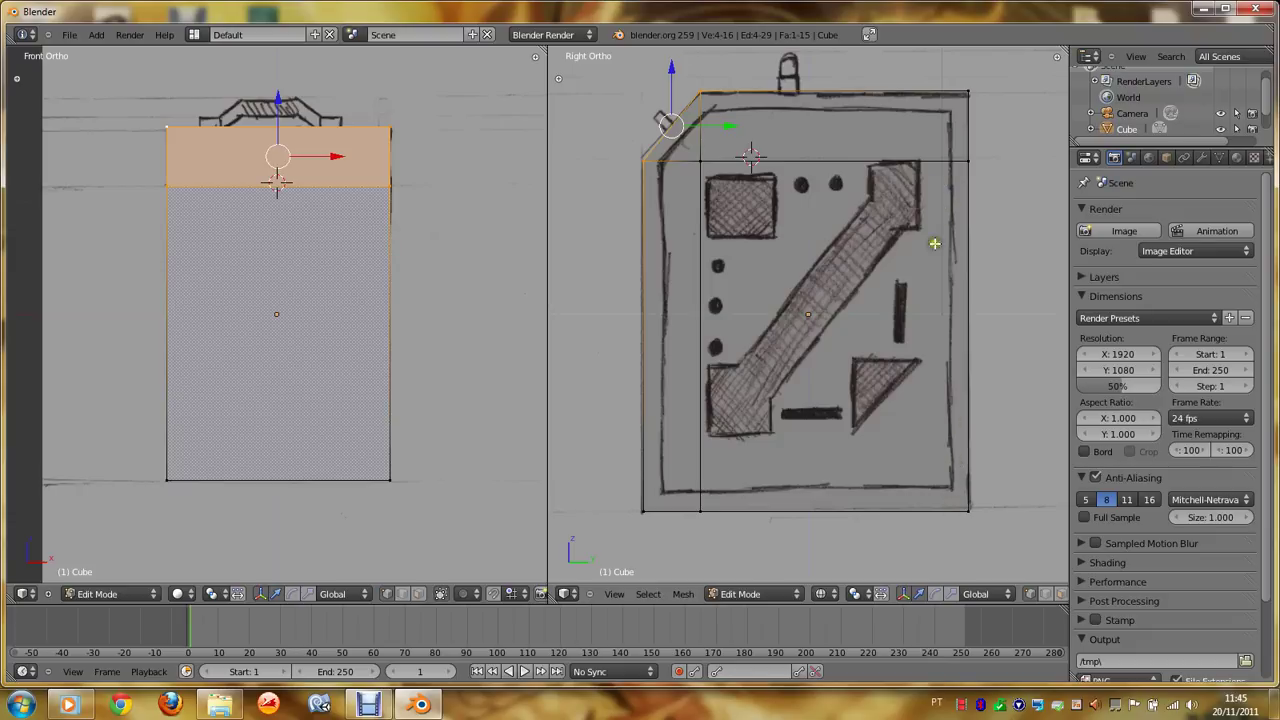
Step: Add a vertical loop cut on the side, slid close to the back edge
key(space)
text(Loop)
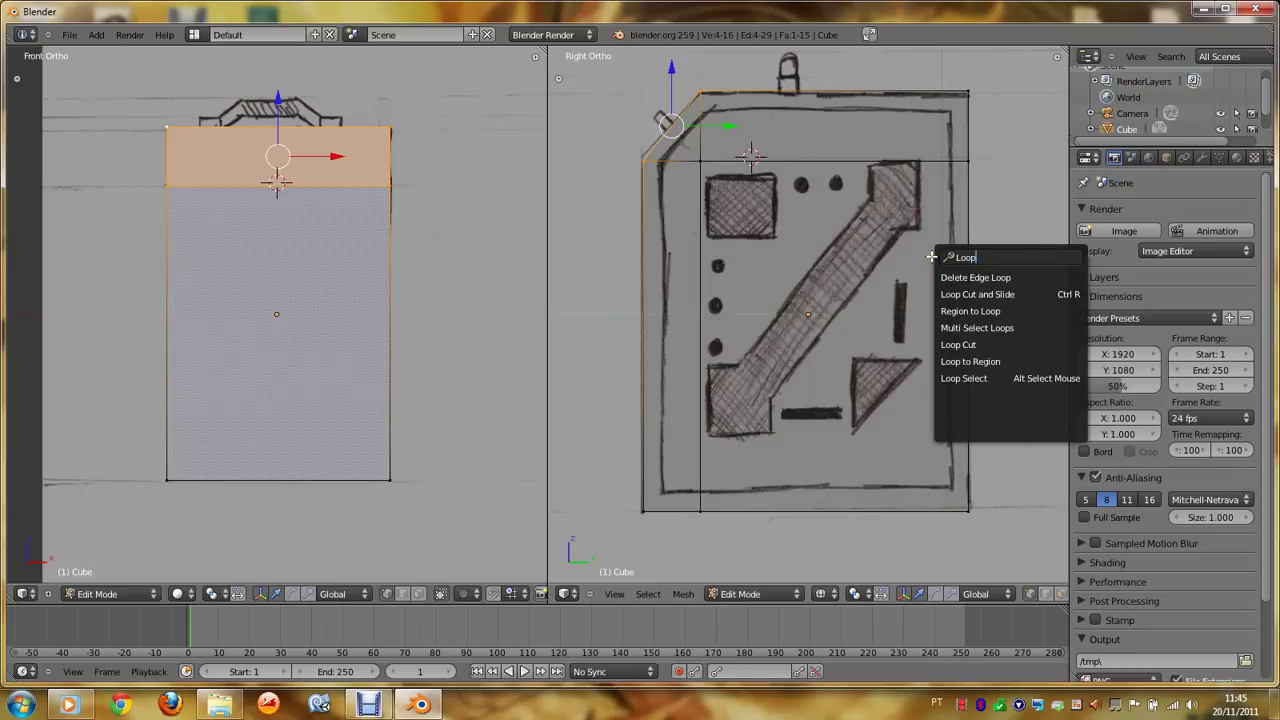
text( Cu)
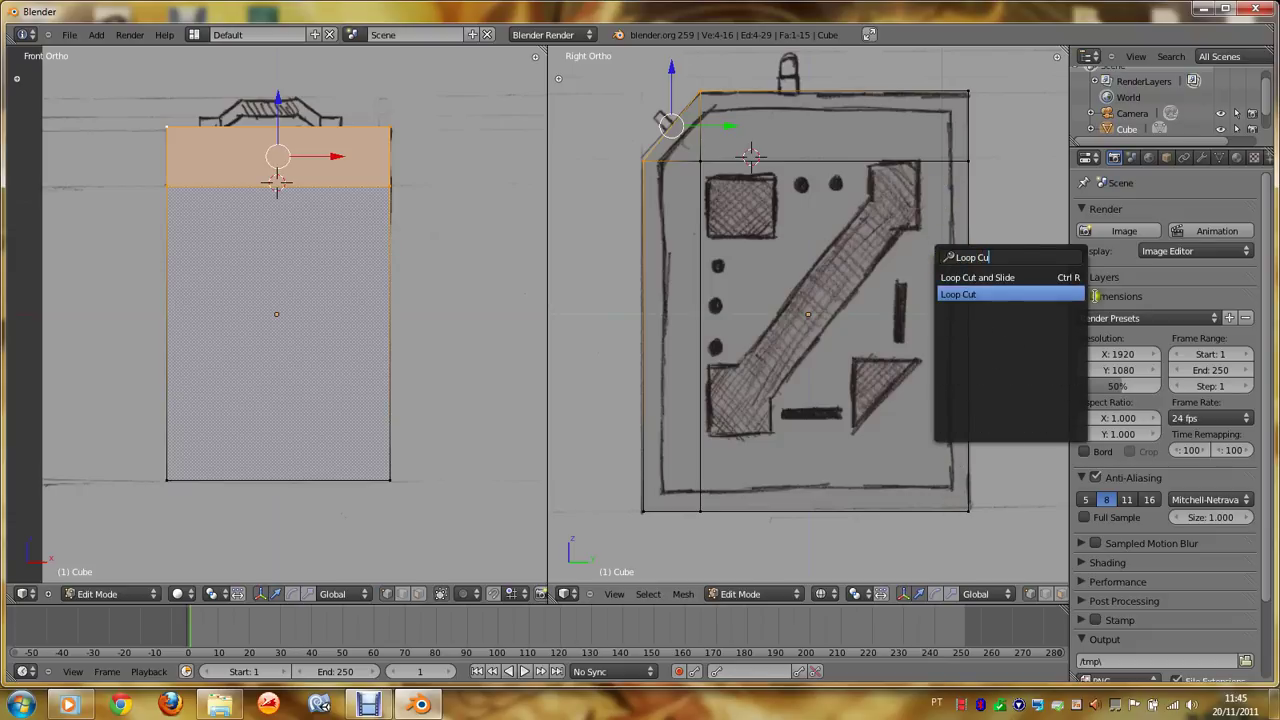
click(1050, 278)
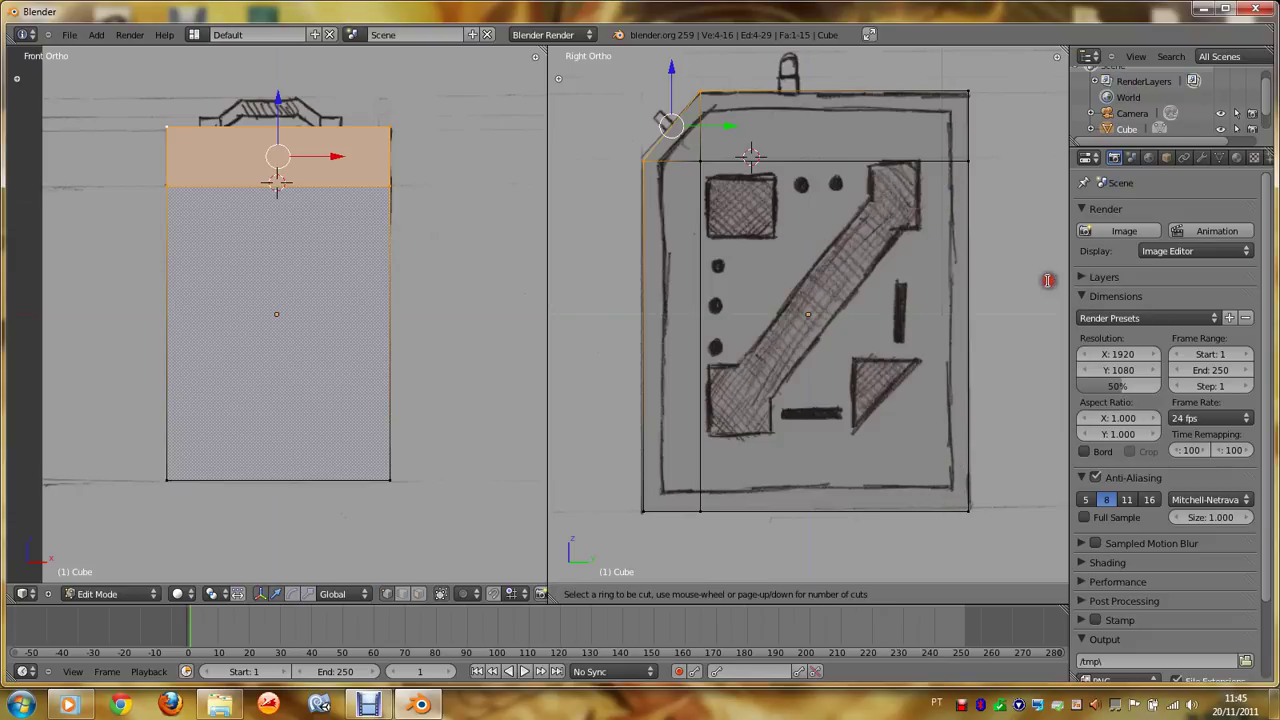
click(930, 153)
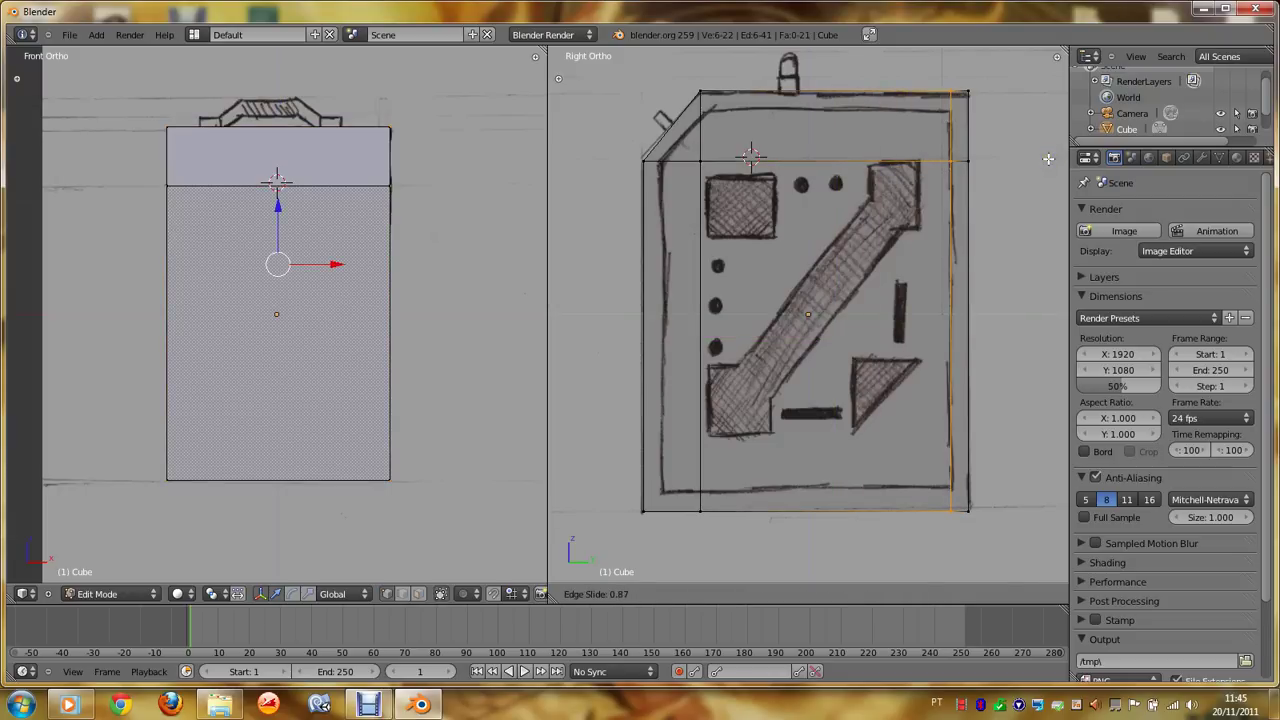
click(1048, 158)
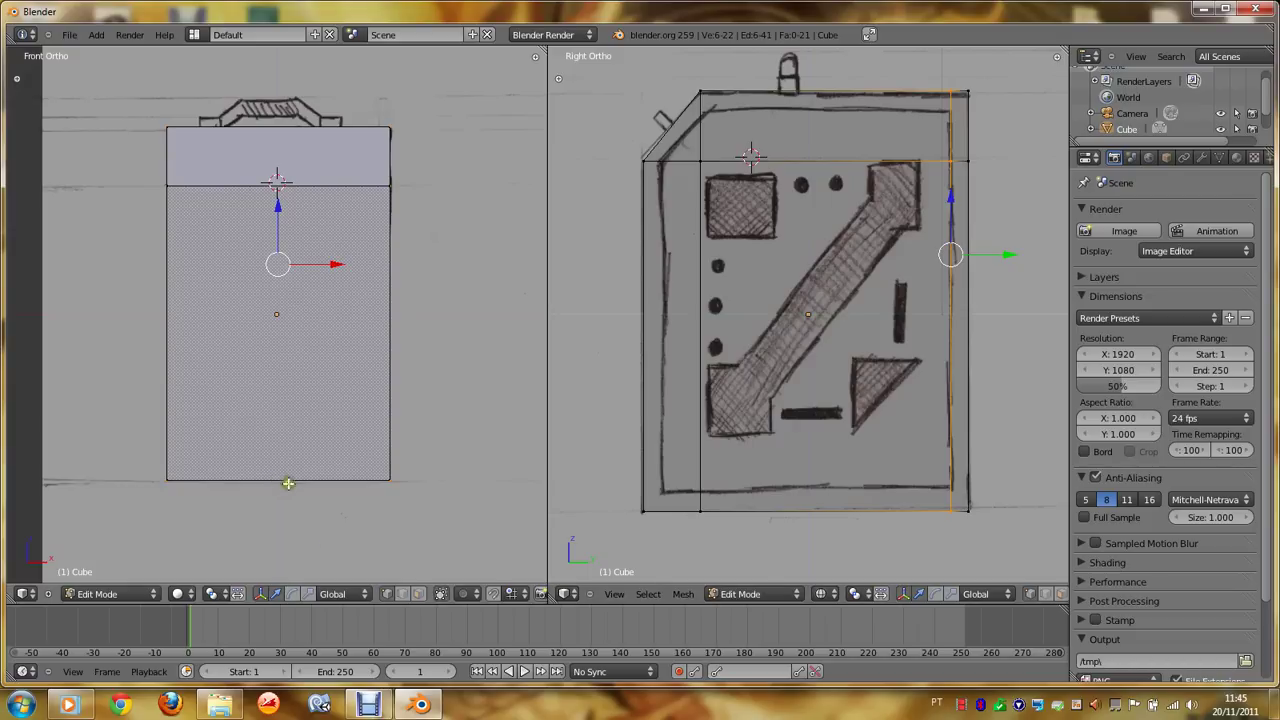
Step: Set the front view to Textured shading and start a horizontal loop cut near the bottom
click(179, 594)
click(205, 550)
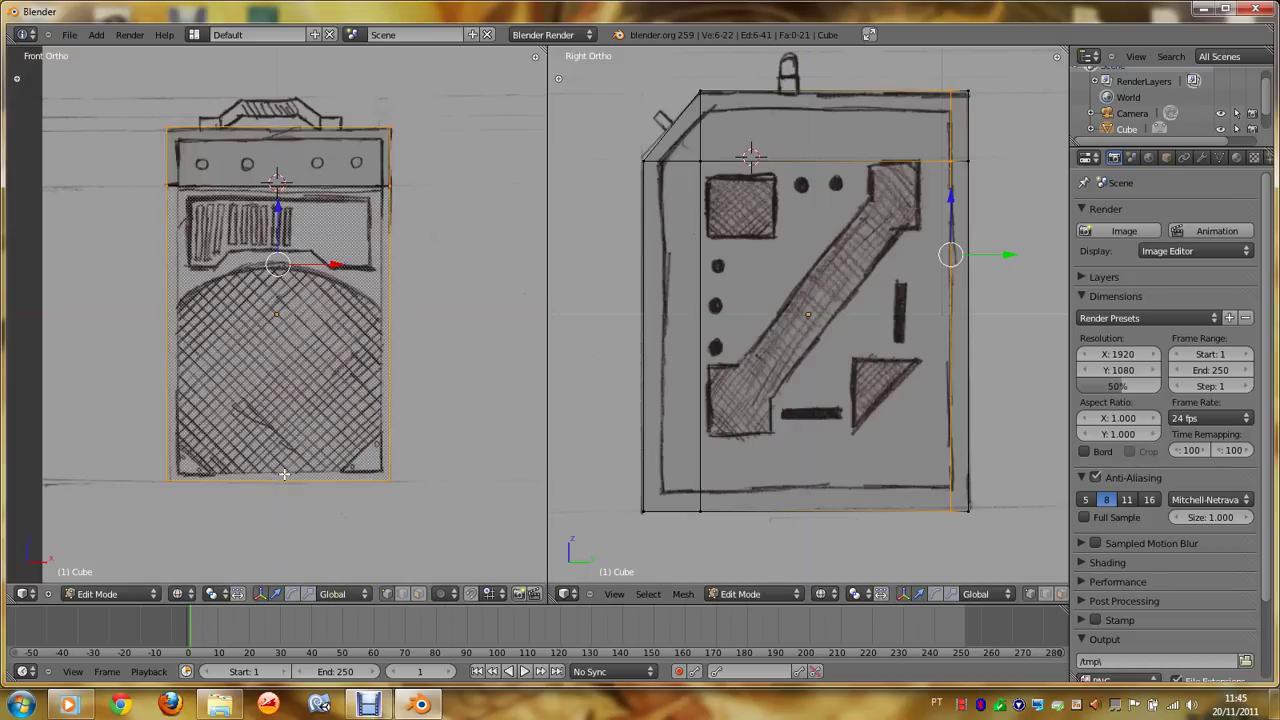
key(ctrl+r)
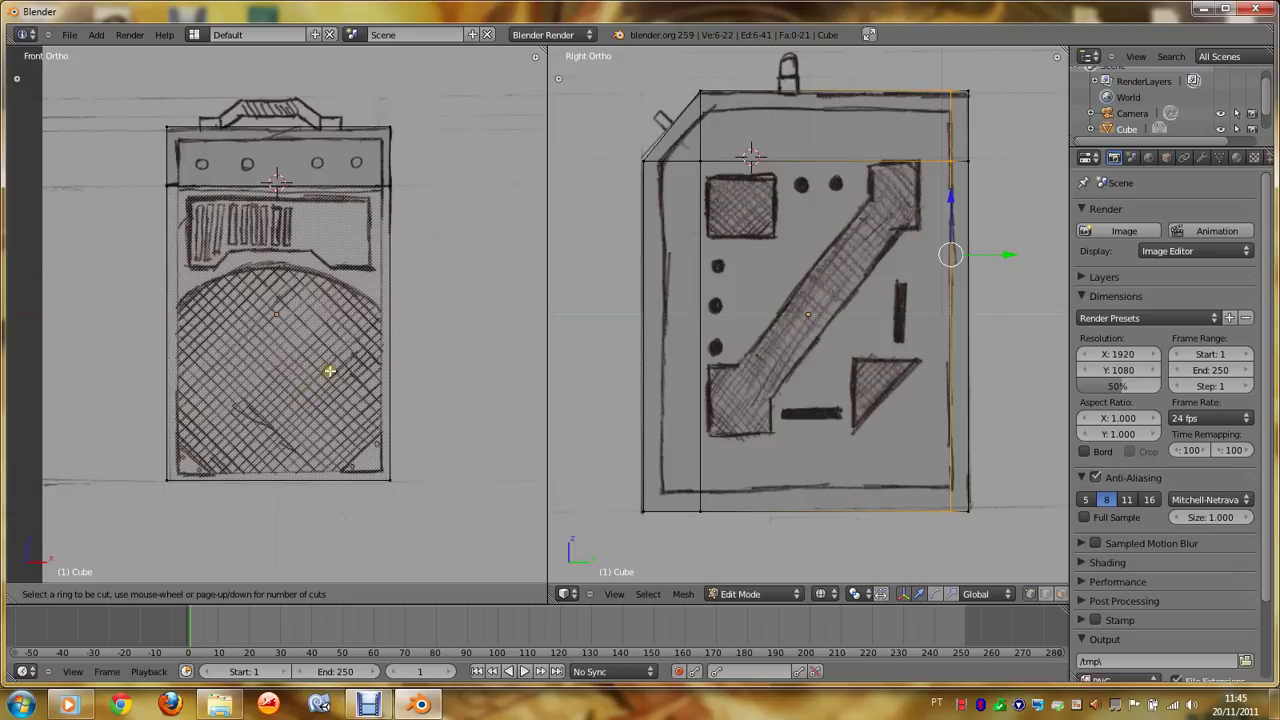
click(335, 371)
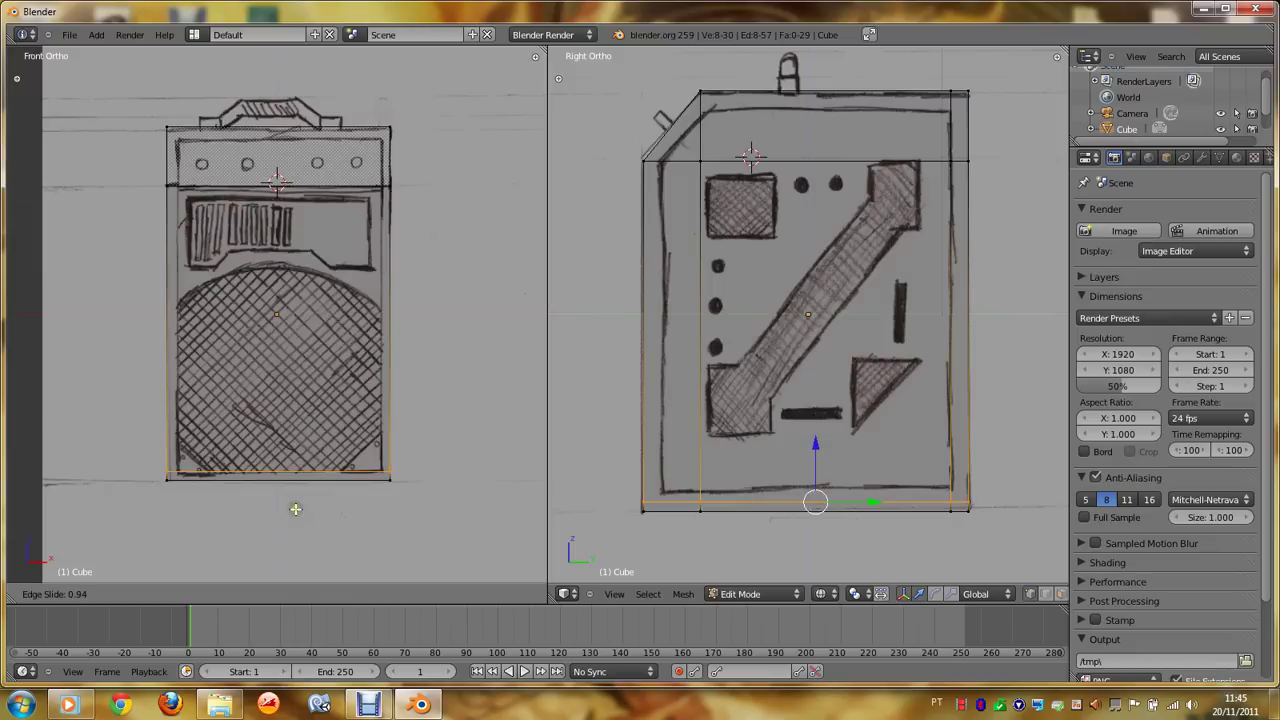
Step: Confirm the bottom loop and add a horizontal loop cut just below the top
click(295, 508)
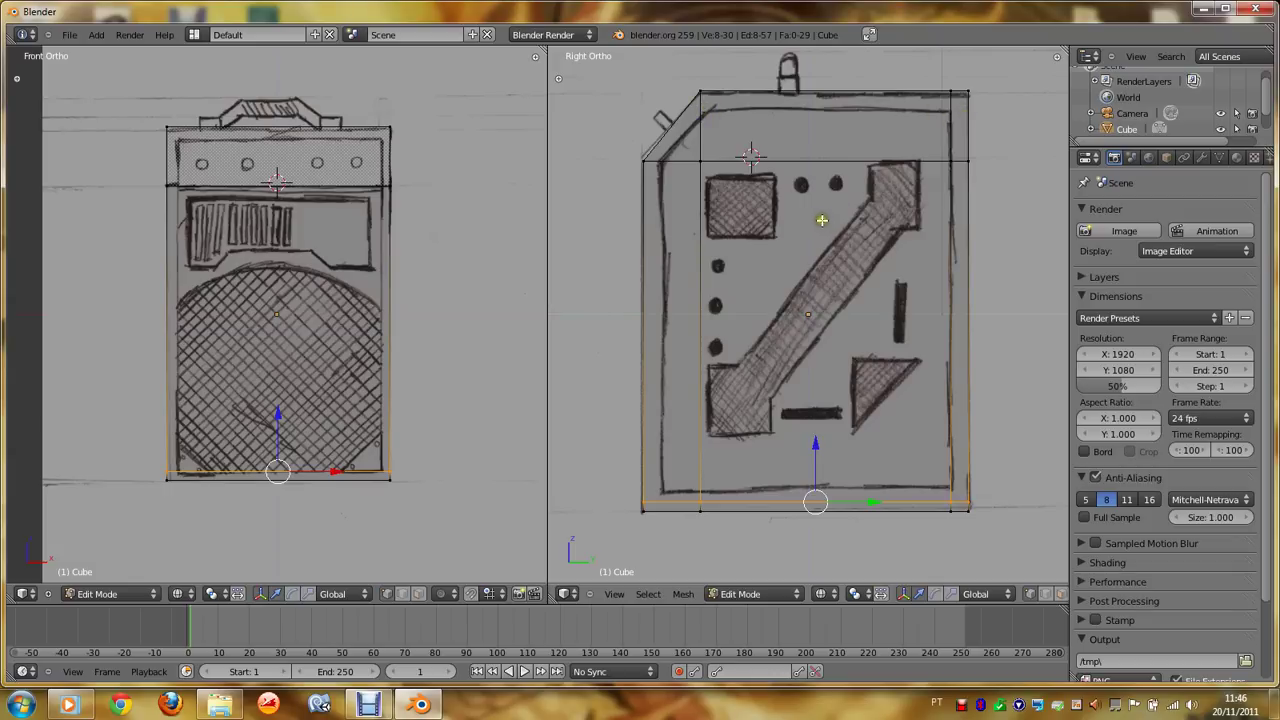
key(ctrl+r)
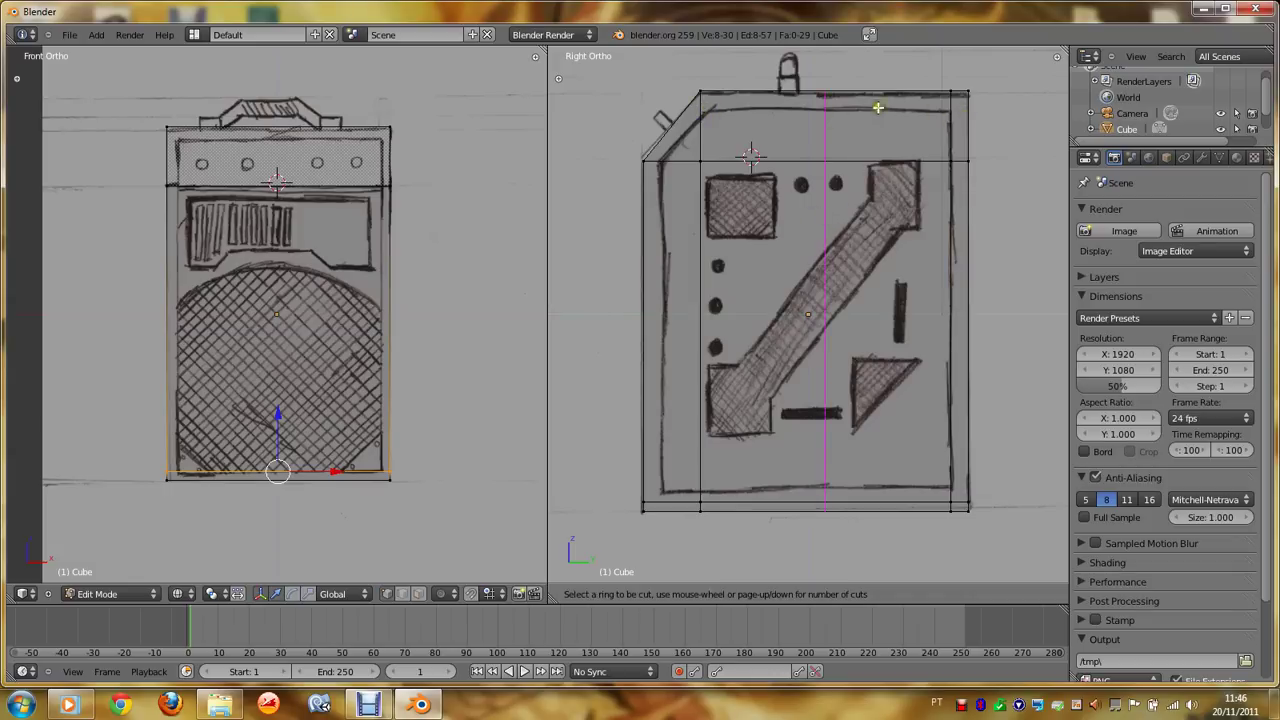
click(945, 119)
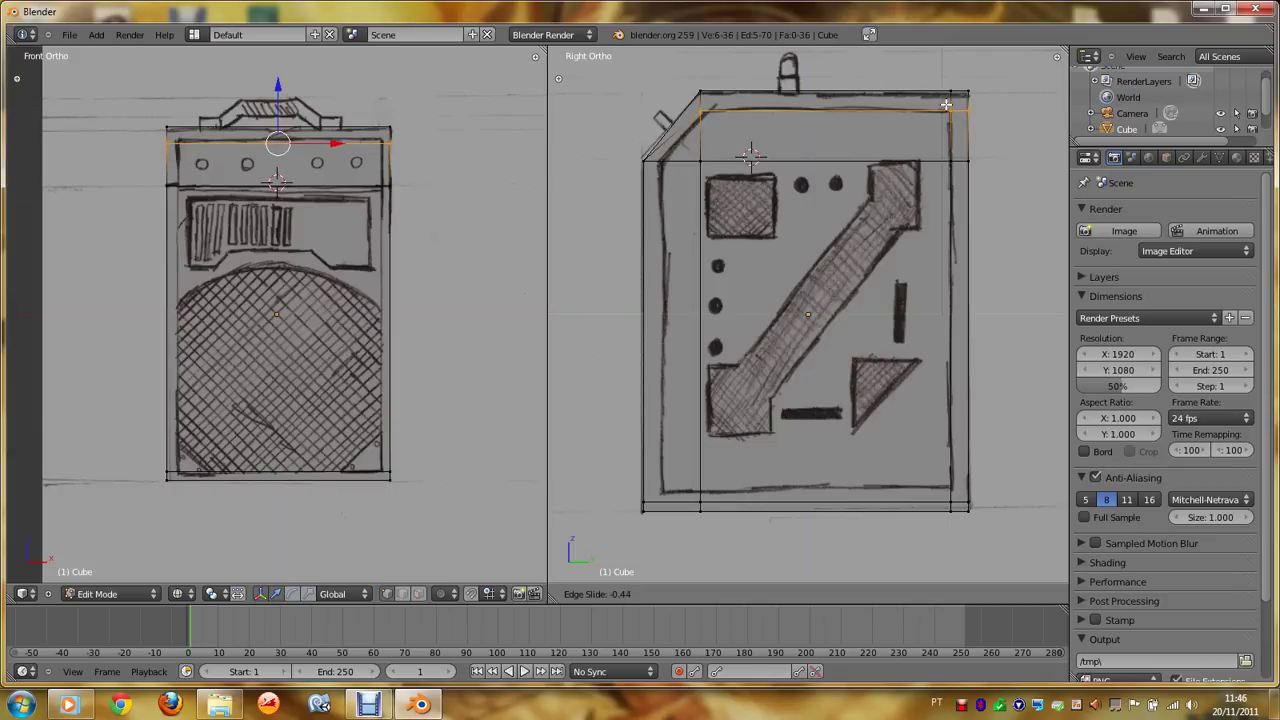
click(946, 104)
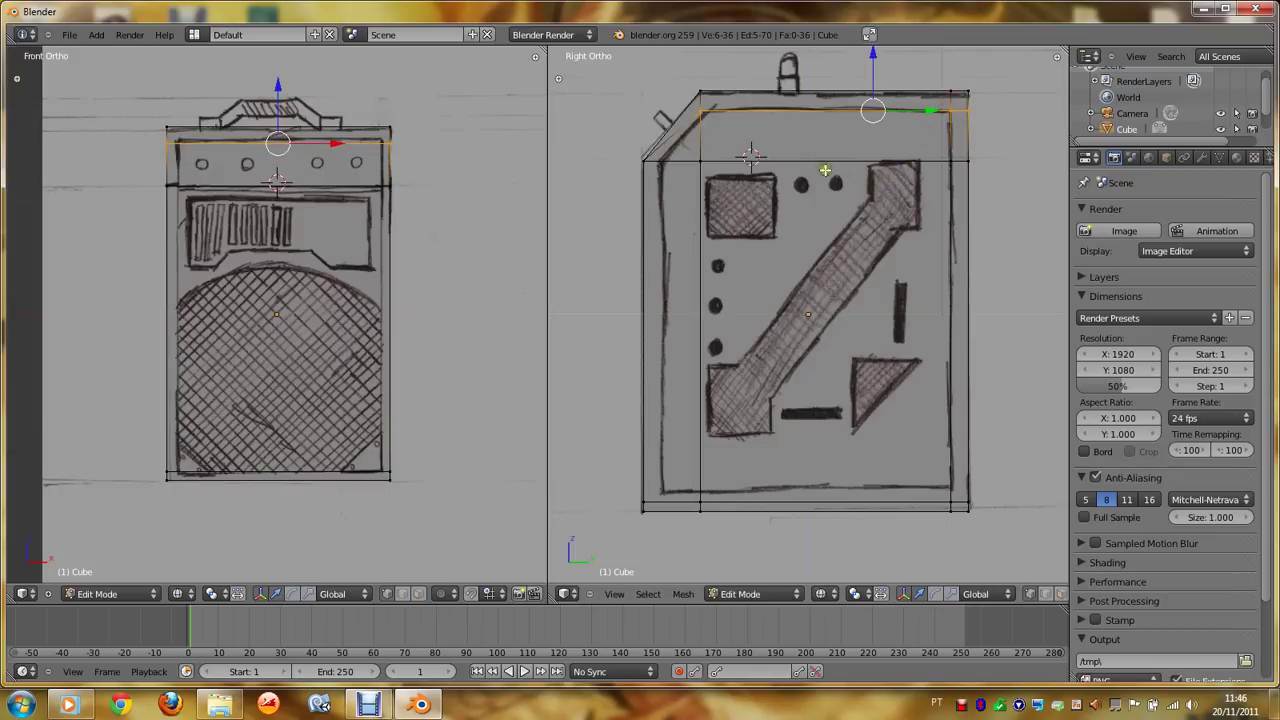
Step: Add a vertical loop cut close to the chamfered side and select that loop
key(ctrl+r)
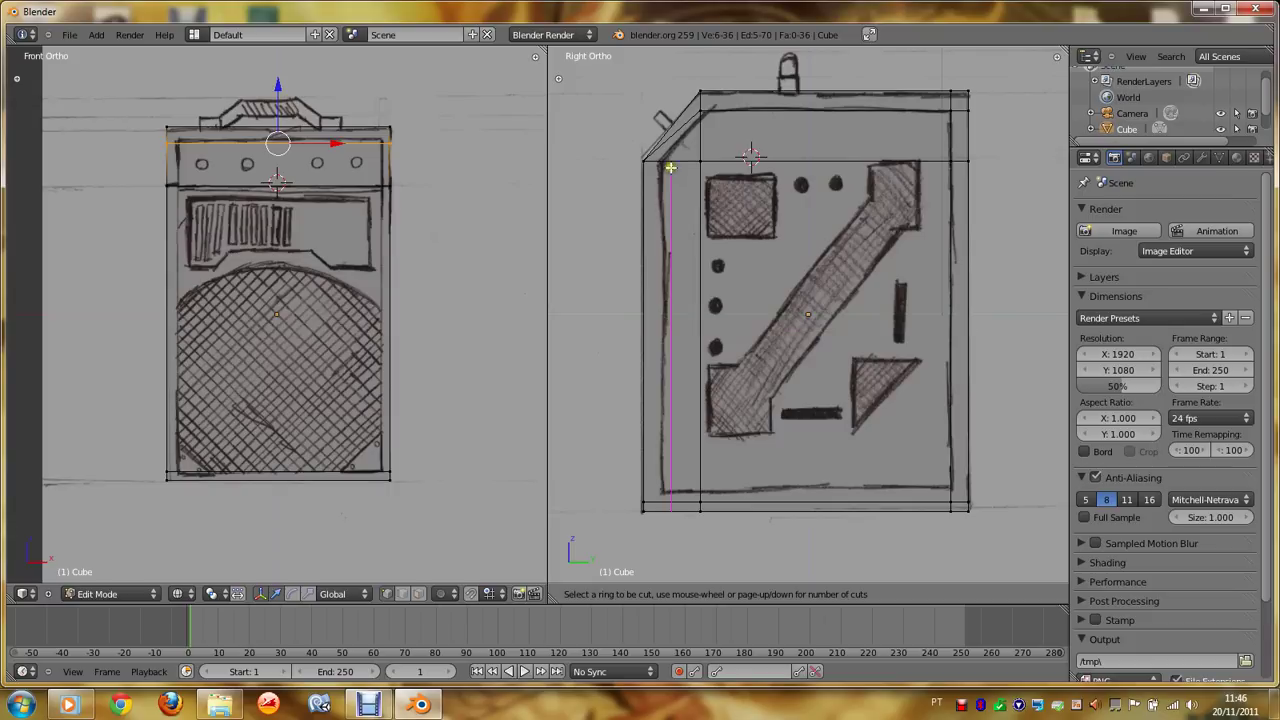
click(670, 158)
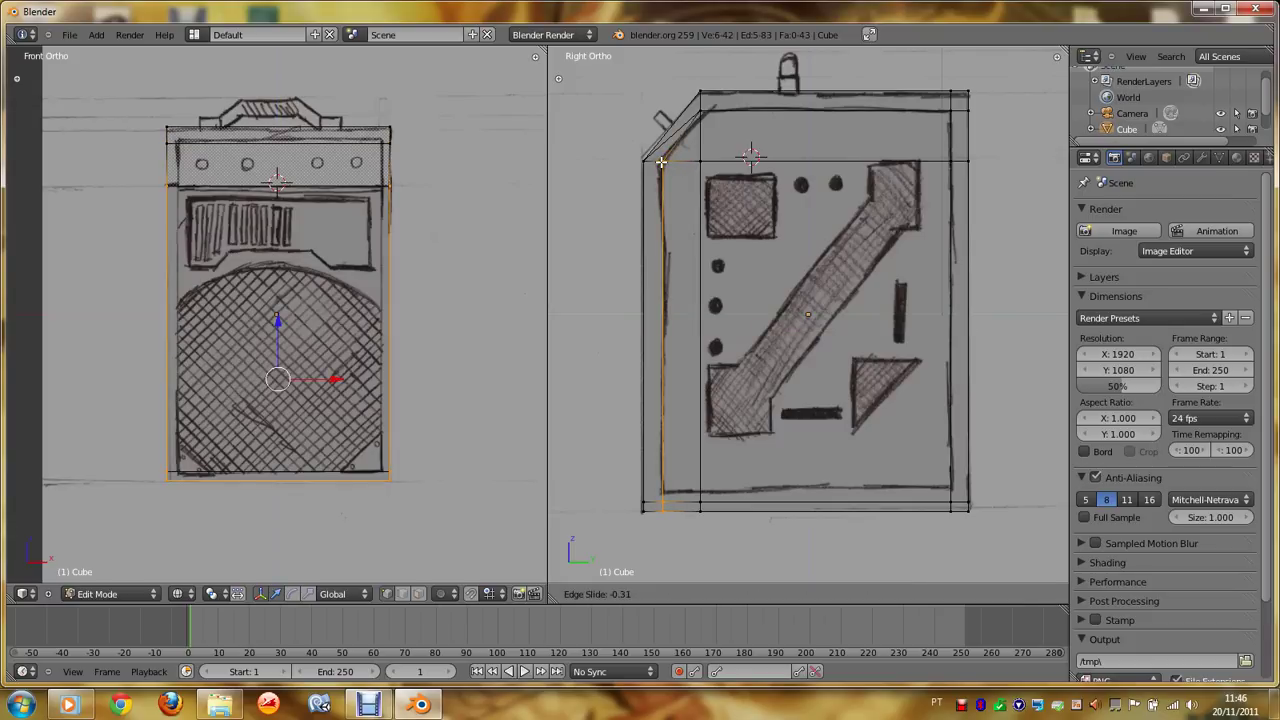
click(661, 161)
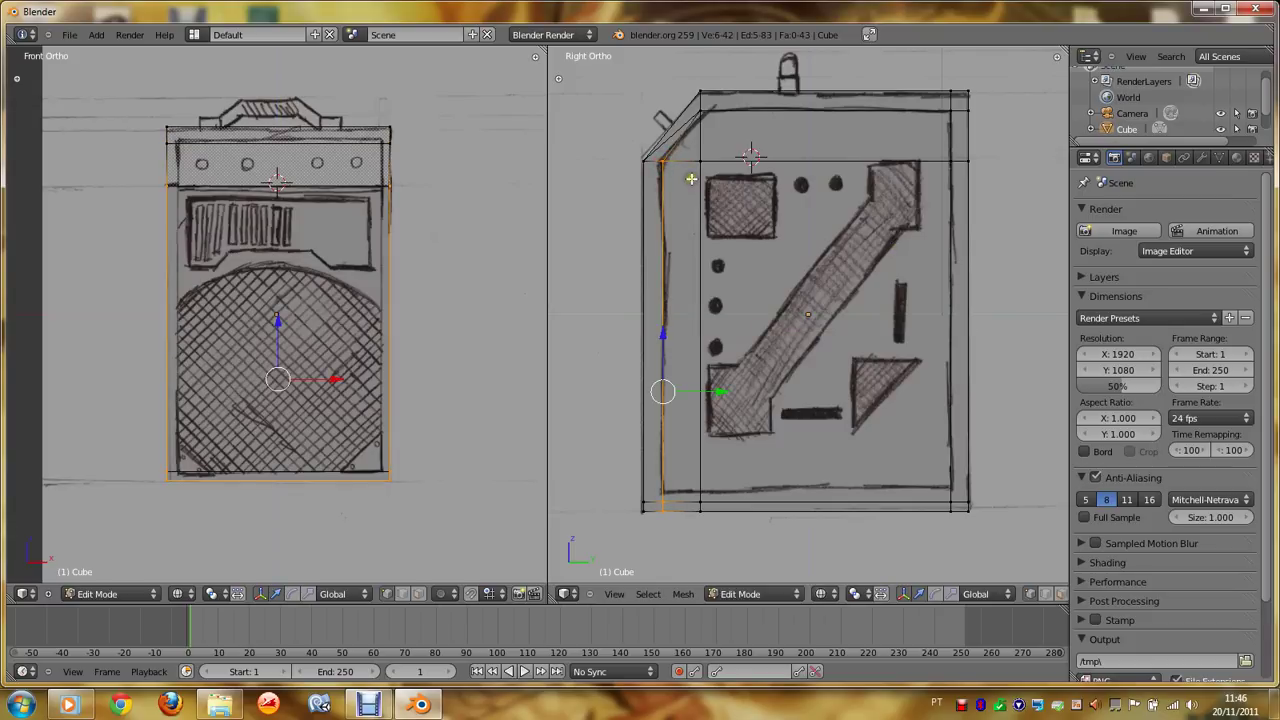
scroll(691, 179, up, 1)
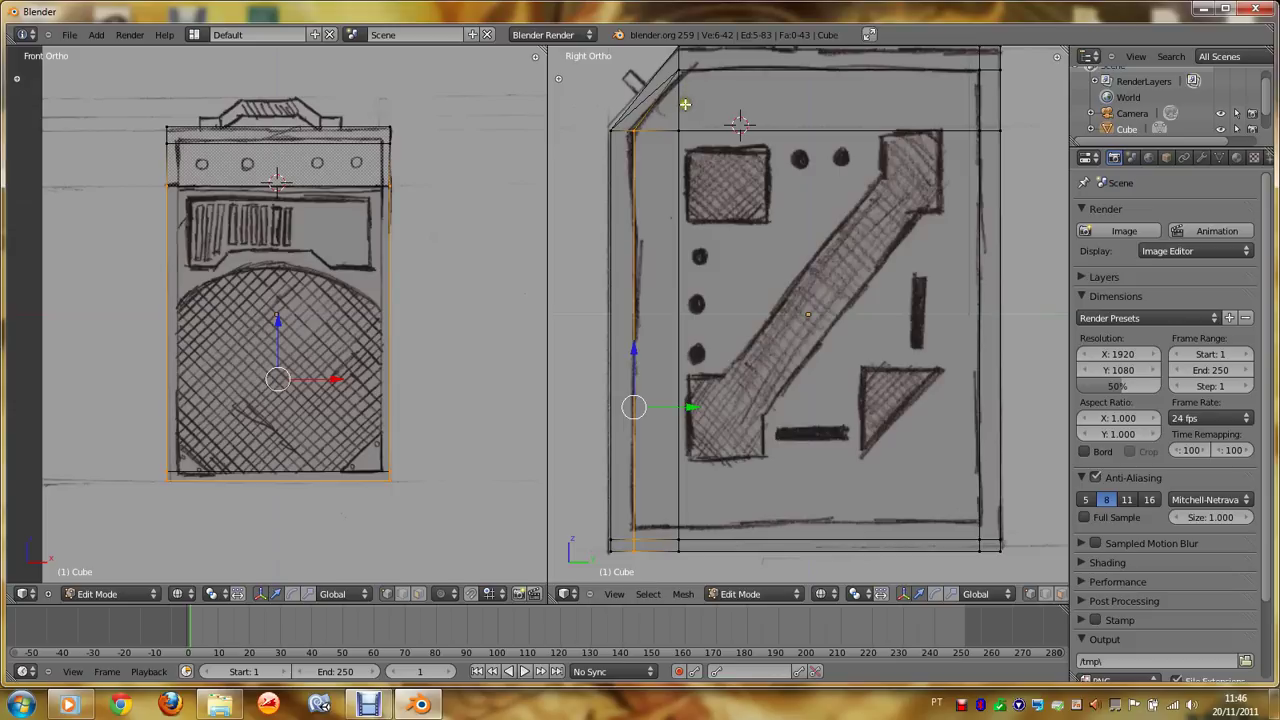
alt+right_click(684, 100)
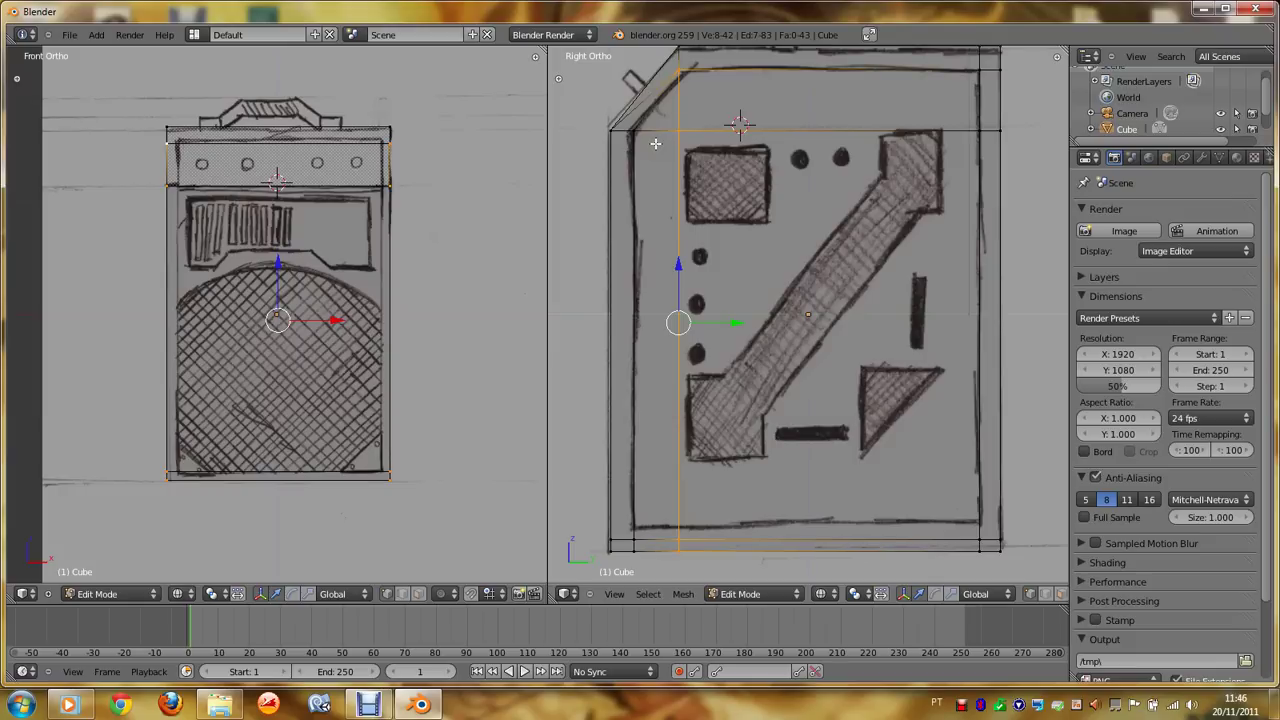
scroll(655, 143, up, 2)
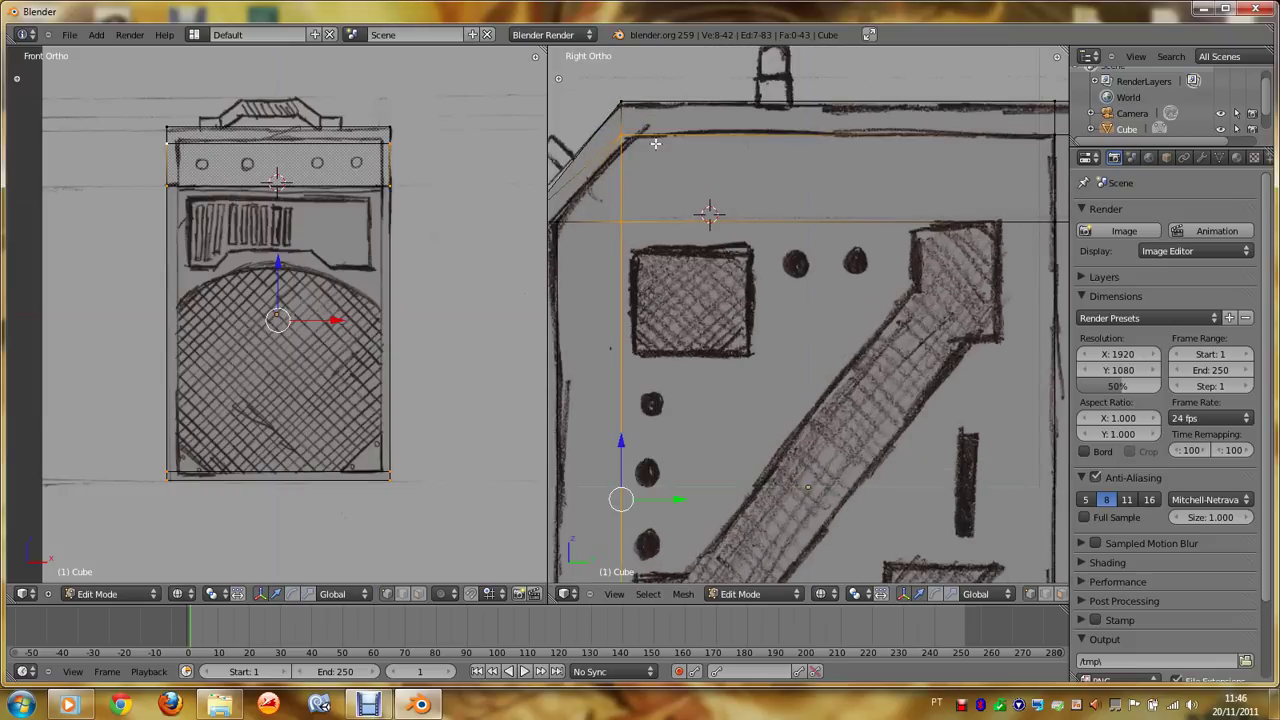
click(828, 594)
Step: Switch to solid shading and delete the small face at the chamfered corner
click(837, 543)
middle_drag(779, 397, 775, 394)
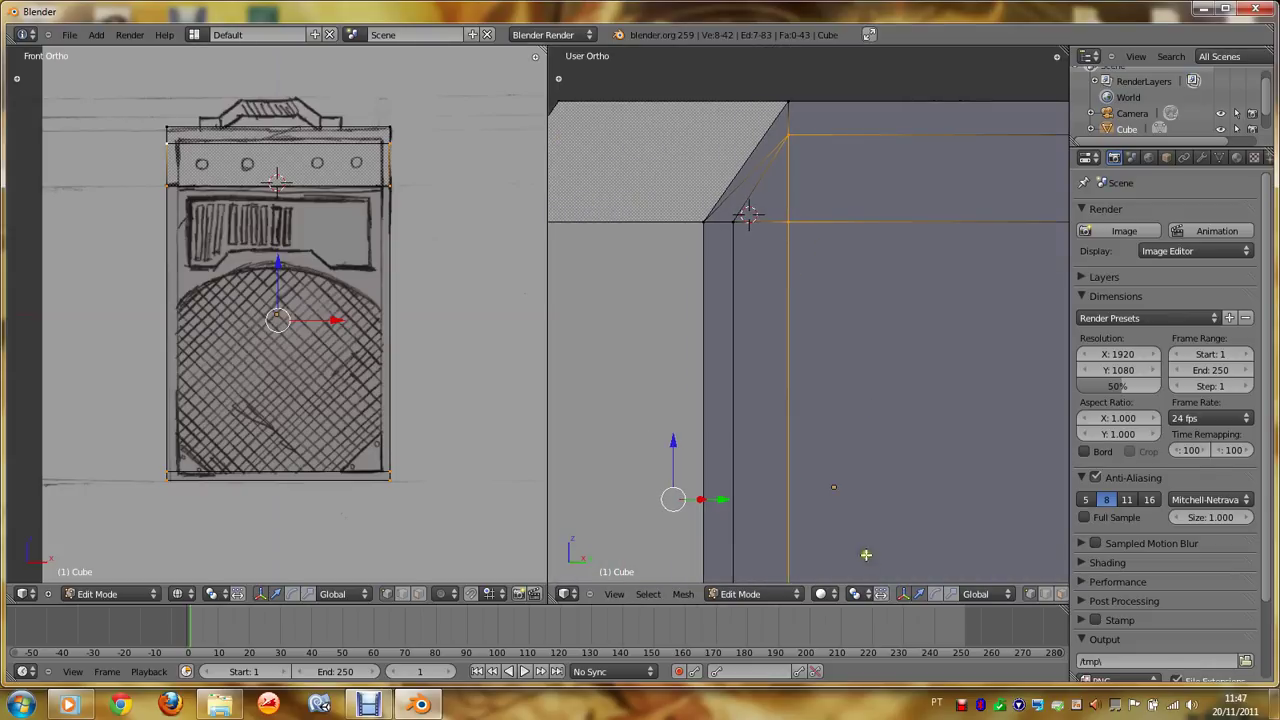
key(a)
right_click(769, 192)
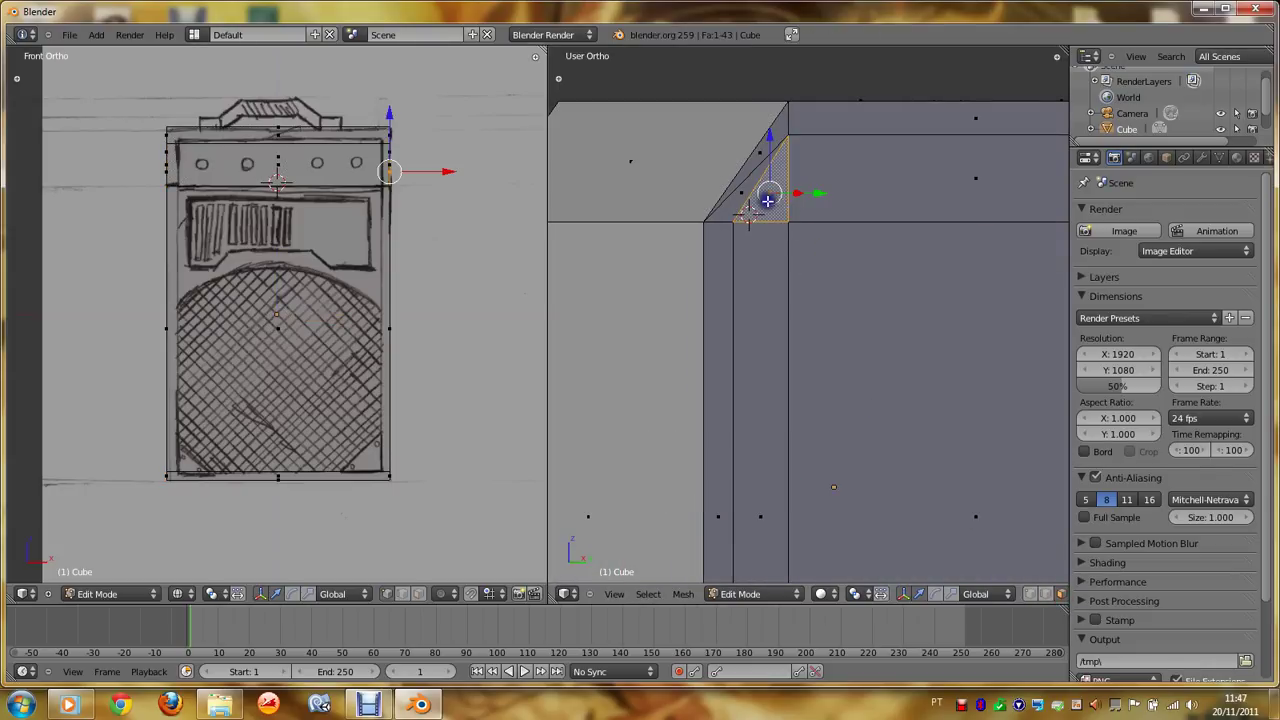
shift+right_click(741, 192)
shift+right_click(760, 153)
key(x)
click(751, 158)
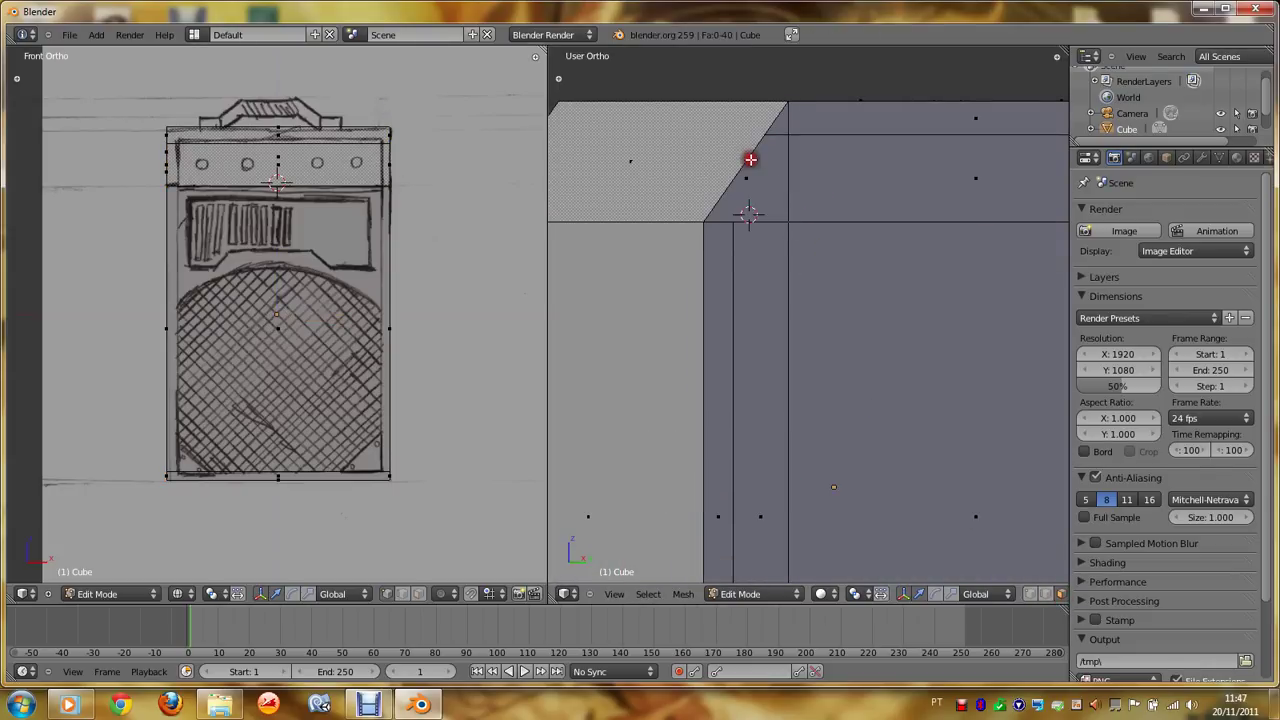
Step: Fill a triangular face between three chamfer corner vertices
click(1046, 594)
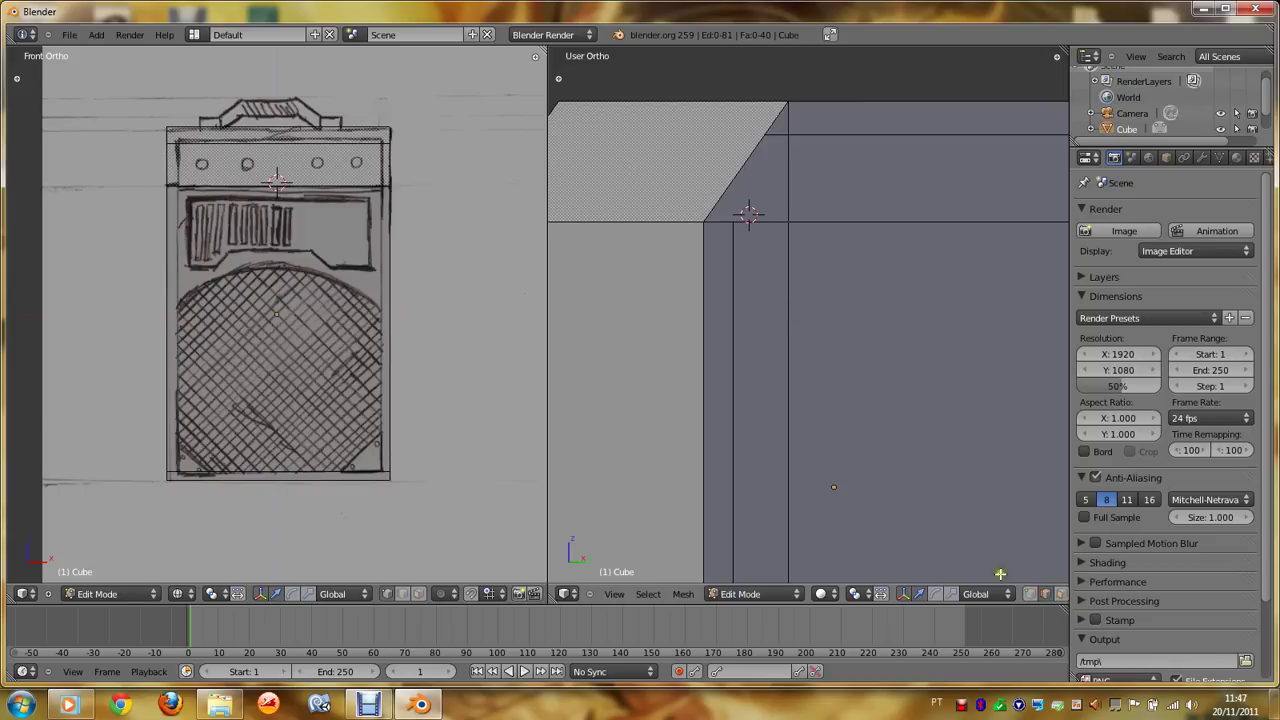
click(1030, 594)
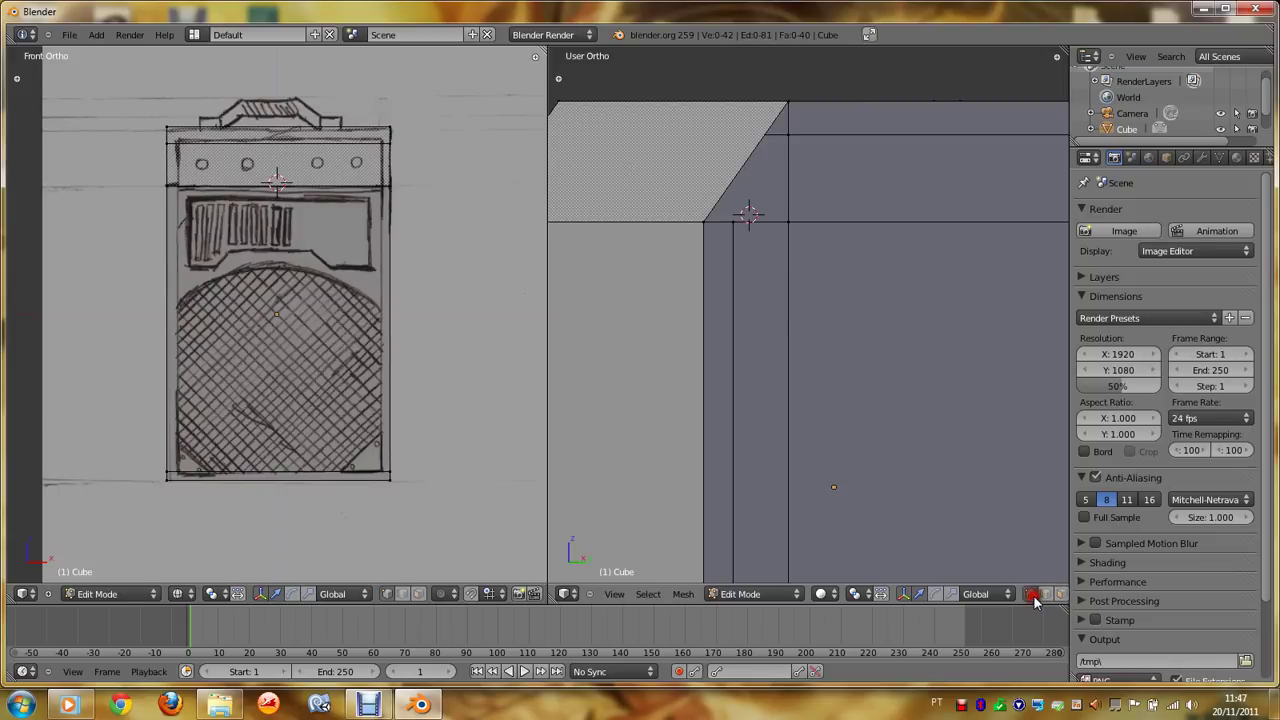
right_click(741, 227)
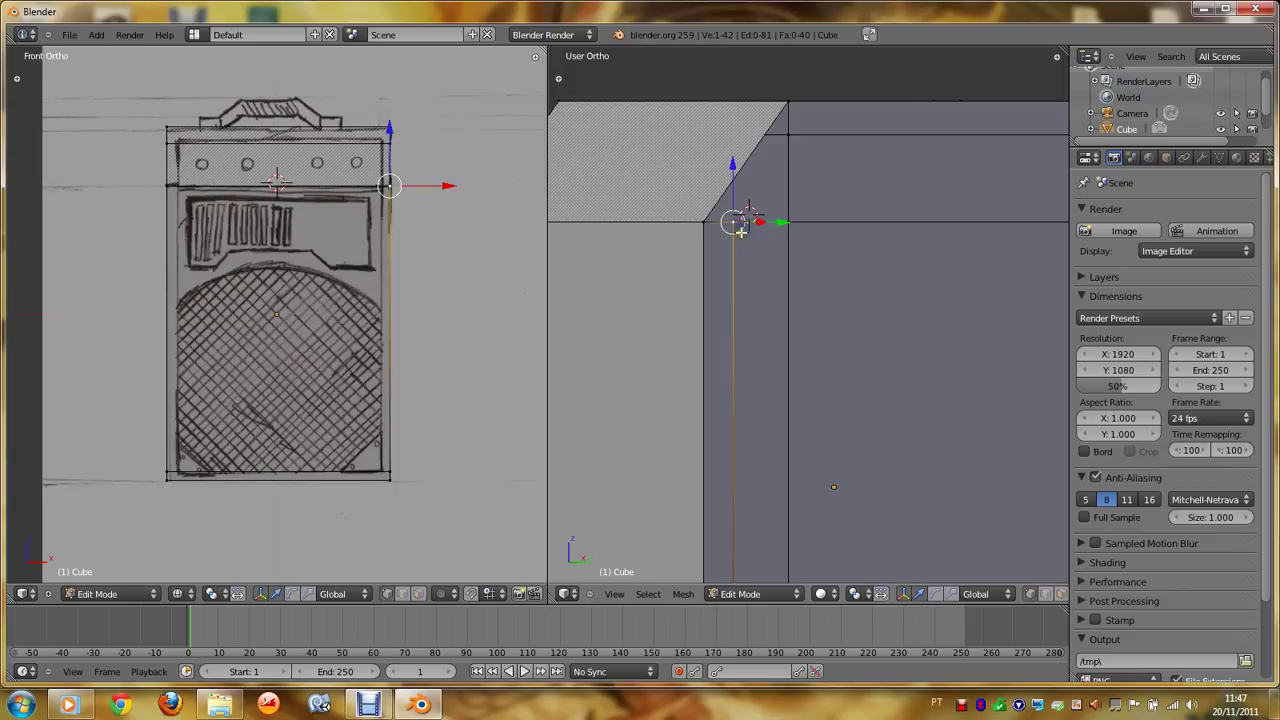
shift+right_click(791, 222)
shift+right_click(792, 137)
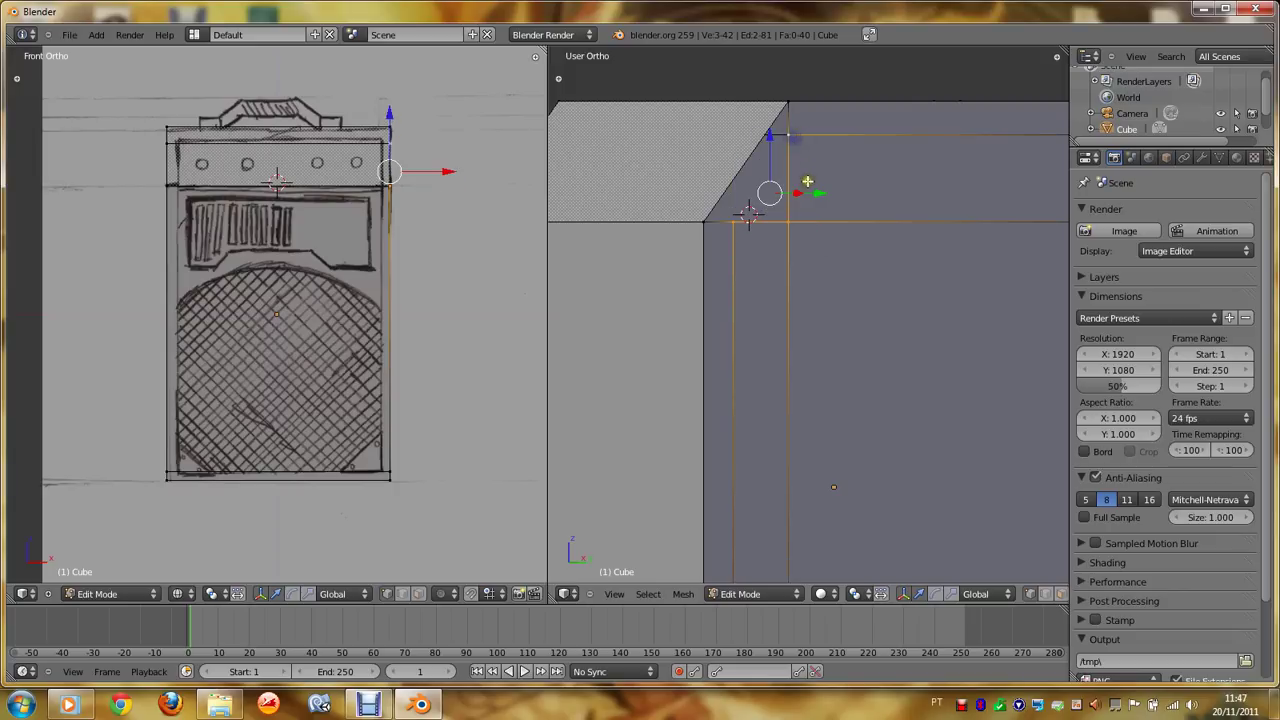
key(f)
Step: Fill a four-sided face across the bevel corner and preview it outside Edit Mode
right_click(734, 221)
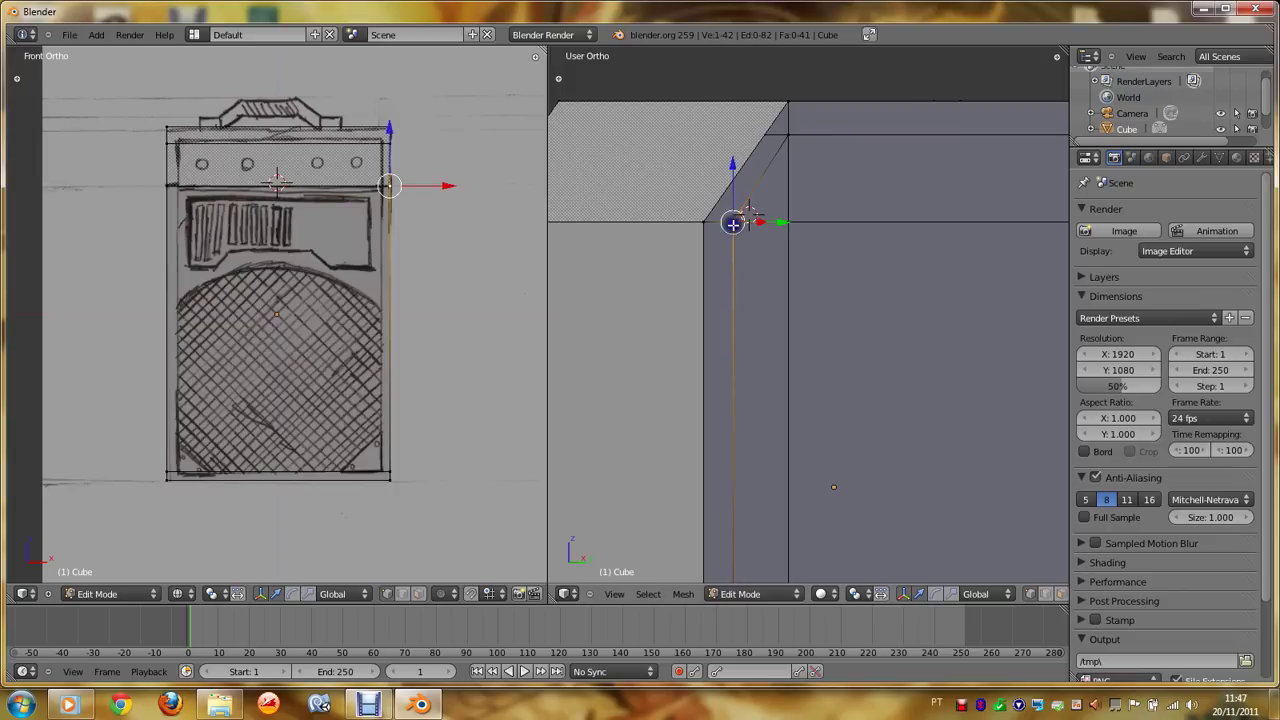
shift+right_click(703, 222)
shift+right_click(784, 104)
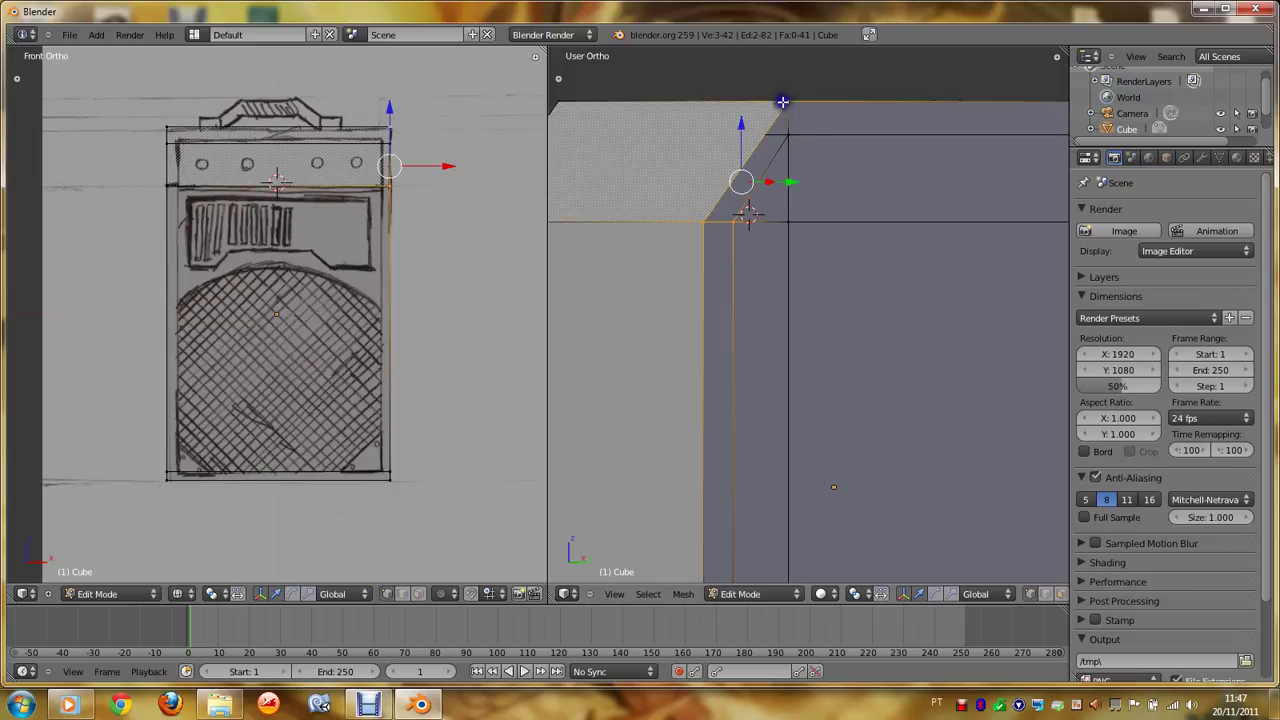
shift+right_click(793, 140)
key(f)
key(Tab)
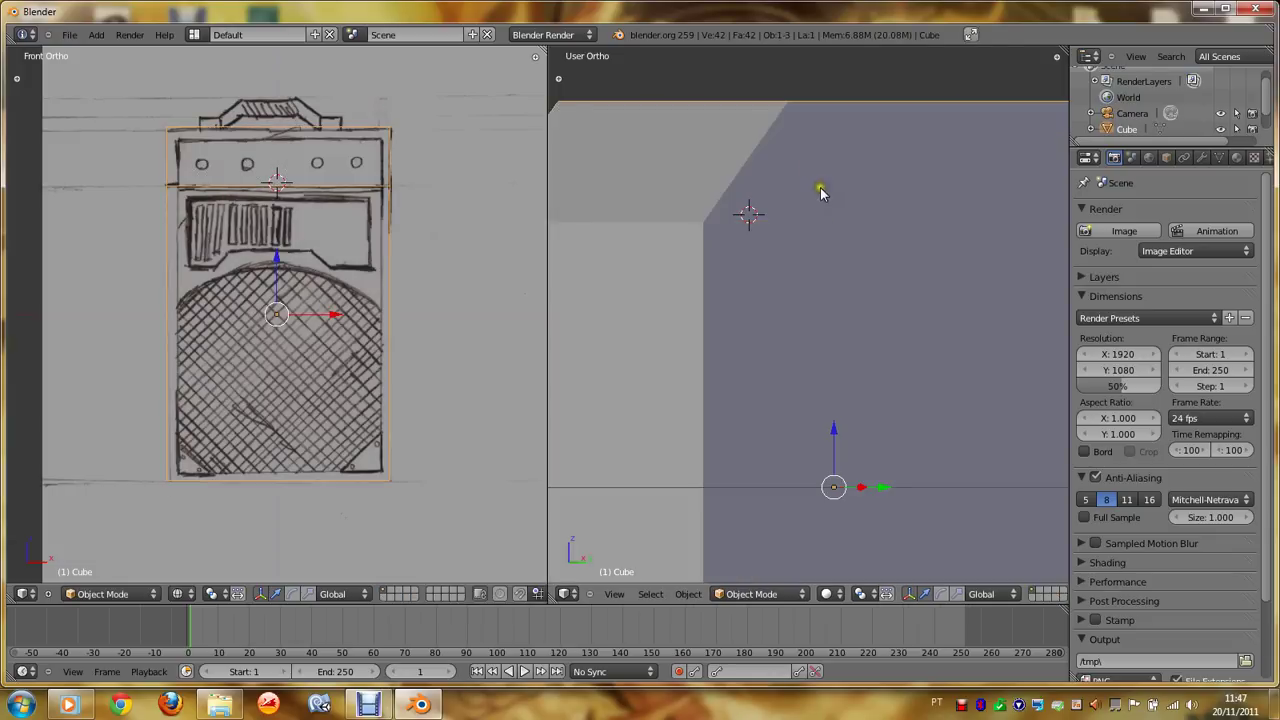
key(Tab)
Step: From a rotated right view, delete the two small corner faces on the other side
key(KP_3)
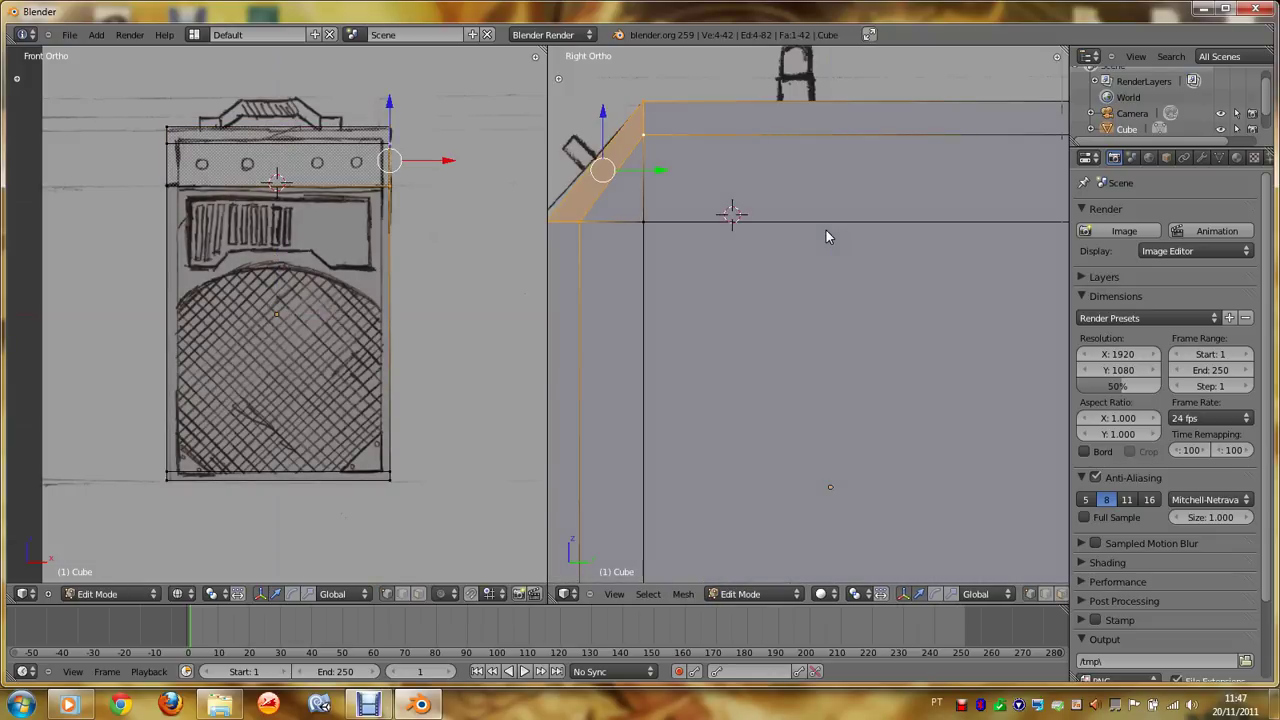
key(a)
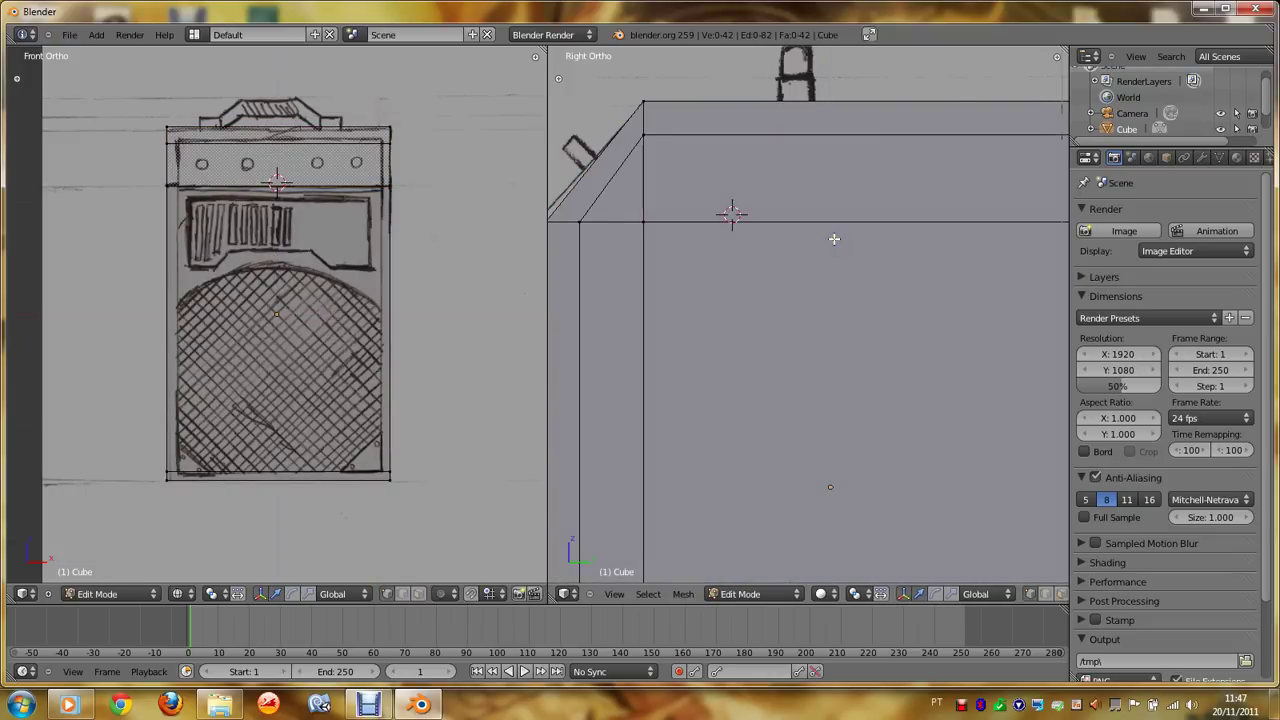
key(KP_4)
key(KP_4)
key(KP_4)
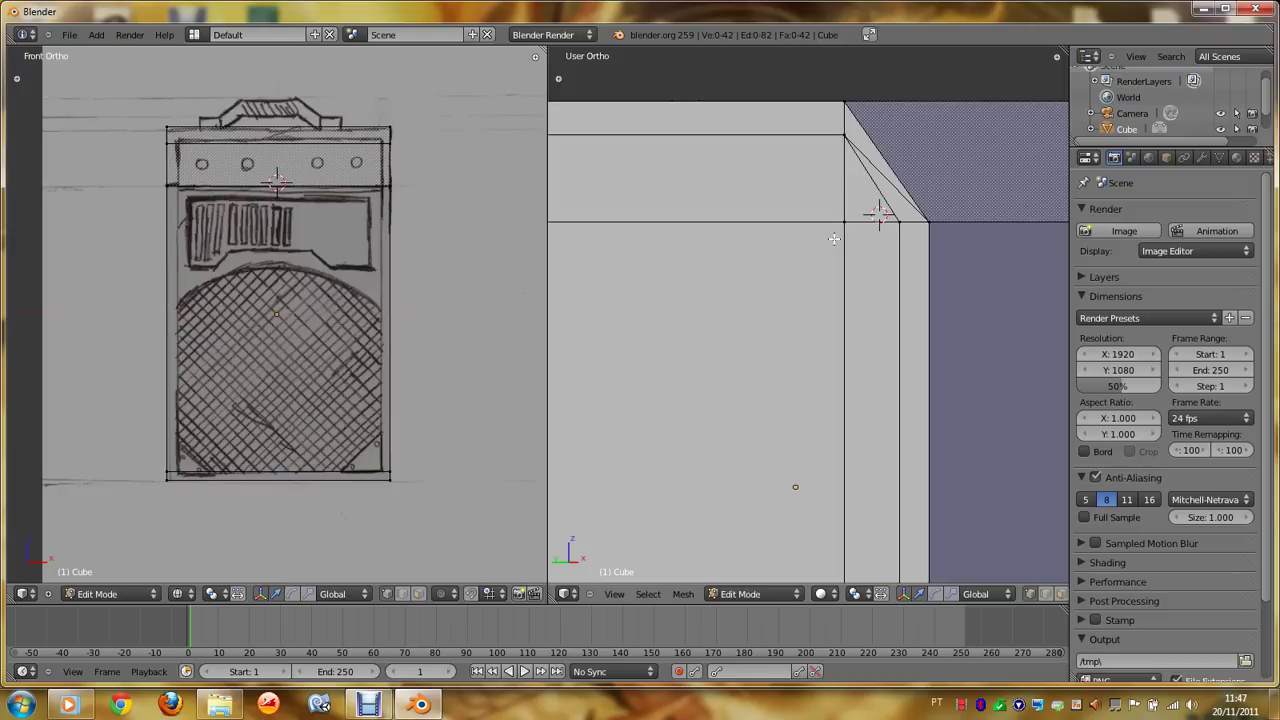
click(1060, 594)
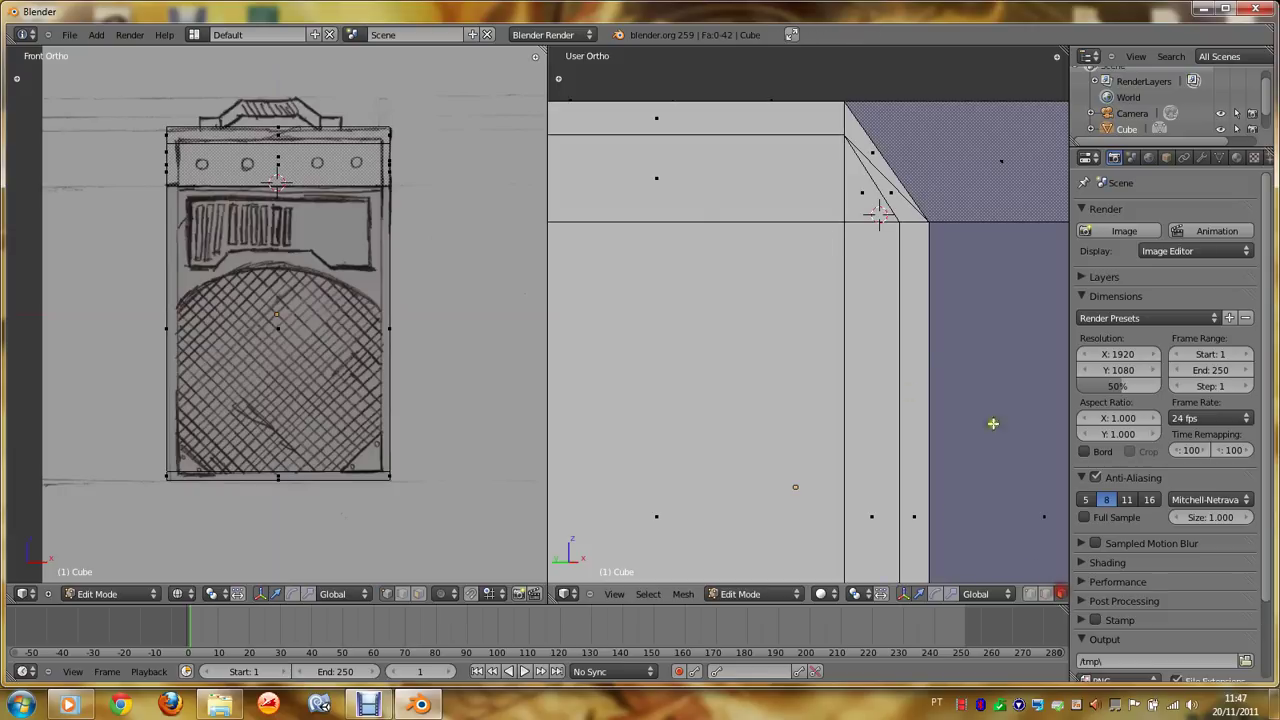
right_click(877, 206)
shift+right_click(886, 190)
shift+right_click(872, 155)
key(x)
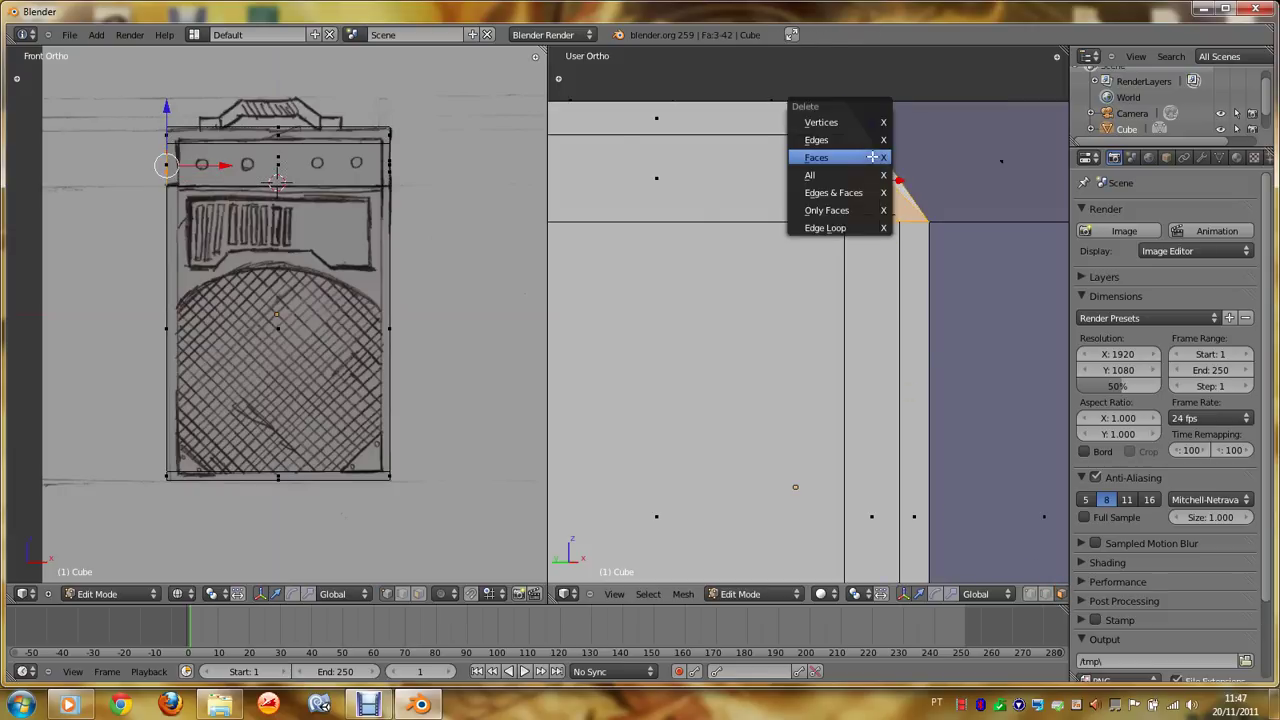
click(872, 157)
Step: Refill that corner with a triangular face between three vertices
click(1044, 594)
click(1030, 594)
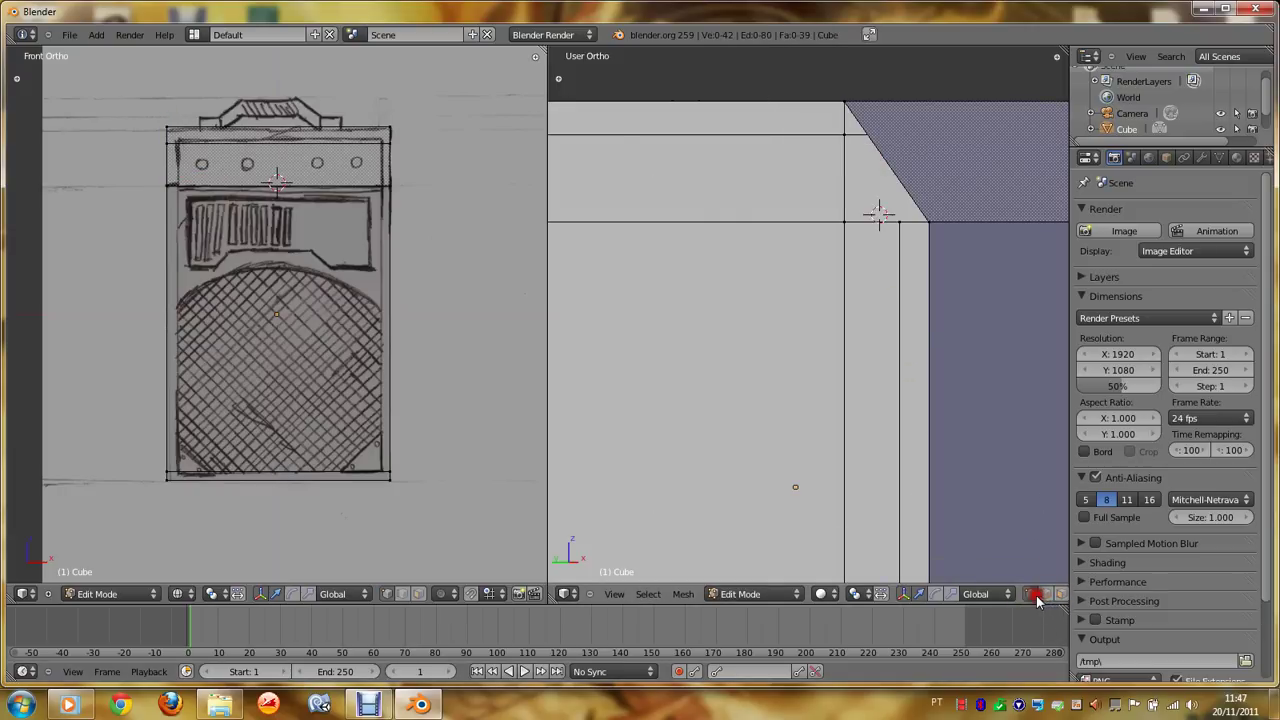
right_click(900, 226)
shift+right_click(850, 225)
shift+right_click(852, 136)
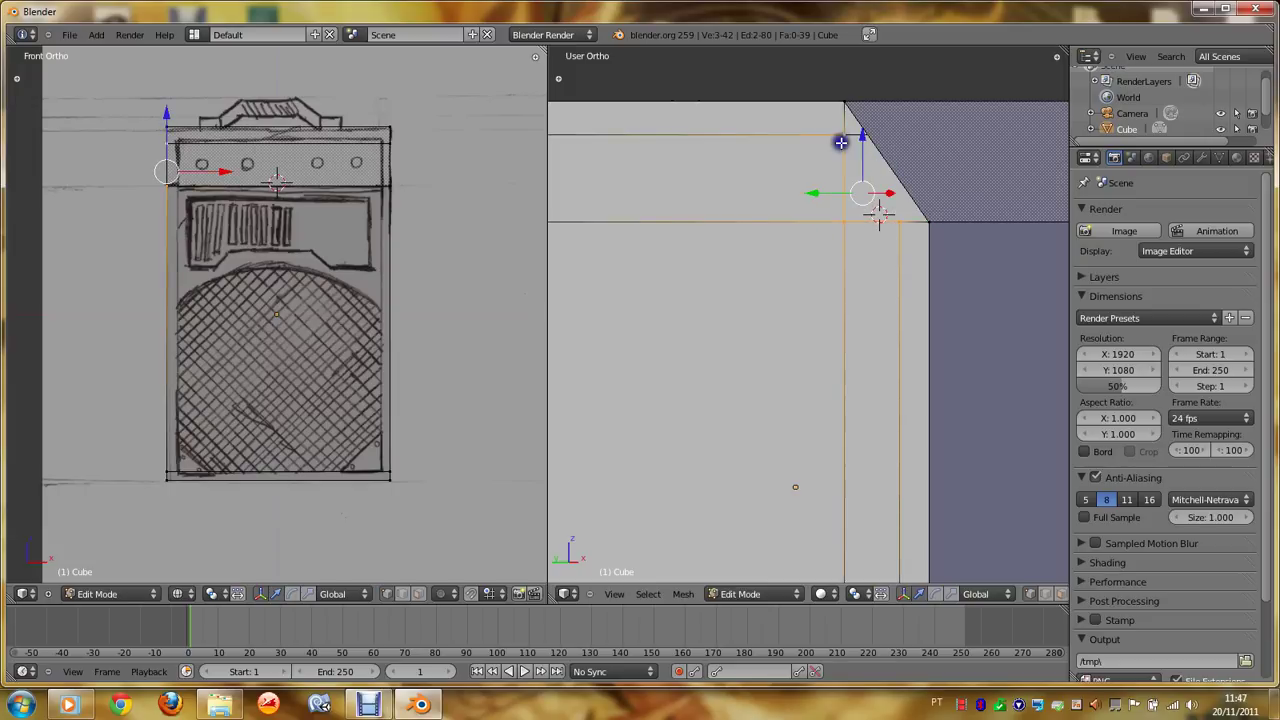
key(f)
Step: Deselect all and return to Object Mode in the Right Ortho view
right_click(891, 219)
shift+right_click(930, 222)
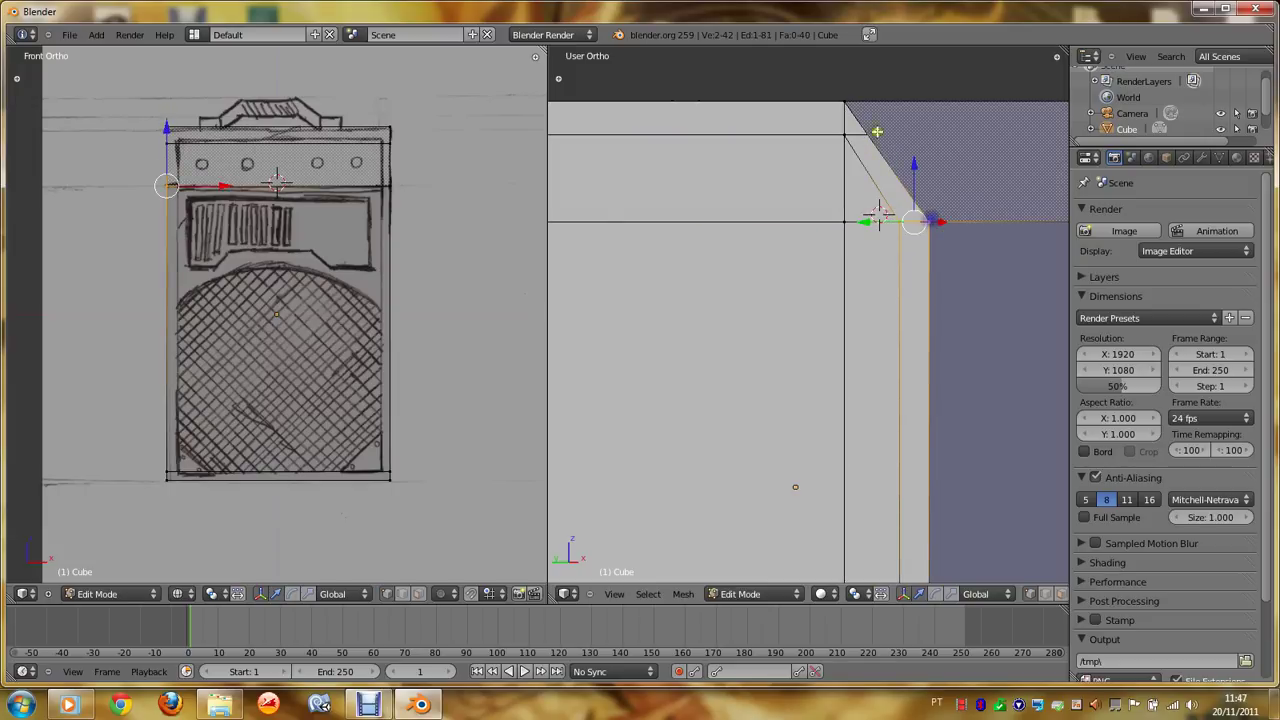
shift+right_click(845, 104)
shift+right_click(847, 131)
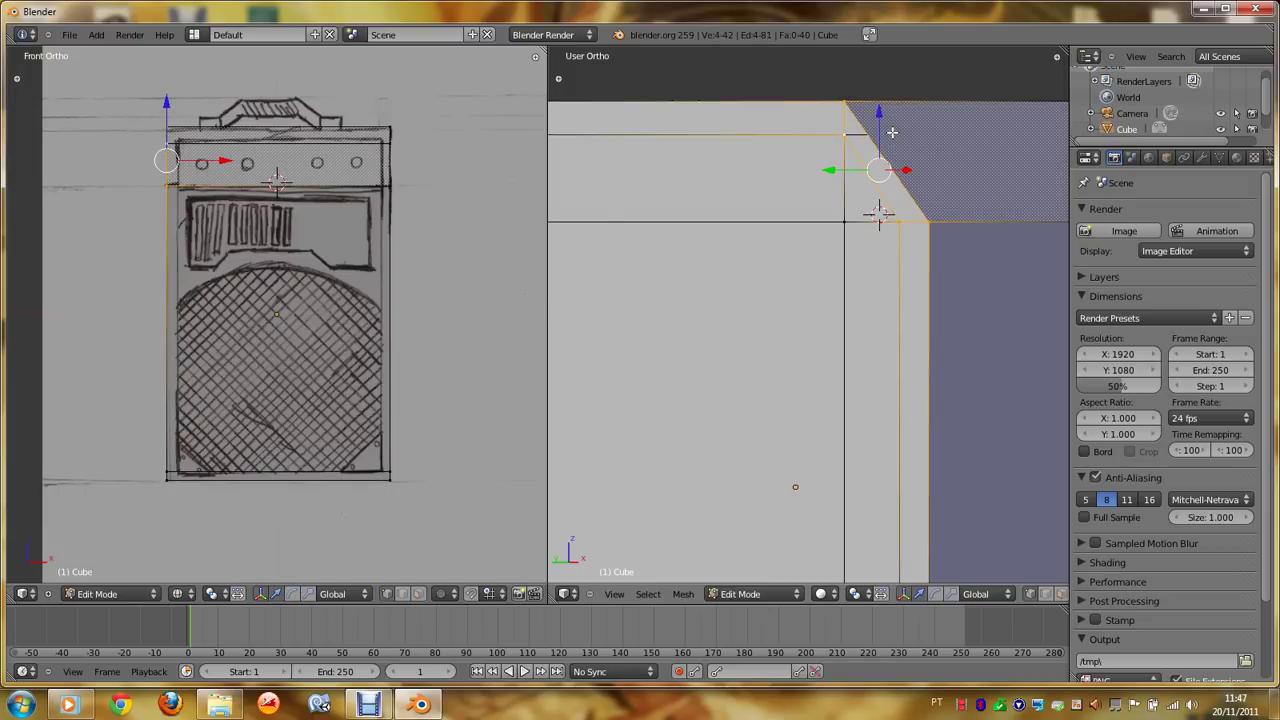
key(a)
scroll(915, 224, down, 2)
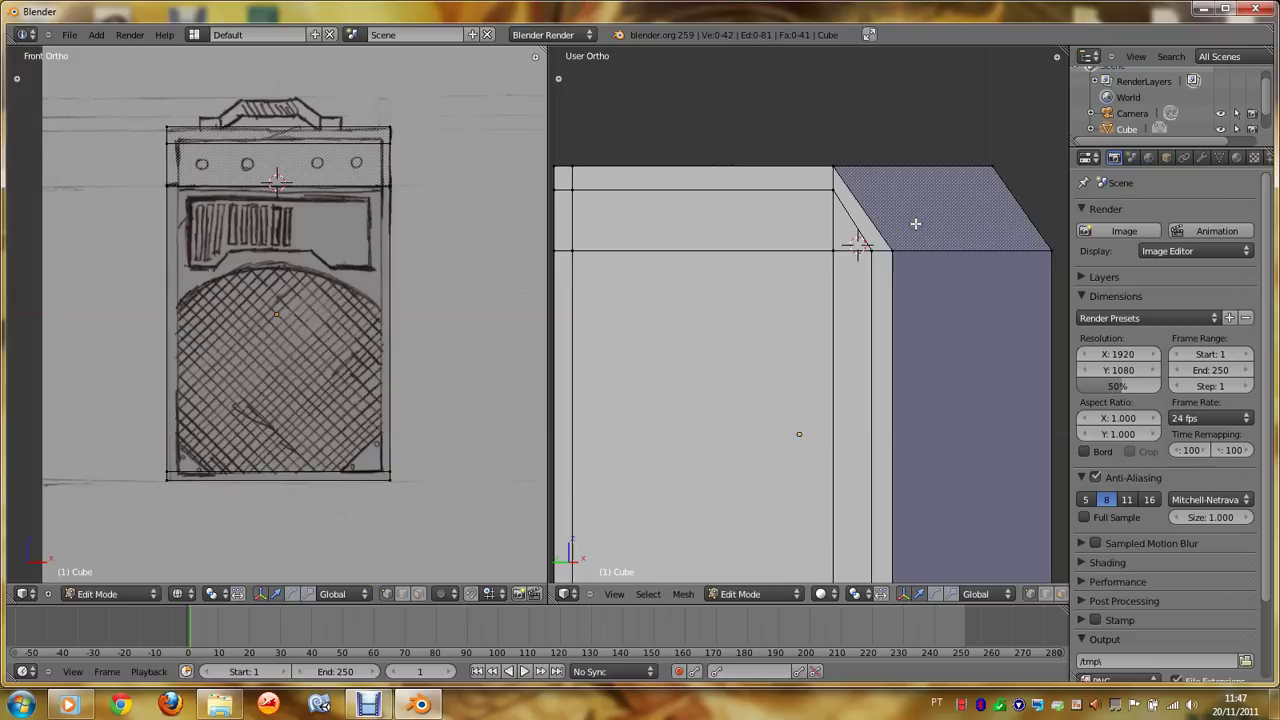
key(Tab)
key(KP_3)
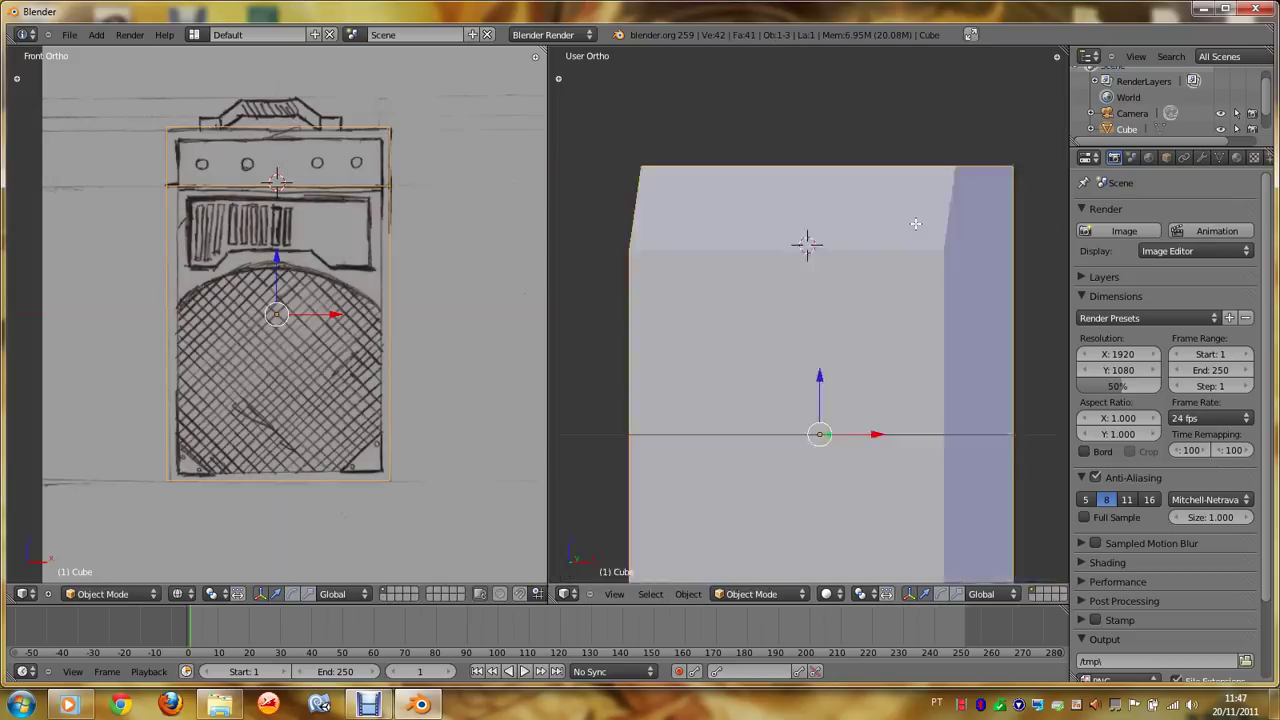
Step: Select the side's left strip, large panel, top strip and top-left corner faces
key(Tab)
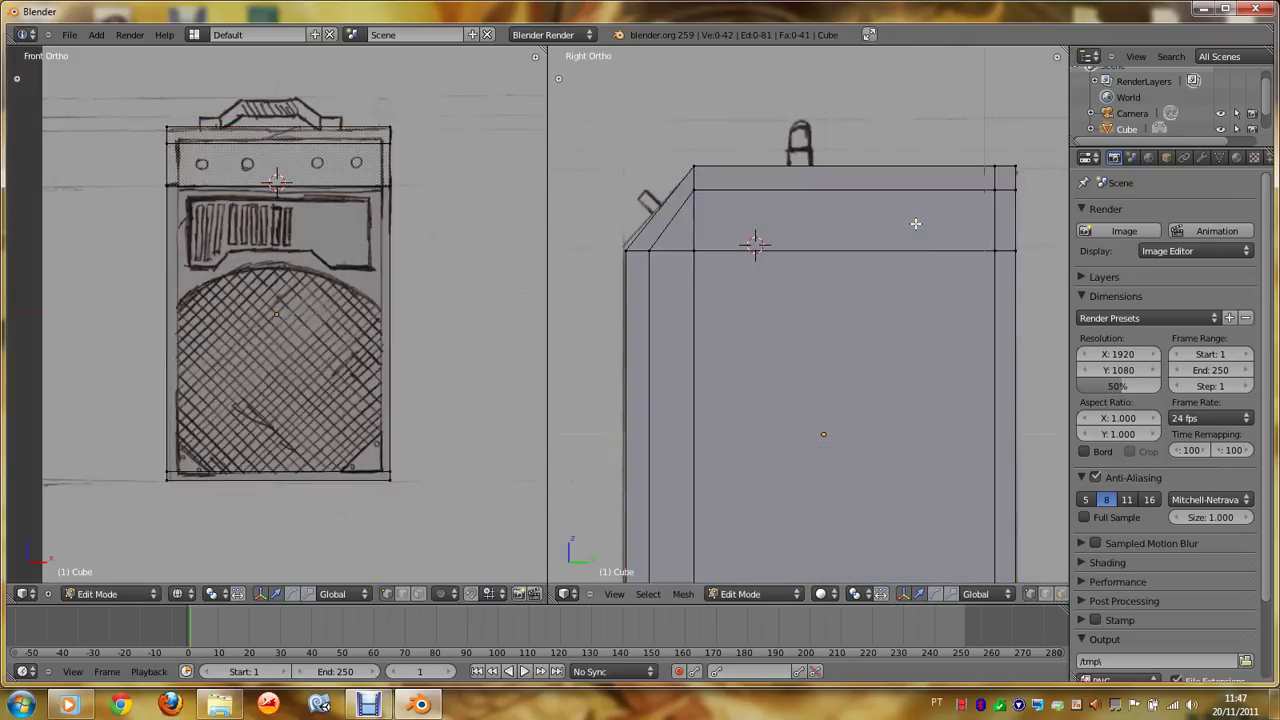
shift+scroll(915, 224, down, 3)
shift+scroll(915, 224, down, 3)
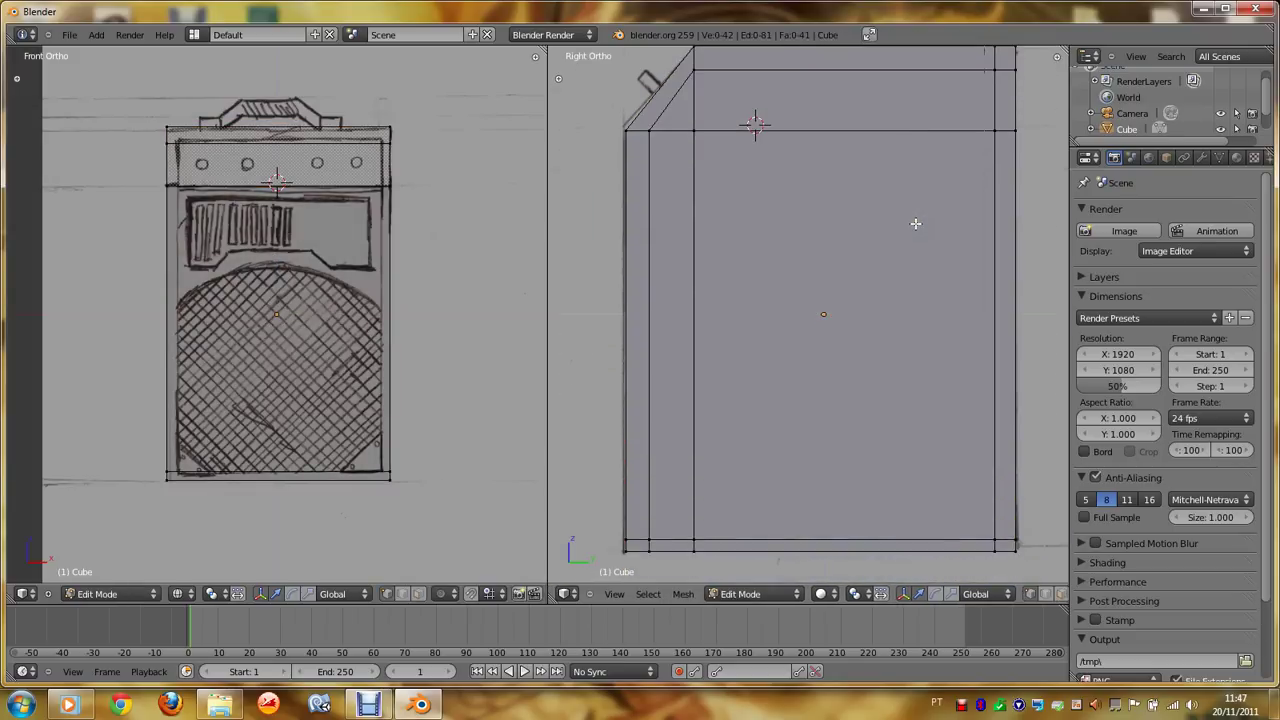
click(1061, 594)
right_click(684, 447)
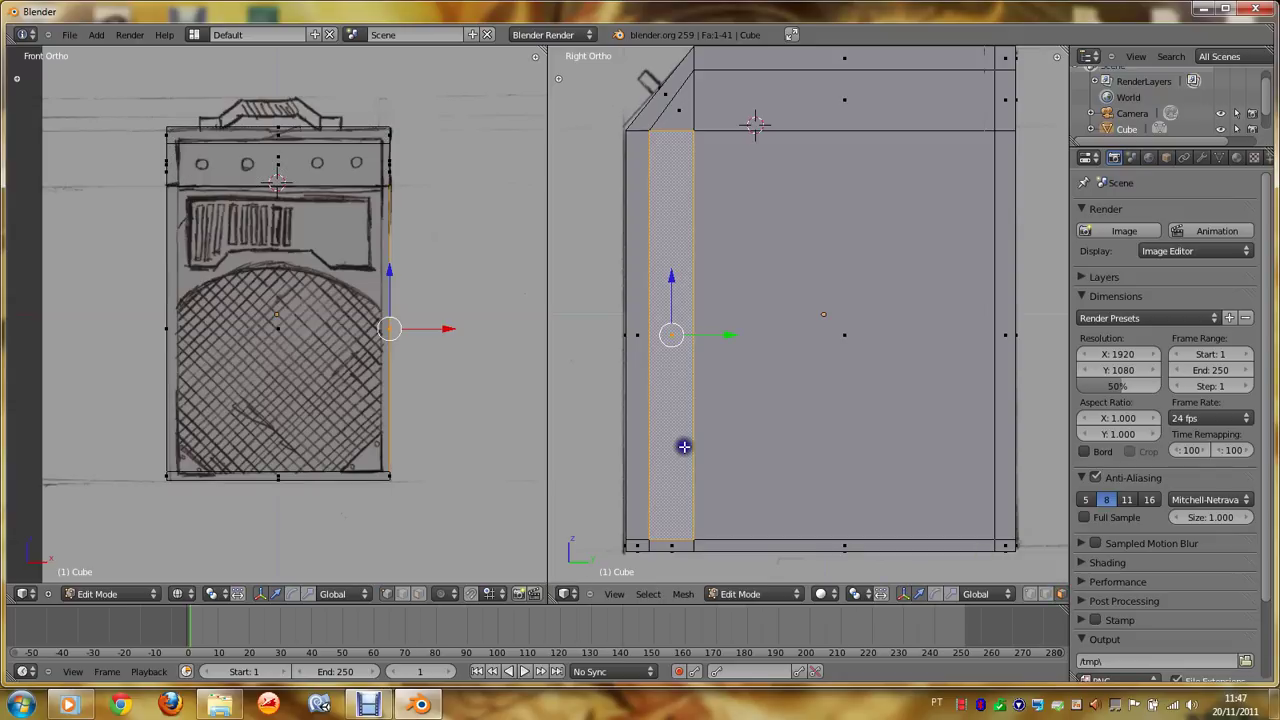
shift+right_click(810, 406)
shift+right_click(812, 142)
shift+right_click(773, 160)
shift+right_click(770, 118)
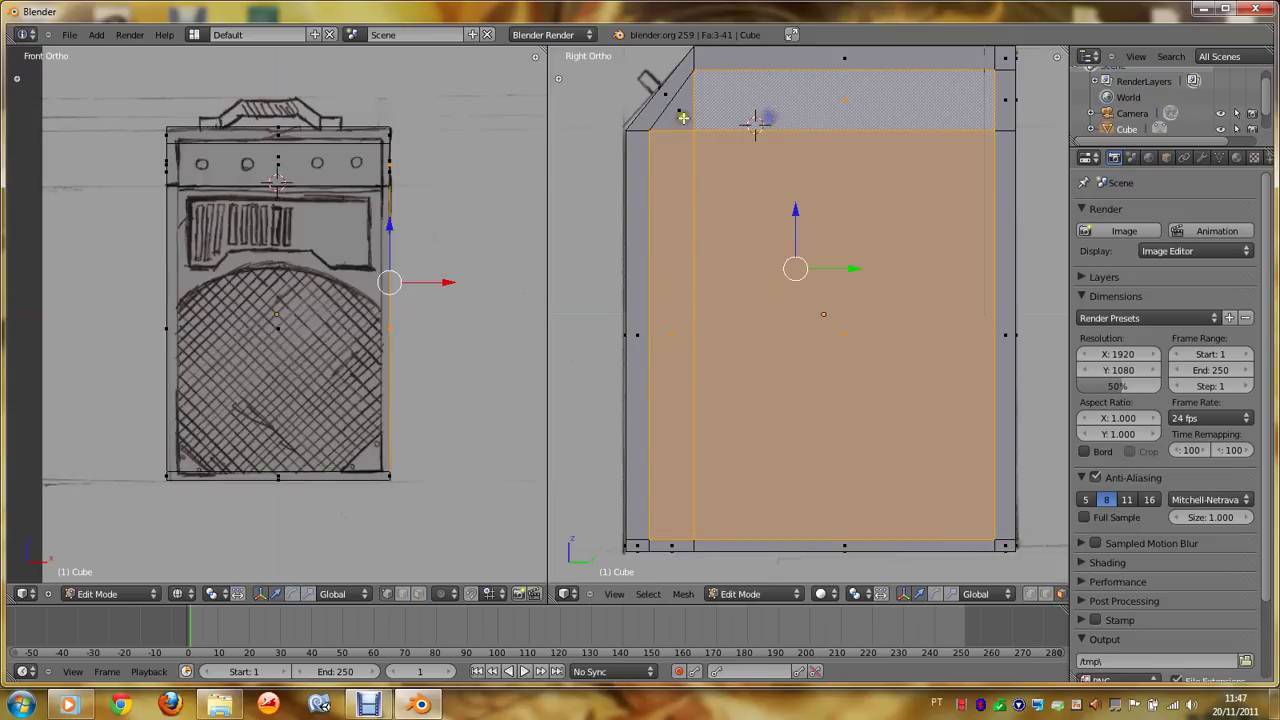
shift+right_click(684, 118)
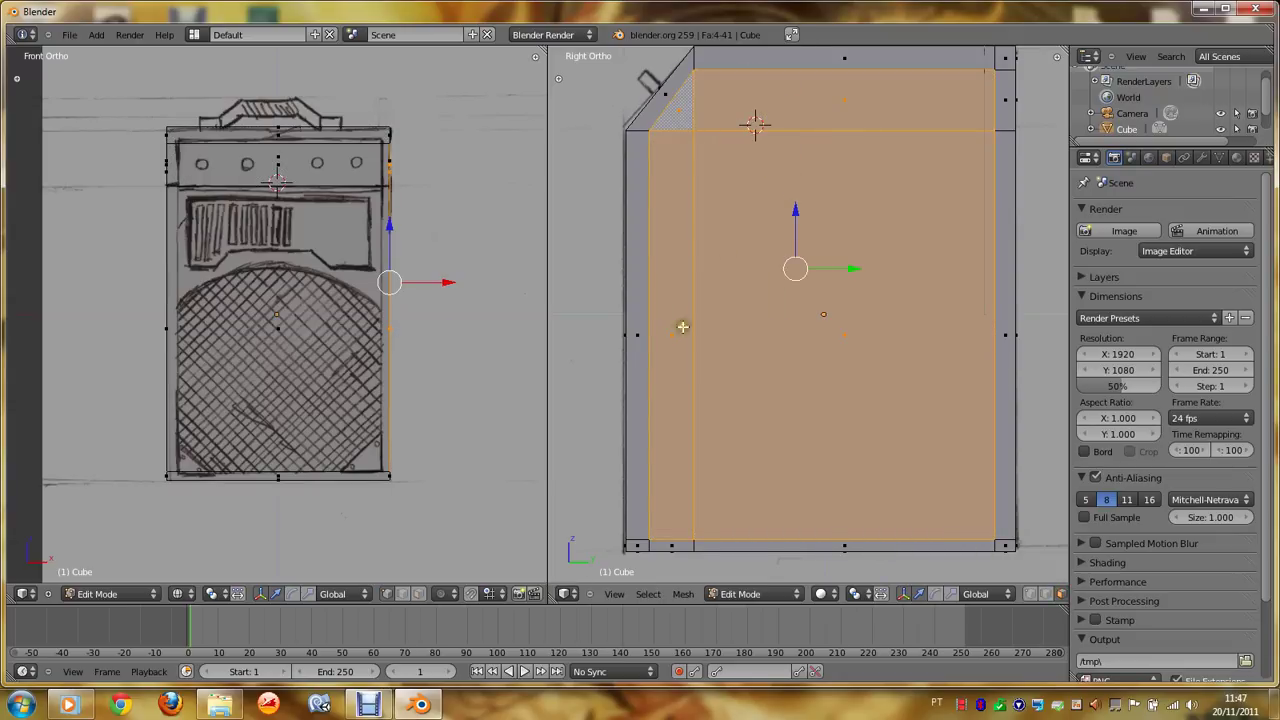
scroll(447, 428, up, 1)
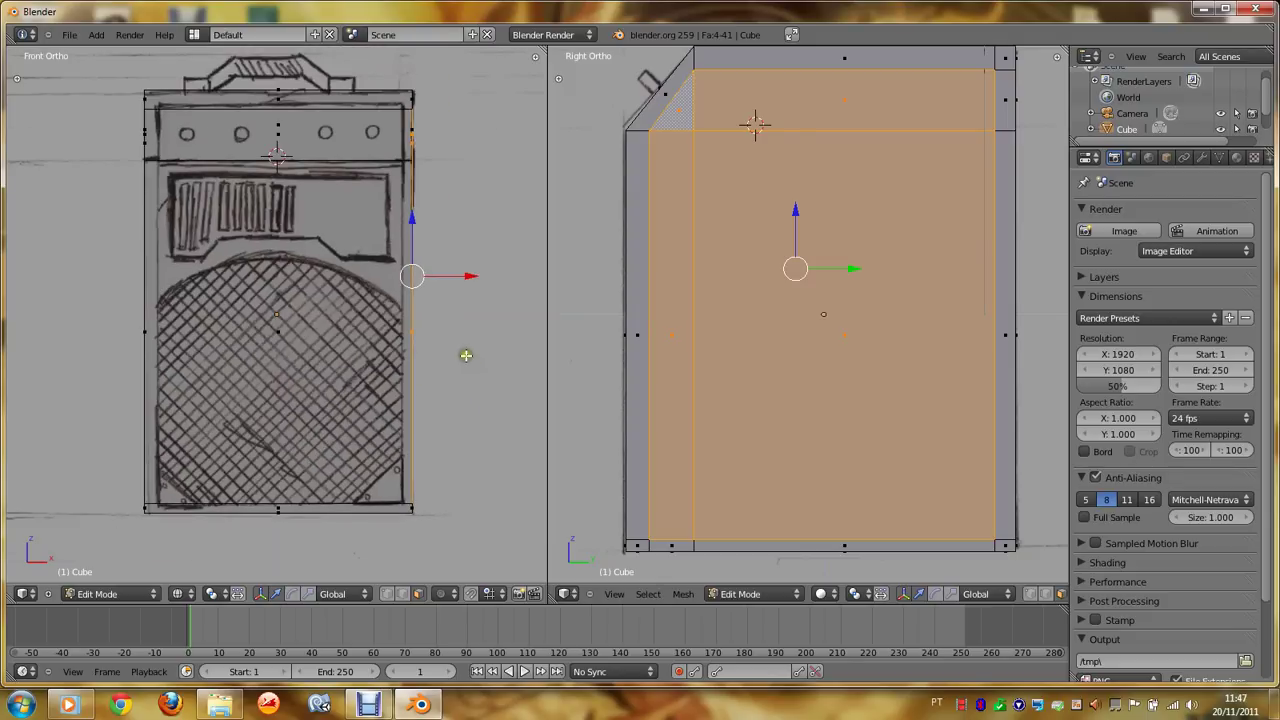
Step: Extrude the selected faces 0.0835 inward along normals, then return to Object Mode in solid shading
key(space)
text(E)
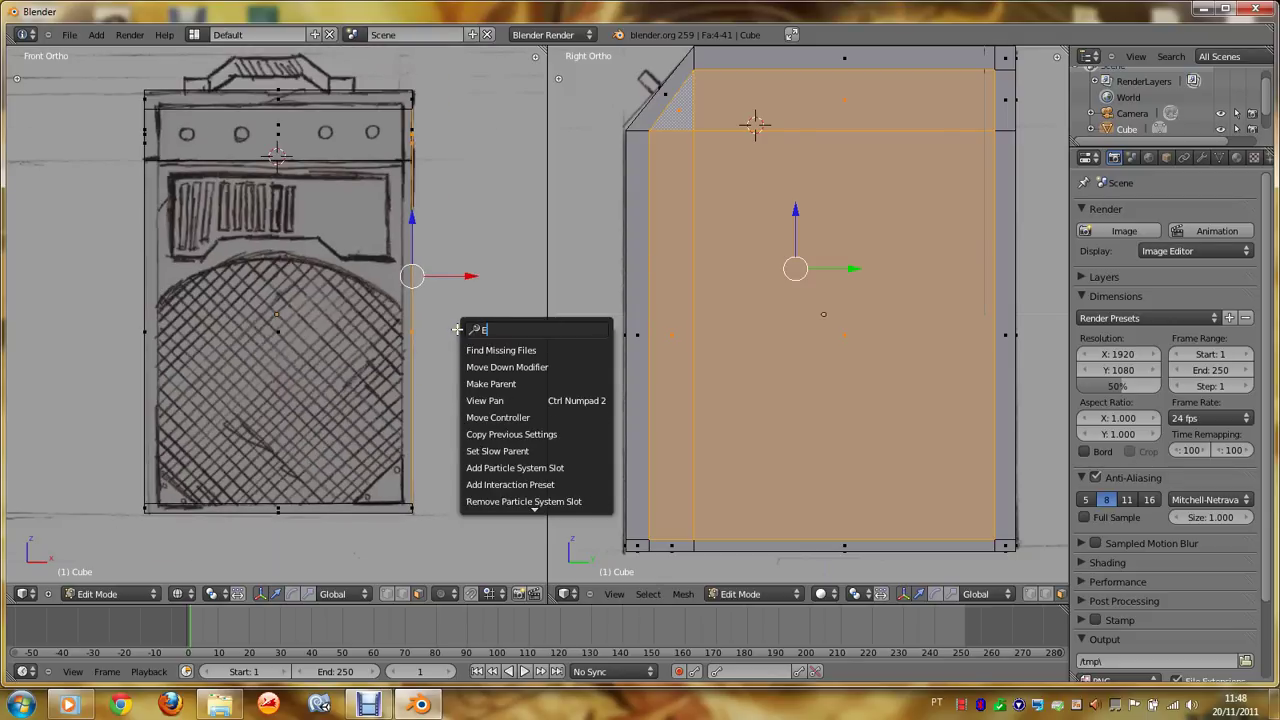
text(xtrude)
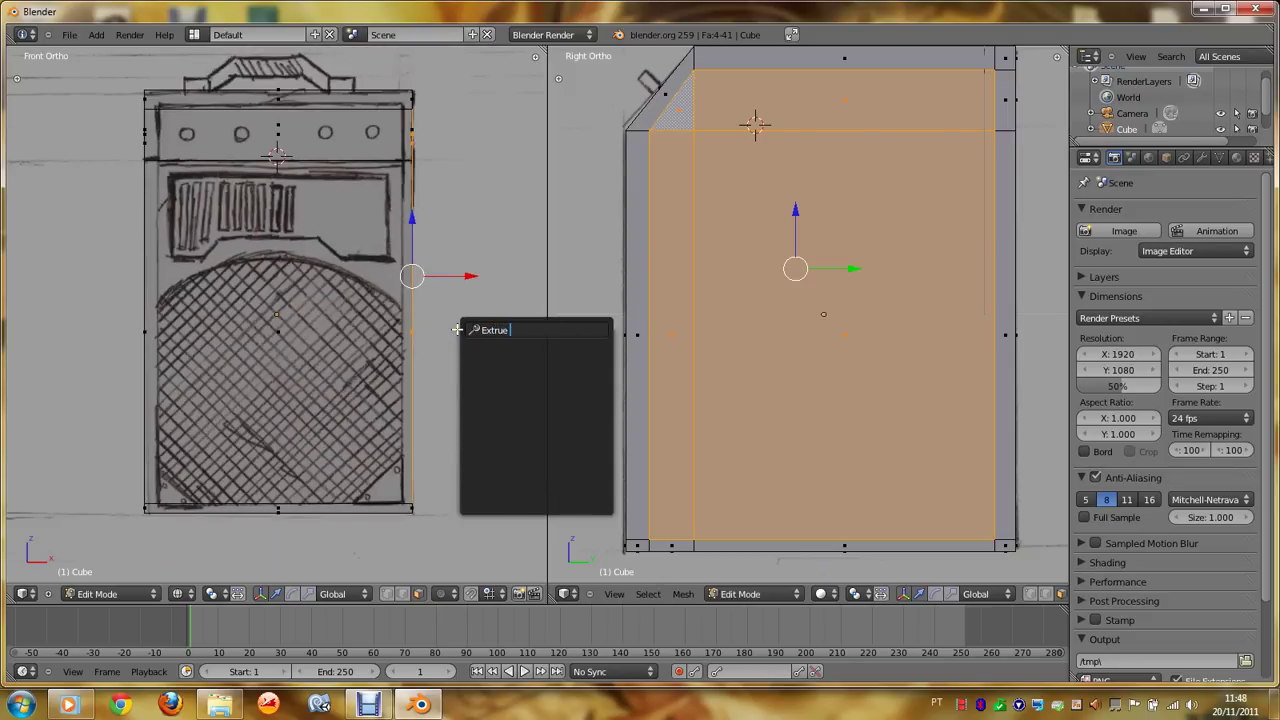
text( and)
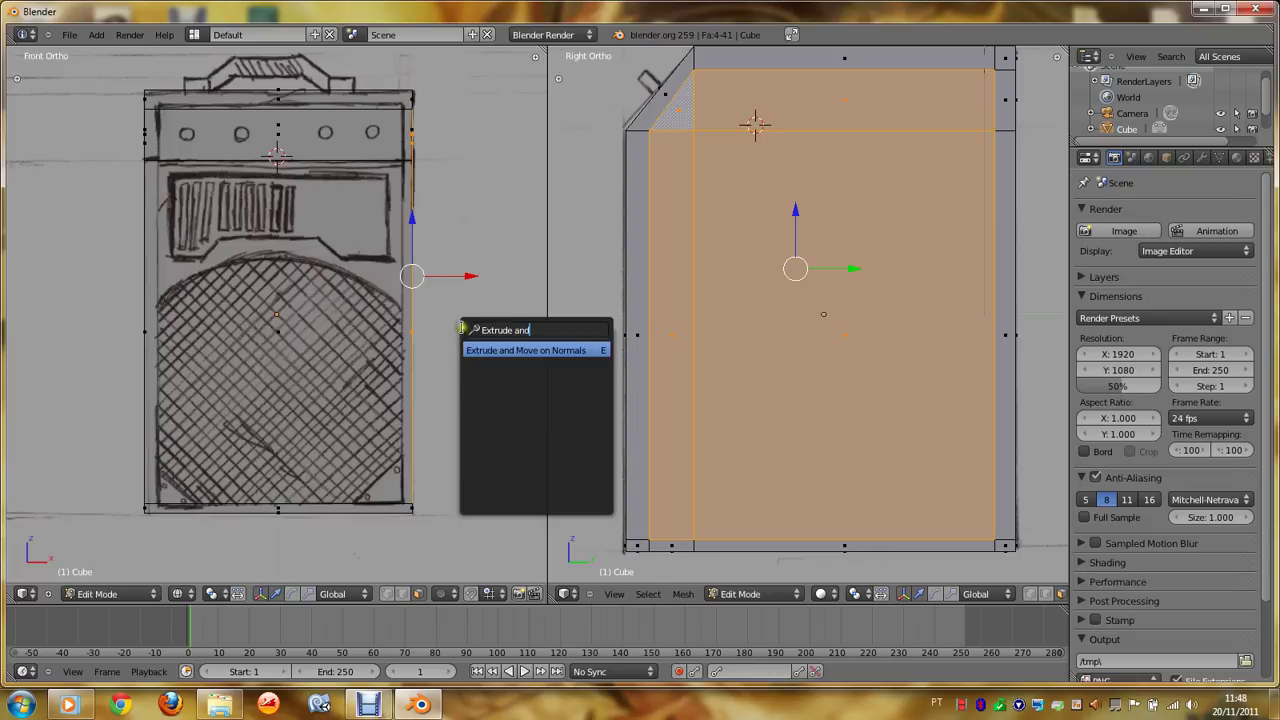
key(Return)
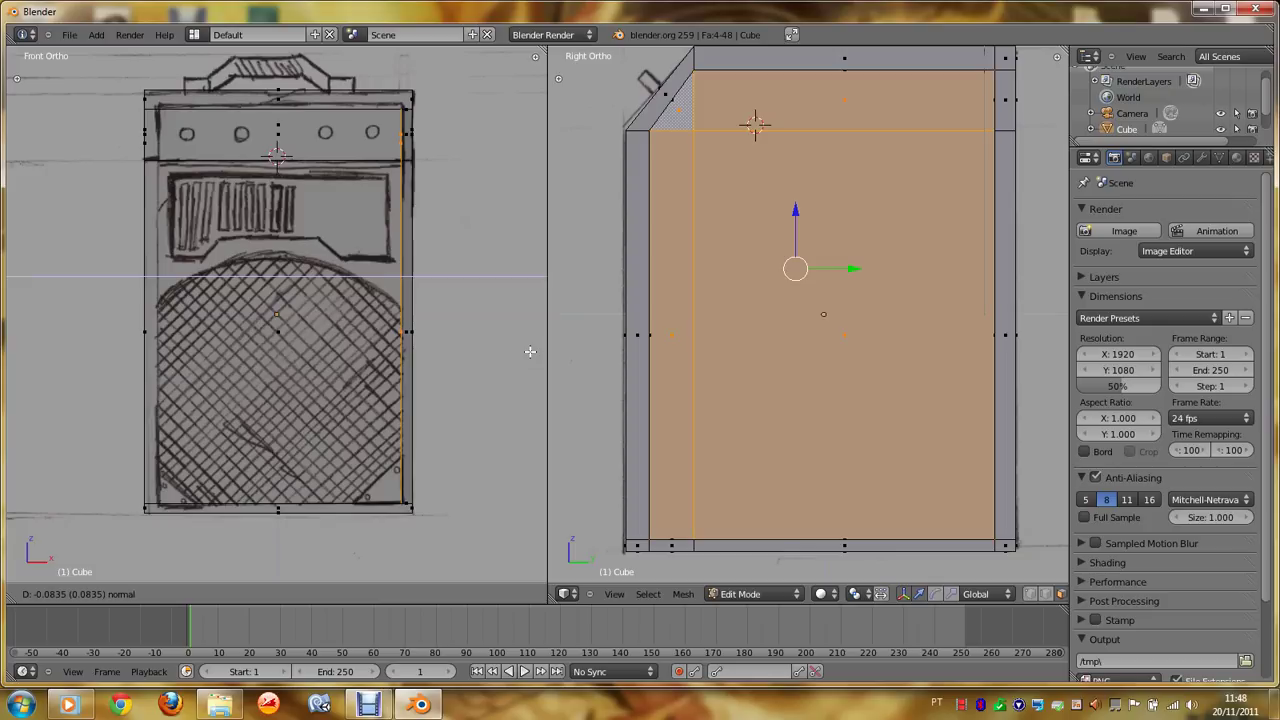
click(531, 352)
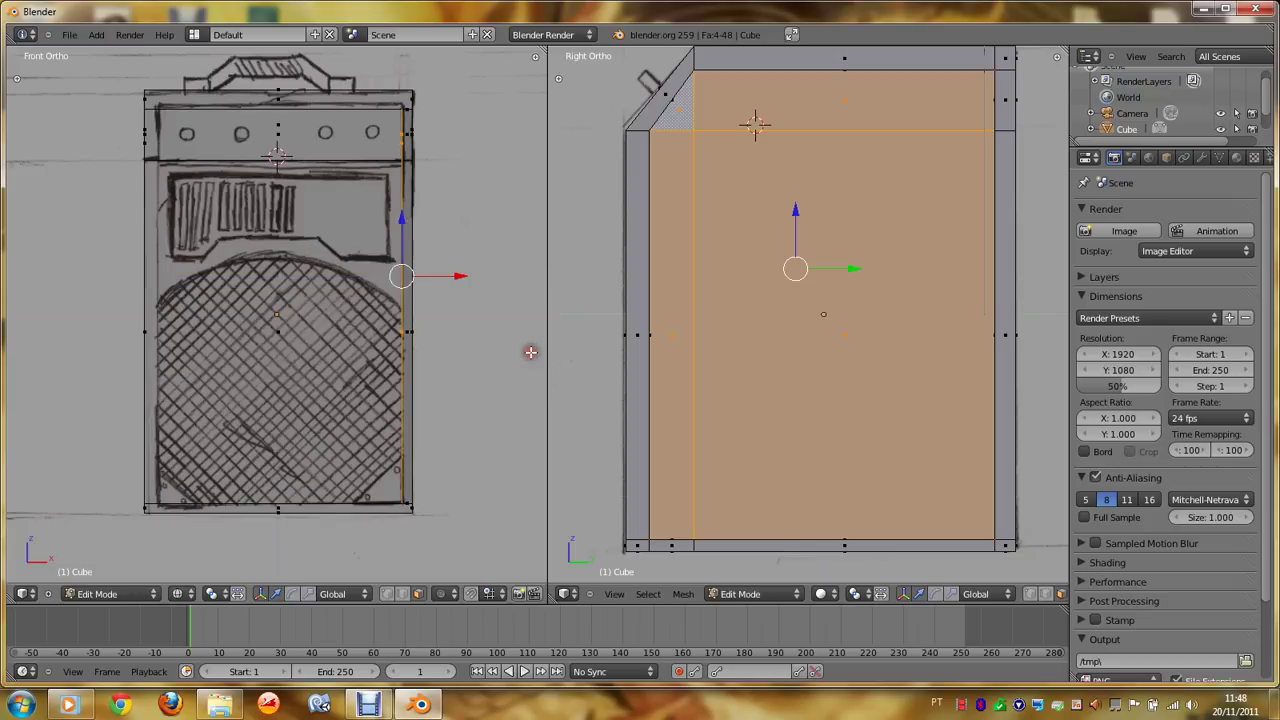
key(Tab)
middle_drag(531, 352, 531, 352)
key(z)
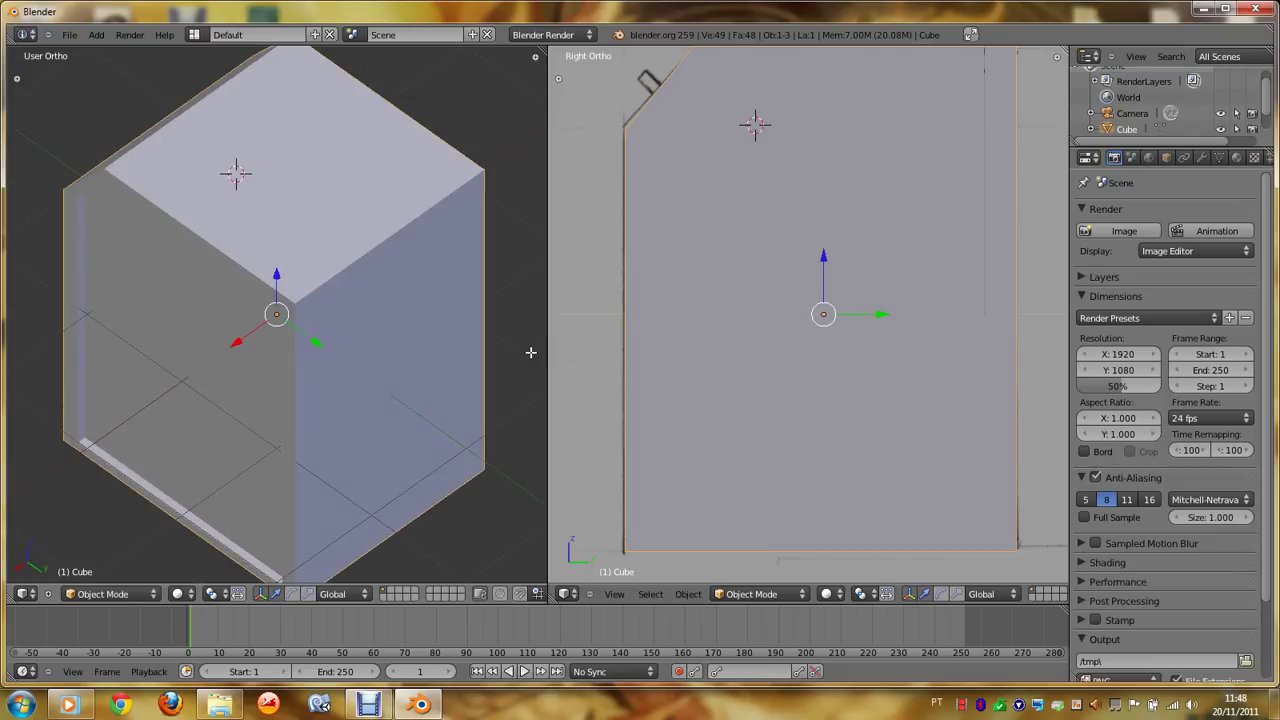
Step: Render a test image of the amplifier body from the front view, then close it
key(KP_1)
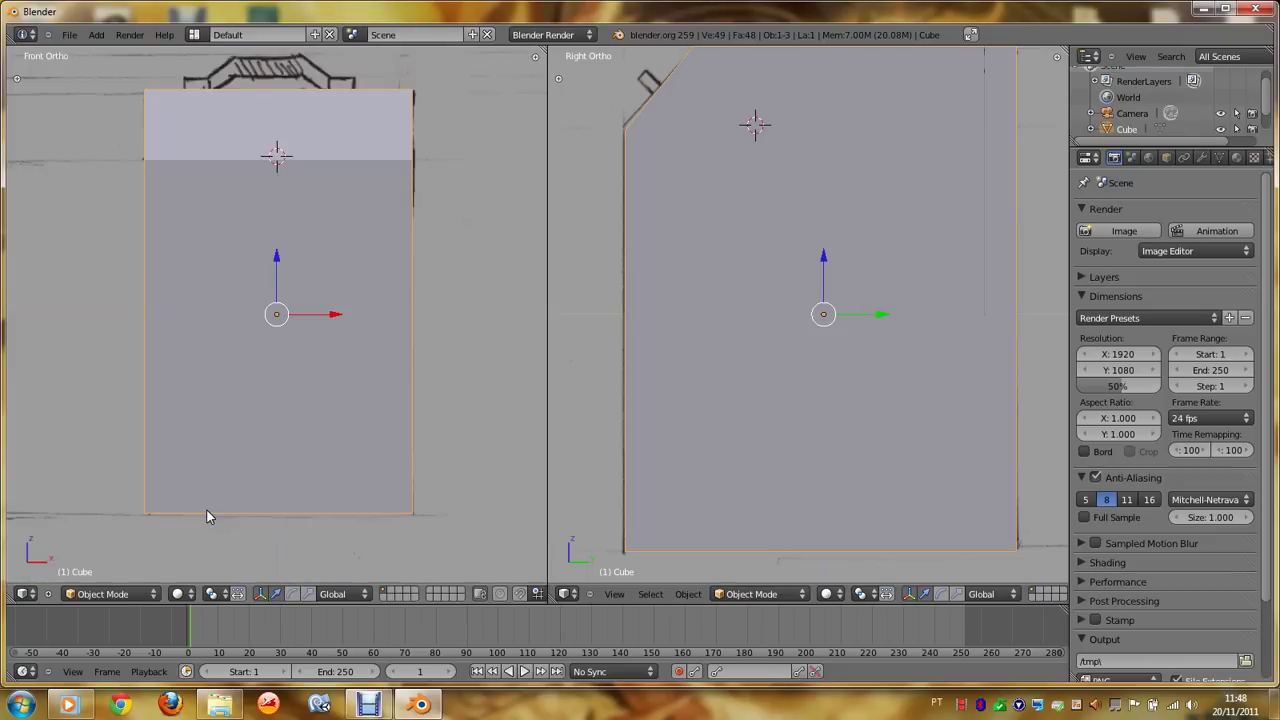
key(F12)
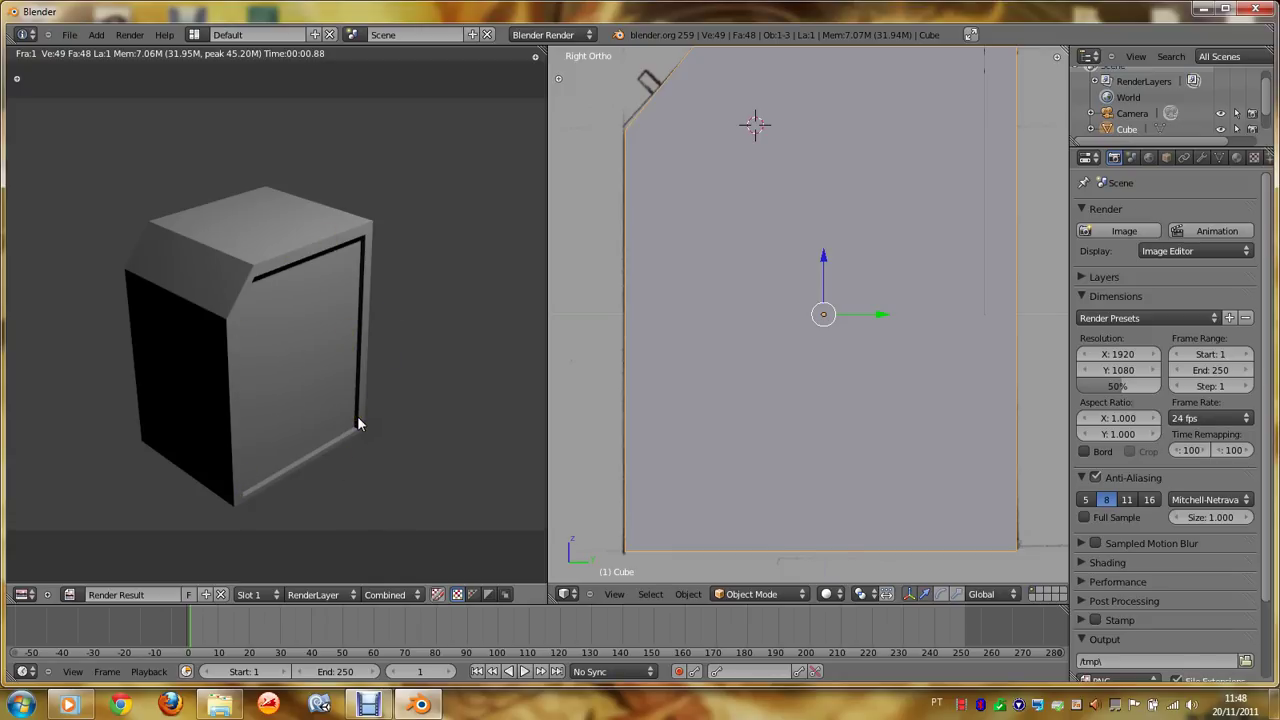
key(Escape)
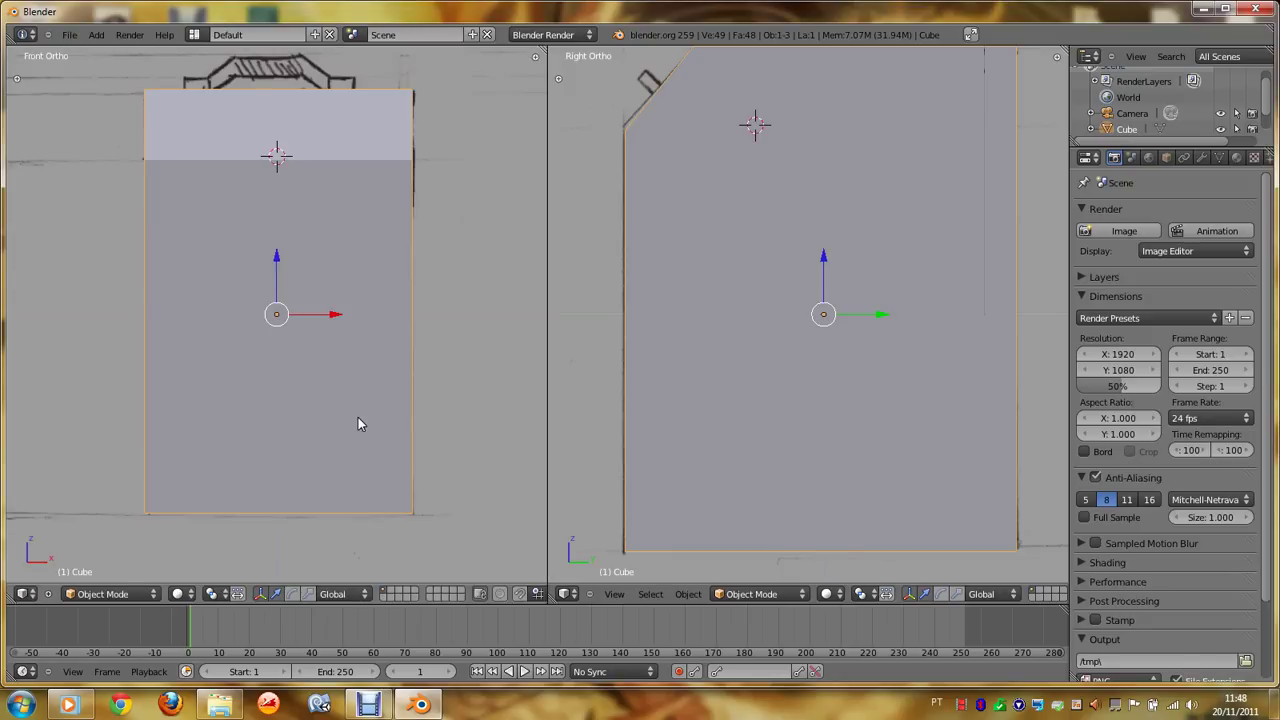
scroll(771, 380, down, 1)
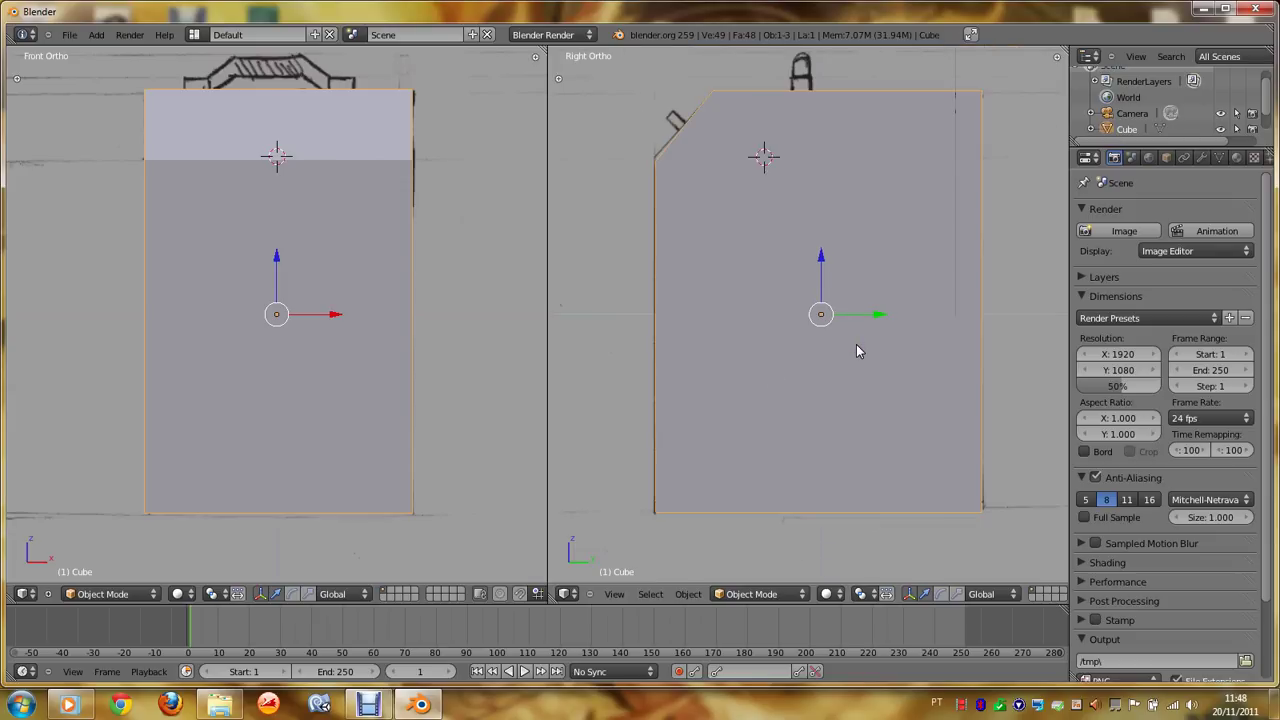
Step: Orbit the right view, snap back to Right Ortho, and toggle wireframe on and off
key(KP_4)
key(KP_4)
key(KP_6)
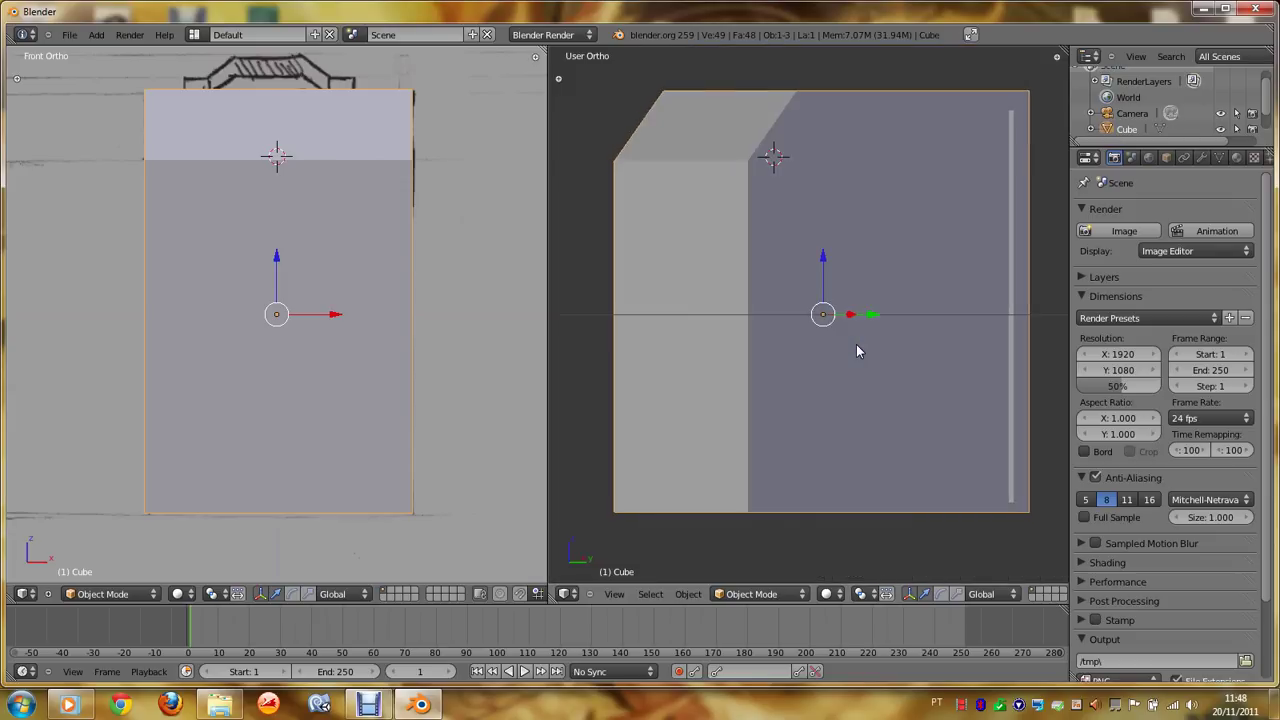
key(KP_3)
key(z)
key(z)
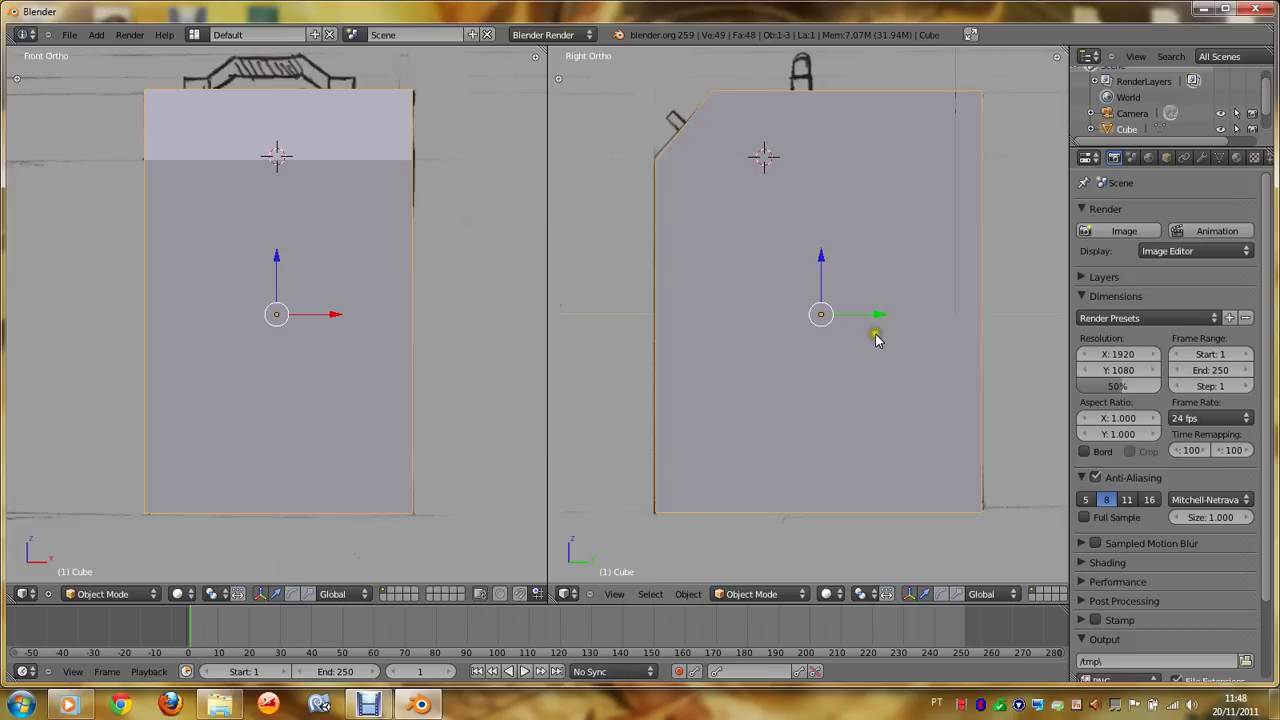
key(z)
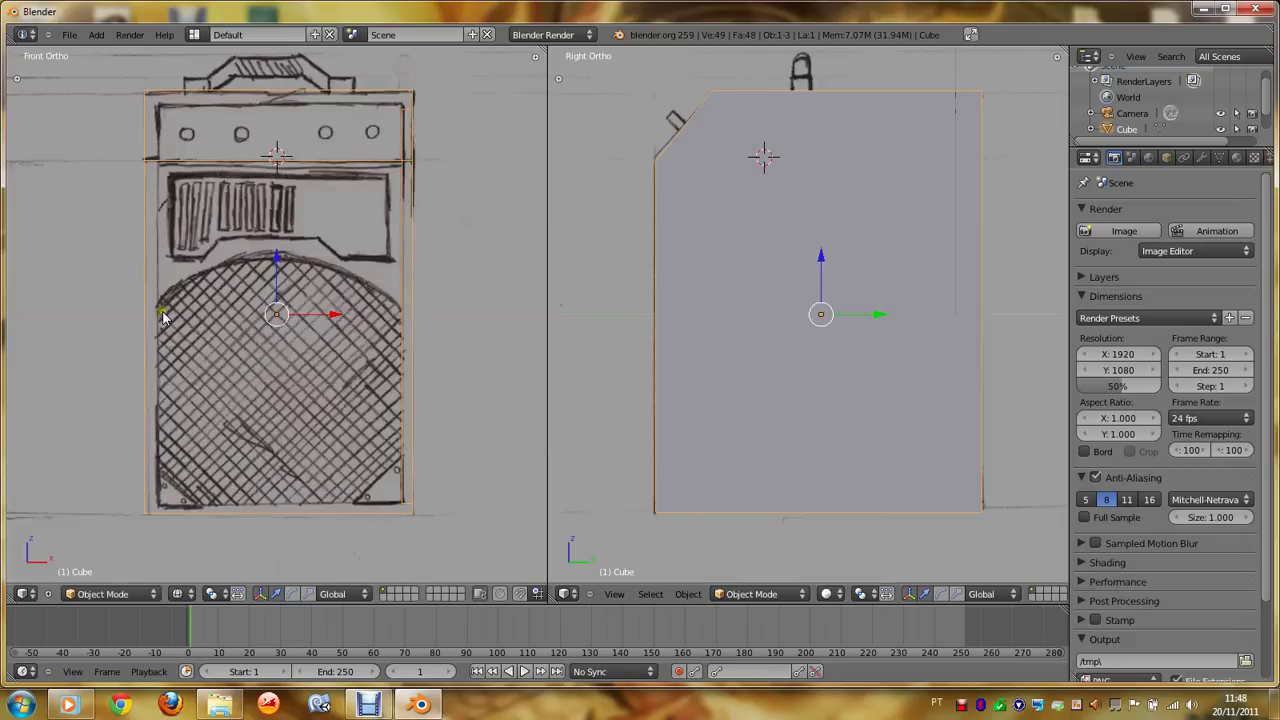
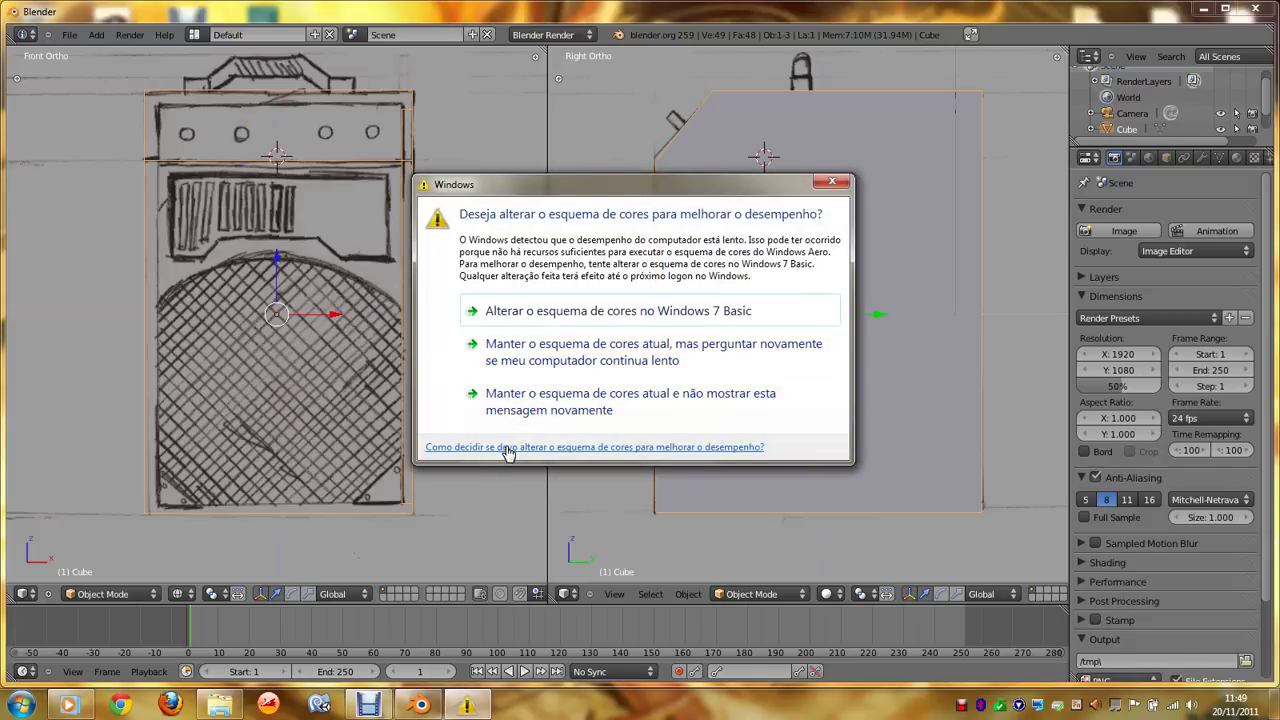
Step: Dismiss the colour-scheme warning and put the cabinet mesh into Edit Mode with nothing selected
click(533, 407)
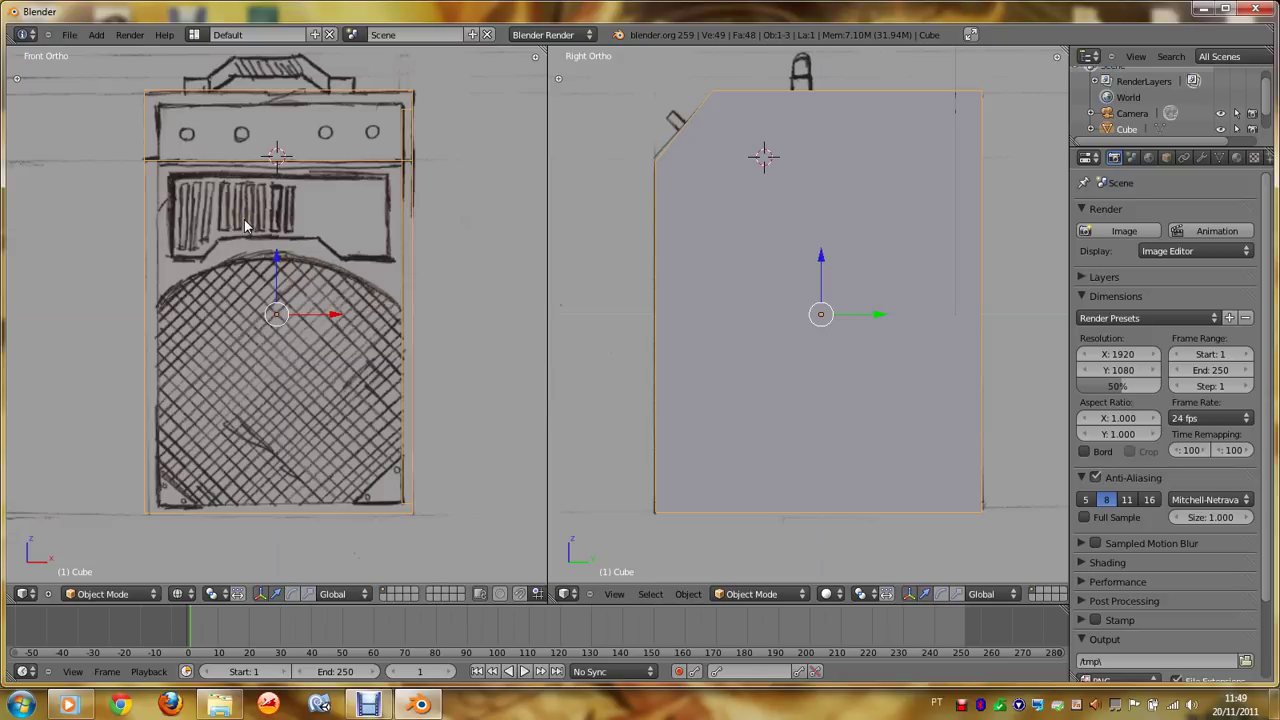
click(115, 594)
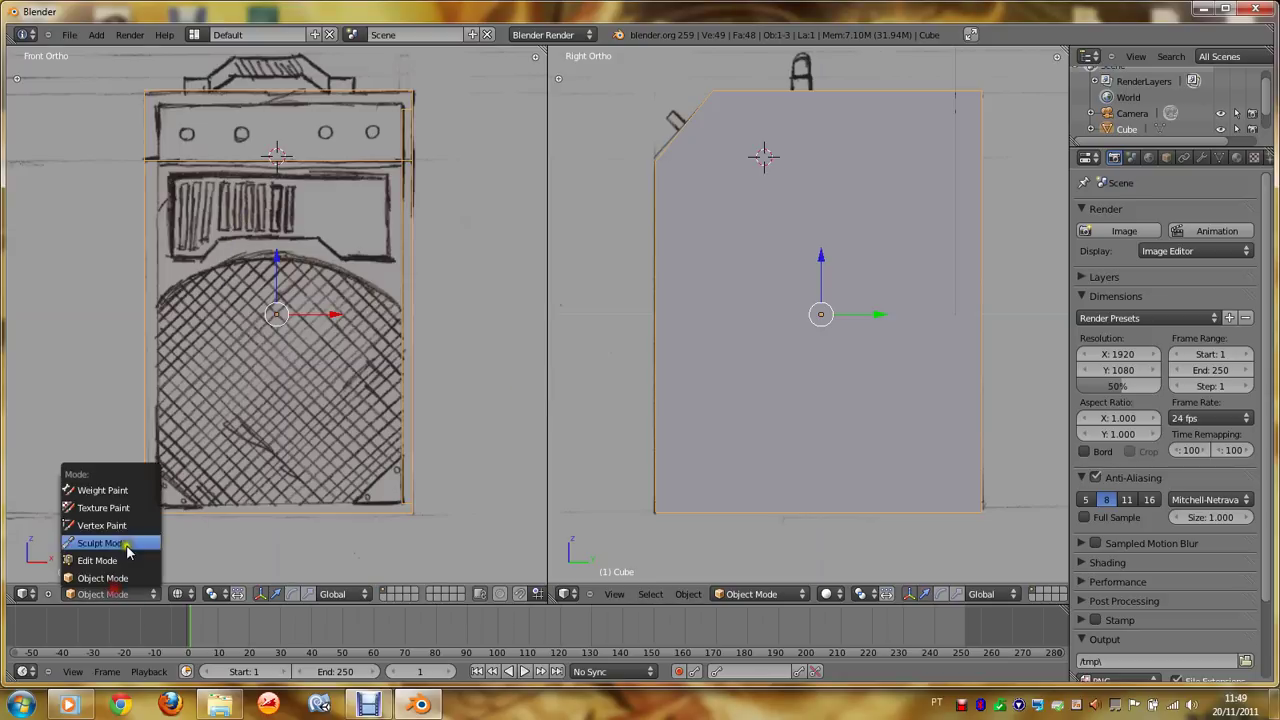
click(118, 560)
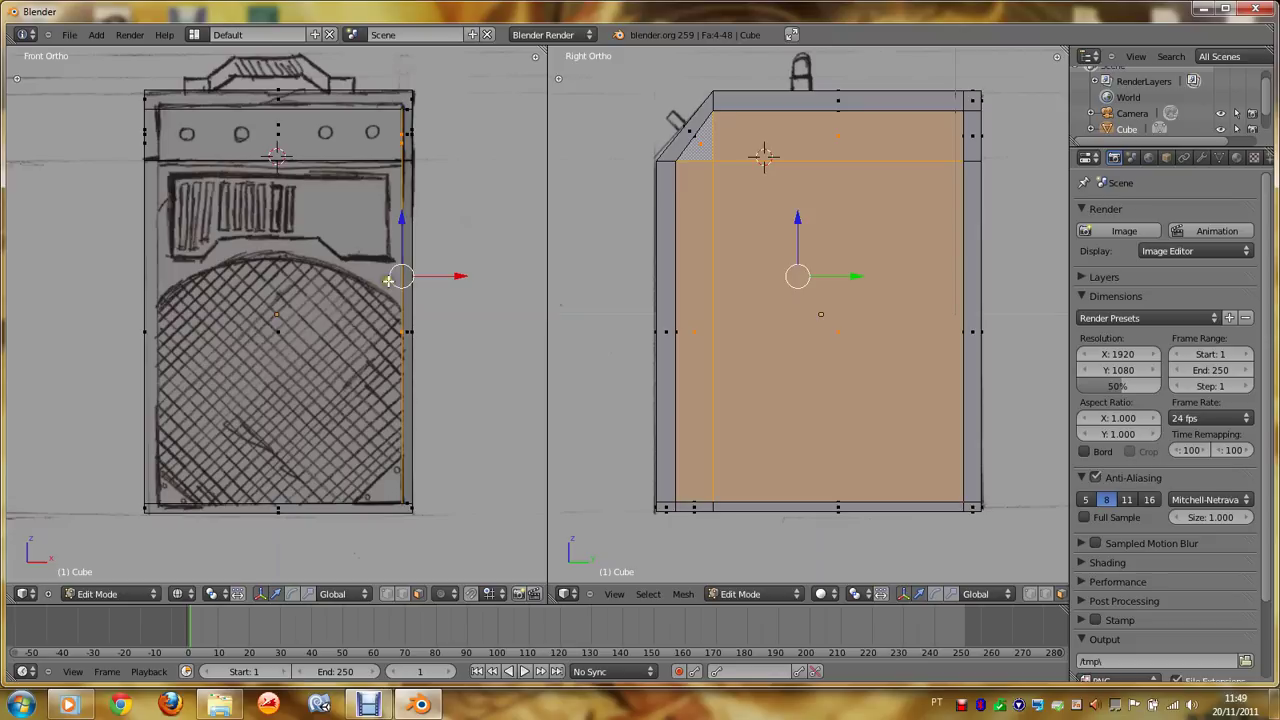
key(a)
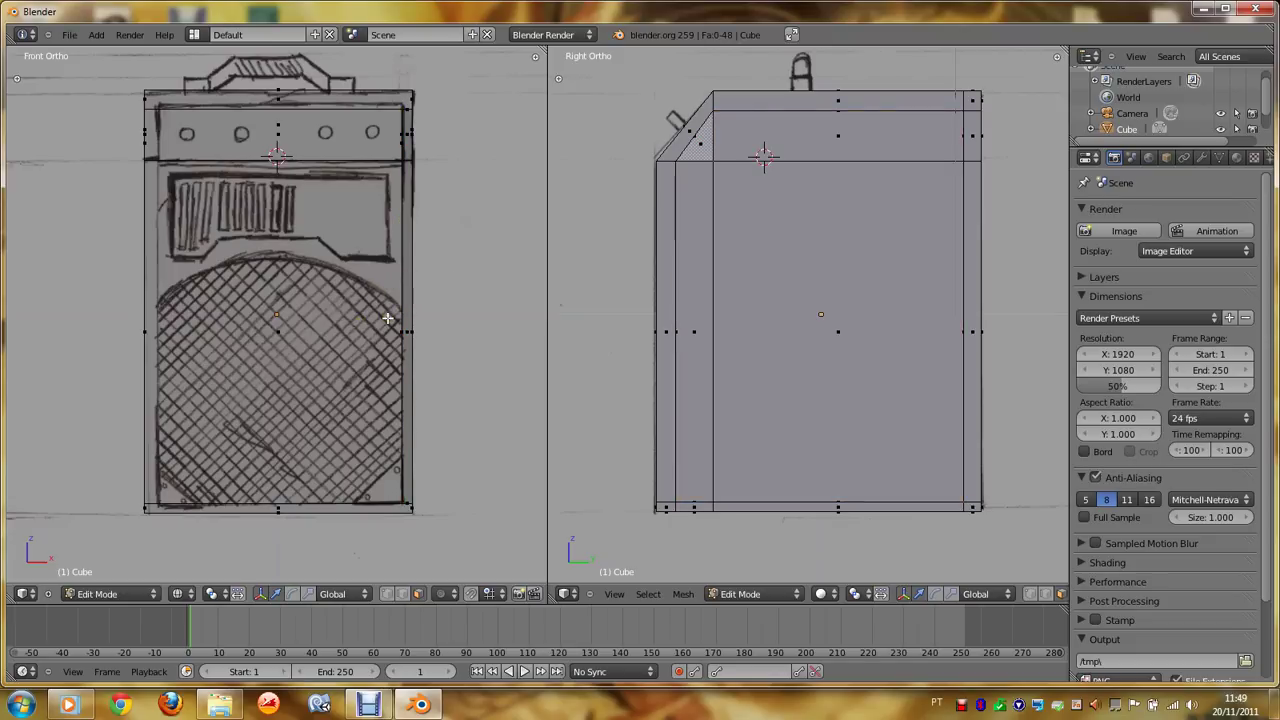
key(a)
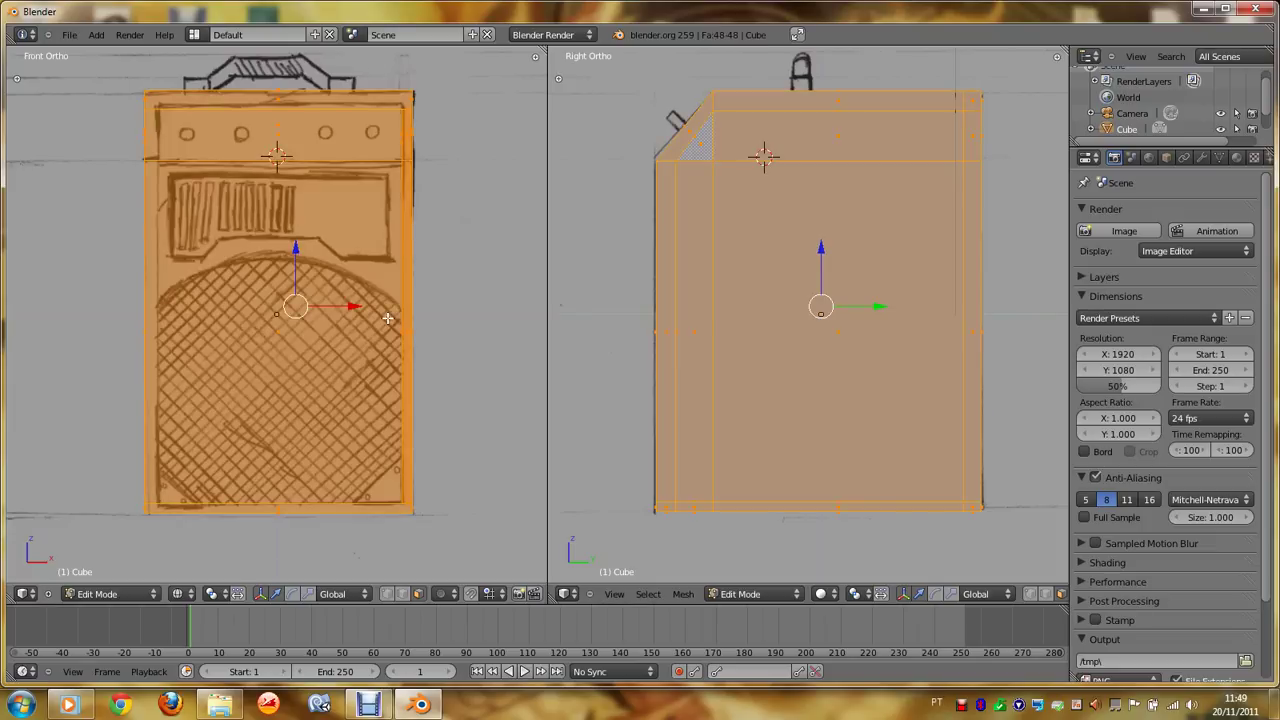
key(a)
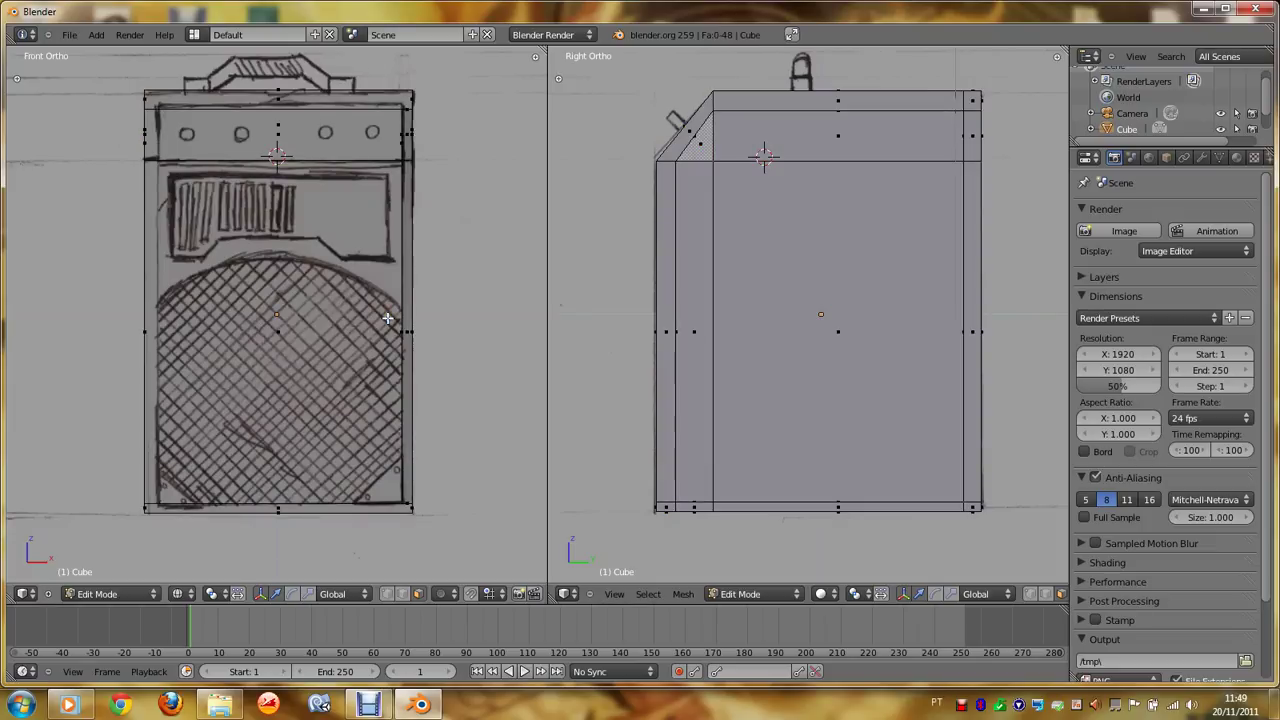
key(space)
Step: Add a vertical Loop Cut on the cabinet front, slid near its right side
key(BackSpace)
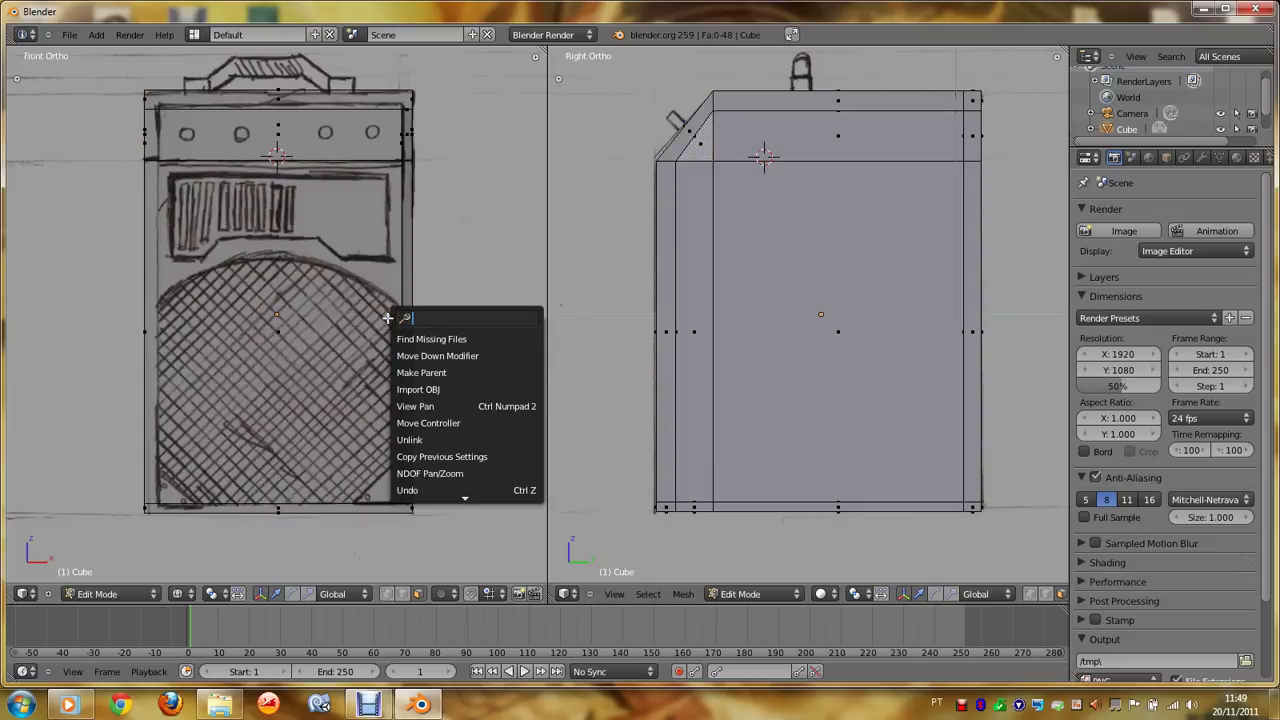
text(Loop )
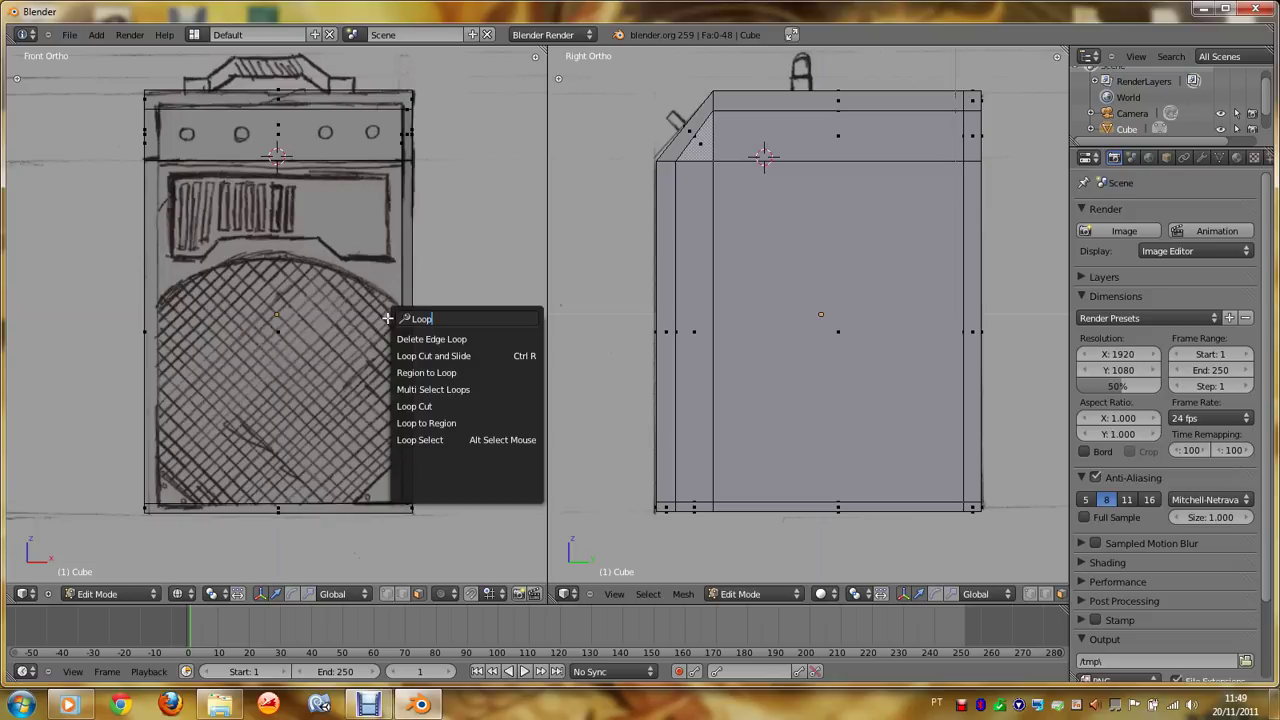
text(Cu)
key(Down)
key(Up)
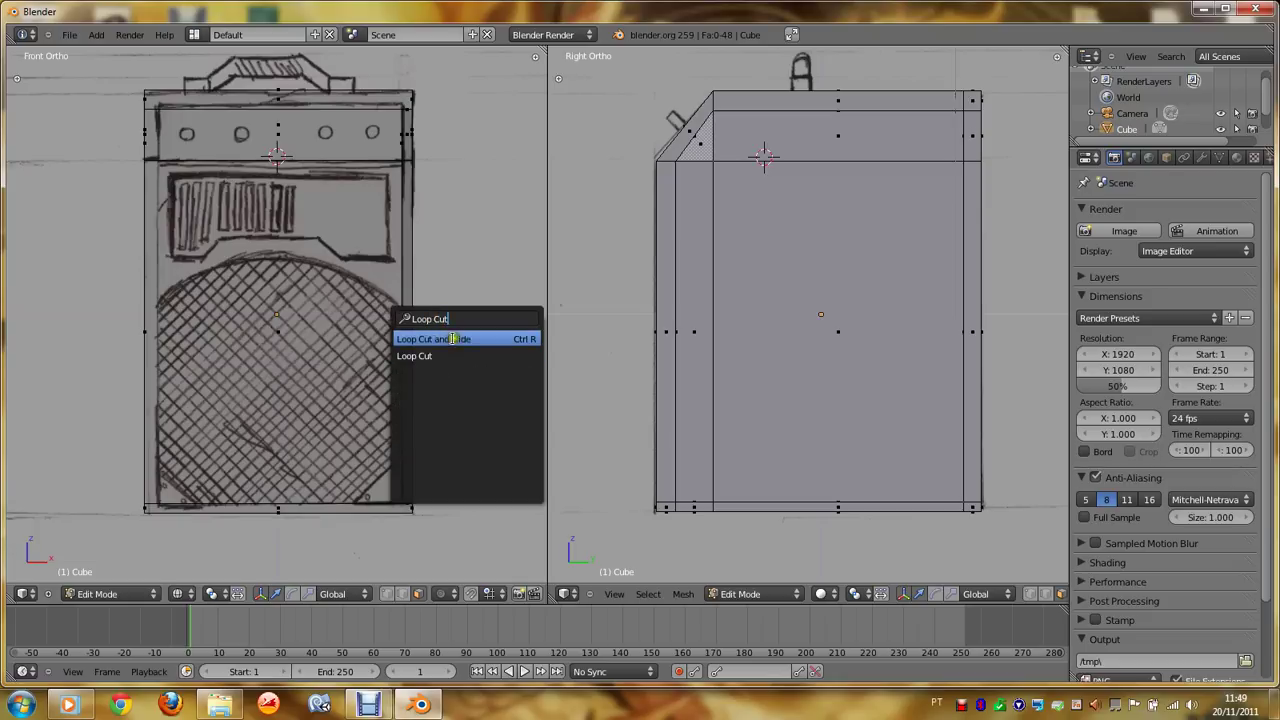
key(Return)
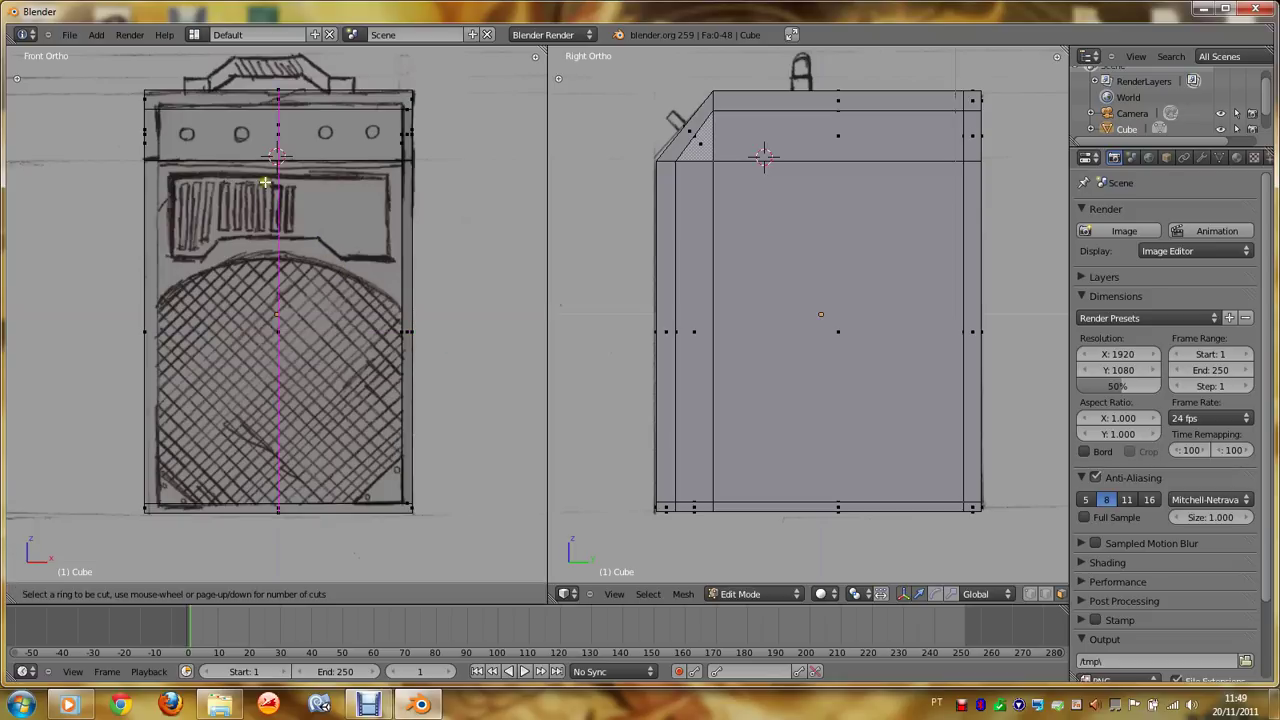
click(278, 183)
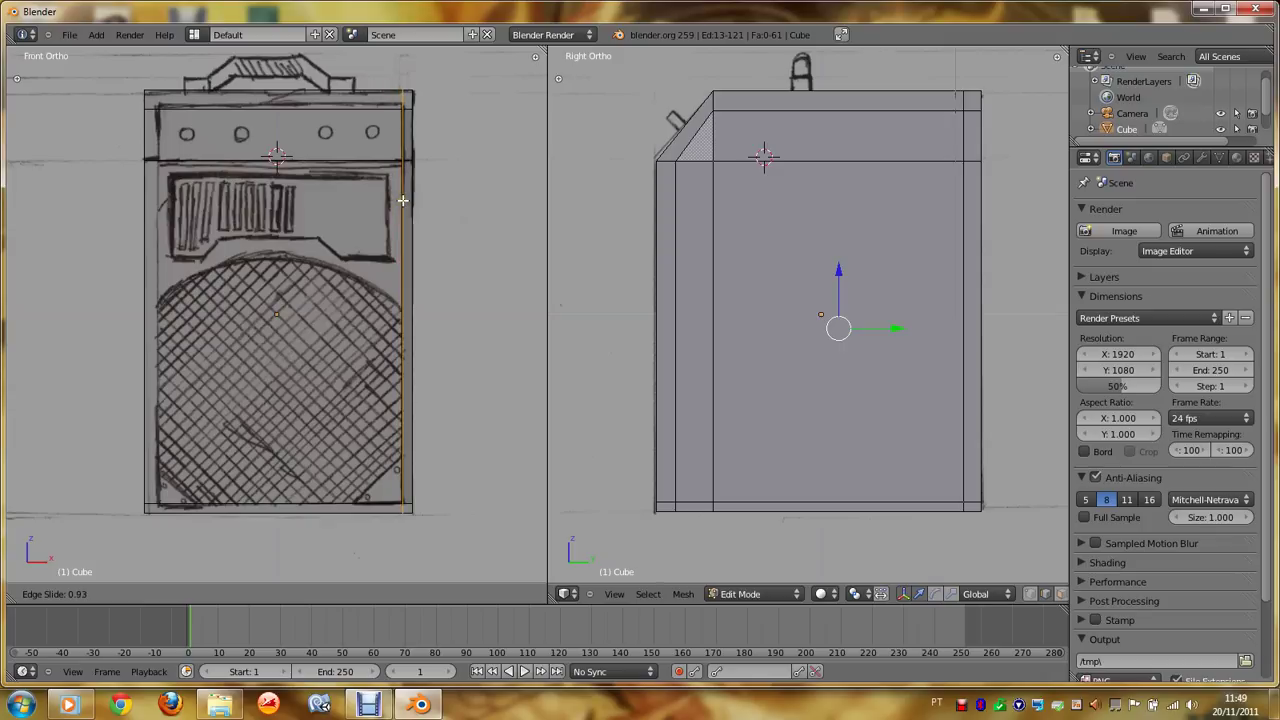
click(402, 200)
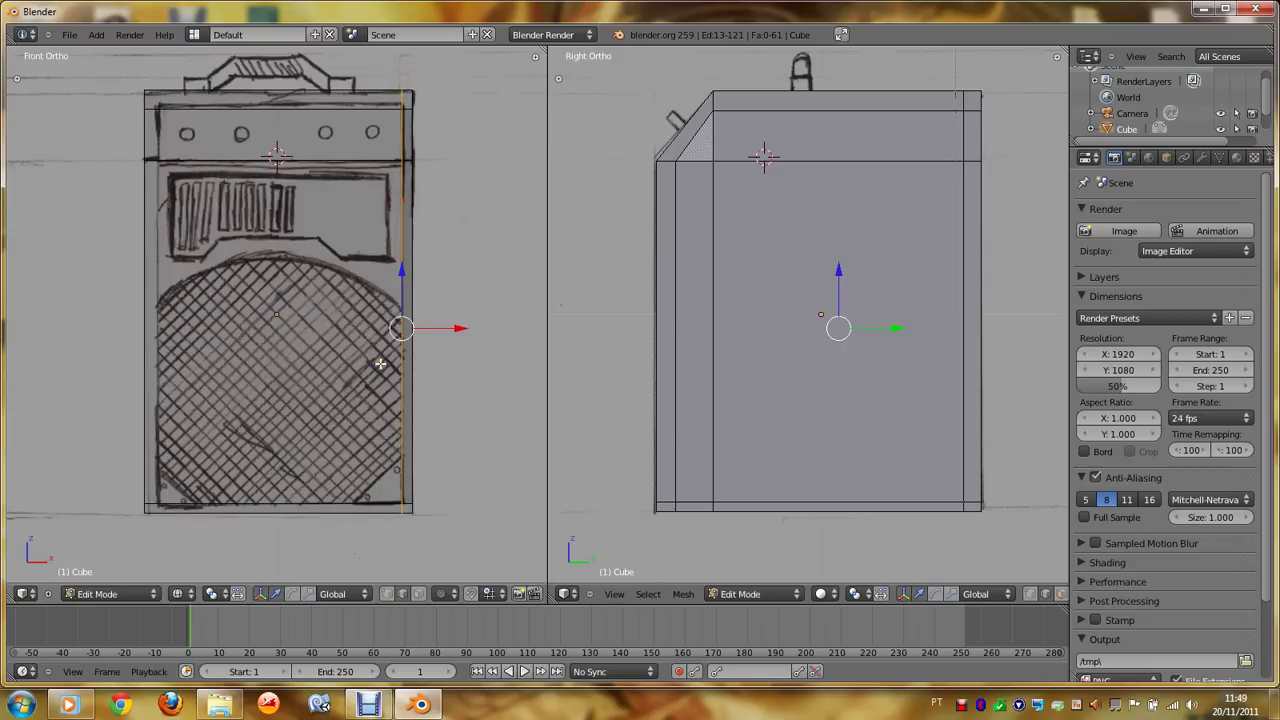
Step: Add a second vertical loop near the left side, then cancel a third cut
key(space)
text(Loop Cut and Slide)
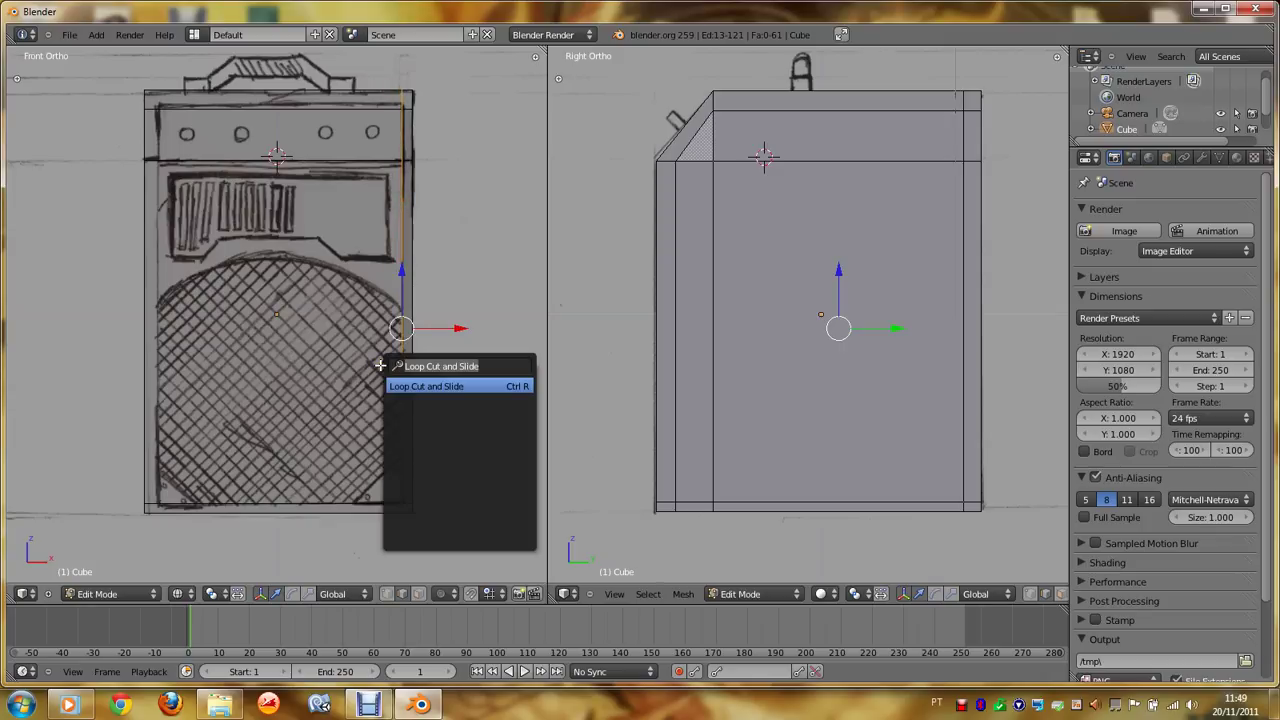
click(455, 388)
click(280, 162)
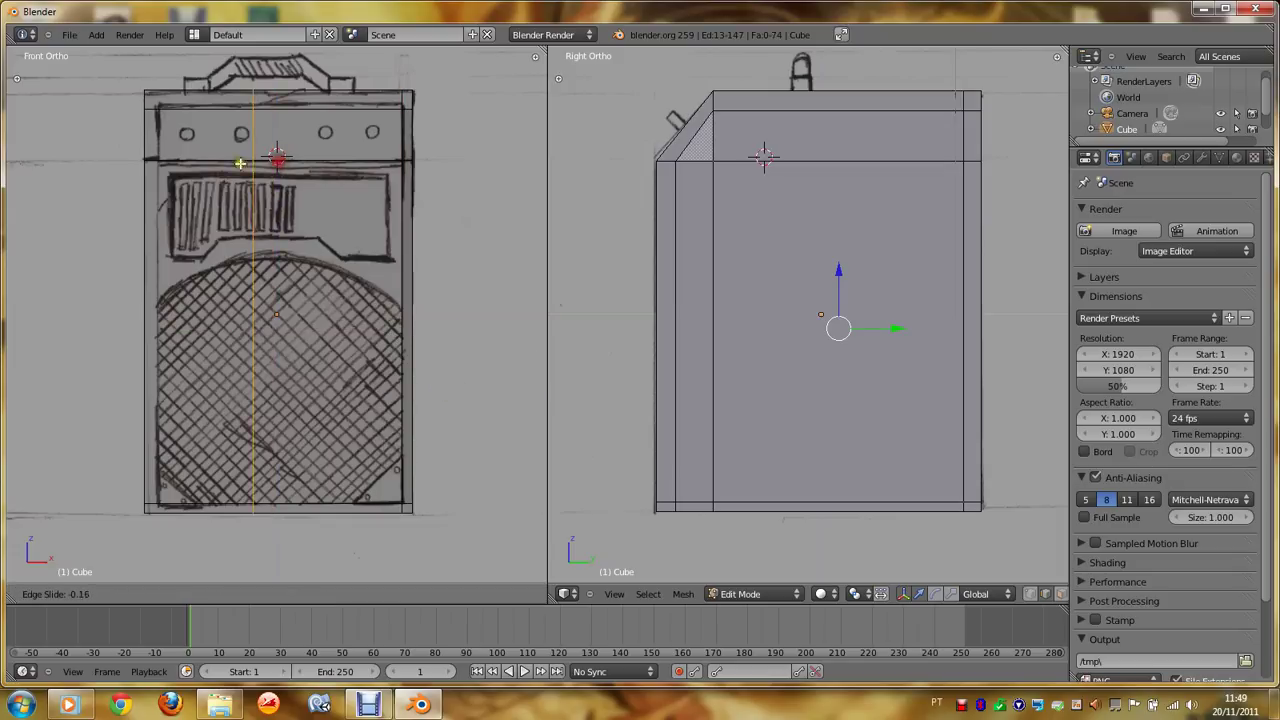
click(168, 178)
key(space)
click(353, 362)
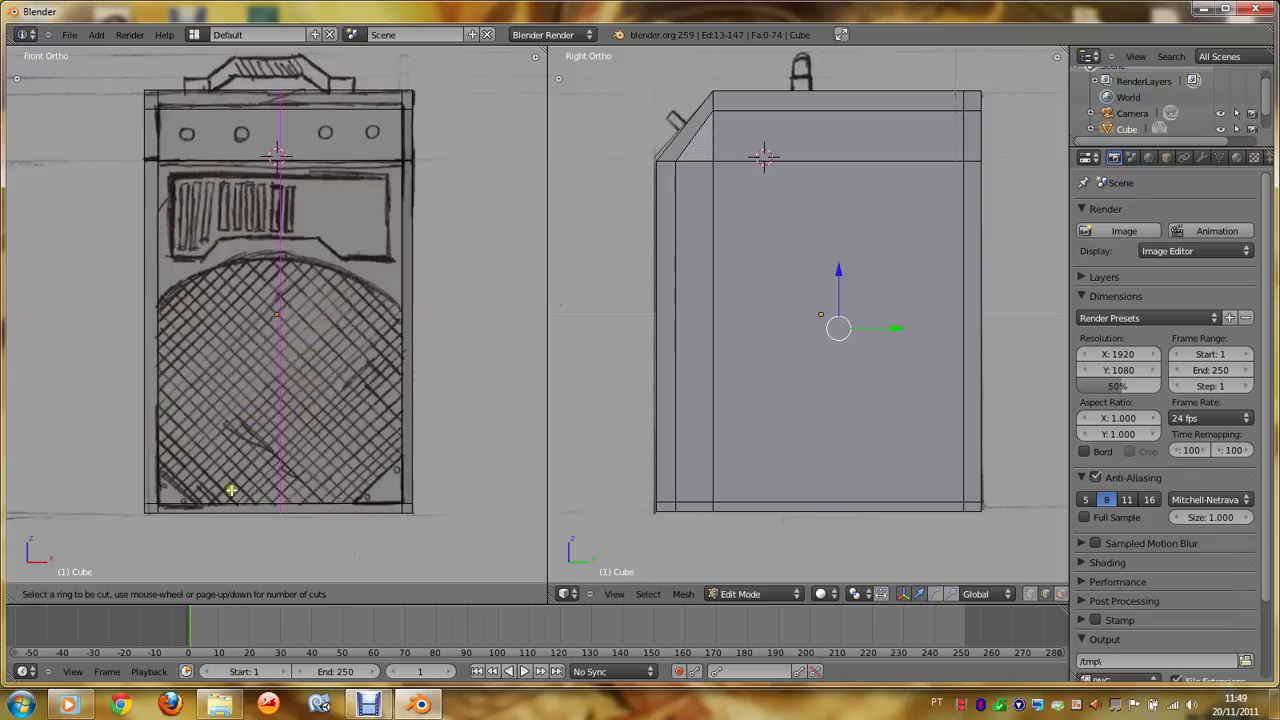
right_click(372, 380)
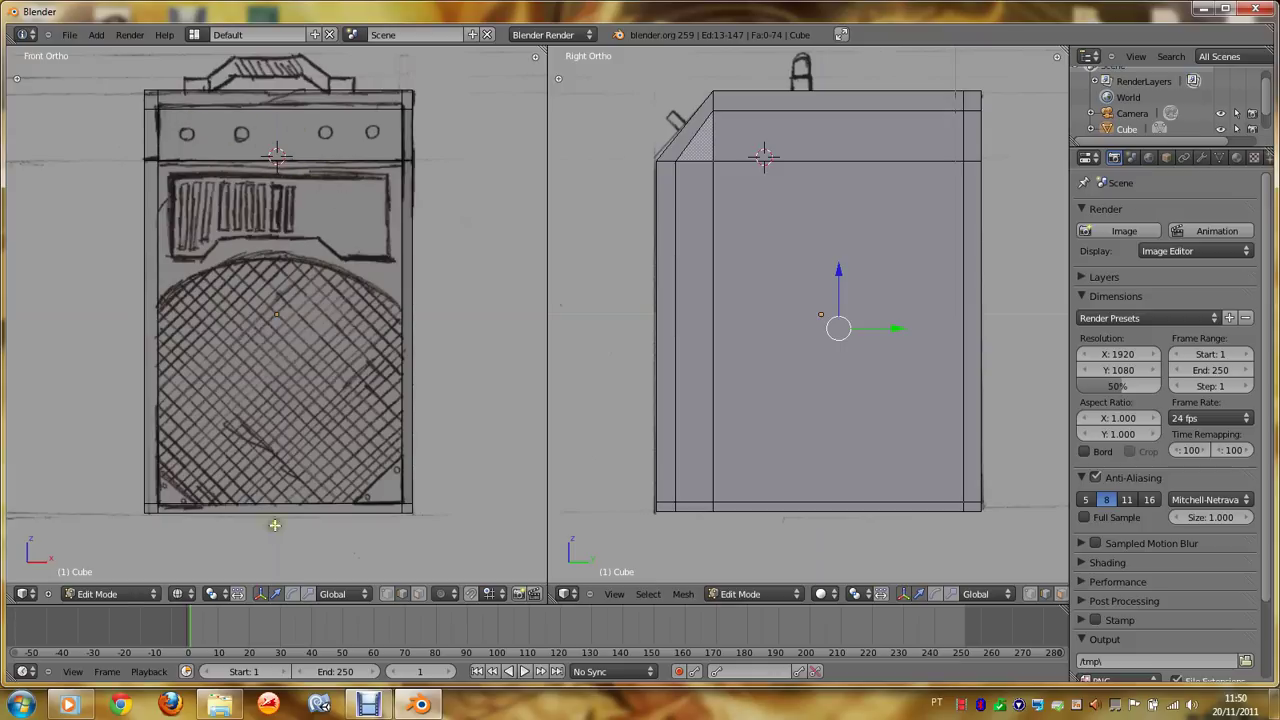
Step: Set the front view to Solid shading and add a horizontal loop just below the top edge
click(184, 595)
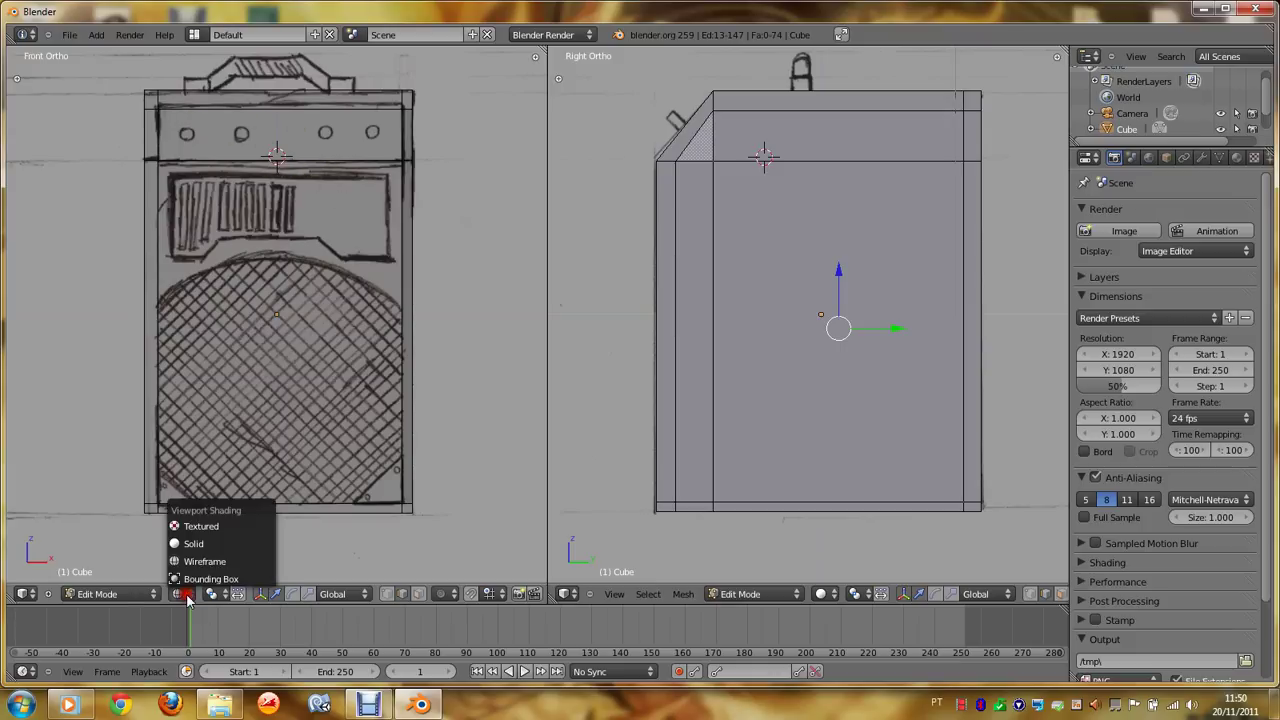
click(200, 543)
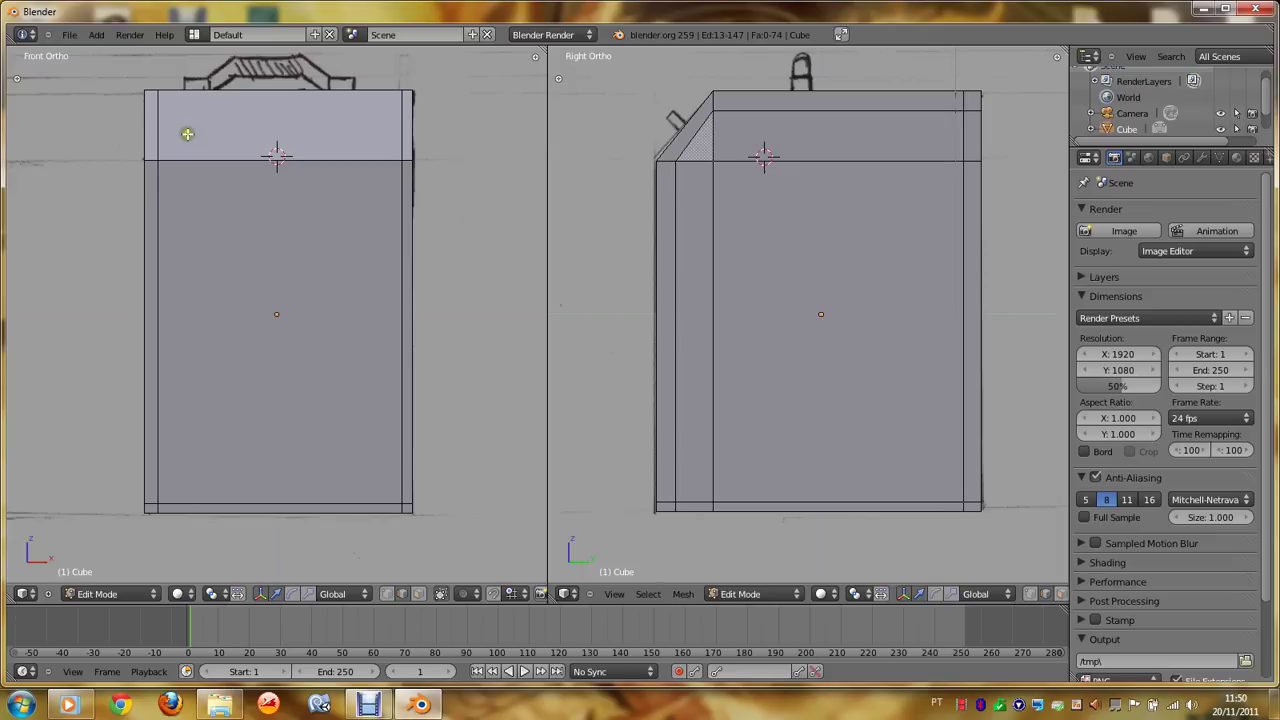
key(space)
text(loop)
key(Return)
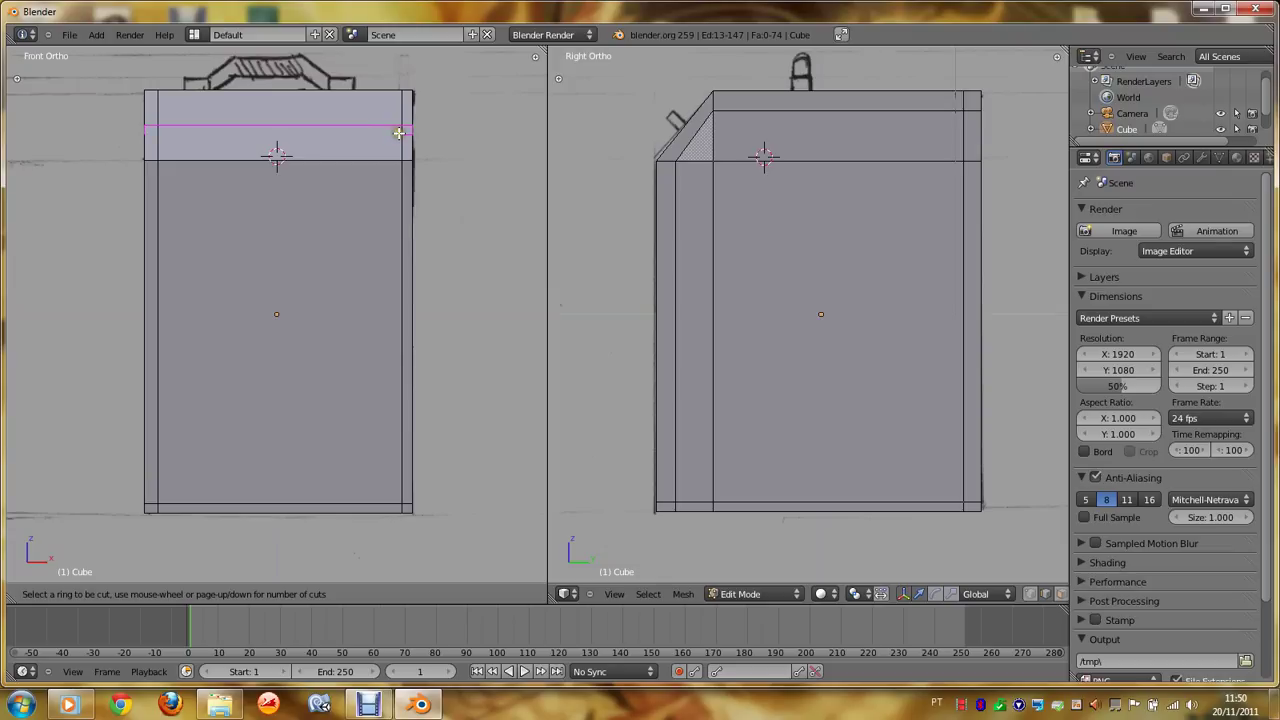
click(397, 133)
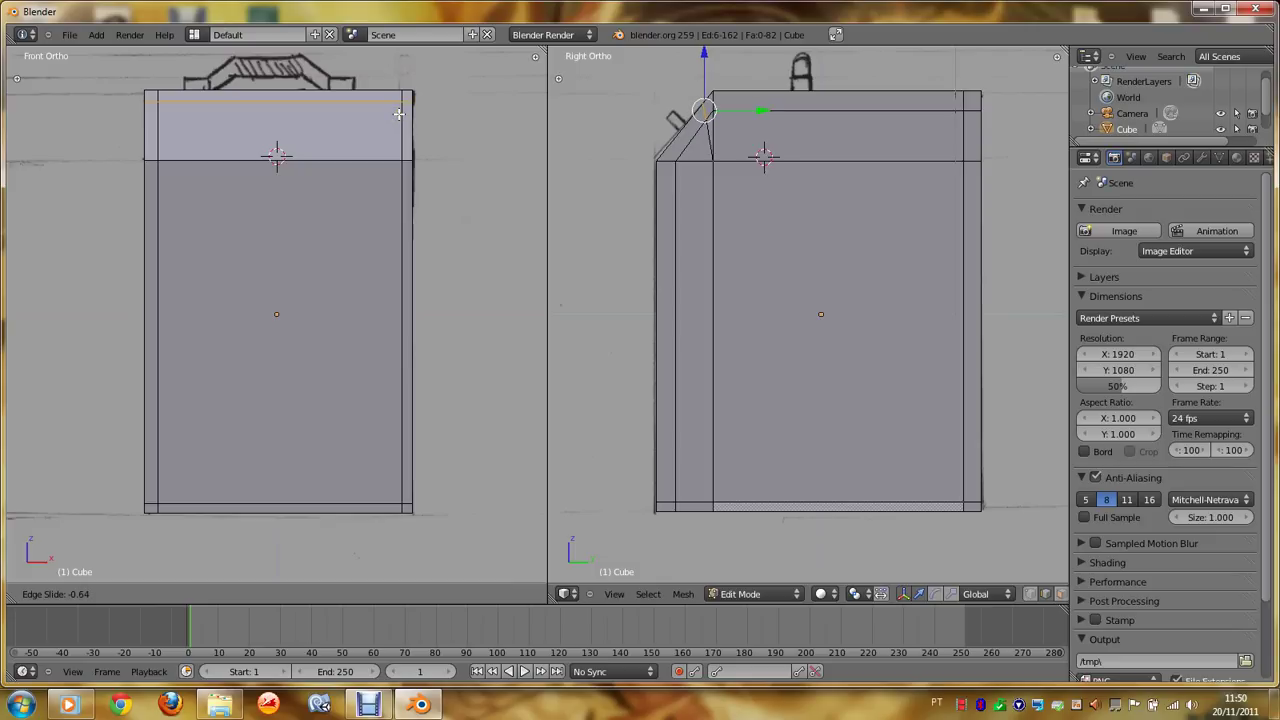
click(398, 113)
key(z)
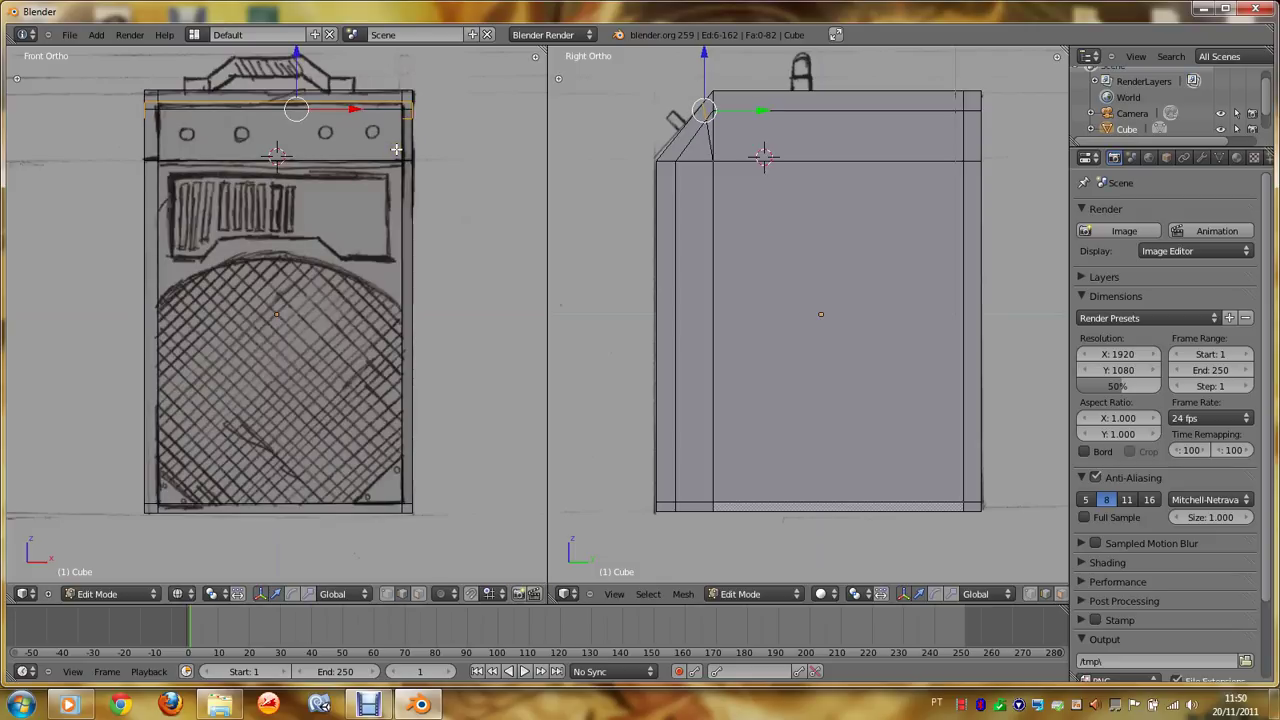
key(z)
key(z)
key(z)
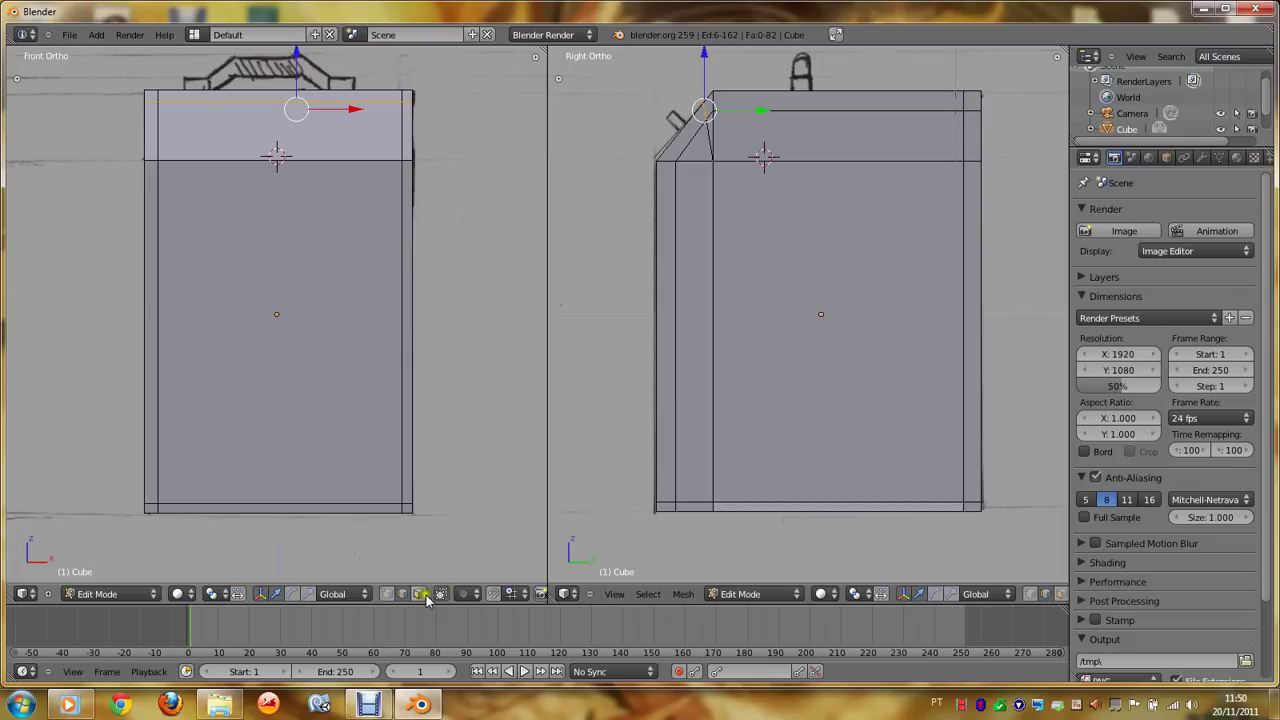
Step: In face select mode, select the large lower front face and the top front face
click(418, 594)
right_click(312, 375)
shift+right_click(288, 150)
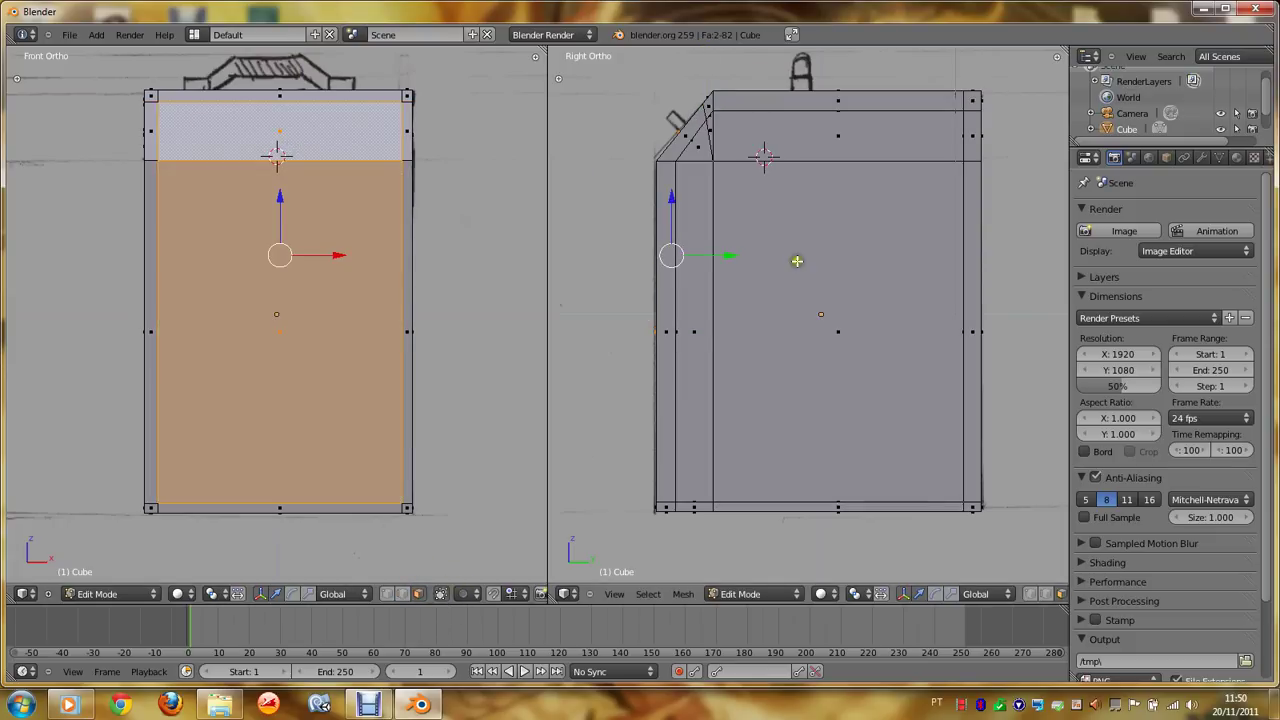
Step: Extrude the selected front faces a short depth along global Y, then return to Object Mode
click(820, 594)
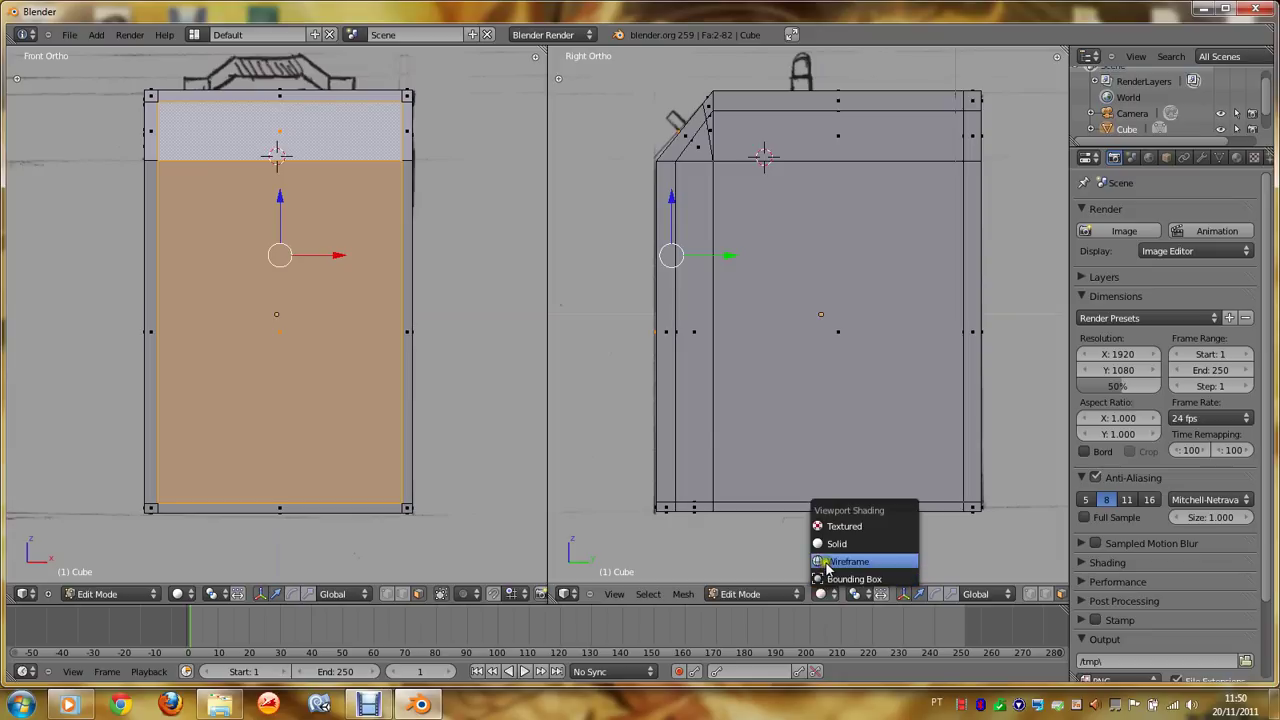
click(830, 526)
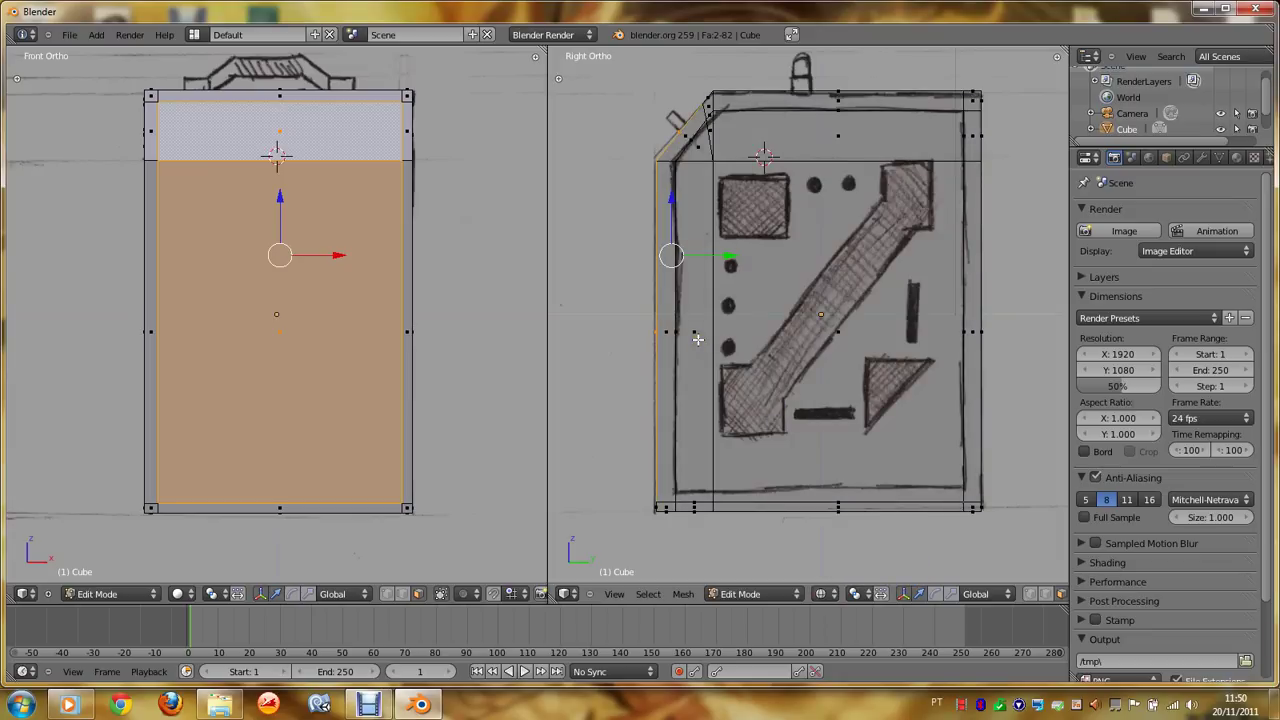
key(space)
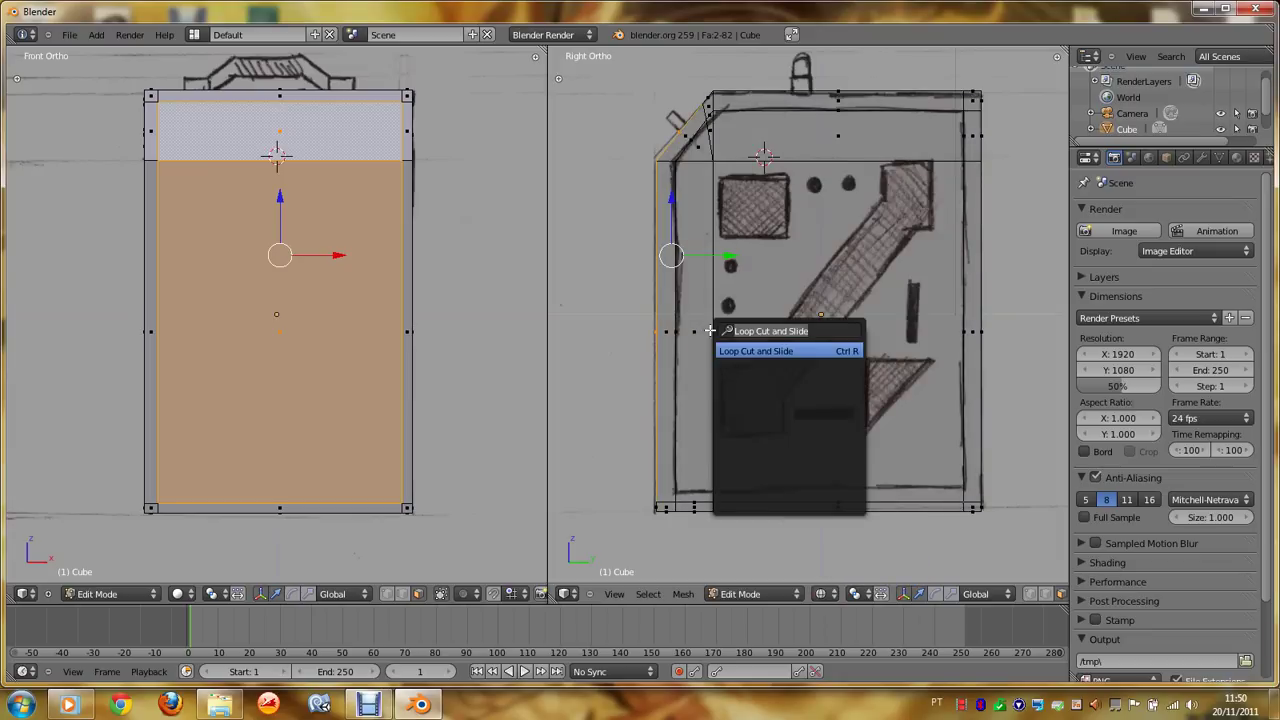
text(E)
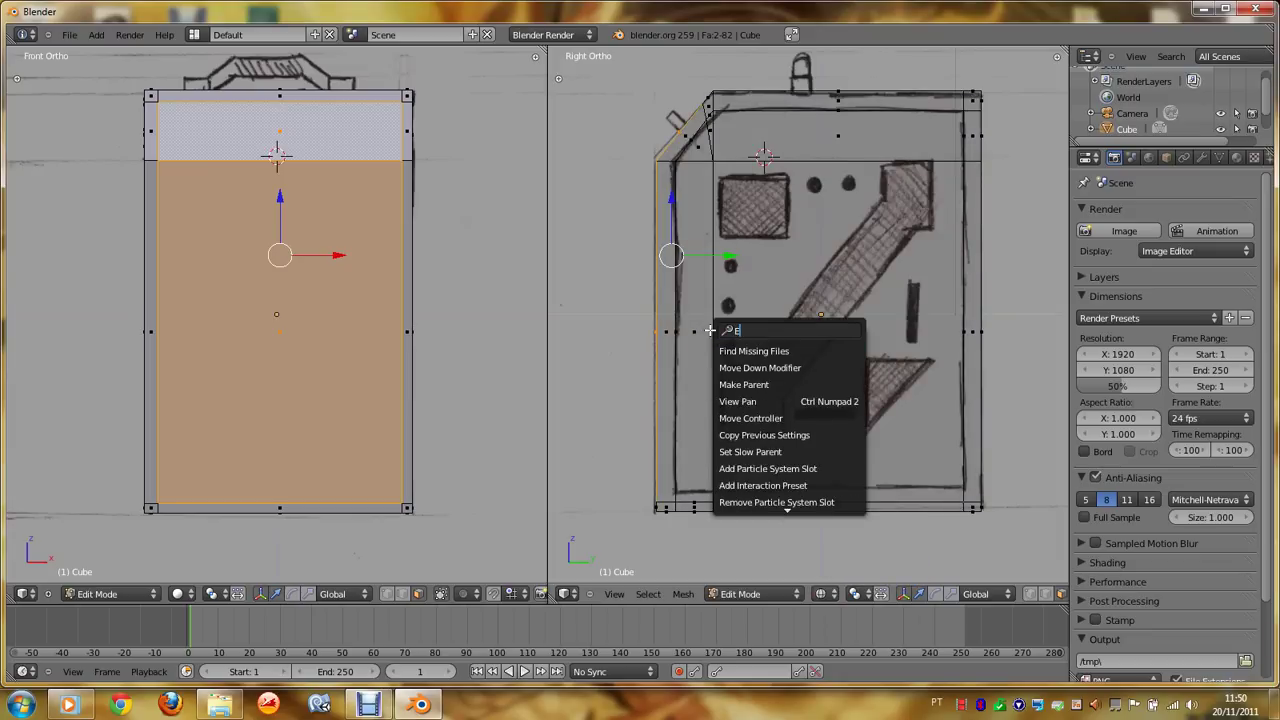
text(x)
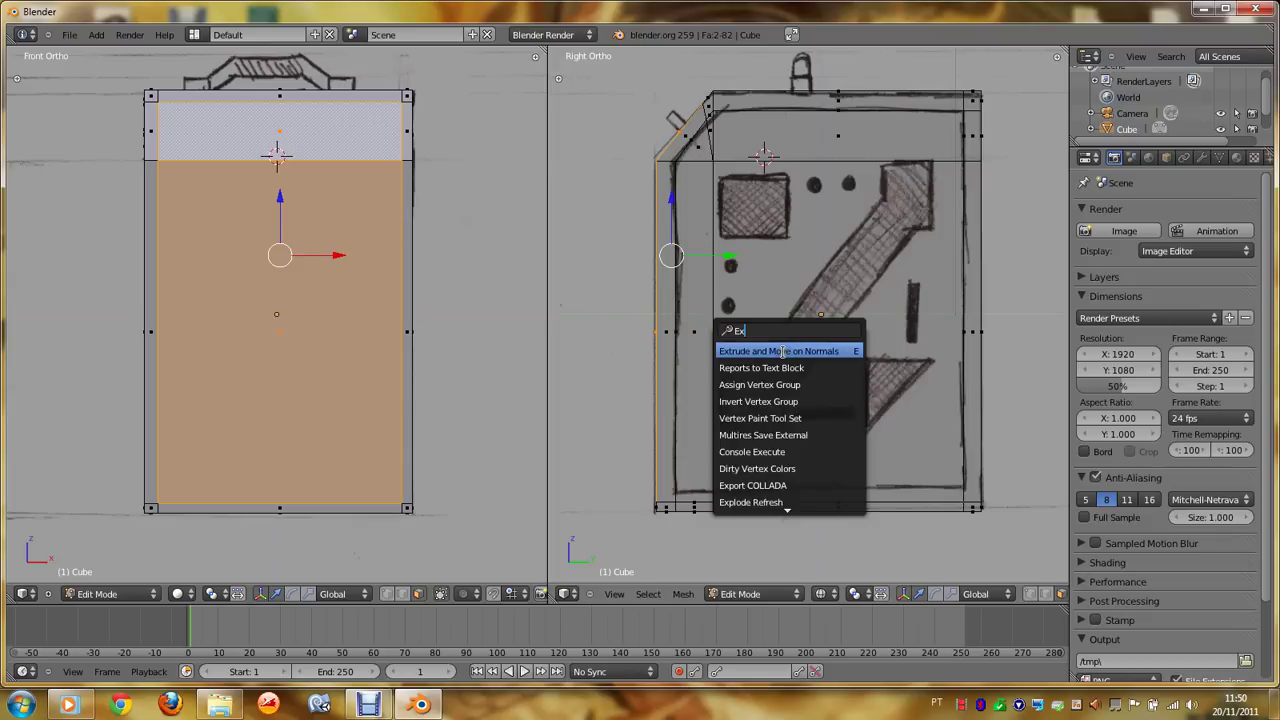
click(782, 351)
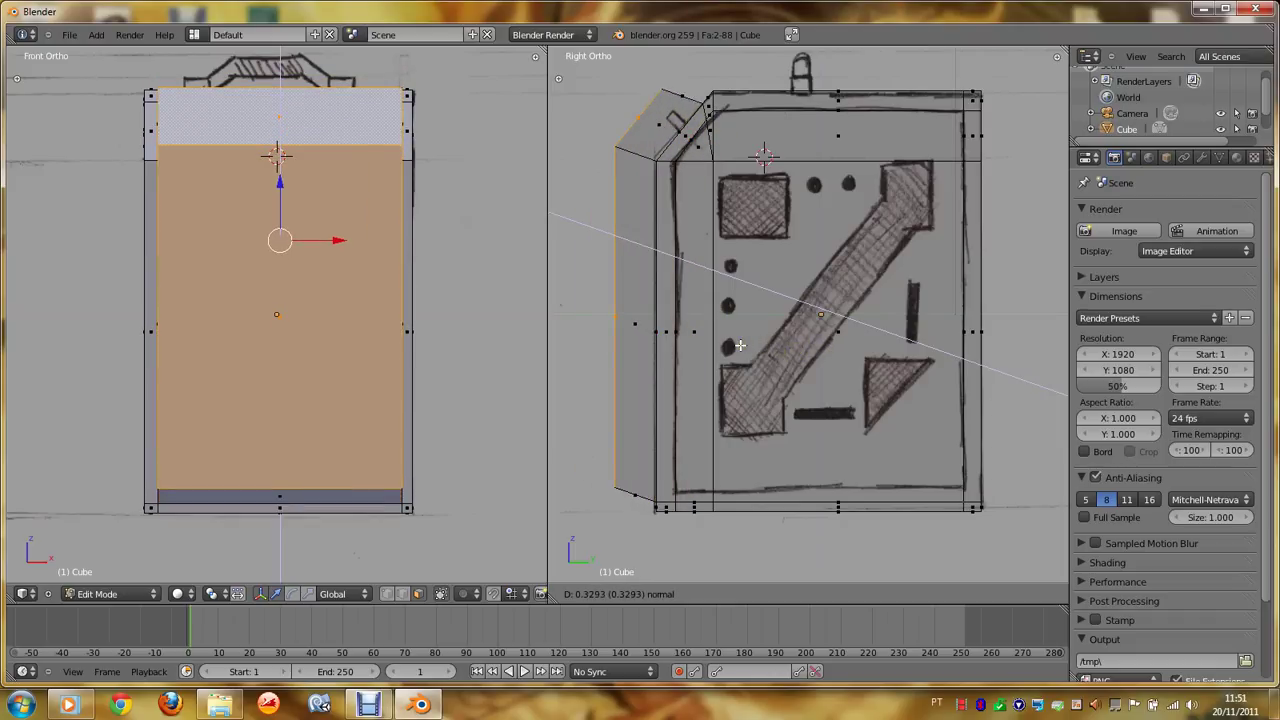
middle_click(739, 345)
key(z)
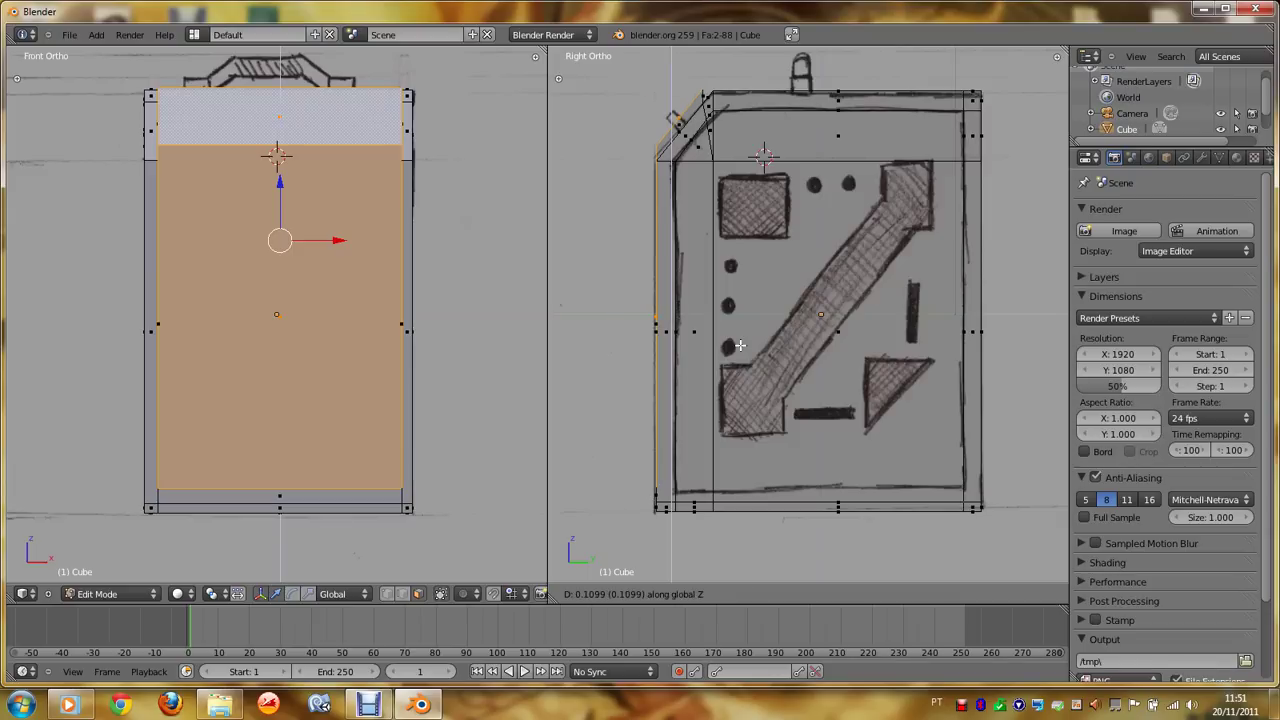
key(z)
key(z)
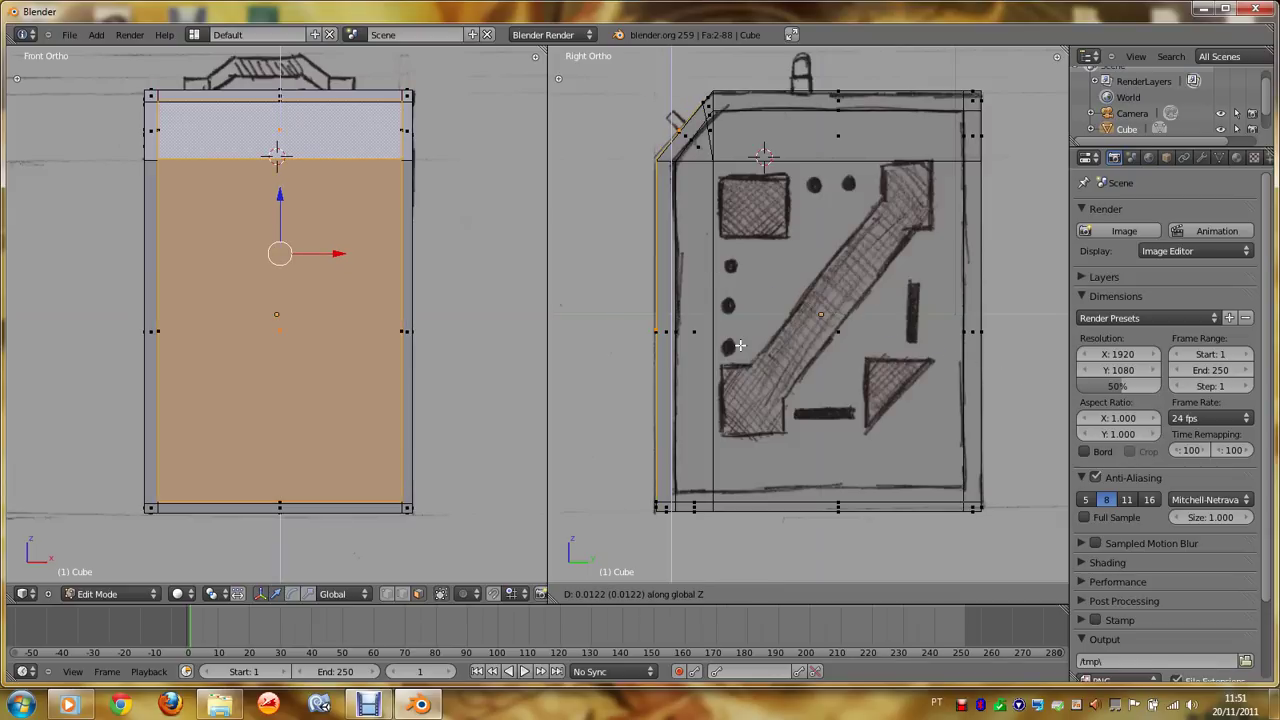
key(y)
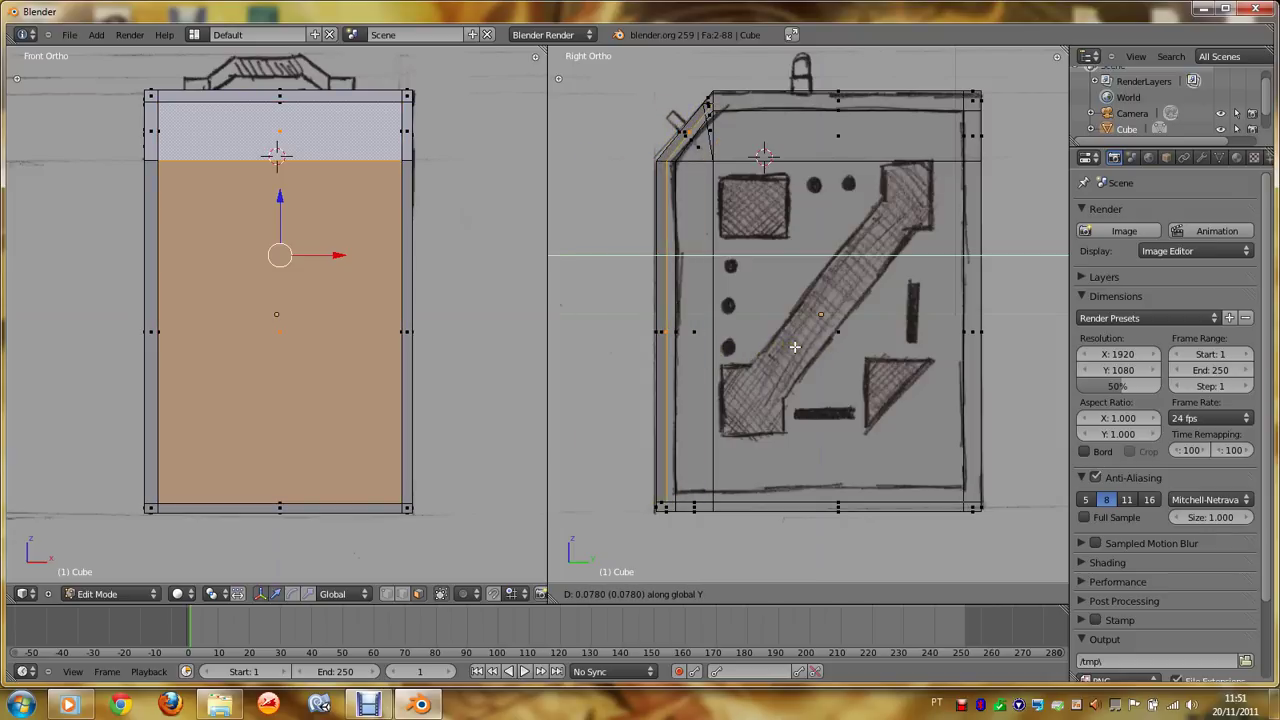
click(792, 347)
key(Tab)
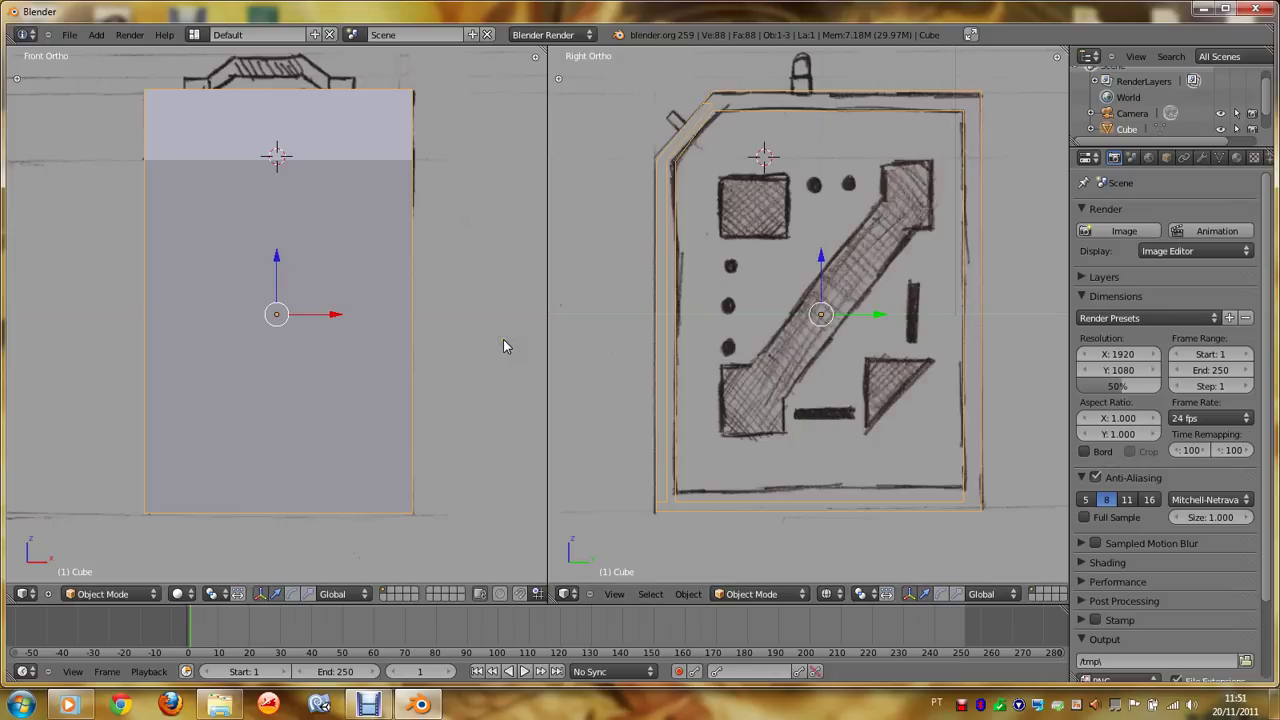
Step: Render a test image of the cabinet with F12
key(F12)
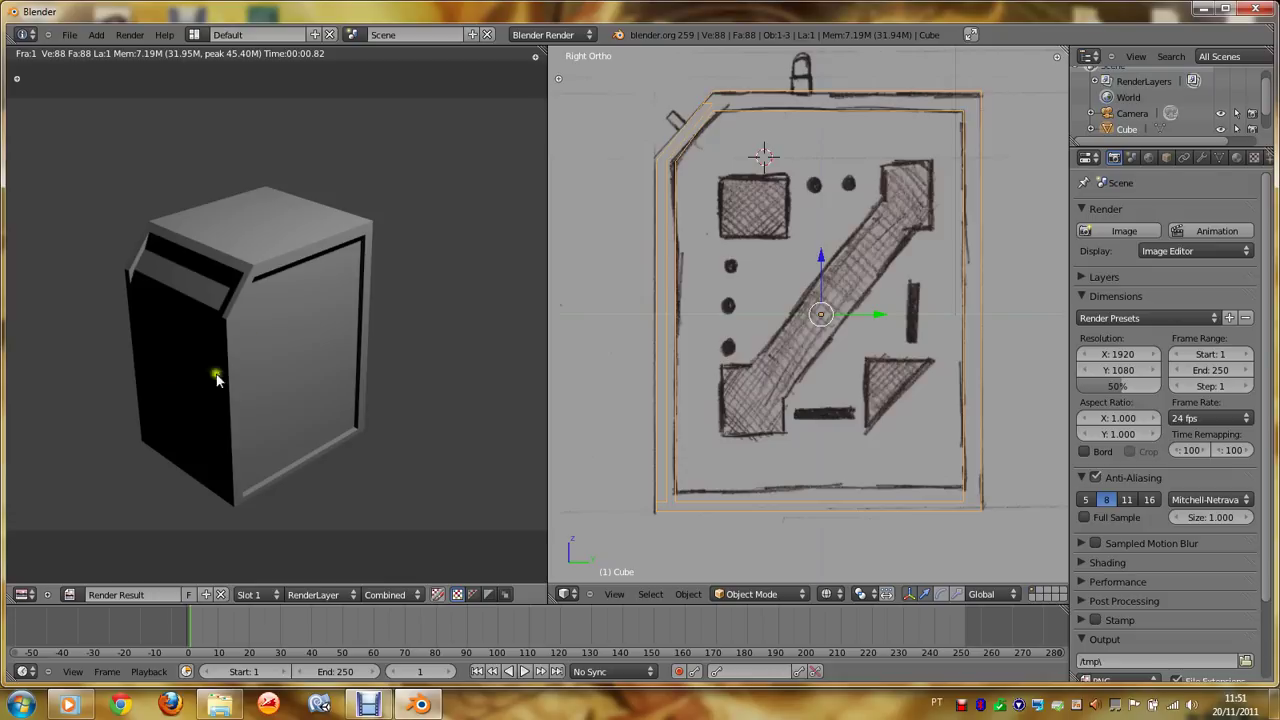
key(Escape)
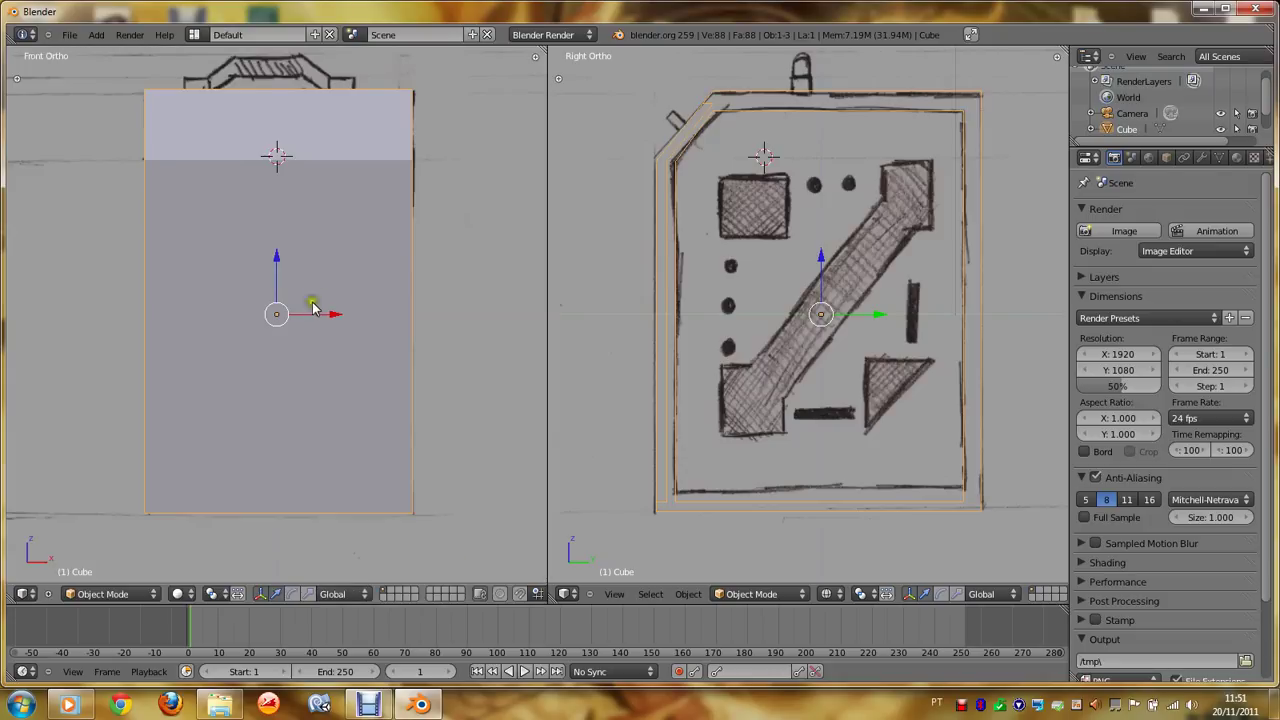
scroll(311, 303, down, 3)
scroll(390, 181, down, 1)
Step: Move the lamp higher above the cabinet and render the scene again
right_click(403, 133)
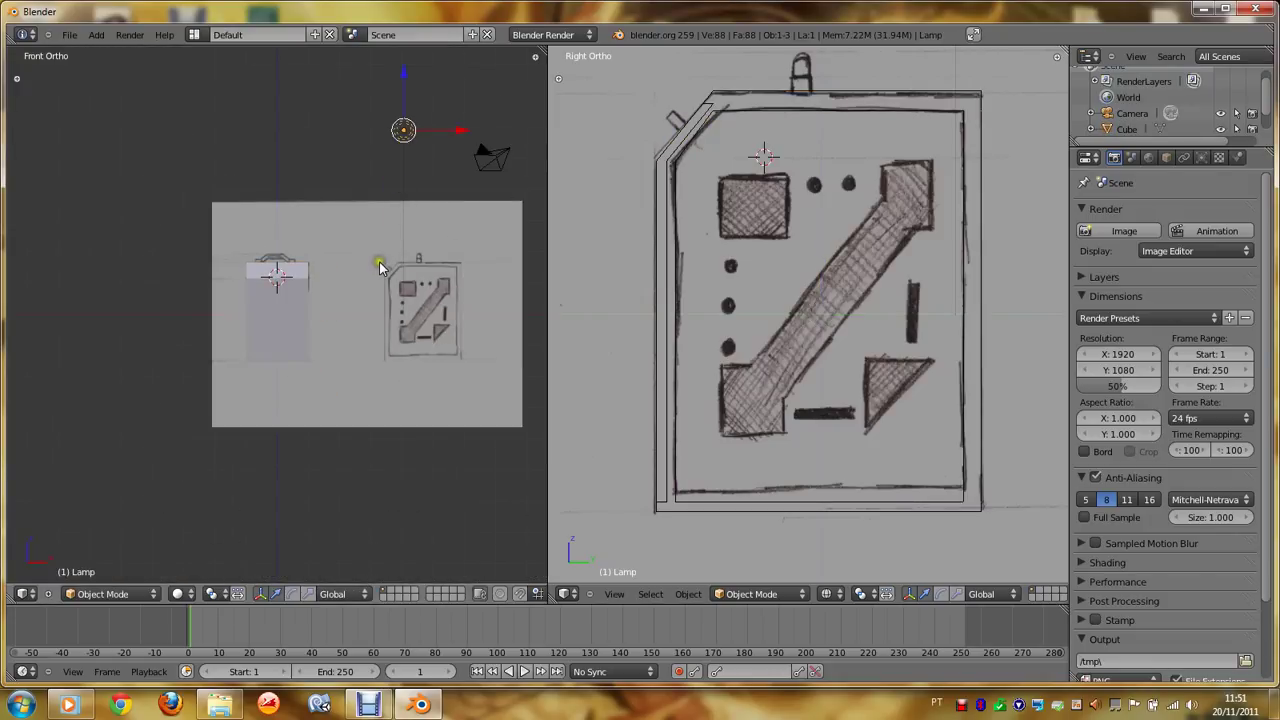
key(KP_3)
key(g)
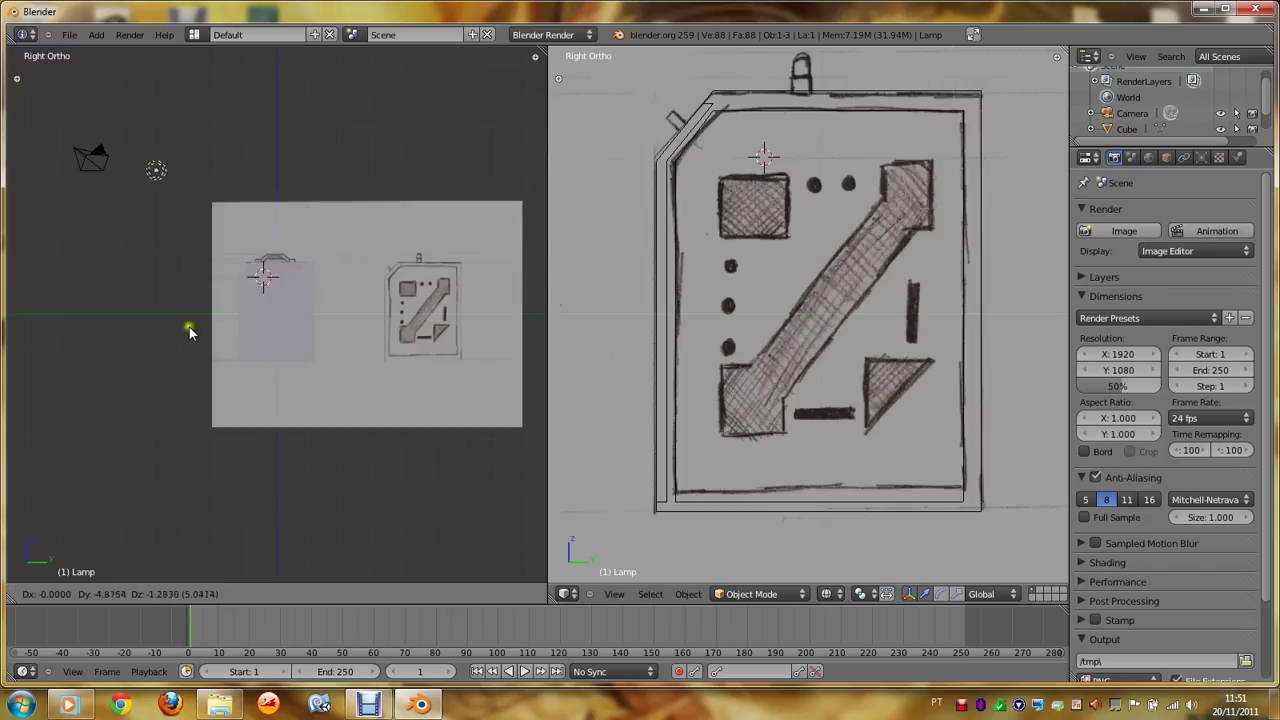
click(209, 289)
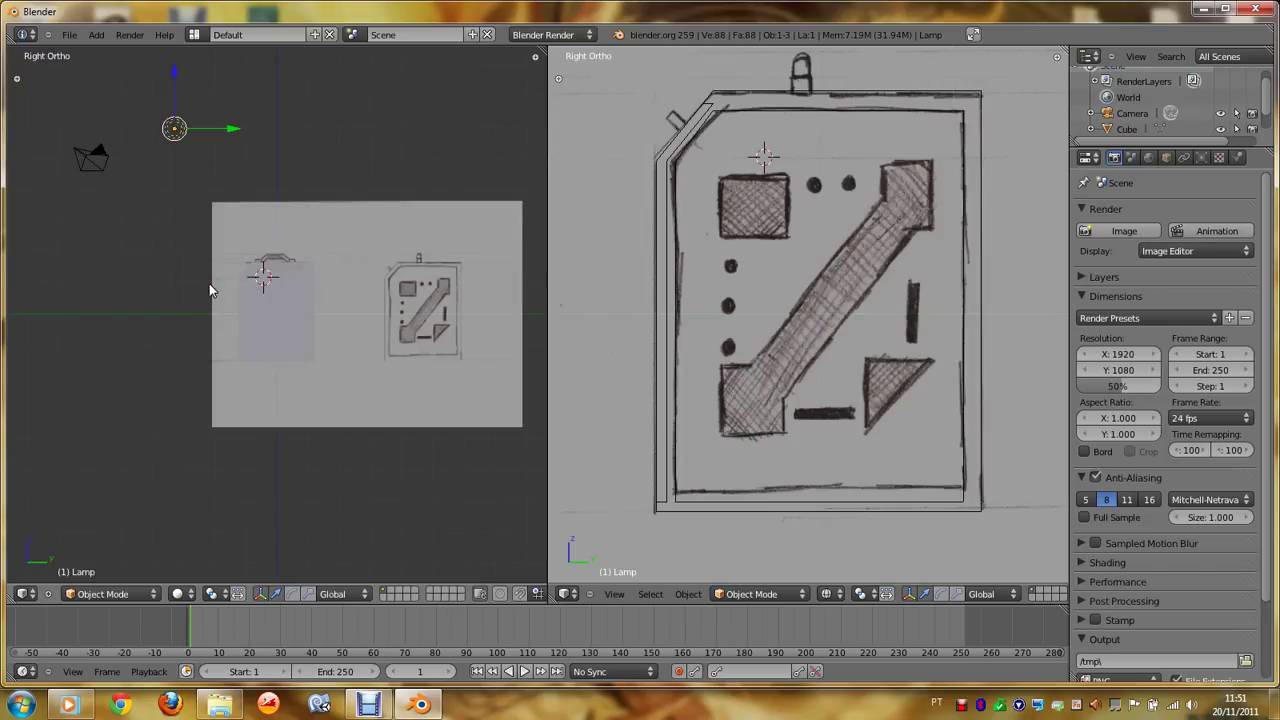
key(KP_1)
scroll(209, 283, up, 3)
scroll(209, 283, up, 2)
scroll(209, 290, up, 1)
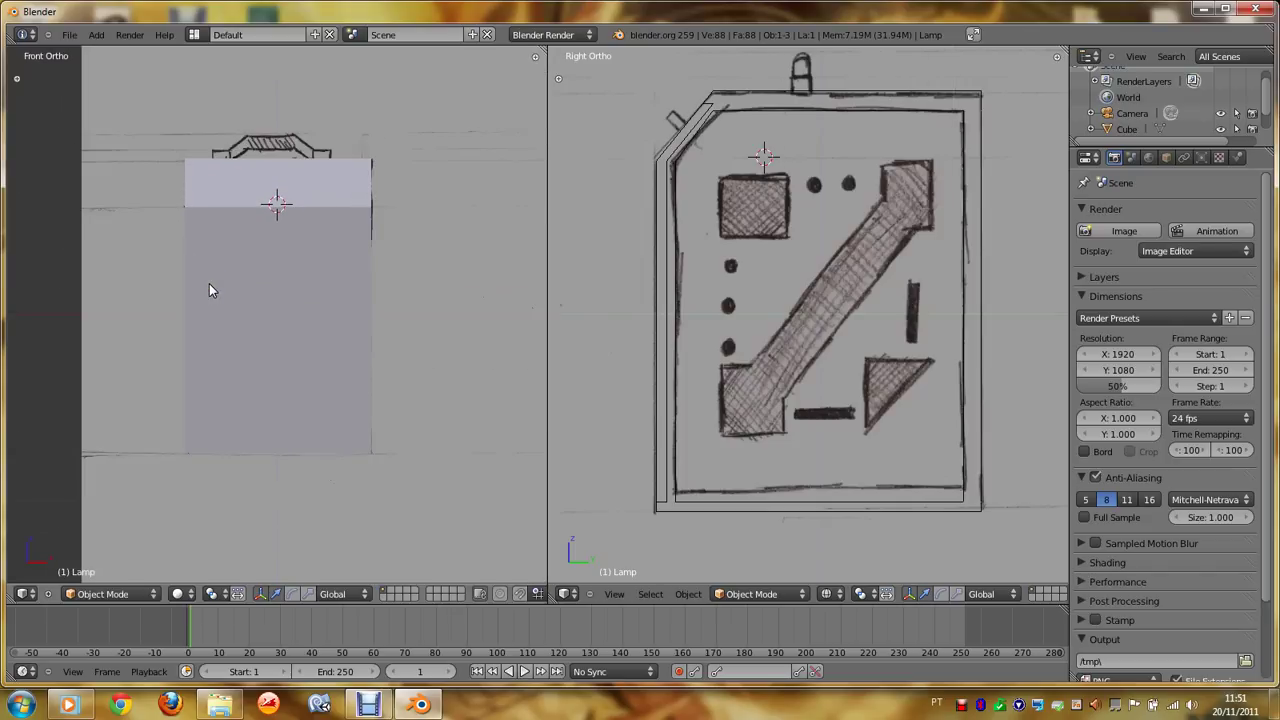
key(F12)
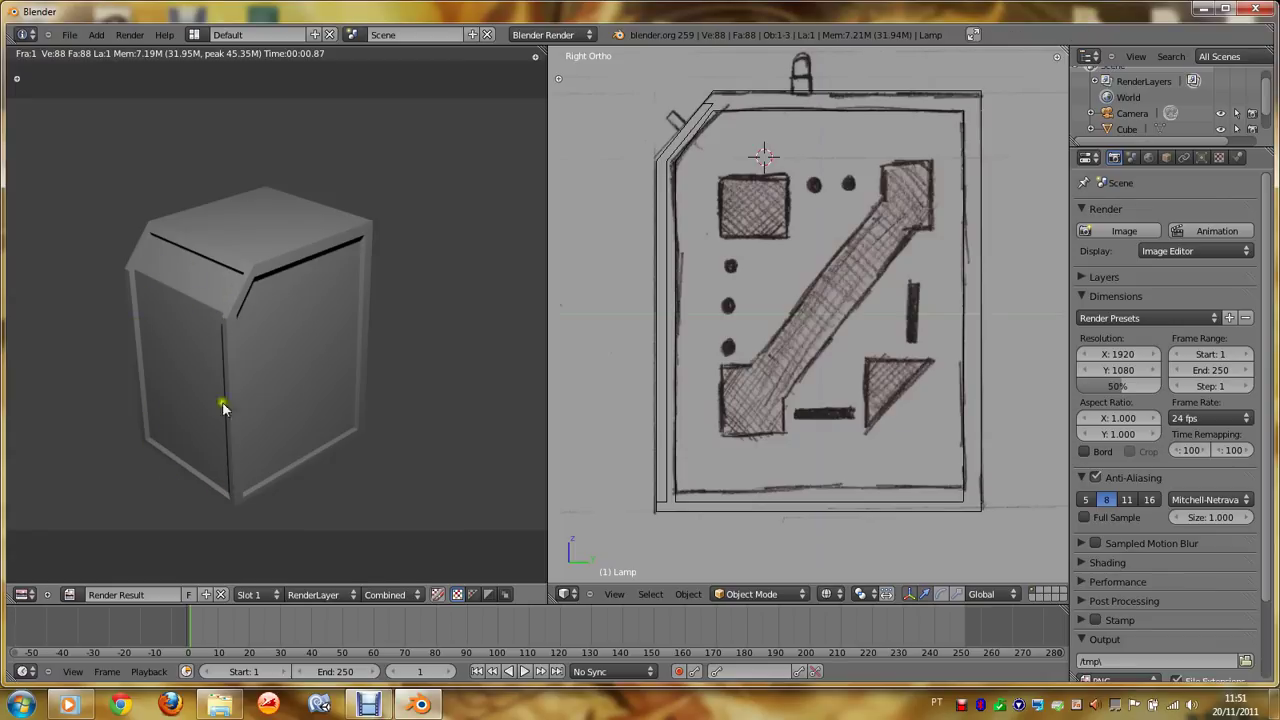
key(Escape)
scroll(369, 282, up, 2)
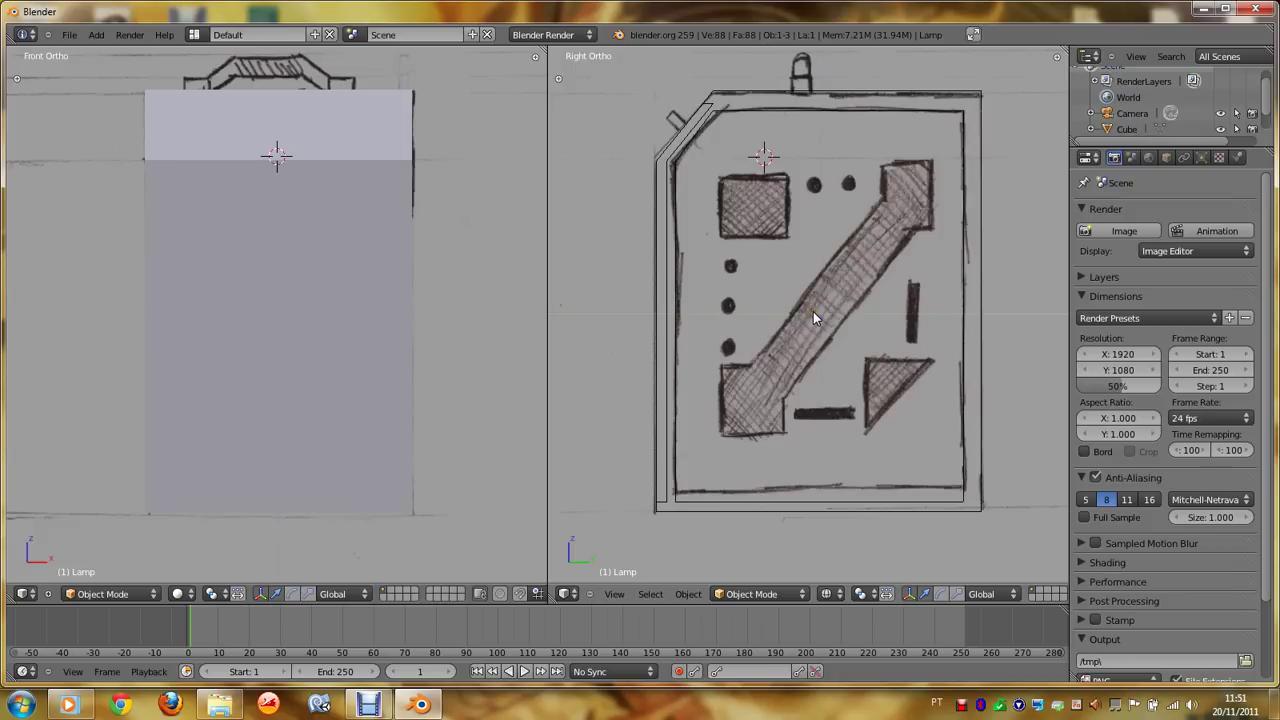
Step: Set the side view to Solid shading, select the cabinet, and enter Edit Mode in right view
click(826, 595)
click(853, 543)
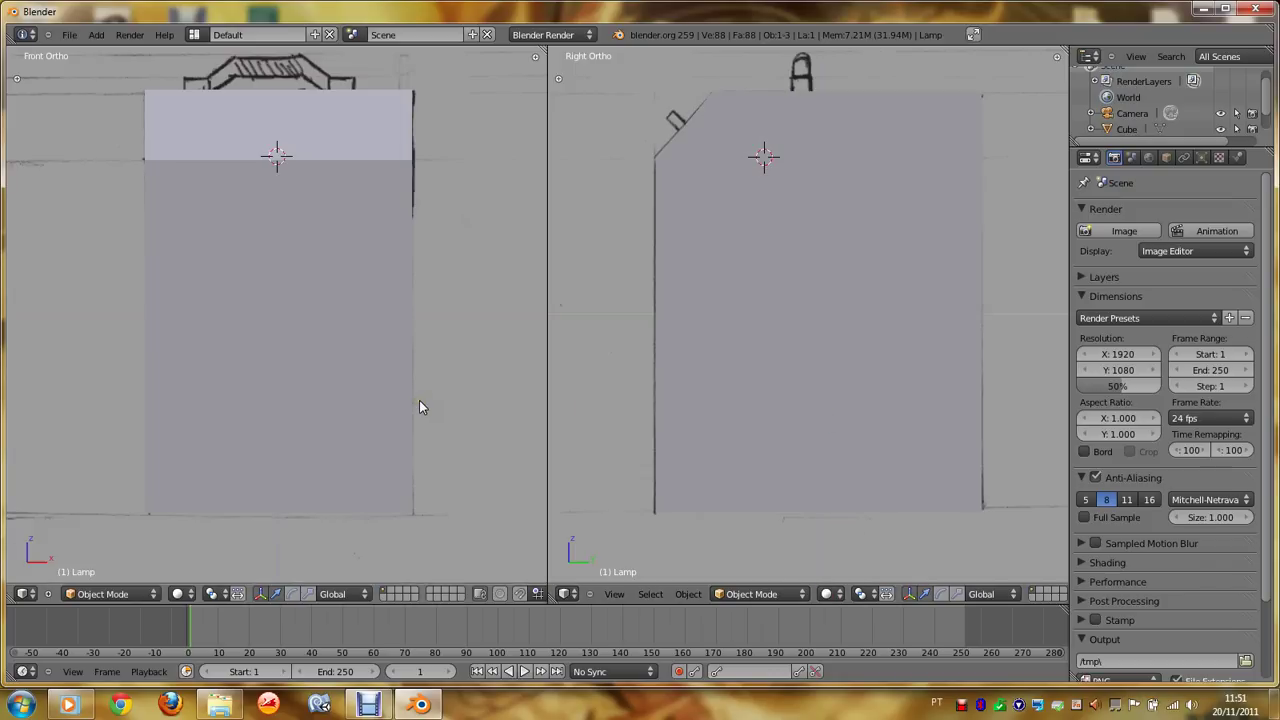
right_click(237, 298)
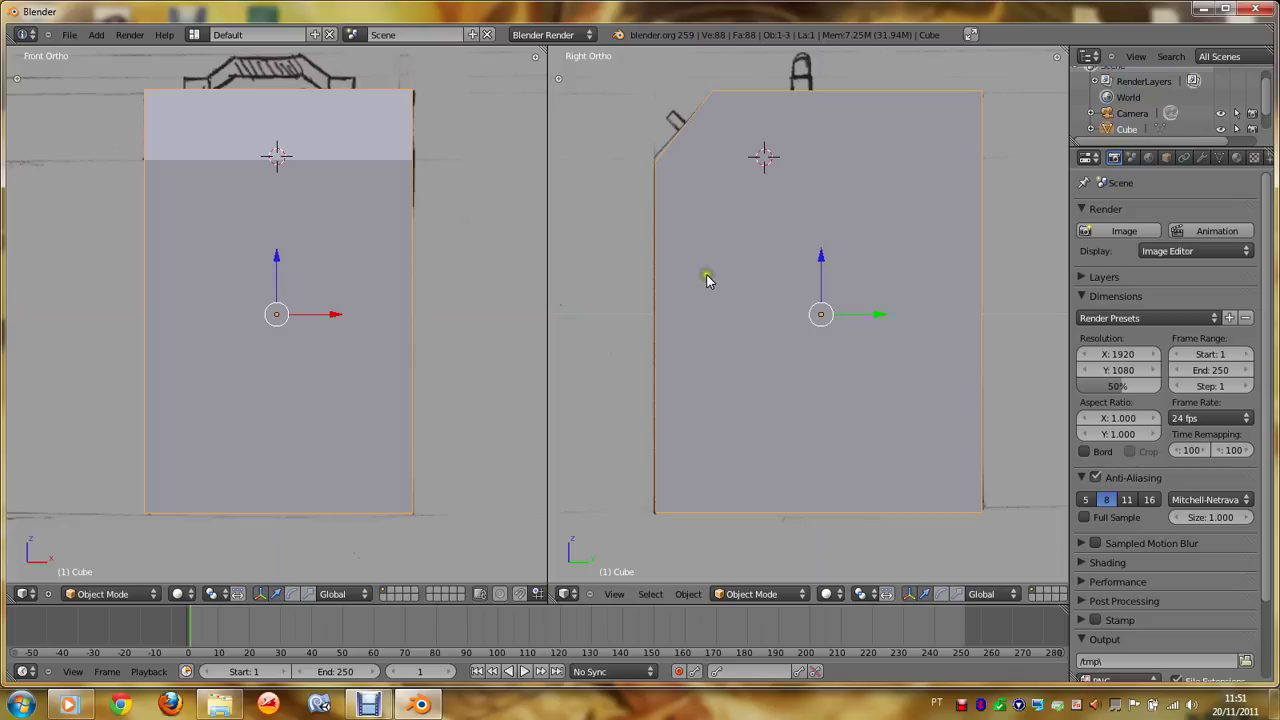
middle_drag(706, 274, 780, 270)
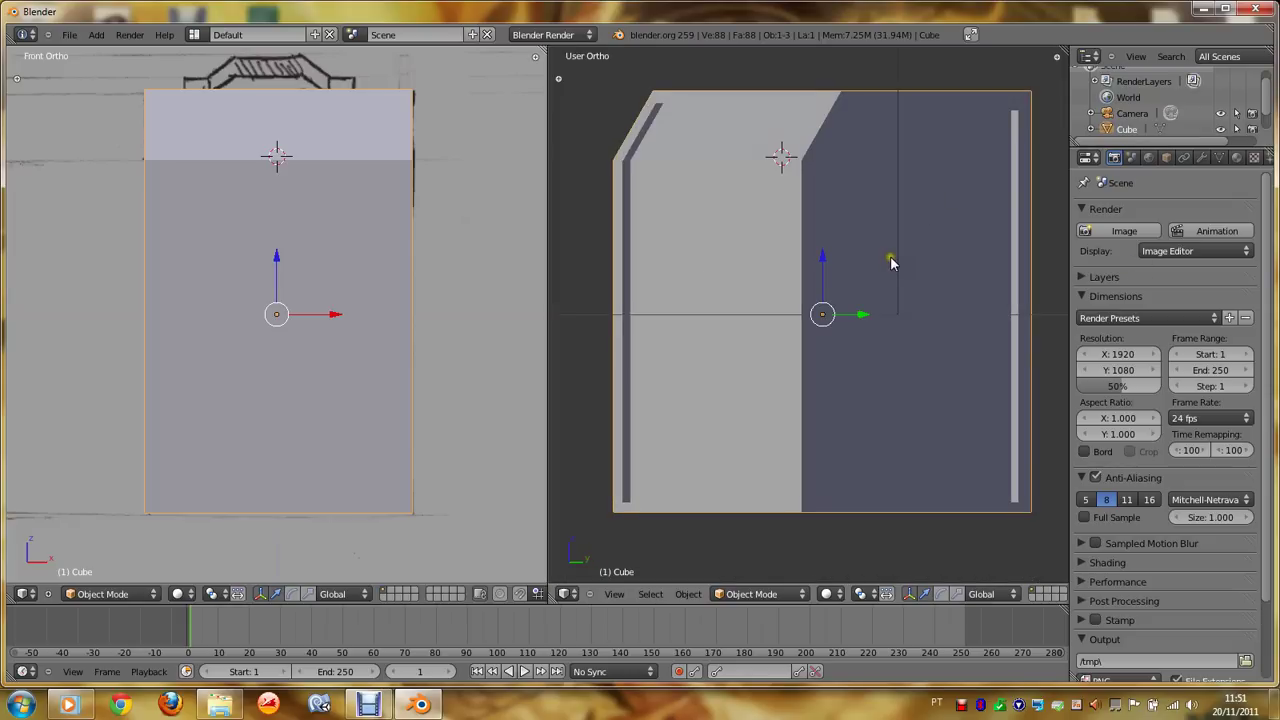
middle_drag(890, 263, 837, 251)
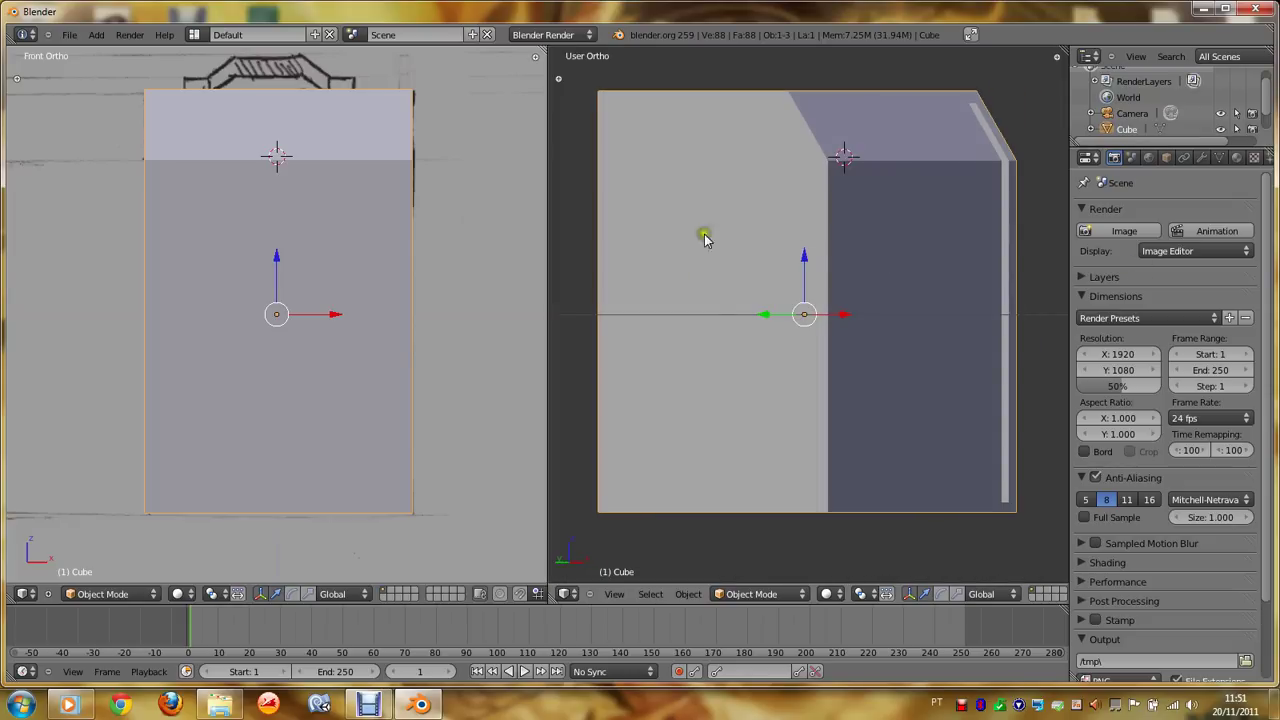
key(KP_3)
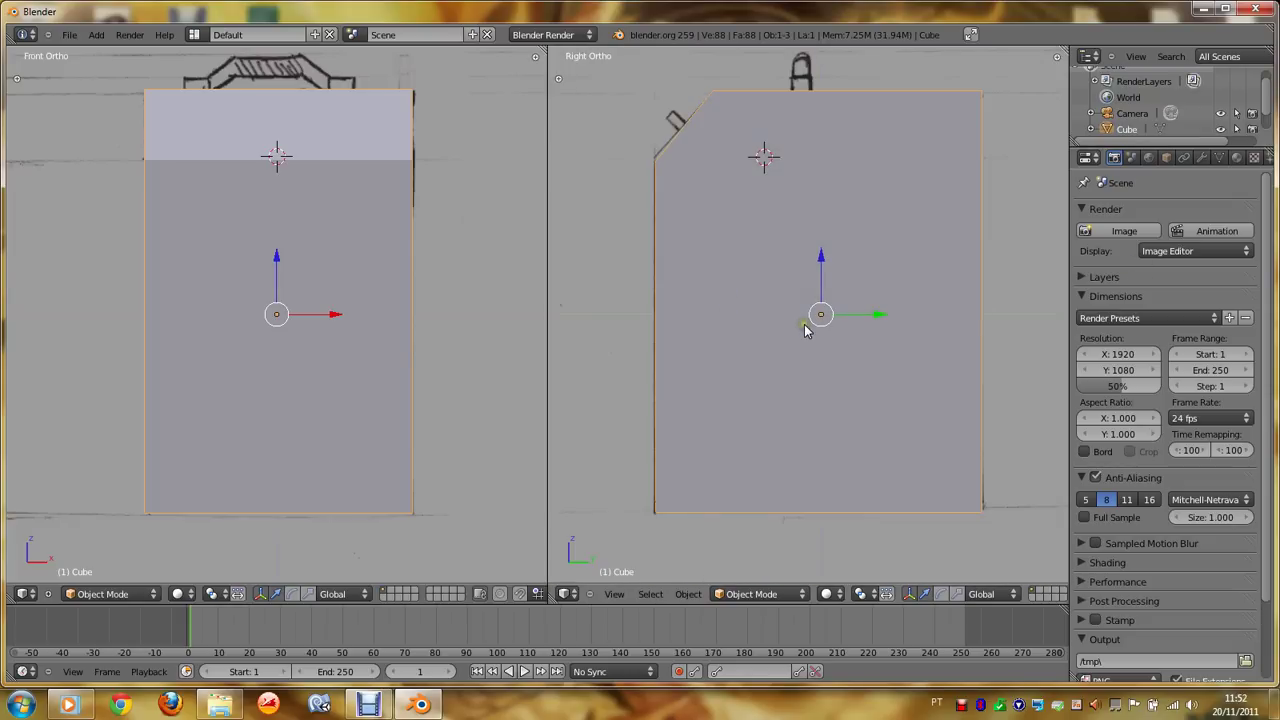
key(Tab)
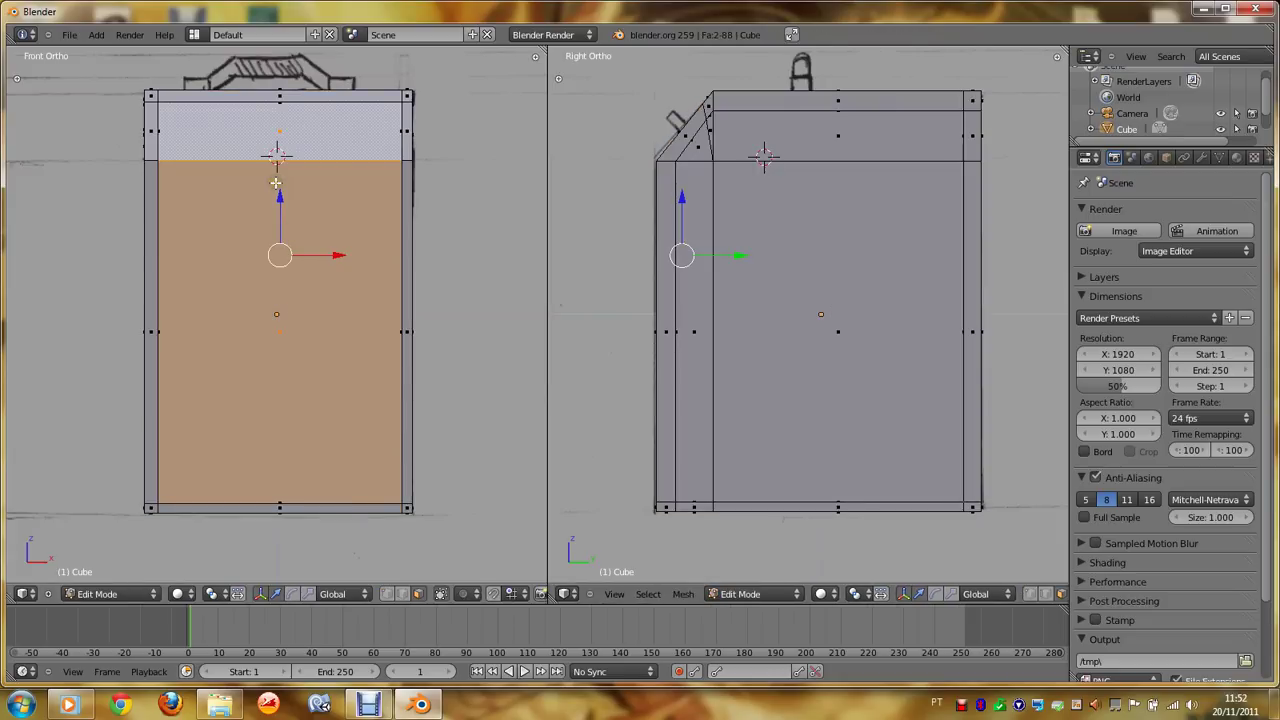
Step: Add a vertical Loop Cut across the front with slide value 0, centring it on the cabinet
key(Tab)
key(Tab)
key(a)
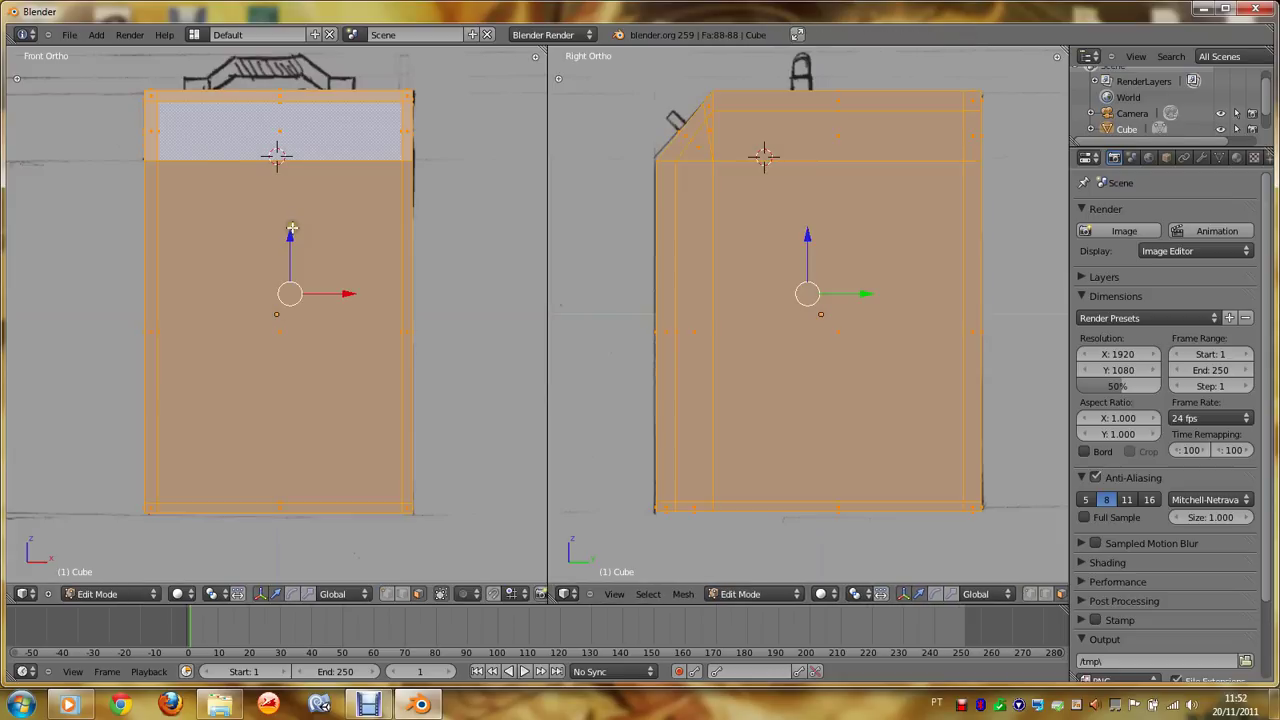
key(a)
key(space)
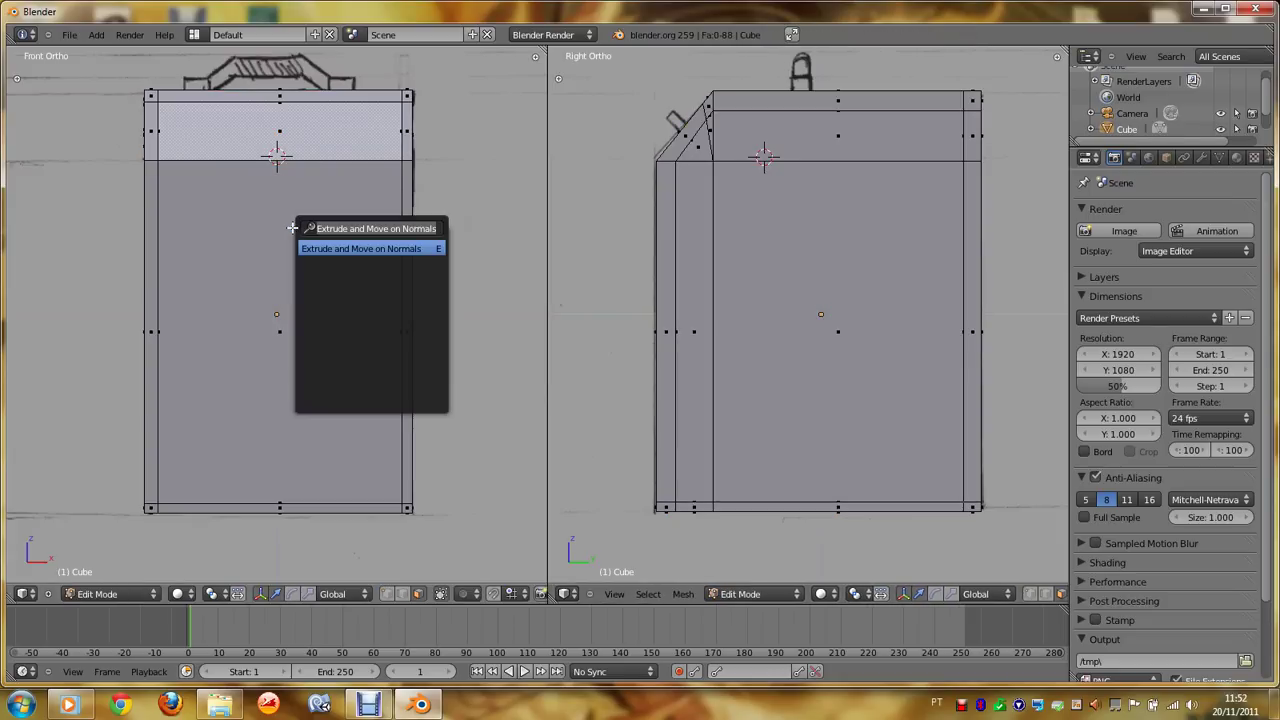
text(Loop)
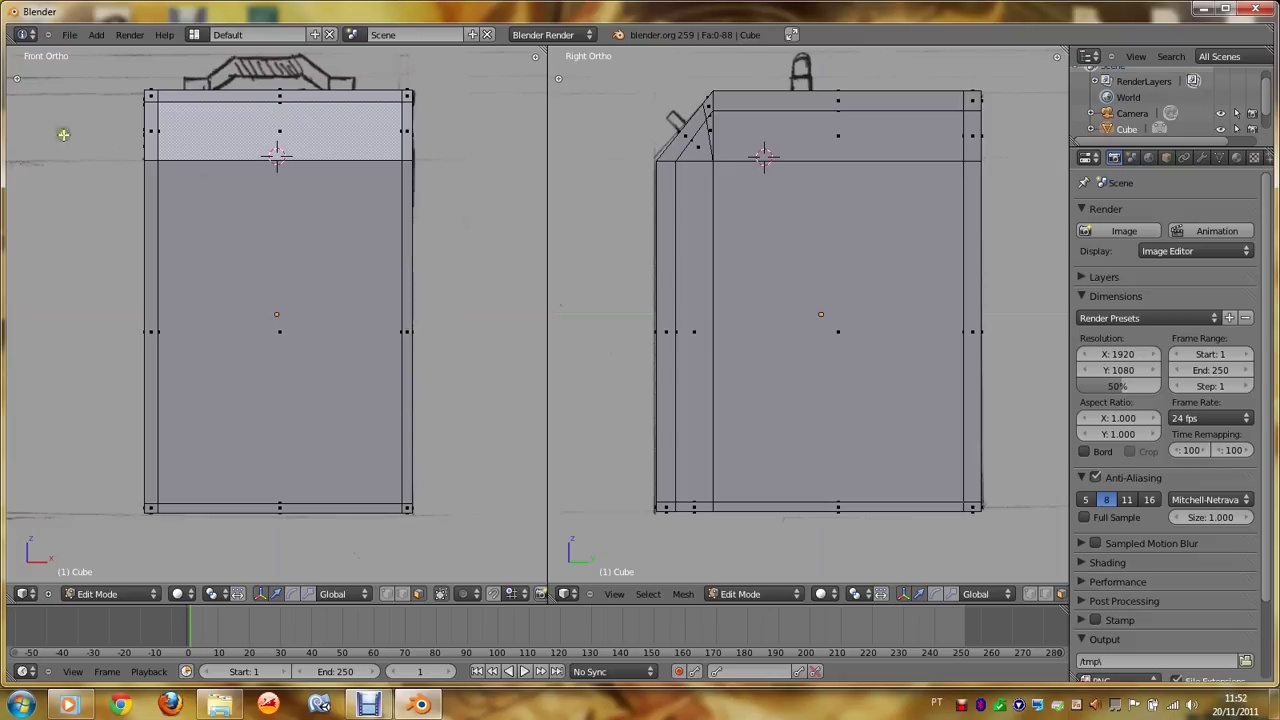
key(space)
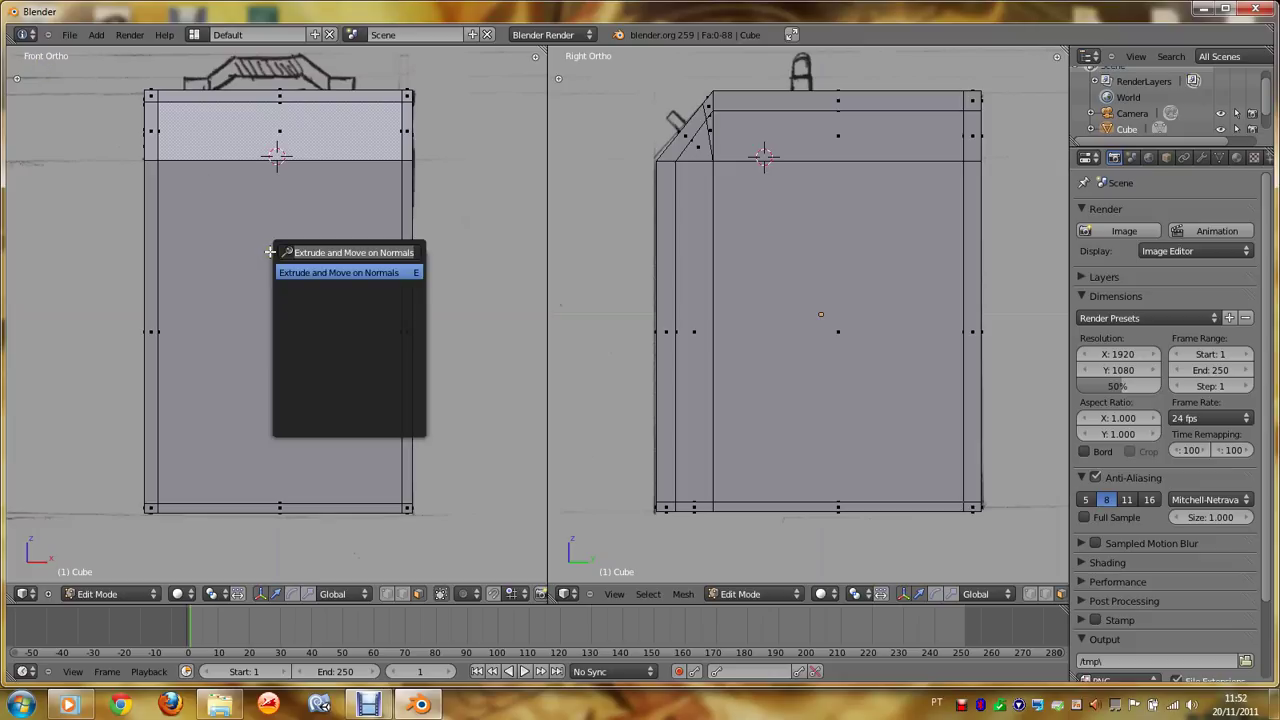
text(Loo)
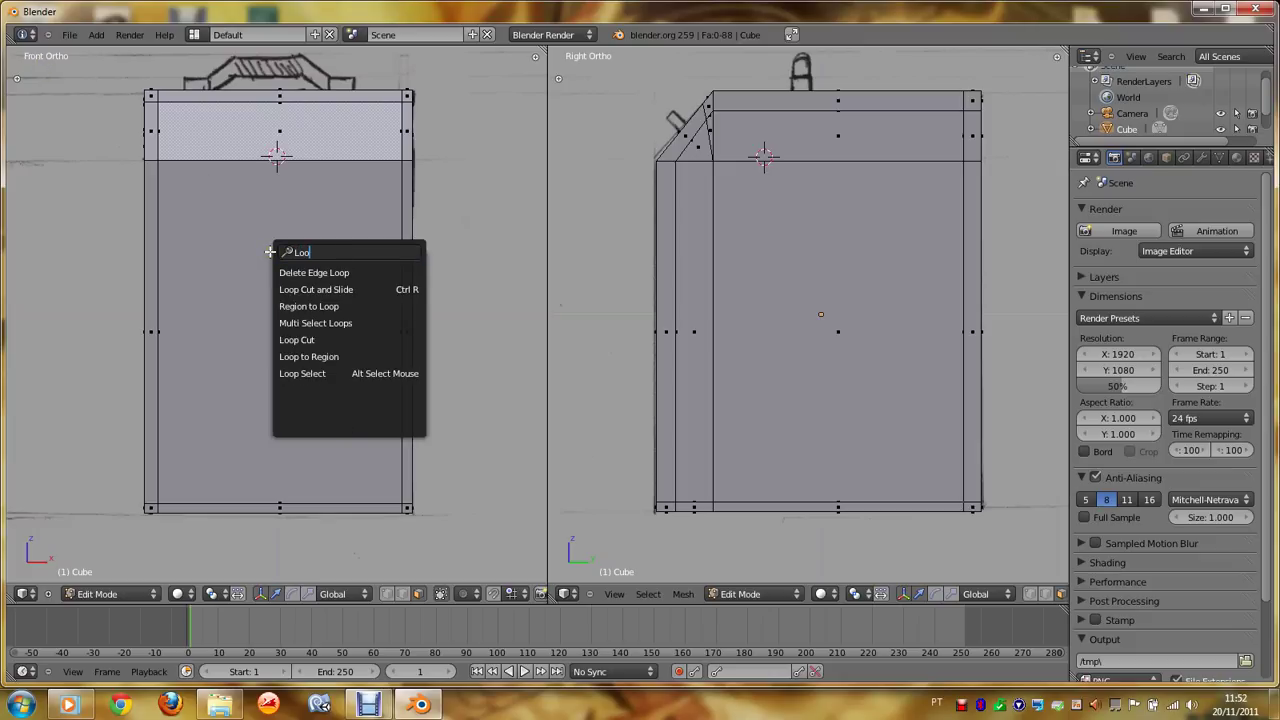
text(p Cut)
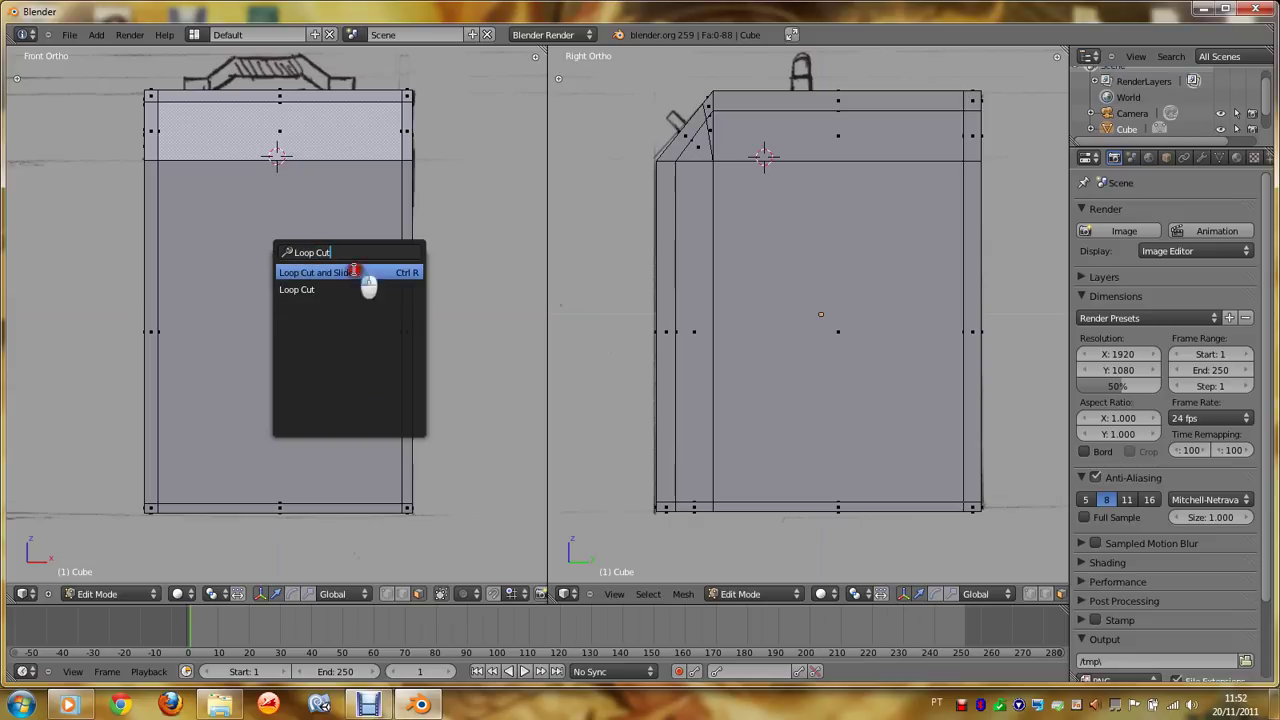
click(362, 273)
click(312, 143)
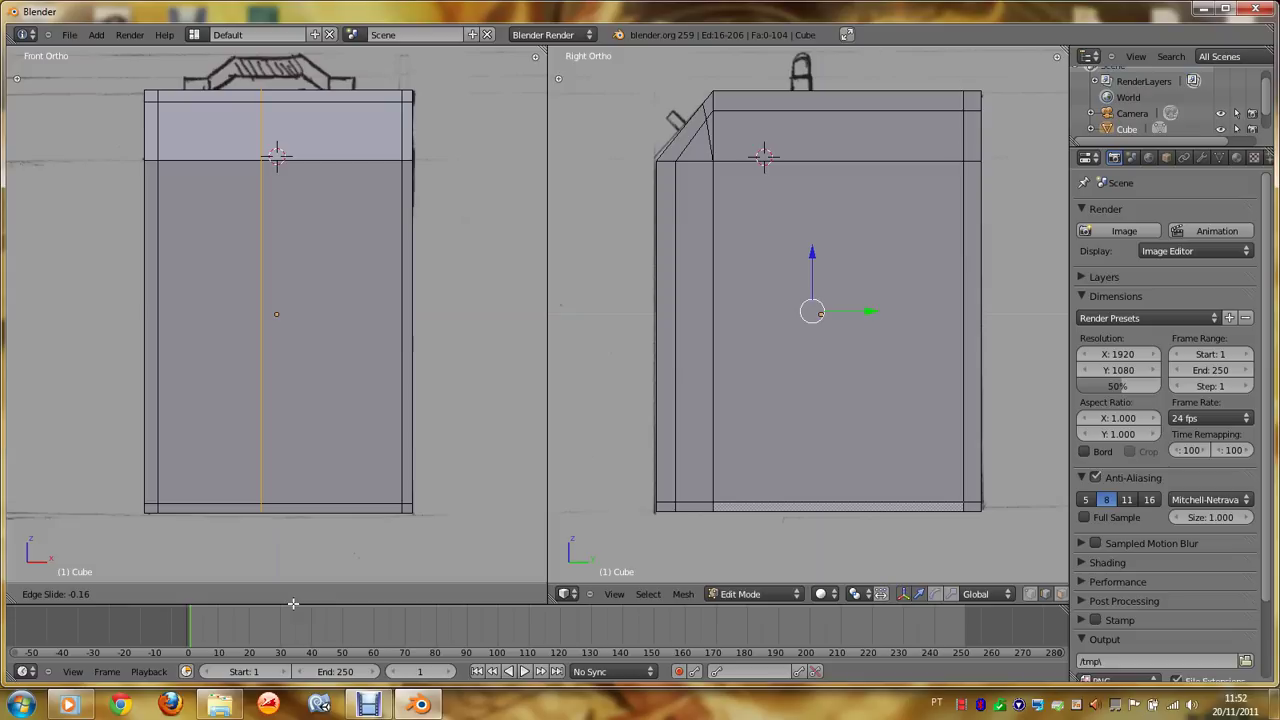
text(0)
key(Return)
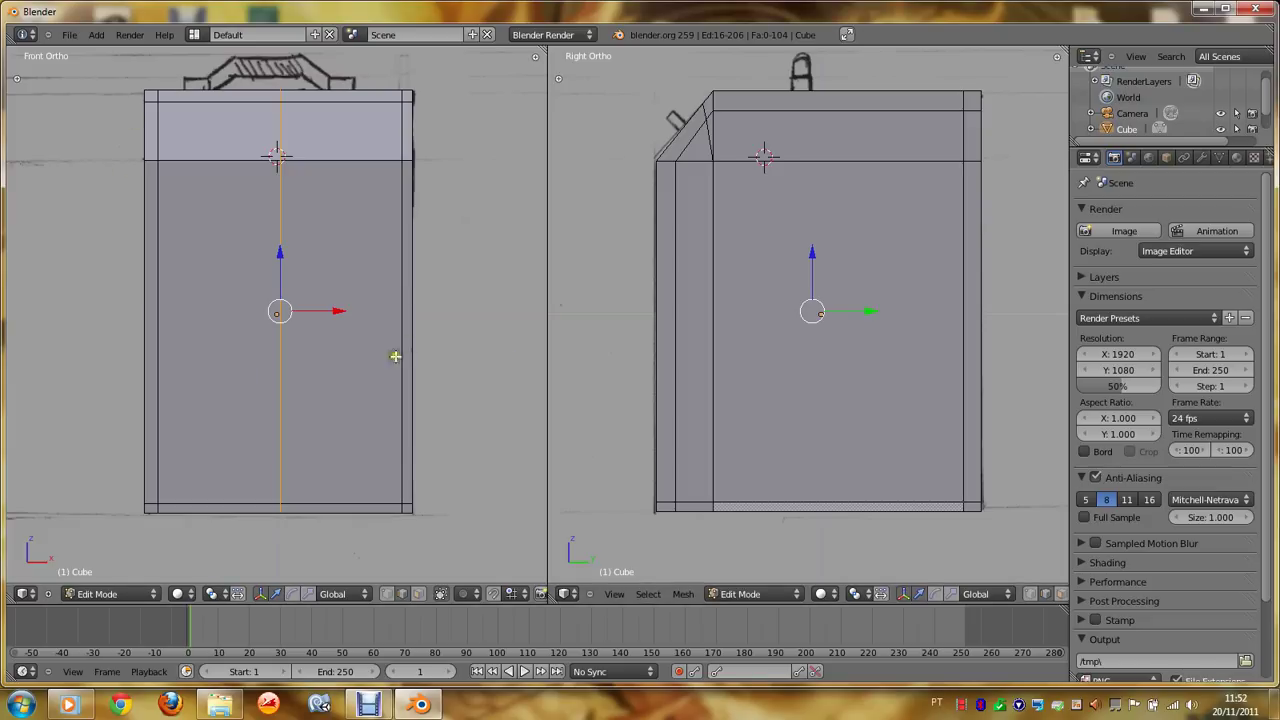
key(z)
key(z)
key(z)
key(z)
Step: Show the front view in wireframe and switch to vertex select mode
click(182, 594)
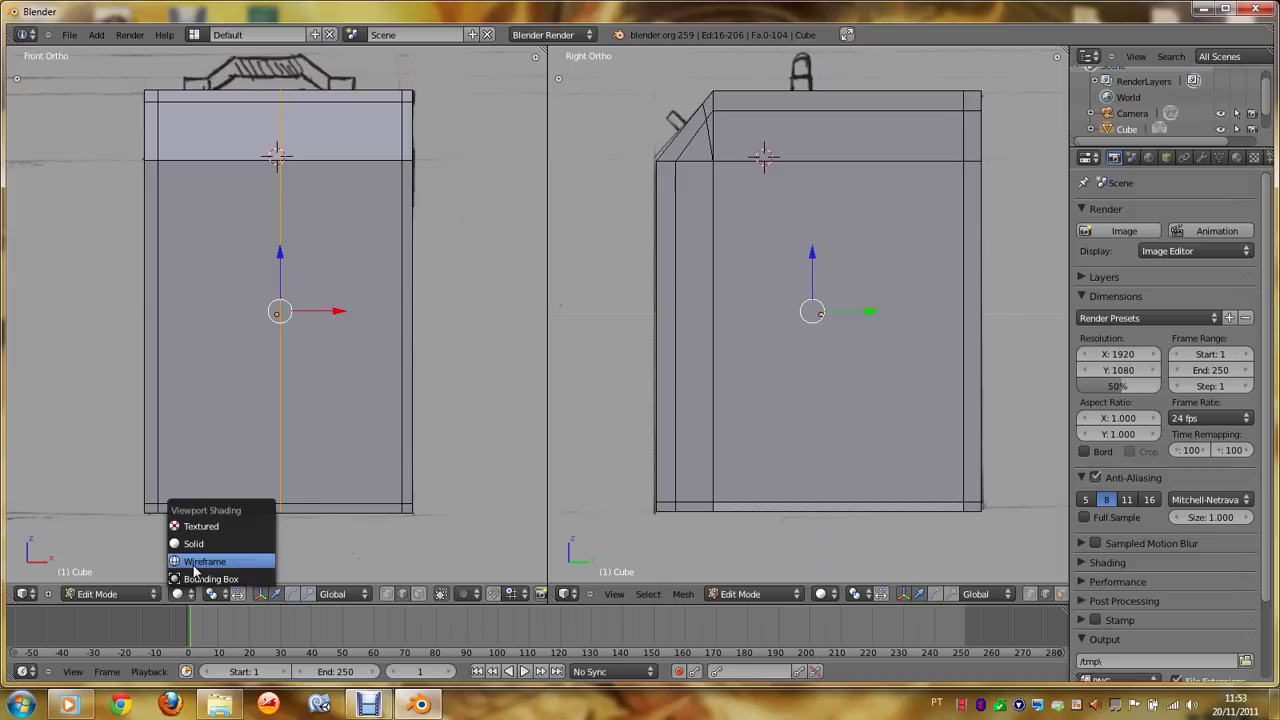
click(196, 563)
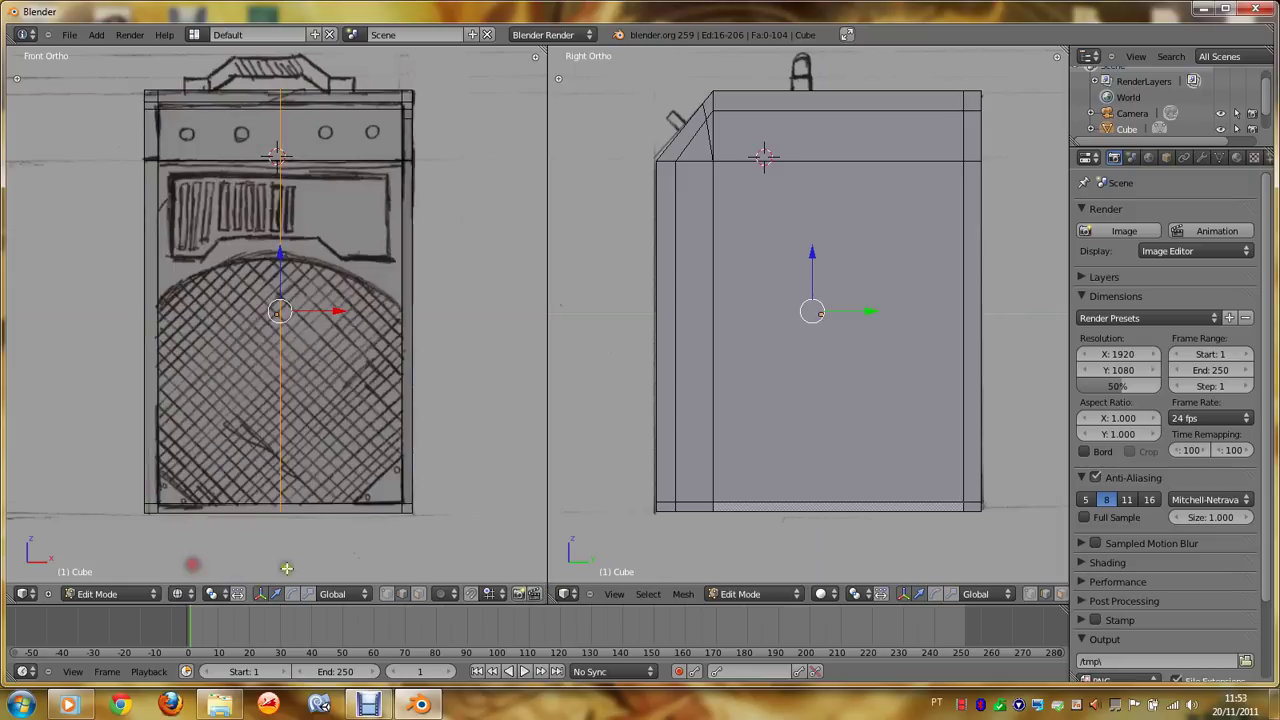
click(390, 595)
right_click(144, 513)
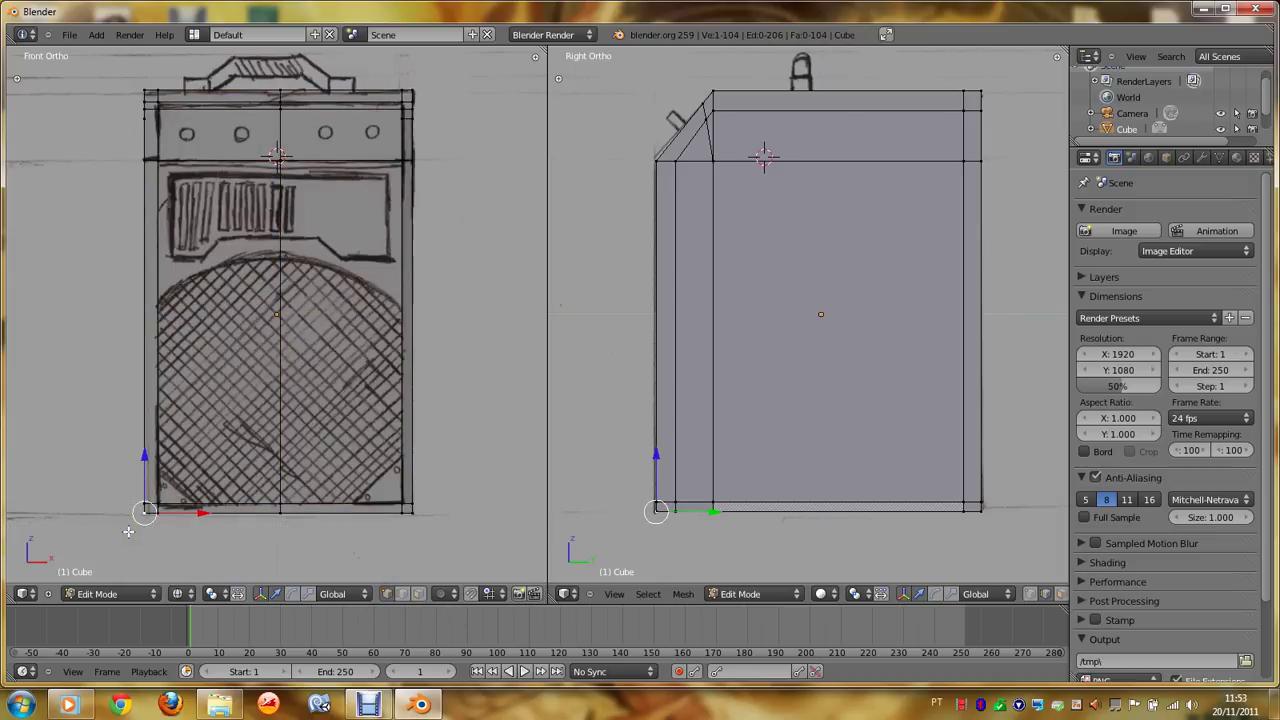
Step: Box-select the cabinet's left-half vertices using Border Select from the operator search
key(space)
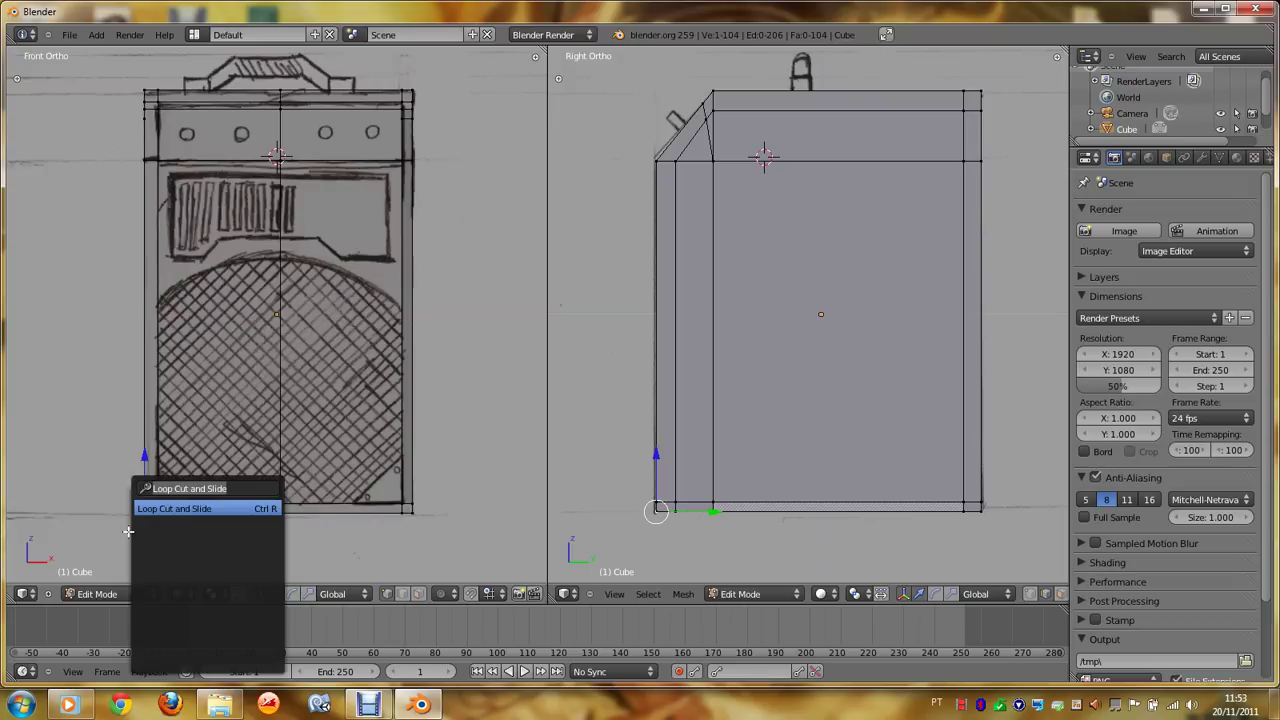
text(Selec)
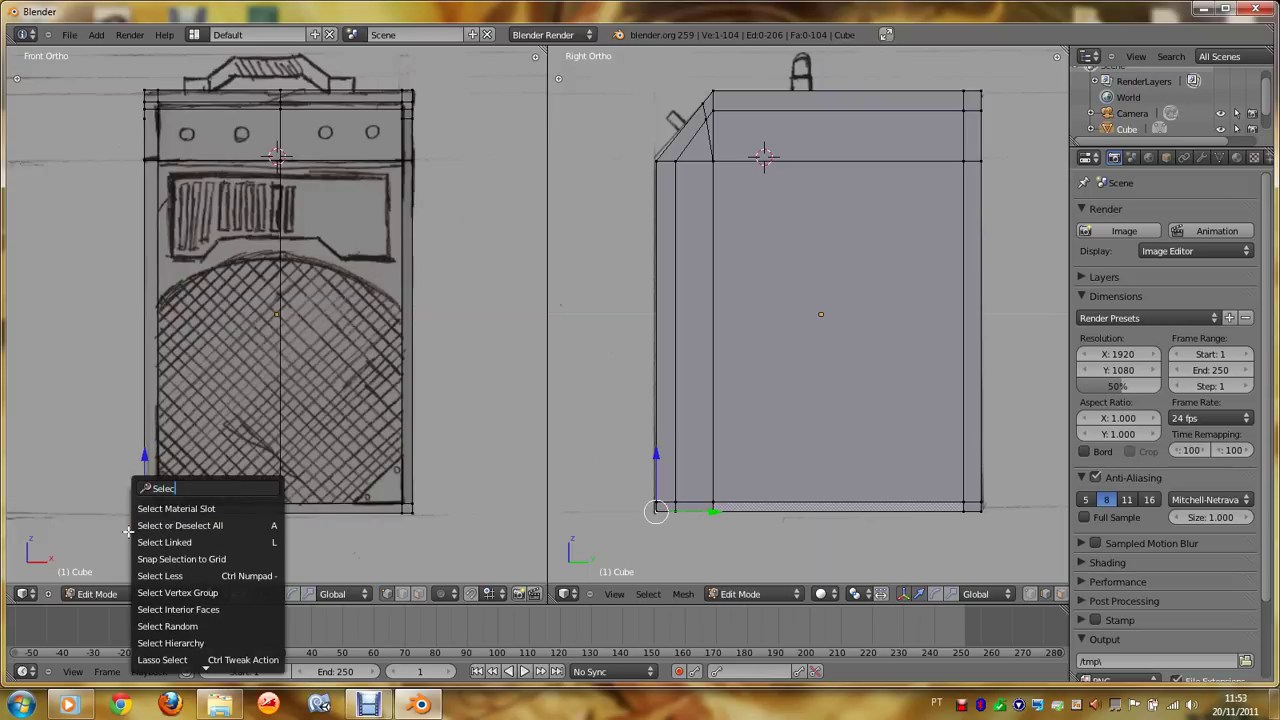
key(Down)
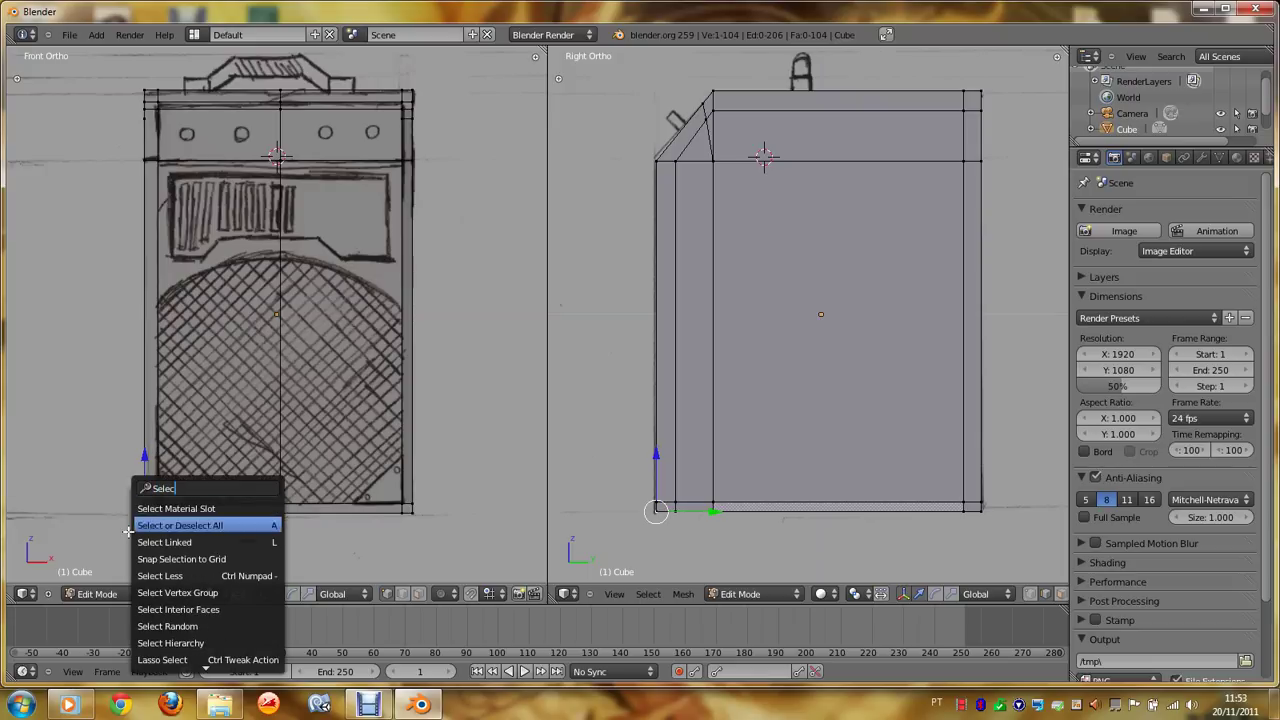
key(Down)
key(Down)
key(Up)
key(Up)
key(Down)
key(Down)
key(Down)
key(Down)
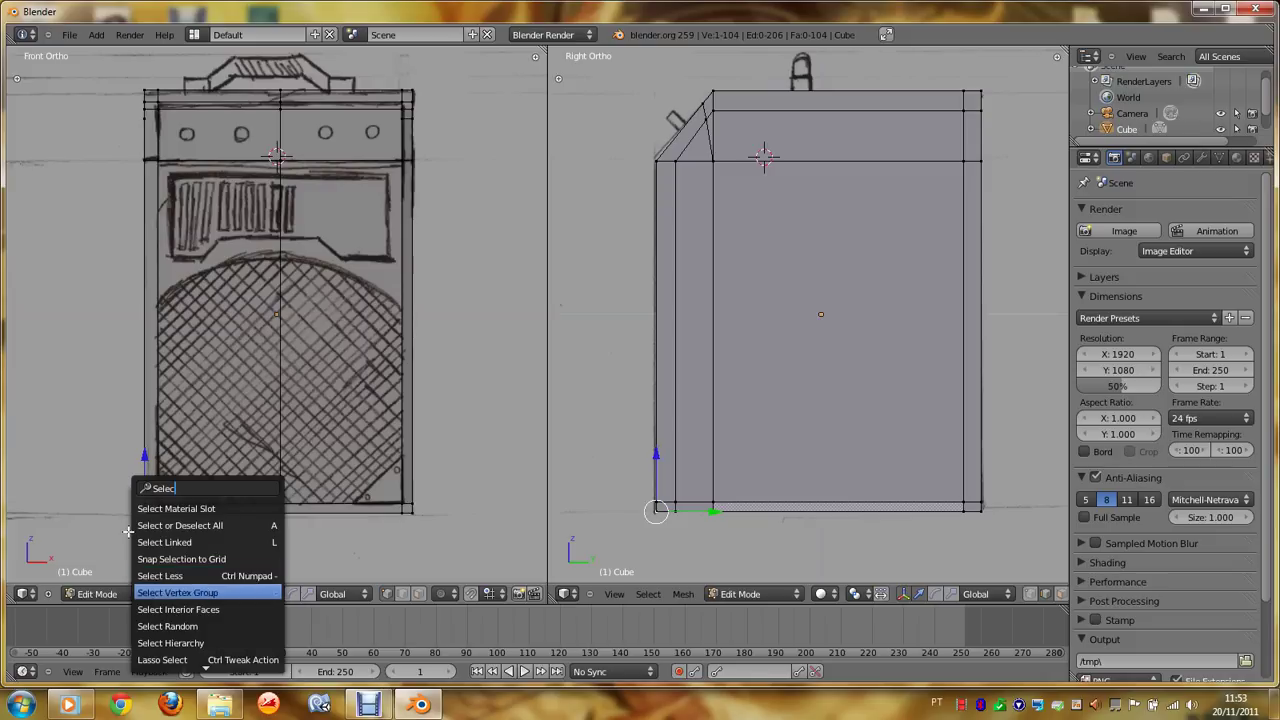
key(Down)
key(Down)
key(Down)
key(Down)
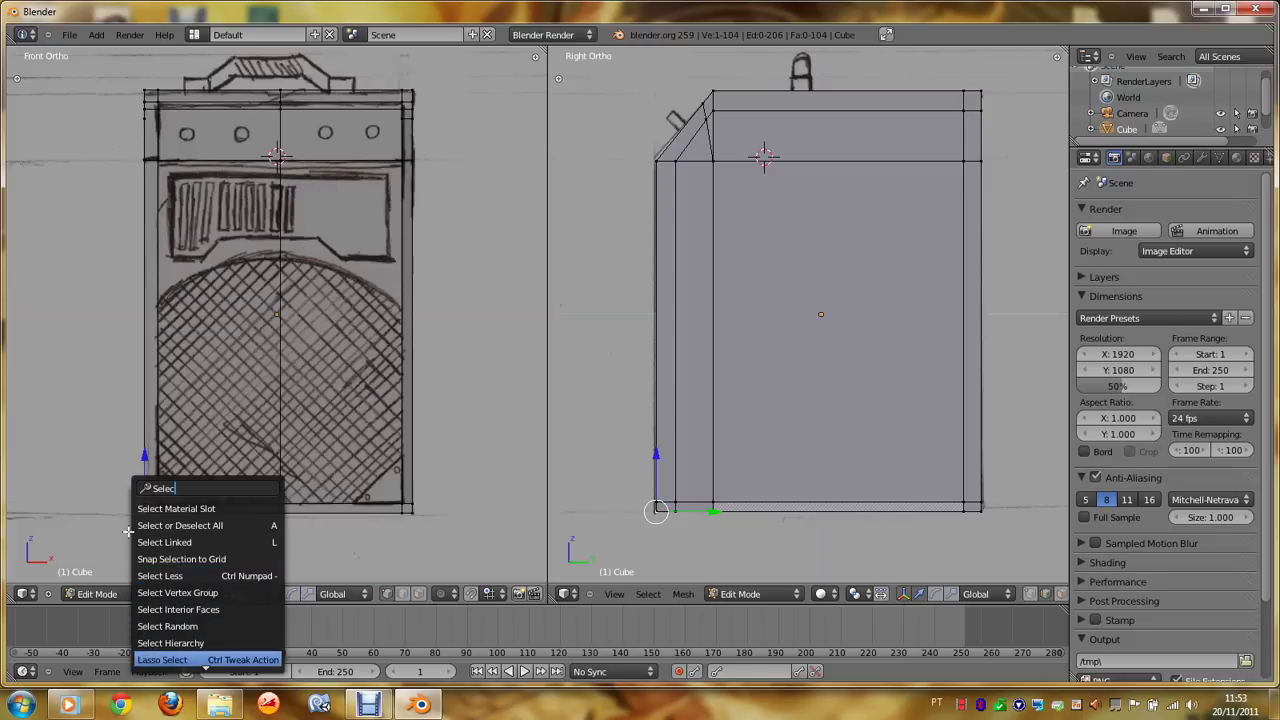
key(Down)
key(Down)
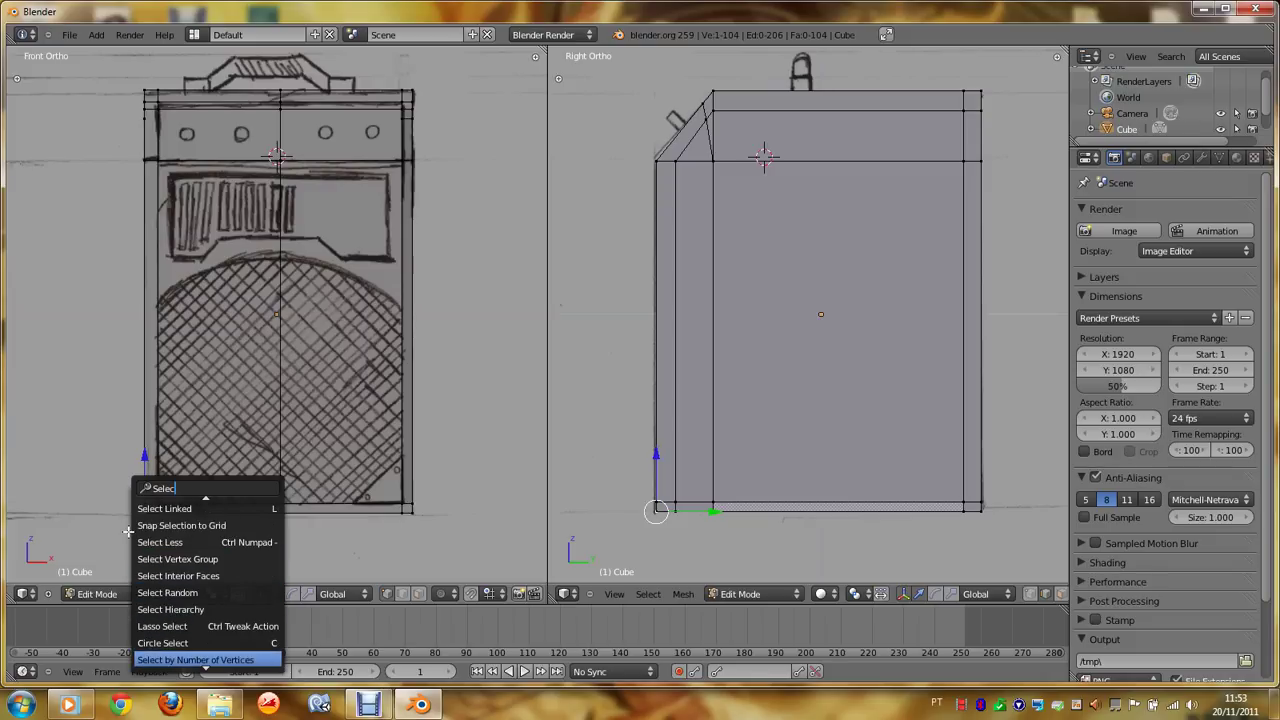
key(Up)
key(Up)
key(Down)
key(Down)
key(Down)
key(Down)
key(Down)
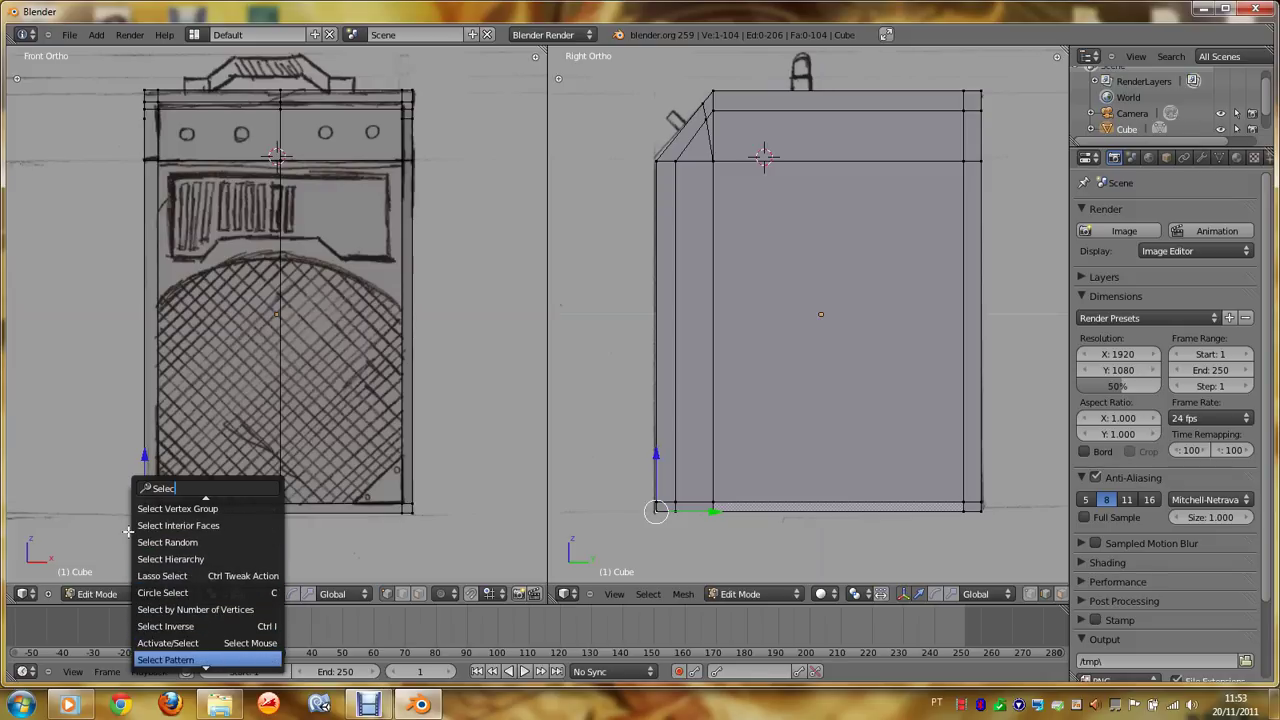
key(Down)
key(Down)
key(Down)
key(Down)
key(Down)
key(Down)
key(Down)
key(Down)
key(Down)
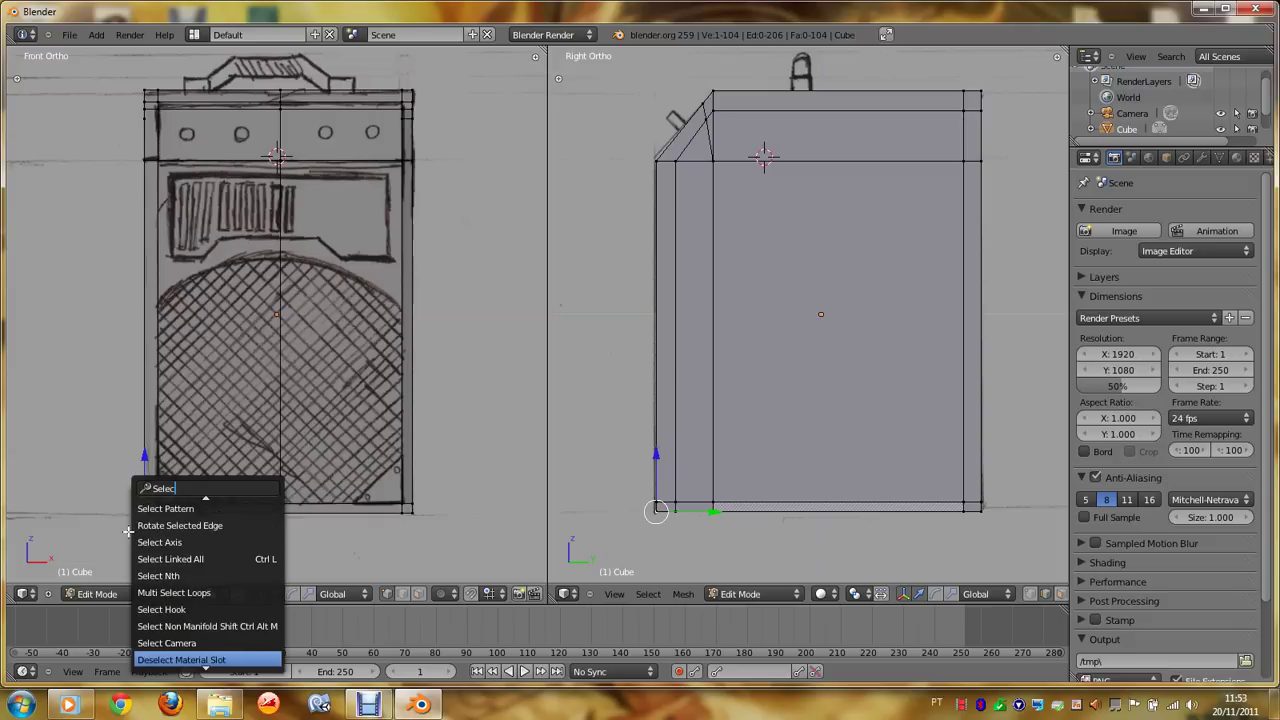
key(Down)
key(Down)
key(Down)
key(Up)
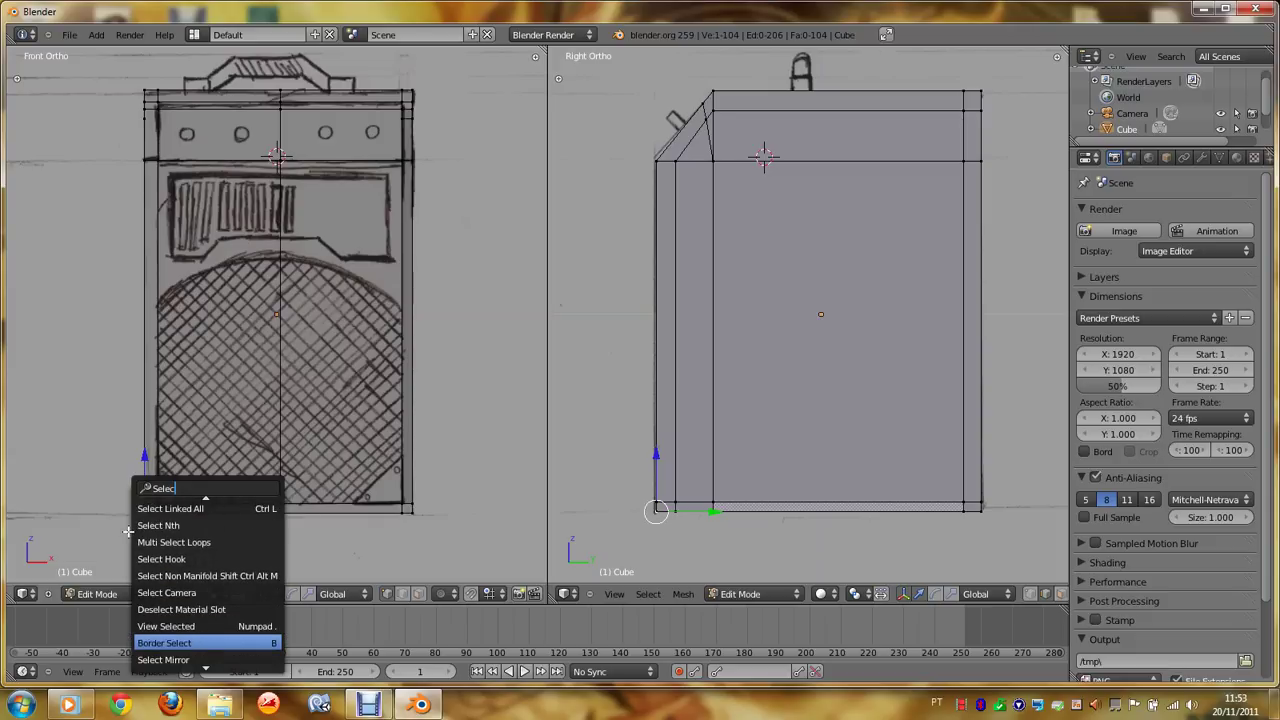
key(Return)
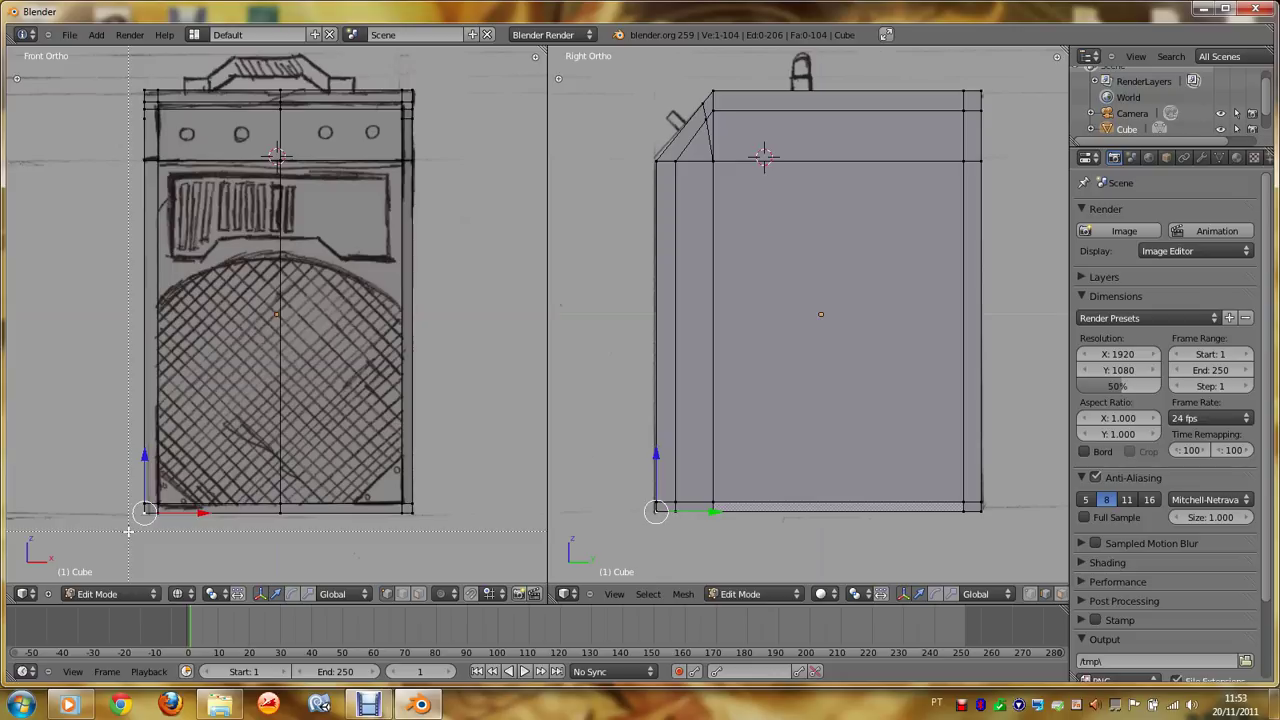
drag(128, 531, 179, 61)
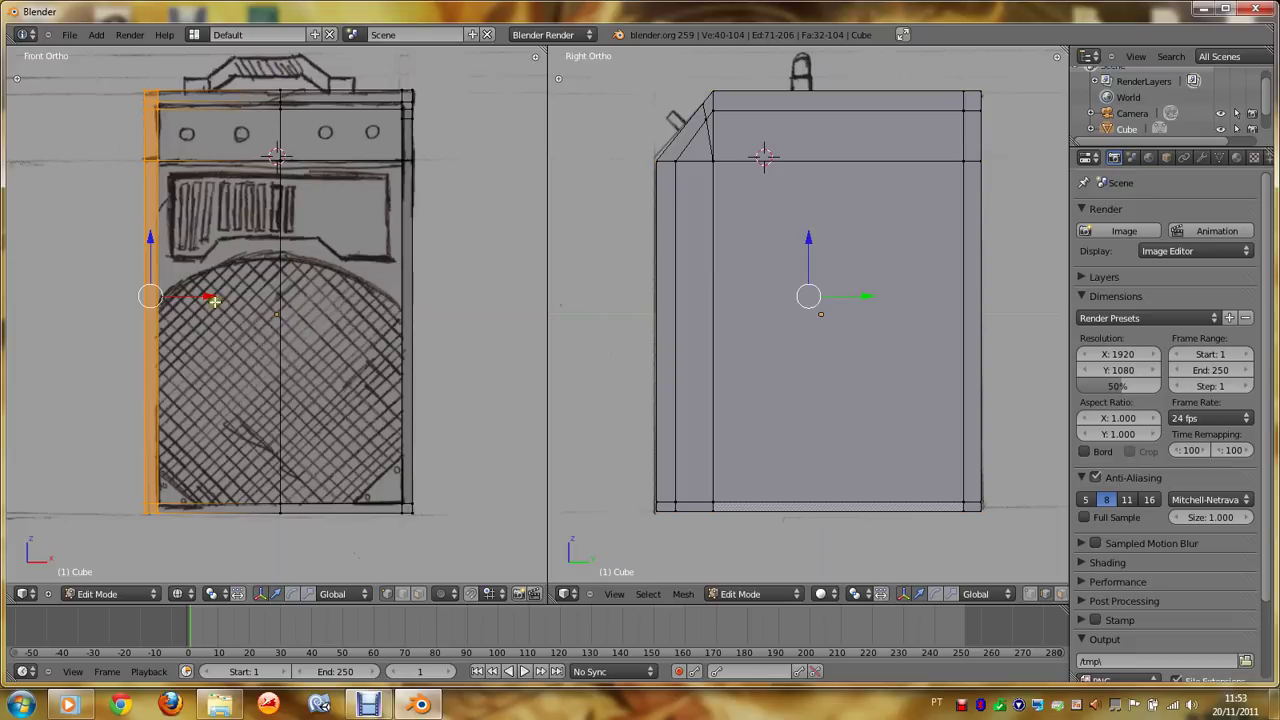
Step: Delete the selected left-half vertices and return the front view to Solid shading
key(x)
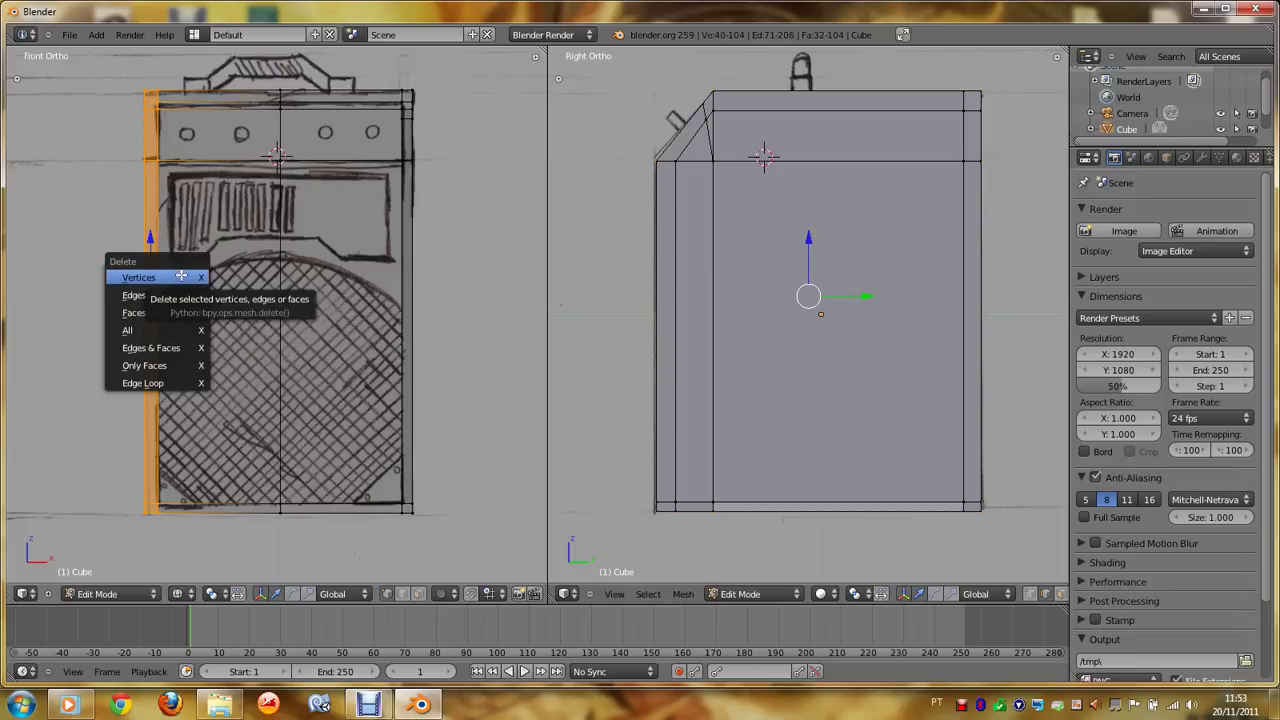
click(181, 276)
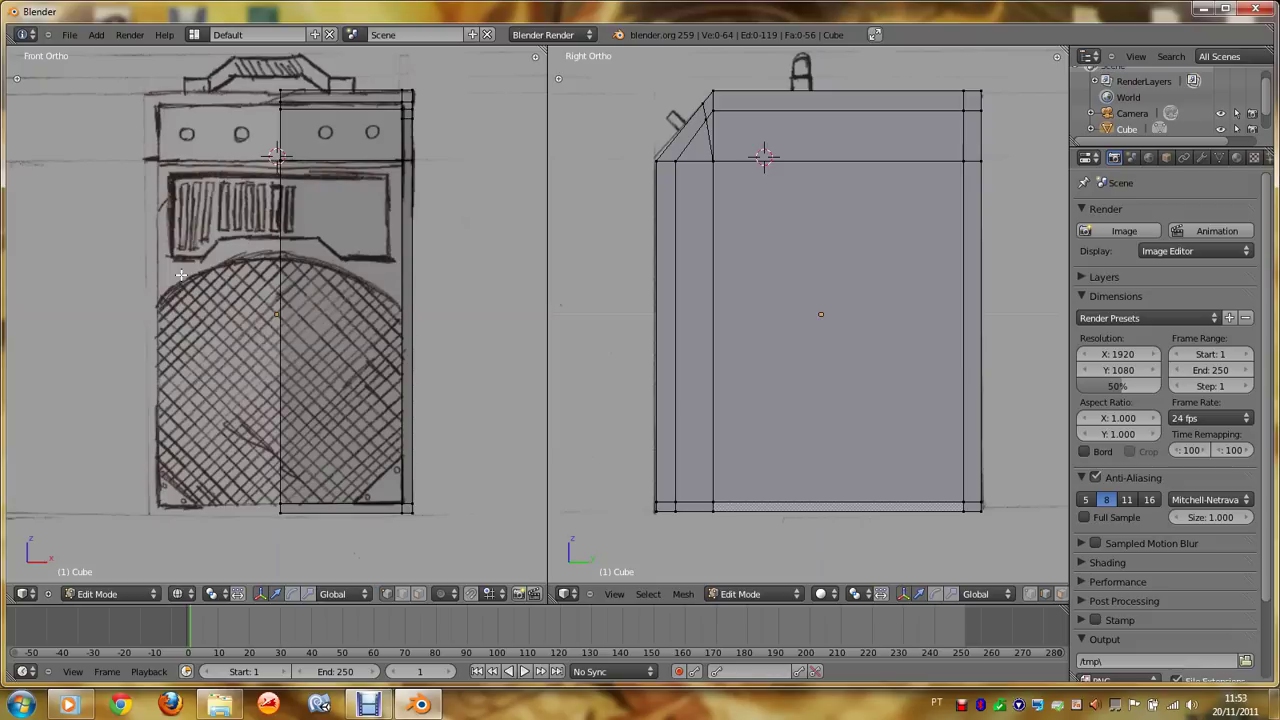
click(178, 594)
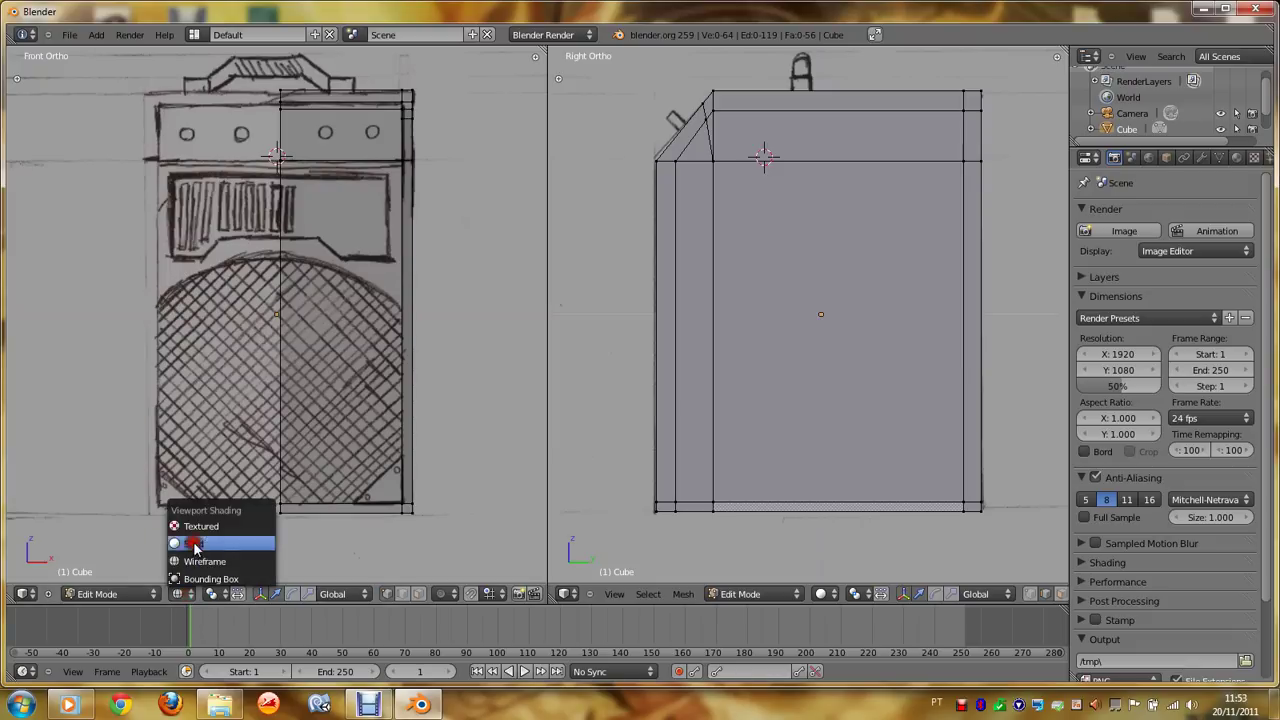
click(185, 543)
Step: Return to Object Mode, inspect the half mesh, go back to front view, and widen the Properties panel
key(KP_6)
key(KP_6)
key(KP_6)
key(Tab)
key(KP_4)
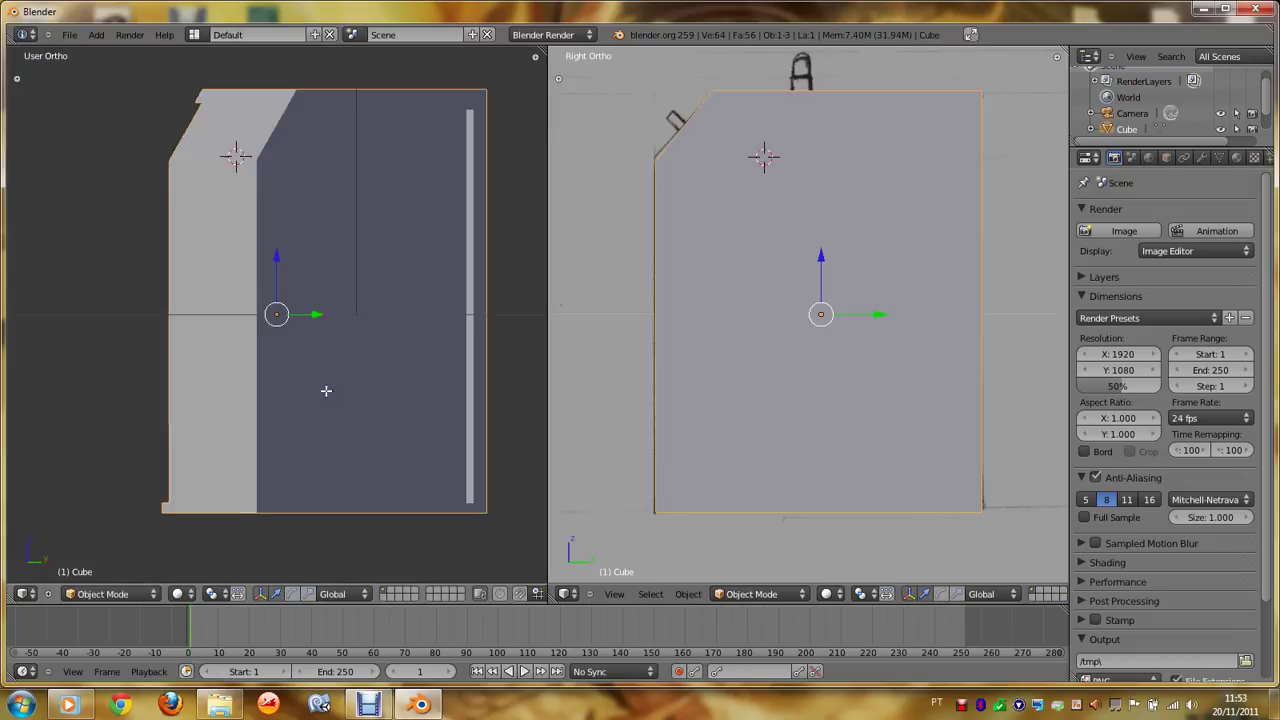
key(KP_6)
key(KP_6)
key(KP_6)
key(KP_6)
key(KP_6)
key(KP_6)
key(KP_6)
key(KP_6)
key(KP_6)
key(KP_6)
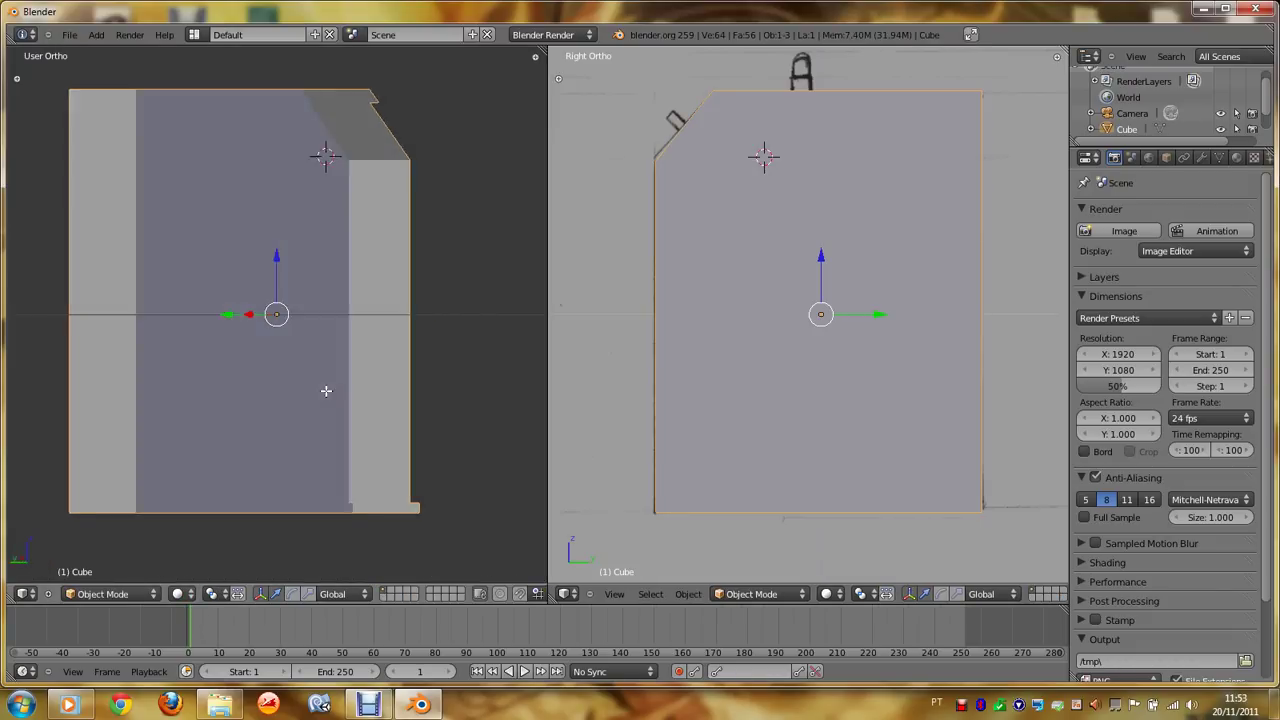
key(KP_6)
key(KP_6)
key(KP_6)
key(KP_6)
key(KP_6)
key(KP_1)
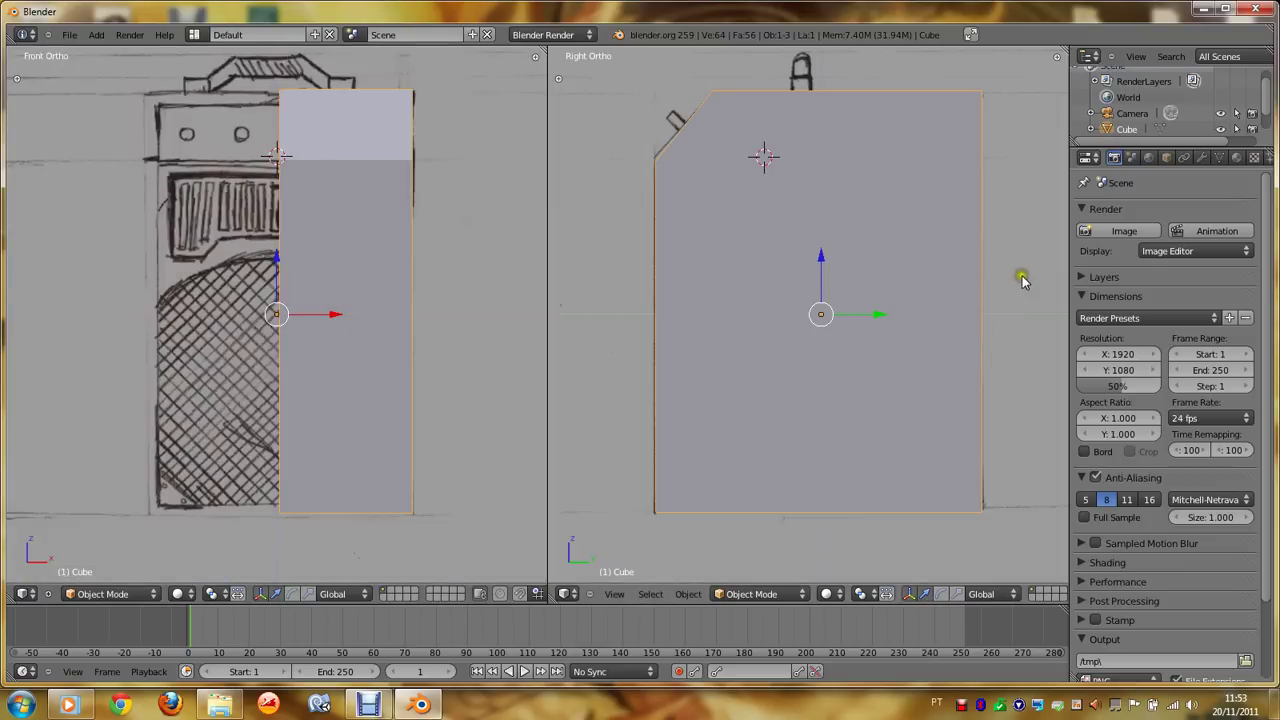
drag(1068, 240, 1012, 237)
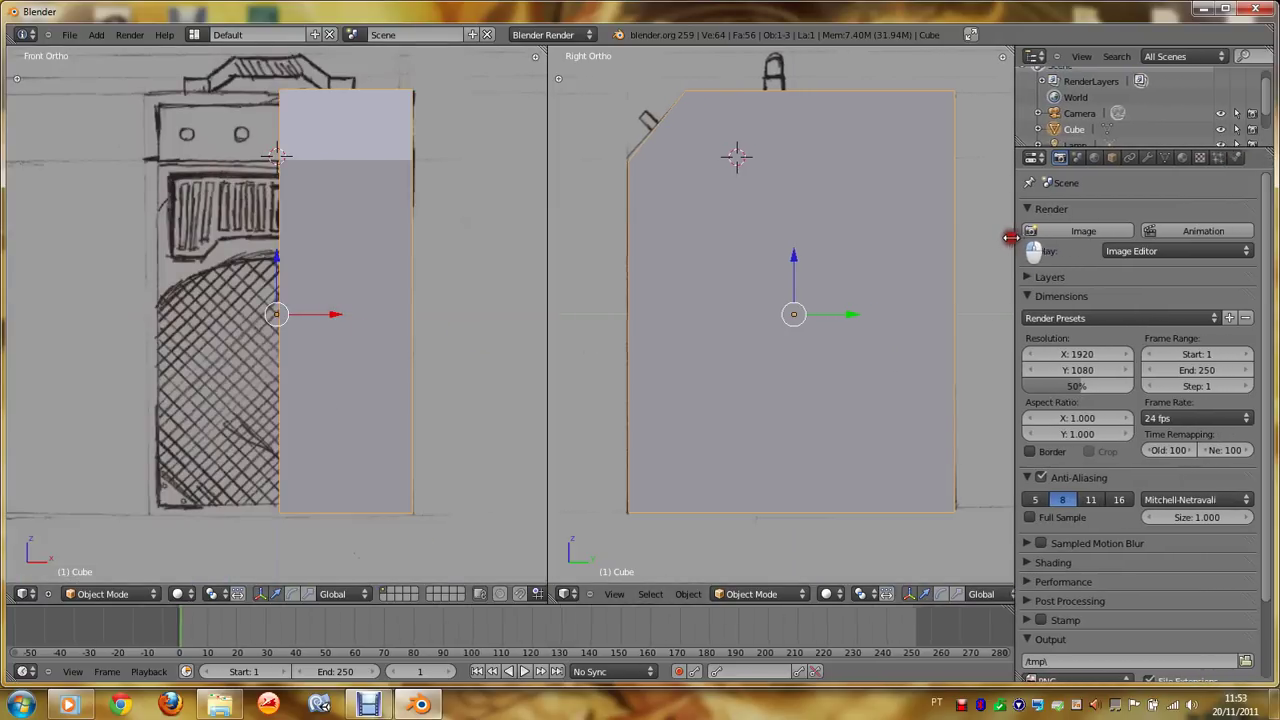
click(1030, 158)
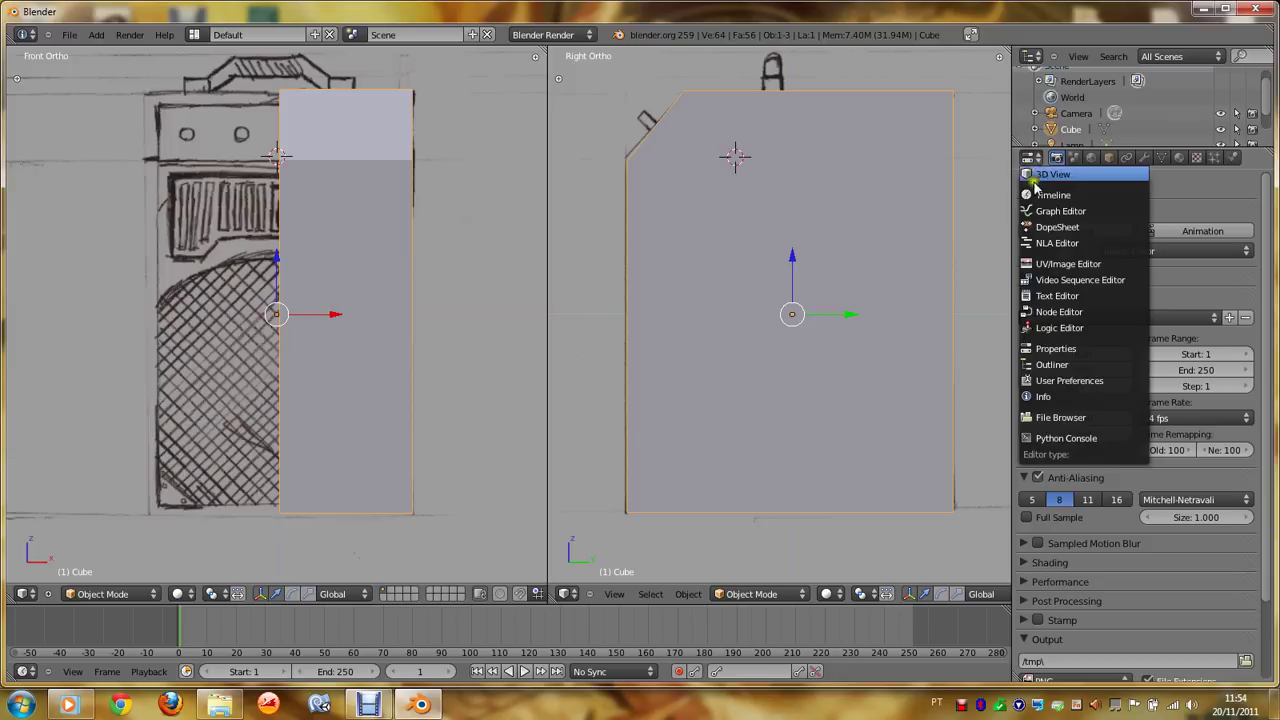
click(1050, 349)
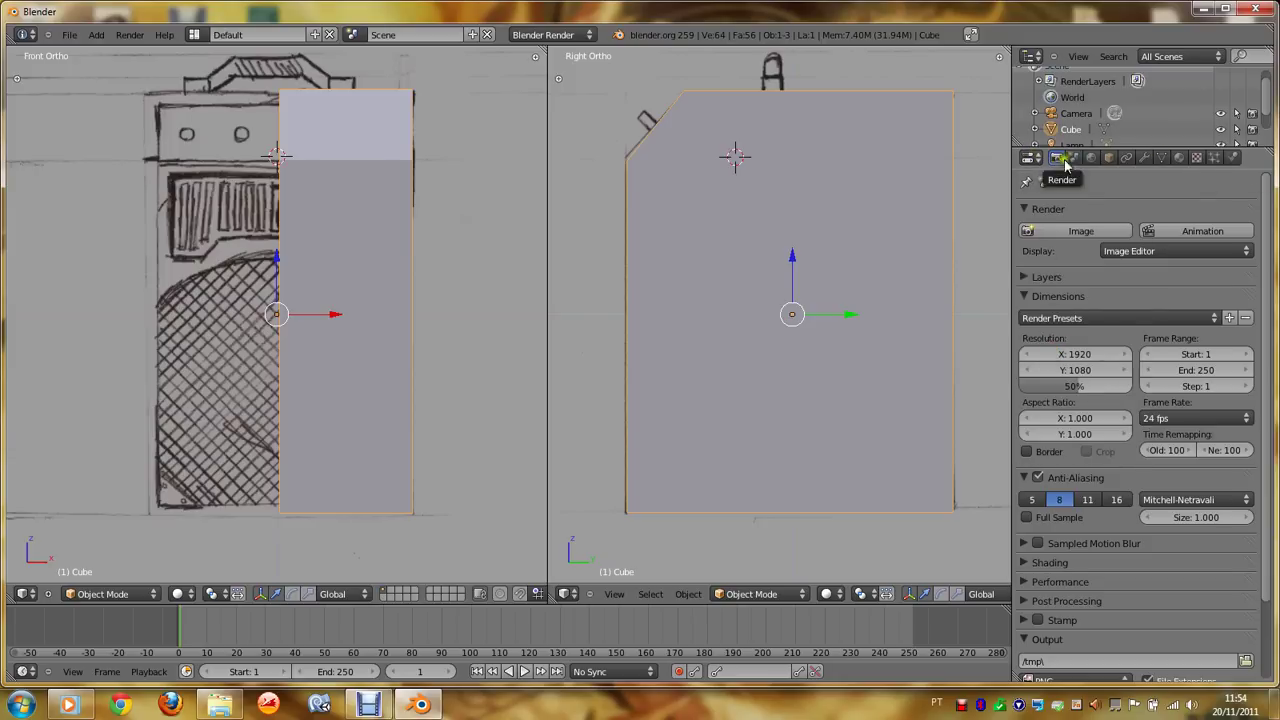
Step: Add a Mirror modifier to the cabinet from the Modifiers tab
click(1144, 158)
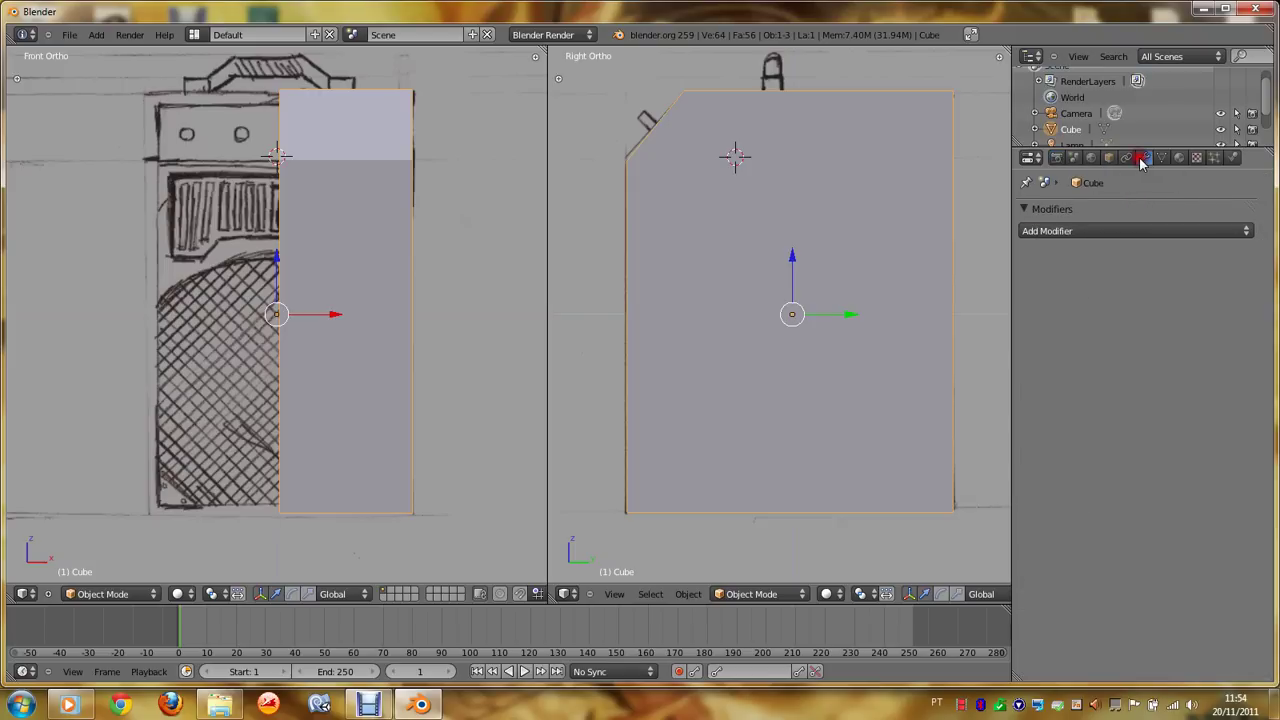
click(1100, 232)
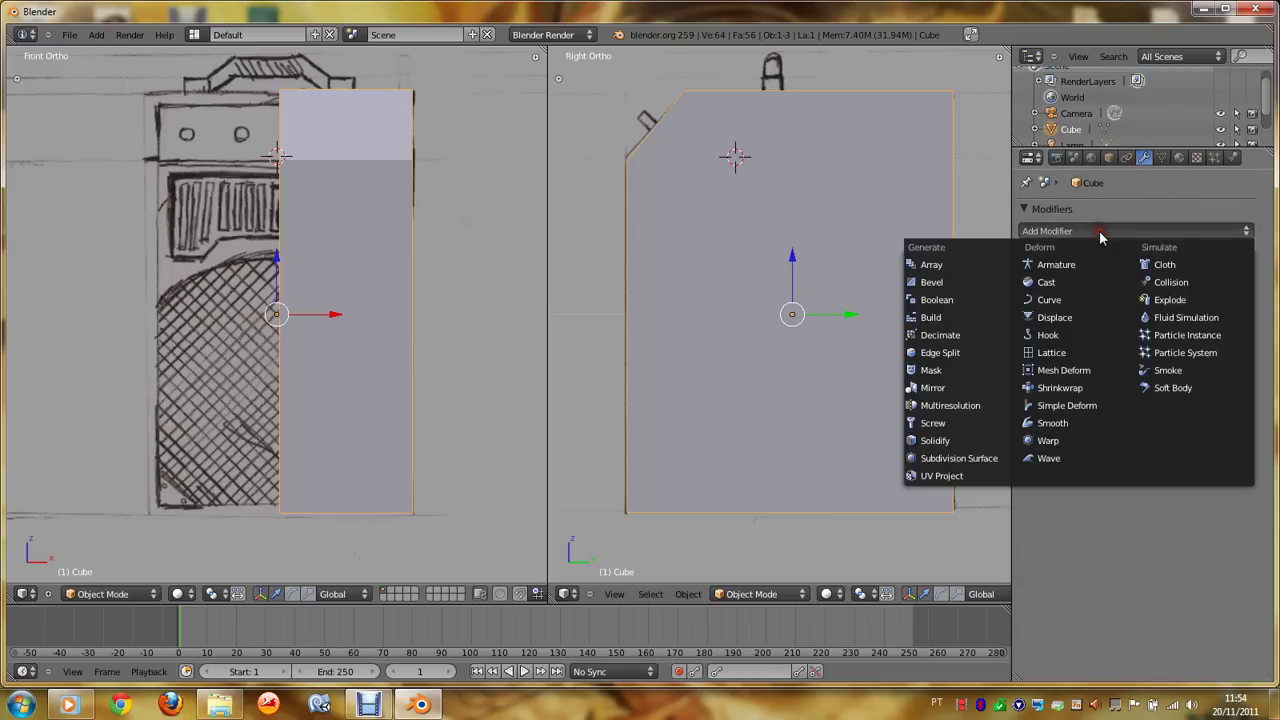
click(924, 390)
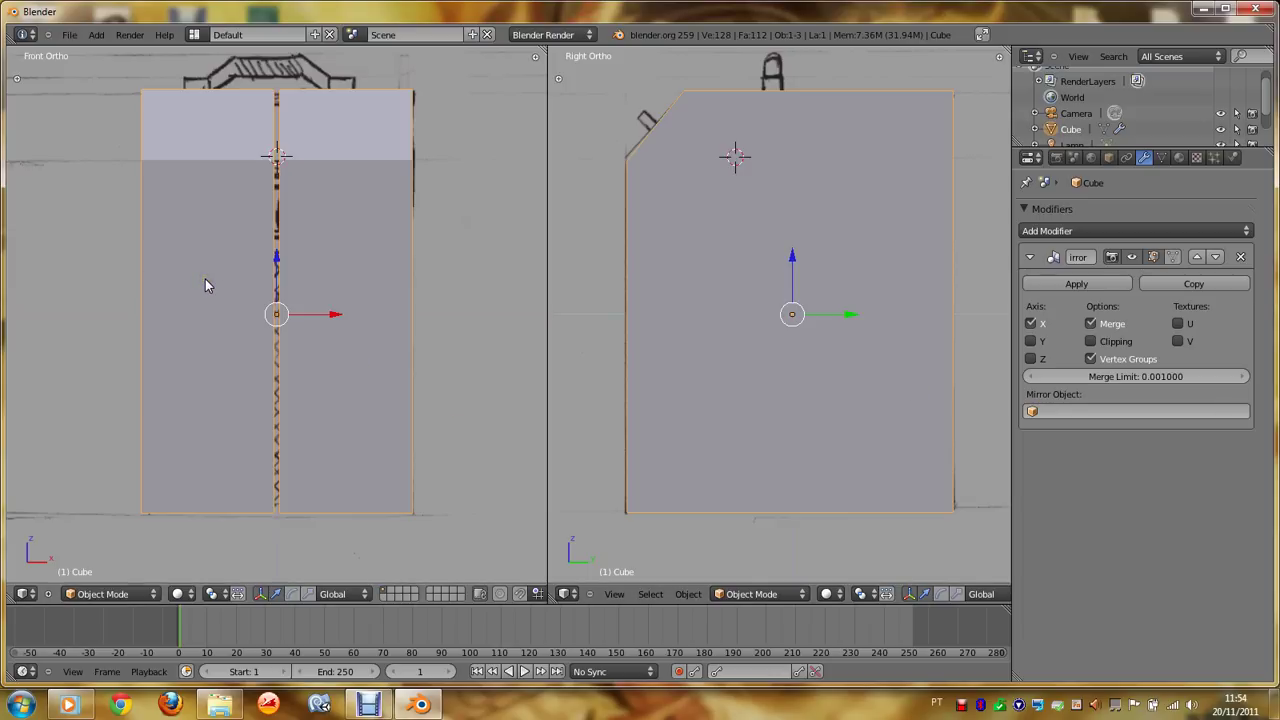
Step: In Edit Mode, reposition the bottom seam vertex and enable Clipping on the Mirror modifier
click(102, 592)
click(98, 561)
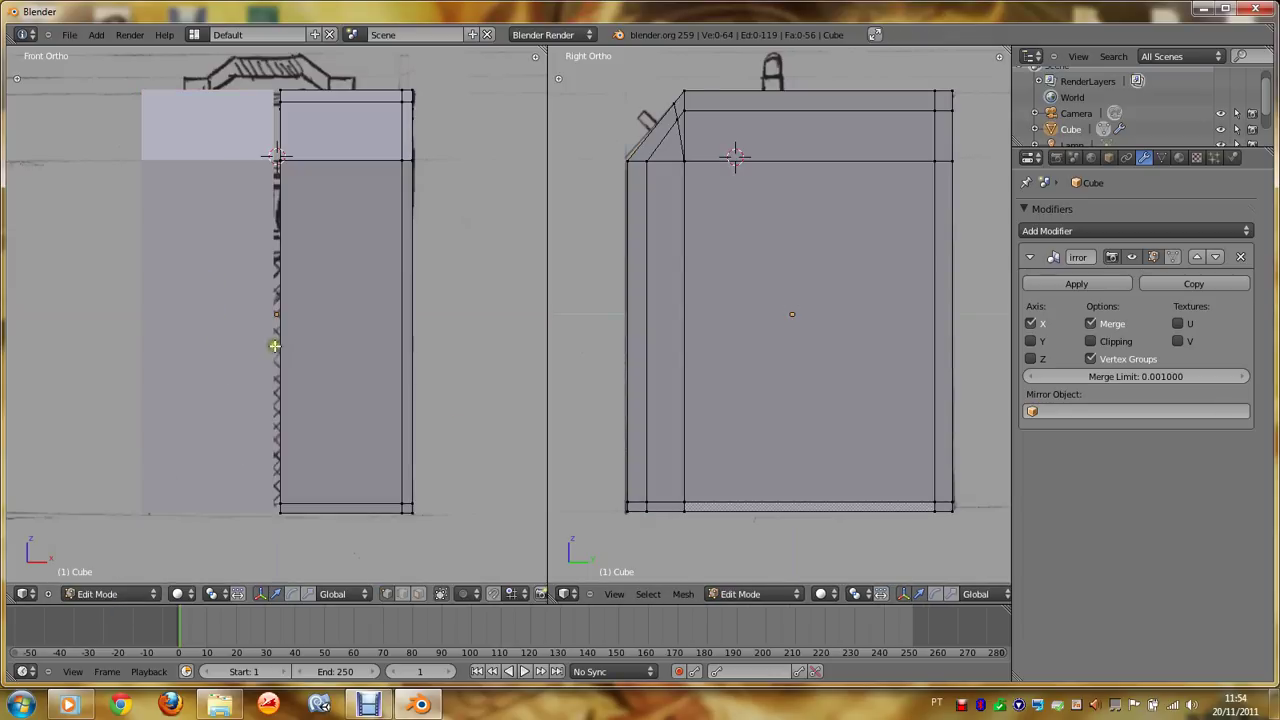
right_click(280, 494)
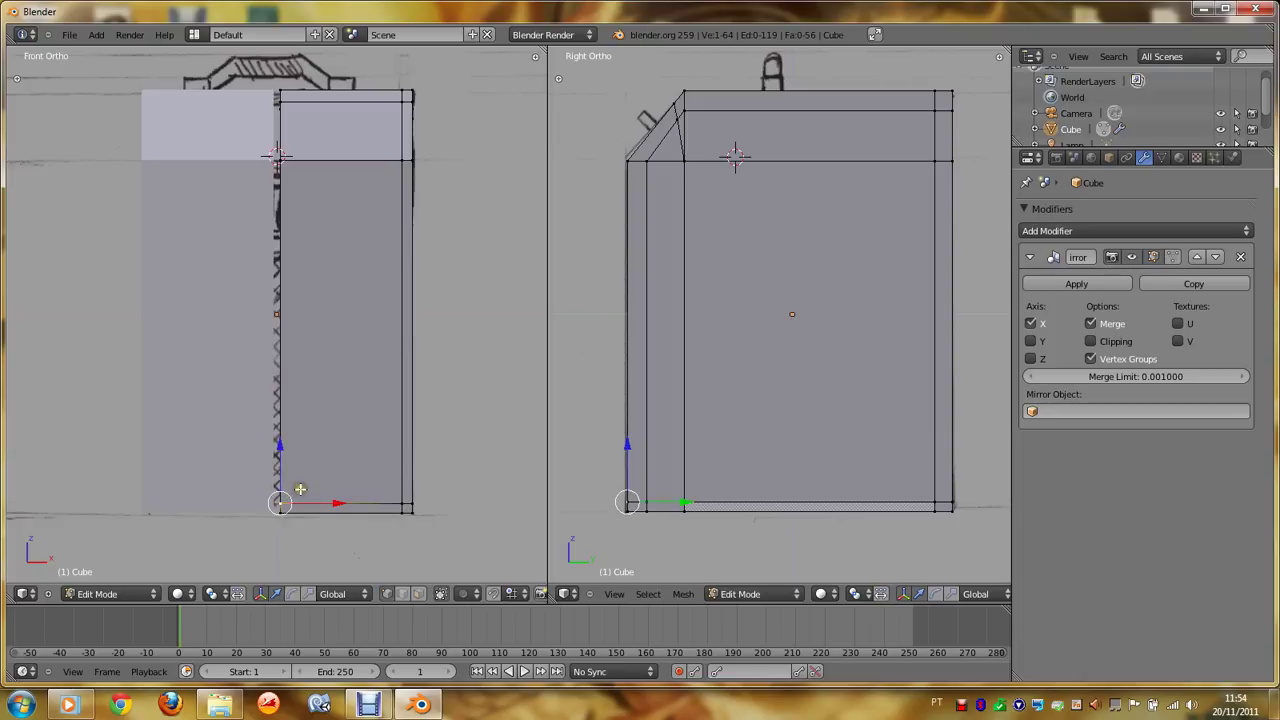
key(g)
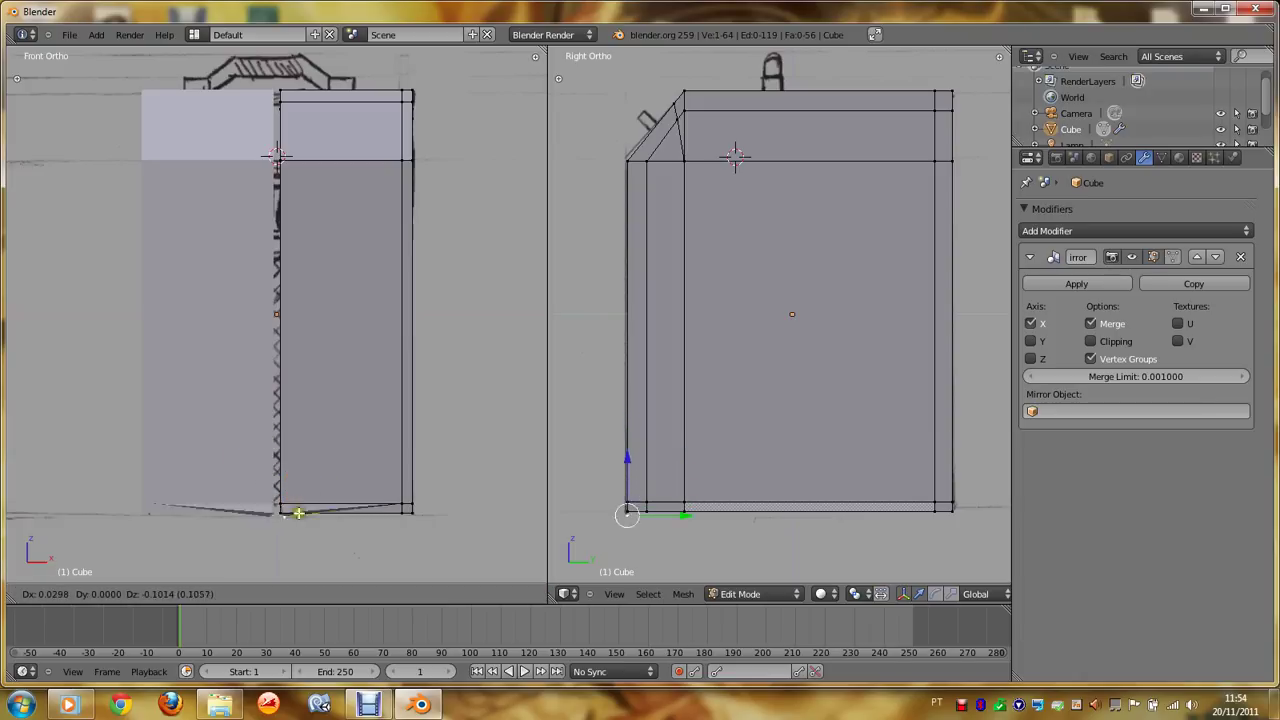
click(302, 486)
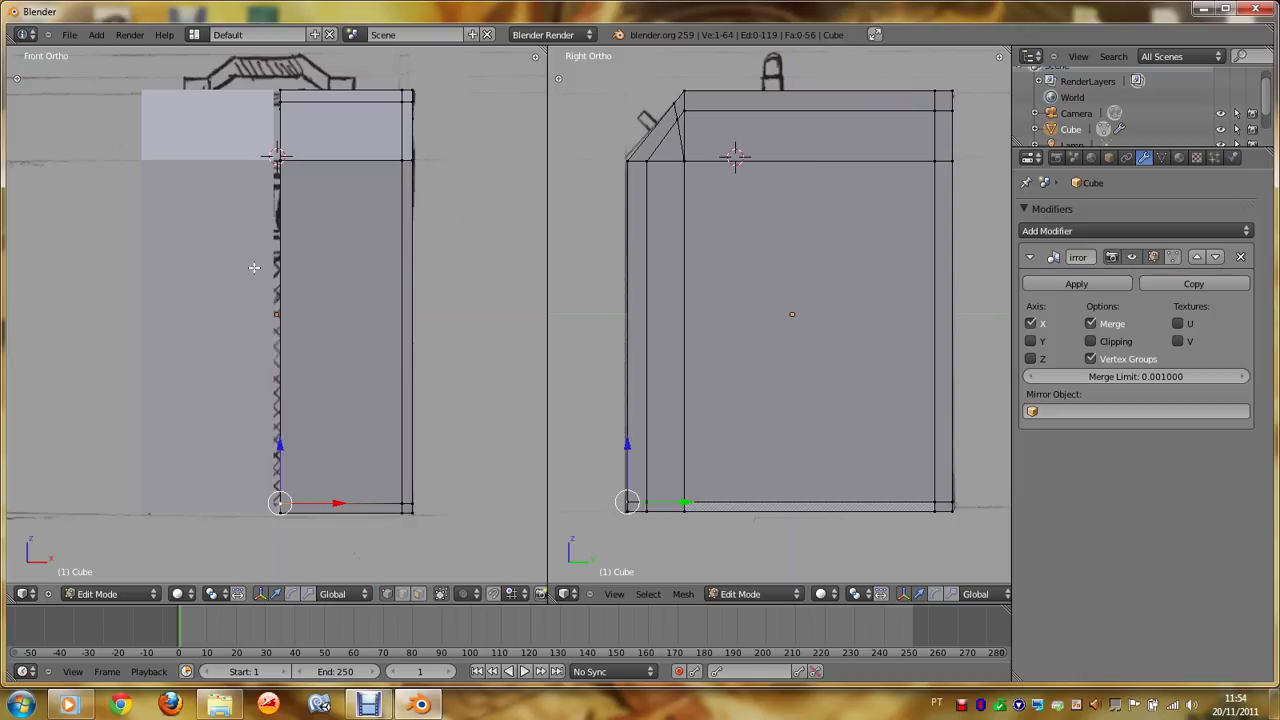
click(1104, 344)
Step: Switch to wireframe shading and box-select the vertices of the cabinet's right half
click(179, 594)
click(196, 562)
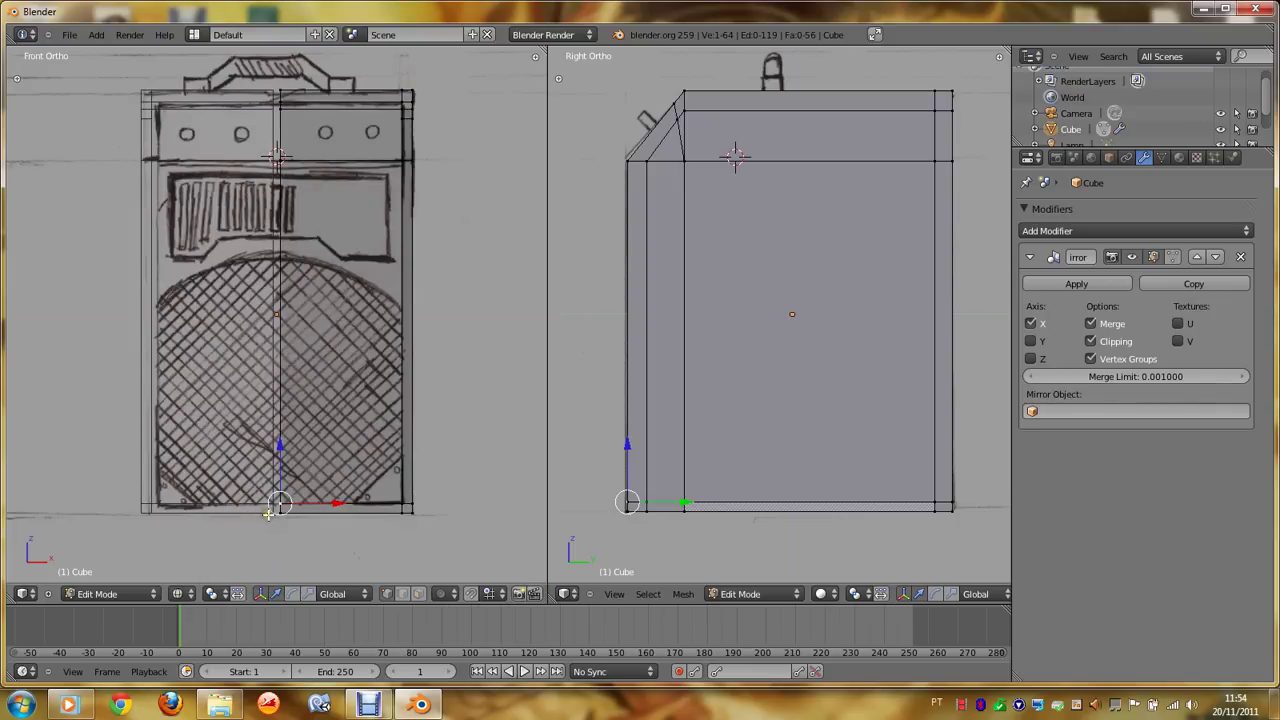
key(space)
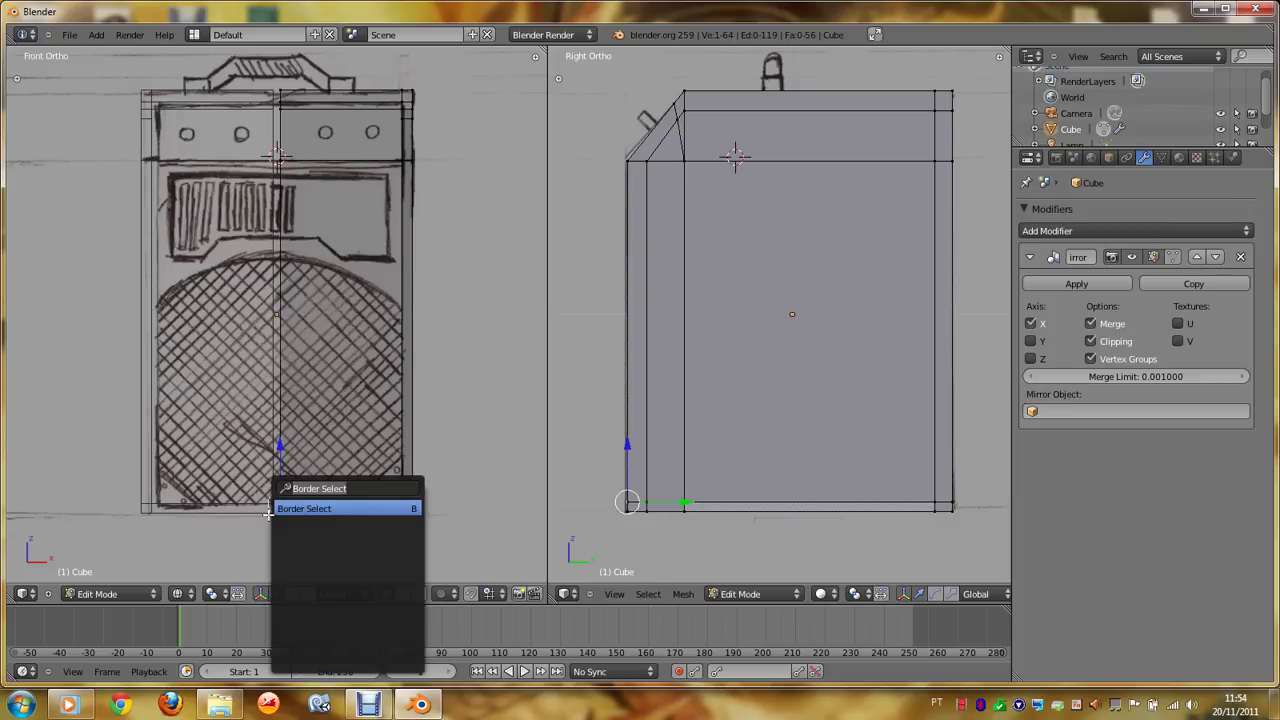
click(316, 510)
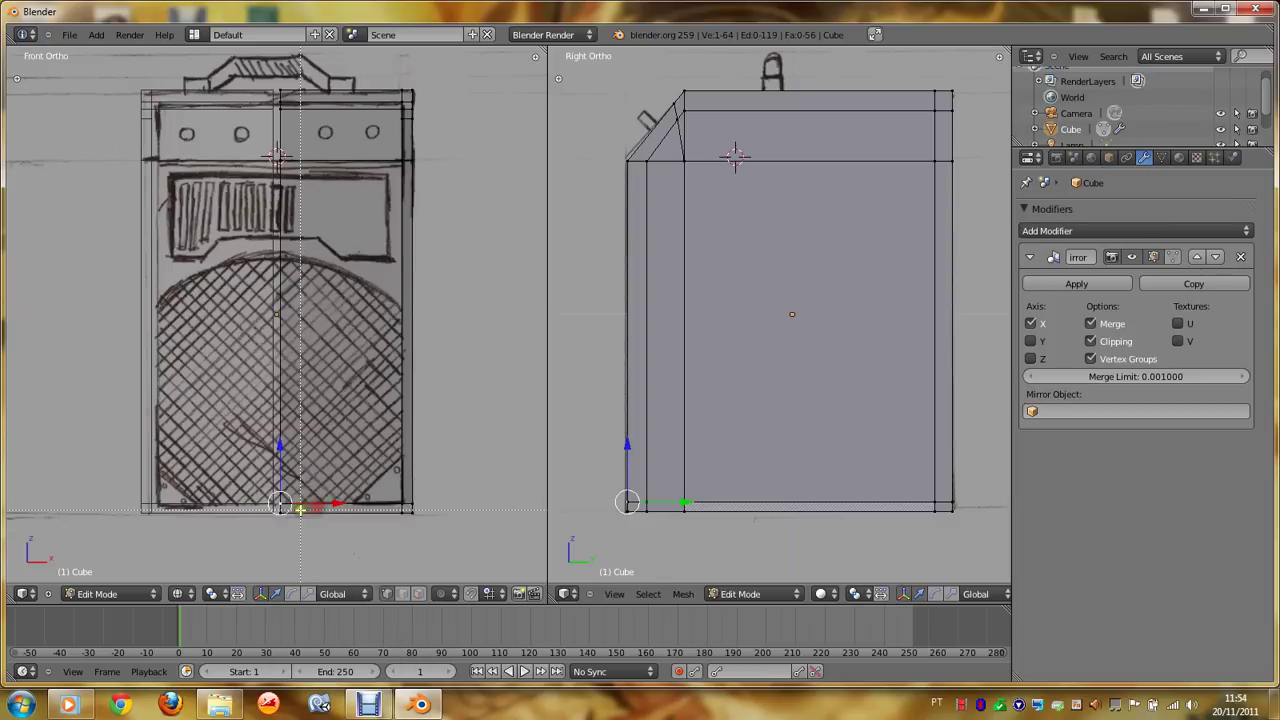
drag(268, 522, 305, 70)
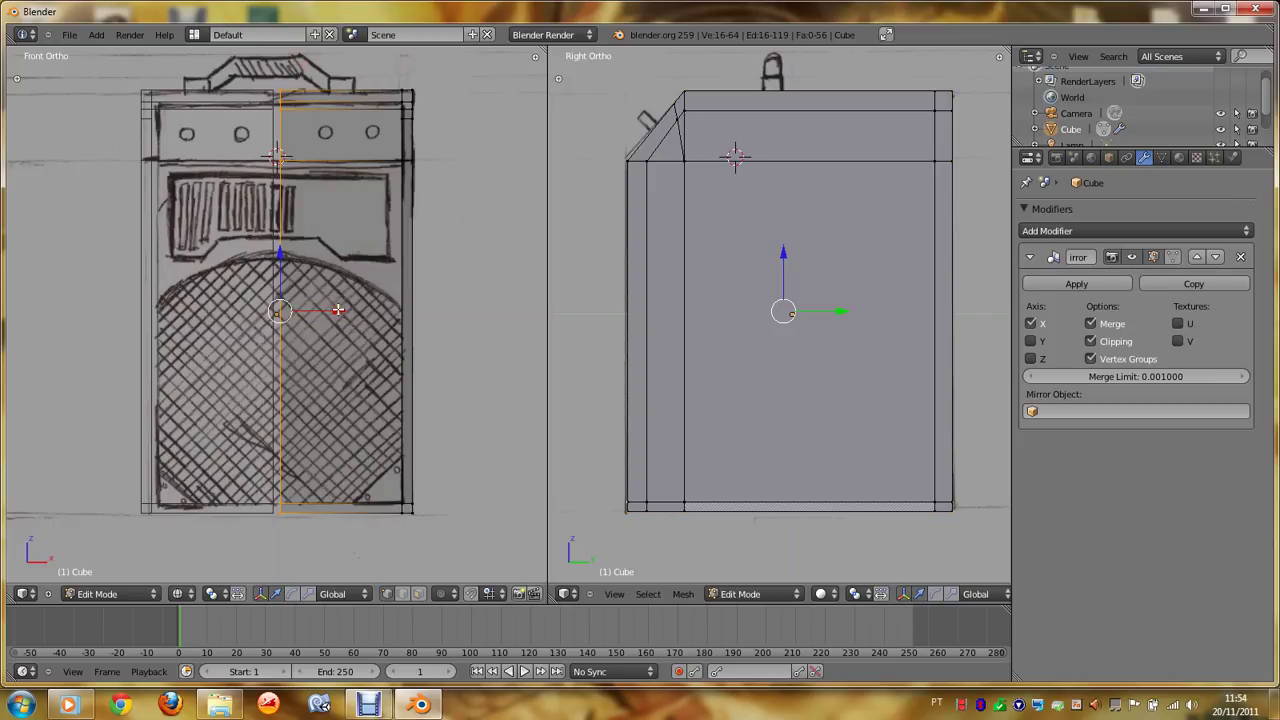
Step: Try moving the selected vertices, undo the move, and return to Solid shading
drag(338, 310, 331, 321)
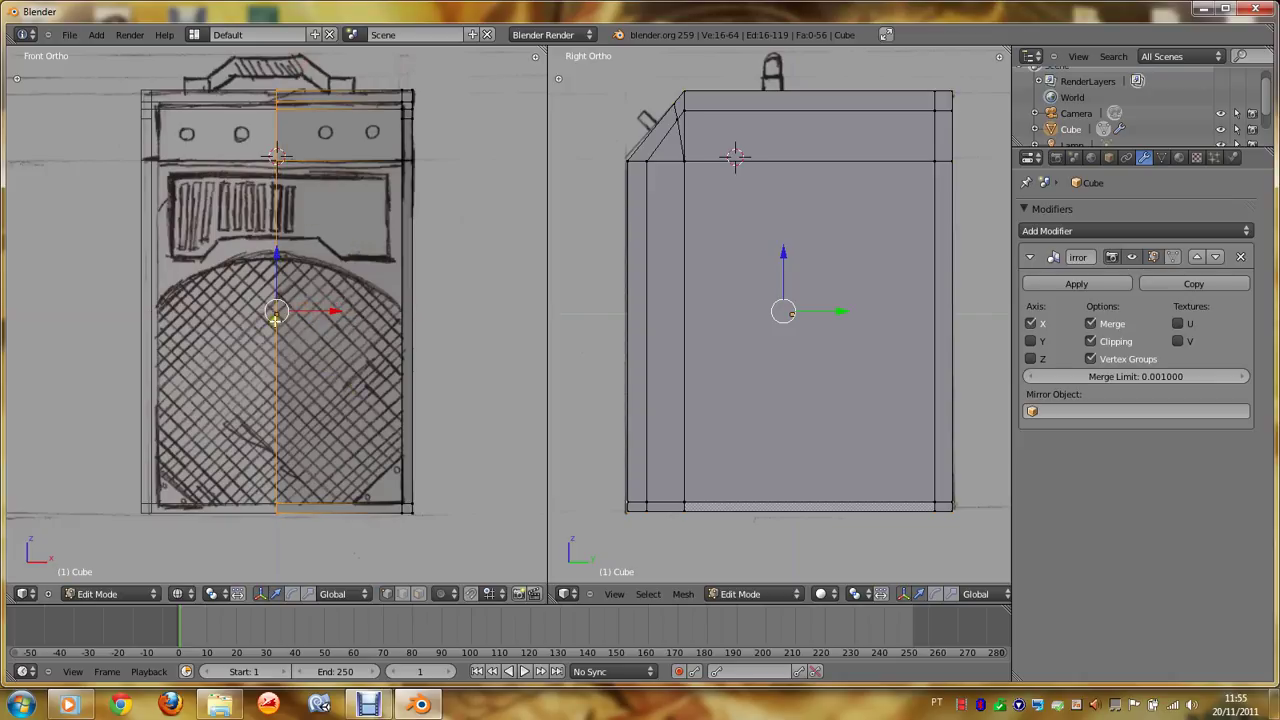
mouse_move(331, 311)
mouse_down()
mouse_move(92, 259)
mouse_move(386, 349)
mouse_up()
key(z)
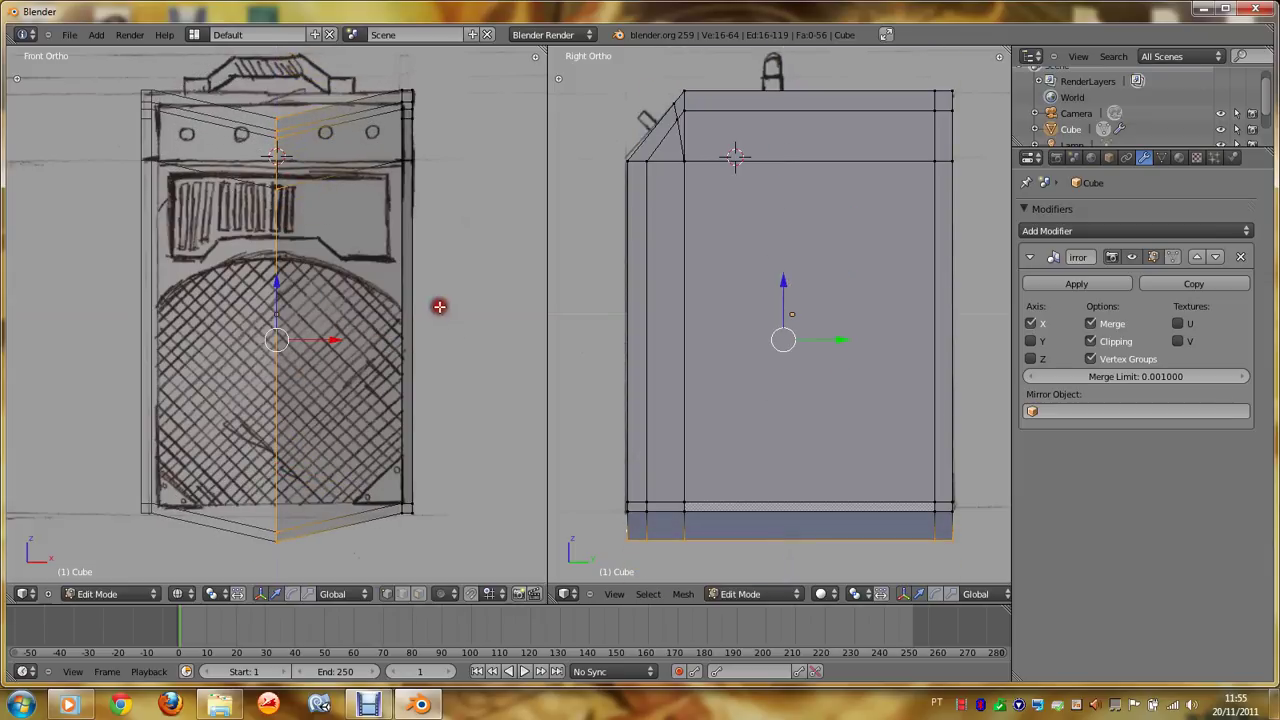
key(ctrl+z)
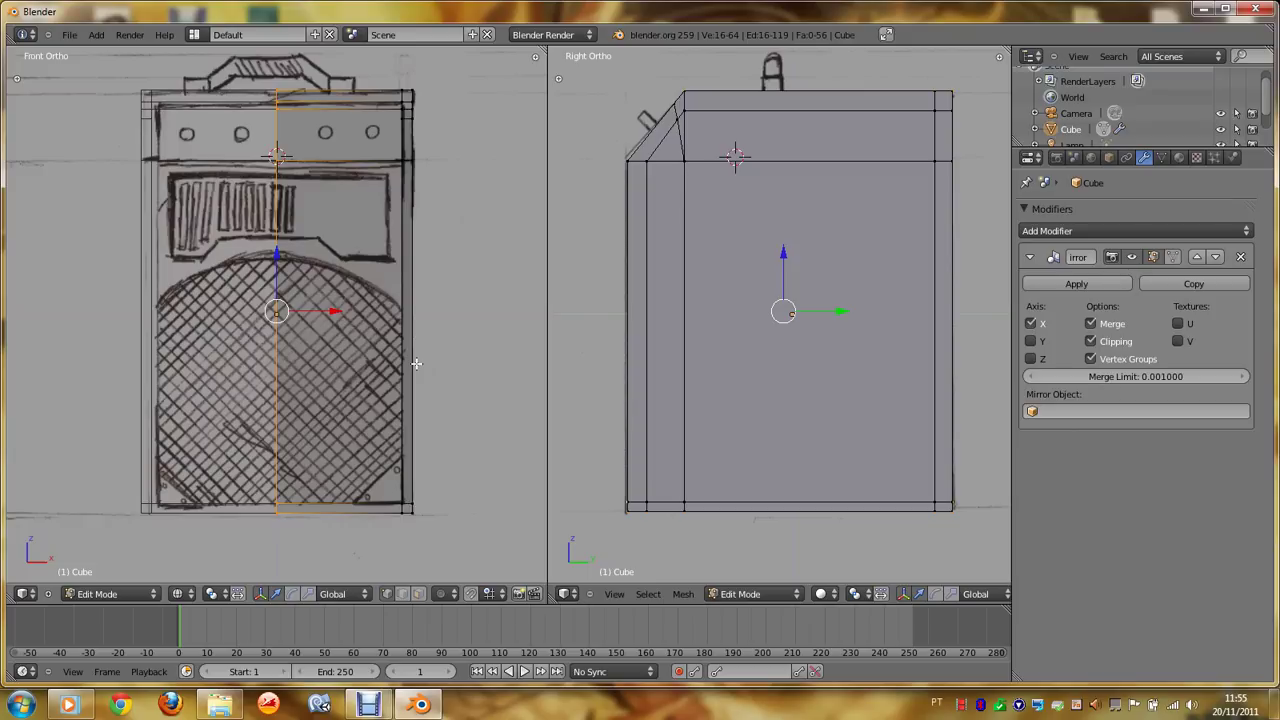
click(179, 594)
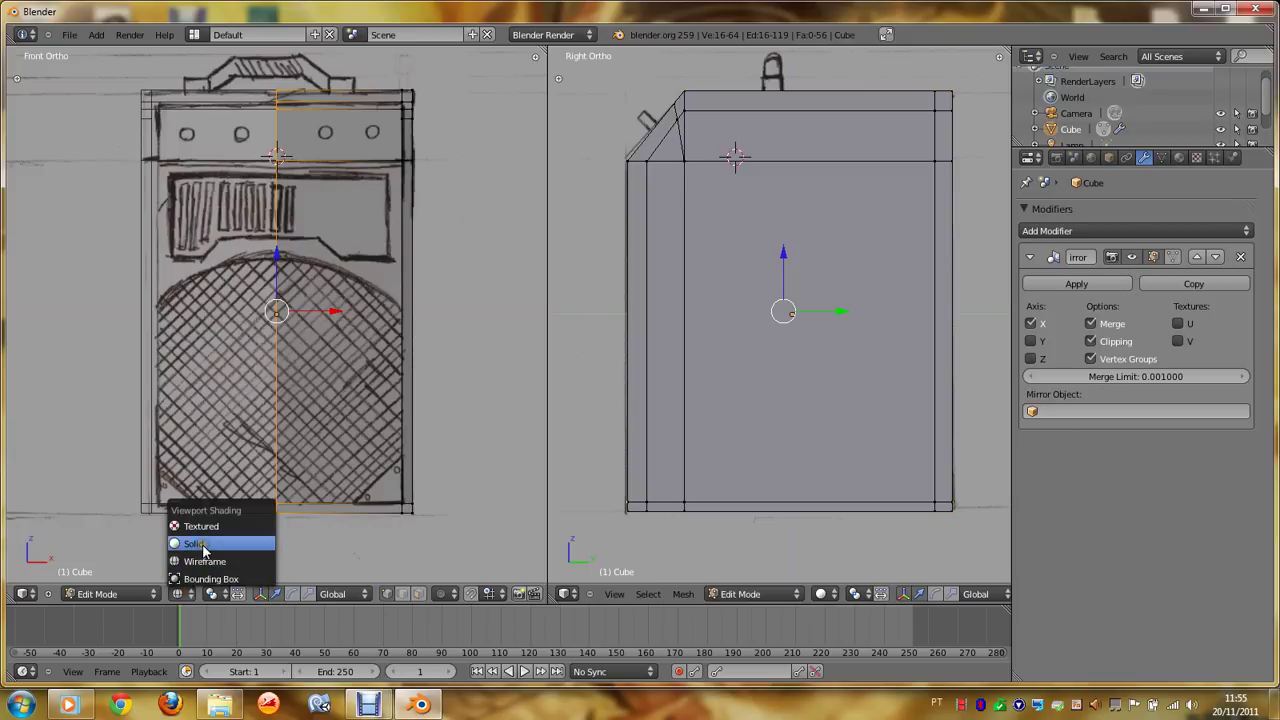
click(203, 545)
Step: Save the scene as Execicio1.blend in the recent 'Blender Workshop - Aula 1' folder
key(ctrl+s)
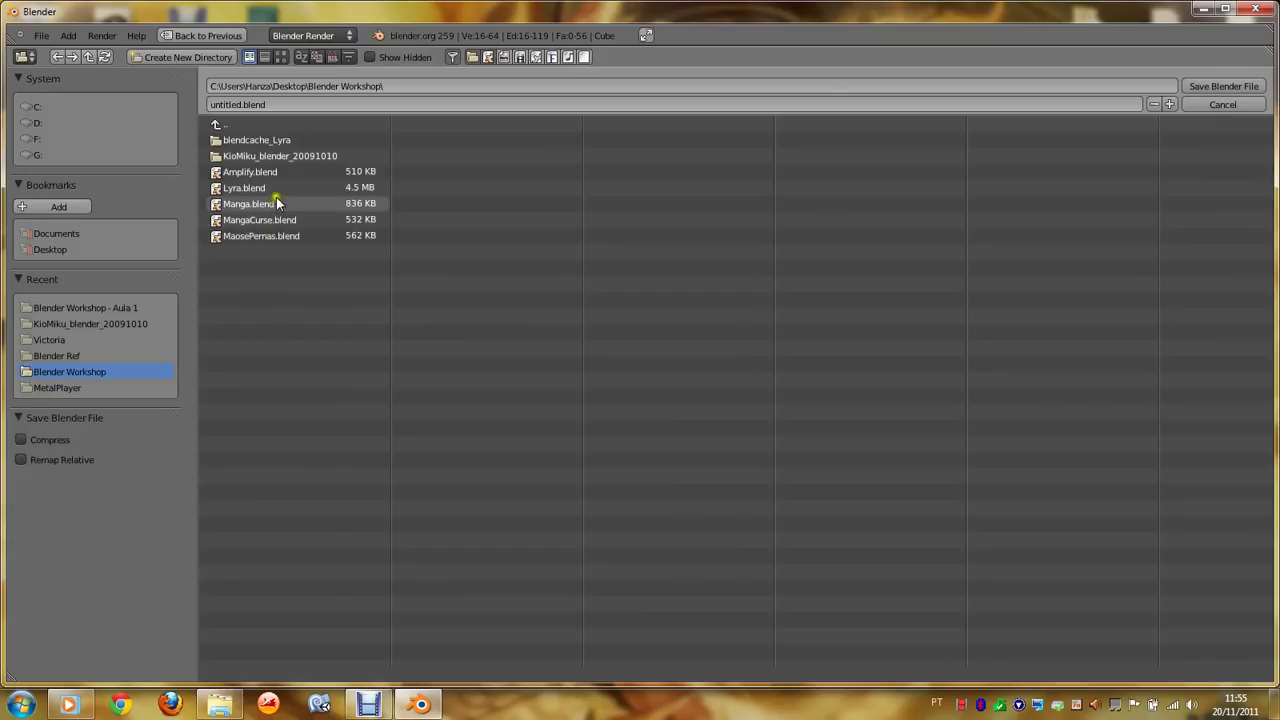
click(93, 309)
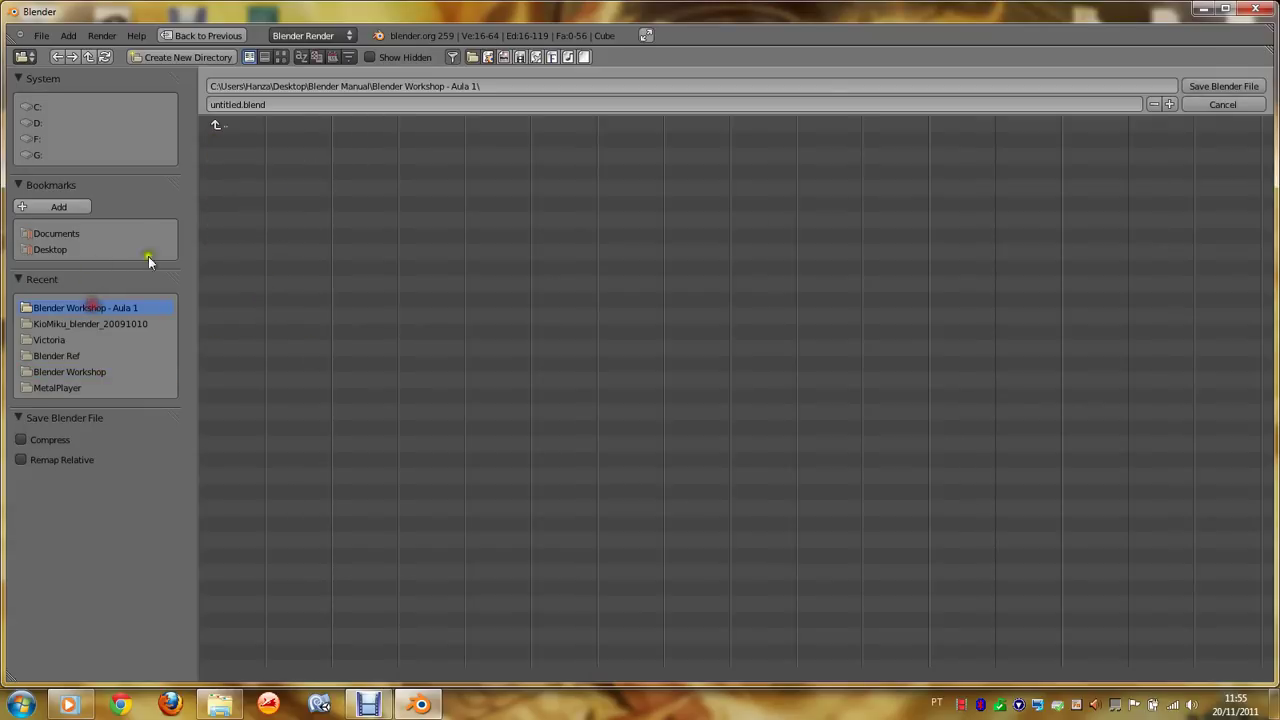
click(277, 103)
key(Delete)
key(Delete)
key(Delete)
text(e)
text(cic)
text( 11)
key(Left)
key(Left)
key(Left)
key(shift+End)
click(1240, 86)
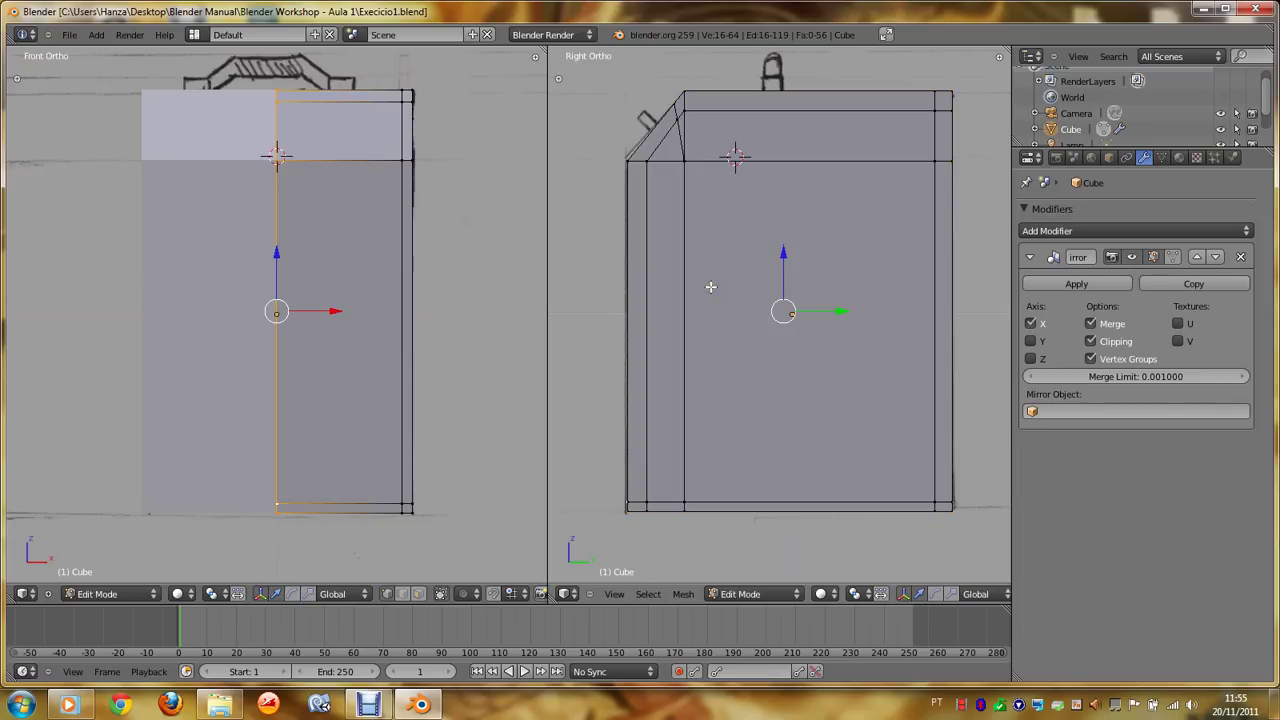
Step: Orbit the left viewport with numpad 4/6 to inspect the cabinet's sides
key(KP_6)
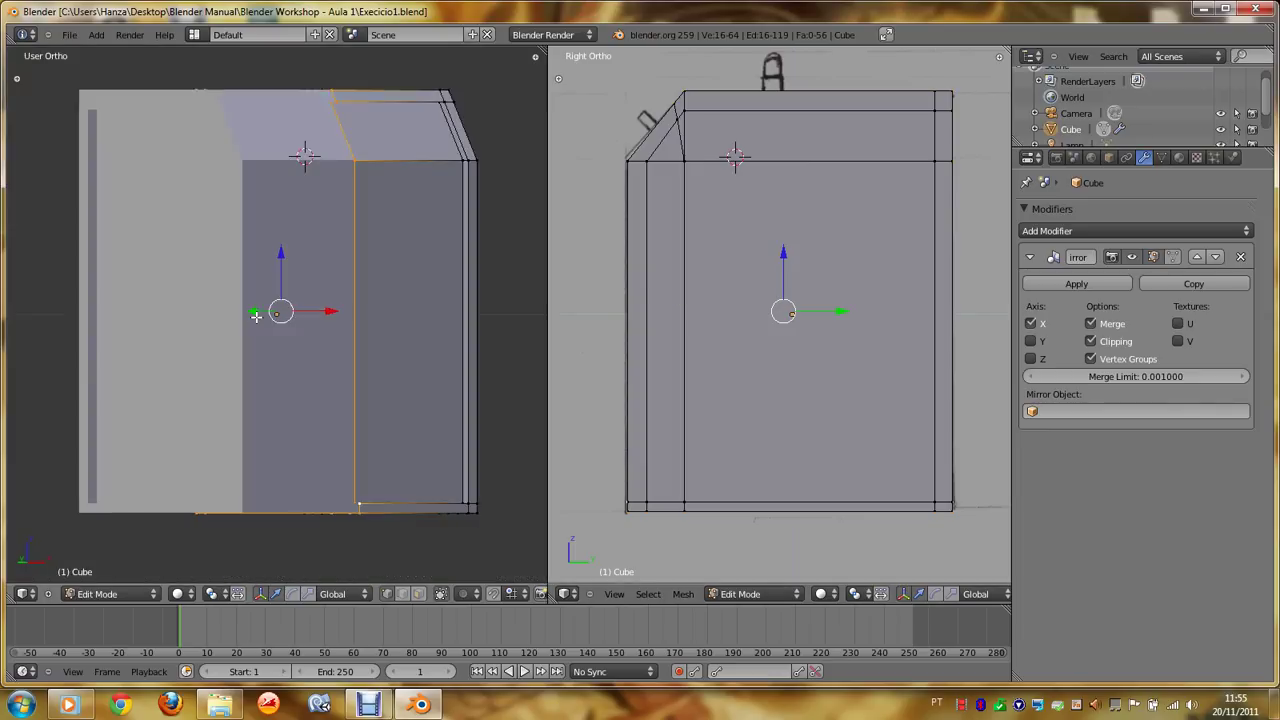
key(KP_6)
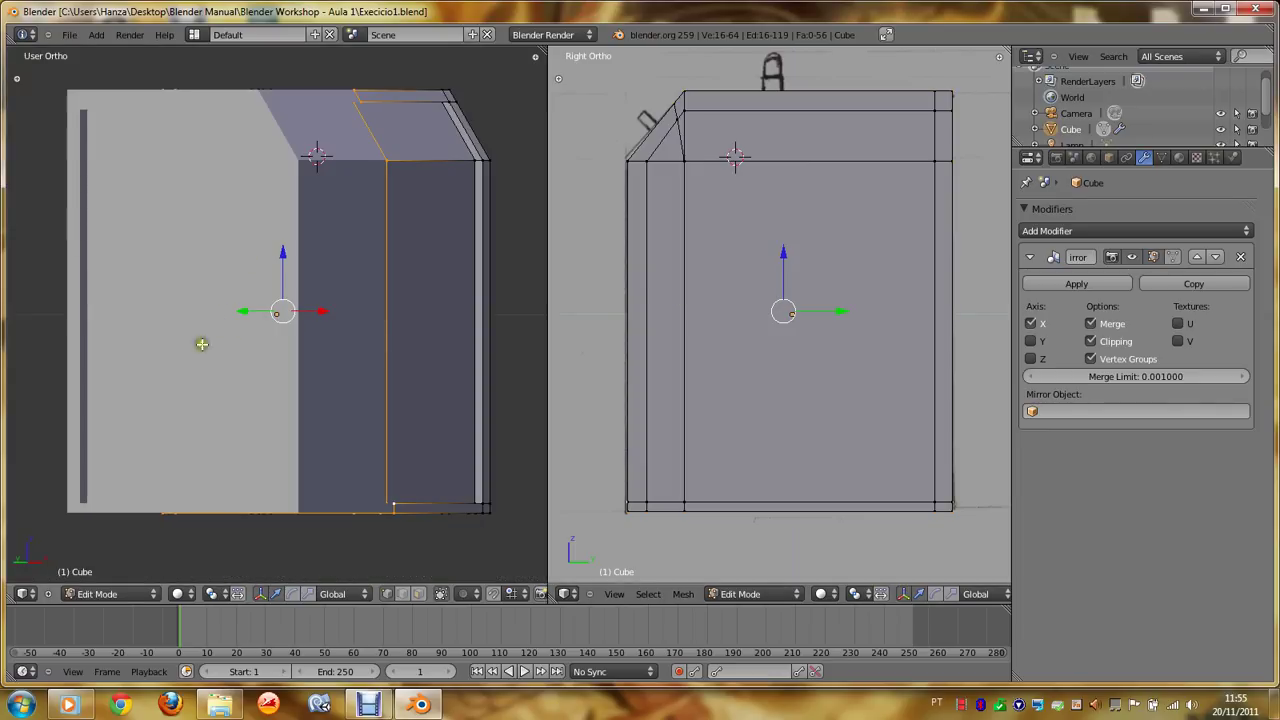
key(KP_4)
key(KP_4)
key(KP_4)
key(KP_4)
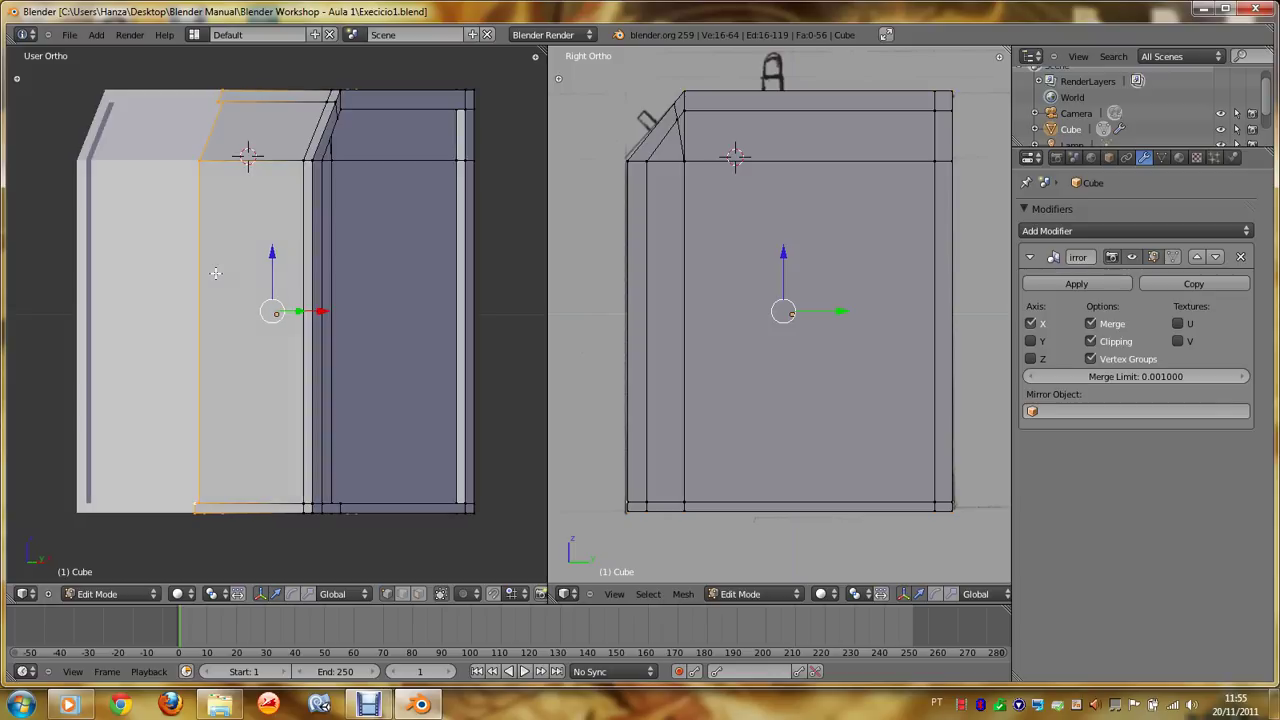
key(KP_4)
key(KP_6)
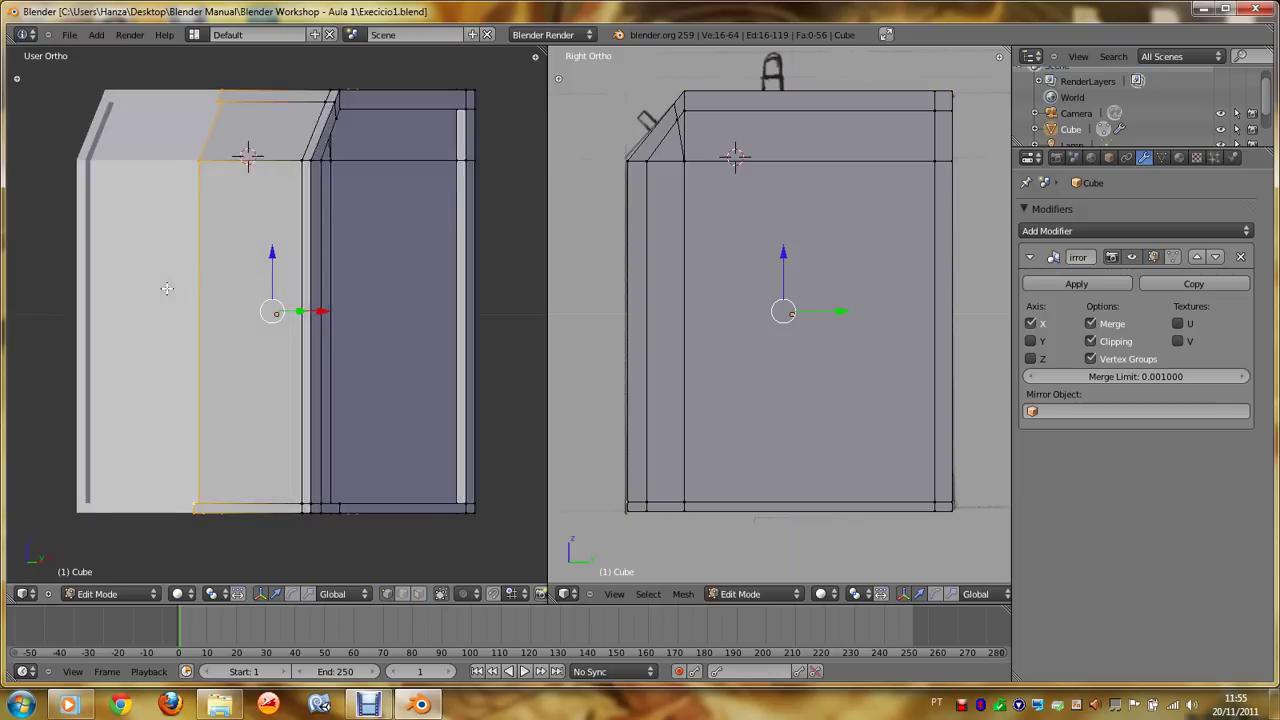
key(KP_6)
key(KP_6)
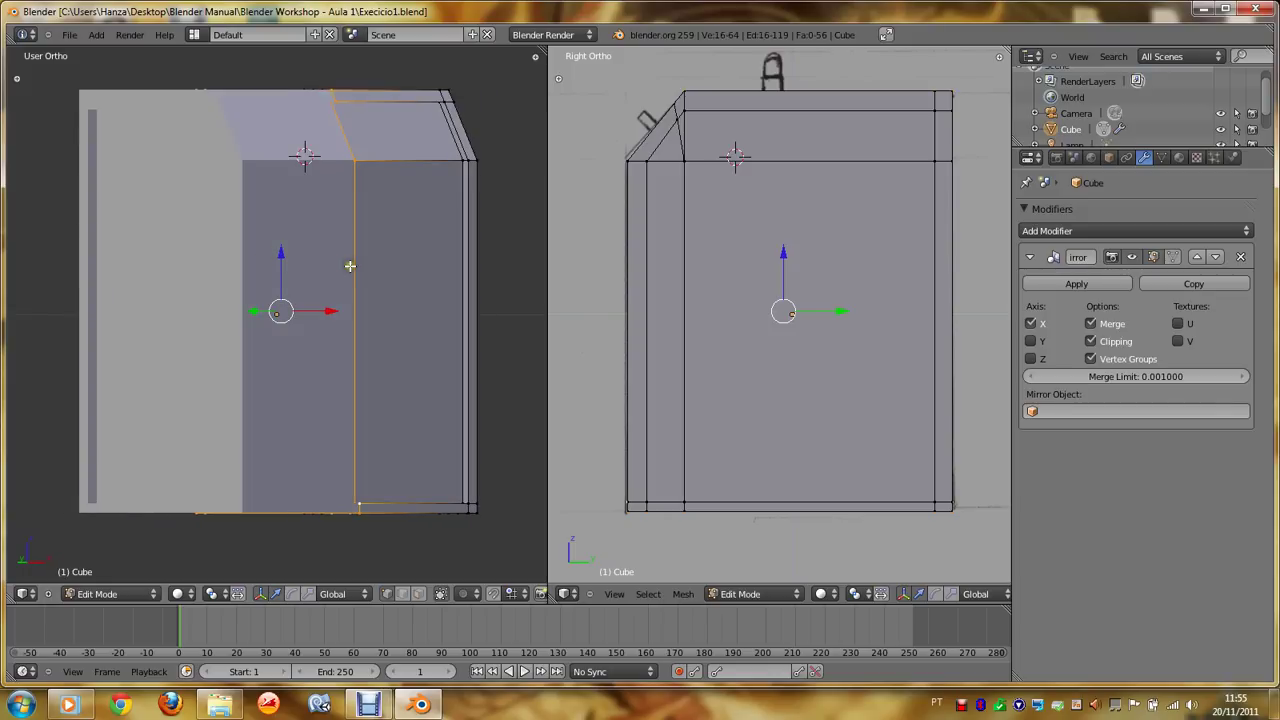
Step: Return to Front Ortho and toggle wireframe so the sketch shows through the mesh
key(KP_1)
key(z)
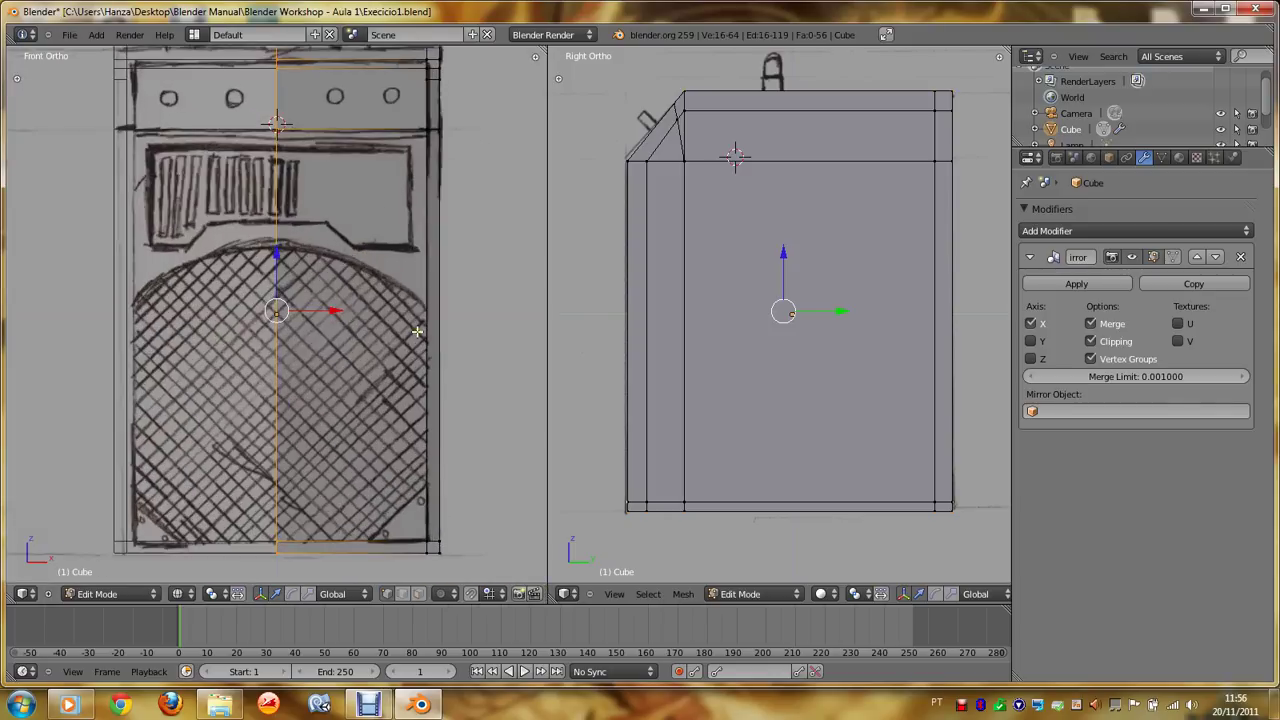
scroll(378, 320, down, 2)
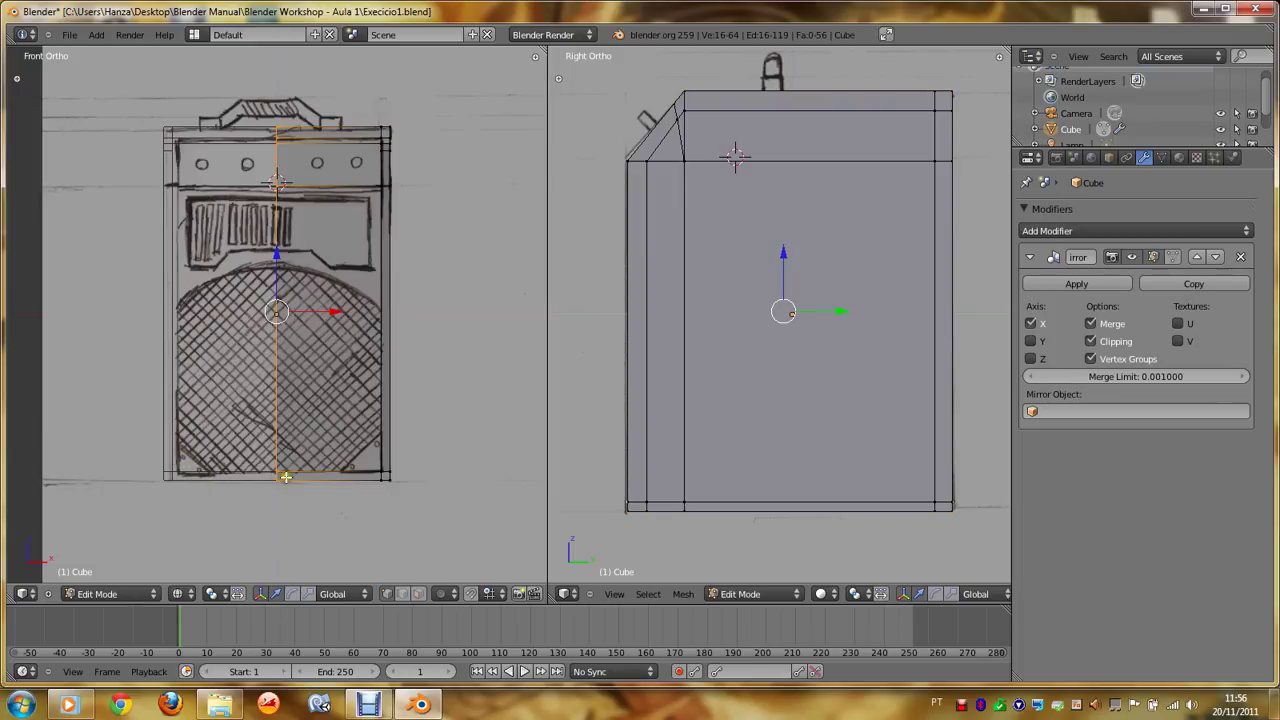
key(z)
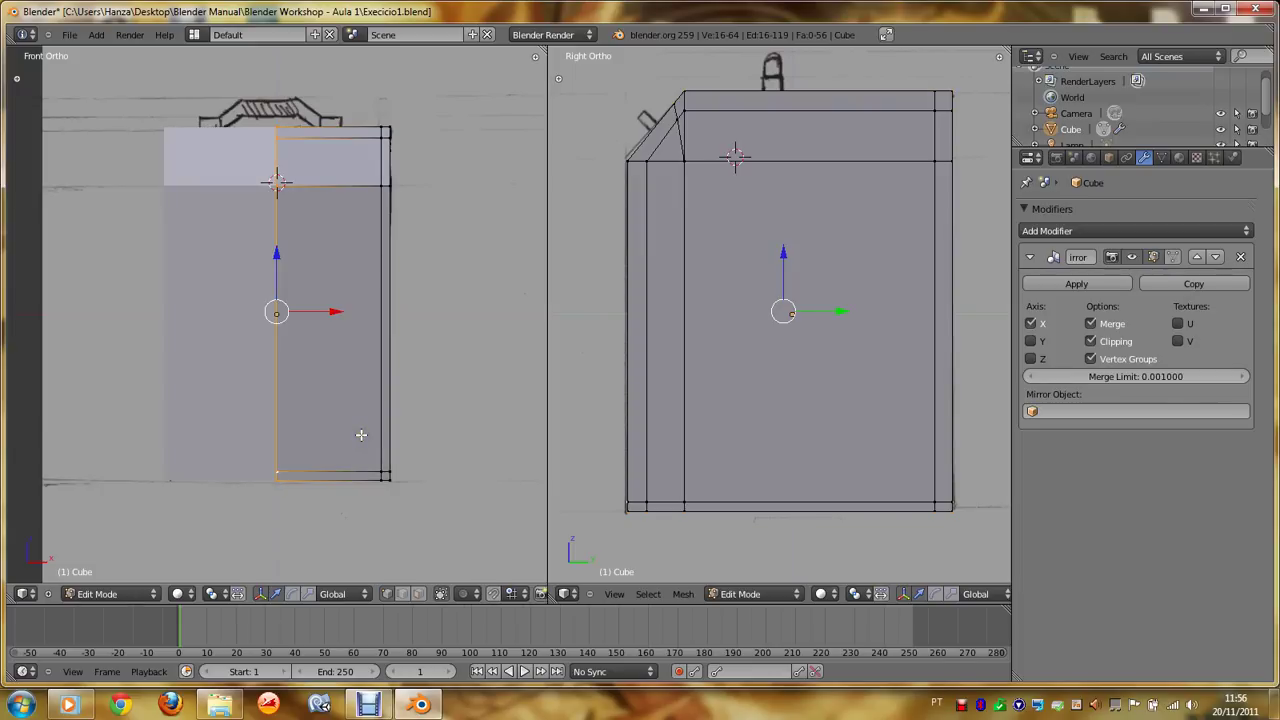
key(z)
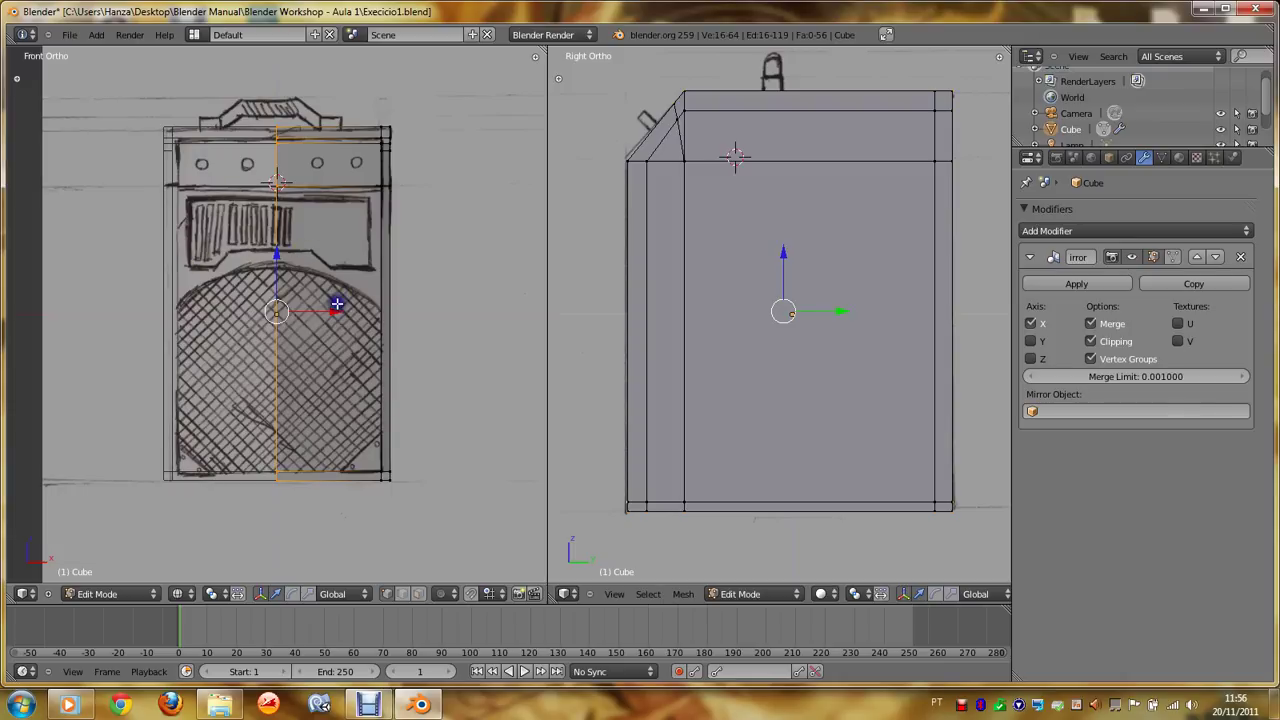
Step: In face select mode, select the front right-half face from an angled view
scroll(337, 390, up, 3)
scroll(337, 390, down, 2)
click(418, 594)
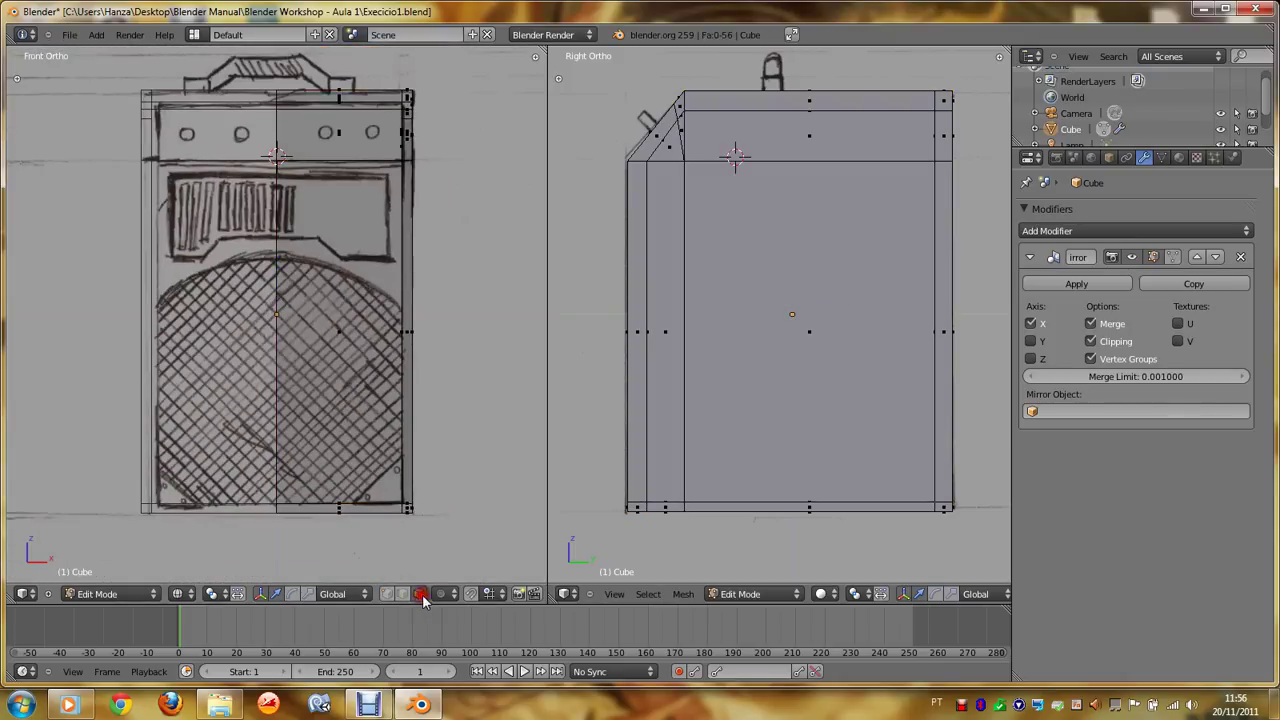
right_click(342, 356)
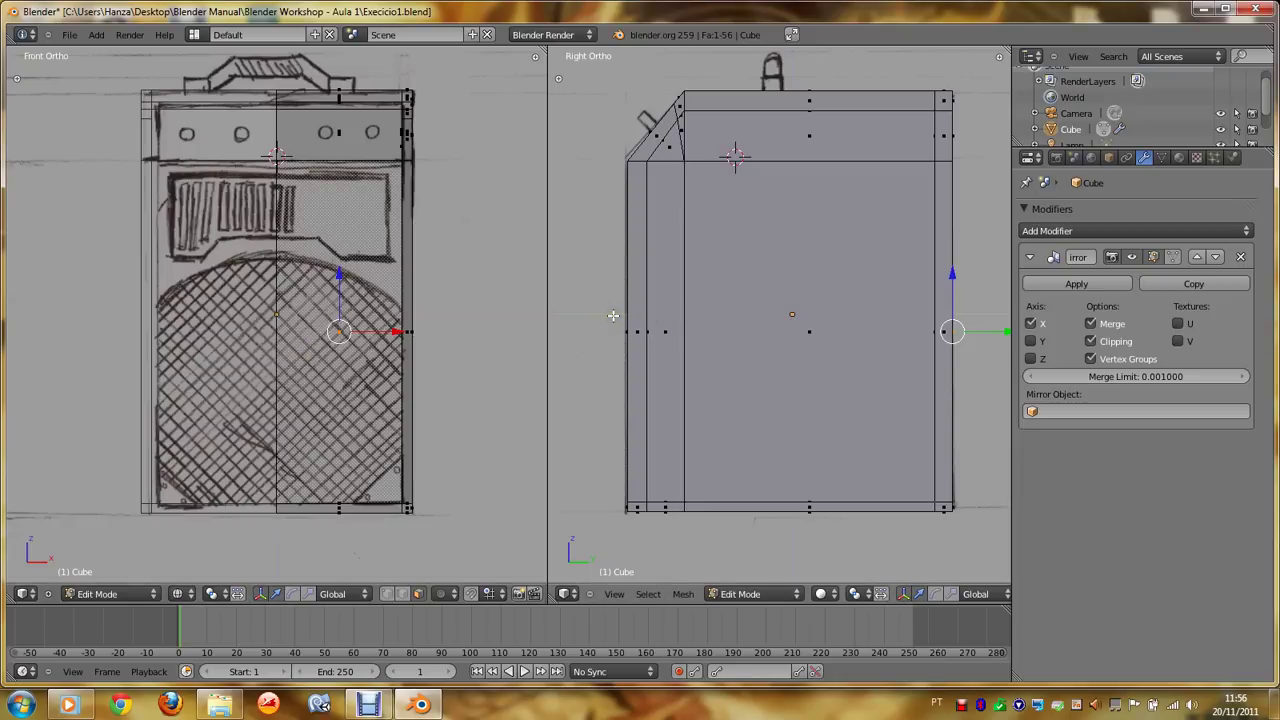
key(KP_4)
key(KP_4)
key(KP_4)
right_click(740, 340)
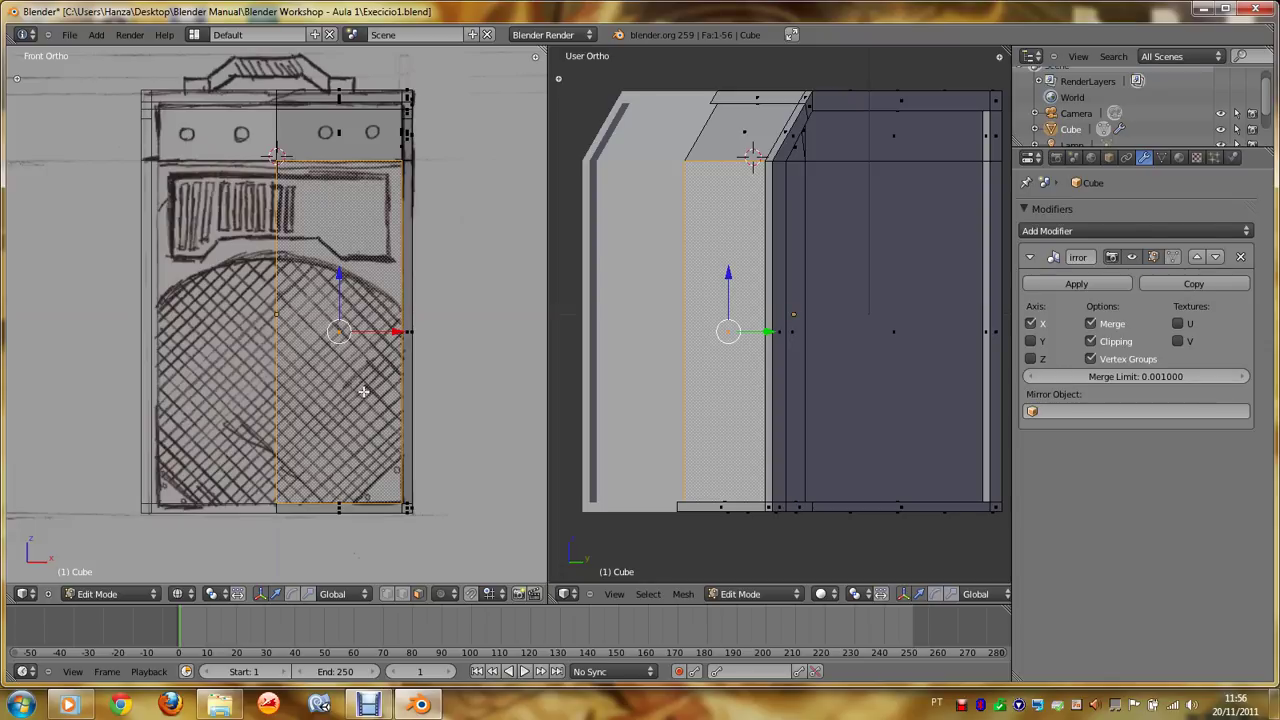
Step: Duplicate that face, place the copy higher, and scale it along Z
key(shift+d)
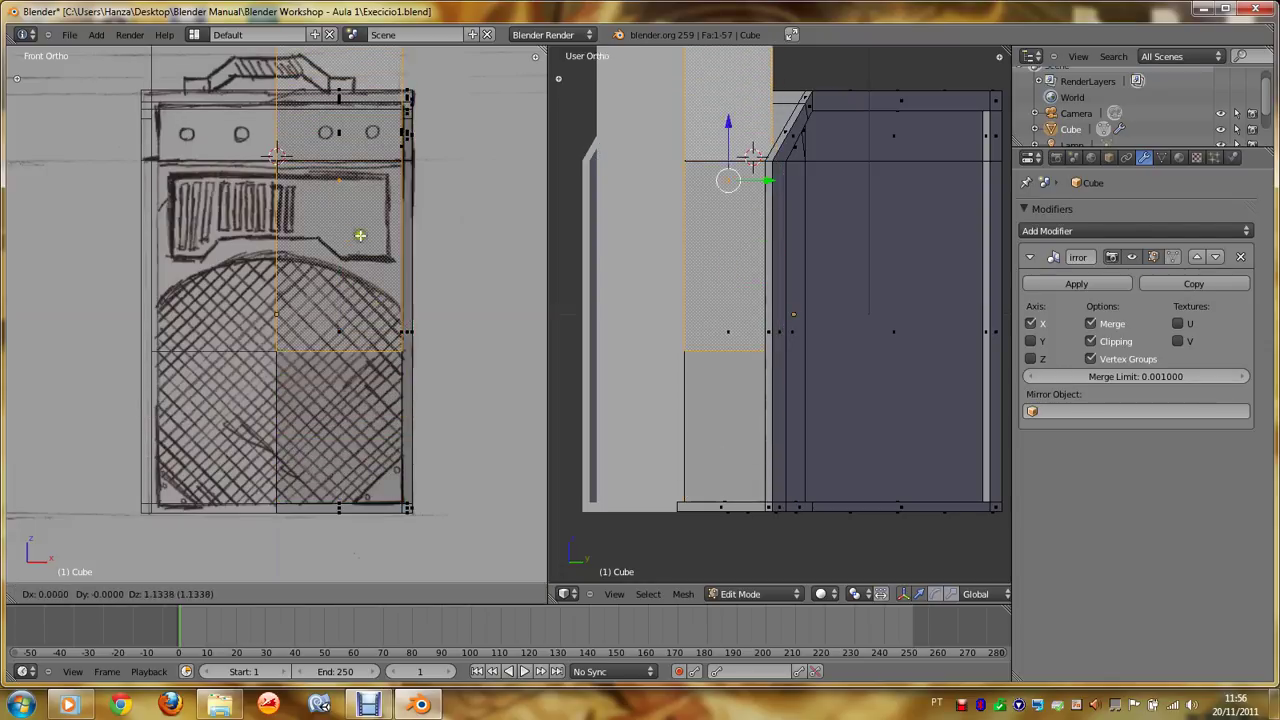
click(278, 265)
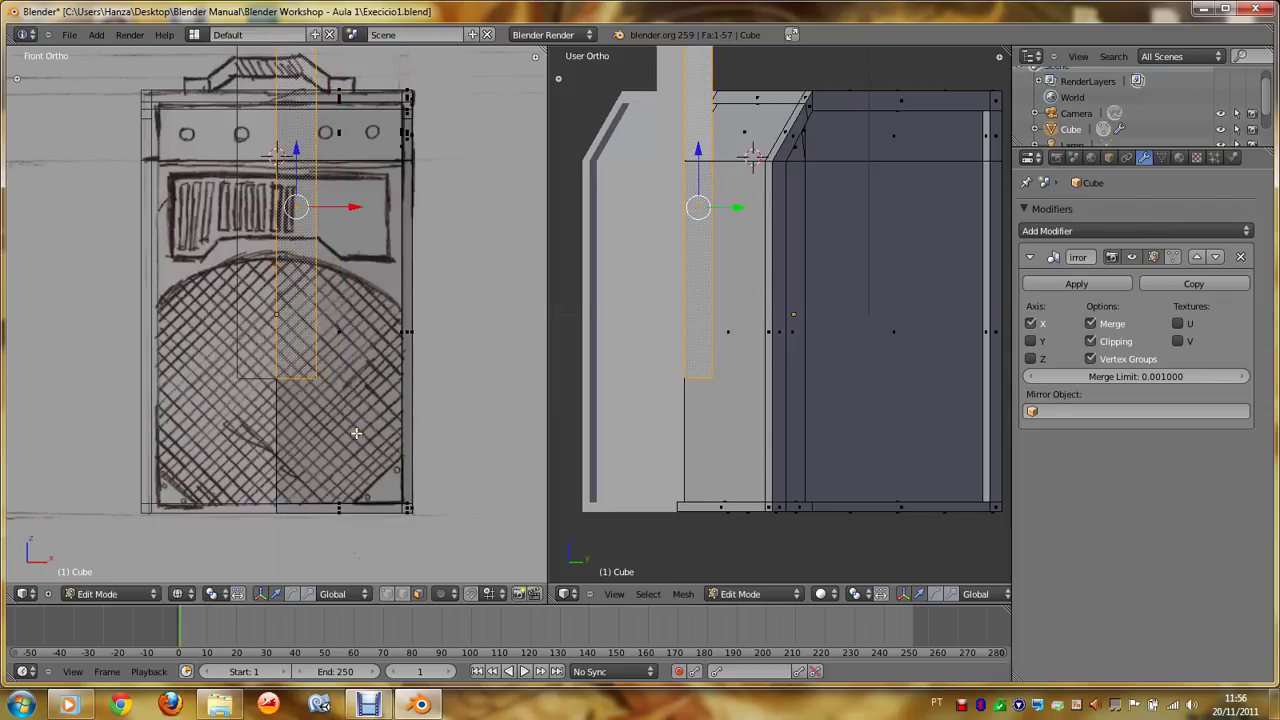
key(s)
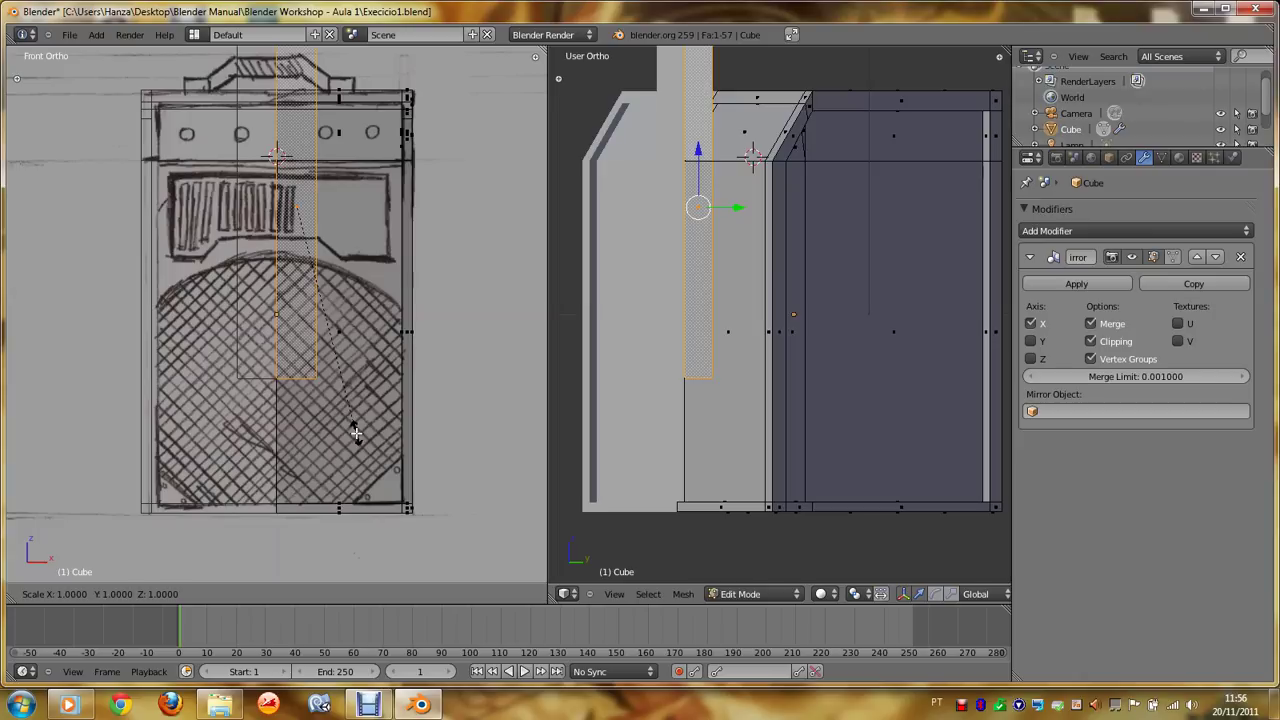
key(z)
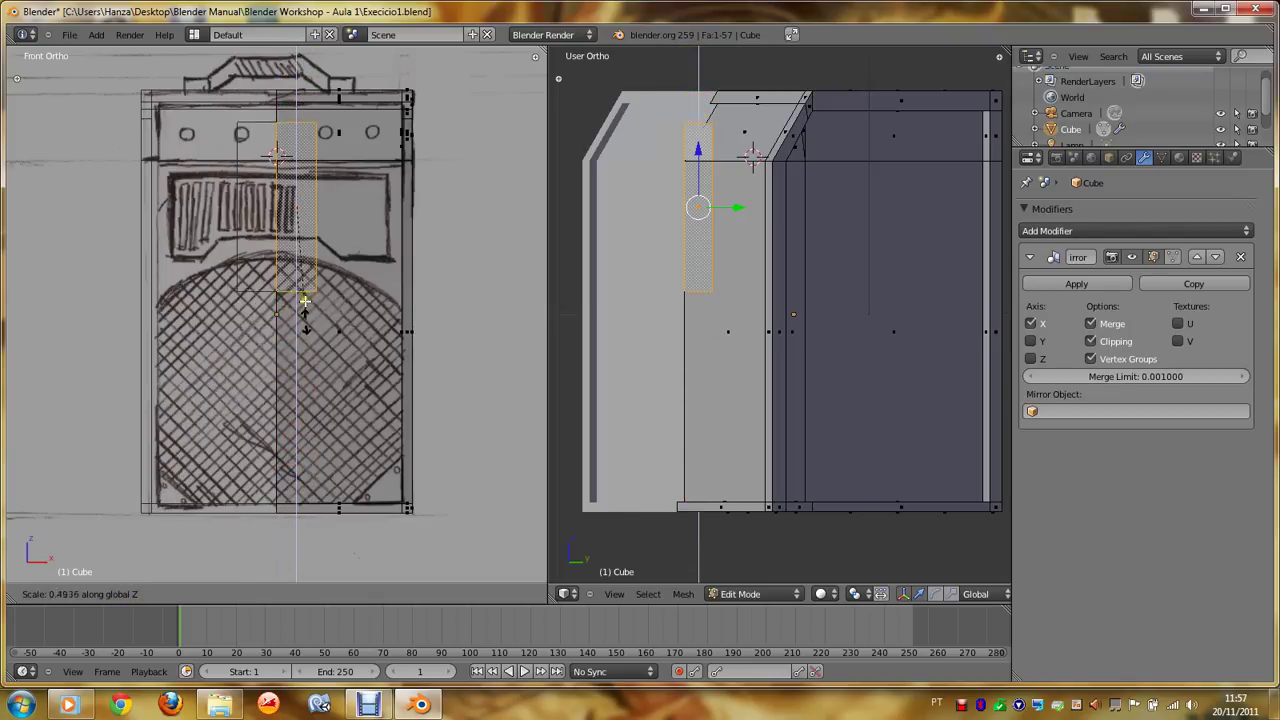
Step: Confirm the panel's vertical shrink, then scale it along X
click(314, 247)
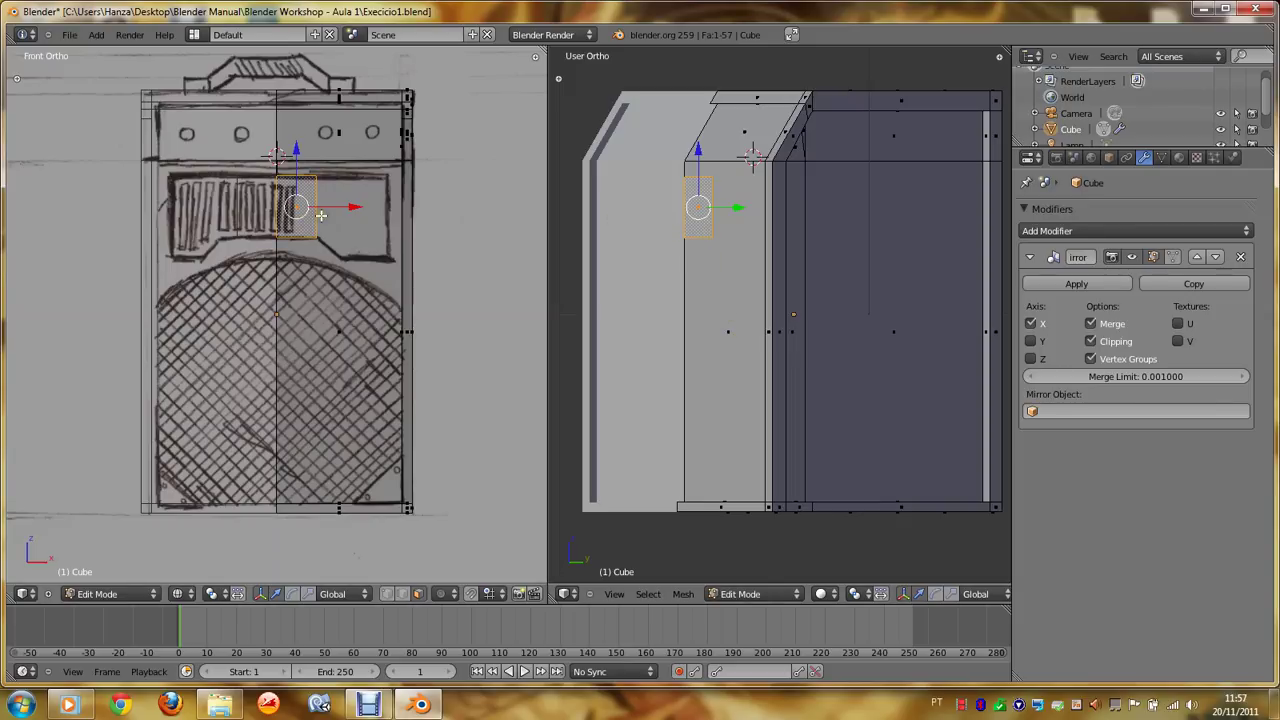
key(s)
key(x)
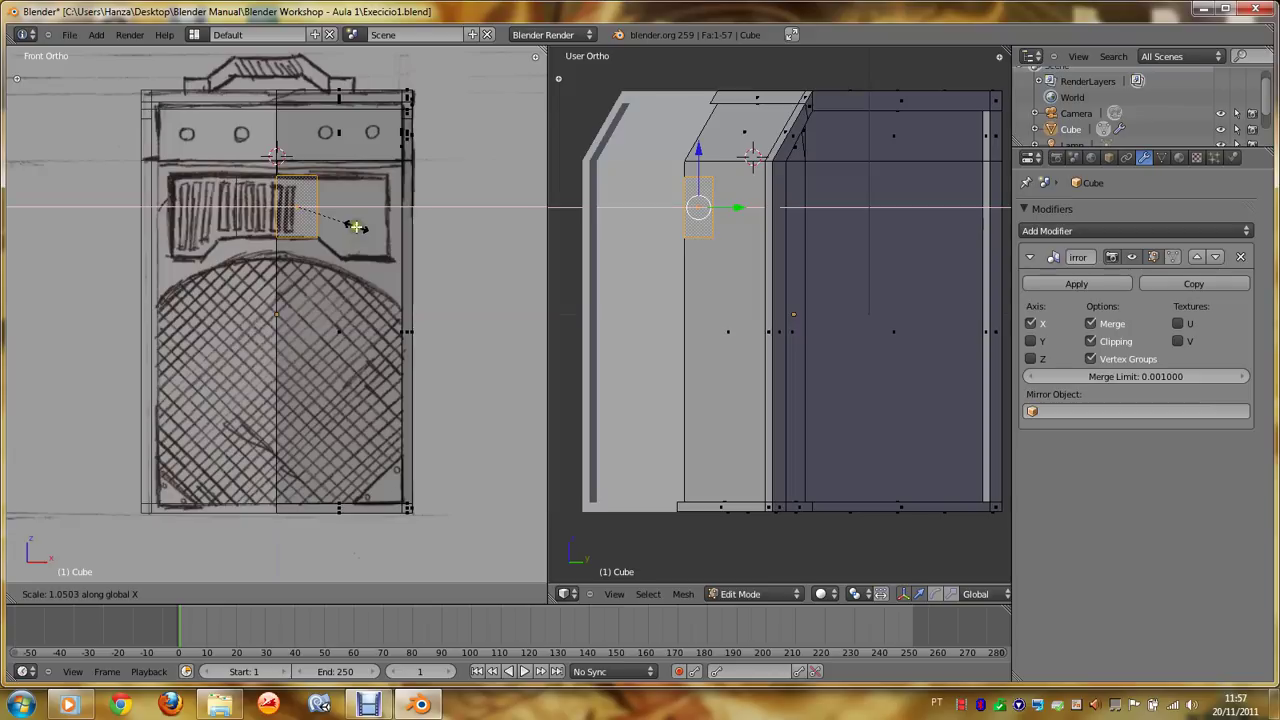
click(358, 227)
Step: Extrude the panel's right vertical edge along X to widen it
scroll(372, 258, up, 2)
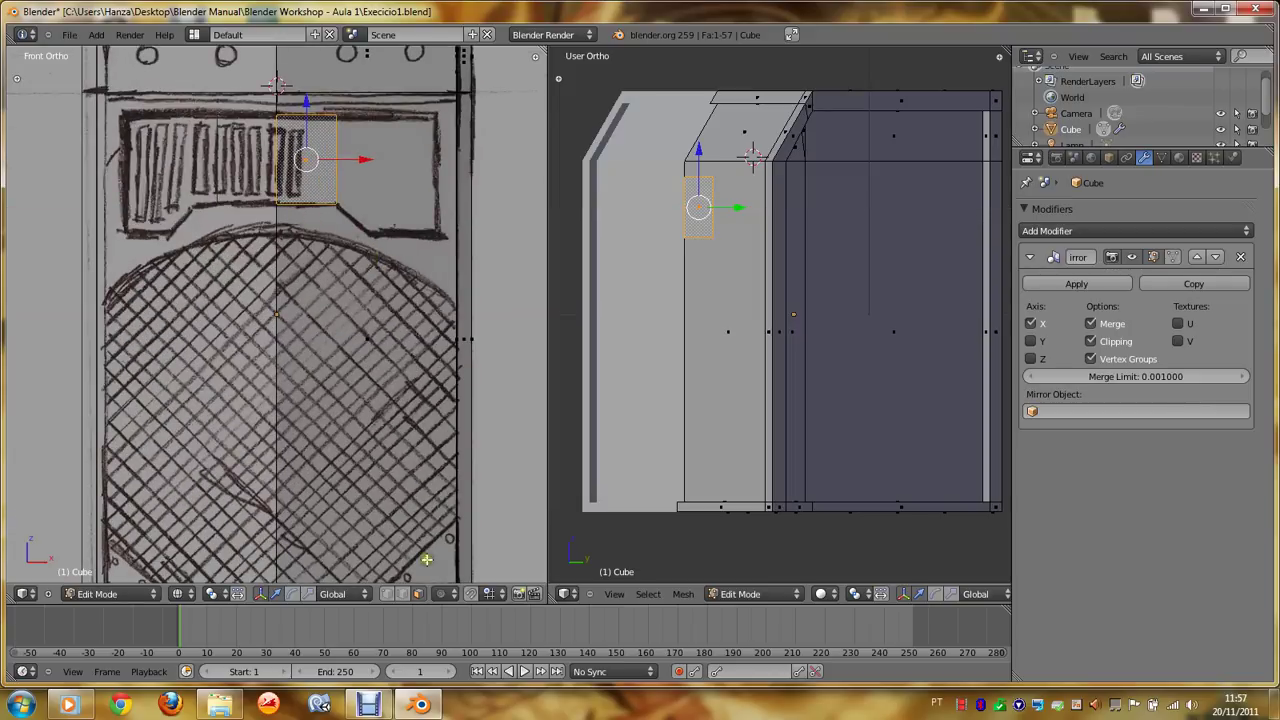
shift+click(402, 594)
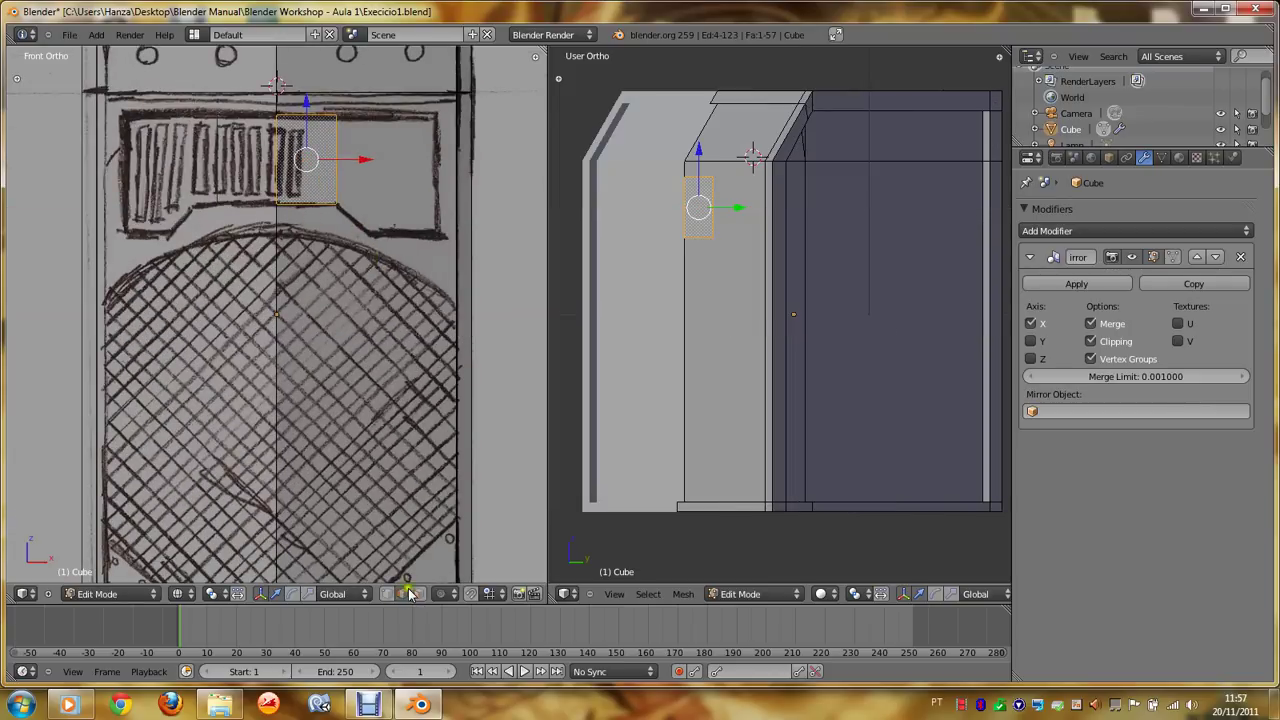
right_click(338, 152)
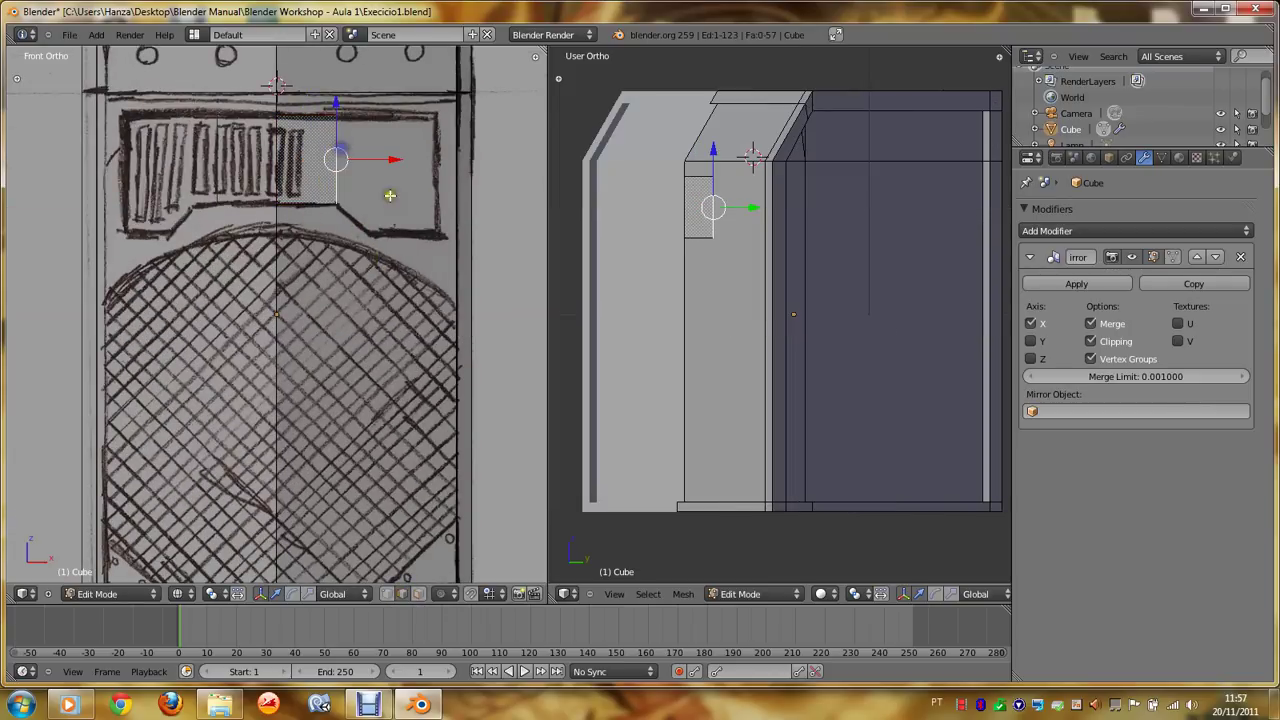
key(e)
key(x)
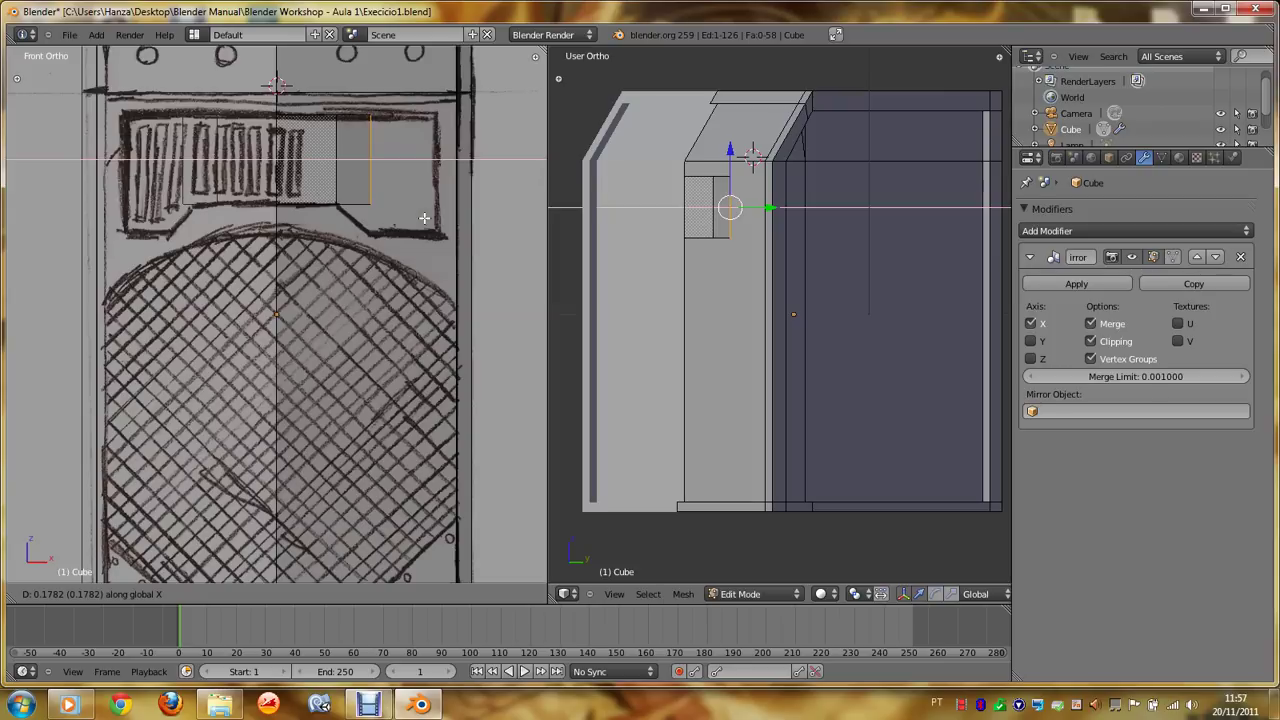
click(424, 218)
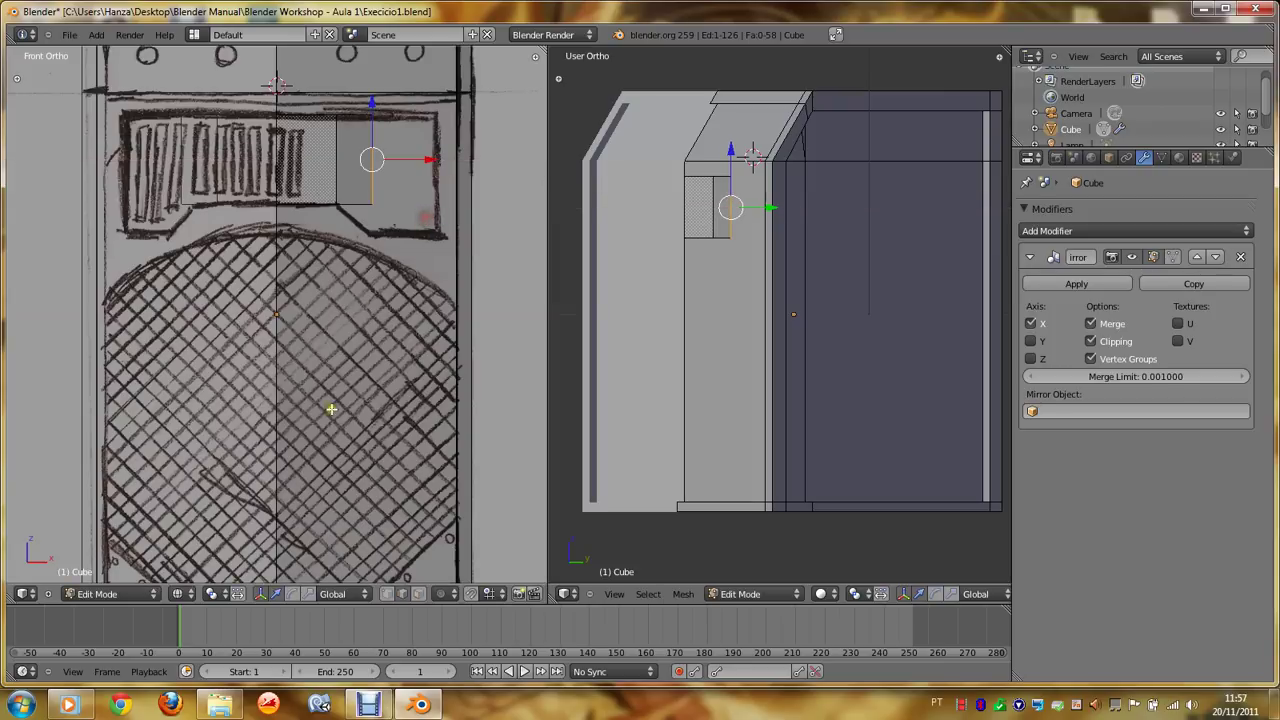
Step: Move the panel's lower outer vertex down in Z, then select the new outer edge
click(389, 596)
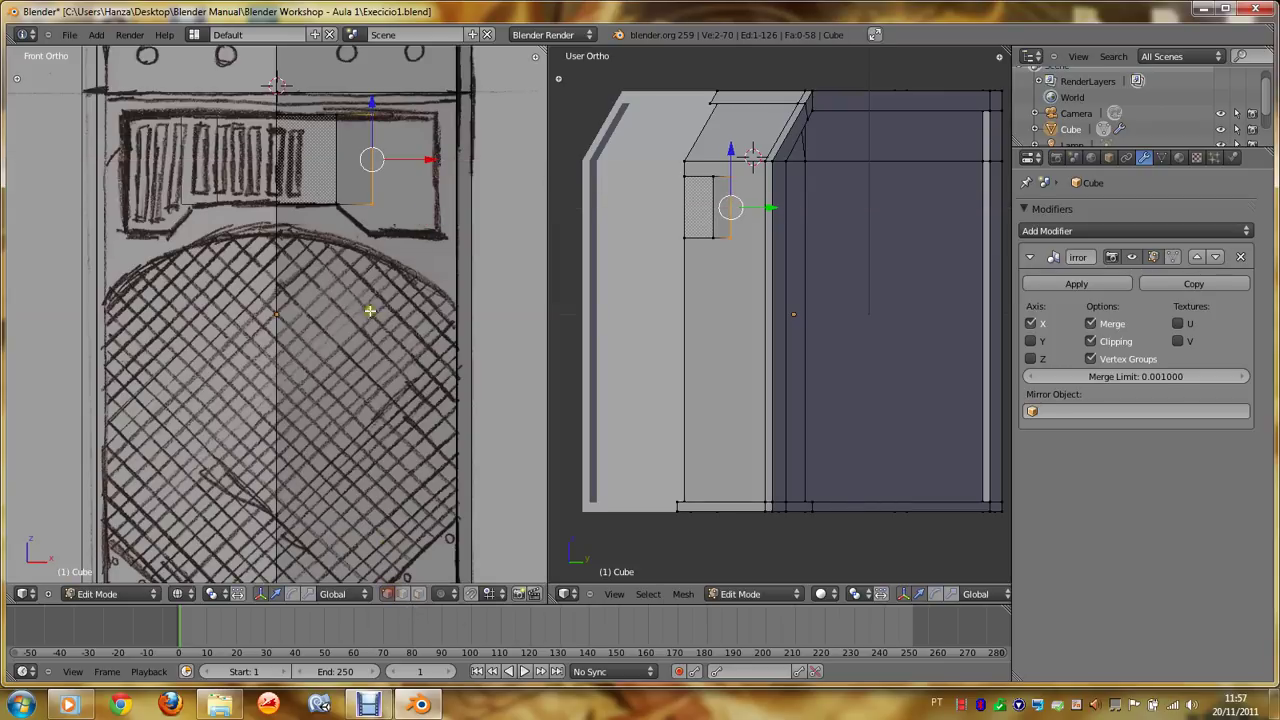
right_click(376, 203)
key(g)
key(z)
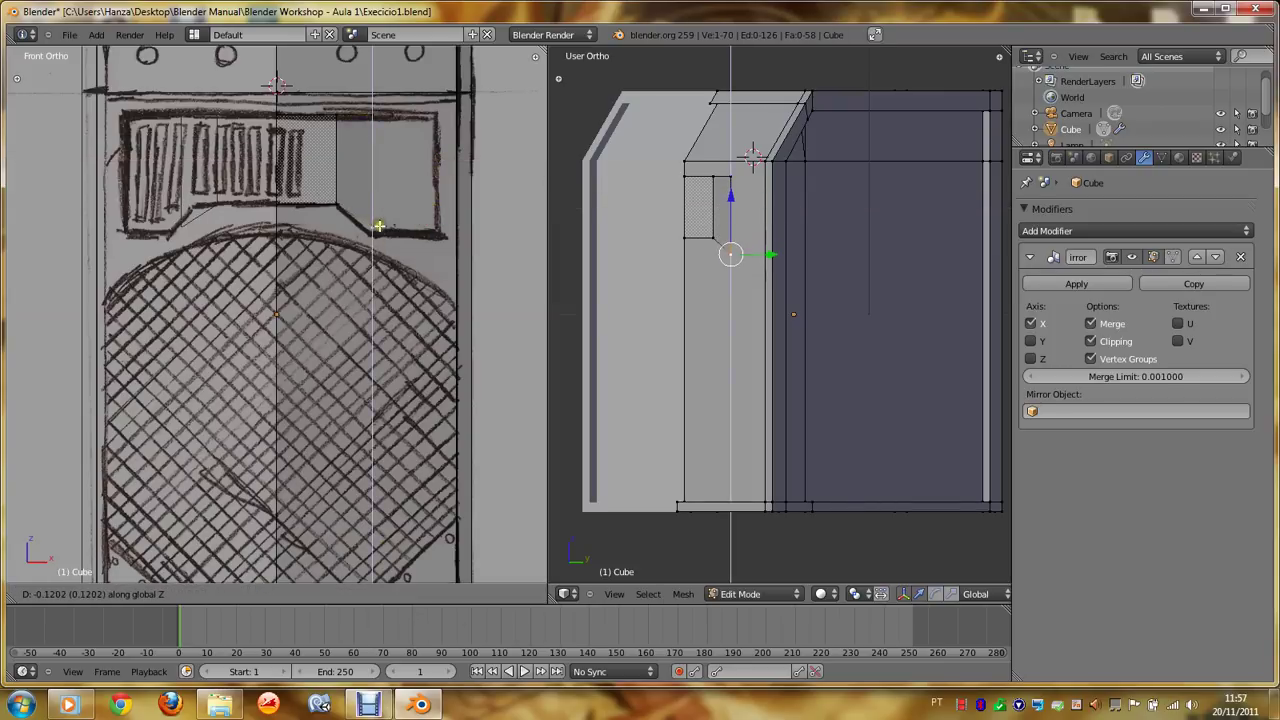
click(377, 231)
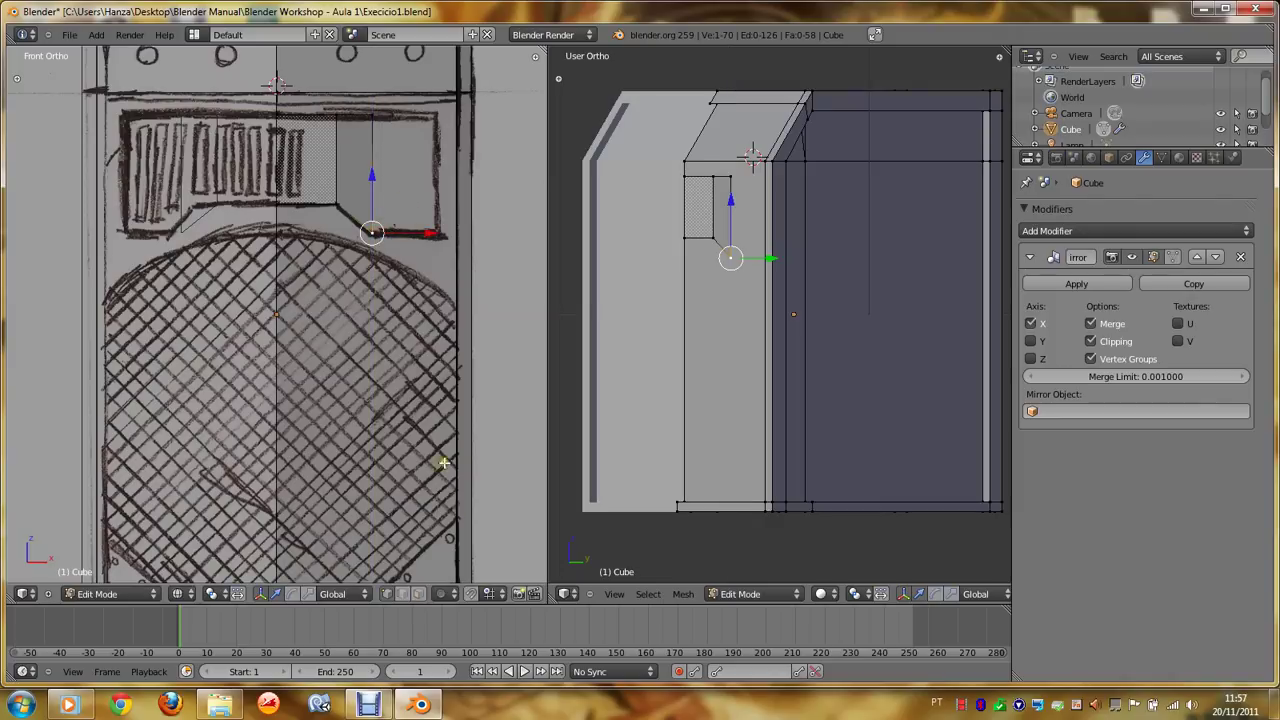
click(403, 596)
right_click(367, 178)
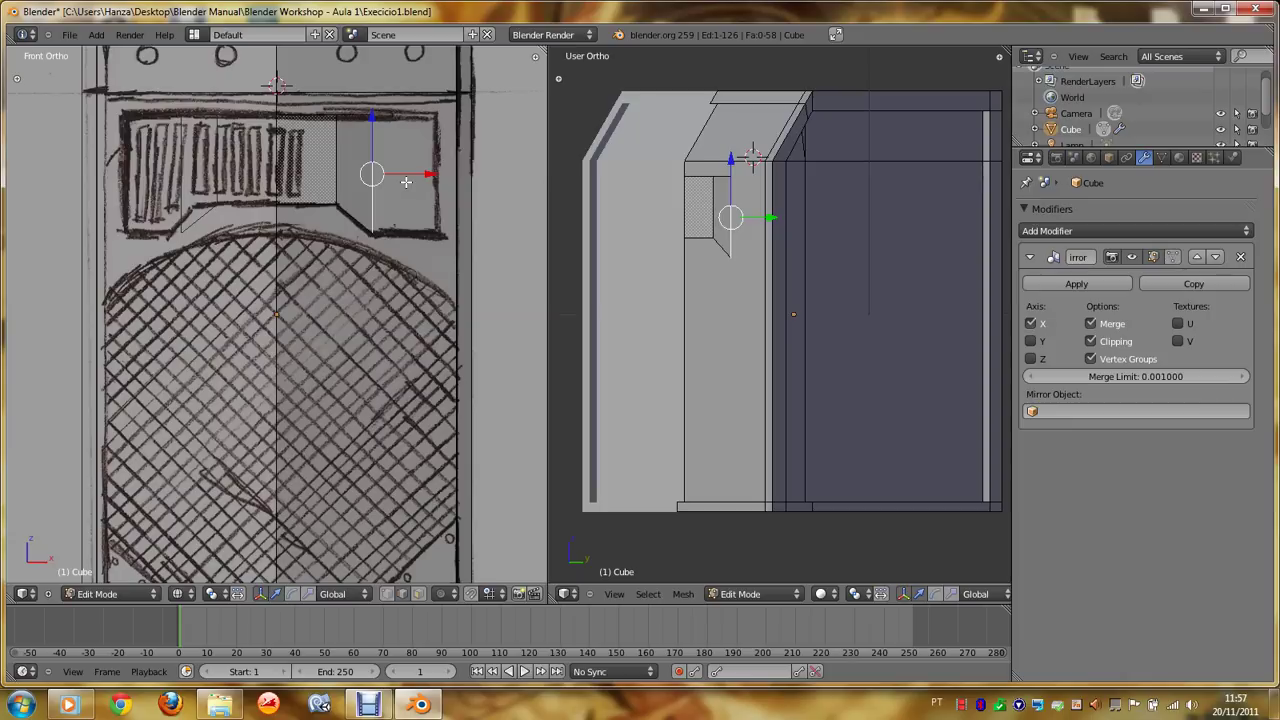
Step: Extrude the selected edge out to the panel's right end
key(space)
text(Ex)
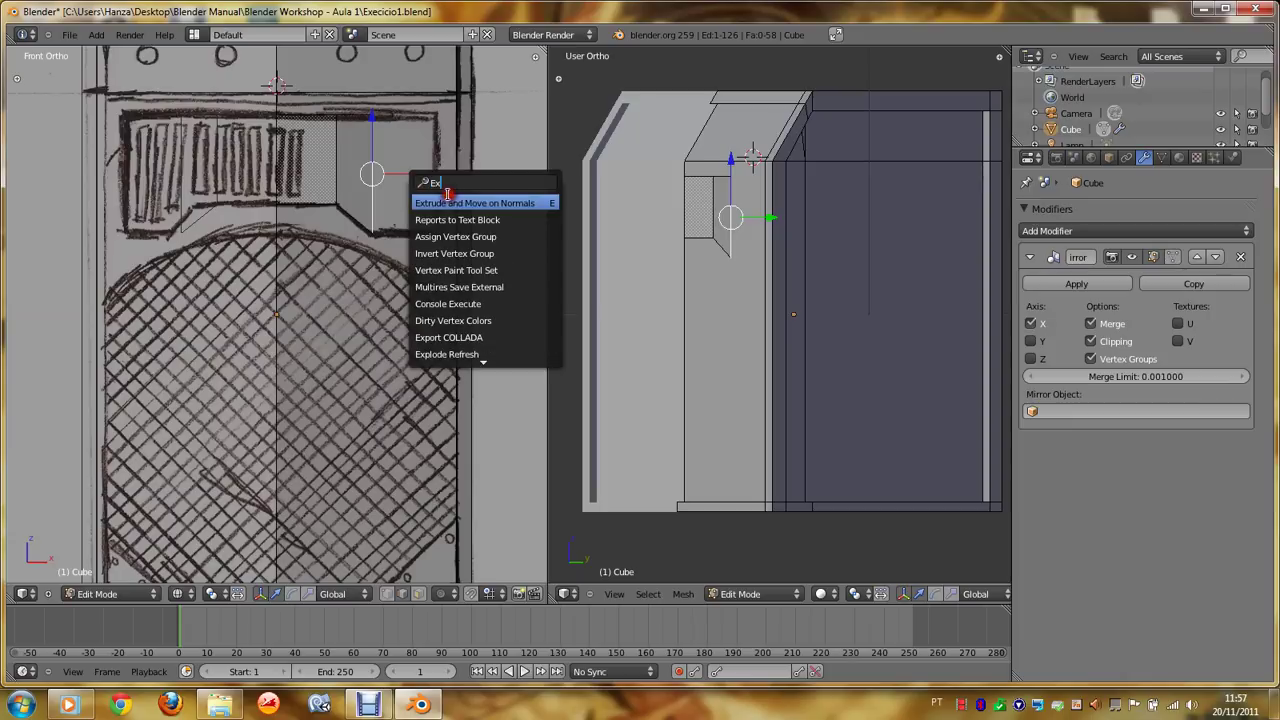
key(Return)
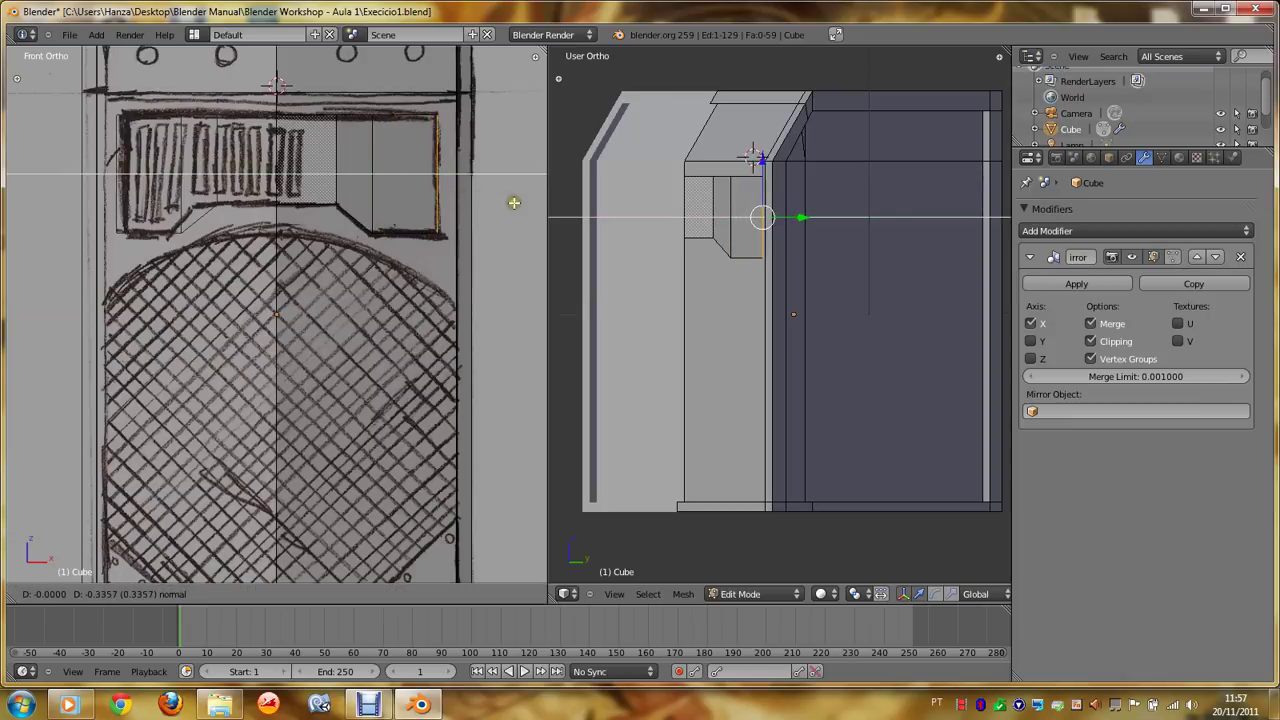
click(511, 203)
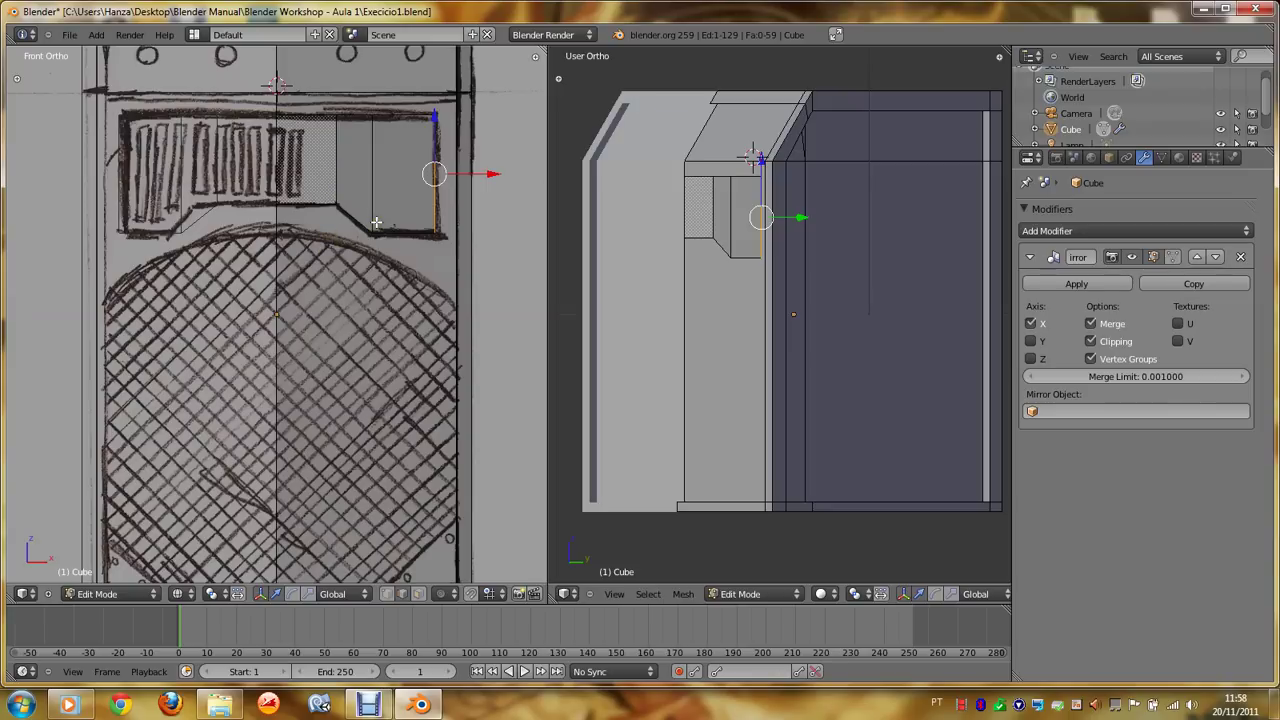
Step: Select the three recess panel faces and view them from the right in see-through shading
click(419, 594)
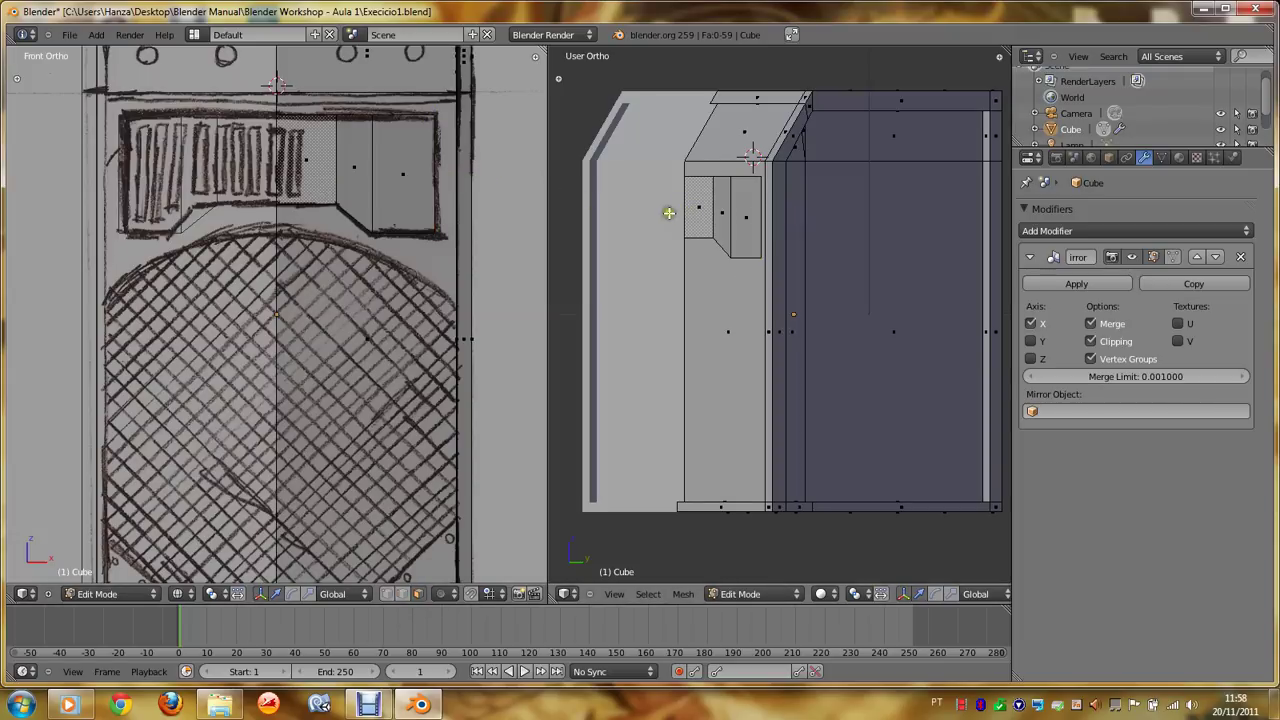
right_click(697, 208)
shift+right_click(722, 208)
shift+right_click(746, 212)
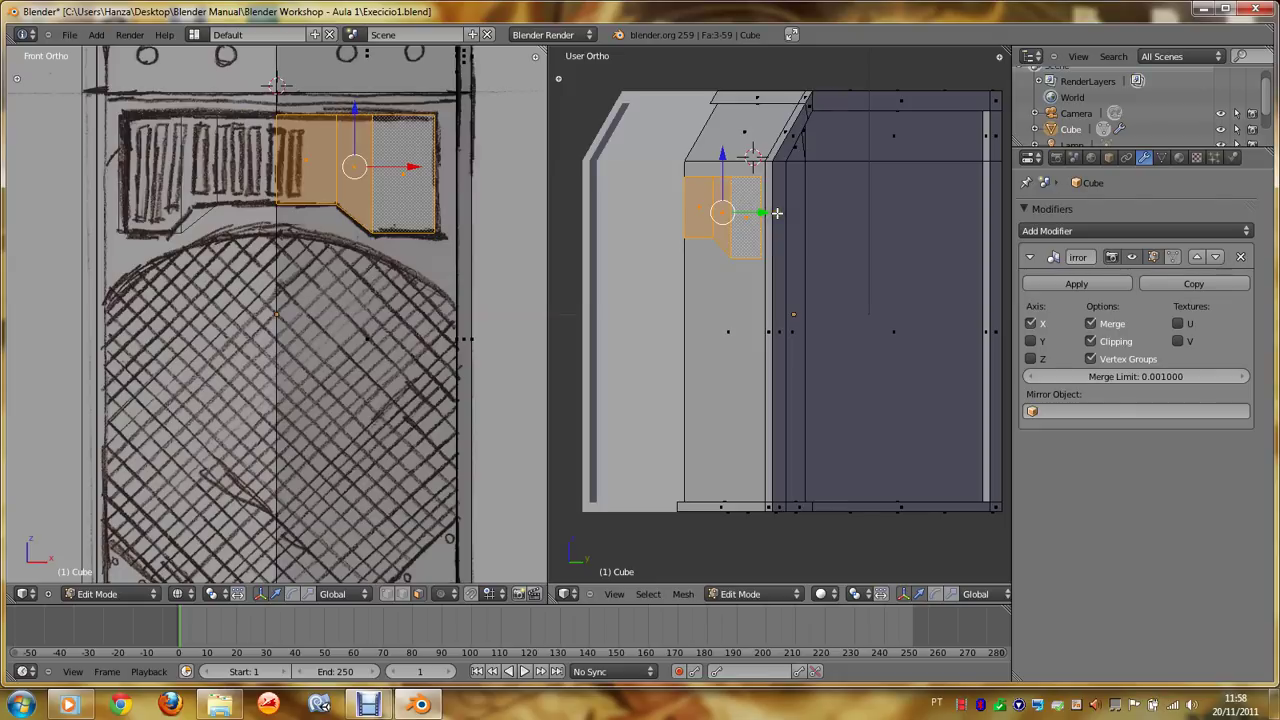
key(KP_3)
key(z)
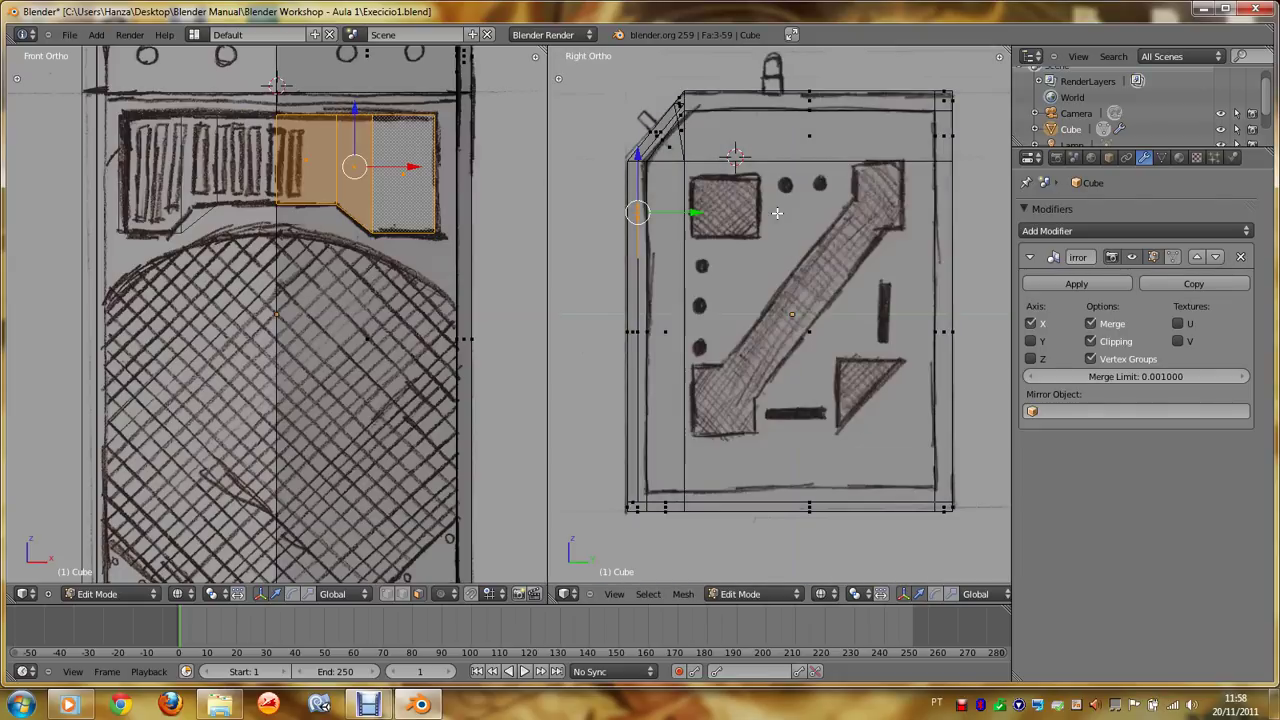
key(z)
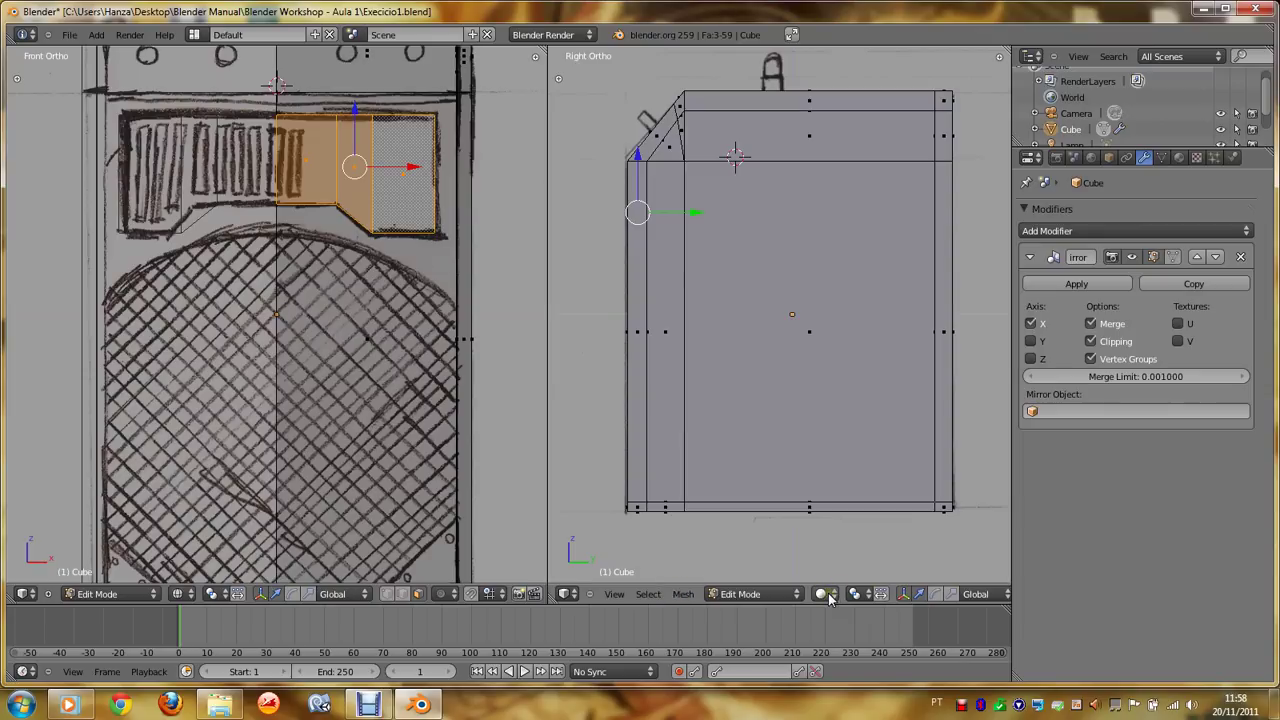
key(z)
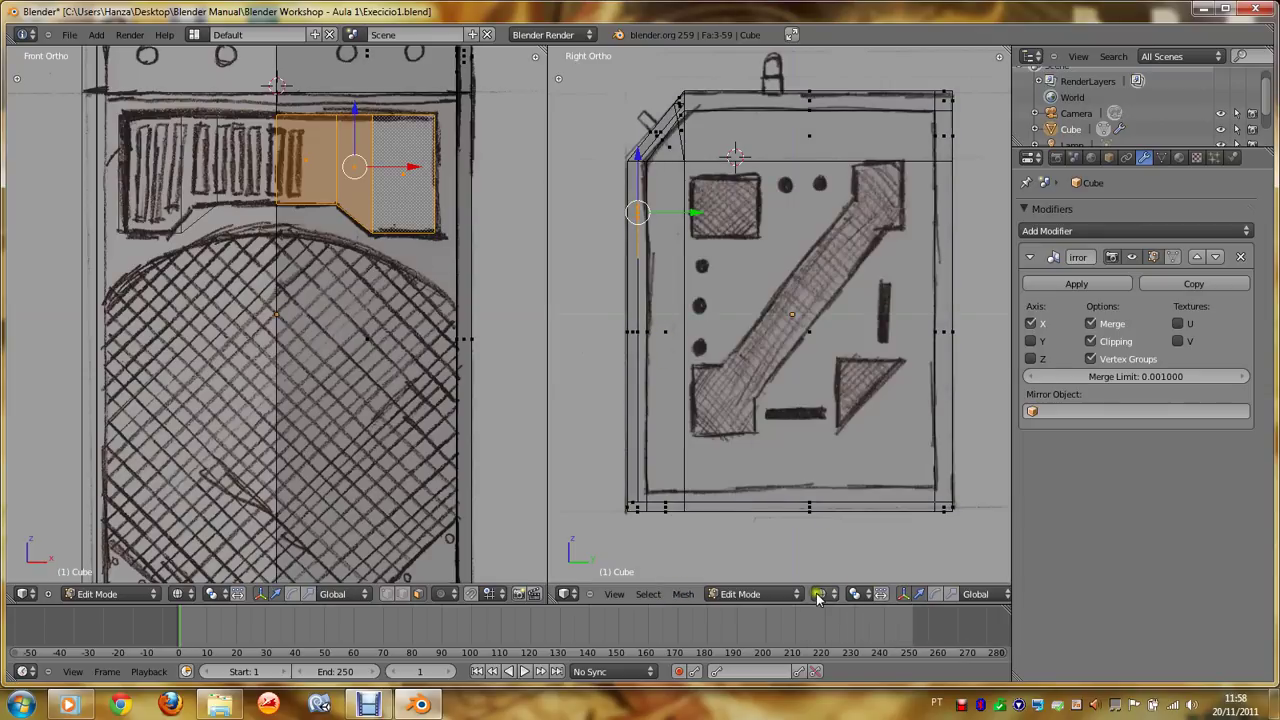
click(818, 597)
click(849, 580)
scroll(620, 215, up, 2)
Step: Push the faces back slightly and extrude them along their normals by 0.0709
drag(635, 166, 605, 177)
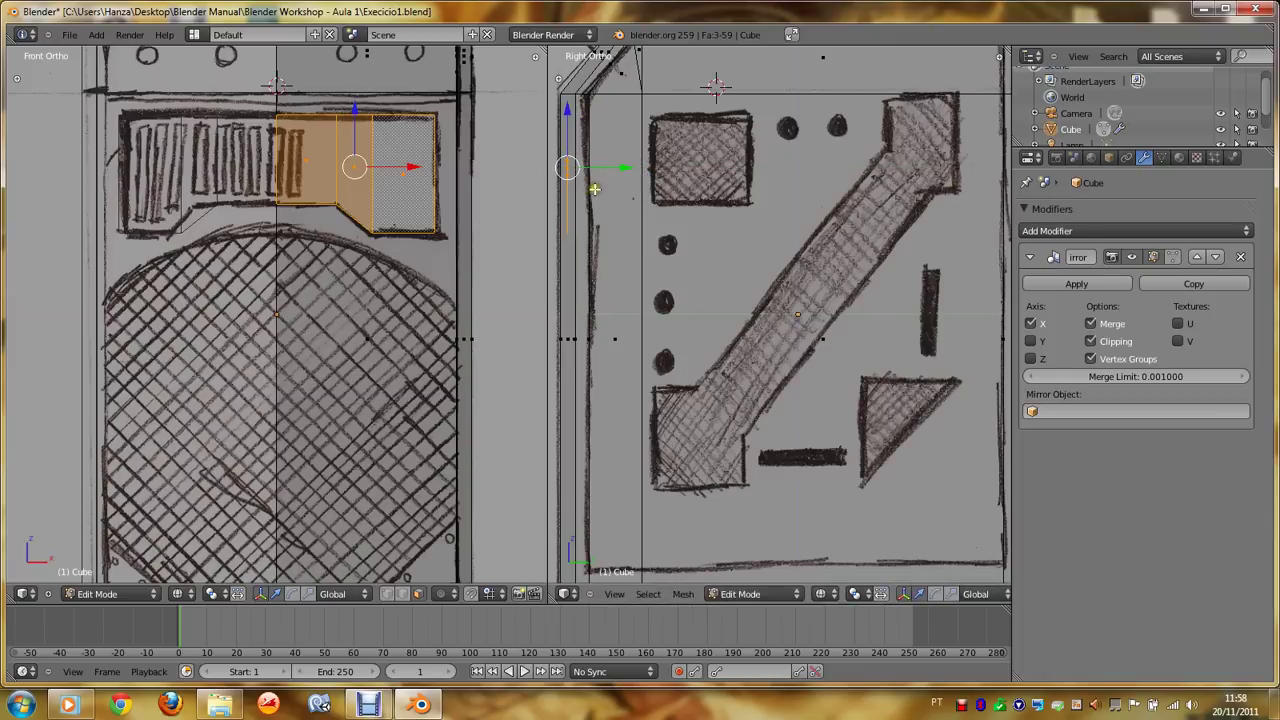
key(space)
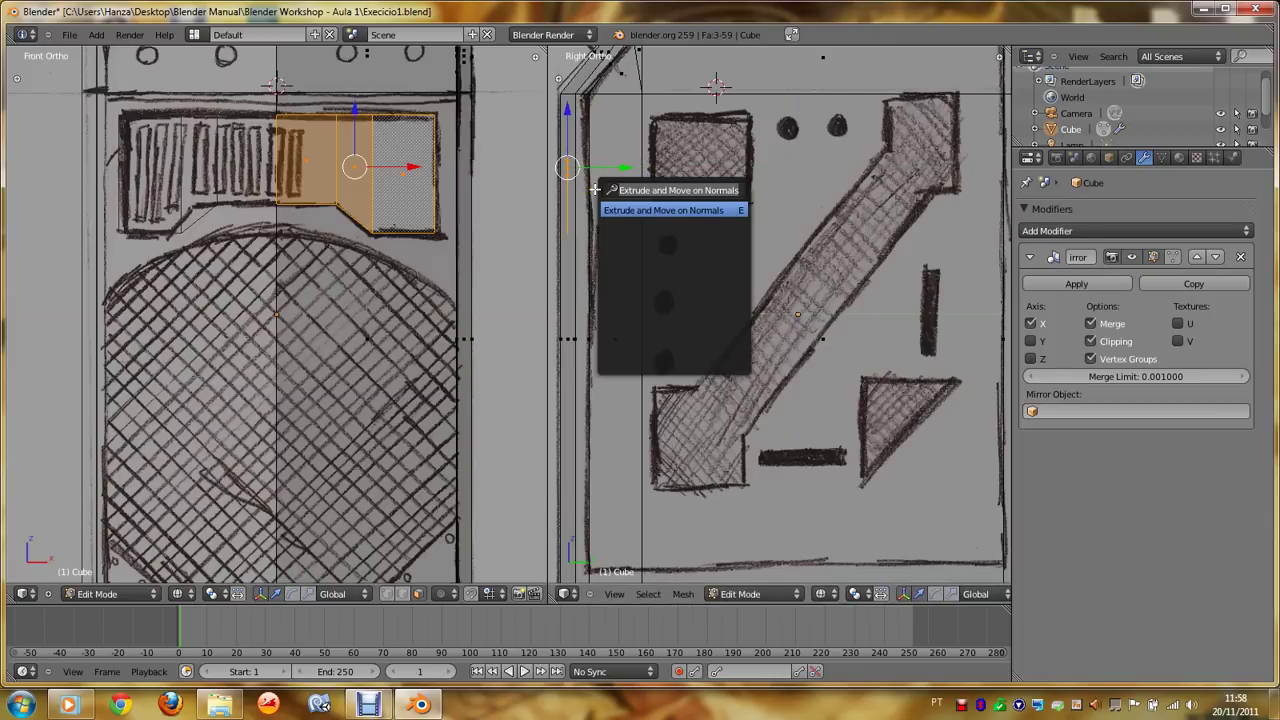
click(655, 209)
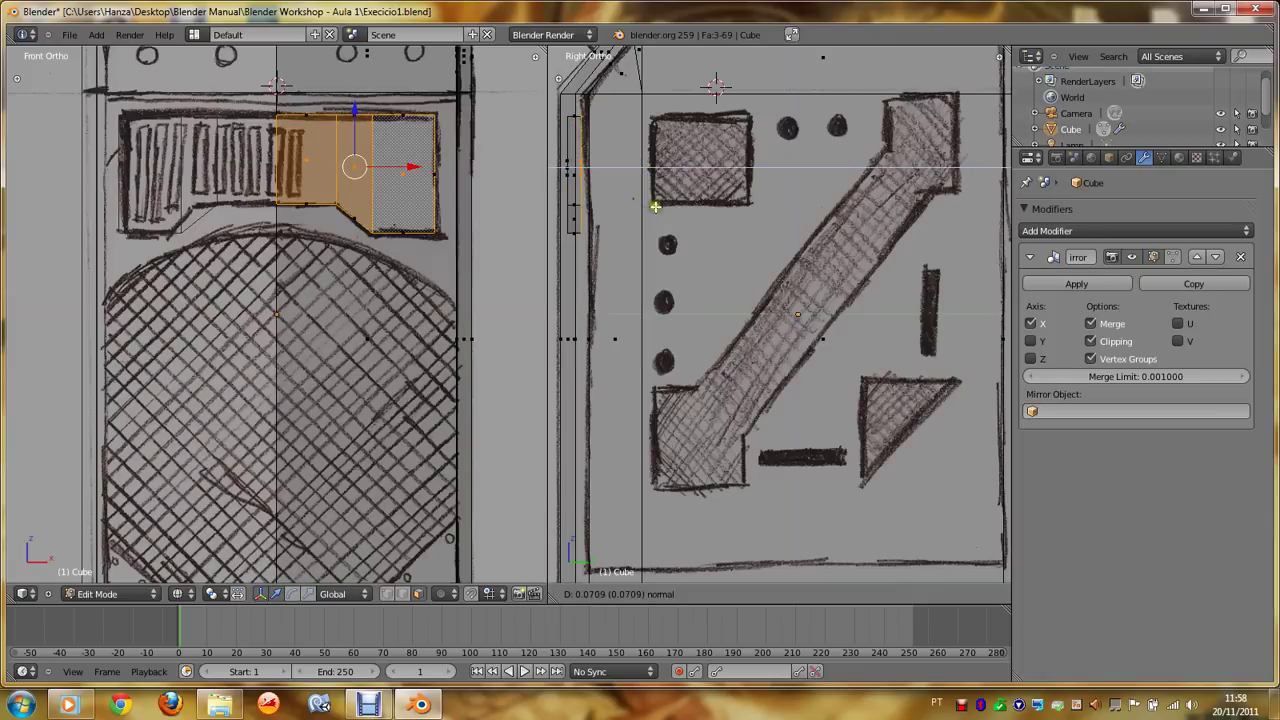
click(655, 207)
Step: Leave Edit Mode, orbit to an angled view, and render a test preview with F12
key(Tab)
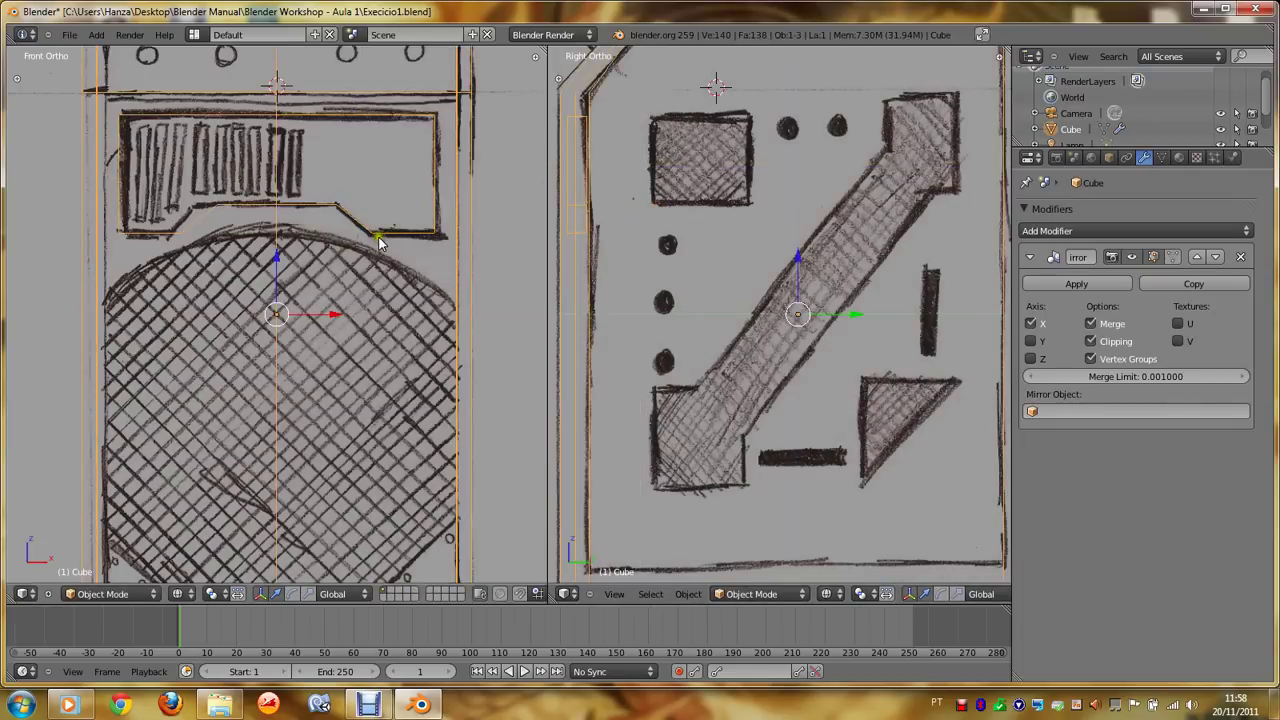
key(KP_5)
key(KP_6)
key(KP_6)
key(KP_6)
key(KP_6)
key(KP_6)
key(KP_6)
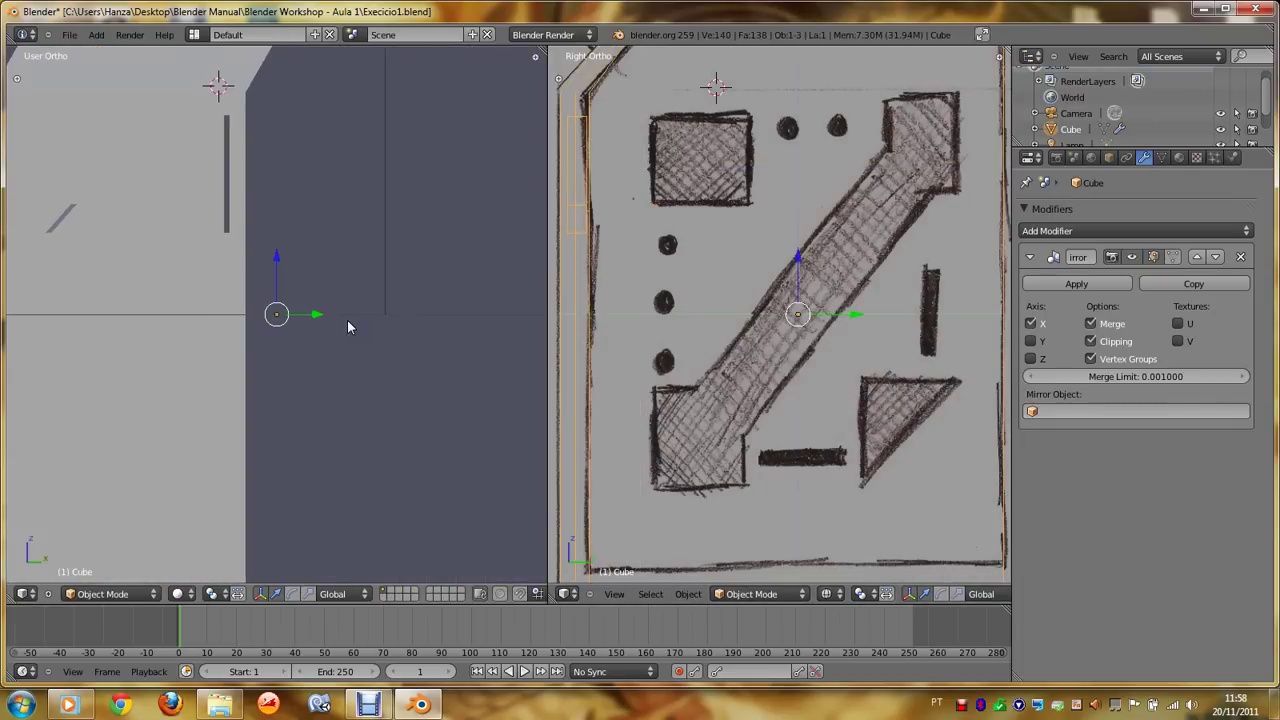
key(KP_6)
key(KP_6)
key(KP_6)
key(KP_8)
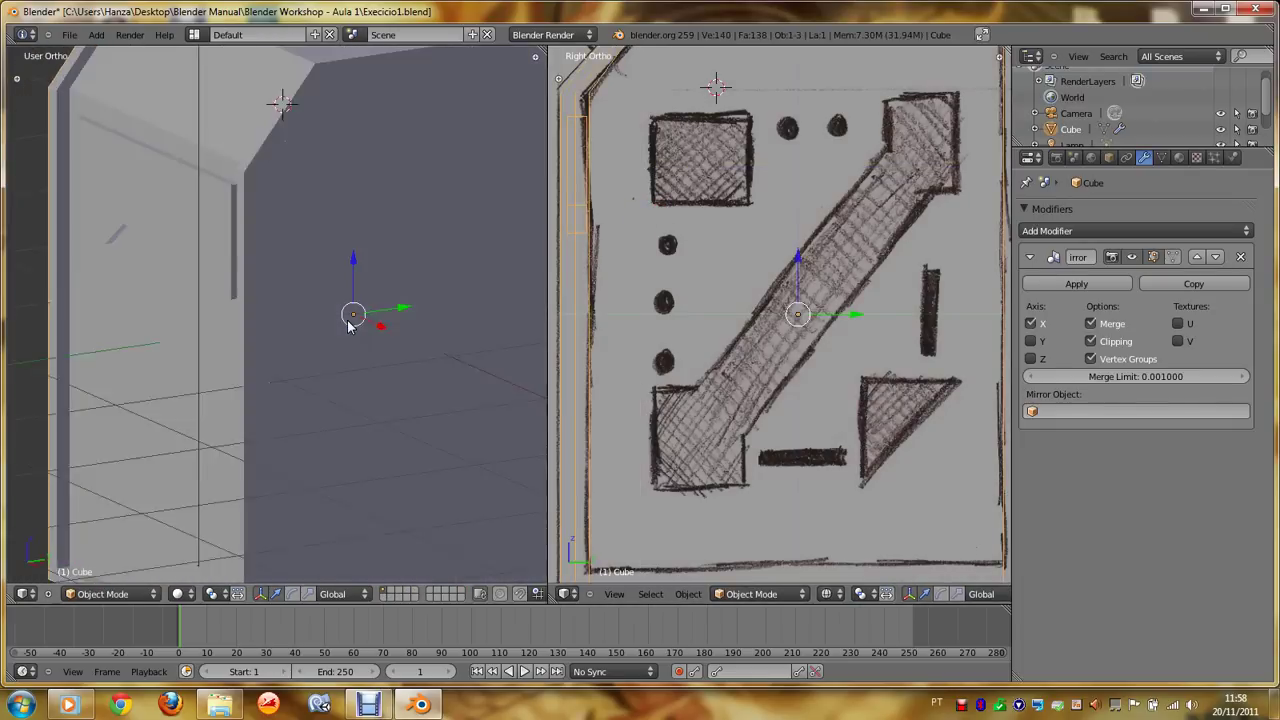
key(KP_4)
key(KP_6)
key(KP_6)
key(KP_6)
key(KP_2)
key(KP_2)
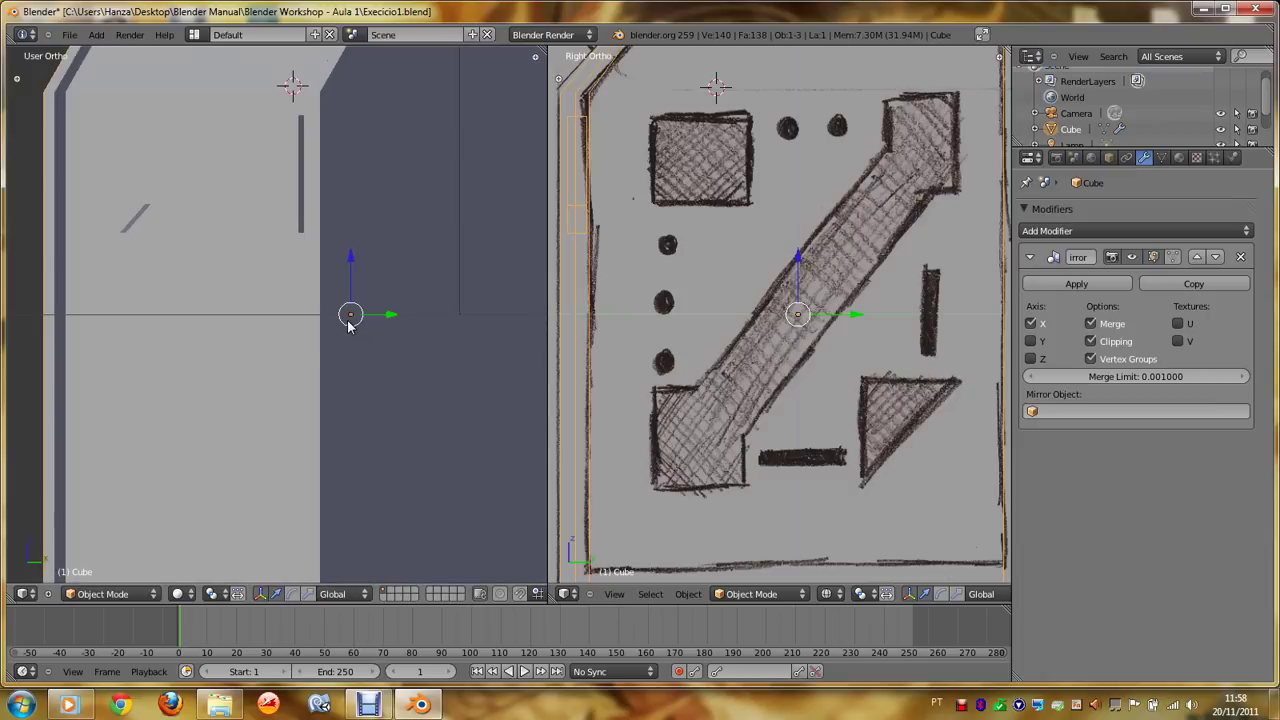
key(F12)
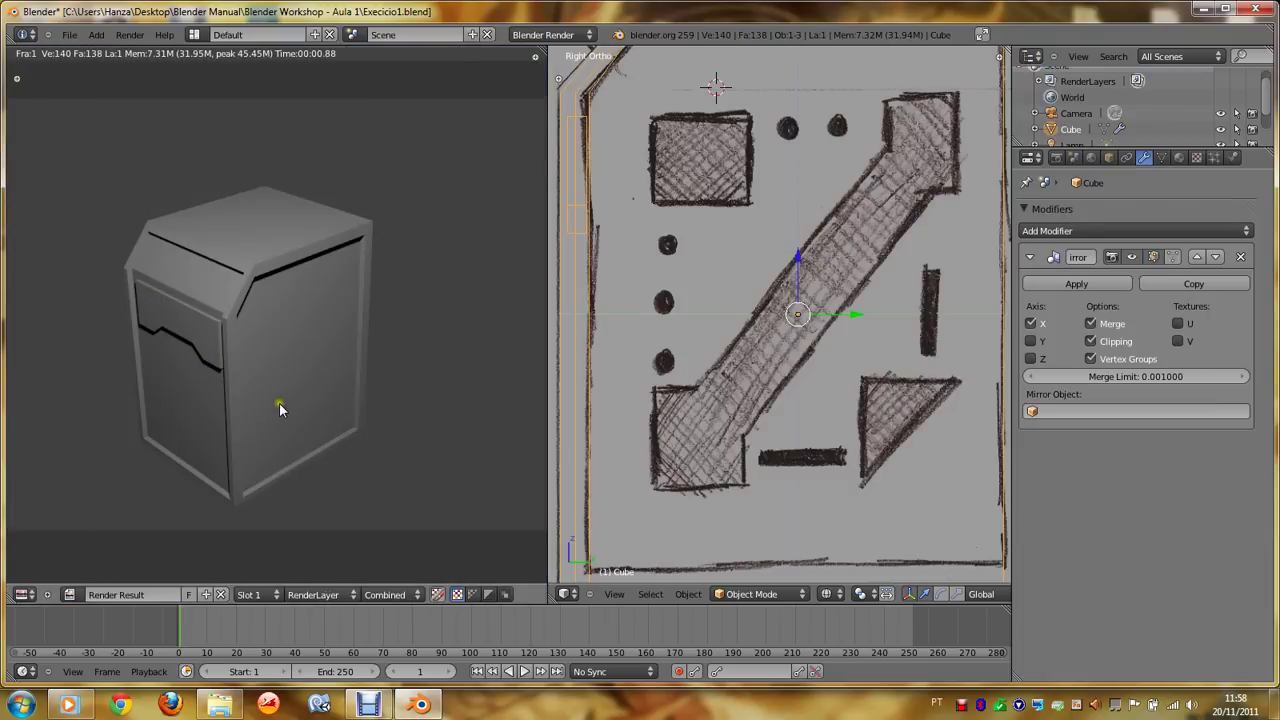
key(Escape)
Step: Extrude the recess's left and right faces along normals and scale them down slightly
key(Tab)
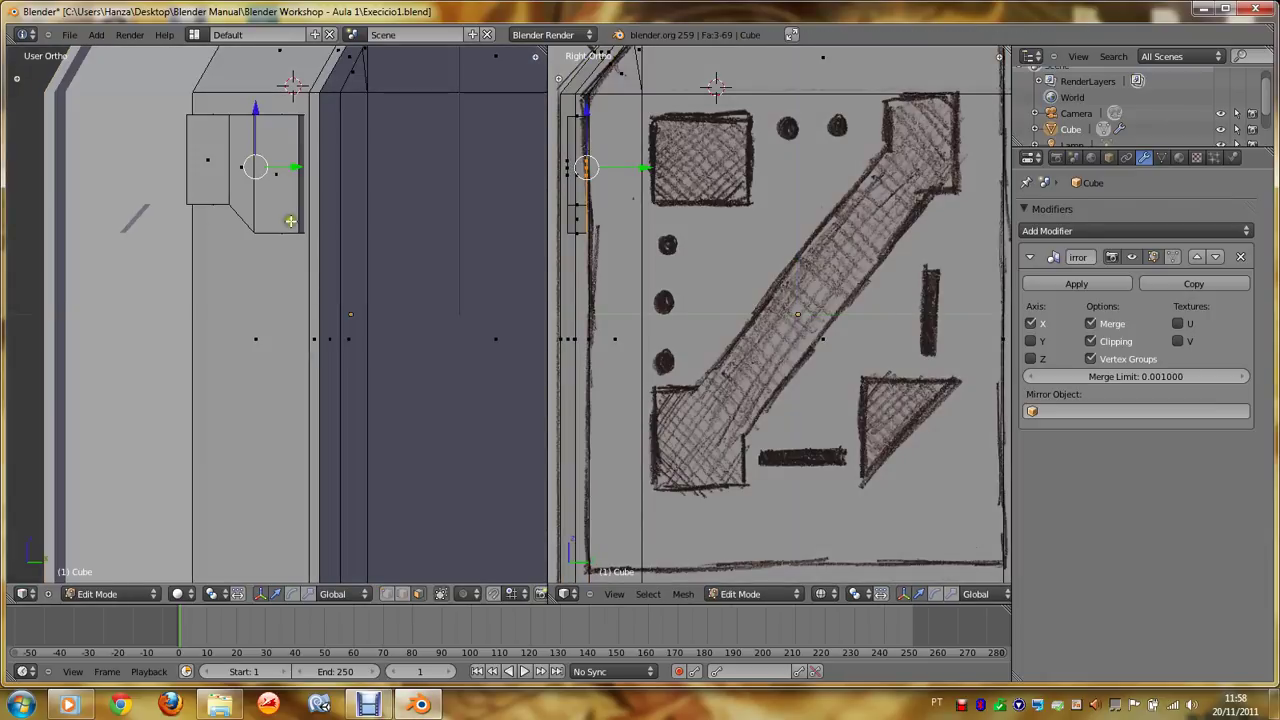
right_click(265, 208)
shift+right_click(210, 171)
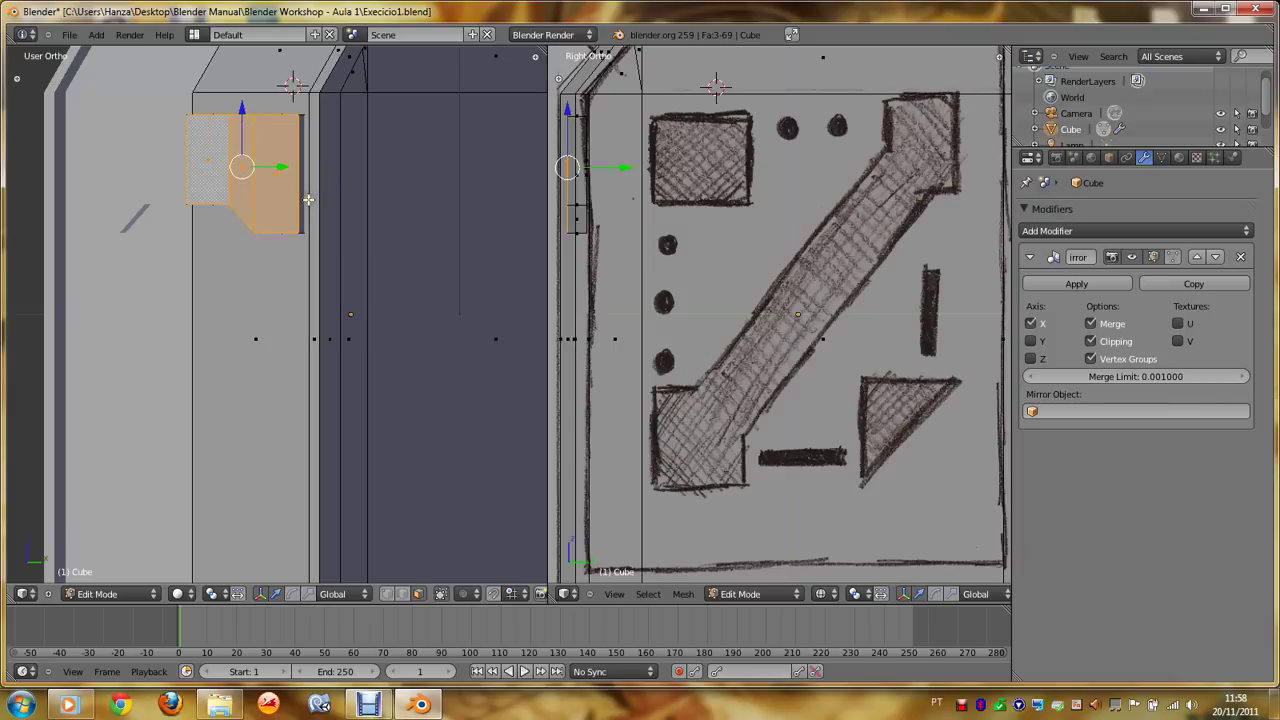
key(space)
click(342, 221)
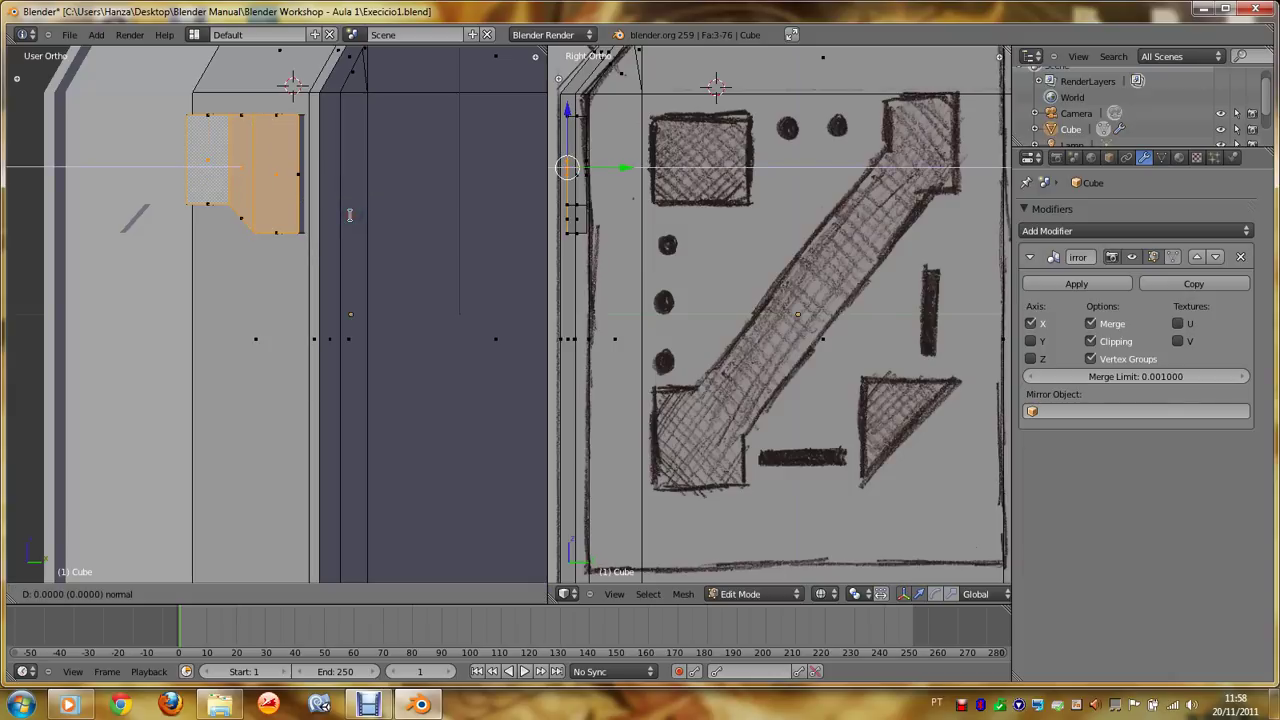
click(346, 217)
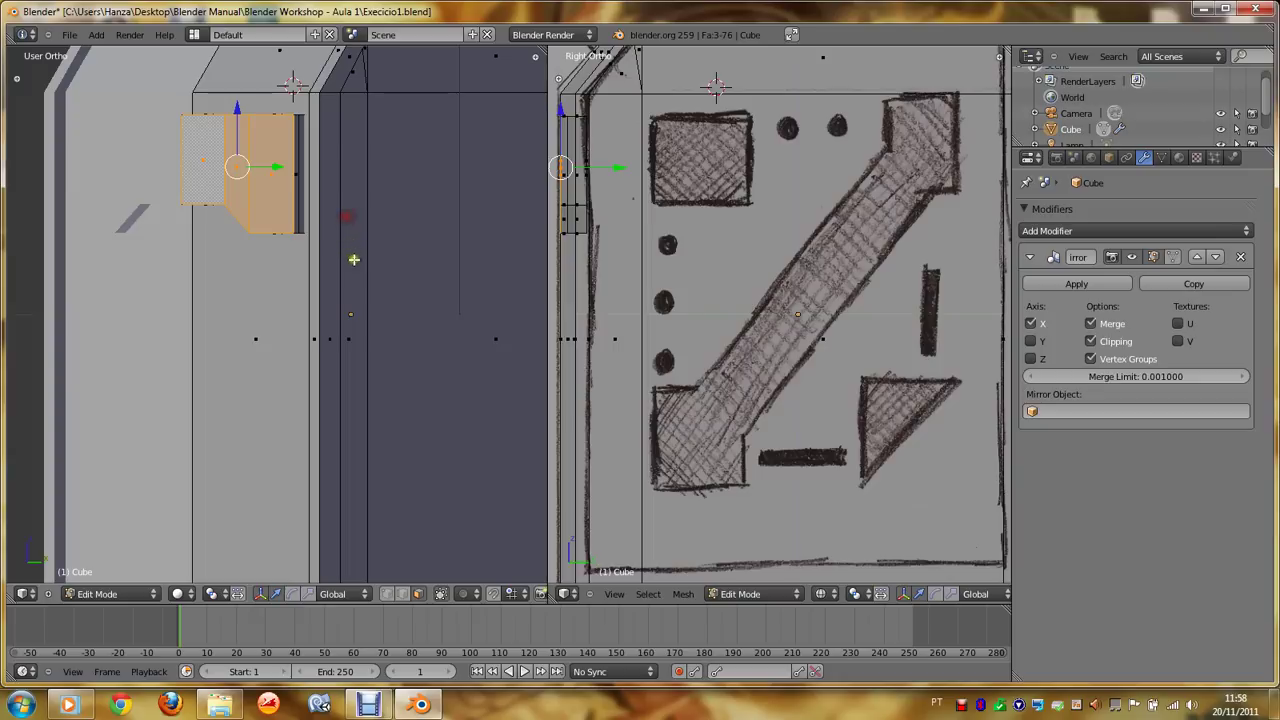
key(s)
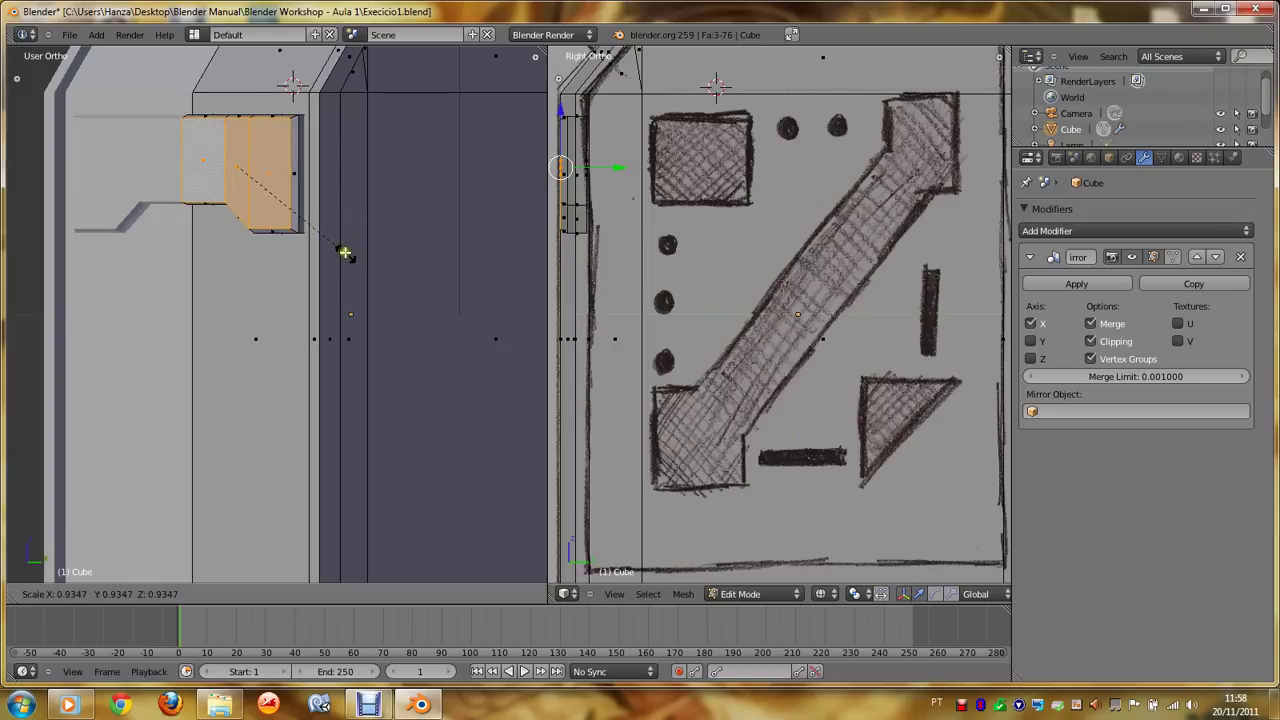
click(343, 251)
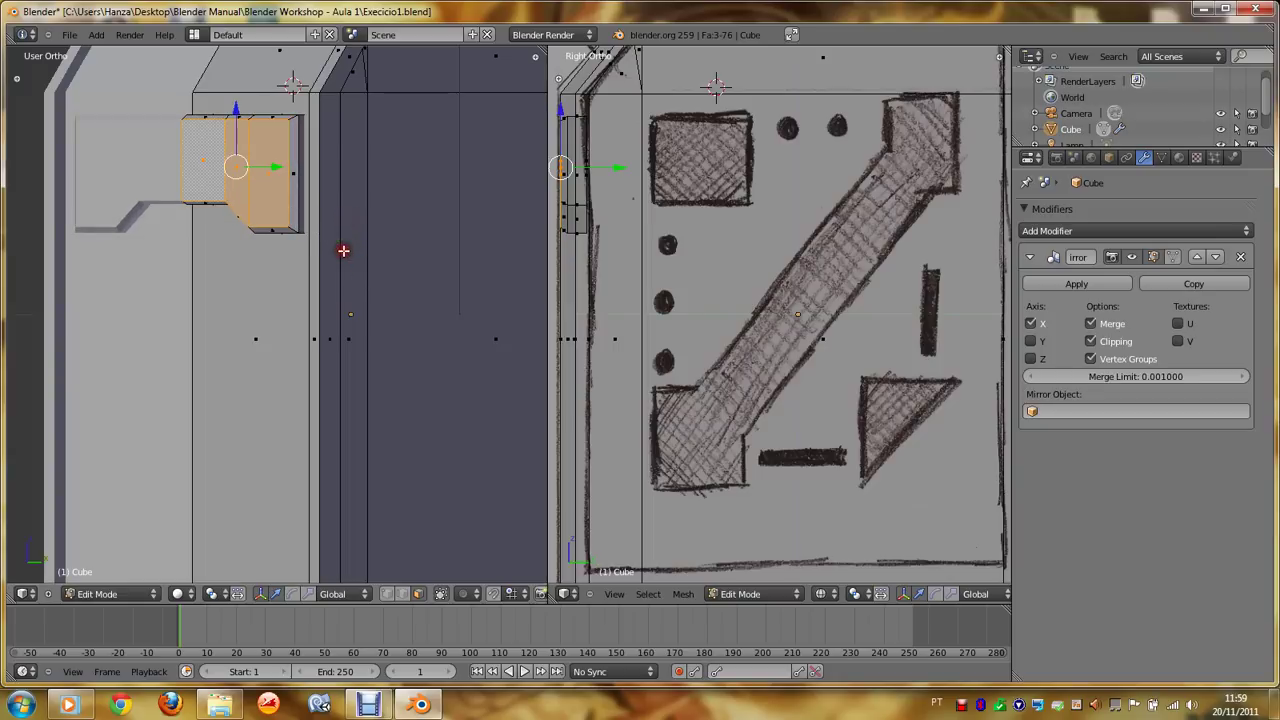
Step: Return to Object Mode, rotate the view, and render the cabinet again
key(Tab)
key(KP_4)
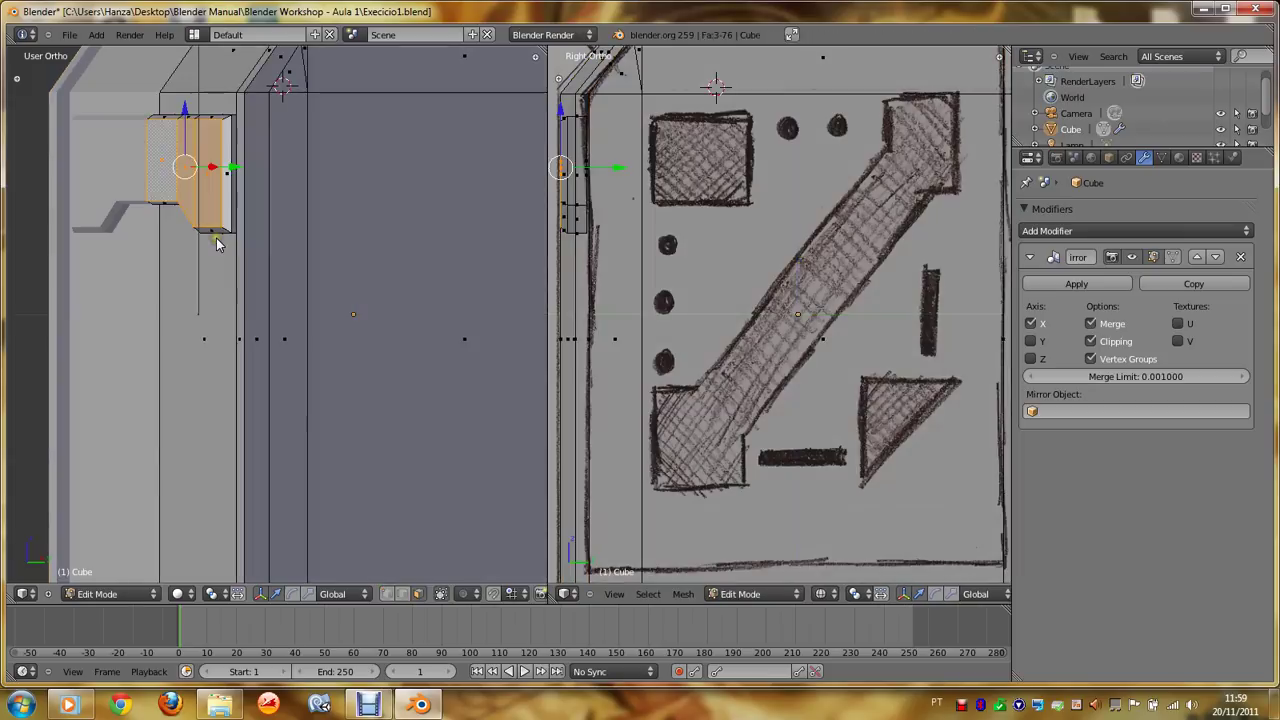
key(F12)
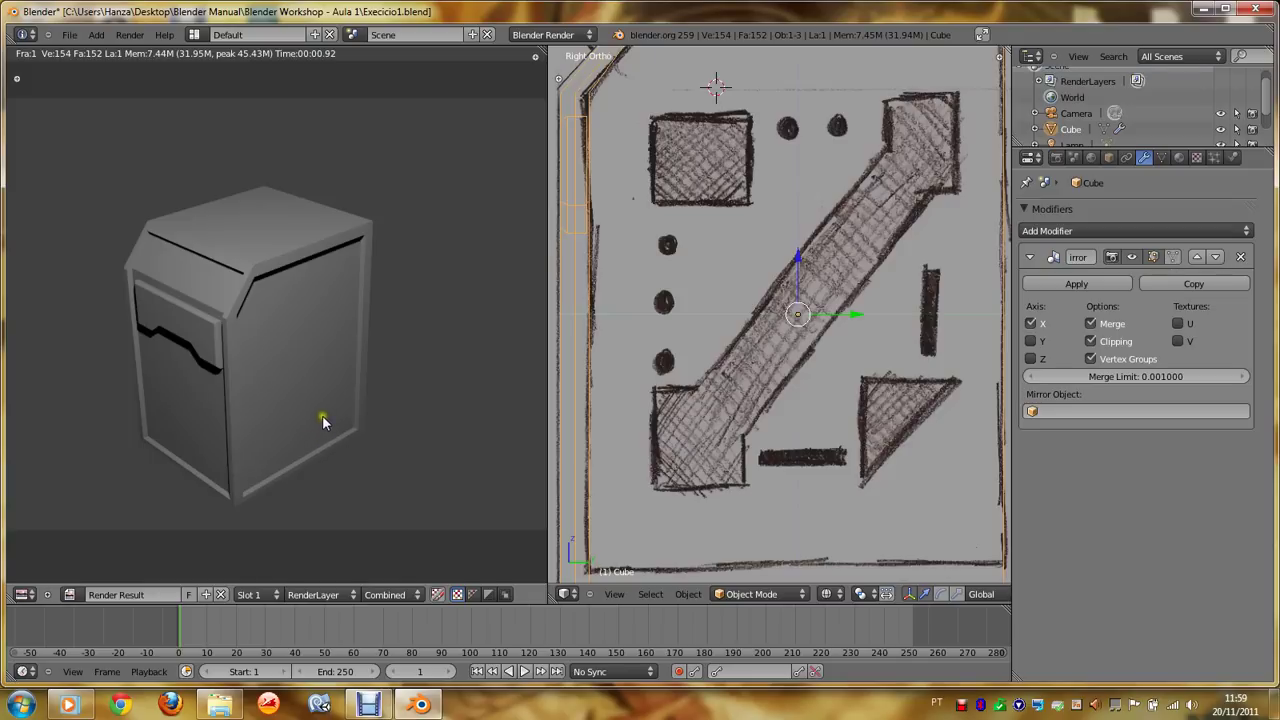
Step: Close the render, go to Front Ortho wireframe, and select a right-edge vertex in Edit Mode
key(Escape)
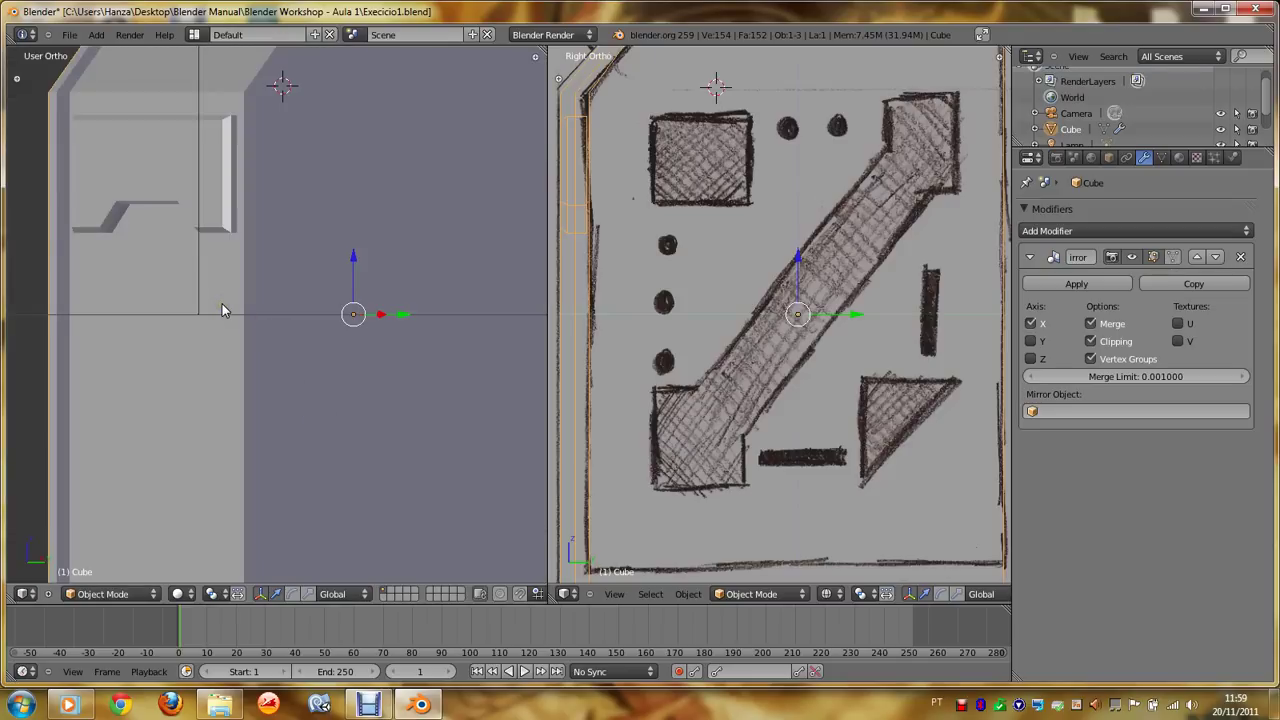
scroll(755, 392, down, 1)
scroll(755, 392, up, 1)
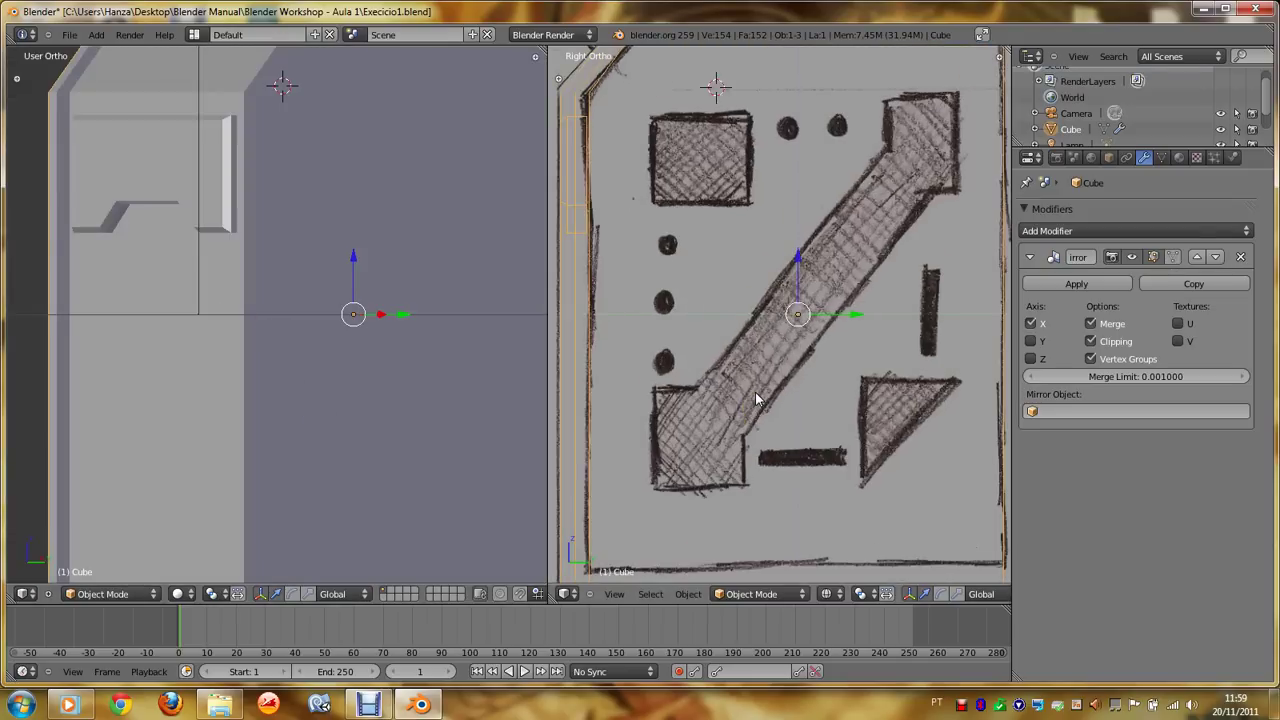
scroll(300, 387, down, 1)
key(KP_1)
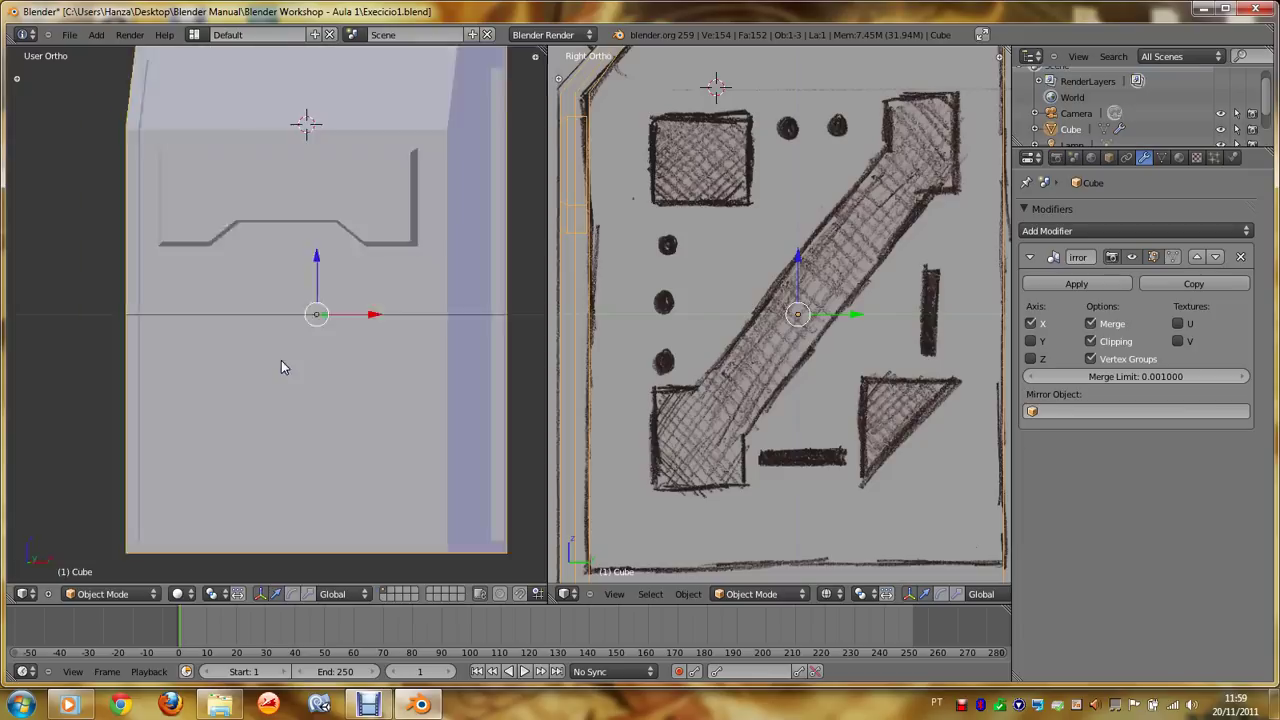
key(z)
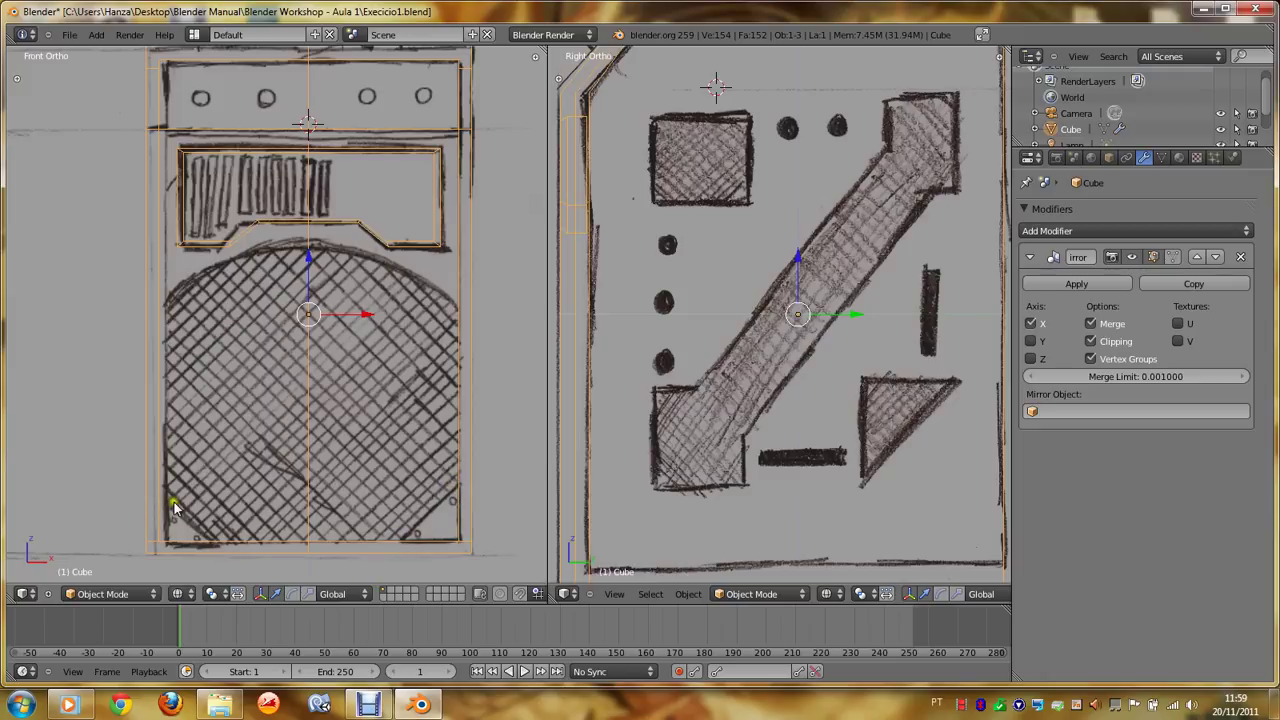
key(Tab)
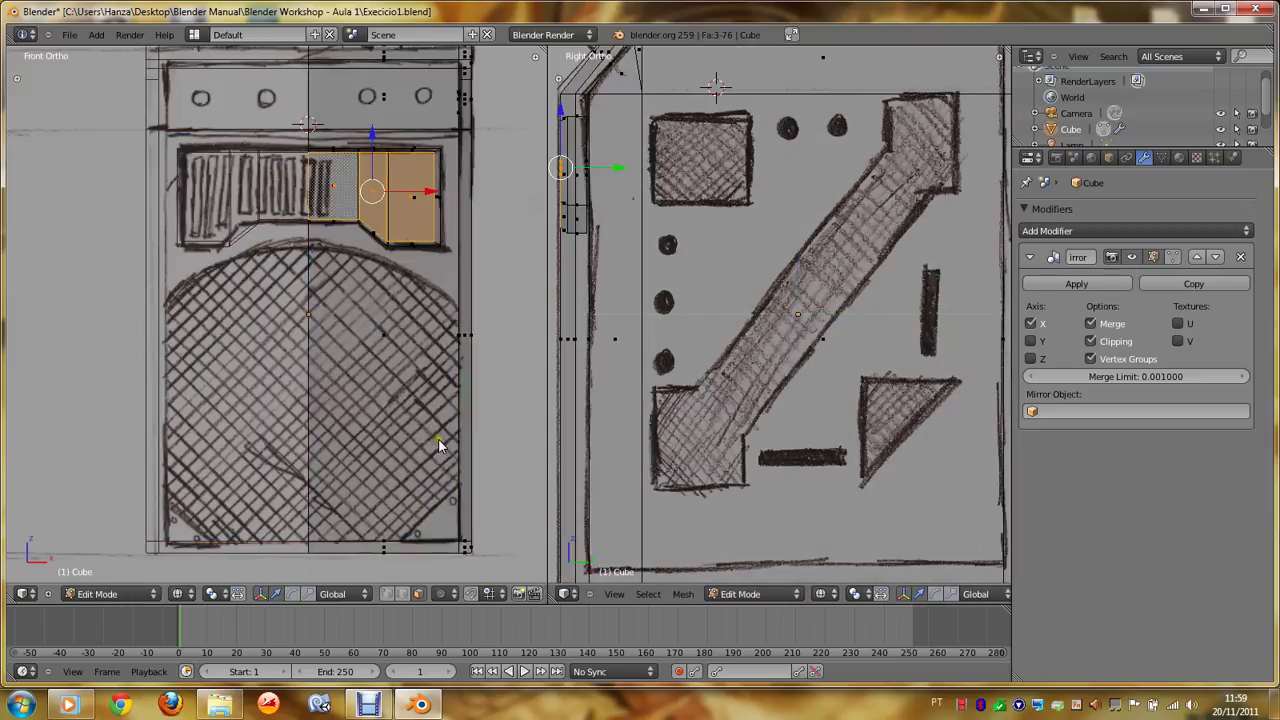
scroll(441, 429, up, 1)
right_click(417, 364)
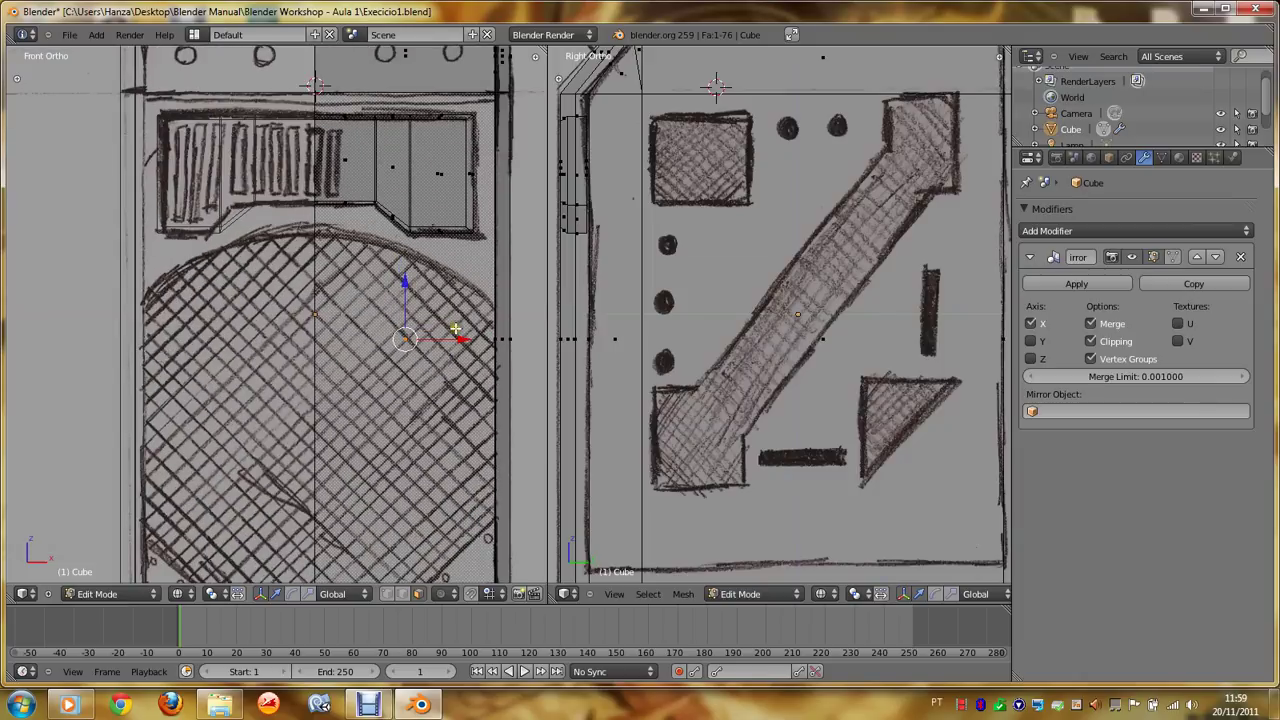
Step: Loop-cut the cabinet front horizontally, sliding the loop up through the speaker circle's upper part
key(space)
text(L)
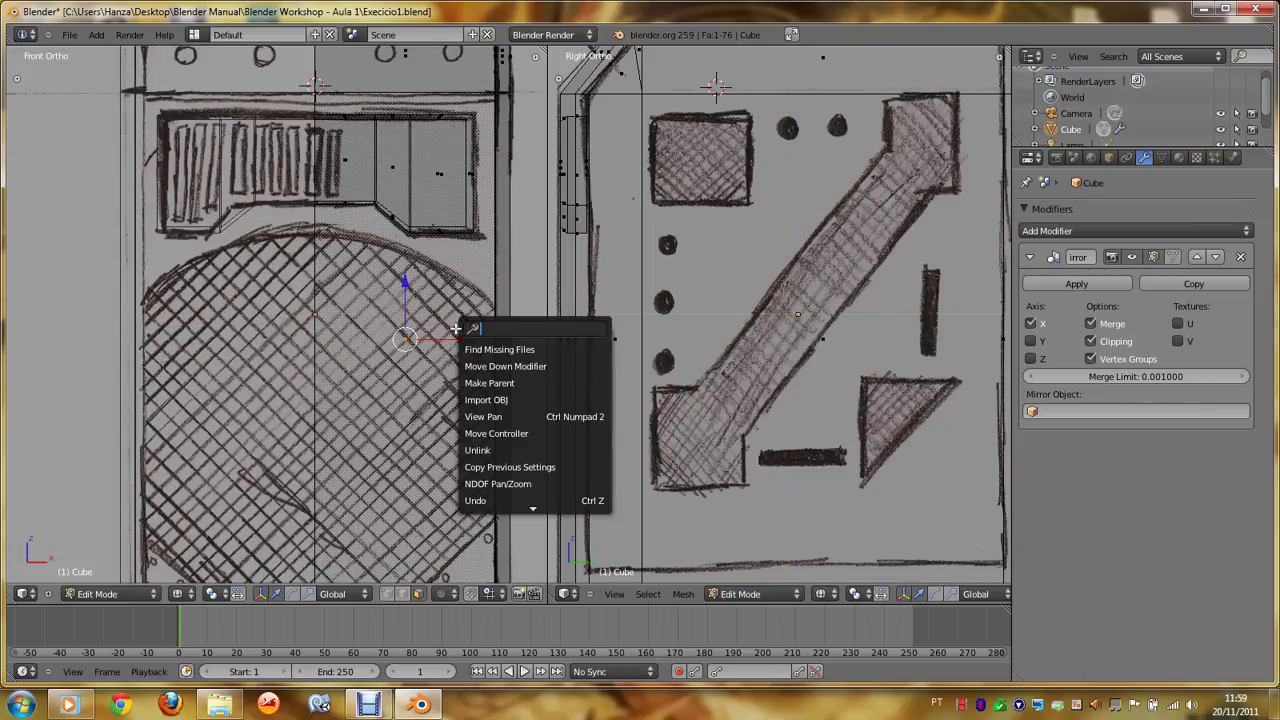
text(oop Cut)
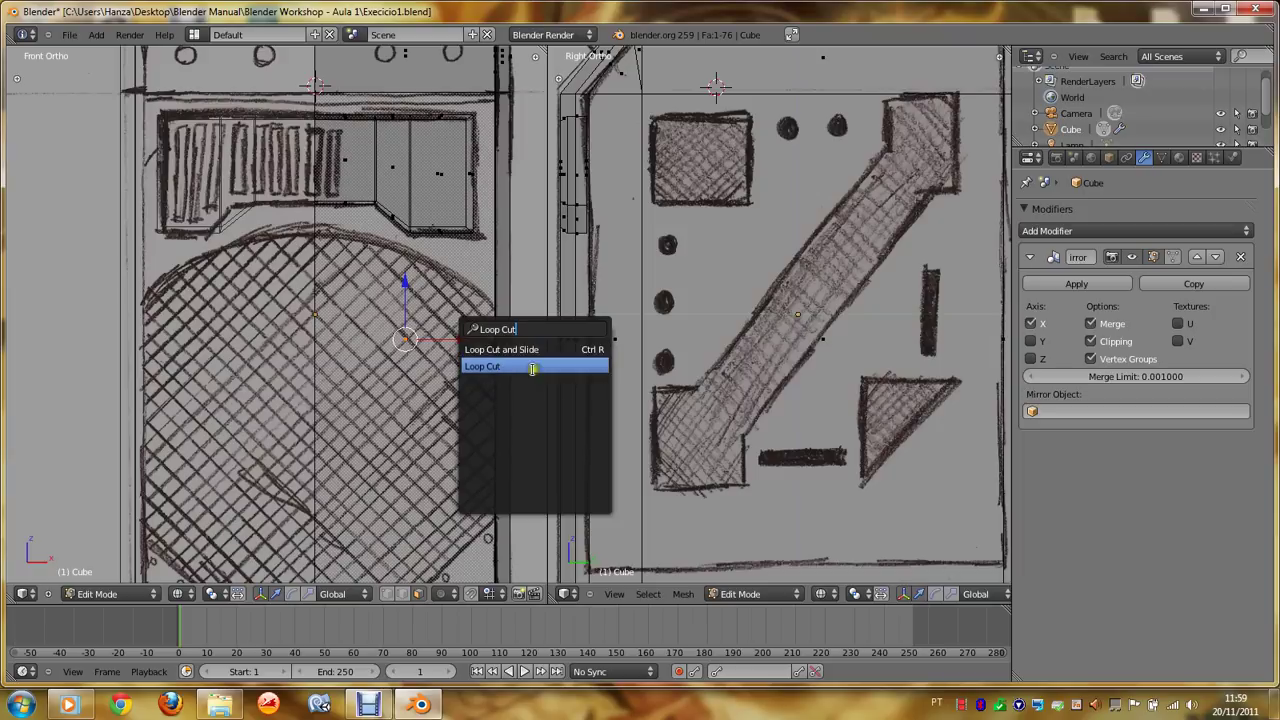
click(532, 365)
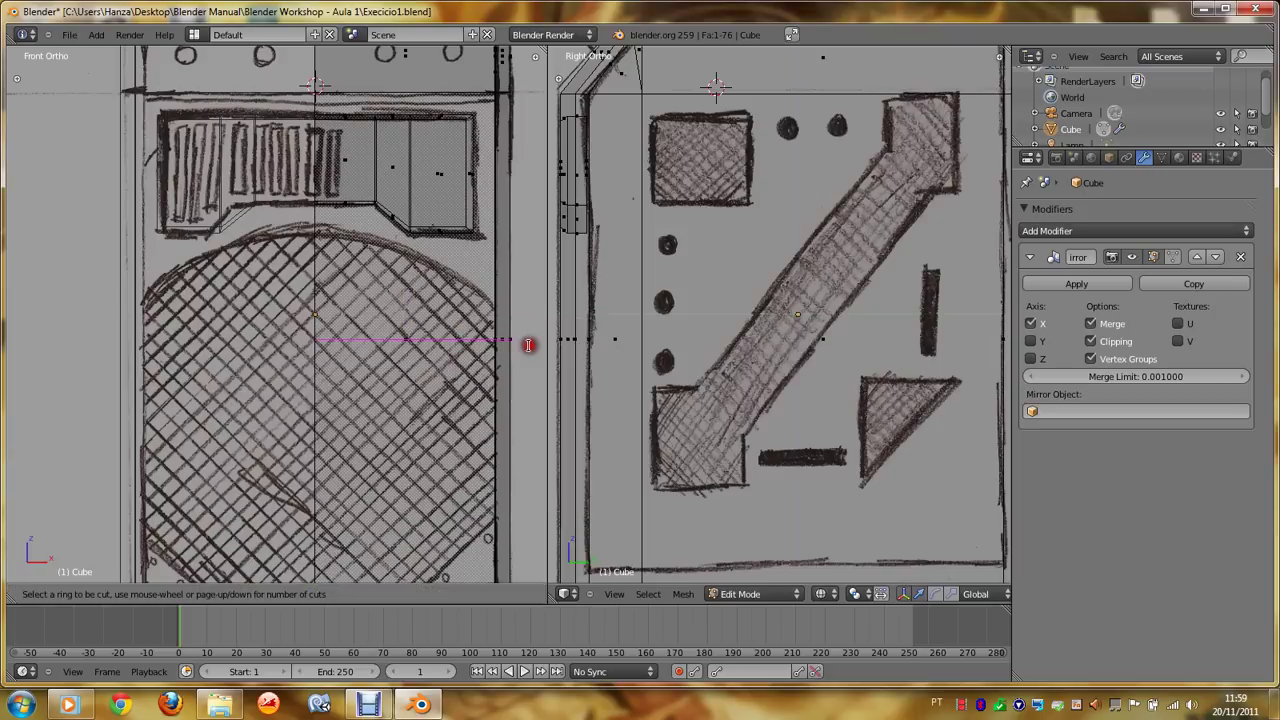
click(495, 330)
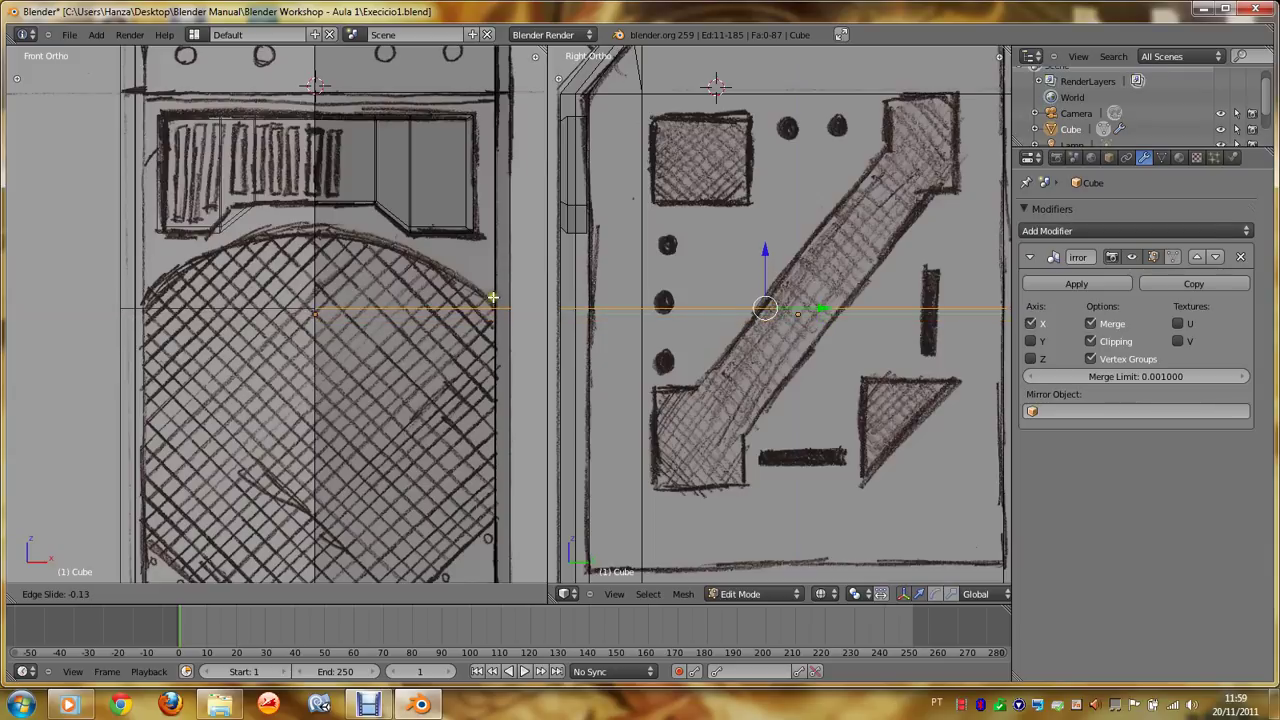
click(493, 297)
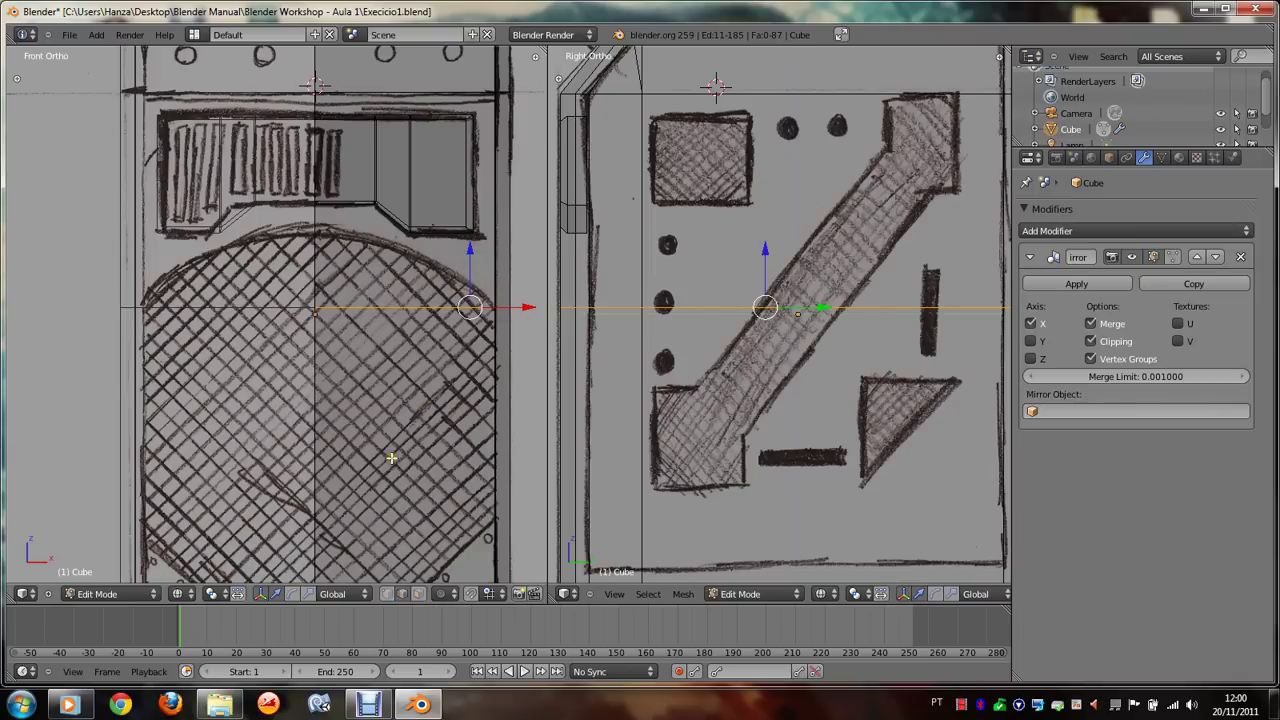
Step: In solid shading, subdivide the new front loop edge, adding diagonal edges
click(173, 594)
click(195, 543)
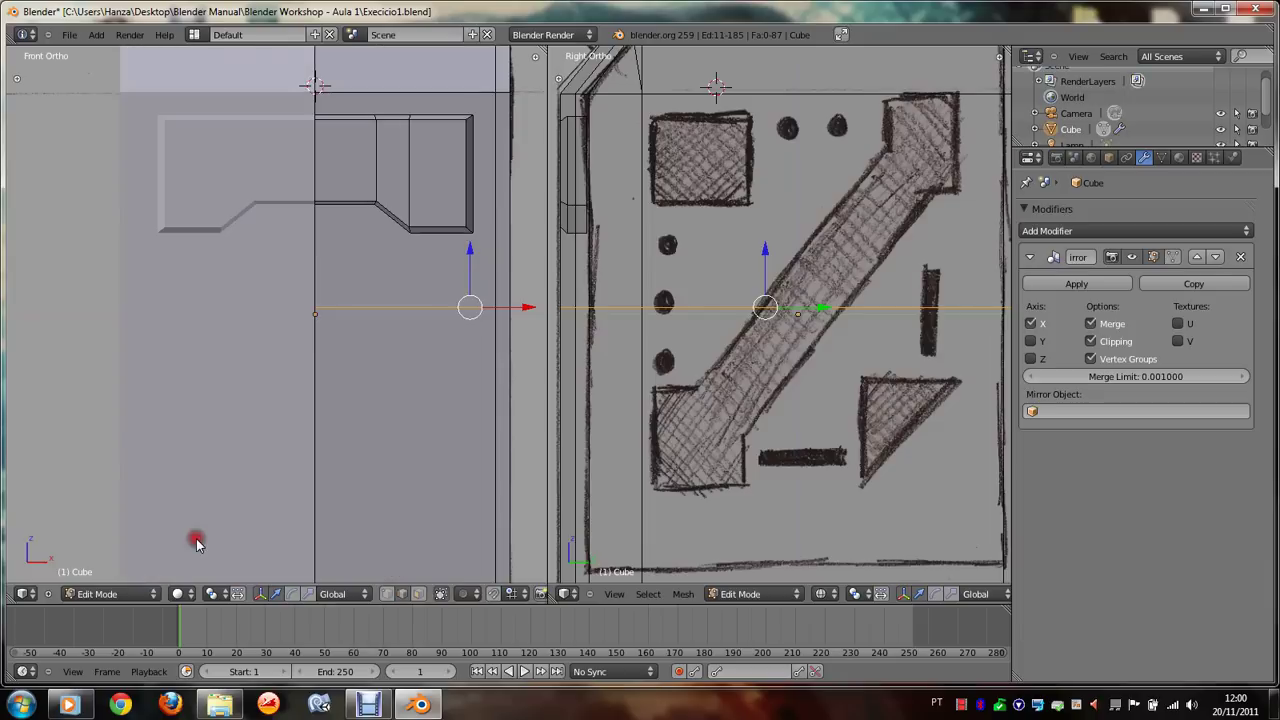
right_click(393, 302)
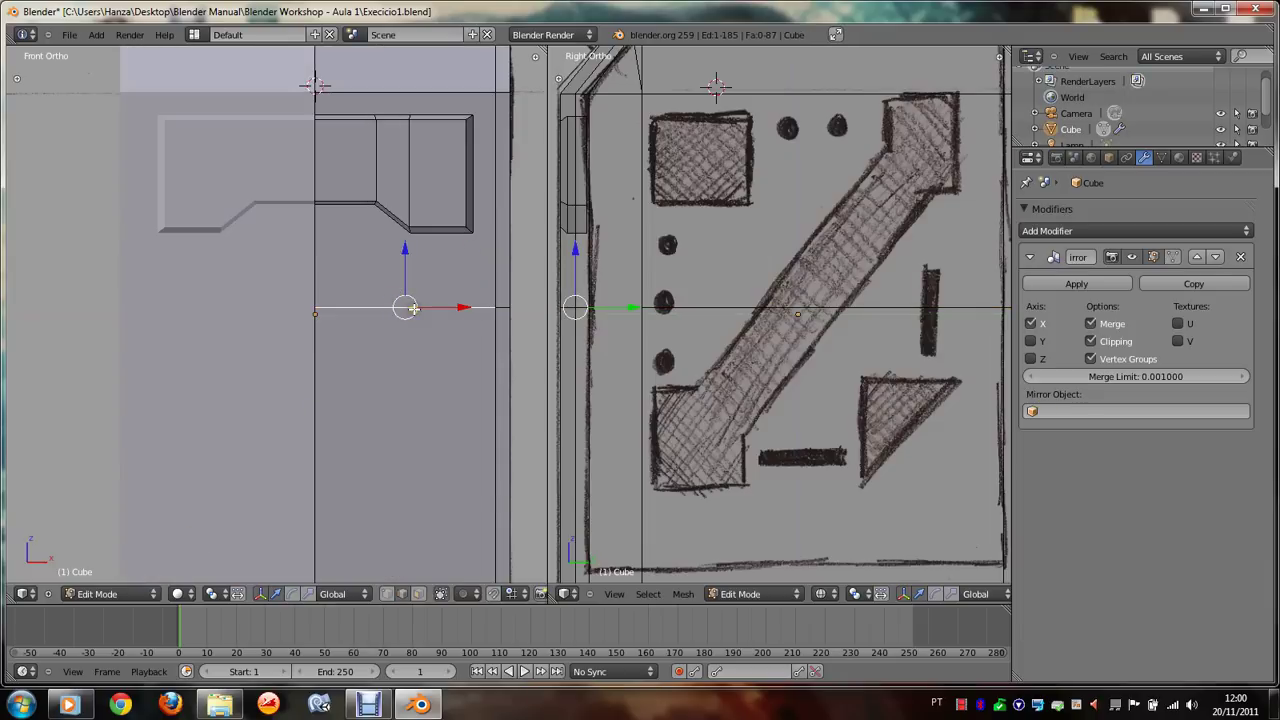
key(space)
key(BackSpace)
text(Sub)
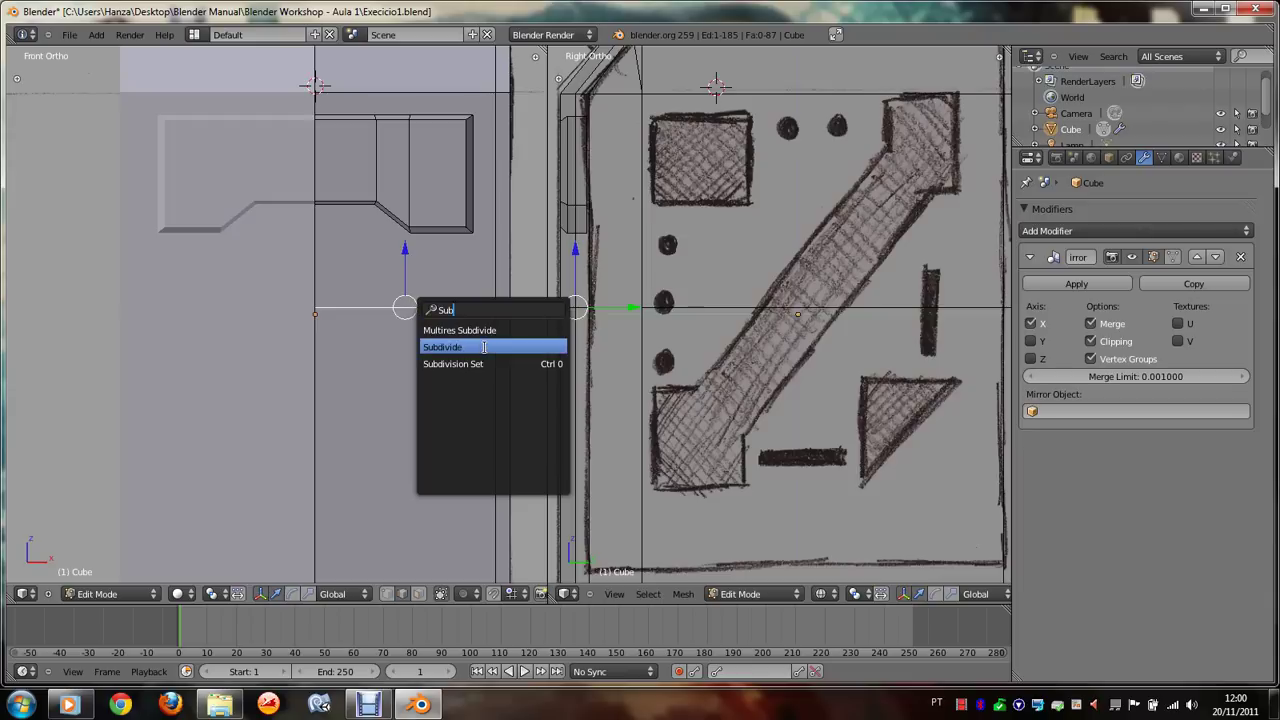
click(484, 340)
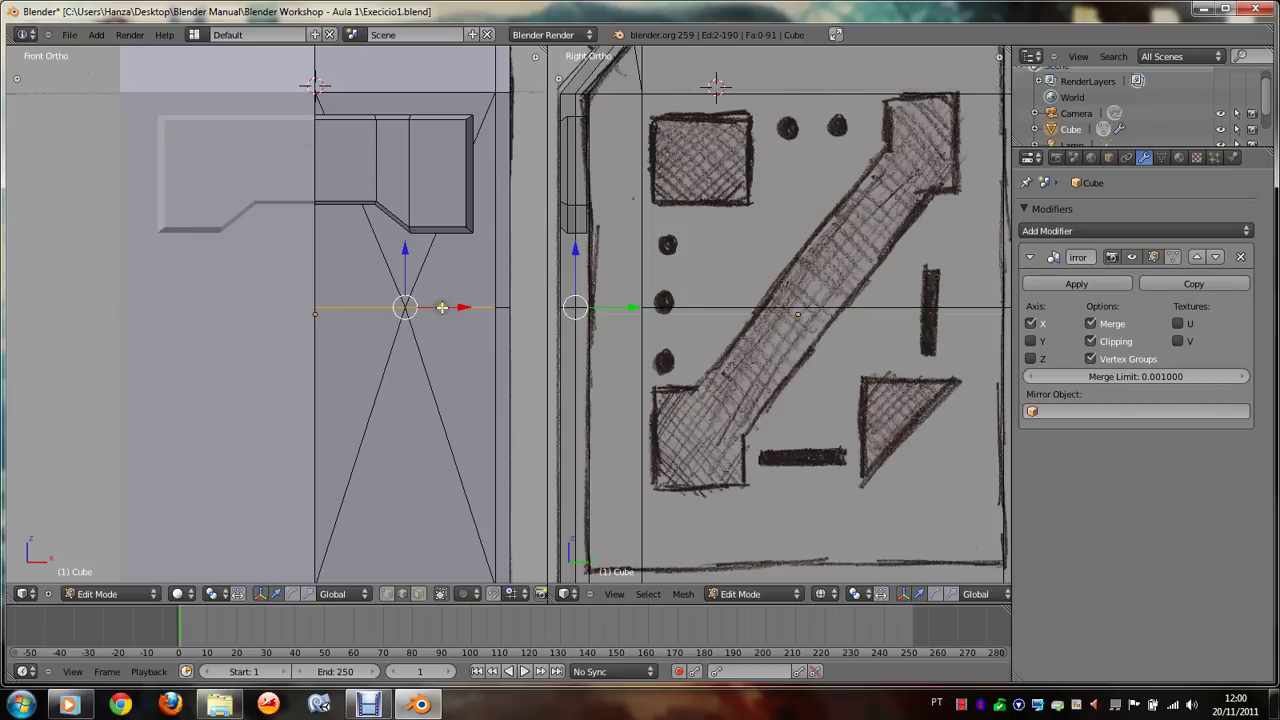
Step: Raise the Subdivide operation's number of cuts to 5 in the tool shelf
click(47, 594)
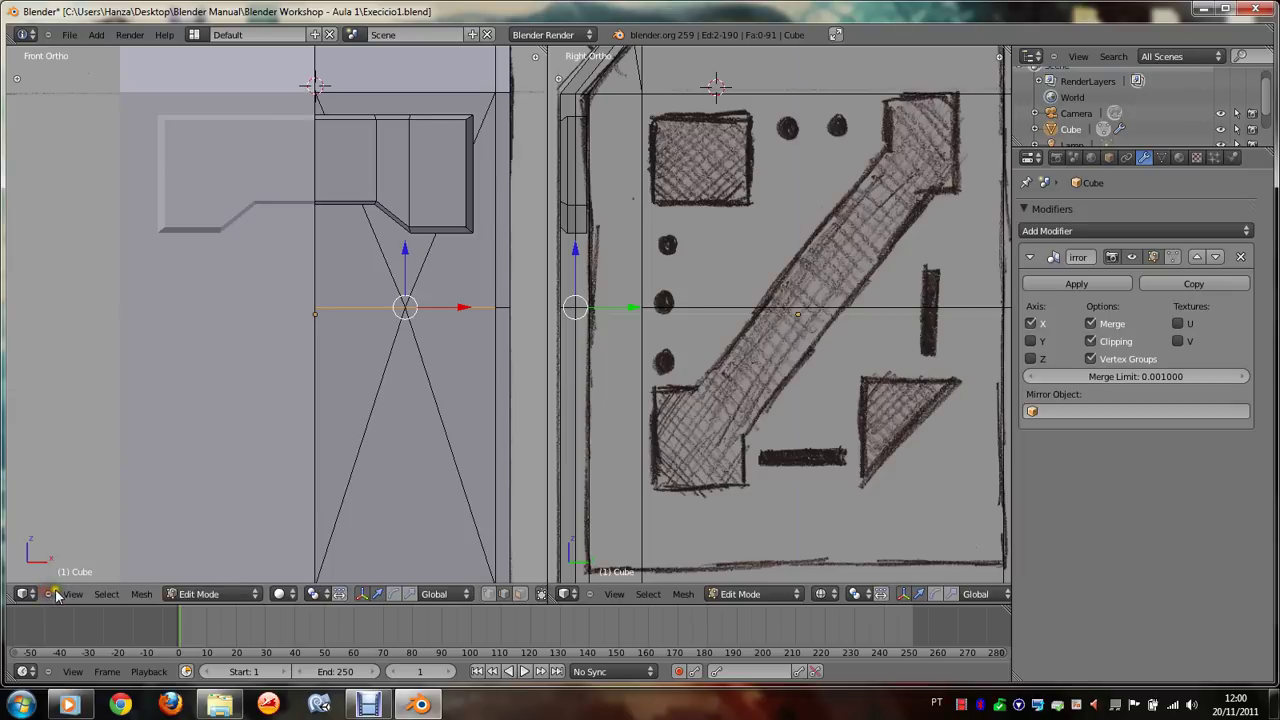
click(72, 594)
click(88, 566)
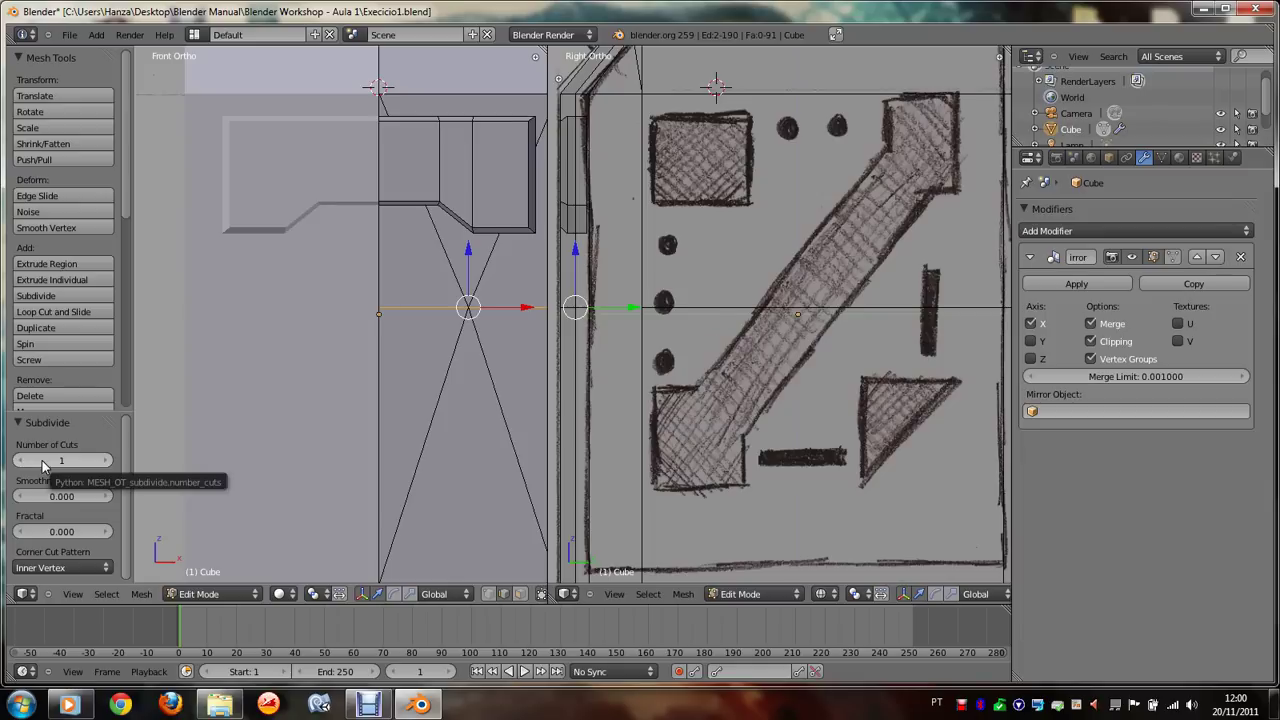
click(108, 461)
click(108, 461)
click(108, 461)
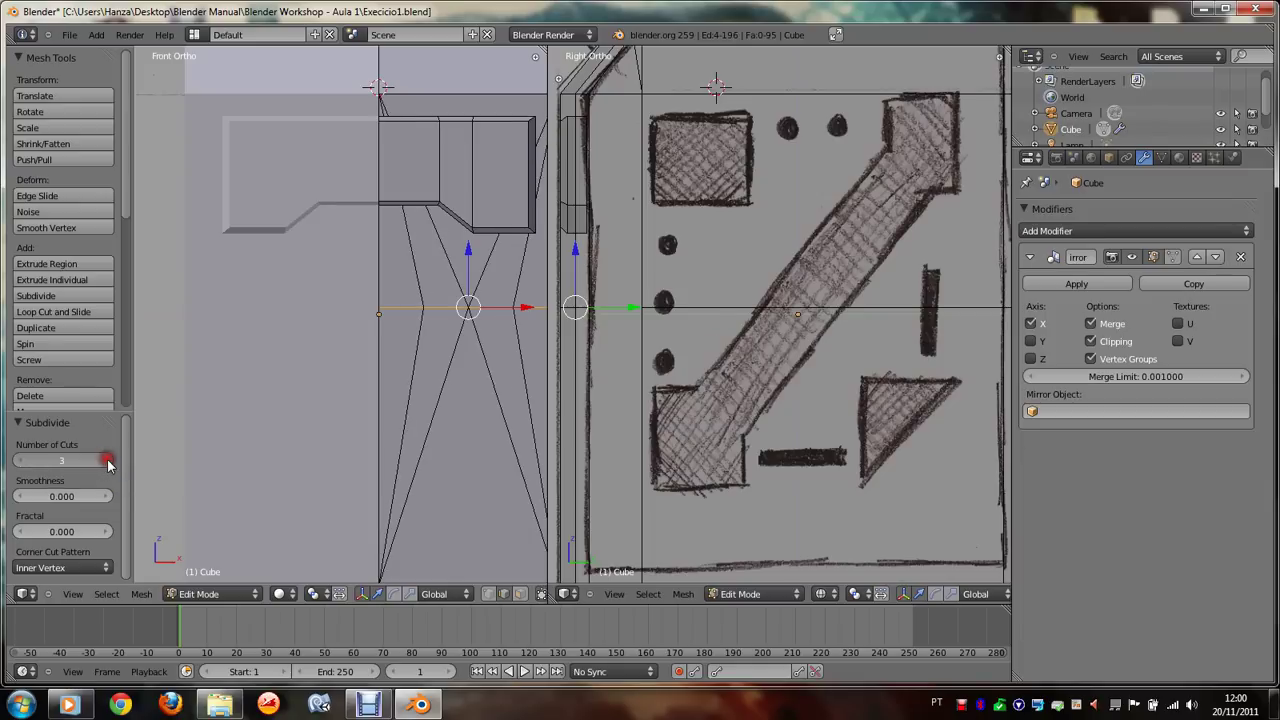
click(108, 461)
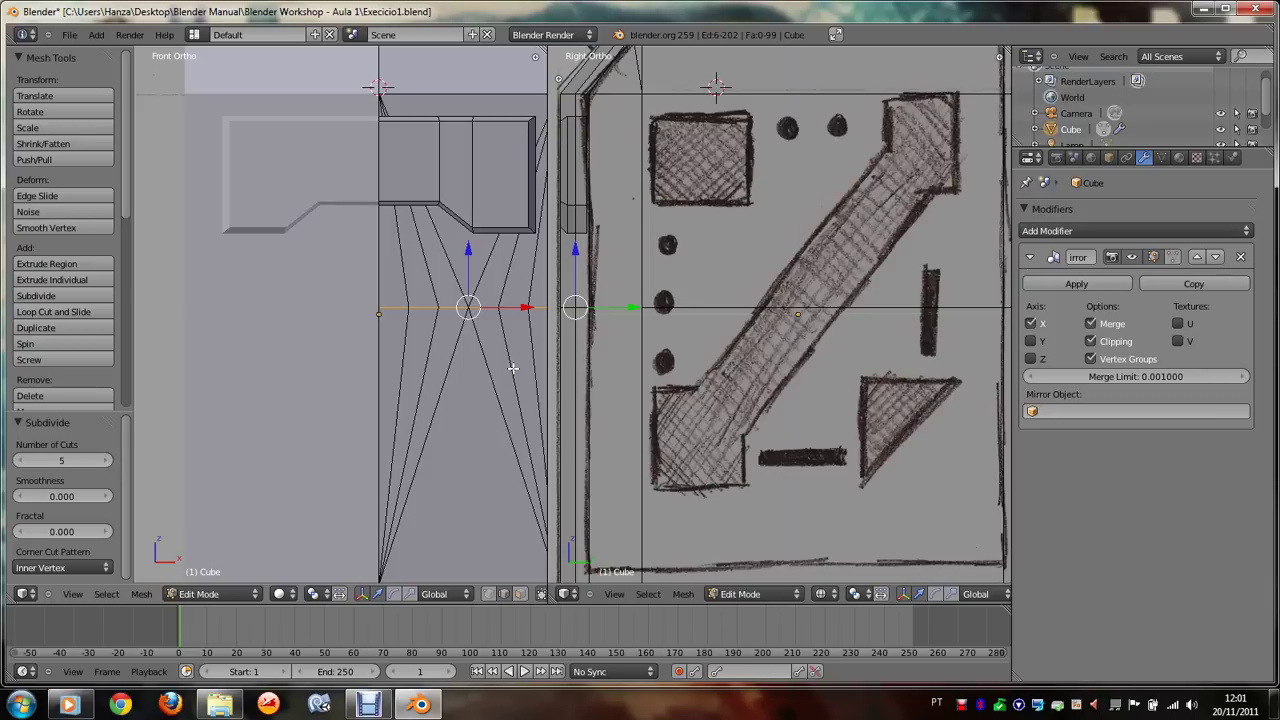
Step: In wireframe vertex mode, raise the first arch vertex along Z onto the sketch curve
click(284, 594)
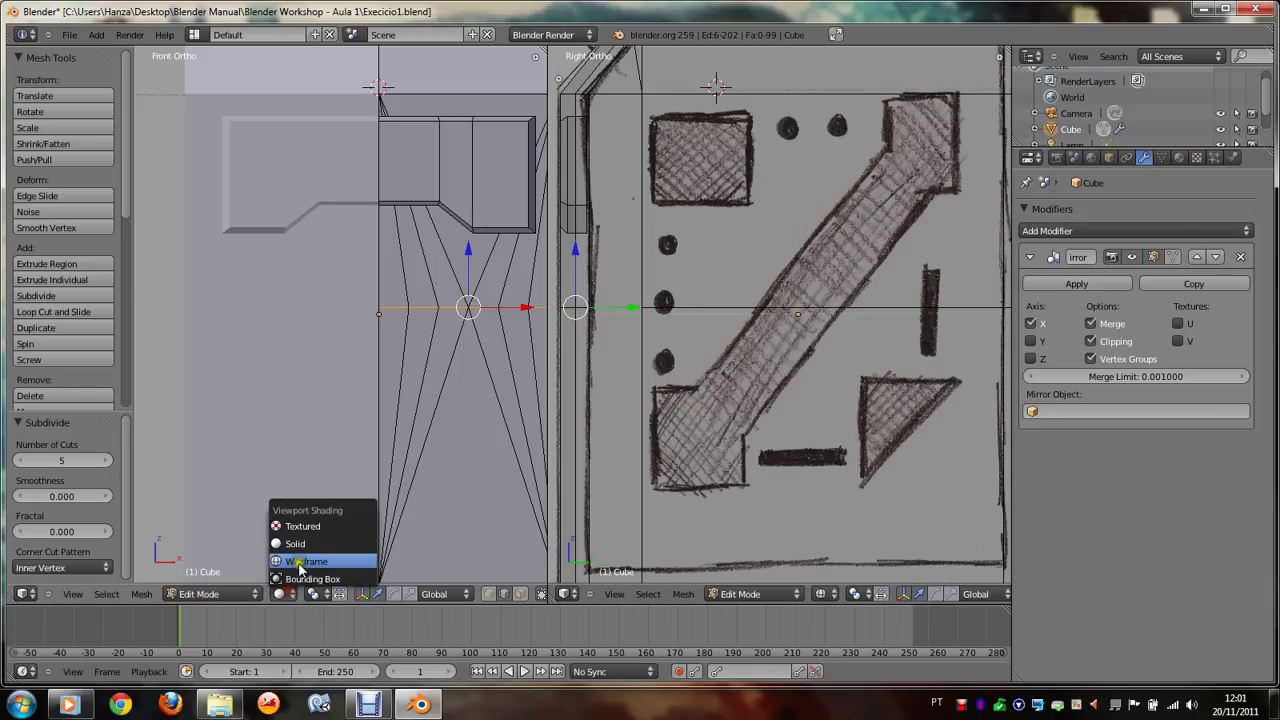
click(299, 562)
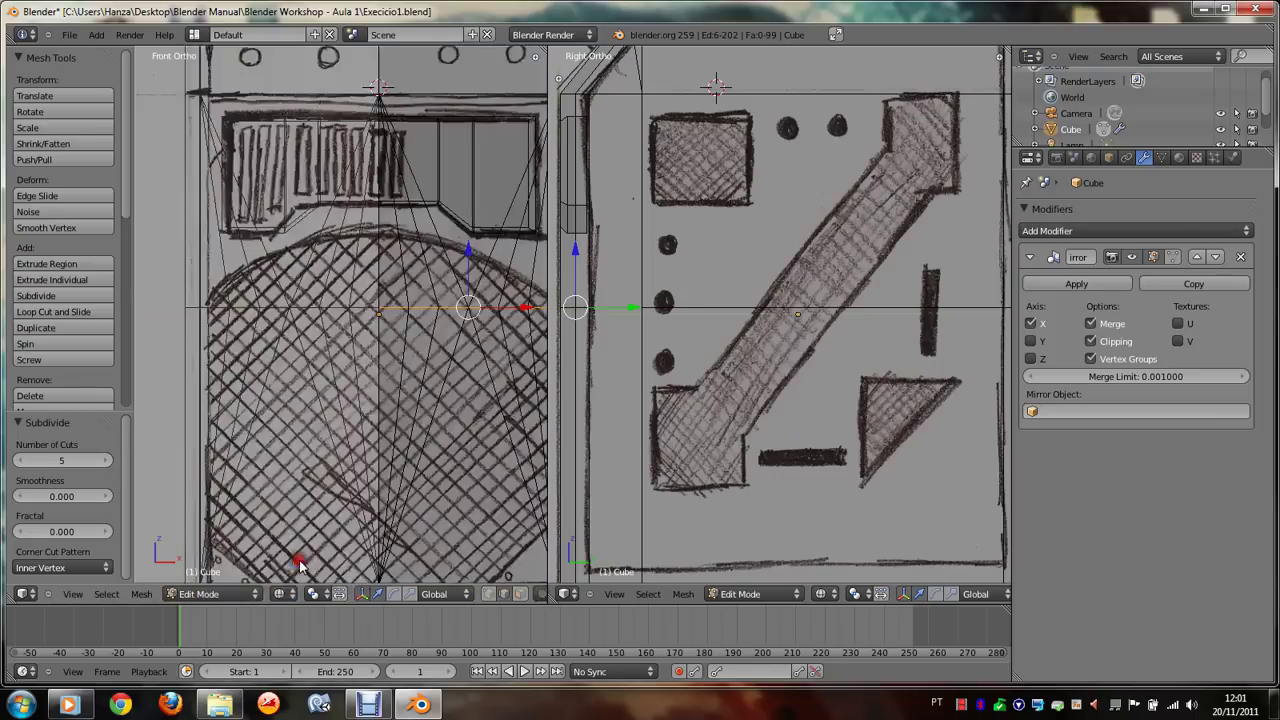
click(490, 594)
right_click(527, 307)
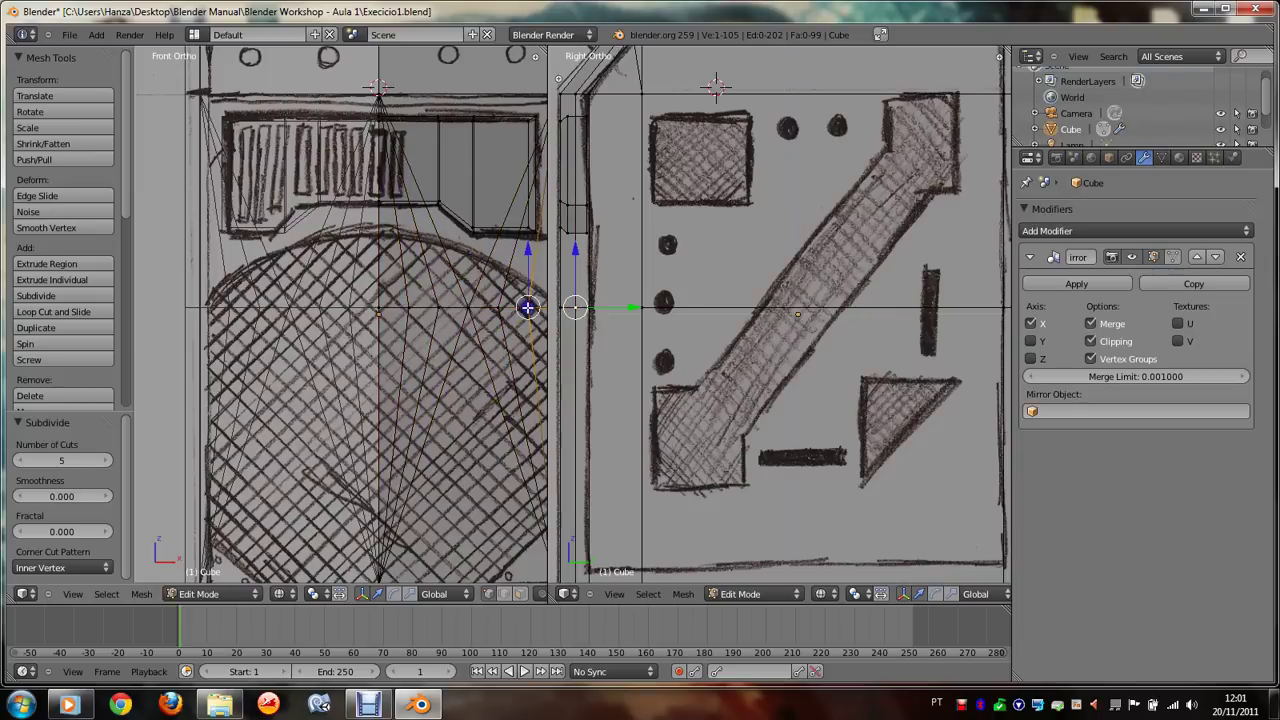
key(g)
key(z)
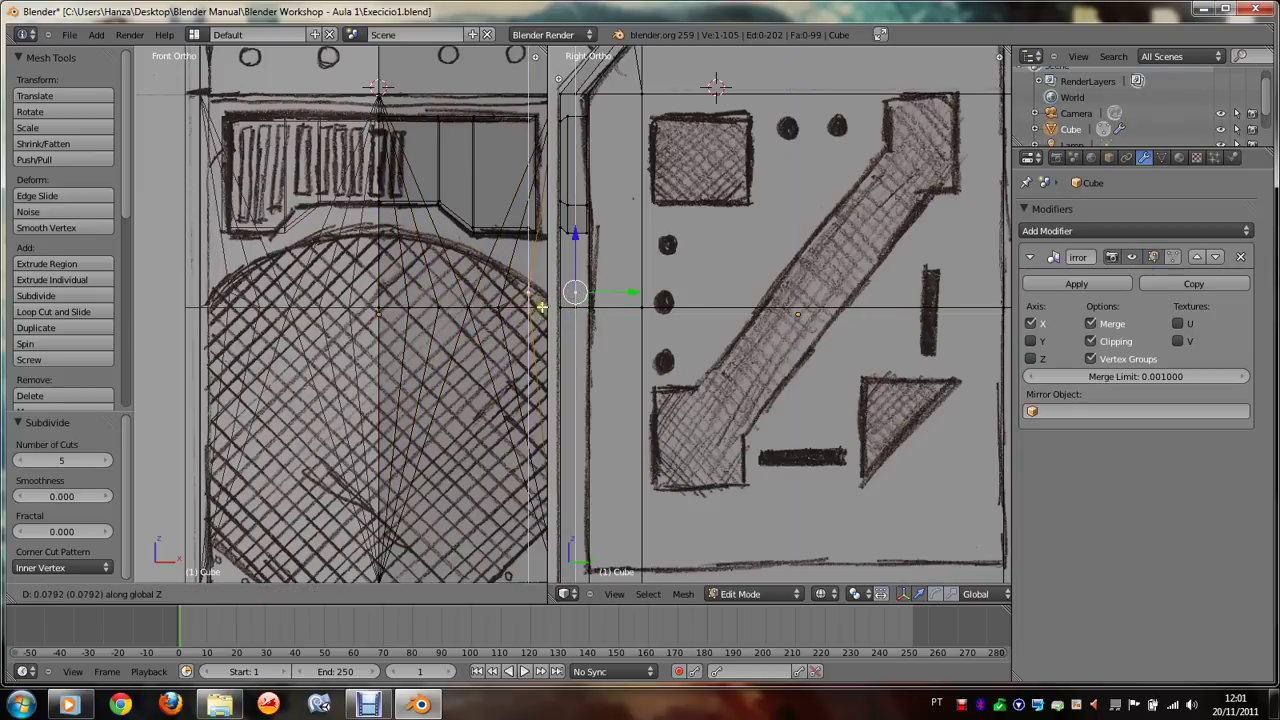
click(541, 300)
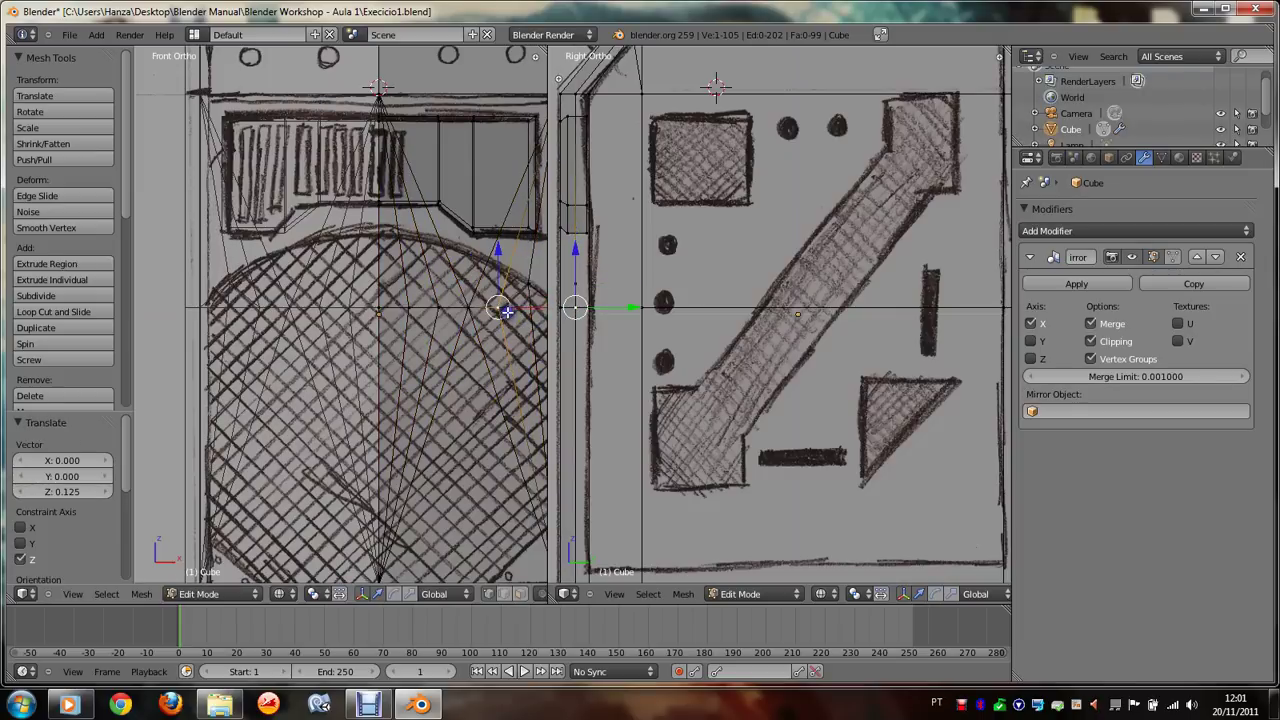
key(g)
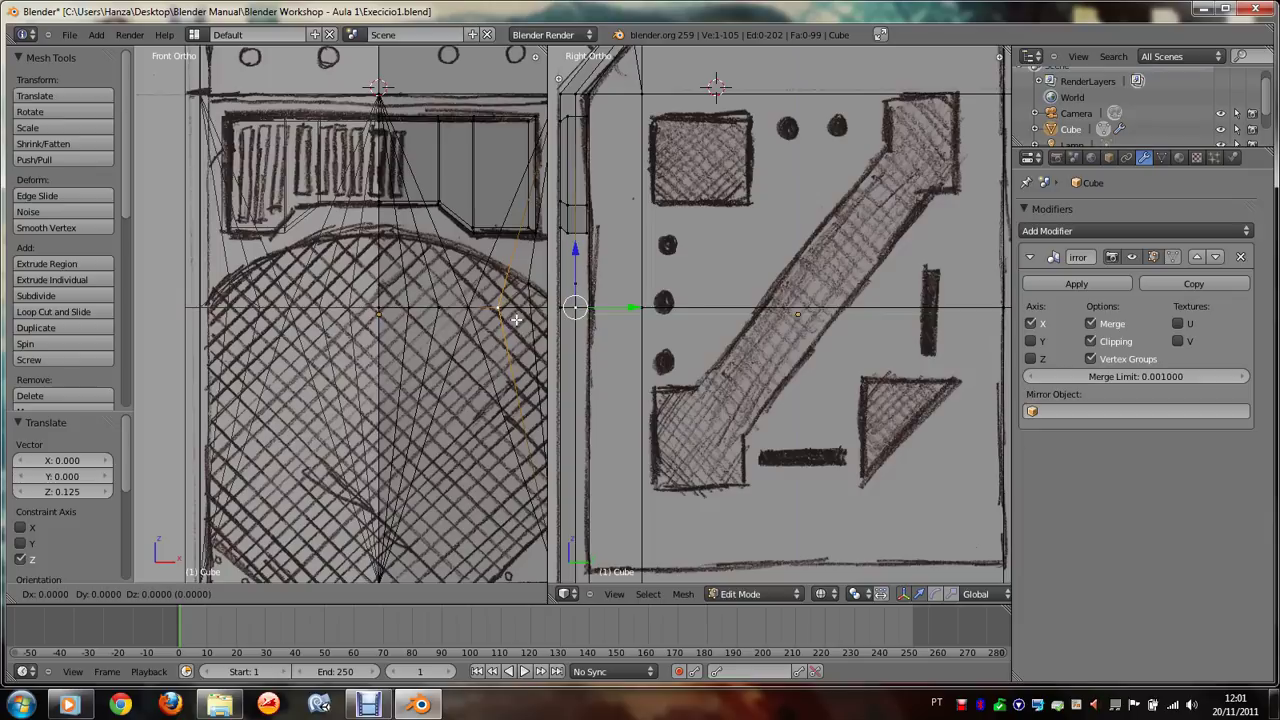
key(z)
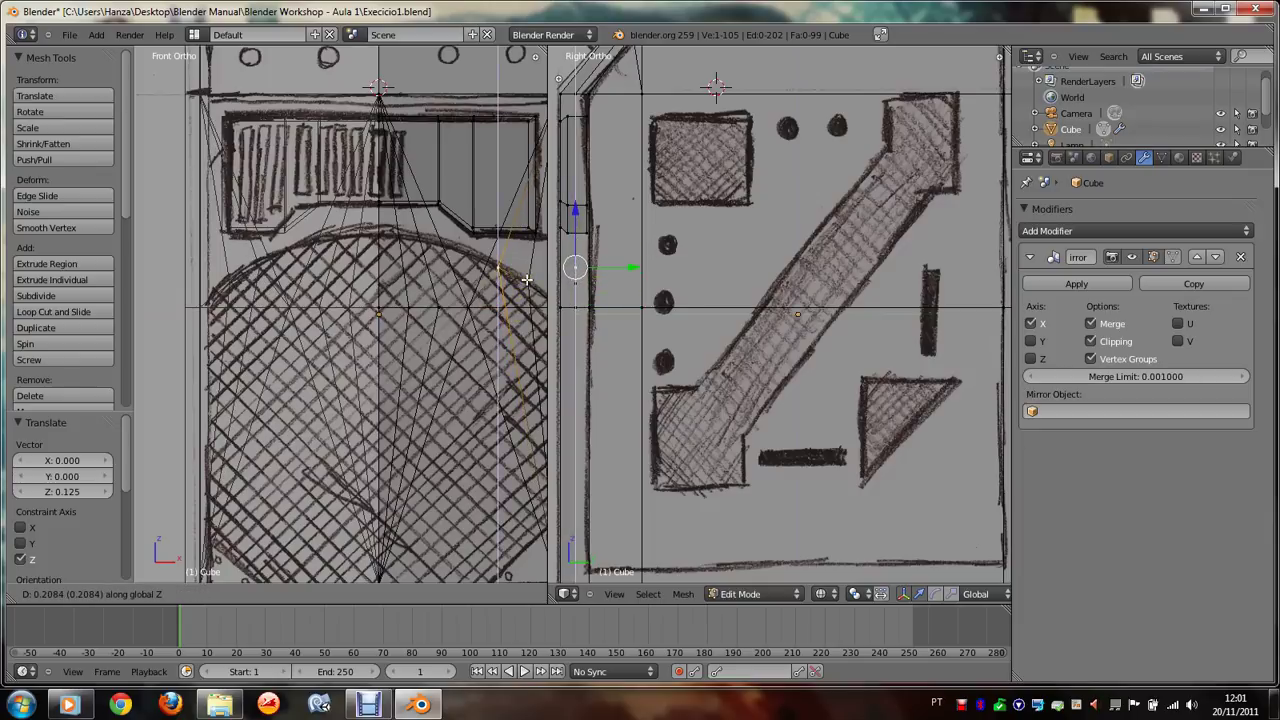
click(527, 280)
Step: Raise the next two arch vertices vertically onto the speaker circle's curve
right_click(468, 308)
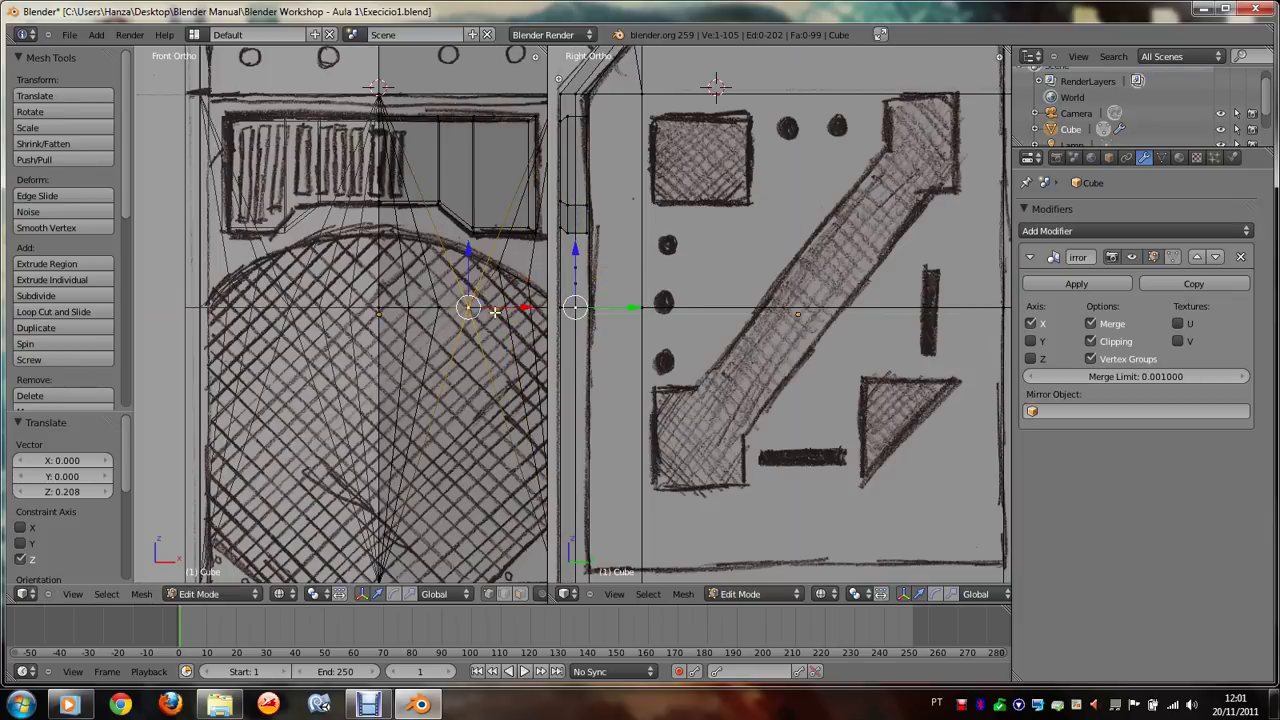
key(g)
key(z)
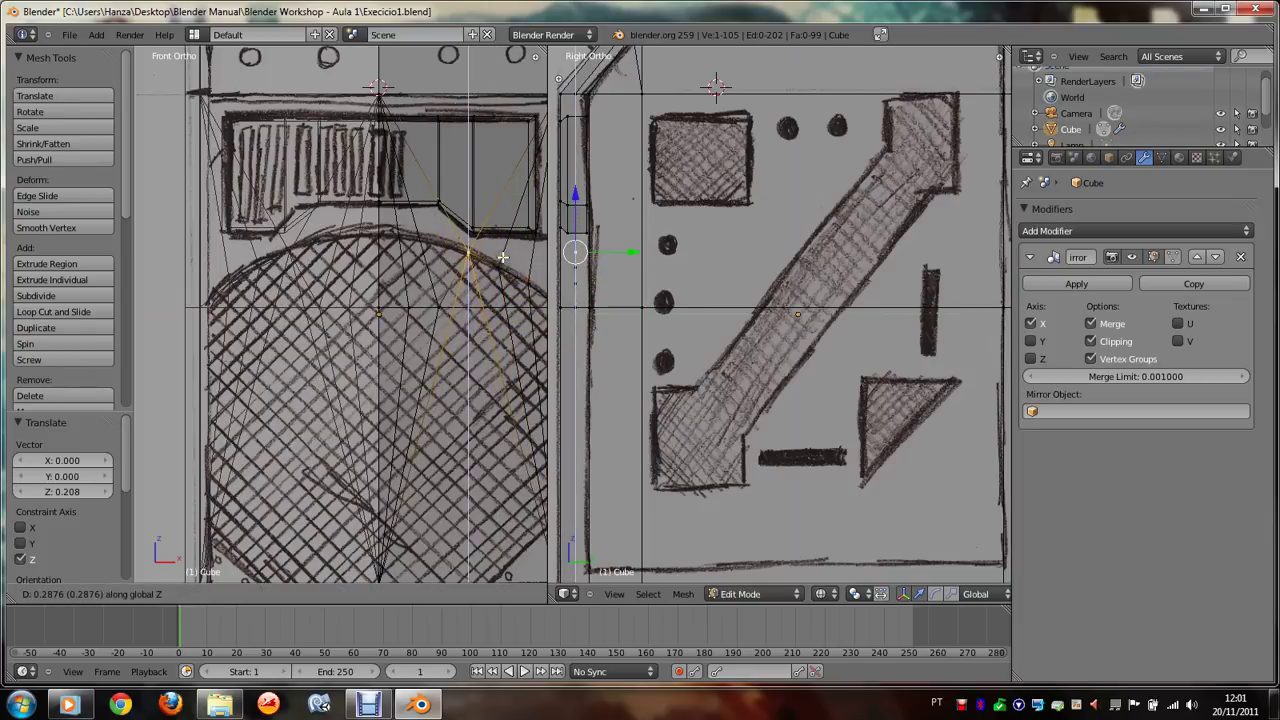
click(505, 258)
right_click(440, 303)
key(g)
key(z)
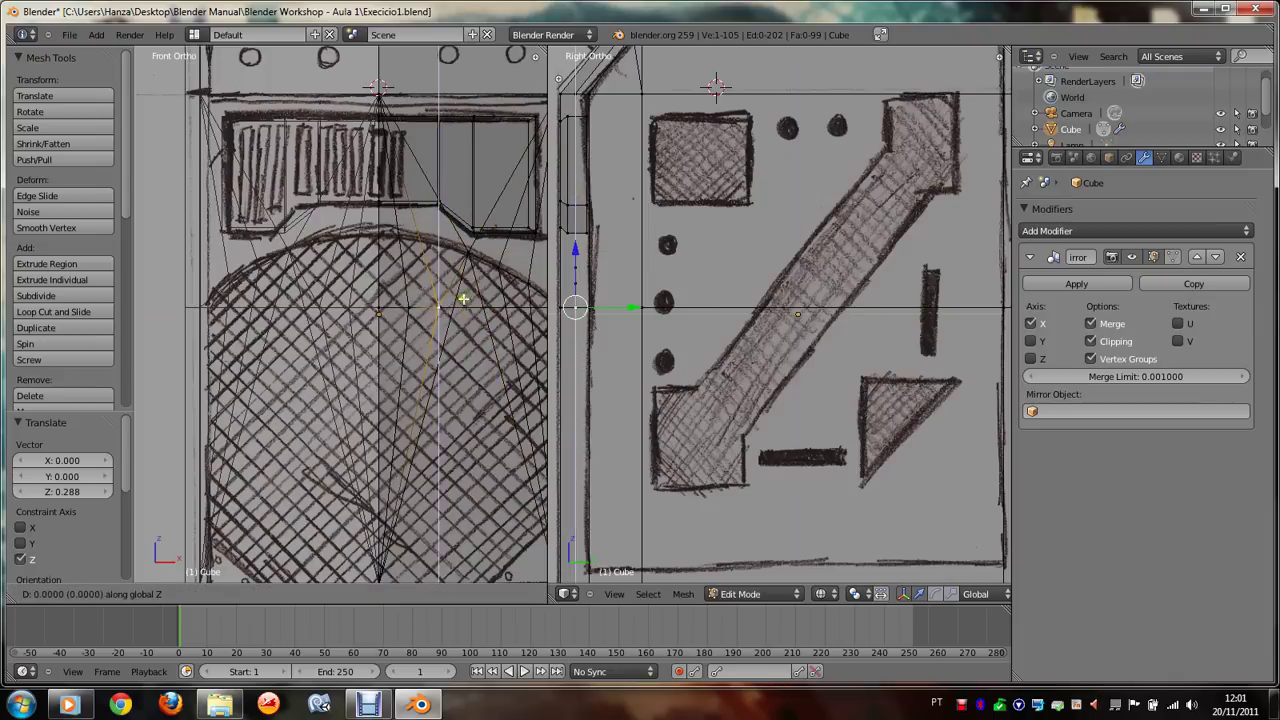
click(469, 250)
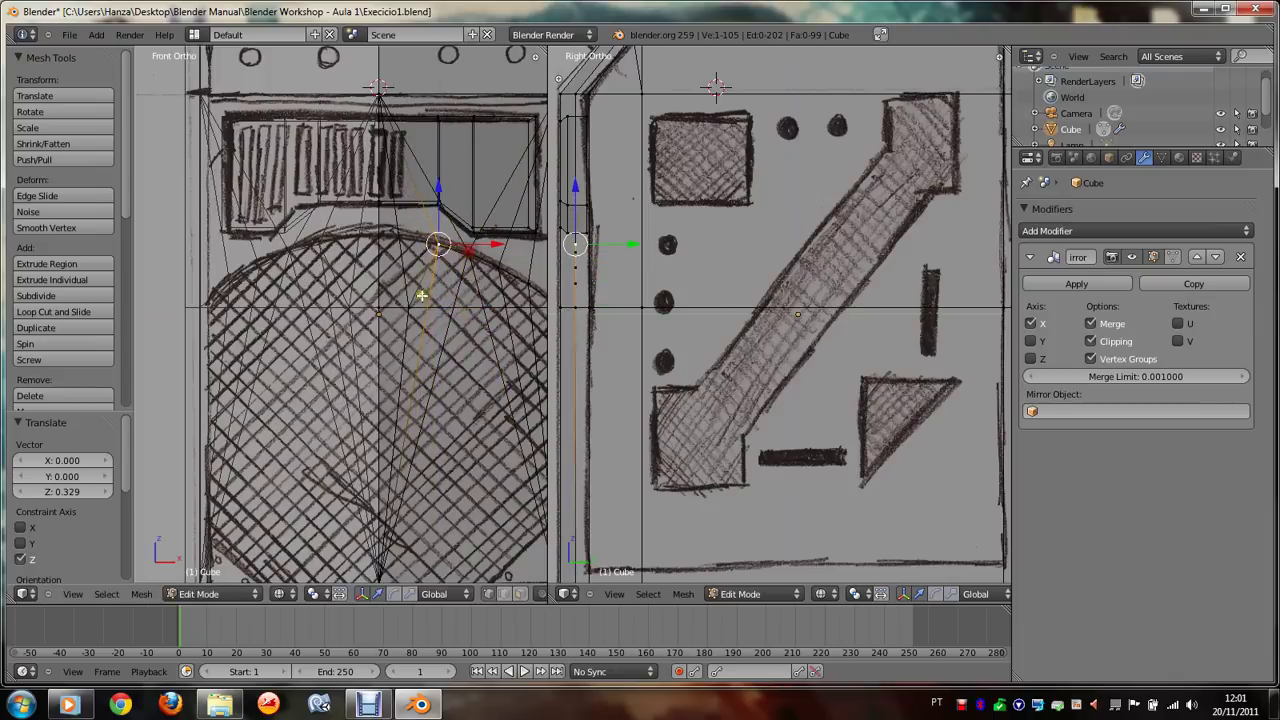
Step: Raise the last two arch vertices onto the curve and return to solid shading
right_click(413, 308)
key(g)
key(z)
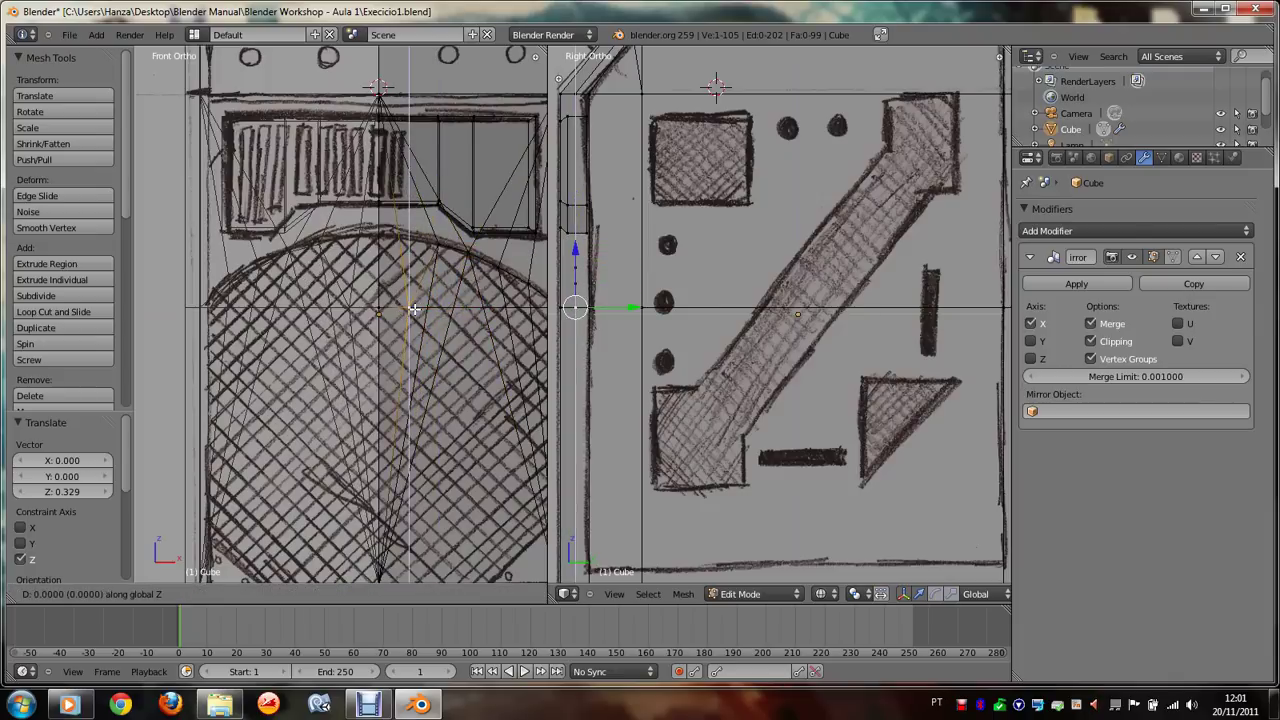
click(424, 238)
right_click(380, 312)
key(g)
key(z)
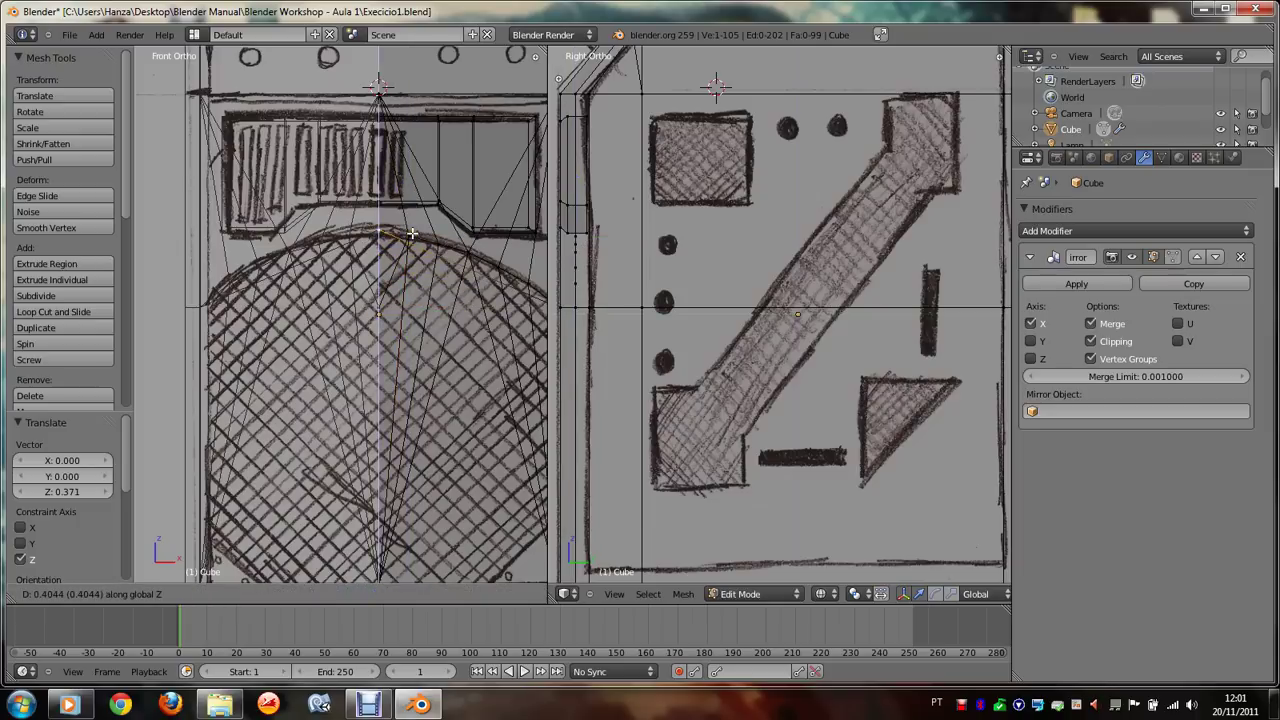
click(411, 233)
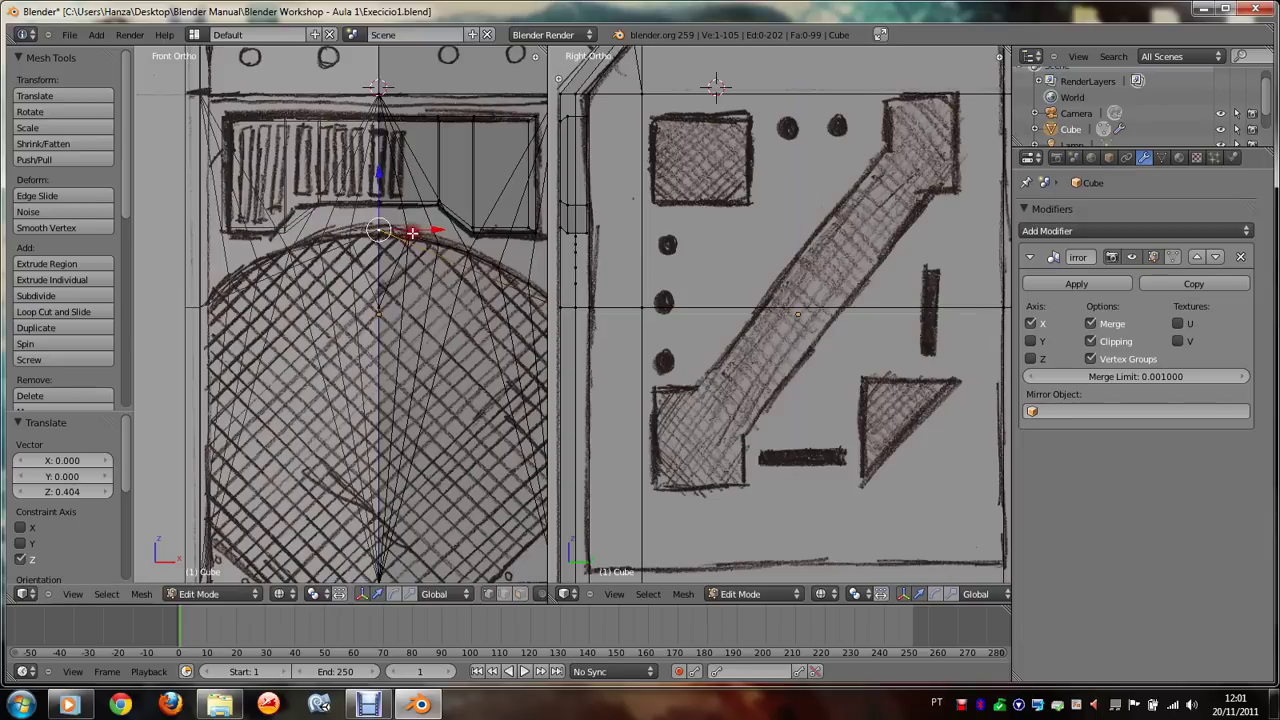
key(z)
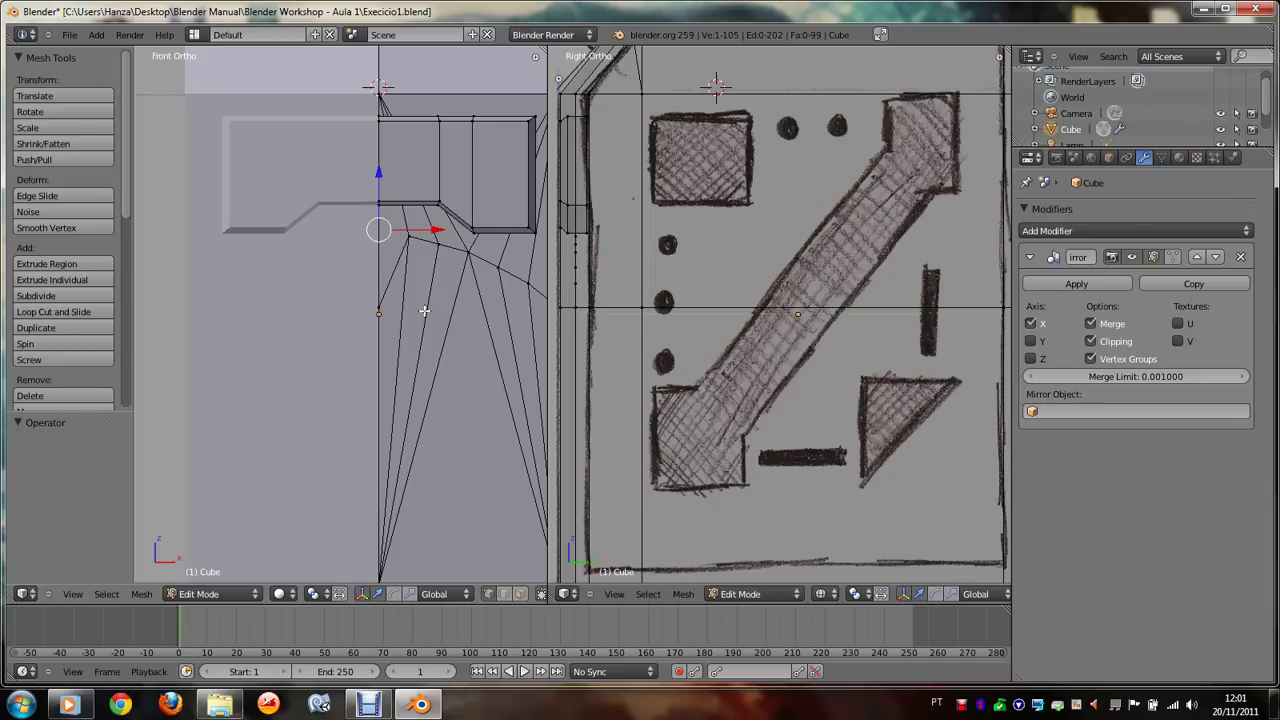
Step: Move the pair of vertices below the arch up together along Z
right_click(424, 311)
alt+right_click(392, 308)
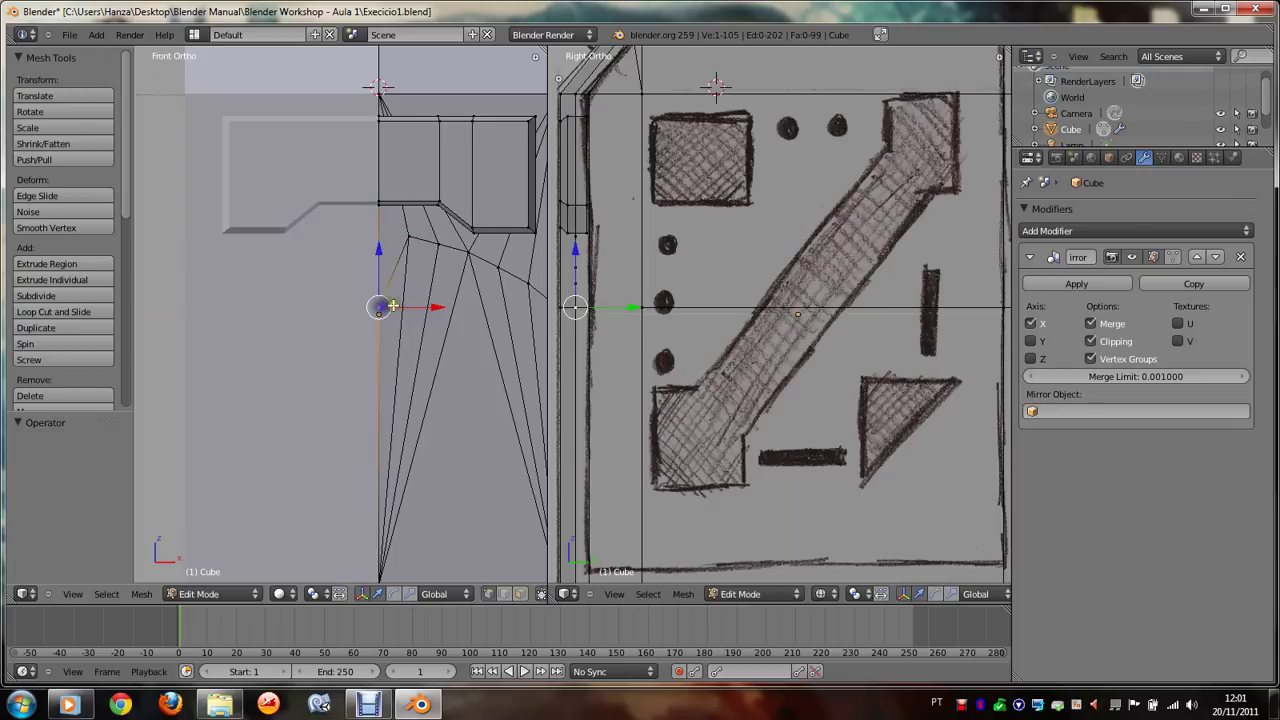
key(g)
key(z)
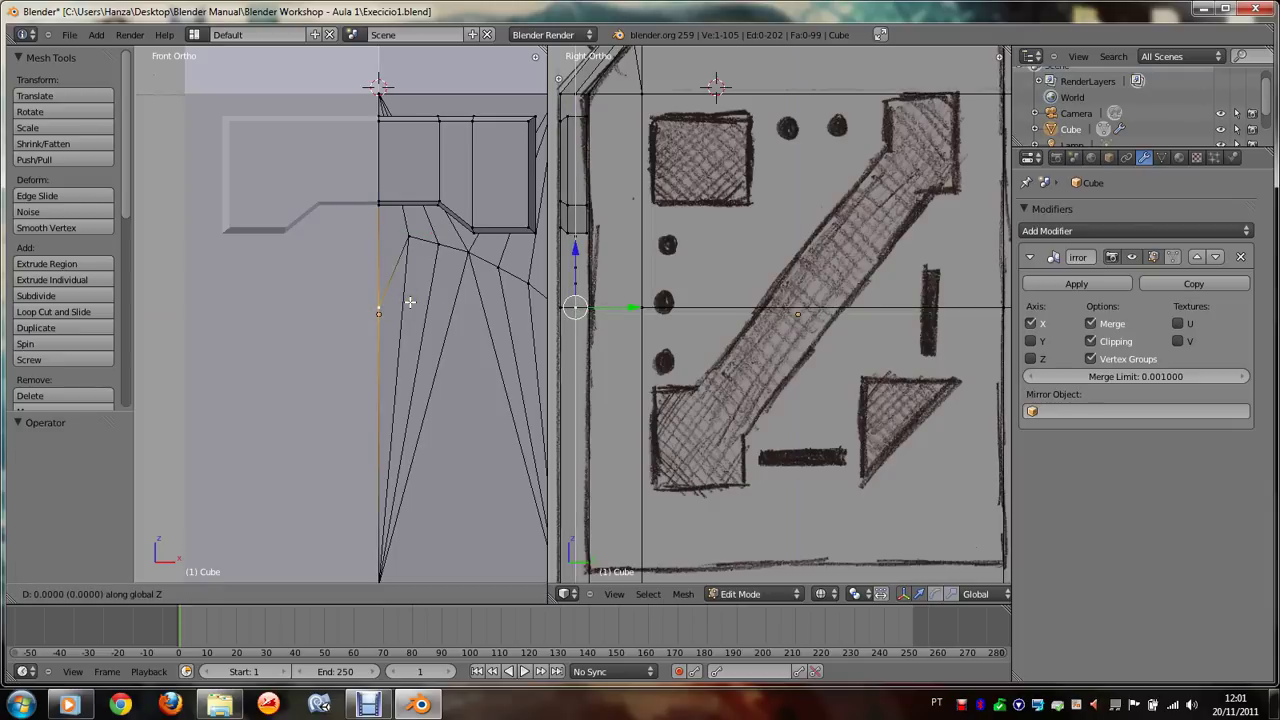
click(435, 230)
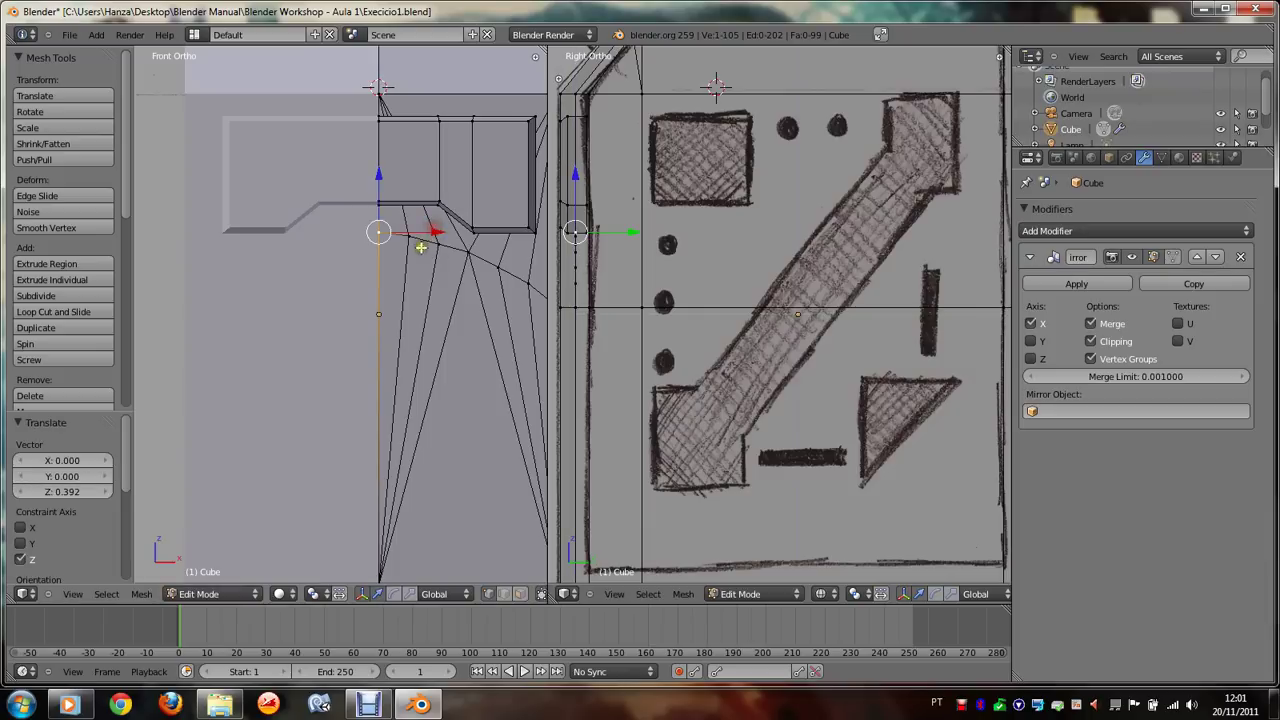
Step: Give a vertex near the recess edge a small vertical nudge
right_click(410, 238)
key(g)
key(z)
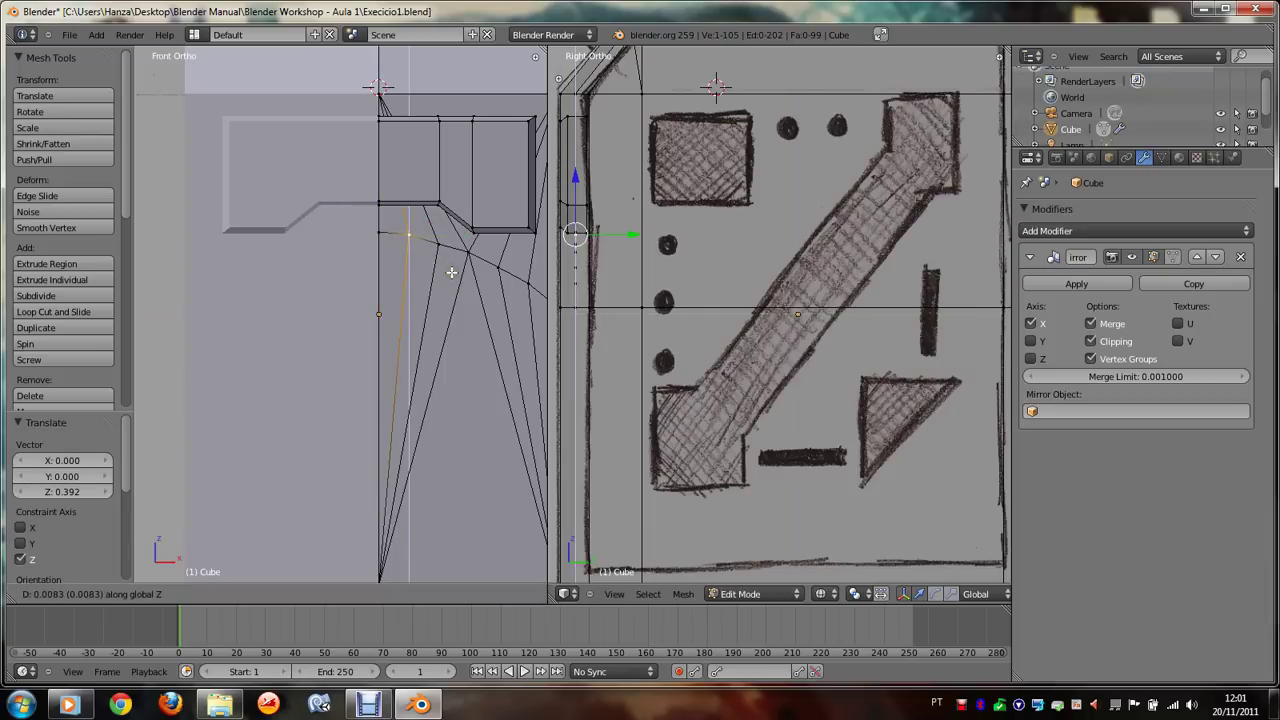
right_click(451, 272)
right_click(451, 258)
key(g)
key(z)
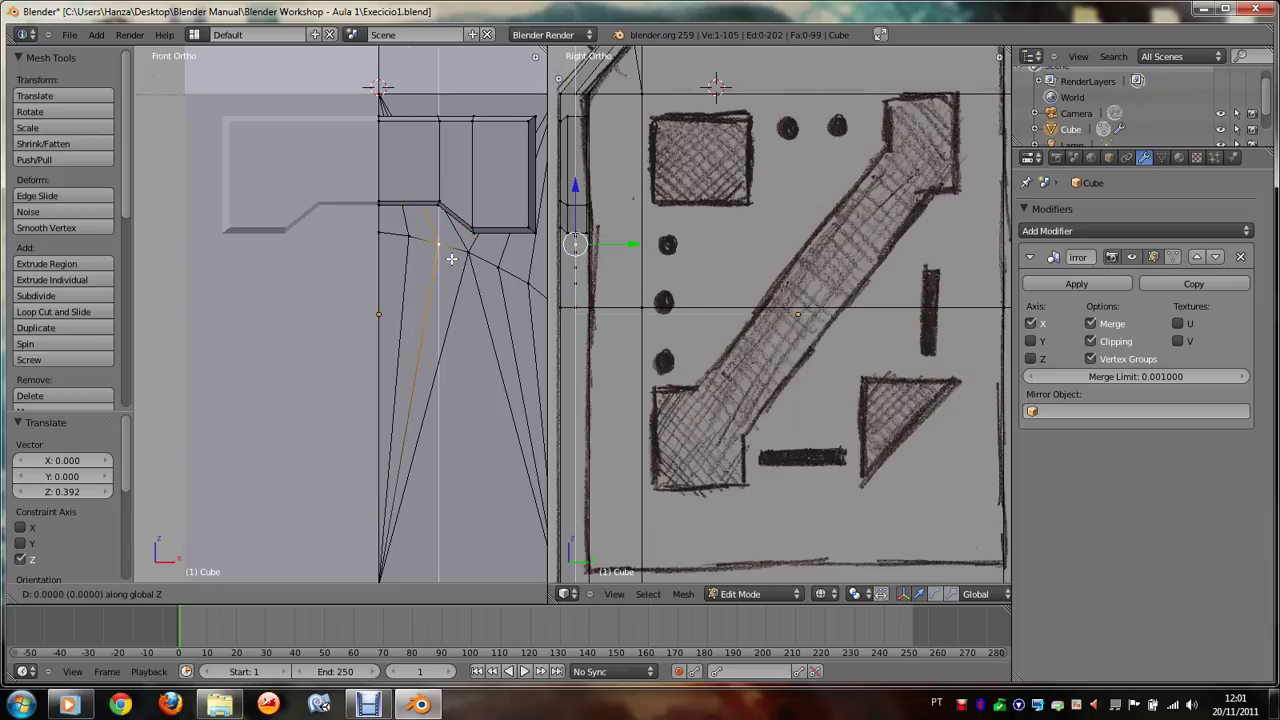
click(452, 258)
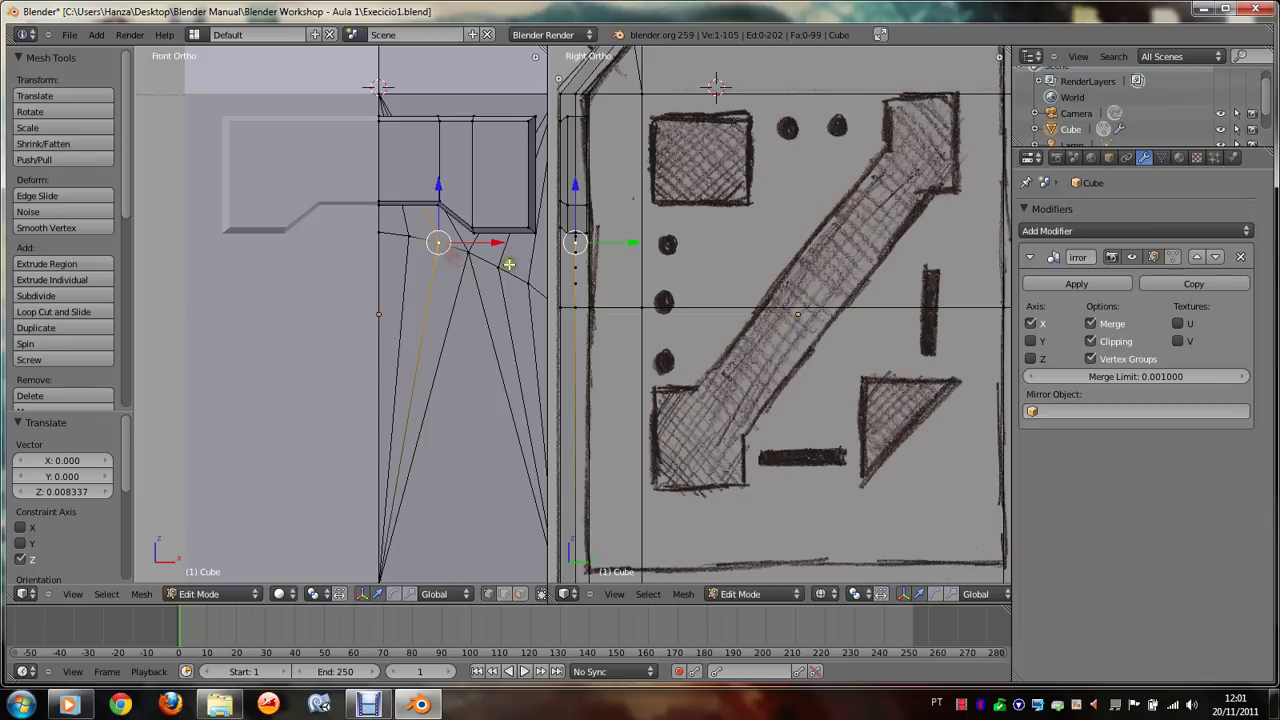
Step: Nudge two more arc vertices along Z, the last by 0.0125
right_click(497, 266)
right_click(538, 290)
key(g)
key(z)
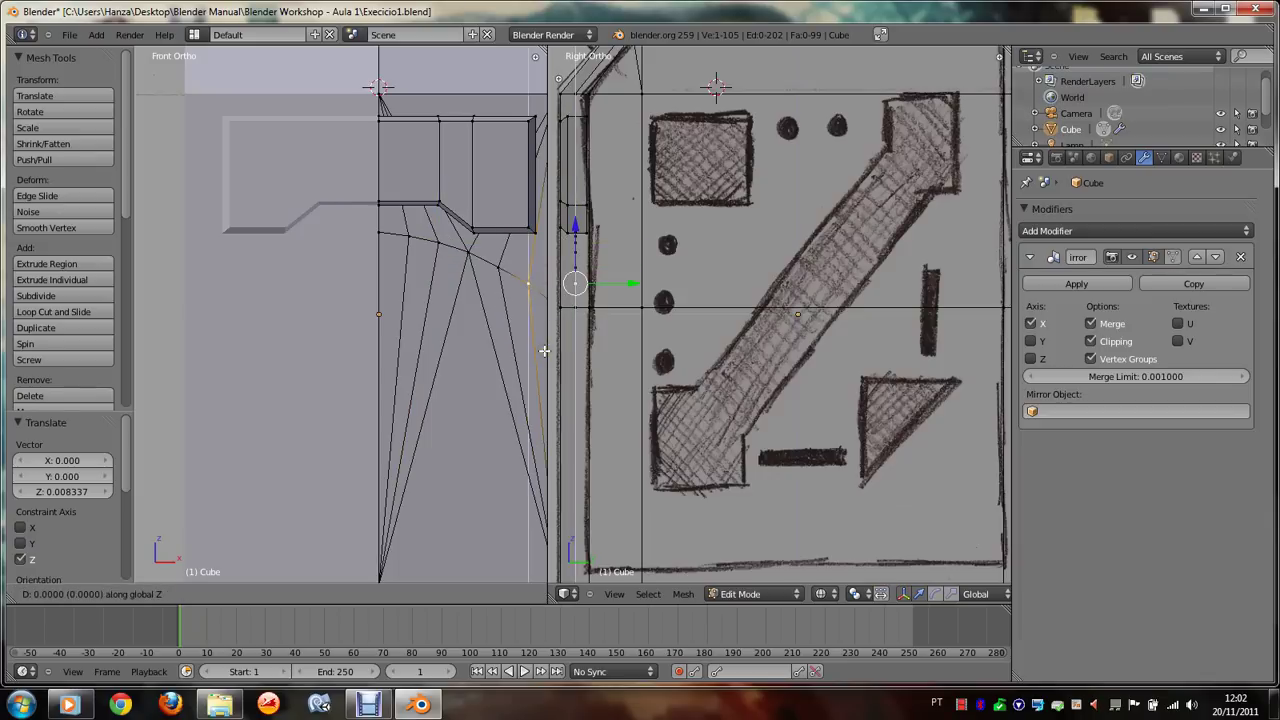
click(544, 353)
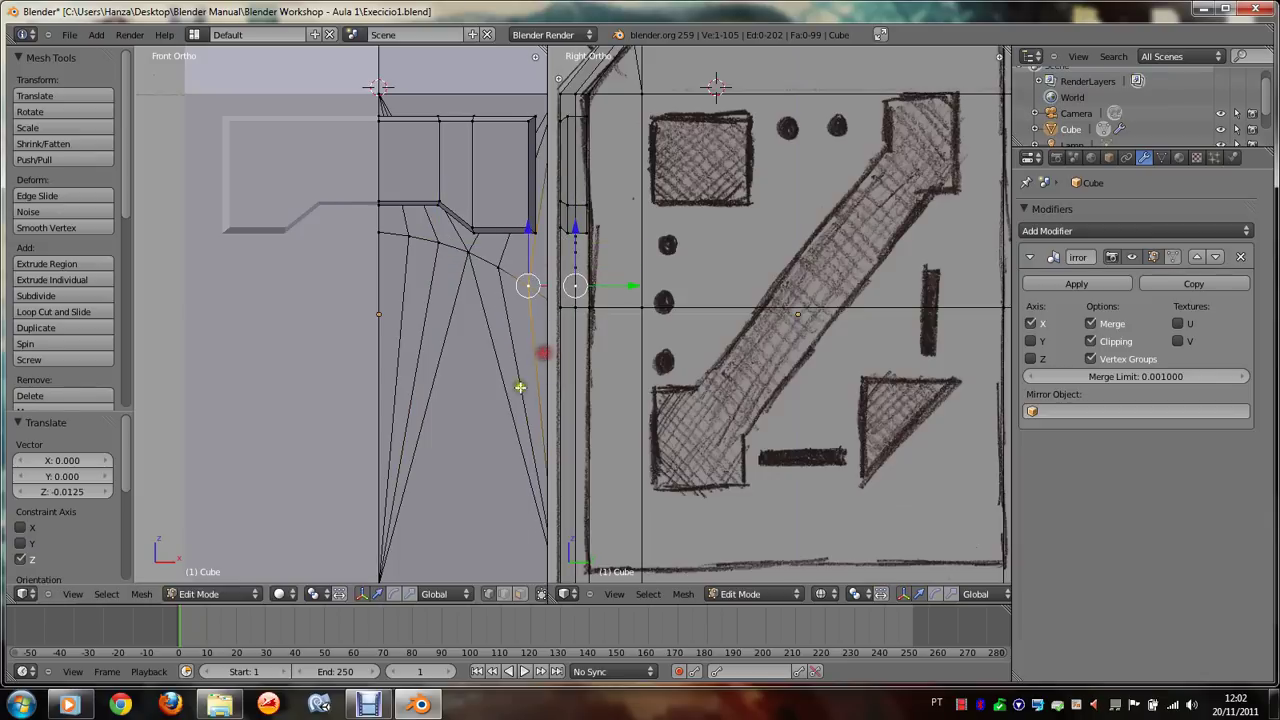
right_click(501, 277)
key(g)
key(z)
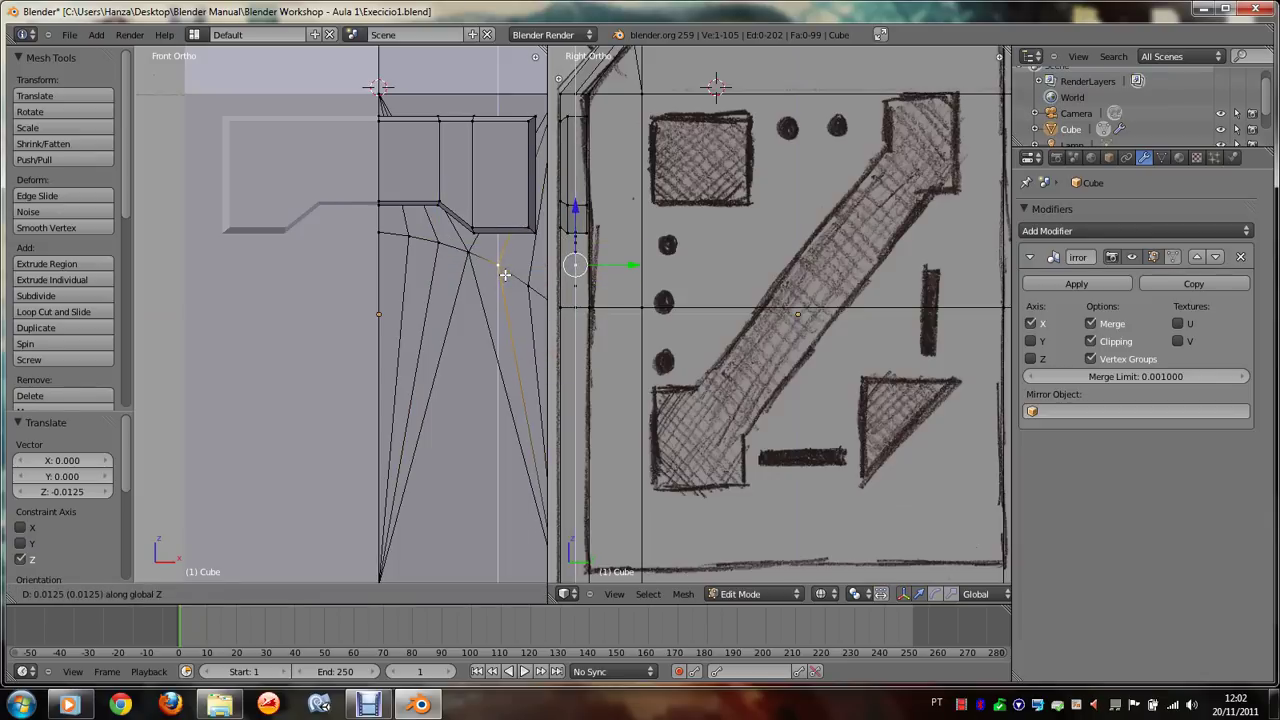
click(505, 274)
scroll(500, 407, down, 1)
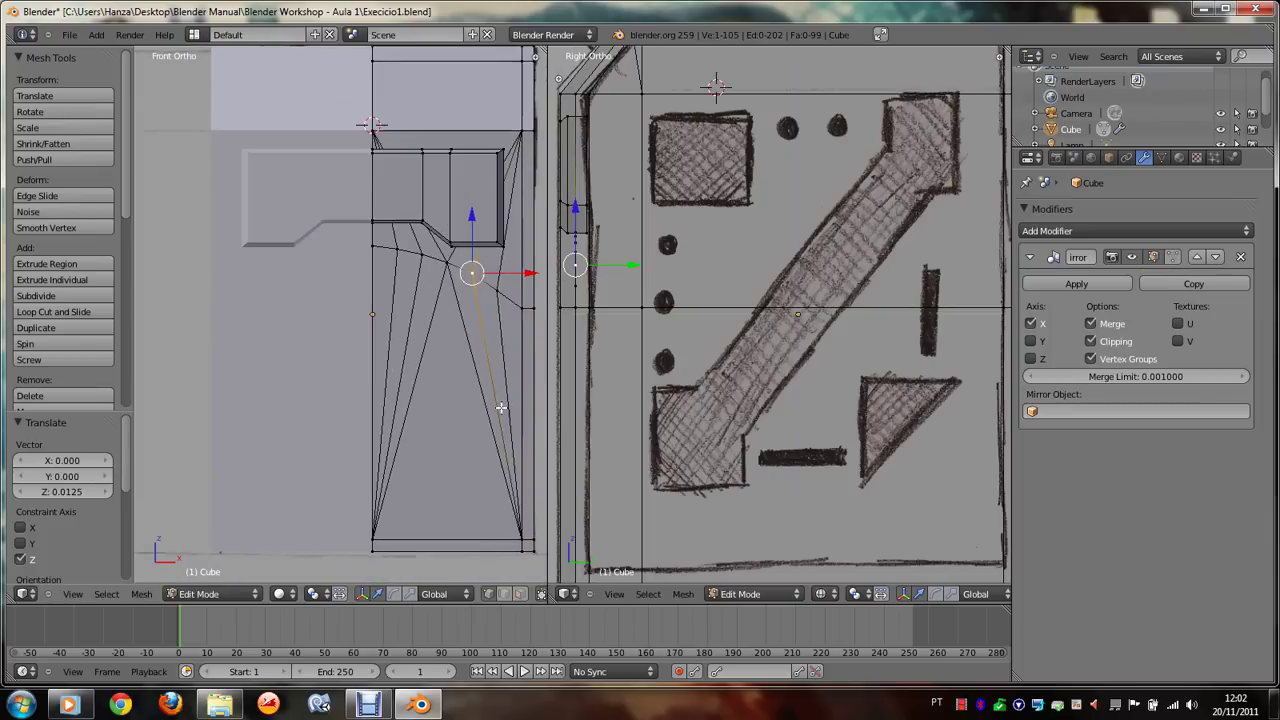
shift+scroll(501, 407, down, 2)
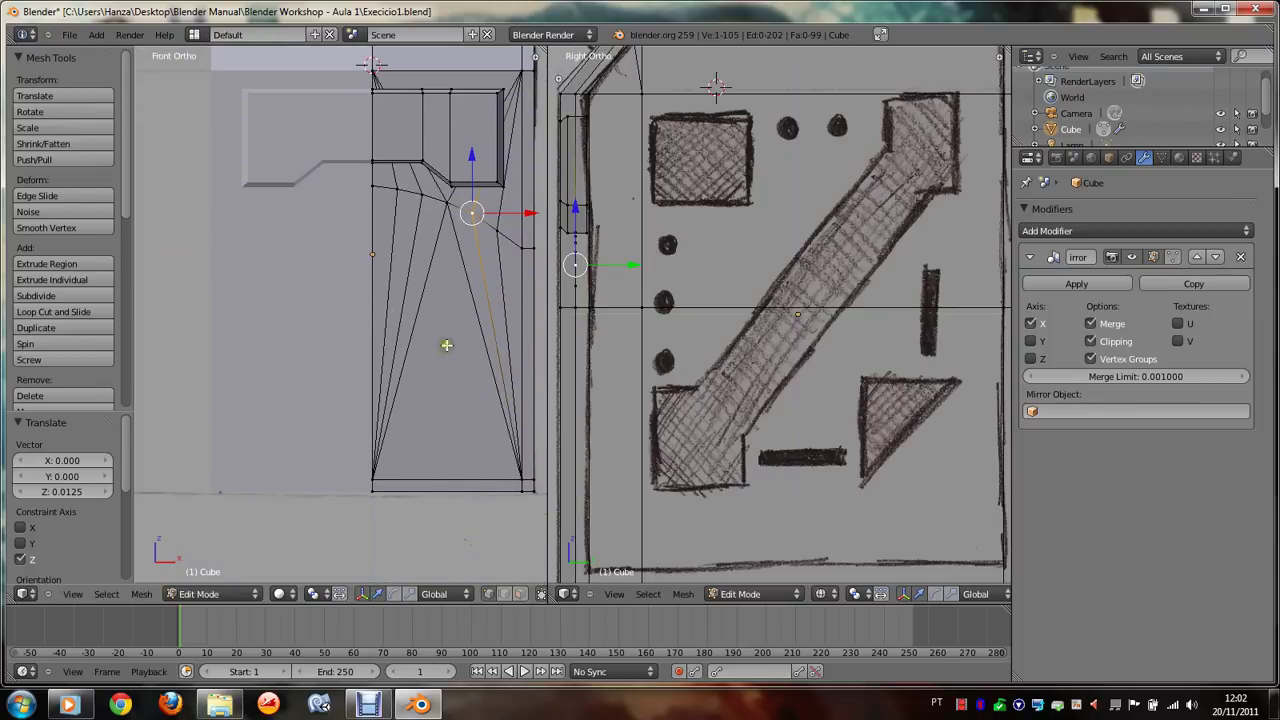
Step: Delete the seven thin triangular faces under the arch, then inspect the hole from the front
click(521, 597)
right_click(509, 327)
shift+right_click(498, 324)
shift+right_click(484, 321)
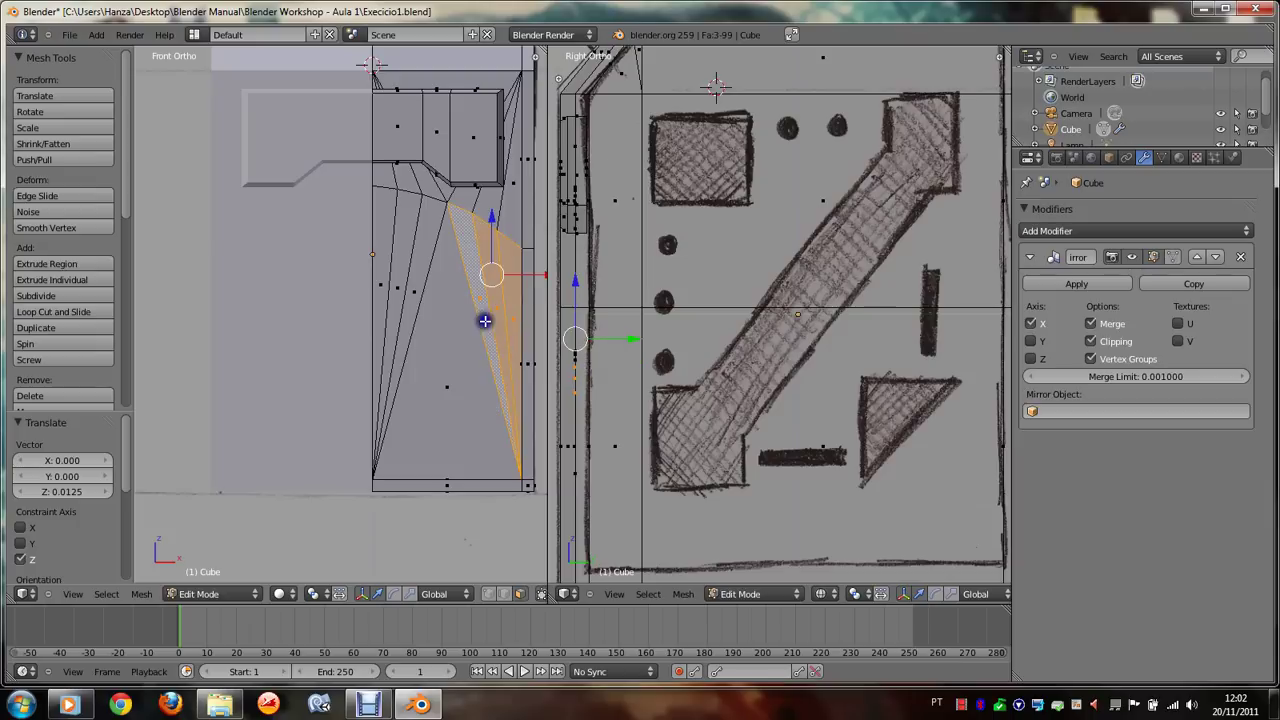
shift+right_click(458, 323)
shift+right_click(436, 322)
shift+right_click(412, 308)
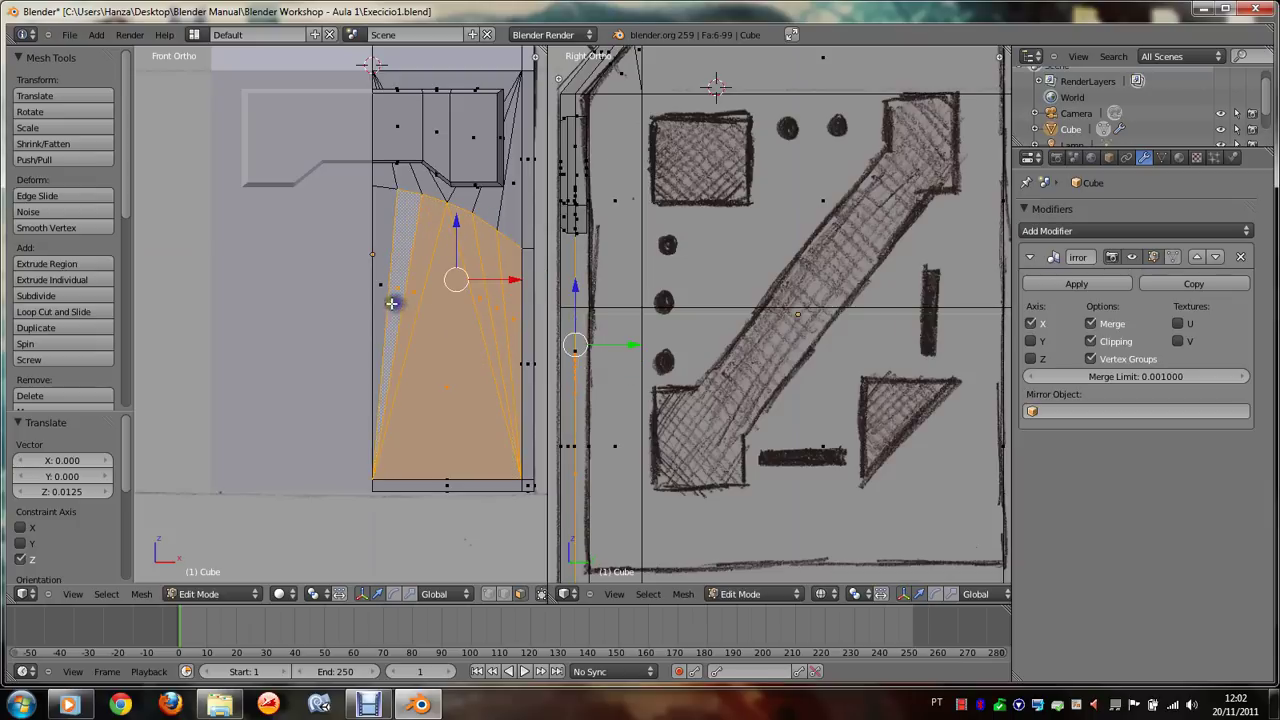
shift+right_click(390, 302)
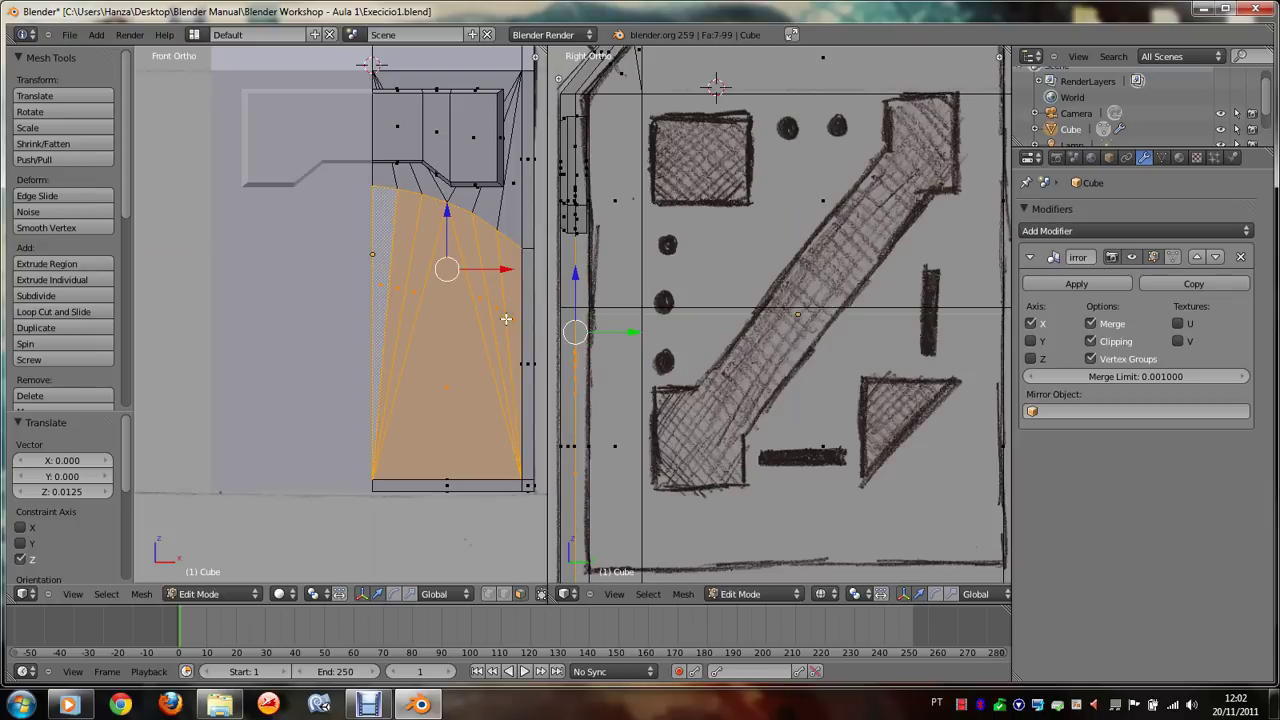
key(x)
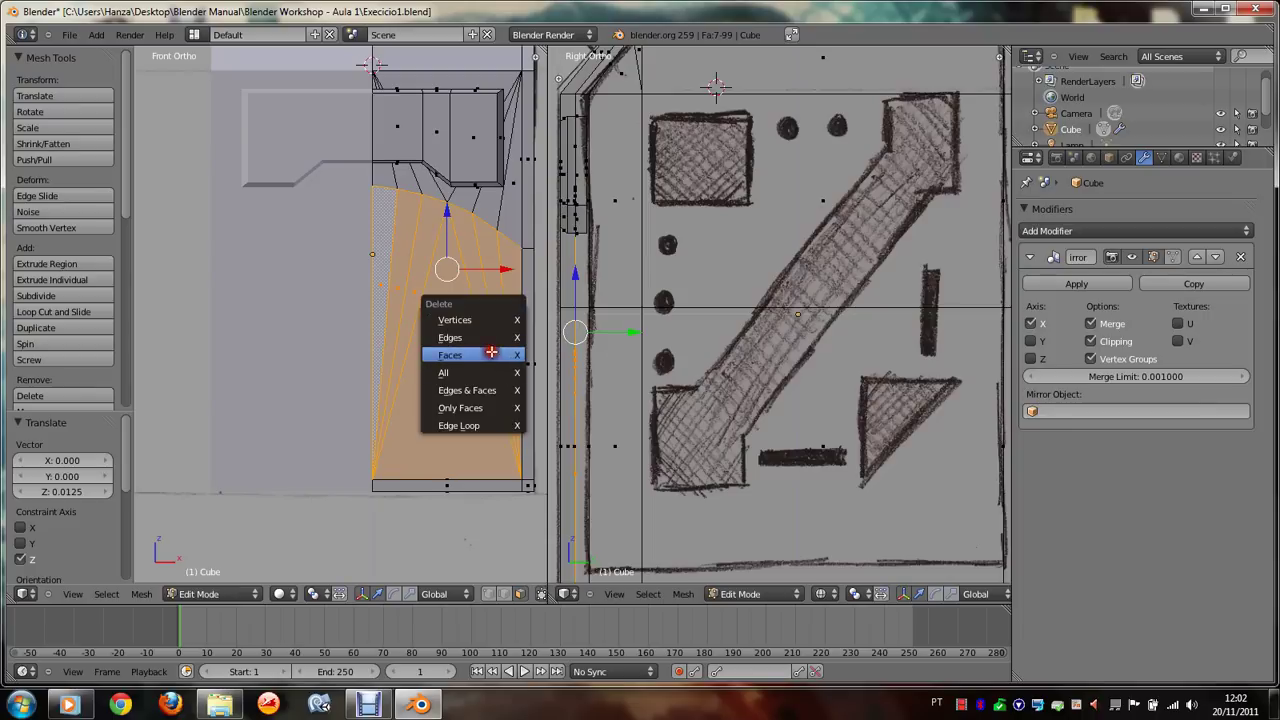
click(491, 354)
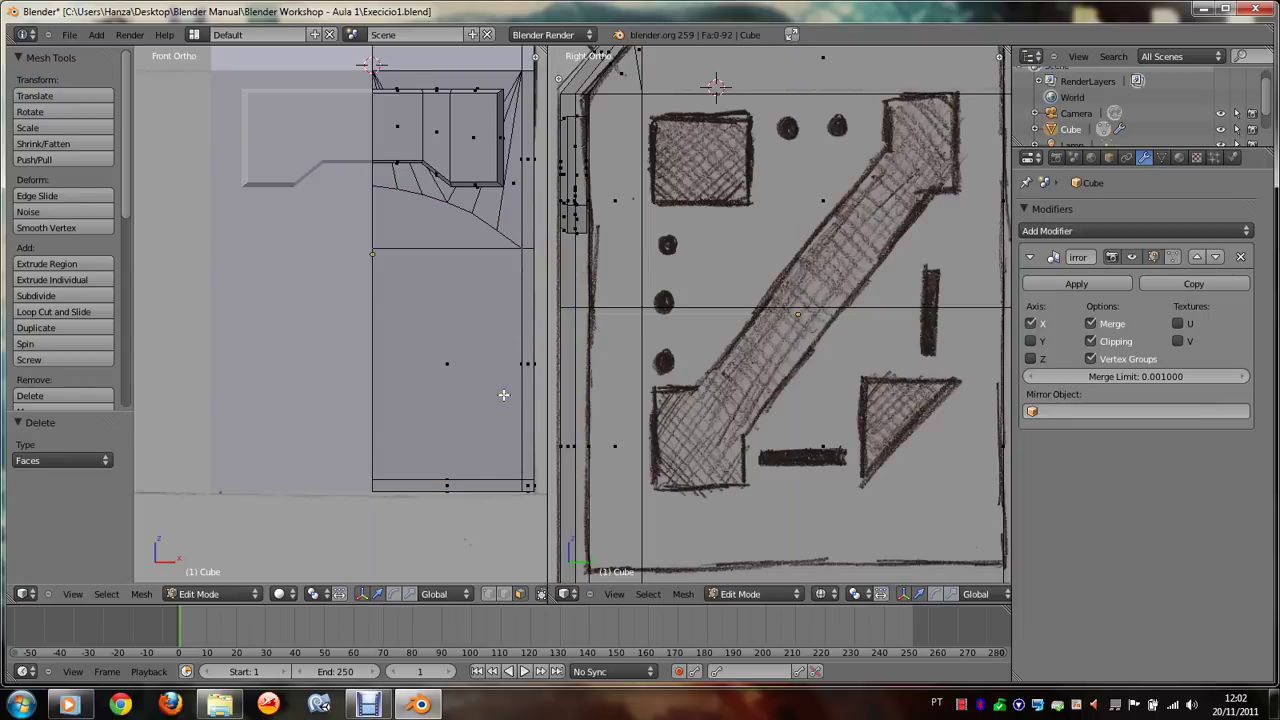
middle_drag(503, 394, 503, 394)
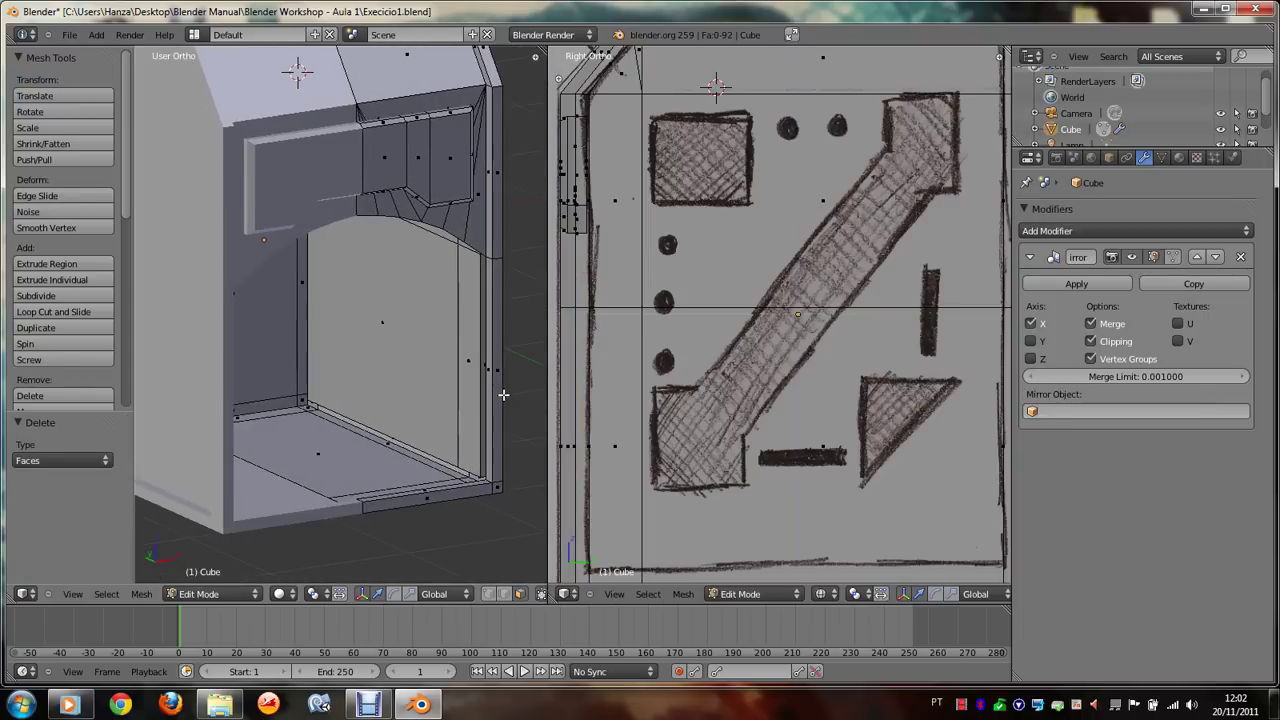
middle_drag(503, 394, 503, 394)
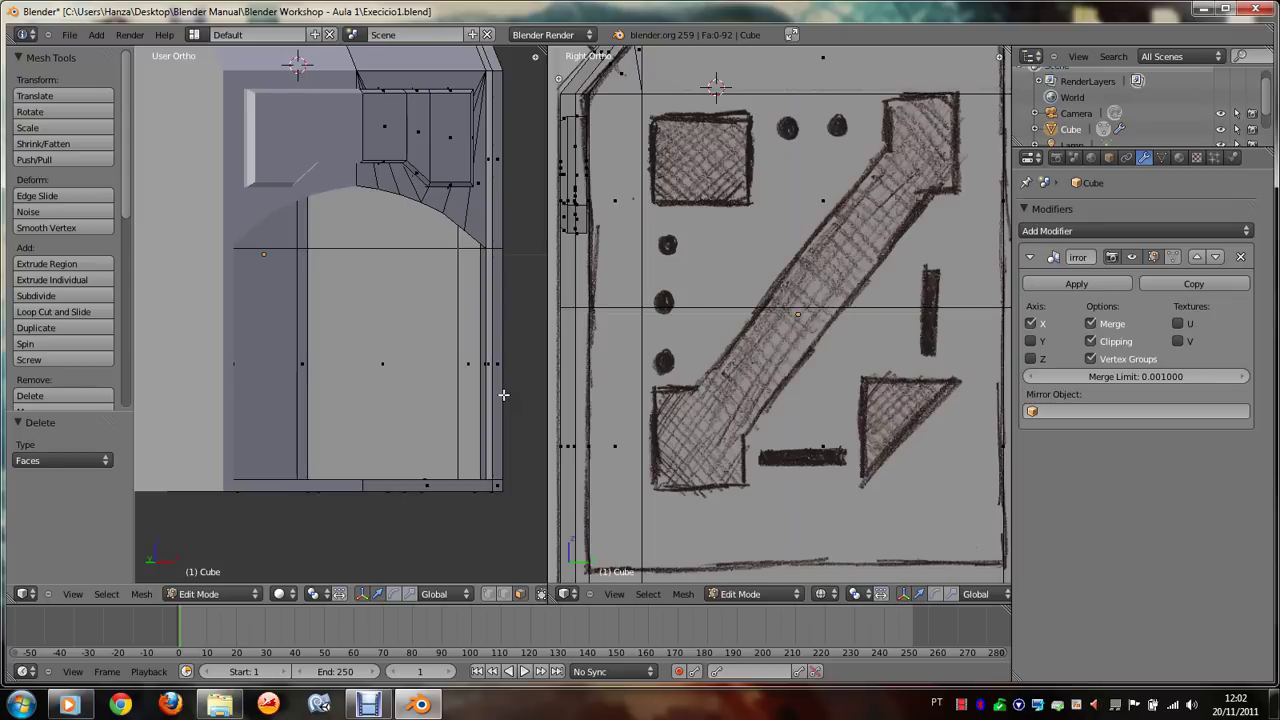
key(KP_1)
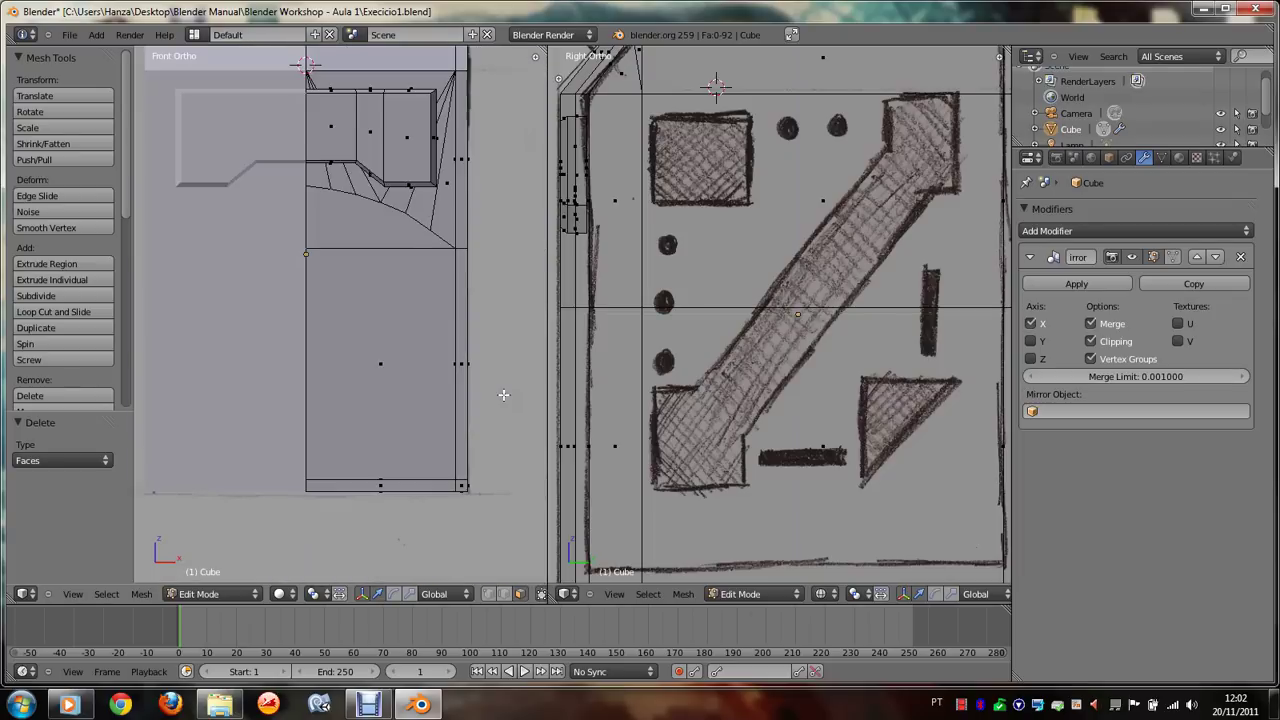
Step: Fill the hole under the arch with a new face and check it
key(f)
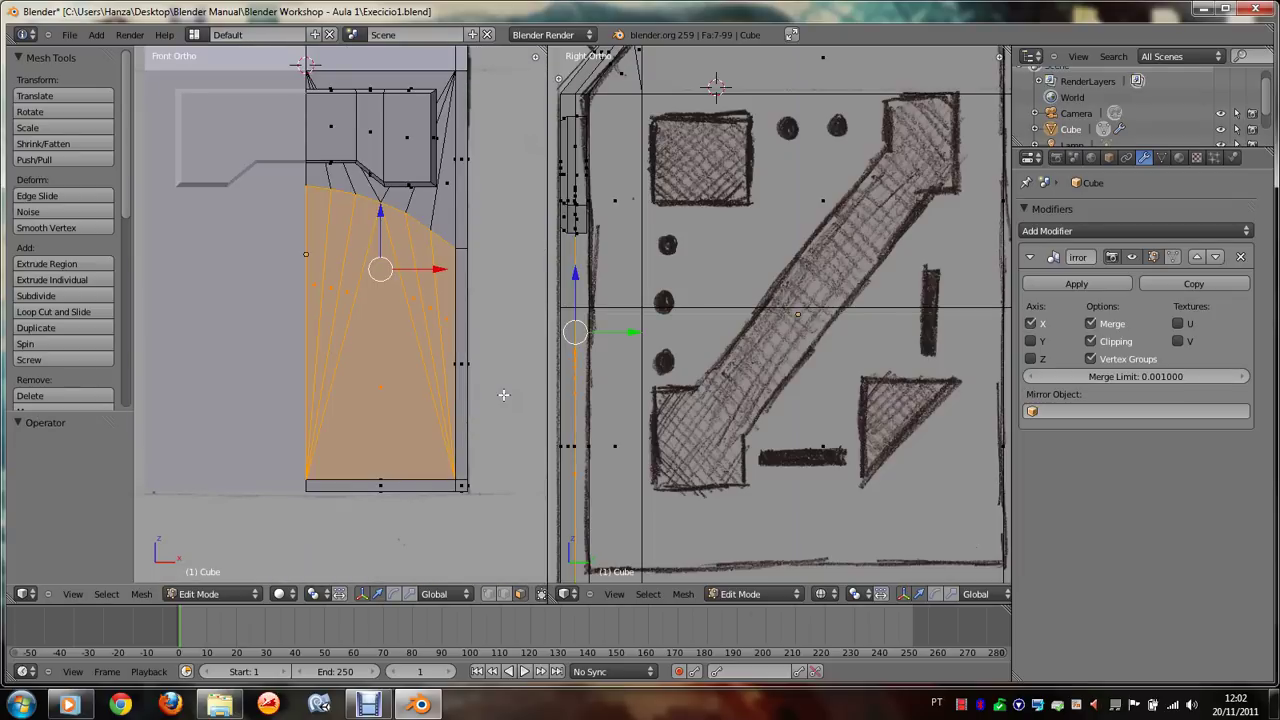
key(KP_6)
key(KP_1)
Step: Add a horizontal Loop Cut across the lower front recess, slid near its bottom
key(space)
text(Loo)
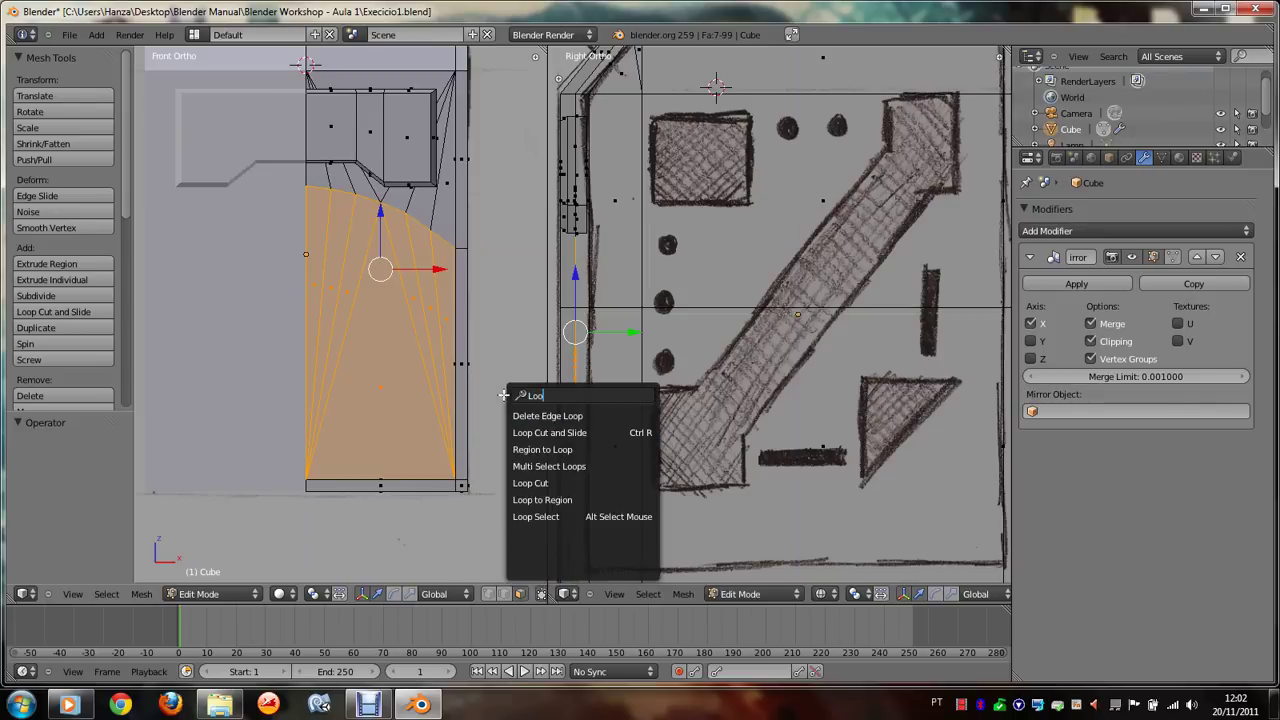
text(p u)
key(BackSpace)
text(Cut)
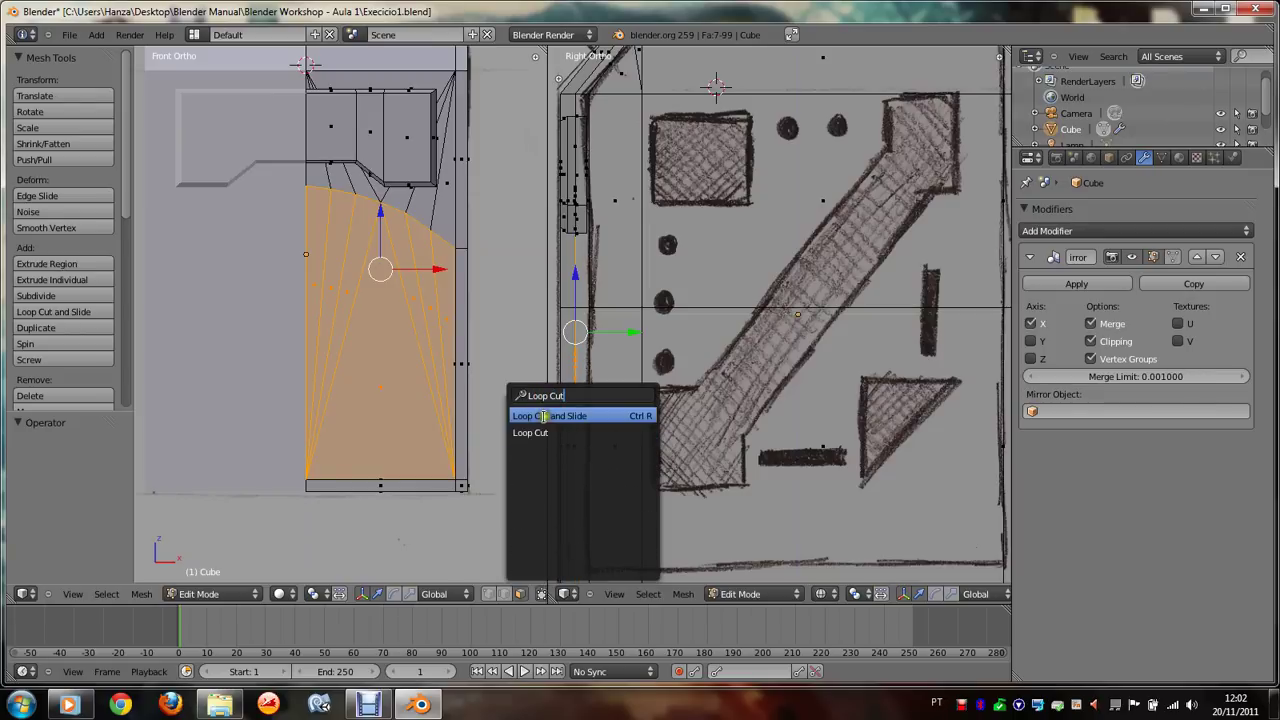
click(548, 415)
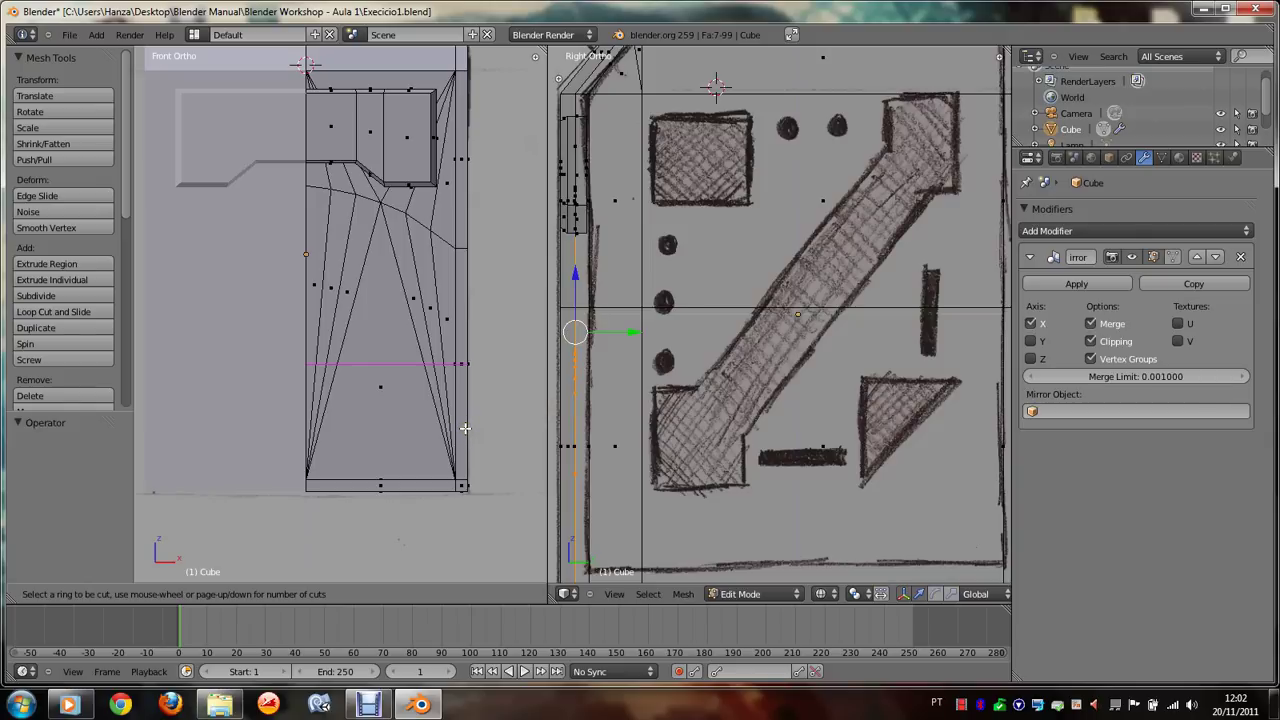
key(Escape)
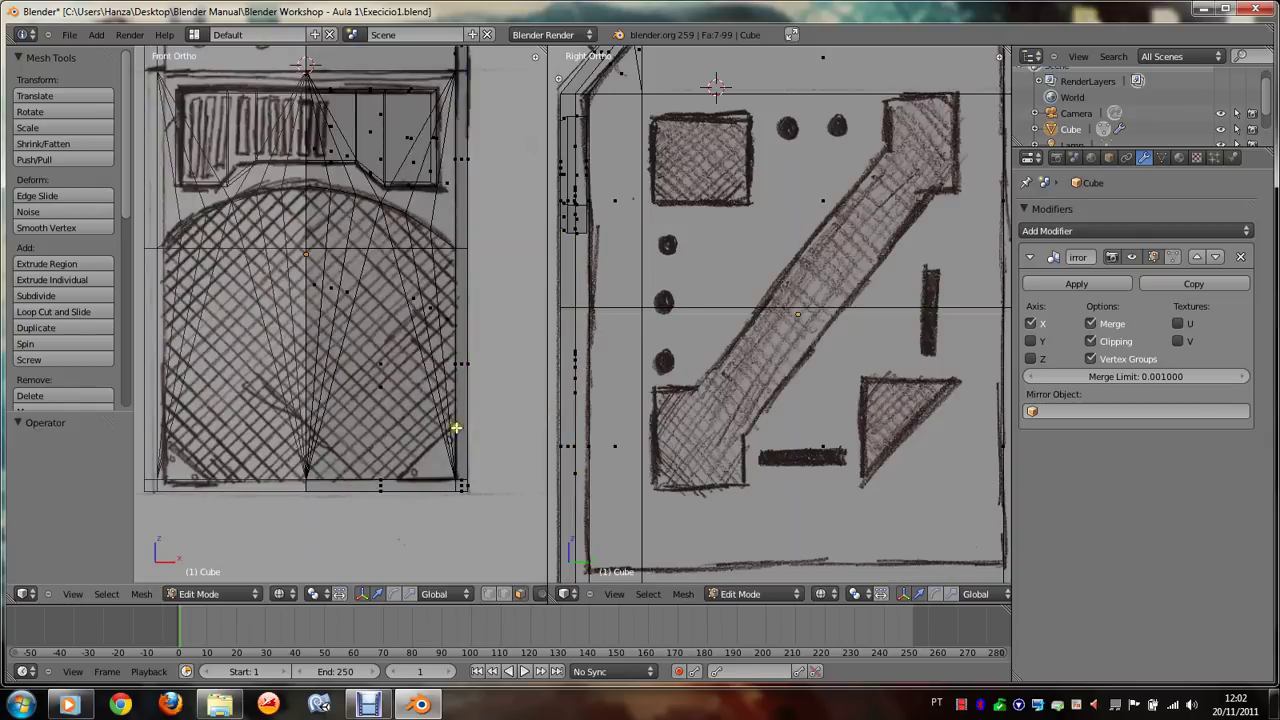
key(space)
click(486, 441)
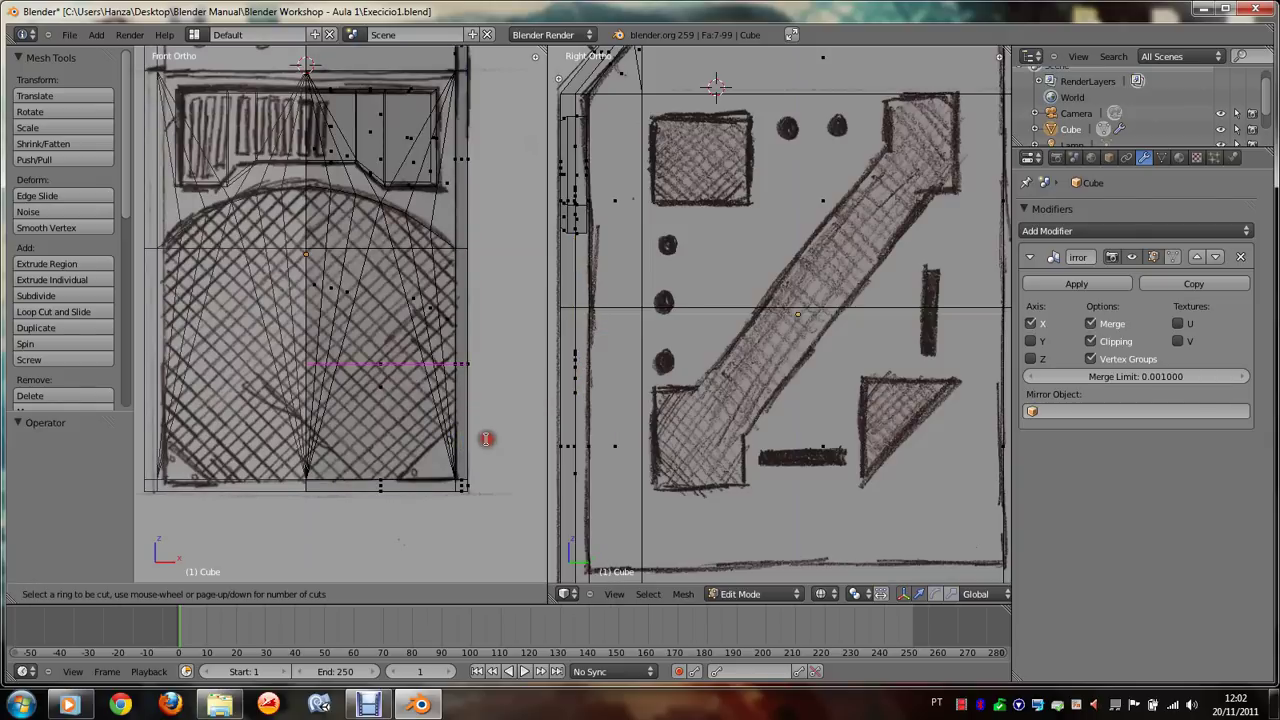
click(452, 378)
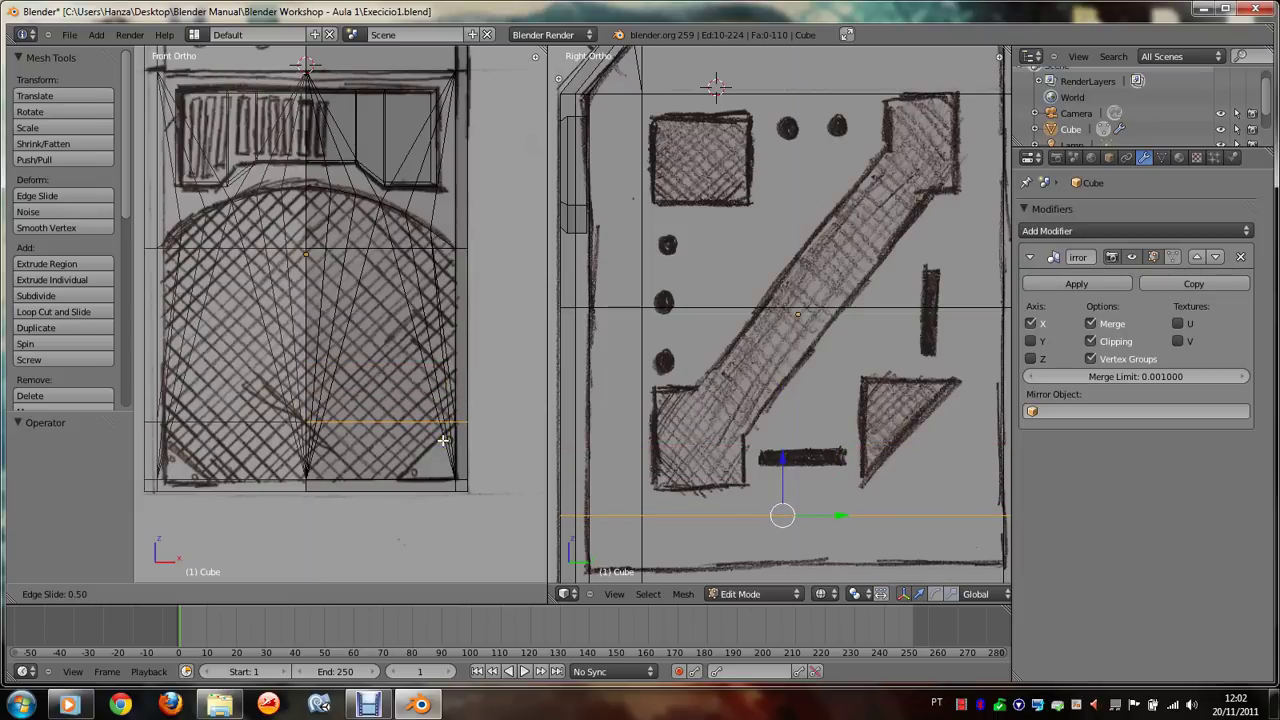
click(442, 441)
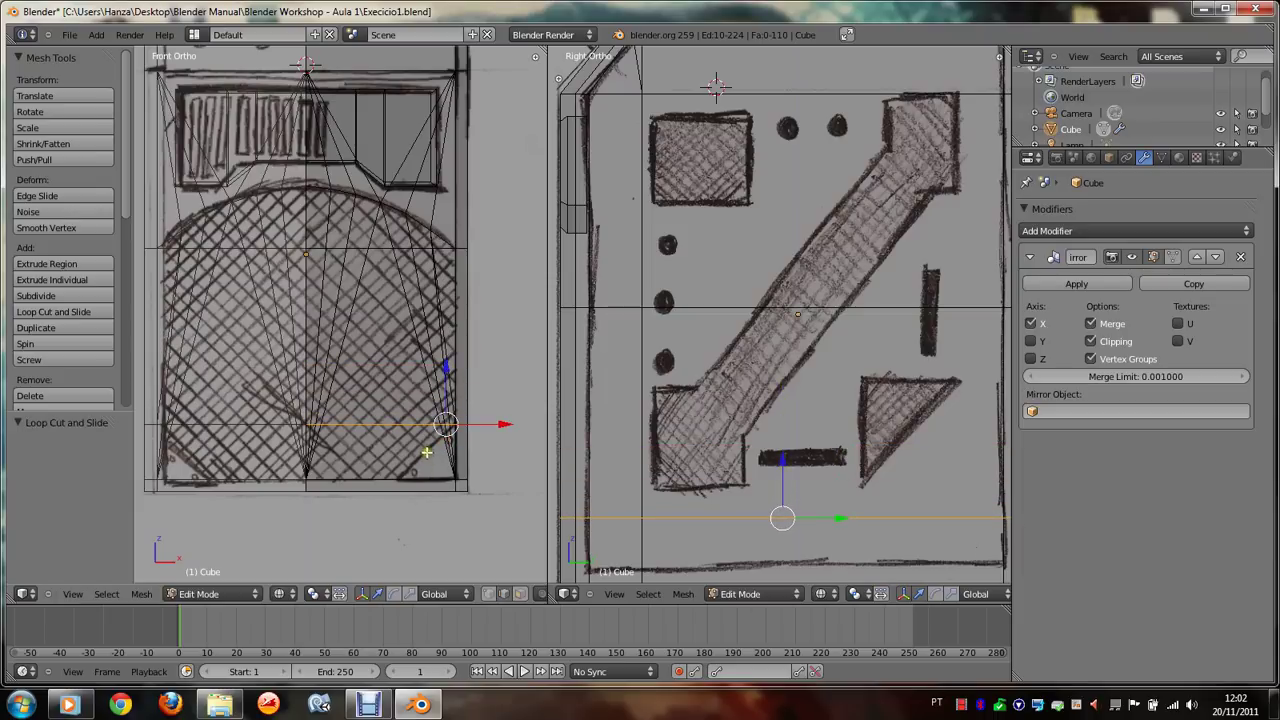
Step: Delete the eight triangulated fan faces in the lower front recess, leaving it open
key(z)
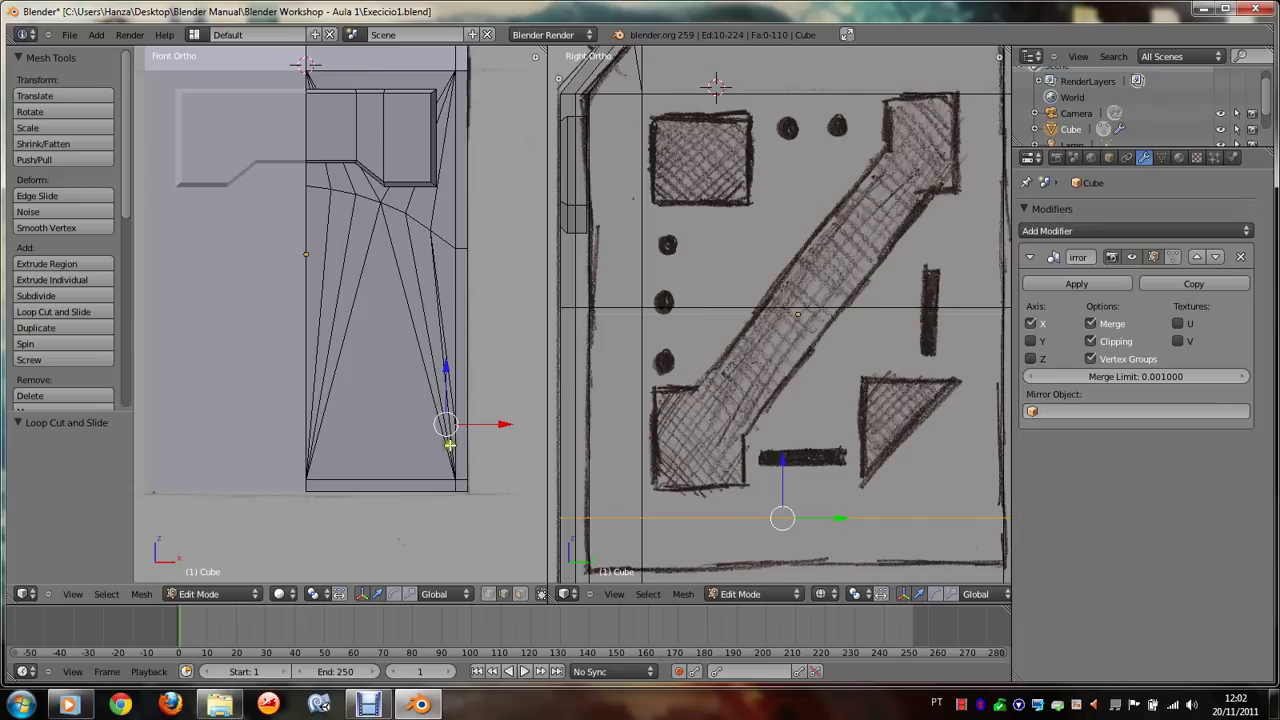
middle_drag(455, 441, 487, 415)
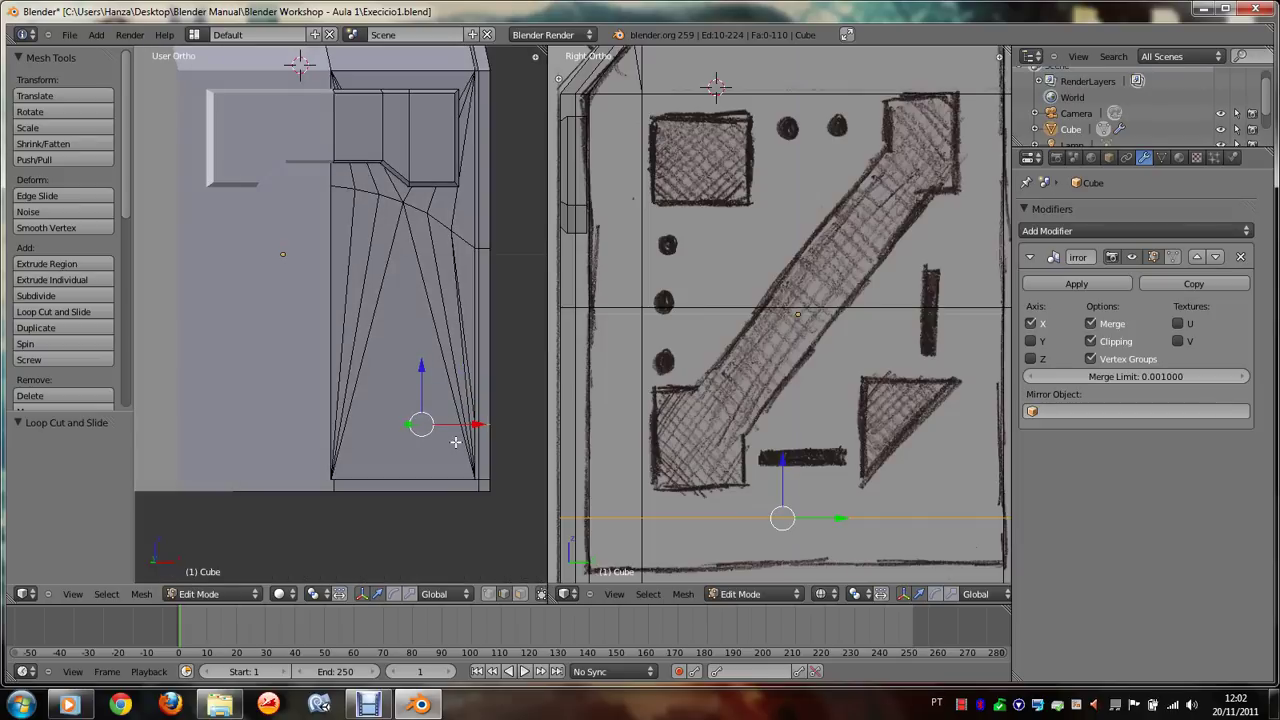
click(519, 593)
alt+right_click(472, 350)
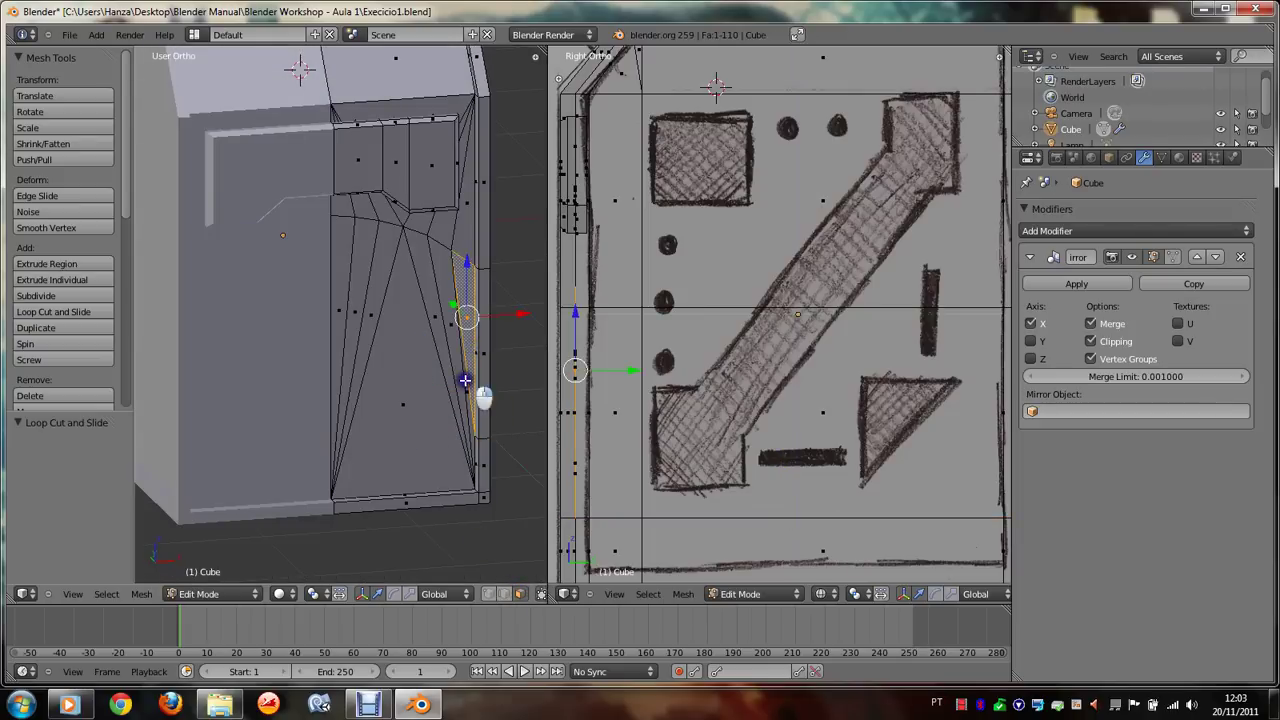
shift+right_click(465, 372)
shift+right_click(448, 352)
shift+right_click(430, 335)
shift+right_click(392, 360)
shift+right_click(370, 336)
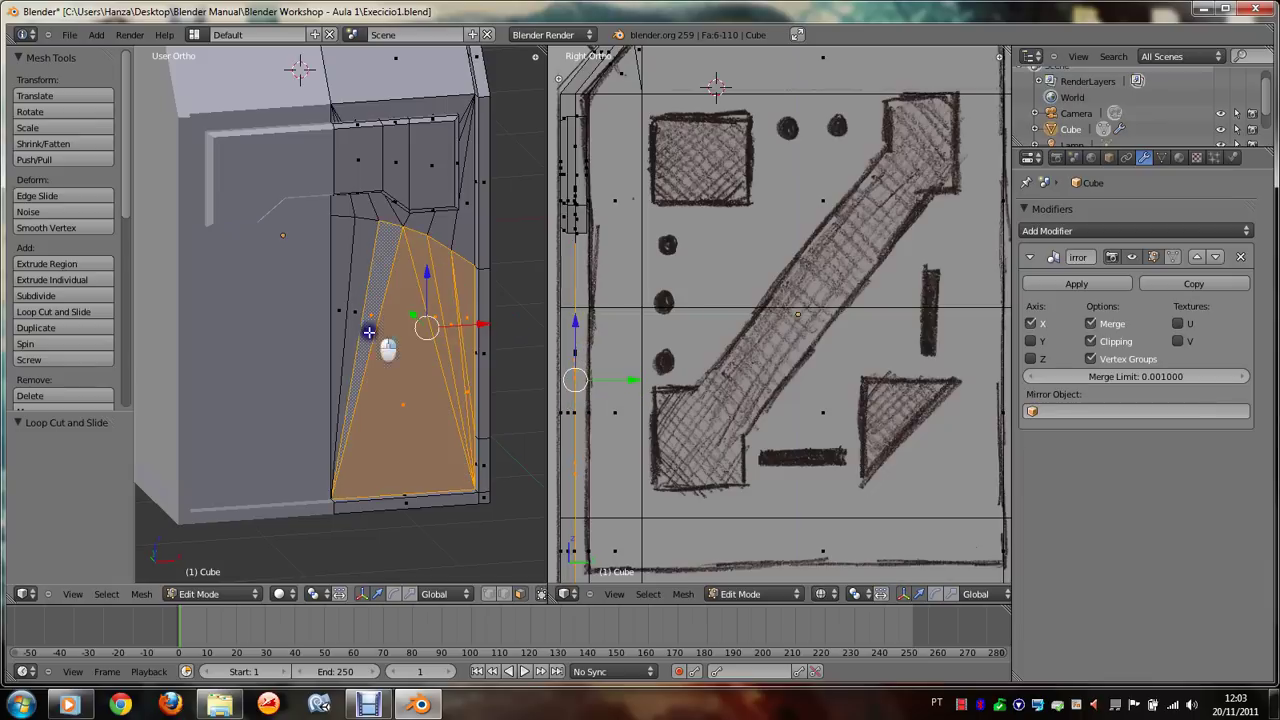
shift+right_click(355, 320)
shift+right_click(340, 312)
key(x)
click(334, 308)
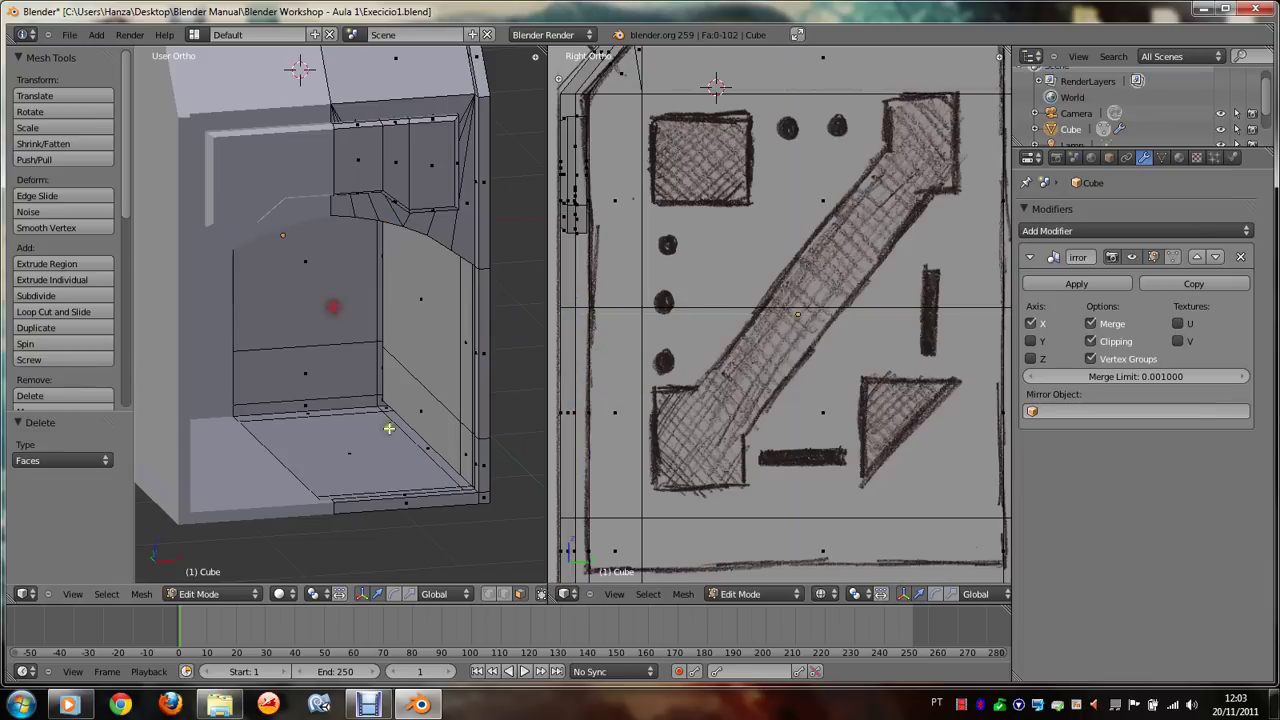
shift+click(505, 597)
Step: Slide the recess's vertical corner edge sideways against the side wall
scroll(480, 480, up, 2)
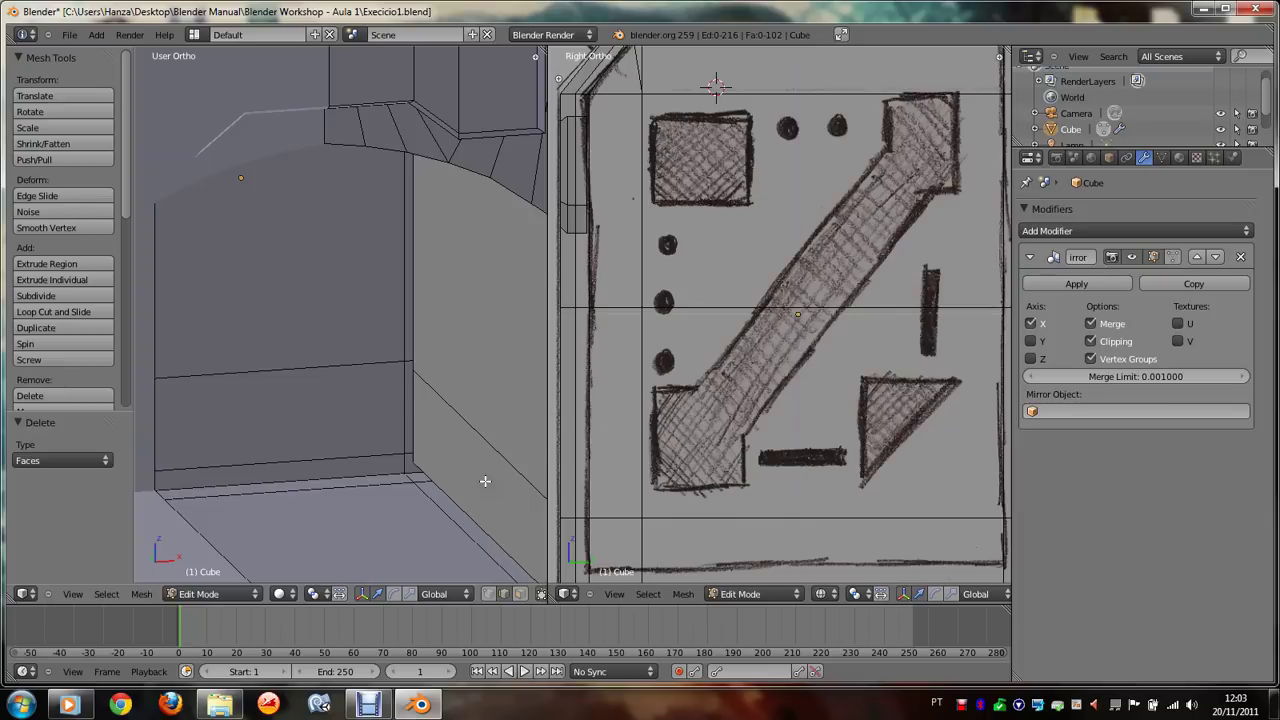
scroll(485, 481, up, 2)
shift+scroll(485, 481, down, 2)
ctrl+scroll(485, 481, down, 5)
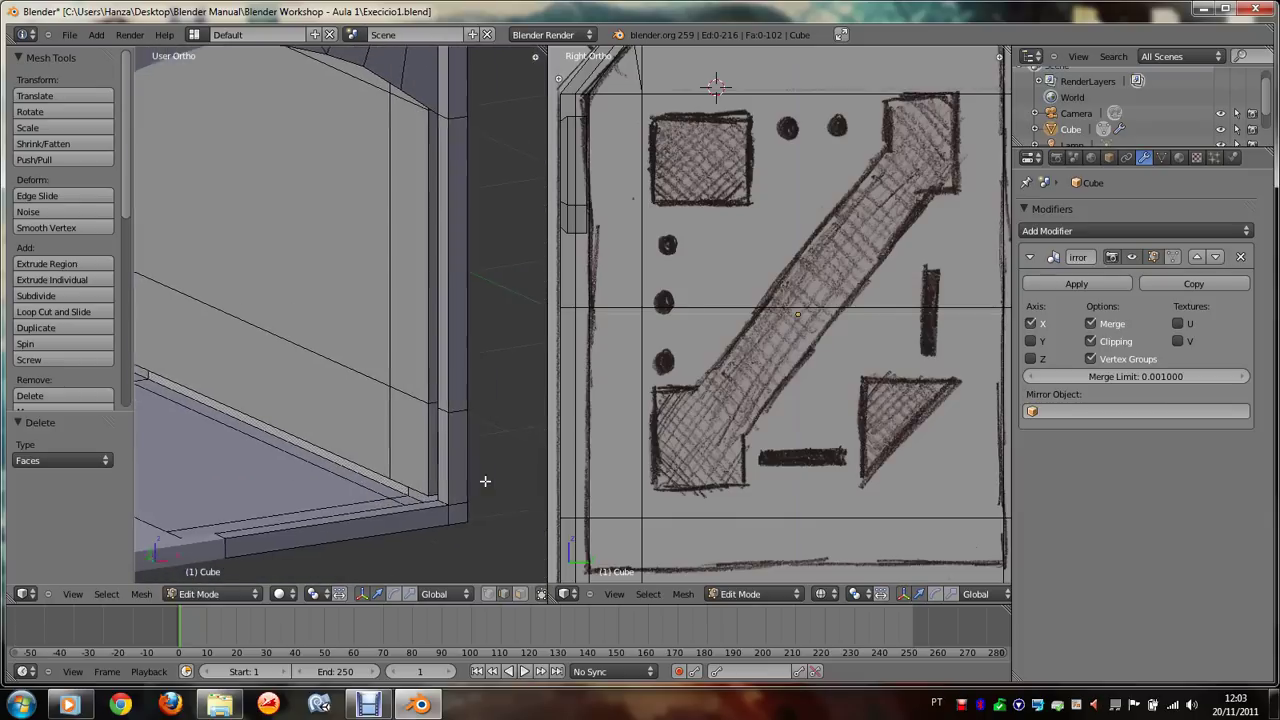
scroll(485, 481, up, 2)
scroll(485, 481, up, 2)
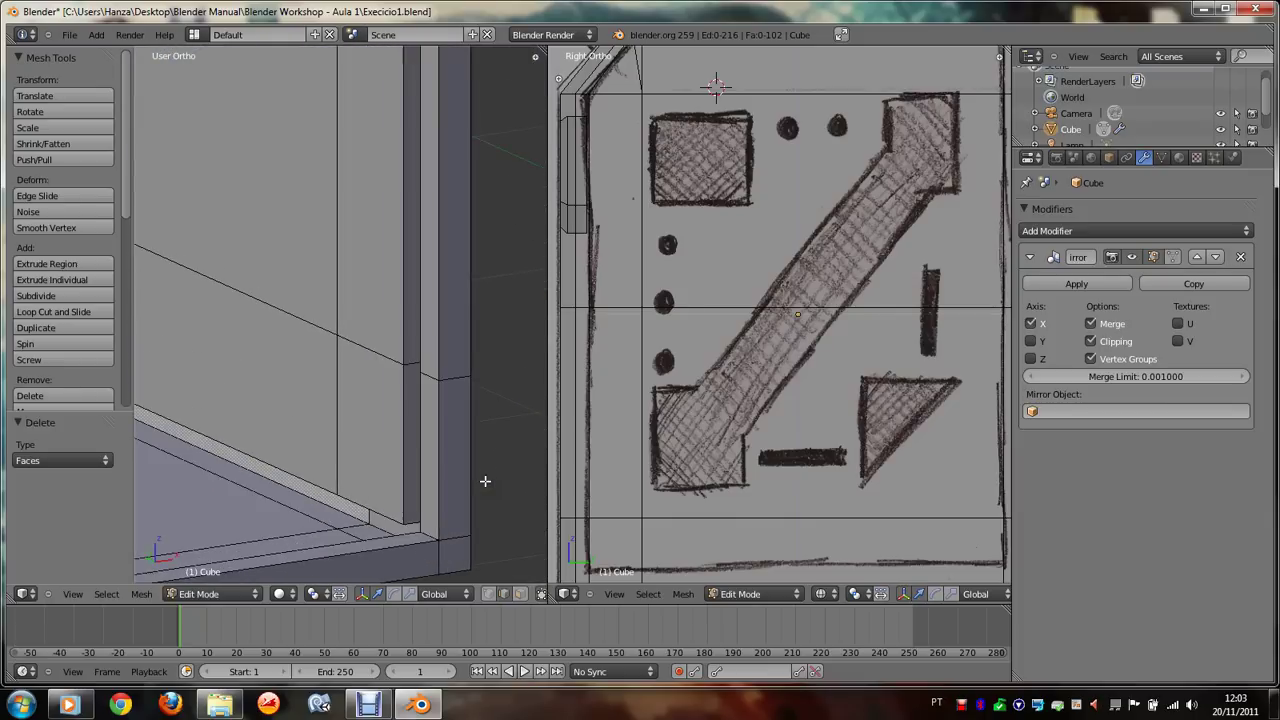
right_click(406, 418)
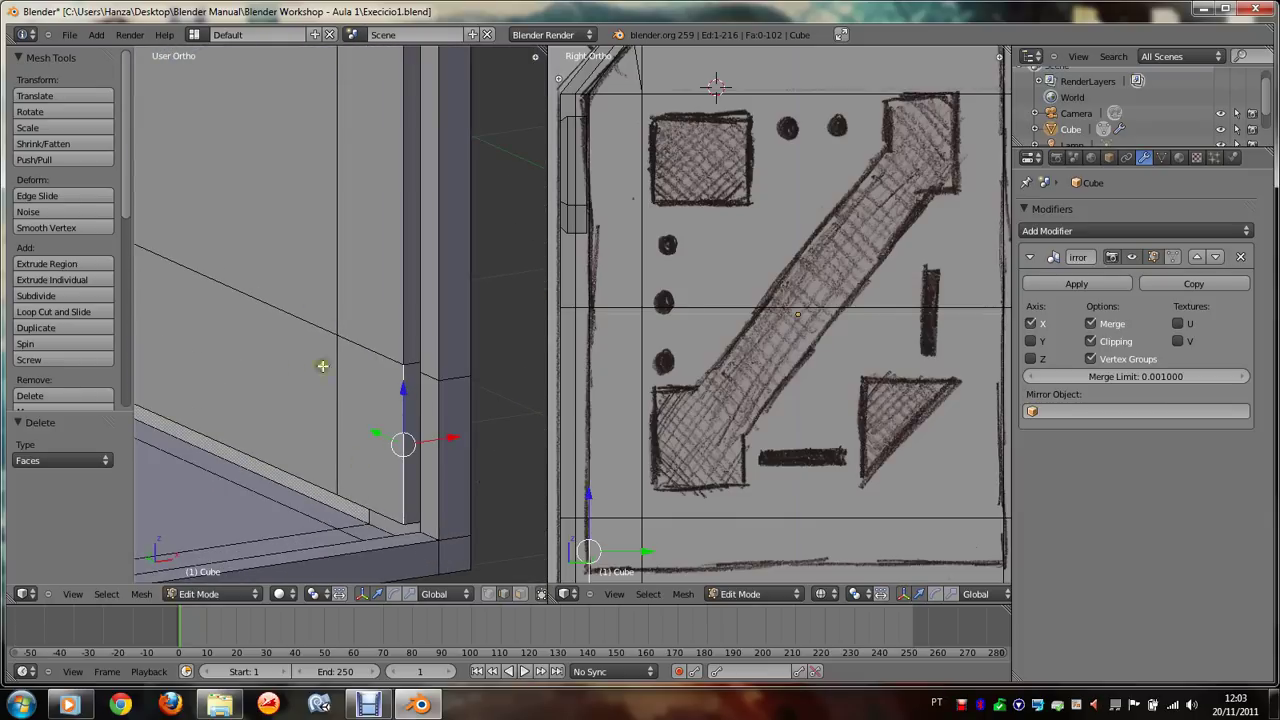
key(g)
click(427, 420)
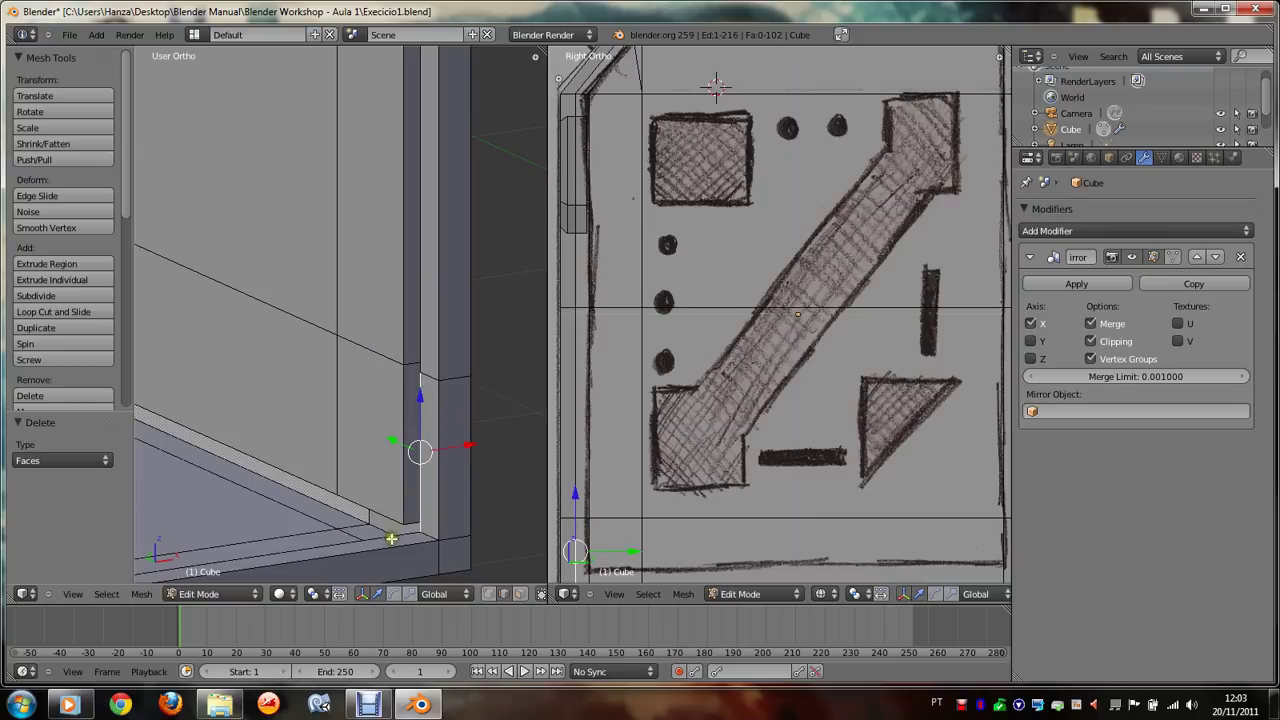
Step: Select the corner edge and the wall's bottom edge, then return to front view
shift+right_click(392, 532)
scroll(391, 530, down, 2)
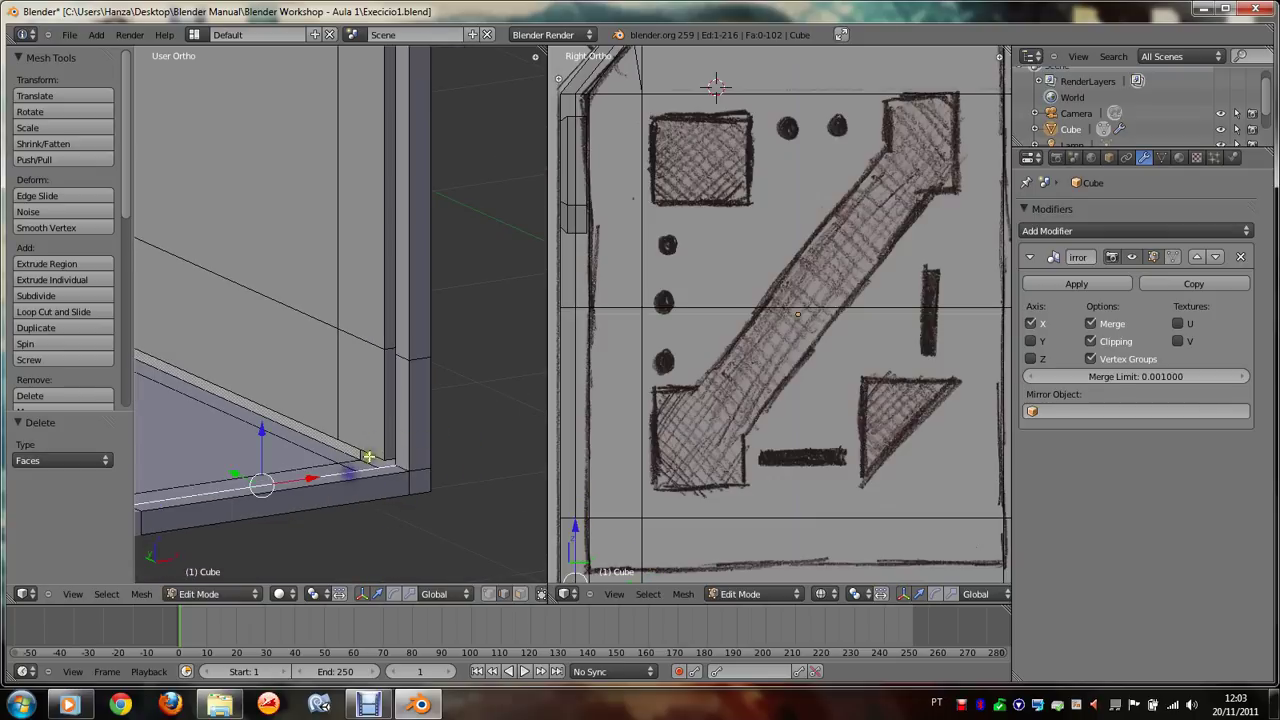
right_click(396, 408)
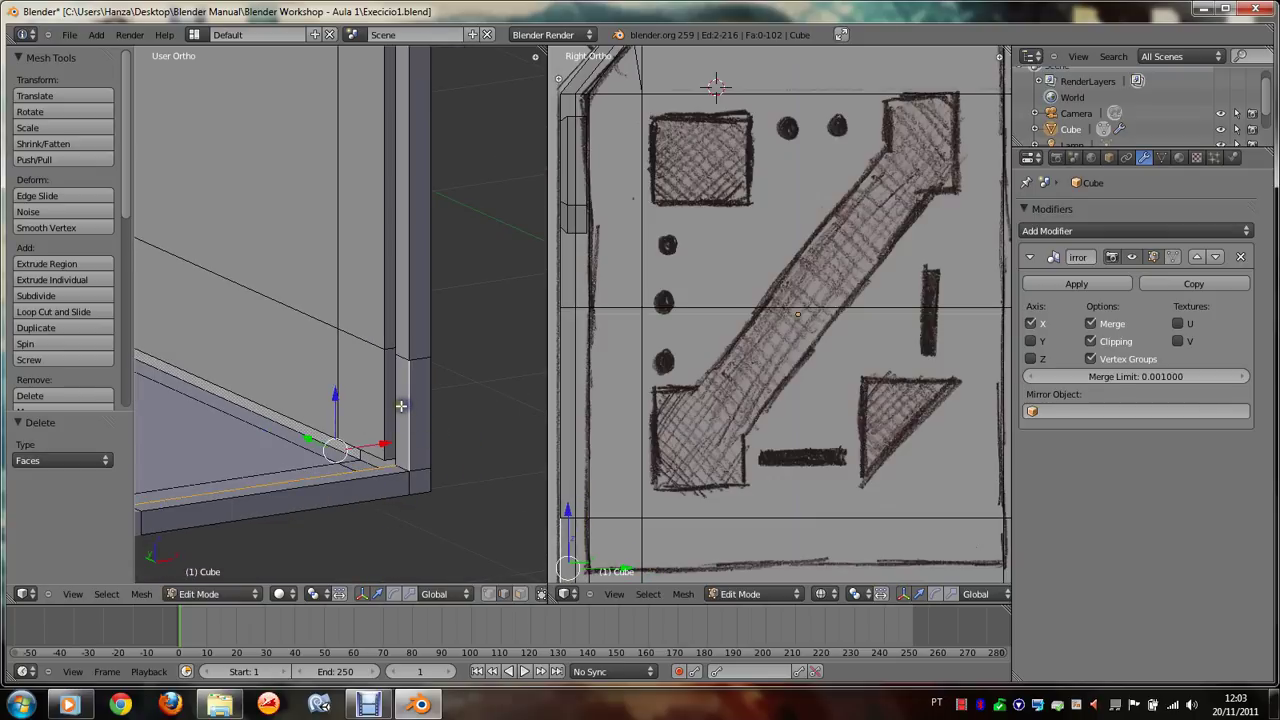
right_click(362, 470)
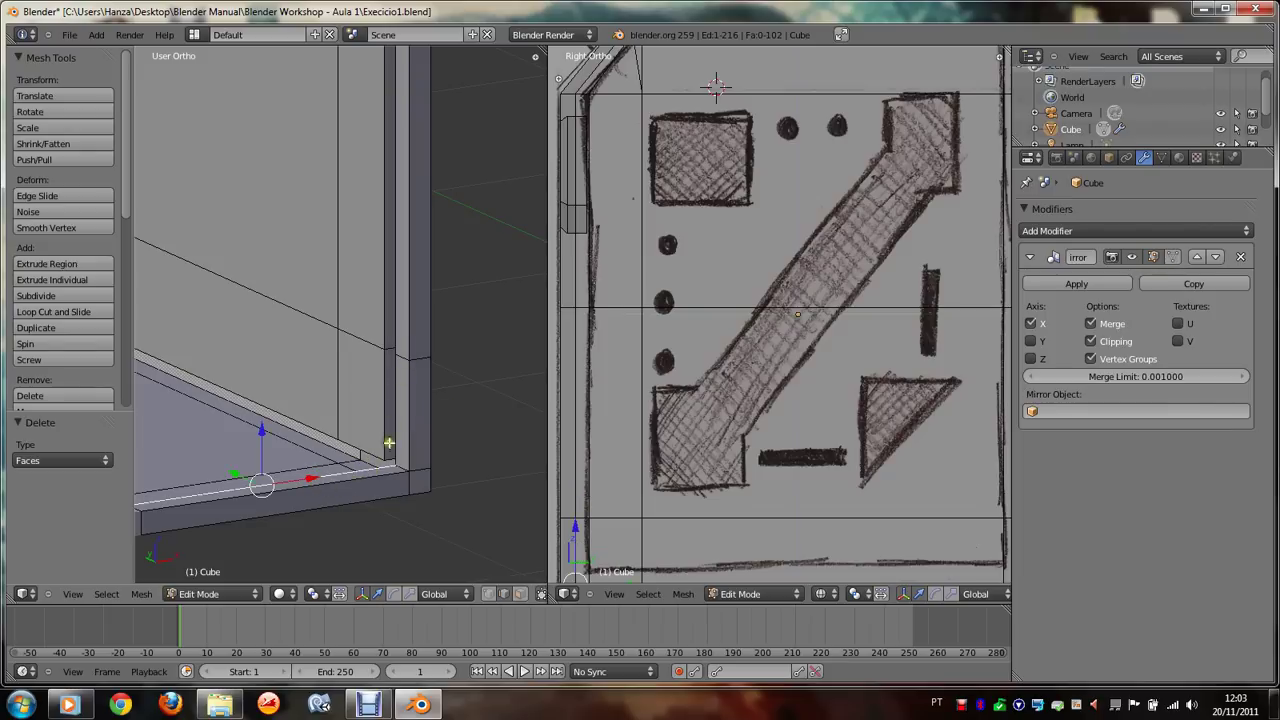
key(KP_1)
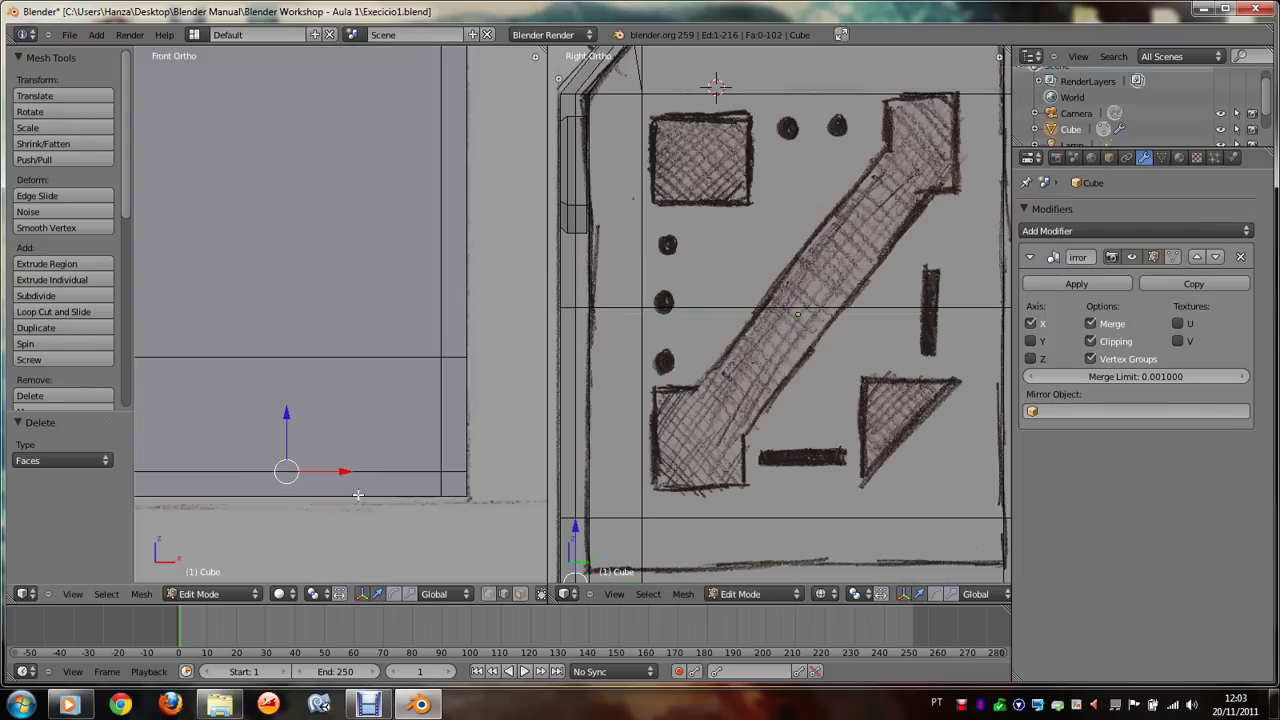
Step: Add a vertical edge loop across the front panel with loop cut
scroll(367, 490, down, 1)
key(space)
text(loop)
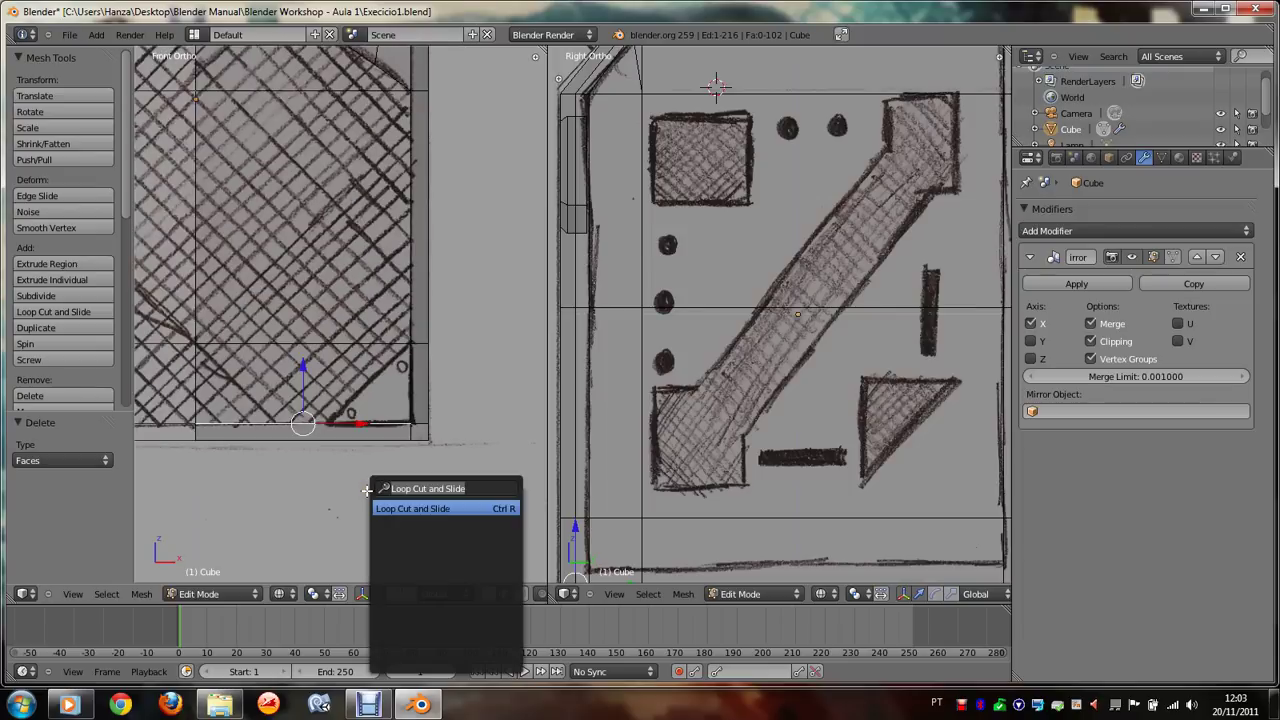
key(Return)
click(347, 434)
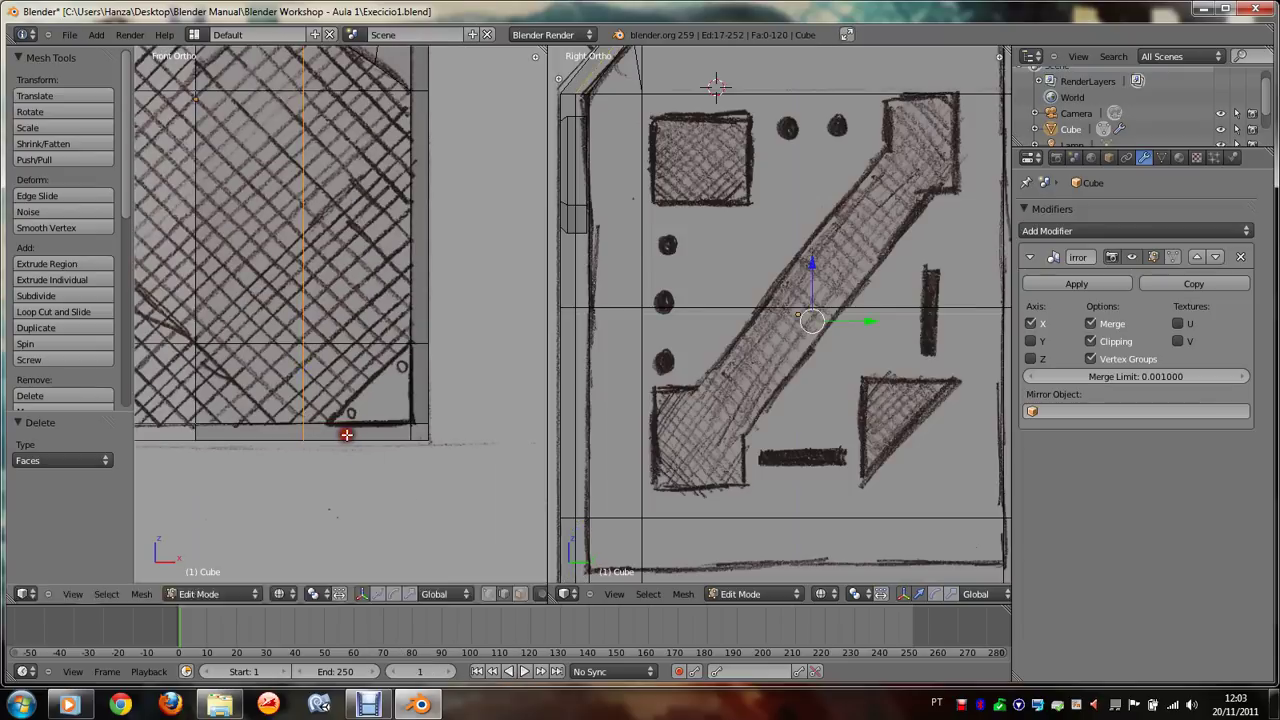
click(369, 433)
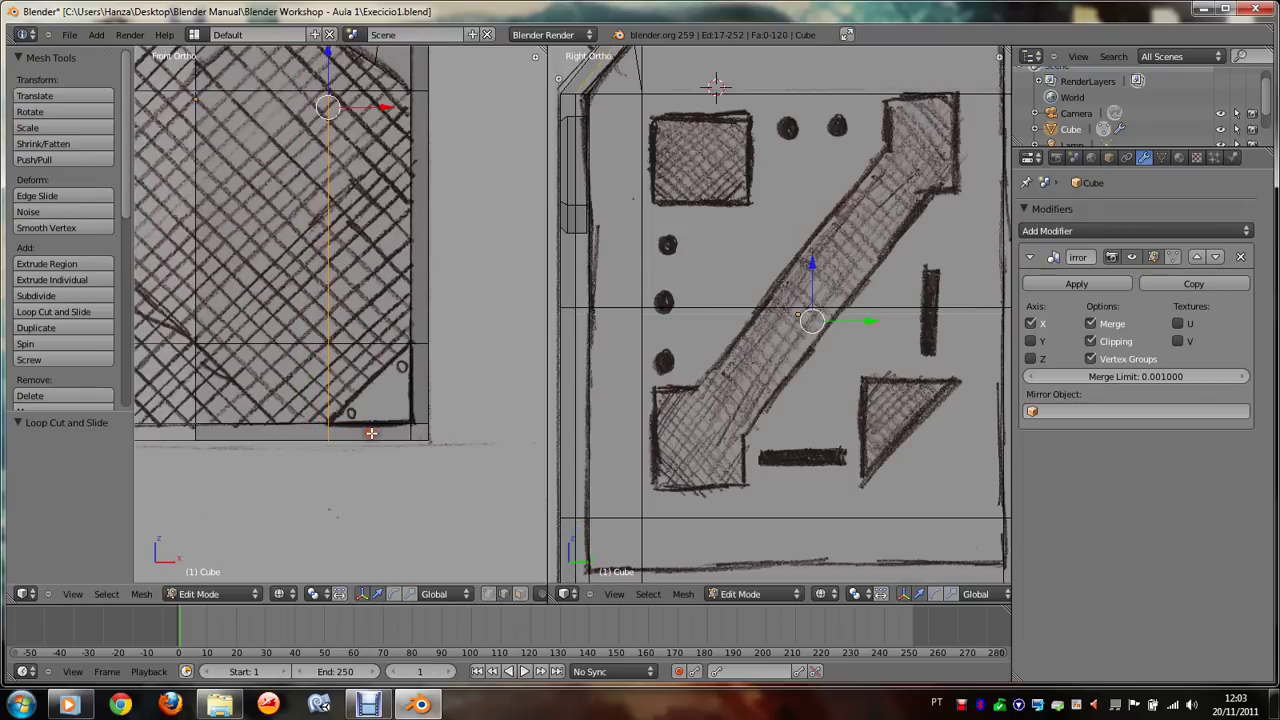
Step: Select the floor-wall corner and search 'Make Ed' for Make Edge/Face
key(KP_8)
key(KP_4)
scroll(371, 433, up, 3)
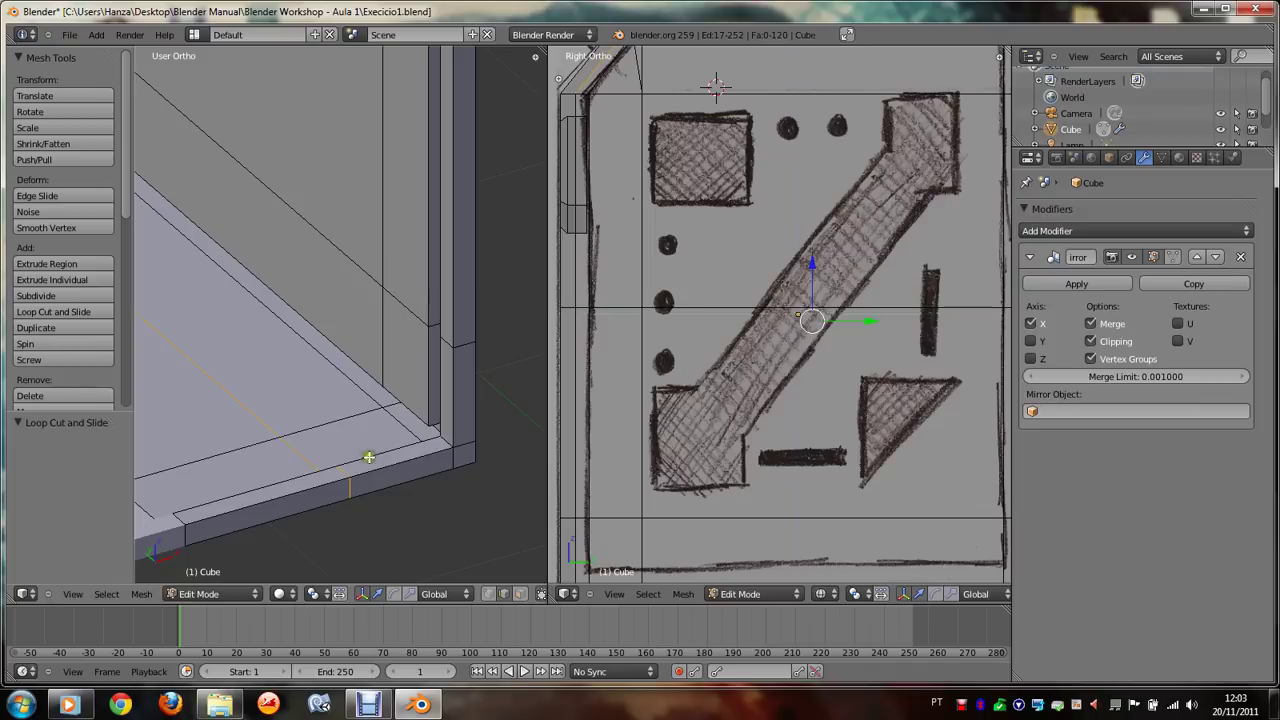
right_click(366, 451)
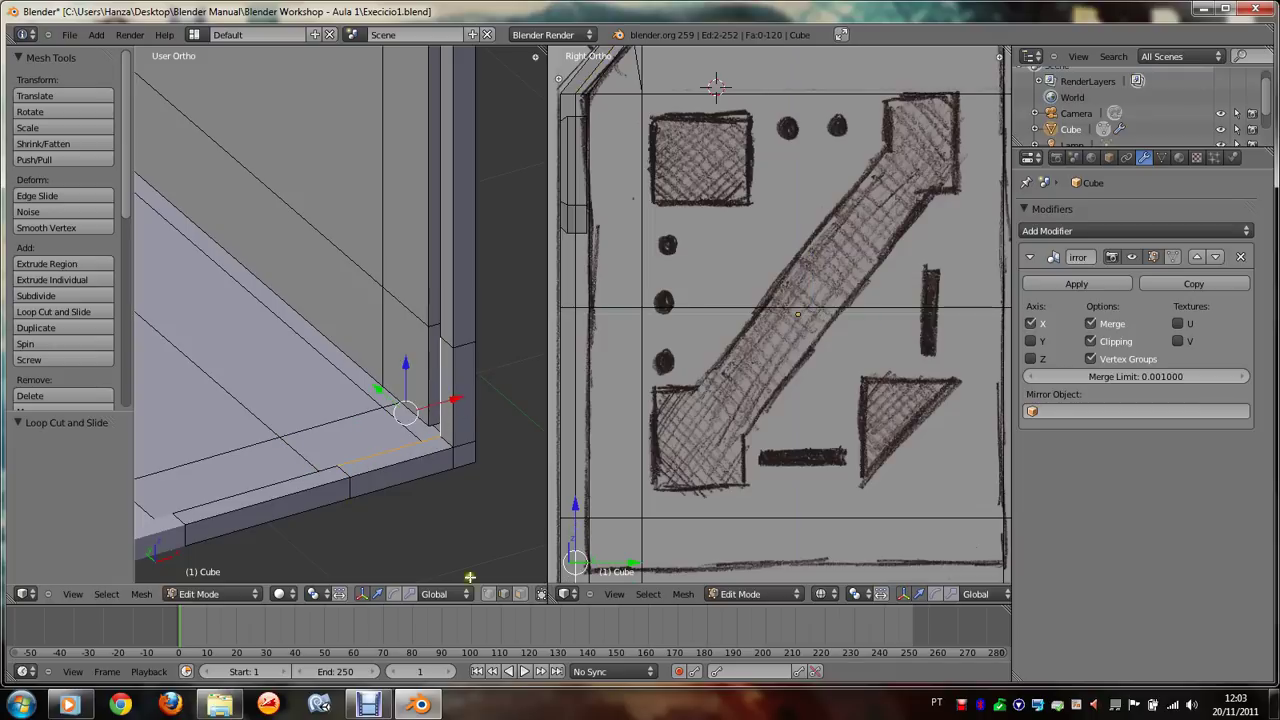
click(503, 594)
alt+right_click(343, 465)
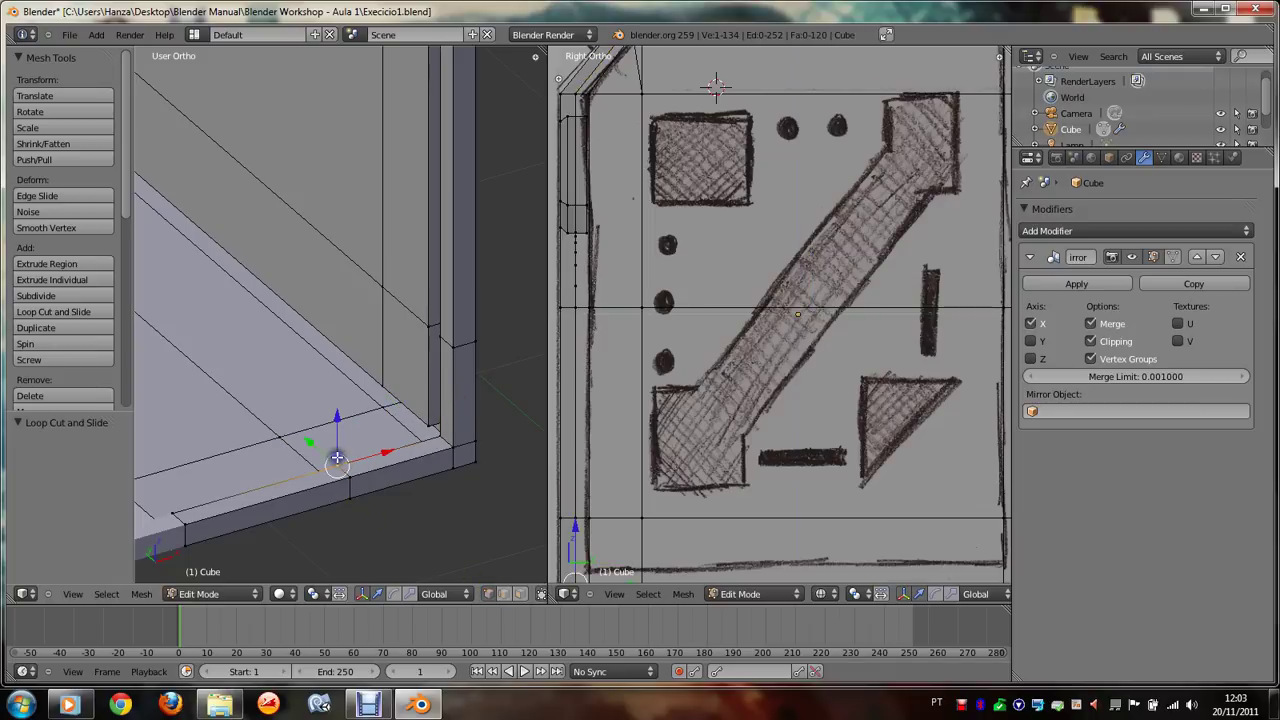
alt+shift+right_click(438, 345)
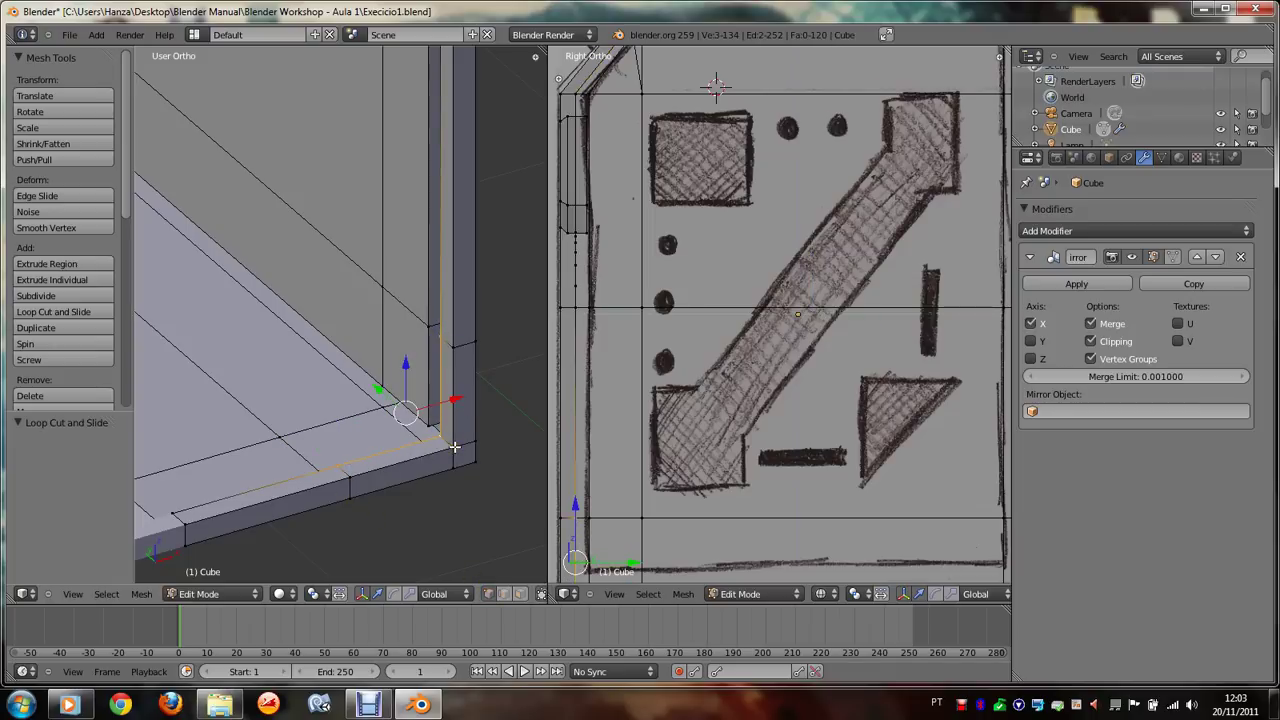
key(space)
text(Ma)
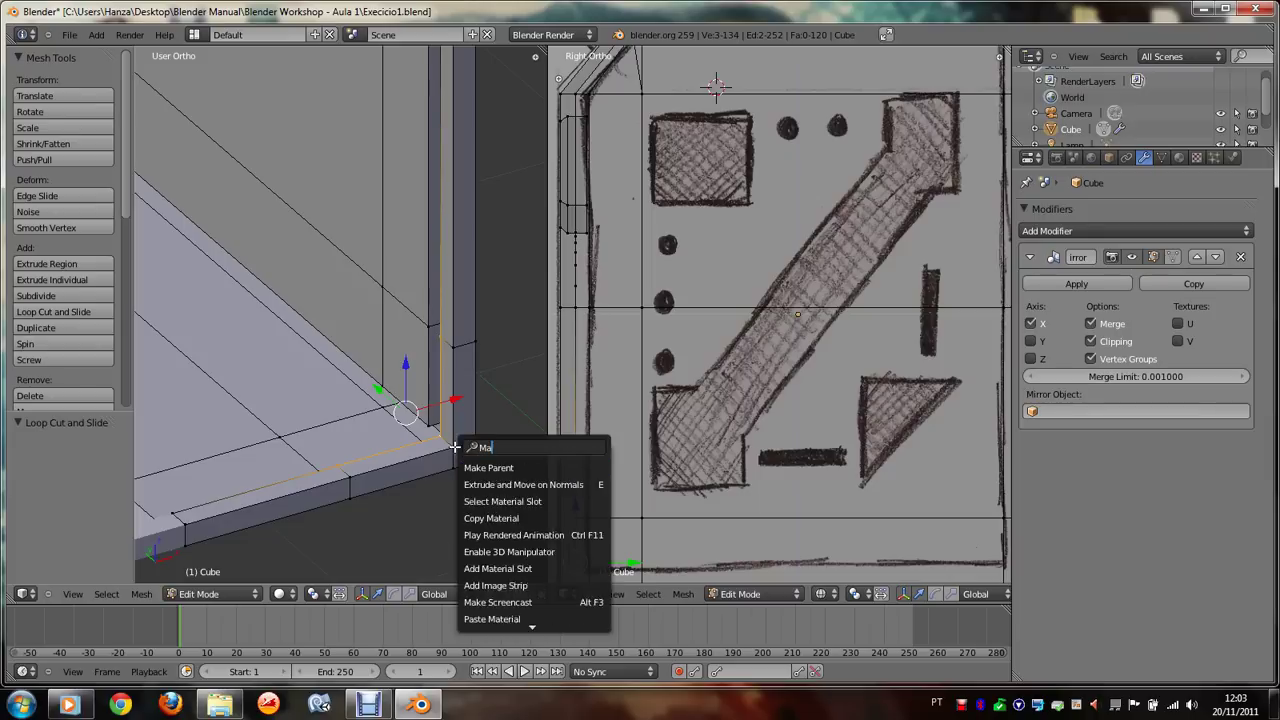
text(ke Ed)
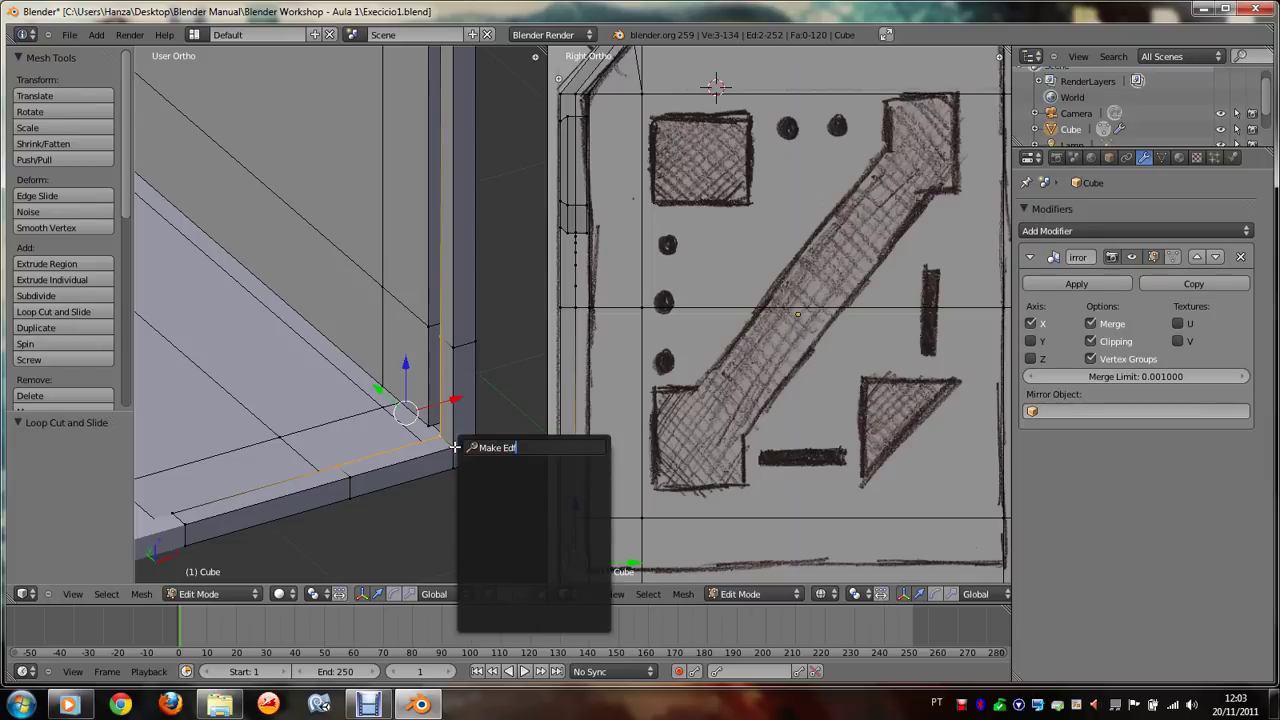
key(BackSpace)
Step: Fill the triangular face in the recess's front corner, then orbit to see the wall and arch
click(521, 470)
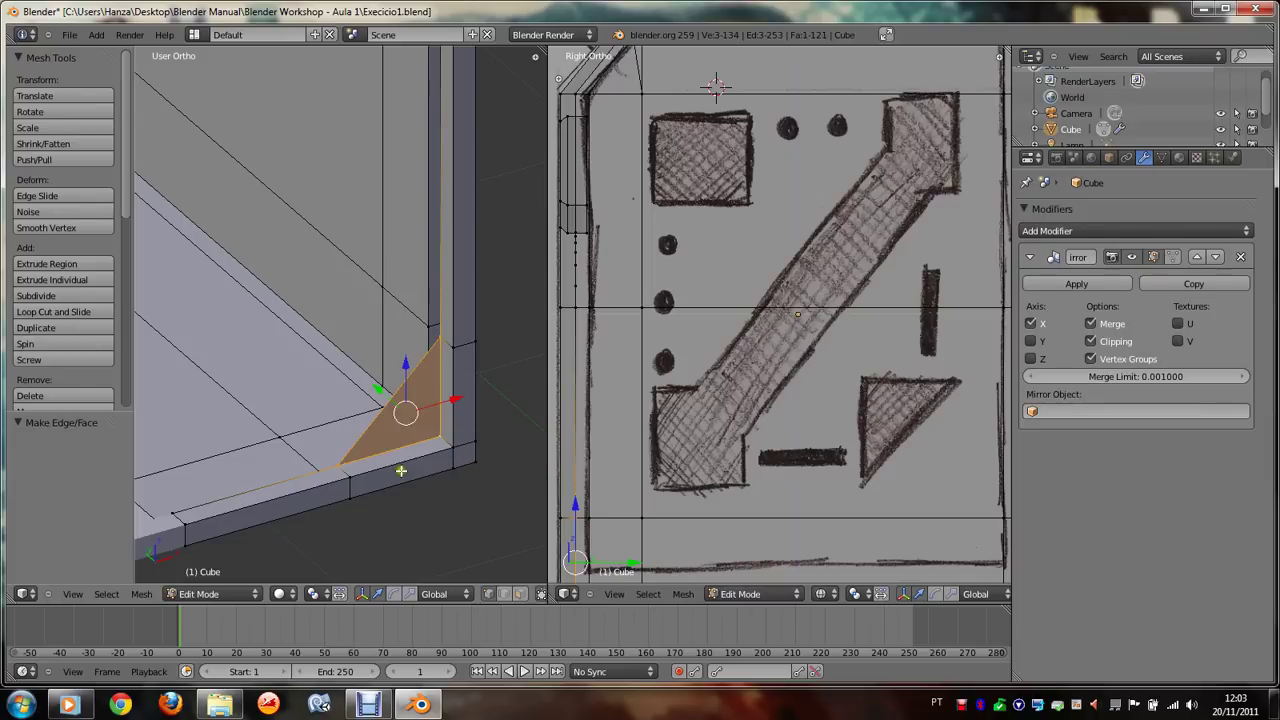
scroll(400, 470, down, 3)
scroll(400, 470, up, 2)
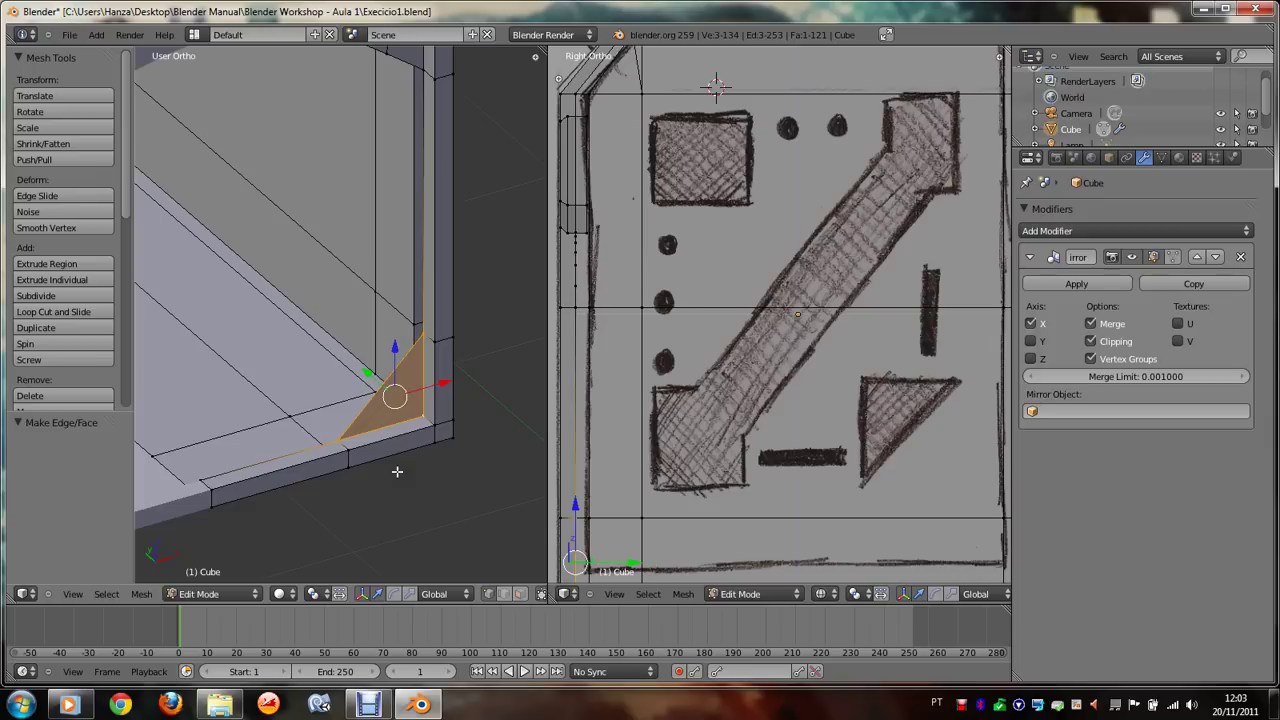
middle_drag(397, 471, 405, 468)
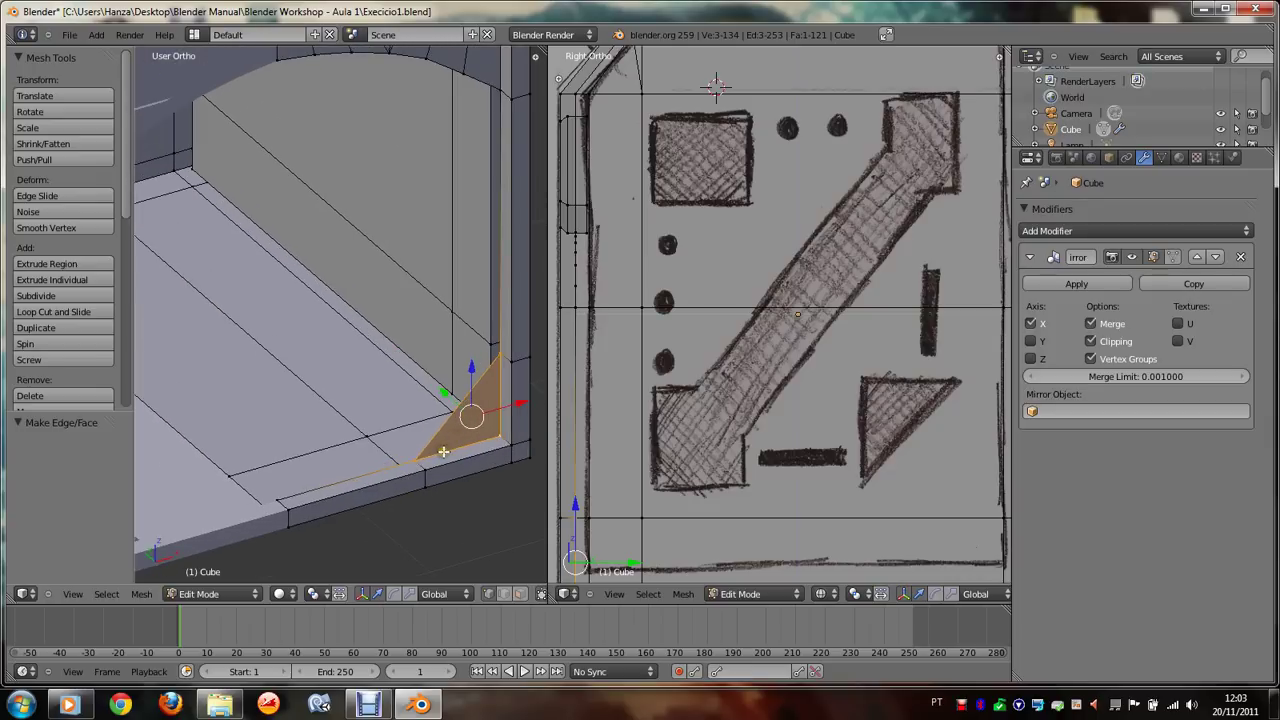
Step: Create a four-vertex face spanning the wall edge and the right vertical edge
right_click(502, 355)
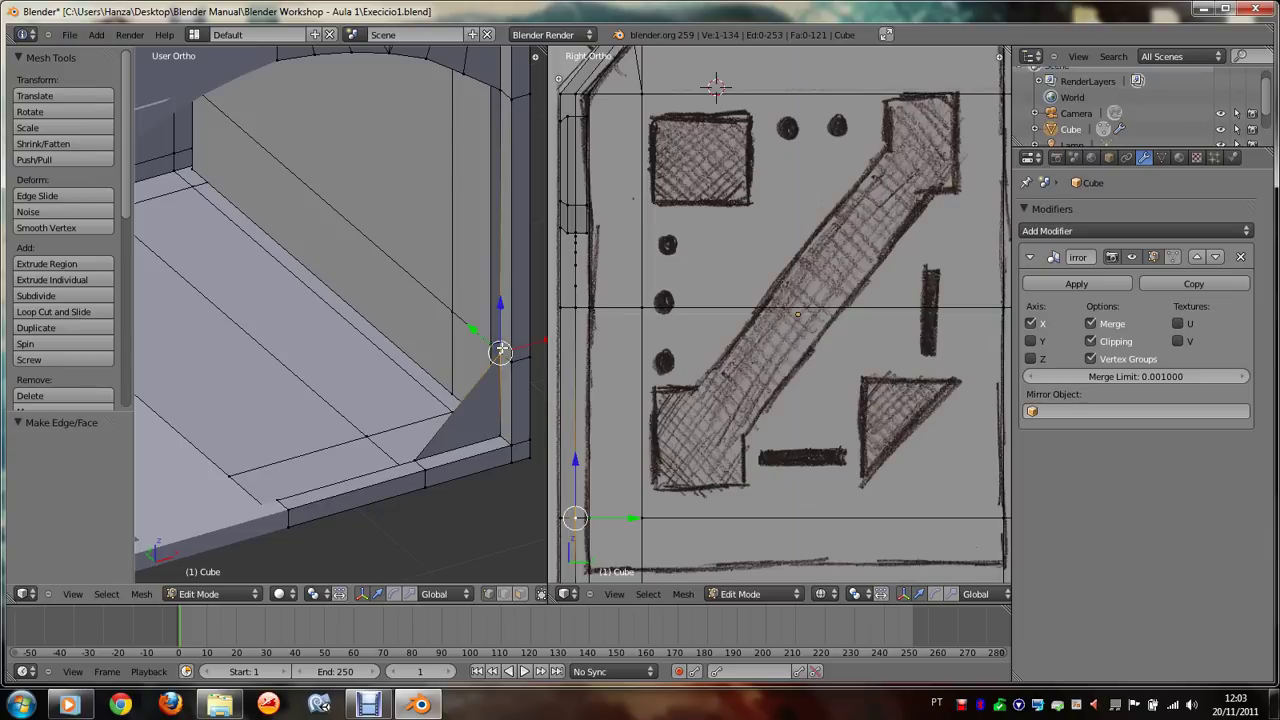
right_click(461, 80)
shift+right_click(412, 456)
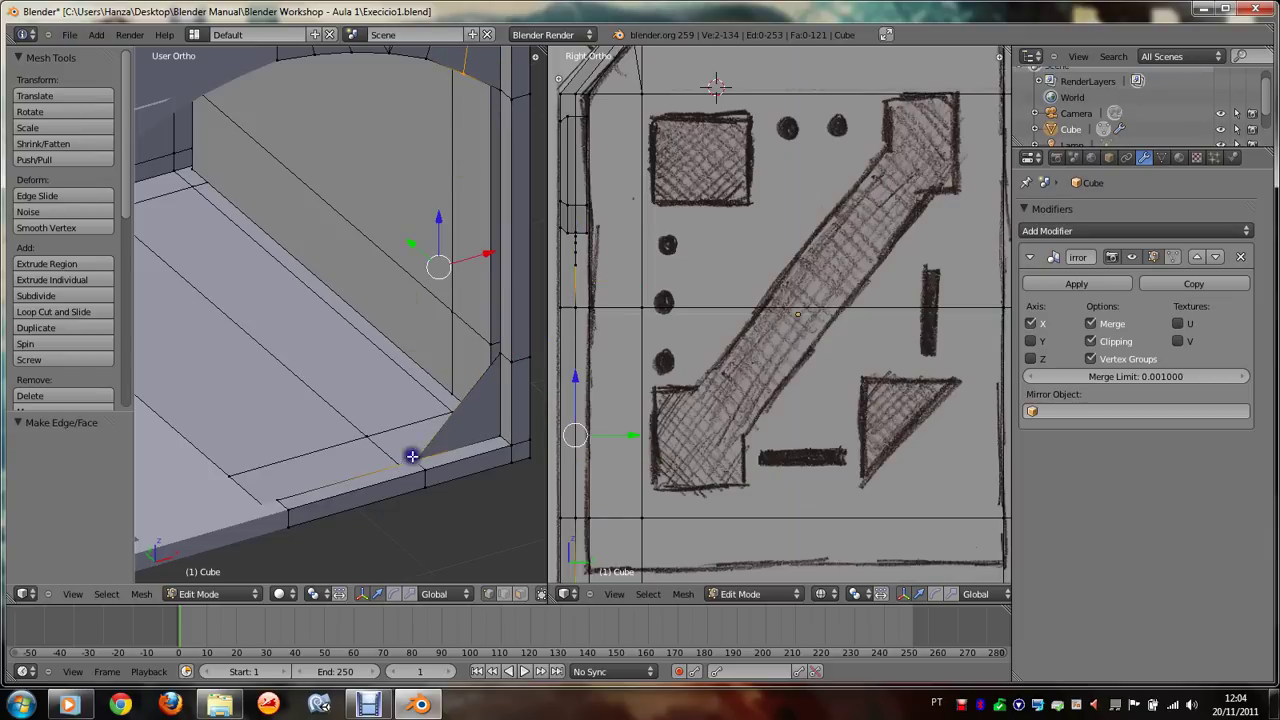
shift+right_click(500, 355)
shift+right_click(500, 88)
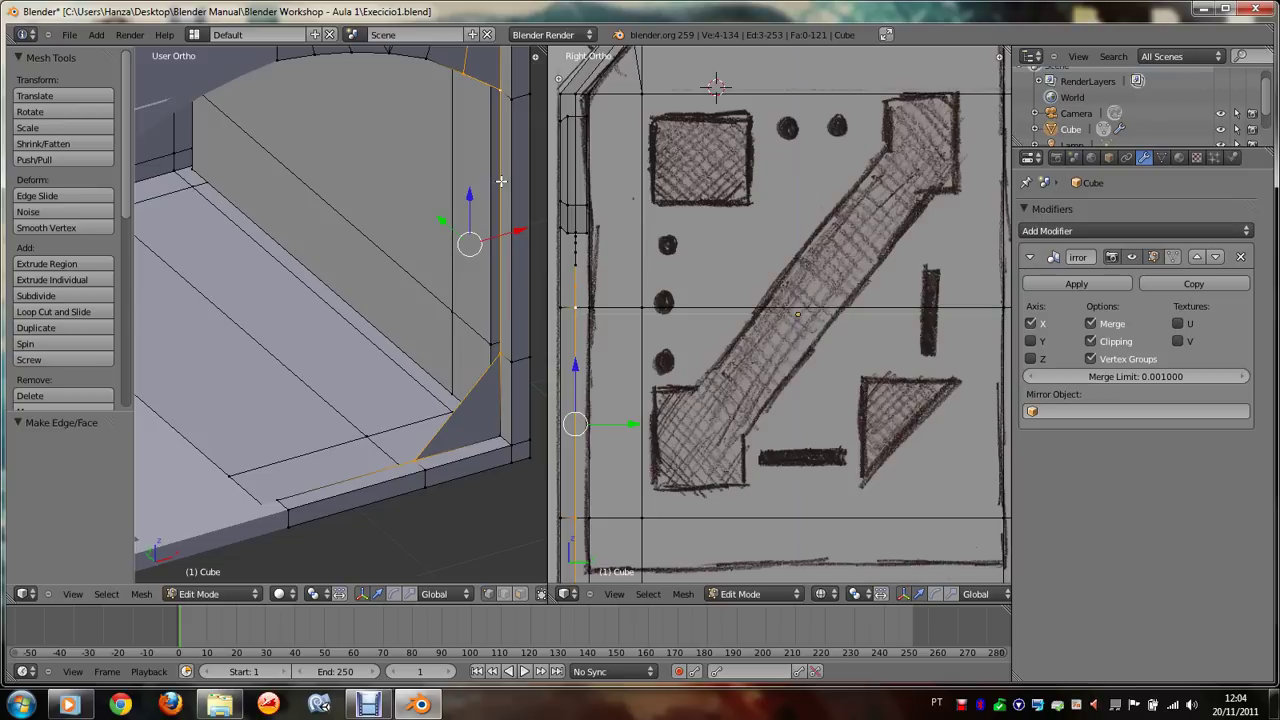
key(f)
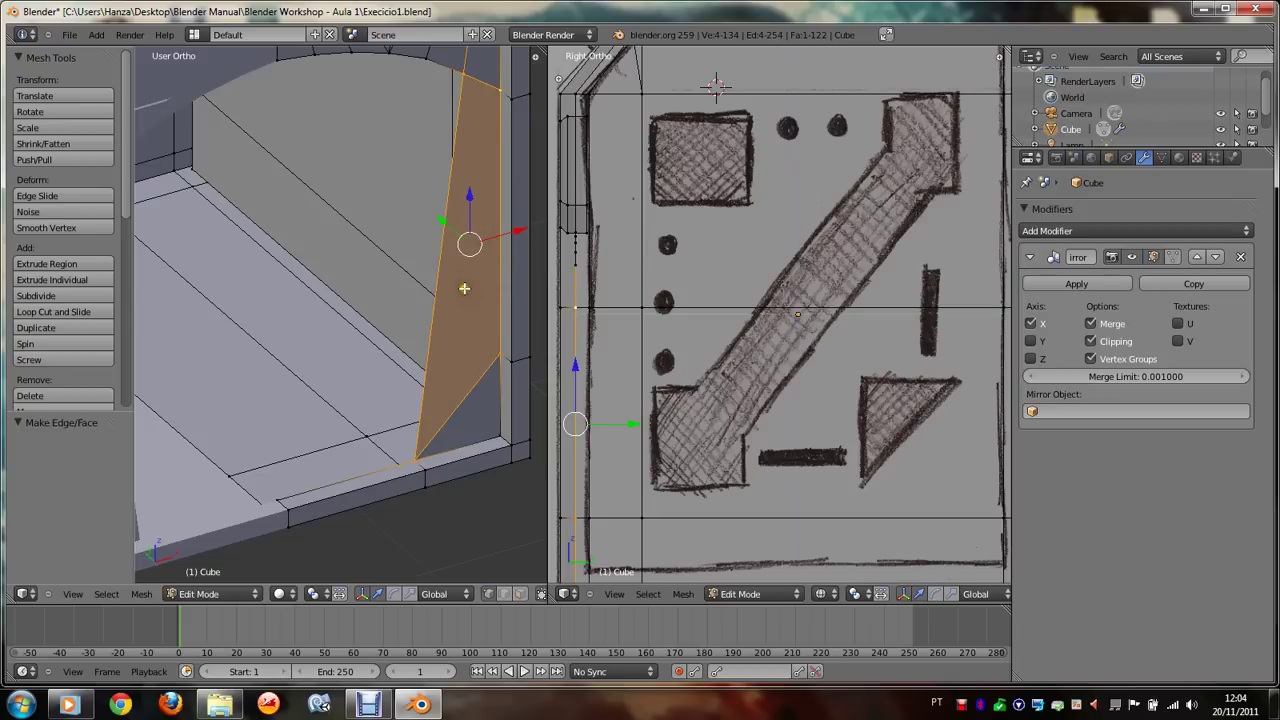
key(space)
key(Return)
Step: Add the first fan faces linking the bottom corner and front vertex to the arch top
right_click(444, 65)
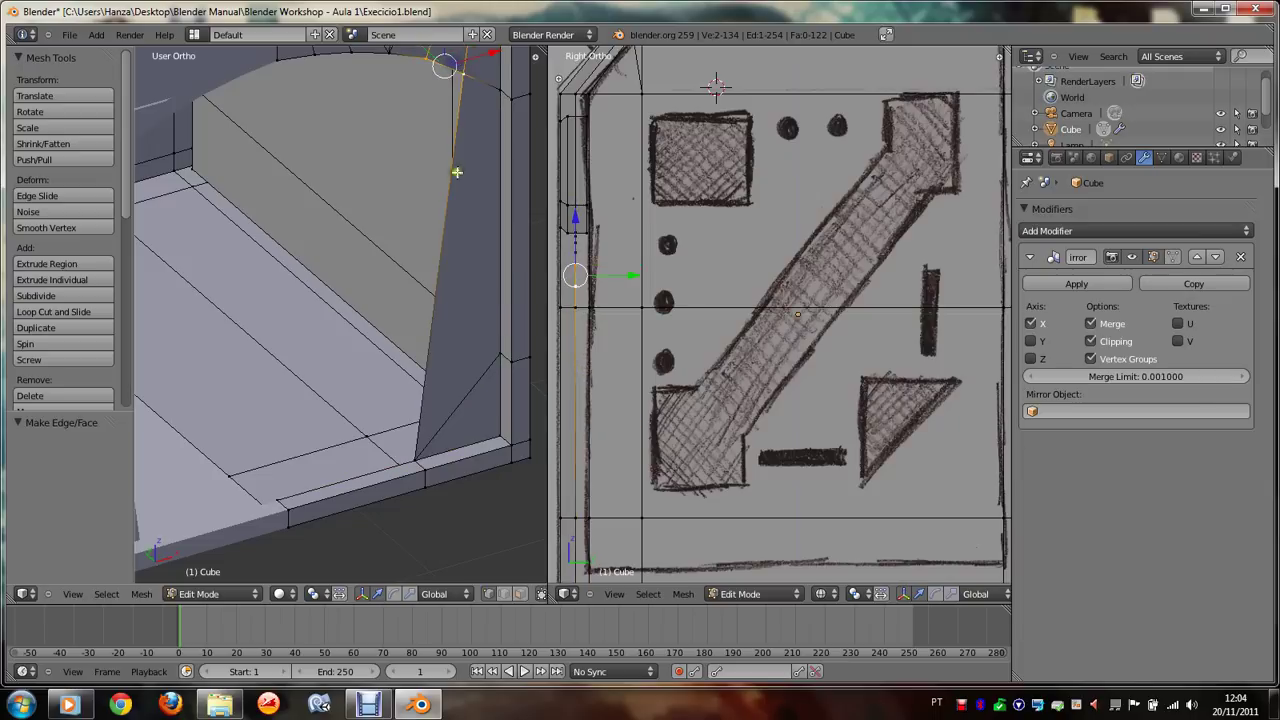
shift+right_click(414, 451)
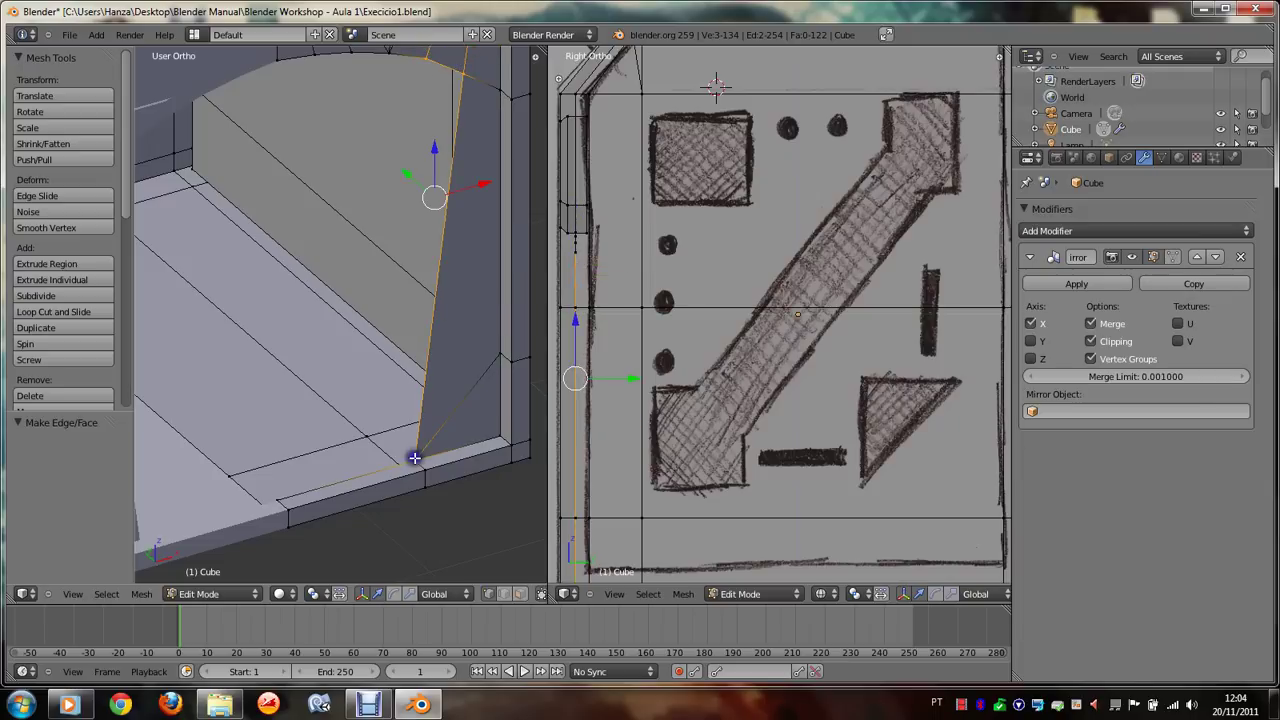
shift+right_click(280, 493)
key(space)
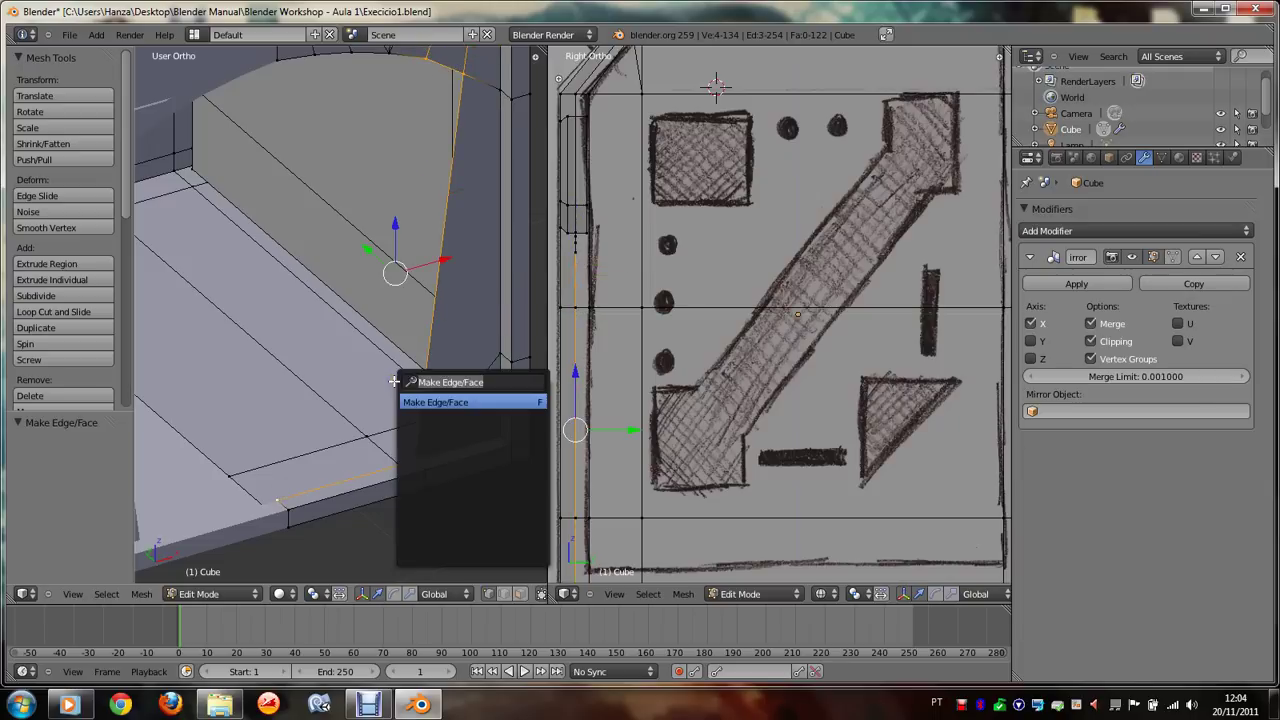
click(476, 404)
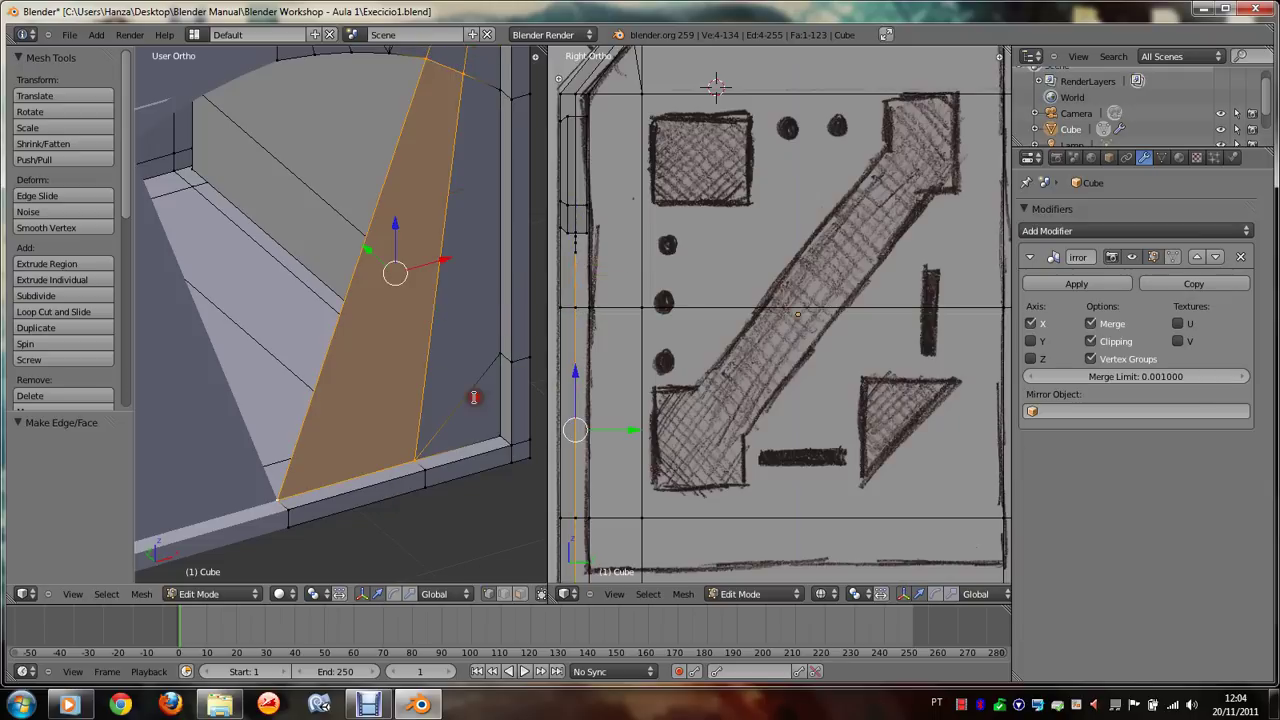
right_click(274, 496)
shift+right_click(425, 56)
shift+right_click(388, 52)
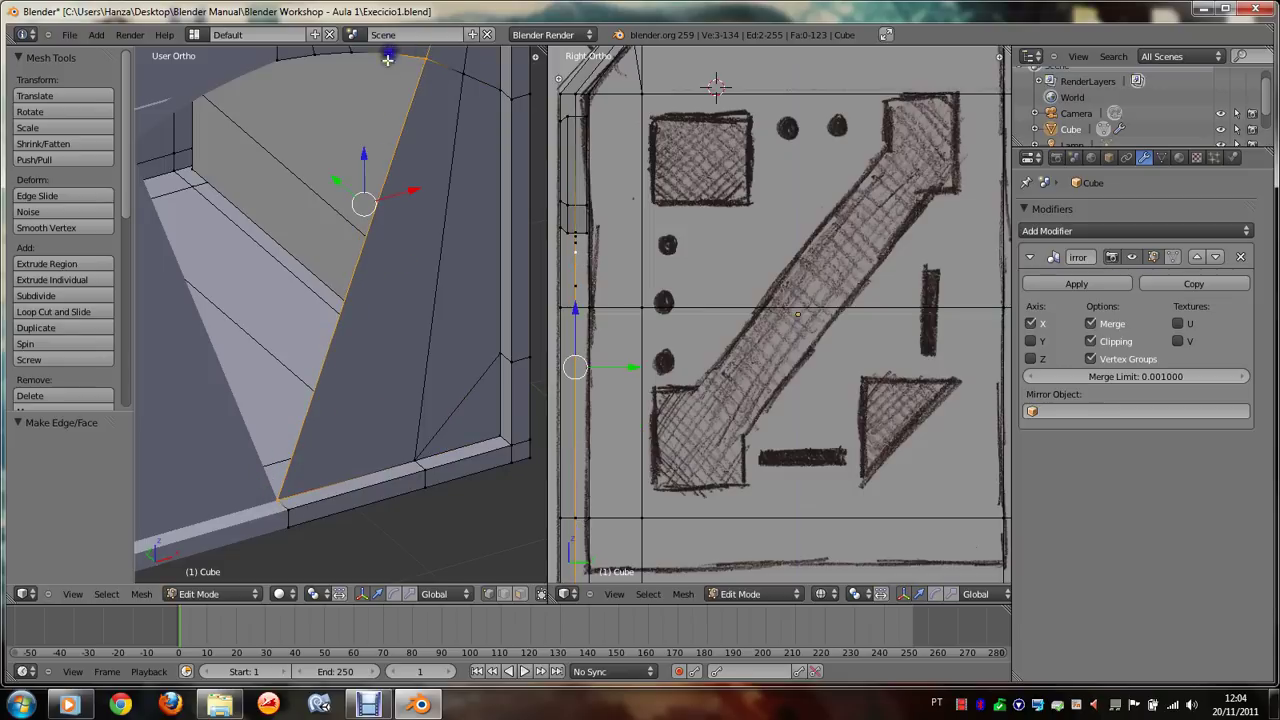
key(space)
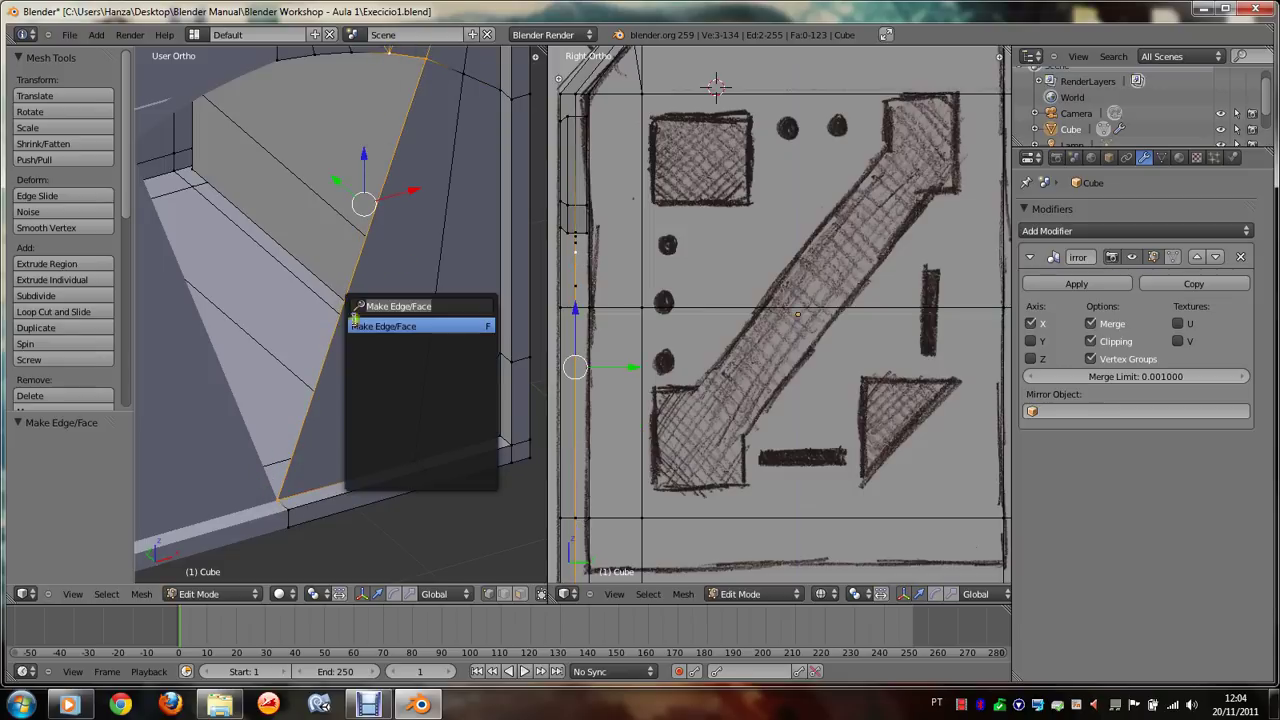
key(Return)
Step: Continue the fan with two more faces from the bottom corner to successive arch vertices
right_click(388, 56)
right_click(276, 496)
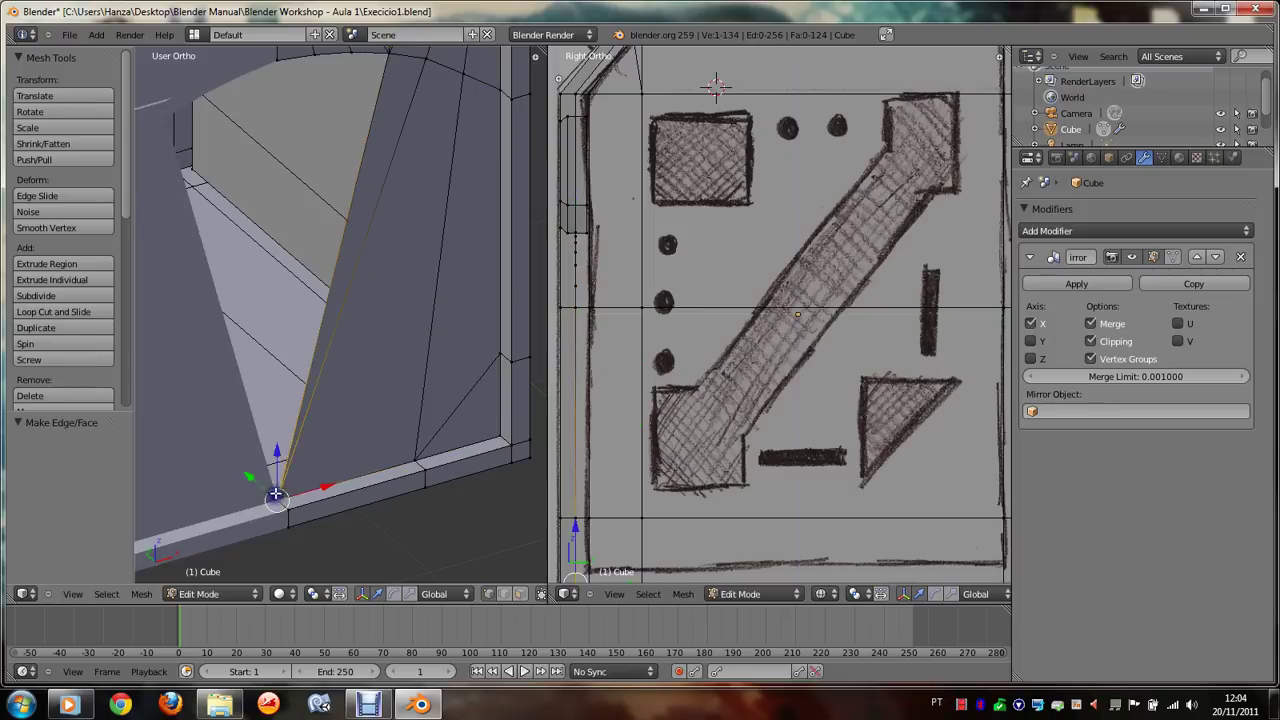
key(KP_8)
shift+right_click(380, 97)
shift+right_click(352, 98)
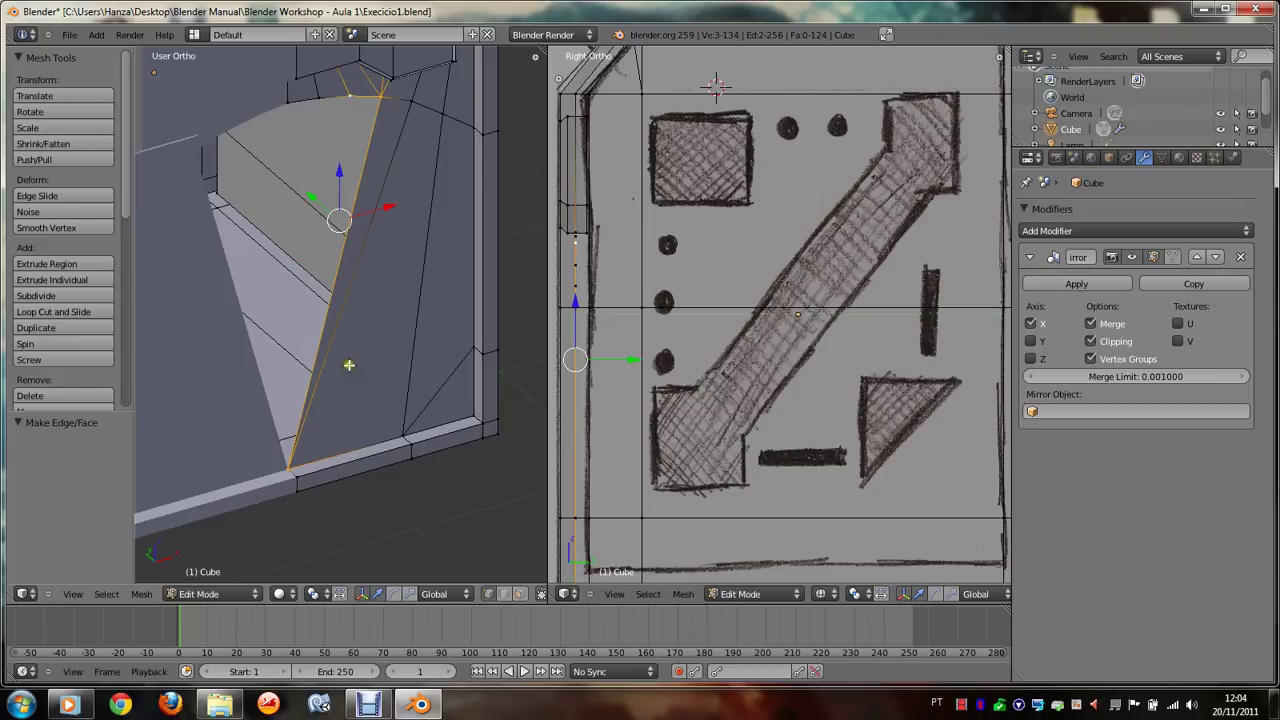
key(space)
key(Return)
right_click(300, 463)
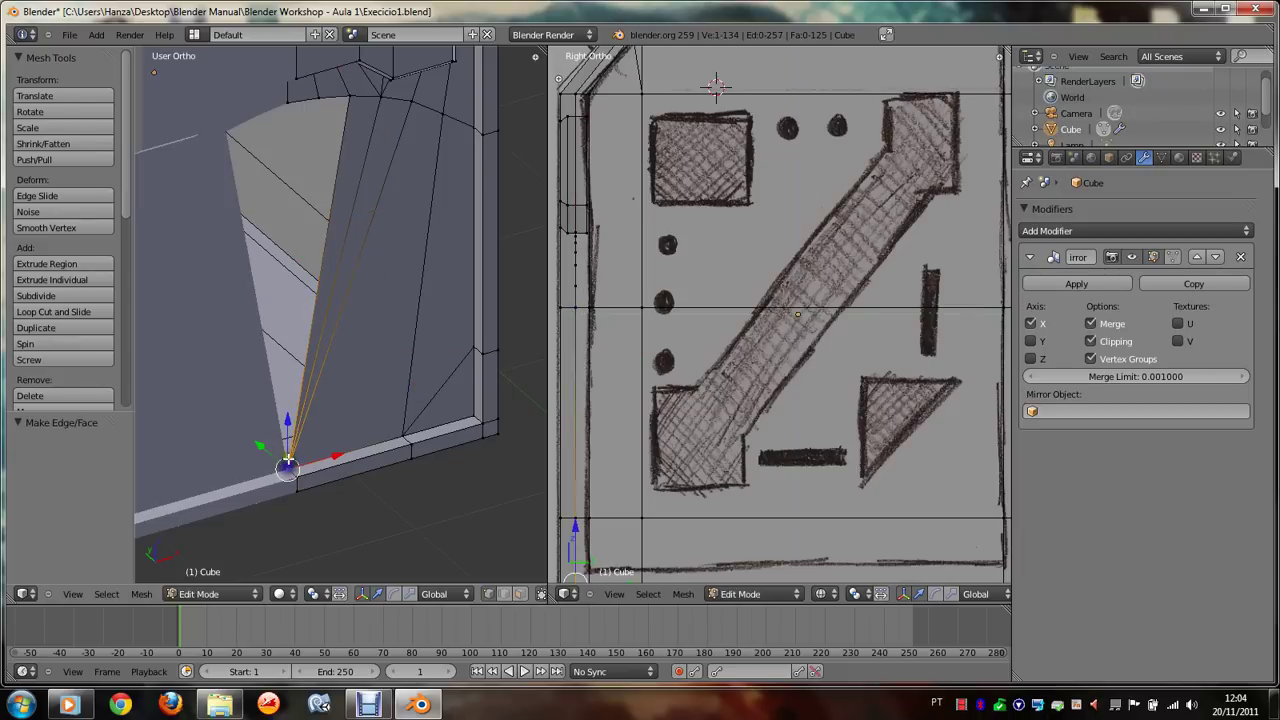
shift+right_click(350, 95)
shift+right_click(318, 93)
key(space)
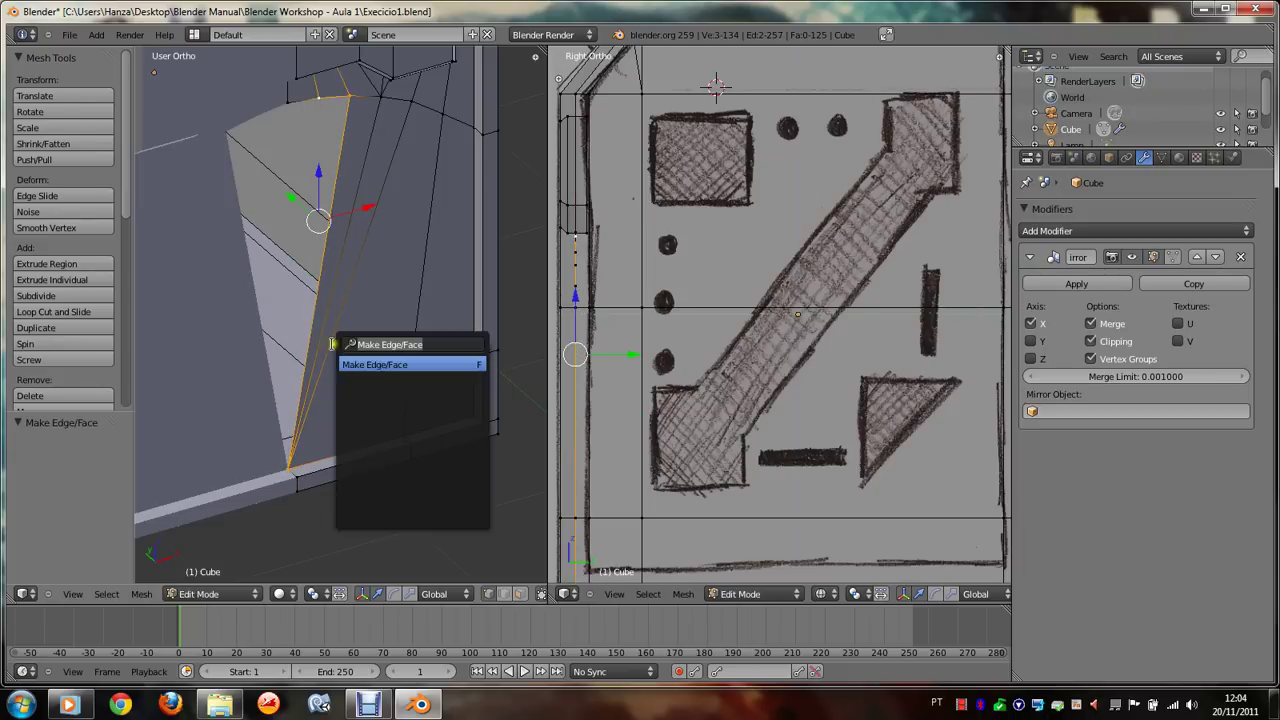
click(386, 448)
Step: Add the last fan face closing the gap under the arch
right_click(291, 466)
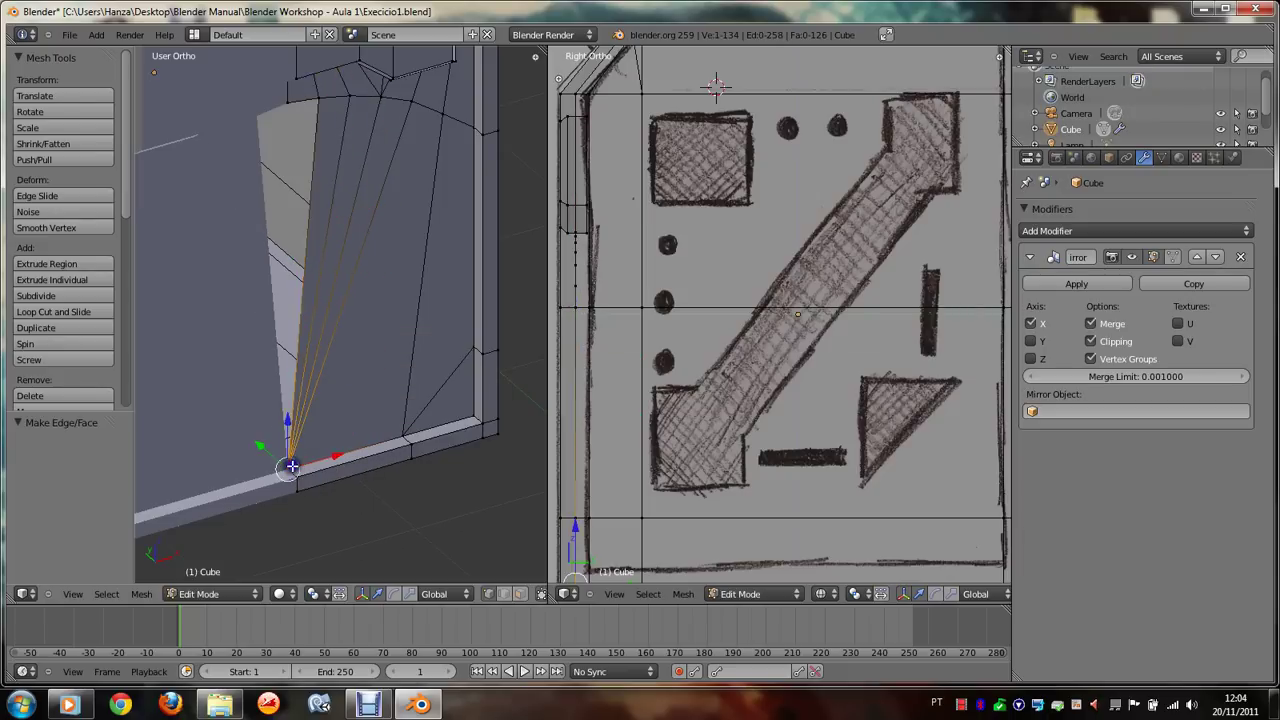
shift+right_click(320, 98)
shift+right_click(289, 99)
key(space)
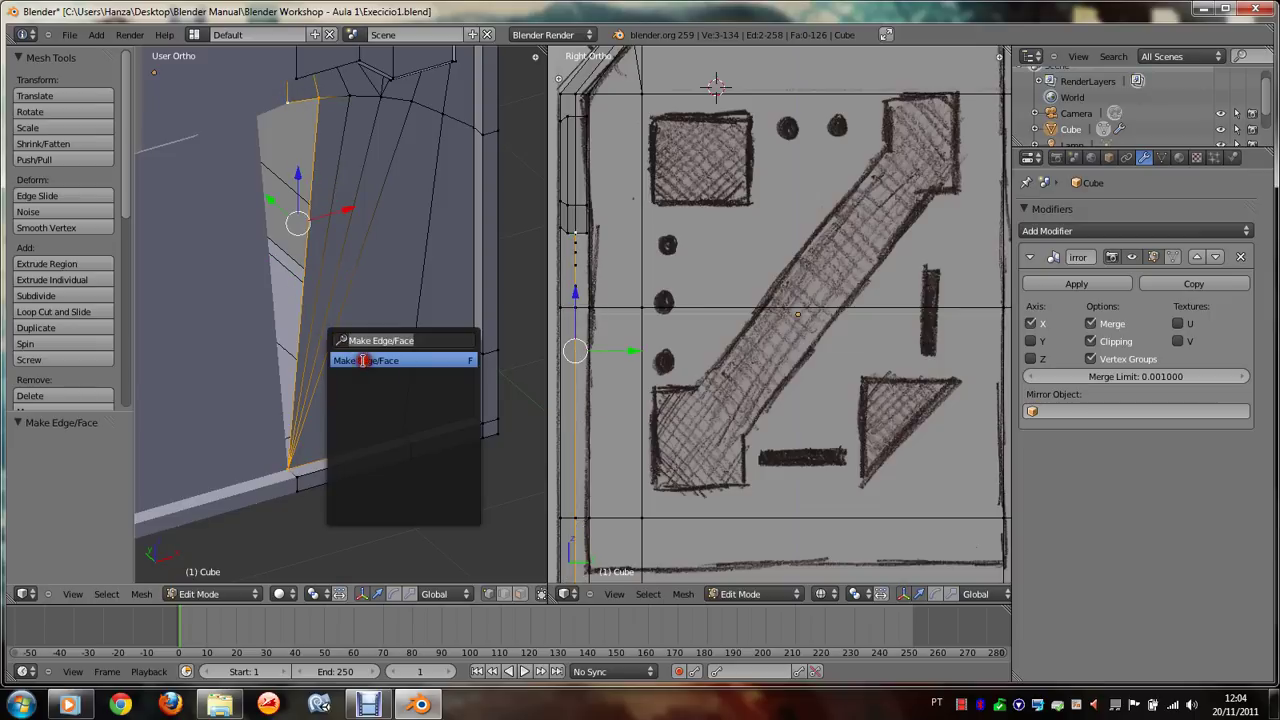
click(364, 360)
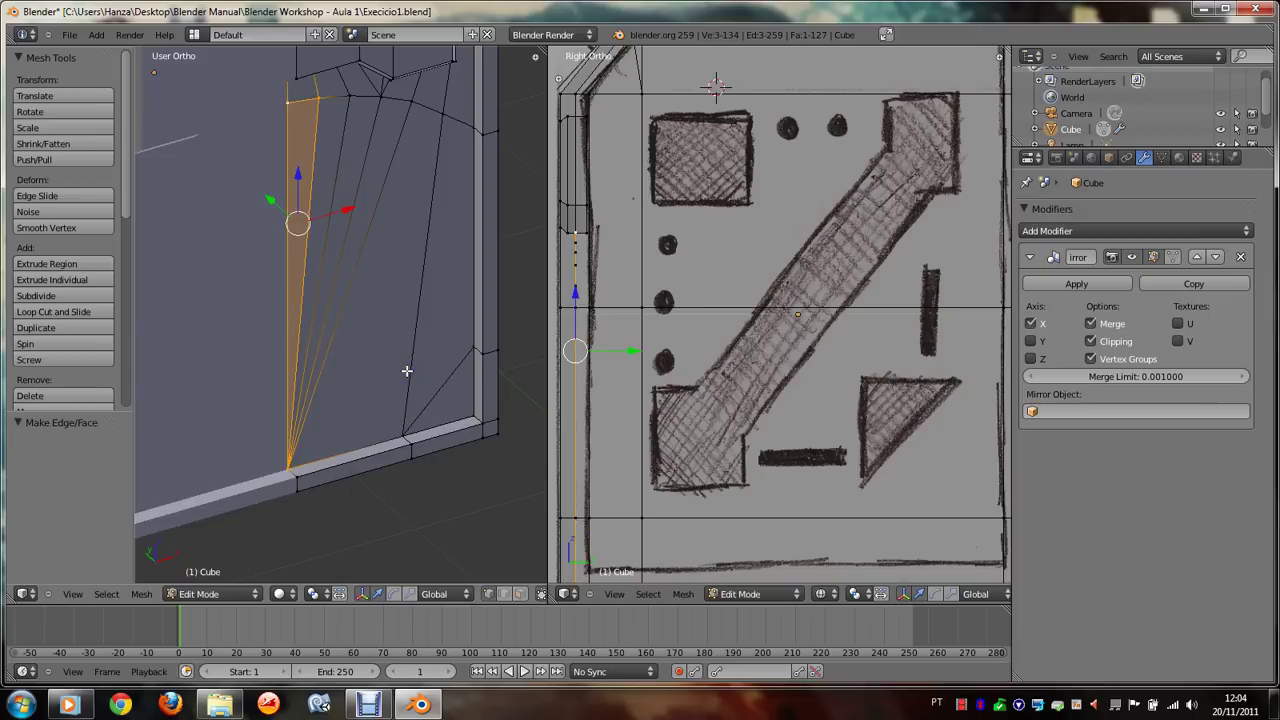
right_click(414, 413)
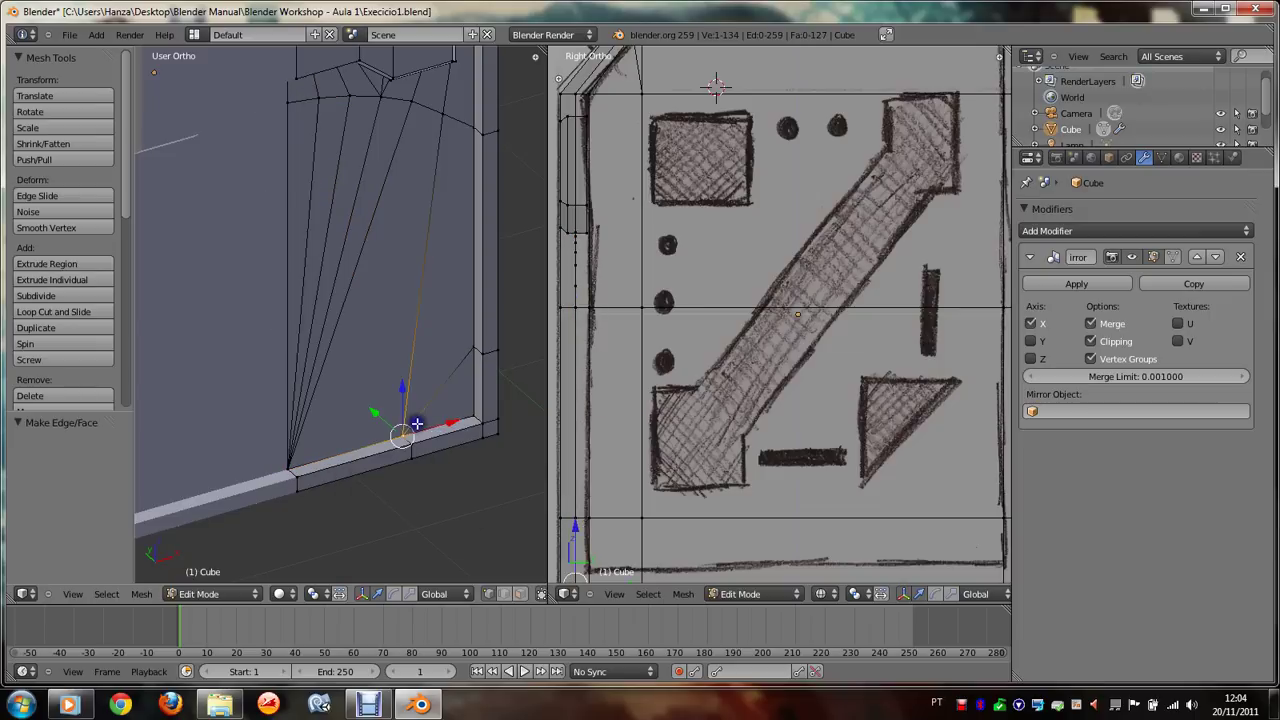
Step: In face select mode, pick the six rebuilt wall faces and run Extrude and Move on Normals
click(517, 593)
right_click(366, 370)
shift+right_click(466, 285)
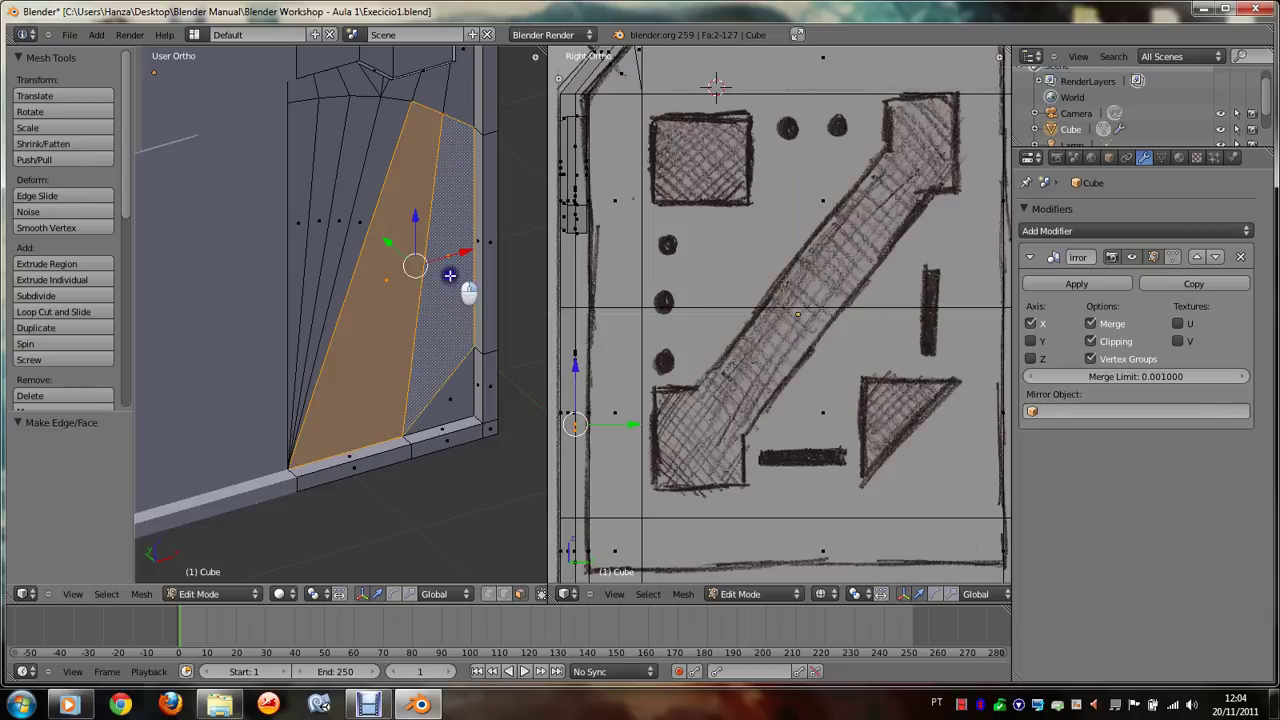
shift+right_click(358, 231)
shift+right_click(354, 237)
shift+right_click(330, 220)
shift+right_click(316, 222)
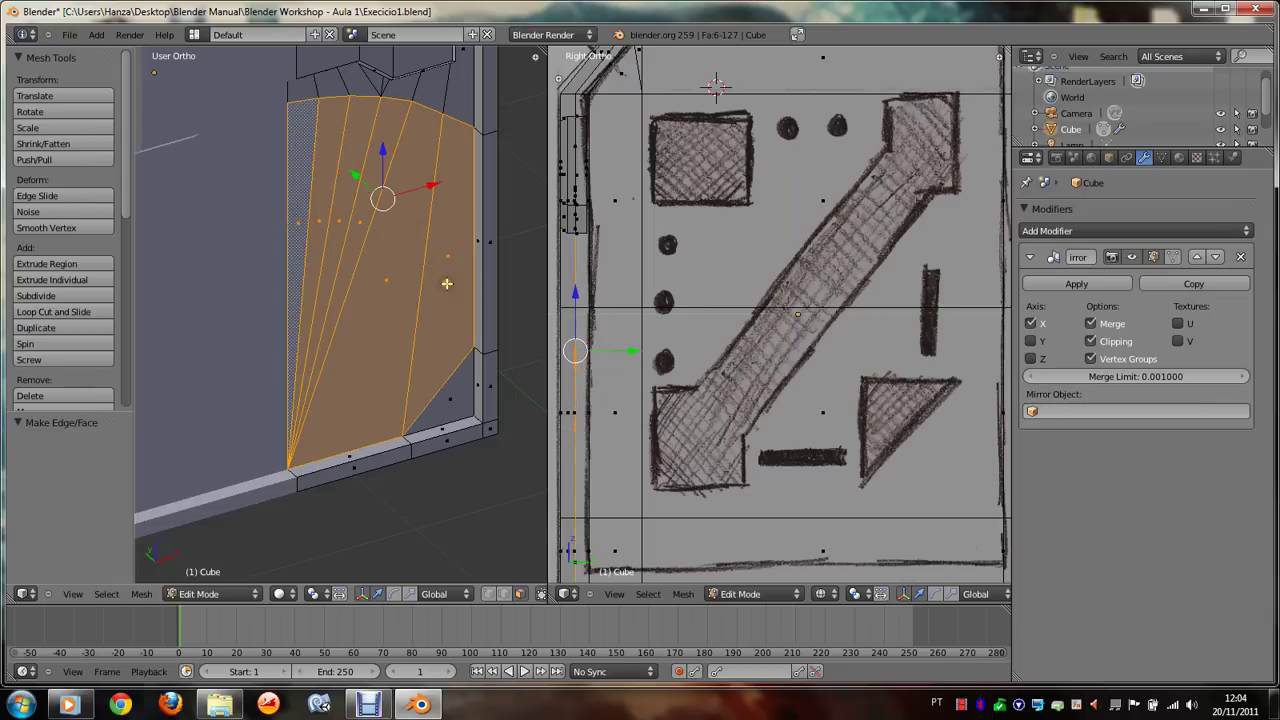
key(space)
text(Ext)
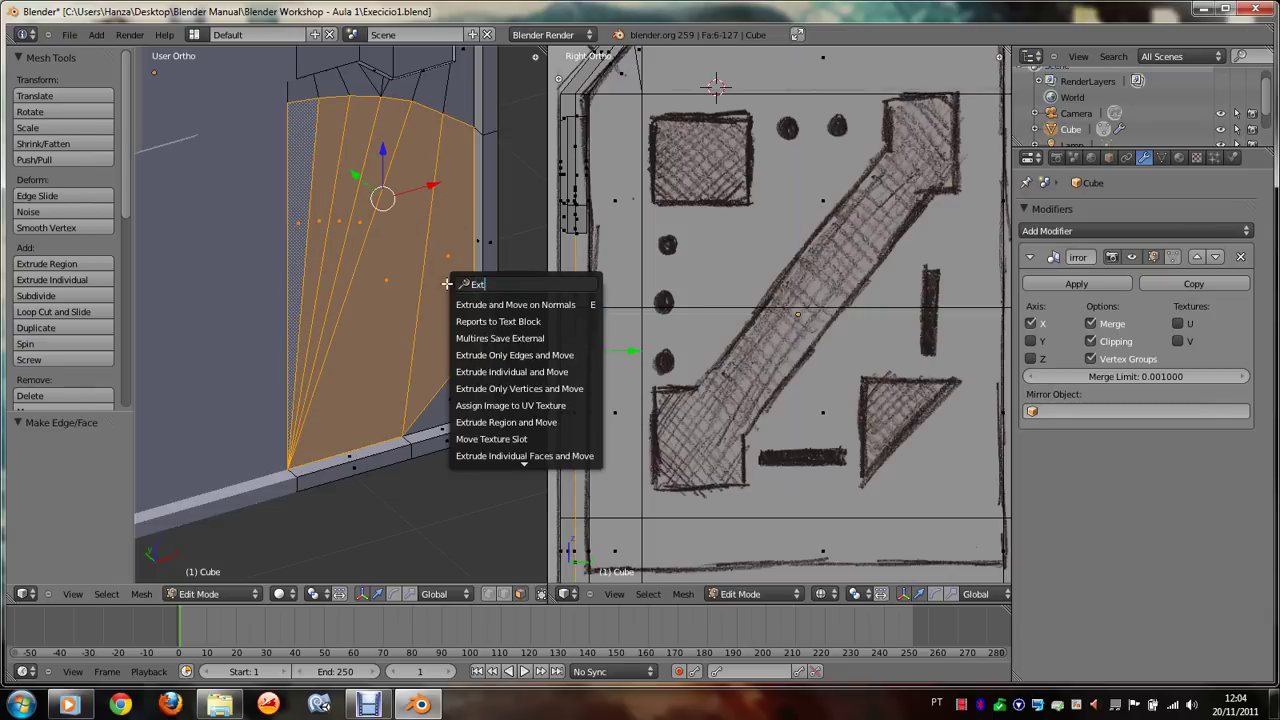
text(r)
click(505, 303)
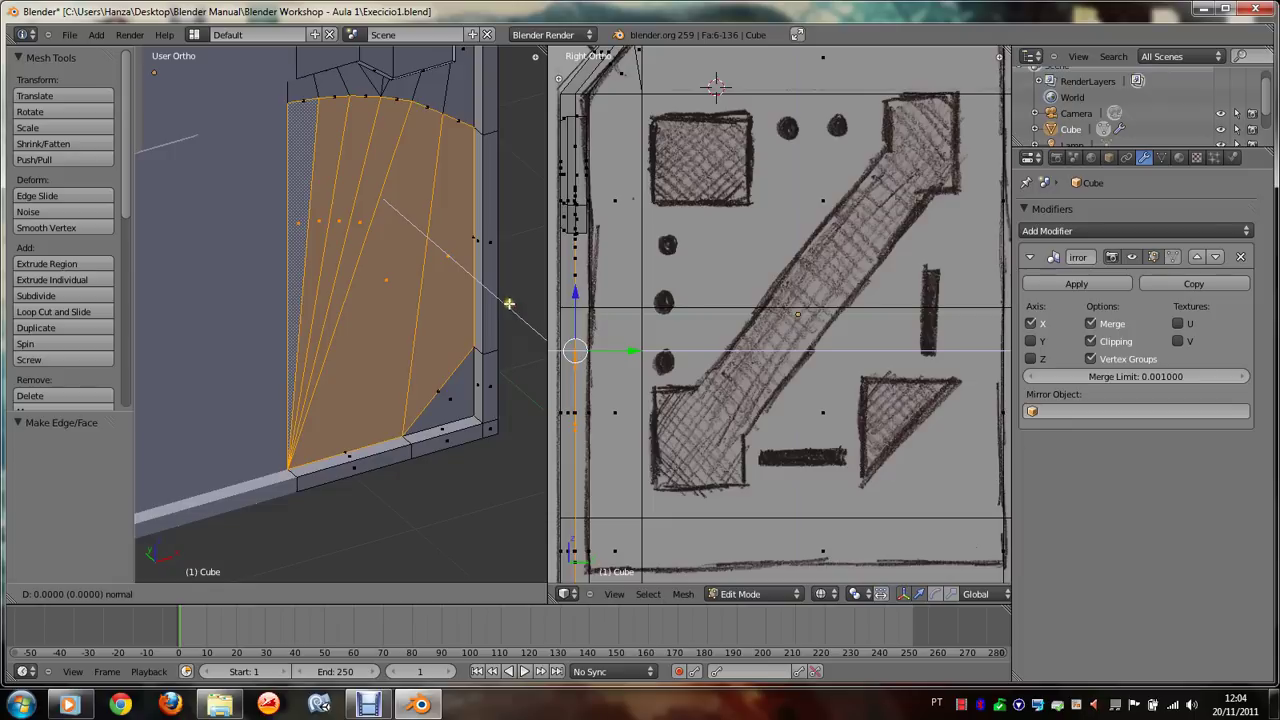
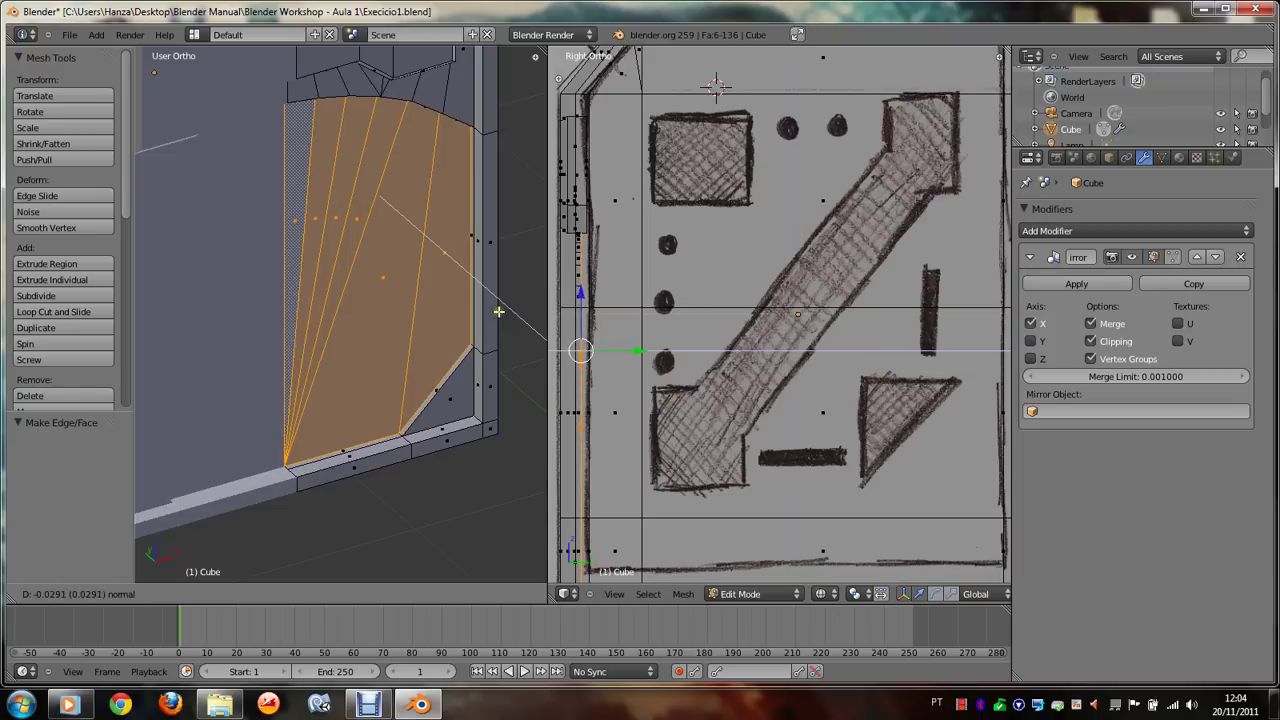
Step: Confirm the panel-face extrusion and check the panel in wireframe and from a side angle
click(500, 311)
key(Tab)
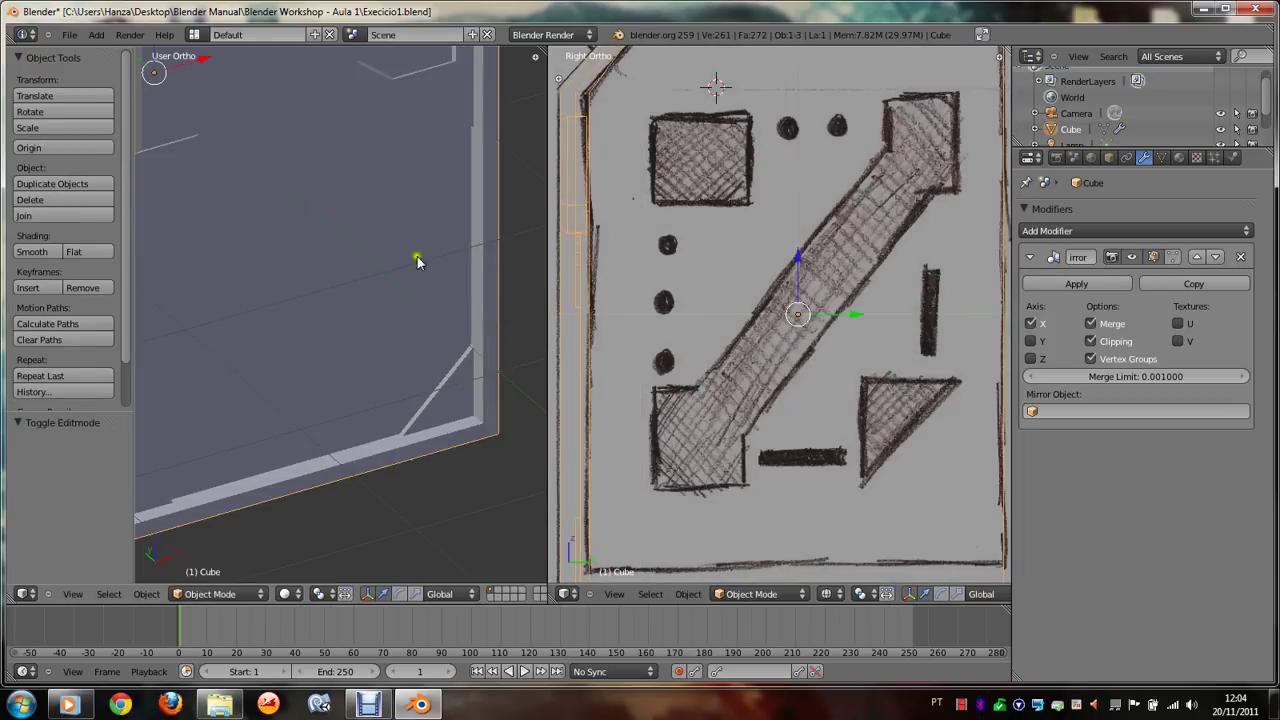
key(Tab)
key(z)
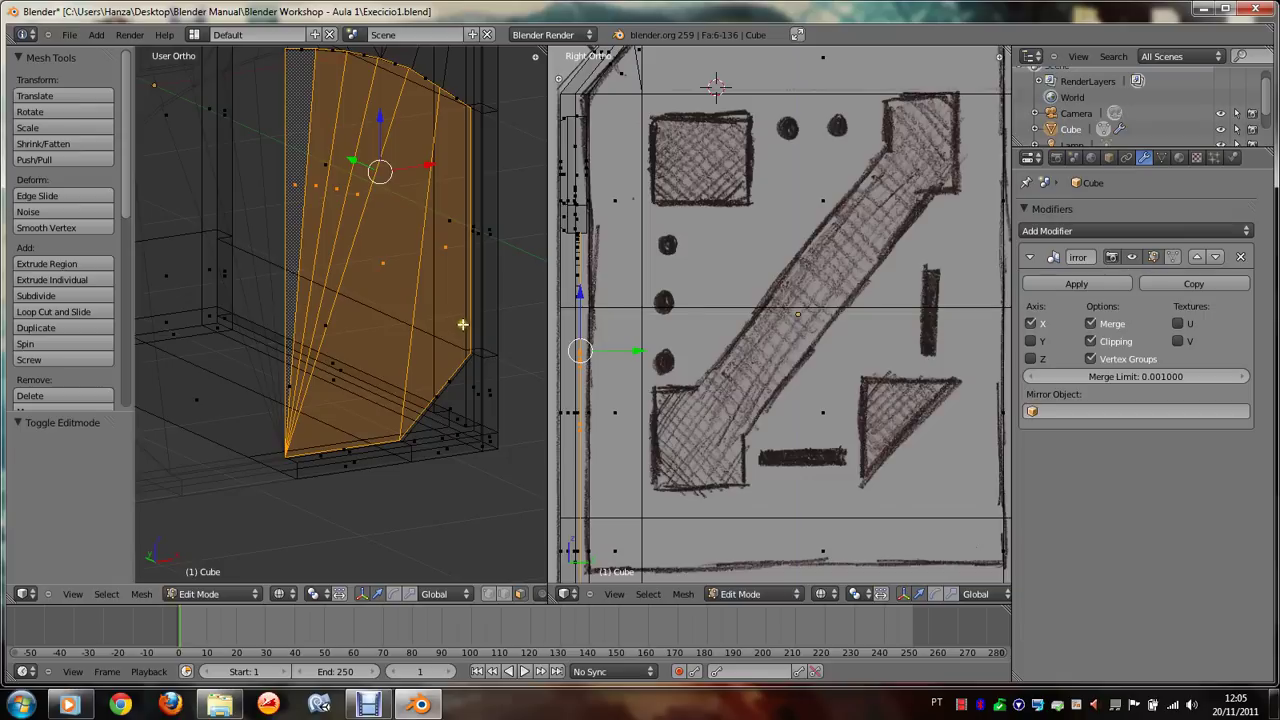
key(z)
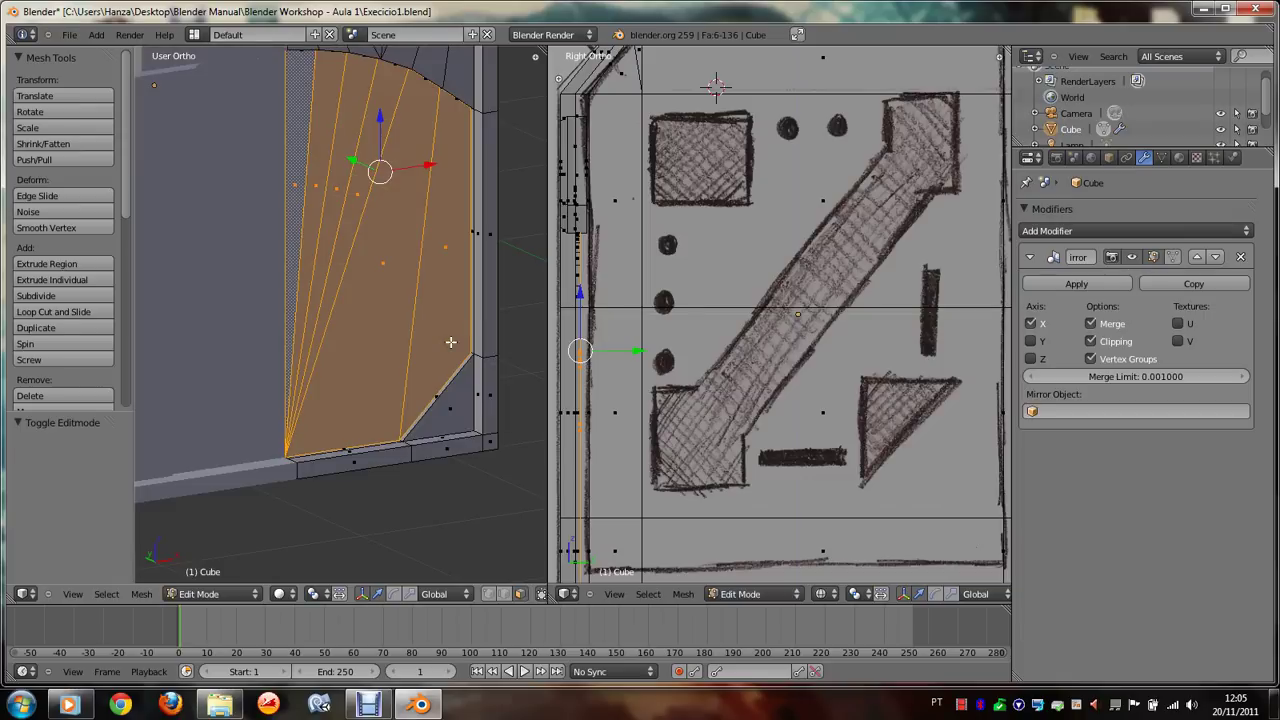
middle_drag(469, 339, 422, 339)
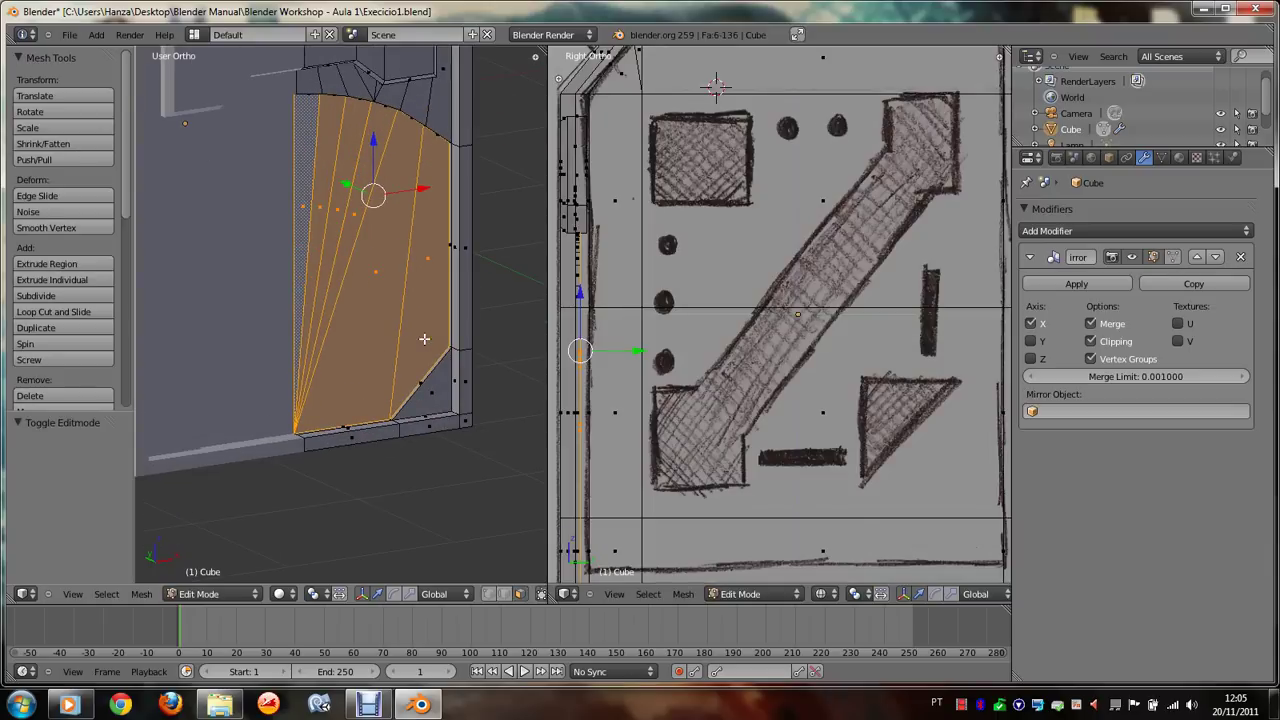
middle_drag(424, 339, 430, 336)
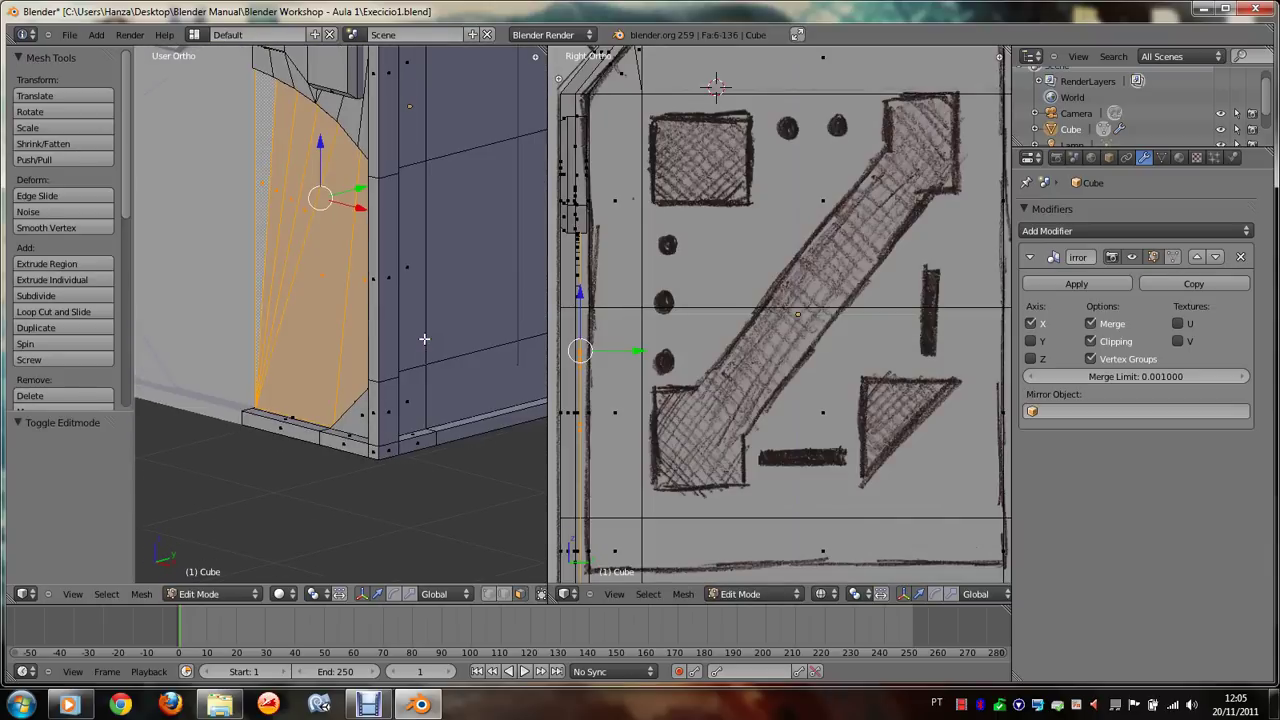
Step: Render a test image of the box in Object Mode, then return to Edit Mode from a front-based view
key(Tab)
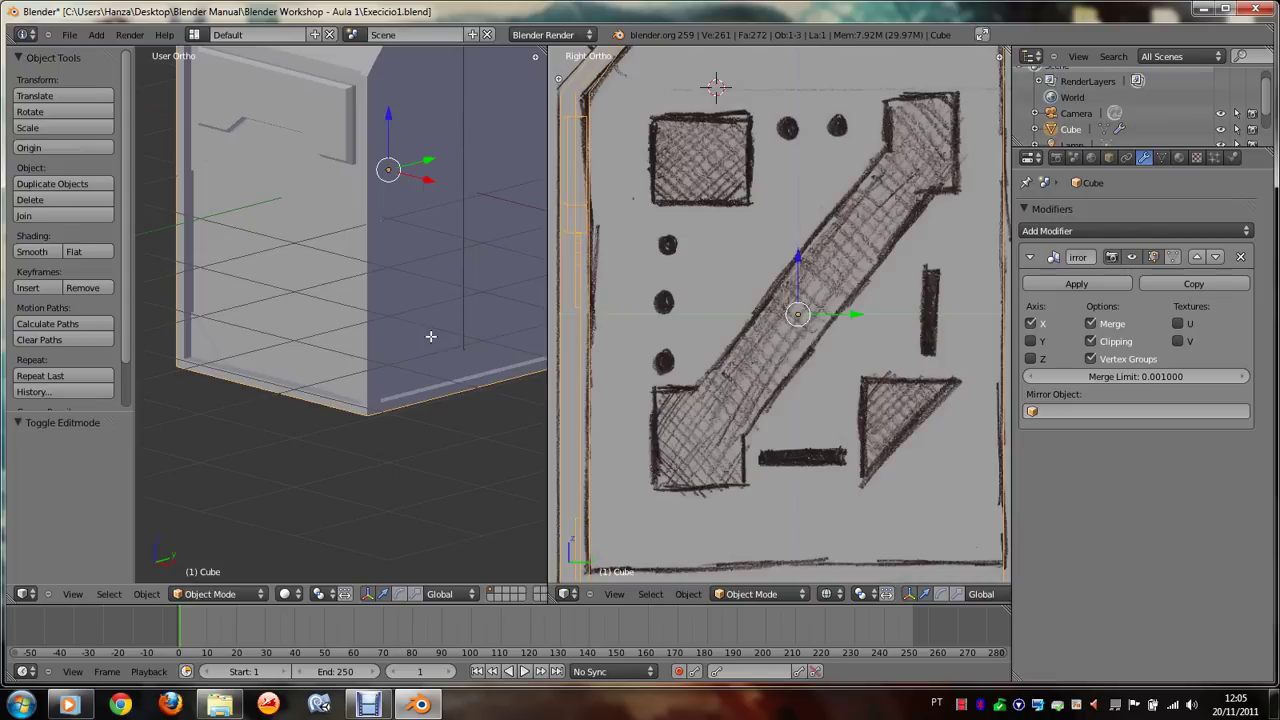
key(F12)
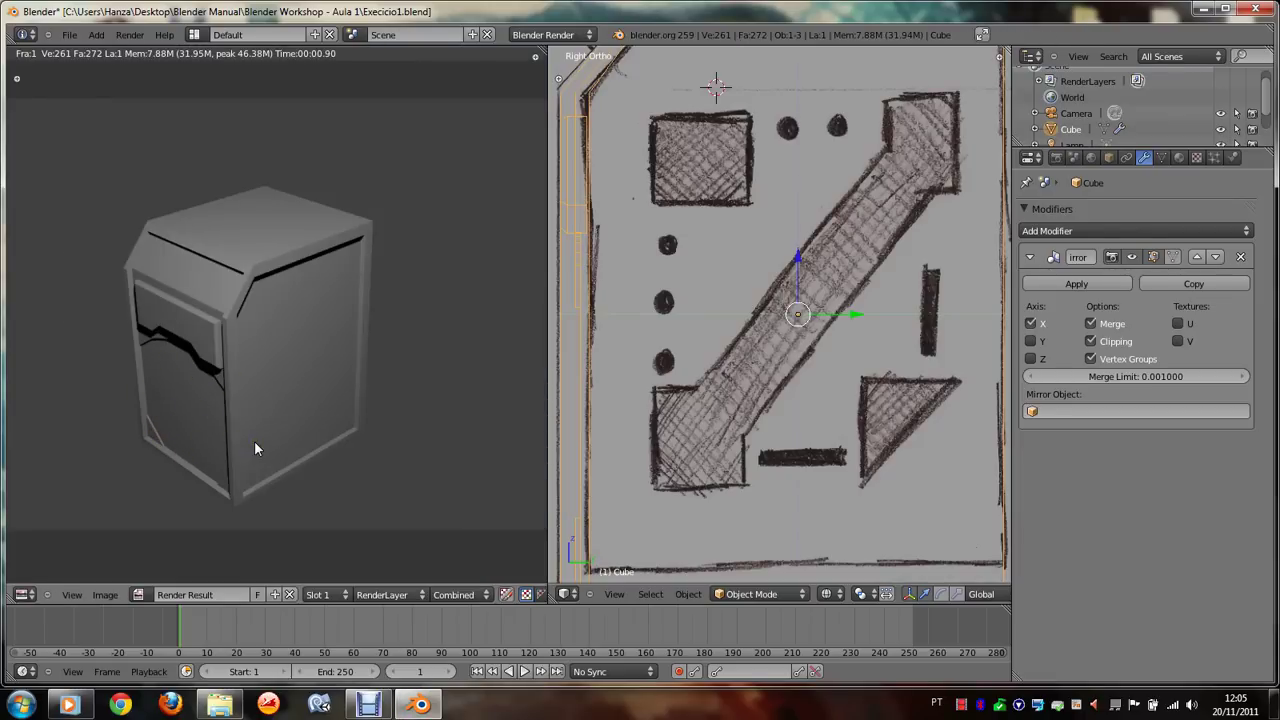
key(Escape)
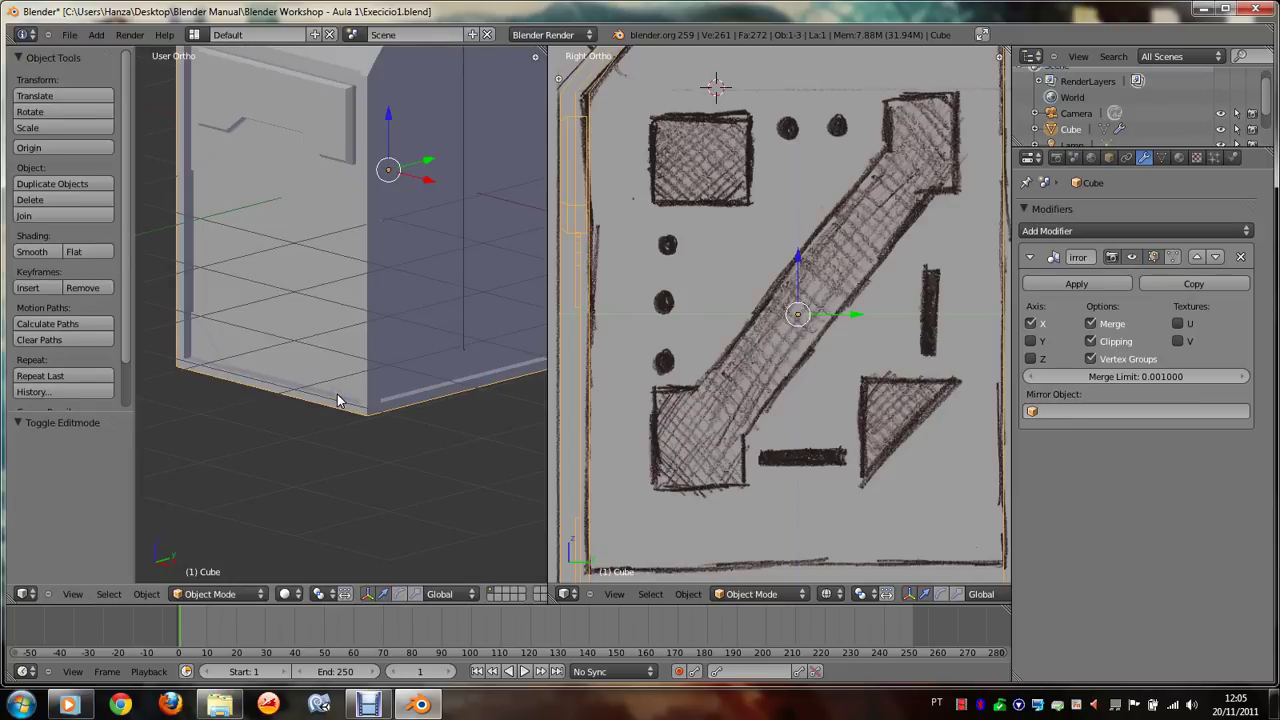
key(KP_1)
key(KP_8)
key(KP_4)
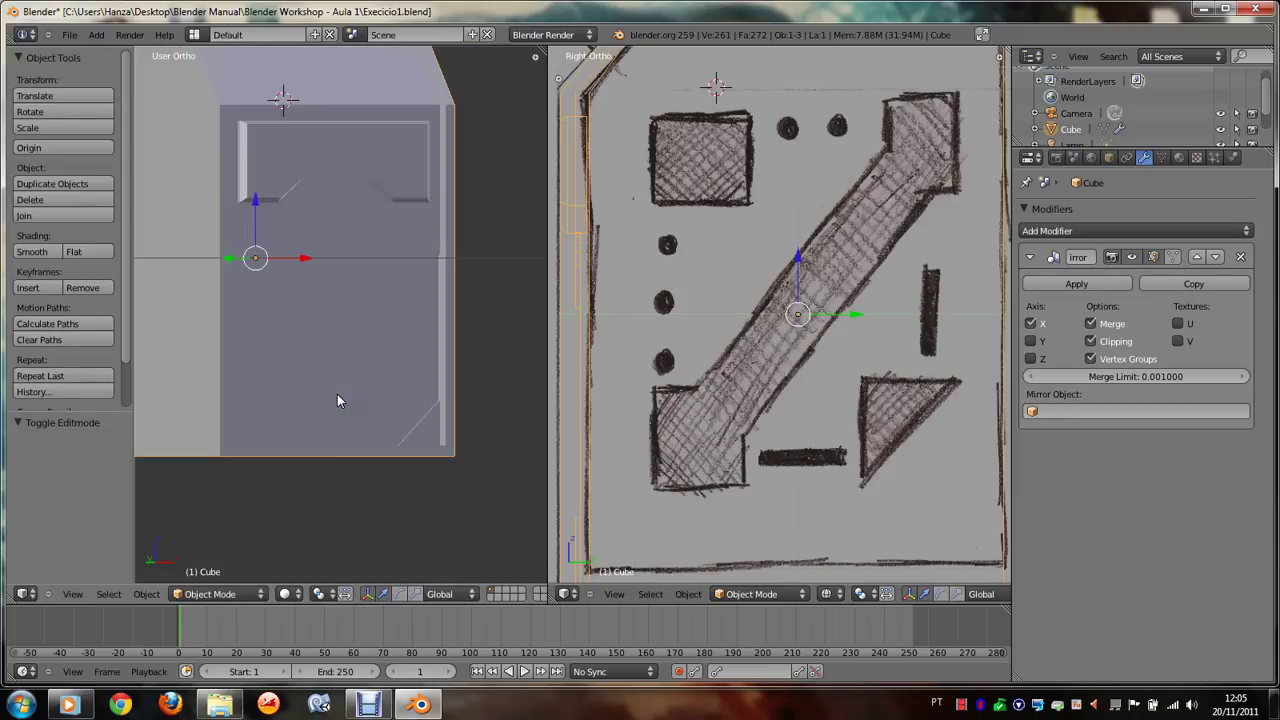
key(Tab)
Step: Zoom in on the side panel and orbit to a level viewing angle
scroll(337, 394, up, 3)
scroll(337, 400, up, 1)
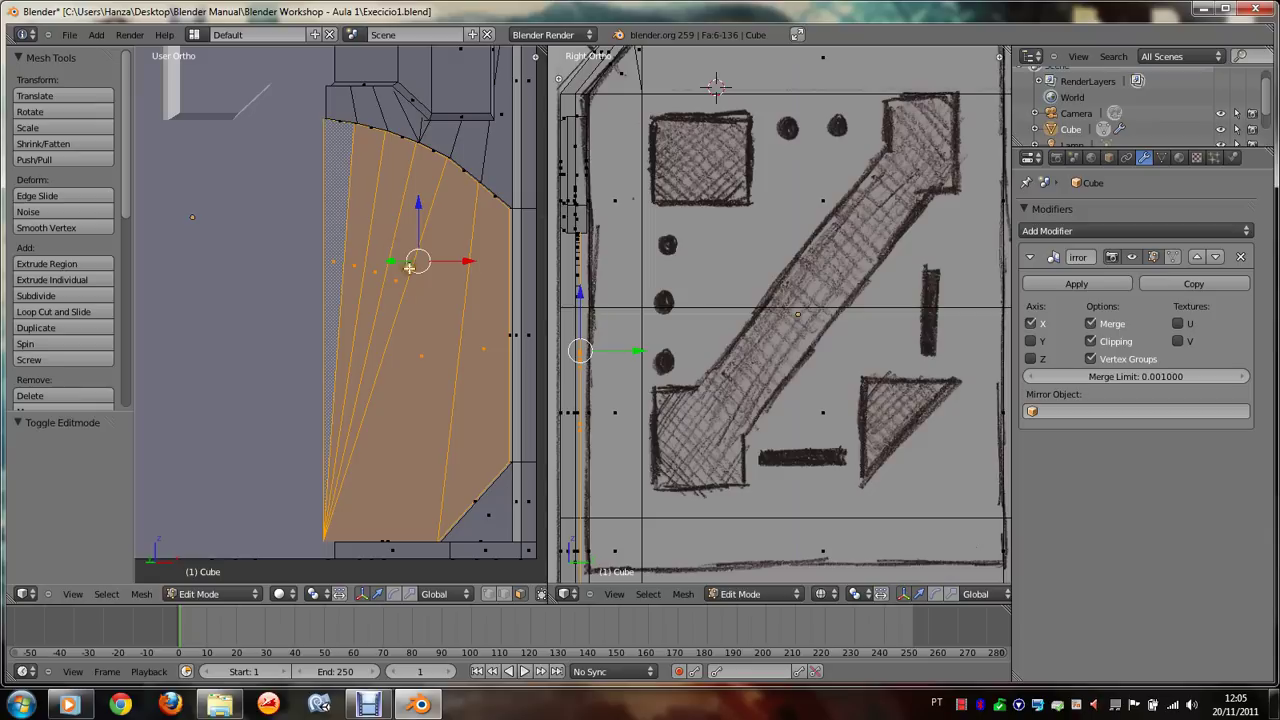
scroll(348, 169, up, 2)
shift+scroll(340, 170, up, 1)
shift+scroll(338, 171, up, 1)
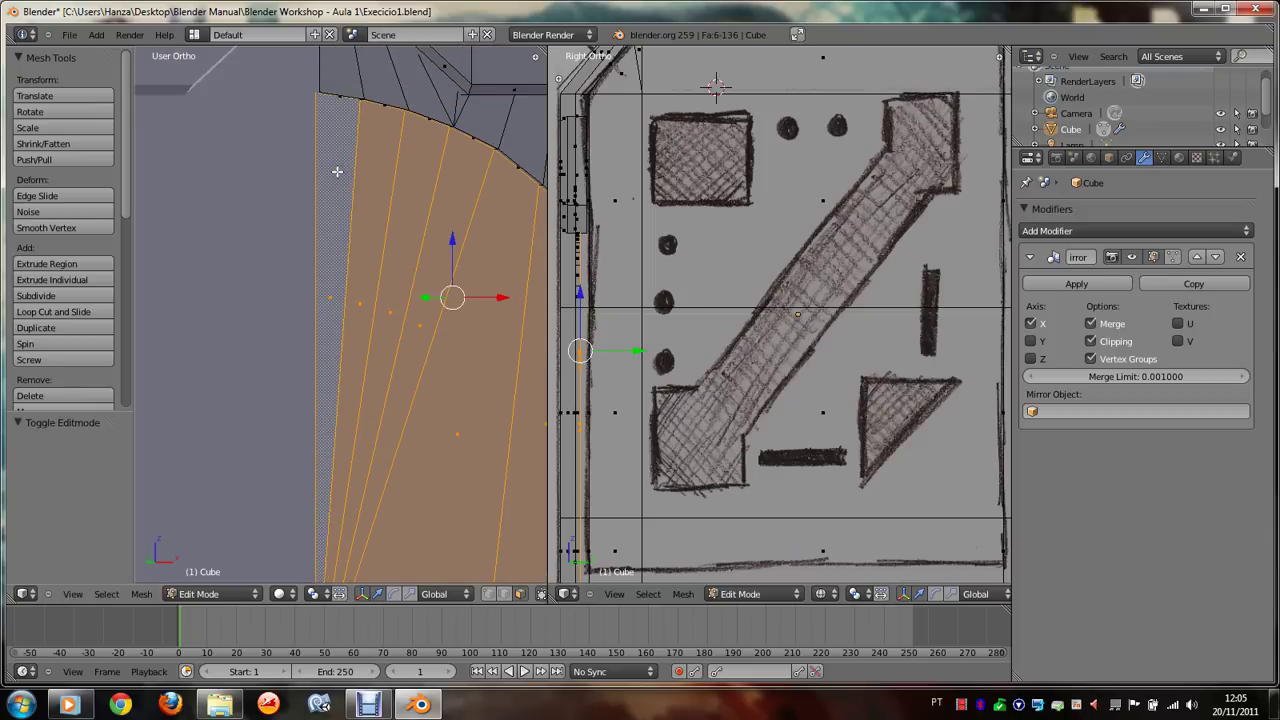
shift+scroll(337, 171, up, 1)
scroll(337, 171, down, 1)
scroll(337, 171, down, 1)
shift+scroll(347, 249, down, 1)
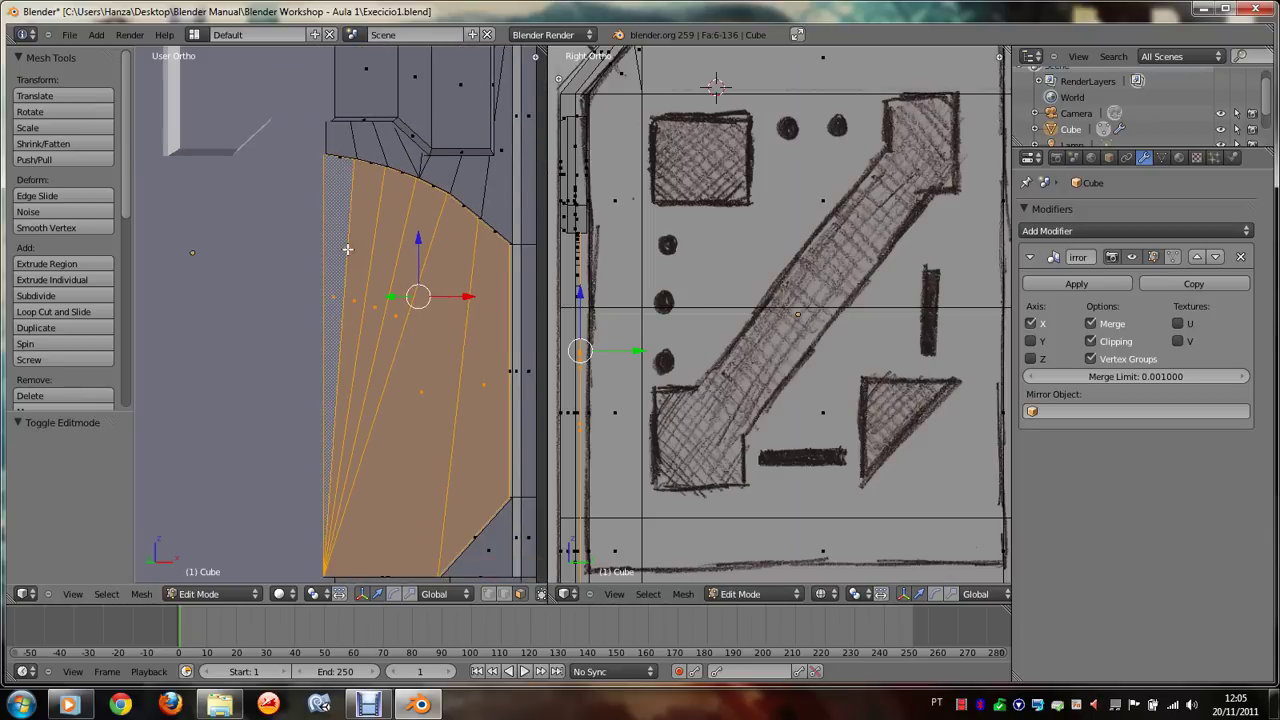
shift+scroll(347, 249, down, 3)
key(KP_2)
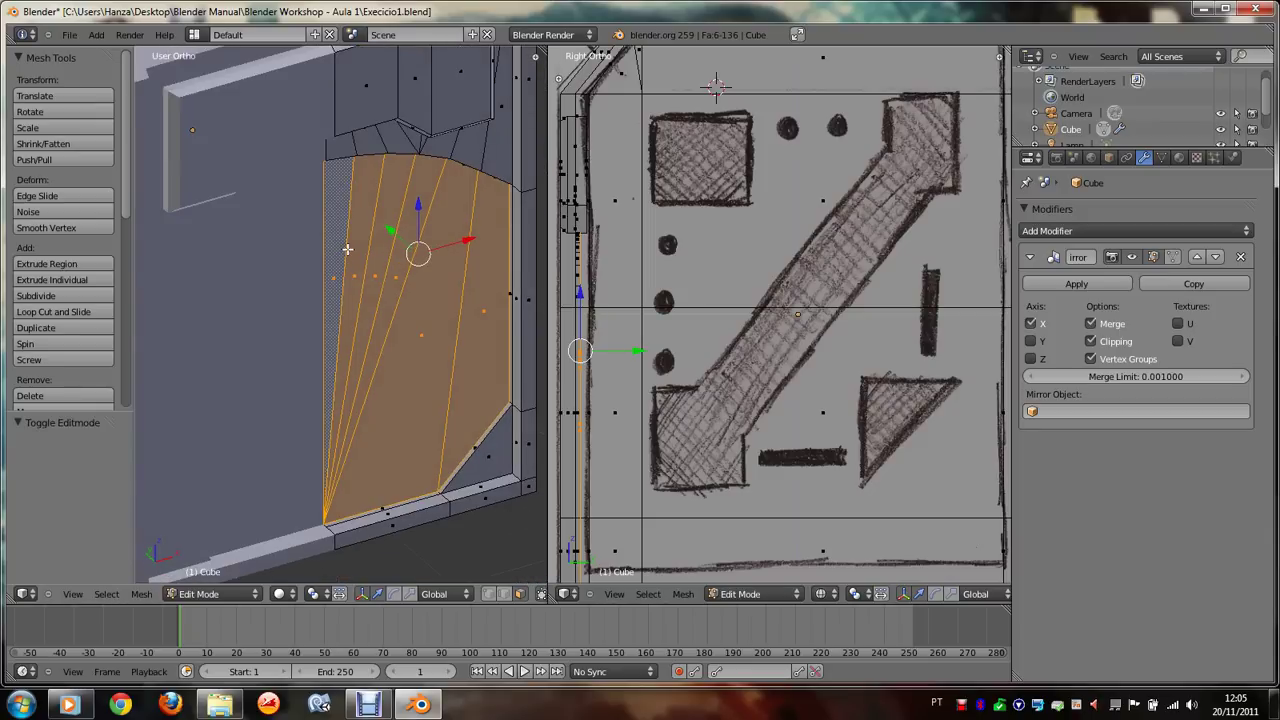
key(KP_8)
key(KP_8)
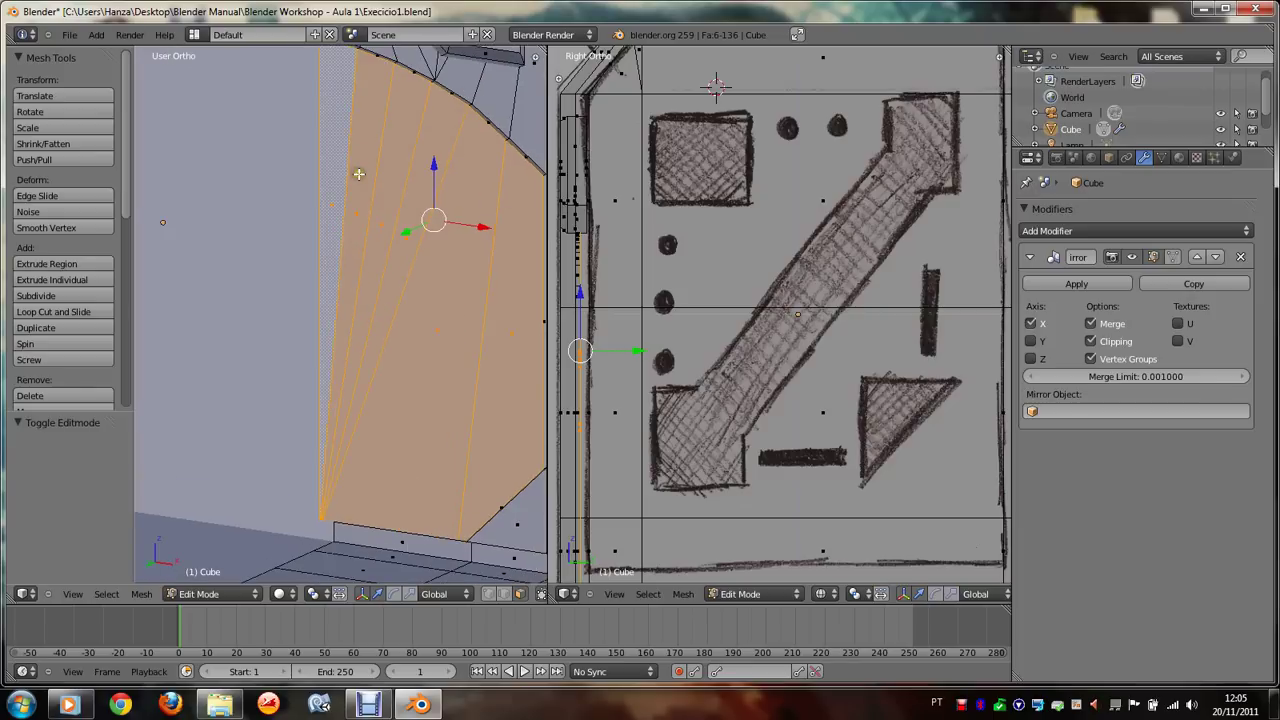
Step: Select the vertex at the panel's upper corner in vertex select mode
right_click(344, 82)
right_click(344, 82)
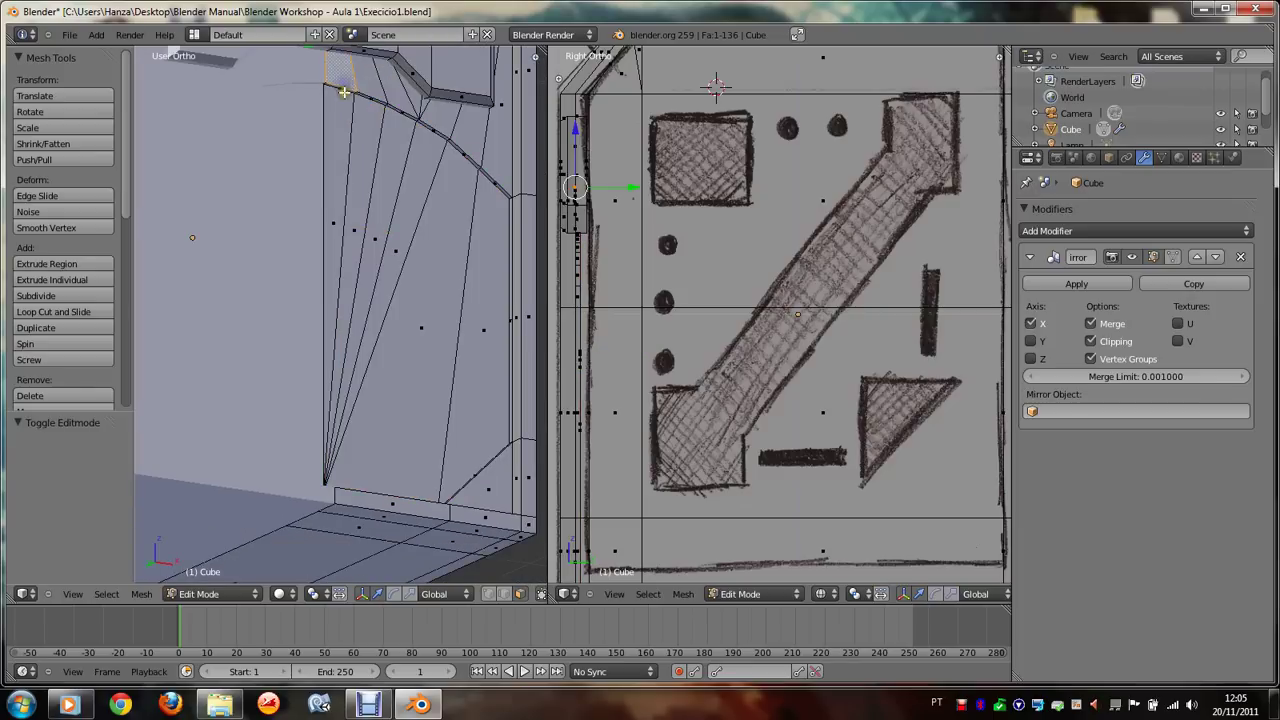
key(ctrl+z)
right_click(344, 84)
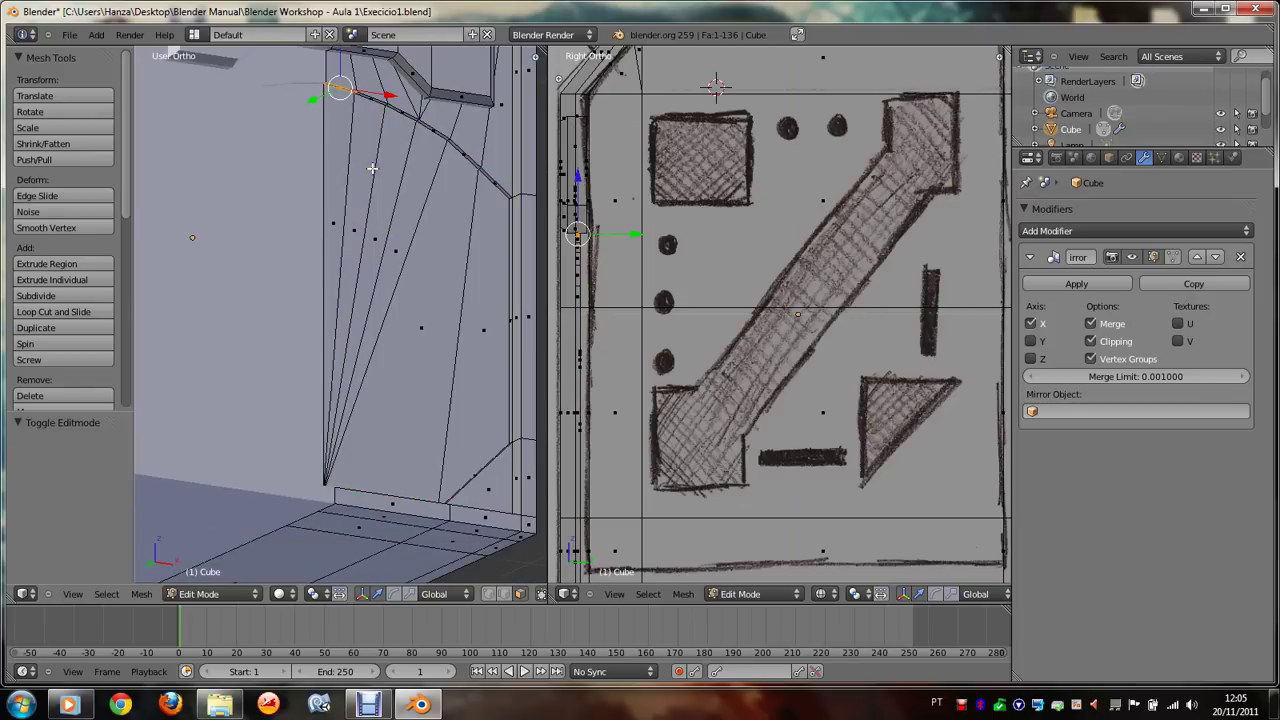
key(ctrl+KP_8)
ctrl+scroll(372, 168, up, 1)
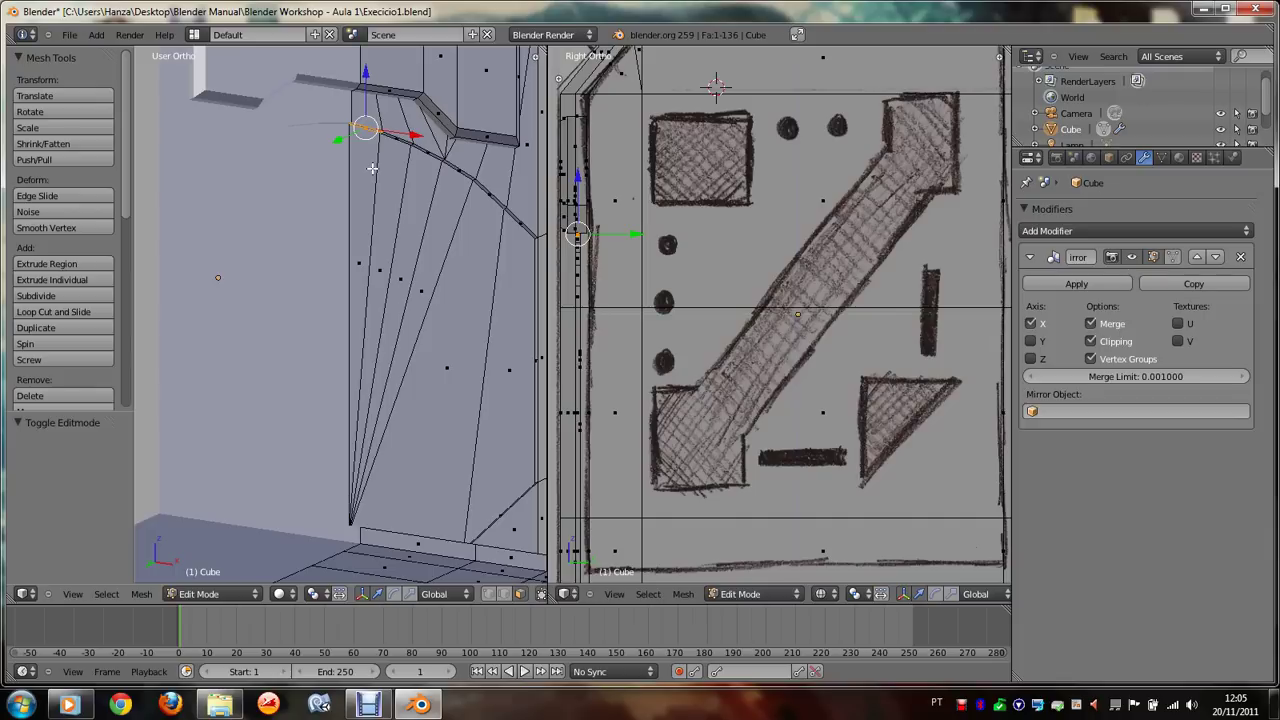
Step: Duplicate the selected vertex through the command search and scale the copy
key(space)
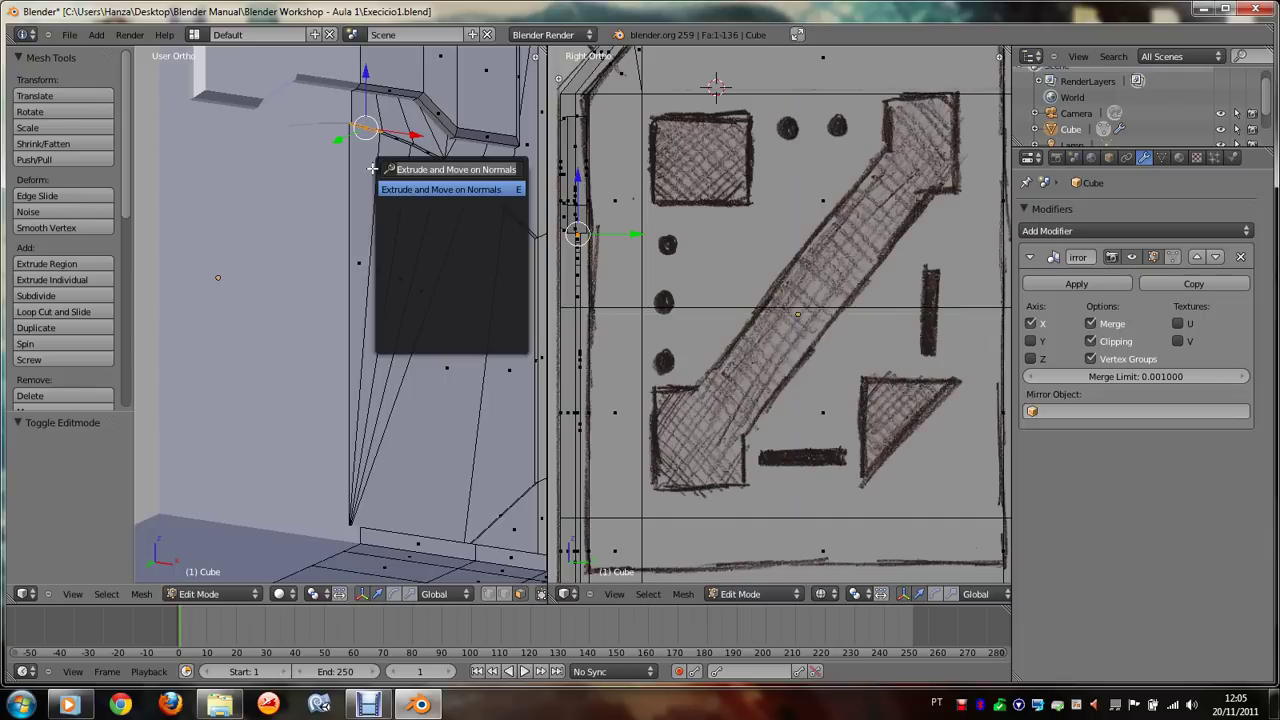
text(Dupli)
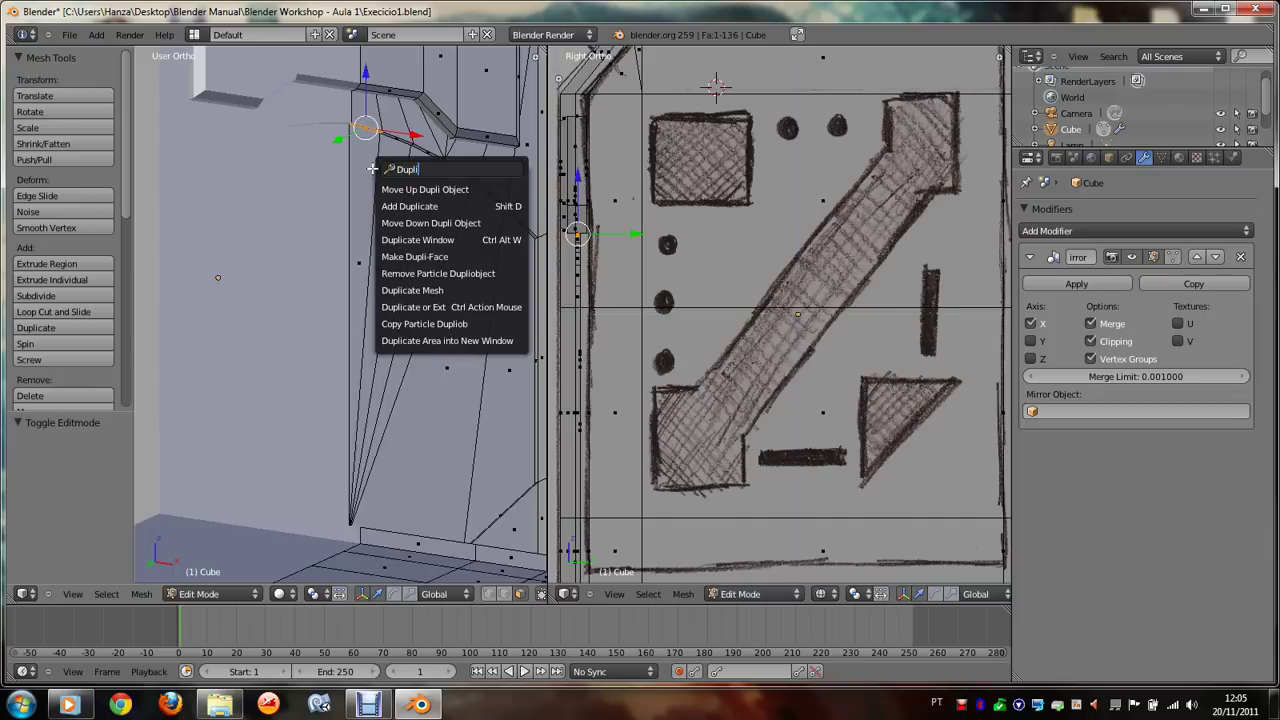
text(ca)
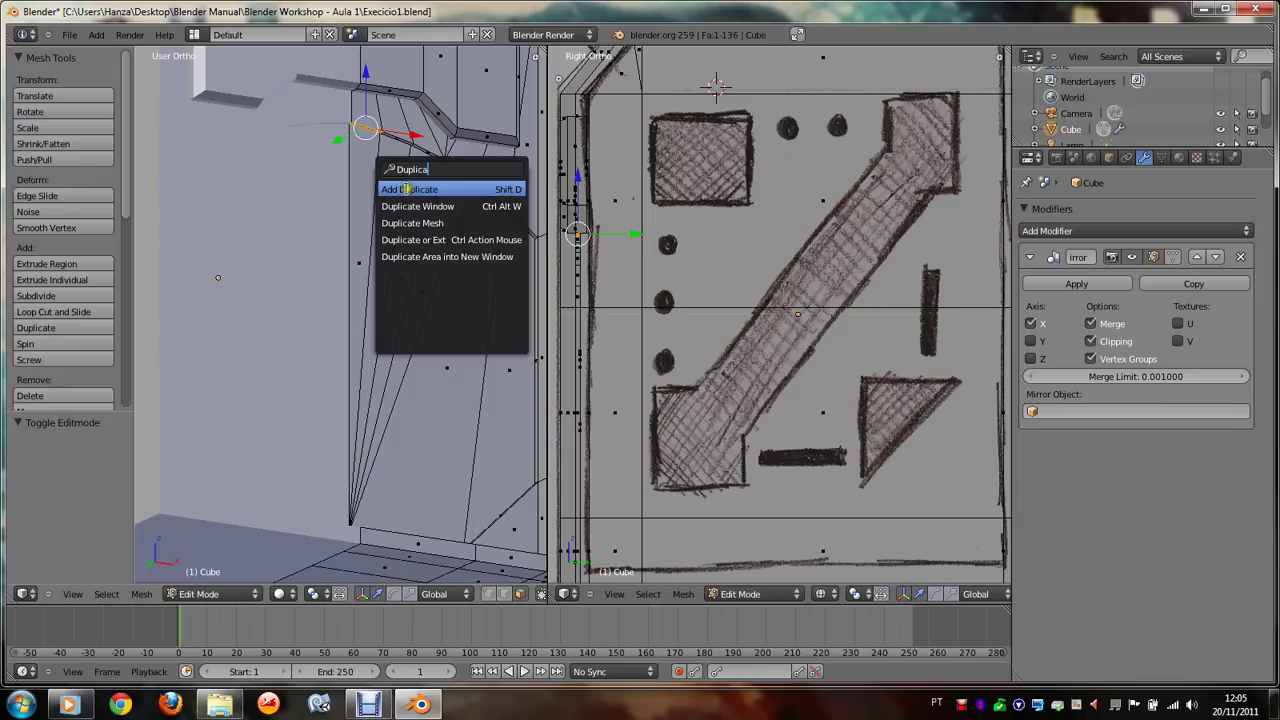
click(408, 189)
key(s)
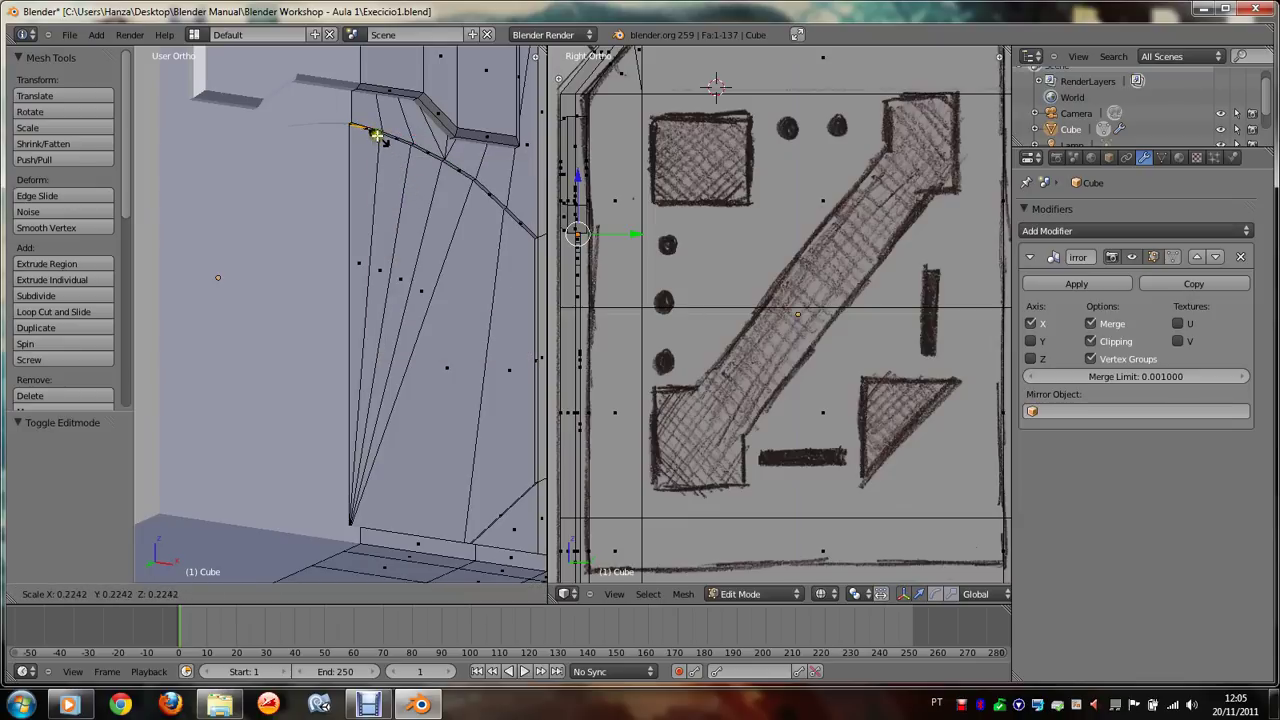
click(400, 152)
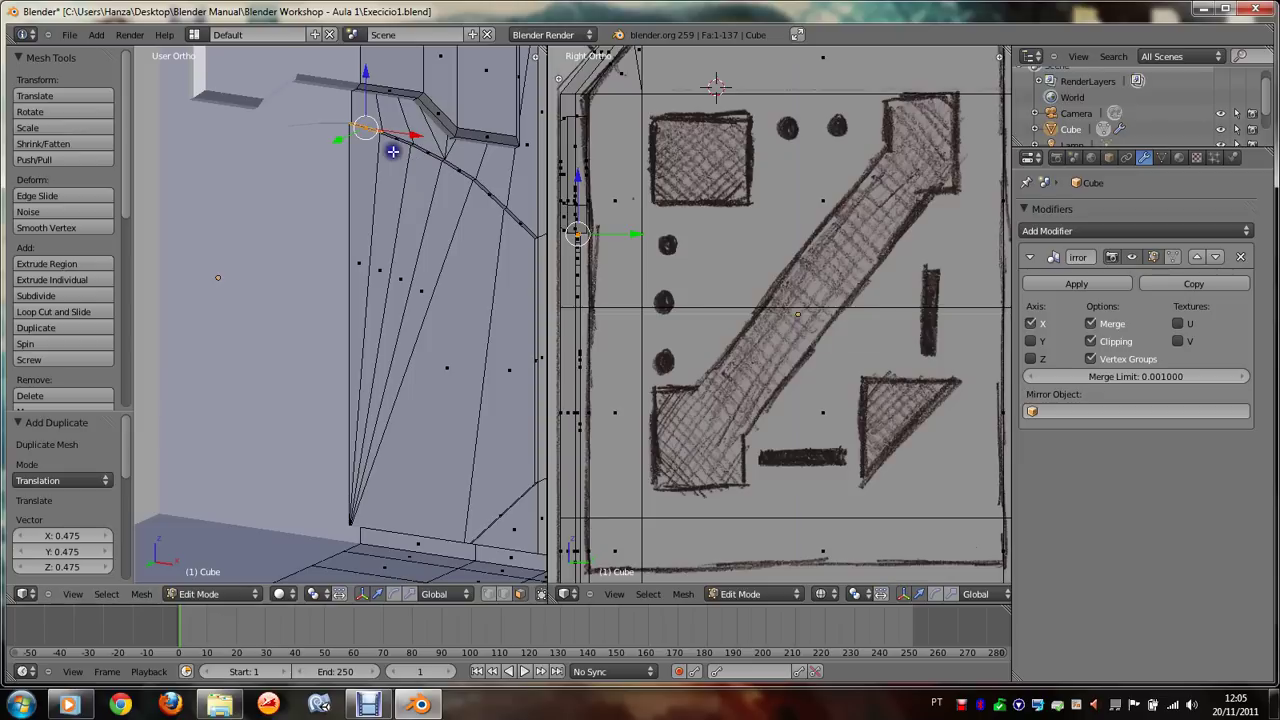
scroll(391, 237, up, 3)
scroll(391, 237, down, 3)
Step: Select the edge under the small top face, duplicate it, and move it along global Z
right_click(391, 237)
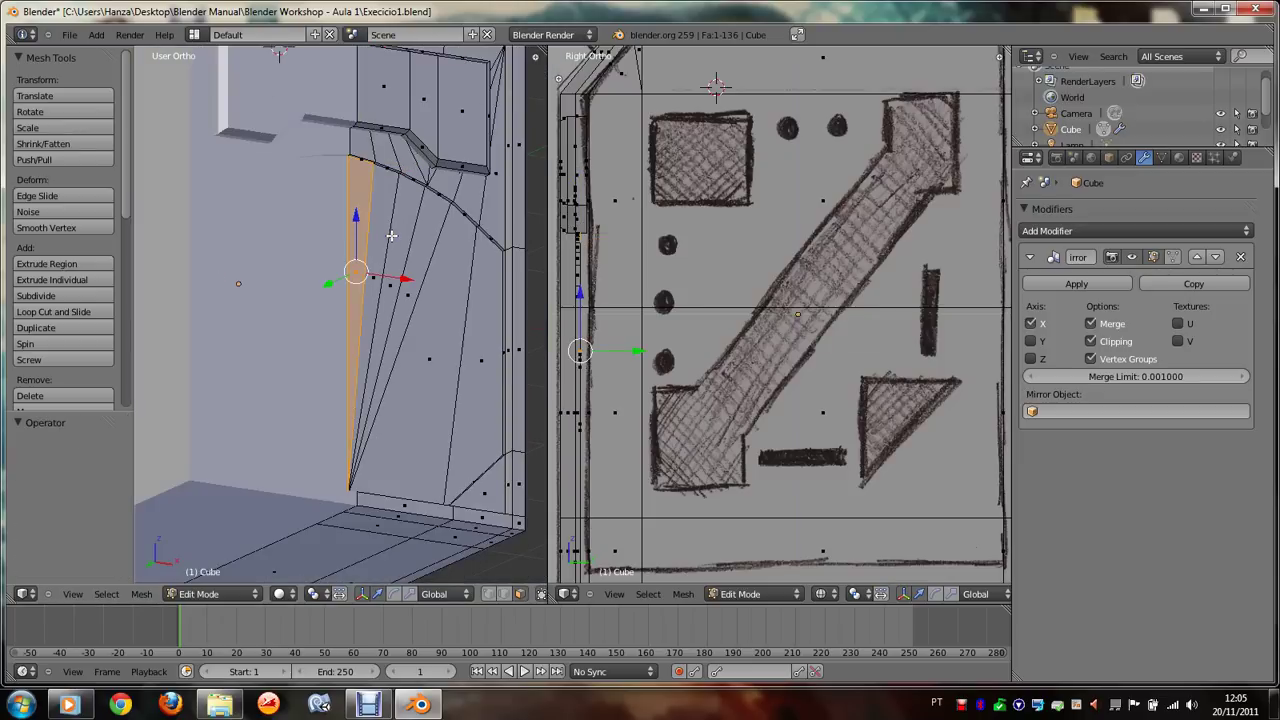
right_click(374, 190)
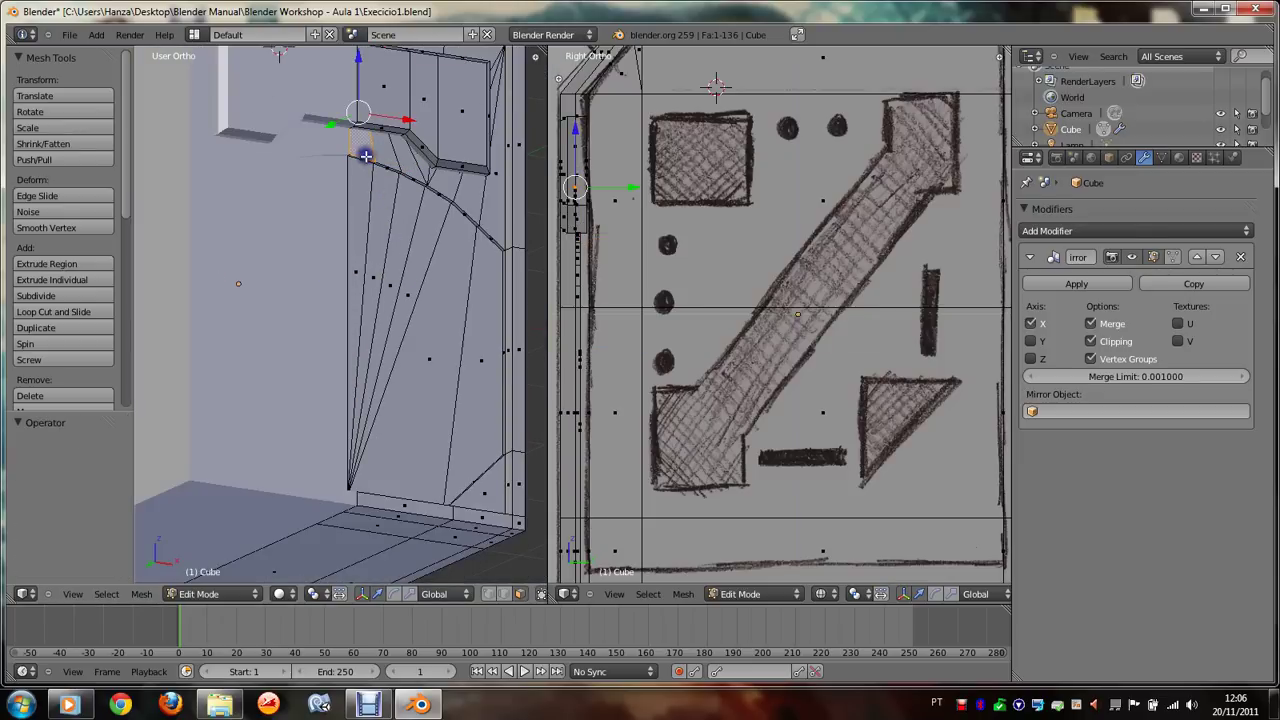
right_click(386, 168)
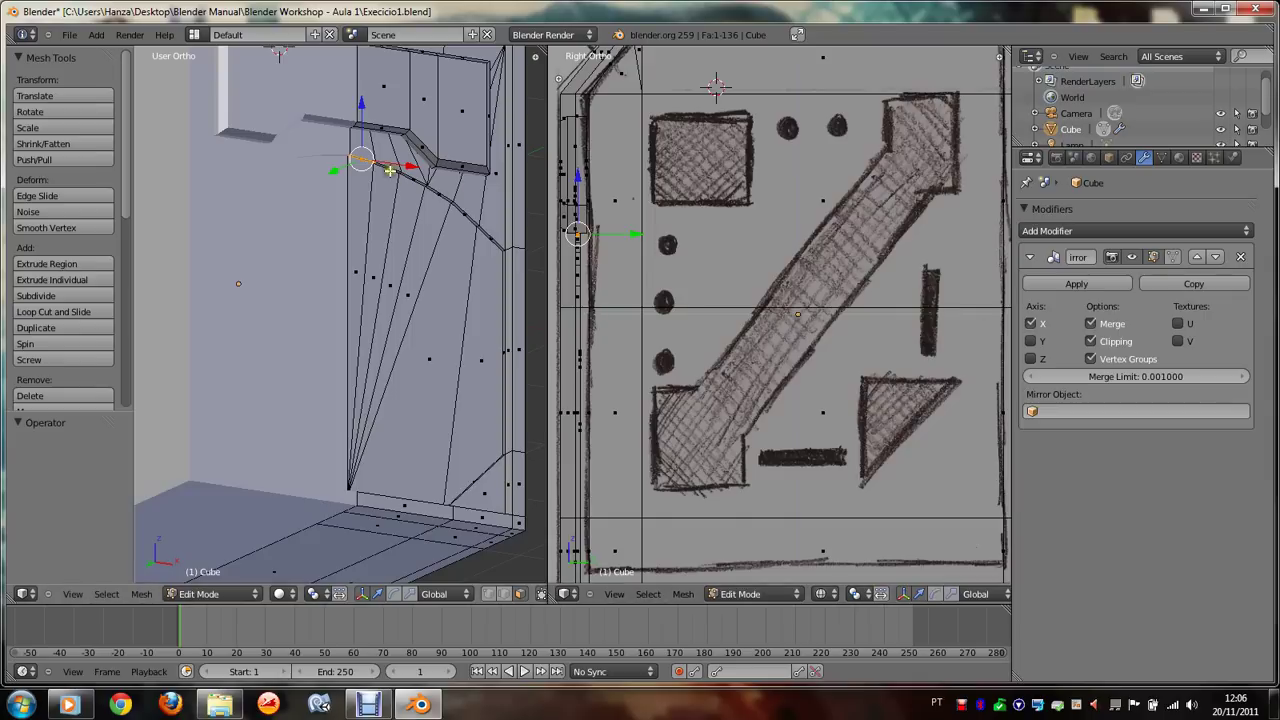
right_click(390, 170)
right_click(389, 169)
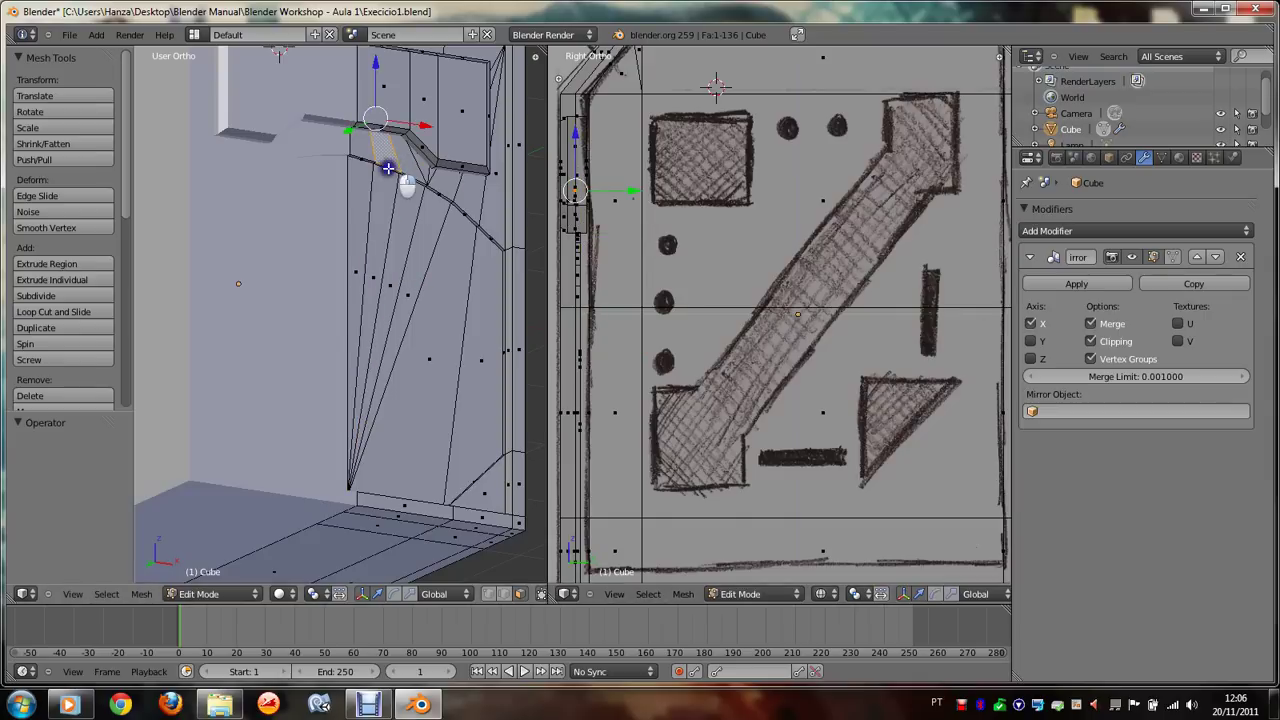
right_click(388, 168)
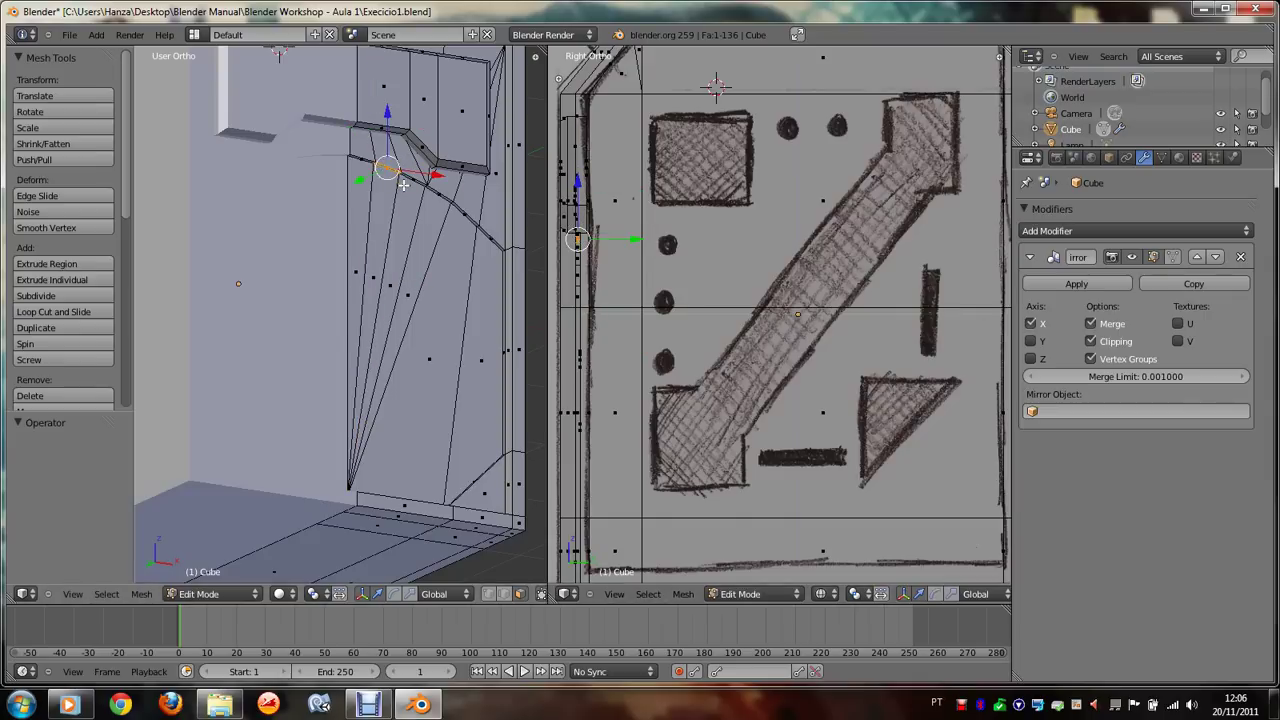
key(e)
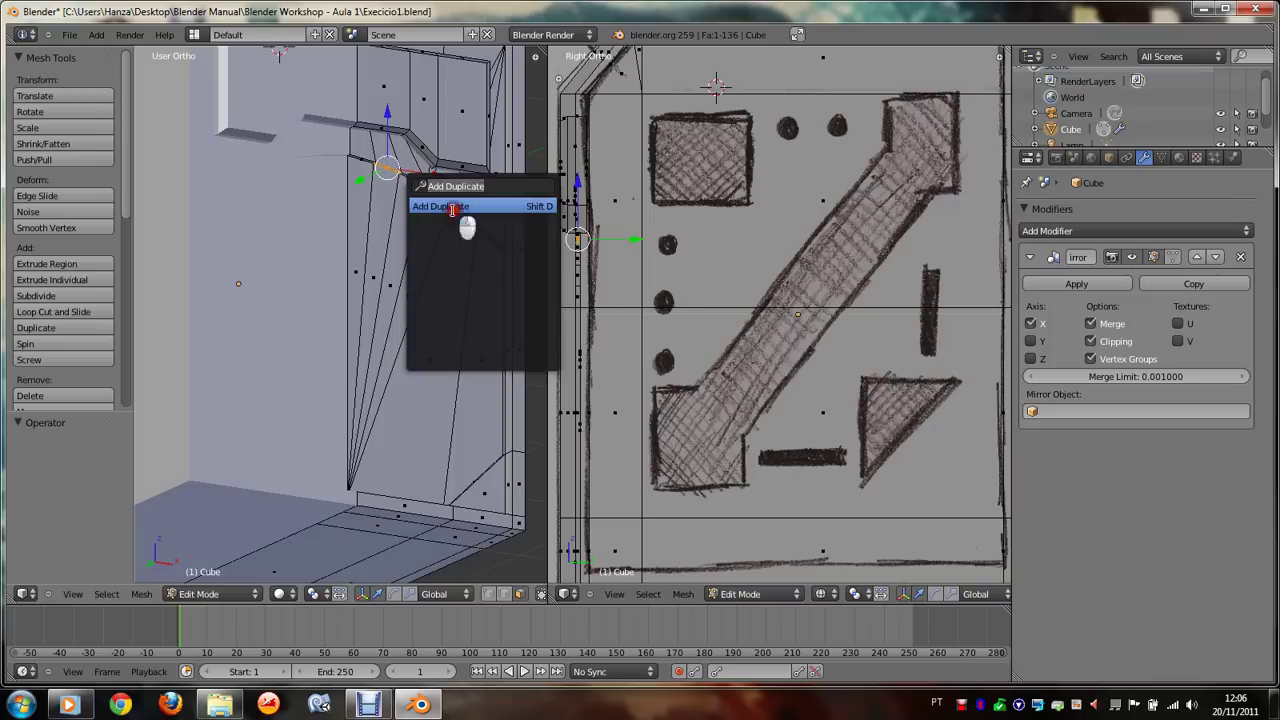
click(452, 208)
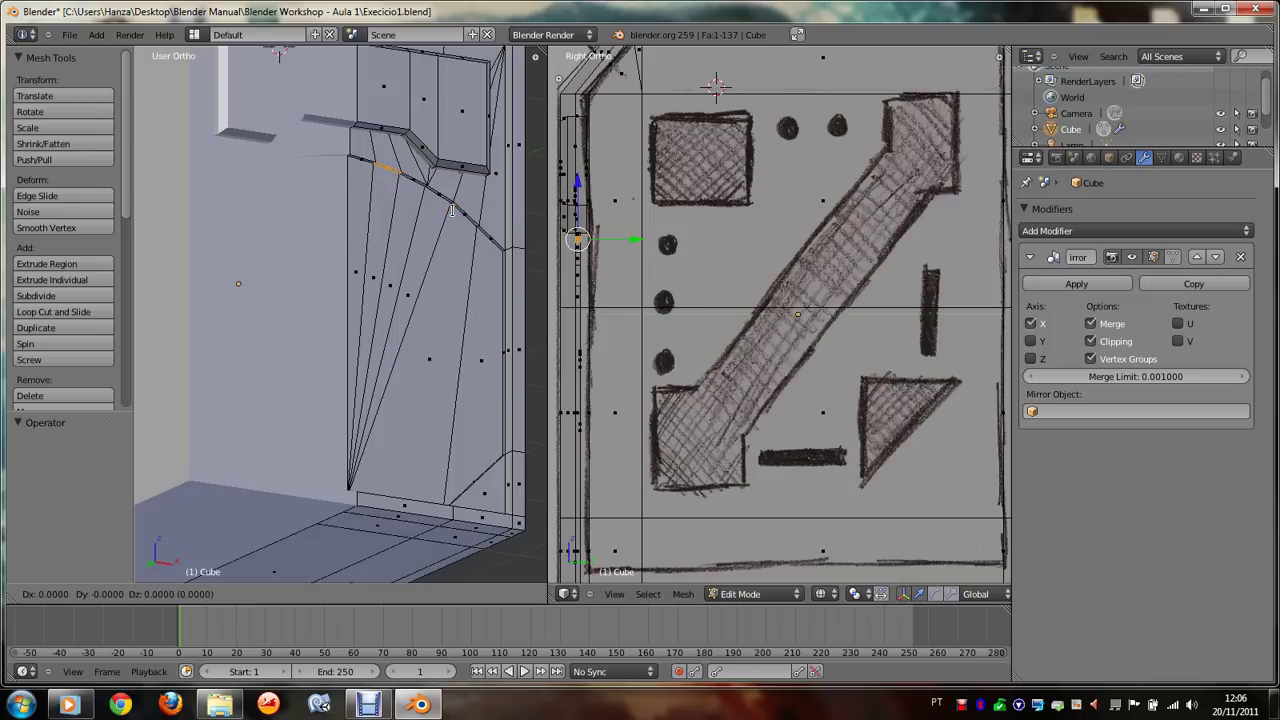
key(y)
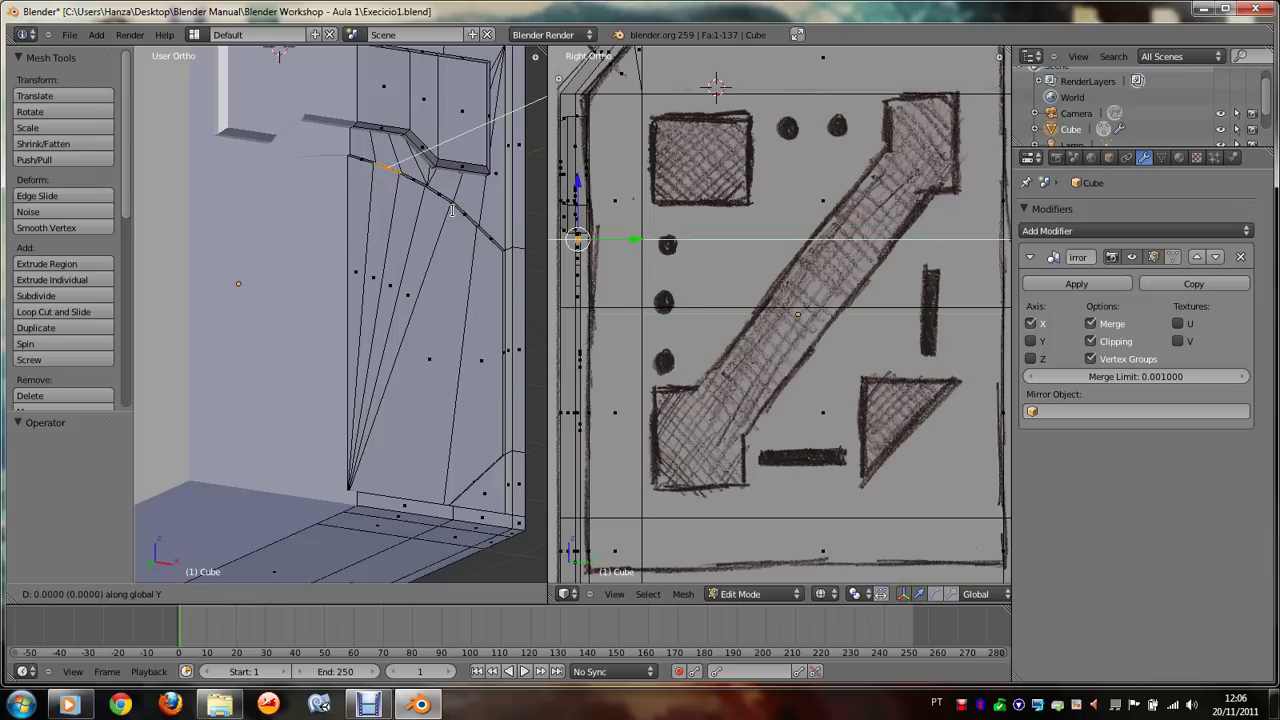
key(z)
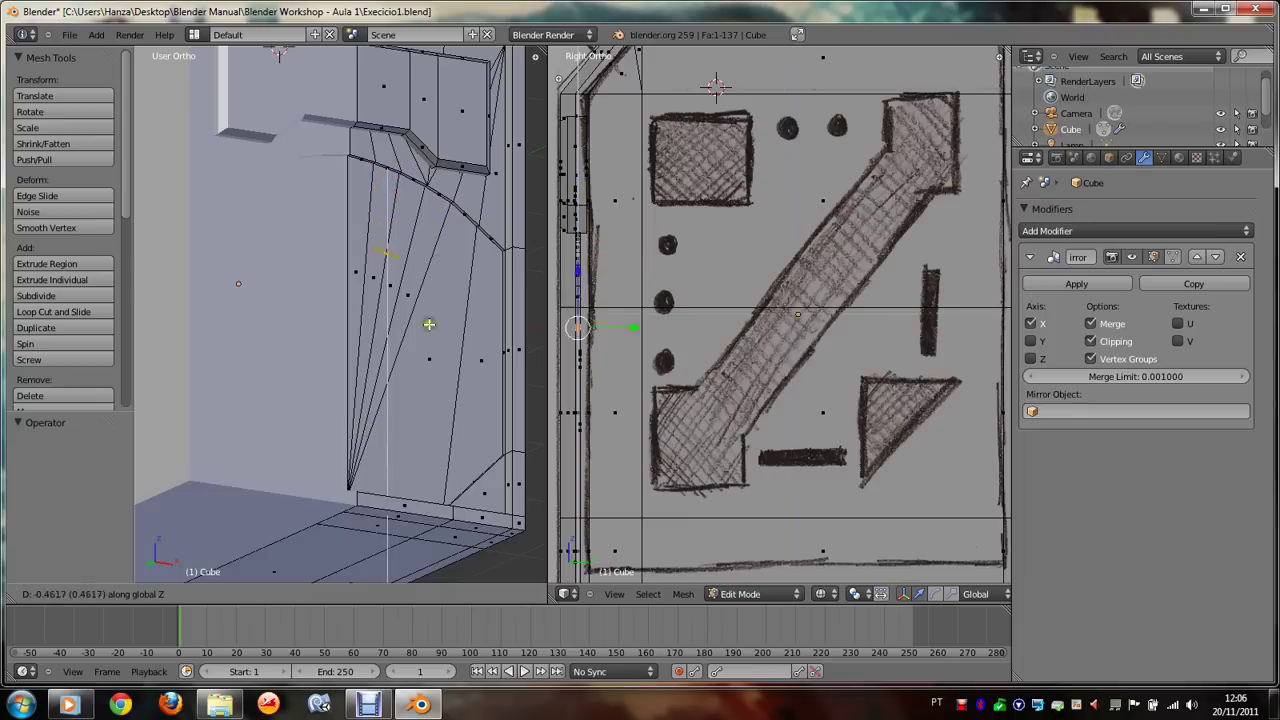
Step: Place the lowered edge, flatten it with Z scale 0, and narrow it to 0.381 along X
click(433, 481)
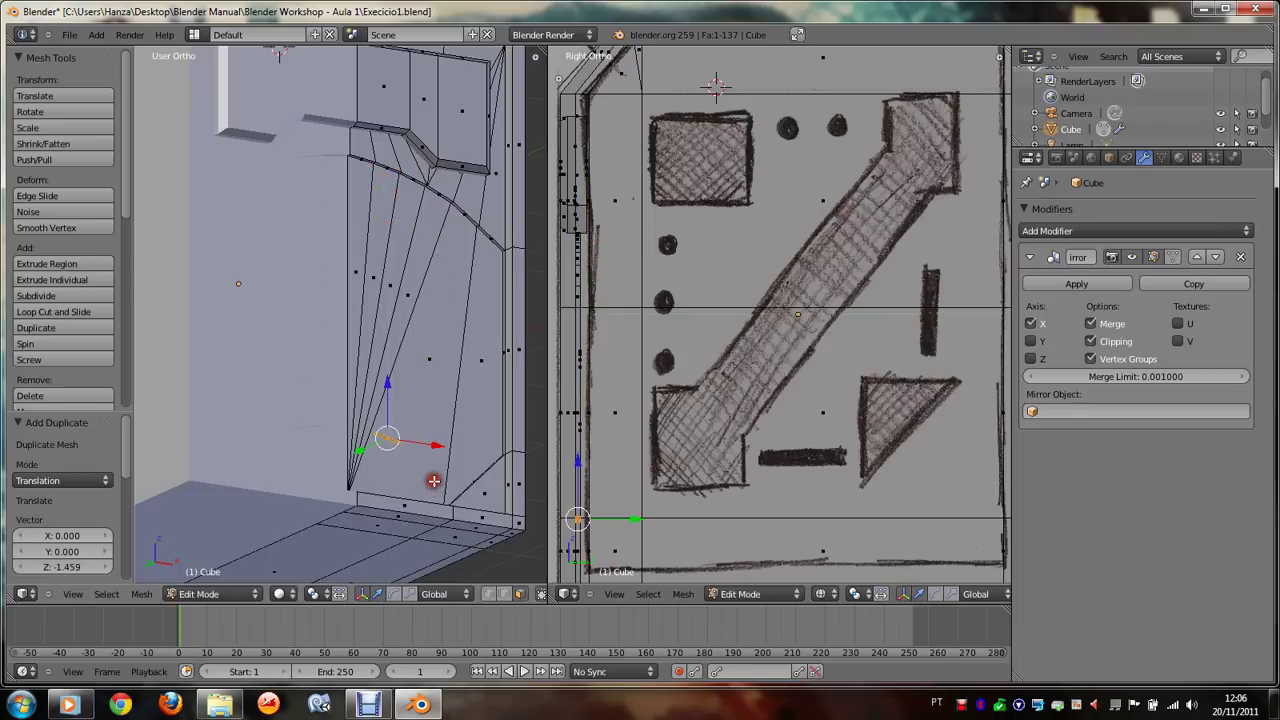
key(s)
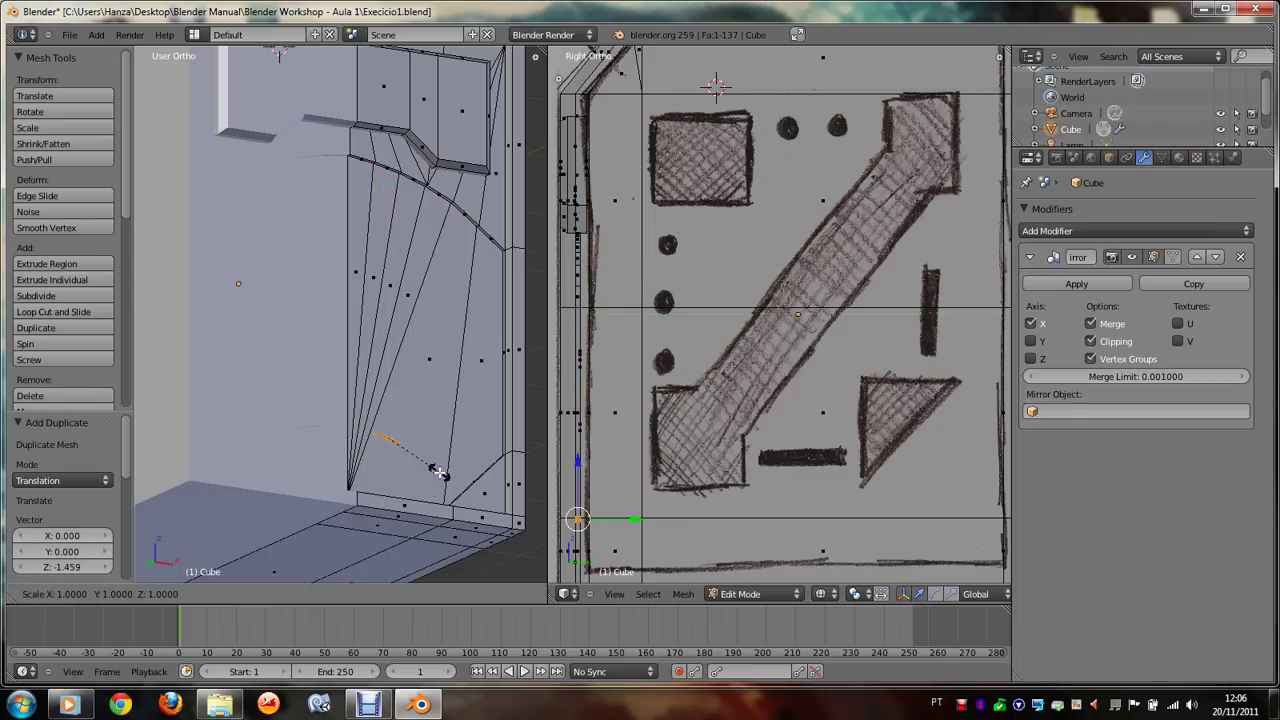
key(z)
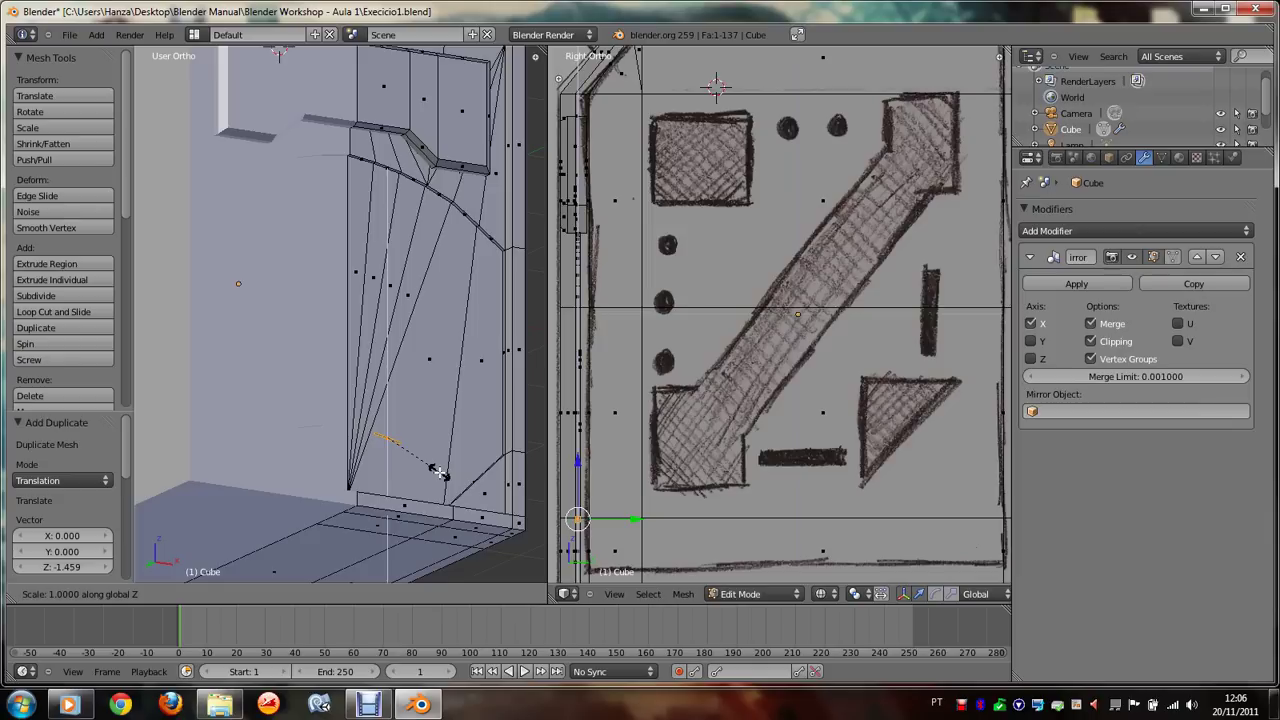
text(0)
click(387, 443)
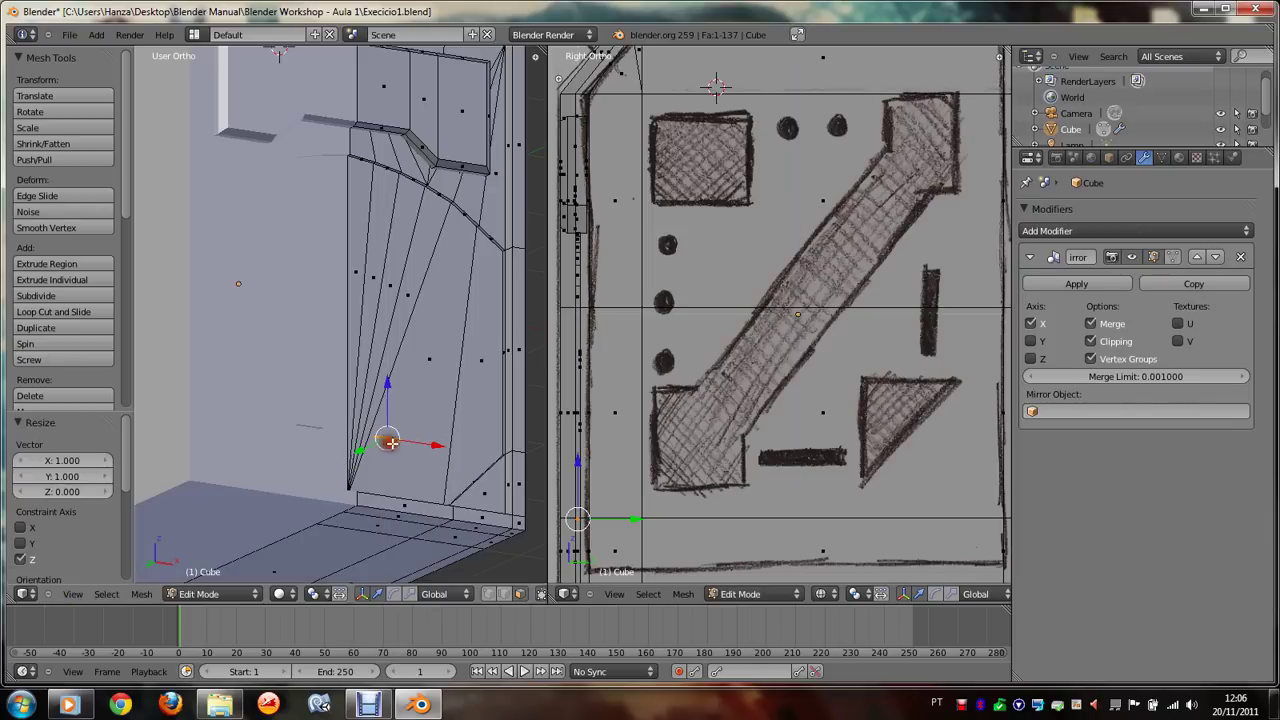
middle_drag(414, 470, 417, 469)
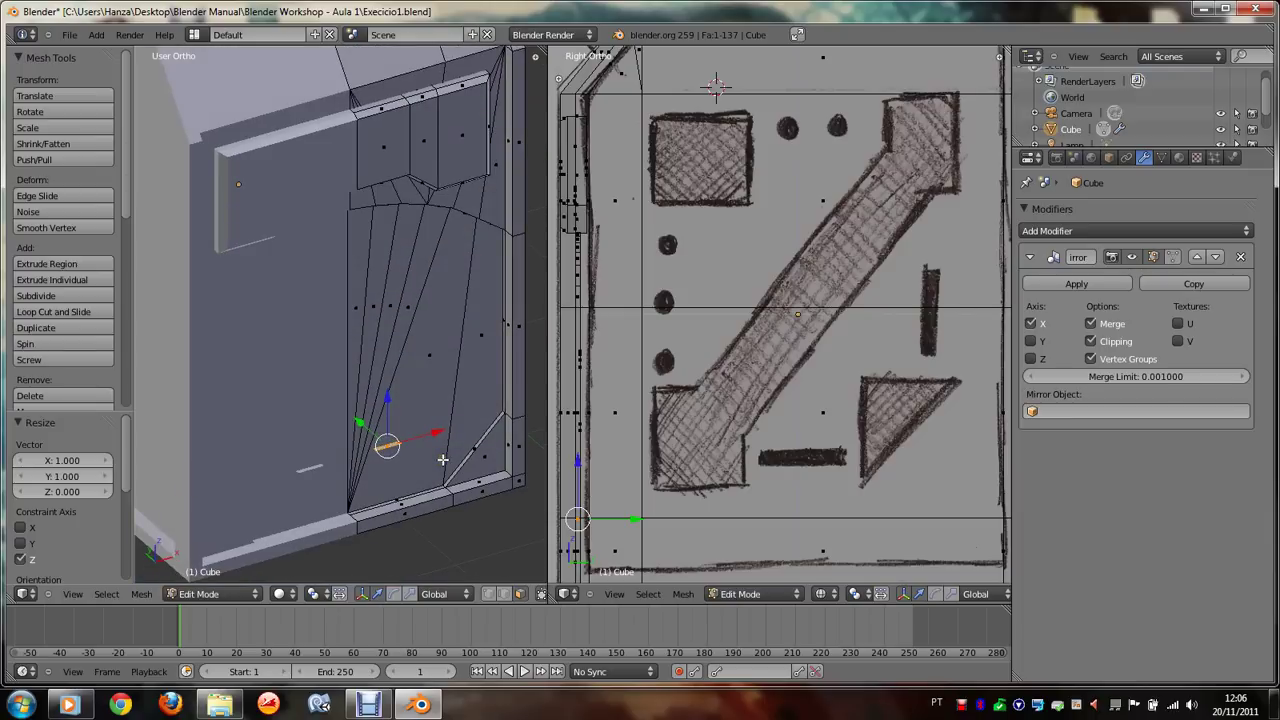
key(s)
key(x)
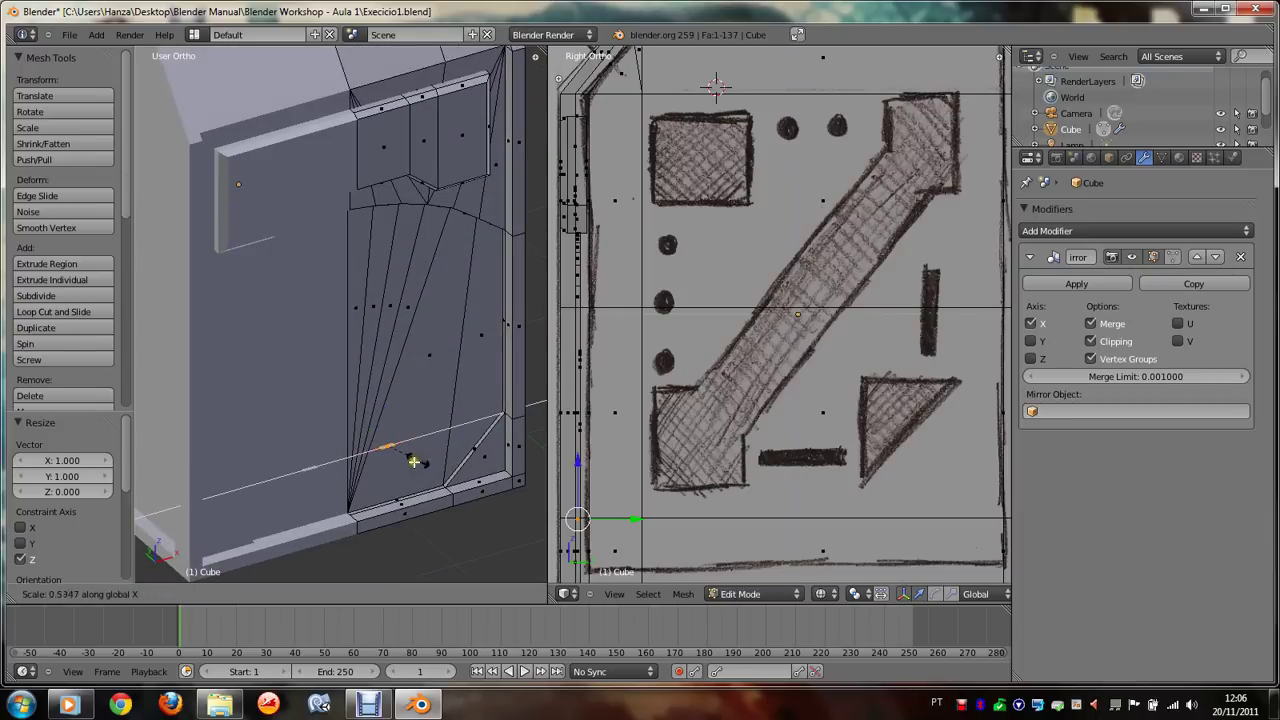
click(401, 461)
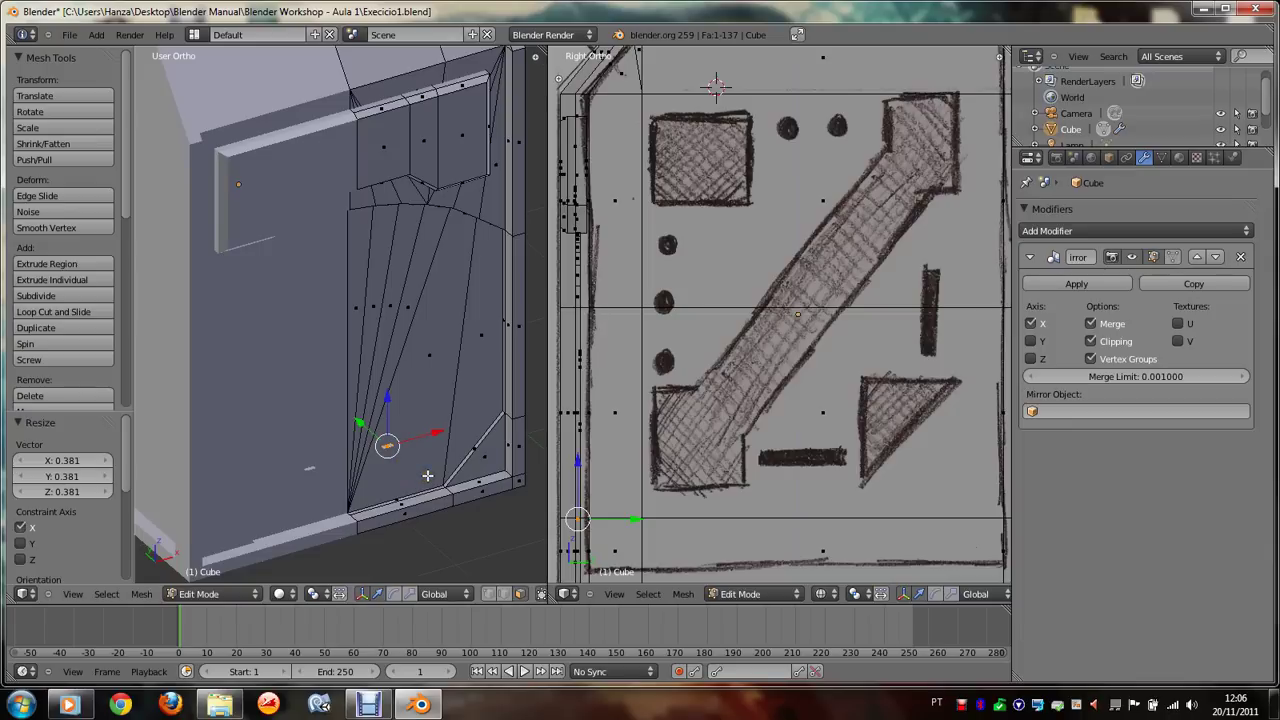
Step: Extrude the piece upward into a thin vertical strip and select the strip
key(space)
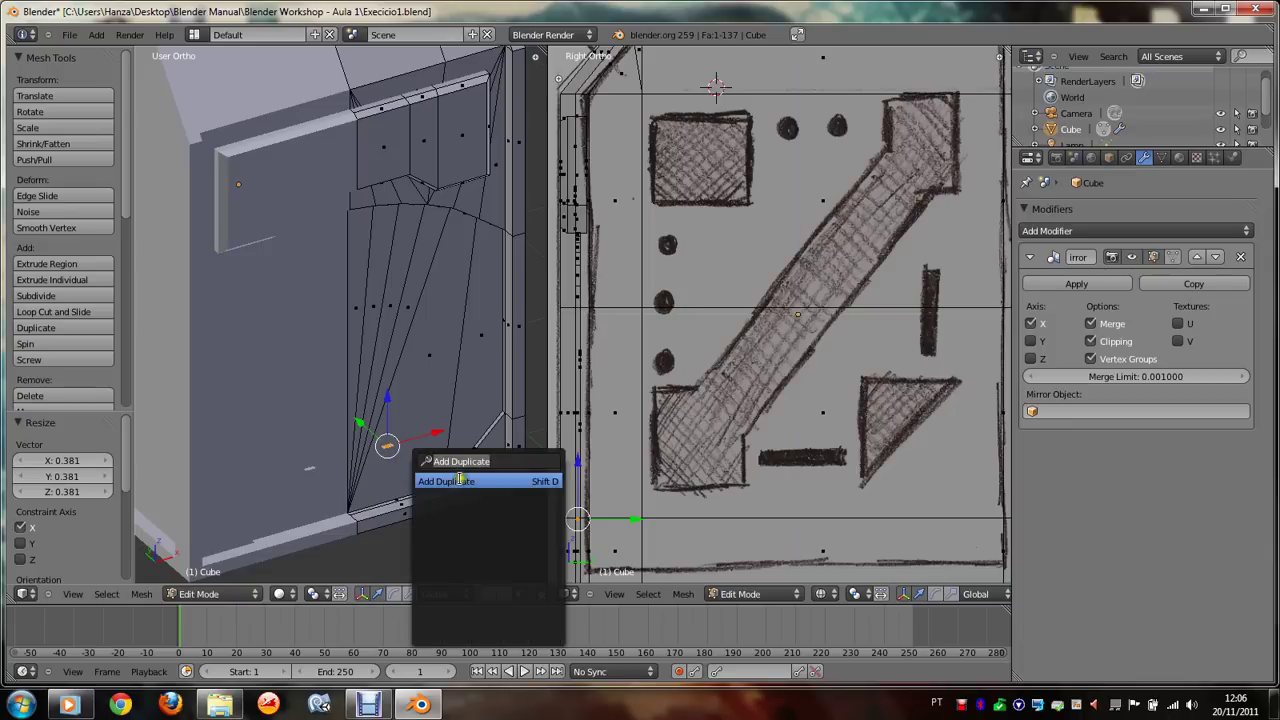
text(extrude)
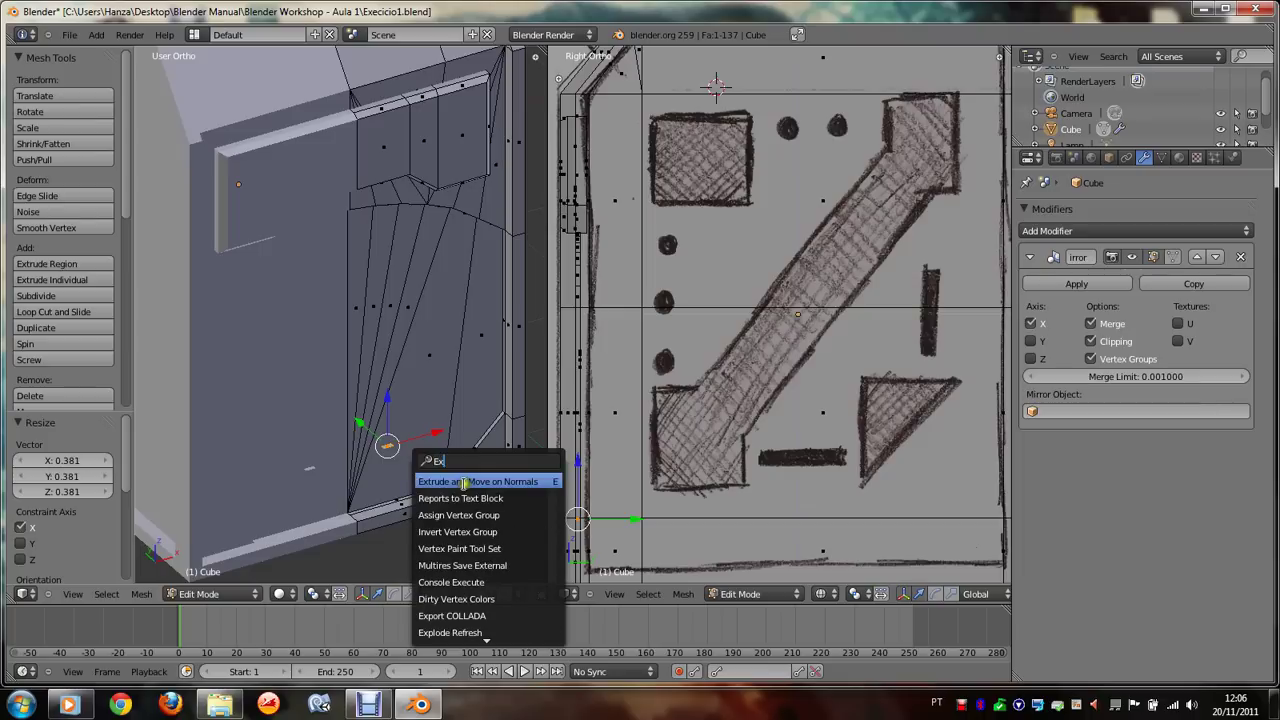
key(Return)
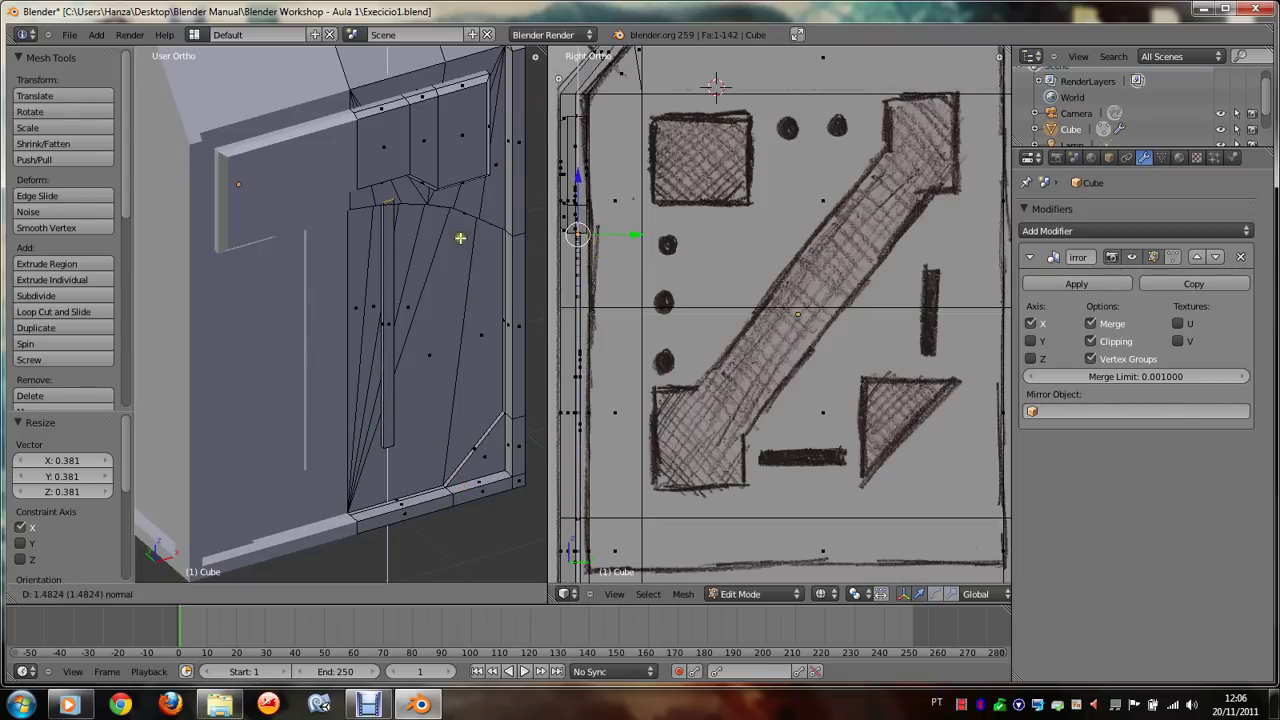
click(459, 237)
right_click(392, 443)
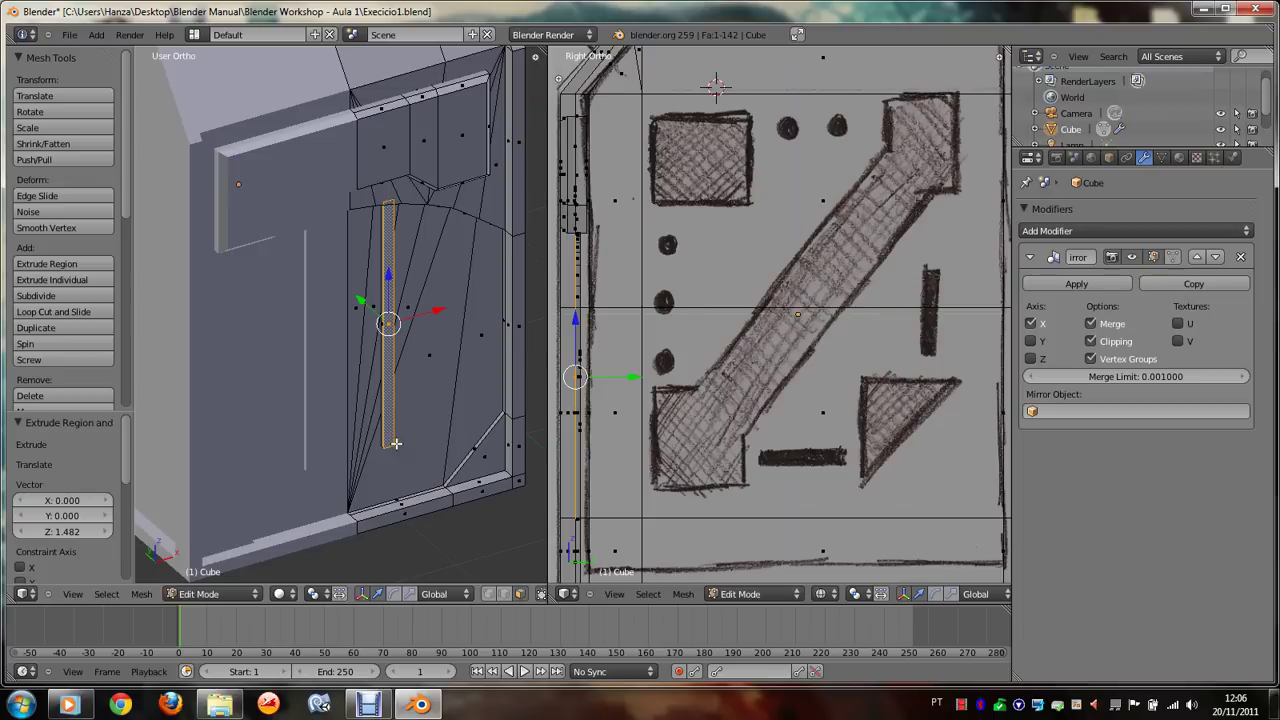
key(ctrl+l)
right_click(396, 443)
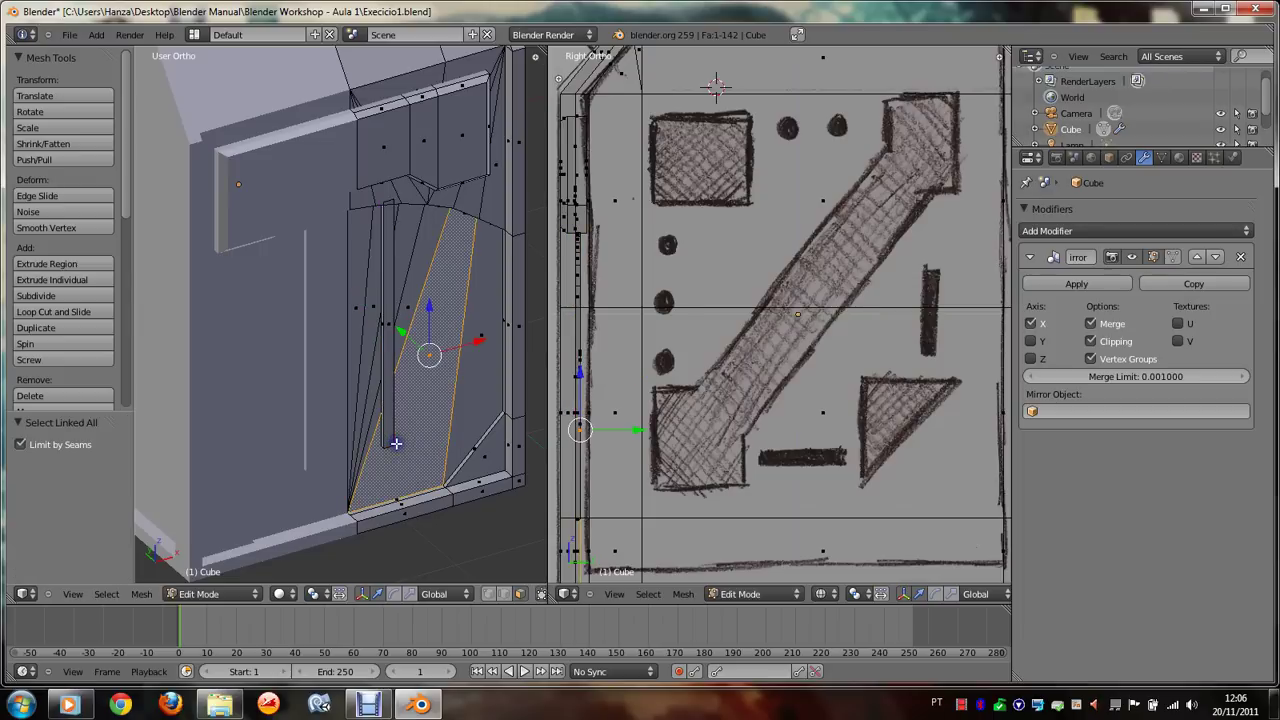
right_click(390, 441)
scroll(380, 299, up, 3)
middle_drag(380, 299, 490, 530)
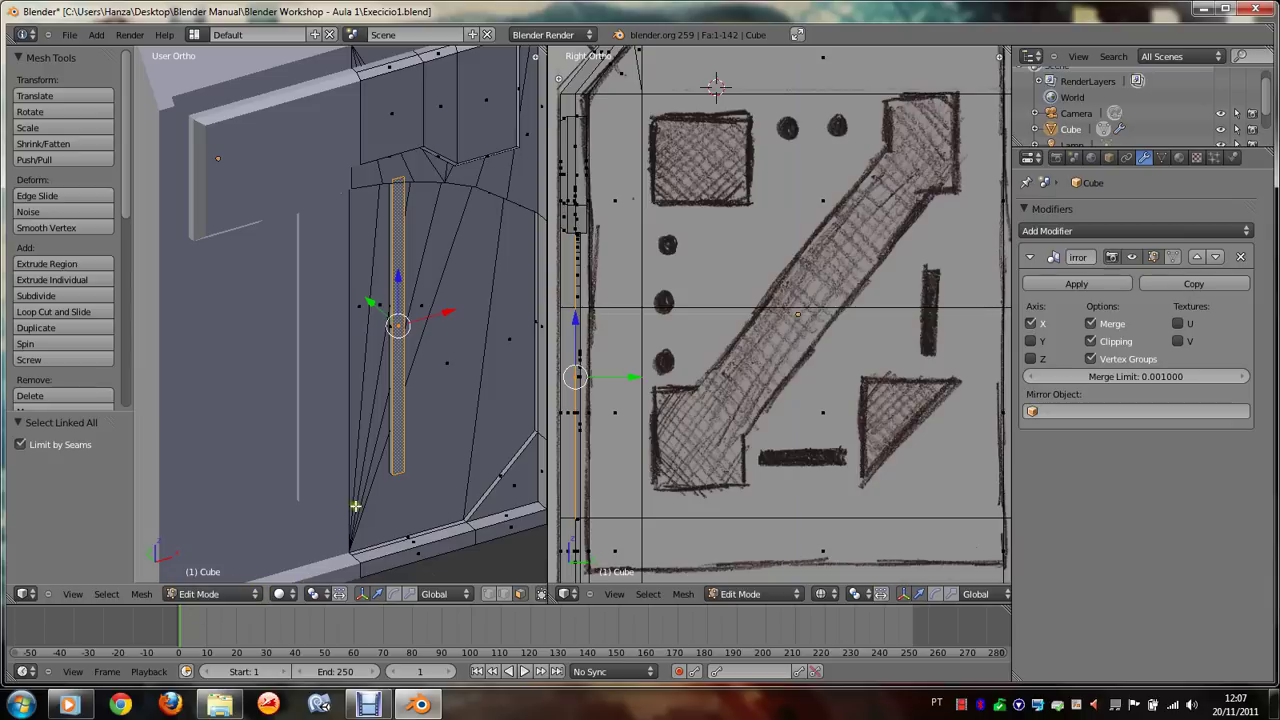
Step: In wireframe, lower the strip's bottom vertex along Z, then return to solid shading
right_click(396, 471)
key(w)
click(285, 594)
click(292, 599)
right_click(400, 475)
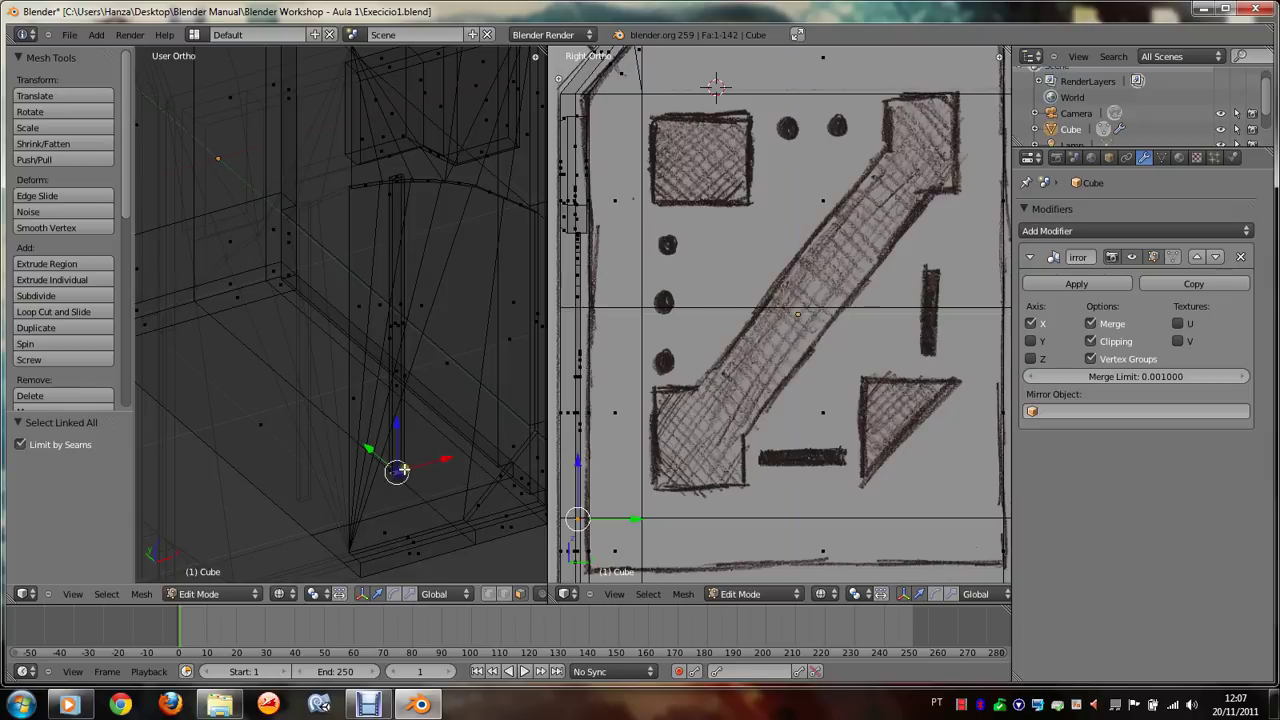
key(g)
key(z)
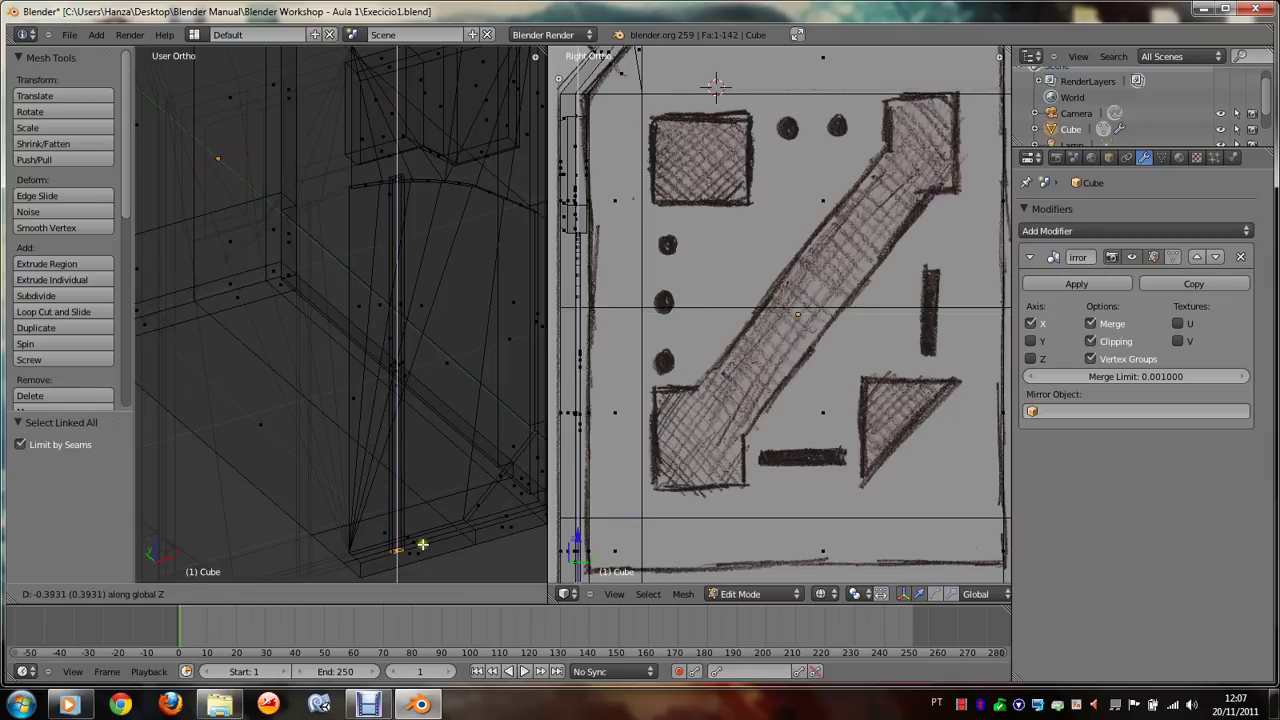
click(433, 543)
key(z)
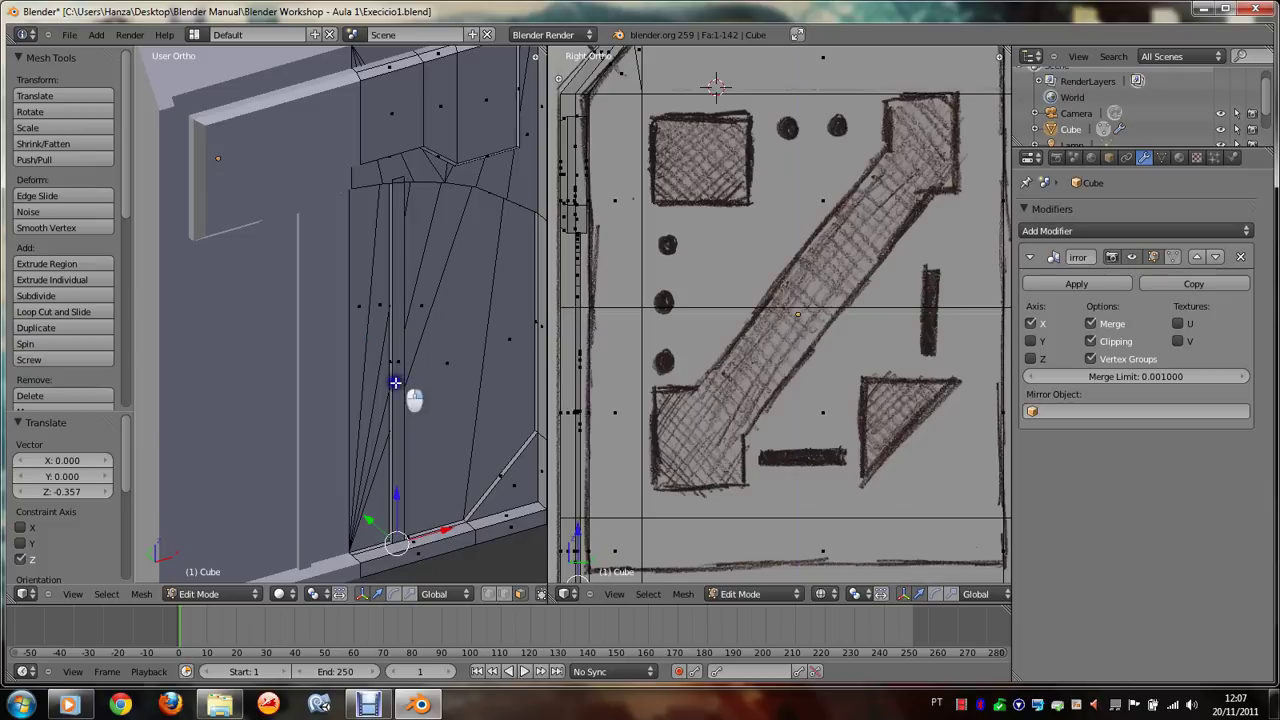
Step: Select the strip face and all geometry linked to it with Select Linked All
right_click(396, 380)
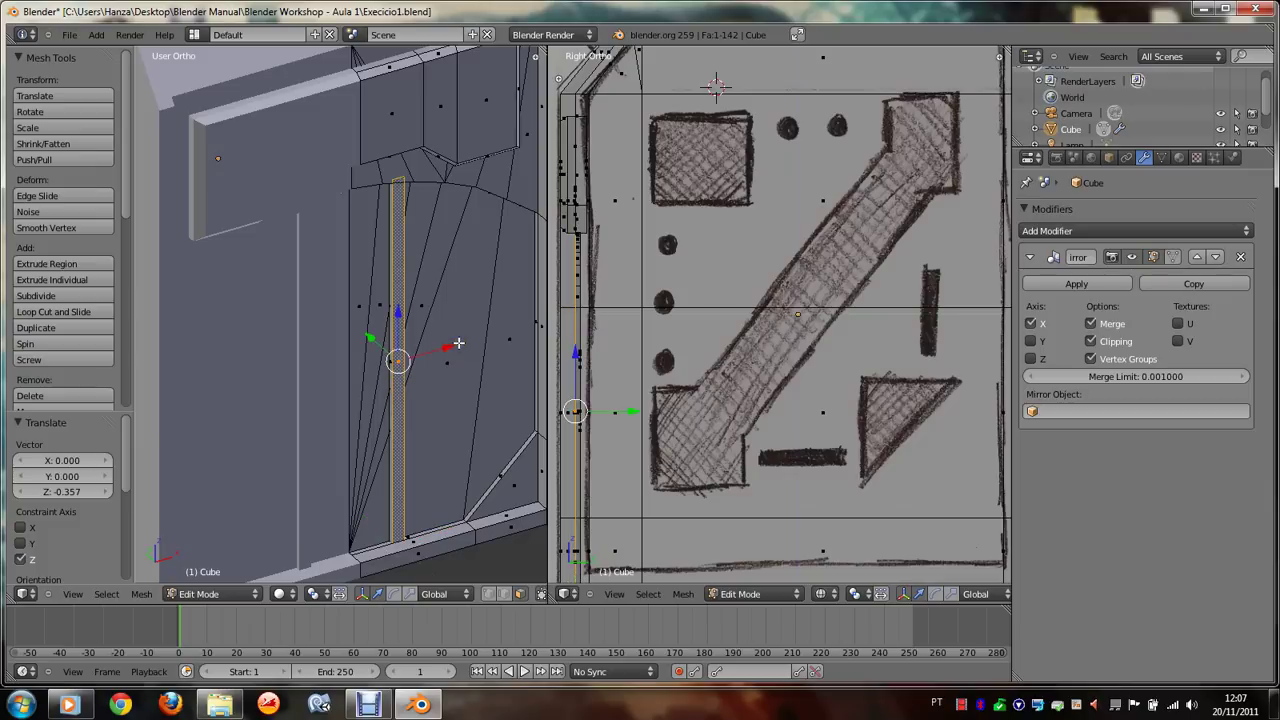
key(space)
text(s)
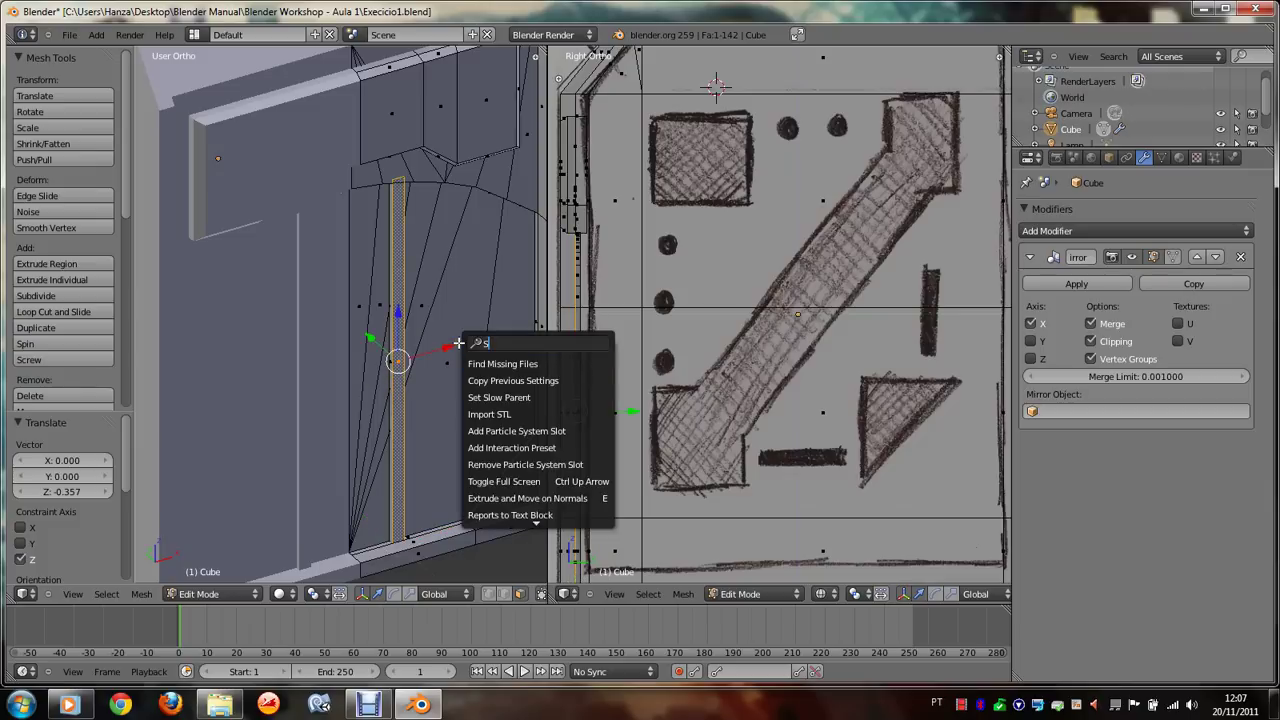
text(ele)
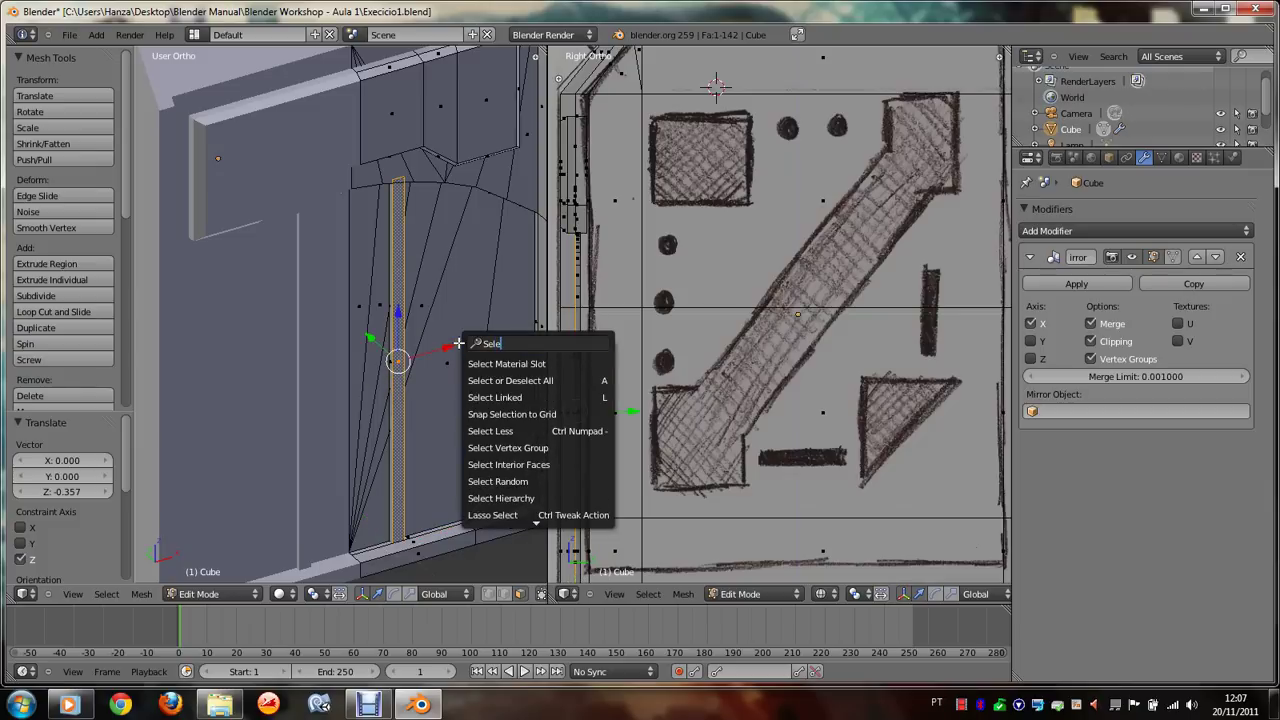
text(ct L)
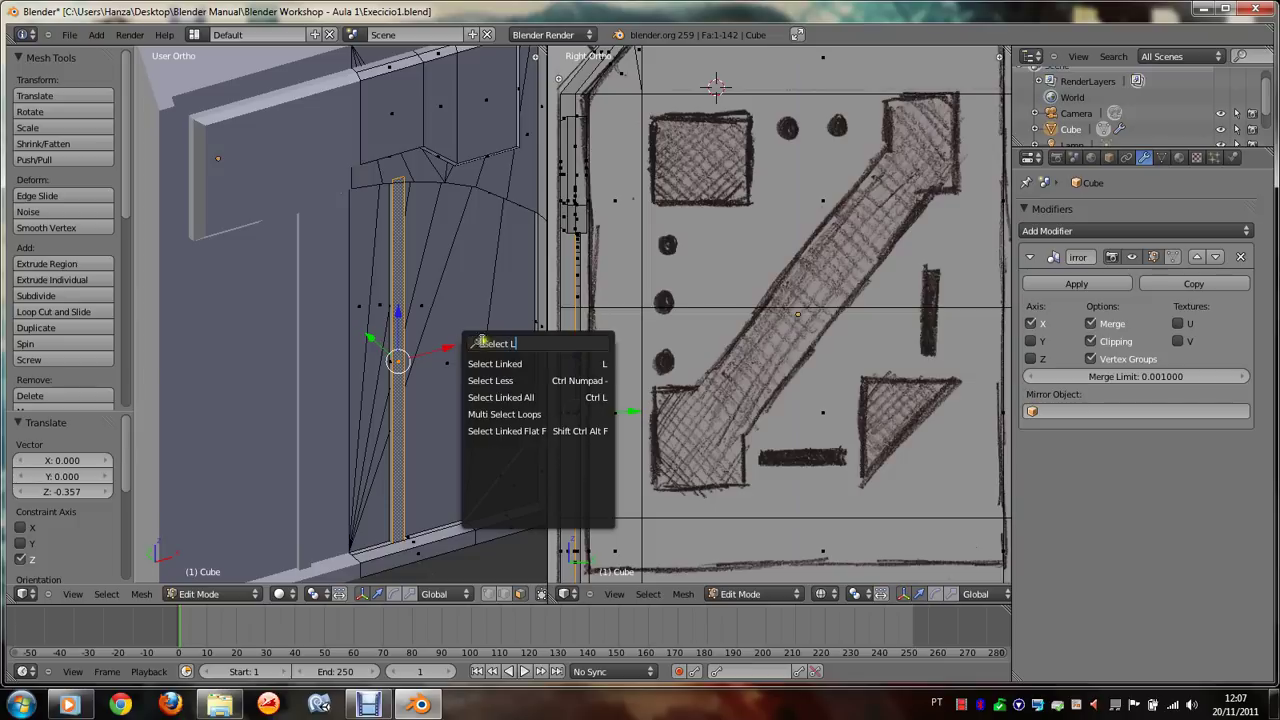
click(516, 364)
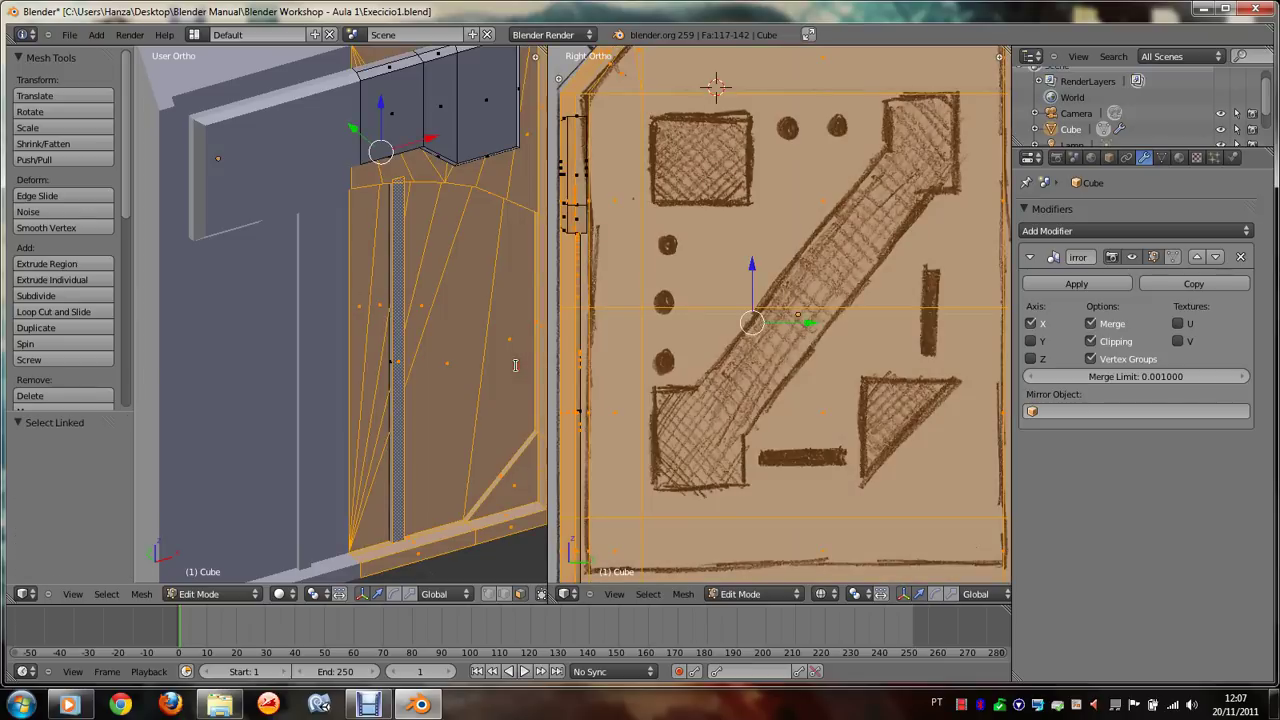
key(shift+l)
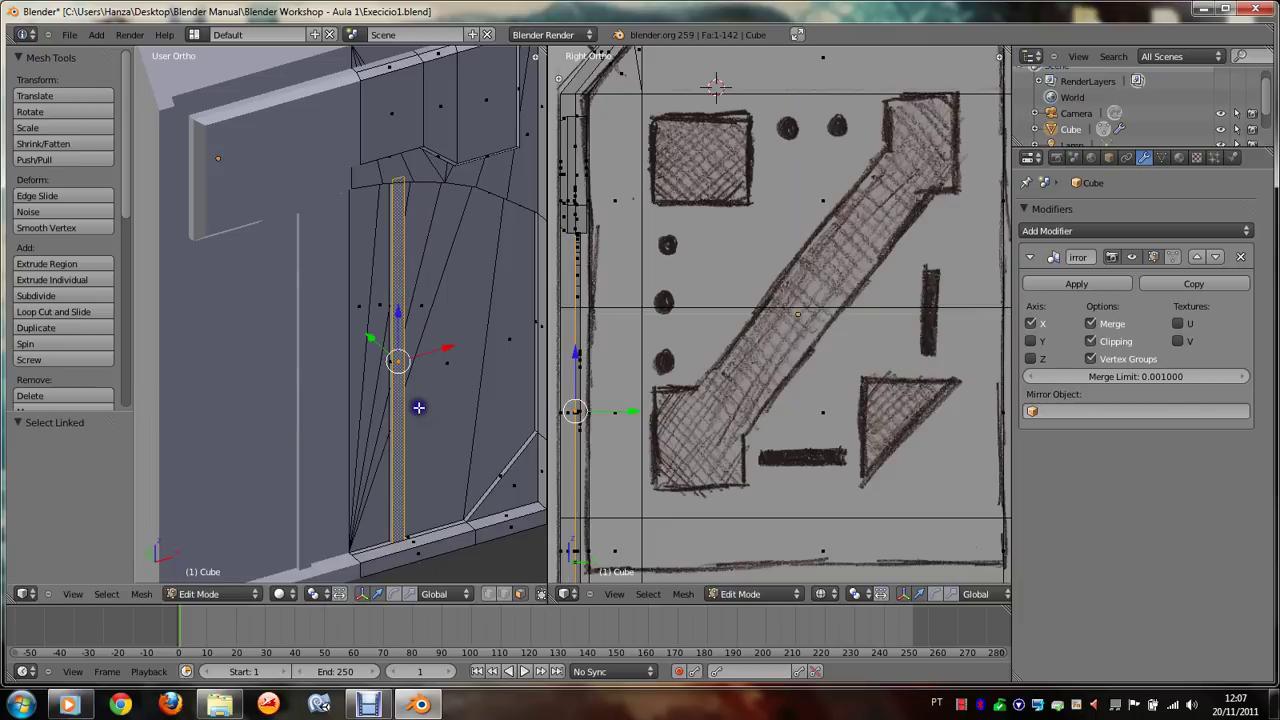
key(ctrl+i)
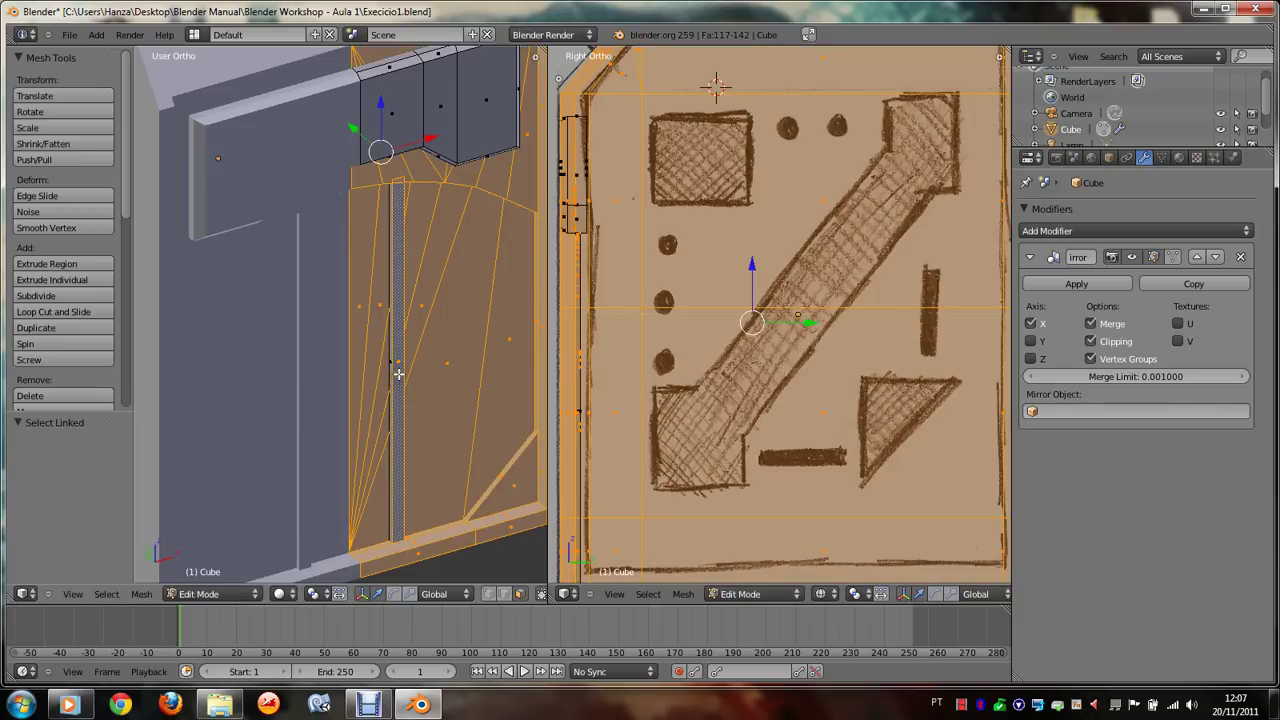
key(ctrl+i)
key(ctrl+l)
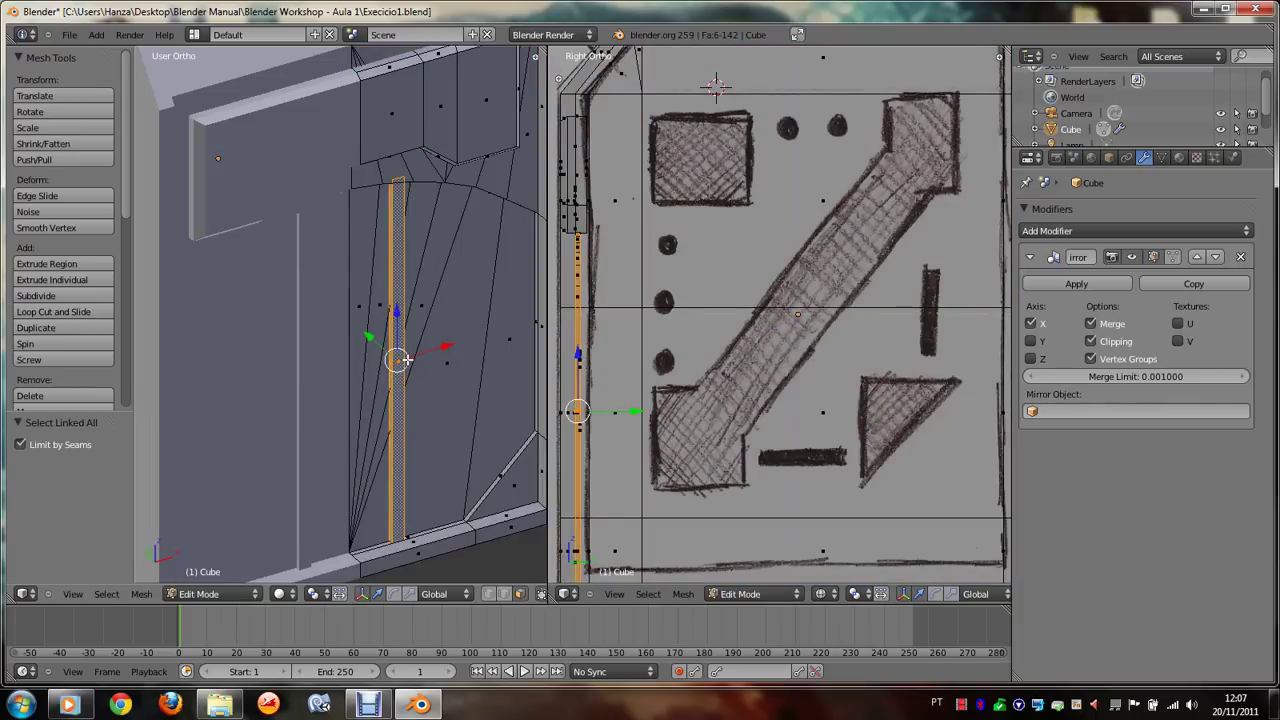
right_click(408, 360)
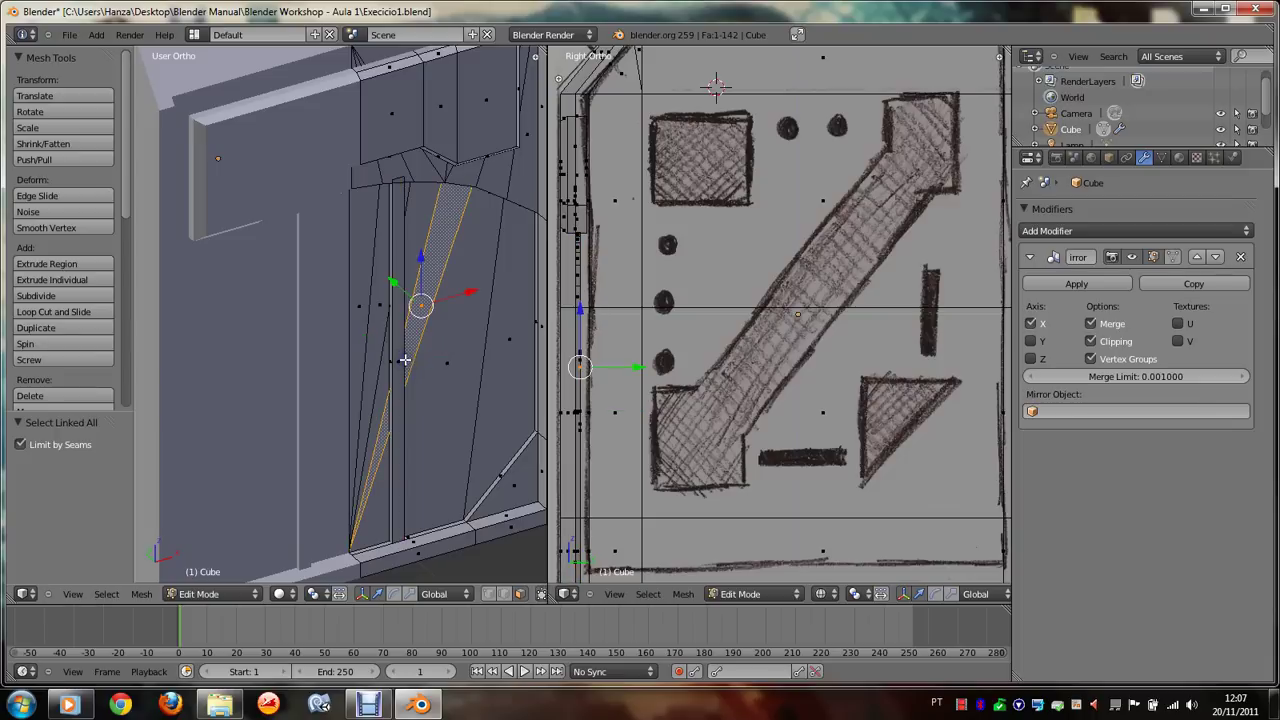
right_click(397, 362)
key(space)
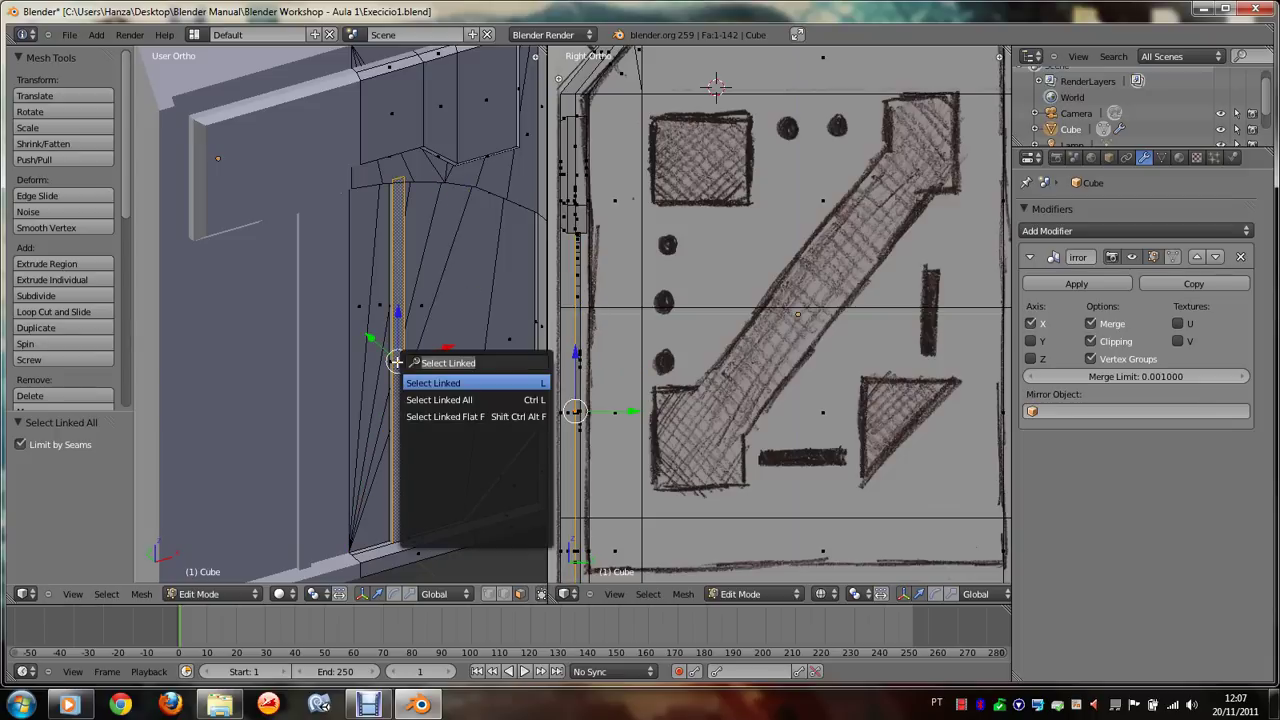
key(Down)
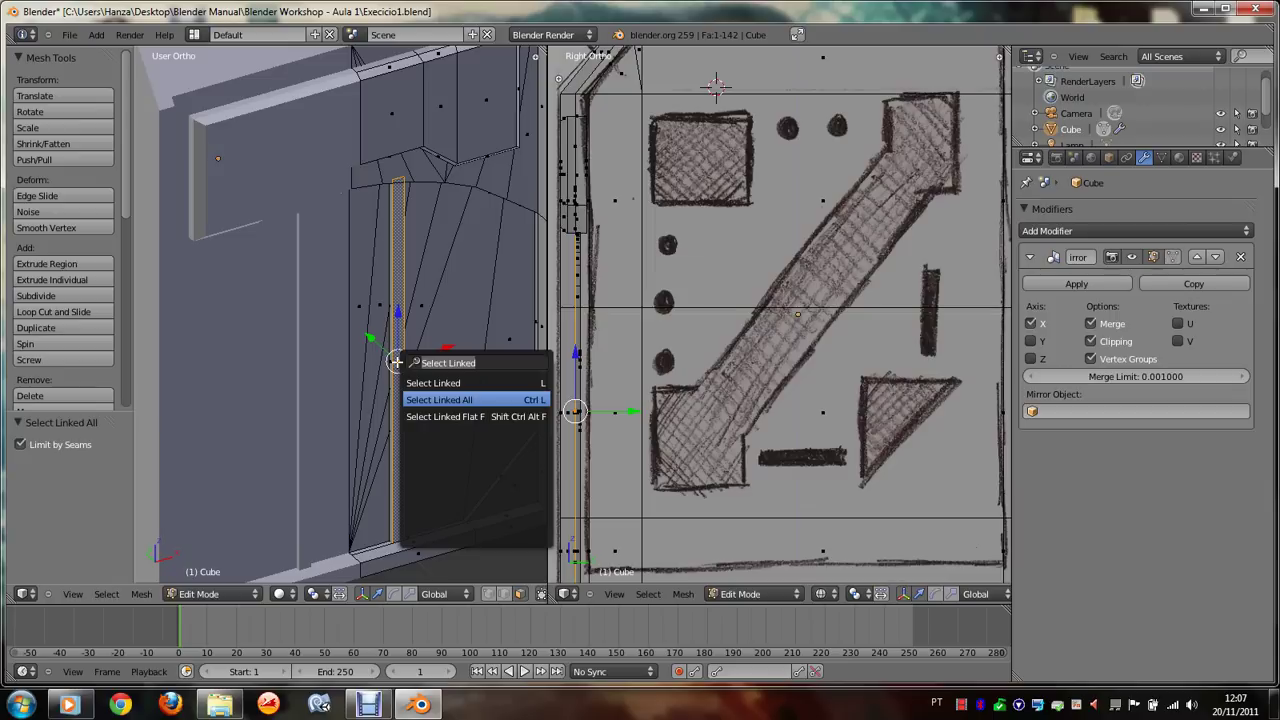
key(Return)
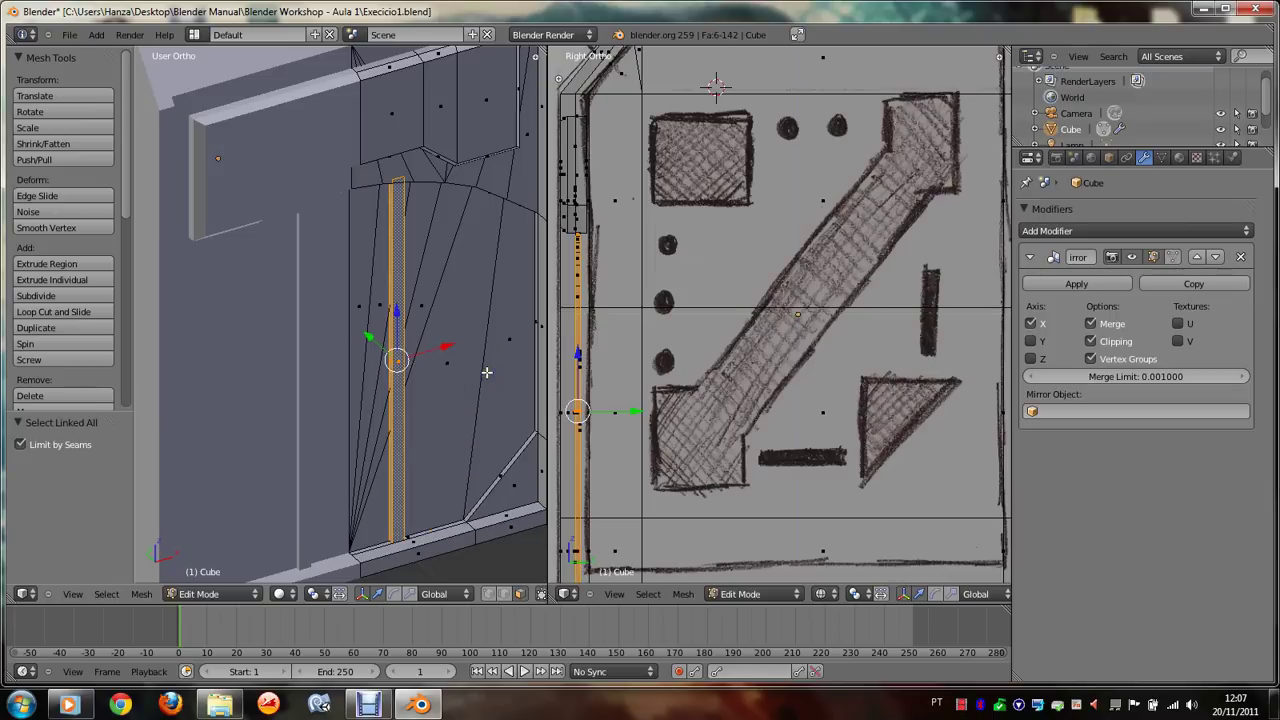
Step: Narrow the vertical strip to 0.426 along X
key(s)
key(x)
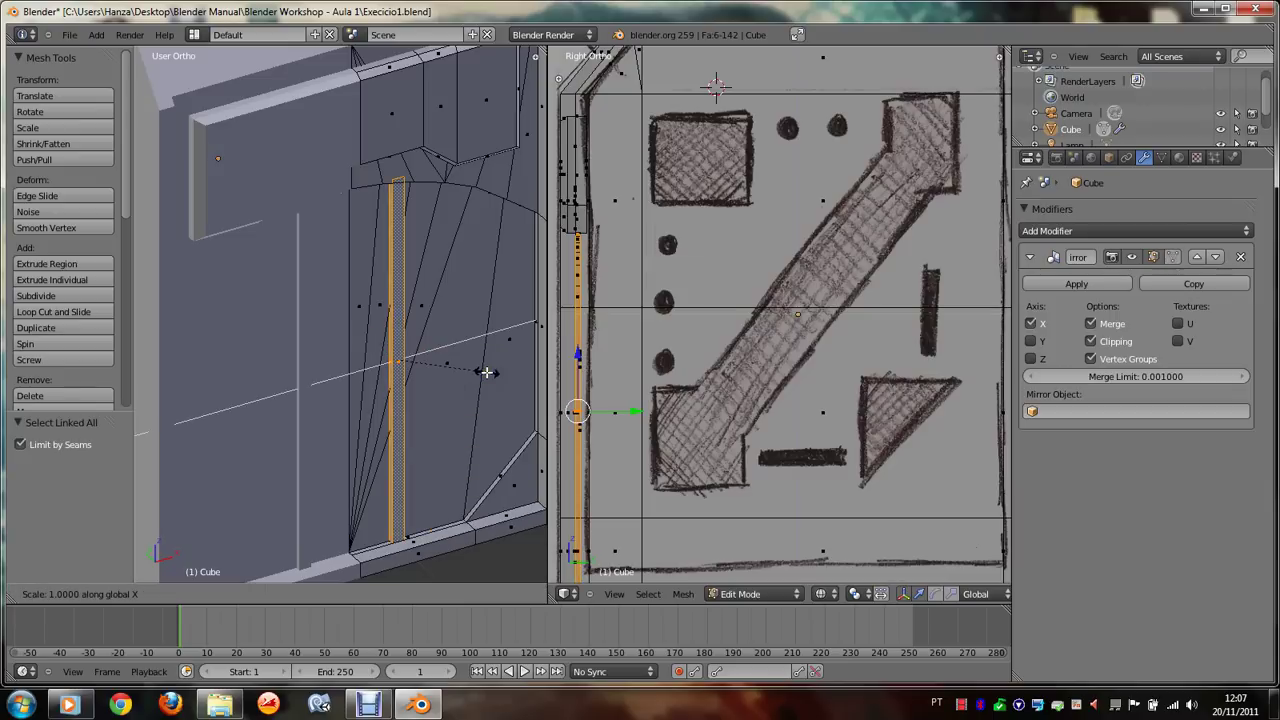
click(443, 340)
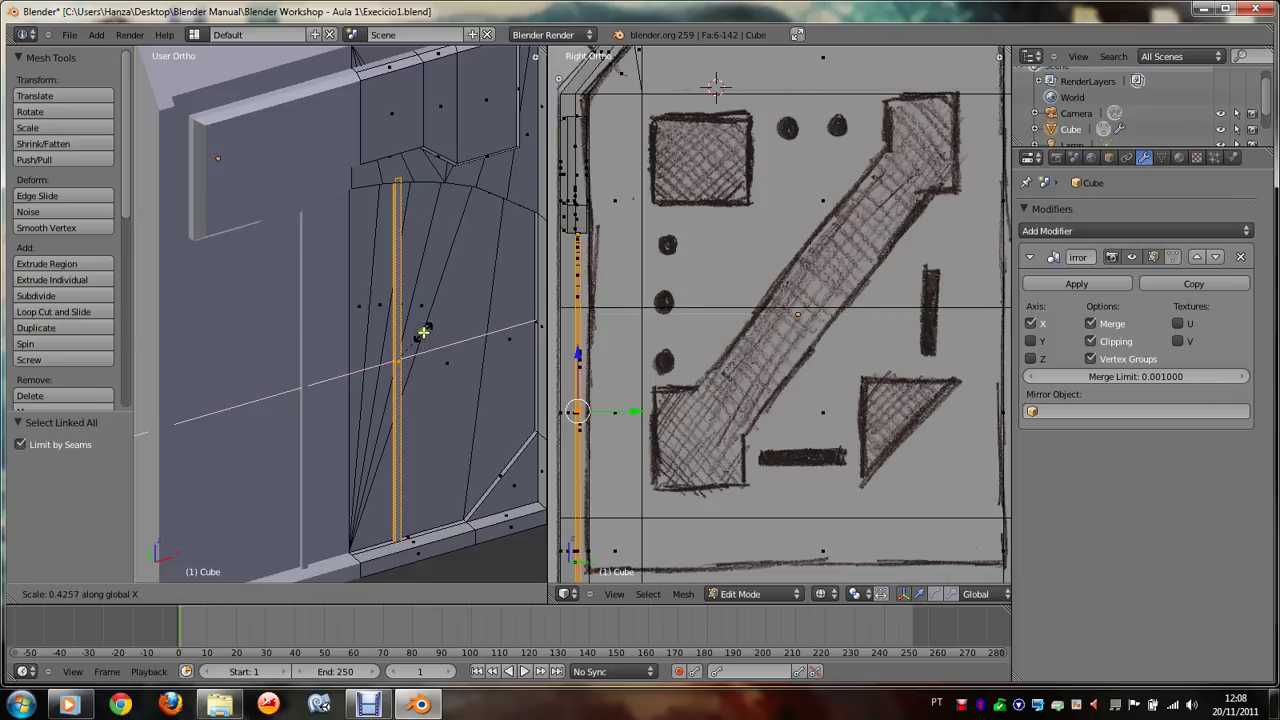
click(420, 331)
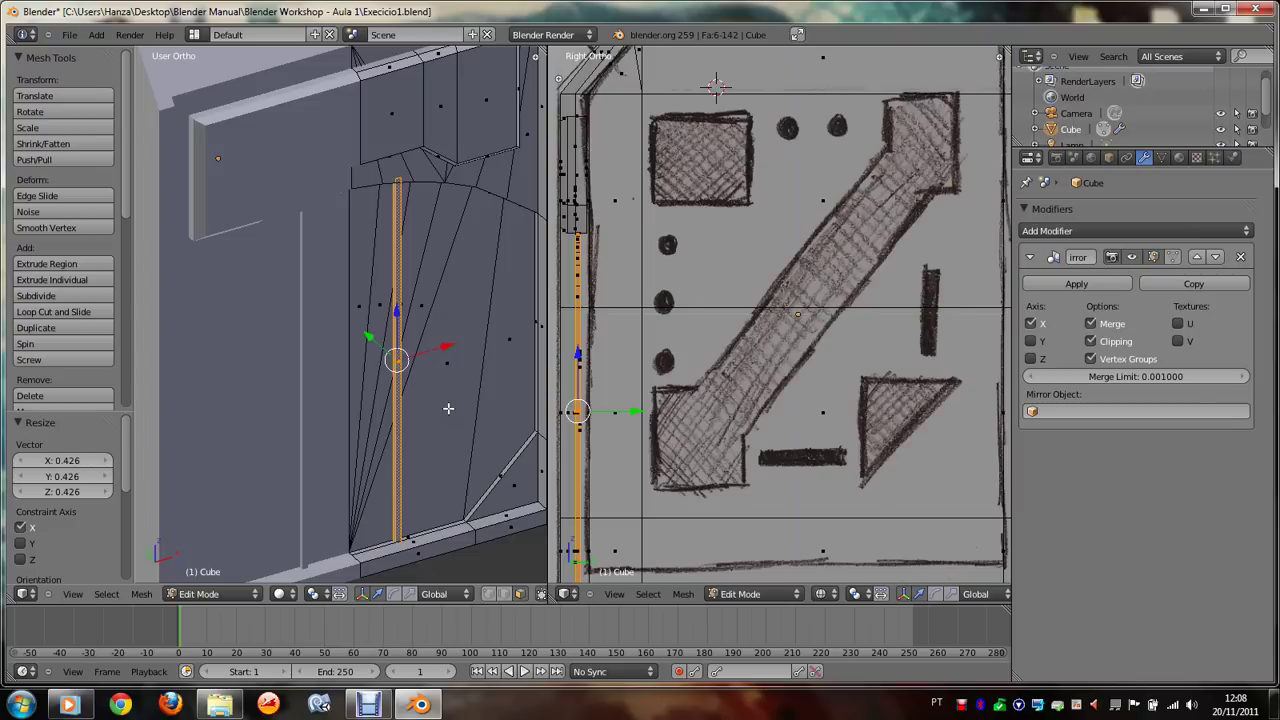
Step: Nudge the strip 0.009 units along global Y in two small moves
key(g)
key(y)
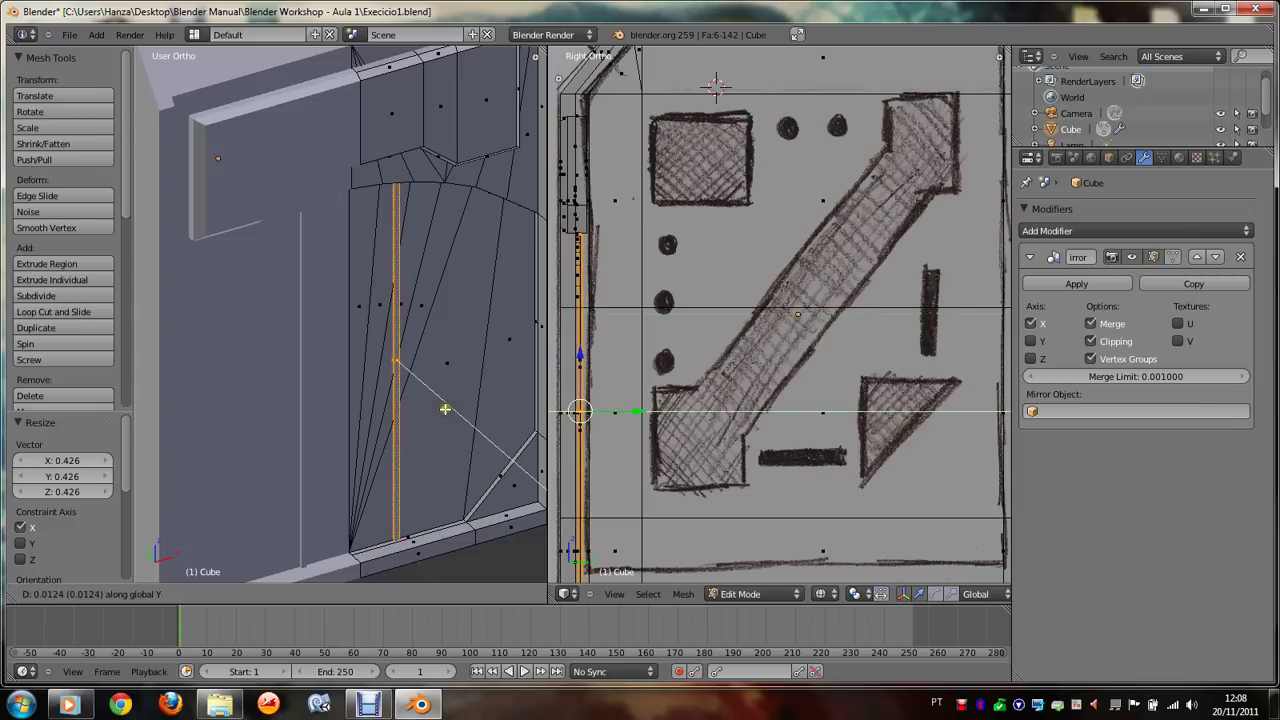
click(445, 409)
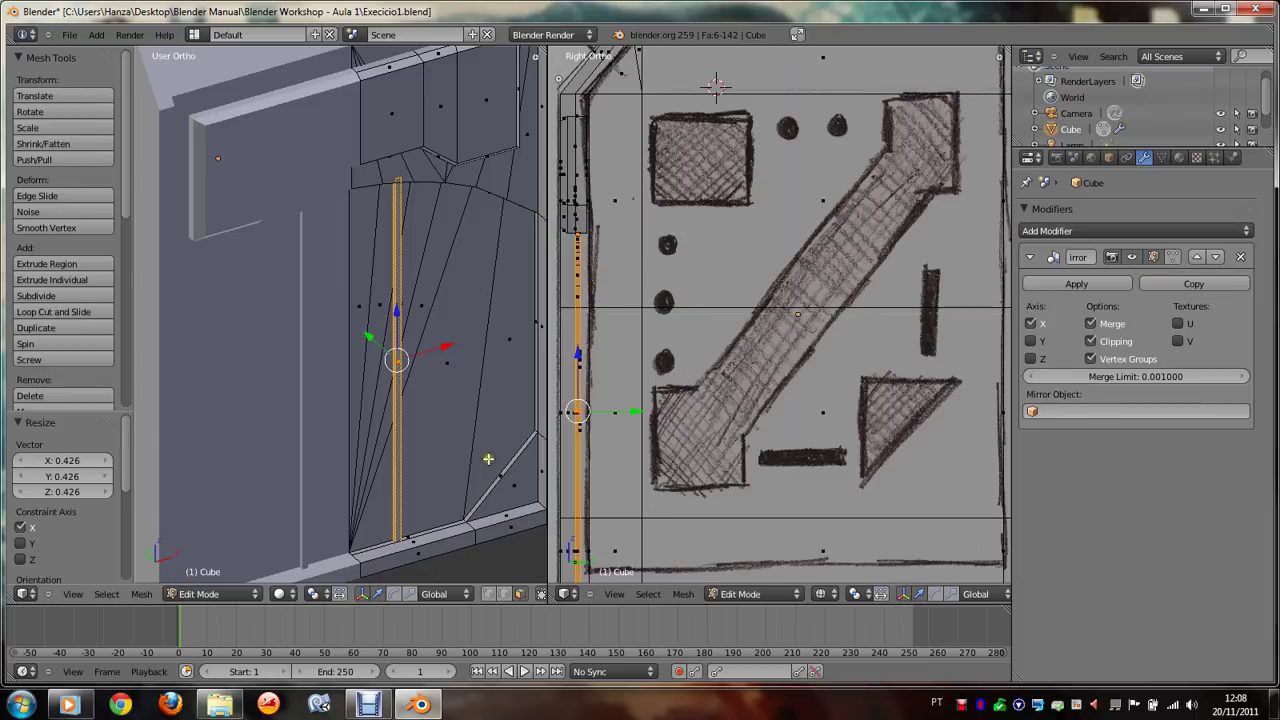
key(g)
key(y)
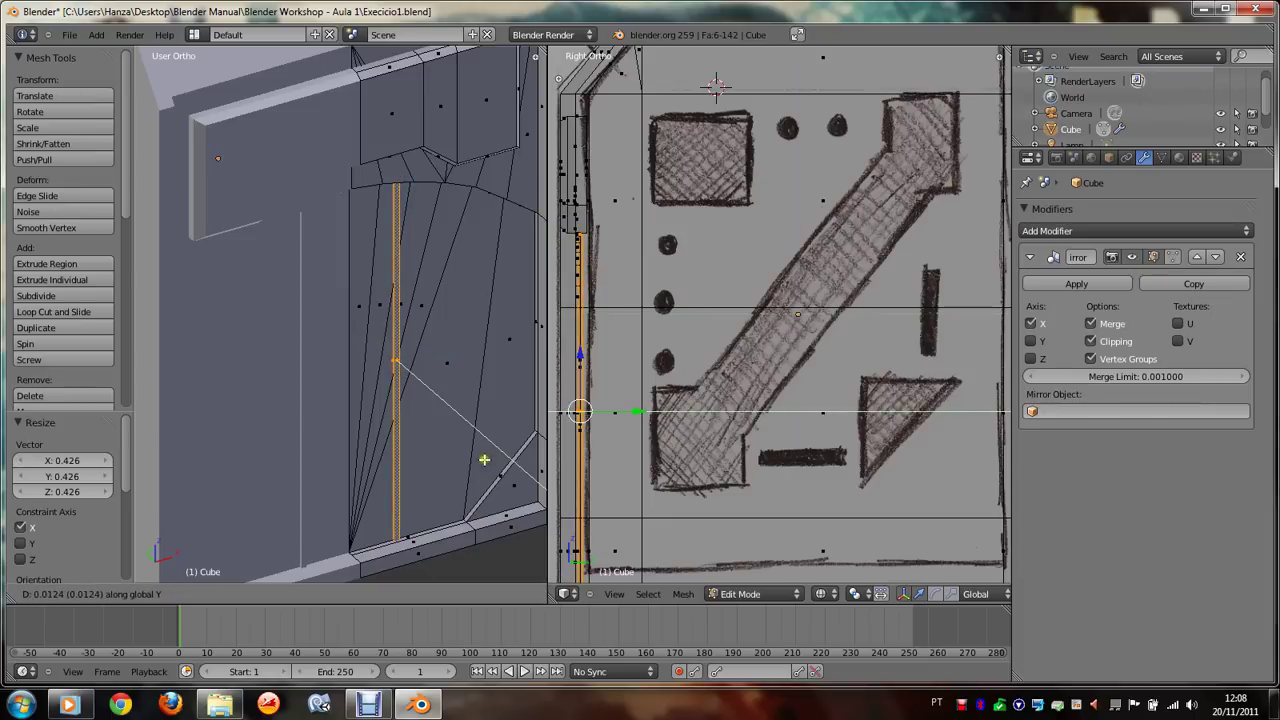
click(484, 460)
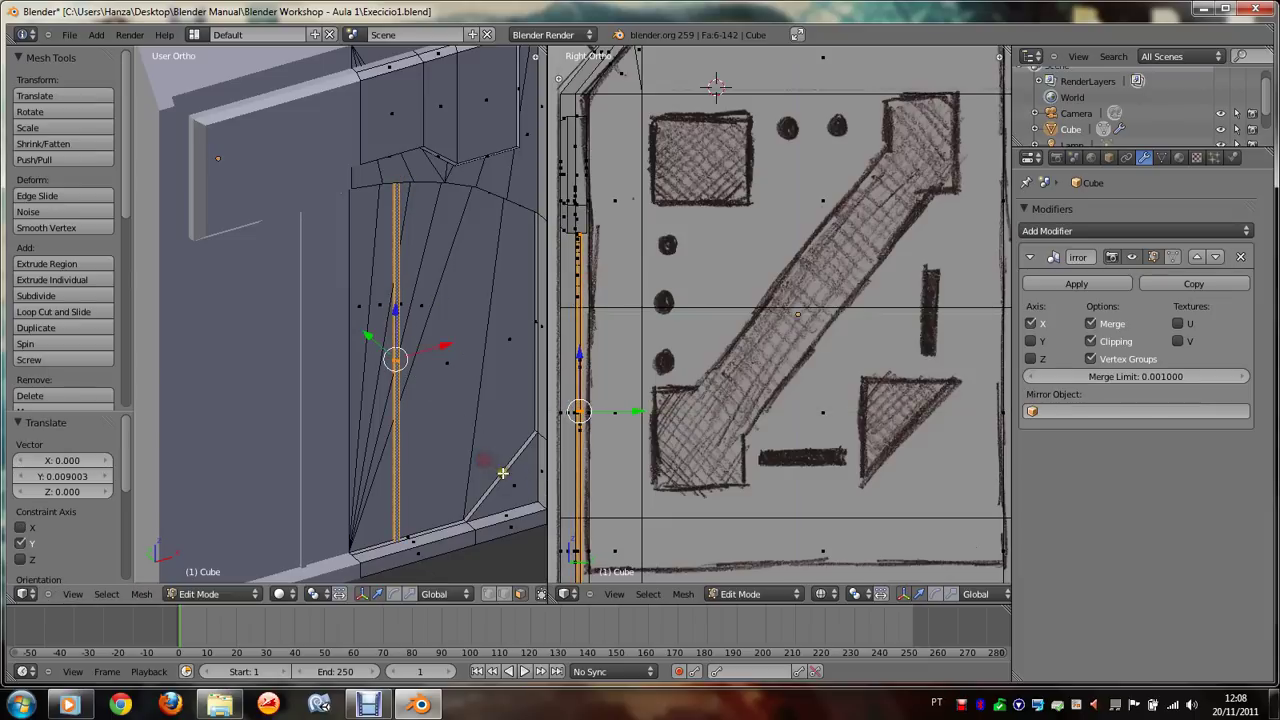
middle_drag(502, 473, 502, 473)
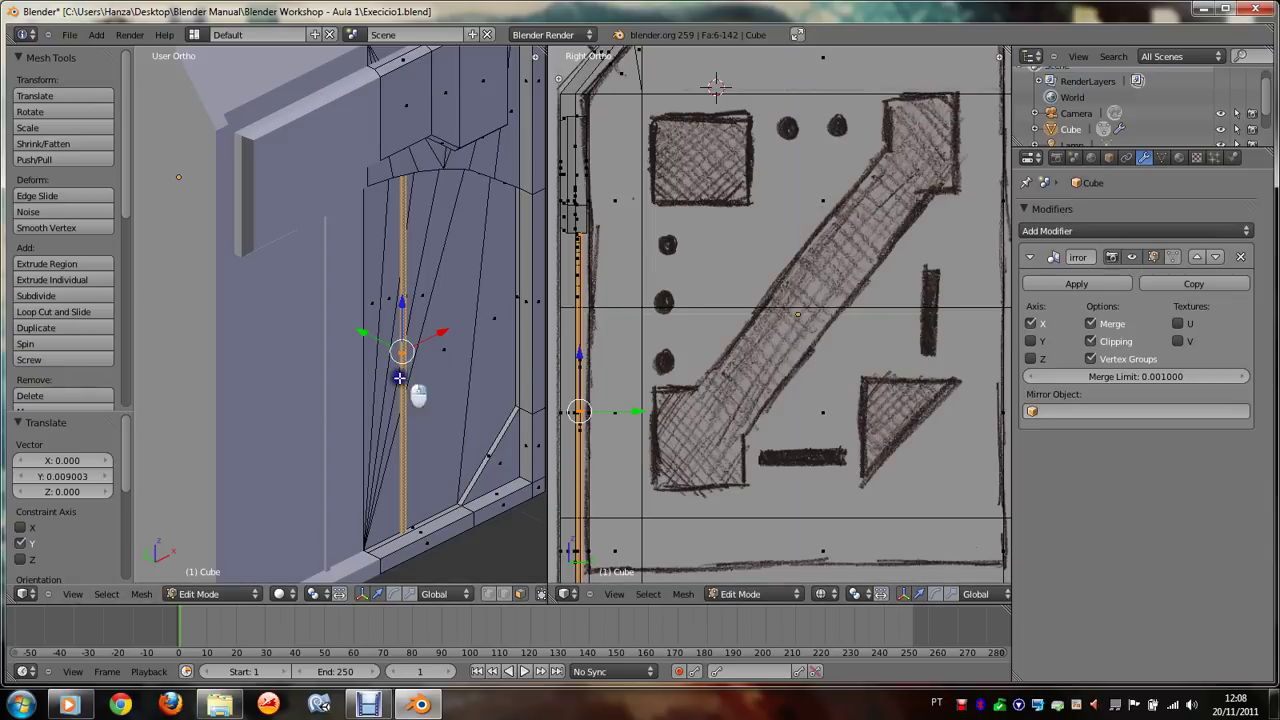
Step: Select the narrow strip column and all geometry linked to it
right_click(423, 396)
right_click(412, 381)
right_click(470, 392)
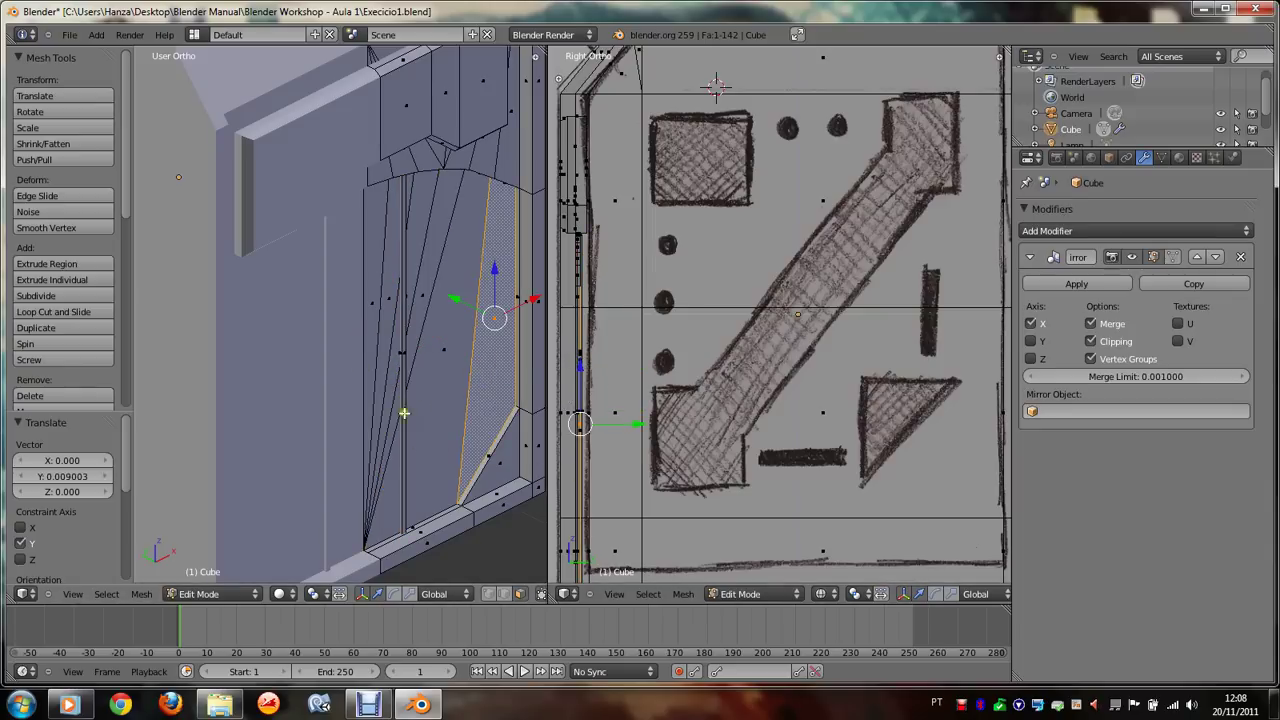
right_click(421, 413)
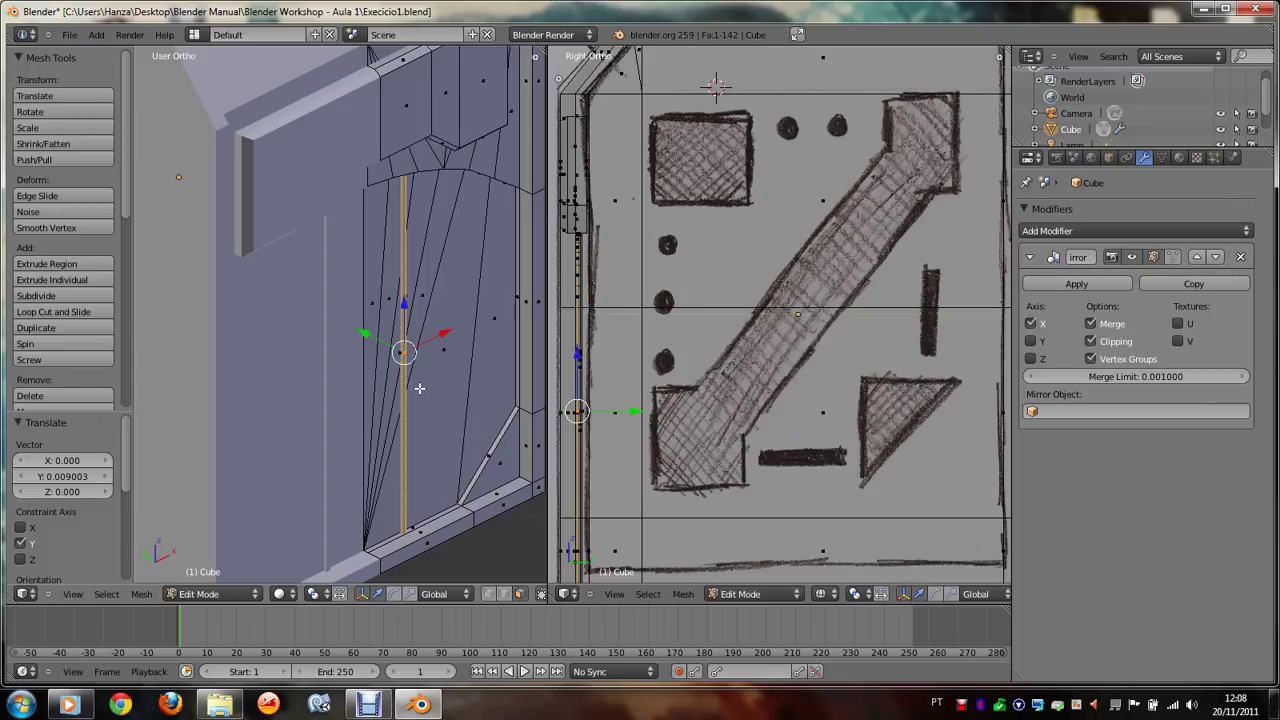
key(space)
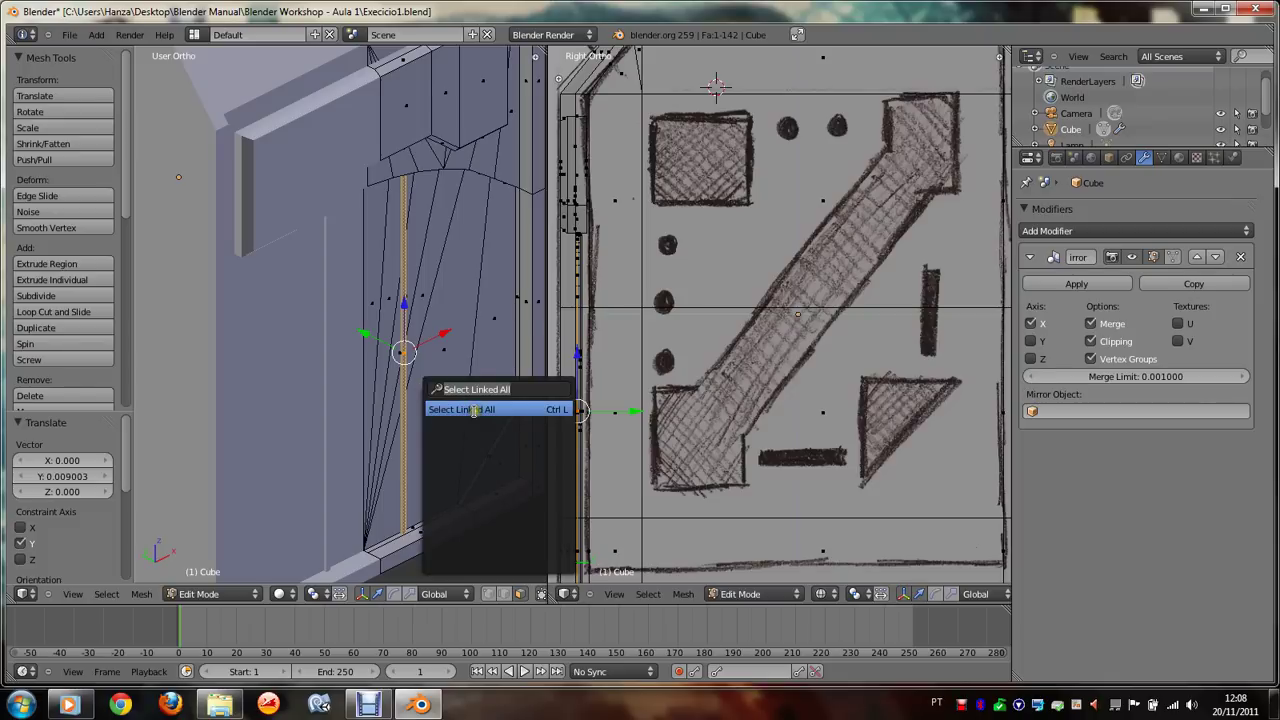
click(473, 410)
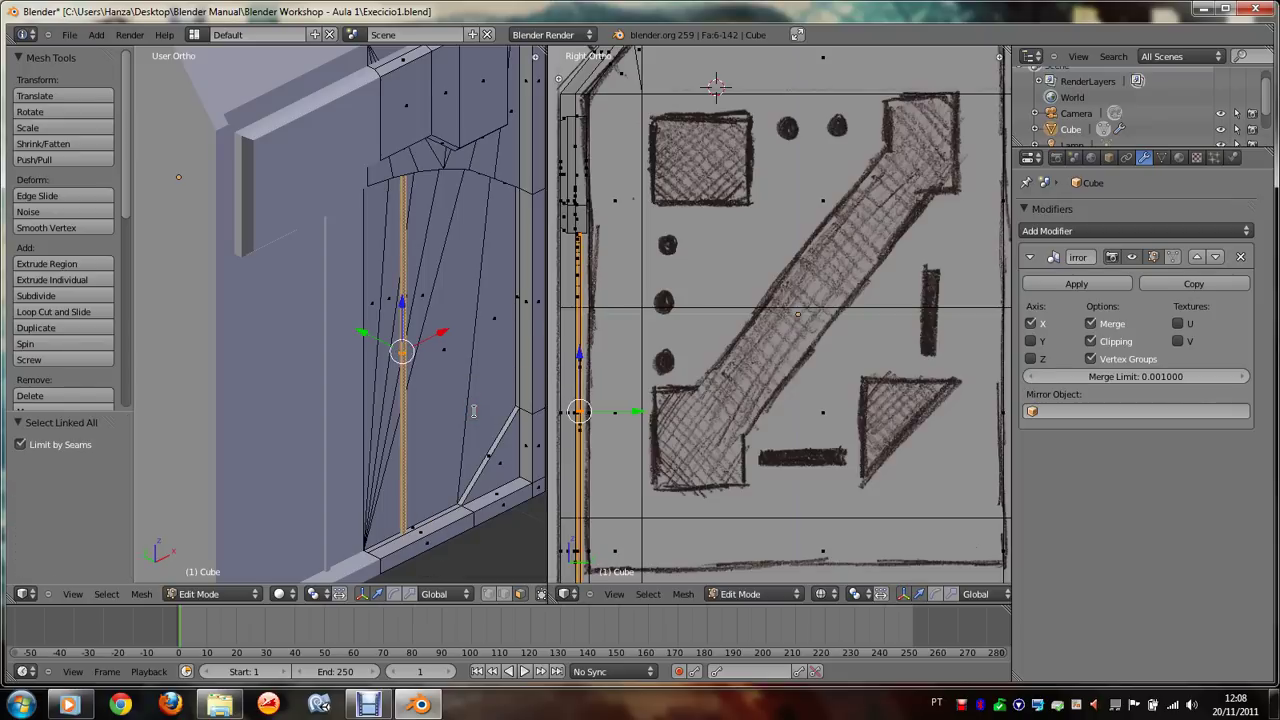
Step: Duplicate the strip and place the copy beside the original along X
key(space)
text(Add )
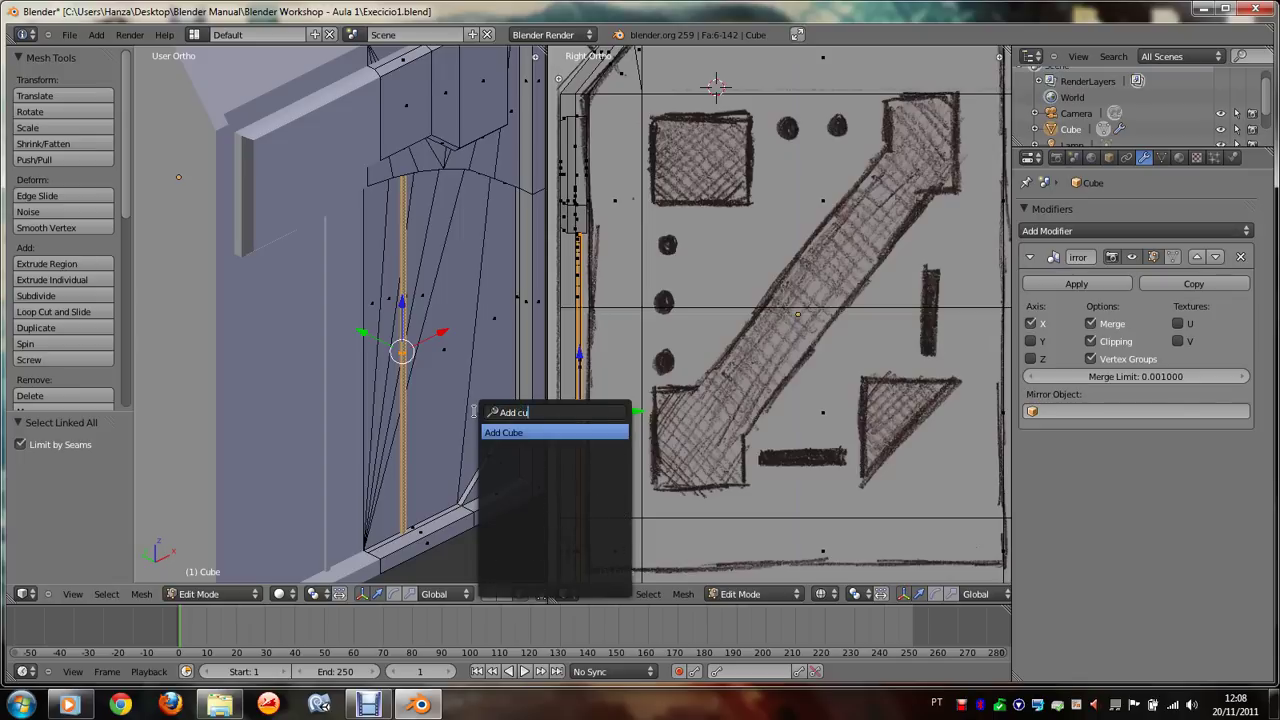
text(Du)
click(528, 431)
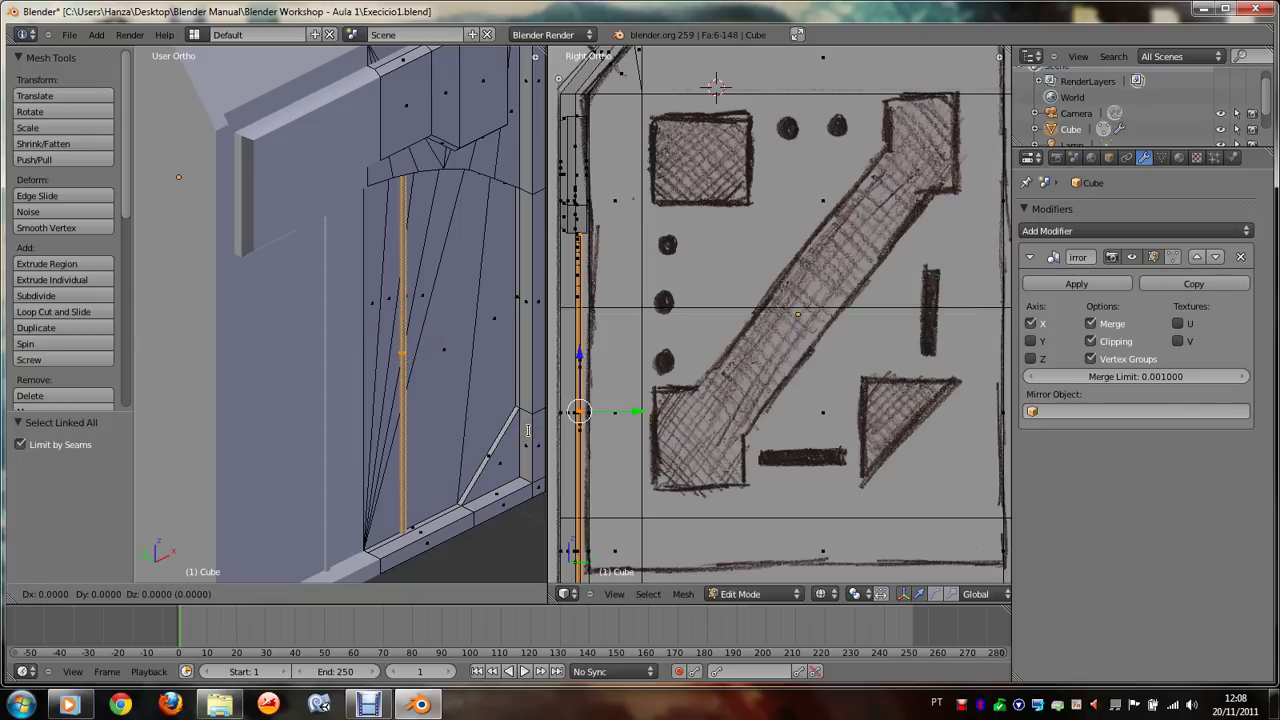
key(x)
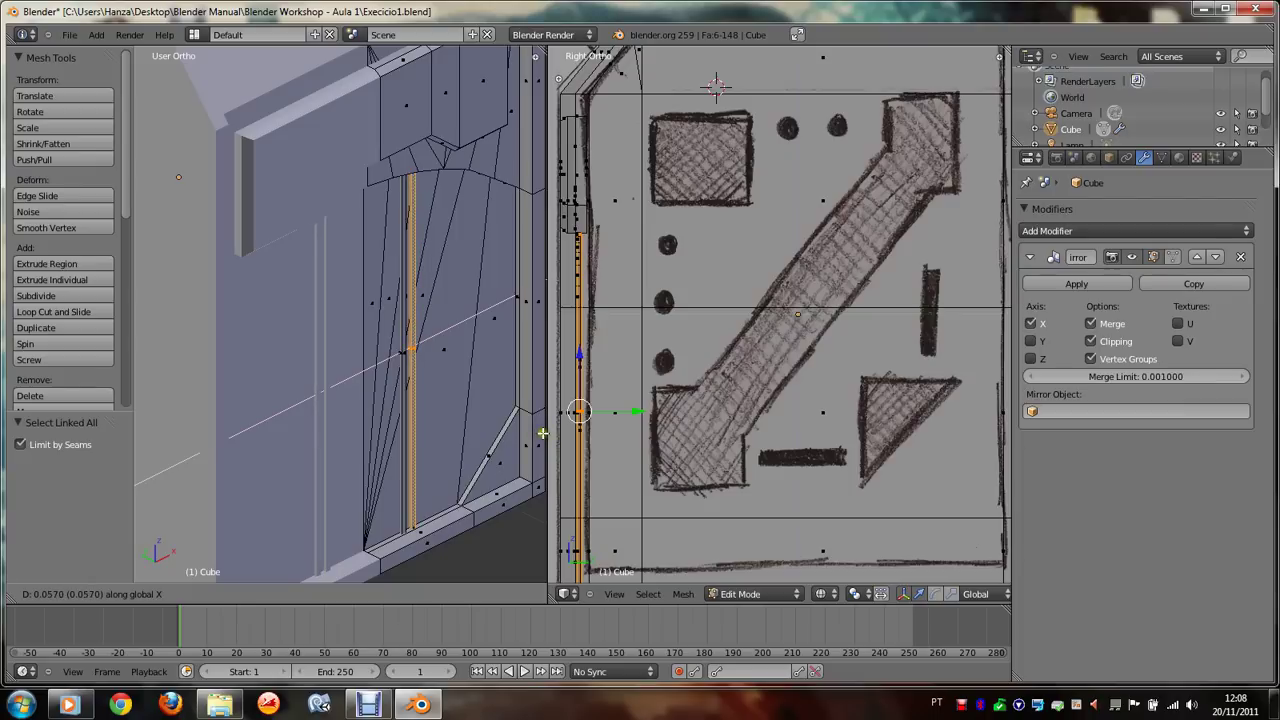
click(496, 437)
scroll(496, 437, up, 2)
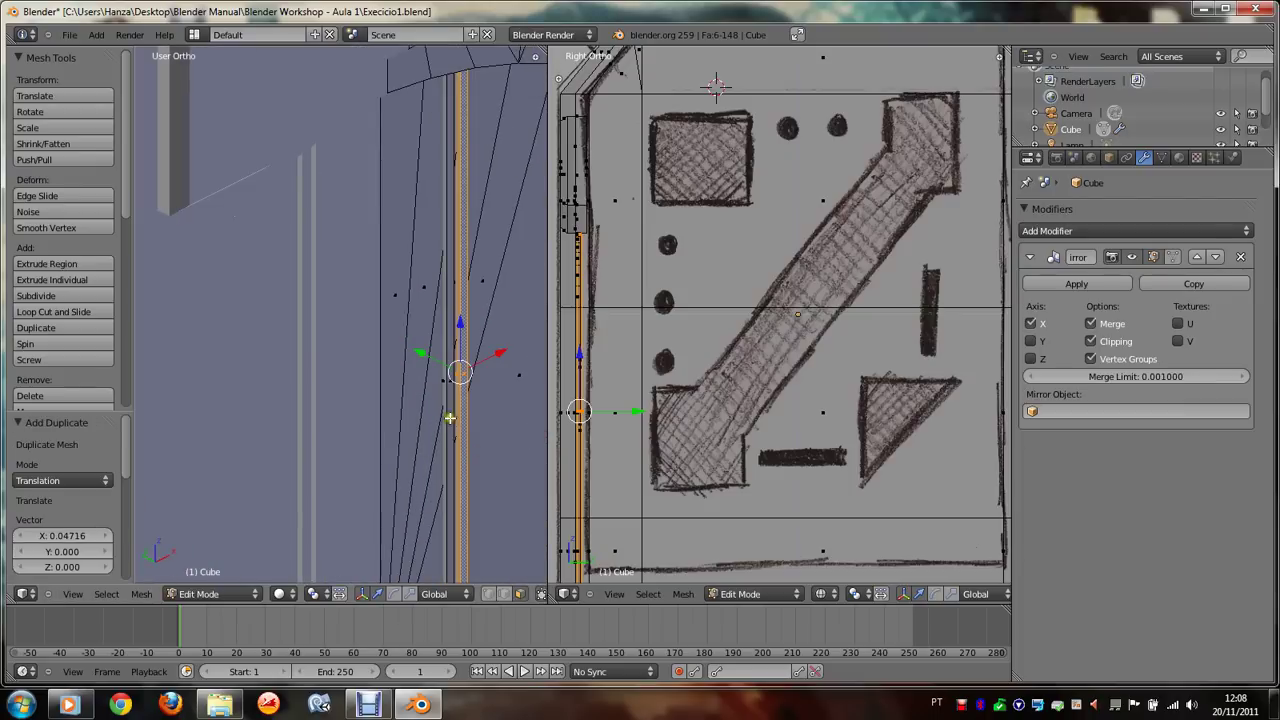
scroll(450, 418, up, 1)
scroll(450, 418, up, 2)
Step: Duplicate both linked strips further along X, then select more strips with their linked geometry
key(ctrl+l)
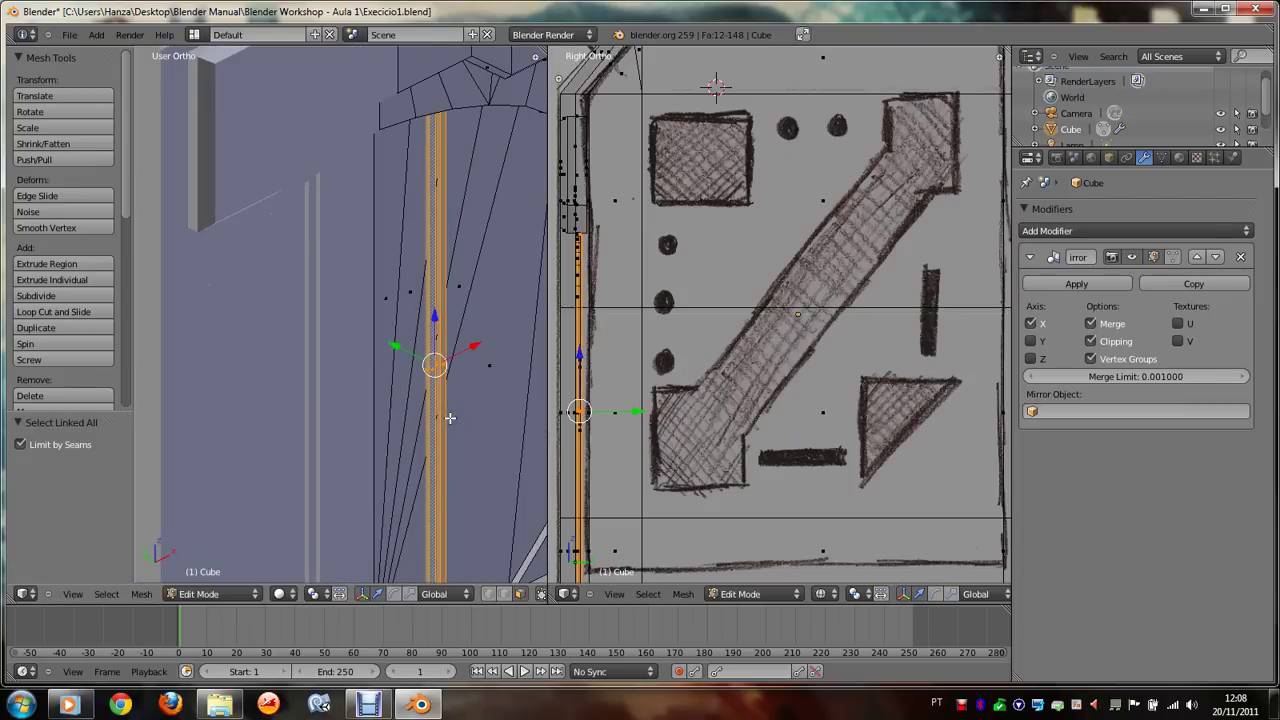
key(shift+d)
key(x)
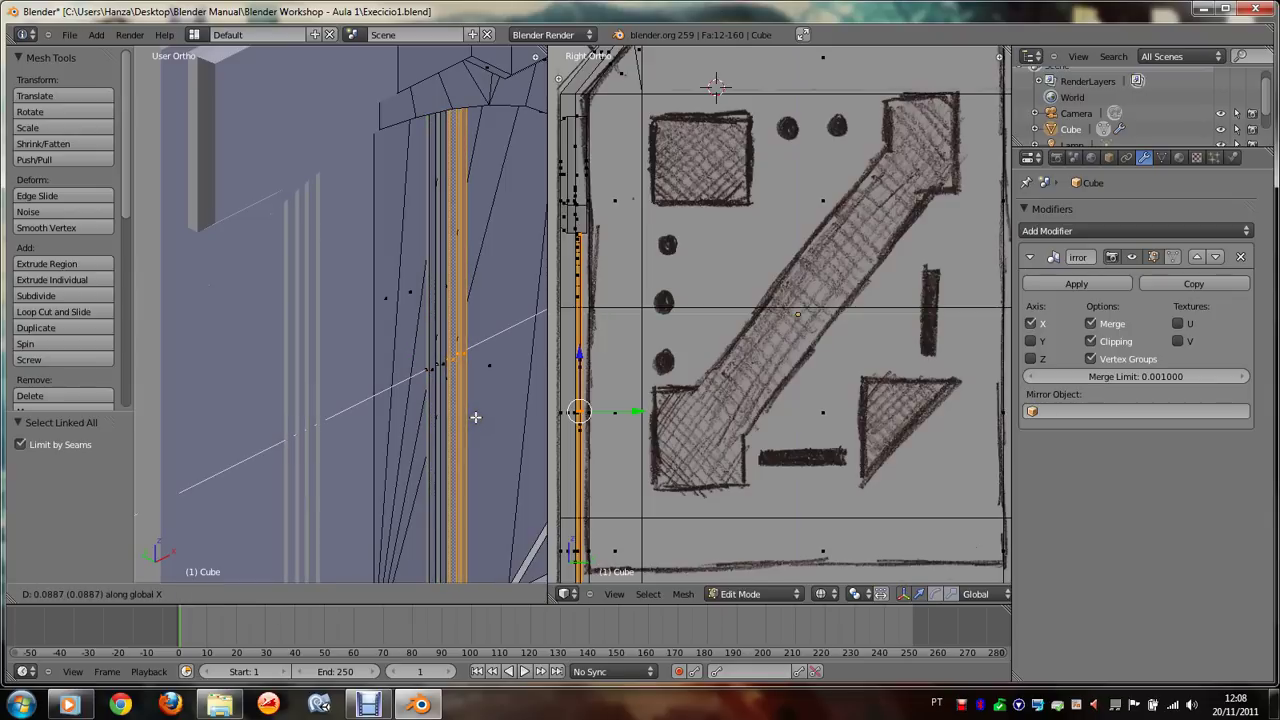
click(475, 417)
scroll(475, 415, up, 1)
scroll(475, 410, up, 1)
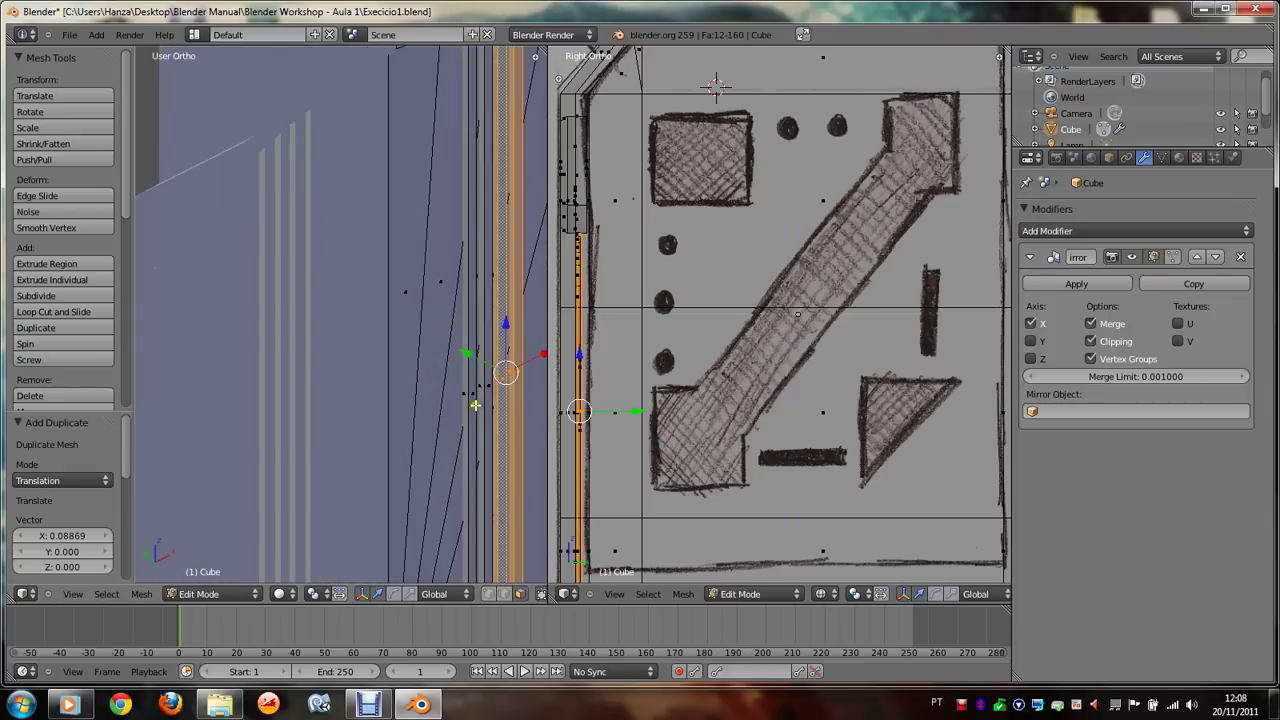
shift+right_click(475, 405)
shift+right_click(490, 397)
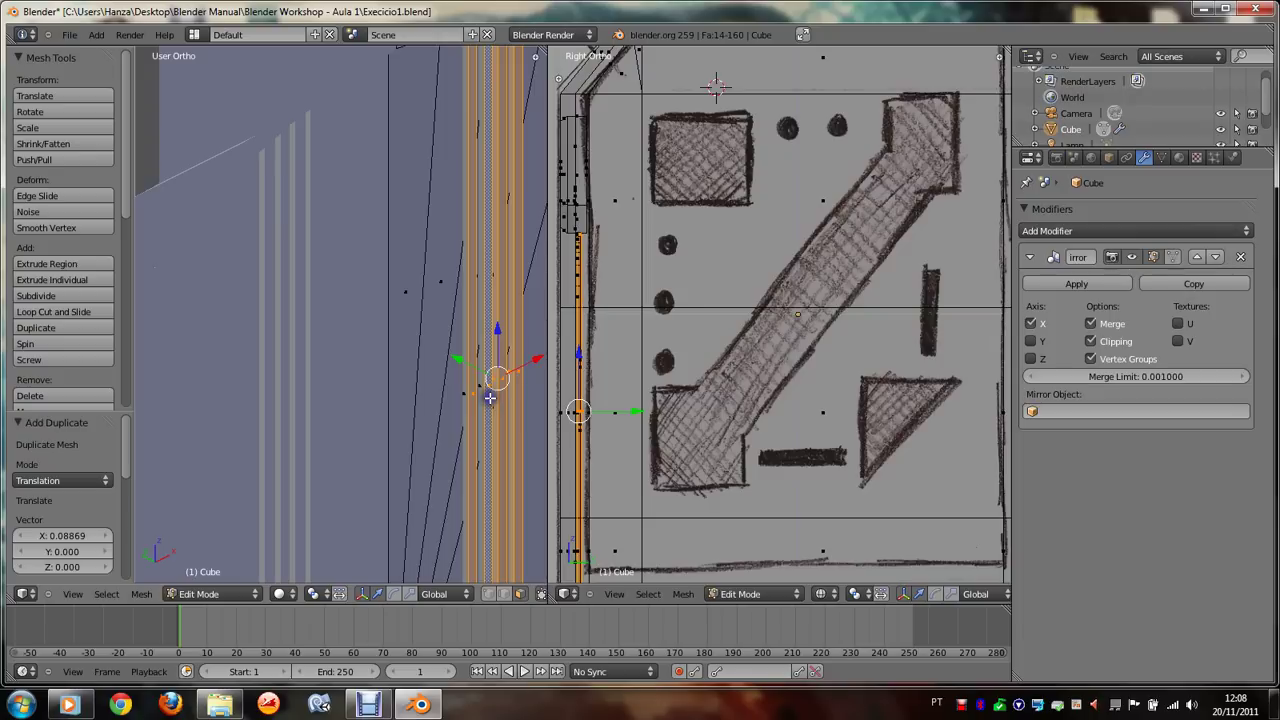
key(ctrl+l)
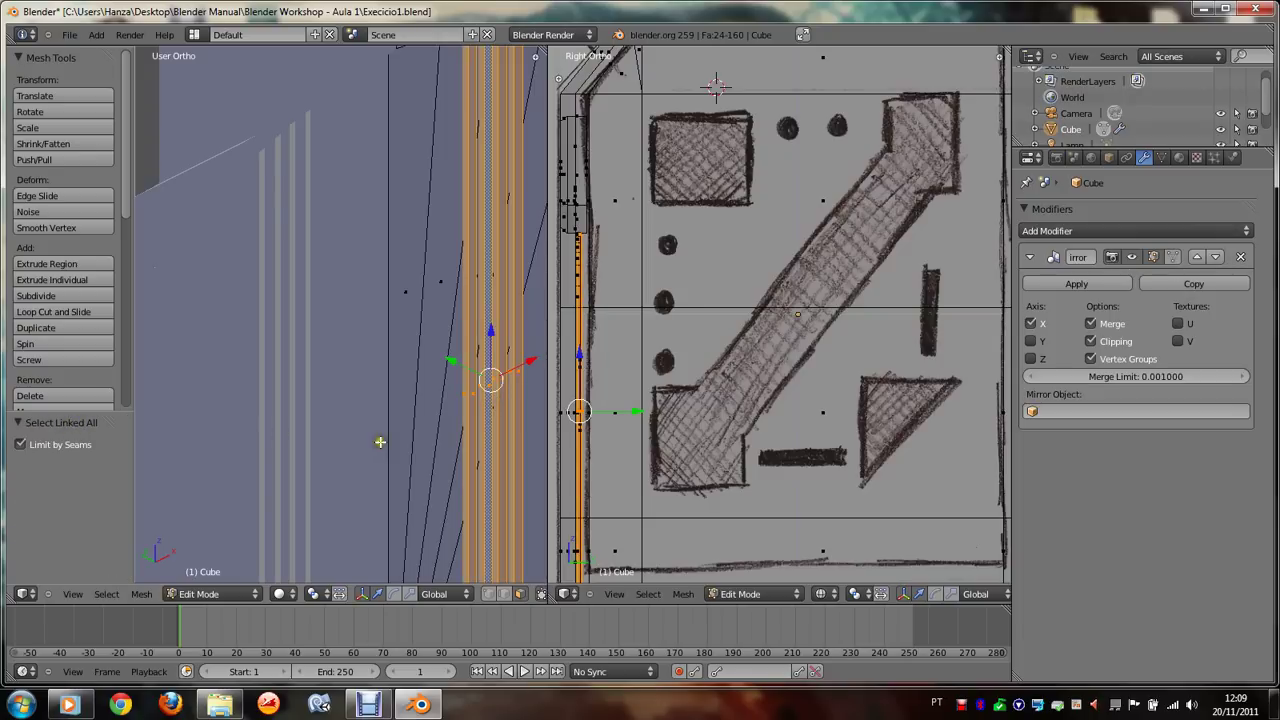
Step: Select all faces linked to the chosen rib strips with Select Linked
key(space)
key(BackSpace)
text(Selec)
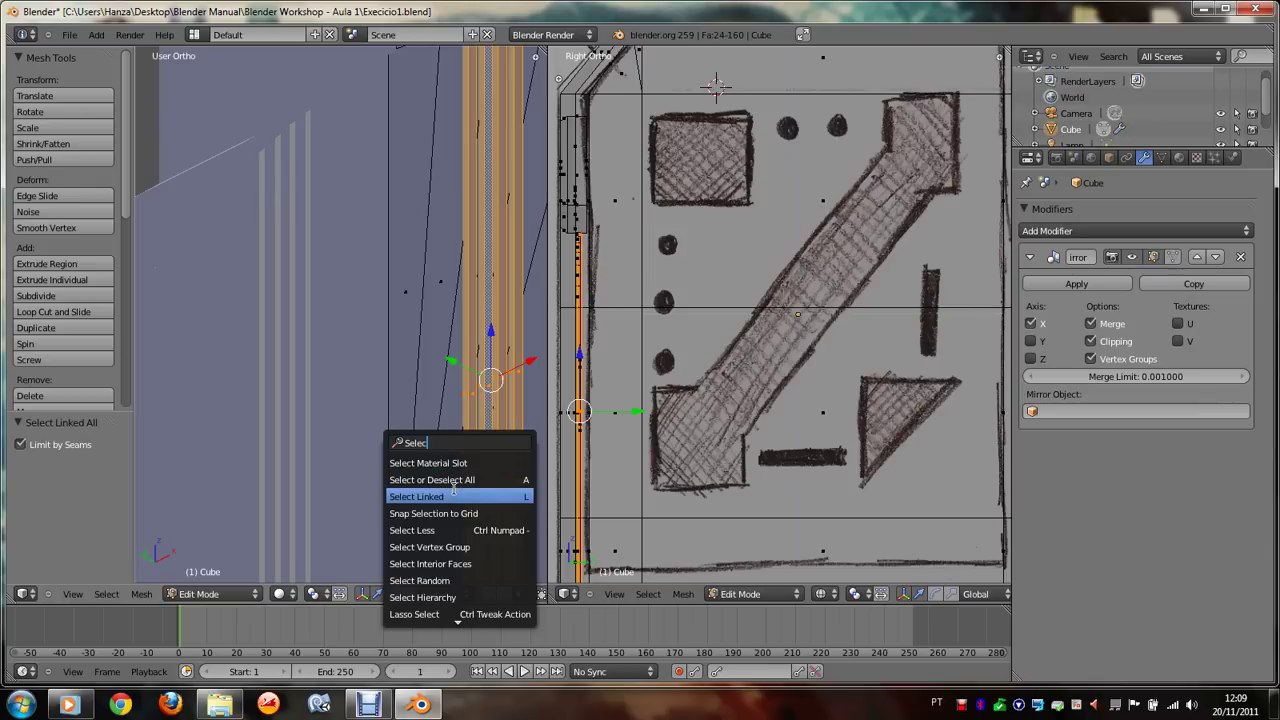
text(t Link)
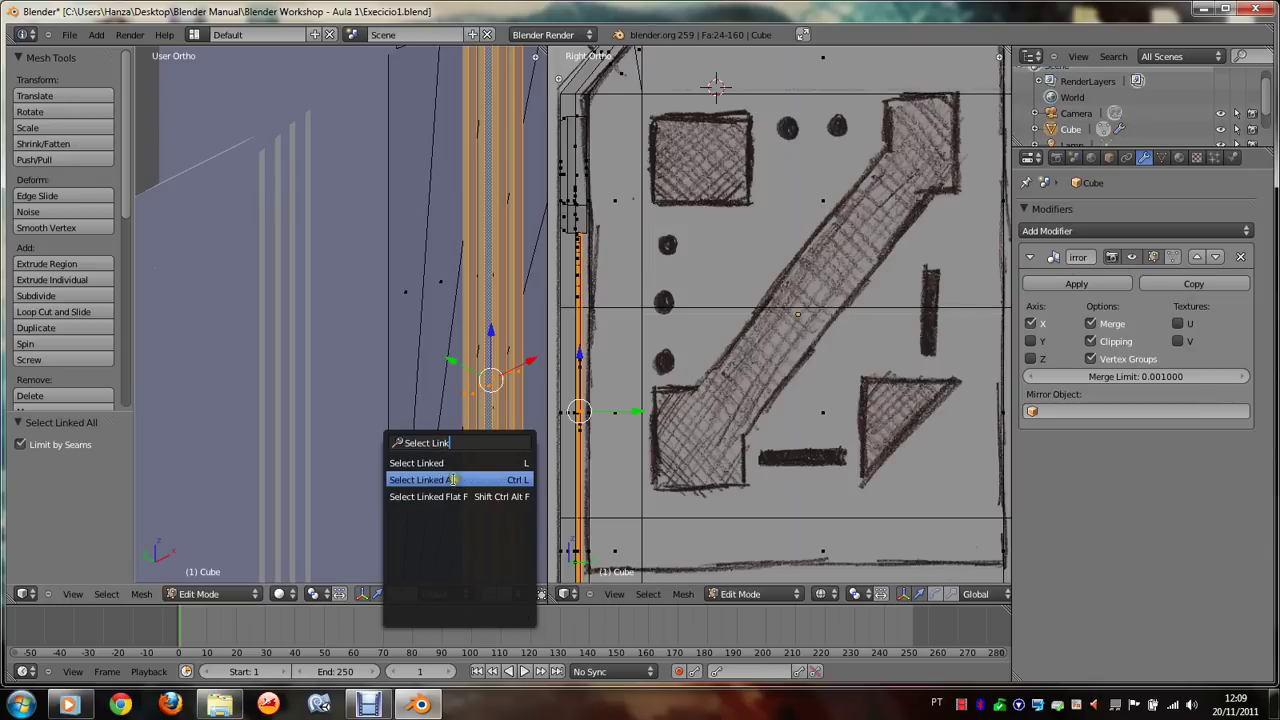
click(453, 481)
scroll(534, 435, down, 2)
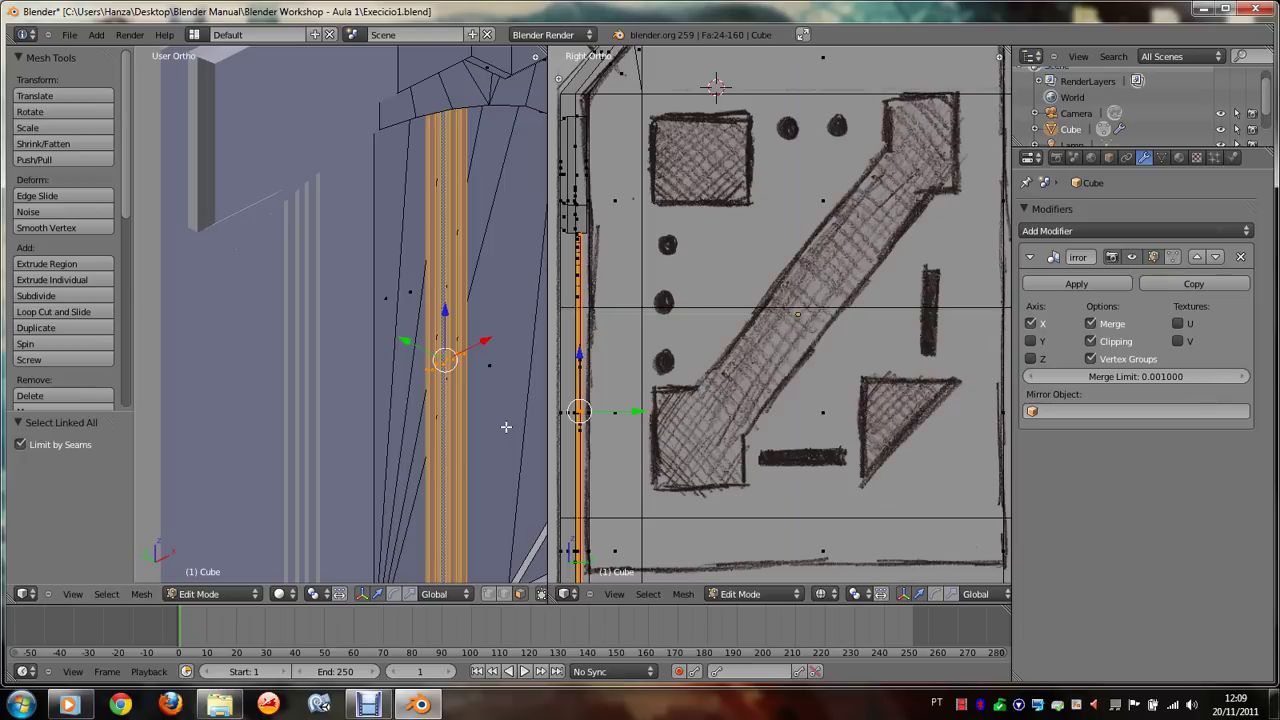
Step: Duplicate the selected rib strips and place the copies 0.177 along X
key(space)
text(Add)
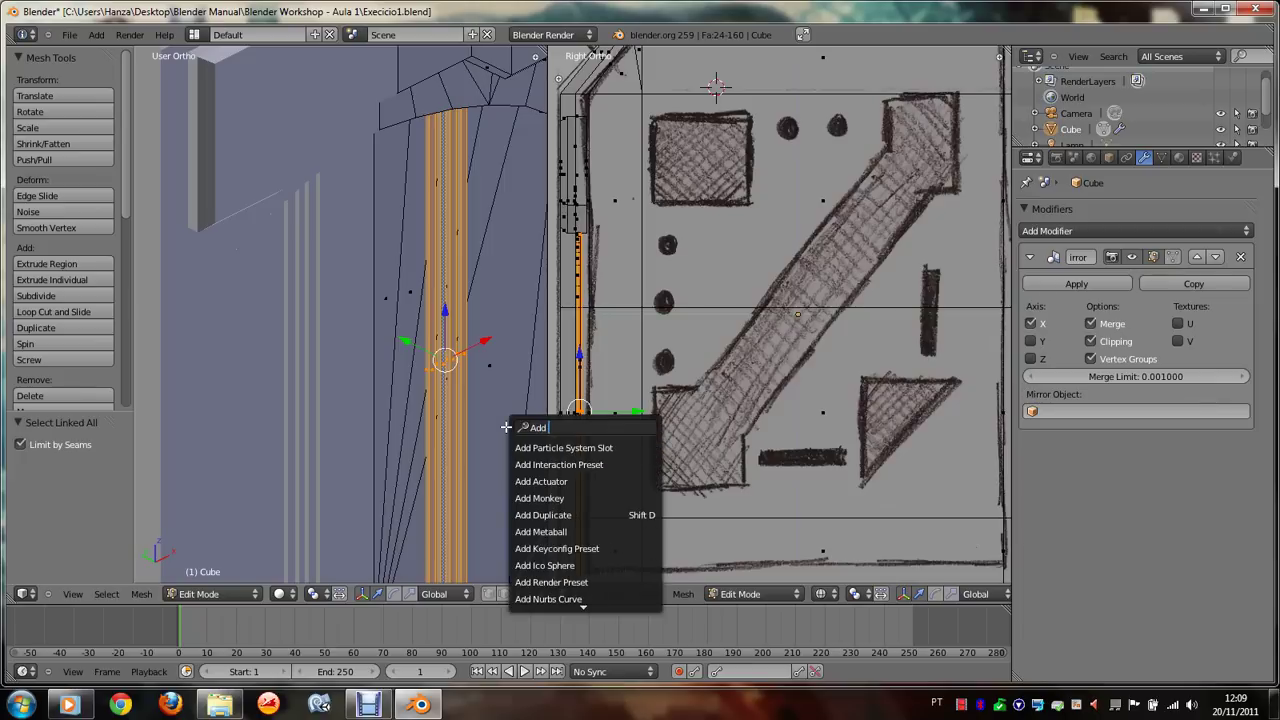
text( D)
click(552, 443)
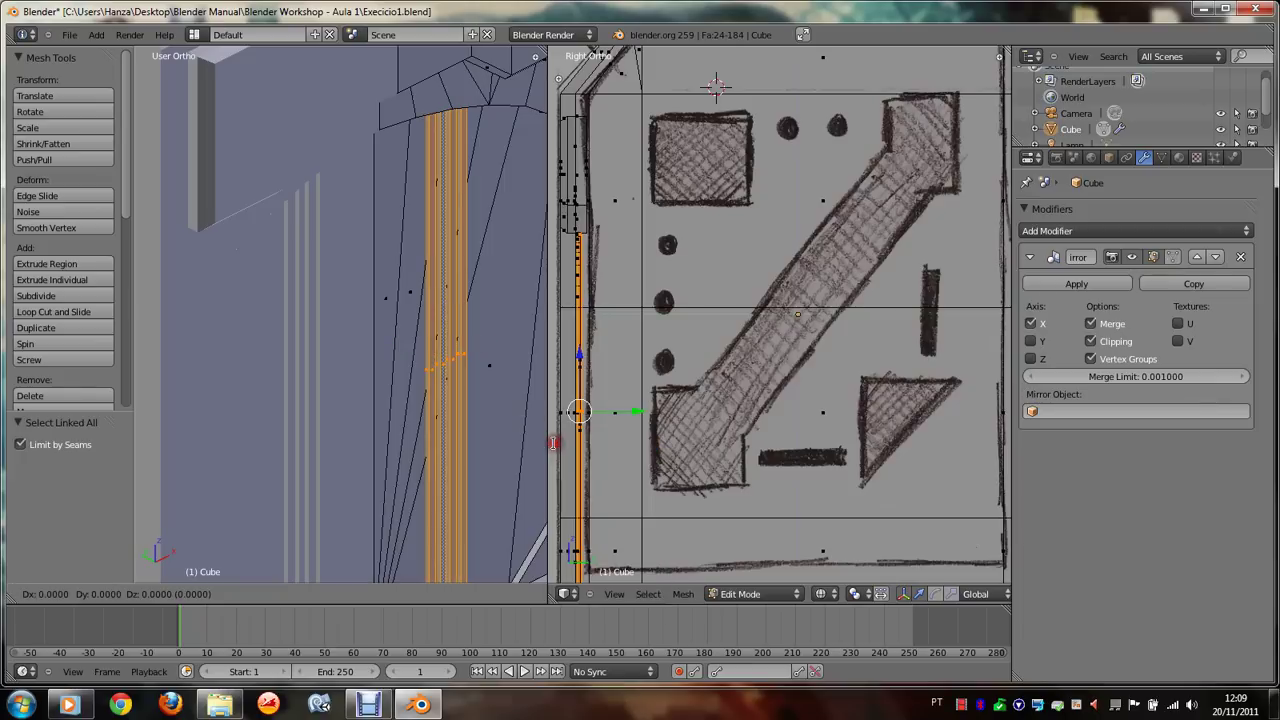
key(x)
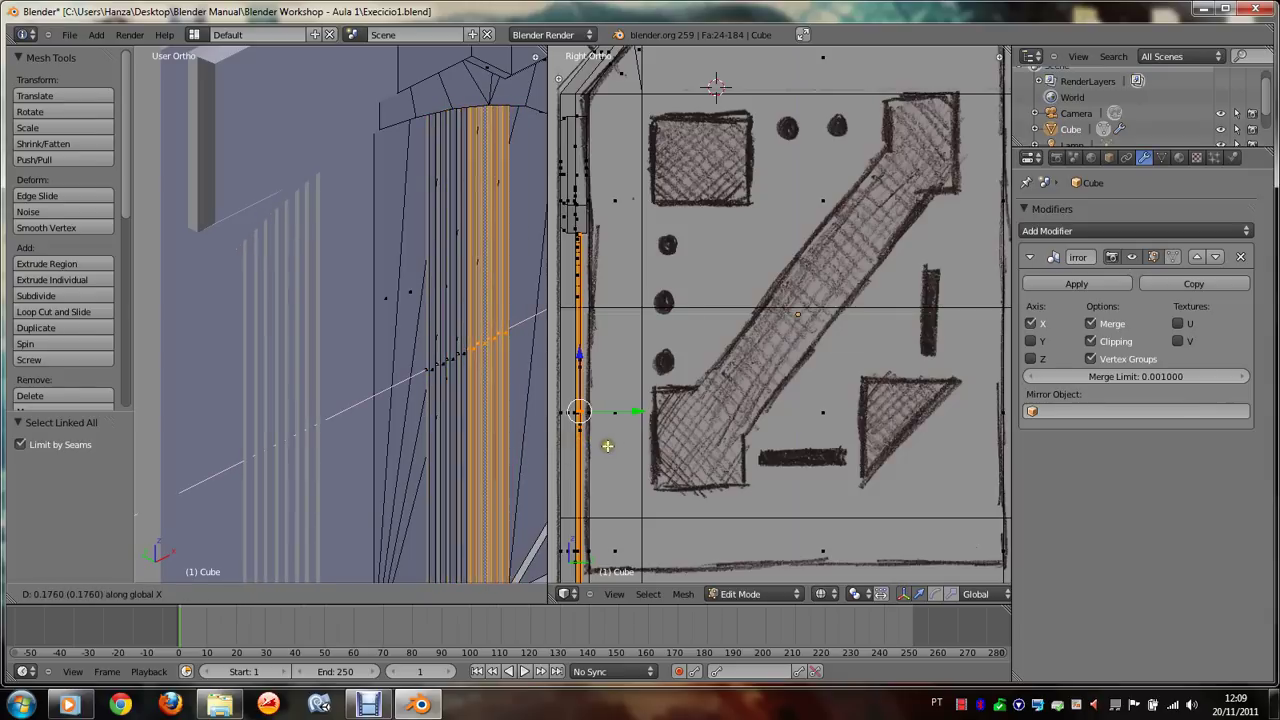
click(608, 447)
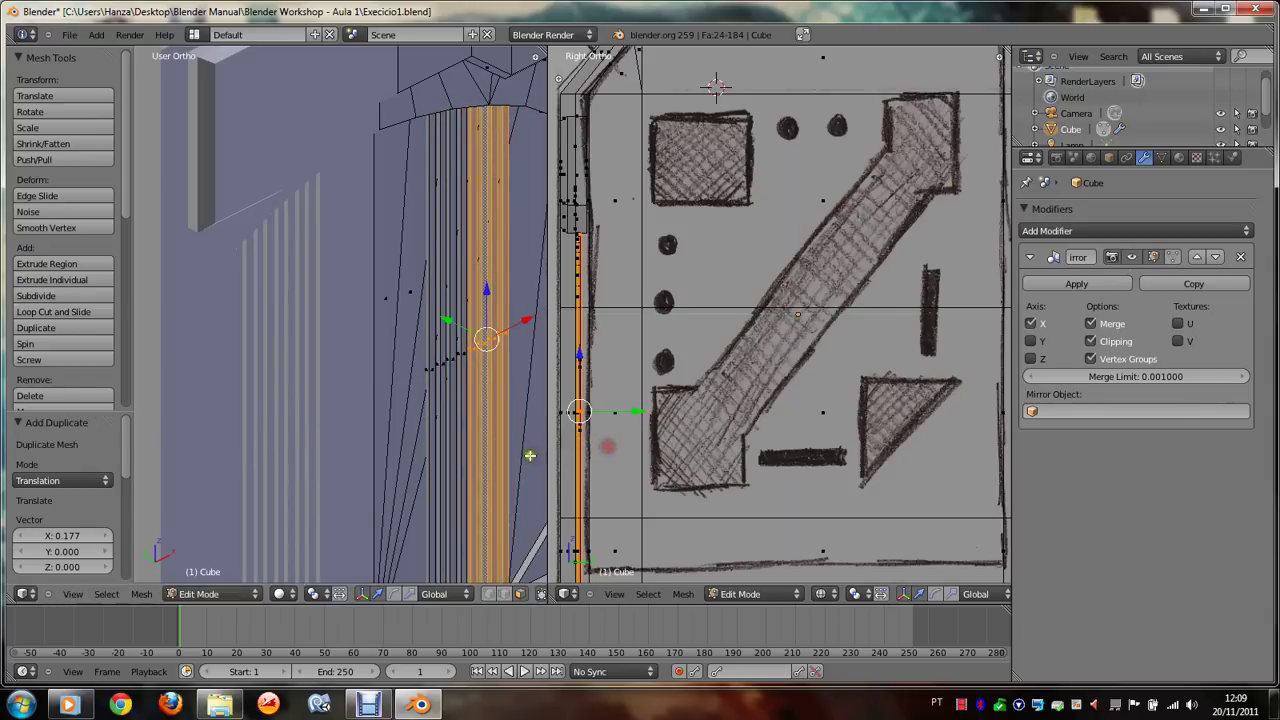
ctrl+scroll(528, 456, up, 2)
ctrl+scroll(524, 456, up, 1)
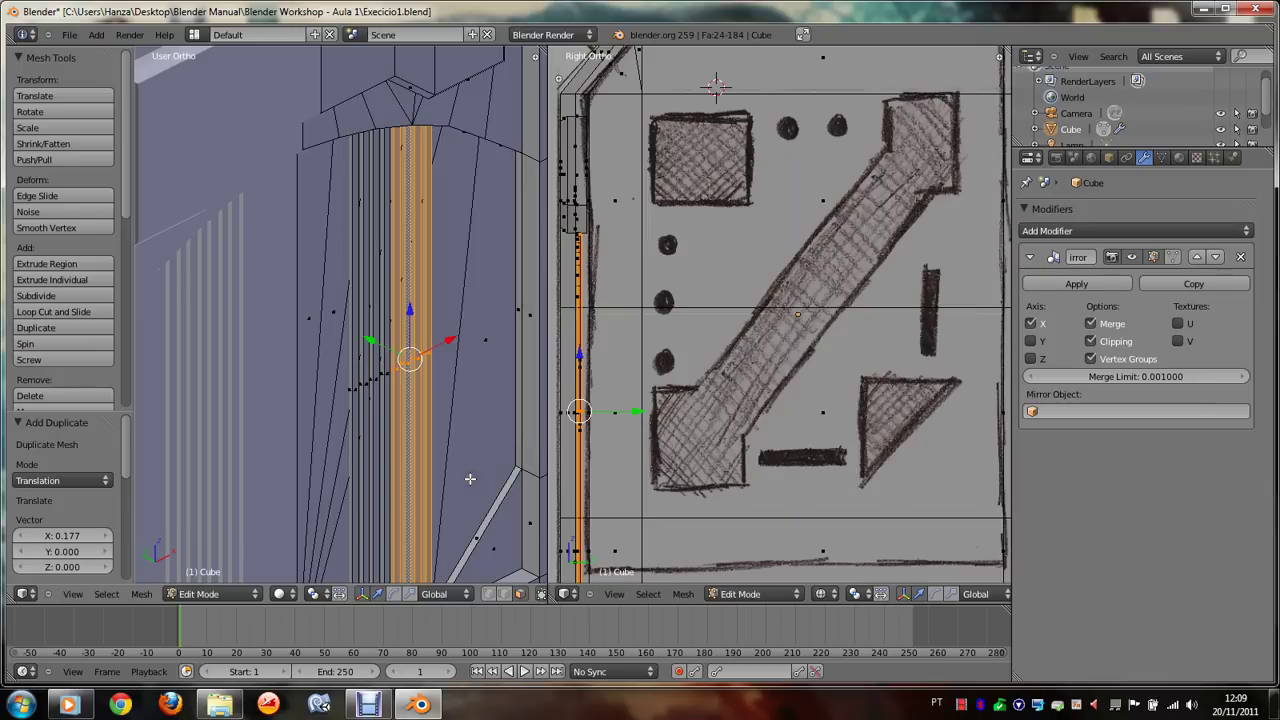
Step: Select another linked rib strip, then duplicate it and slide the copy along X
middle_drag(470, 479, 357, 397)
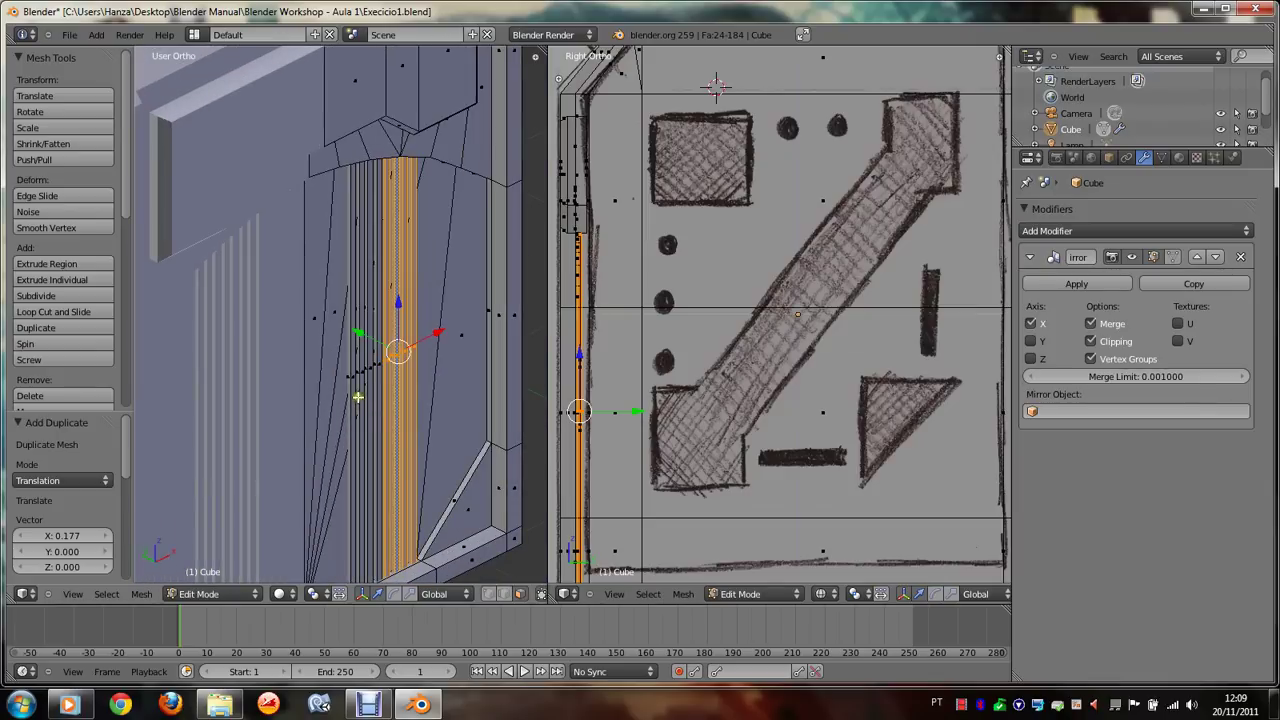
shift+right_click(355, 393)
shift+right_click(358, 390)
shift+right_click(370, 386)
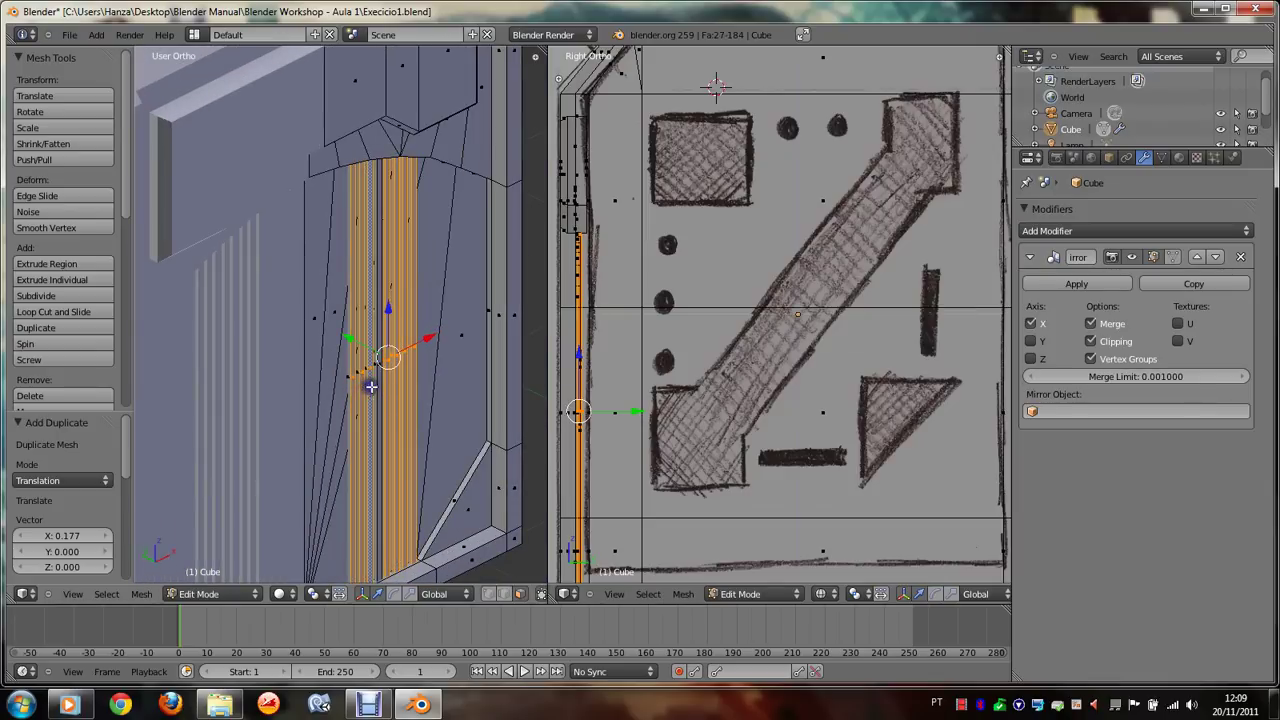
shift+right_click(372, 386)
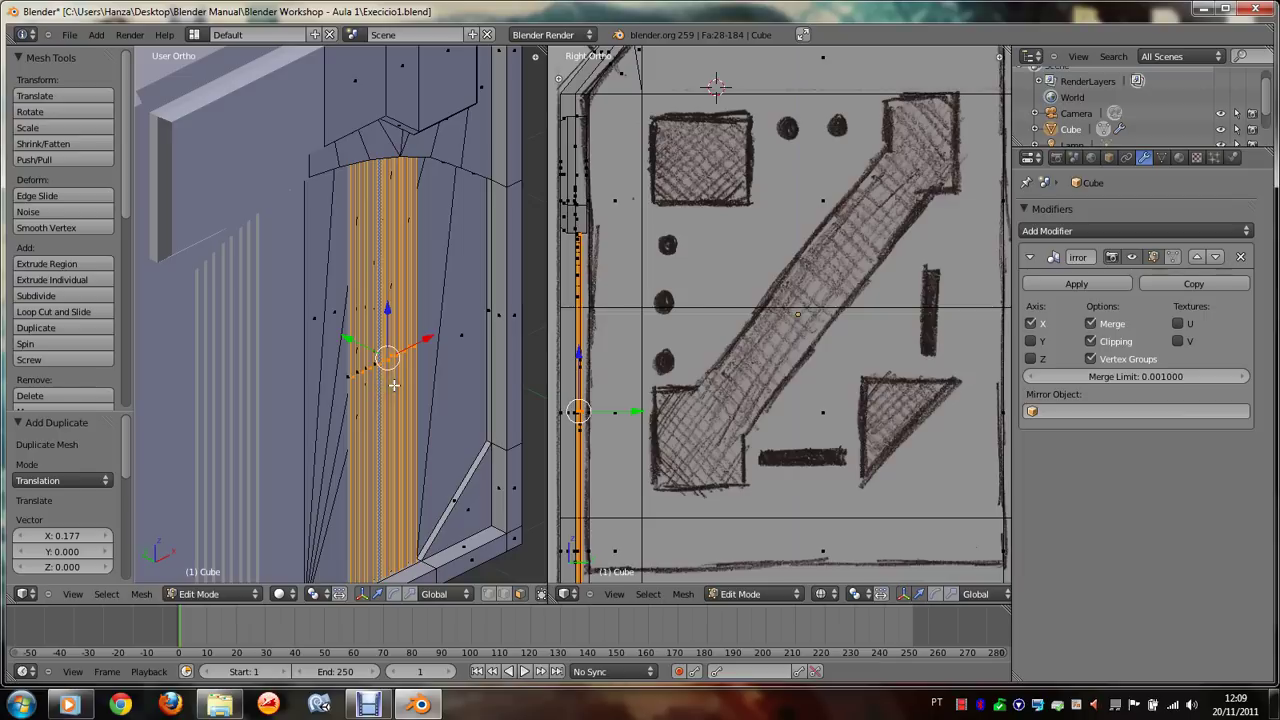
key(ctrl+l)
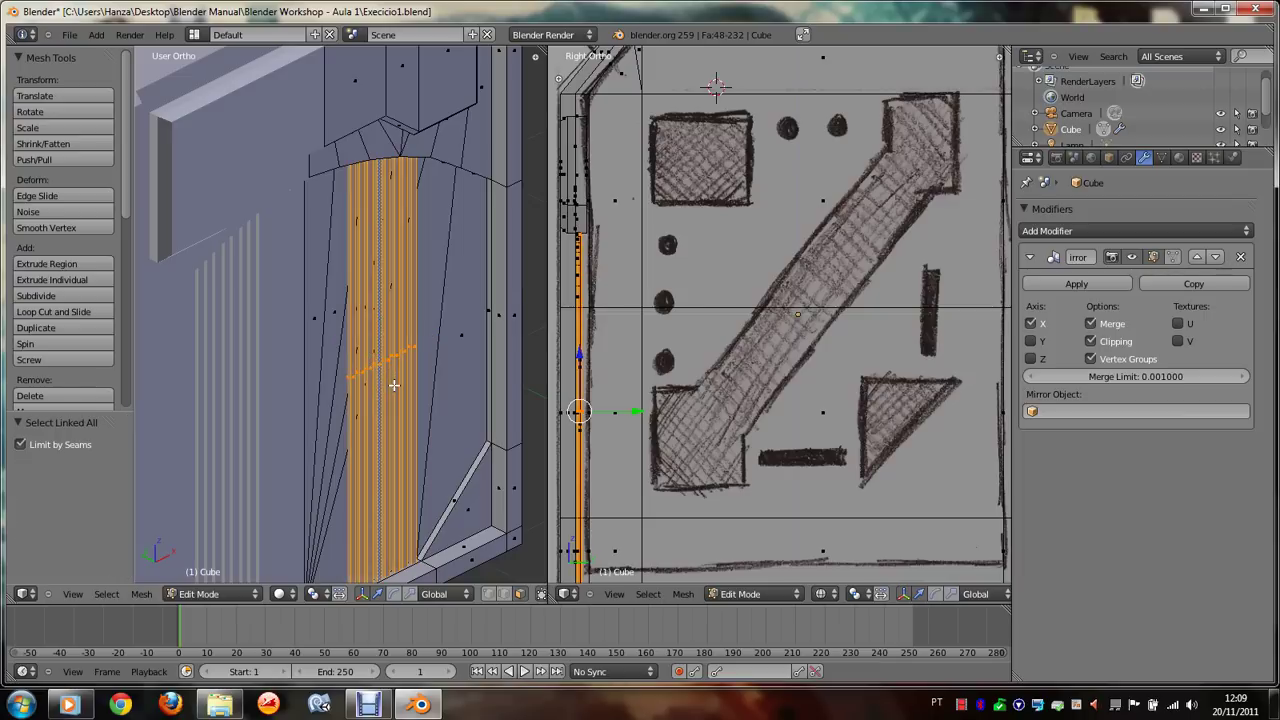
key(shift+d)
key(x)
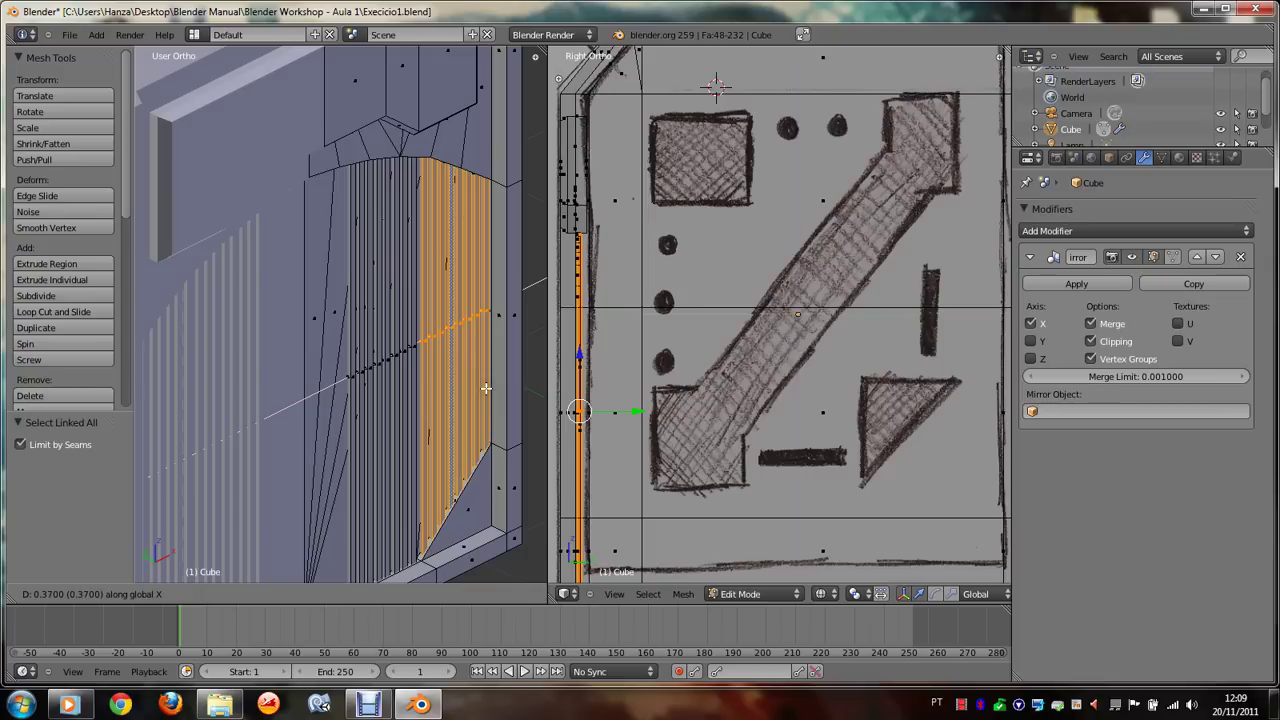
click(485, 388)
scroll(484, 389, up, 2)
middle_drag(485, 388, 485, 388)
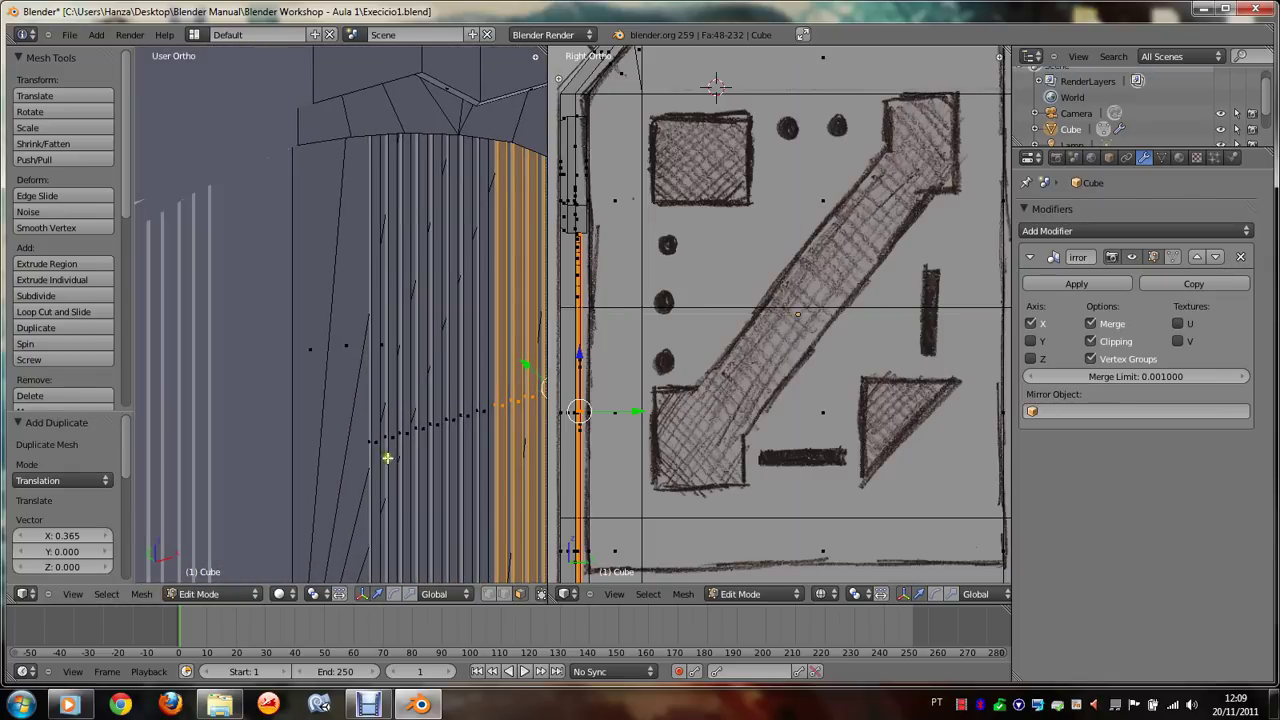
Step: Select the next linked rib strip and move it along X
alt+right_click(374, 433)
alt+shift+right_click(390, 434)
alt+shift+right_click(405, 432)
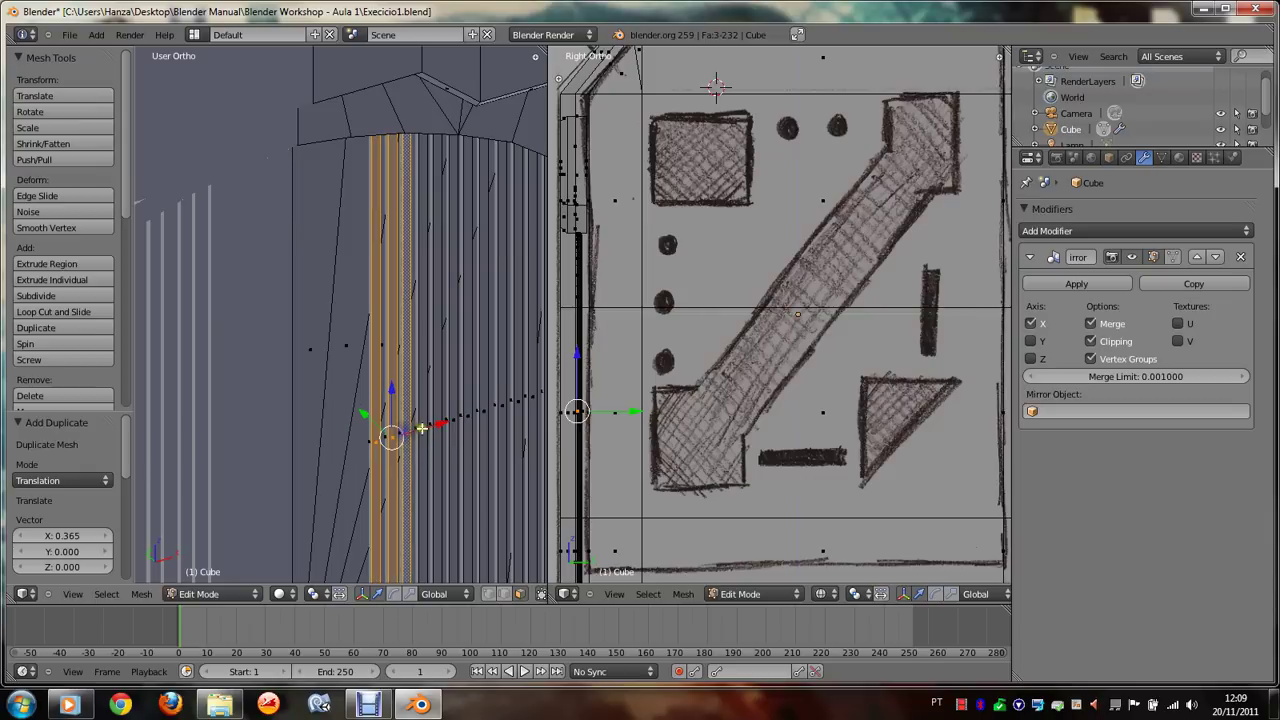
alt+shift+right_click(420, 429)
key(ctrl+l)
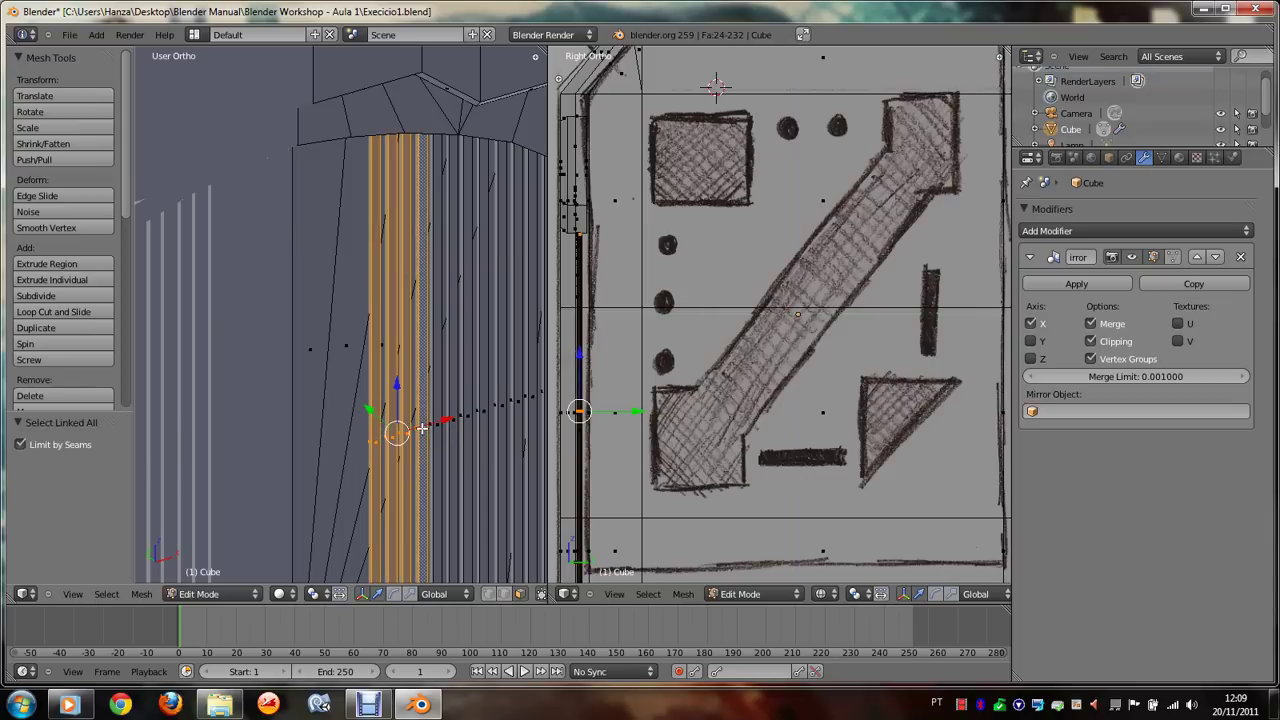
key(g)
key(x)
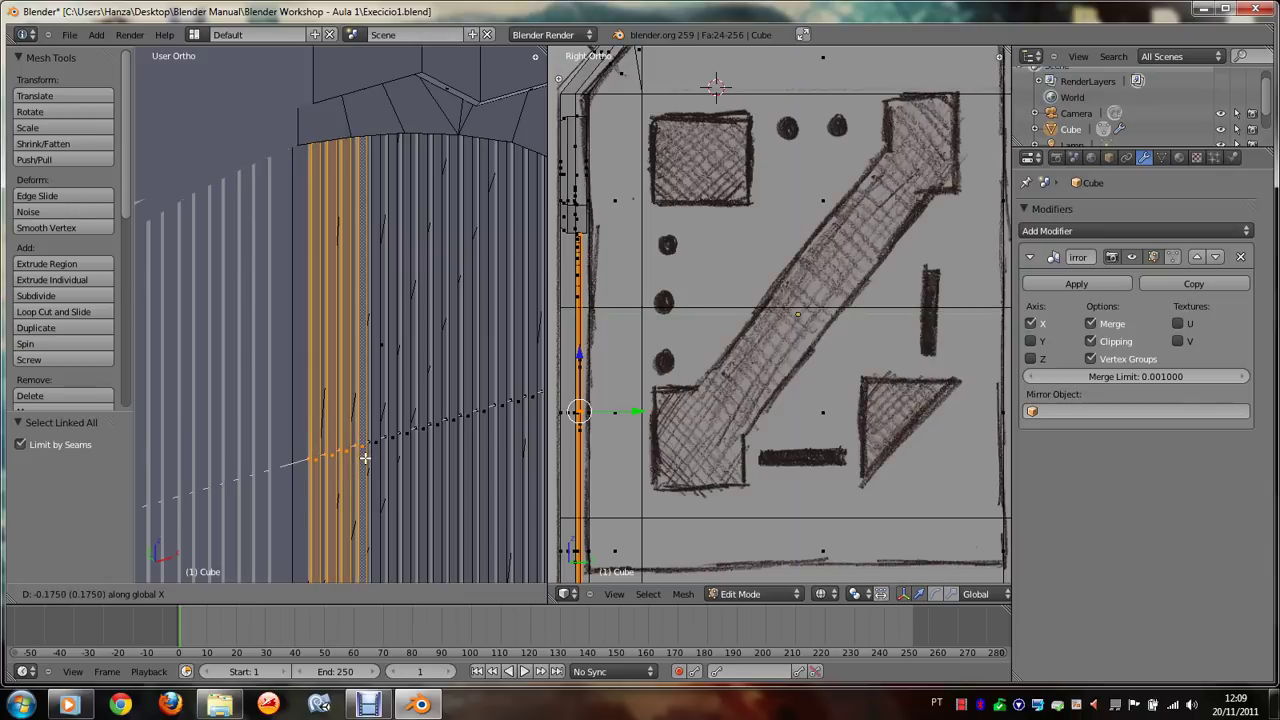
click(365, 458)
middle_drag(365, 458, 306, 474)
Step: Move one more rib strip along X, then return to Object Mode
right_click(304, 477)
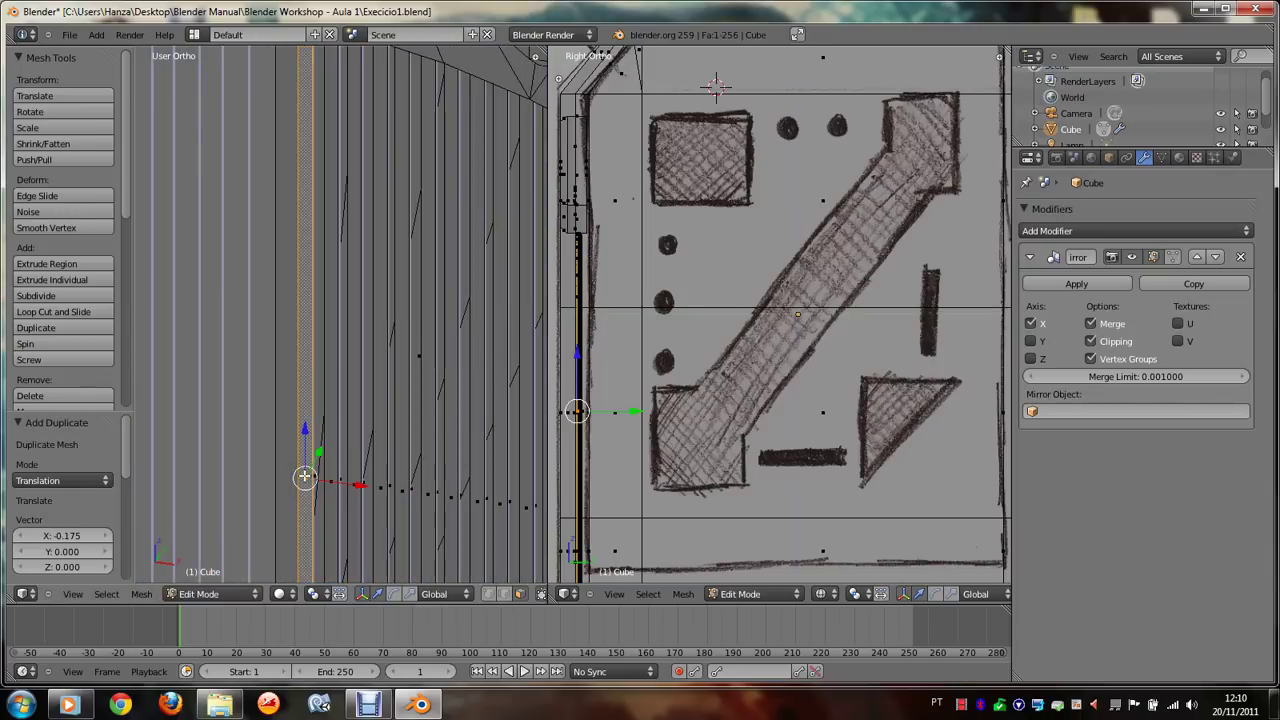
key(ctrl+l)
key(g)
key(x)
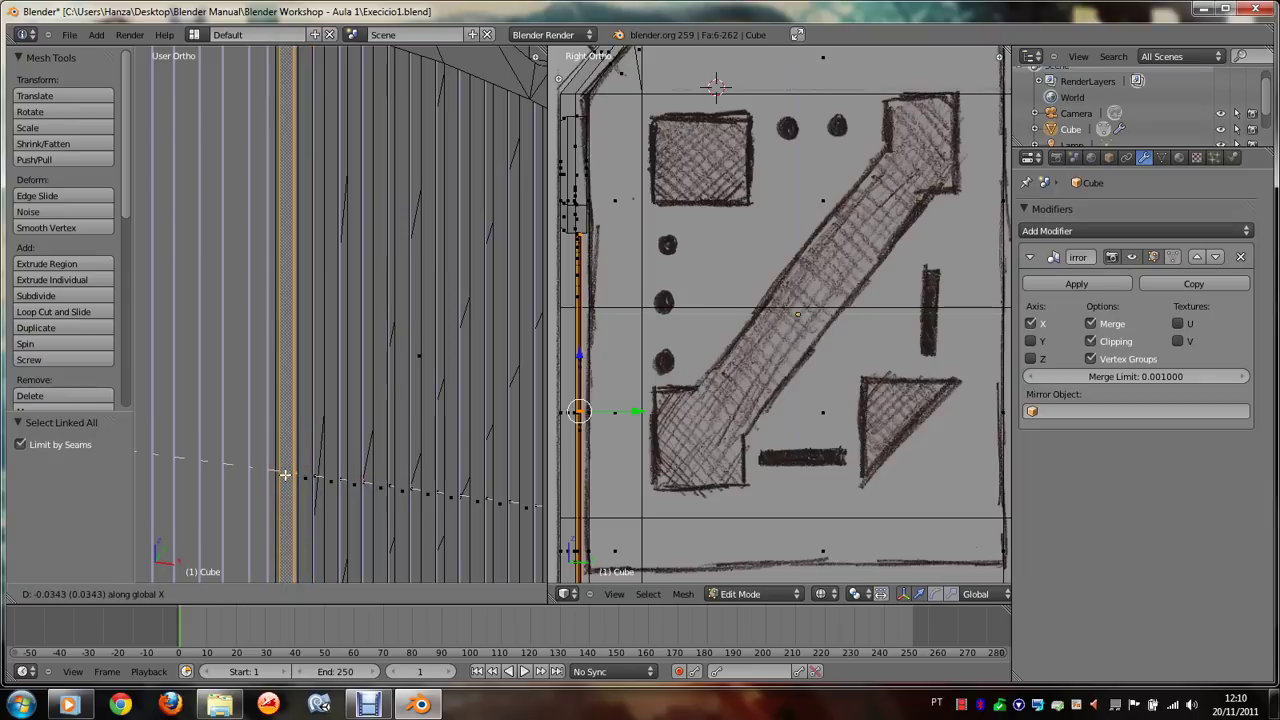
click(285, 475)
middle_drag(285, 475, 310, 476)
scroll(320, 477, down, 3)
key(Tab)
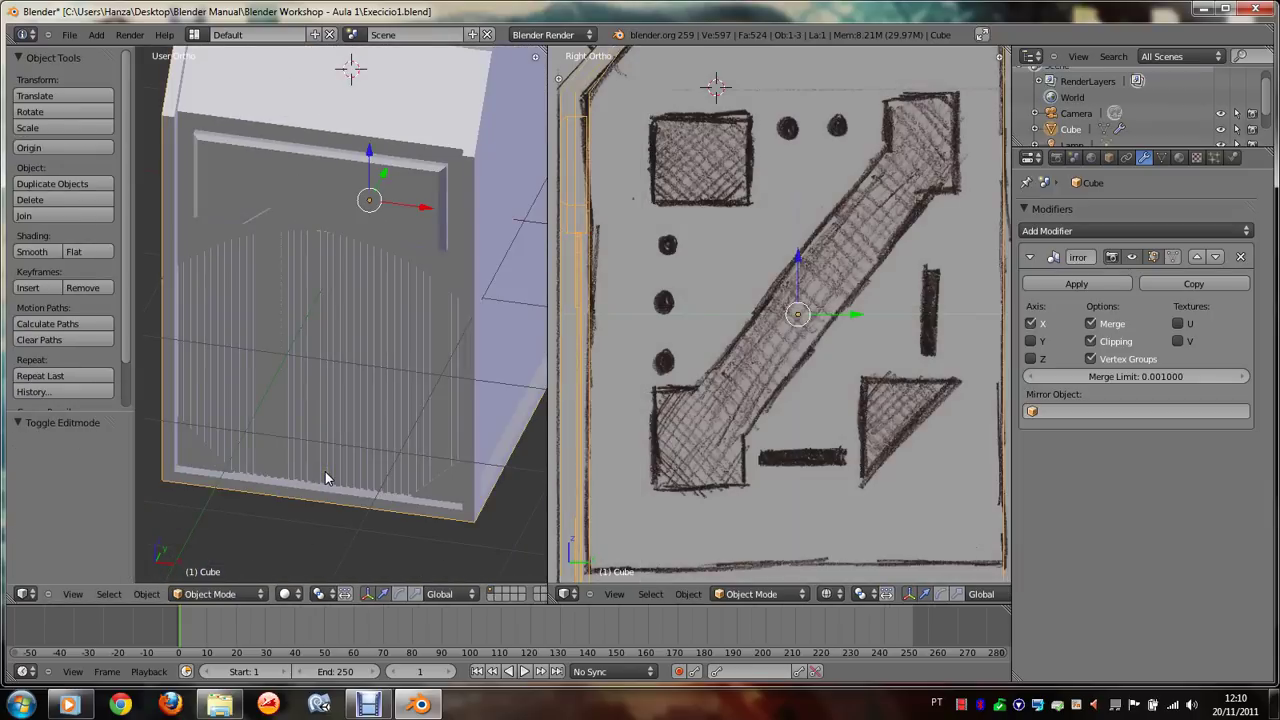
Step: Orbit to a low angle, F12-render the ribbed box, then re-enter Edit Mode
key(KP_1)
key(KP_6)
key(KP_8)
key(KP_6)
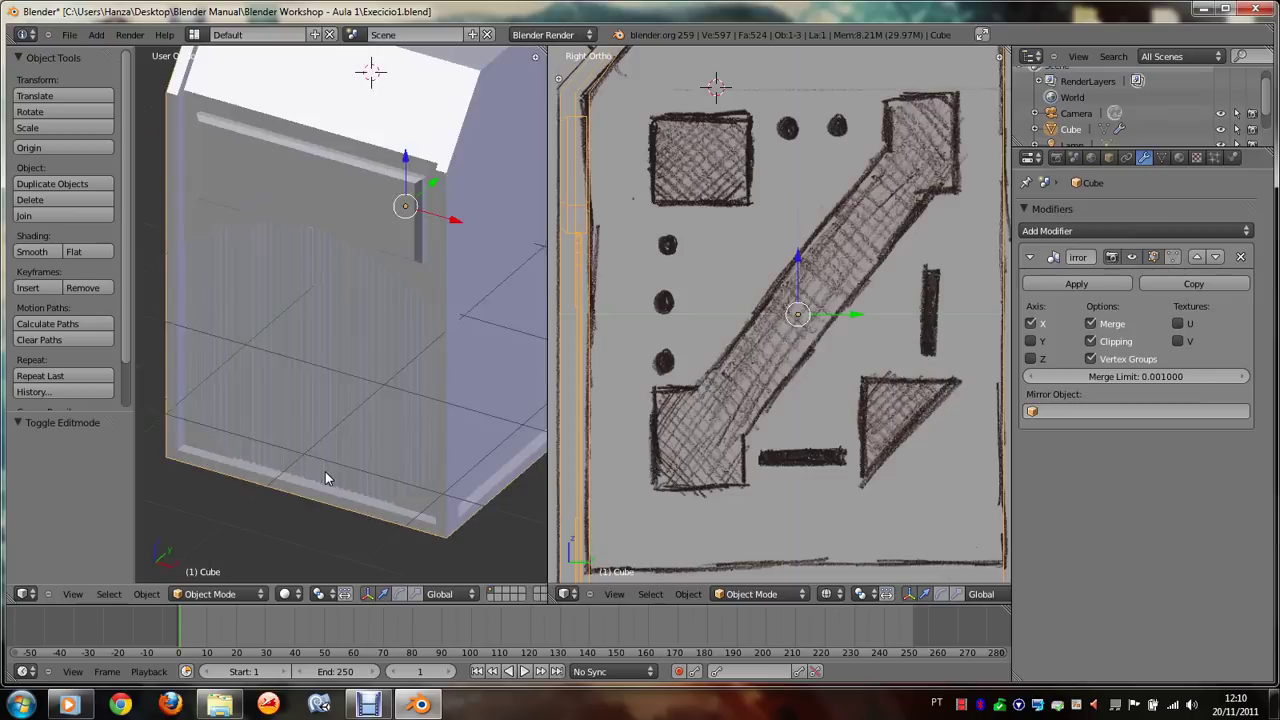
key(KP_2)
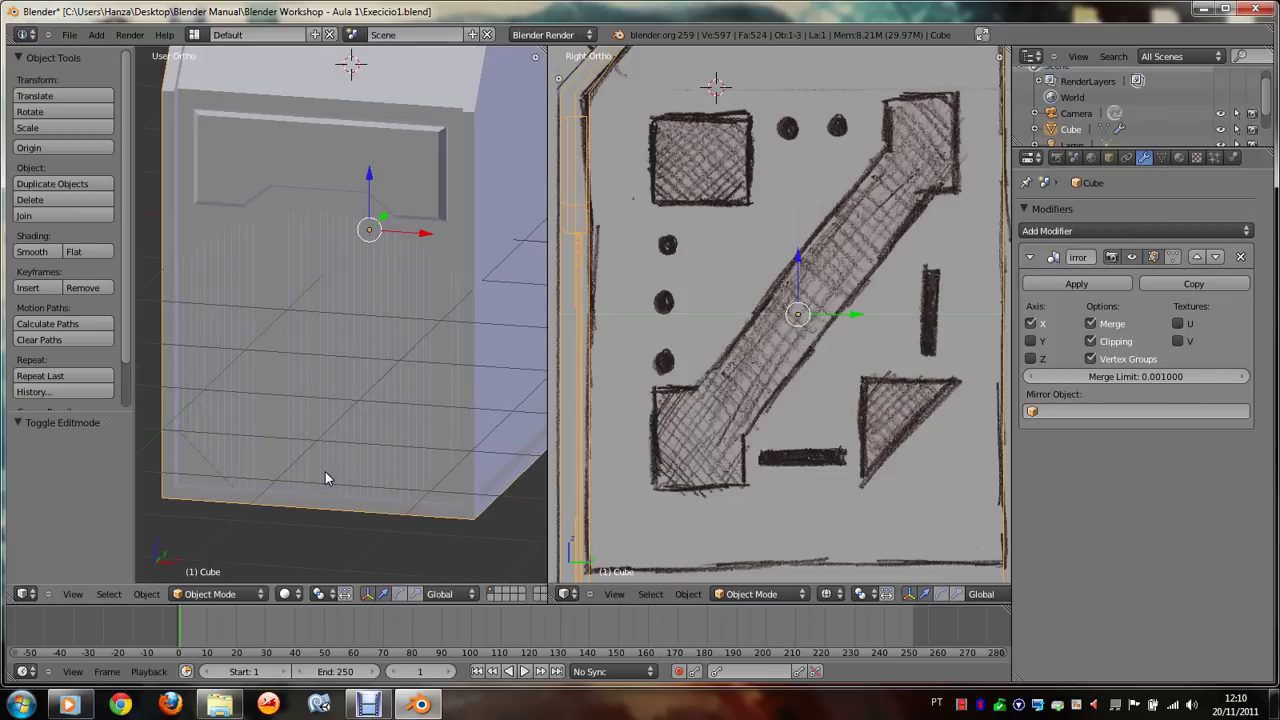
key(F12)
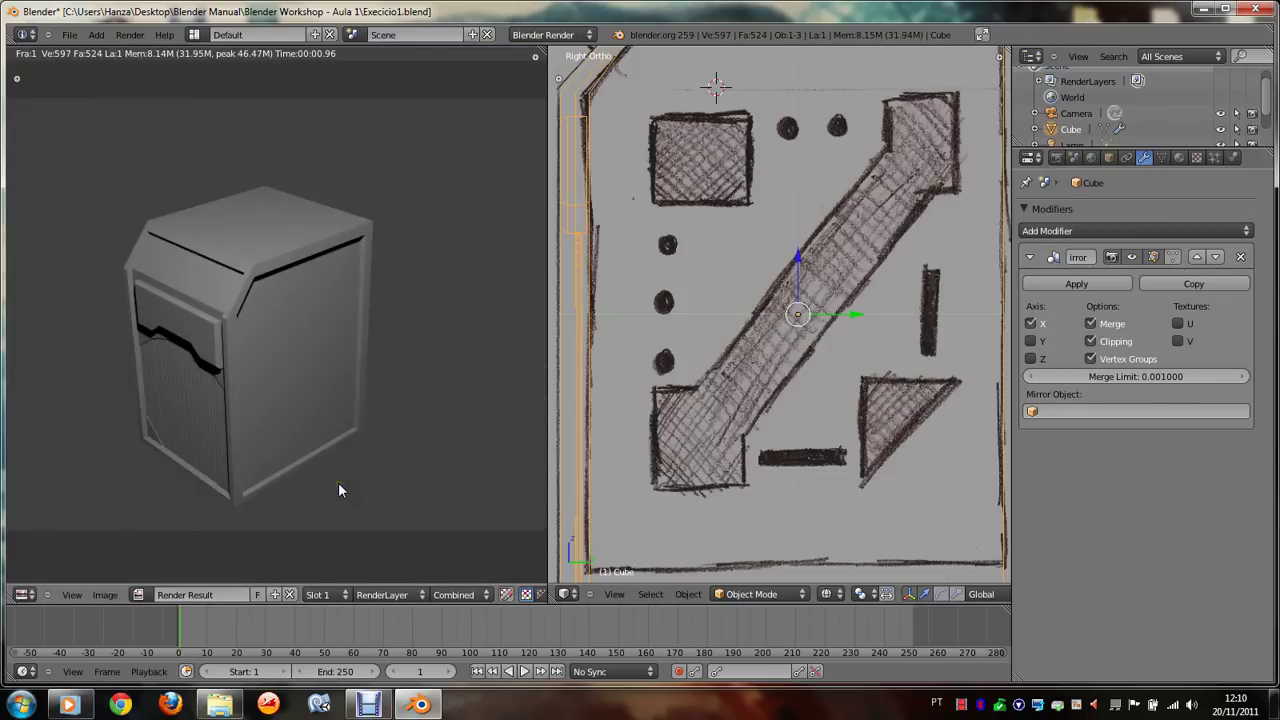
key(Escape)
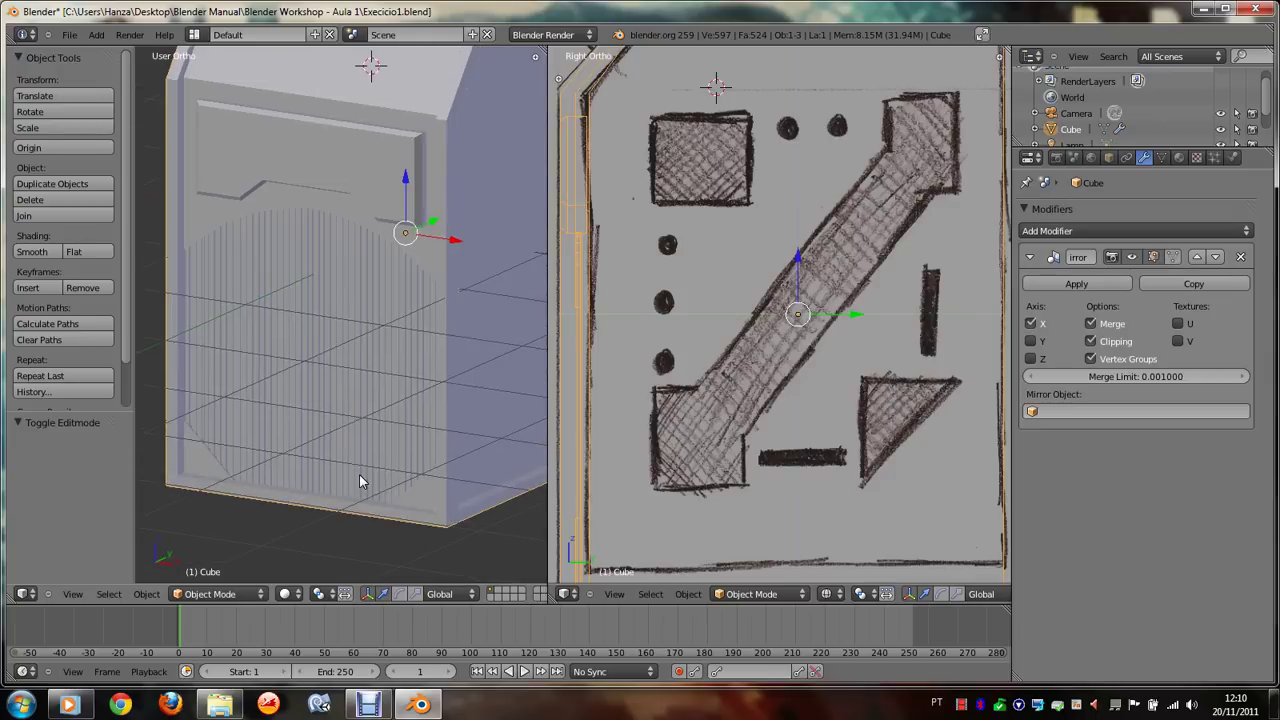
key(Tab)
key(KP_6)
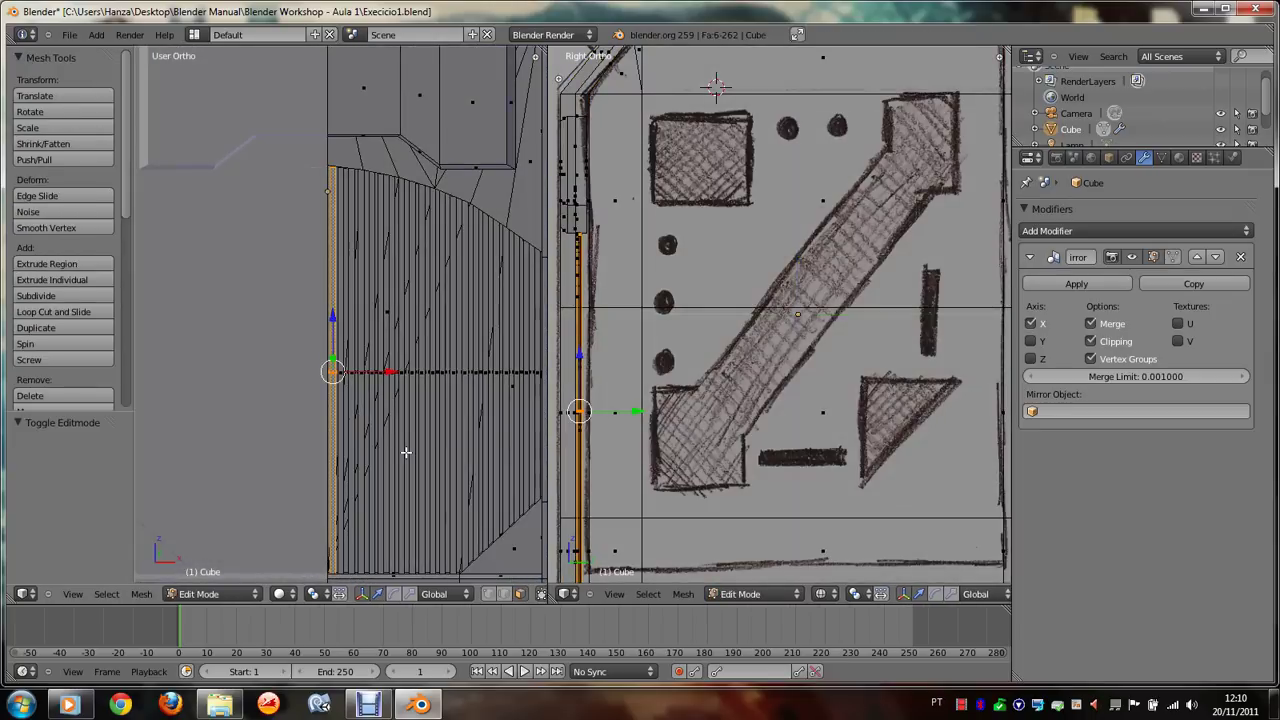
Step: View the mesh in front orthographic wireframe over the sketch reference
scroll(375, 437, down, 2)
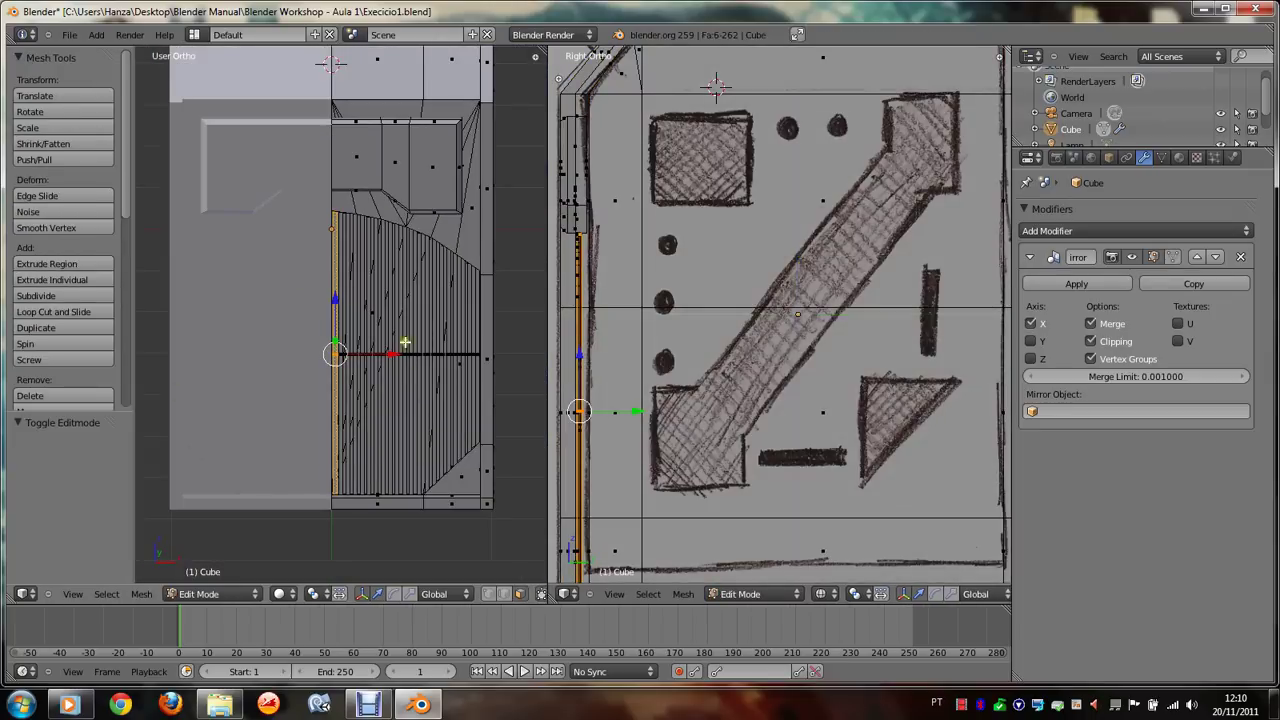
scroll(415, 341, up, 1)
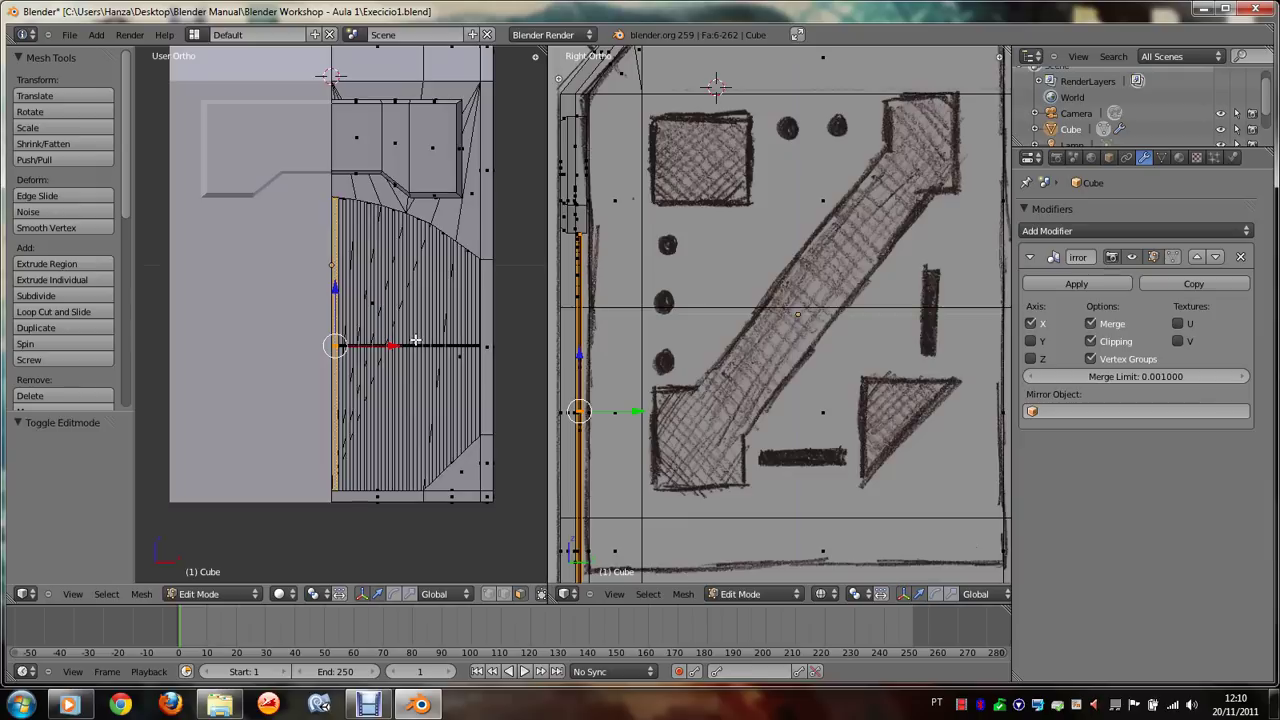
scroll(415, 341, up, 1)
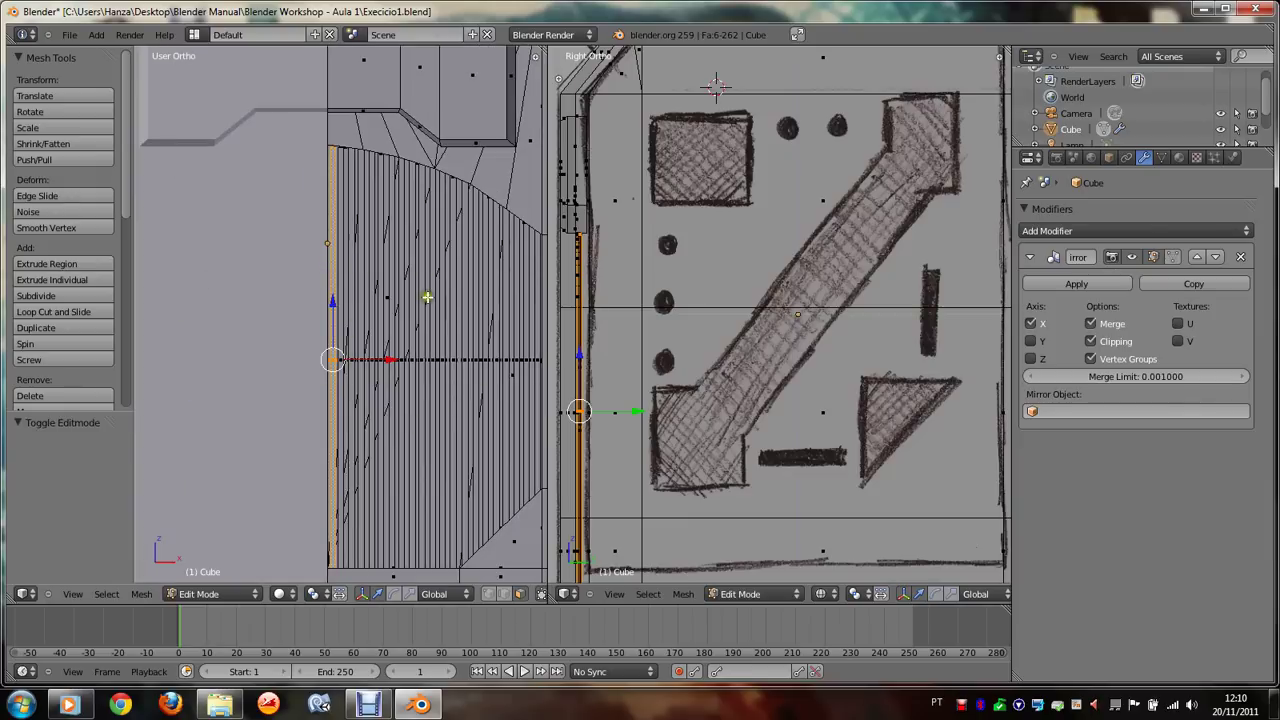
key(z)
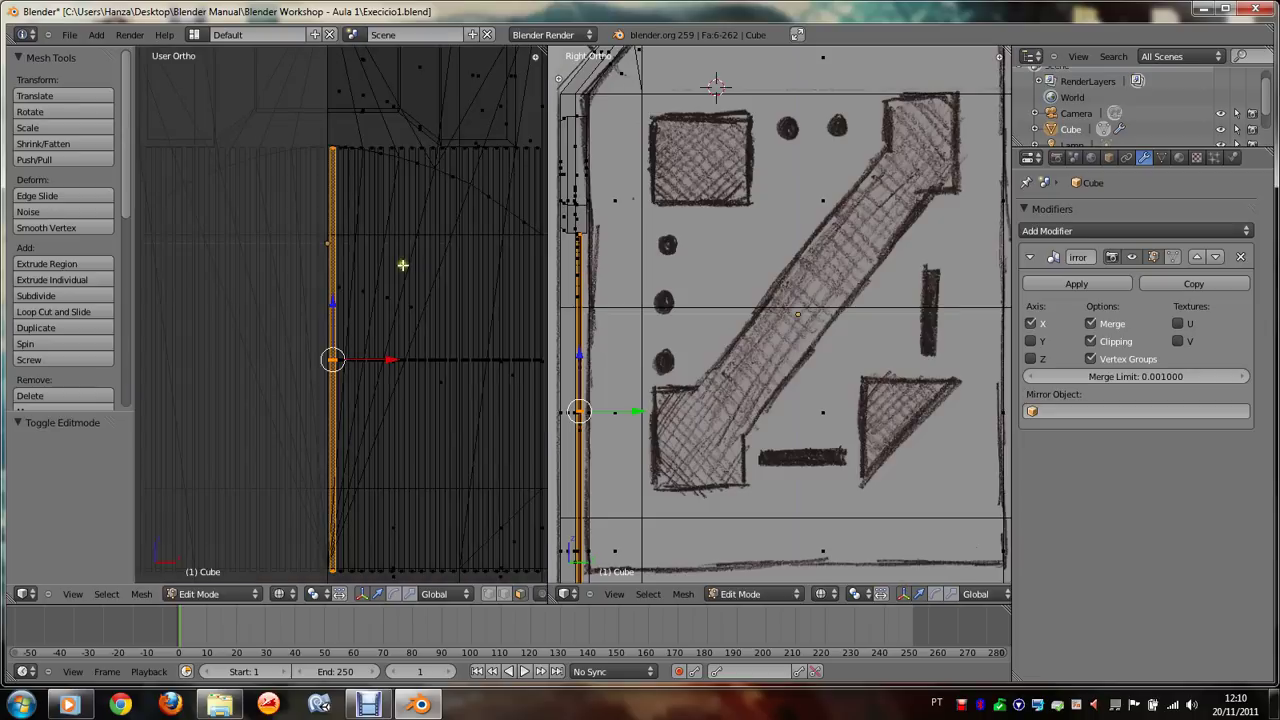
key(z)
key(z)
key(z)
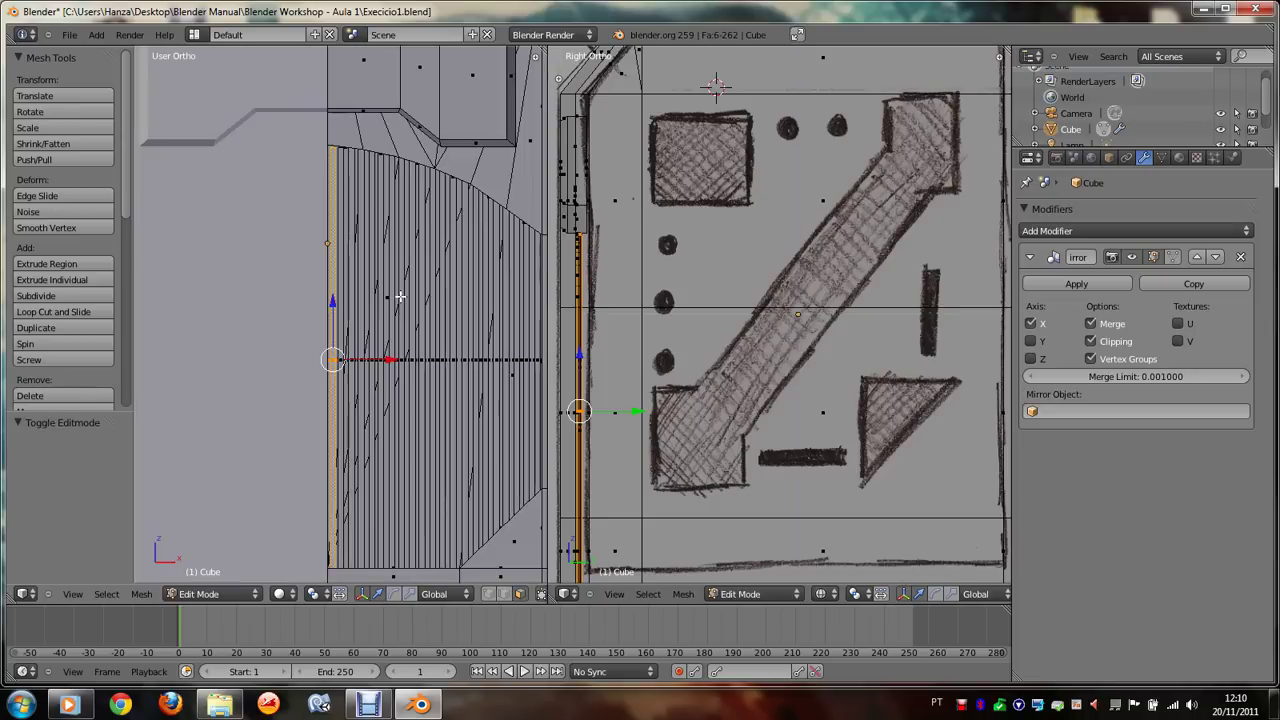
key(z)
key(z)
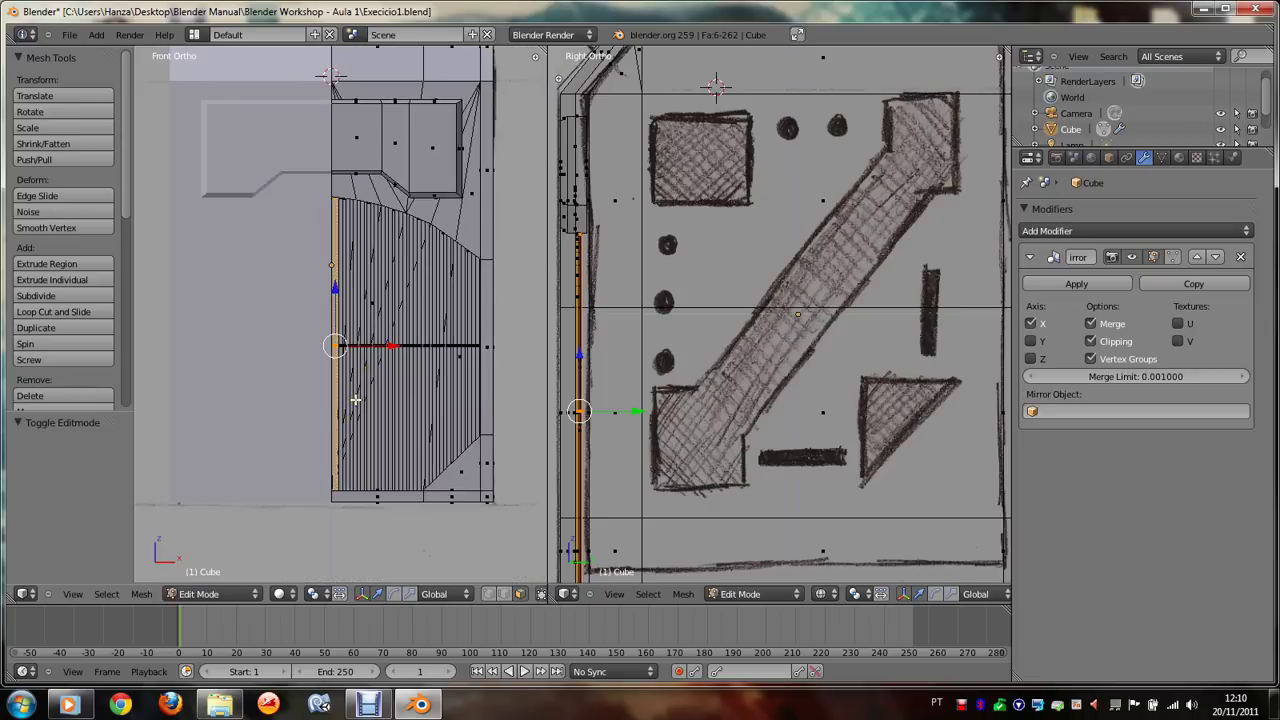
key(KP_1)
key(z)
click(283, 594)
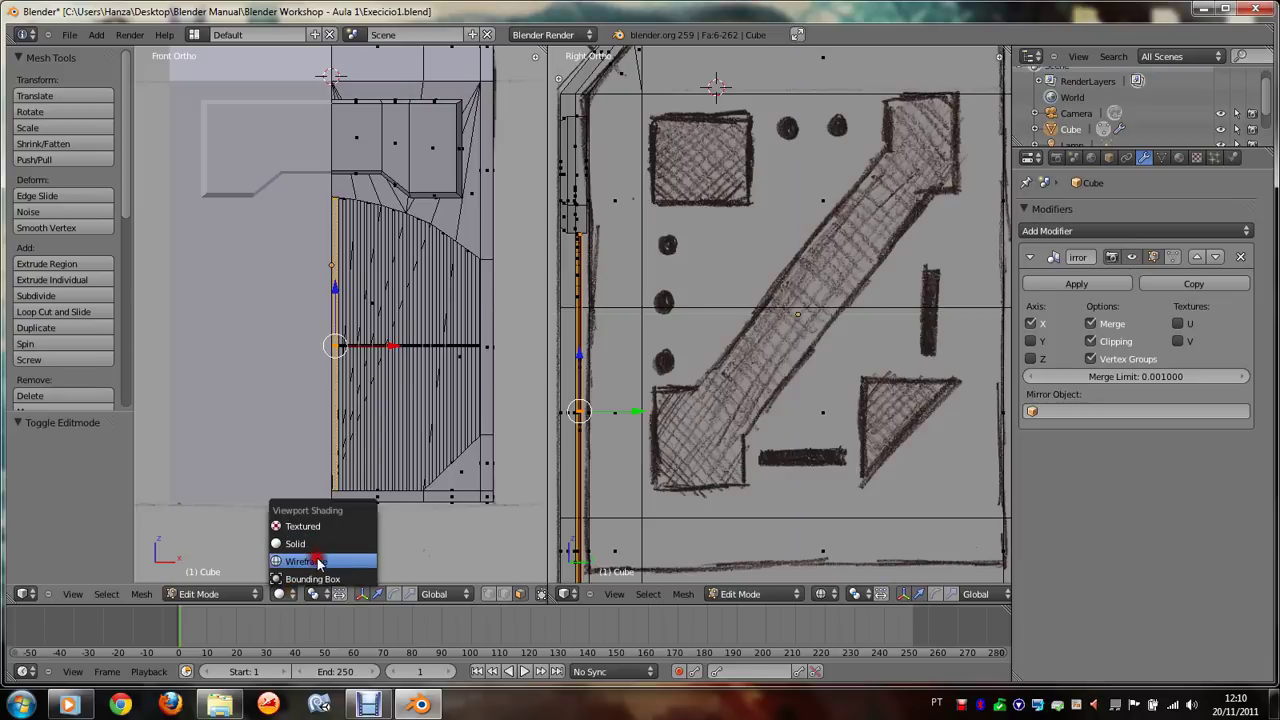
click(318, 563)
scroll(305, 430, up, 2)
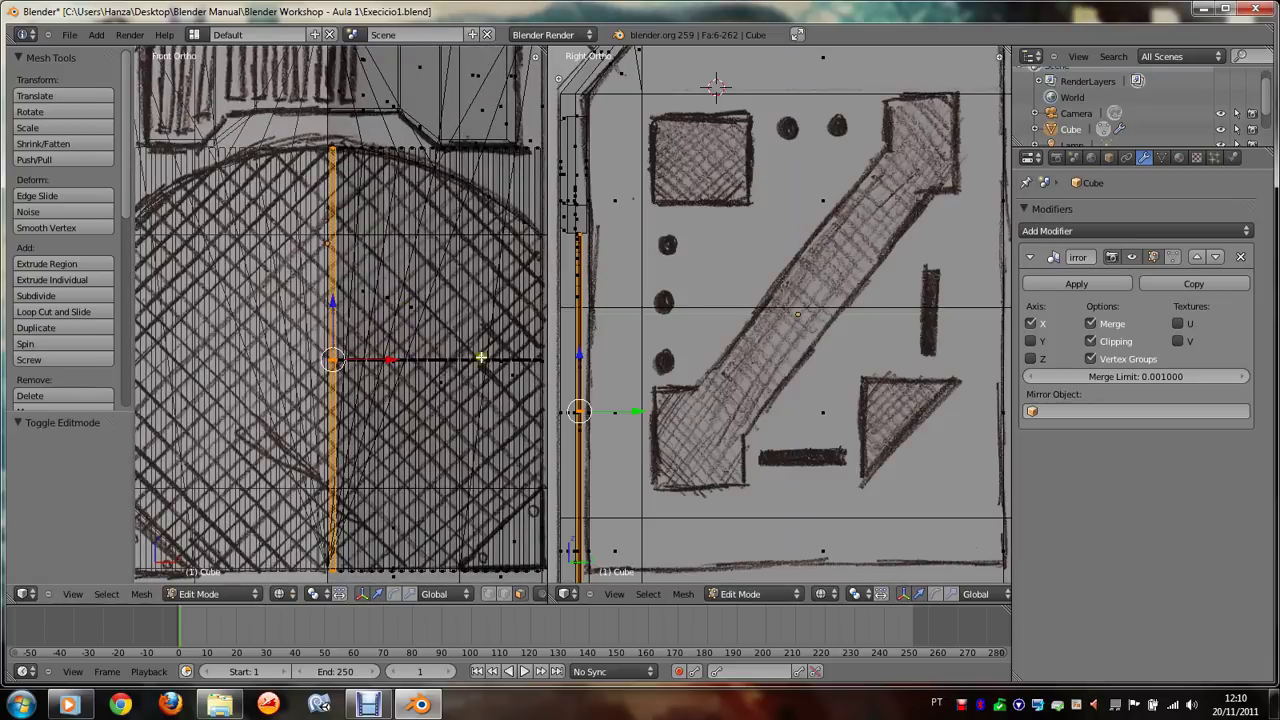
scroll(430, 363, down, 3)
Step: In solid display, select the linked strip at the panel's left edge and start rotating it
key(Tab)
key(z)
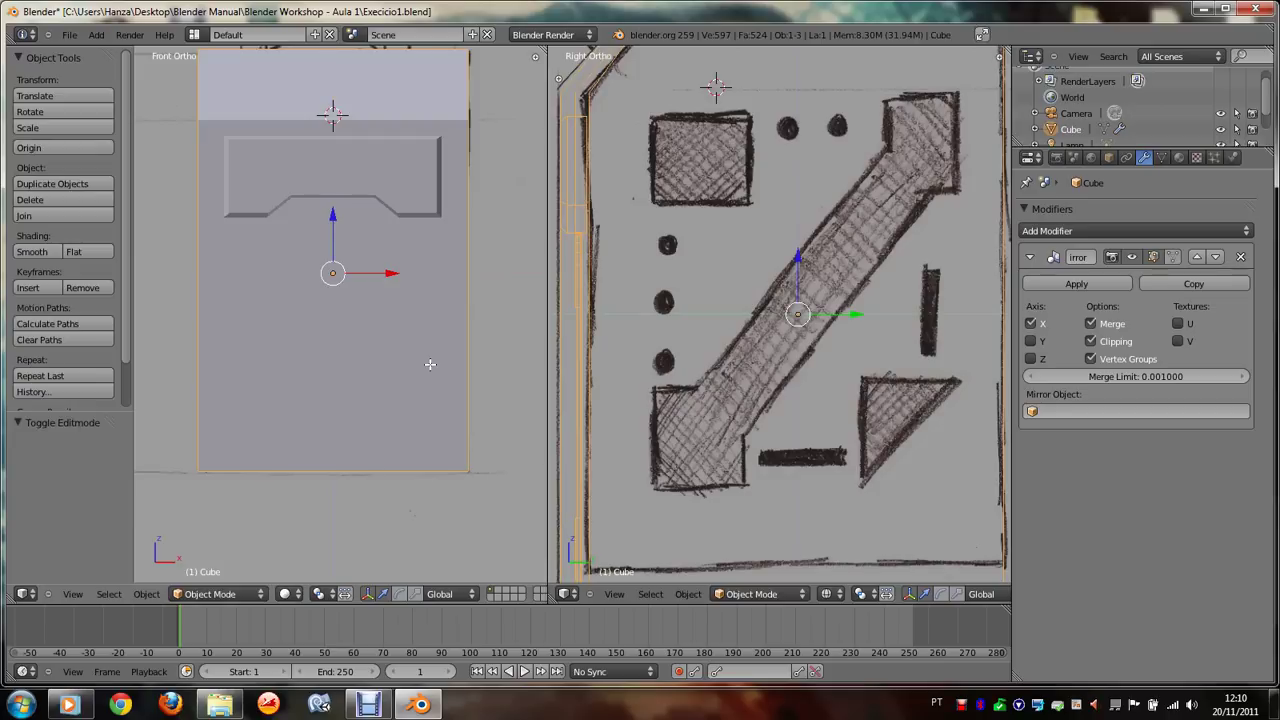
key(Tab)
scroll(430, 363, up, 3)
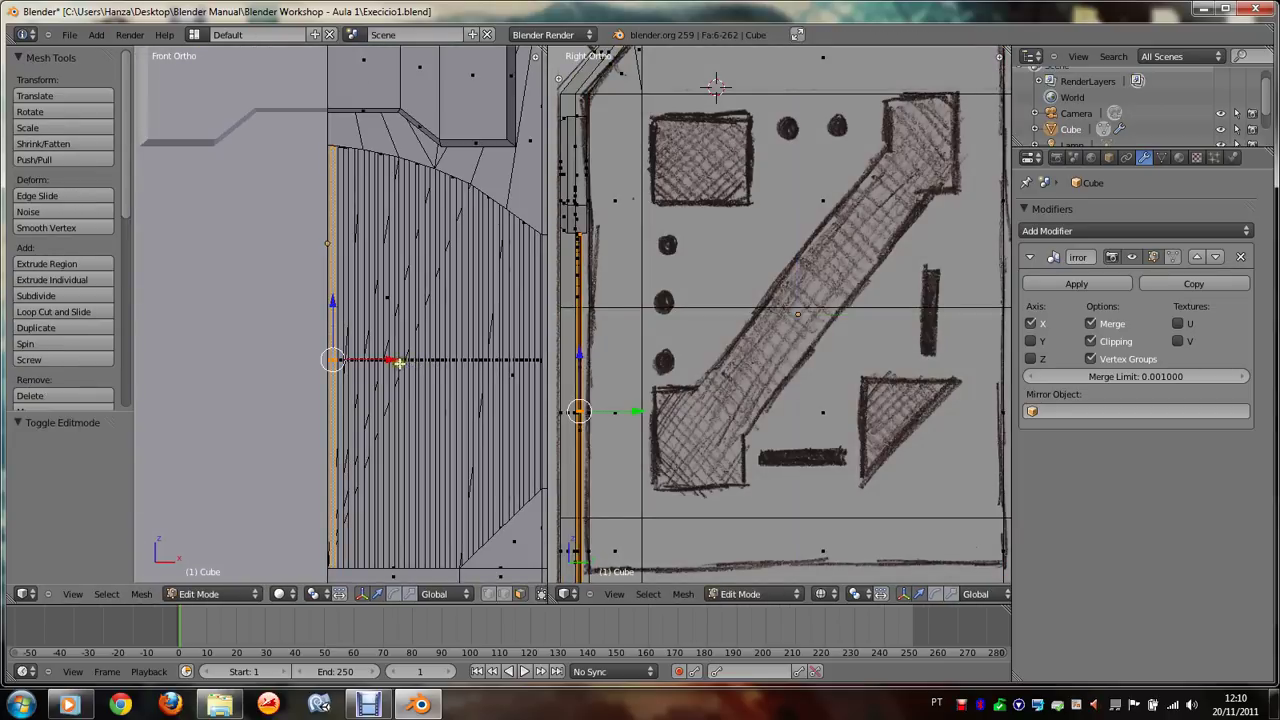
right_click(360, 362)
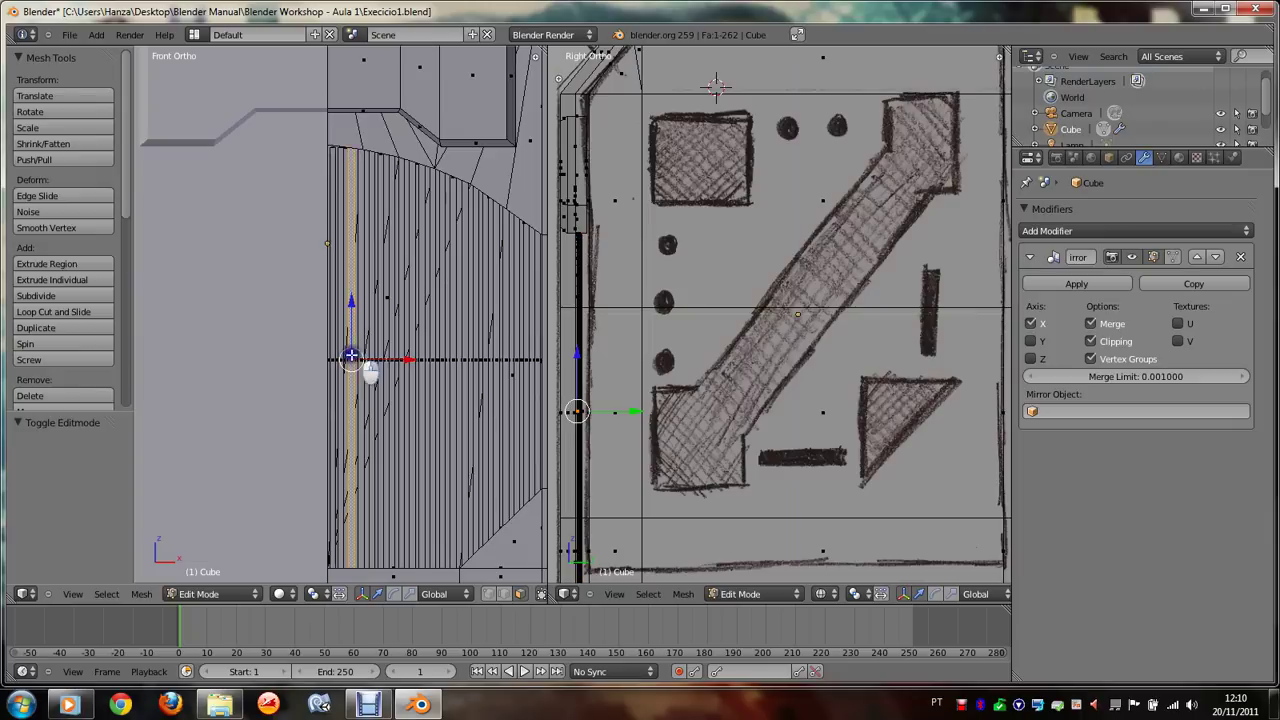
key(ctrl+l)
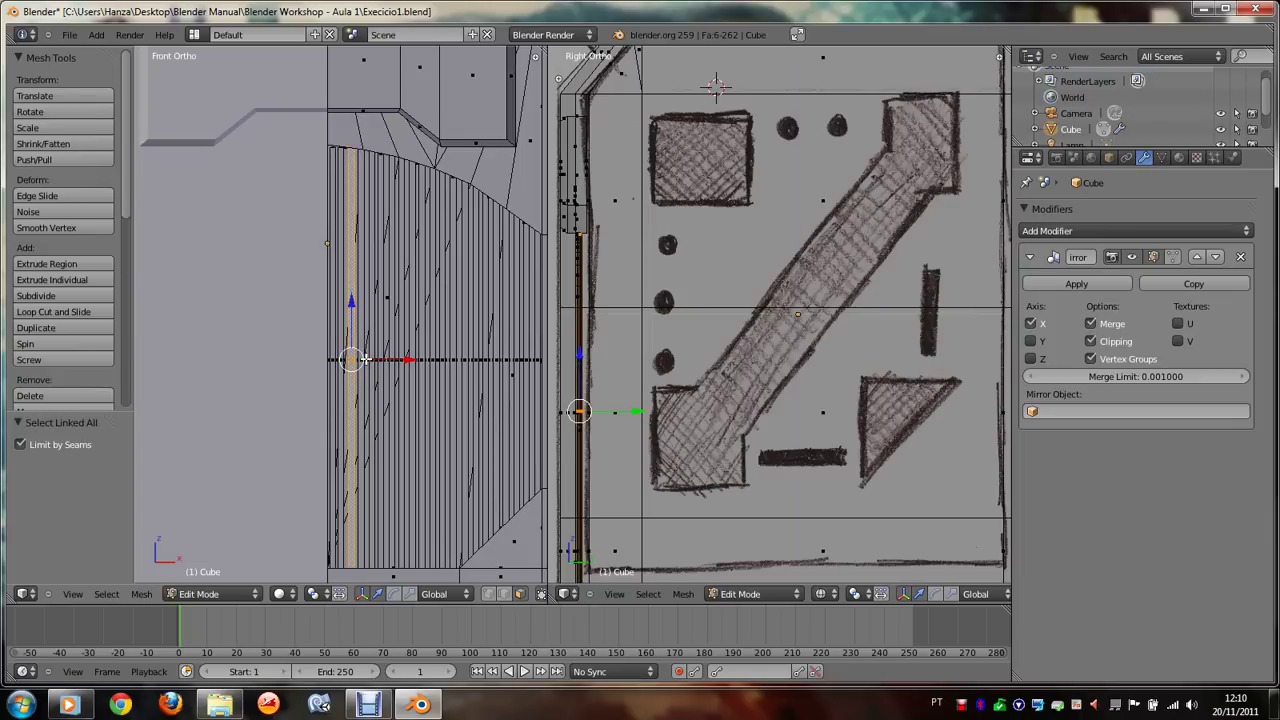
key(g)
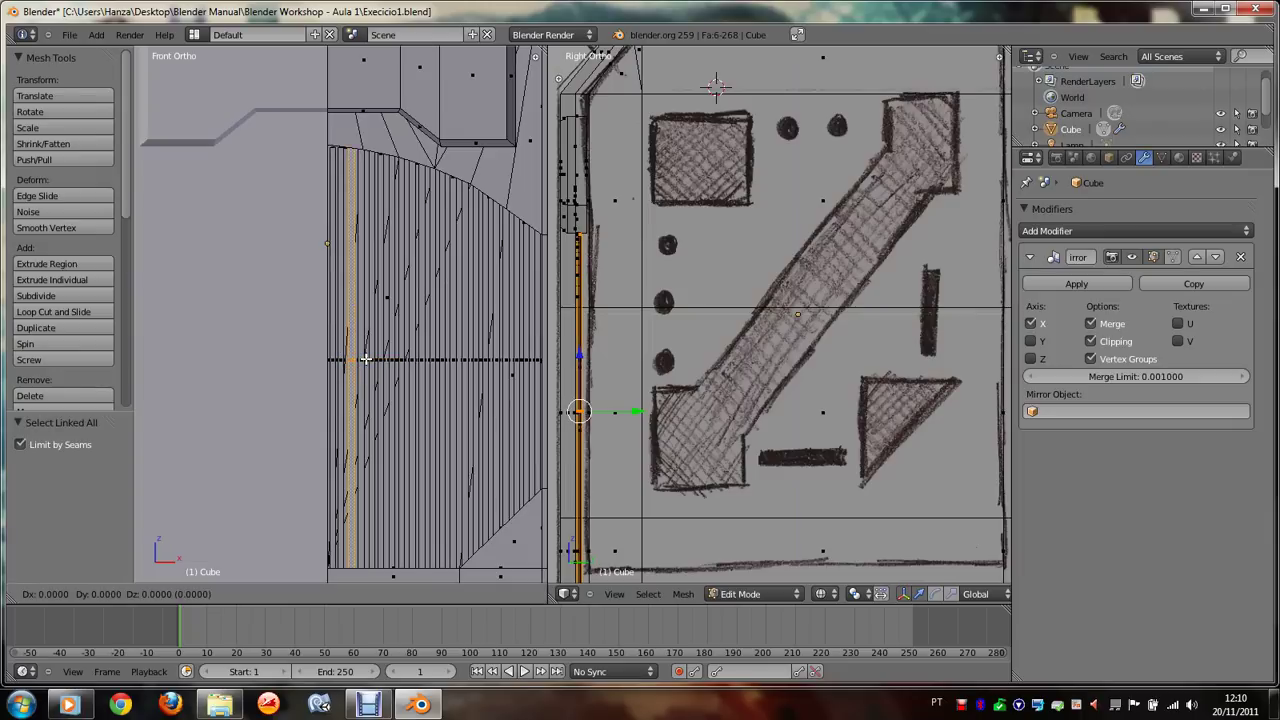
key(r)
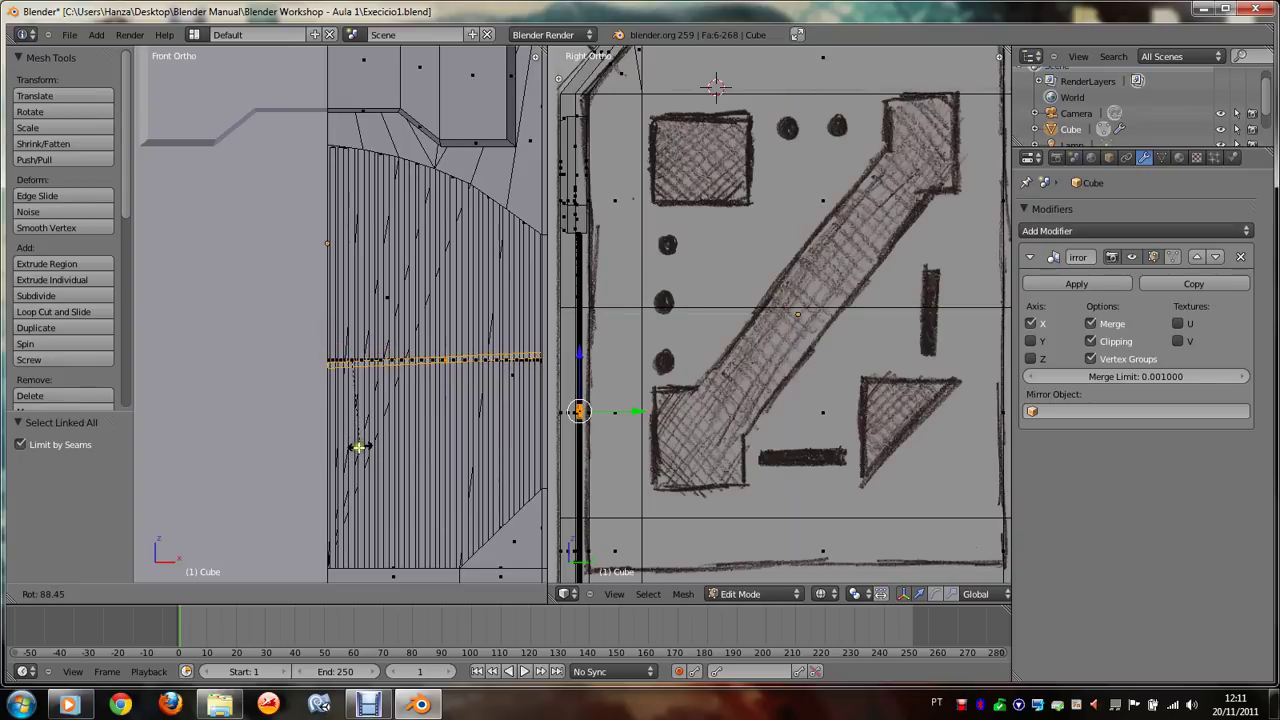
Step: Rotate the strip exactly 90 degrees and zoom in and out to inspect it
text(90)
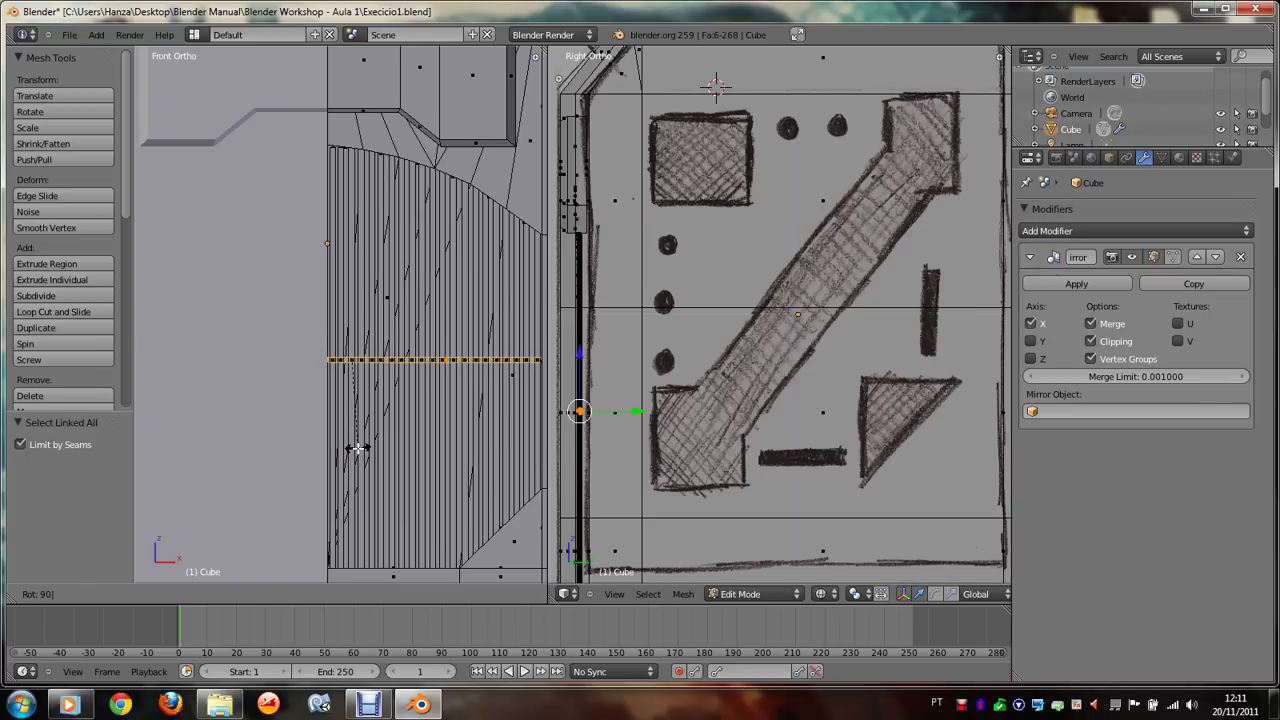
key(Return)
scroll(358, 448, up, 3)
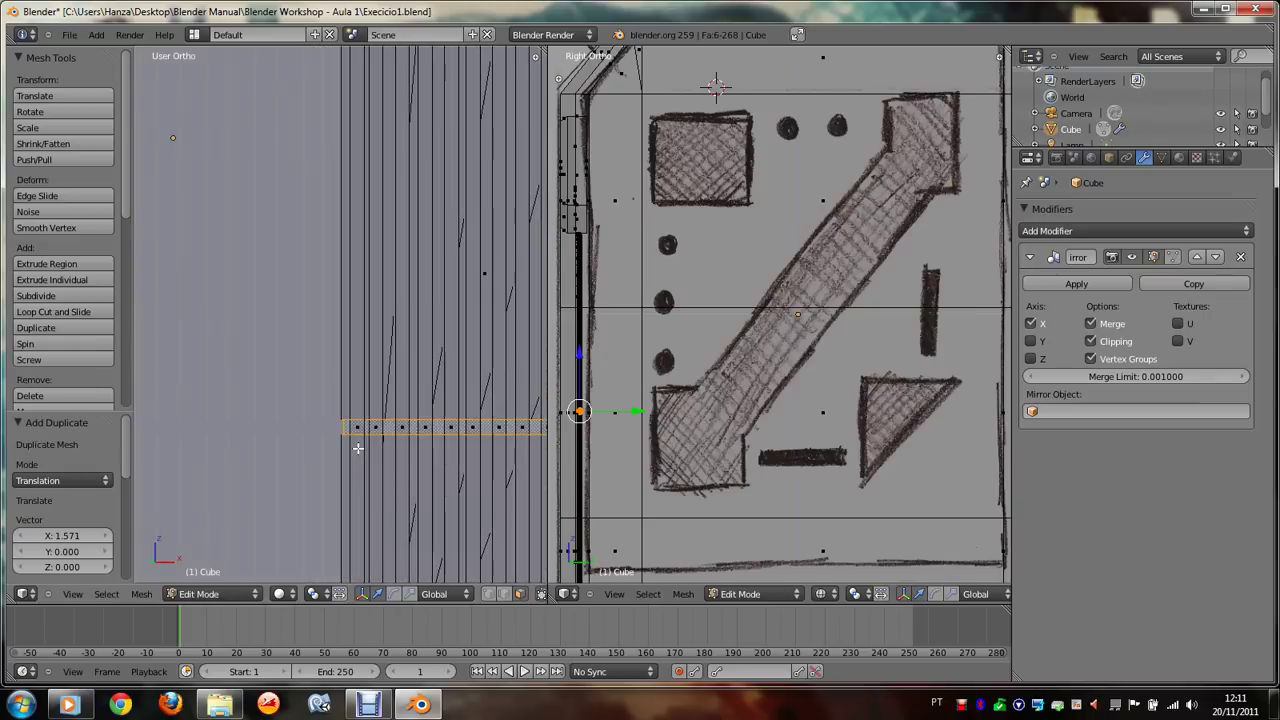
scroll(358, 448, down, 1)
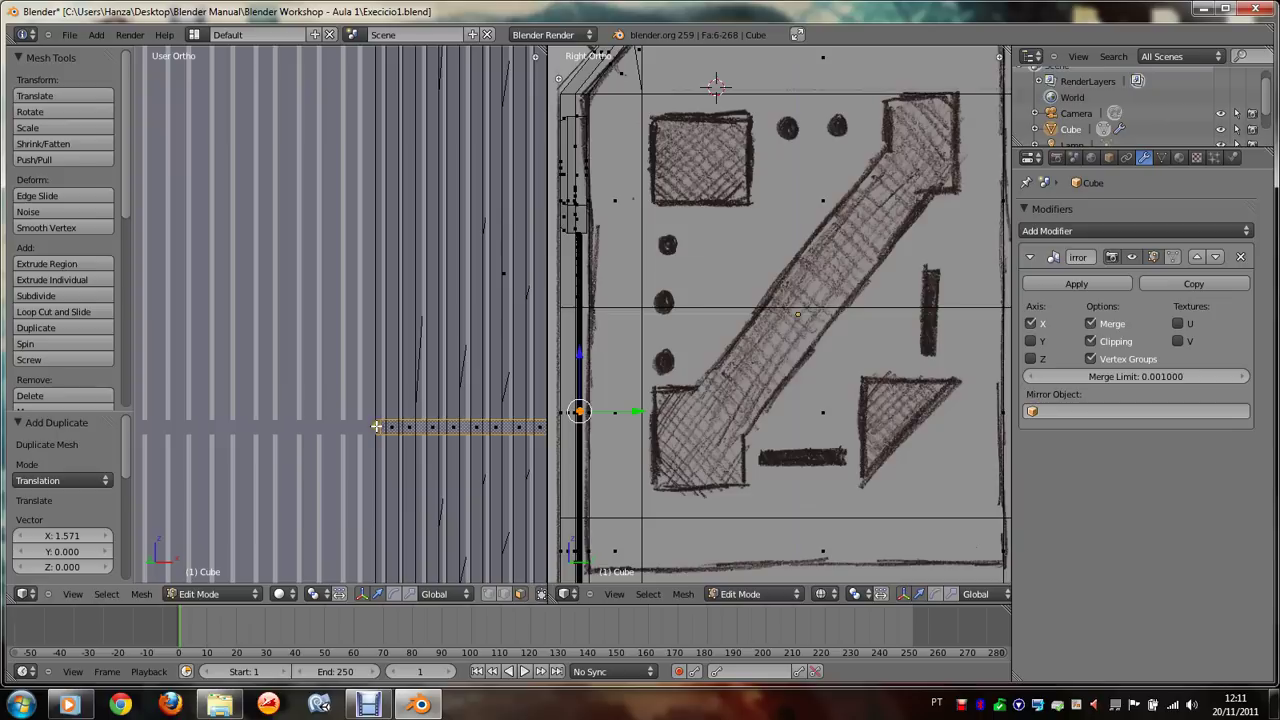
scroll(389, 440, down, 2)
scroll(389, 440, down, 1)
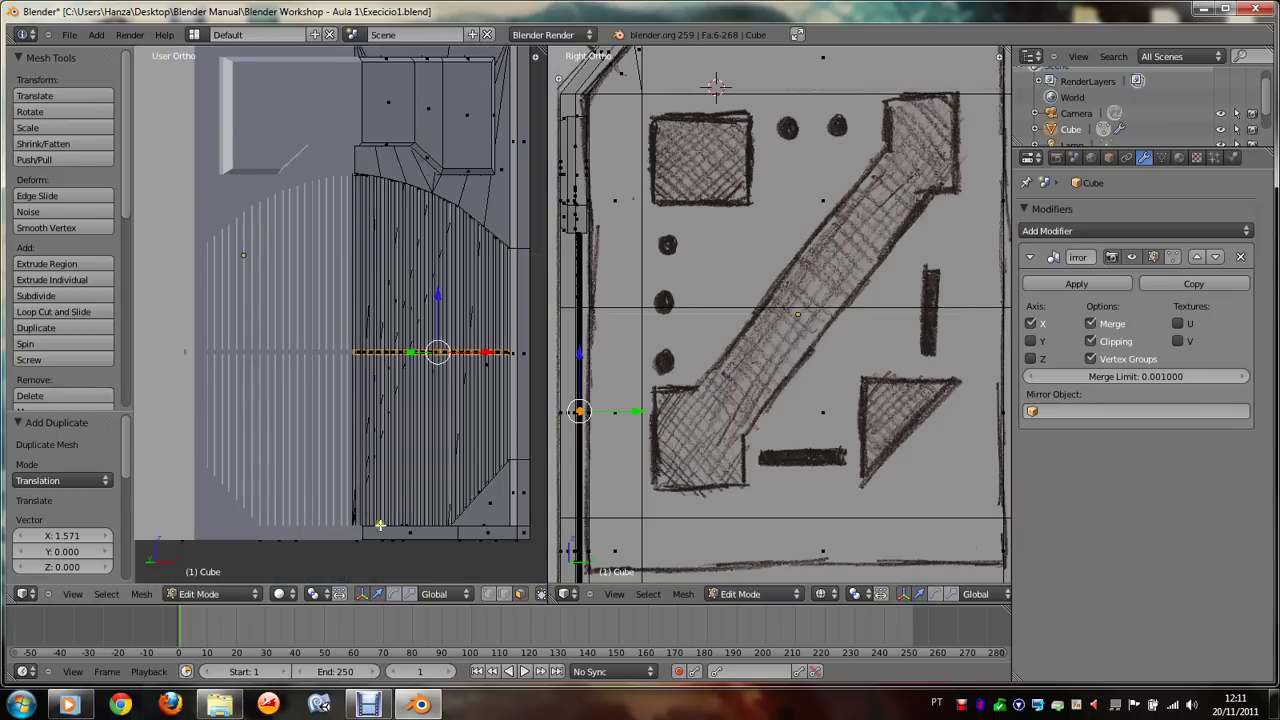
scroll(388, 455, up, 1)
scroll(388, 464, up, 2)
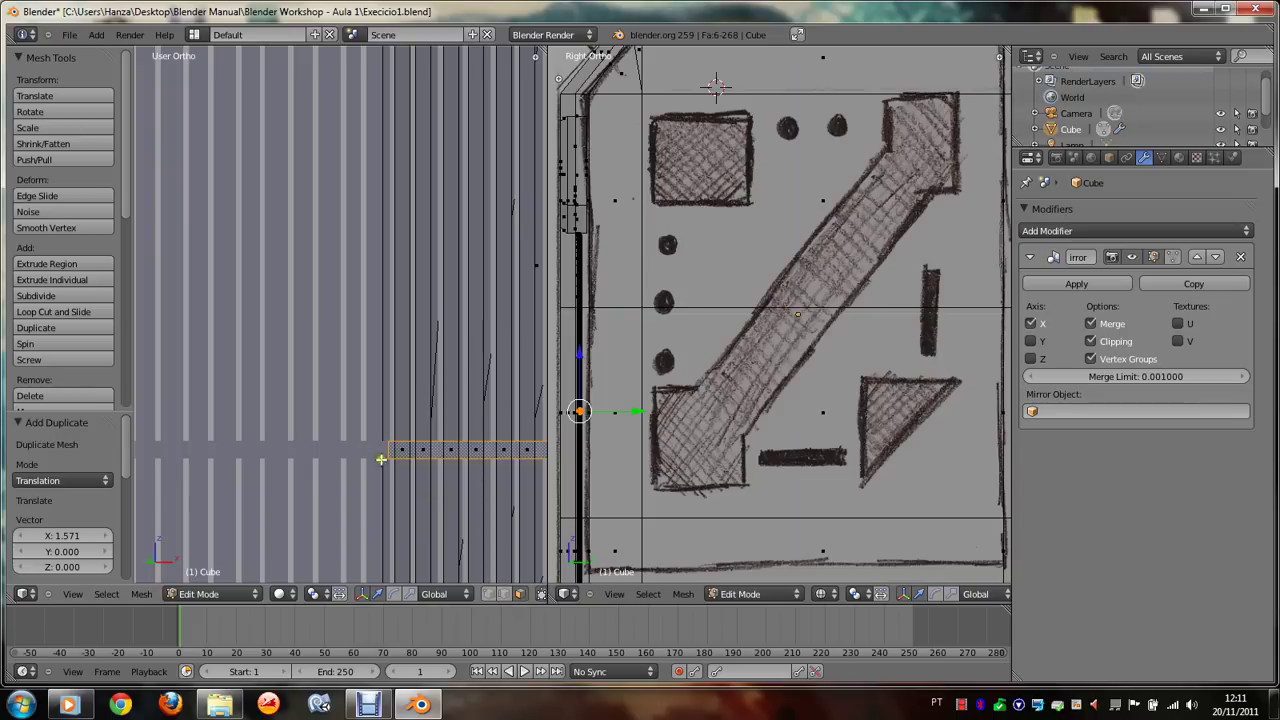
Step: In wireframe view, delete the face around one vertex of the rotated strip
click(279, 594)
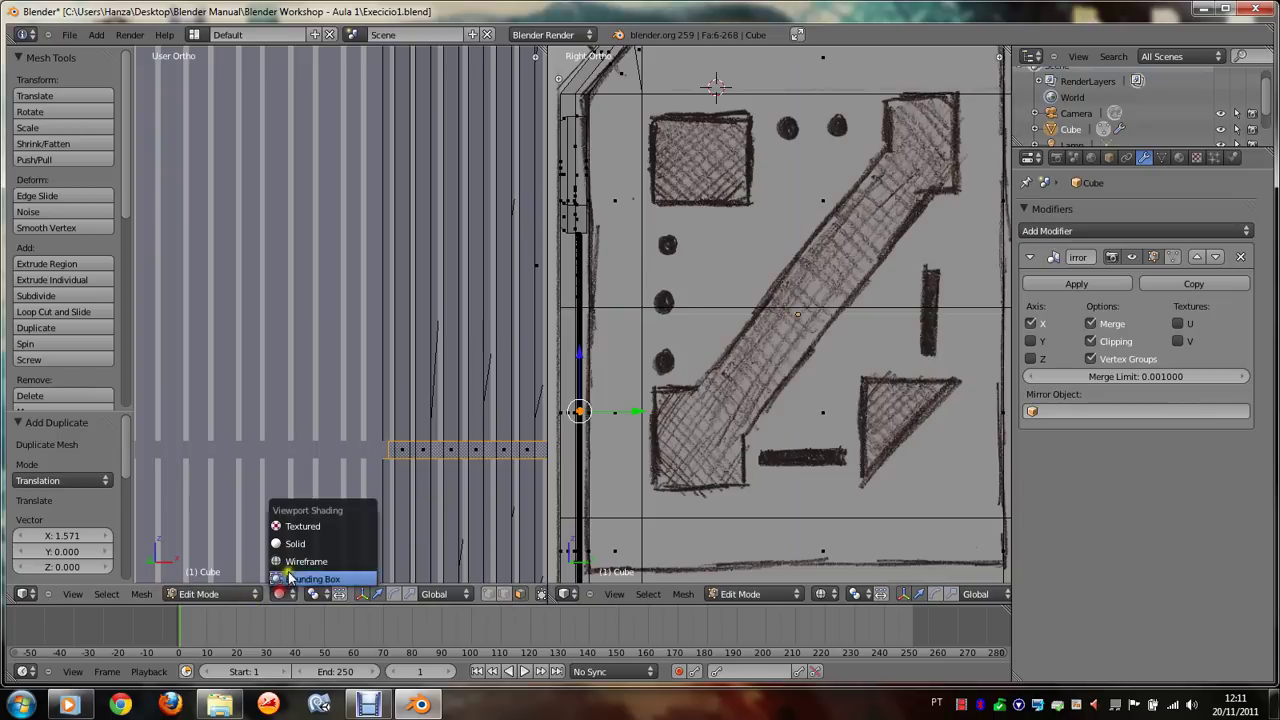
click(300, 557)
right_click(404, 452)
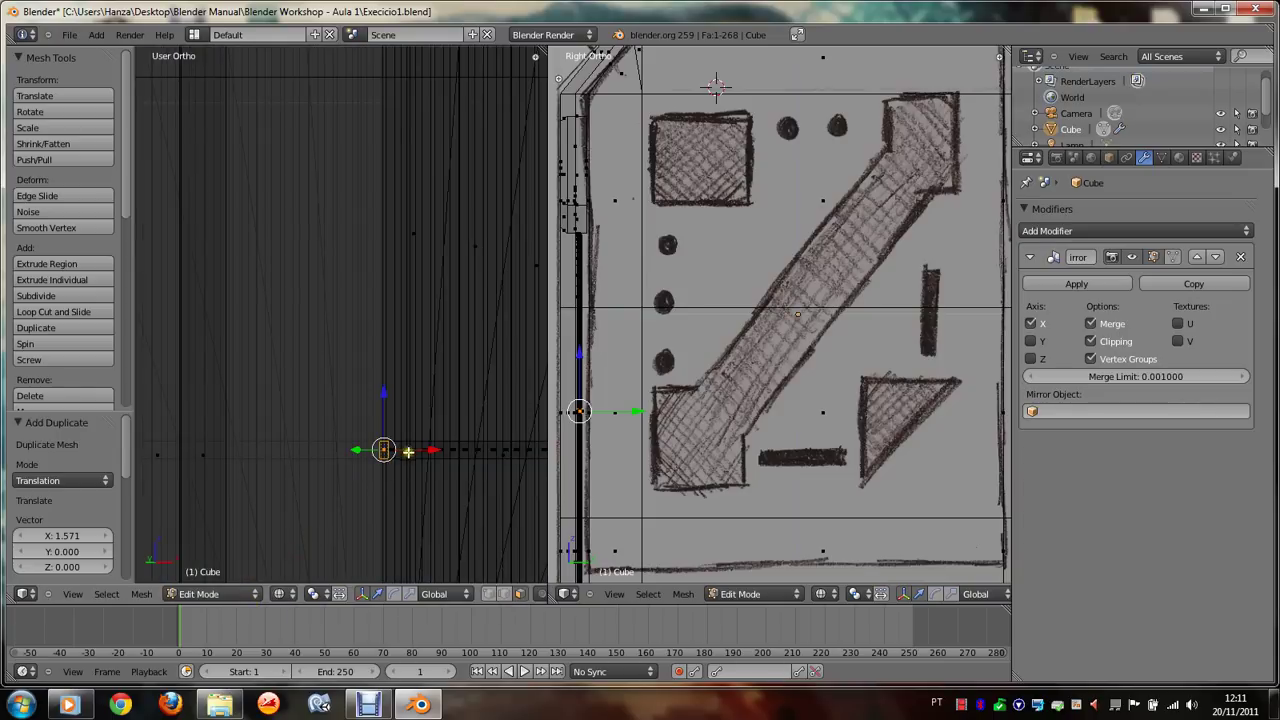
key(x)
click(428, 475)
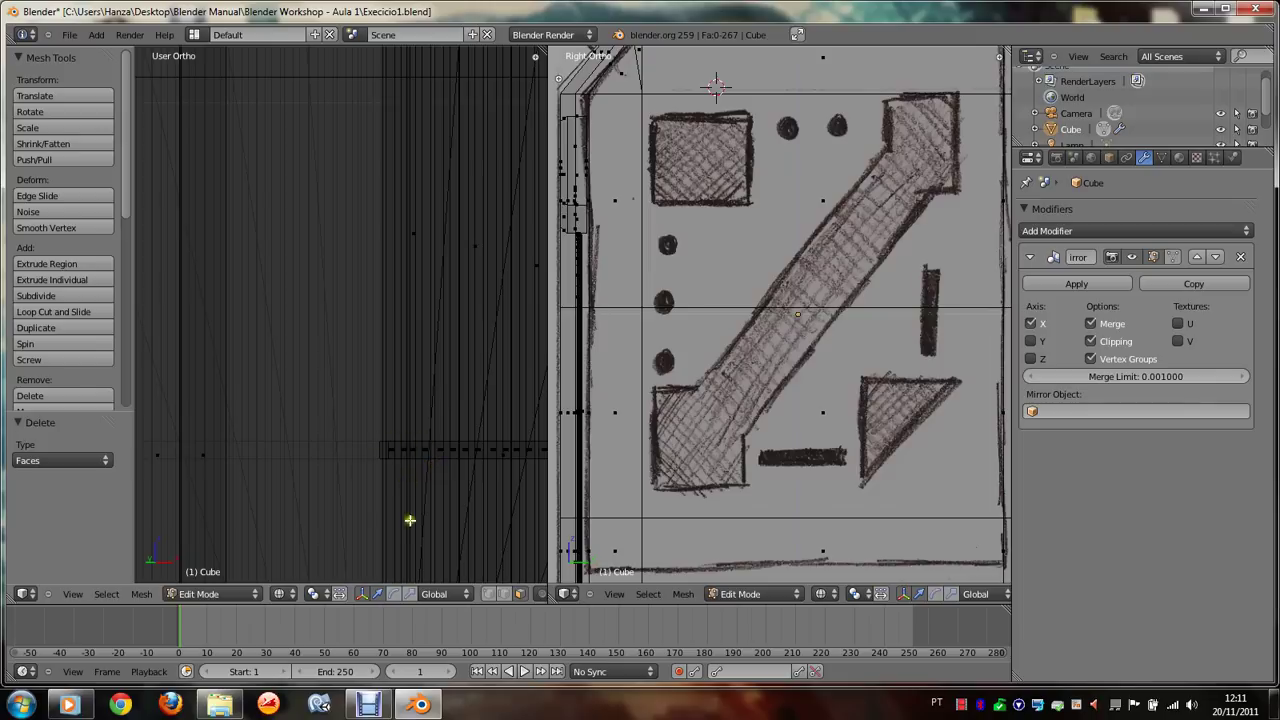
key(x)
Step: Orbit to check the result, select the strip's end vertex, and restore wireframe shading
scroll(380, 553, down, 2)
scroll(430, 524, down, 2)
scroll(430, 524, down, 2)
scroll(430, 524, down, 2)
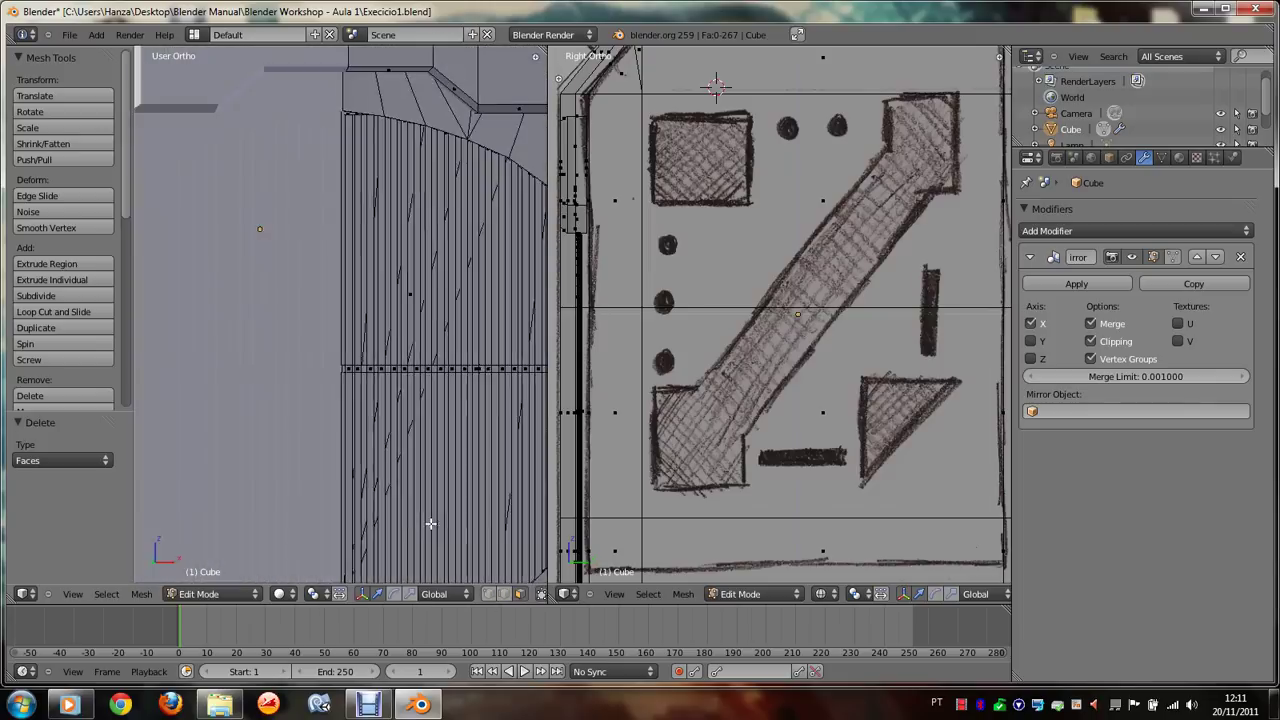
middle_drag(430, 524, 454, 508)
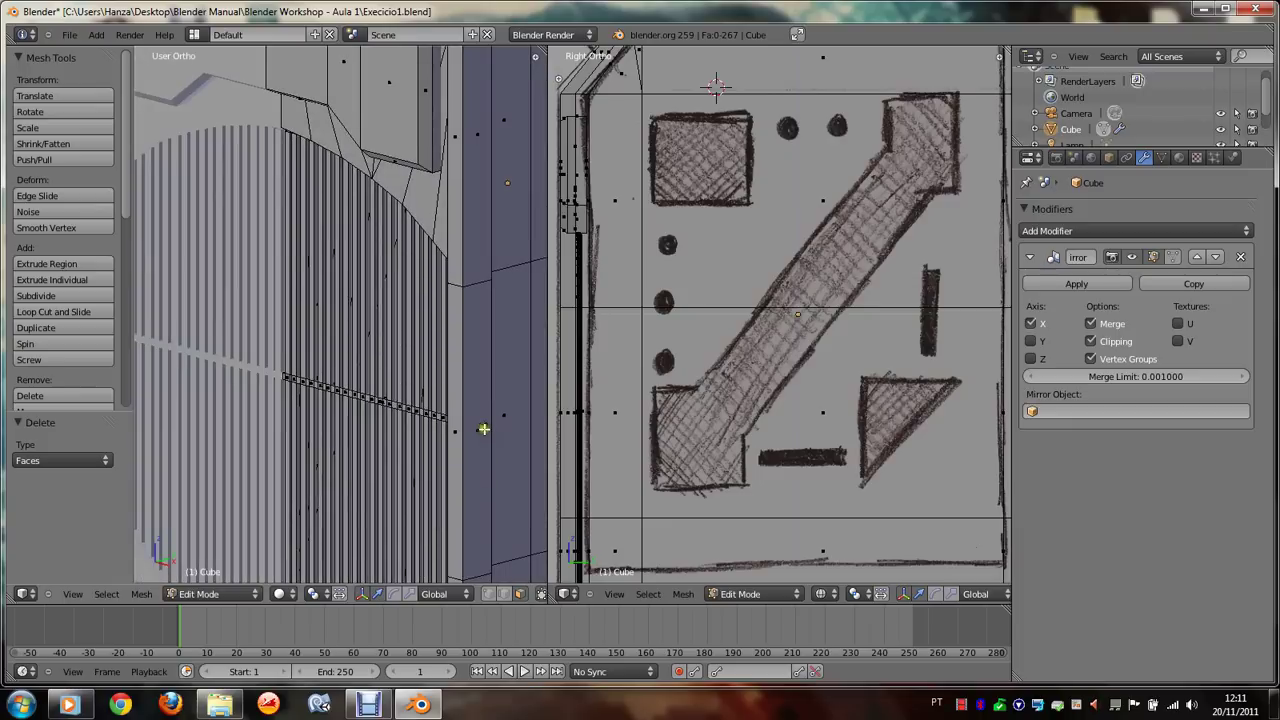
right_click(484, 428)
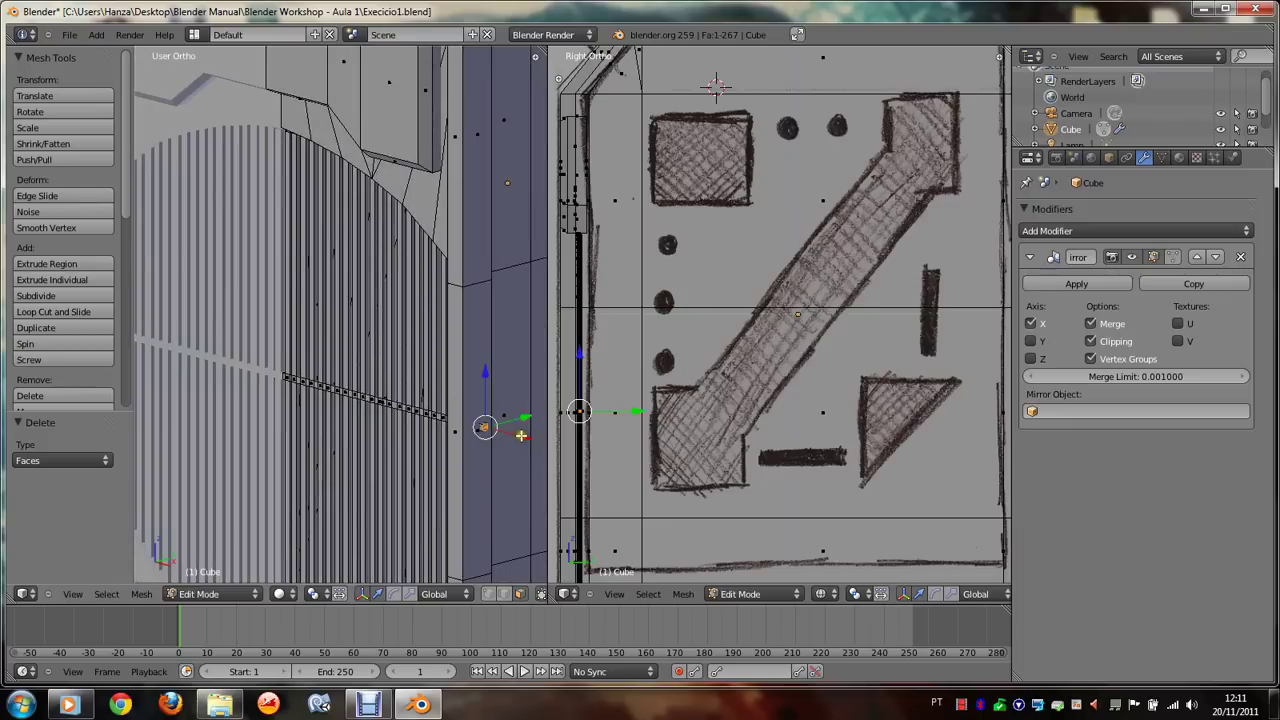
key(z)
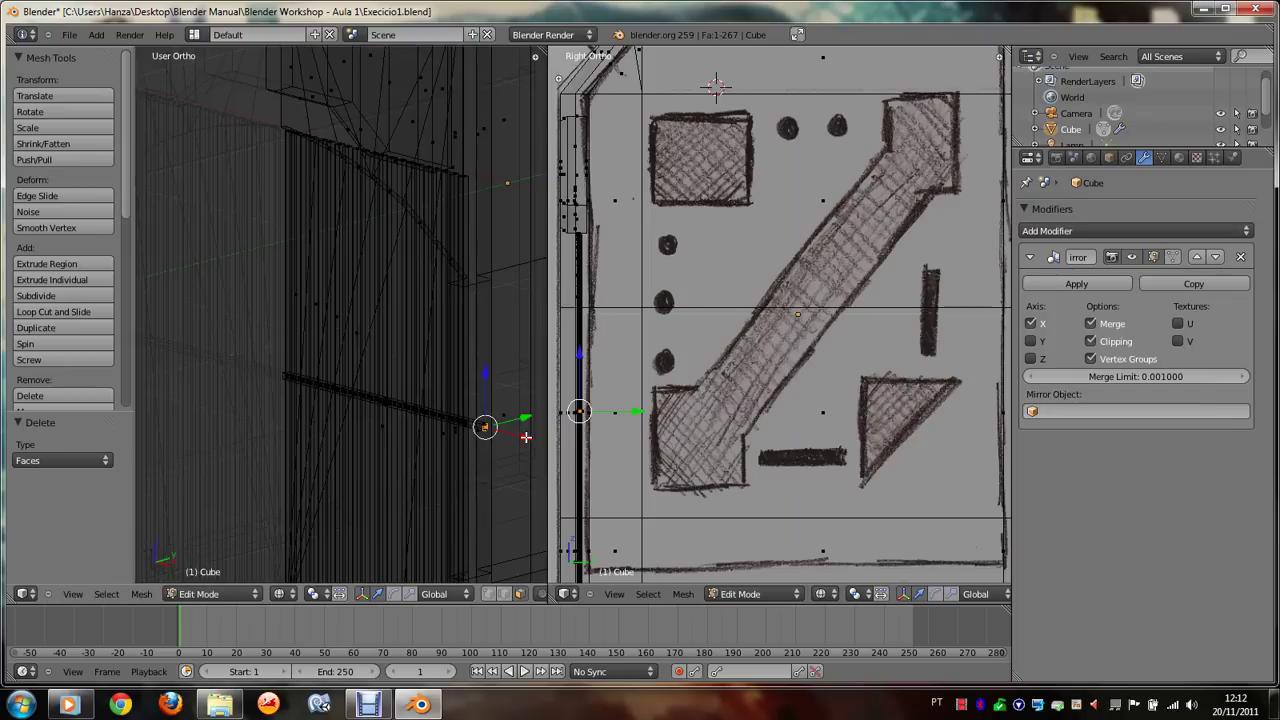
key(z)
click(284, 594)
click(305, 560)
Step: Move the strip's end edge 0.06 inward along X to meet the panel edge
key(KP_1)
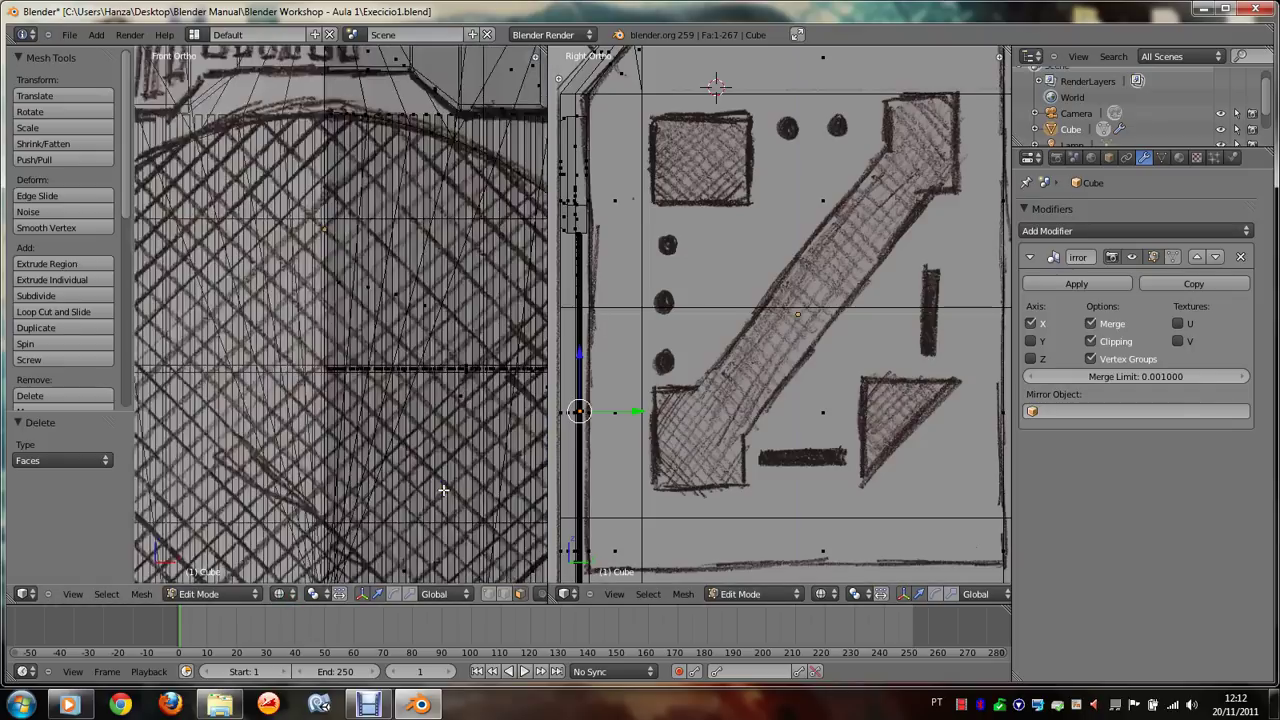
scroll(443, 490, up, 3)
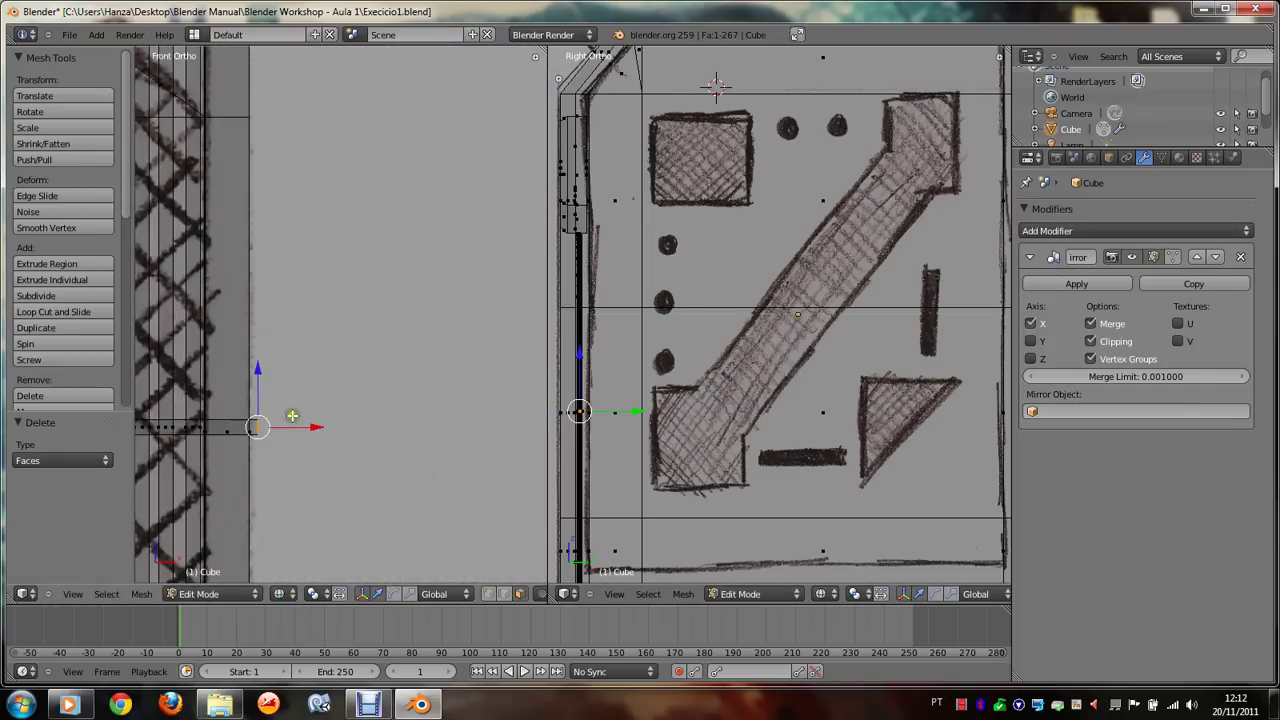
key(g)
key(x)
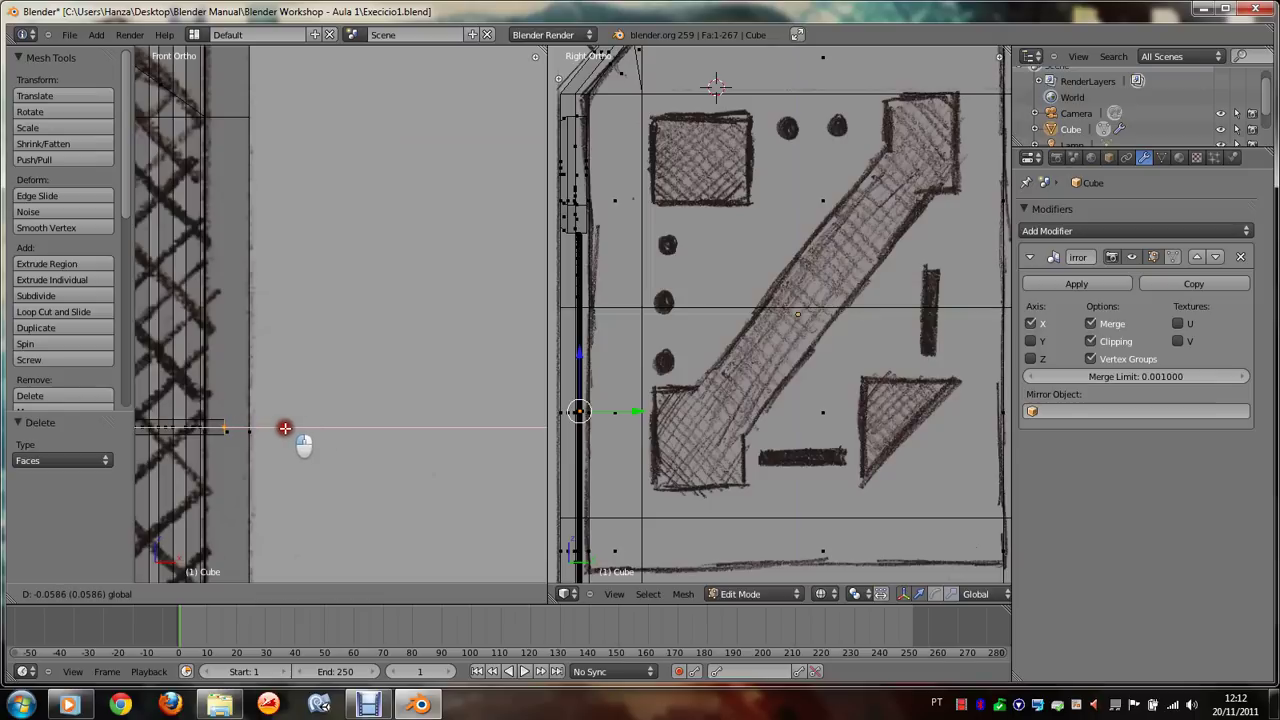
click(284, 428)
key(KP_4)
key(KP_4)
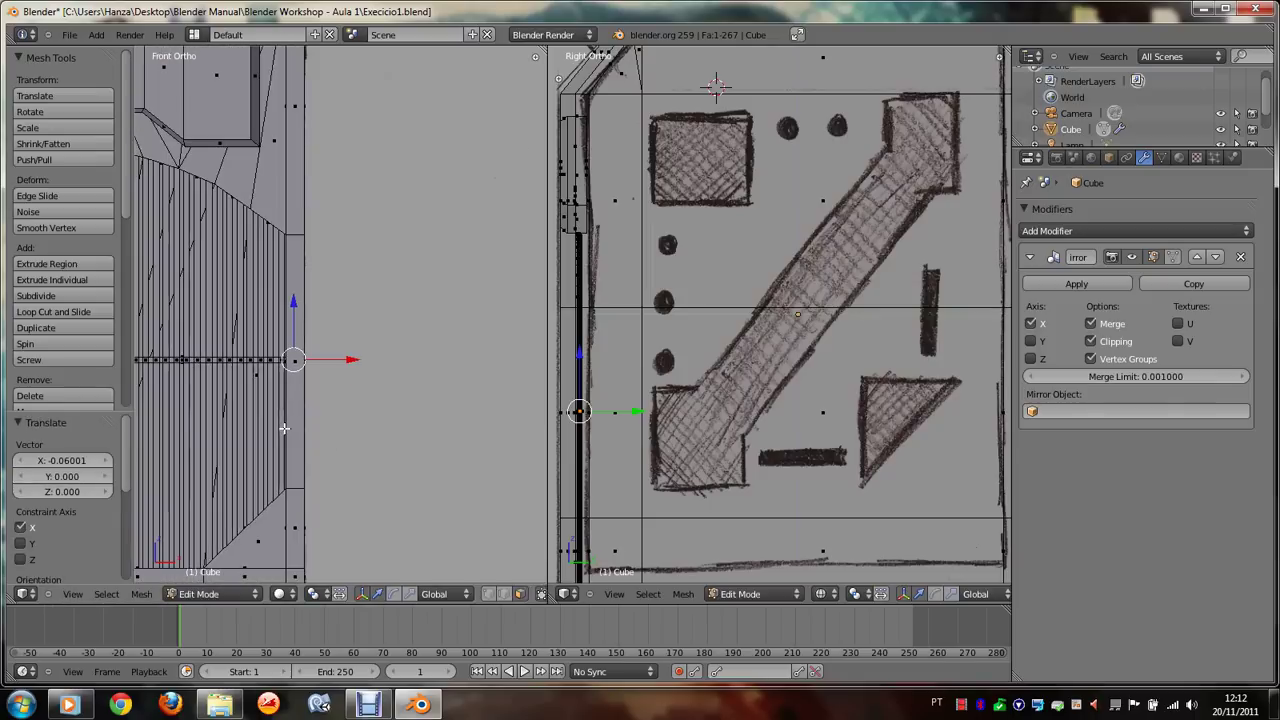
key(KP_4)
key(KP_4)
key(KP_8)
key(KP_8)
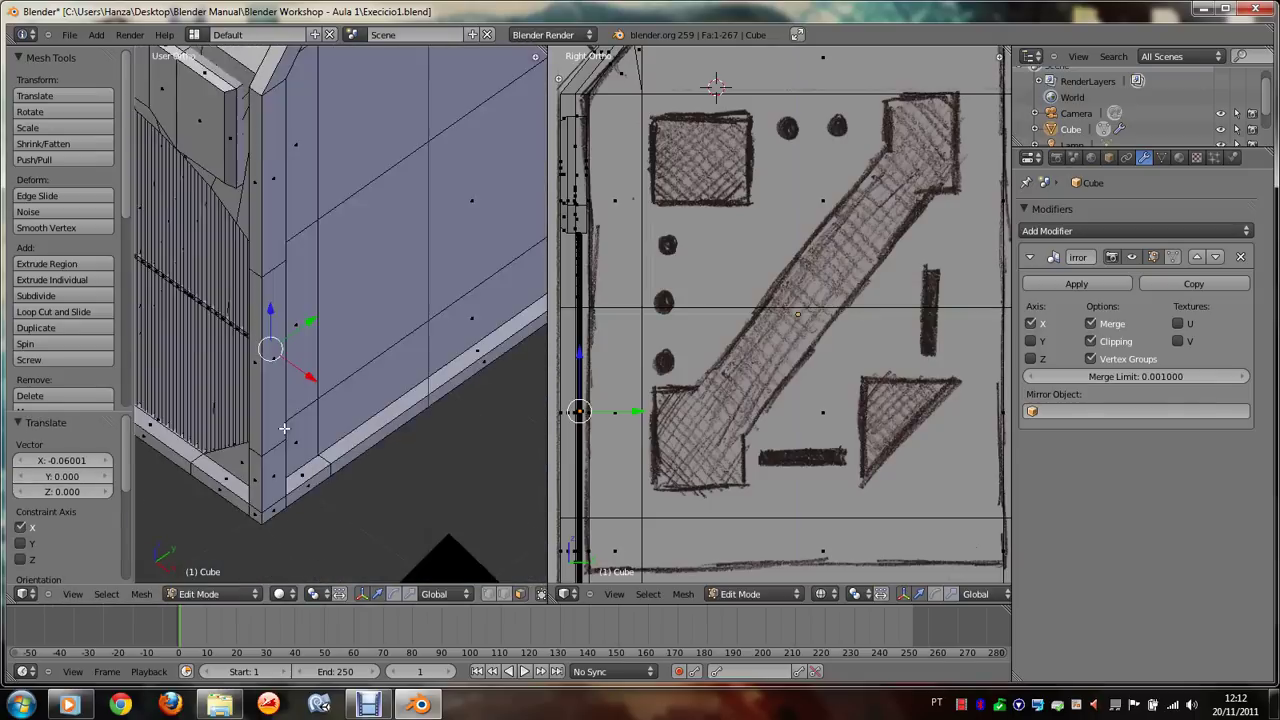
key(KP_4)
key(KP_4)
key(KP_2)
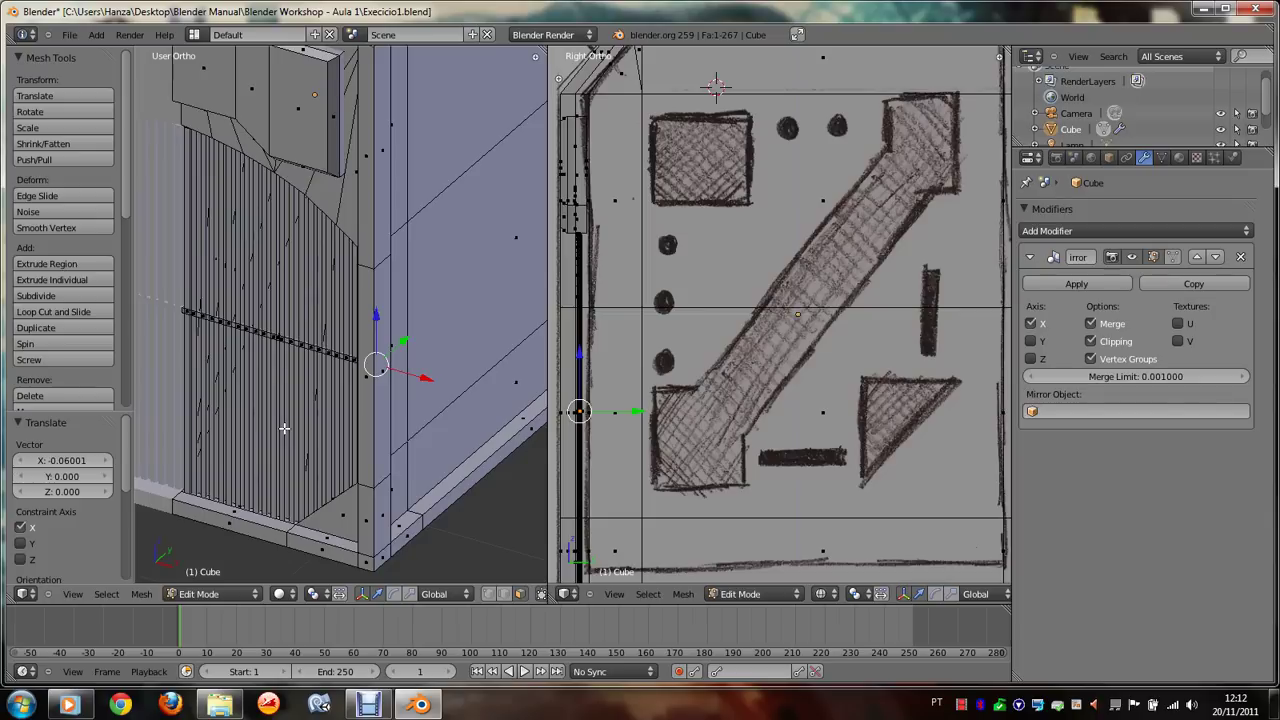
Step: Select the whole connected strip and shift it about -0.0095 along Y
key(KP_6)
key(KP_6)
key(KP_6)
key(KP_6)
key(KP_6)
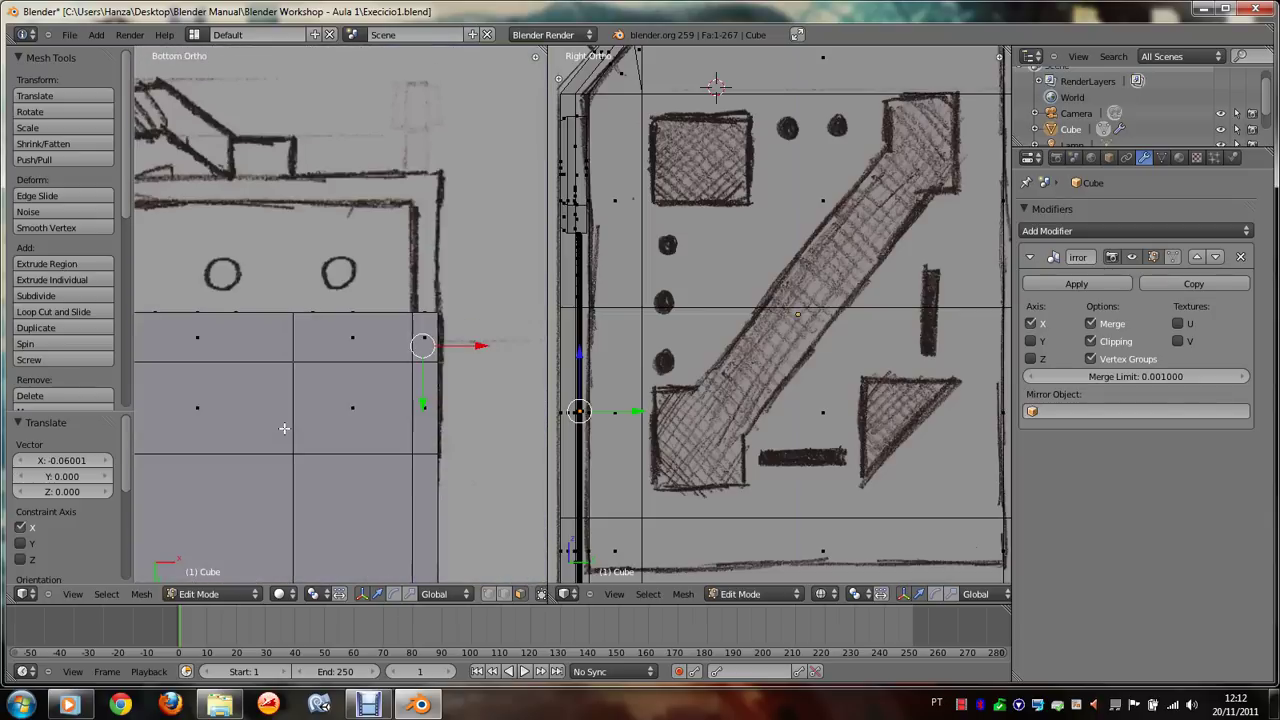
key(KP_8)
key(KP_8)
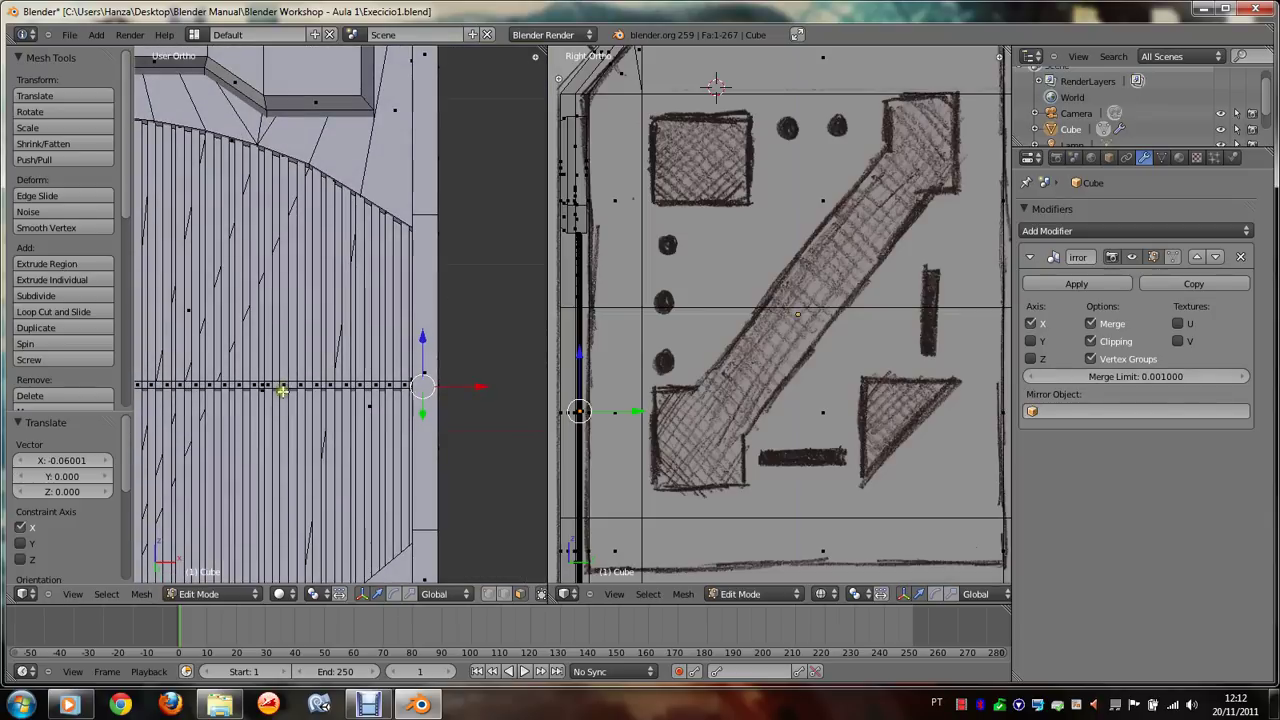
key(KP_6)
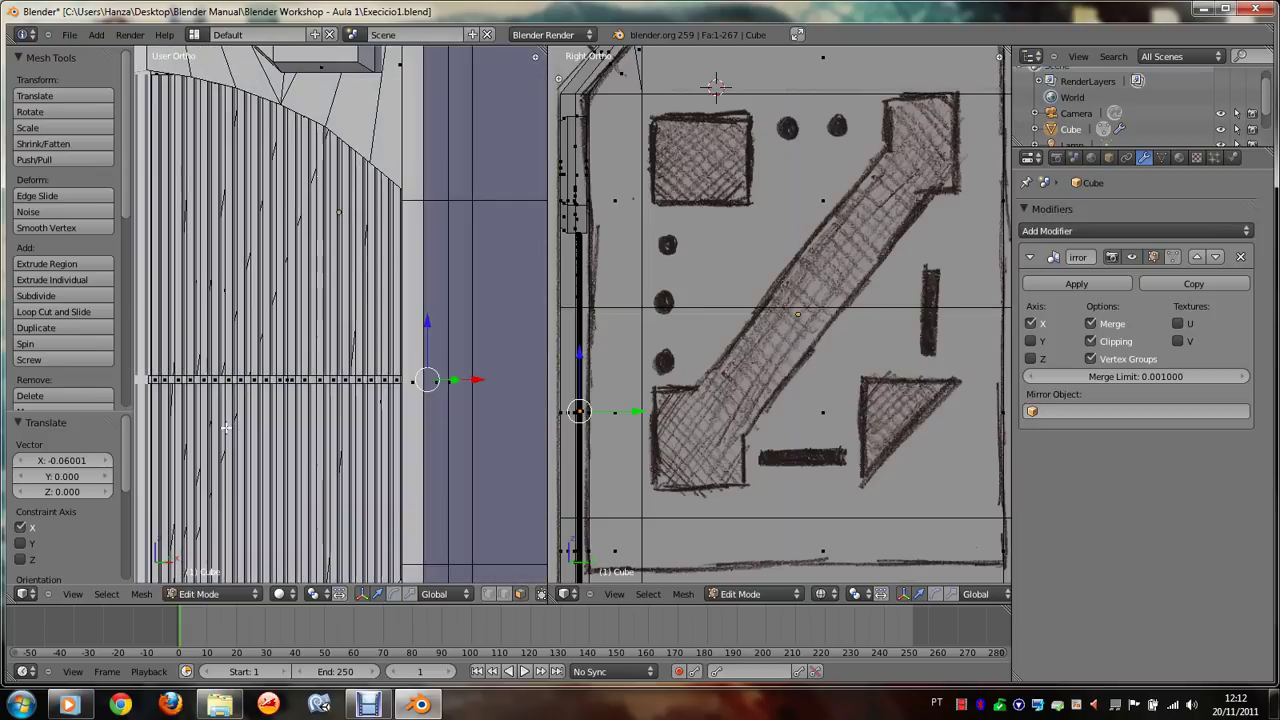
key(KP_6)
key(ctrl+l)
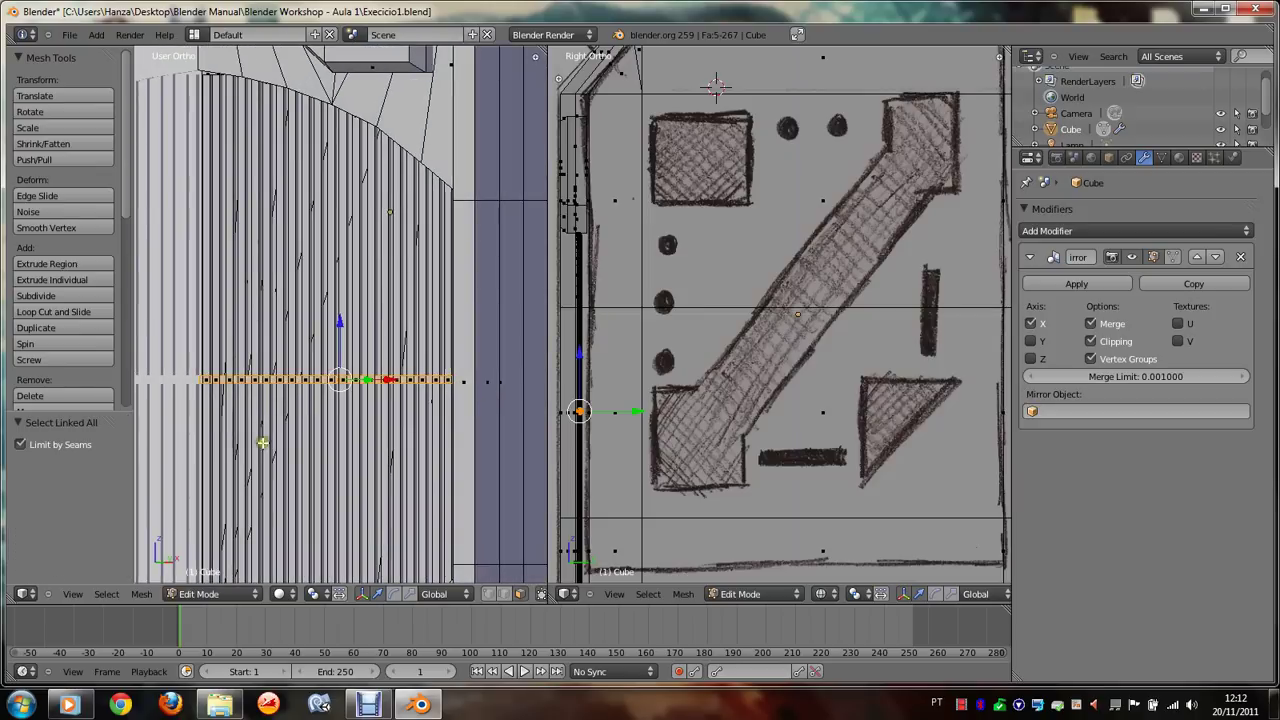
key(KP_6)
key(KP_6)
key(KP_6)
key(KP_6)
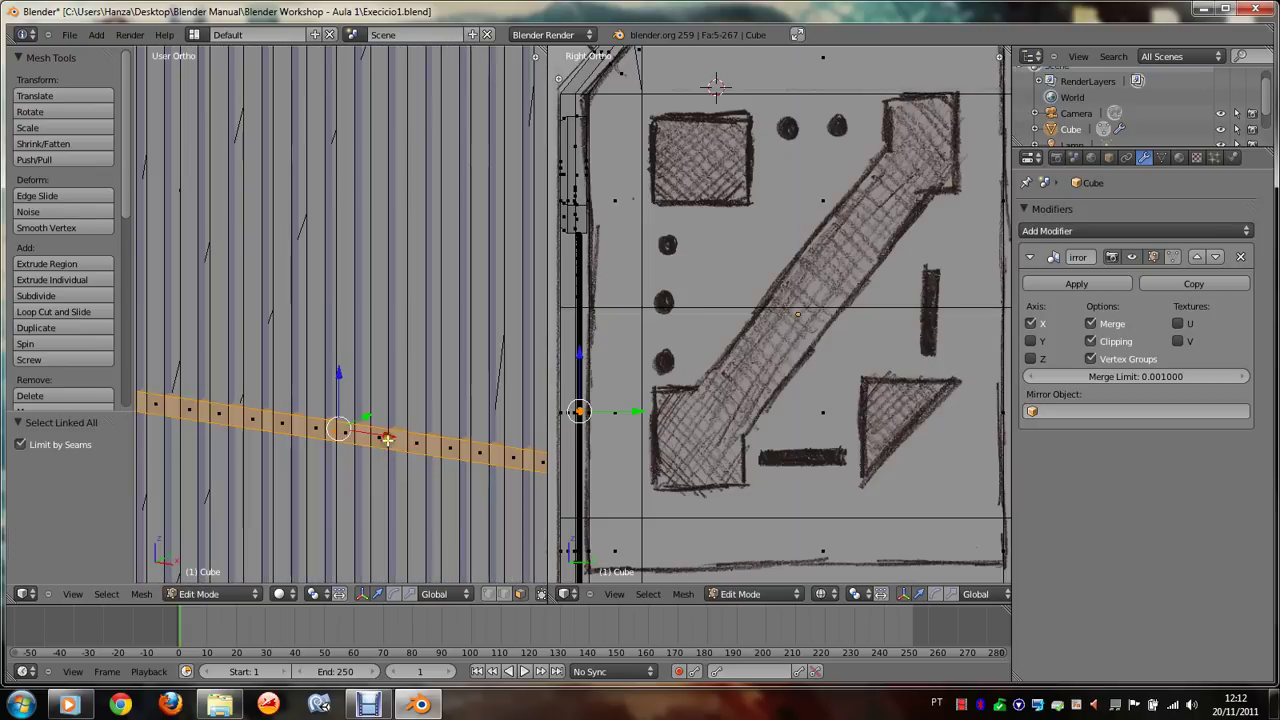
key(g)
key(y)
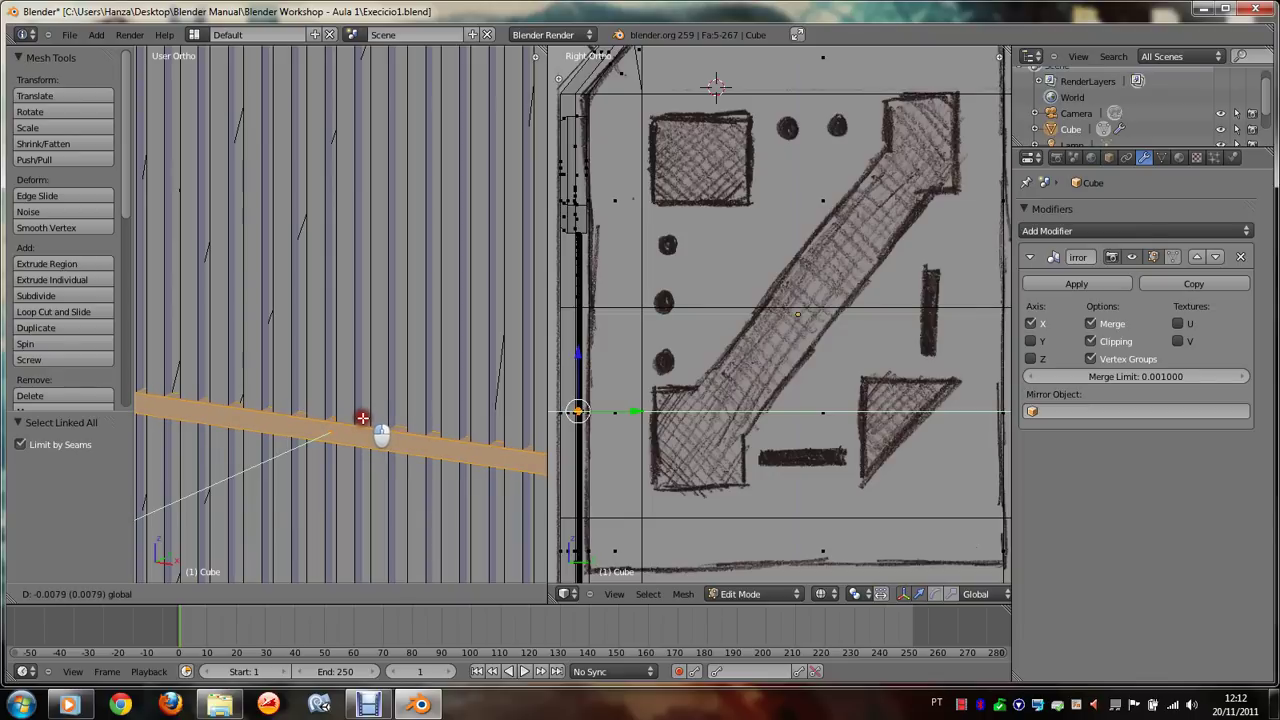
click(361, 418)
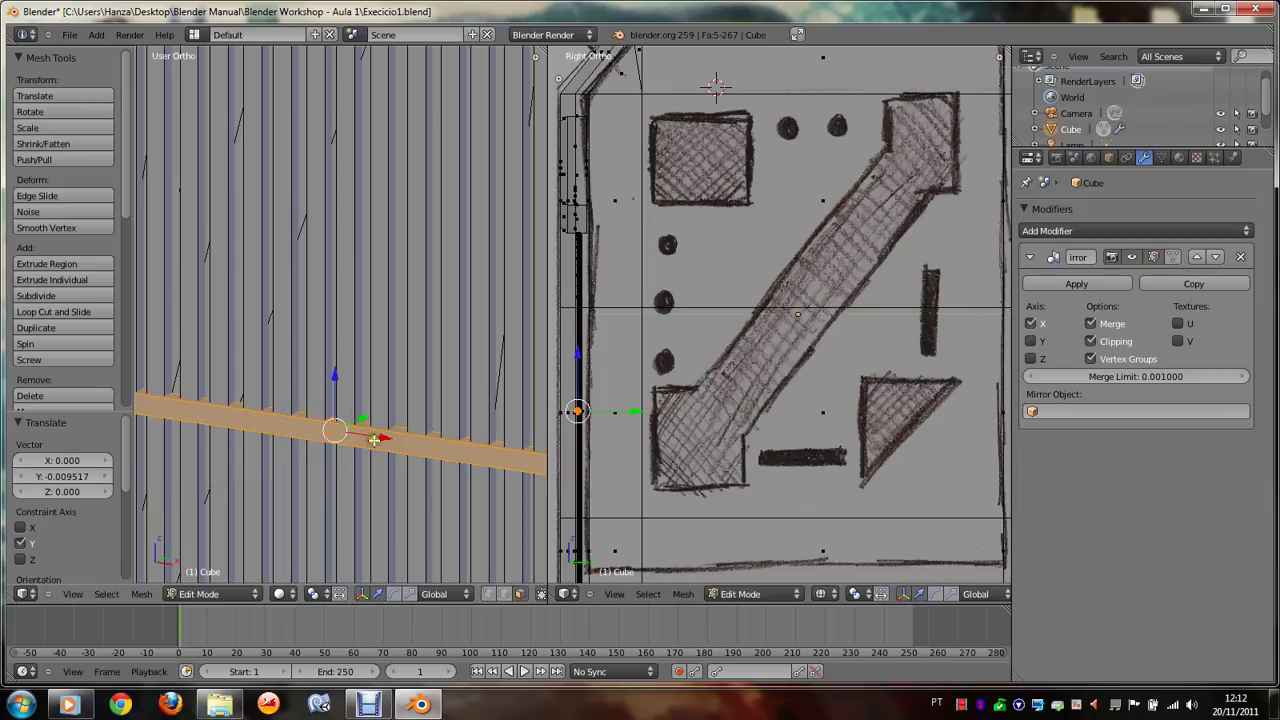
scroll(345, 418, down, 1)
scroll(350, 415, down, 1)
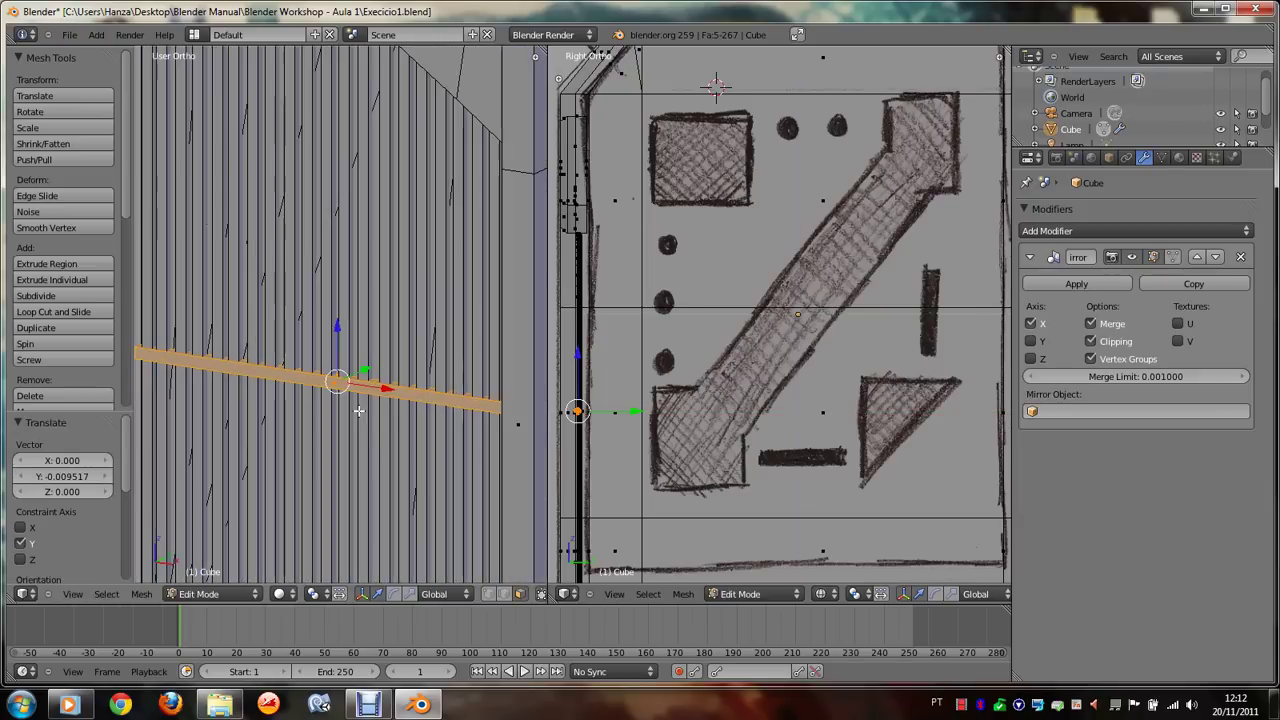
scroll(358, 410, down, 1)
scroll(359, 424, down, 2)
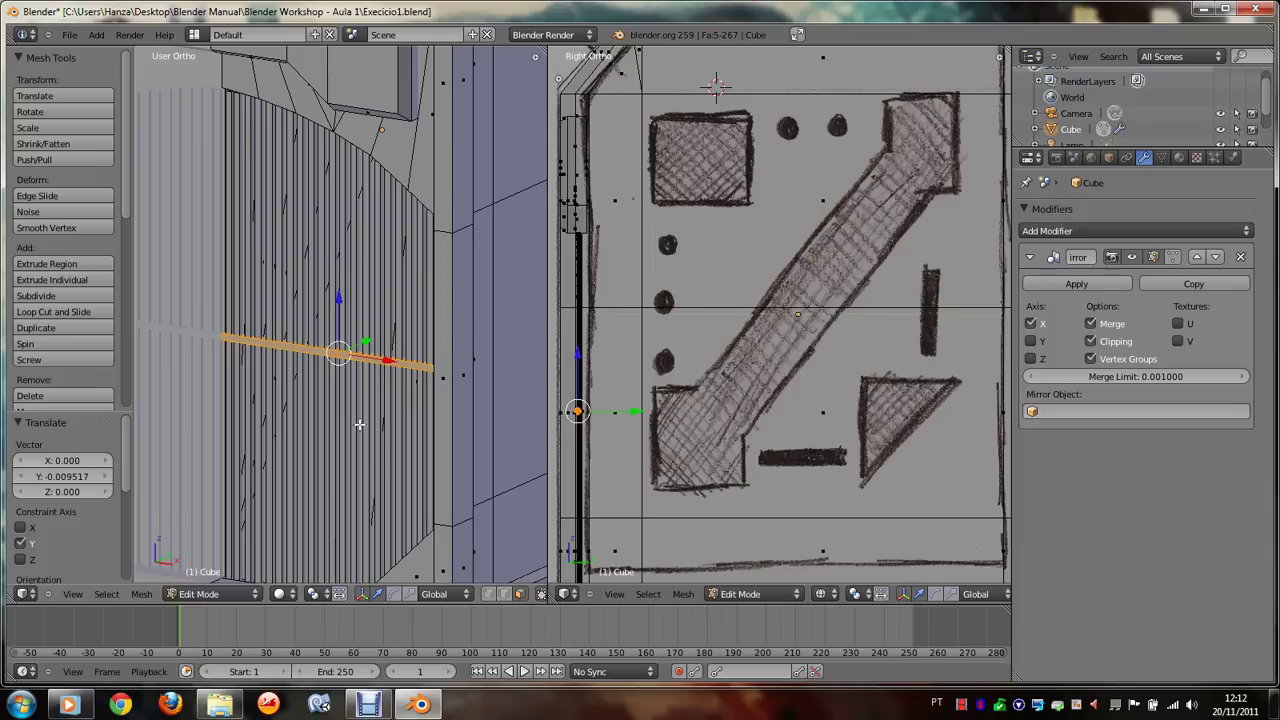
Step: Stack Z-constrained copies of the horizontal strip upward above the original
key(e)
key(z)
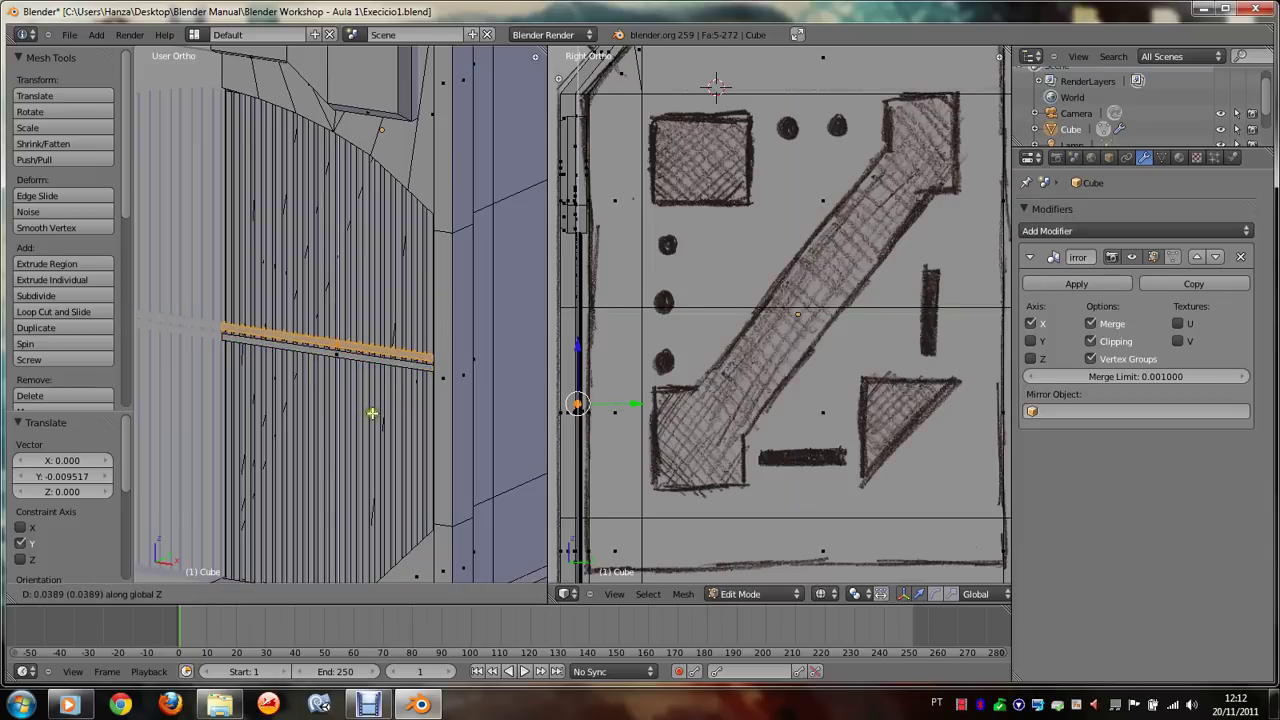
click(372, 413)
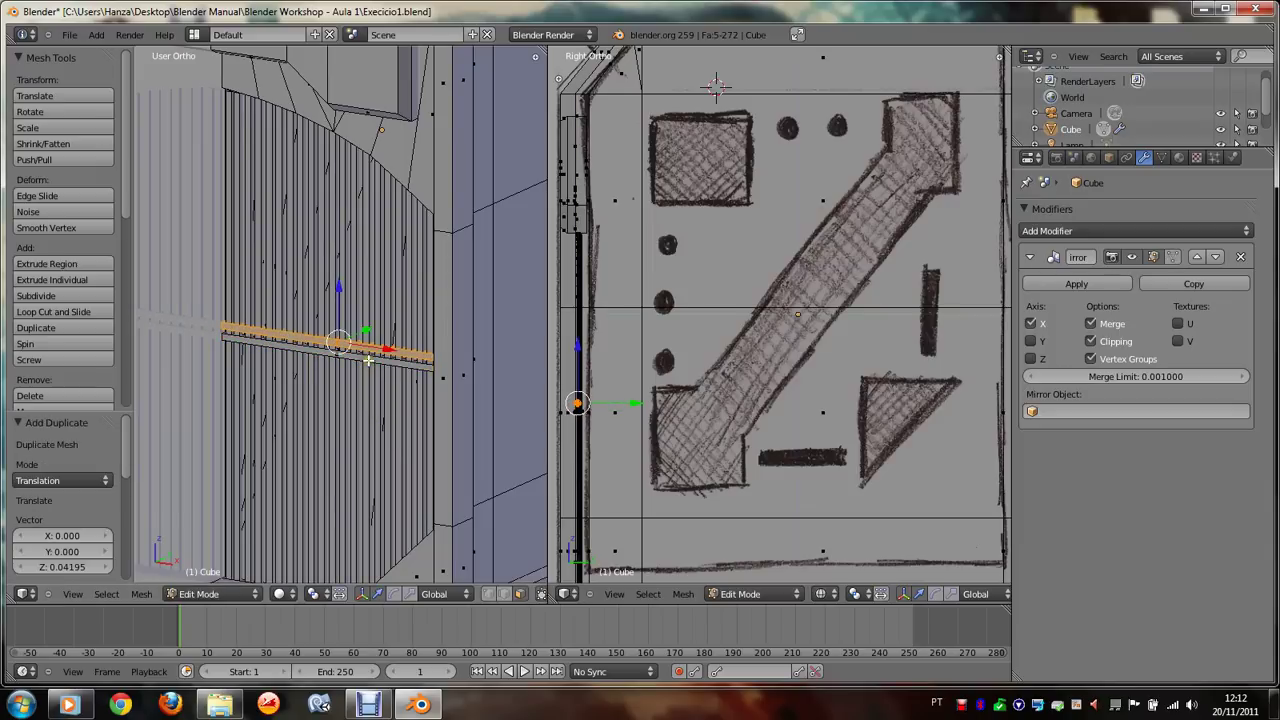
shift+right_click(368, 360)
key(ctrl+l)
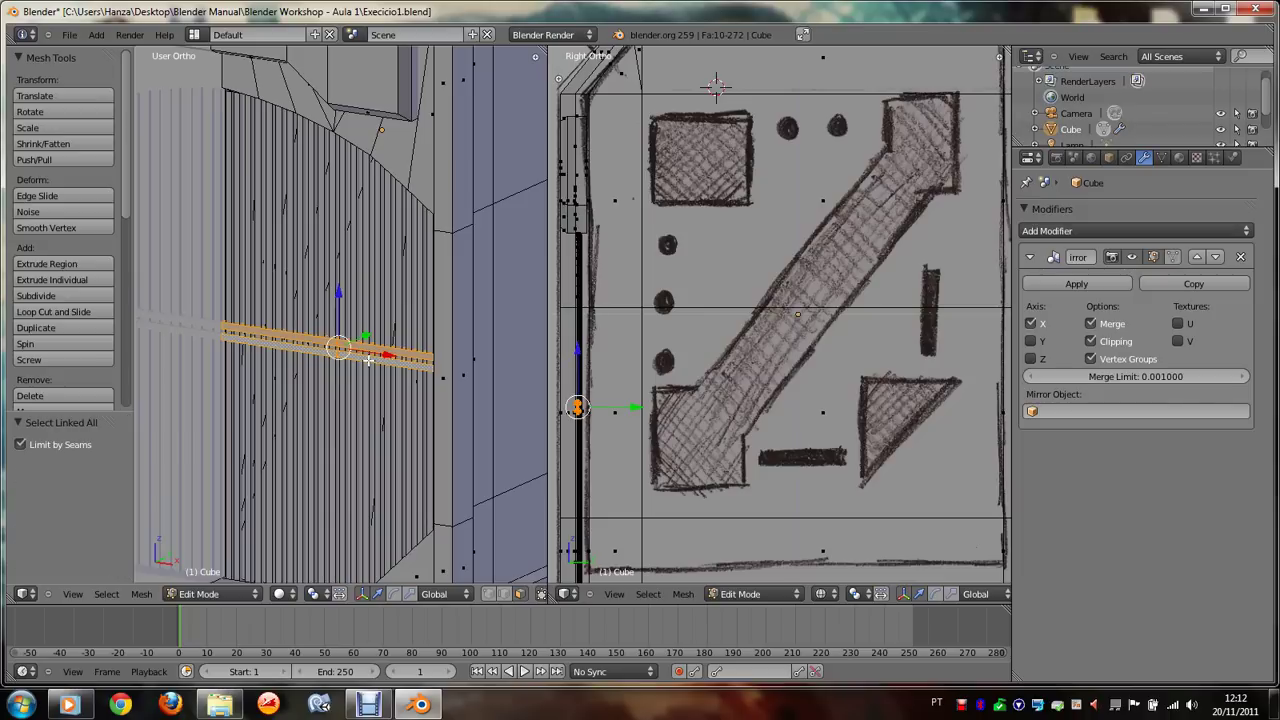
key(shift+d)
key(z)
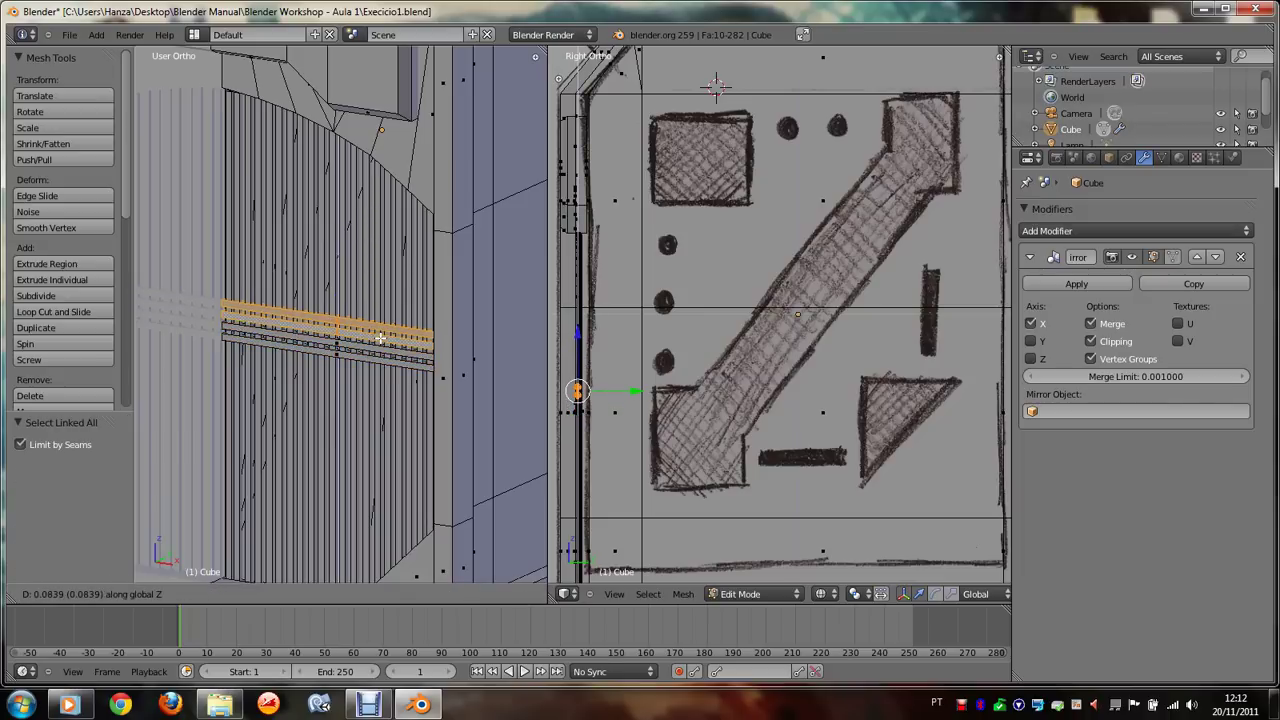
click(380, 338)
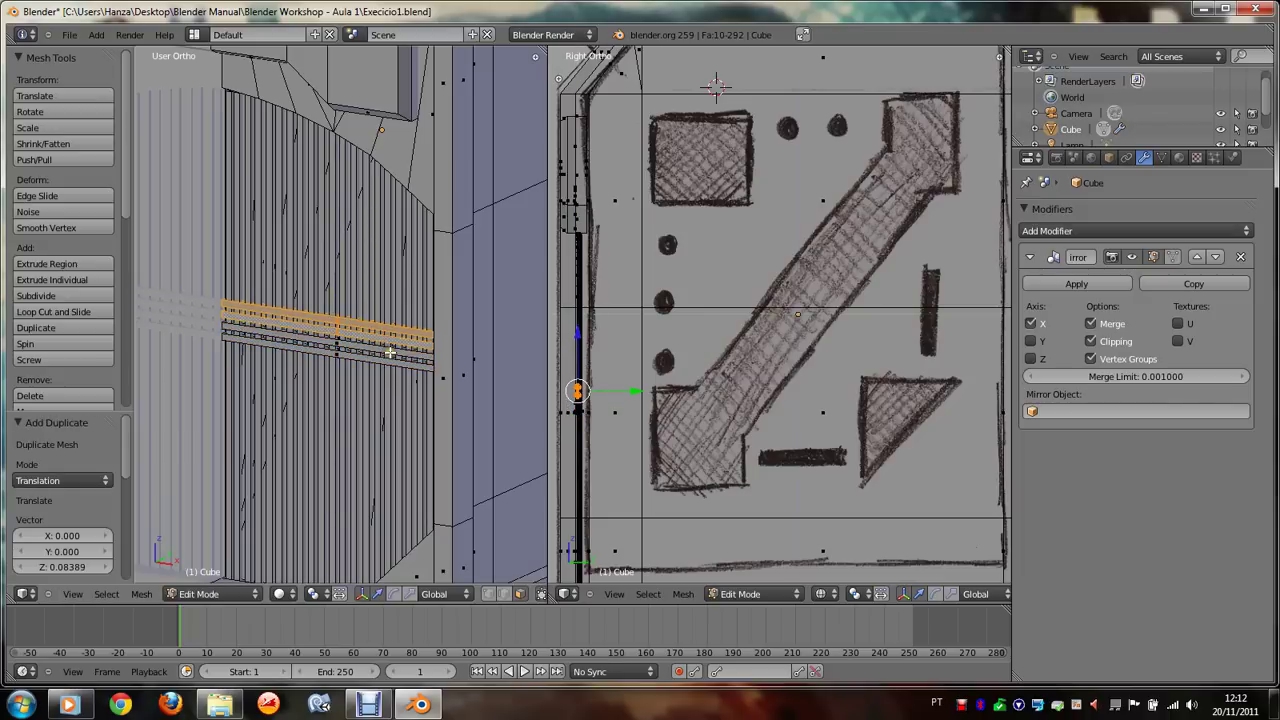
key(shift+d)
key(z)
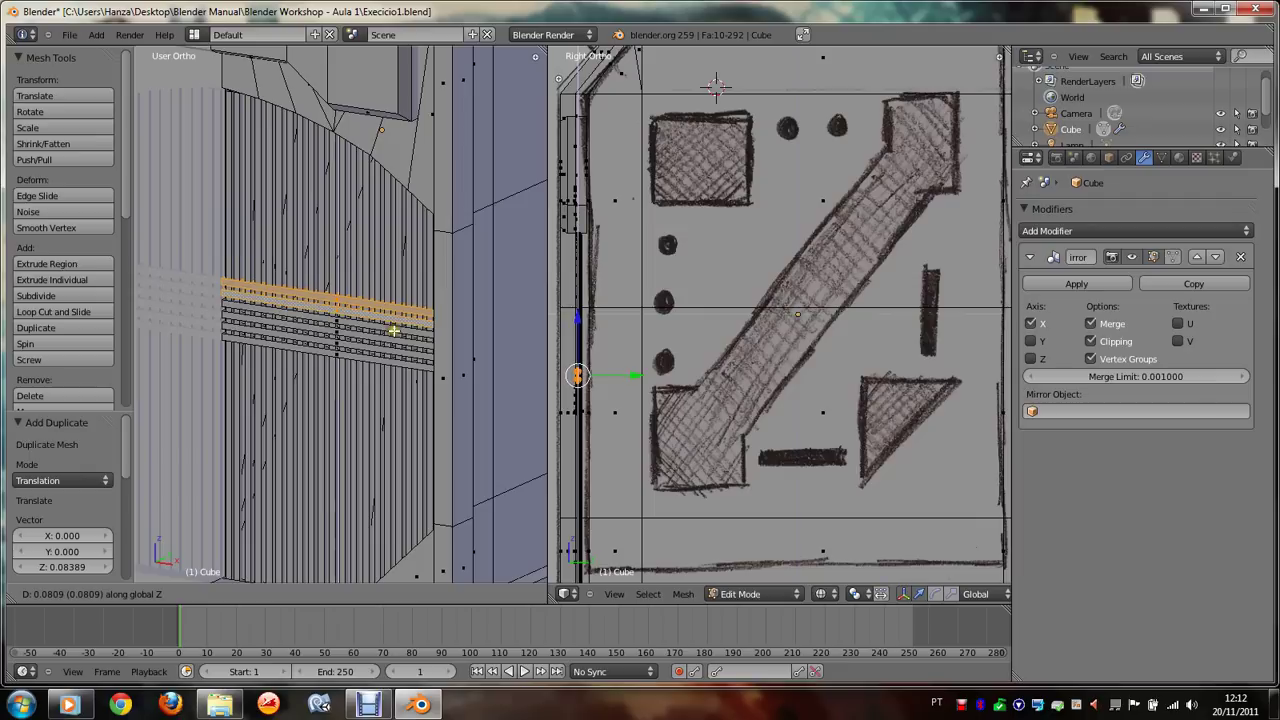
click(395, 330)
Step: Select four stacked strips with their linked faces and duplicate the group upward along Z
shift+right_click(360, 350)
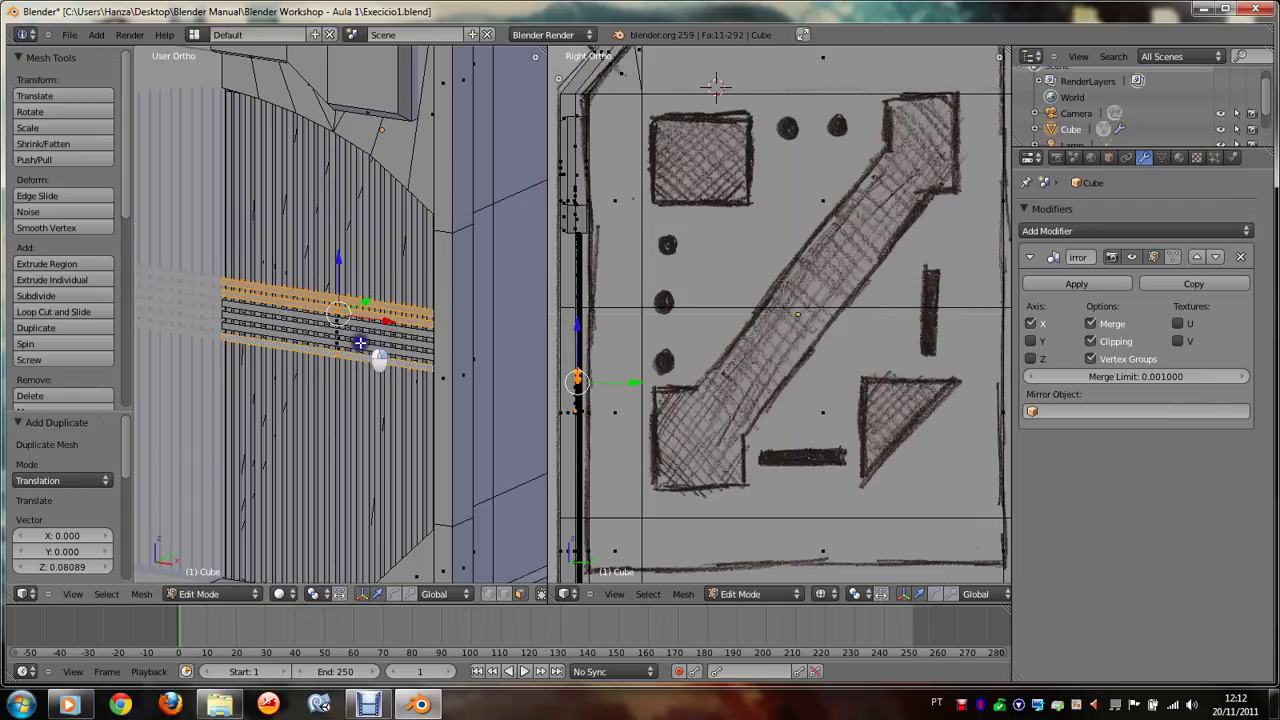
shift+right_click(357, 341)
shift+right_click(355, 331)
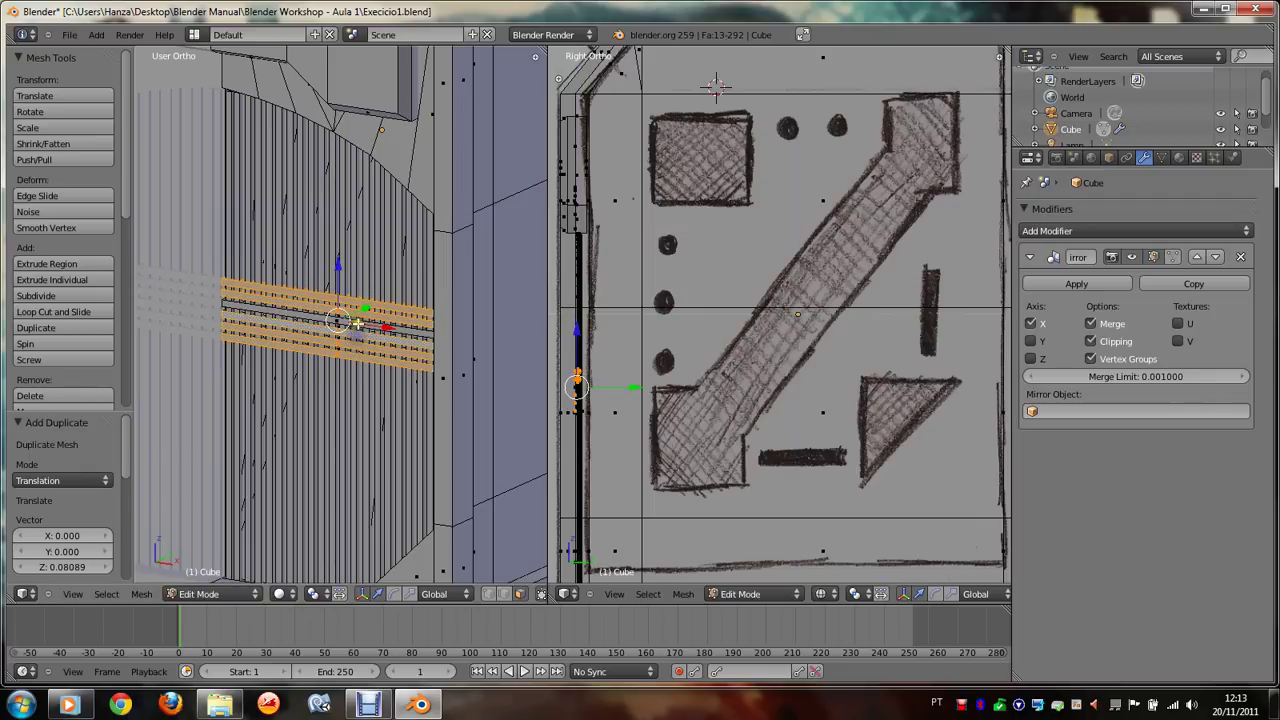
shift+right_click(357, 322)
key(ctrl+l)
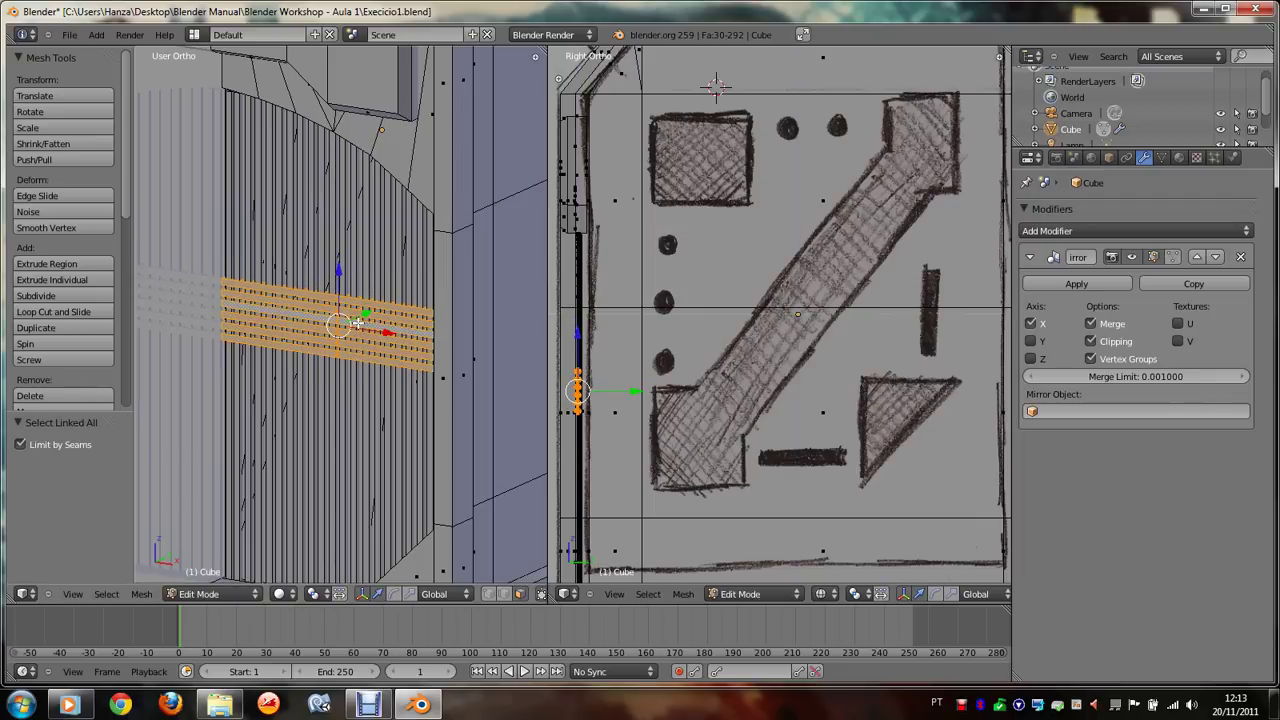
key(shift+d)
key(x)
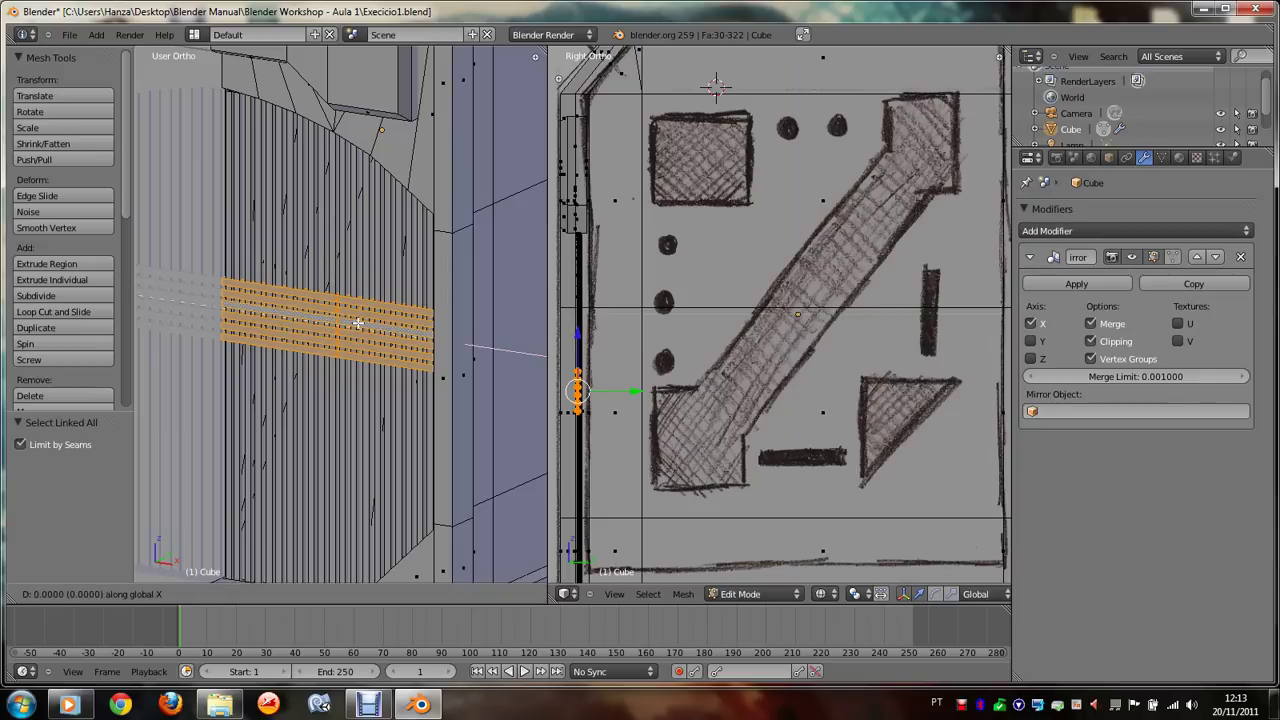
key(z)
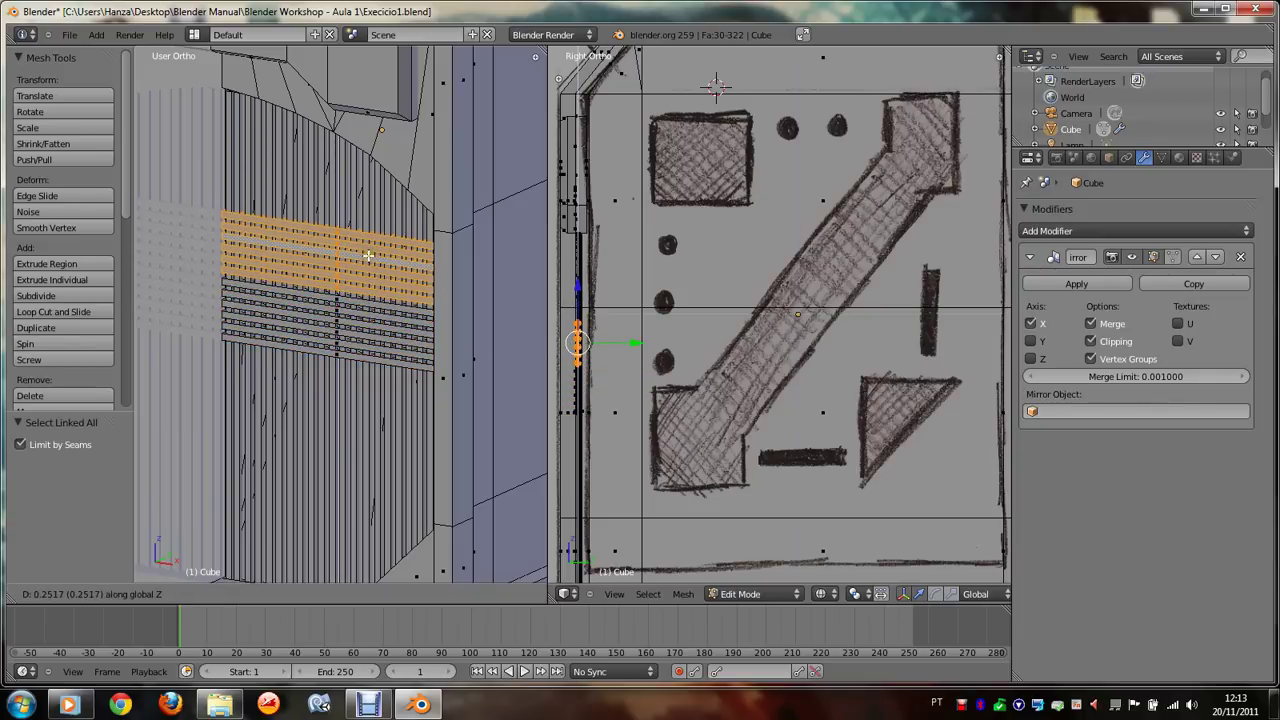
click(369, 258)
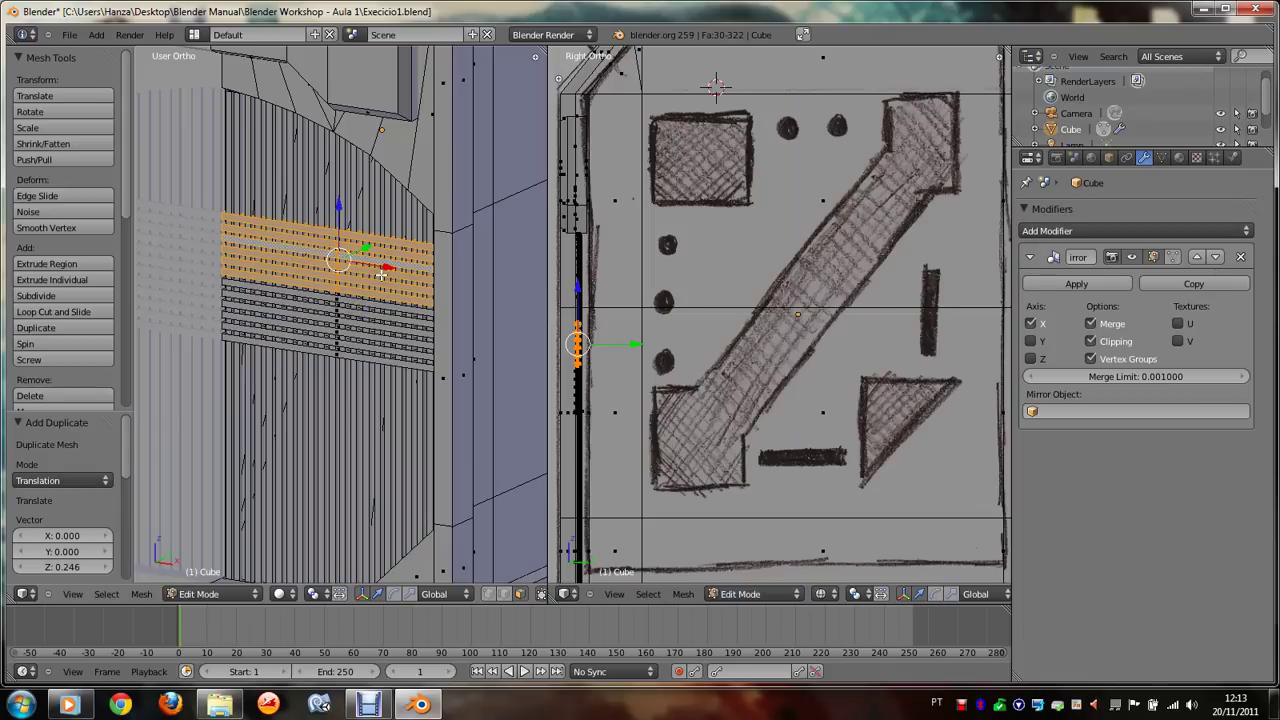
Step: Duplicate the strip group twice more until it reaches the panel's slanted top edge
key(shift+d)
key(z)
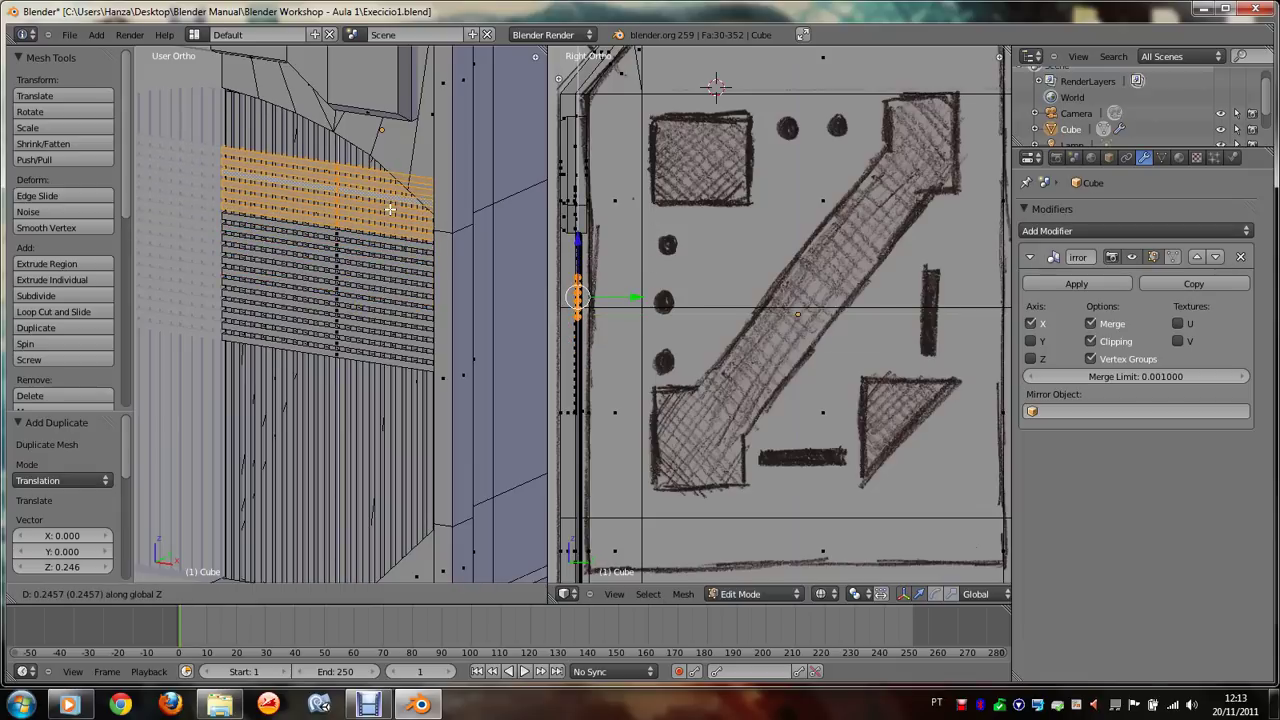
click(390, 209)
key(shift+d)
key(z)
click(397, 168)
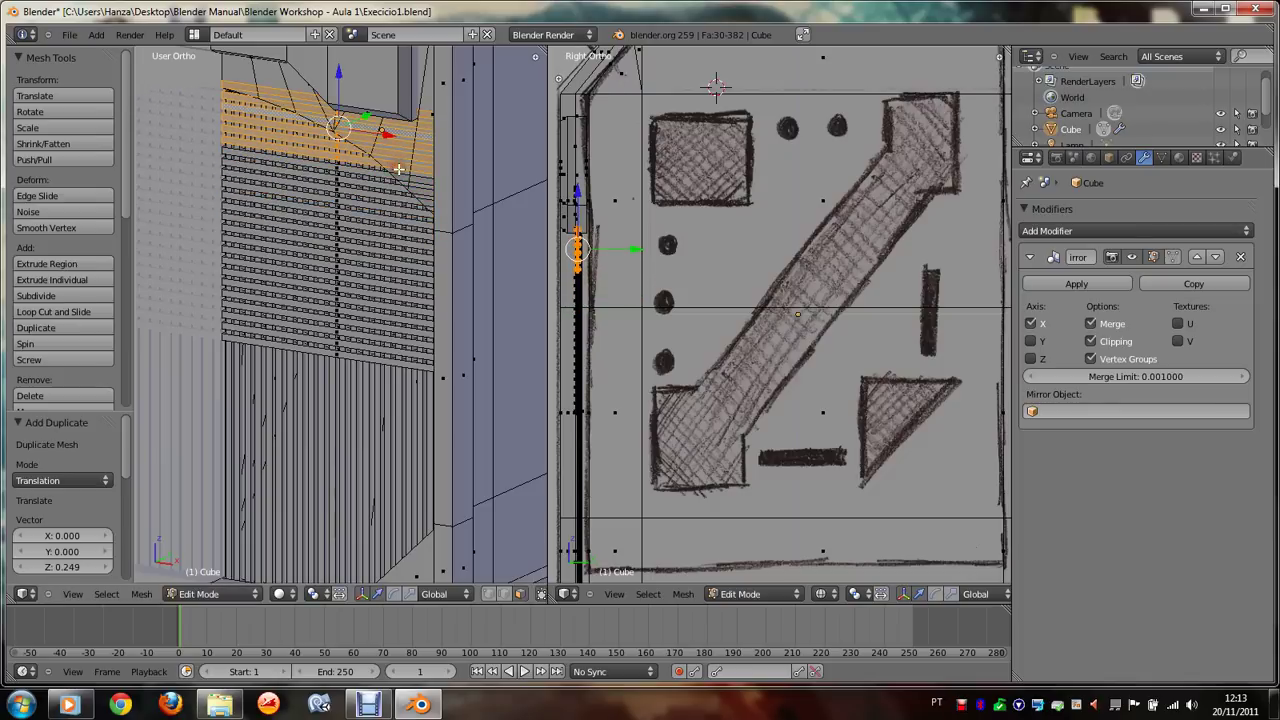
middle_drag(397, 168, 424, 106)
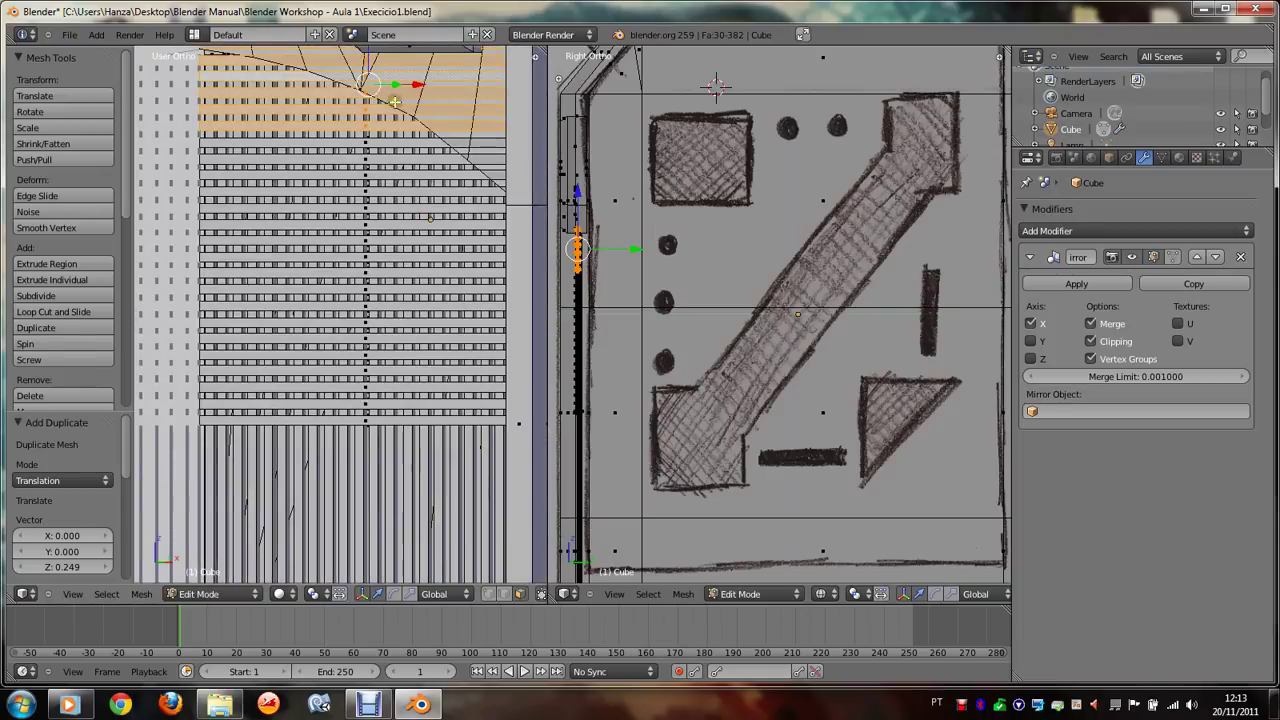
Step: Add the top slat rows to the selection, undoing a mistaken single-row pick
shift+right_click(388, 140)
shift+right_click(386, 157)
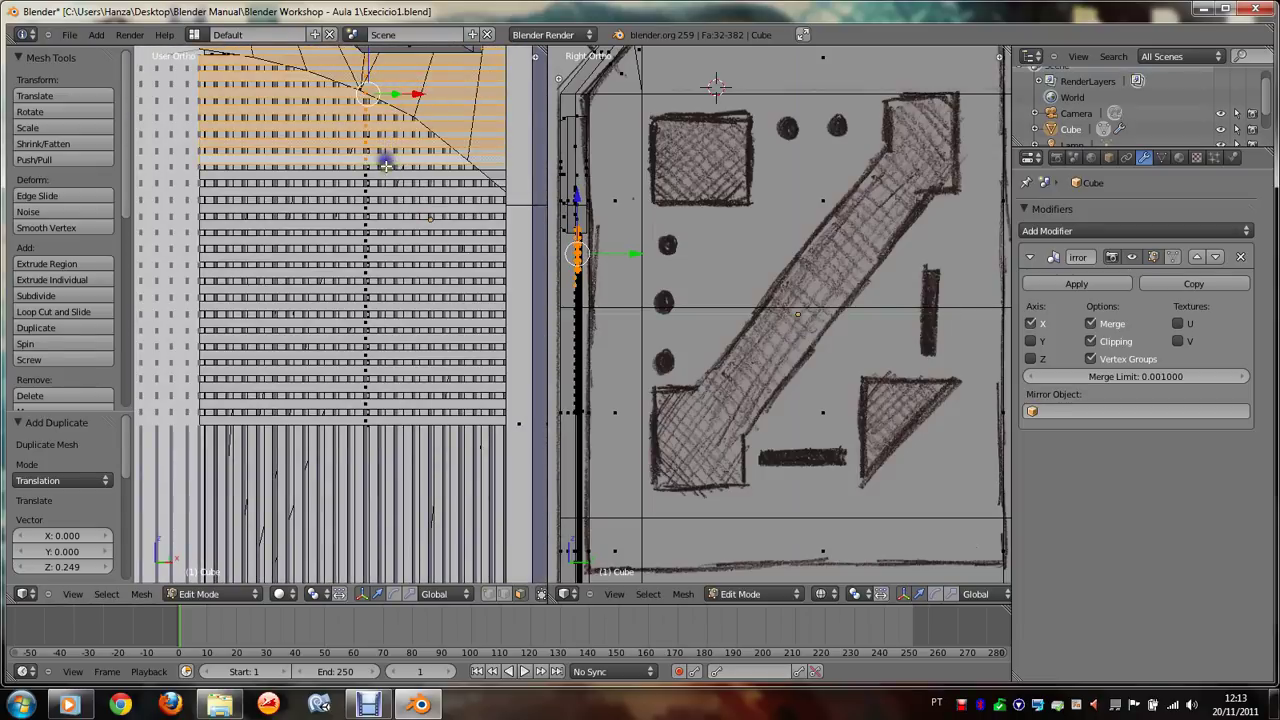
shift+right_click(386, 174)
shift+right_click(382, 200)
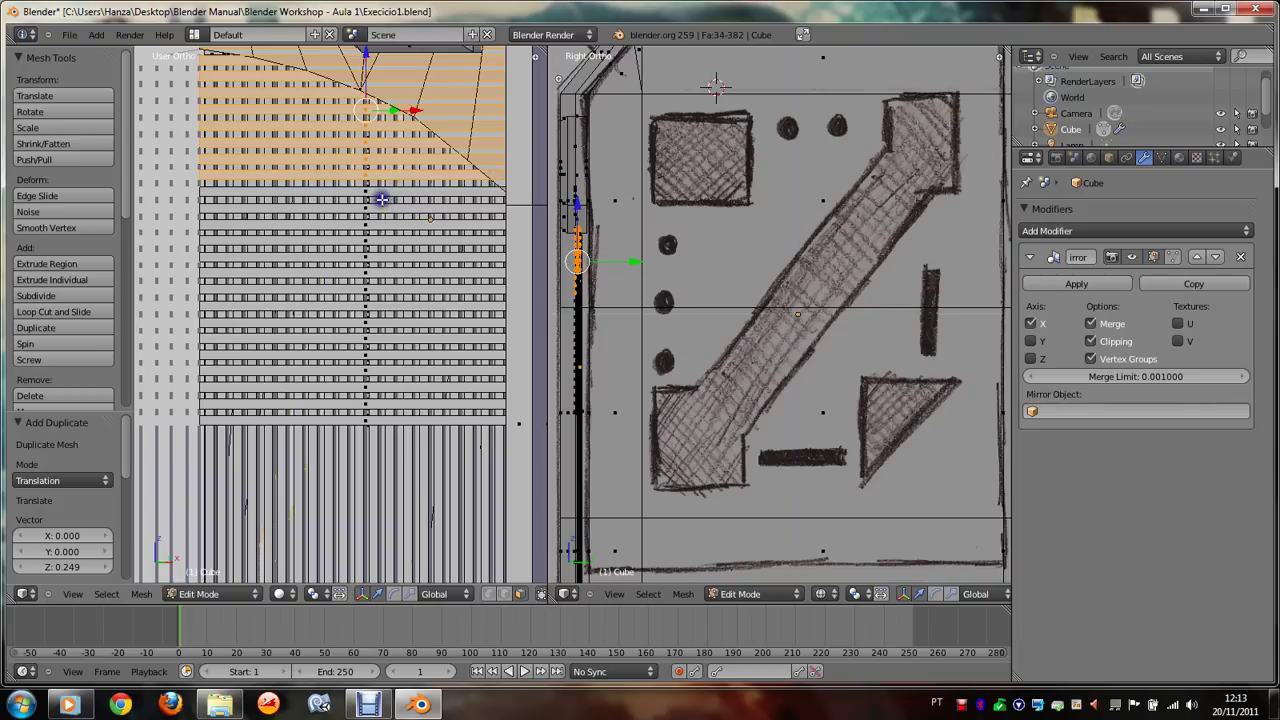
right_click(383, 197)
scroll(385, 197, down, 2)
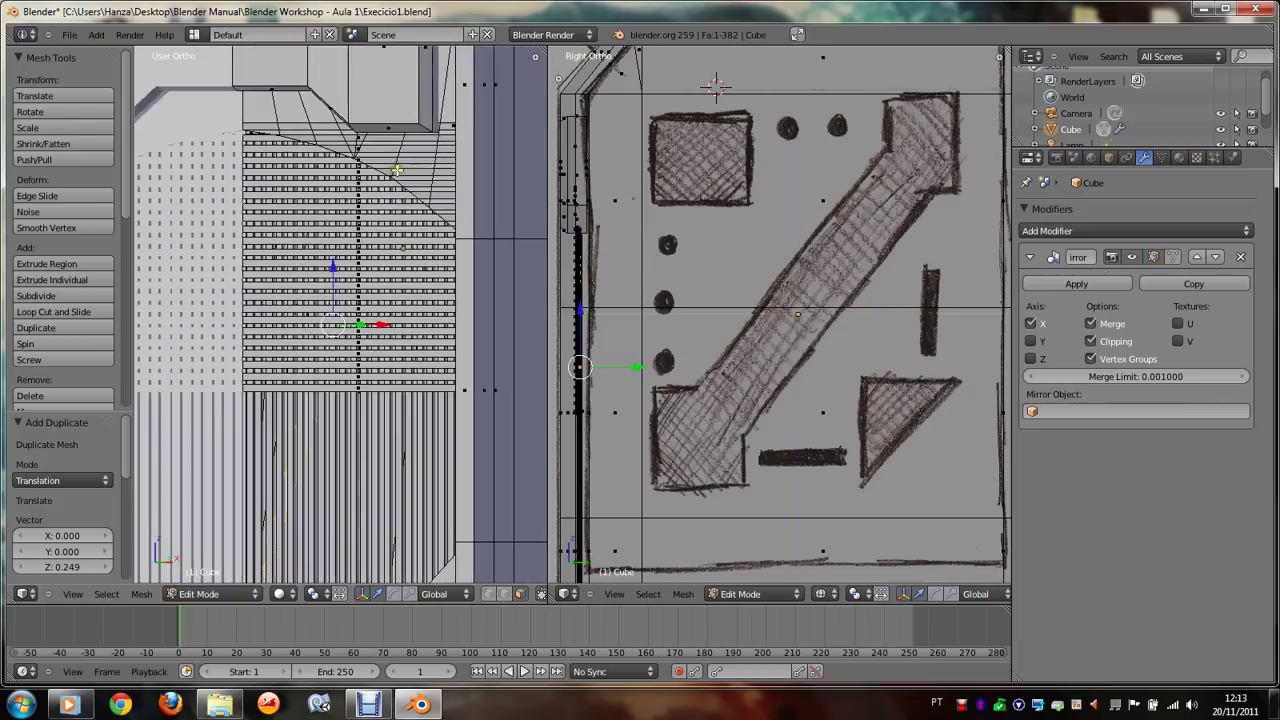
key(ctrl+z)
scroll(357, 215, up, 2)
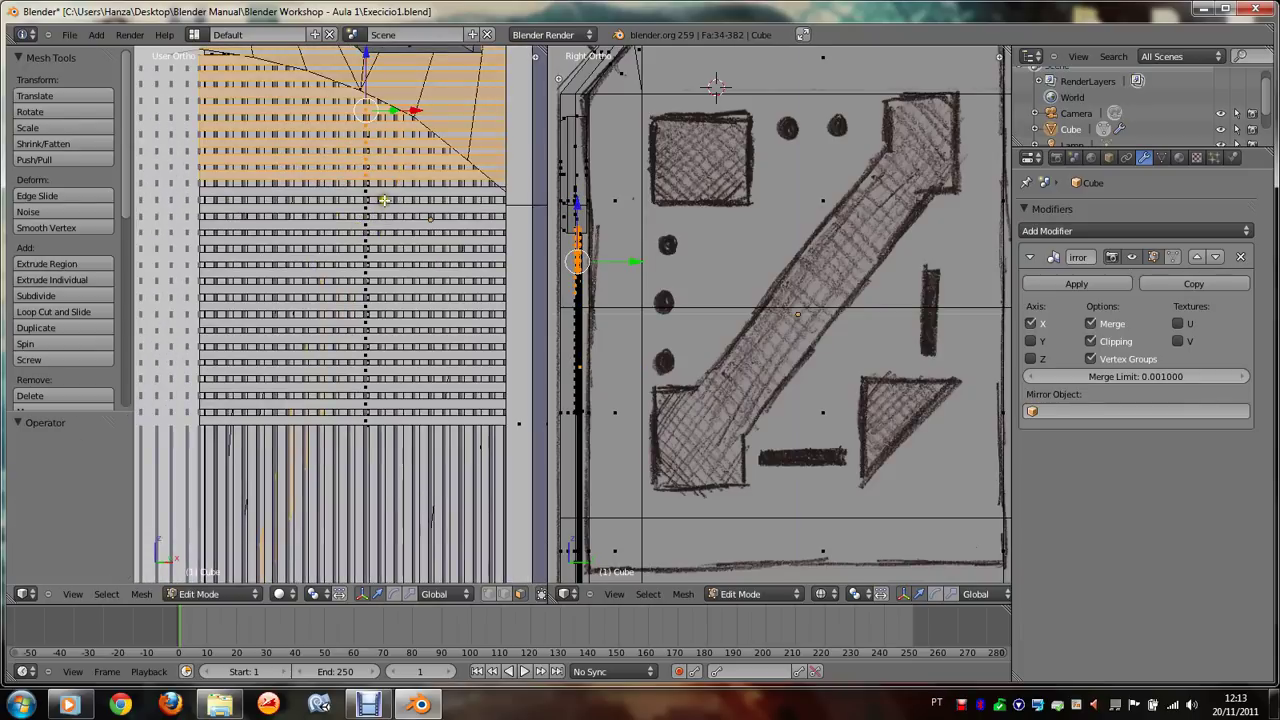
key(ctrl+z)
Step: Add every remaining row down to the lowest slat and select linked faces, 120 in total
alt+shift+click(388, 195)
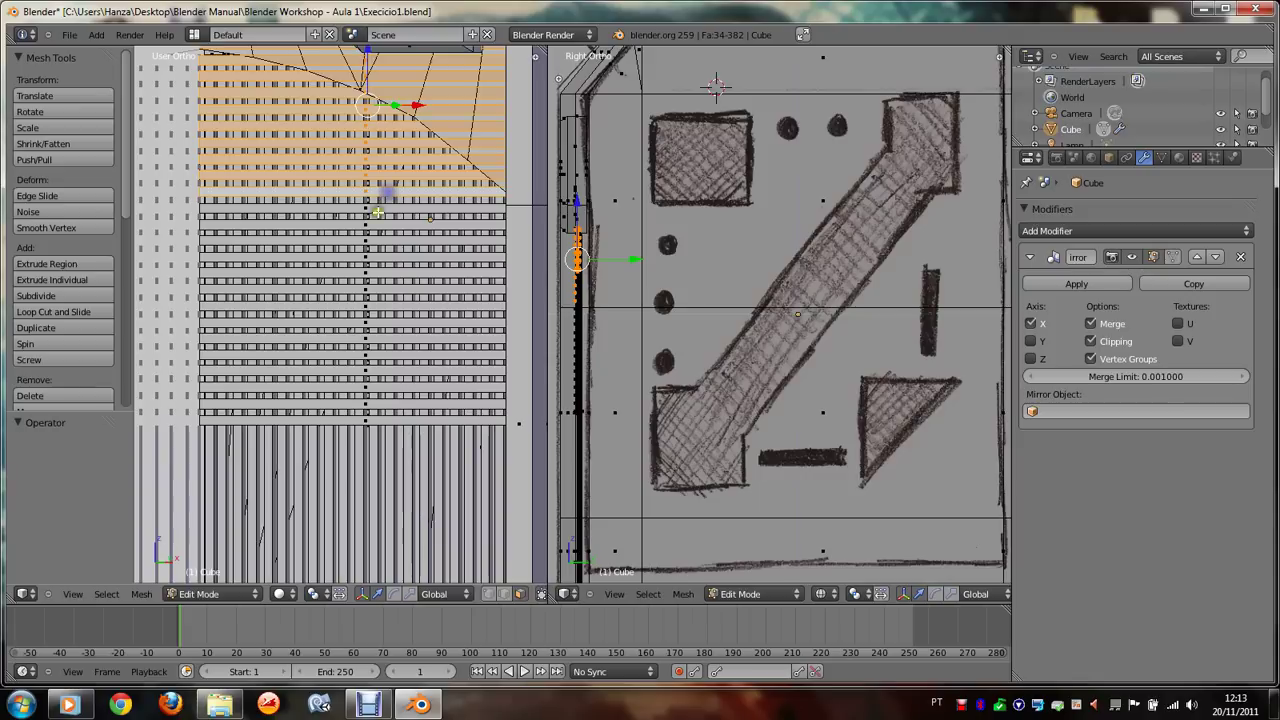
alt+shift+click(372, 210)
alt+shift+click(370, 227)
alt+shift+click(369, 239)
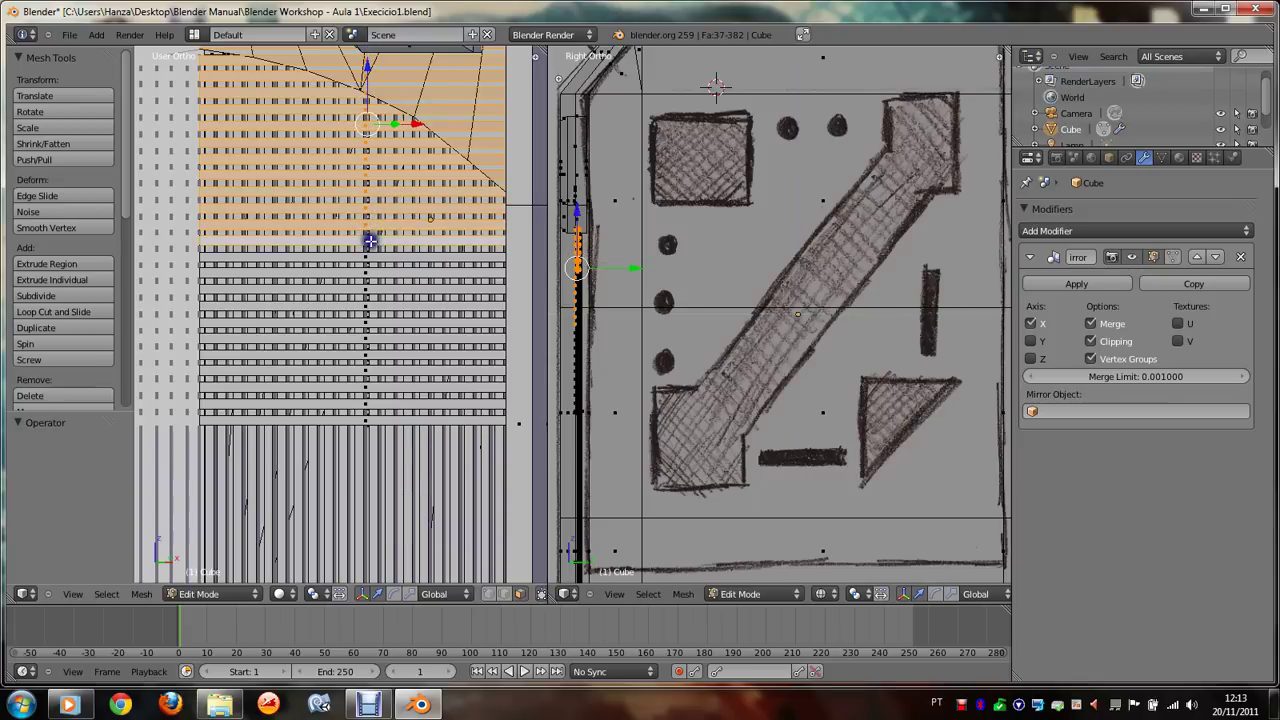
alt+shift+click(369, 254)
alt+shift+click(368, 270)
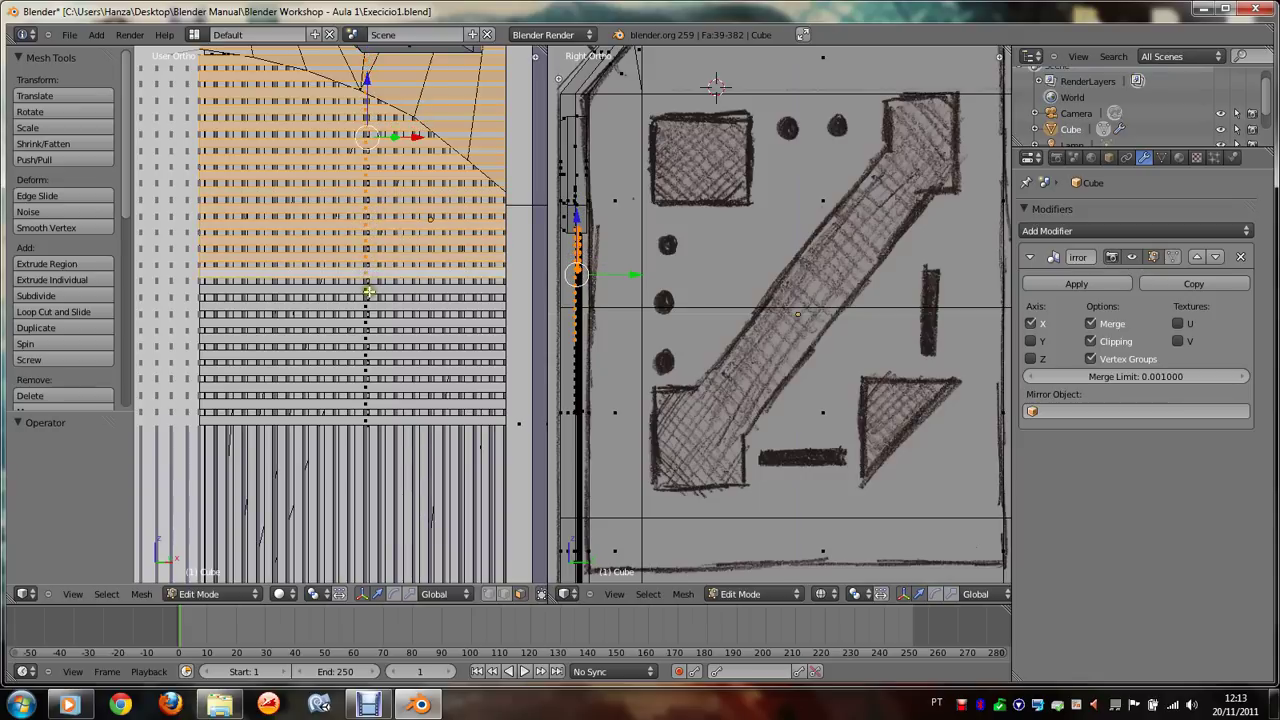
alt+shift+click(368, 286)
alt+shift+click(367, 301)
alt+shift+click(366, 322)
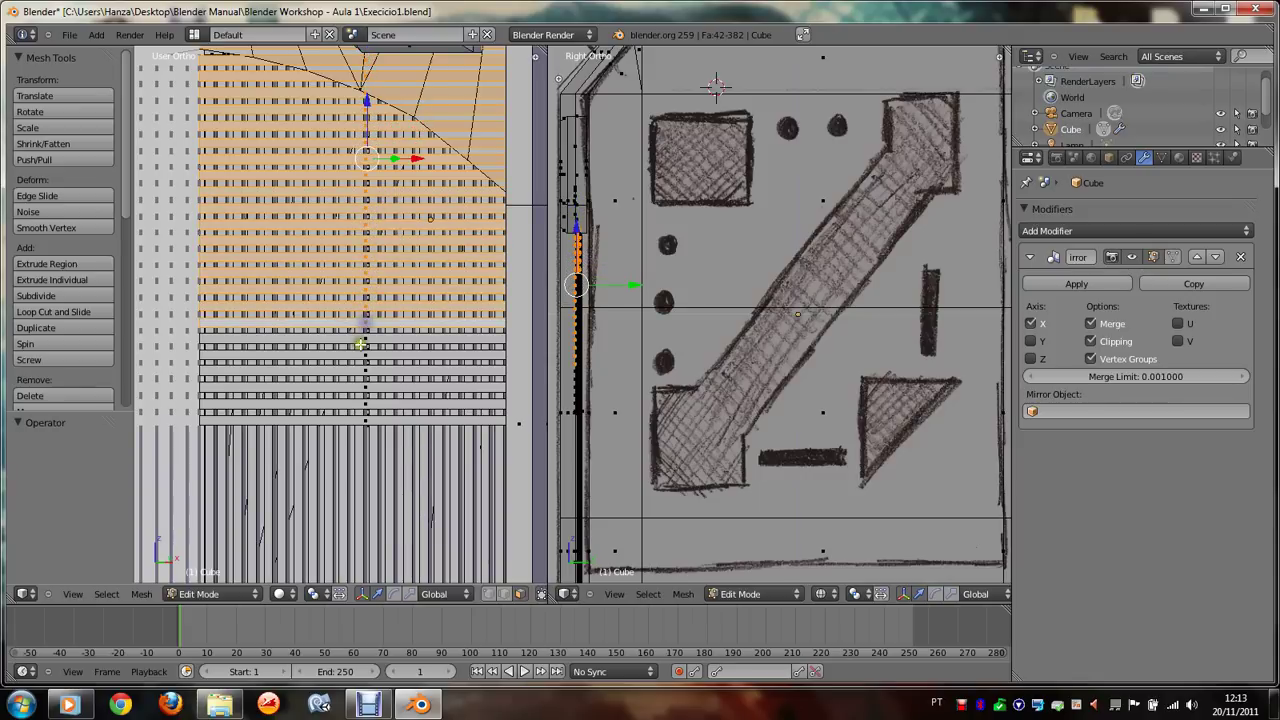
alt+shift+click(364, 343)
alt+shift+click(365, 355)
alt+shift+click(366, 370)
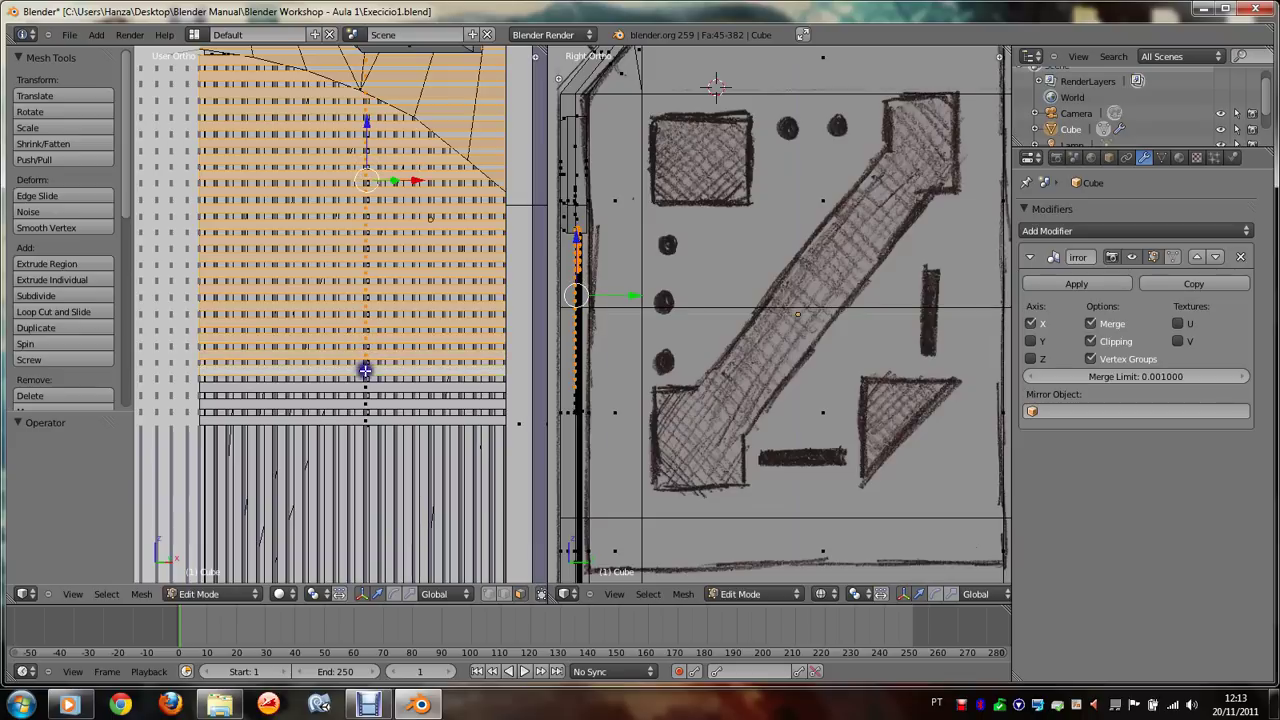
alt+shift+click(368, 385)
alt+shift+click(366, 400)
alt+shift+click(366, 418)
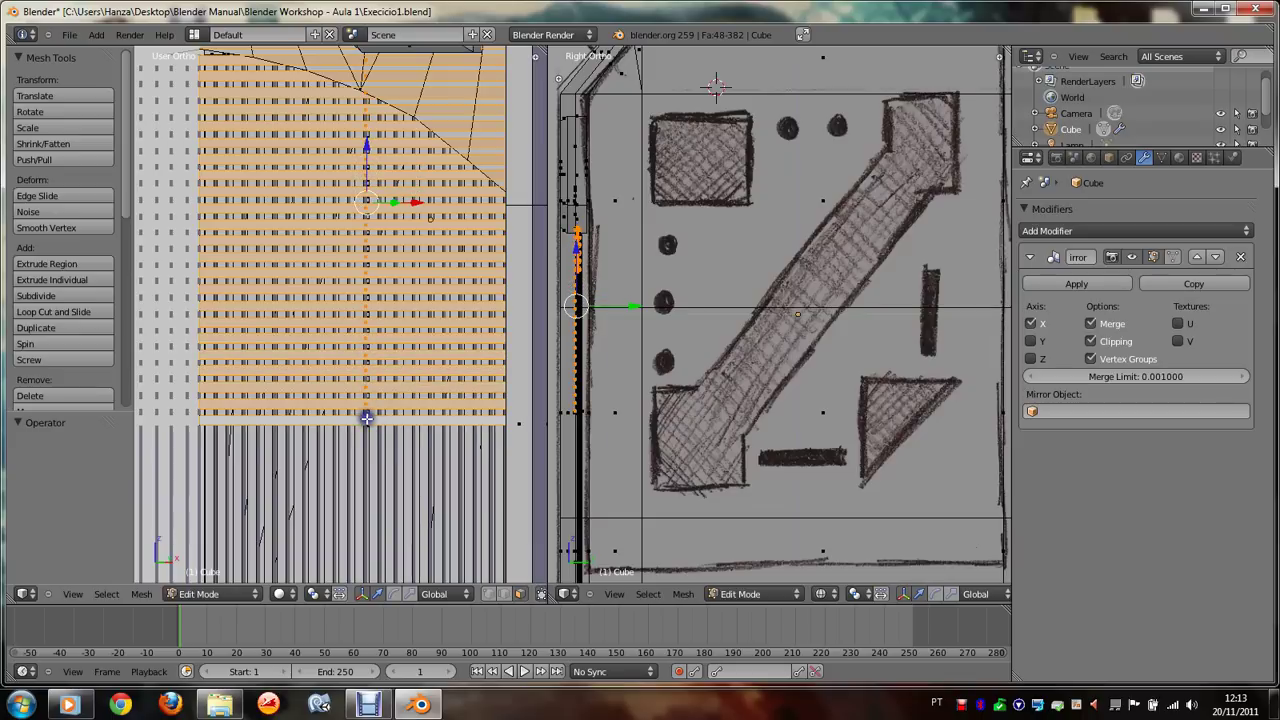
key(ctrl+l)
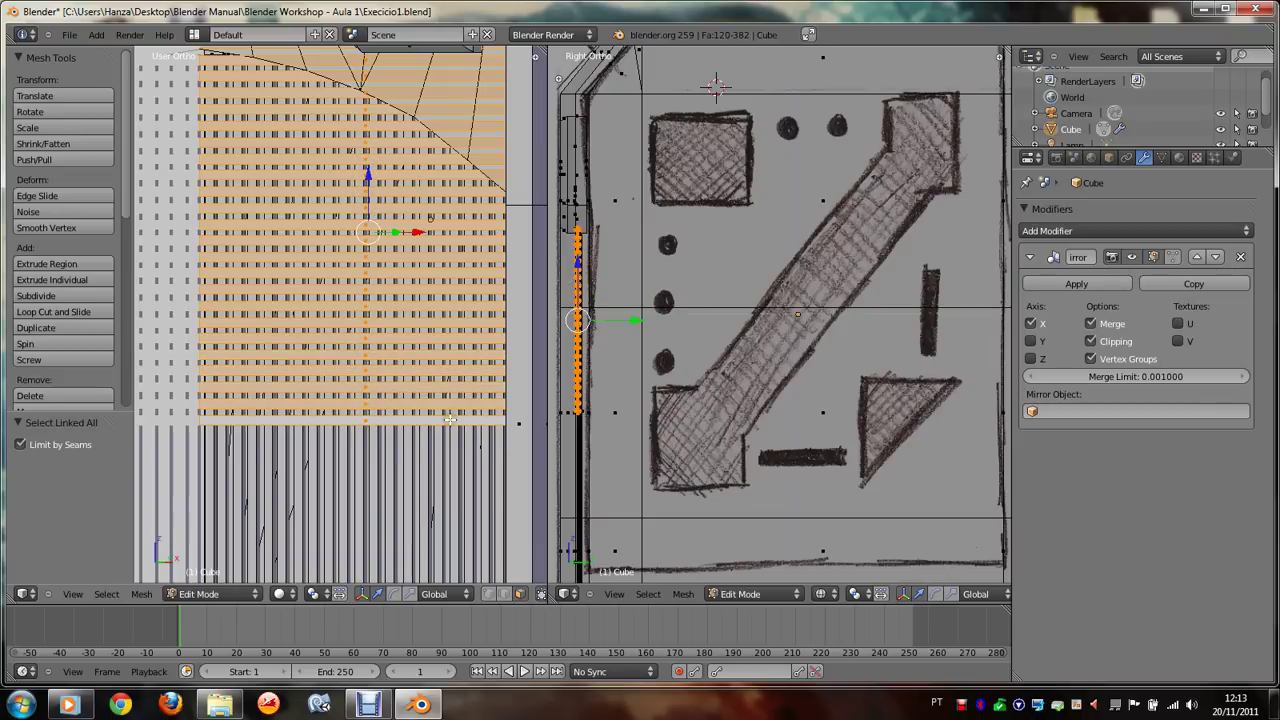
middle_drag(450, 420, 498, 400)
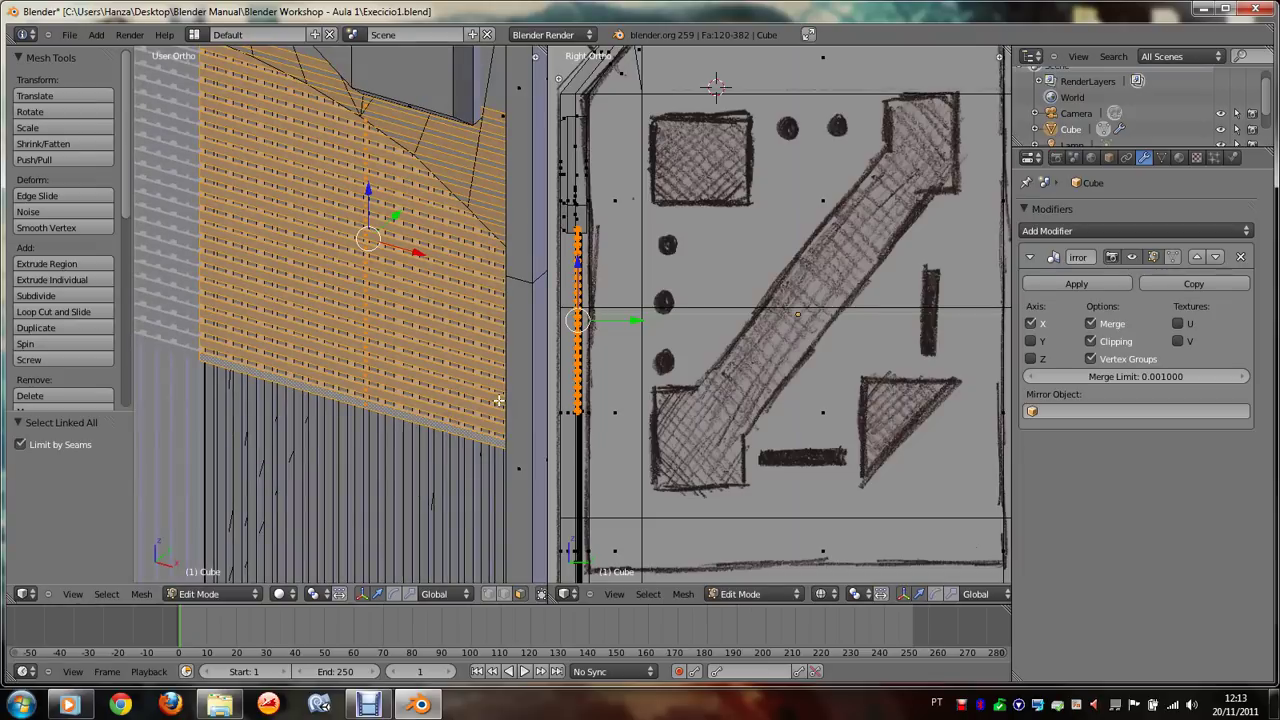
Step: Move the selected slat strips 0.01717 units along Y so they sit just off the ribs
key(g)
key(y)
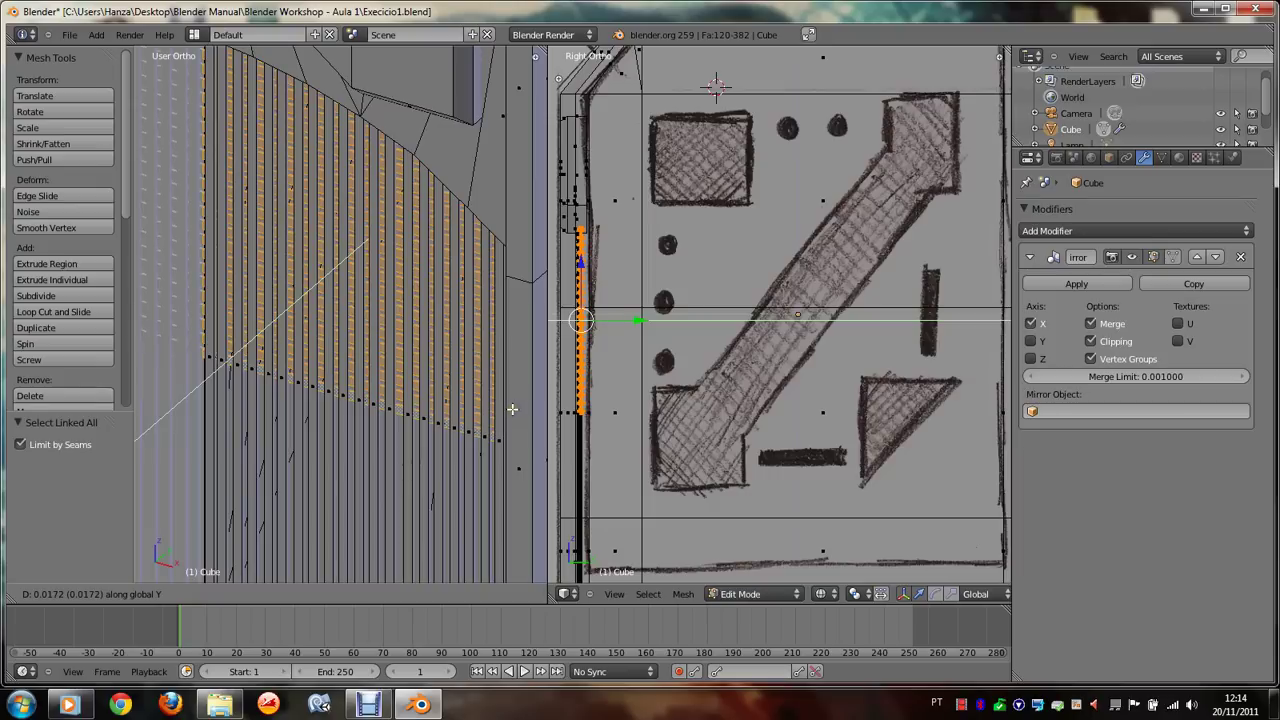
click(511, 408)
scroll(476, 418, down, 3)
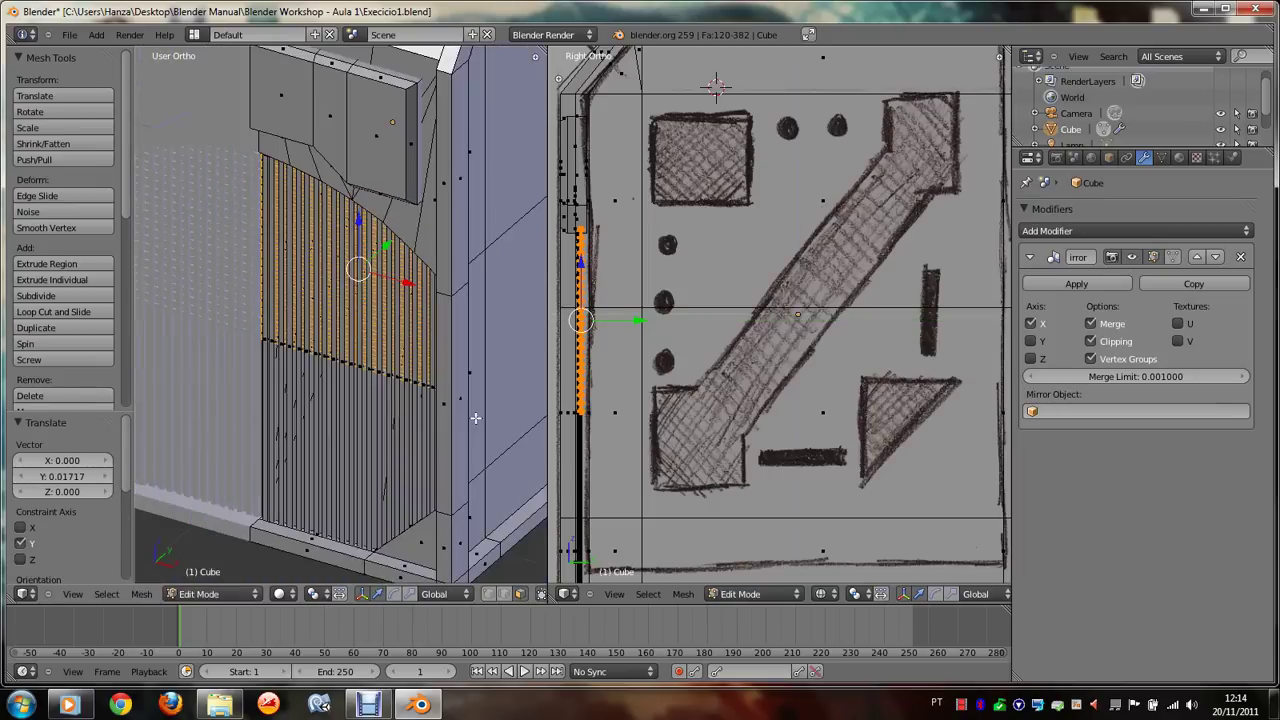
scroll(476, 418, down, 1)
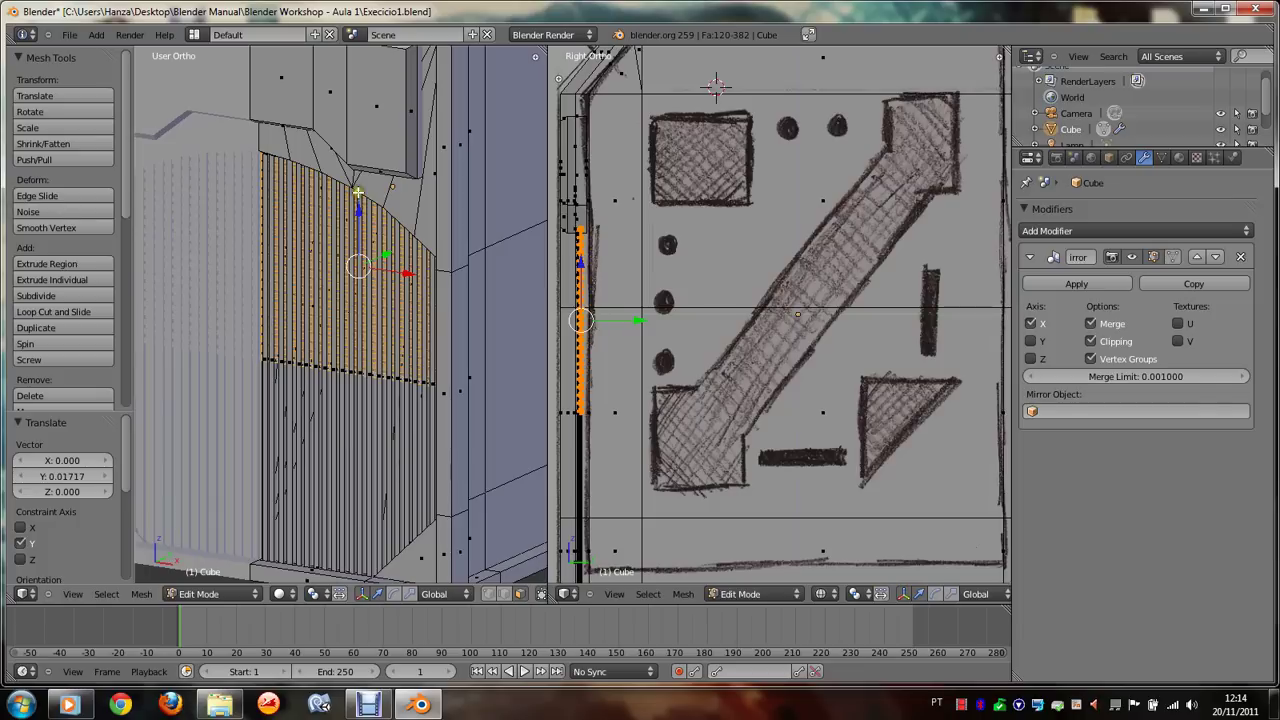
Step: Move the duplicated faces vertically into place, then switch to front view
key(g)
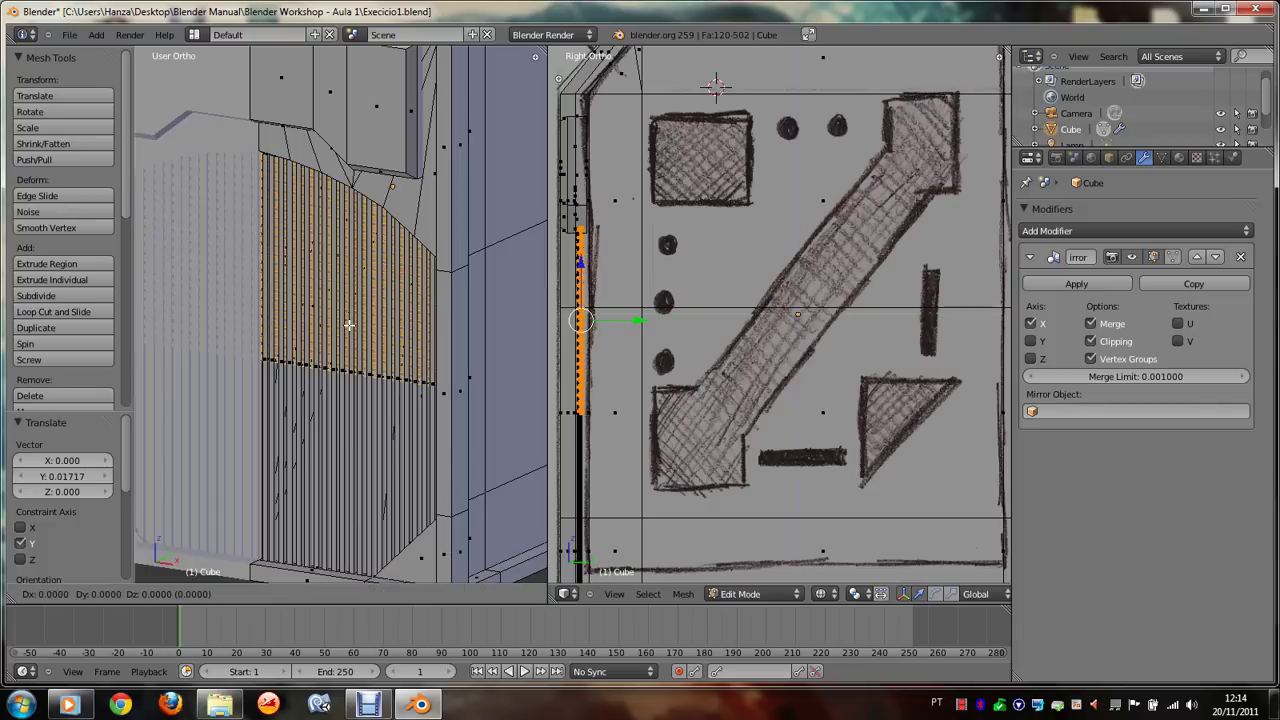
key(z)
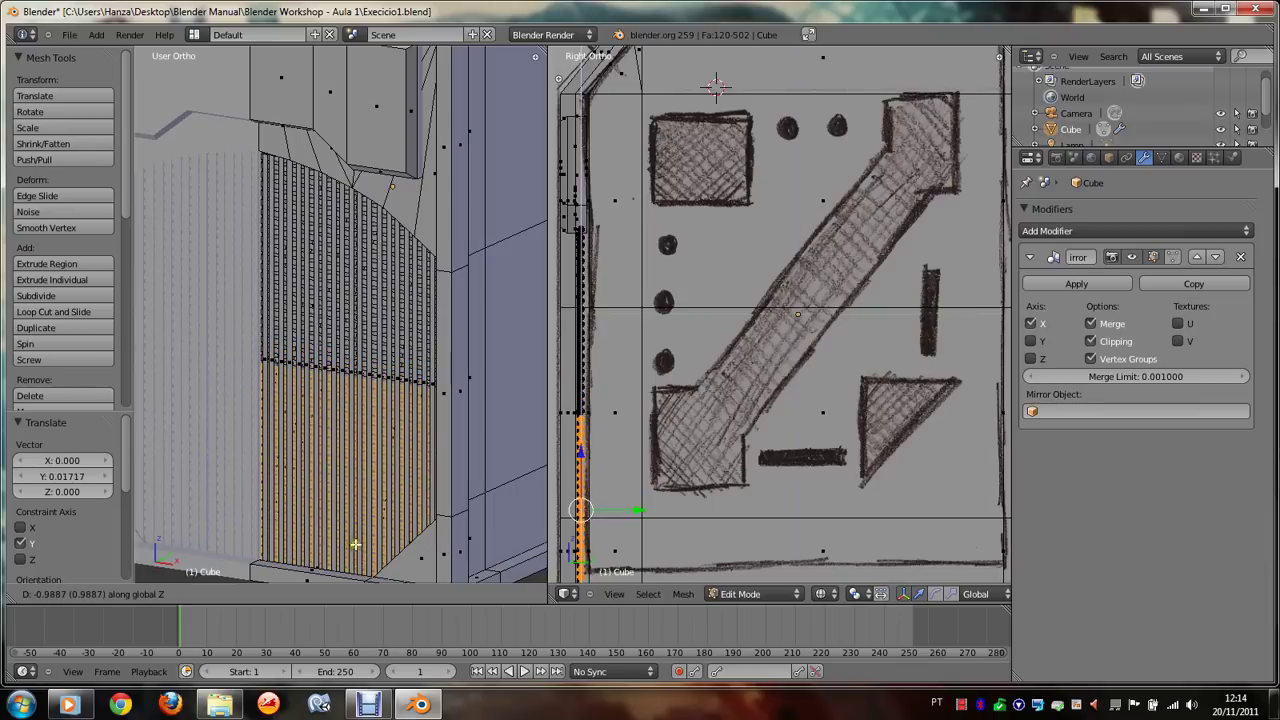
click(361, 544)
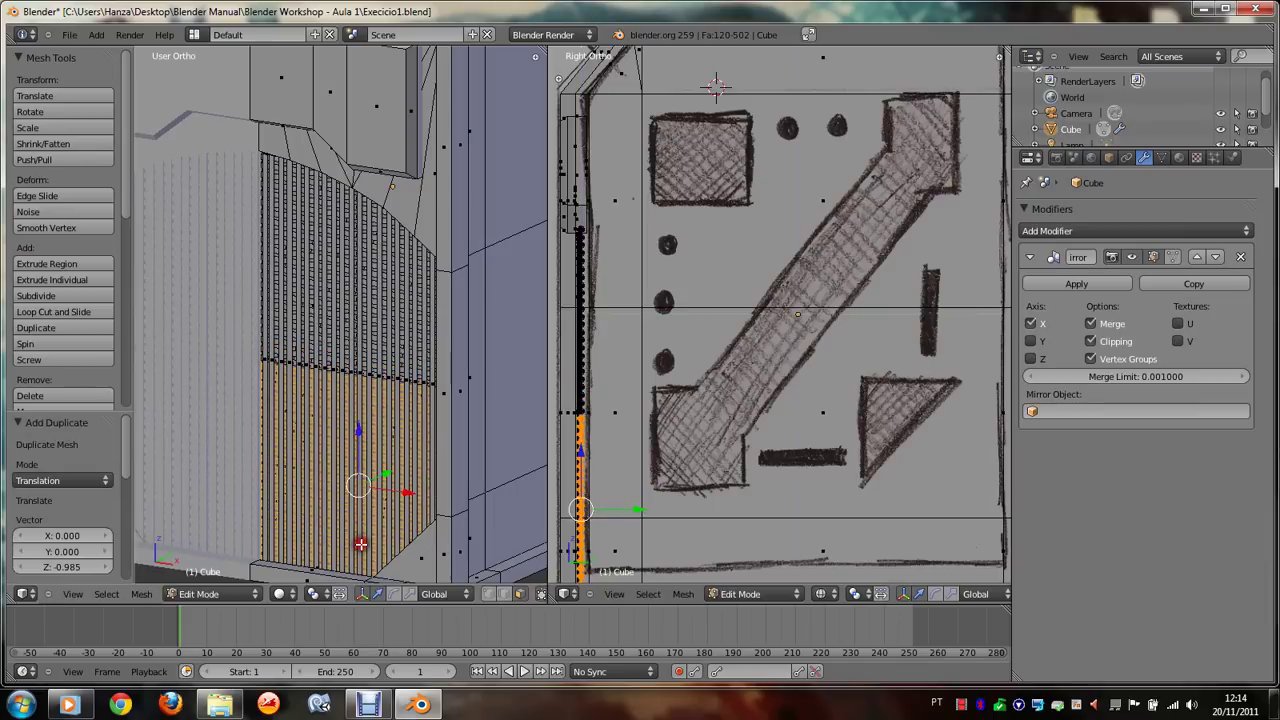
key(KP_1)
shift+scroll(361, 544, down, 2)
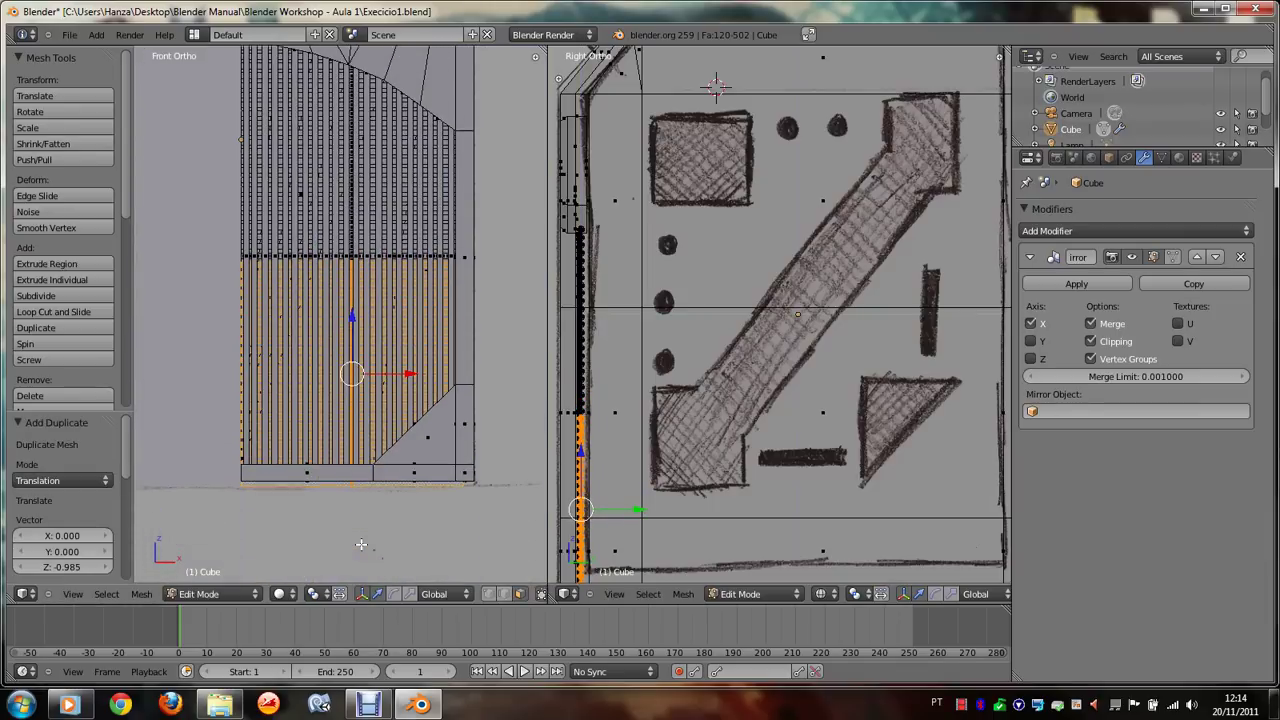
scroll(361, 544, up, 2)
scroll(361, 544, up, 1)
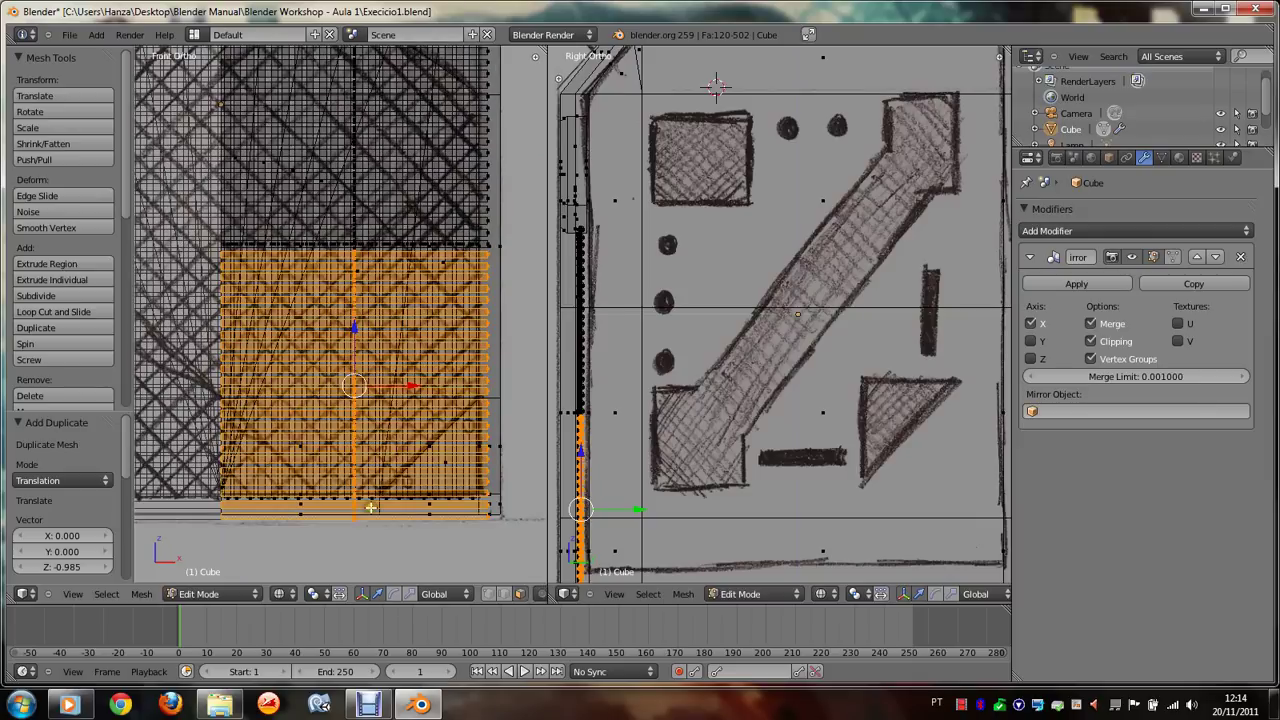
Step: Delete the leftover bottom strip's vertices and return to Object Mode with solid shading
right_click(347, 505)
right_click(357, 511)
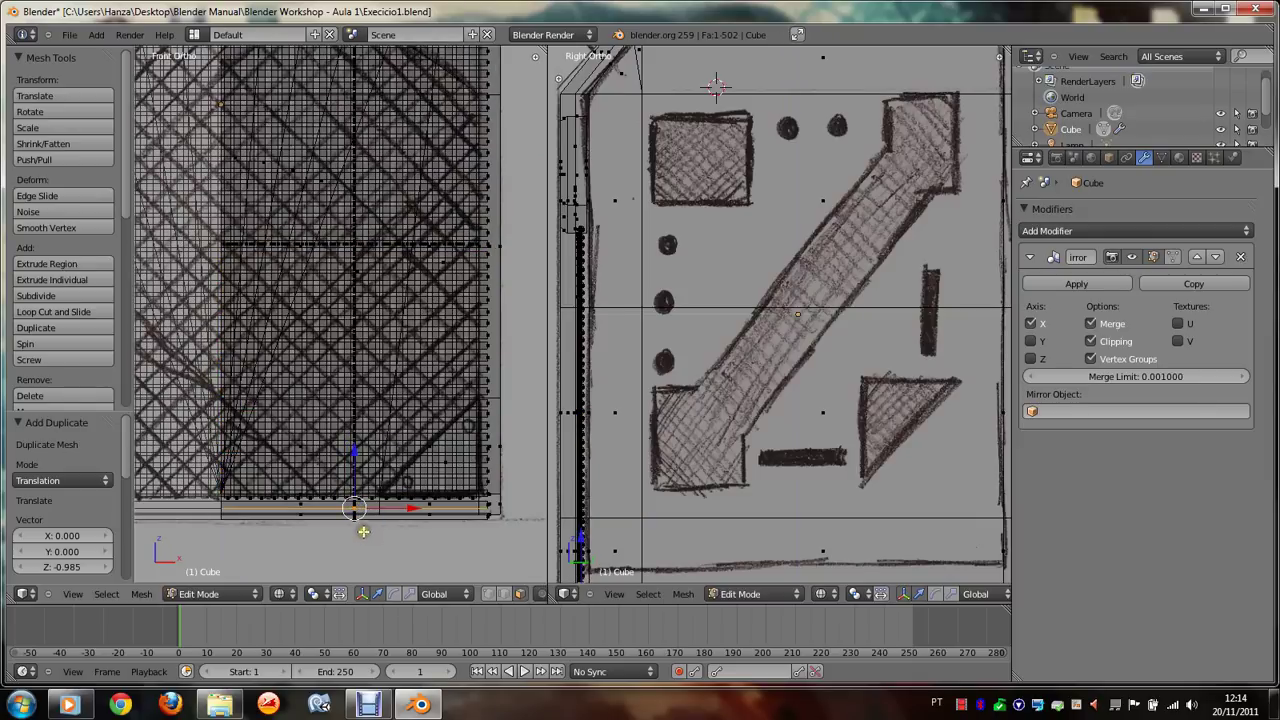
key(ctrl+l)
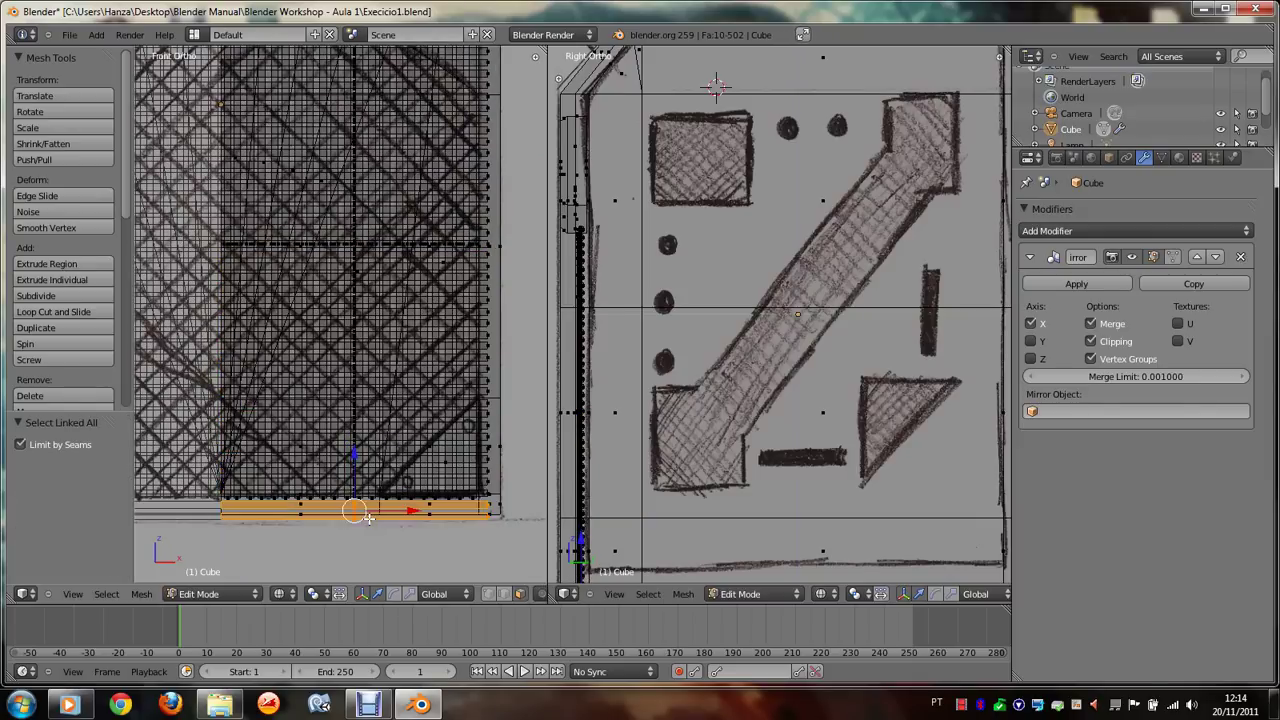
key(x)
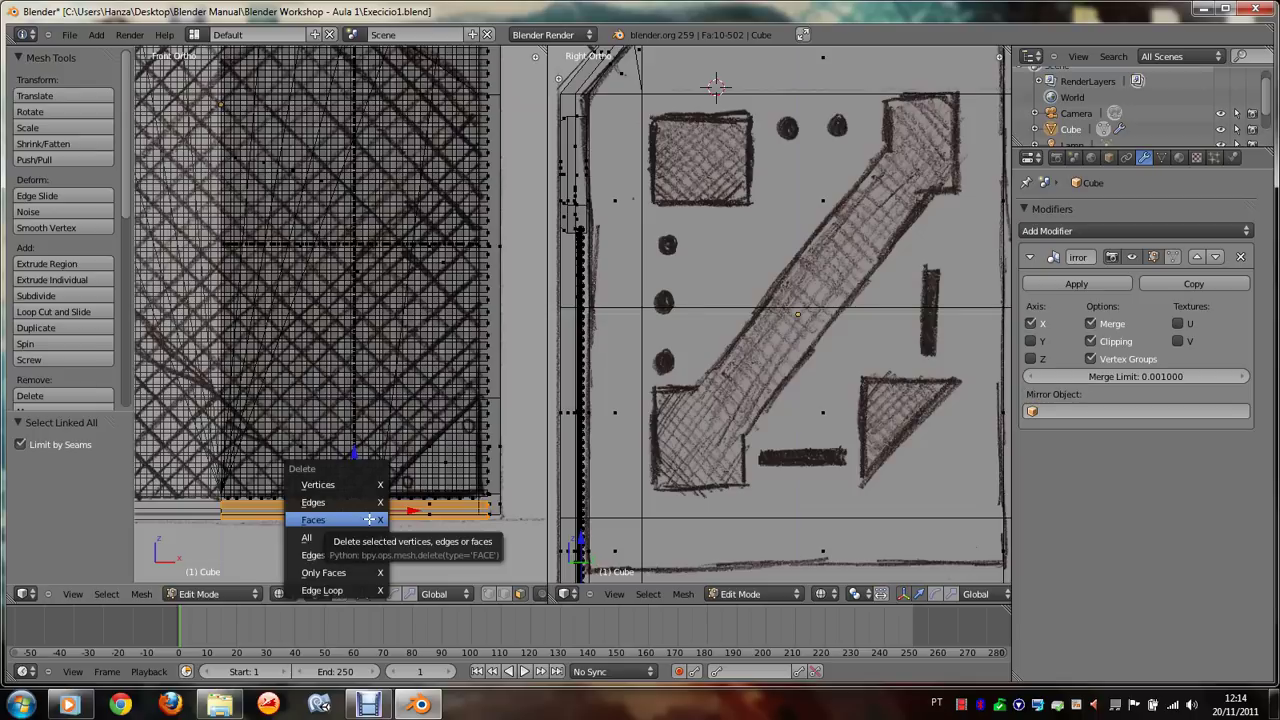
click(370, 484)
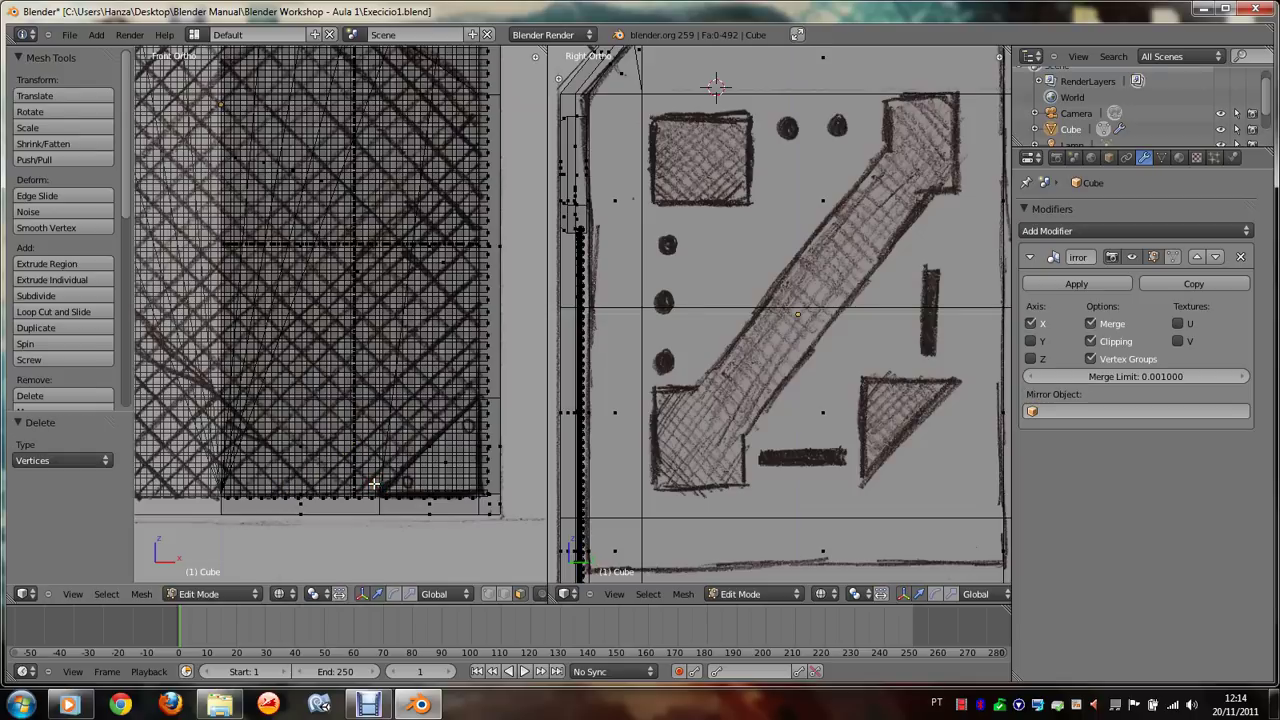
key(Tab)
key(alt+z)
key(KP_6)
key(KP_8)
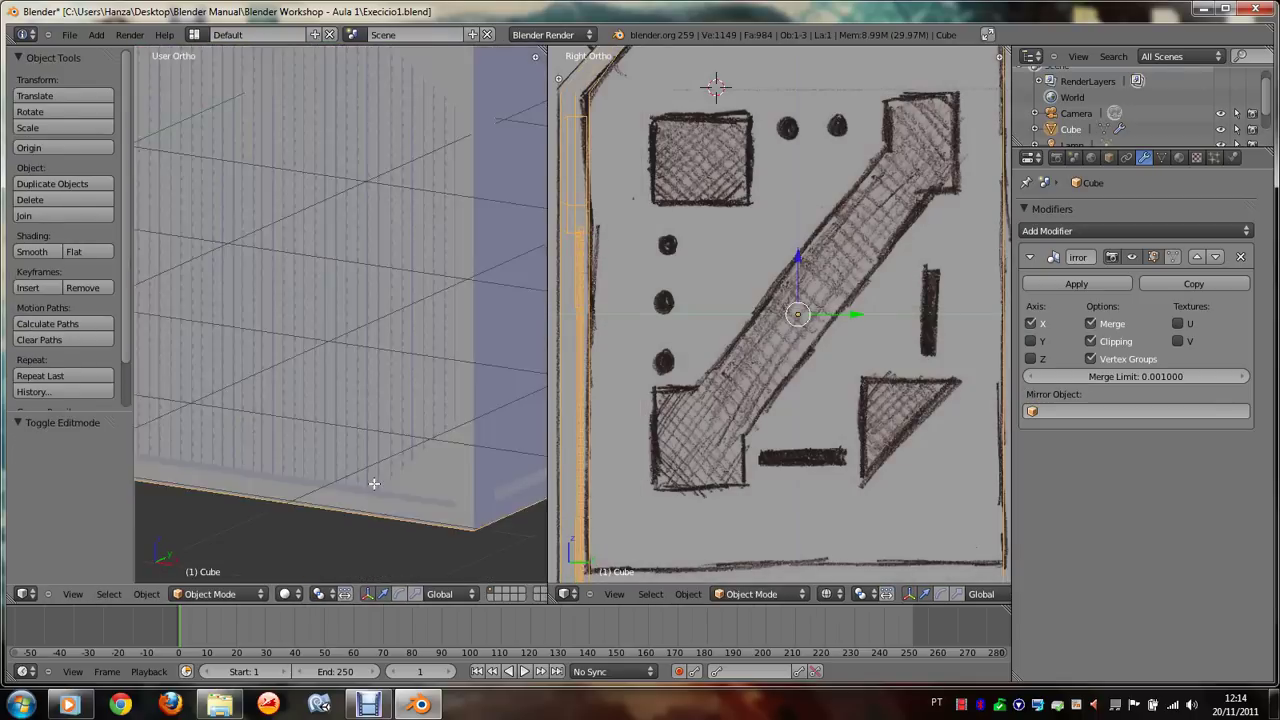
scroll(373, 484, down, 3)
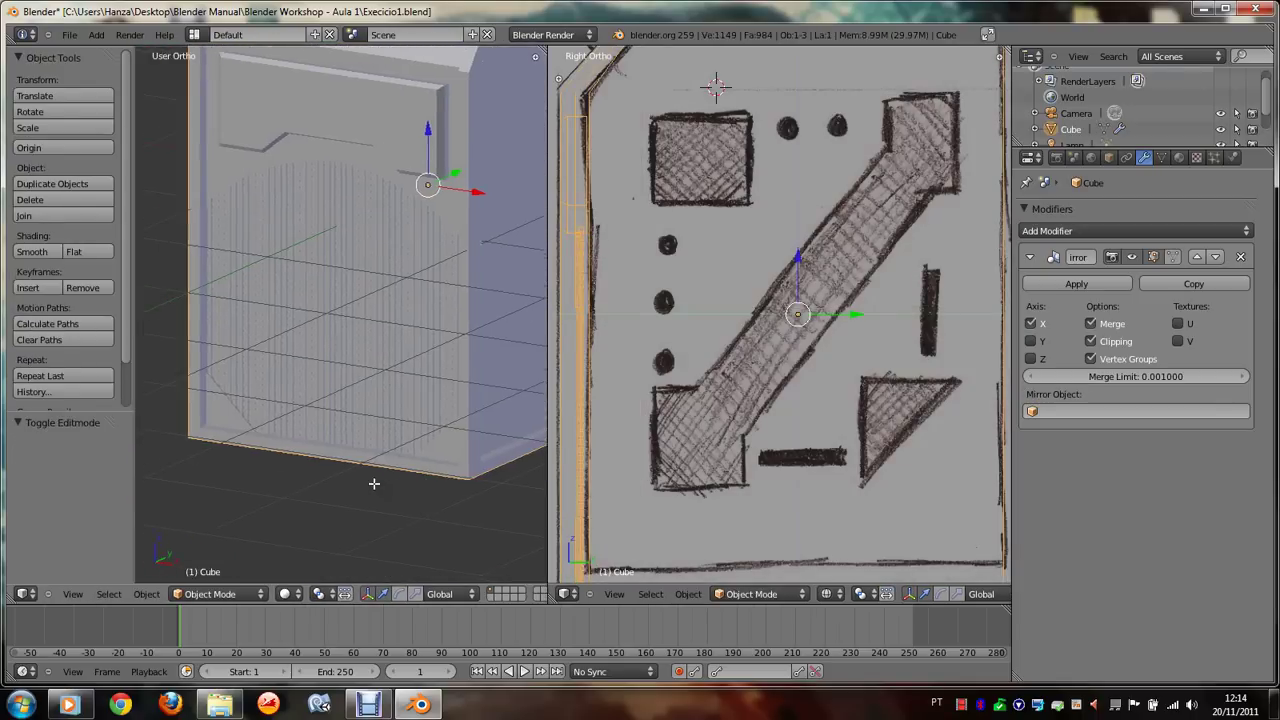
key(F12)
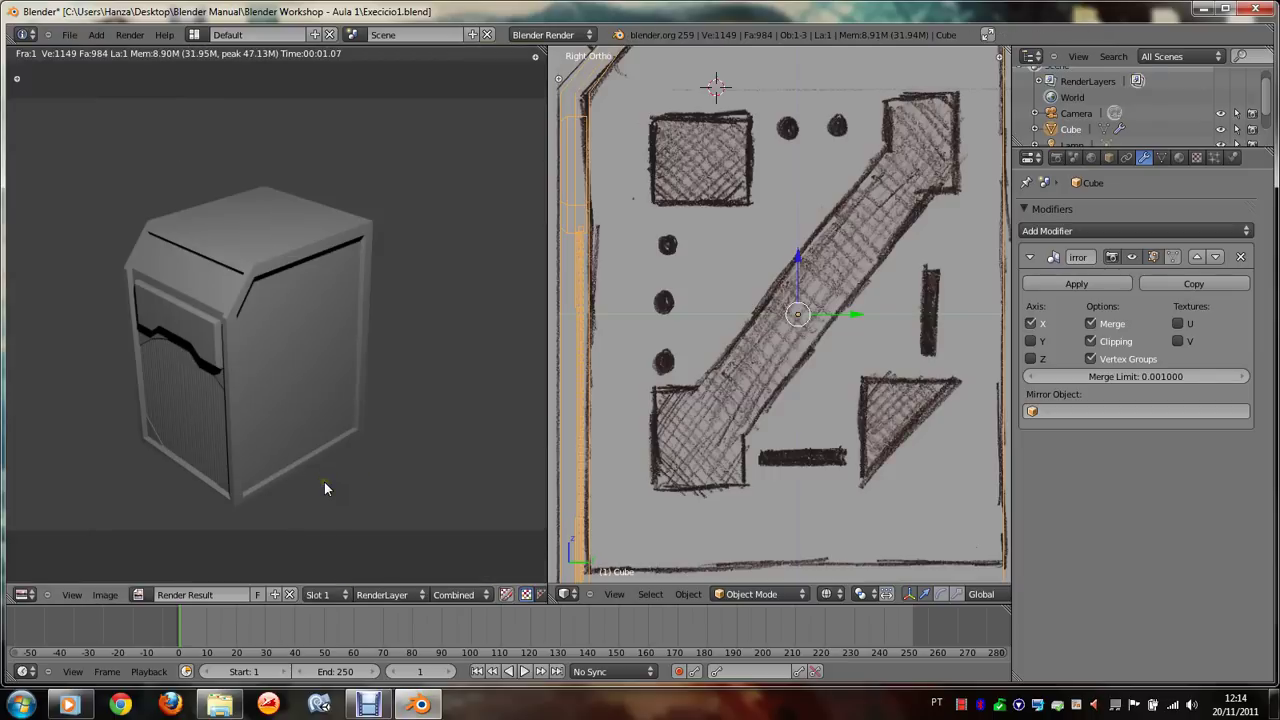
scroll(181, 408, up, 1)
scroll(186, 441, up, 2)
mouse_move(186, 441)
middle_down()
mouse_move(508, 295)
mouse_move(435, 357)
middle_up()
scroll(435, 363, up, 3)
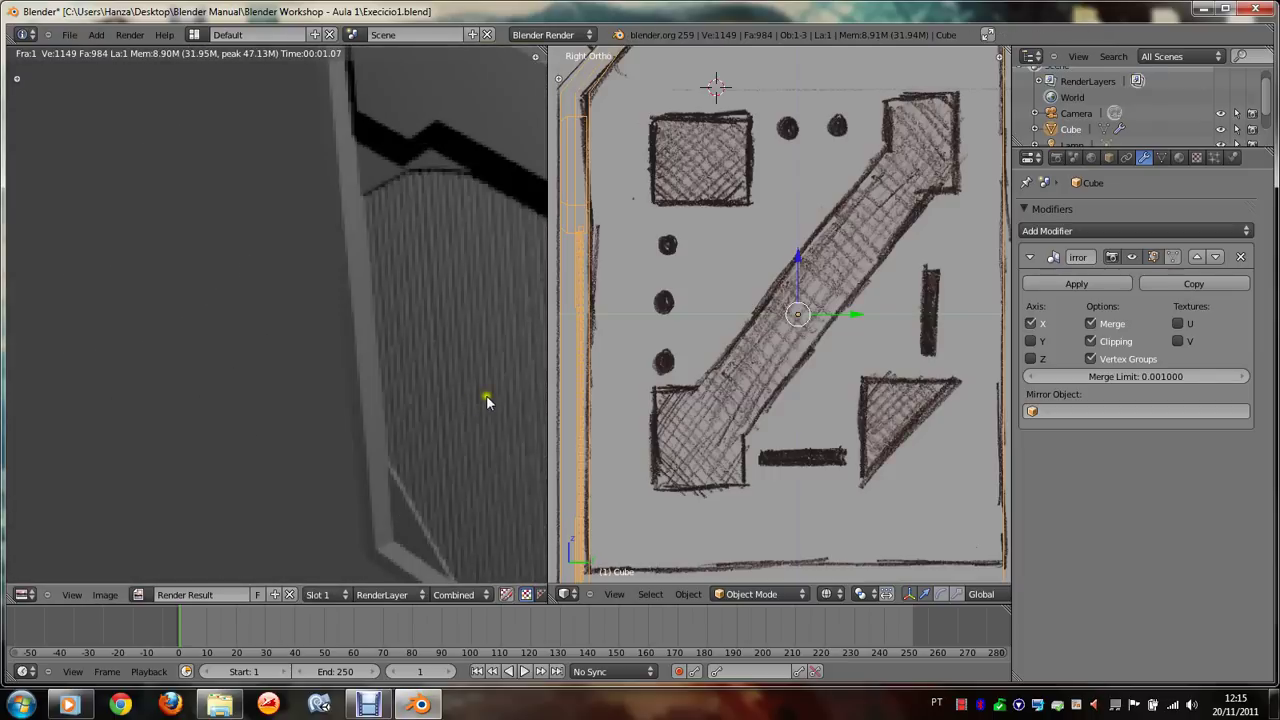
scroll(451, 400, down, 3)
mouse_move(451, 400)
middle_down()
mouse_move(309, 443)
mouse_move(328, 437)
middle_up()
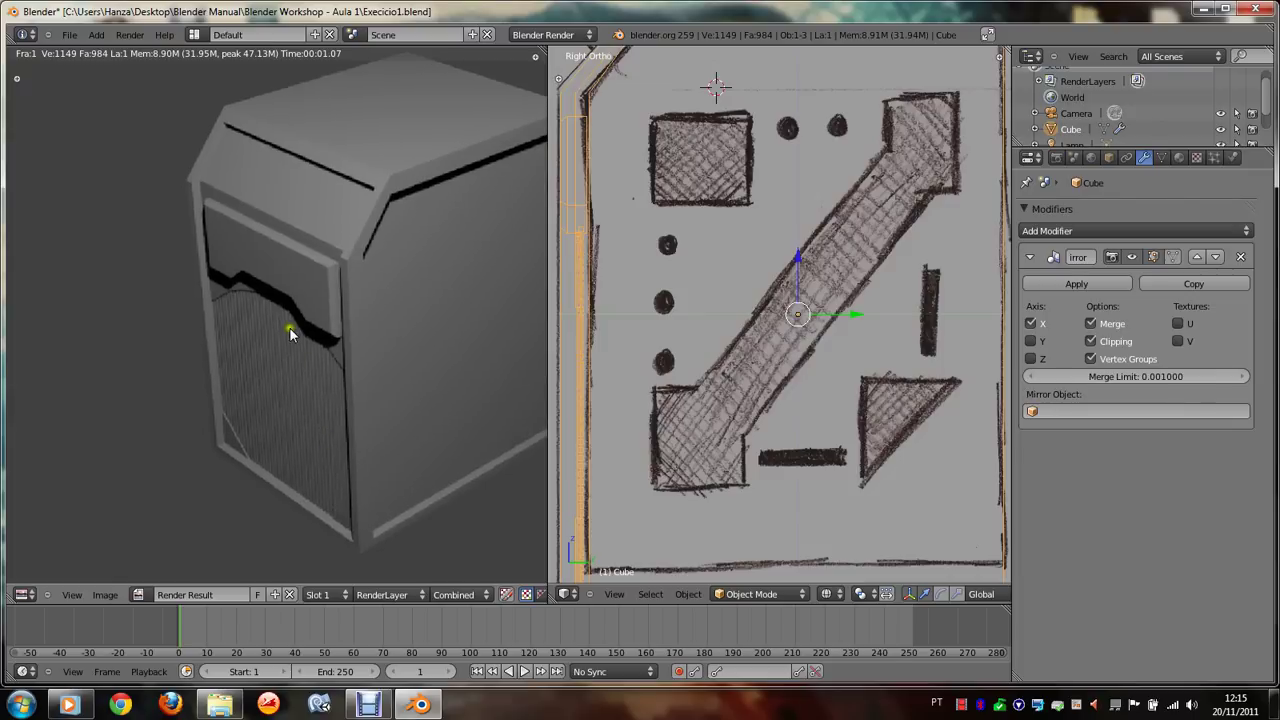
scroll(284, 388, down, 2)
scroll(330, 353, down, 1)
scroll(330, 353, up, 4)
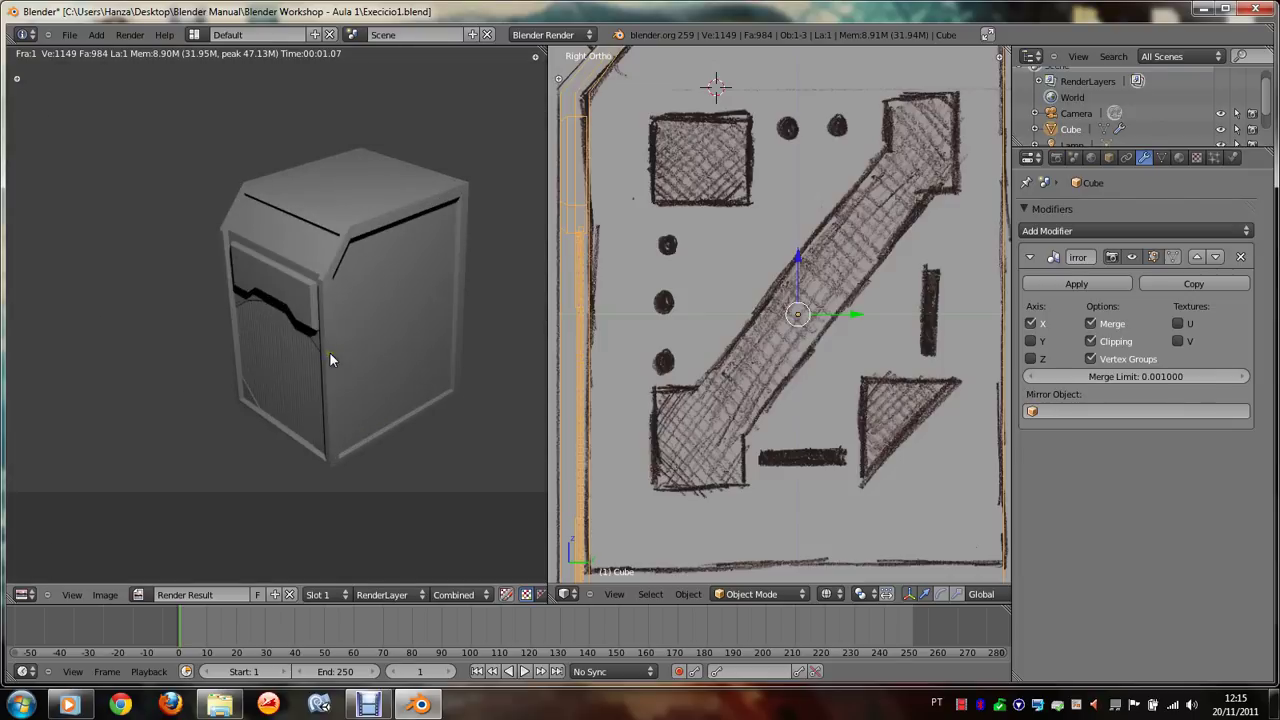
scroll(330, 353, down, 1)
middle_drag(330, 353, 336, 377)
key(shift+F5)
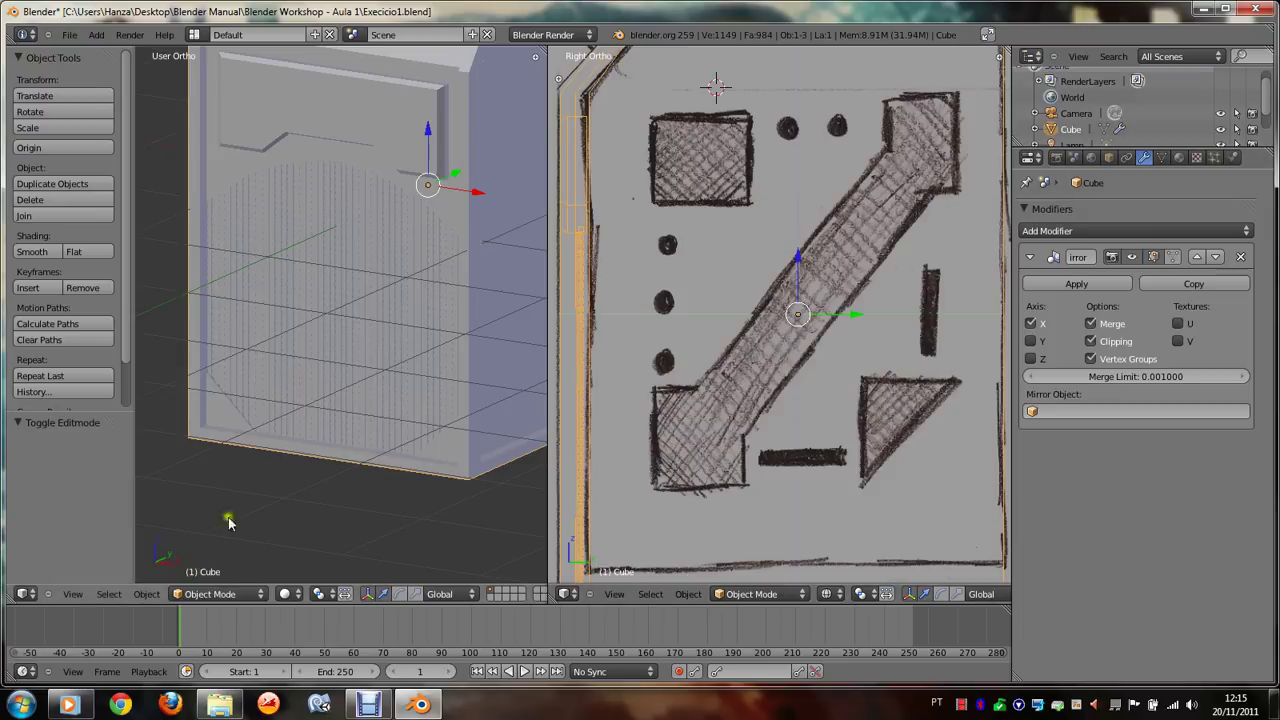
Step: Switch the cube into Edit Mode and back to Object Mode
click(215, 594)
click(228, 561)
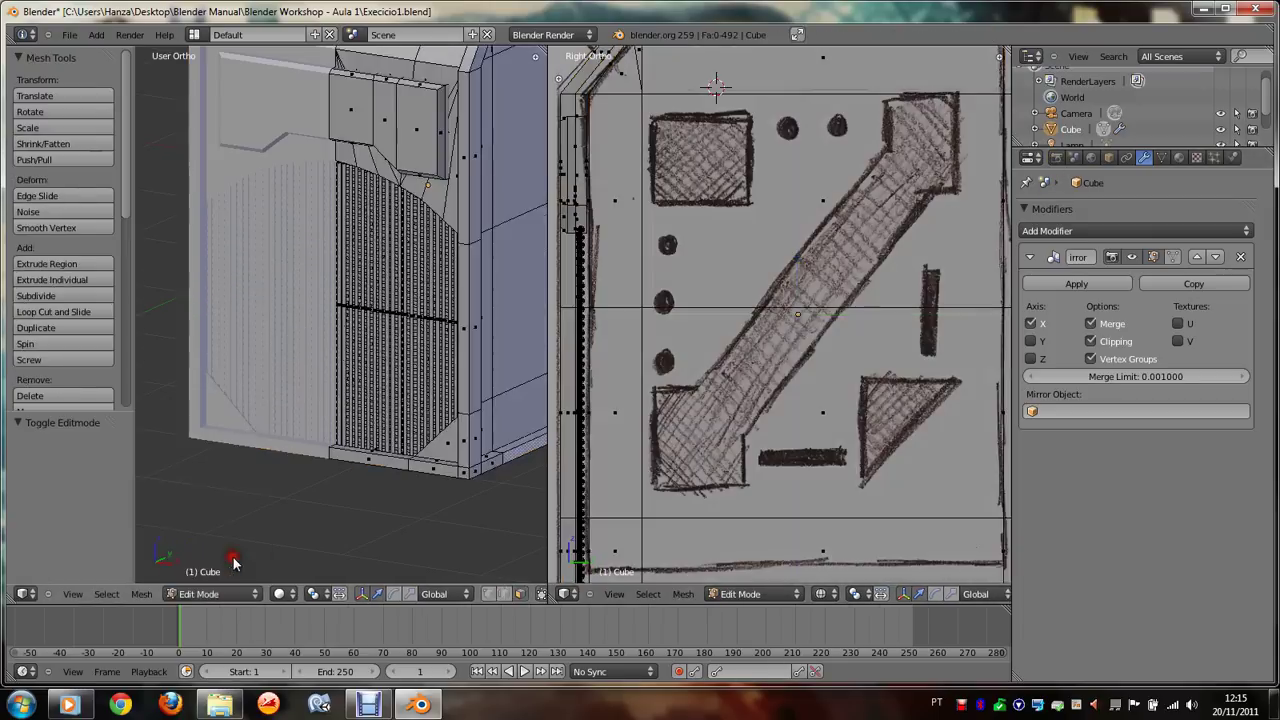
click(230, 594)
click(230, 578)
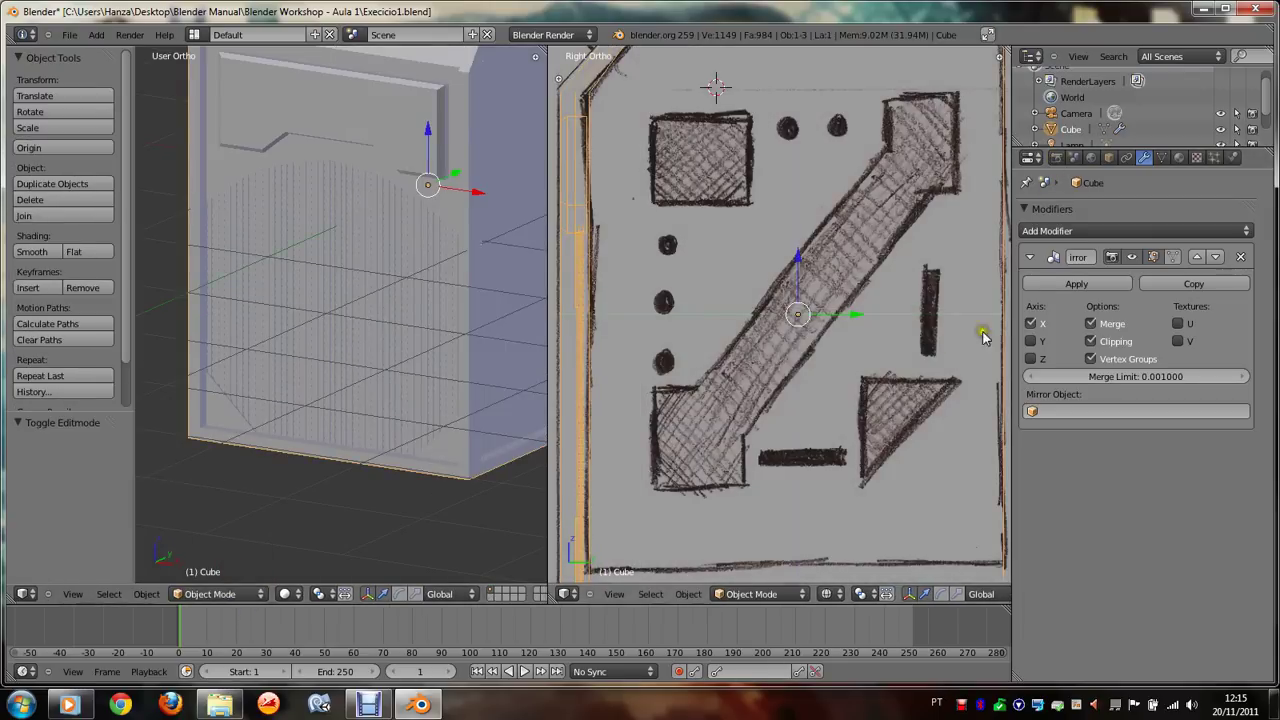
Step: Apply the HDTV 1080p render preset (1920×1080, 100%, 24 fps) after trying the HDV presets
click(1054, 160)
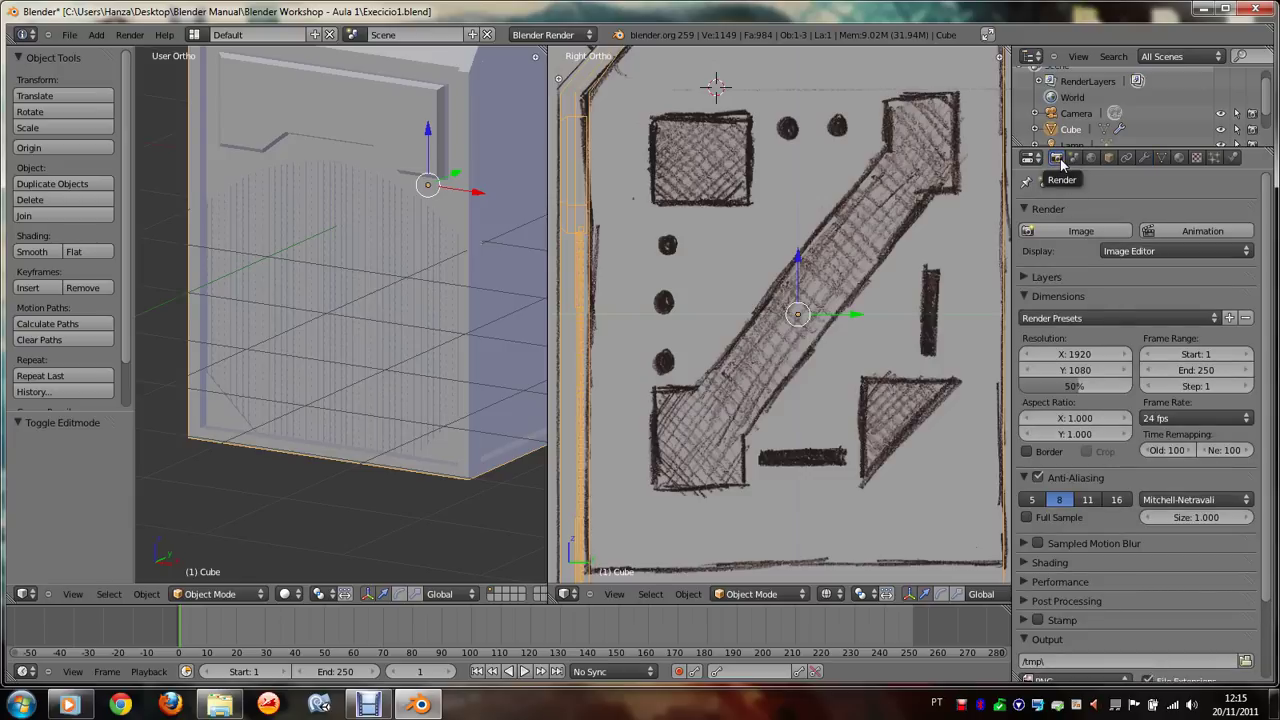
click(1076, 320)
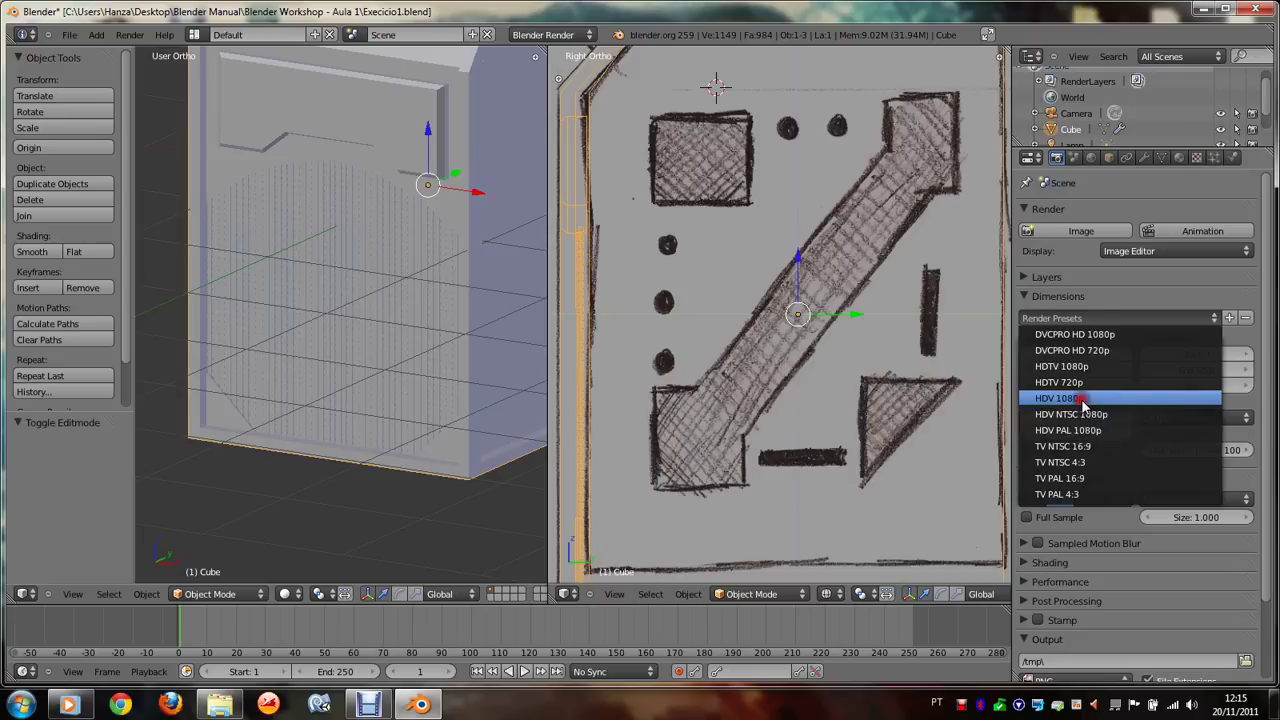
click(1081, 399)
click(1092, 325)
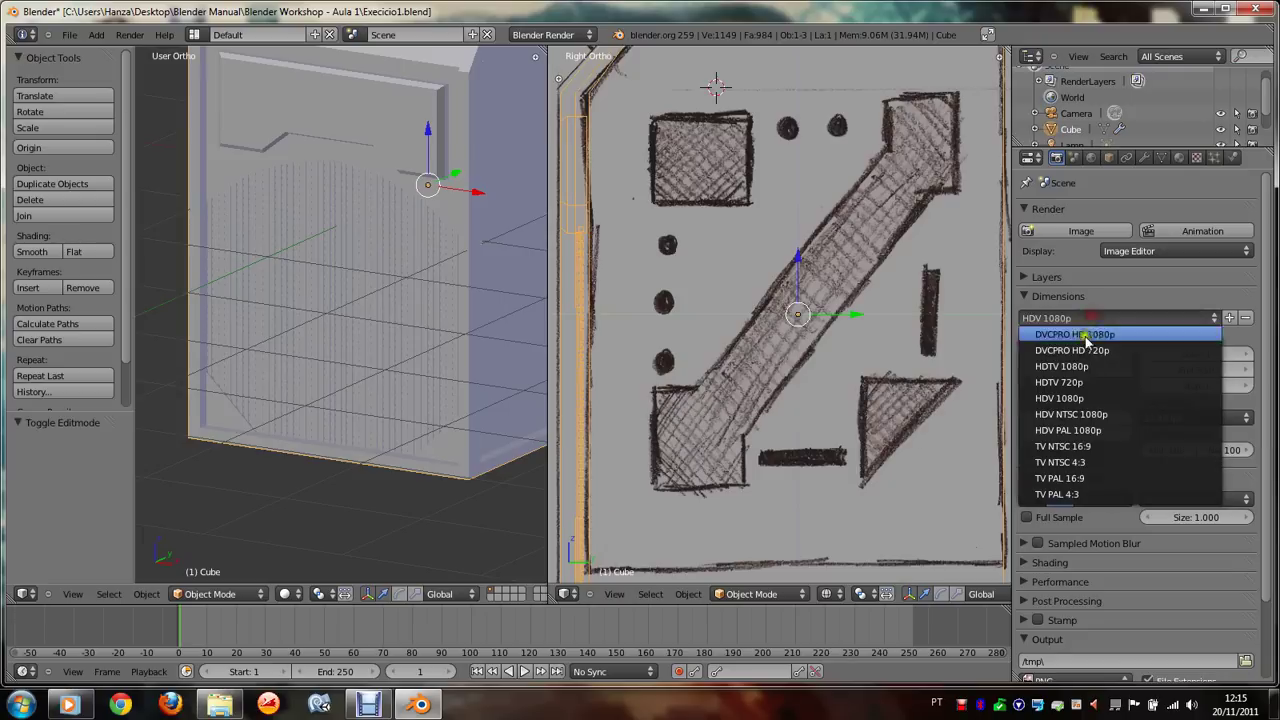
click(1088, 418)
click(1090, 318)
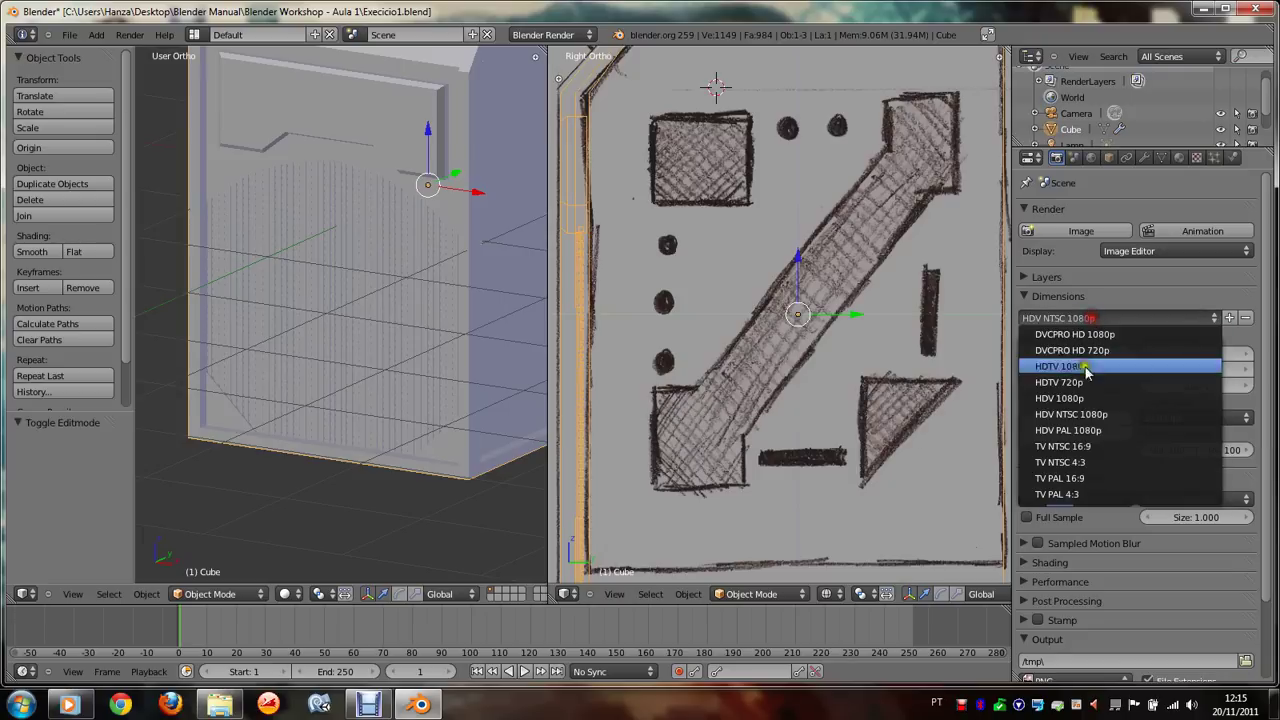
click(1088, 421)
click(1094, 322)
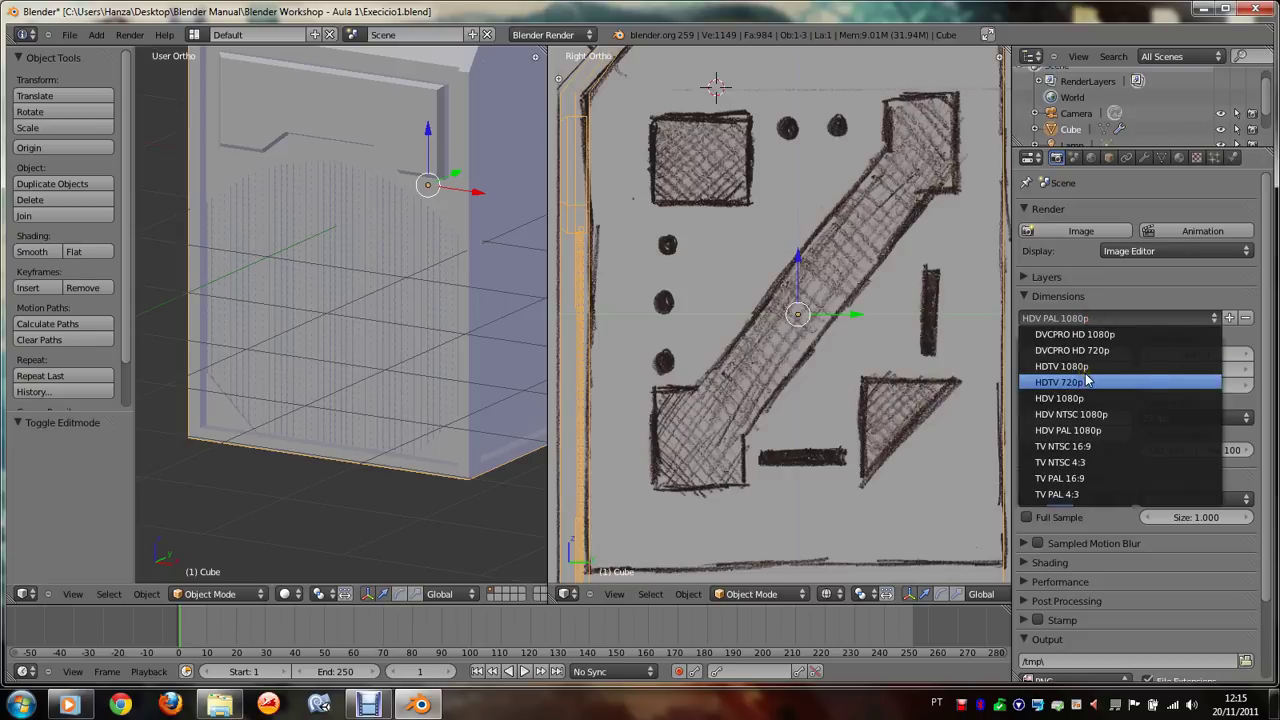
click(1097, 368)
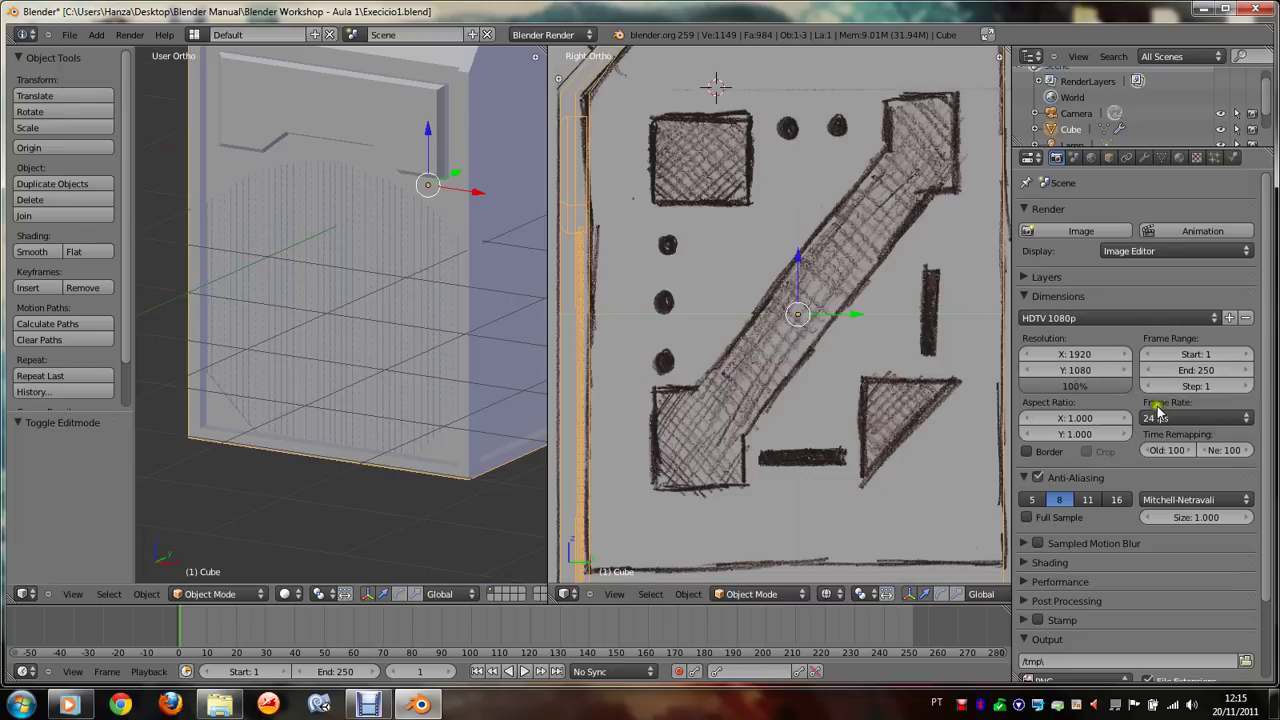
middle_drag(394, 320, 349, 318)
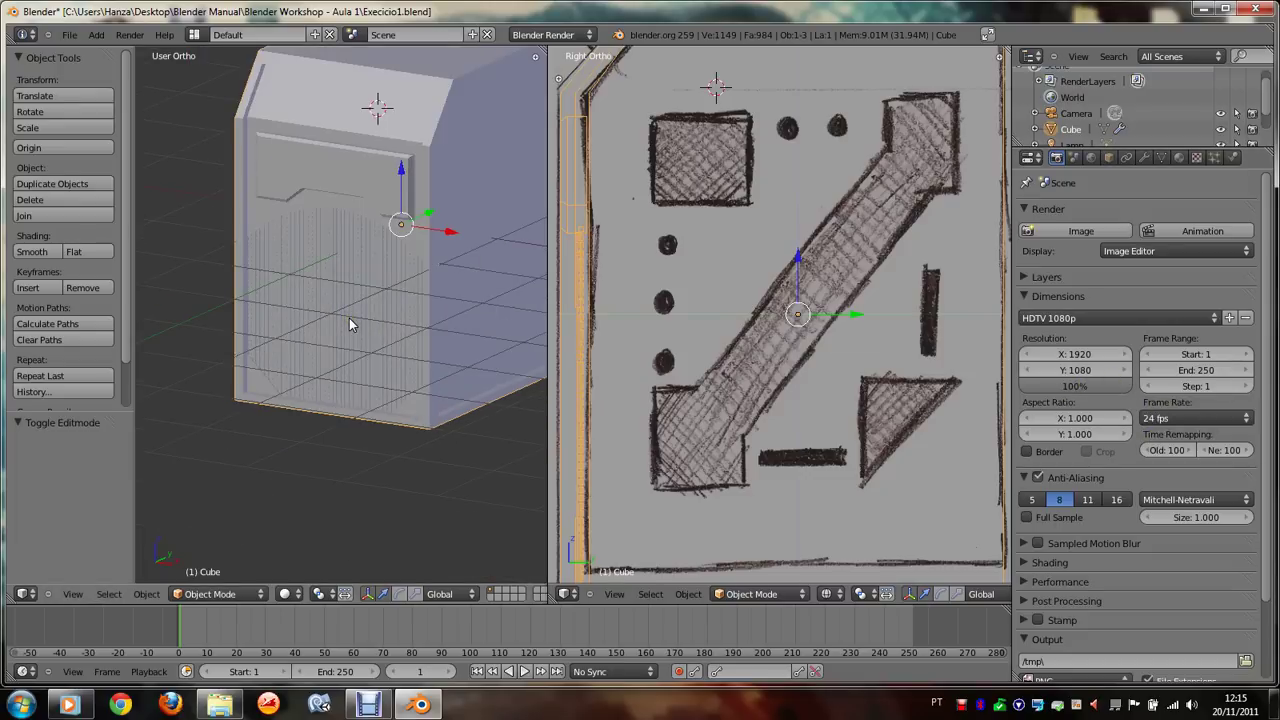
Step: Render a test image with F12 and pan it to show the cube's side and front grille
key(F12)
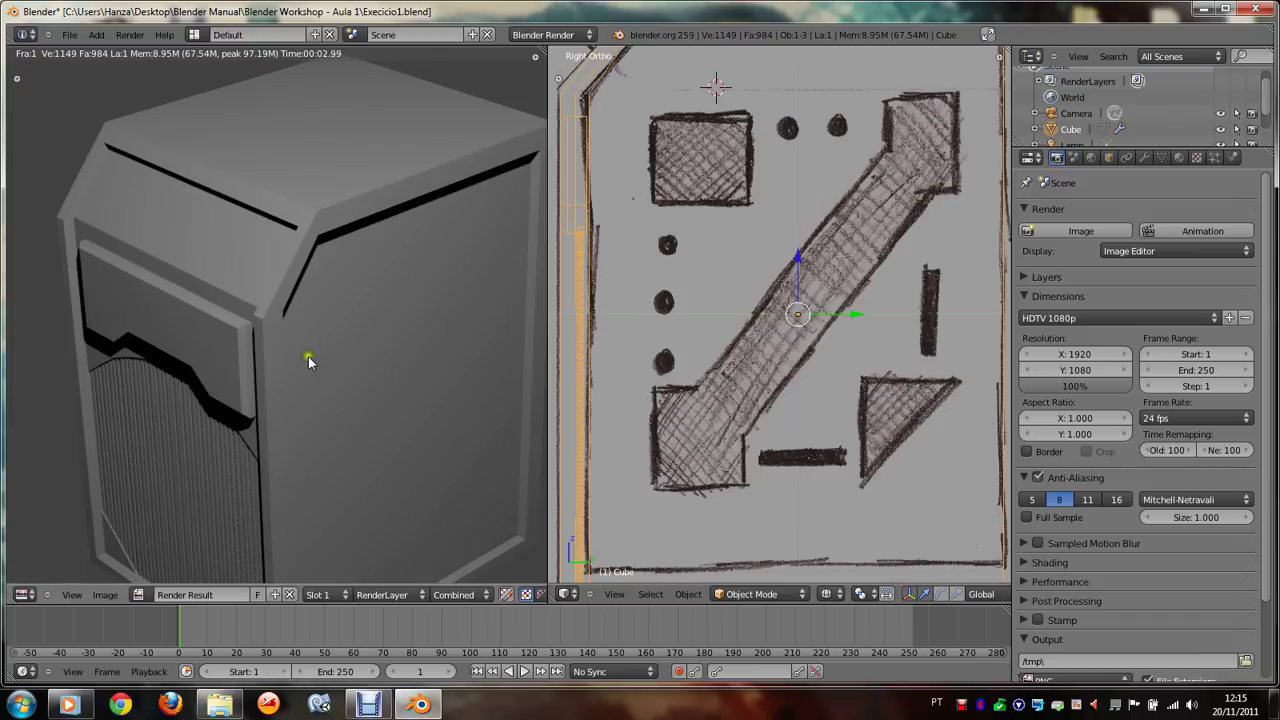
mouse_move(308, 356)
middle_down()
mouse_move(345, 267)
mouse_move(378, 229)
middle_up()
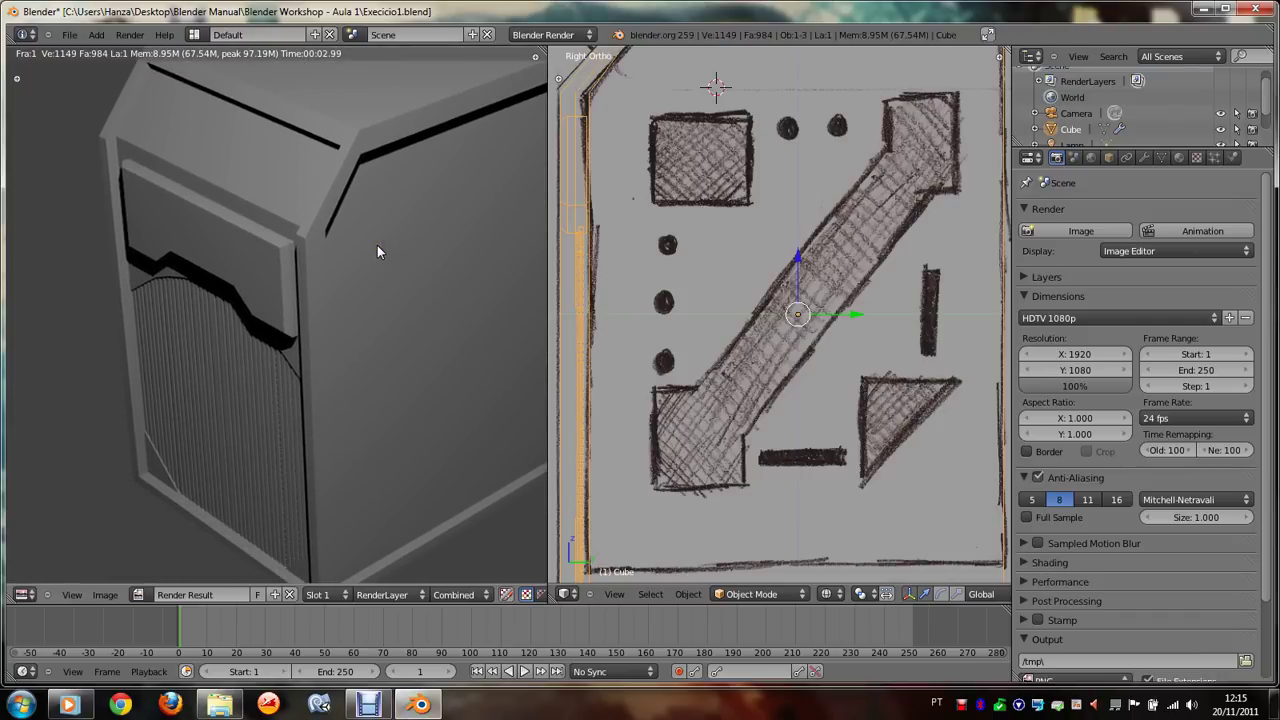
scroll(370, 280, down, 2)
scroll(358, 308, down, 3)
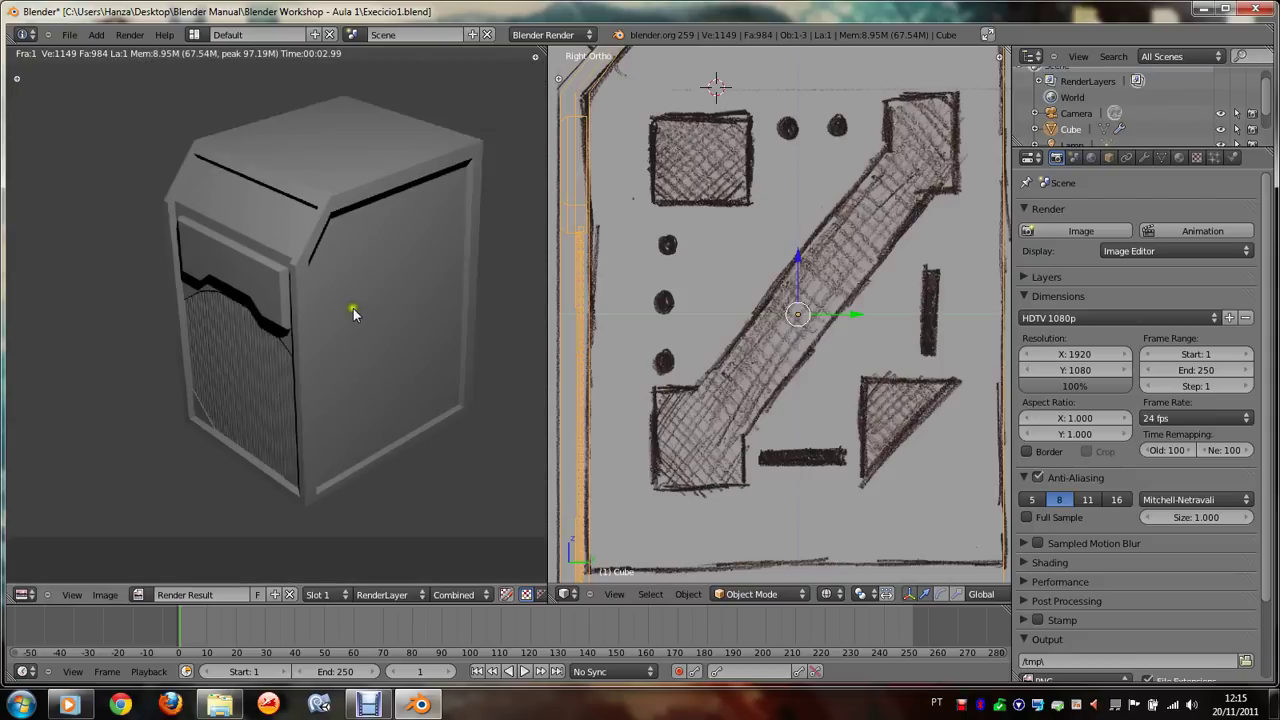
scroll(351, 308, up, 1)
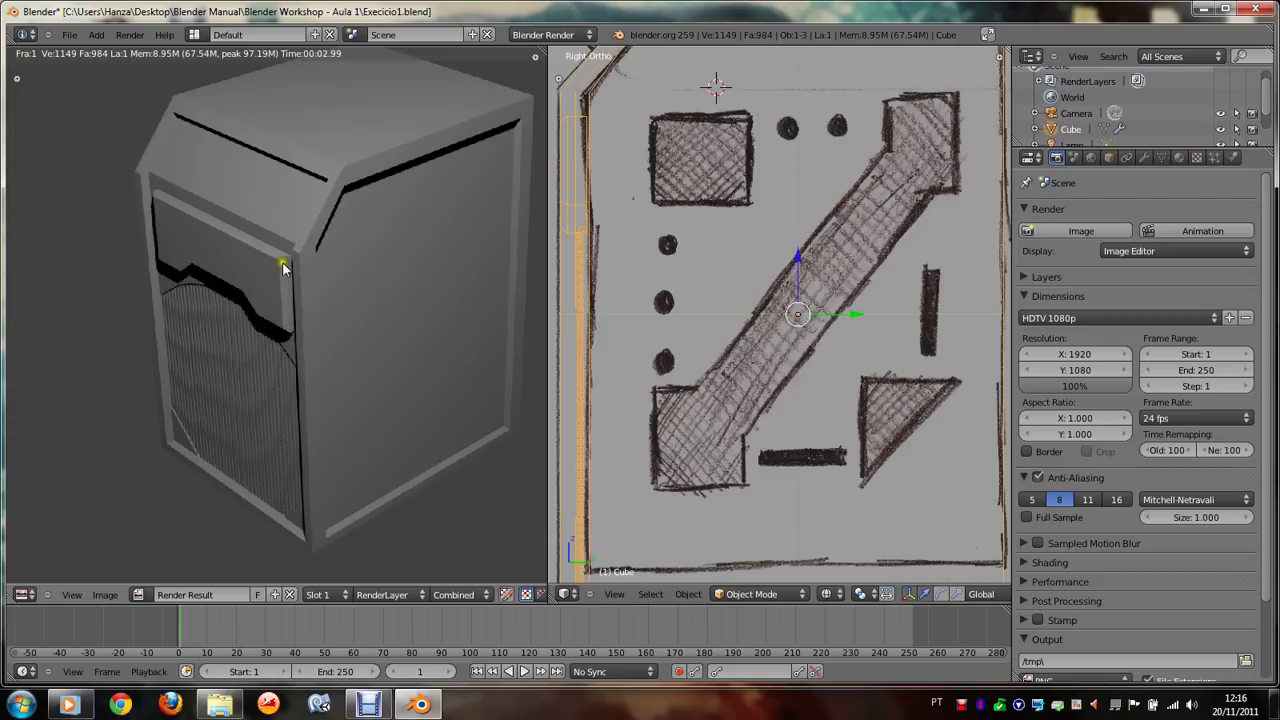
mouse_move(283, 268)
middle_down()
mouse_move(294, 294)
mouse_move(306, 217)
mouse_move(37, 323)
mouse_move(323, 249)
mouse_move(366, 323)
mouse_move(308, 375)
mouse_move(246, 320)
mouse_move(246, 306)
mouse_move(306, 297)
mouse_move(294, 334)
mouse_move(257, 280)
mouse_move(309, 277)
mouse_move(300, 305)
middle_up()
Step: Zoom in and out on the render to inspect the grille, then return to the 3D View
scroll(276, 395, up, 1)
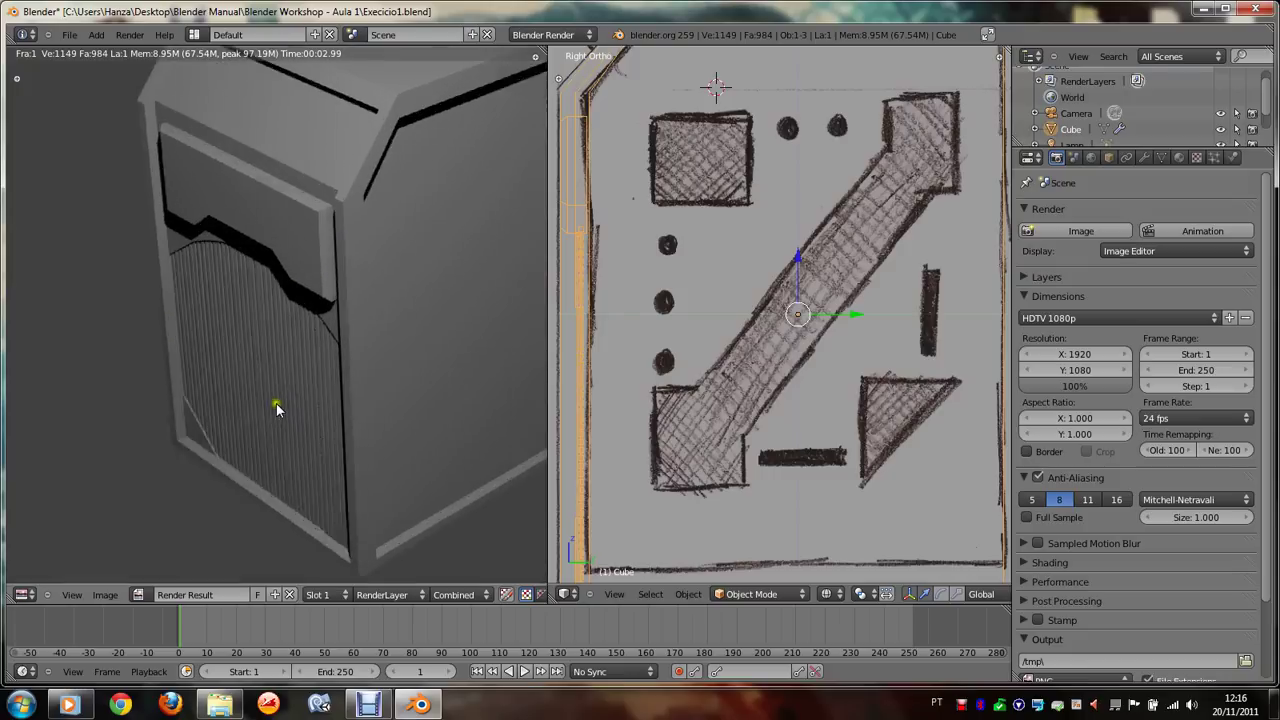
scroll(285, 408, up, 1)
scroll(293, 416, up, 1)
scroll(306, 425, down, 2)
scroll(304, 415, down, 1)
scroll(312, 385, up, 1)
scroll(337, 330, down, 3)
scroll(353, 297, up, 1)
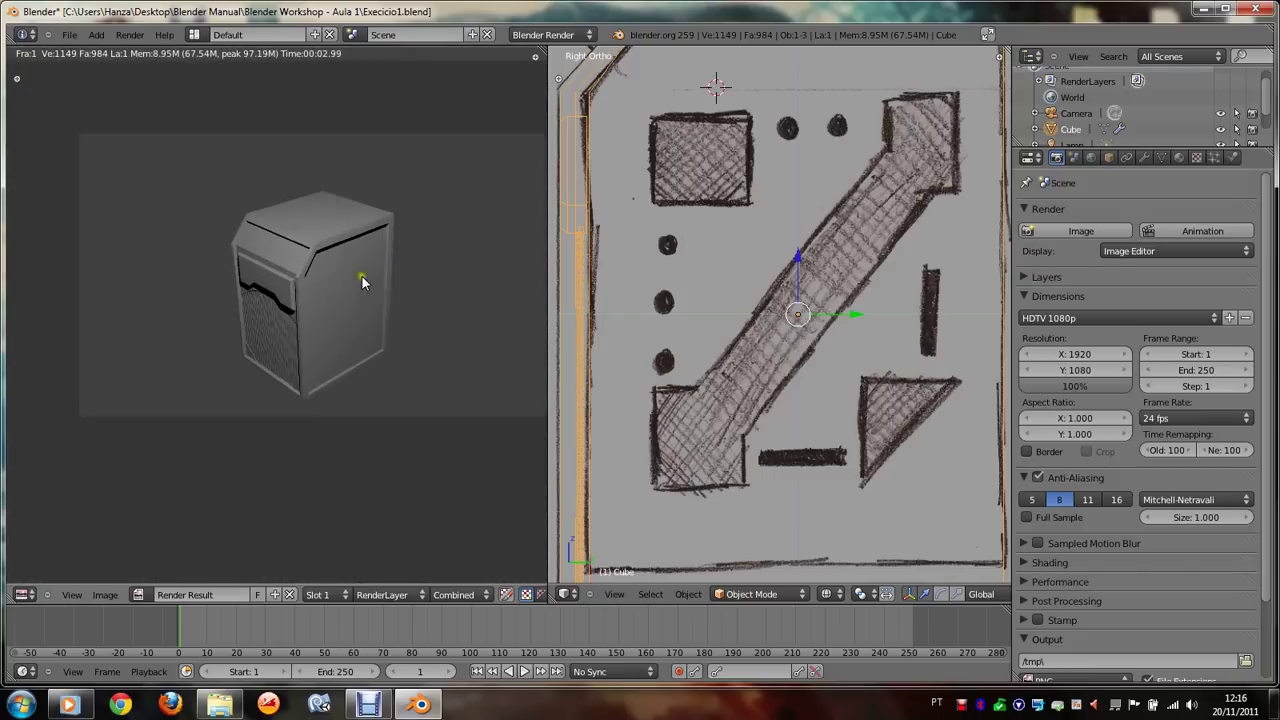
scroll(362, 276, up, 1)
scroll(371, 257, up, 1)
scroll(363, 320, up, 2)
scroll(368, 327, down, 1)
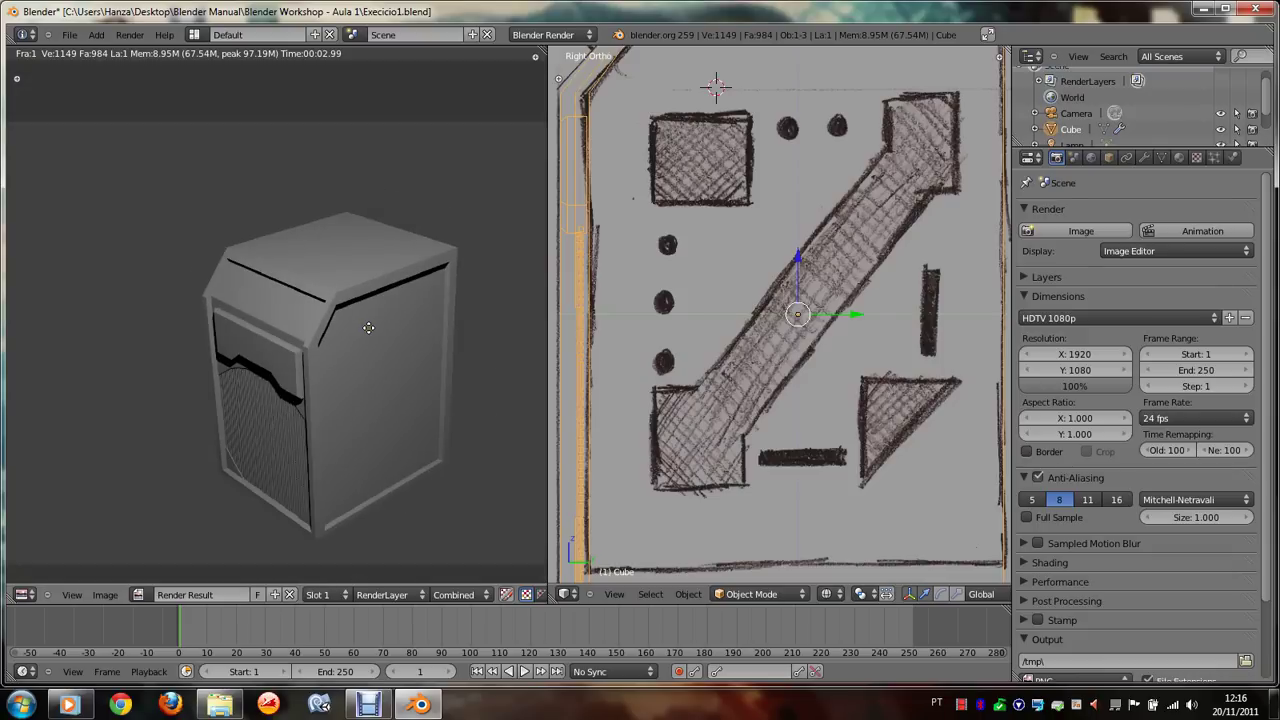
key(Escape)
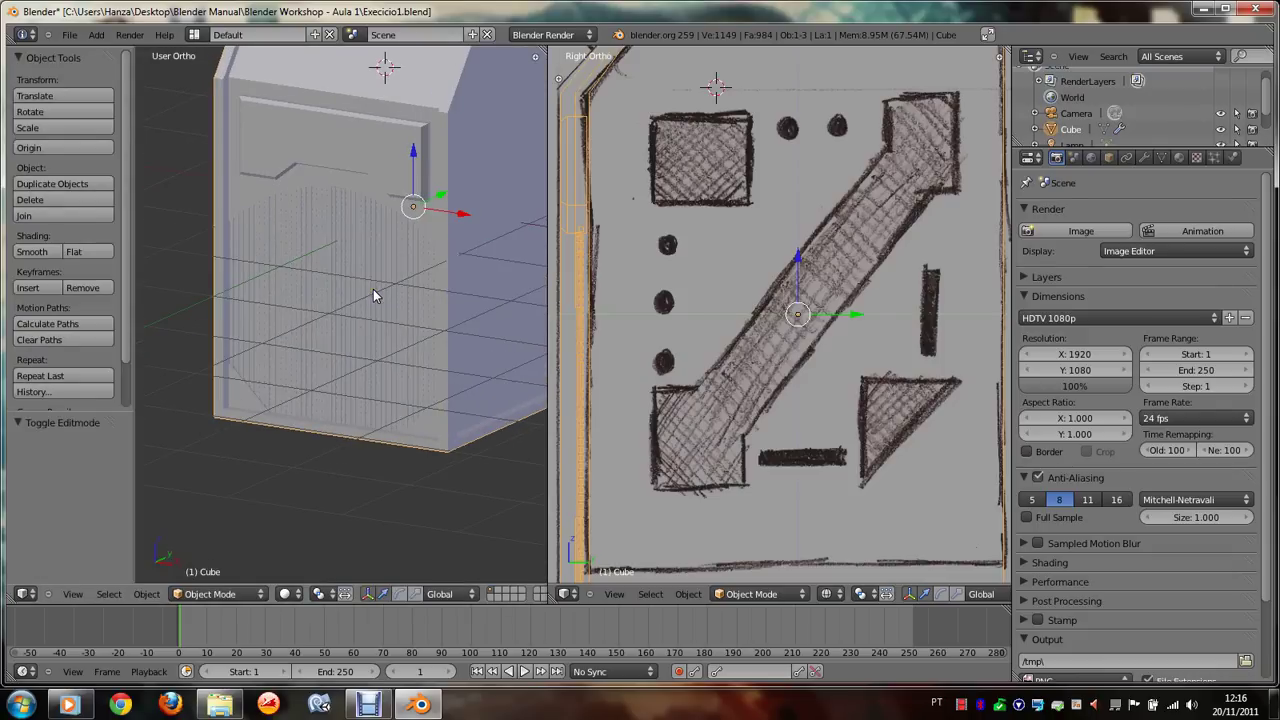
Step: Hide the tool shelf, show Front Ortho in wireframe, and zoom out the Right Ortho sketch view
key(t)
key(KP_1)
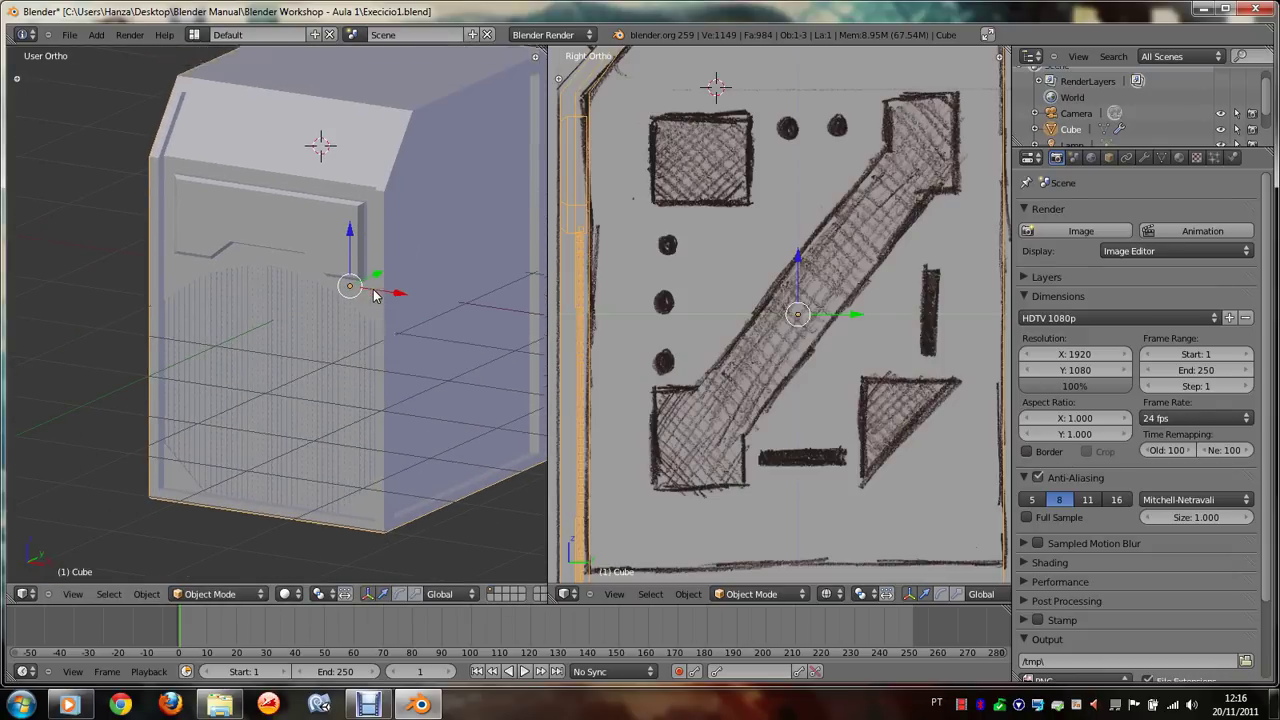
key(KP_4)
key(KP_4)
key(KP_8)
key(KP_8)
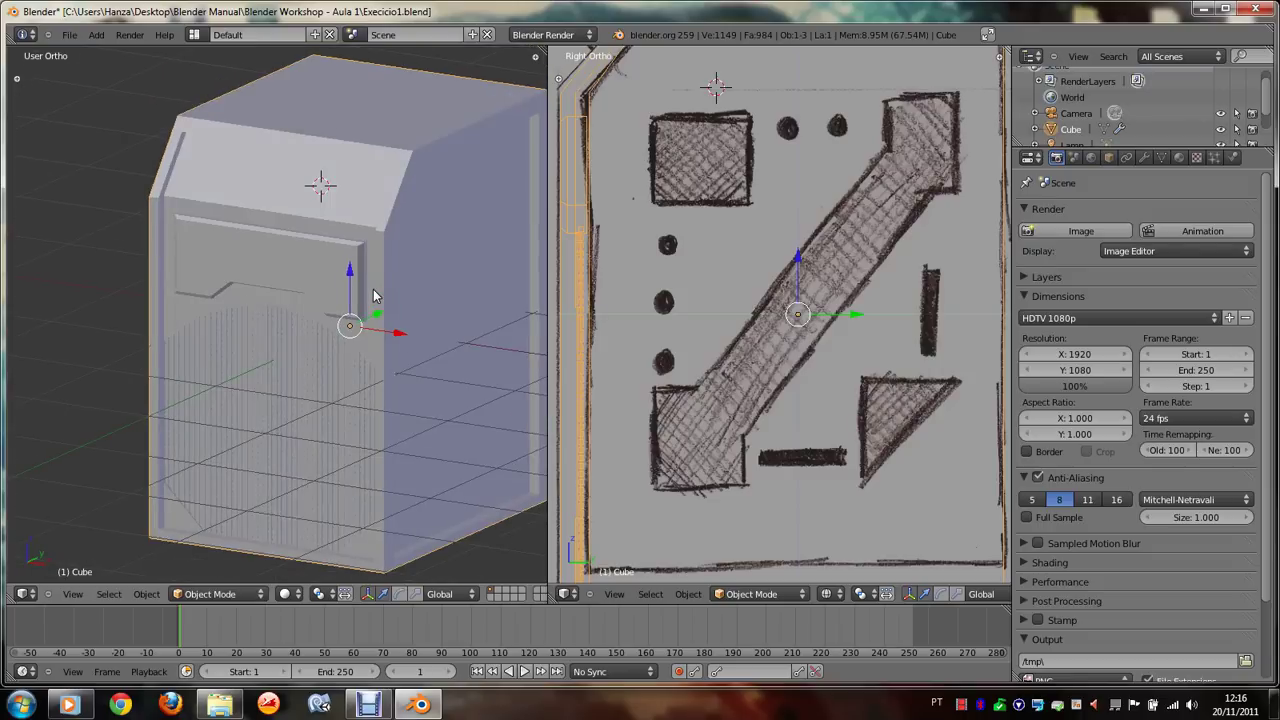
key(KP_1)
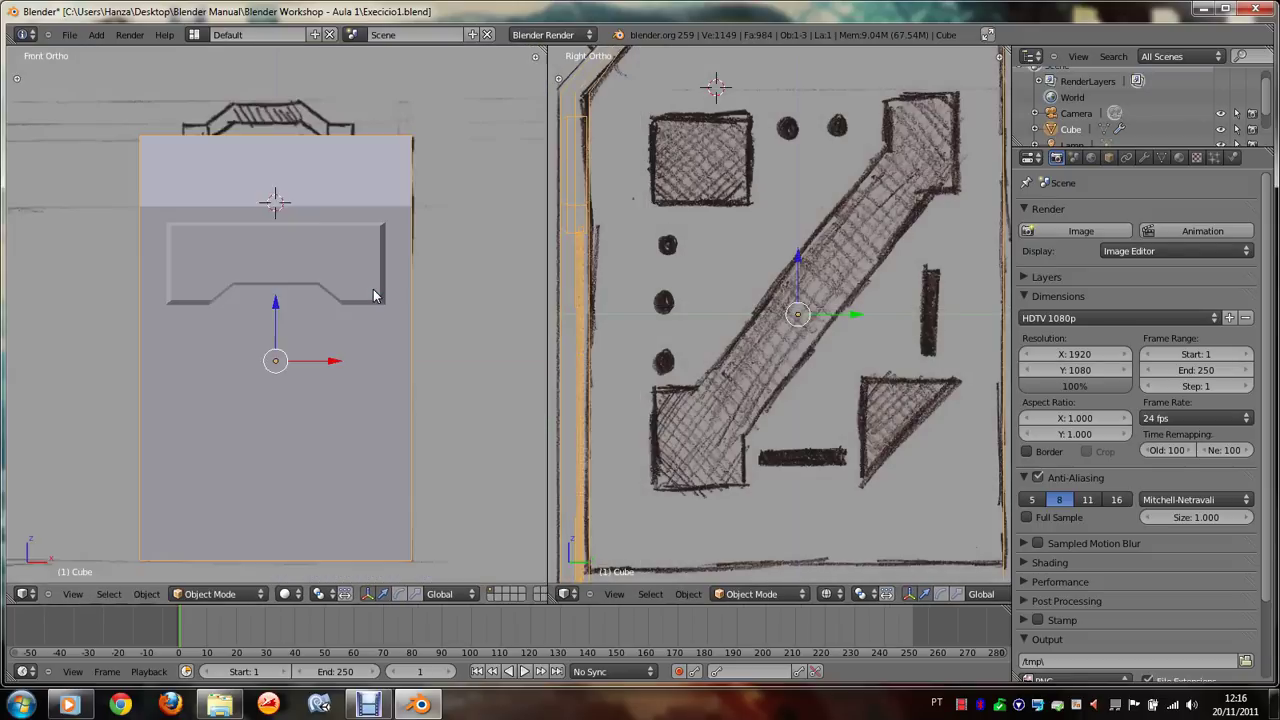
key(z)
key(z)
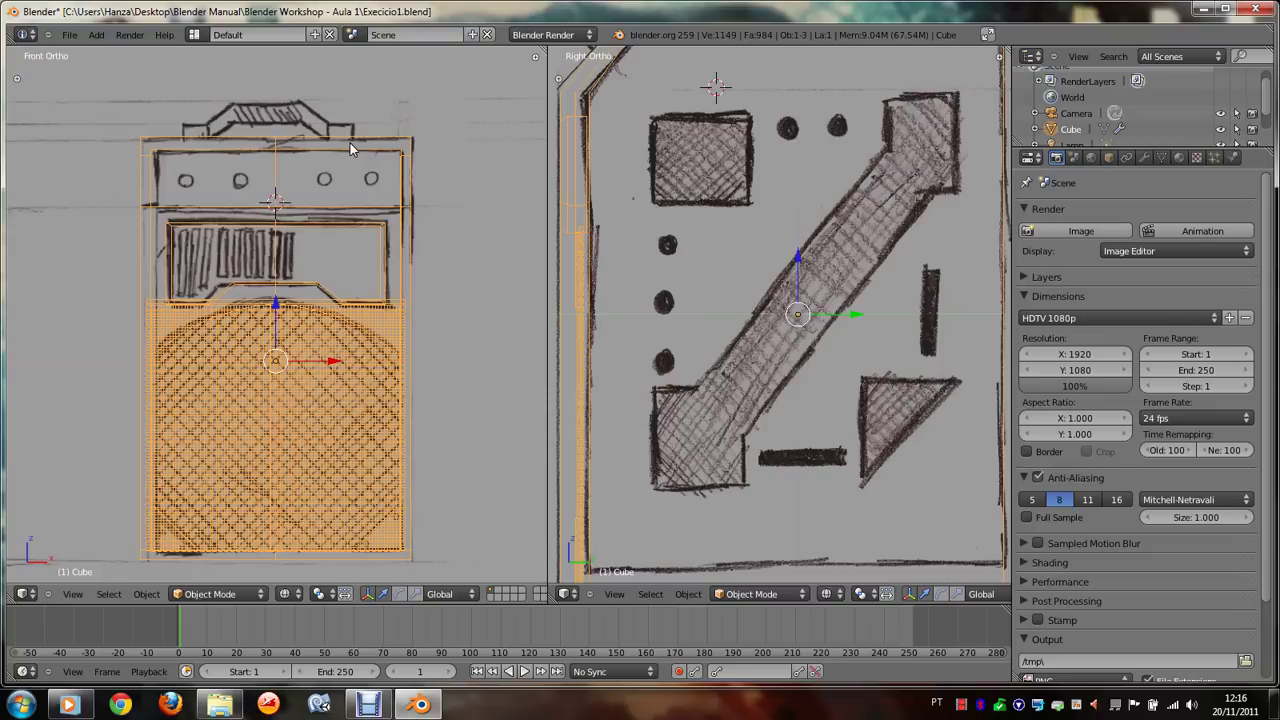
key(KP_6)
key(KP_1)
scroll(751, 220, down, 2)
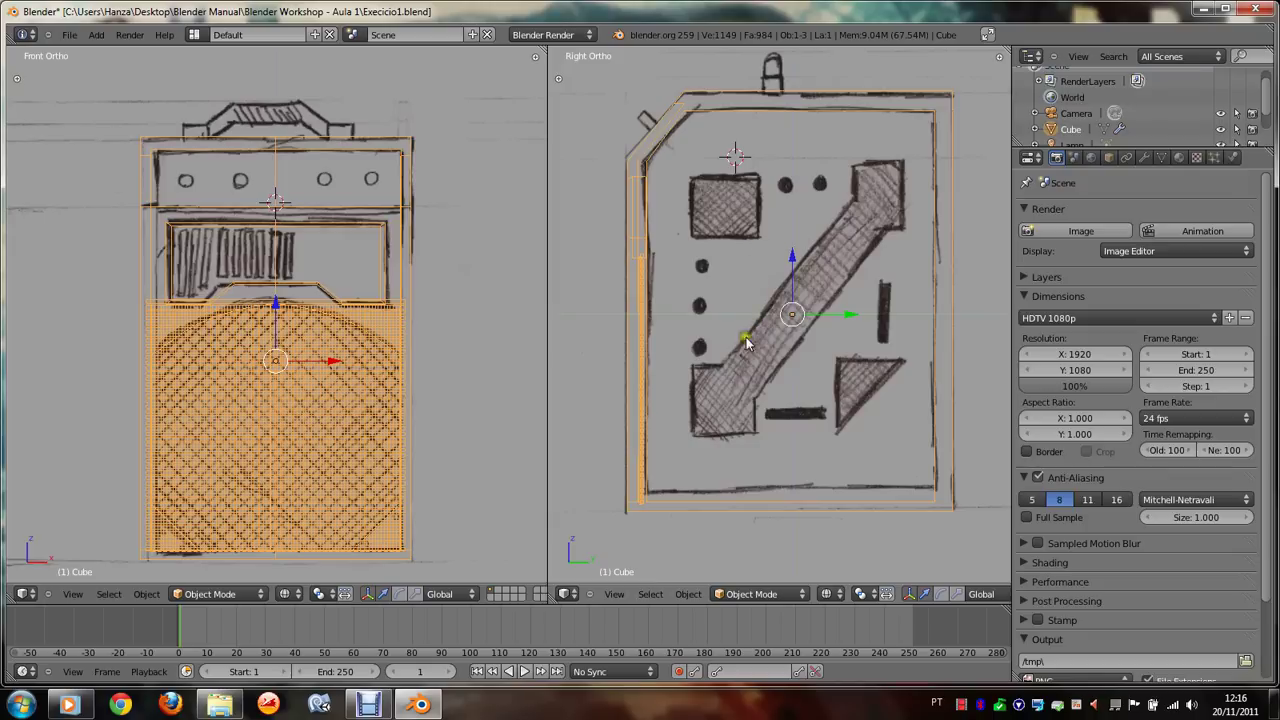
right_click(768, 257)
Step: In Edit Mode, duplicate a side-panel face and drop the copy over the hatched square
key(a)
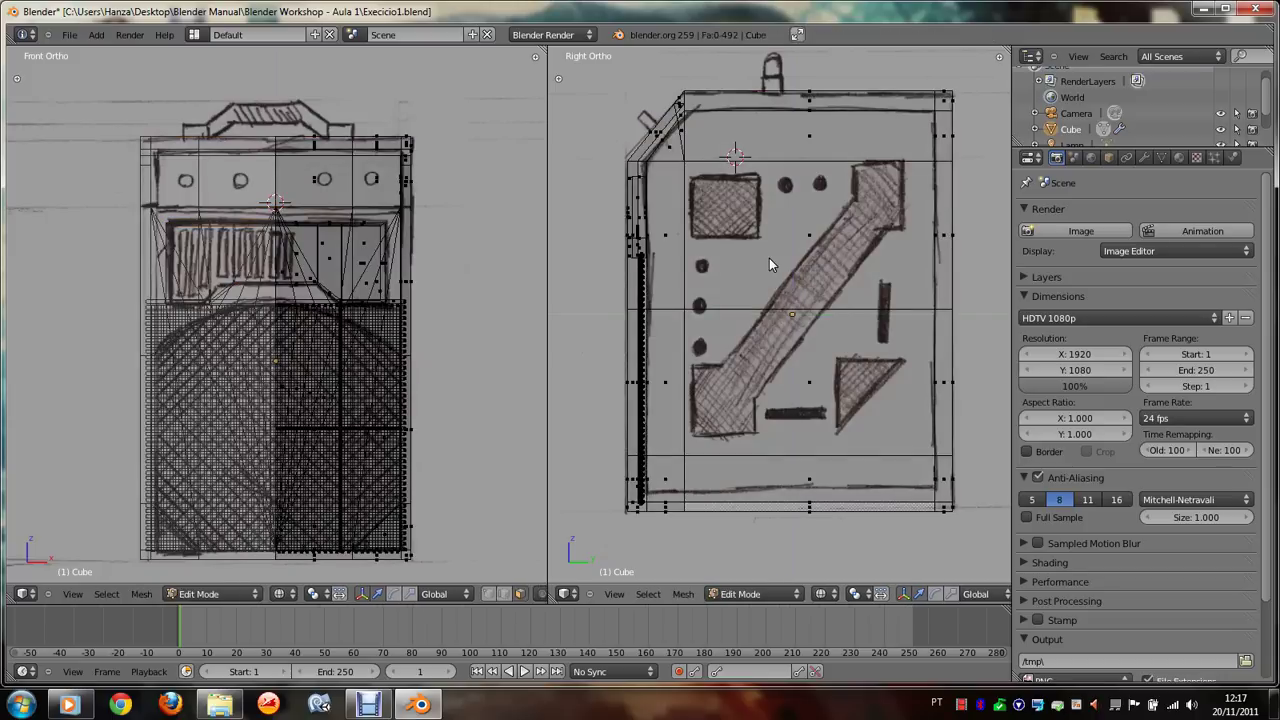
key(a)
key(Tab)
right_click(769, 258)
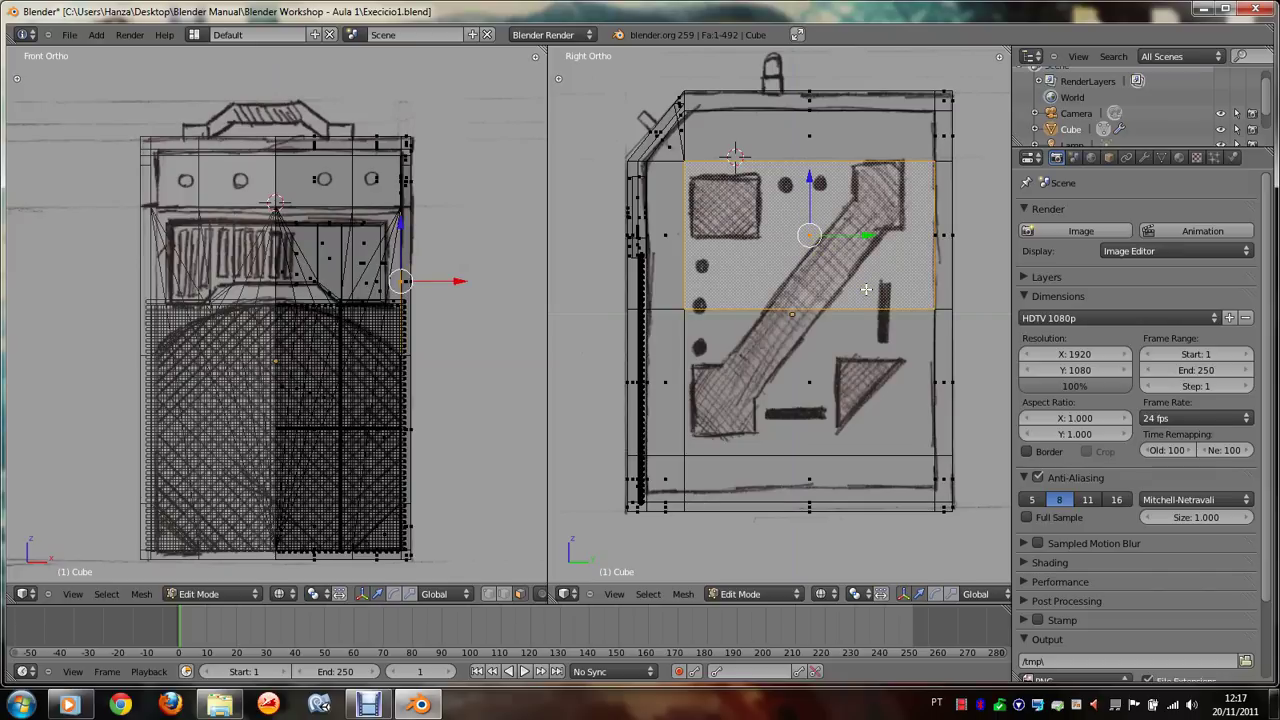
key(shift+d)
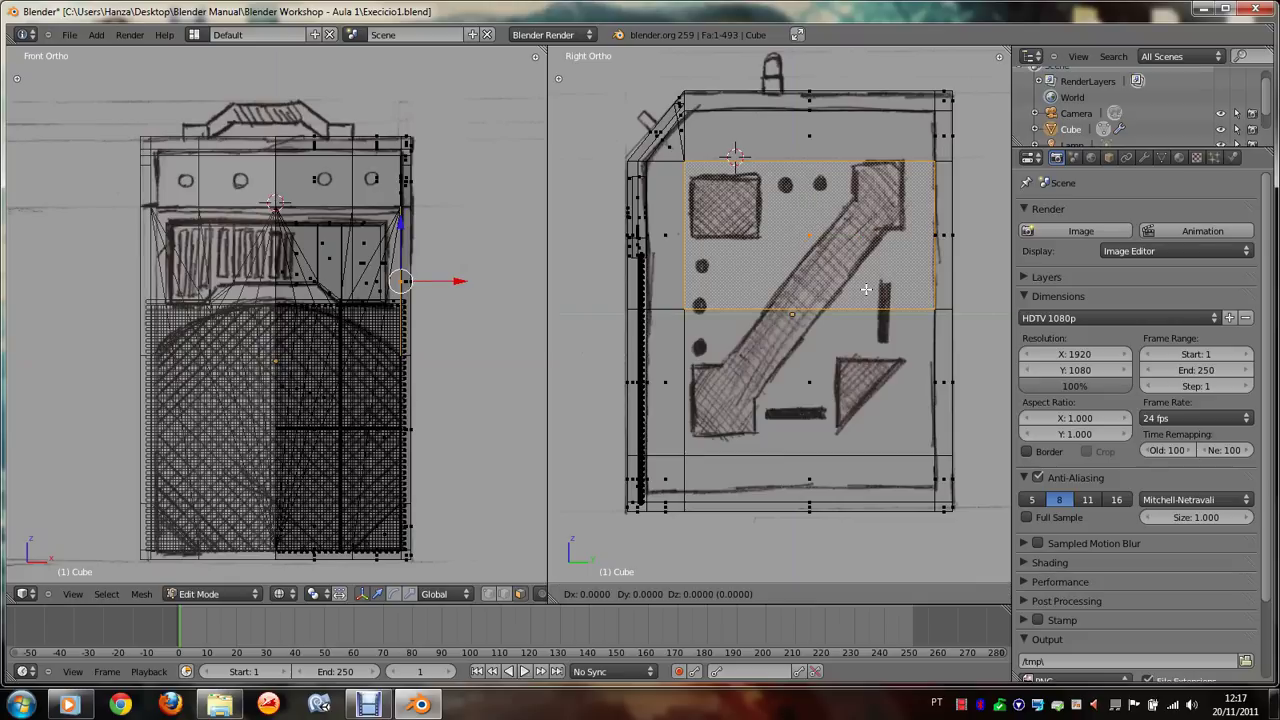
click(780, 263)
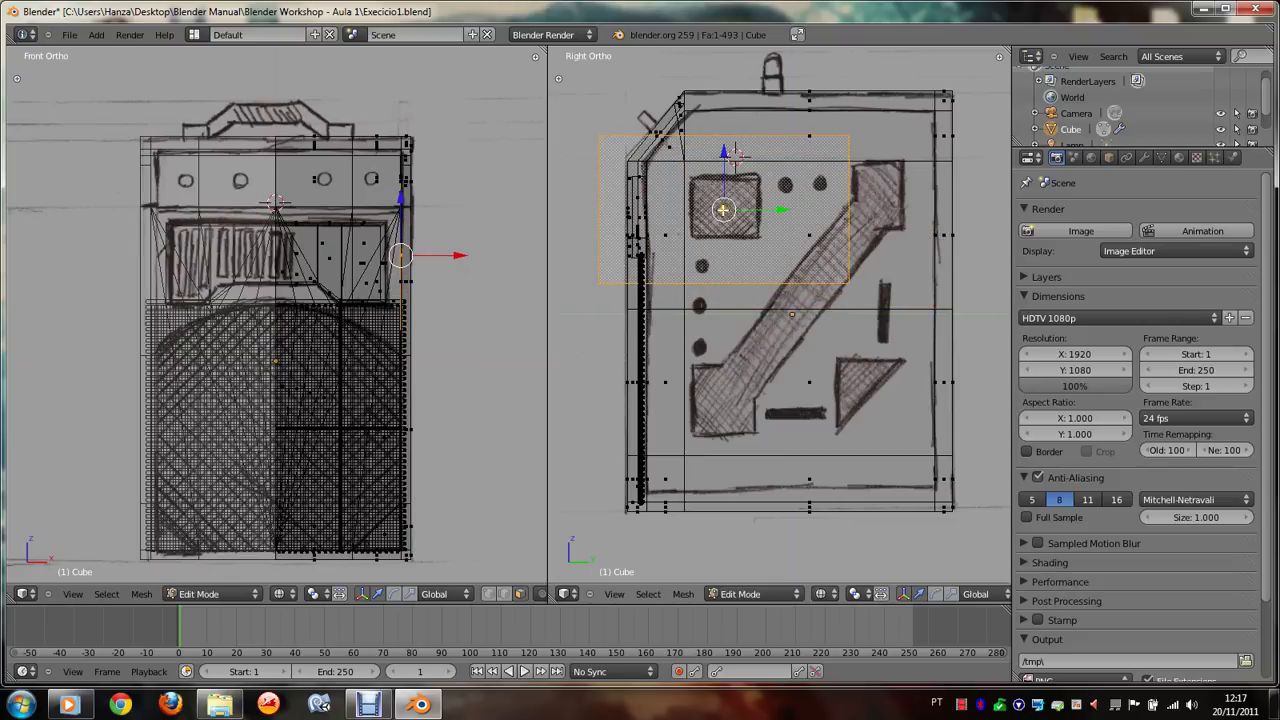
Step: Scale the copied face to about 0.288 and move it exactly onto the sketched square
key(s)
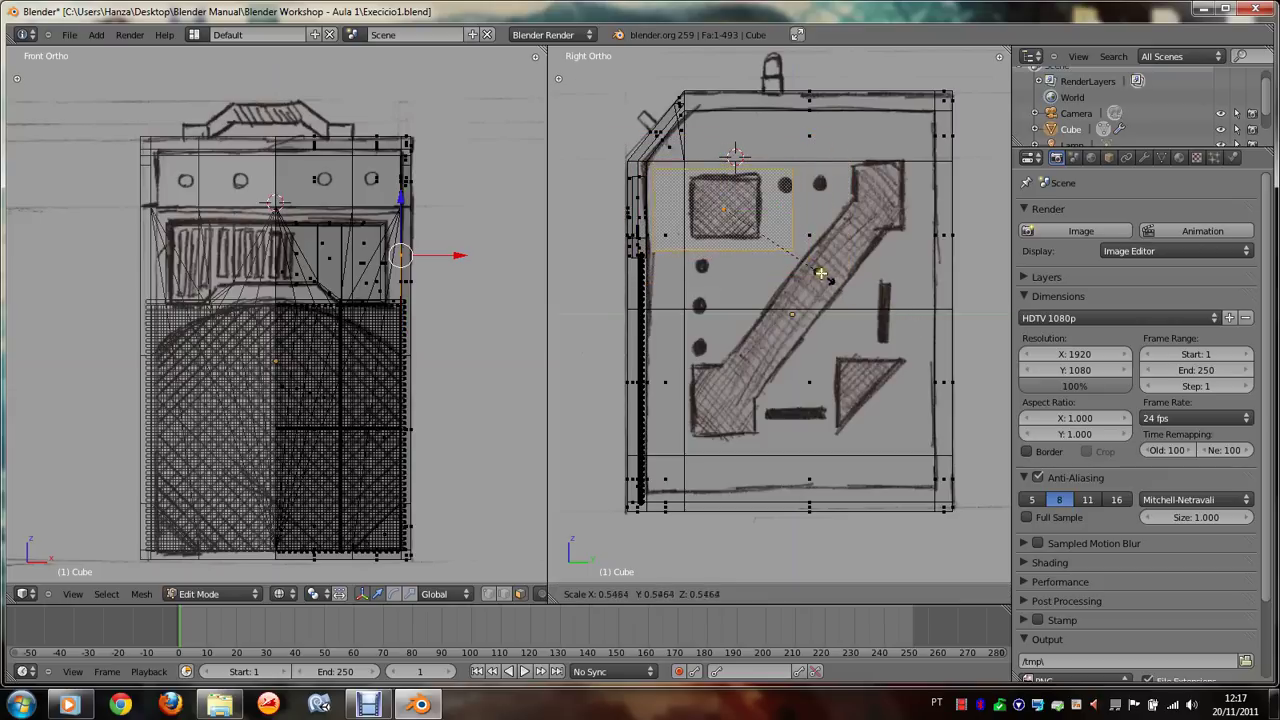
click(776, 243)
scroll(776, 243, up, 3)
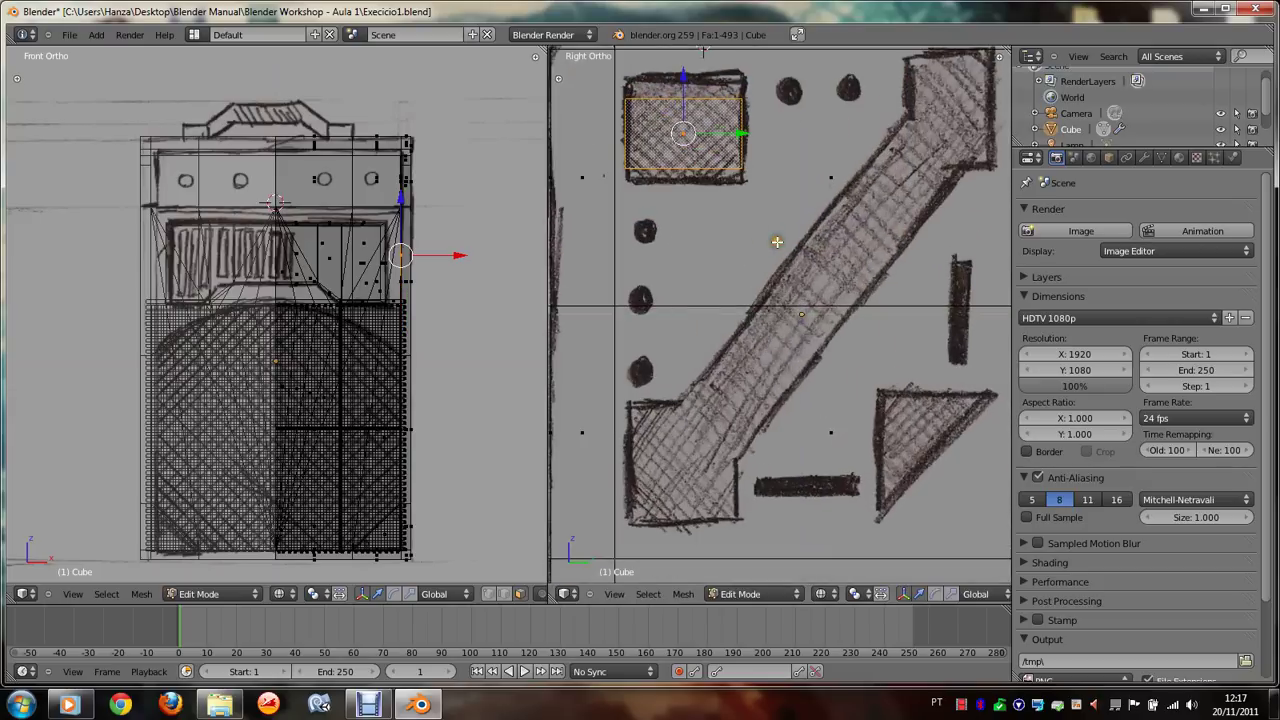
key(s)
click(747, 300)
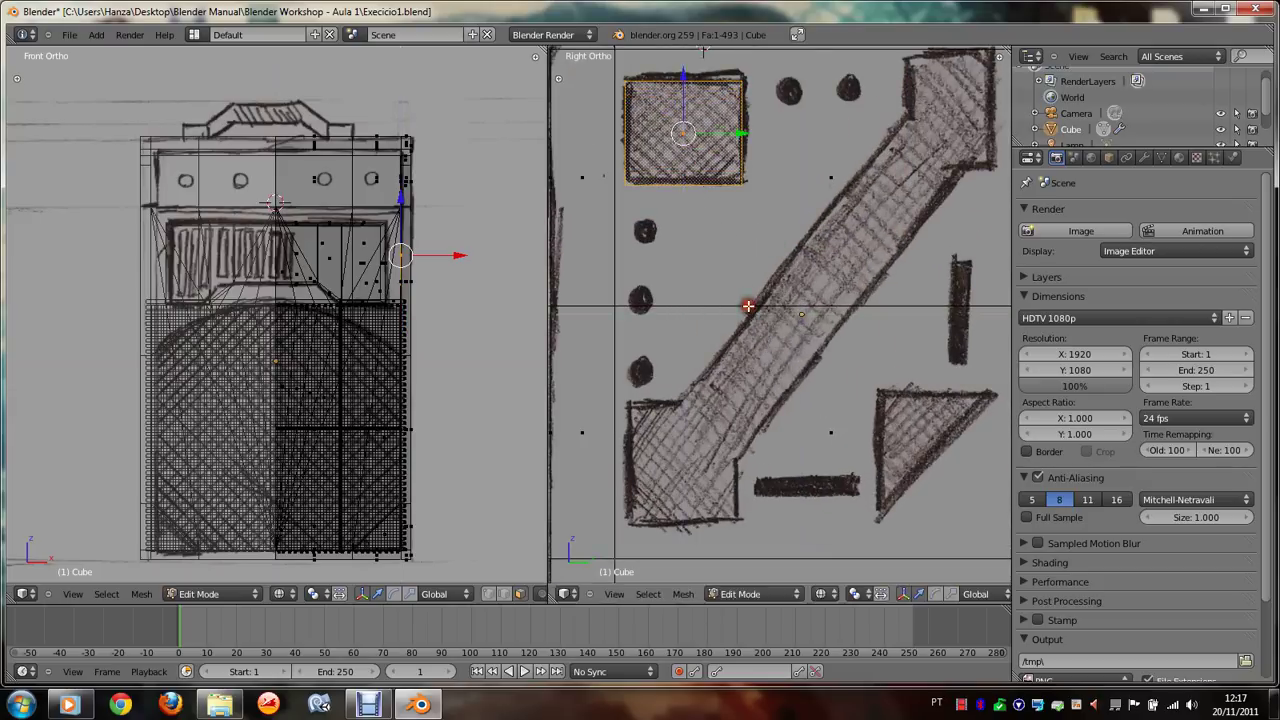
key(g)
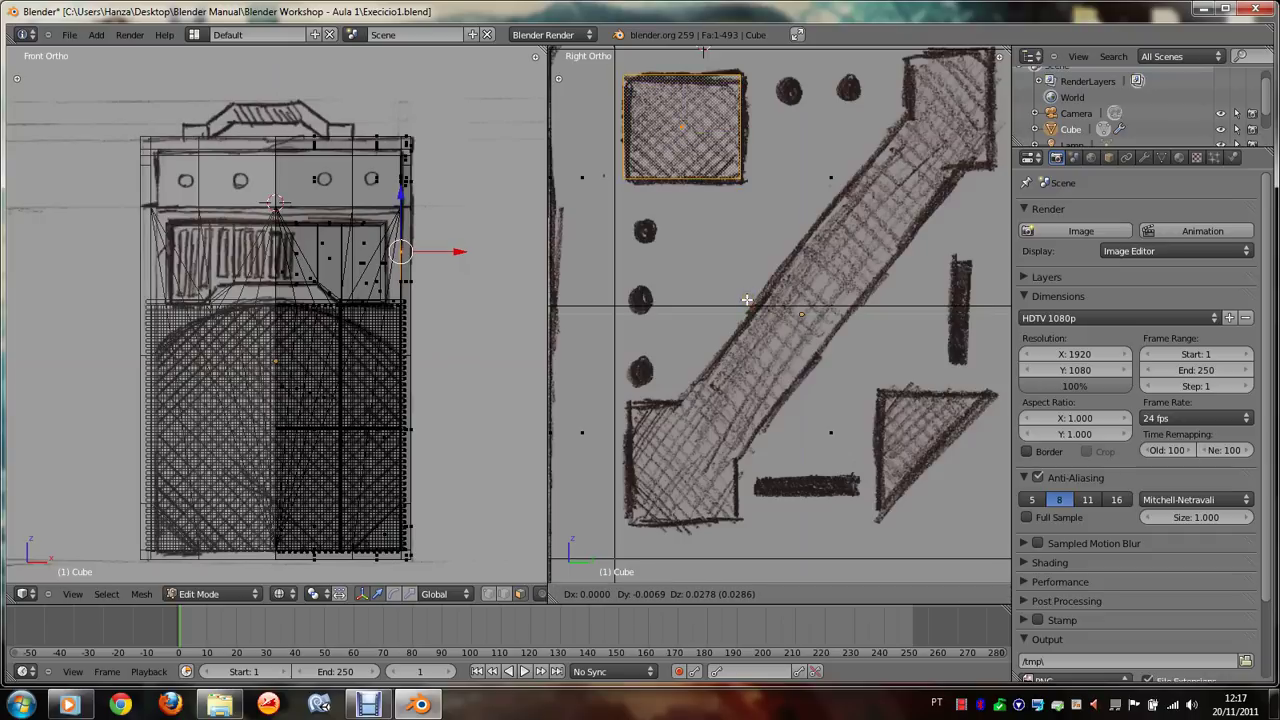
click(750, 296)
scroll(771, 282, down, 3)
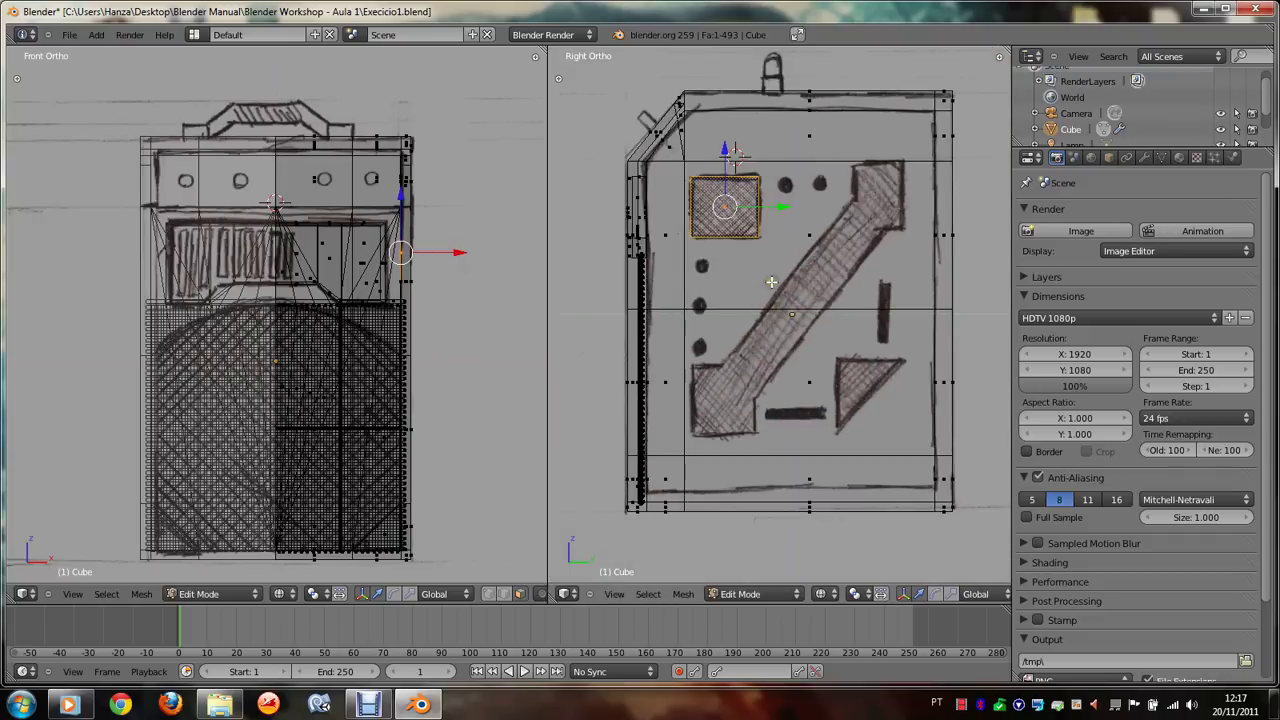
Step: Duplicate the square face and place the copy at the diagonal arrow's top end
key(shift+d)
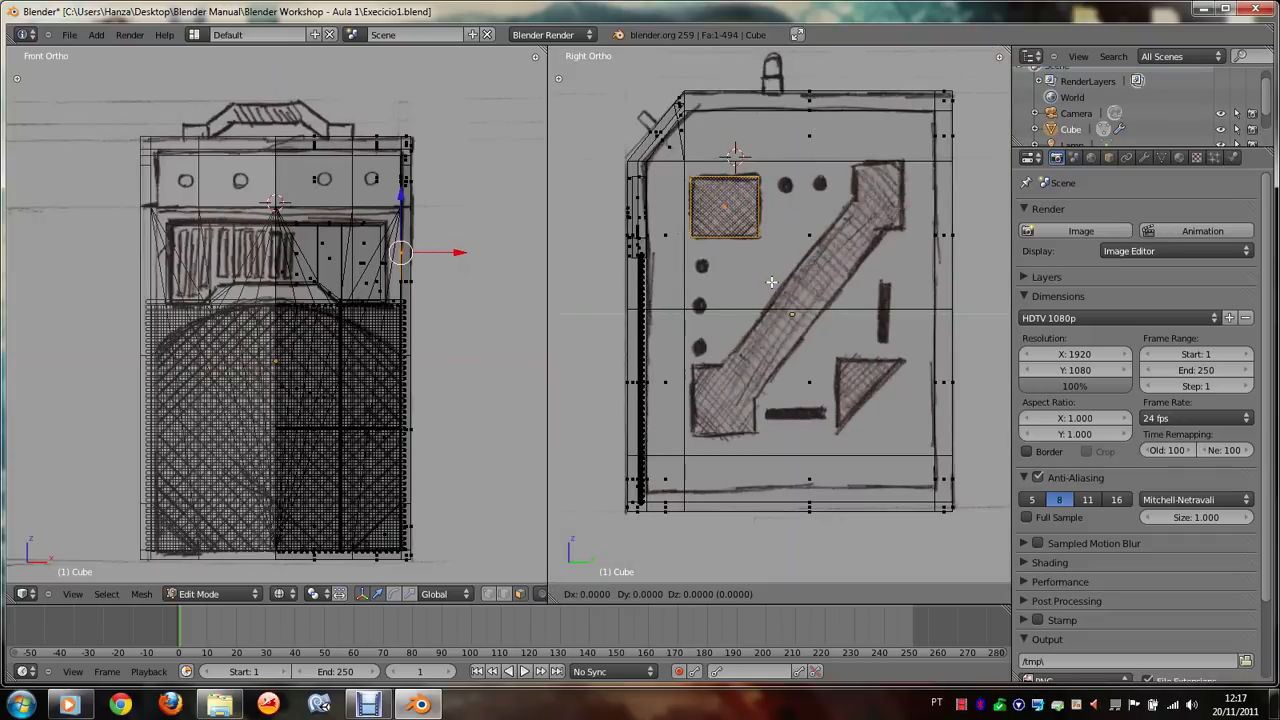
click(926, 257)
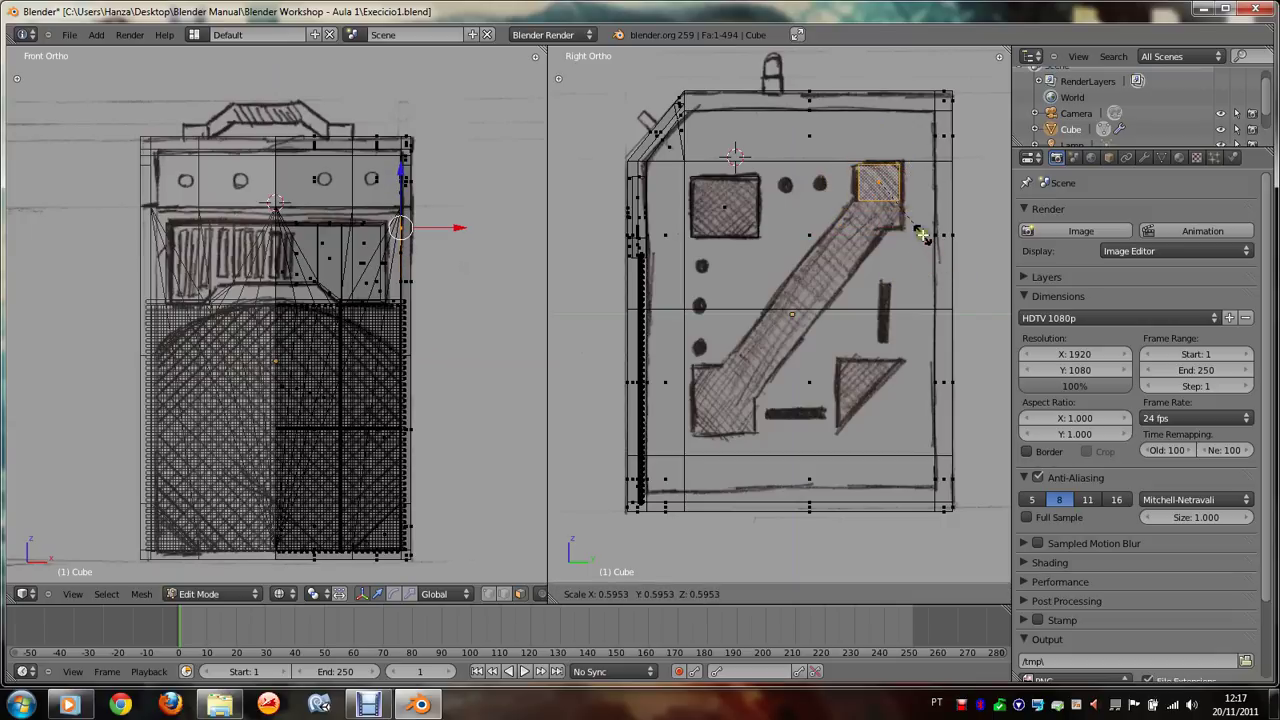
scroll(897, 163, up, 2)
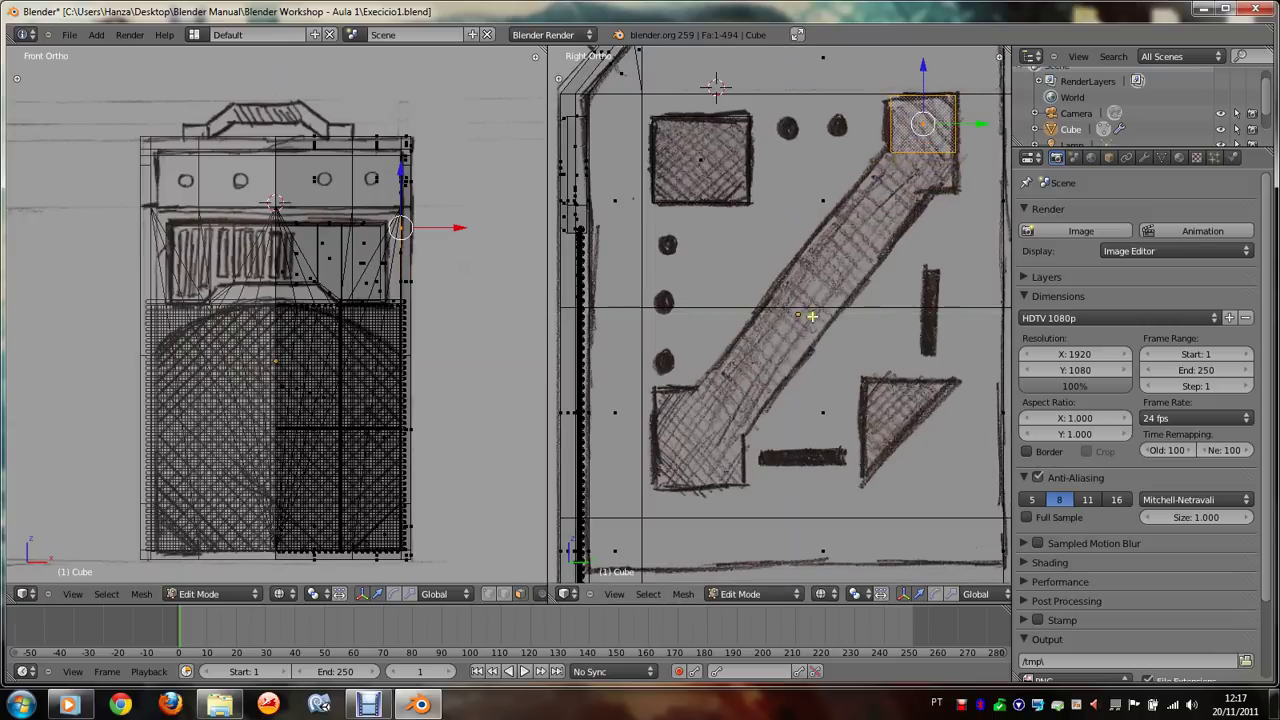
Step: Scale the copied face along Y and then Z to match the sketched square
key(s)
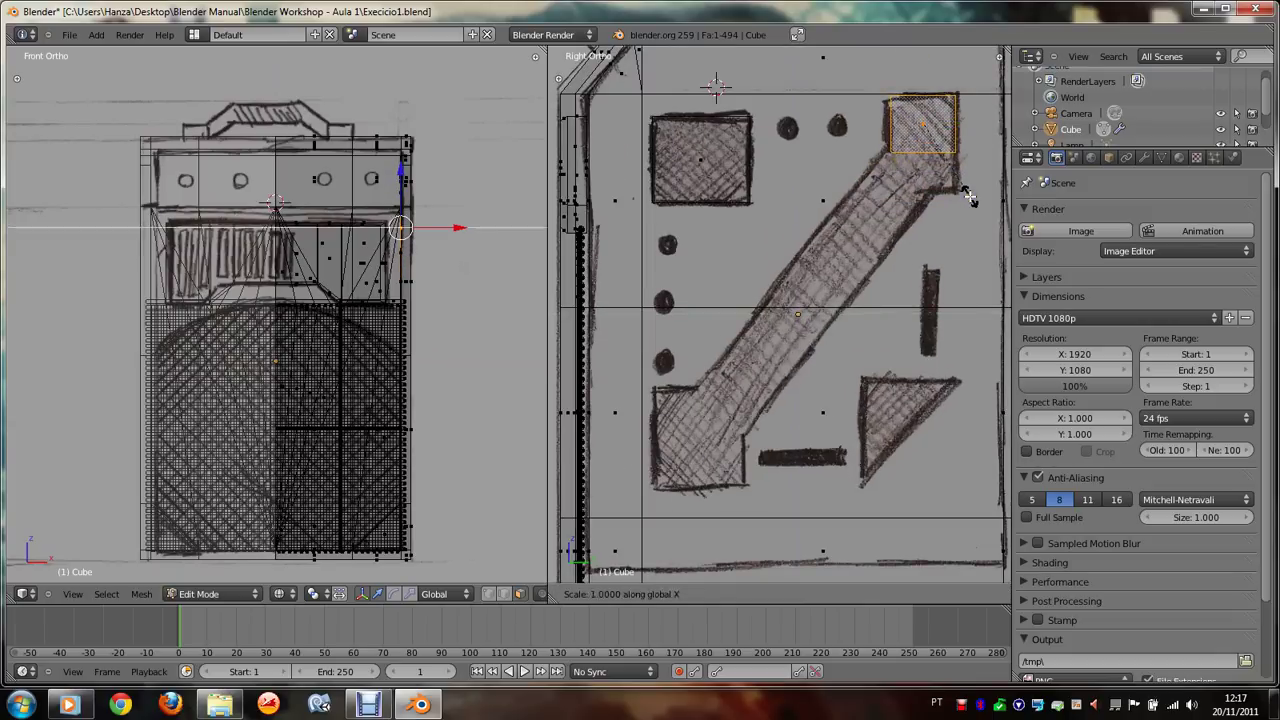
key(y)
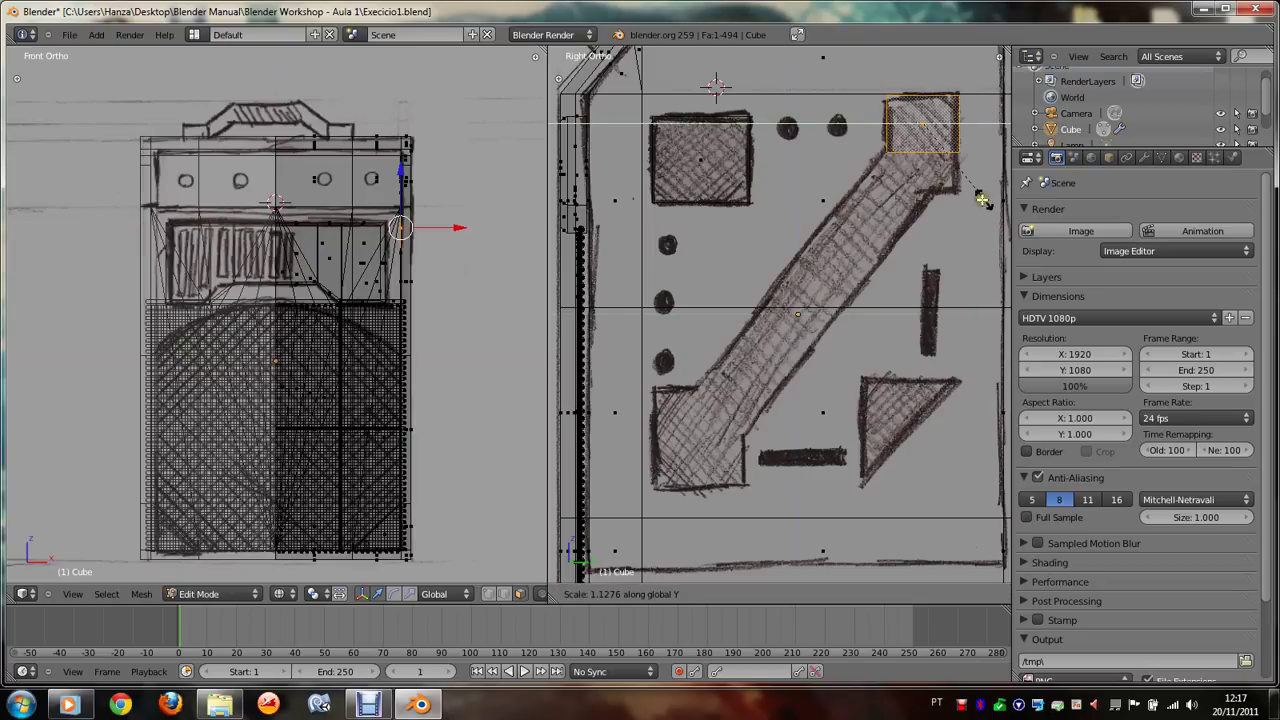
click(980, 200)
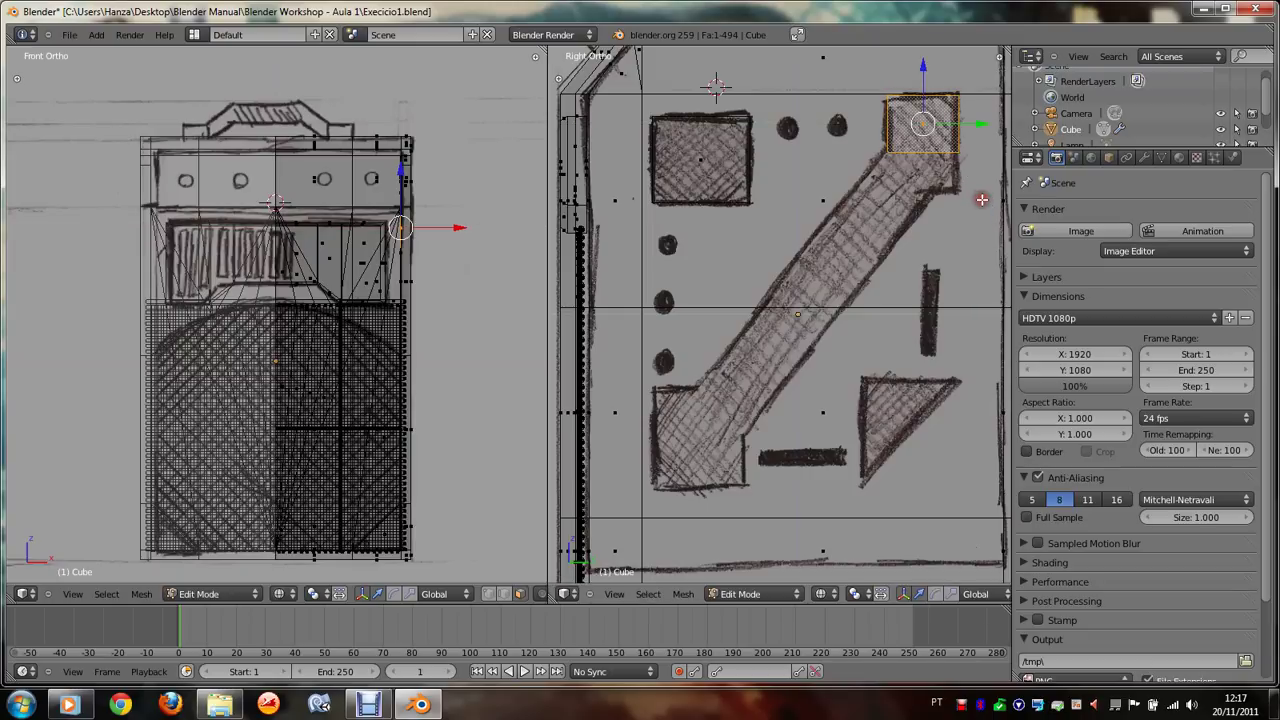
key(g)
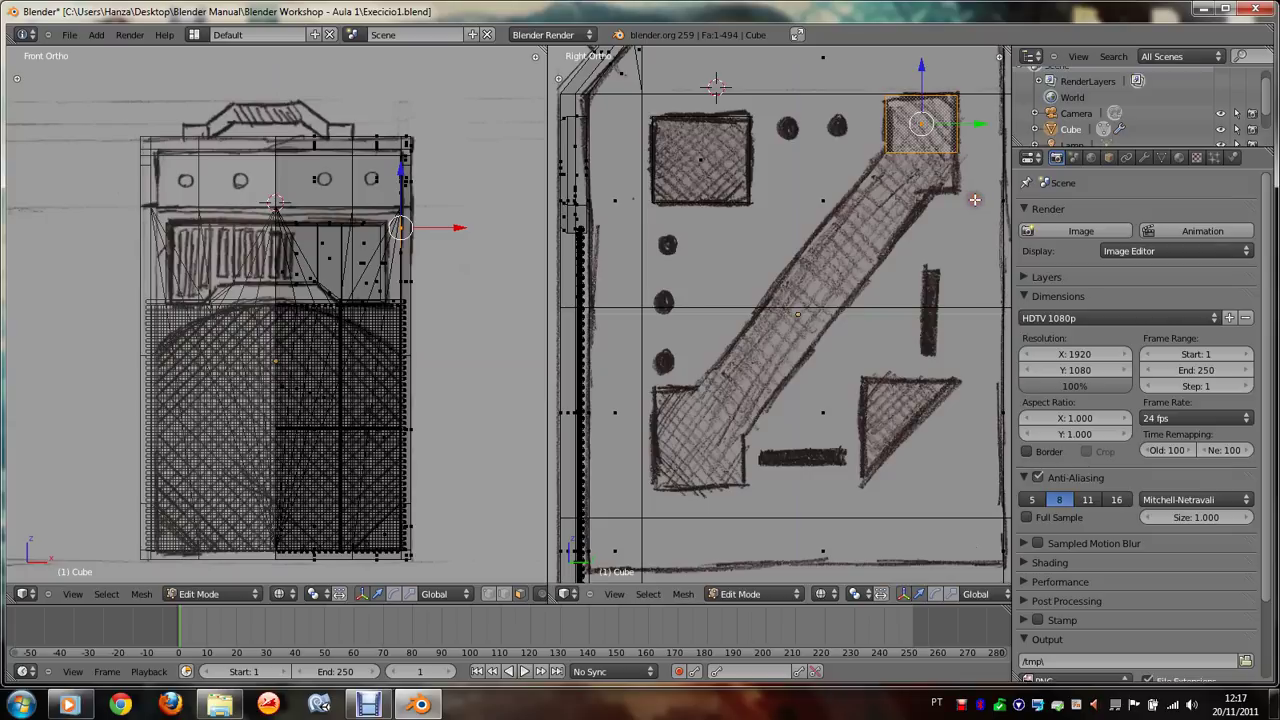
key(s)
key(z)
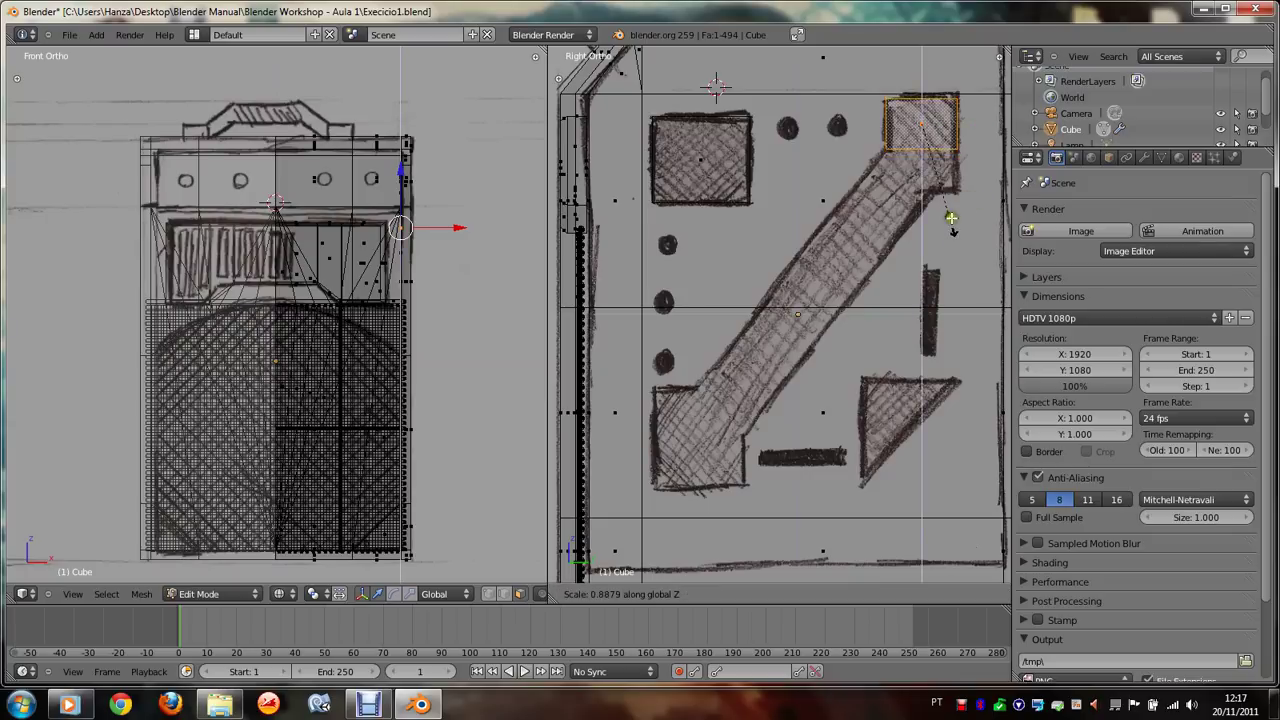
click(950, 220)
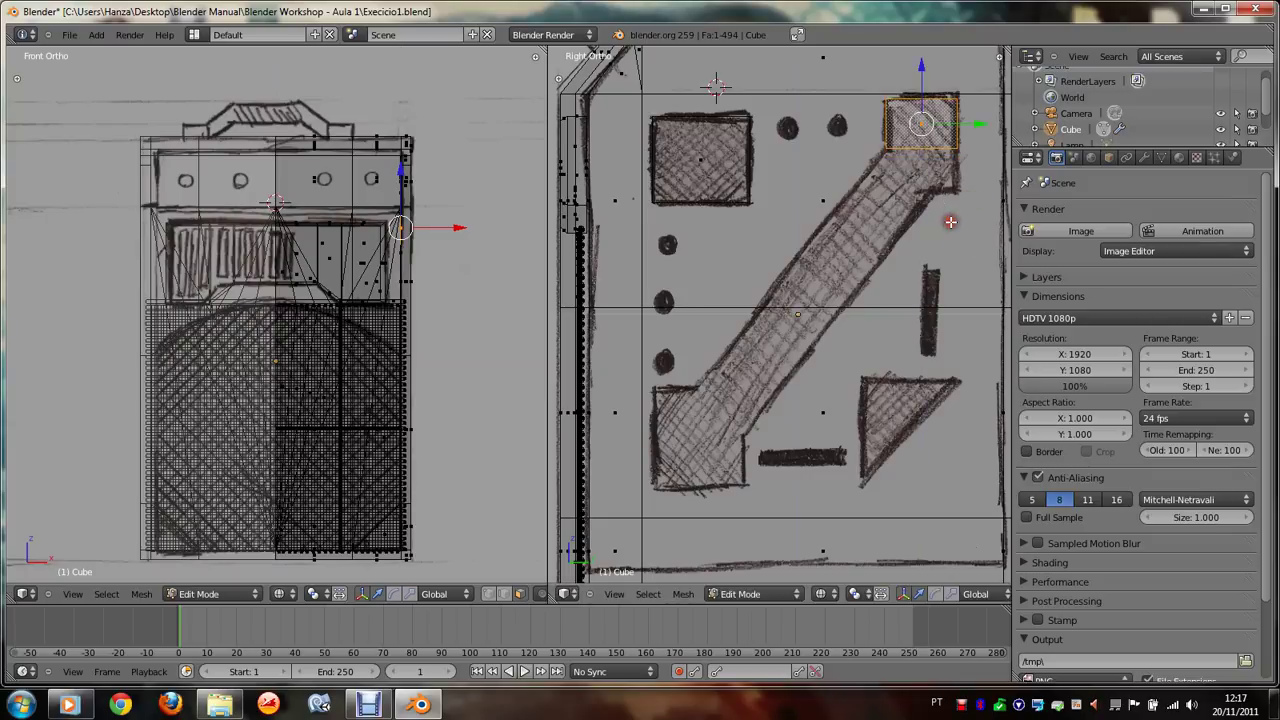
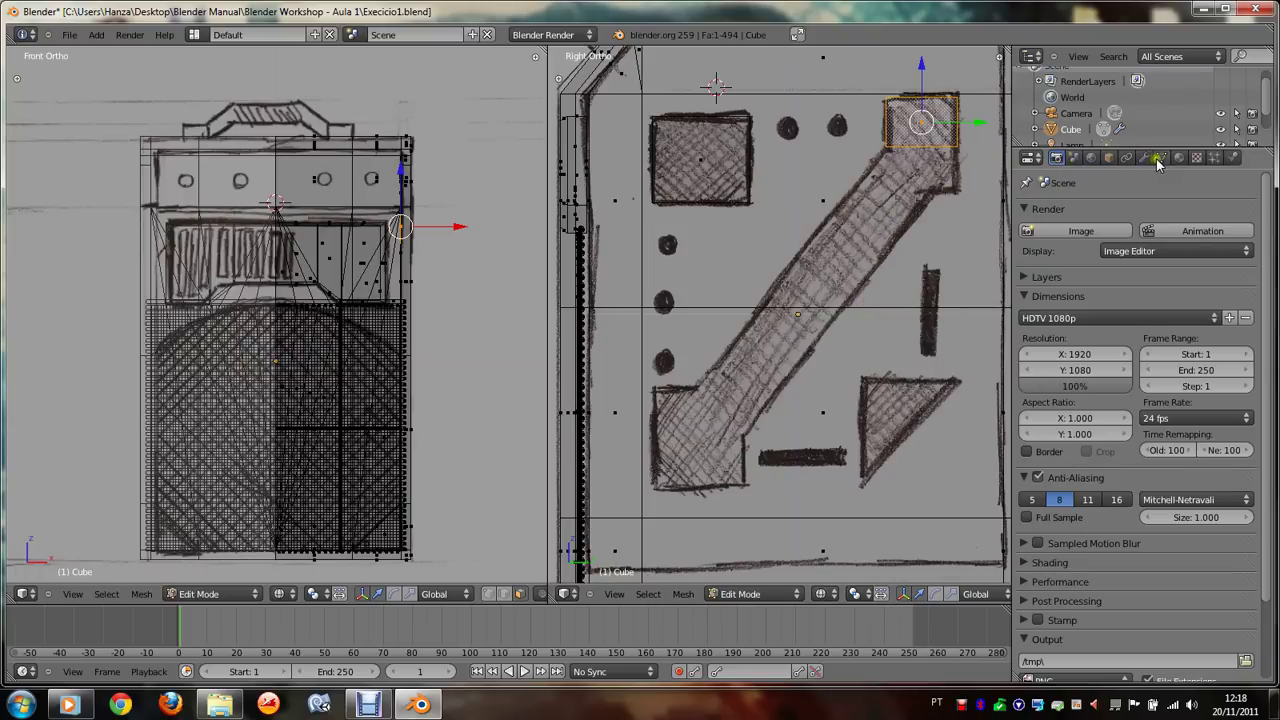
Step: Extrude the upper-right square's lower edge downward into a new face
click(503, 597)
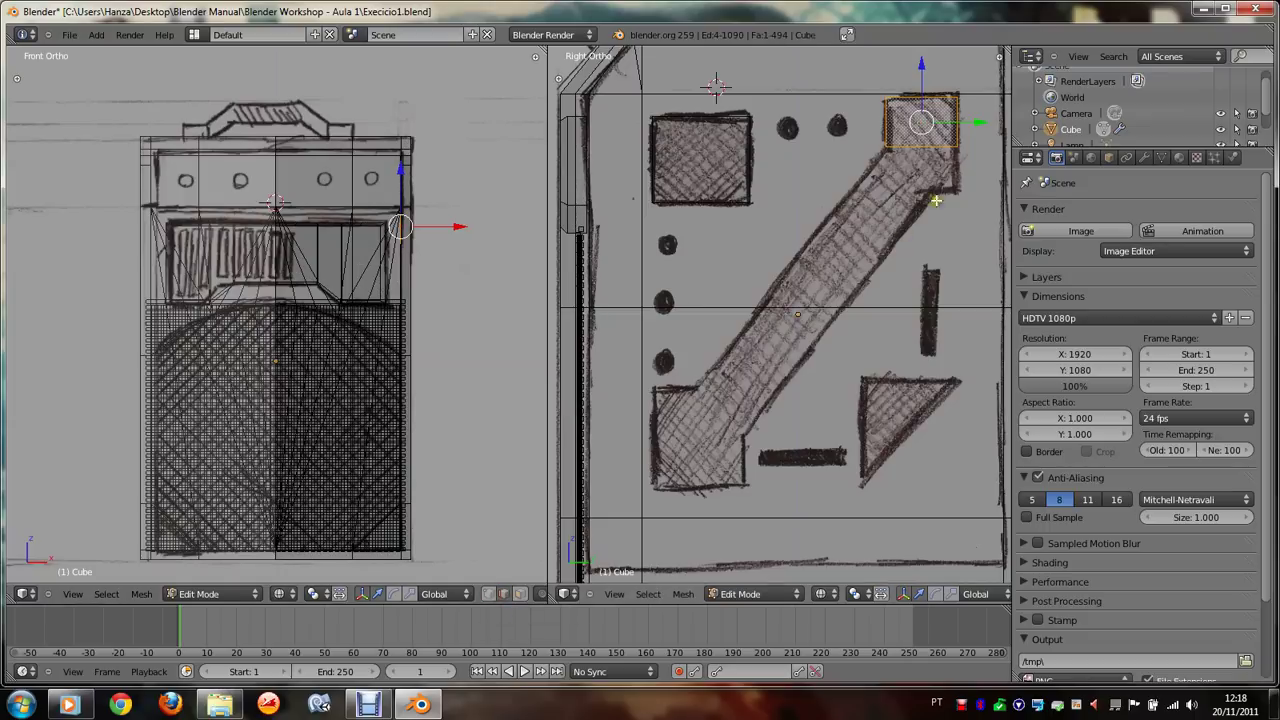
right_click(941, 147)
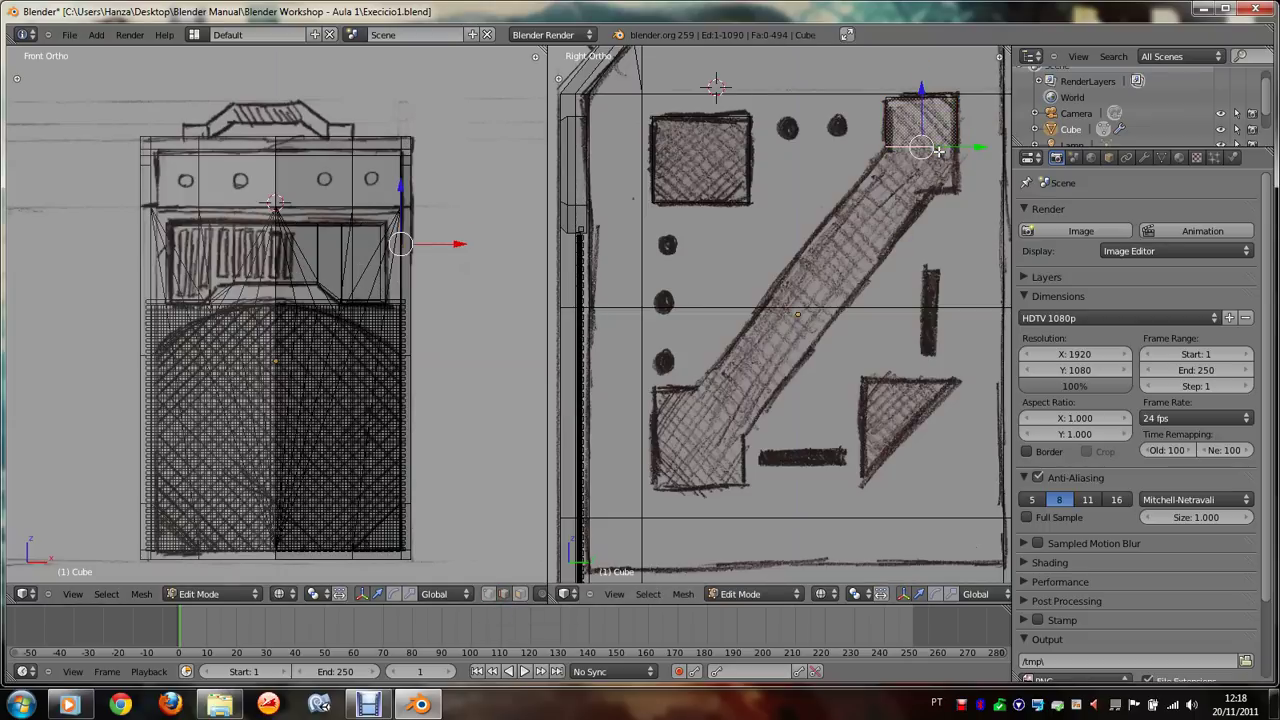
key(e)
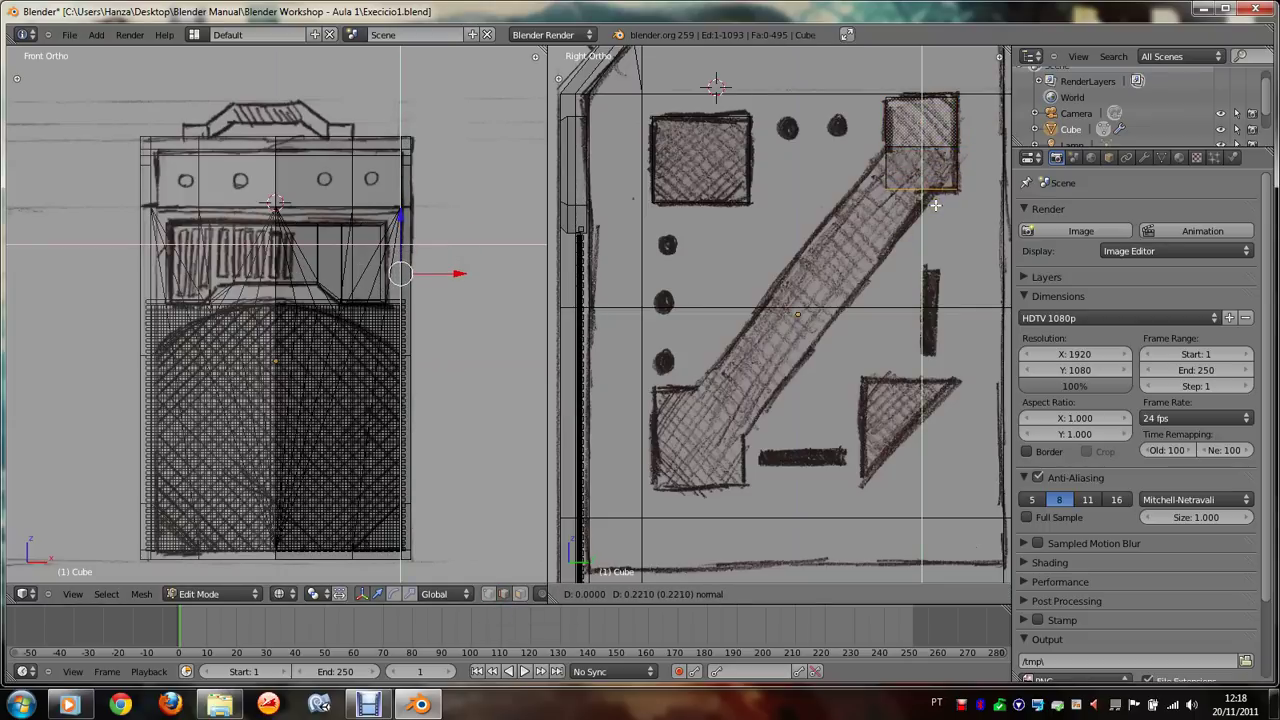
click(934, 205)
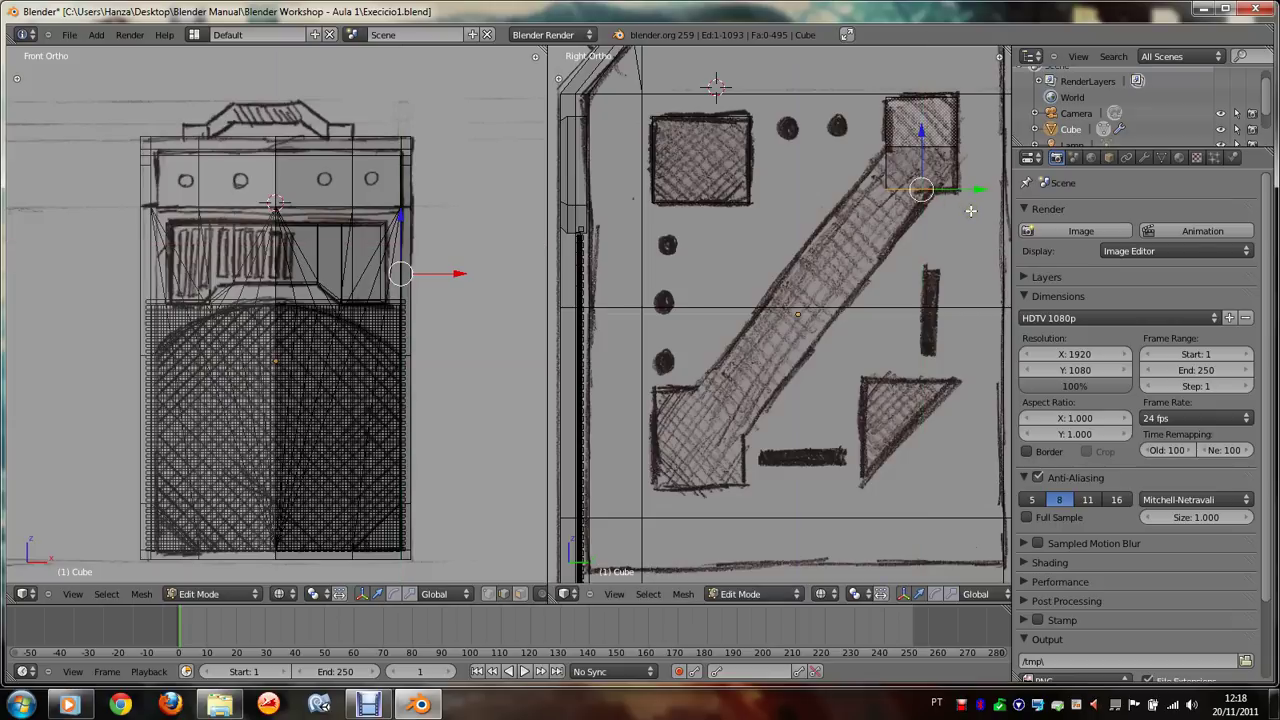
Step: Shrink the new edge, shift it along Y, and select the upper-right block's two faces
key(s)
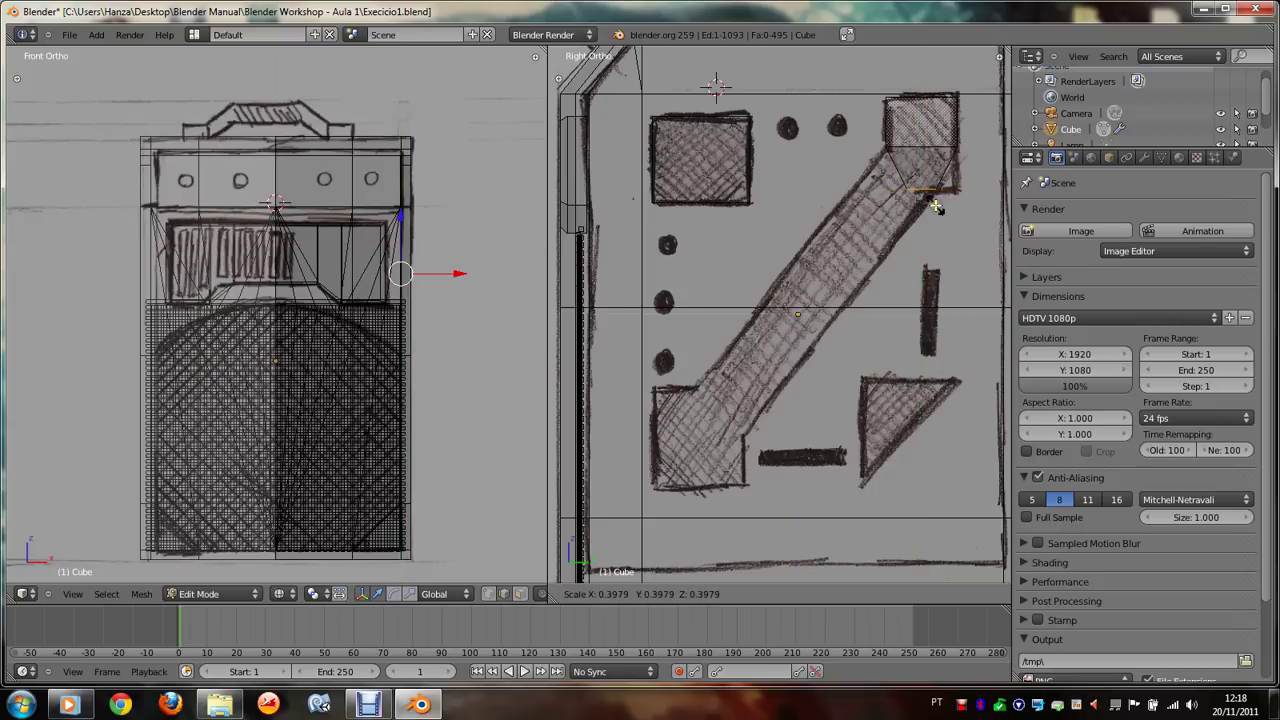
click(930, 203)
key(g)
key(y)
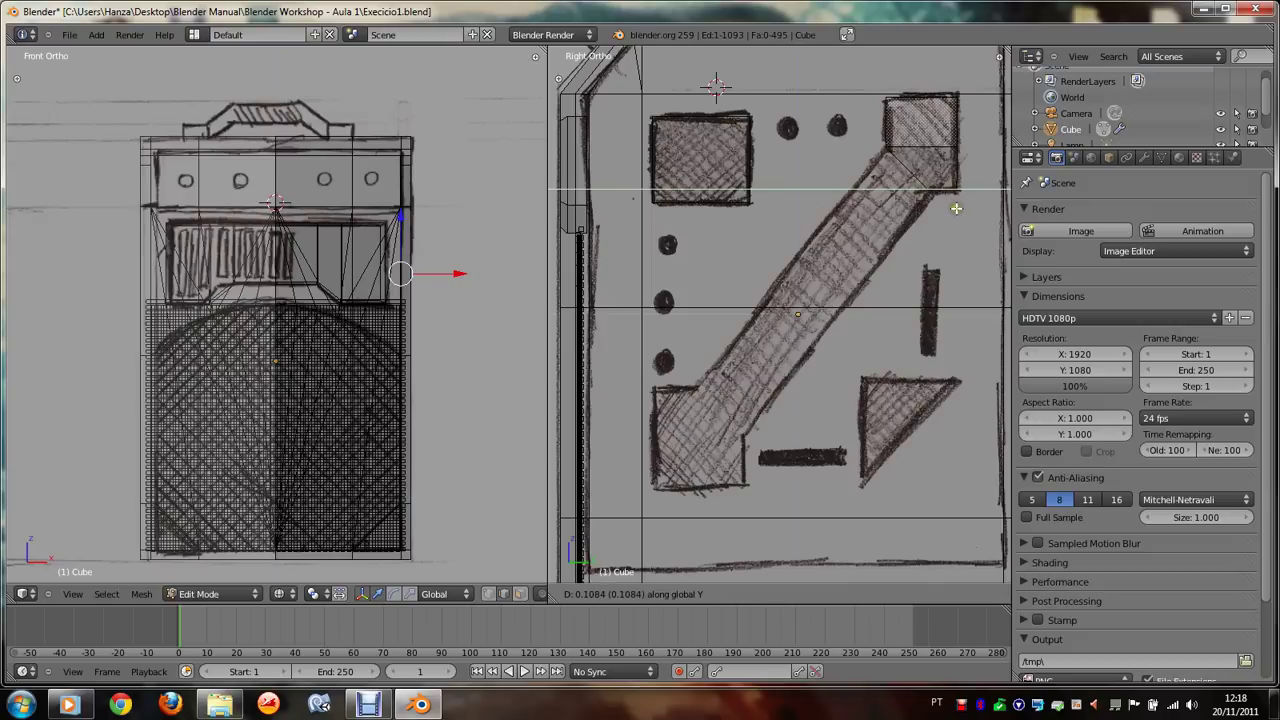
click(955, 209)
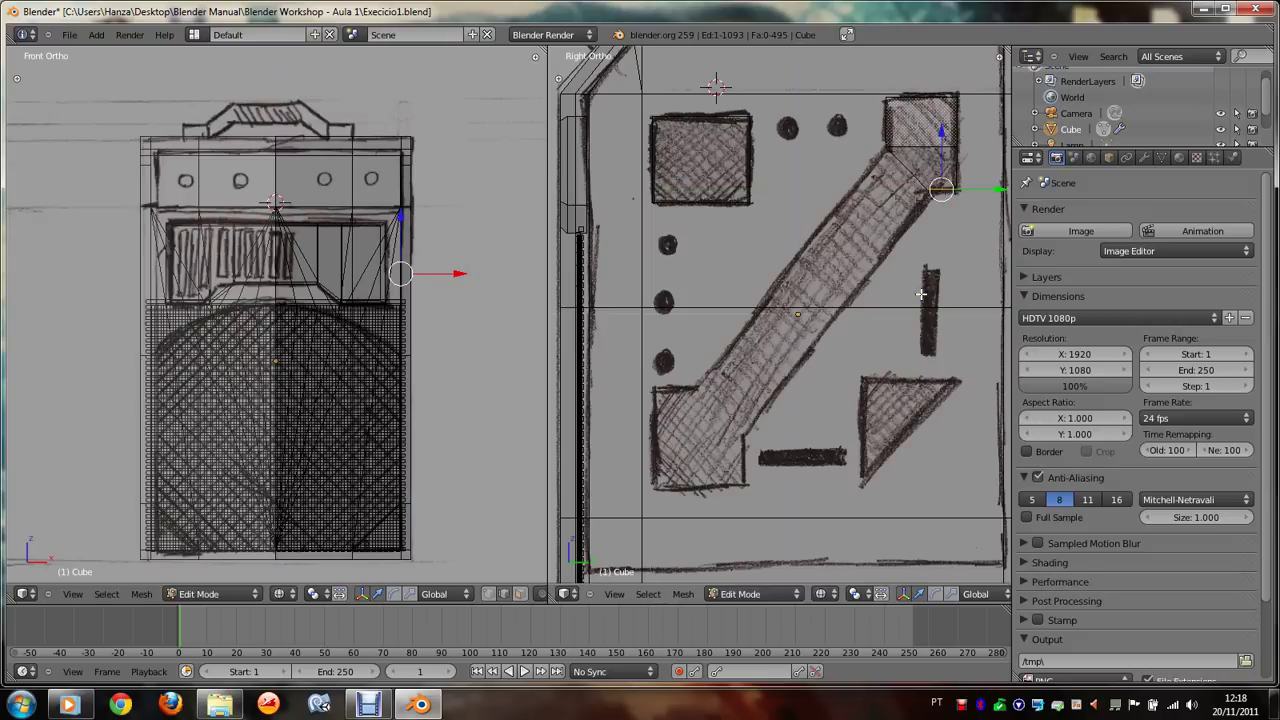
key(ctrl+KP_Add)
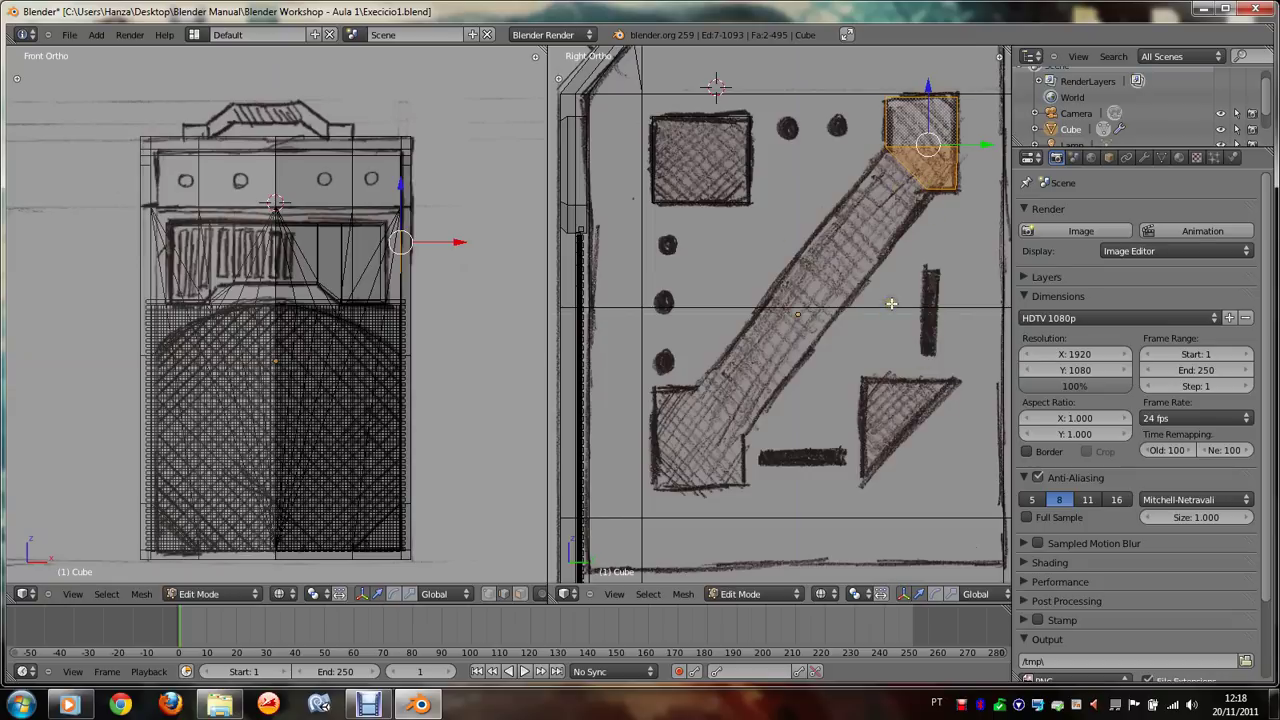
Step: Extrude the selected faces into a copy over the lower-left square, rotated 180°
key(e)
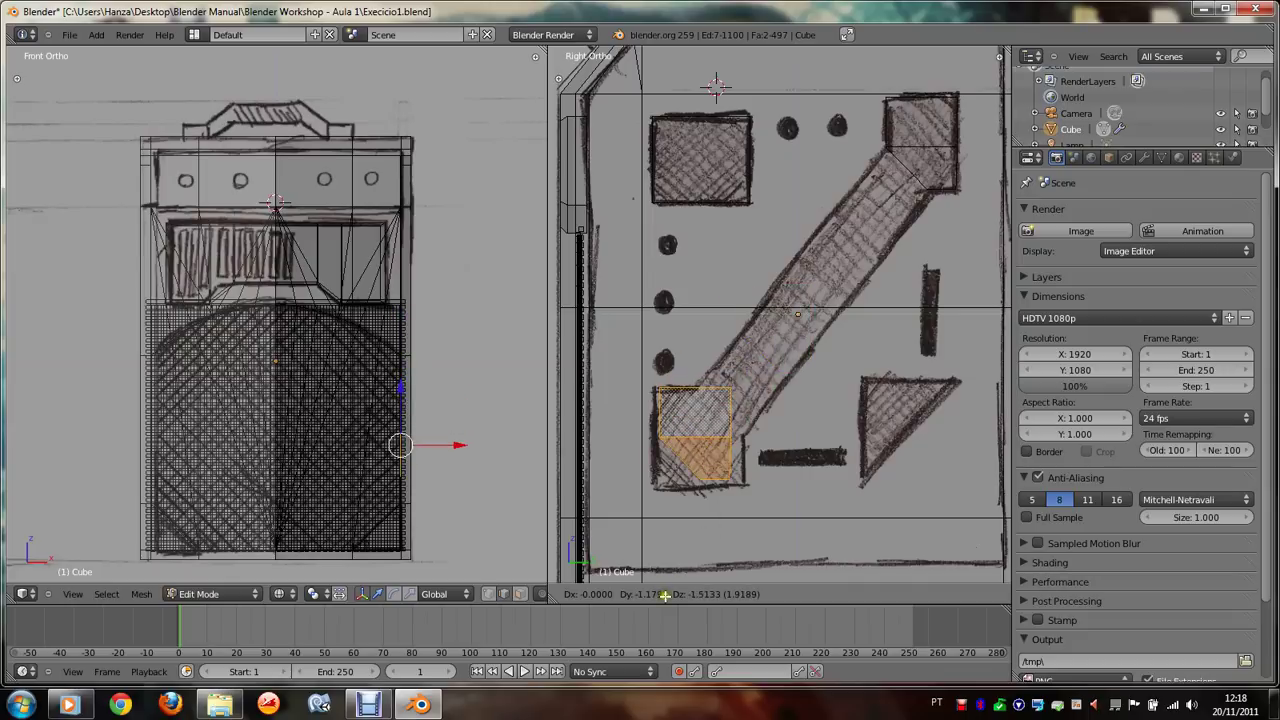
click(671, 594)
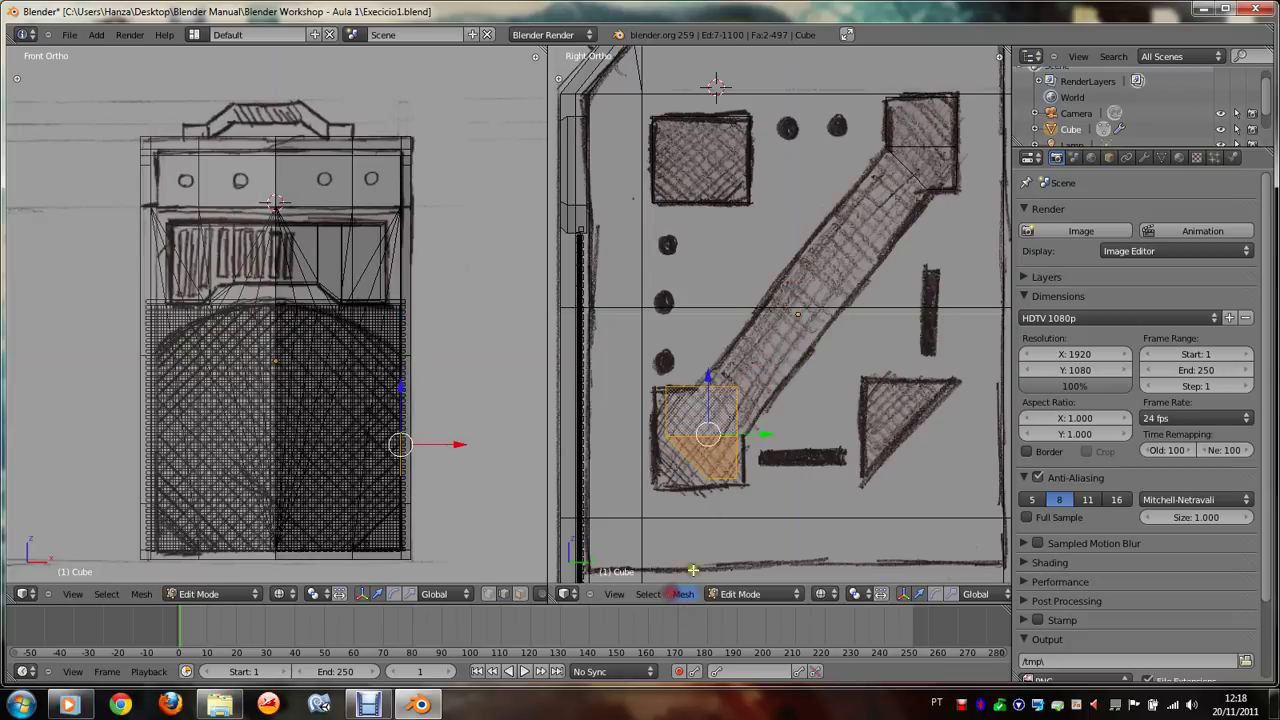
text(r)
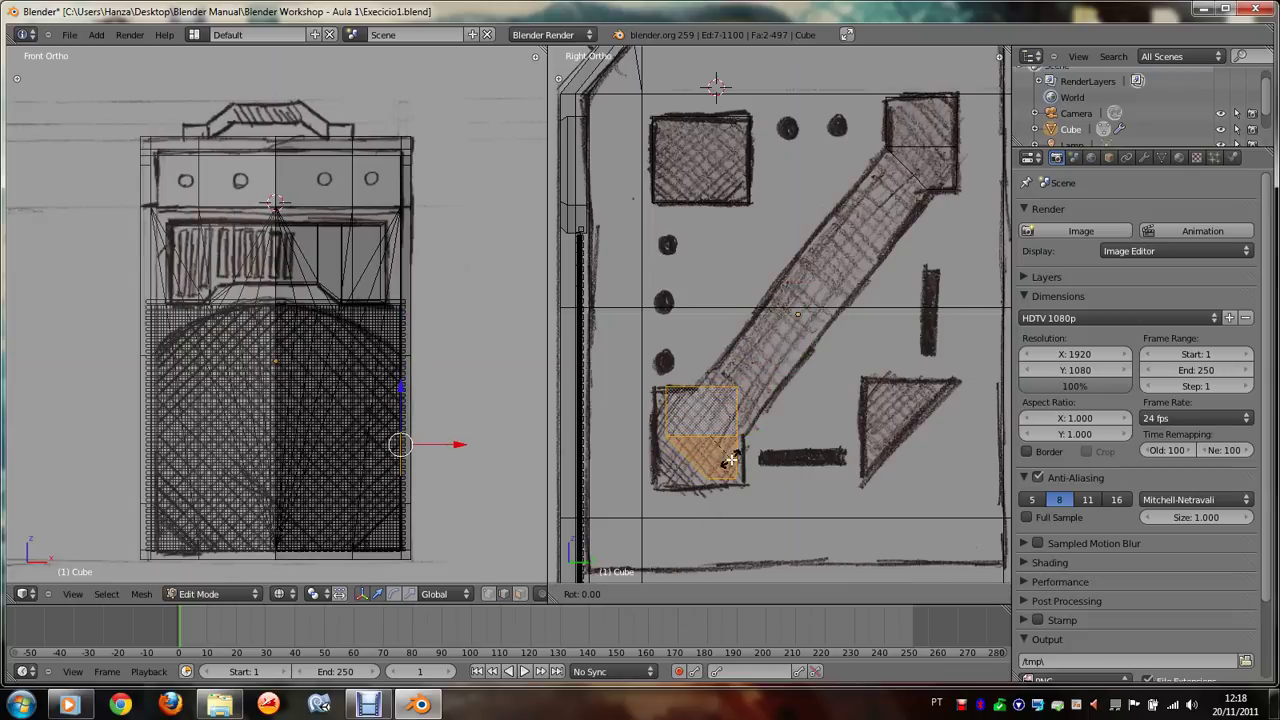
text(180)
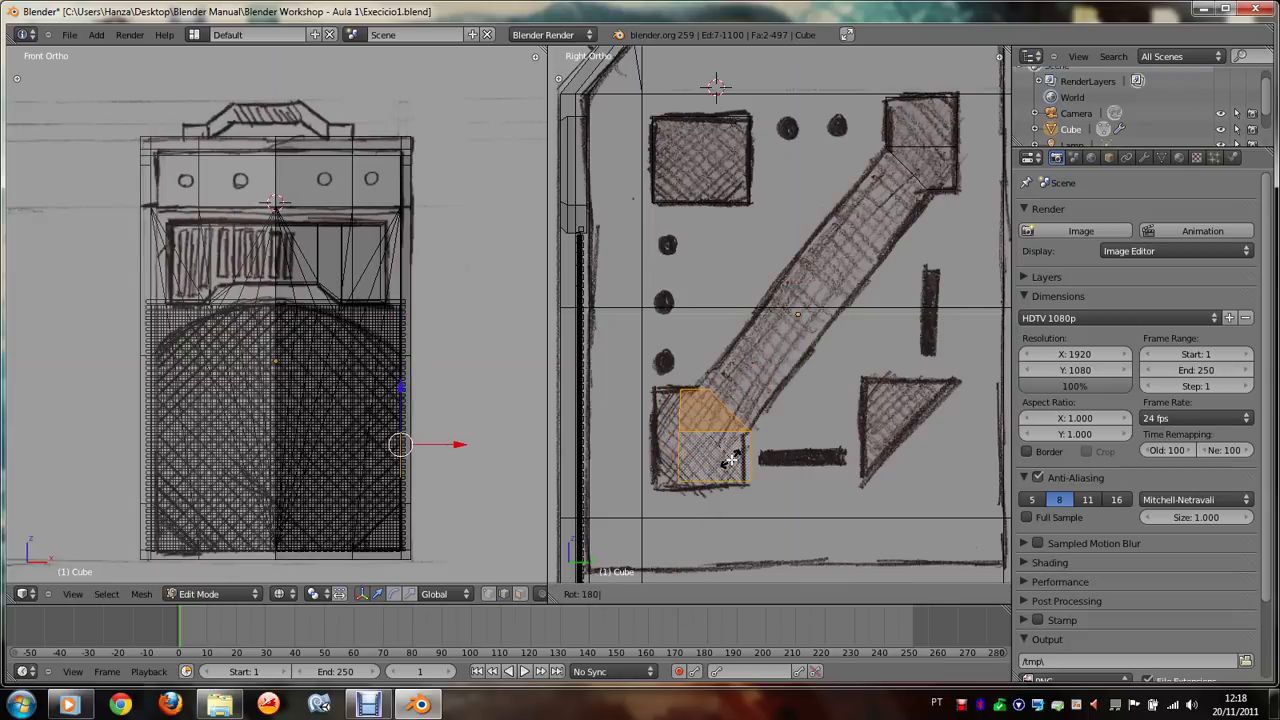
key(Return)
Step: Reposition the new lower-left block, then shift it along Y to fit the sketch
key(g)
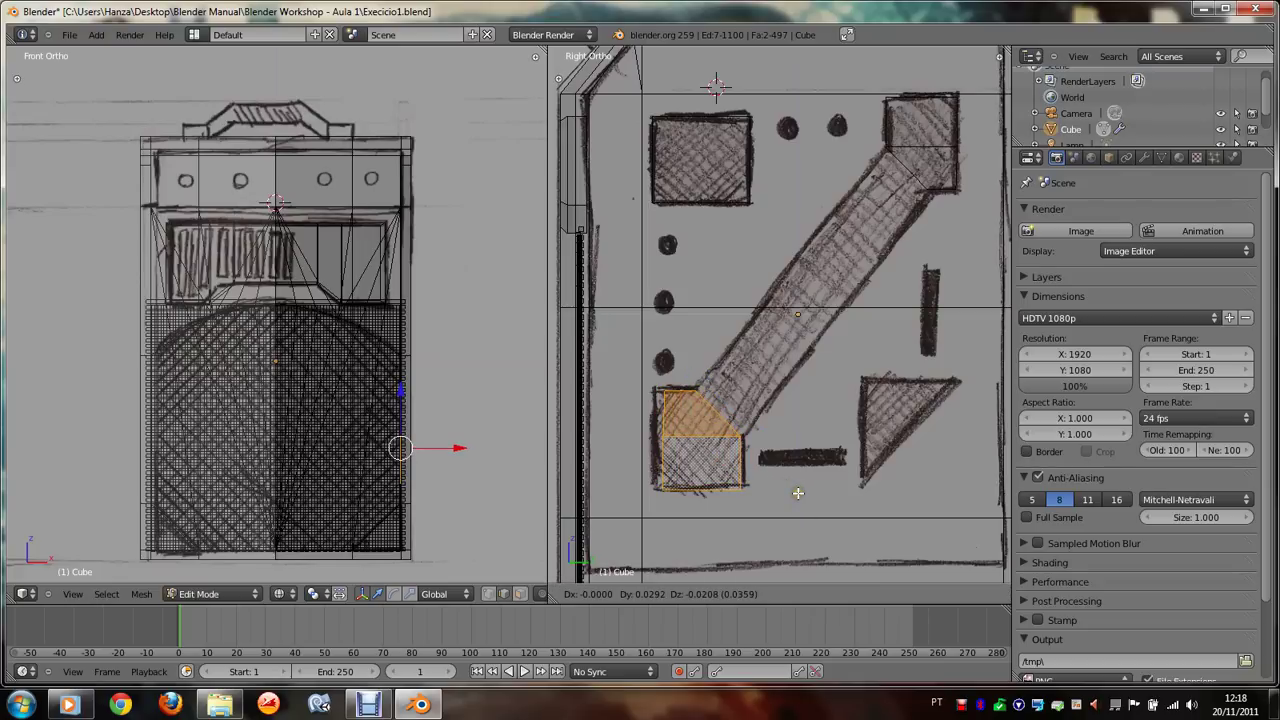
click(799, 490)
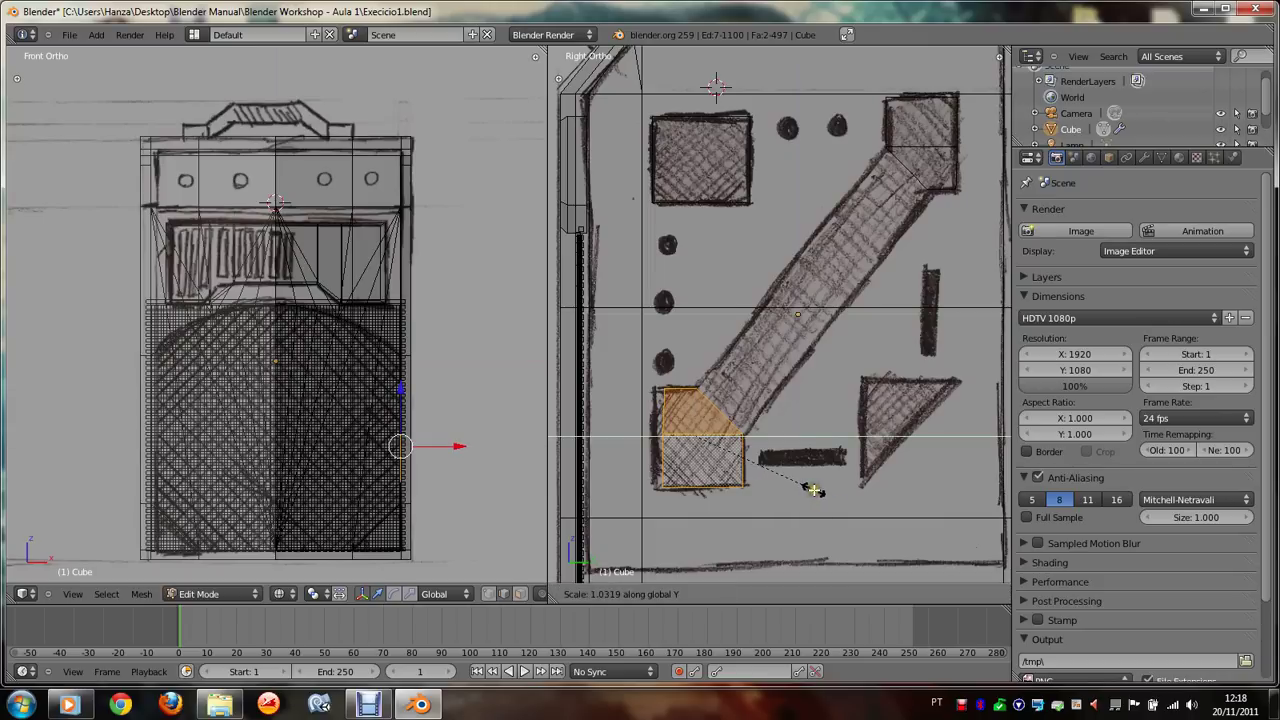
key(g)
key(y)
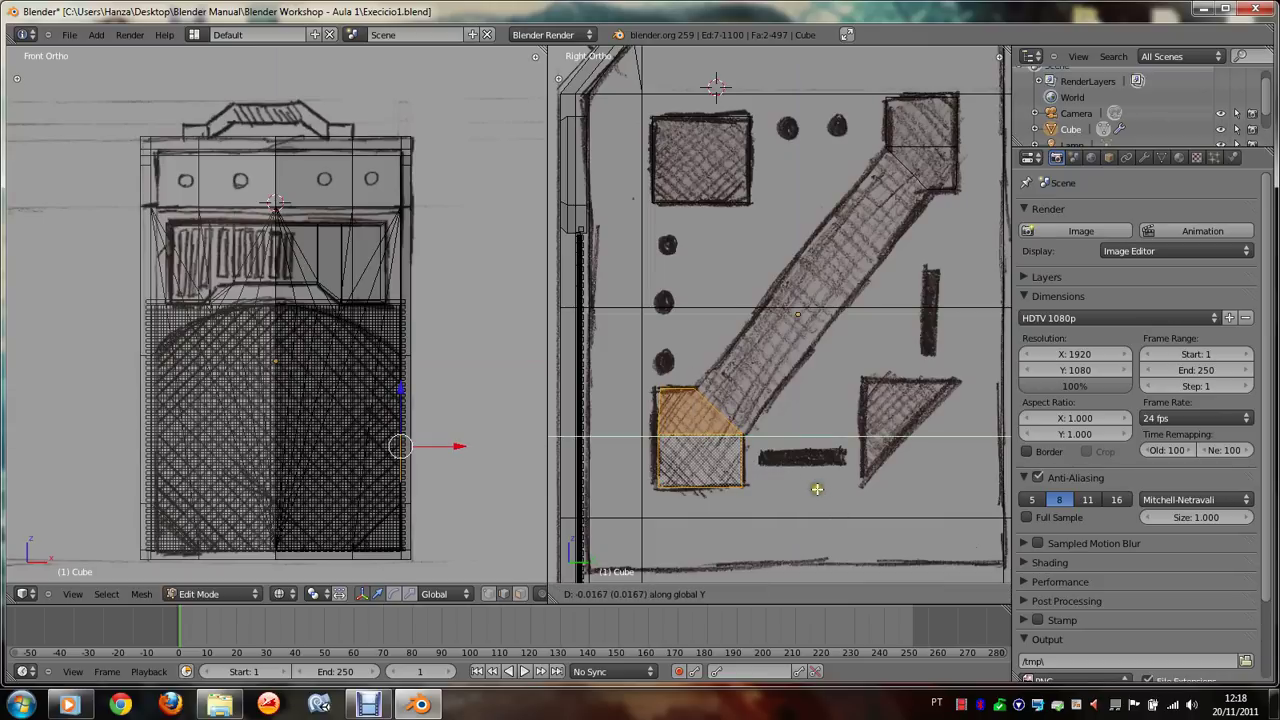
click(830, 494)
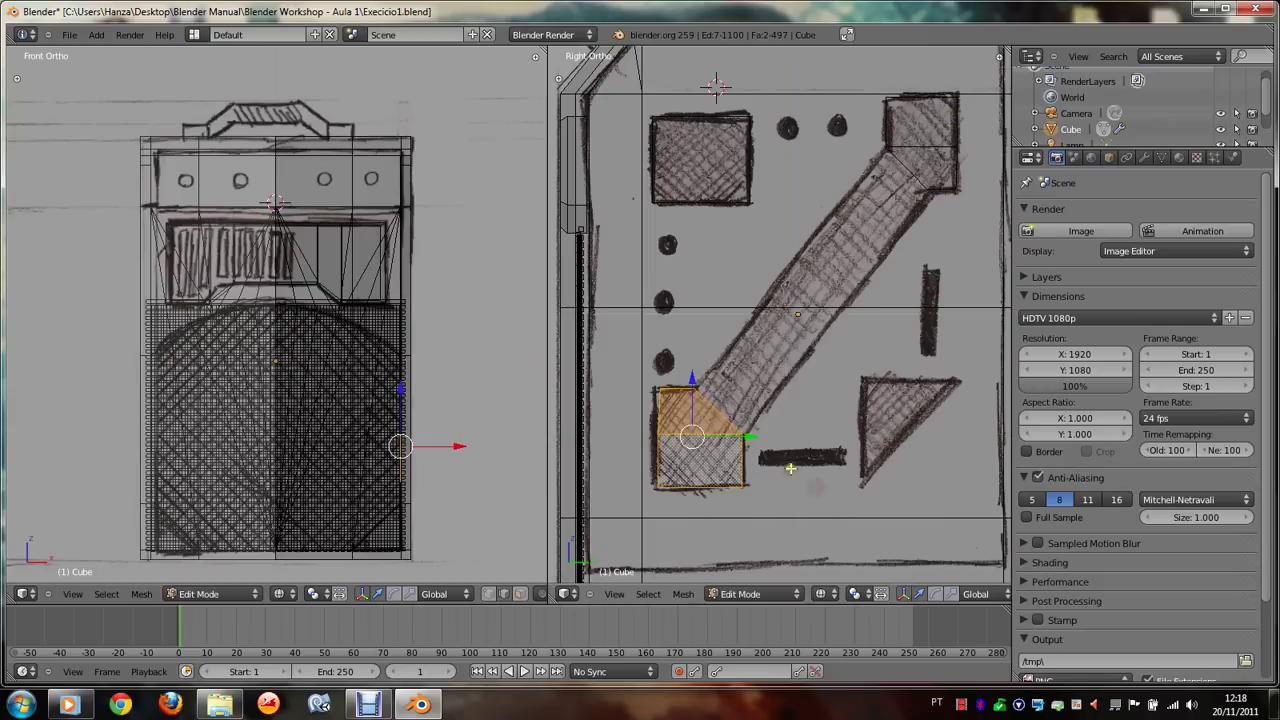
right_click(731, 413)
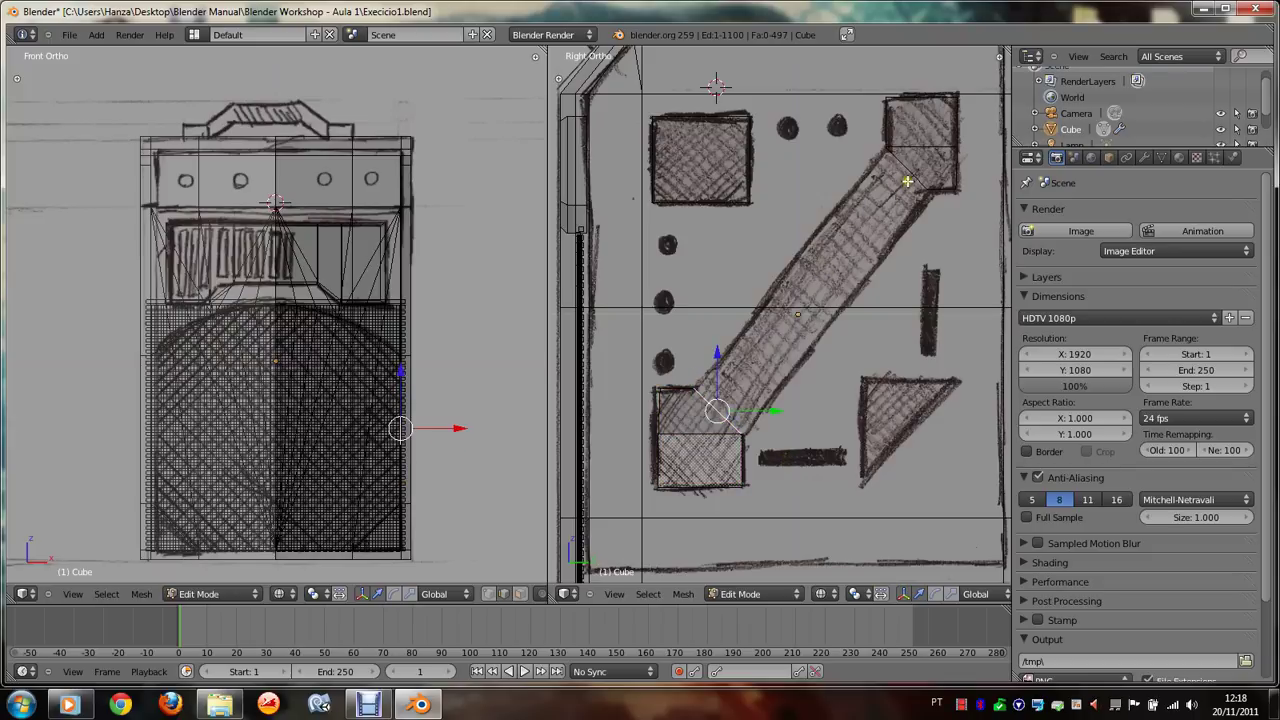
Step: Nudge the upper-right block's corner vertices into place, finishing with a move along Y
click(490, 595)
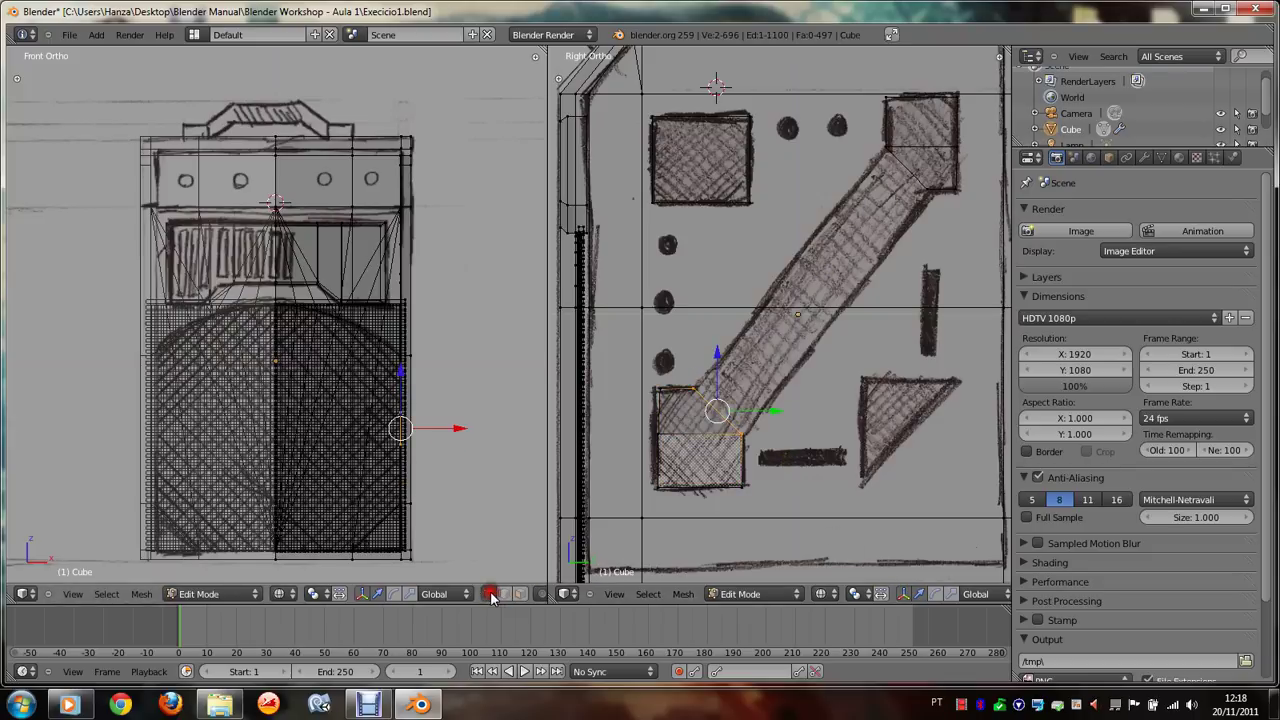
shift+right_click(737, 432)
shift+right_click(737, 432)
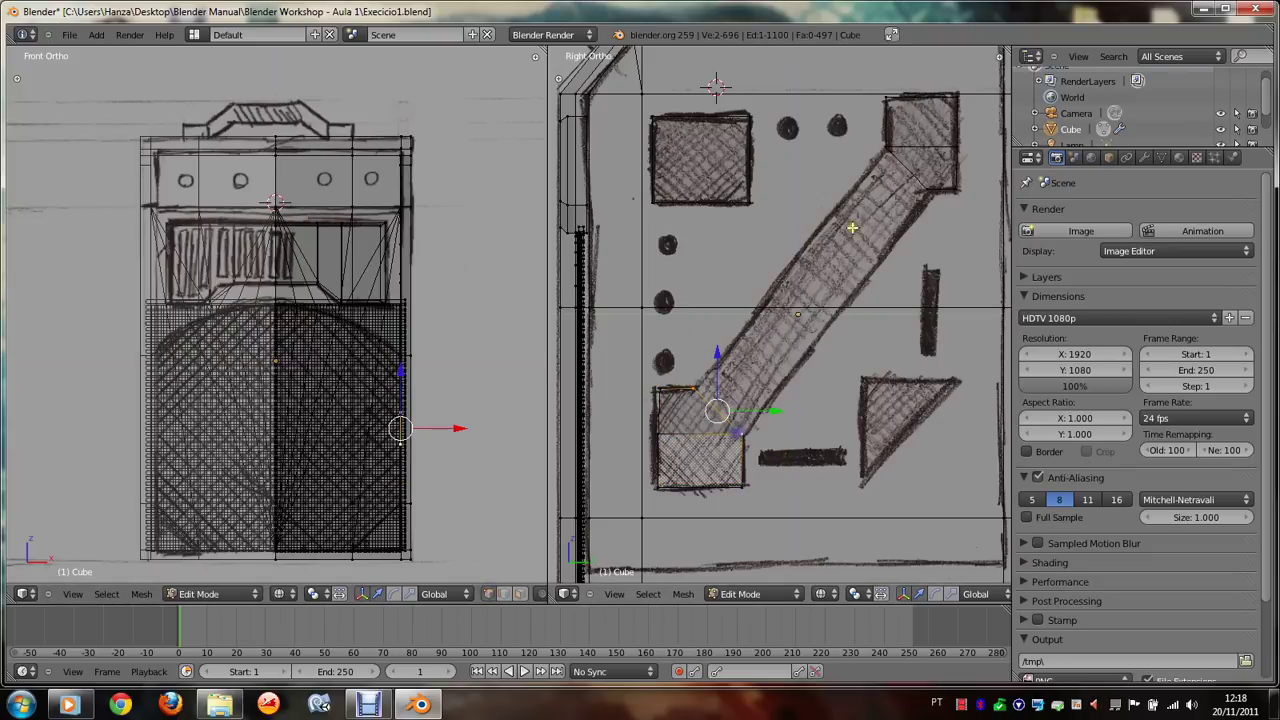
shift+right_click(920, 198)
right_click(918, 195)
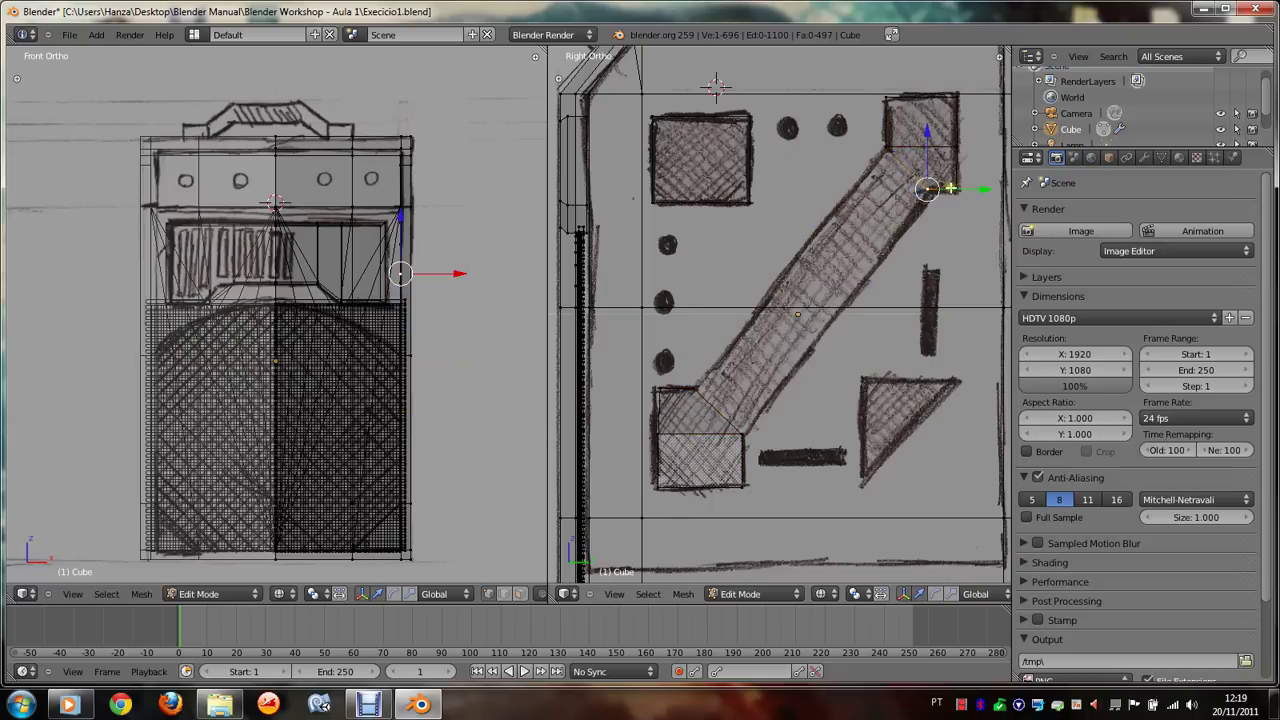
shift+right_click(955, 193)
key(g)
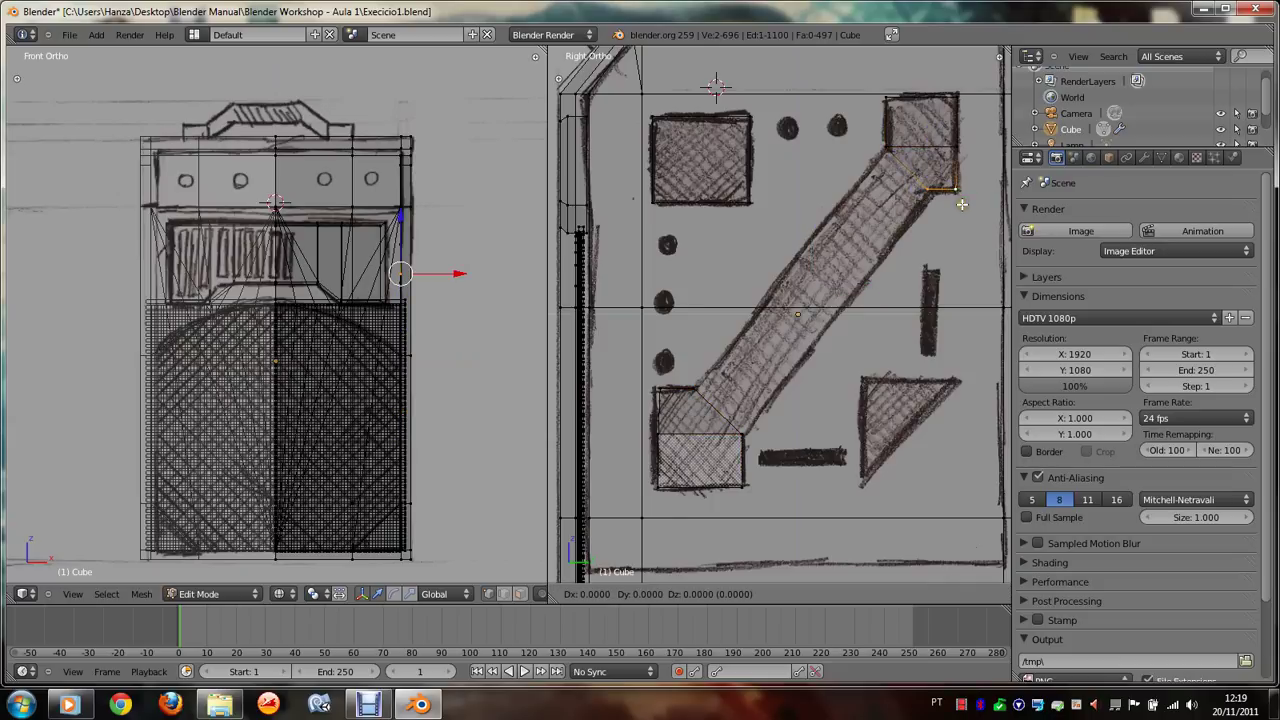
click(958, 200)
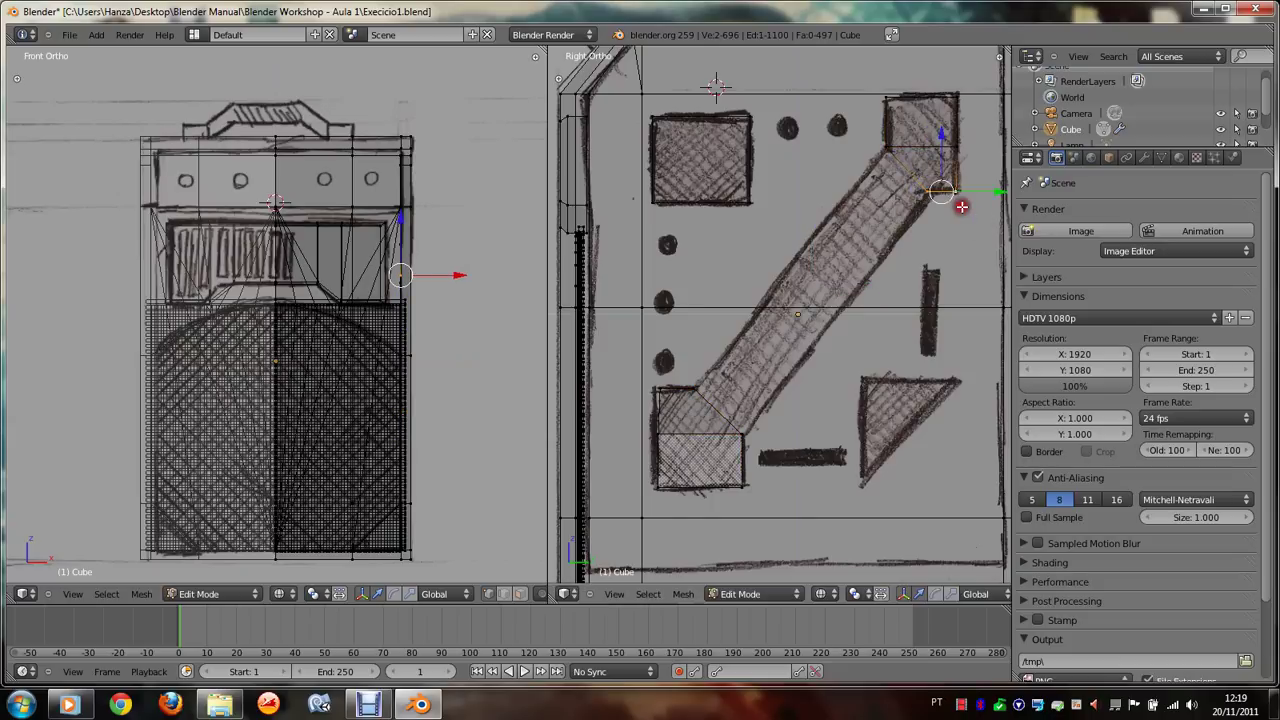
key(g)
click(935, 195)
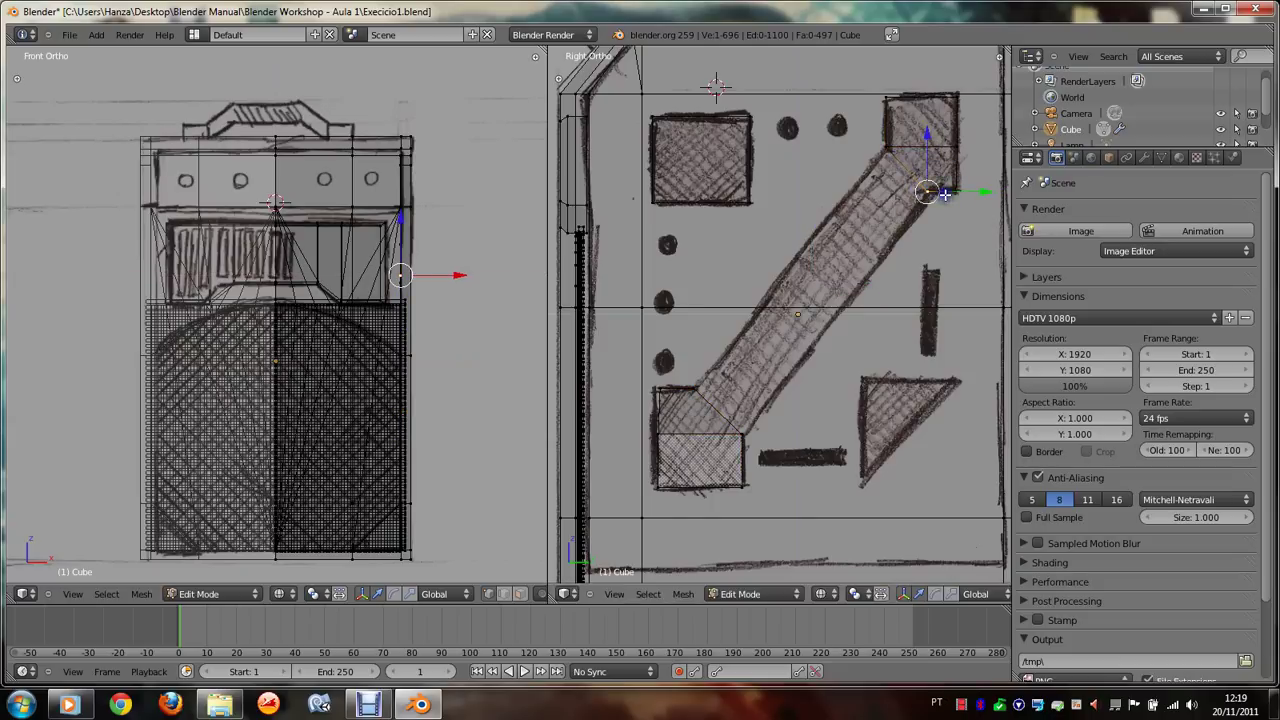
key(g)
key(y)
click(951, 193)
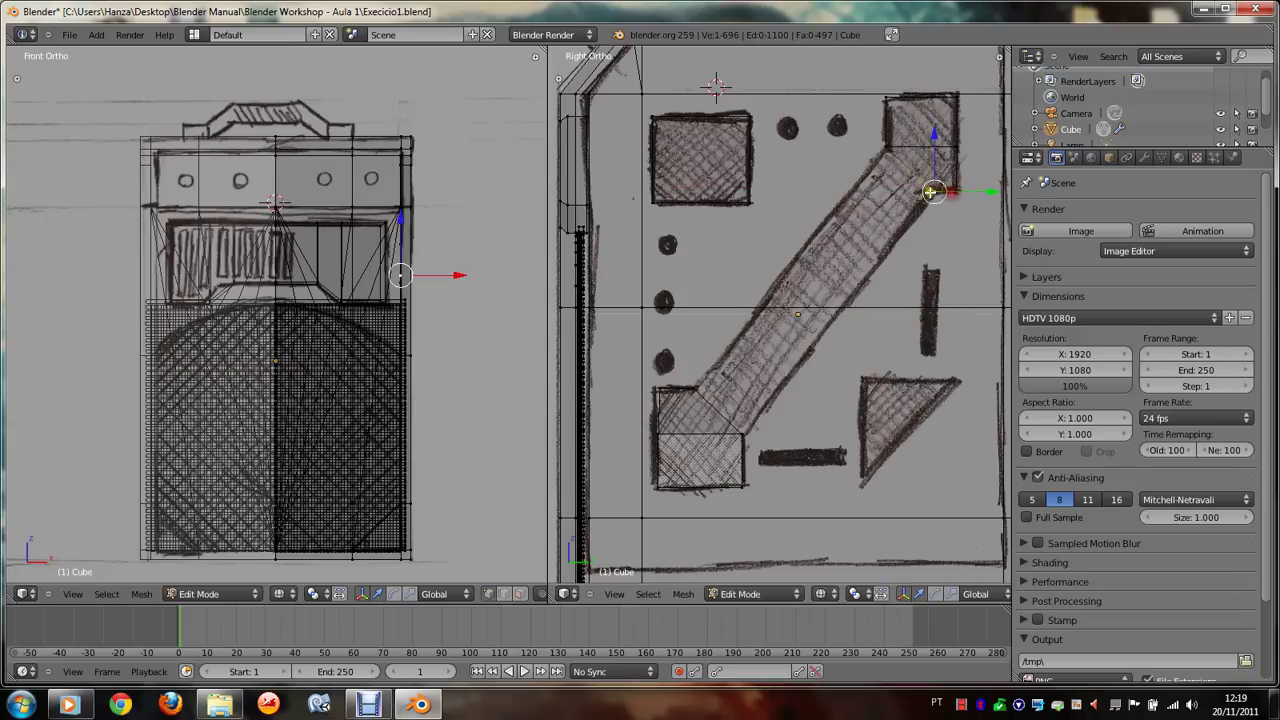
Step: Fill a face between the four corner vertices to form the diagonal bar
right_click(889, 153)
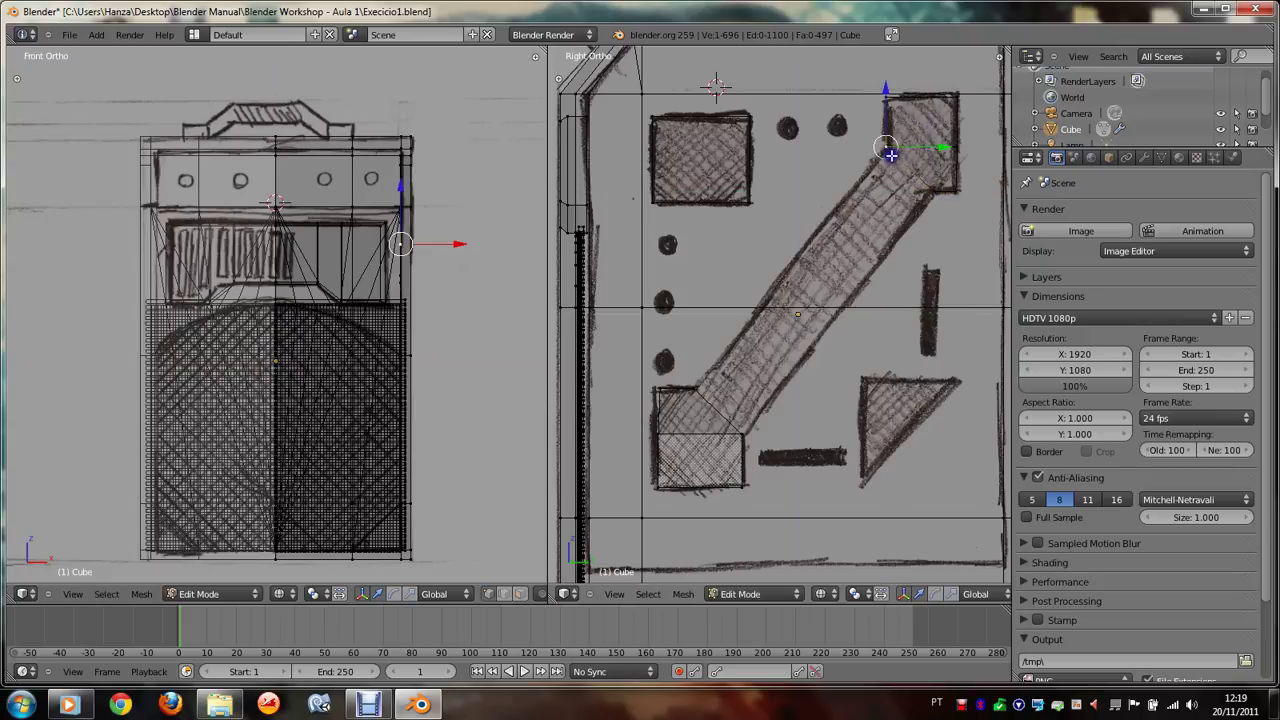
shift+right_click(934, 193)
shift+right_click(755, 436)
shift+right_click(712, 385)
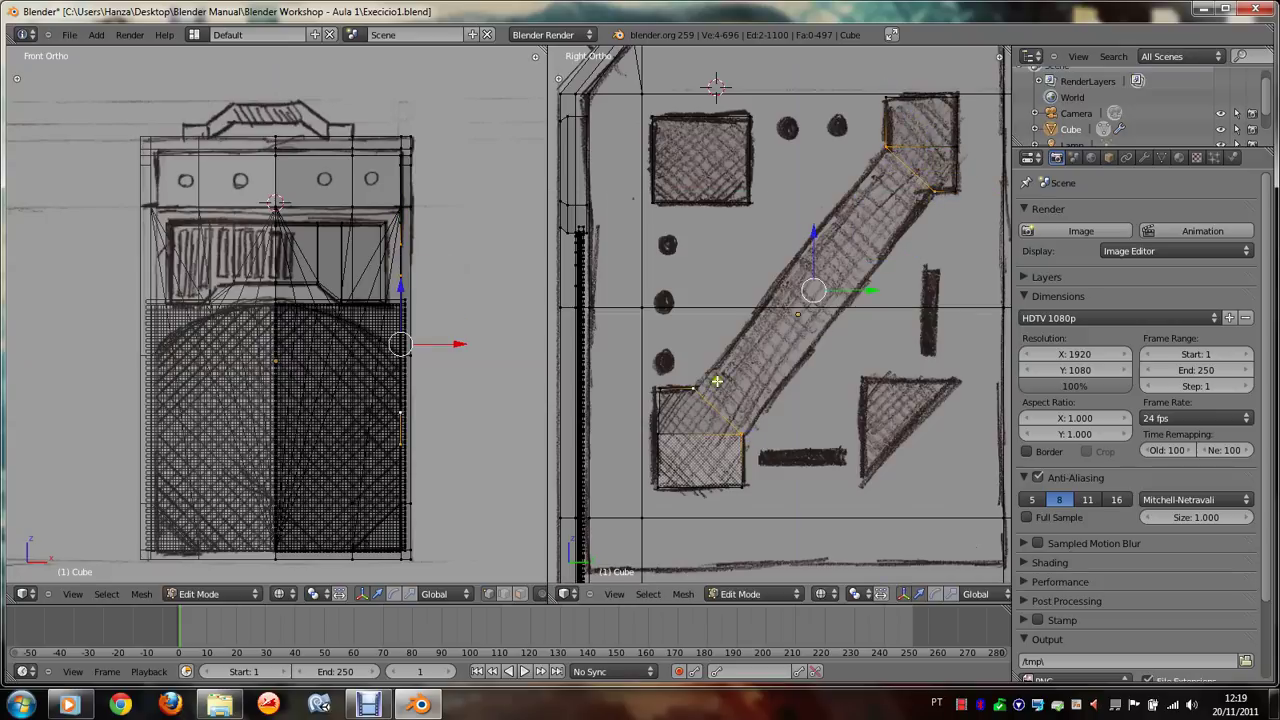
key(f)
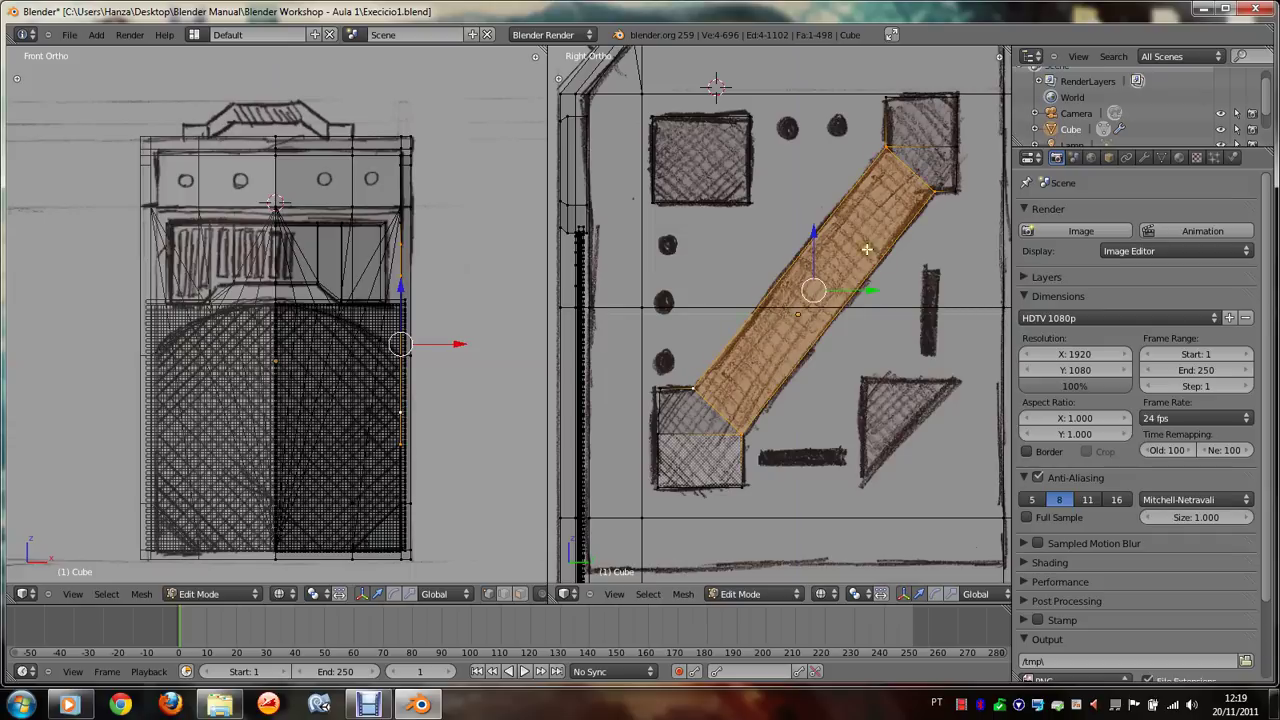
Step: Move the bar's top-left and top-right vertices along Z to match the sketch
right_click(886, 155)
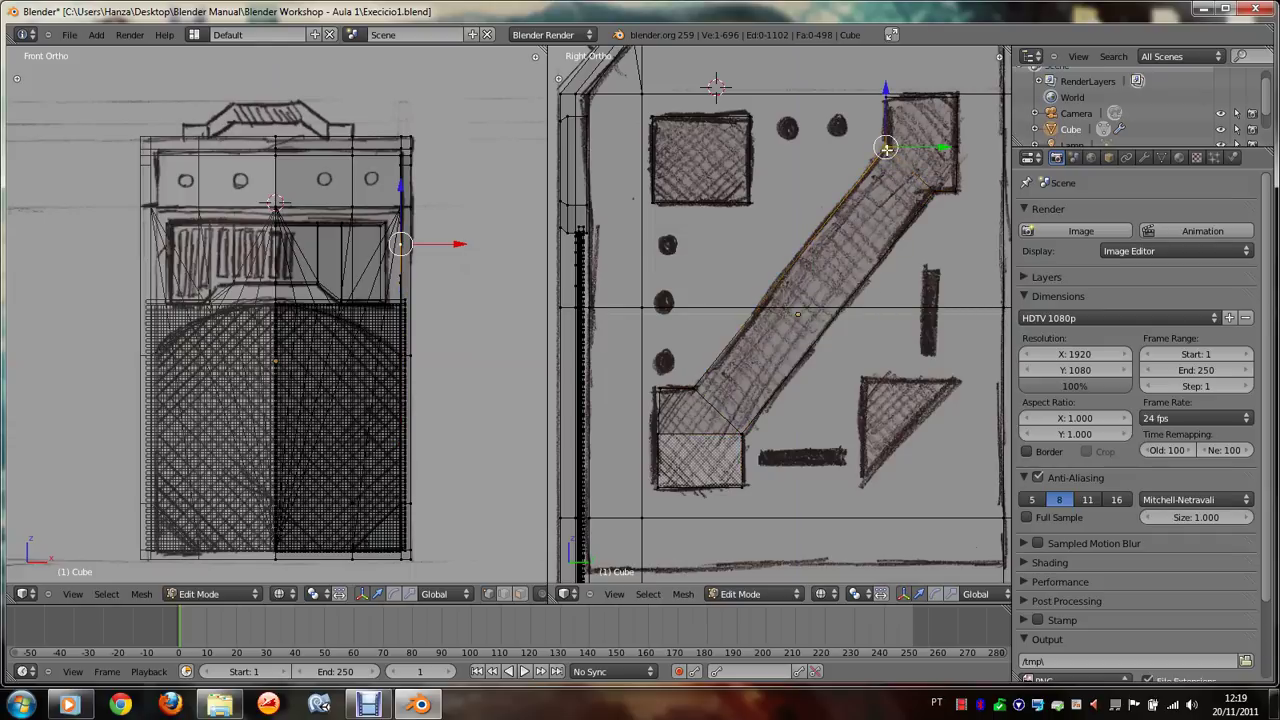
key(g)
key(z)
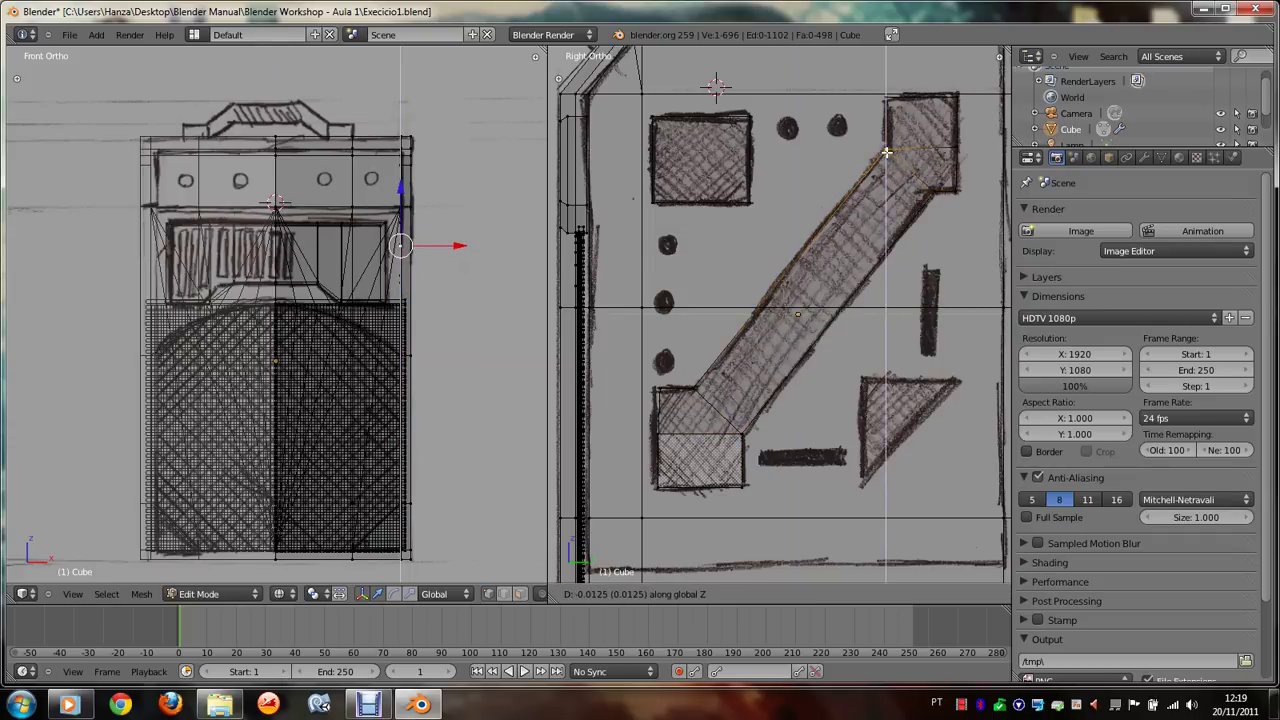
click(905, 163)
right_click(955, 150)
key(g)
key(z)
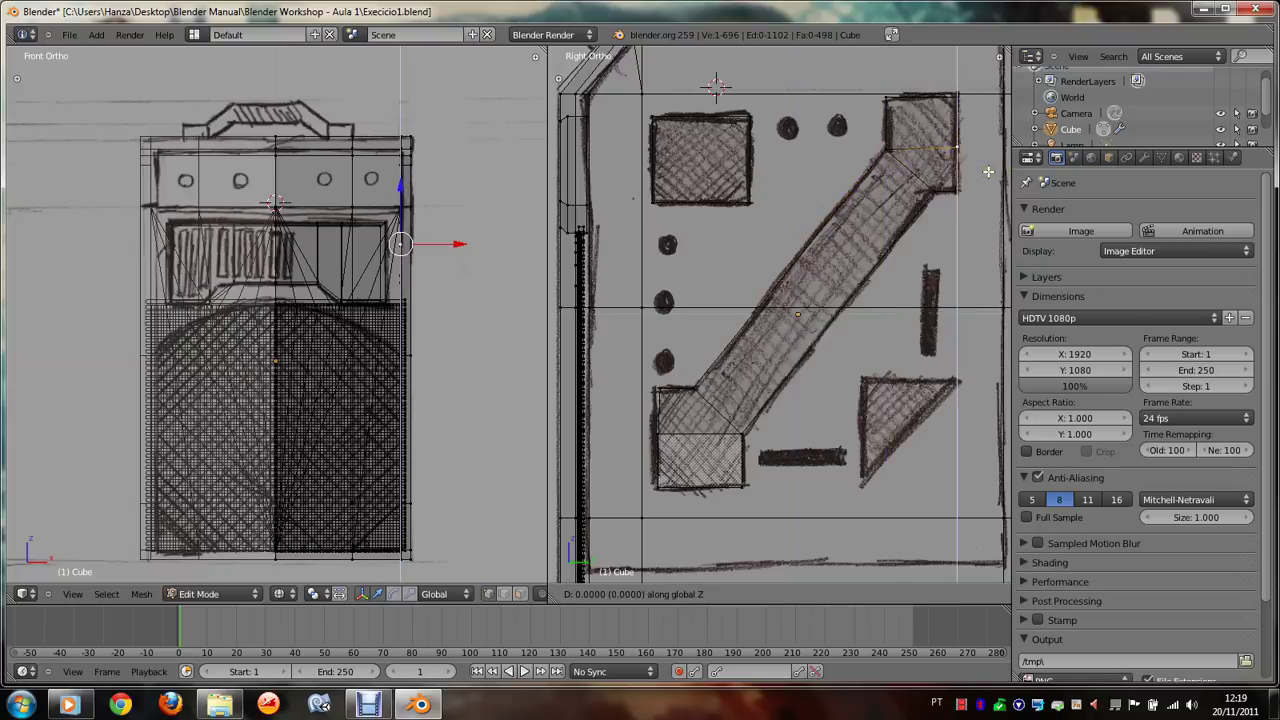
click(988, 172)
right_click(749, 202)
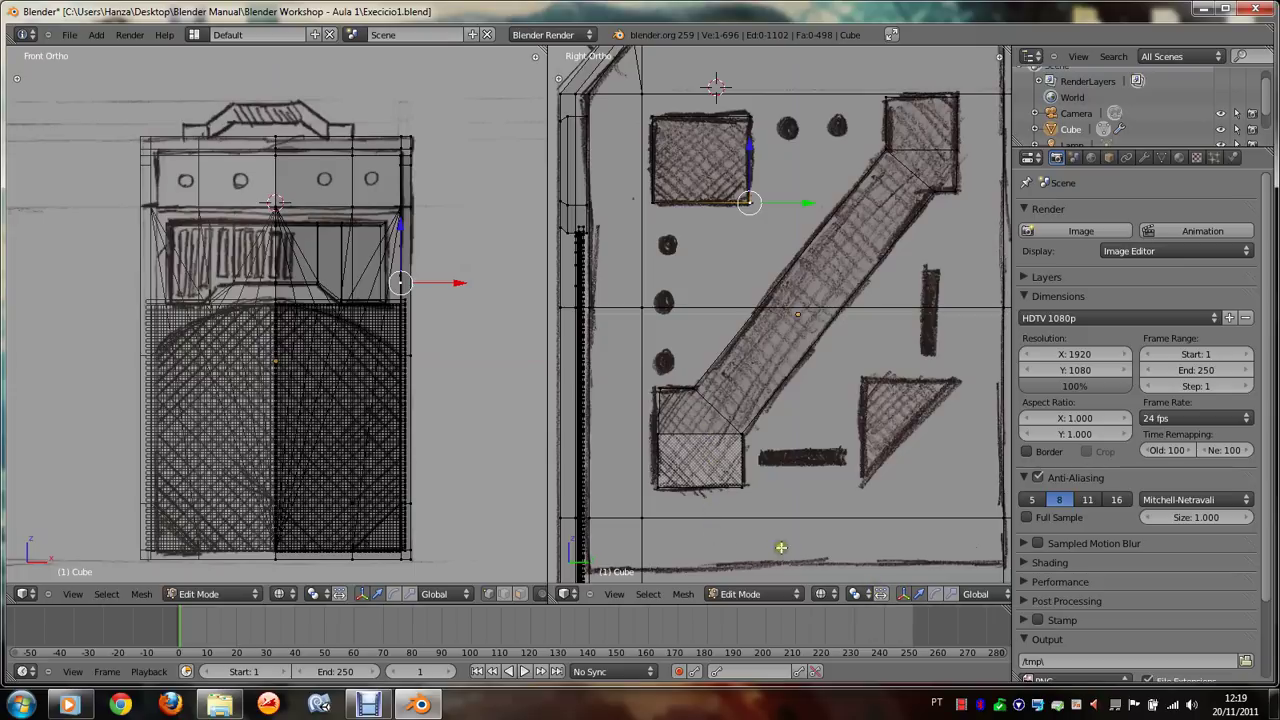
Step: Move the lower-left square face over the sketched triangle and resize it to enclose it
click(521, 593)
right_click(738, 478)
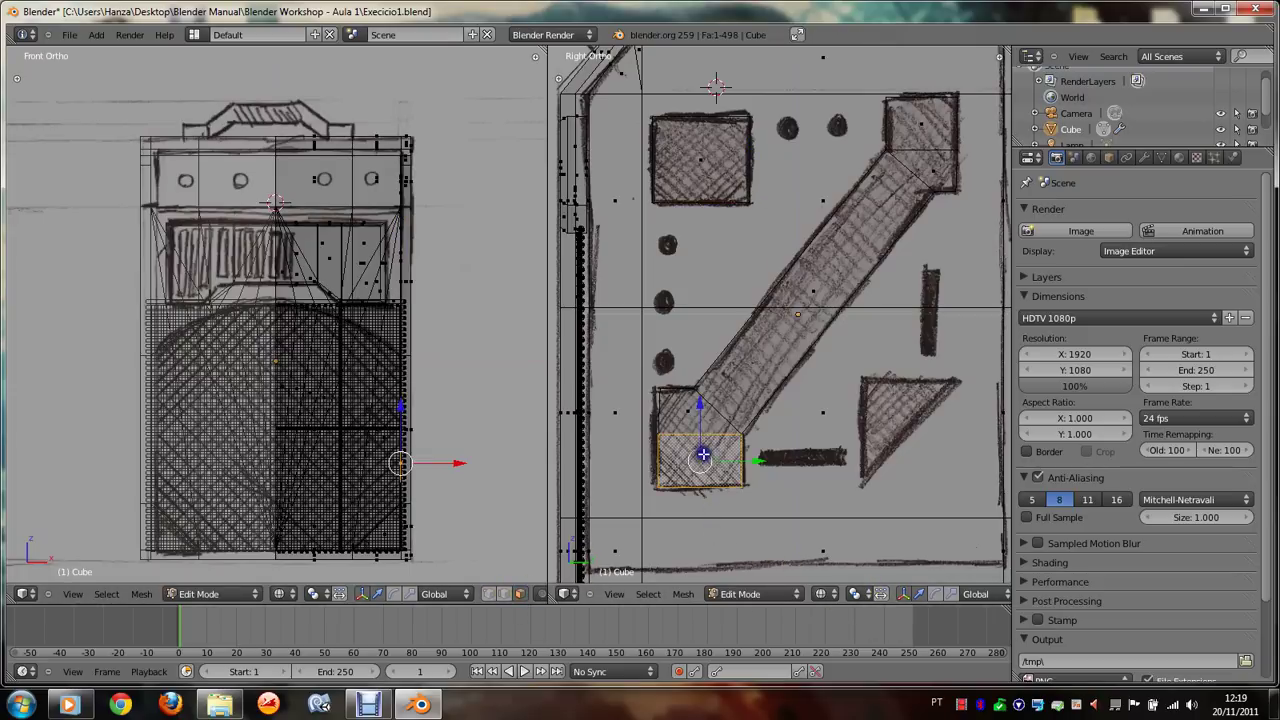
key(g)
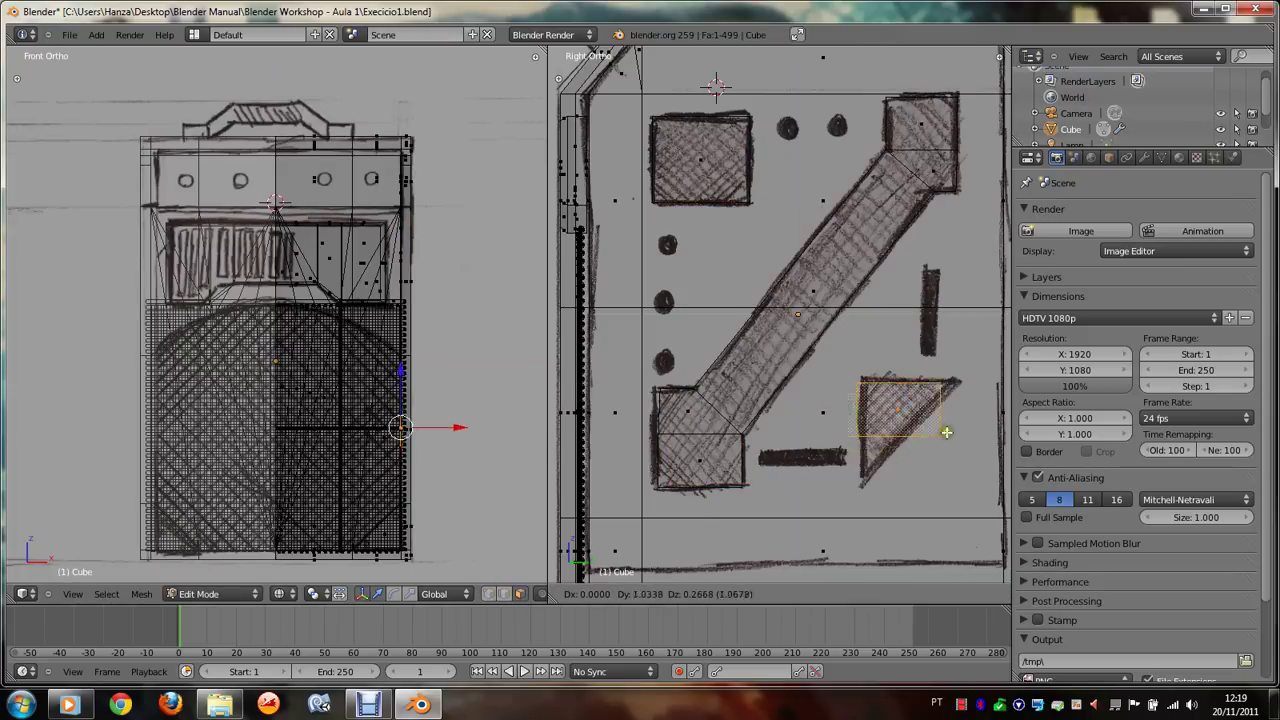
click(946, 452)
key(s)
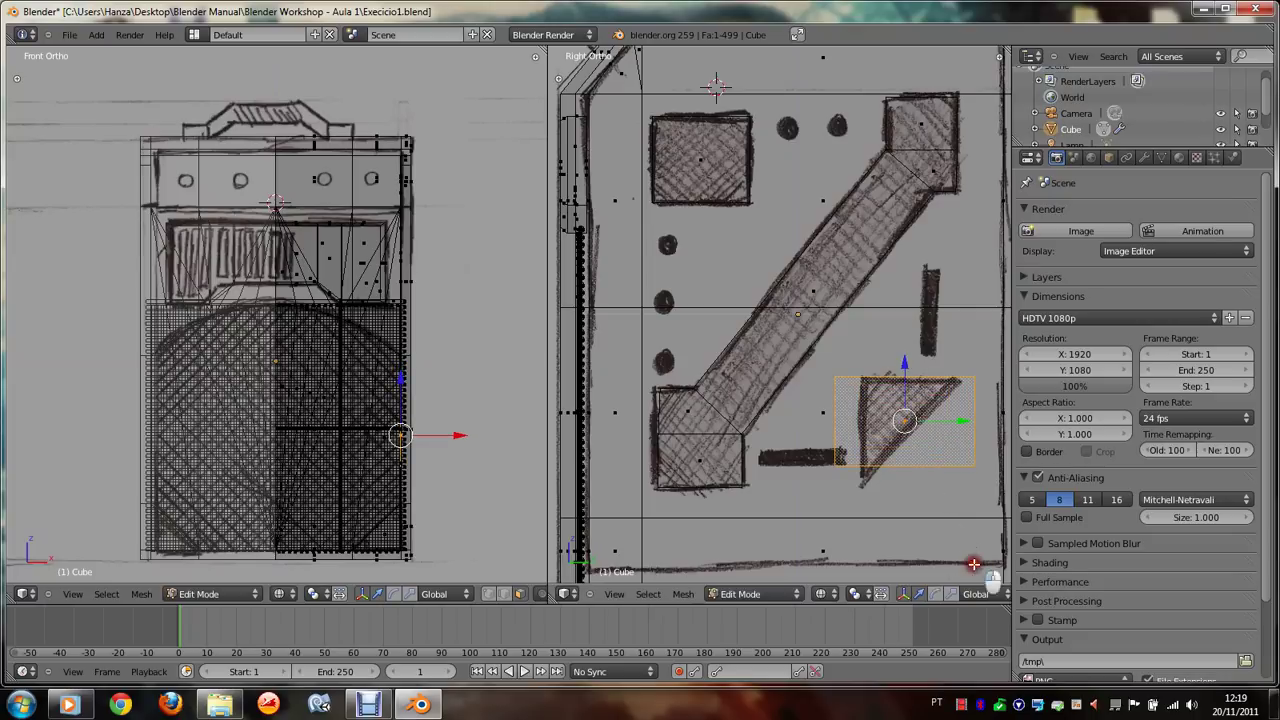
click(975, 560)
key(s)
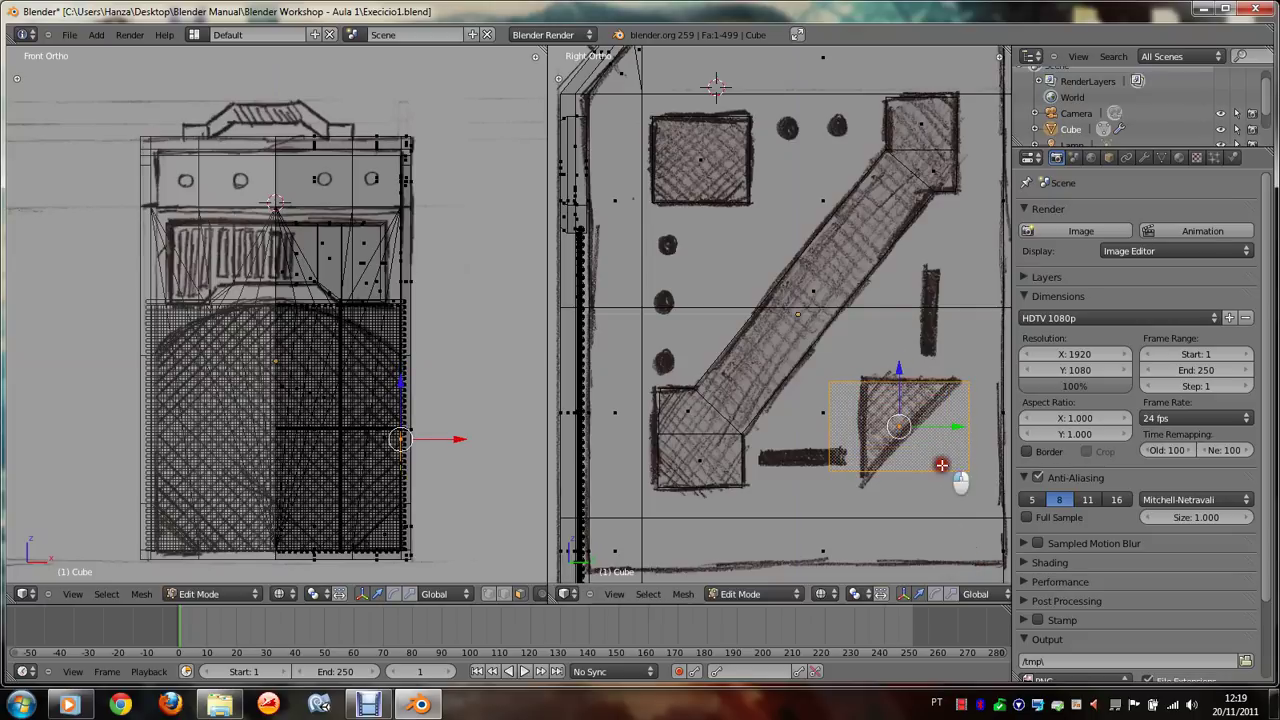
key(x)
key(y)
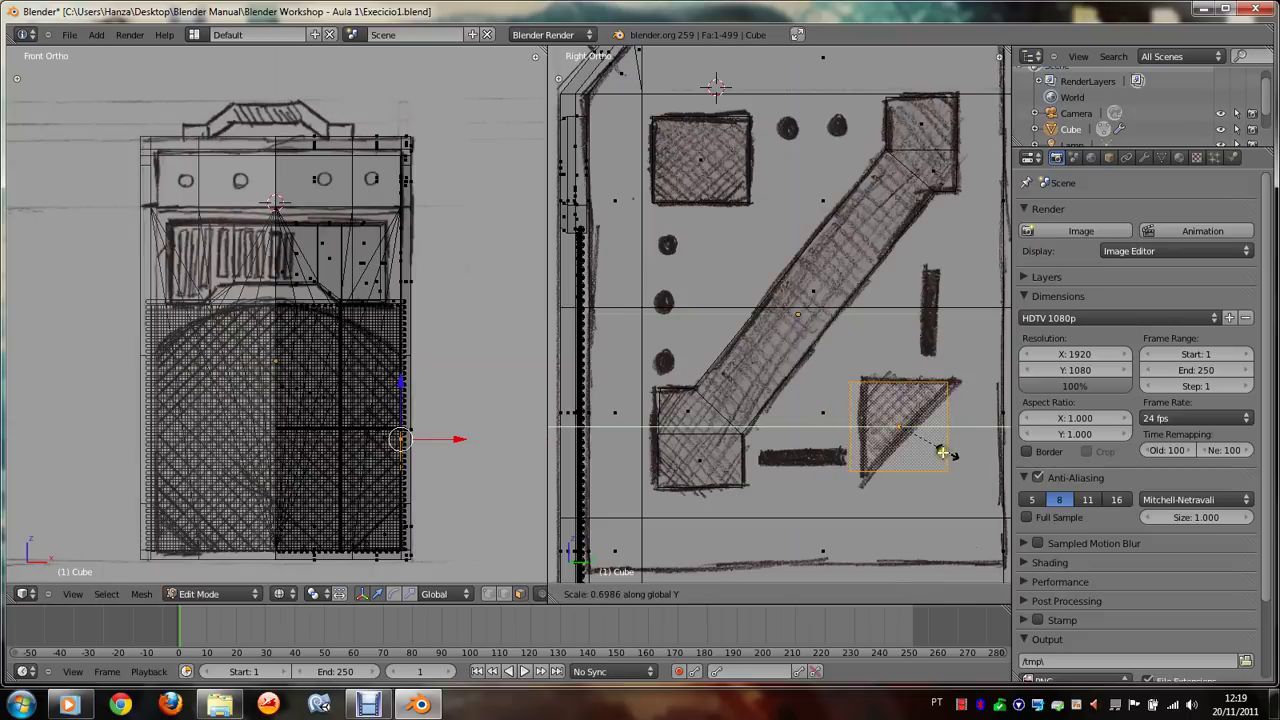
key(y)
key(y)
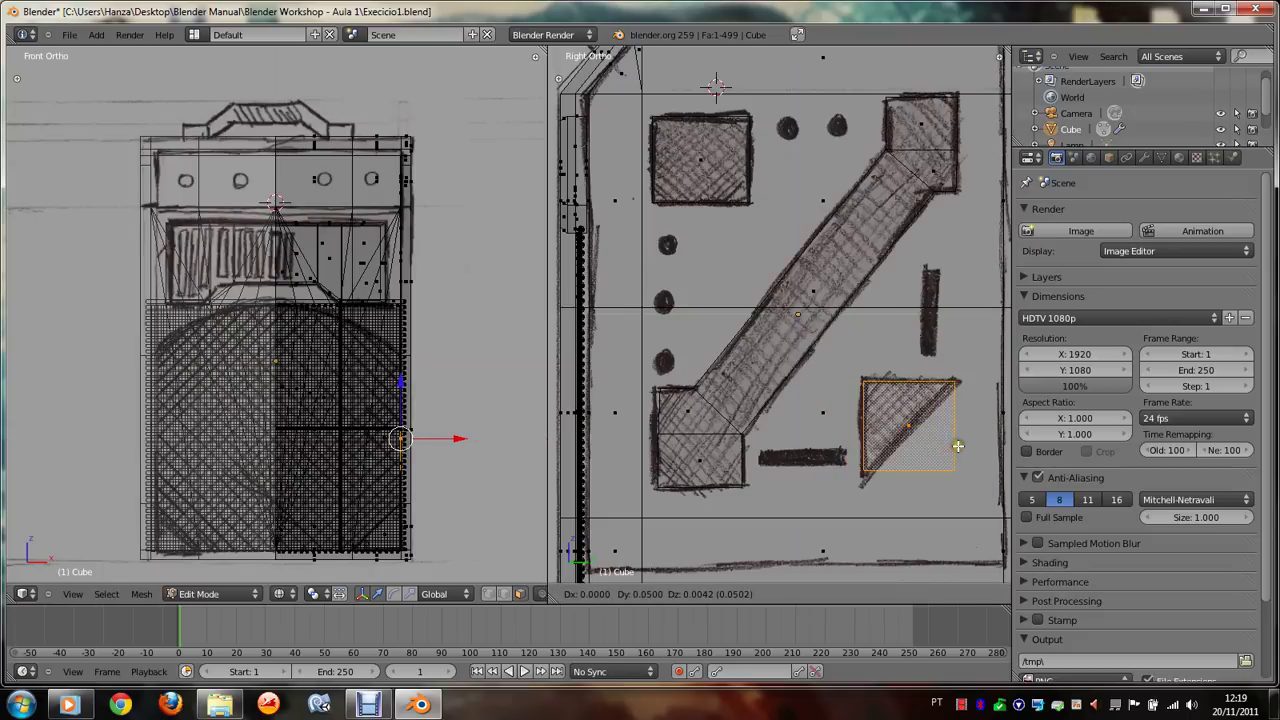
click(968, 480)
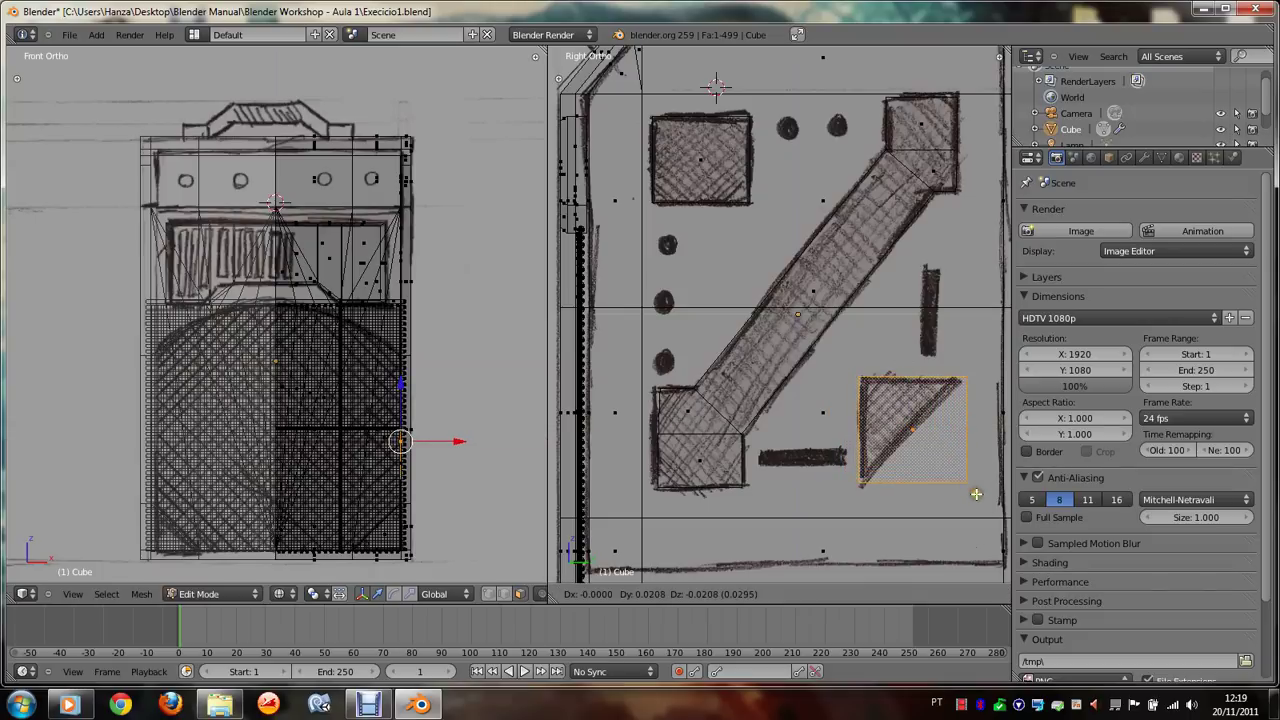
key(s)
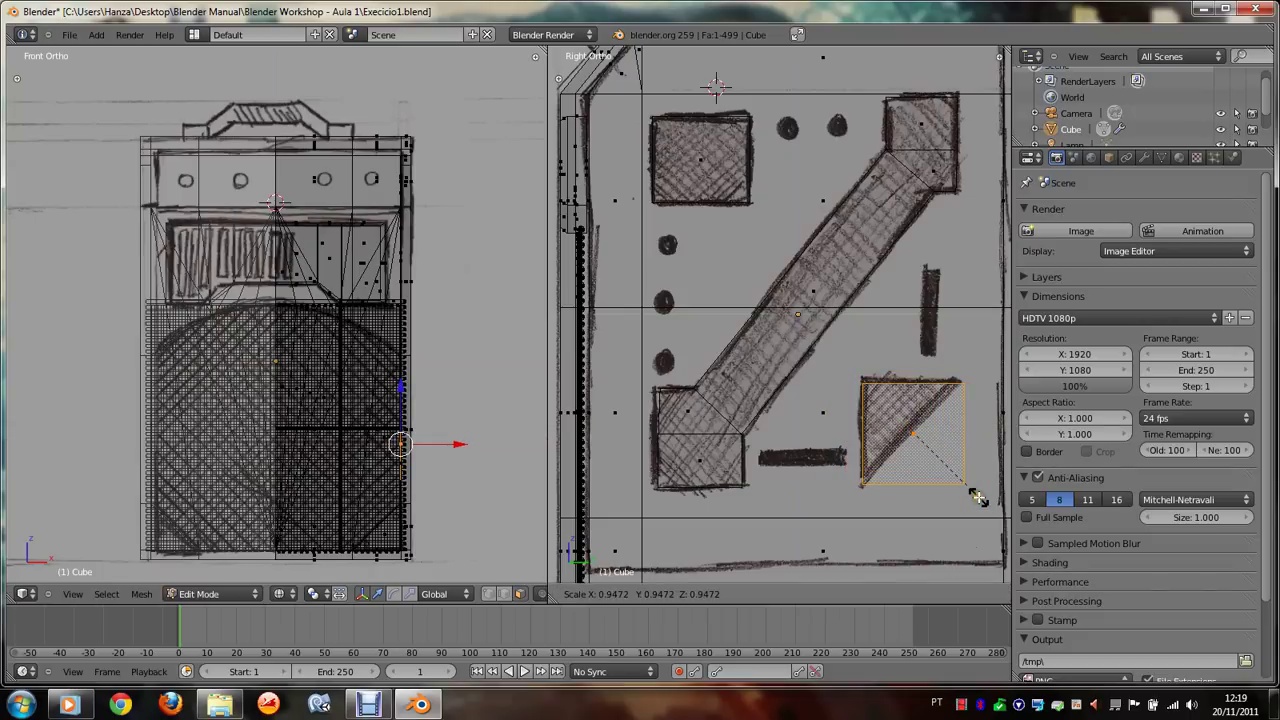
click(979, 500)
Step: Delete the face's bottom-right corner vertex and fill the remaining three corners as a triangle
click(490, 594)
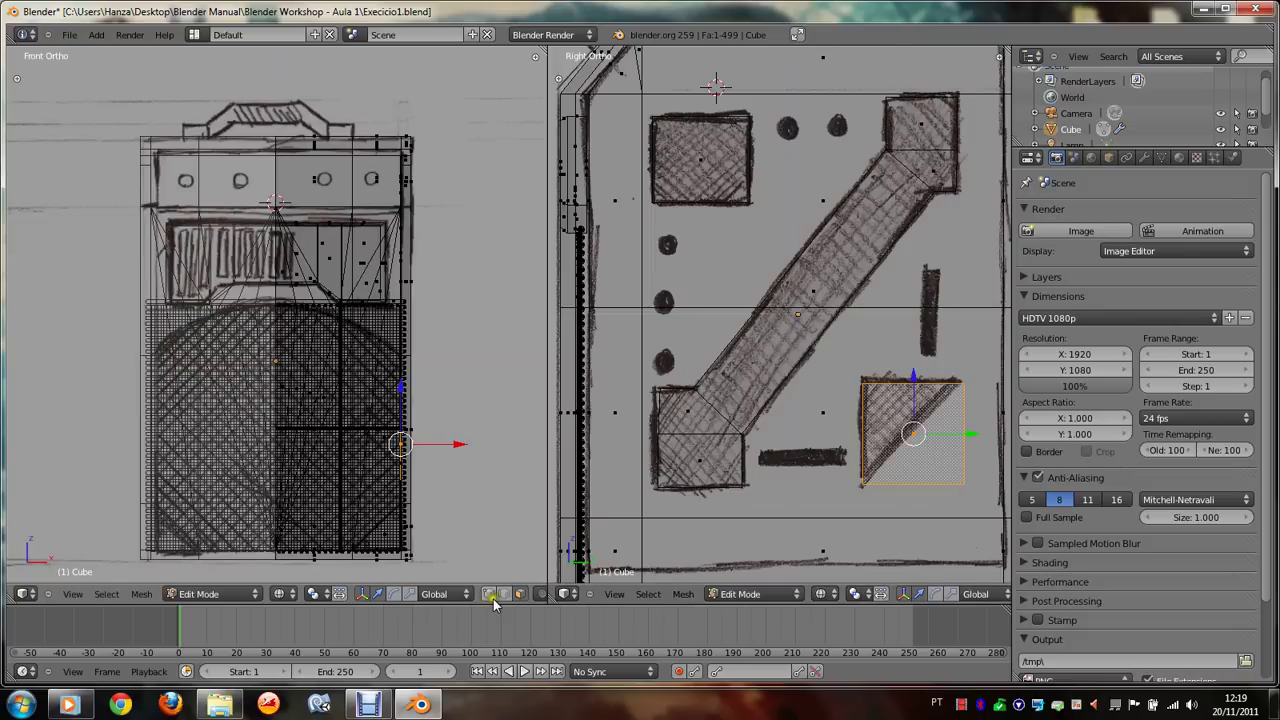
right_click(962, 484)
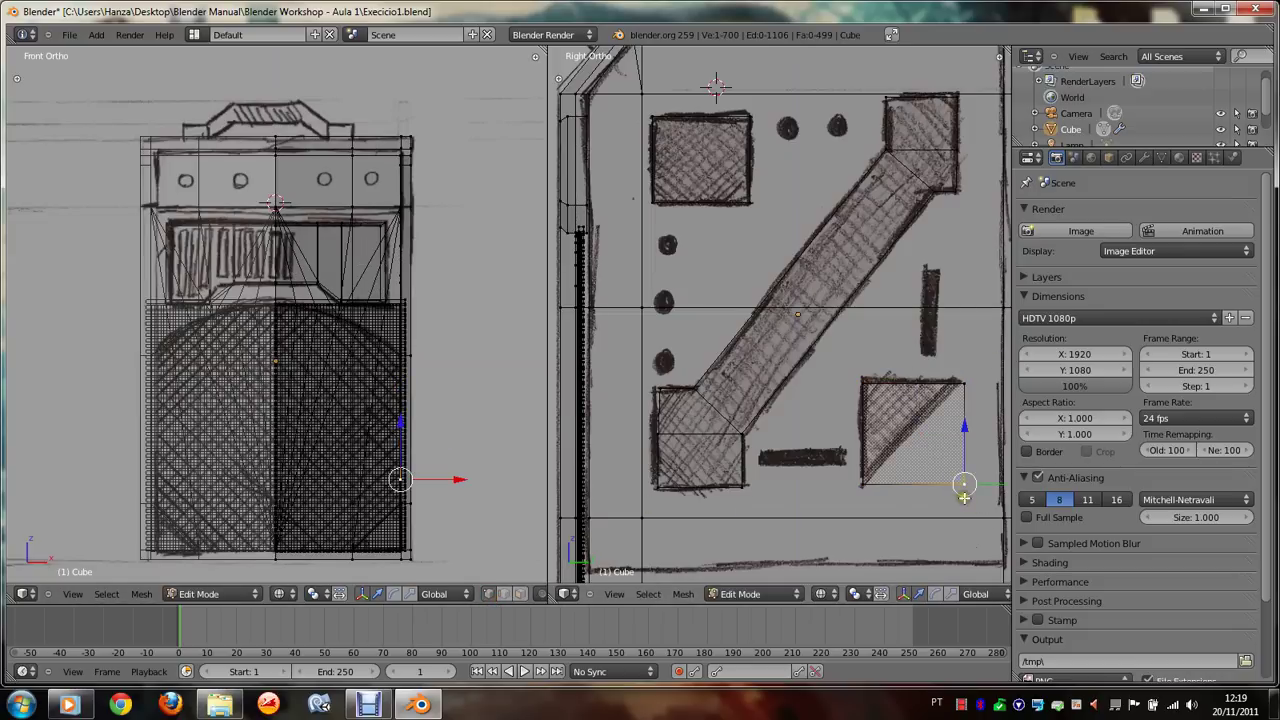
key(x)
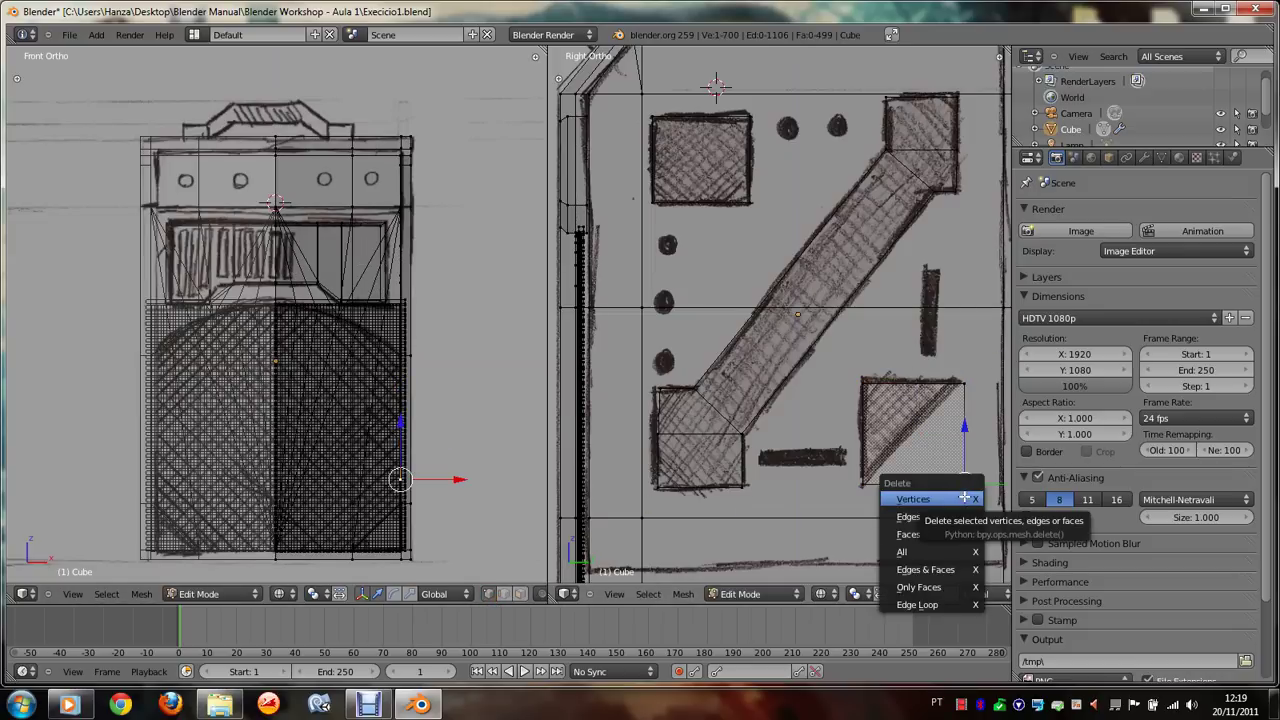
click(964, 498)
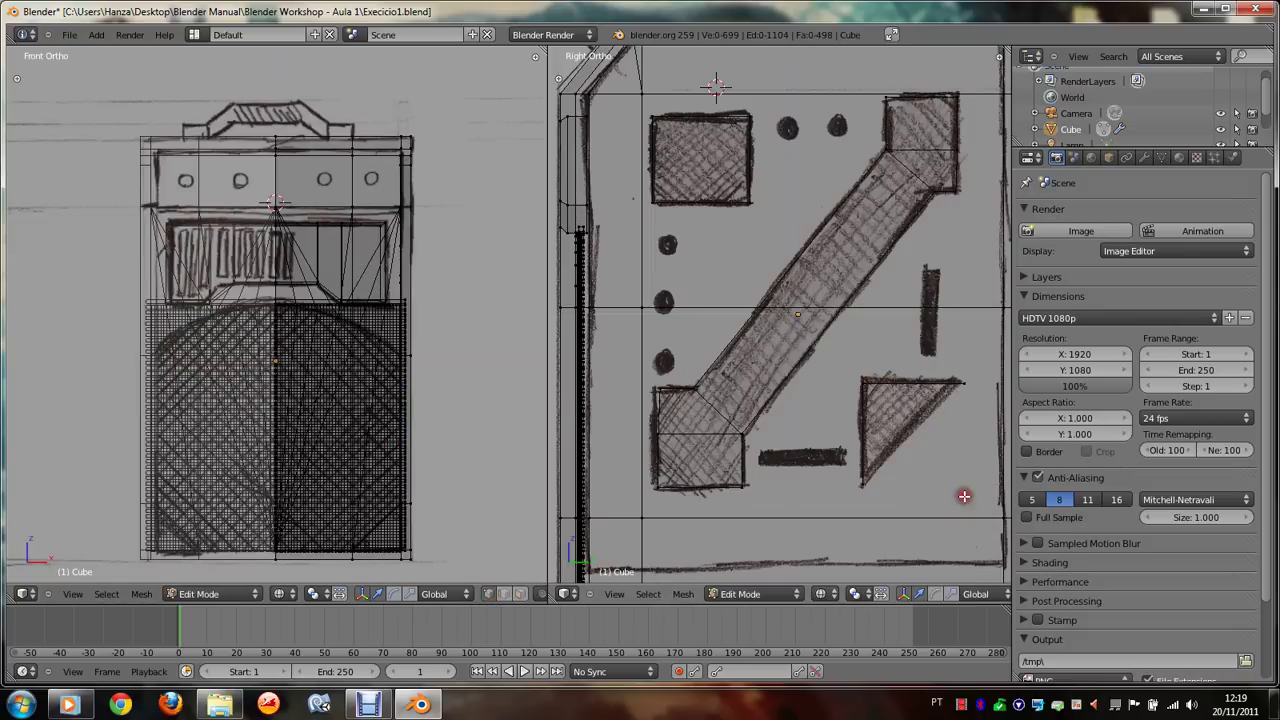
right_click(861, 486)
shift+right_click(862, 381)
shift+right_click(962, 382)
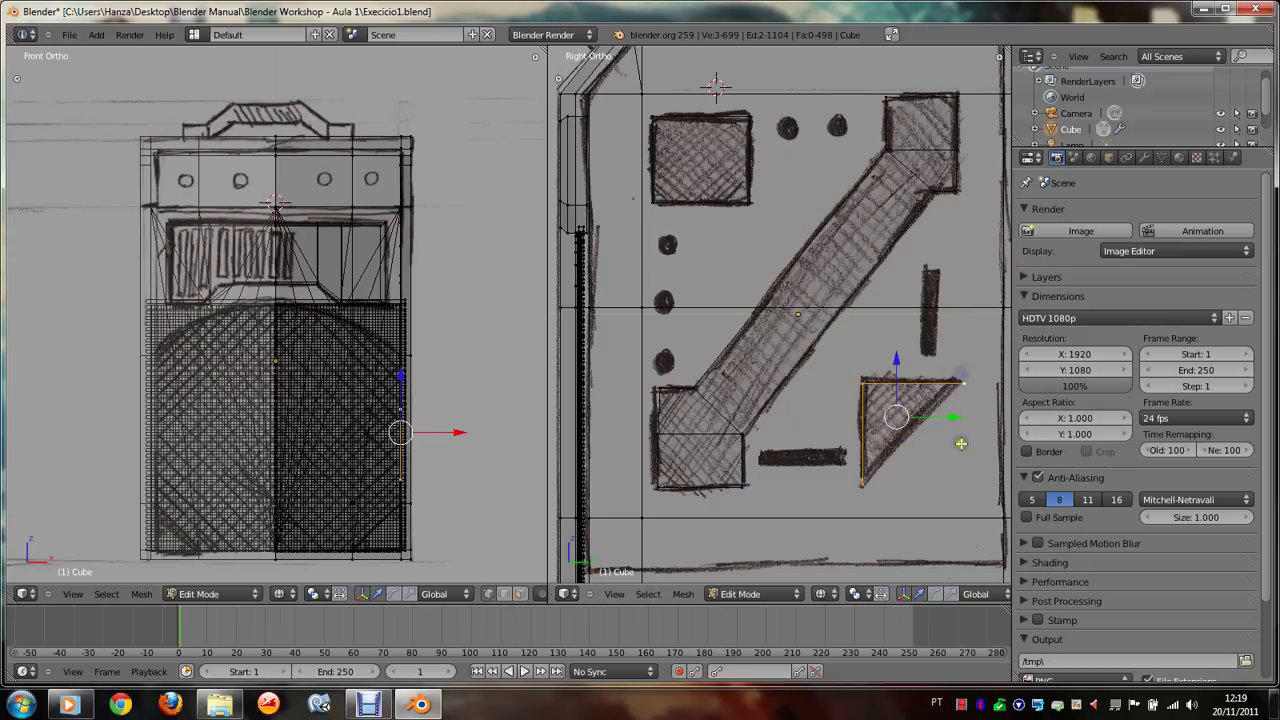
key(f)
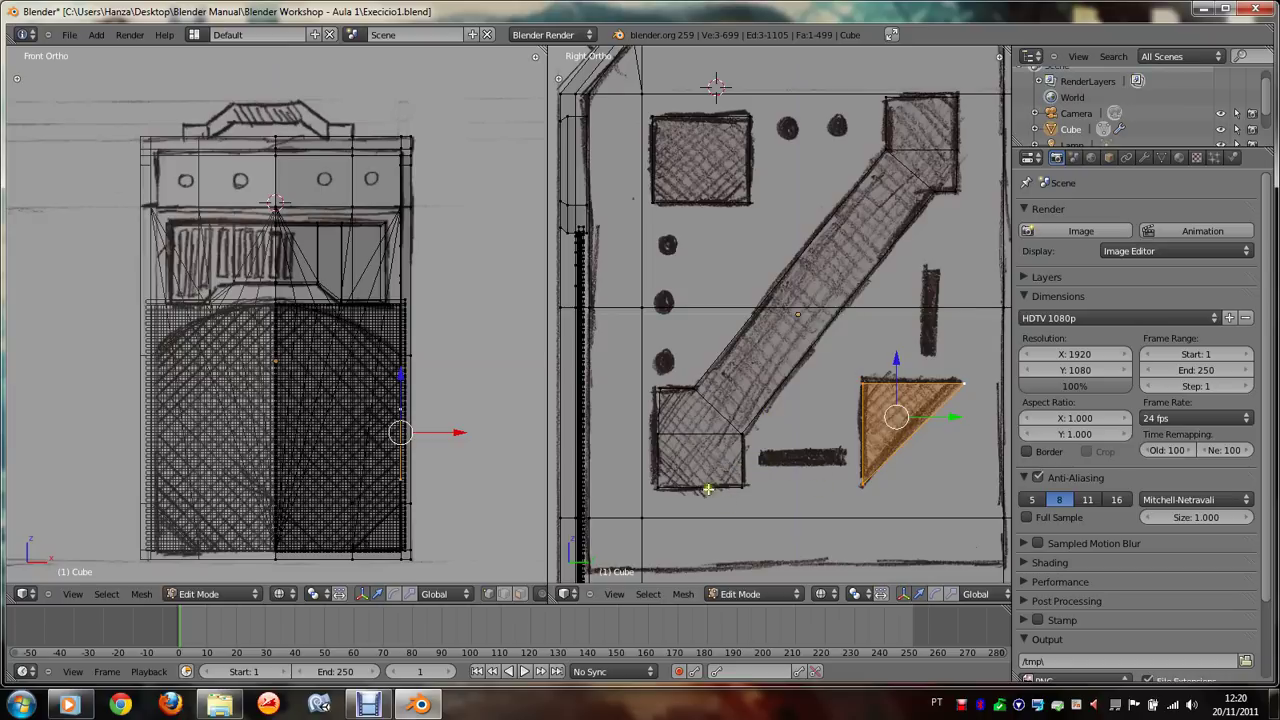
Step: Move a face from the bottom of the diagonal strip onto the small vertical bar
click(519, 594)
right_click(683, 457)
key(g)
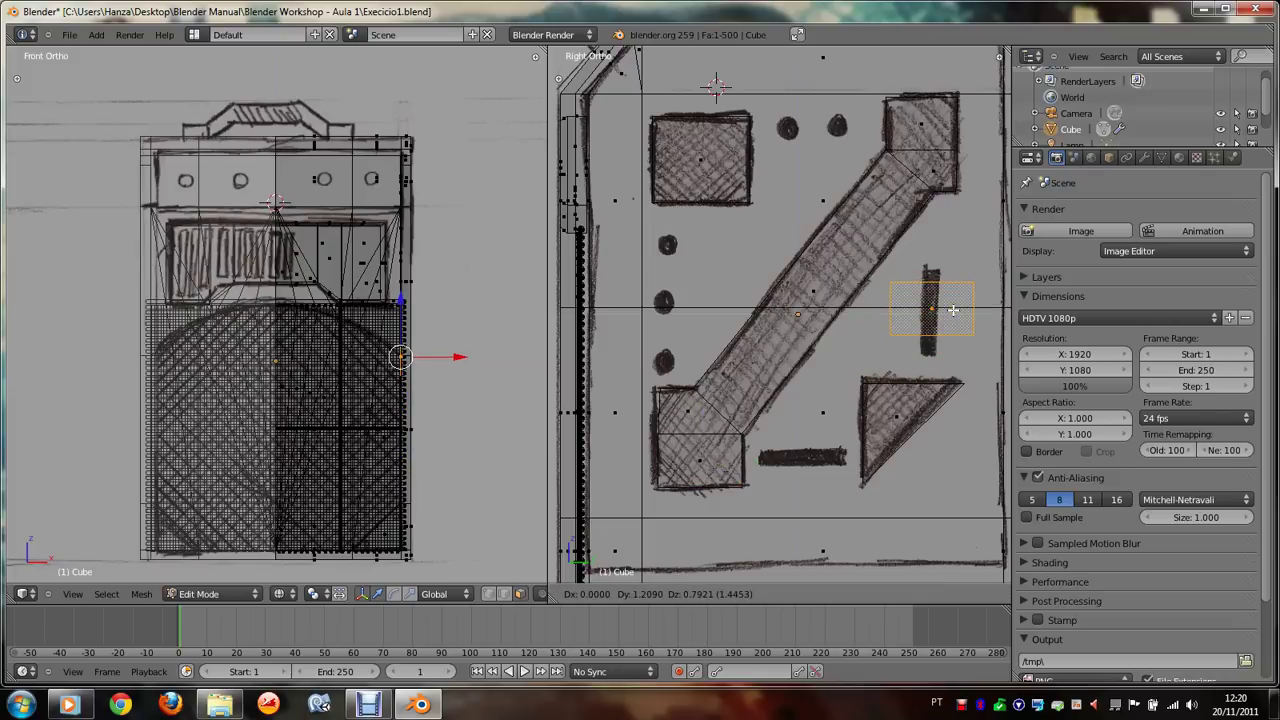
click(953, 310)
Step: Narrow the face along Y and stretch it along Z to match the vertical bar
key(s)
key(x)
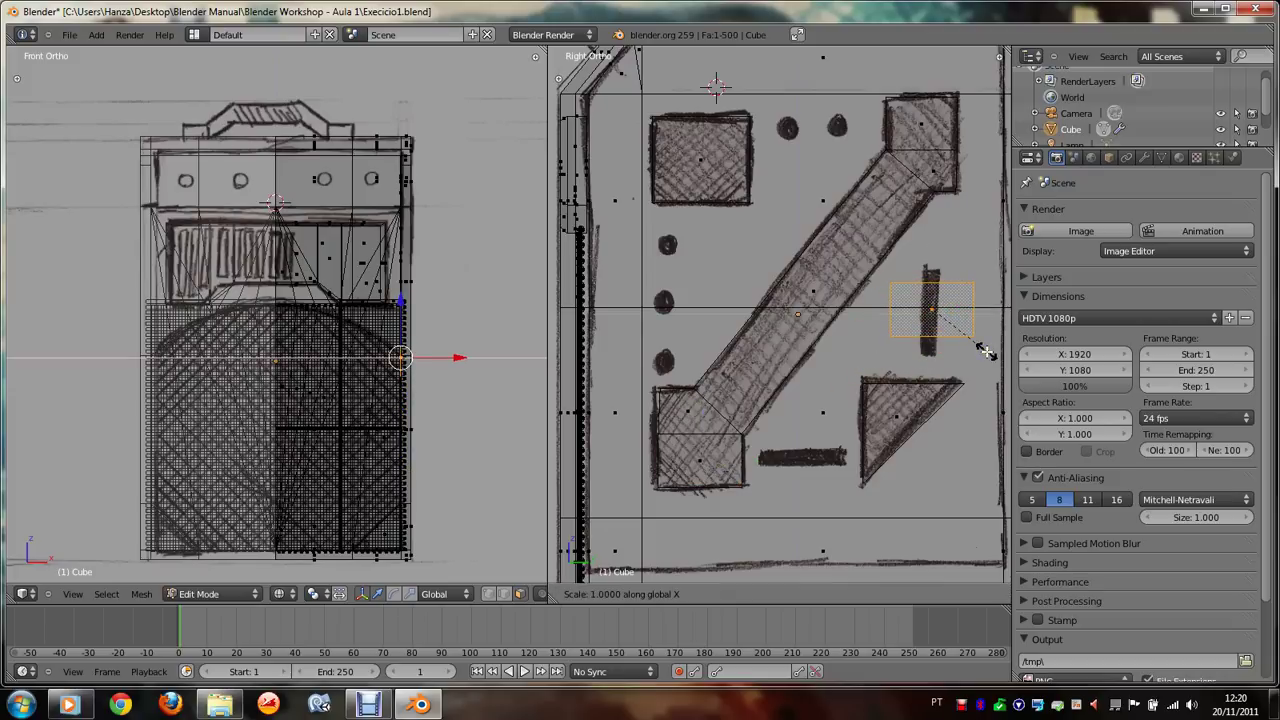
key(y)
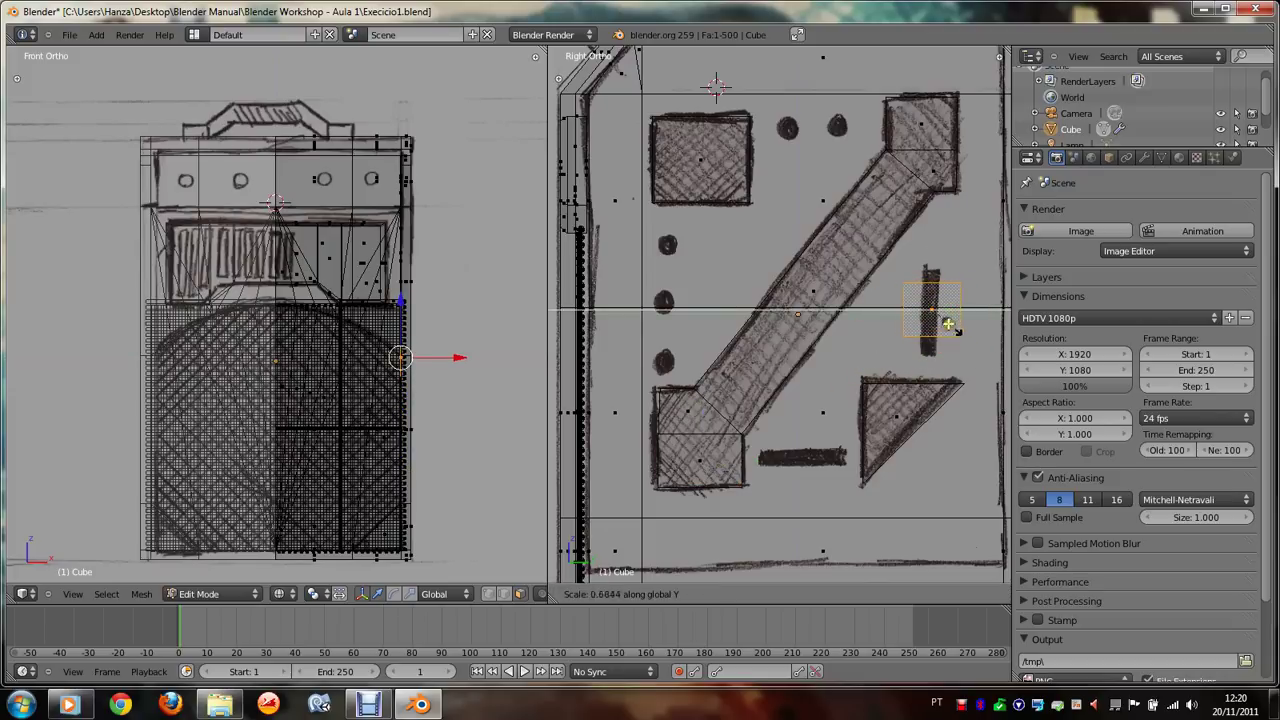
click(948, 323)
key(g)
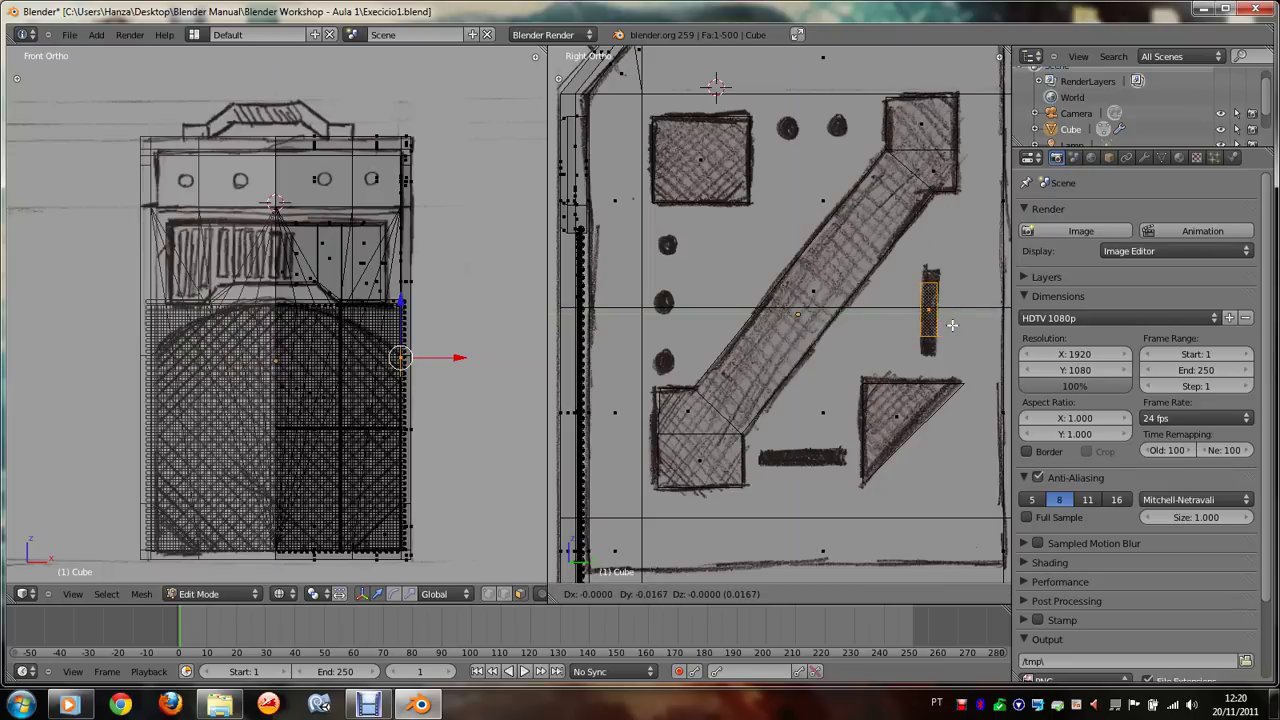
key(s)
key(z)
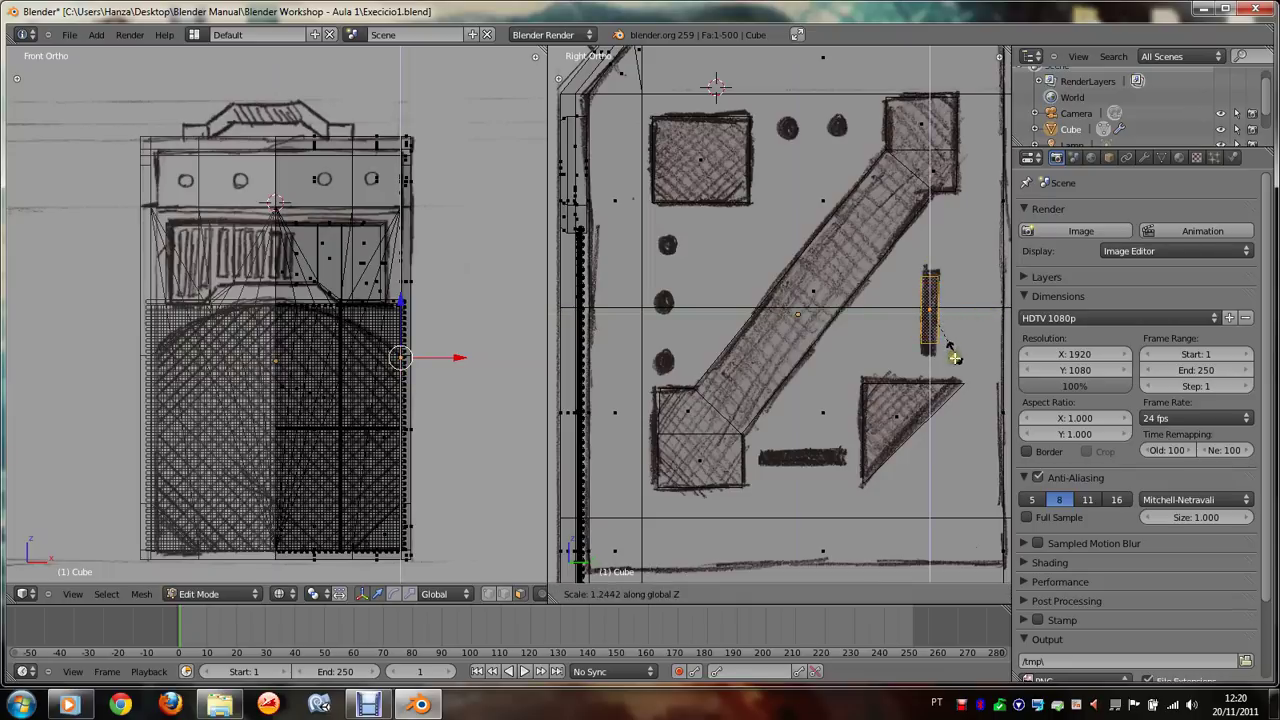
click(957, 370)
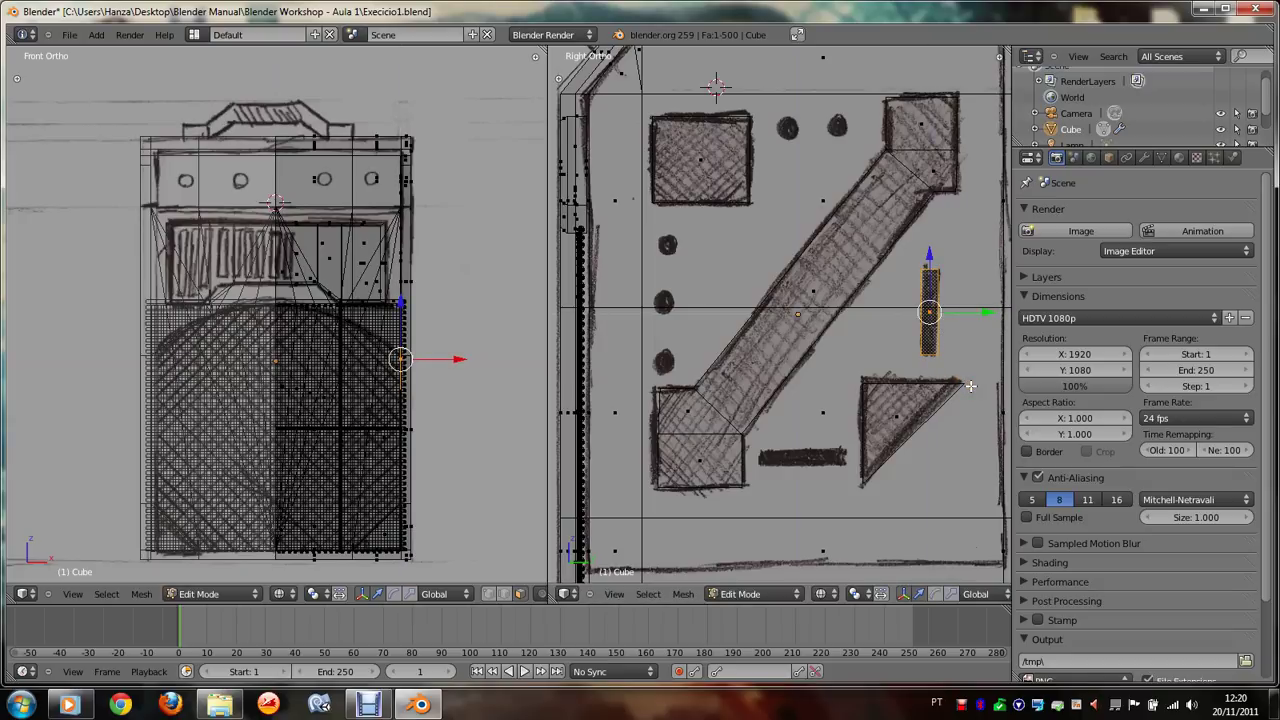
Step: Copy the bar face, rotate it 90°, and place it on the horizontal bar
key(g)
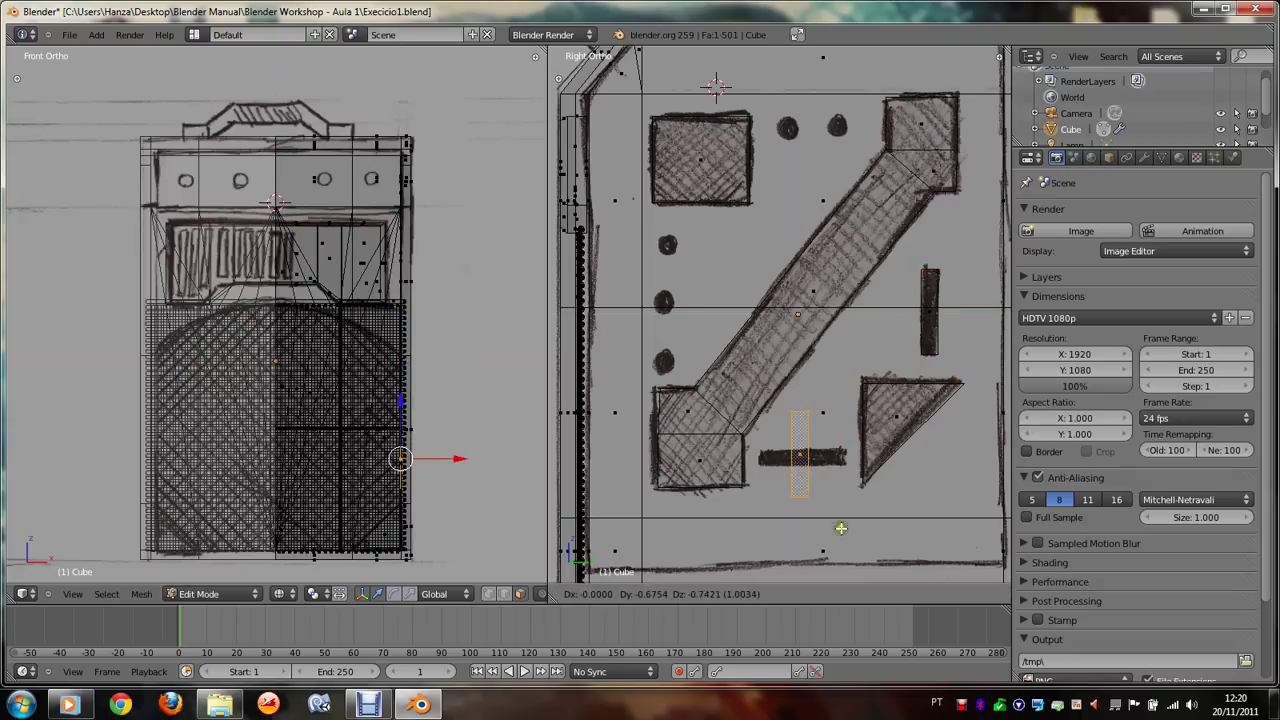
click(841, 528)
text(r)
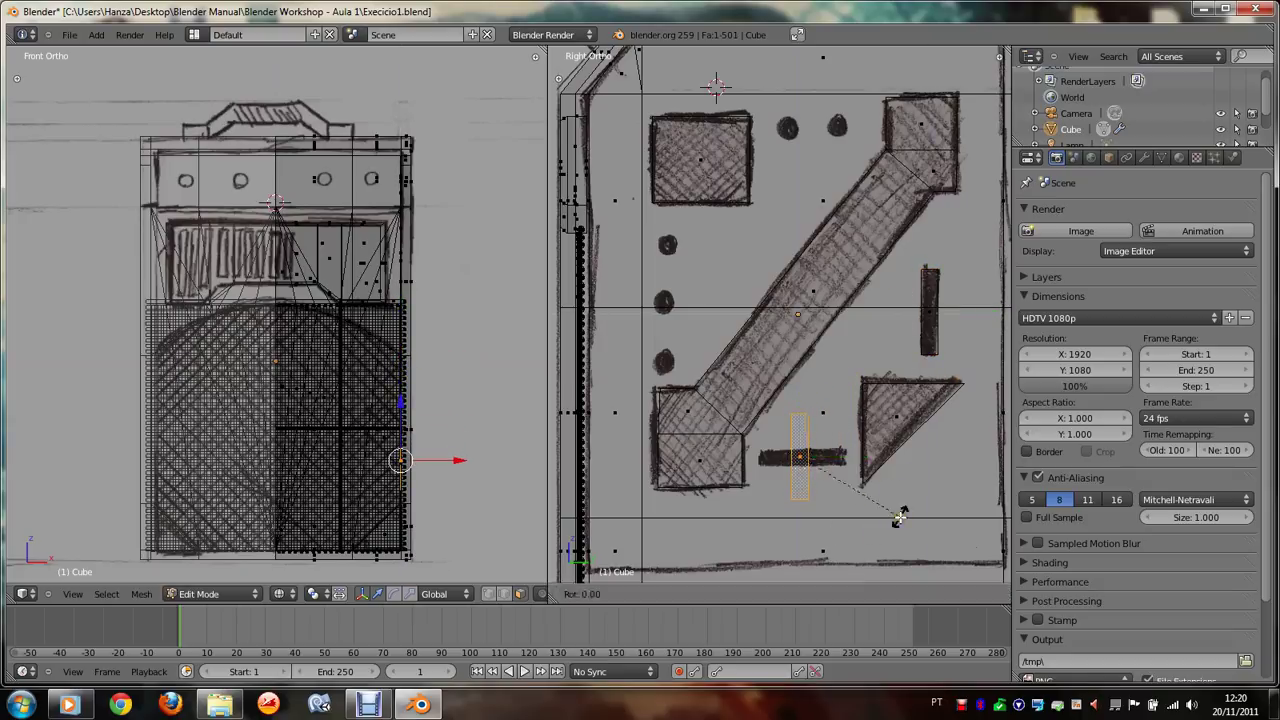
text(90)
key(Return)
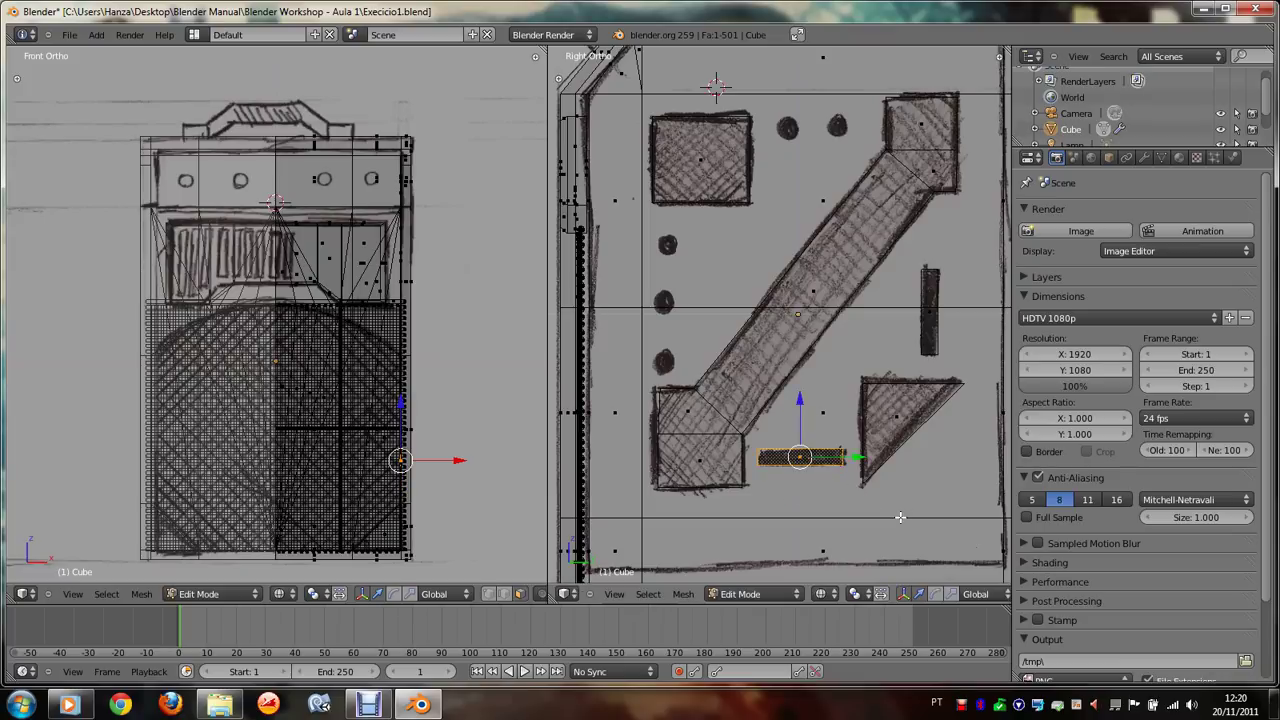
key(g)
click(904, 517)
Step: Shift the lower-left square's top-left corner vertex along Y to meet the diagonal strip
key(space)
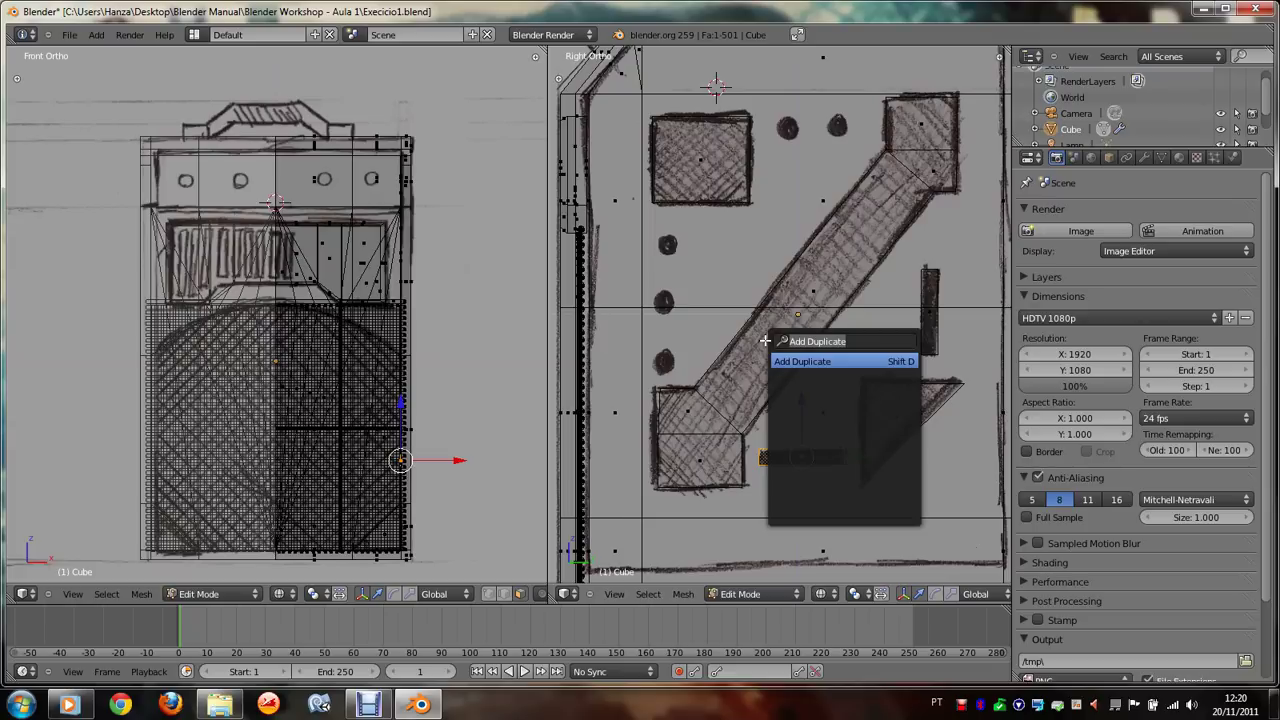
key(BackSpace)
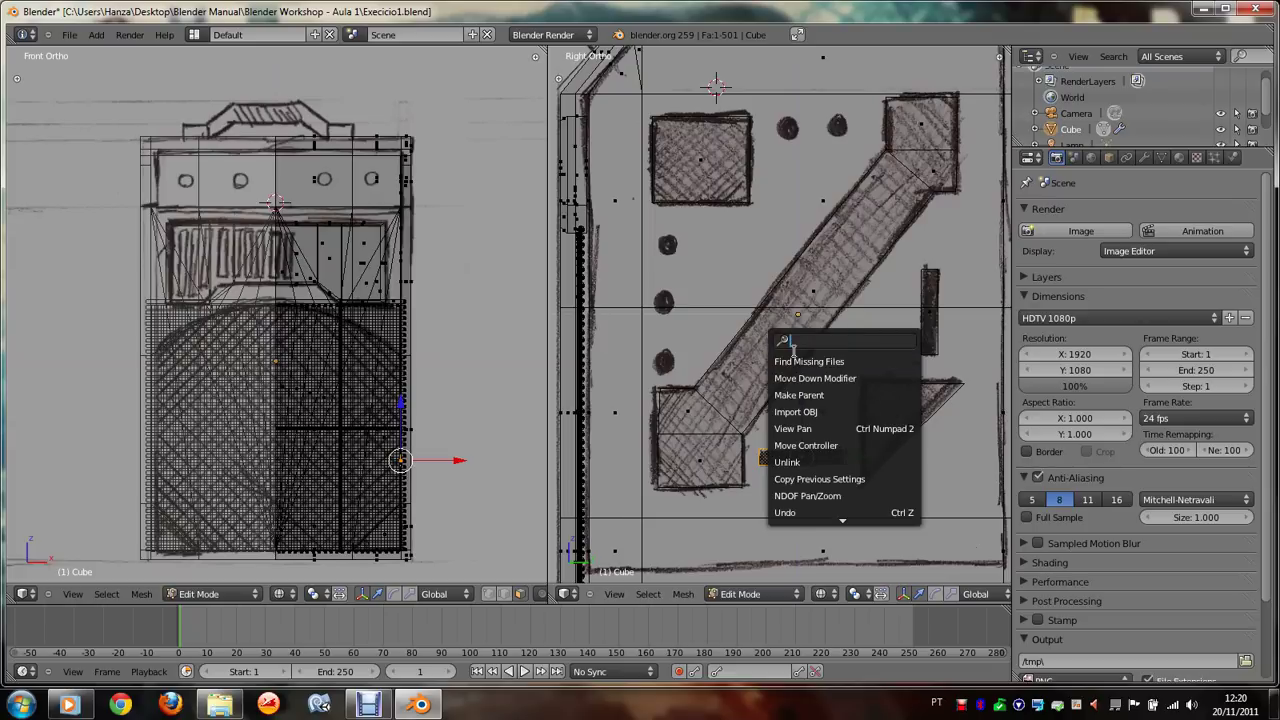
right_click(700, 418)
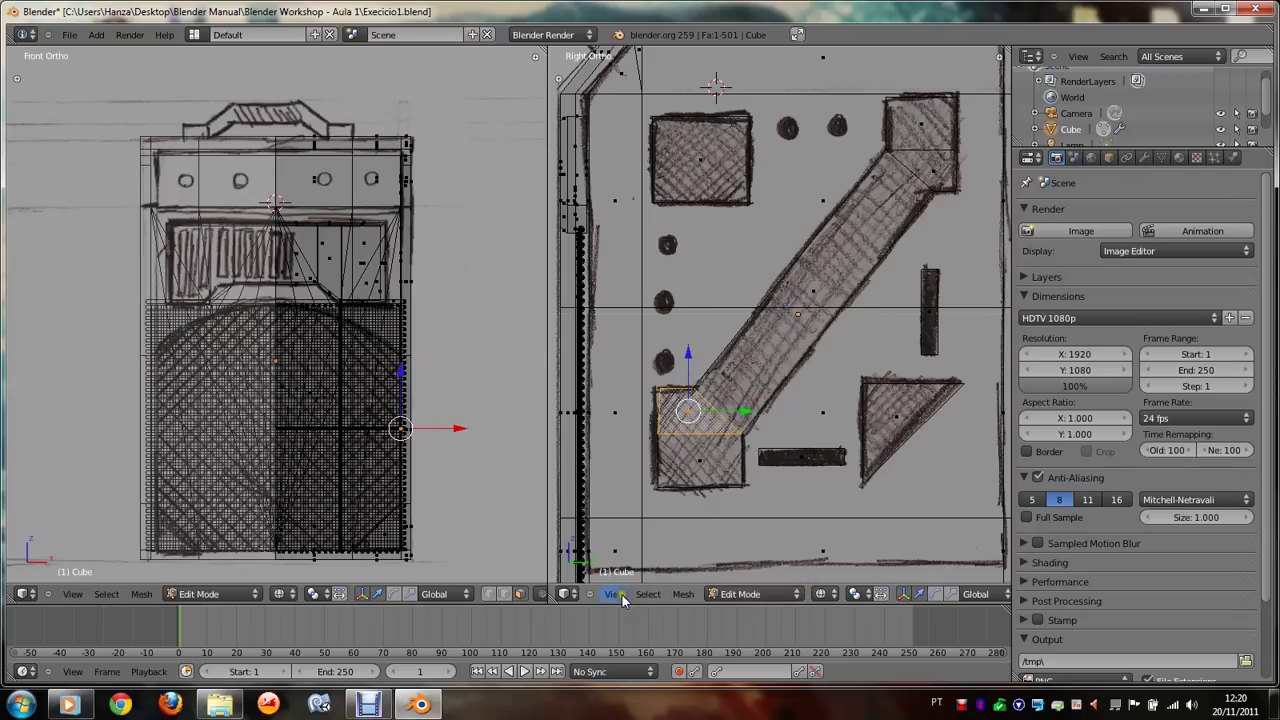
click(489, 594)
right_click(663, 480)
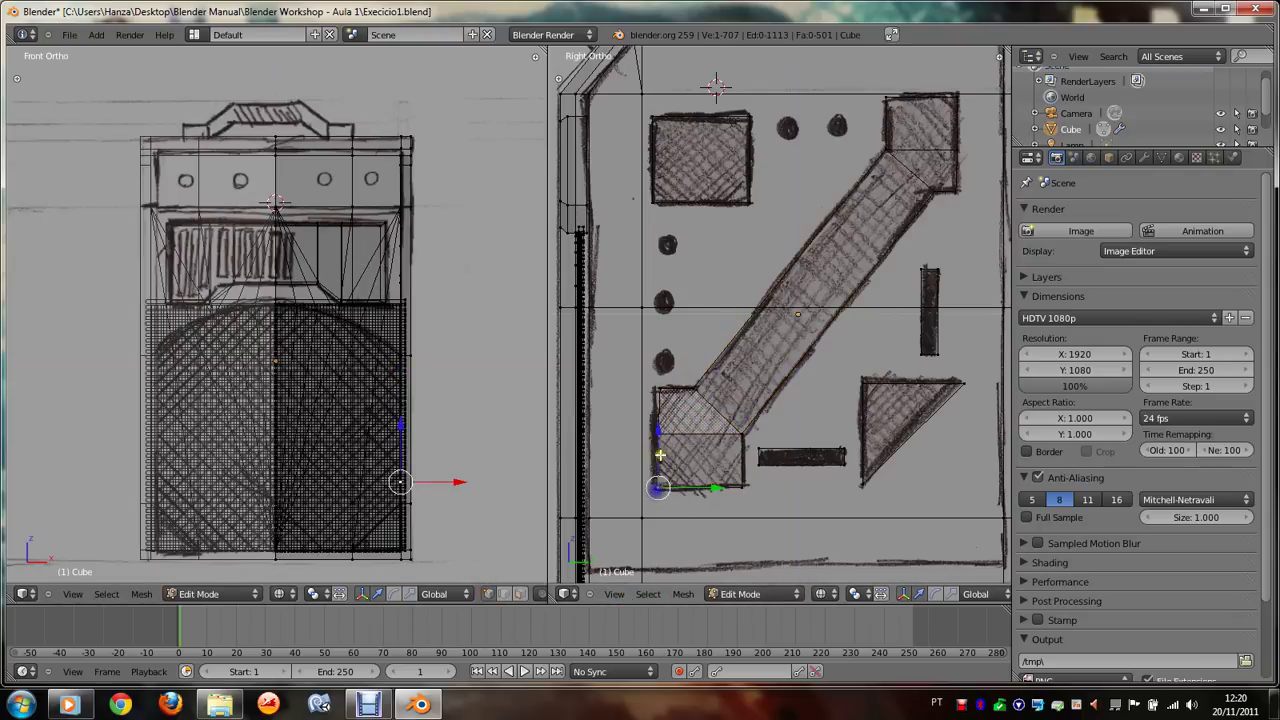
shift+right_click(659, 440)
right_click(662, 391)
key(g)
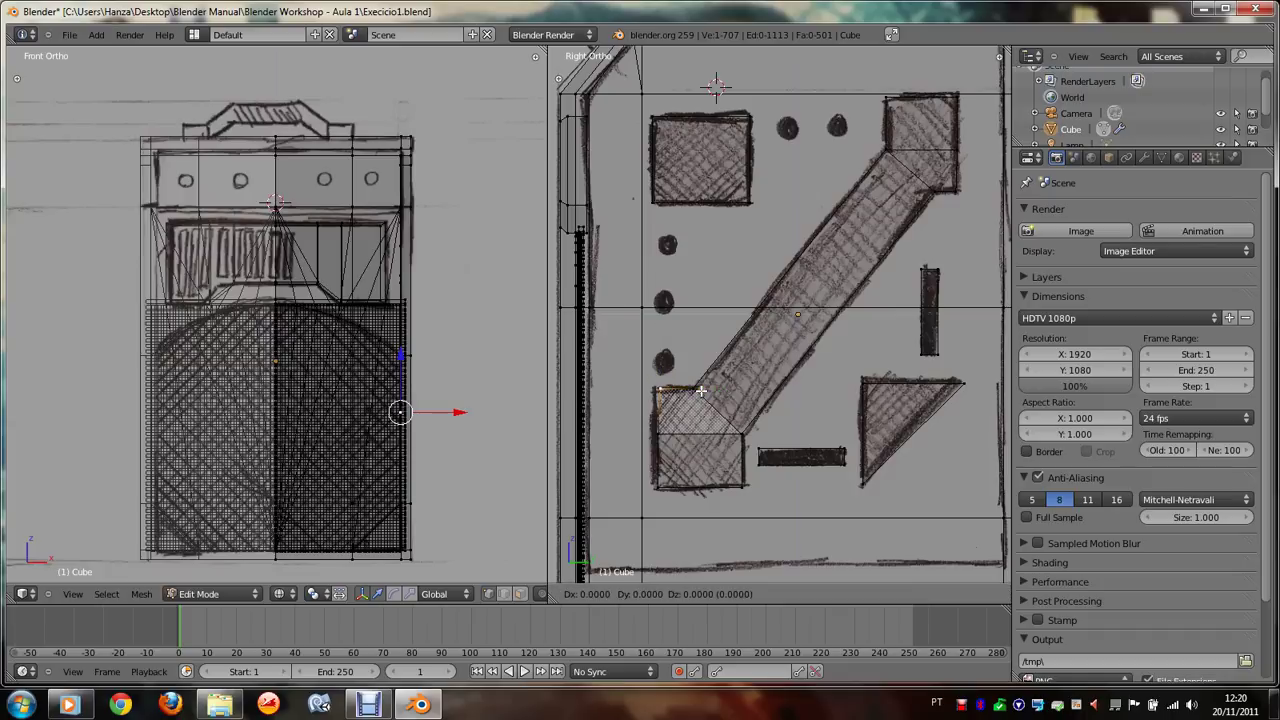
key(x)
key(y)
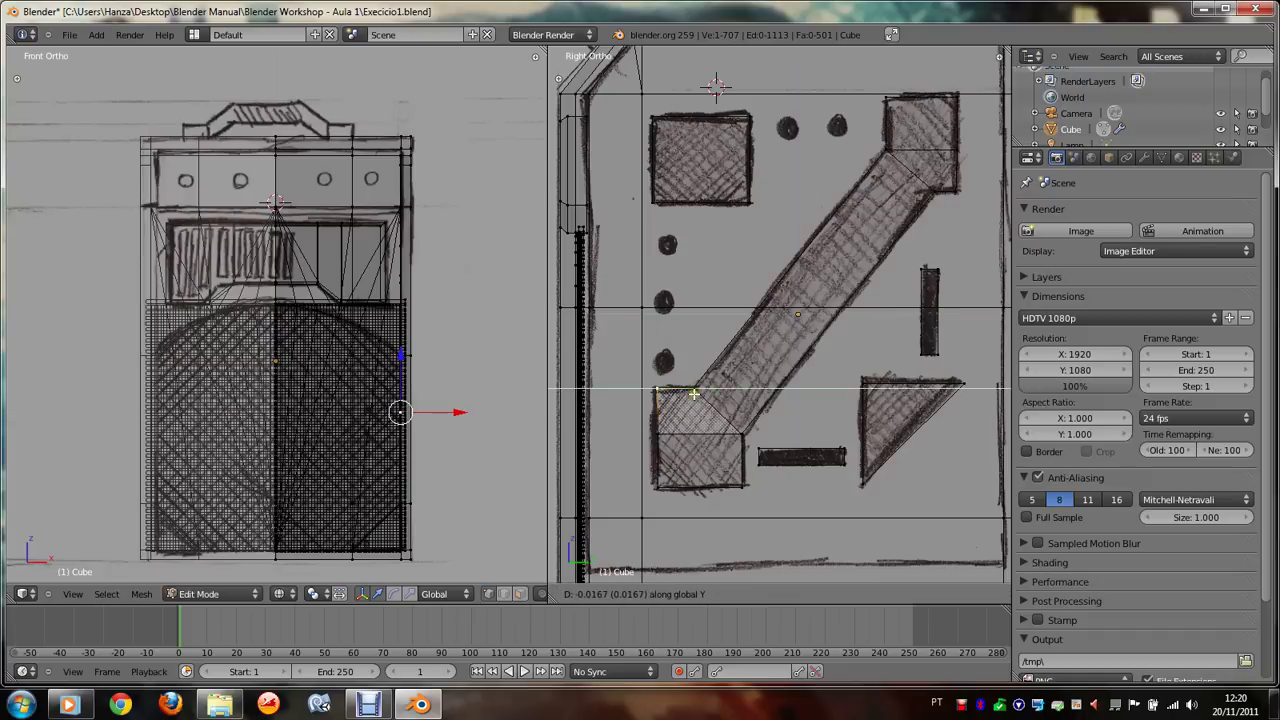
click(694, 394)
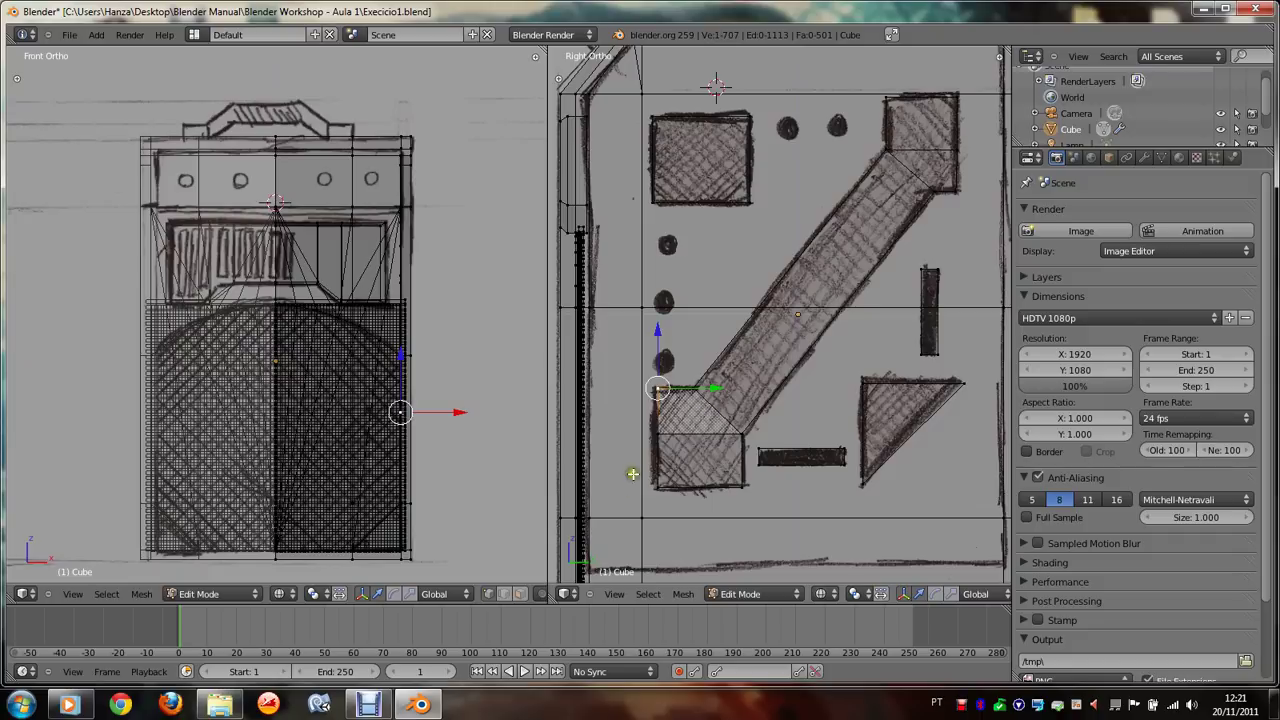
Step: Duplicate the lower-left square and shrink it to a small dot-sized face, stretched vertically
click(518, 594)
right_click(703, 459)
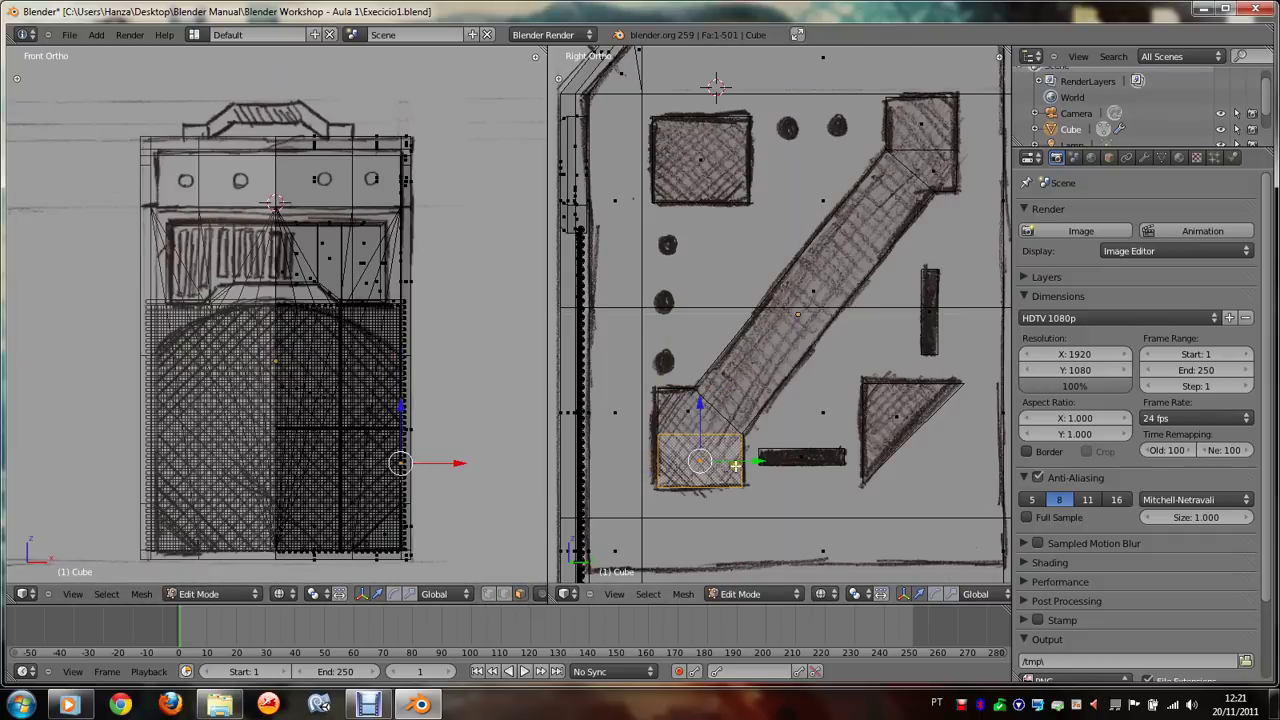
key(shift+d)
click(703, 366)
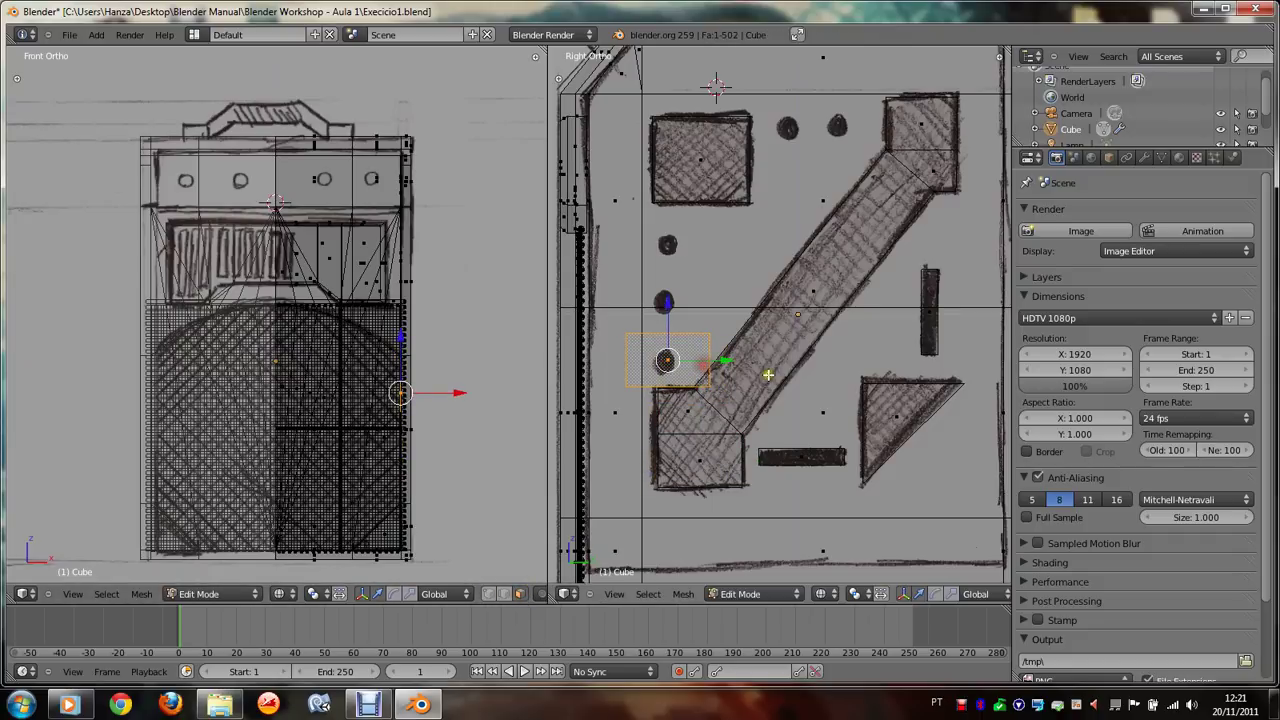
key(s)
click(697, 357)
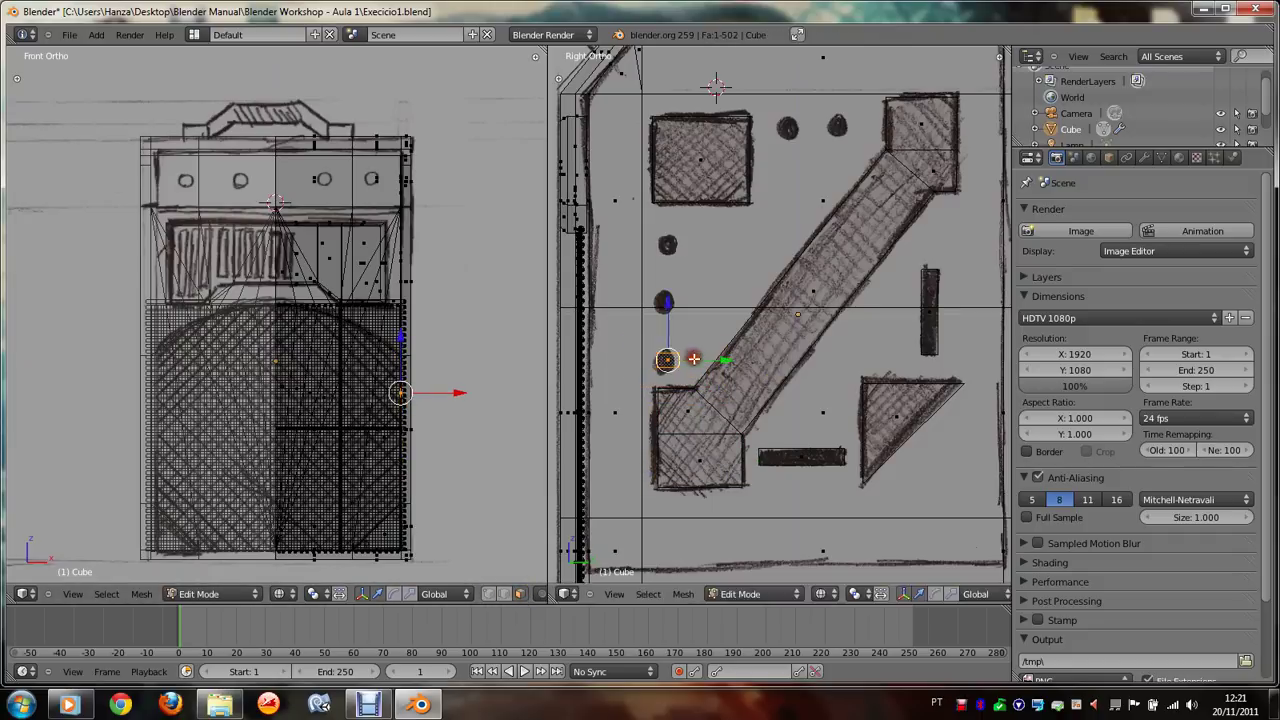
key(s)
key(z)
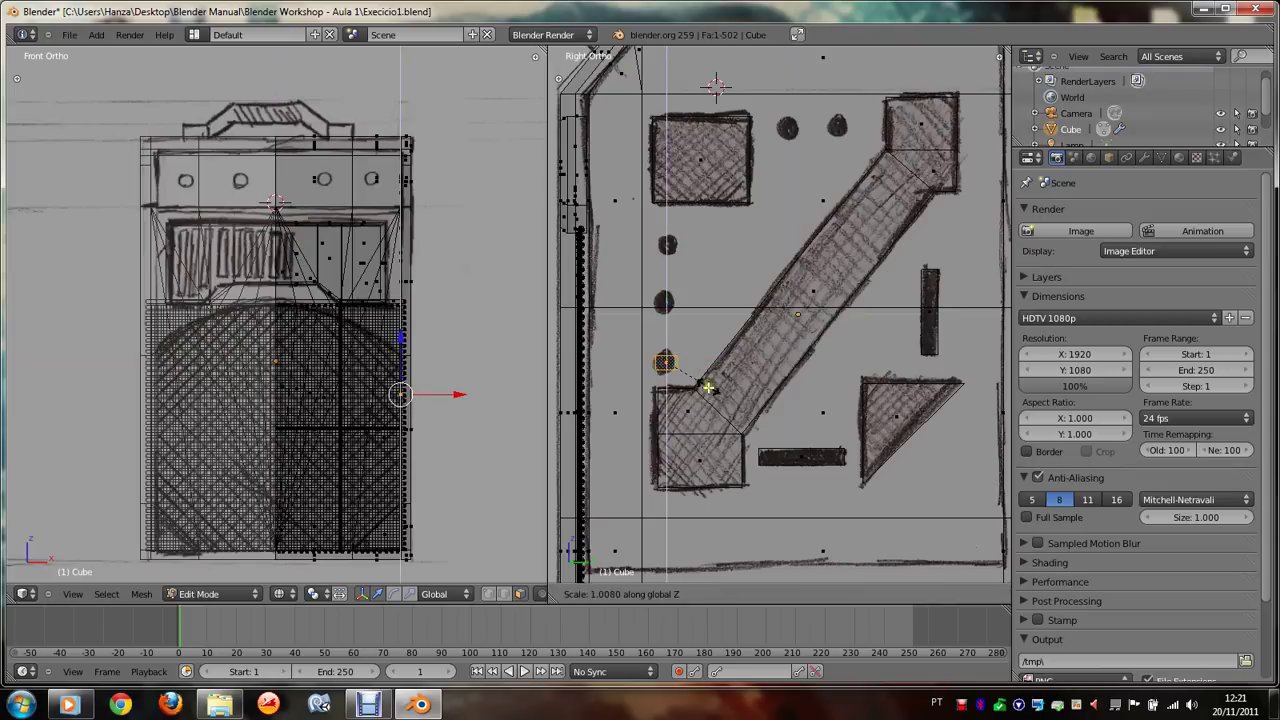
click(703, 422)
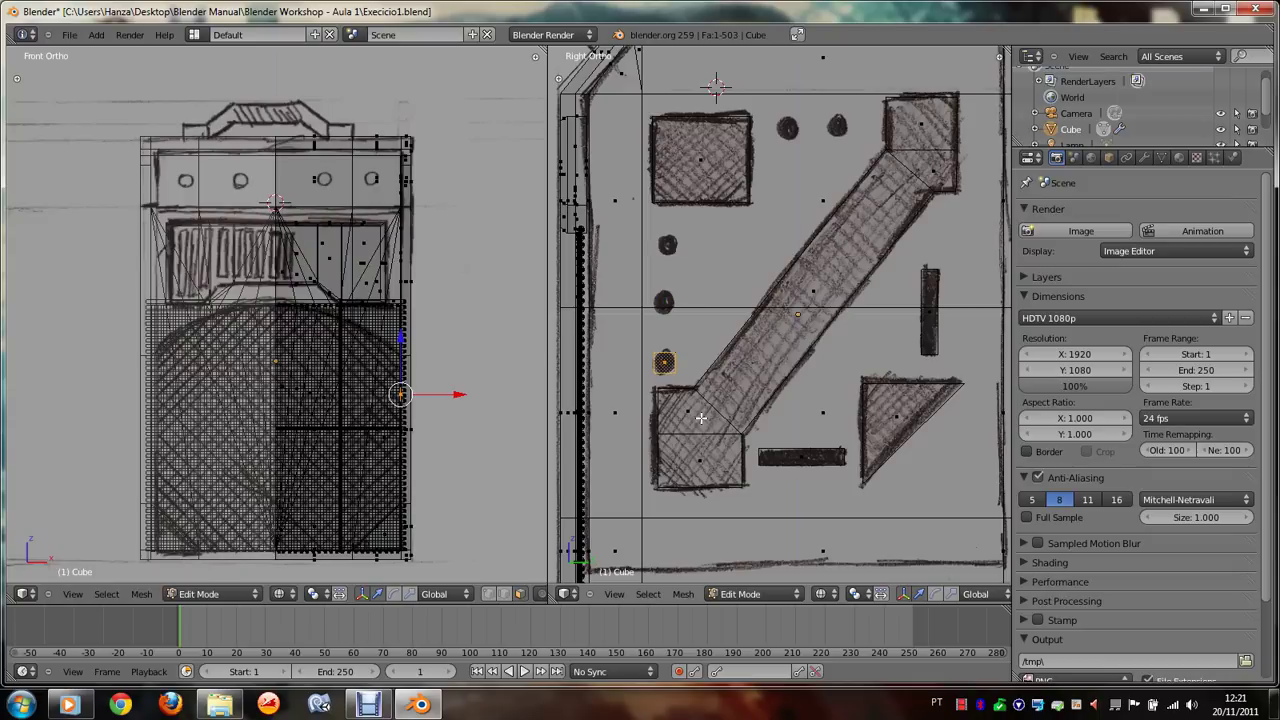
Step: Copy the small face onto the remaining dots, down the left side and two on top
key(shift+d)
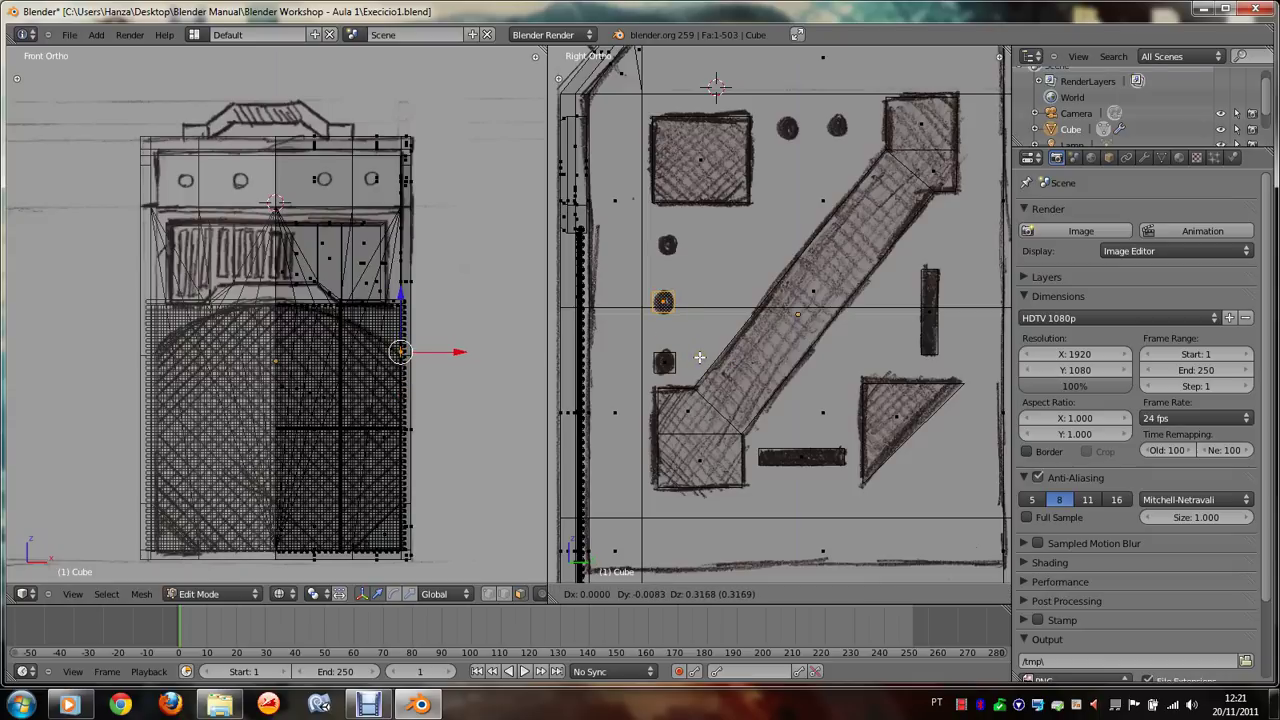
click(701, 358)
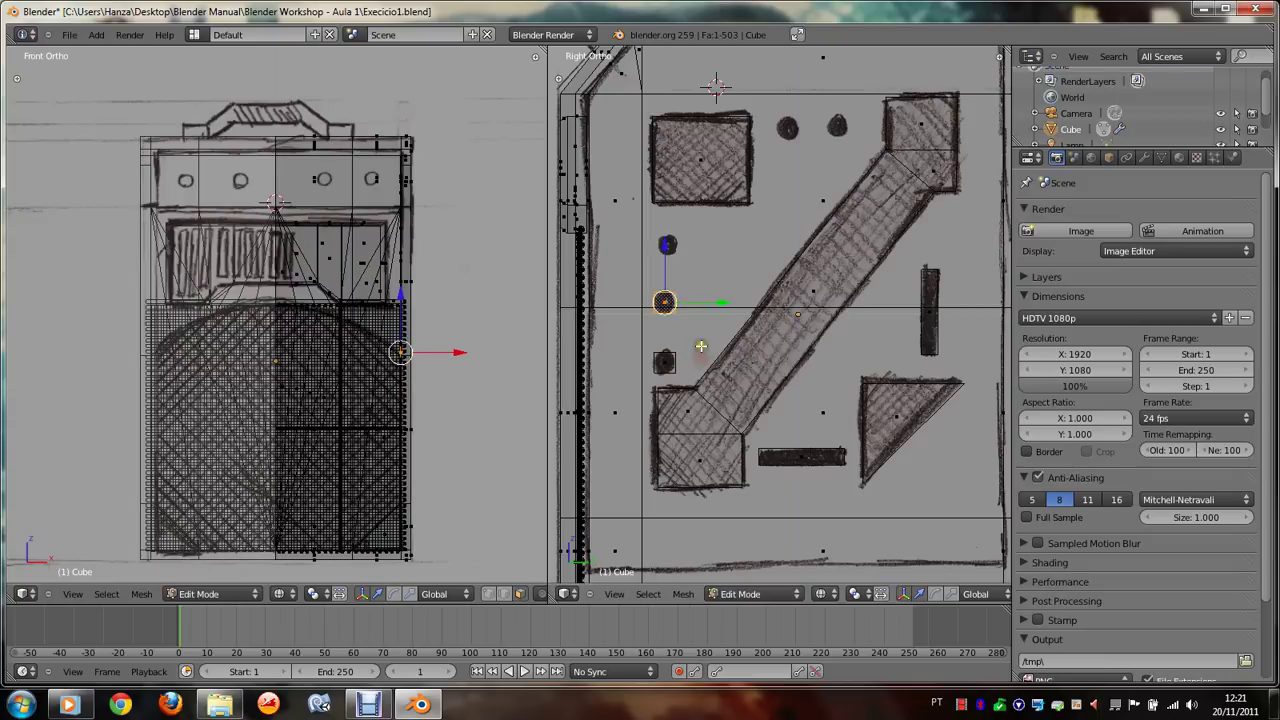
key(shift+d)
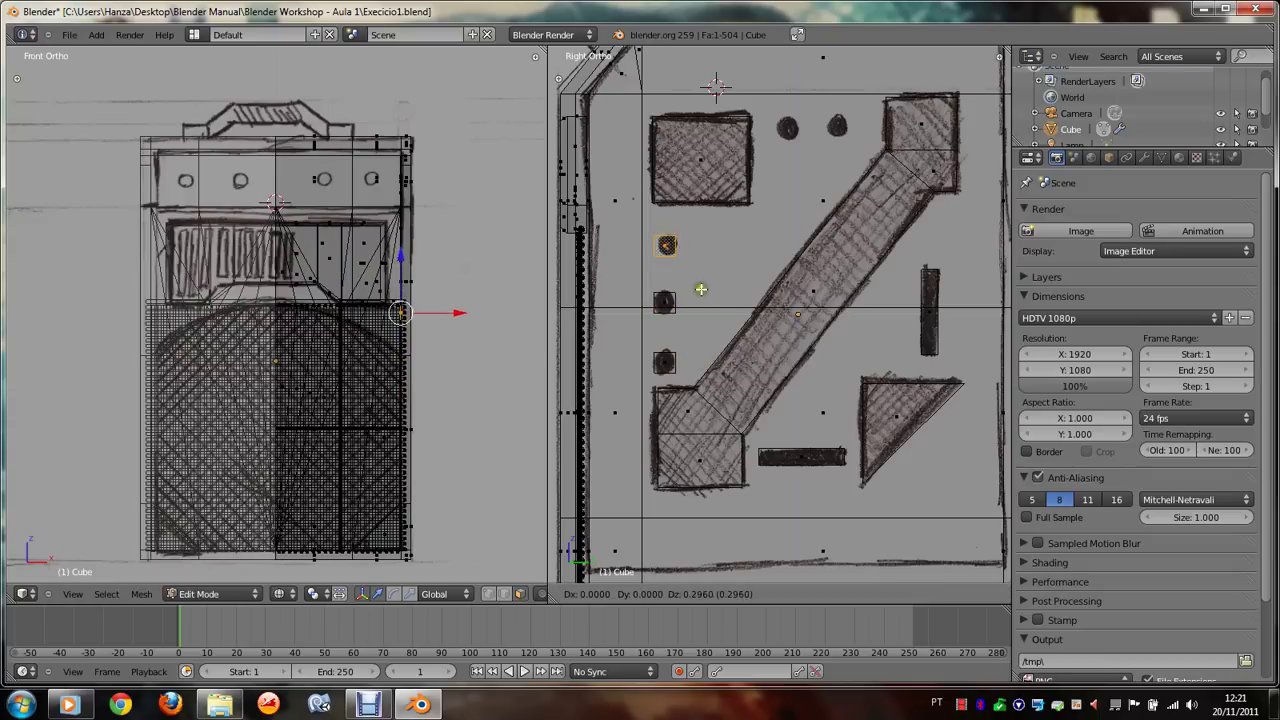
click(703, 286)
key(shift+d)
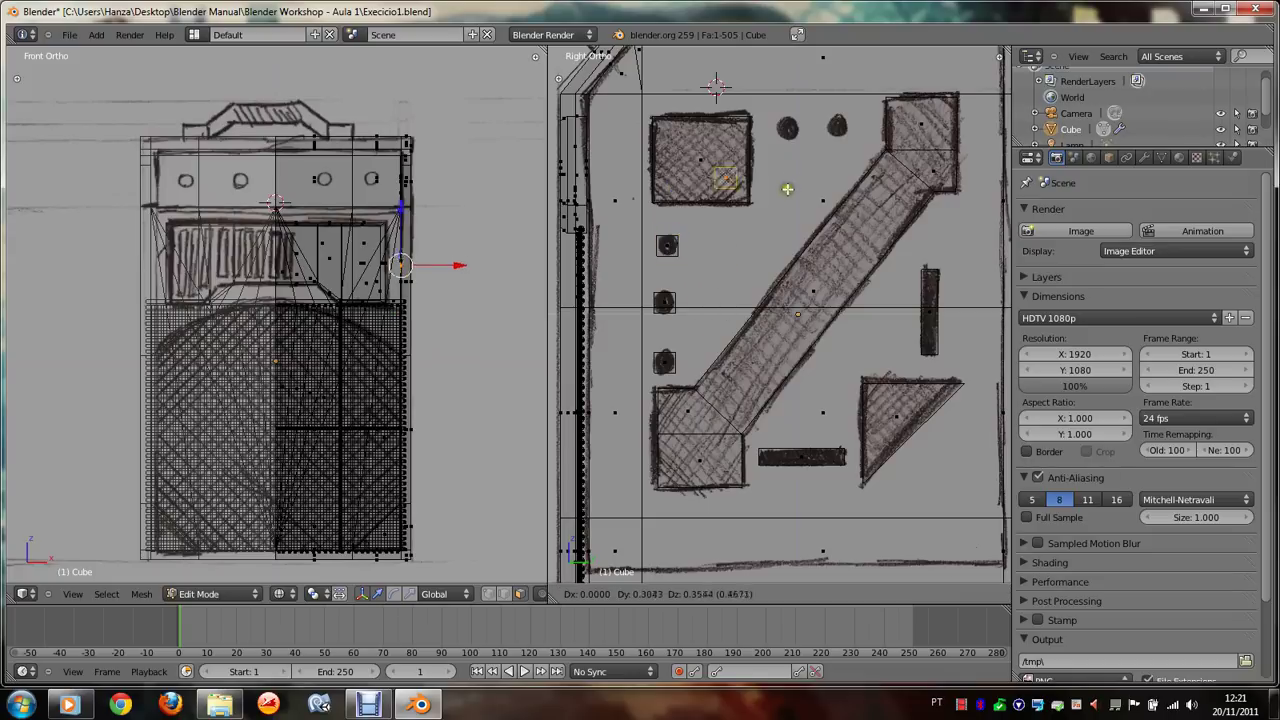
click(843, 148)
key(shift+d)
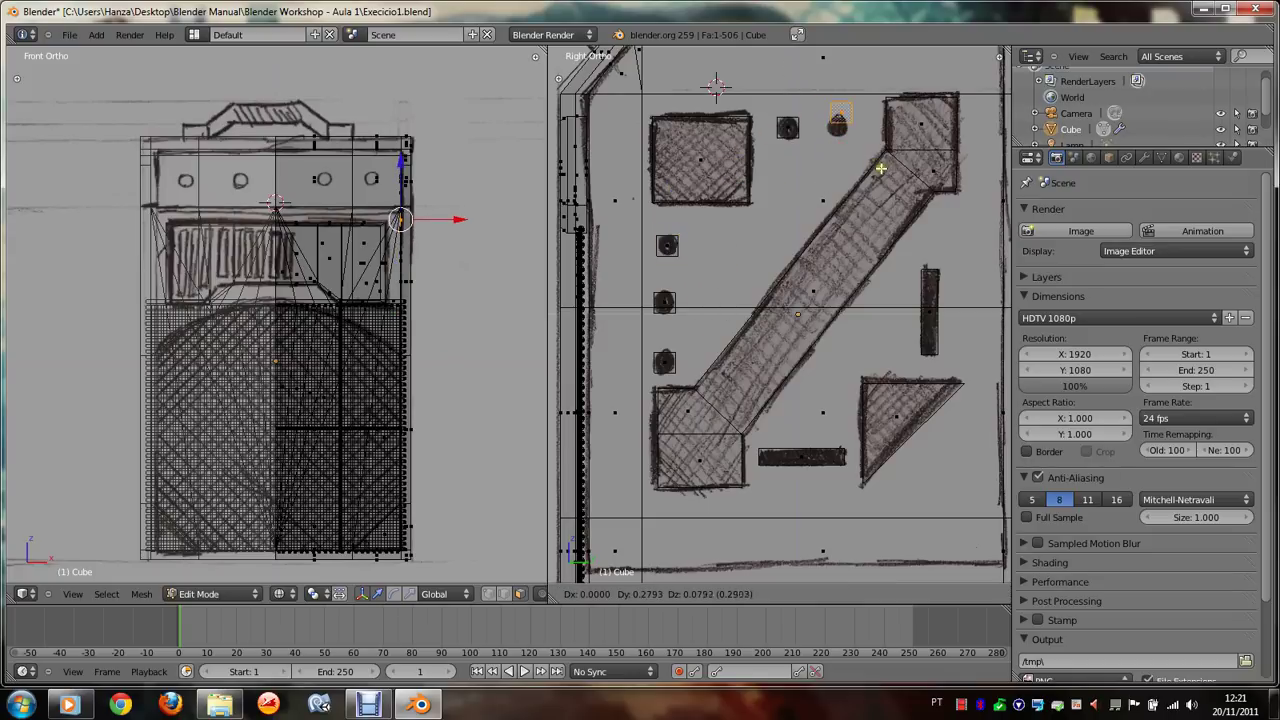
click(877, 180)
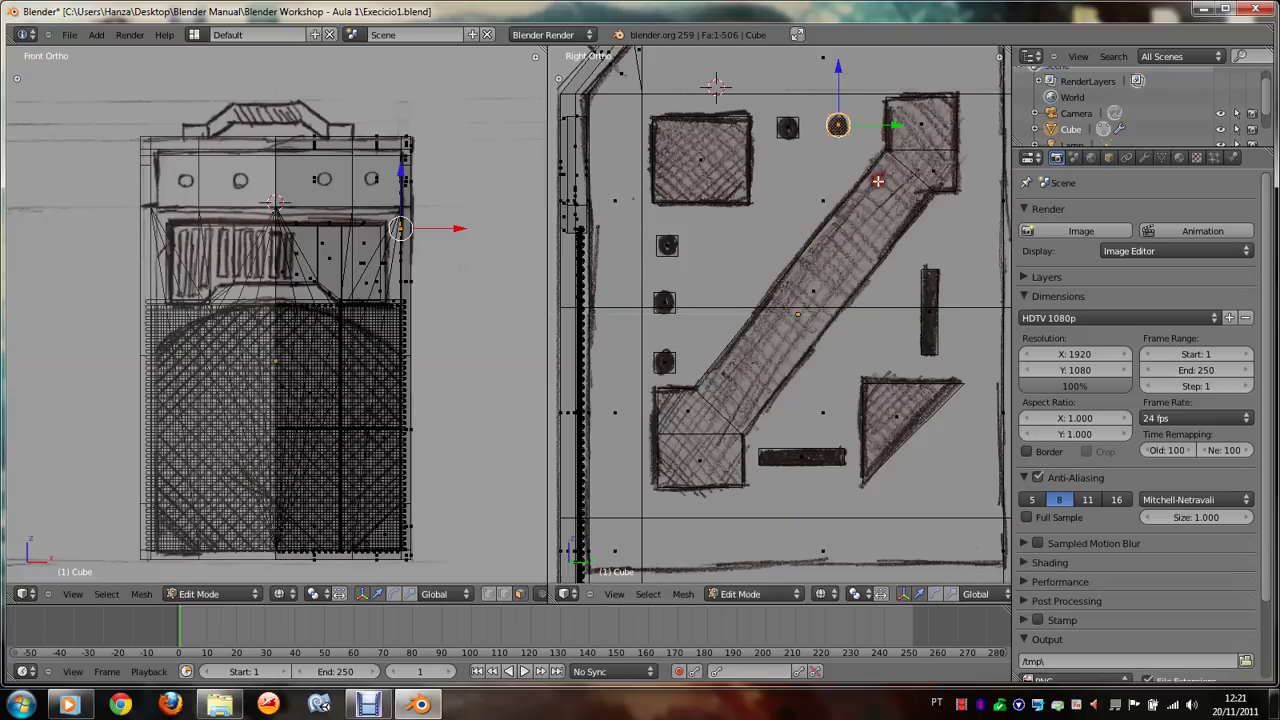
scroll(877, 180, down, 1)
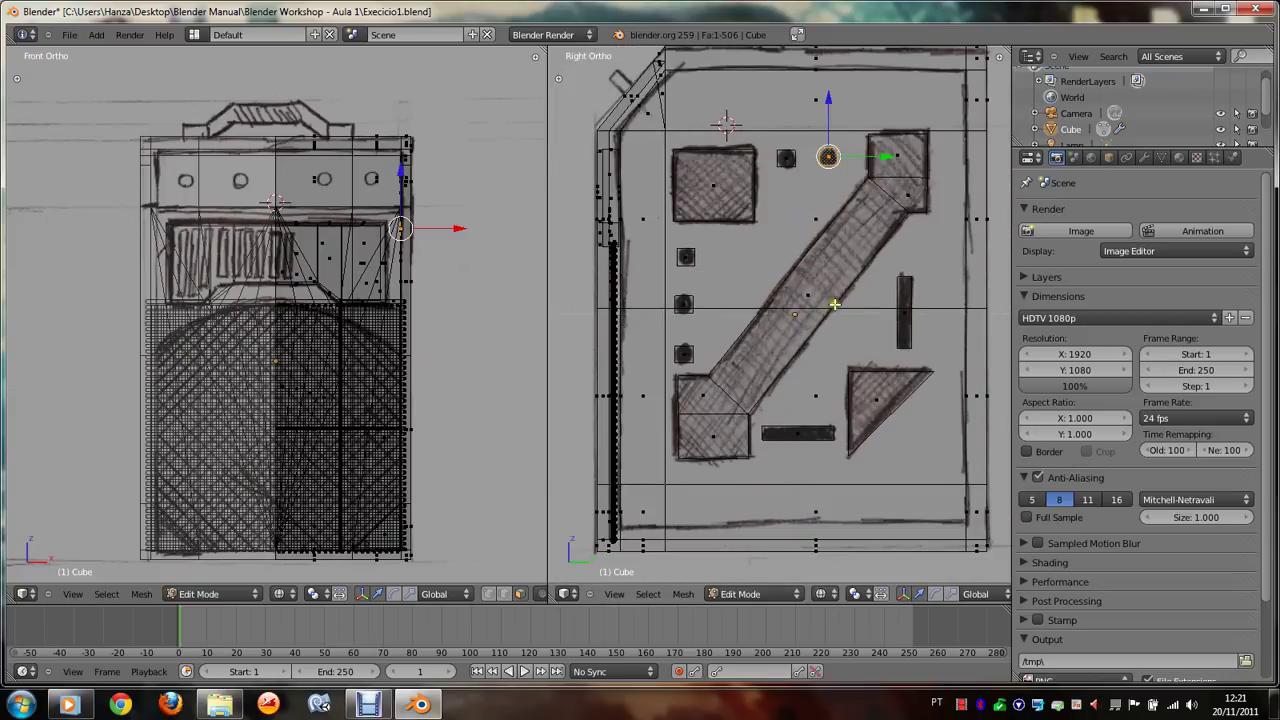
Step: Orbit to a User Ortho view and select the lower-left square face
key(KP_4)
key(KP_4)
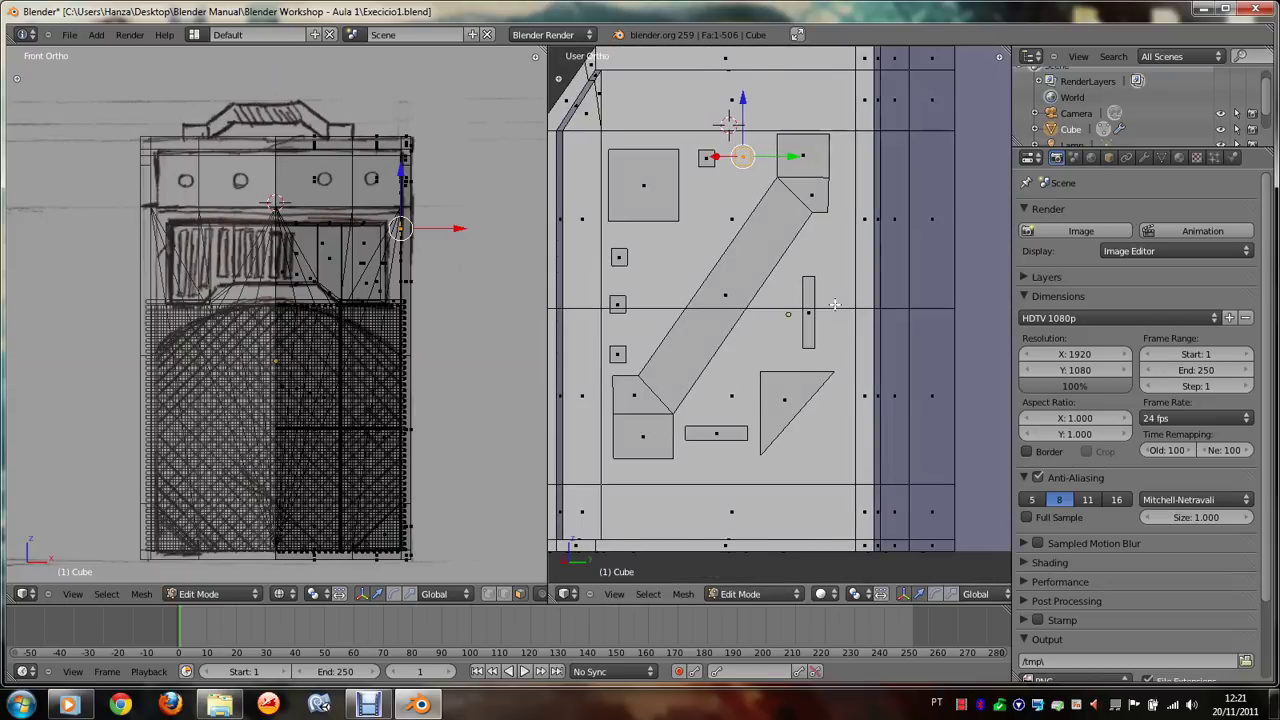
key(KP_4)
key(KP_4)
key(ctrl+KP_4)
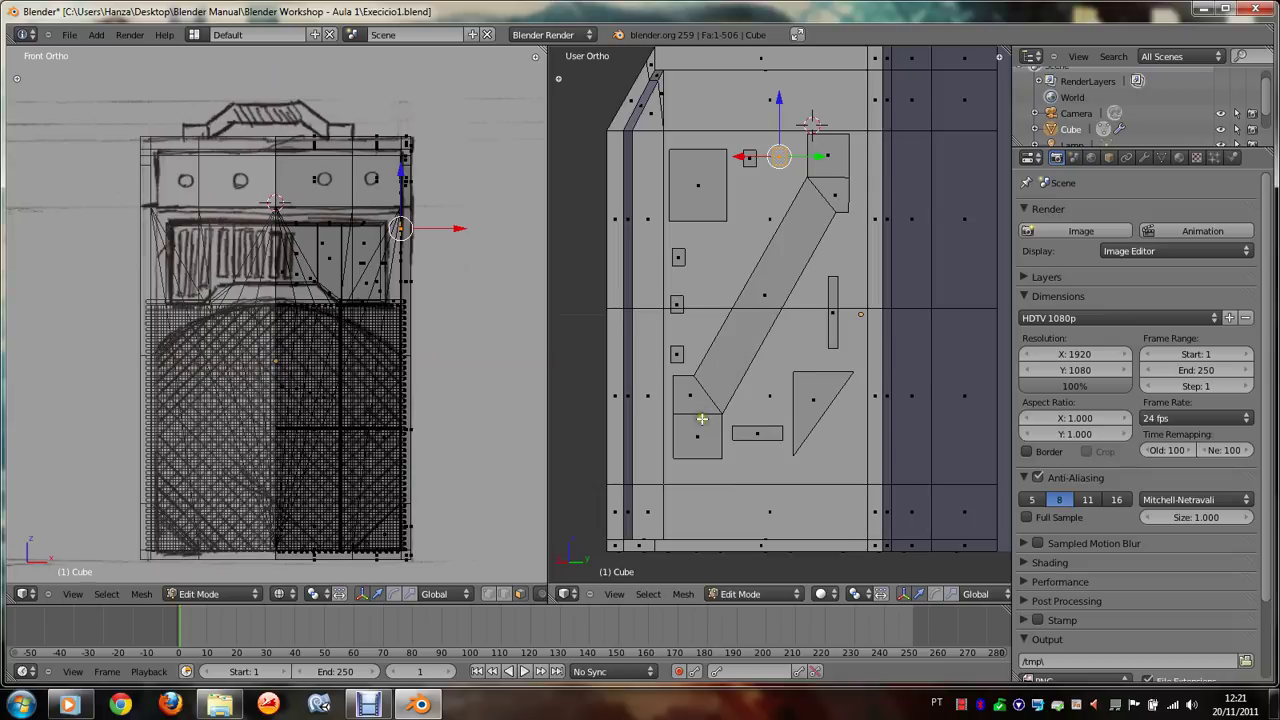
right_click(756, 434)
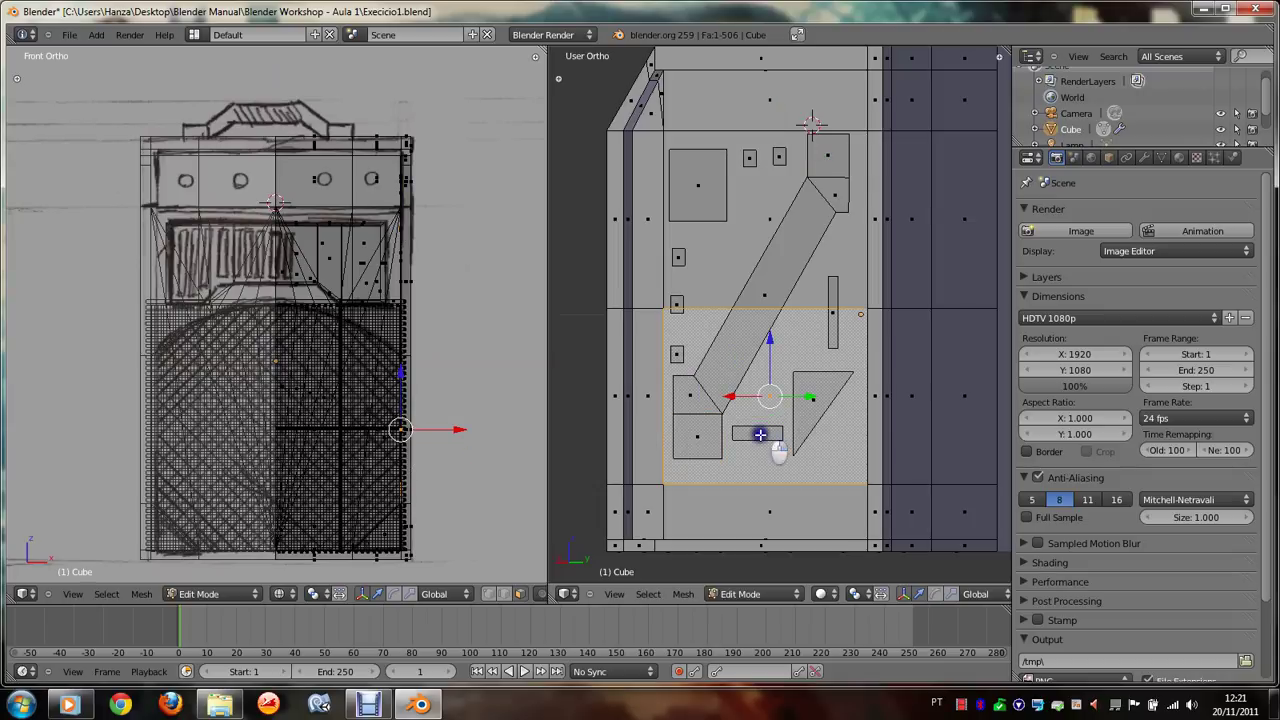
right_click(760, 434)
shift+right_click(812, 395)
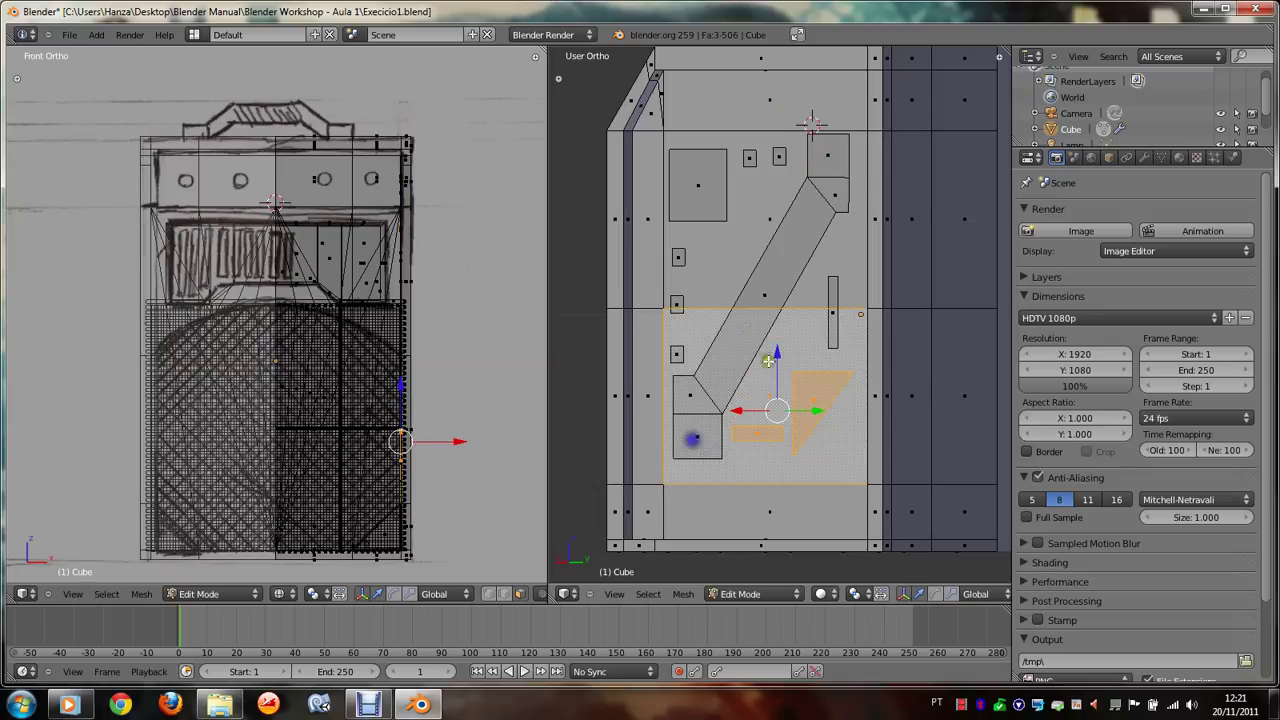
shift+right_click(700, 420)
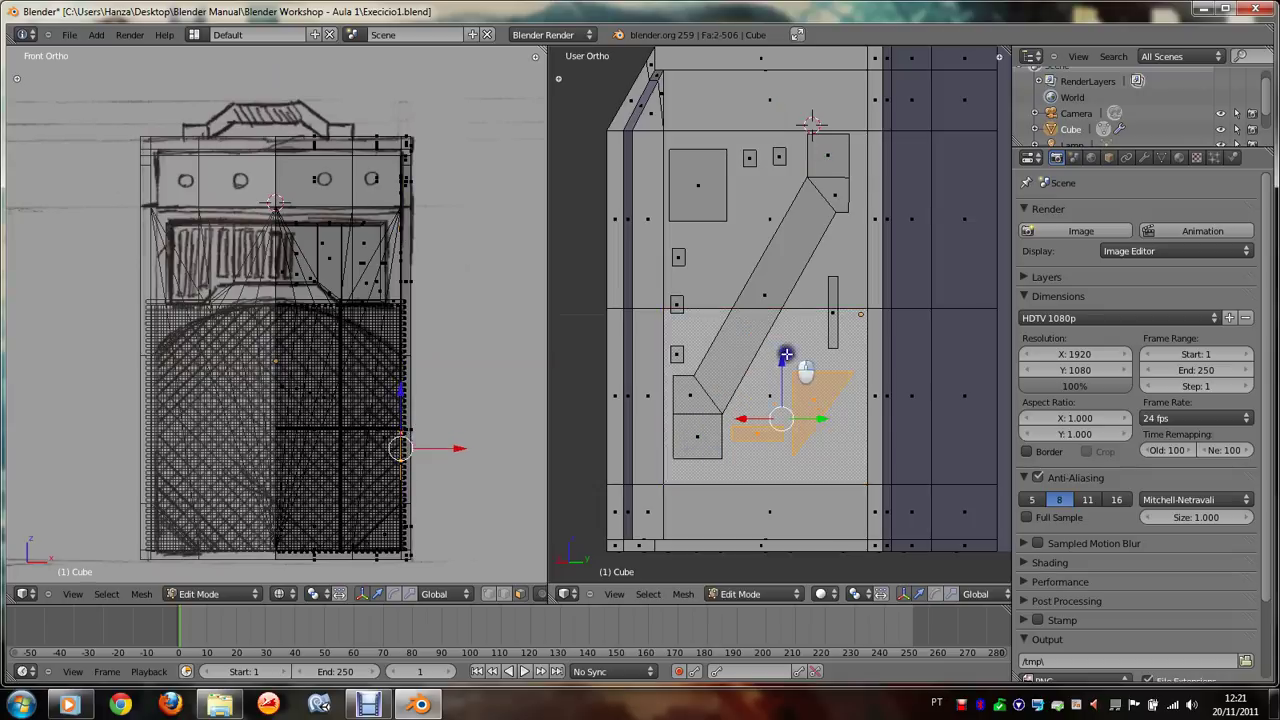
right_click(700, 420)
Step: Add the vertical rectangle, triangle, horizontal bar, small squares, top square and diagonal strip to the selection
scroll(720, 420, up, 2)
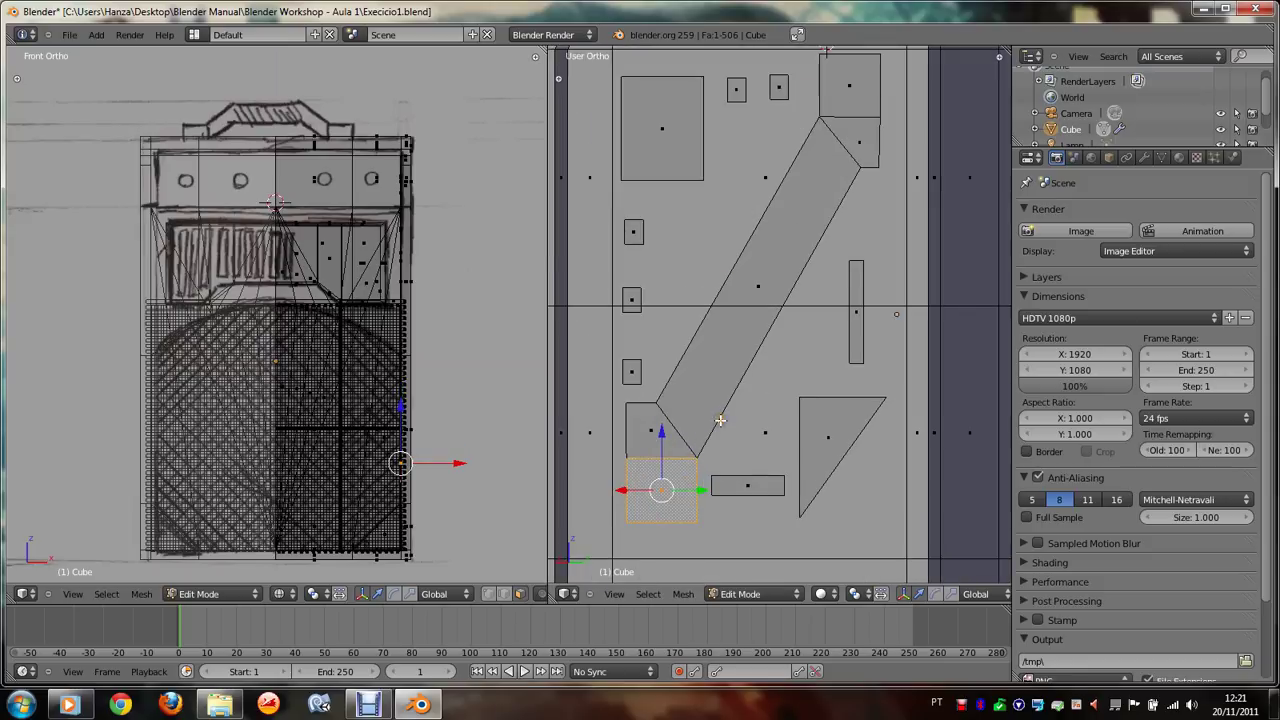
shift+right_click(856, 310)
shift+right_click(815, 447)
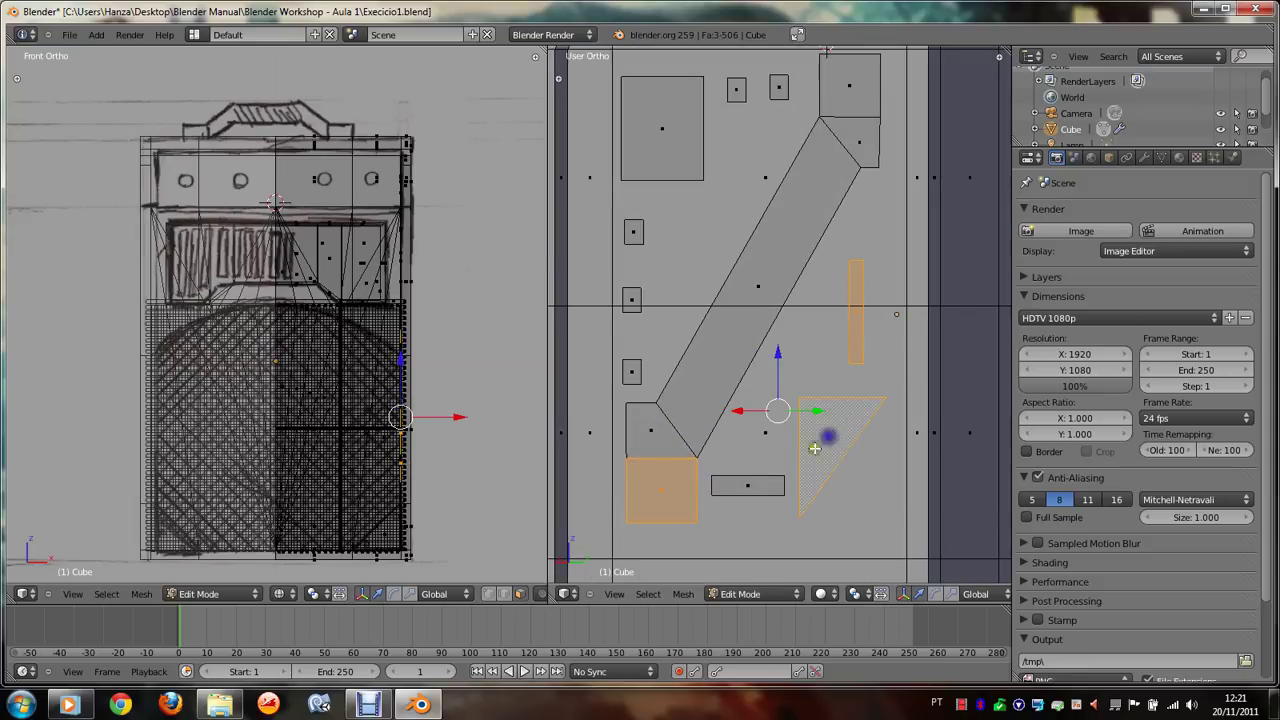
shift+right_click(748, 485)
shift+right_click(631, 371)
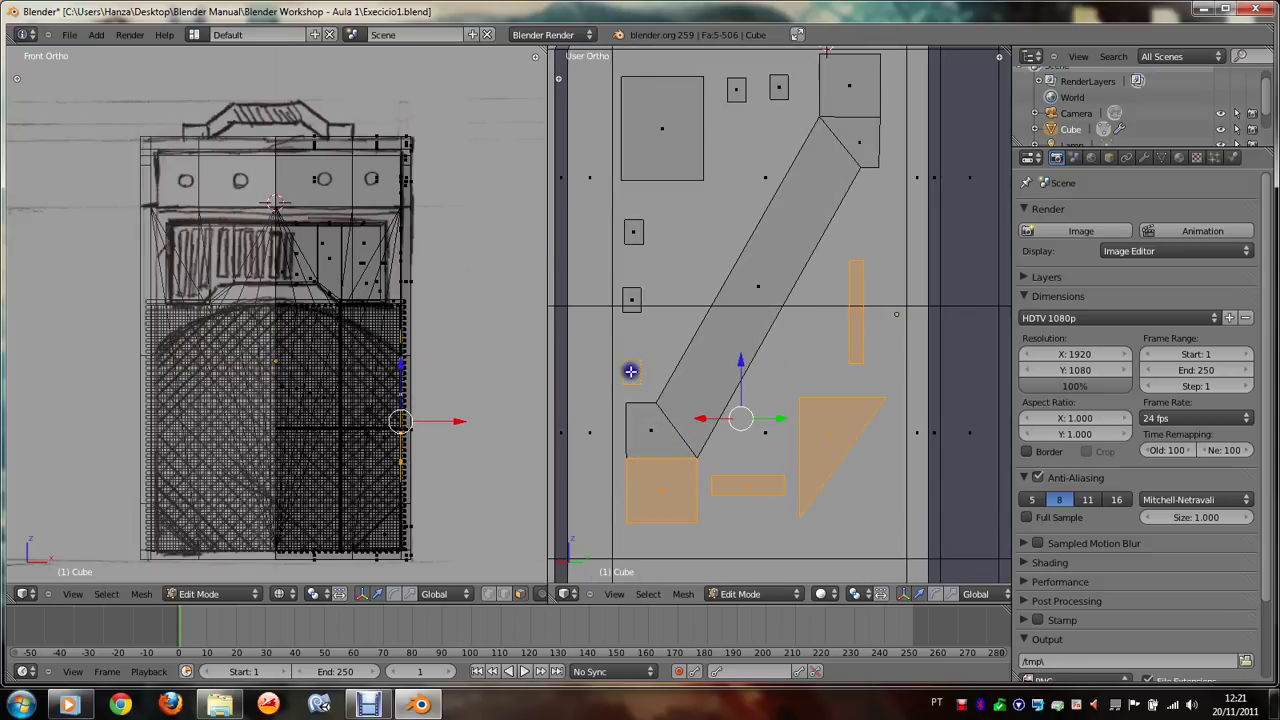
shift+right_click(631, 300)
shift+right_click(633, 232)
shift+right_click(662, 135)
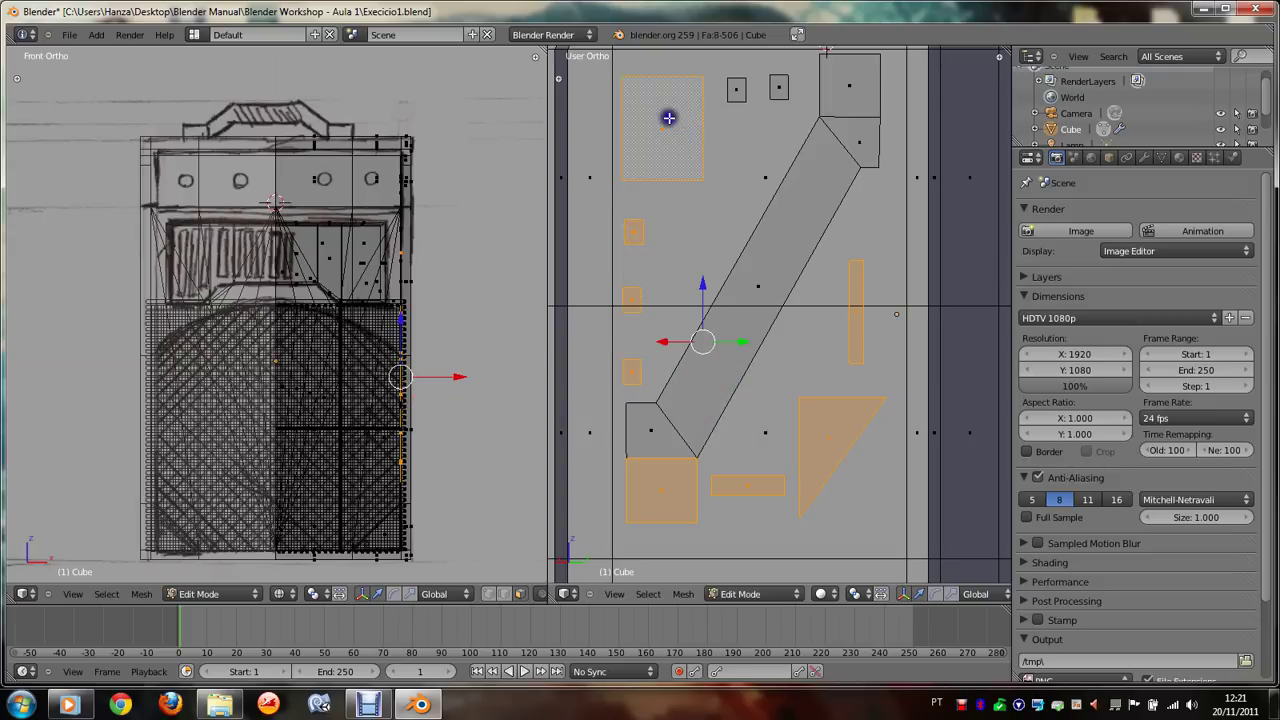
shift+right_click(738, 91)
shift+right_click(780, 89)
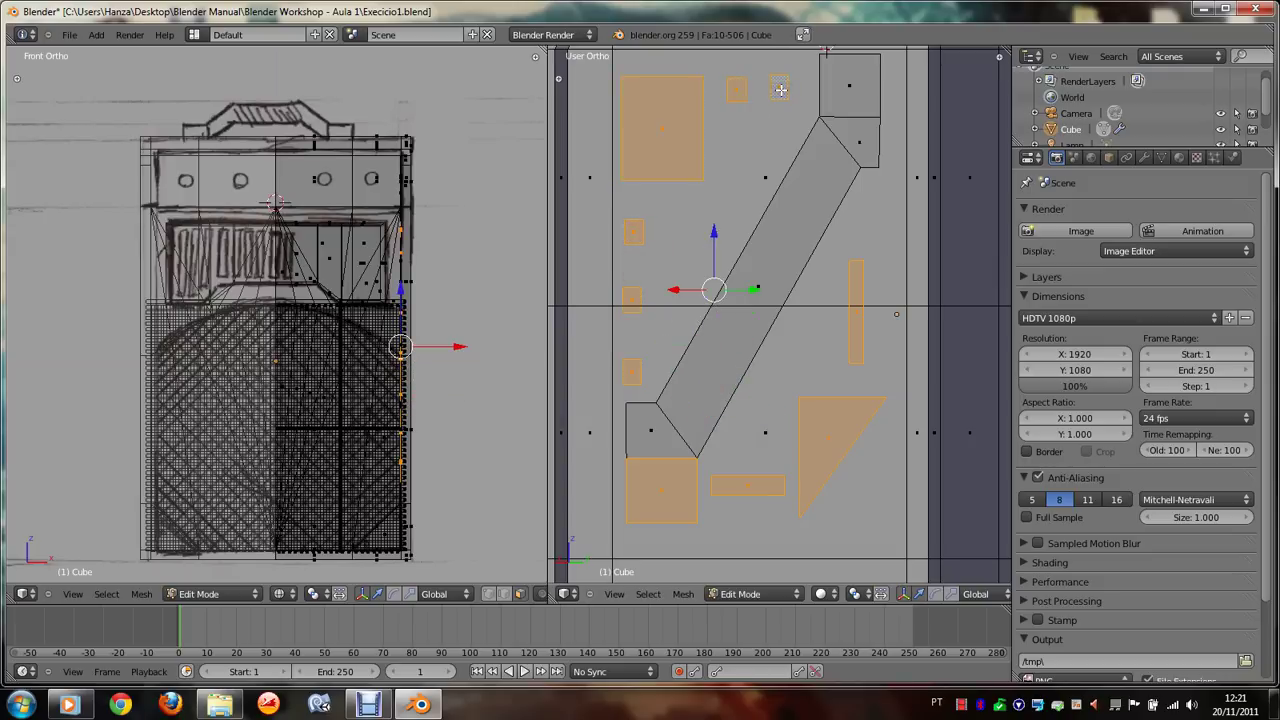
key(l)
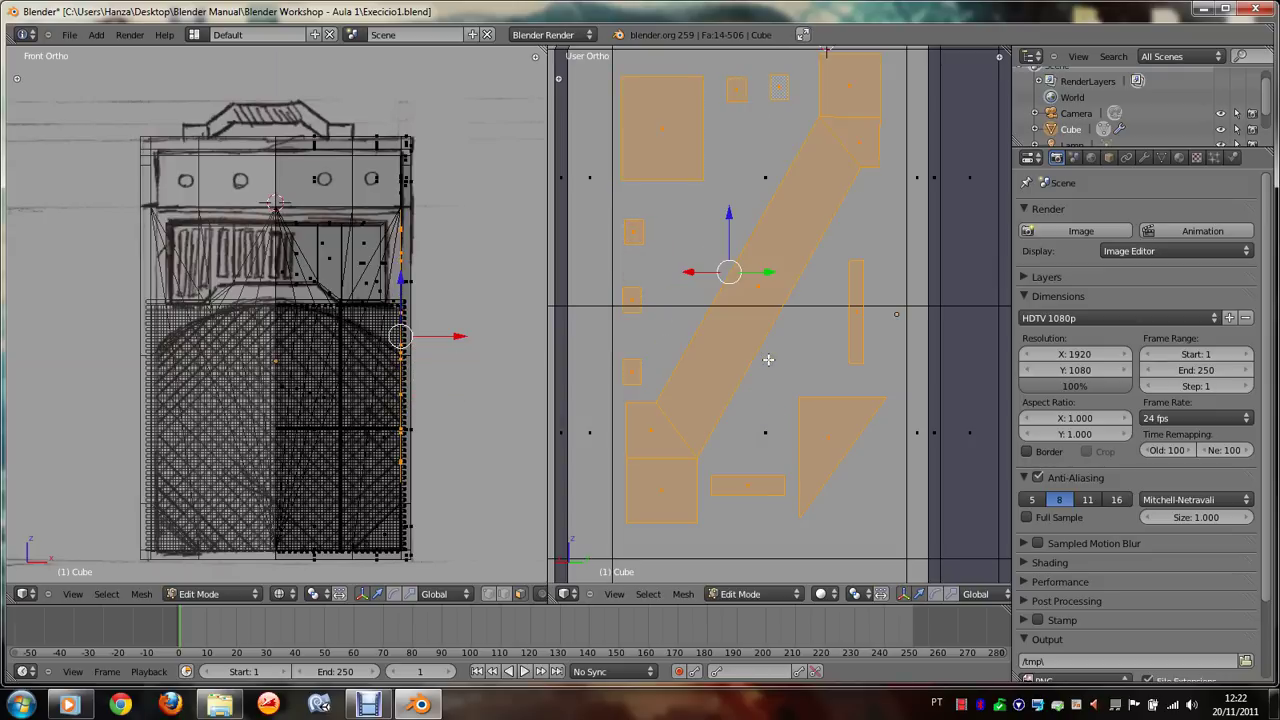
Step: Move all selected side-panel shapes 0.053 along global X
scroll(798, 353, down, 1)
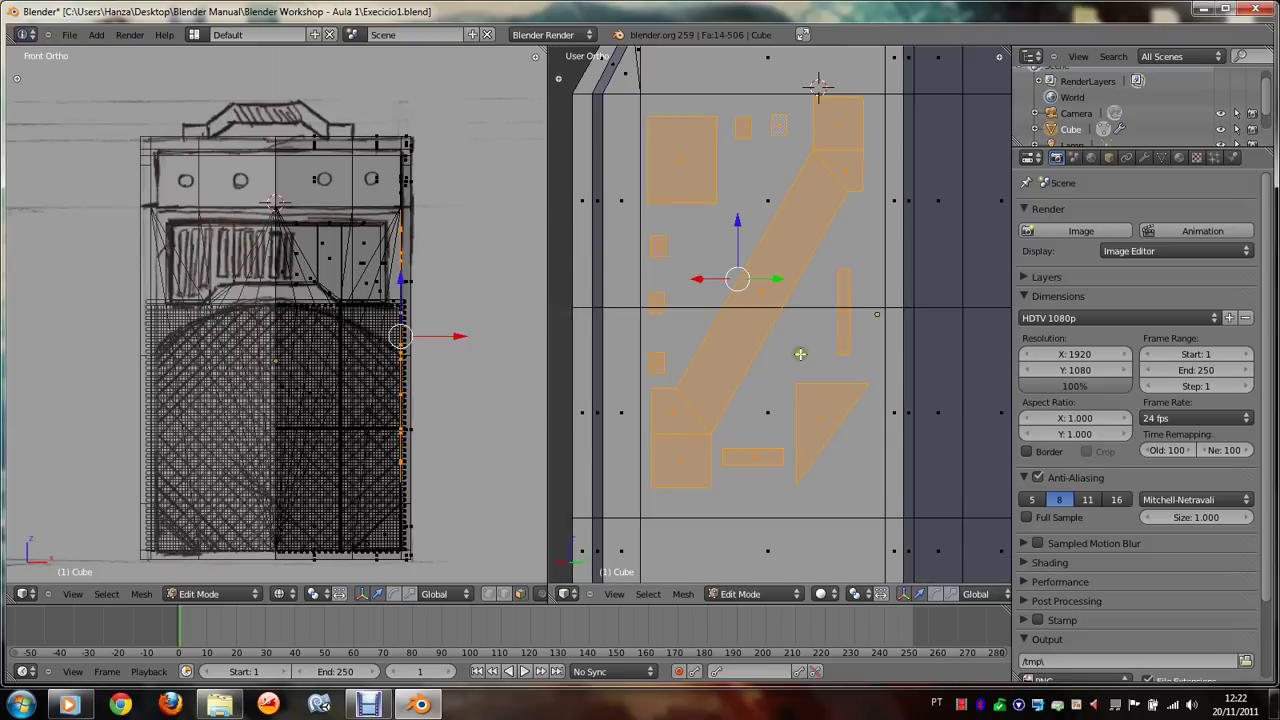
scroll(800, 353, down, 2)
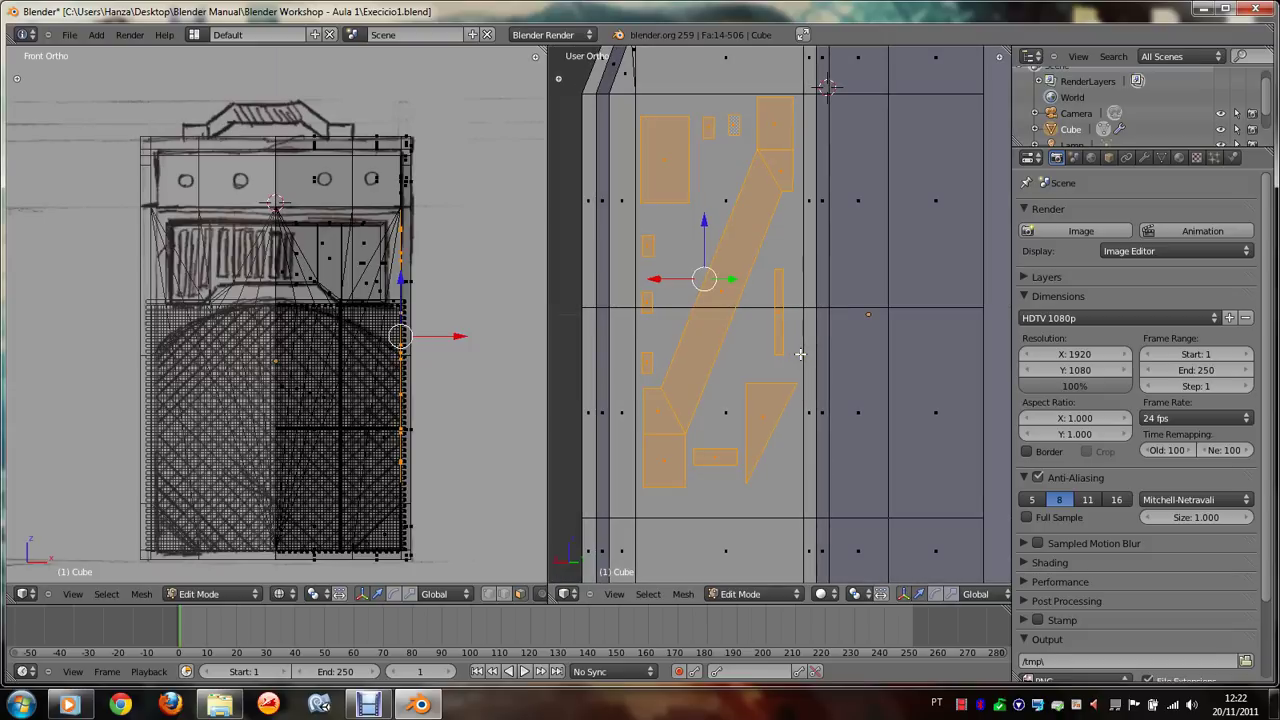
key(g)
key(x)
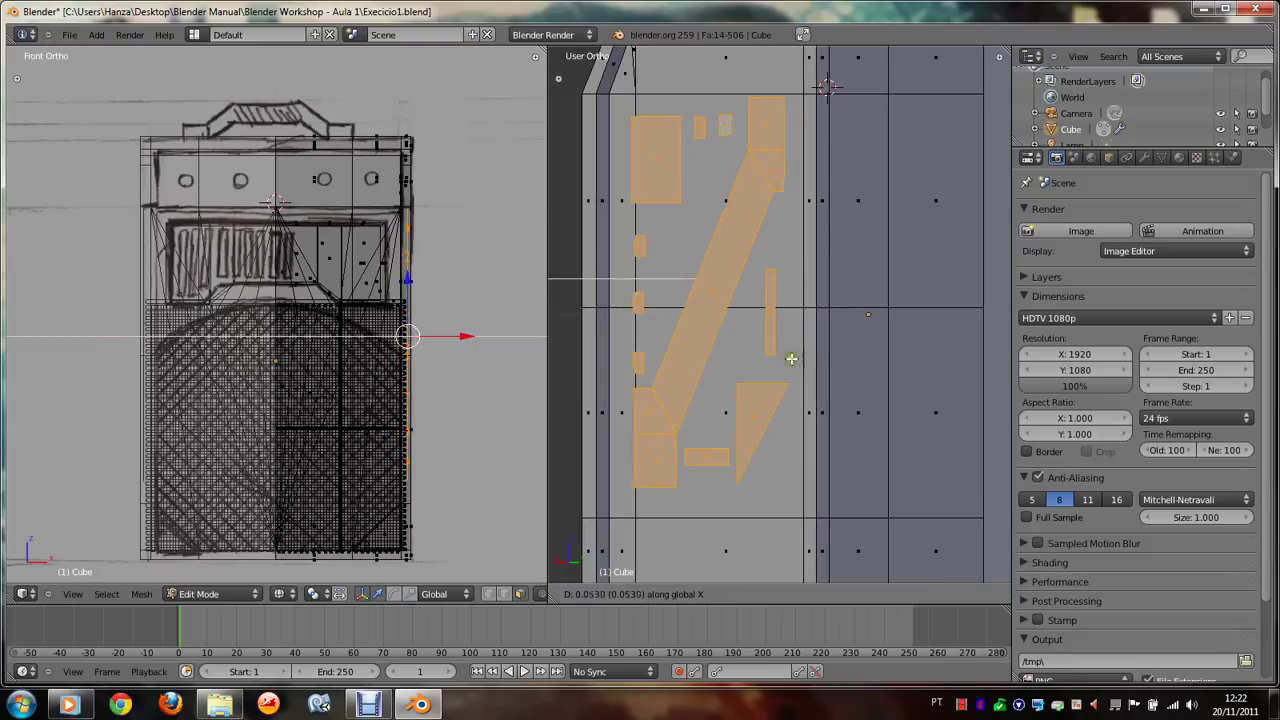
click(791, 358)
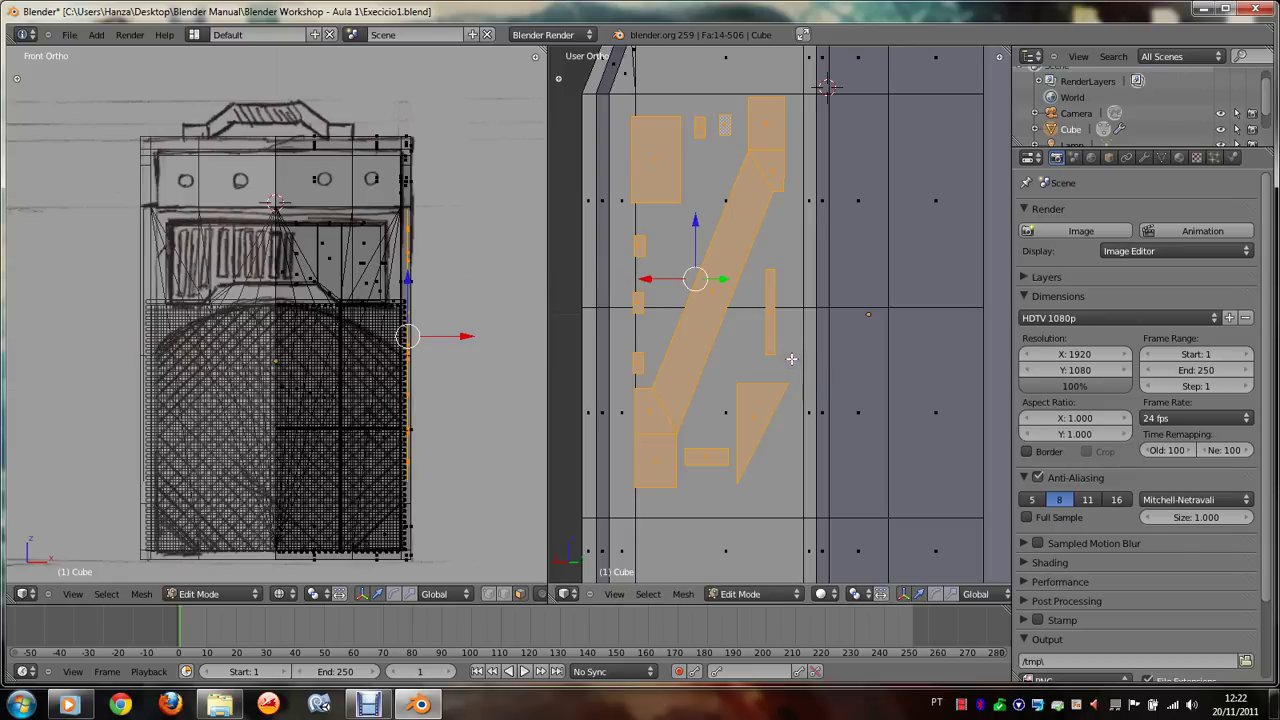
Step: Extrude the selected side shapes along their normals into raised relief, then leave Edit Mode
key(space)
text(Ex)
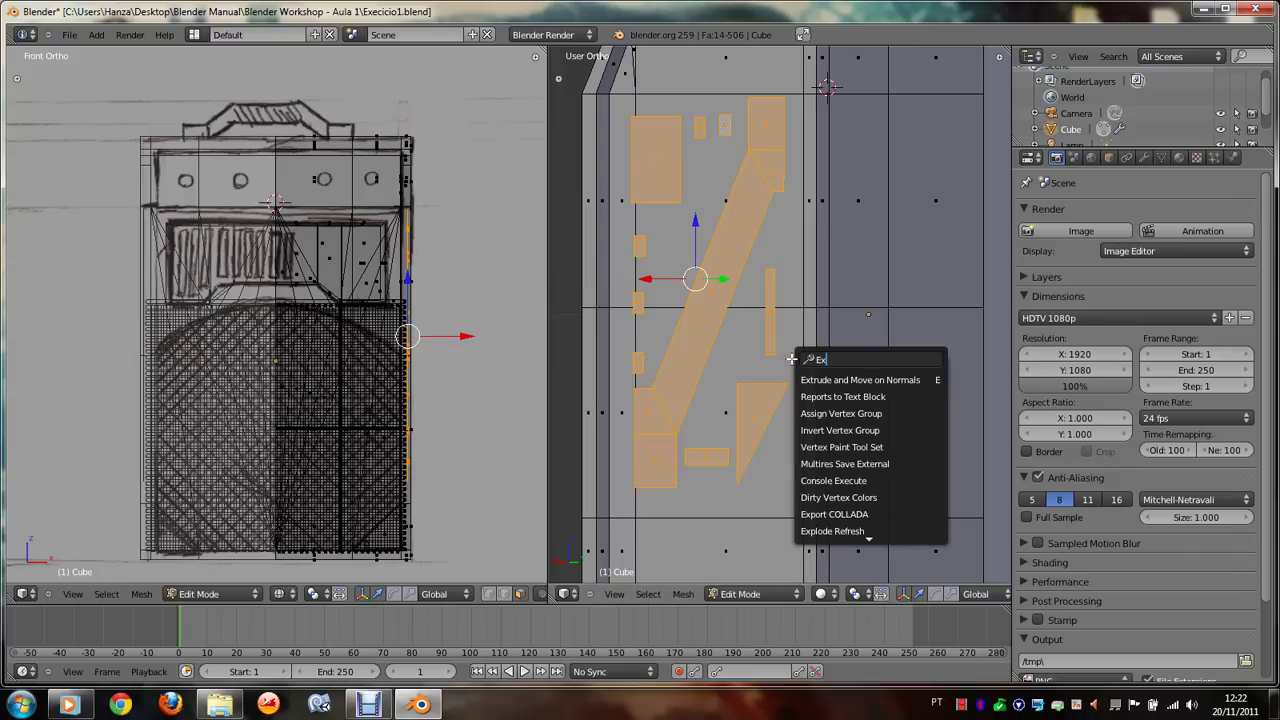
text(tru)
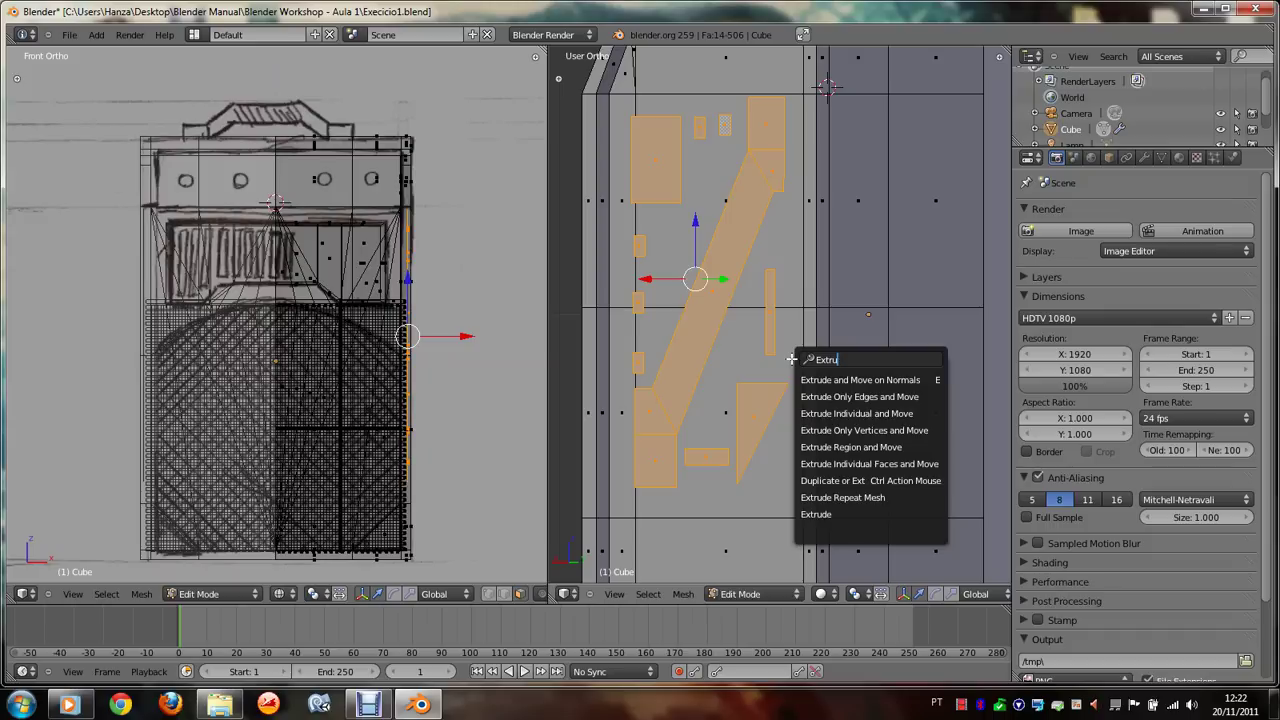
click(869, 380)
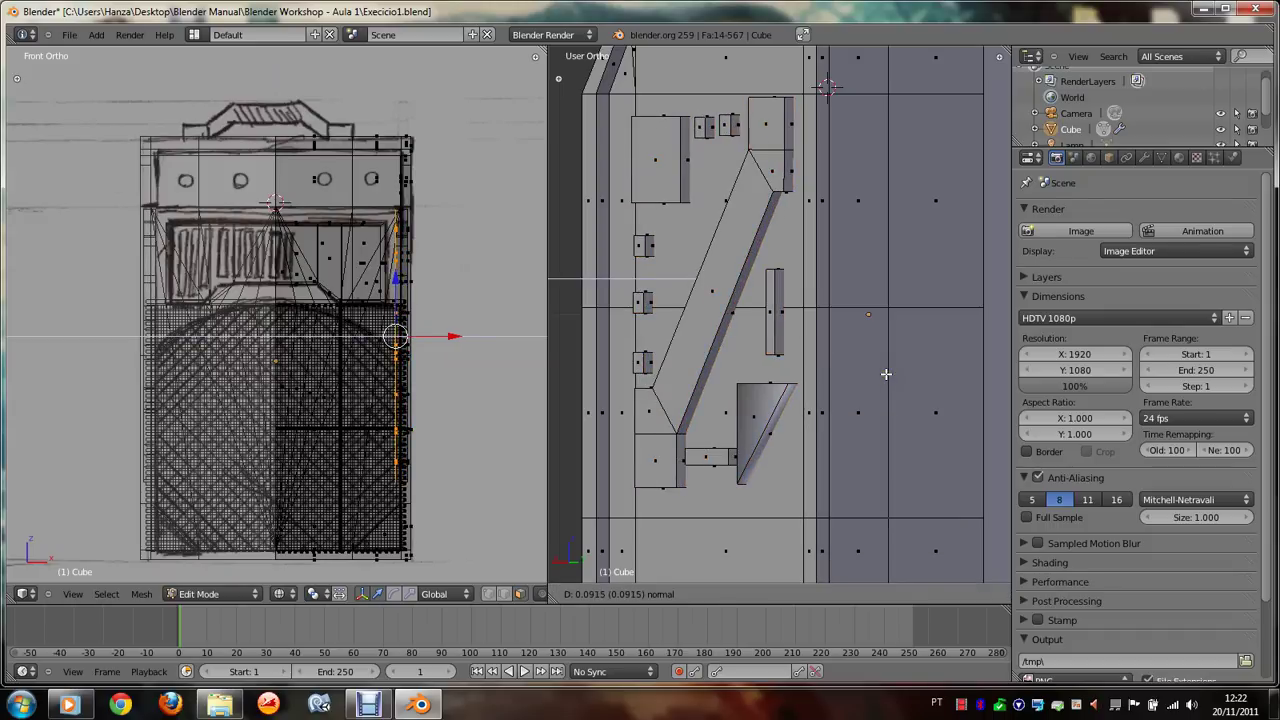
click(886, 374)
key(Tab)
Step: Render the box with F12 to check its panels, bevels and side details
middle_drag(886, 374, 886, 374)
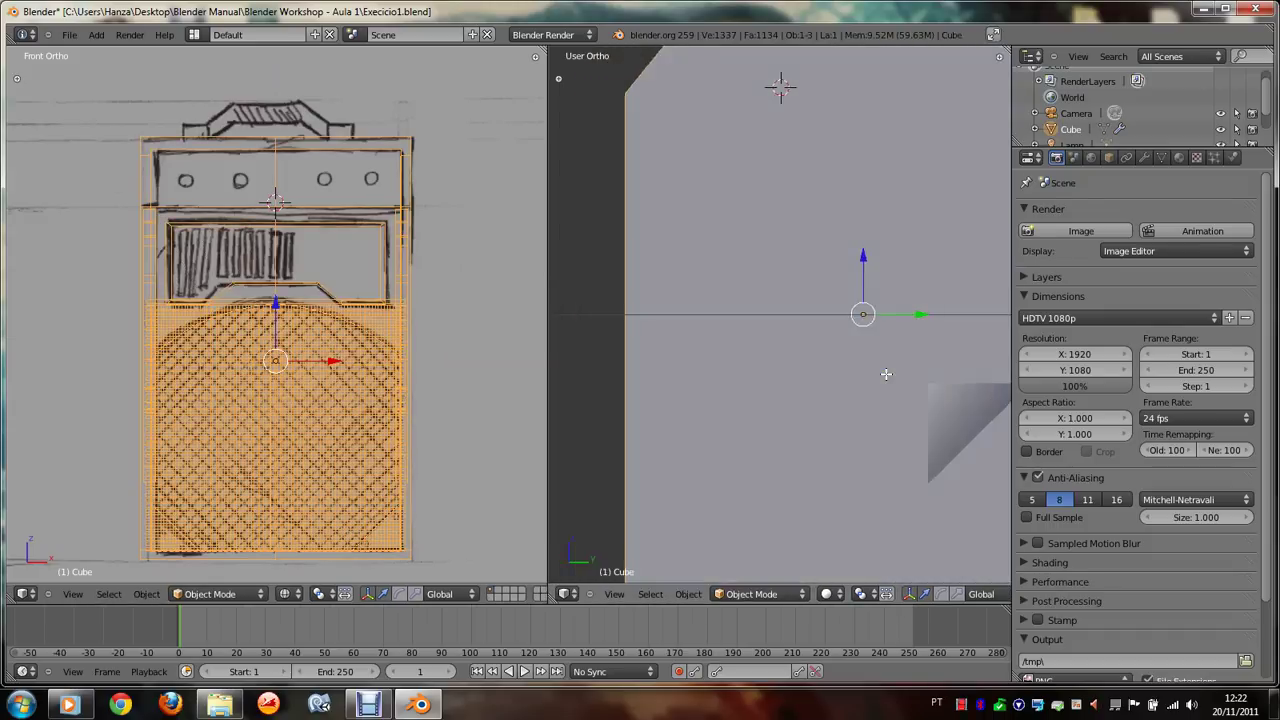
ctrl+scroll(886, 374, down, 2)
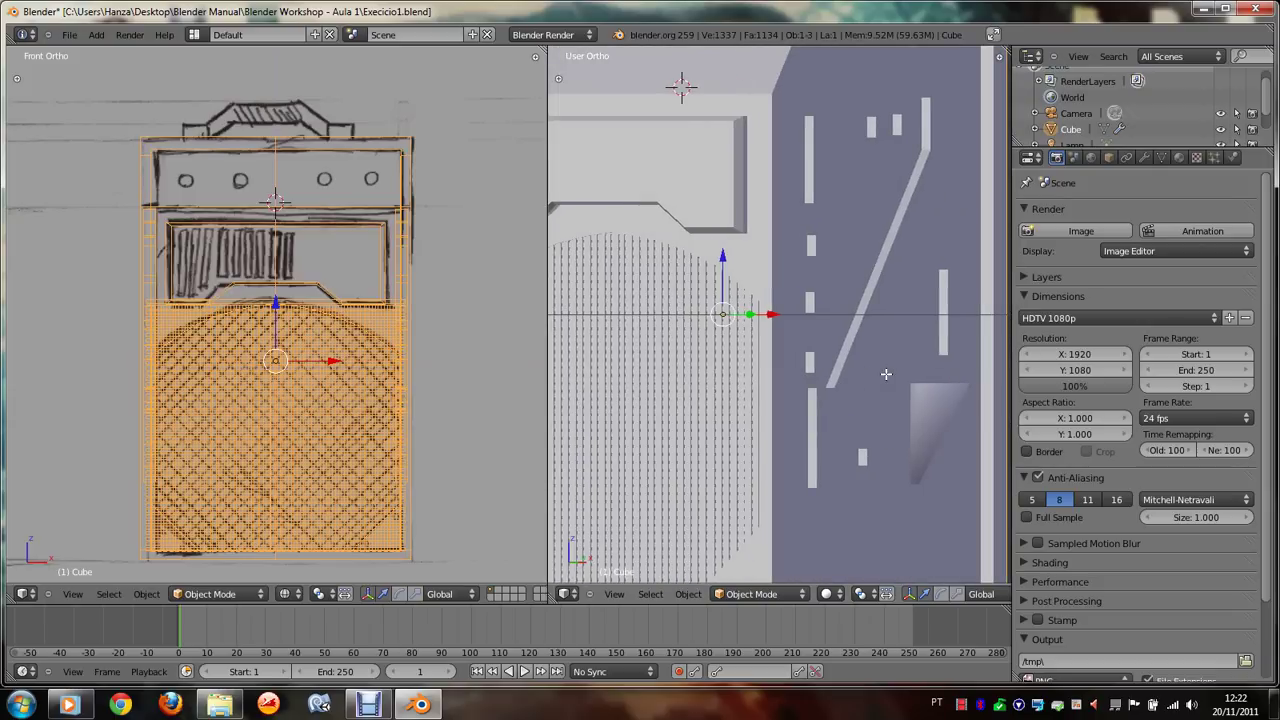
key(F12)
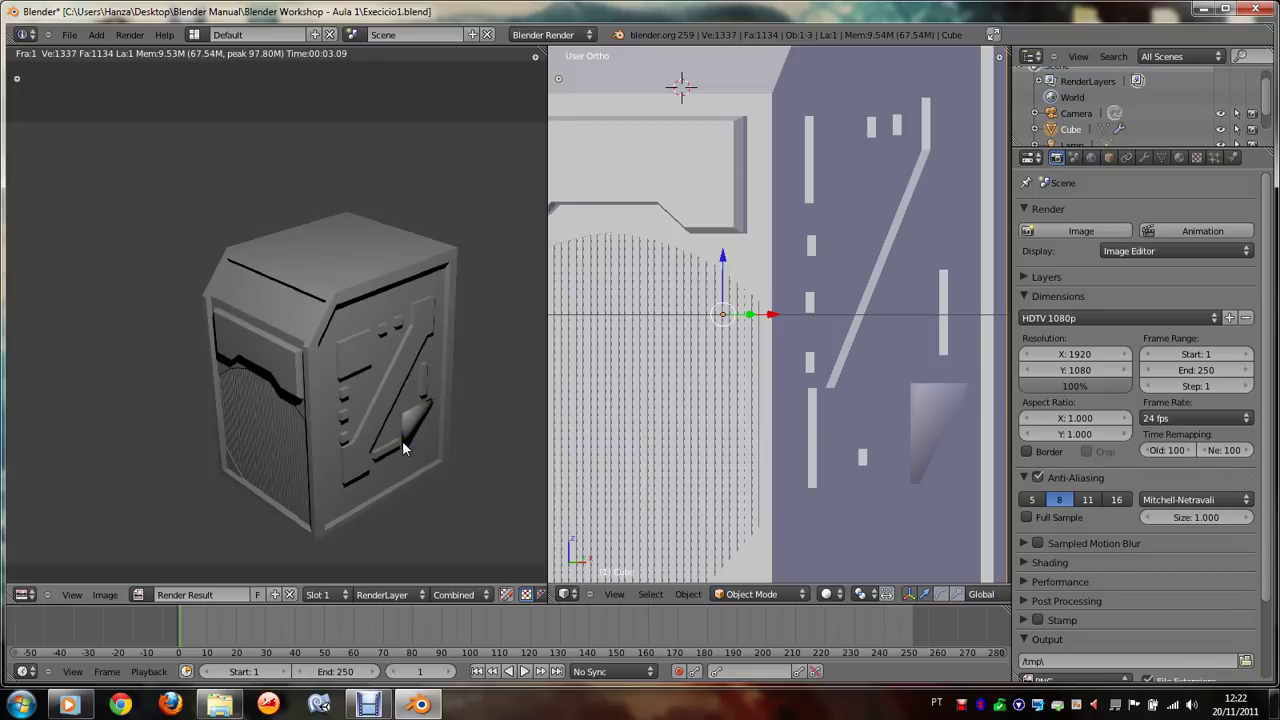
Step: Select the triangular side-panel face in Edit Mode and make its normals consistent
key(Escape)
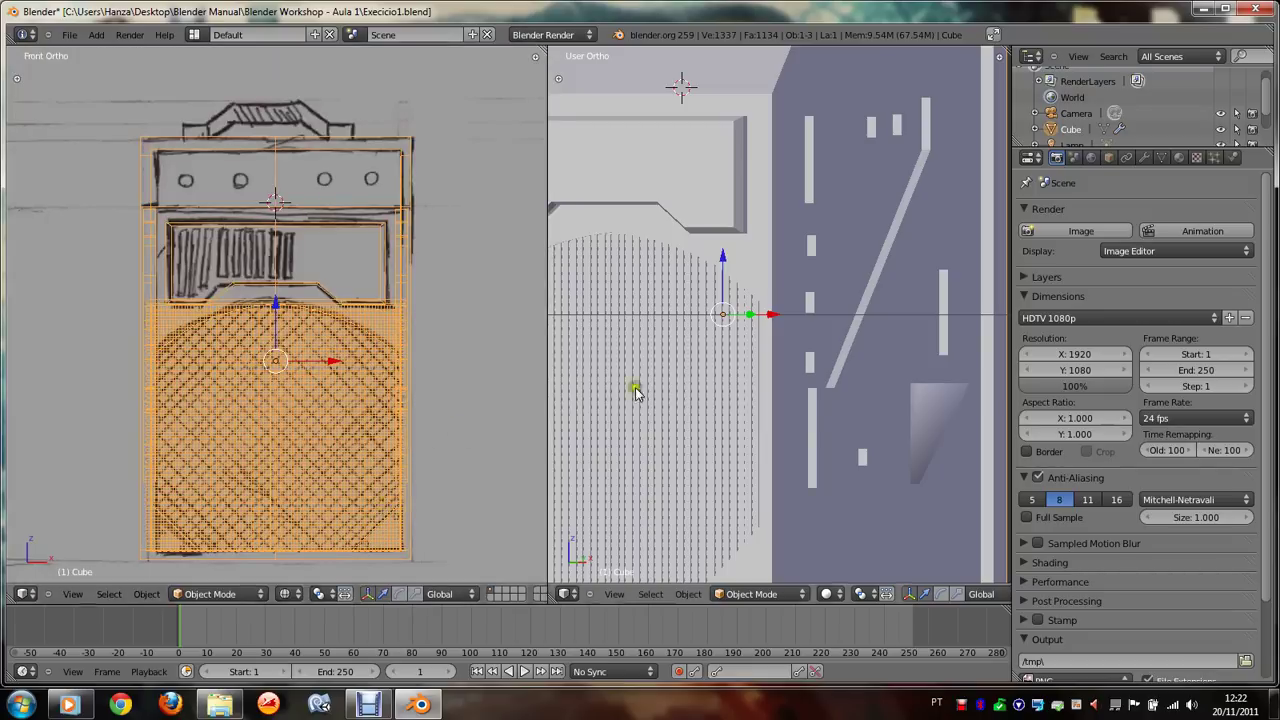
key(KP_6)
key(KP_6)
key(KP_6)
key(KP_6)
key(KP_6)
key(KP_6)
key(Tab)
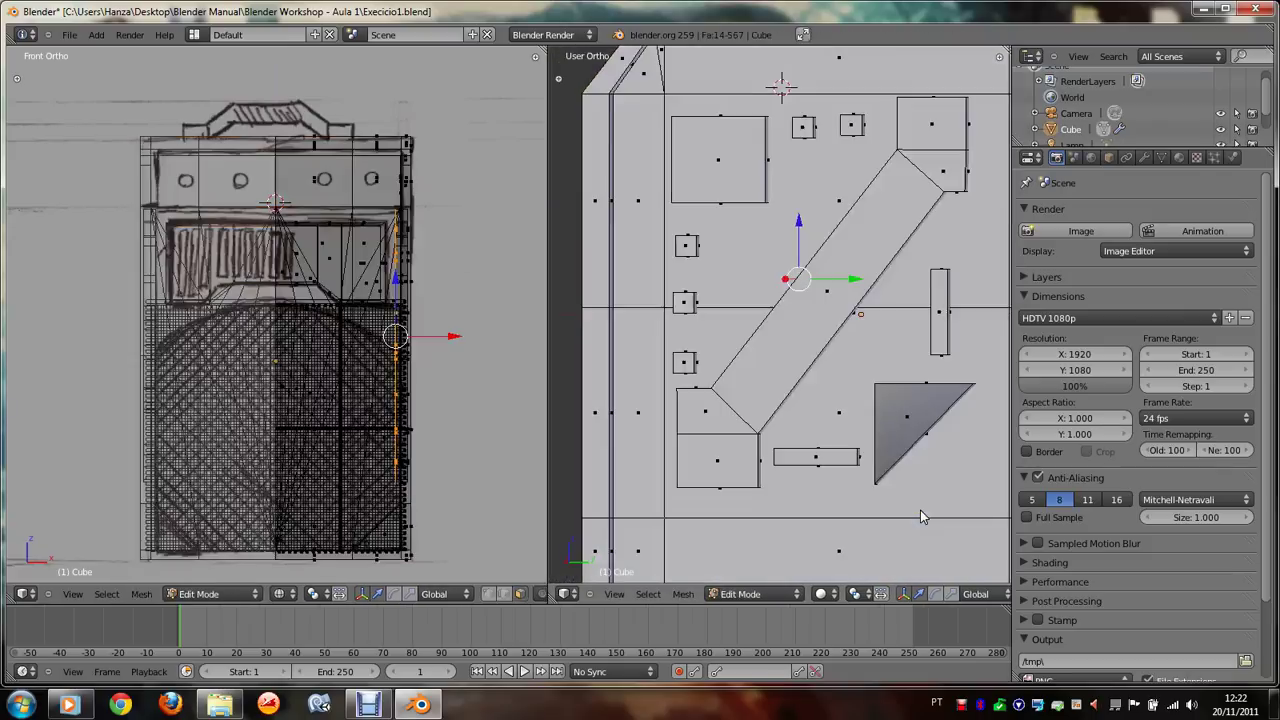
key(KP_6)
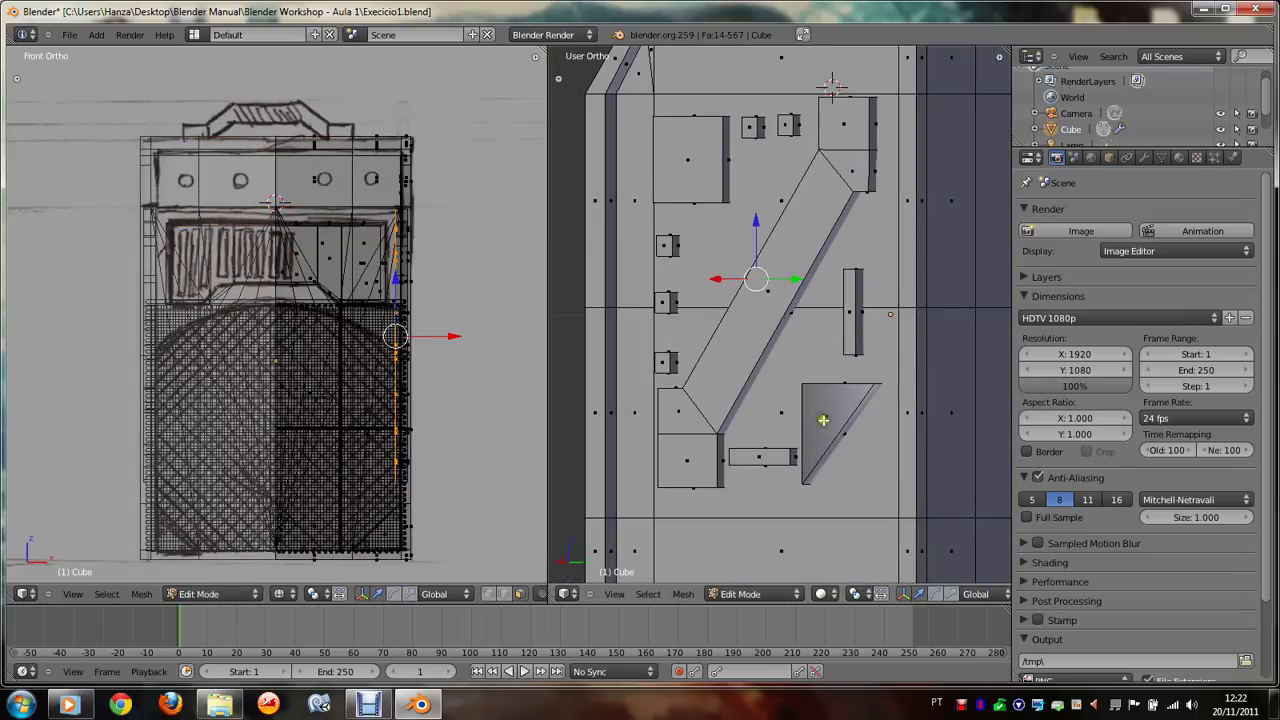
right_click(823, 420)
key(space)
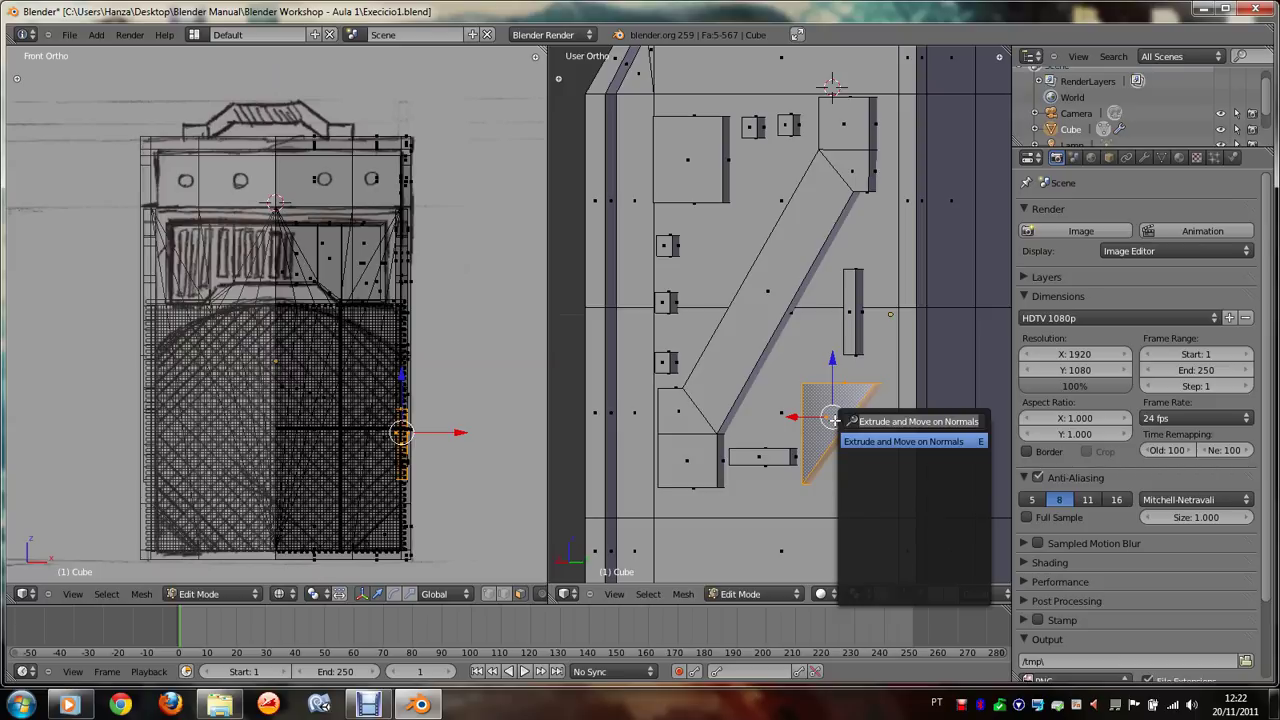
text(Normal)
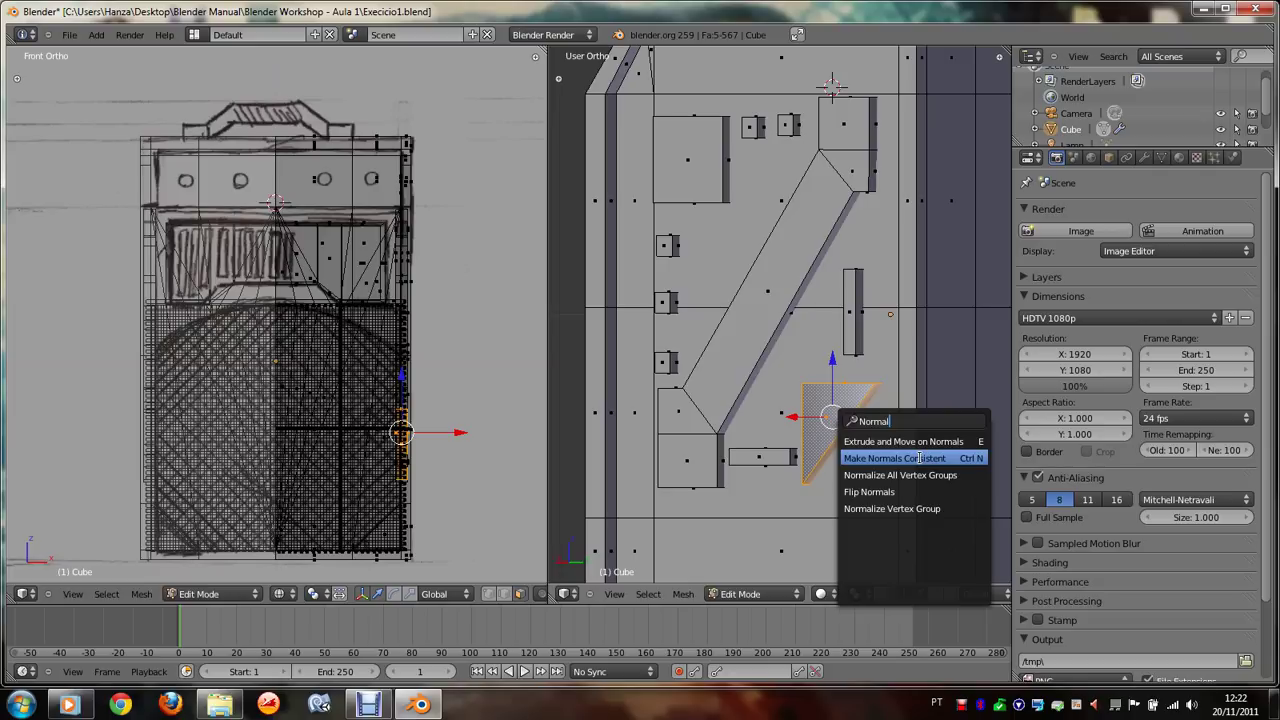
click(918, 457)
Step: Compare the triangle's shading in and out of Edit Mode, dismissing the specials menu unused
key(Tab)
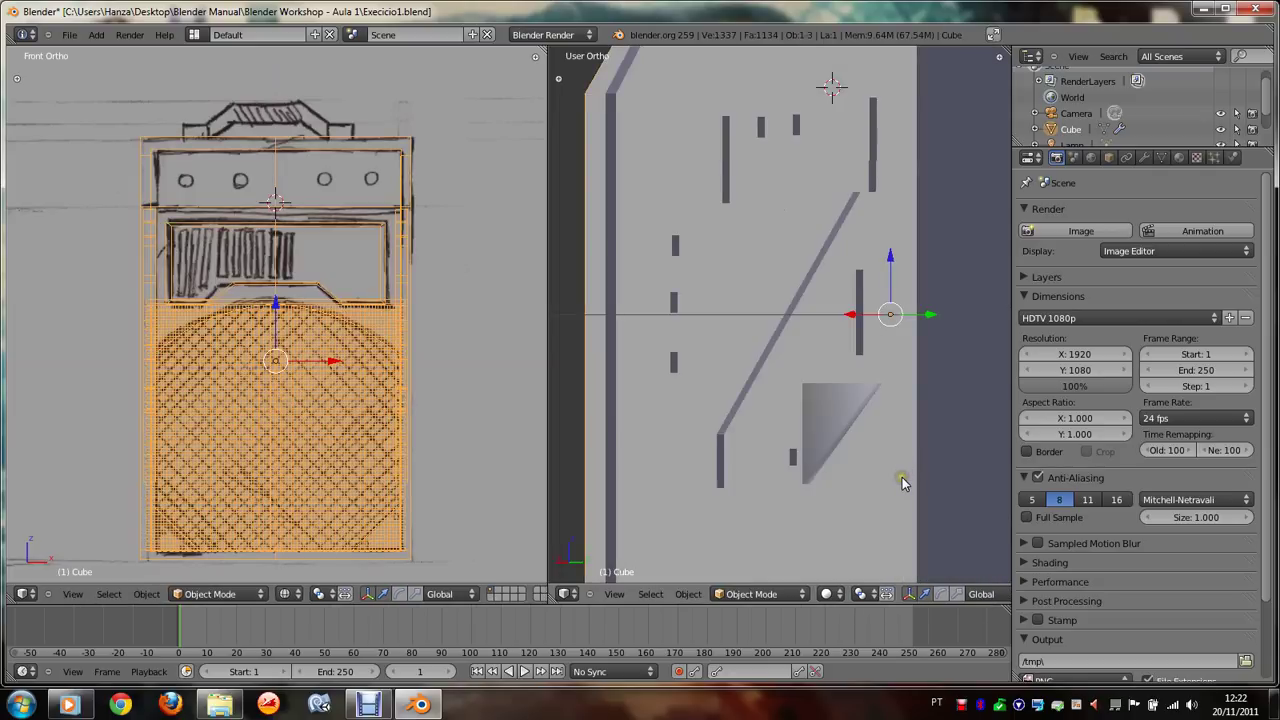
key(Tab)
key(w)
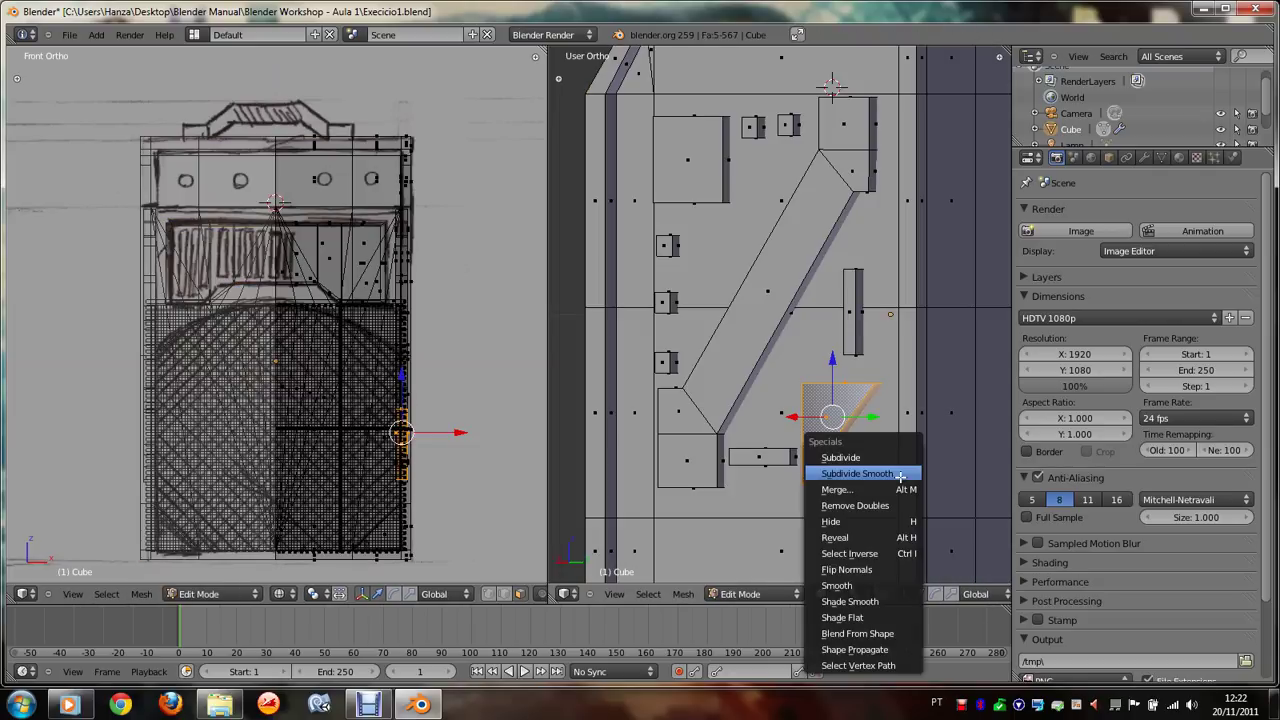
key(w)
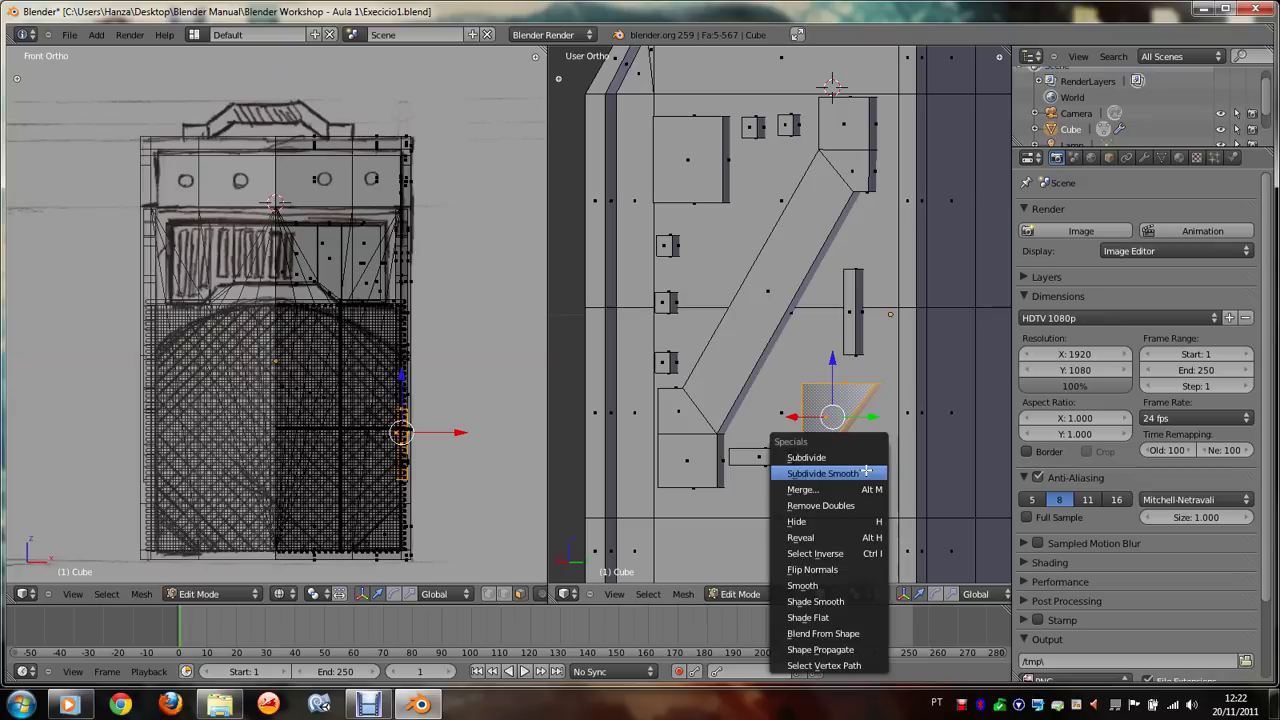
key(Escape)
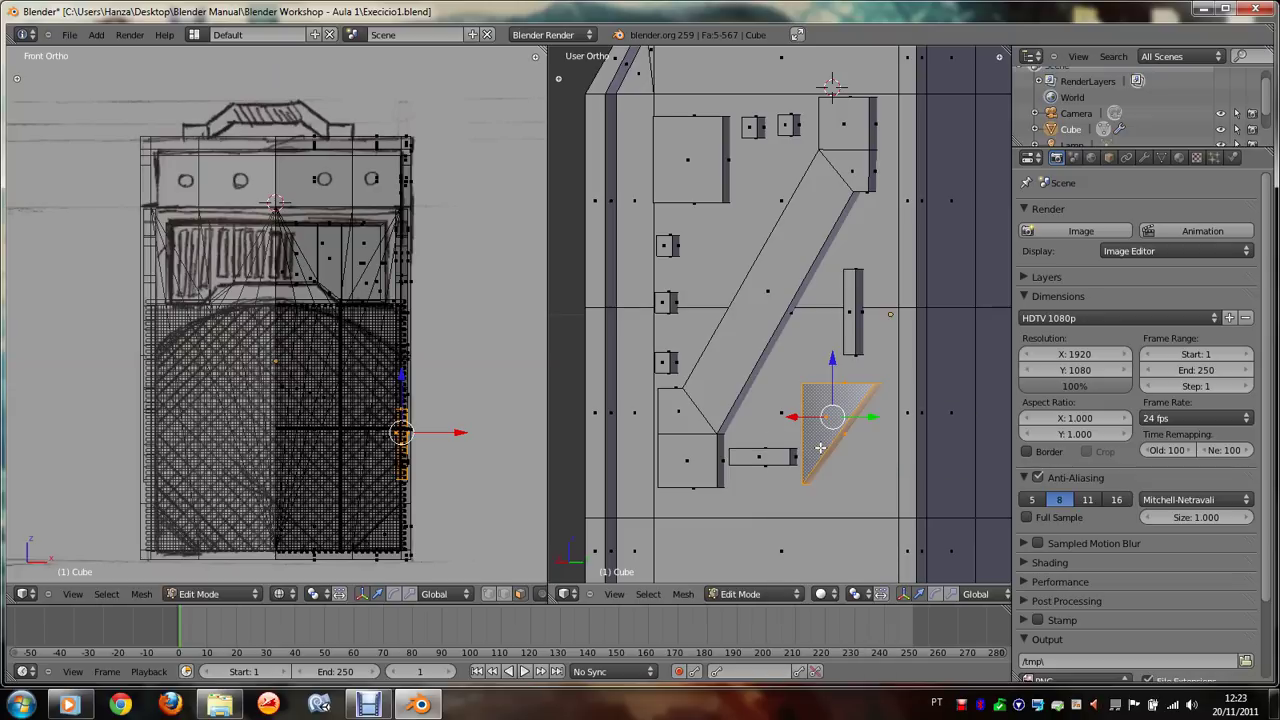
key(w)
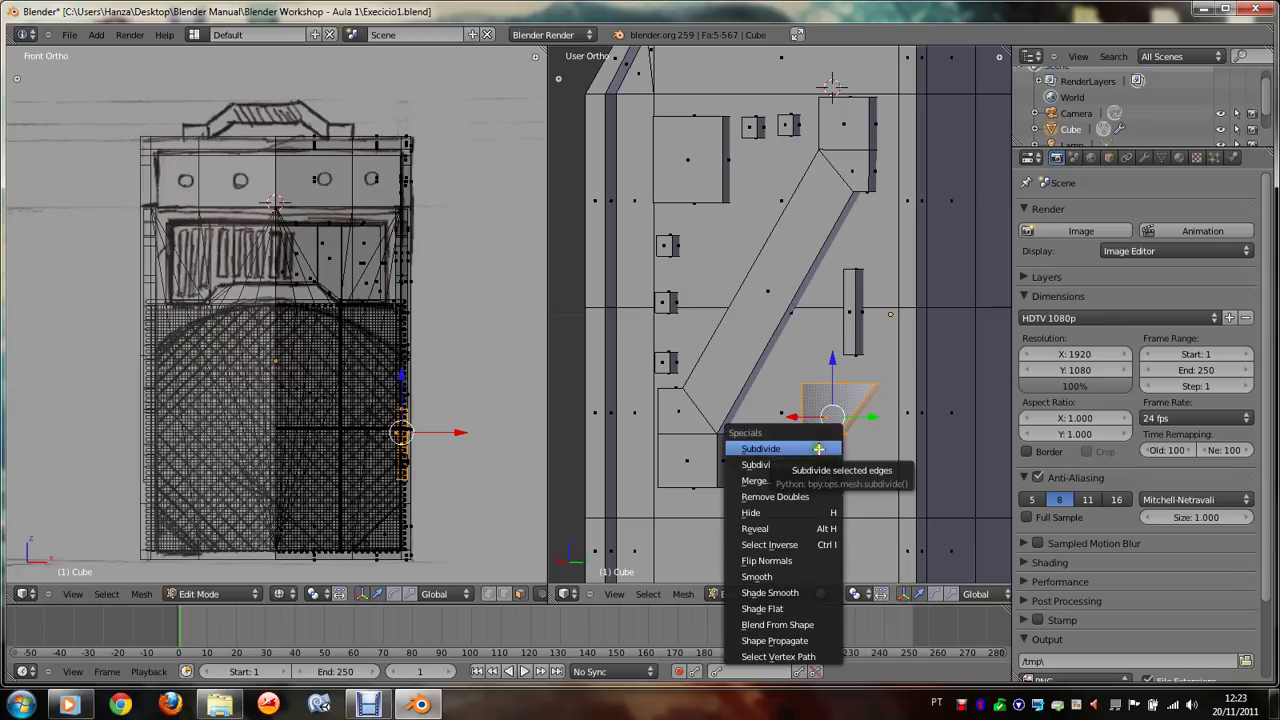
click(786, 561)
key(Tab)
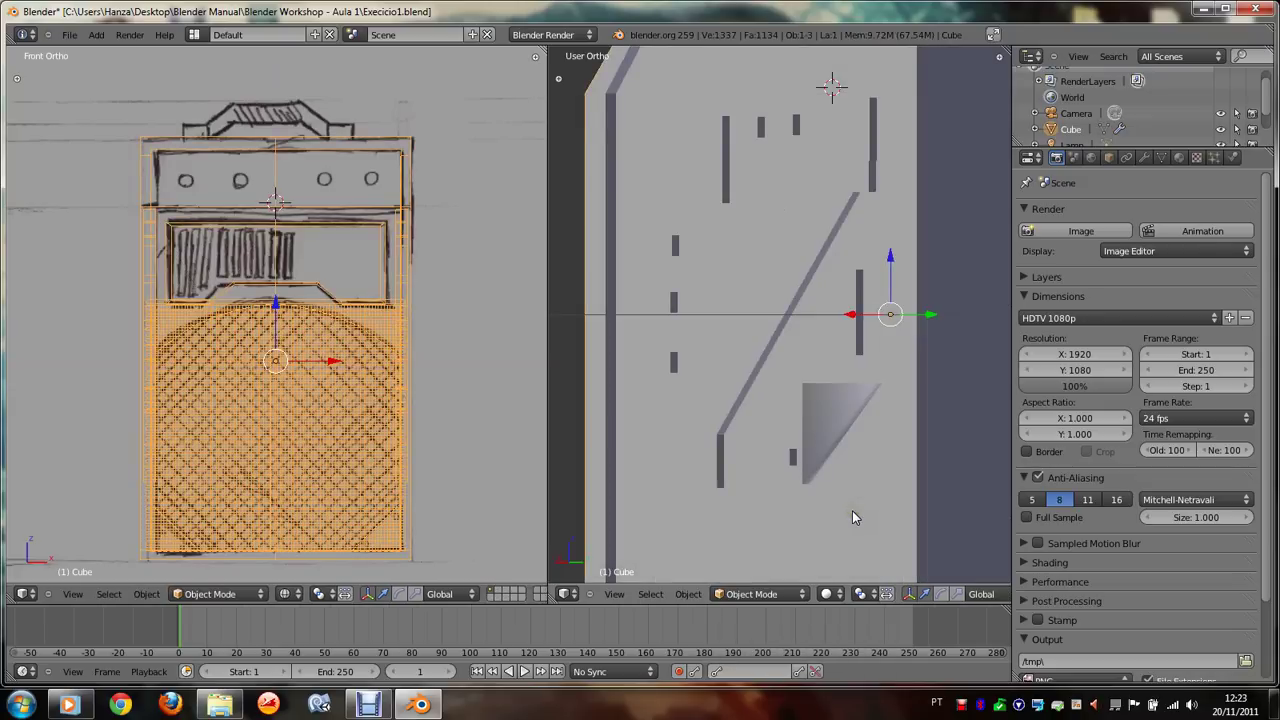
key(Tab)
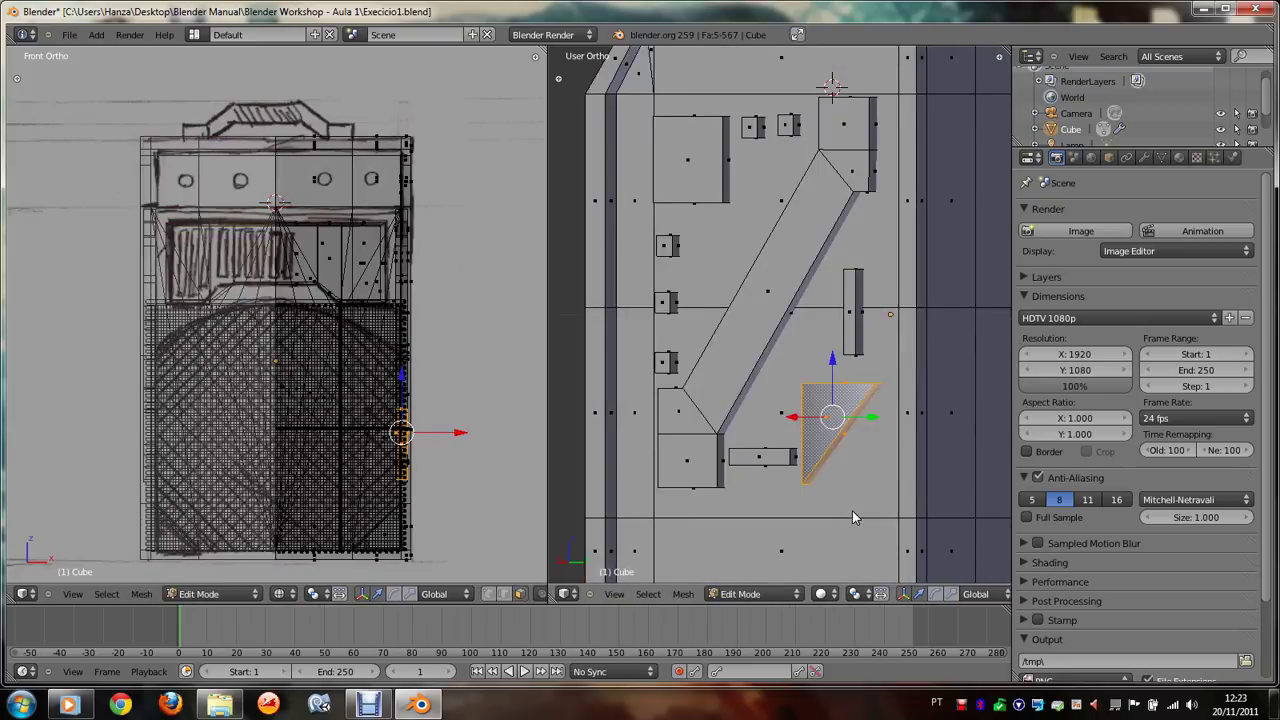
Step: Apply Shade Flat to the triangle face and return to Object Mode
key(t)
key(t)
key(space)
text(Set)
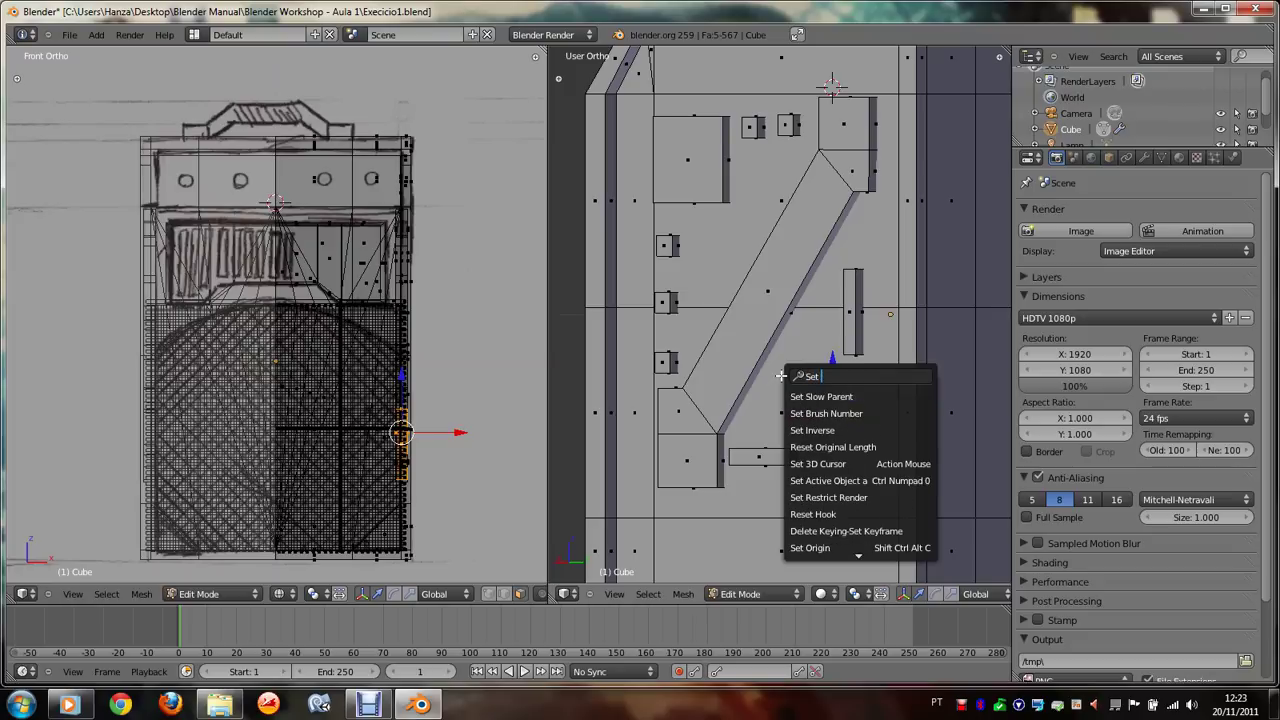
text( F)
key(BackSpace)
key(BackSpace)
key(BackSpace)
key(BackSpace)
key(BackSpace)
key(BackSpace)
text(Flat)
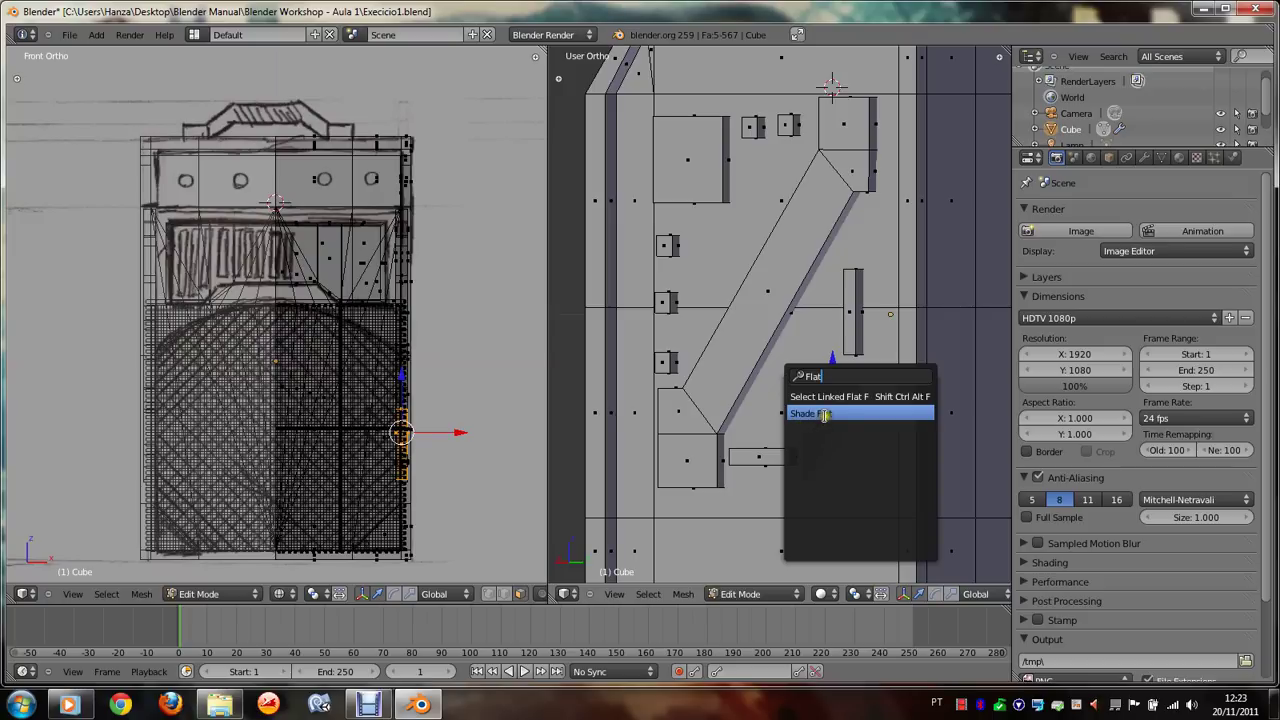
click(820, 413)
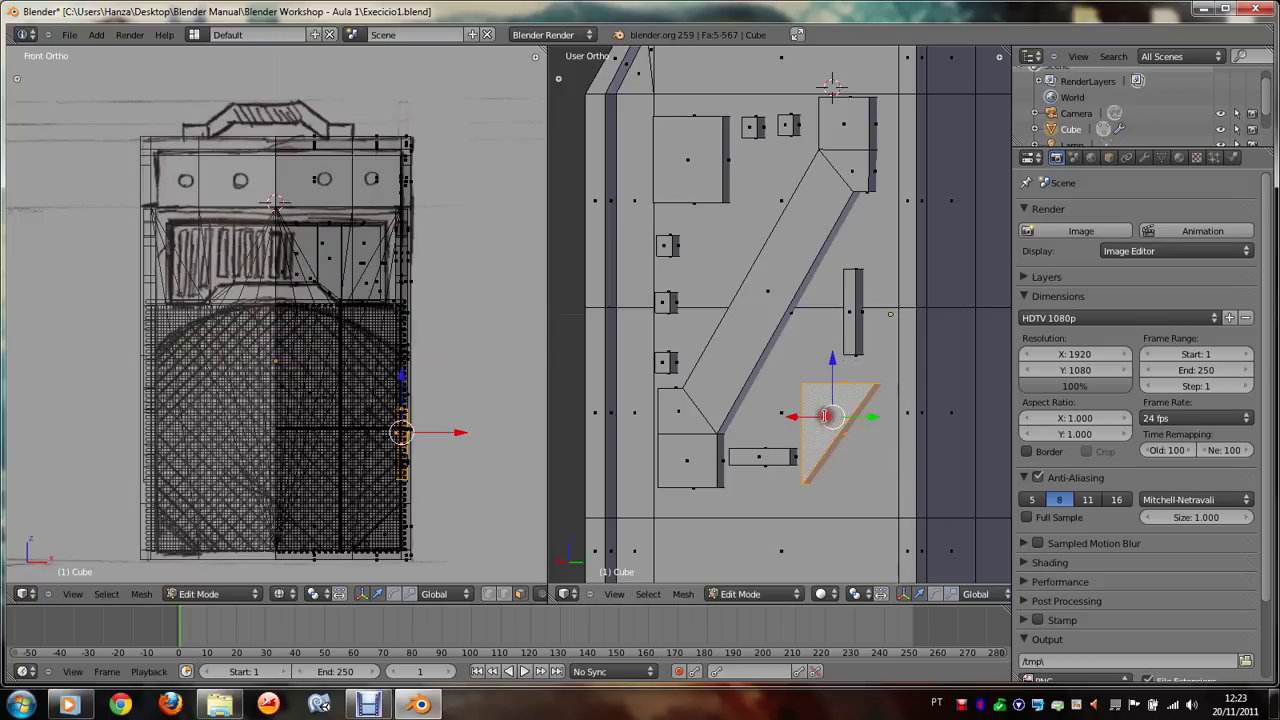
key(Tab)
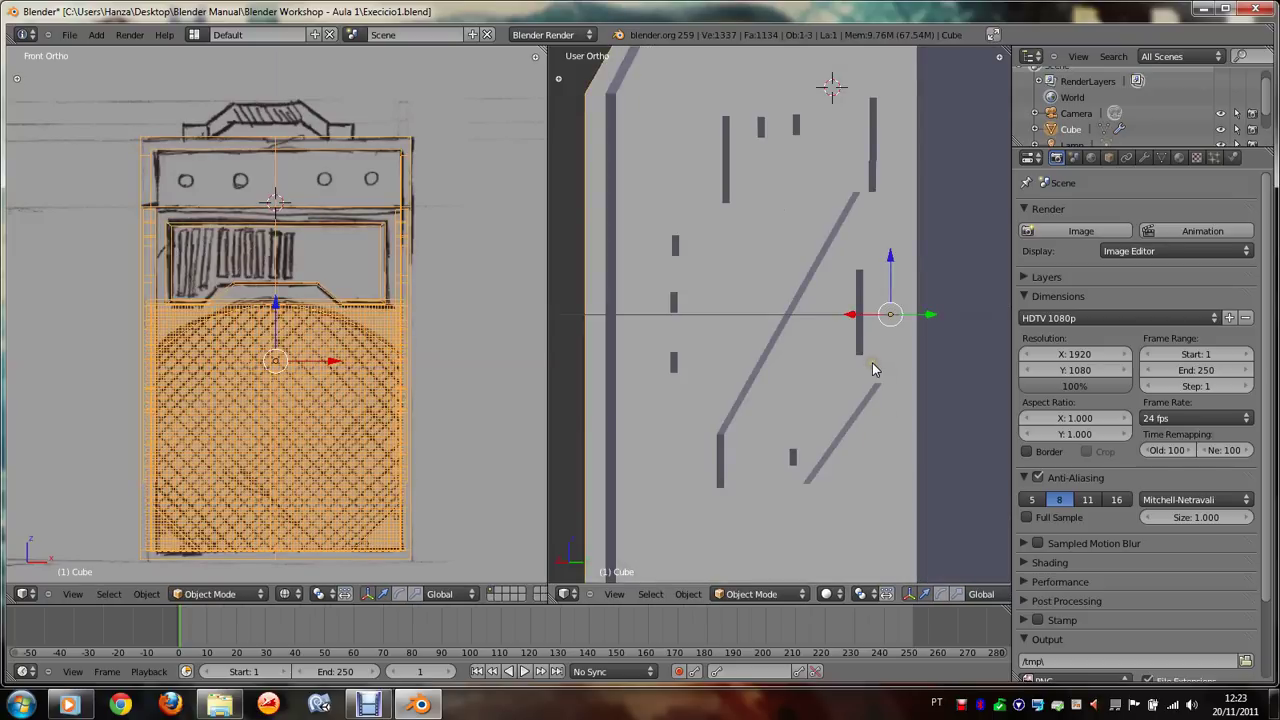
key(KP_4)
key(KP_4)
key(KP_4)
key(KP_4)
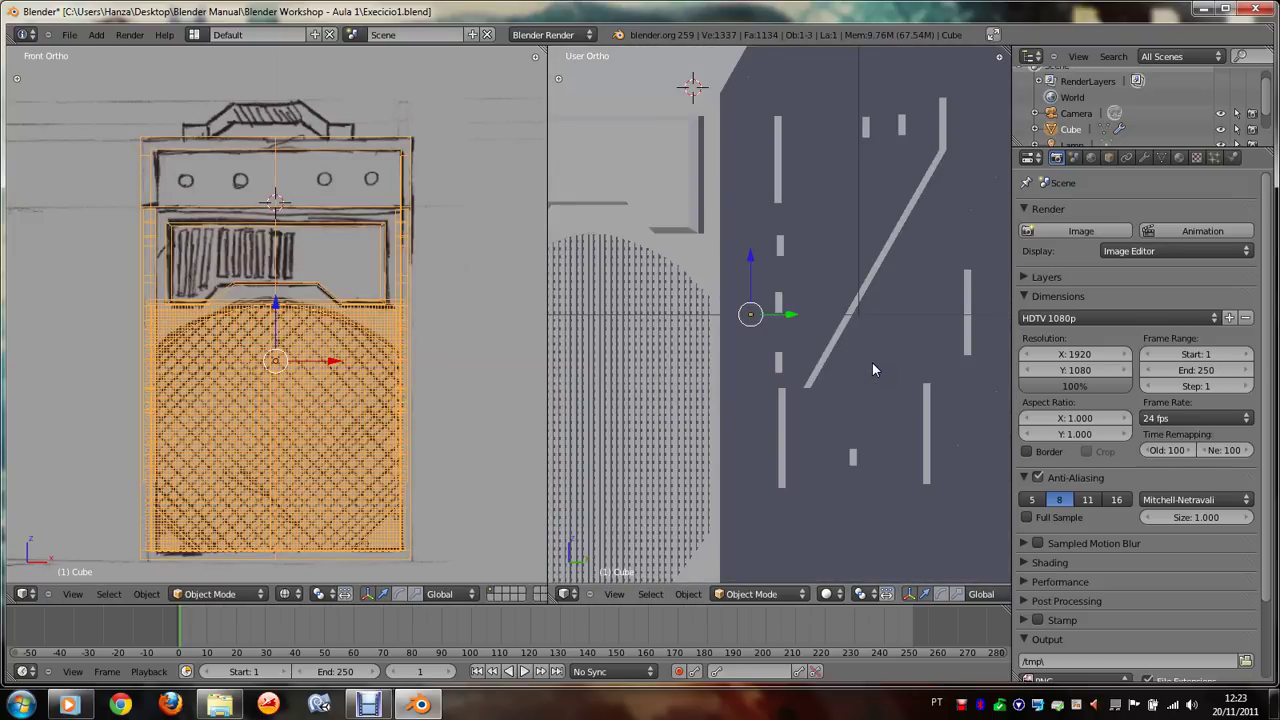
Step: Re-render the box to check the flat-shading fix
key(F12)
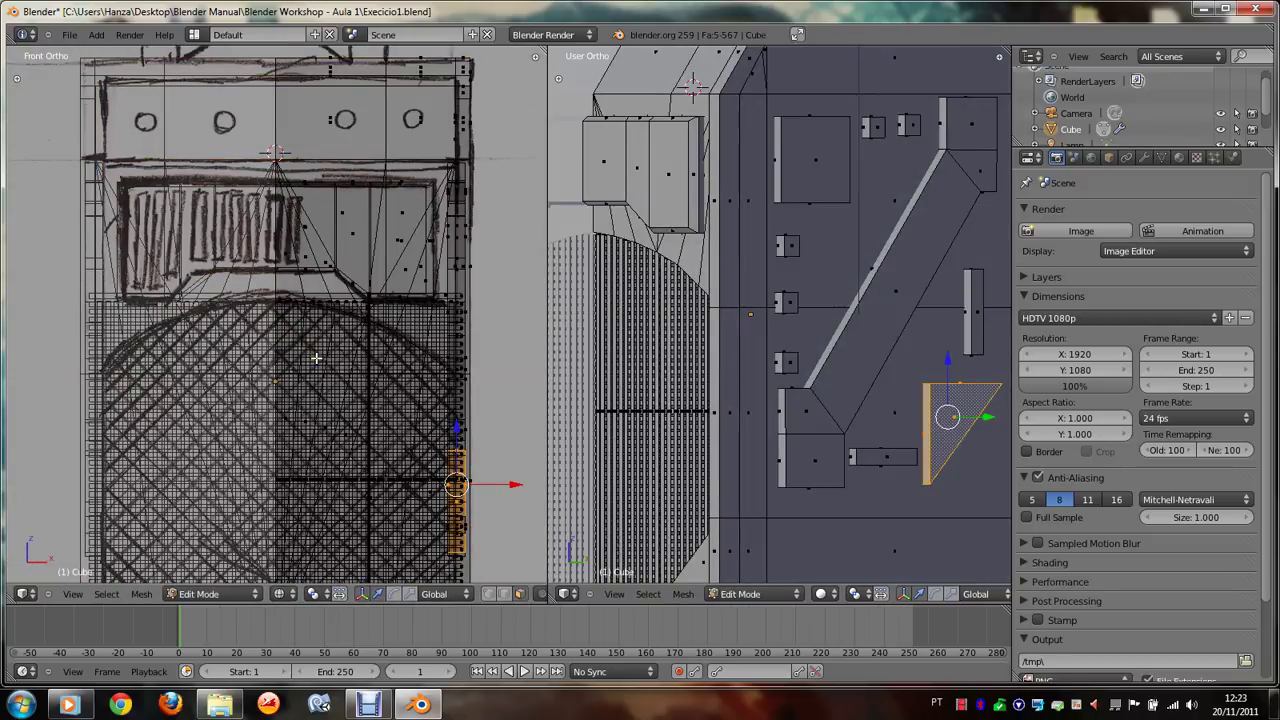
shift+scroll(316, 357, up, 2)
shift+scroll(316, 357, up, 2)
Step: Switch to solid shading and bring the panelled side face-on in Right Ortho view
key(z)
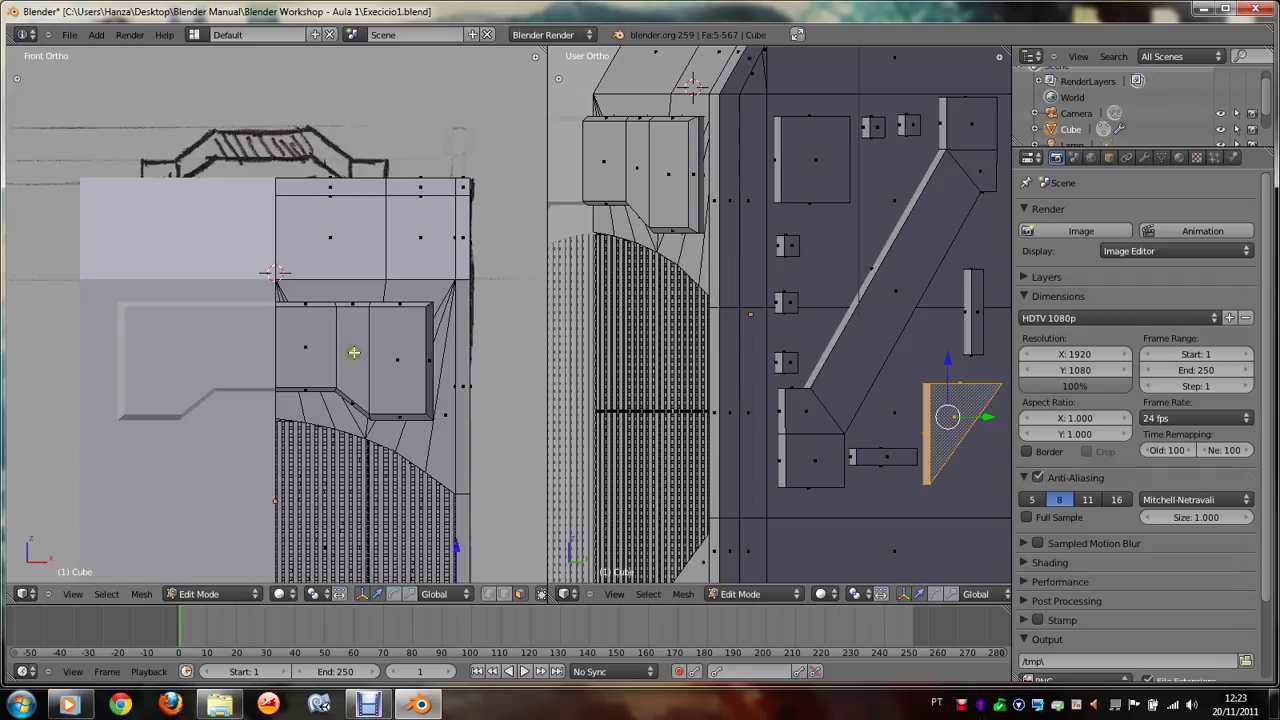
scroll(390, 342, up, 2)
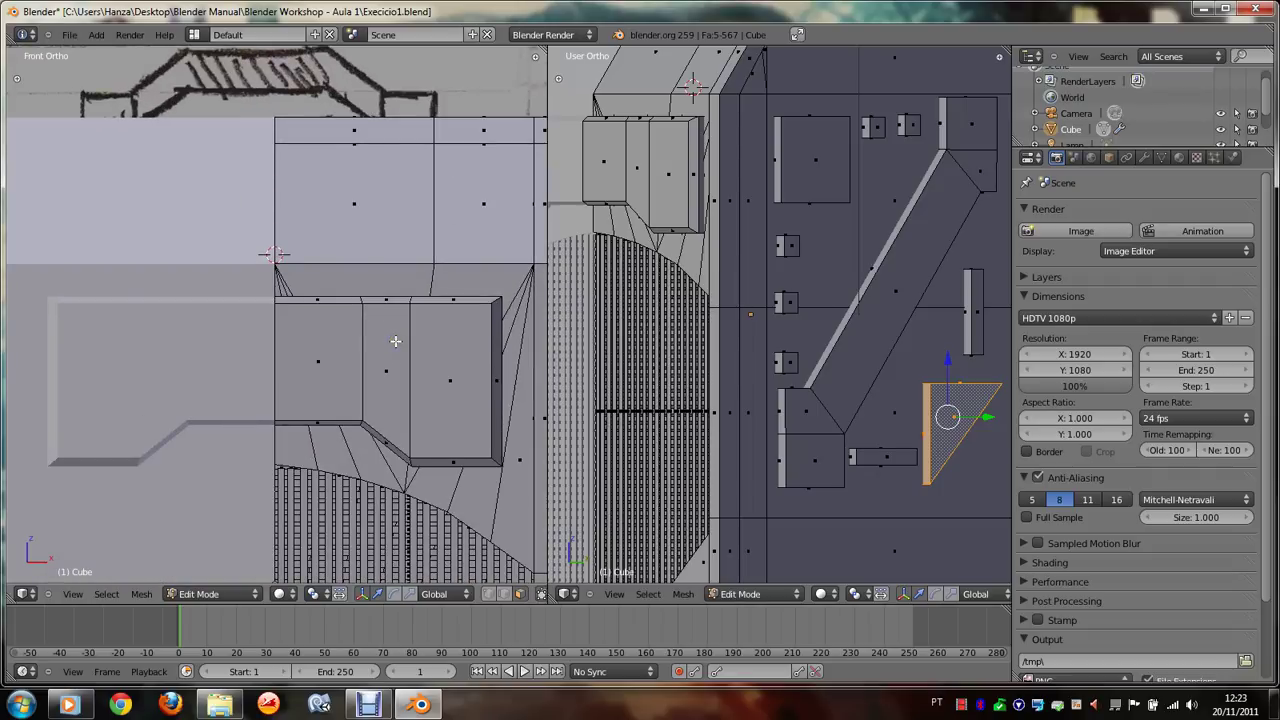
shift+scroll(395, 341, up, 2)
shift+scroll(395, 341, up, 2)
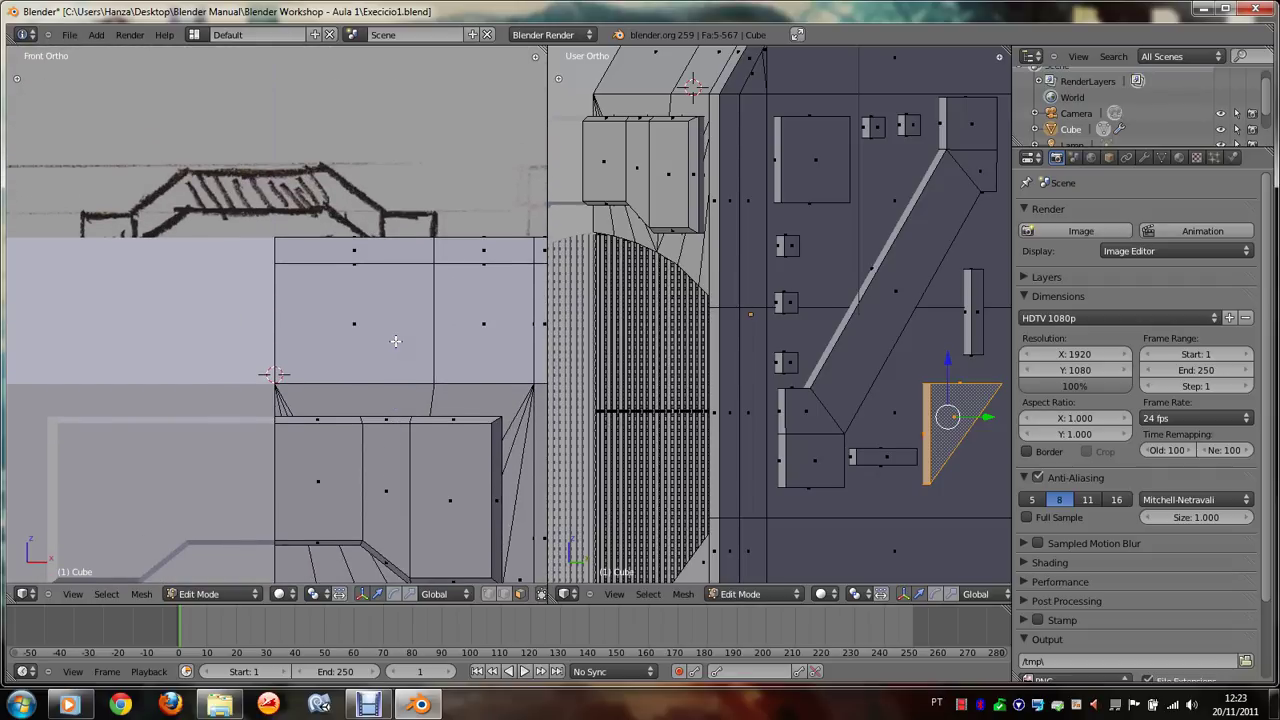
key(KP_8)
shift+scroll(395, 341, up, 2)
shift+scroll(395, 341, up, 1)
shift+scroll(395, 341, up, 1)
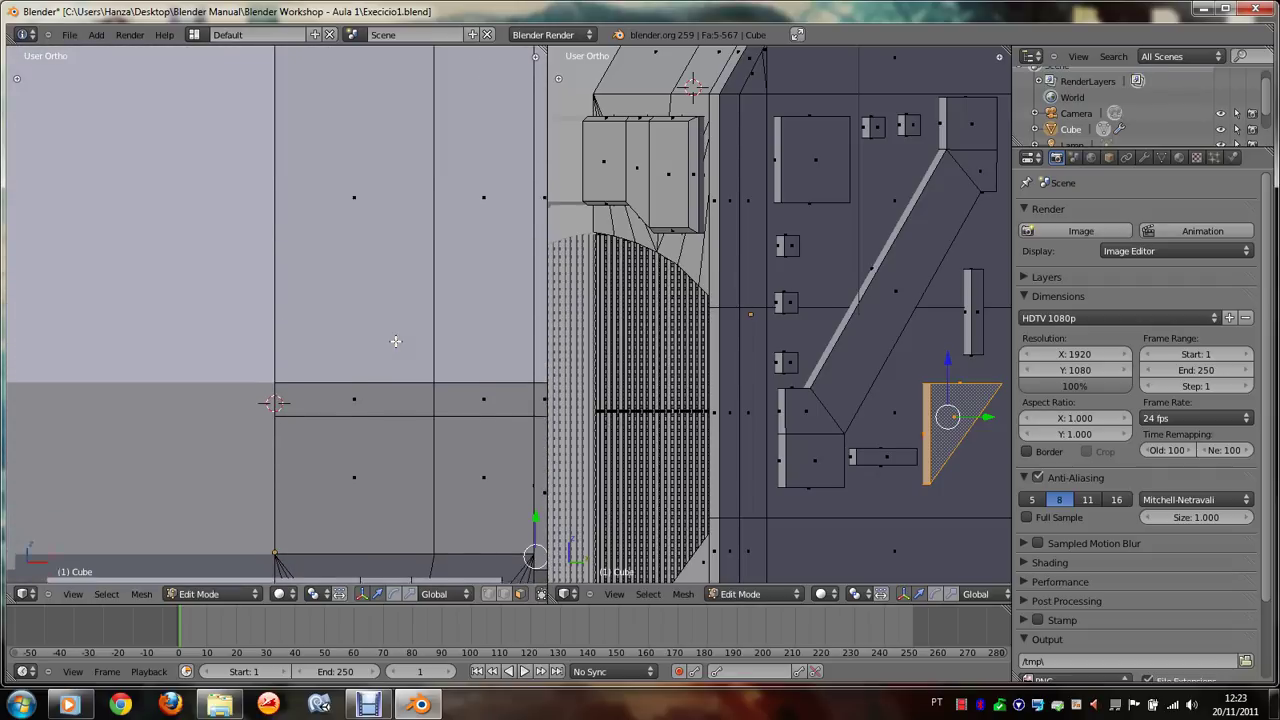
shift+scroll(395, 341, up, 1)
shift+scroll(395, 341, up, 1)
key(KP_8)
key(KP_8)
key(KP_4)
key(KP_4)
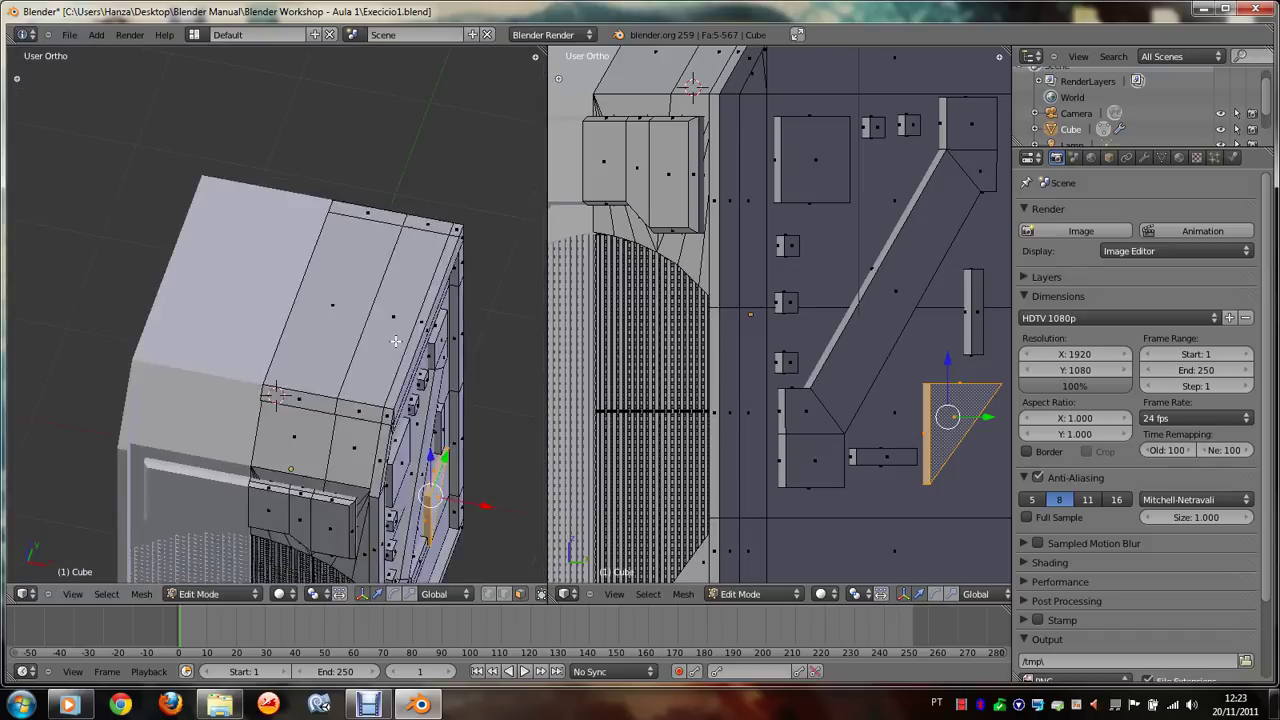
key(KP_4)
key(KP_4)
key(KP_3)
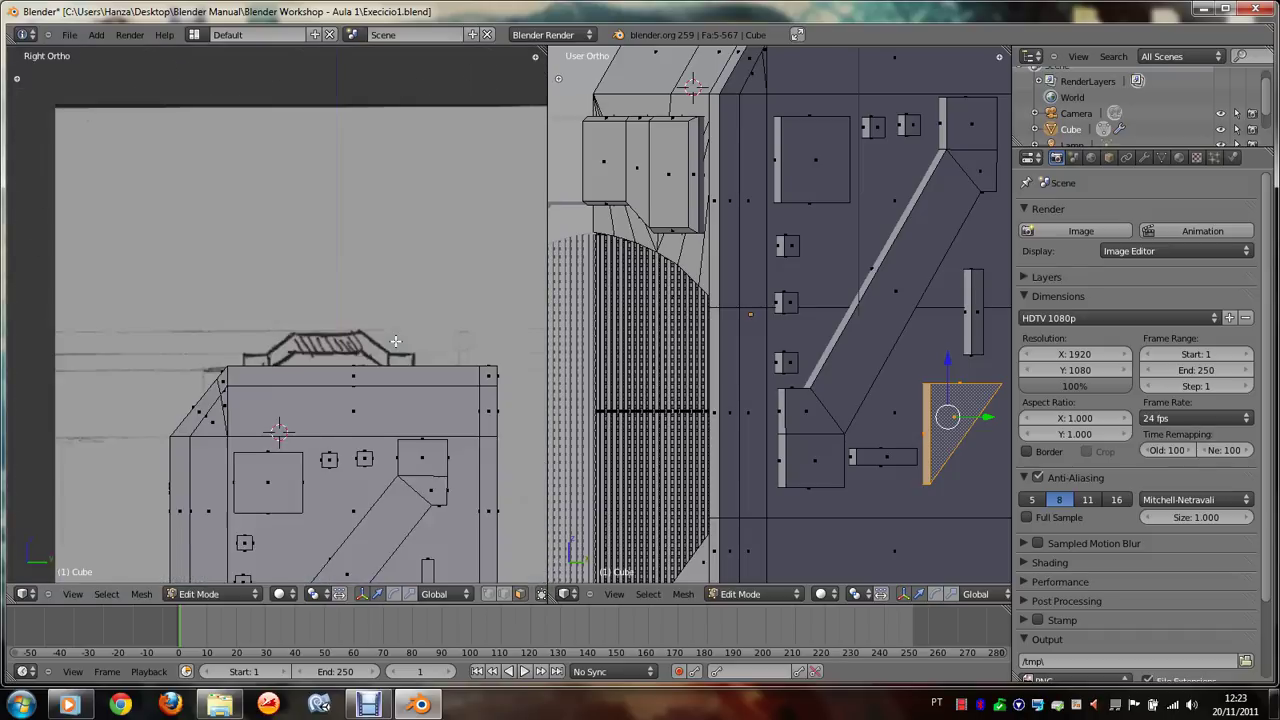
shift+scroll(395, 341, down, 1)
shift+scroll(395, 341, down, 5)
shift+scroll(395, 341, down, 1)
Step: Cut a first edge loop across the side face with Loop Cut and Slide
key(space)
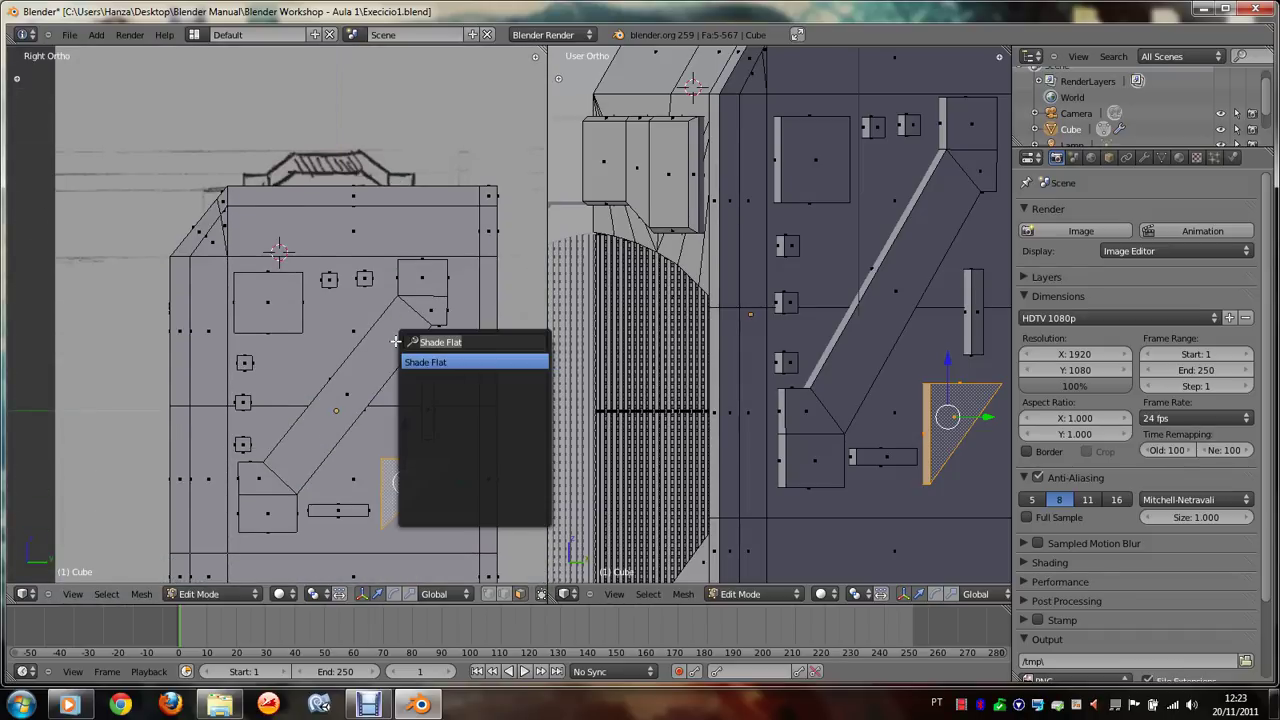
text(Loop C)
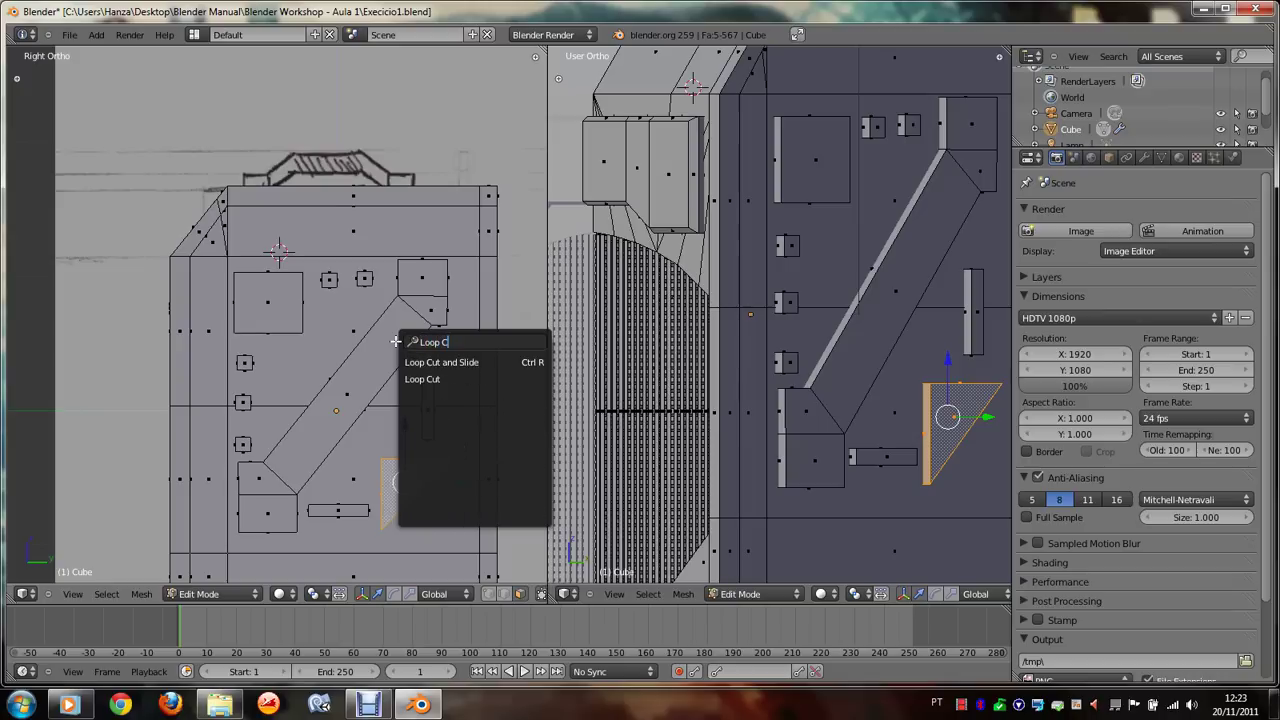
text(ut)
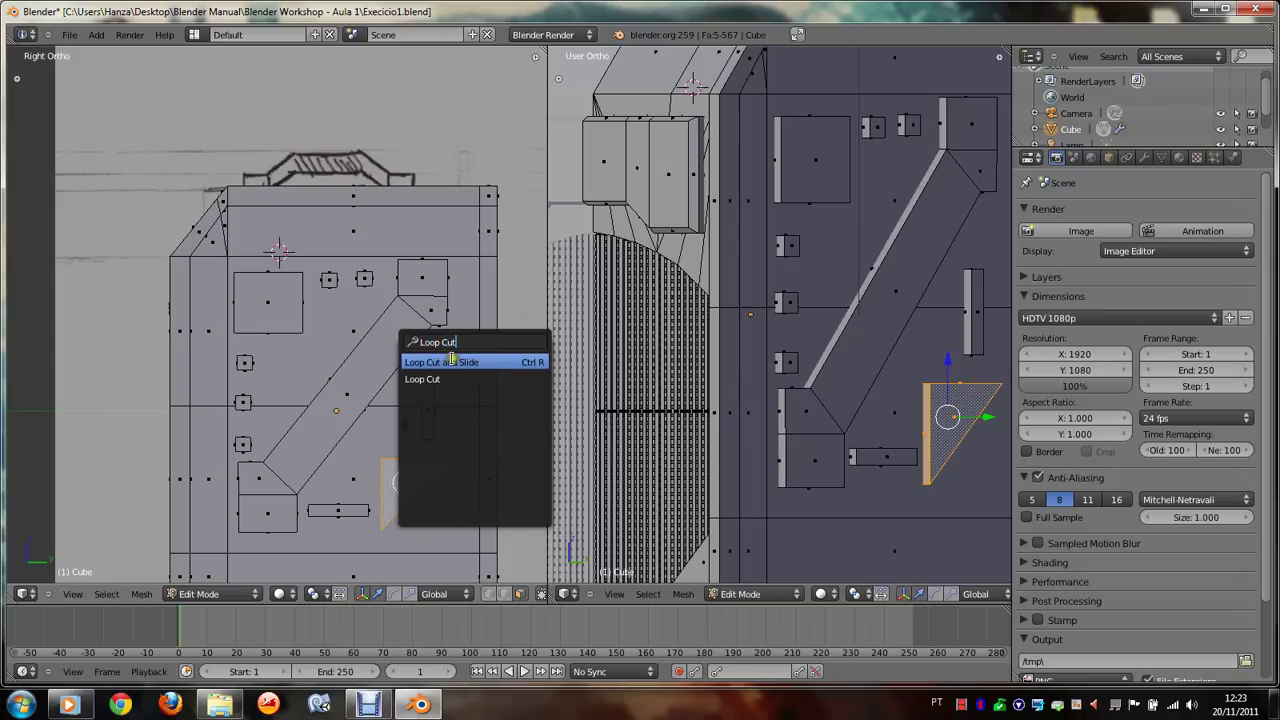
click(456, 363)
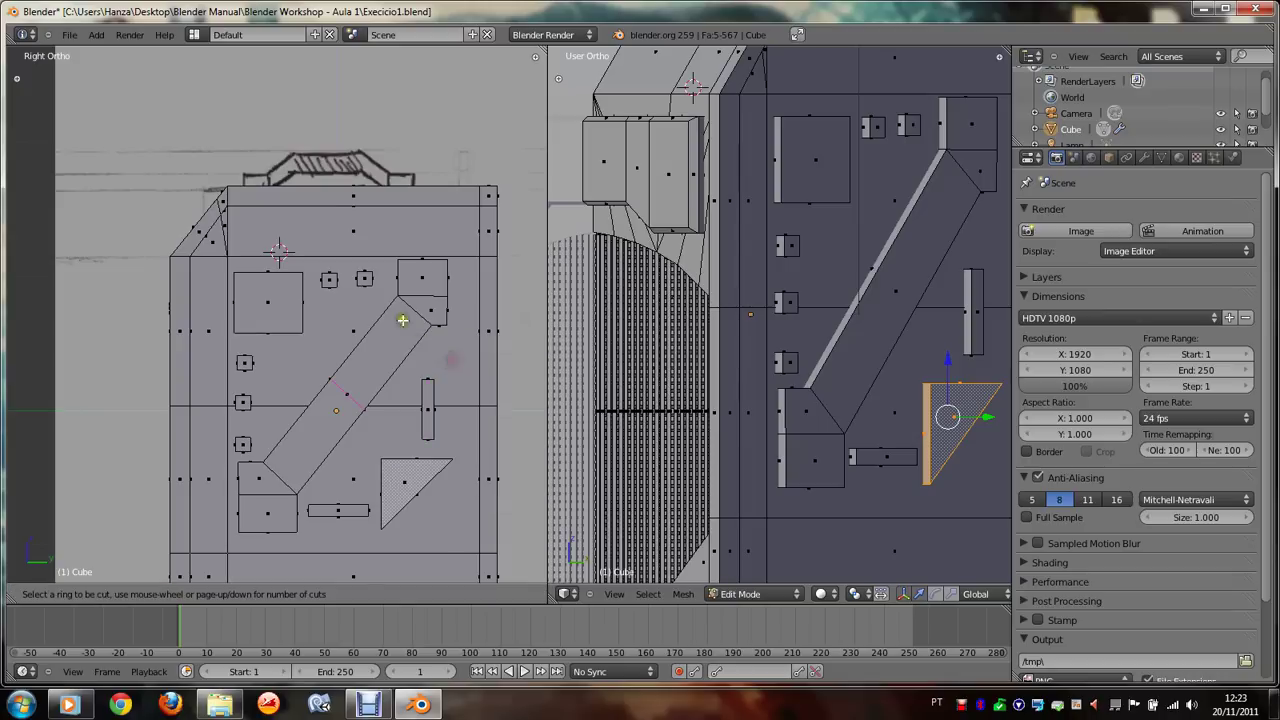
click(340, 242)
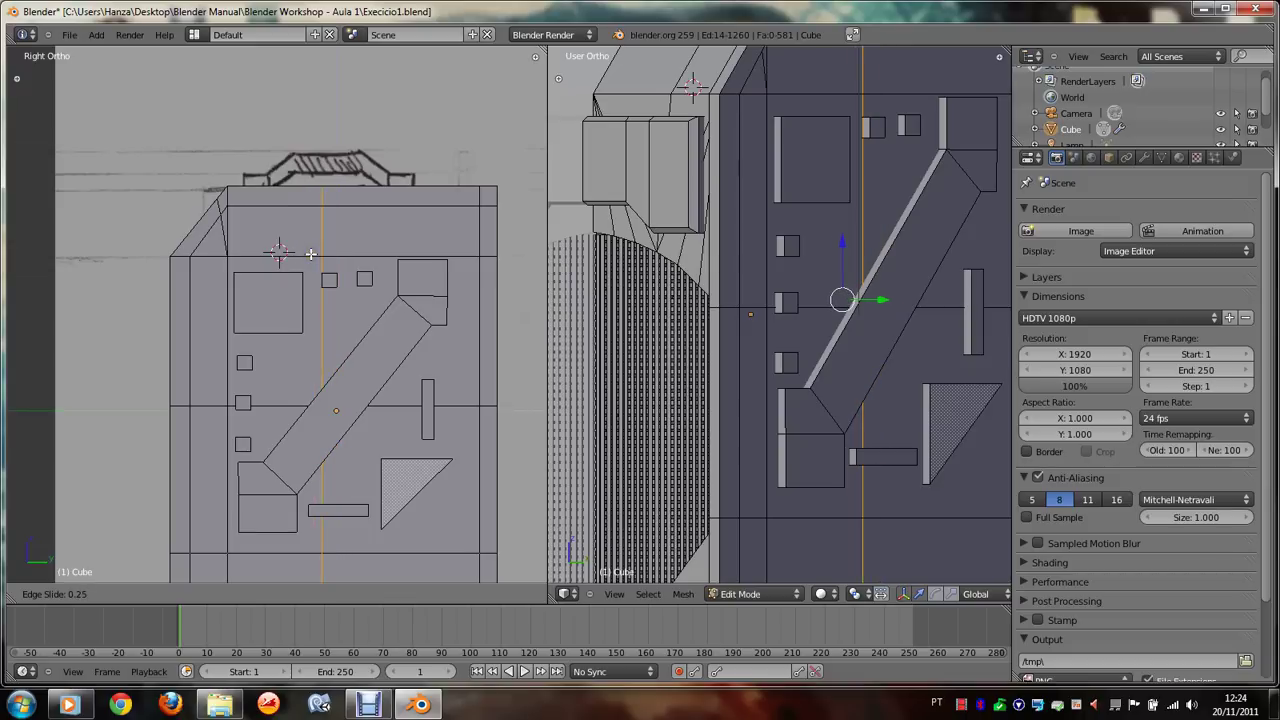
click(311, 254)
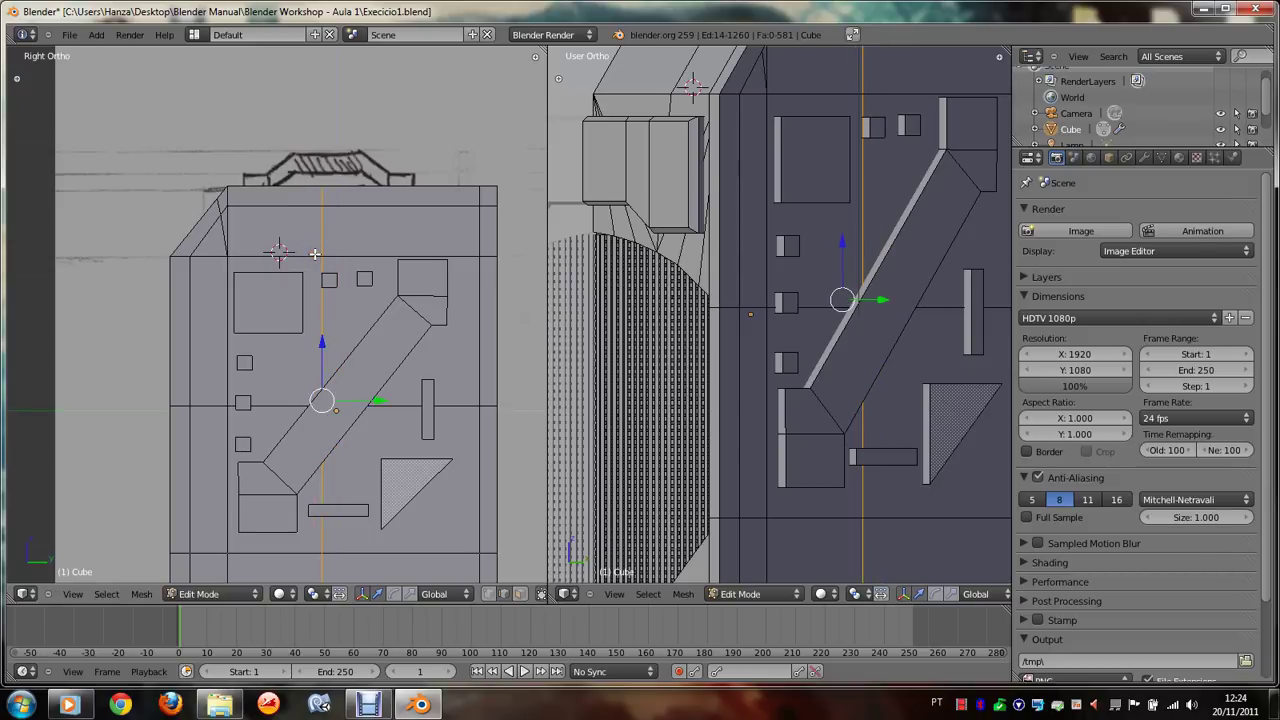
Step: Select the triangular panel face and line up the side and front views with the sketch
right_click(955, 430)
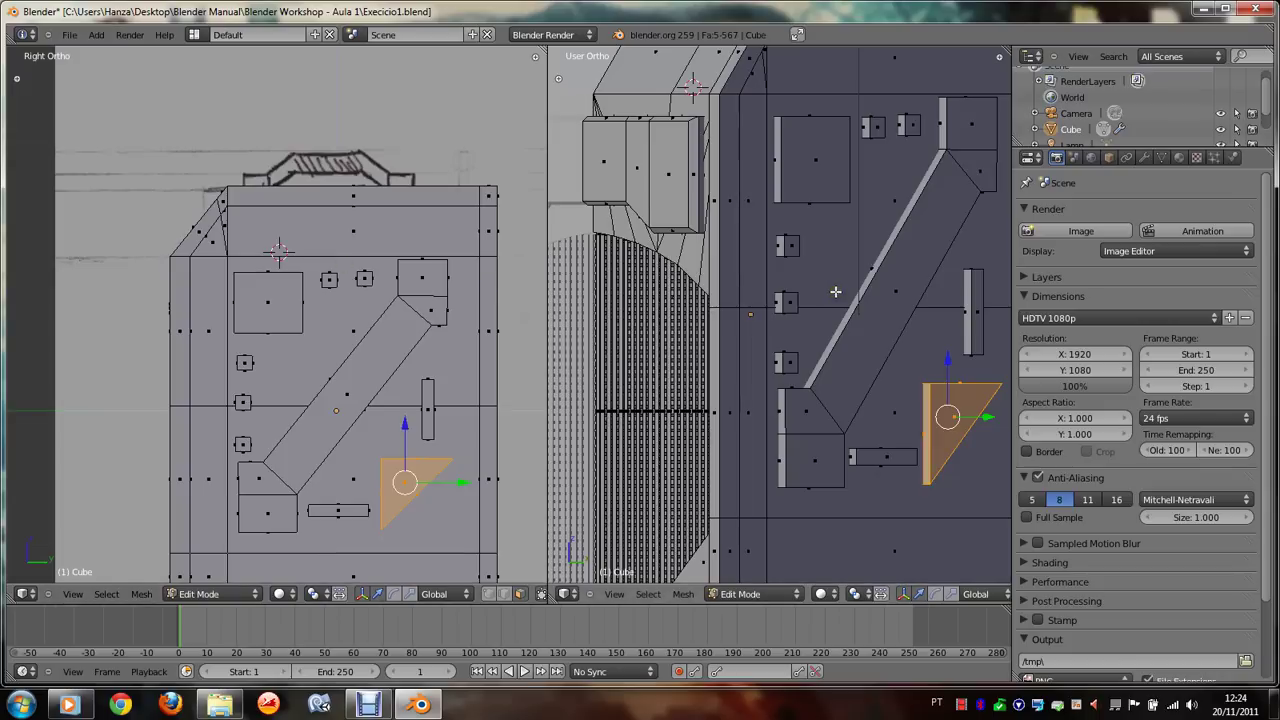
key(KP_3)
scroll(835, 291, down, 5)
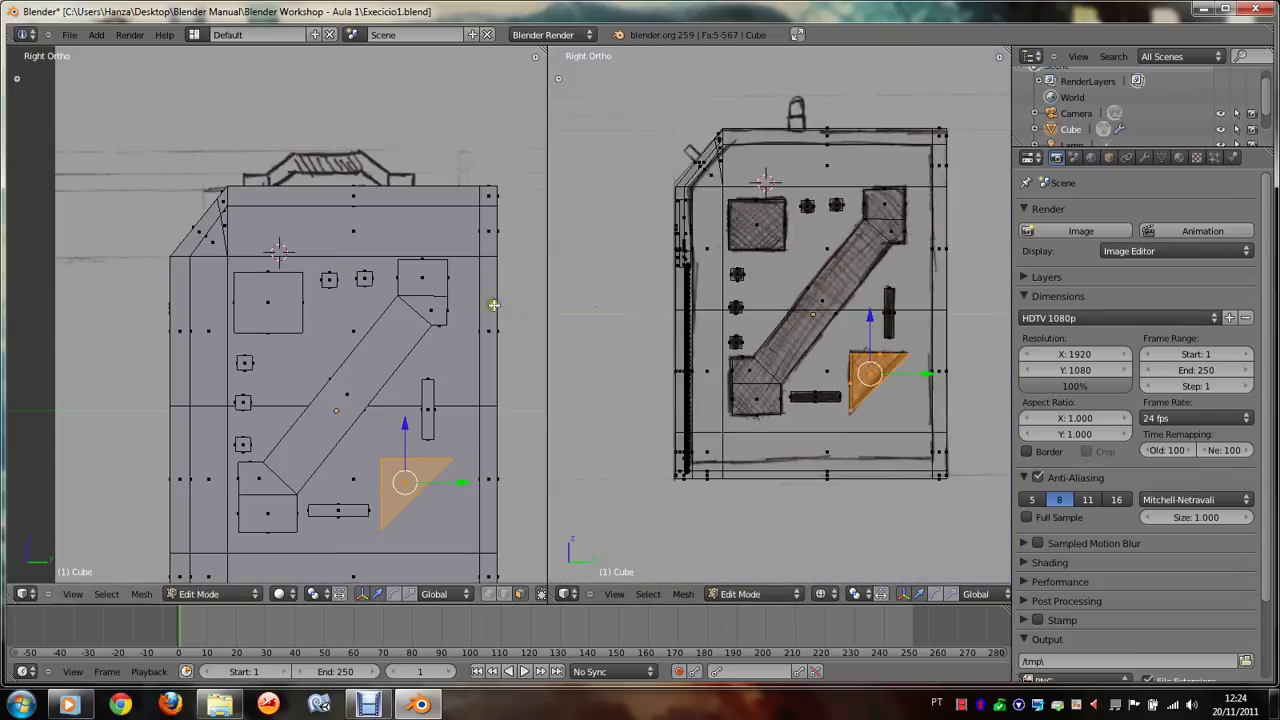
key(KP_1)
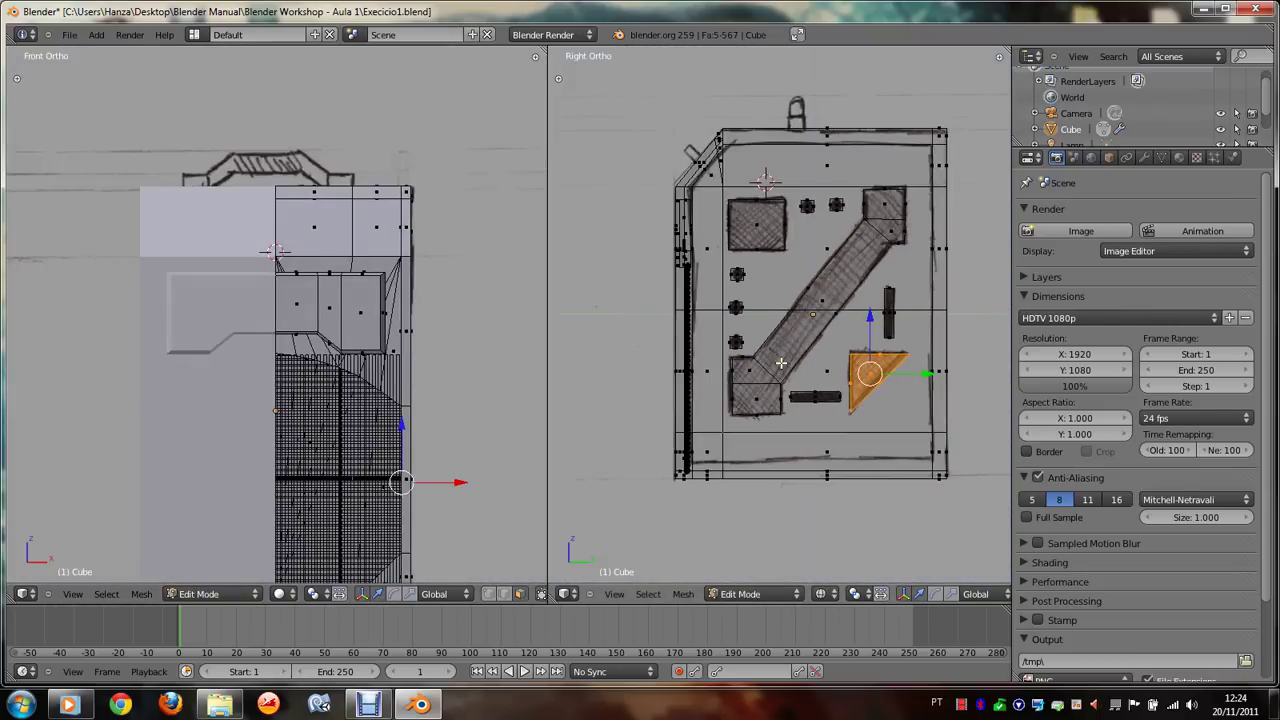
Step: Add a vertical edge loop down the side face and slide it into place
key(space)
text(loop)
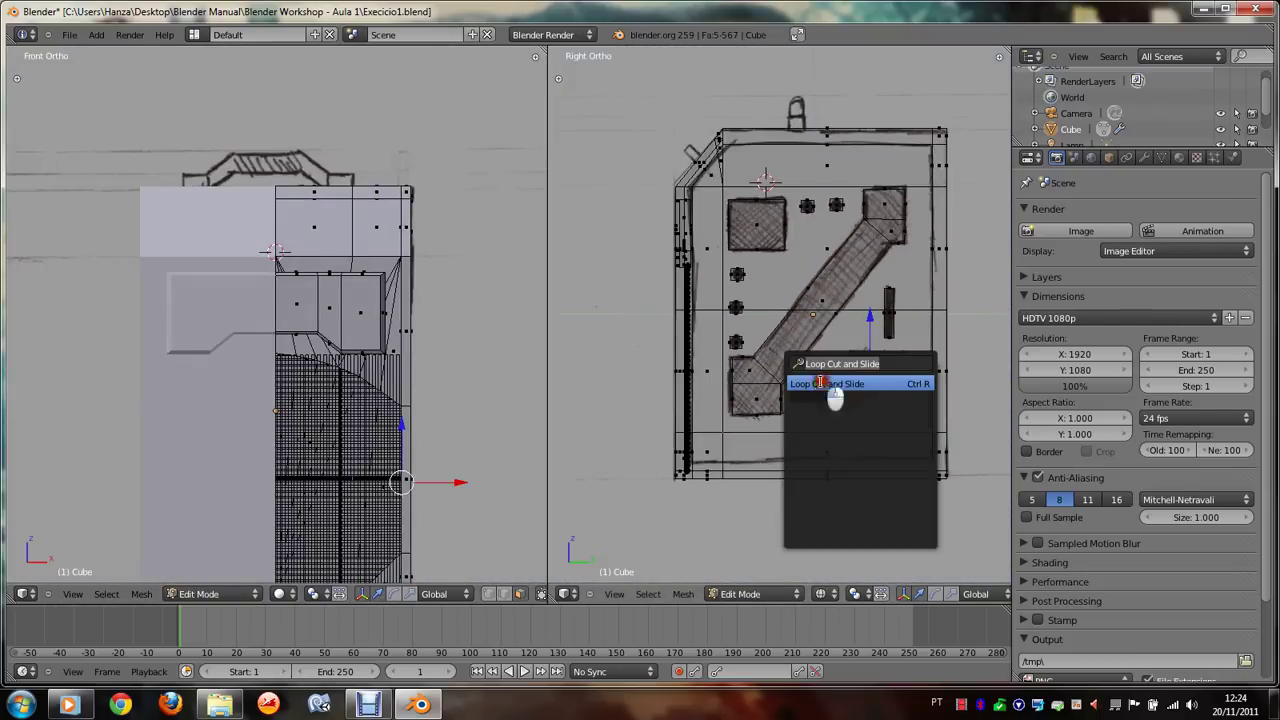
click(829, 385)
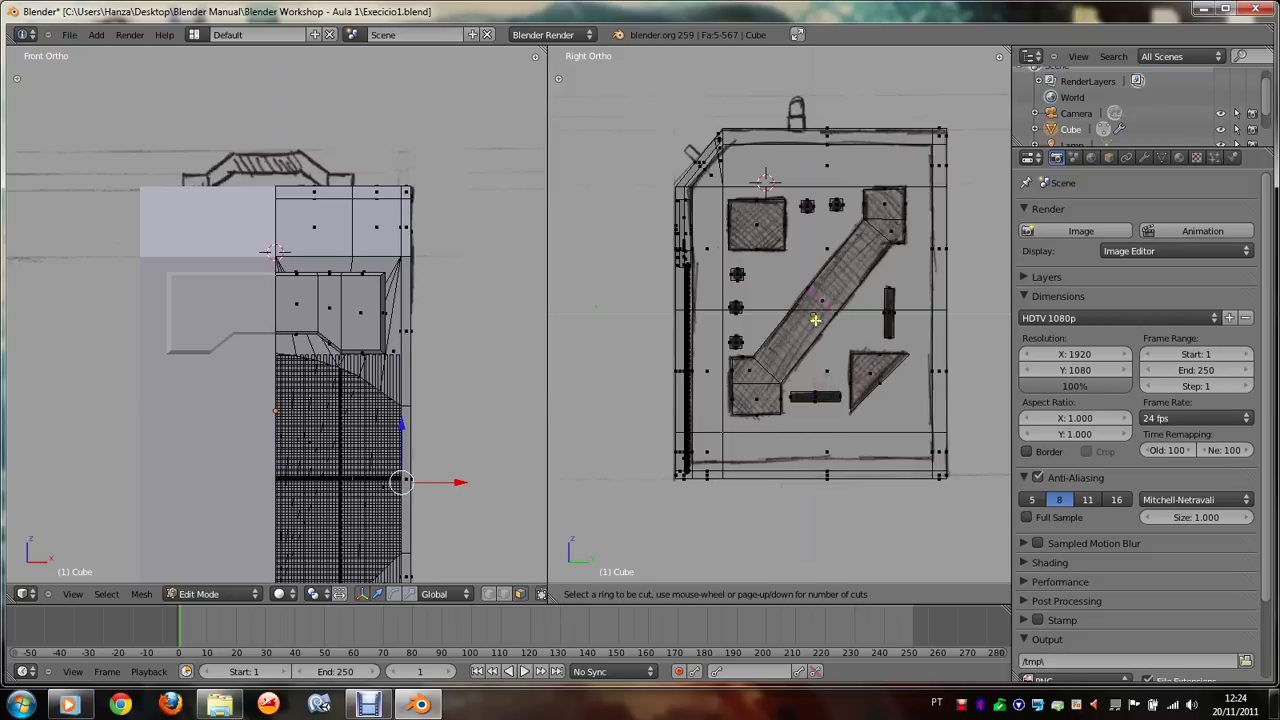
click(789, 151)
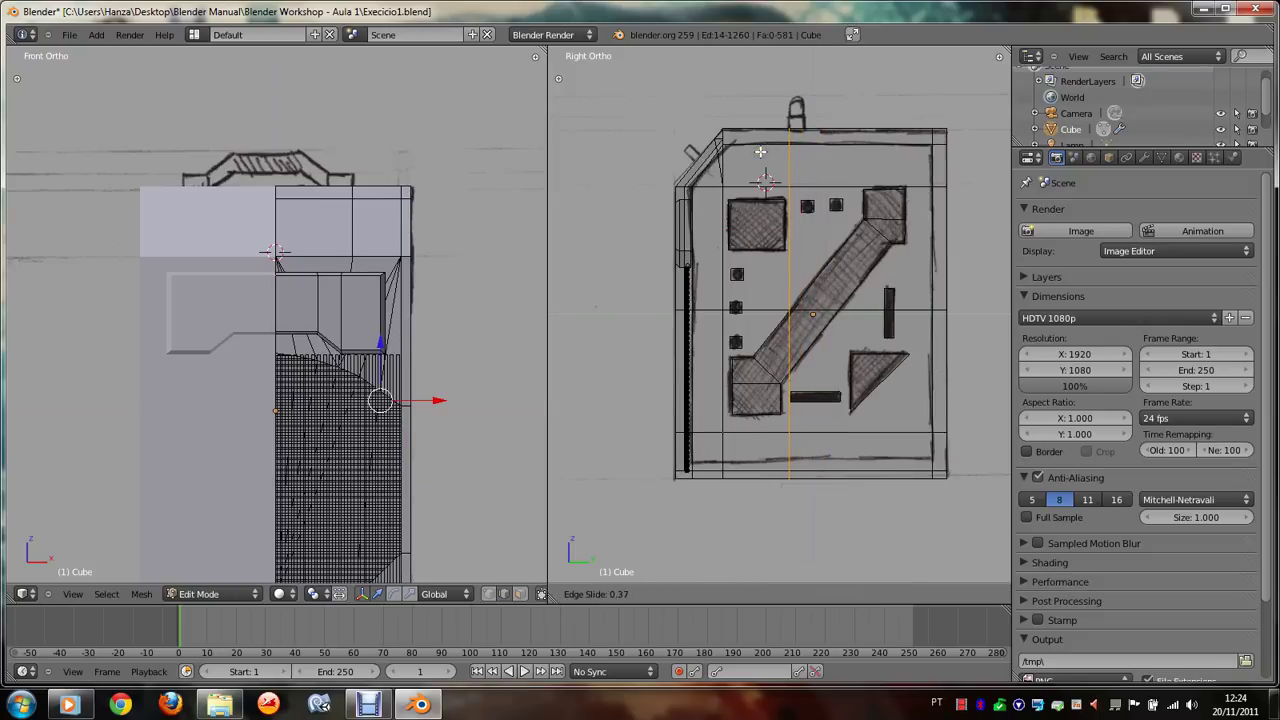
click(759, 152)
Step: Add a second vertical edge loop on the side face and slide it into position
key(space)
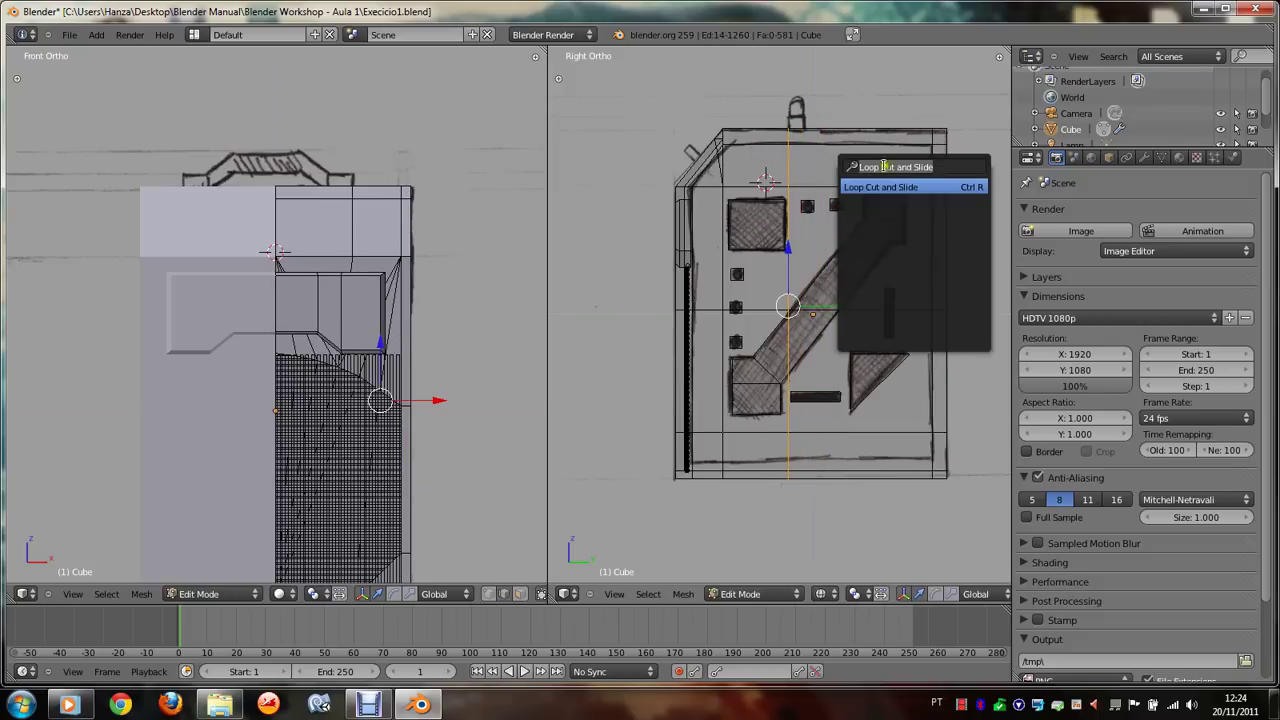
click(940, 186)
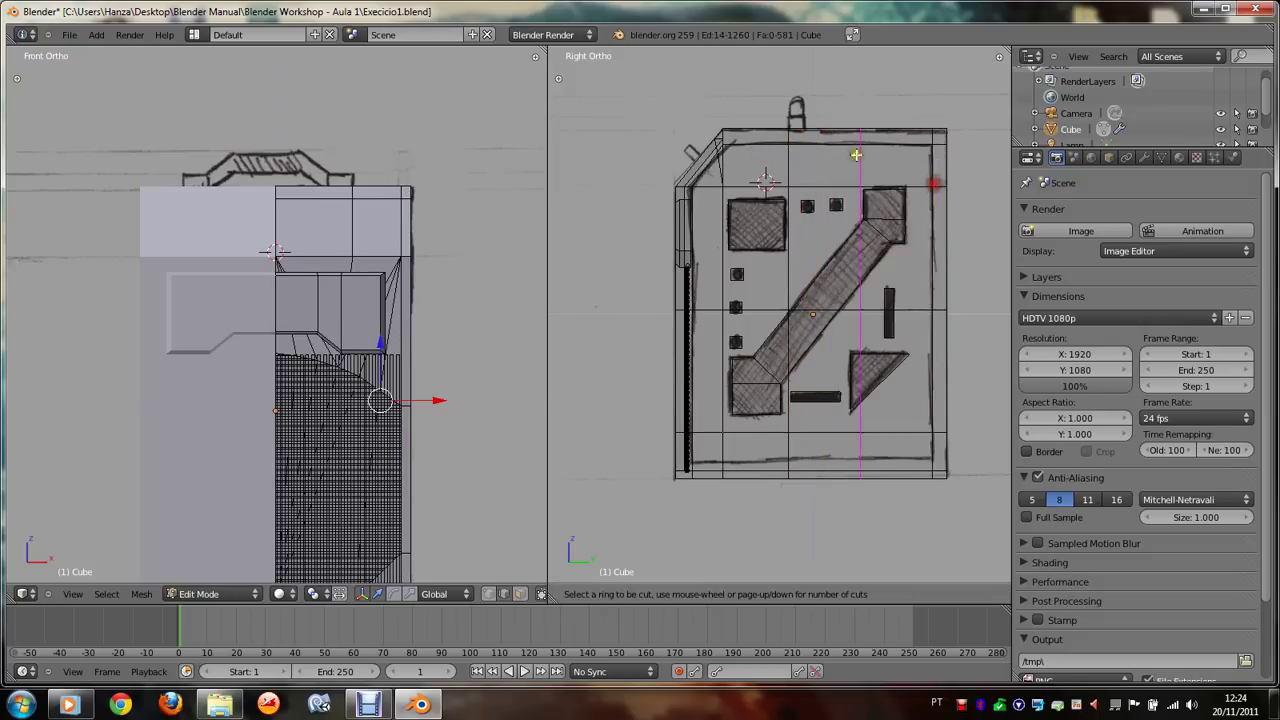
click(833, 152)
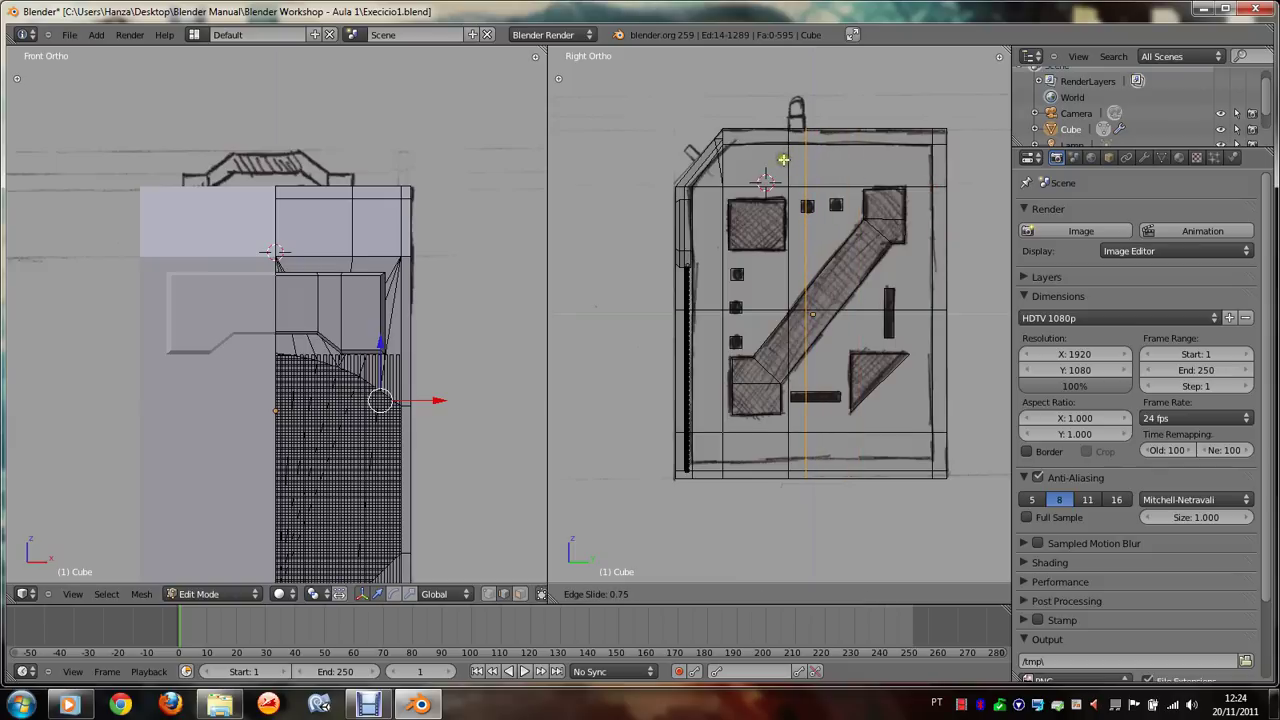
click(784, 159)
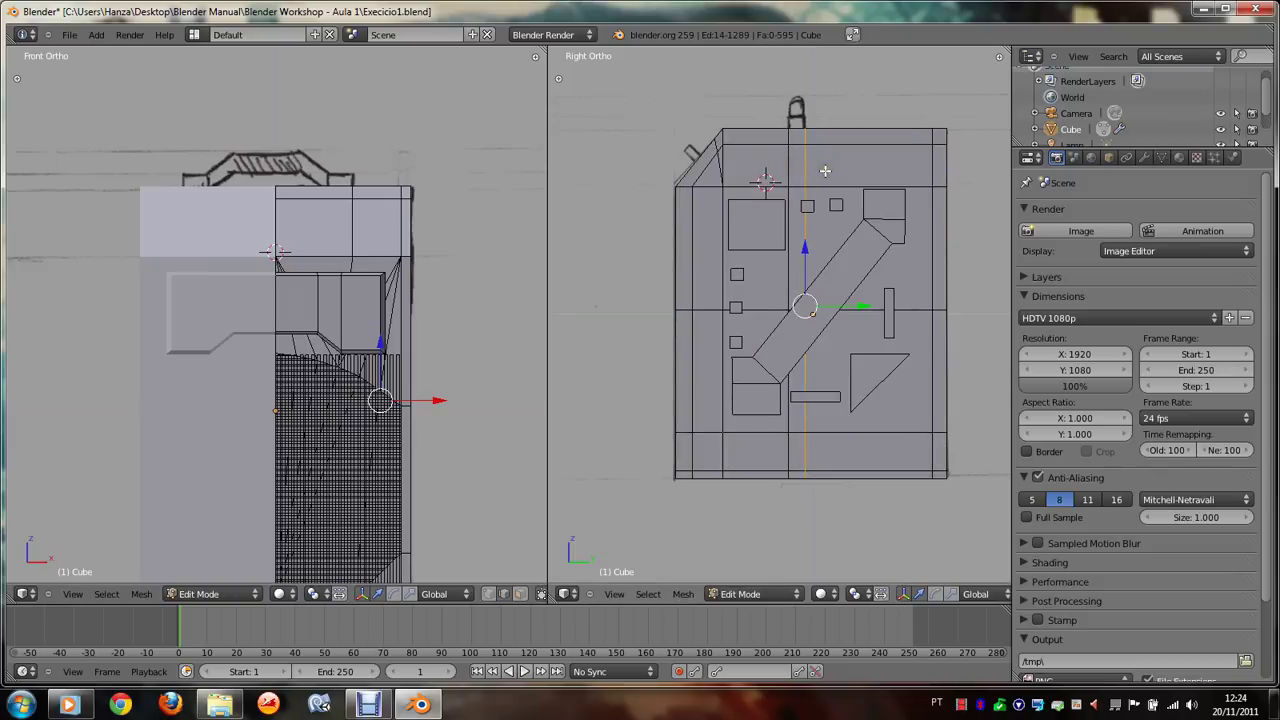
middle_drag(825, 171, 774, 163)
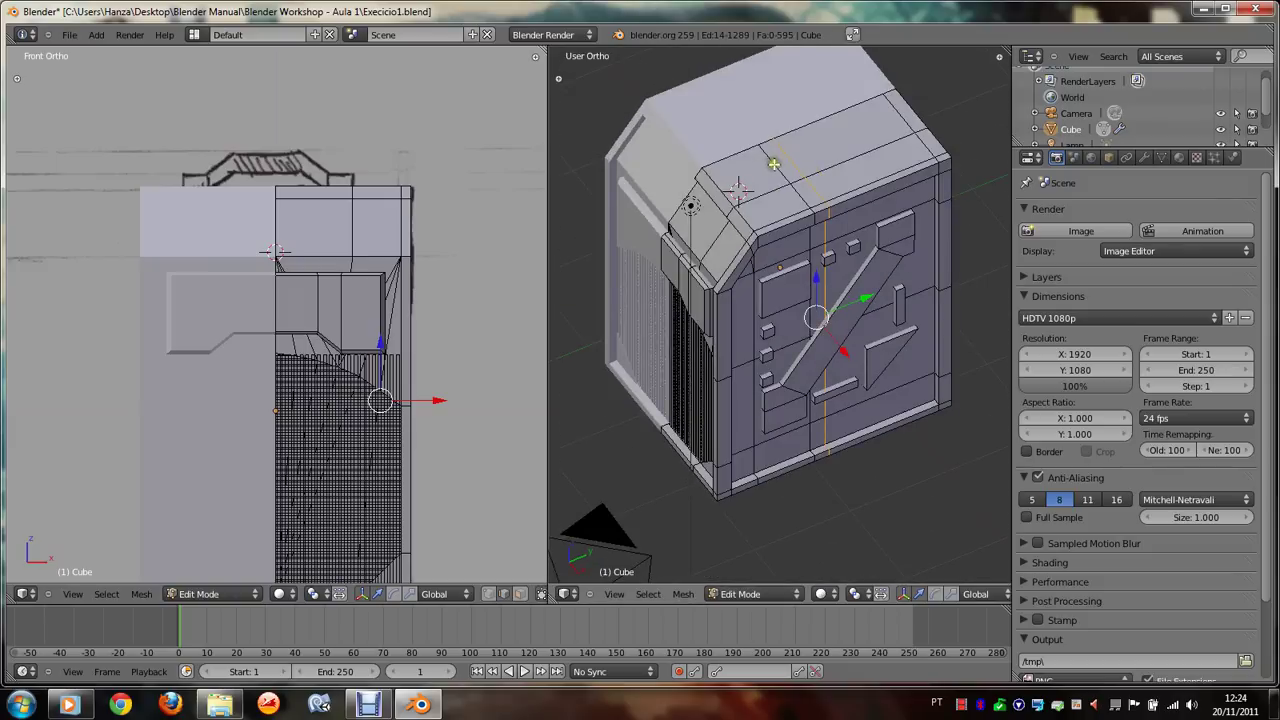
Step: Subdivide two edges on the cube's top face
scroll(774, 163, up, 3)
scroll(774, 163, up, 1)
scroll(774, 163, up, 1)
scroll(774, 163, up, 1)
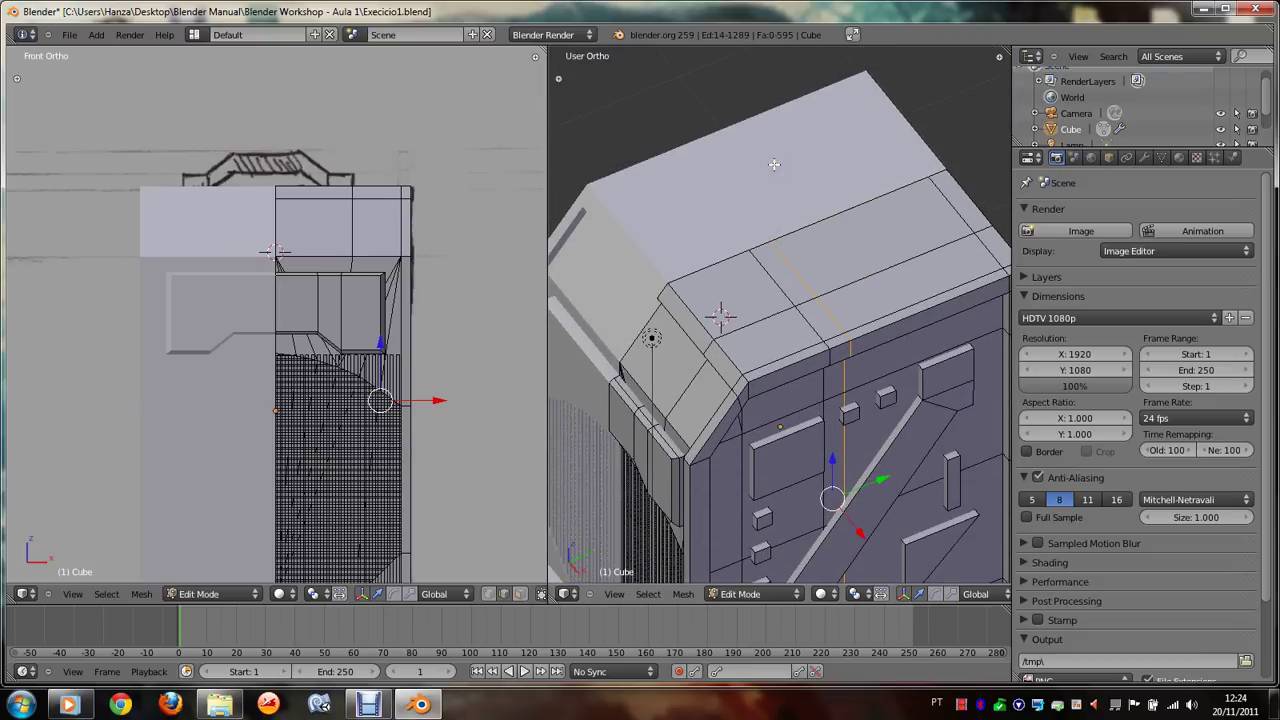
scroll(774, 163, up, 2)
right_click(772, 274)
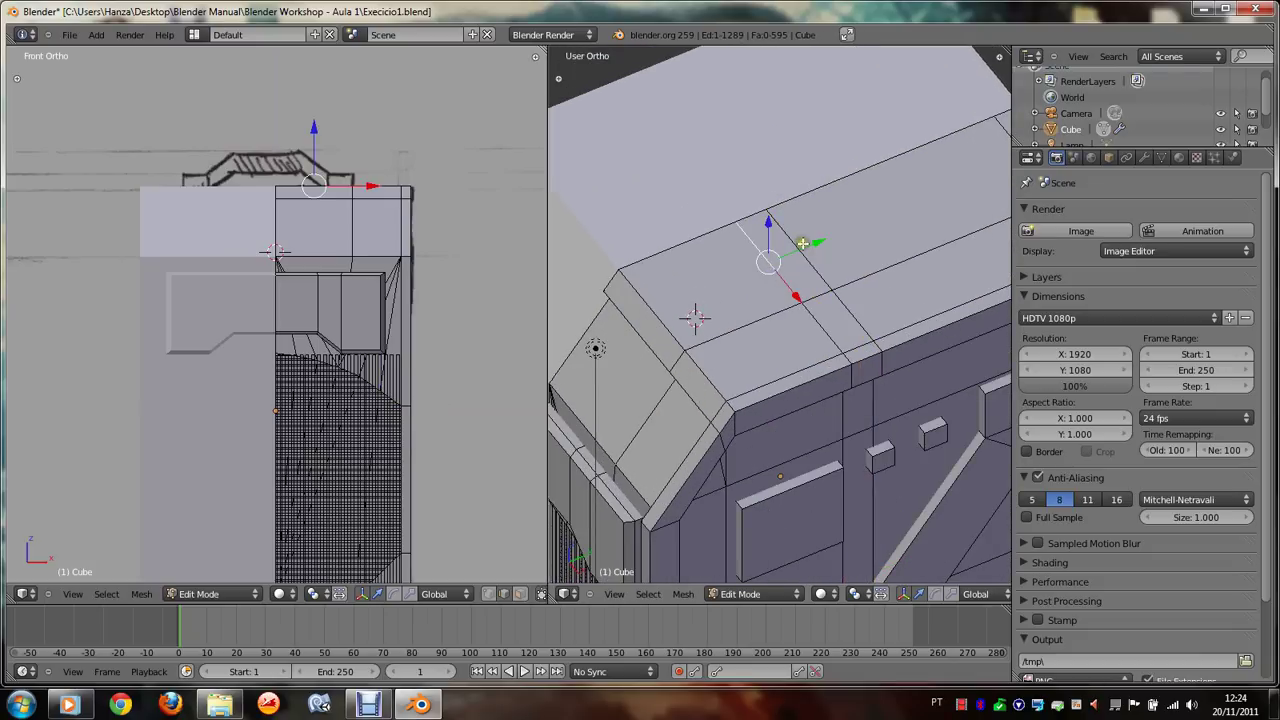
shift+right_click(810, 284)
key(space)
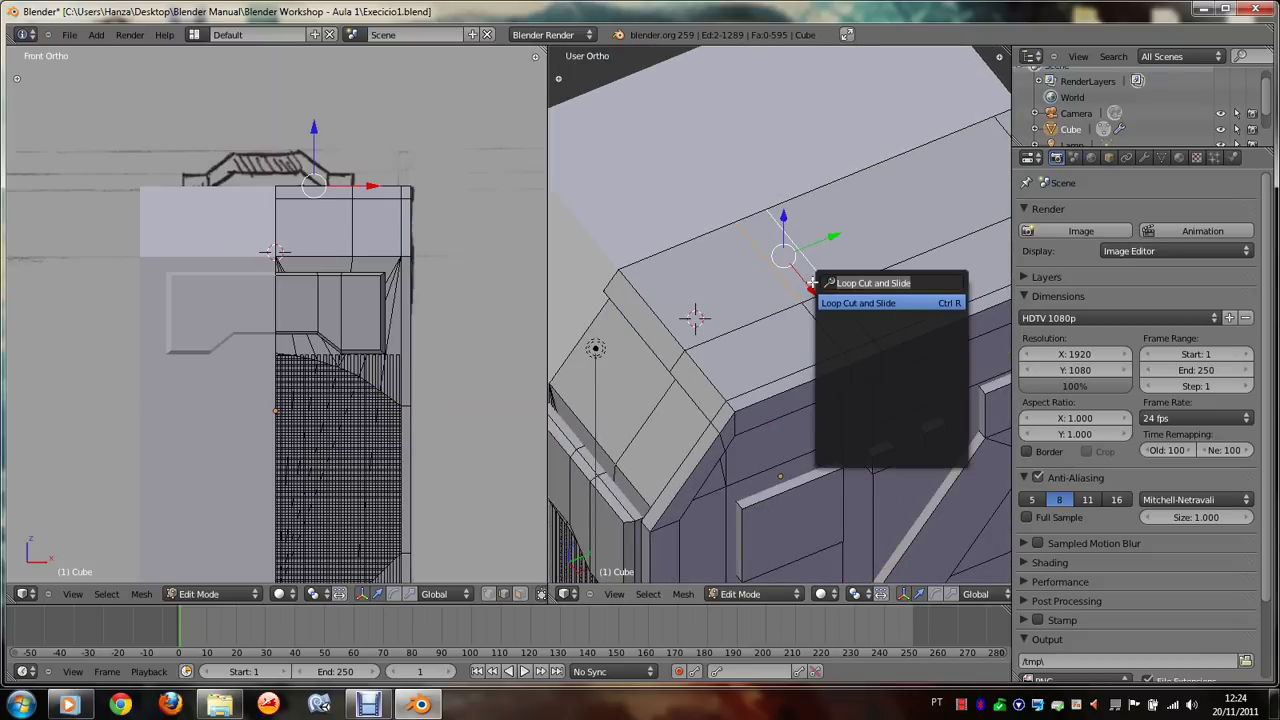
text(Sub)
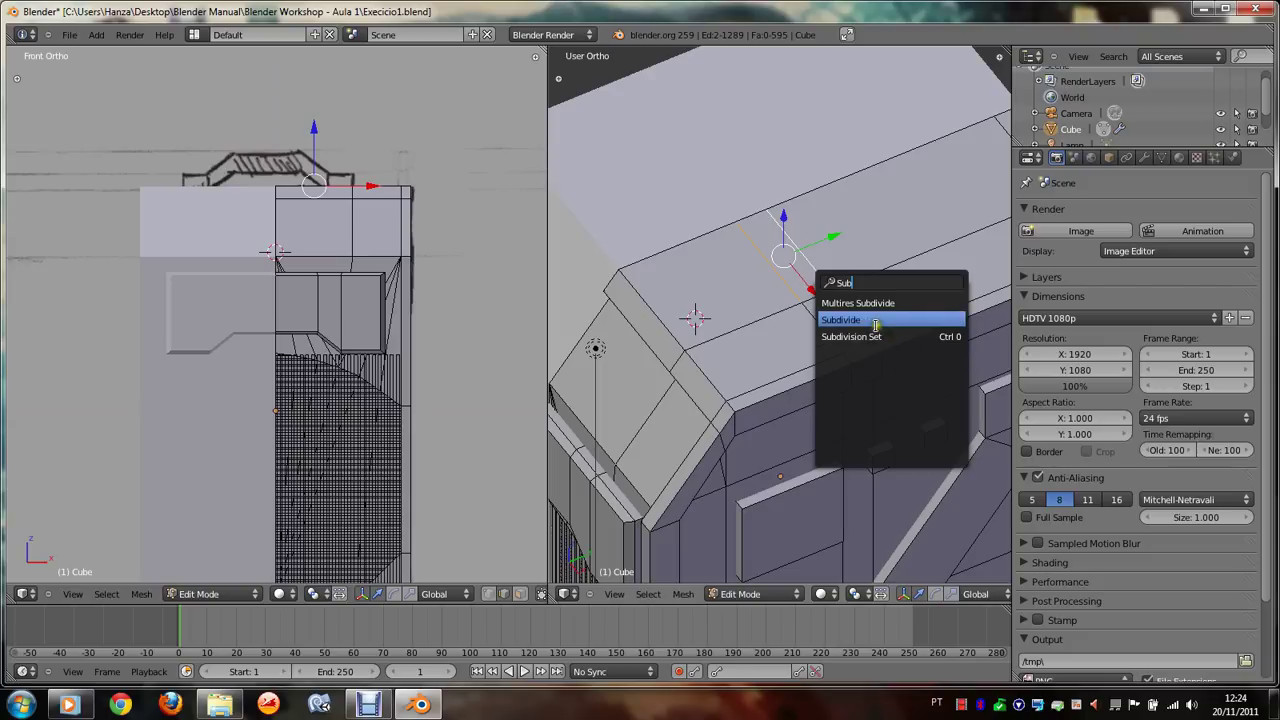
click(875, 325)
Step: Move the new top edge along Z, then along X, to mark the handle attachment in wireframe
right_click(812, 294)
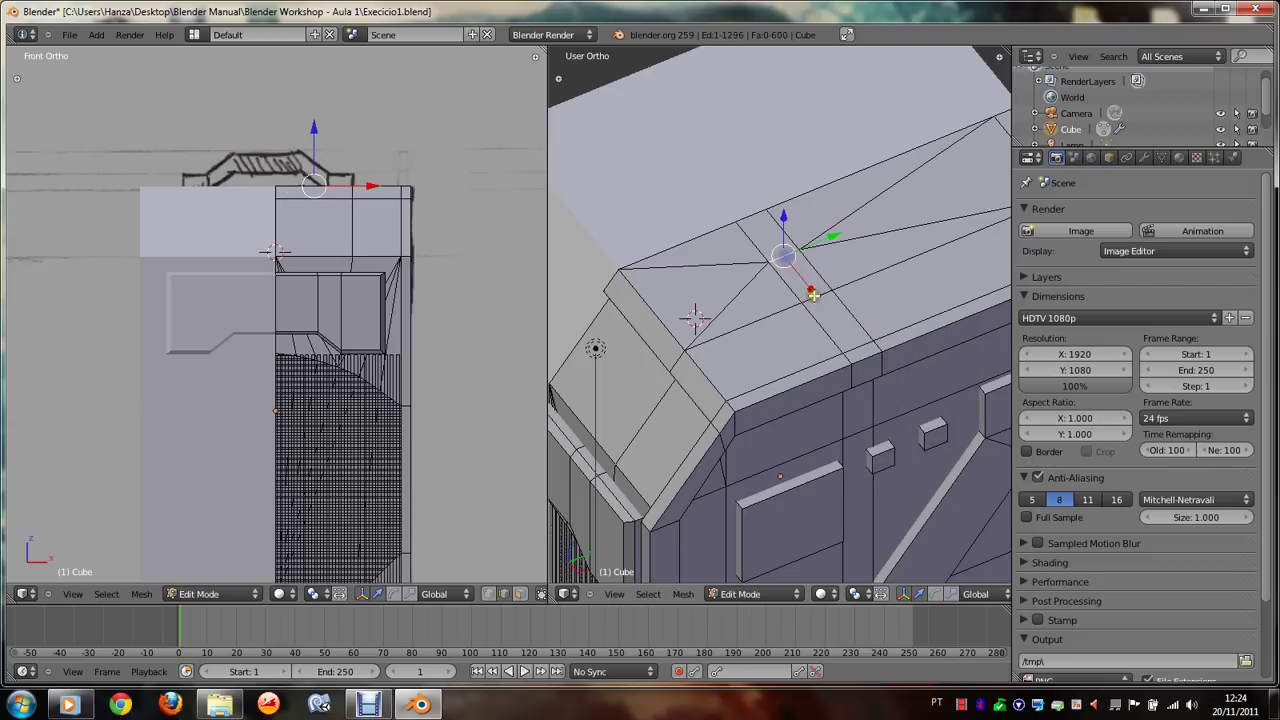
drag(796, 276, 807, 292)
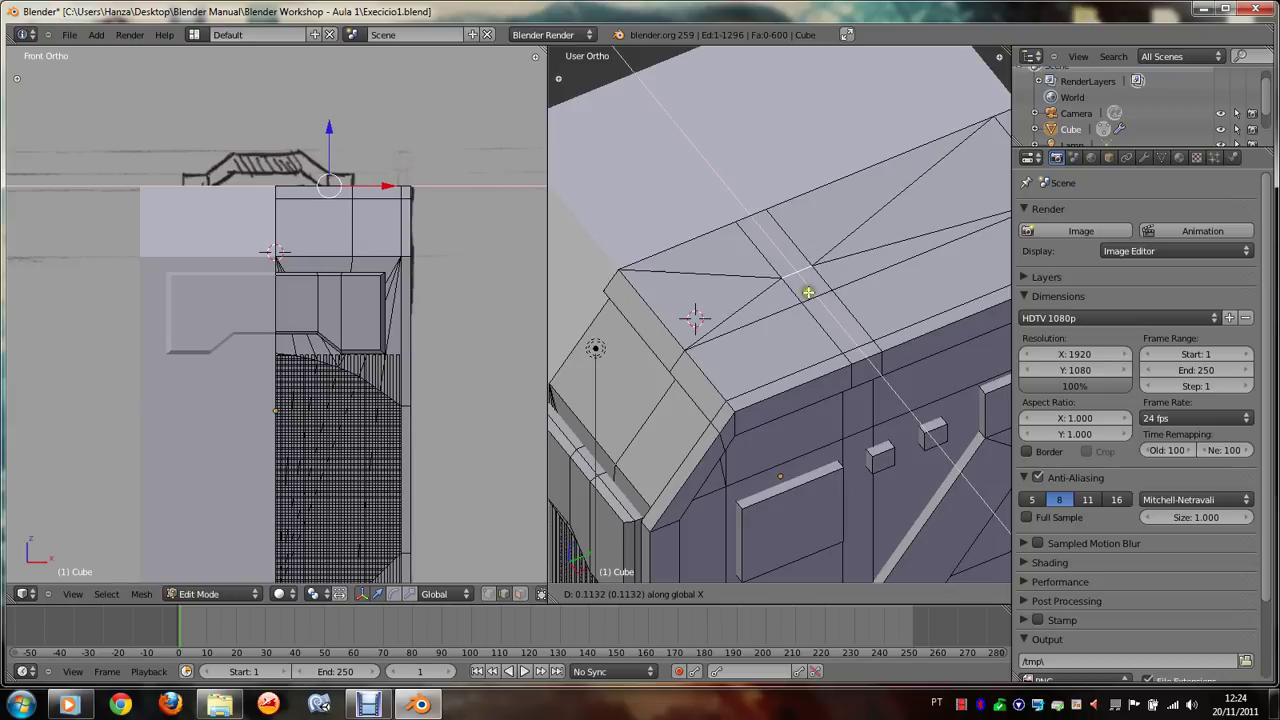
key(z)
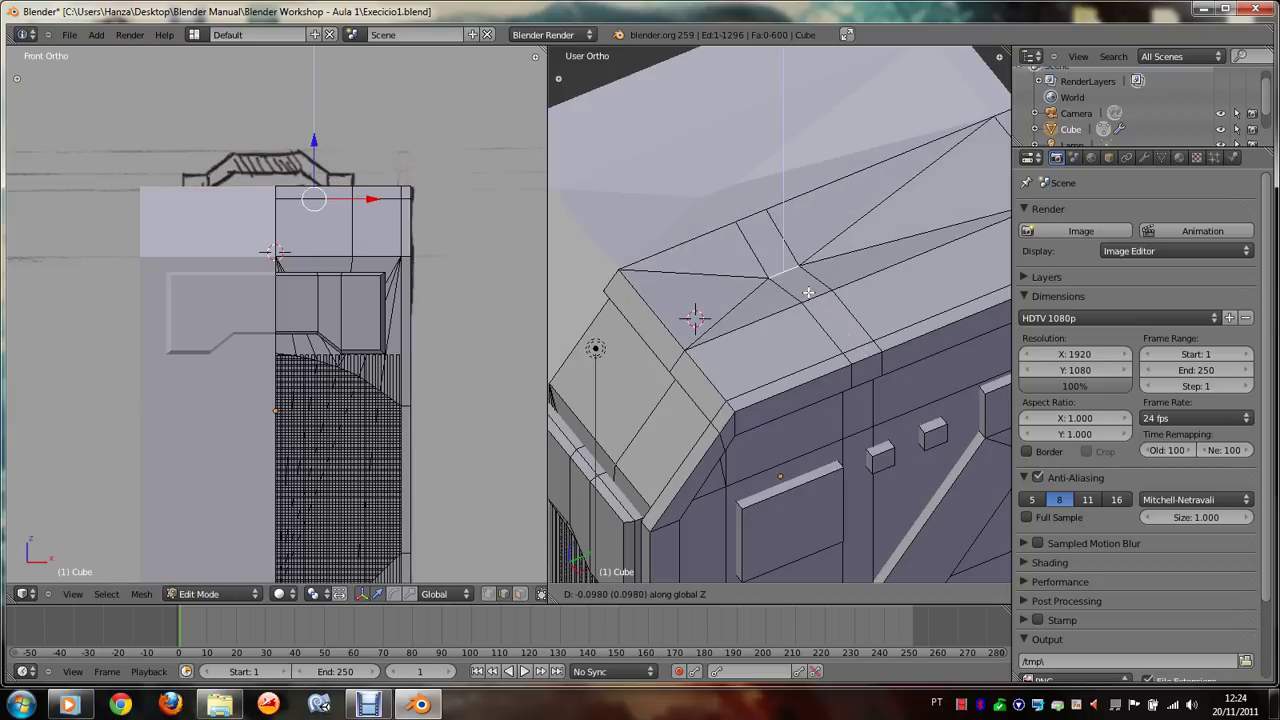
click(807, 291)
key(z)
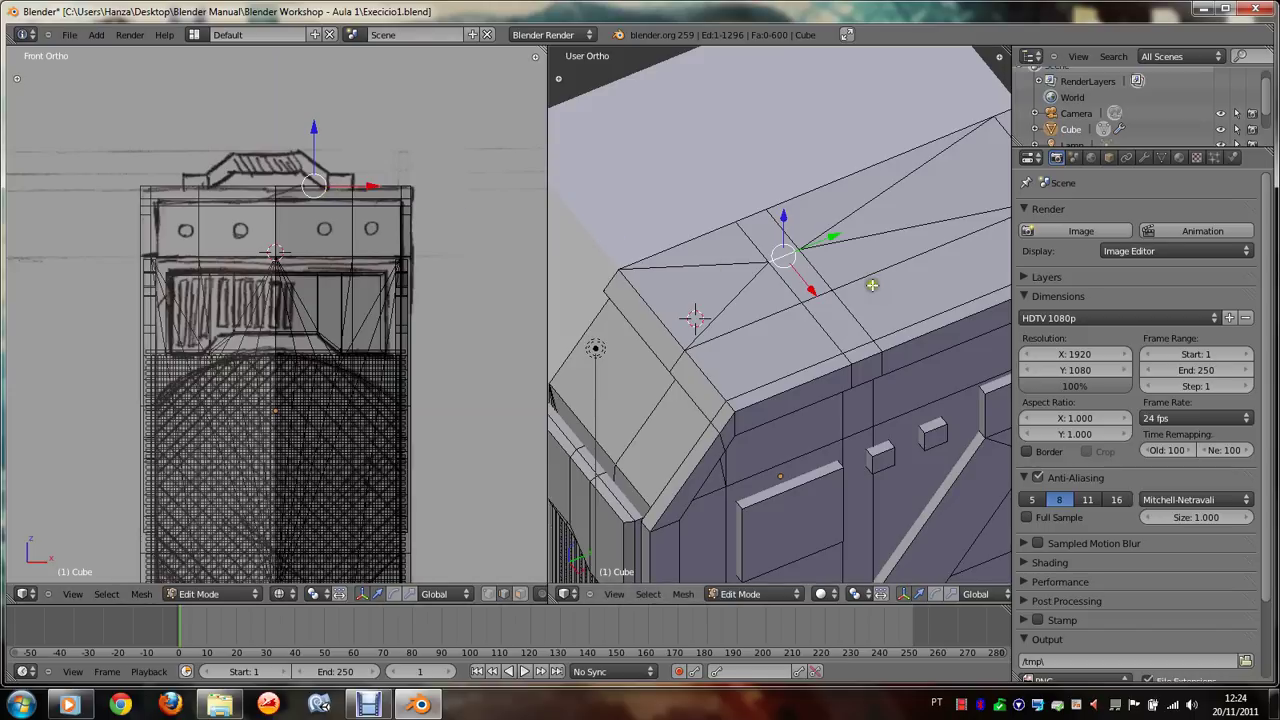
key(g)
key(x)
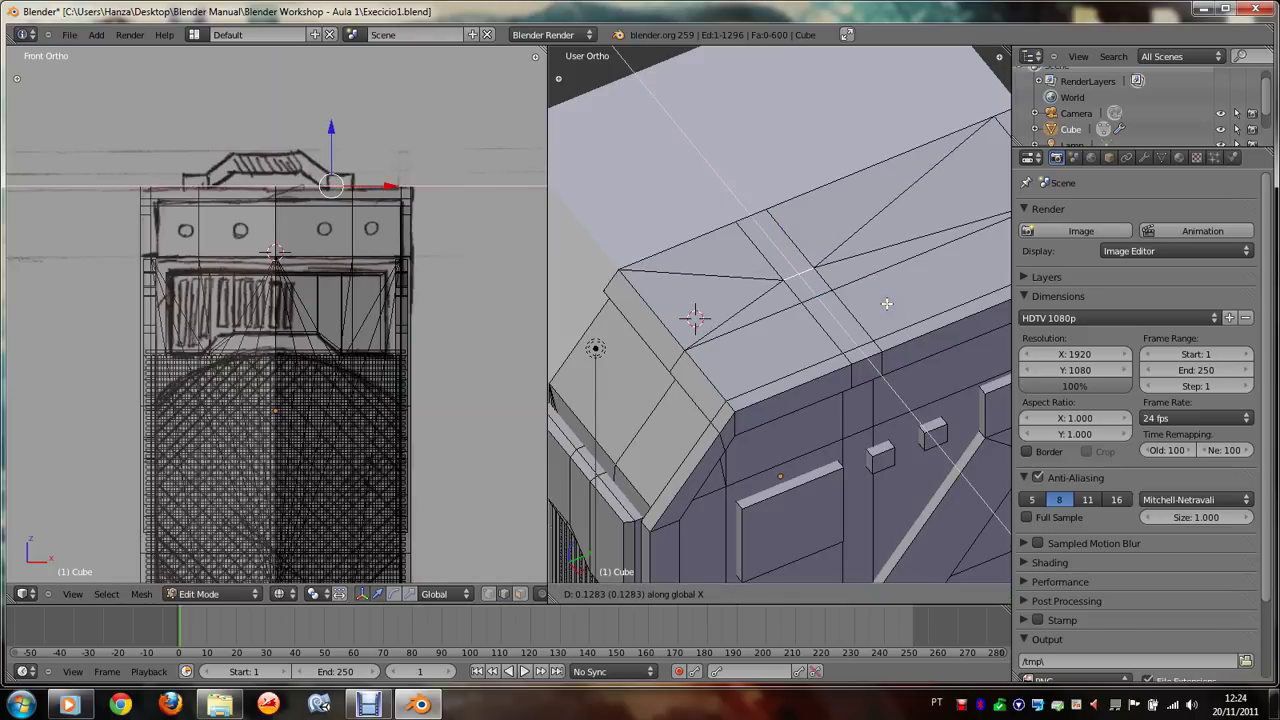
click(884, 304)
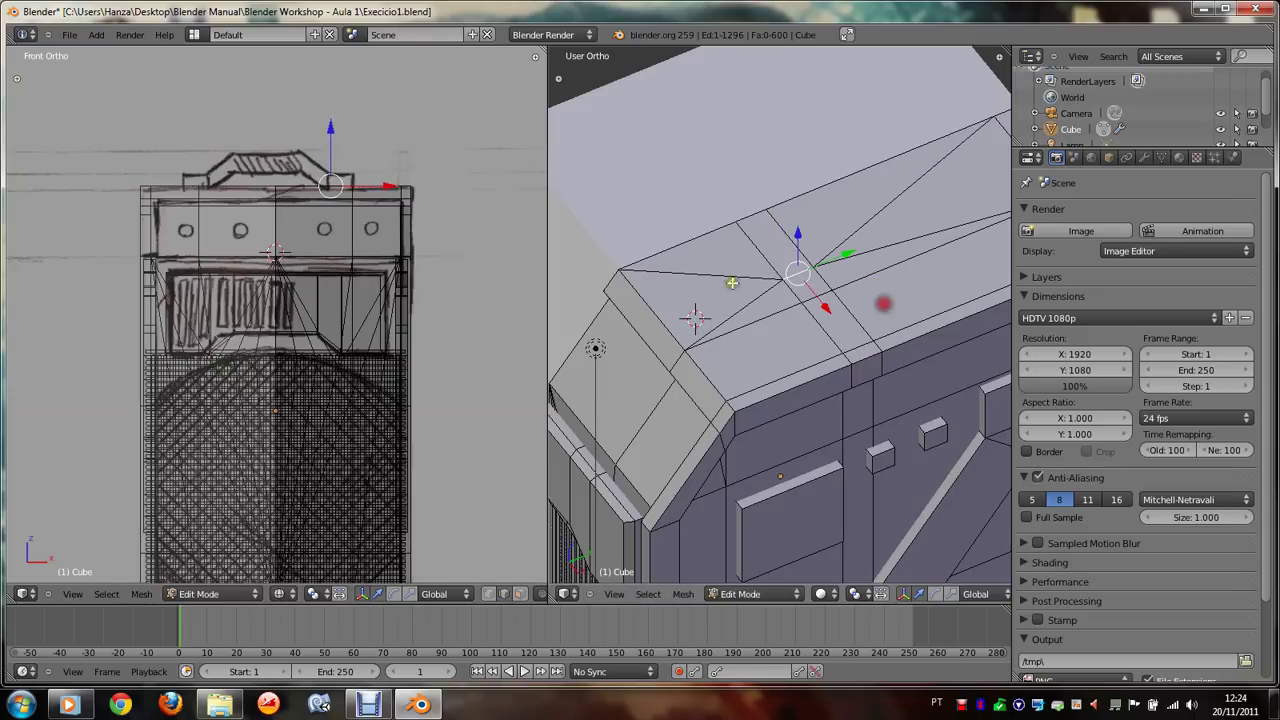
shift+scroll(340, 257, up, 3)
shift+scroll(340, 257, up, 2)
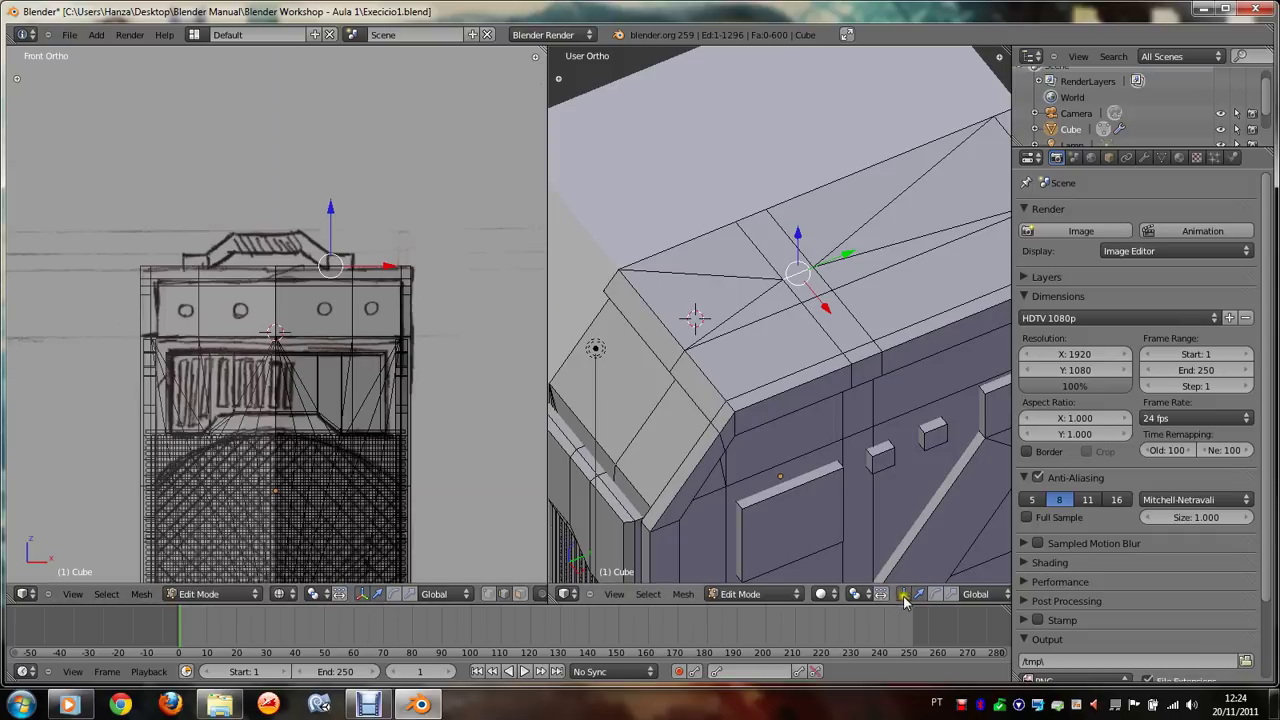
Step: Raise the small handle-attachment face on top along Z and scale it smaller
click(520, 594)
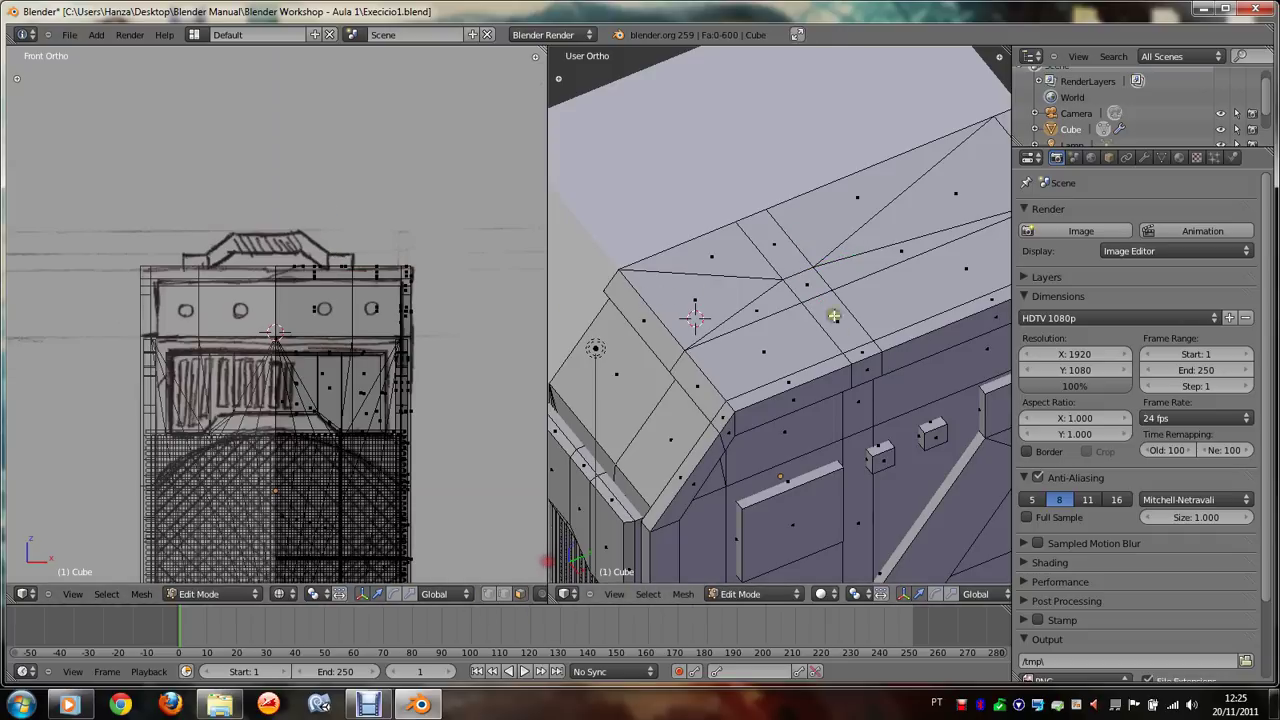
right_click(808, 285)
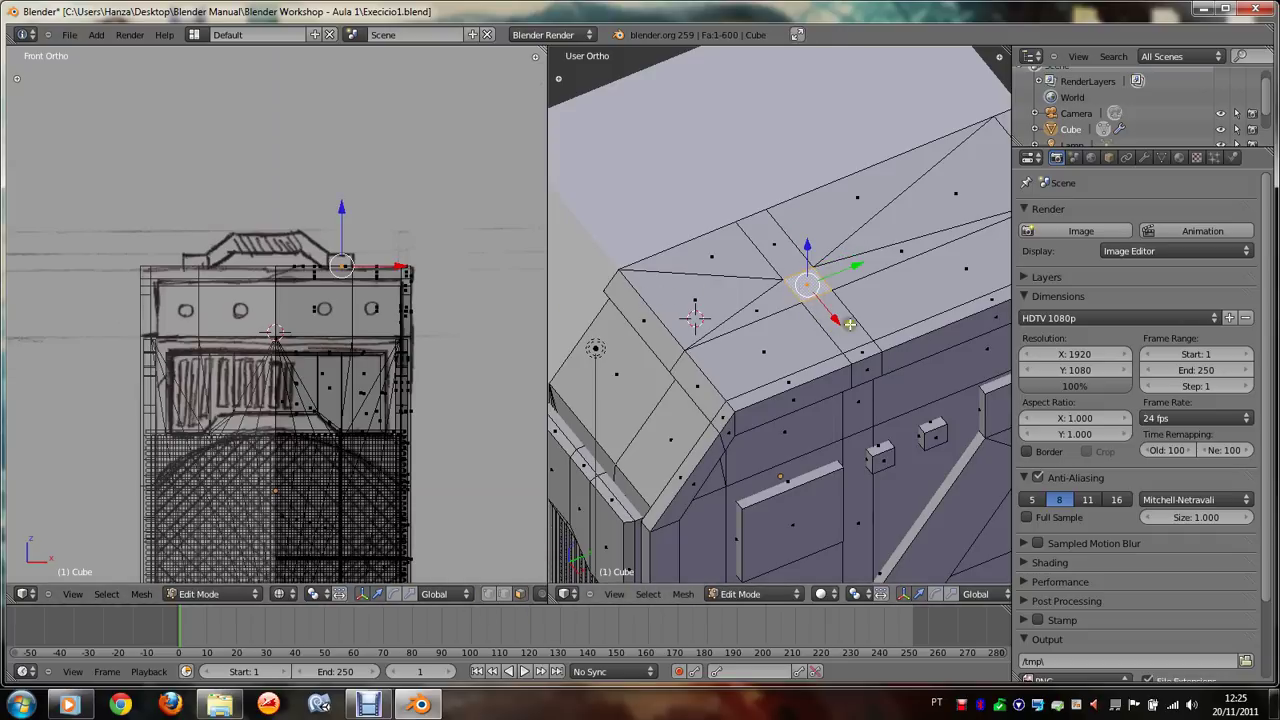
key(g)
key(z)
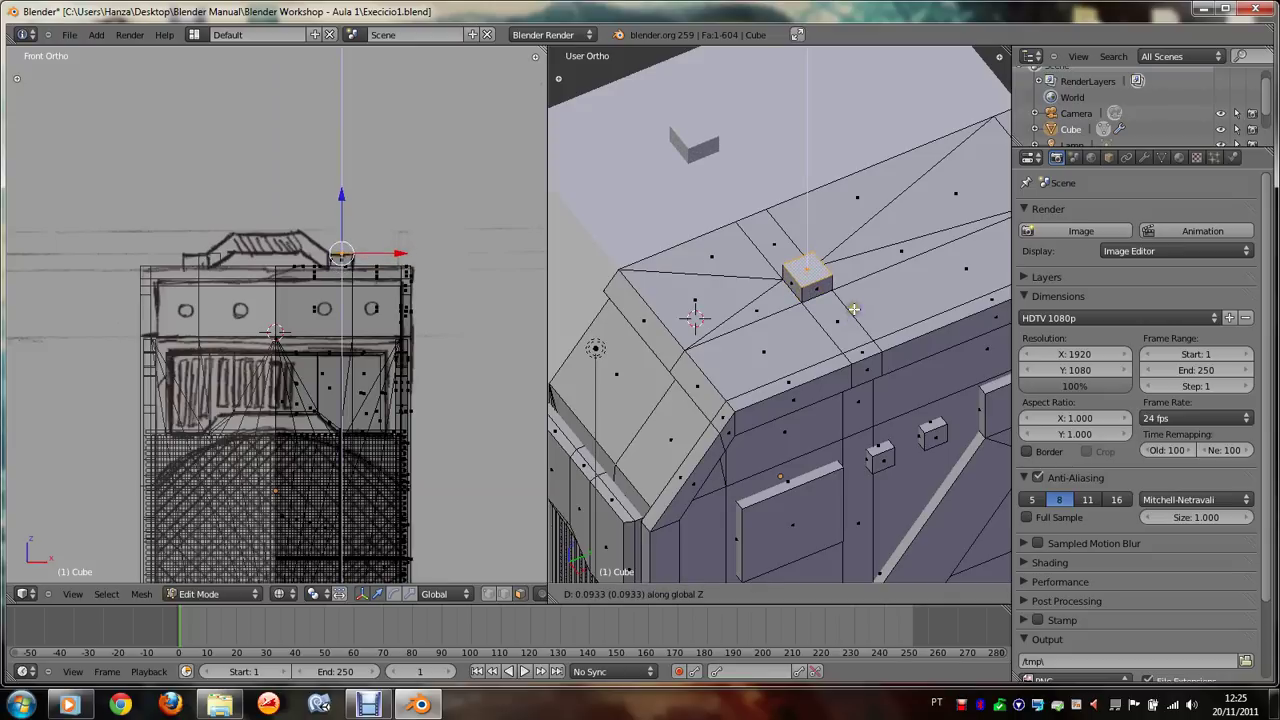
click(853, 316)
key(g)
key(z)
click(853, 310)
key(s)
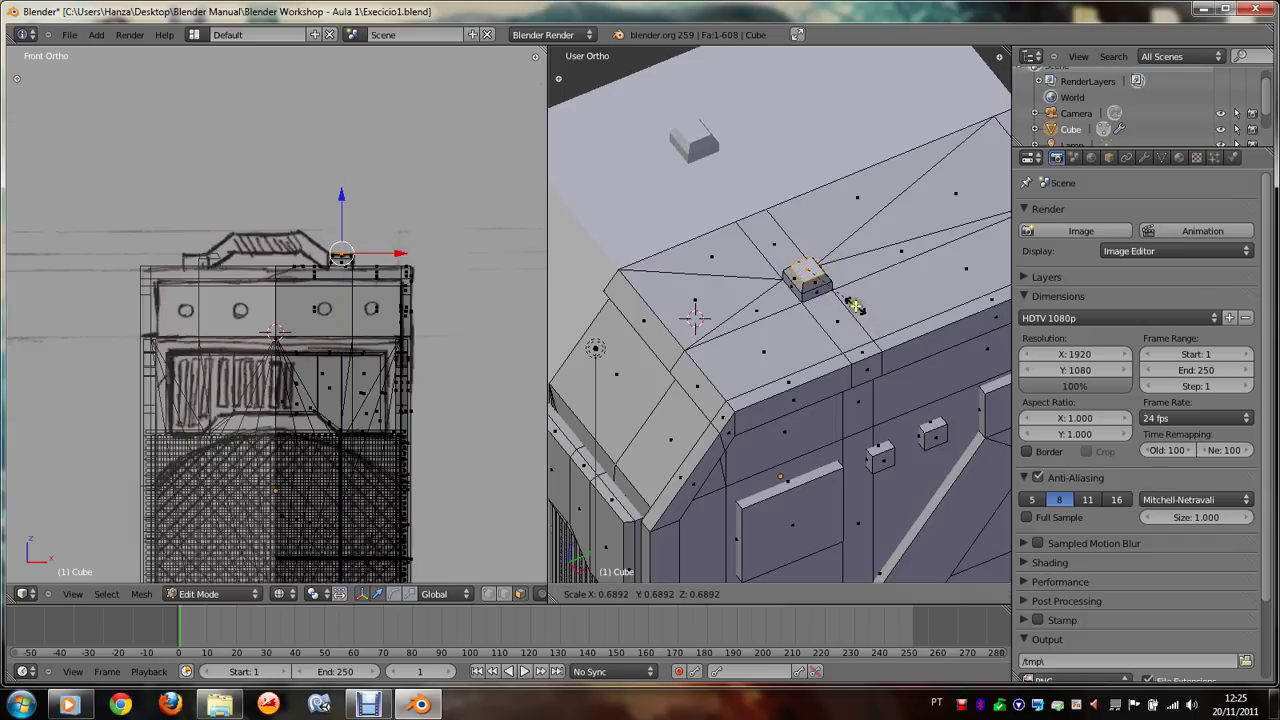
click(854, 309)
Step: Leave Edit Mode and tilt the view down to inspect the top face
key(Tab)
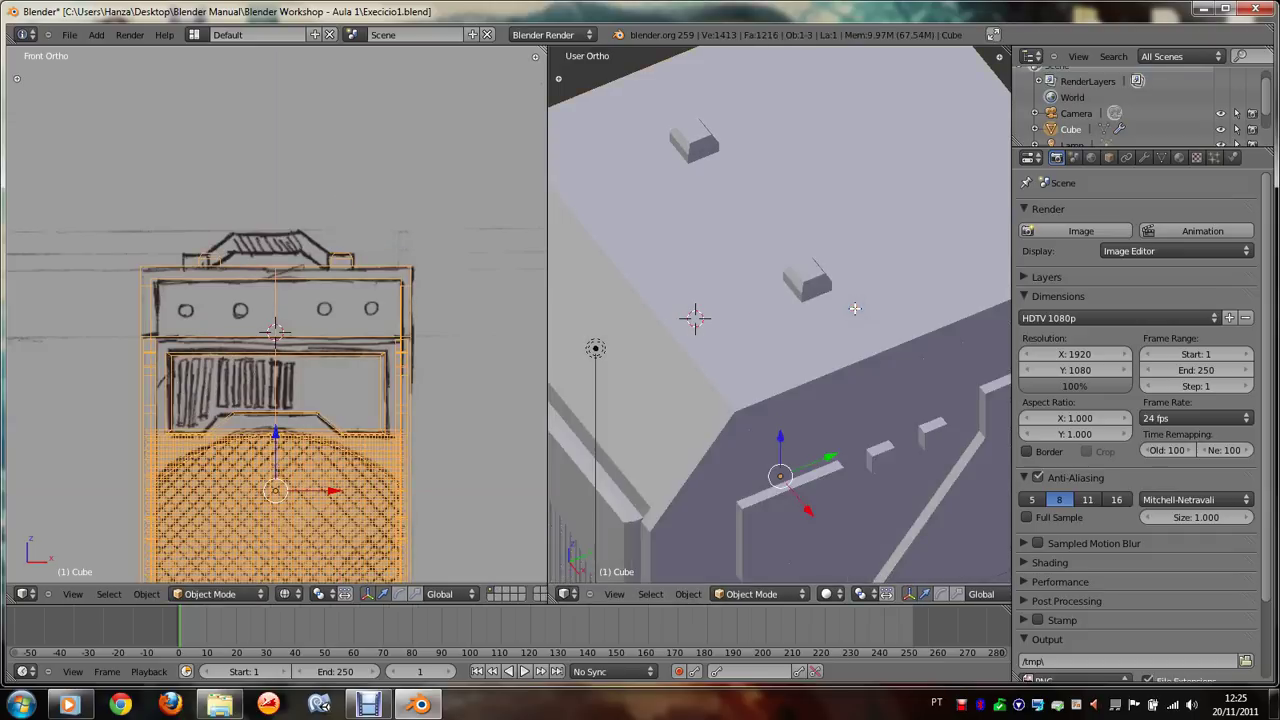
scroll(854, 309, down, 3)
key(KP_8)
key(KP_8)
key(KP_2)
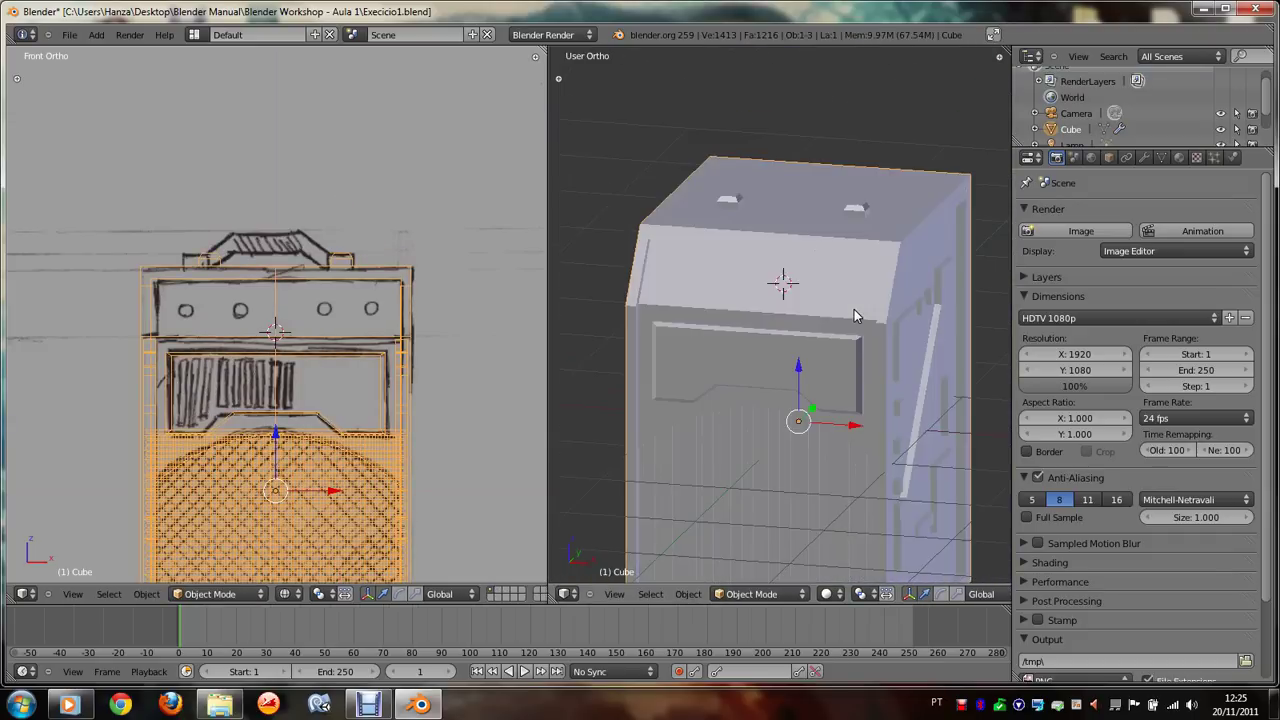
key(KP_2)
key(ctrl+KP_8)
scroll(854, 309, up, 3)
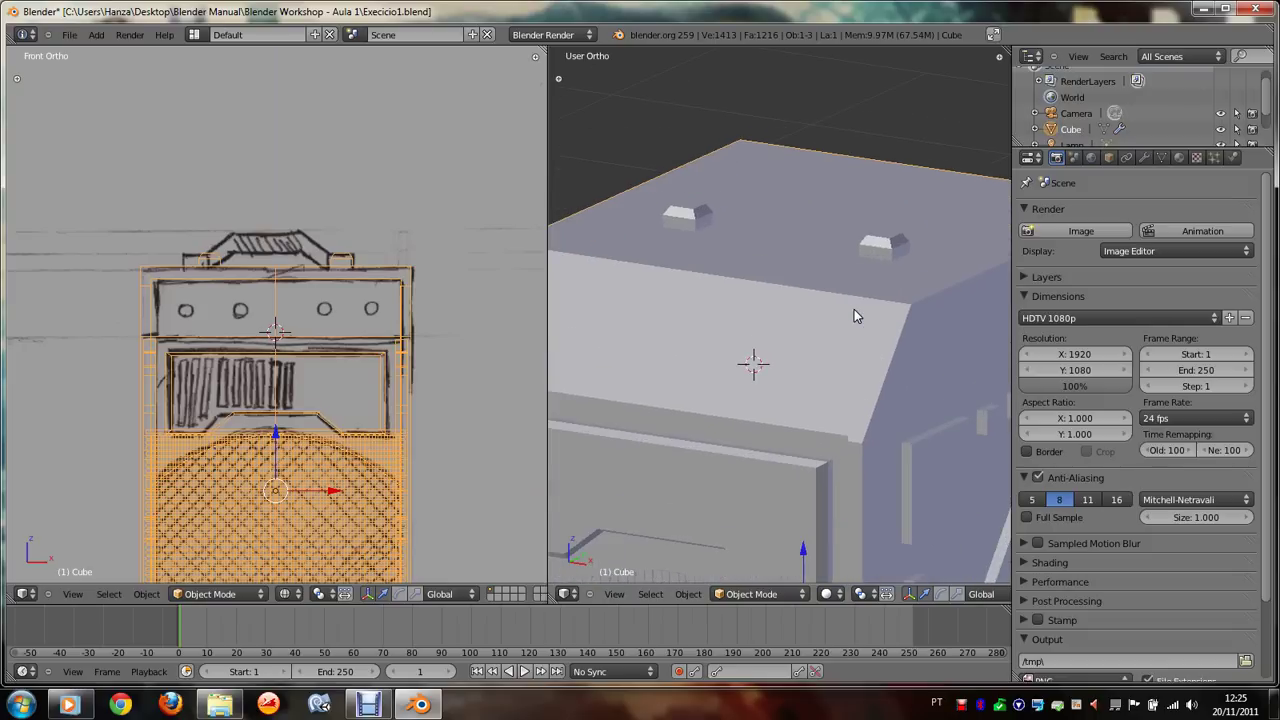
Step: Extrude the small top block with Extrude and Move on Normals
key(Tab)
key(space)
text(Subdivide)
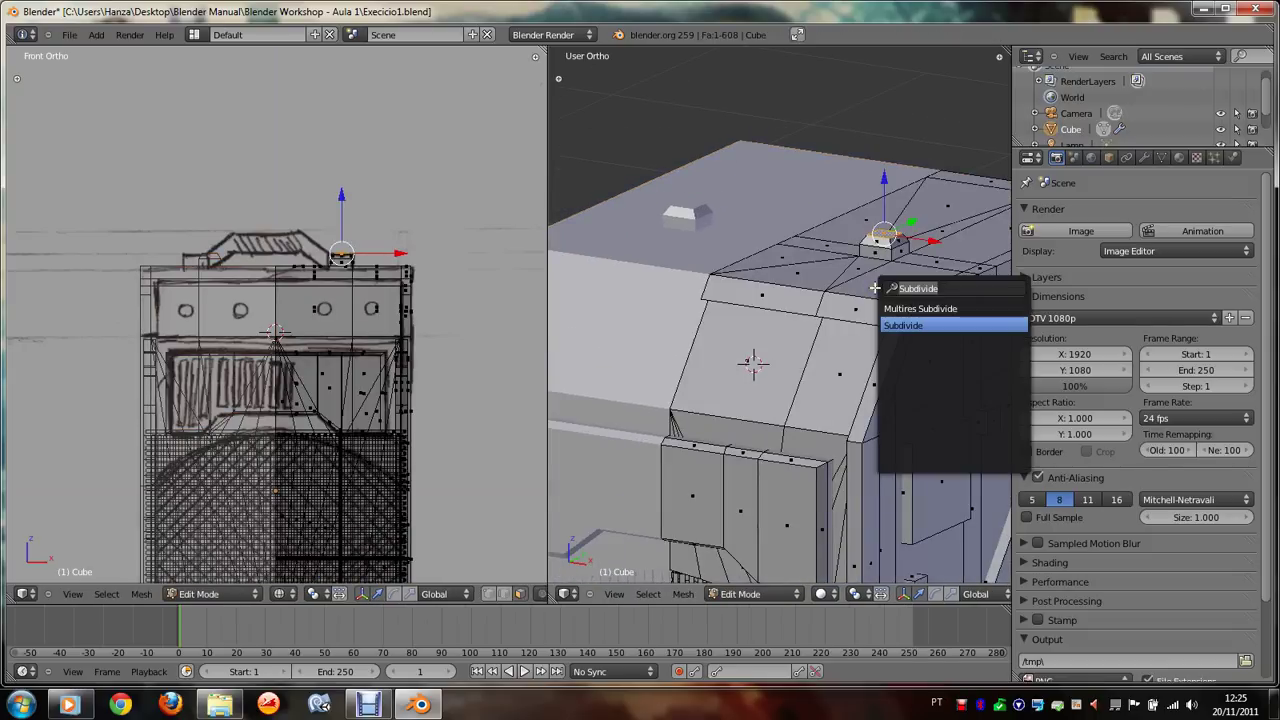
key(BackSpace)
key(BackSpace)
key(BackSpace)
text(Extr)
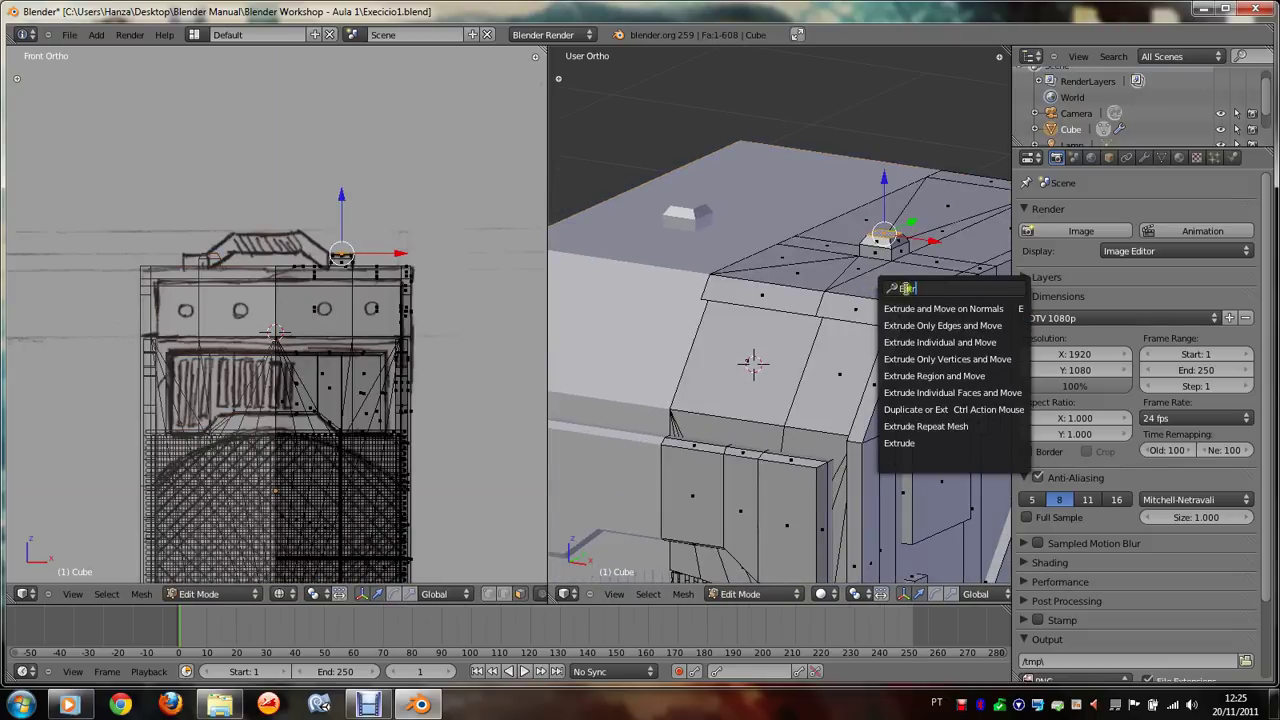
click(952, 310)
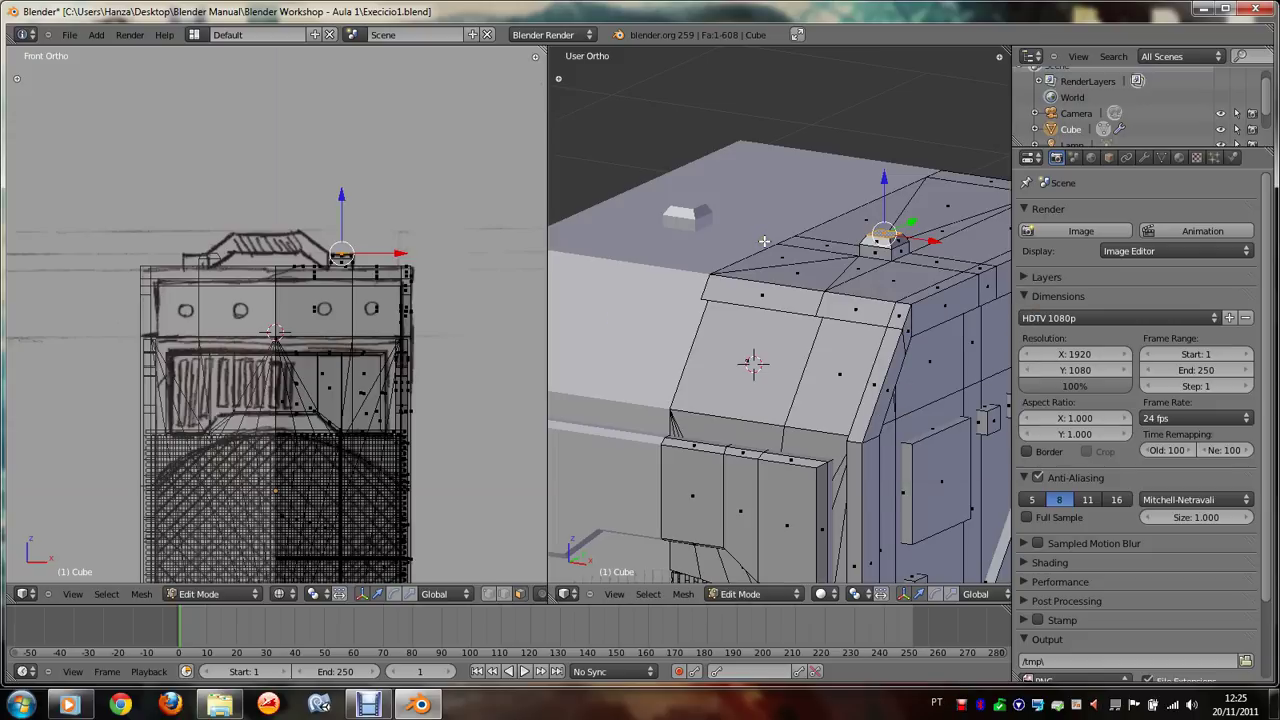
key(KP_4)
key(KP_6)
key(KP_2)
key(KP_8)
key(KP_2)
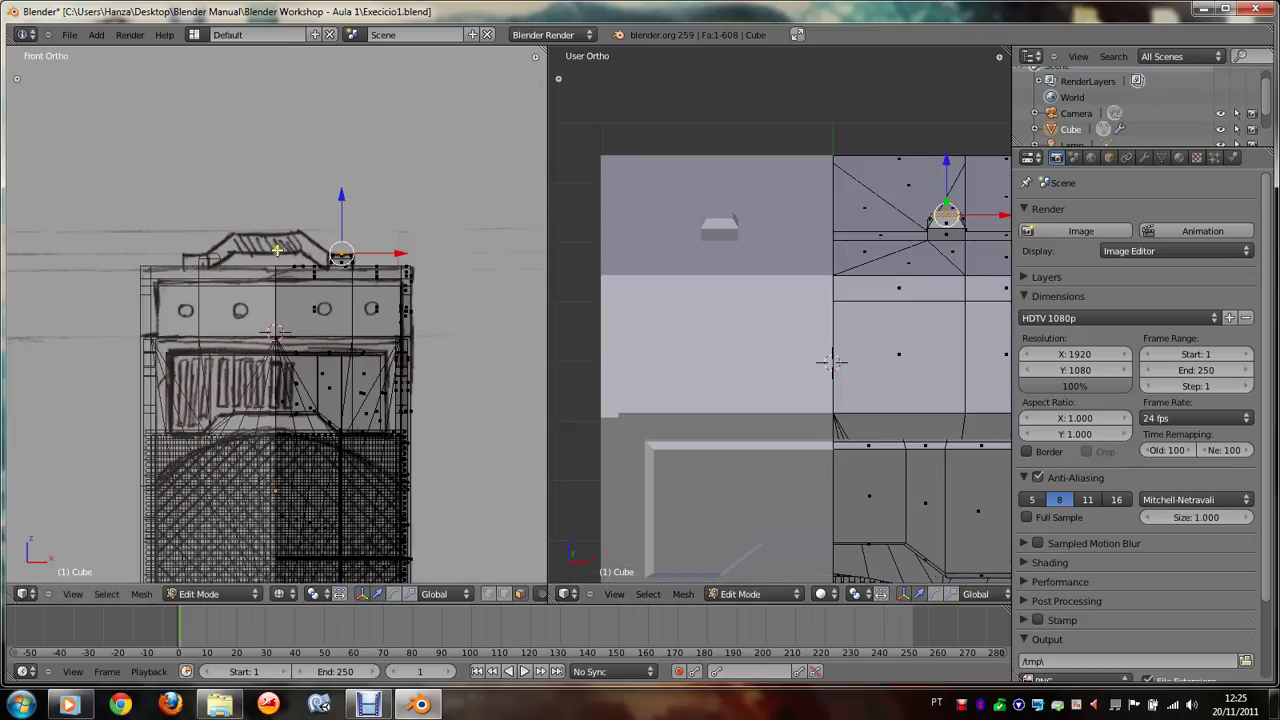
key(ctrl+KP_8)
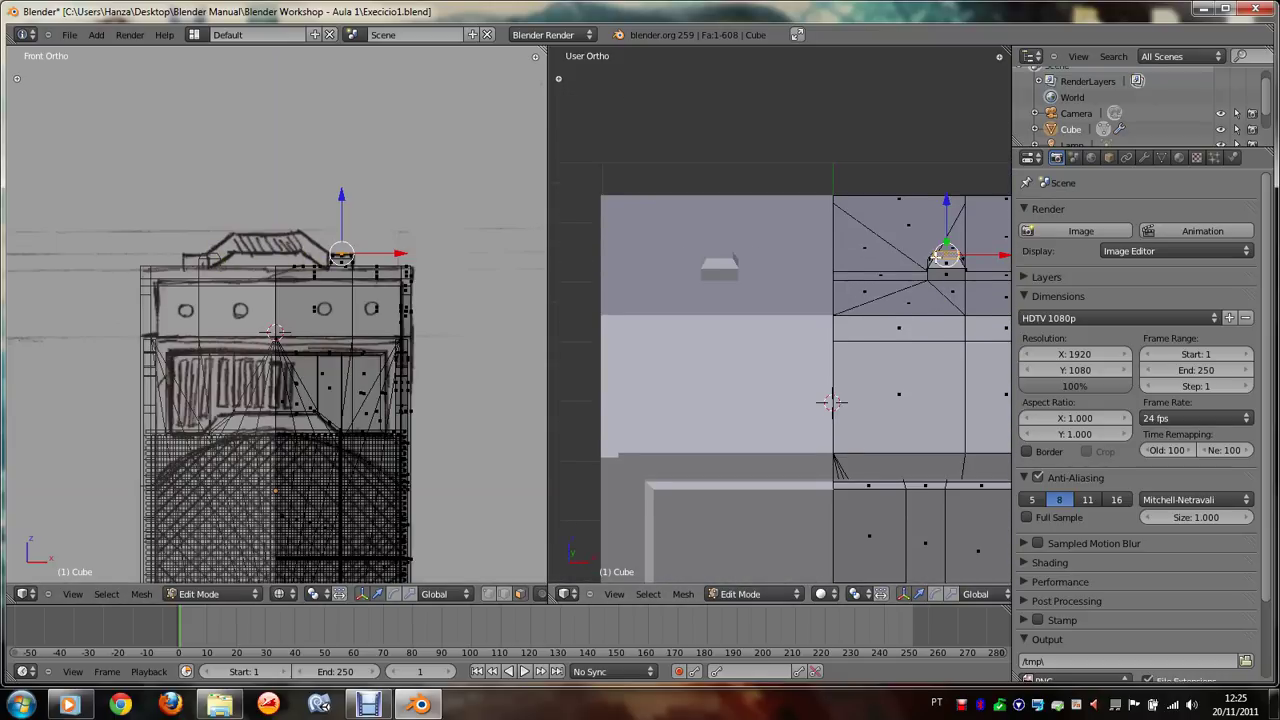
key(ctrl+KP_6)
scroll(934, 257, up, 2)
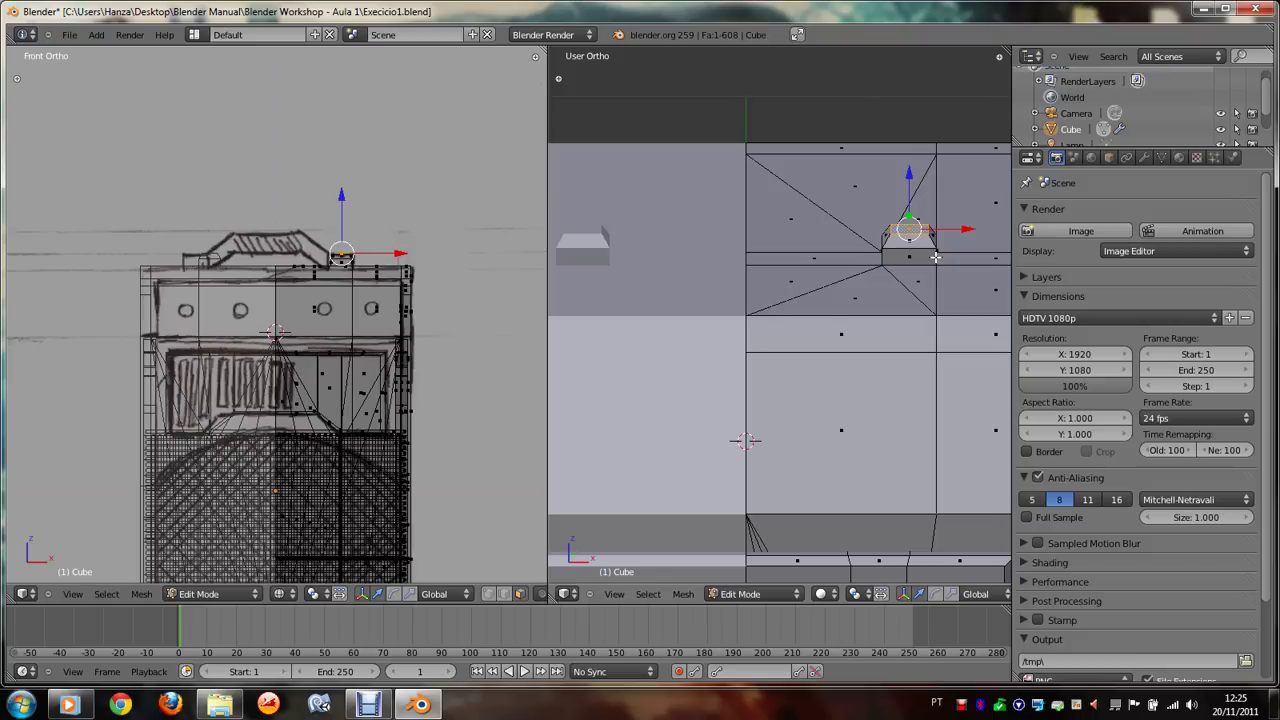
Step: Select the small block's top vertex and show the whole model in Front view over the sketch
right_click(878, 245)
right_click(887, 241)
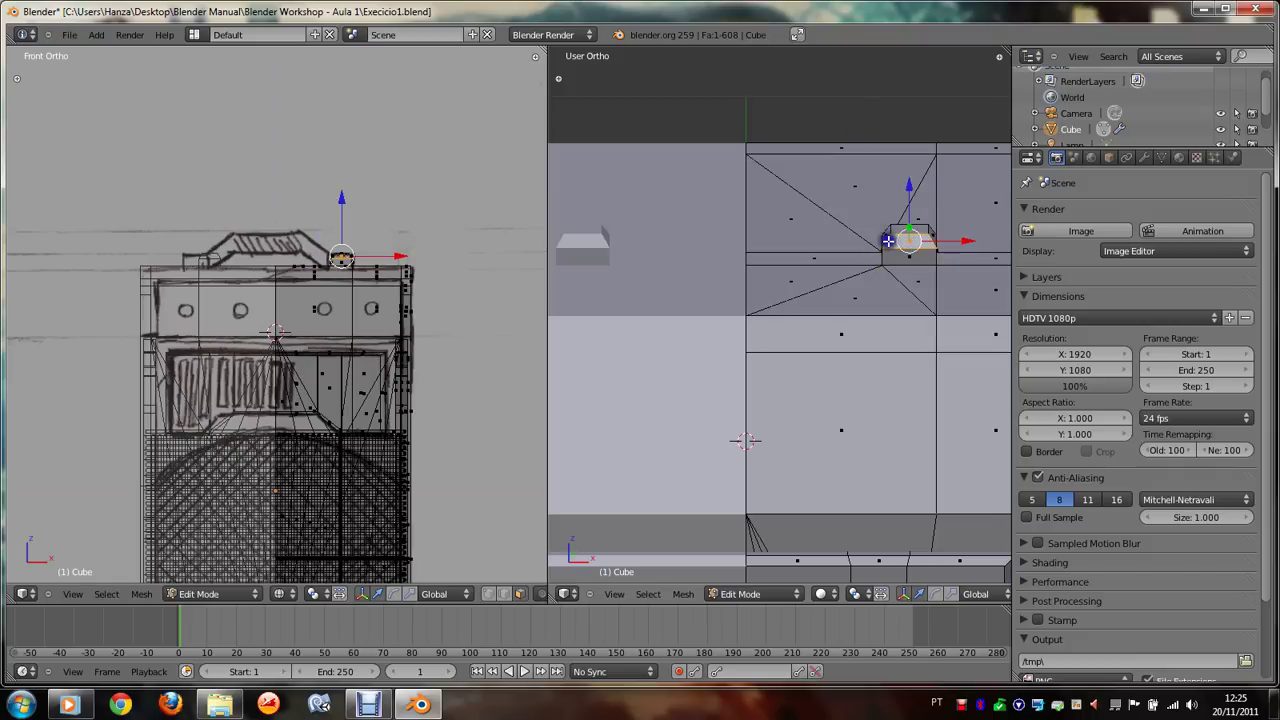
right_click(926, 231)
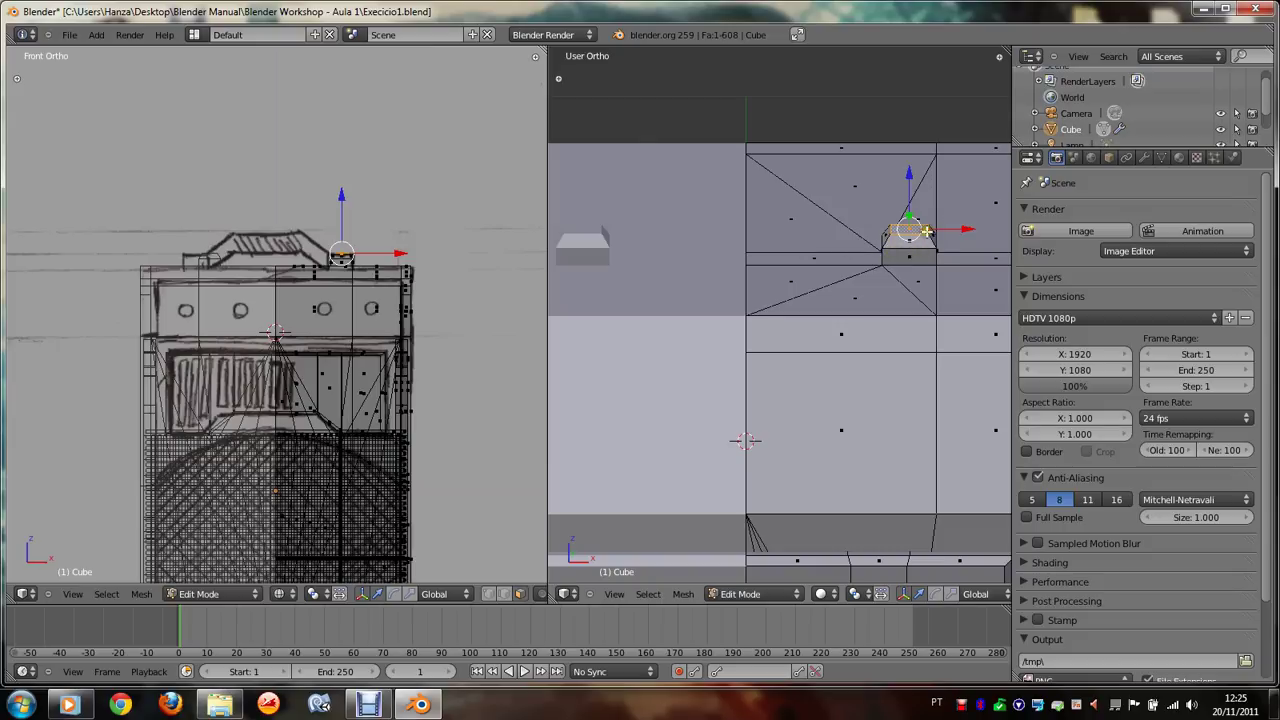
scroll(926, 231, down, 2)
scroll(926, 231, down, 1)
scroll(926, 230, down, 2)
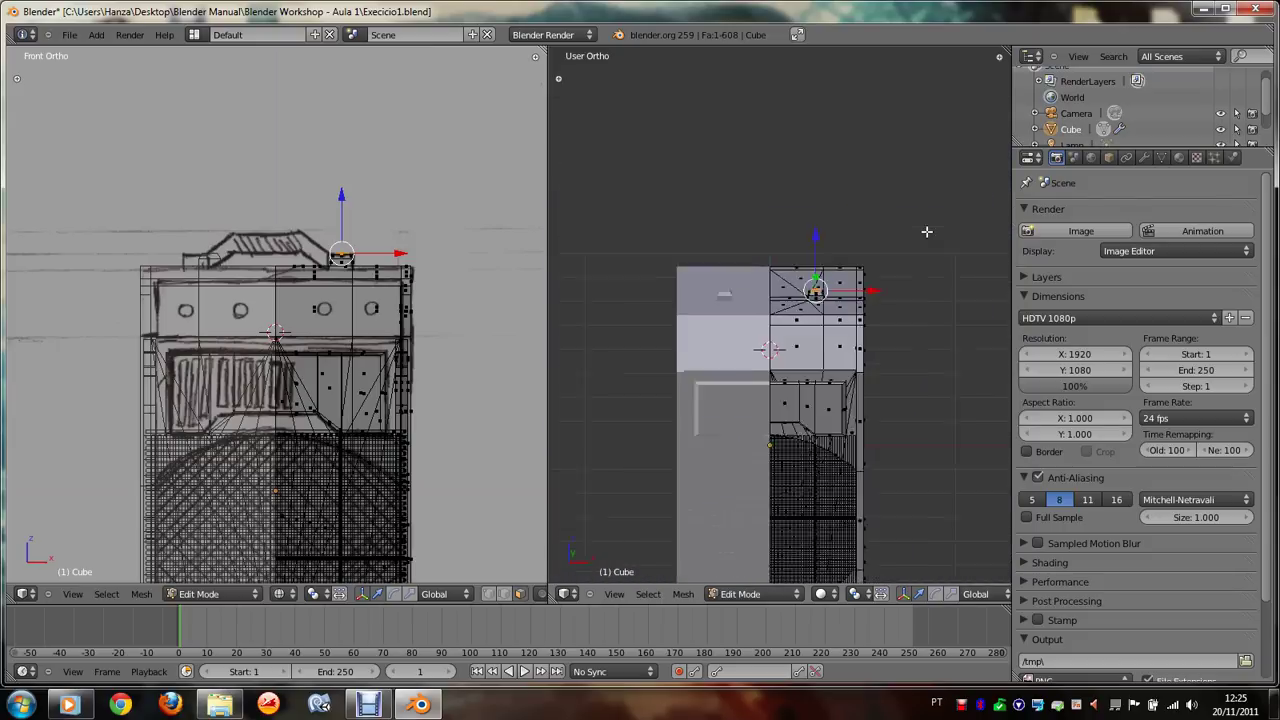
scroll(926, 229, down, 1)
key(KP_1)
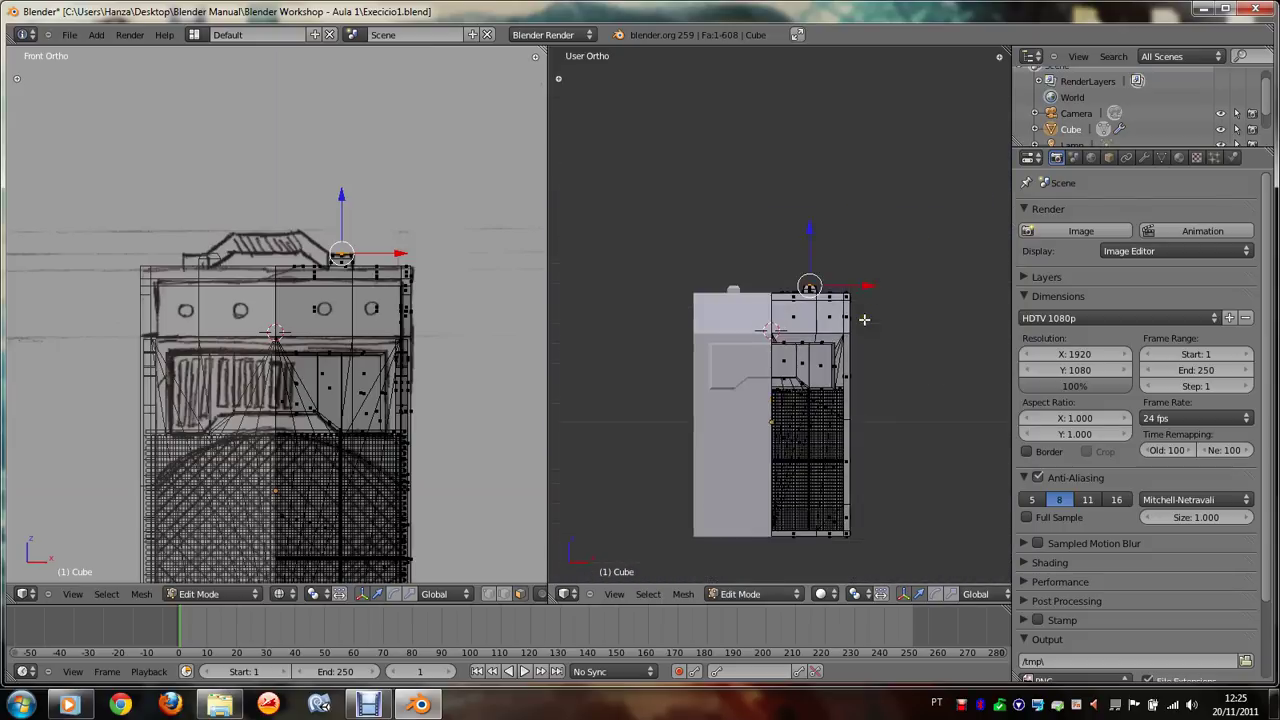
Step: Add a cylinder at a 3D cursor placed above the model's top right
scroll(864, 319, down, 4)
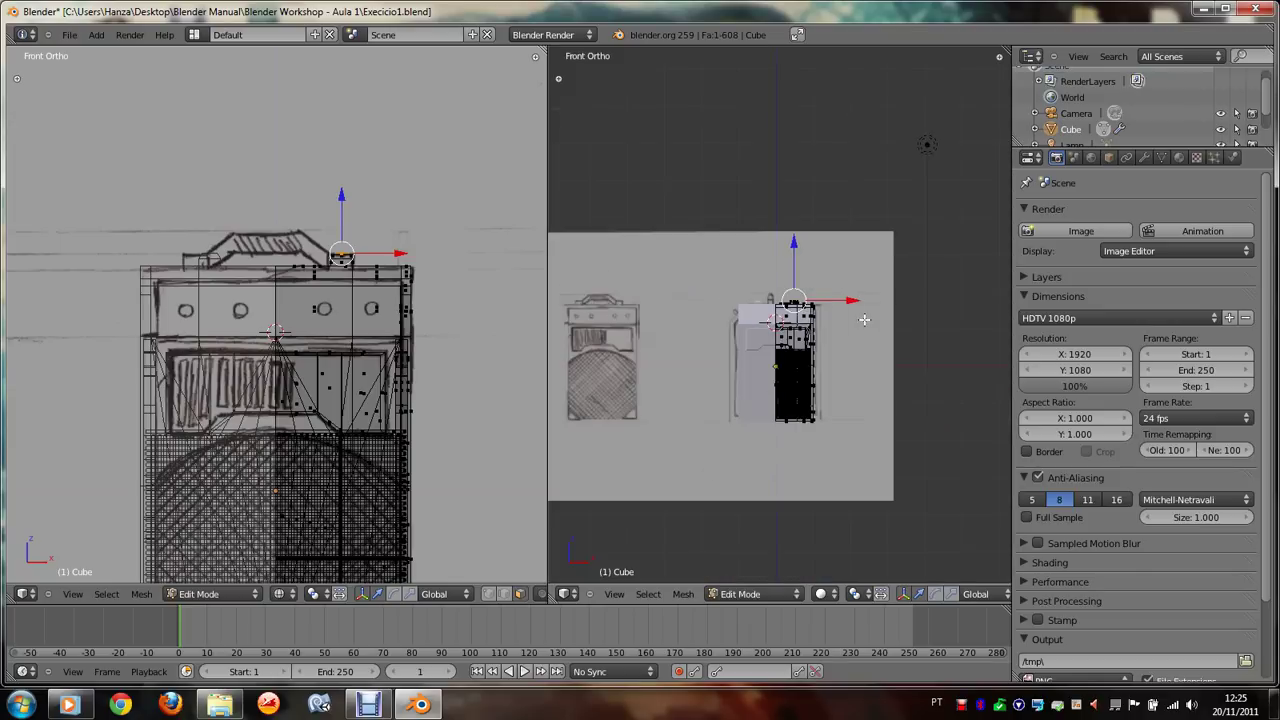
click(866, 254)
click(884, 238)
click(877, 222)
click(901, 277)
click(872, 250)
key(space)
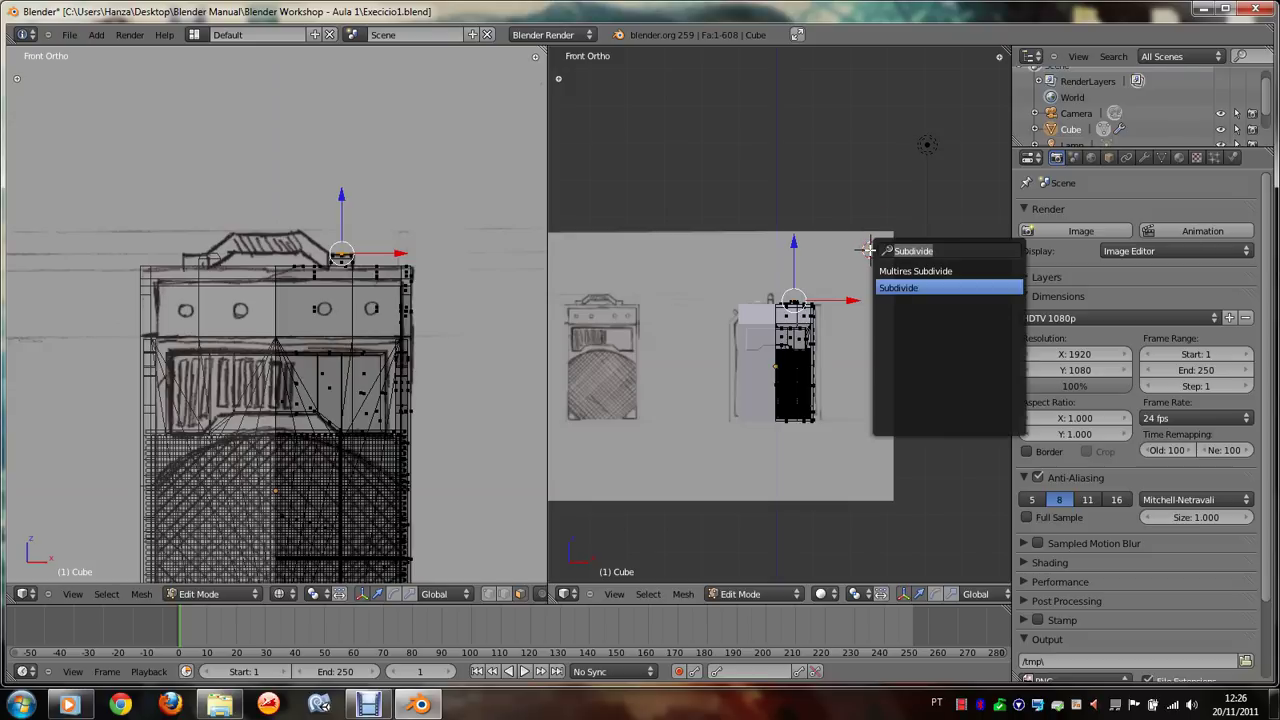
text(Add)
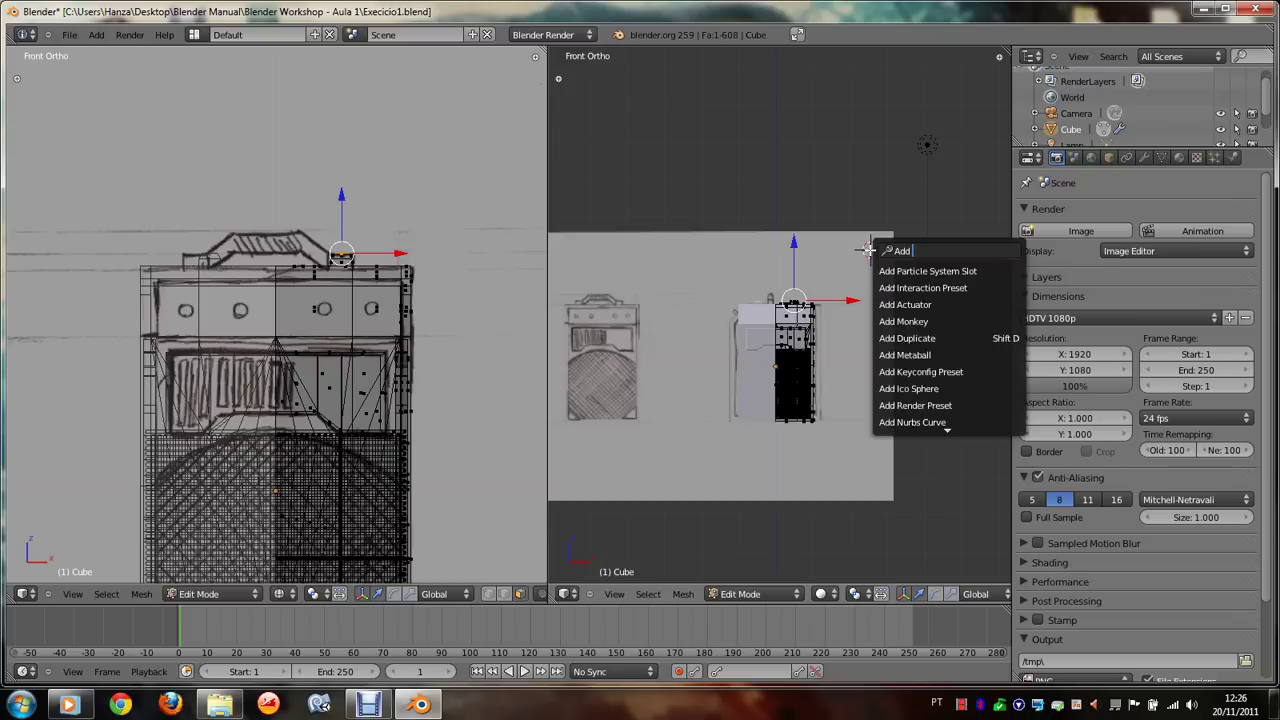
text( Cy)
click(916, 270)
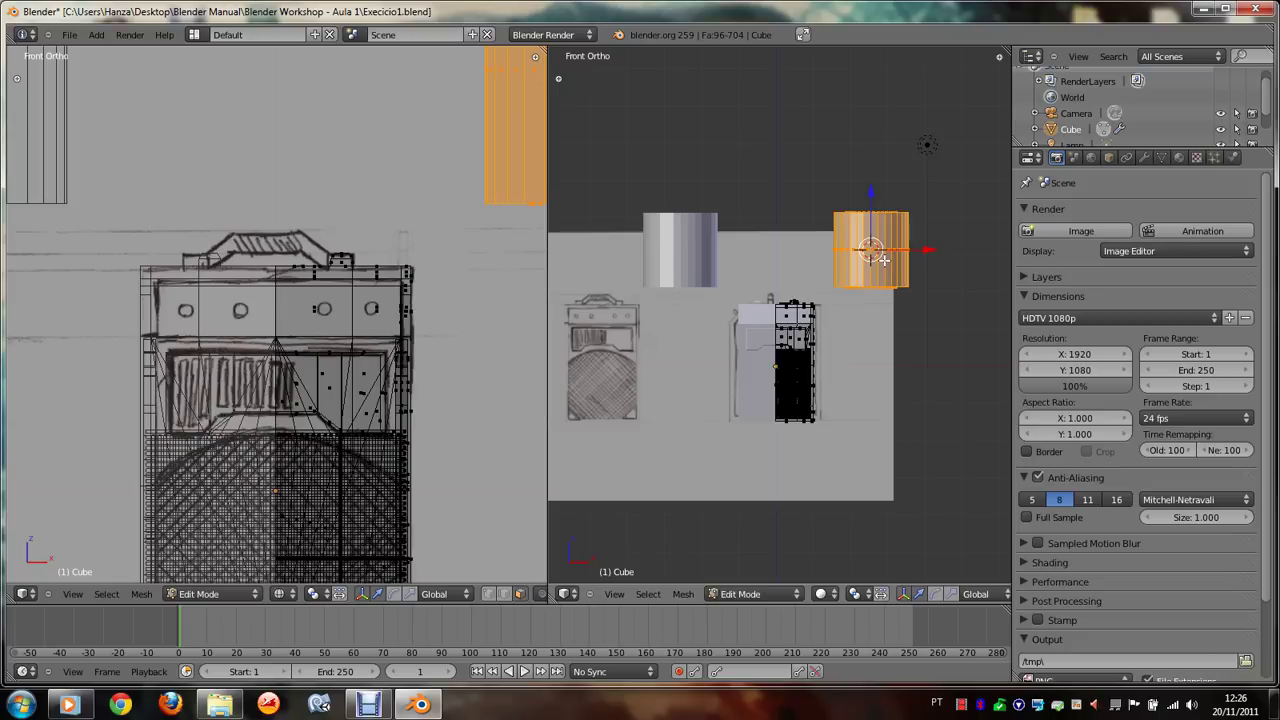
Step: Set the new cylinder to 12 vertices
click(614, 594)
click(637, 566)
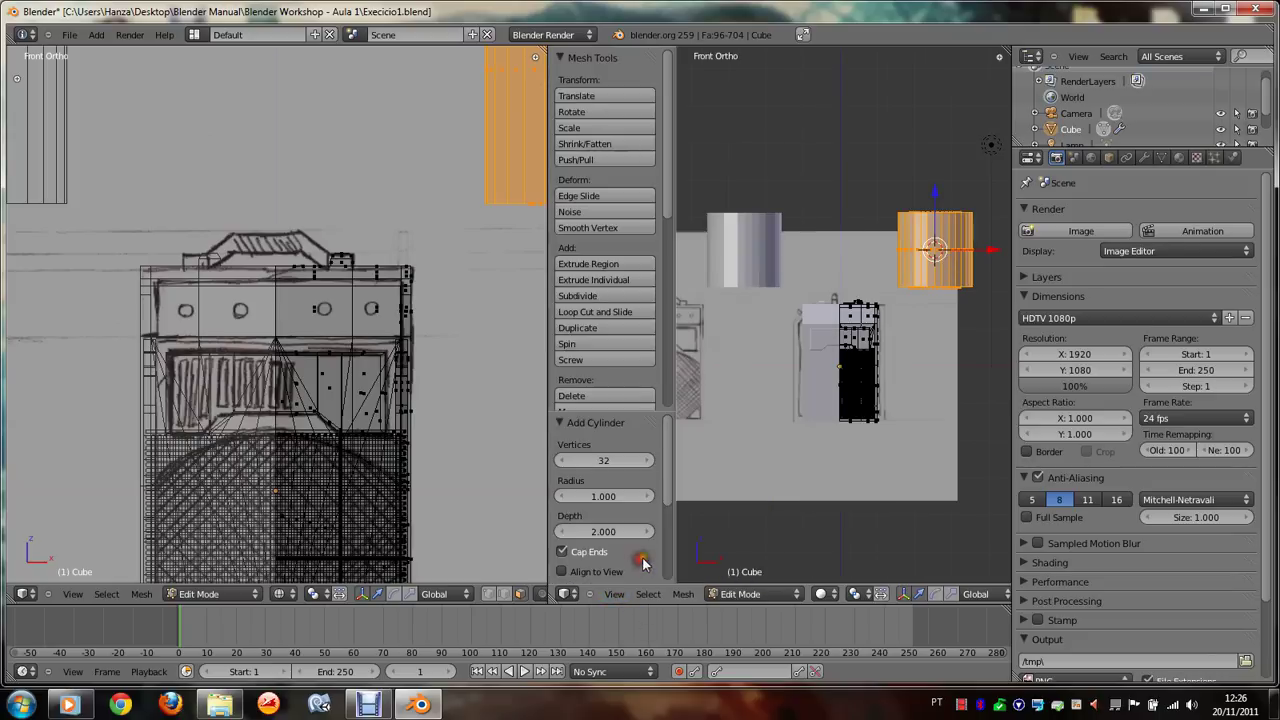
click(613, 460)
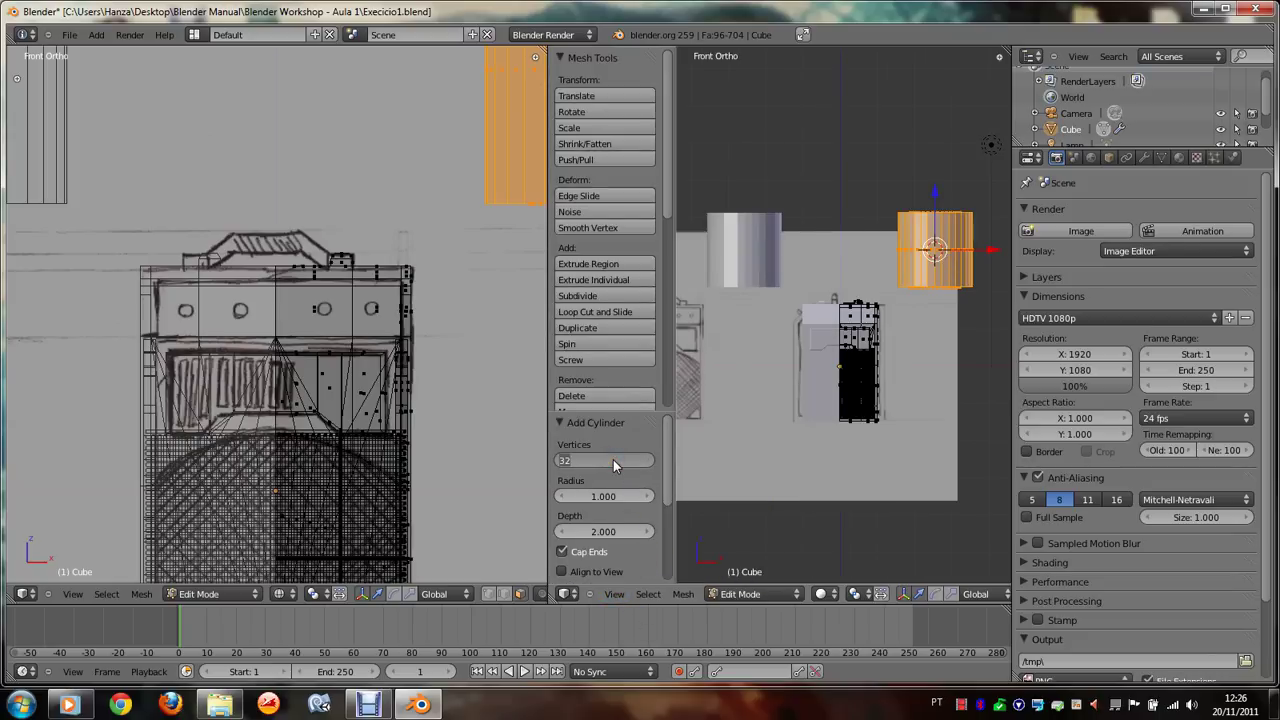
text(1)
text(2)
key(Return)
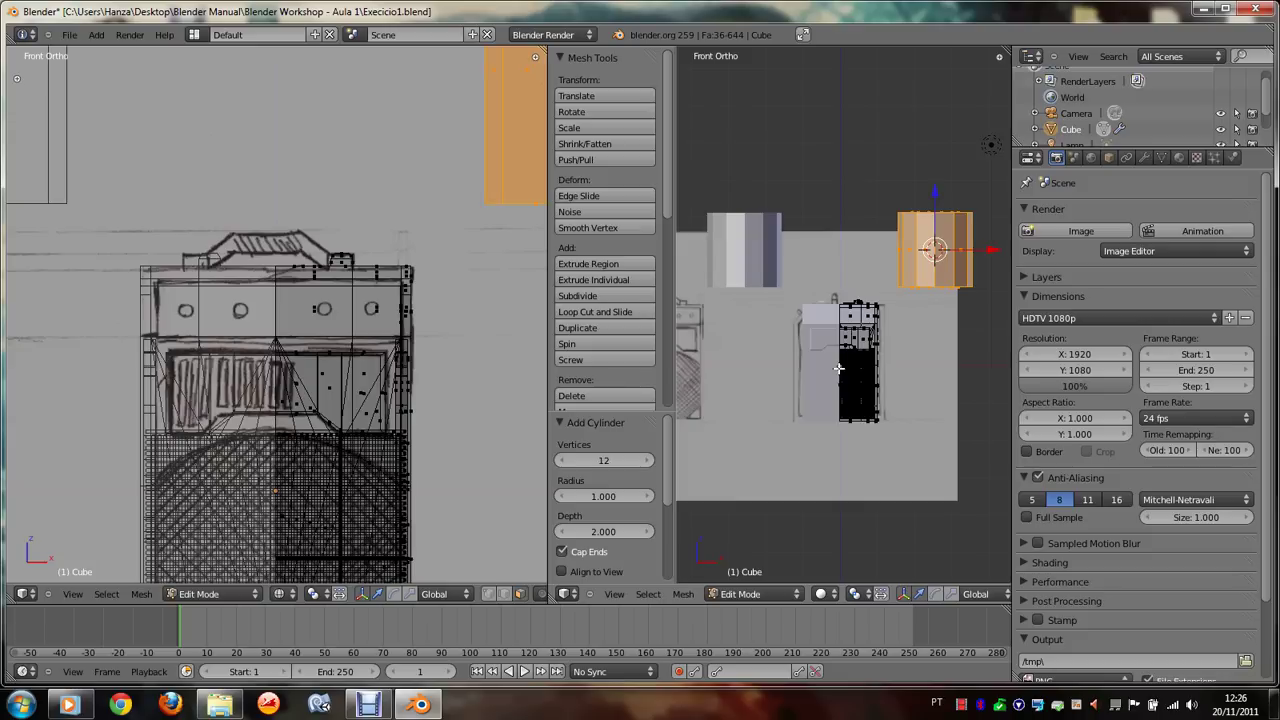
Step: Rotate the cylinder 90 degrees about Y so it lies on its side
key(r)
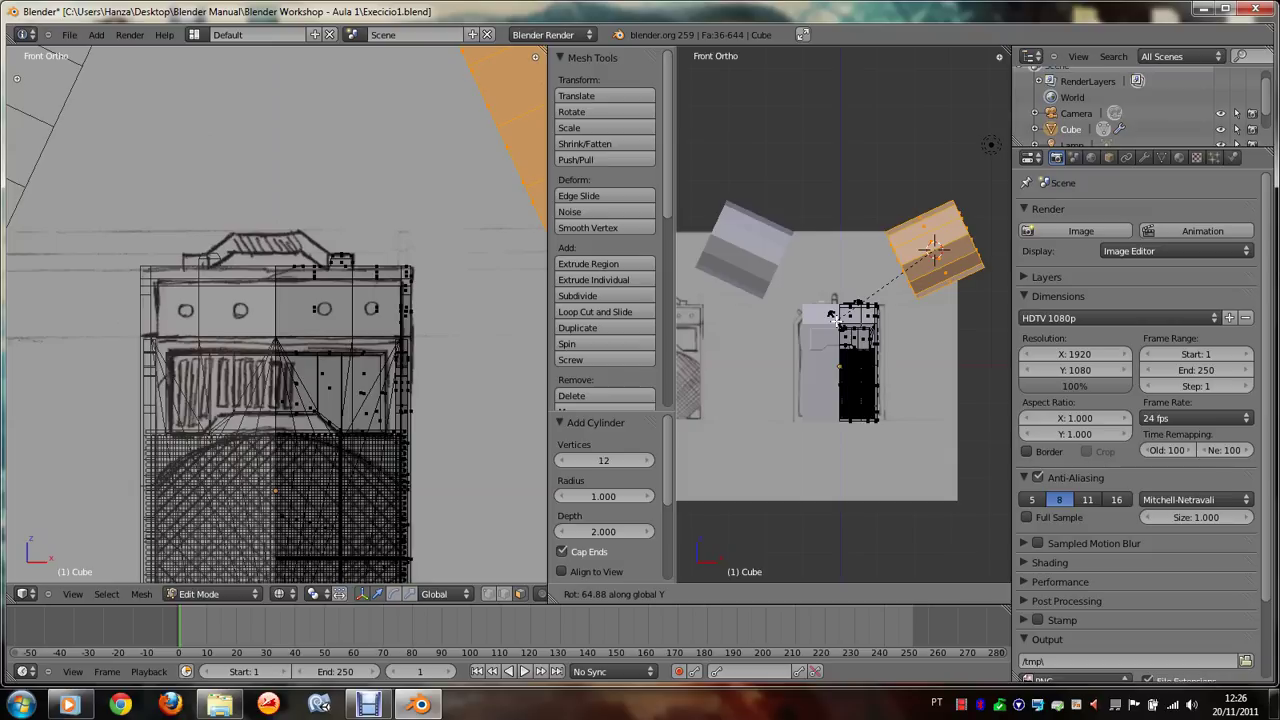
text(90)
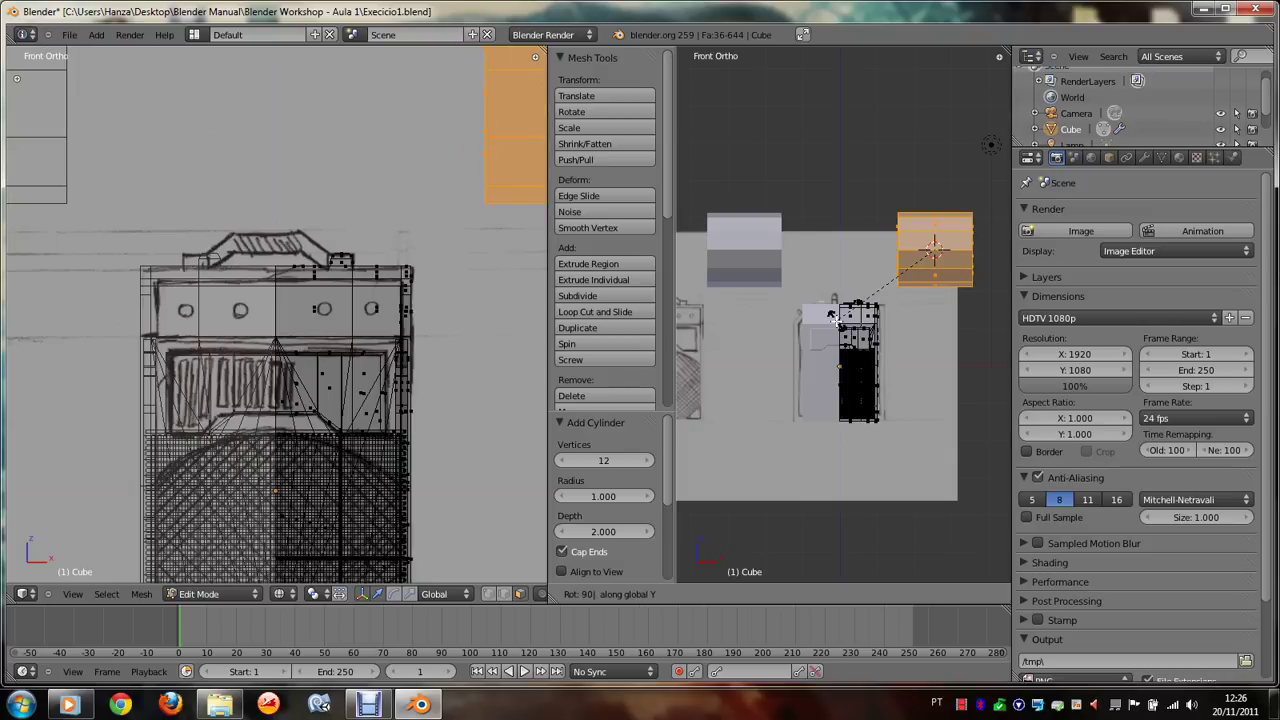
key(Return)
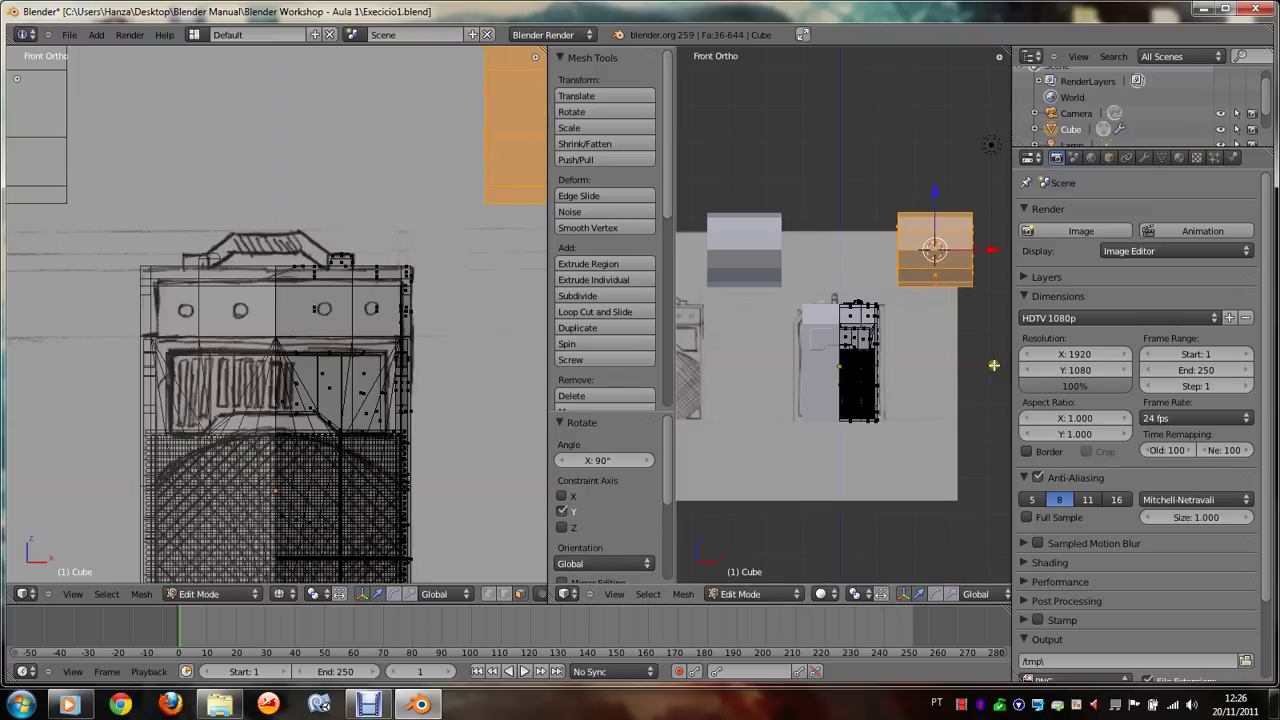
Step: Shrink the cylinder to about a tenth and move it above the model's top
key(s)
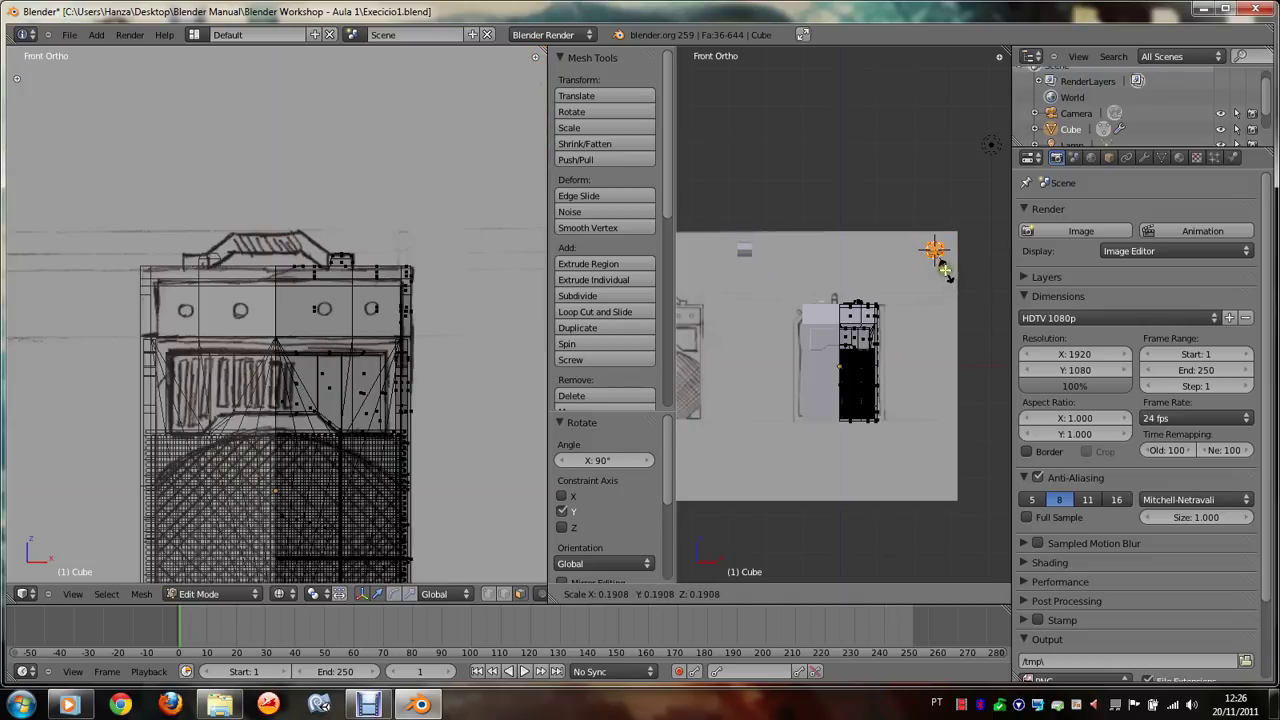
click(945, 257)
scroll(948, 260, up, 4)
scroll(948, 260, down, 2)
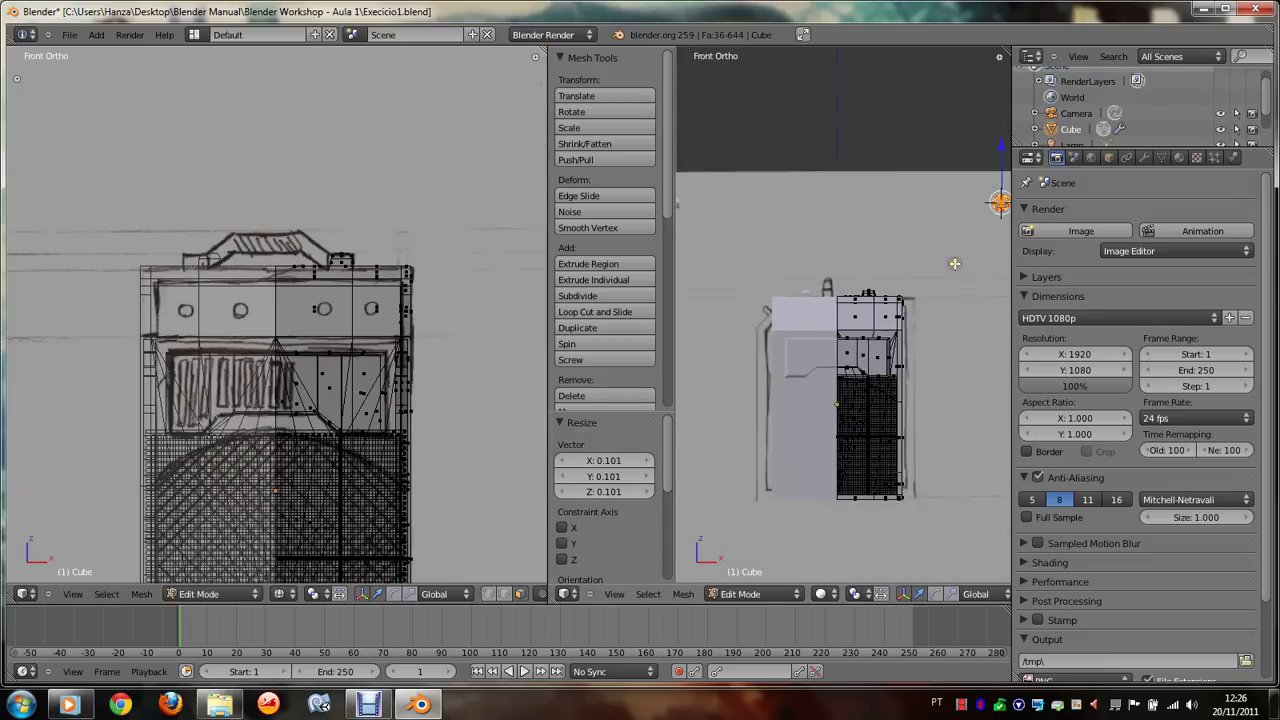
key(g)
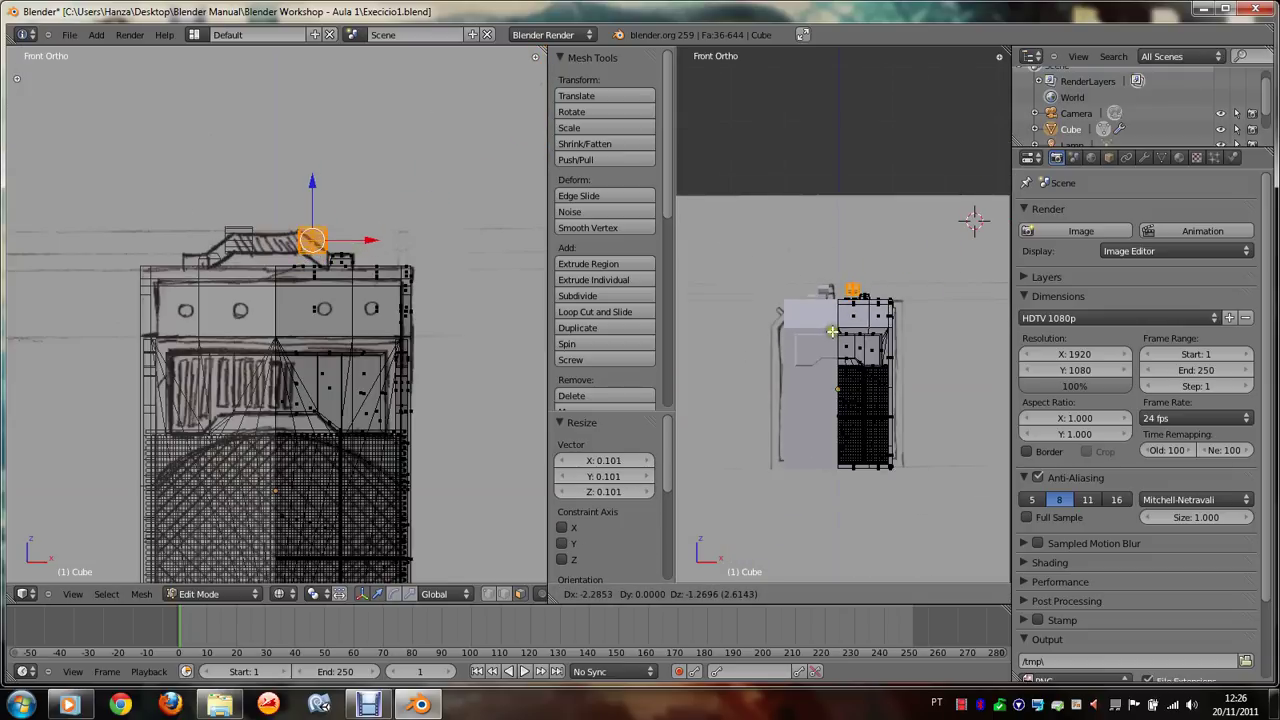
click(838, 335)
scroll(913, 344, up, 2)
scroll(913, 344, up, 3)
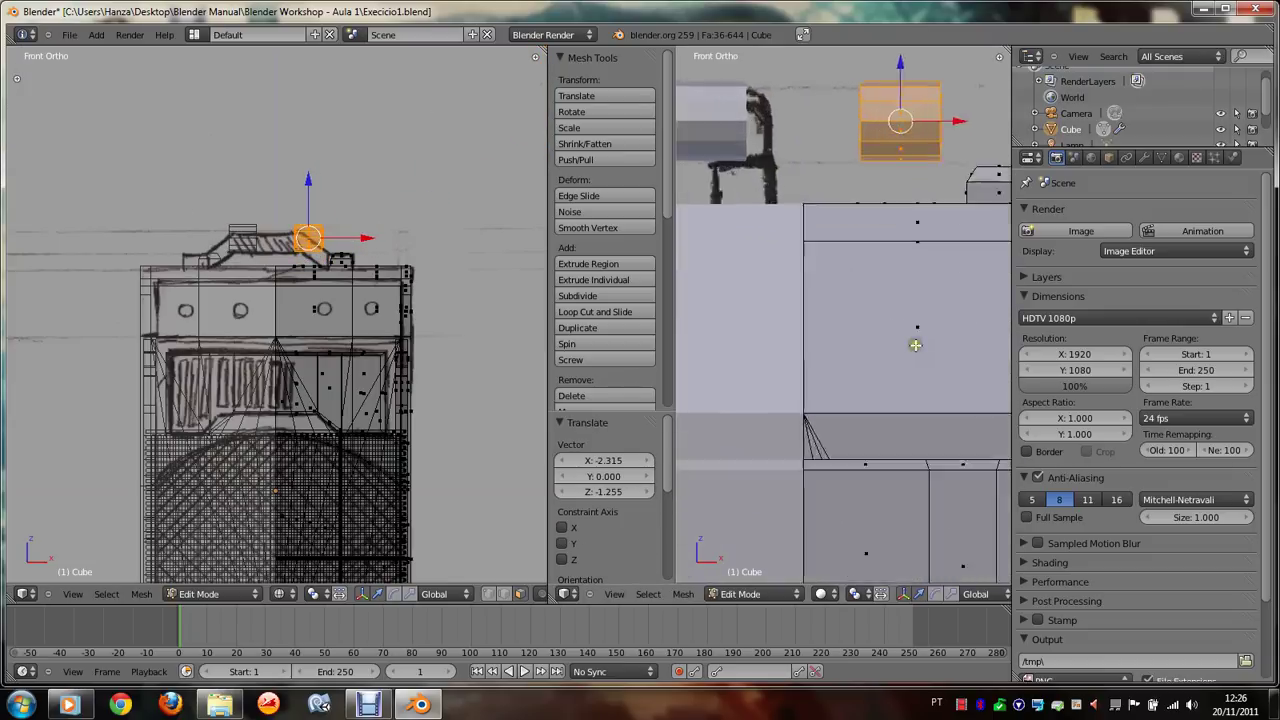
shift+scroll(915, 345, up, 2)
shift+scroll(915, 345, up, 2)
ctrl+scroll(915, 345, down, 2)
shift+scroll(915, 345, up, 1)
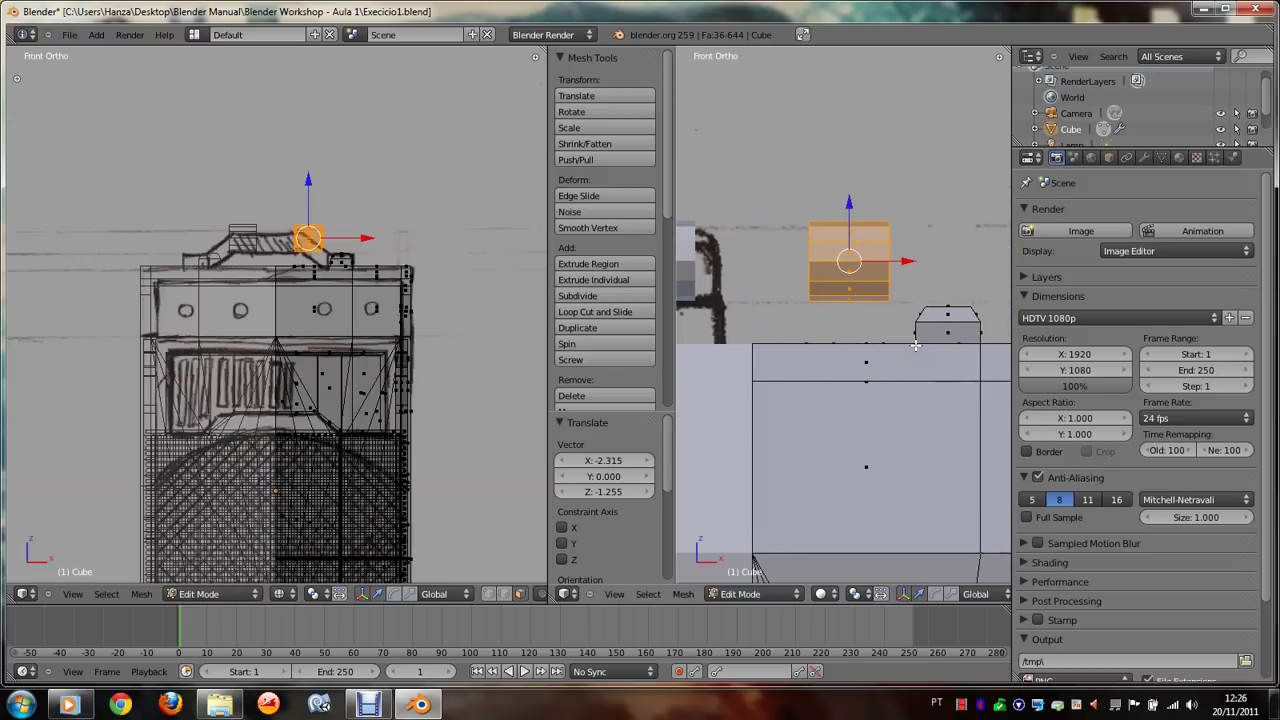
Step: Hide the tool panel and scale the small cylinder down further
click(612, 596)
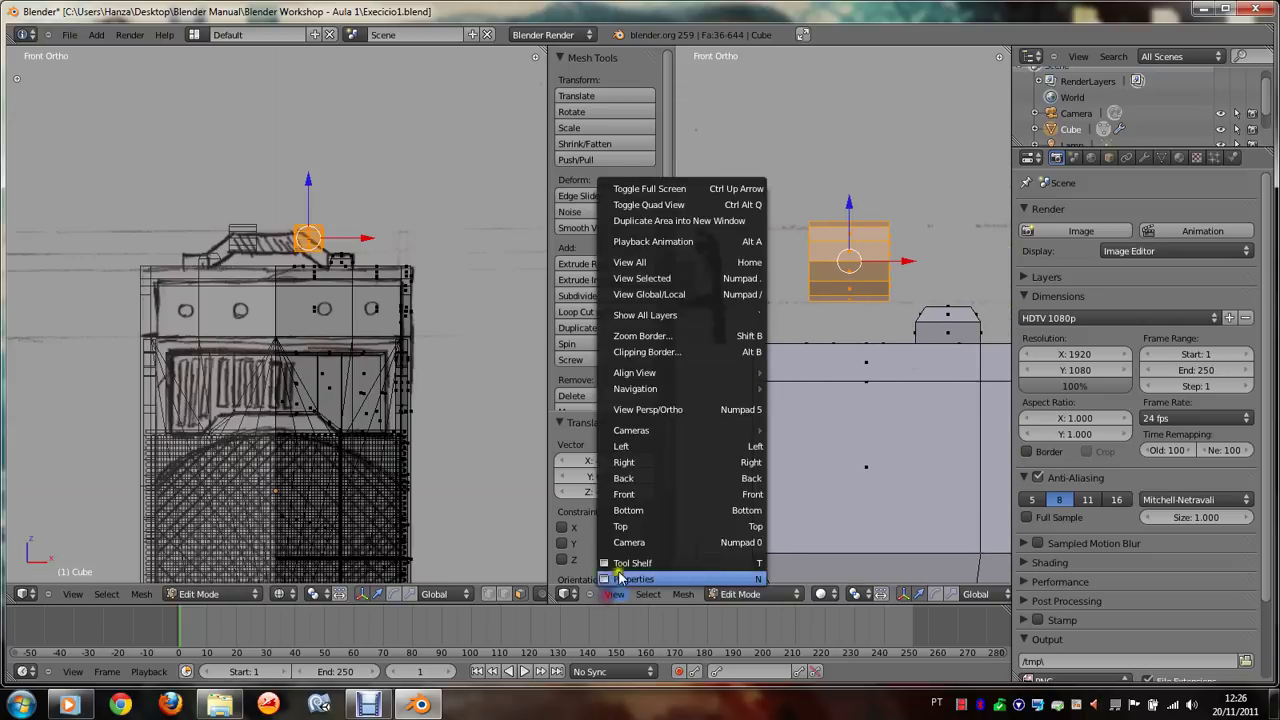
click(625, 560)
scroll(769, 326, up, 2)
key(s)
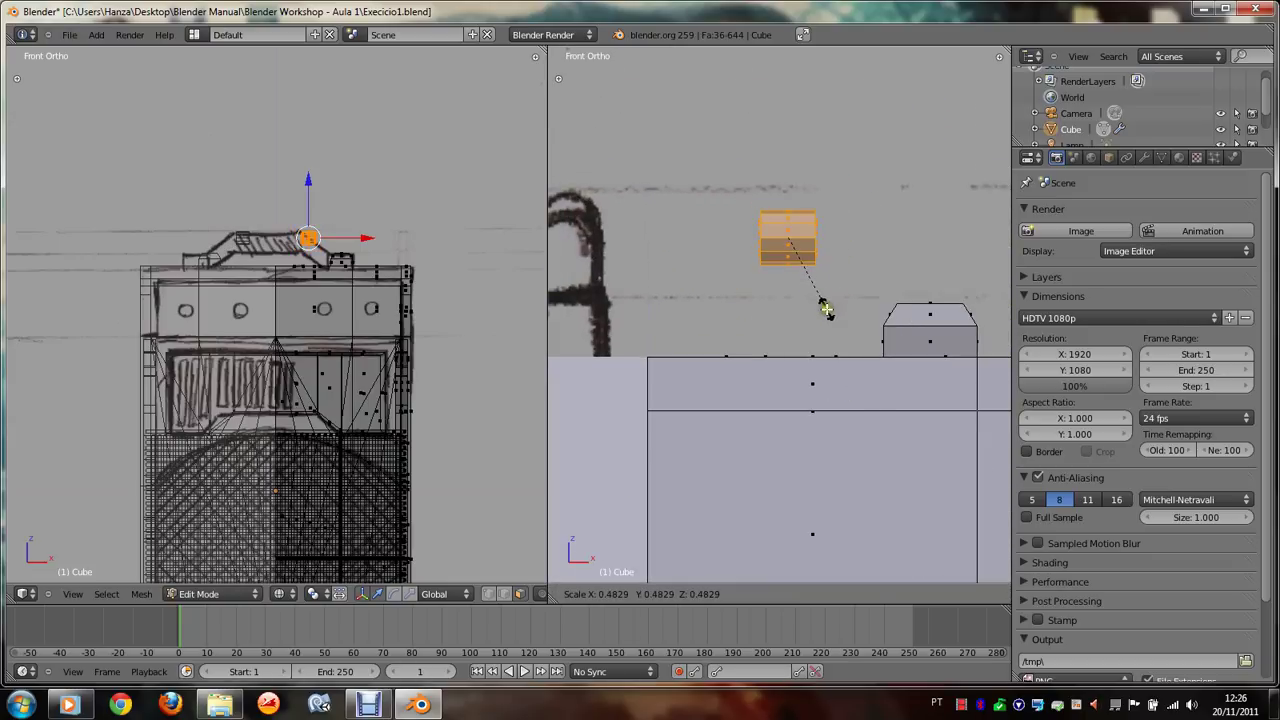
click(826, 310)
scroll(771, 340, down, 3)
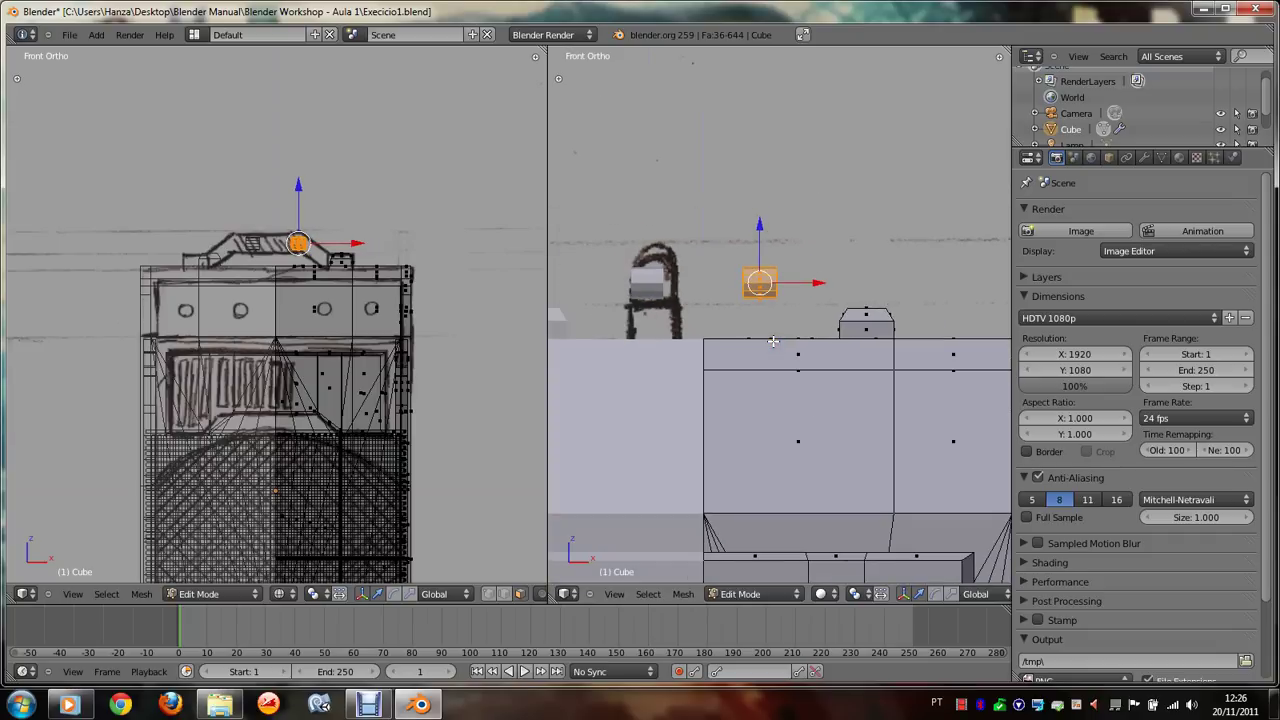
scroll(390, 349, up, 8)
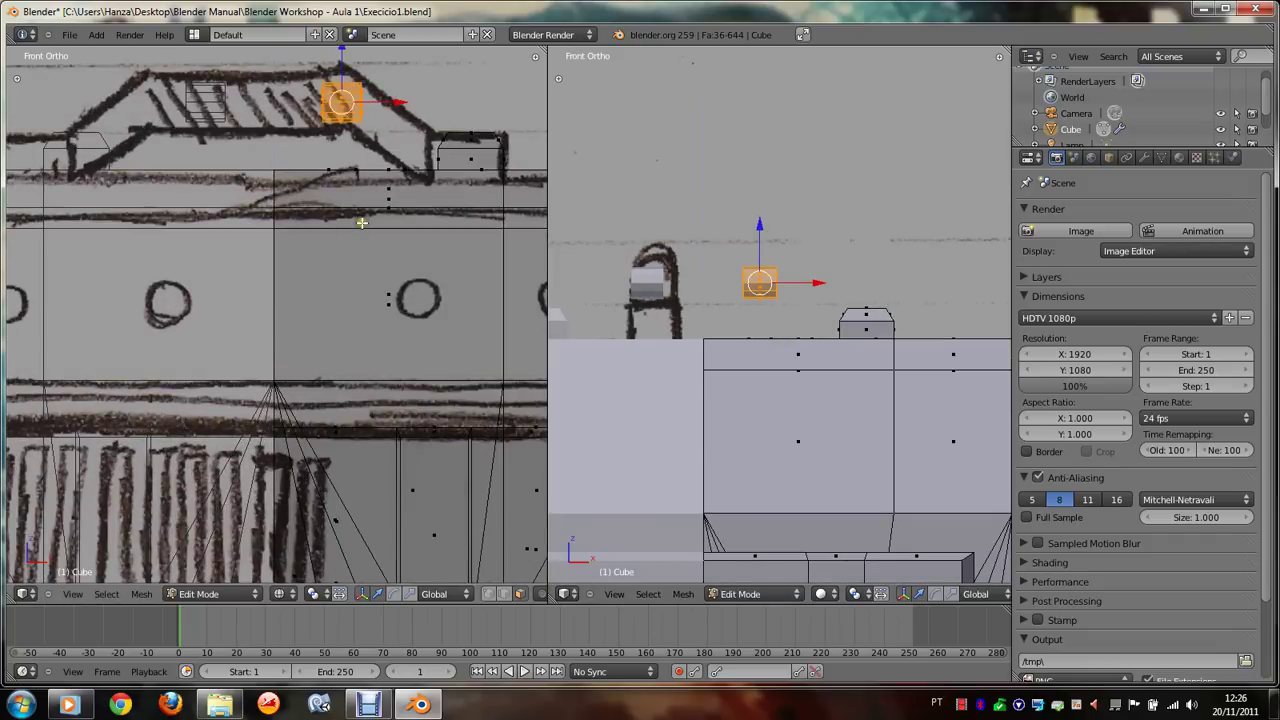
shift+scroll(362, 222, up, 2)
shift+scroll(362, 222, up, 2)
shift+scroll(362, 222, up, 1)
Step: Scale the cylinder up and fit it over the sketched handle's right end
key(s)
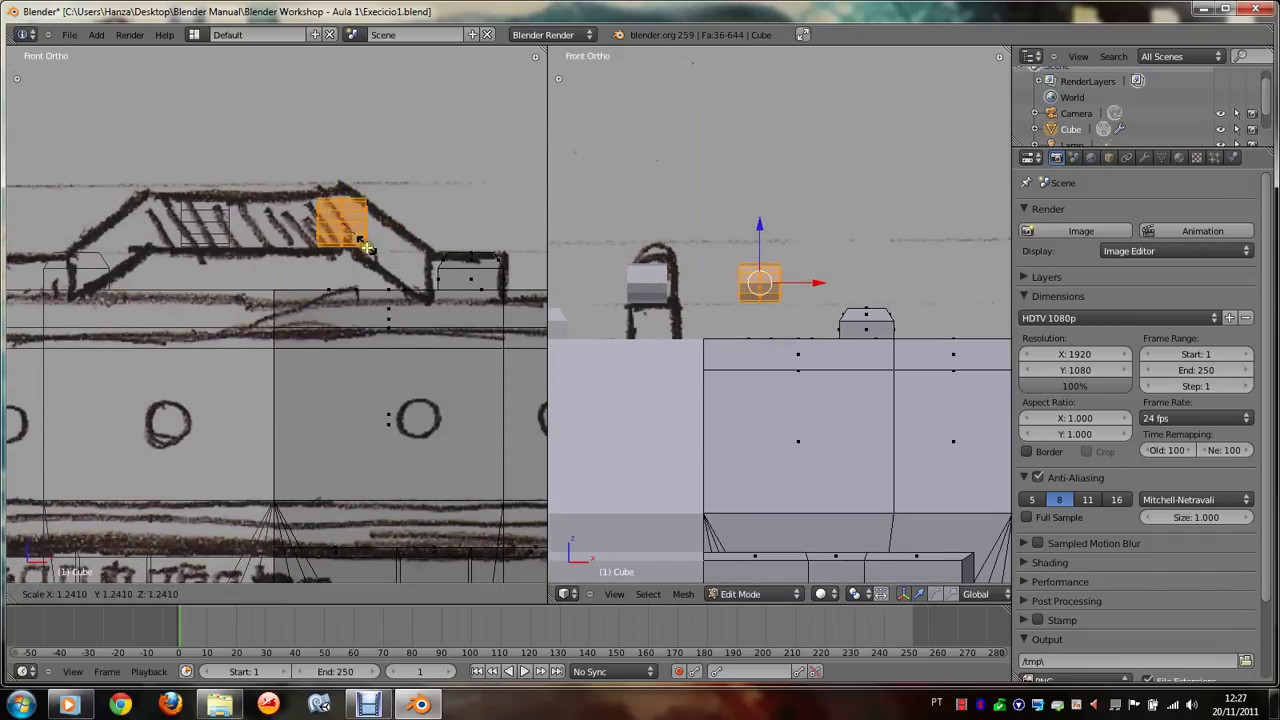
click(366, 248)
key(g)
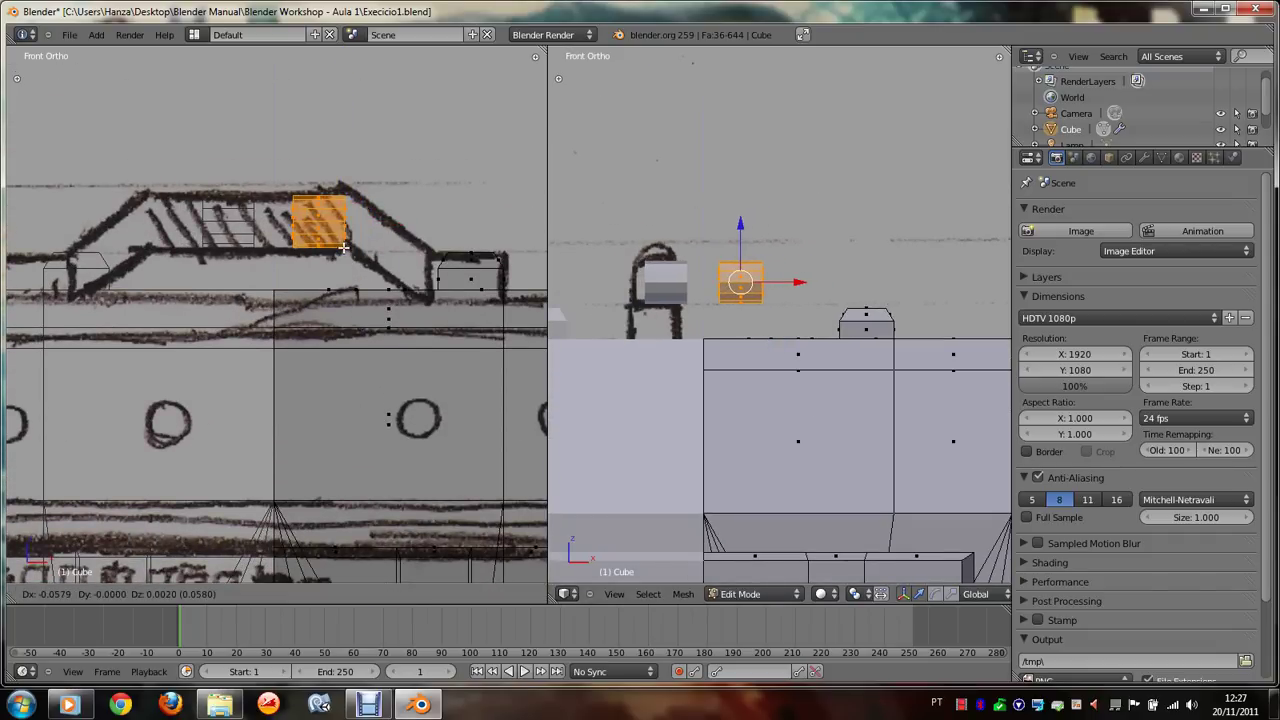
click(343, 247)
key(s)
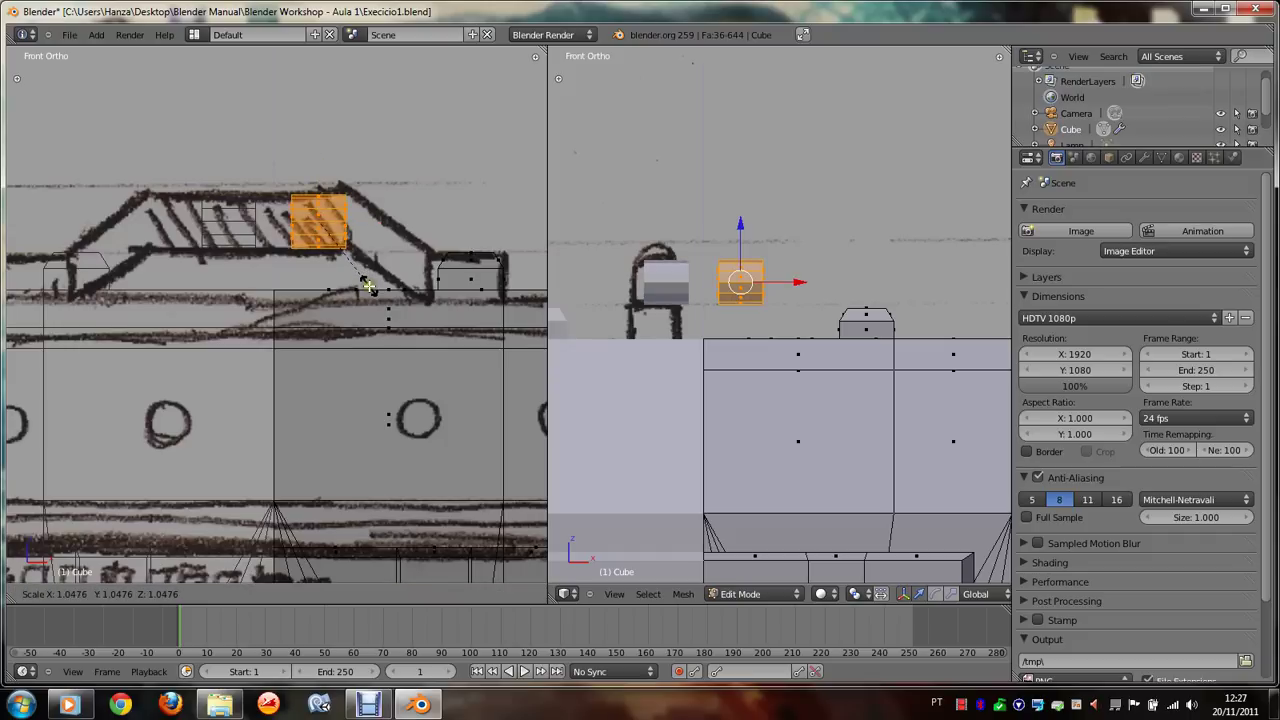
click(369, 287)
scroll(369, 287, up, 3)
Step: Show the left view in solid shading, tilted to reveal the cylinders' round ends
key(KP_8)
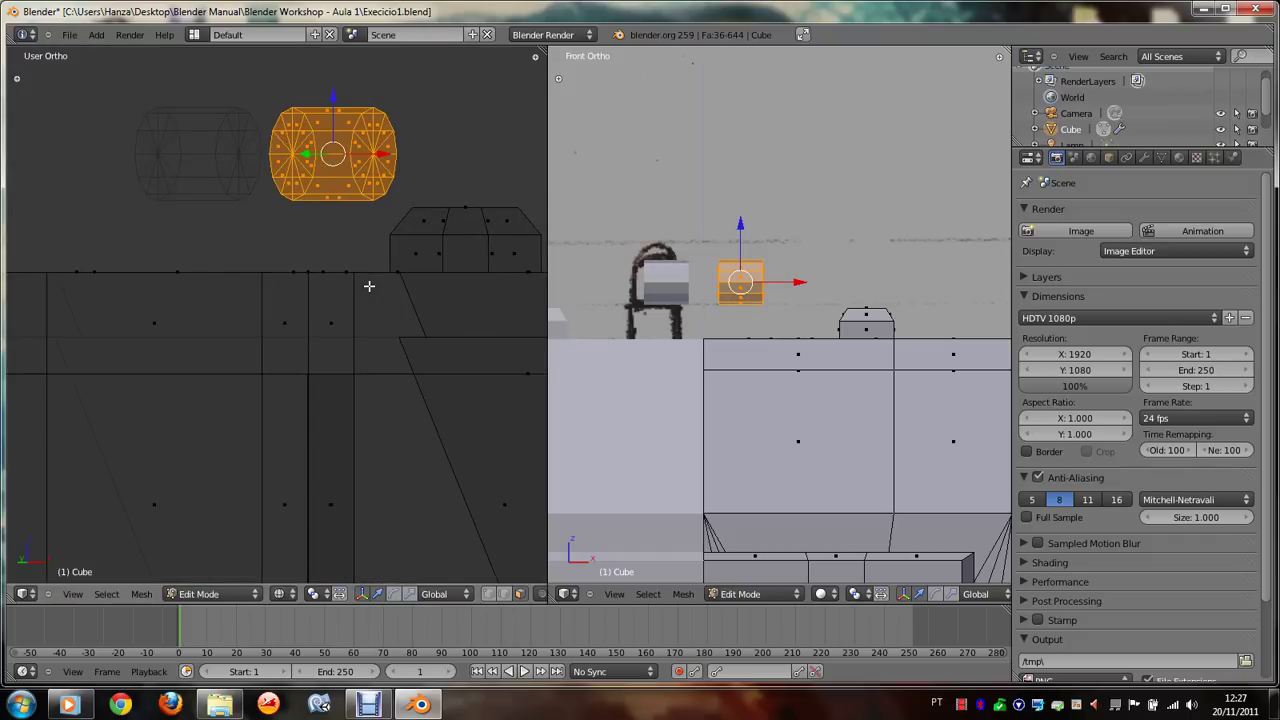
key(KP_1)
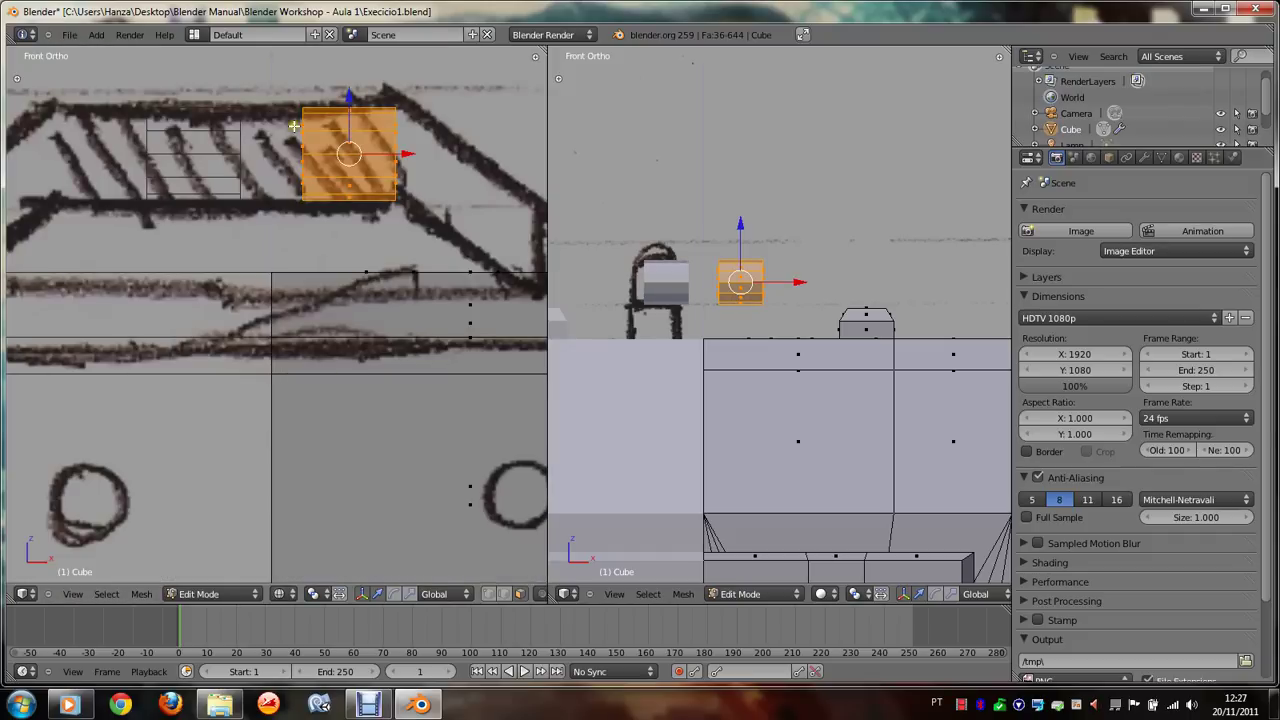
key(z)
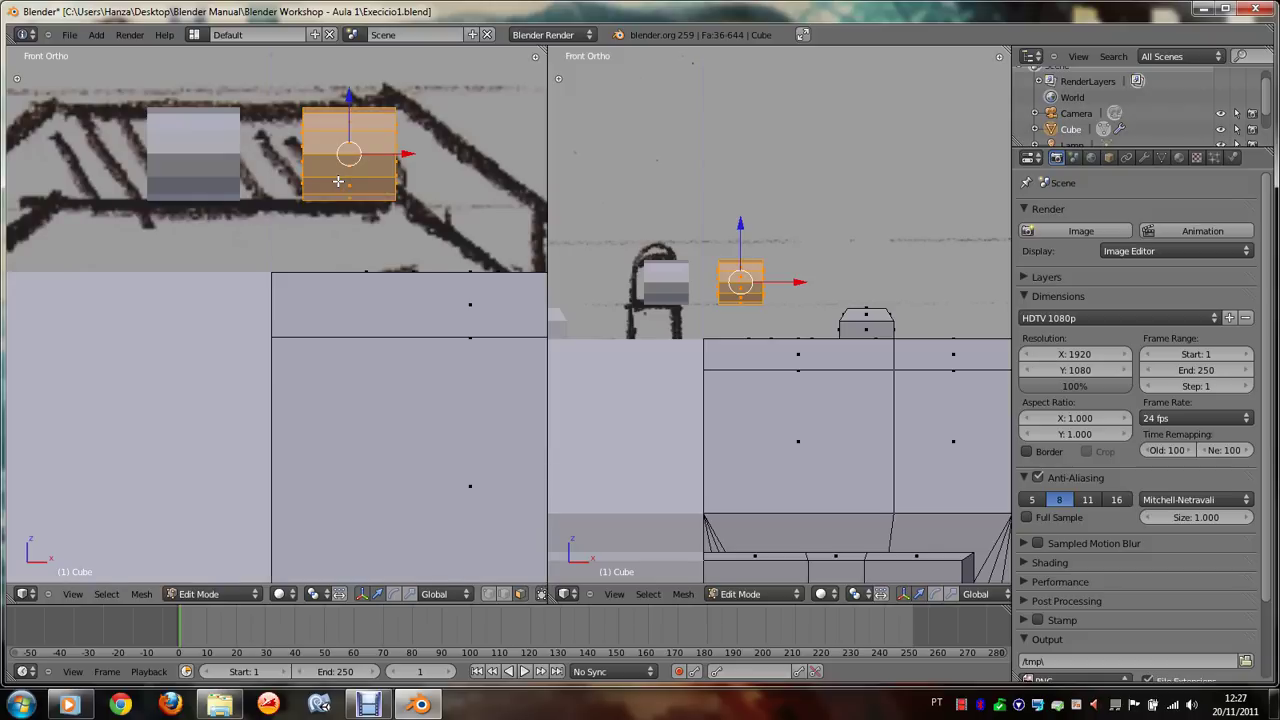
key(KP_4)
key(KP_4)
Step: Select and delete the faces of the tube's left end cap
right_click(292, 165)
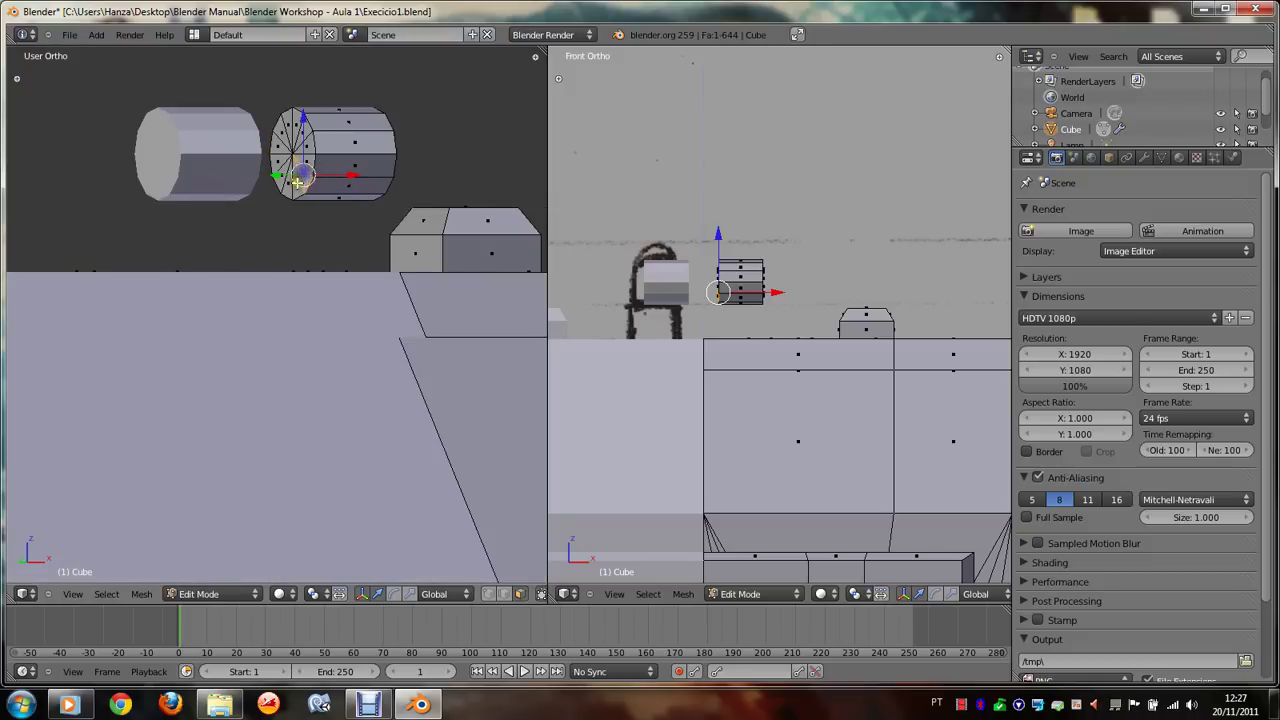
shift+right_click(283, 136)
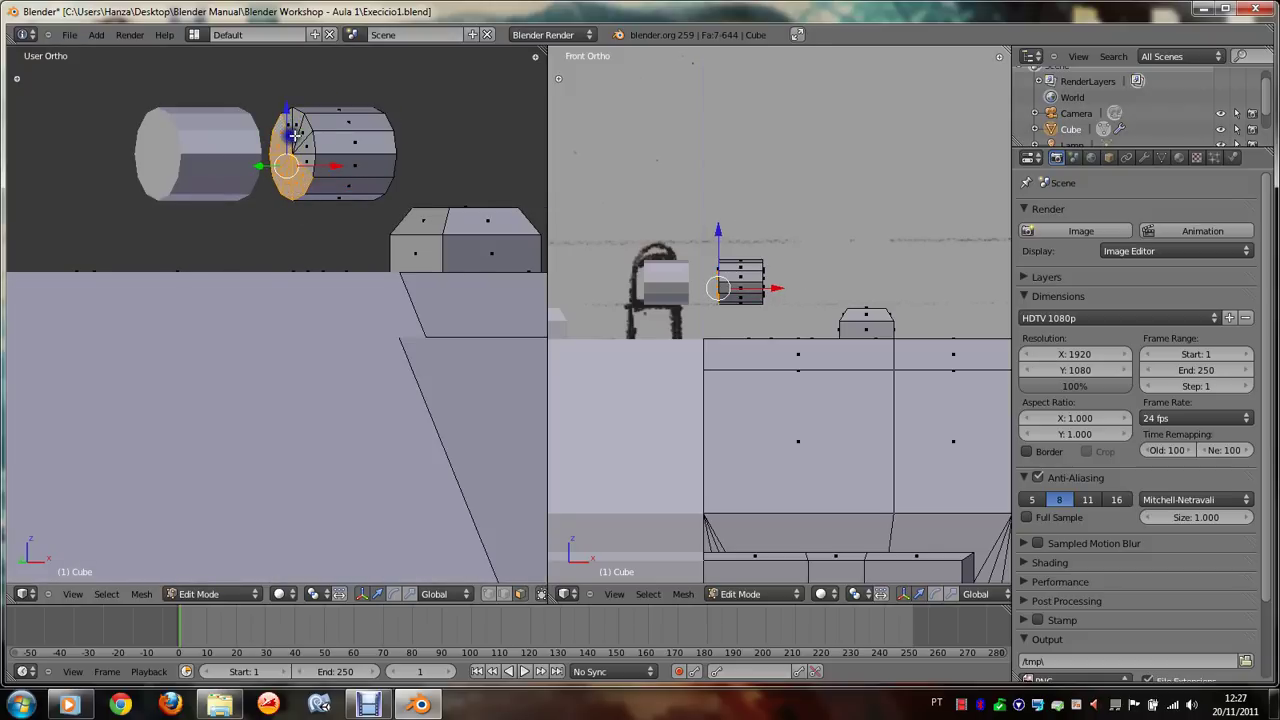
shift+right_click(288, 126)
shift+right_click(292, 120)
shift+right_click(295, 124)
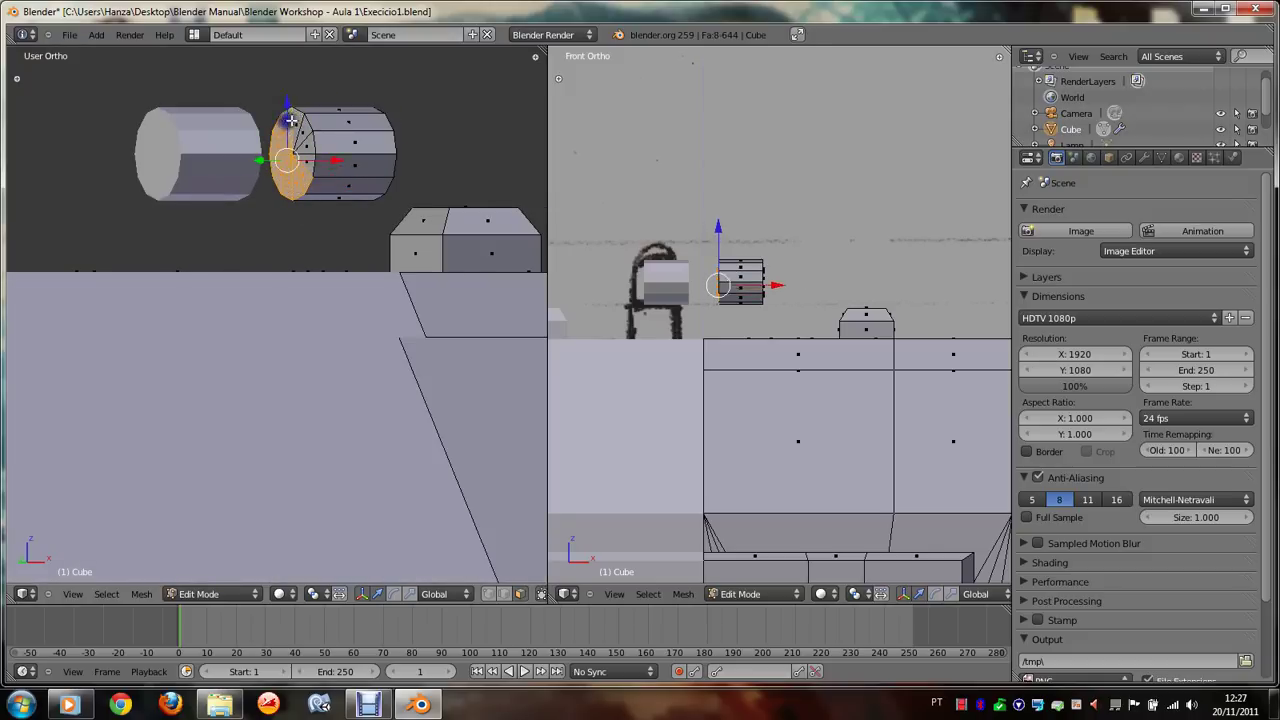
shift+right_click(300, 131)
shift+right_click(308, 143)
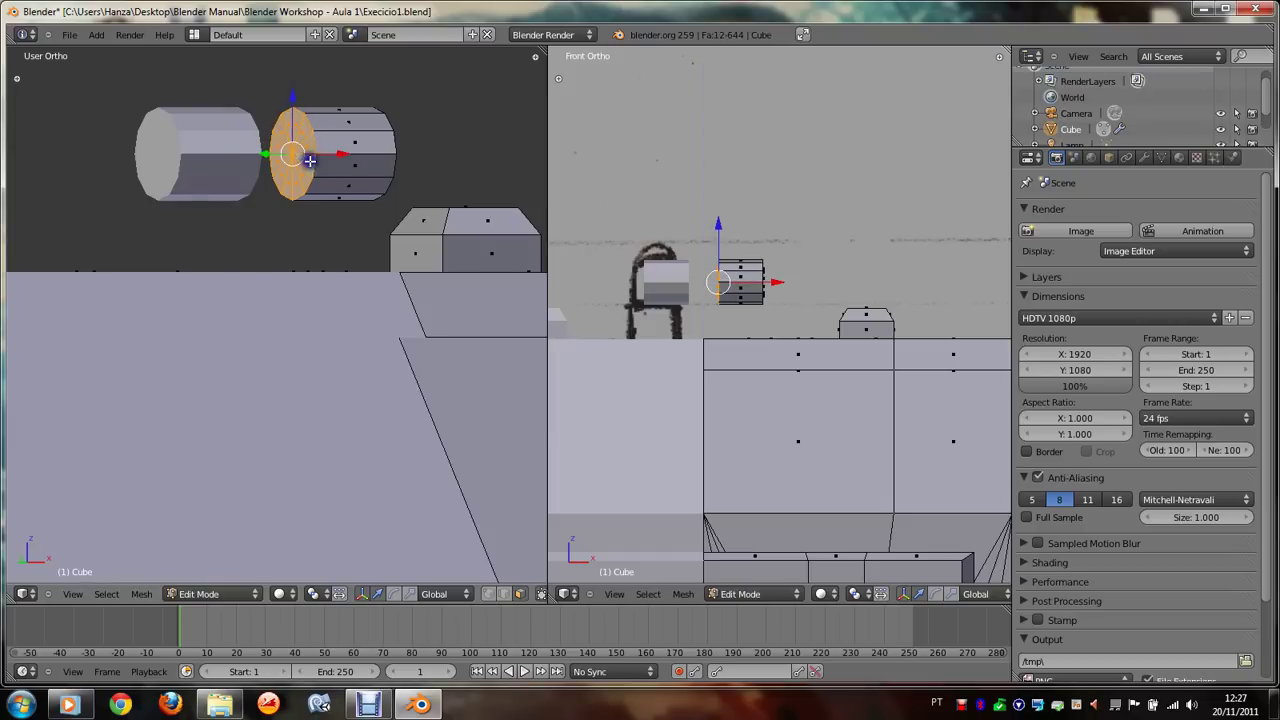
key(x)
click(300, 194)
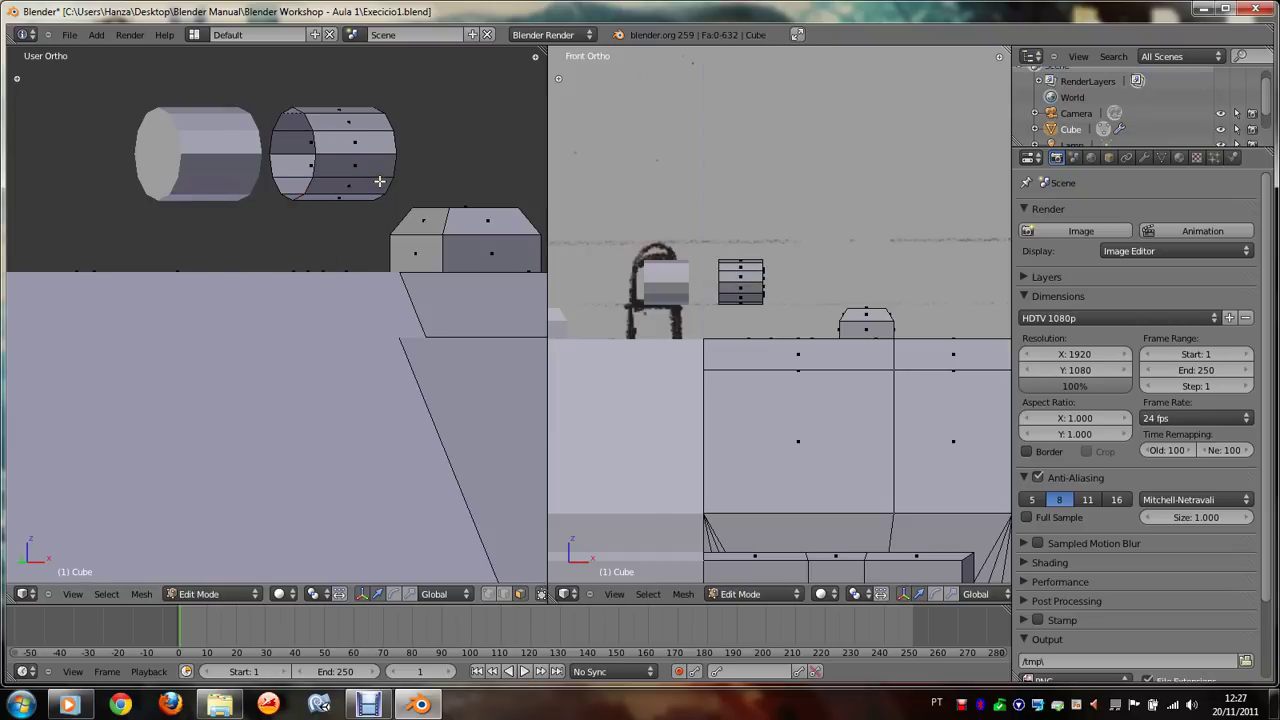
Step: Delete the right end-cap faces too, leaving an open tube
middle_drag(380, 181, 380, 181)
right_click(363, 182)
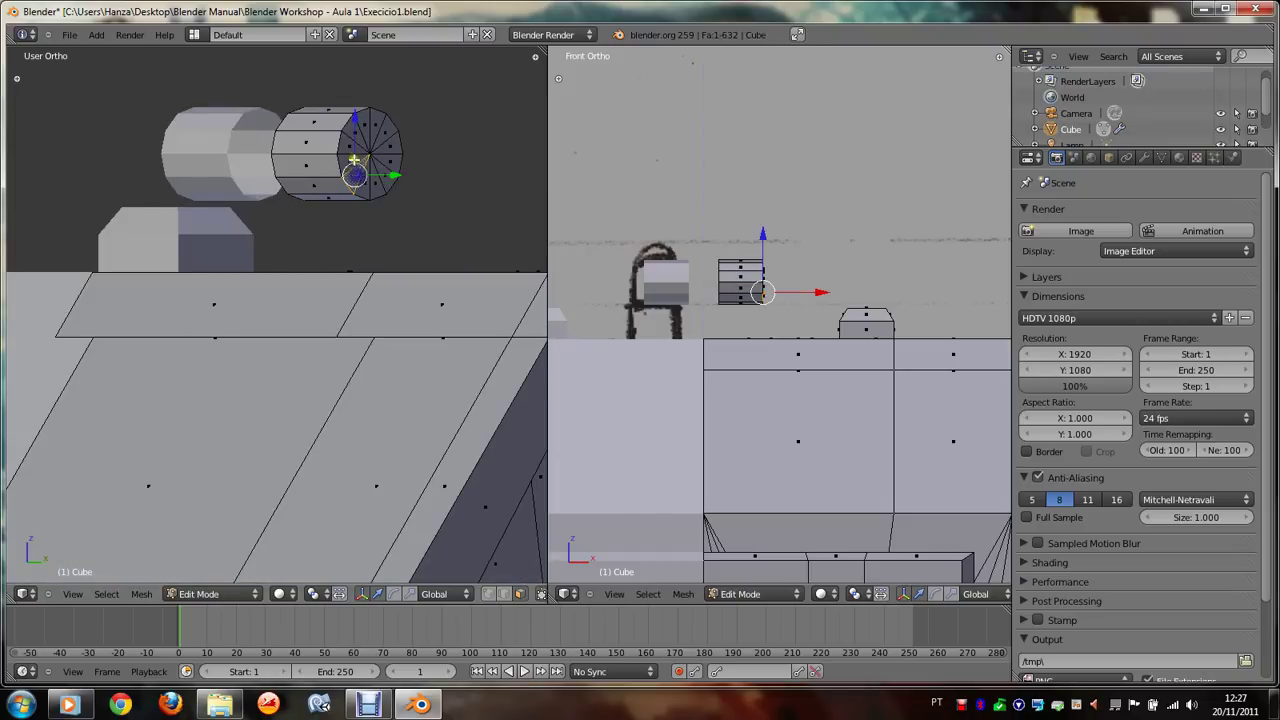
shift+right_click(355, 165)
shift+right_click(352, 145)
shift+right_click(360, 124)
shift+right_click(373, 118)
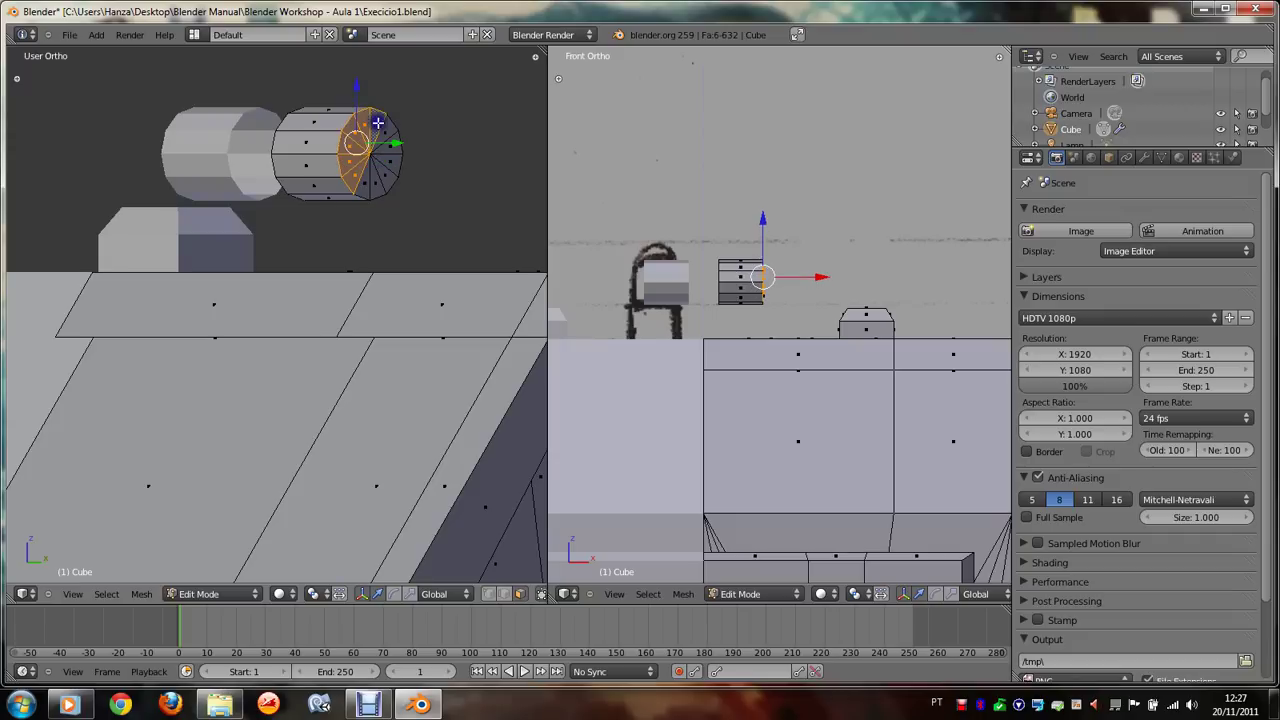
shift+right_click(384, 127)
shift+right_click(391, 139)
shift+right_click(393, 151)
shift+right_click(389, 161)
shift+right_click(387, 172)
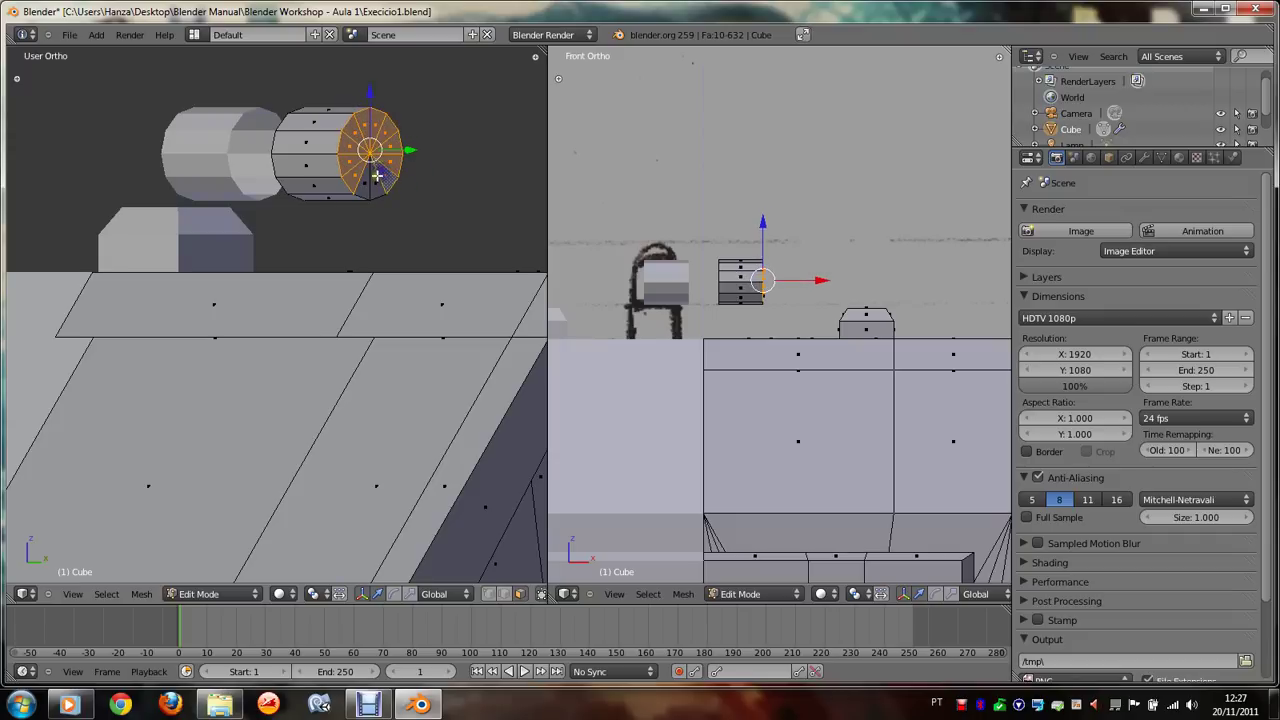
shift+right_click(378, 185)
shift+right_click(368, 180)
key(x)
click(368, 178)
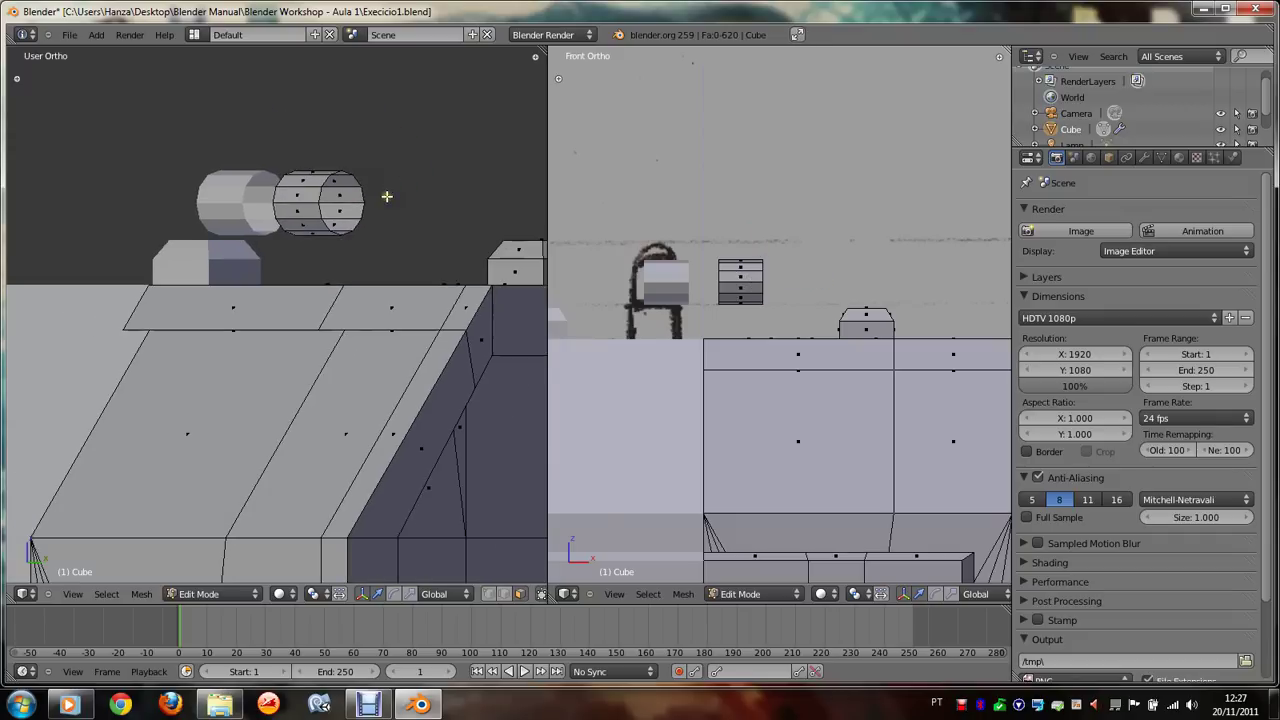
key(KP_1)
key(KP_4)
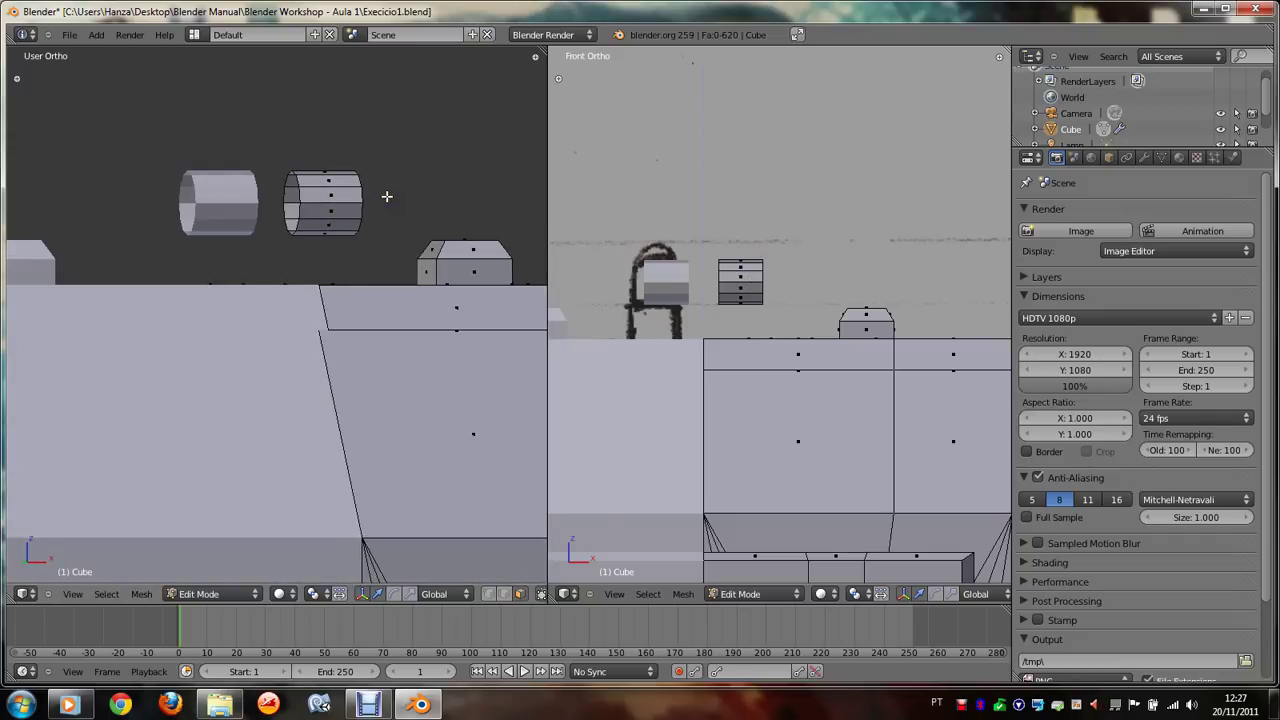
Step: Select the whole right-hand tube and switch to front view over the sketch
key(a)
right_click(333, 208)
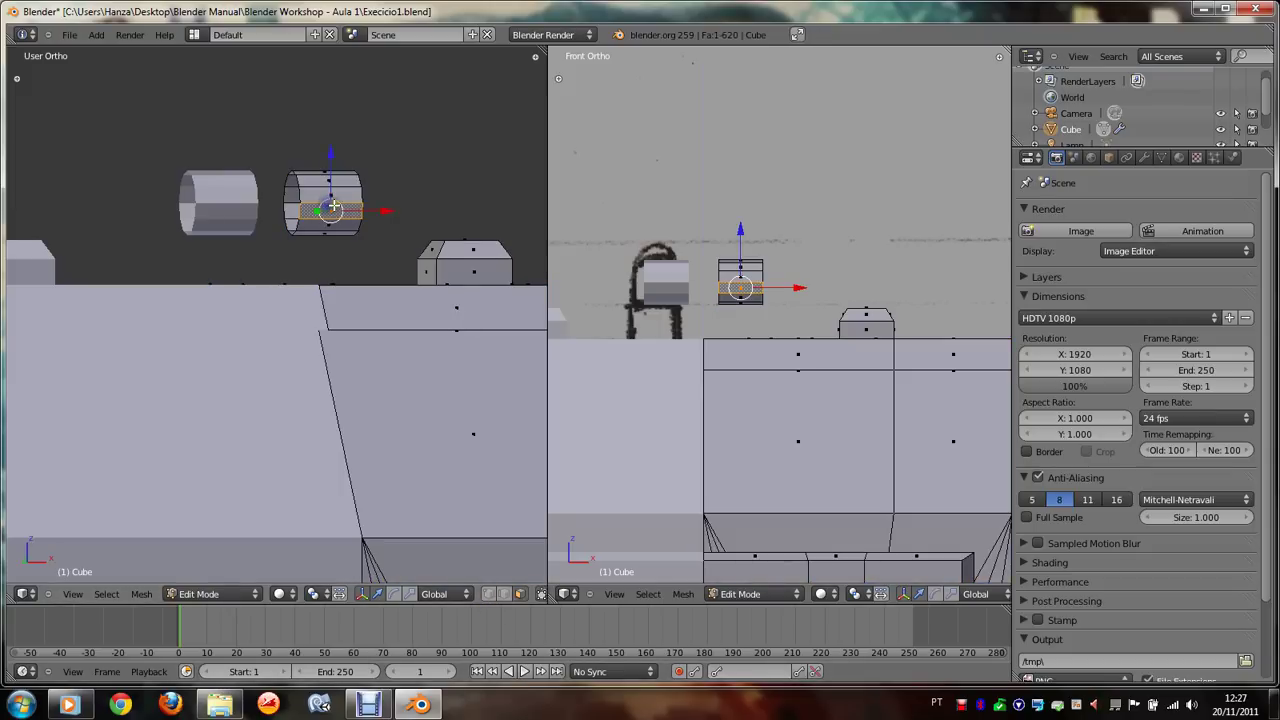
key(l)
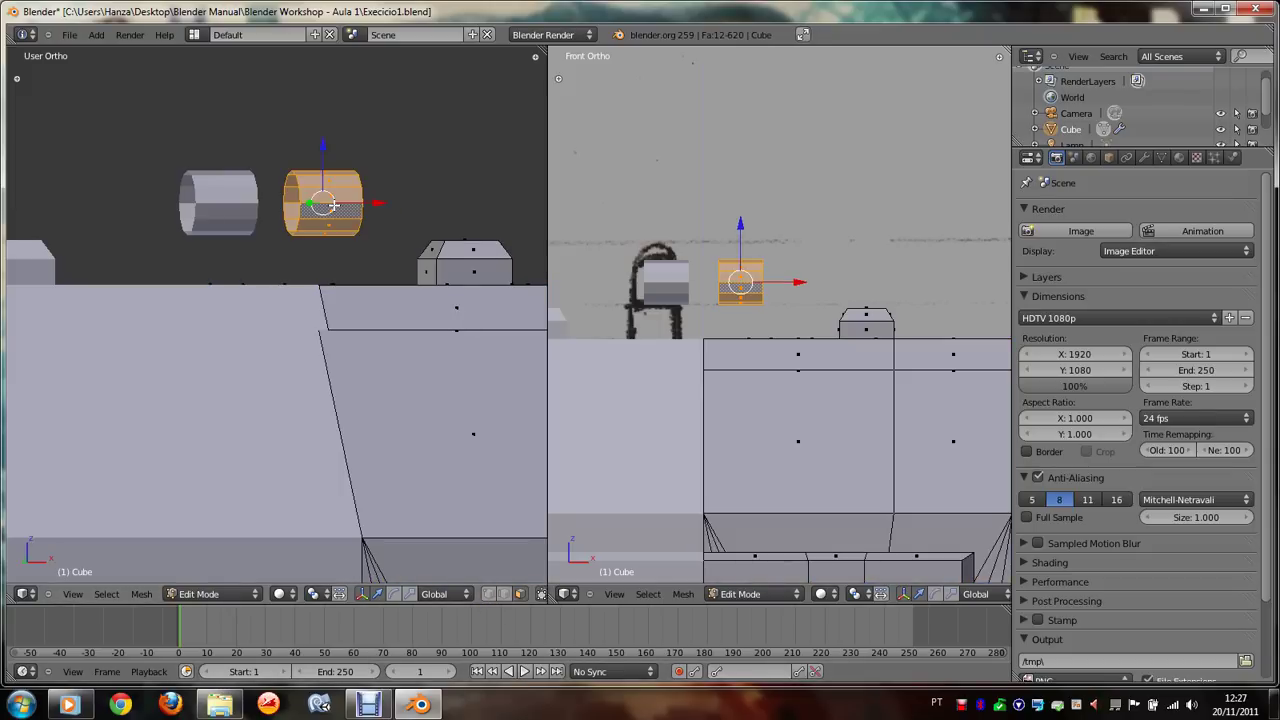
key(KP_1)
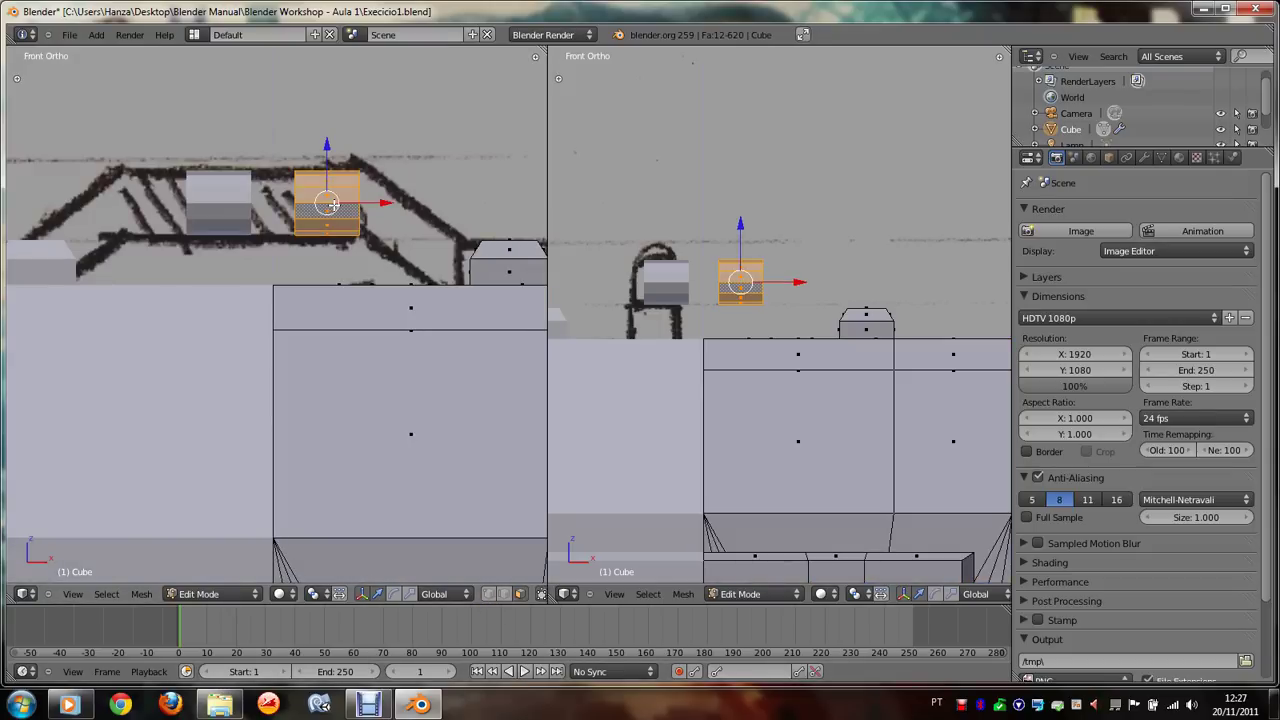
Step: Move the tube along X against the other cylinder, then select an edge at its right end
key(g)
key(x)
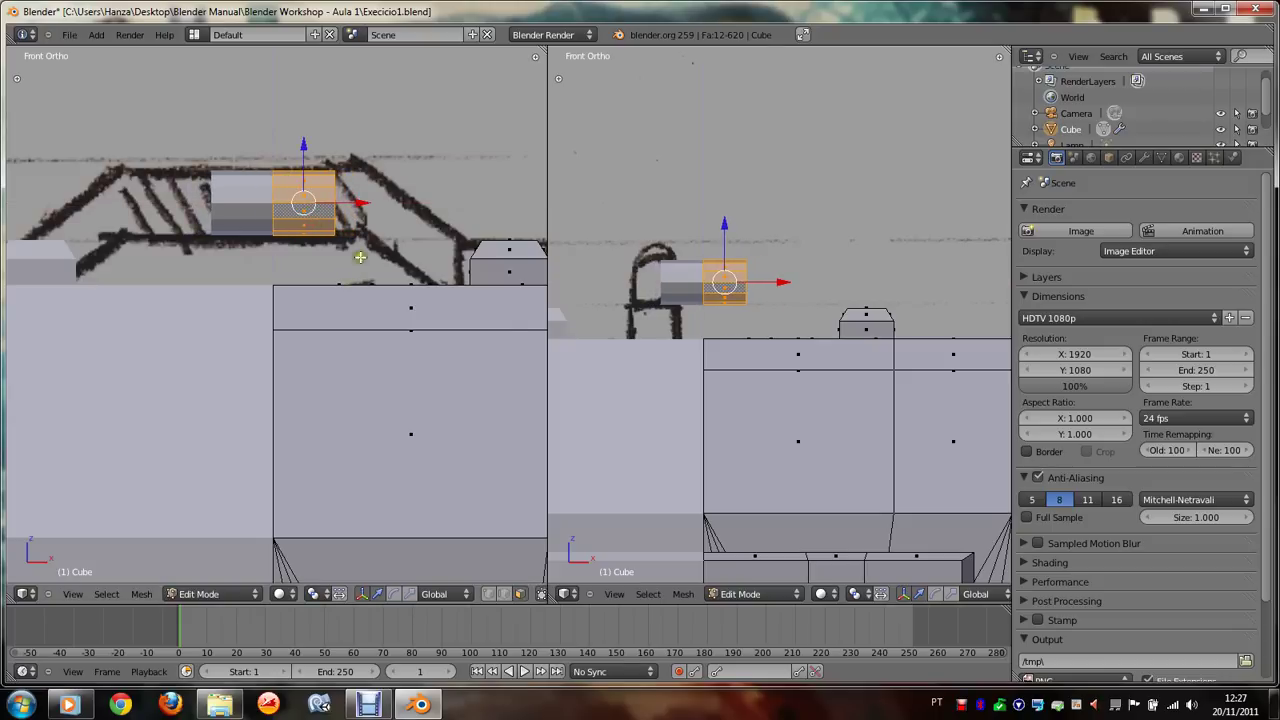
key(x)
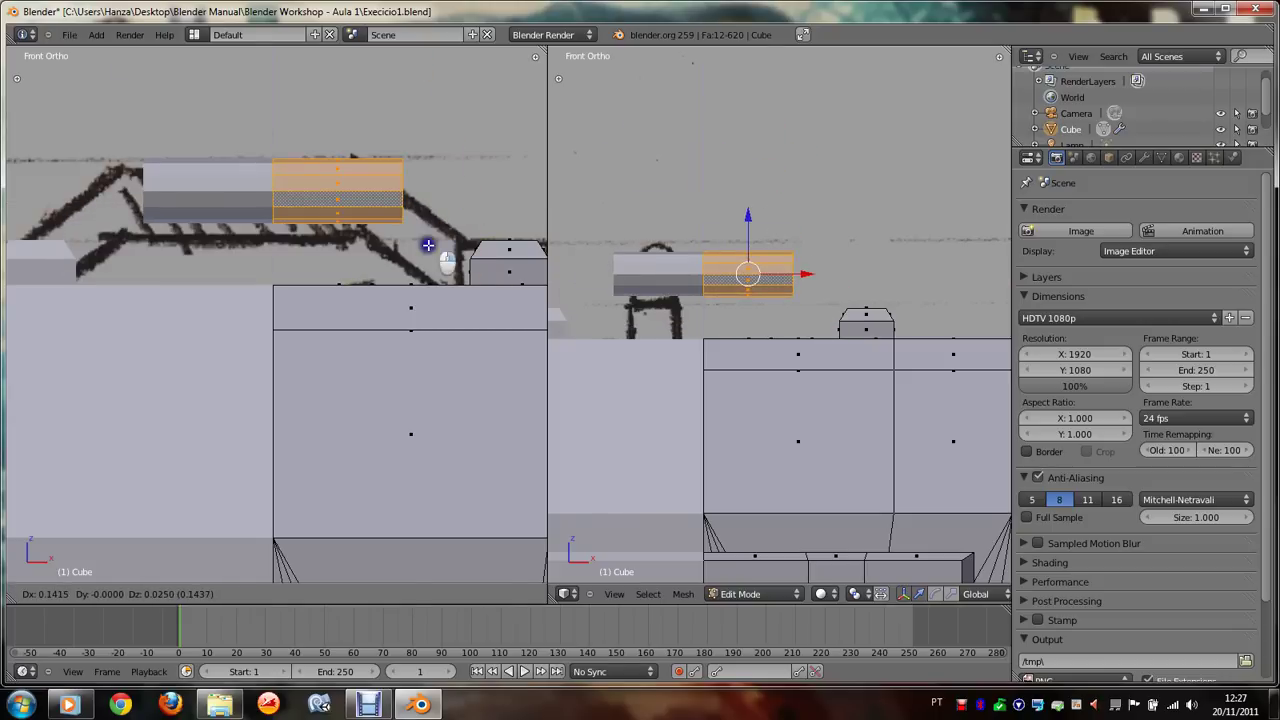
click(429, 245)
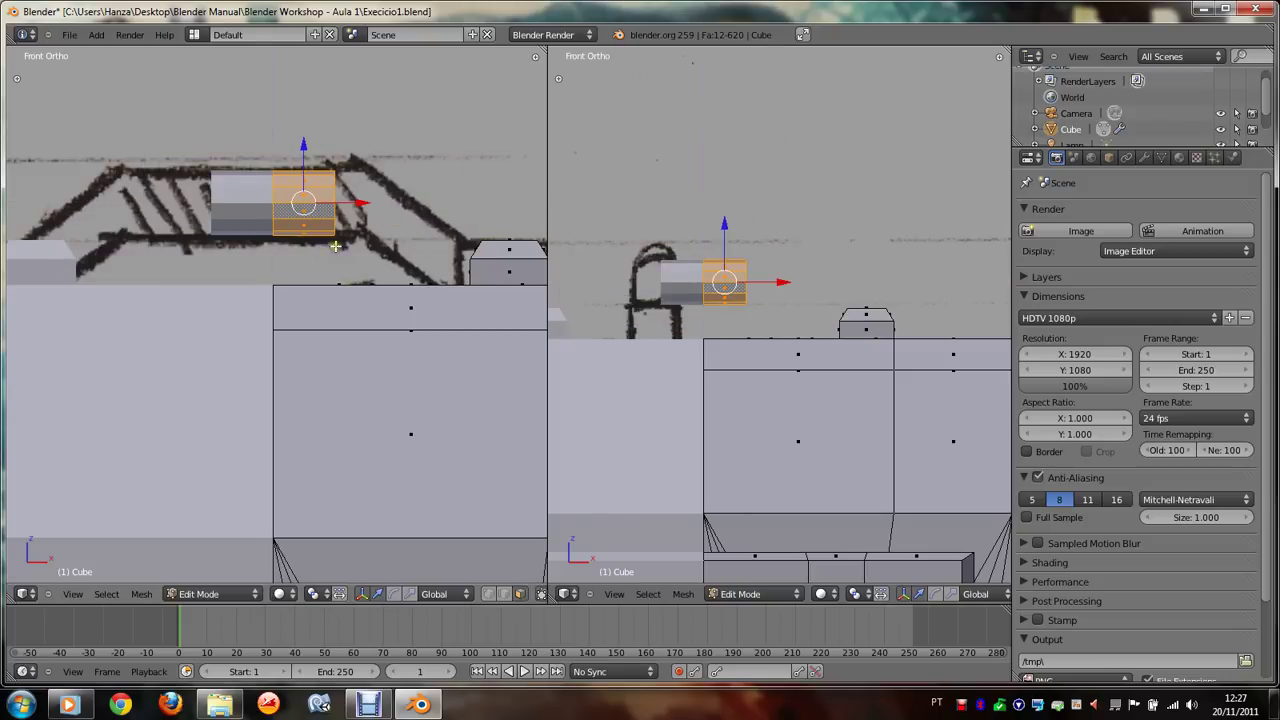
key(g)
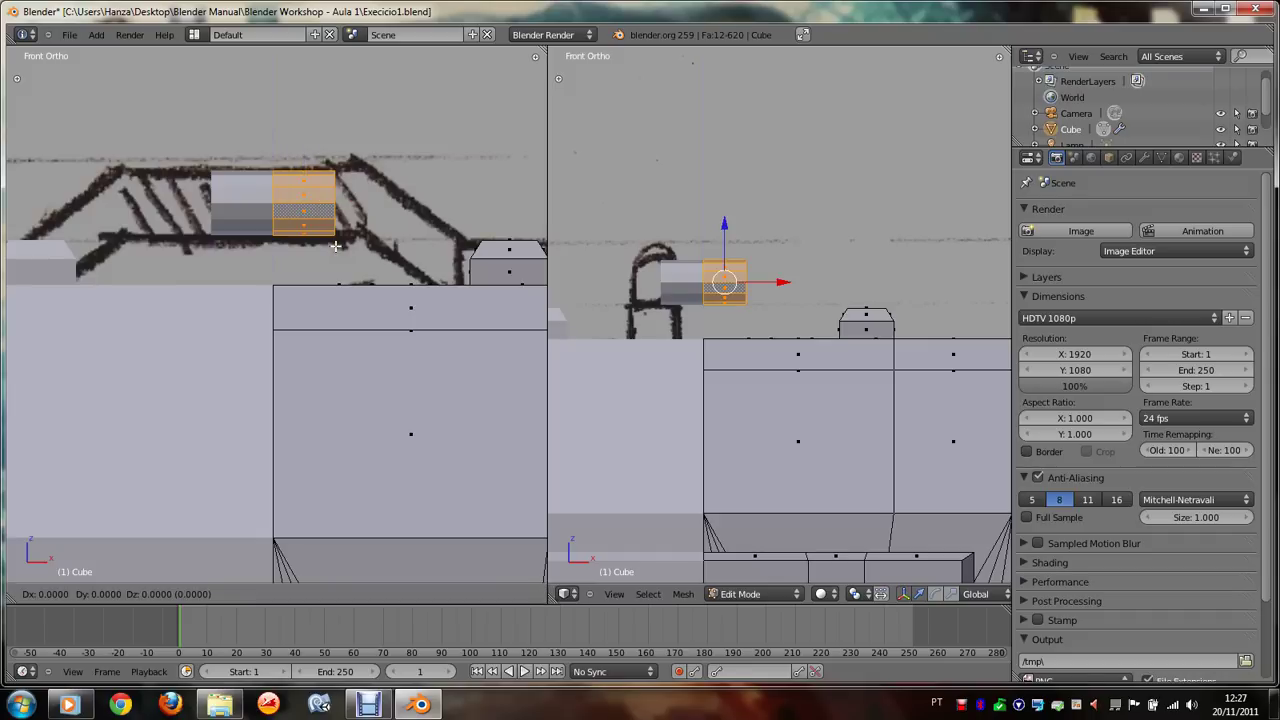
right_click(336, 246)
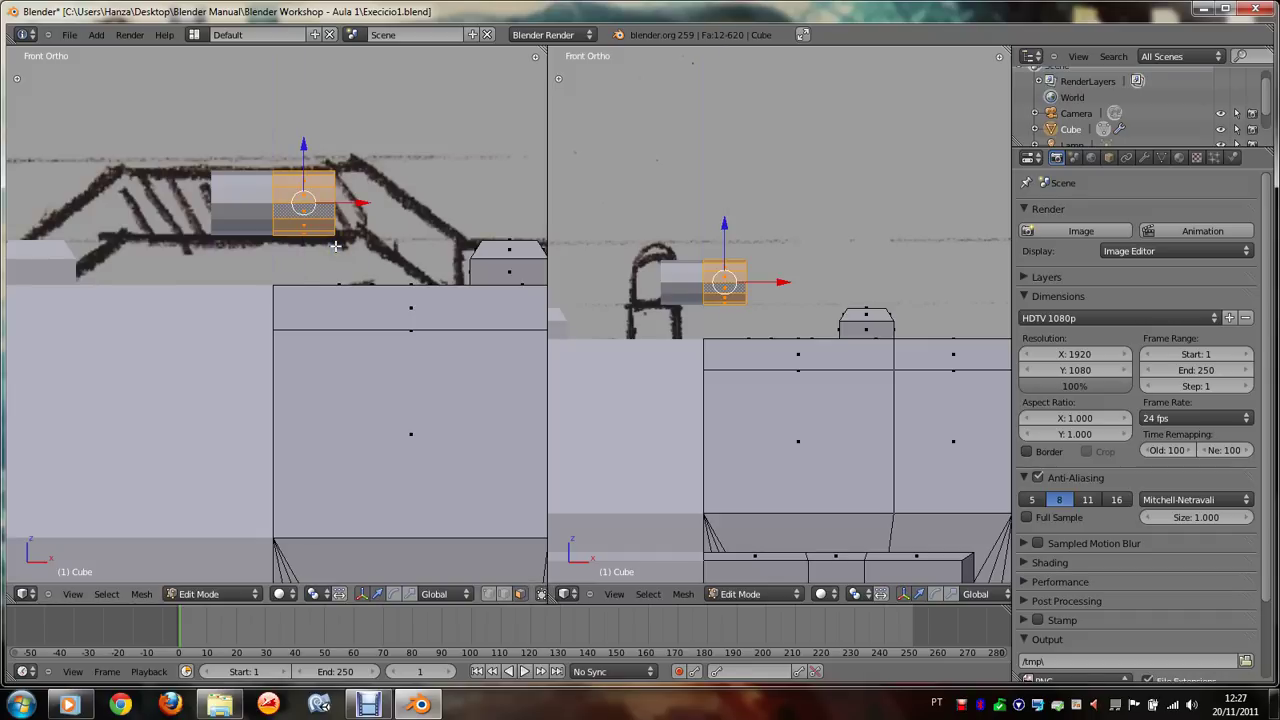
key(g)
key(z)
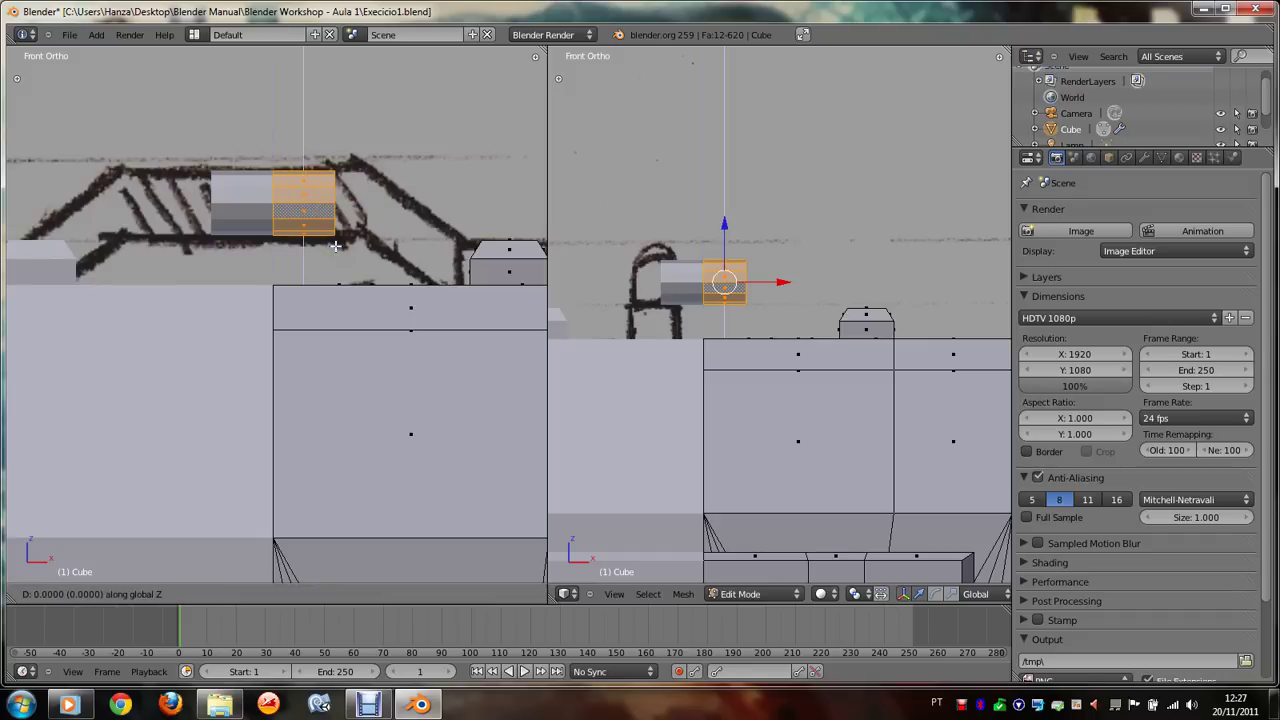
key(x)
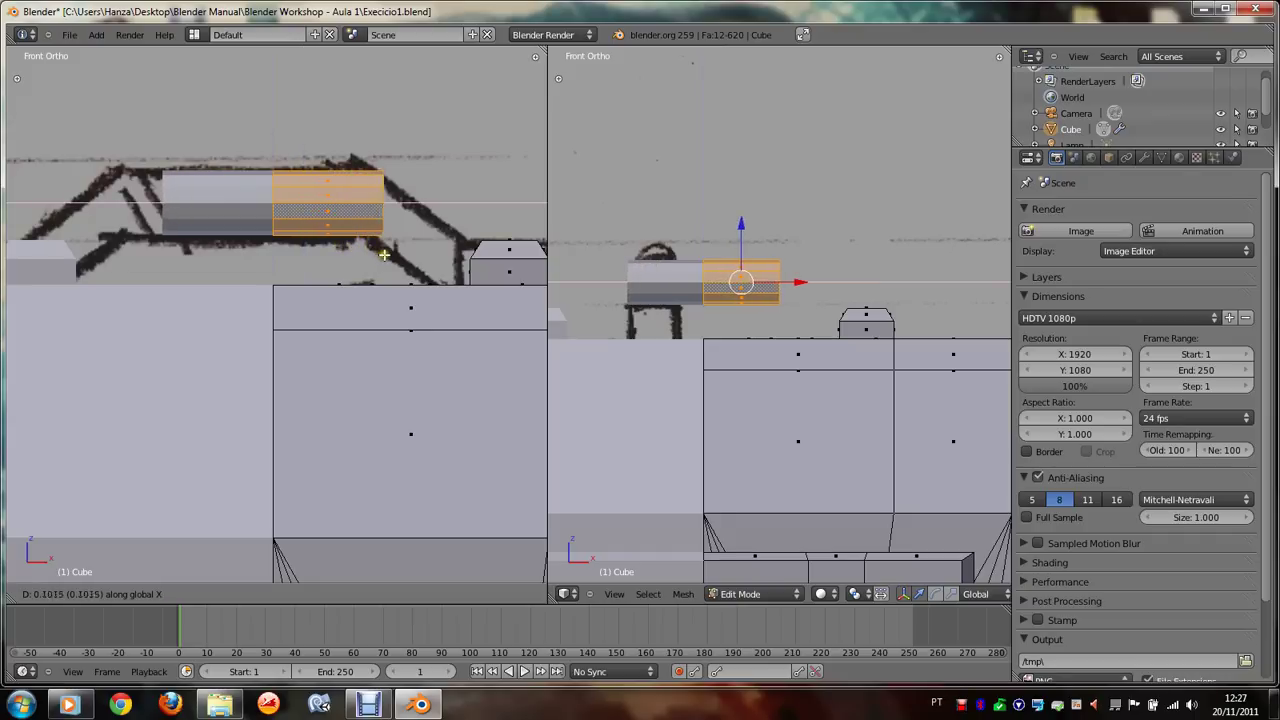
click(384, 255)
shift+click(505, 594)
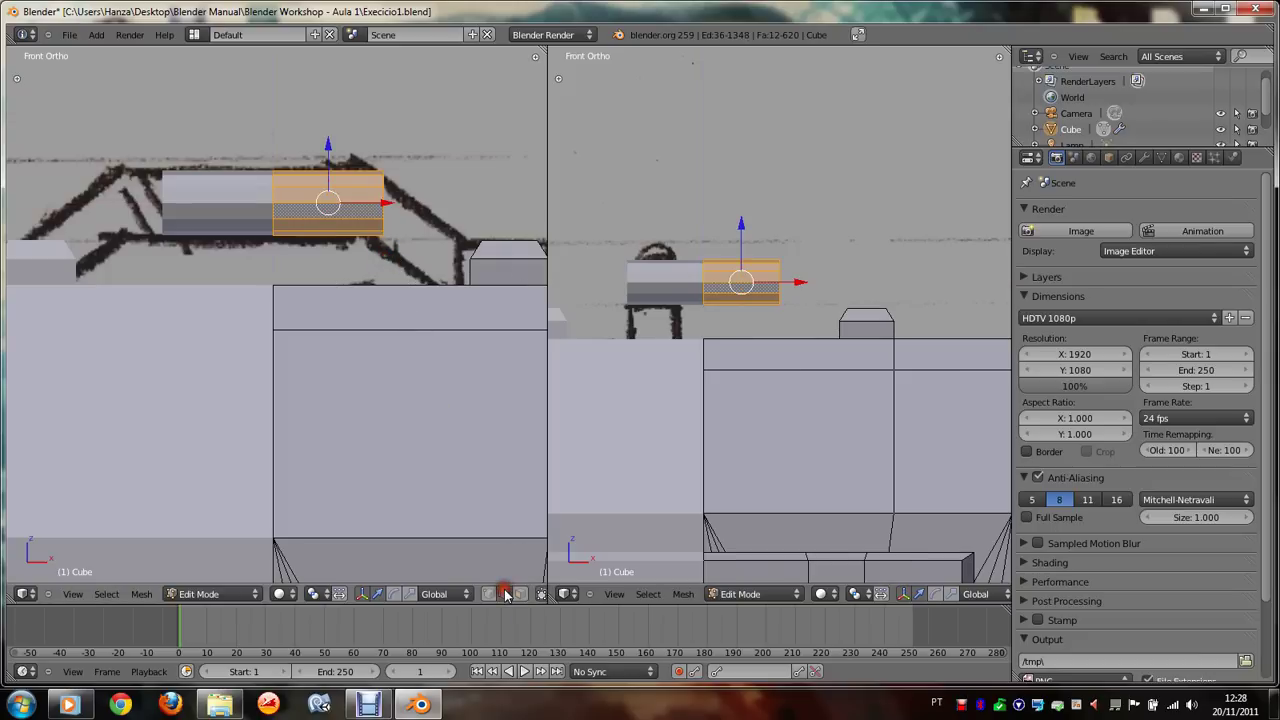
right_click(389, 215)
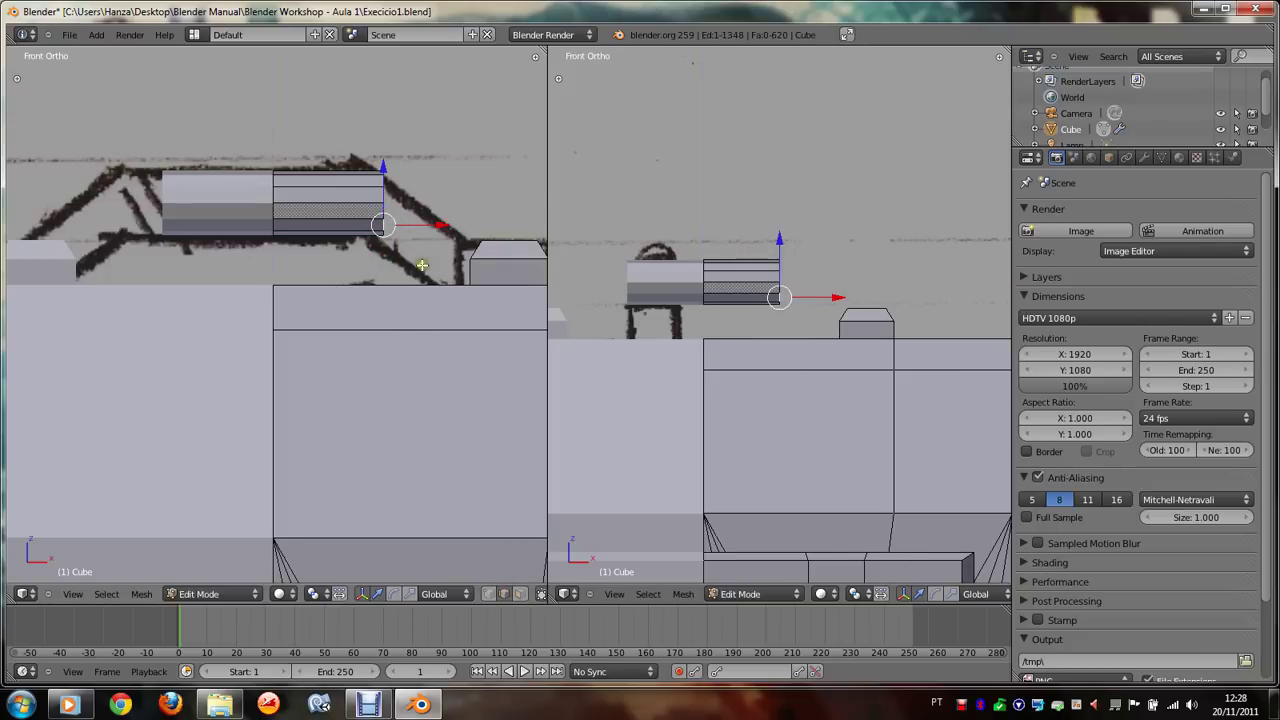
Step: Run Multi Select Loops on the selected edge and orbit to an oblique view of the tube
key(space)
text(Selec)
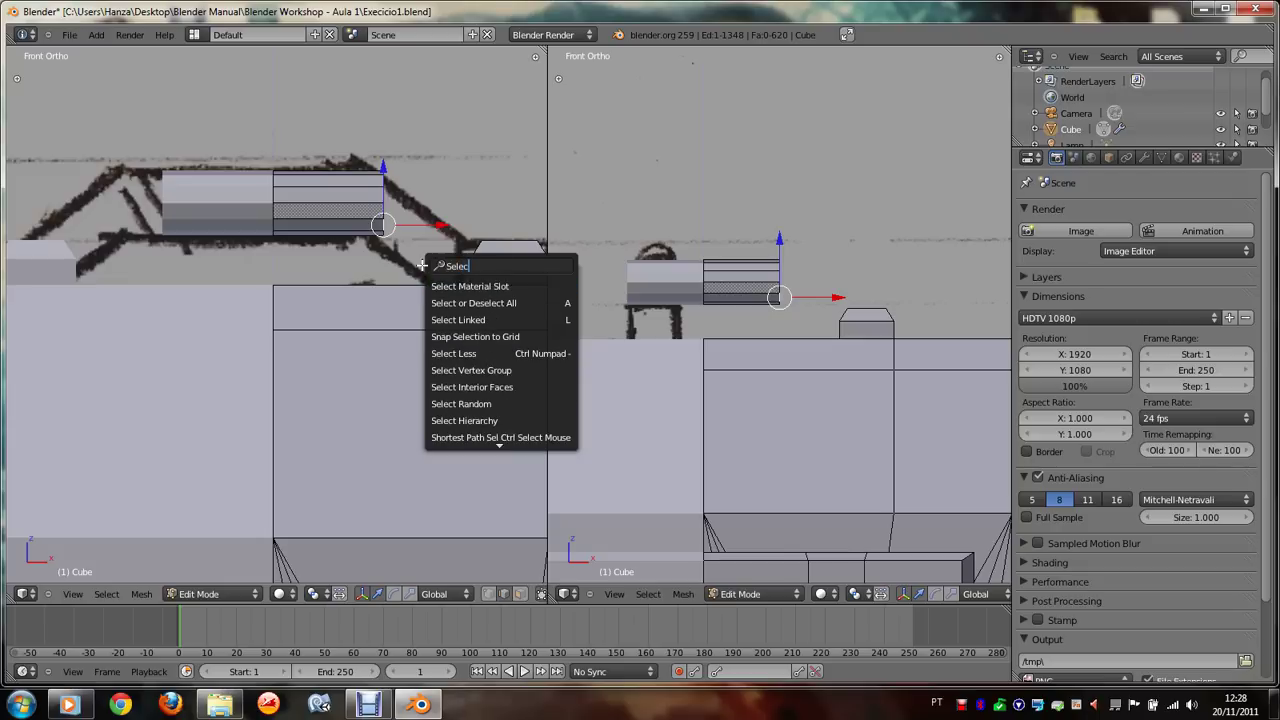
text(t Lo)
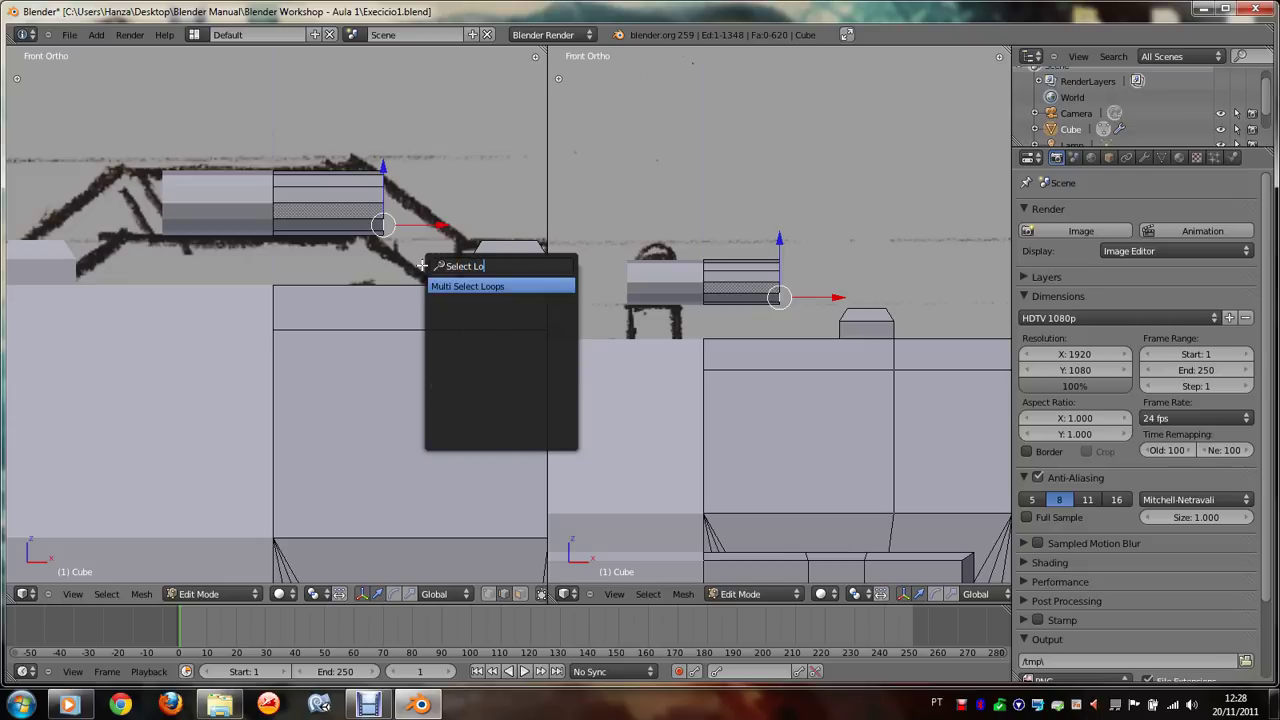
key(BackSpace)
text(o)
key(Return)
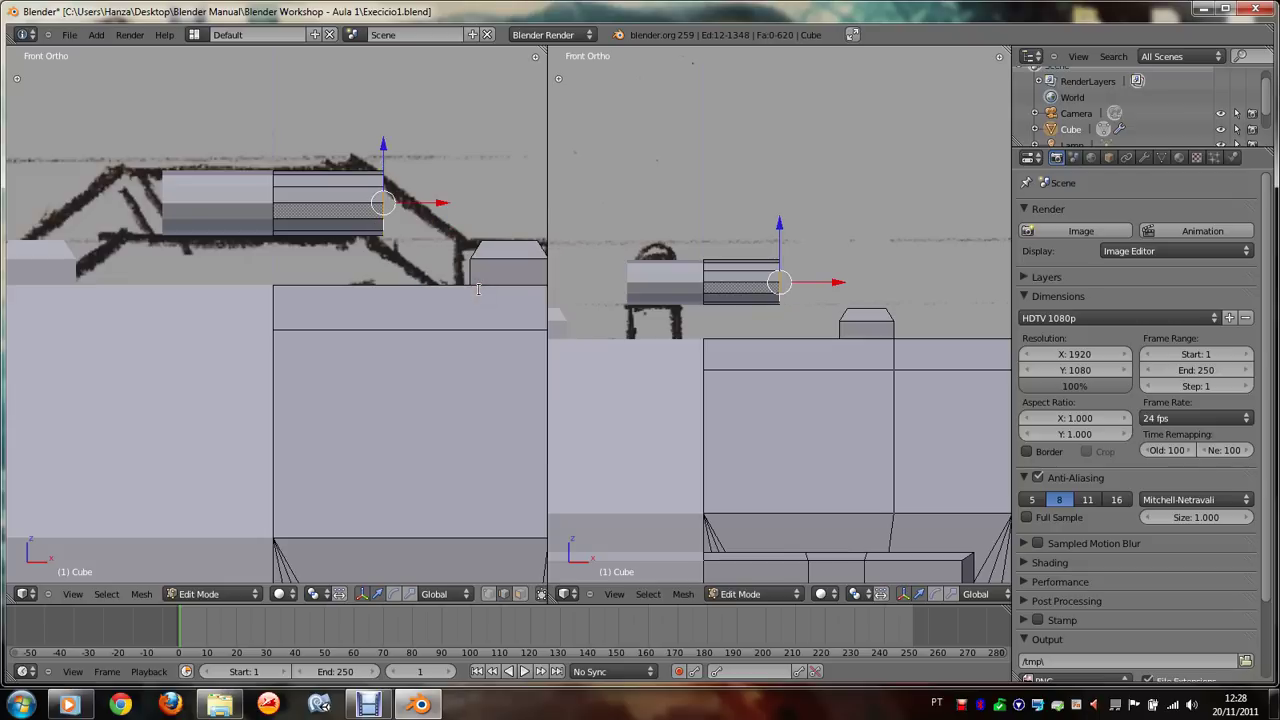
middle_drag(478, 289, 344, 200)
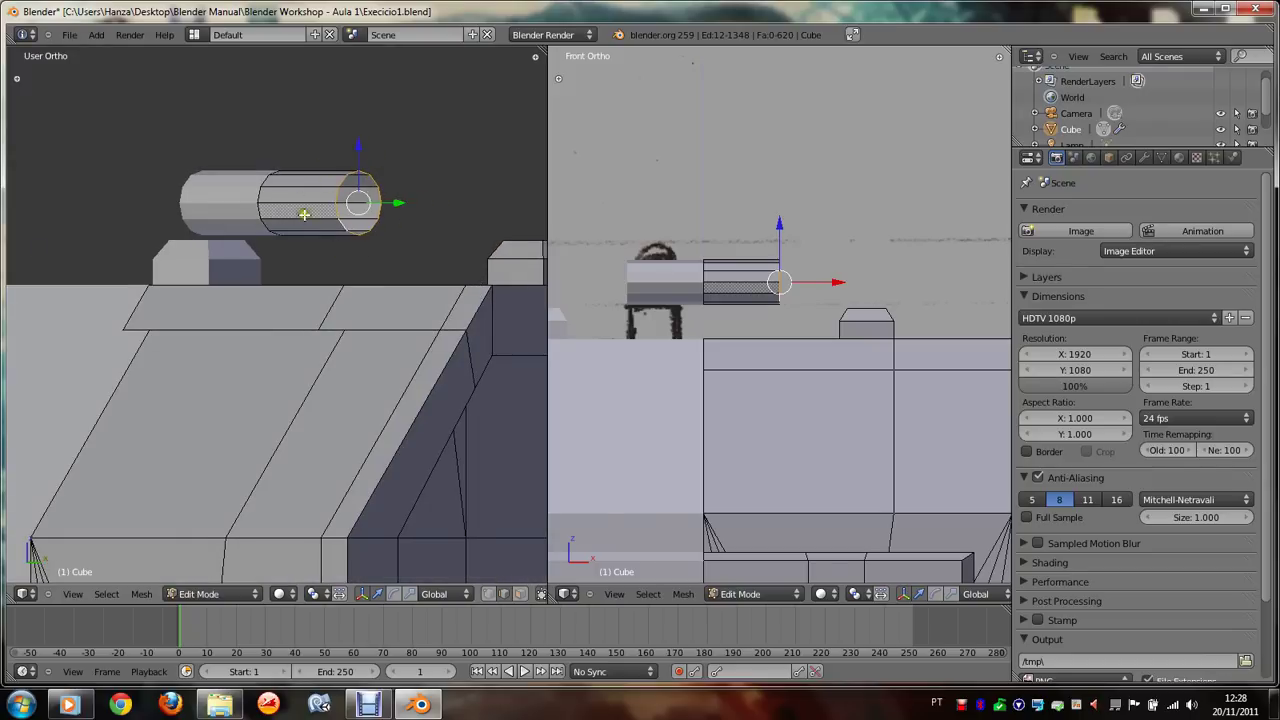
scroll(304, 214, up, 3)
Step: Try selecting the tube's end loop via vertex mode, Multi Select Loops and Ctrl+E
right_click(375, 142)
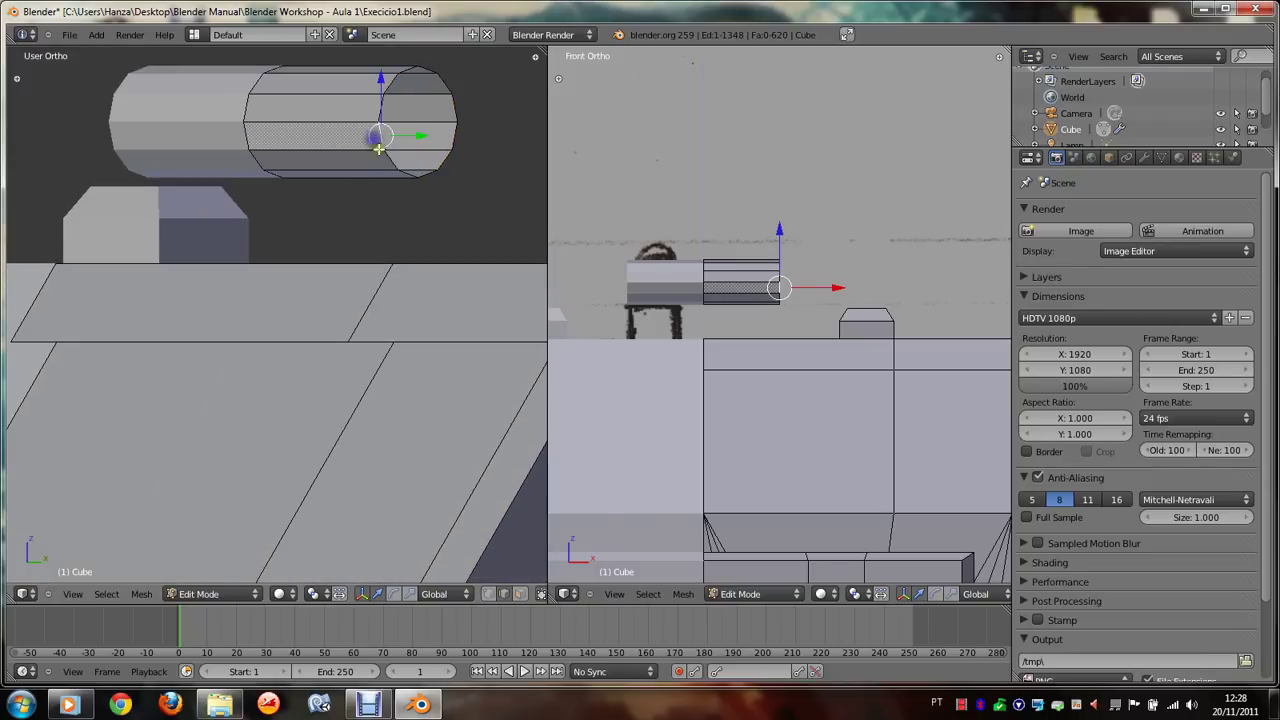
click(488, 594)
right_click(383, 151)
key(space)
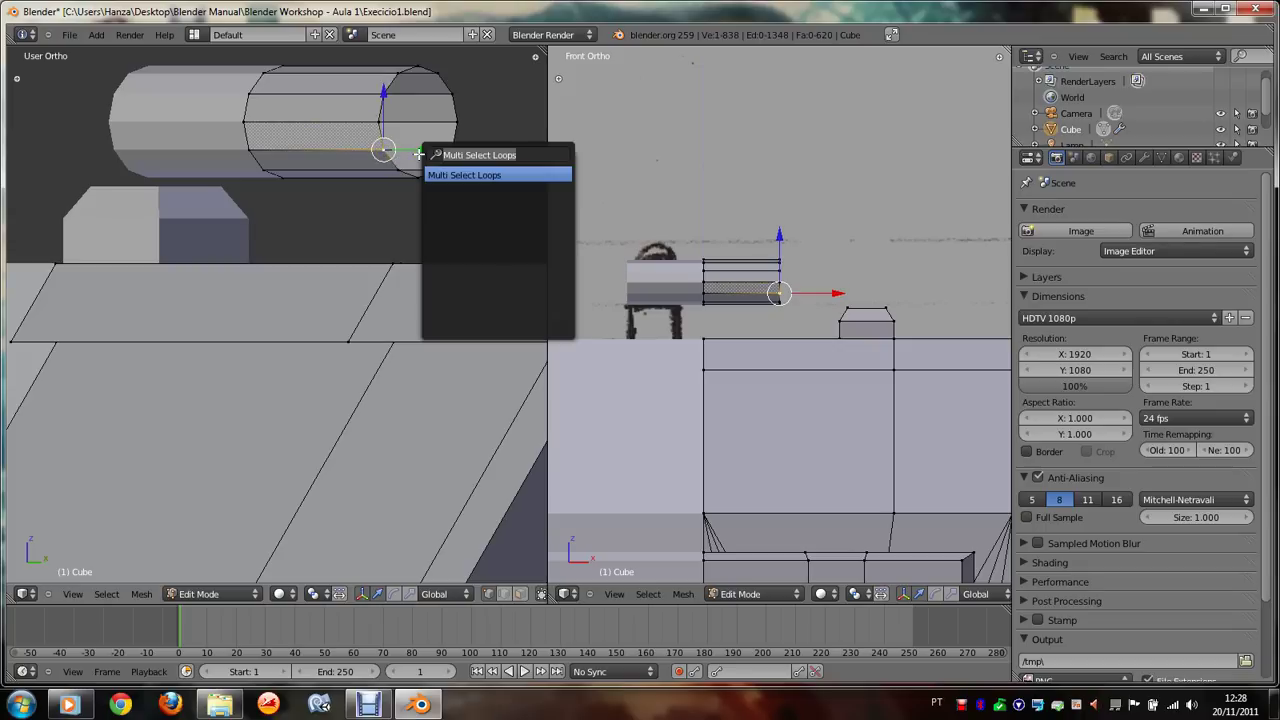
click(469, 175)
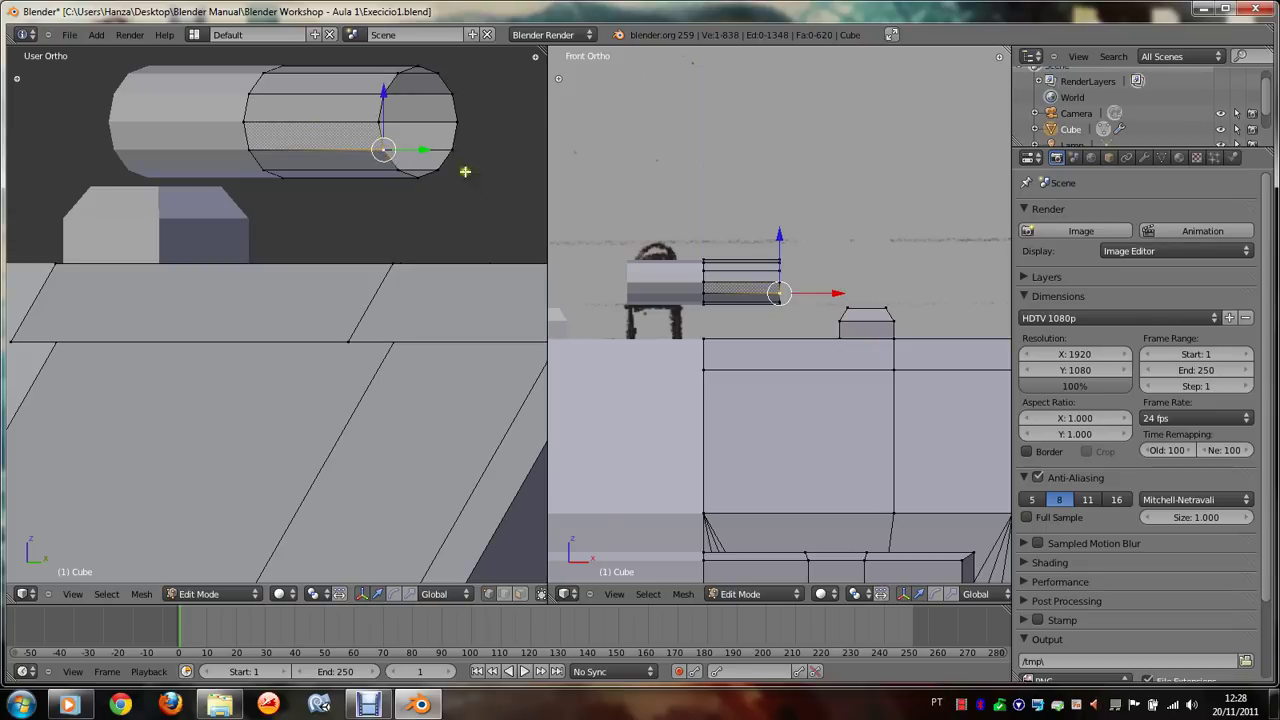
shift+right_click(380, 122)
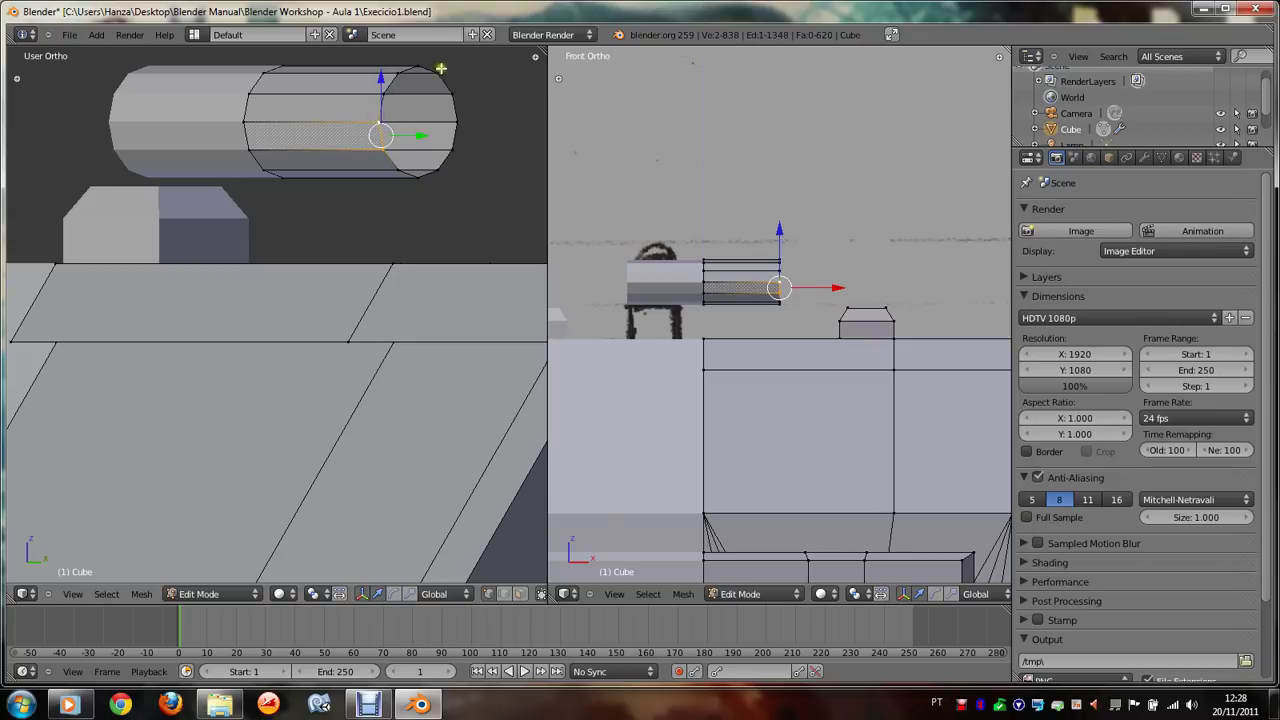
key(ctrl+e)
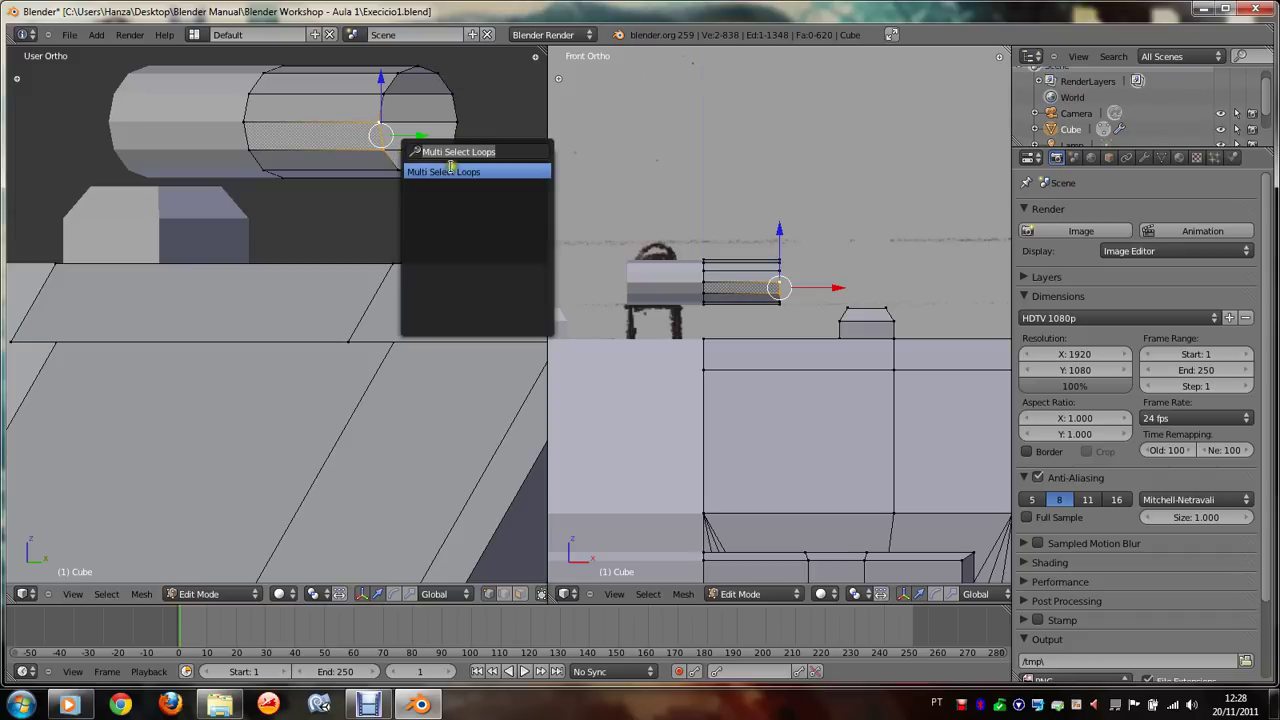
click(450, 166)
key(a)
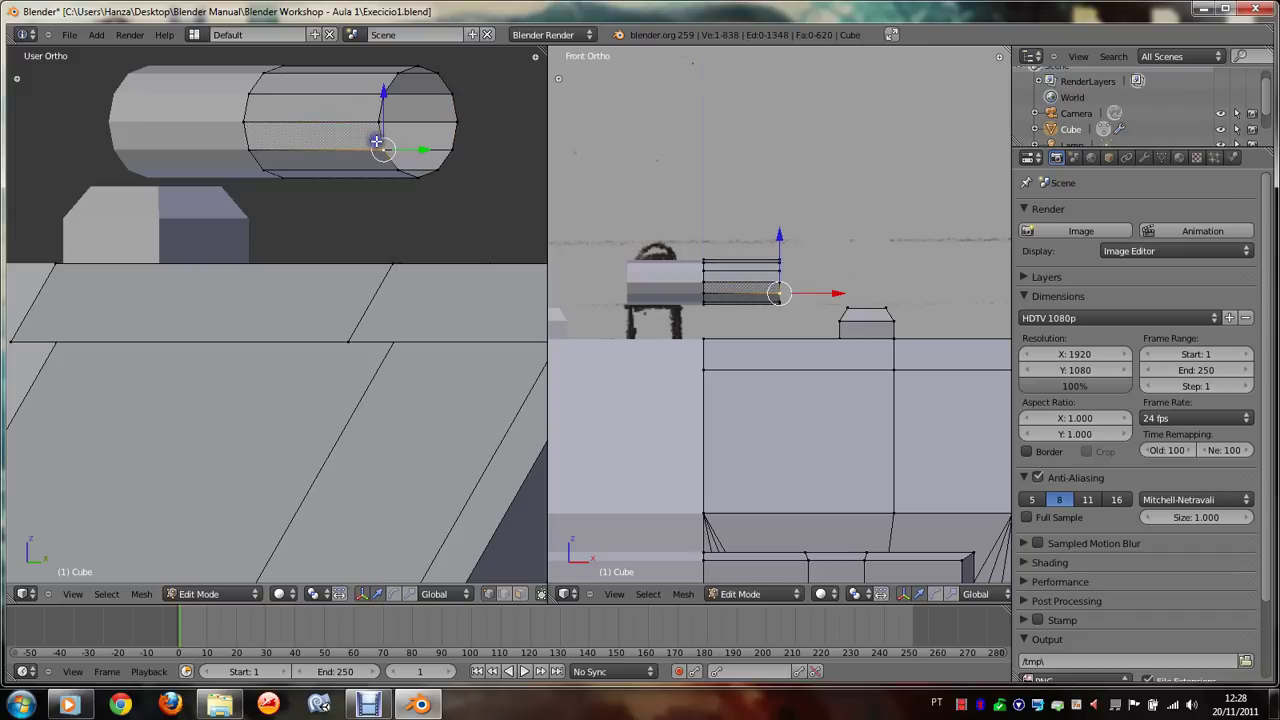
Step: Select the cylinder's front face and extrude it in face mode
click(518, 594)
alt+right_click(370, 147)
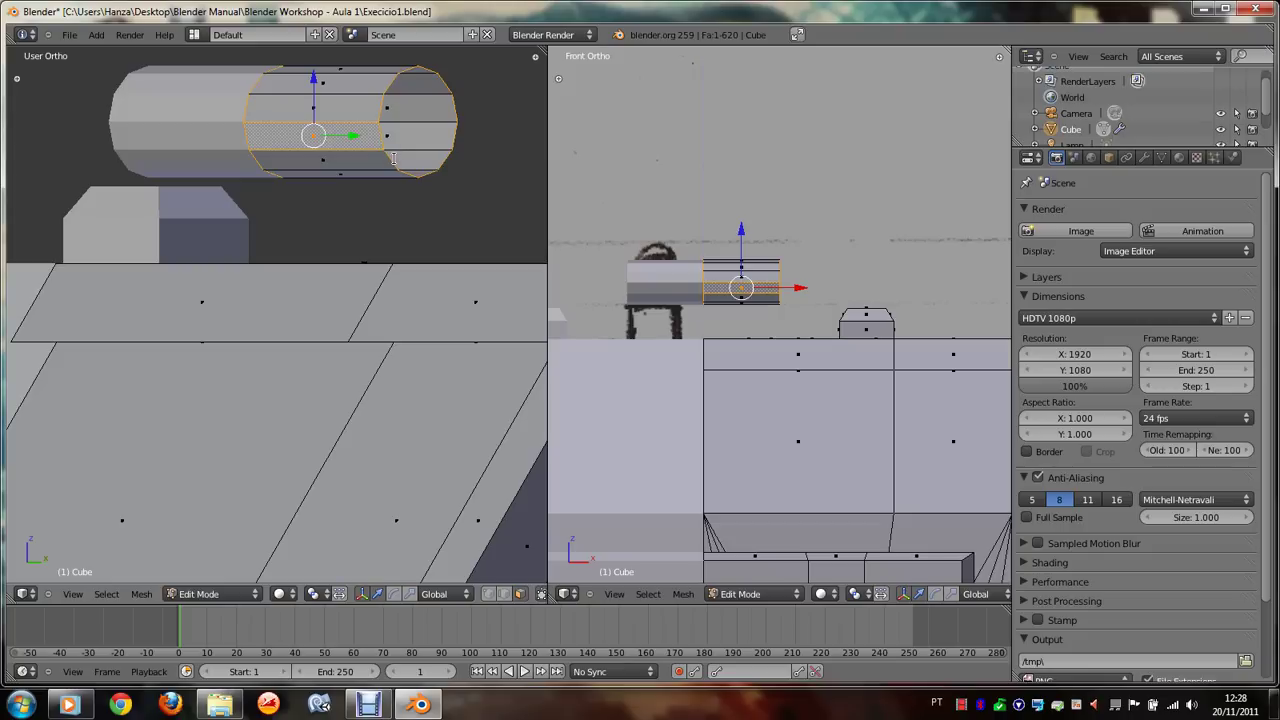
right_click(338, 101)
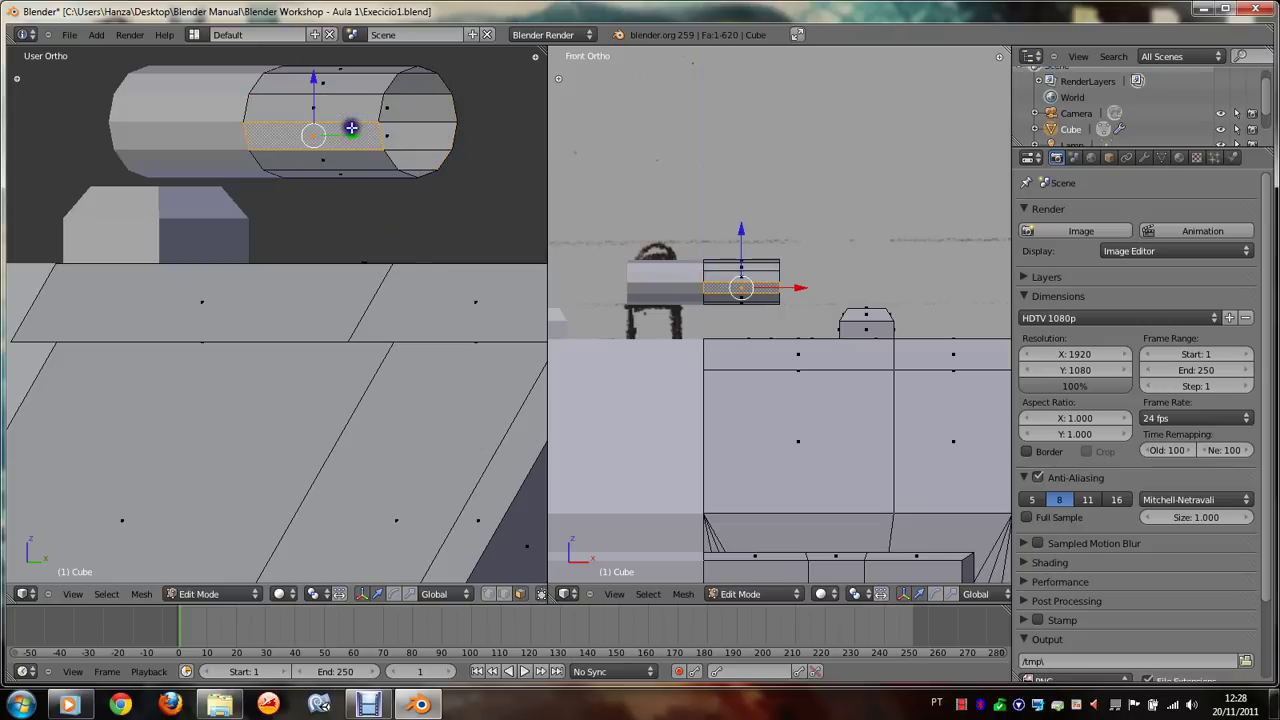
right_click(352, 128)
key(alt+e)
click(390, 145)
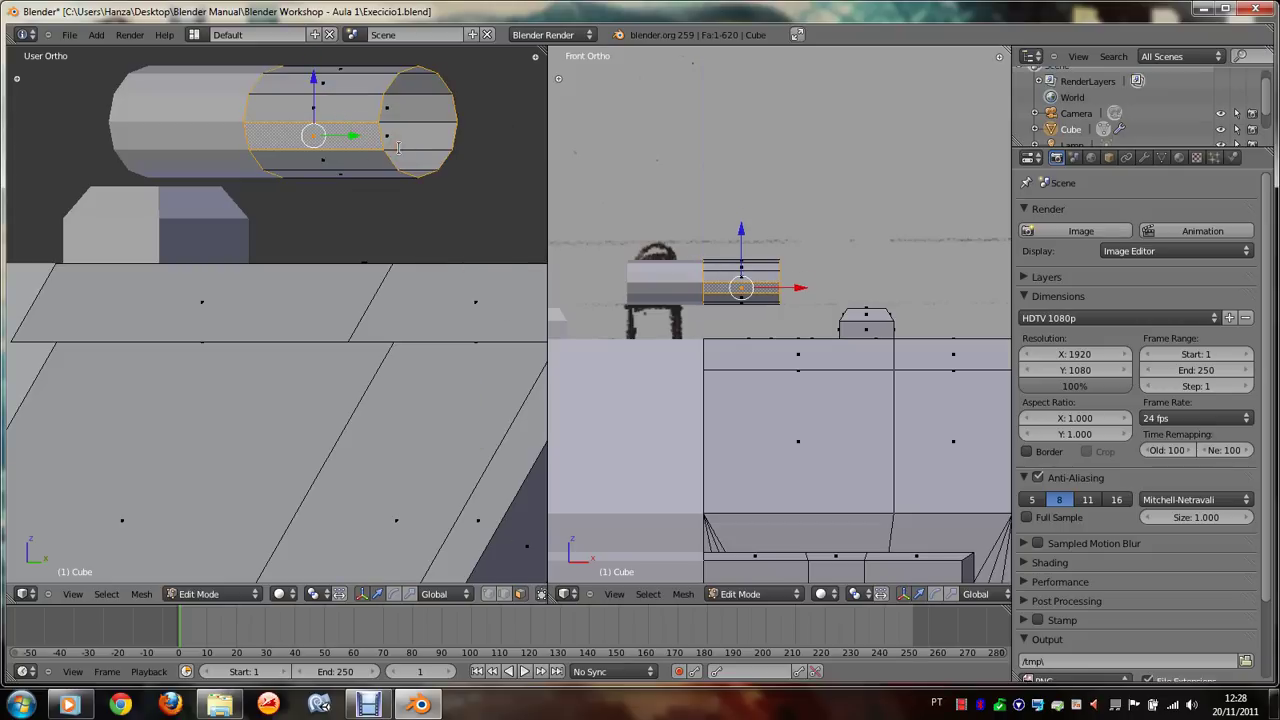
click(358, 104)
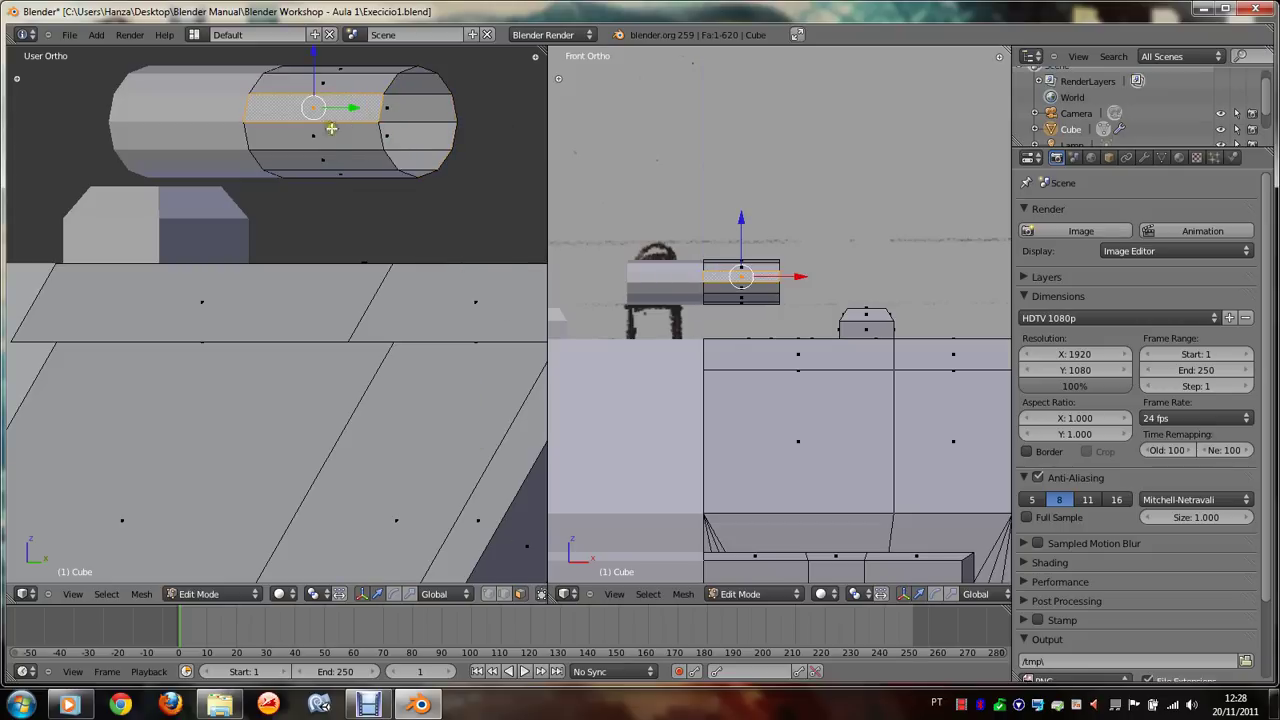
Step: Select the cylinder segment's right-end edge loop and view it from the front
right_click(331, 128)
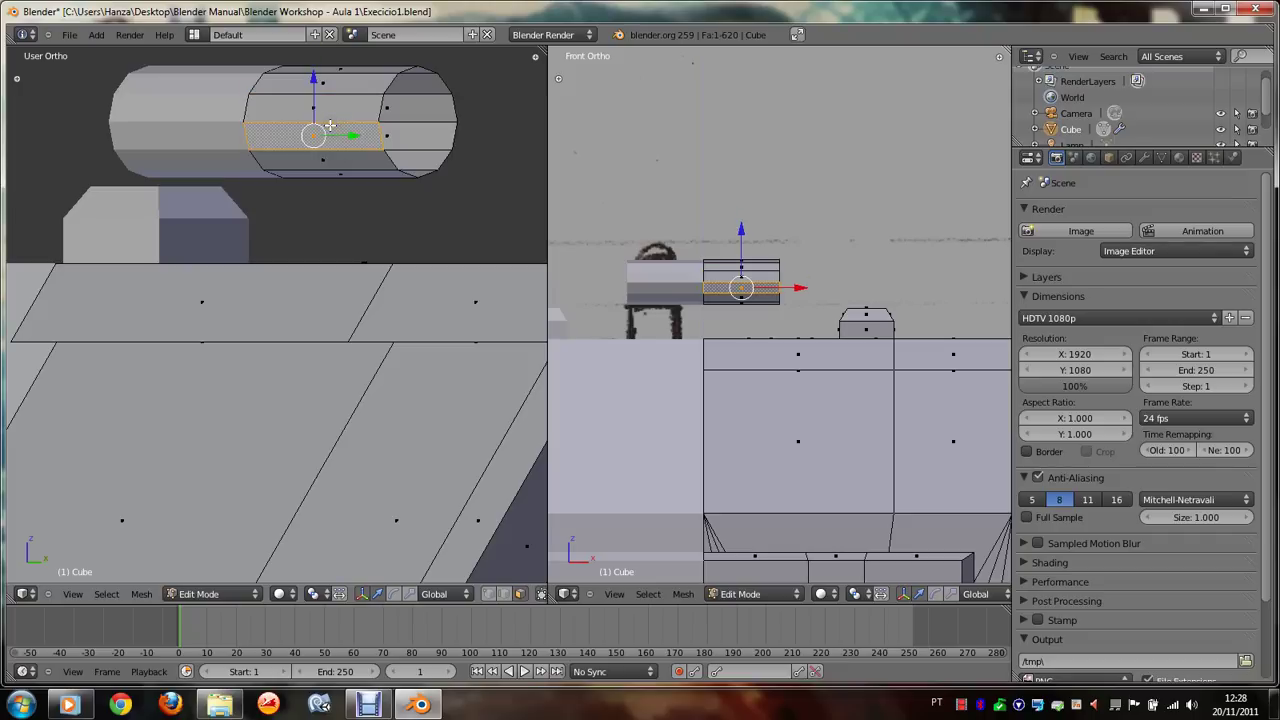
key(l)
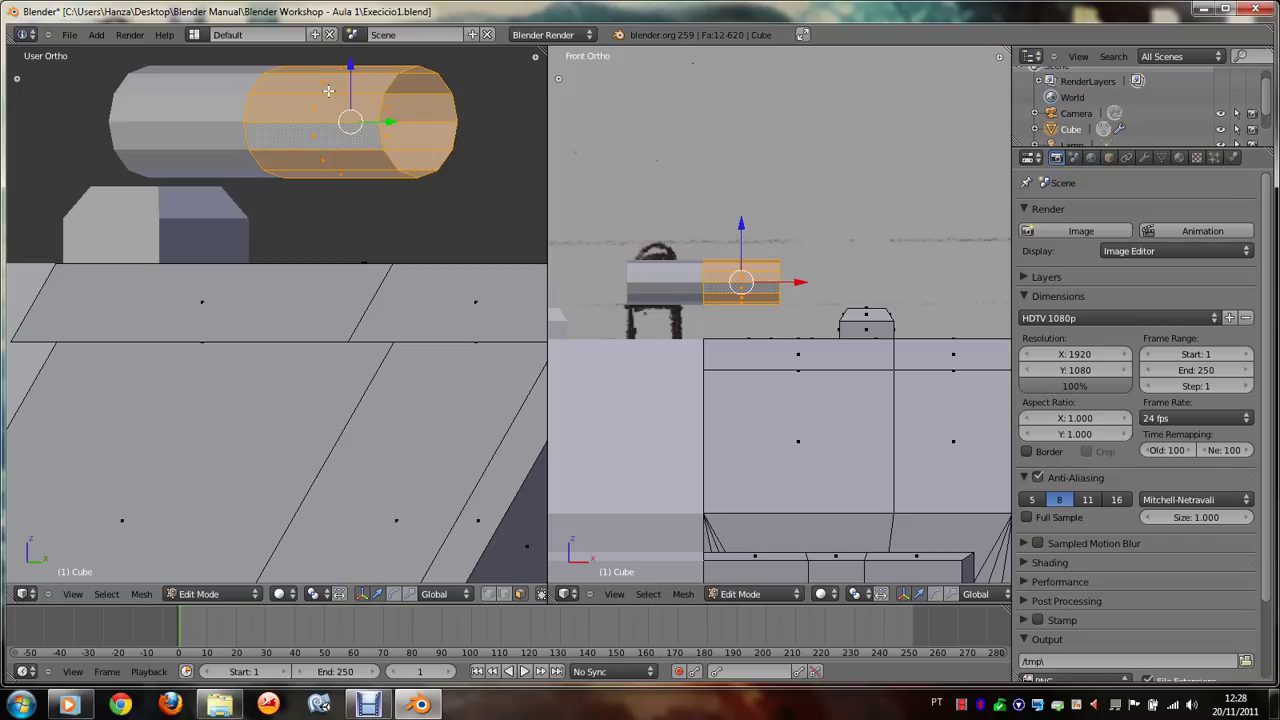
click(507, 597)
alt+right_click(392, 161)
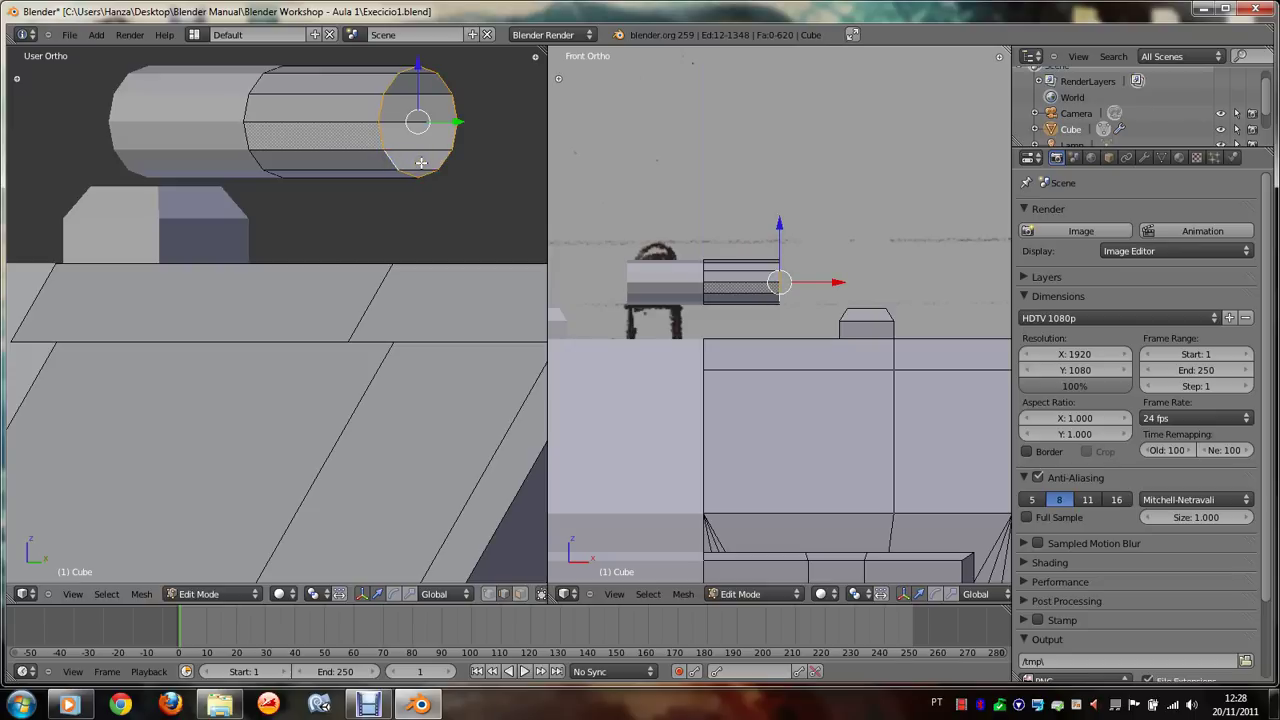
alt+right_click(255, 138)
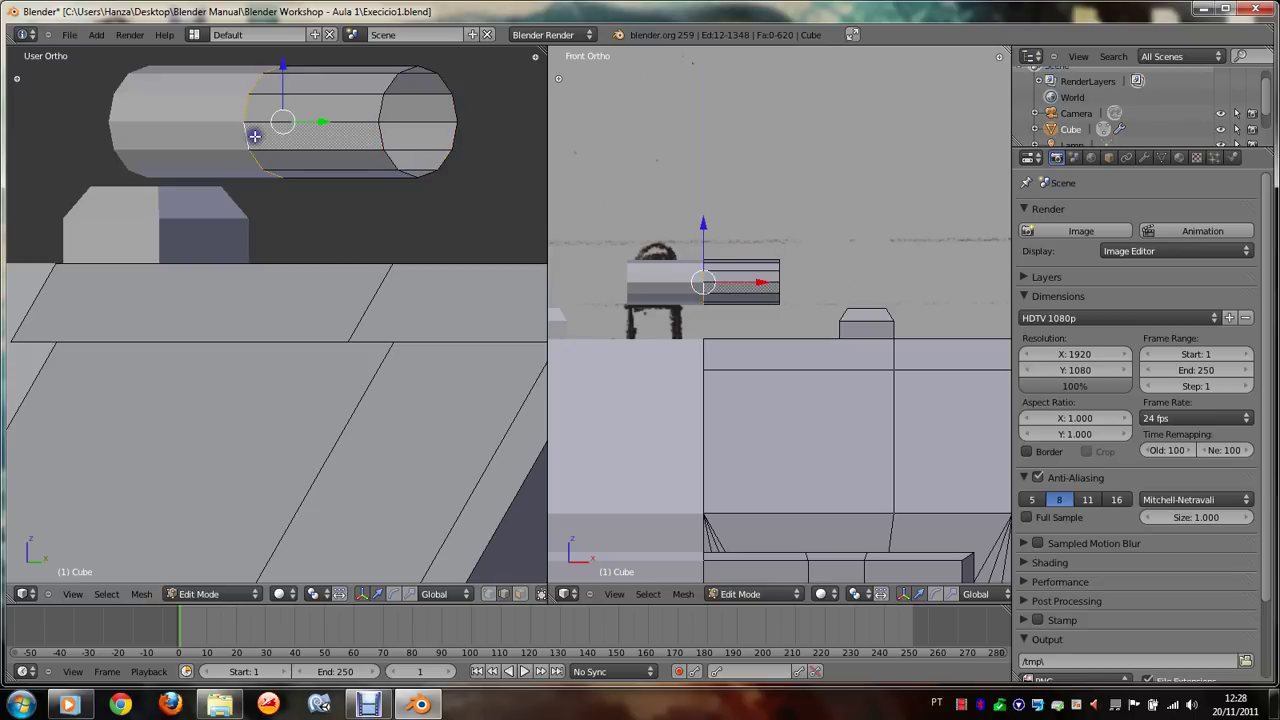
alt+right_click(379, 132)
ctrl+alt+right_click(345, 127)
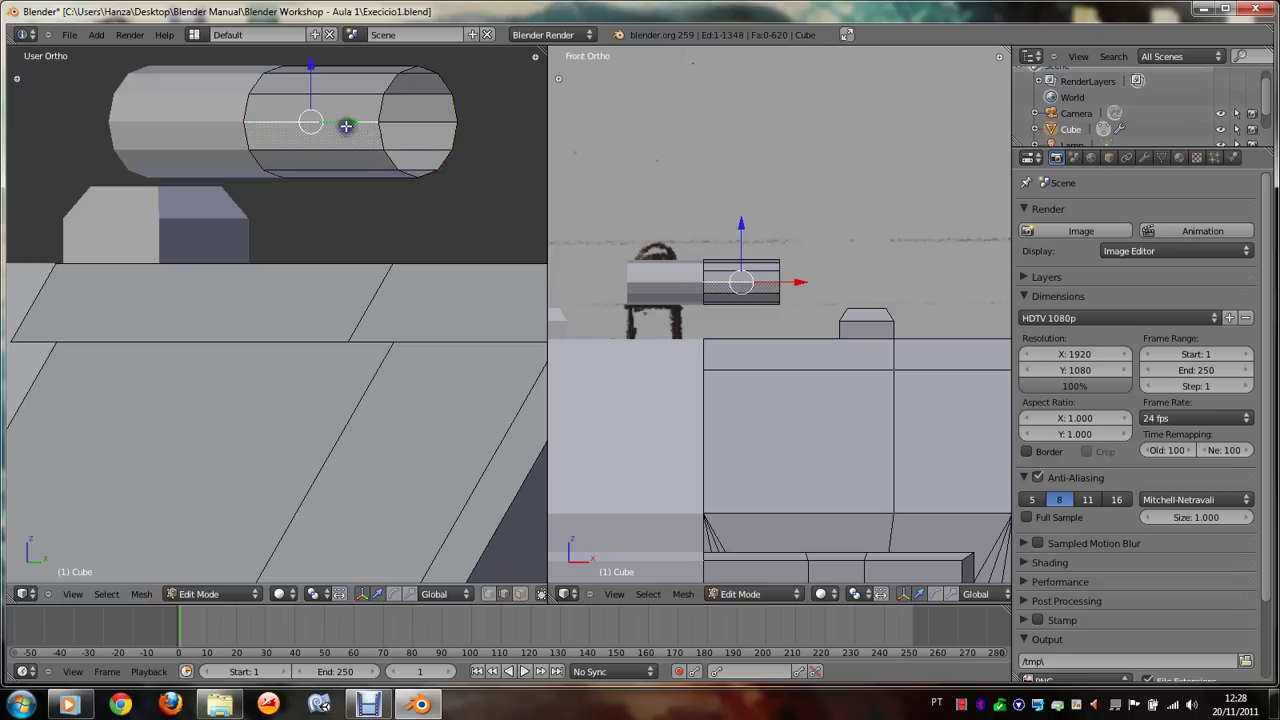
alt+right_click(382, 130)
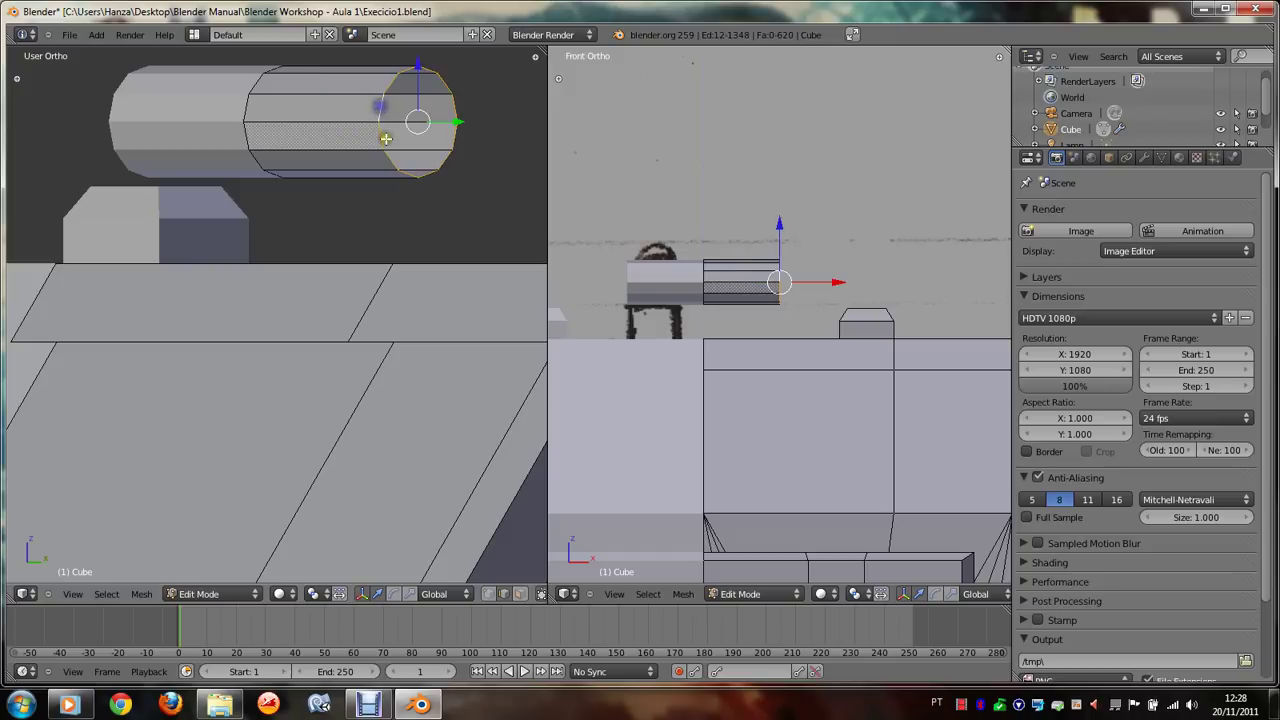
key(KP_1)
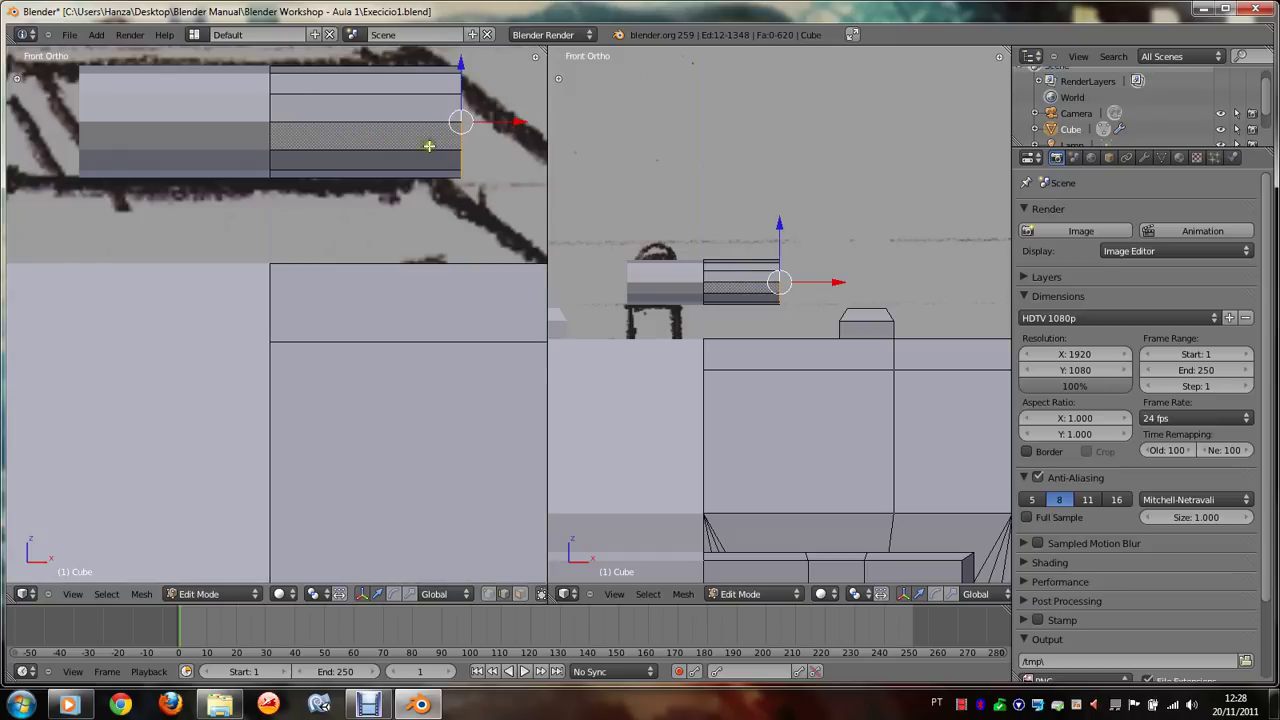
Step: Tilt, move and resize the pipe's end edge loop to start the downward bend
scroll(440, 190, down, 2)
key(r)
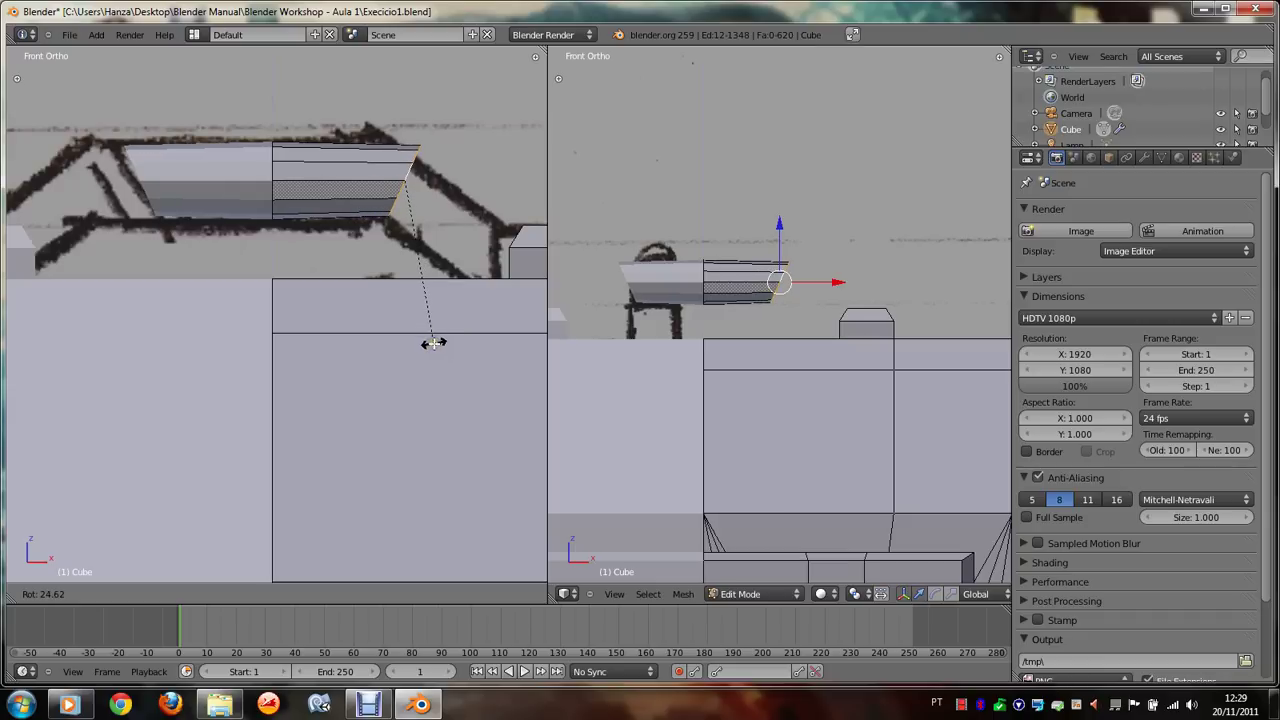
click(432, 343)
key(g)
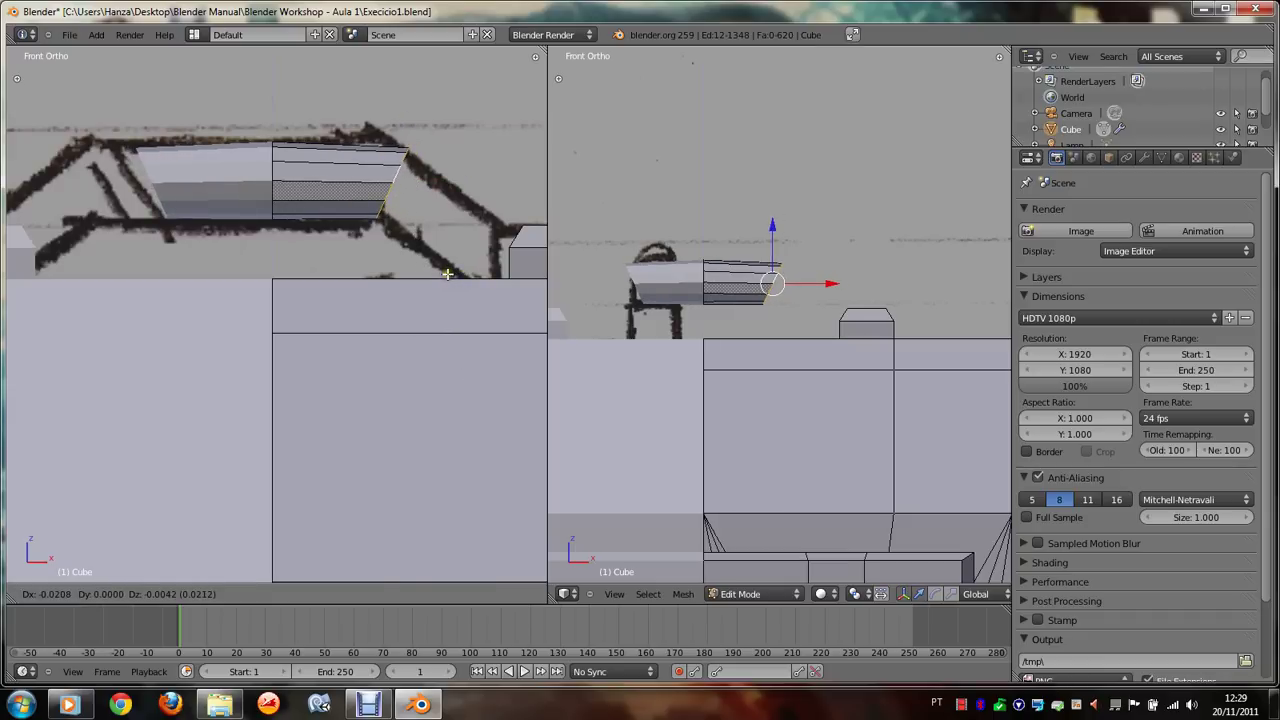
click(449, 274)
key(s)
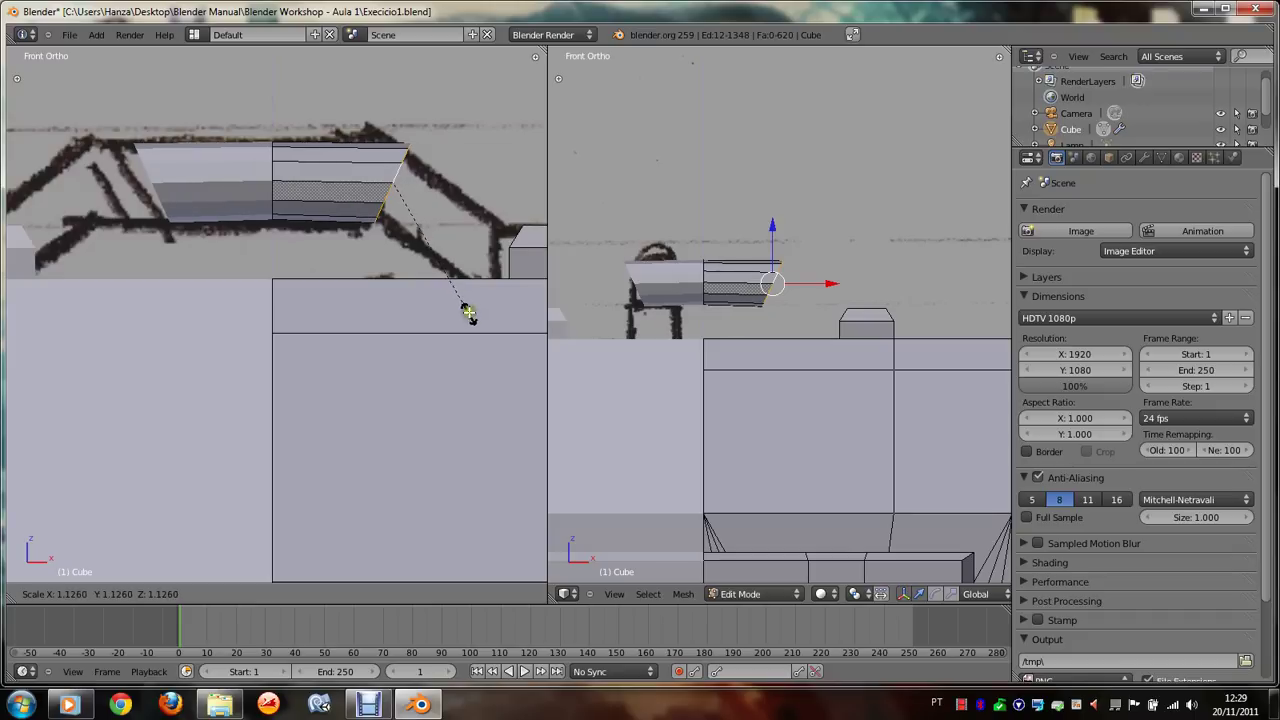
click(469, 308)
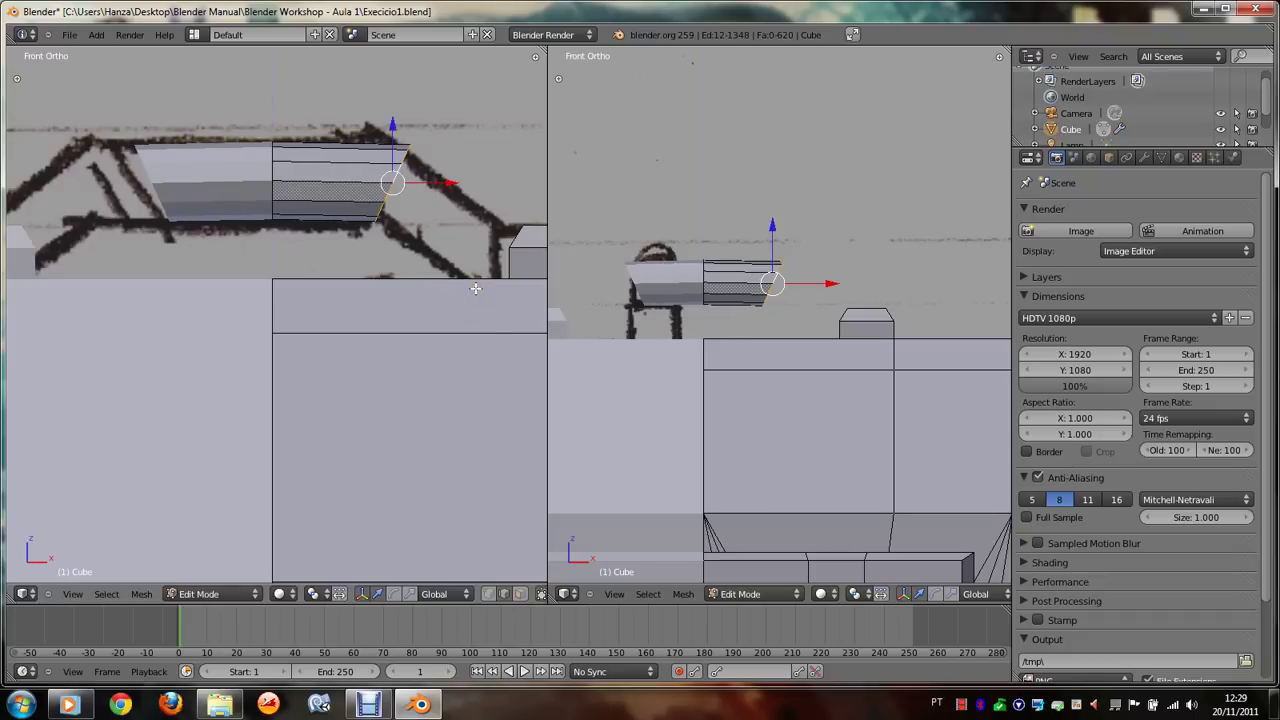
Step: Tilt the end loop again and move it along the sketched handle curve
key(r)
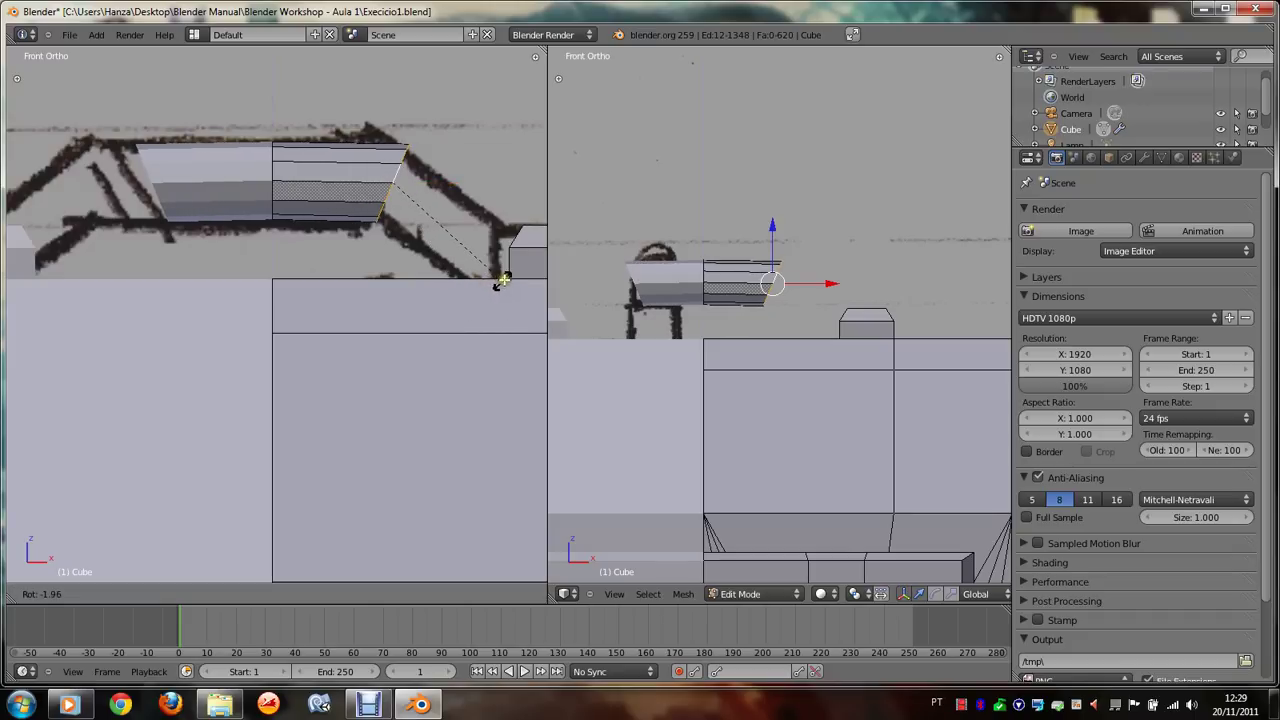
click(505, 276)
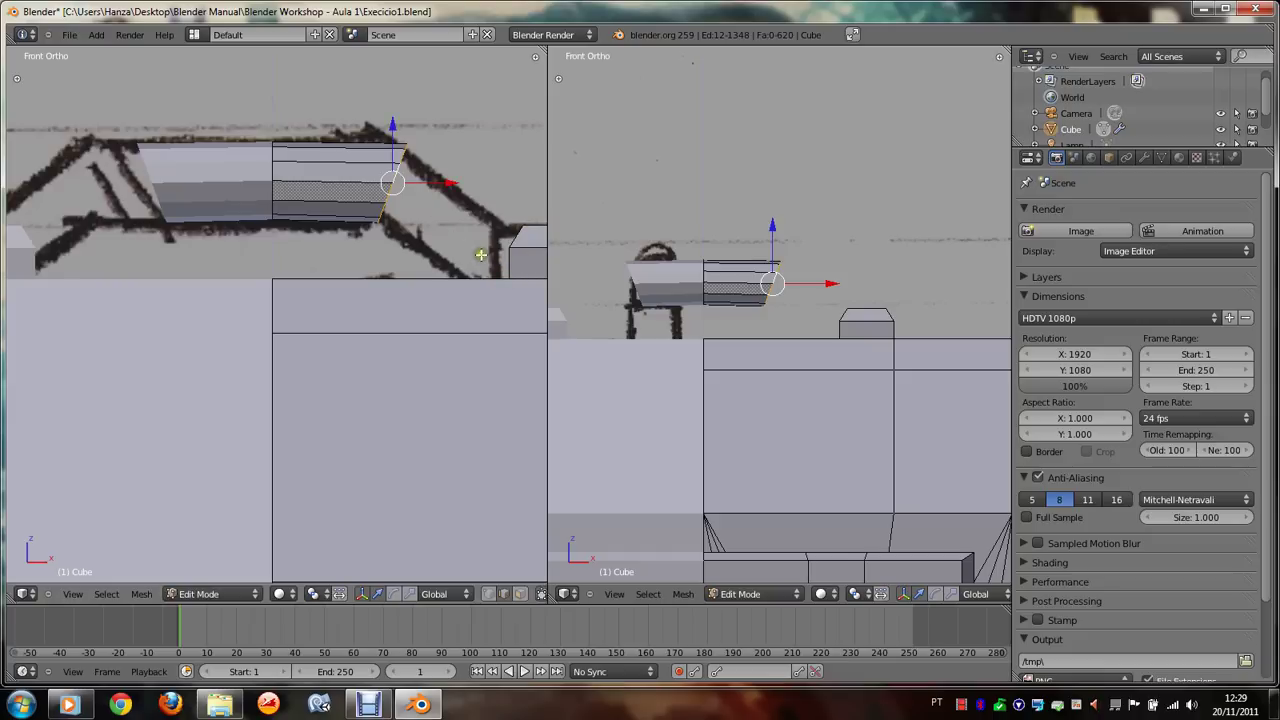
key(g)
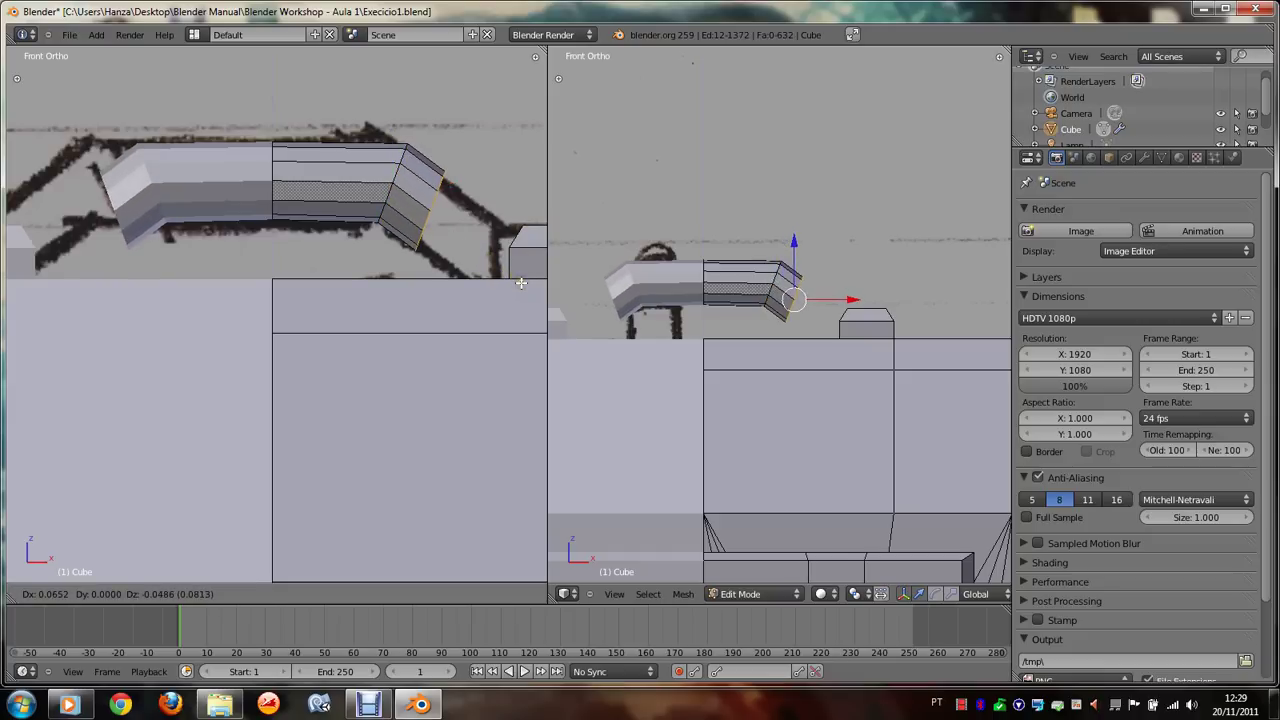
click(514, 279)
key(r)
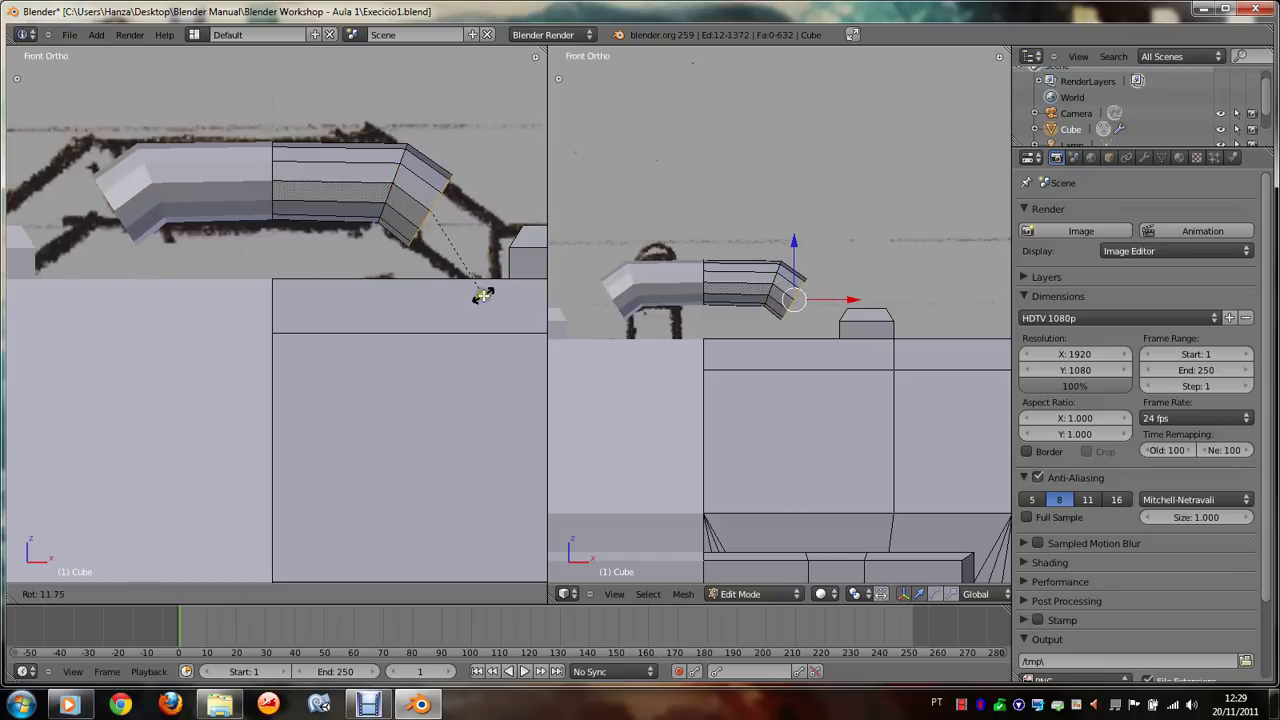
click(480, 293)
key(g)
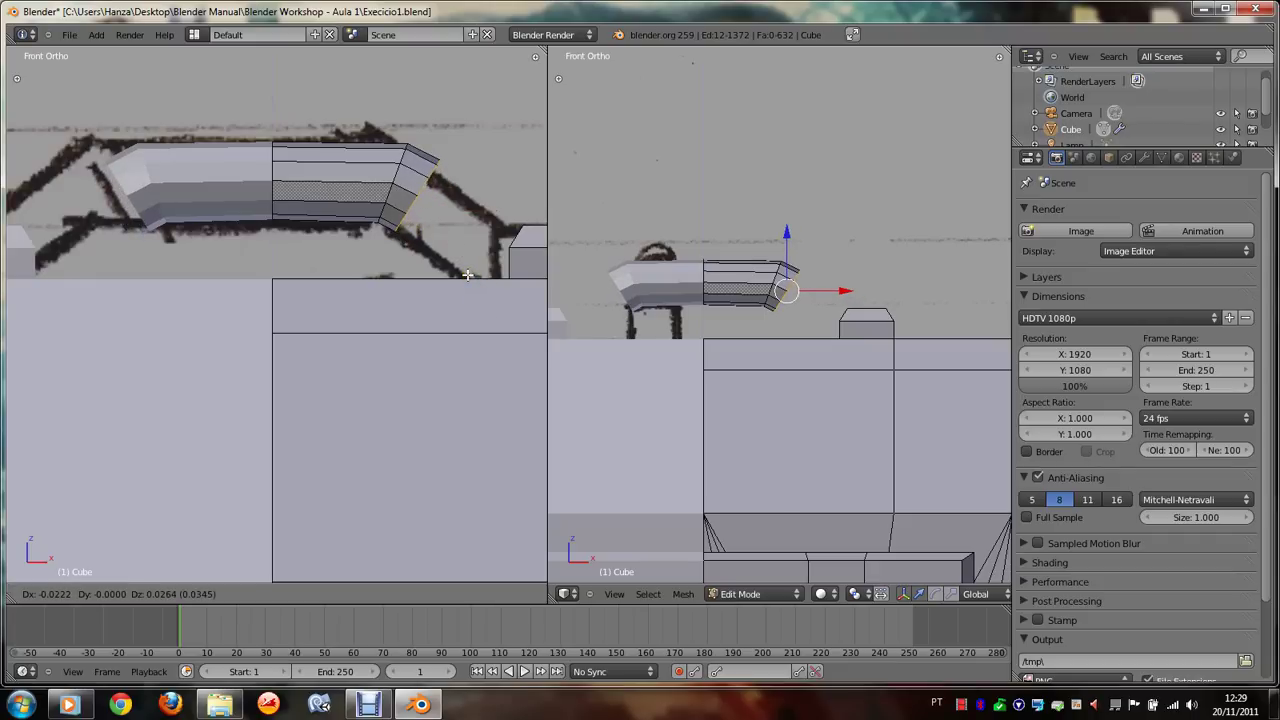
click(468, 275)
Step: Tilt the handle's end loop further and shrink it slightly
key(s)
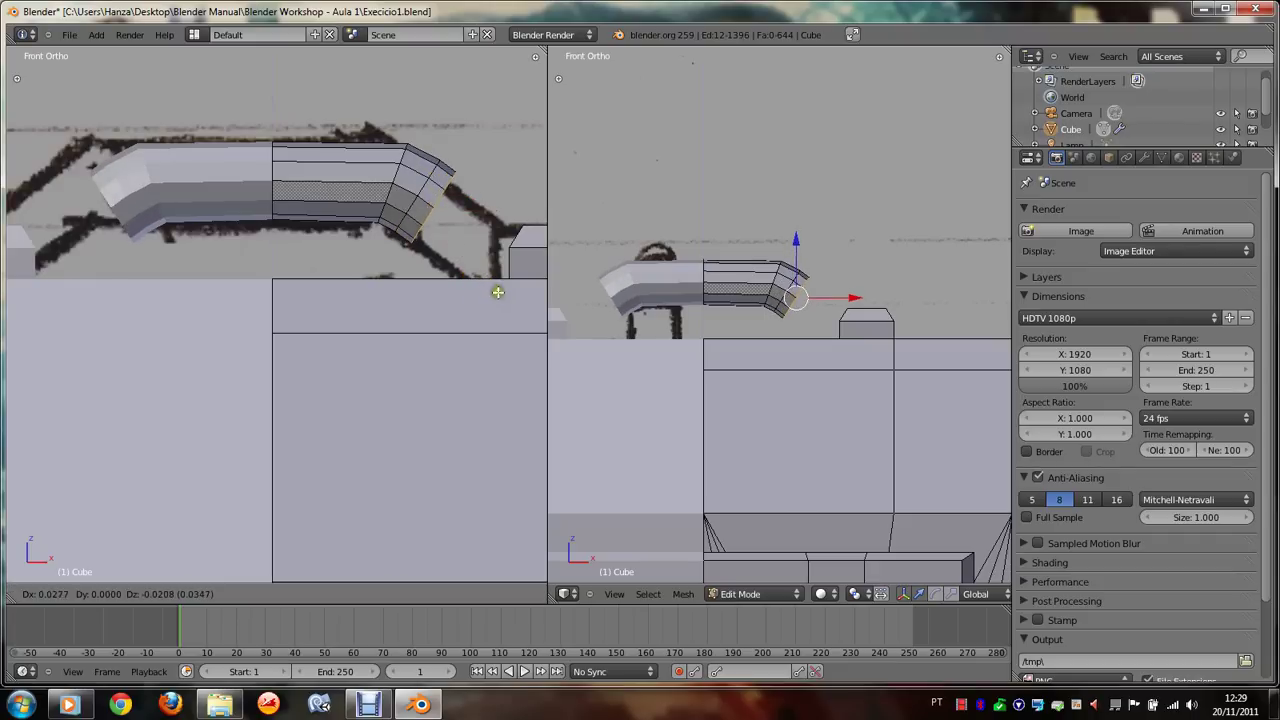
key(r)
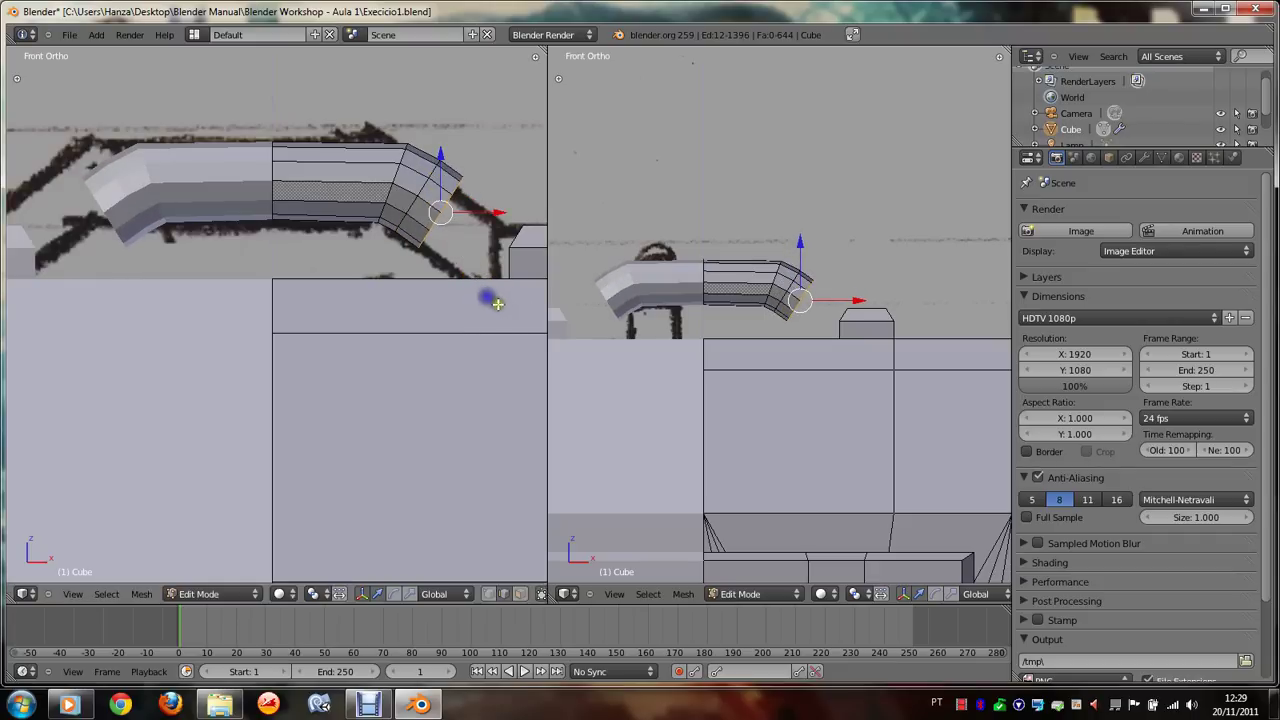
key(g)
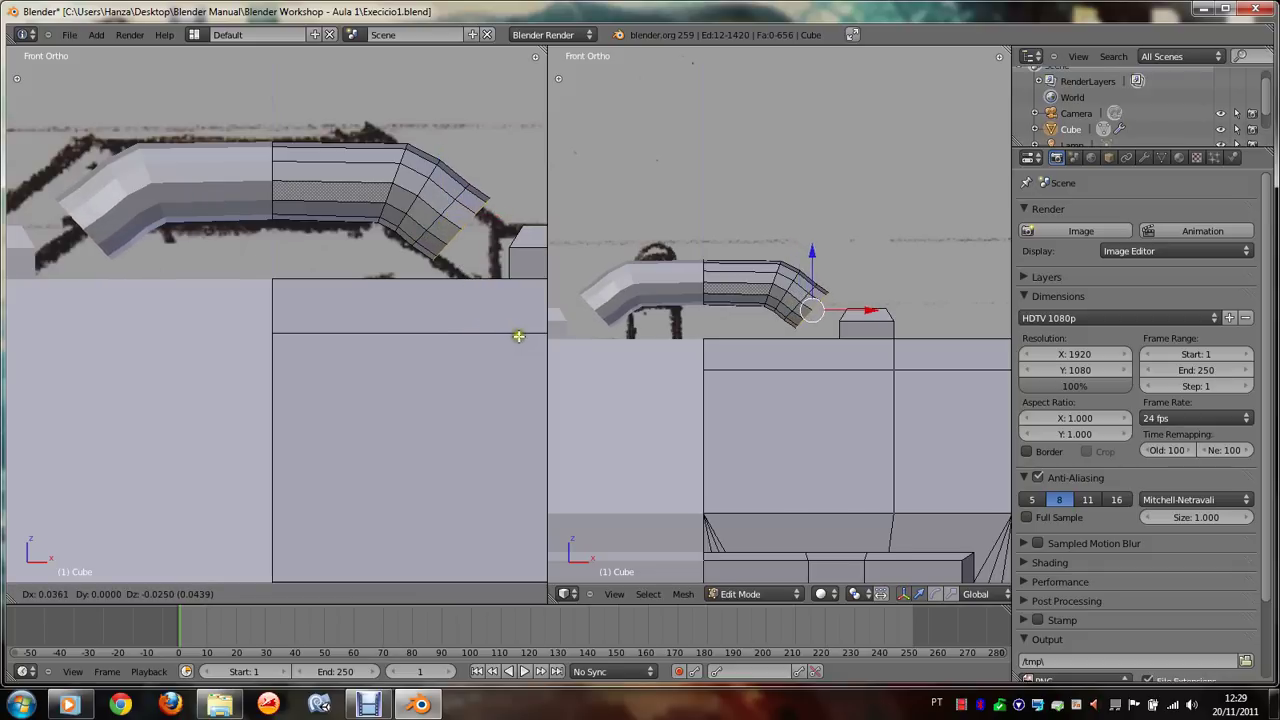
key(r)
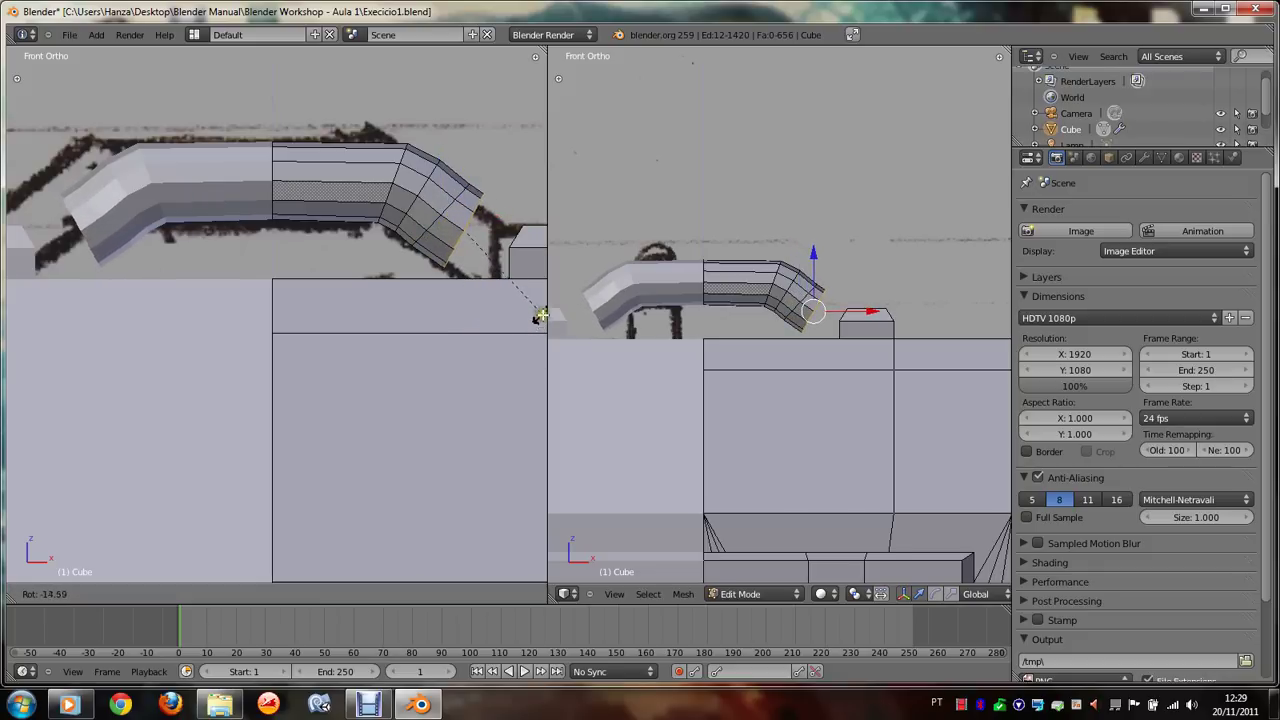
click(539, 315)
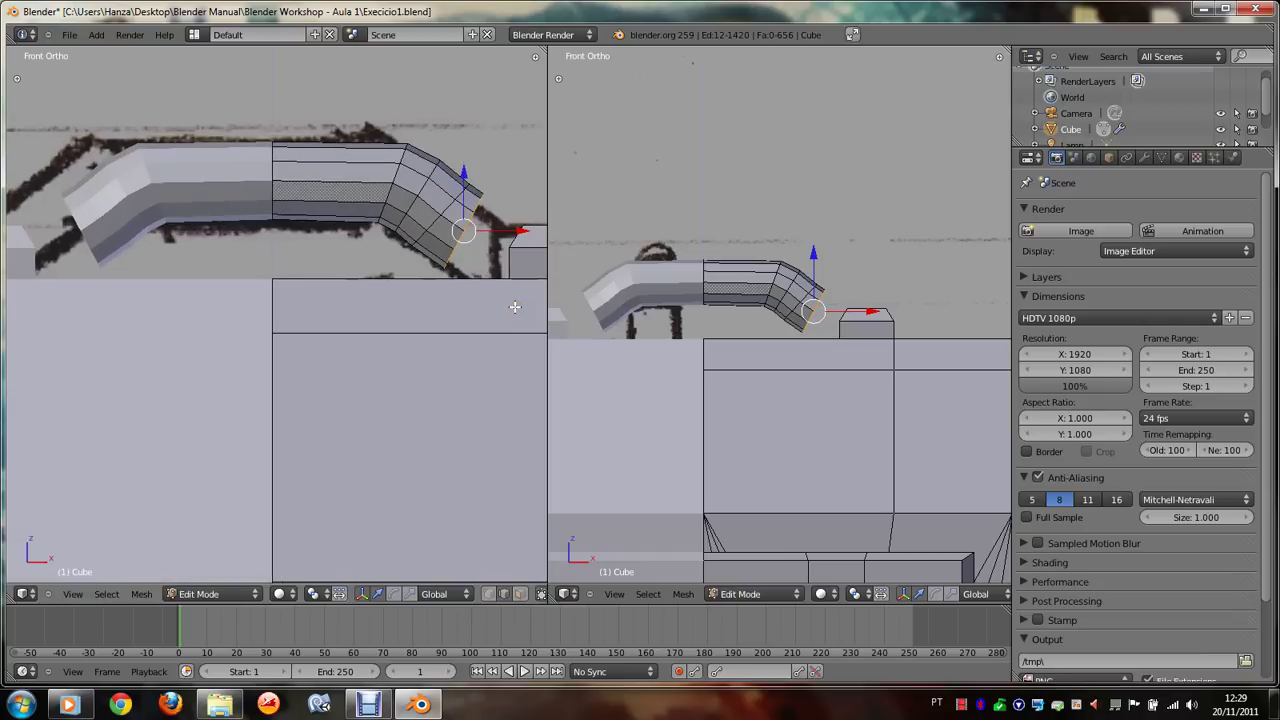
key(s)
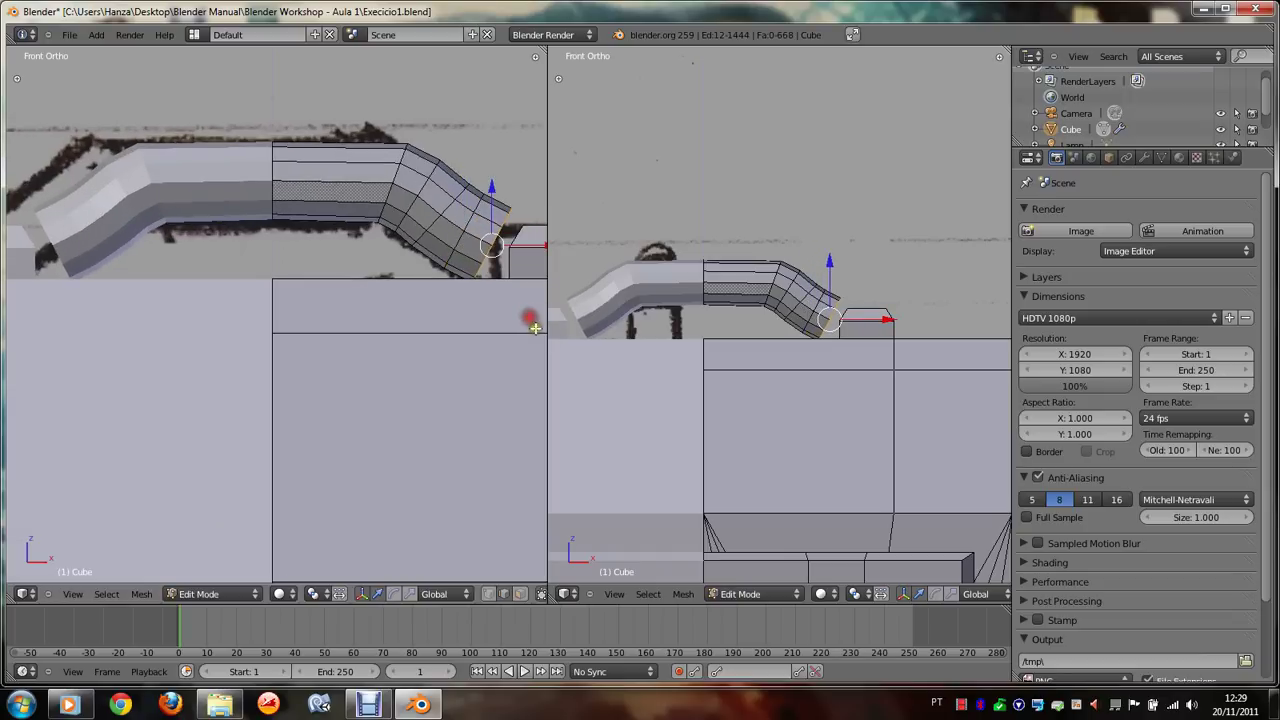
click(530, 317)
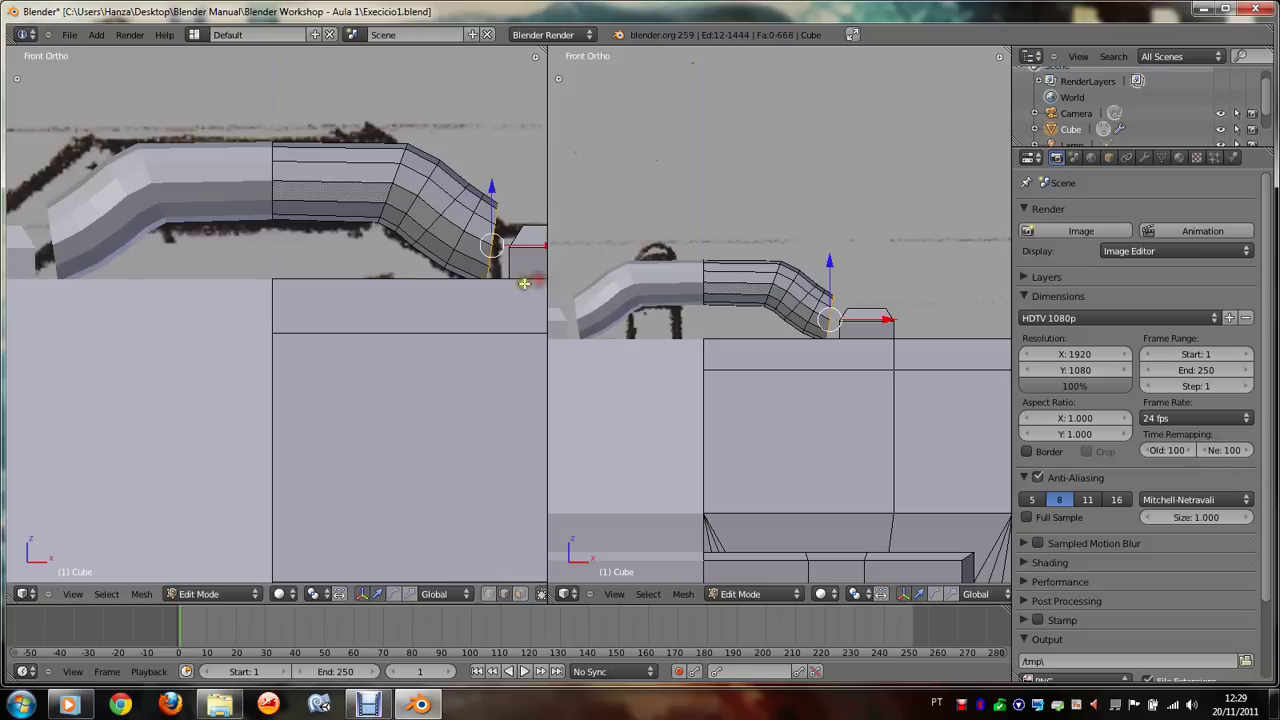
Step: Rotate the pipe's end loop once more and nudge it into place
scroll(530, 280, down, 2)
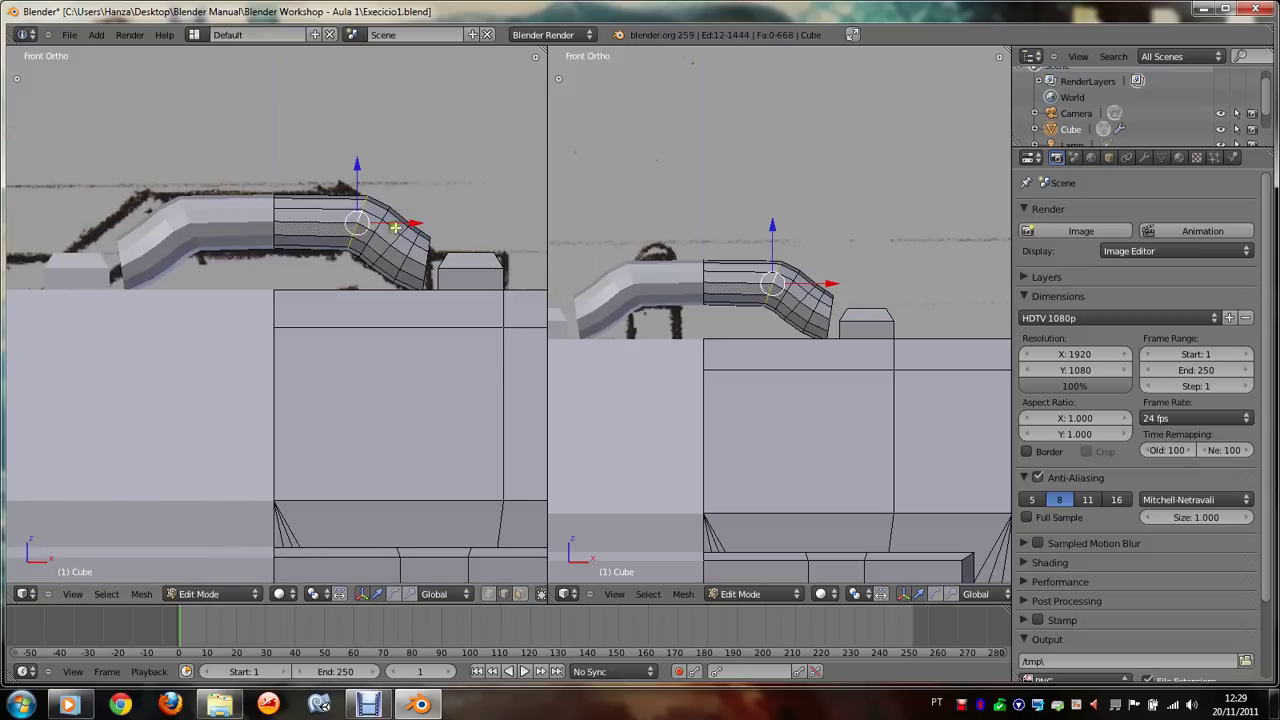
key(r)
click(441, 212)
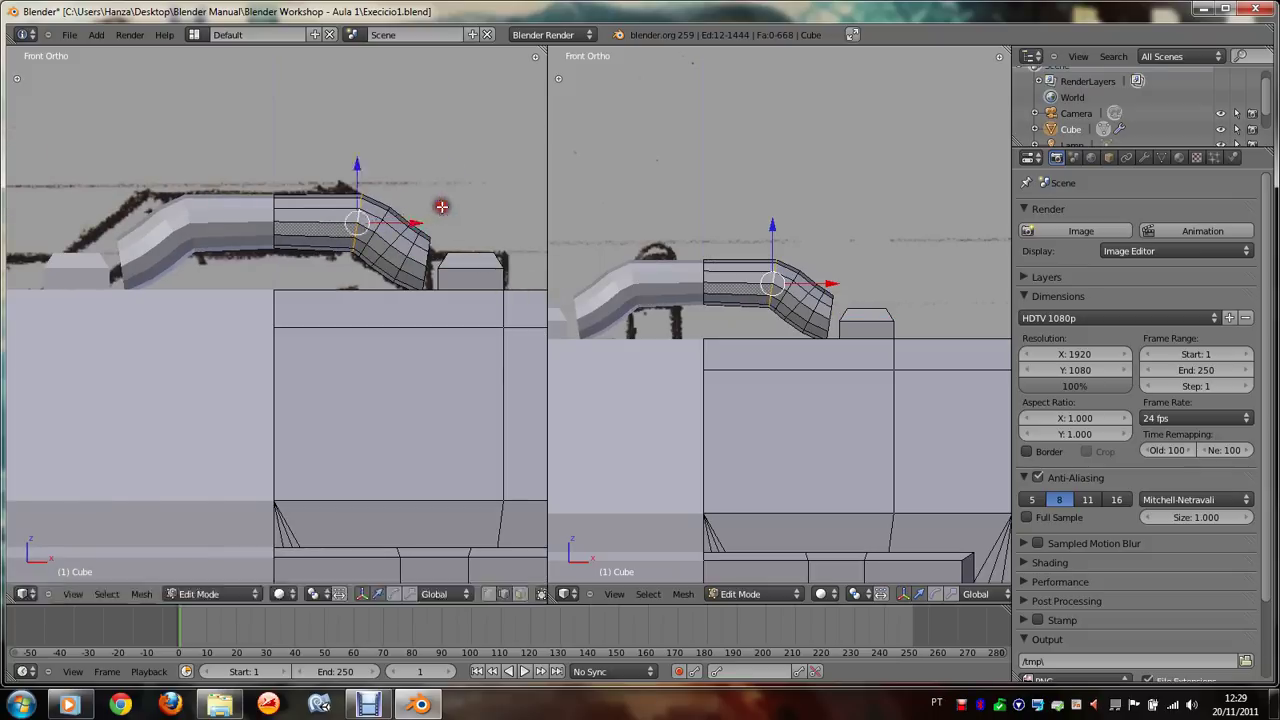
key(g)
click(441, 207)
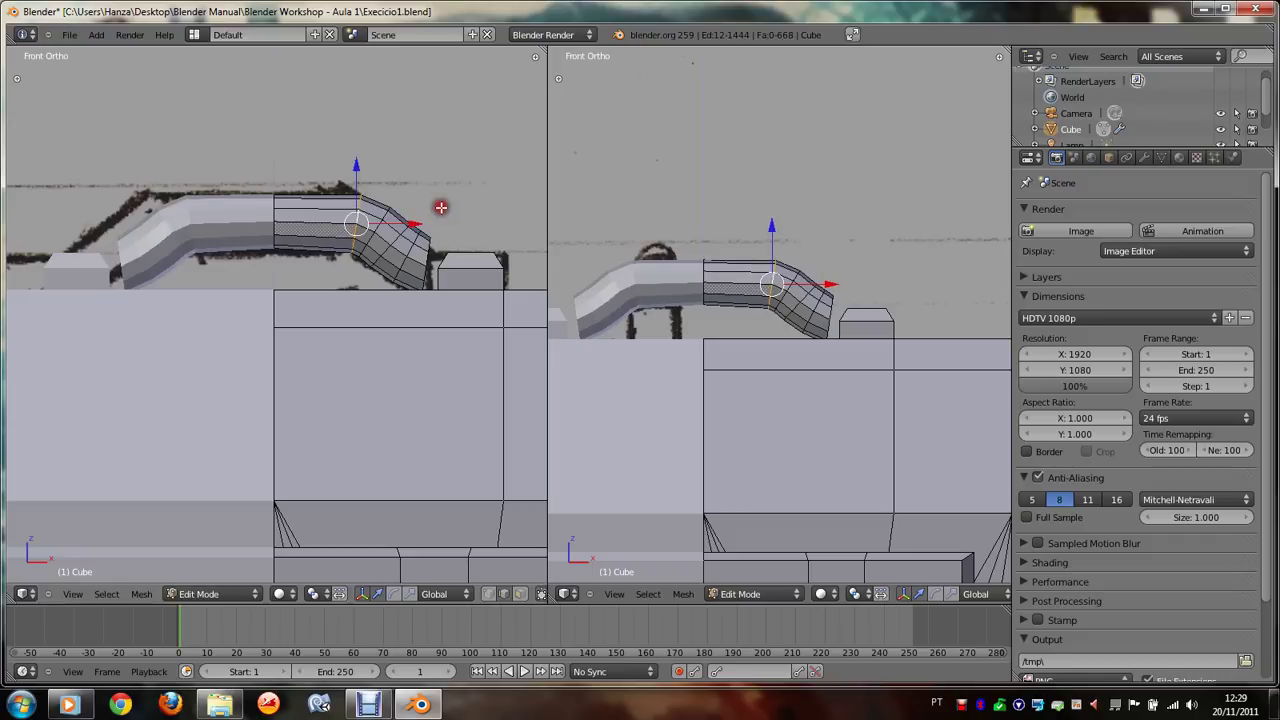
Step: Try flattening and shifting the bent pipe section, then undo back to the earlier shape
key(ctrl+KP_Add)
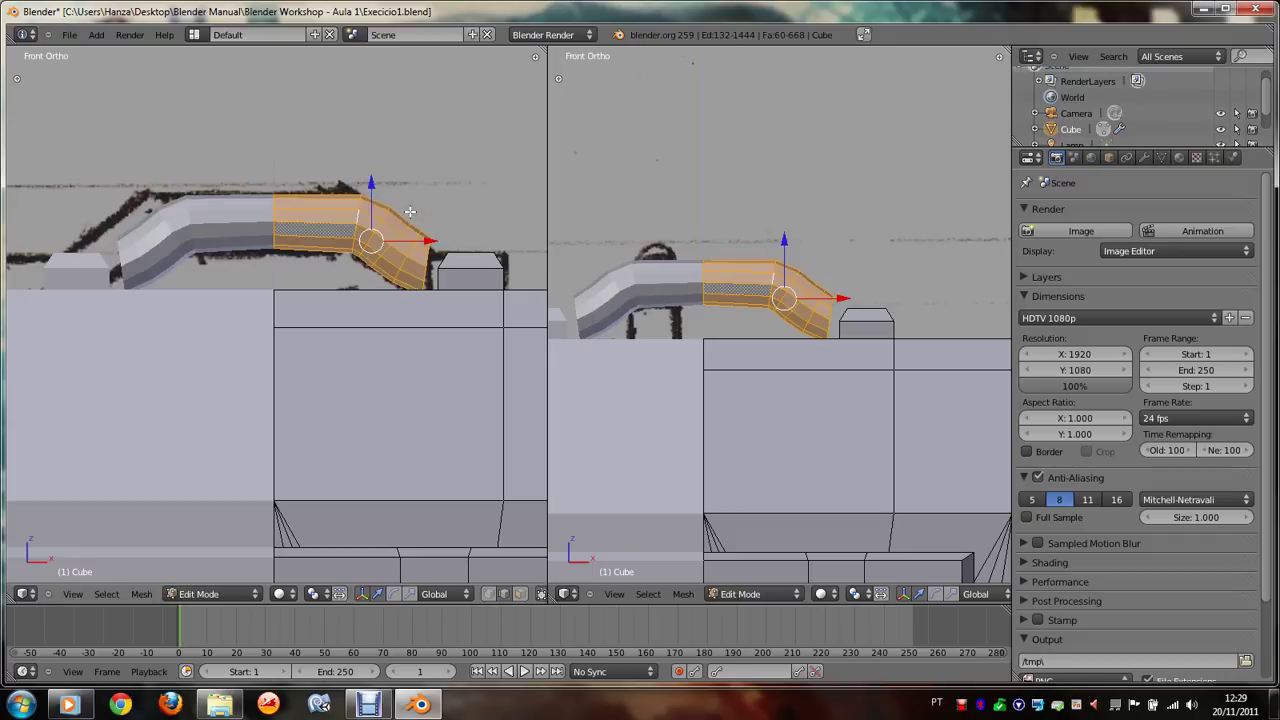
key(r)
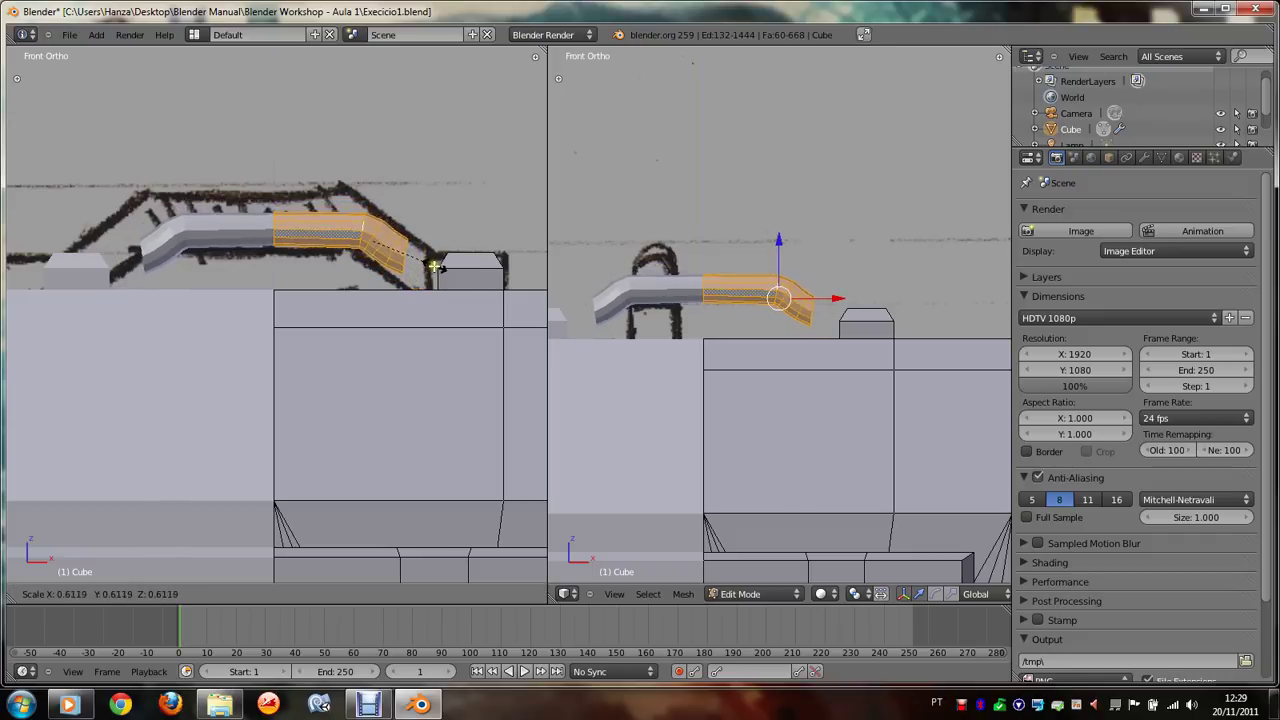
click(430, 265)
key(g)
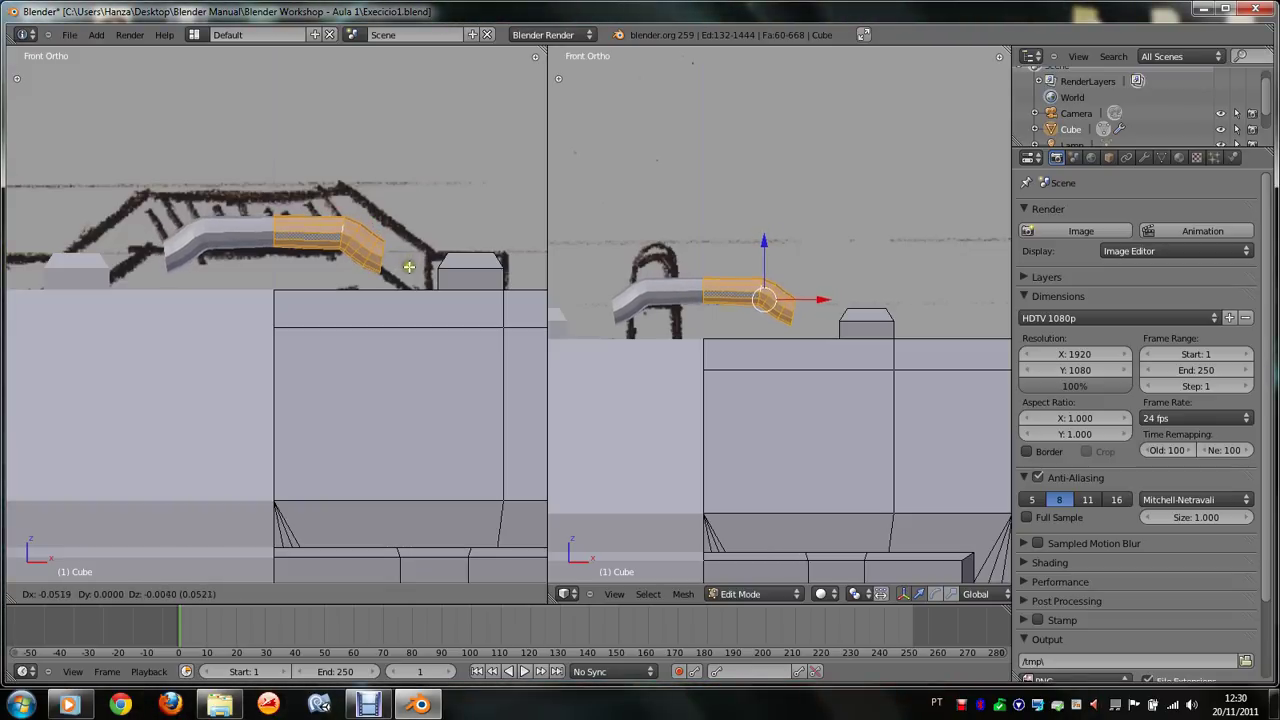
click(409, 266)
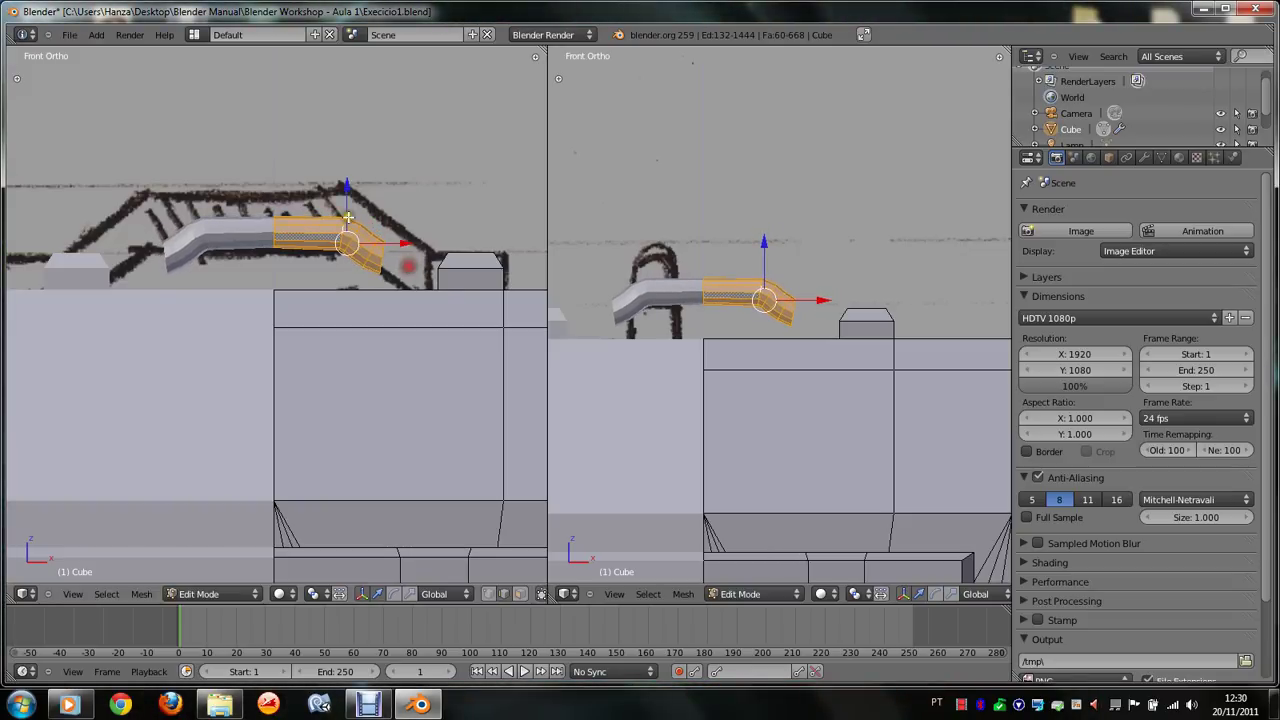
right_click(388, 262)
scroll(431, 284, up, 1)
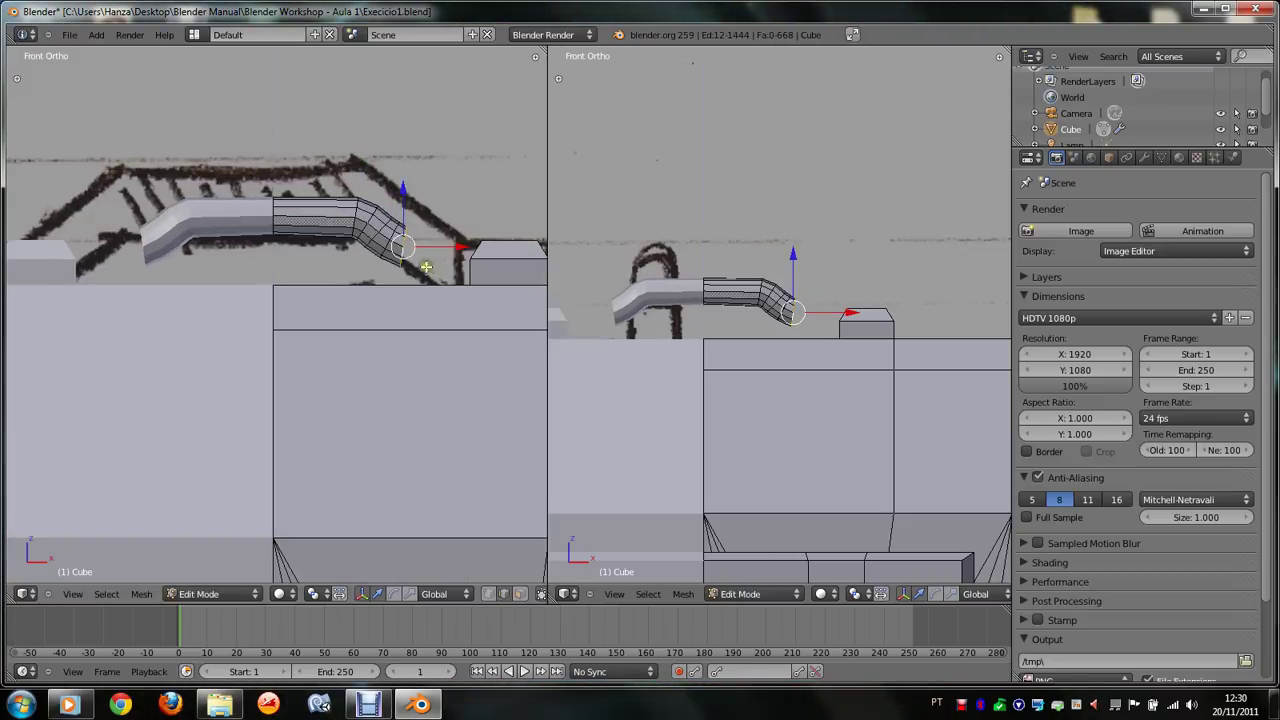
key(ctrl+z)
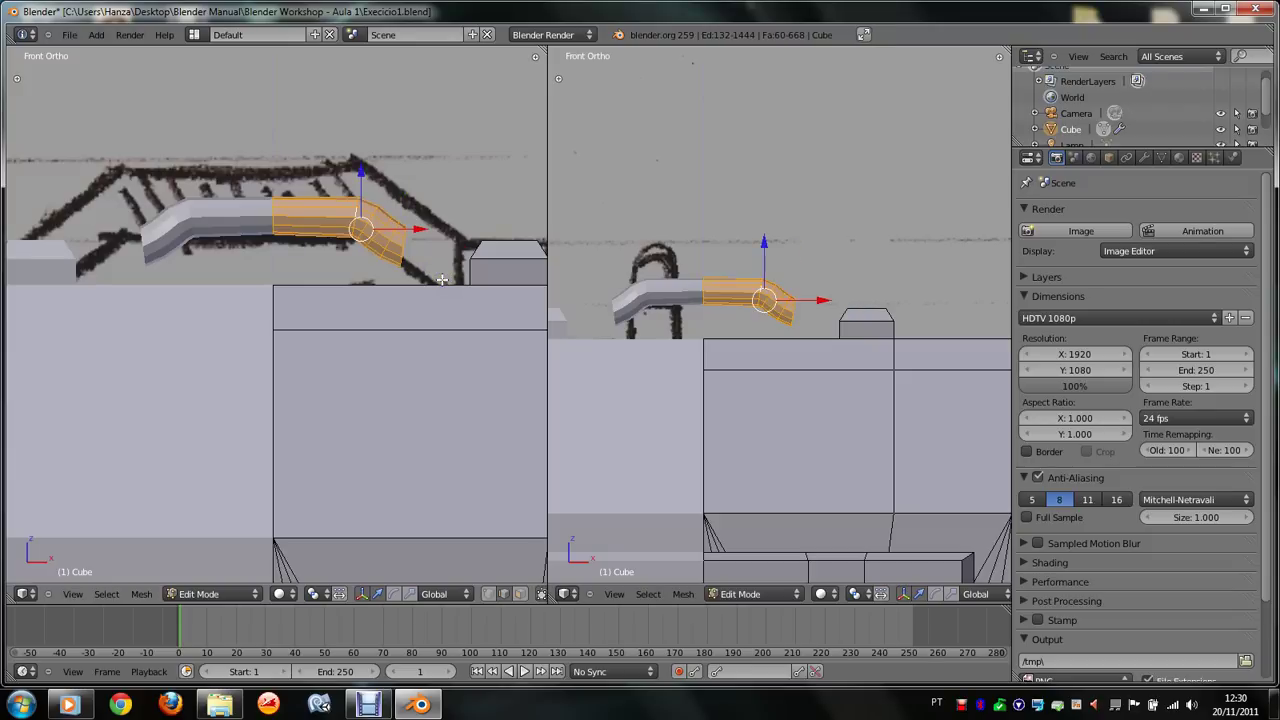
key(ctrl+z)
Step: Enlarge the pipe section, then rotate and resize the edge loop at the bend
key(s)
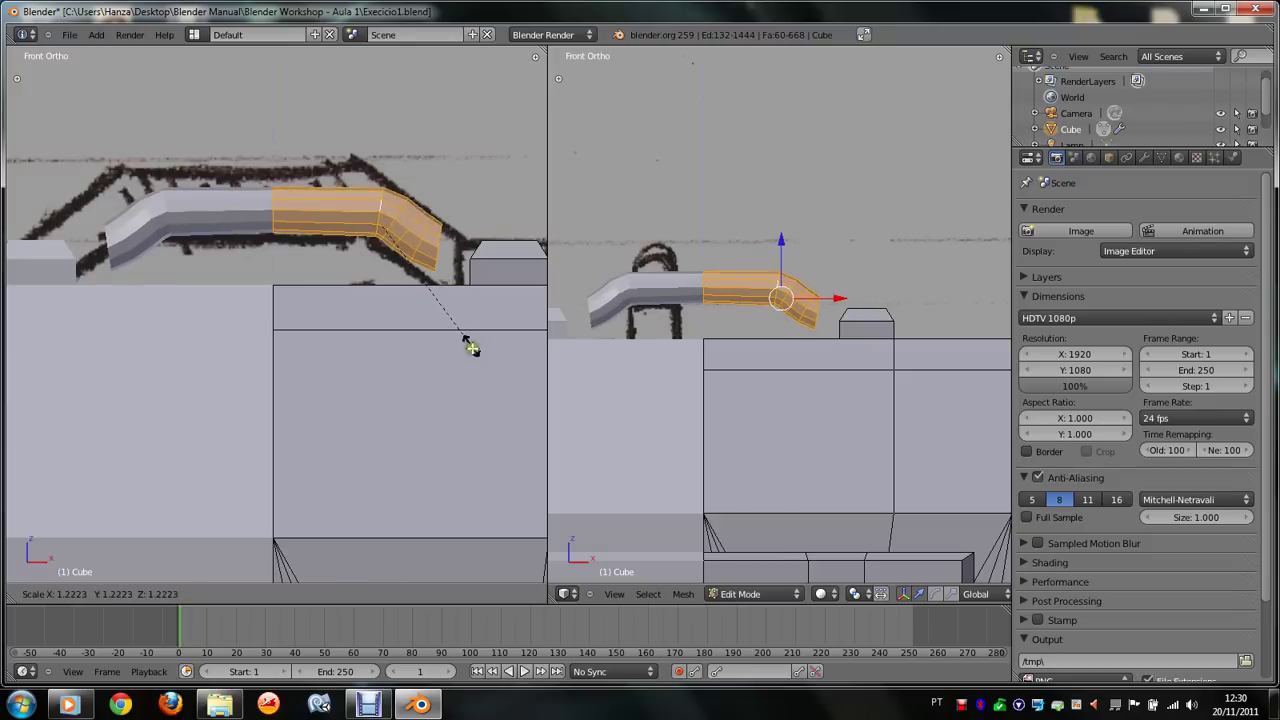
click(472, 350)
right_click(415, 243)
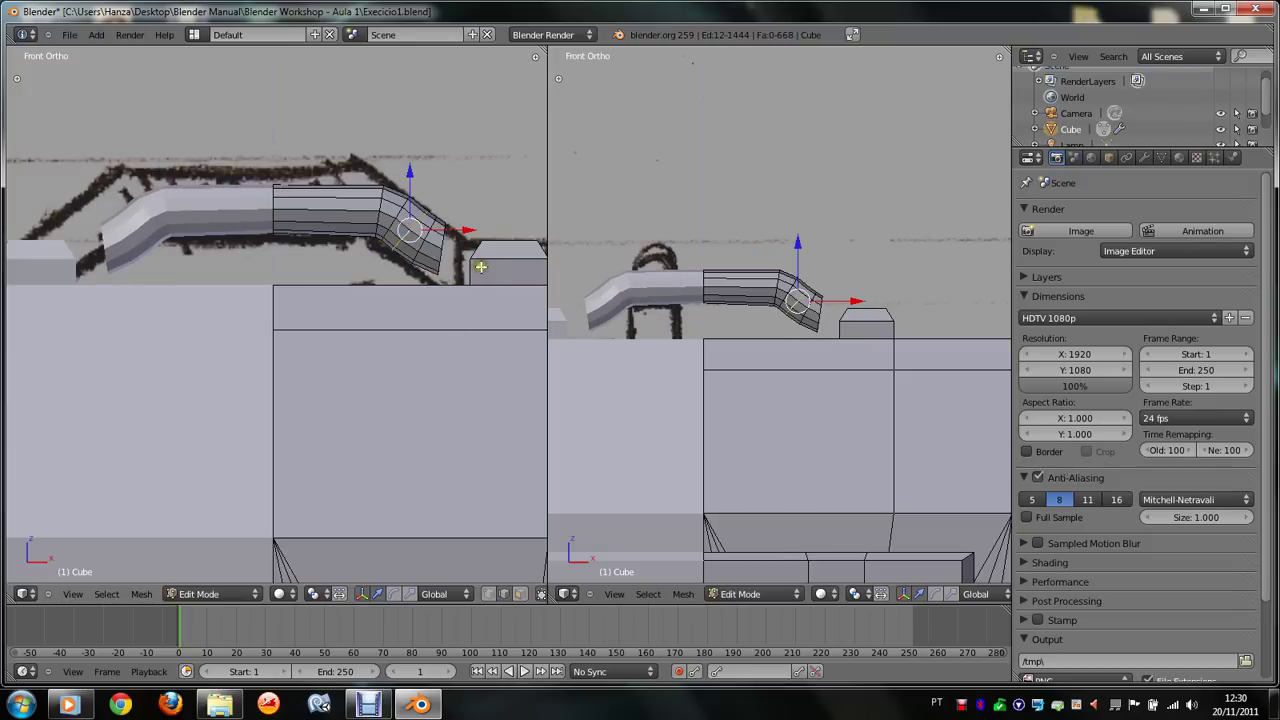
key(r)
click(482, 287)
key(g)
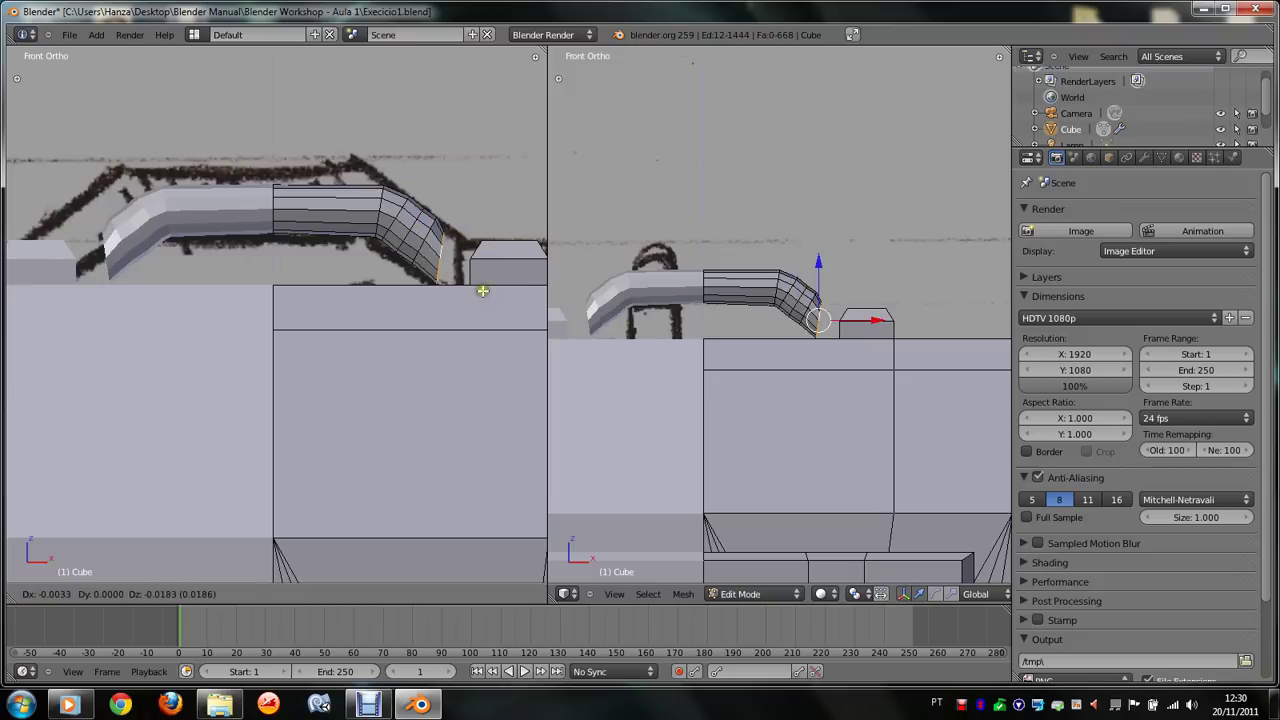
key(s)
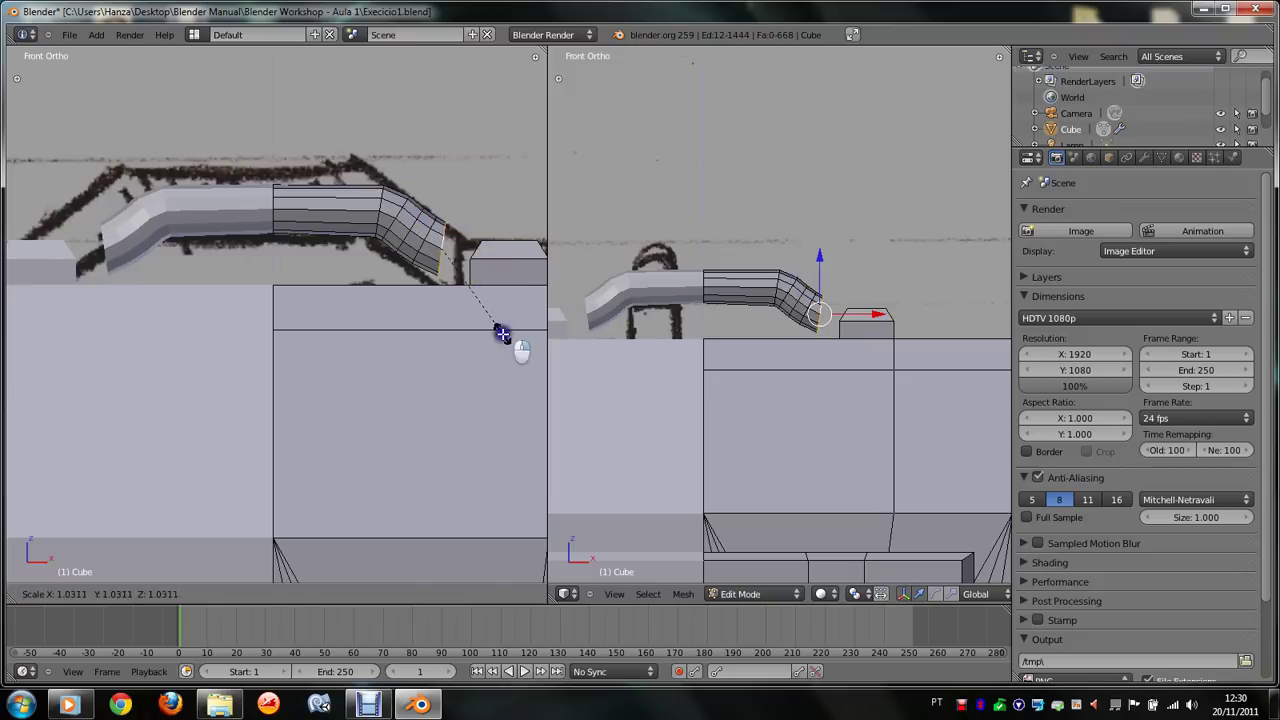
click(500, 332)
Step: Move the loop and refine its angle with several successive rotations
key(g)
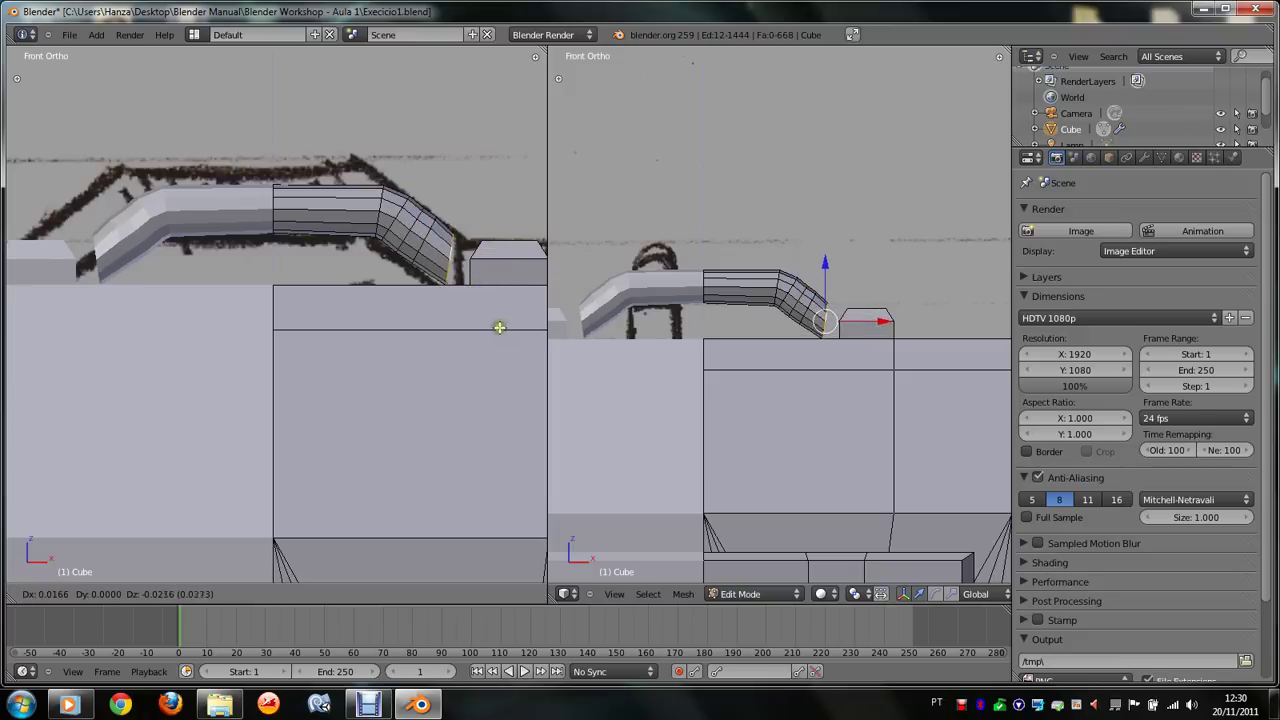
click(508, 334)
key(r)
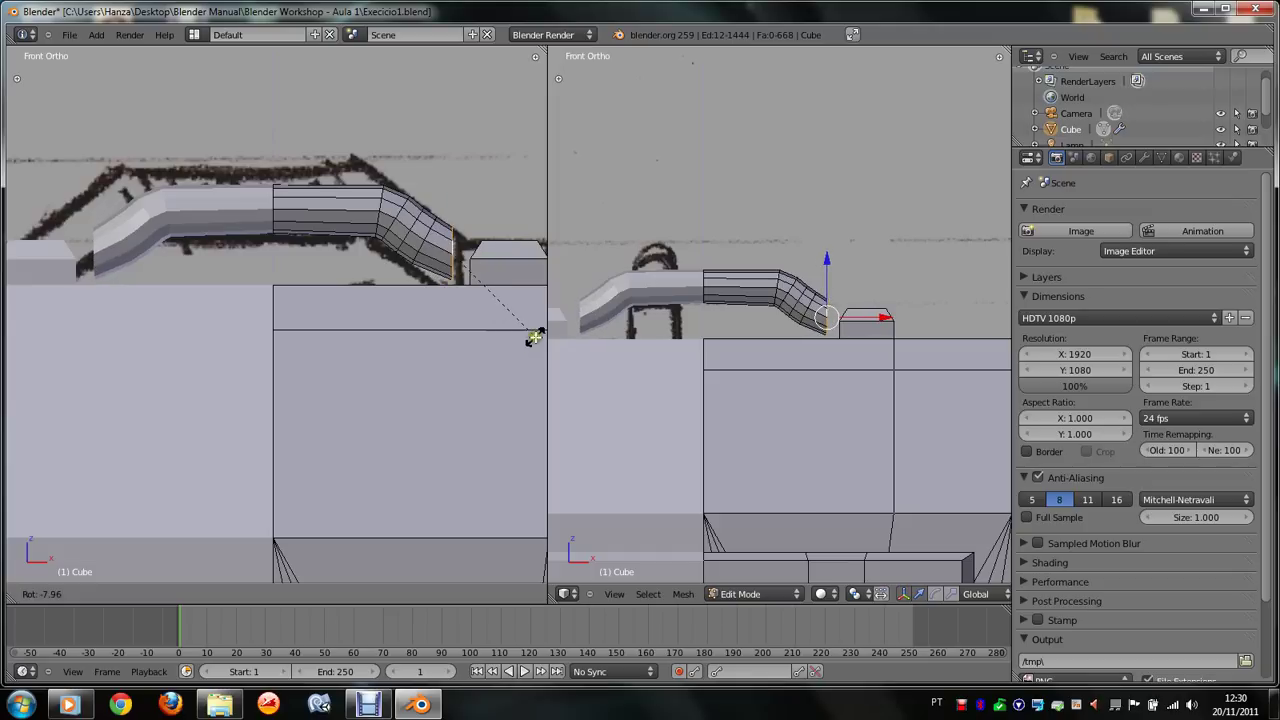
click(505, 364)
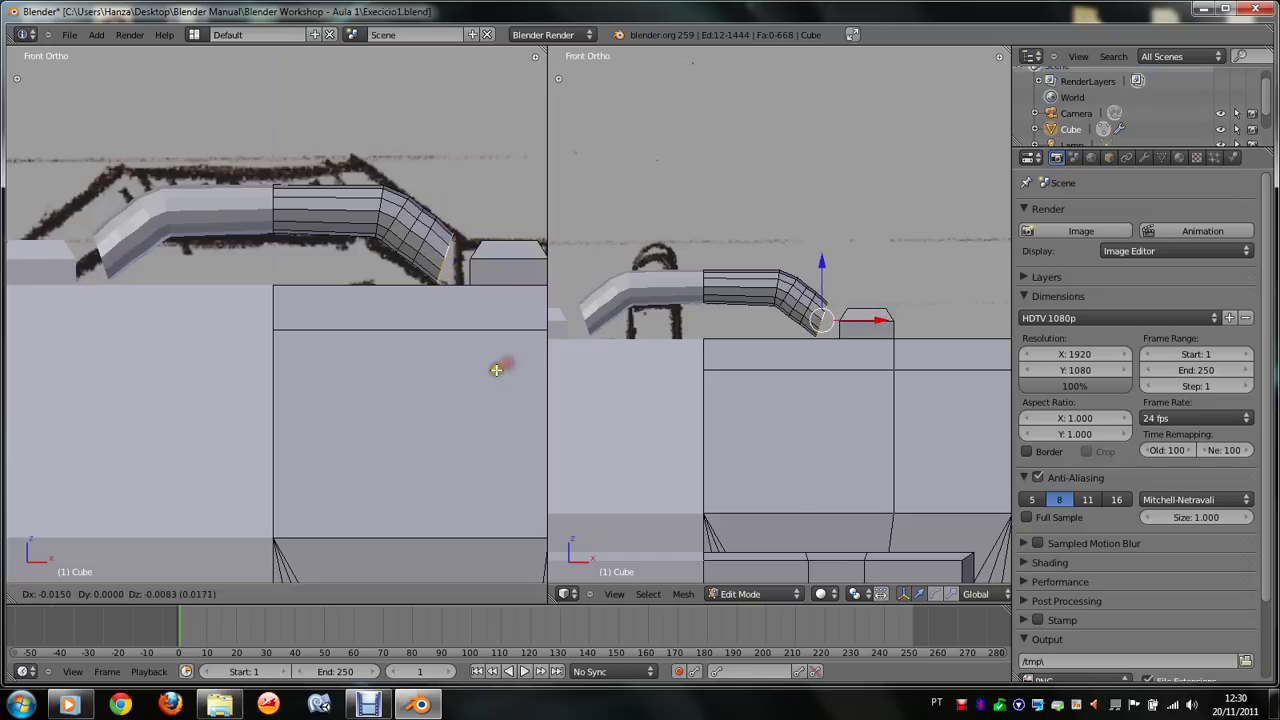
key(r)
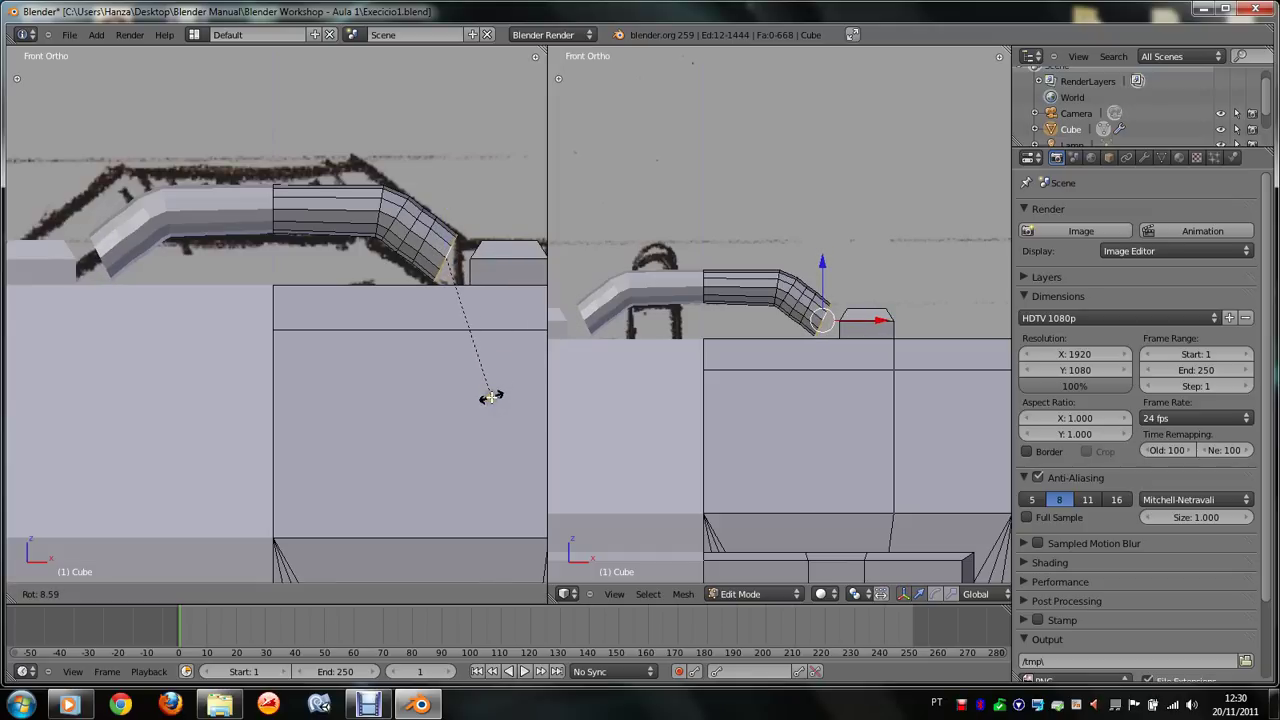
click(492, 393)
key(r)
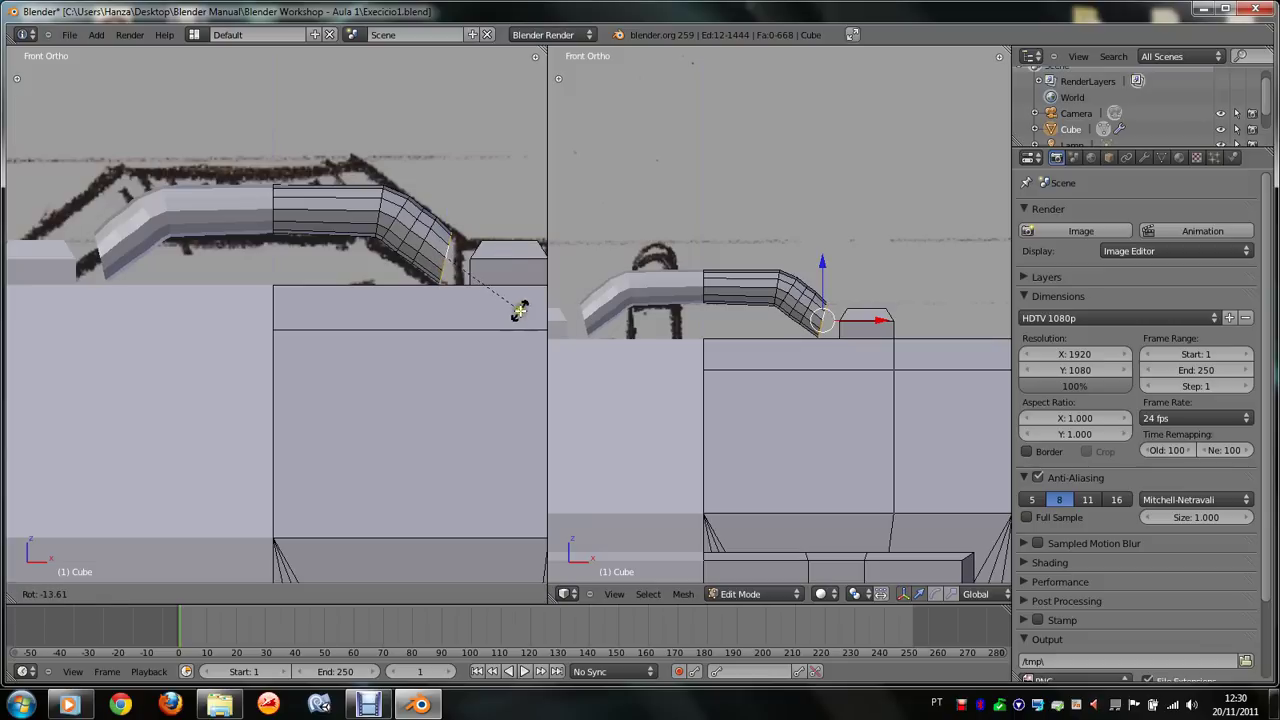
click(520, 315)
Step: Bring the pipe end down onto the small block and tilt it to match
key(g)
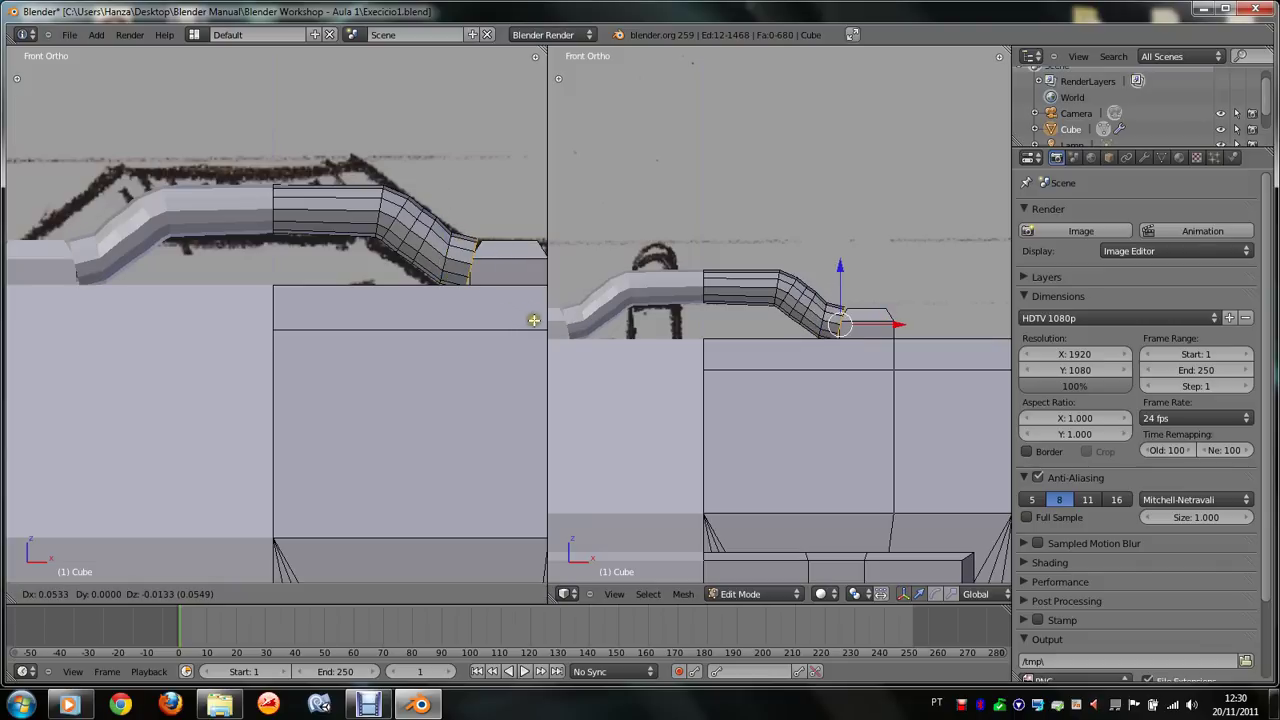
click(545, 324)
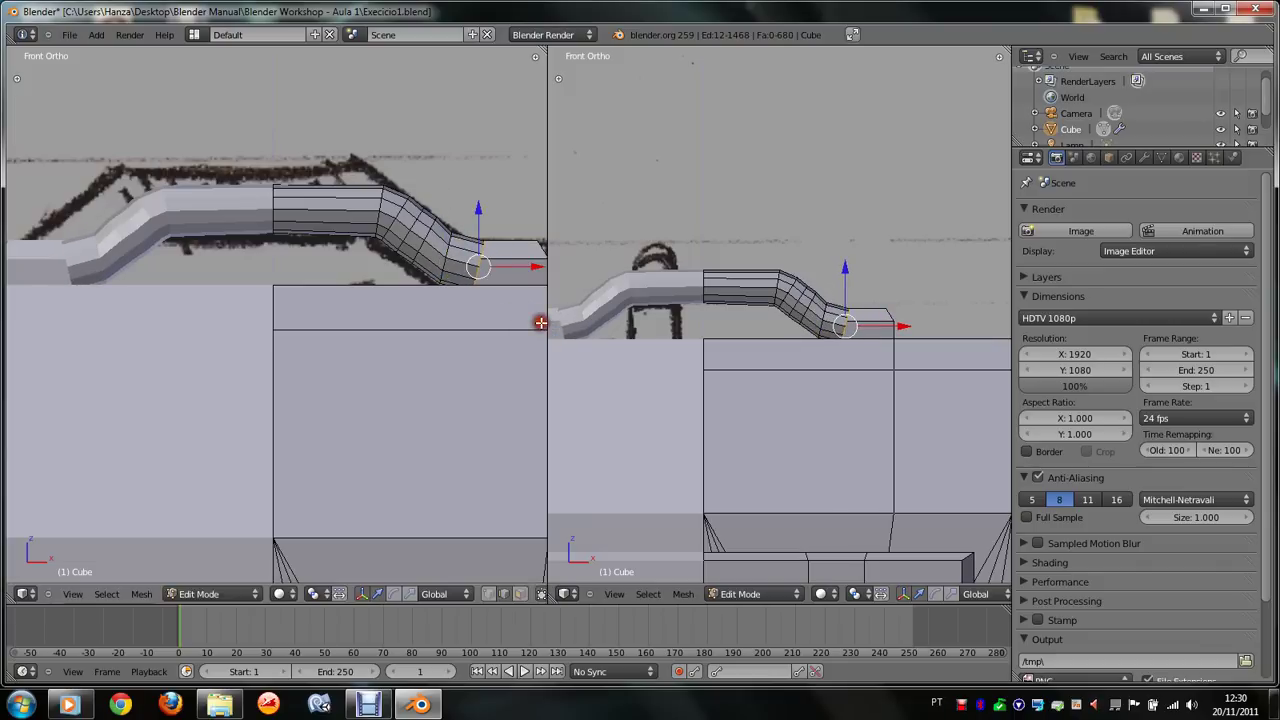
key(r)
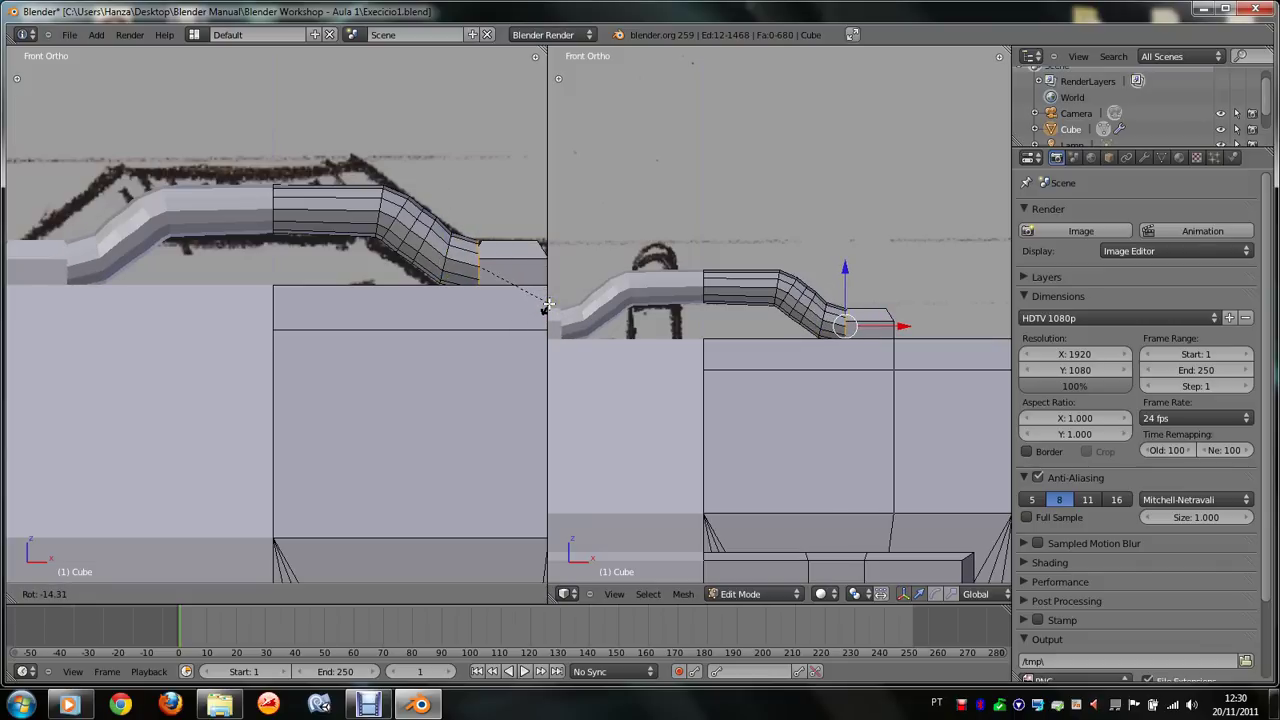
click(546, 307)
scroll(409, 285, down, 3)
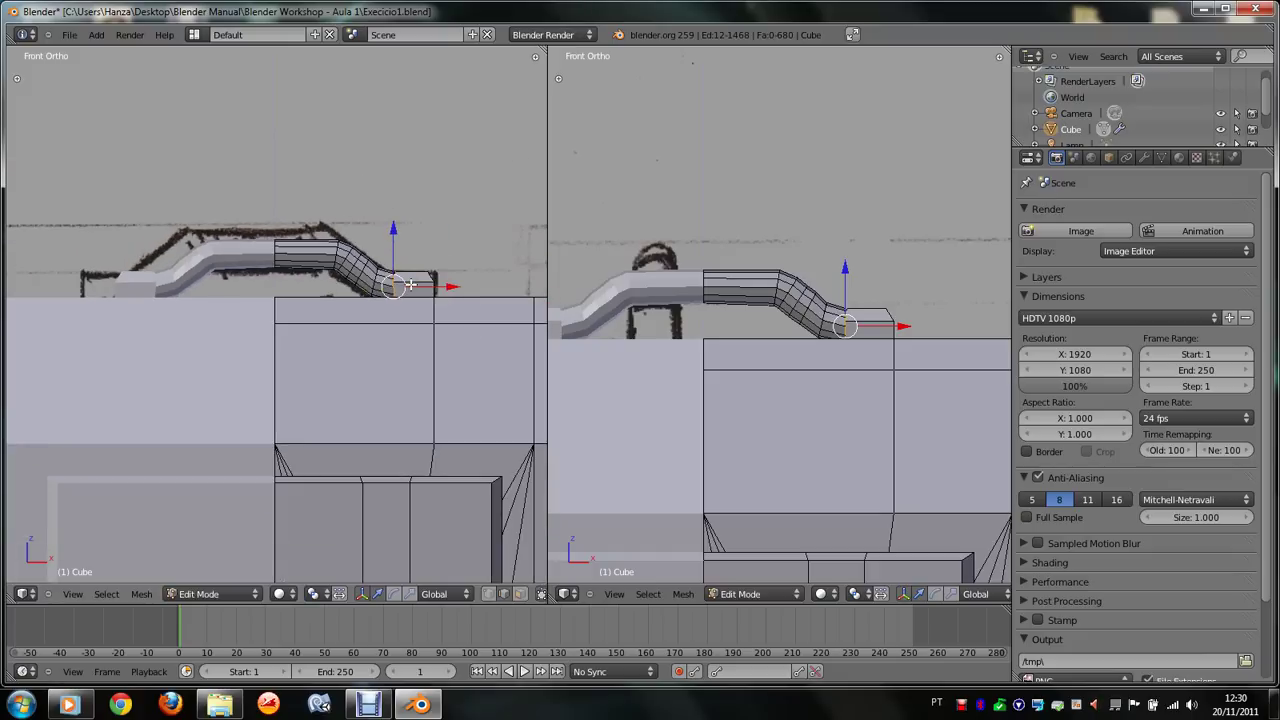
Step: In Right view, select the whole handle and move it along Y over the side sketch
key(KP_3)
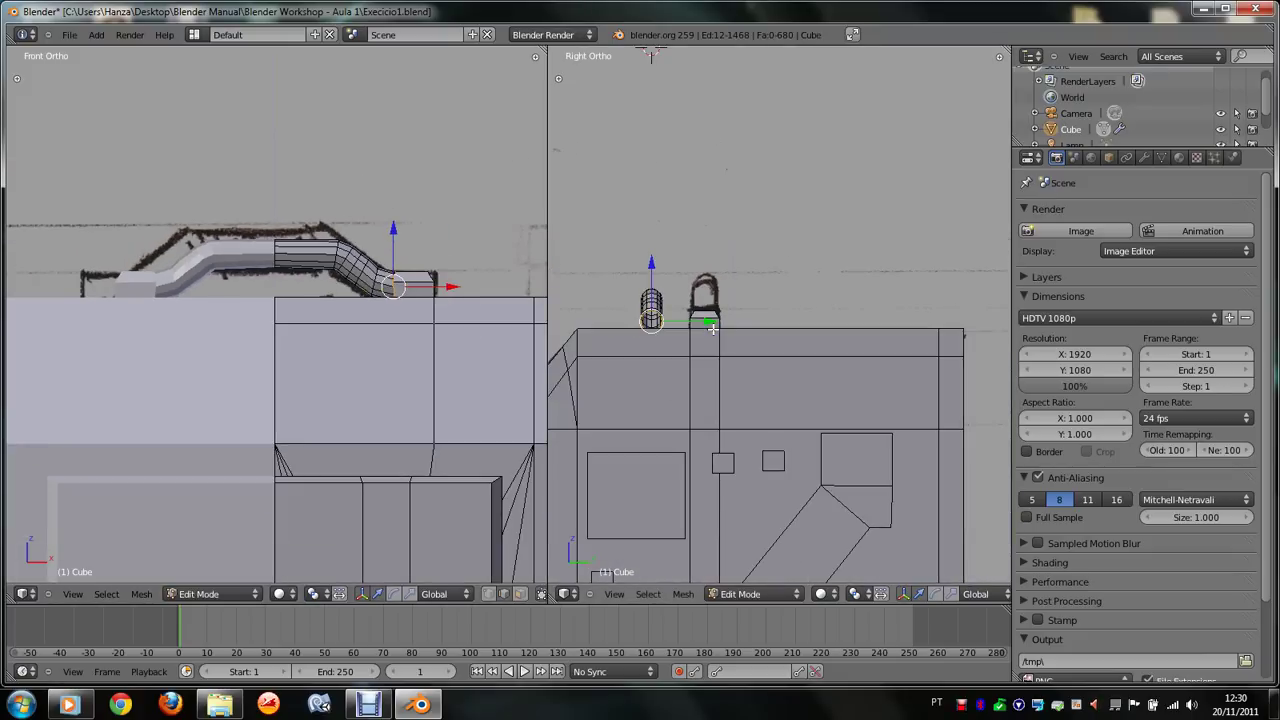
key(l)
scroll(712, 328, up, 3)
key(g)
key(y)
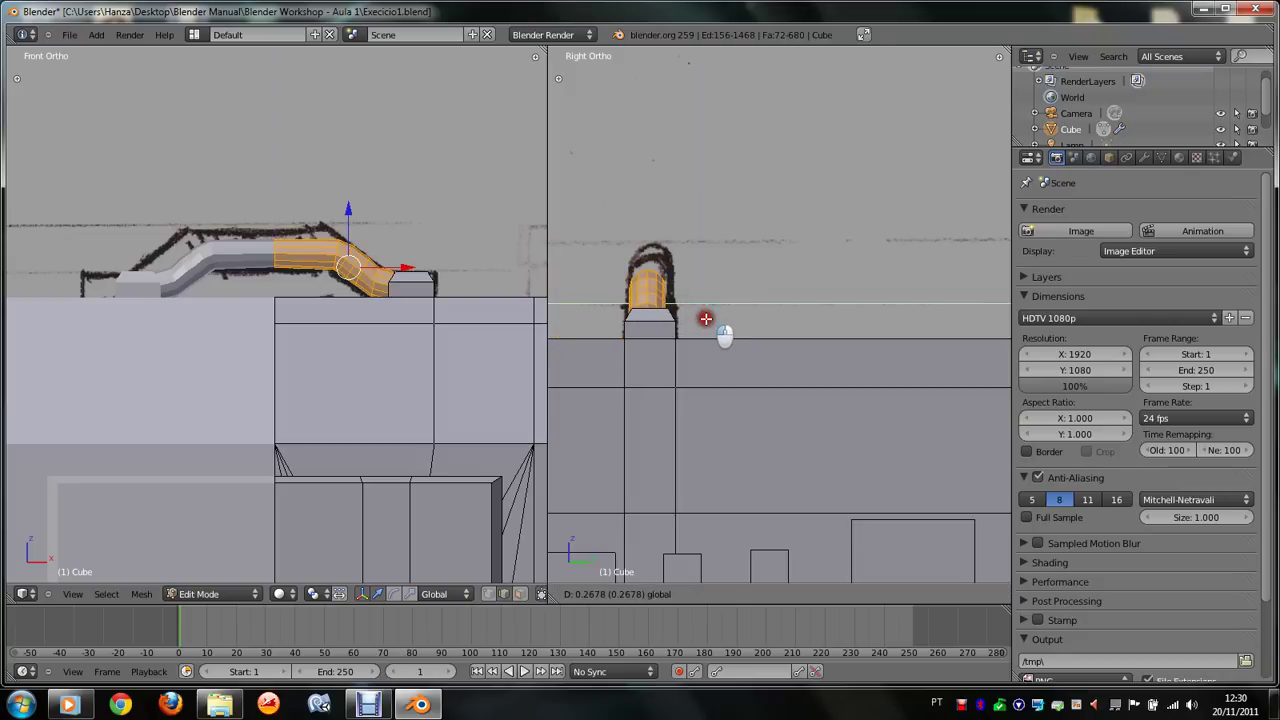
click(705, 318)
scroll(389, 283, up, 2)
scroll(389, 283, up, 3)
shift+scroll(389, 283, up, 1)
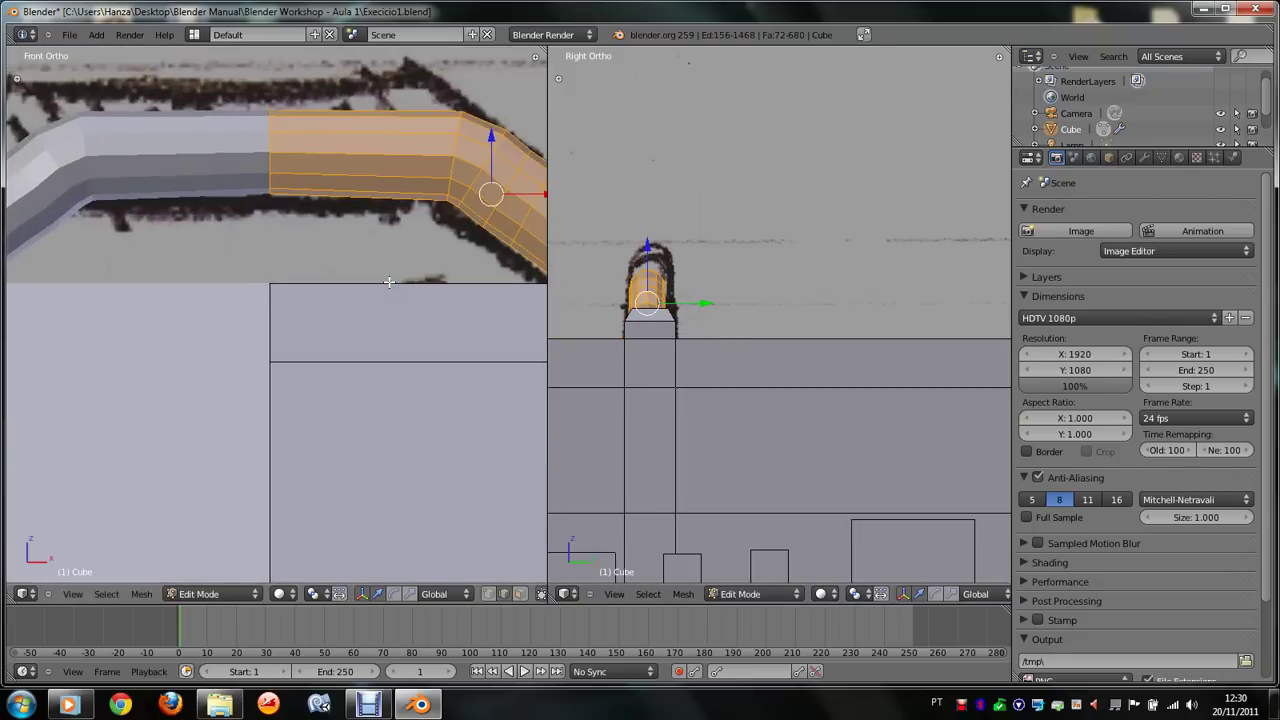
middle_drag(389, 283, 389, 282)
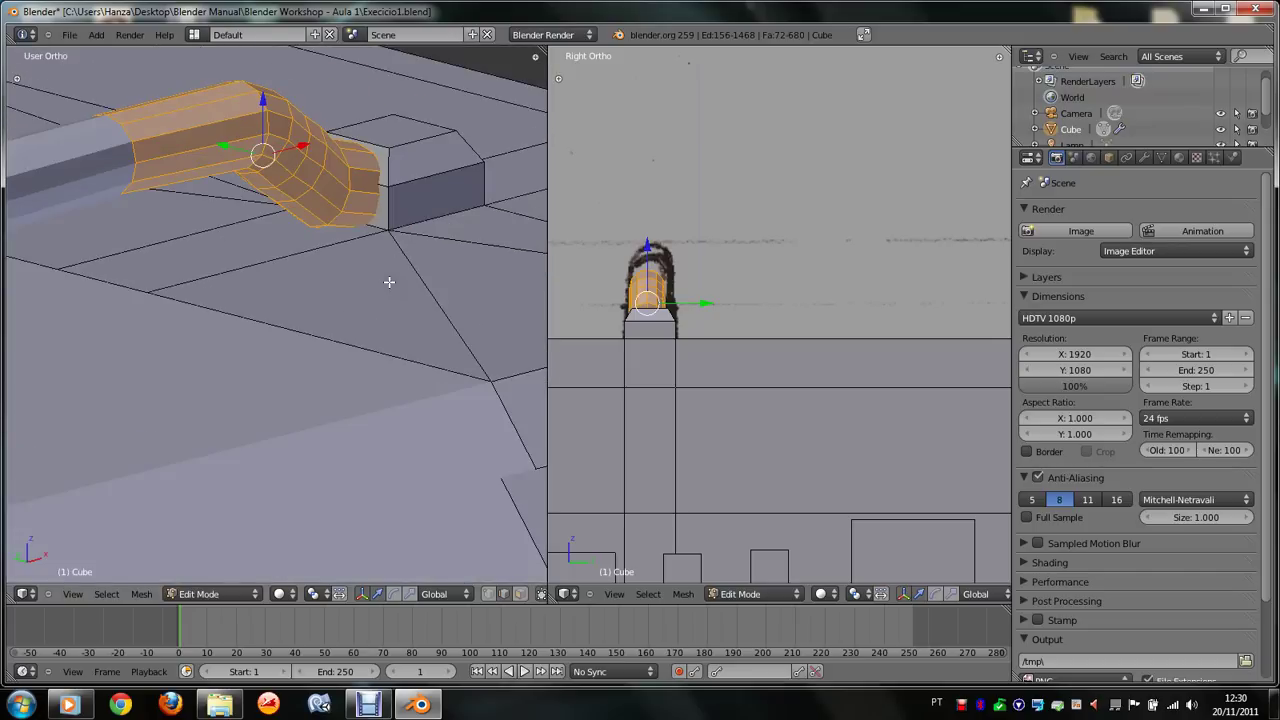
Step: Scale the handle uniformly to about 0.944 and shift it along X
key(s)
key(z)
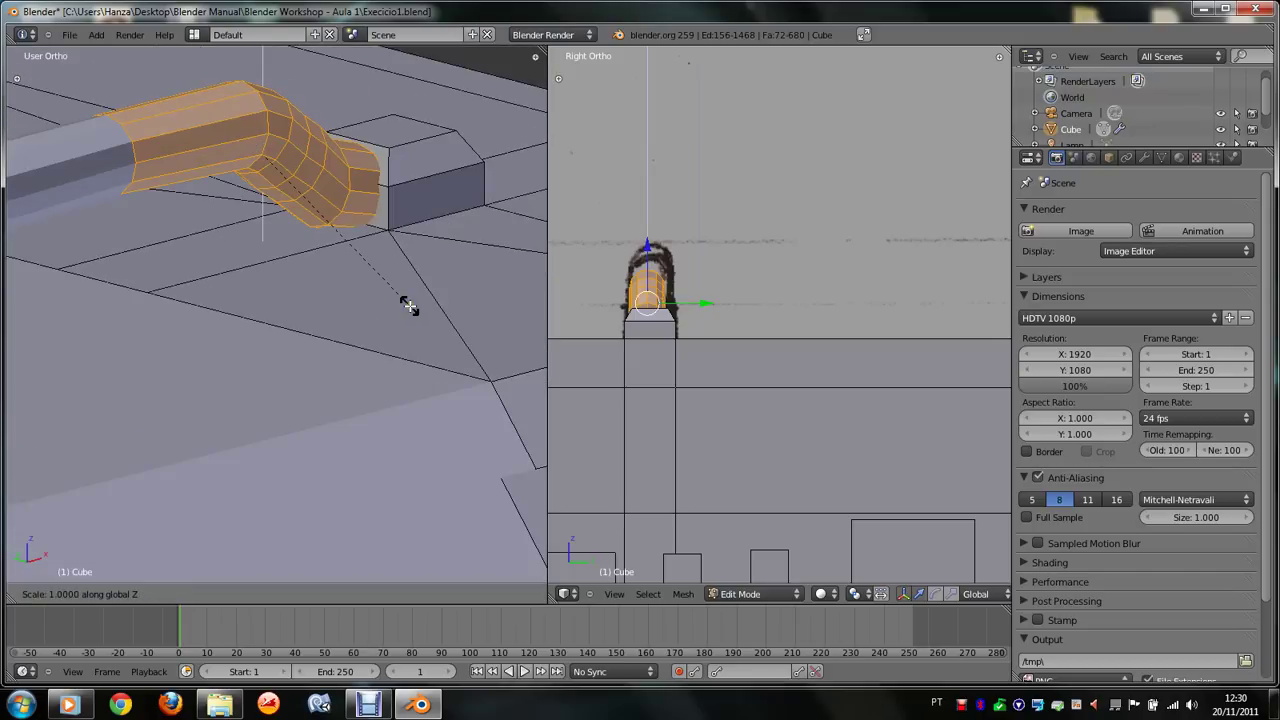
key(Escape)
key(s)
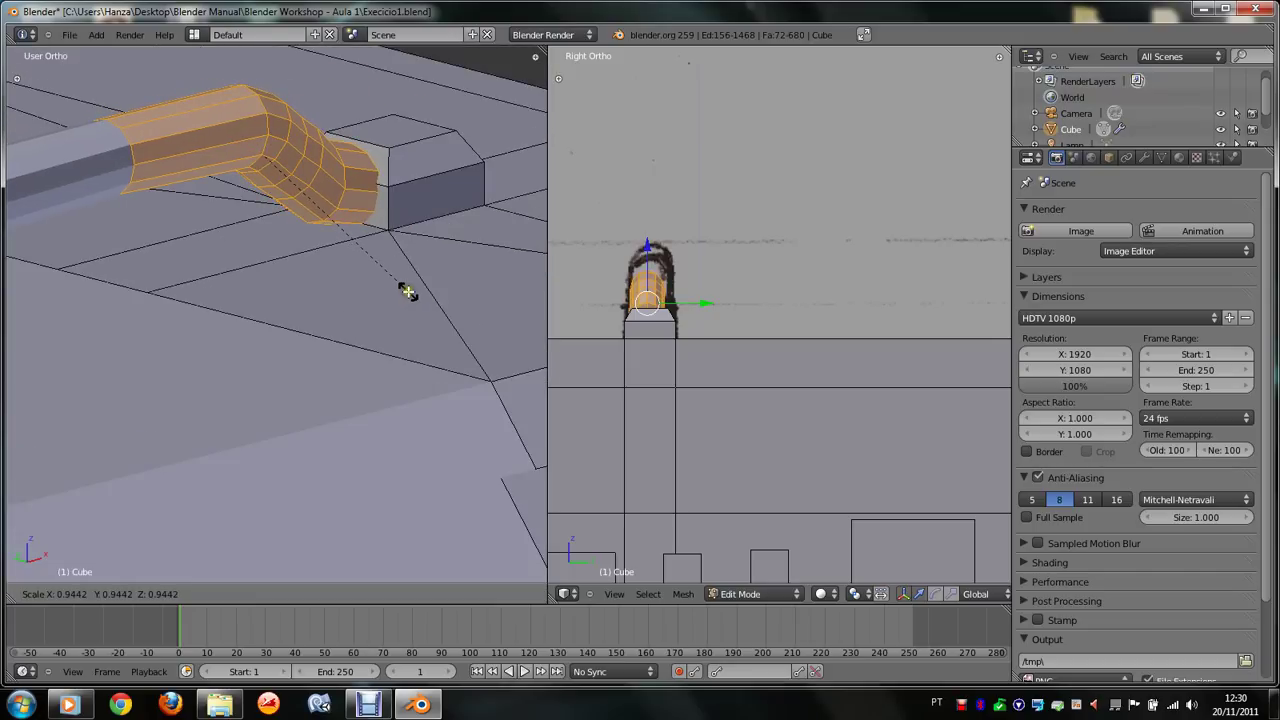
click(408, 291)
key(g)
key(y)
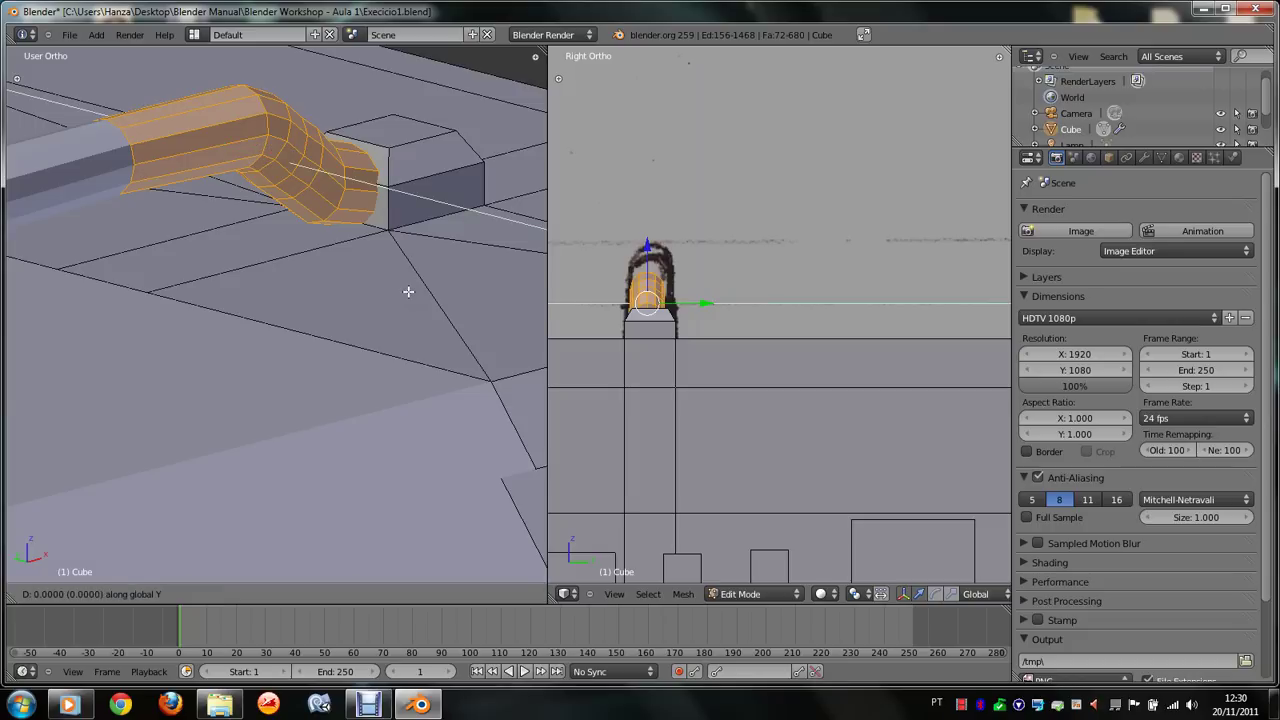
key(x)
click(414, 288)
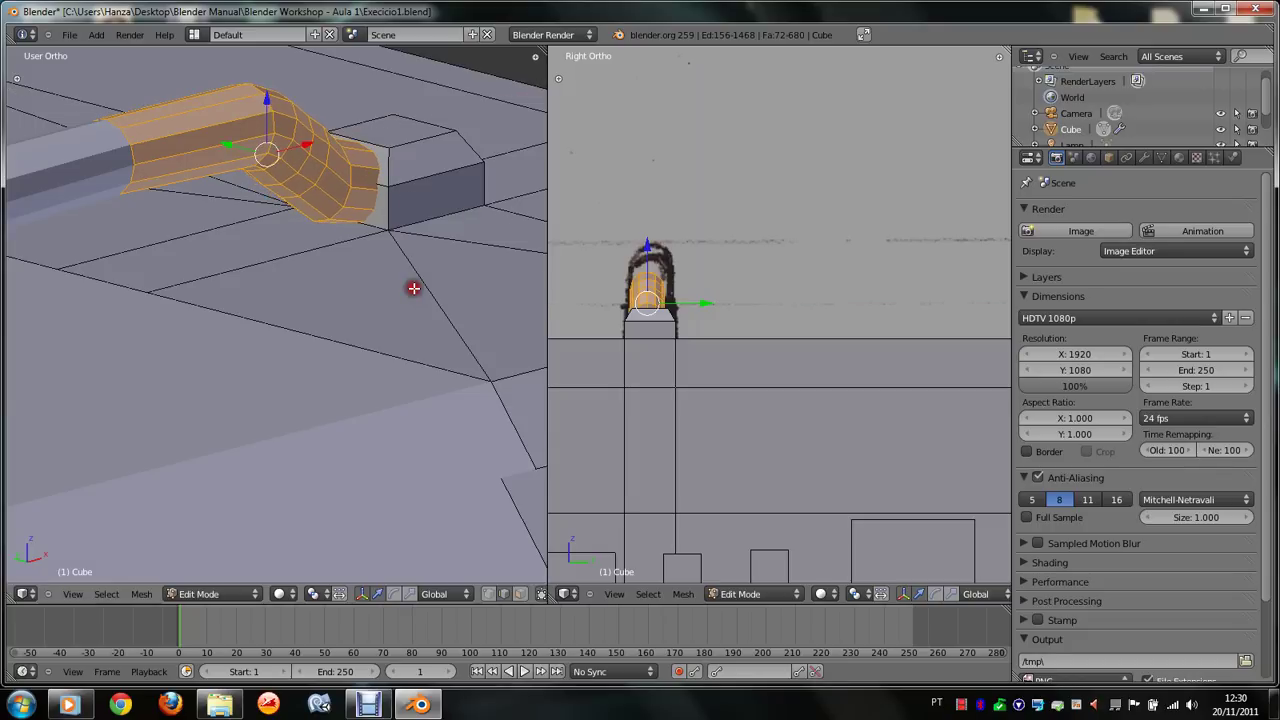
Step: Return to Object Mode and zoom out to view the whole crate with its handle
scroll(414, 288, down, 4)
key(Tab)
scroll(414, 288, down, 2)
scroll(414, 288, down, 1)
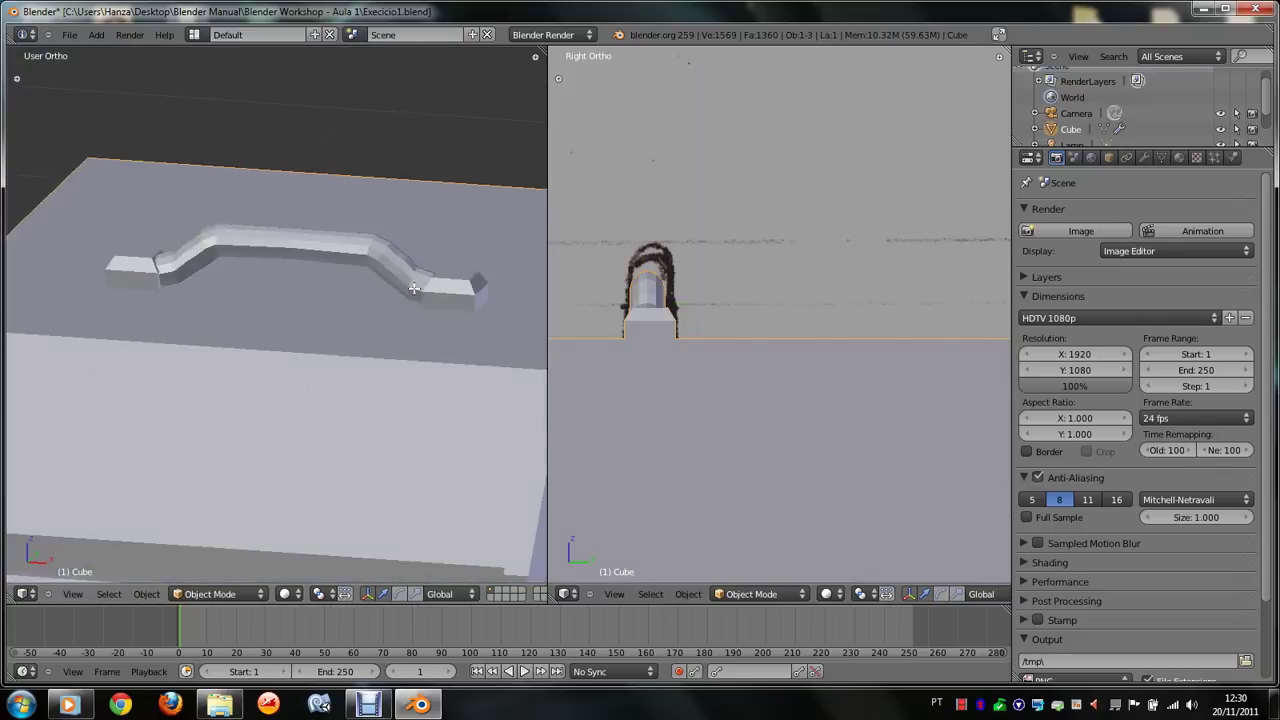
scroll(414, 288, down, 1)
scroll(414, 288, down, 2)
scroll(414, 288, down, 1)
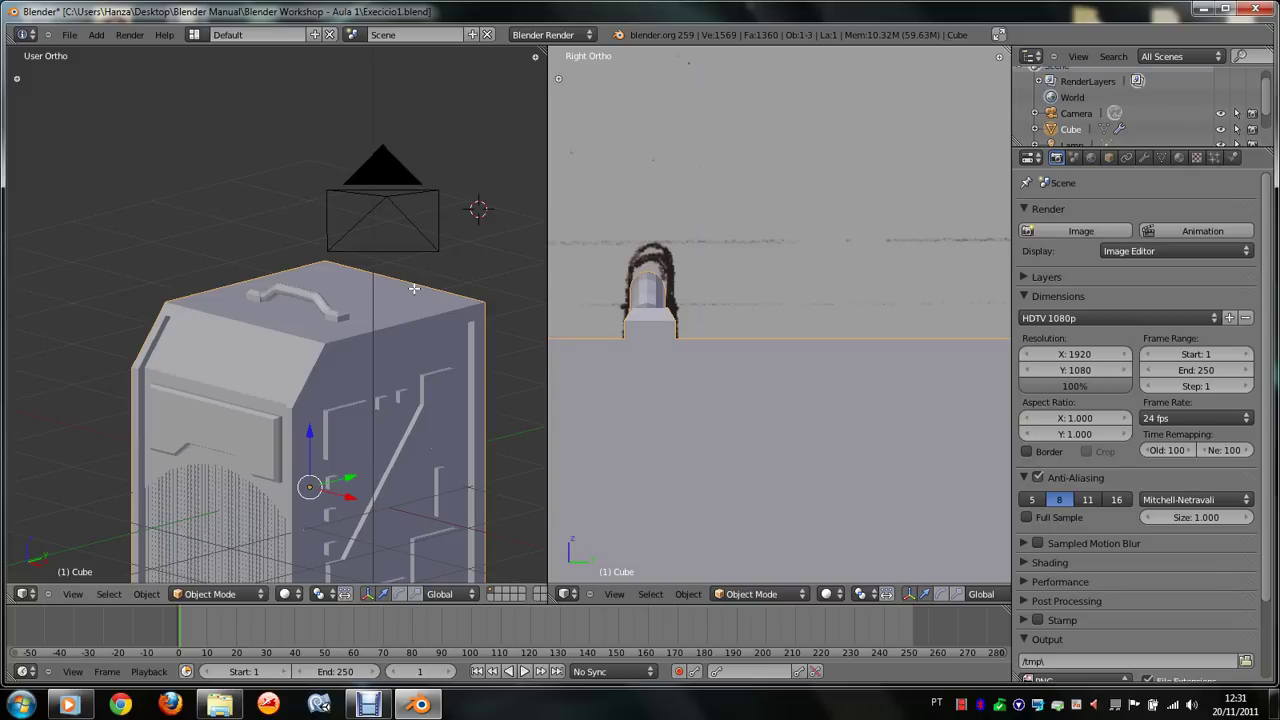
Step: Frame the case's handle and top in Front Ortho view, then enter Edit Mode
scroll(324, 382, up, 3)
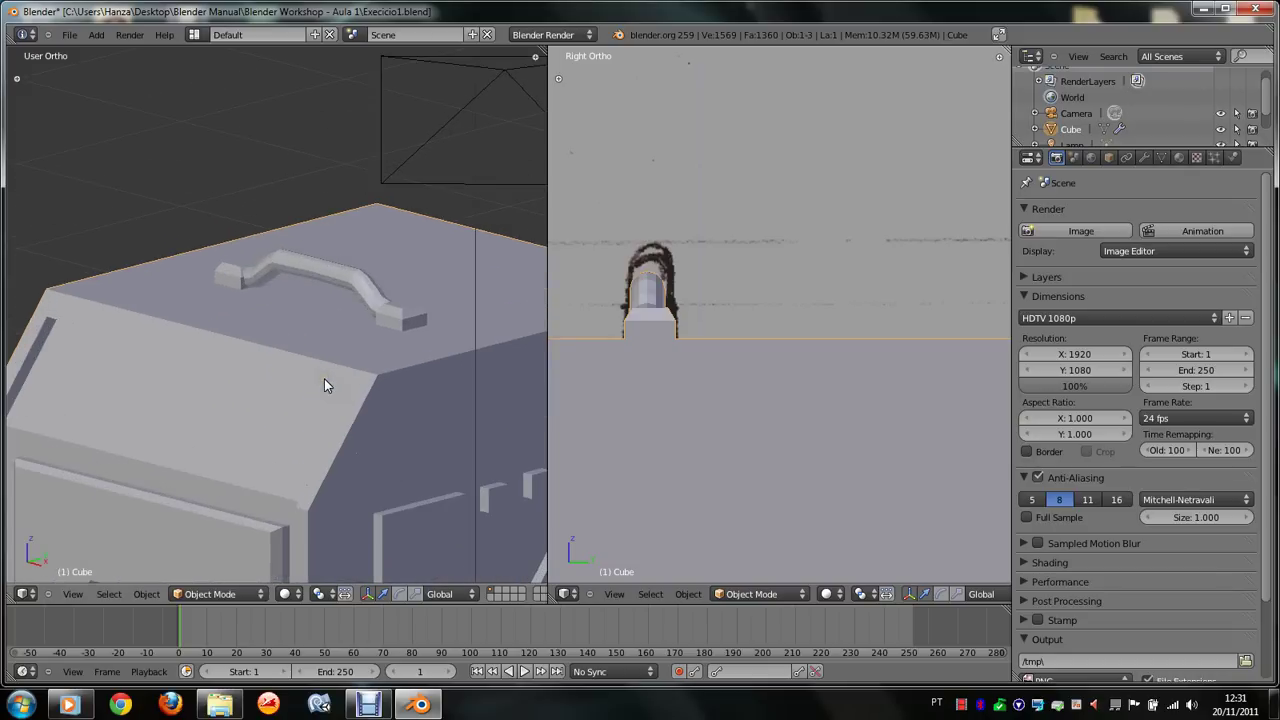
key(KP_1)
scroll(730, 356, up, 1)
scroll(730, 358, up, 1)
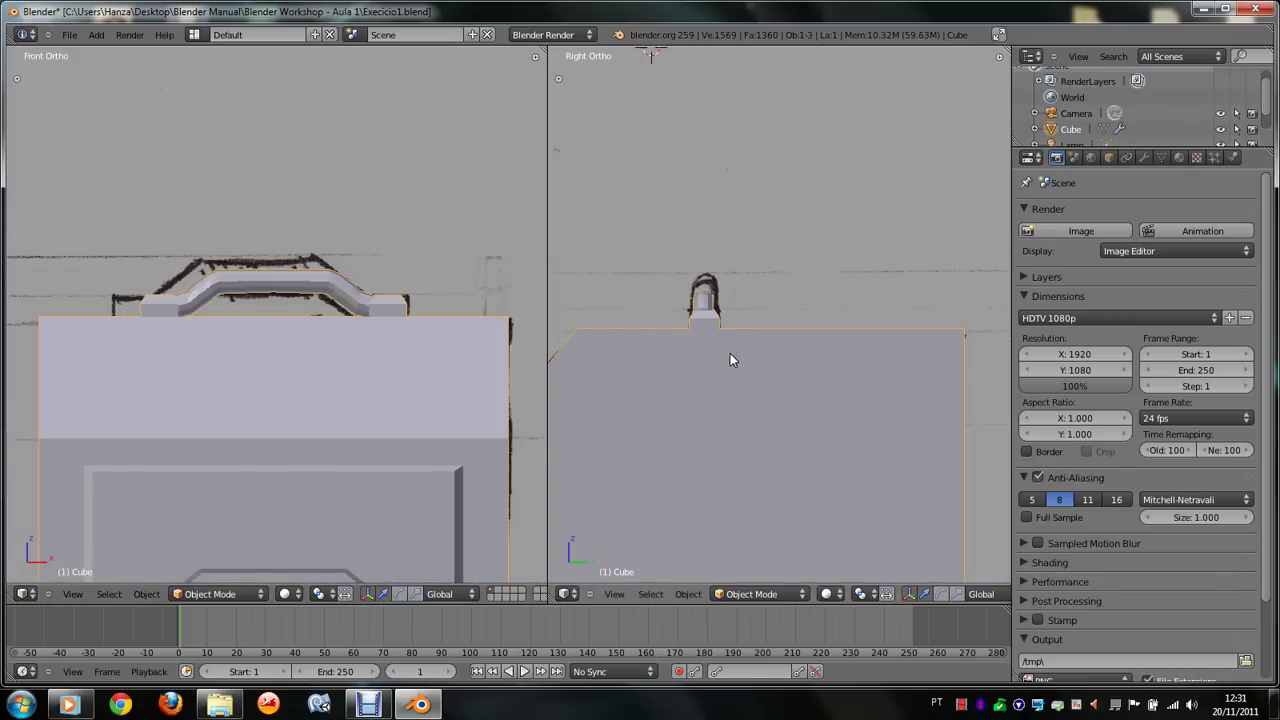
shift+scroll(730, 360, down, 3)
ctrl+scroll(730, 360, left, 4)
shift+scroll(730, 360, down, 1)
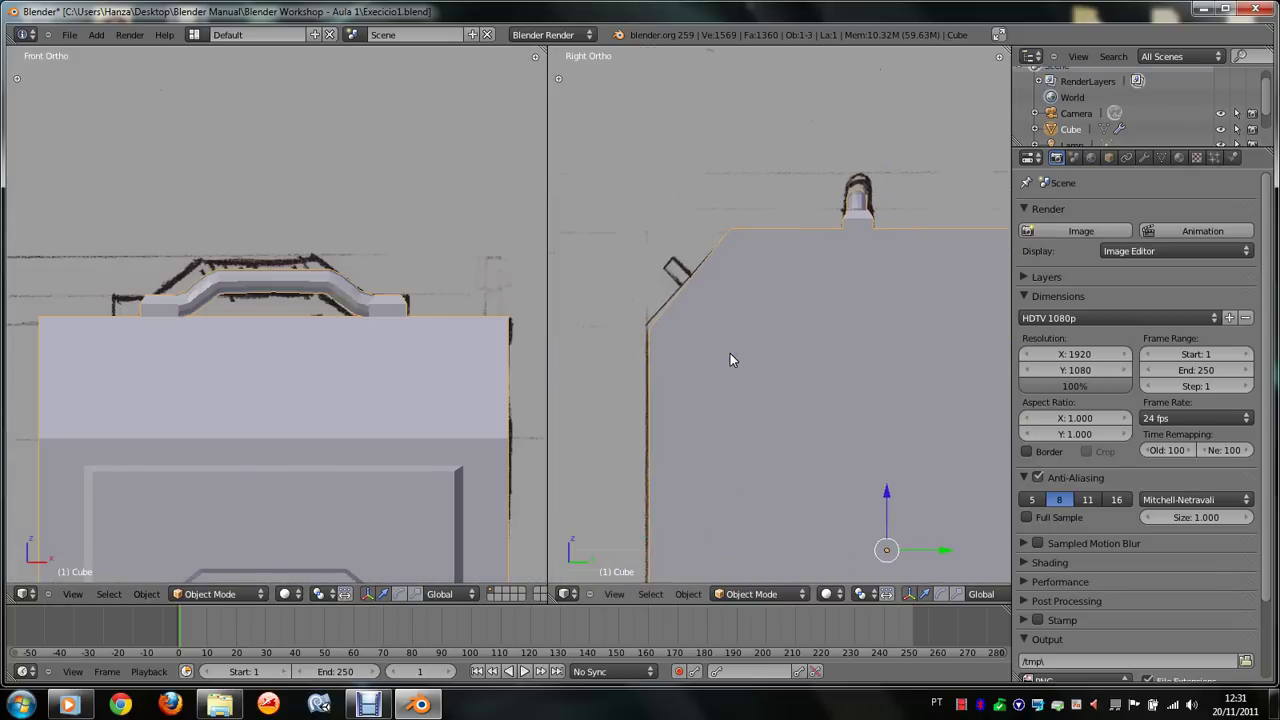
key(Tab)
scroll(362, 435, down, 2)
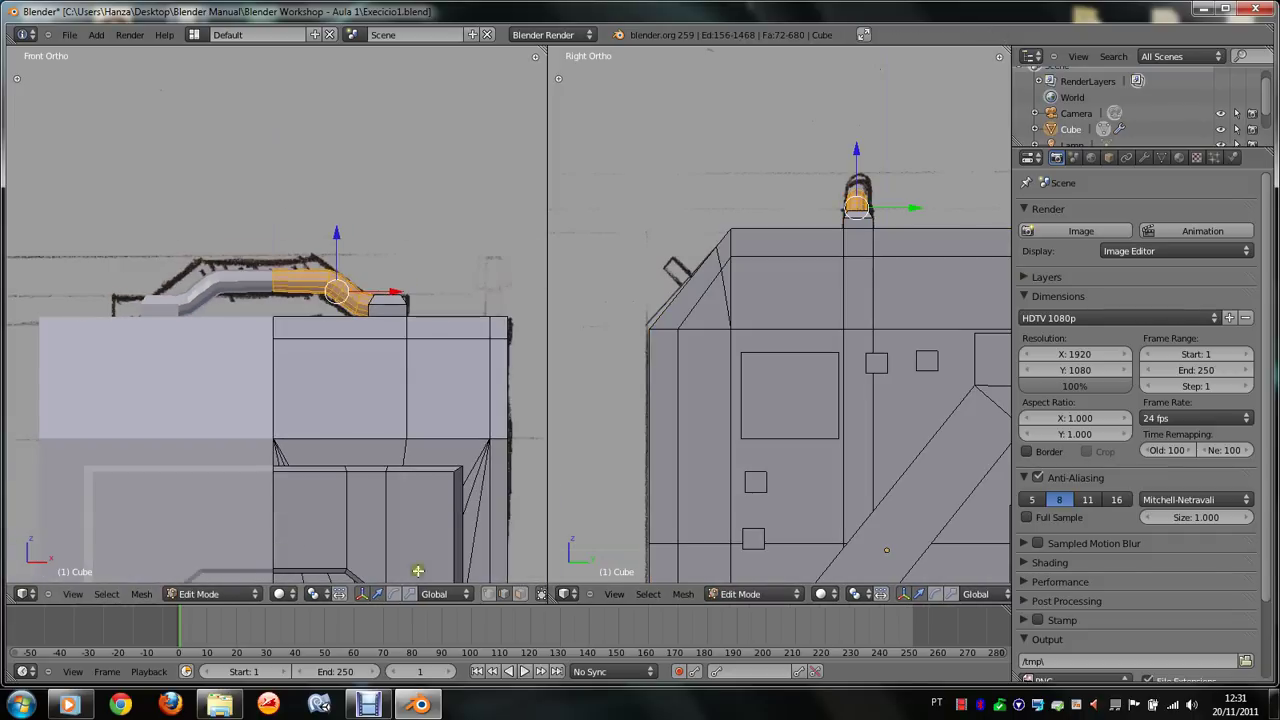
Step: Show hidden vertices, select a front face and add a cylinder via Add Cylinder search
click(519, 594)
right_click(352, 392)
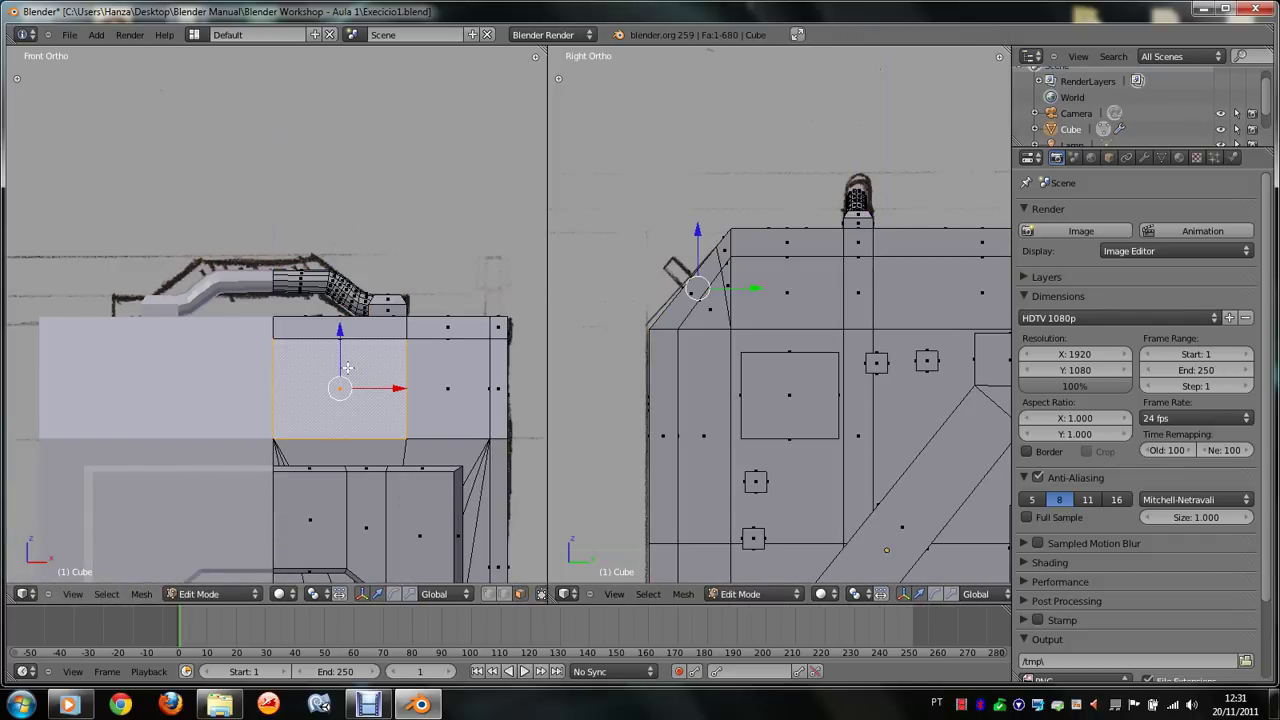
key(space)
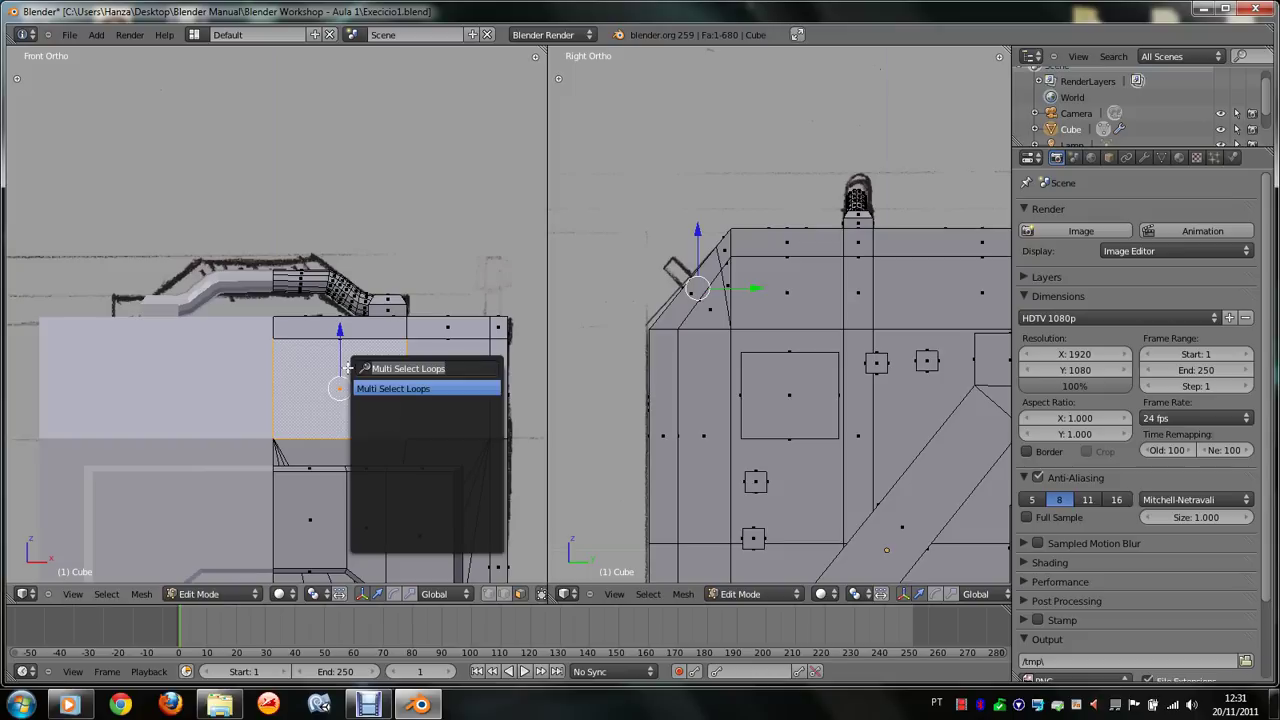
key(BackSpace)
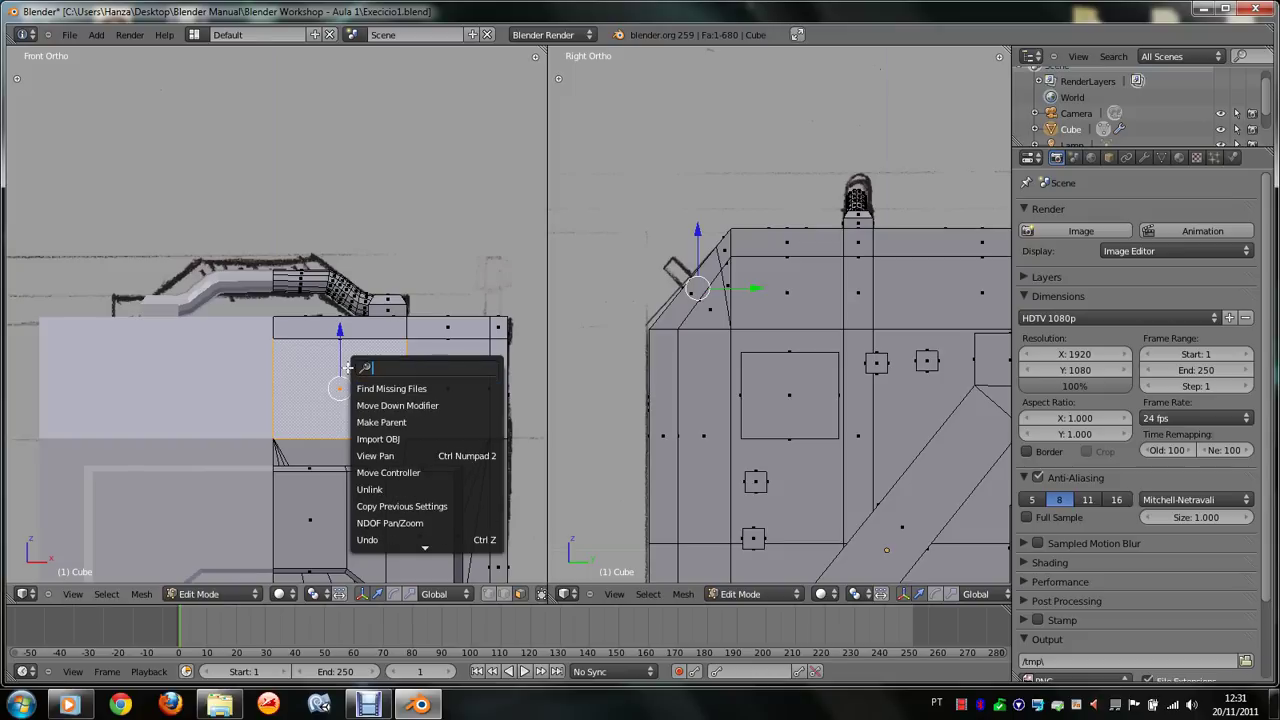
scroll(416, 330, down, 3)
scroll(426, 274, down, 3)
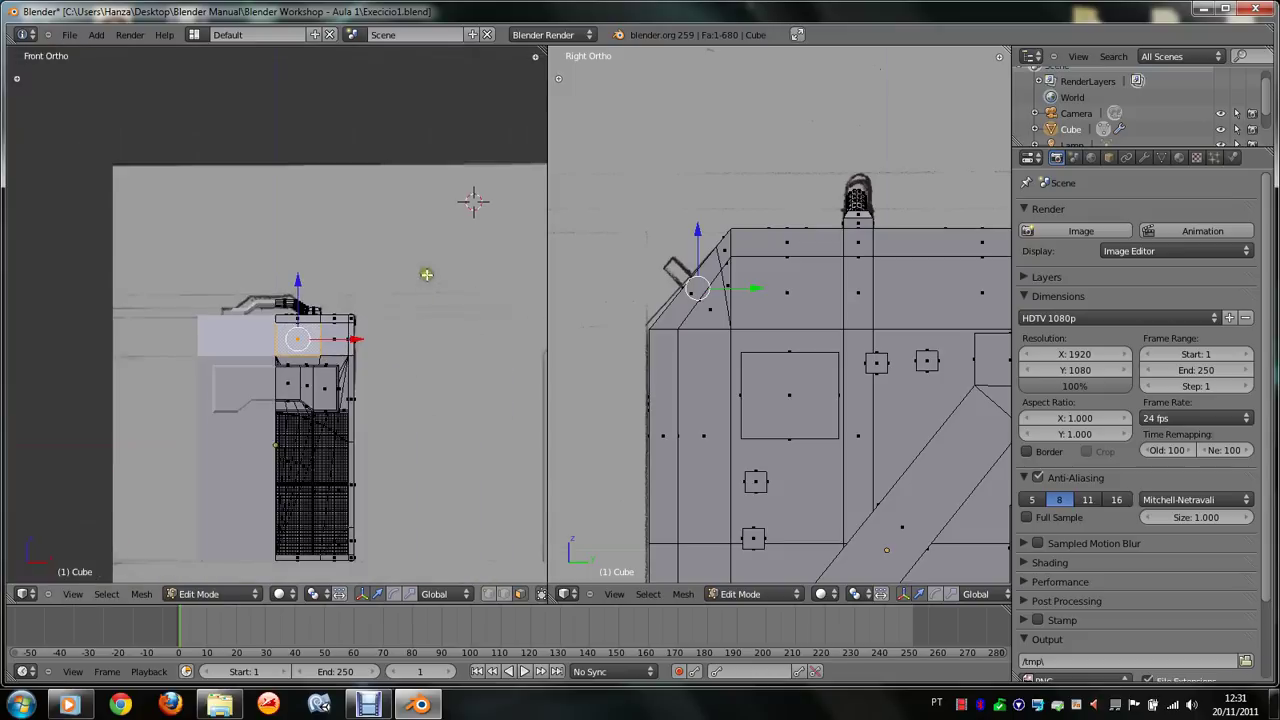
key(space)
key(BackSpace)
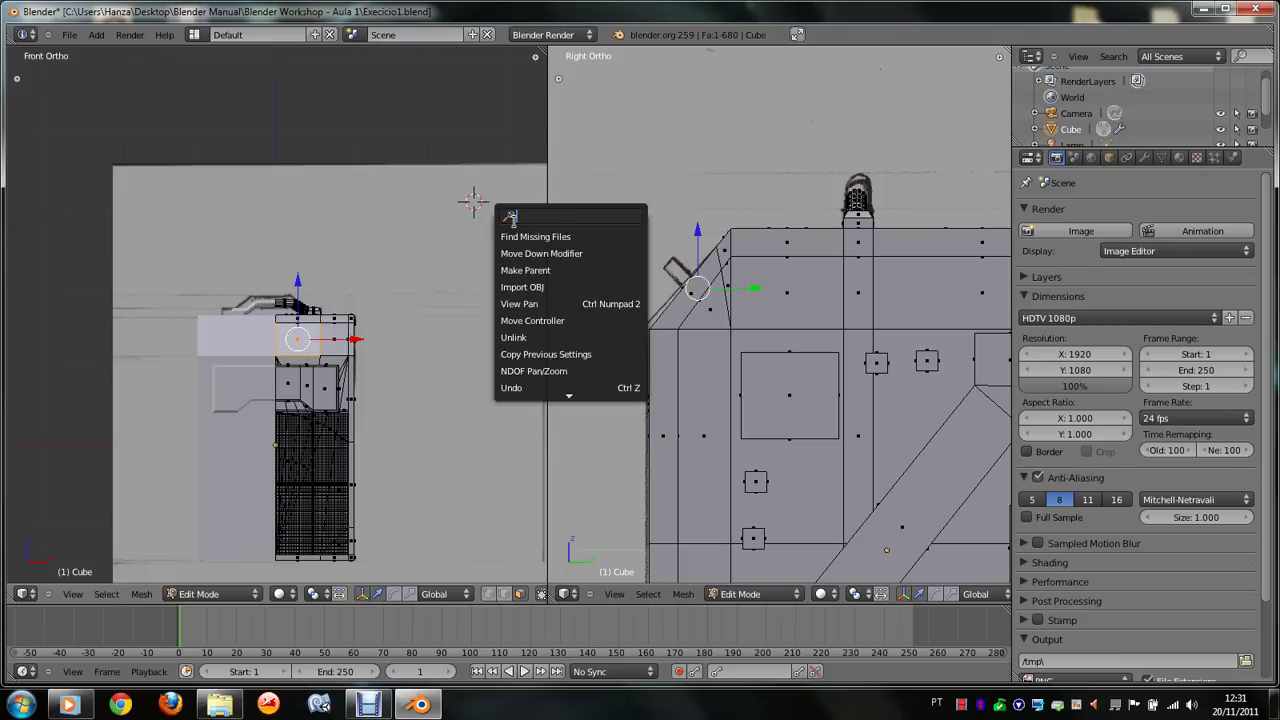
text(Add C)
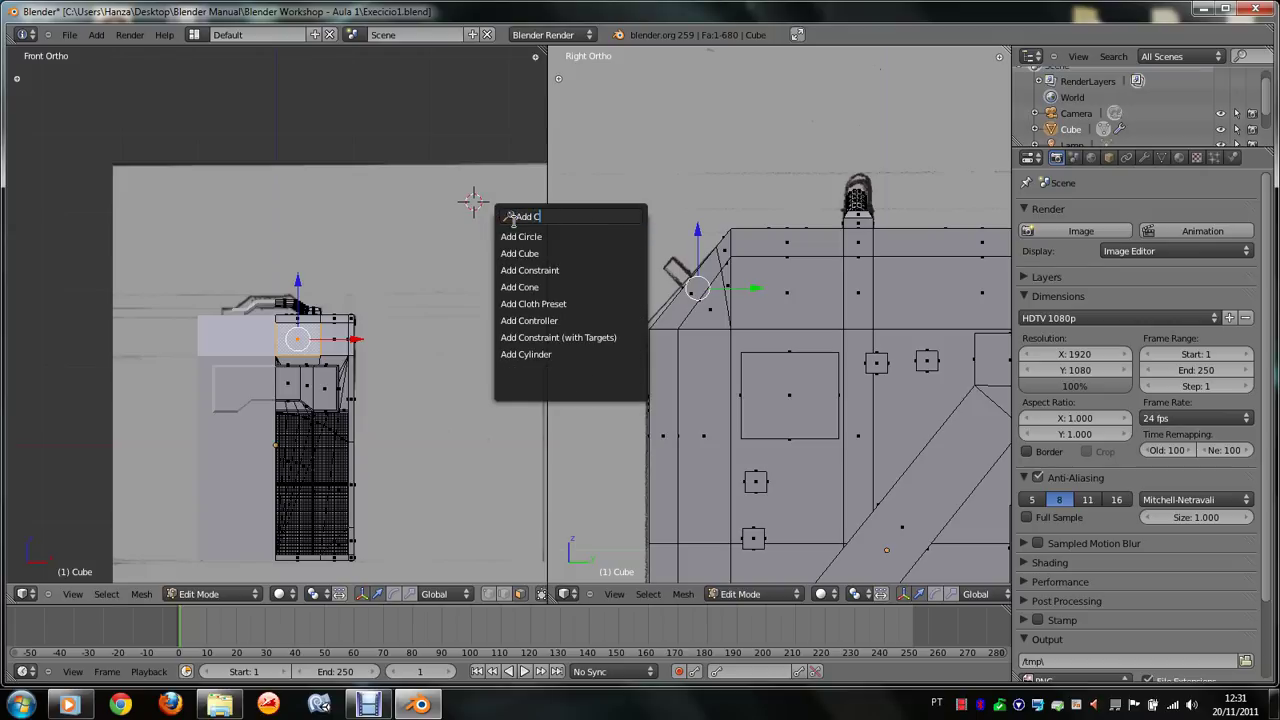
text(y)
key(Return)
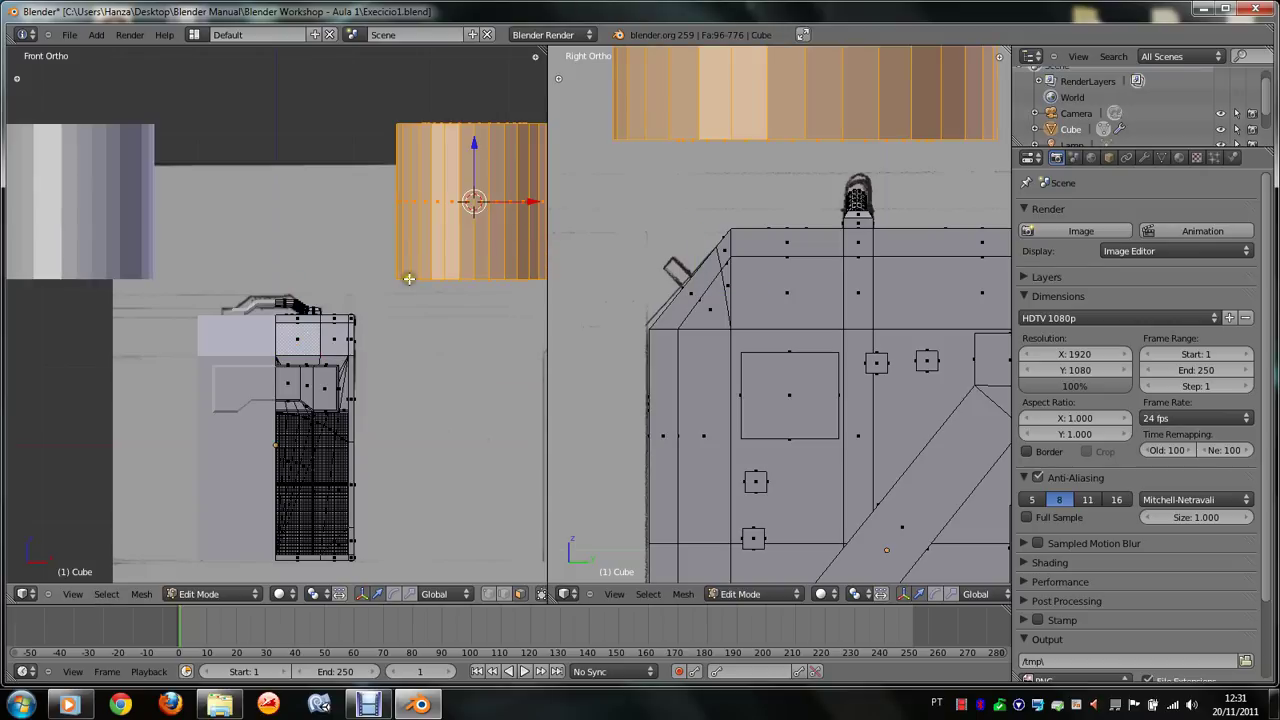
Step: Rebuild the cylinder with 12 vertices in the Tool Shelf and start scaling it down
key(n)
key(n)
click(74, 594)
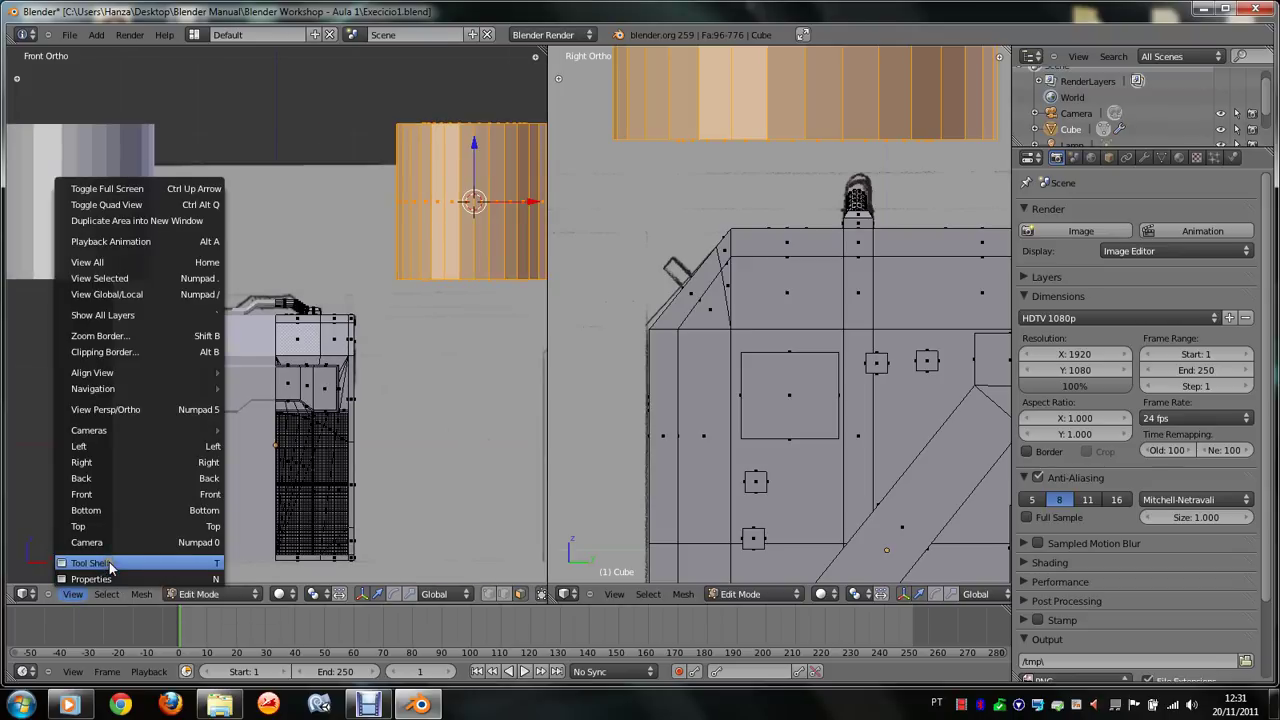
click(108, 564)
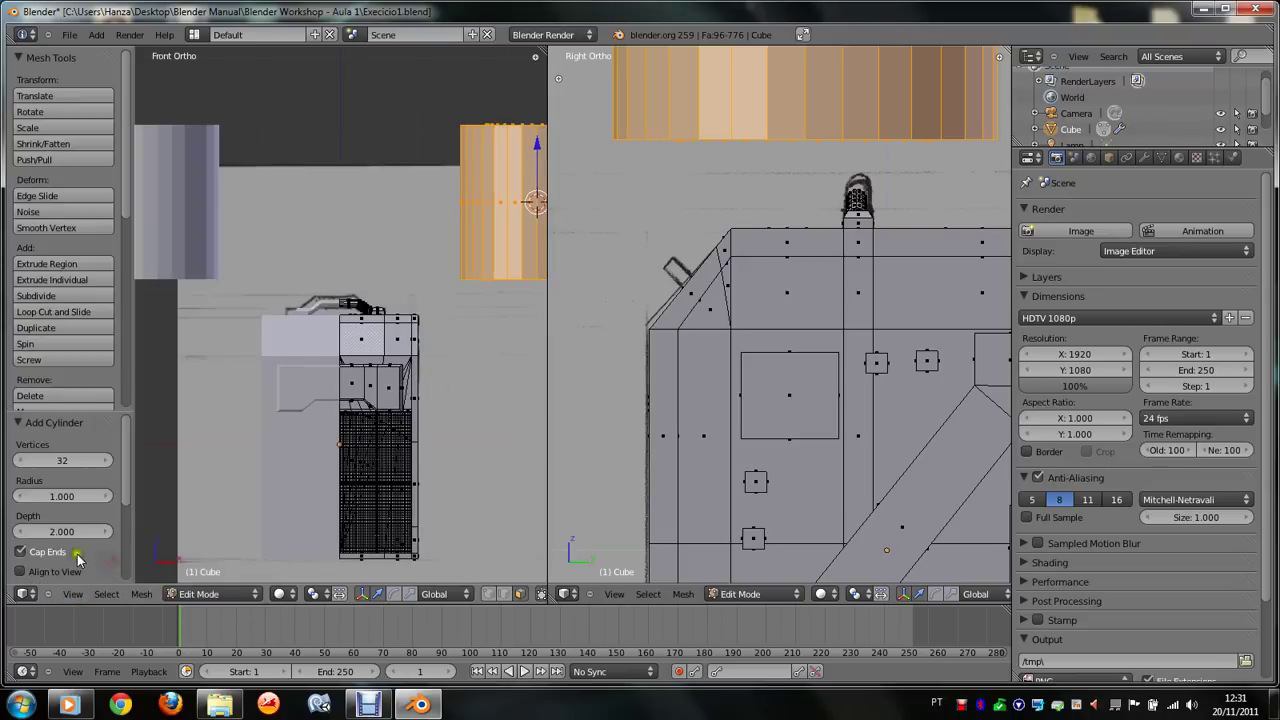
click(75, 458)
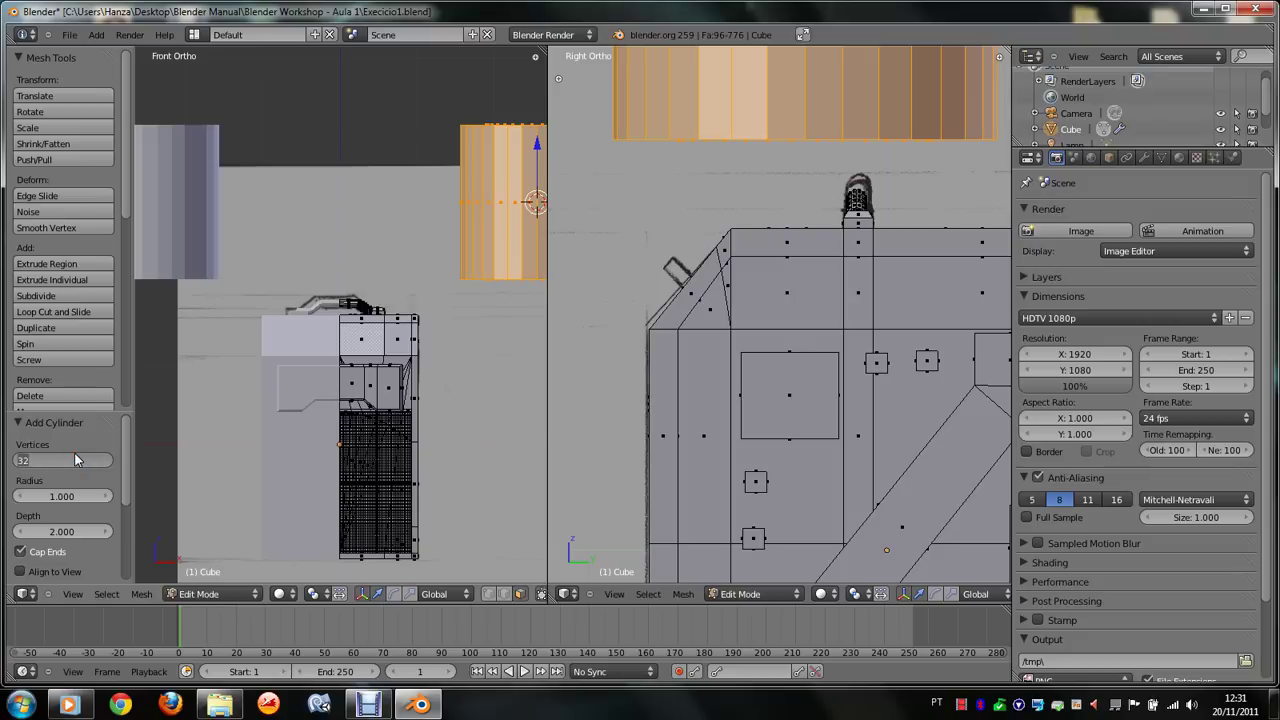
text(12)
key(Return)
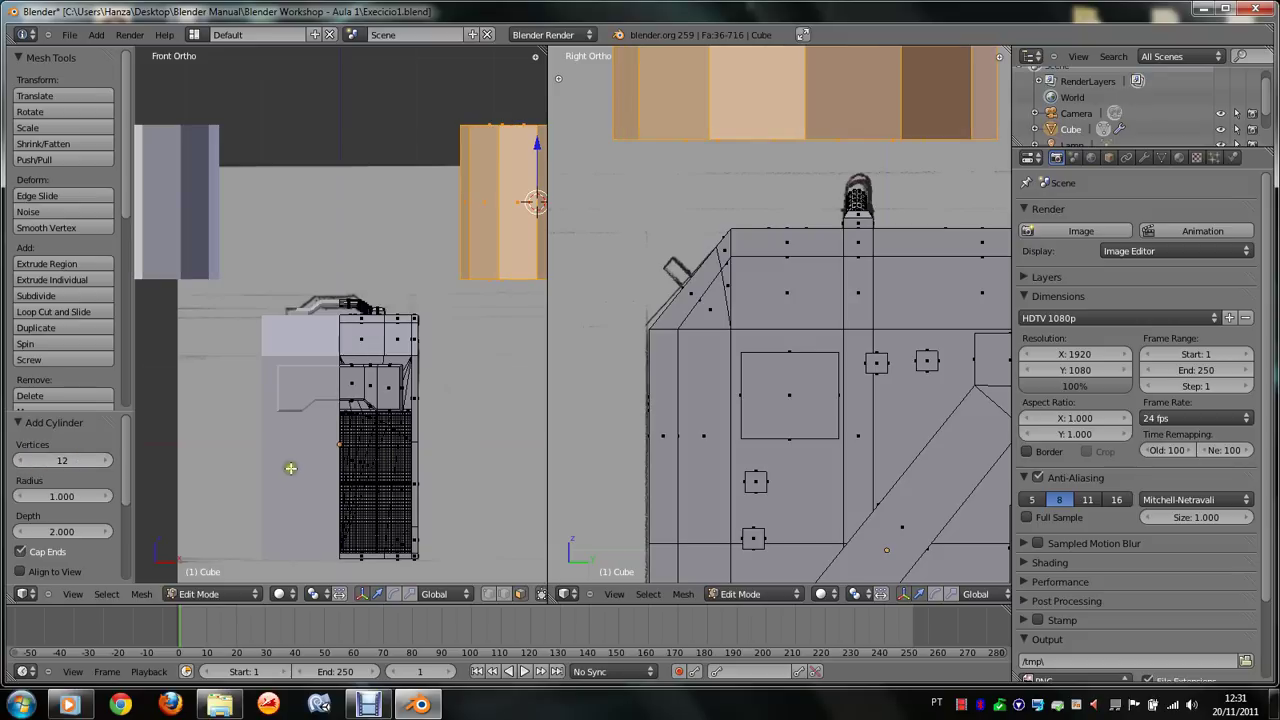
click(74, 594)
click(100, 556)
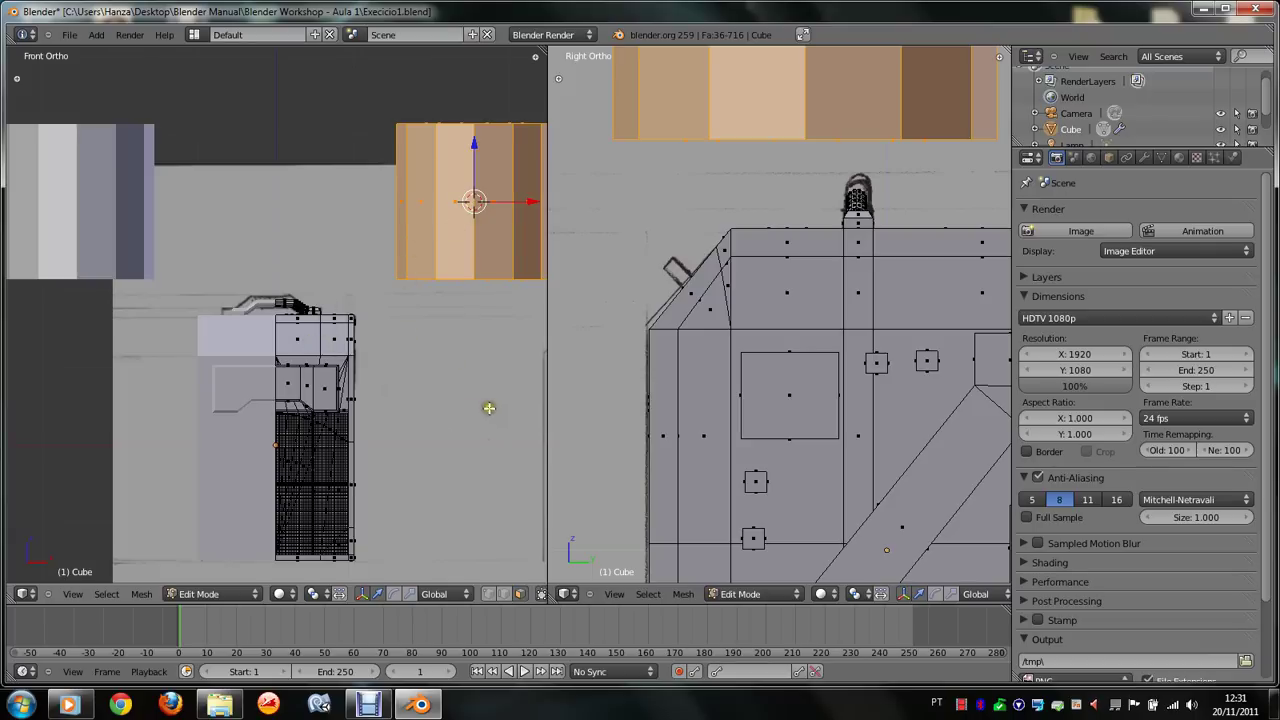
key(s)
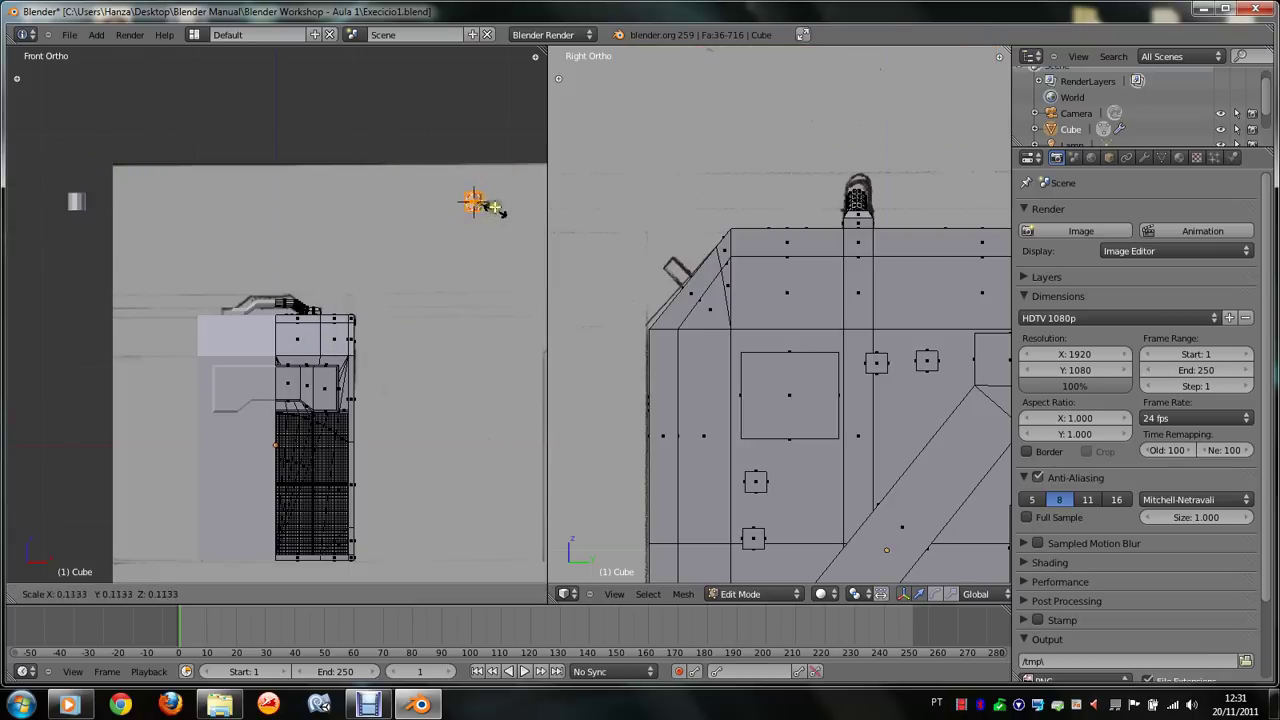
Step: Confirm the cylinder's small size and move it off to the left
click(448, 262)
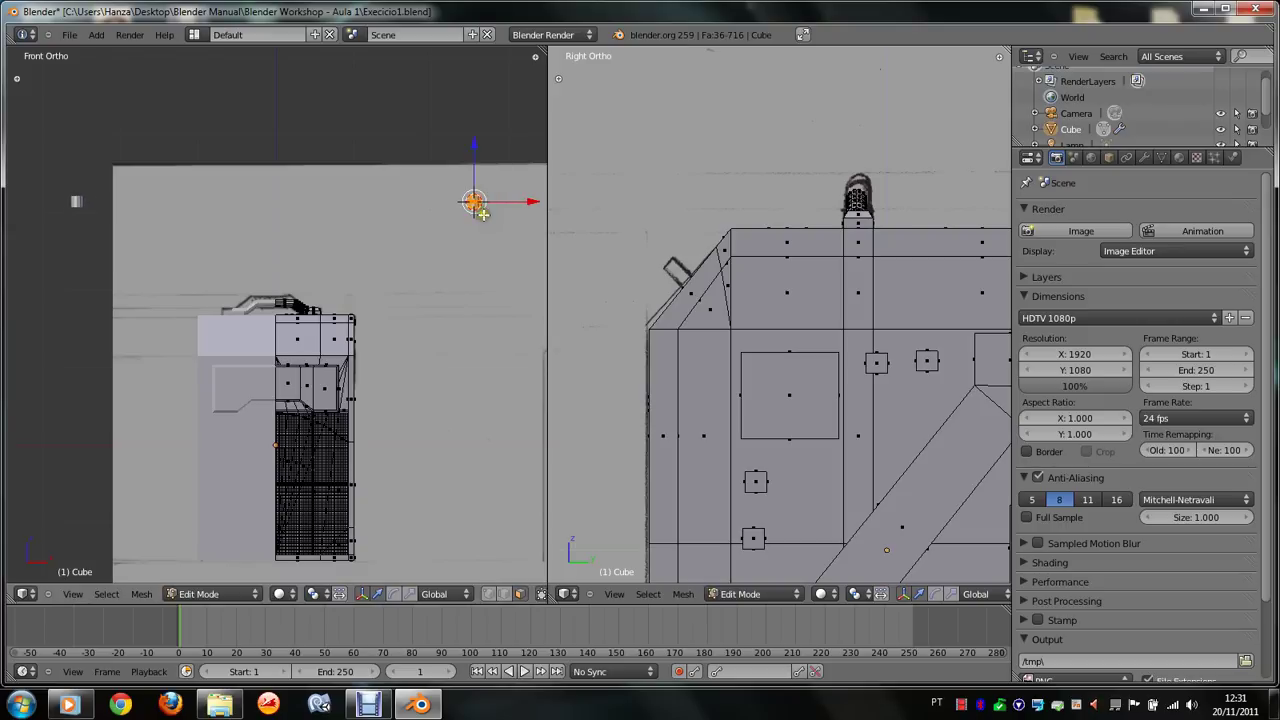
key(g)
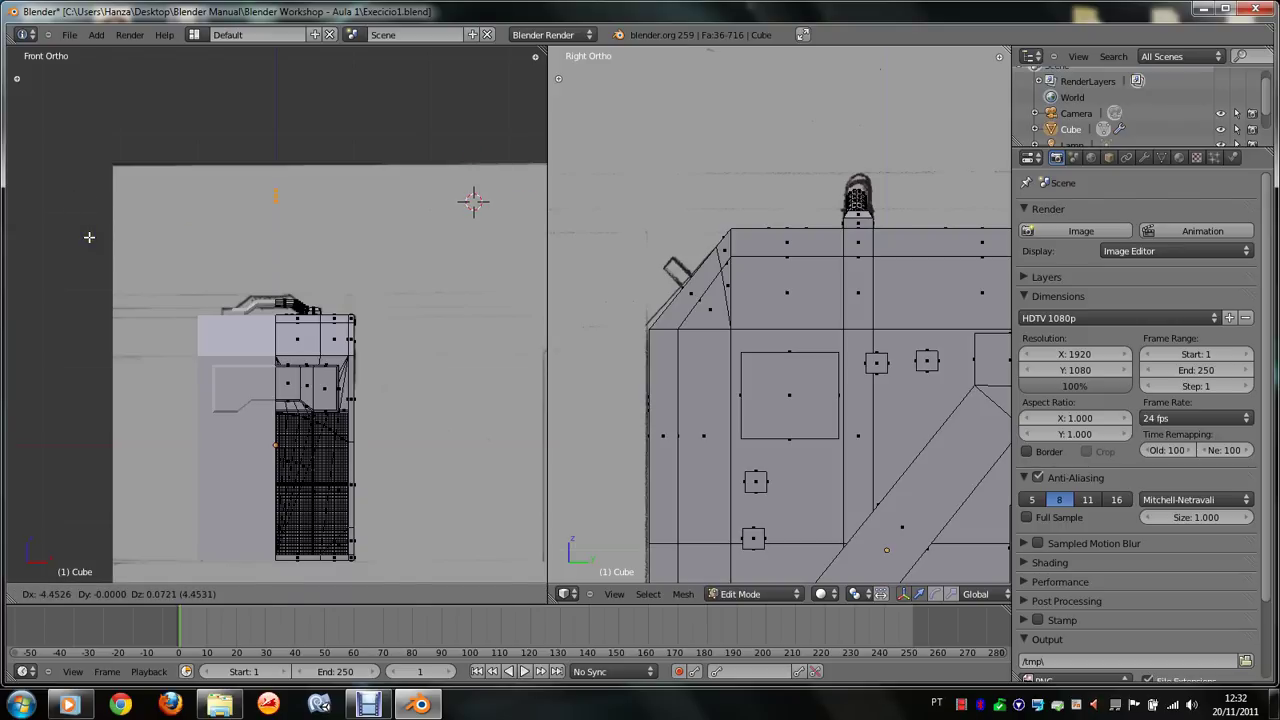
click(89, 237)
scroll(437, 362, up, 3)
scroll(400, 403, up, 3)
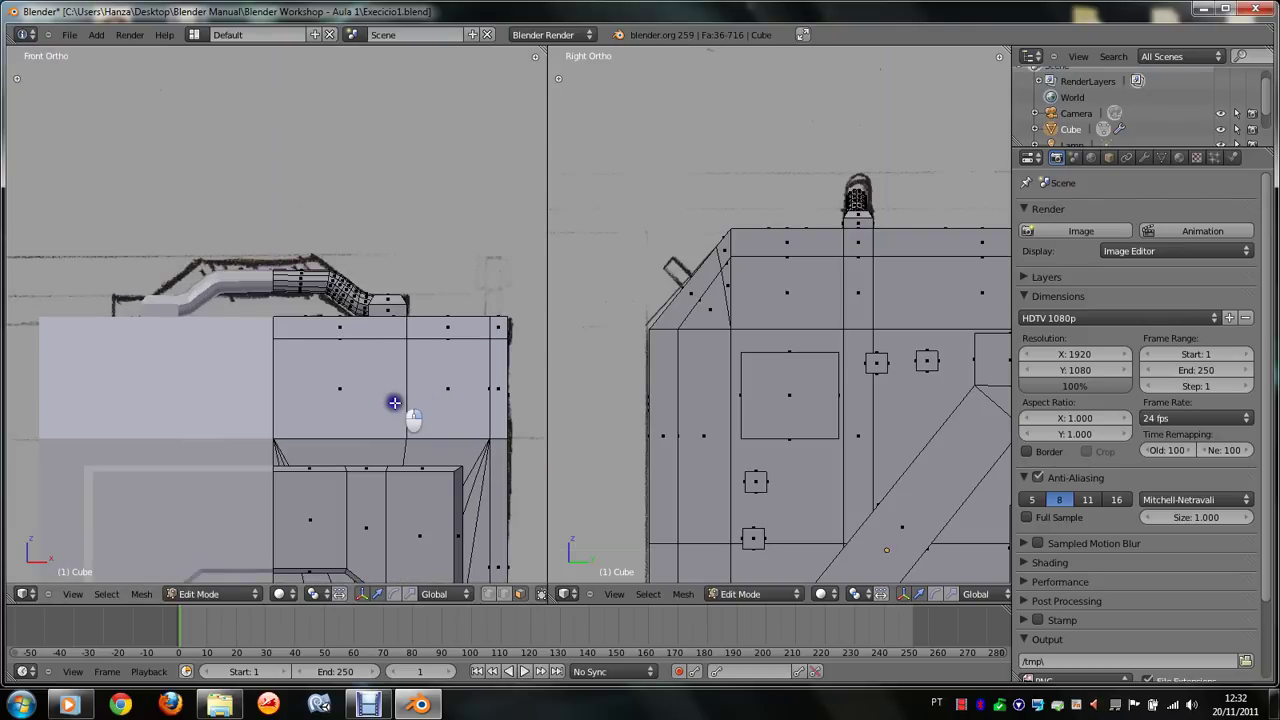
Step: Snap the 3D cursor to the centre of the case's upper front face
right_click(394, 403)
key(space)
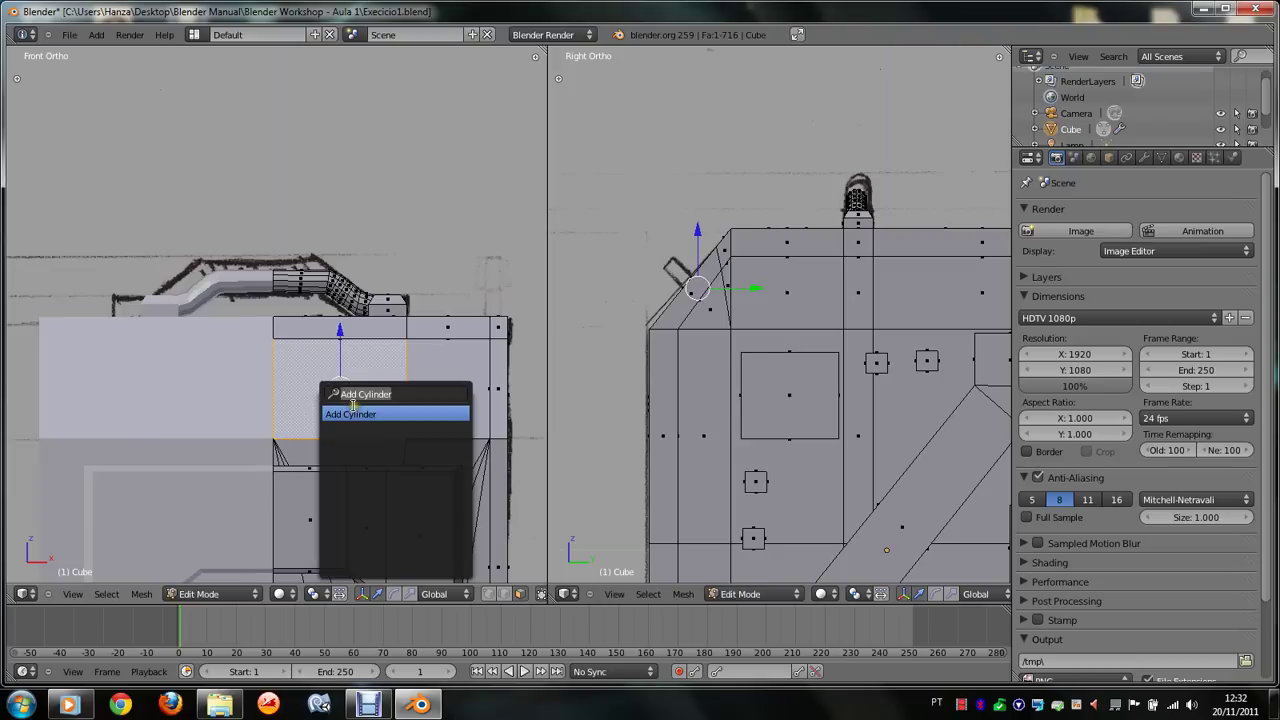
key(BackSpace)
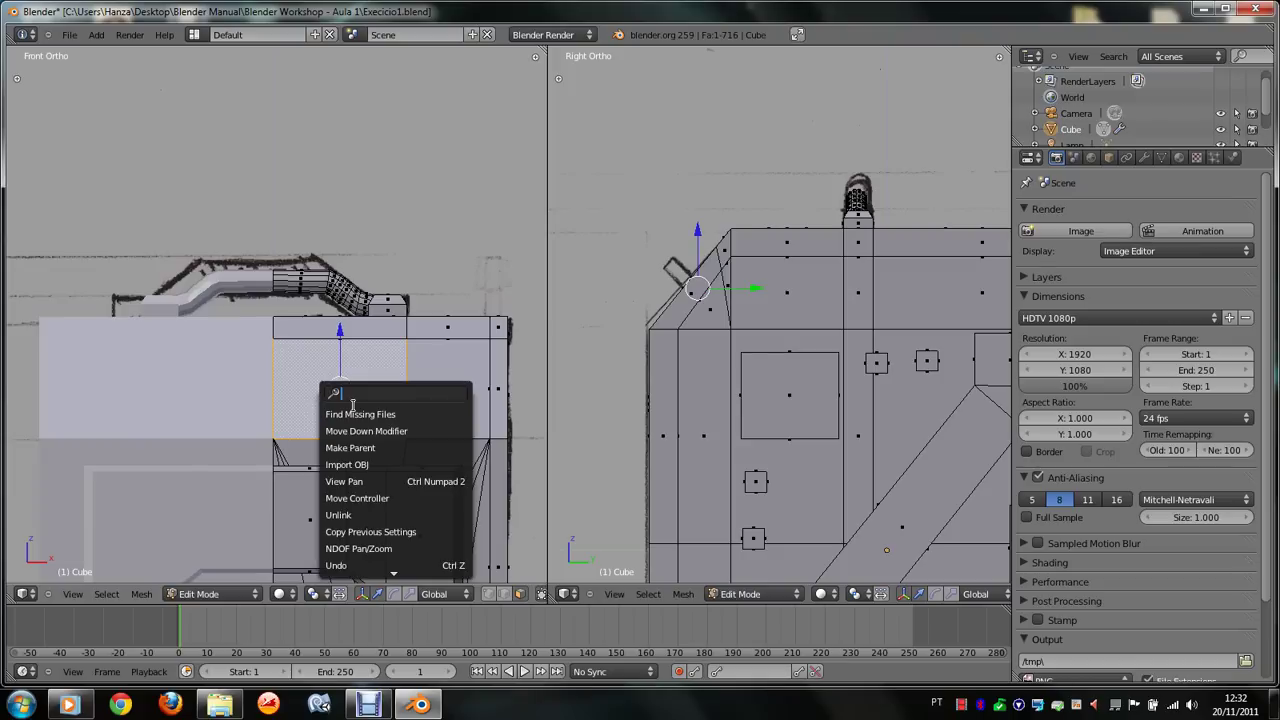
text(Snap c)
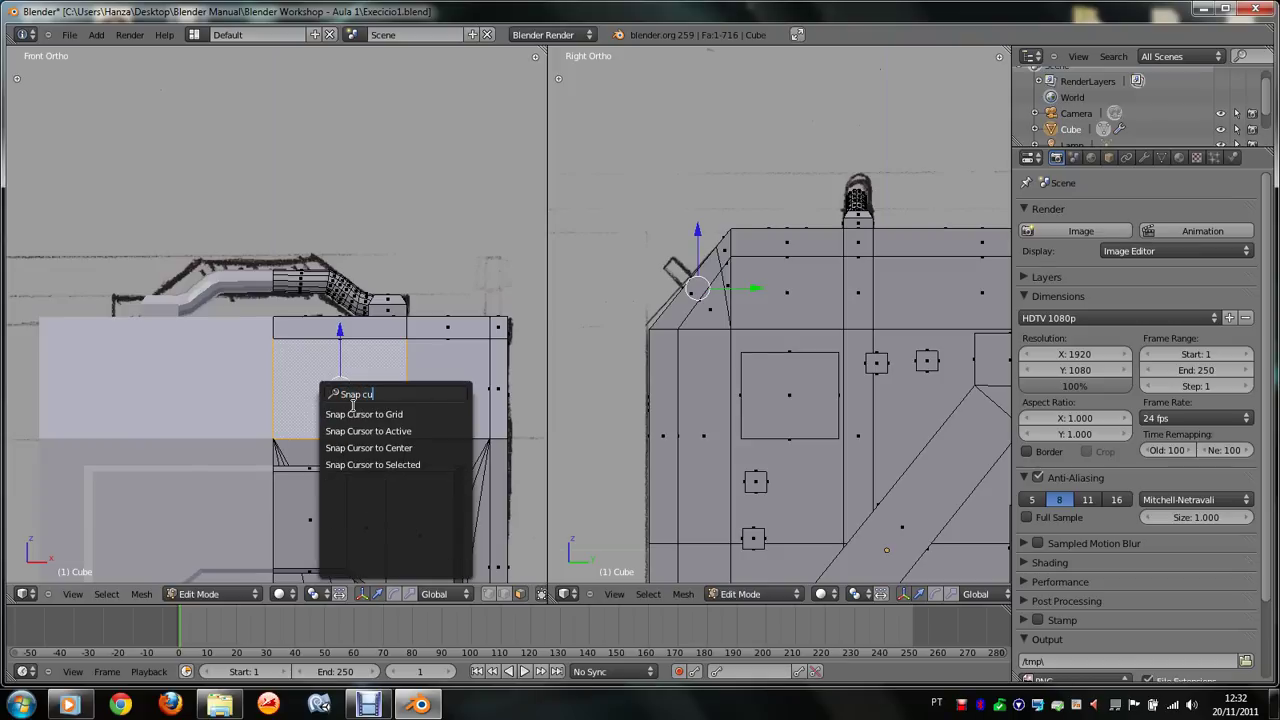
text(u)
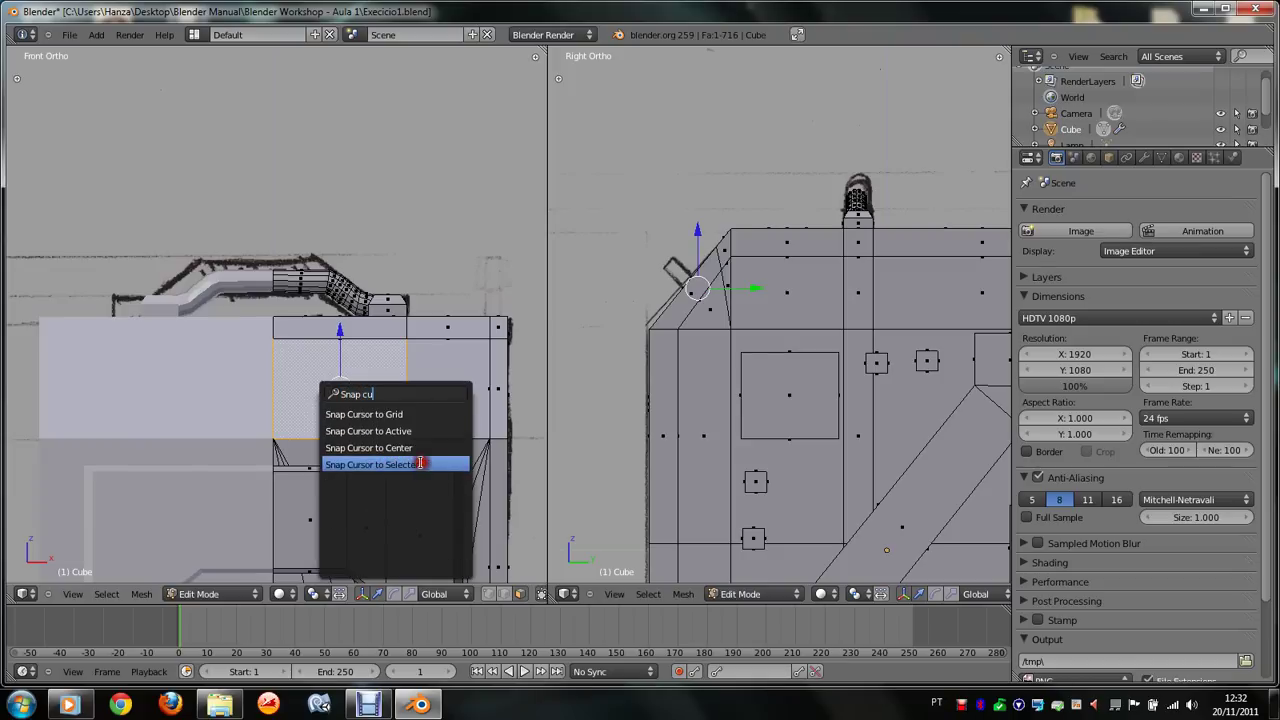
click(420, 464)
scroll(430, 459, down, 4)
scroll(430, 459, down, 2)
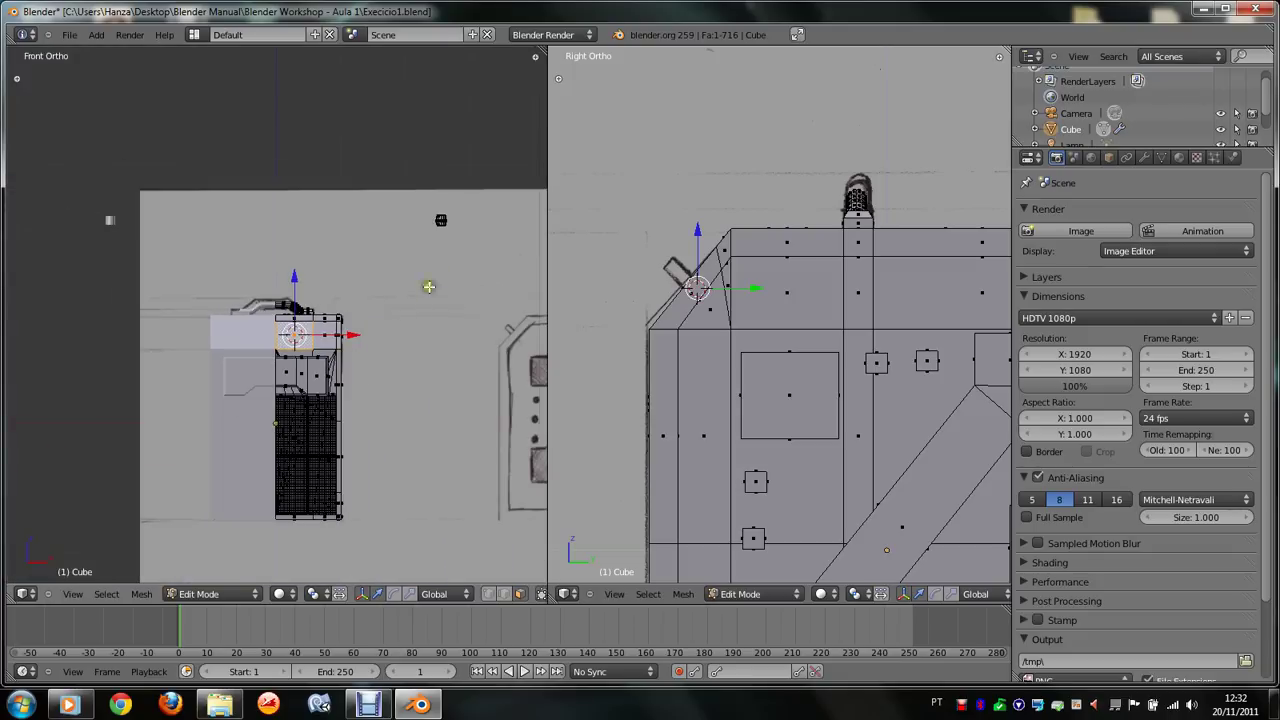
Step: Snap the cursor to the small upper-right element, then try and cancel a move
right_click(442, 221)
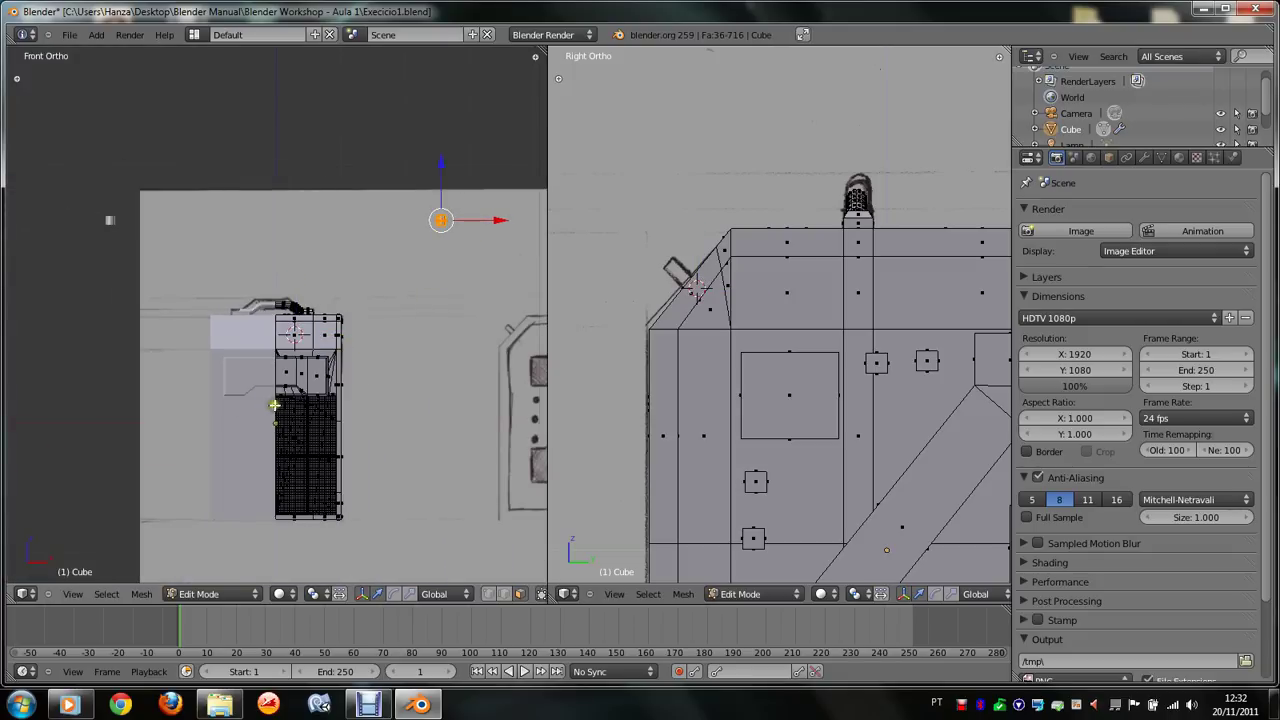
key(space)
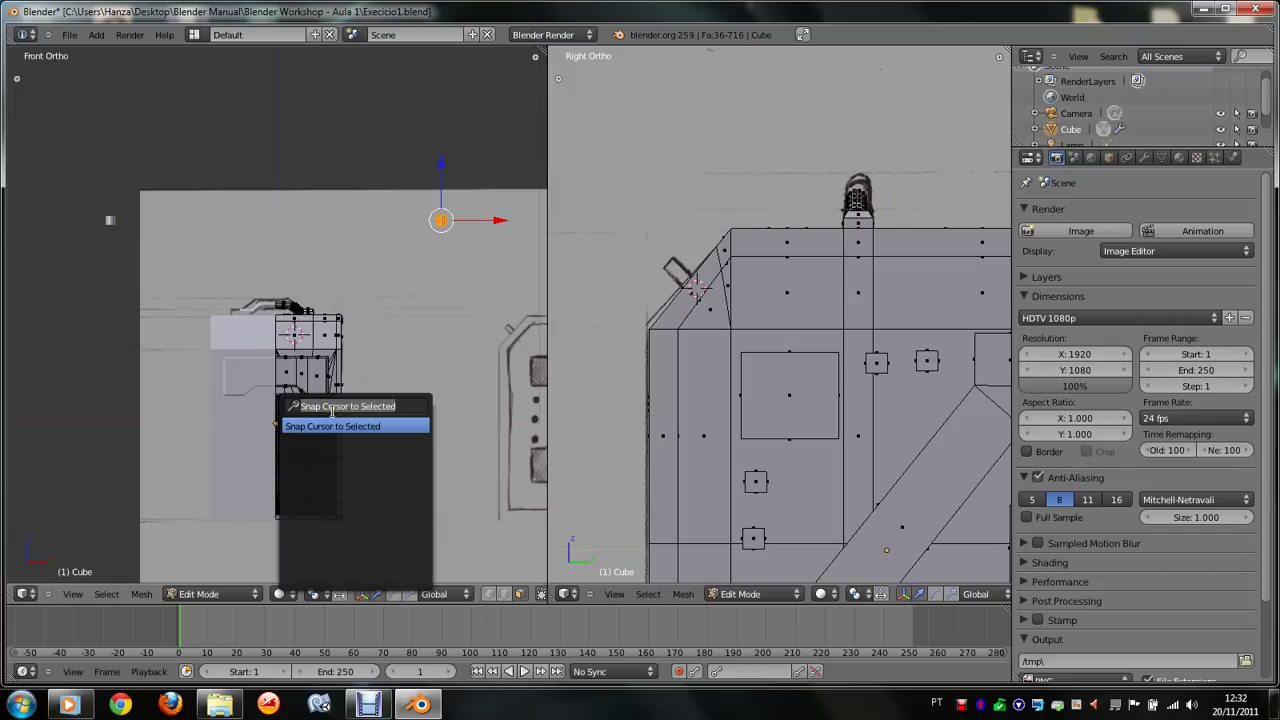
key(Return)
scroll(390, 378, up, 2)
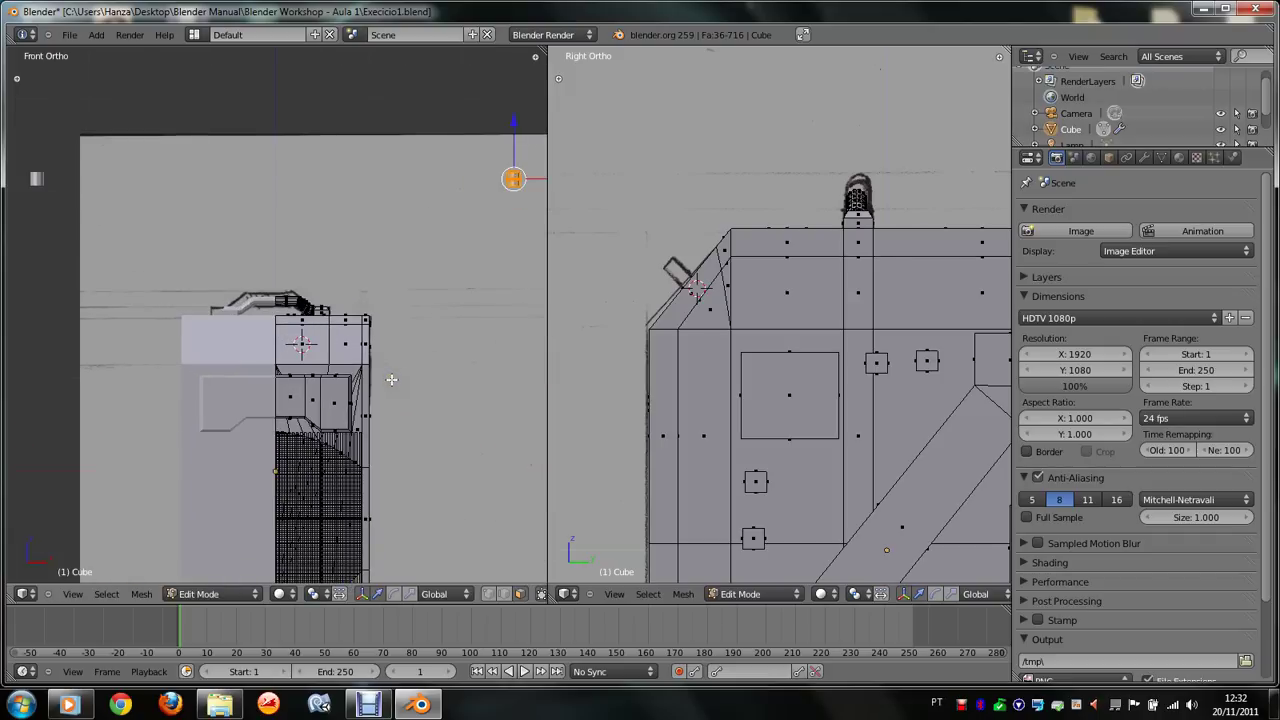
ctrl+scroll(391, 379, down, 1)
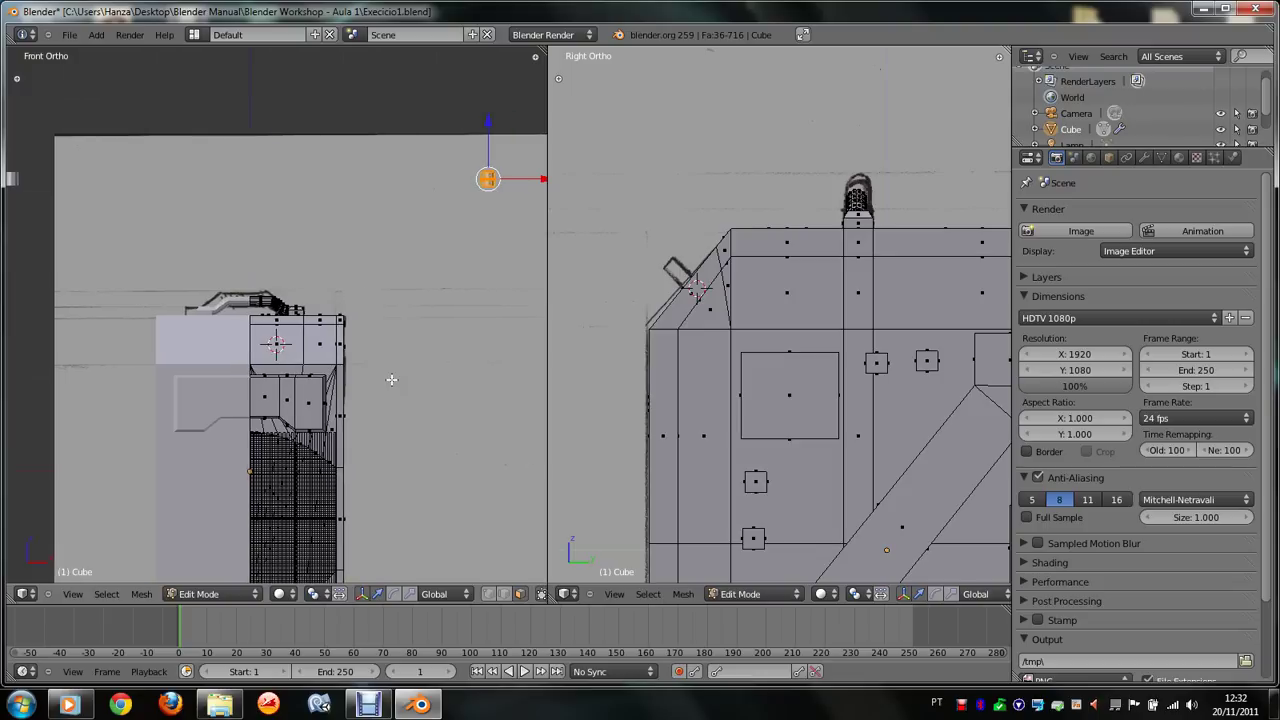
key(g)
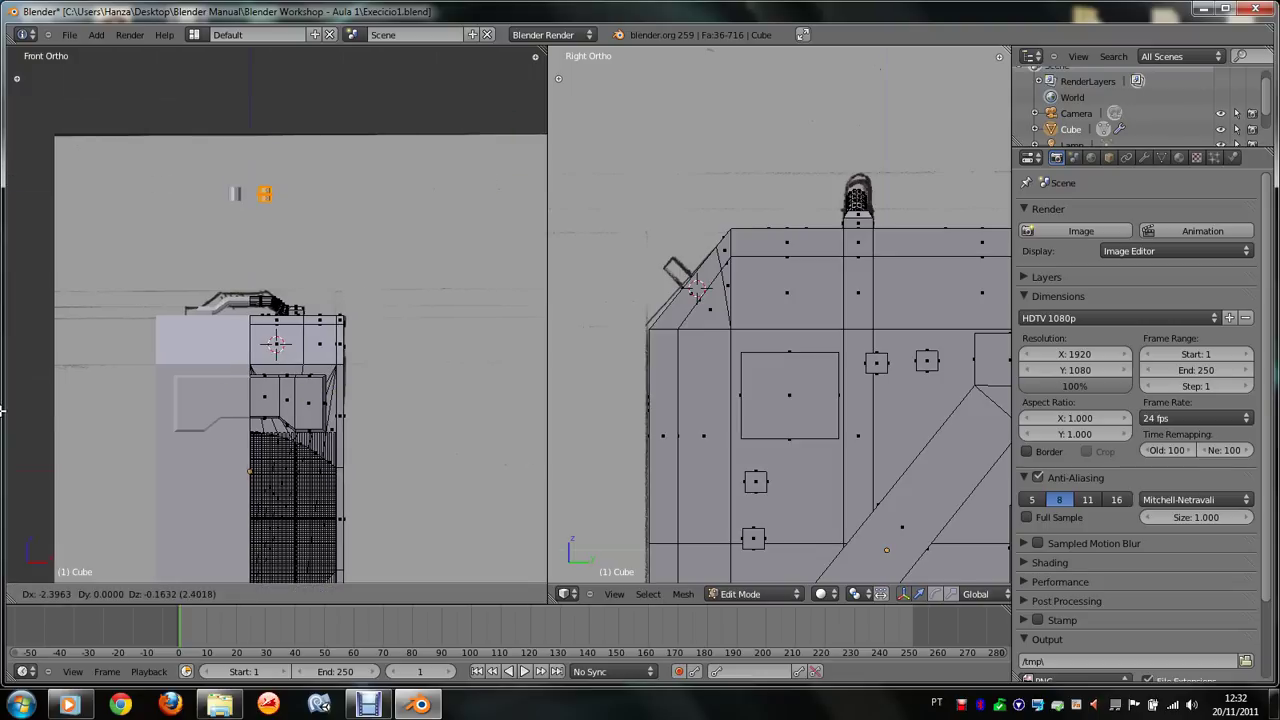
key(Escape)
key(g)
key(Escape)
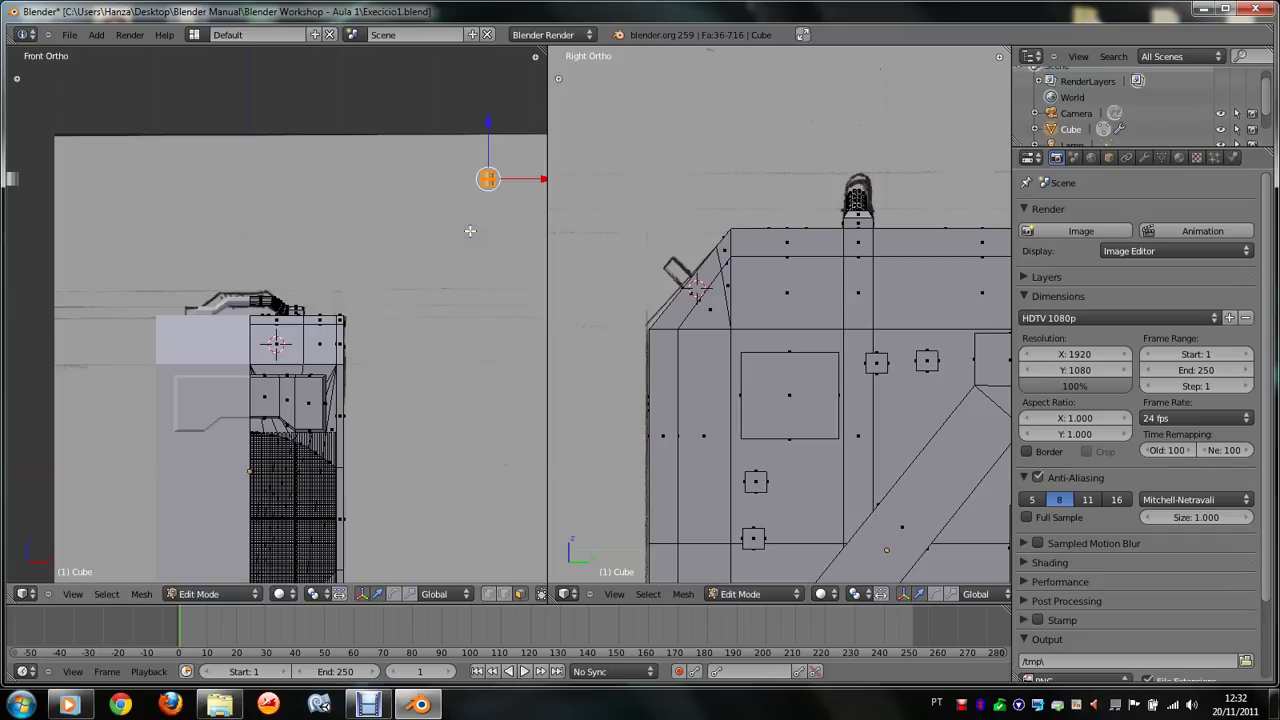
Step: Separate the selected cylinder faces into a new object, Cube.001
key(p)
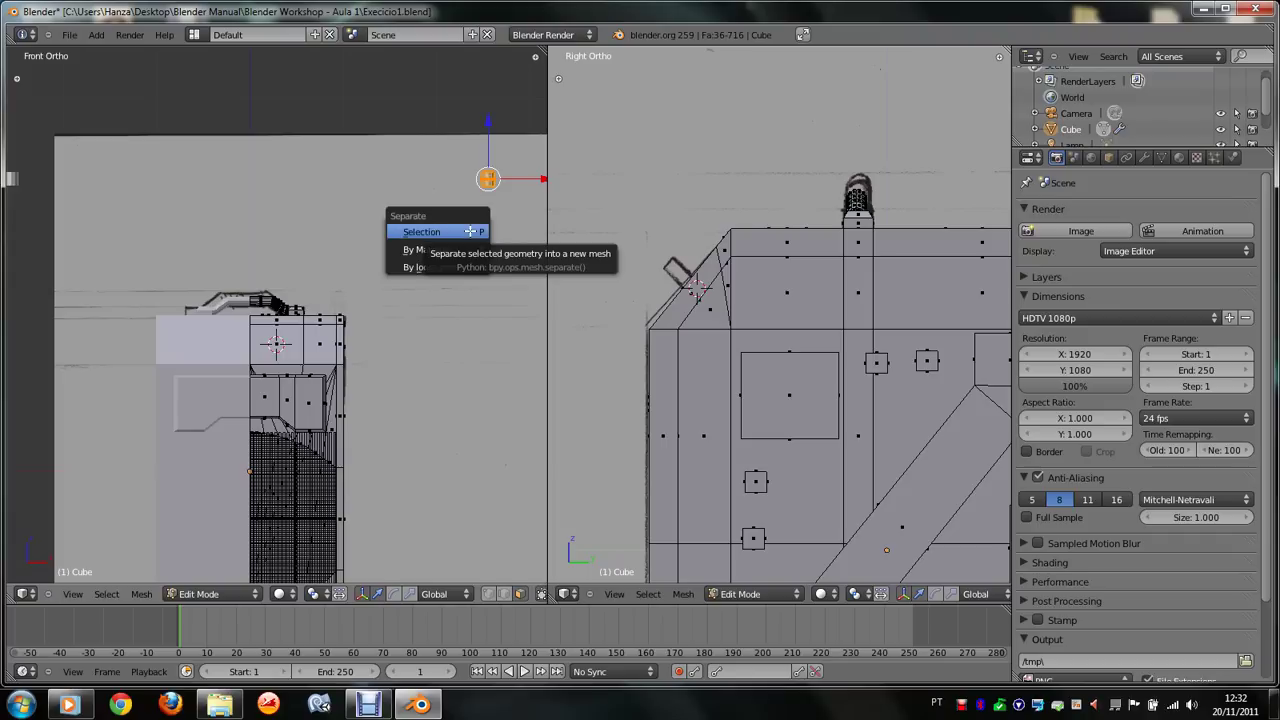
key(space)
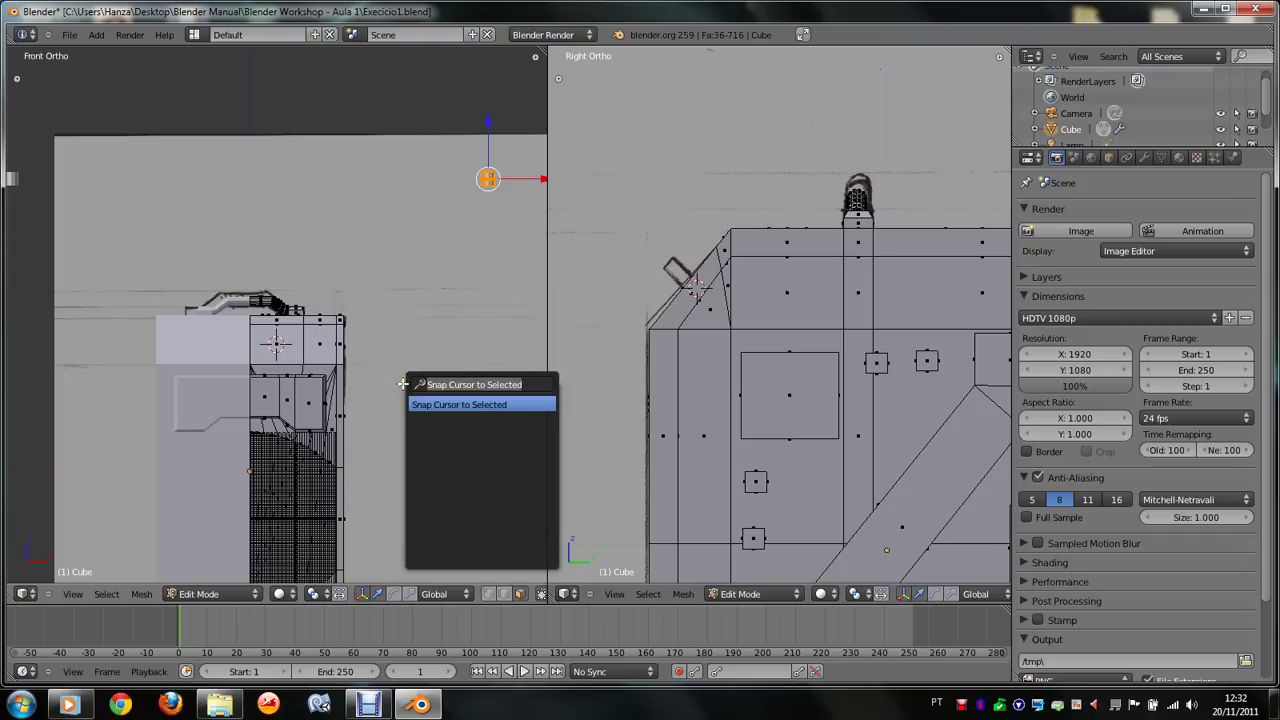
text(sepa)
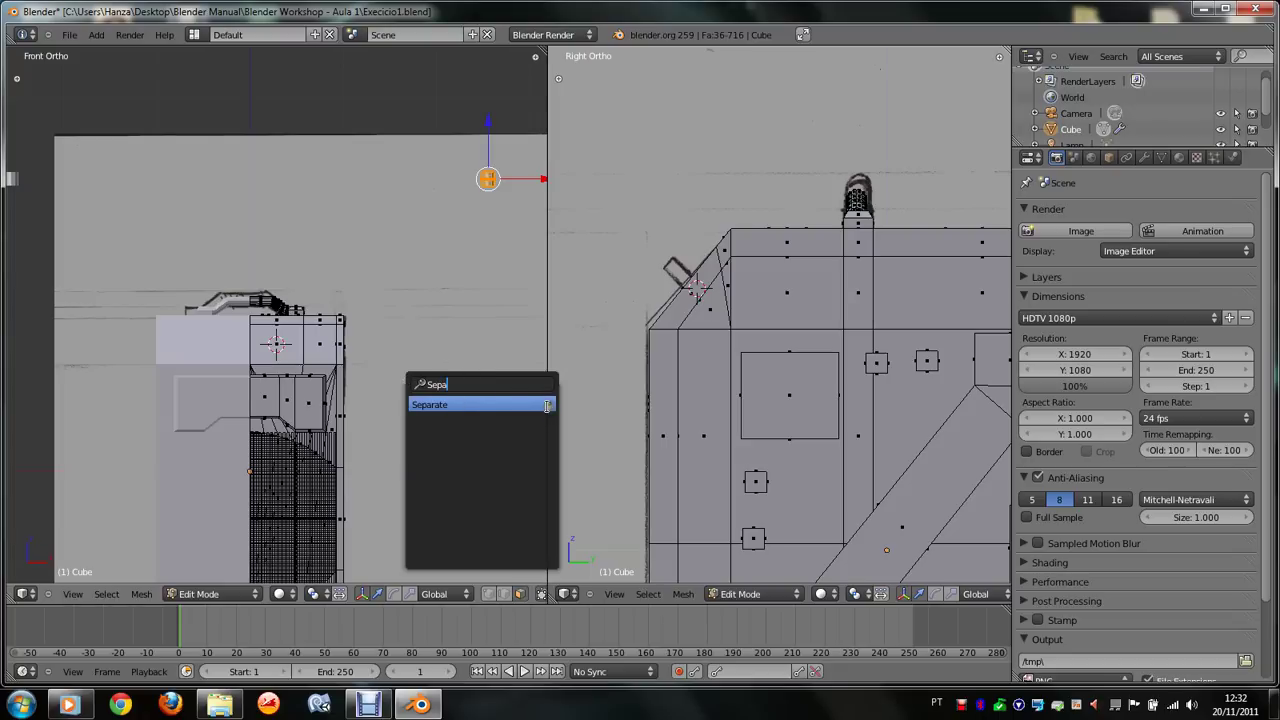
click(449, 404)
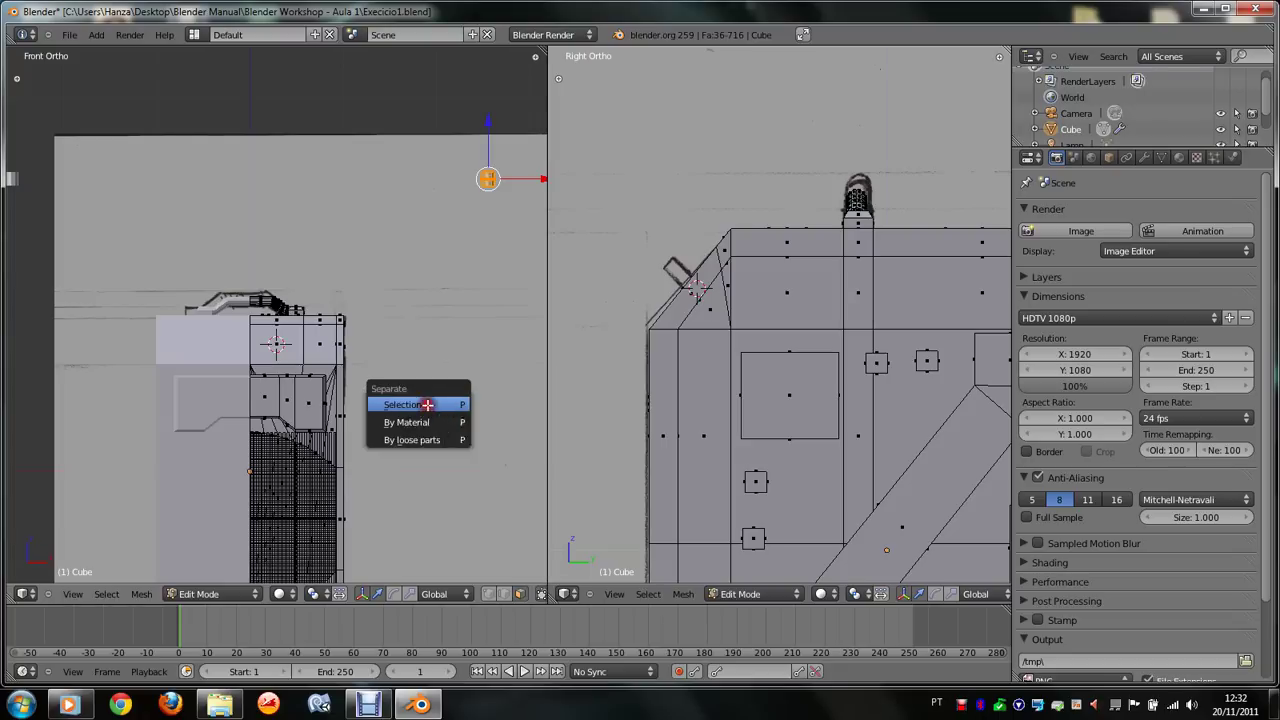
click(427, 404)
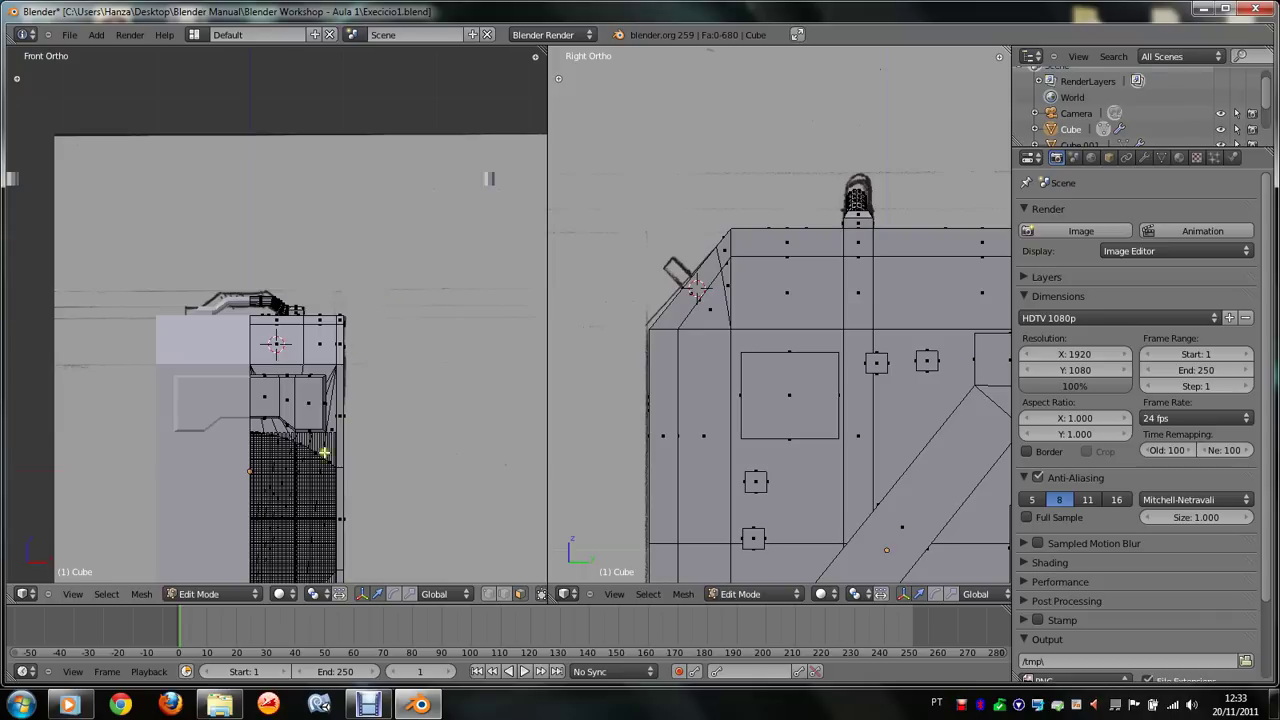
click(213, 603)
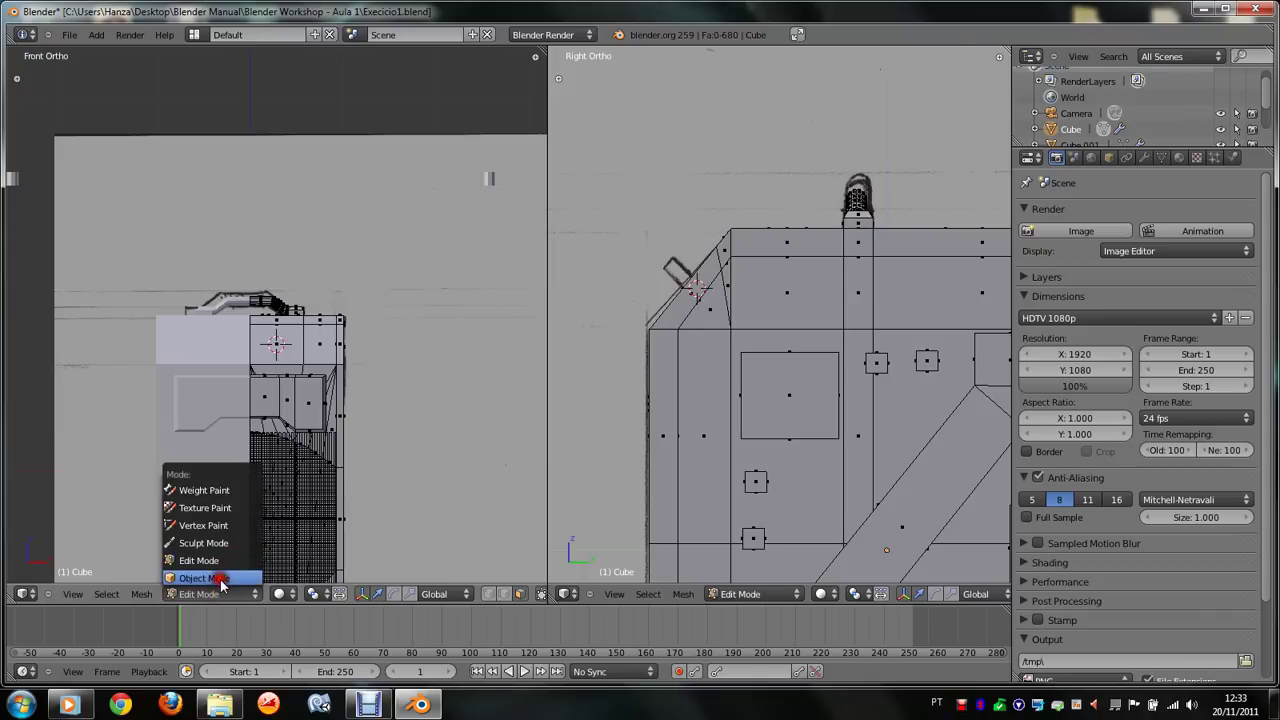
Step: In Object Mode, set Cube.001's origin to its geometry and return to front view
click(218, 578)
right_click(490, 178)
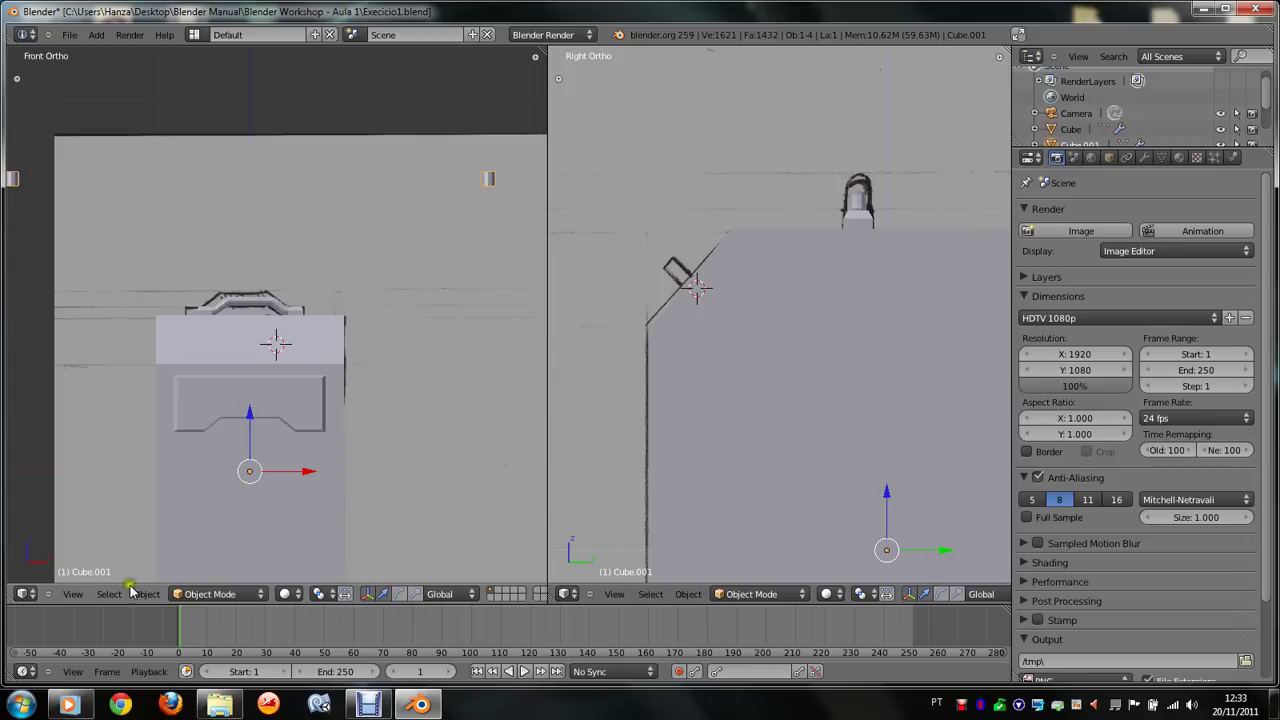
click(72, 594)
click(92, 564)
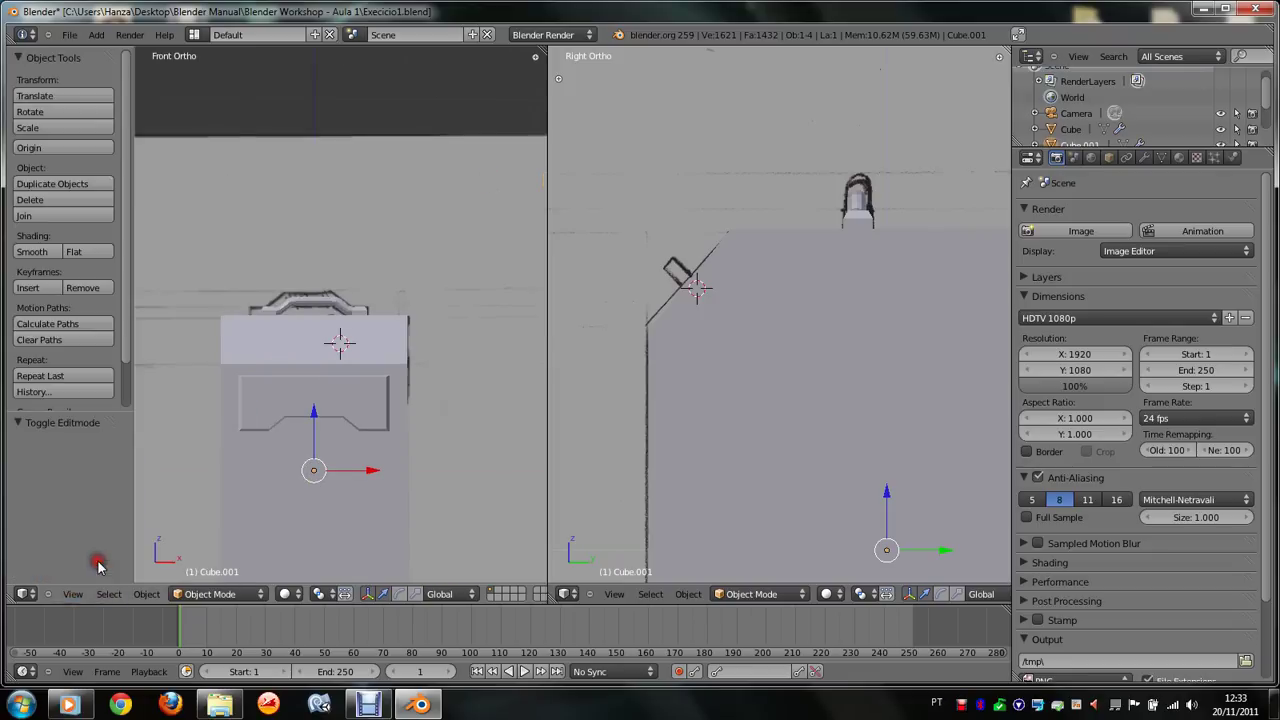
click(74, 150)
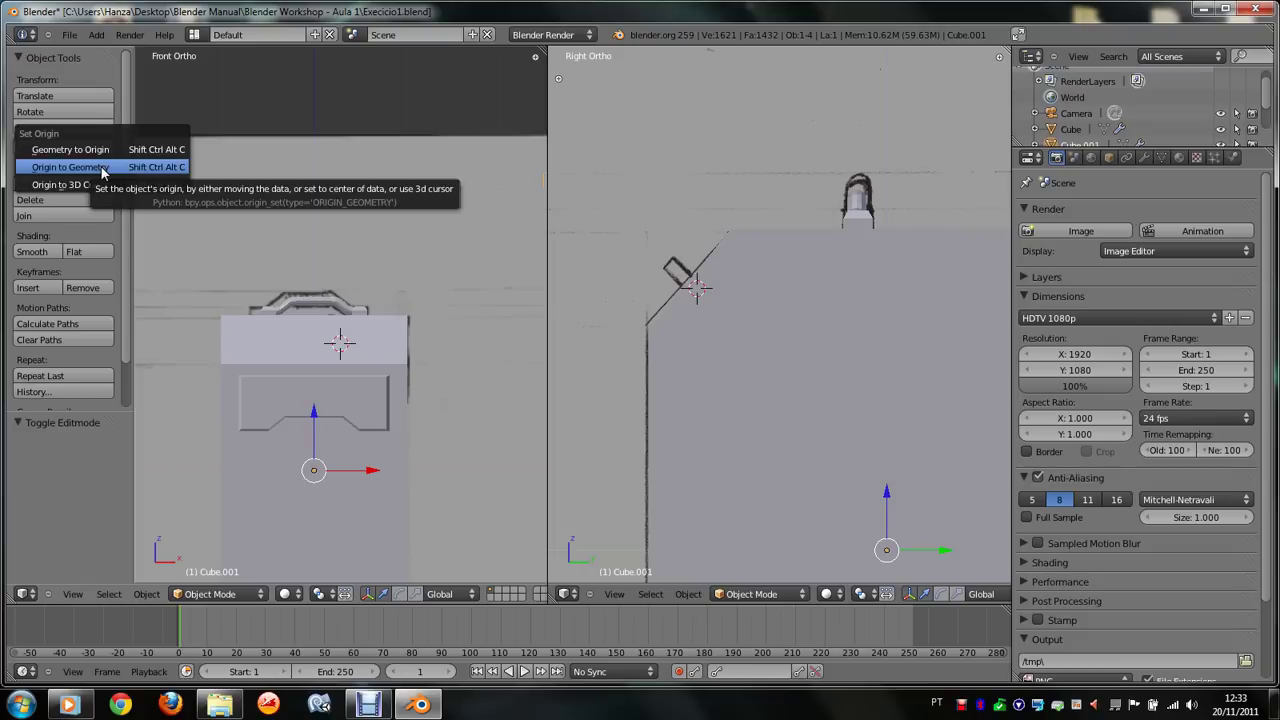
click(102, 172)
middle_drag(446, 284, 334, 278)
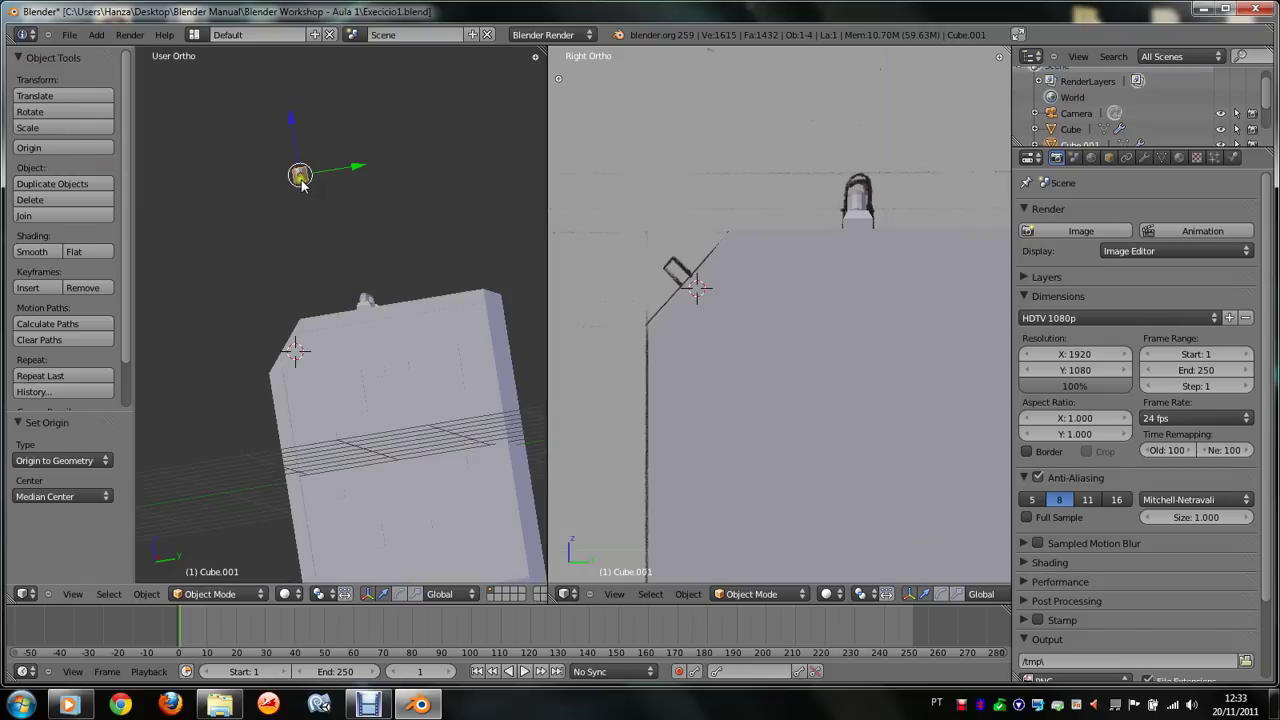
key(KP_1)
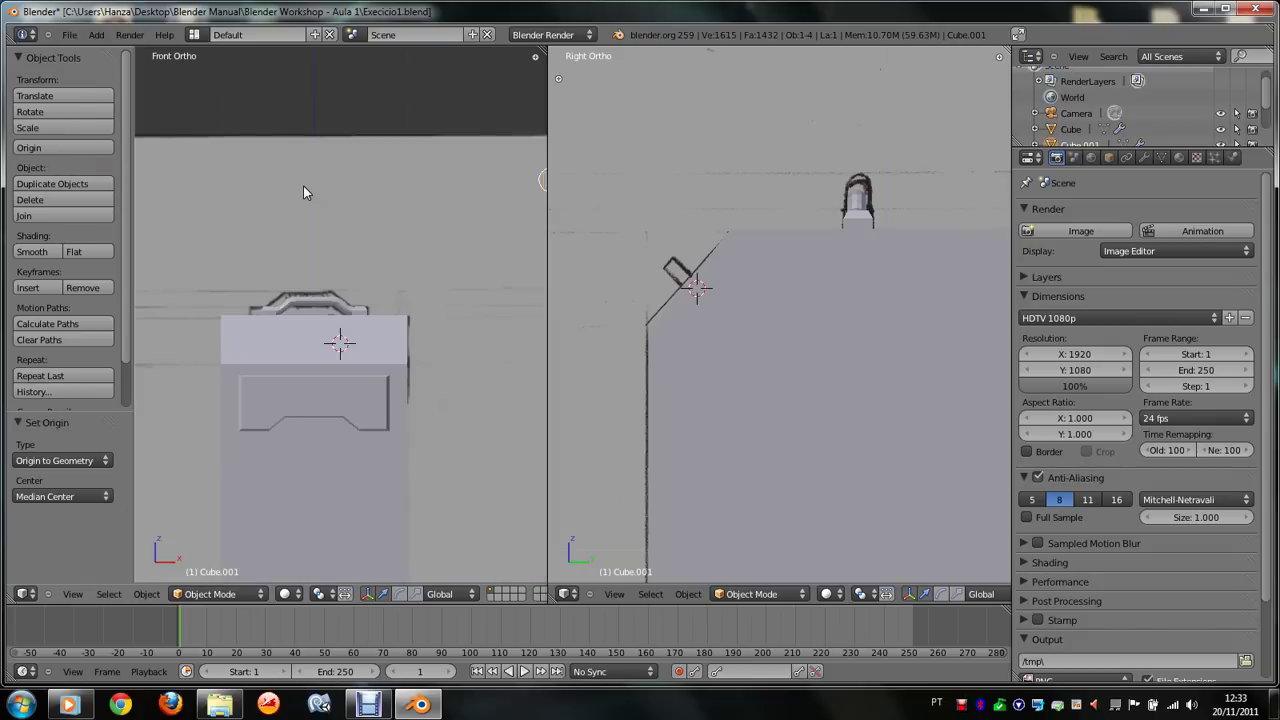
key(t)
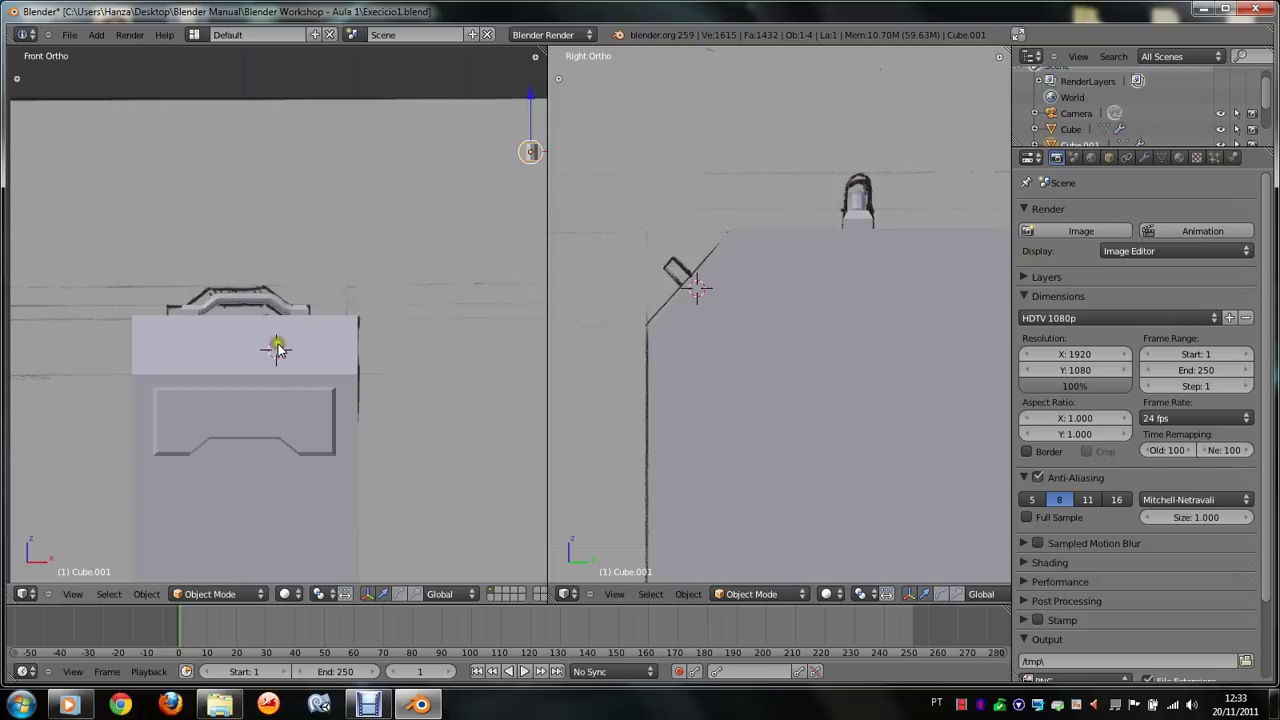
right_click(392, 275)
right_click(530, 152)
Step: Snap Cube.001 to the 3D cursor on the case's front and orbit to check it
key(space)
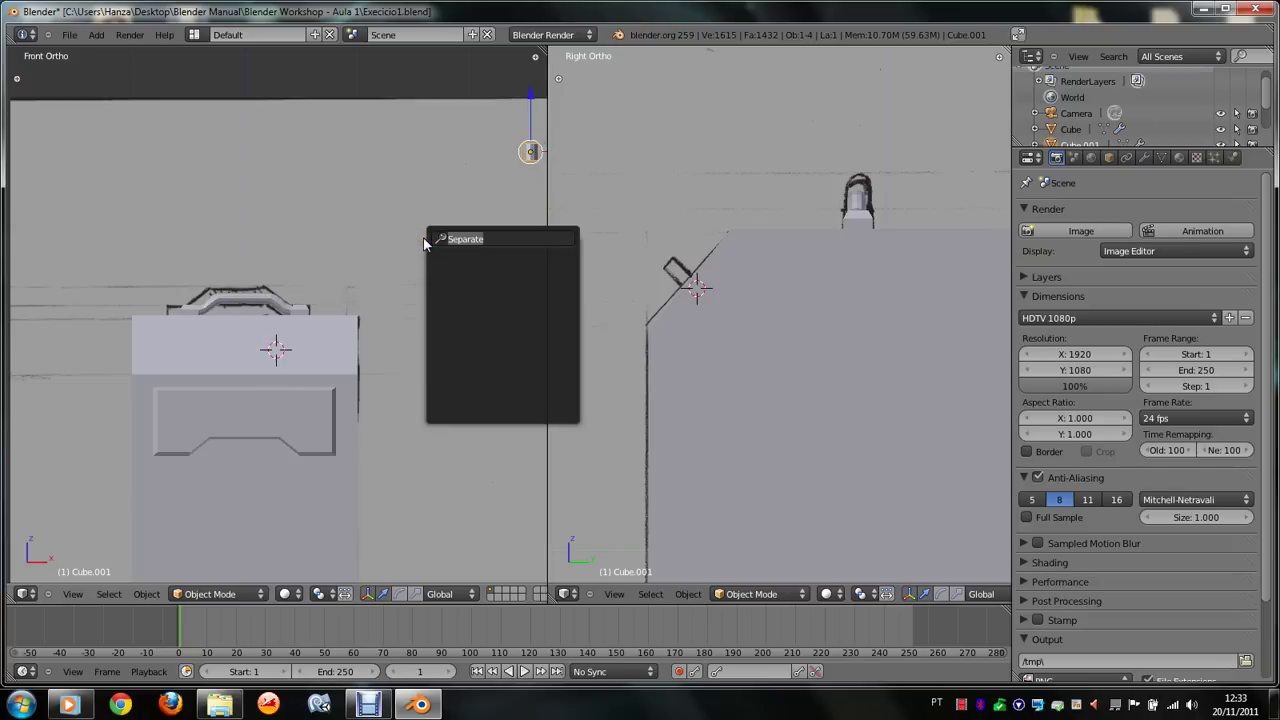
text(Snap)
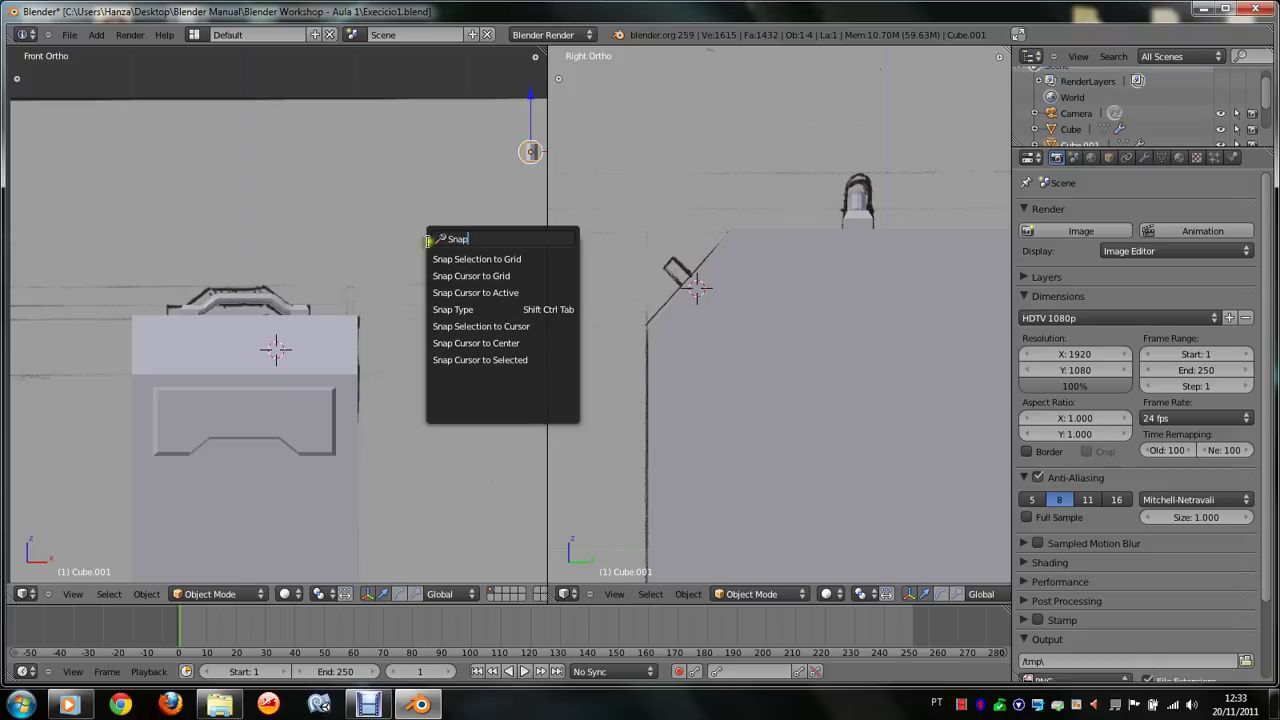
click(521, 325)
scroll(396, 480, up, 3)
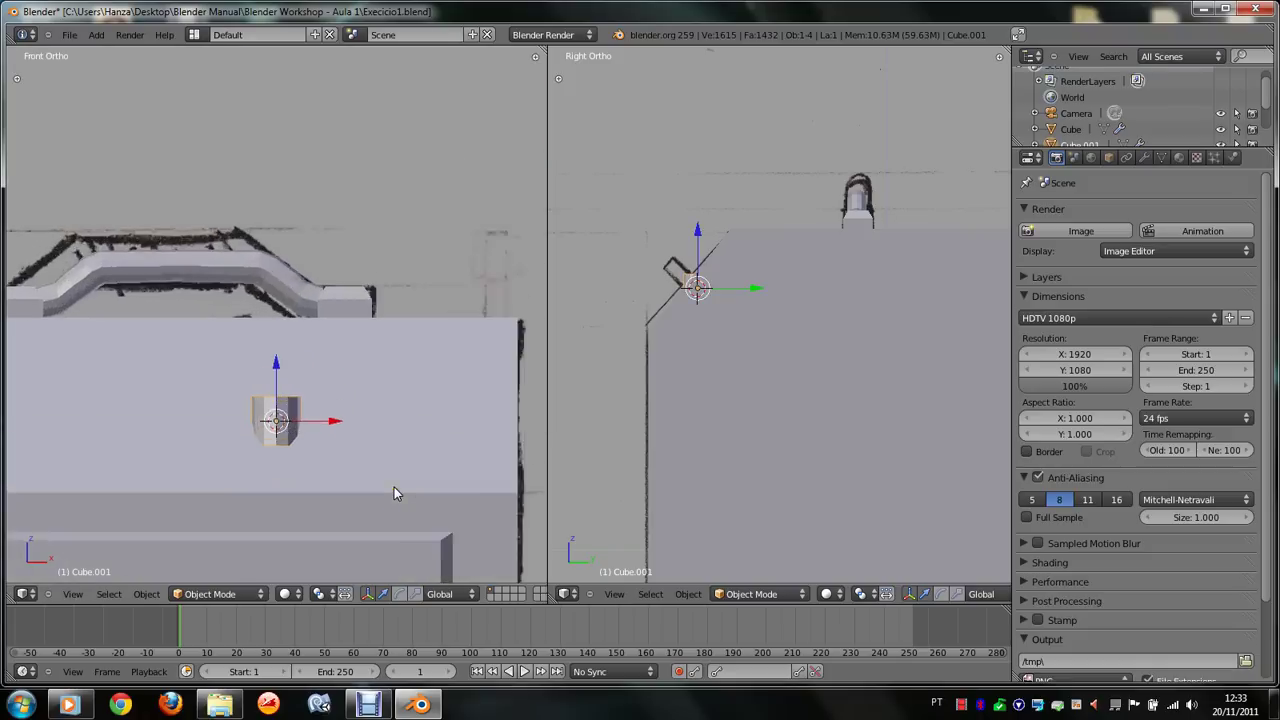
key(KP_6)
key(KP_4)
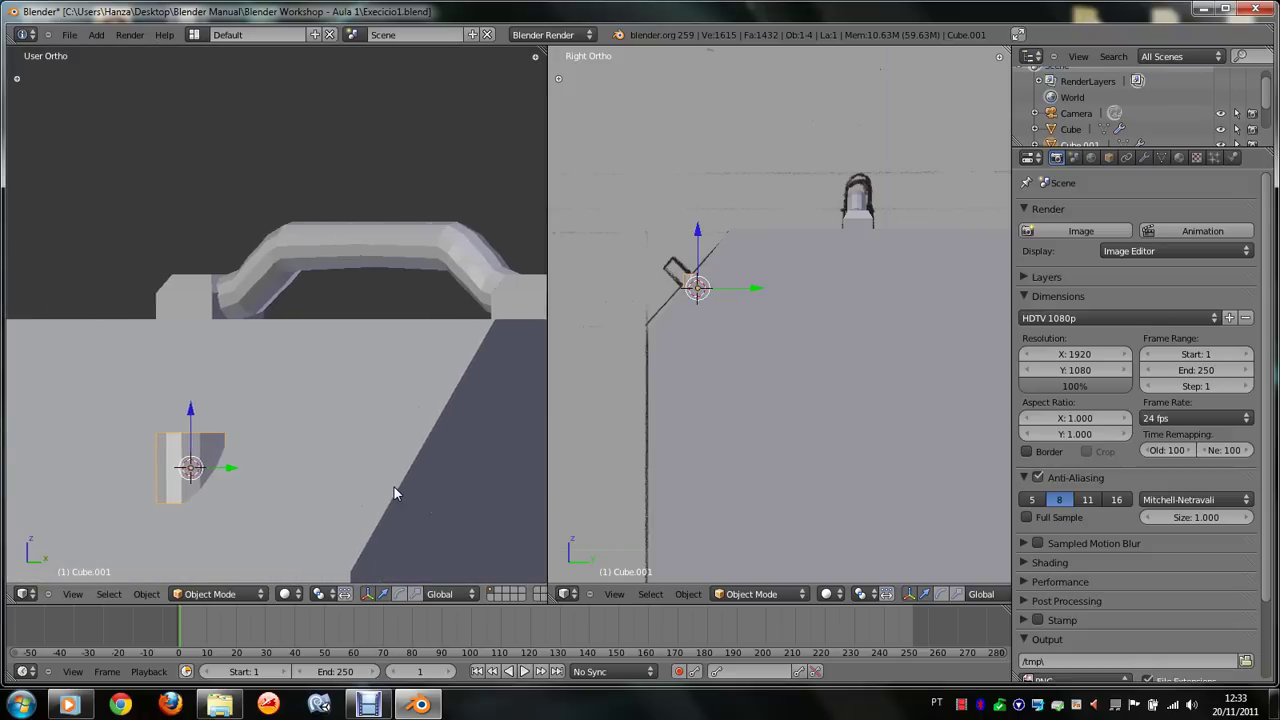
key(KP_4)
key(KP_8)
key(KP_8)
key(KP_4)
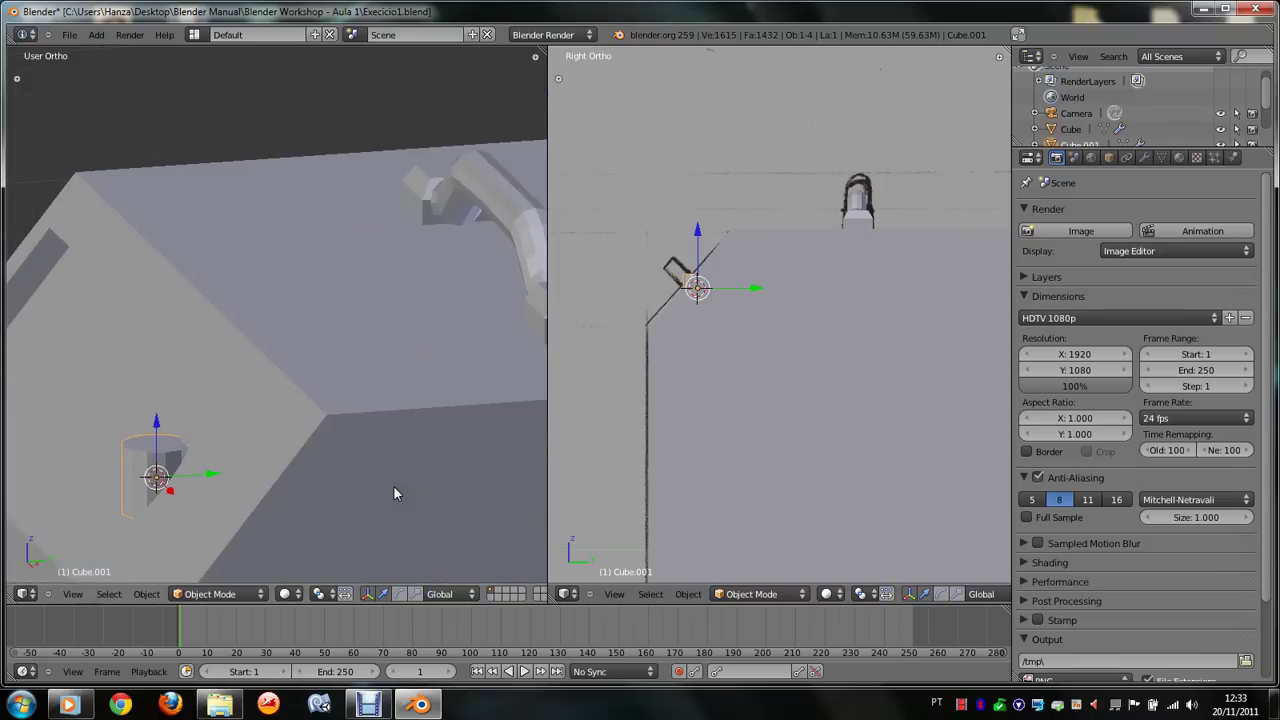
key(KP_4)
key(KP_4)
key(KP_4)
key(KP_4)
key(KP_4)
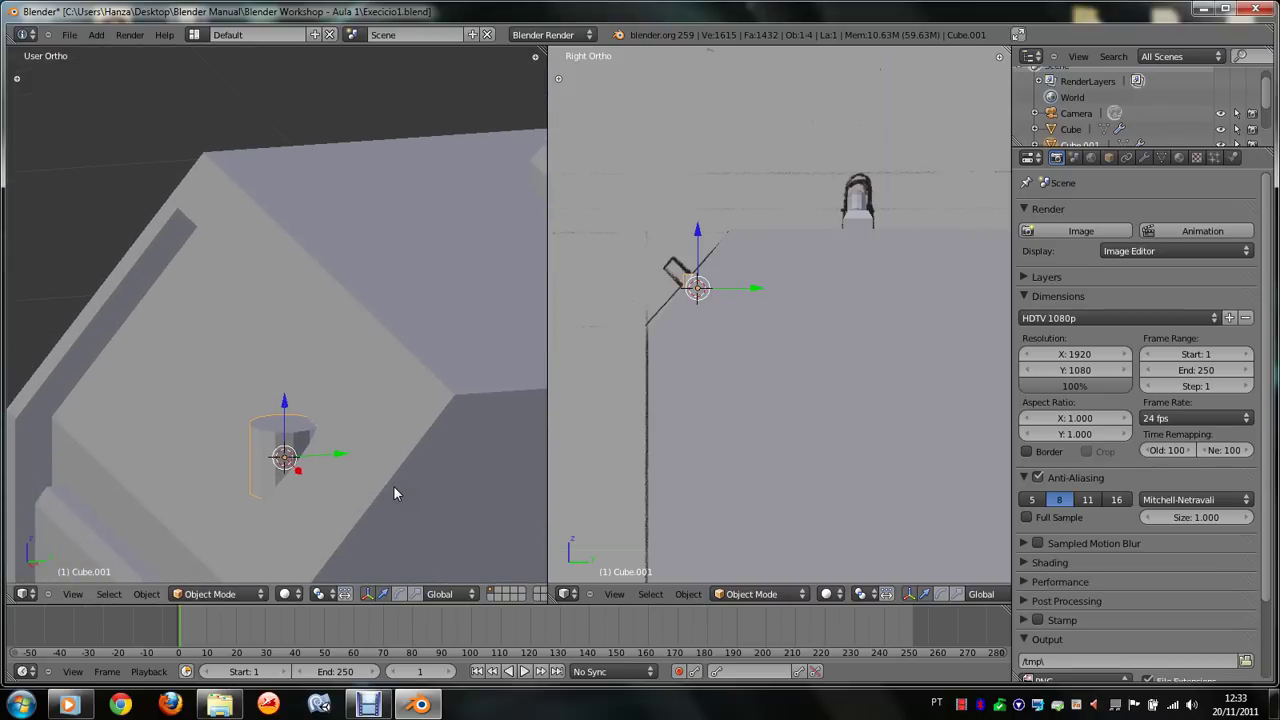
key(KP_4)
key(KP_4)
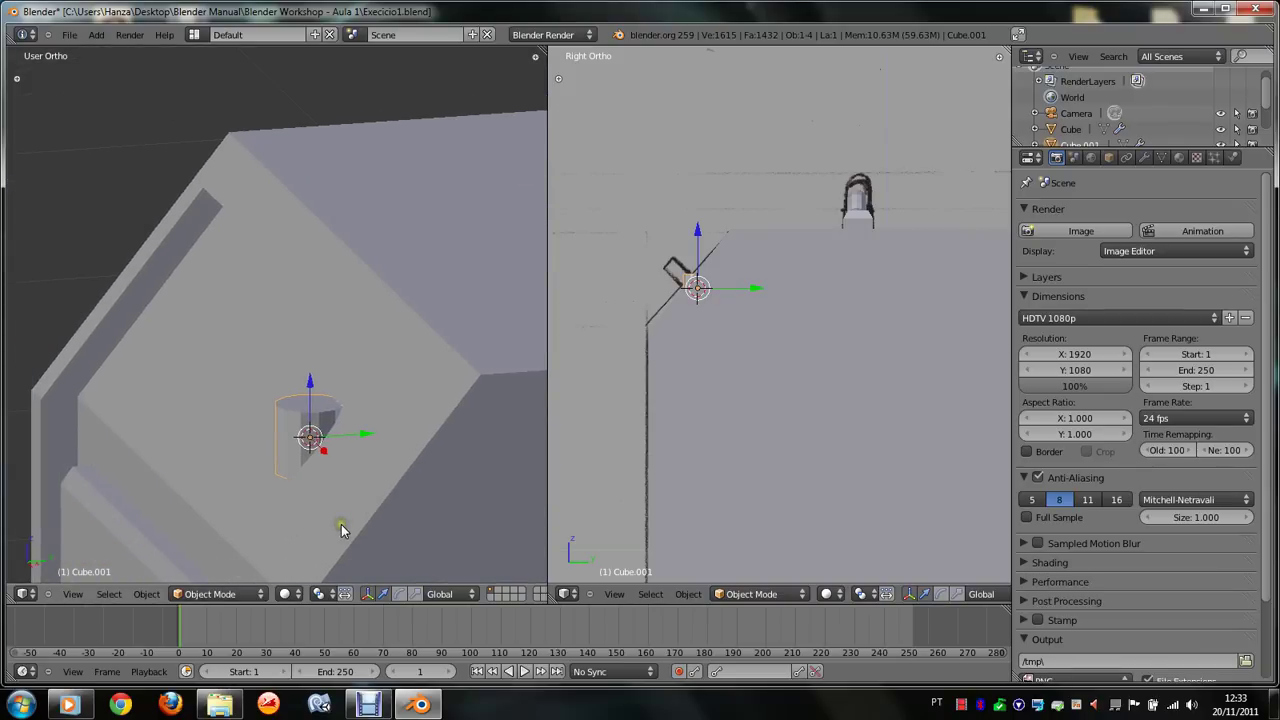
key(Tab)
key(Tab)
Step: Enter Edit Mode and rotate the piece's mesh 50° around X
click(210, 594)
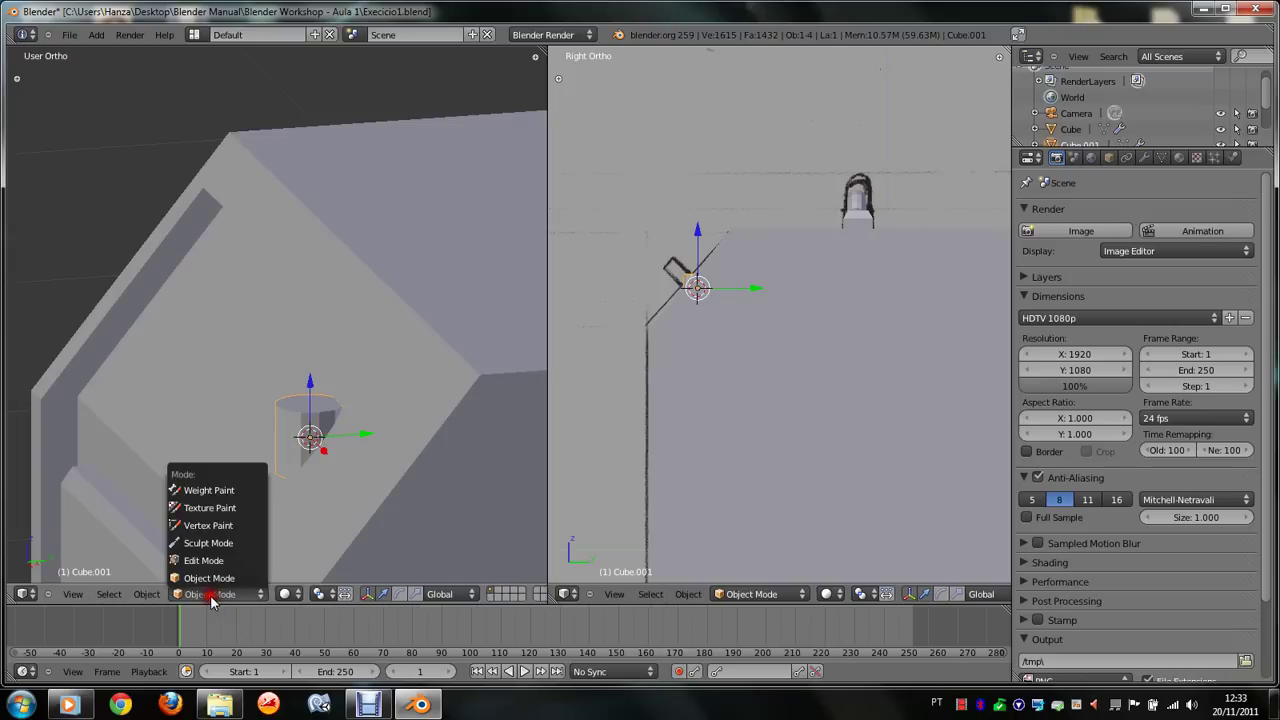
click(222, 557)
key(r)
key(x)
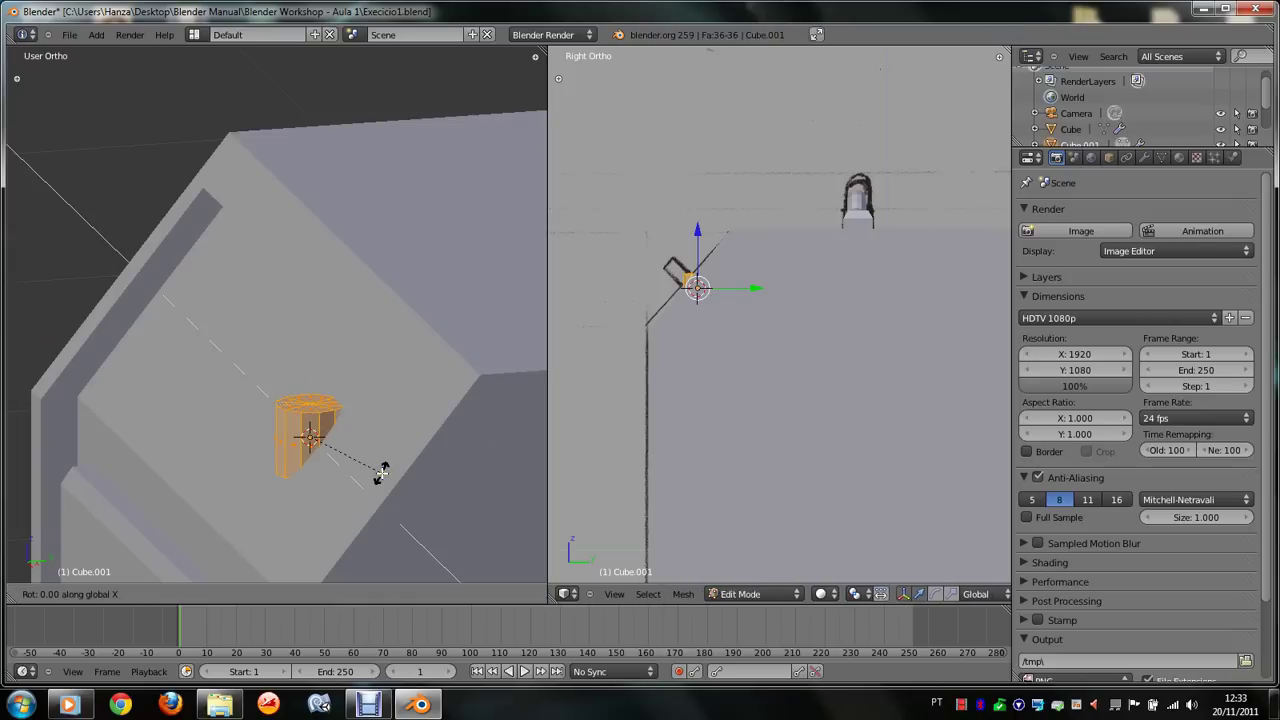
text(45)
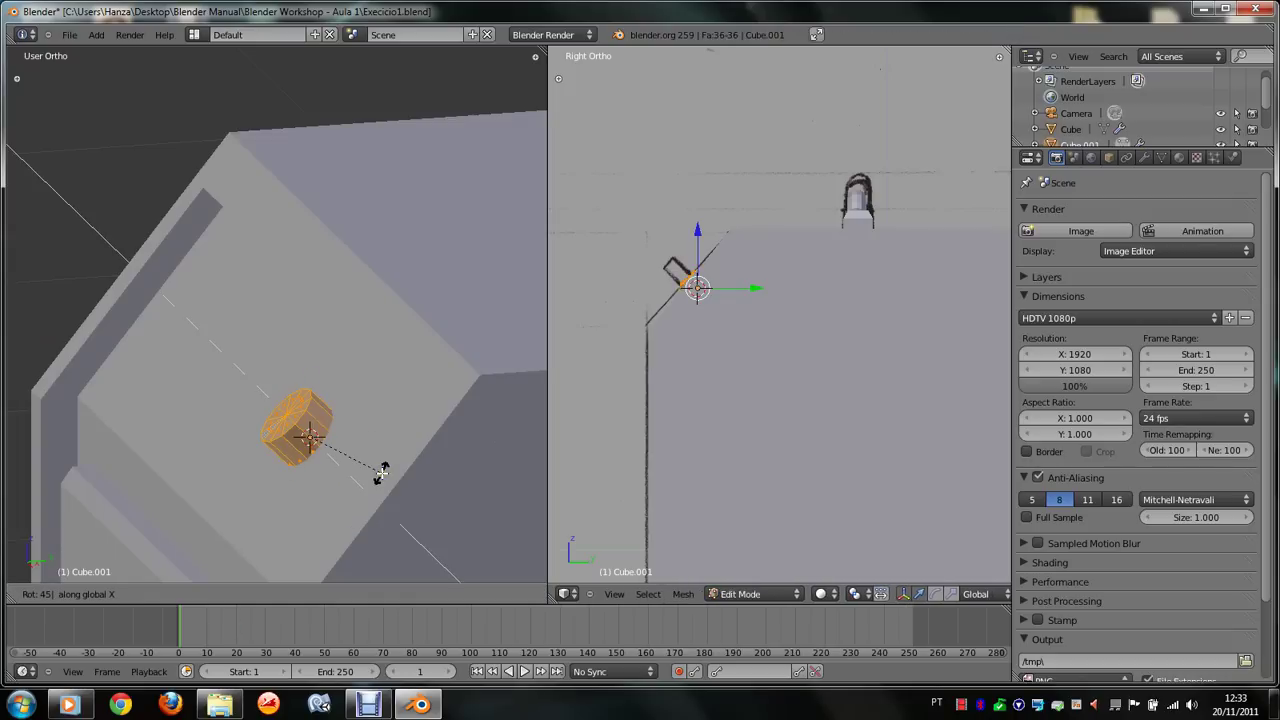
key(BackSpace)
text(50)
key(Return)
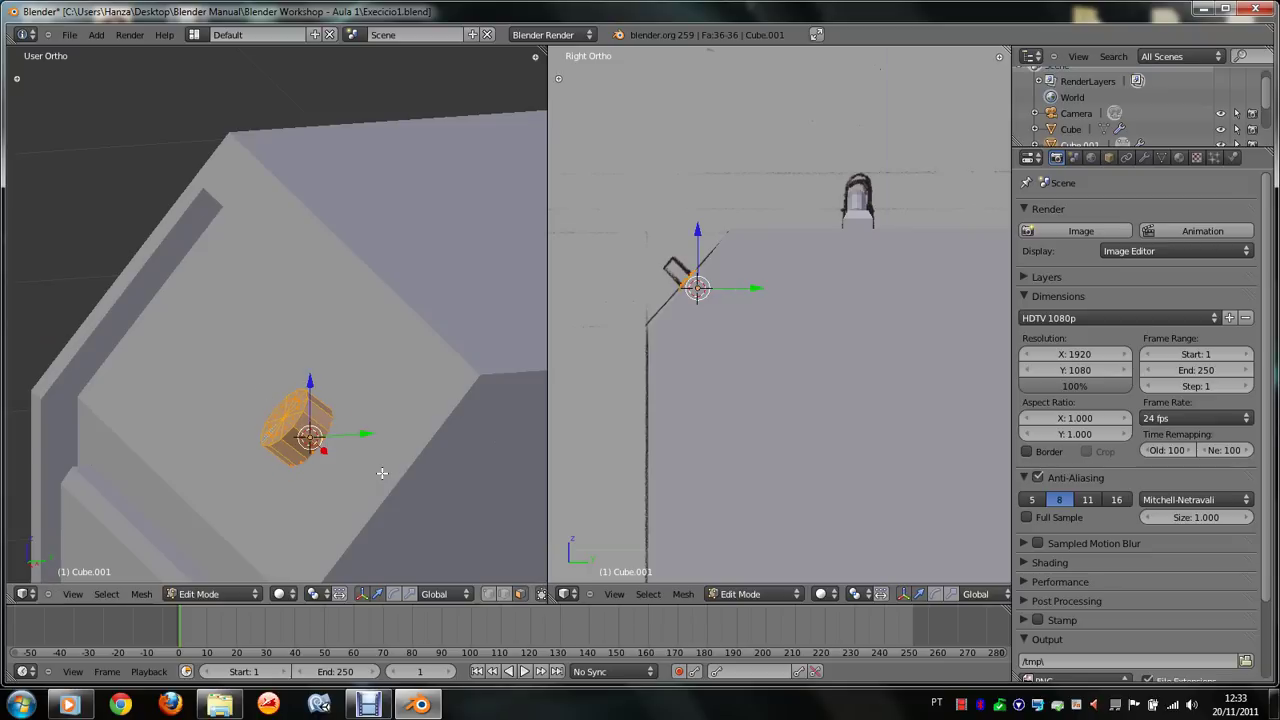
Step: Shrink the mesh to about 0.37 size, then rescale it along Z
key(s)
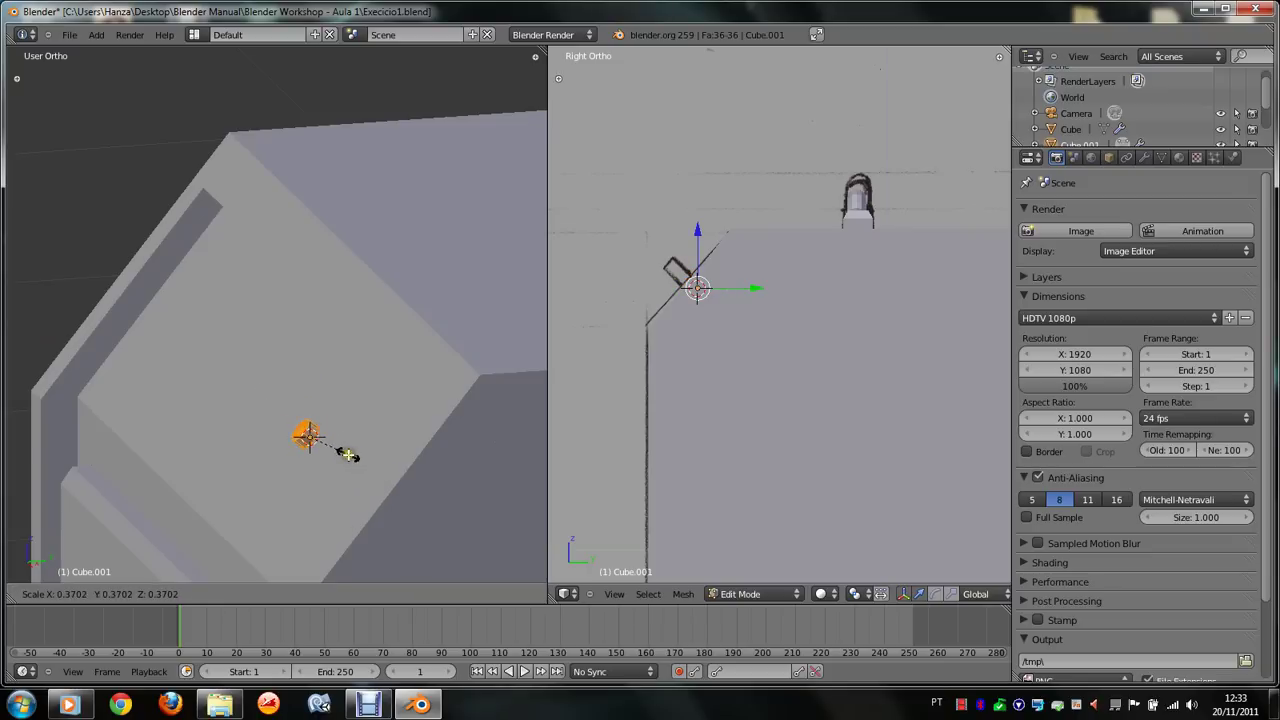
key(Return)
scroll(354, 493, down, 2)
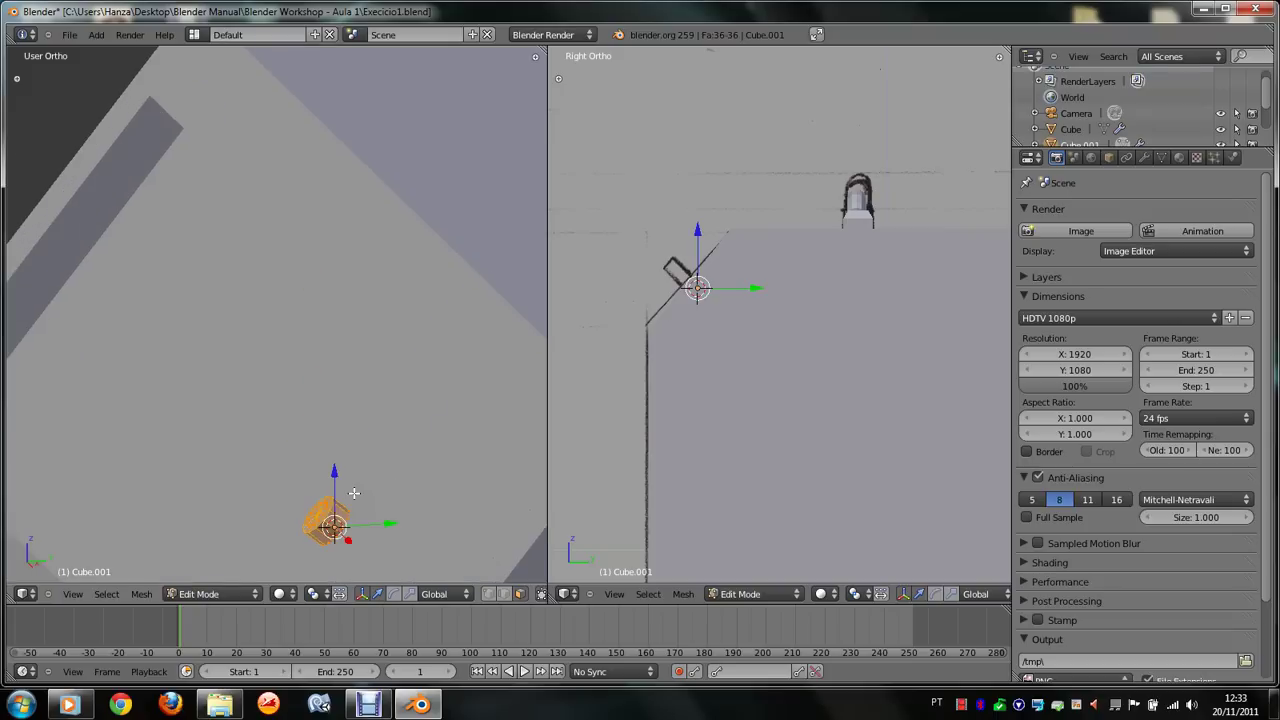
scroll(354, 493, down, 1)
scroll(354, 493, down, 1)
scroll(354, 493, down, 1)
scroll(354, 493, up, 2)
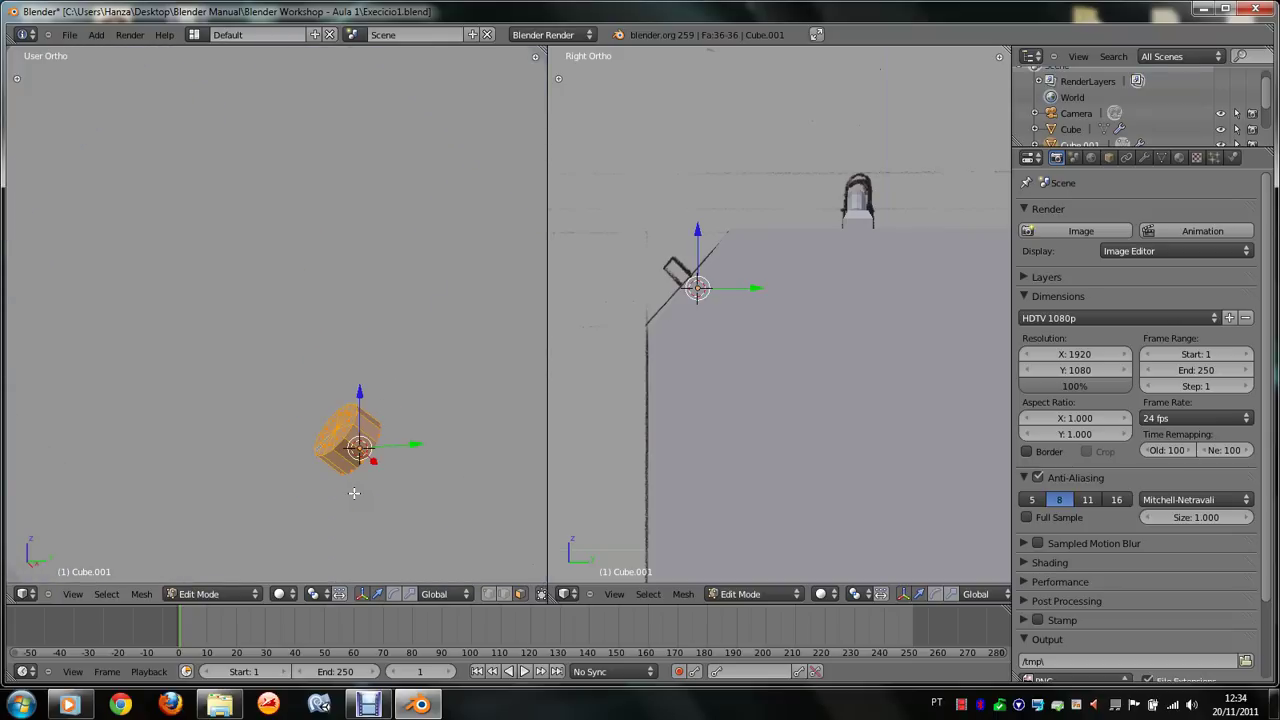
scroll(352, 476, down, 1)
scroll(354, 480, down, 1)
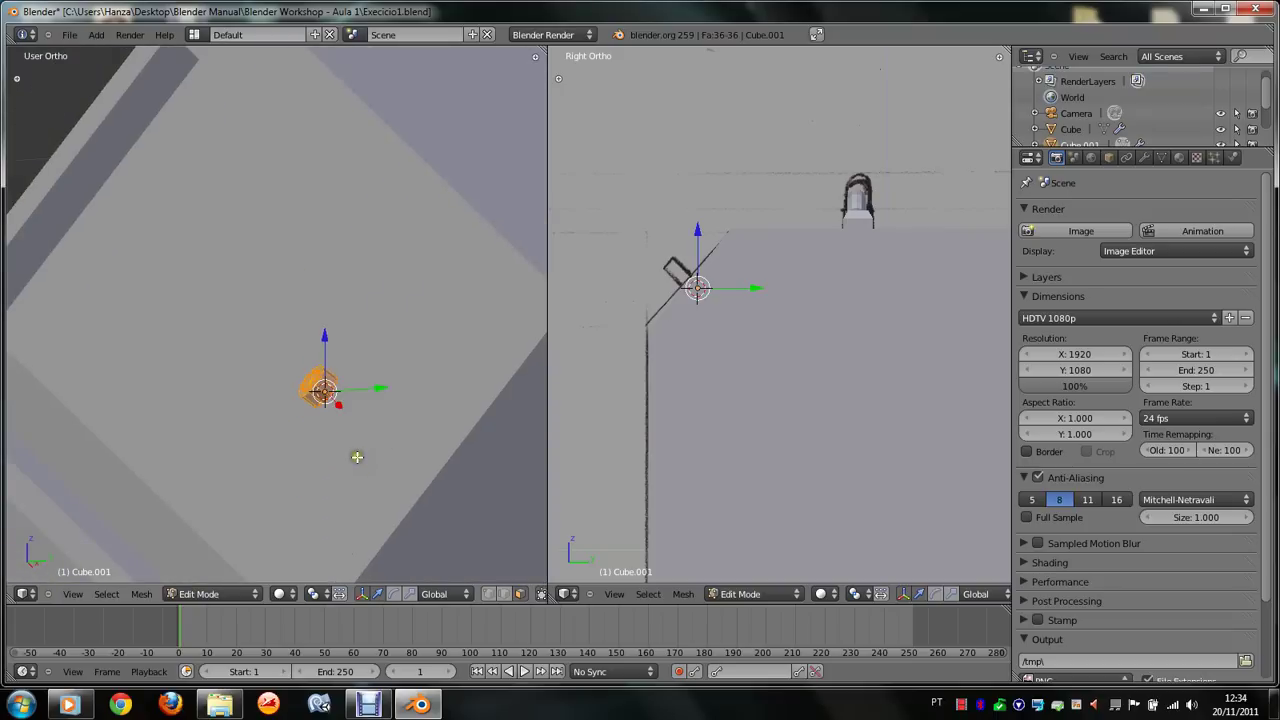
key(s)
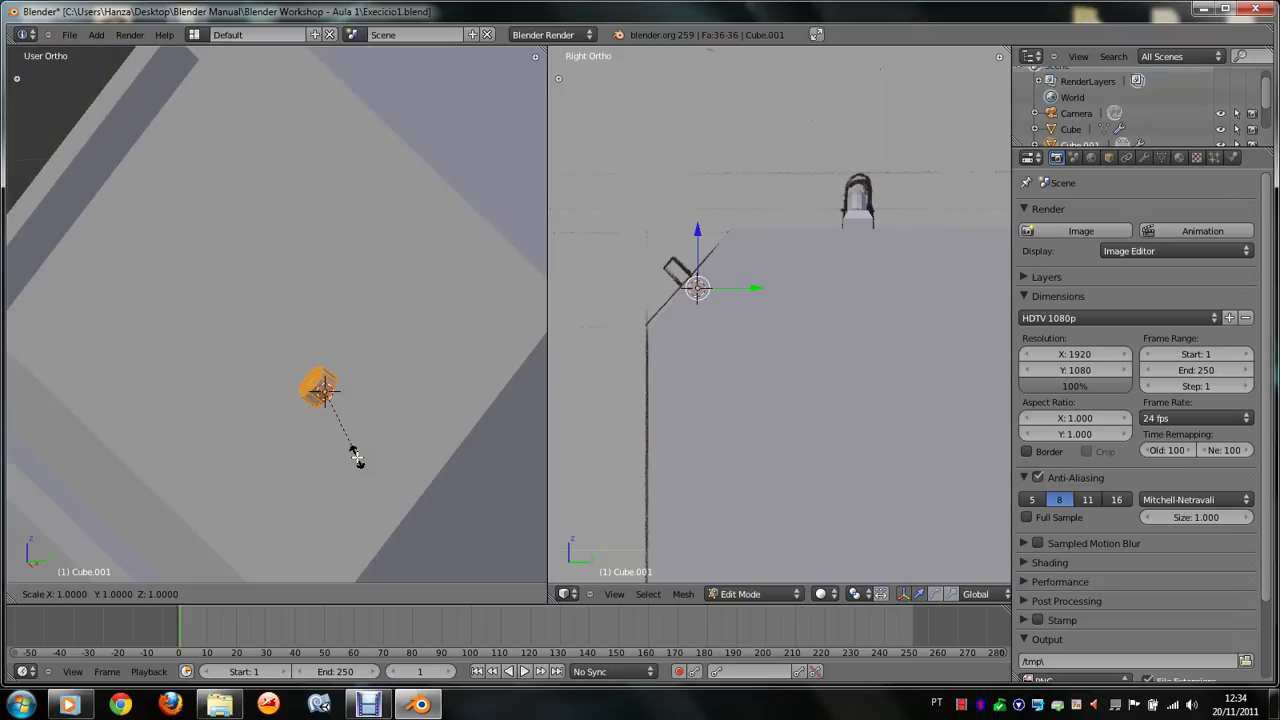
key(z)
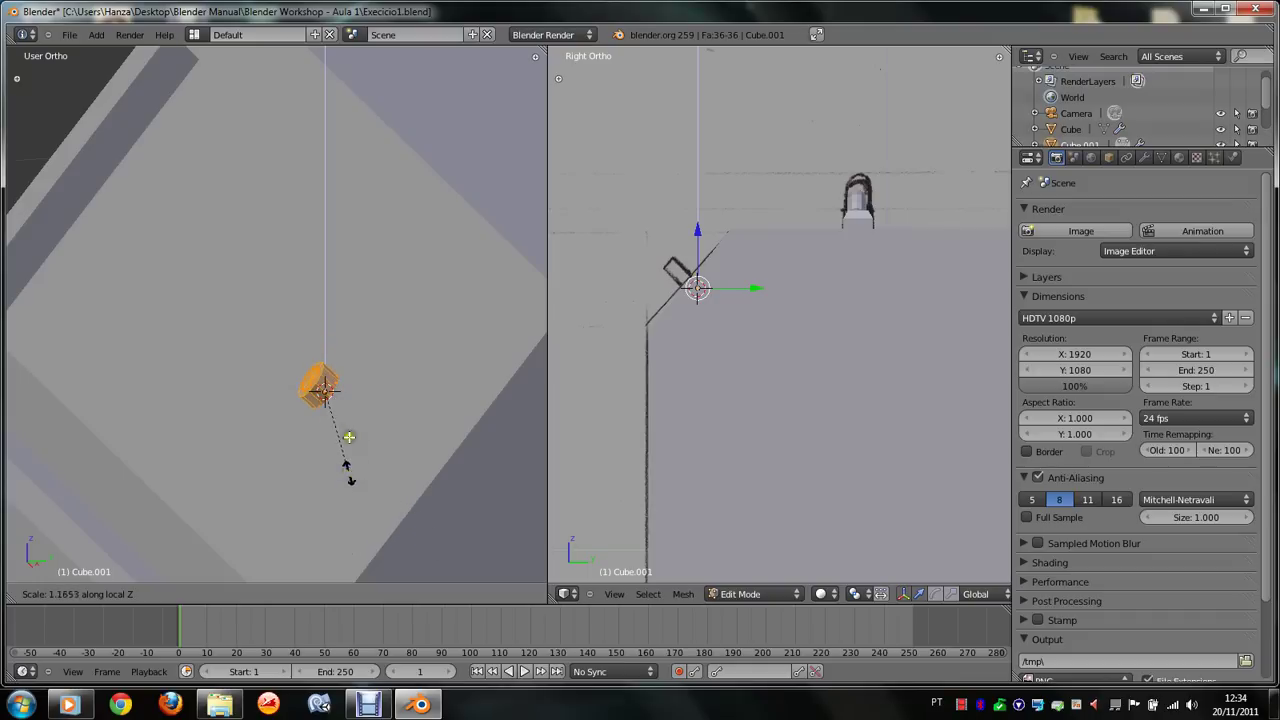
click(336, 445)
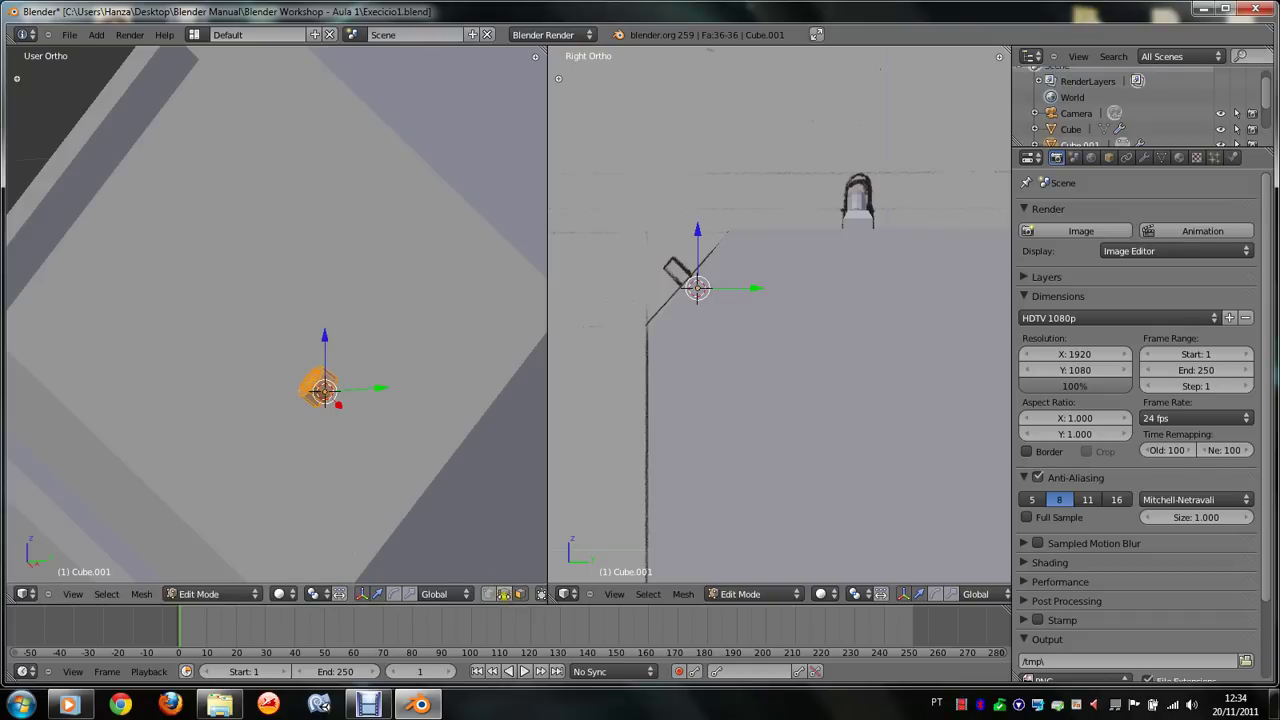
Step: Stretch the cylinder about 2.5 times along its Normal axis with the scale manipulator
mouse_move(508, 601)
middle_down()
mouse_move(343, 596)
mouse_move(431, 596)
middle_up()
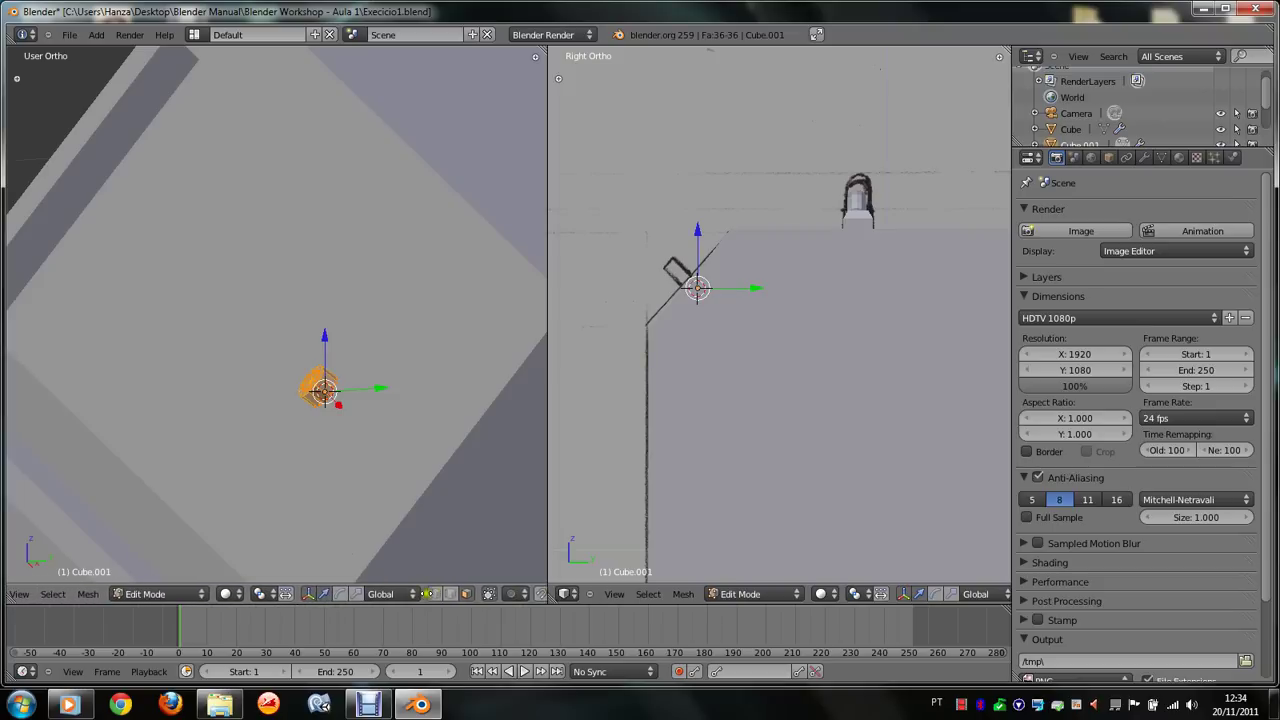
click(398, 594)
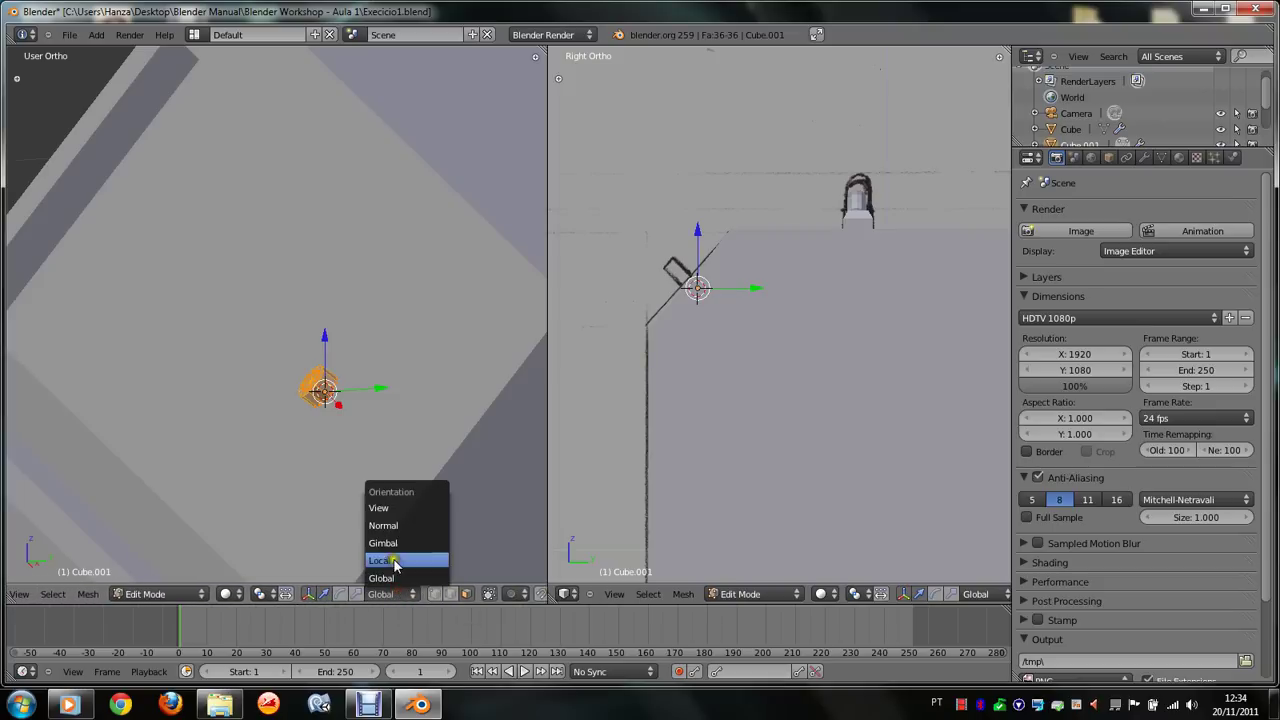
click(398, 524)
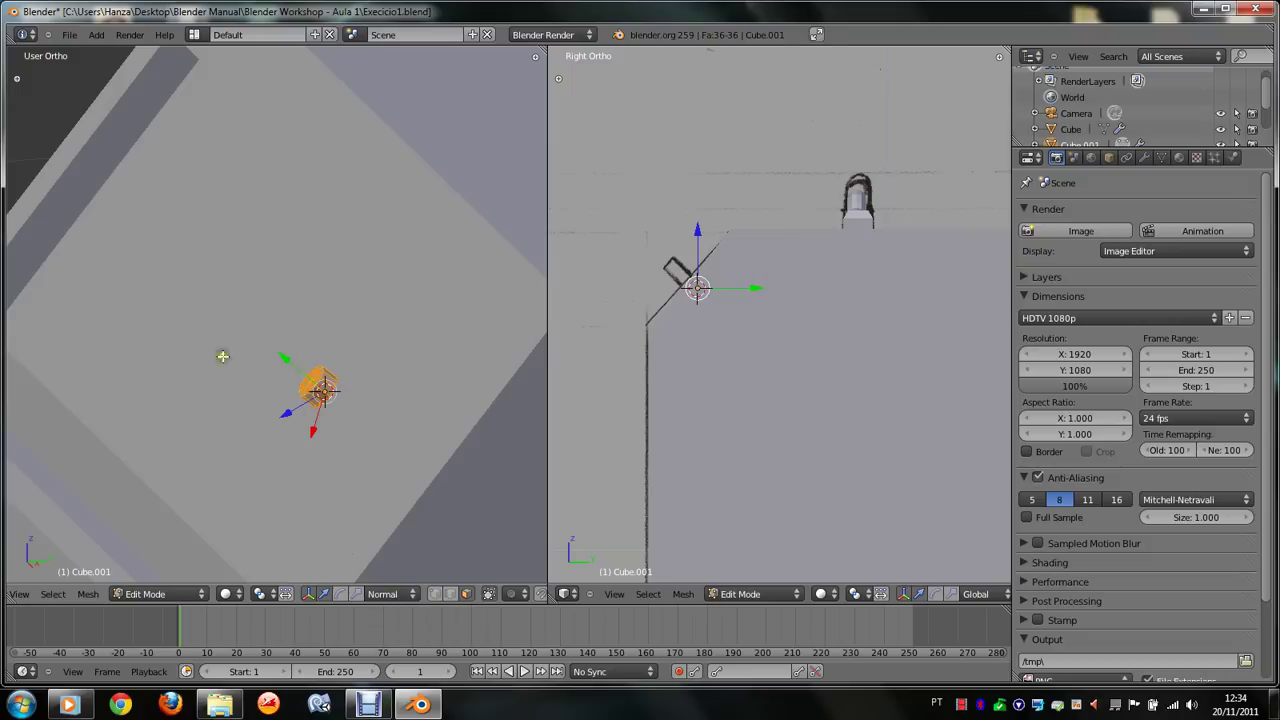
click(358, 596)
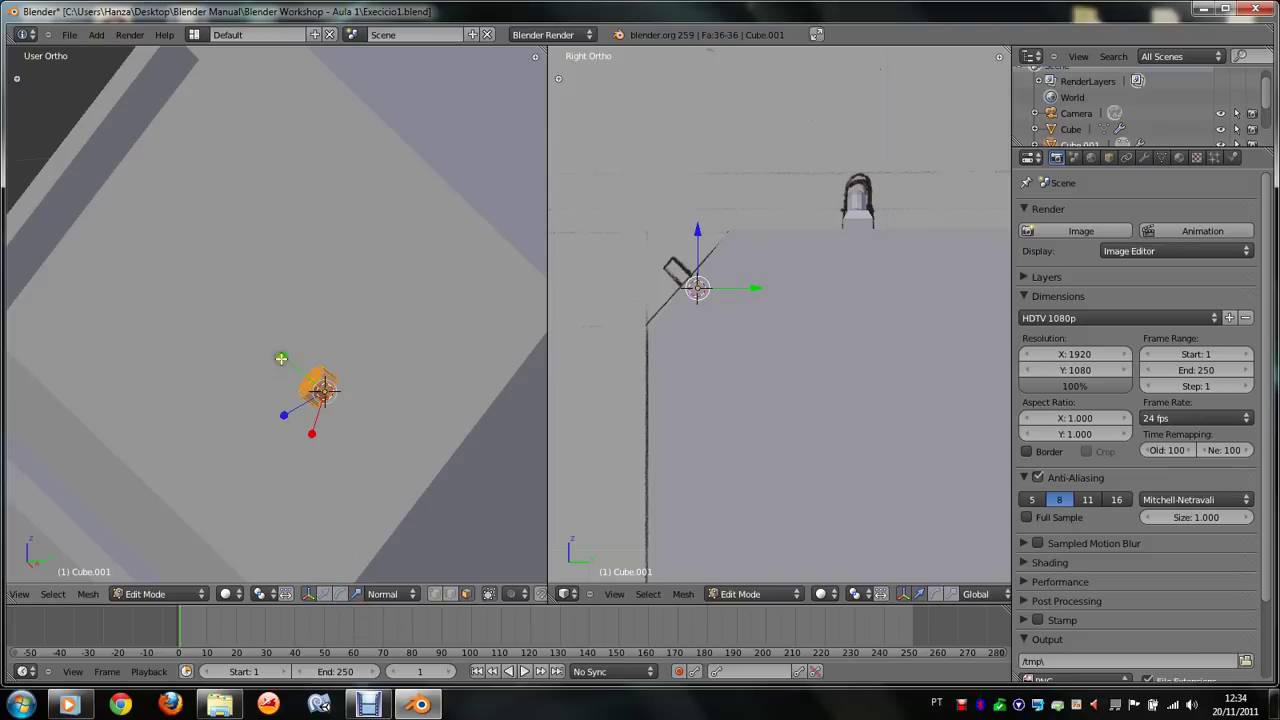
mouse_move(281, 356)
mouse_down()
mouse_move(156, 238)
mouse_move(85, 211)
mouse_up()
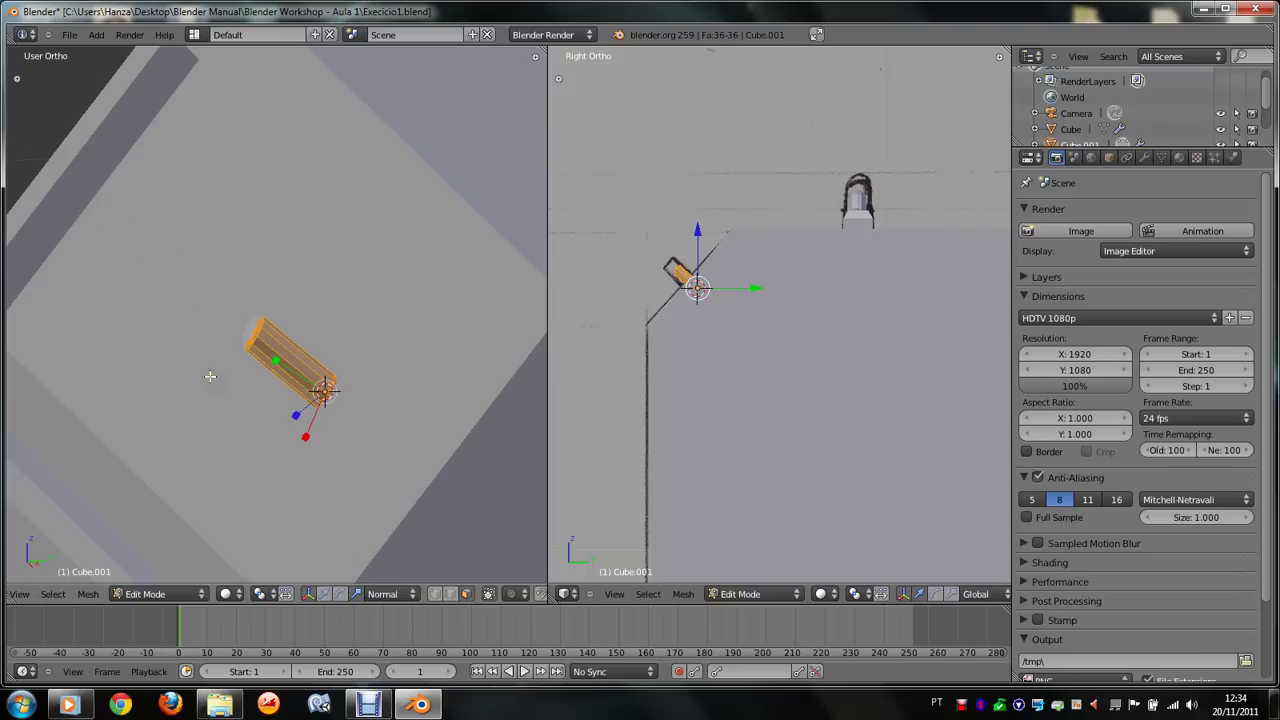
key(KP_1)
key(KP_4)
key(KP_8)
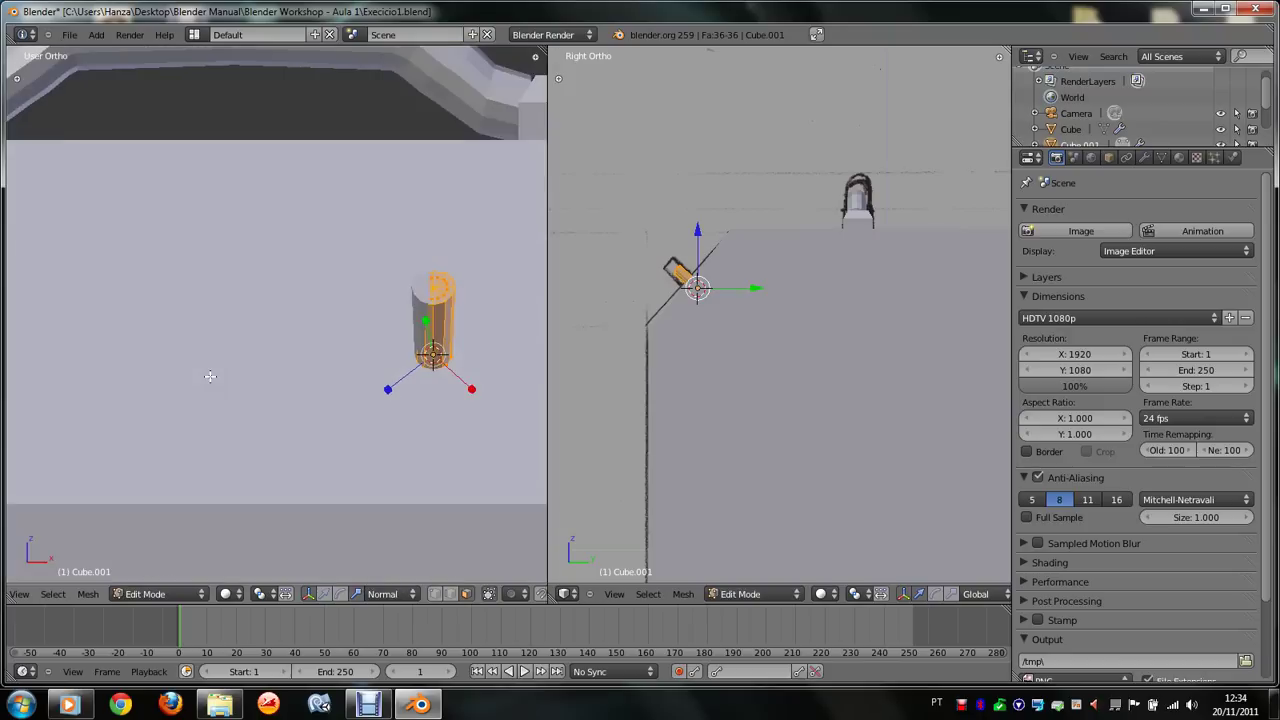
key(KP_4)
key(KP_8)
key(KP_6)
key(KP_4)
key(KP_6)
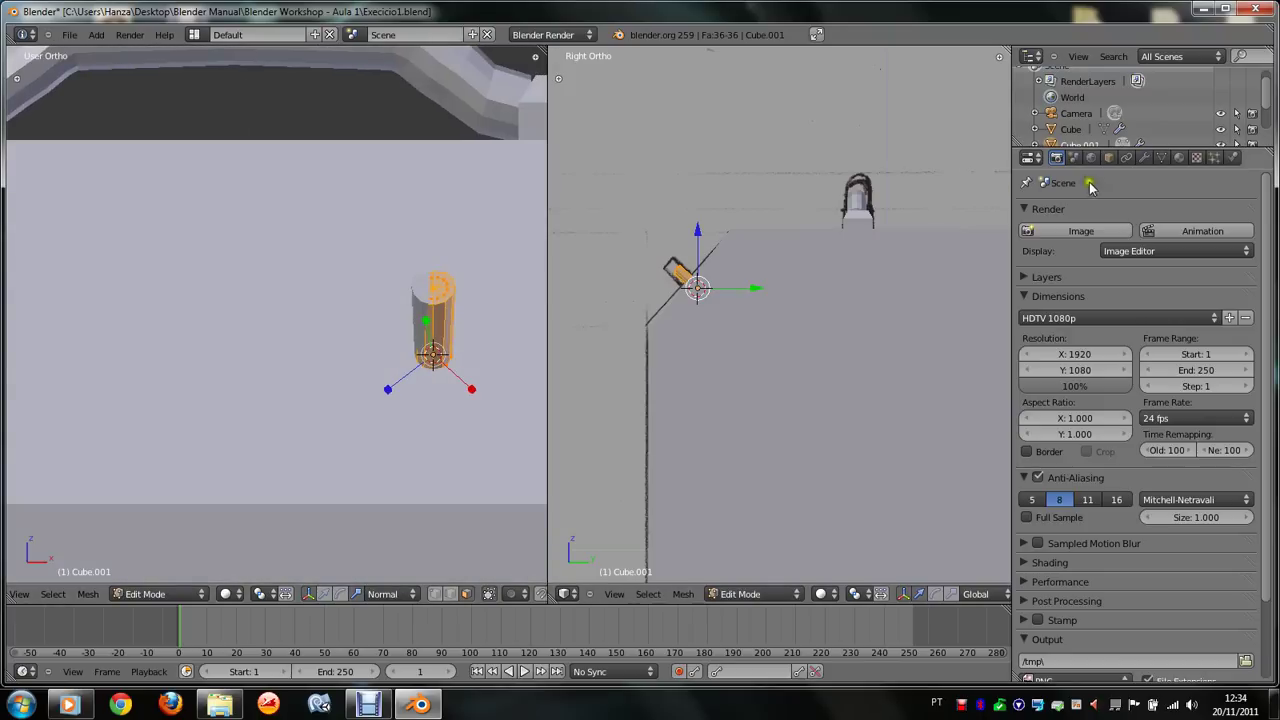
Step: Return to Object Mode and delete Cube.001's Mirror modifier in the Modifiers tab
click(1144, 157)
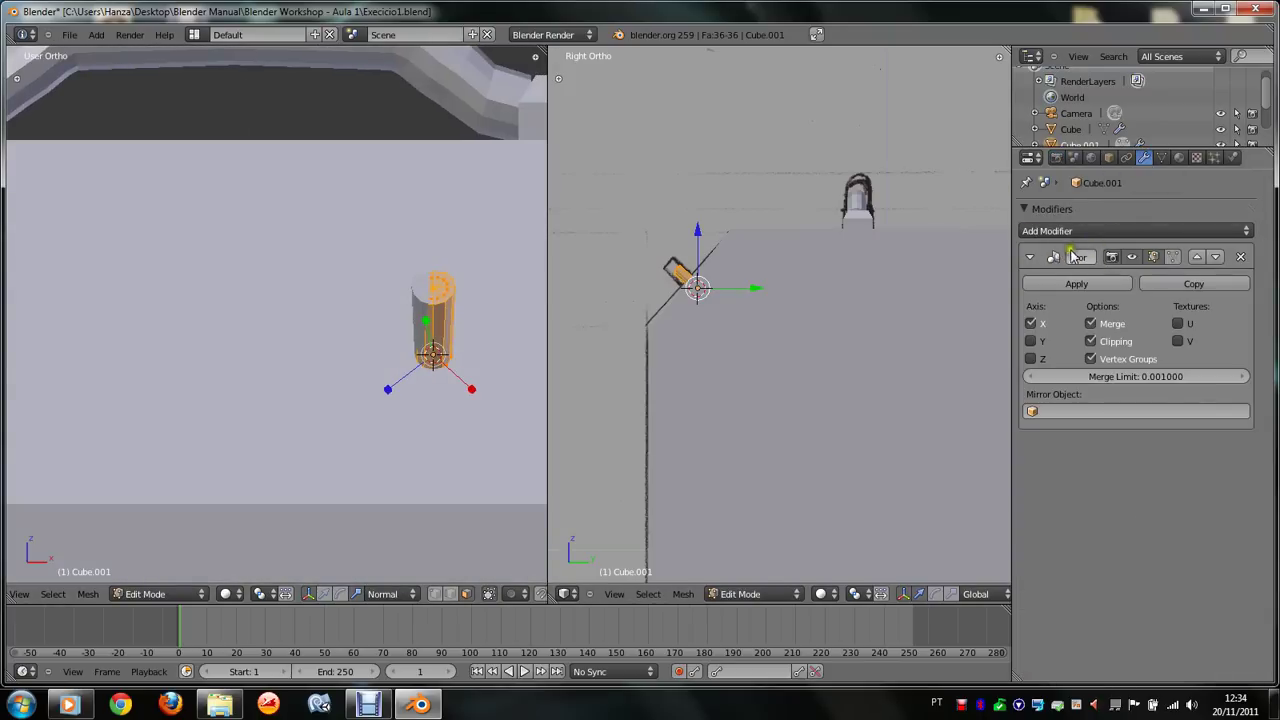
key(Tab)
key(KP_2)
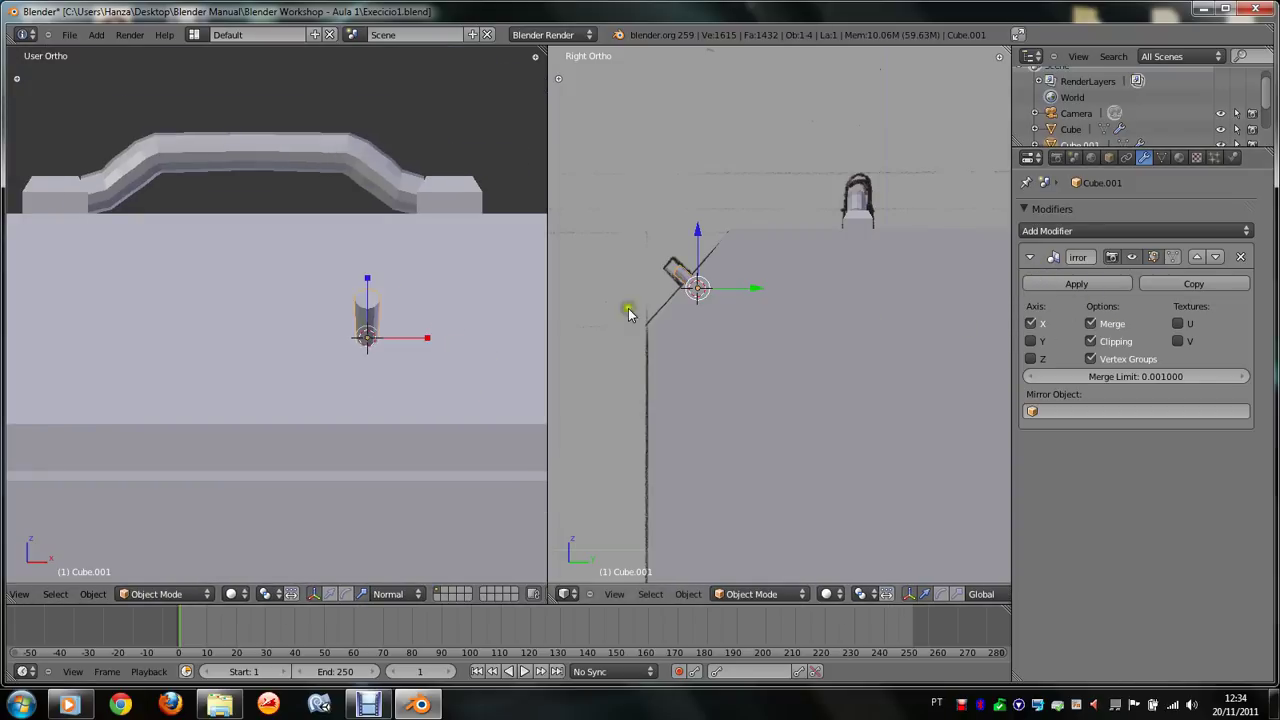
scroll(629, 386, up, 1)
scroll(514, 350, up, 1)
scroll(514, 350, up, 1)
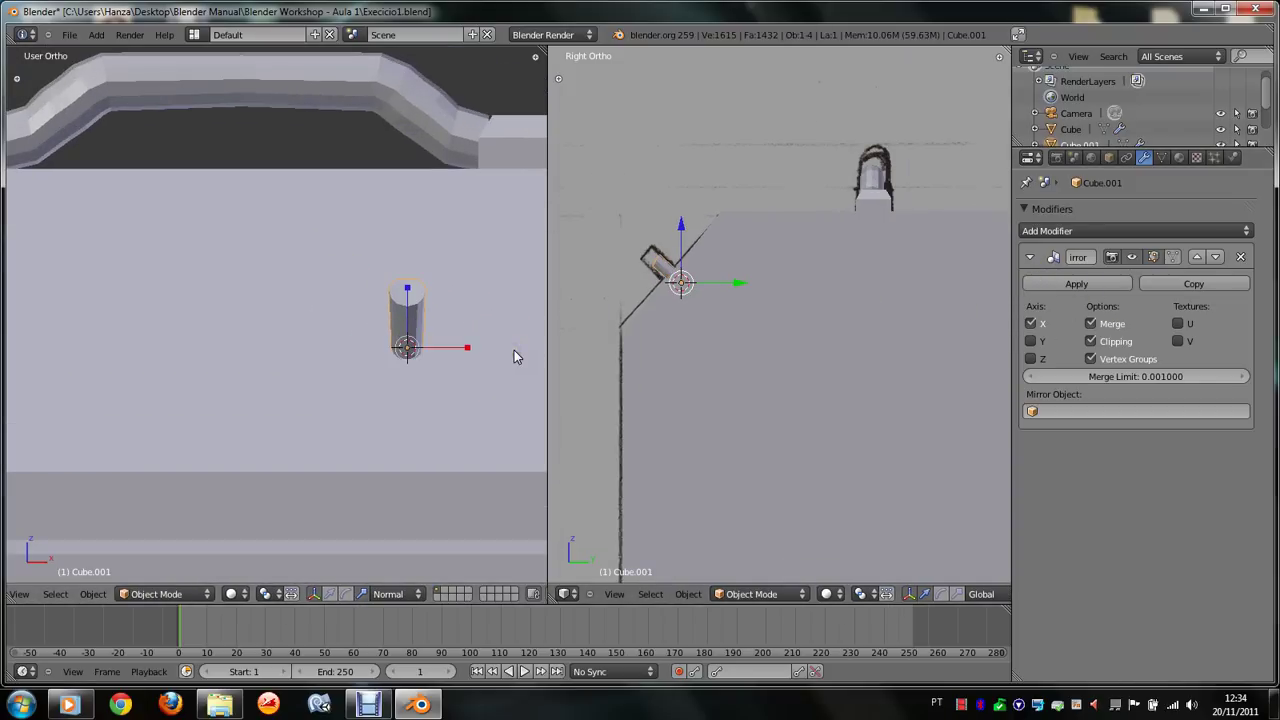
click(1240, 257)
scroll(416, 388, up, 2)
Step: In Edit Mode, try stretching the cylinder along Z, then undo it
key(Tab)
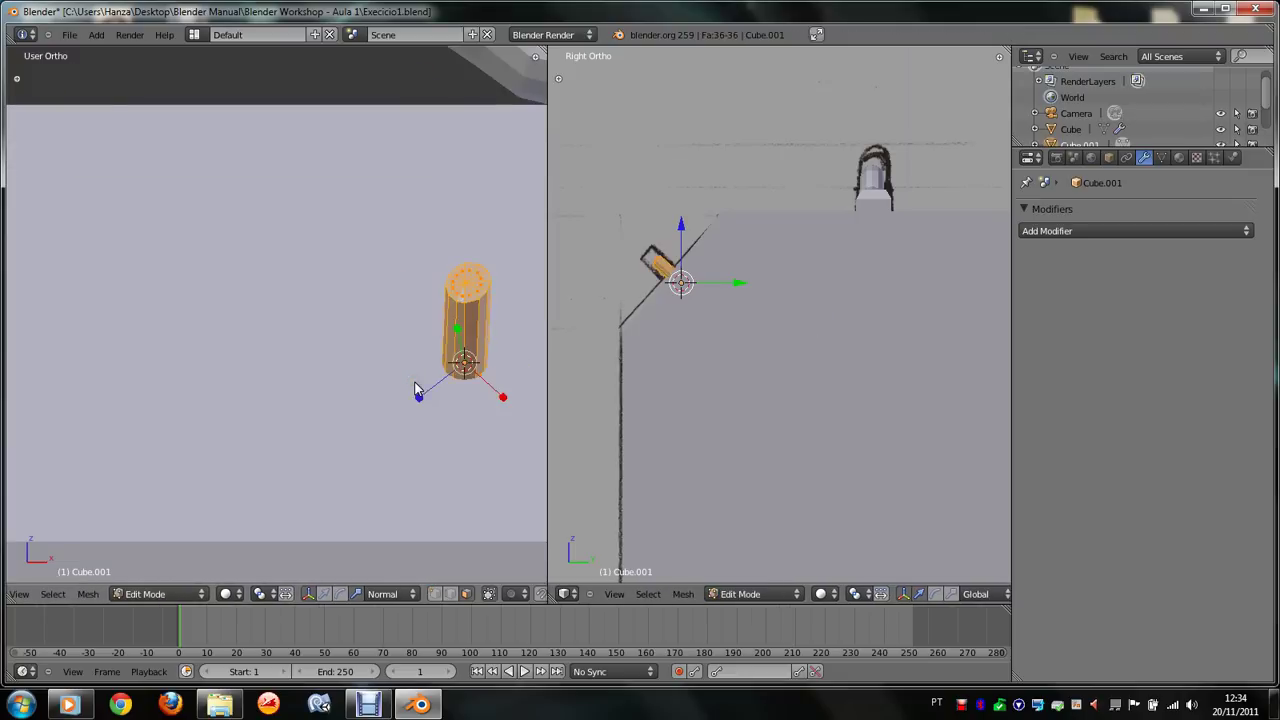
key(KP_4)
key(KP_4)
key(KP_8)
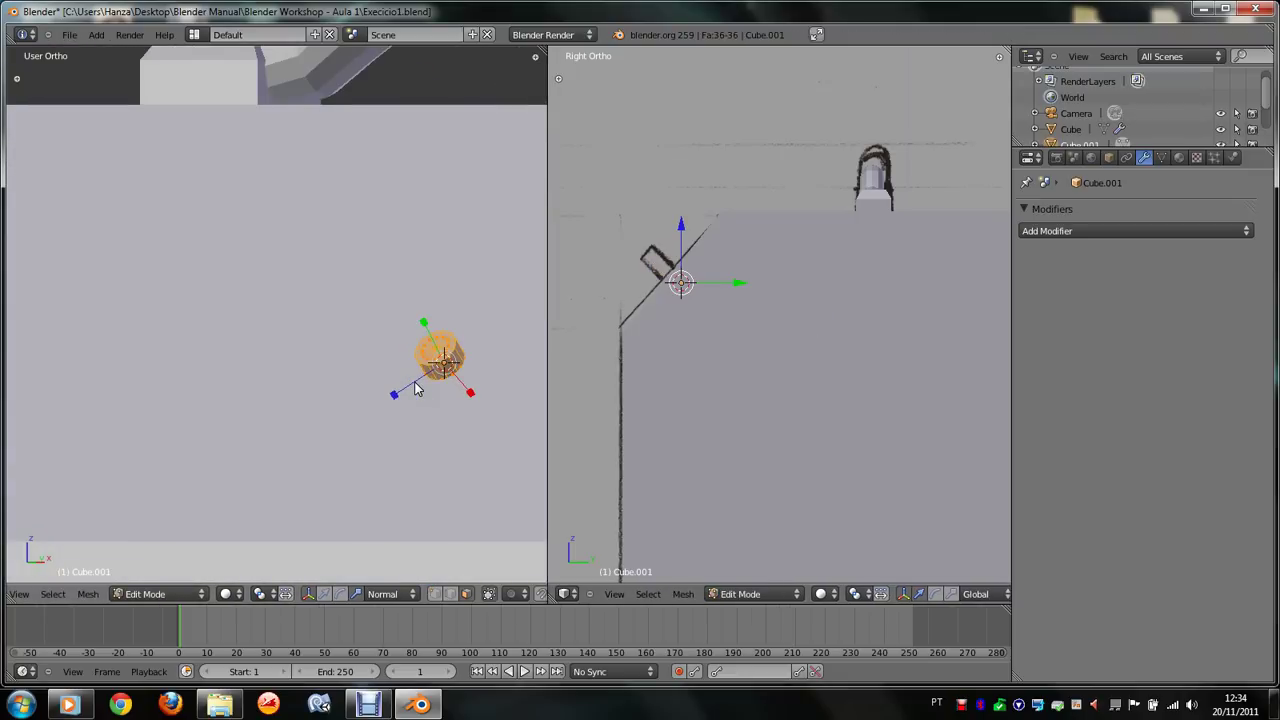
key(KP_8)
key(KP_2)
key(s)
key(z)
key(z)
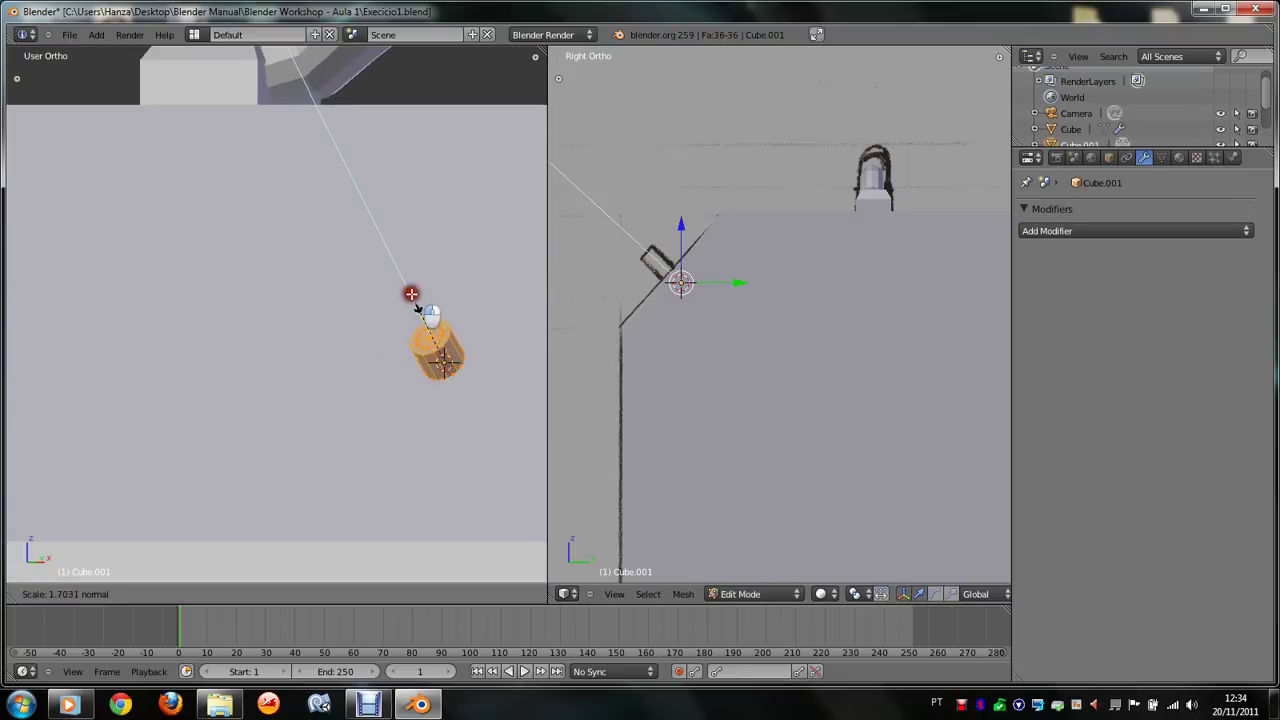
click(345, 221)
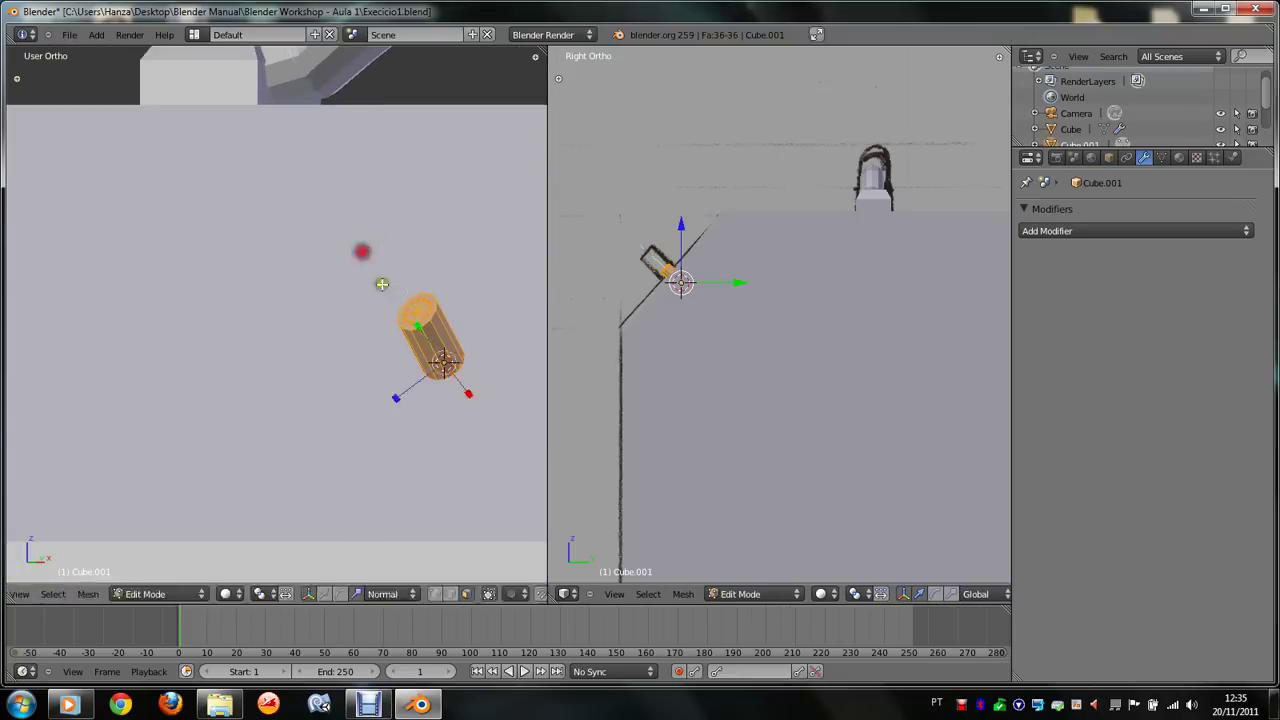
key(ctrl+z)
Step: Set the transform orientation to Local and revert the mesh to its larger prism shape
key(KP_8)
key(KP_8)
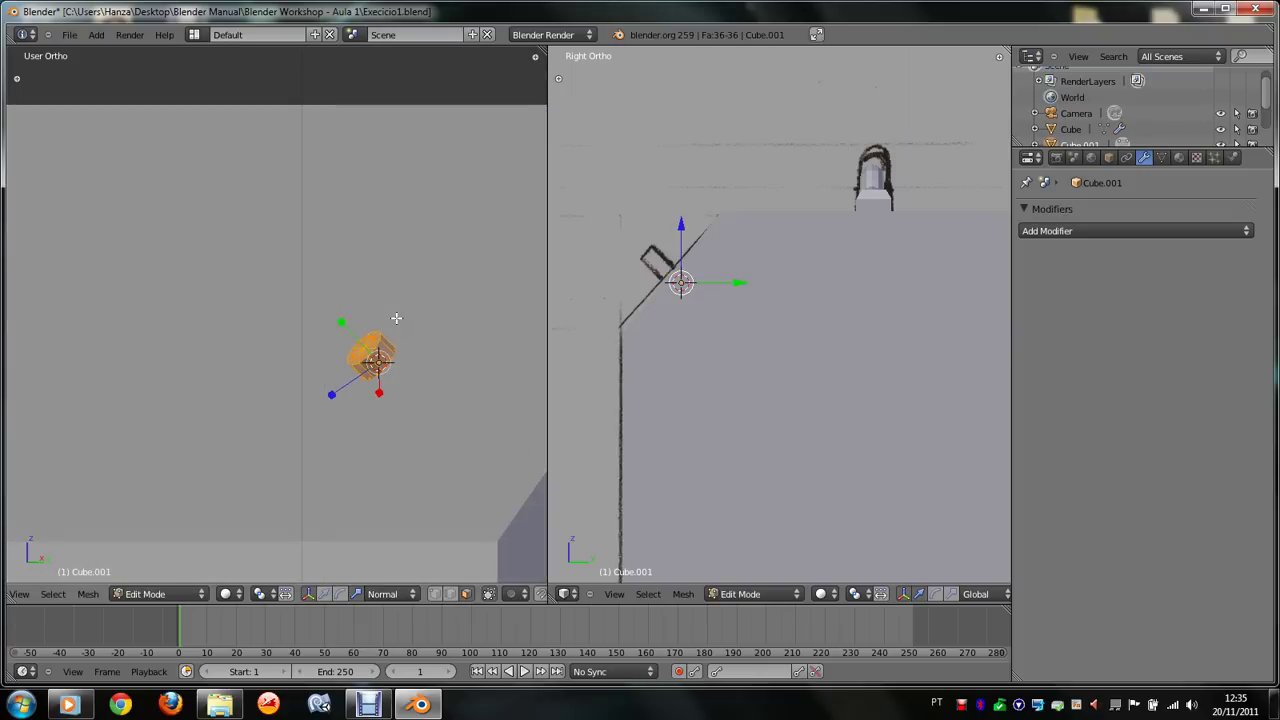
click(395, 594)
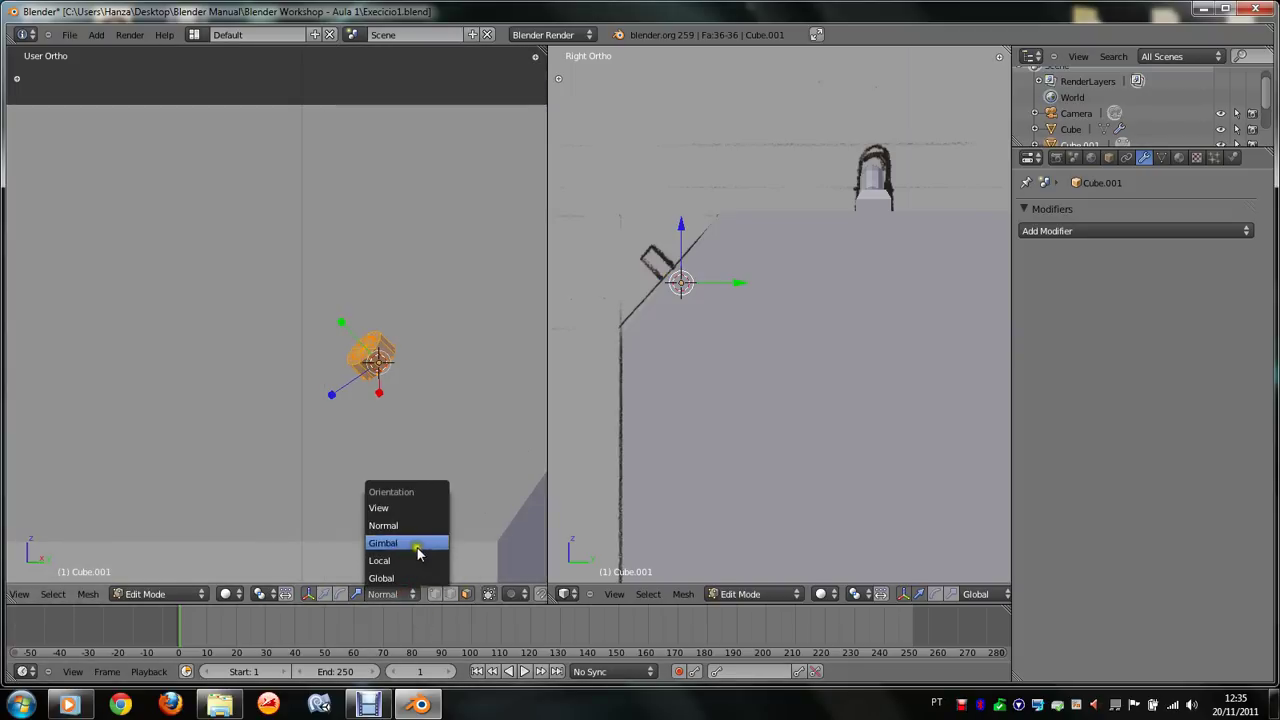
click(414, 526)
click(400, 594)
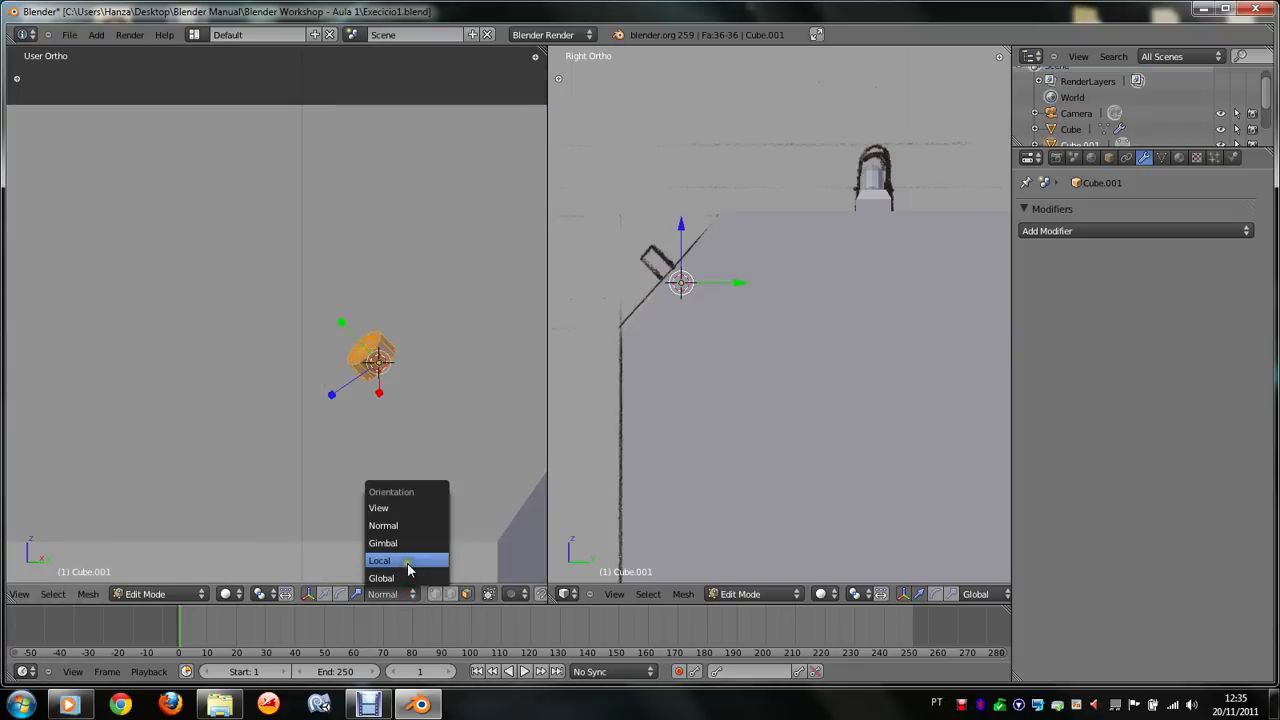
click(410, 562)
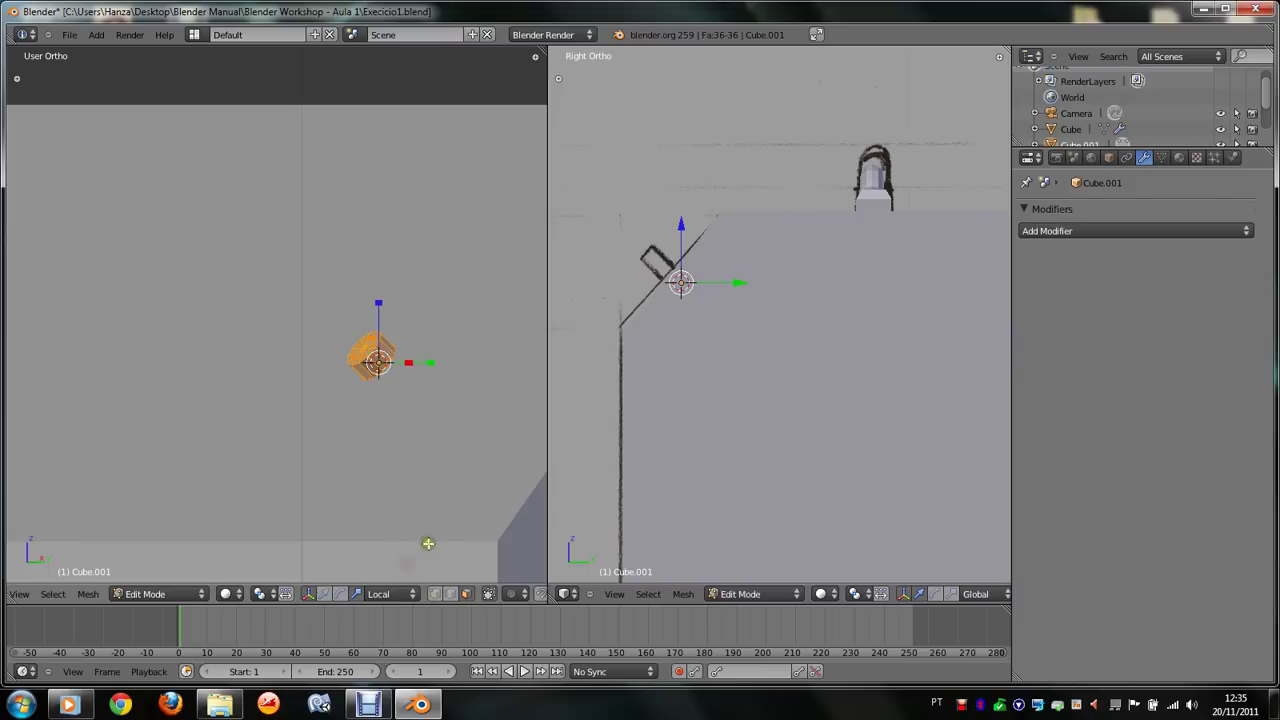
key(ctrl+z)
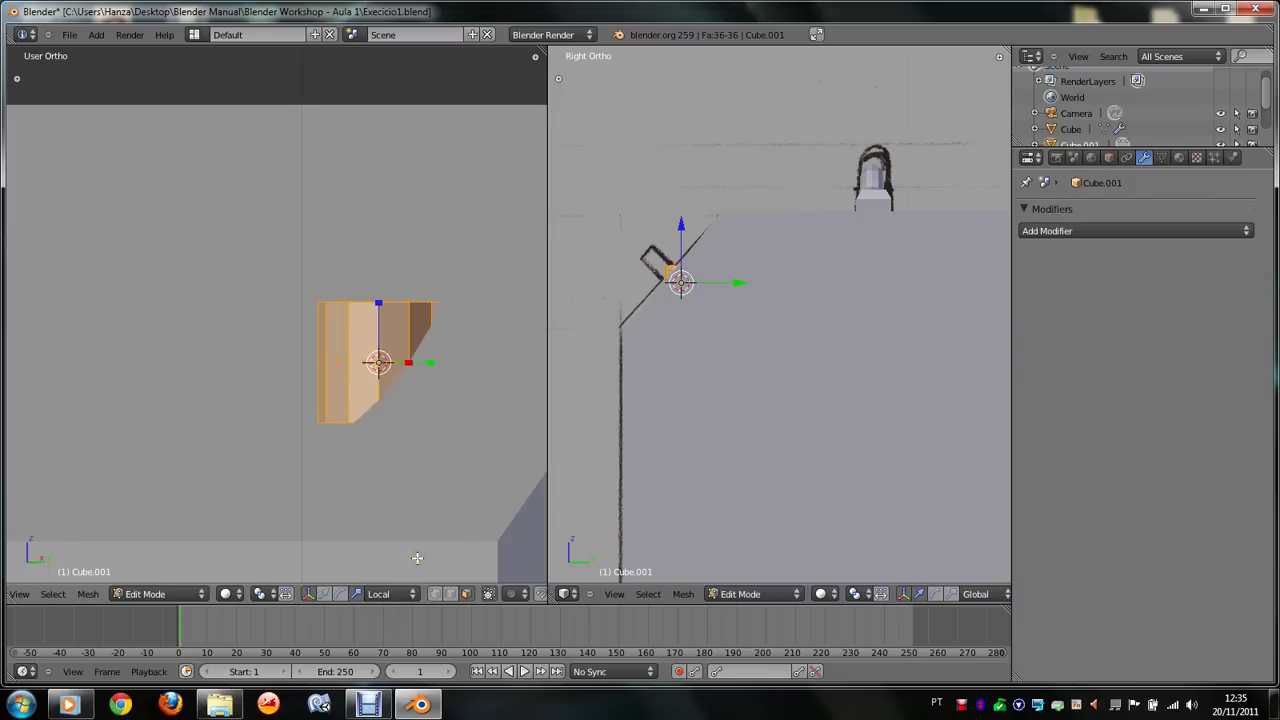
Step: Shrink the mesh toward its centre, then stretch it along global Z
key(KP_8)
key(KP_8)
key(KP_8)
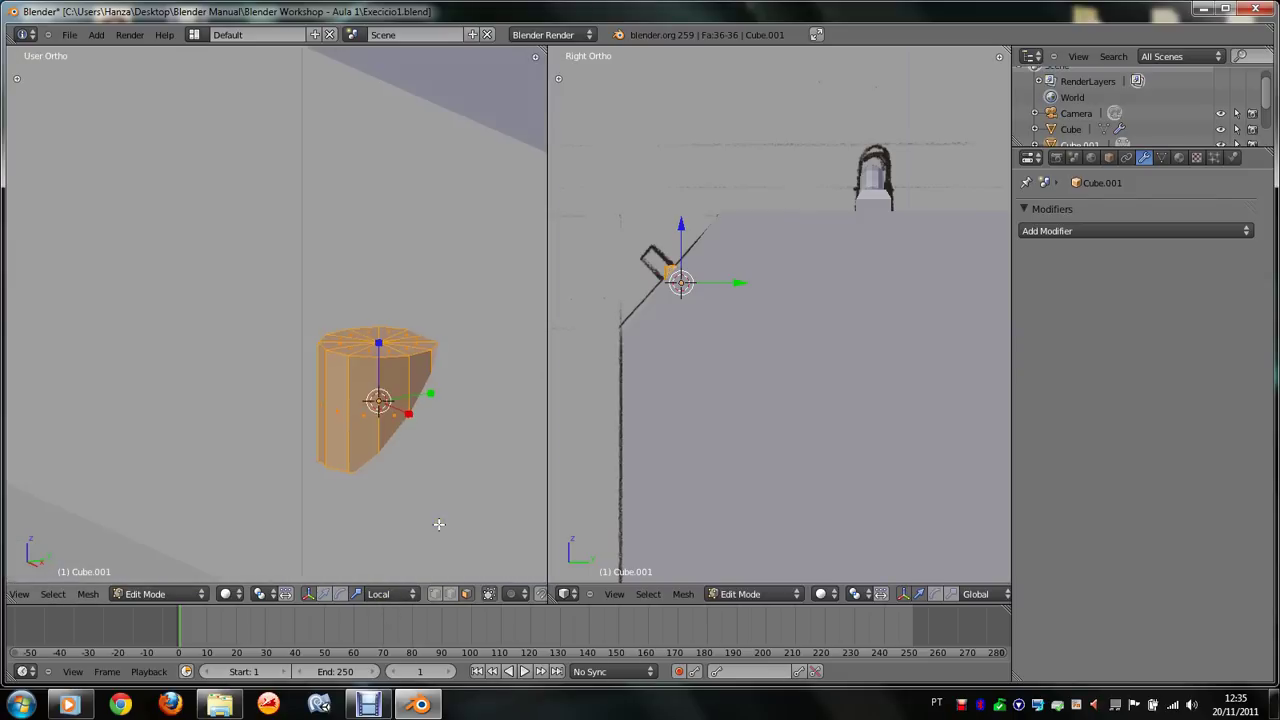
key(KP_8)
key(s)
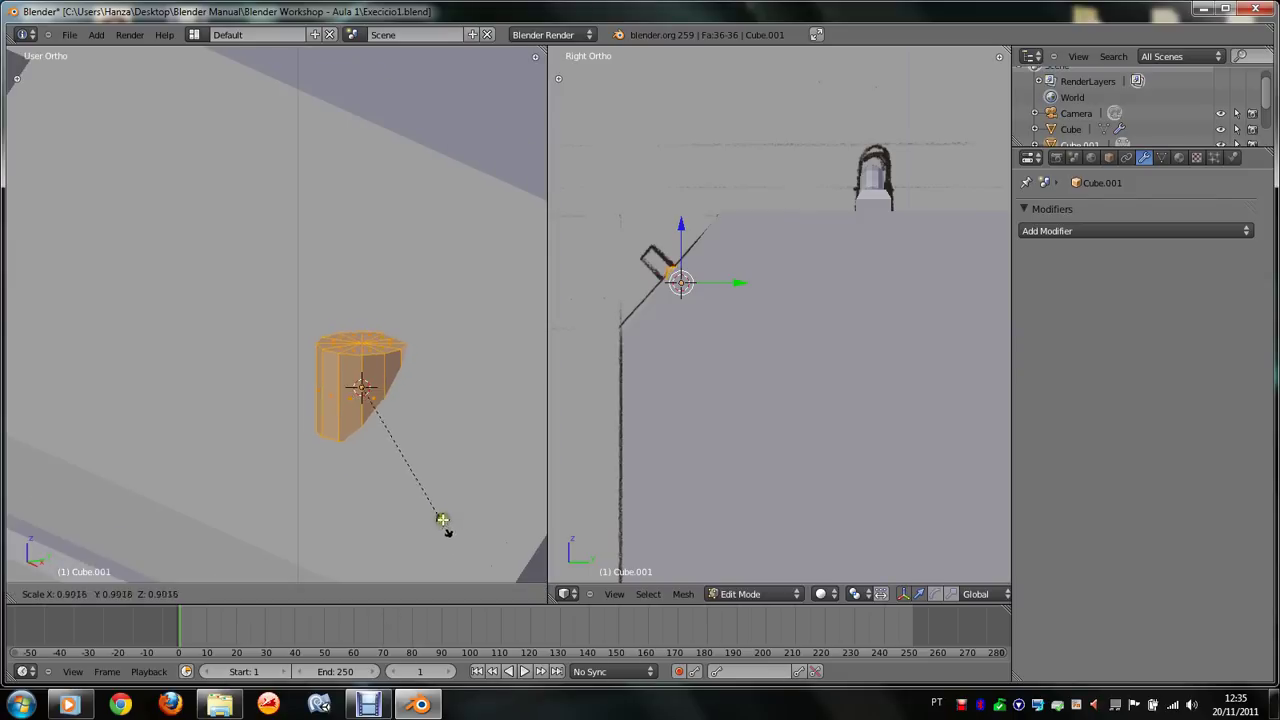
click(409, 446)
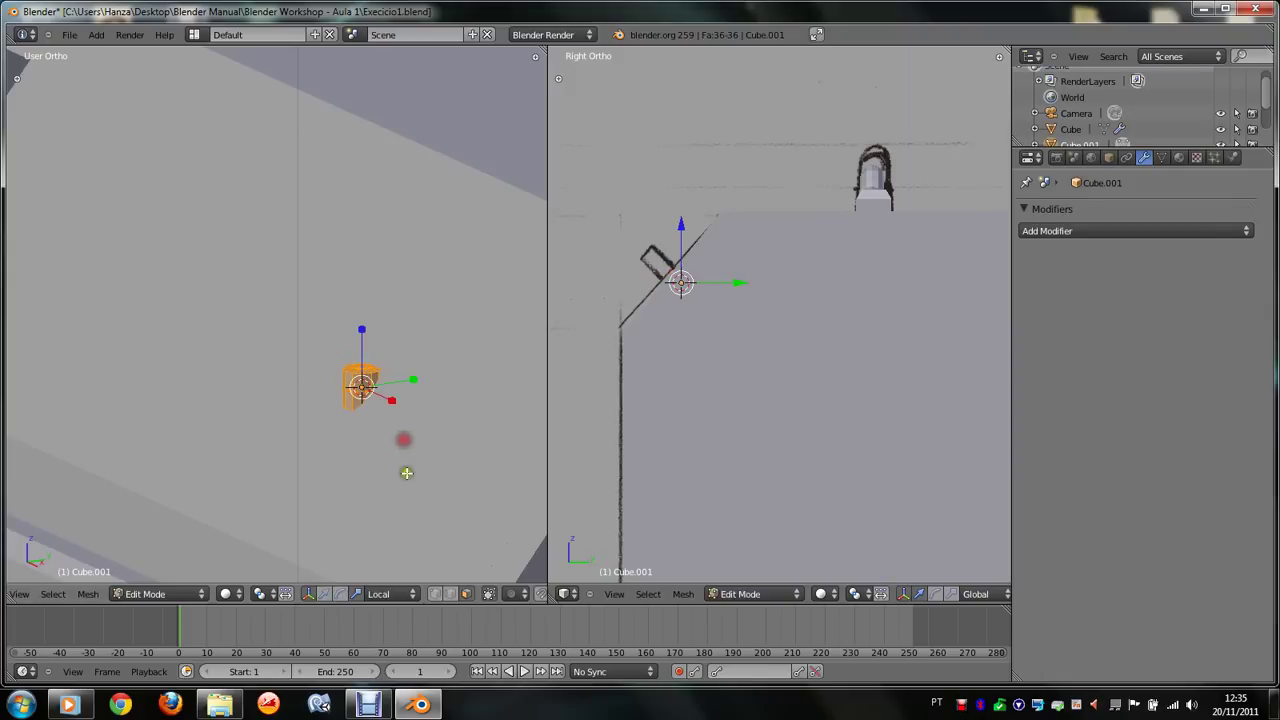
key(s)
key(z)
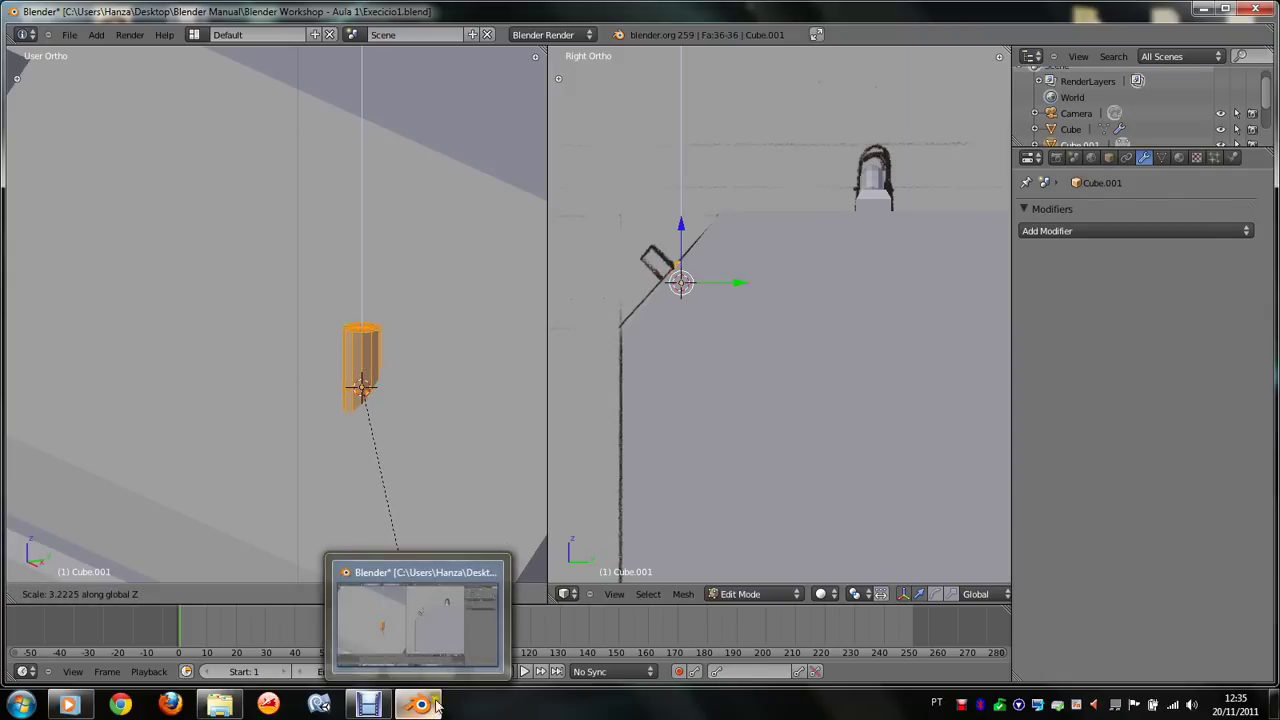
click(391, 429)
Step: Stretch the mesh along Z again and rotate it 90° around X
key(KP_8)
key(s)
key(z)
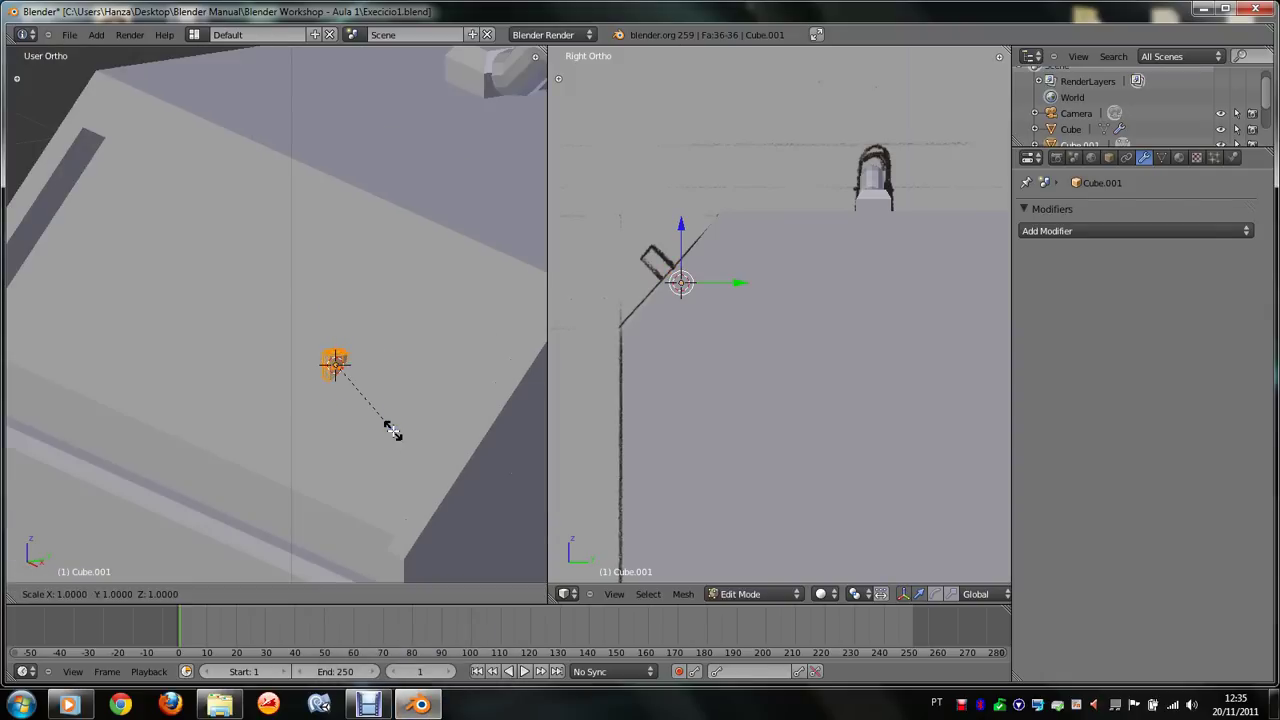
click(429, 478)
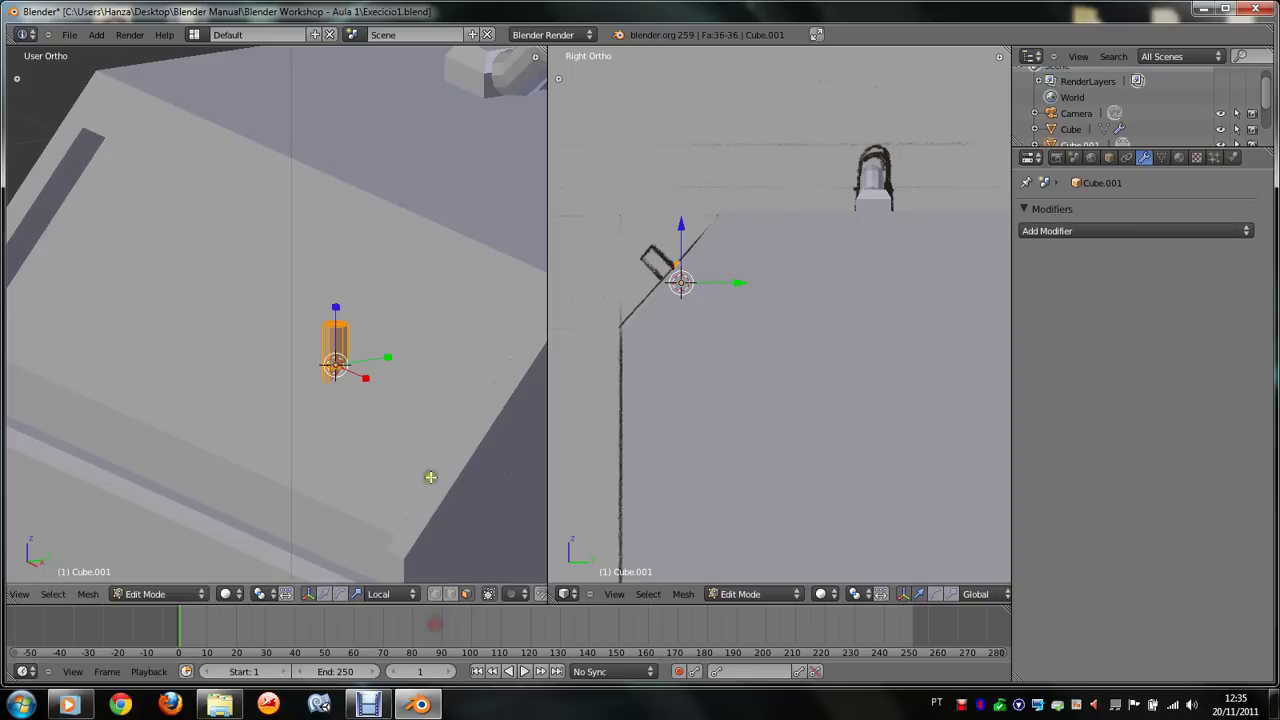
scroll(400, 455, up, 2)
text(rx)
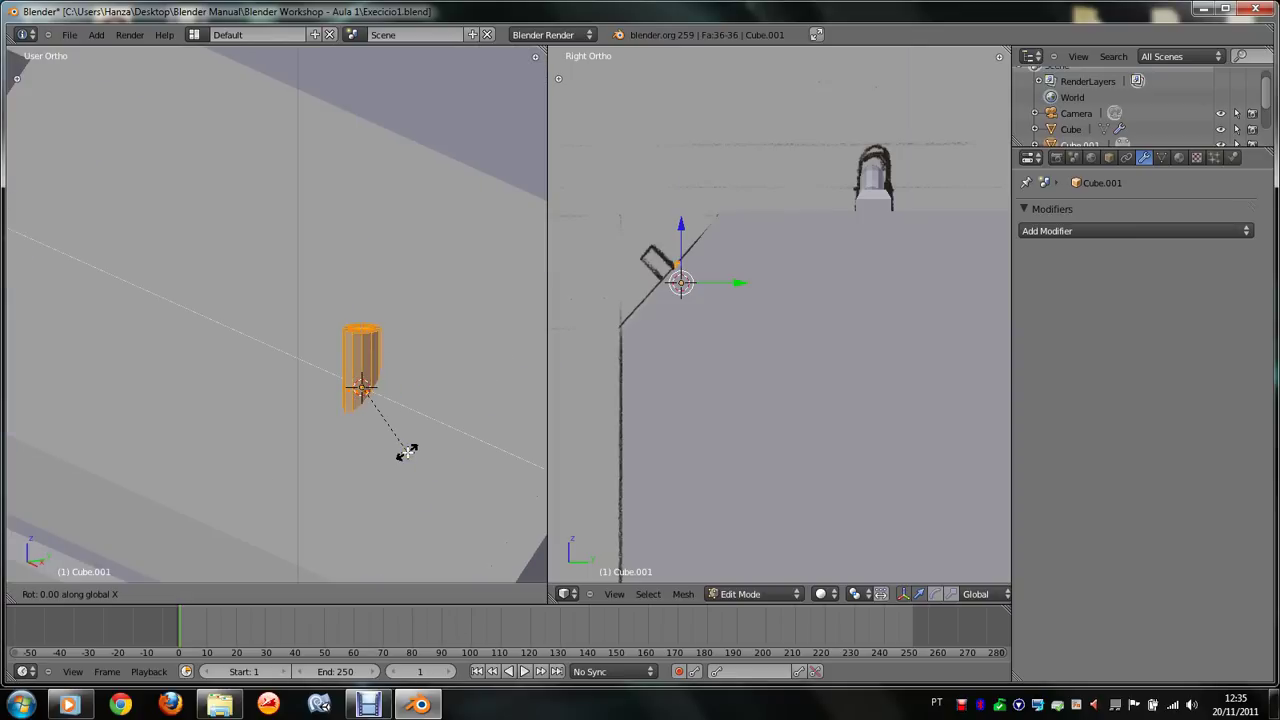
text(9)
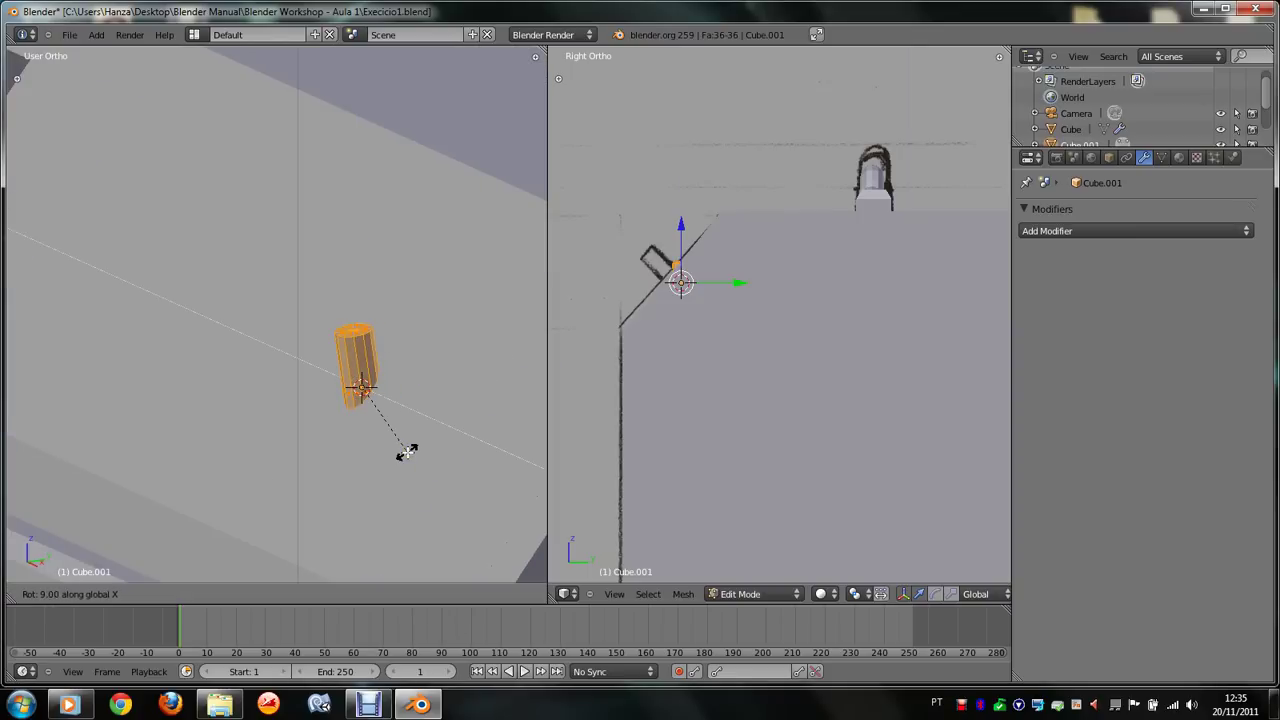
text(0)
key(Return)
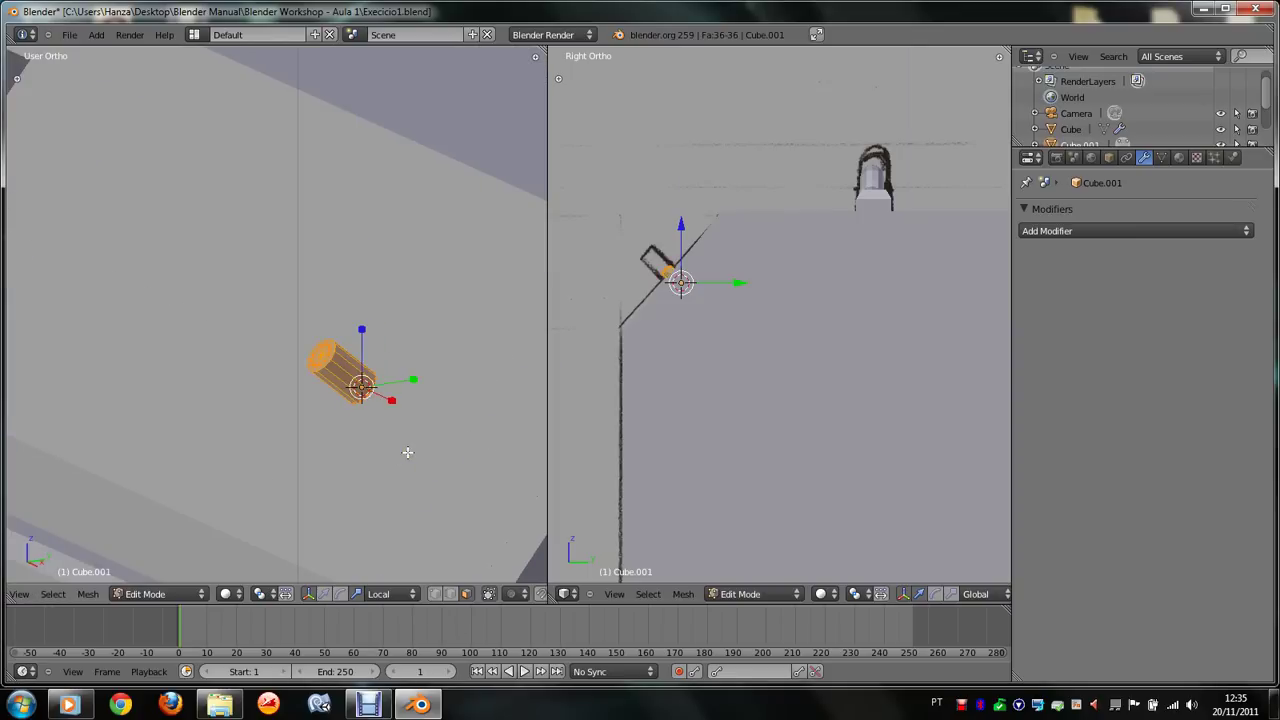
Step: Set the transform orientation to Global and view the cylinder lengthwise in wireframe
click(400, 594)
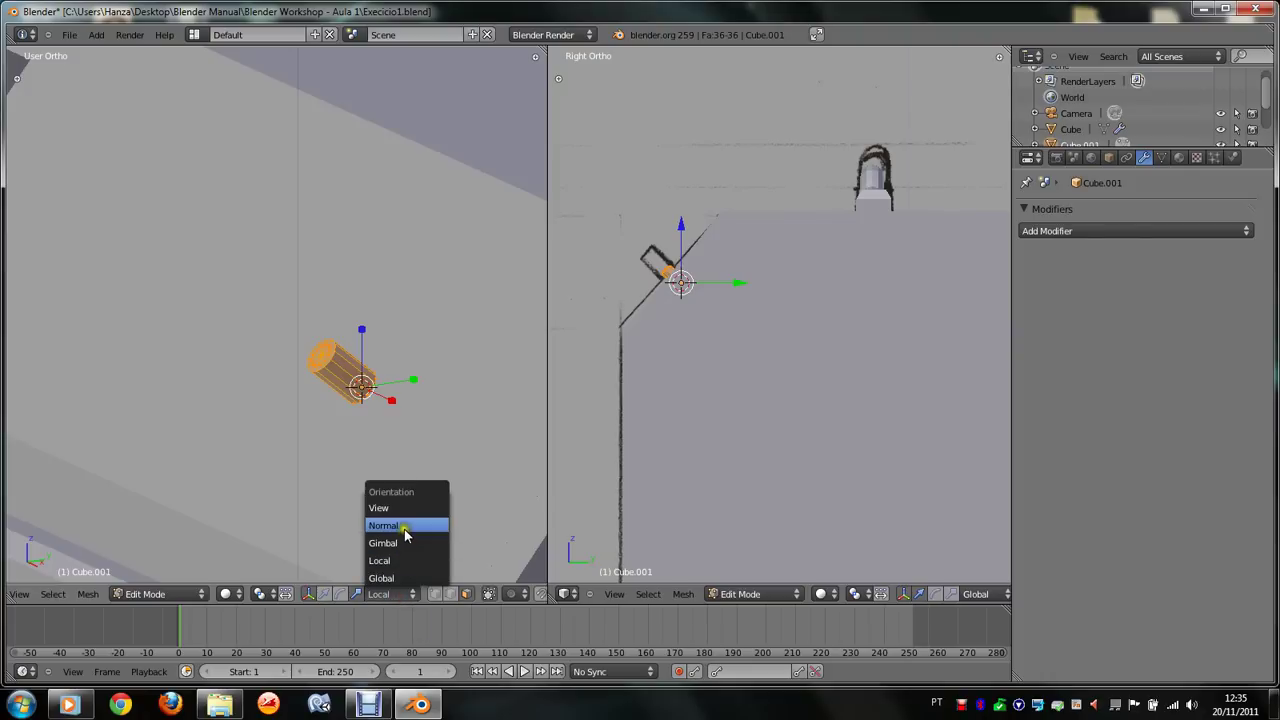
click(400, 578)
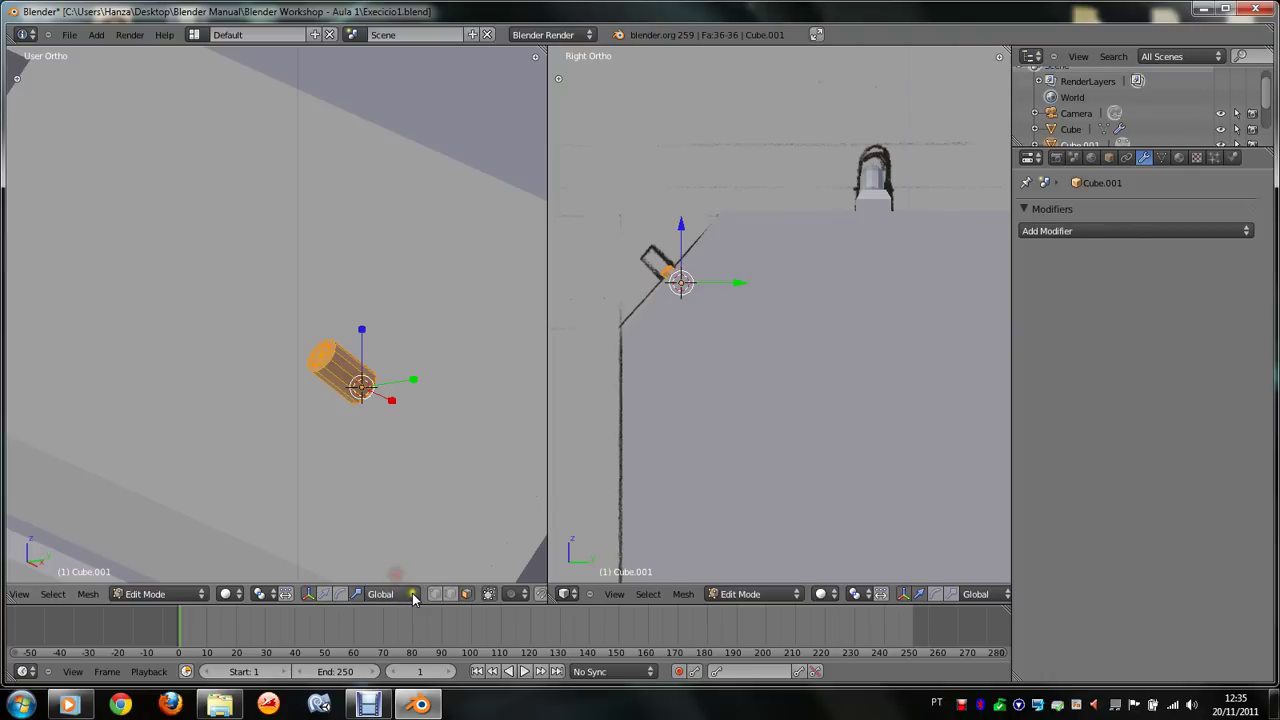
key(KP_4)
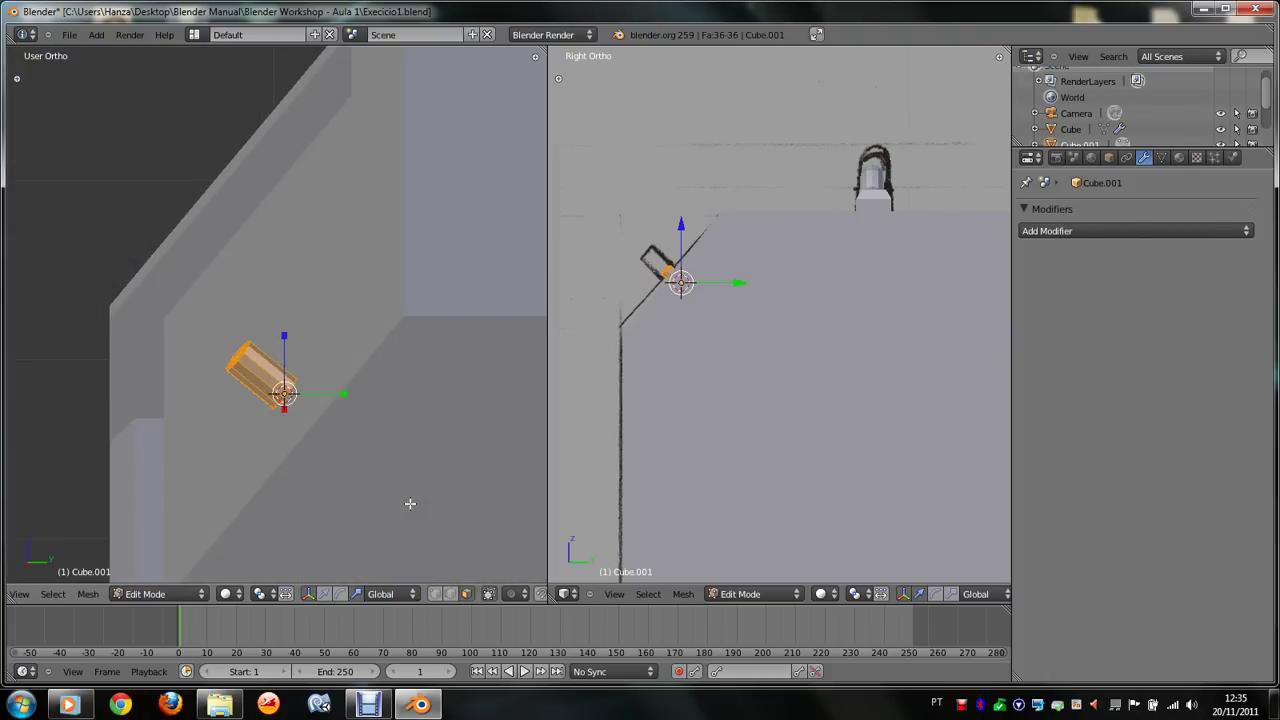
key(KP_4)
key(z)
key(KP_4)
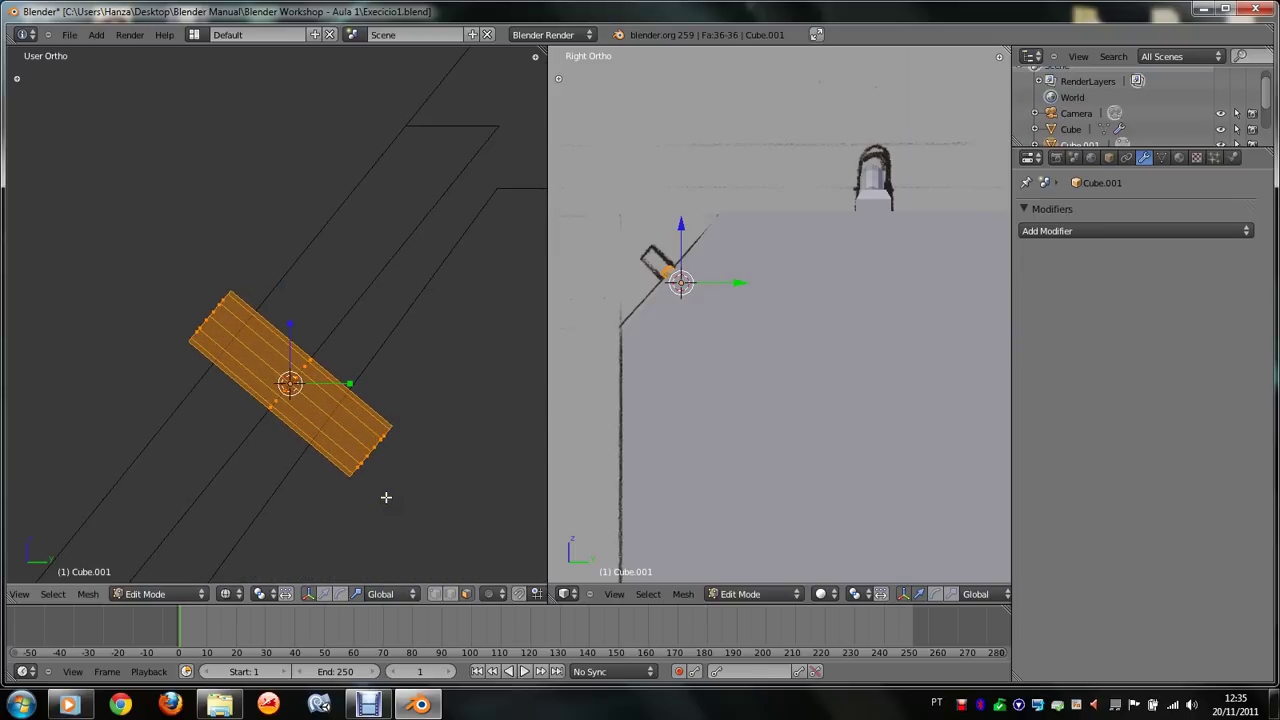
scroll(386, 497, down, 1)
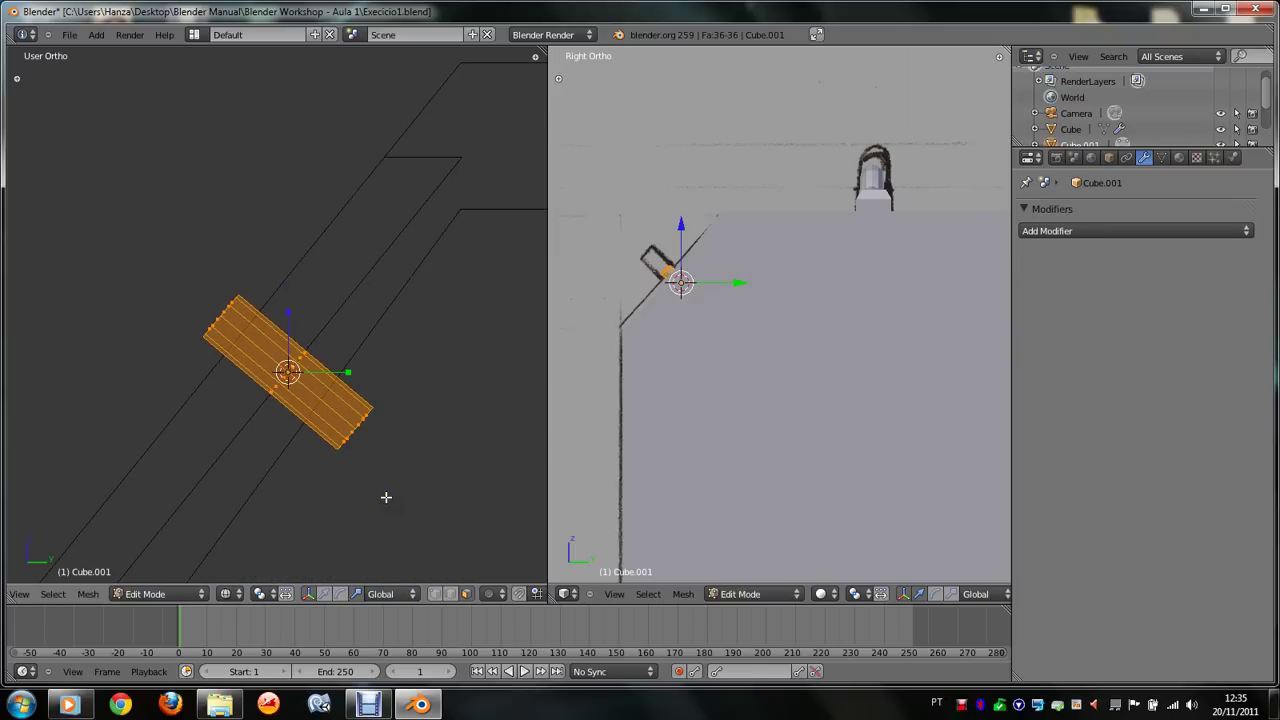
Step: Switch the transform orientation to Normal and hide the transform manipulator
key(g)
right_click(402, 518)
click(382, 594)
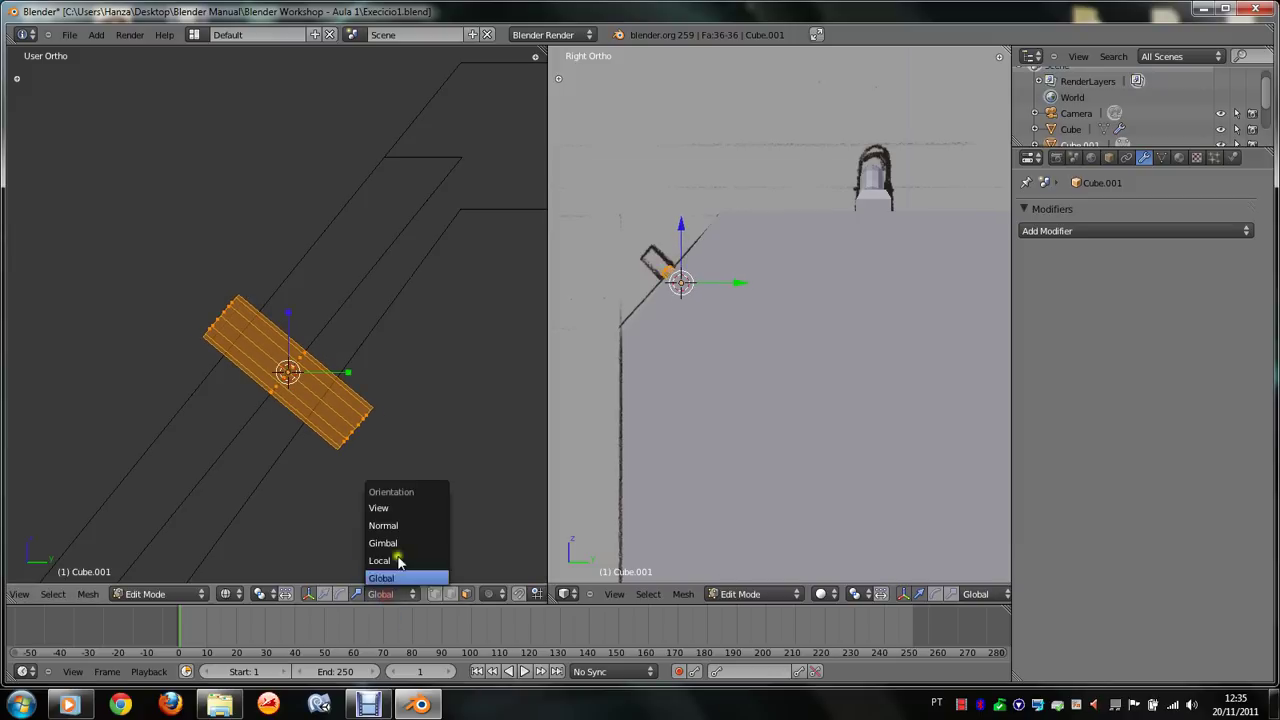
click(410, 527)
click(307, 595)
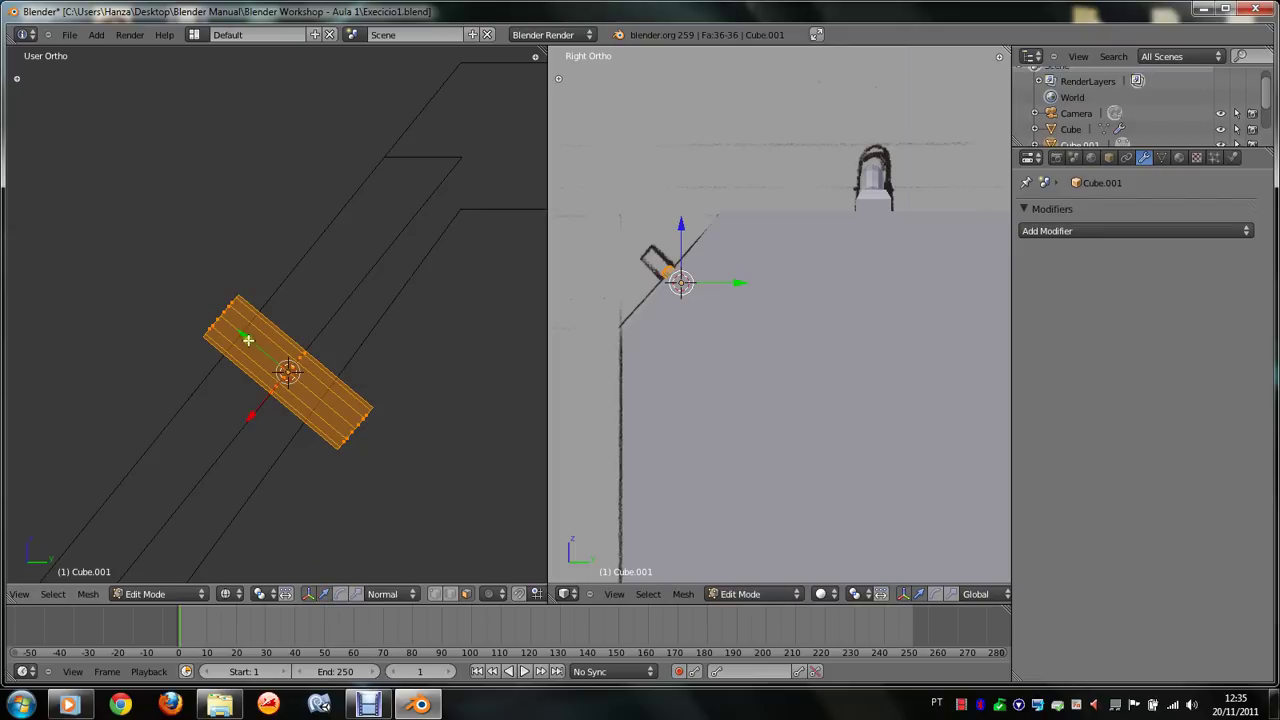
Step: Nudge the cylinder's mesh slightly along its normal Z and return to Object Mode
key(g)
key(z)
key(z)
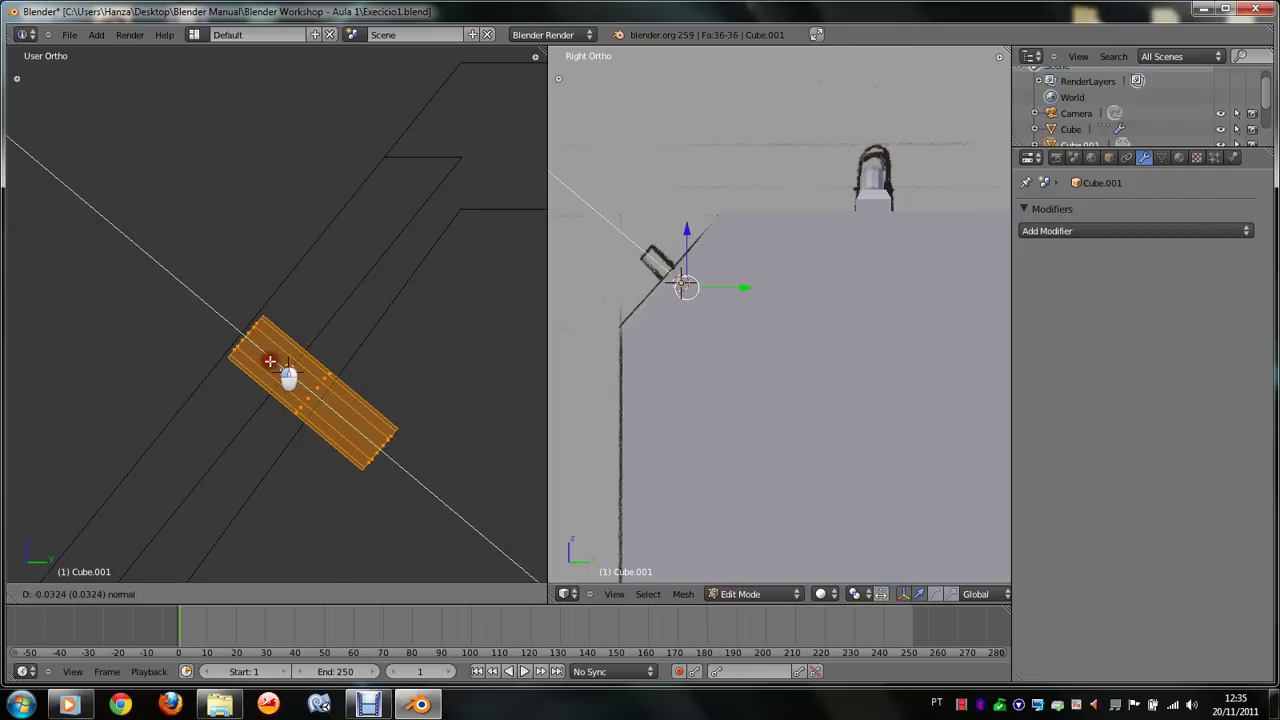
click(286, 375)
key(Tab)
scroll(300, 427, down, 2)
Step: In Front Ortho wireframe view, slide the cylinder along X onto the first sketch circle
scroll(300, 427, down, 2)
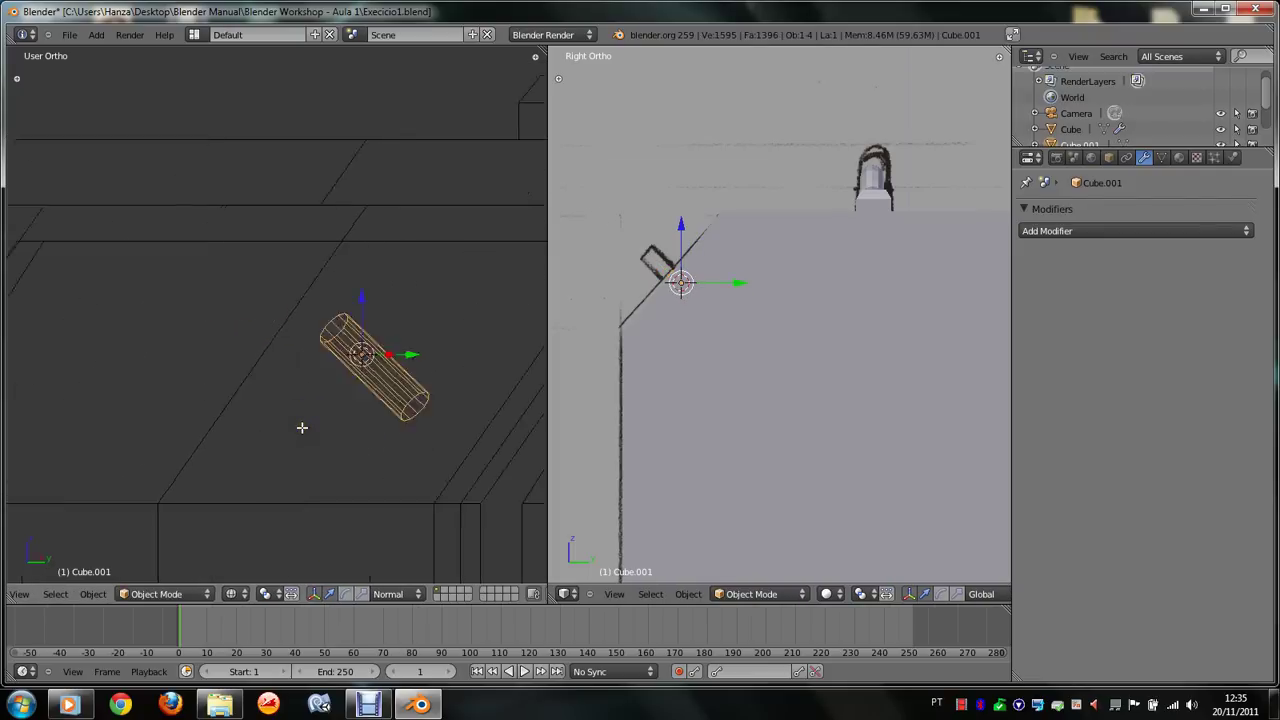
key(z)
scroll(302, 427, down, 2)
key(KP_6)
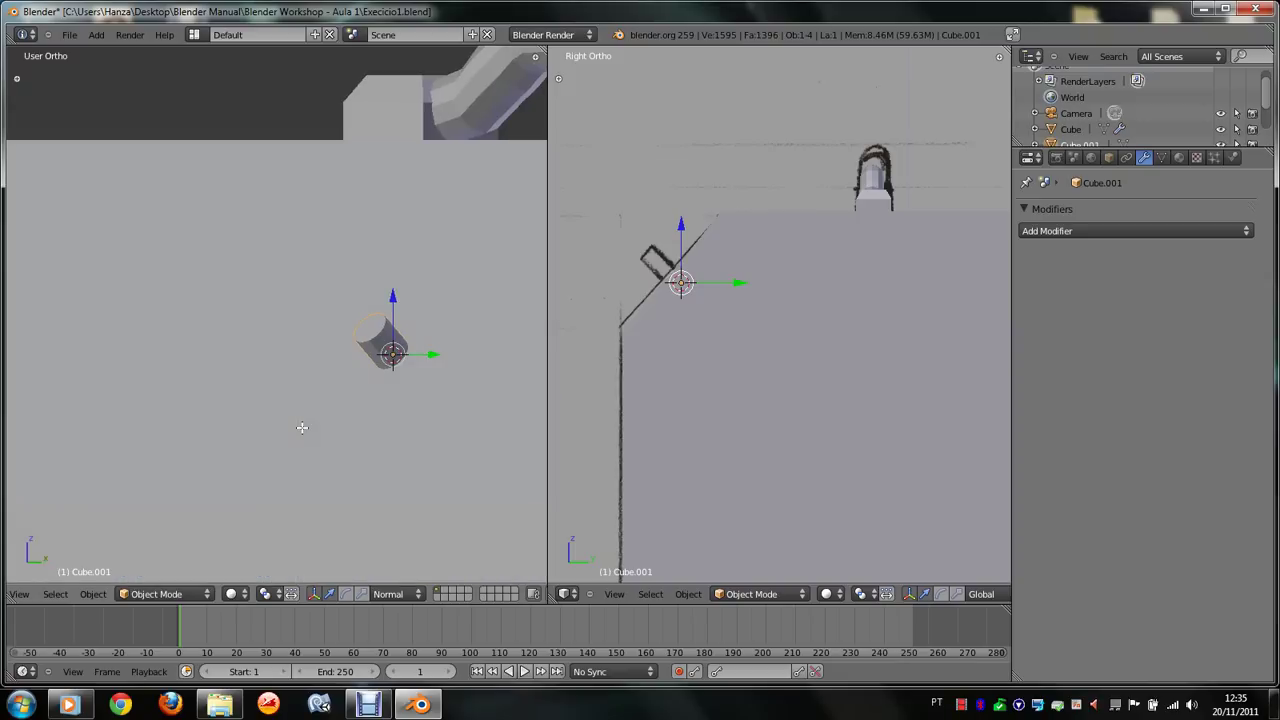
key(KP_4)
key(KP_4)
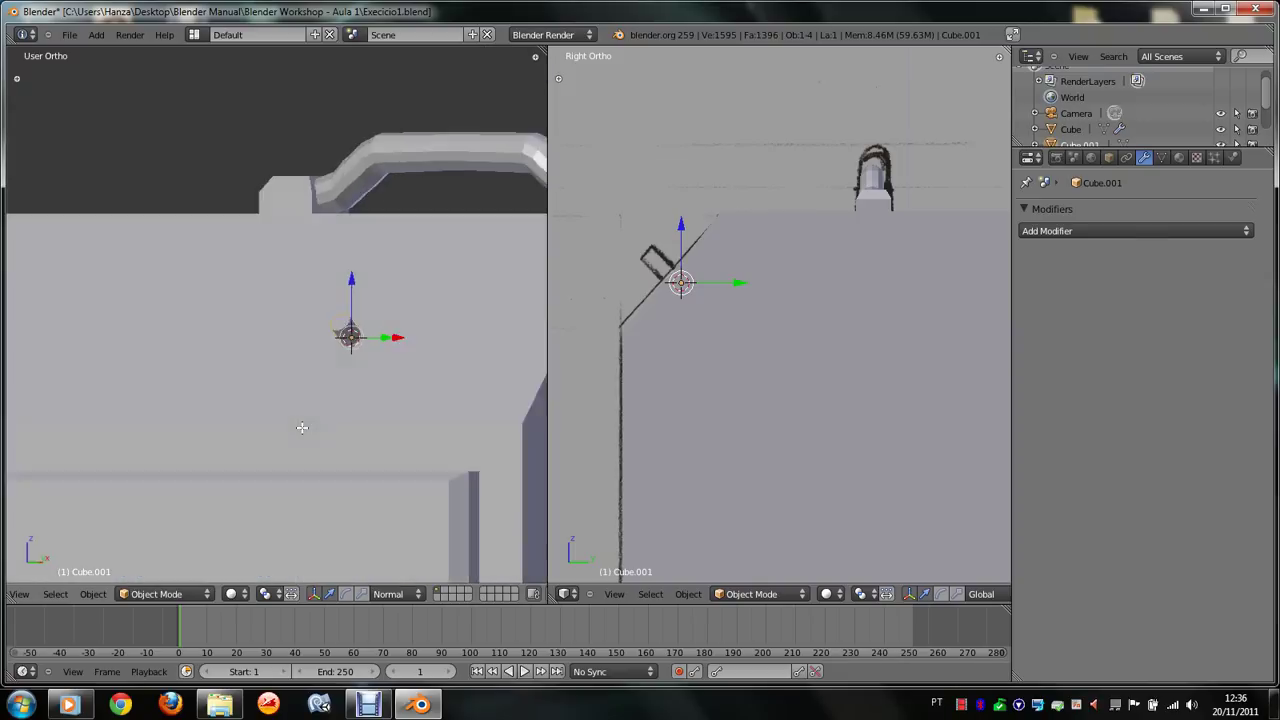
key(KP_1)
key(z)
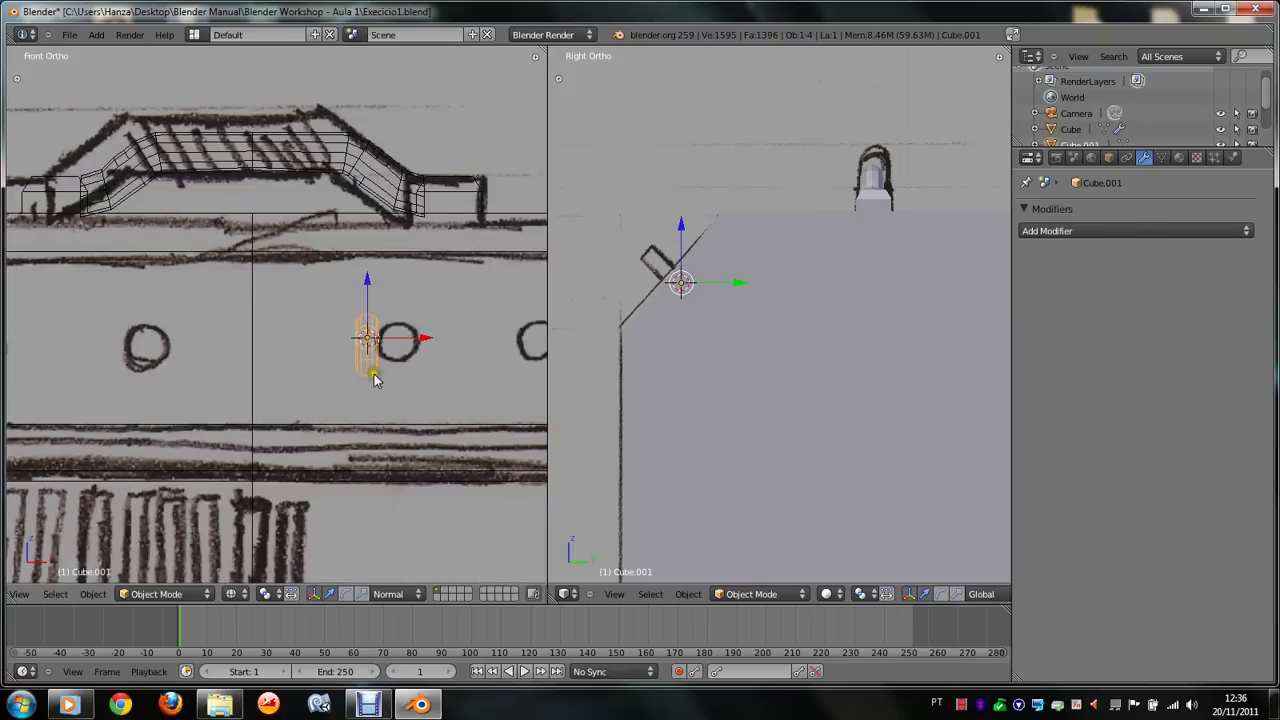
drag(420, 343, 450, 346)
middle_drag(423, 403, 466, 409)
key(KP_1)
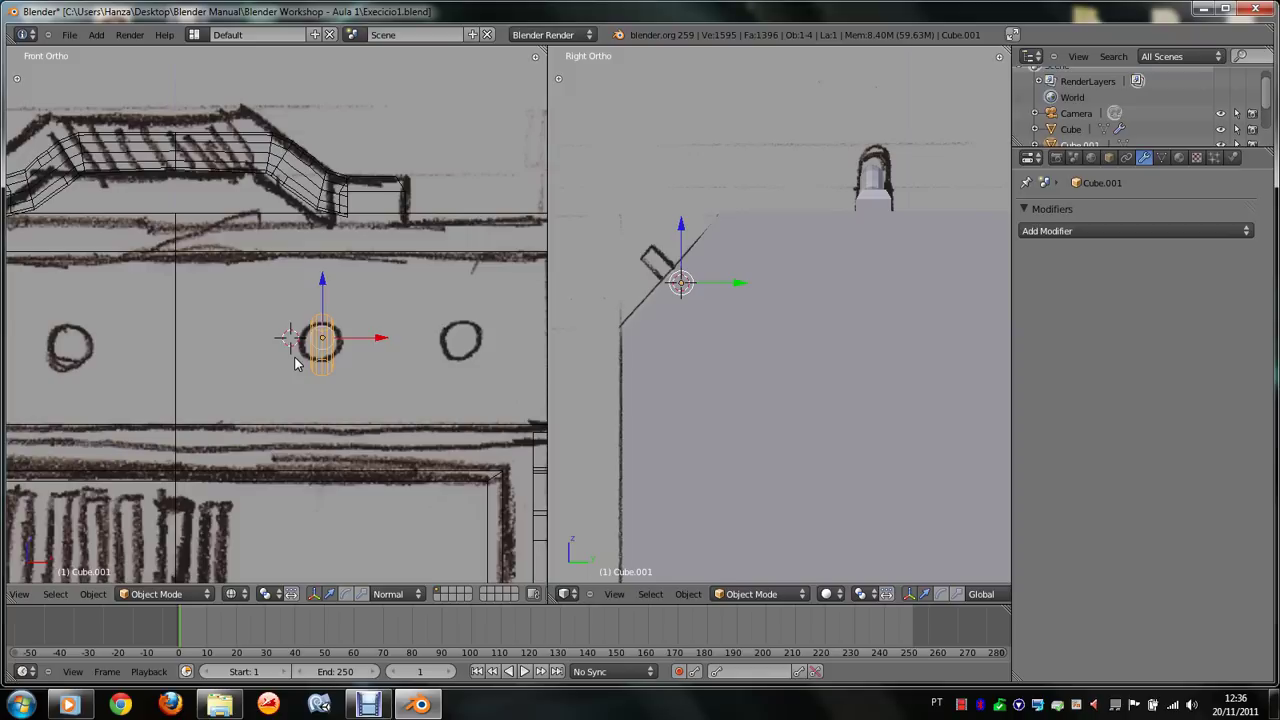
Step: Duplicate the cylinder along X onto the second sketch circle
key(shift+d)
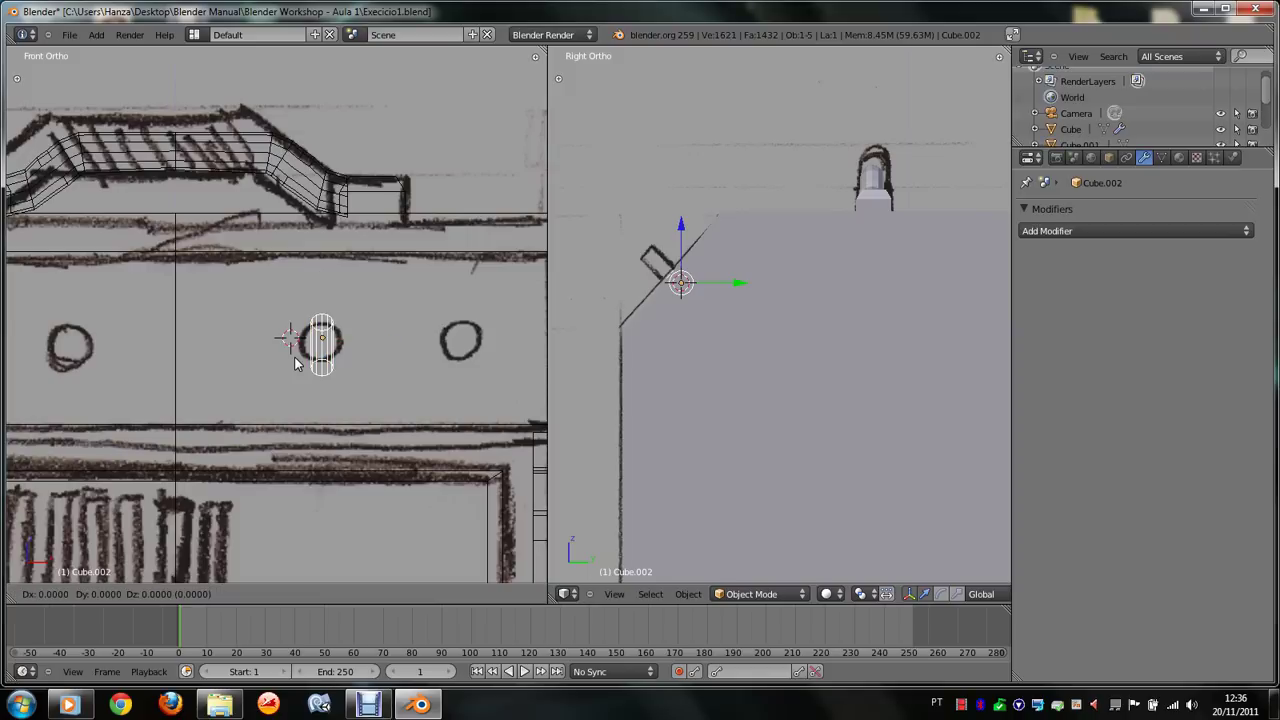
key(x)
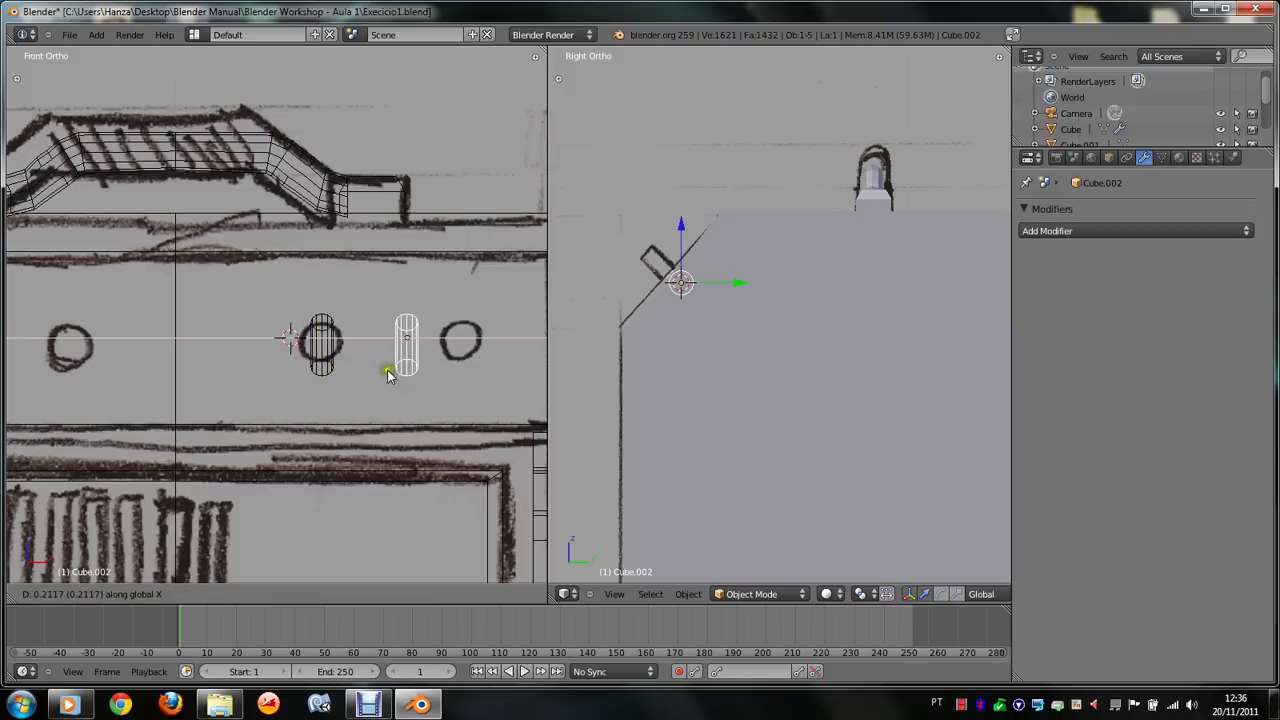
click(433, 383)
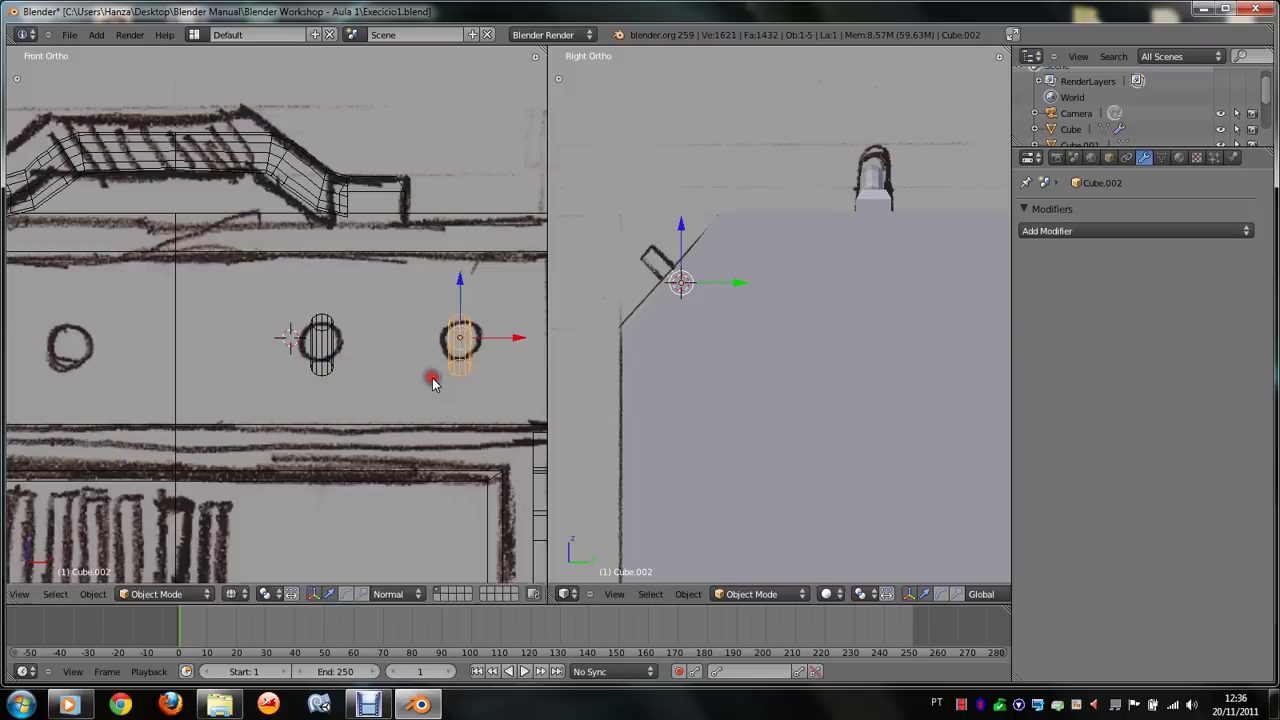
scroll(433, 385, down, 3)
scroll(433, 385, up, 1)
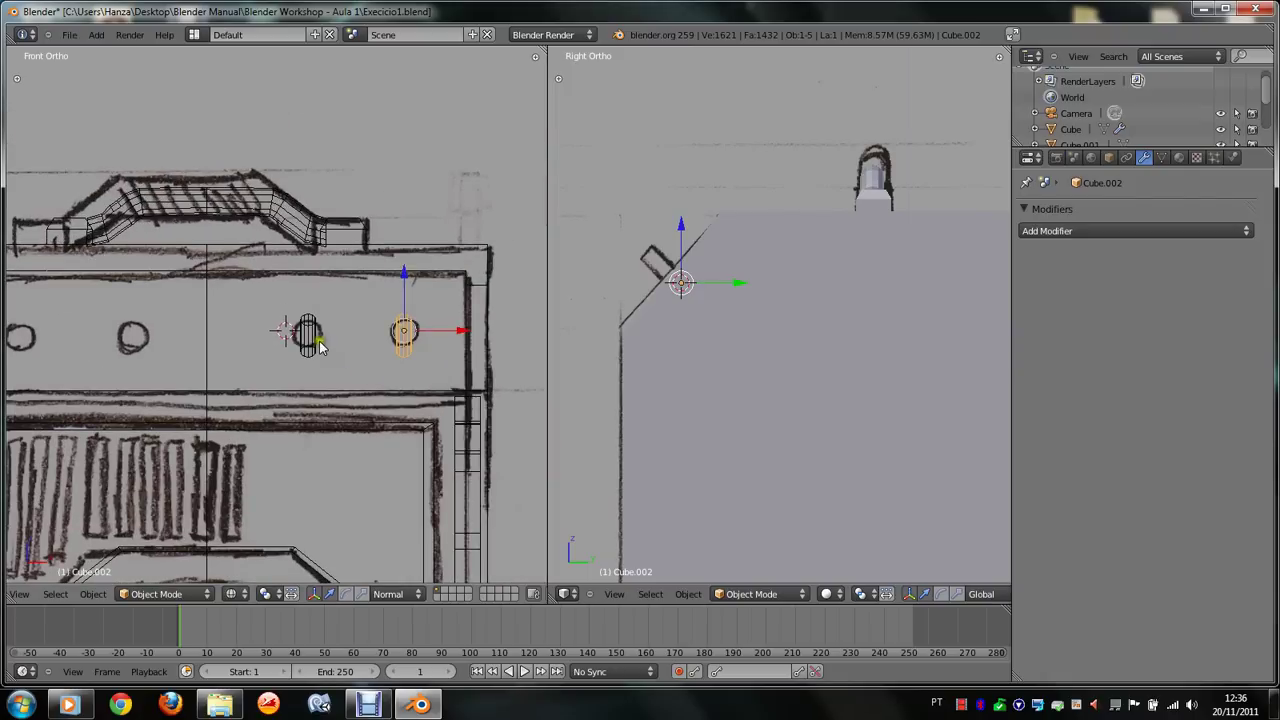
Step: Select both cylinders and duplicate them along X toward the remaining circles
shift+right_click(312, 342)
right_click(404, 338)
shift+right_click(307, 338)
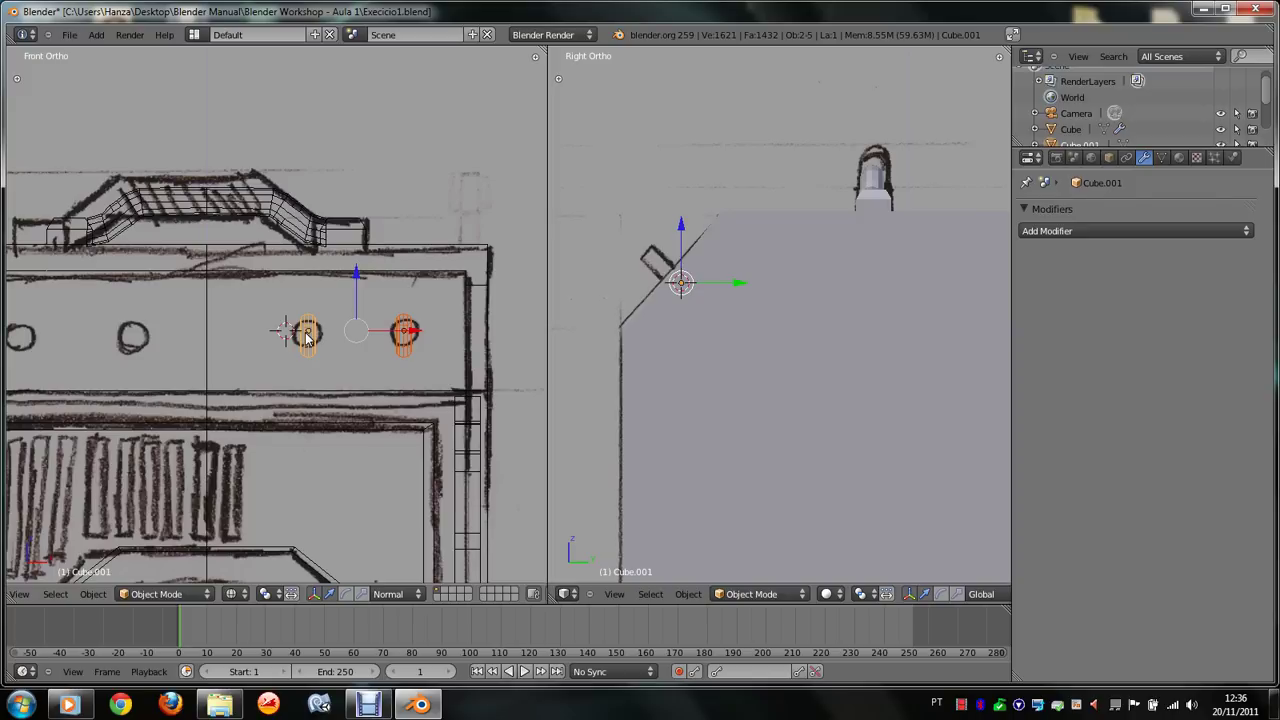
key(shift+d)
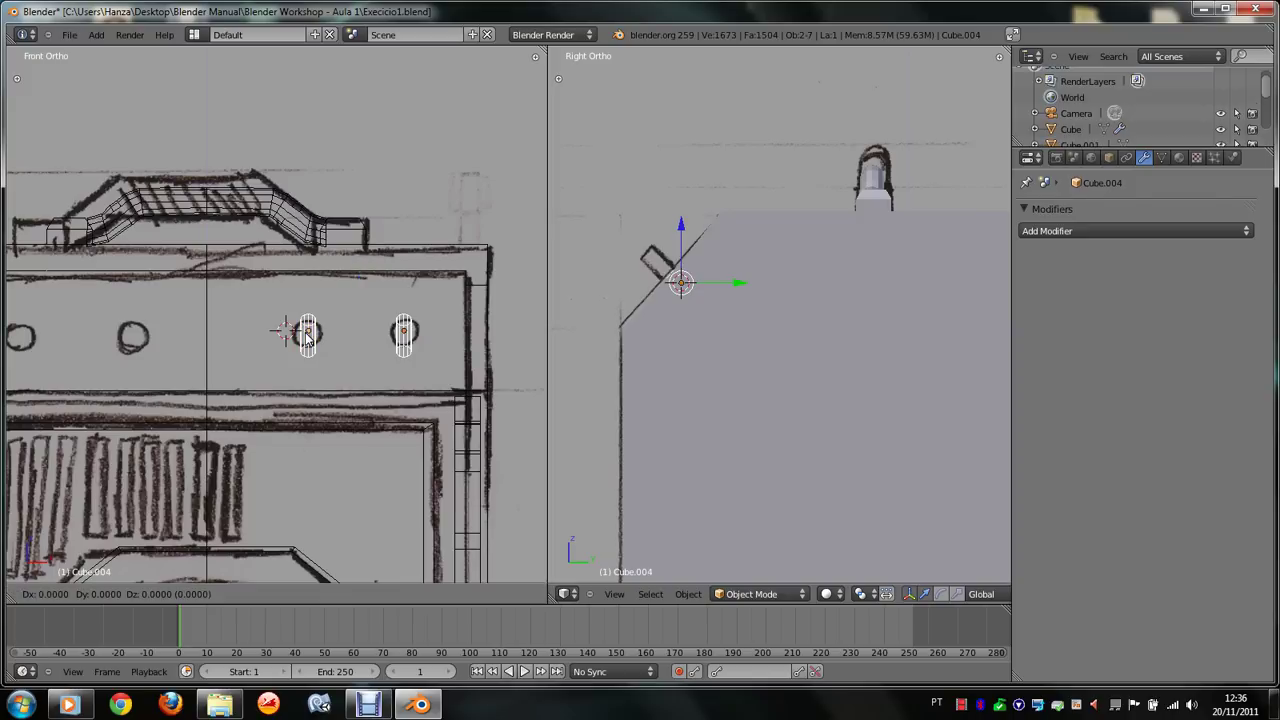
key(x)
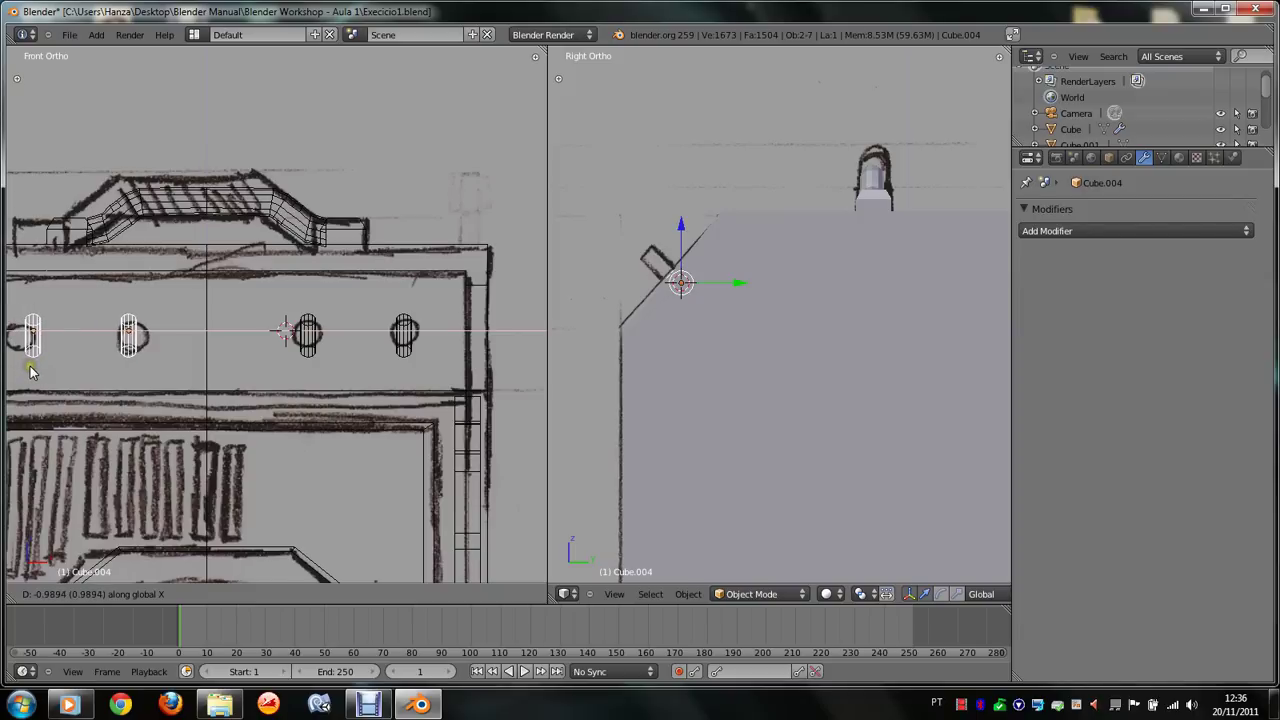
click(30, 373)
Step: Shift the two copied cylinders slightly sideways over their circles
scroll(57, 377, down, 2)
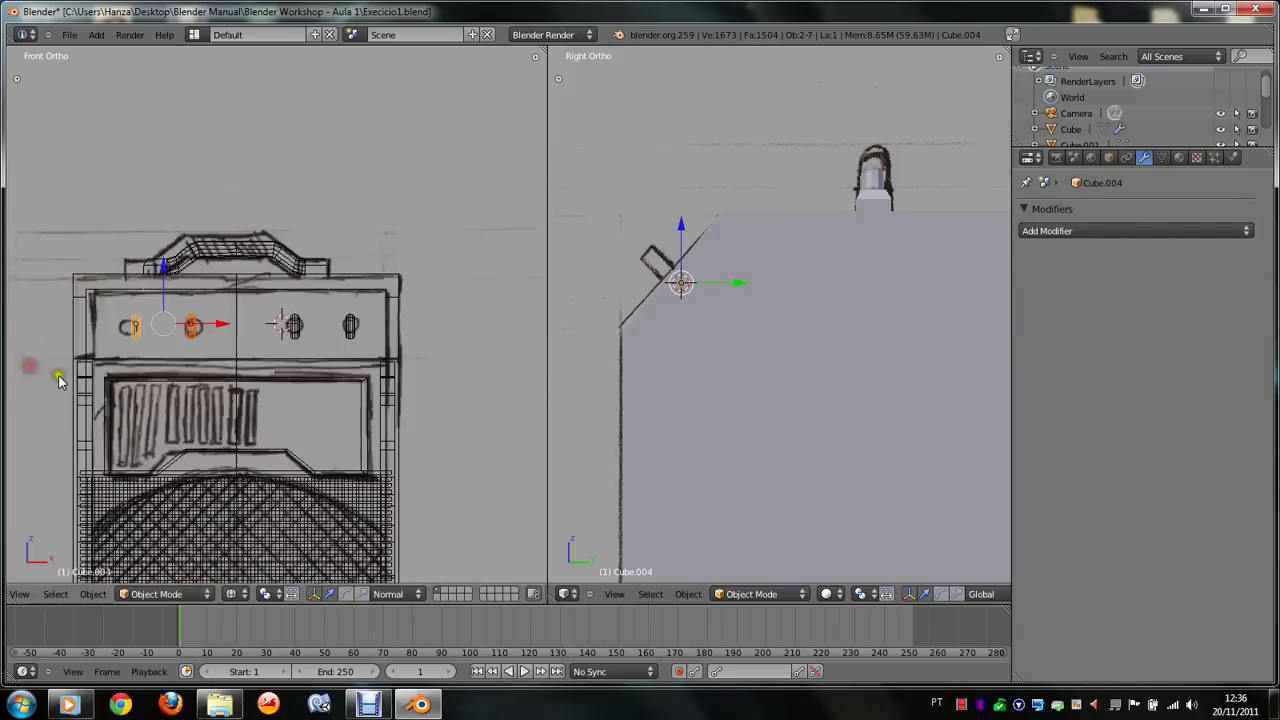
scroll(57, 377, up, 2)
ctrl+scroll(57, 378, left, 1)
ctrl+scroll(58, 380, left, 1)
scroll(58, 380, up, 3)
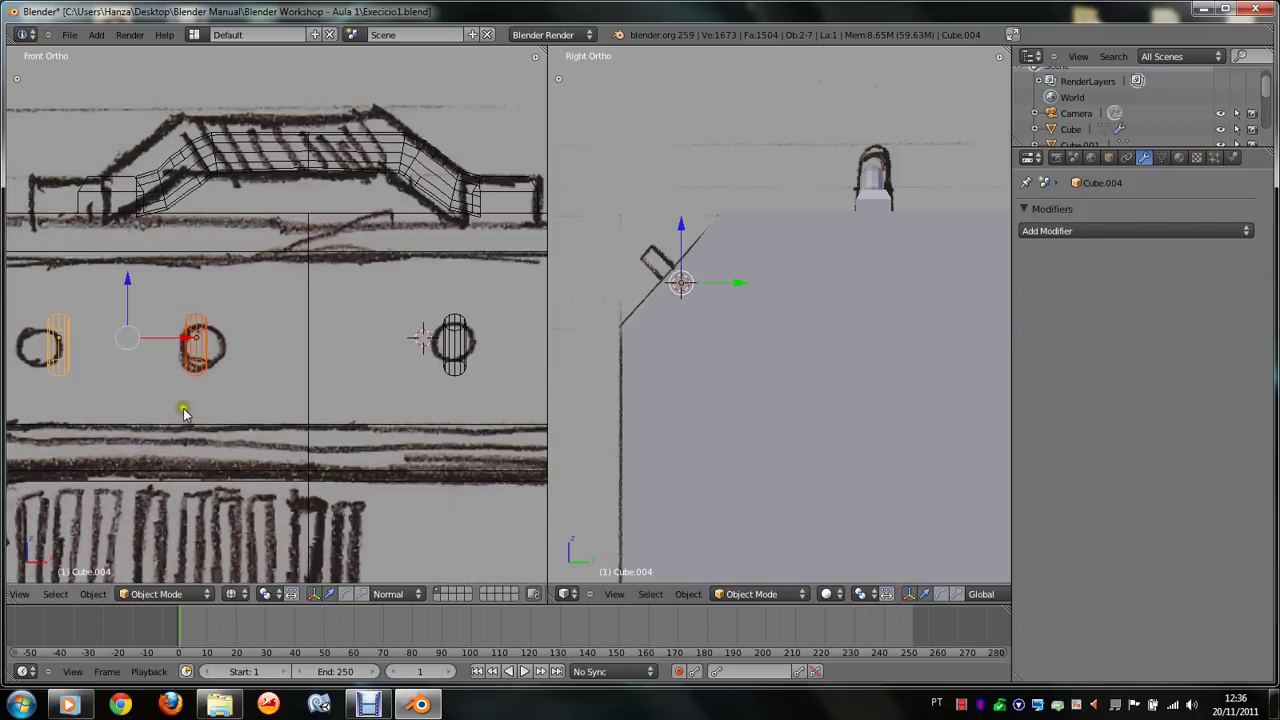
key(g)
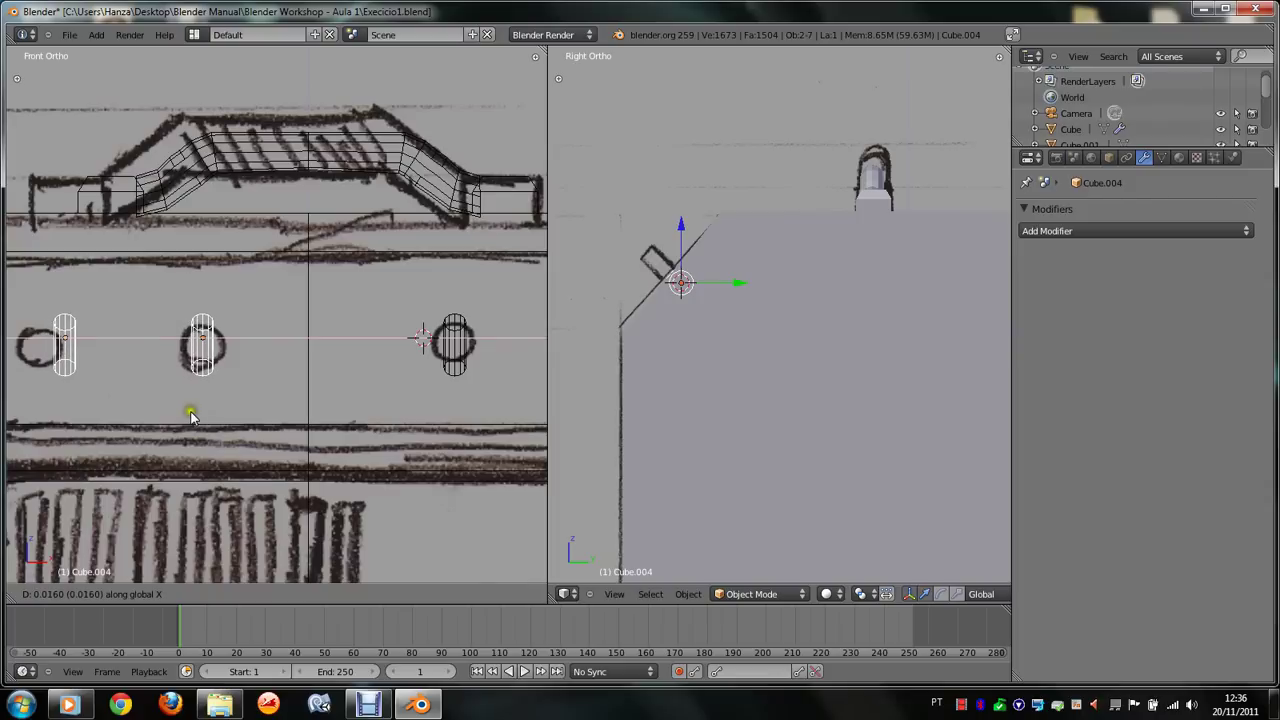
click(191, 412)
Step: Move the leftmost cylinder along X into place, then view the case at an angle in solid shading
right_click(74, 366)
key(g)
key(x)
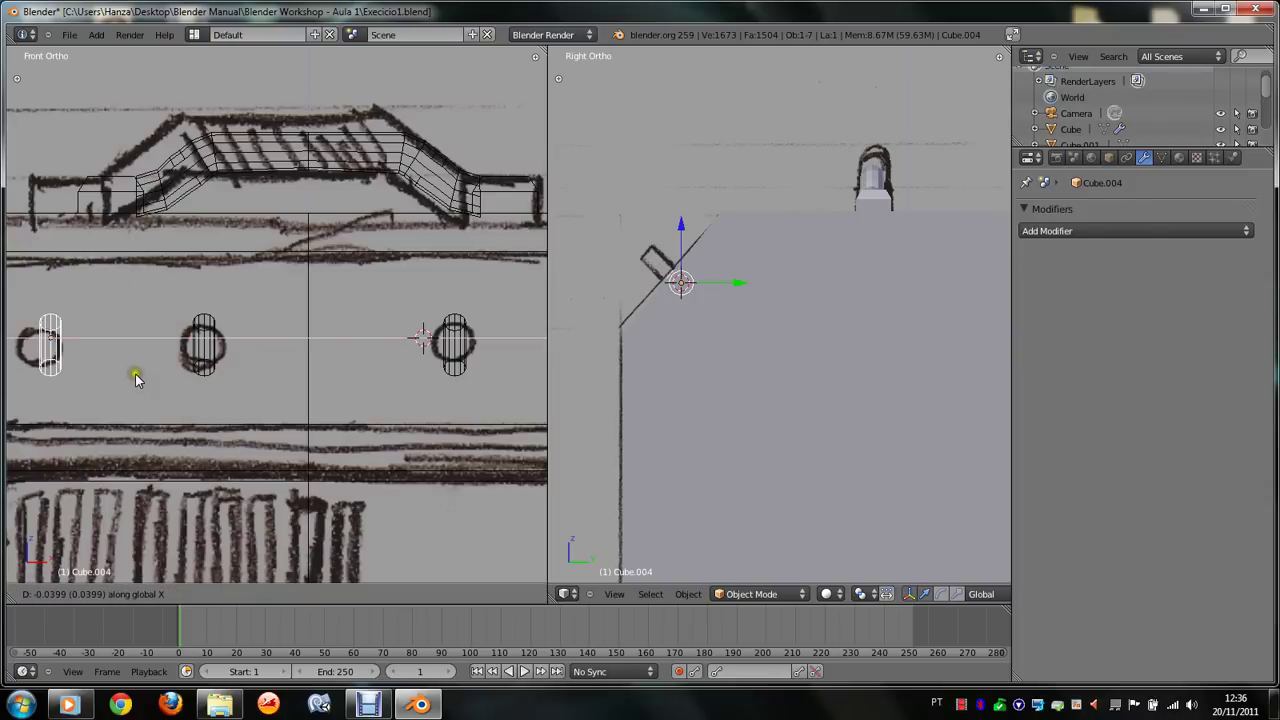
click(133, 374)
scroll(139, 376, down, 3)
key(a)
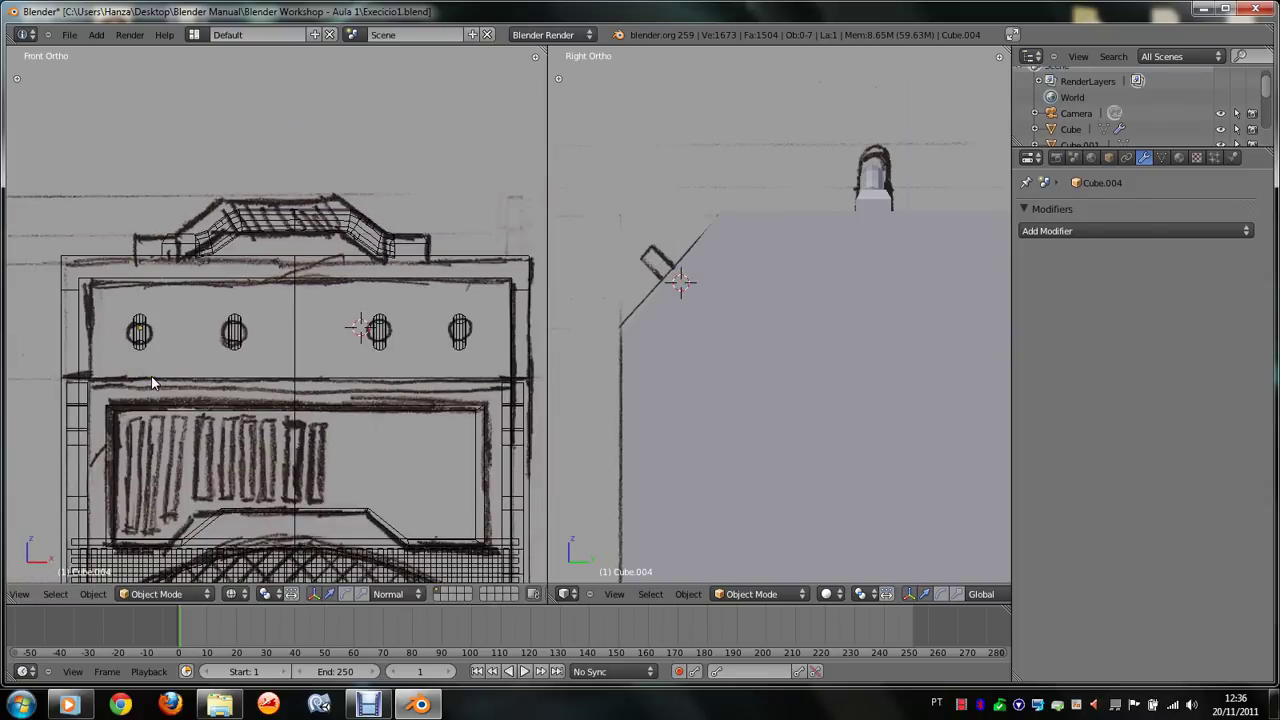
key(z)
key(KP_8)
key(KP_6)
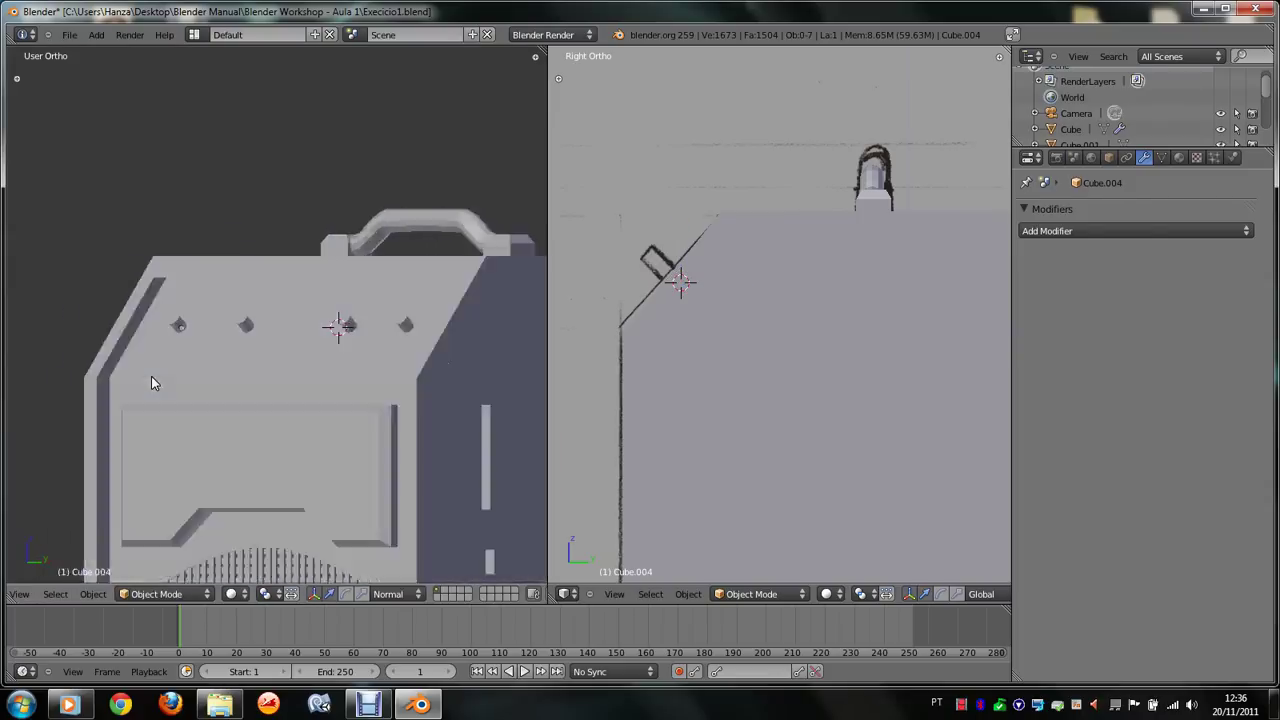
Step: Render the case from an angled top-side view, then show the object tool shelf
key(KP_4)
key(KP_4)
key(KP_2)
key(KP_4)
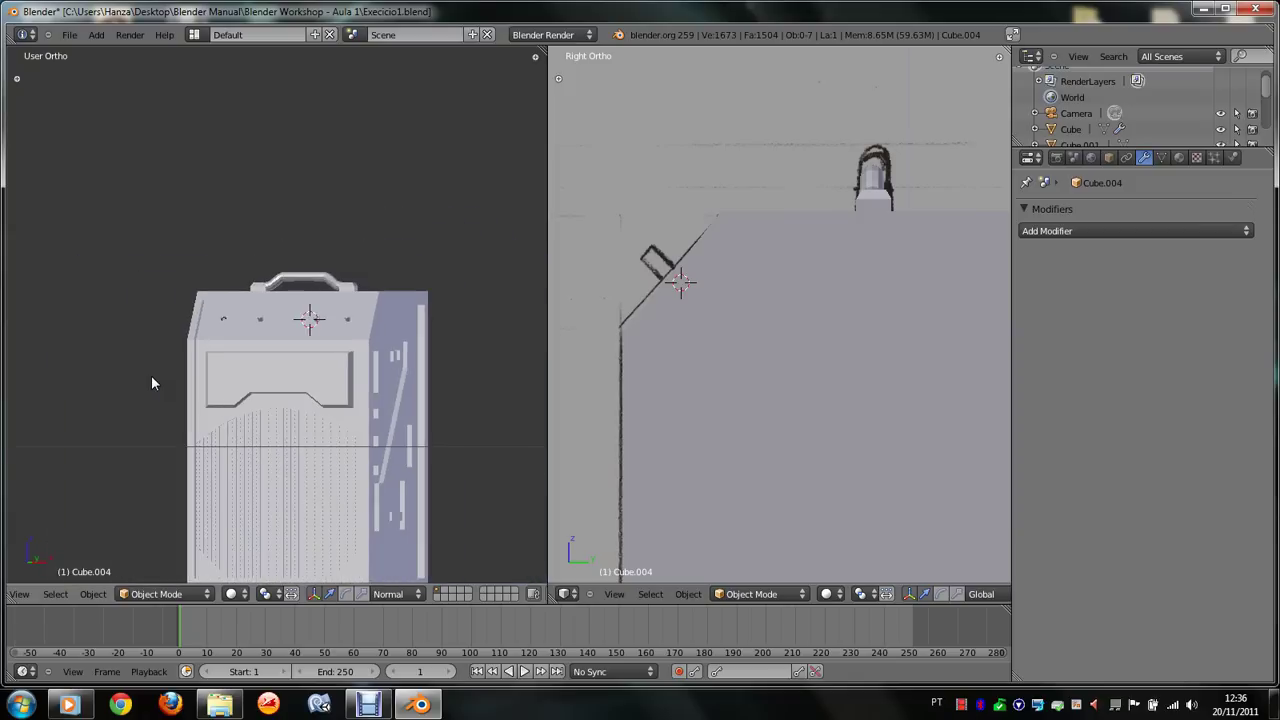
key(KP_8)
key(KP_8)
key(KP_8)
key(F12)
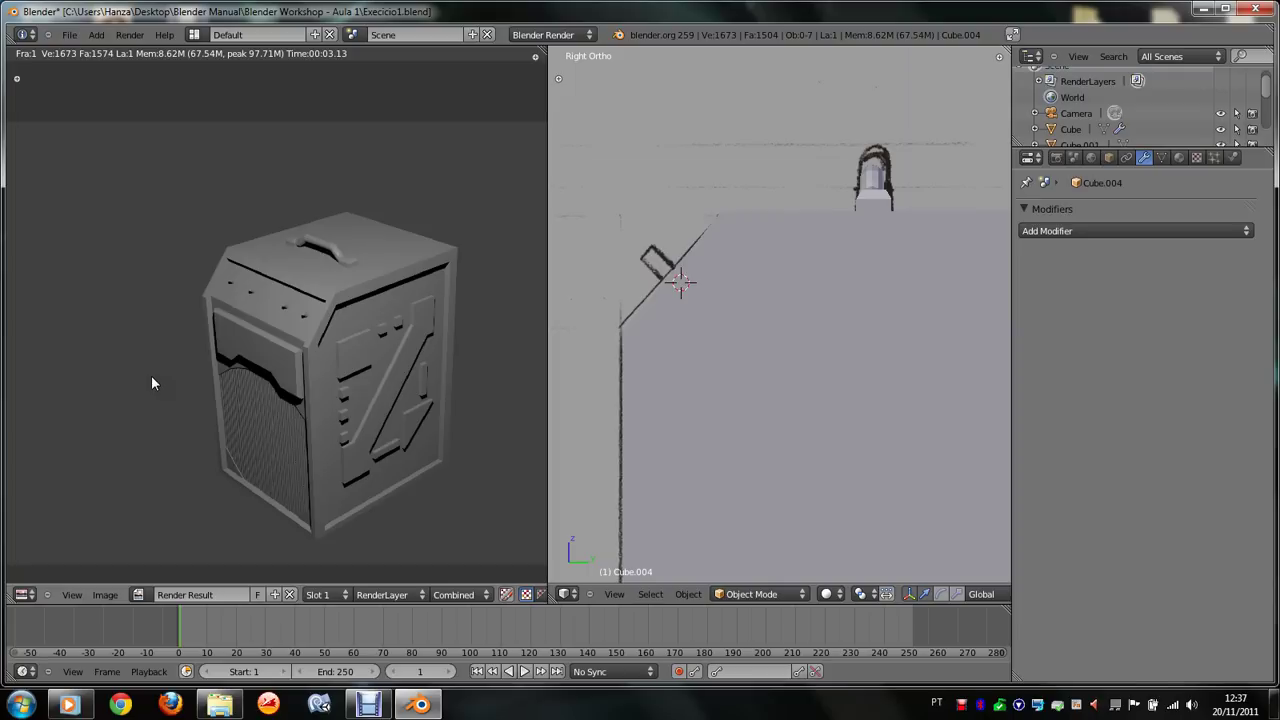
key(Escape)
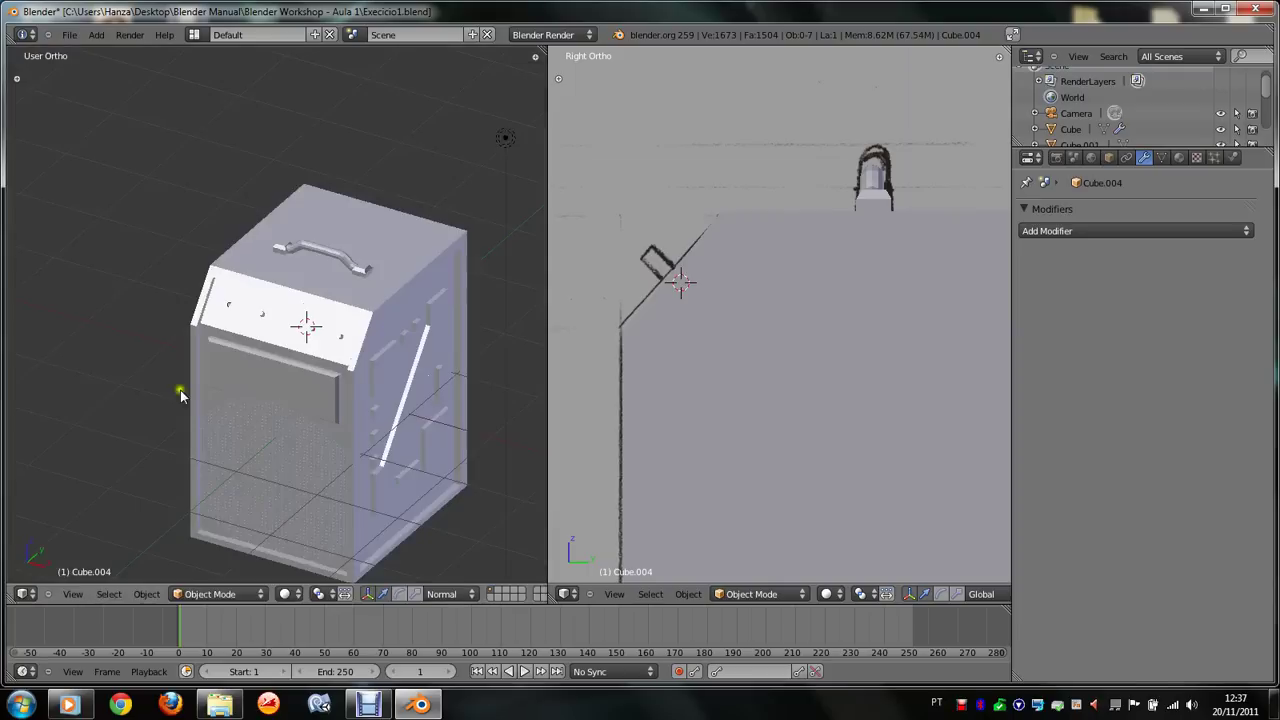
key(n)
key(n)
key(t)
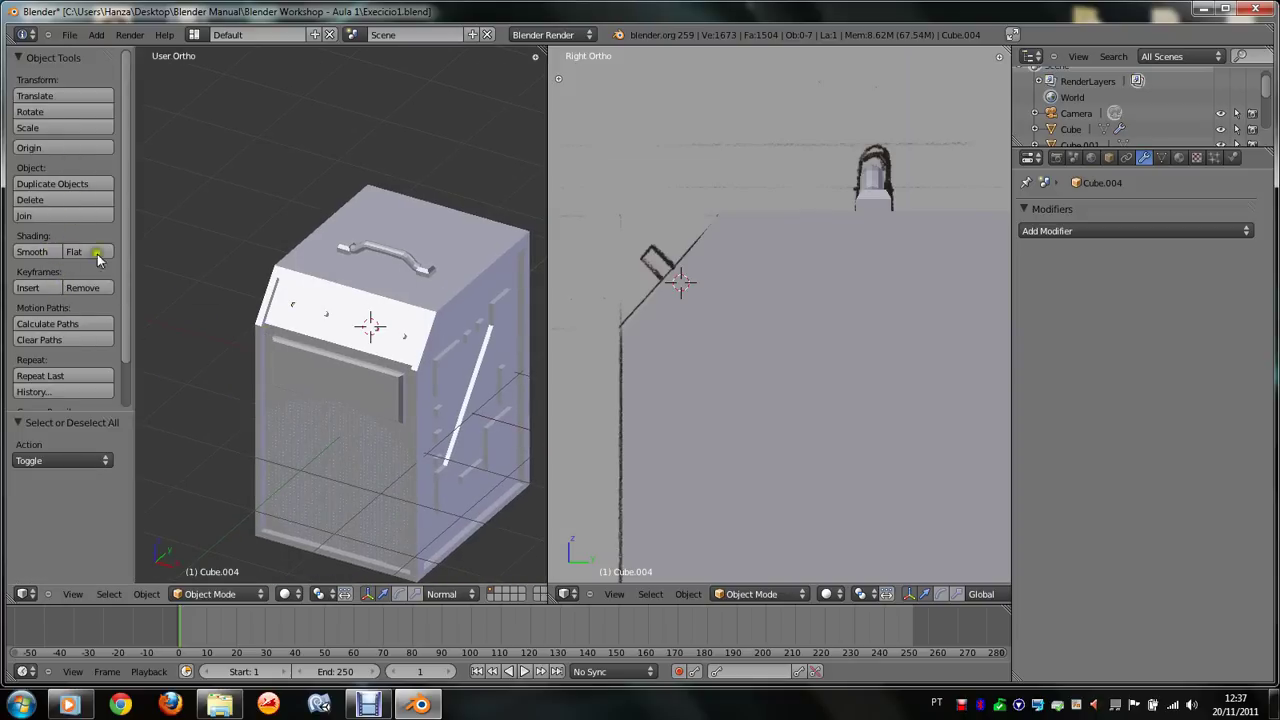
Step: Set the Cube case body to Smooth shading, collapse its Mirror panel, and list modifiers to add
right_click(352, 290)
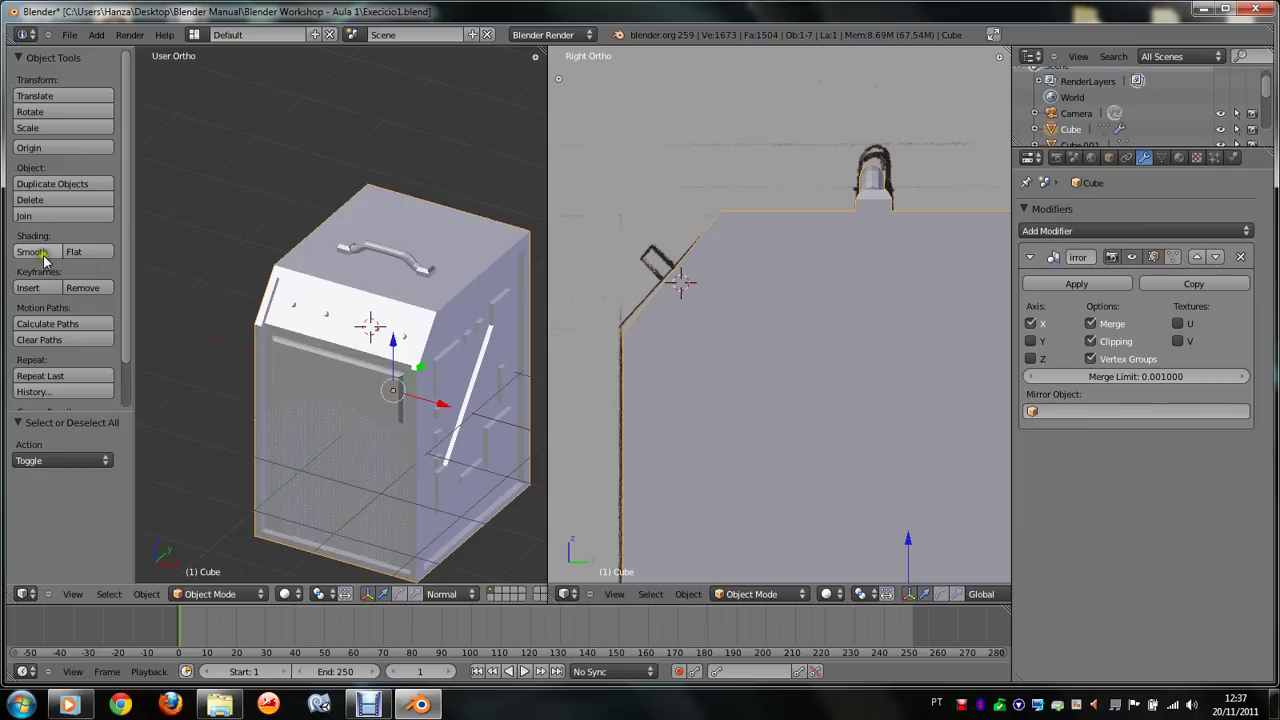
click(32, 252)
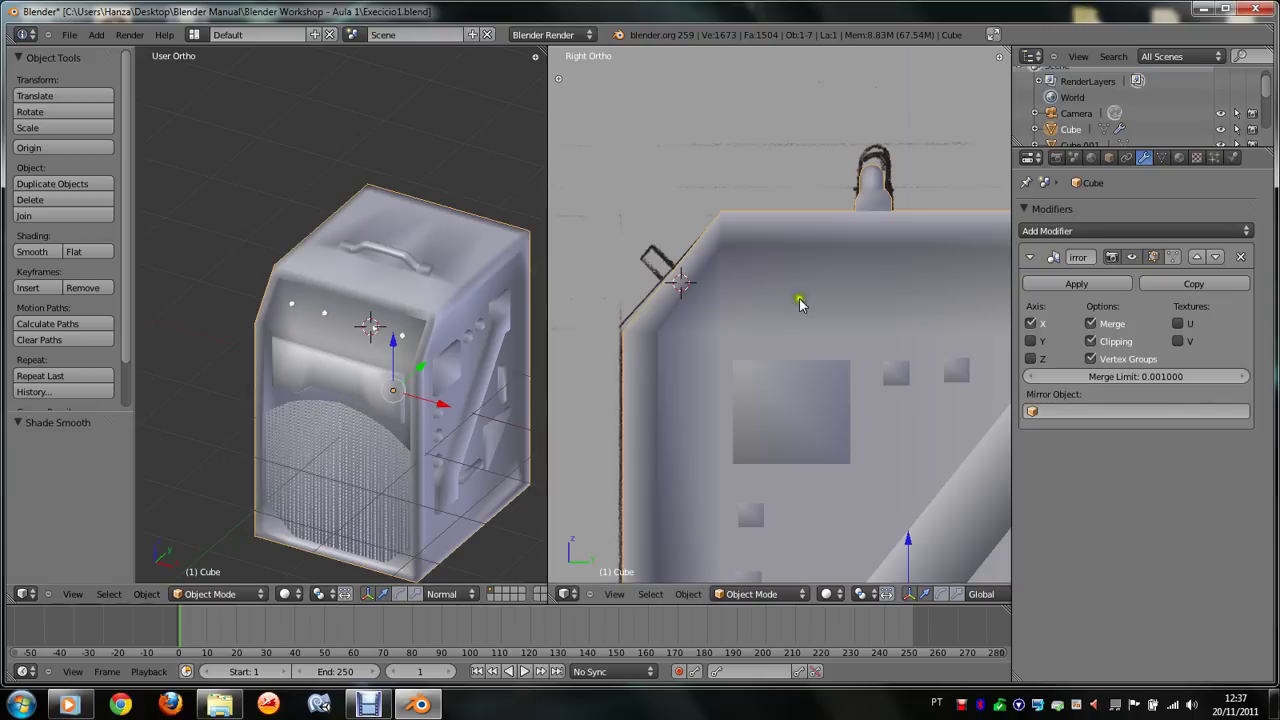
click(1027, 258)
click(1027, 258)
click(1027, 258)
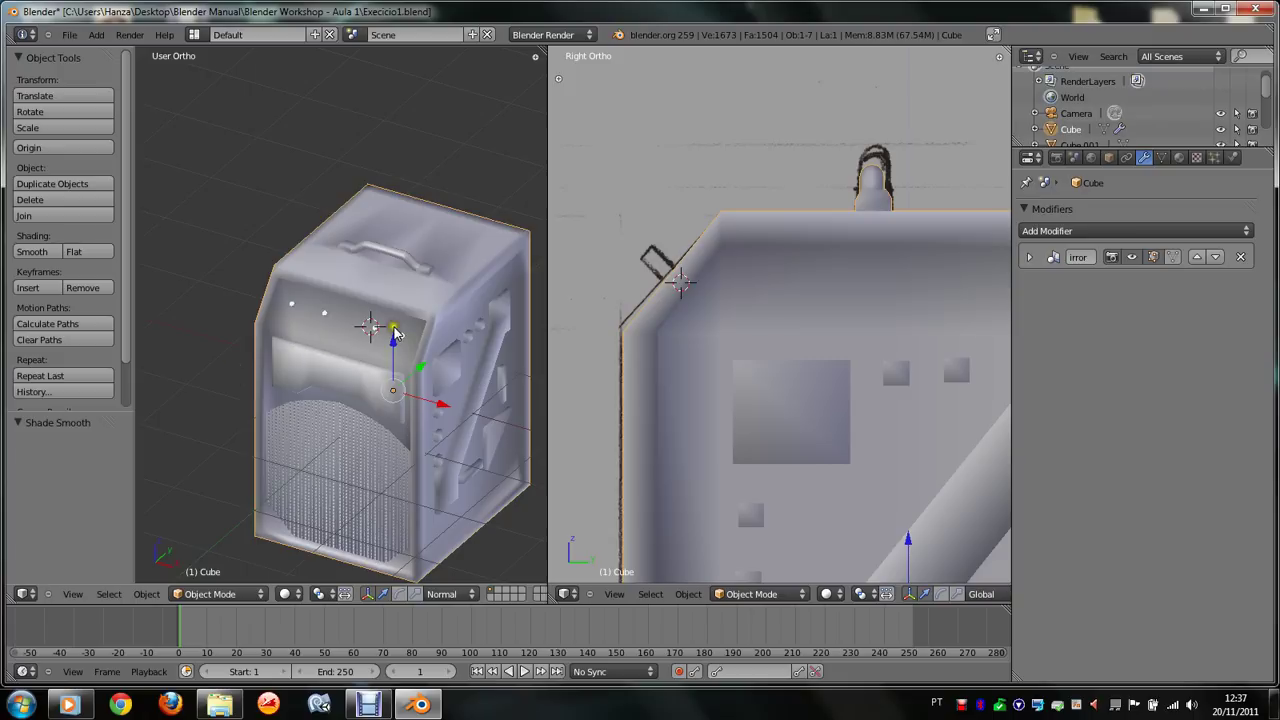
scroll(395, 333, up, 2)
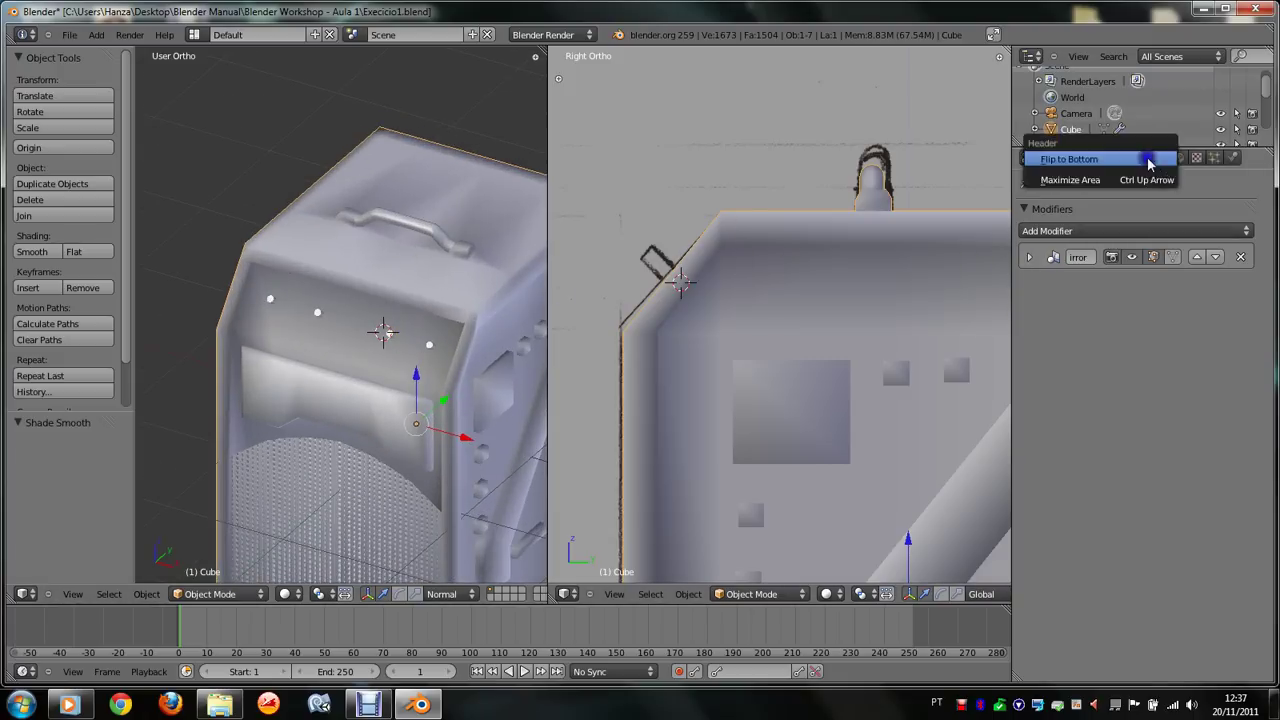
click(1058, 233)
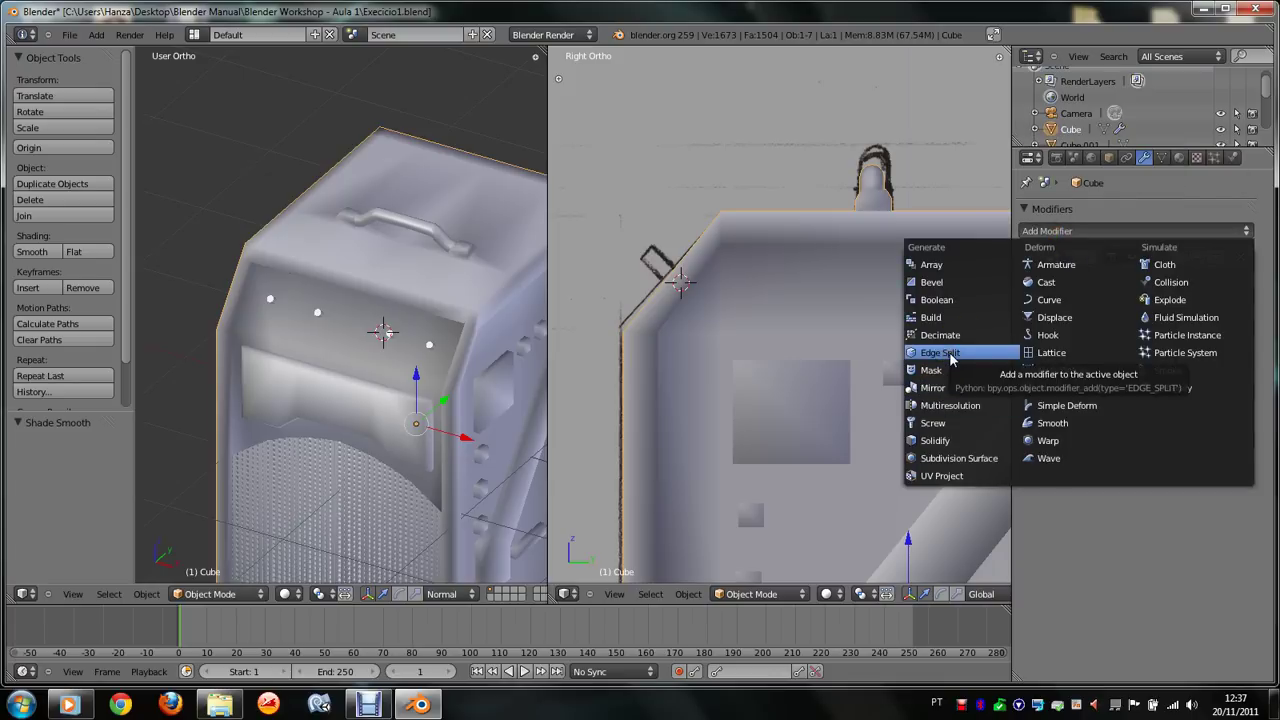
Step: Add an Edge Split modifier with a 60° split angle and render to check it
click(950, 358)
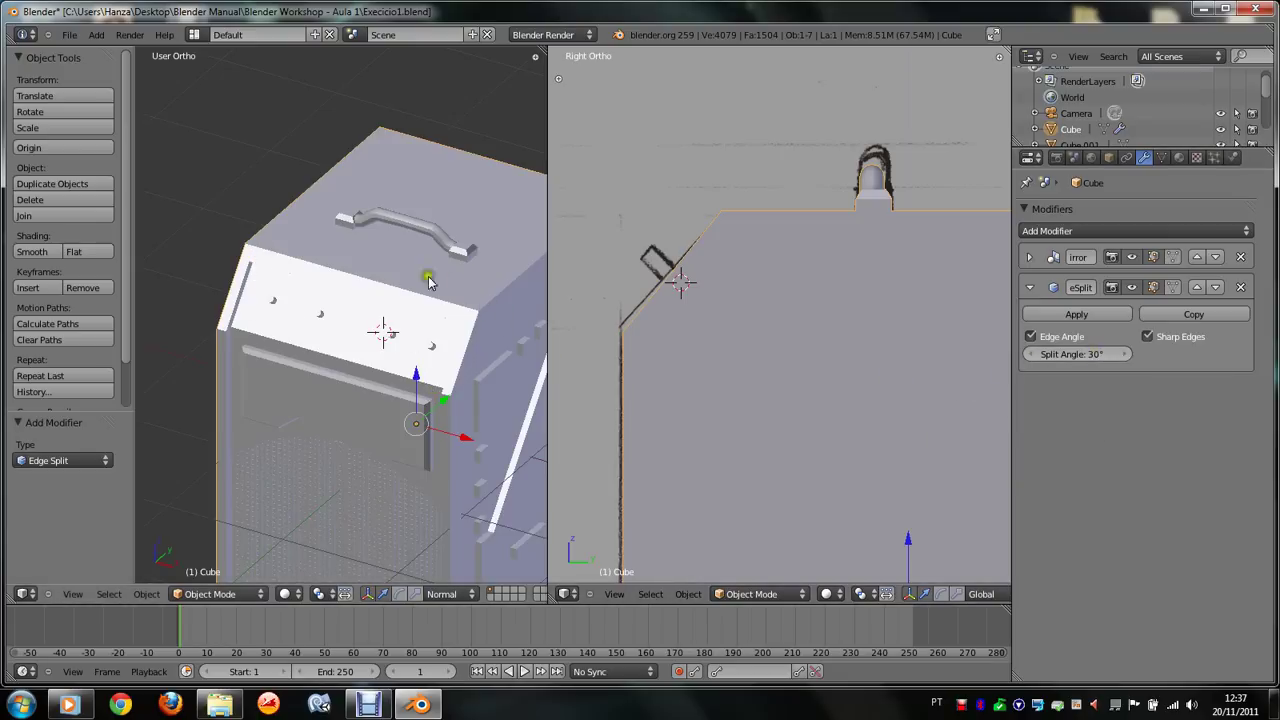
middle_drag(392, 310, 410, 314)
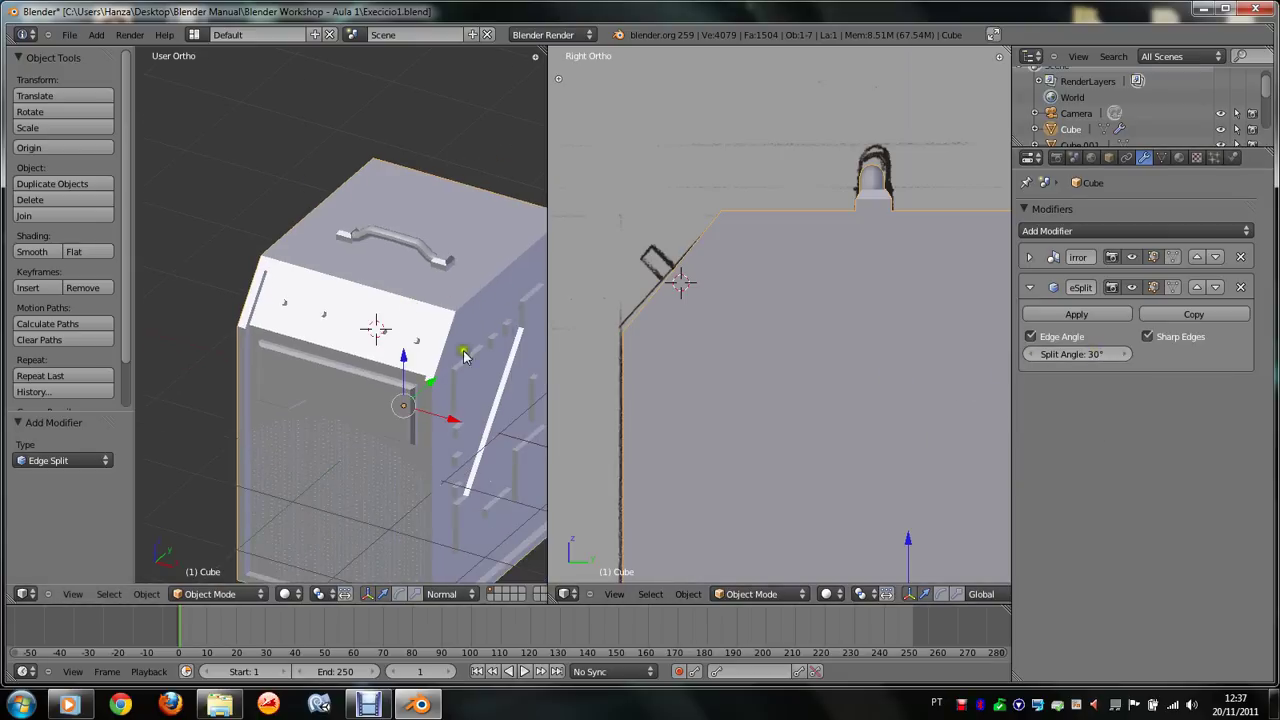
click(1077, 355)
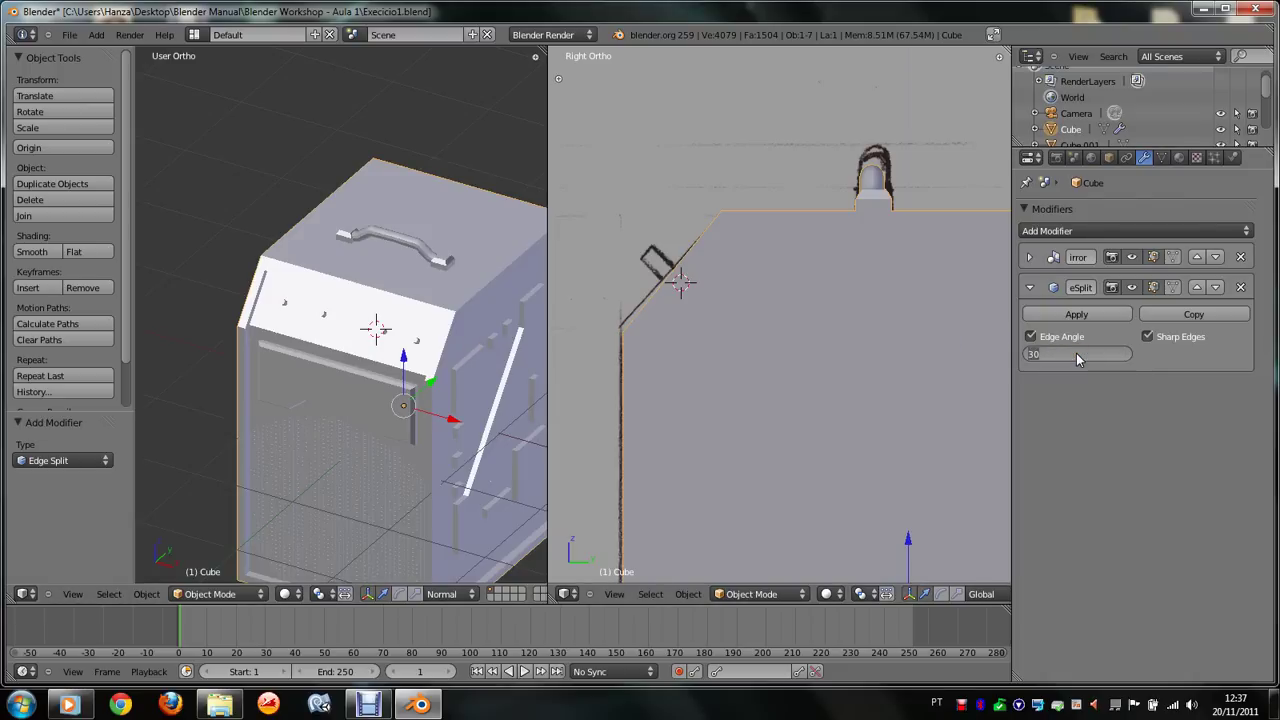
text(60)
key(Return)
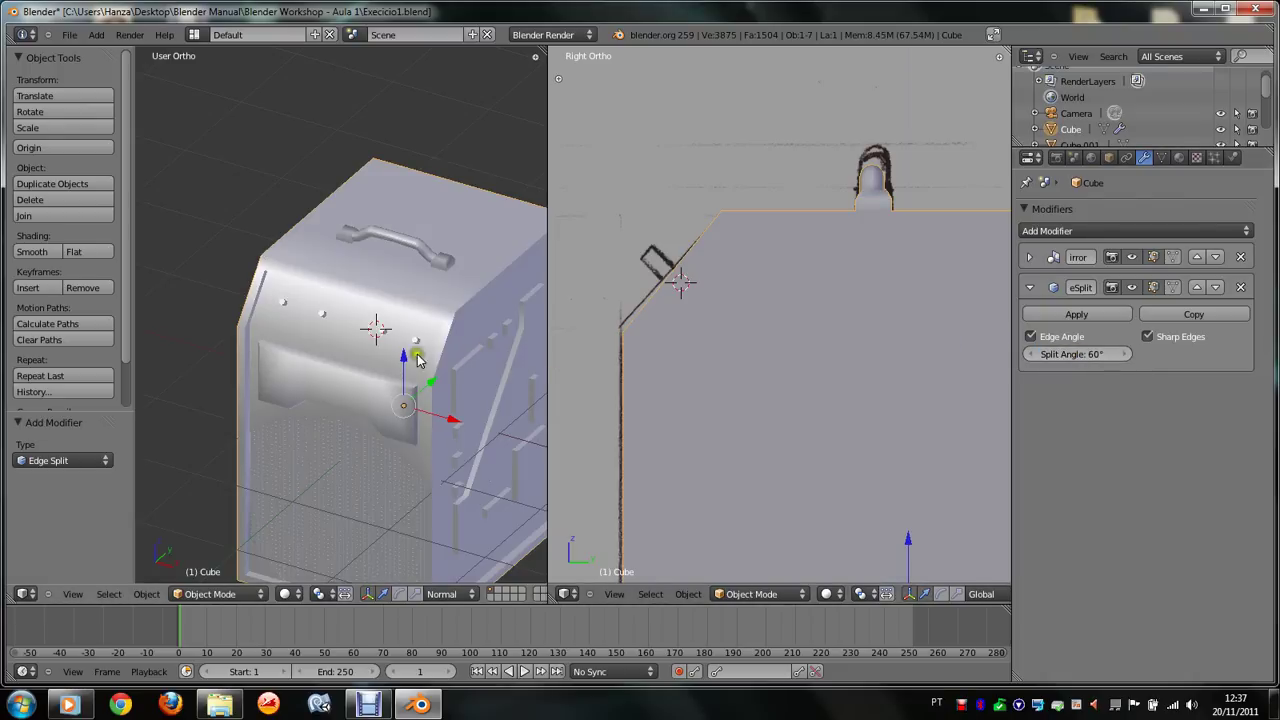
middle_drag(432, 485, 431, 477)
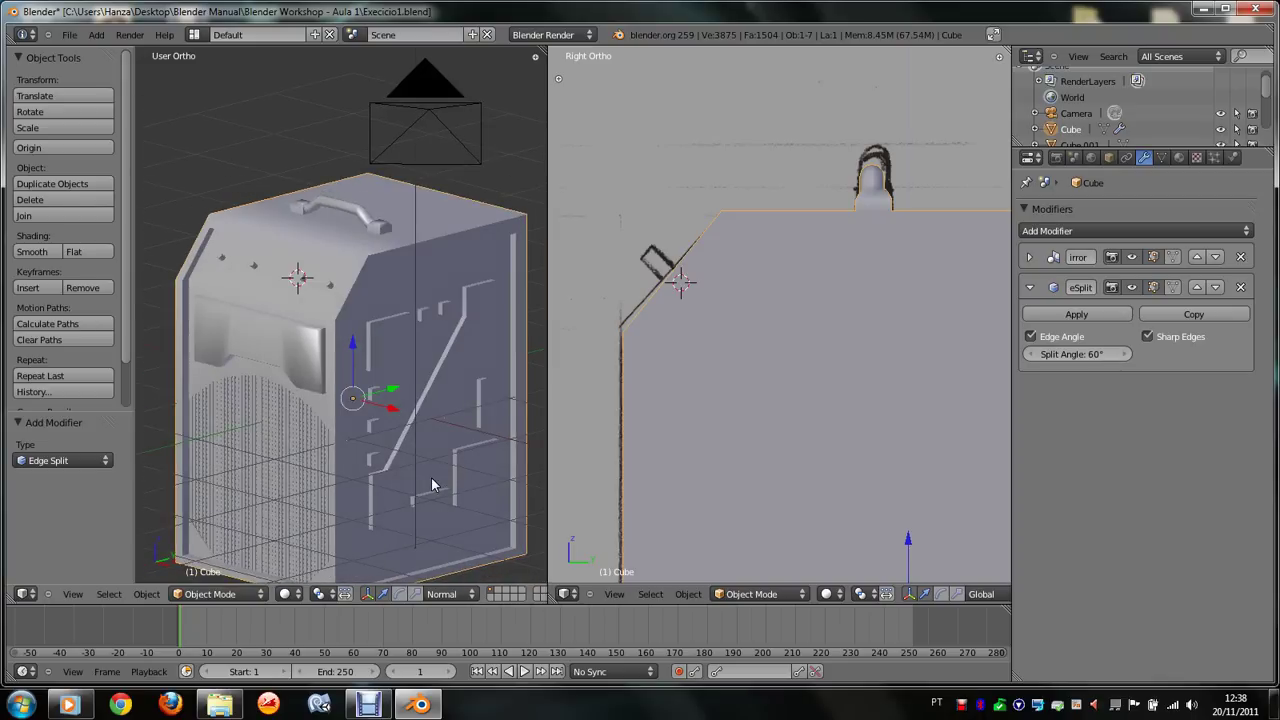
key(F12)
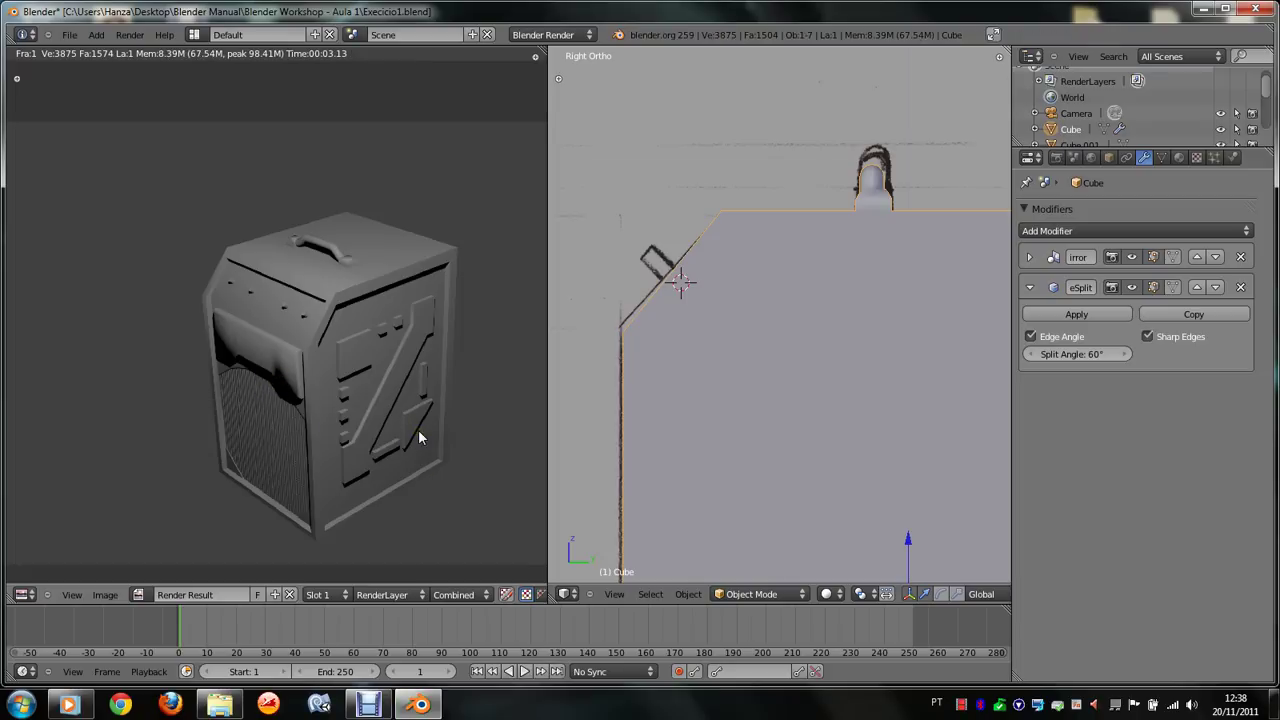
key(Escape)
Step: Try split angles of 45° and 50°, settling back on 45°
click(1087, 356)
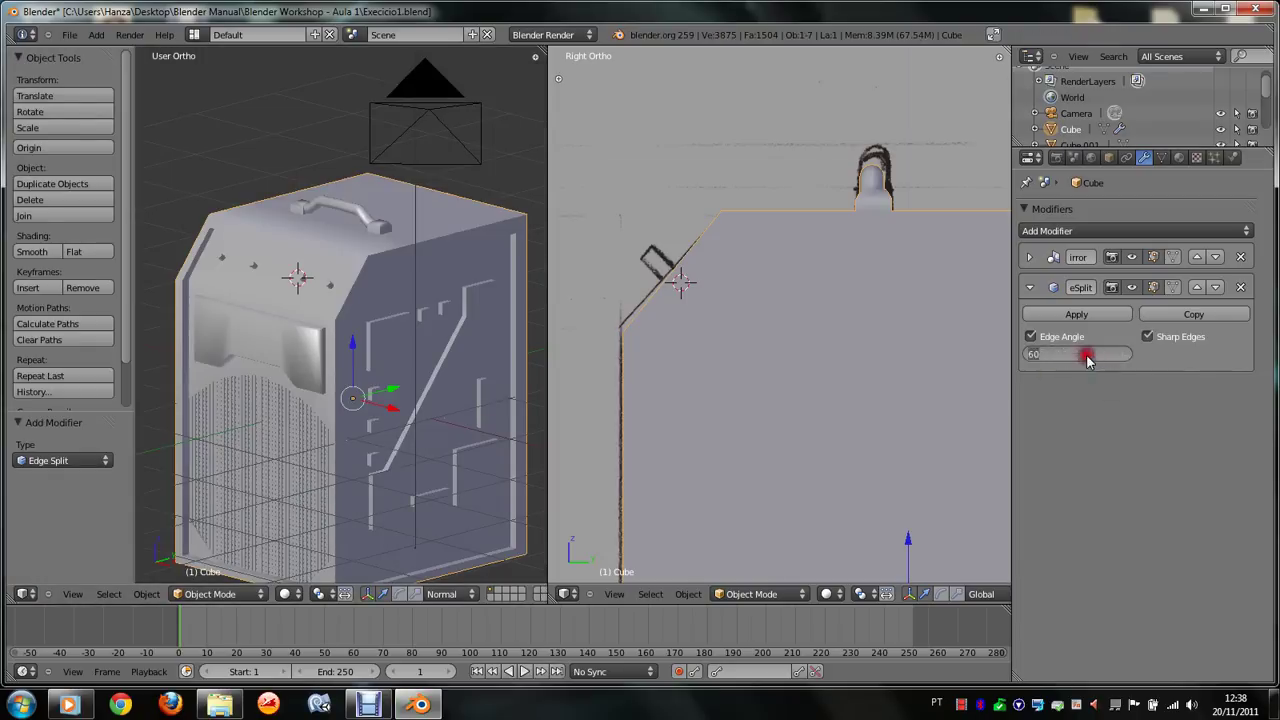
text(45)
key(Return)
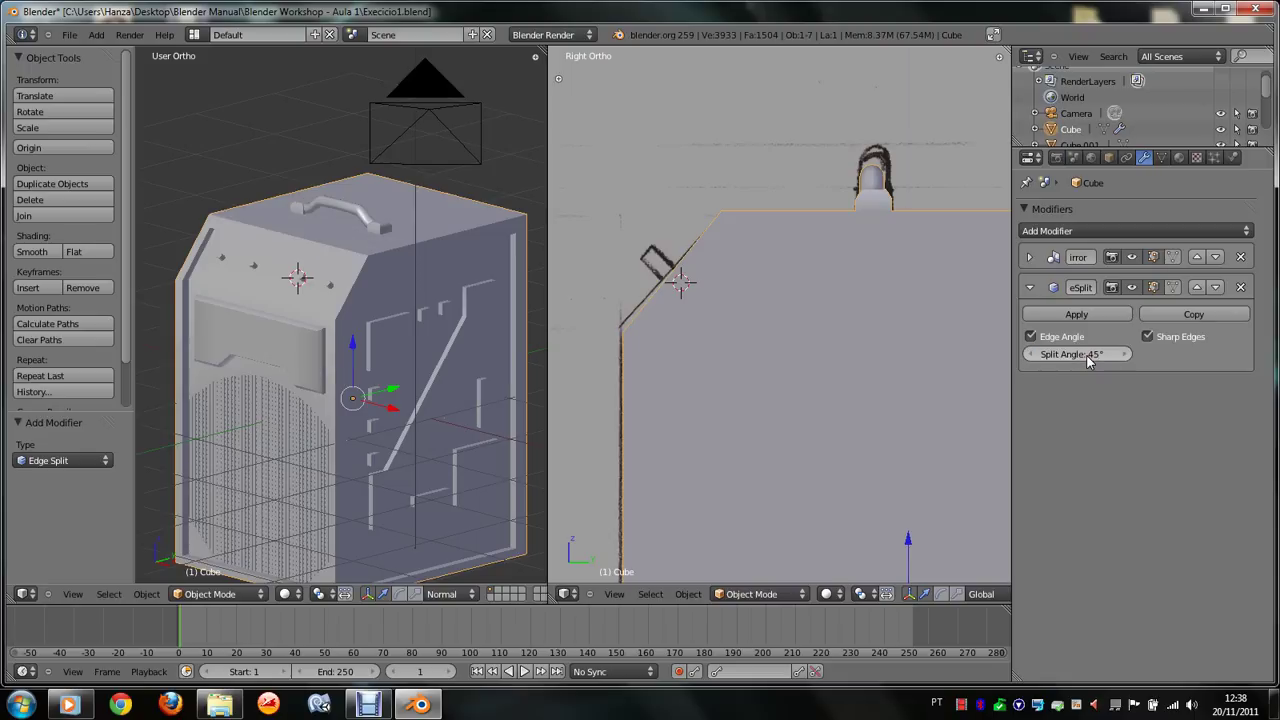
click(1087, 355)
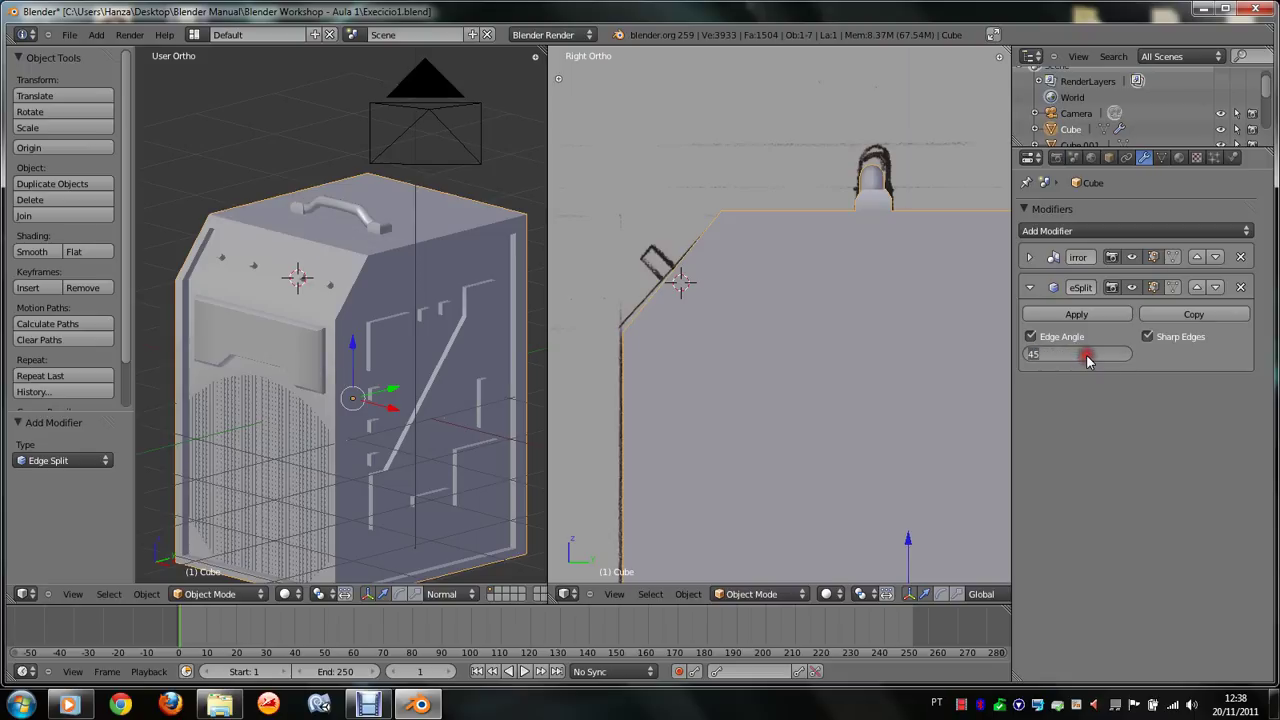
text(50)
key(Return)
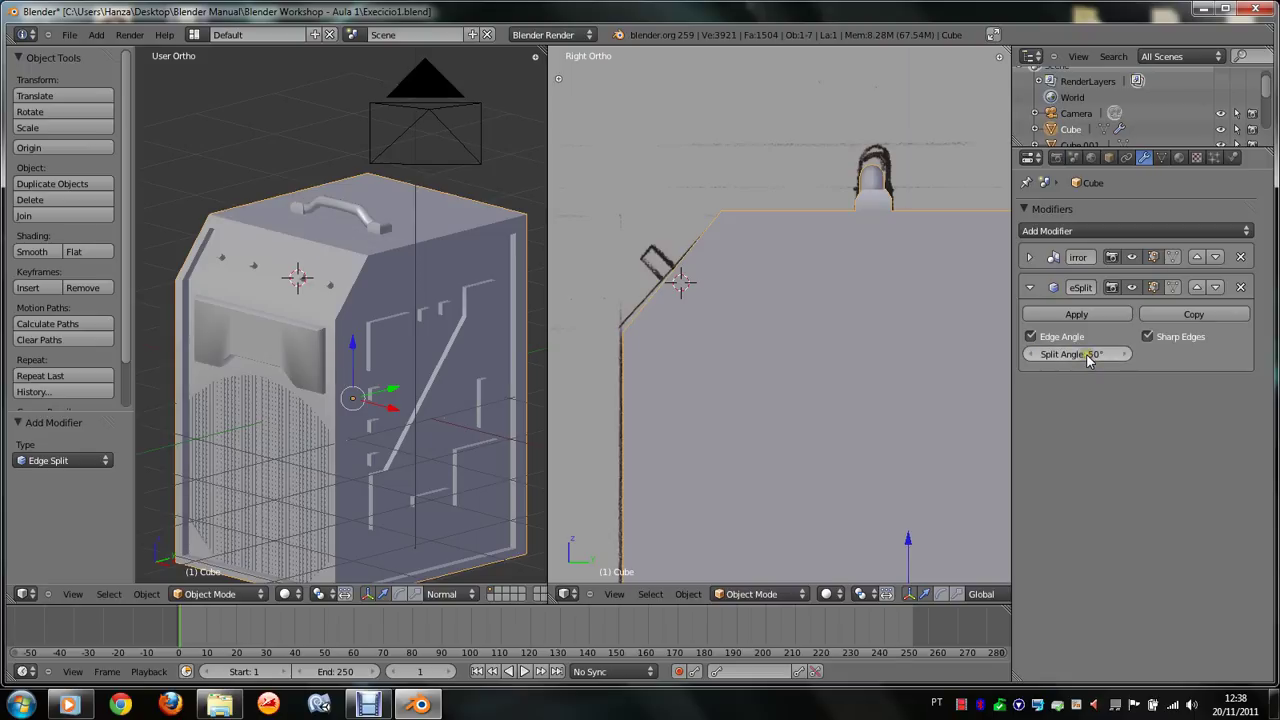
click(1088, 357)
text(45)
key(Return)
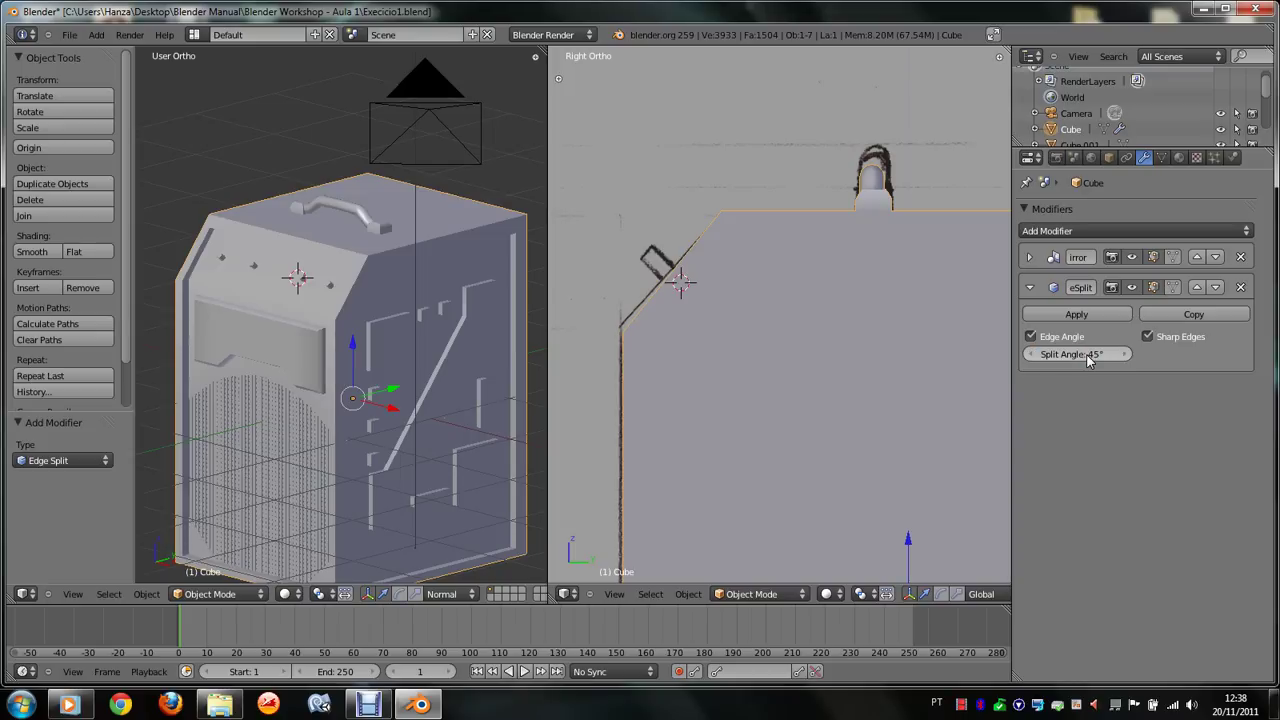
Step: Render again to compare the shading, then briefly inspect the mesh in Edit Mode
scroll(374, 430, up, 3)
ctrl+scroll(374, 432, up, 2)
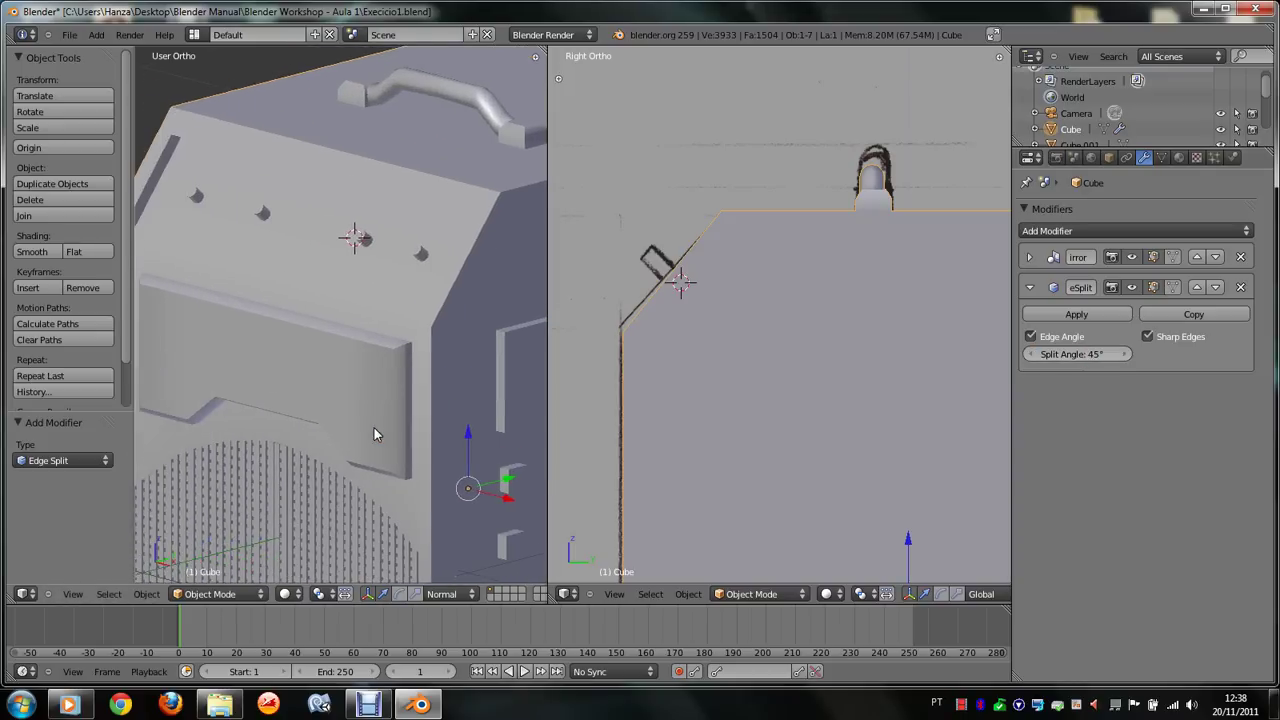
key(F12)
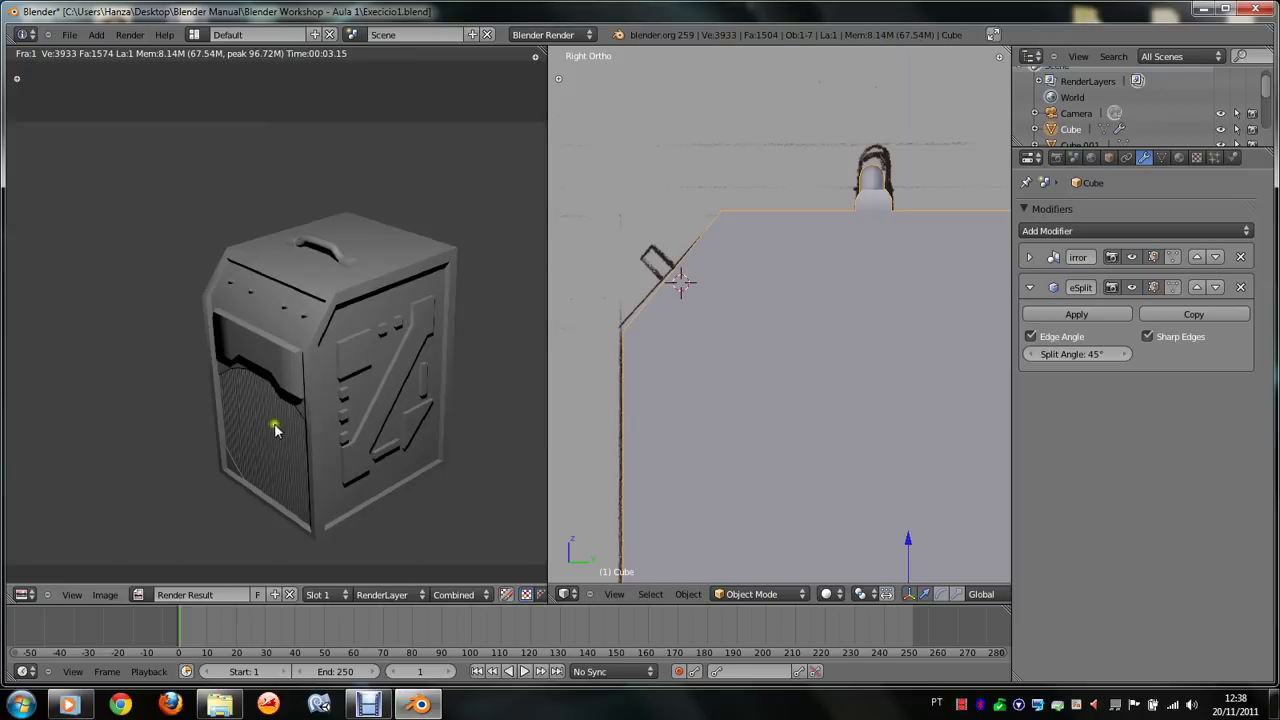
key(Escape)
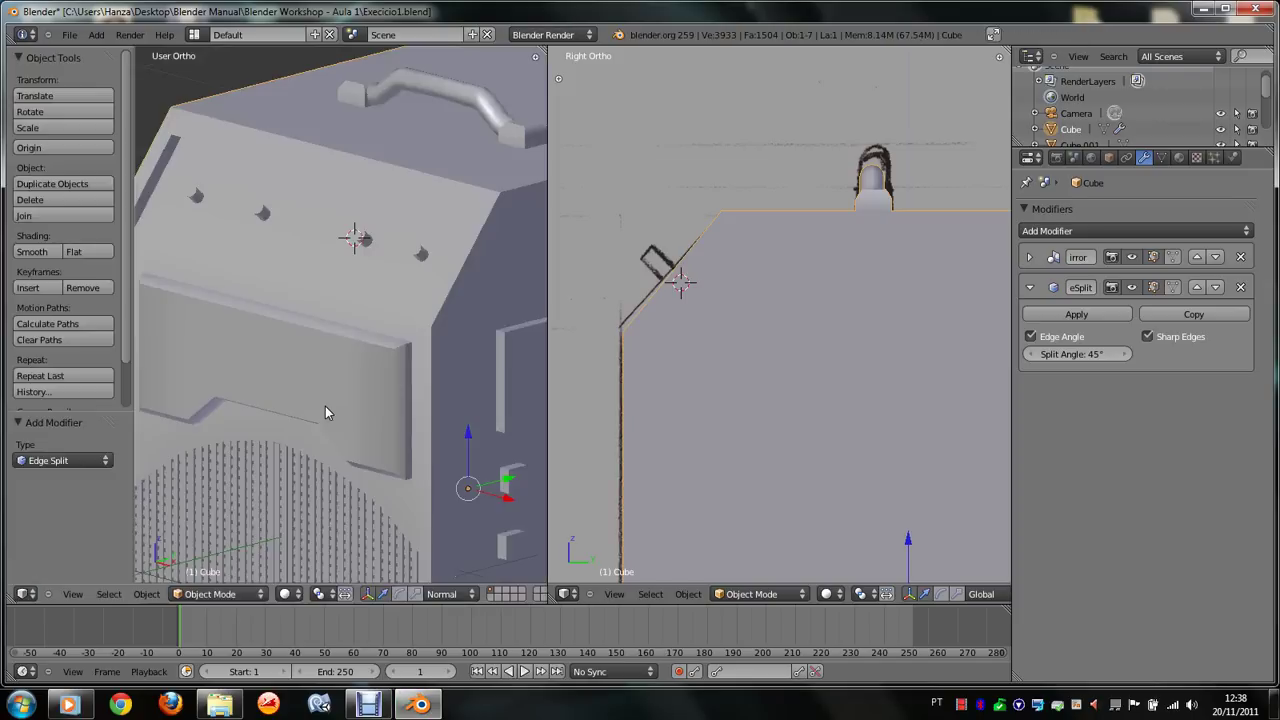
key(Tab)
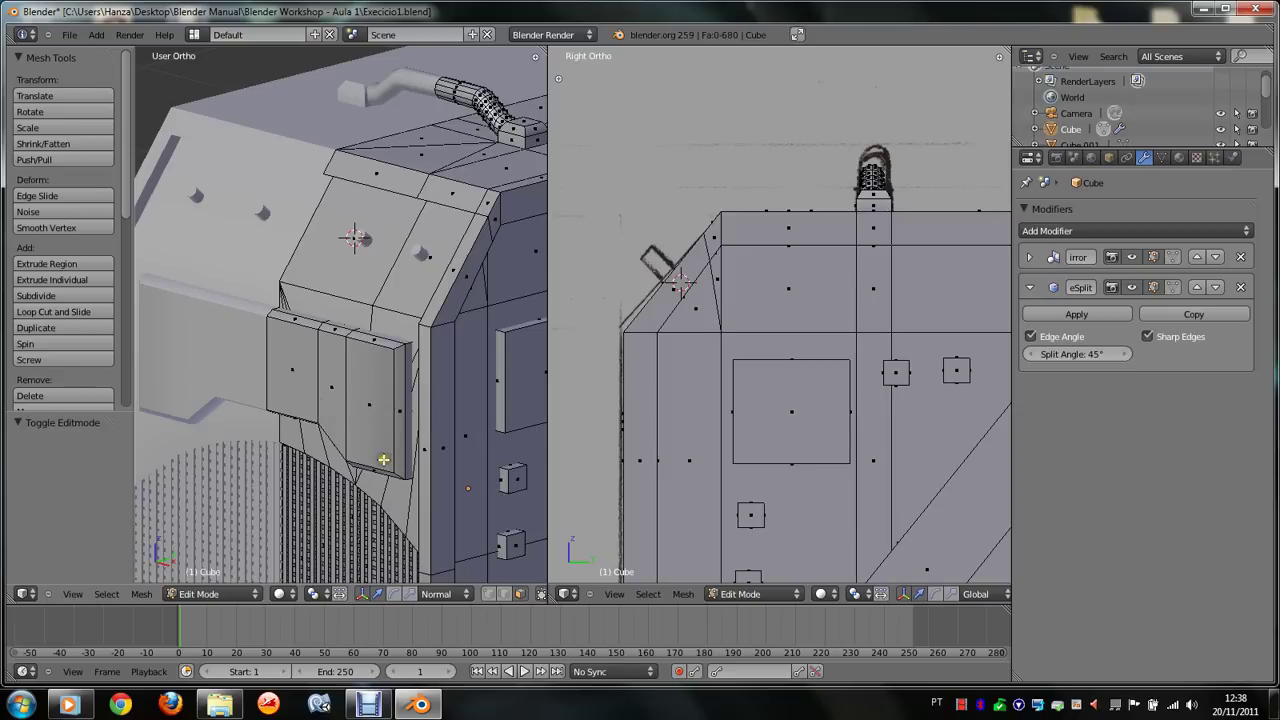
middle_drag(378, 421, 330, 420)
key(Tab)
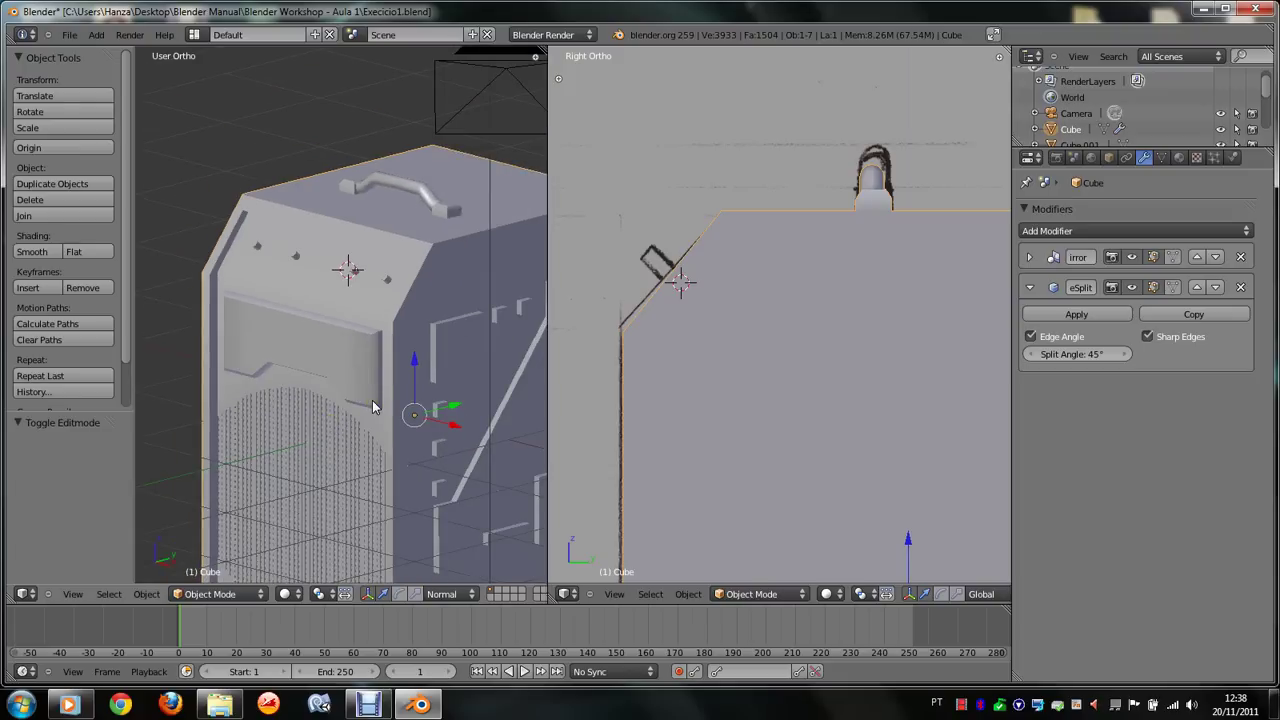
Step: Save the .blend file, overwriting the existing one
scroll(335, 443, up, 2)
scroll(335, 443, up, 2)
scroll(333, 437, down, 3)
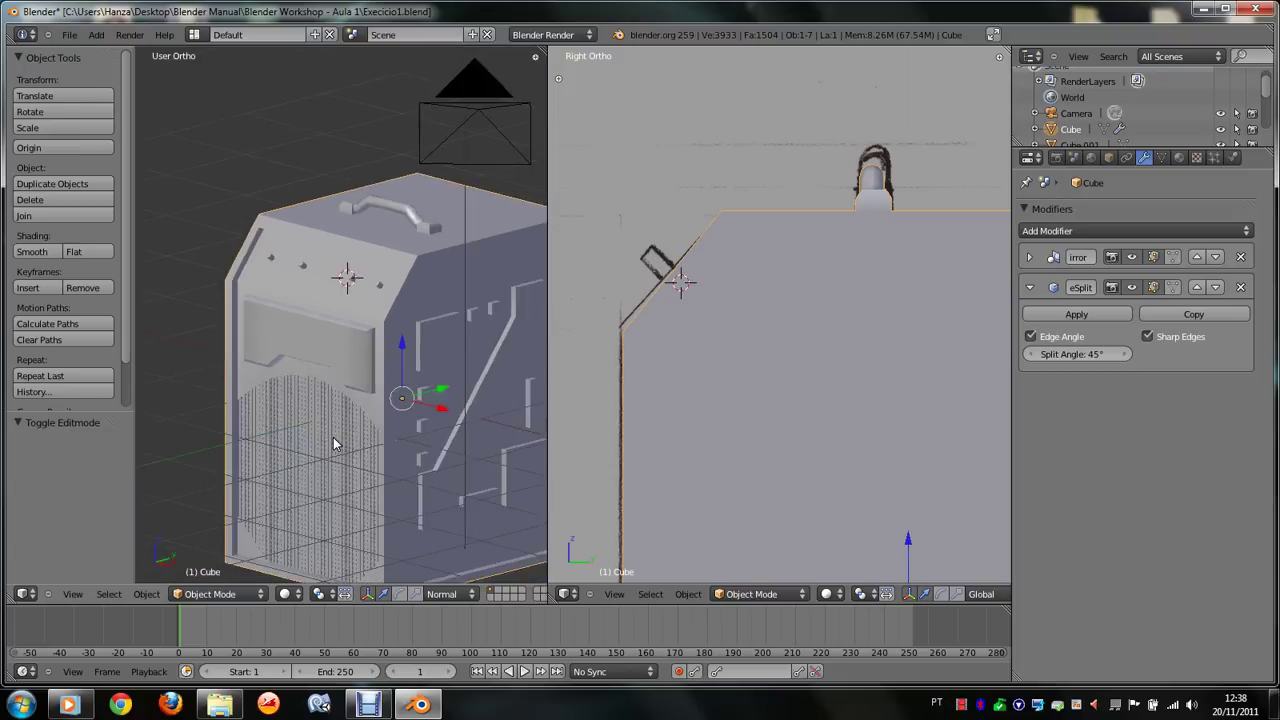
scroll(333, 437, down, 1)
scroll(333, 437, up, 2)
key(ctrl+s)
click(333, 437)
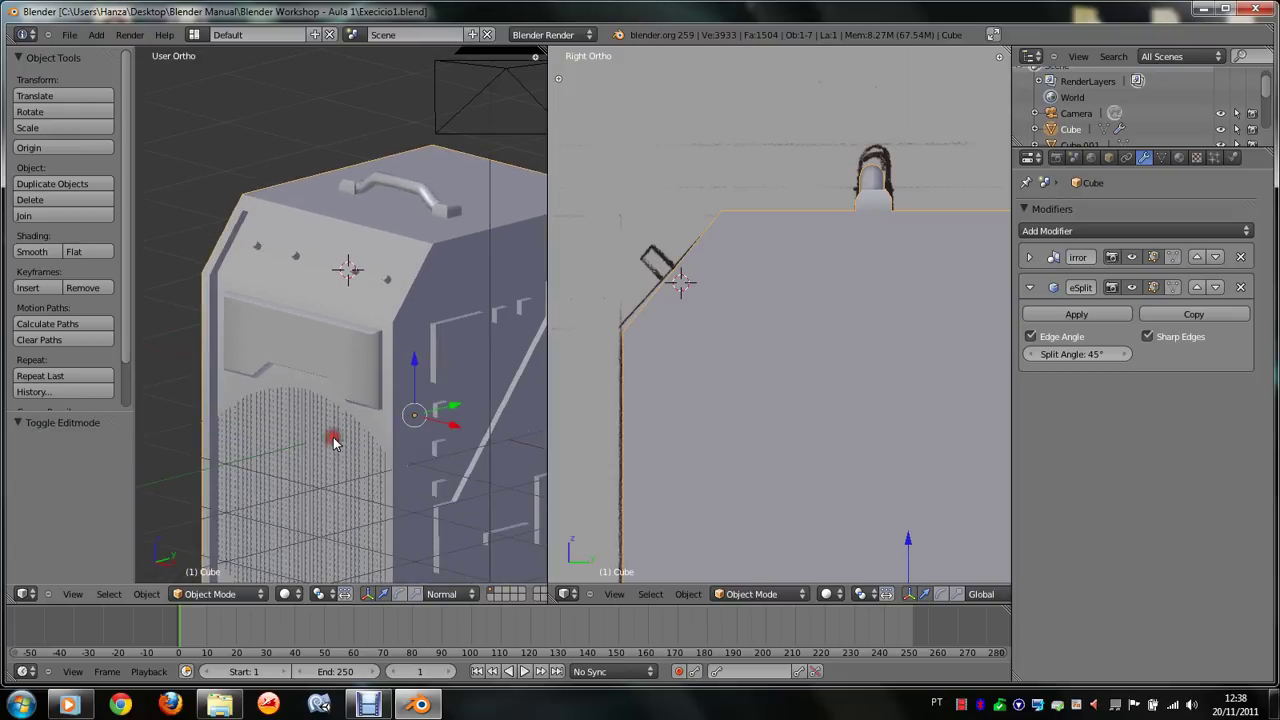
Step: Hide the tool shelf, narrow the left 3D view, and save the file again
scroll(334, 437, down, 4)
scroll(357, 423, up, 1)
key(t)
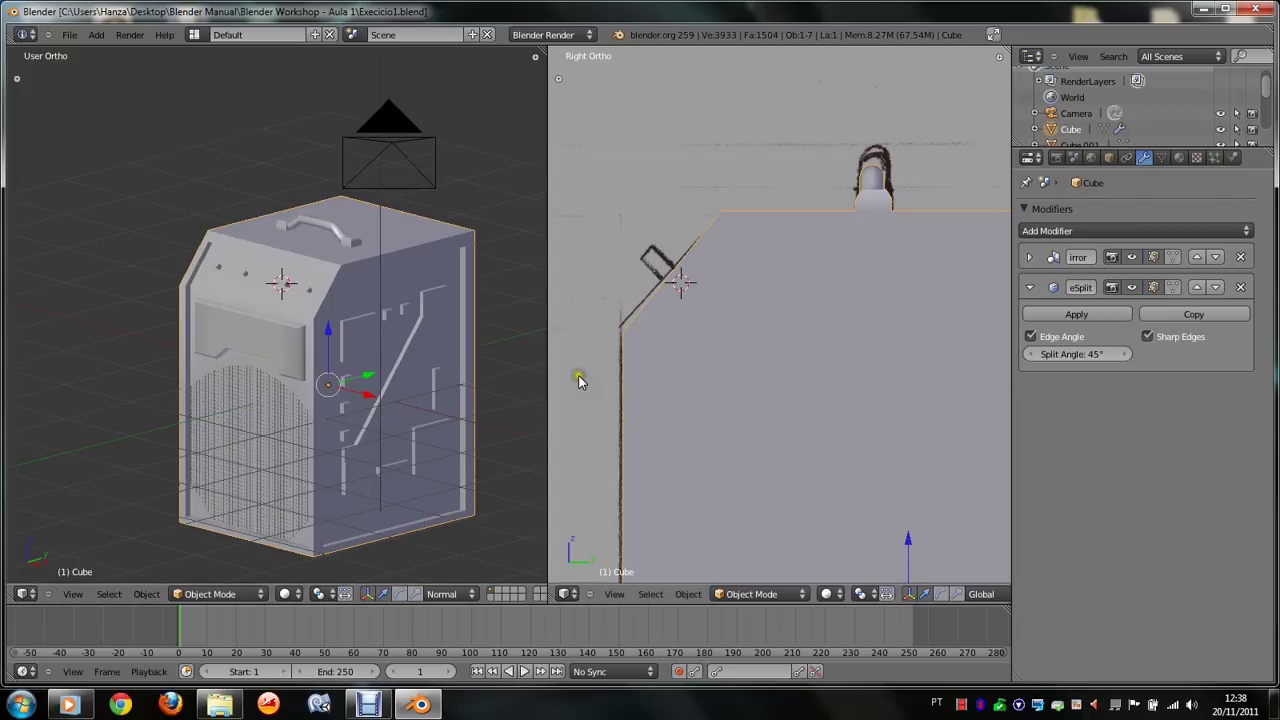
drag(546, 412, 516, 414)
key(ctrl+s)
click(357, 423)
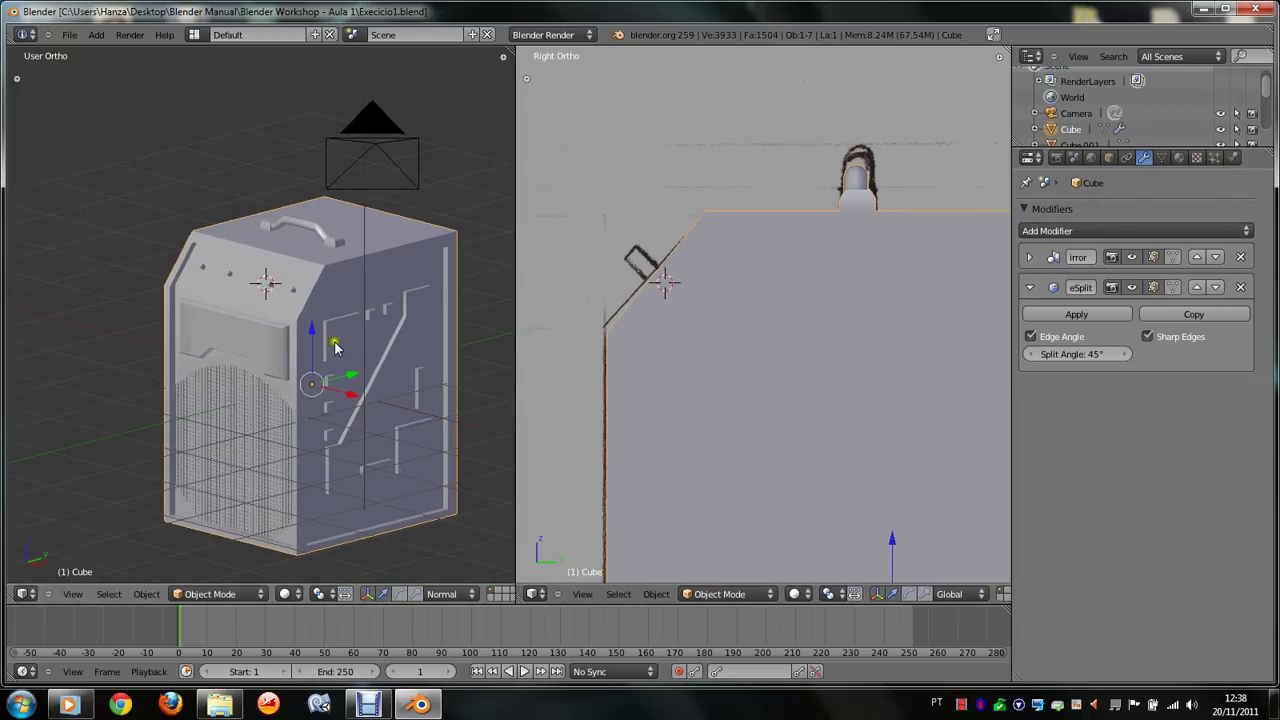
scroll(313, 360, up, 3)
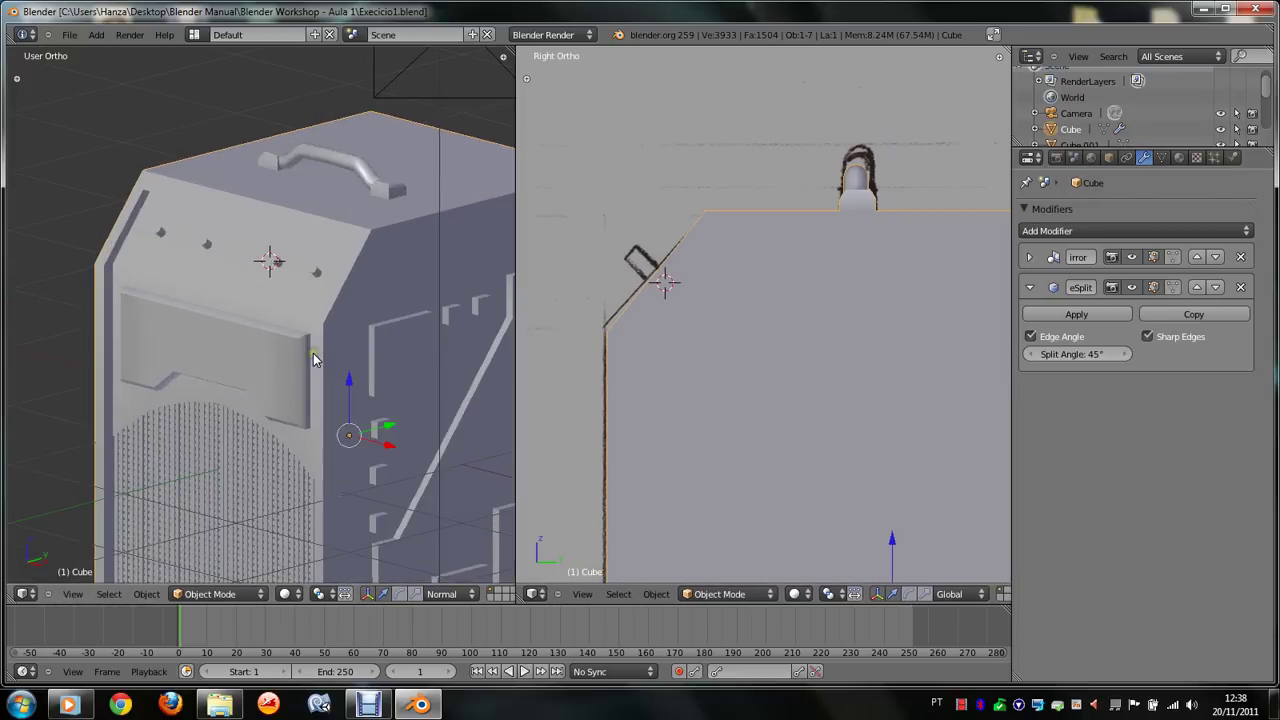
Step: Show the Material tab and select the main Cube body, after picking Cube.002 and Cube.004
click(1178, 157)
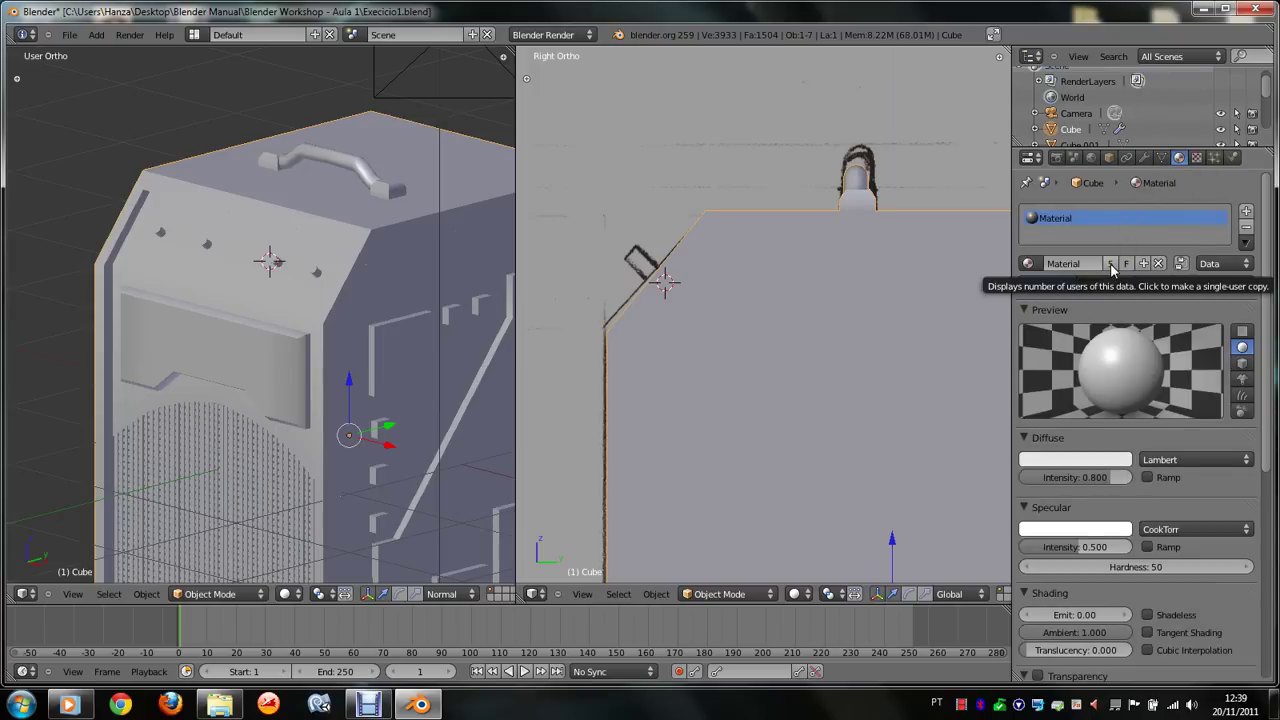
scroll(297, 346, down, 5)
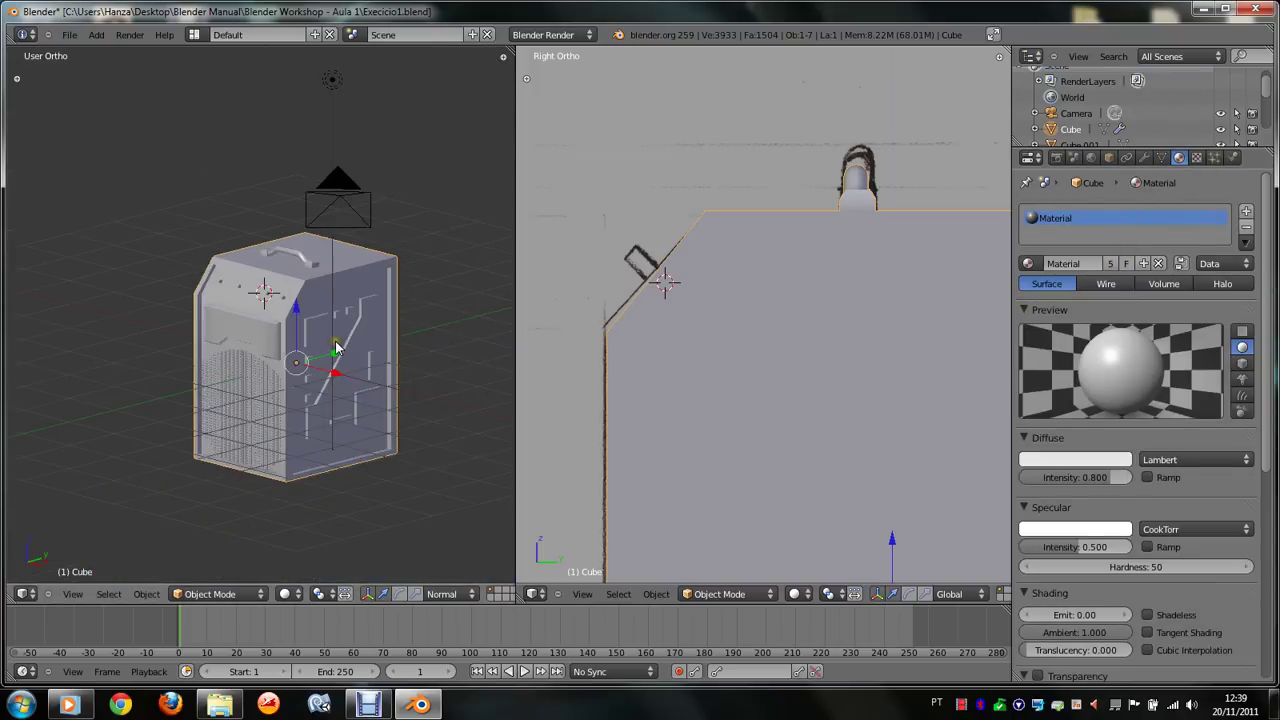
scroll(337, 346, up, 1)
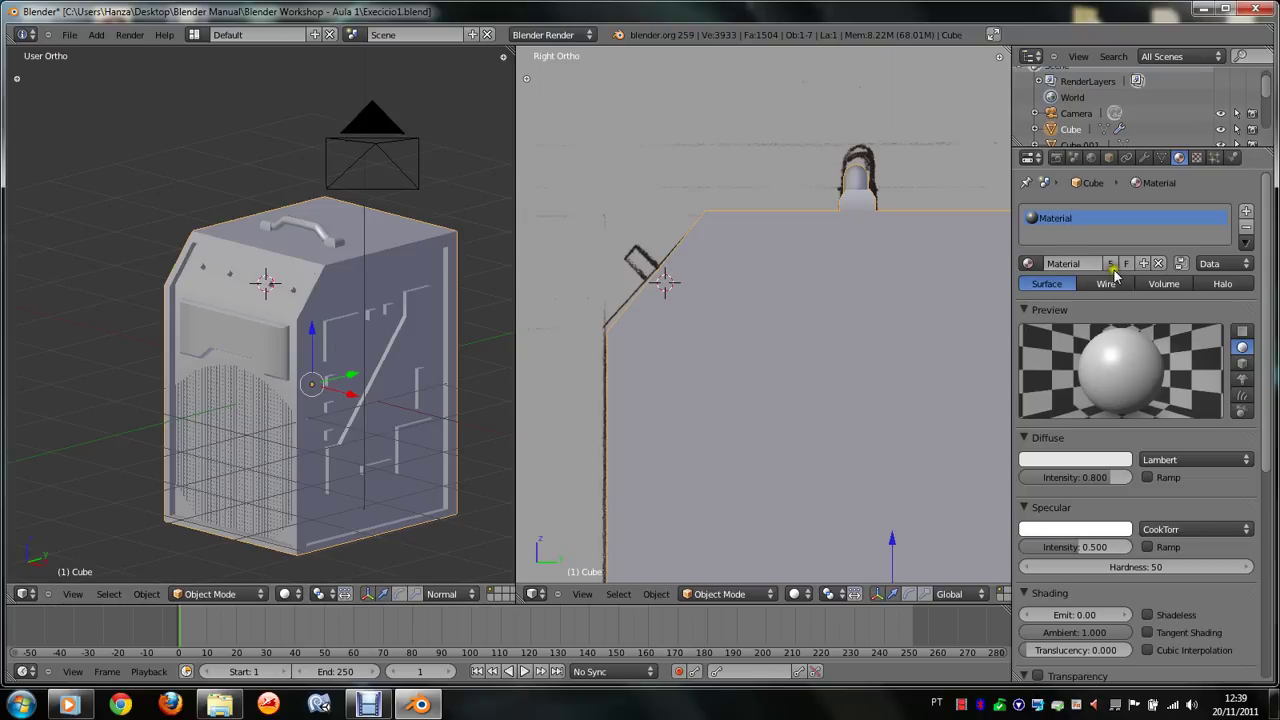
scroll(455, 288, down, 3)
key(Tab)
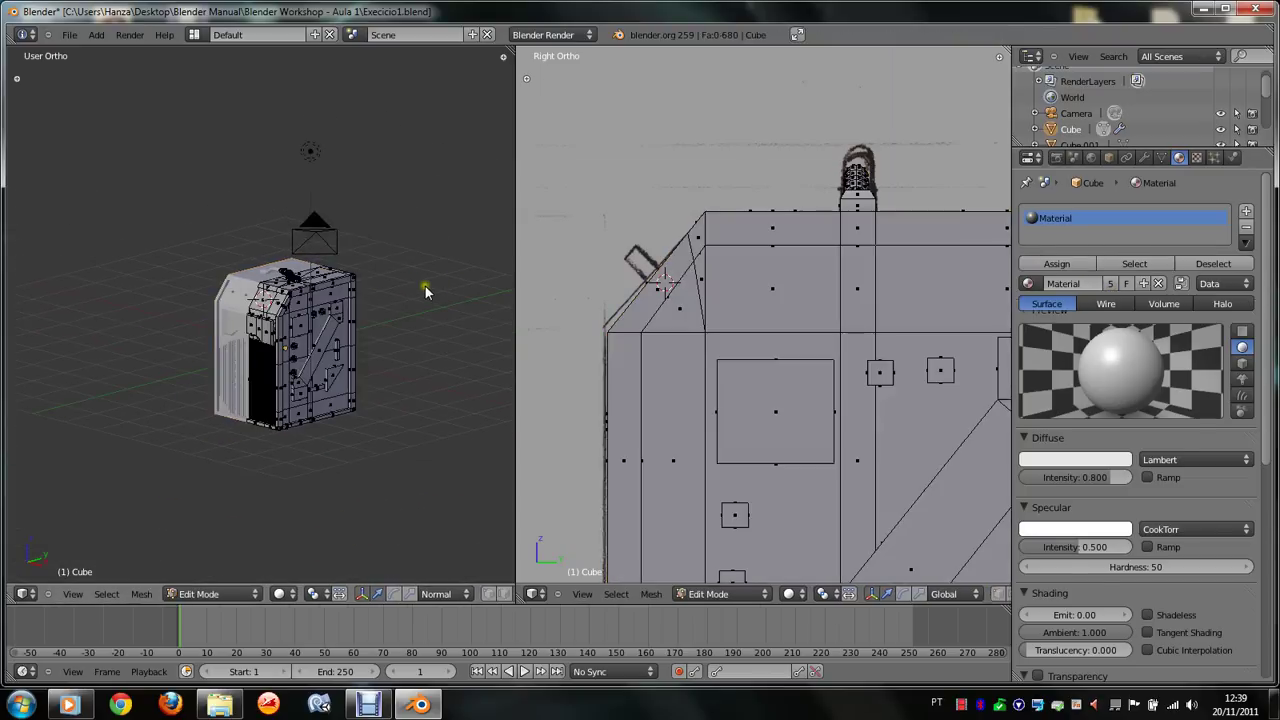
key(Tab)
key(Tab)
key(Tab)
scroll(270, 270, up, 5)
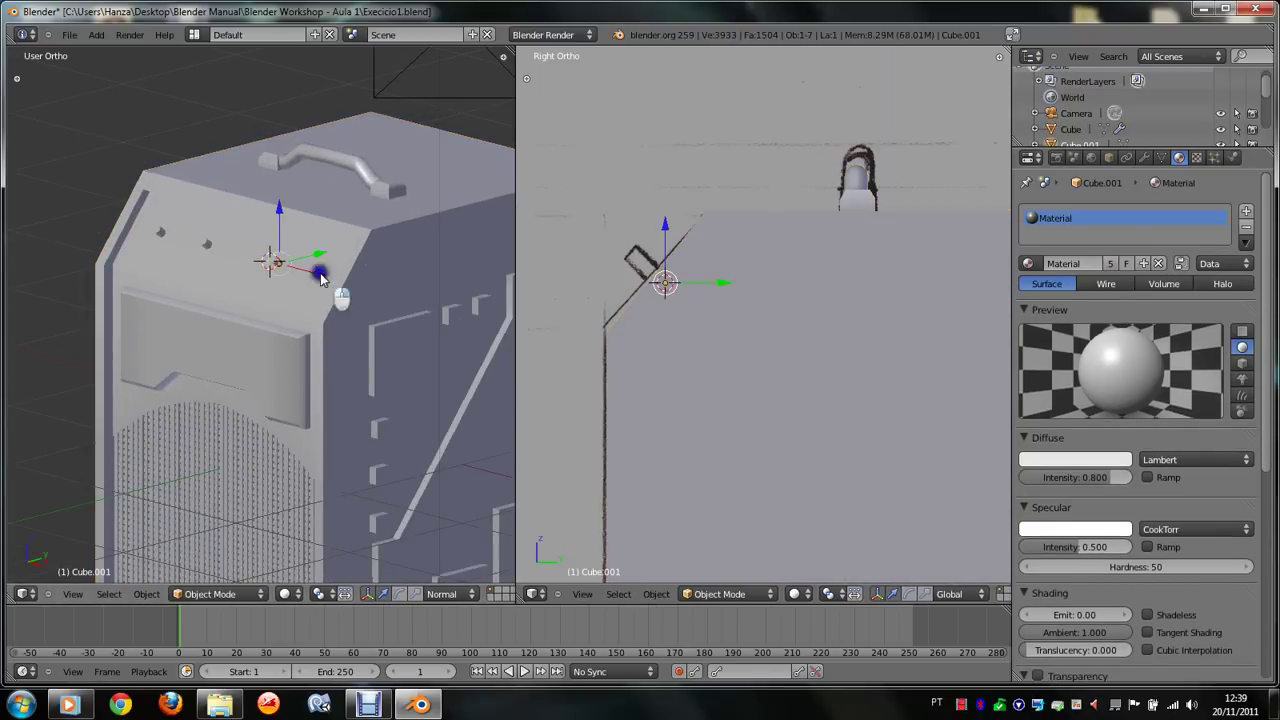
right_click(324, 276)
right_click(161, 233)
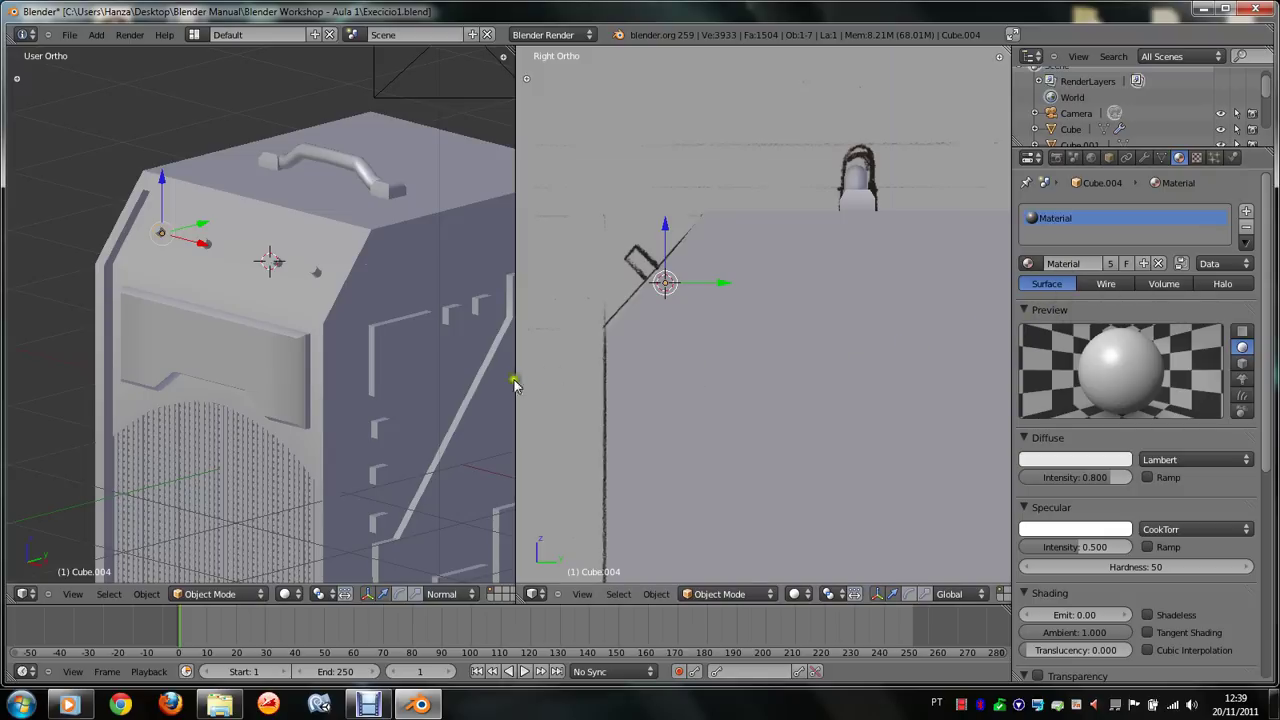
right_click(360, 260)
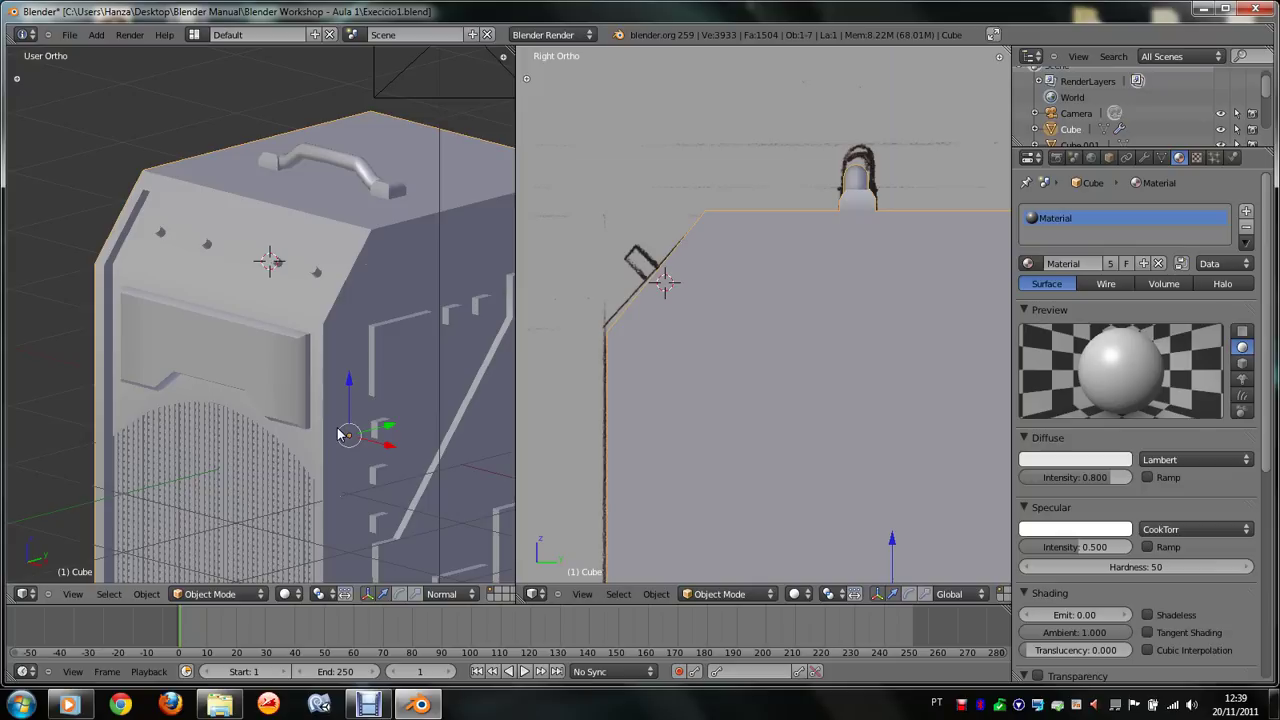
Step: Give the case material's diffuse colour a slight pinkish tint
scroll(957, 473, up, 1)
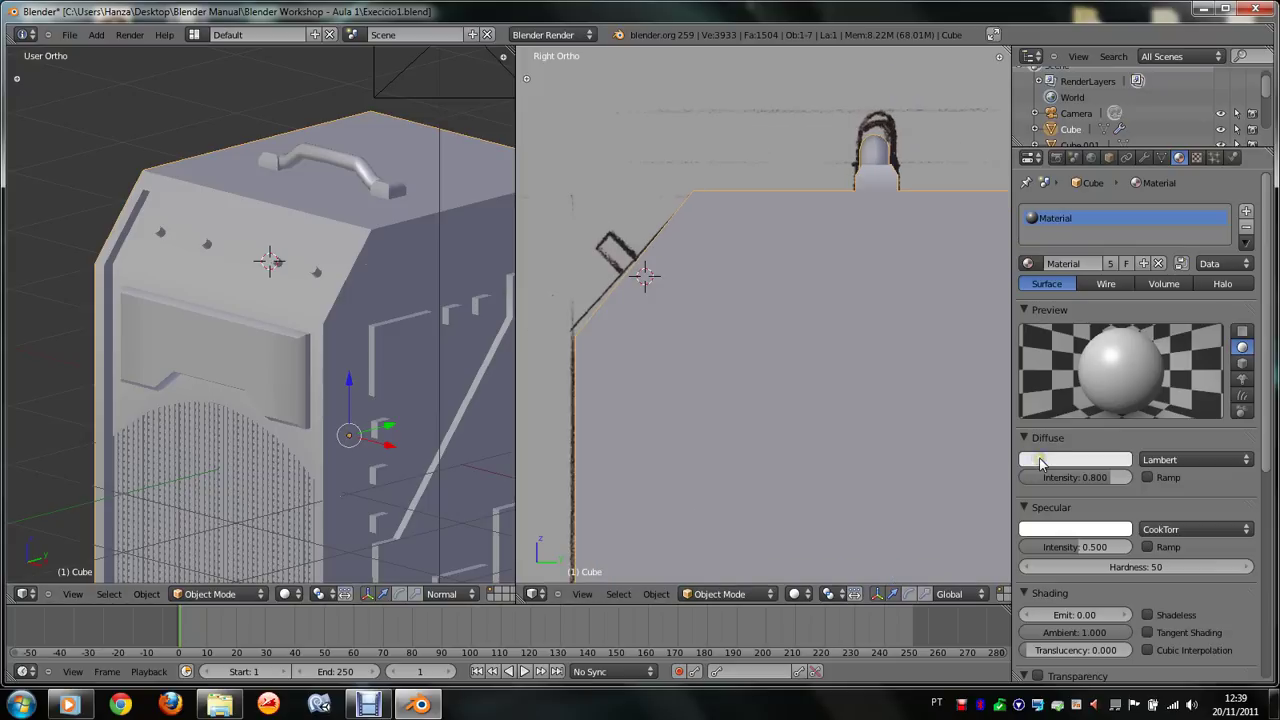
click(1039, 460)
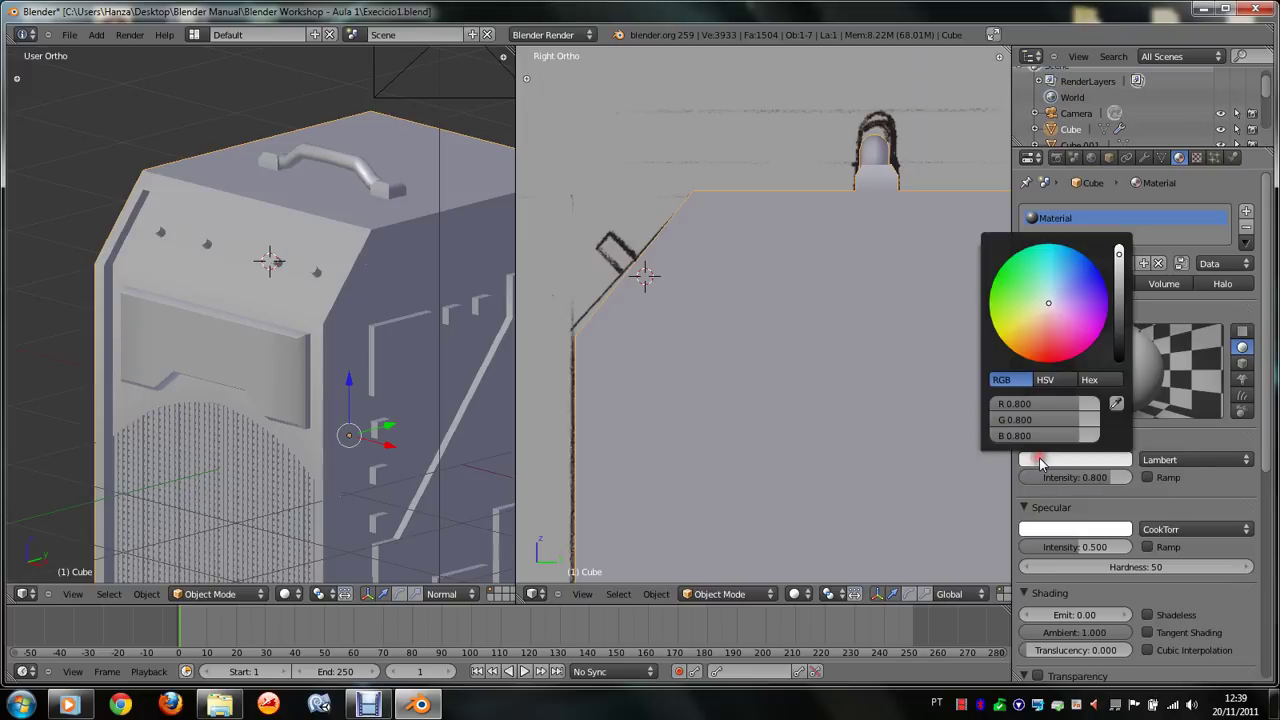
click(1045, 304)
scroll(1105, 434, down, 4)
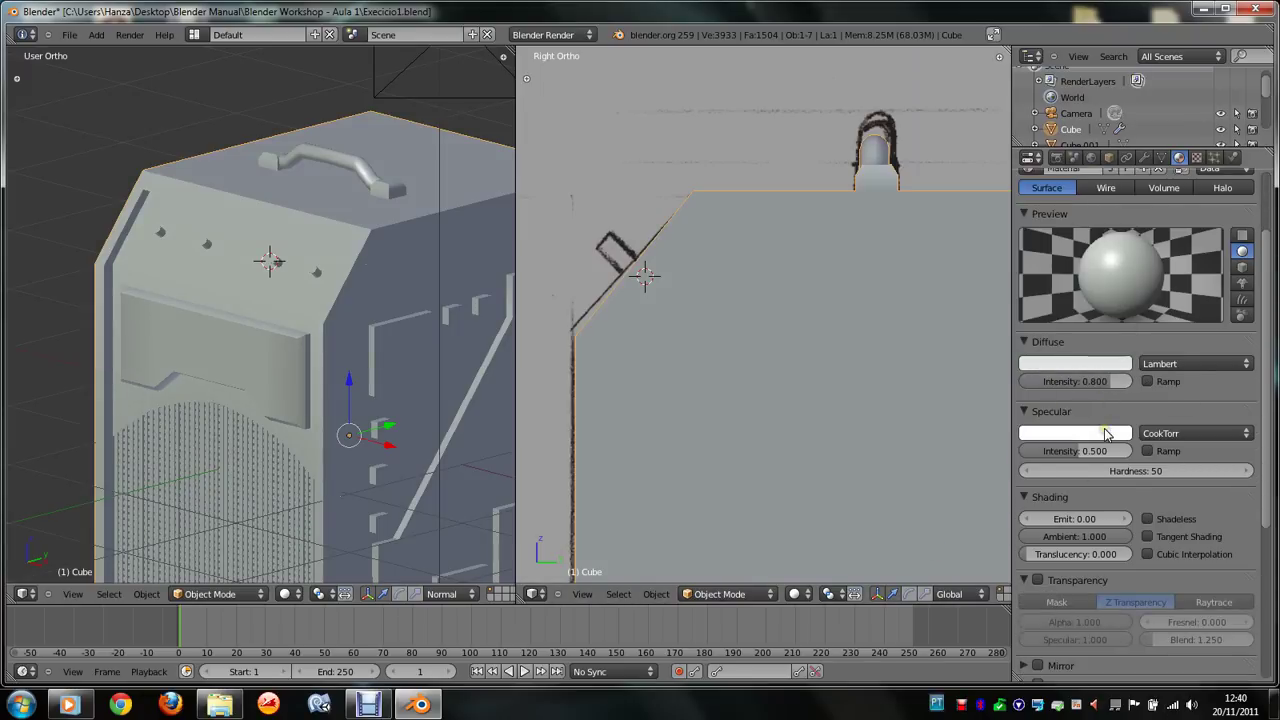
scroll(1150, 380, up, 1)
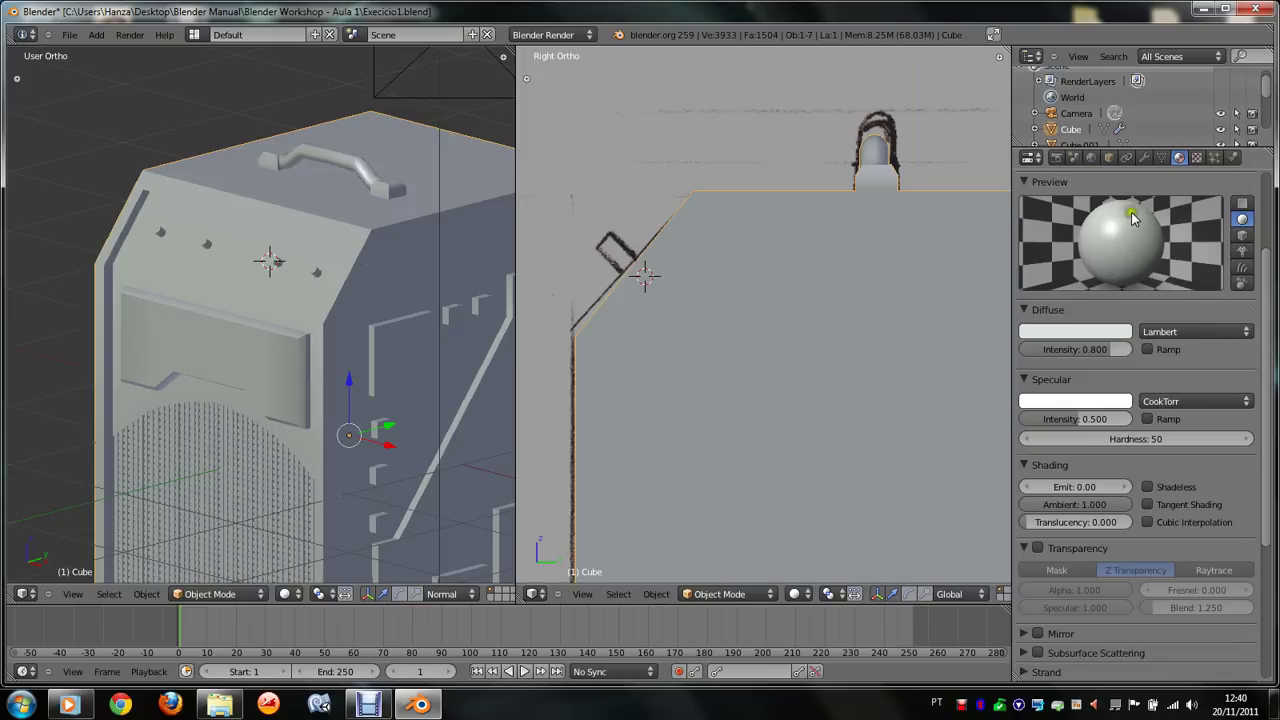
Step: Switch the diffuse shader to Fresnel with a factor of 1.200
click(1178, 331)
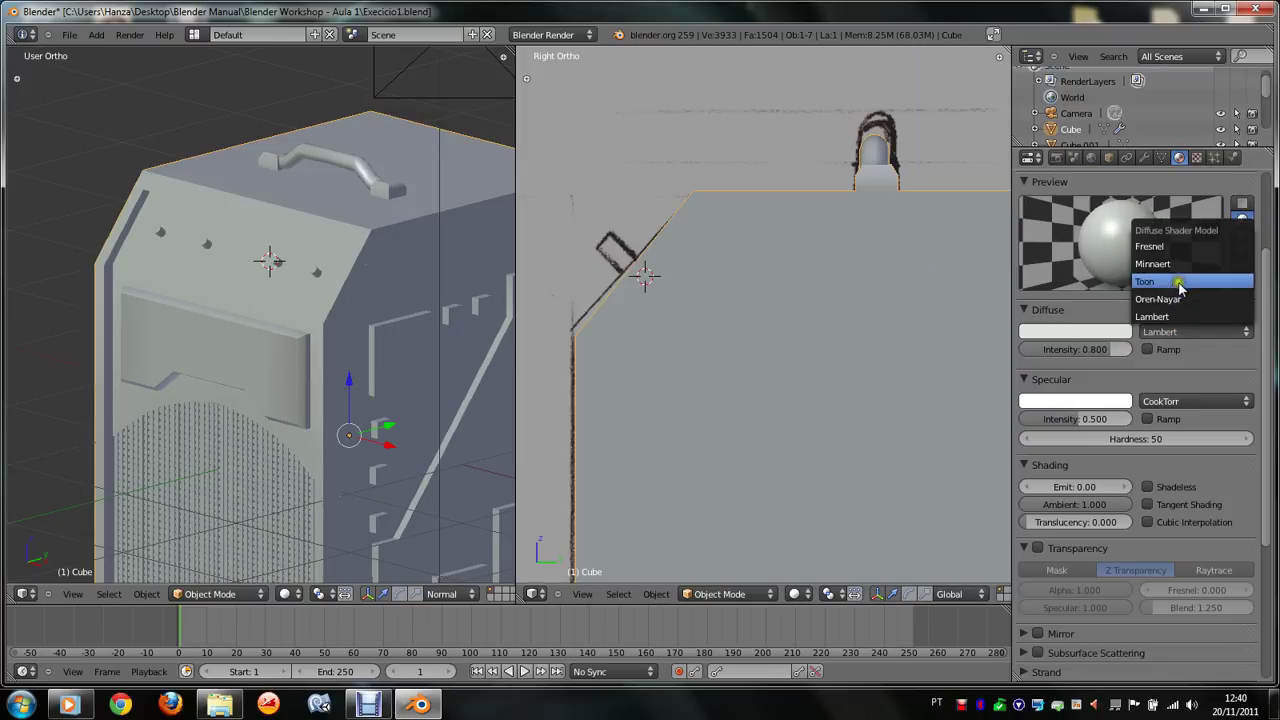
click(1172, 247)
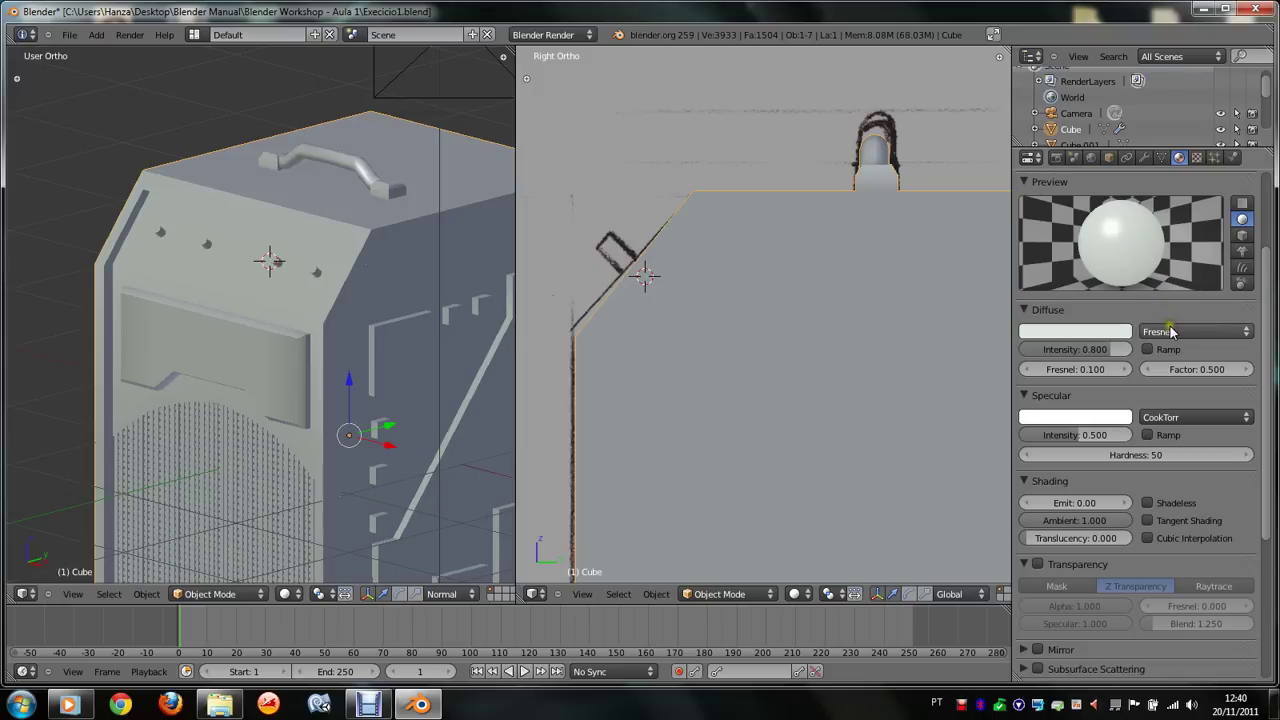
click(1180, 370)
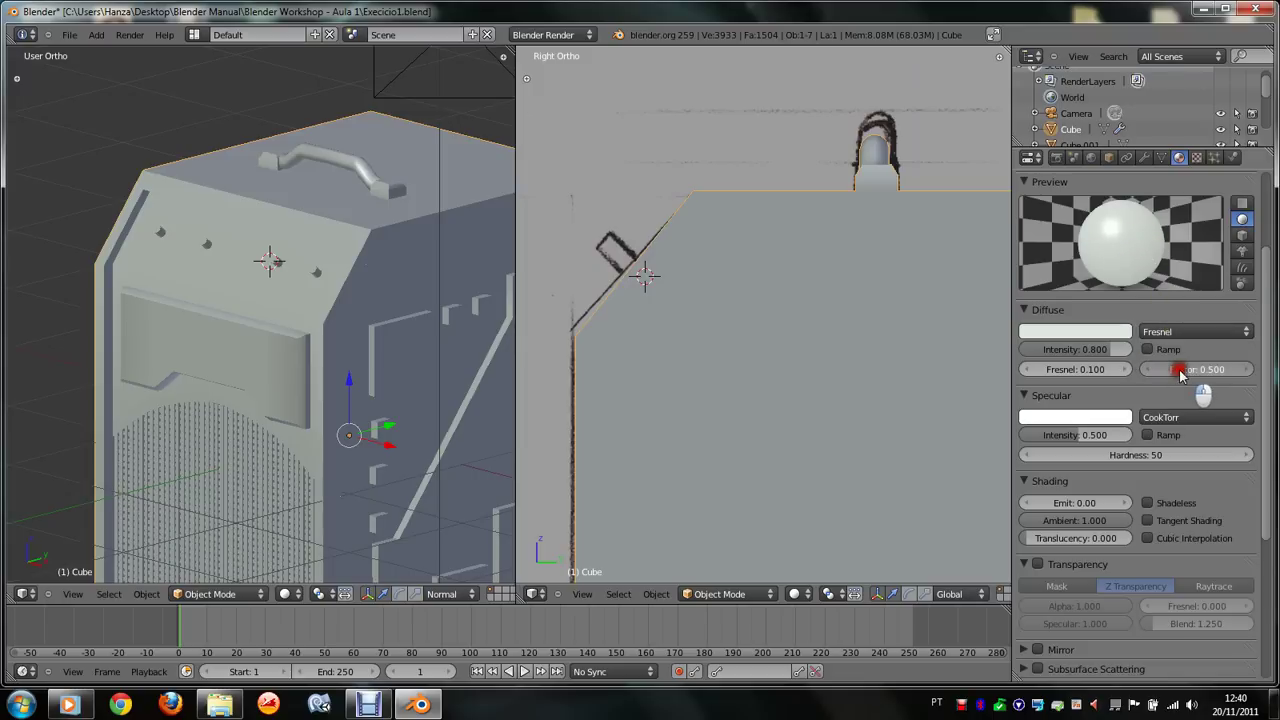
drag(1180, 370, 1203, 369)
click(1203, 369)
key(Return)
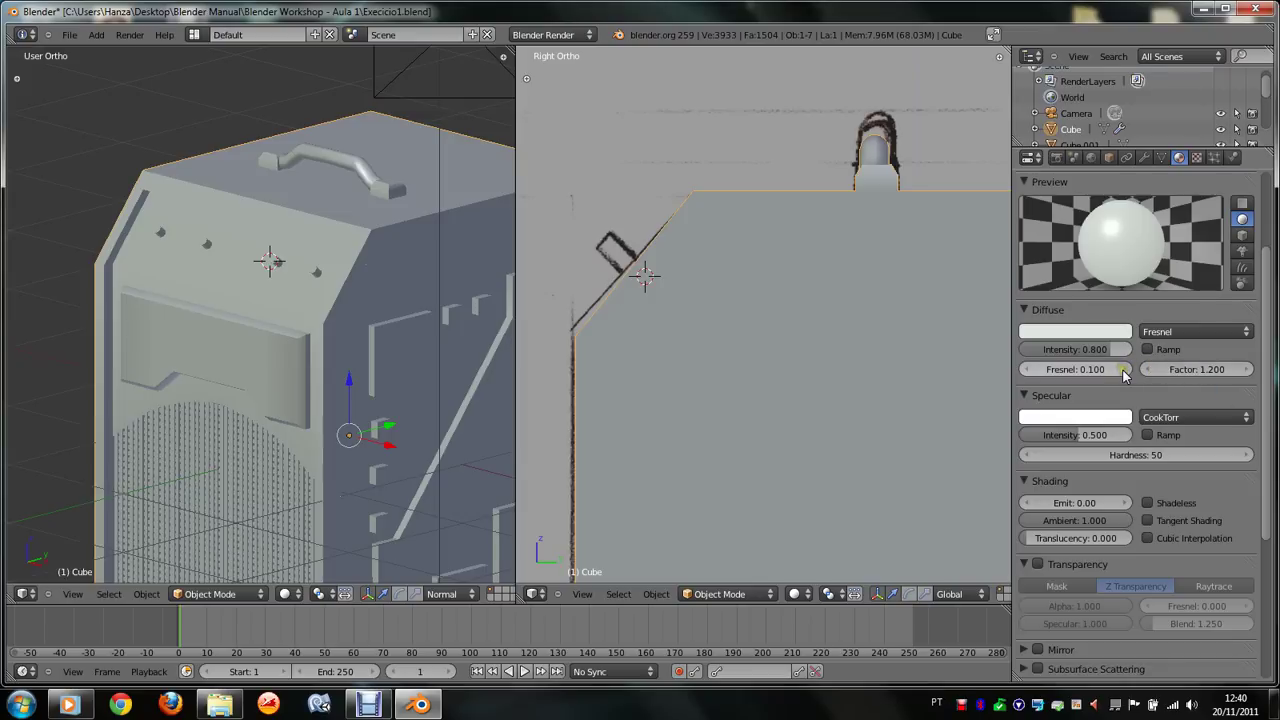
Step: Set the diffuse Fresnel value to 0.100 and the diffuse intensity to 0.600
mouse_move(1097, 373)
mouse_down()
mouse_move(1108, 371)
mouse_move(1095, 375)
mouse_up()
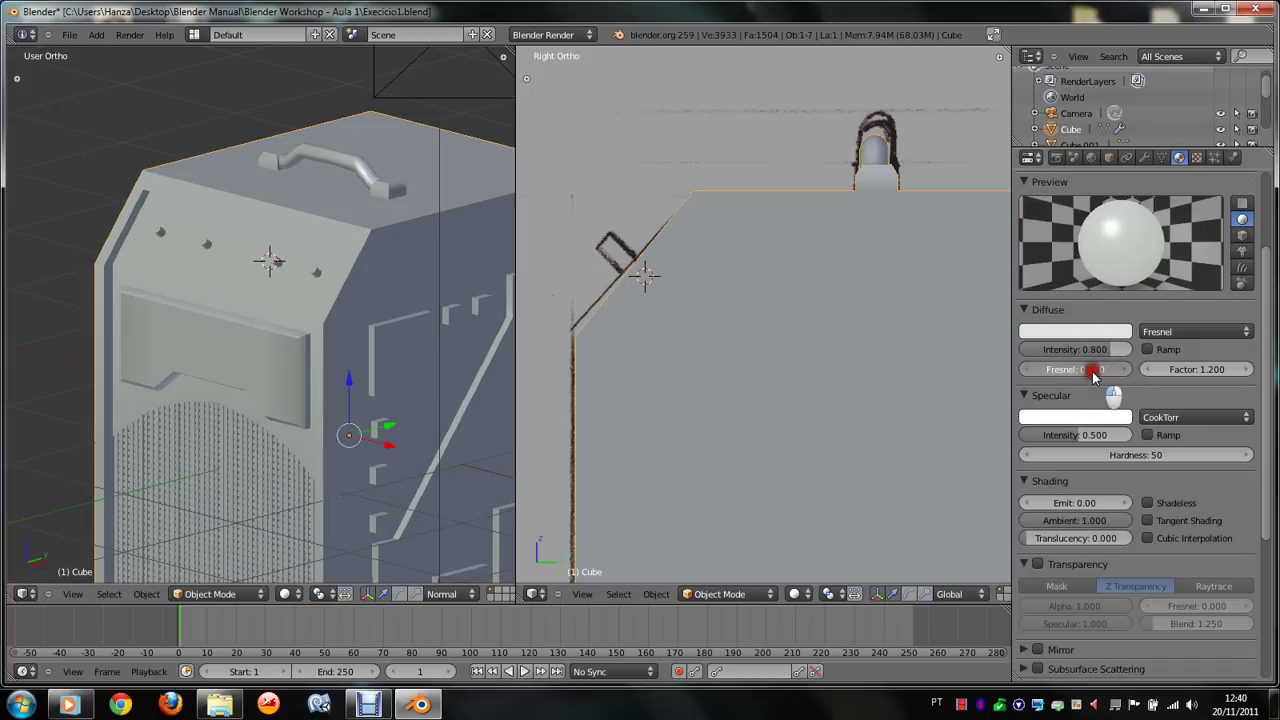
click(1095, 375)
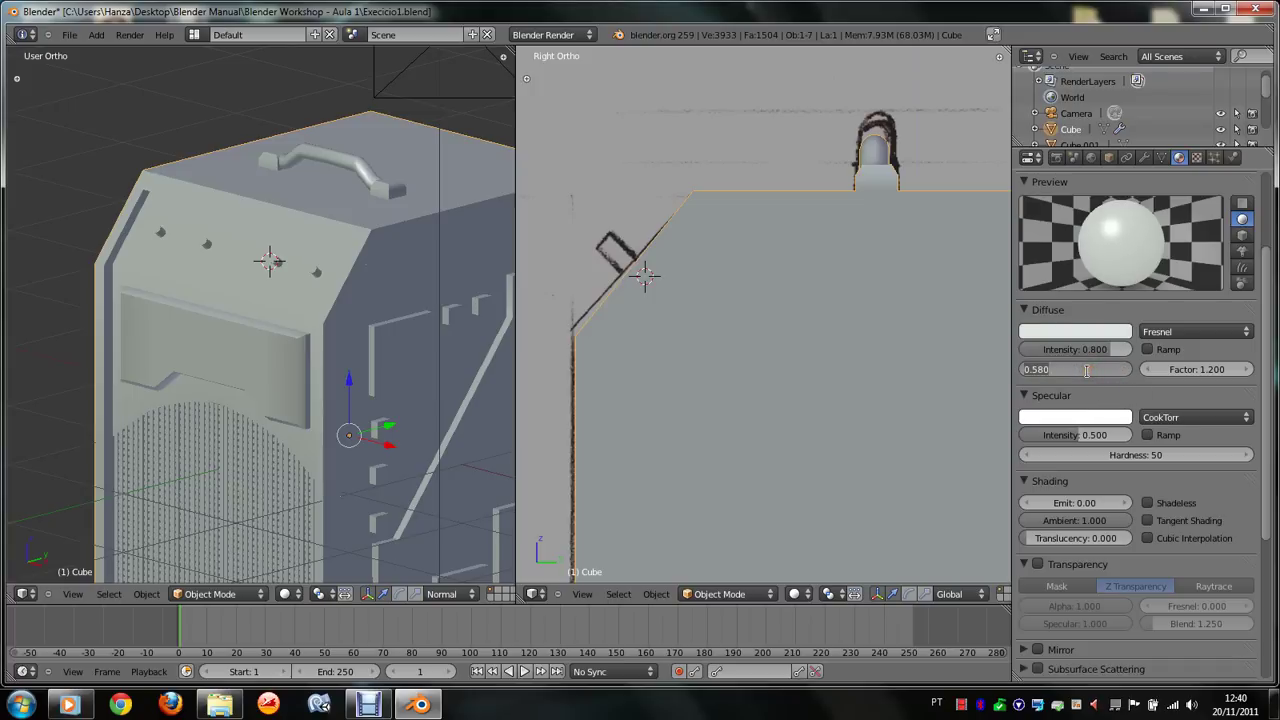
text(0.1)
key(Return)
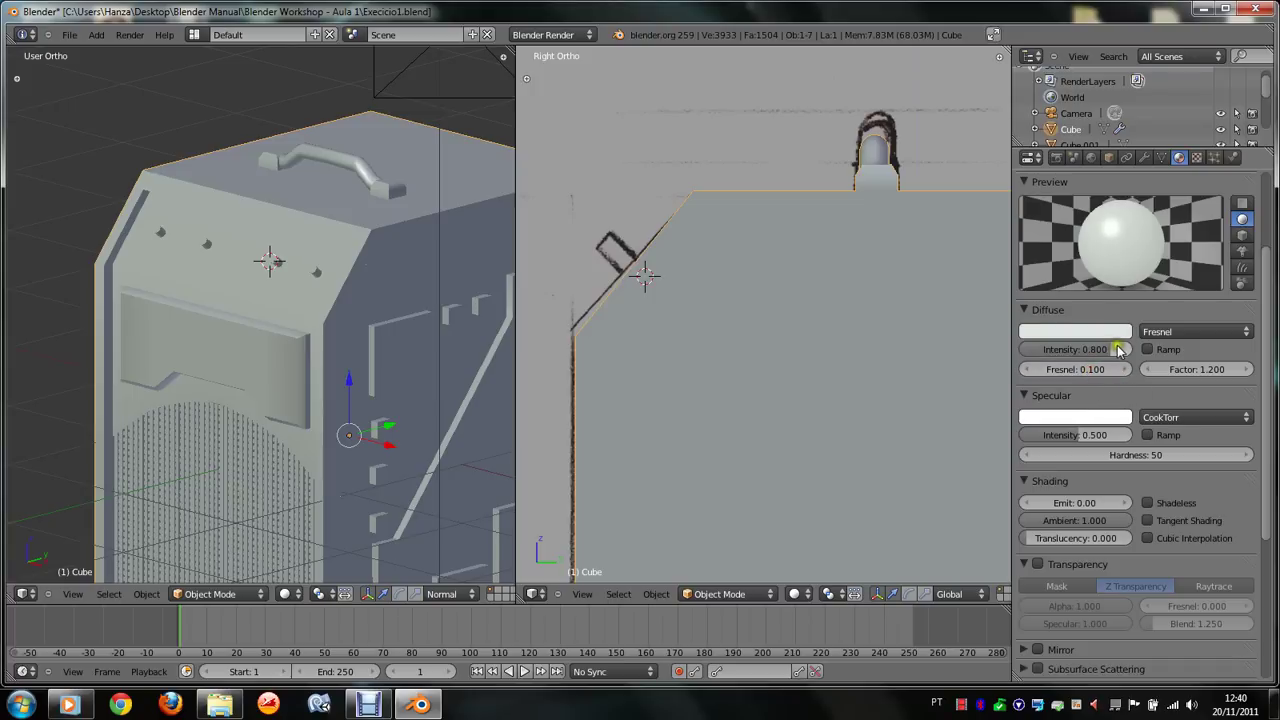
click(1103, 352)
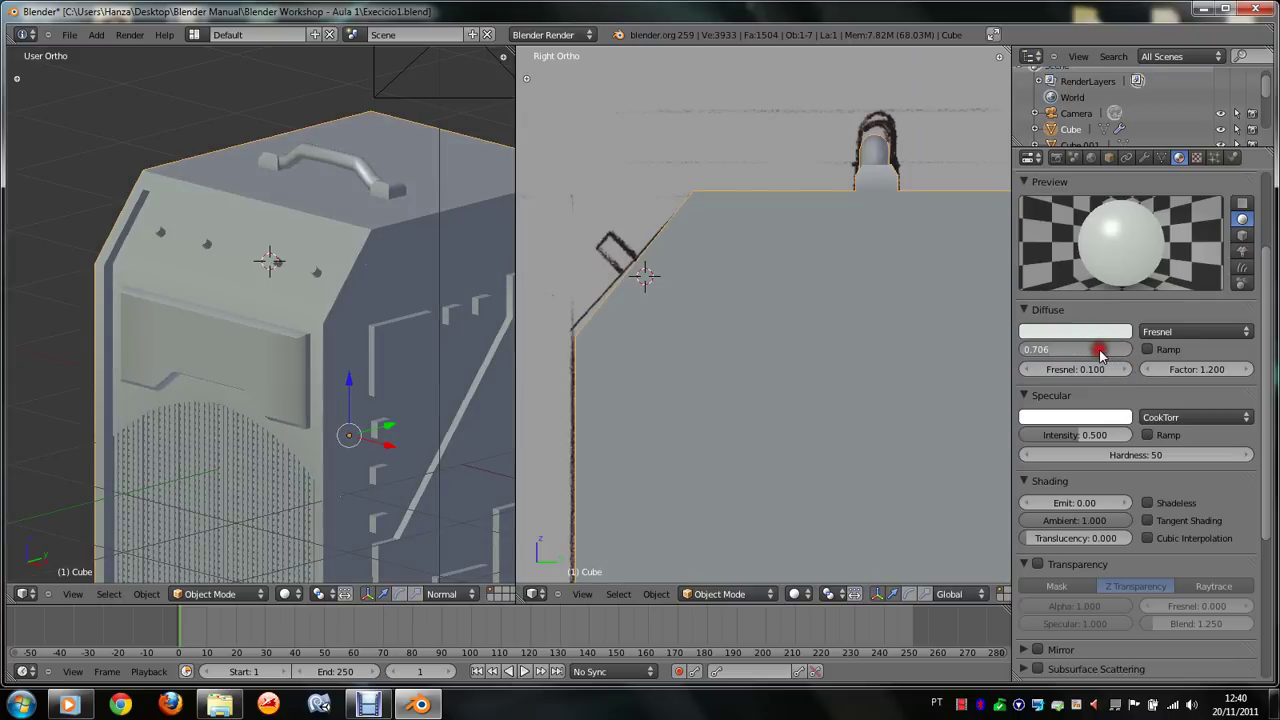
text(.6)
key(Return)
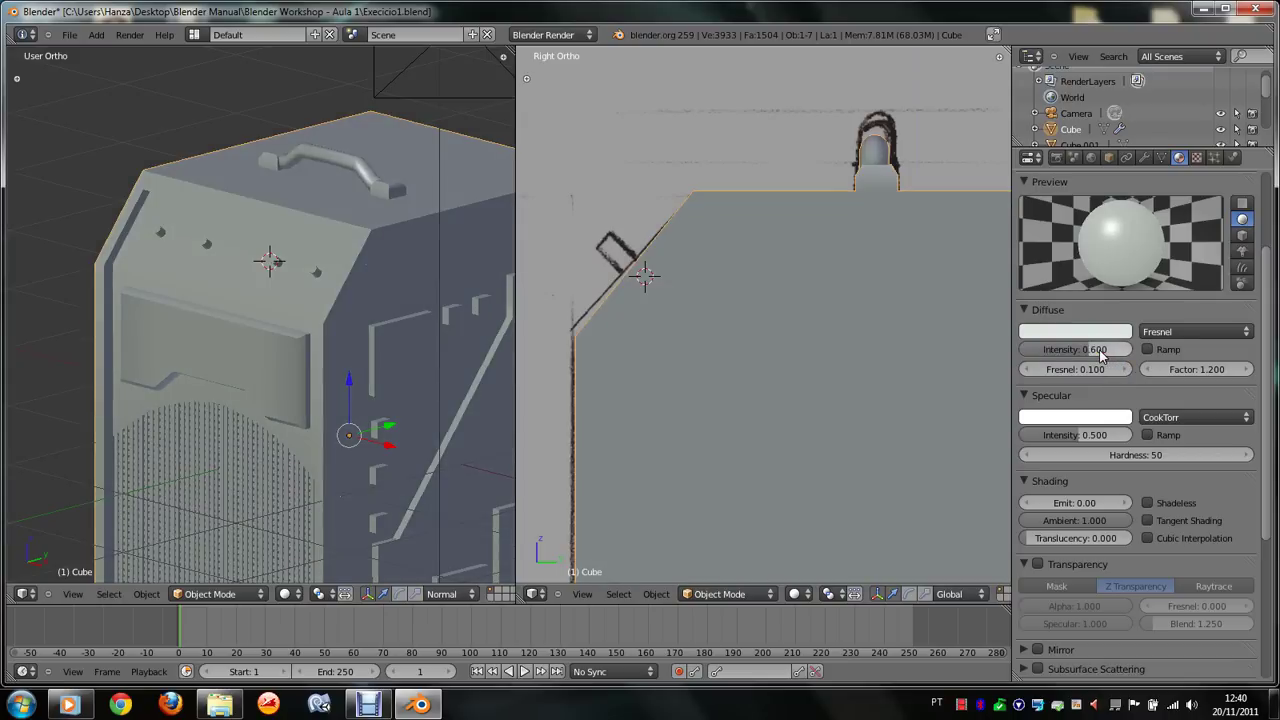
scroll(1121, 388, down, 2)
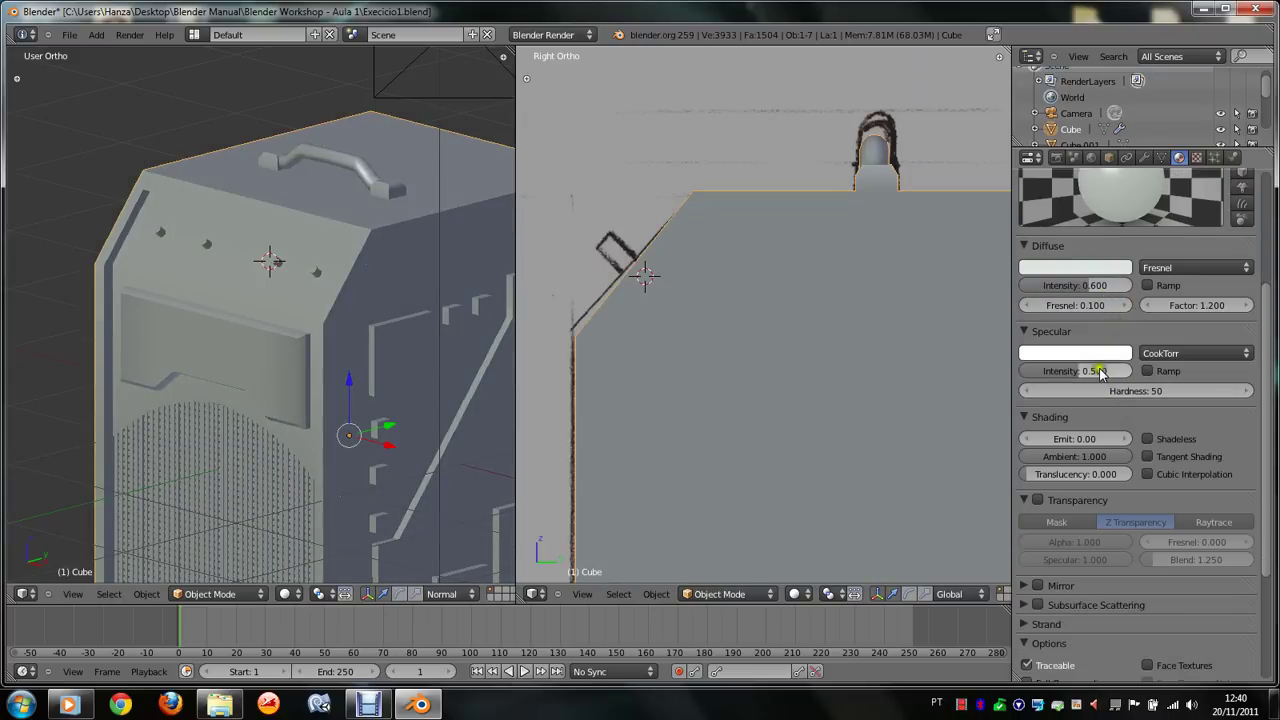
scroll(1100, 360, up, 3)
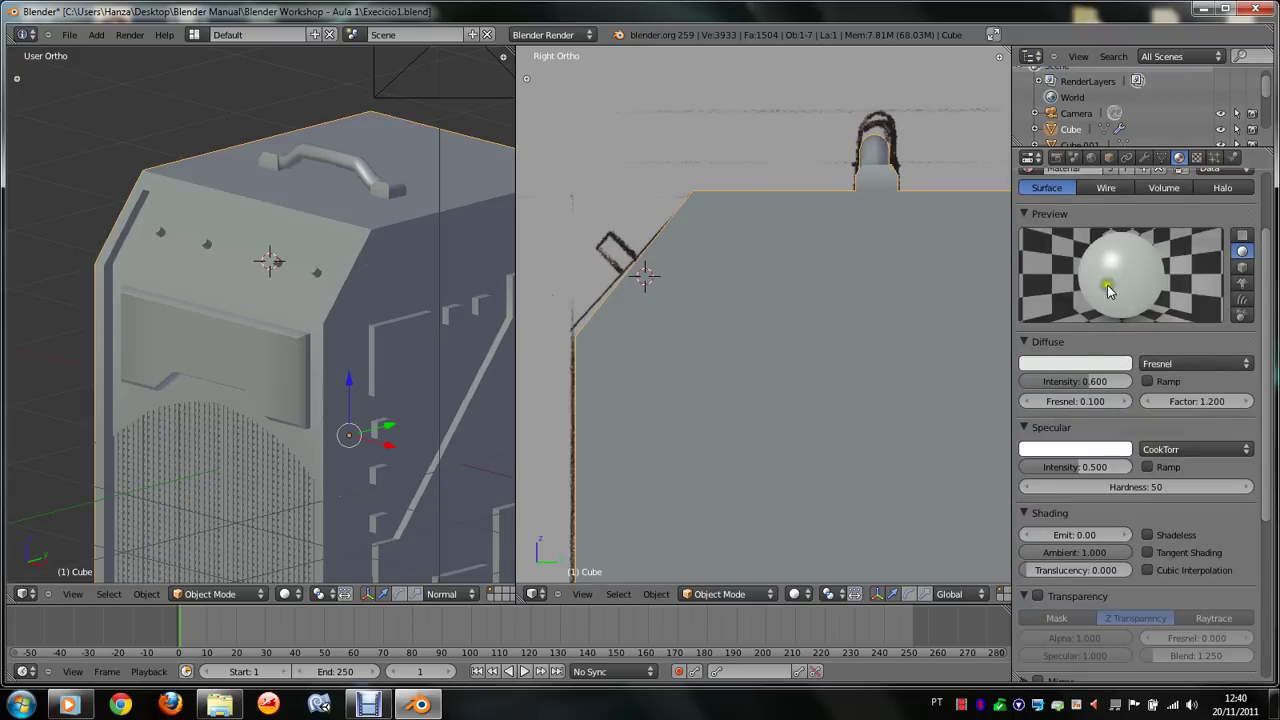
Step: Switch the specular shader to WardIso with intensity 0.600 and slope 0.300
click(1190, 450)
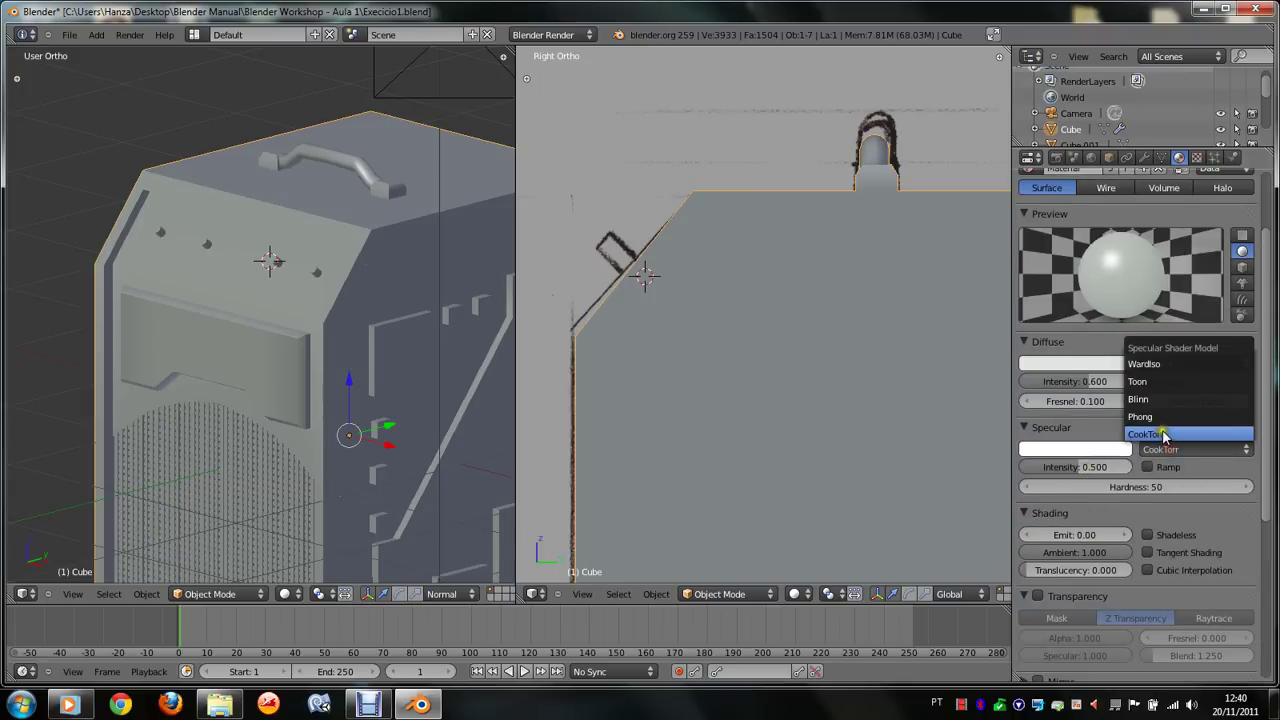
click(1164, 366)
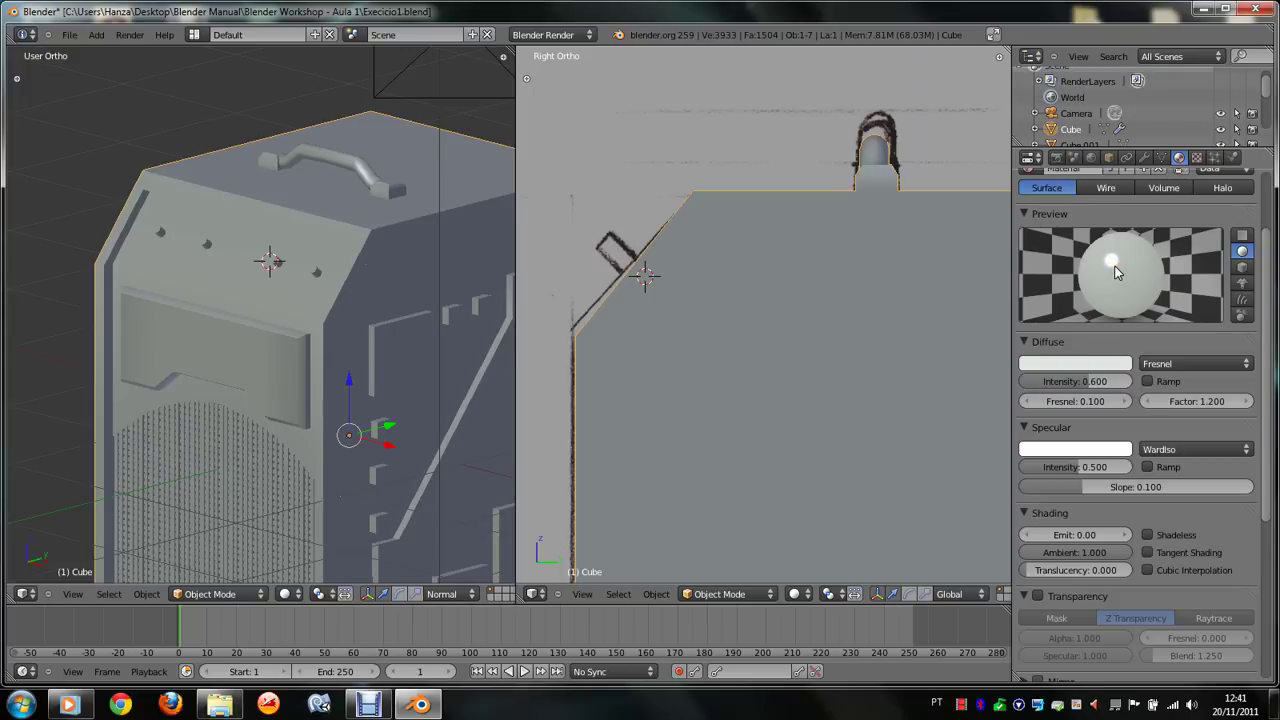
click(1088, 467)
text(0.600)
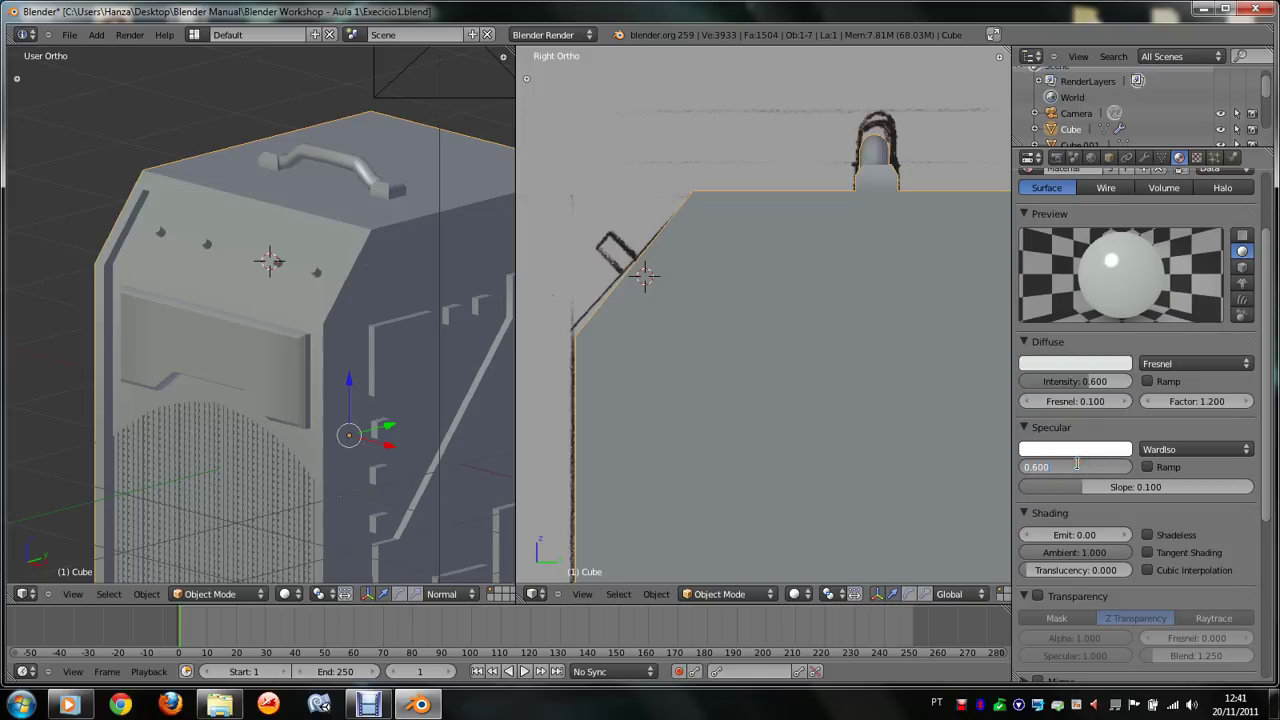
key(Return)
click(1140, 487)
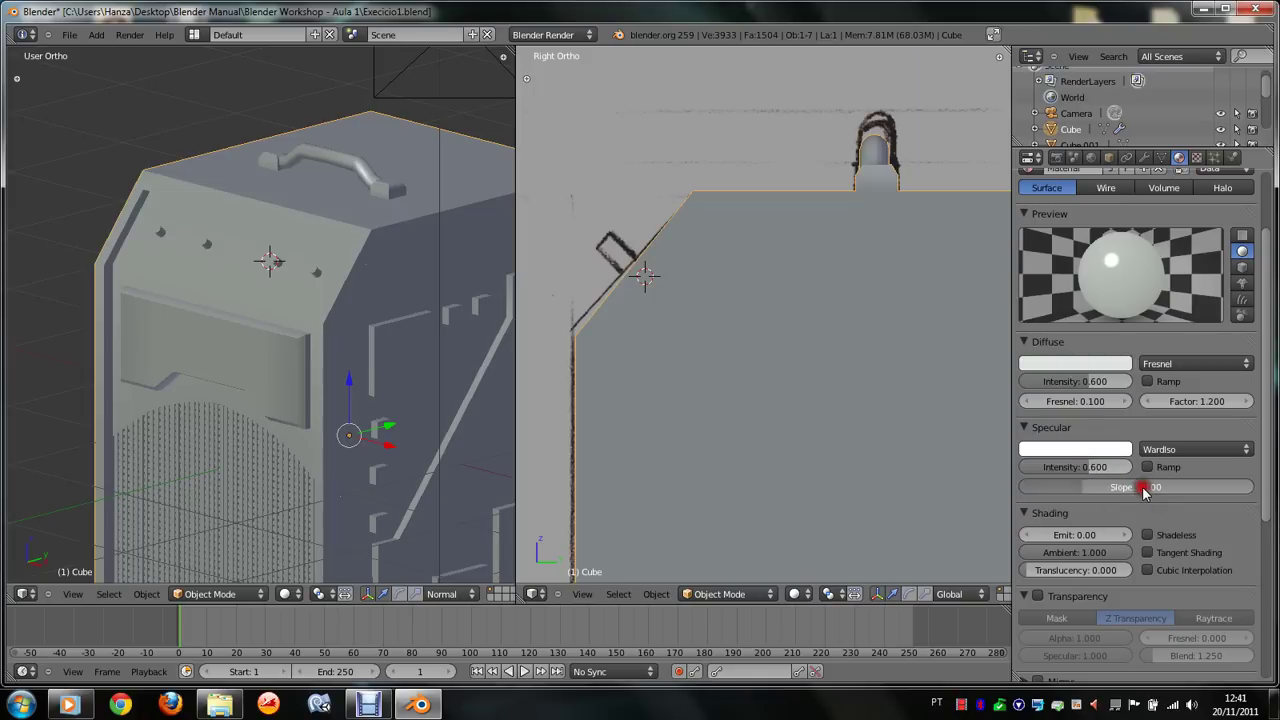
text(0.3)
key(Return)
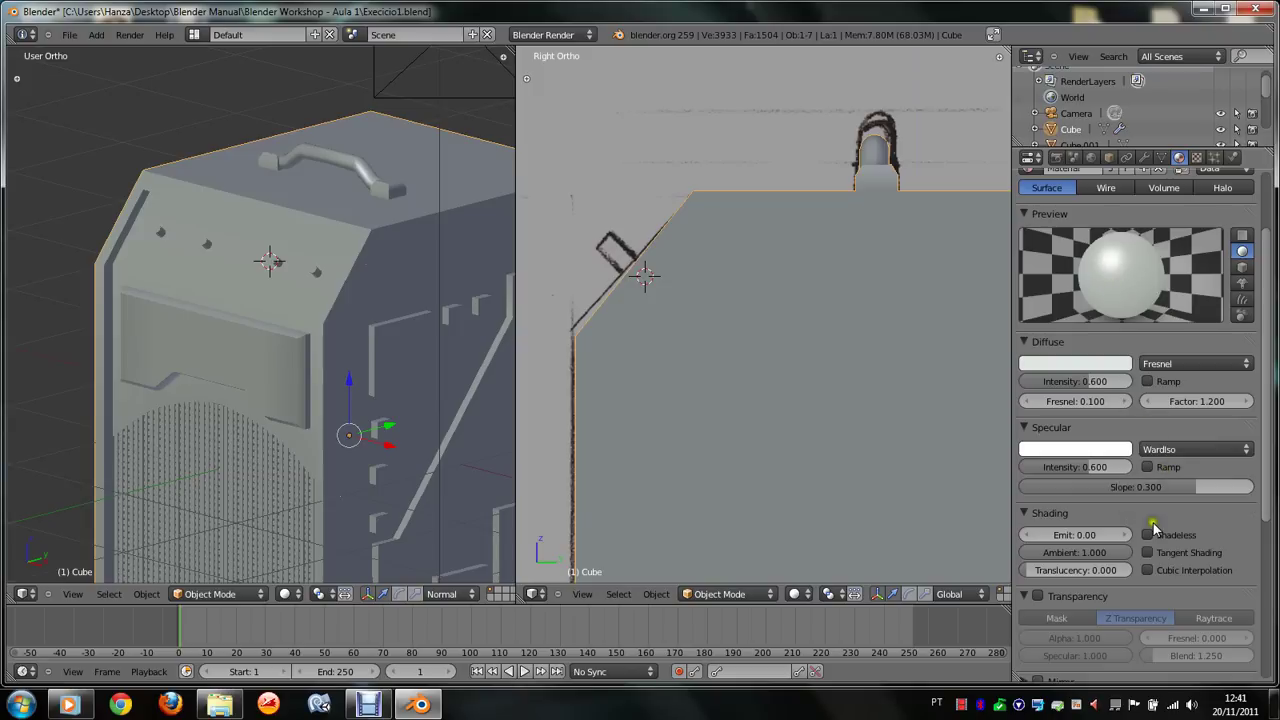
Step: Render a test image of the case with F12, then close it
scroll(1153, 530, down, 1)
scroll(1153, 530, down, 1)
scroll(1153, 530, down, 1)
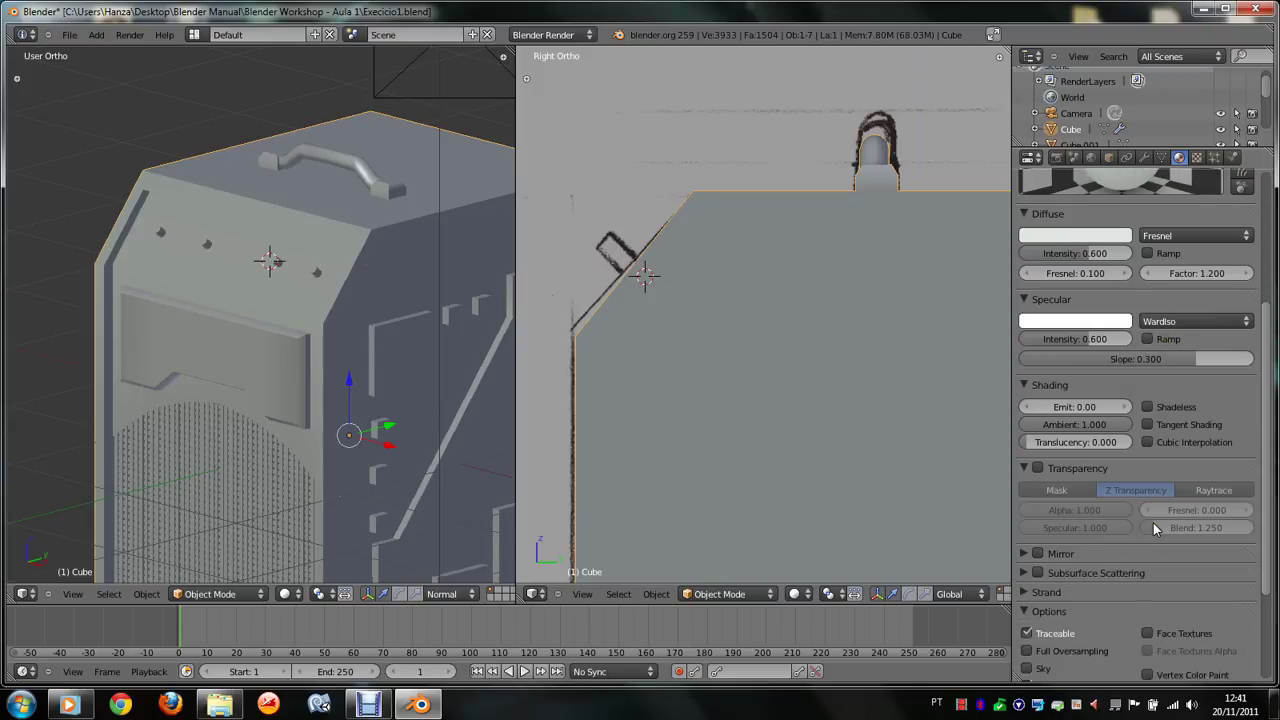
scroll(1153, 530, down, 2)
scroll(1153, 528, down, 2)
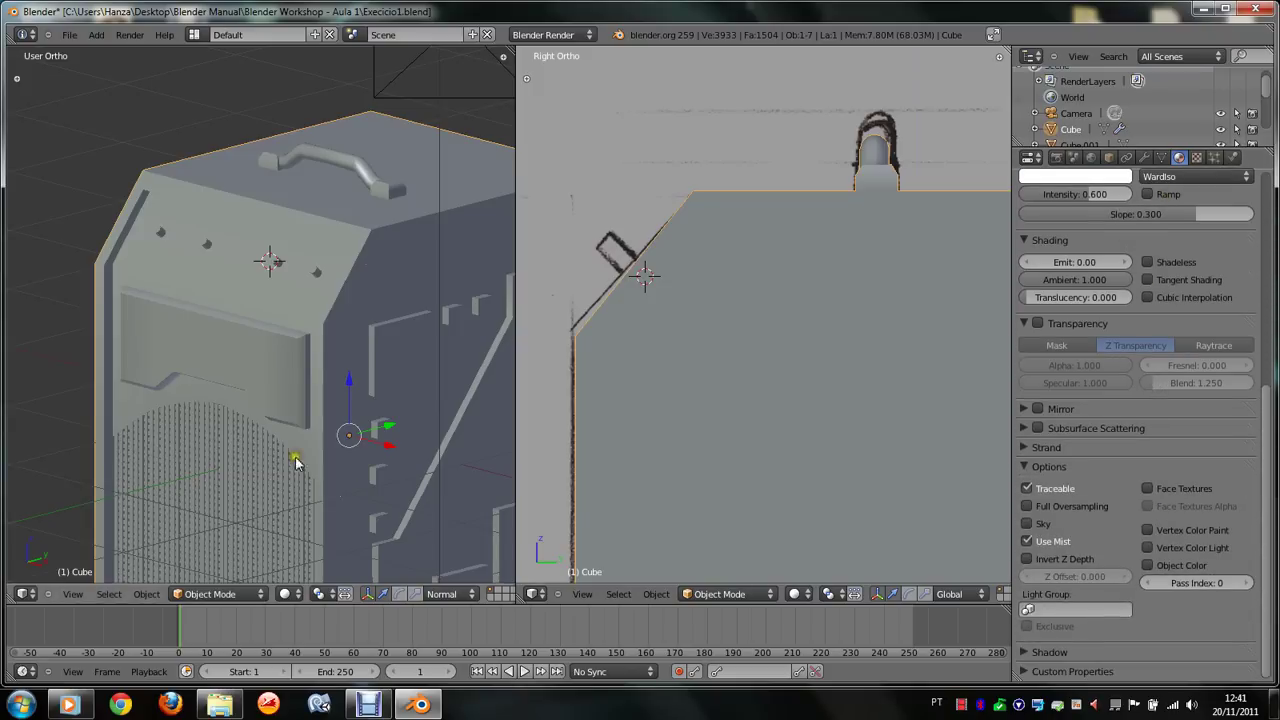
key(F12)
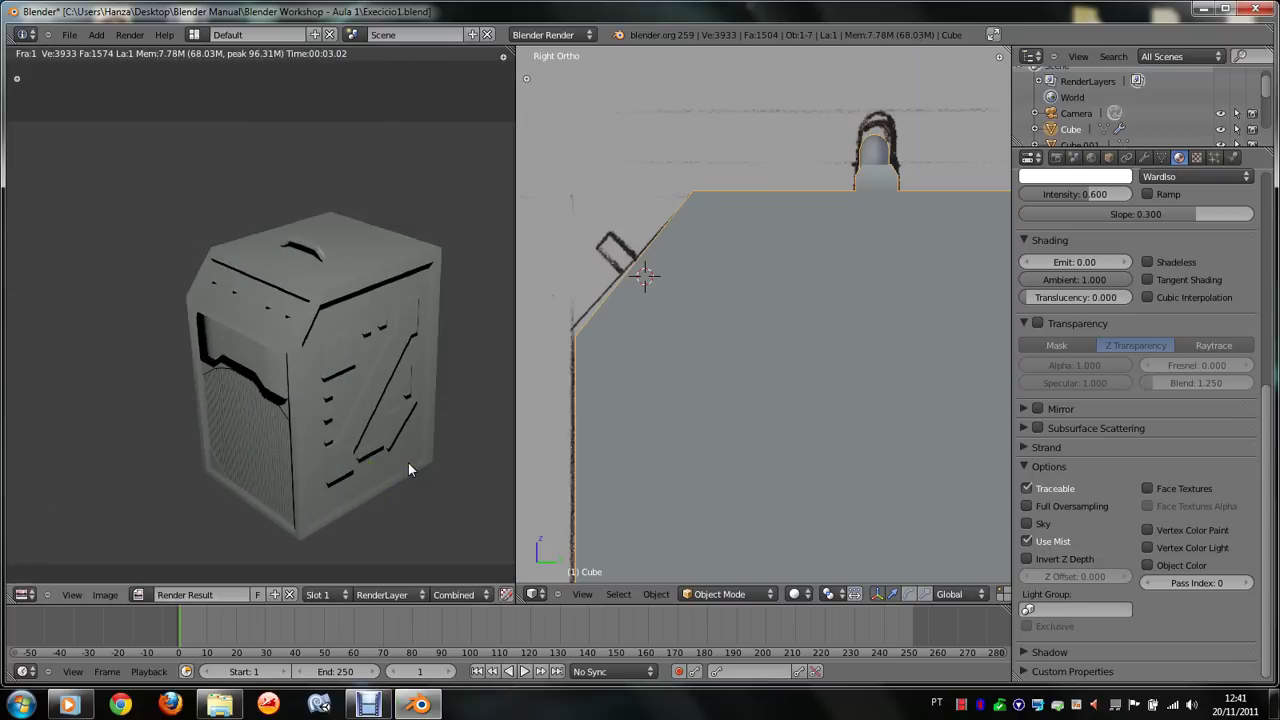
key(Escape)
scroll(342, 250, down, 2)
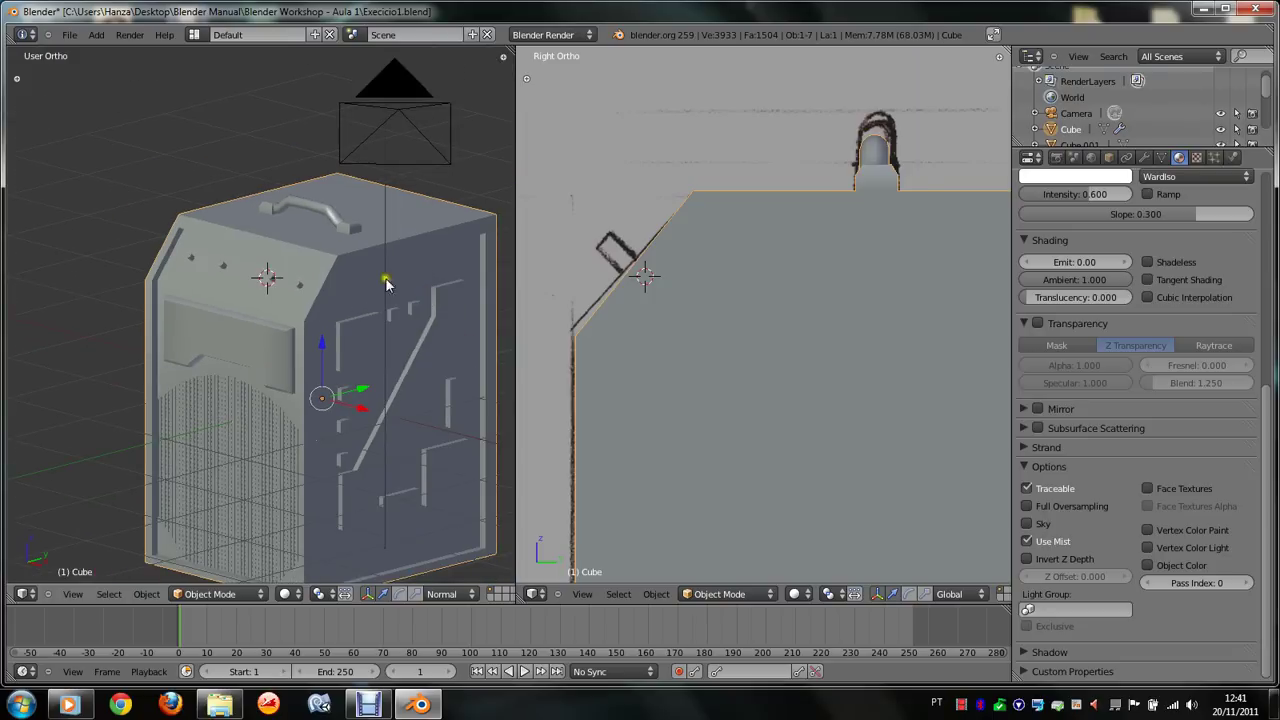
scroll(1083, 340, up, 4)
scroll(1083, 340, up, 2)
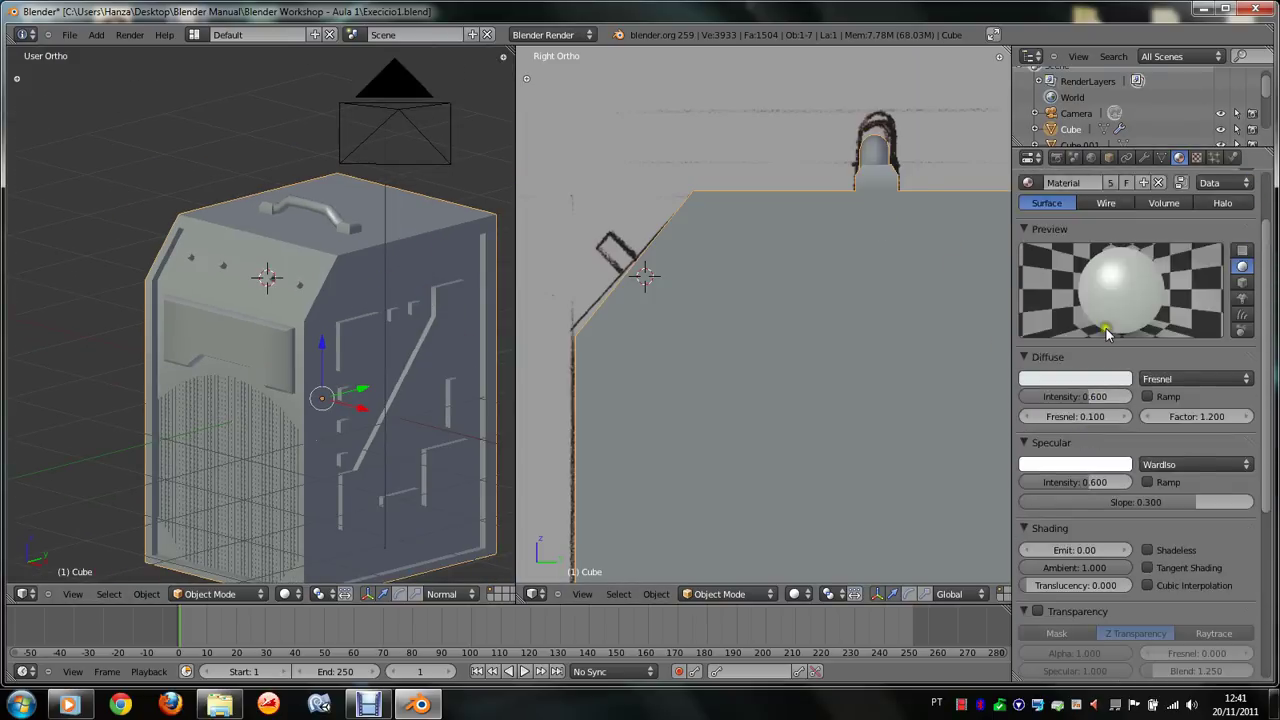
scroll(1090, 338, up, 1)
scroll(1135, 340, up, 1)
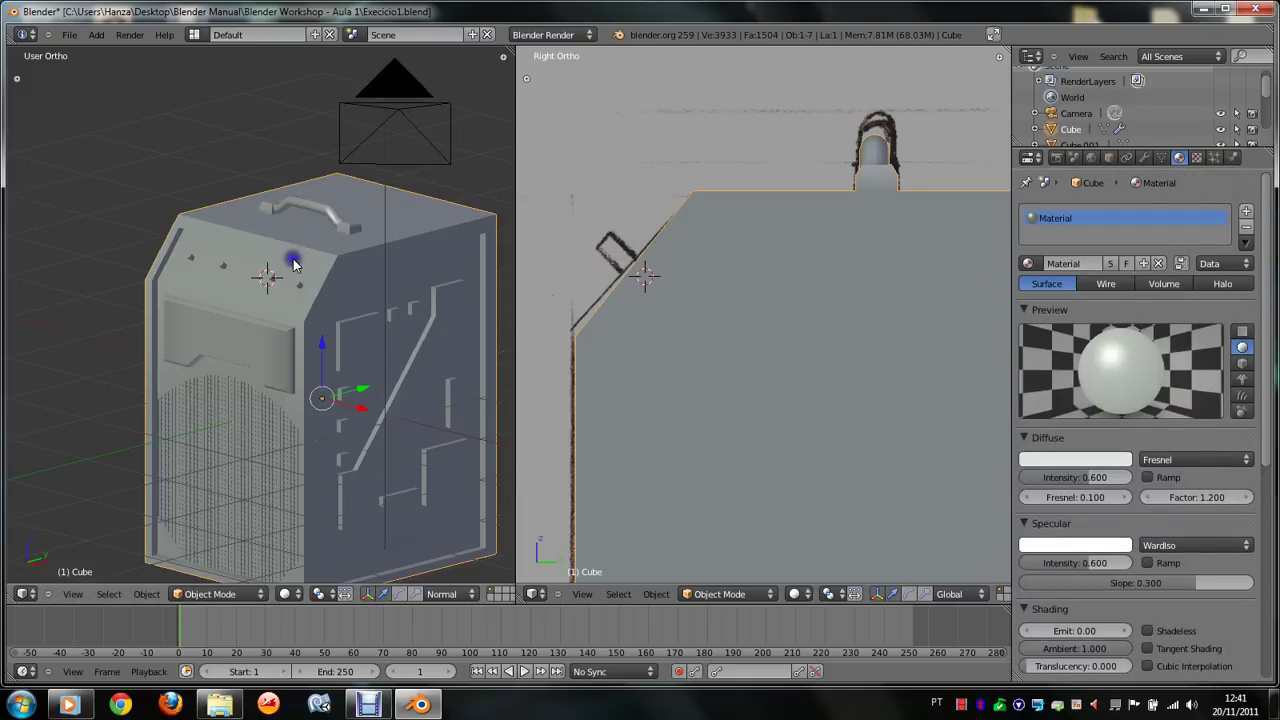
Step: Add a second material slot and create a new material, Material.001, in it
click(1247, 214)
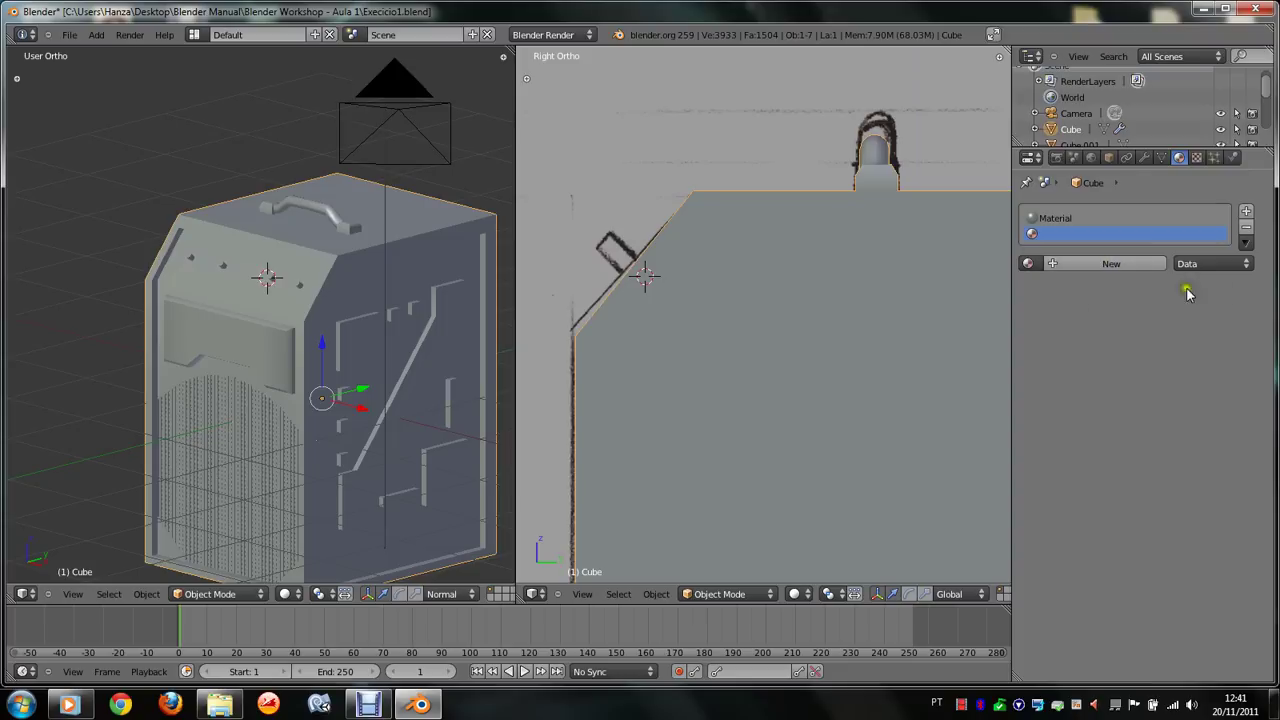
click(1105, 266)
scroll(1130, 393, down, 2)
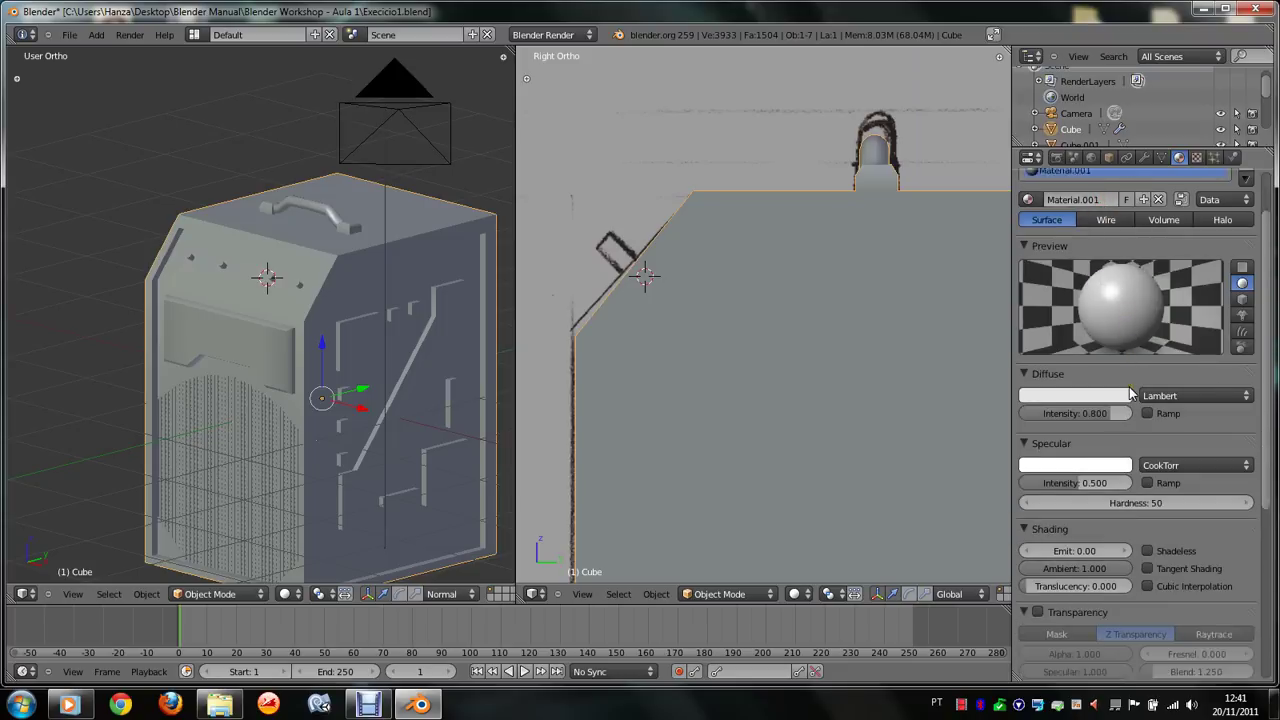
scroll(1130, 393, down, 1)
scroll(1130, 393, up, 2)
Step: Darken the new material's diffuse colour to near black, keeping CookTorr specular
click(1090, 427)
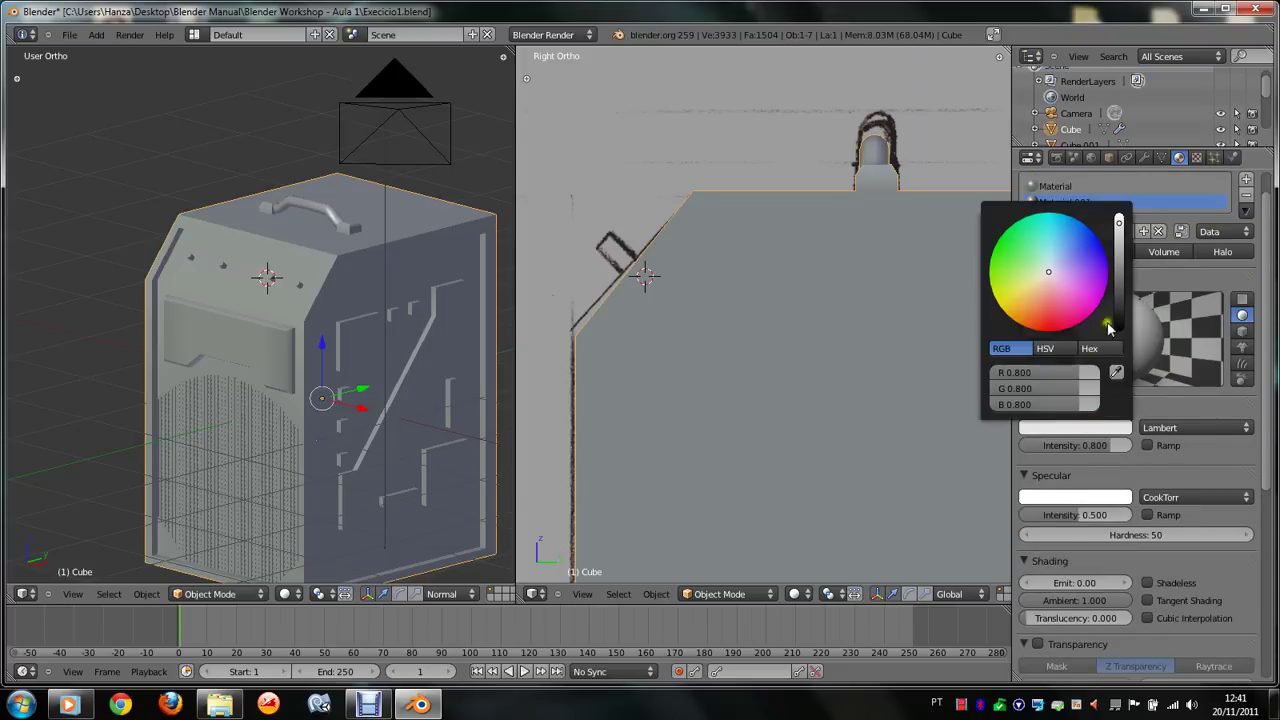
drag(1123, 316, 1123, 312)
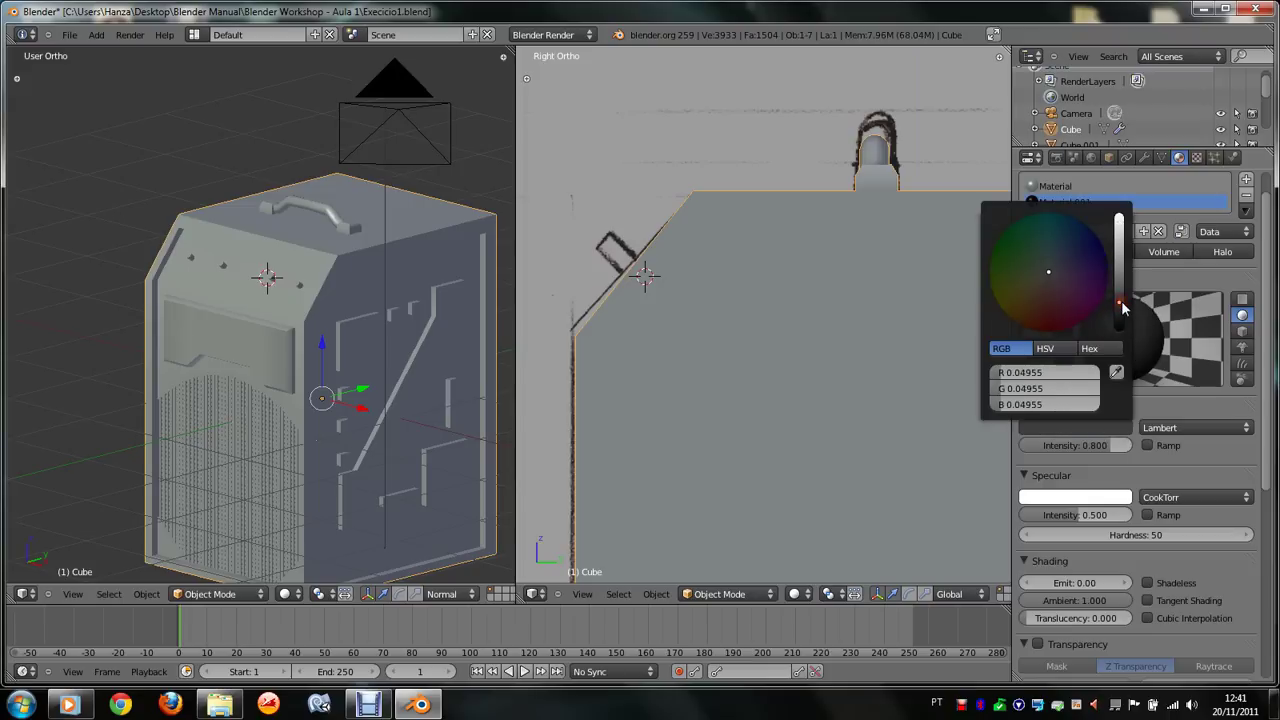
click(1158, 430)
click(1175, 497)
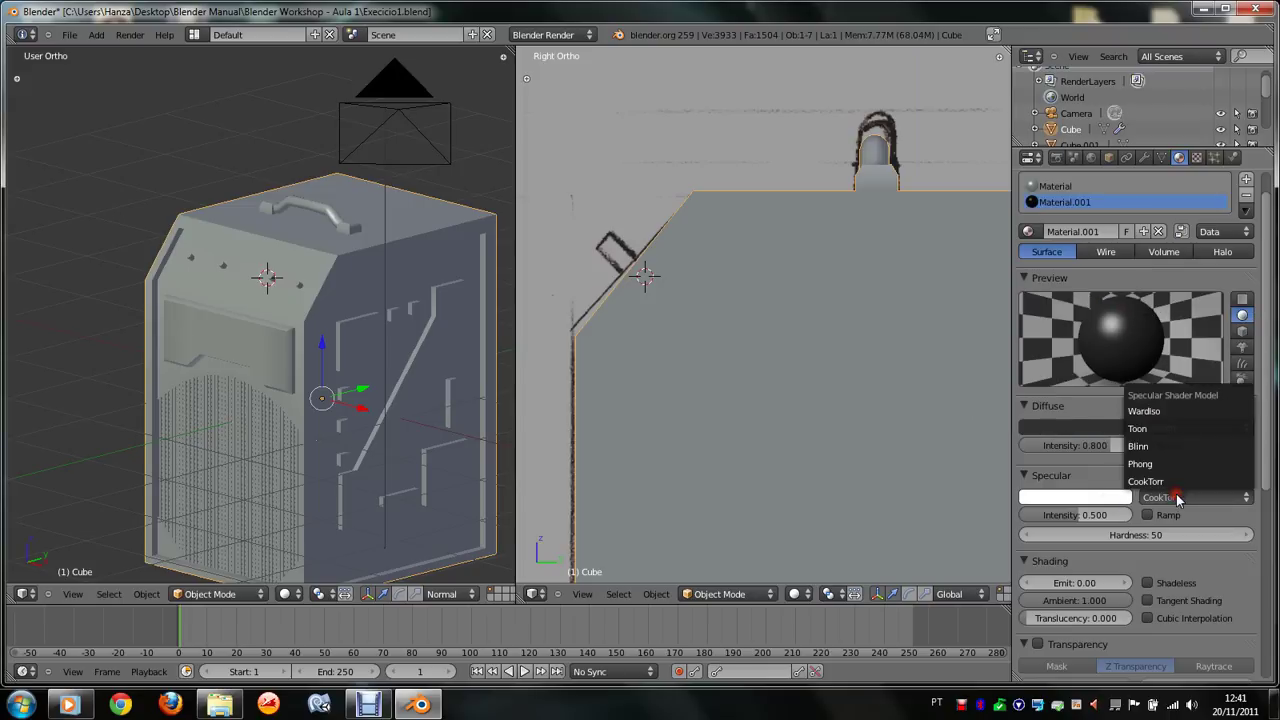
click(1175, 483)
Step: Collapse the Options panel in the material settings
scroll(1095, 505, down, 2)
scroll(1095, 505, down, 2)
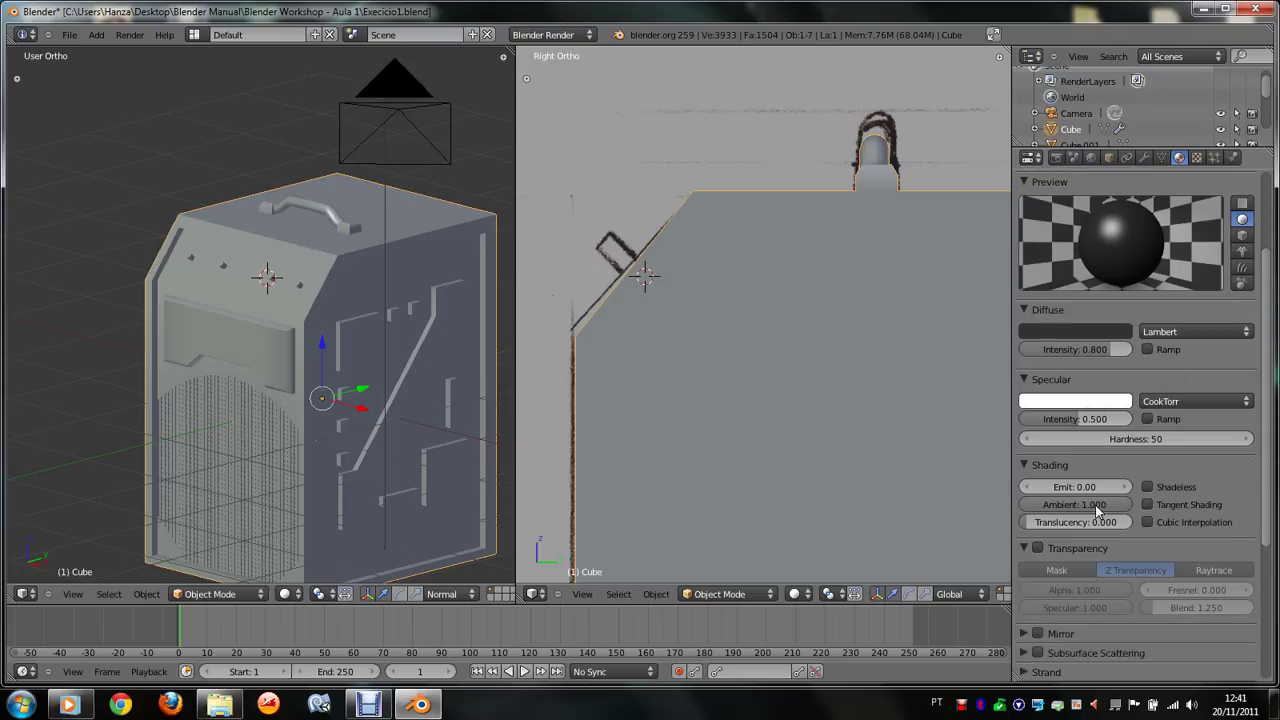
scroll(1095, 504, up, 2)
scroll(1113, 477, down, 2)
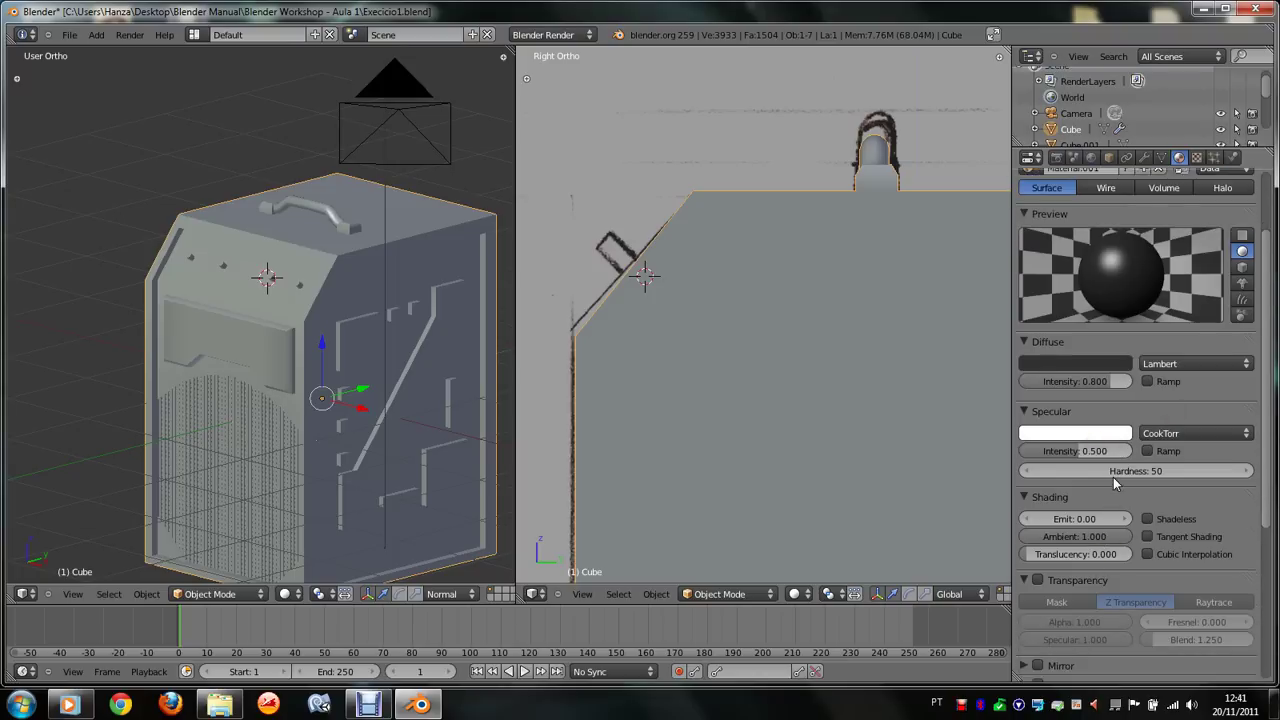
scroll(1113, 477, down, 2)
scroll(1113, 477, down, 2)
scroll(1113, 477, down, 2)
click(1085, 466)
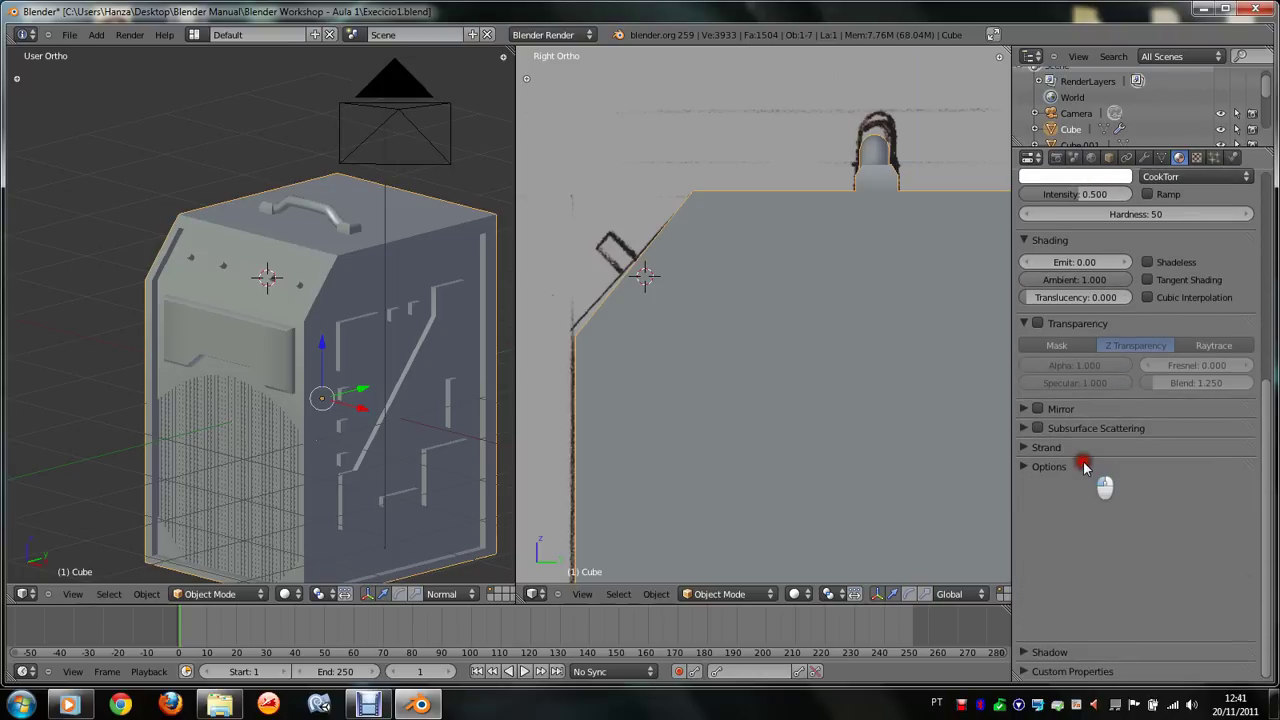
scroll(1122, 366, up, 3)
scroll(1122, 366, up, 5)
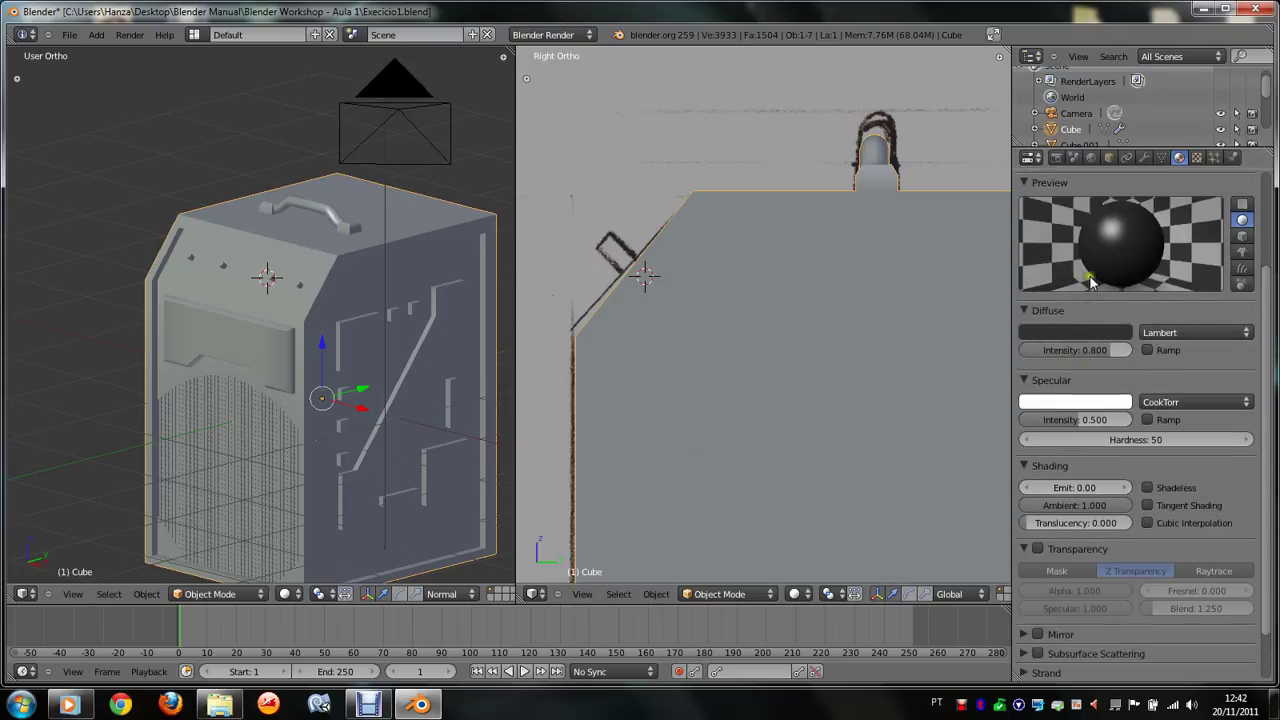
scroll(1122, 366, up, 4)
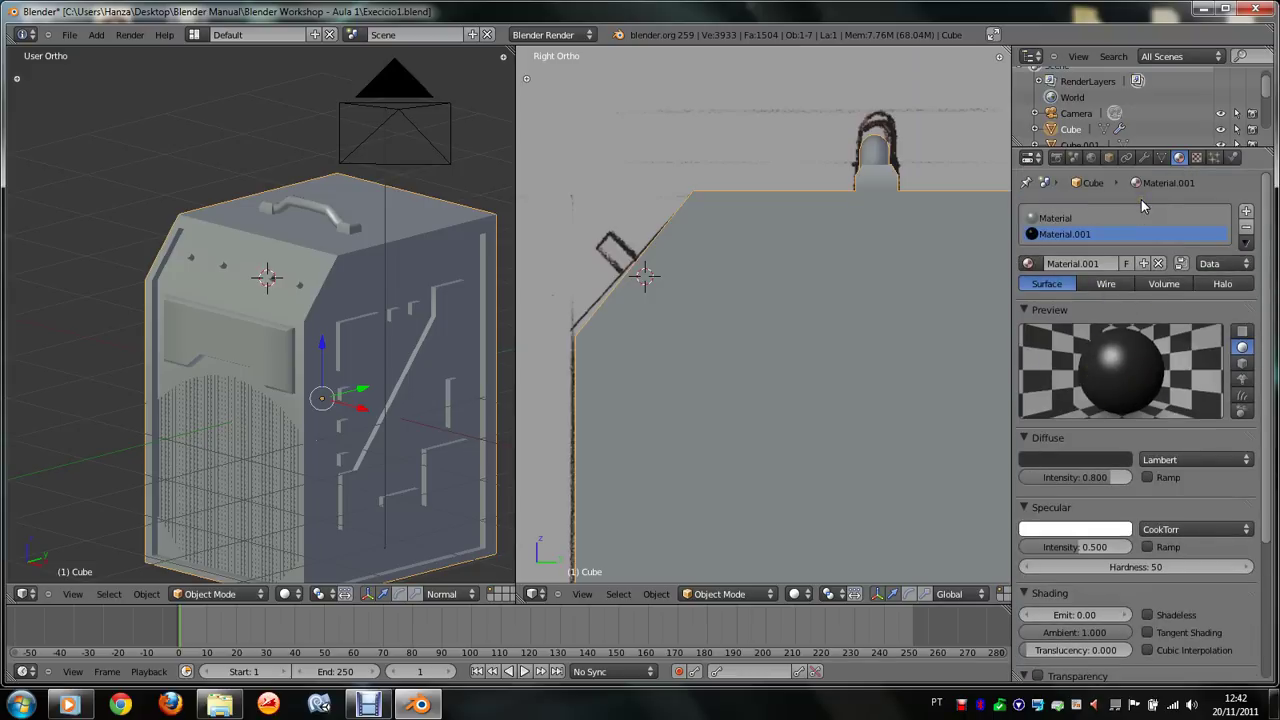
Step: Rename the second material, Material.001, to Plastico
click(1135, 233)
double_click(1090, 265)
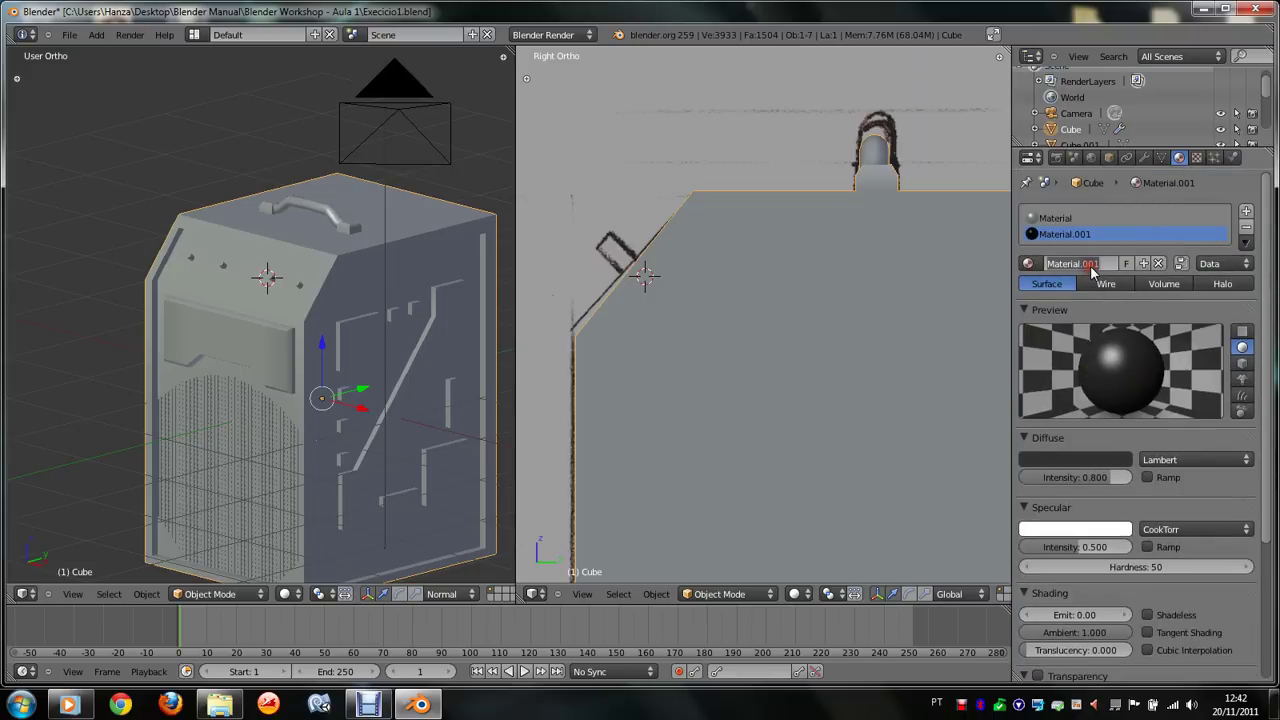
text(Plastico)
key(Return)
Step: Rename the first material to Metal, then reselect the Plastico slot
click(1087, 217)
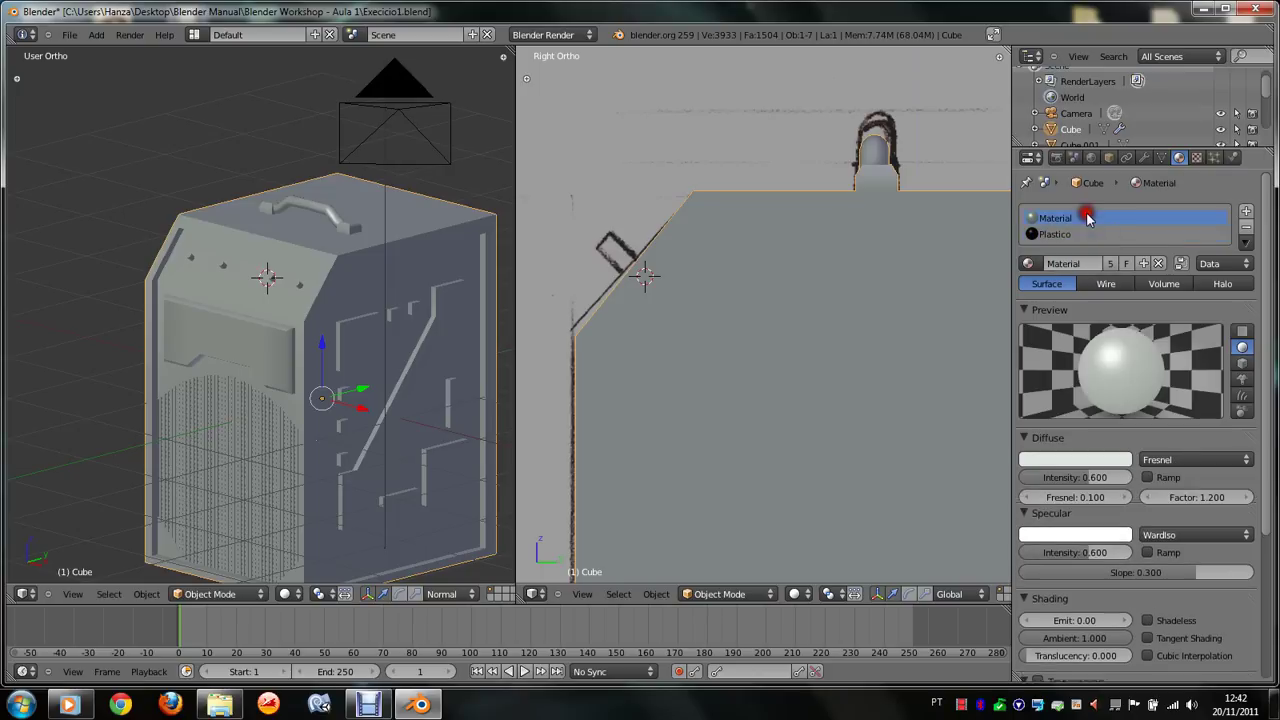
double_click(1073, 266)
text(tal)
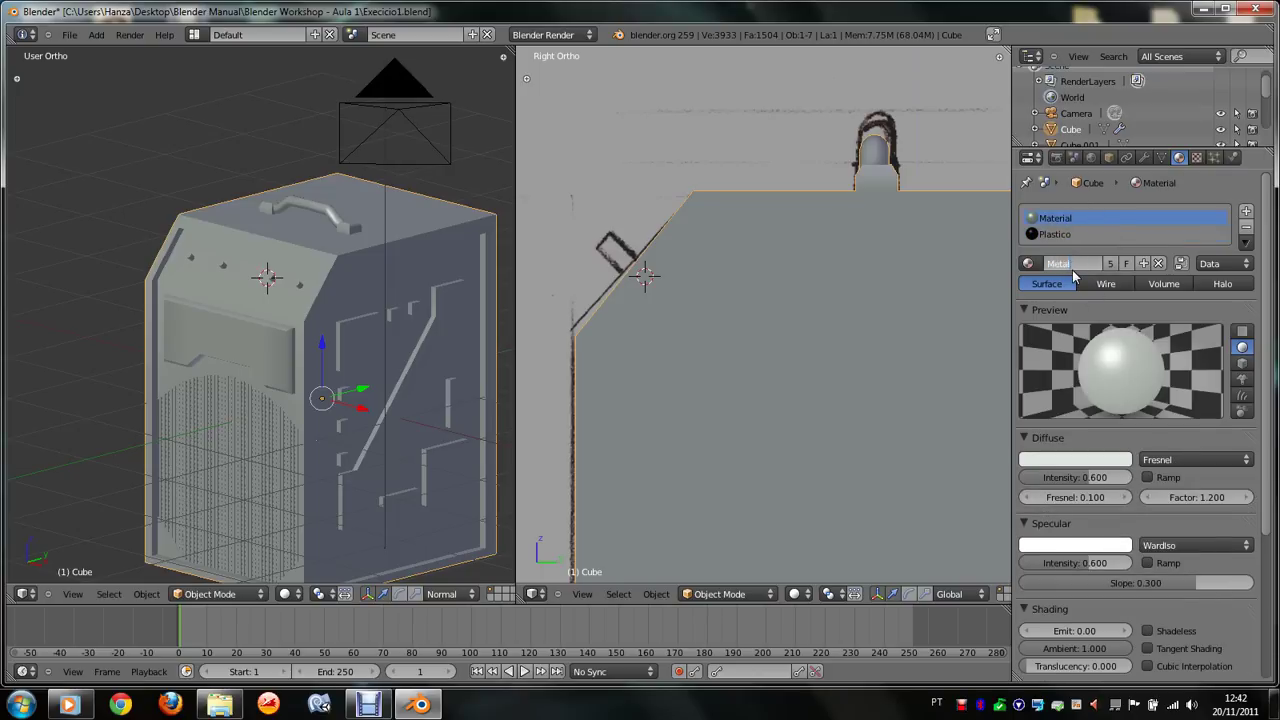
key(Return)
click(1062, 234)
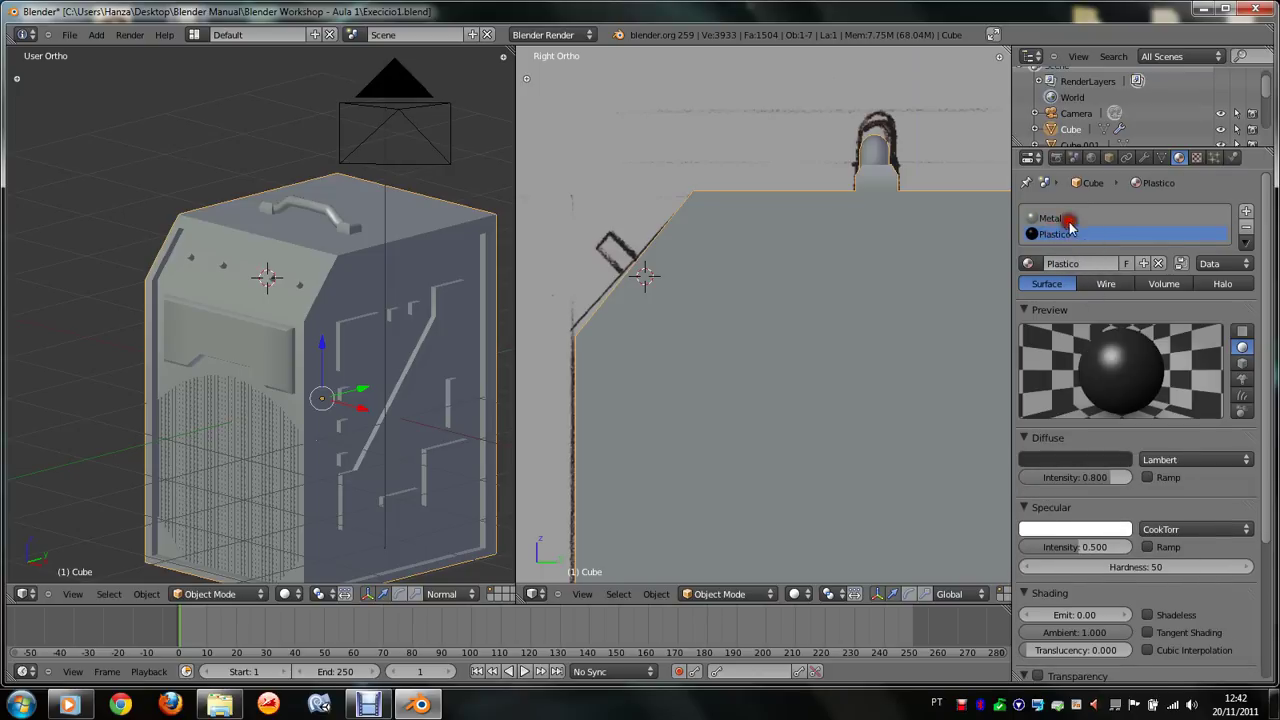
click(1062, 218)
click(1062, 234)
right_click(1063, 236)
click(1081, 239)
Step: Create a new texture for the Plastico material in the Texture tab
click(1196, 160)
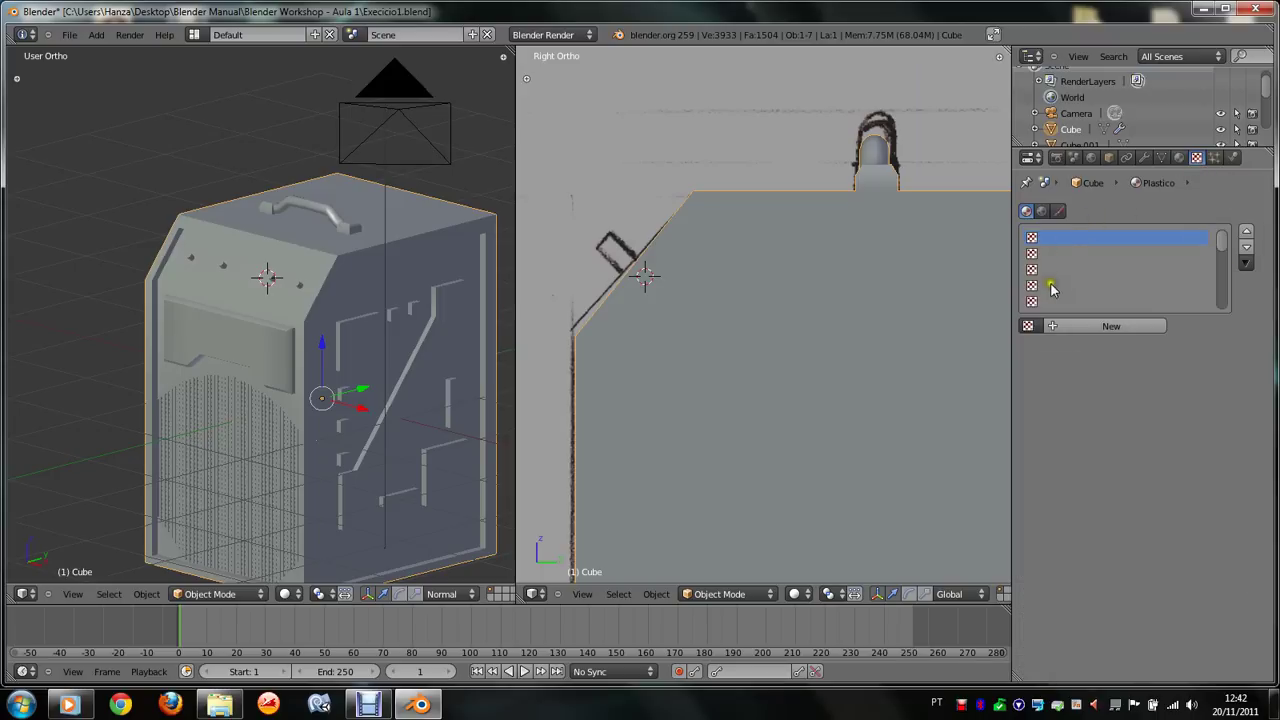
click(1068, 334)
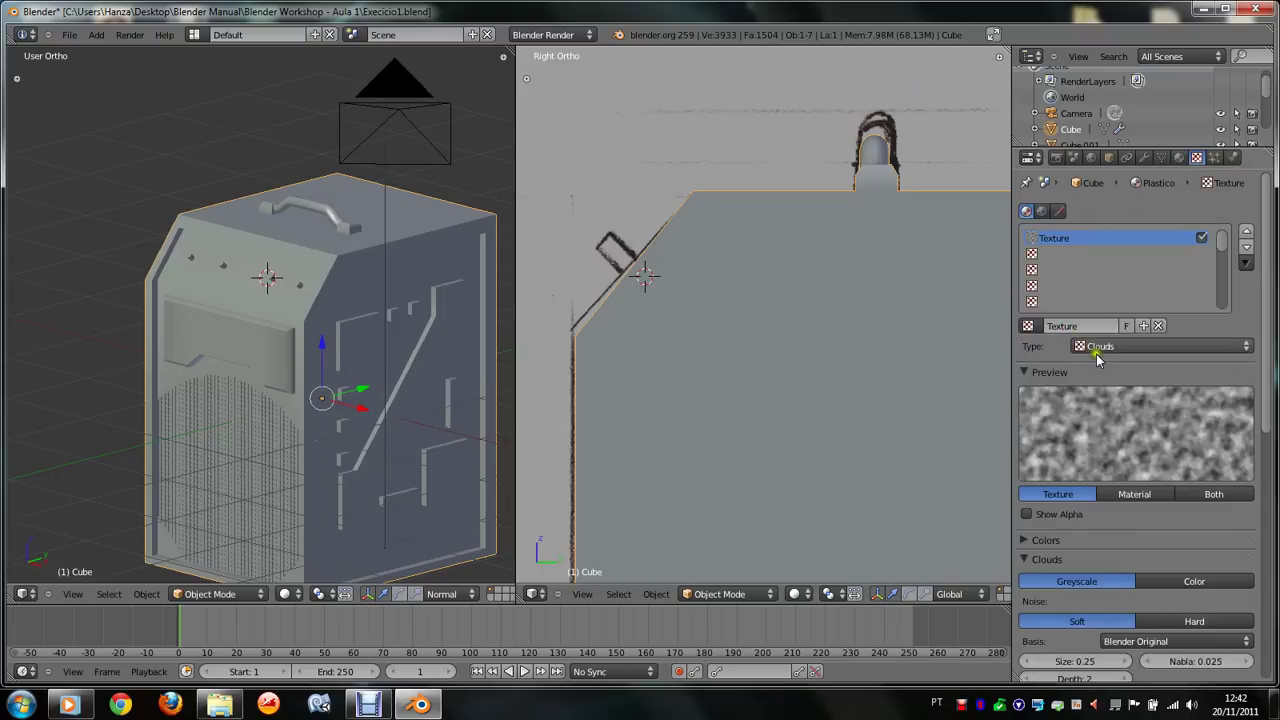
scroll(1095, 467, down, 2)
scroll(1095, 467, up, 1)
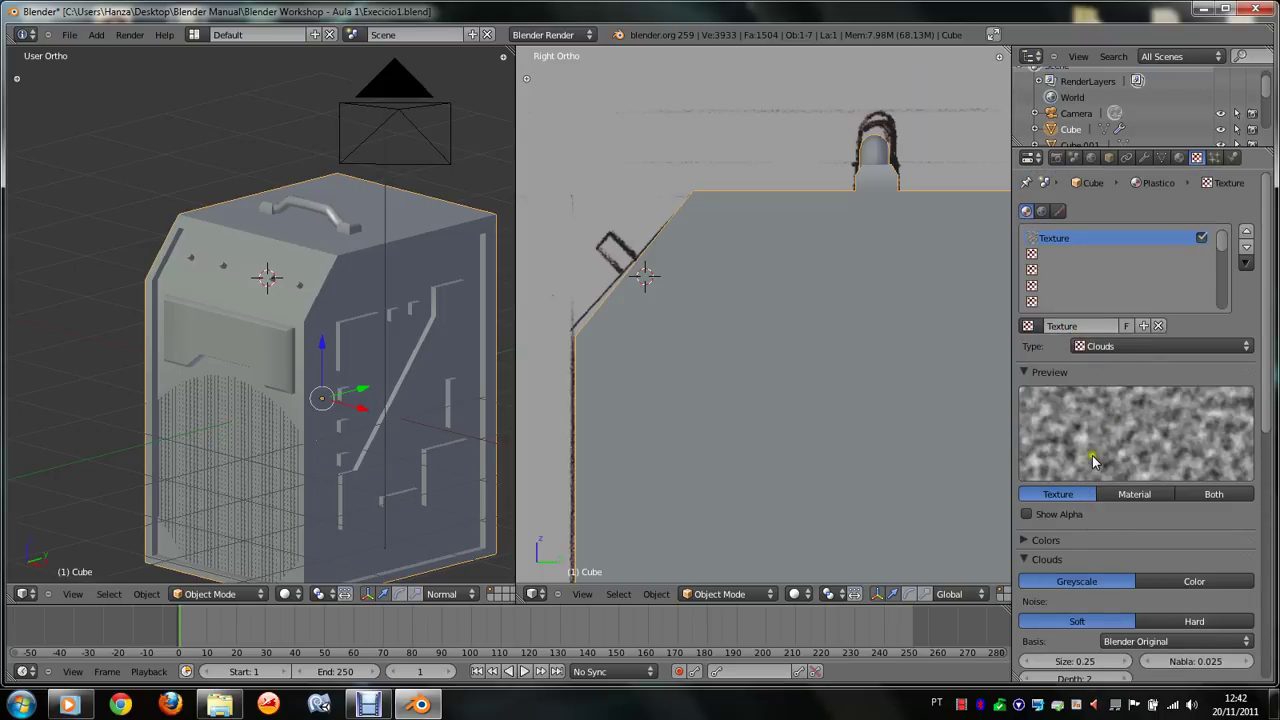
Step: Try Musgrave, Point Density, Stucci, Voronoi, Voxel Data and Wood texture types
click(1118, 352)
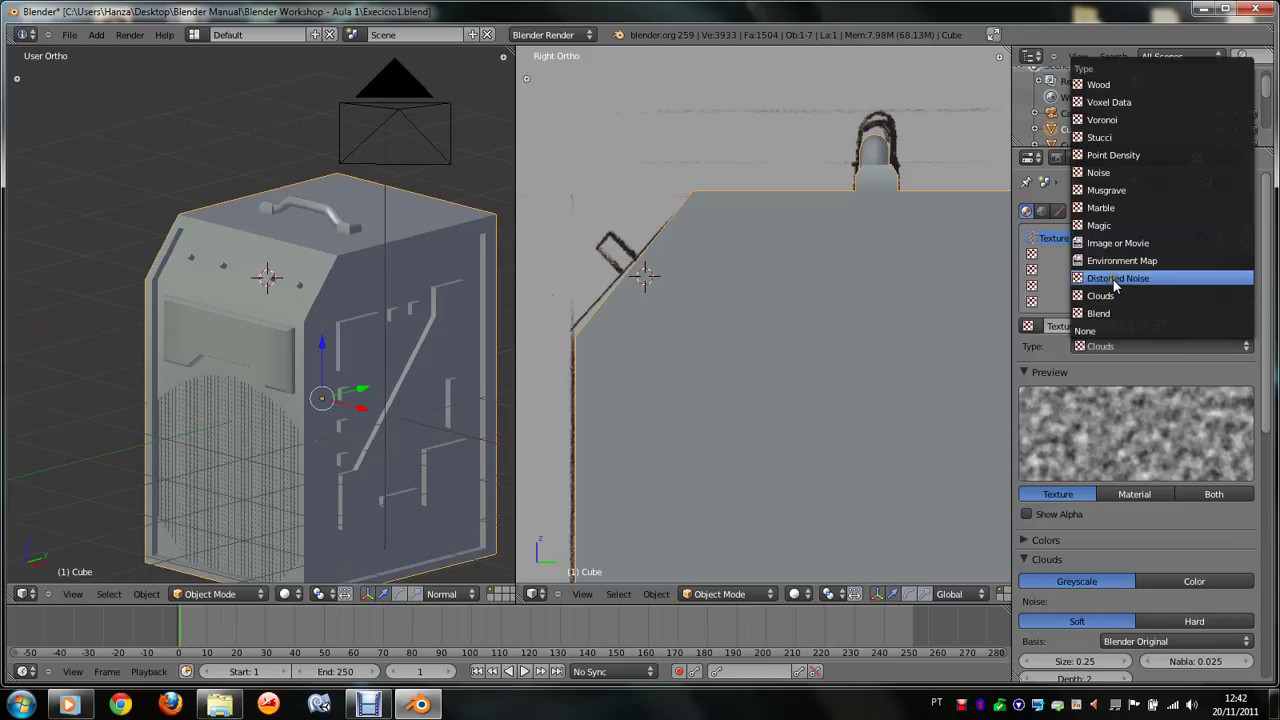
click(1119, 192)
click(1114, 345)
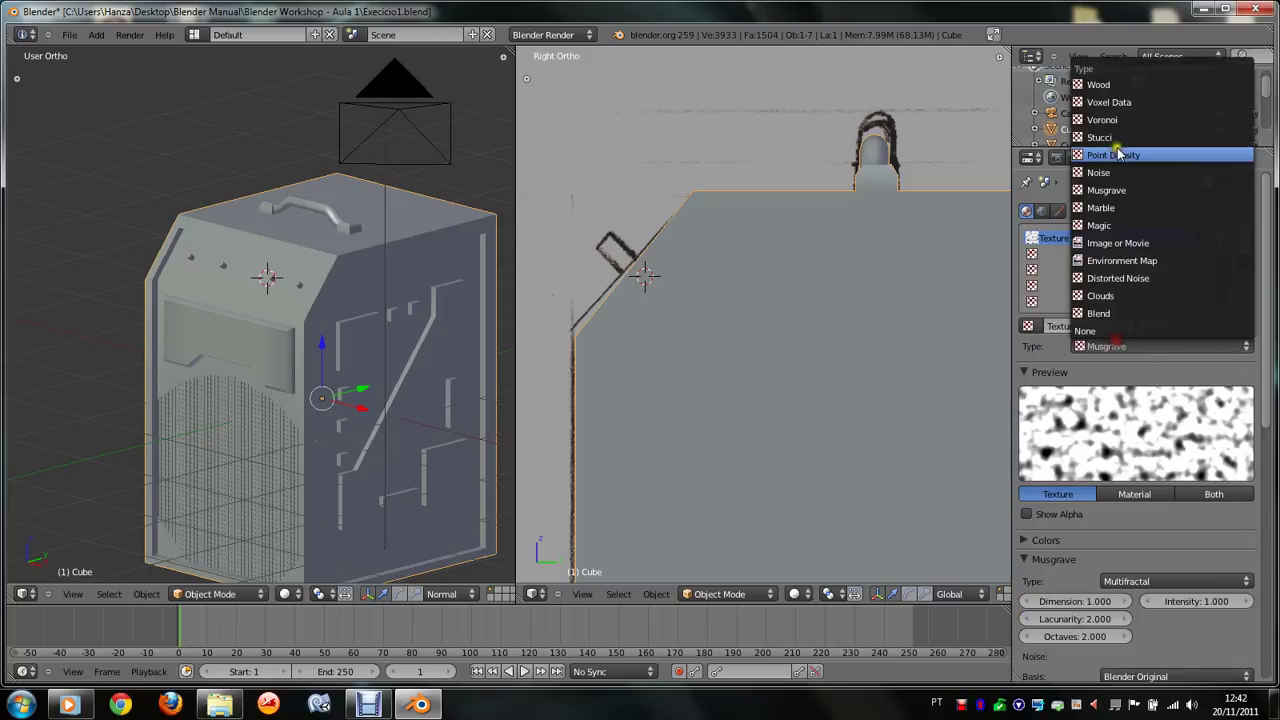
click(1117, 157)
click(1110, 346)
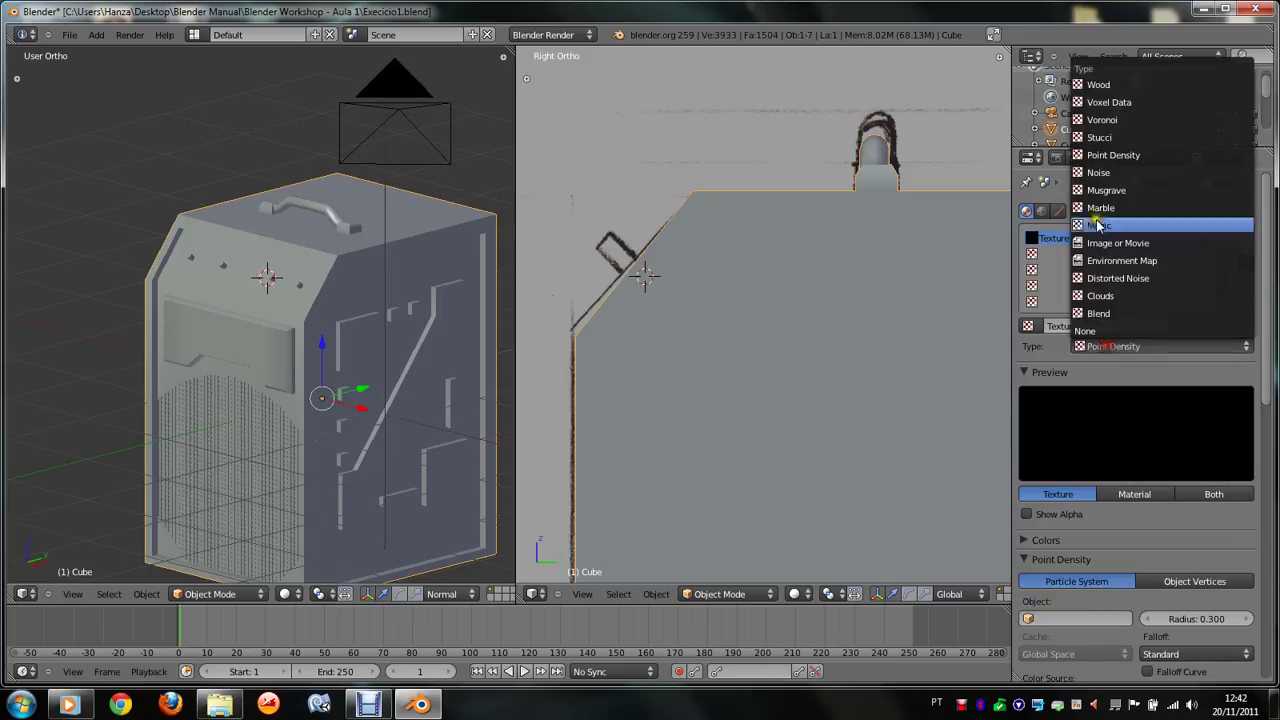
click(1112, 140)
click(1097, 346)
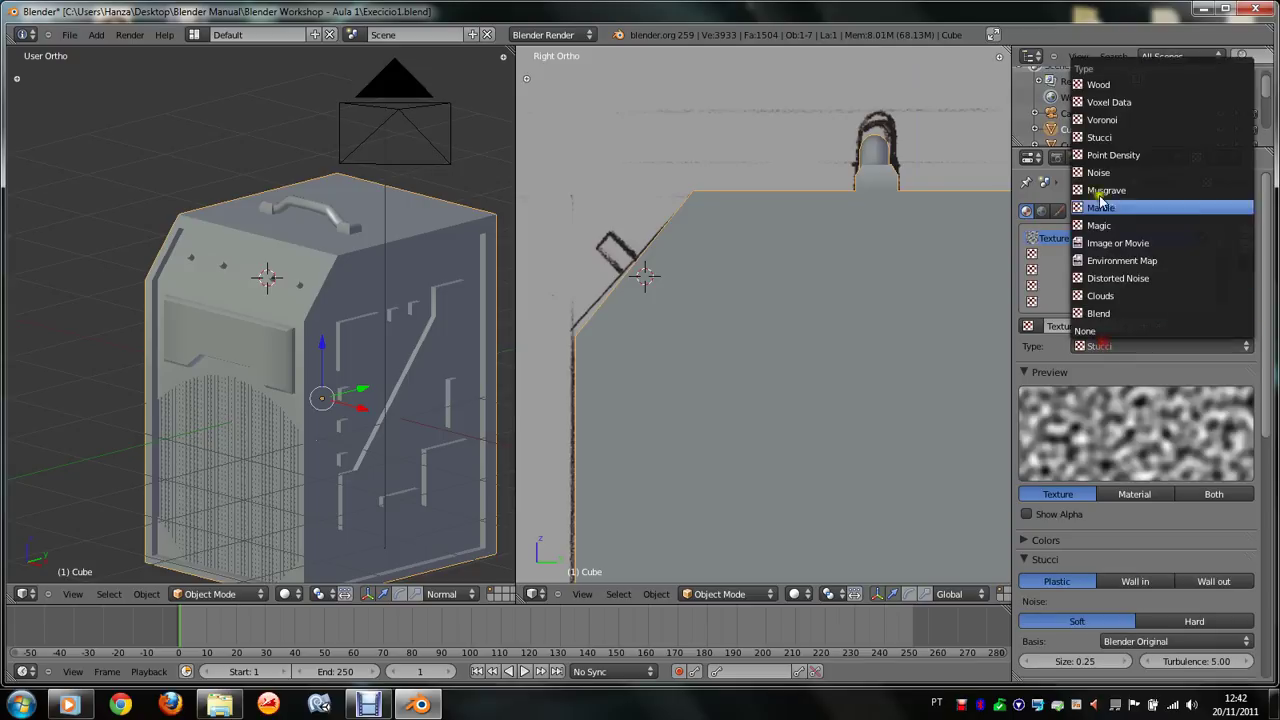
click(1130, 120)
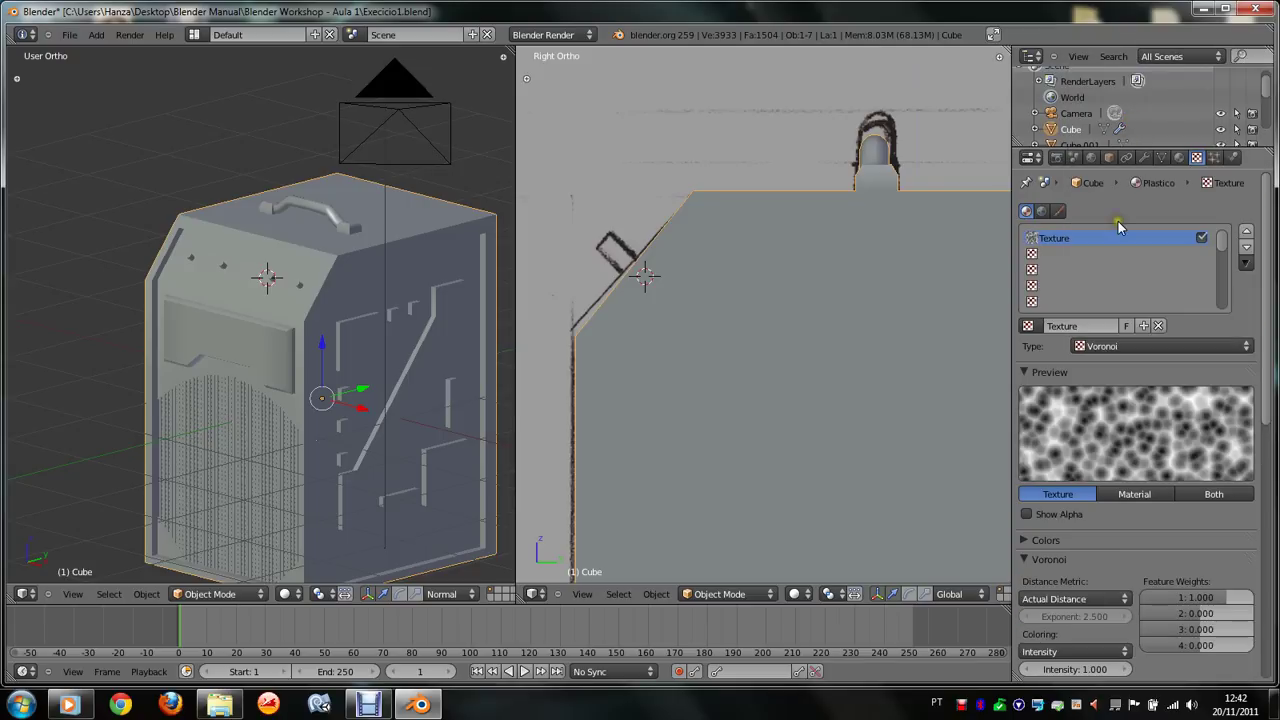
click(1122, 346)
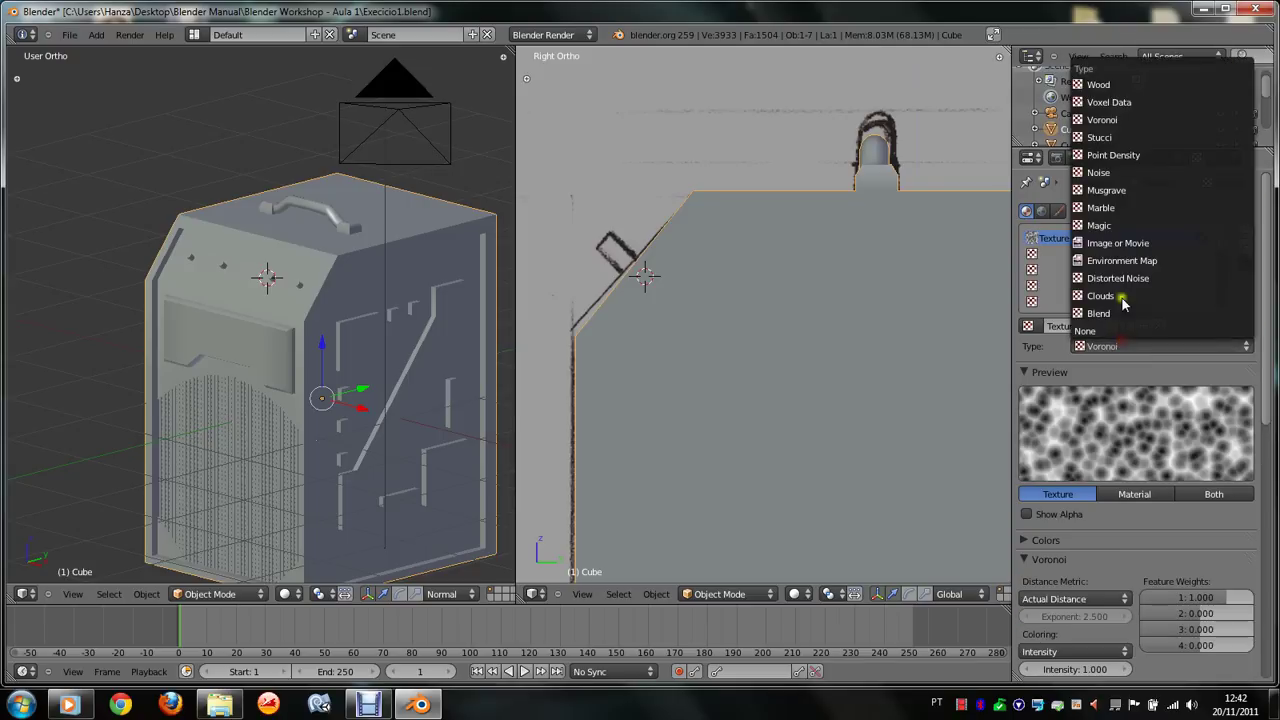
click(1130, 102)
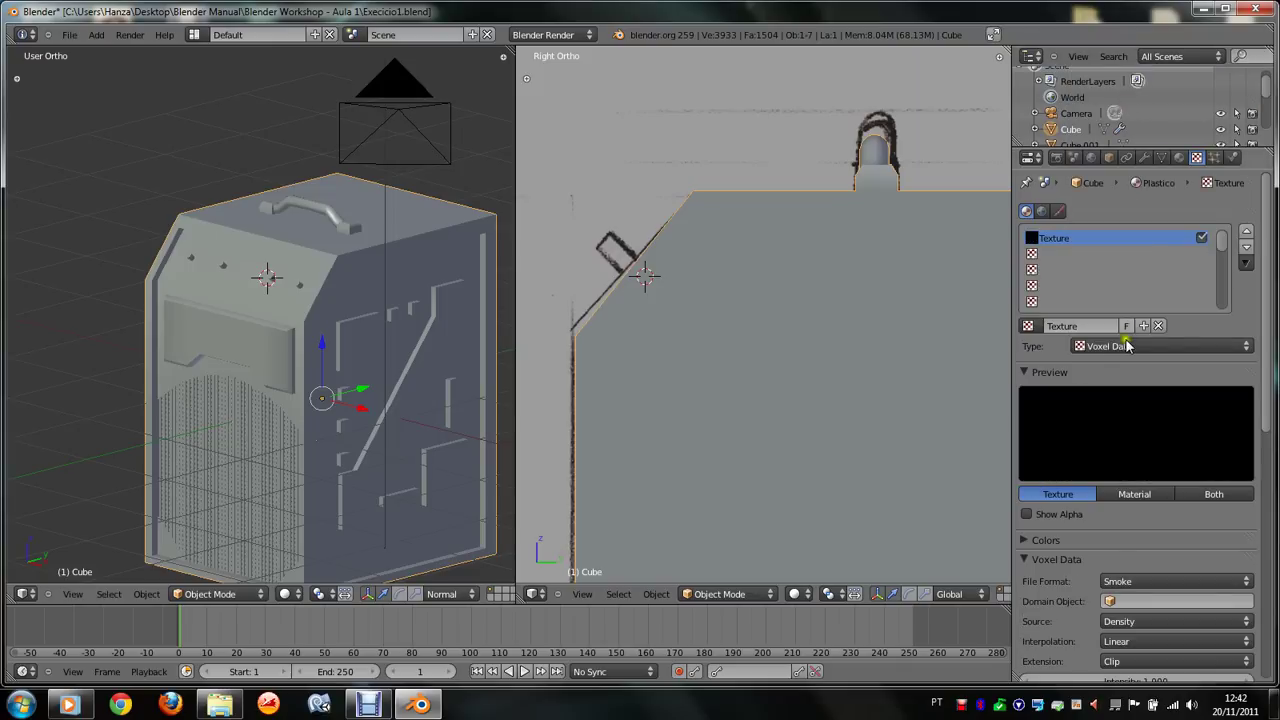
click(1125, 346)
click(1100, 85)
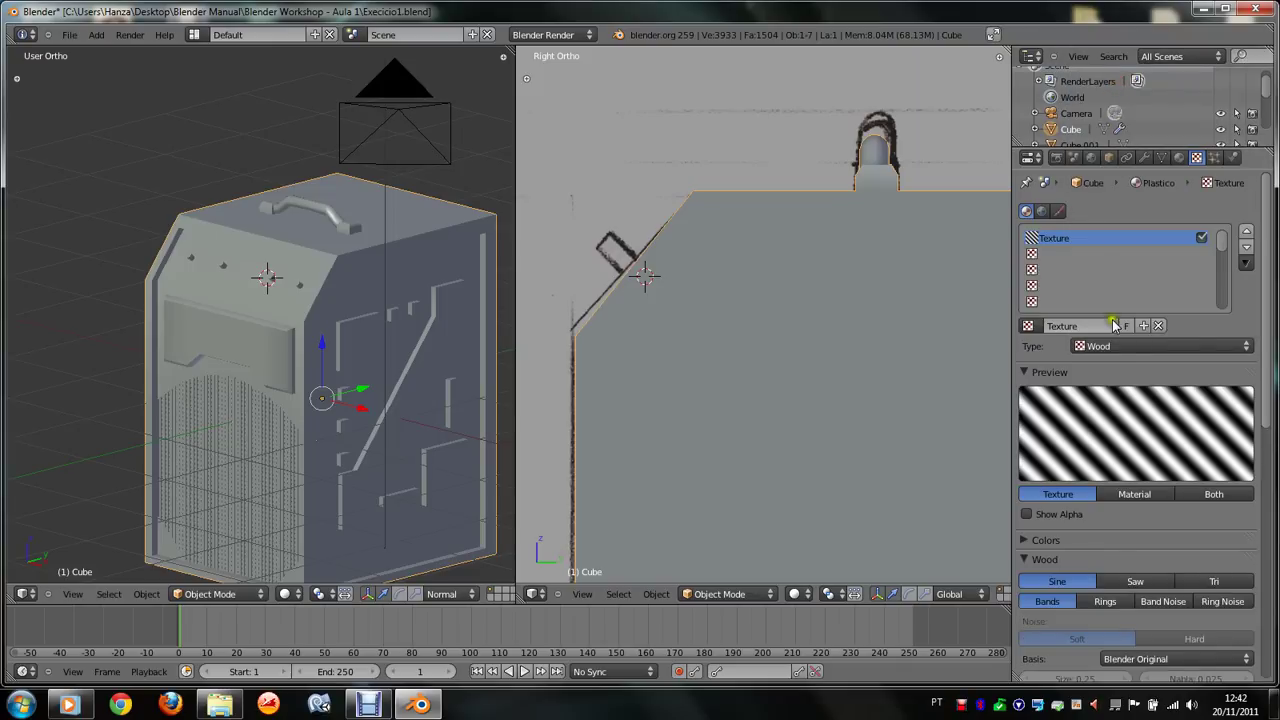
click(1115, 346)
Step: Set the texture type back to Voronoi
click(1125, 120)
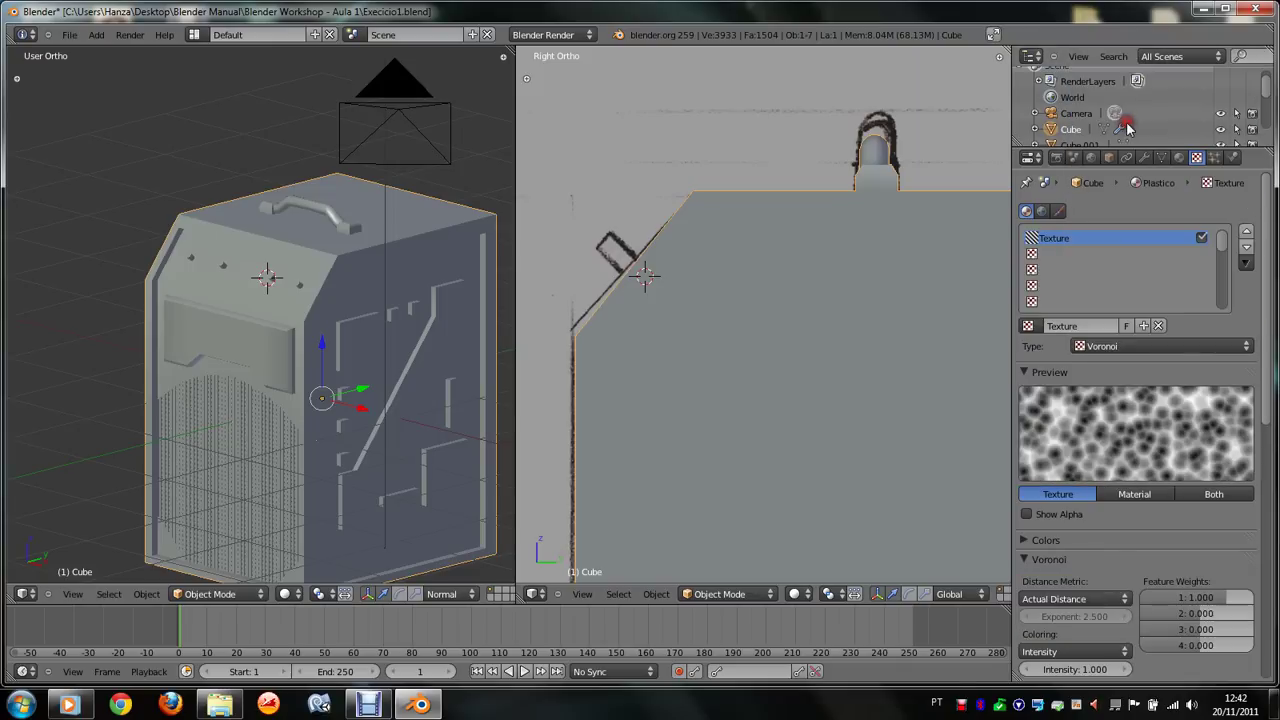
scroll(1137, 412, down, 3)
scroll(1137, 412, down, 1)
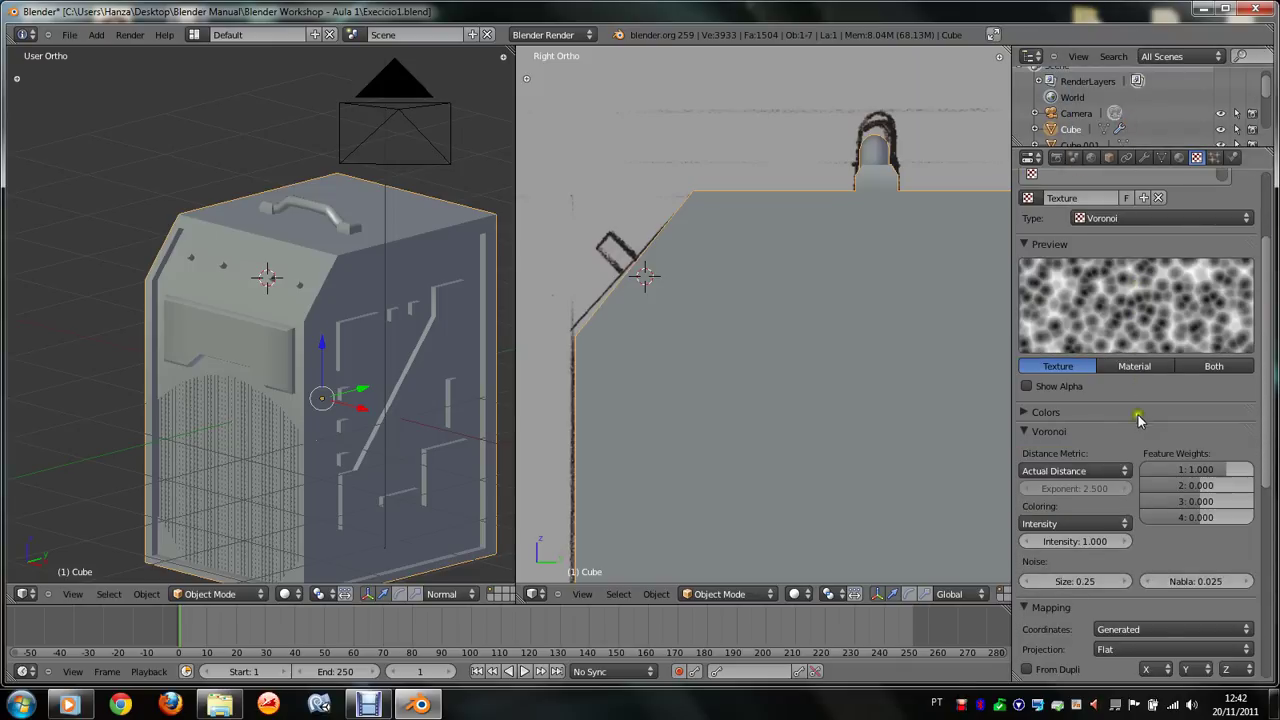
scroll(1114, 452, up, 2)
scroll(1114, 452, down, 4)
scroll(1114, 452, down, 5)
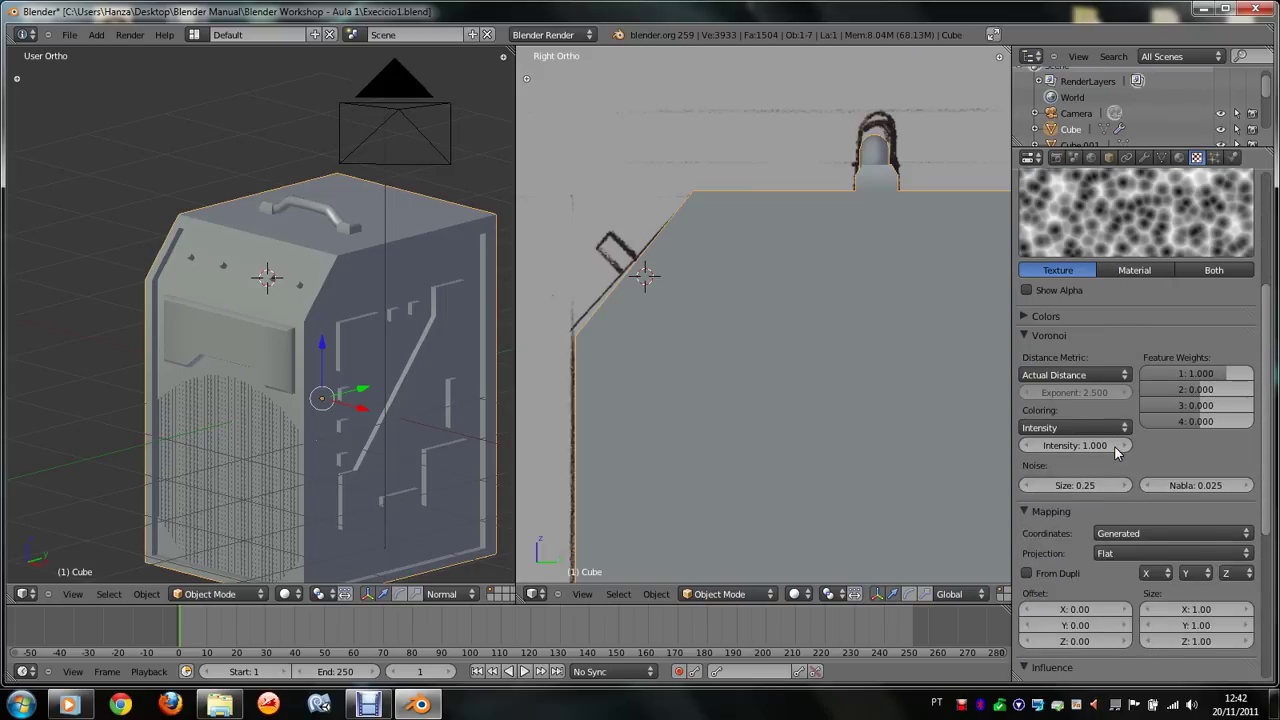
scroll(1116, 453, up, 1)
scroll(1116, 453, down, 3)
scroll(1090, 456, down, 2)
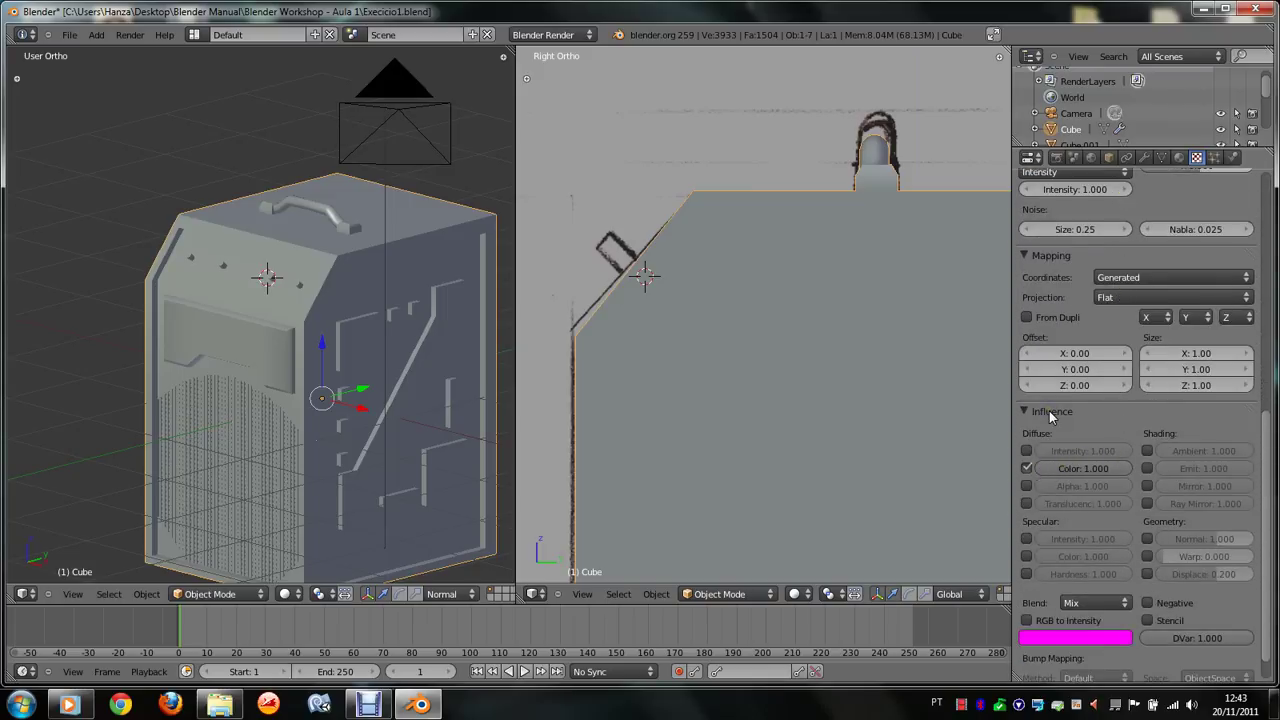
Step: Turn off Diffuse Color influence, enable Geometry Normal at 1.000, and return to the material
click(1026, 468)
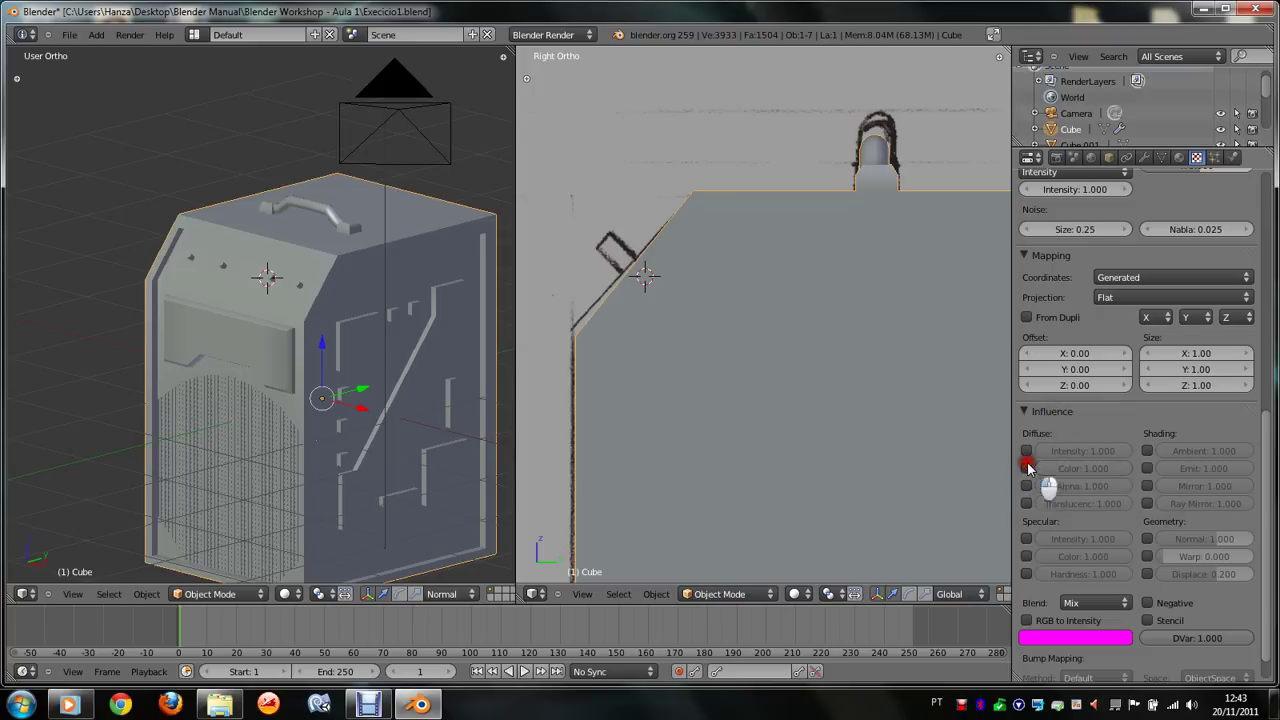
click(1146, 539)
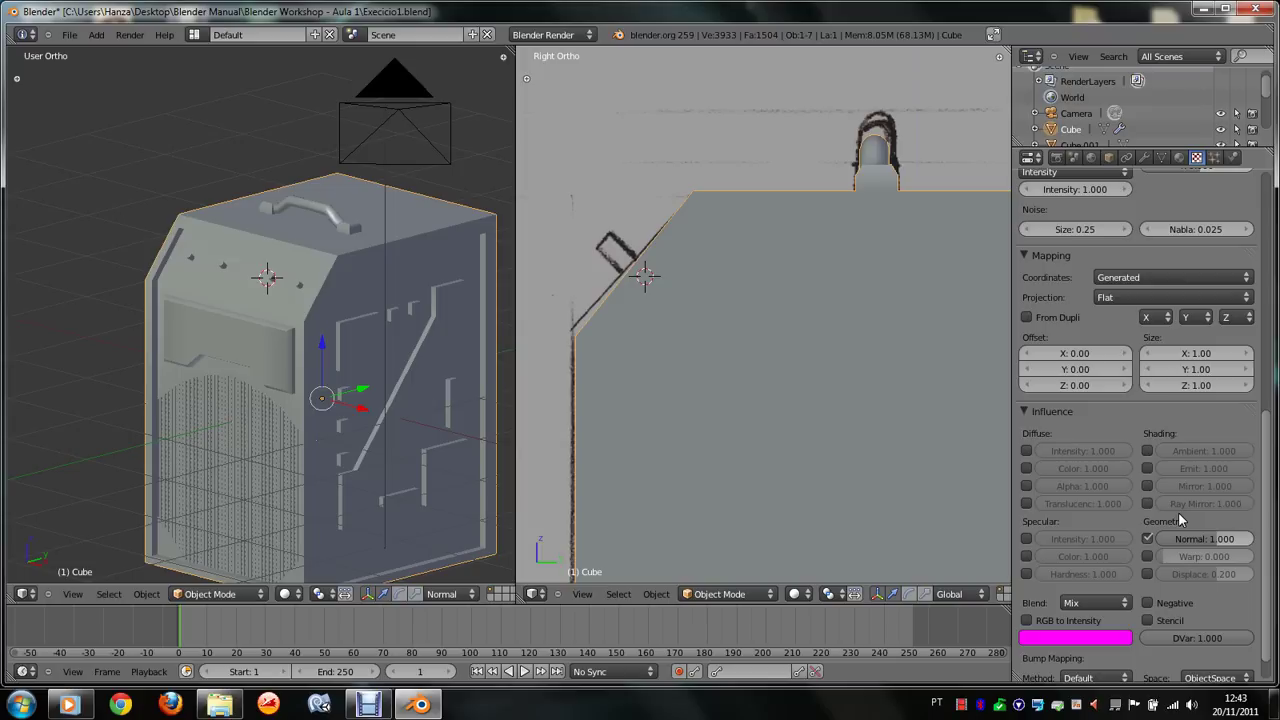
click(1170, 539)
scroll(1203, 545, down, 1)
scroll(1200, 547, up, 3)
scroll(1195, 549, up, 4)
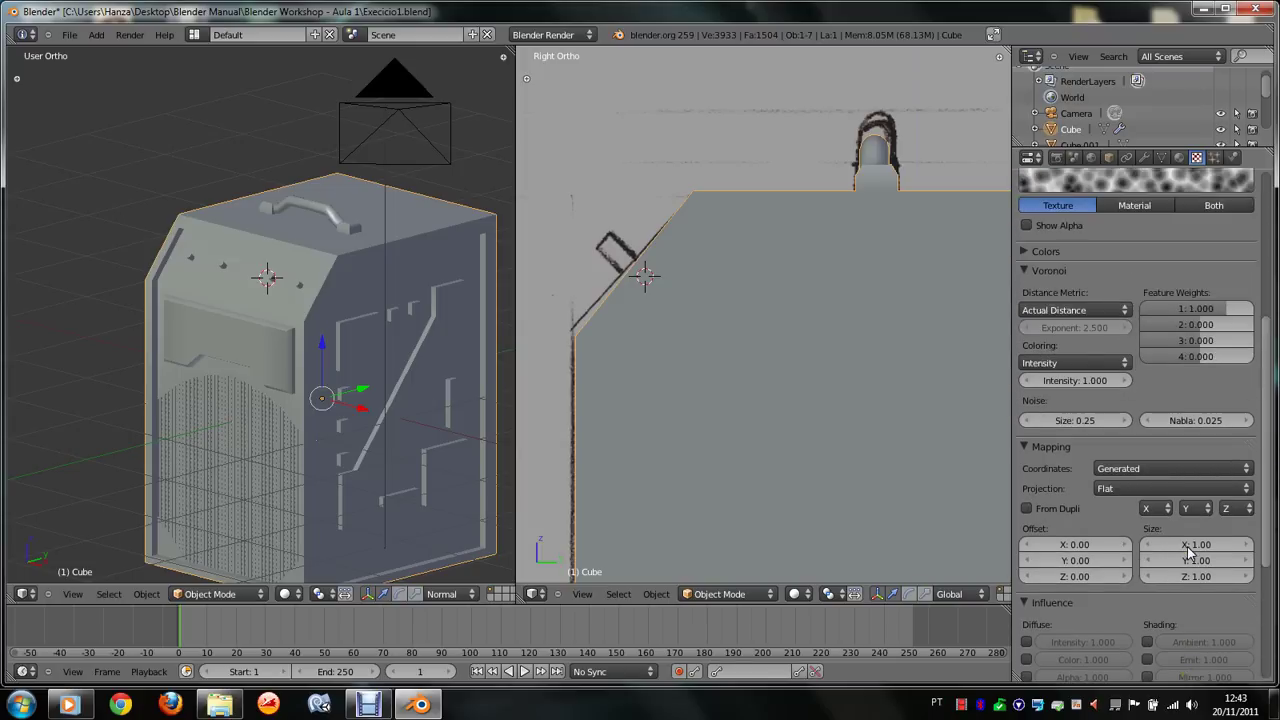
scroll(1188, 553, up, 4)
click(1180, 159)
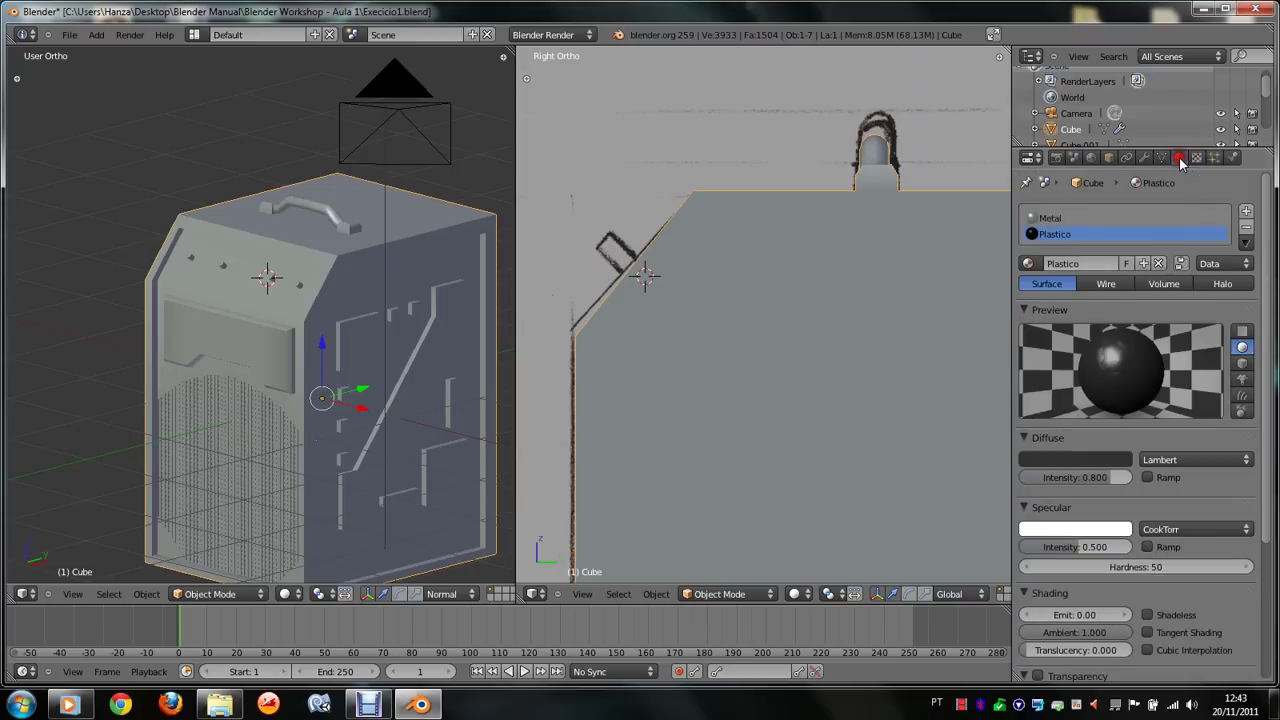
right_click(1105, 378)
click(1105, 376)
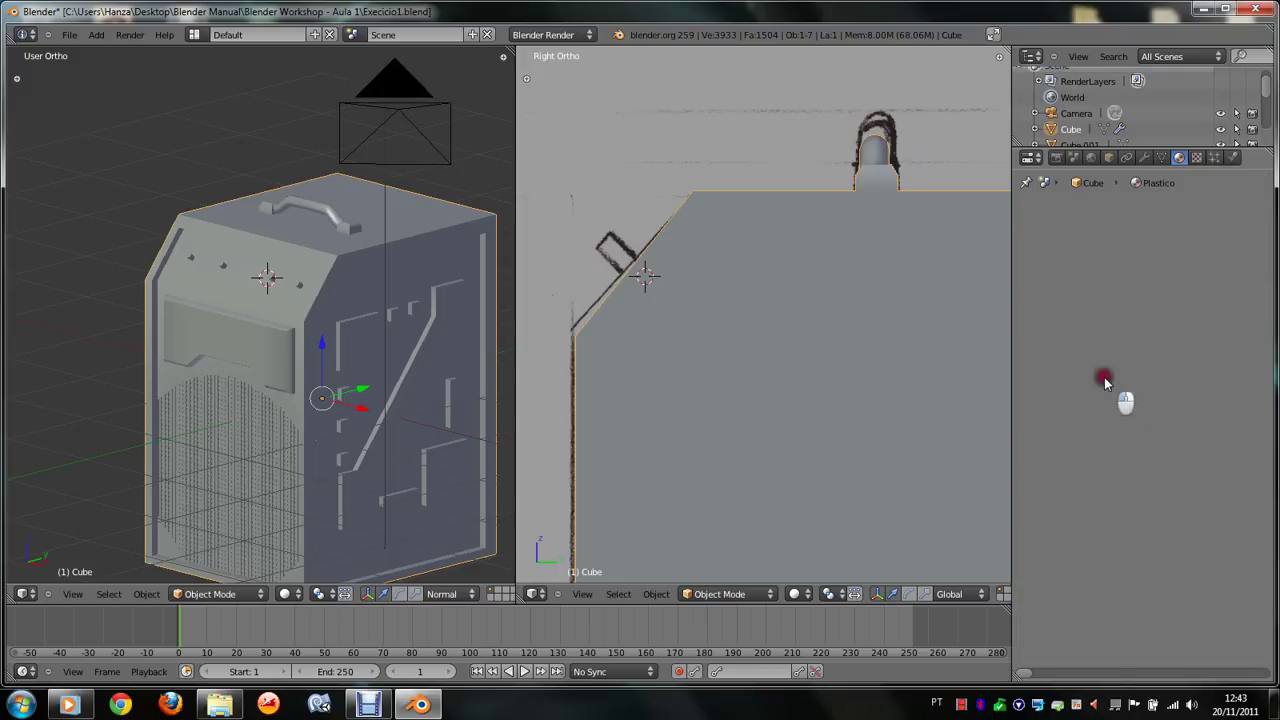
right_click(1110, 279)
click(1129, 262)
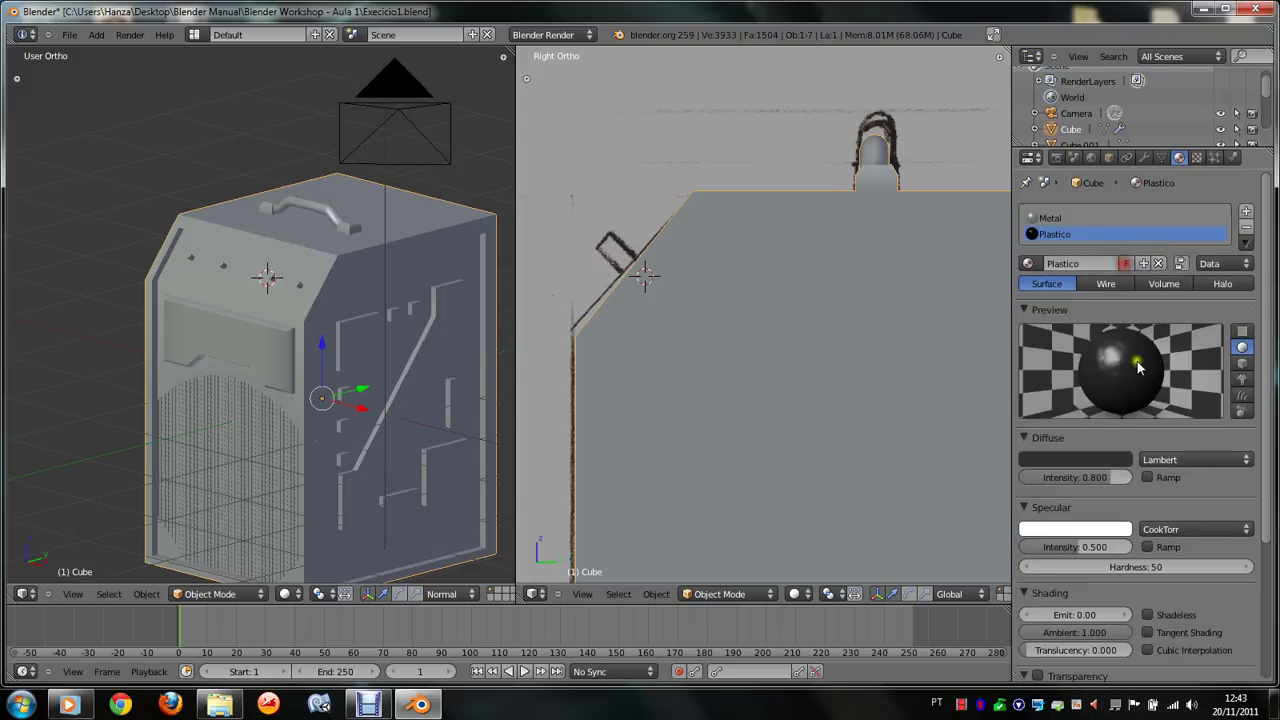
click(1242, 363)
click(1242, 334)
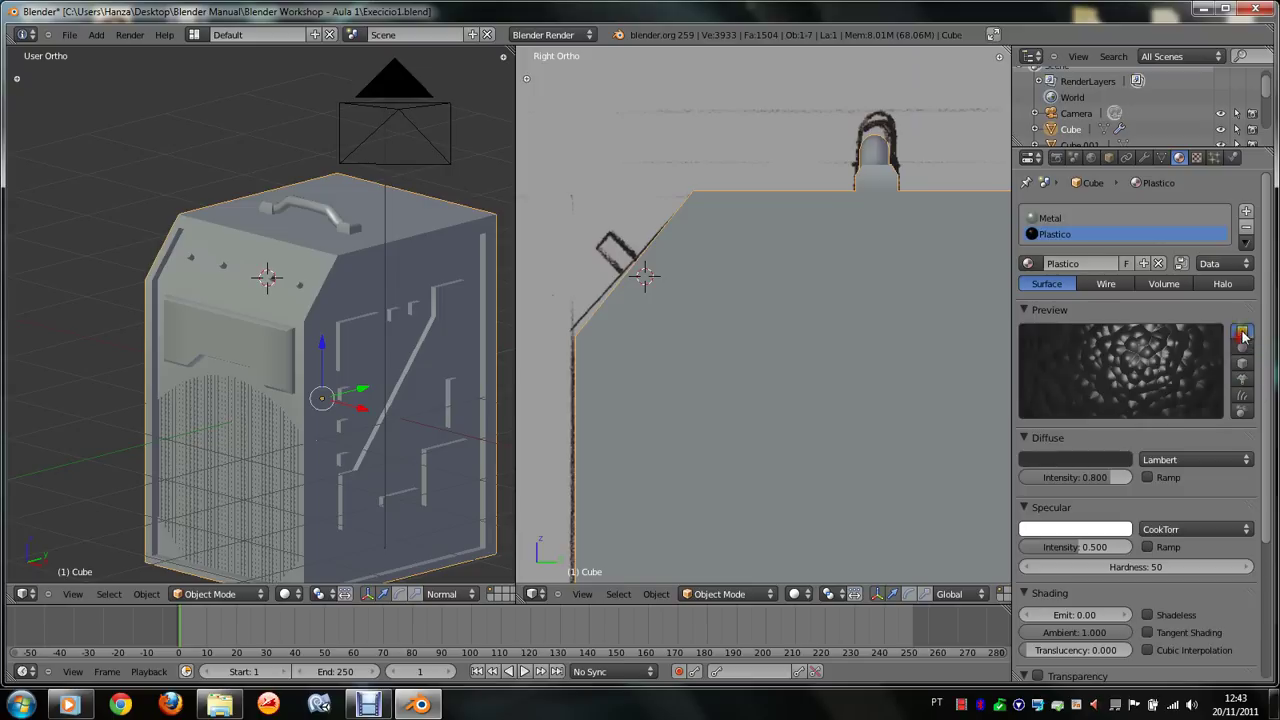
click(1242, 347)
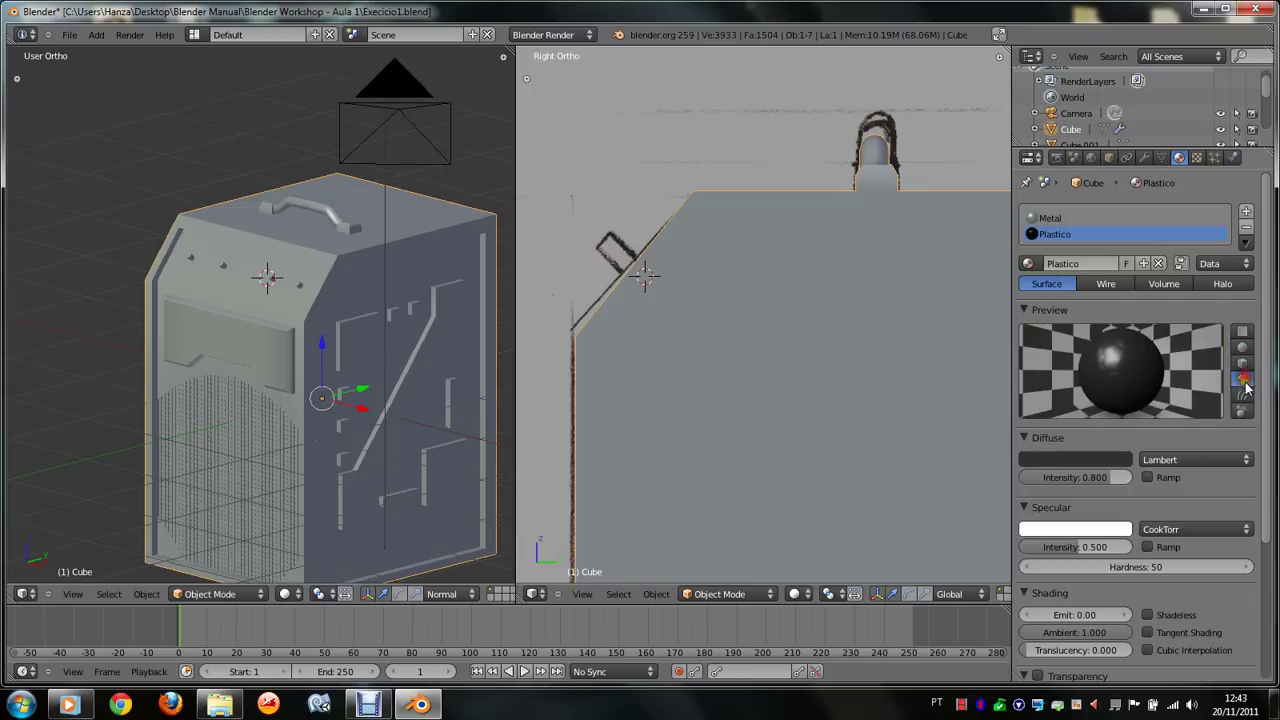
click(1243, 394)
click(1242, 411)
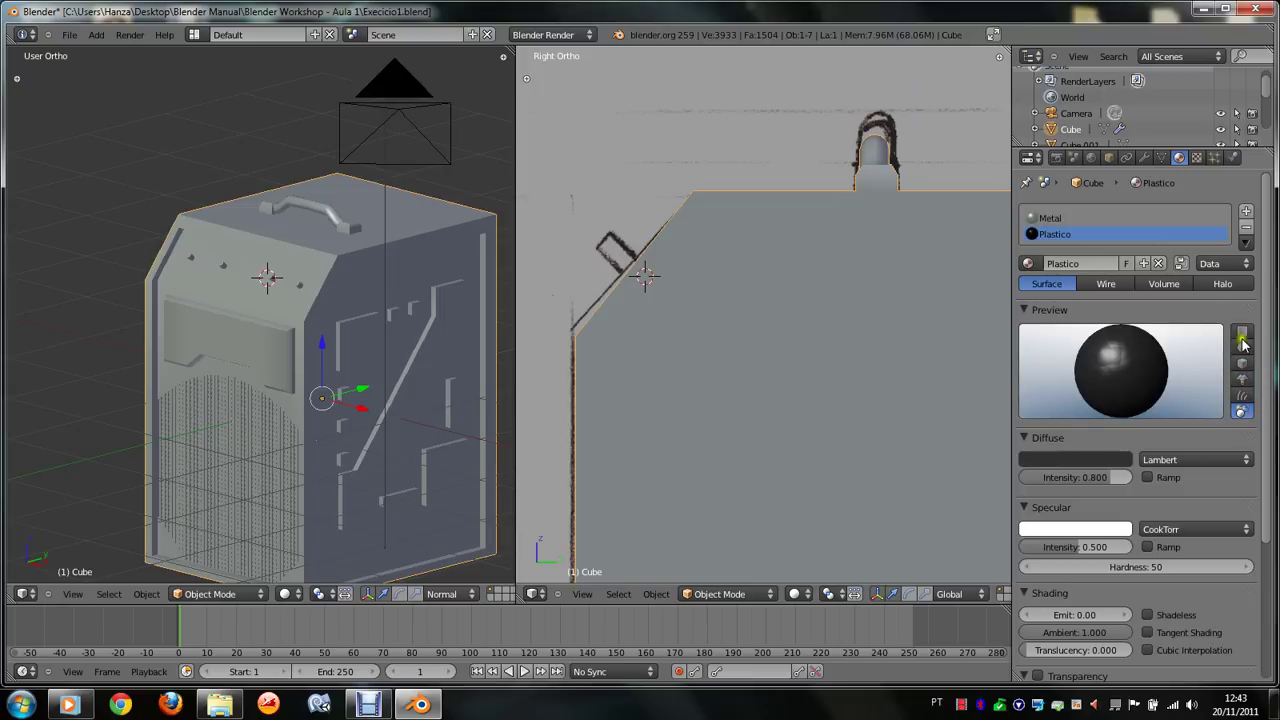
click(1242, 336)
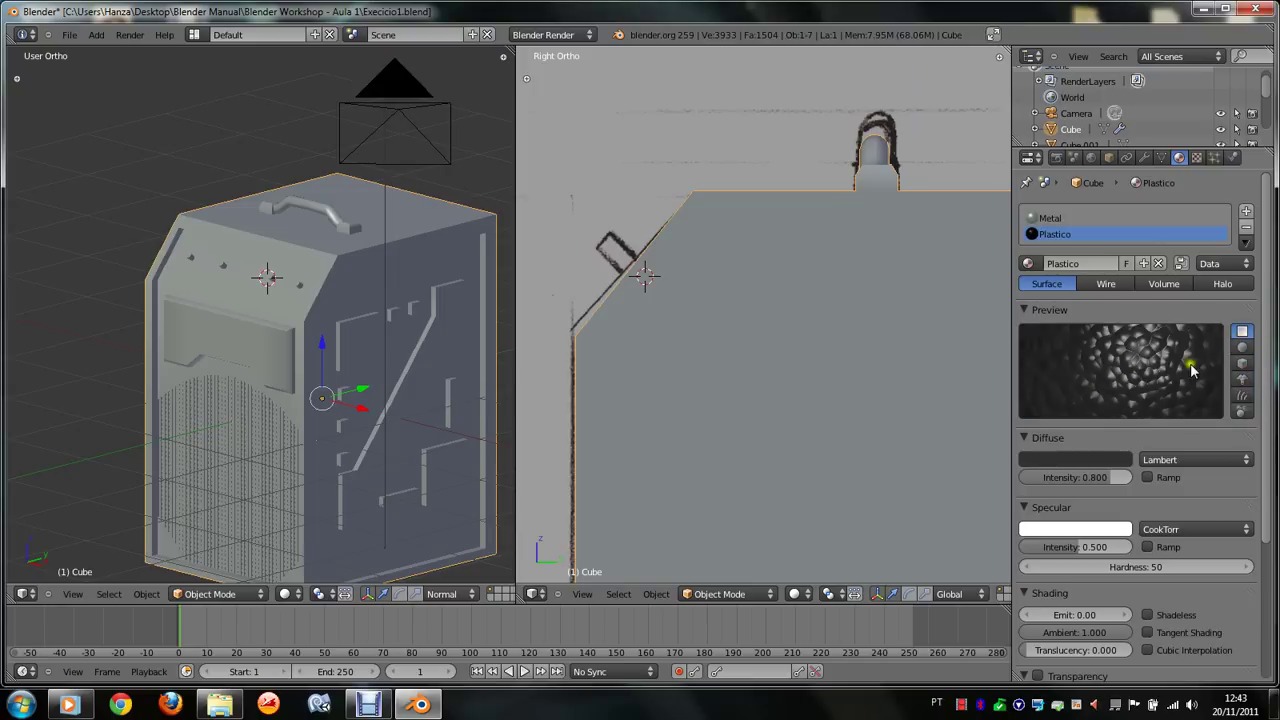
click(1242, 347)
click(1242, 331)
click(1242, 345)
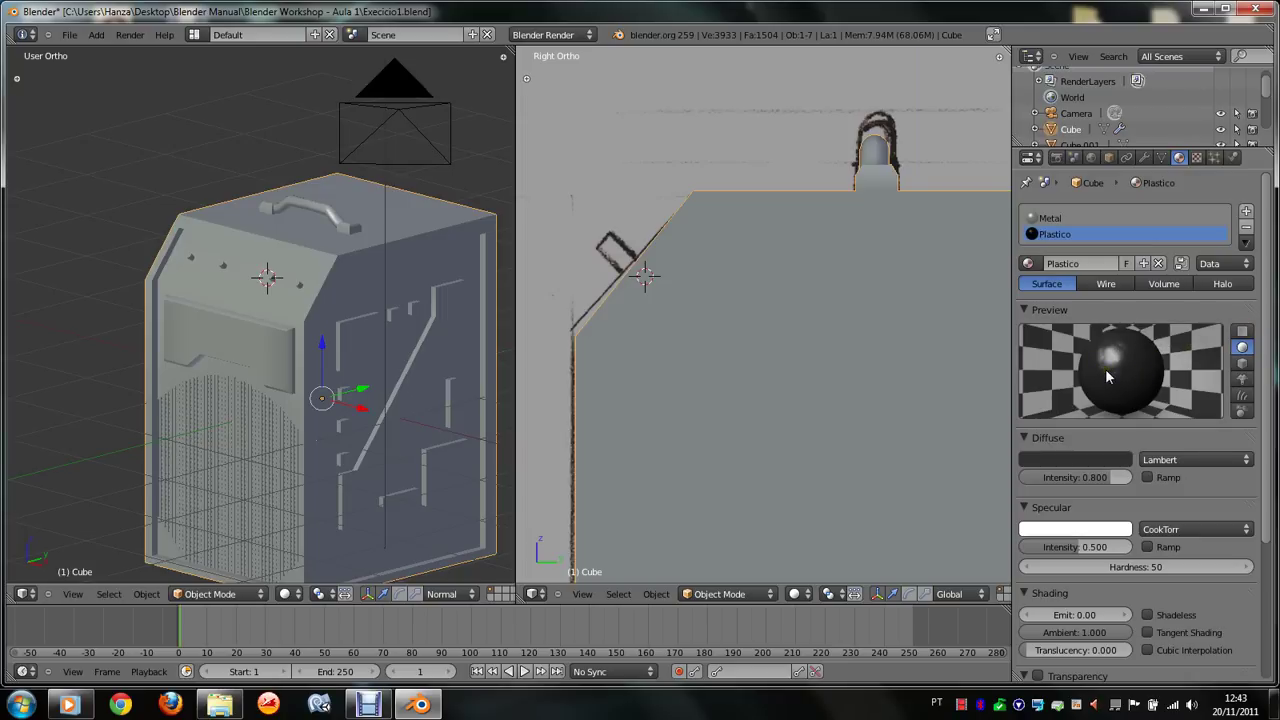
Step: Put the generator body into Edit Mode and orbit to a straight front view
scroll(251, 465, up, 3)
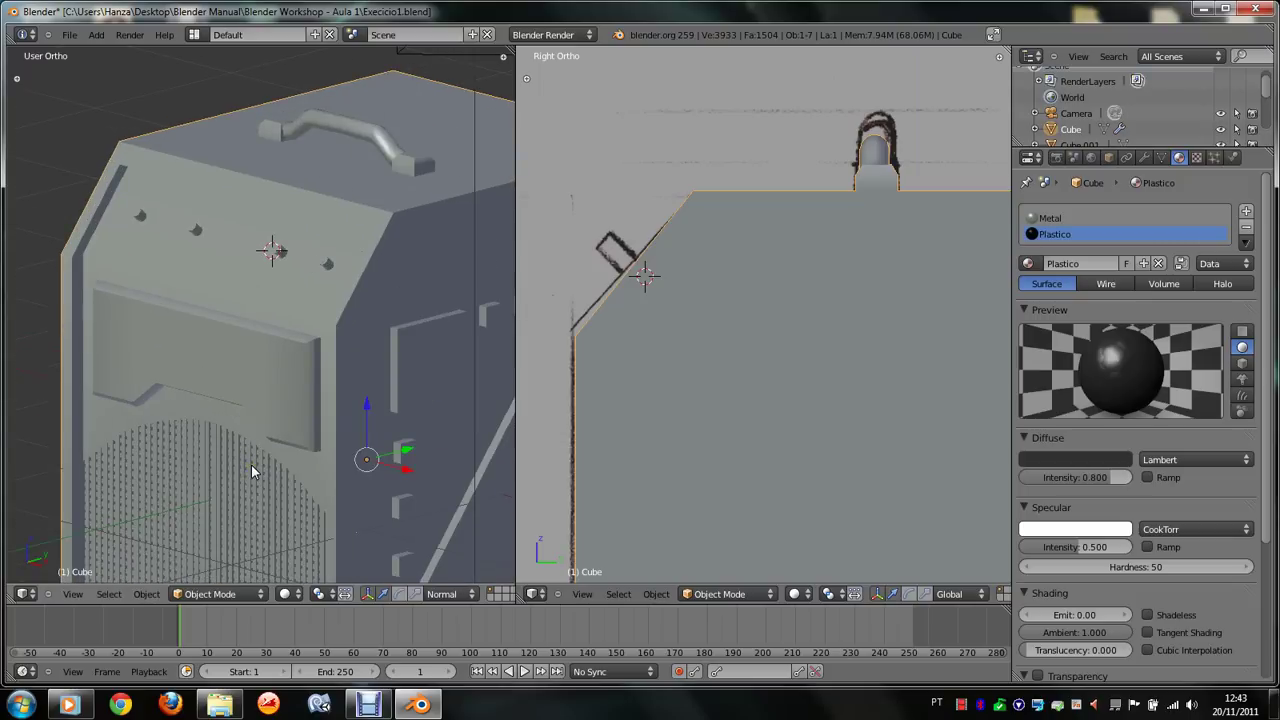
key(KP_8)
key(KP_8)
key(KP_8)
key(KP_8)
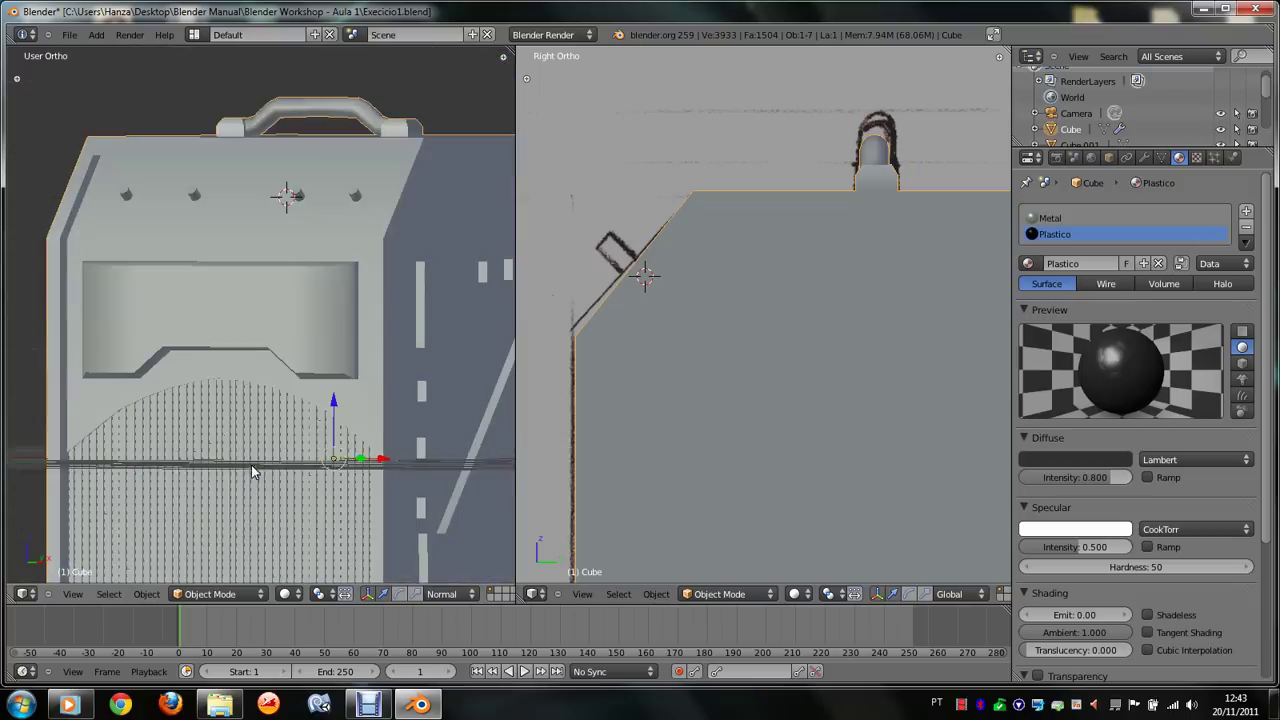
key(KP_2)
key(KP_2)
key(Tab)
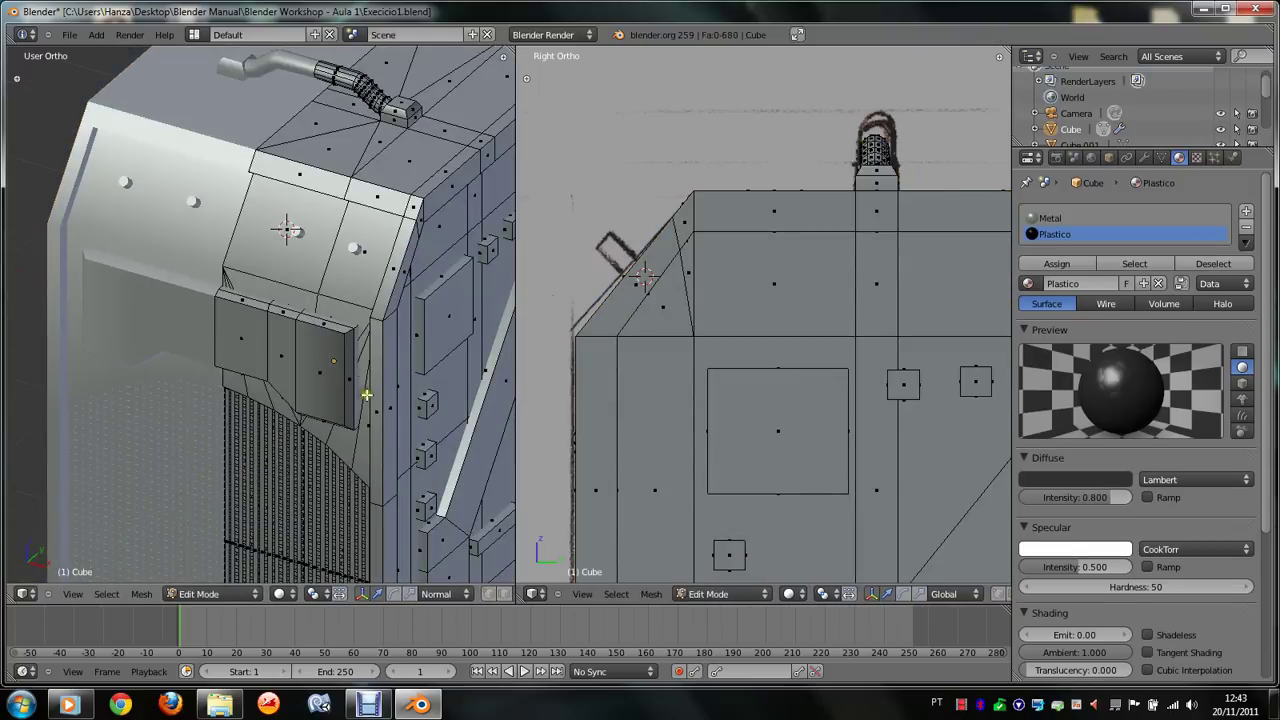
key(KP_8)
key(KP_8)
key(KP_8)
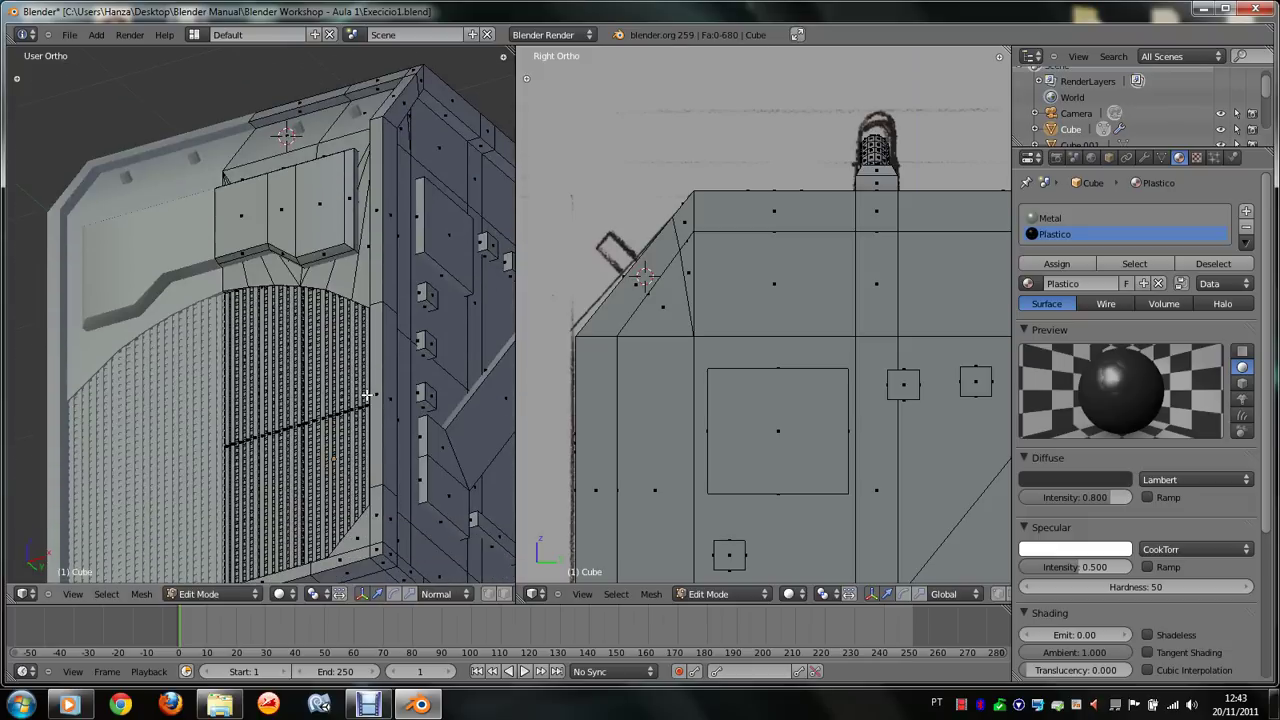
key(KP_8)
key(KP_8)
key(KP_1)
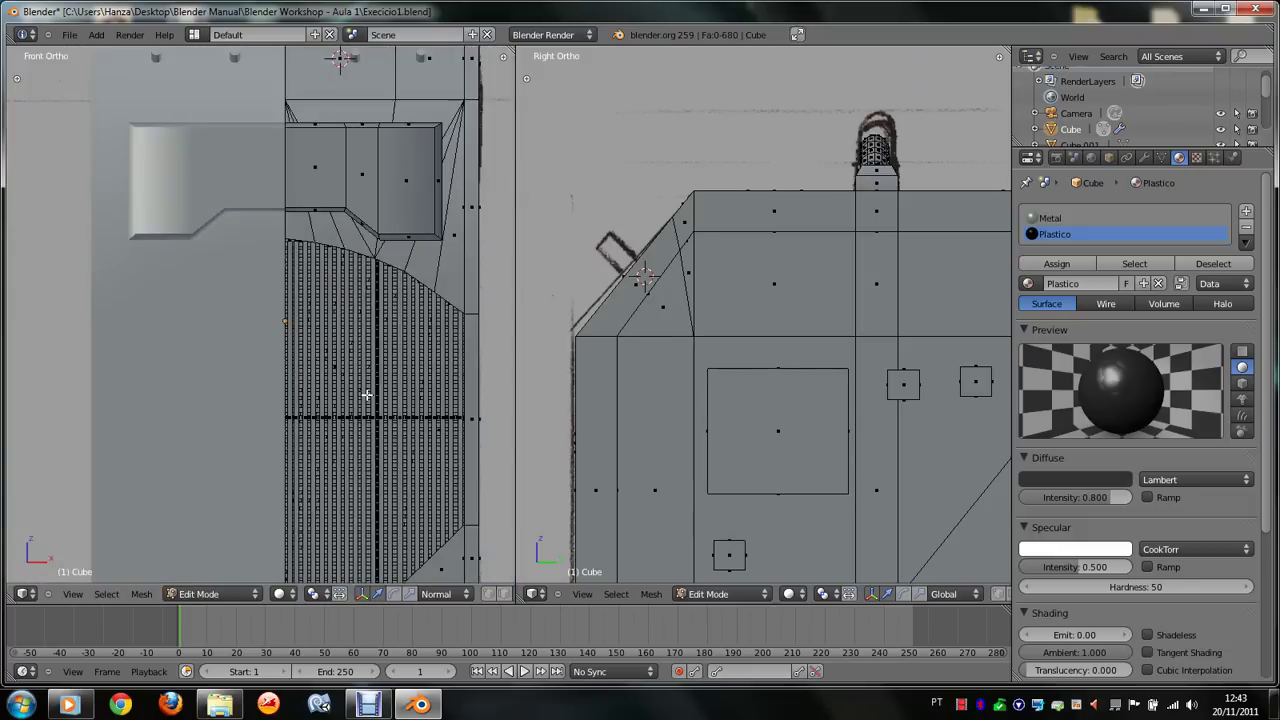
Step: Zoom and orbit to bring the side face of the block above the grille into view
scroll(367, 395, down, 3)
scroll(379, 391, down, 3)
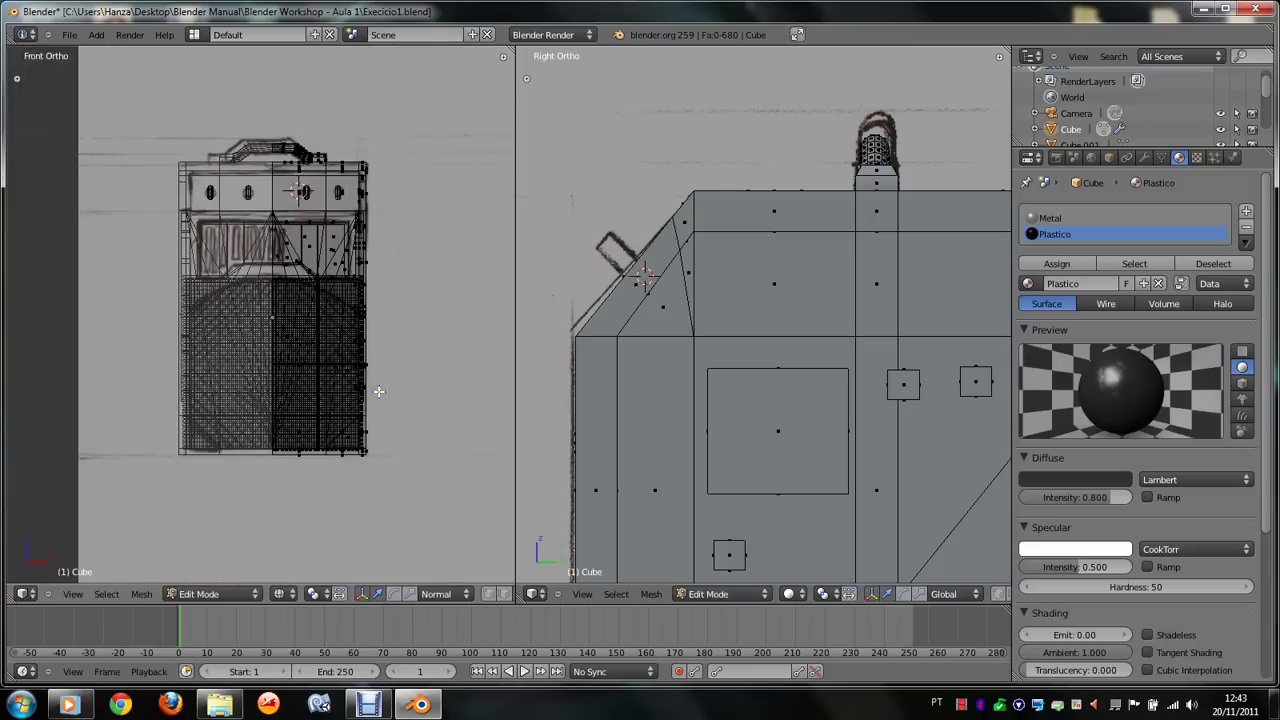
scroll(379, 391, up, 4)
scroll(379, 391, up, 2)
key(KP_6)
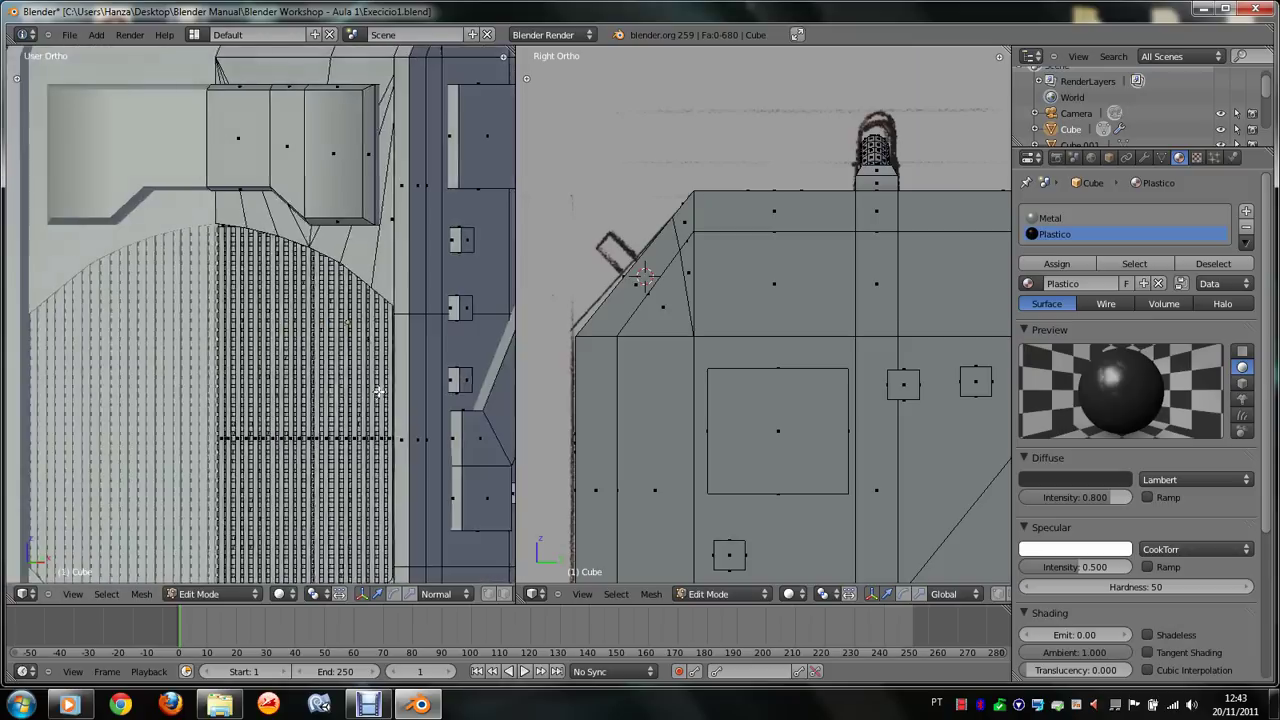
key(KP_8)
scroll(379, 391, up, 3)
shift+scroll(379, 391, down, 2)
Step: Select the thin vertical frame strip on the front panel's right edge
right_click(379, 272)
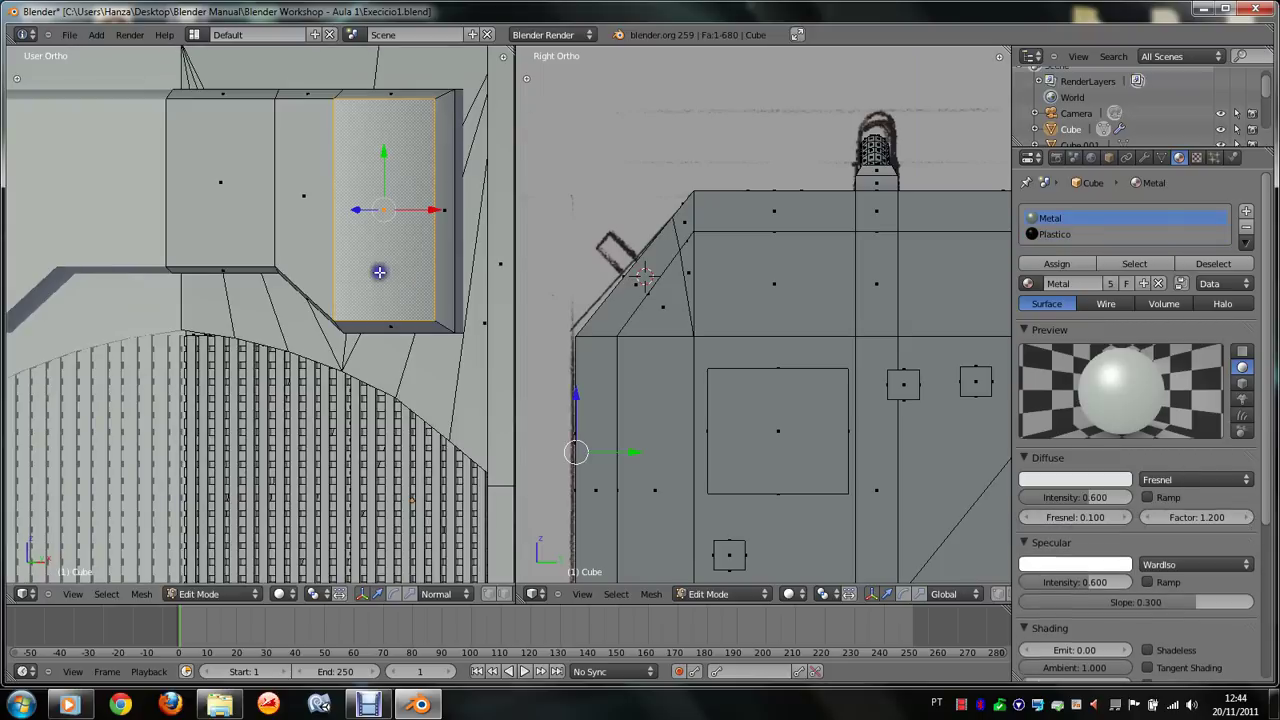
key(l)
mouse_move(443, 294)
middle_down()
mouse_move(385, 291)
mouse_move(403, 284)
middle_up()
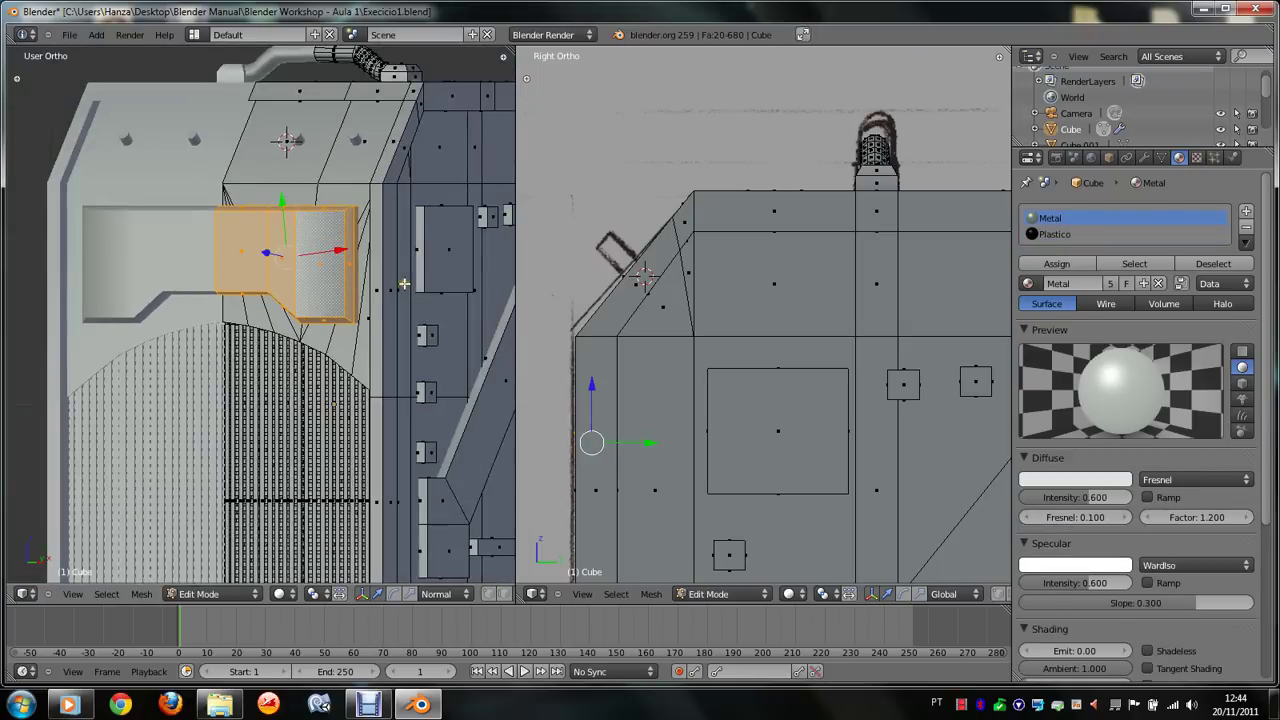
right_click(381, 301)
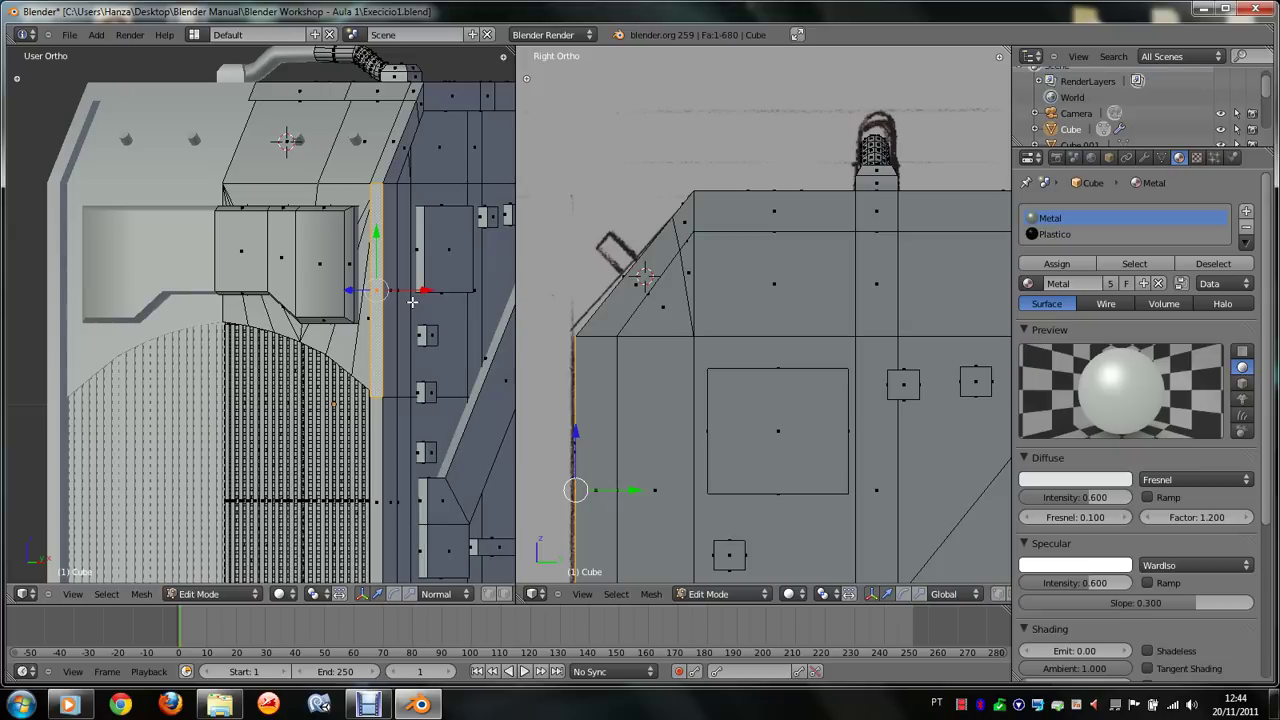
middle_drag(412, 301, 412, 301)
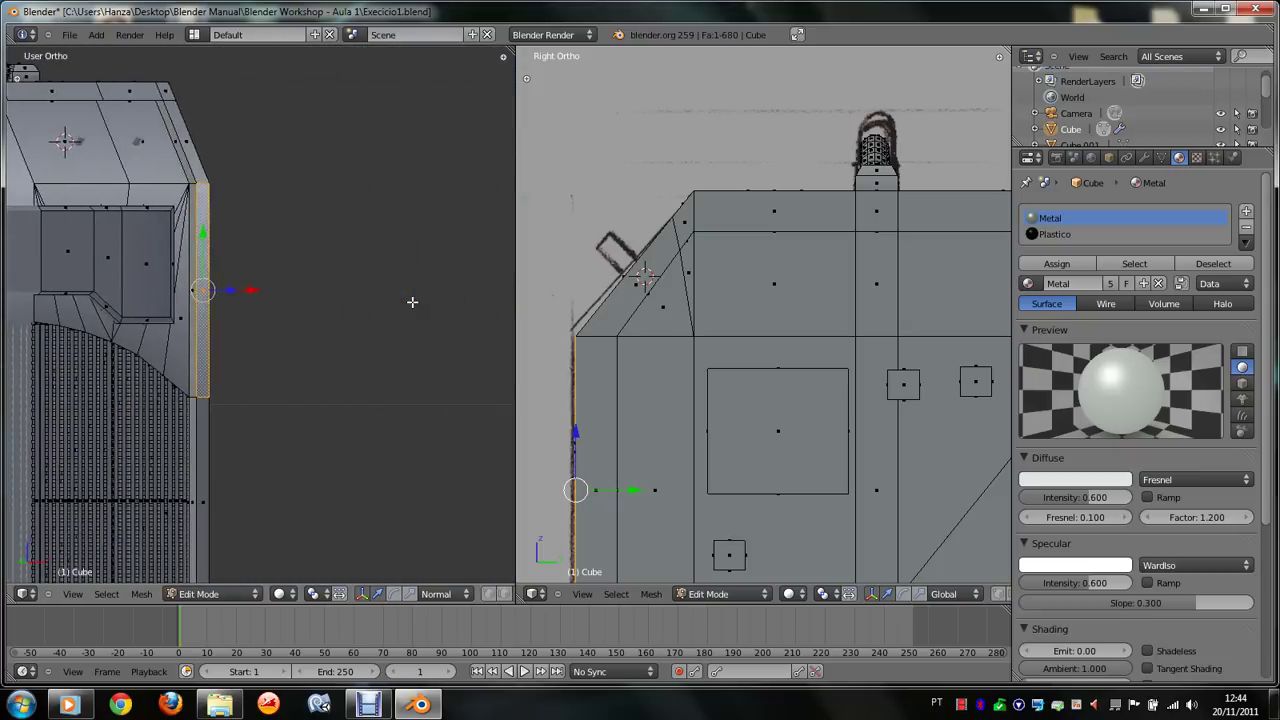
middle_drag(126, 241, 126, 241)
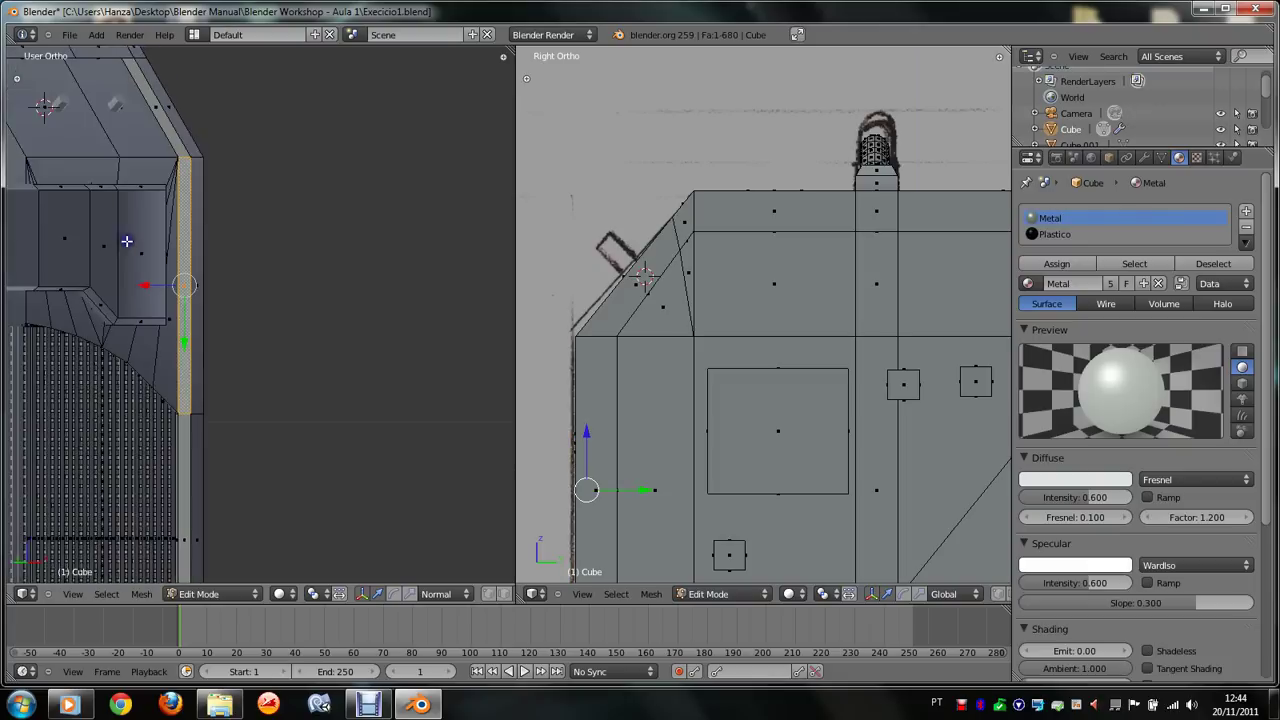
middle_drag(186, 465, 186, 465)
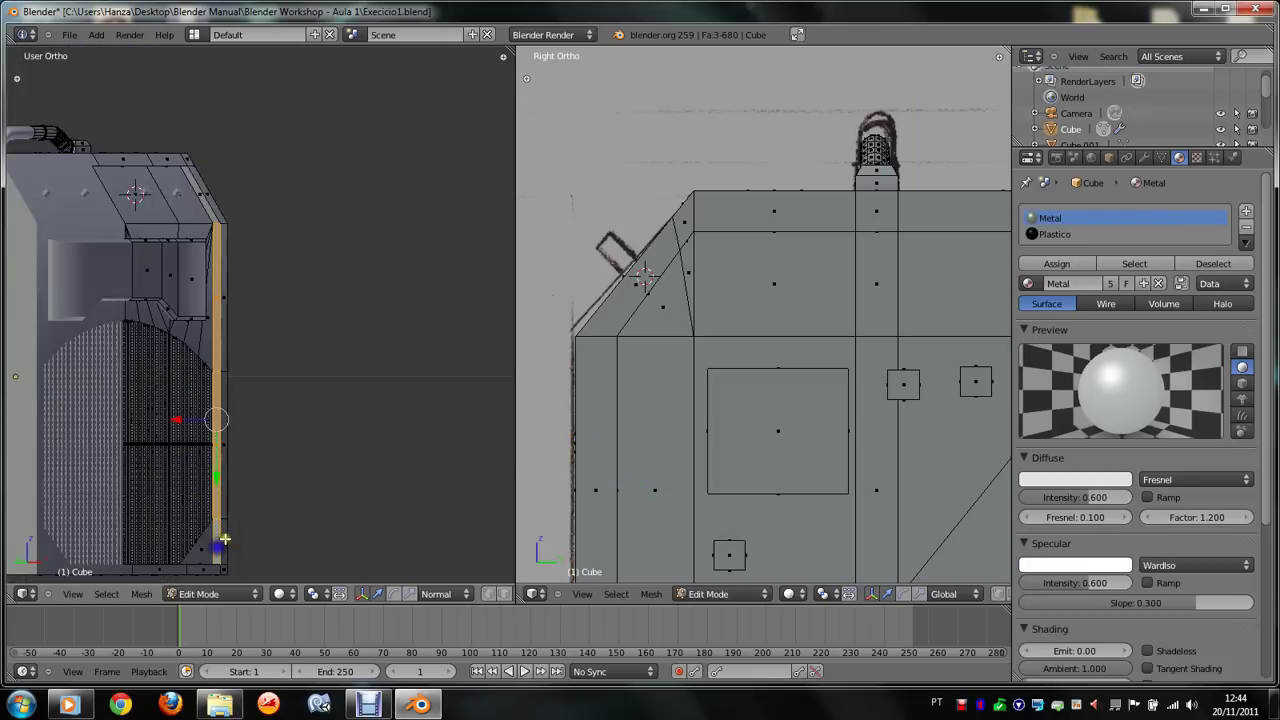
mouse_move(223, 531)
middle_down()
mouse_move(217, 543)
mouse_move(223, 531)
mouse_move(109, 553)
middle_up()
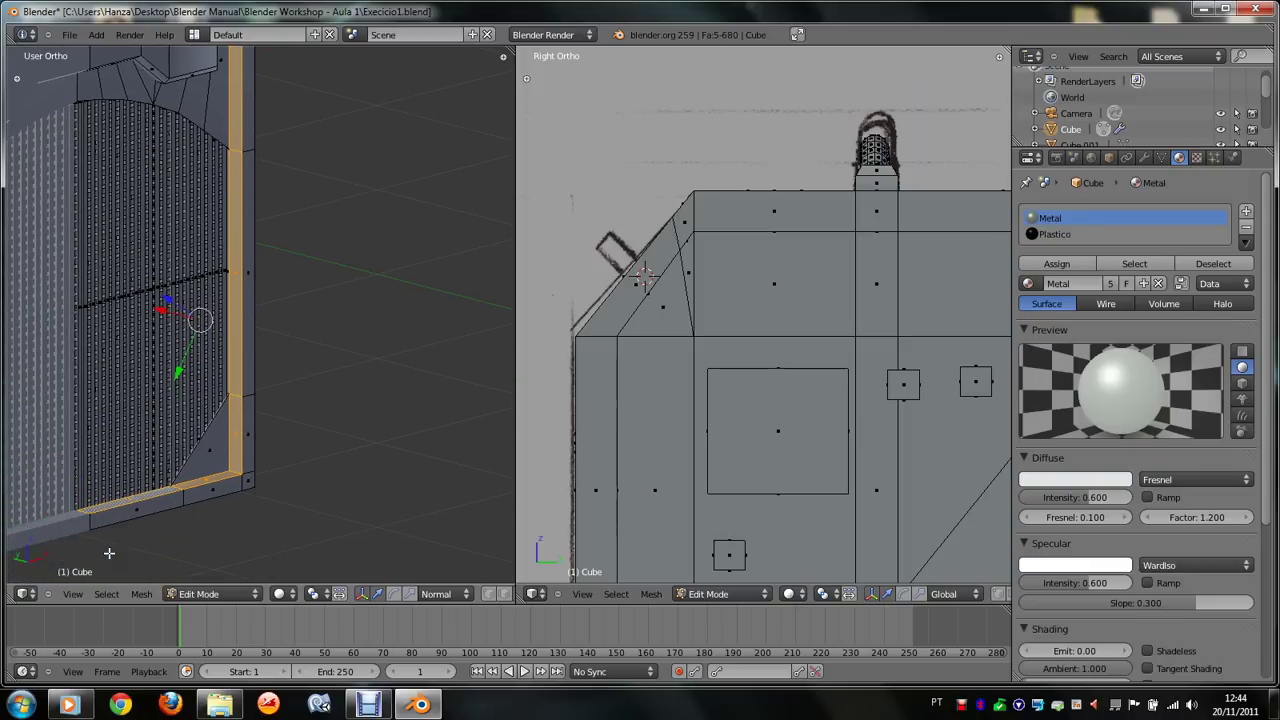
Step: Add the bottom strip, its corner face and the vertical strip faces up to the top
shift+right_click(132, 505)
shift+right_click(238, 486)
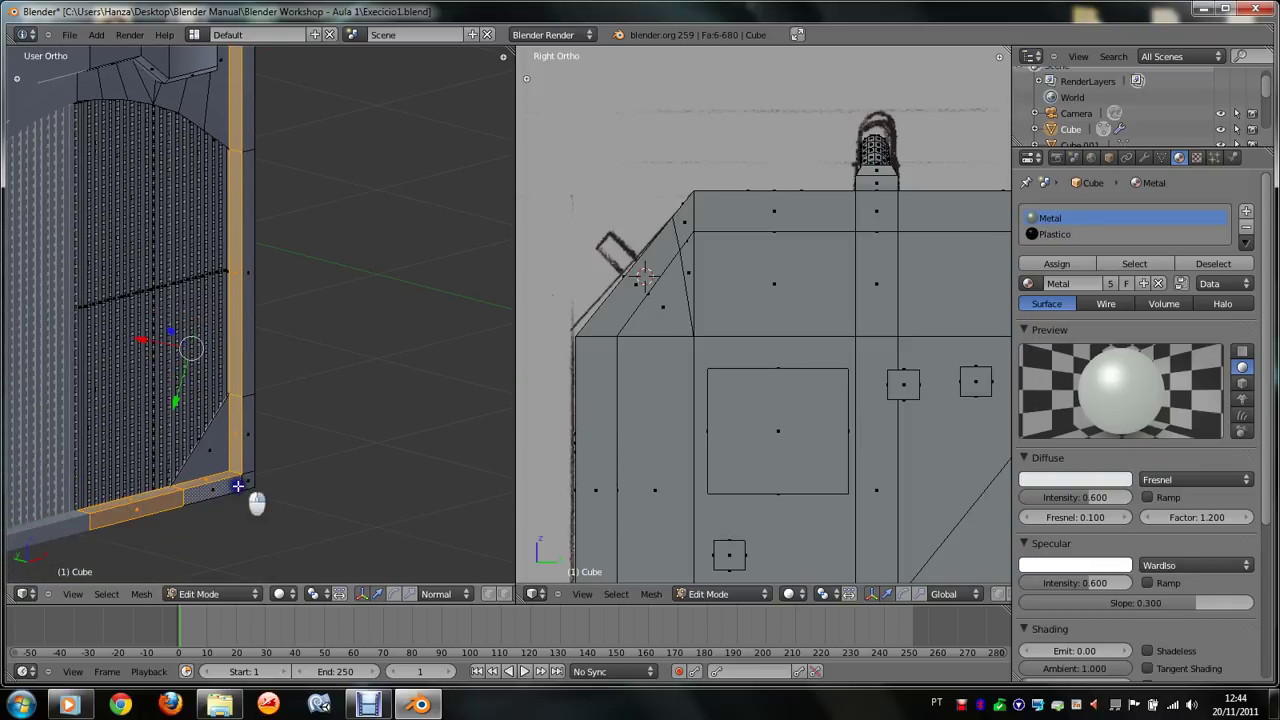
shift+right_click(256, 450)
shift+right_click(256, 371)
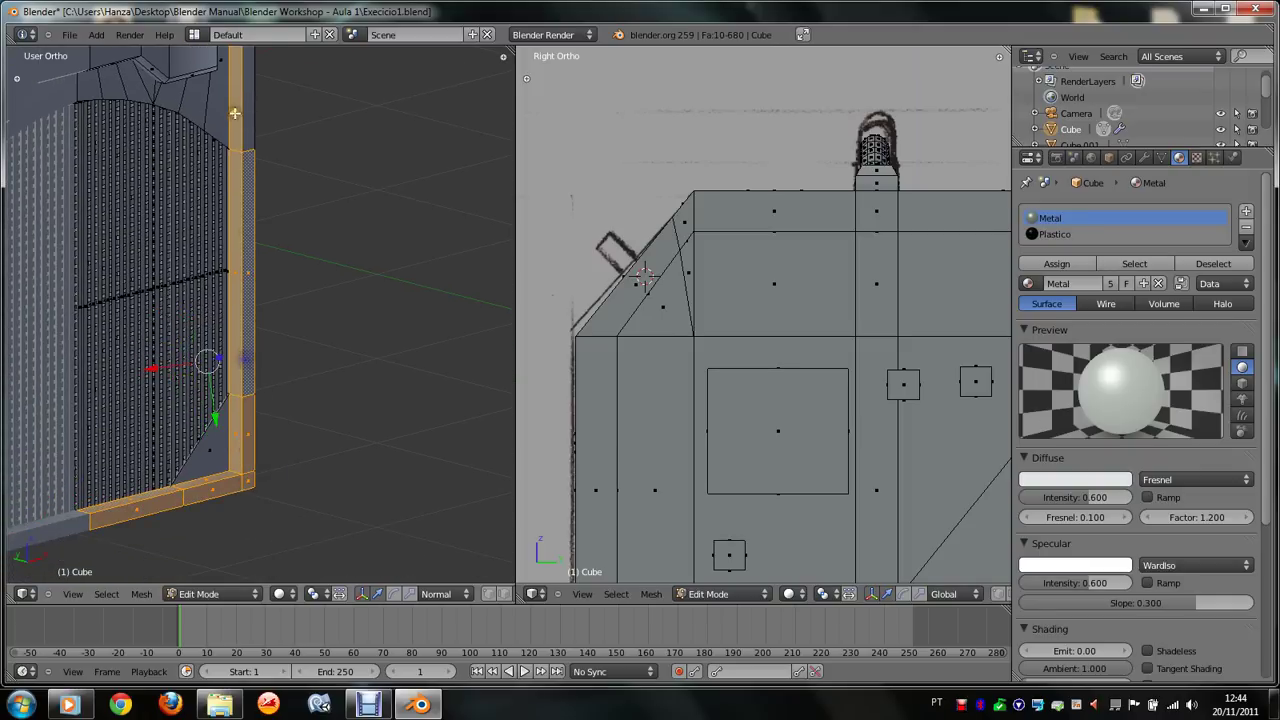
shift+right_click(247, 93)
shift+scroll(247, 93, up, 3)
shift+scroll(247, 93, up, 3)
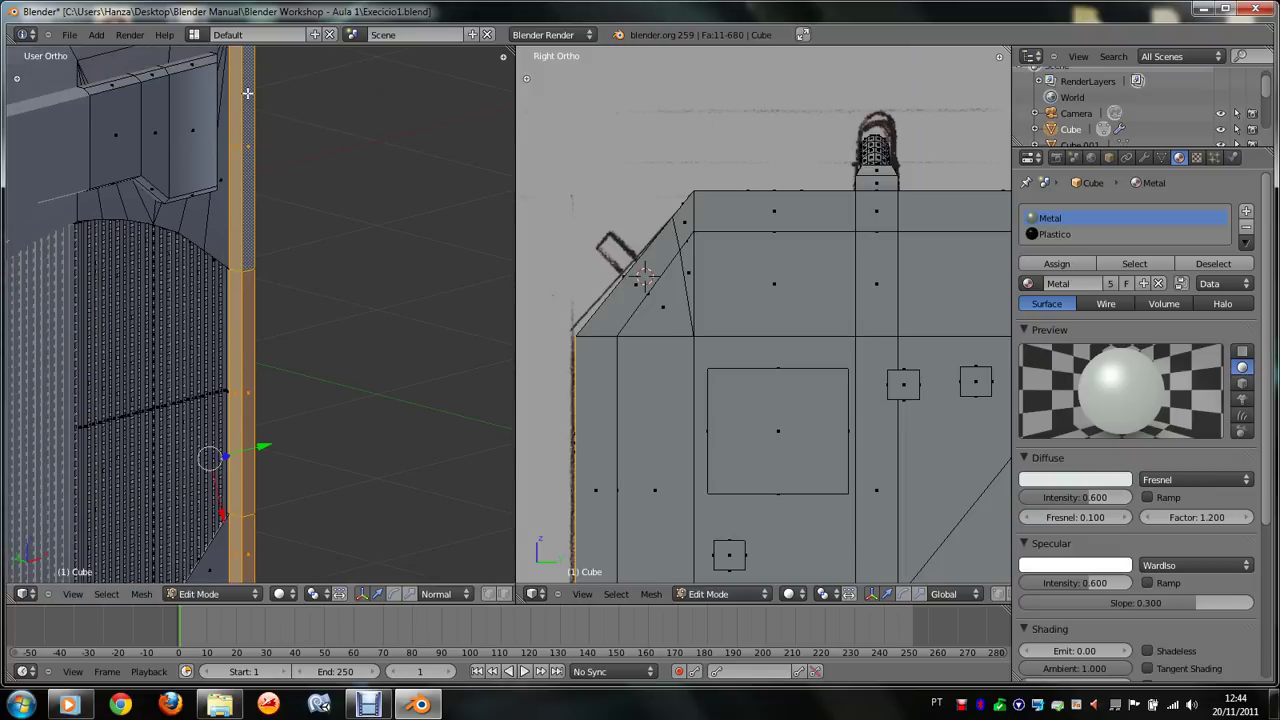
shift+scroll(247, 93, up, 3)
shift+scroll(247, 93, up, 3)
shift+scroll(247, 93, up, 2)
shift+scroll(247, 93, up, 2)
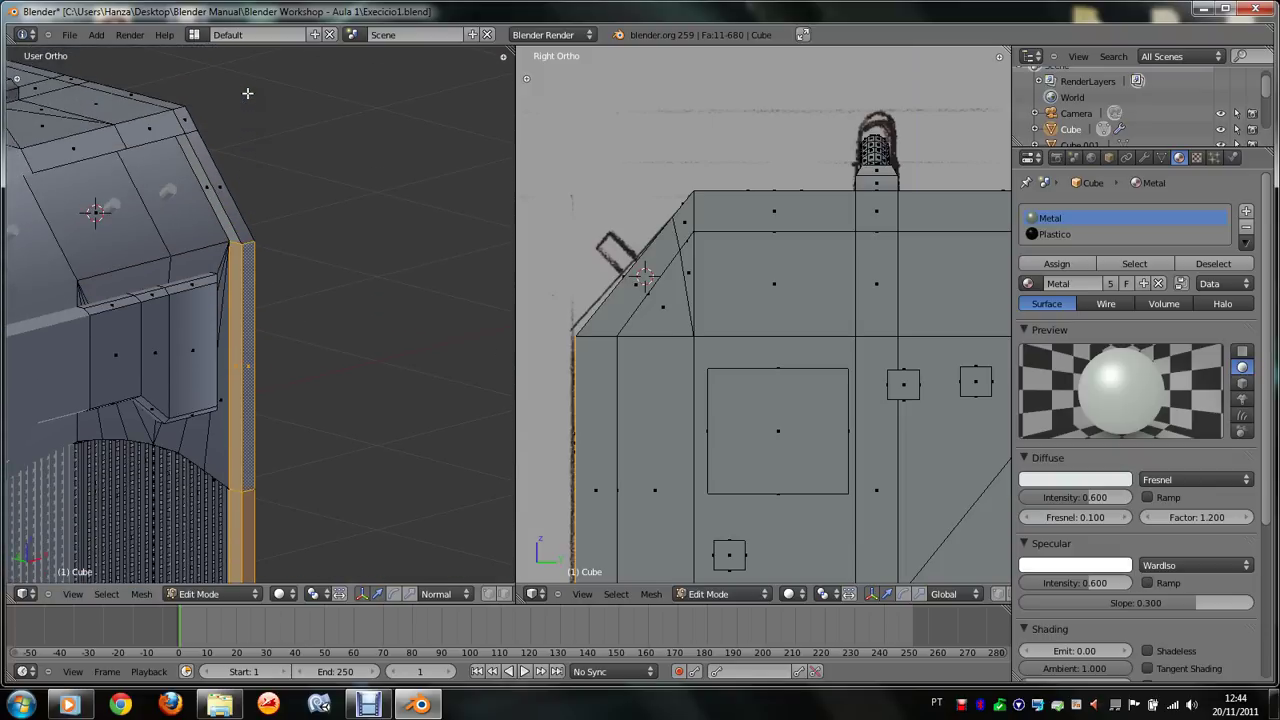
shift+scroll(247, 93, up, 2)
scroll(247, 93, up, 1)
Step: Add the diagonal top strip and four slanted roof-edge faces to the selection
shift+right_click(203, 167)
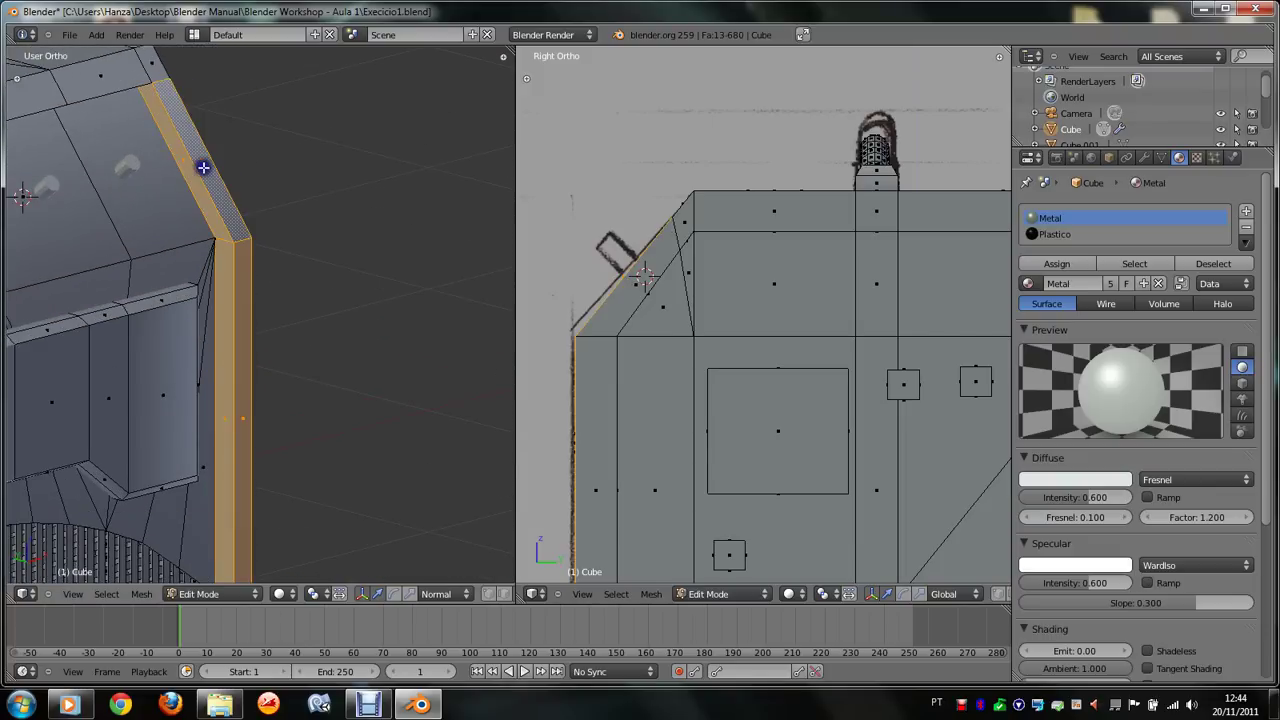
key(KP_6)
key(KP_6)
key(KP_6)
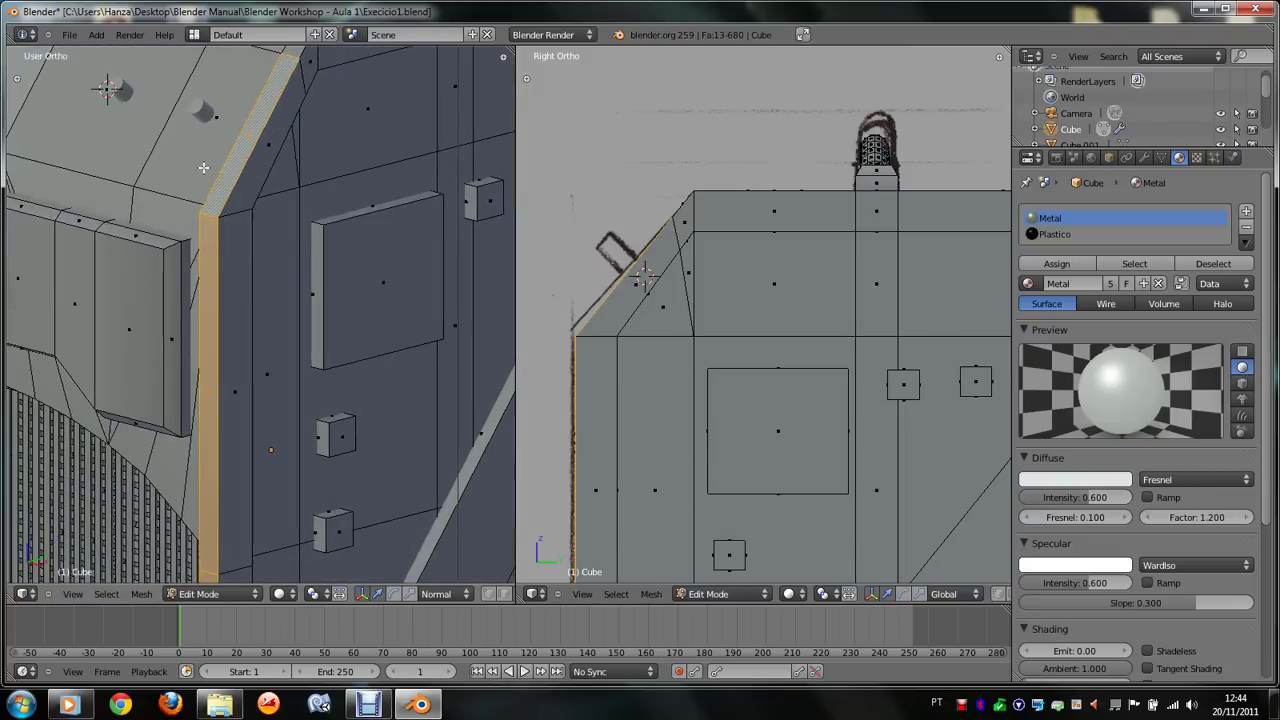
key(KP_6)
key(KP_2)
key(KP_2)
key(KP_2)
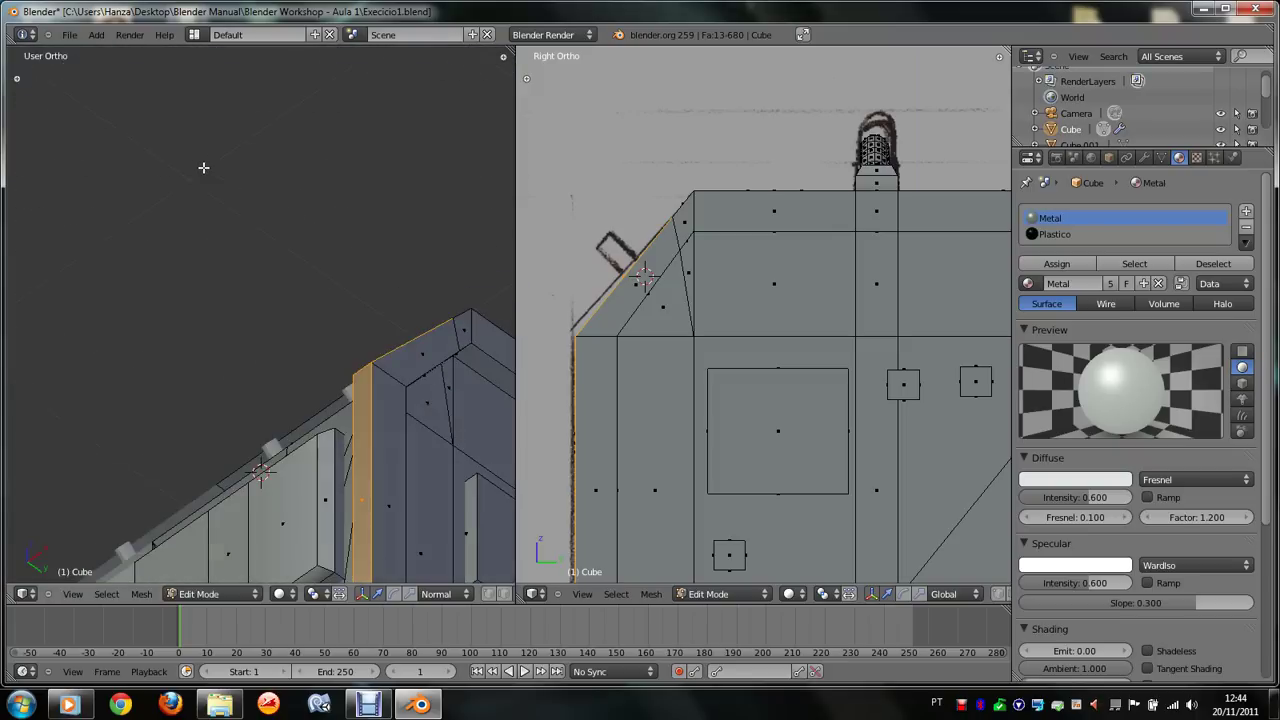
key(KP_8)
shift+right_click(329, 385)
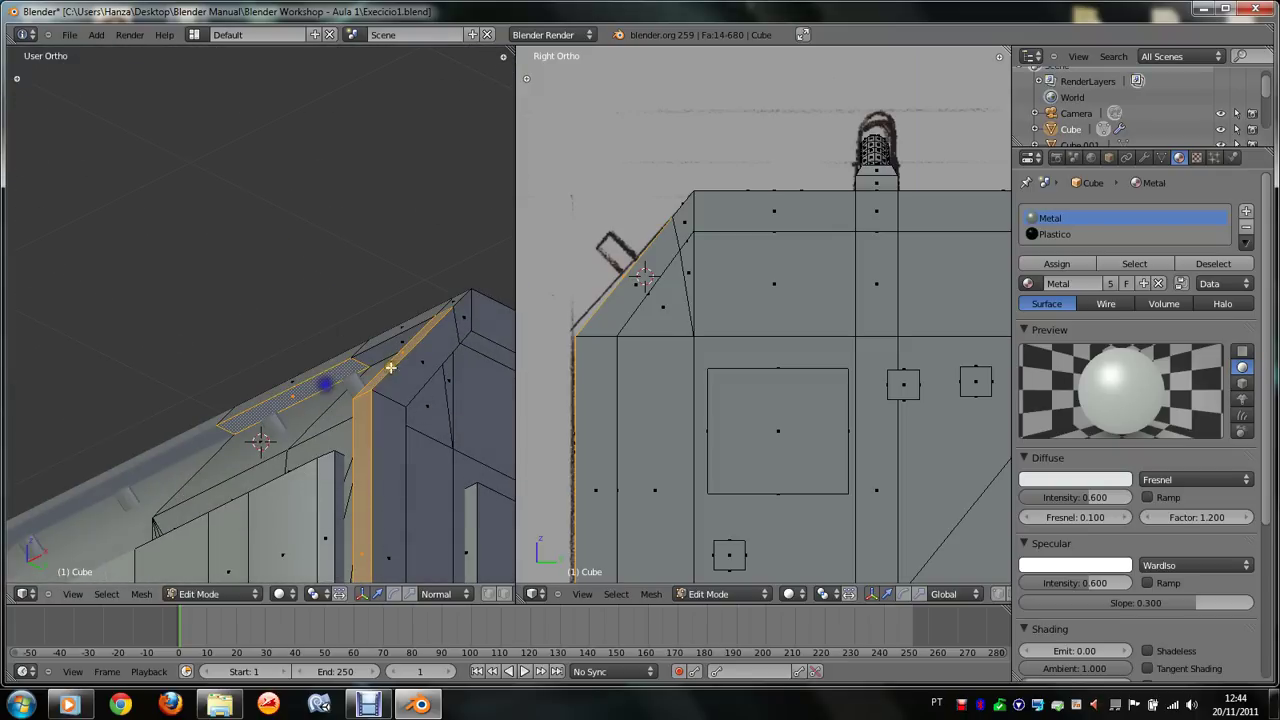
shift+right_click(385, 350)
shift+right_click(359, 332)
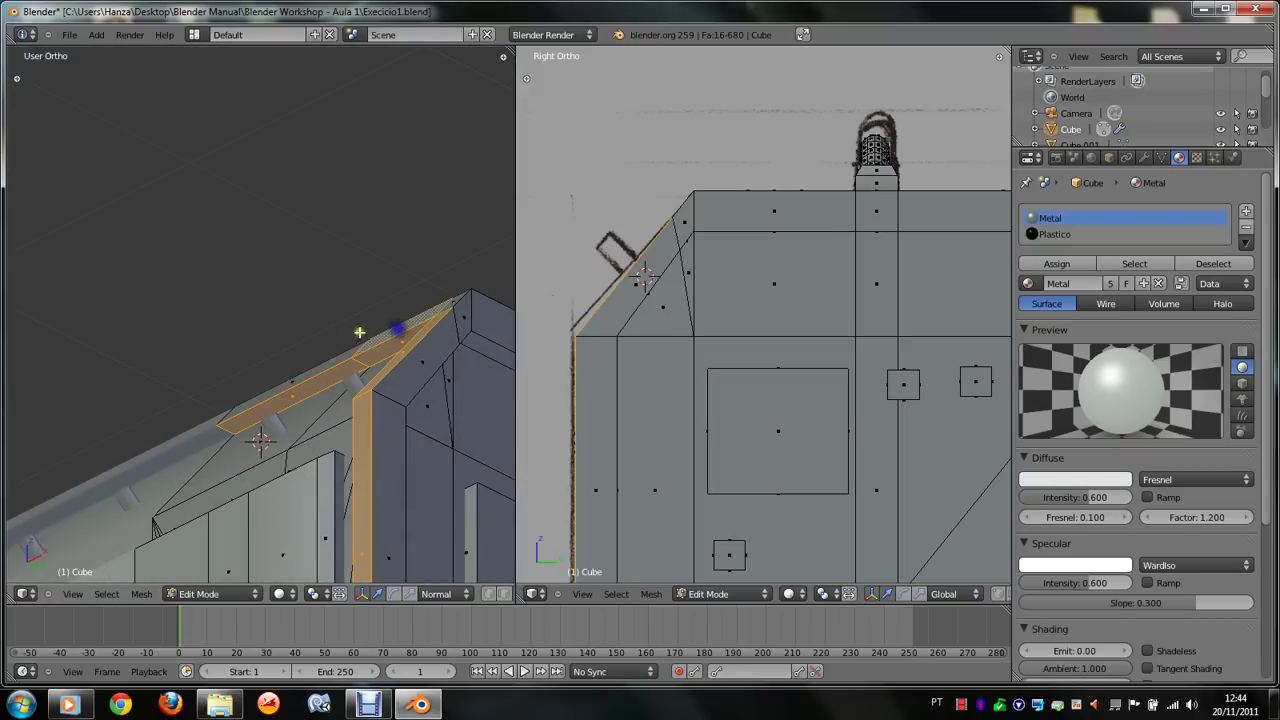
shift+right_click(321, 364)
Step: Add the roof-corner top faces and the top faces around the tube
middle_drag(323, 364, 371, 278)
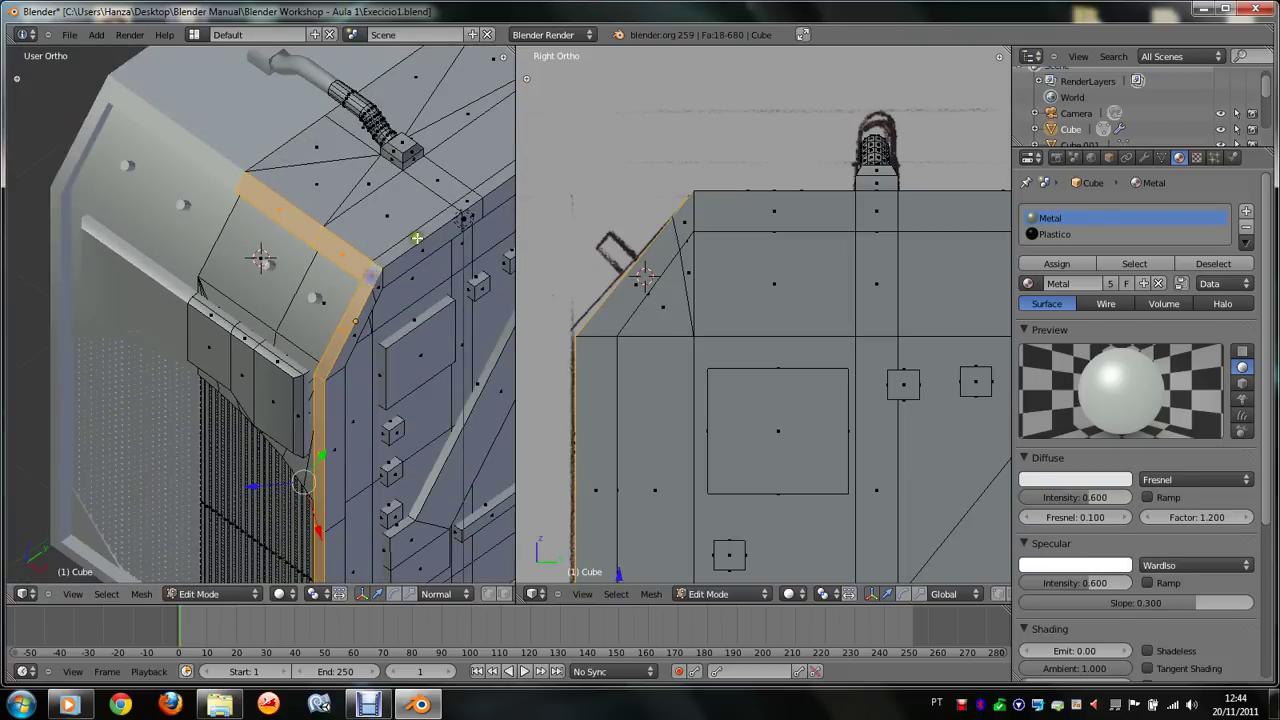
shift+right_click(391, 223)
shift+right_click(356, 197)
shift+right_click(329, 184)
shift+right_click(340, 140)
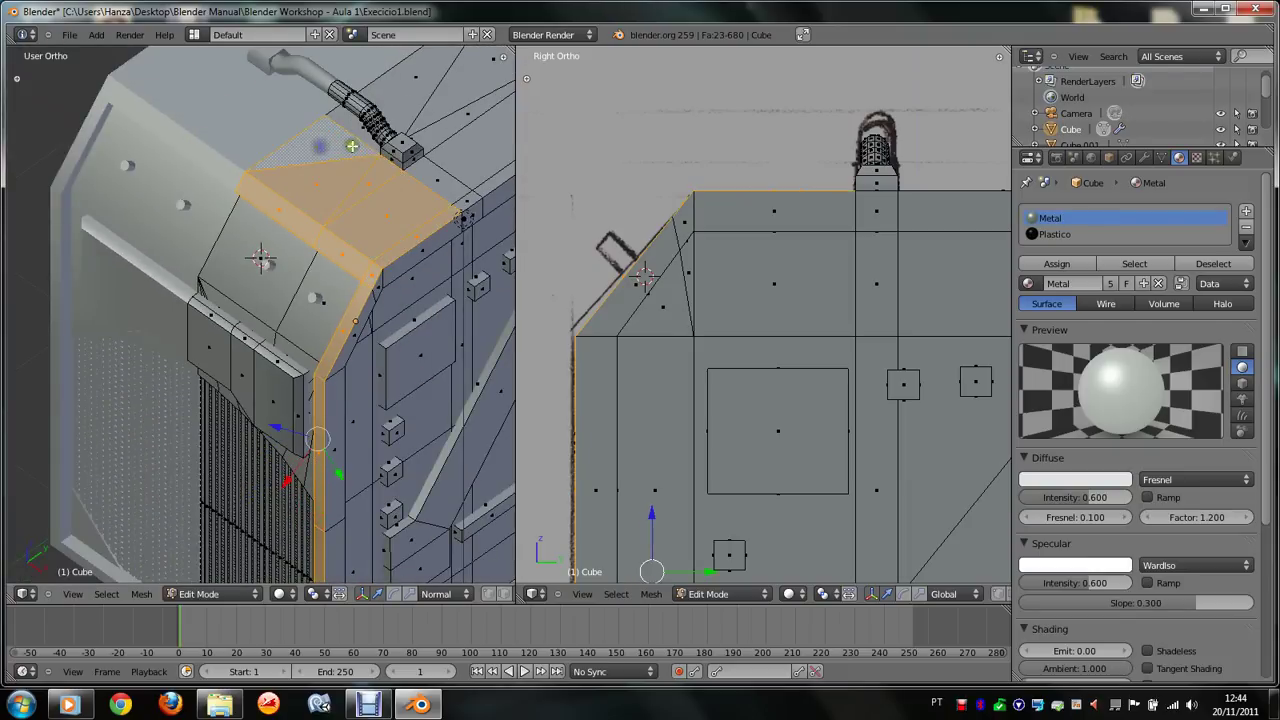
shift+right_click(447, 133)
shift+right_click(438, 122)
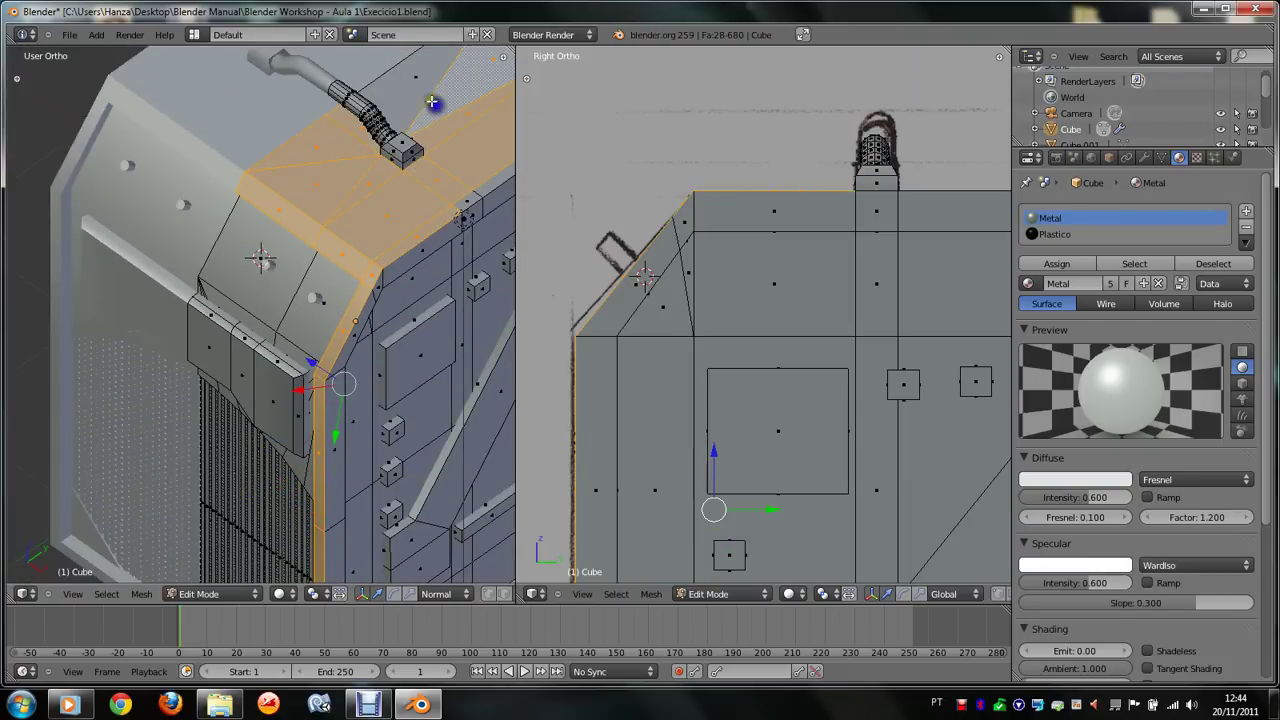
shift+right_click(420, 100)
middle_drag(417, 94, 429, 214)
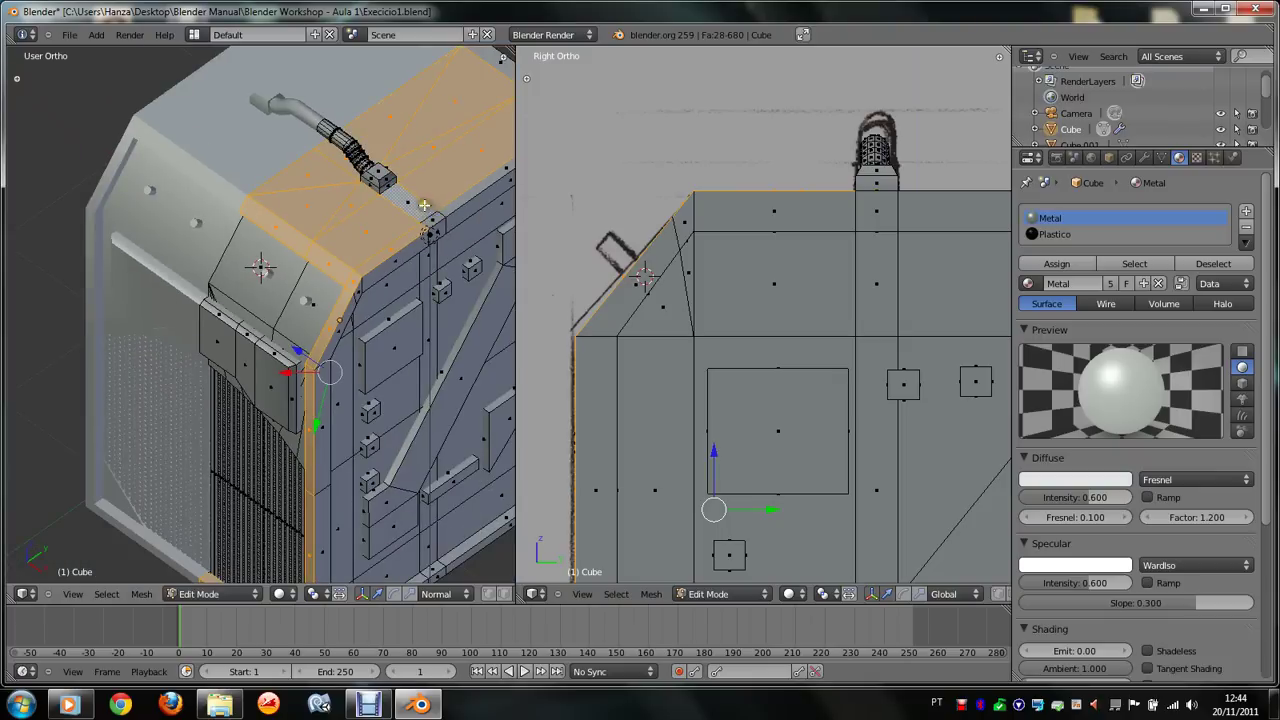
Step: Add the top-strip faces running from the top-right corner
shift+right_click(432, 213)
shift+right_click(460, 200)
scroll(478, 191, down, 2)
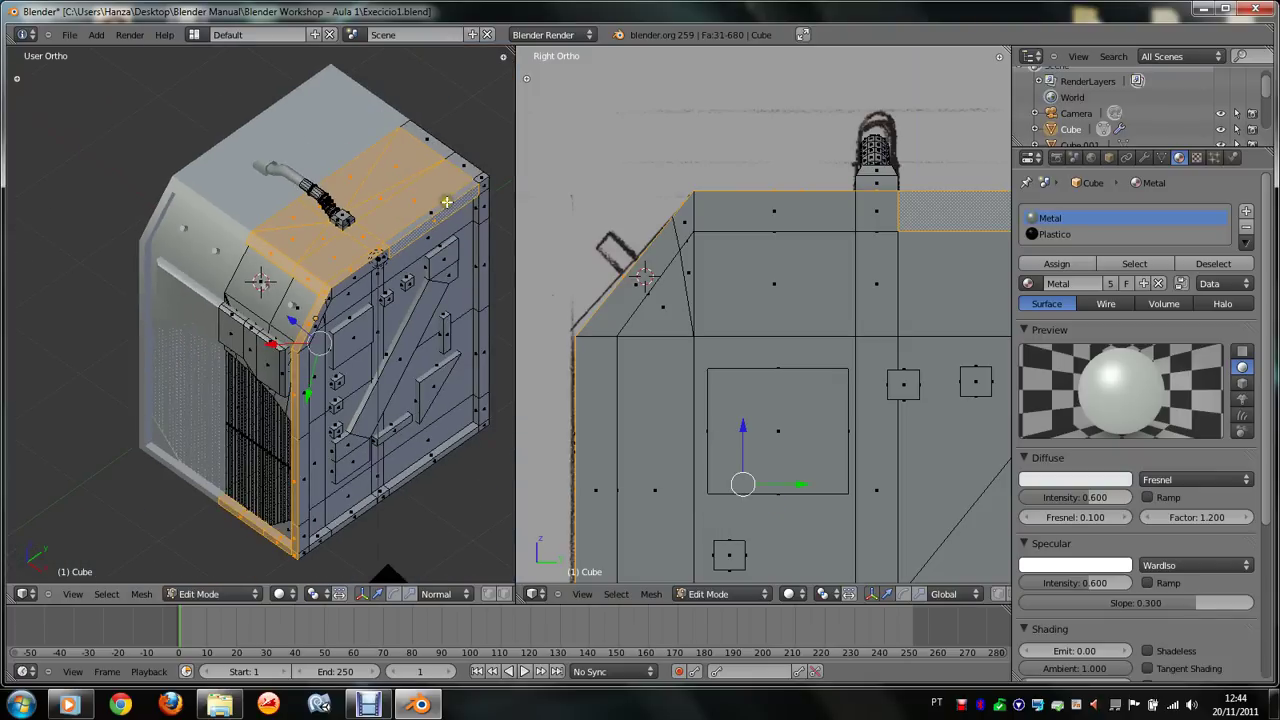
shift+right_click(446, 202)
shift+right_click(498, 192)
shift+right_click(469, 163)
shift+right_click(431, 145)
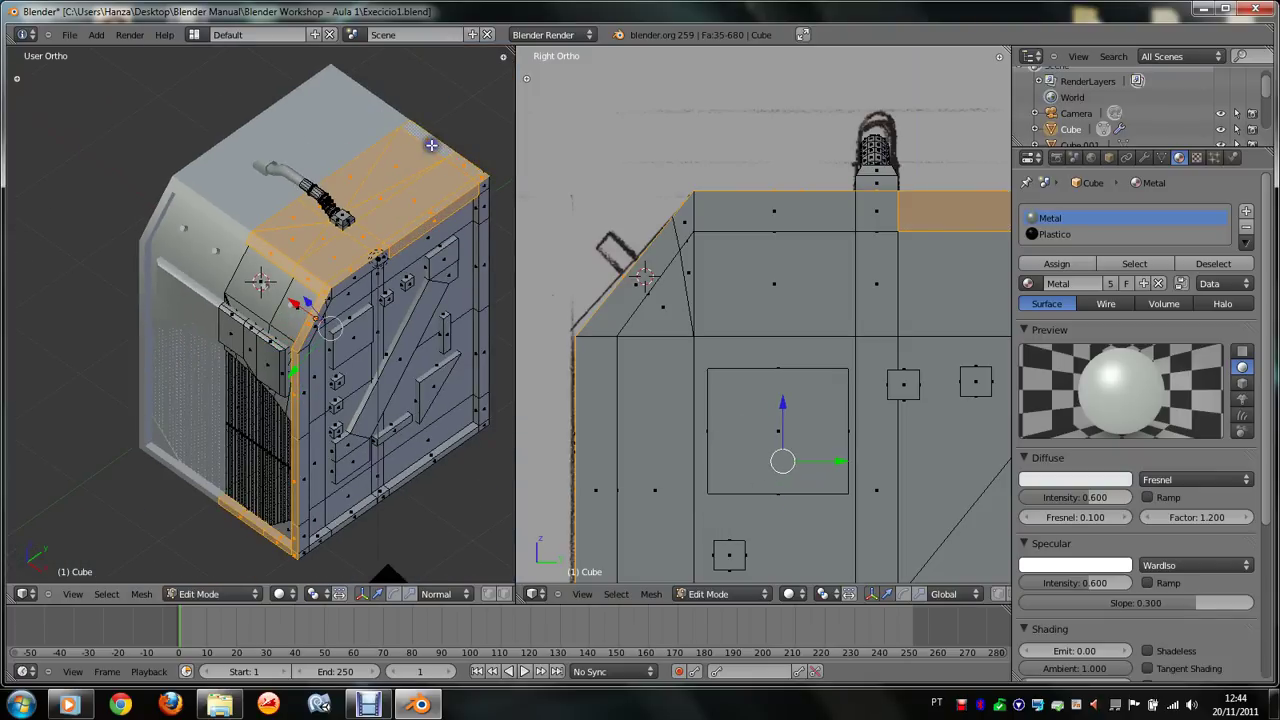
shift+right_click(374, 264)
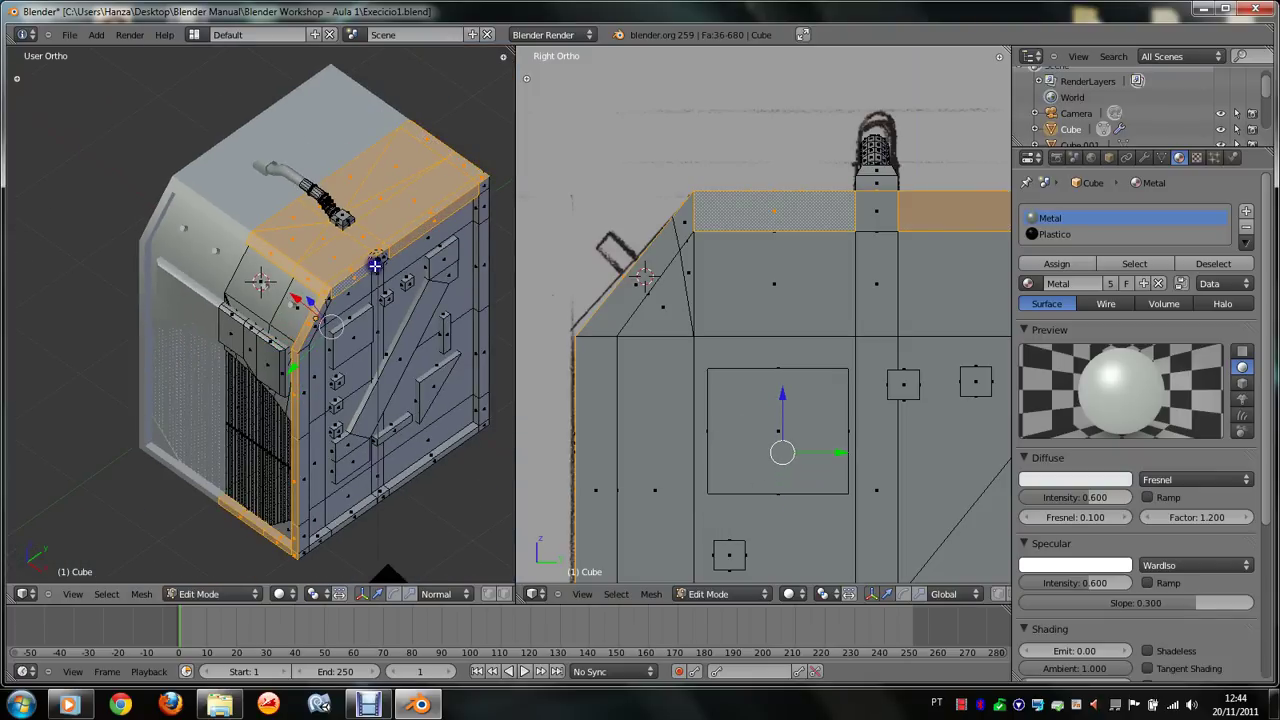
shift+right_click(336, 304)
scroll(336, 304, up, 1)
scroll(338, 310, up, 1)
Step: Add the left vertical strip faces to the selection
shift+right_click(344, 346)
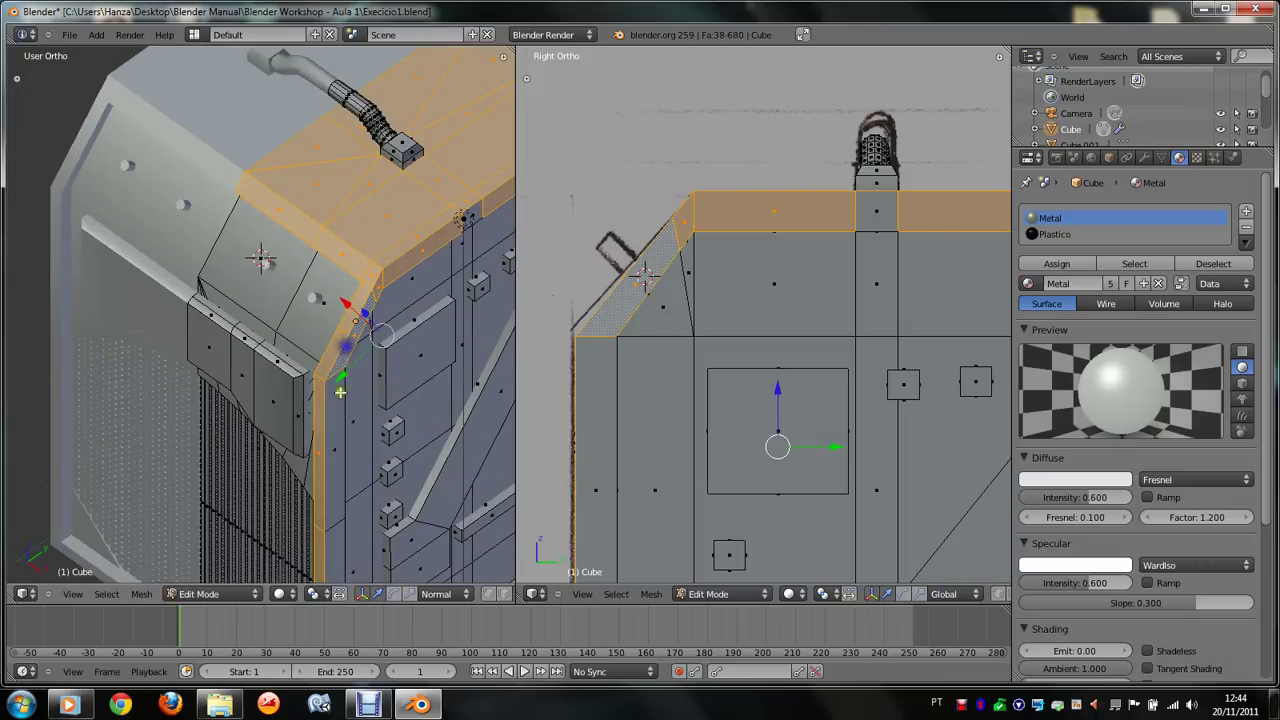
shift+right_click(345, 425)
shift+right_click(338, 540)
scroll(338, 533, down, 4)
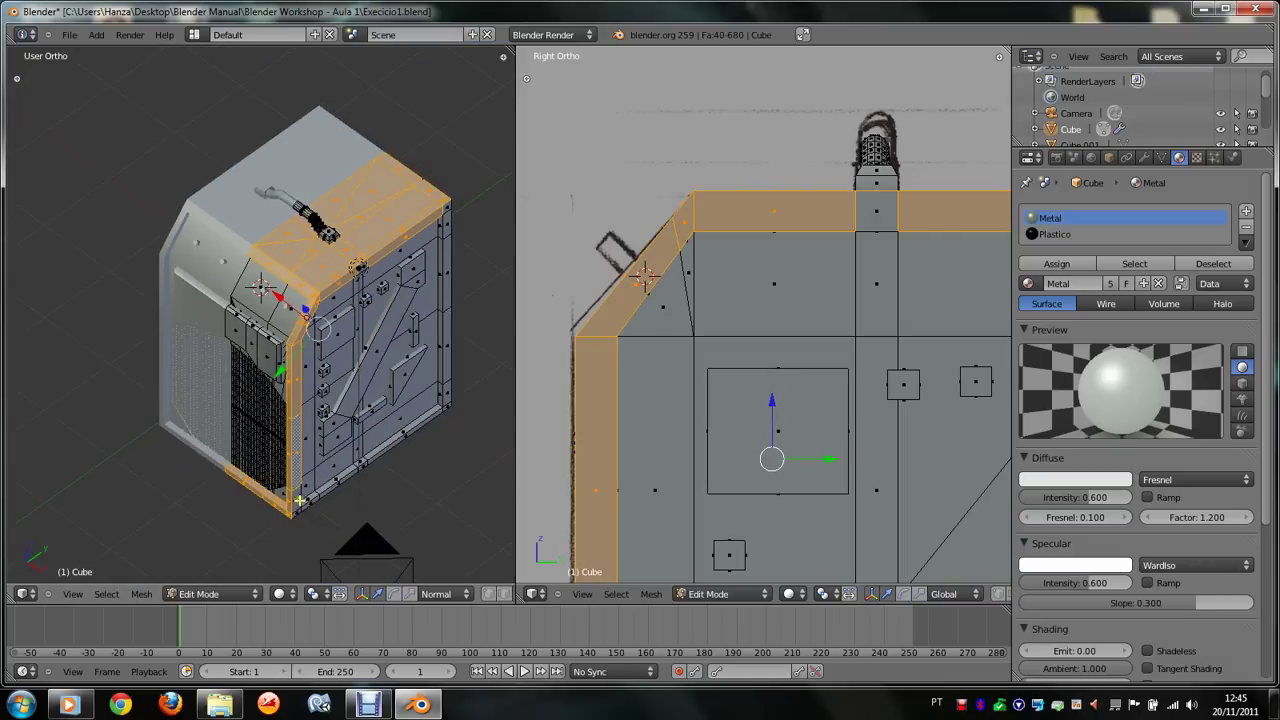
Step: Add the bottom corner frame and corner strip faces to the selection
shift+right_click(312, 518)
shift+right_click(314, 520)
shift+right_click(297, 499)
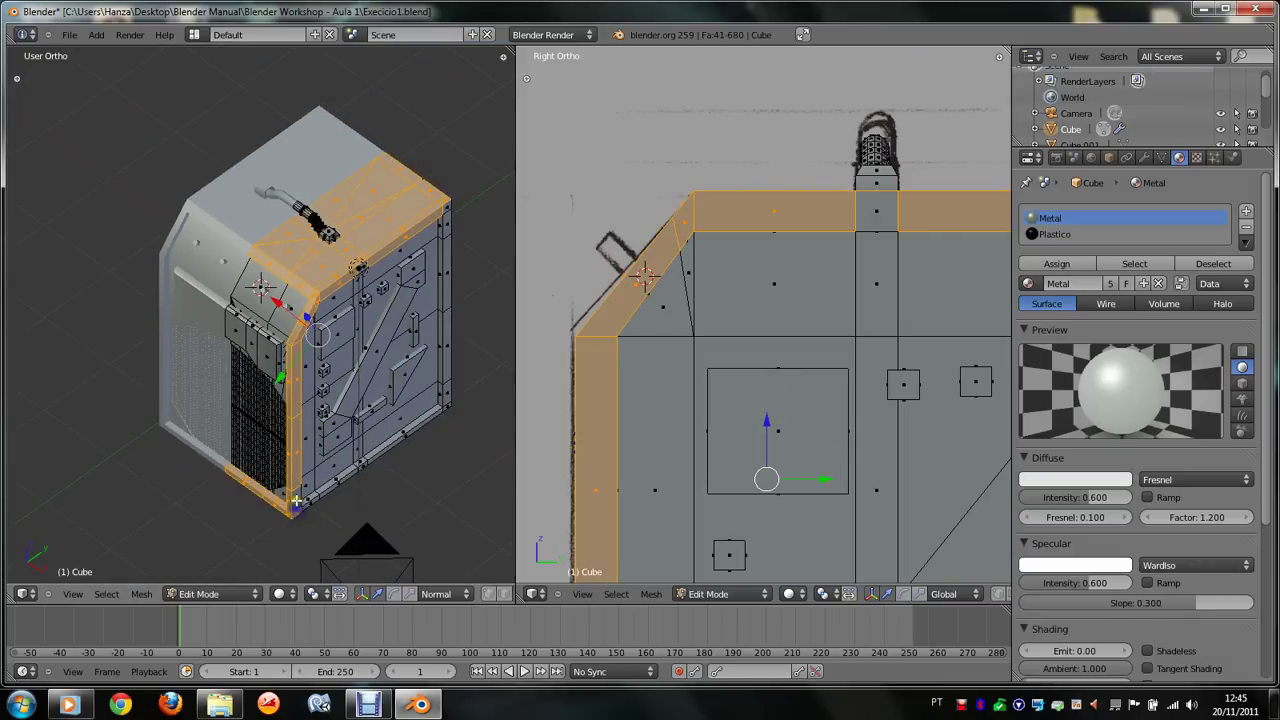
shift+right_click(315, 496)
shift+scroll(315, 496, down, 2)
shift+scroll(315, 496, down, 2)
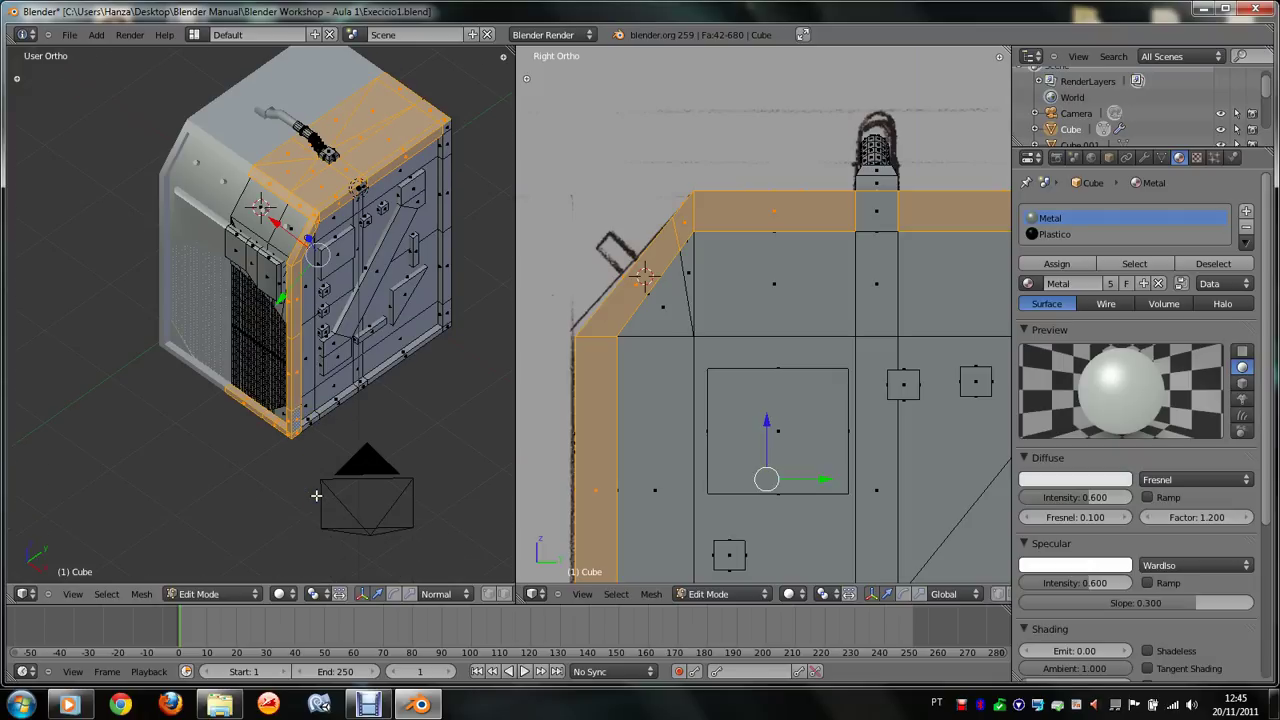
scroll(315, 496, up, 3)
scroll(382, 541, down, 1)
shift+right_click(358, 540)
shift+right_click(356, 536)
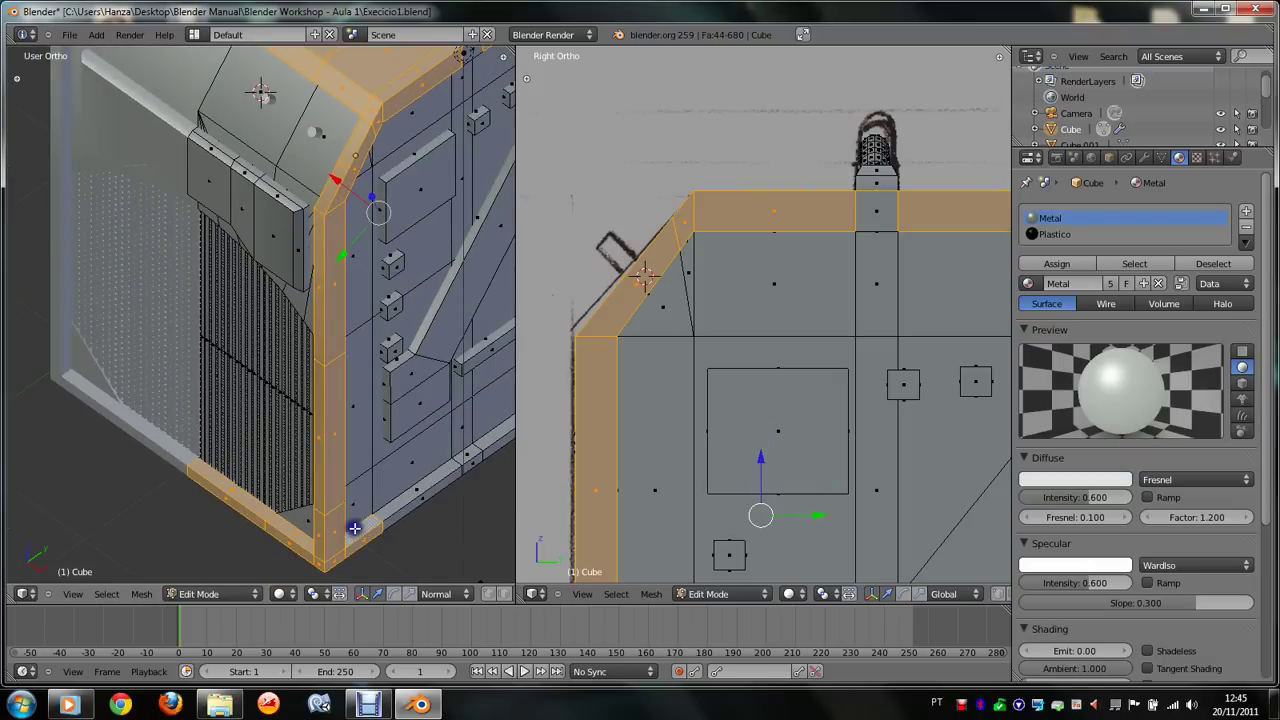
ctrl+scroll(356, 532, up, 3)
ctrl+scroll(355, 530, up, 3)
ctrl+scroll(354, 528, up, 2)
Step: Add the top frame faces, a slanted edge face and the left strip faces to the selection
middle_drag(355, 528, 443, 333)
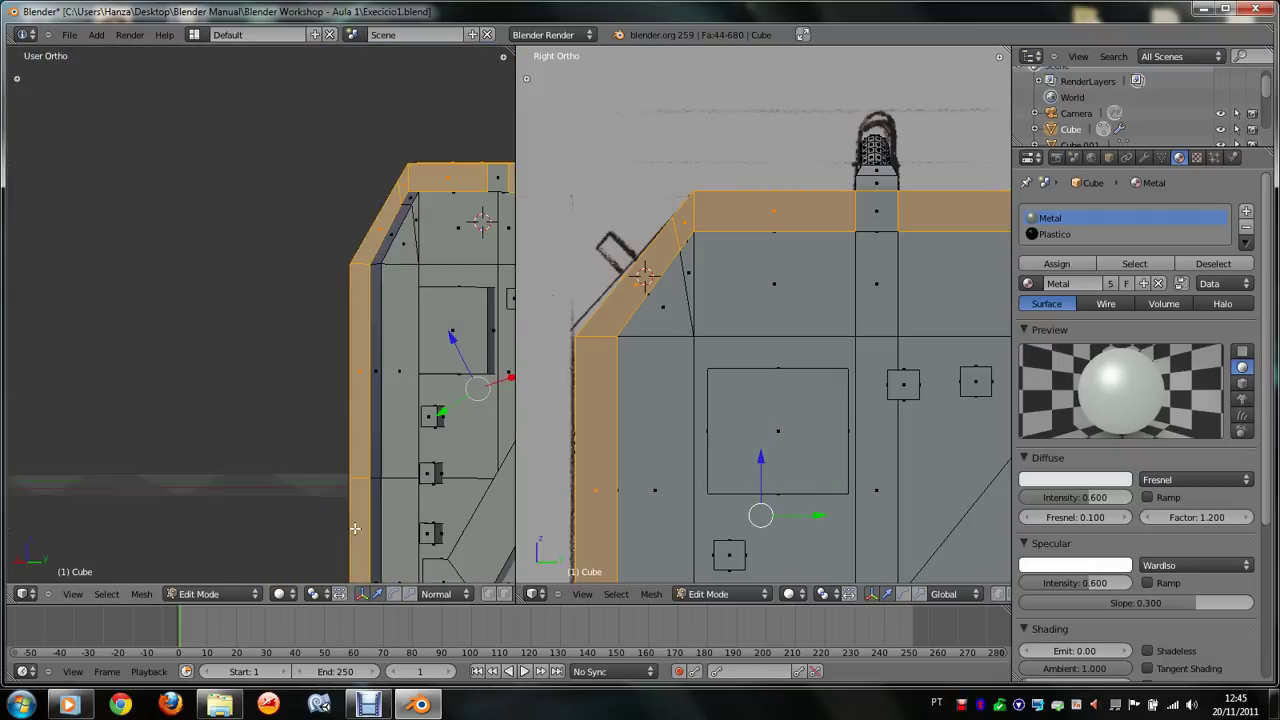
shift+right_click(412, 202)
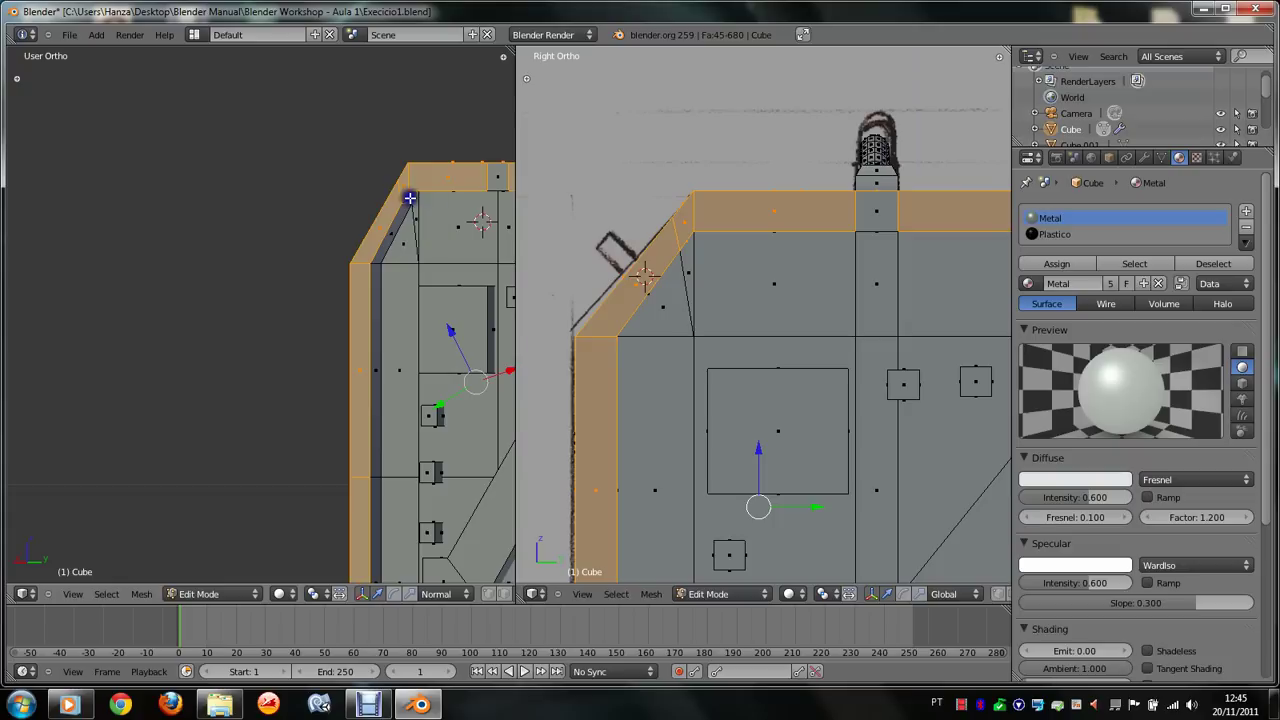
shift+right_click(494, 182)
shift+right_click(392, 226)
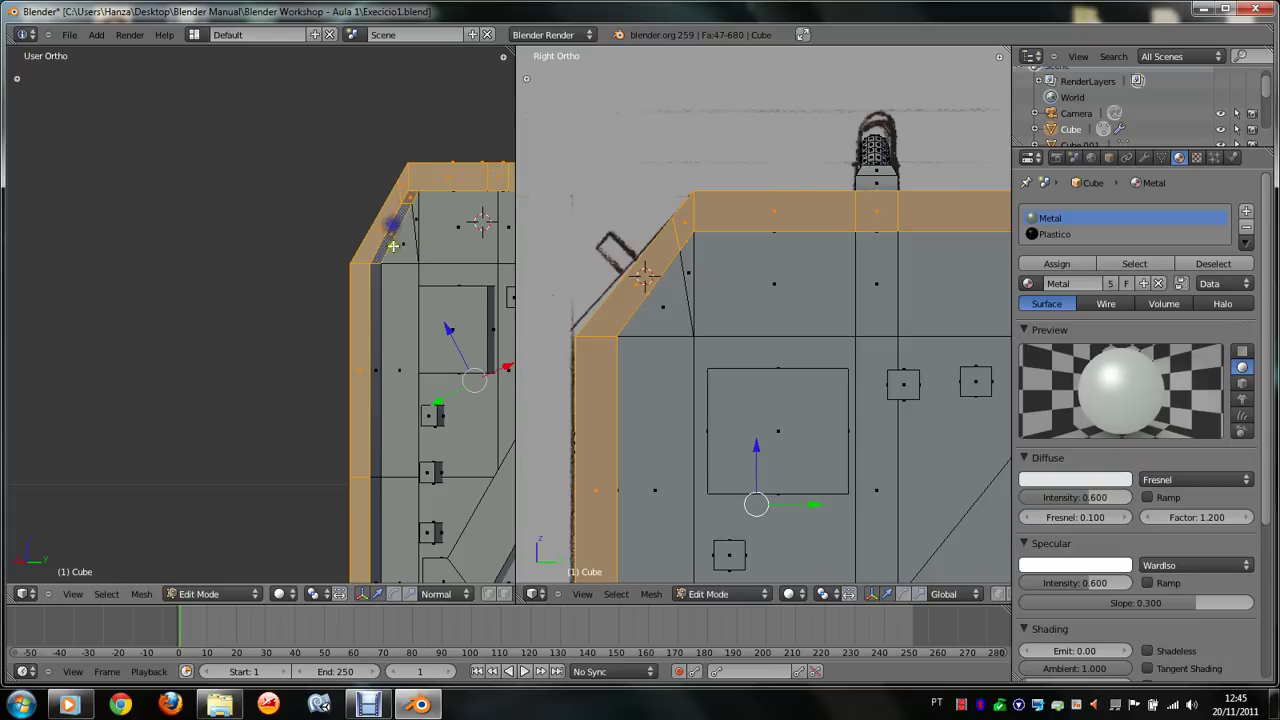
shift+right_click(372, 304)
middle_drag(372, 304, 340, 420)
shift+right_click(328, 460)
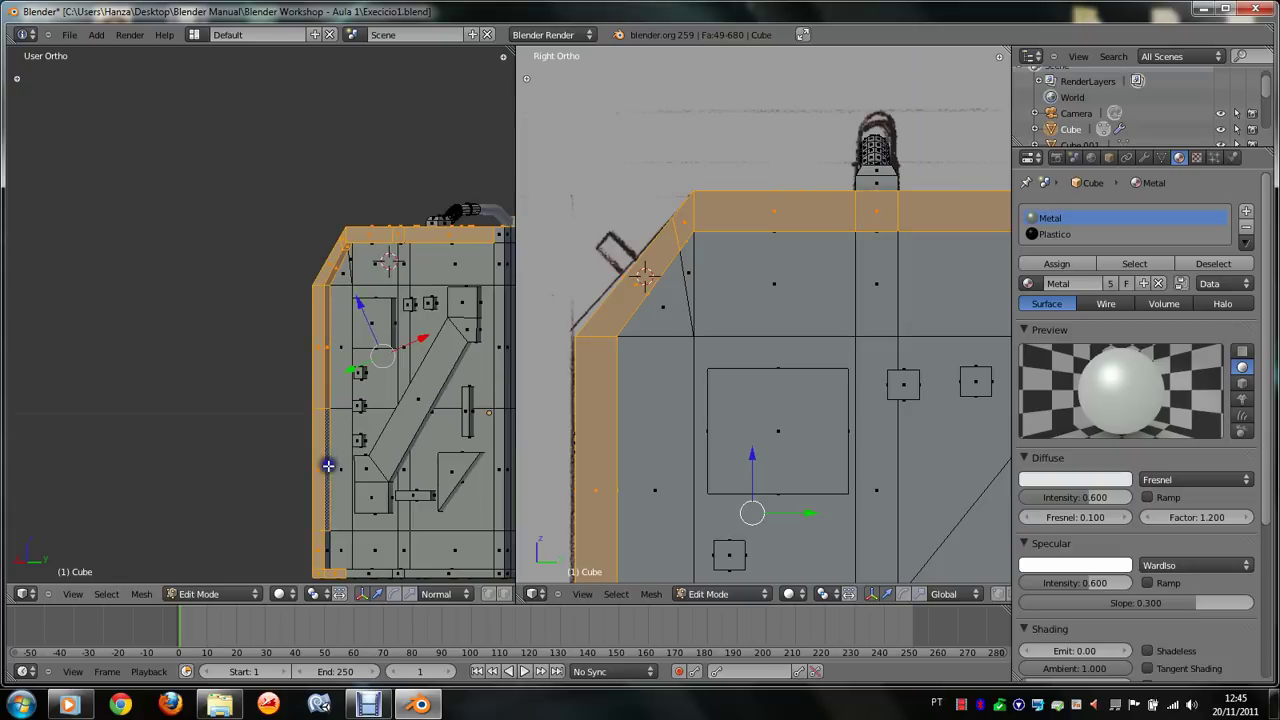
shift+right_click(331, 545)
ctrl+scroll(371, 527, down, 5)
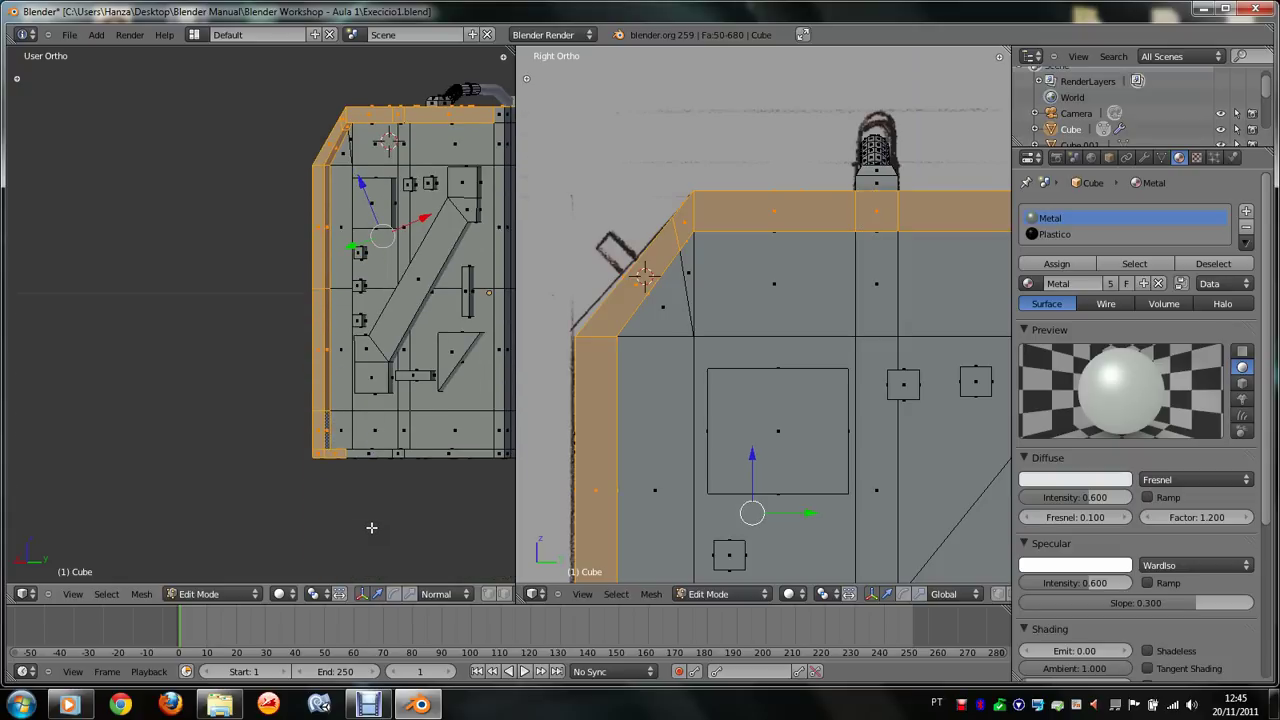
Step: Add the bottom strip faces along the box's lower edge
key(KP_6)
key(KP_6)
key(KP_8)
key(KP_8)
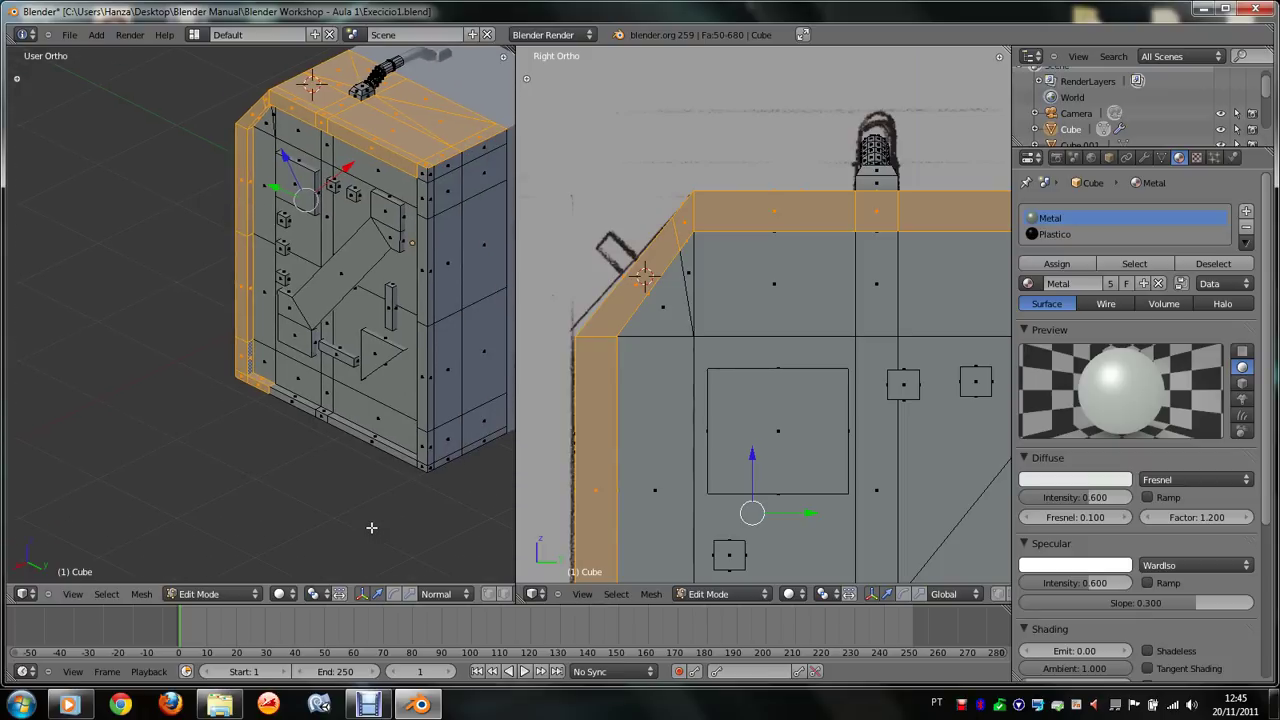
scroll(371, 527, up, 3)
shift+right_click(338, 543)
shift+right_click(335, 550)
ctrl+scroll(334, 557, down, 3)
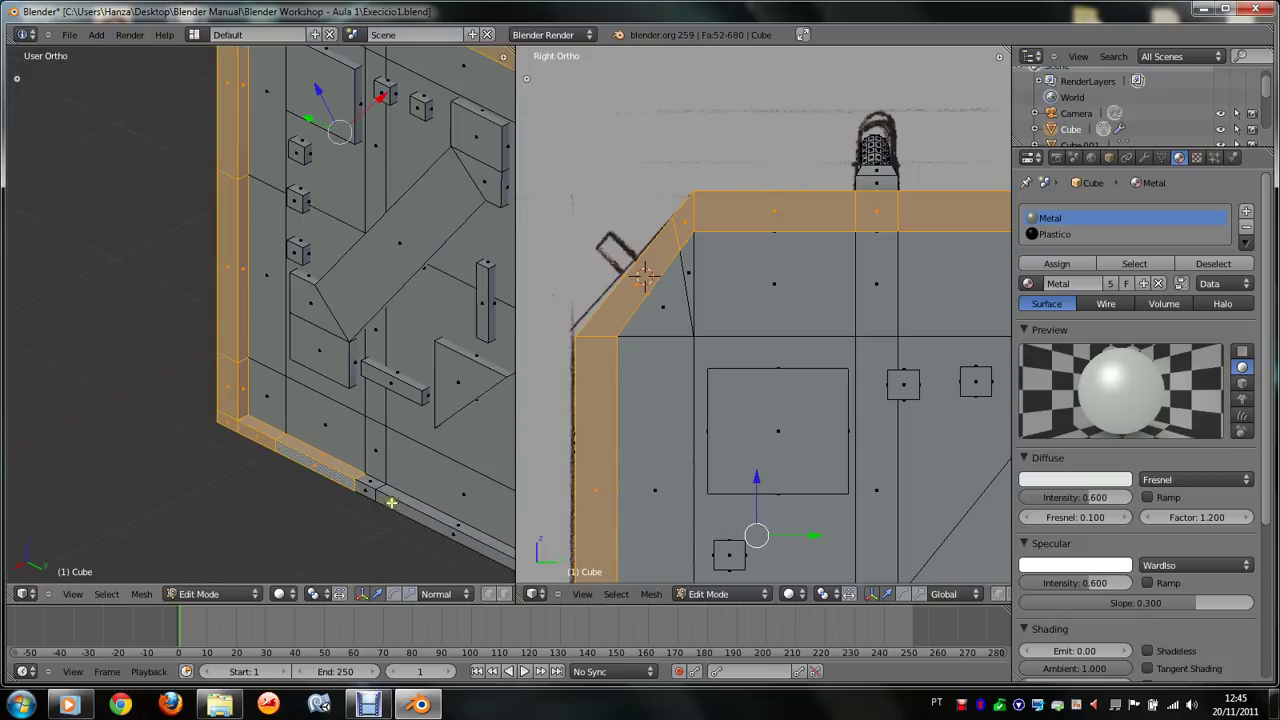
shift+right_click(372, 492)
shift+right_click(378, 500)
shift+right_click(394, 497)
shift+right_click(400, 500)
Step: Add the lower faces of the right vertical strip
key(KP_6)
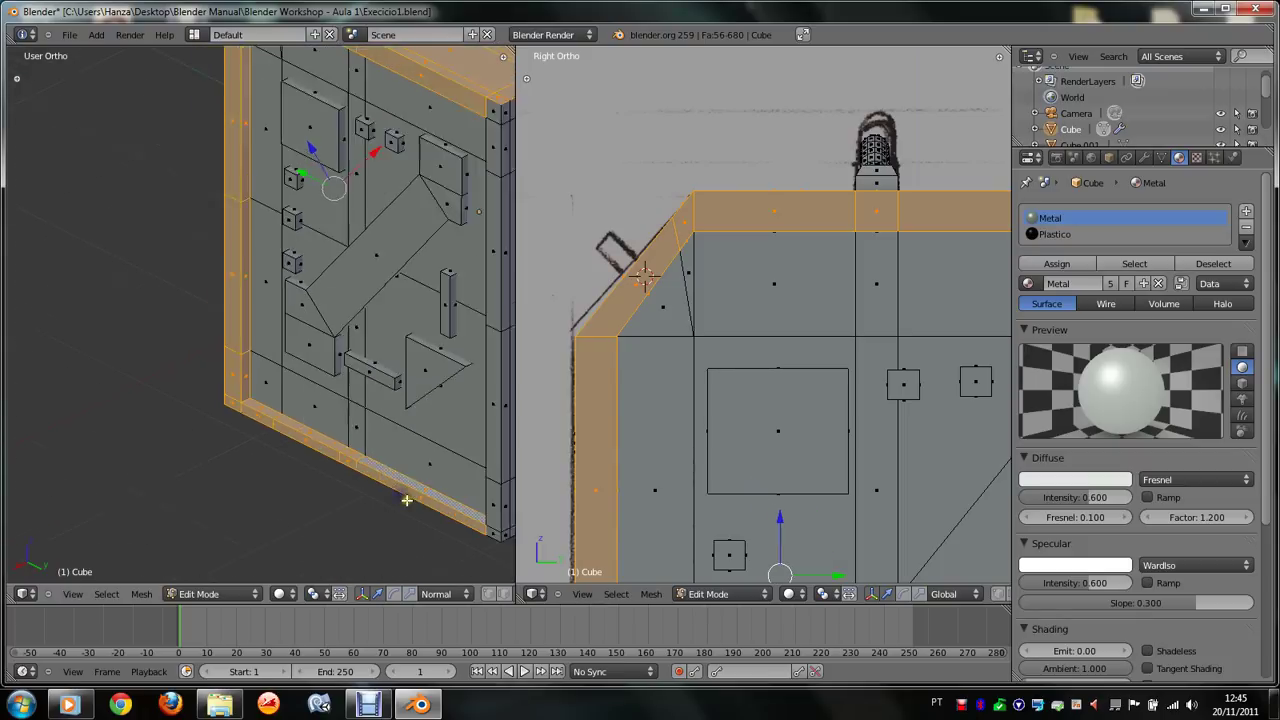
key(KP_8)
key(KP_4)
key(KP_4)
key(KP_4)
key(KP_4)
key(KP_4)
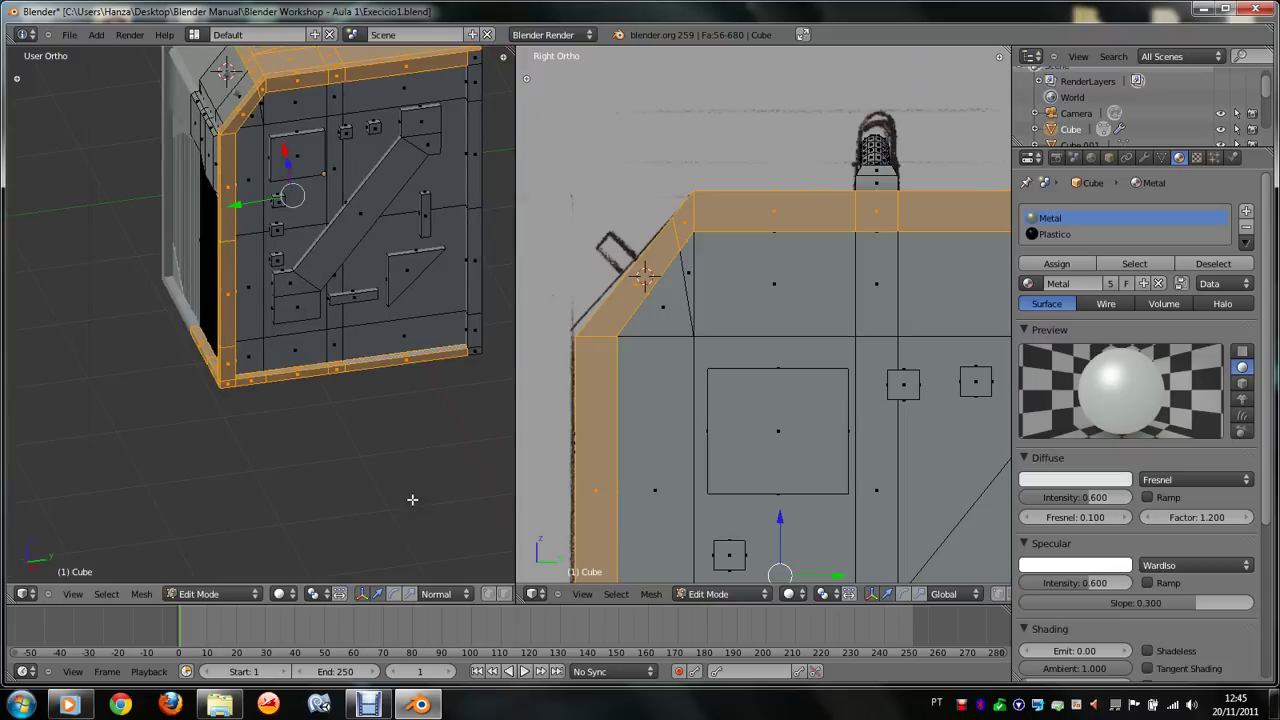
key(KP_4)
key(KP_8)
key(KP_4)
key(KP_4)
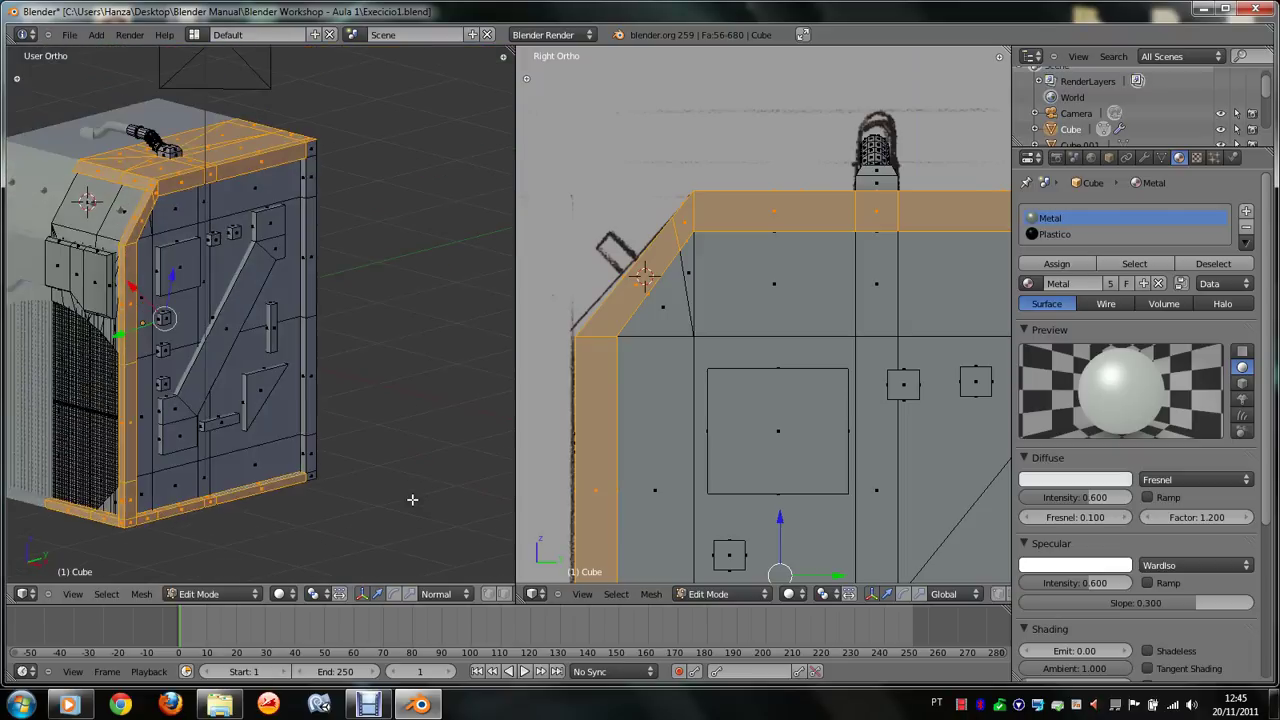
scroll(412, 499, up, 3)
scroll(346, 503, down, 1)
shift+right_click(334, 537)
shift+right_click(337, 501)
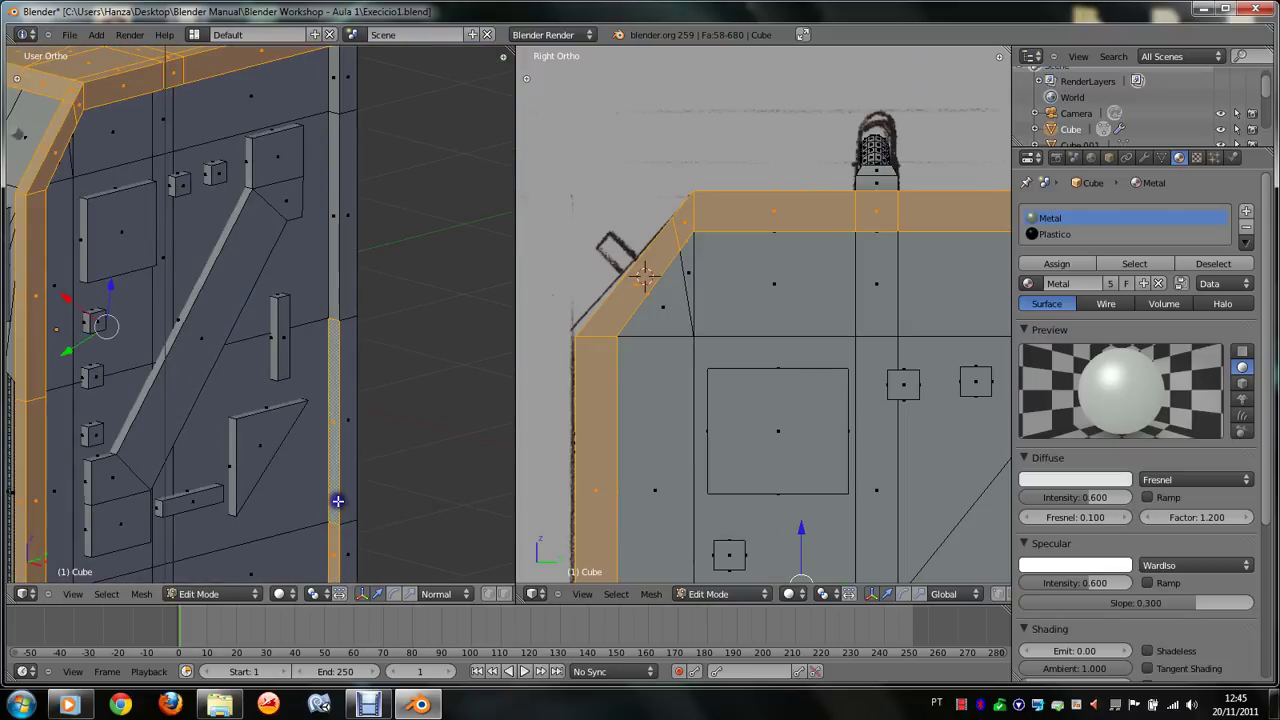
shift+right_click(348, 530)
scroll(349, 531, down, 2)
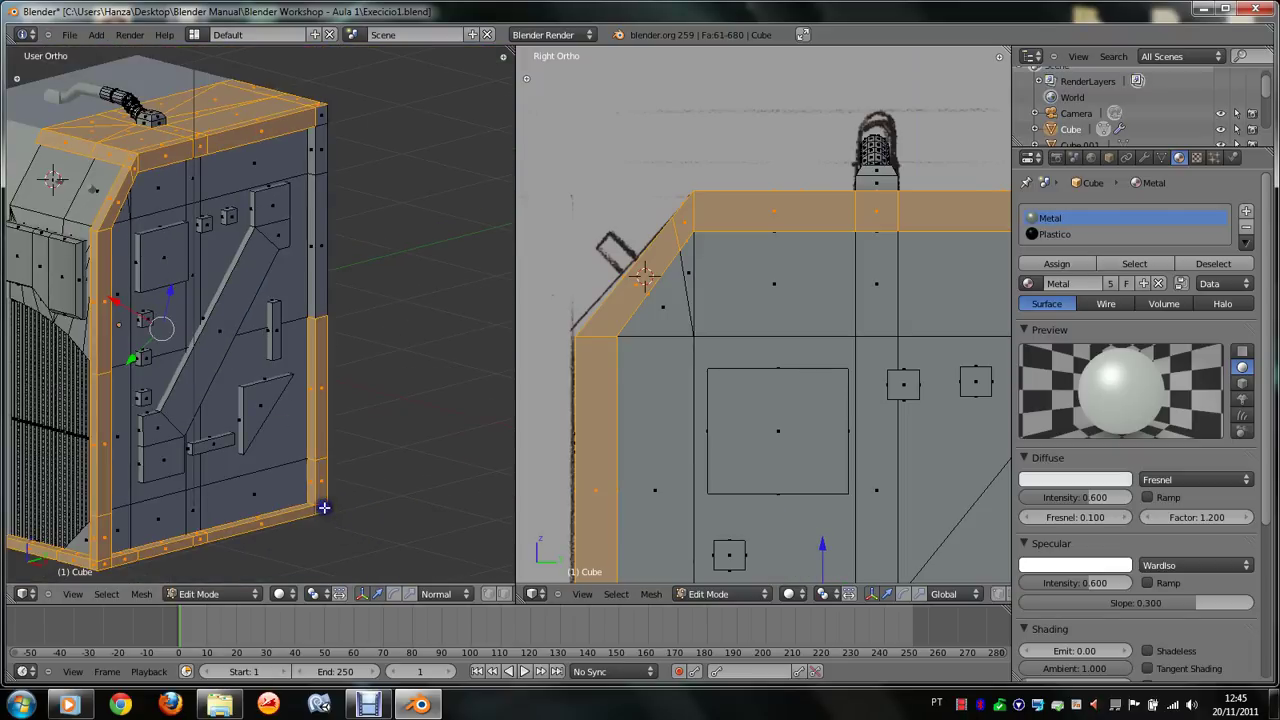
Step: Add the upper, middle and bottom right-side strip faces down to the bottom edge
shift+right_click(309, 274)
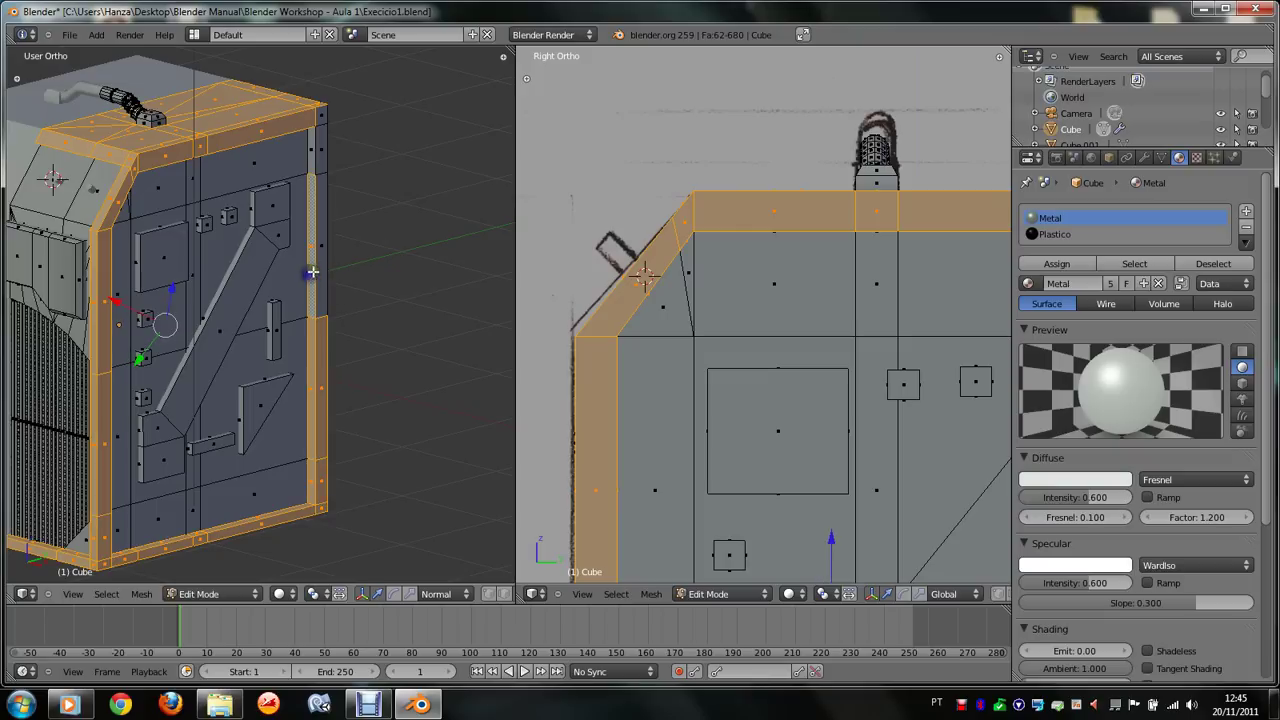
shift+right_click(313, 155)
middle_drag(322, 118, 325, 123)
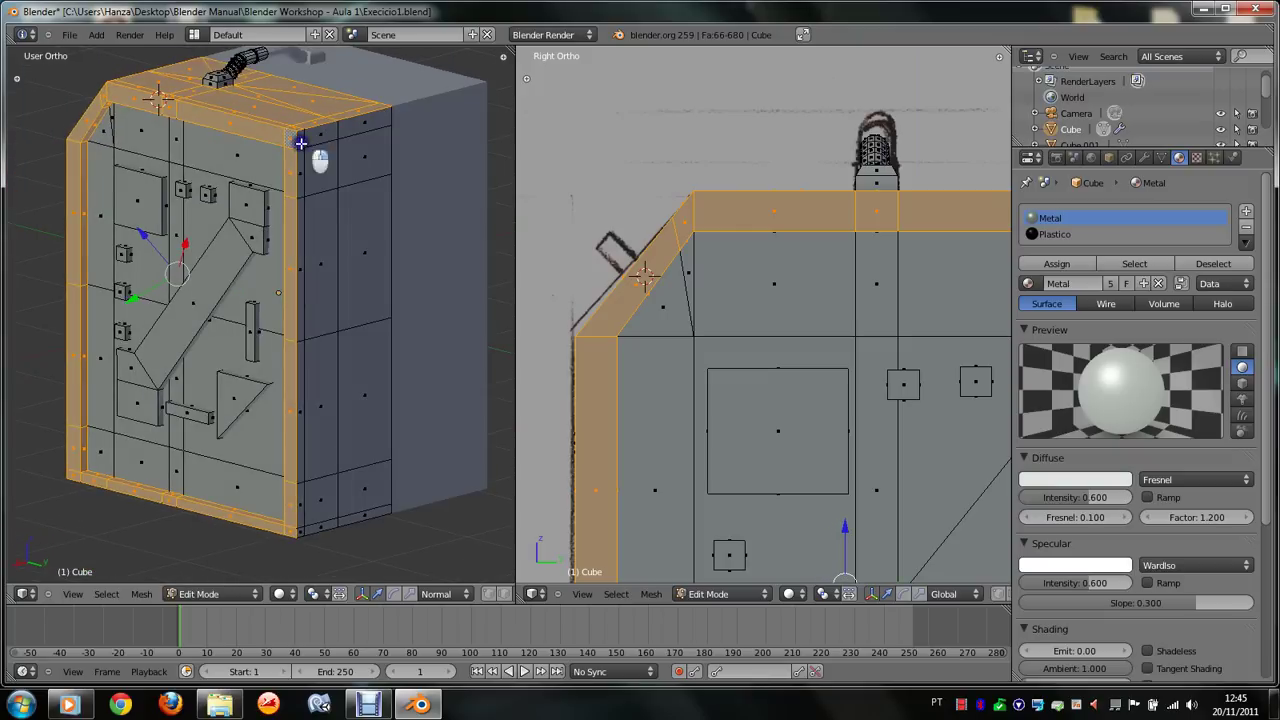
shift+right_click(350, 145)
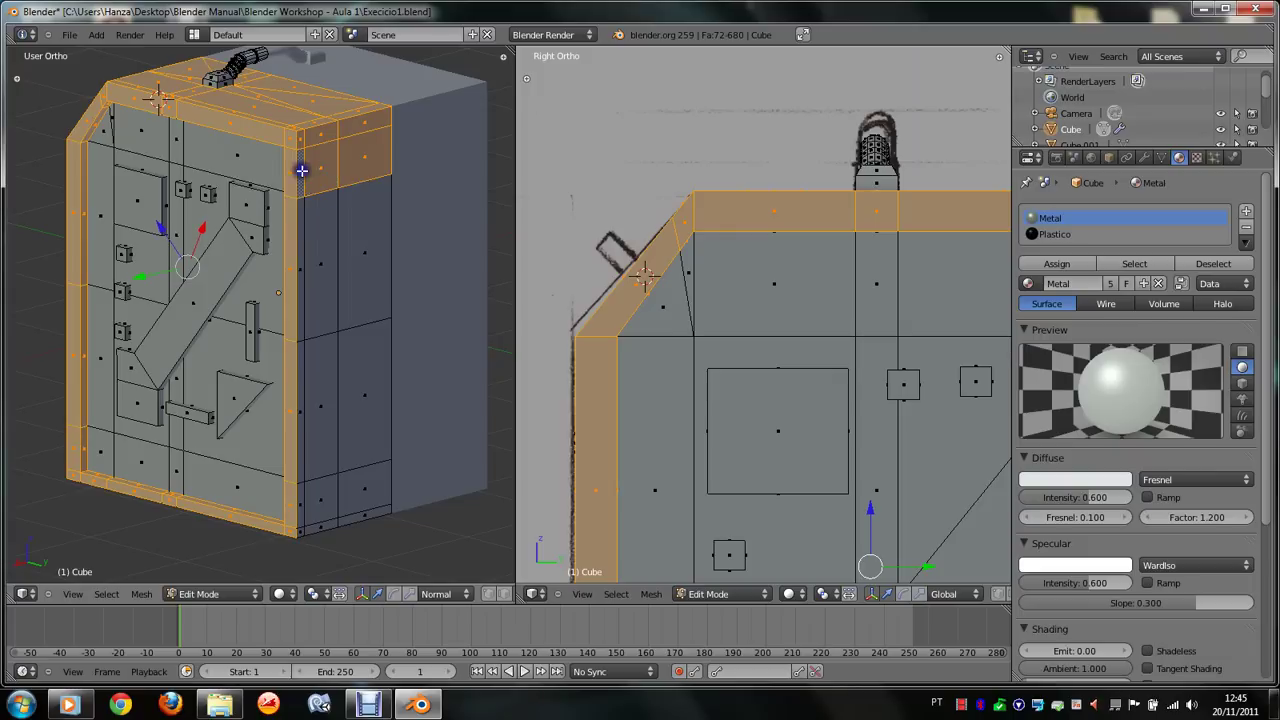
shift+right_click(322, 236)
shift+right_click(344, 225)
shift+right_click(368, 358)
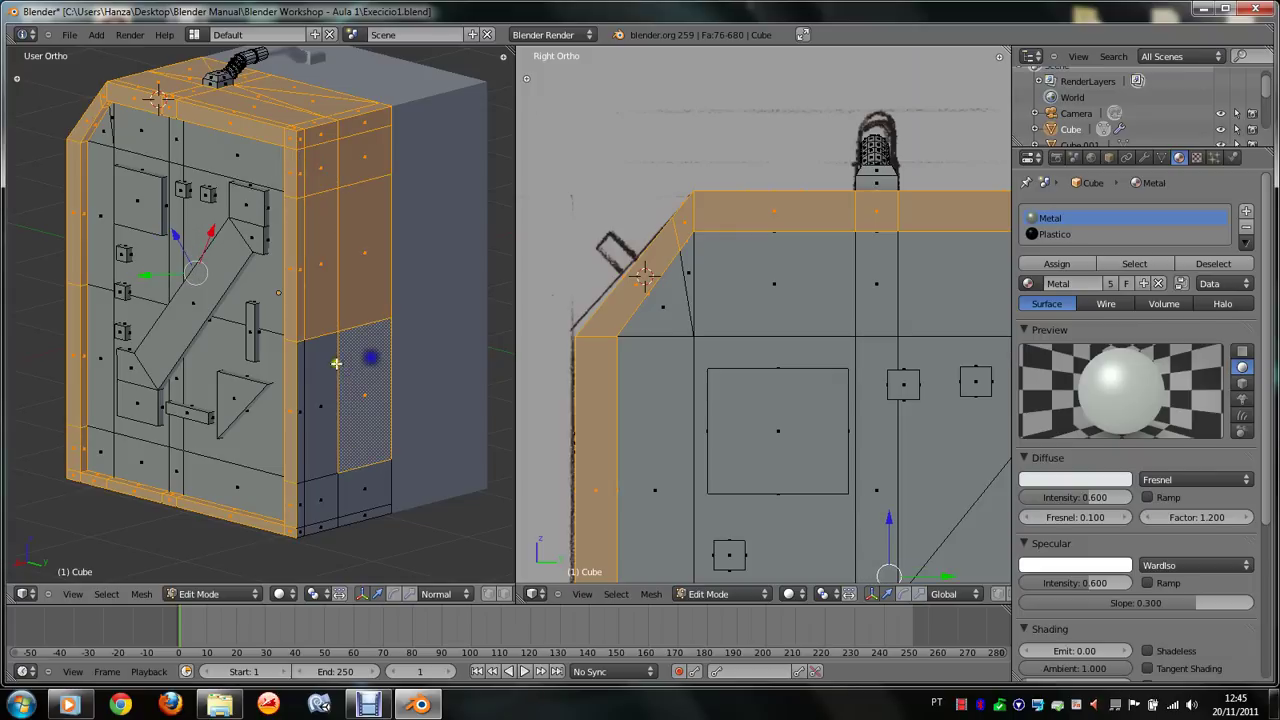
shift+right_click(320, 380)
shift+right_click(316, 400)
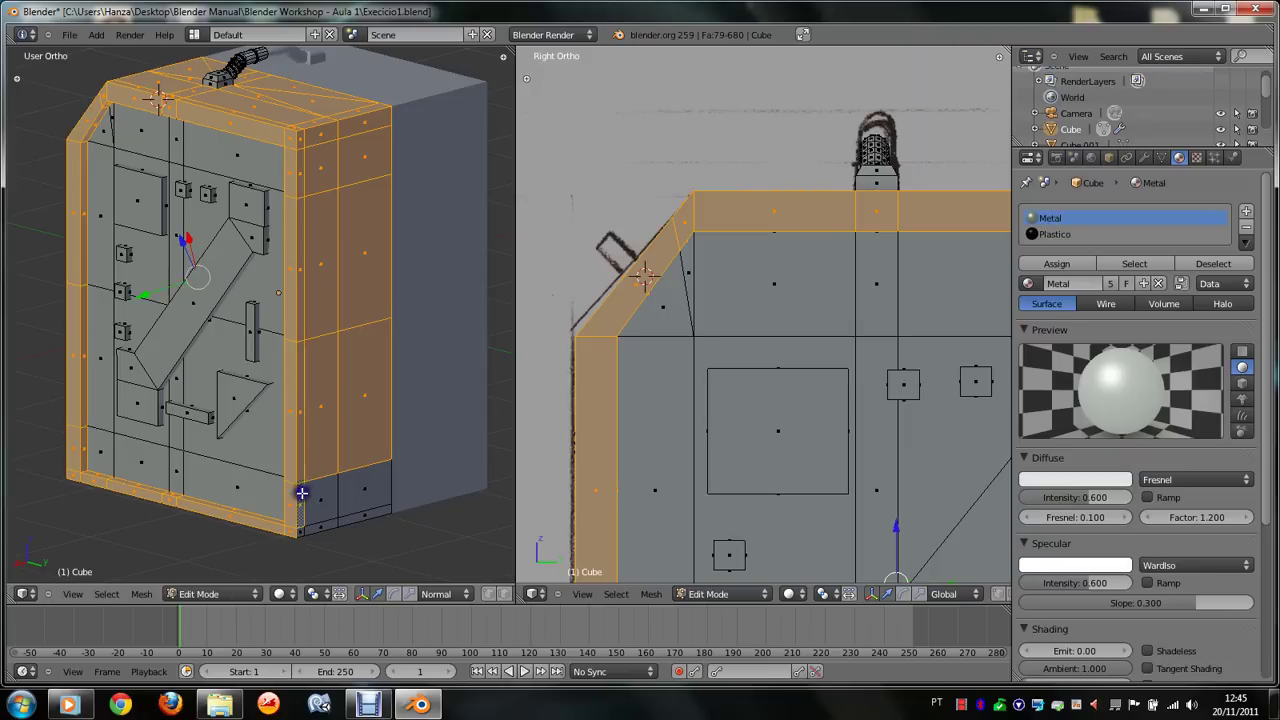
shift+right_click(360, 495)
shift+right_click(328, 508)
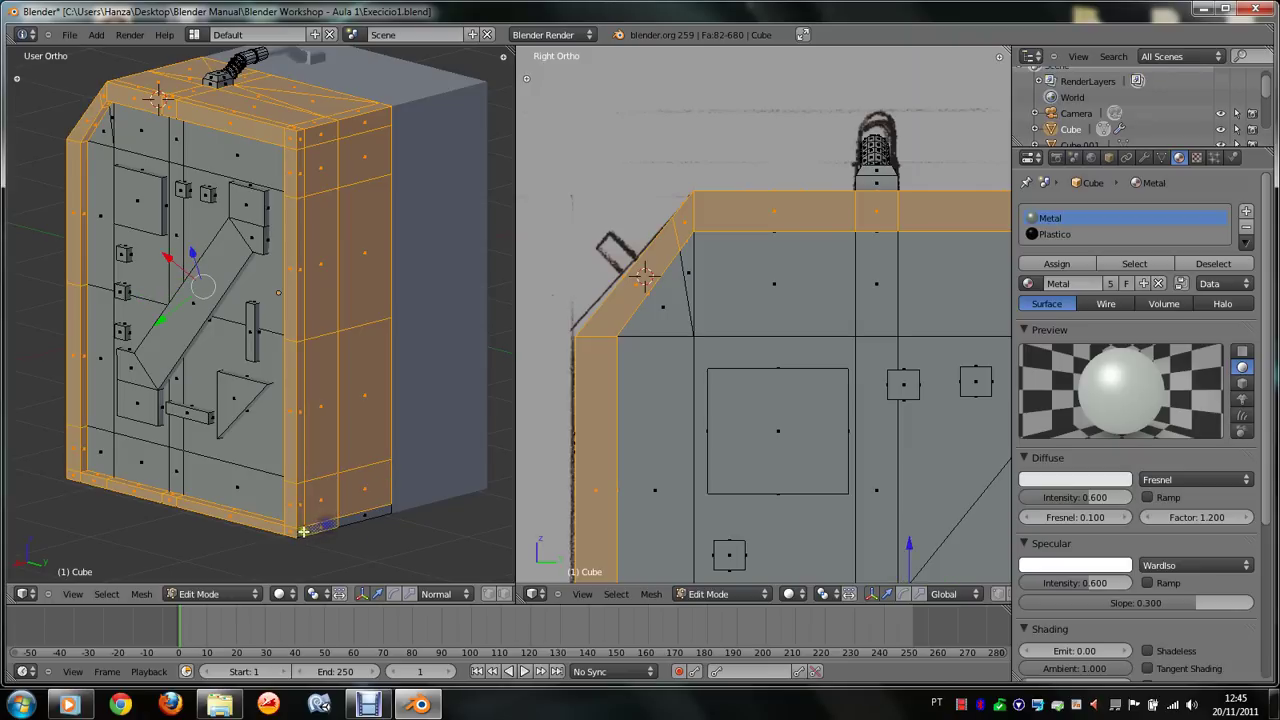
shift+right_click(355, 517)
Step: Orbit around to the cabinet's left side and inner face, briefly pressing Ctrl+R
key(KP_4)
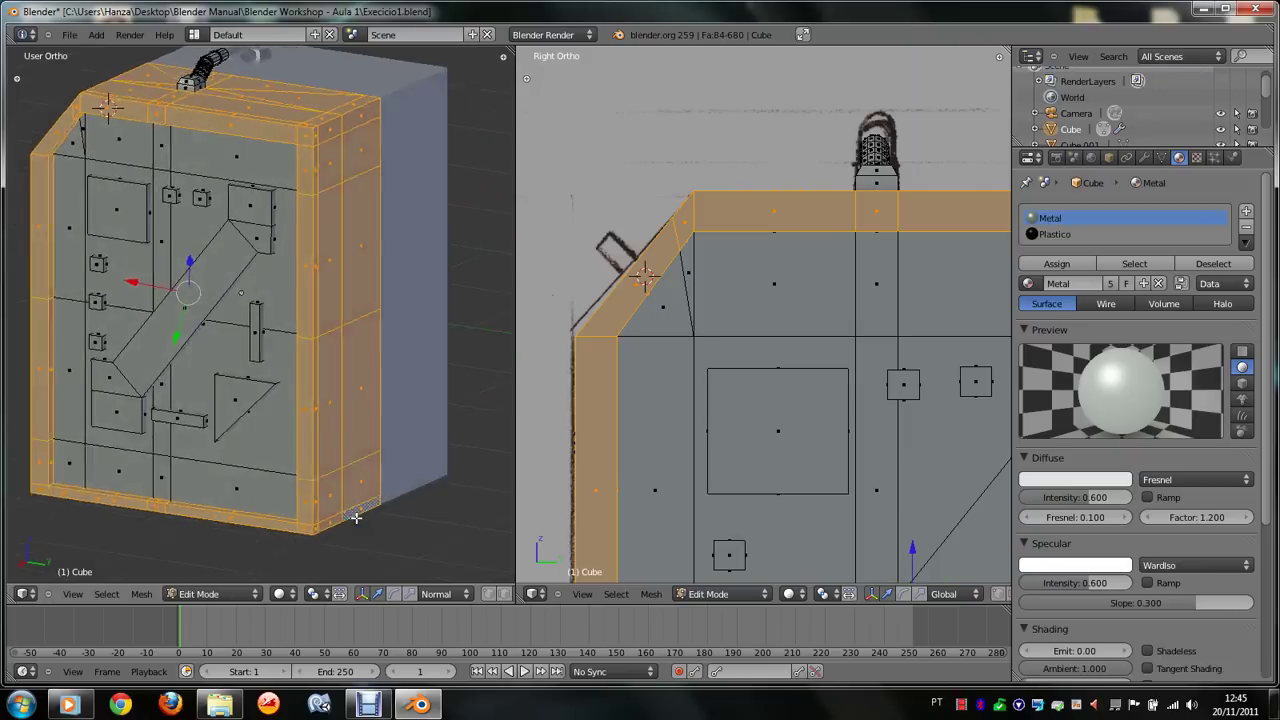
key(KP_4)
key(KP_4)
key(KP_4)
key(KP_4)
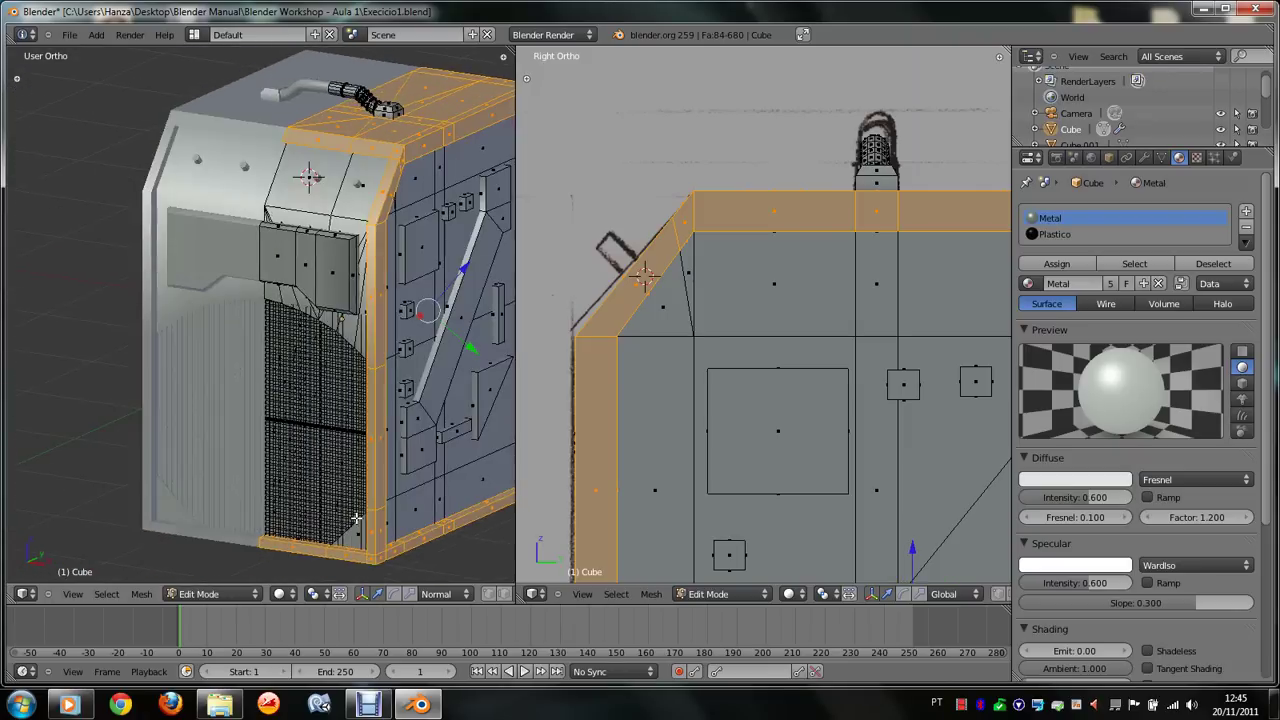
key(KP_4)
key(KP_4)
key(KP_4)
key(KP_4)
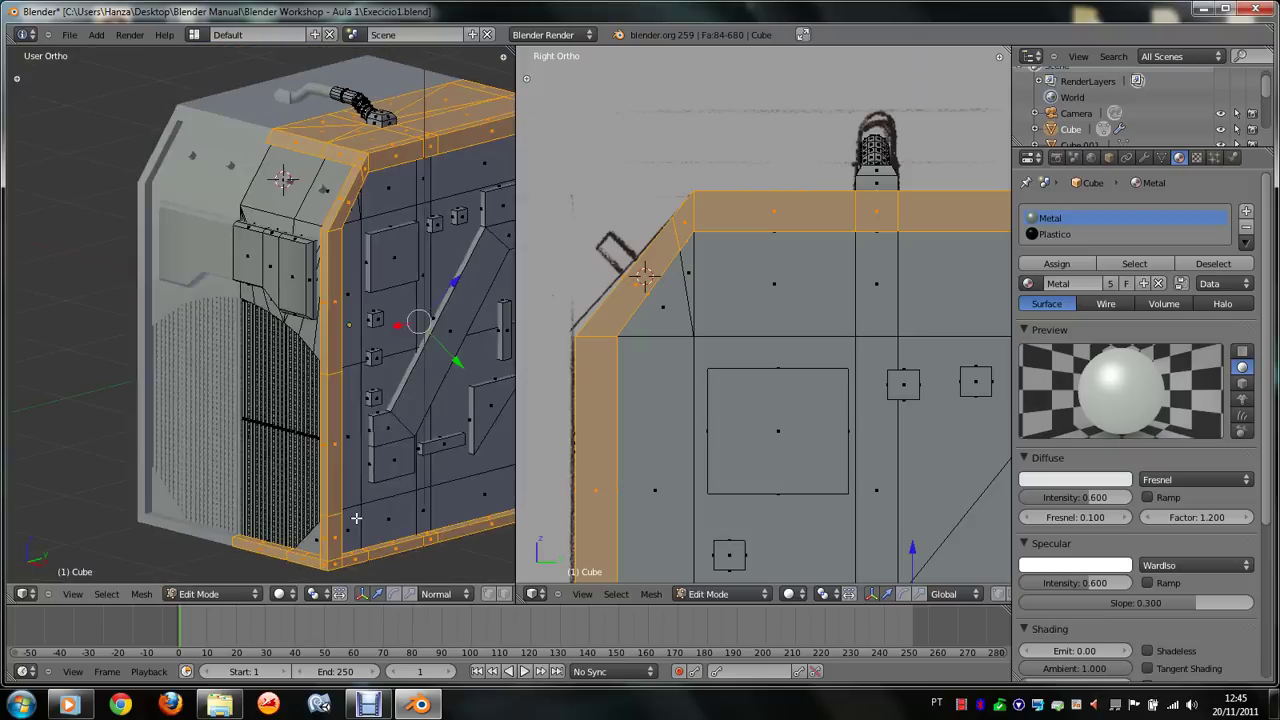
key(KP_4)
key(KP_4)
key(KP_4)
key(KP_4)
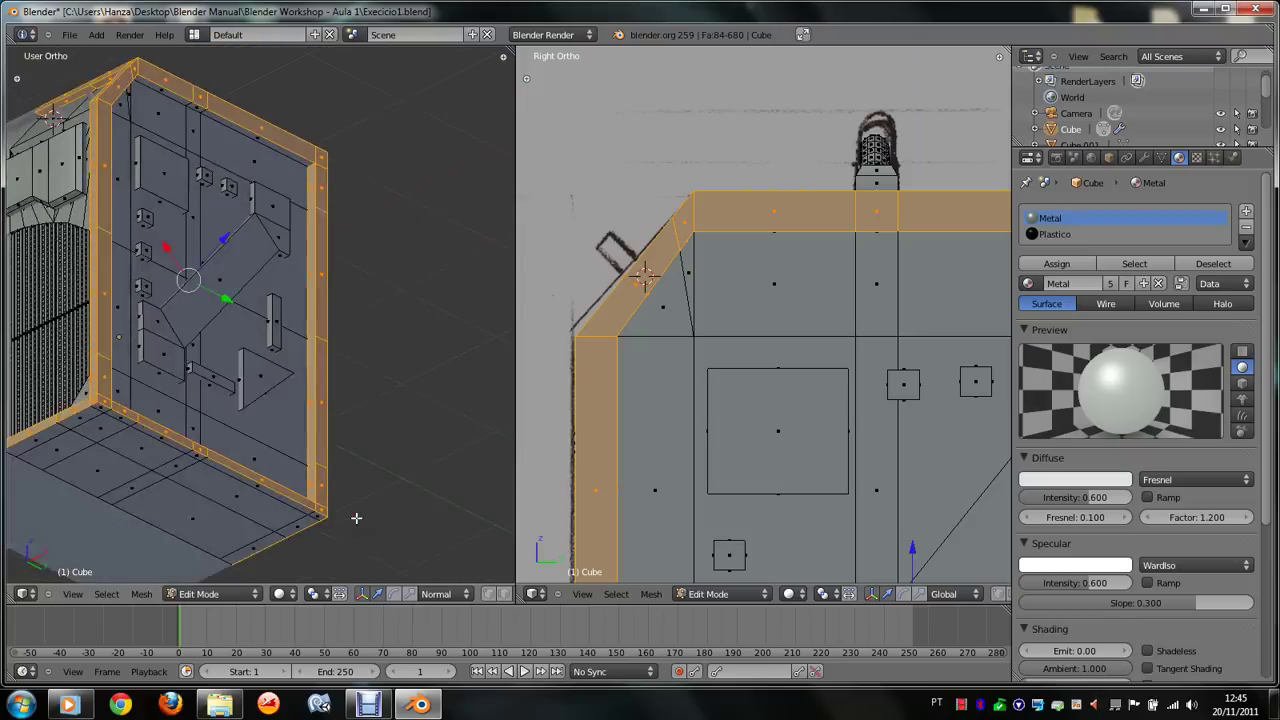
key(KP_4)
key(KP_4)
key(KP_4)
key(KP_4)
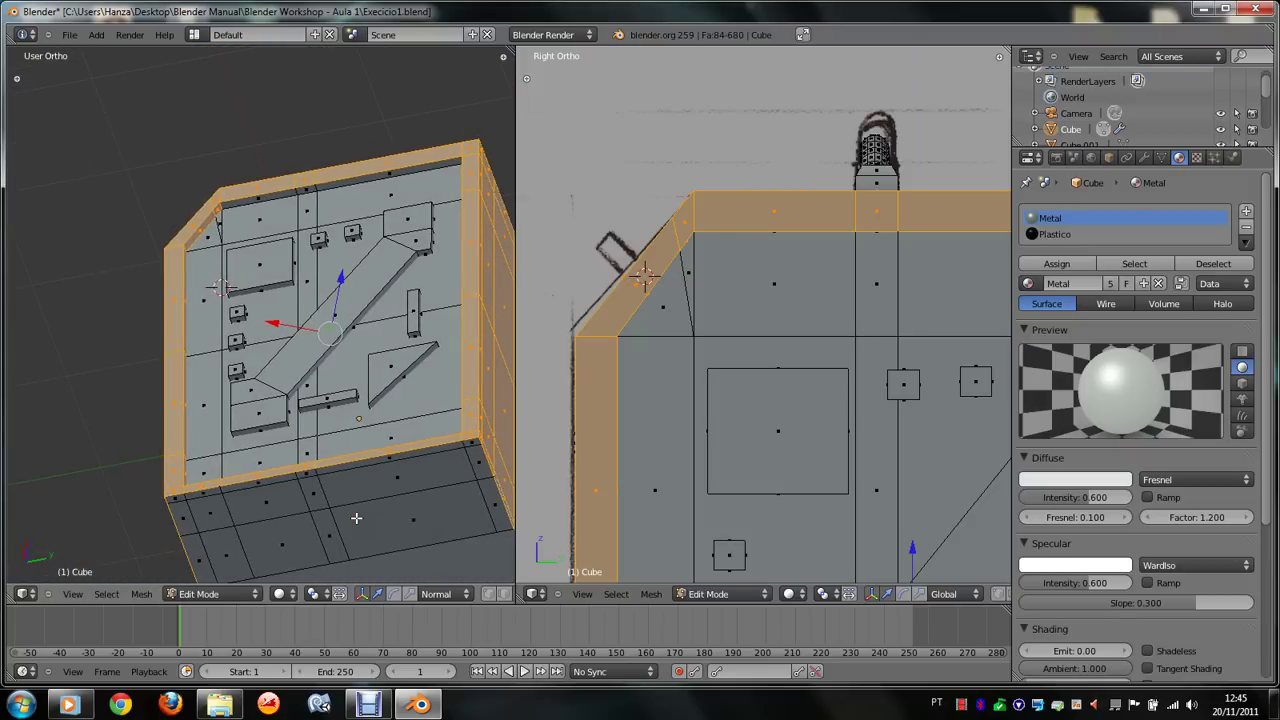
scroll(300, 400, up, 2)
key(ctrl+r)
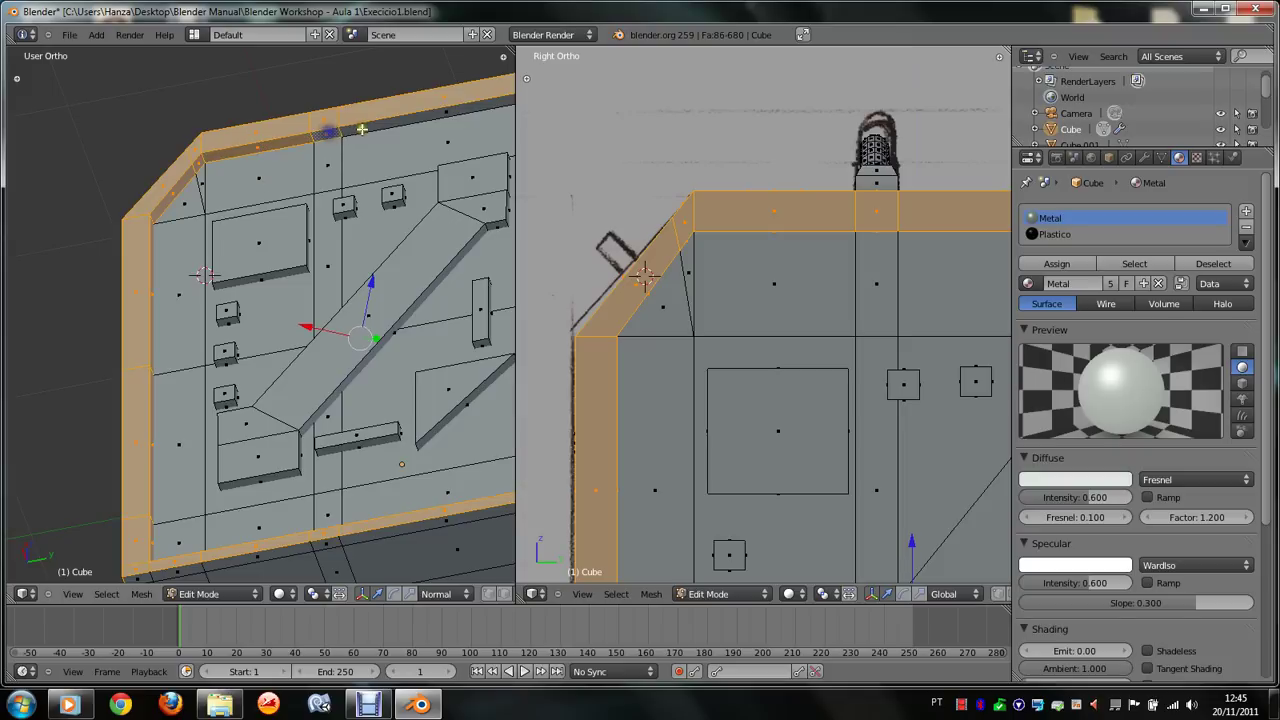
scroll(362, 129, down, 3)
key(KP_4)
key(KP_4)
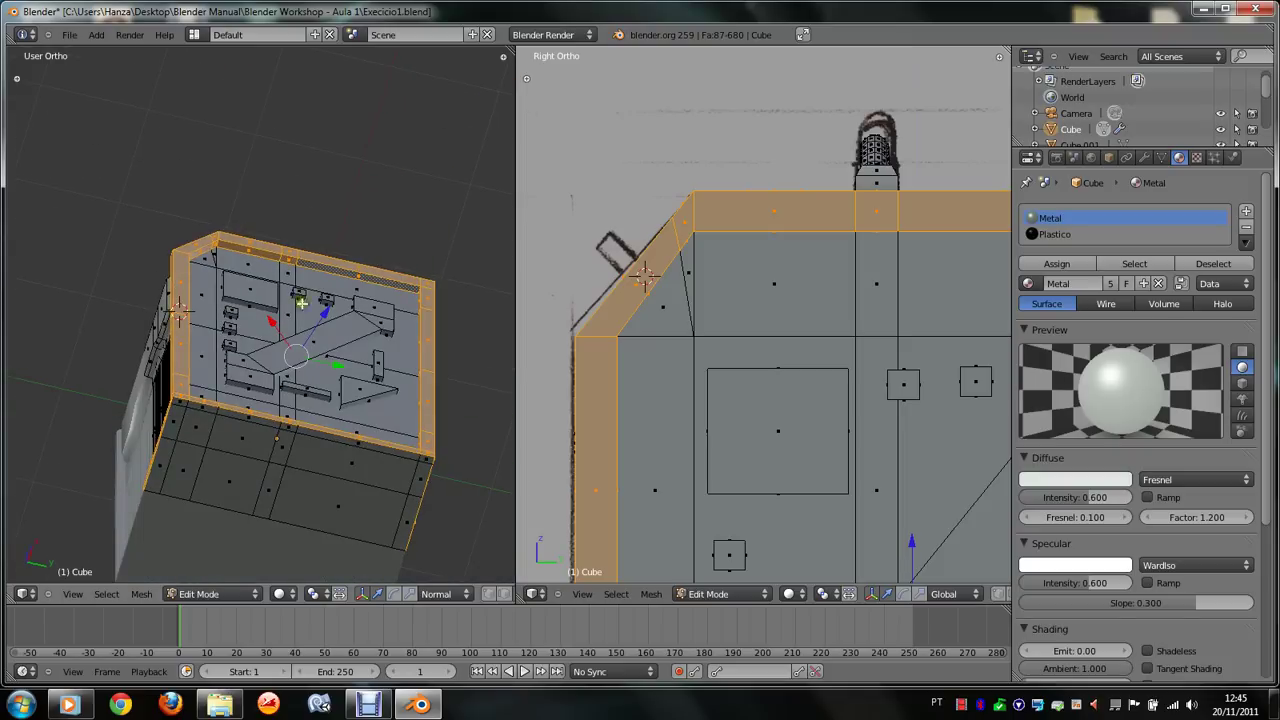
Step: Add the lower front panel faces and its narrow right-edge faces to the selection
shift+right_click(175, 470)
shift+right_click(235, 485)
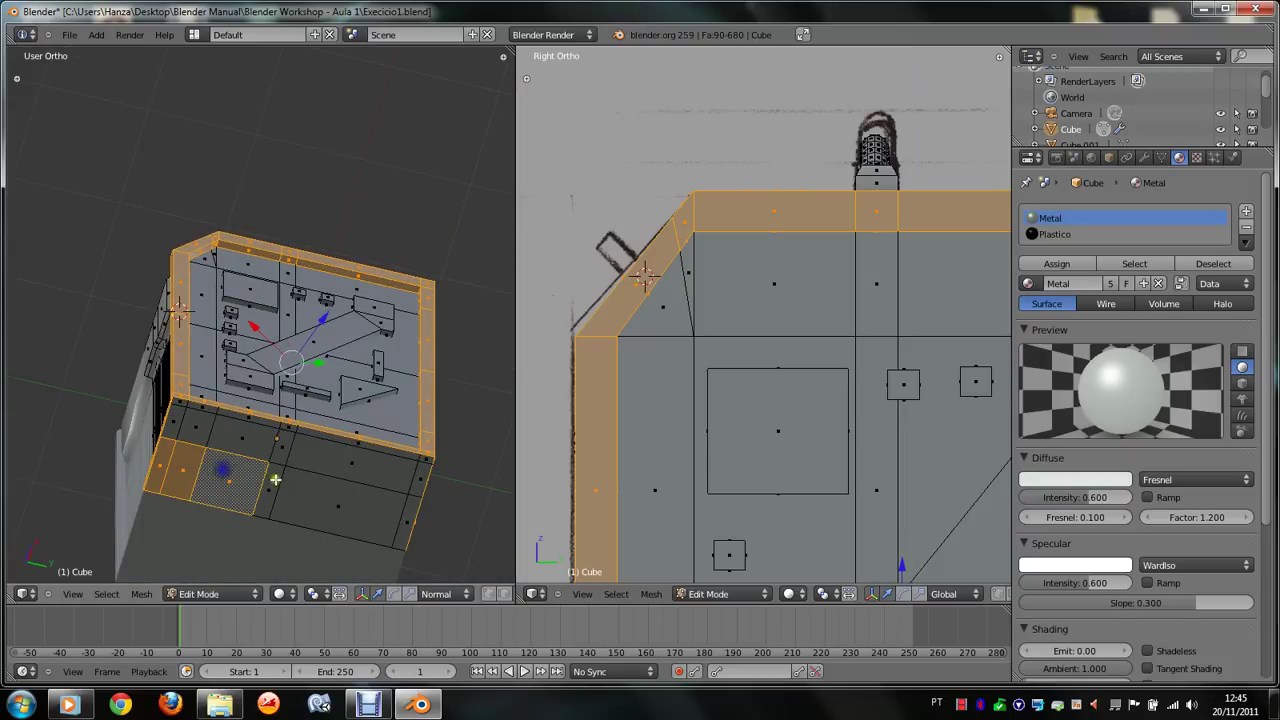
shift+right_click(330, 500)
shift+right_click(406, 520)
shift+right_click(416, 476)
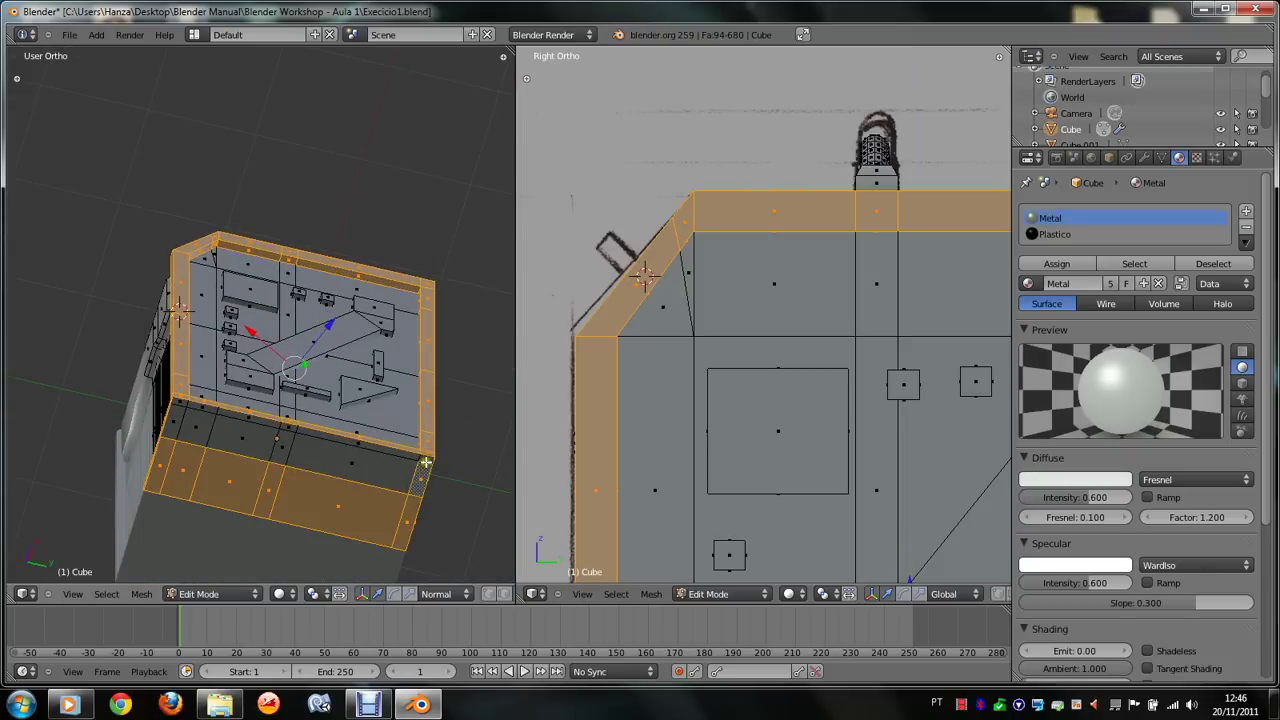
shift+right_click(409, 457)
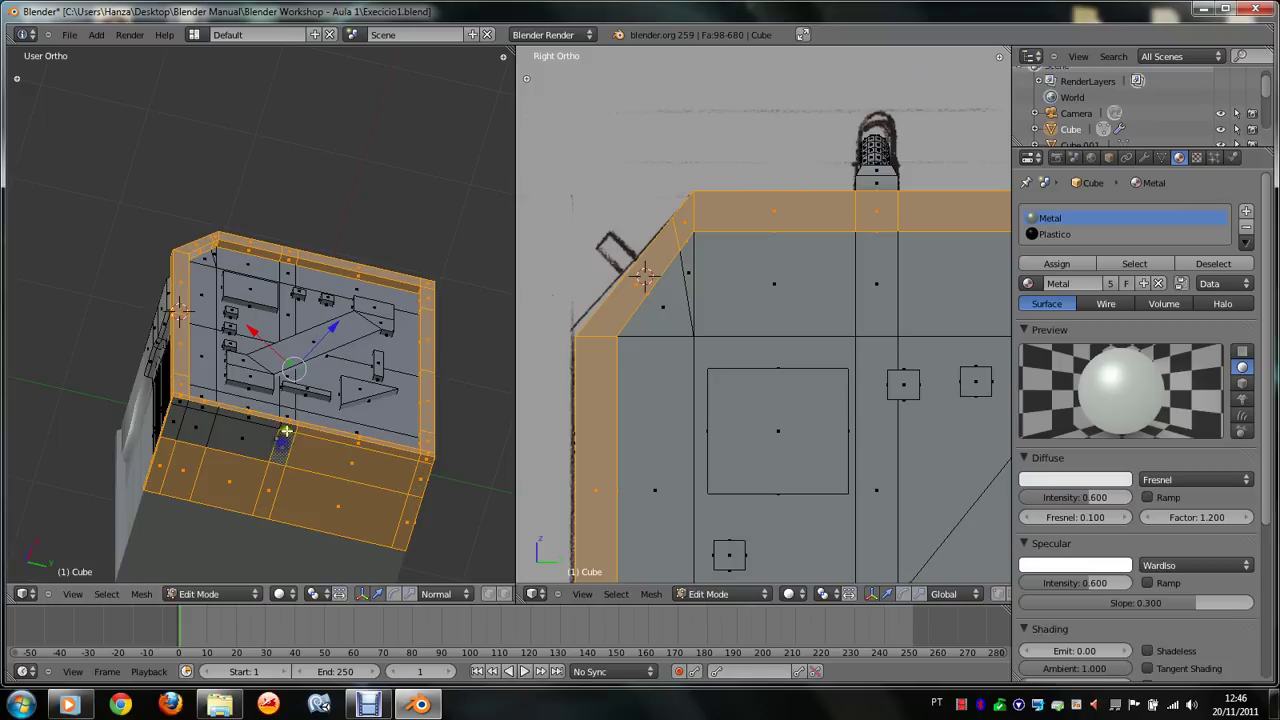
Step: Add the left and top-left frame strips, then assign the Plastico material to the selection
shift+right_click(250, 428)
shift+right_click(202, 425)
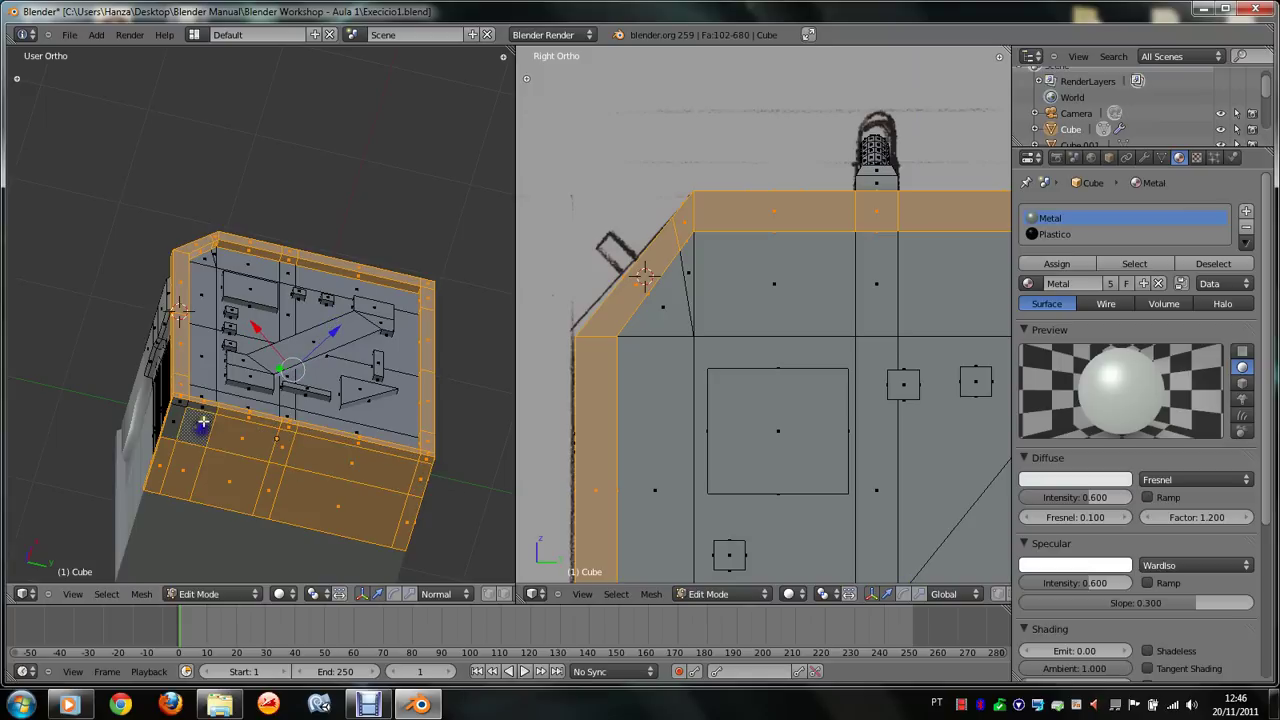
shift+right_click(190, 408)
shift+right_click(205, 418)
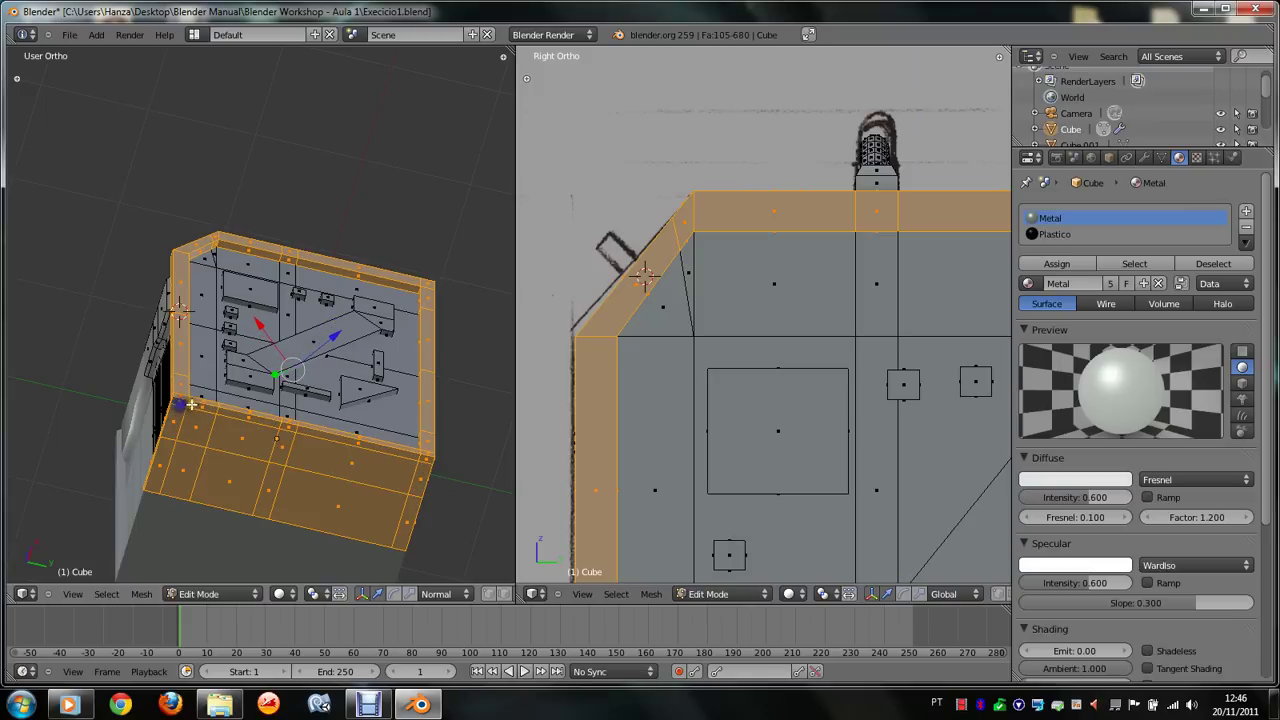
middle_drag(266, 418, 266, 418)
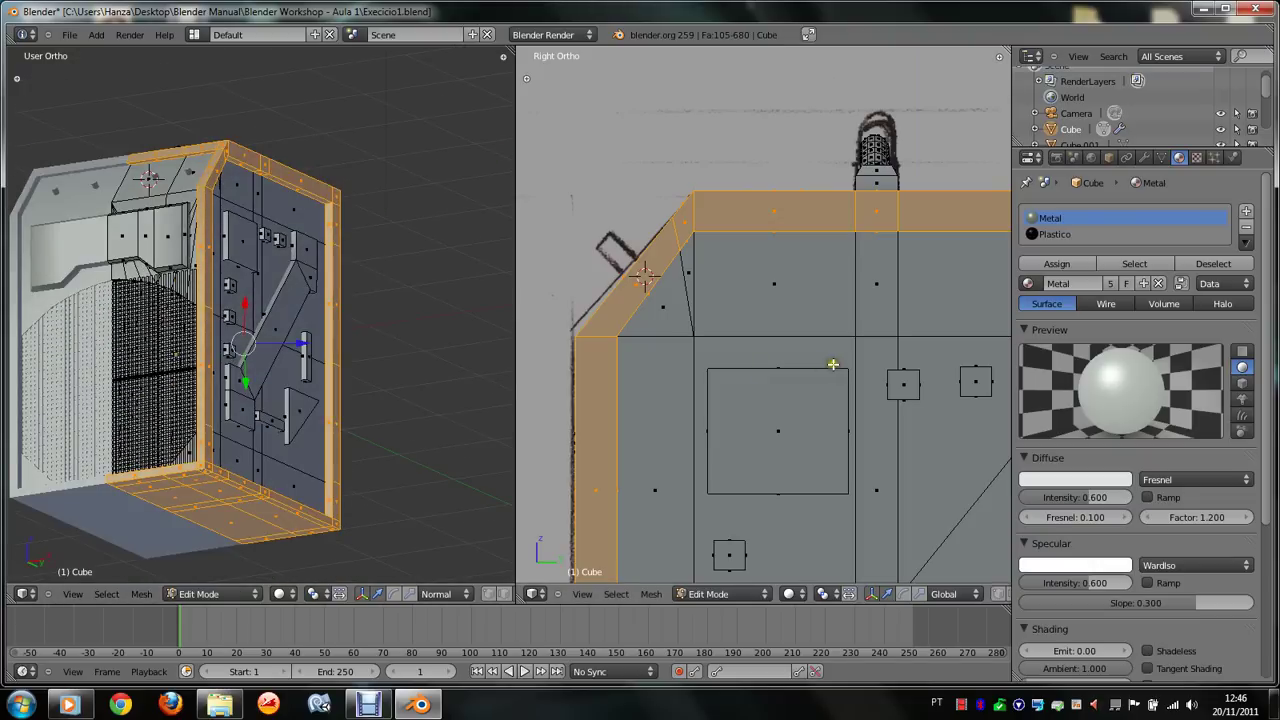
scroll(166, 360, up, 4)
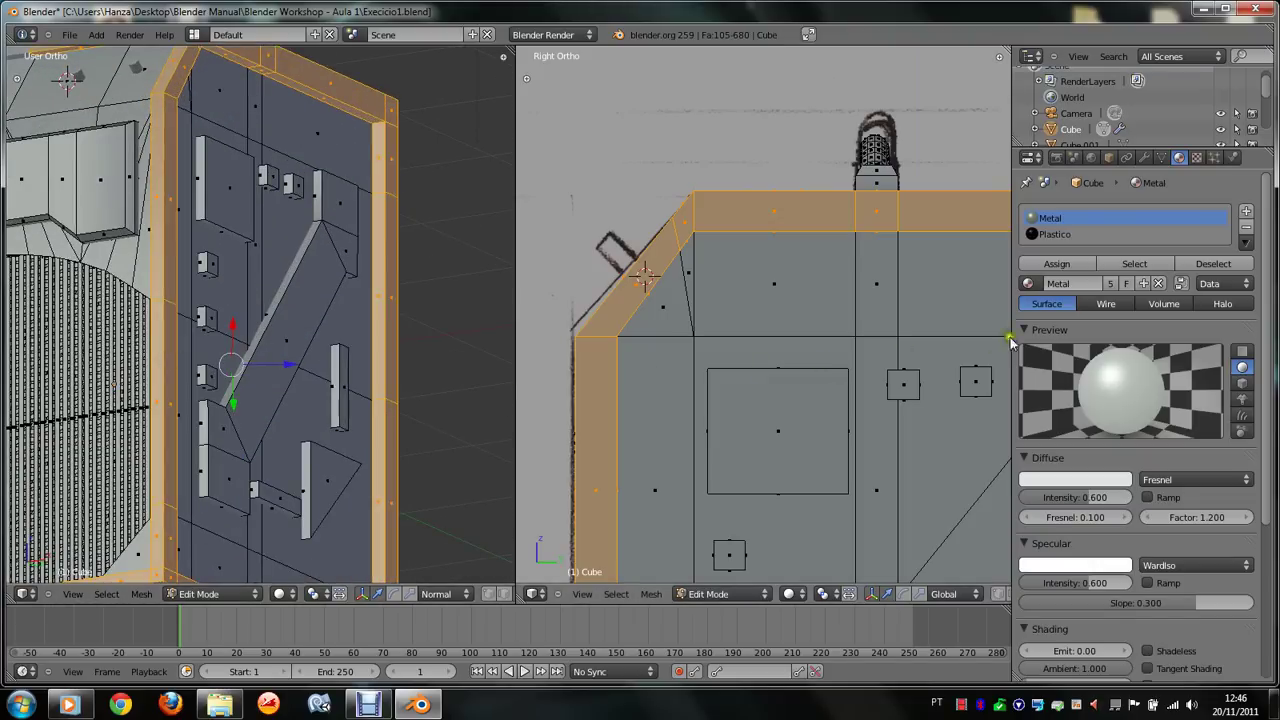
click(1068, 236)
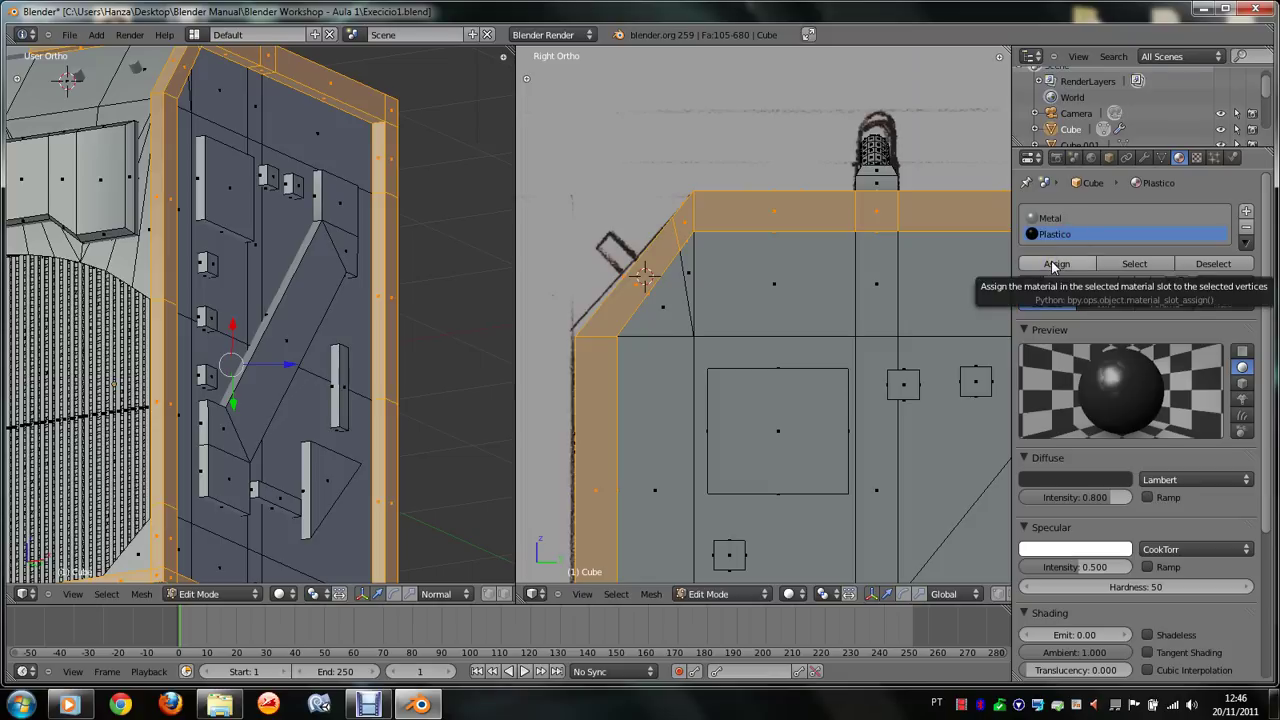
click(1055, 265)
Step: Check the frame in Object Mode, then select only the handle tube's base block in Edit Mode
key(Tab)
scroll(259, 291, down, 3)
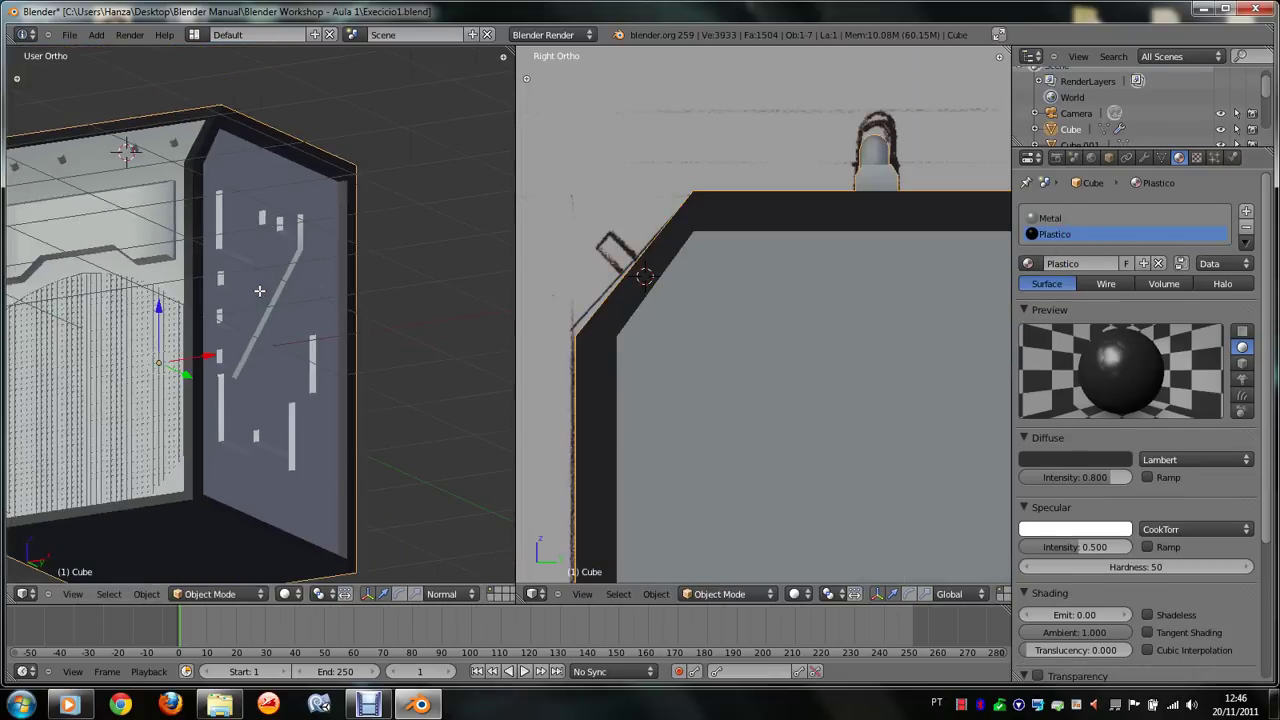
middle_drag(259, 291, 285, 311)
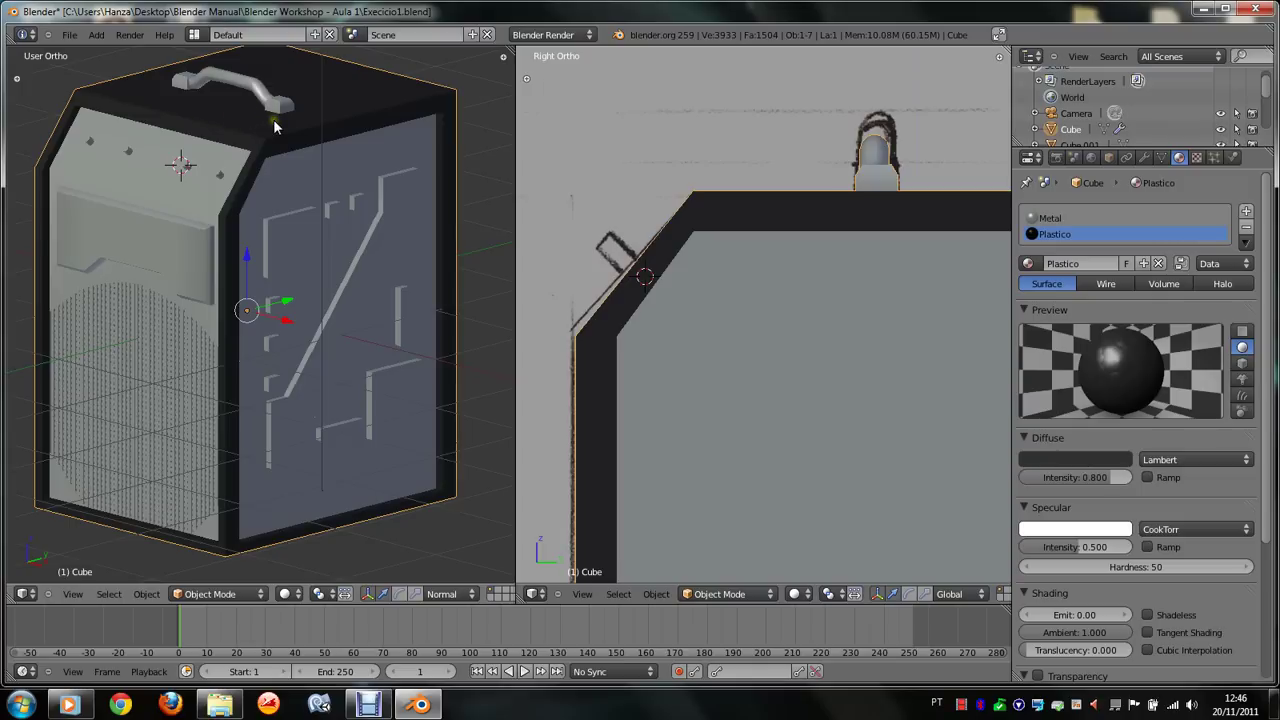
key(Tab)
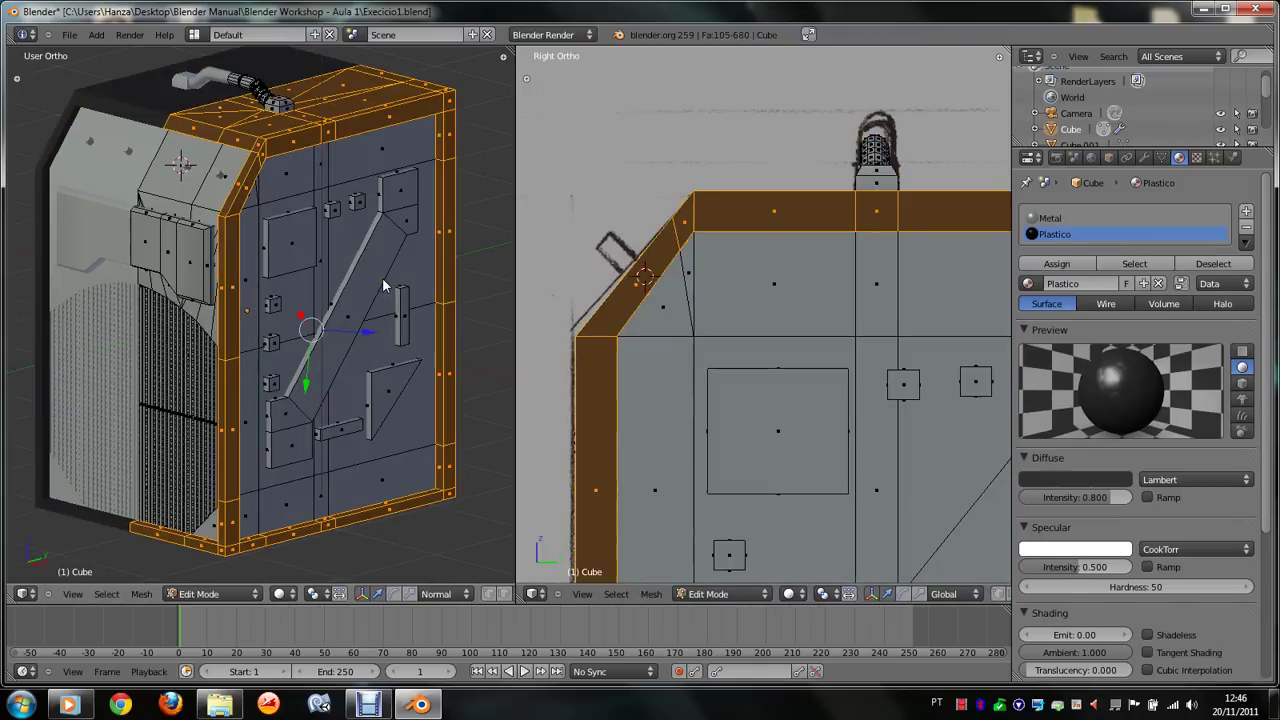
middle_drag(386, 286, 382, 285)
scroll(382, 277, up, 1)
scroll(382, 277, up, 2)
scroll(382, 277, up, 2)
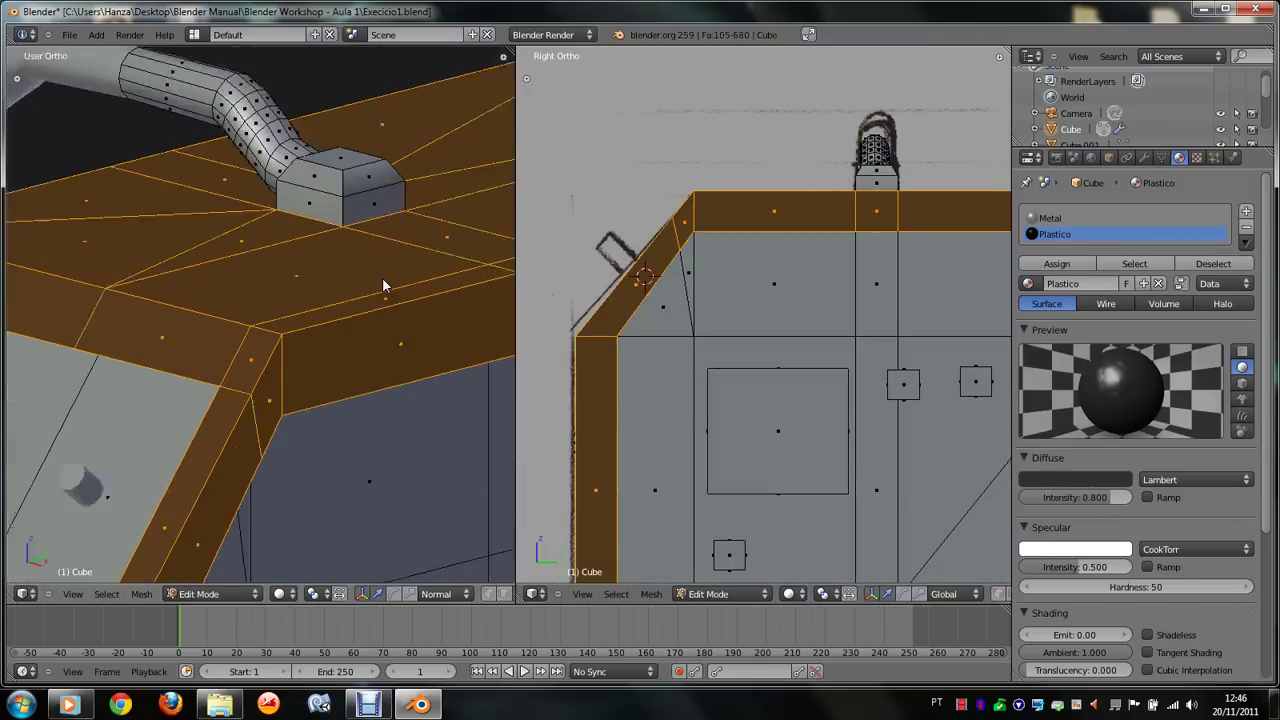
scroll(382, 277, up, 1)
key(a)
key(l)
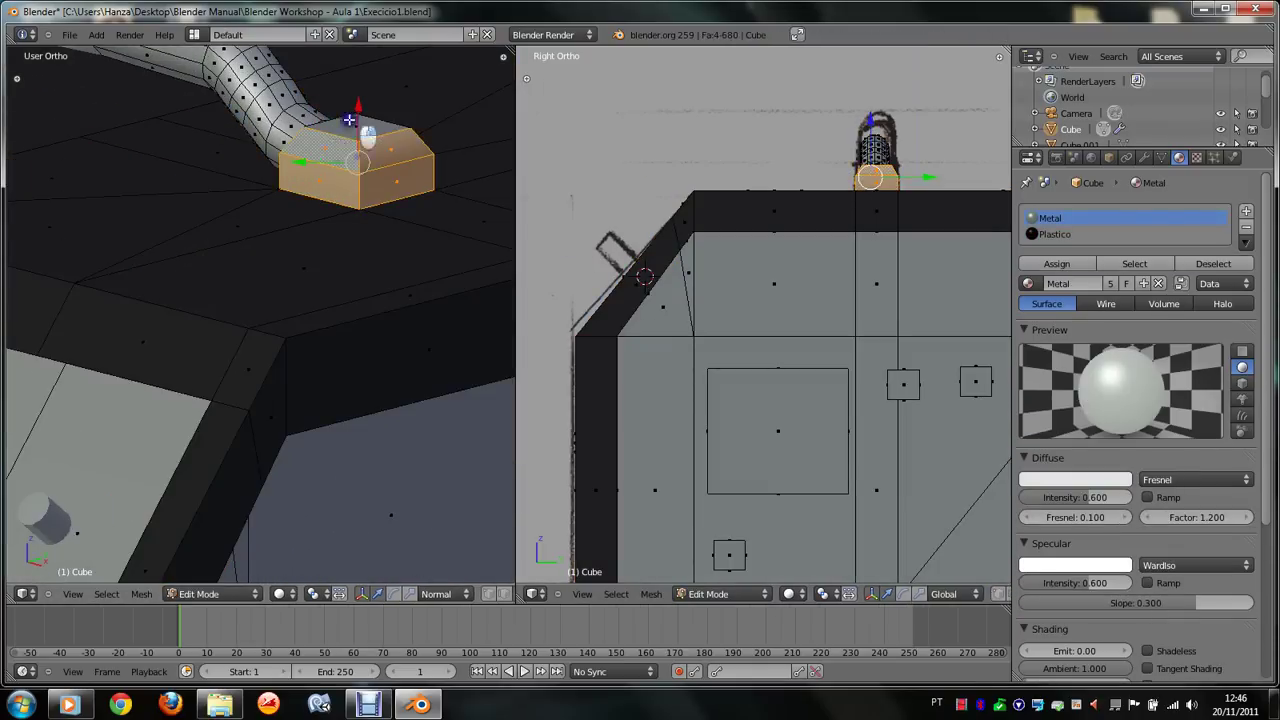
Step: Assign the Plastico material to the selected tube-base block
key(KP_8)
key(KP_8)
key(KP_8)
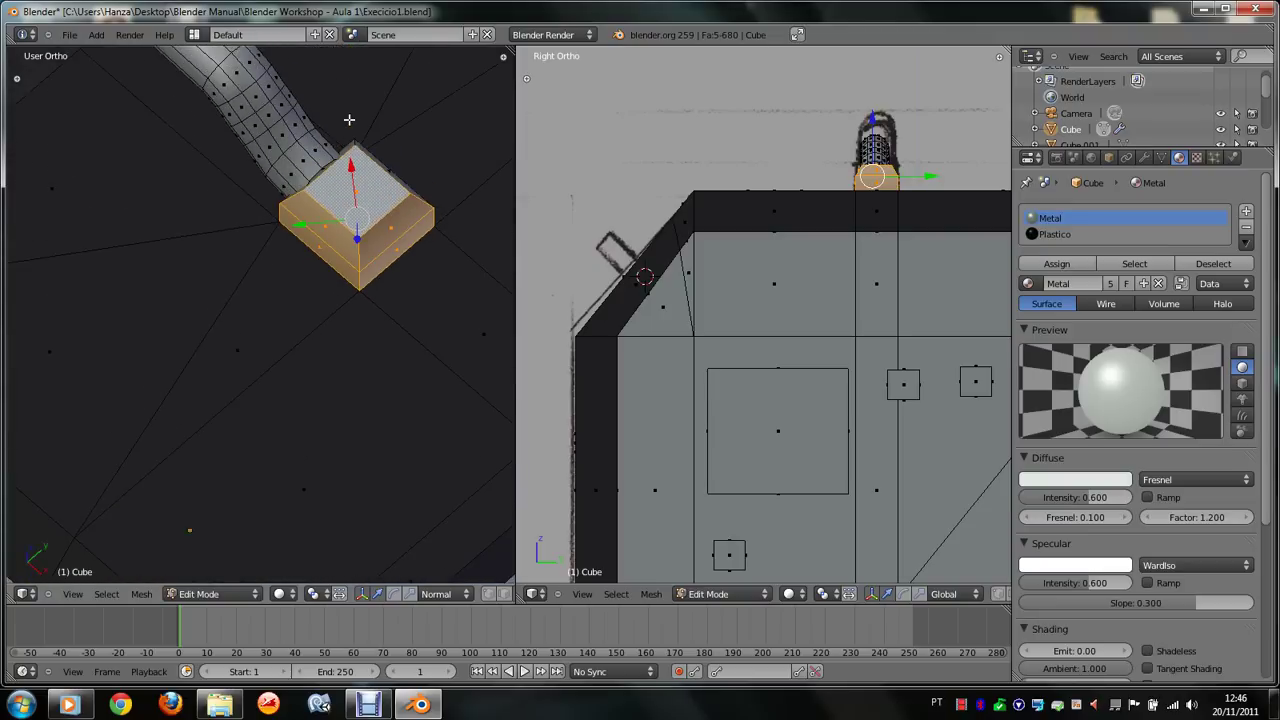
key(KP_4)
key(KP_4)
key(KP_2)
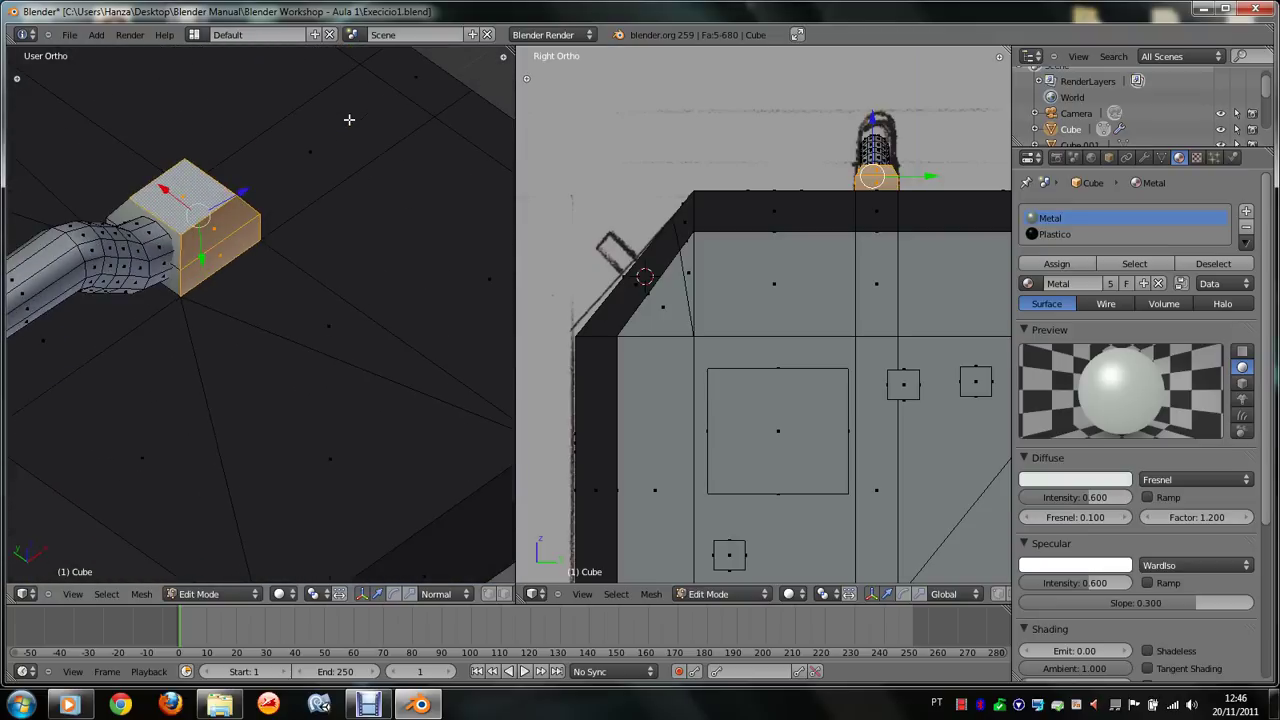
key(KP_8)
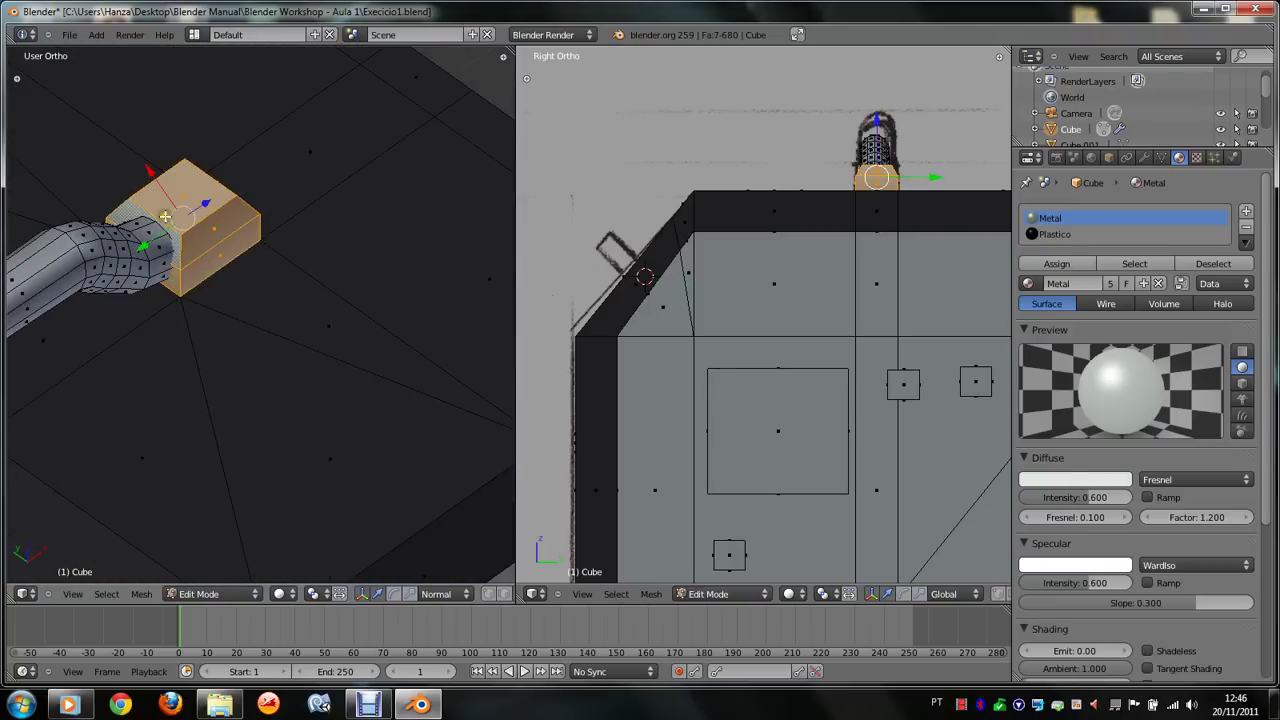
key(KP_8)
key(KP_8)
key(KP_4)
key(KP_4)
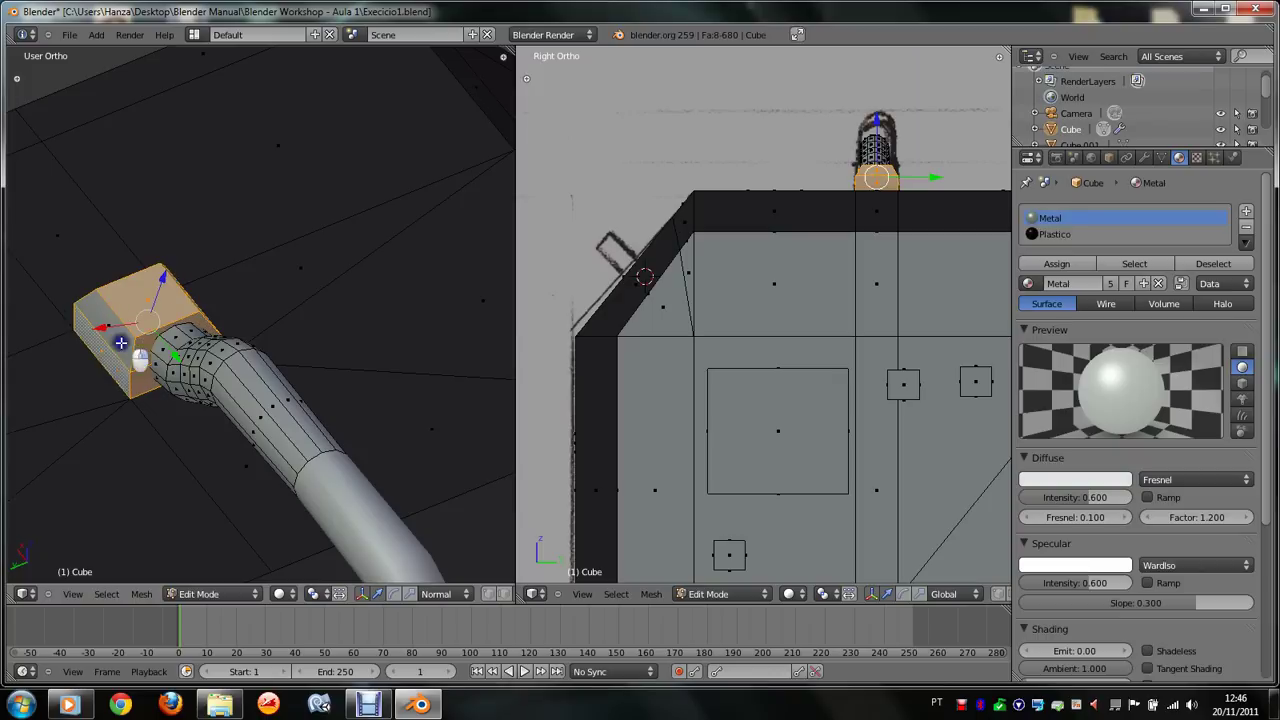
key(KP_8)
key(KP_8)
click(1055, 234)
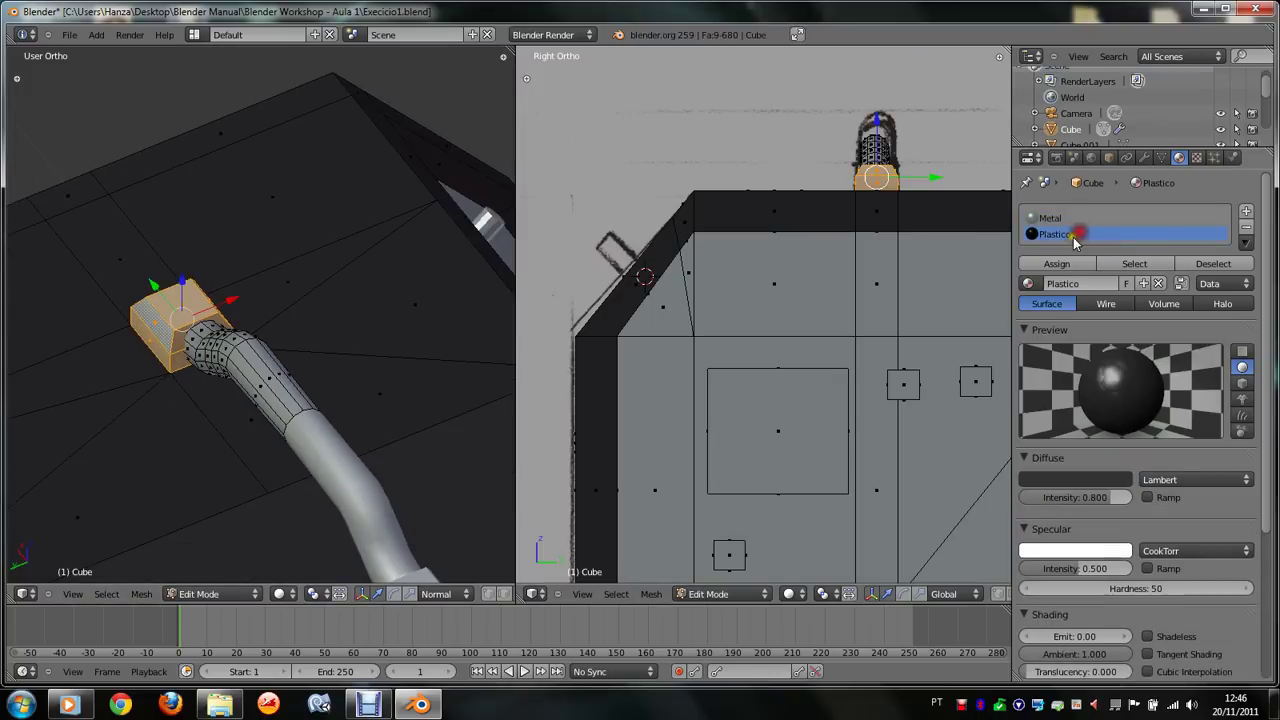
click(1057, 264)
scroll(237, 364, down, 3)
scroll(237, 364, down, 3)
Step: In Object Mode, orbit to a low frontal view and render the box with F12
key(Tab)
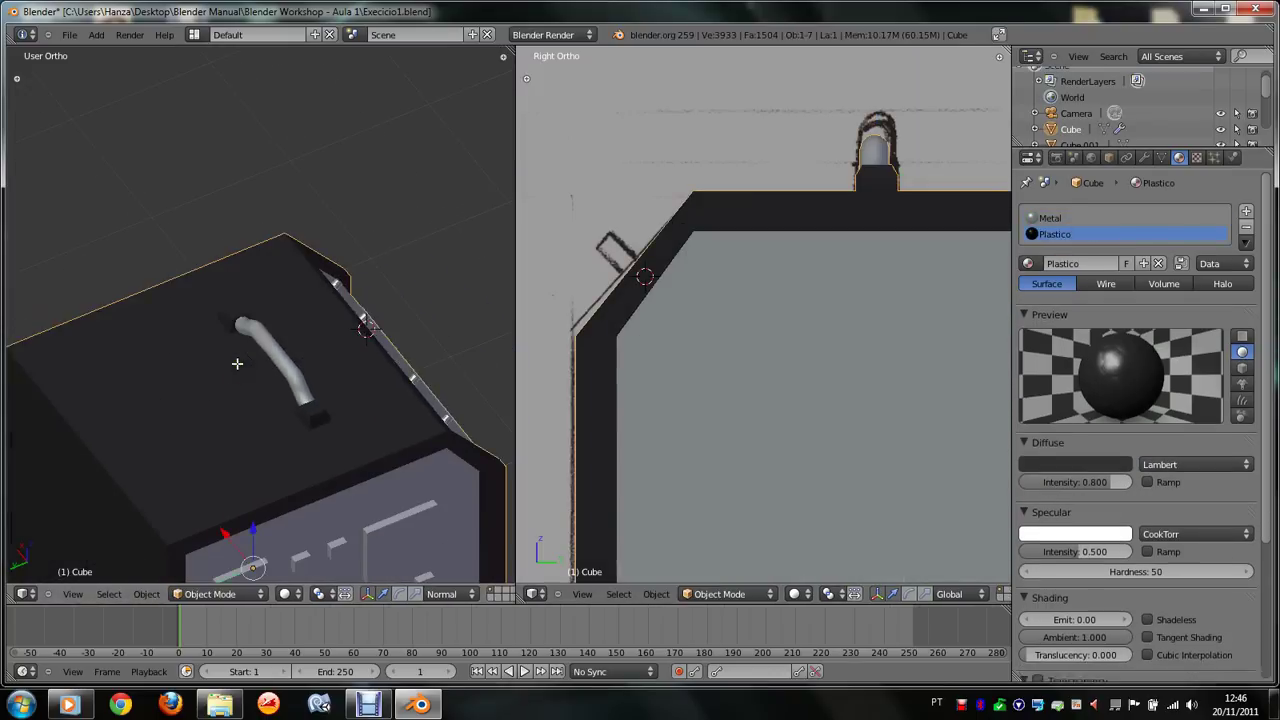
key(KP_4)
key(KP_4)
key(KP_4)
key(KP_2)
key(KP_2)
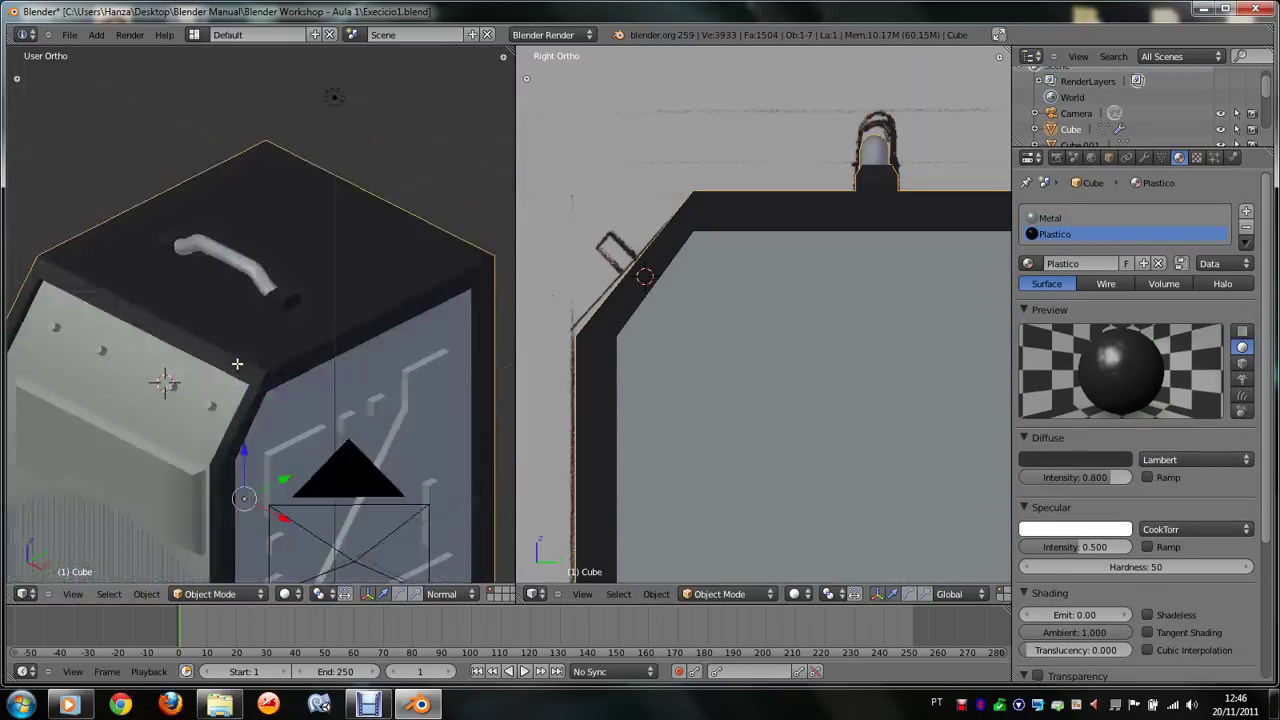
key(KP_2)
key(KP_2)
key(KP_2)
key(KP_2)
key(KP_2)
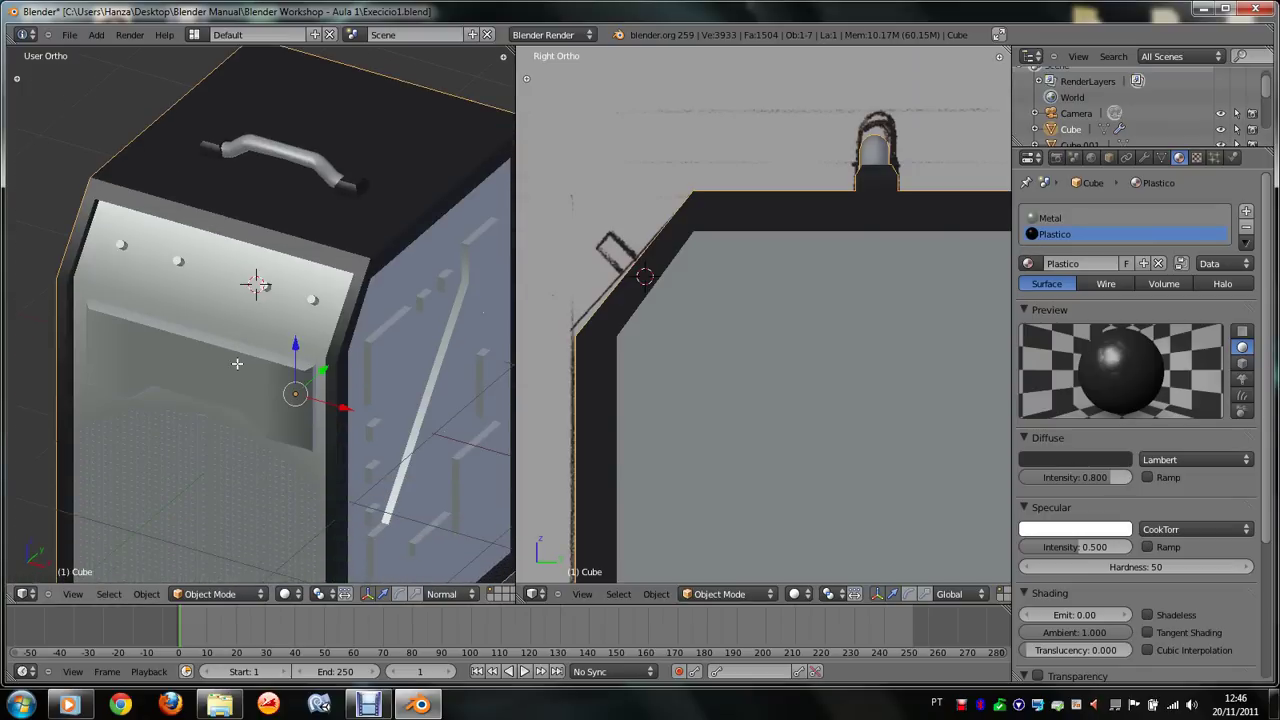
key(KP_2)
key(KP_2)
key(KP_2)
key(F12)
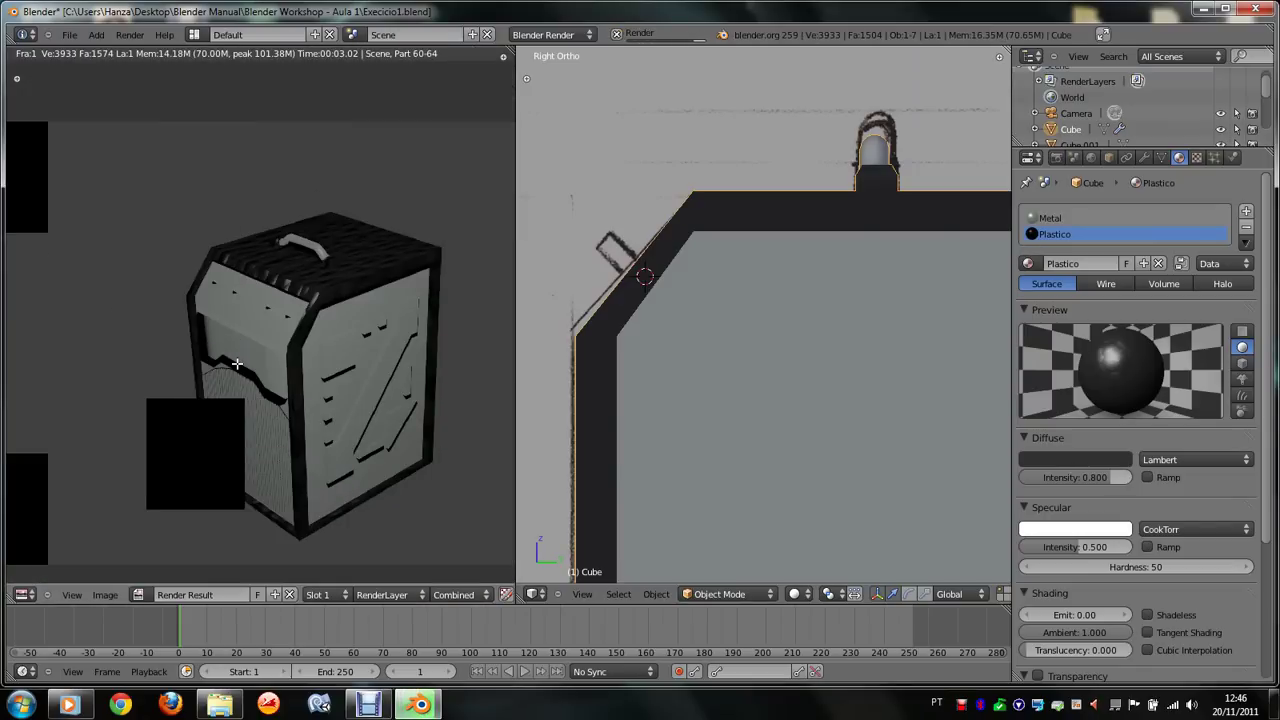
scroll(237, 364, up, 3)
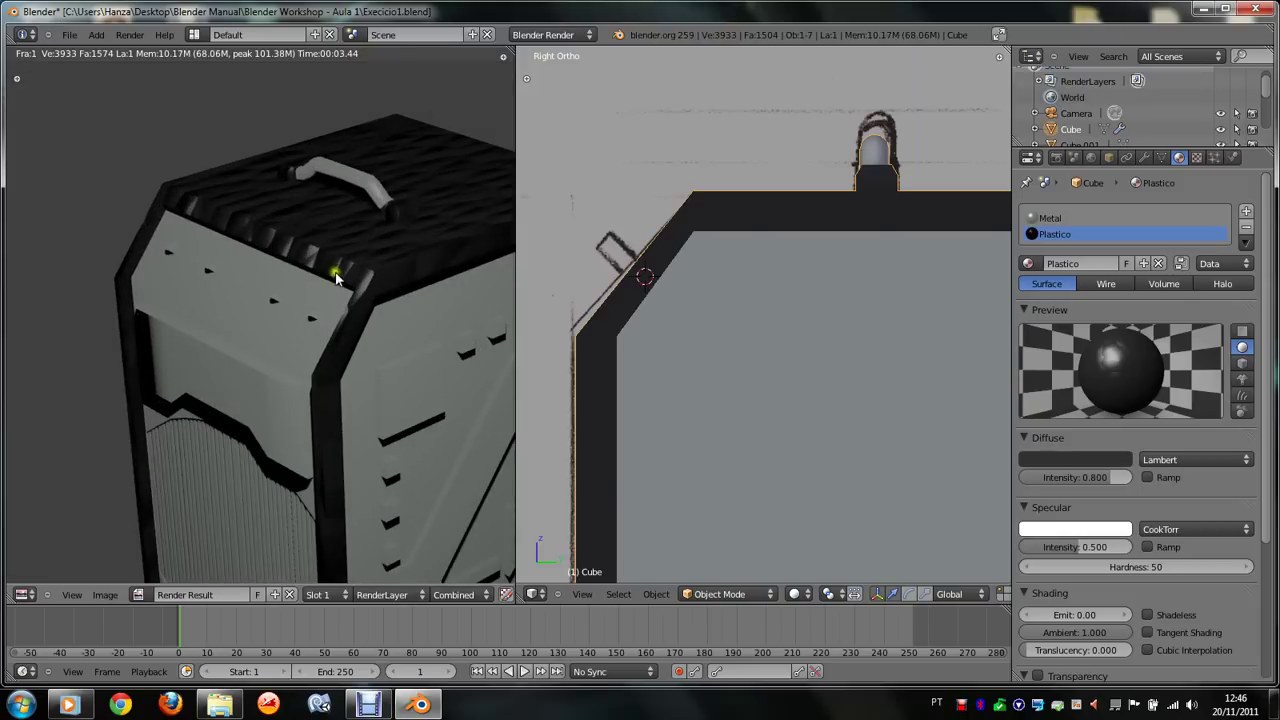
scroll(334, 250, down, 3)
scroll(334, 248, up, 2)
scroll(334, 248, up, 1)
Step: Set the Plastico material's Voronoi texture noise size to 1.00
click(1197, 158)
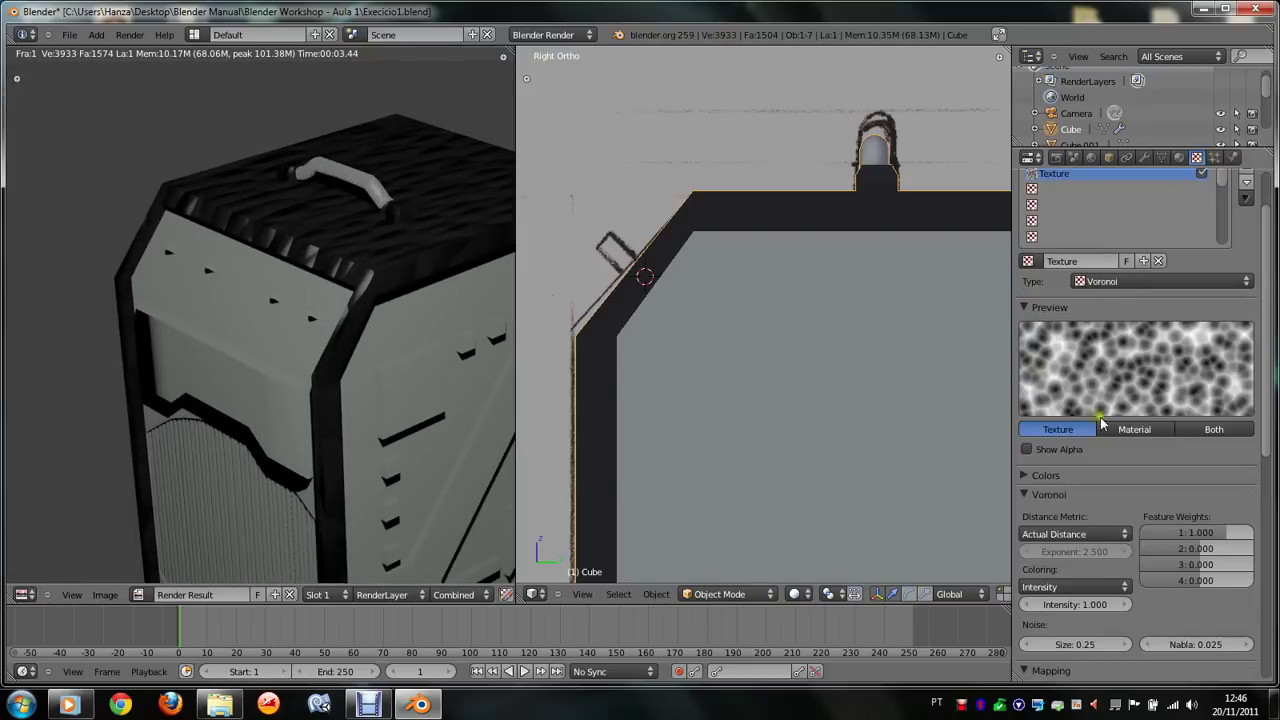
scroll(1120, 450, down, 2)
scroll(1146, 483, down, 2)
scroll(1146, 483, down, 1)
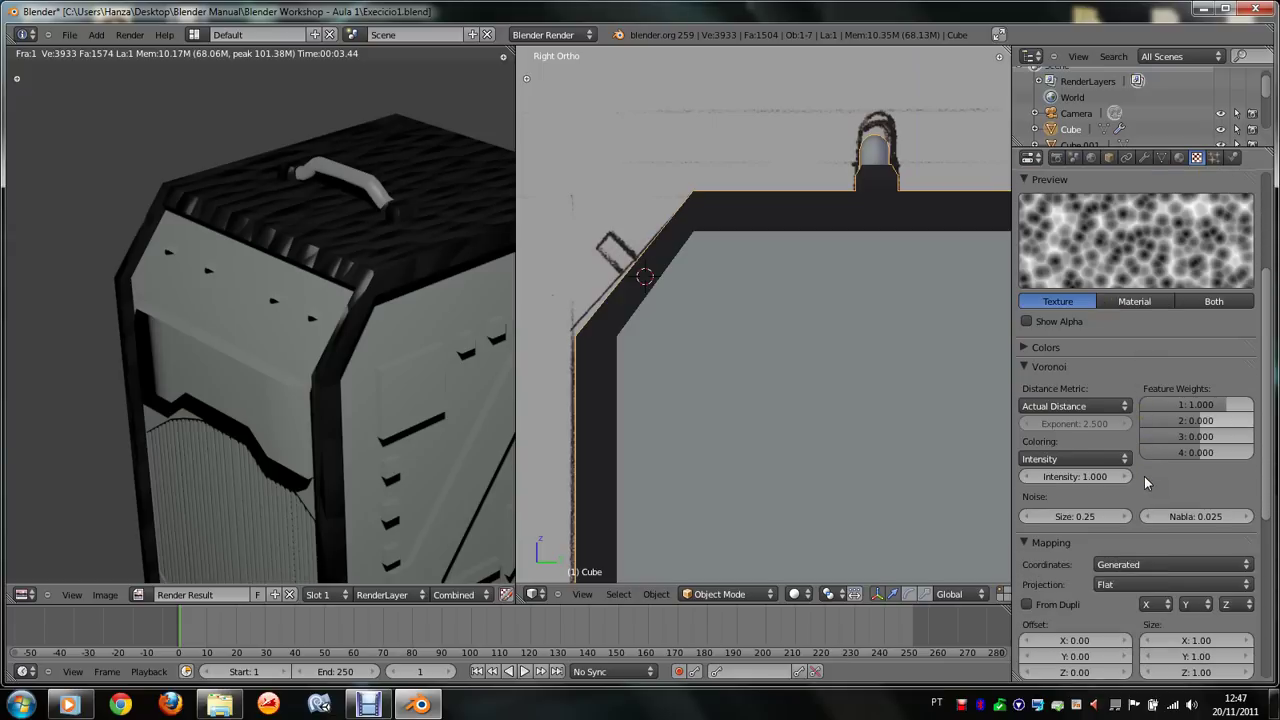
scroll(1185, 405, down, 2)
mouse_move(1076, 452)
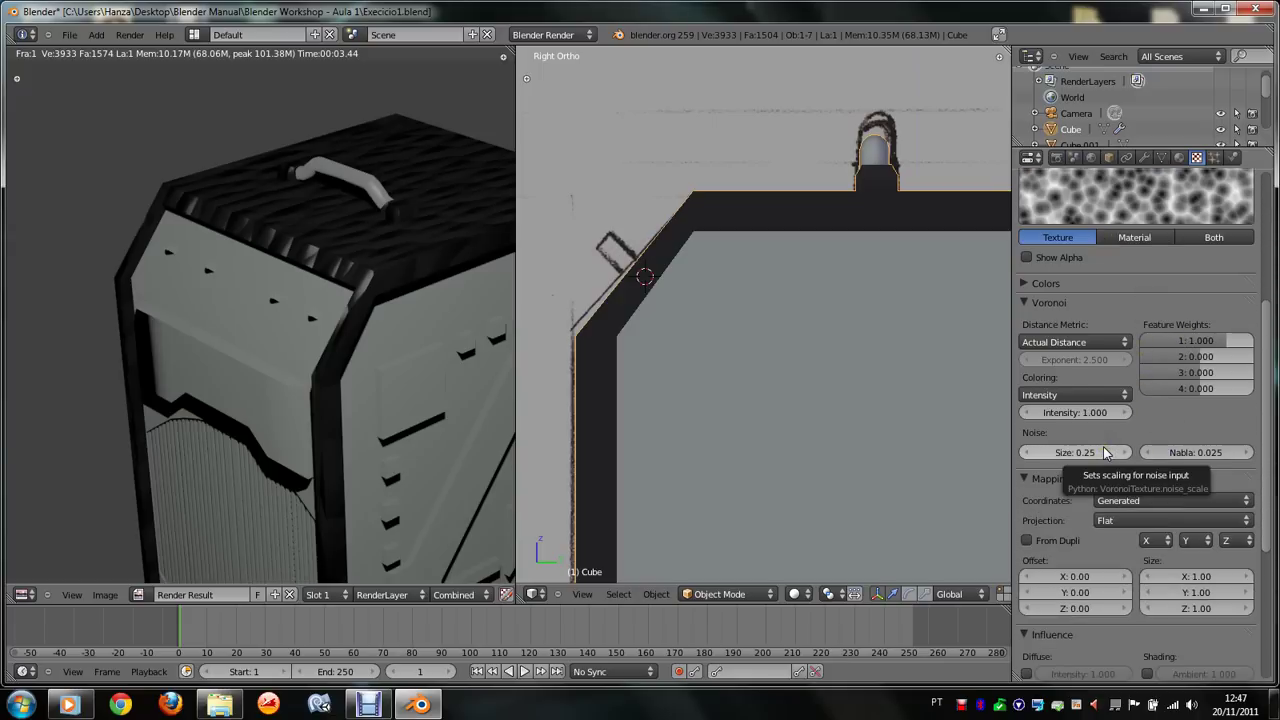
click(1092, 456)
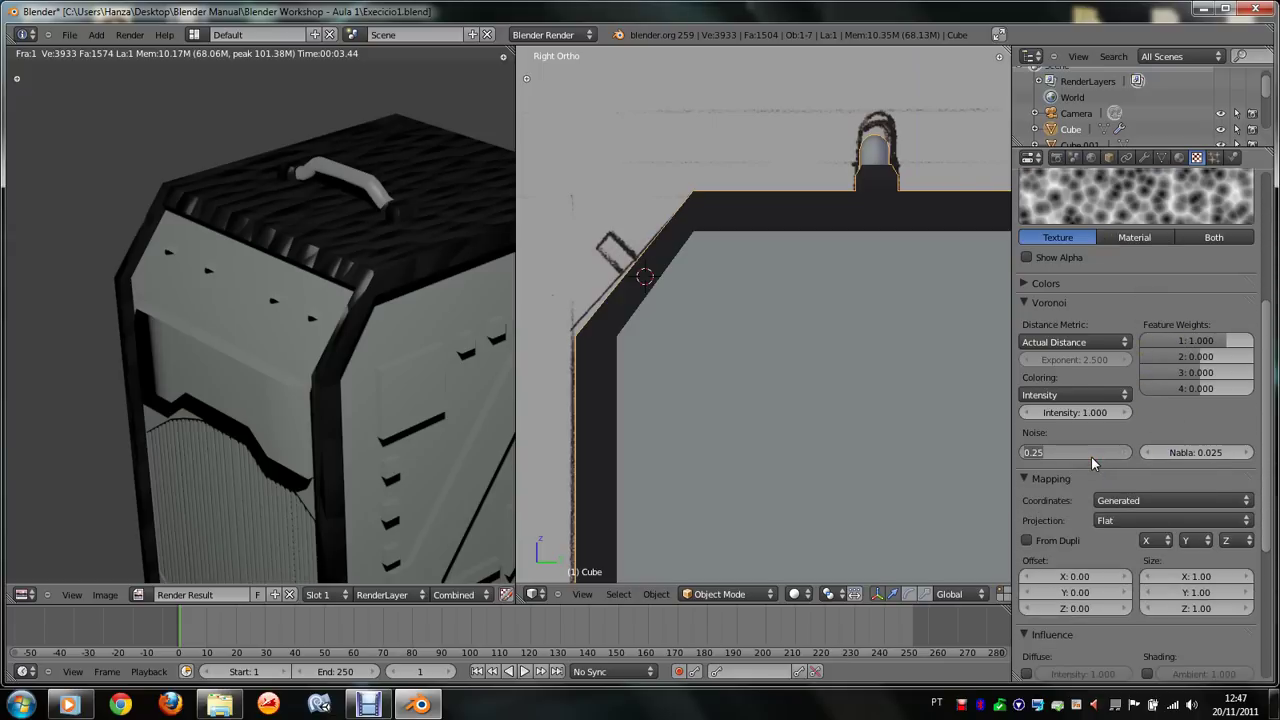
text(1)
key(Return)
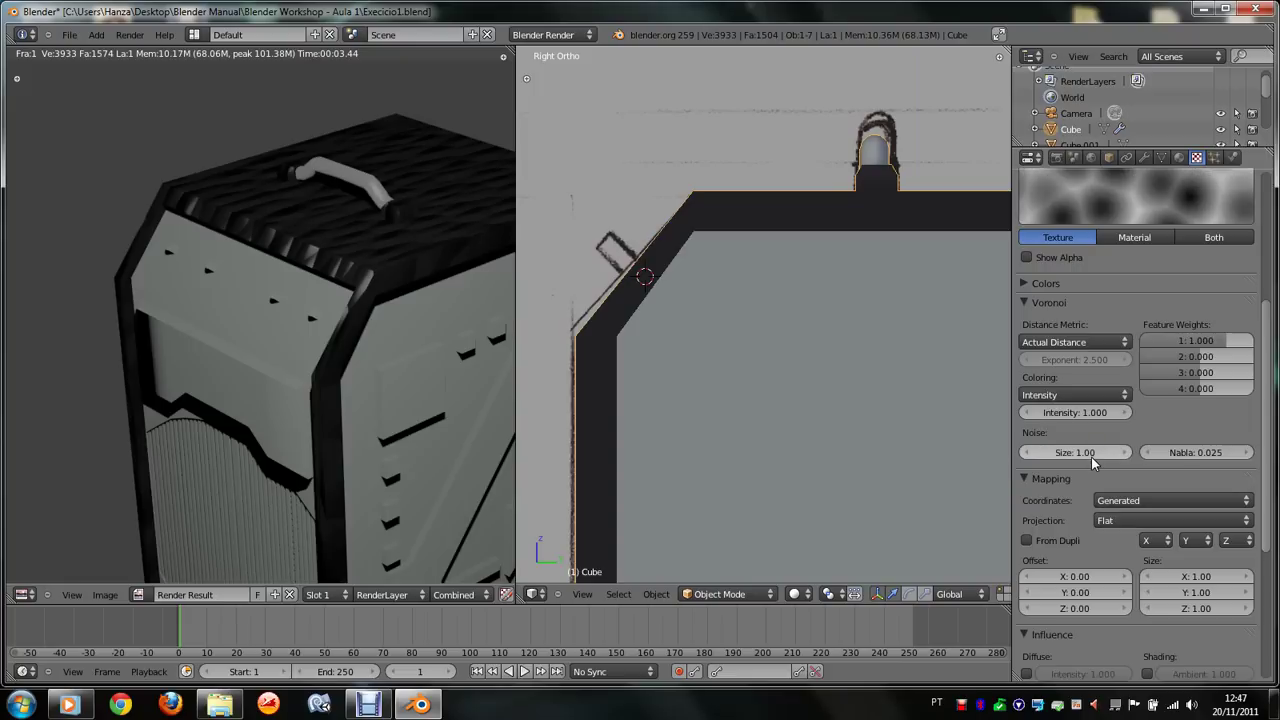
Step: Change the noise size to 0.05 and re-render the box
scroll(1126, 383, up, 2)
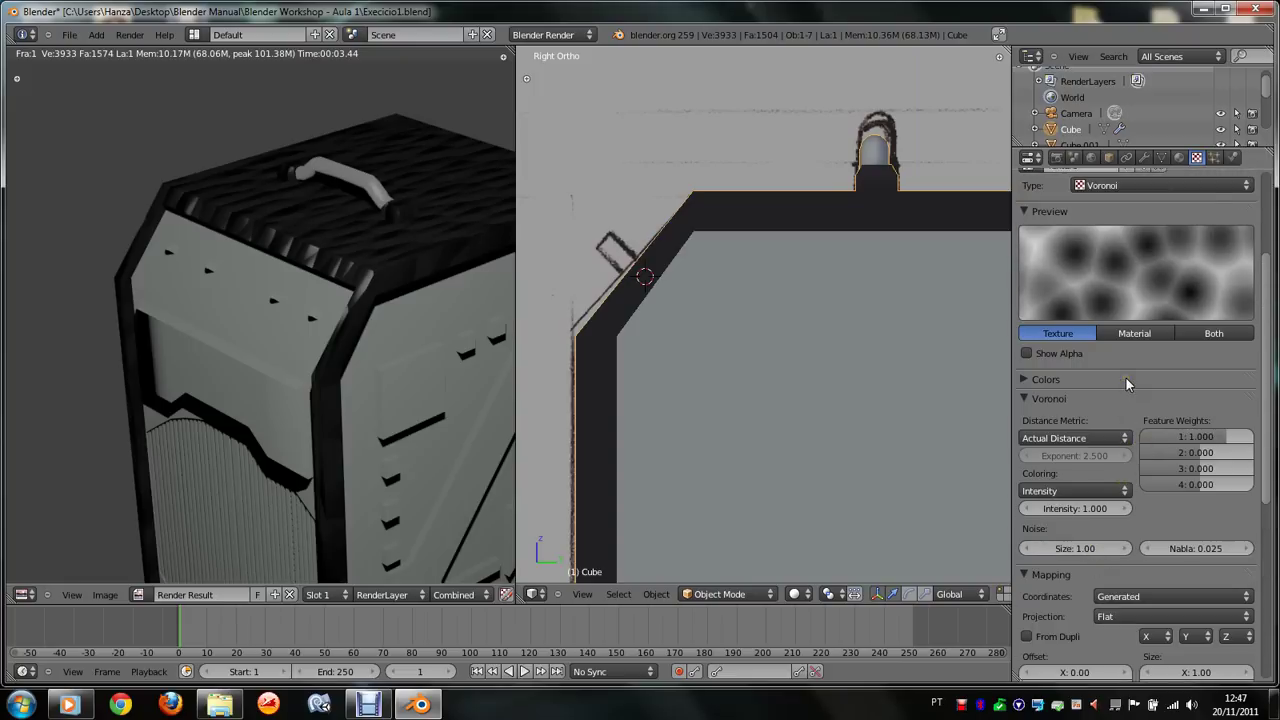
scroll(1122, 330, up, 2)
scroll(1122, 330, down, 2)
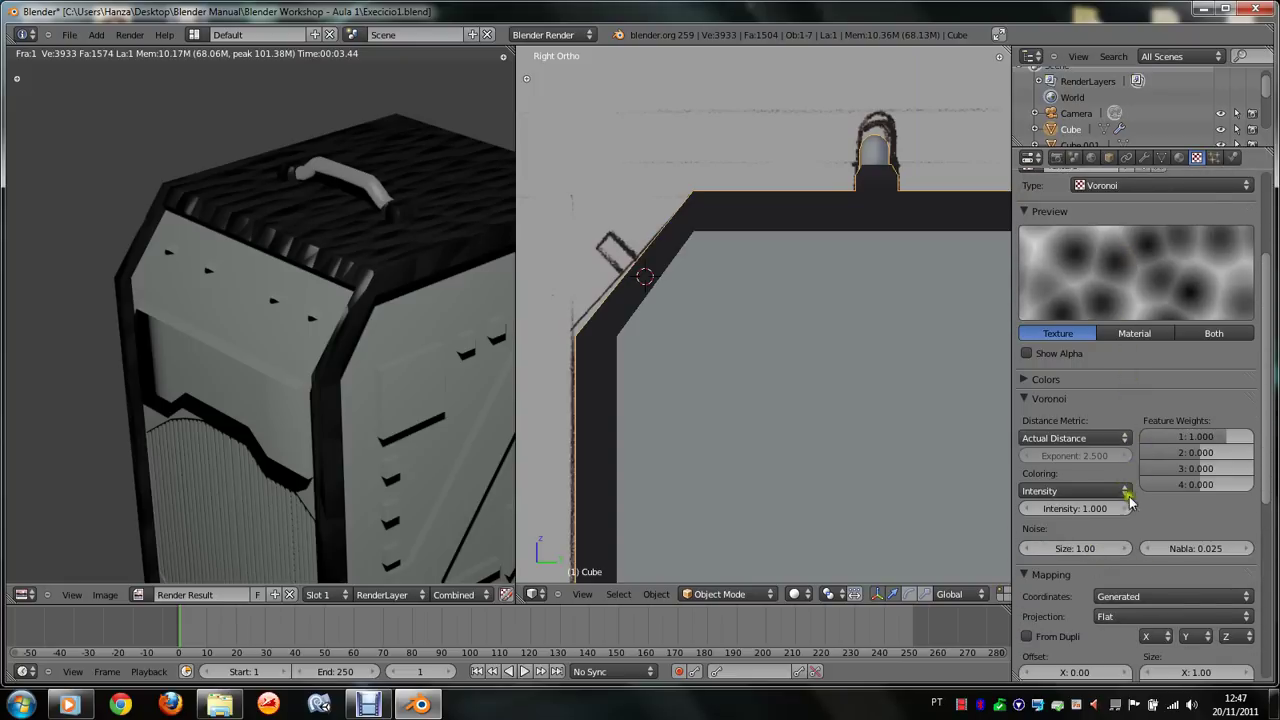
click(1088, 556)
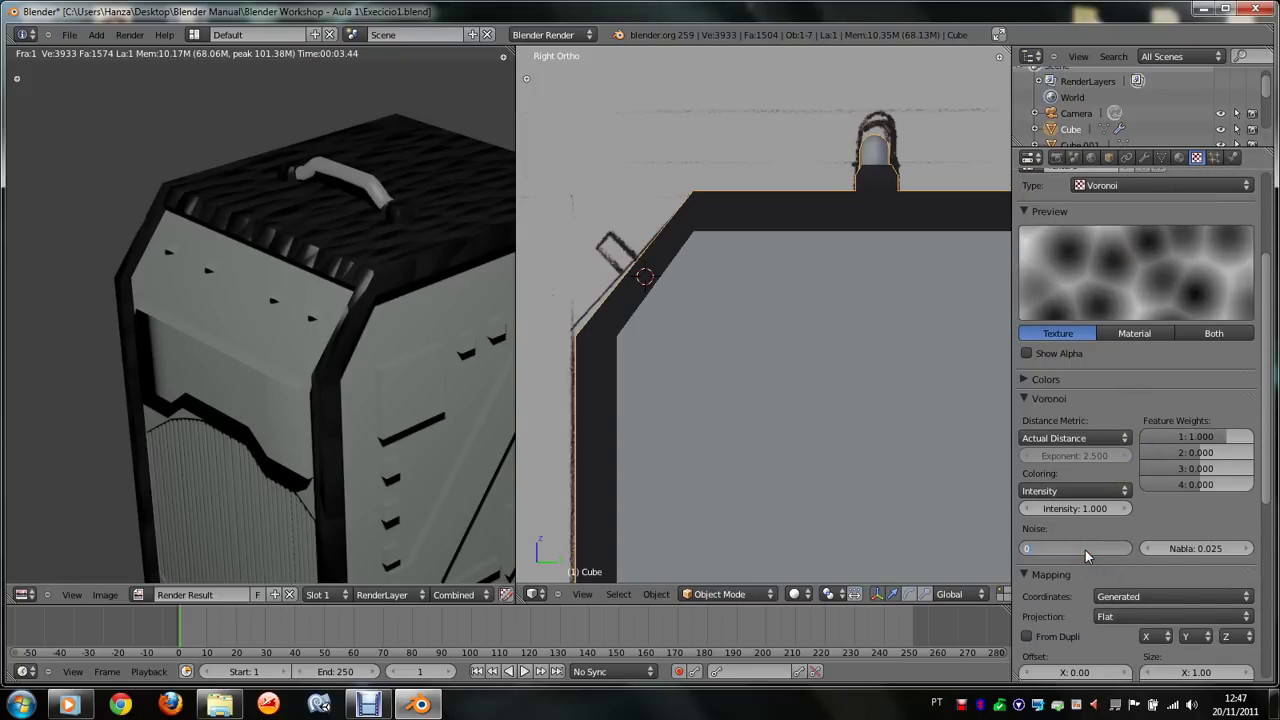
text(5)
key(Return)
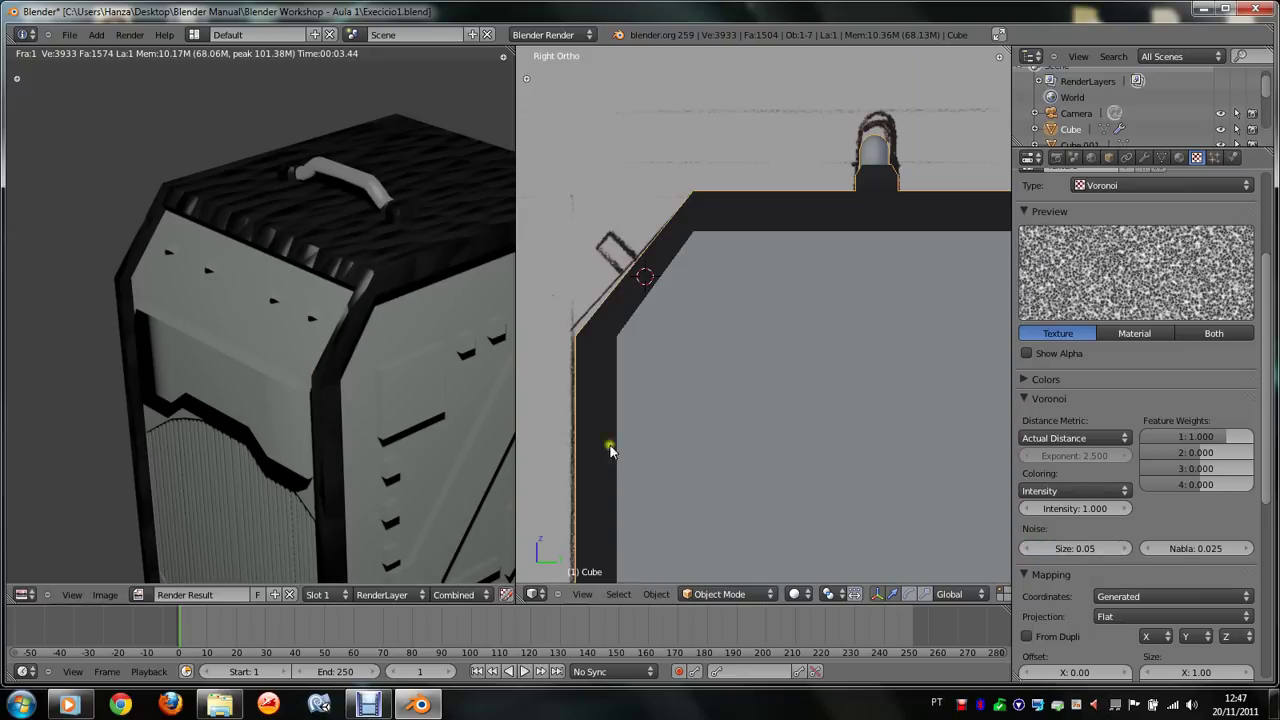
key(F12)
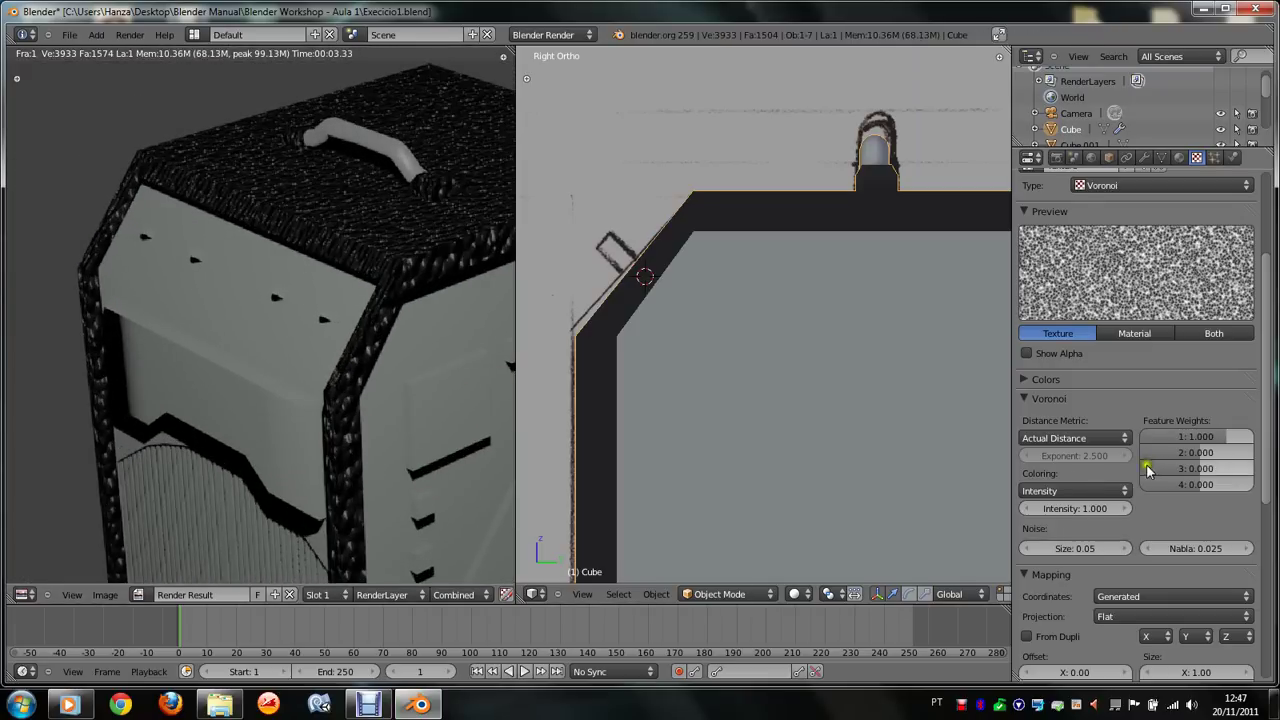
Step: Change the noise size to 0.01 and render again to inspect the finer grain
click(1083, 548)
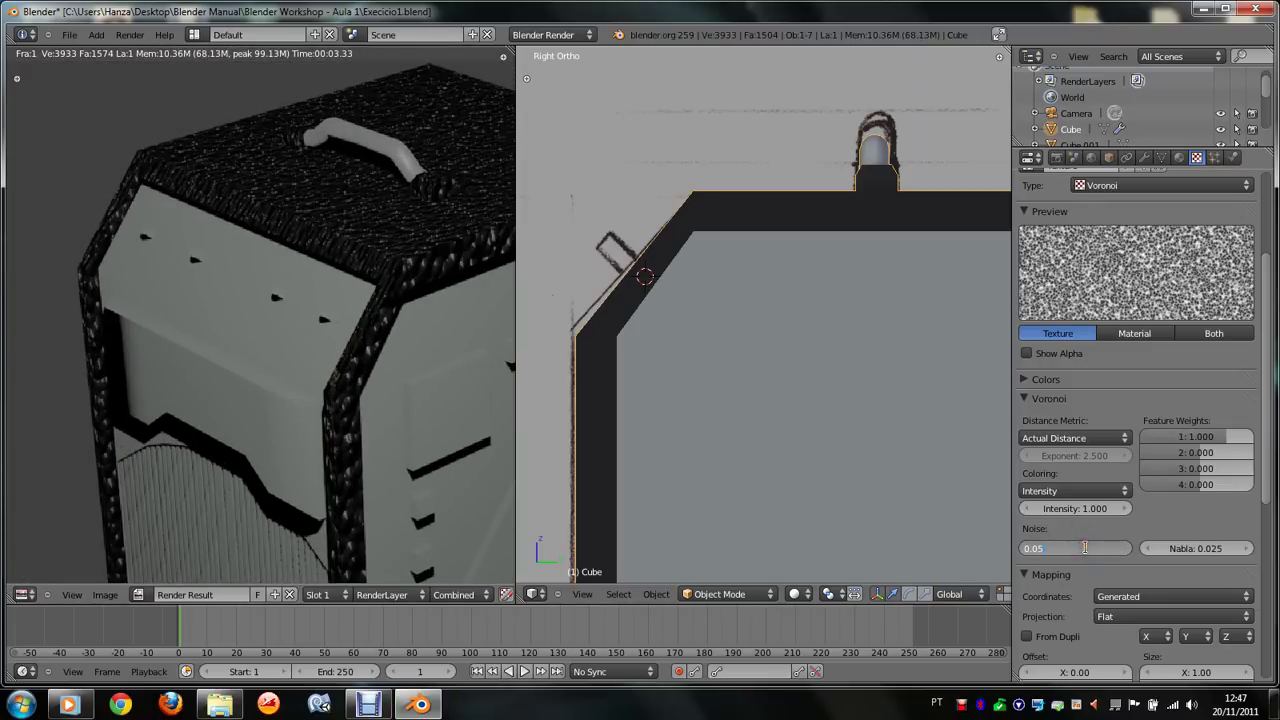
text(0.01)
key(Return)
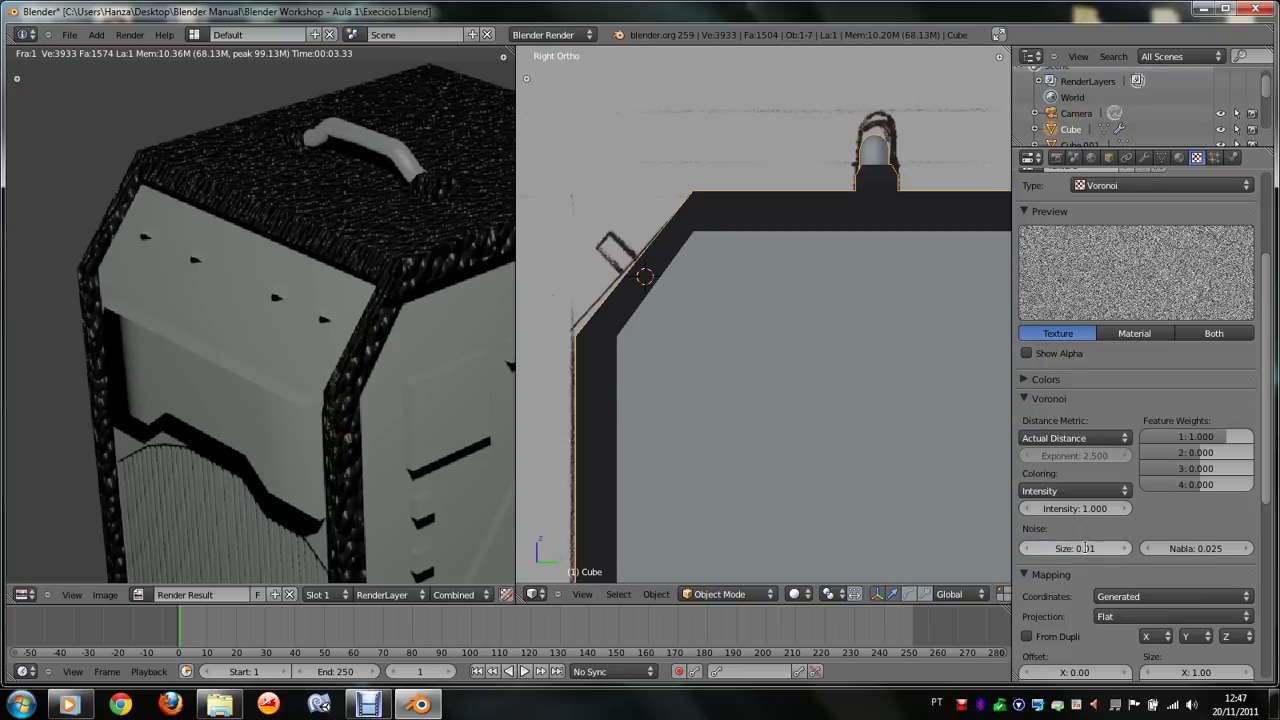
key(F12)
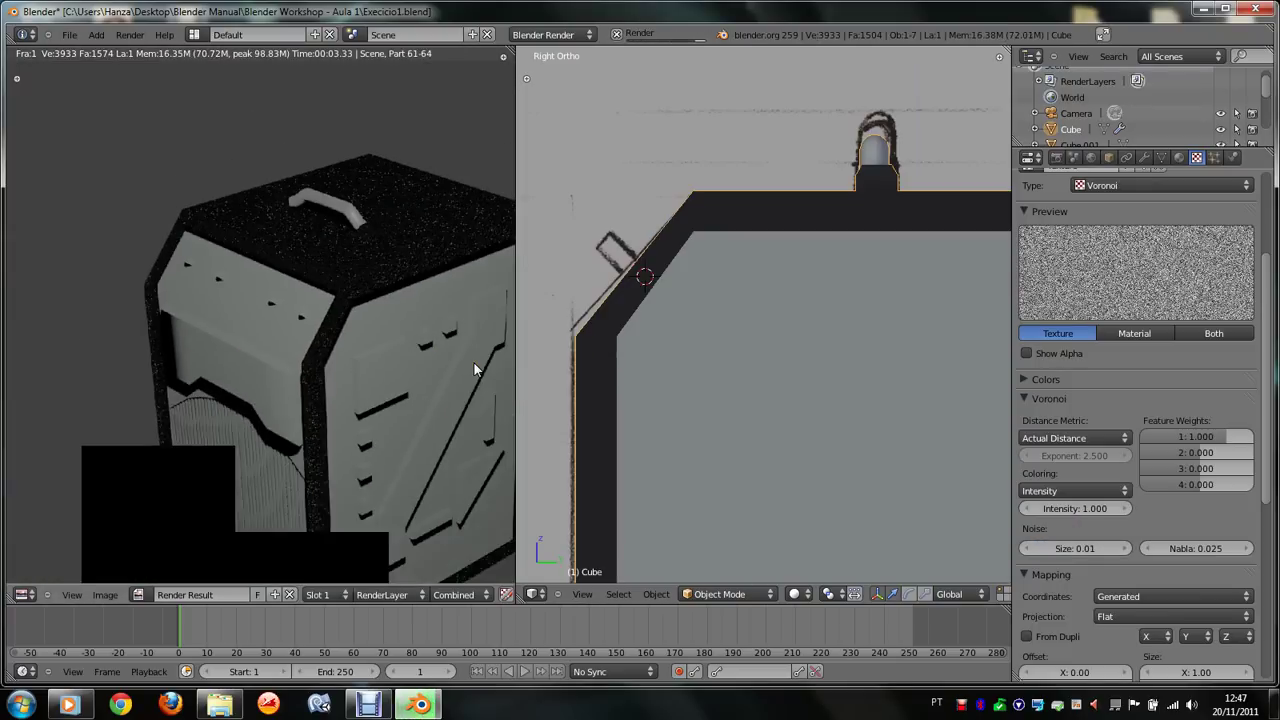
scroll(474, 368, down, 4)
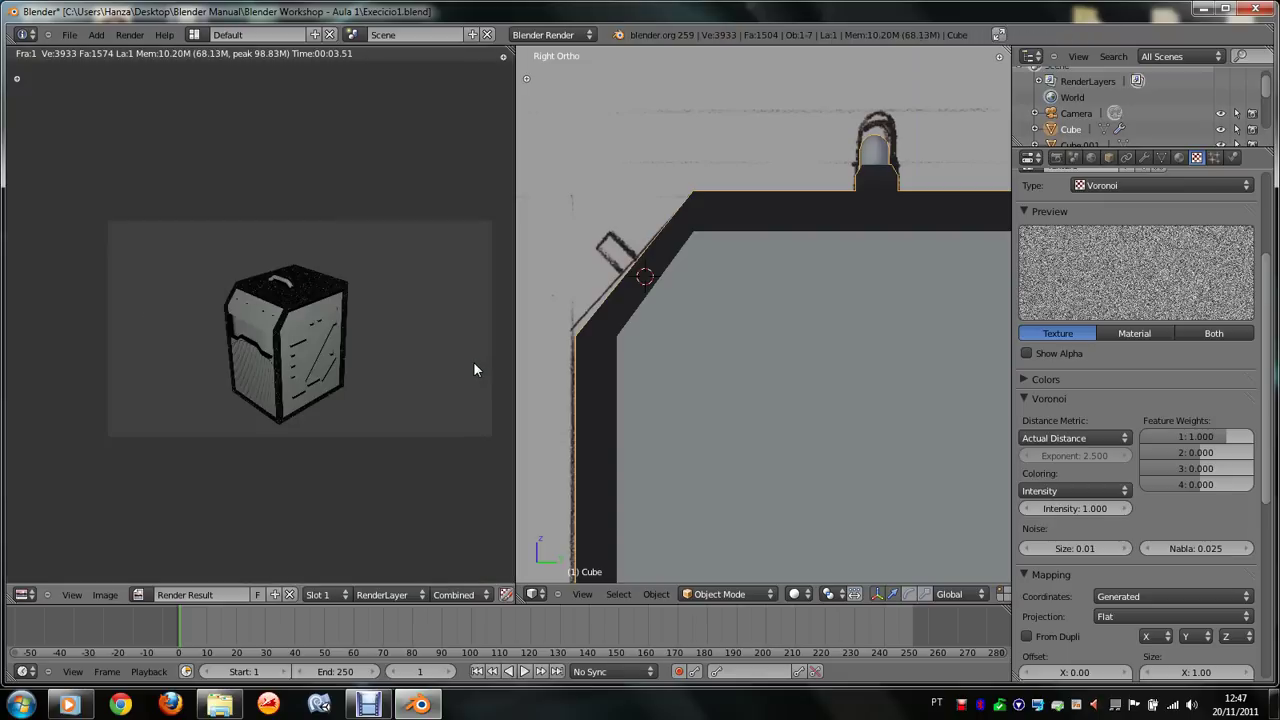
scroll(474, 366, up, 8)
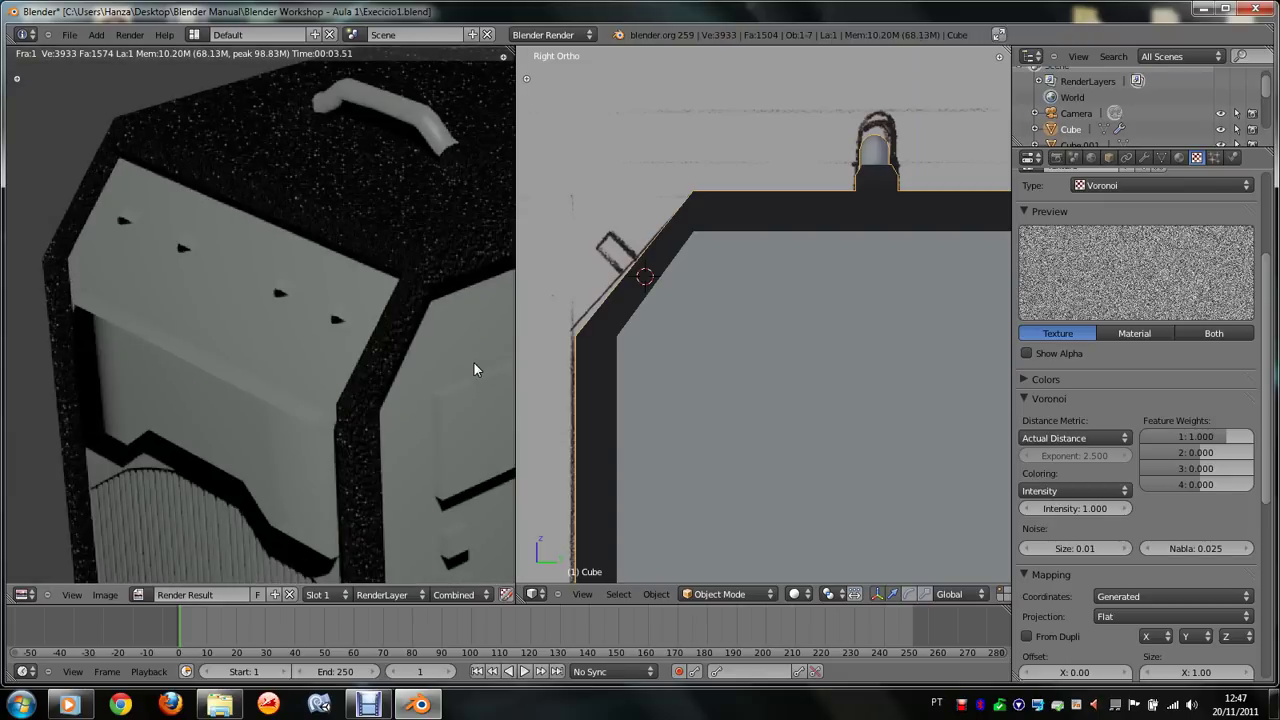
scroll(1126, 400, down, 2)
Step: Set the texture's Geometry Normal influence to 0.5 and render the box
scroll(1126, 400, down, 4)
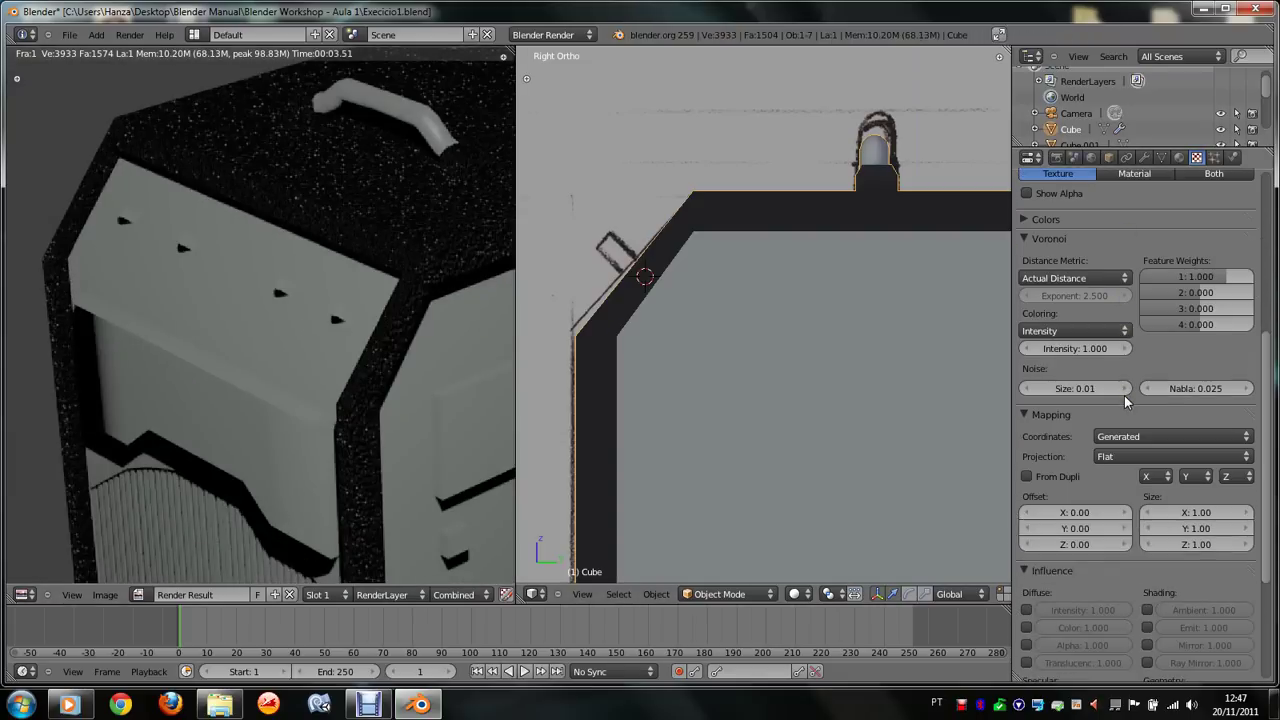
scroll(1126, 400, down, 3)
click(1188, 507)
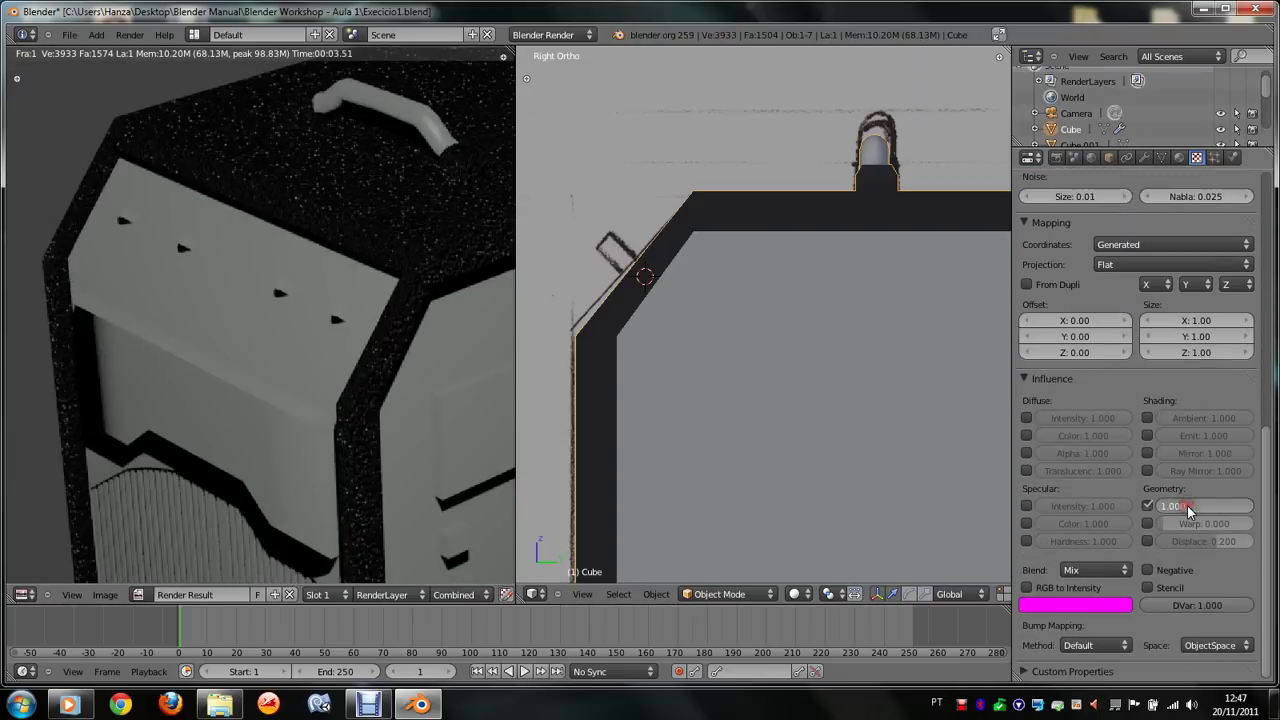
text(0.5)
key(Return)
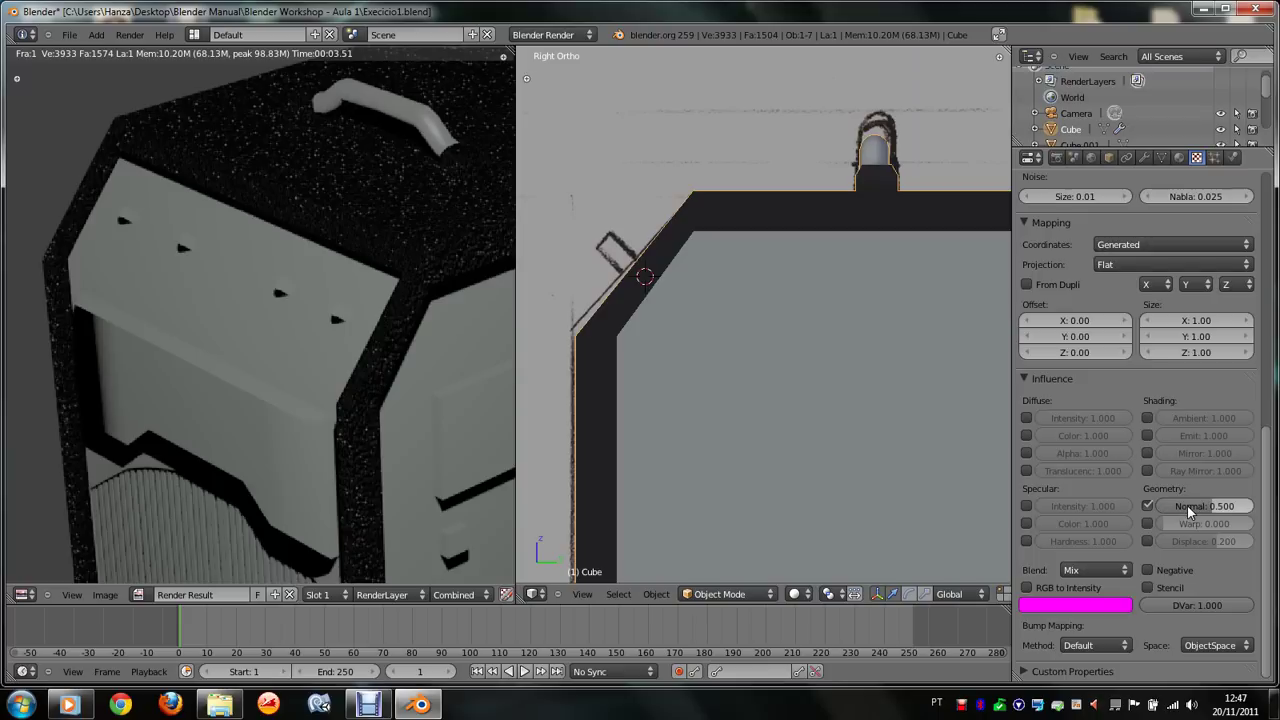
key(F12)
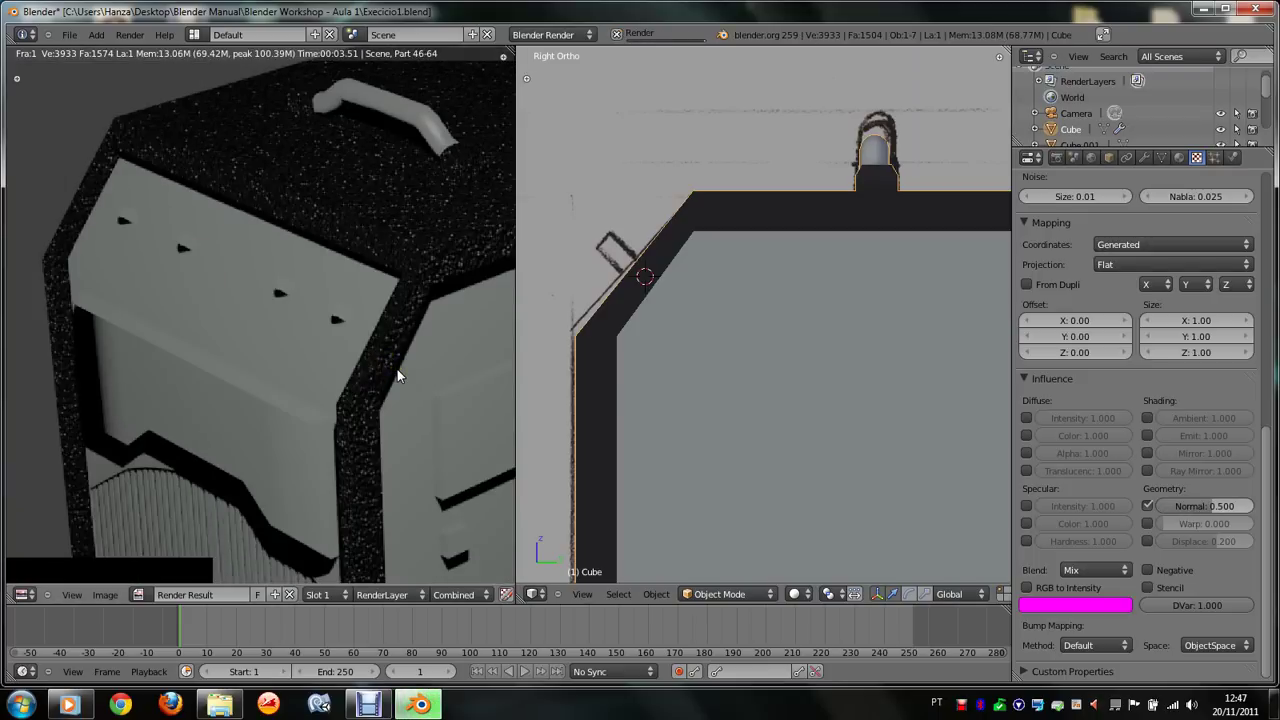
Step: Lower the normal influence to 0.100 and re-render to compare the grain
click(1198, 510)
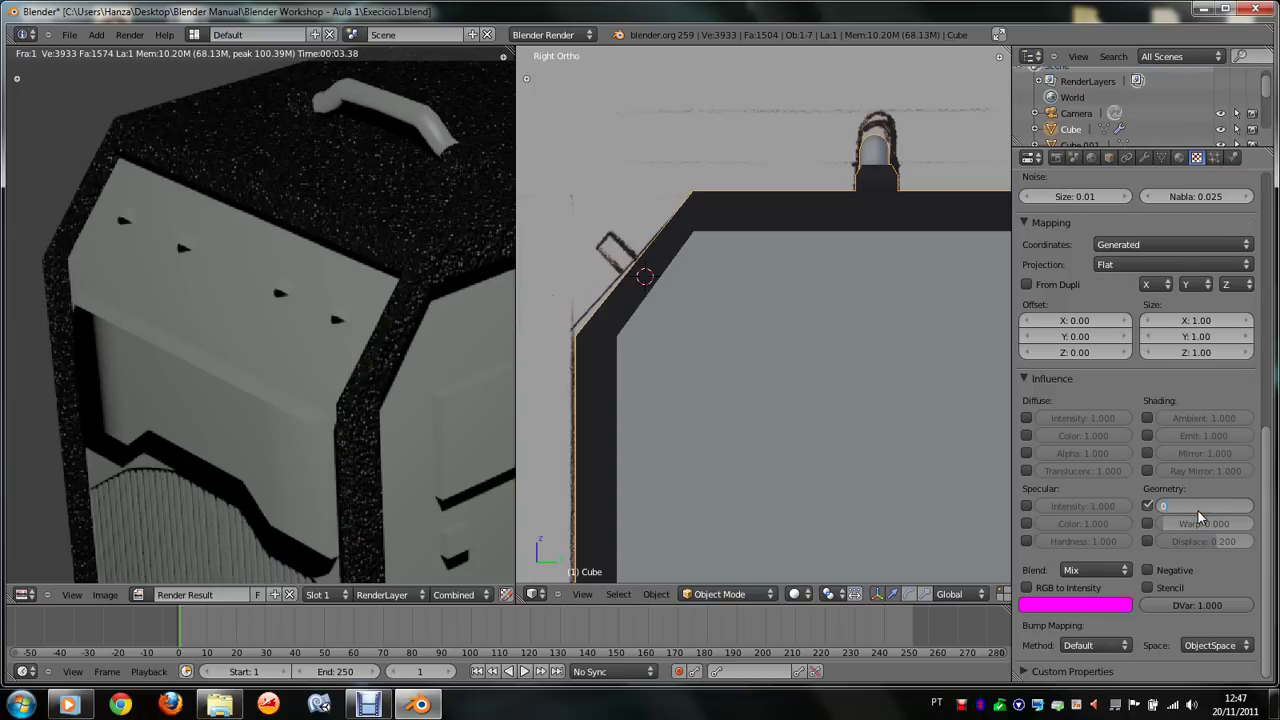
text(.1)
key(Return)
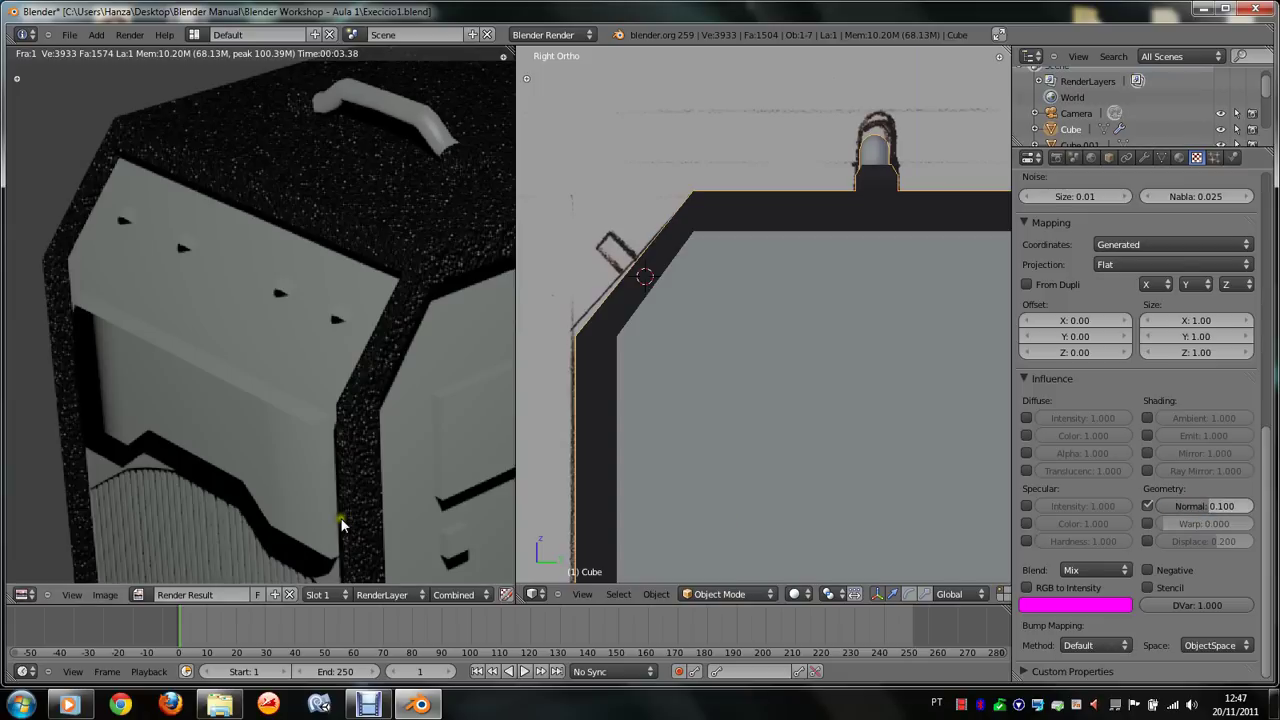
key(F12)
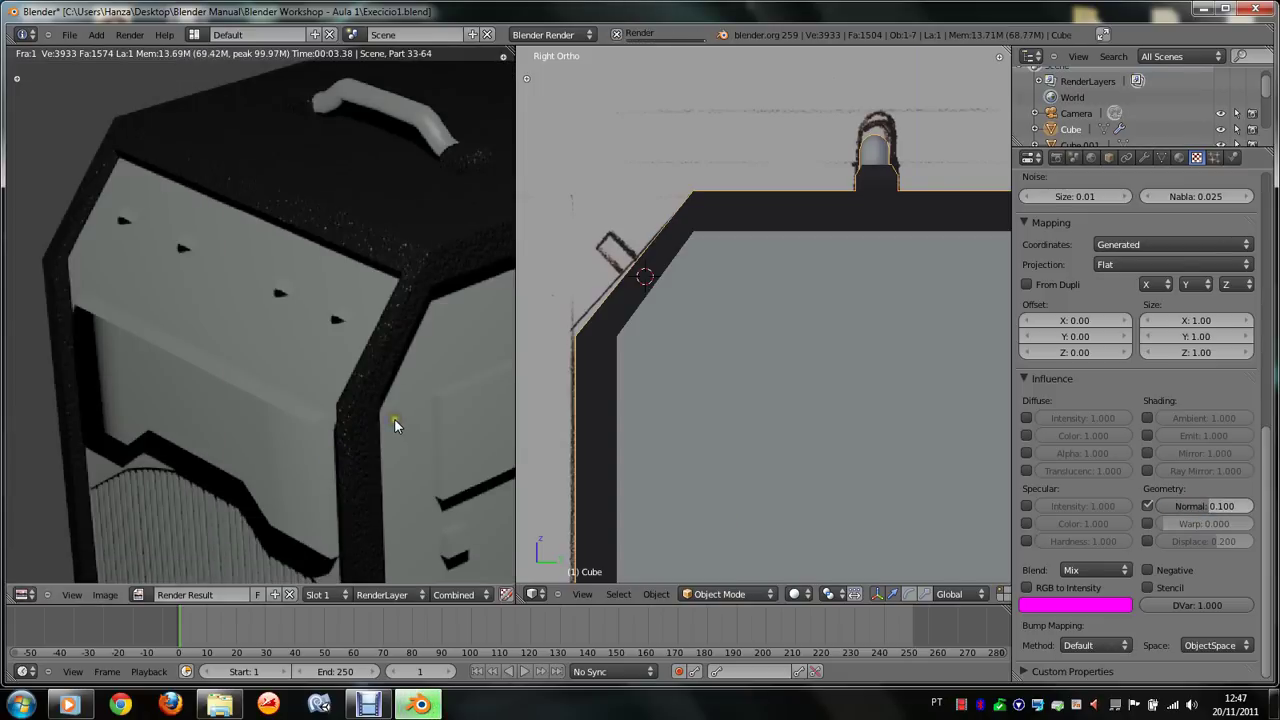
scroll(394, 420, down, 1)
scroll(394, 420, down, 4)
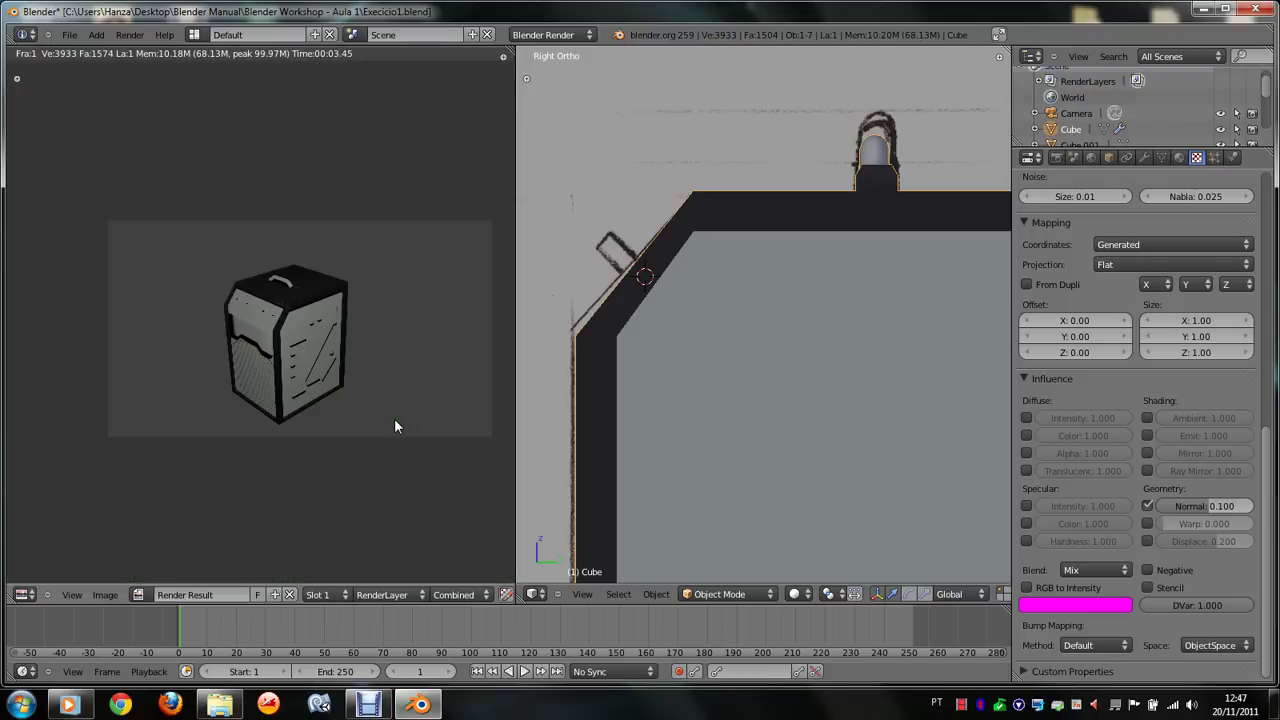
scroll(394, 418, up, 3)
scroll(394, 418, up, 1)
scroll(394, 418, up, 1)
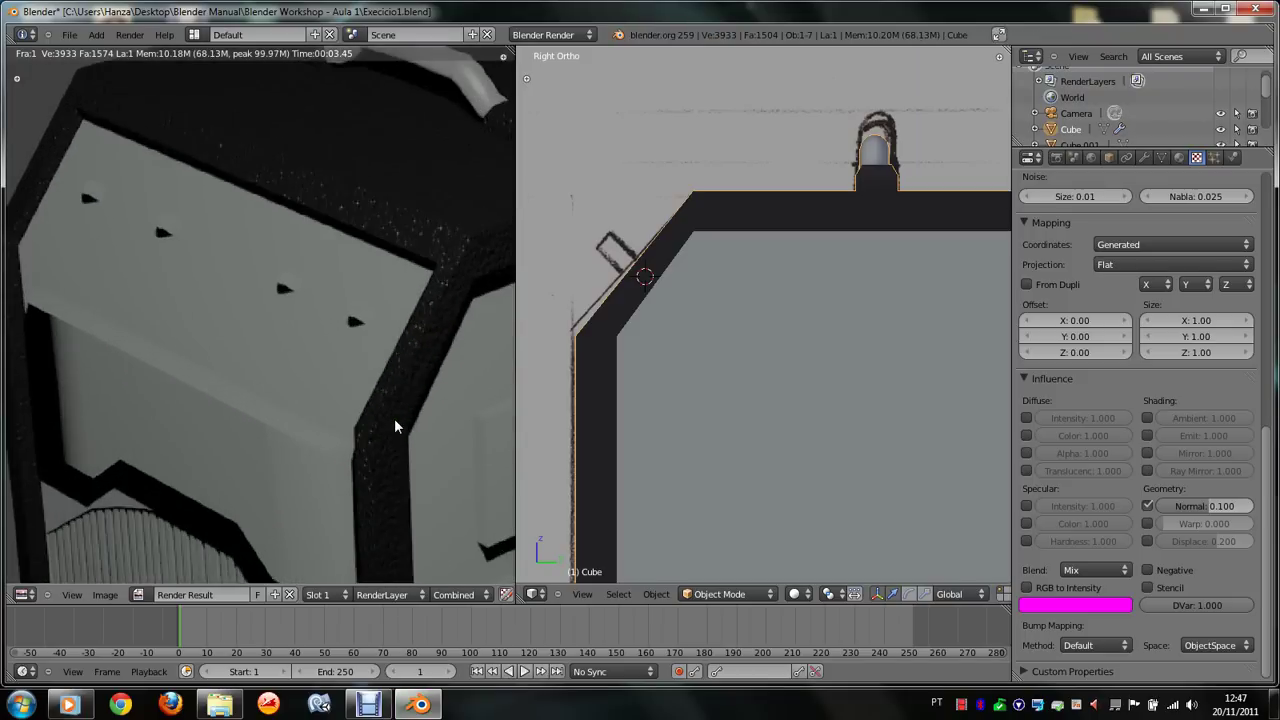
scroll(280, 354, down, 1)
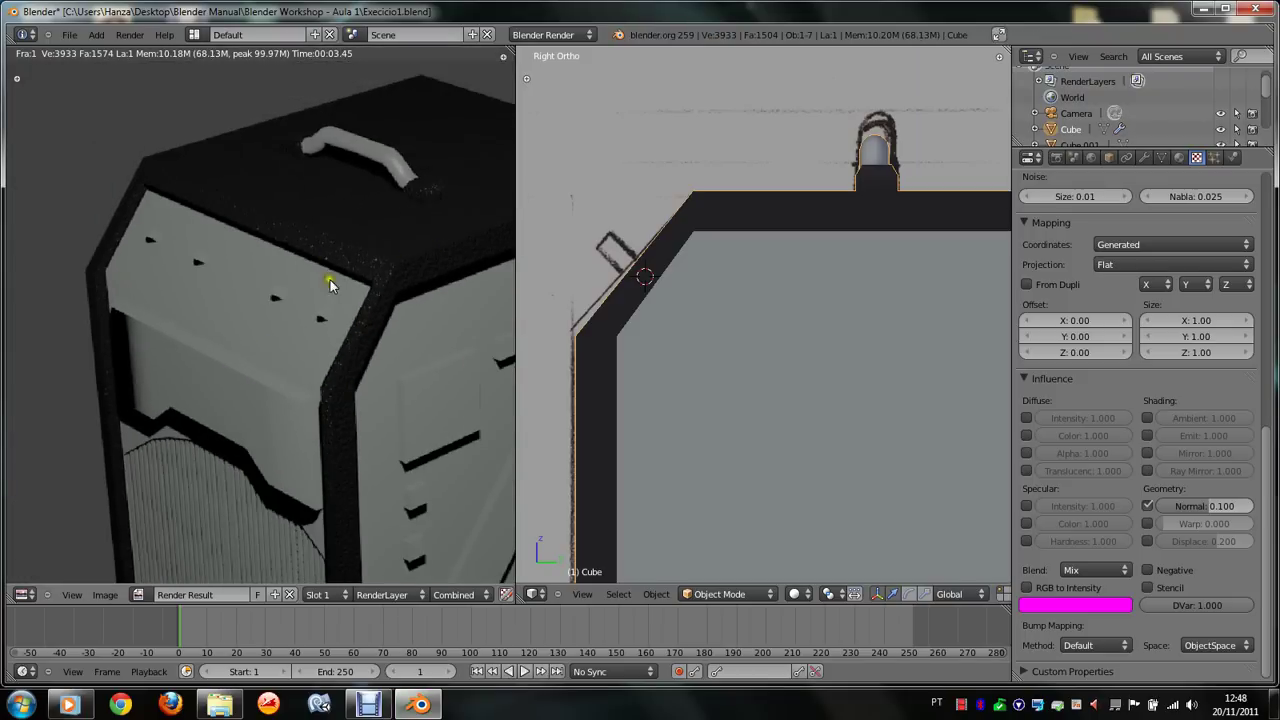
Step: In Edit Mode, select the faces of the raised front panel
key(Escape)
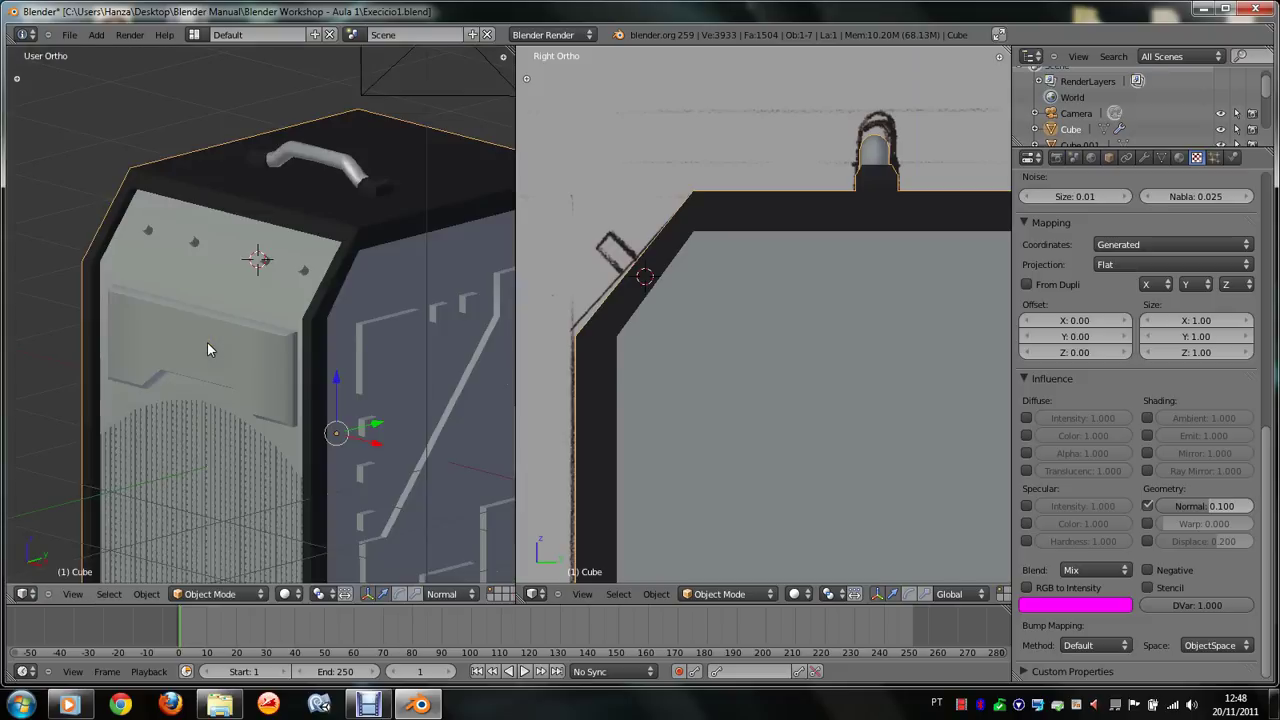
key(Tab)
scroll(207, 342, up, 3)
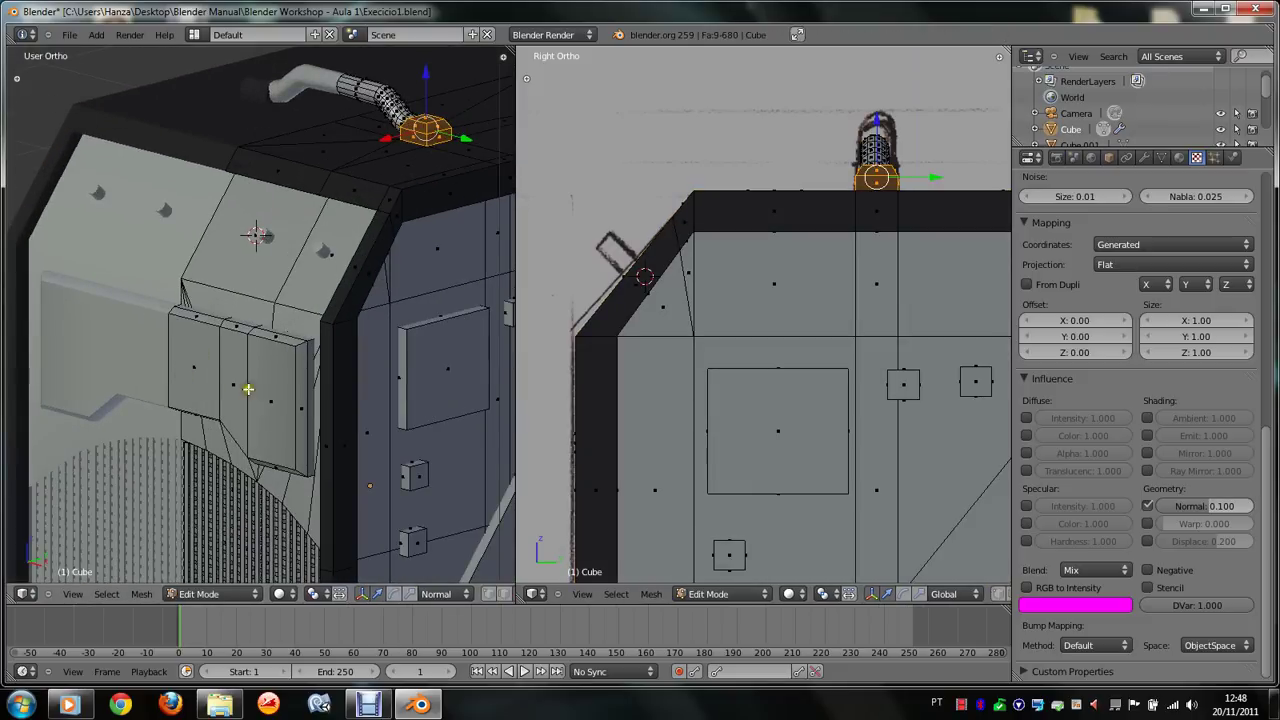
middle_drag(79, 342, 192, 352)
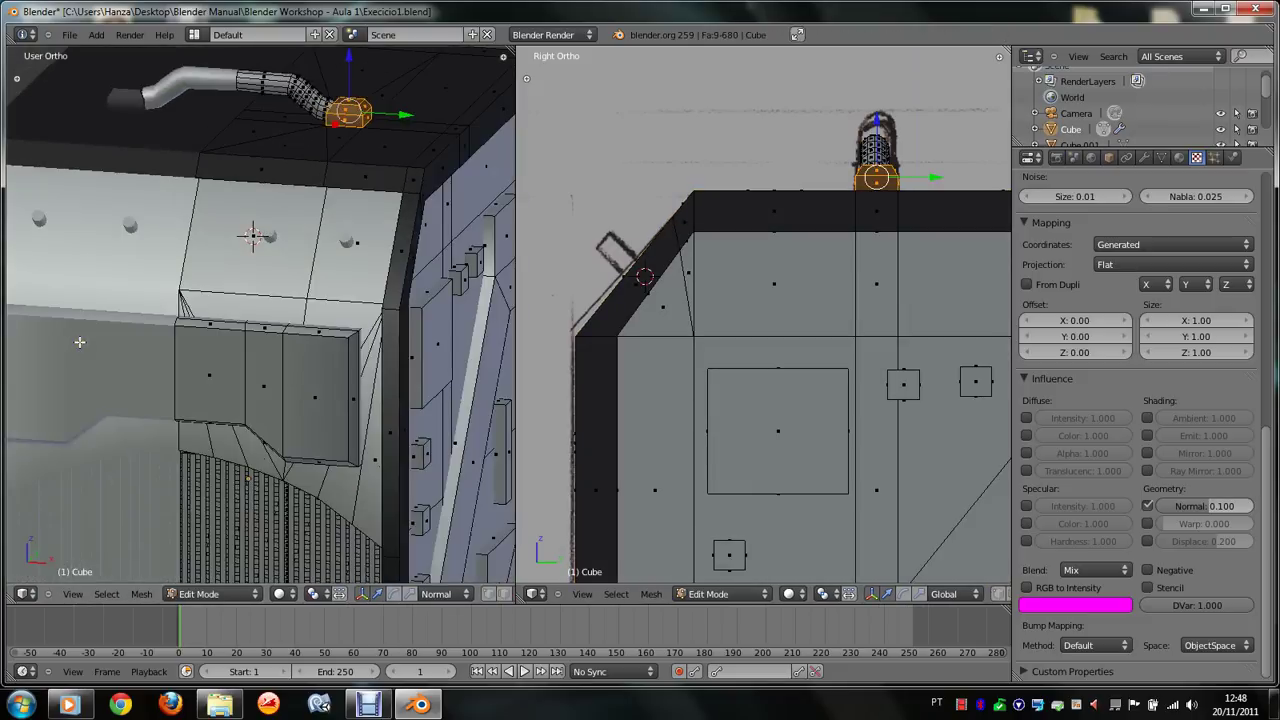
click(210, 370)
shift+click(284, 388)
shift+click(318, 387)
Step: Move the selected panel faces slightly along the X axis
key(g)
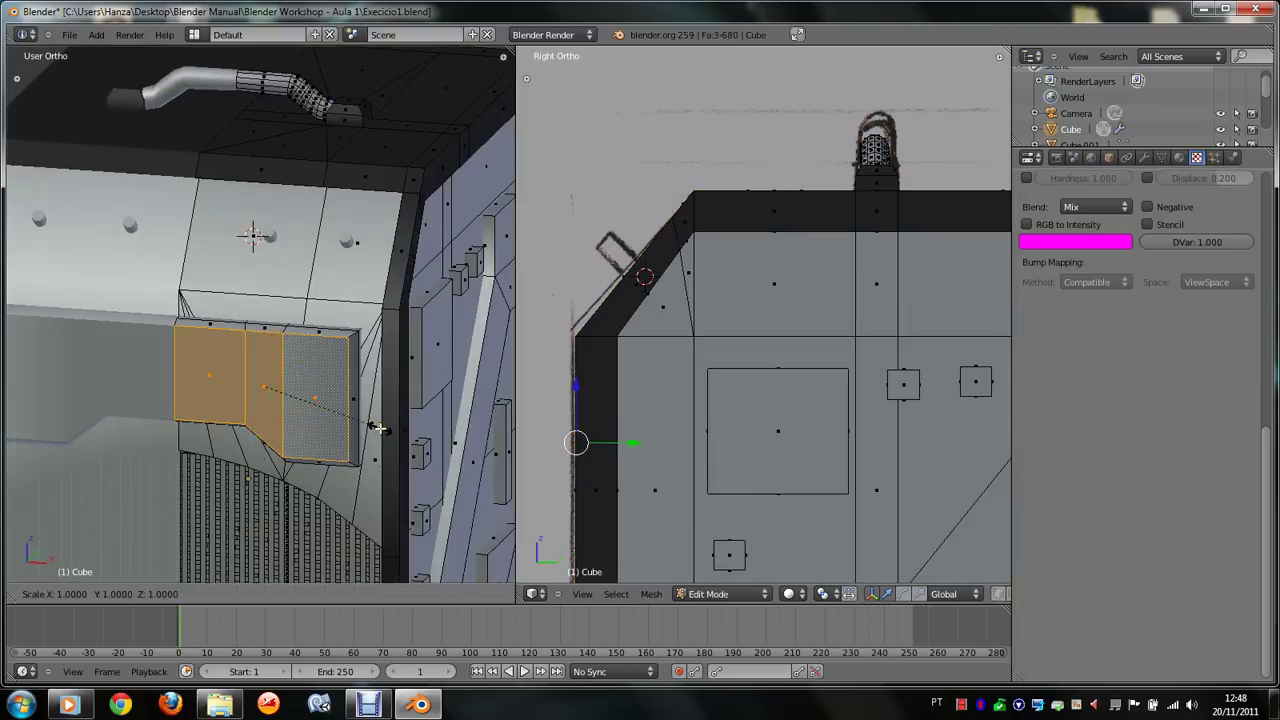
key(Escape)
key(g)
key(y)
key(x)
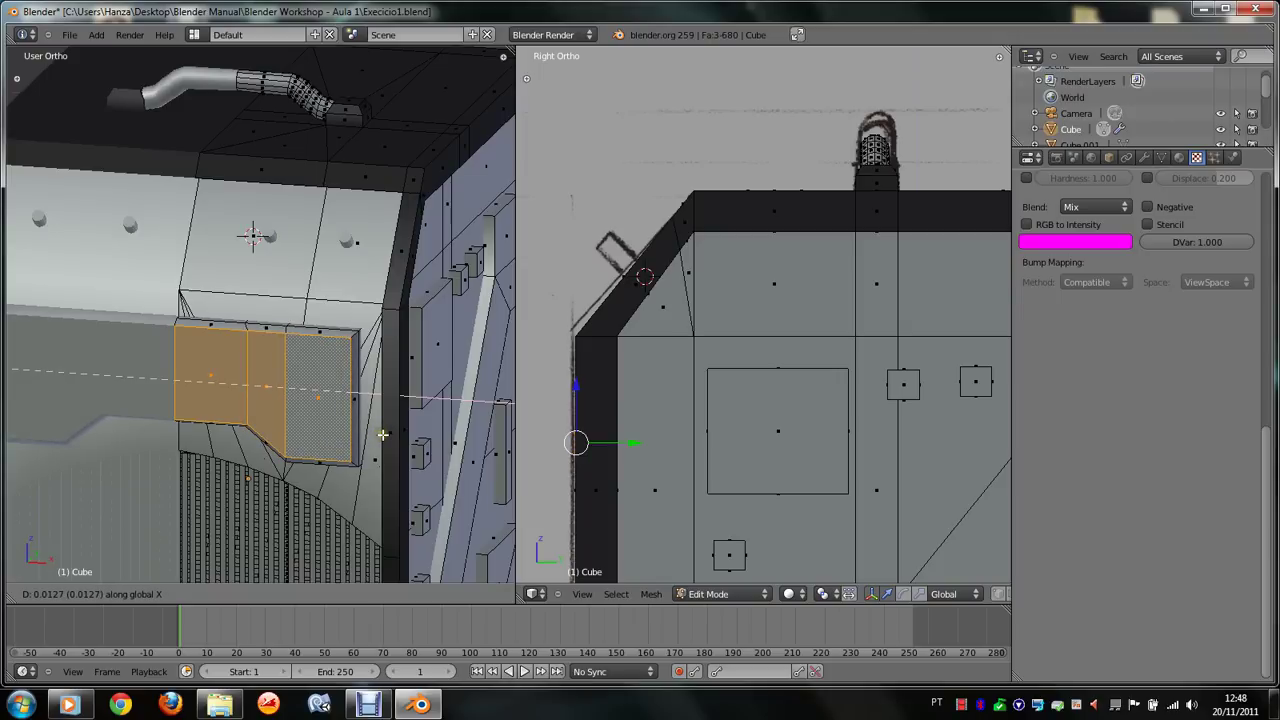
click(383, 434)
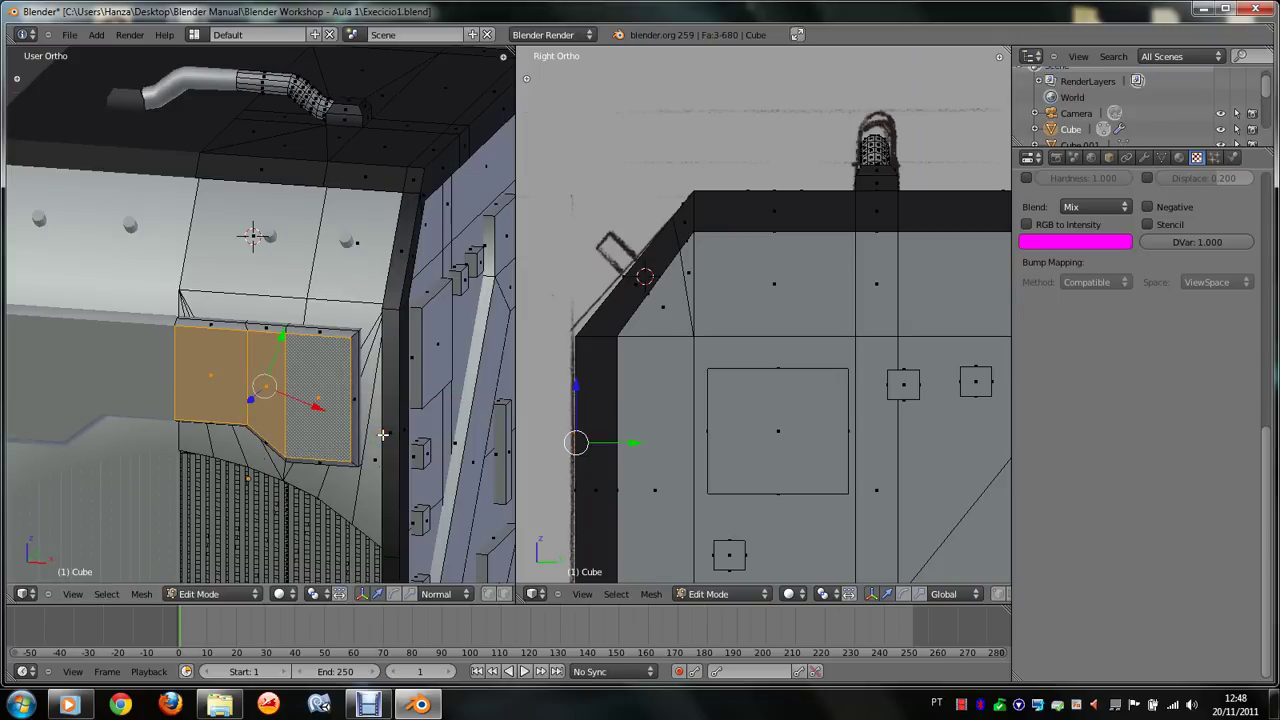
Step: Render the box in Object Mode to check the moved panel
key(Tab)
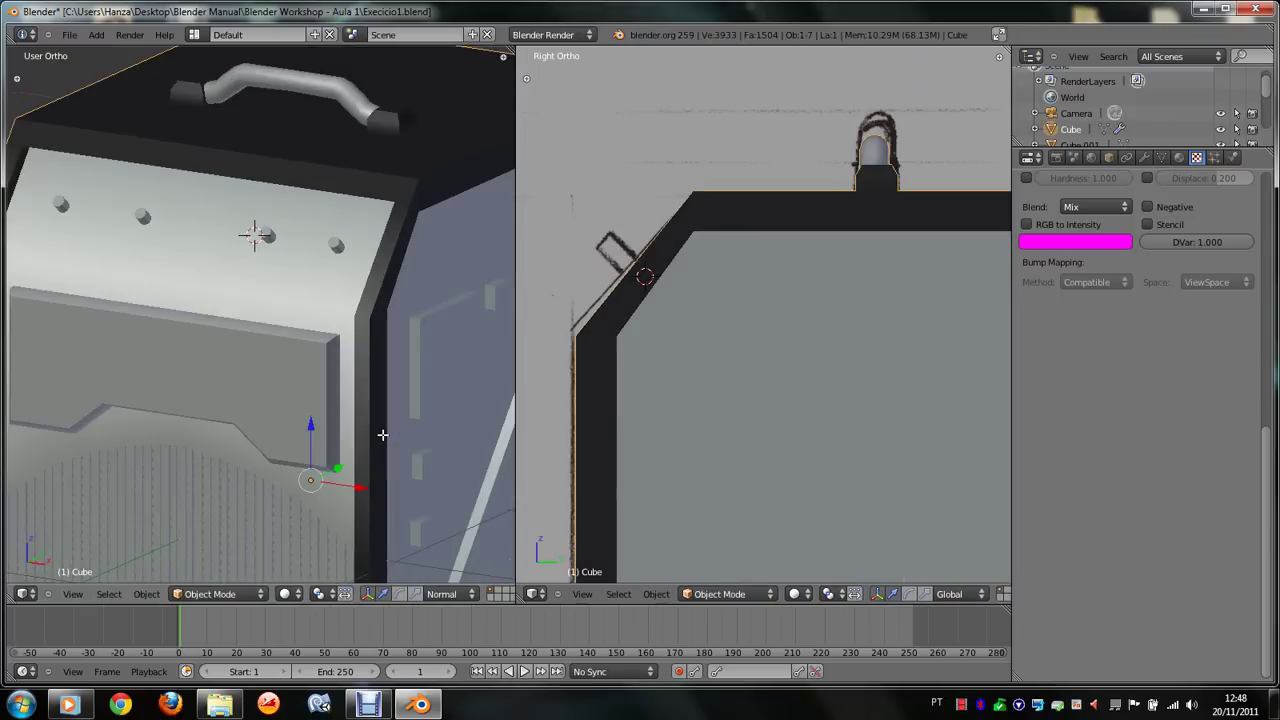
key(F12)
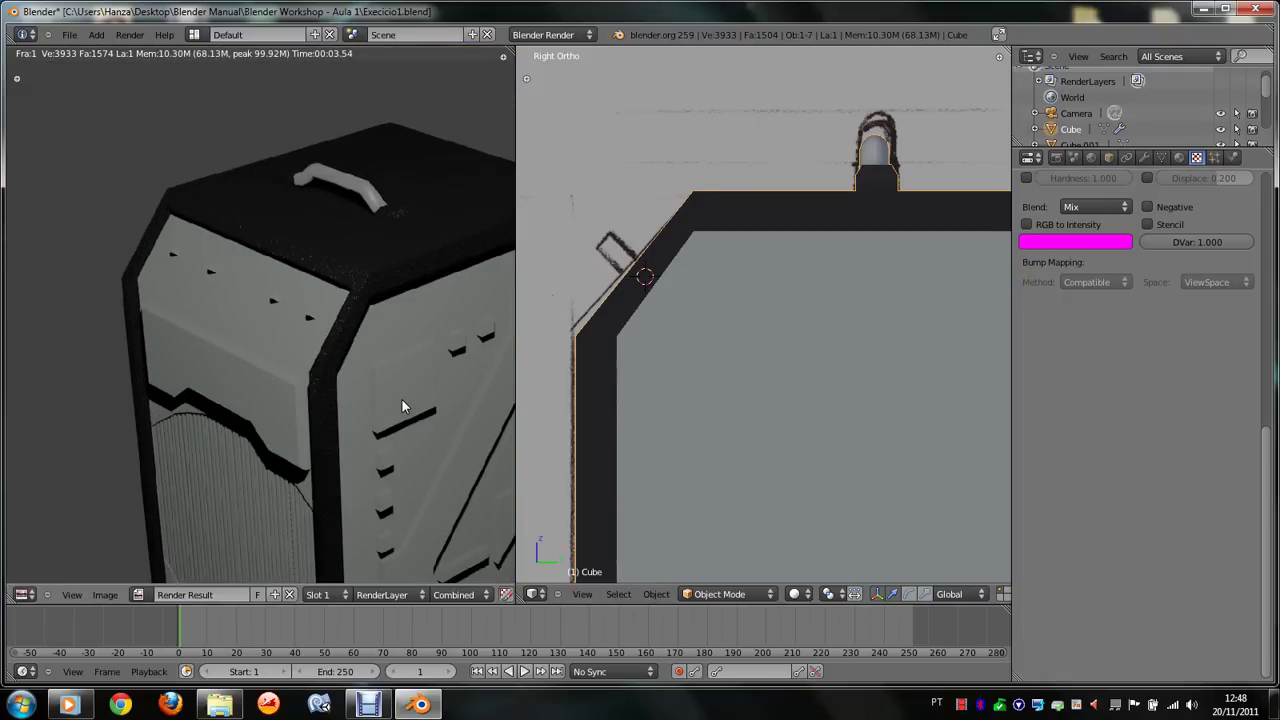
scroll(401, 398, down, 10)
scroll(401, 398, up, 6)
scroll(401, 398, up, 2)
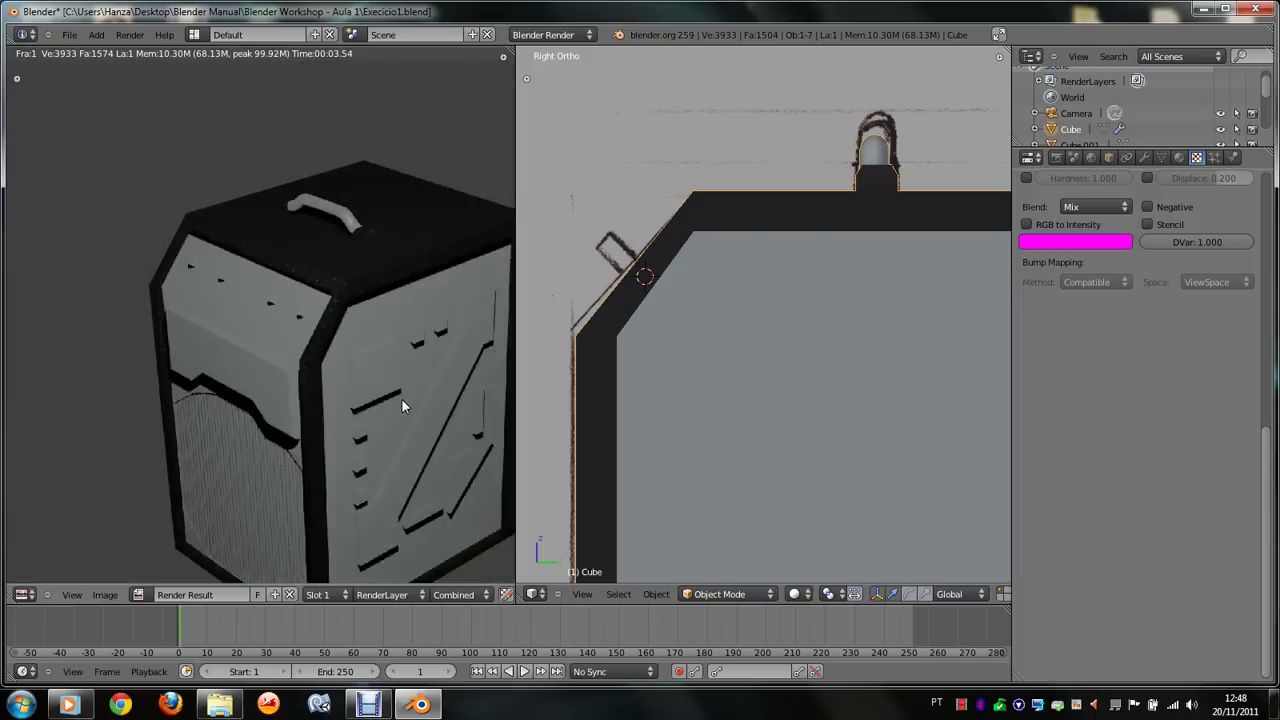
key(Escape)
Step: Orbit around the box to inspect its other faces
scroll(305, 284, down, 2)
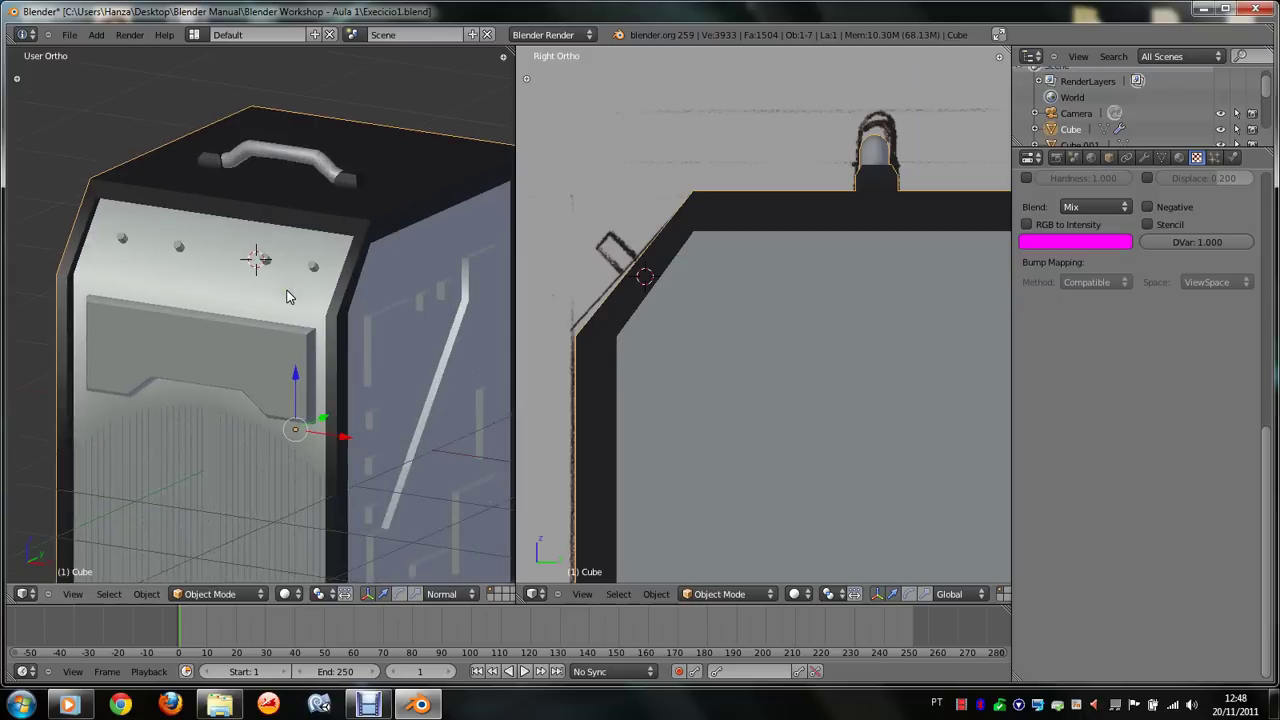
key(KP_4)
key(KP_4)
key(KP_4)
scroll(290, 296, down, 3)
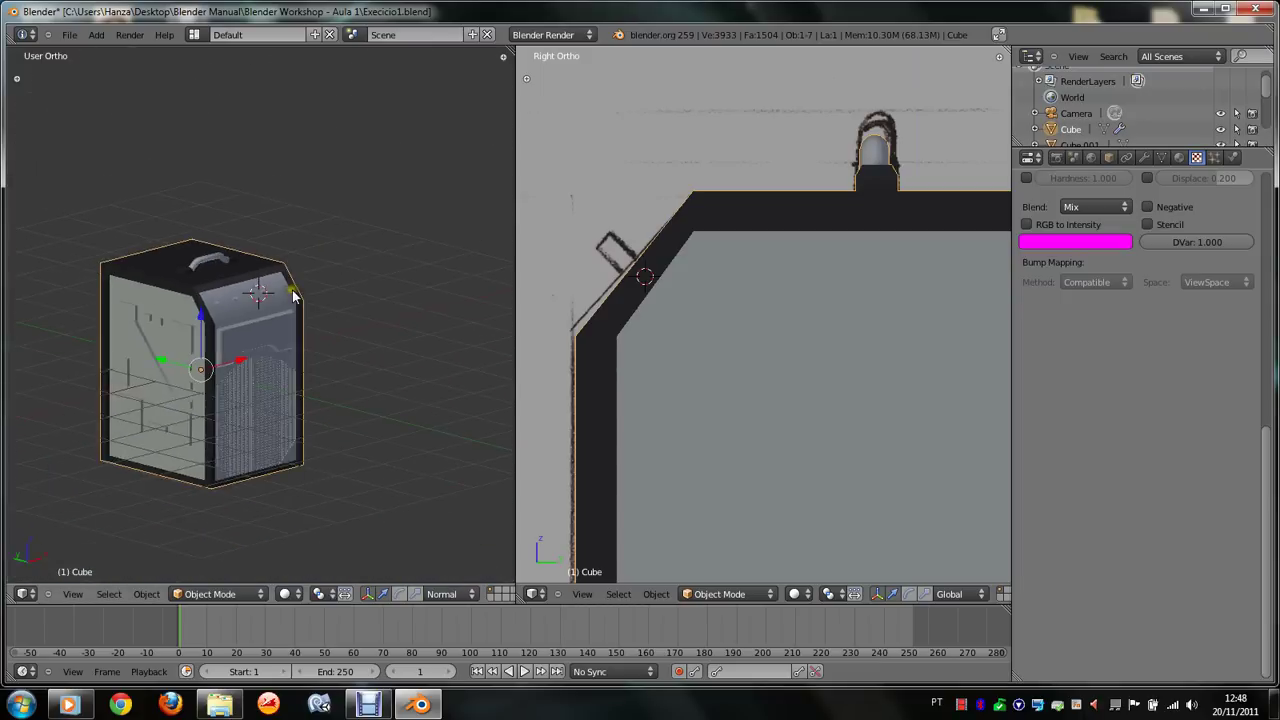
scroll(293, 296, down, 4)
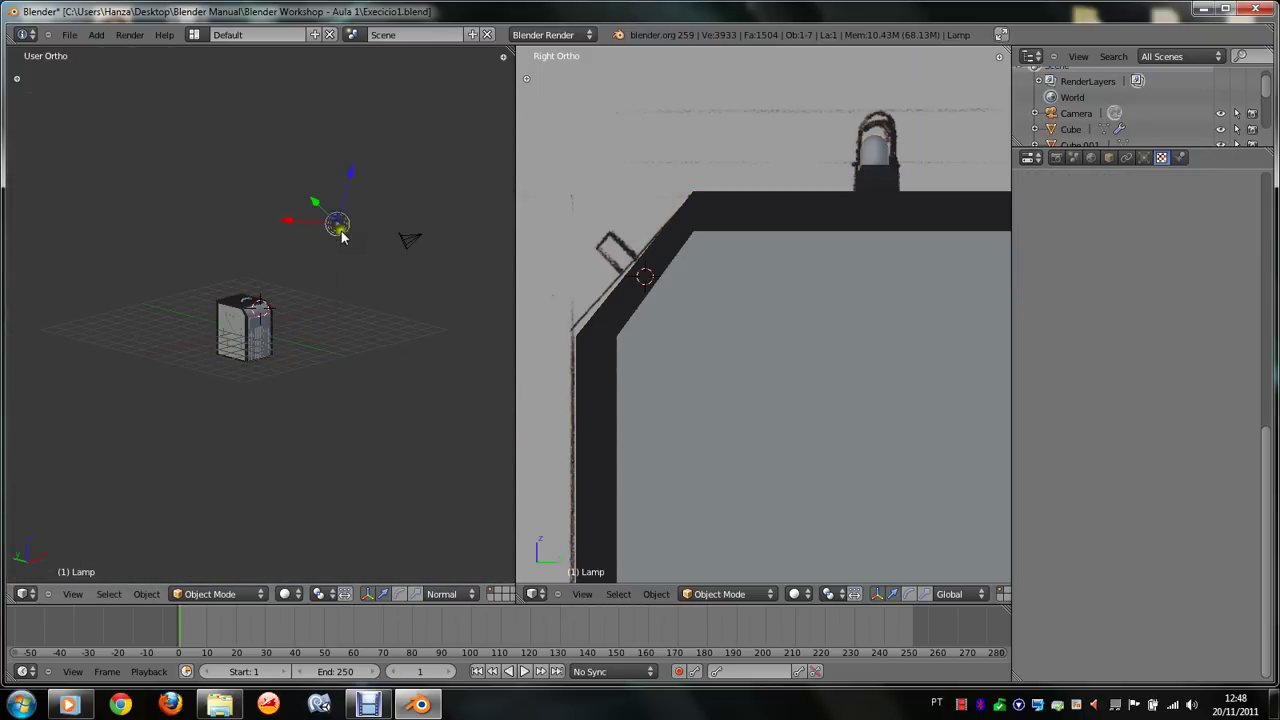
scroll(340, 240, up, 8)
scroll(300, 280, up, 4)
key(KP_4)
key(KP_4)
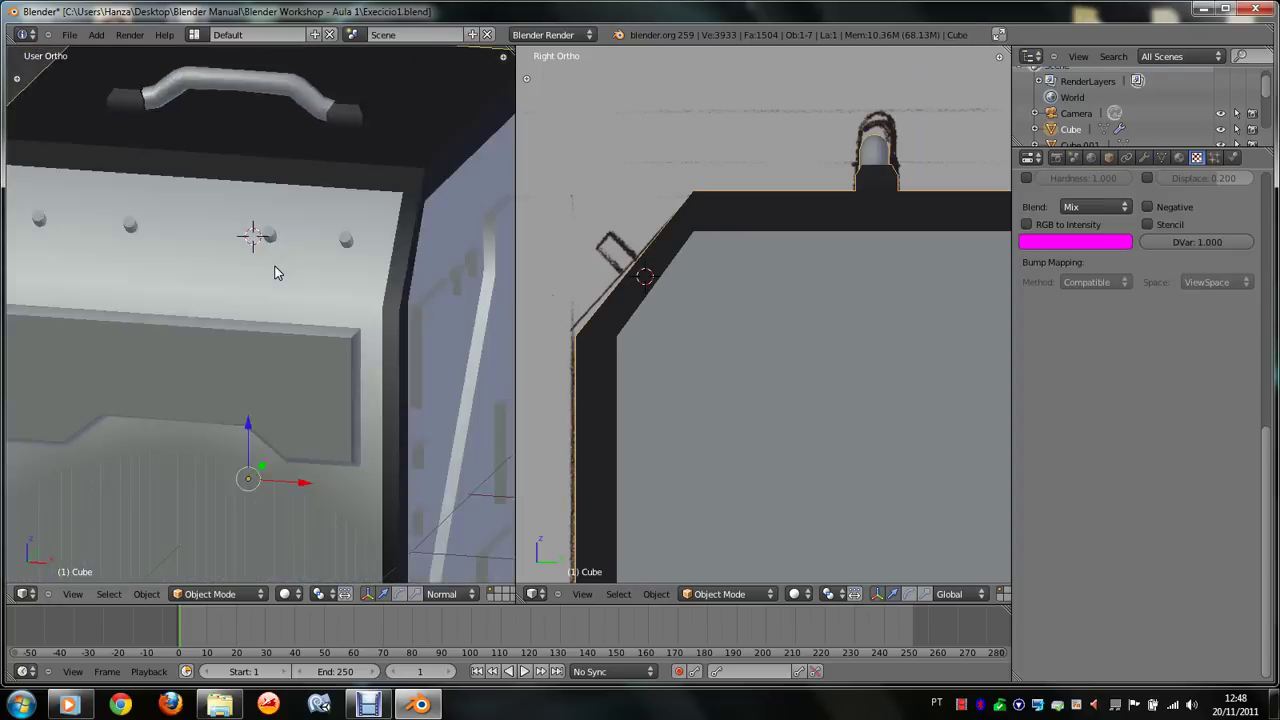
key(KP_4)
key(KP_4)
scroll(276, 272, down, 1)
scroll(276, 272, down, 1)
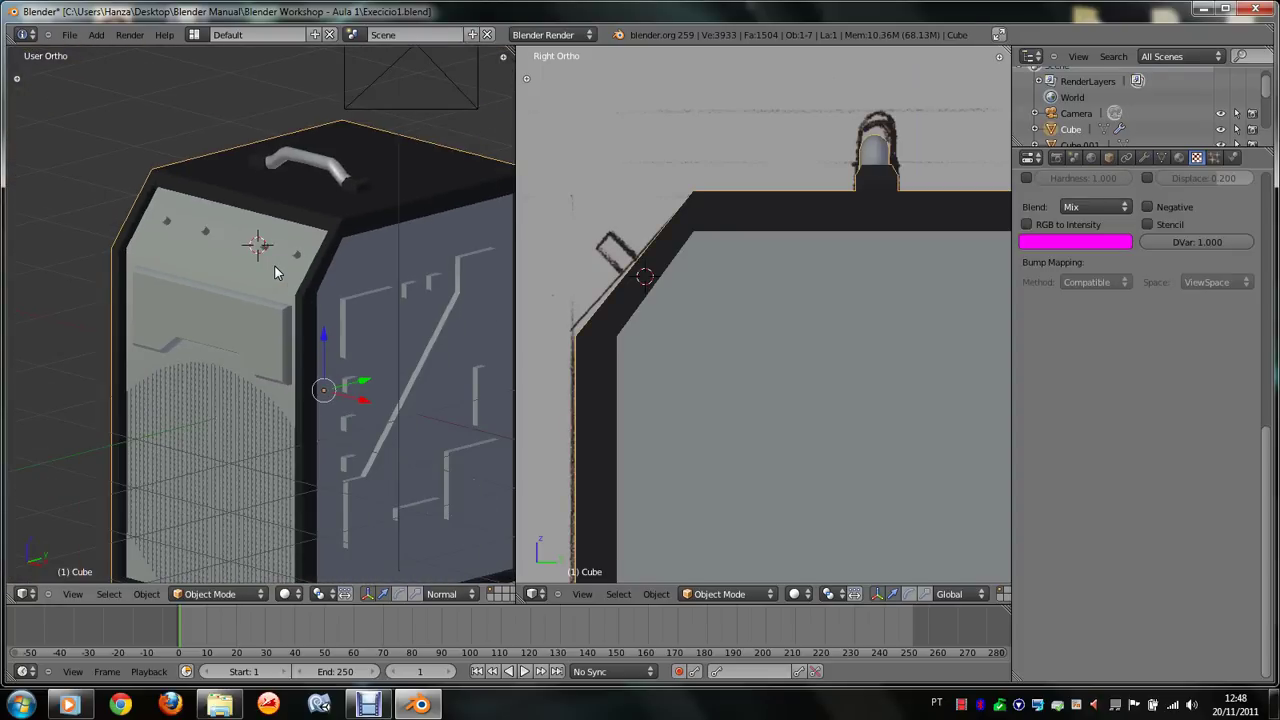
scroll(276, 272, up, 3)
scroll(276, 272, down, 3)
Step: Grow the panel selection to its side strips, then return to Object Mode
key(Tab)
scroll(252, 322, up, 4)
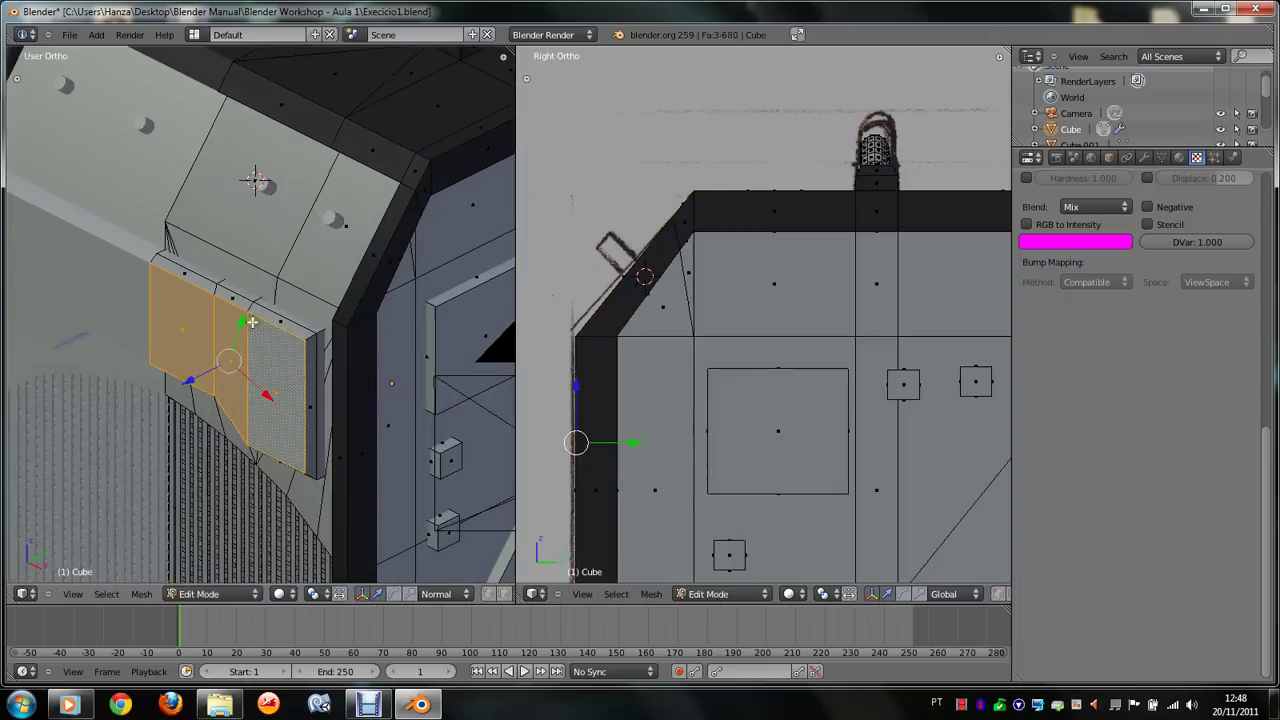
key(ctrl+KP_Add)
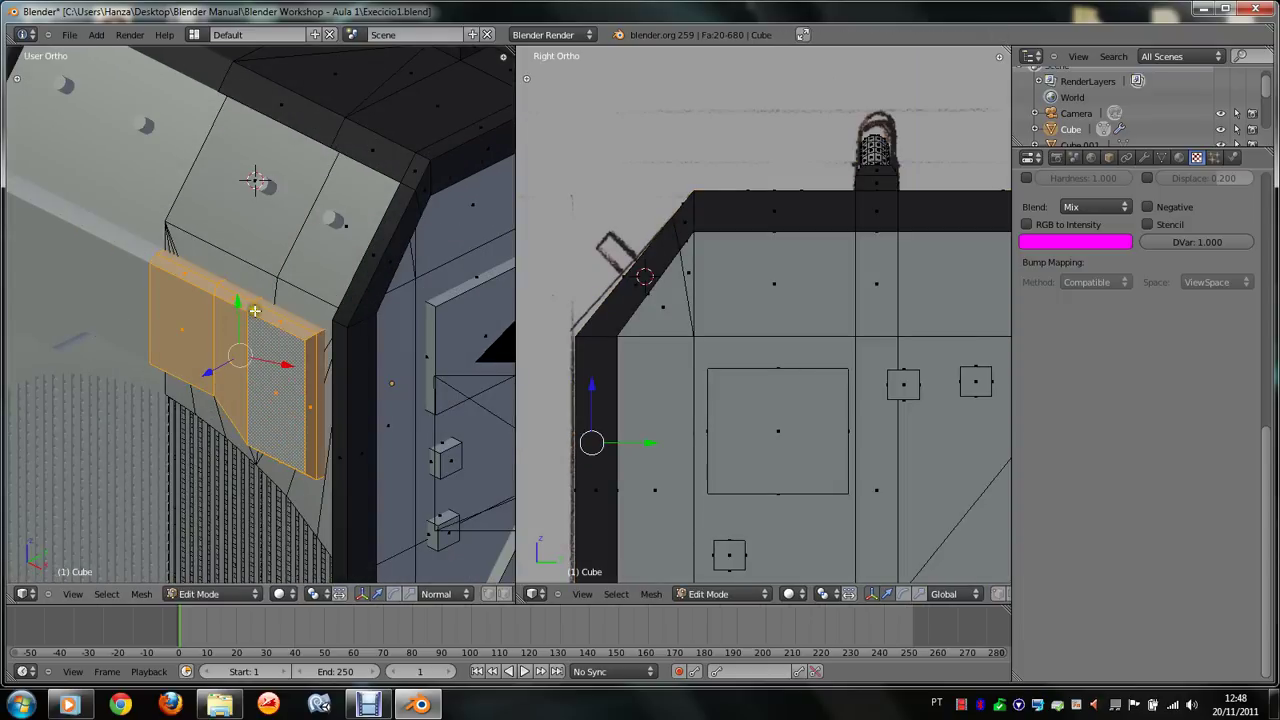
key(Tab)
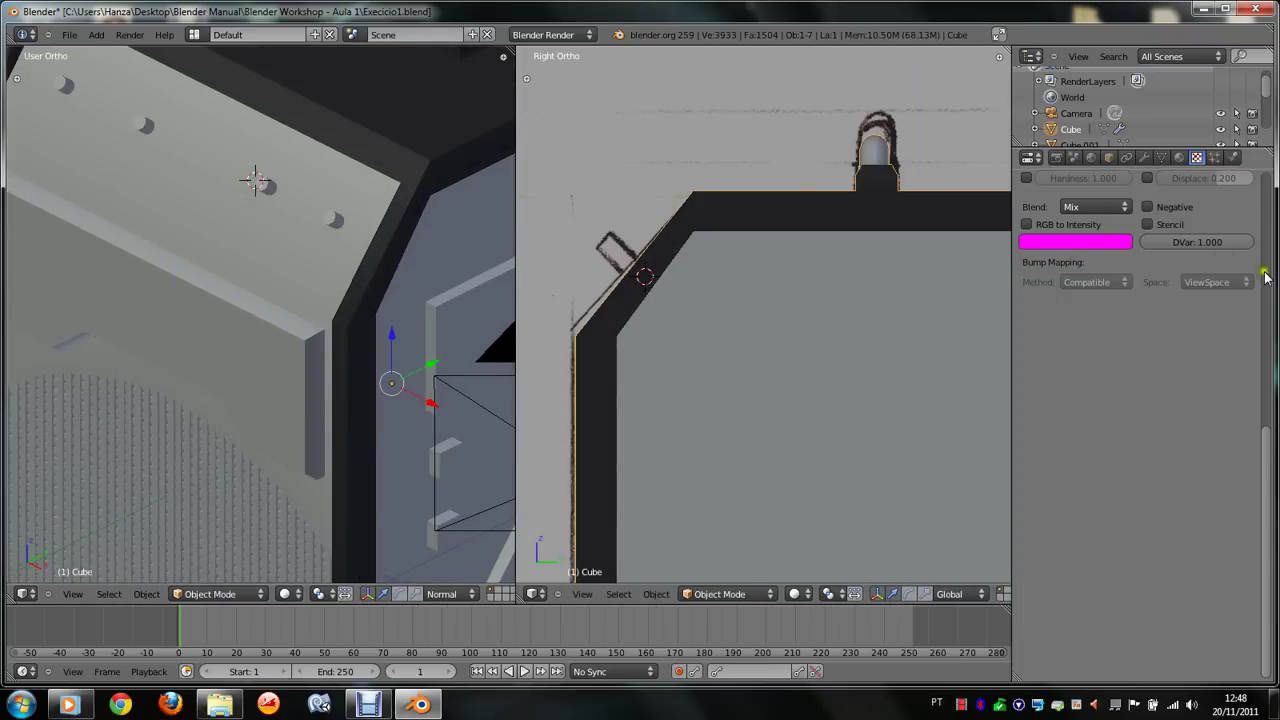
scroll(1160, 250, up, 5)
scroll(1160, 220, up, 5)
scroll(1163, 200, up, 5)
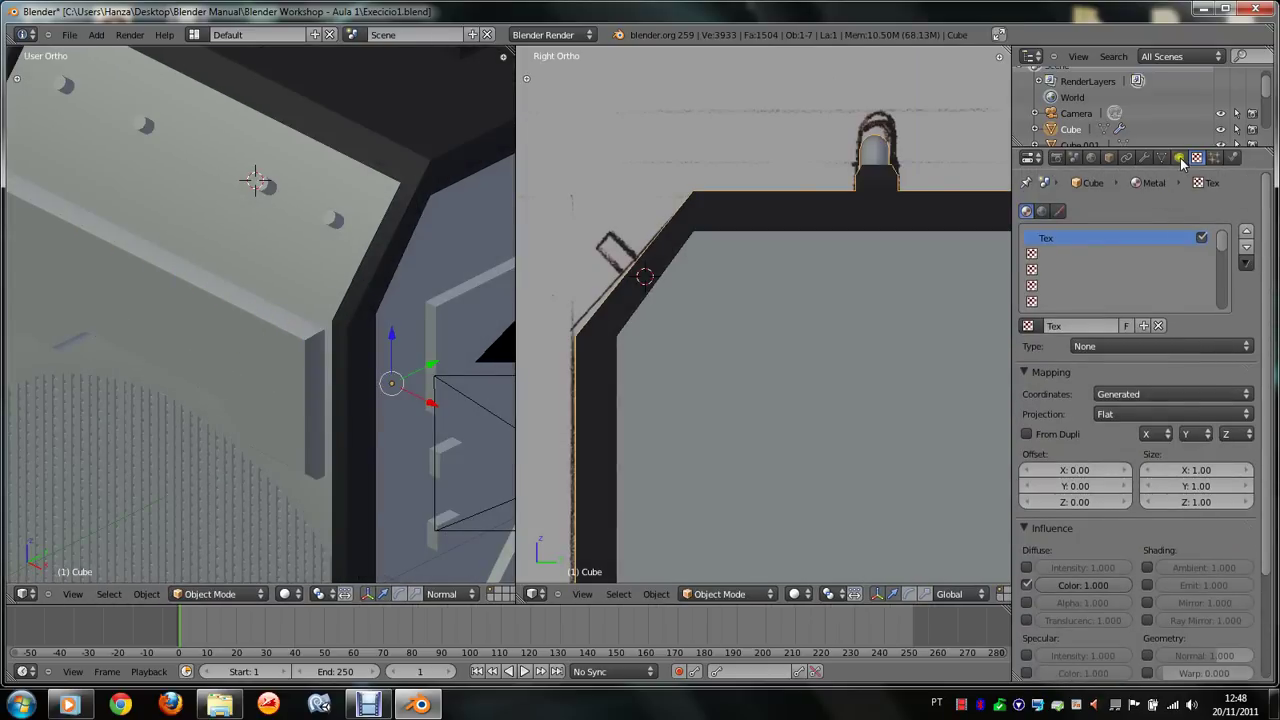
Step: Copy the Plastico material settings from the Cube's material slot
click(1178, 157)
click(1062, 234)
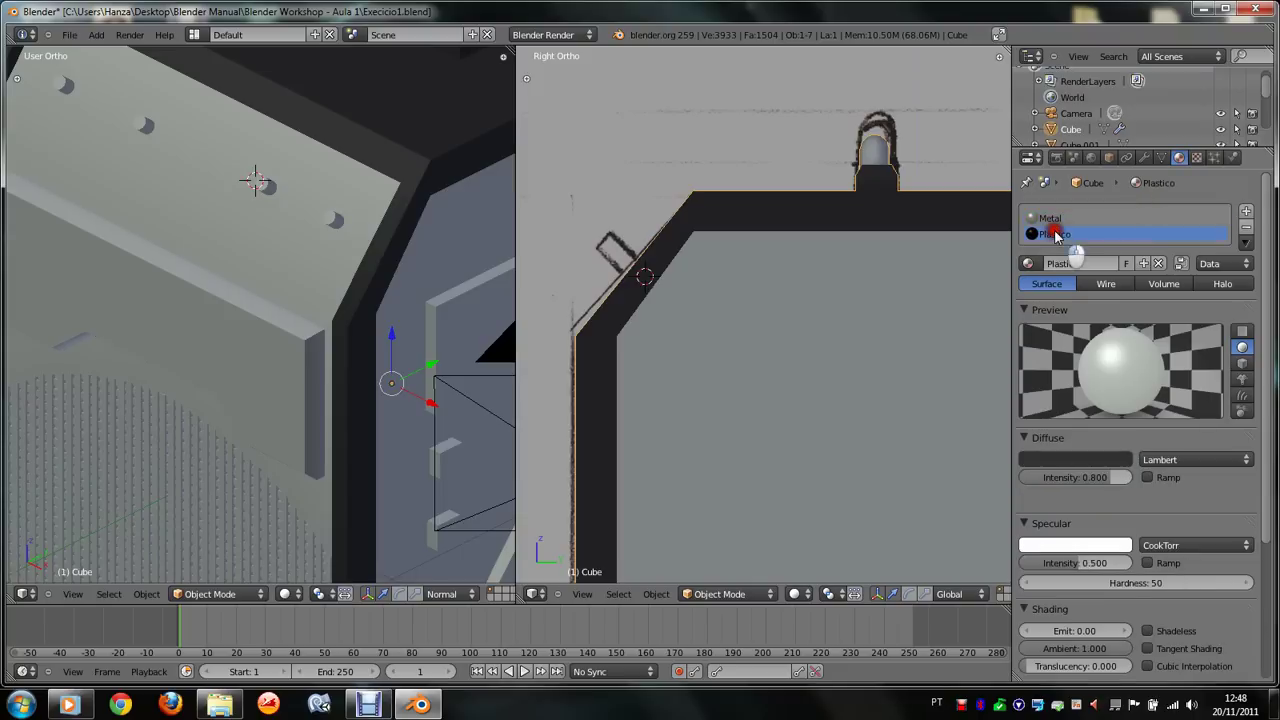
click(1246, 244)
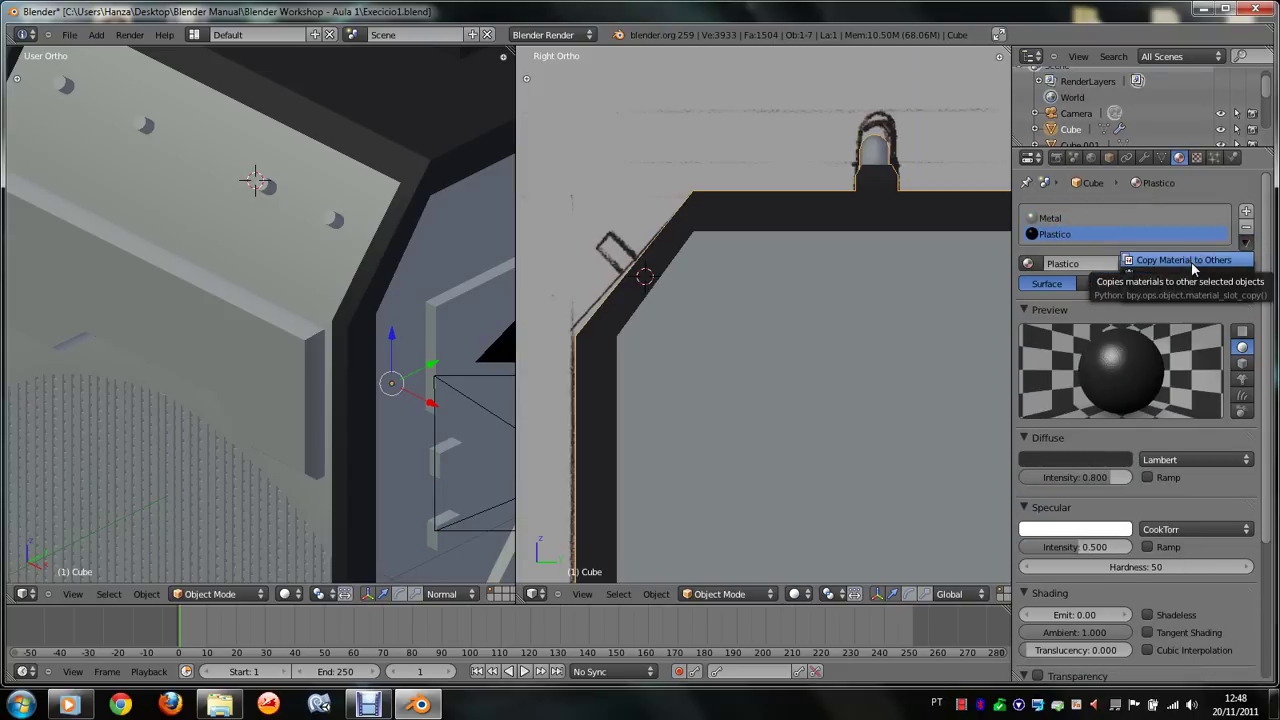
click(1246, 244)
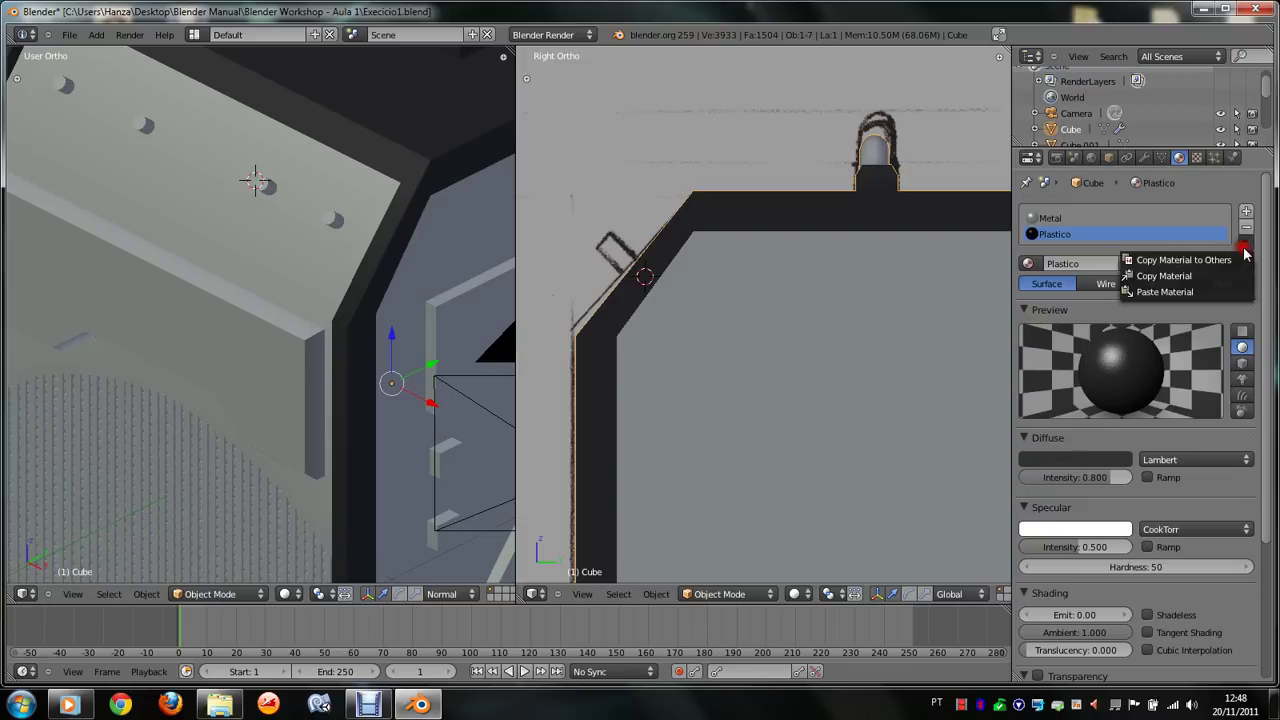
click(1200, 279)
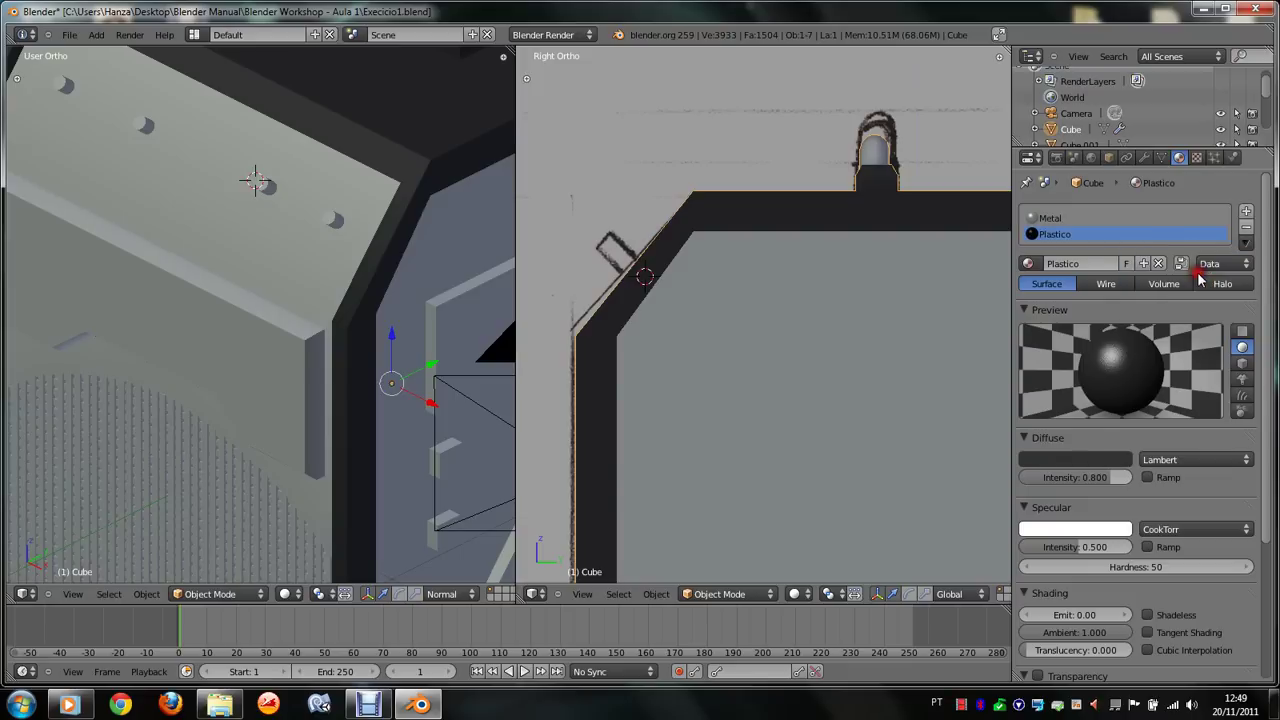
click(1245, 244)
click(1204, 295)
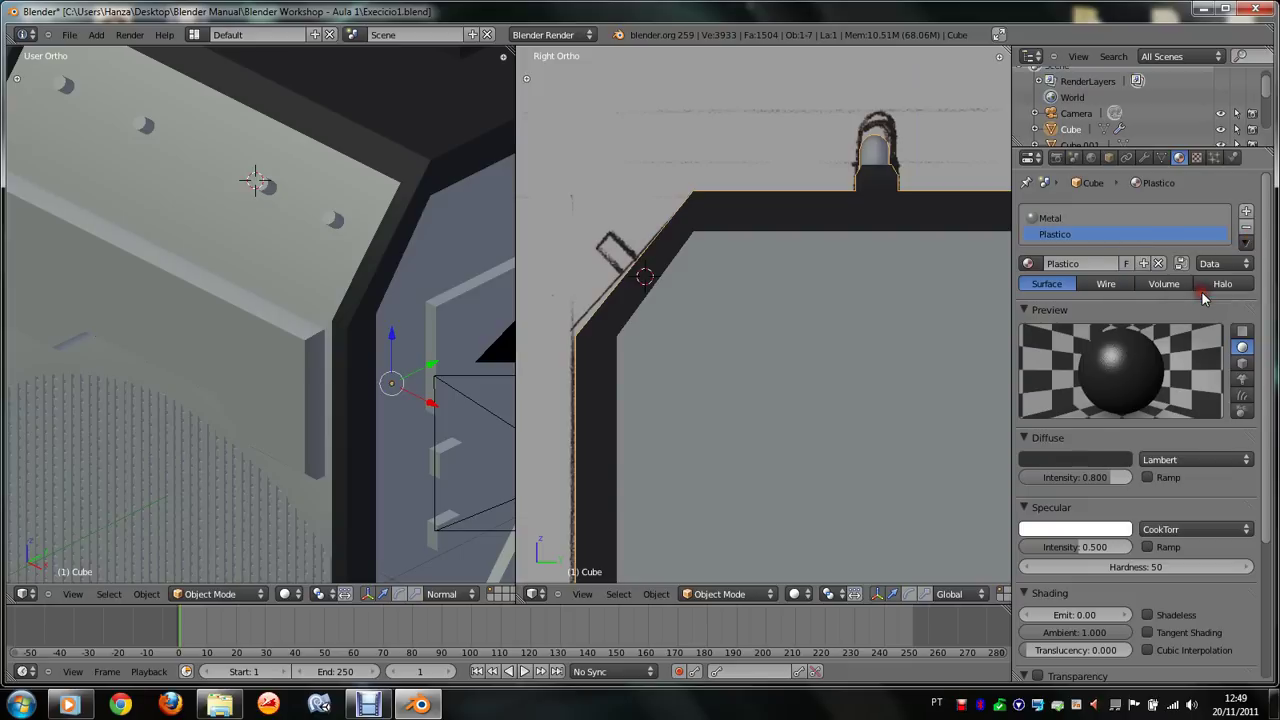
Step: Add a new material slot with the pasted Plastico settings, named PlasticoS
click(1246, 213)
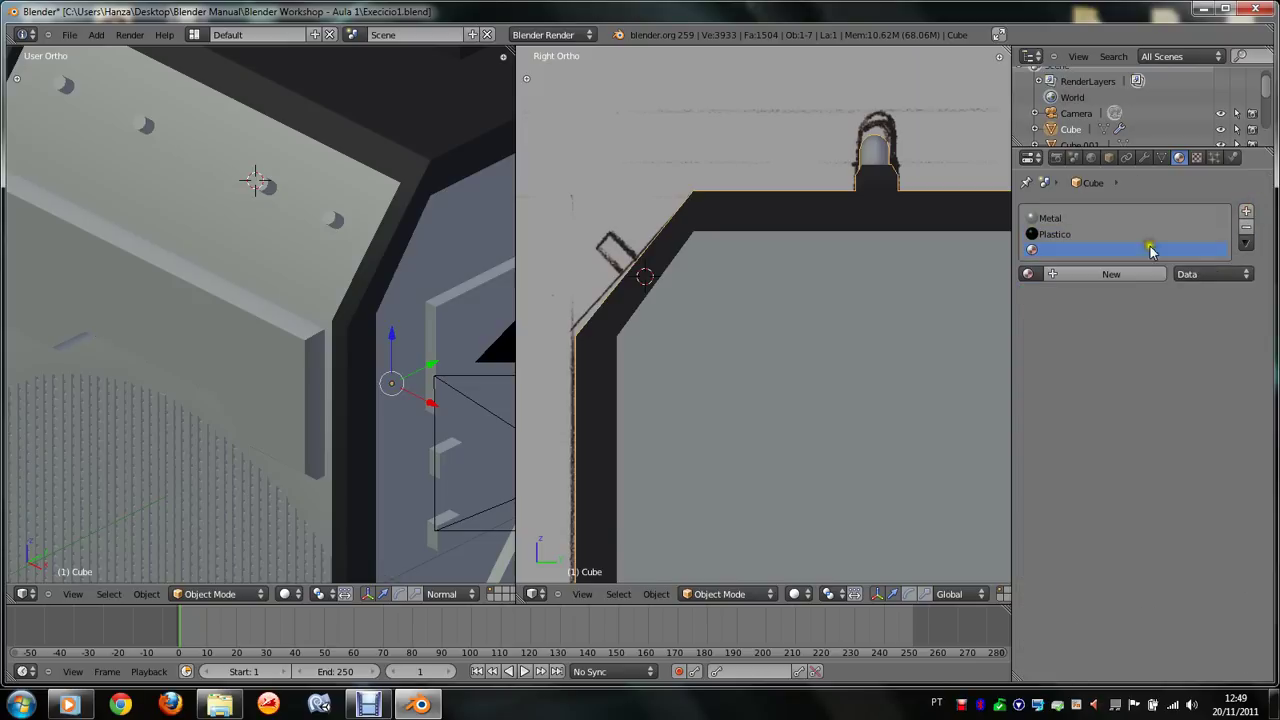
click(1090, 276)
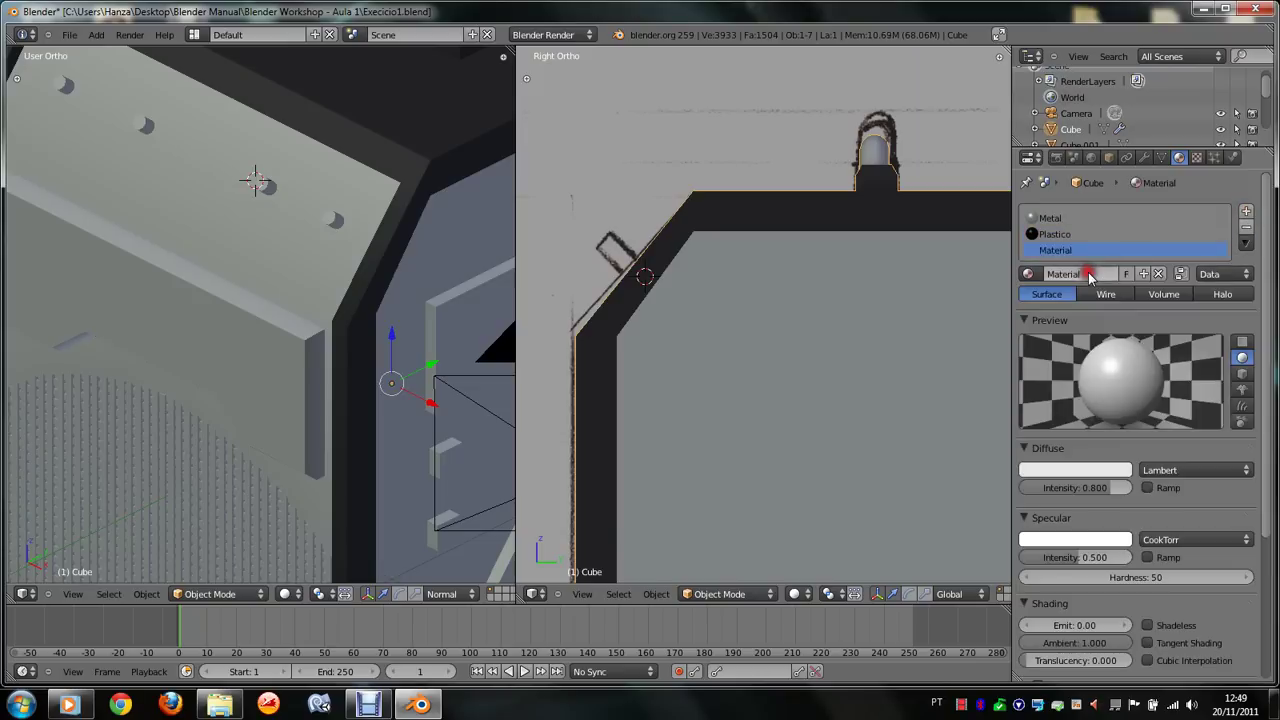
click(1245, 244)
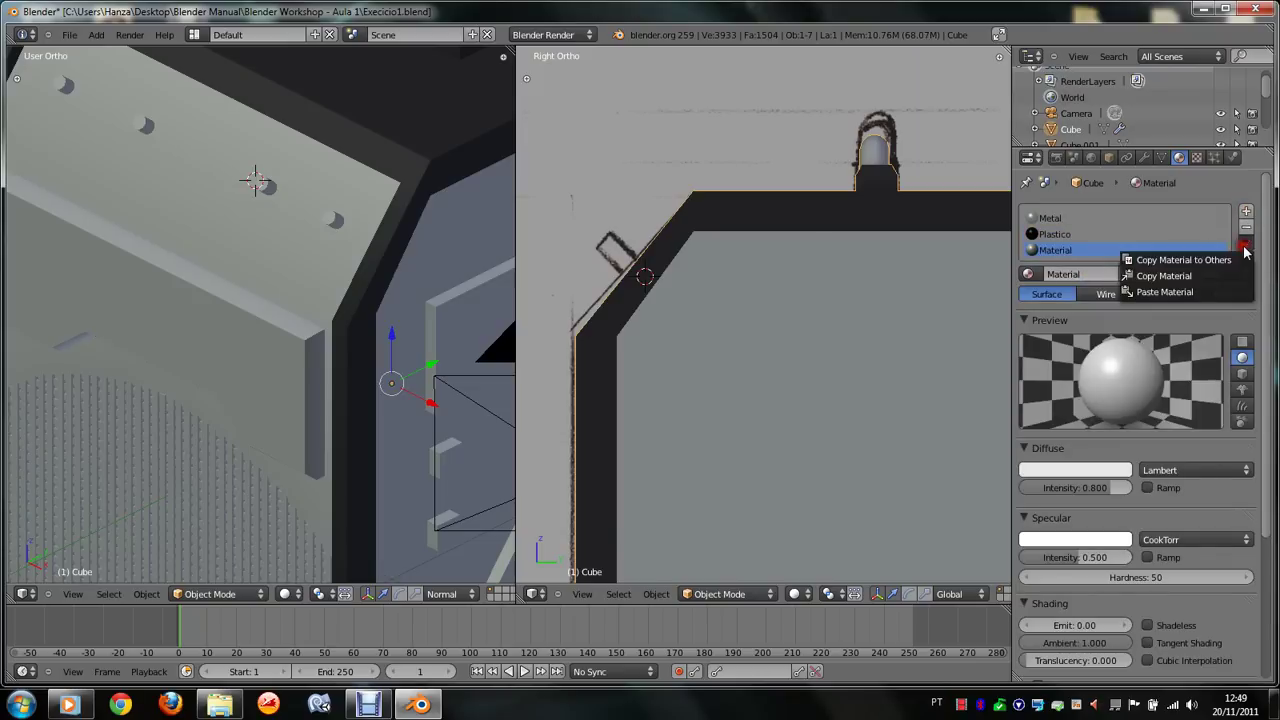
click(1158, 292)
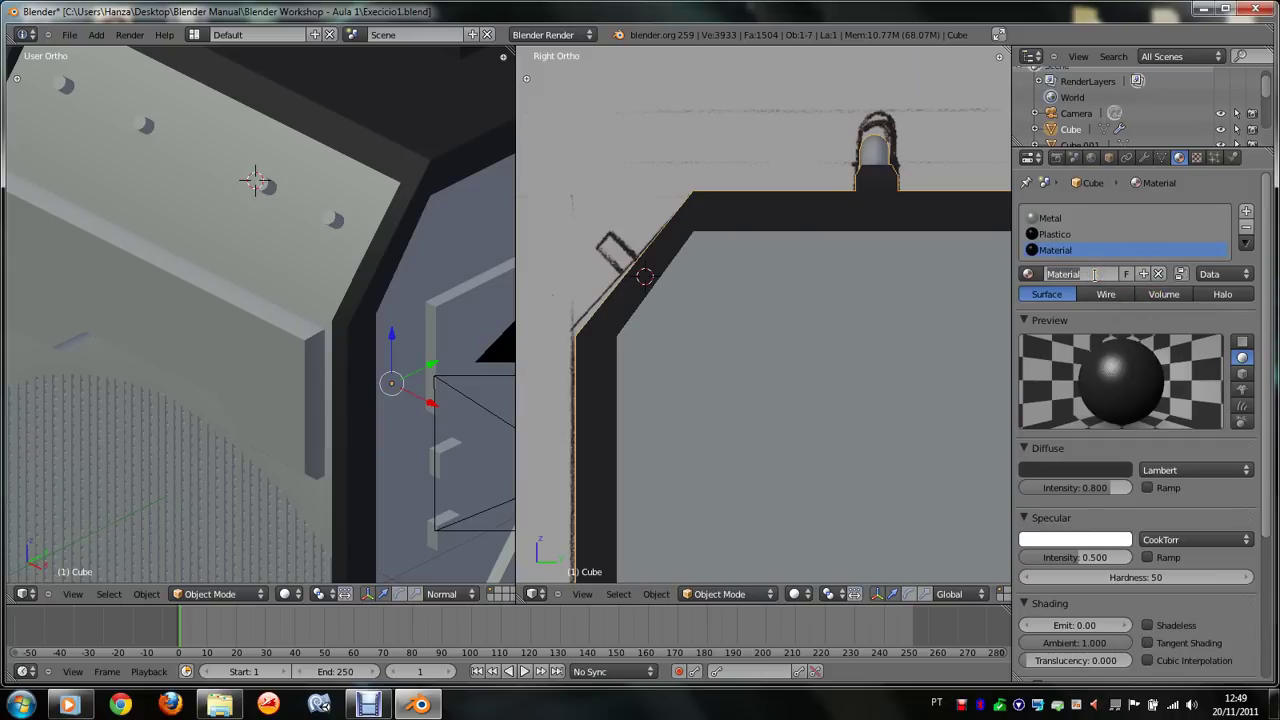
text(PlasticoS)
key(Return)
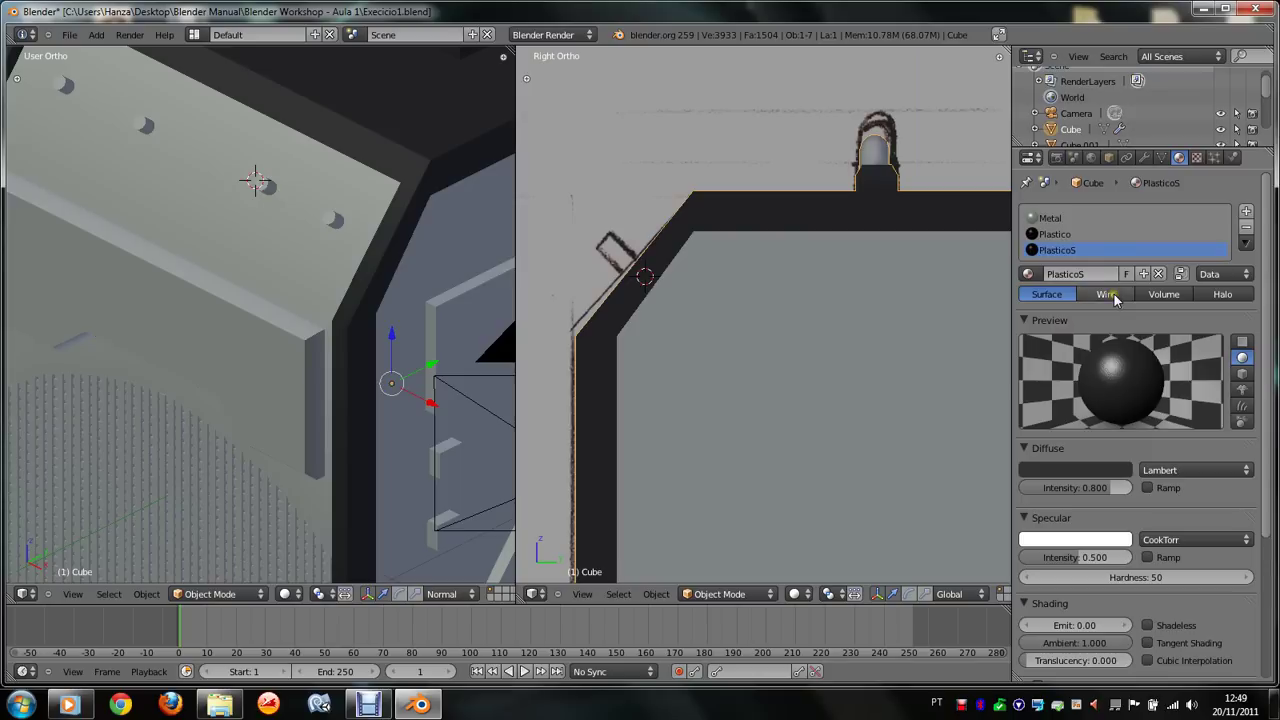
Step: Remove the Voronoi texture from PlasticoS and return to its material settings
scroll(1158, 398, down, 1)
scroll(1158, 398, down, 3)
scroll(1160, 403, down, 2)
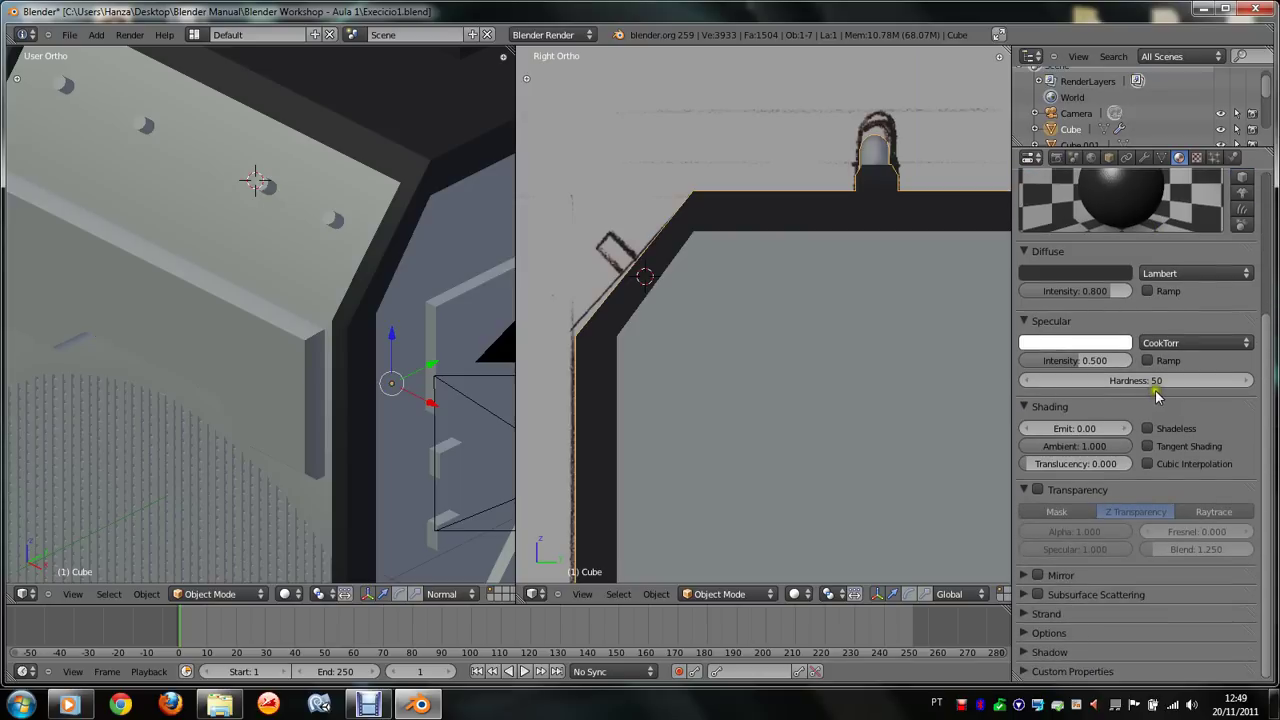
scroll(1157, 396, up, 2)
scroll(1160, 380, up, 4)
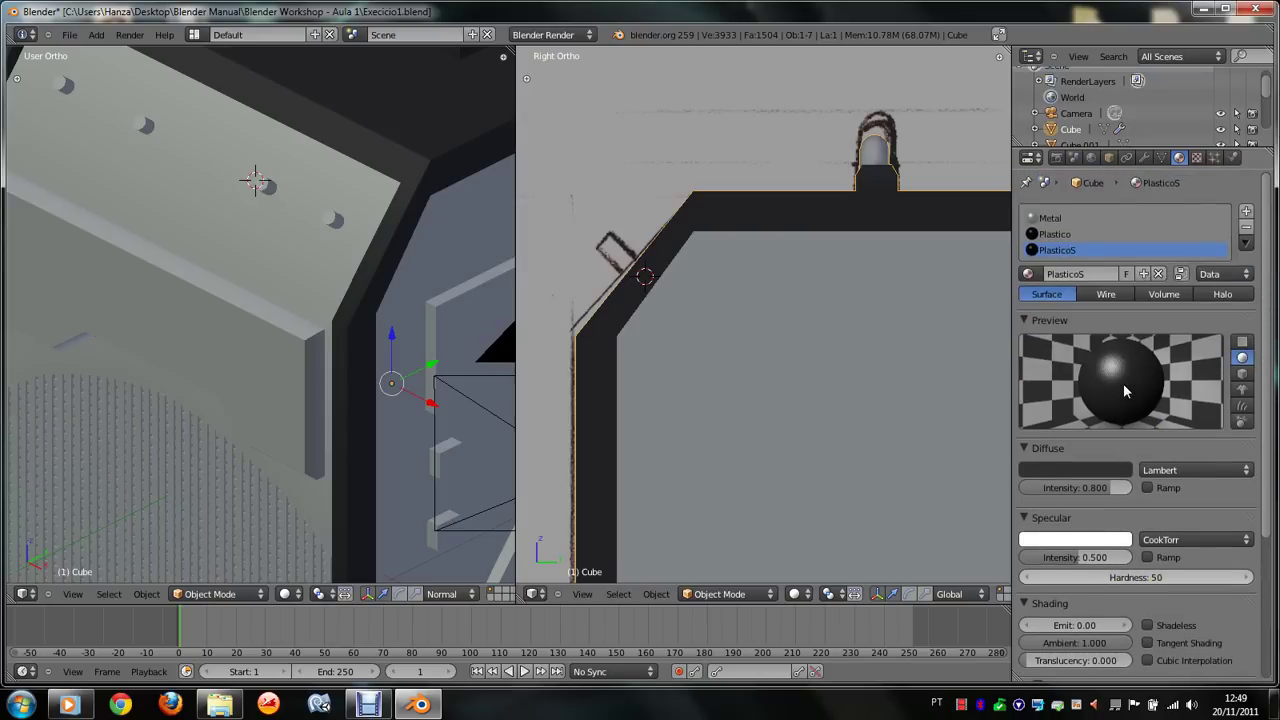
click(1196, 158)
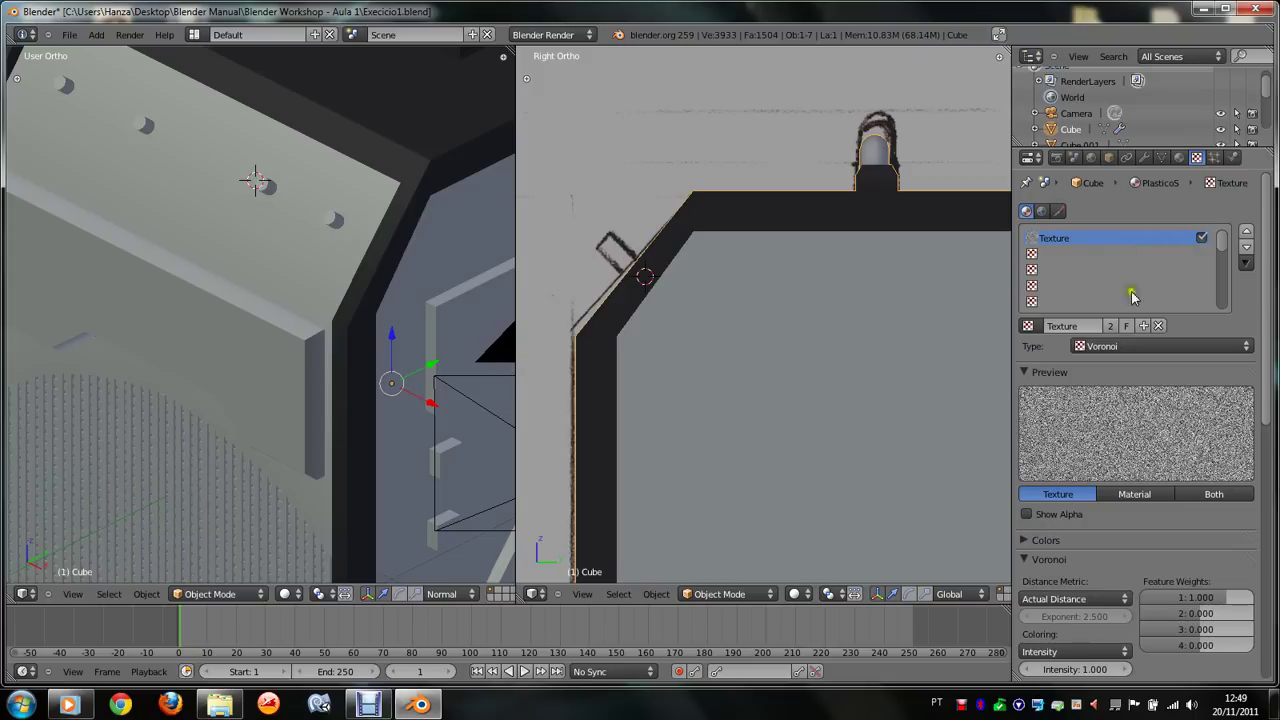
click(1158, 325)
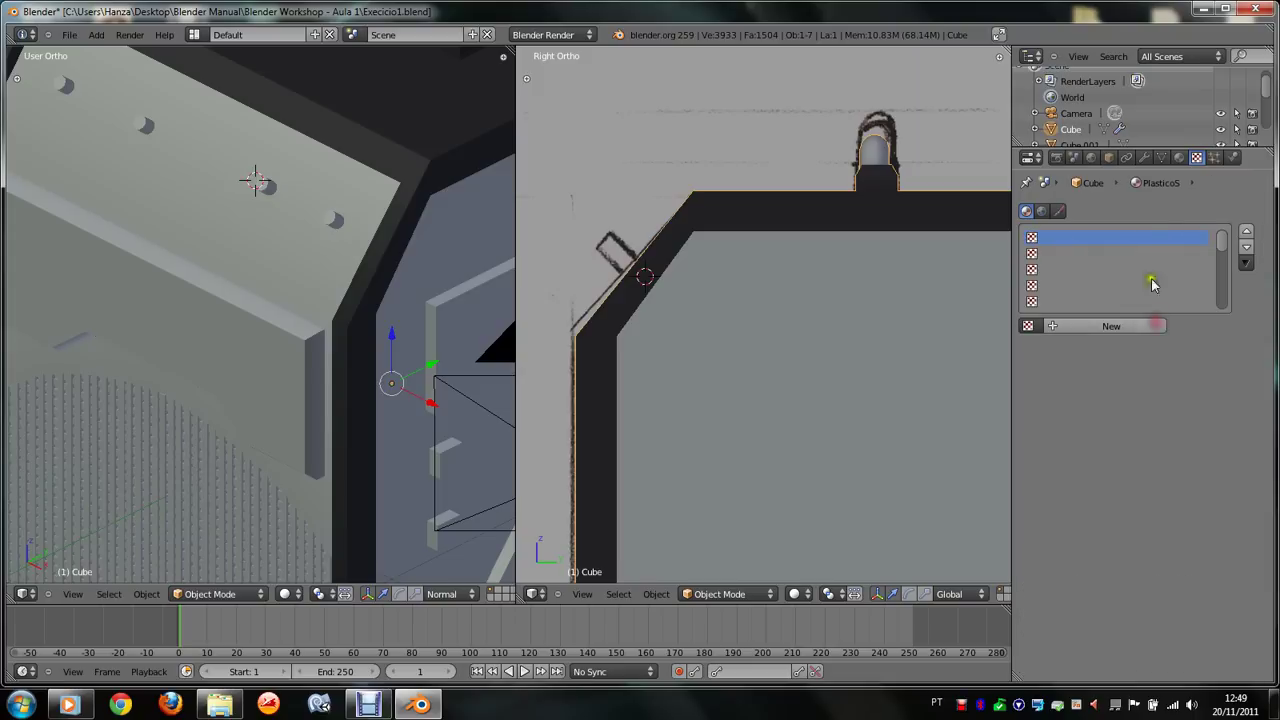
click(1164, 158)
click(1179, 158)
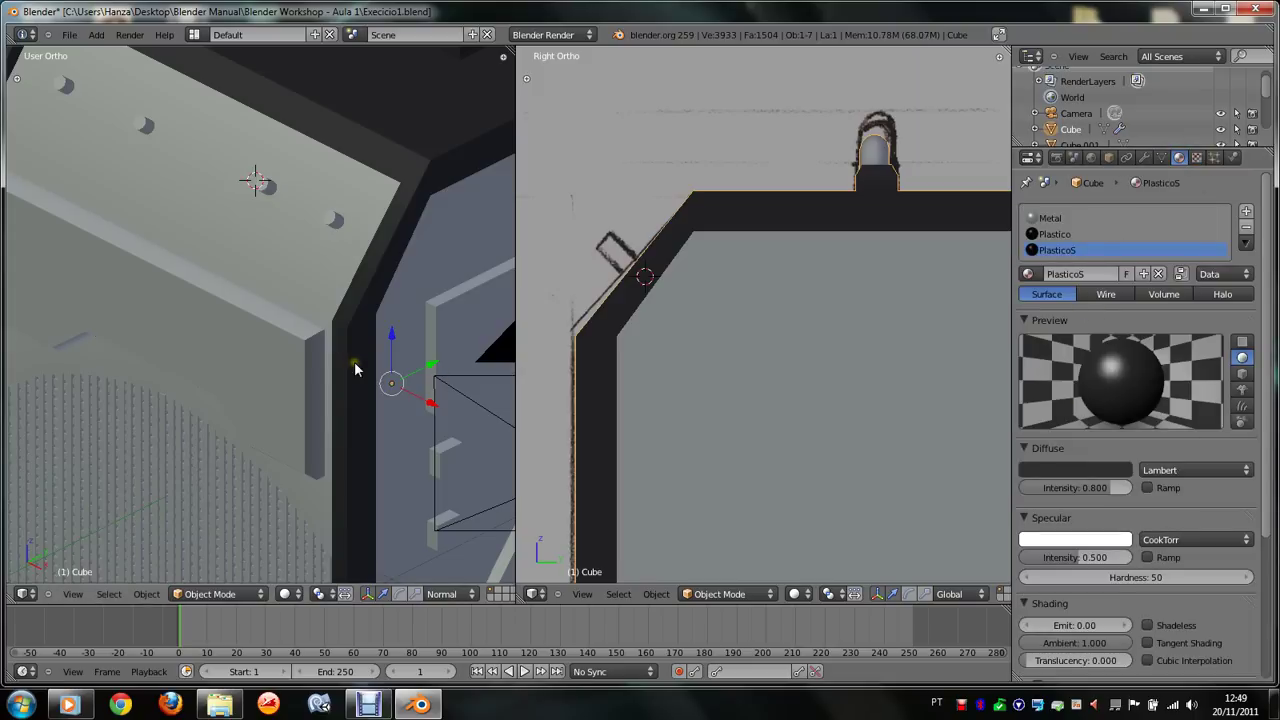
middle_drag(354, 370, 354, 370)
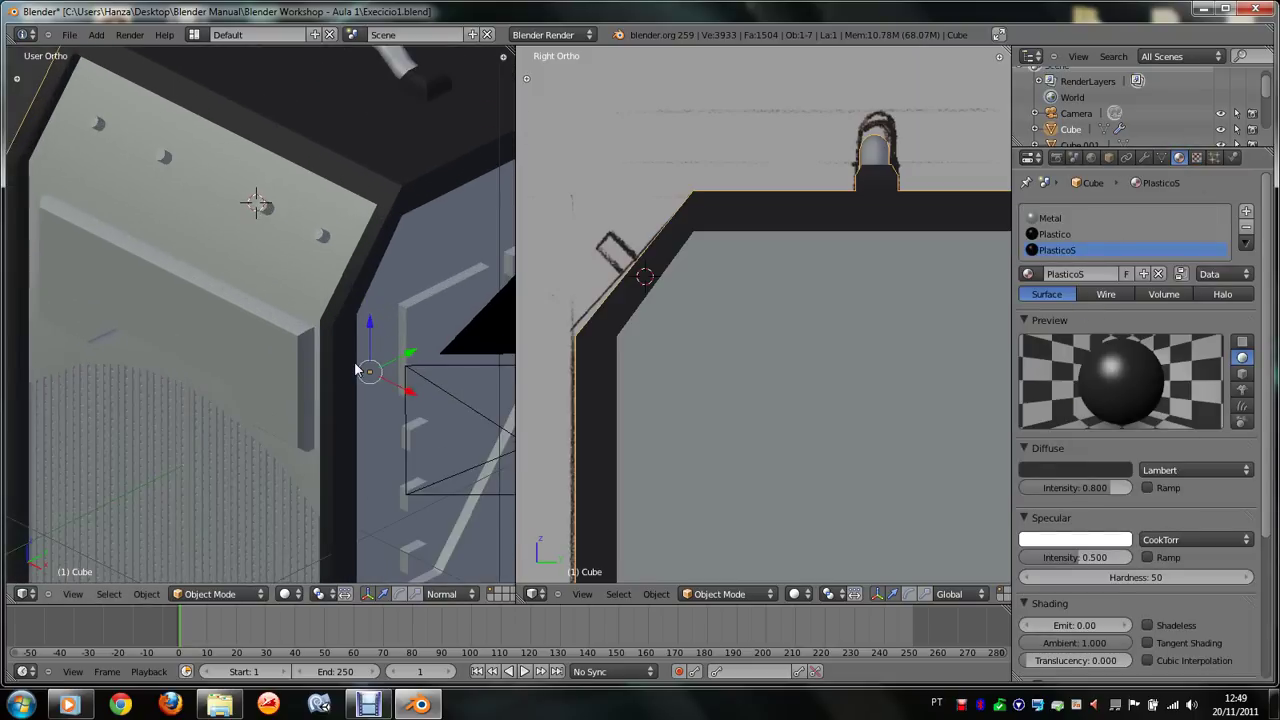
Step: Assign PlasticoS to the front panel's middle strip and its linked faces
key(Tab)
scroll(354, 369, up, 2)
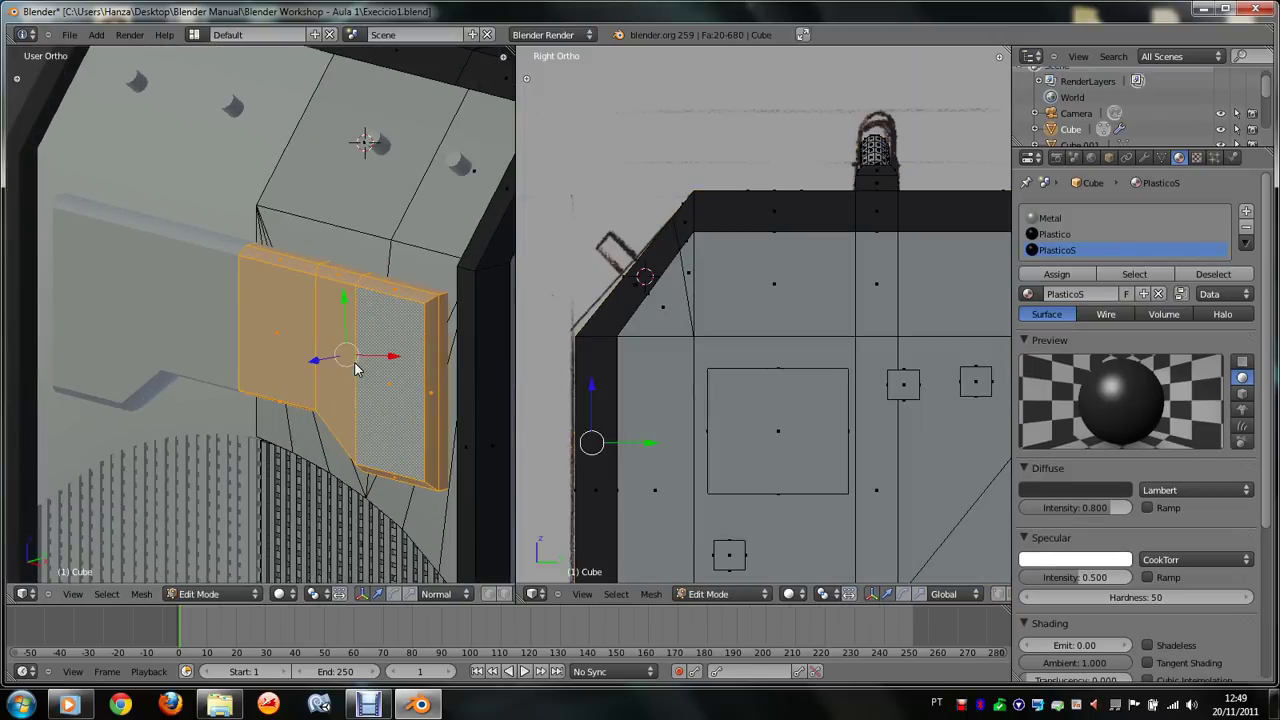
right_click(352, 374)
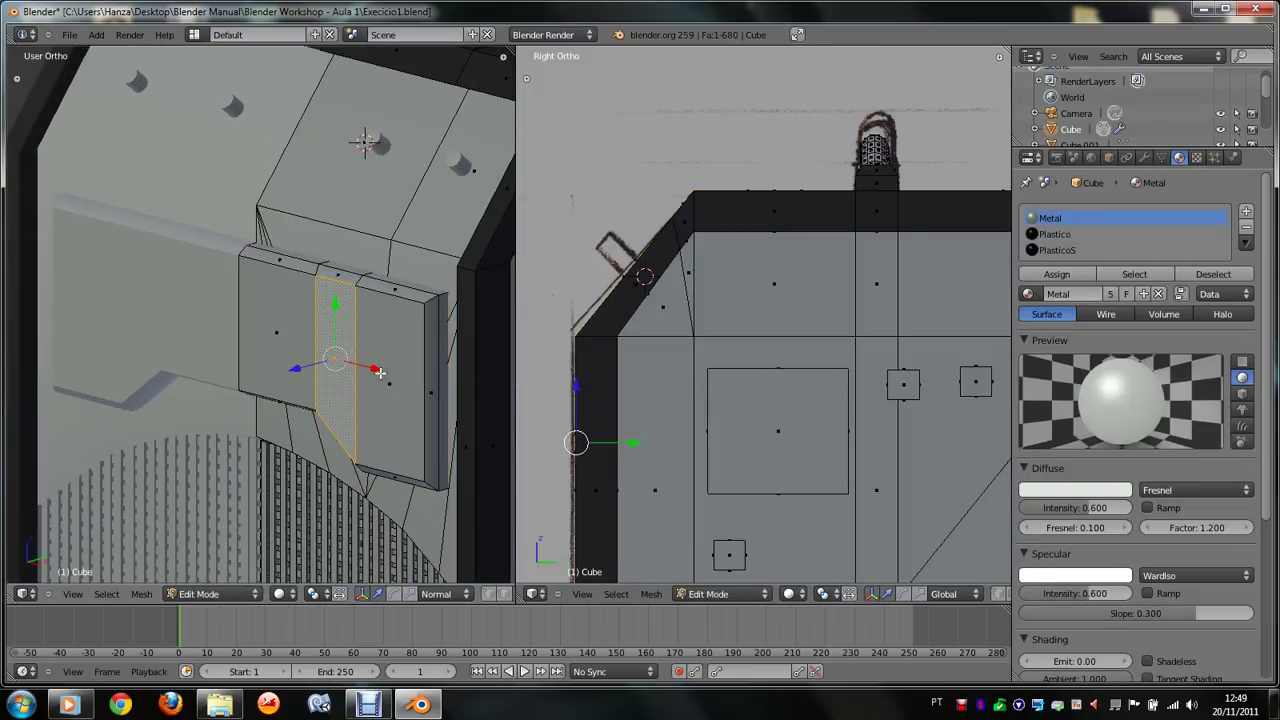
key(l)
click(1078, 250)
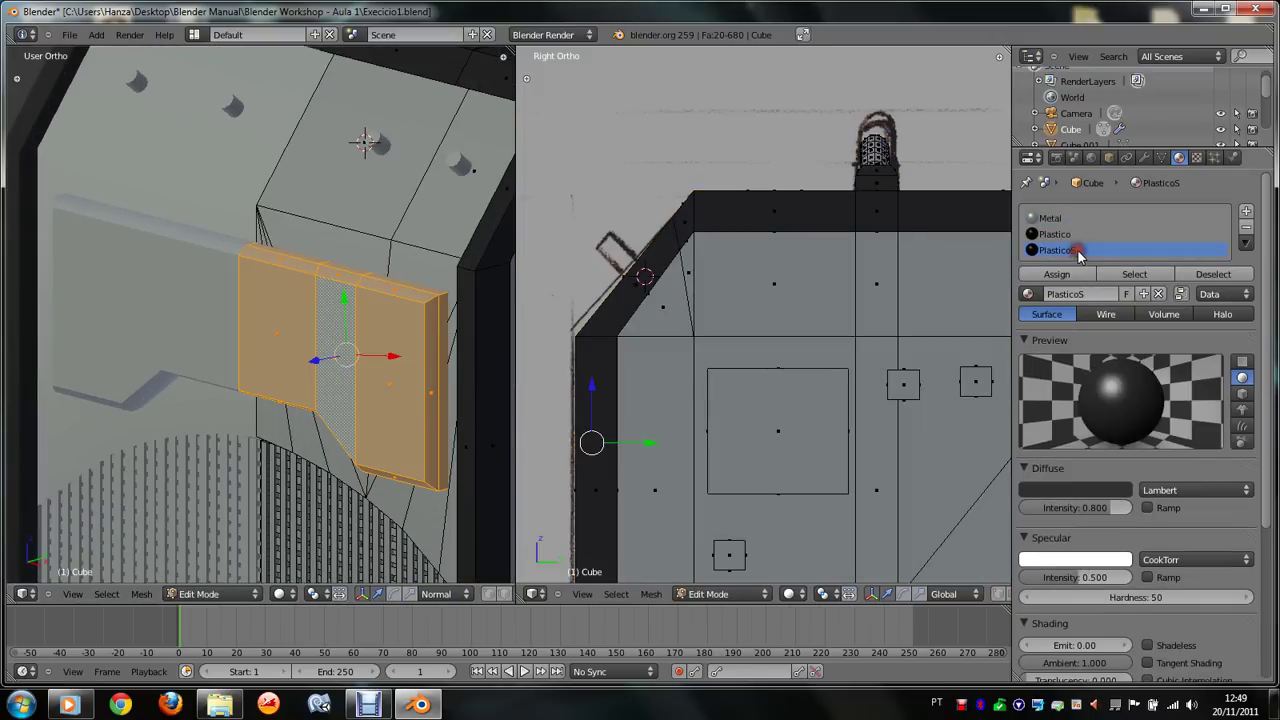
click(1057, 274)
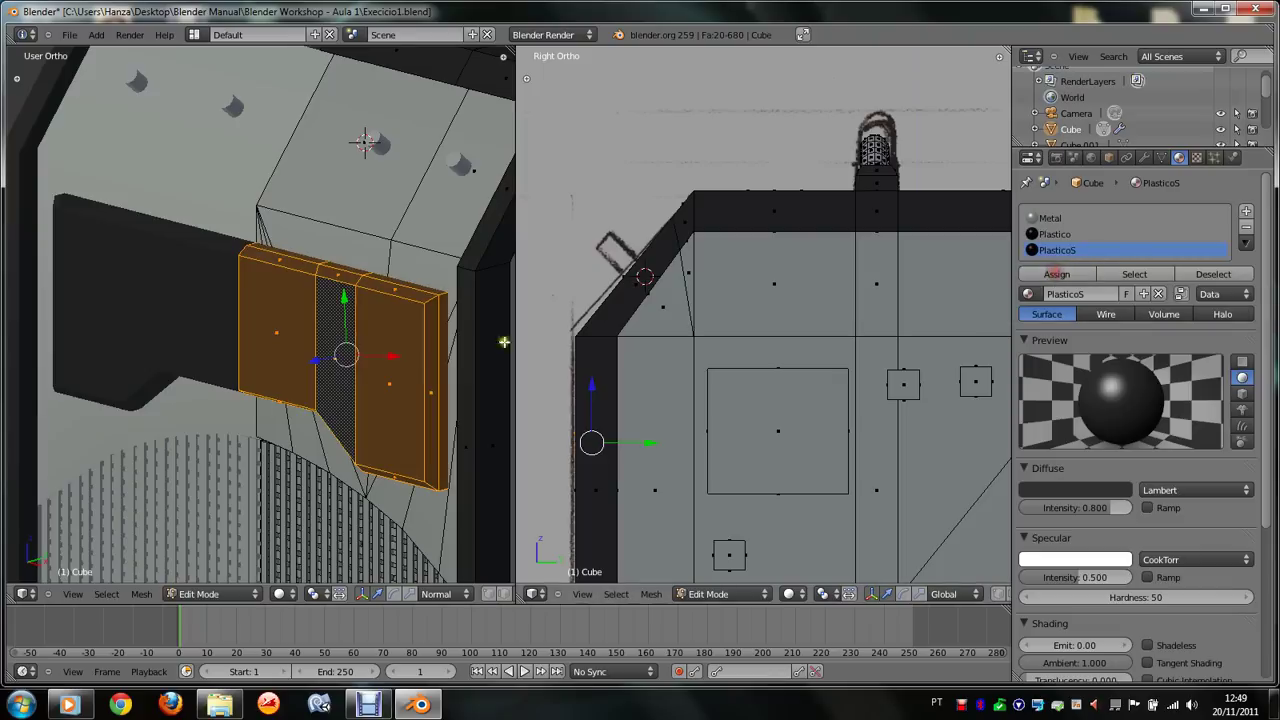
Step: Render the generator box to check the dark front panel
middle_drag(504, 342, 393, 339)
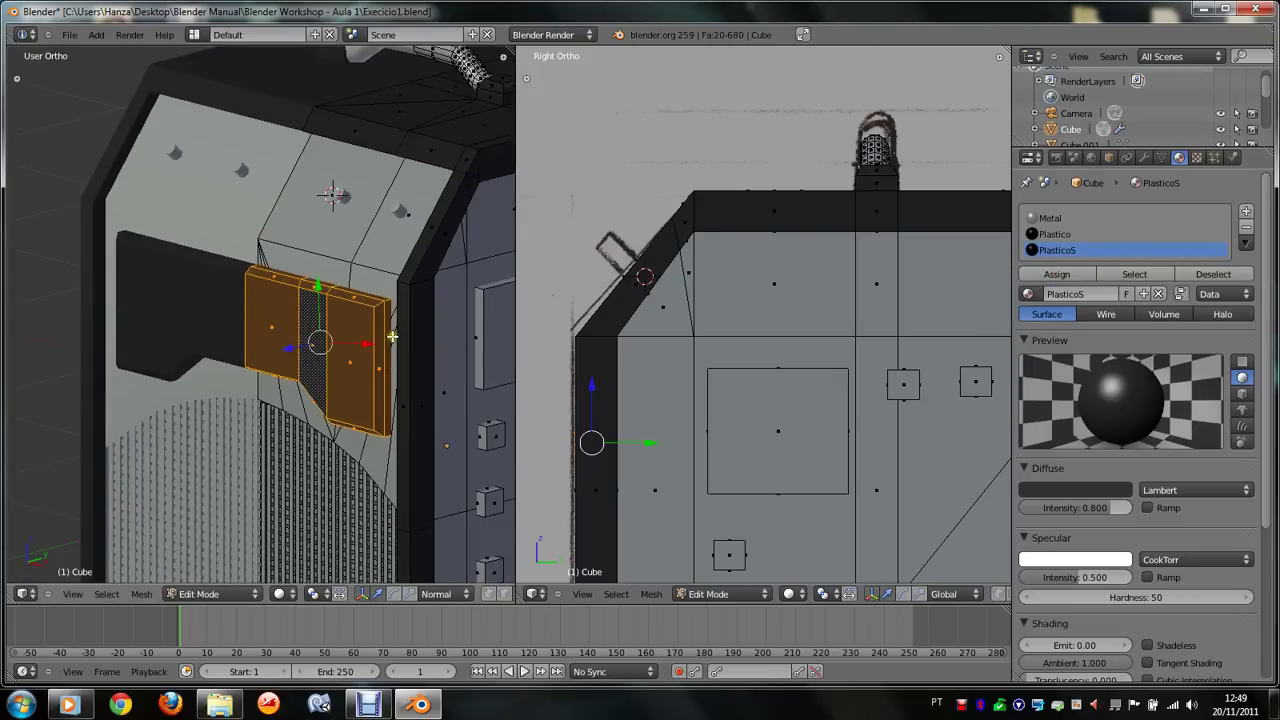
key(Tab)
key(F12)
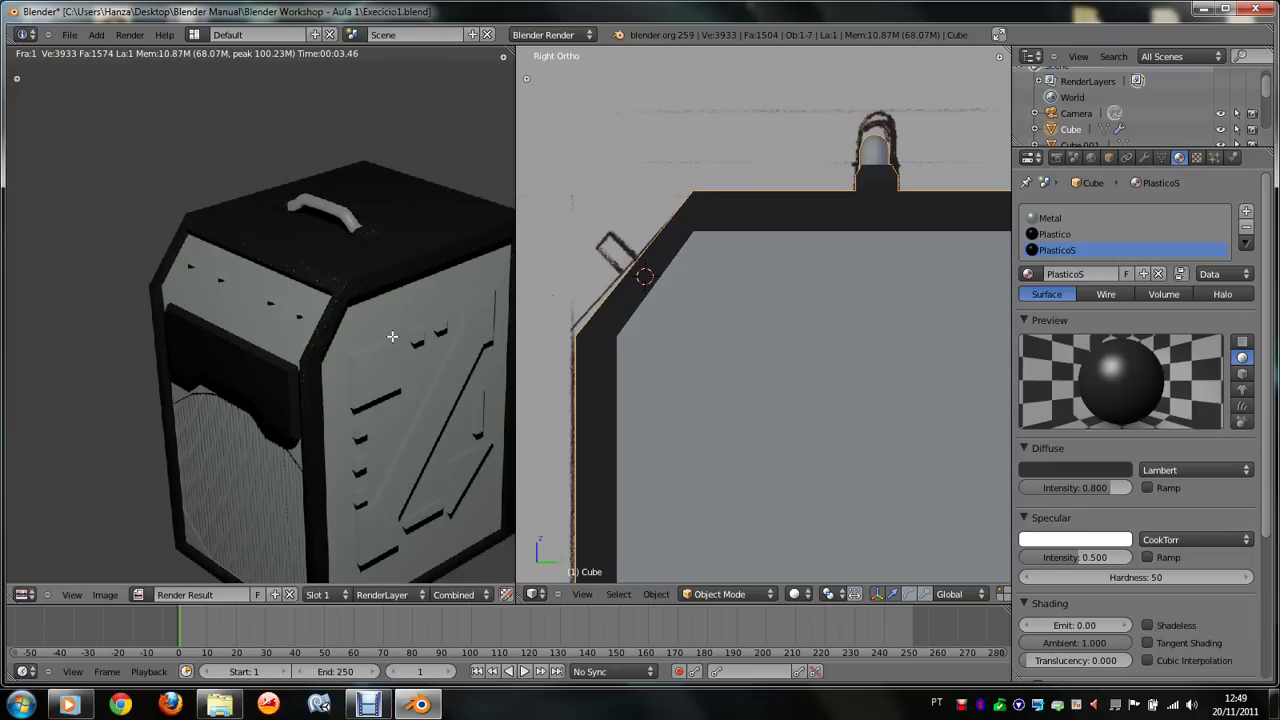
Step: Shrink the front panel faces along Y and shift them 0.024 along Y
scroll(392, 337, up, 3)
scroll(392, 337, down, 2)
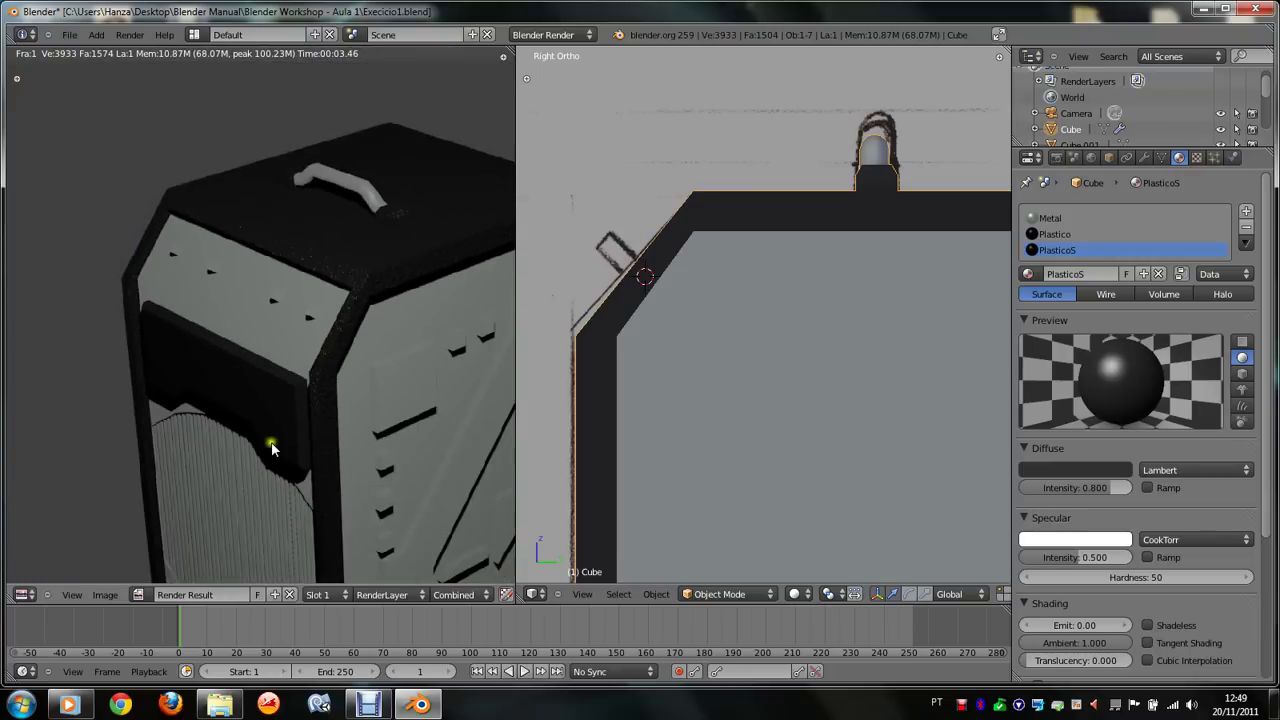
key(Escape)
key(Tab)
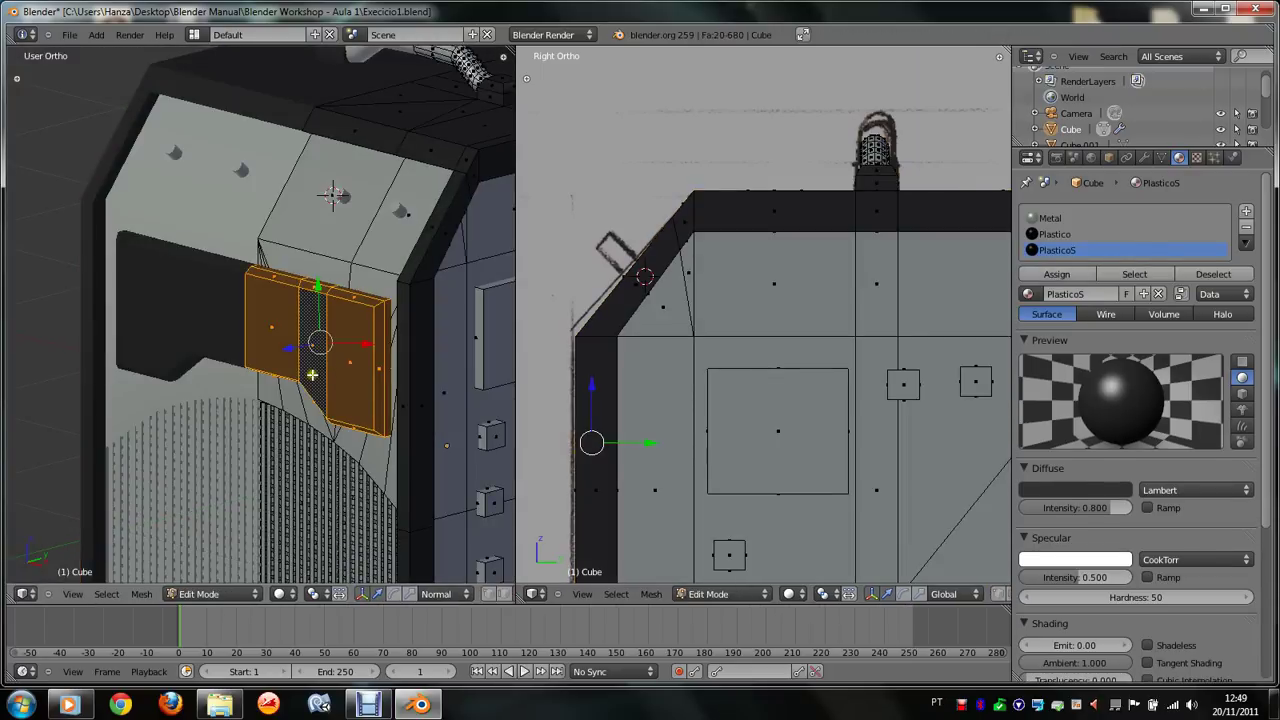
scroll(380, 376, up, 2)
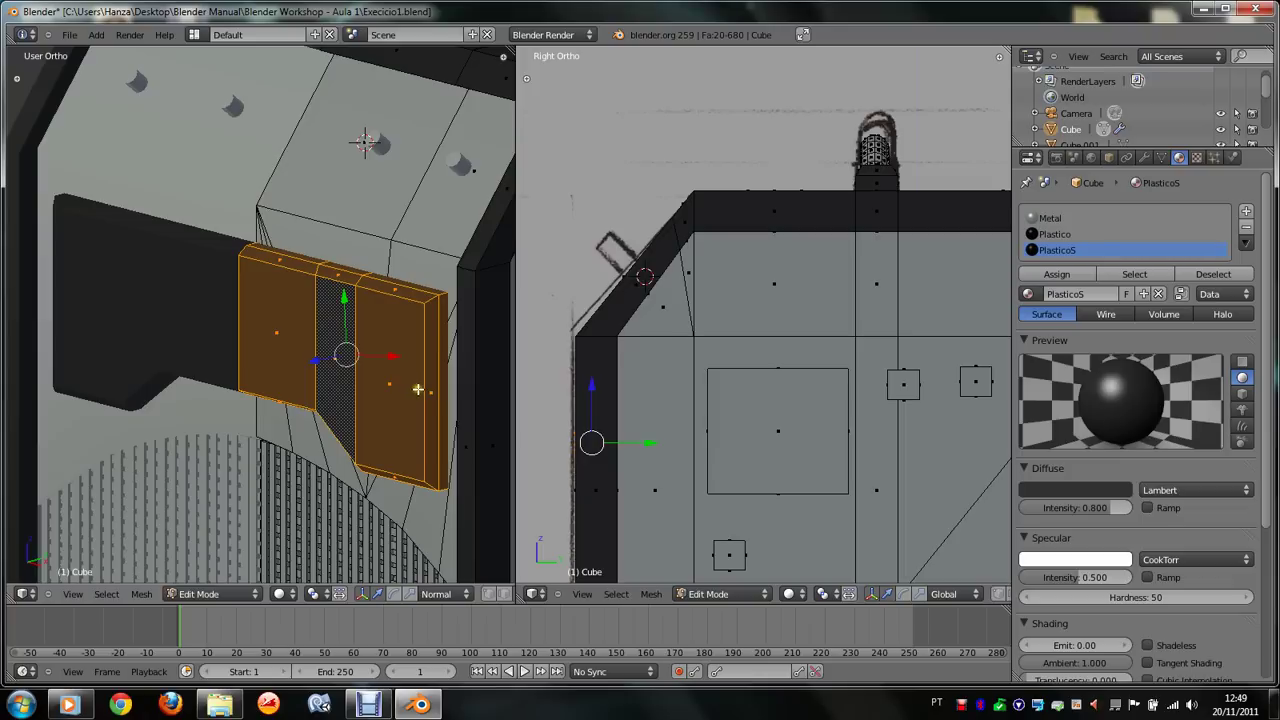
key(s)
key(y)
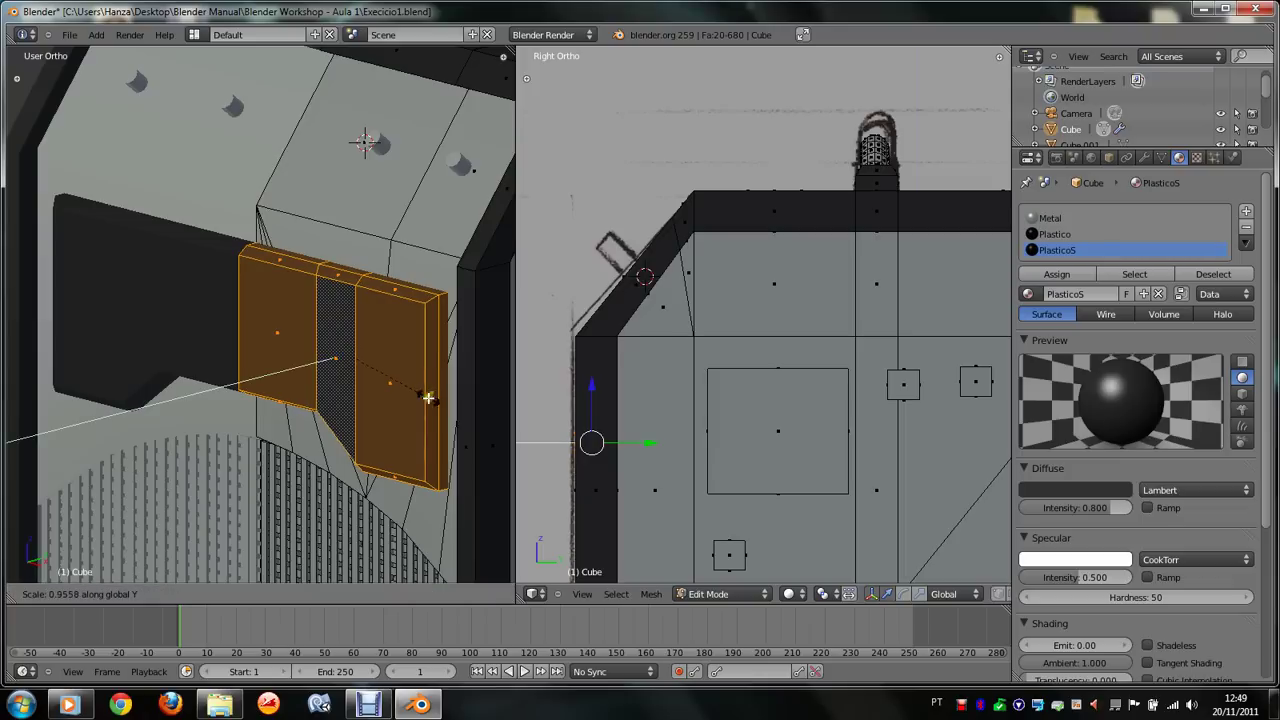
click(366, 398)
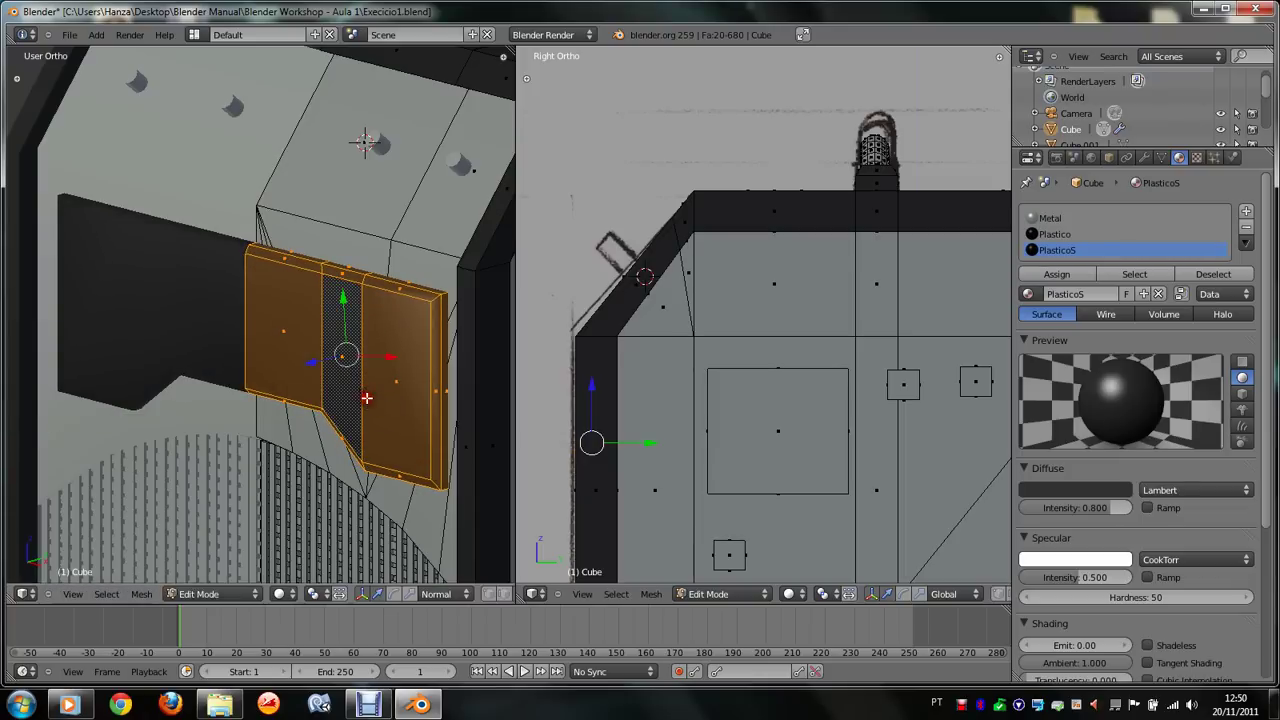
key(g)
key(y)
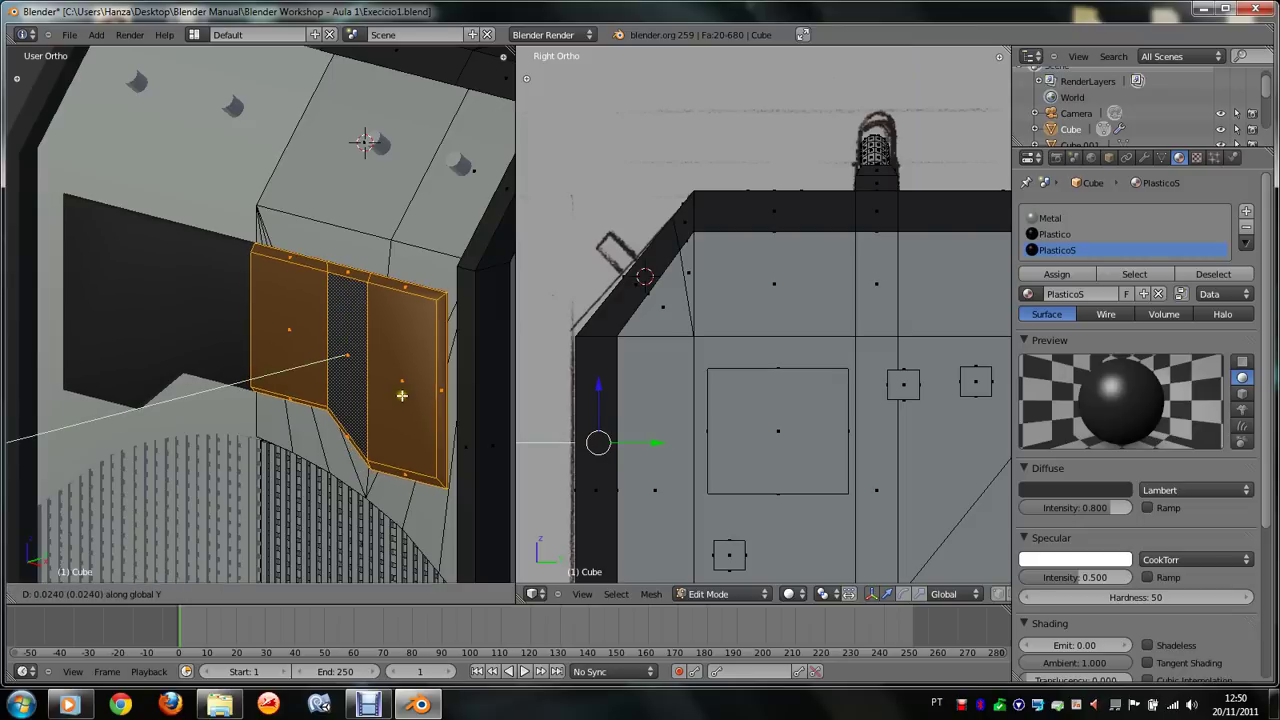
click(398, 399)
Step: Render the updated box to check the smaller front panel
key(Tab)
scroll(414, 398, down, 3)
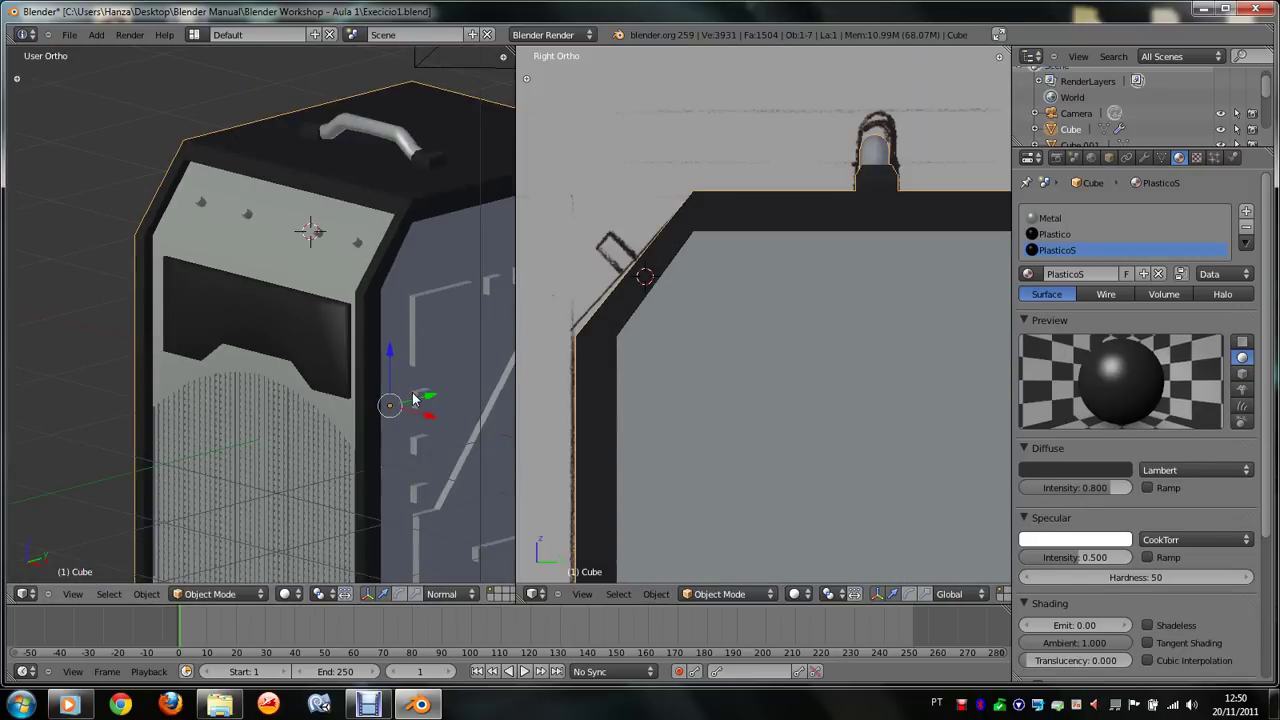
key(F12)
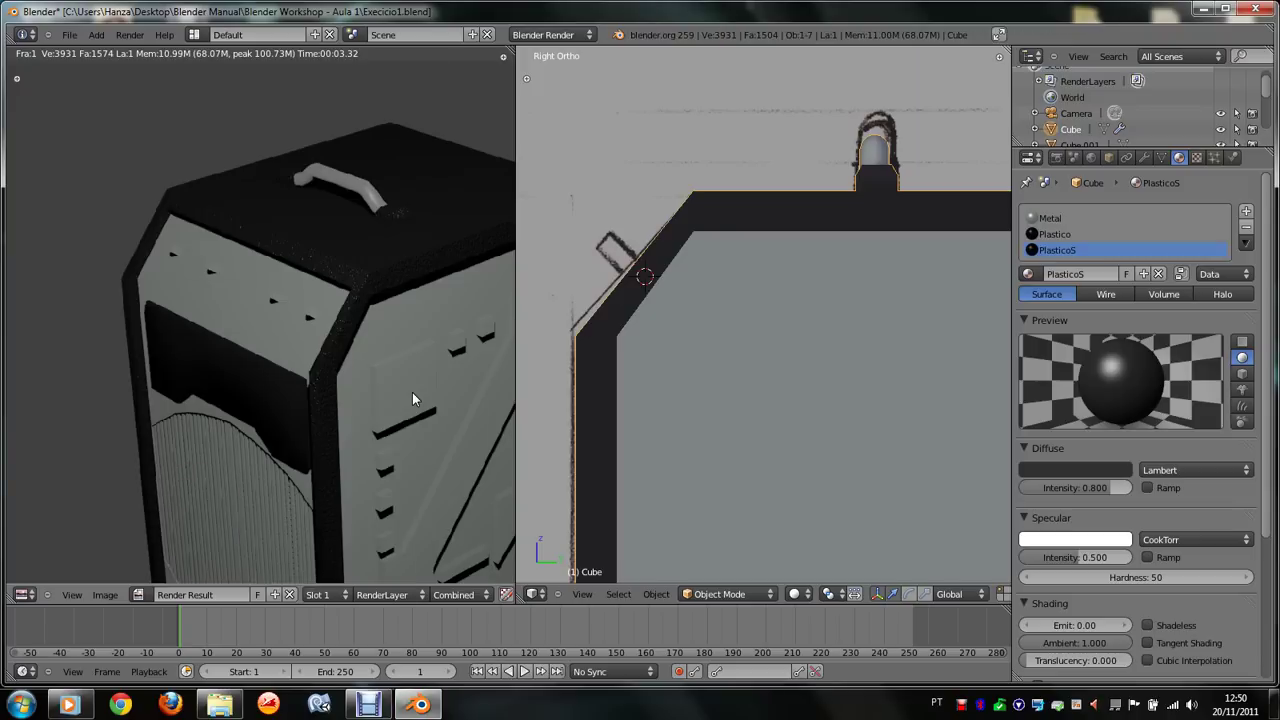
scroll(413, 395, down, 4)
scroll(413, 395, up, 3)
scroll(412, 398, up, 1)
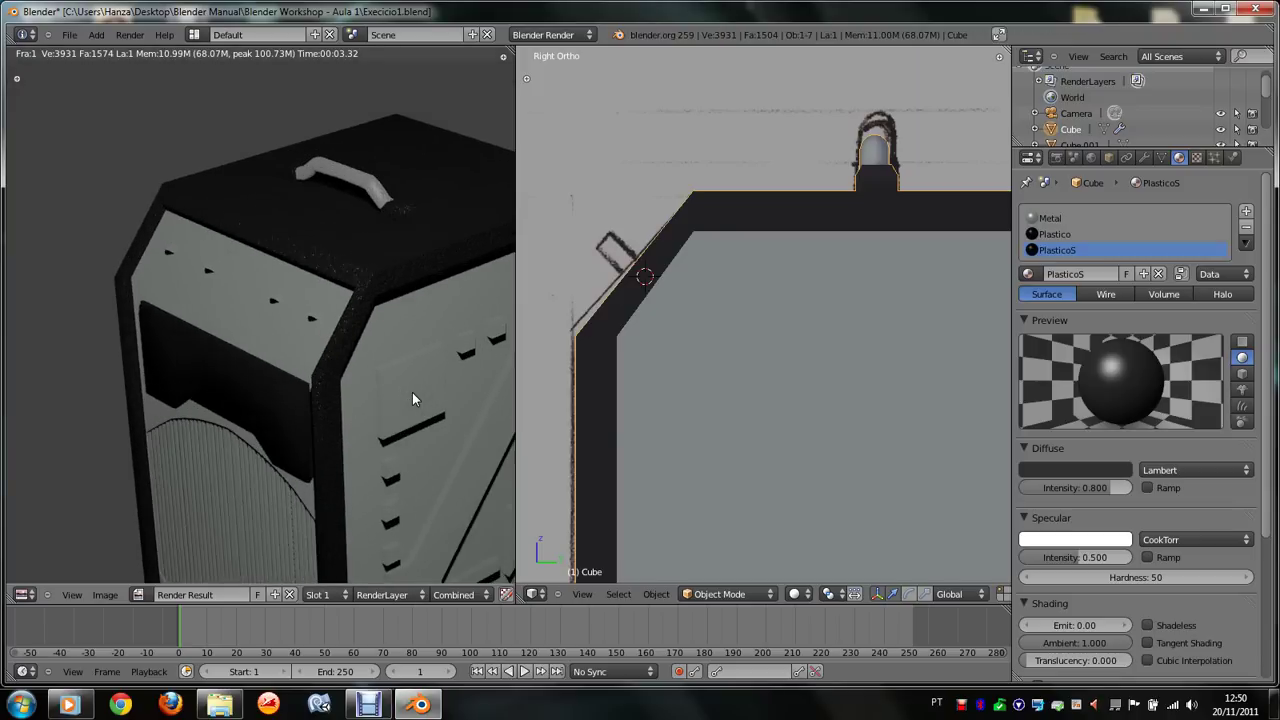
scroll(412, 398, down, 2)
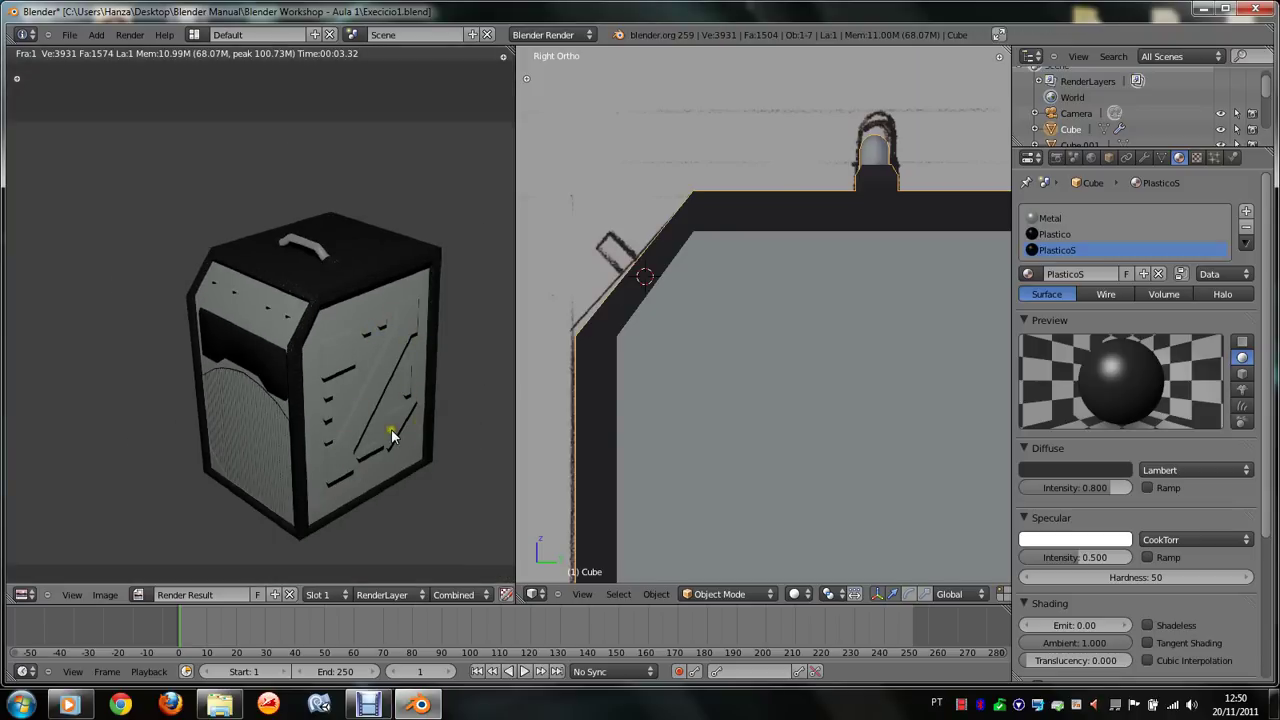
key(Escape)
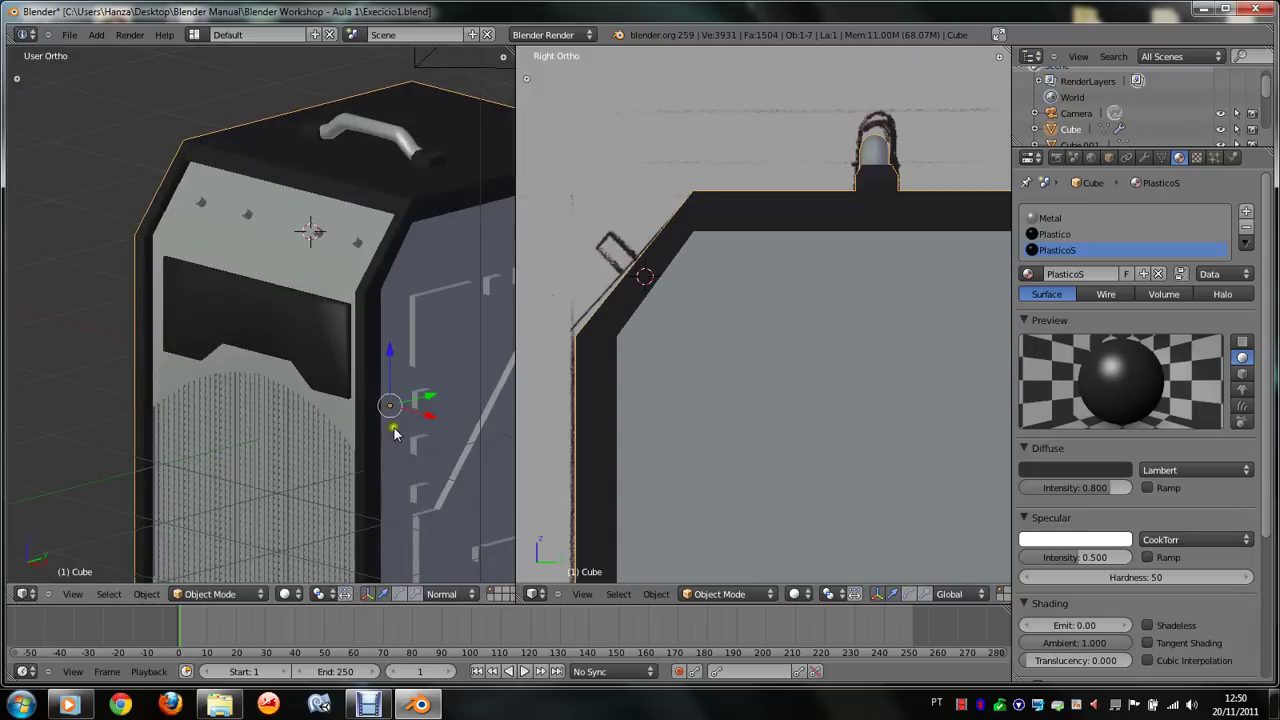
Step: Reselect the front panel faces and move them along Y
key(KP_6)
key(Tab)
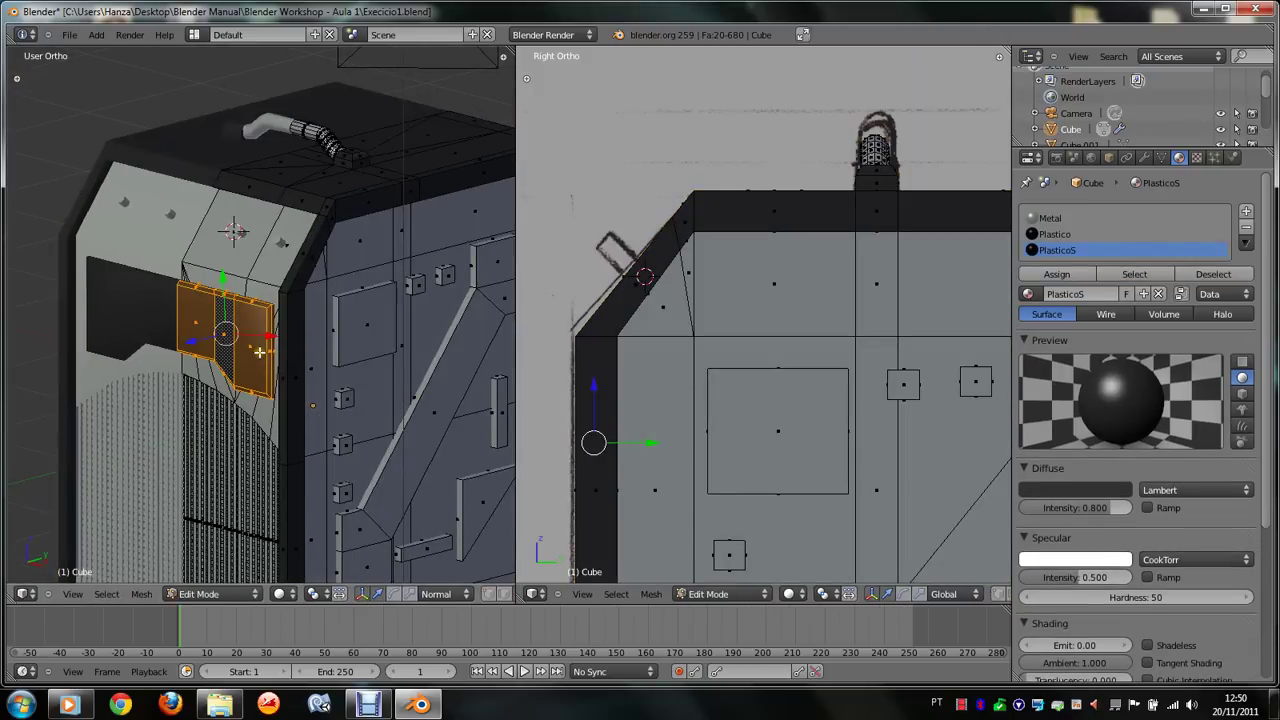
right_click(259, 352)
shift+right_click(240, 340)
shift+right_click(205, 330)
key(g)
key(y)
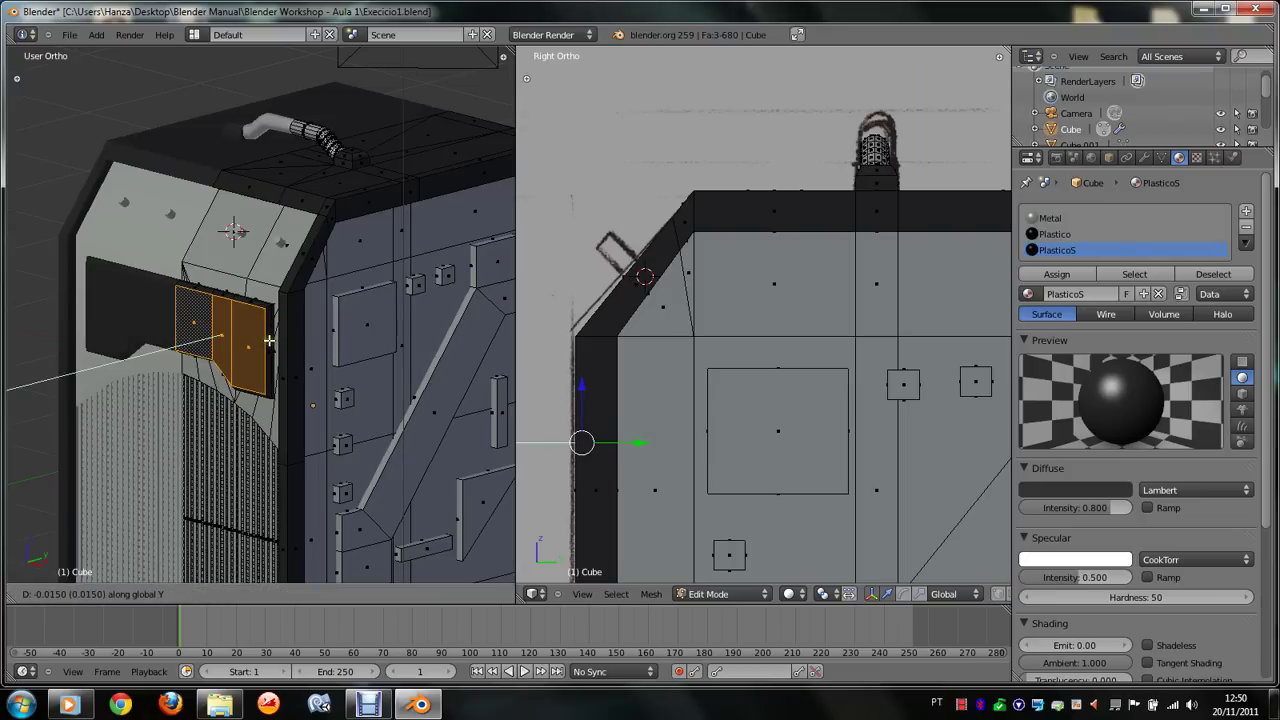
click(268, 341)
Step: Select the side wall's raised panels, small squares and diagonal strip with their linked faces
scroll(503, 597, down, 2)
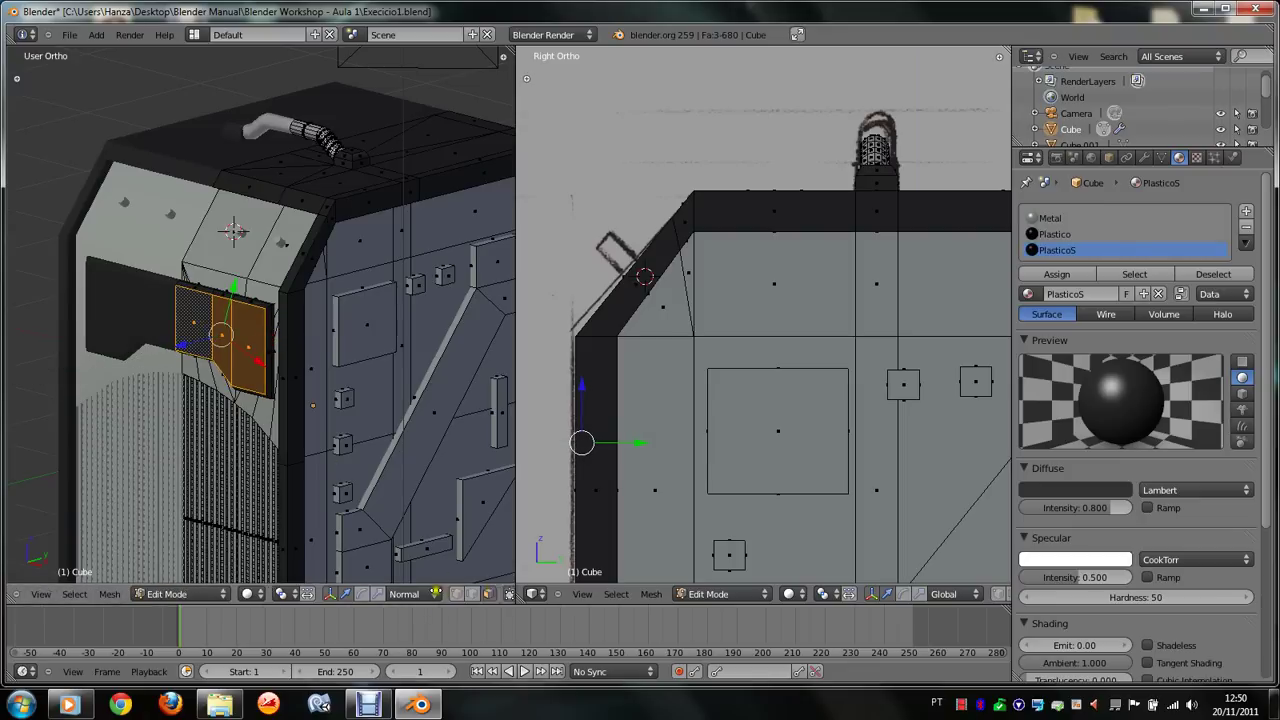
scroll(450, 596, down, 2)
click(365, 594)
click(370, 570)
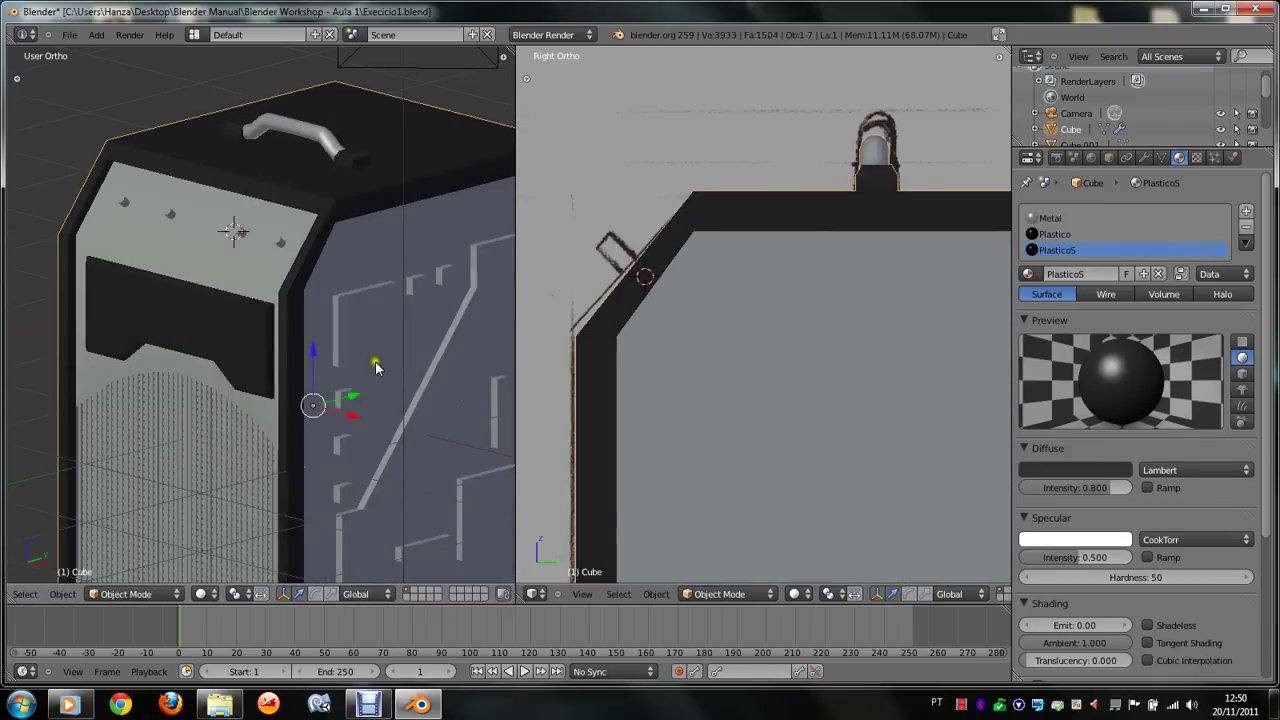
right_click(365, 322)
shift+right_click(447, 344)
shift+right_click(416, 283)
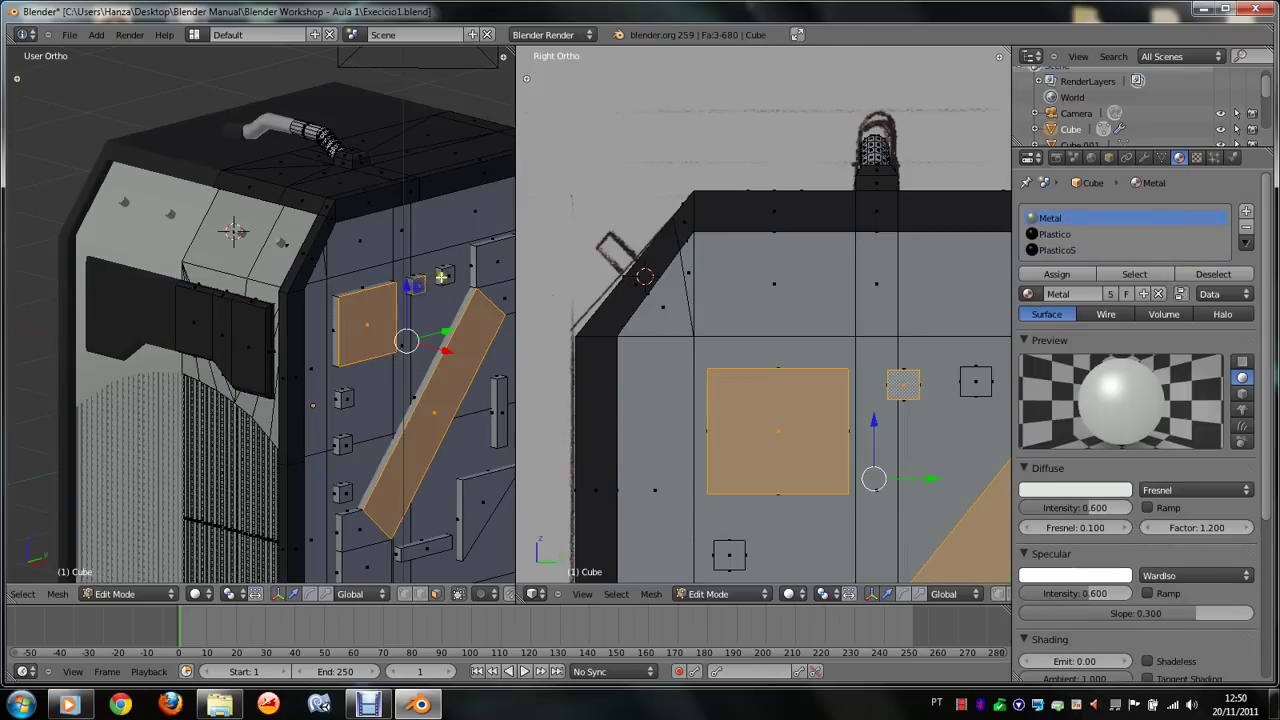
shift+right_click(446, 275)
shift+right_click(488, 264)
shift+right_click(505, 402)
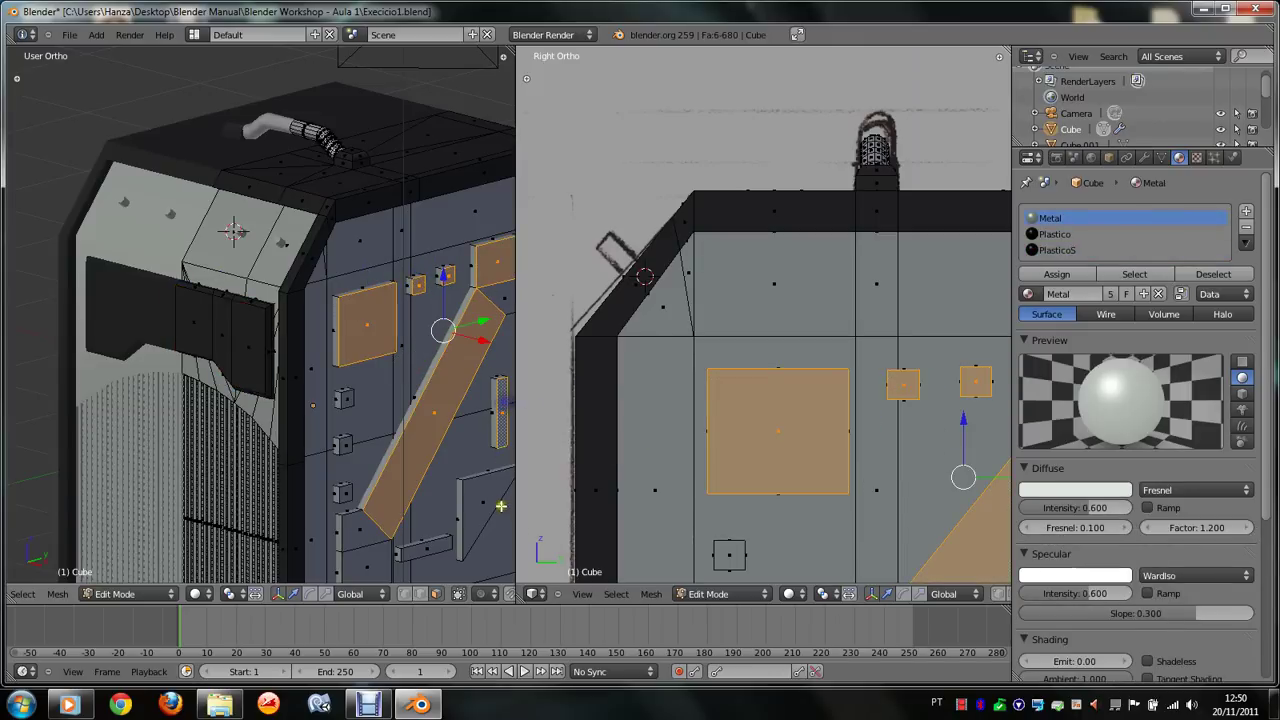
shift+right_click(485, 497)
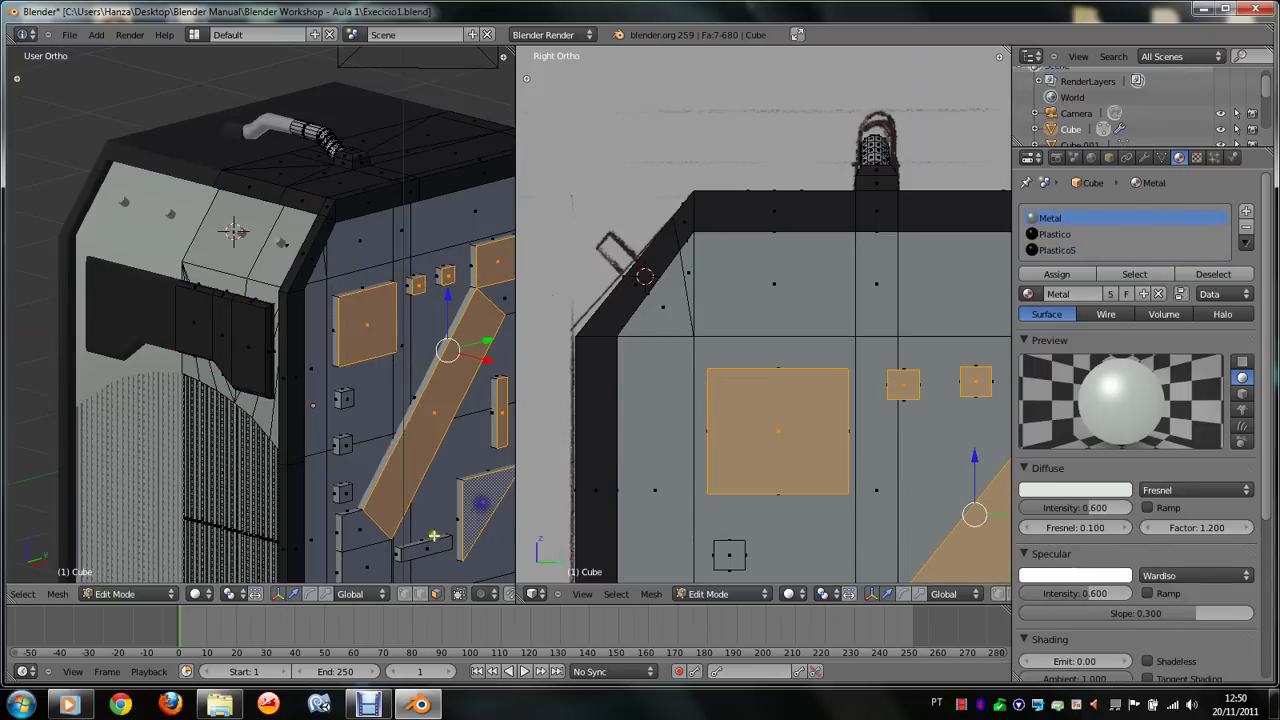
shift+right_click(434, 538)
shift+right_click(350, 551)
shift+right_click(344, 493)
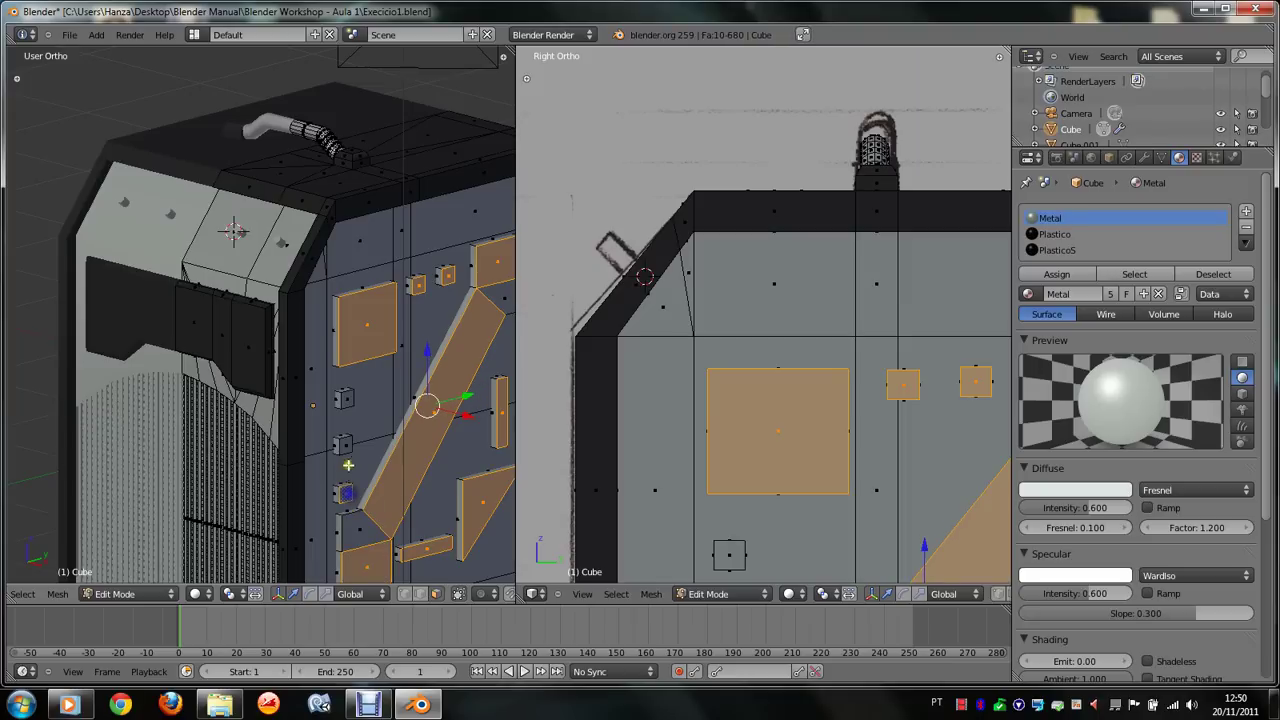
shift+right_click(344, 444)
shift+right_click(345, 398)
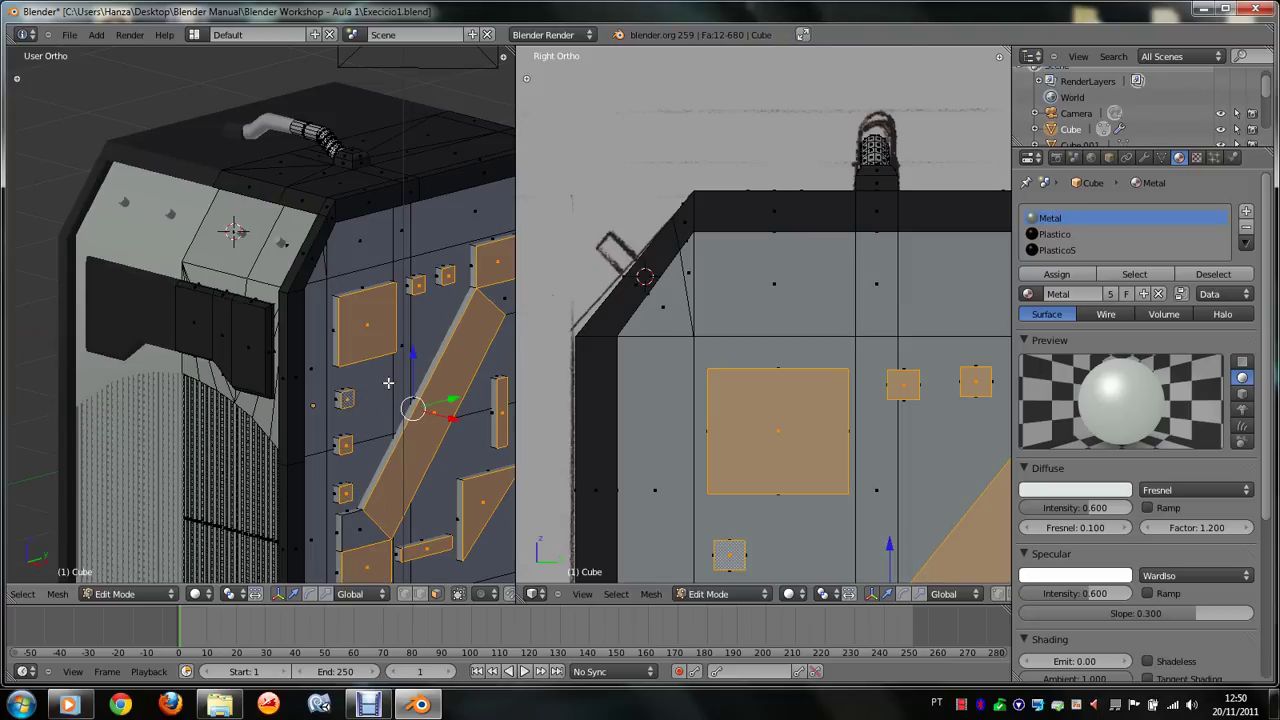
key(ctrl+l)
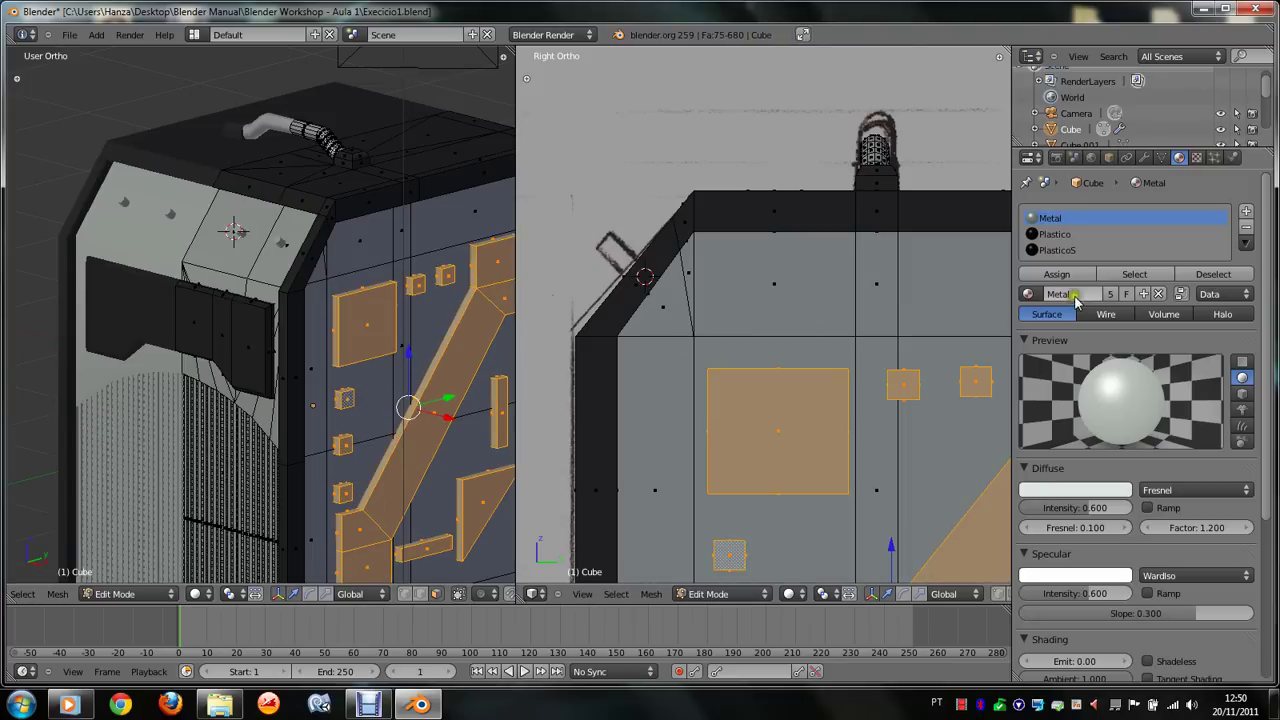
Step: Assign PlasticoS to the selected side-wall panels and leave Edit Mode
click(1060, 250)
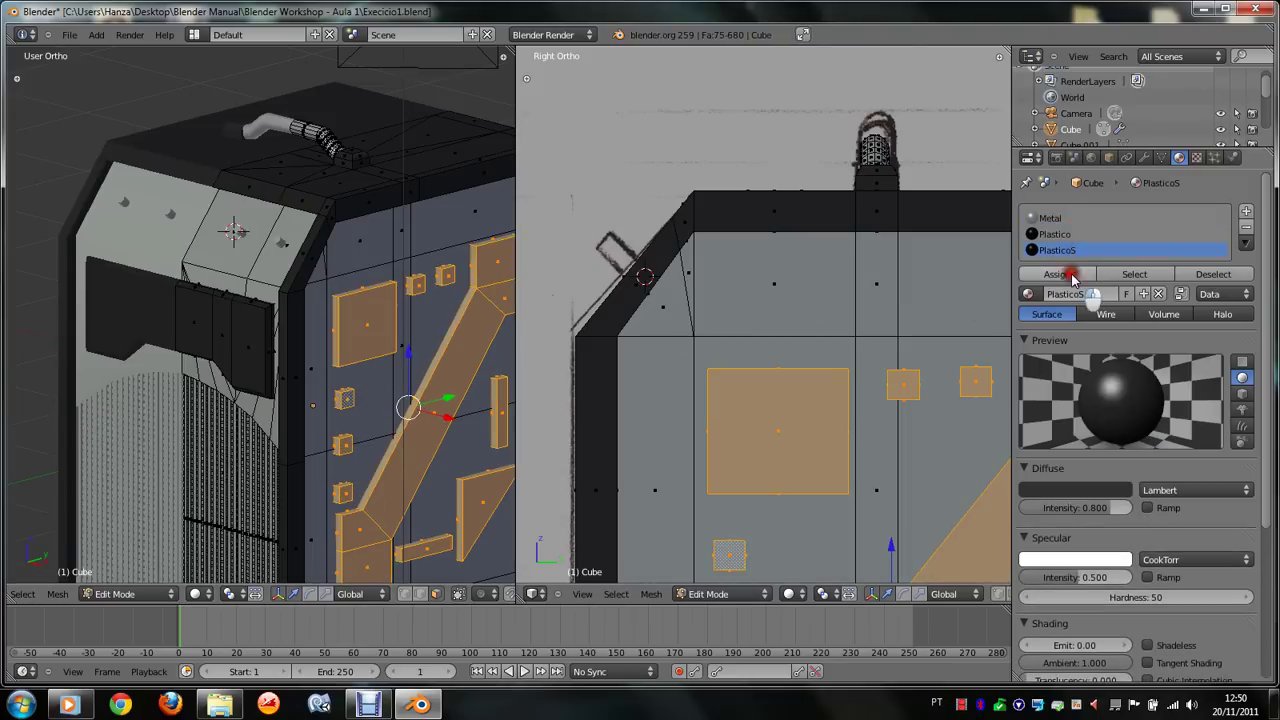
click(1057, 274)
scroll(361, 418, down, 3)
key(Tab)
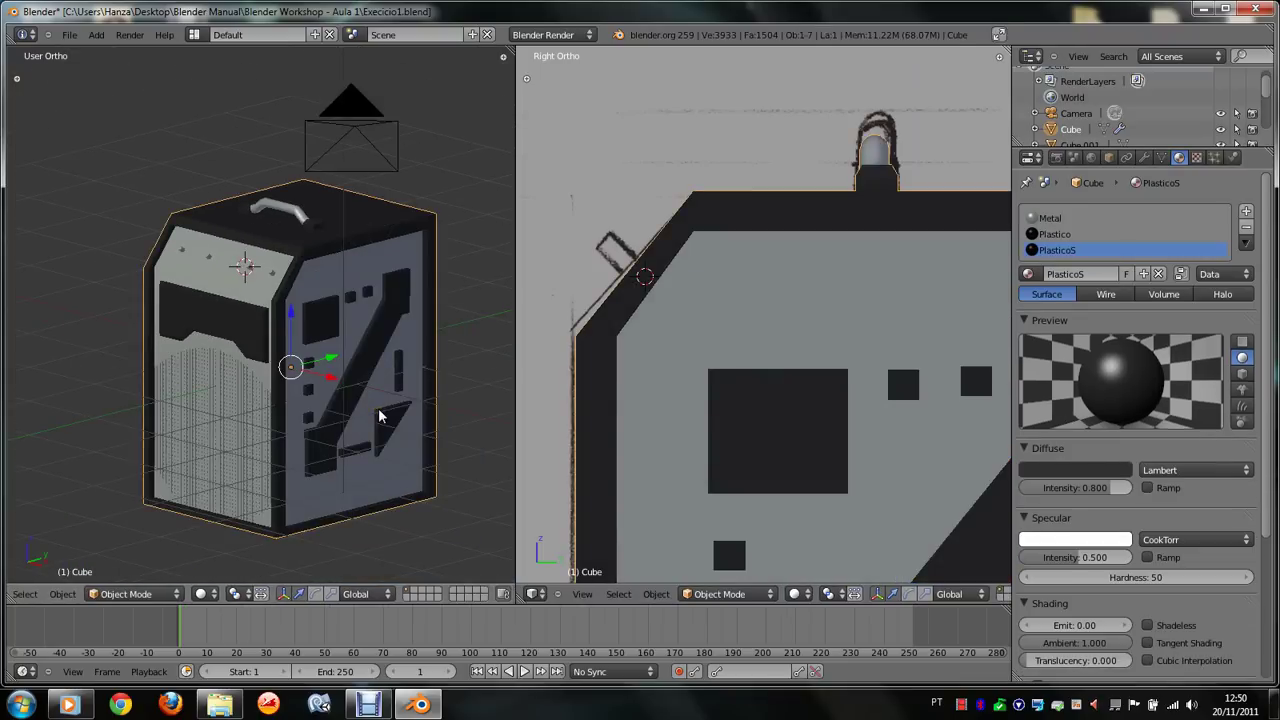
Step: Set the PlasticoS diffuse colour to a dark blue-green
key(Tab)
key(Tab)
scroll(378, 418, up, 4)
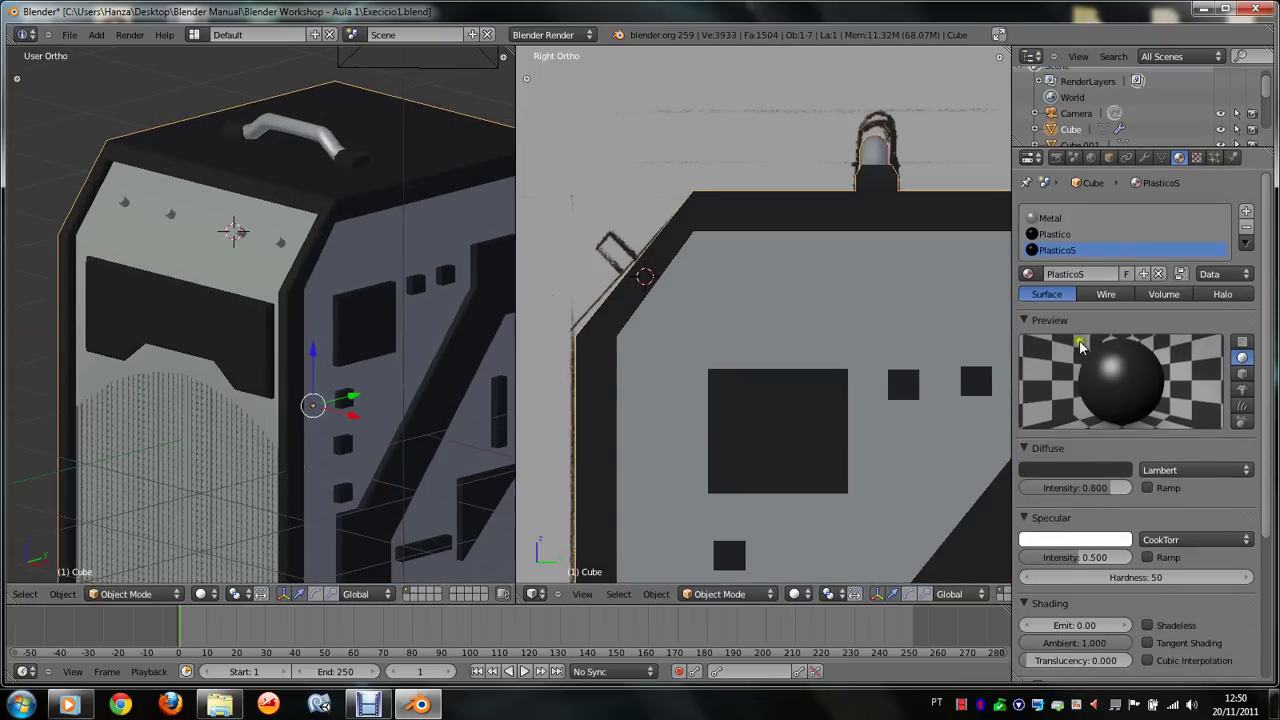
click(1075, 470)
click(1121, 338)
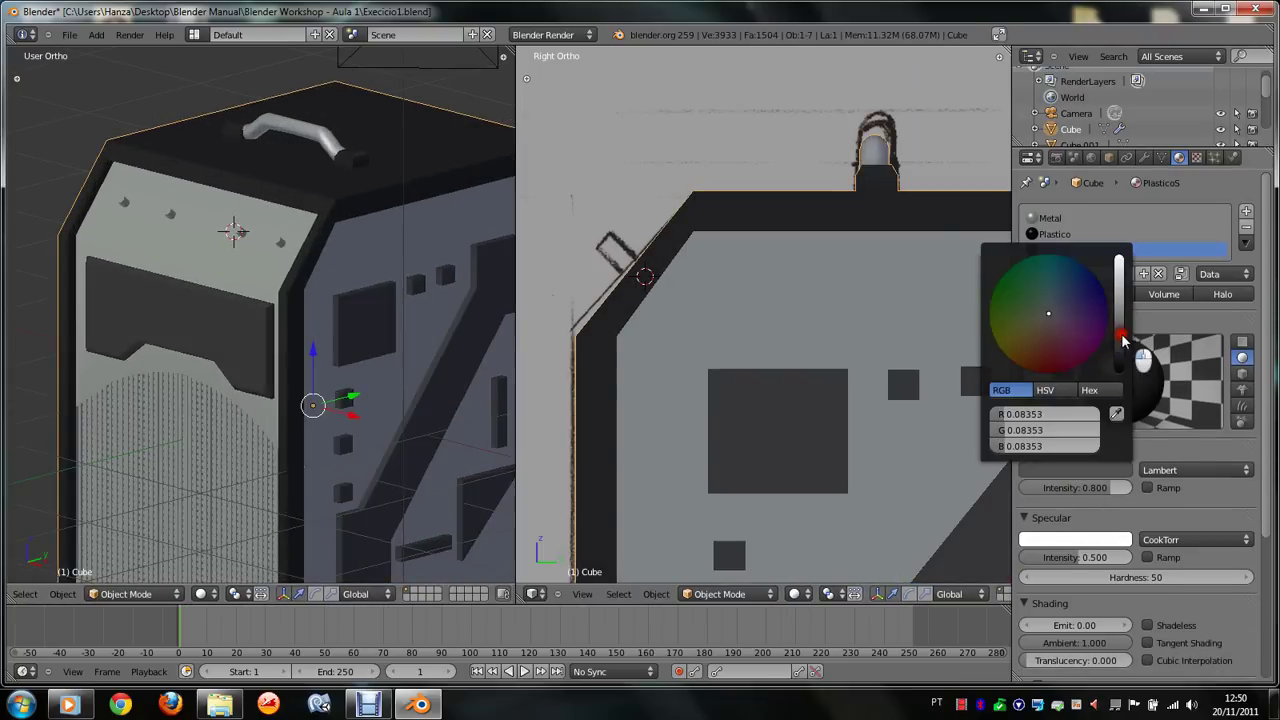
drag(1122, 344, 1118, 349)
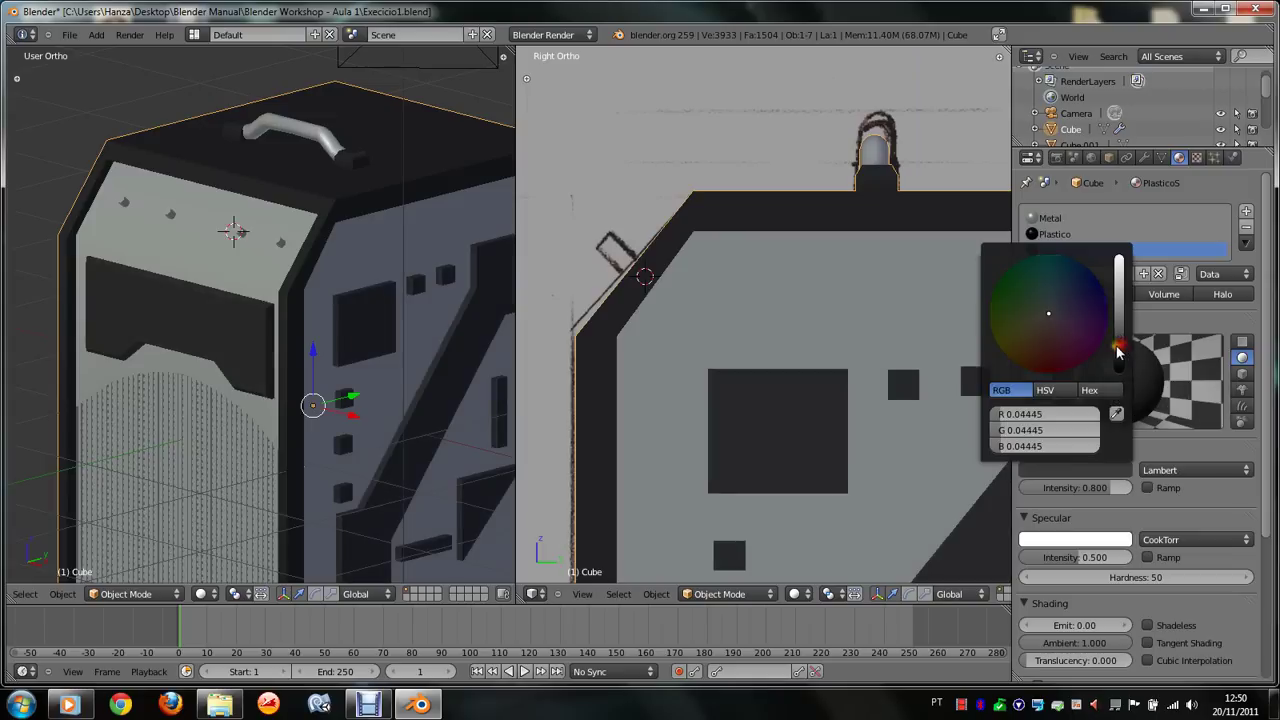
click(1027, 334)
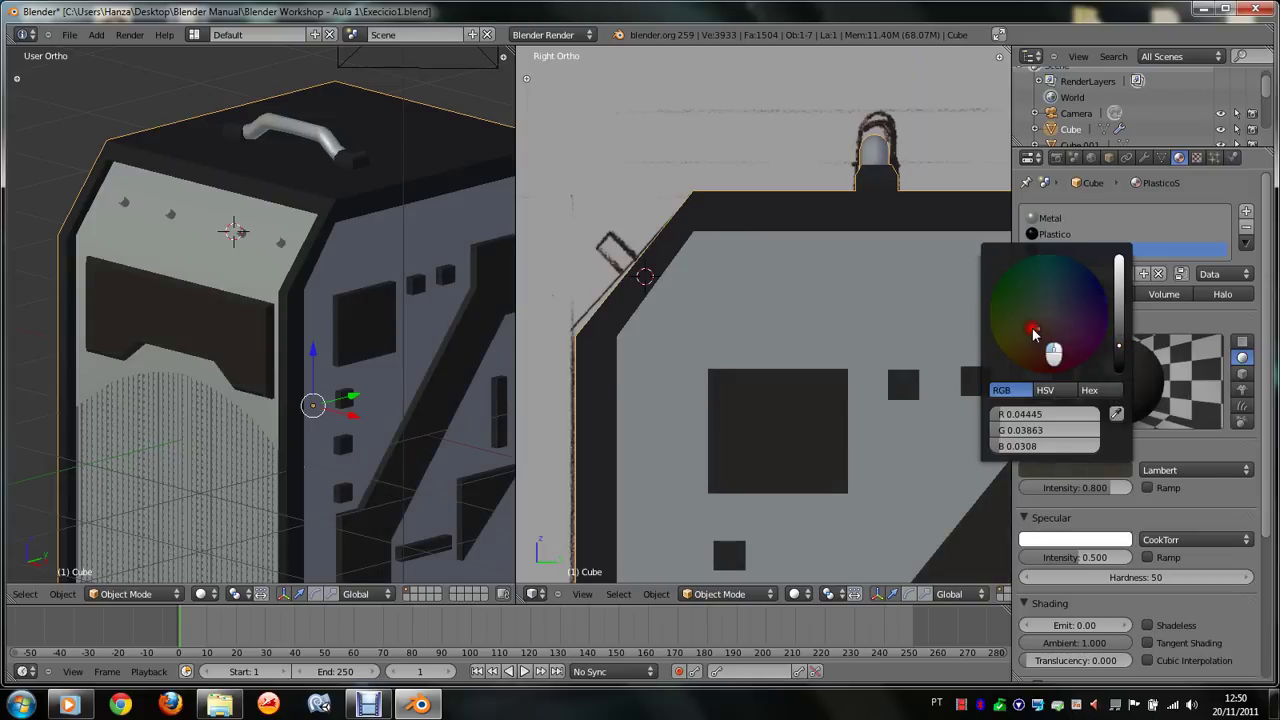
click(1018, 326)
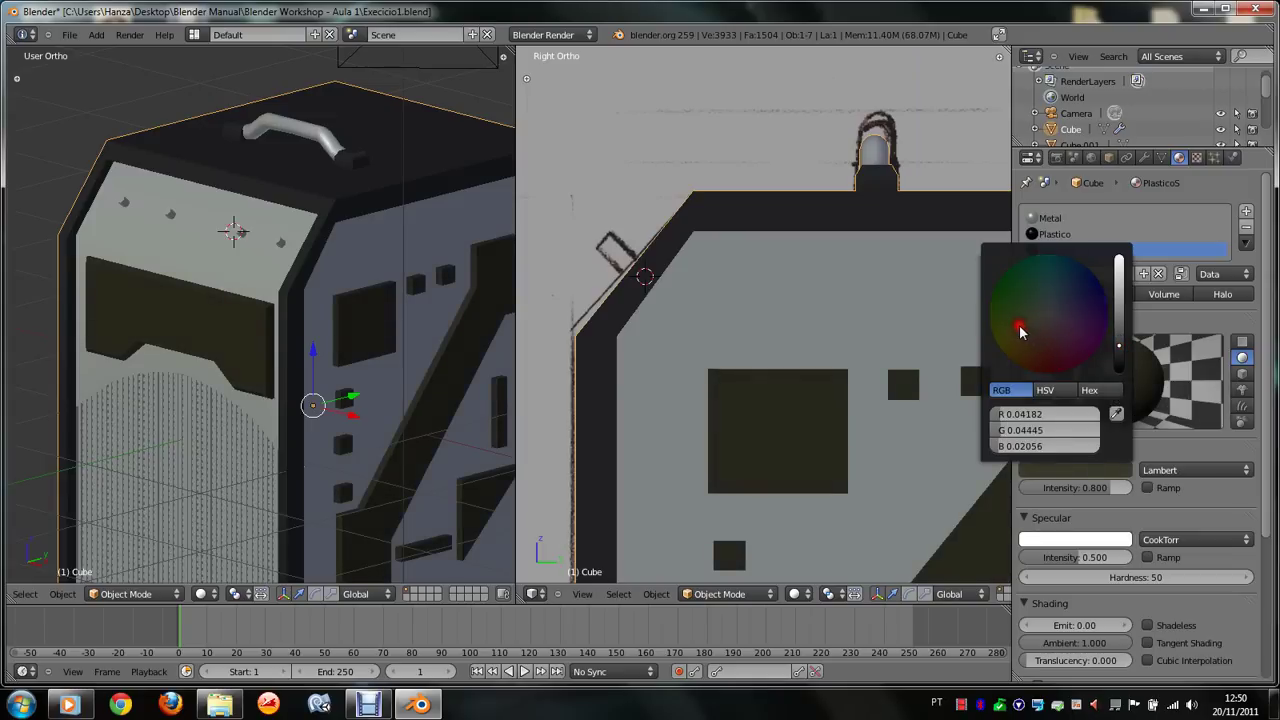
click(1118, 338)
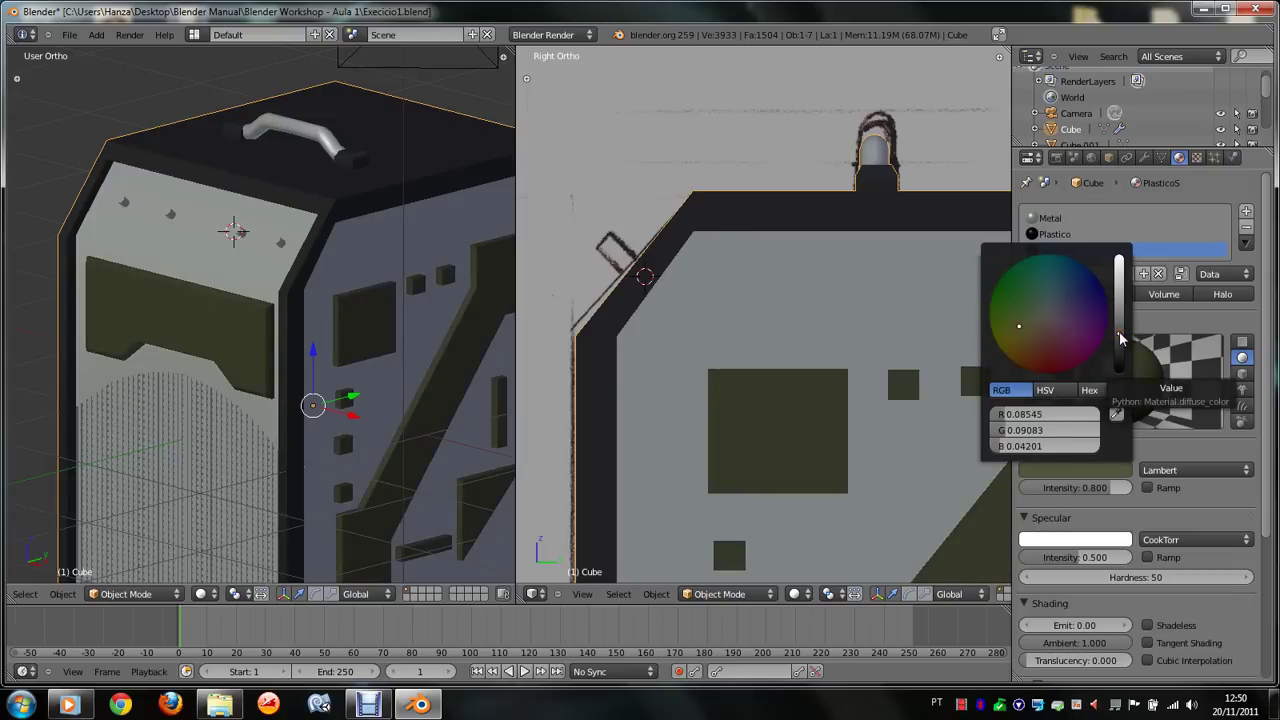
click(1040, 340)
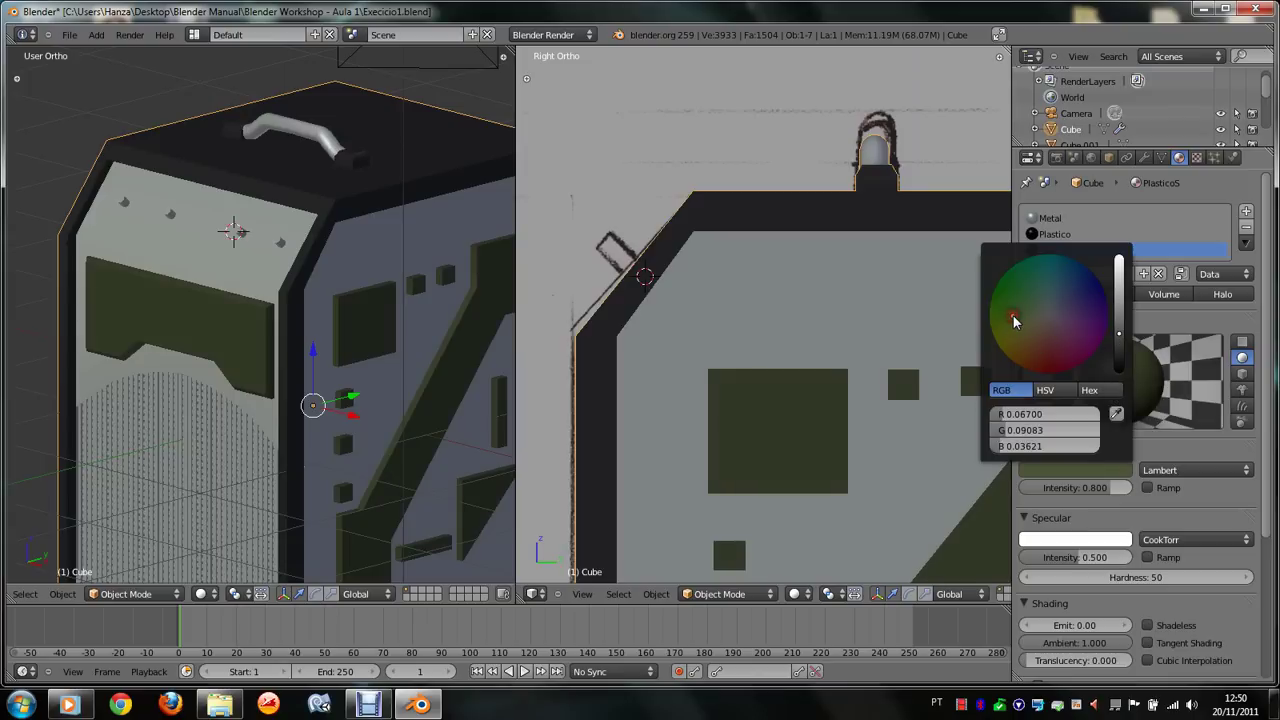
drag(1012, 320, 1040, 292)
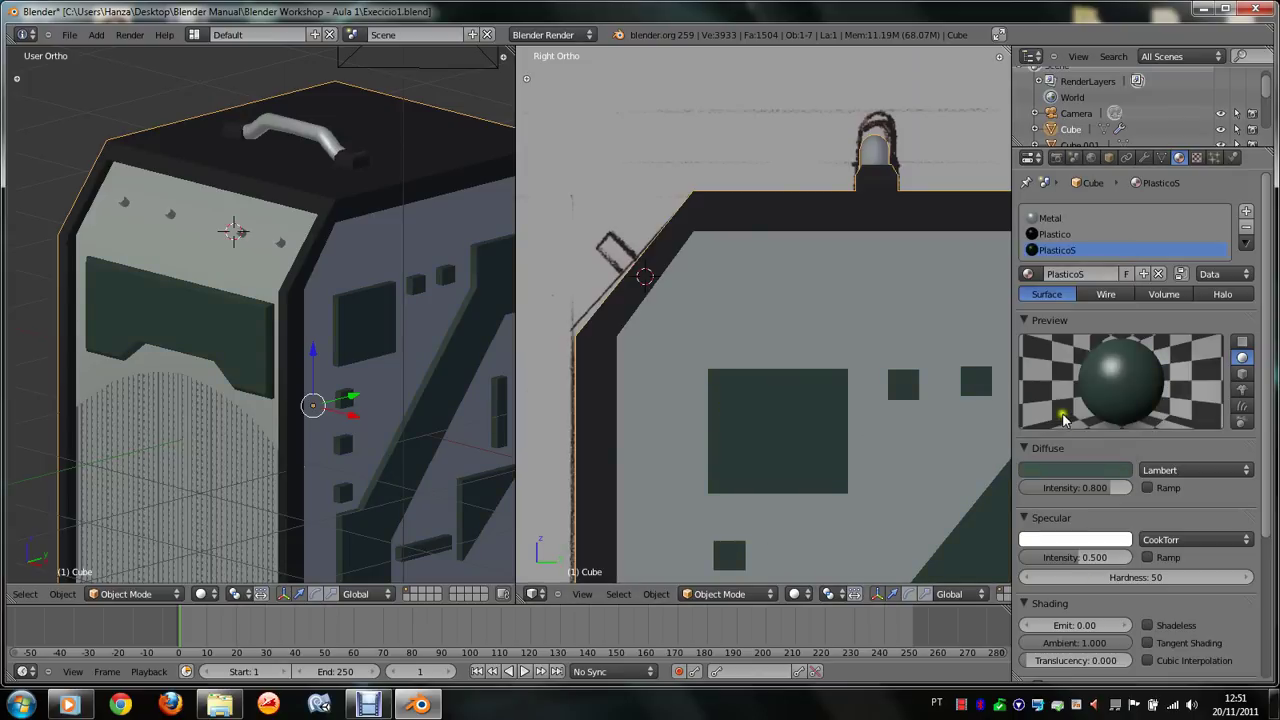
click(1082, 468)
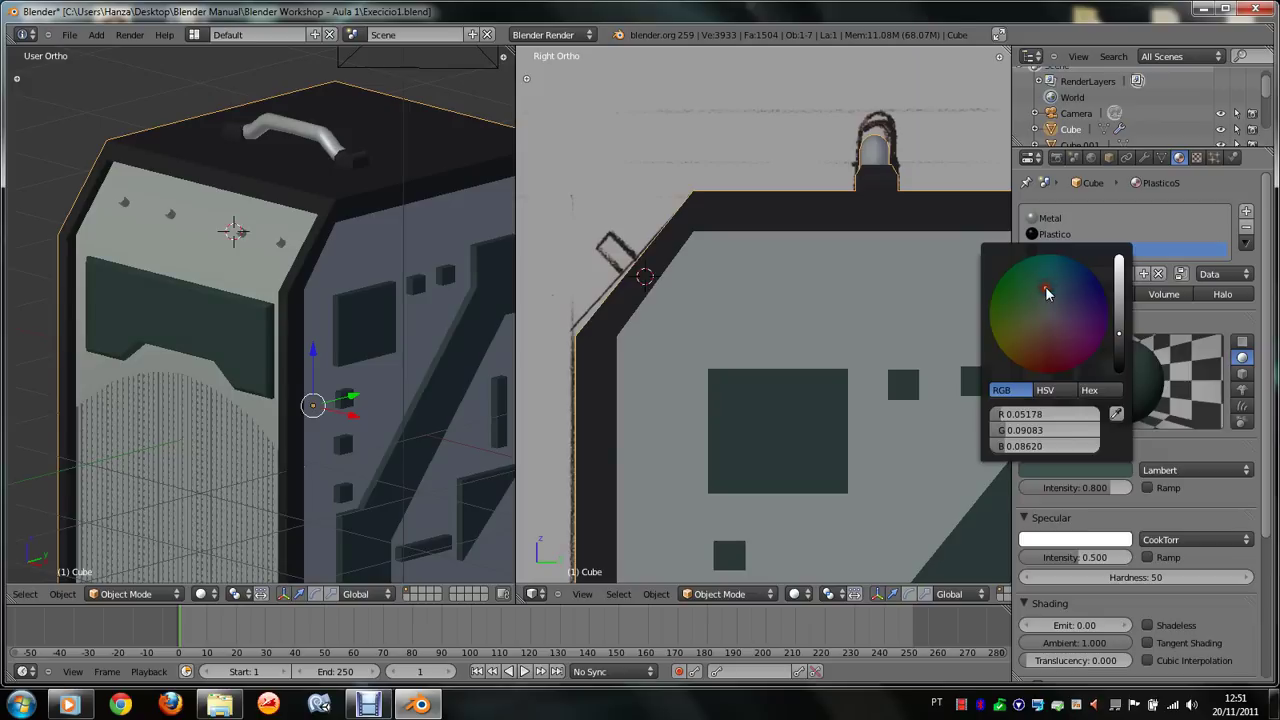
Step: Render the scene to check the blue-green side-wall panels
key(F12)
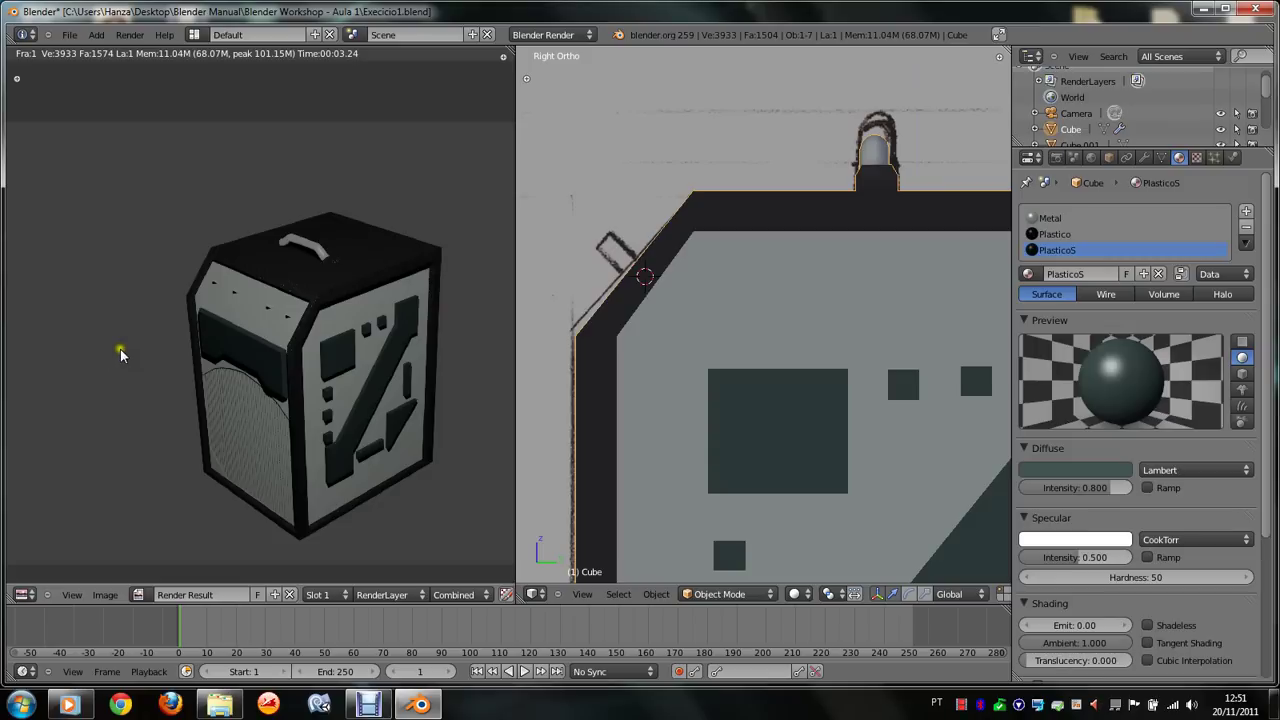
scroll(120, 356, down, 3)
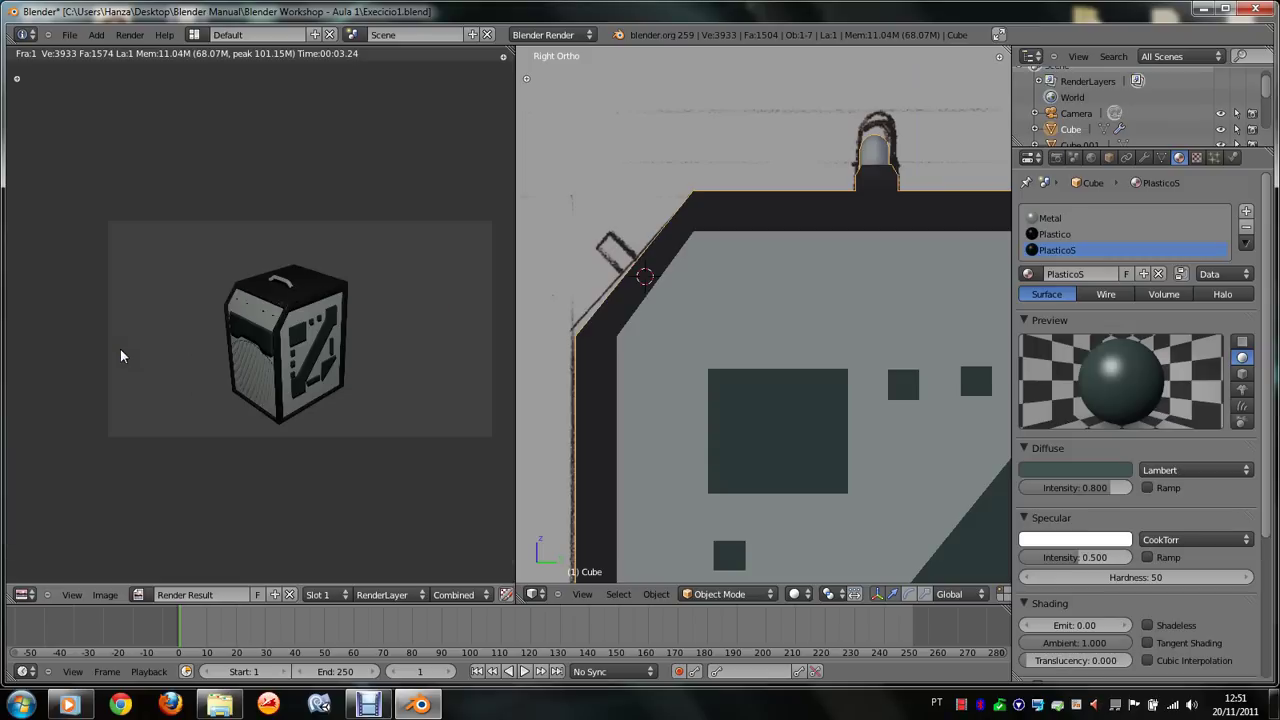
scroll(154, 371, up, 4)
scroll(157, 377, up, 2)
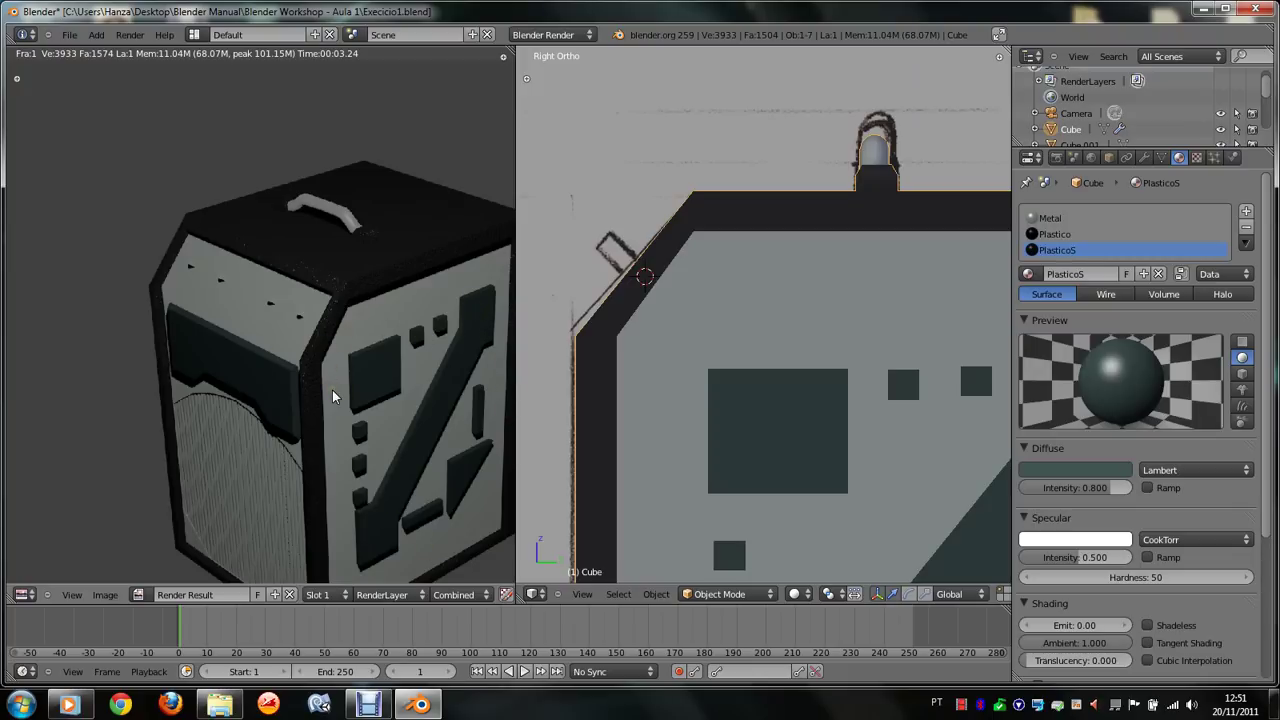
key(Escape)
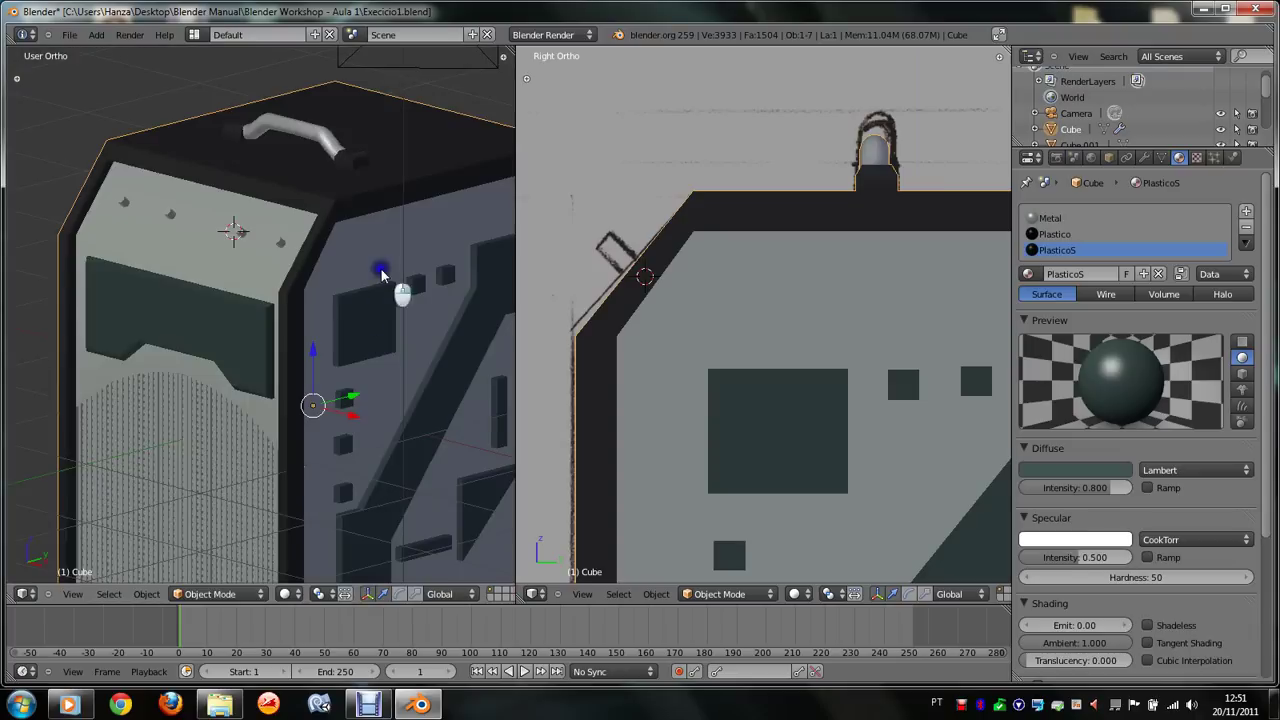
Step: Select the upper and narrow side-wall faces around the panels, viewing the wall straight on
key(Tab)
right_click(366, 258)
key(KP_6)
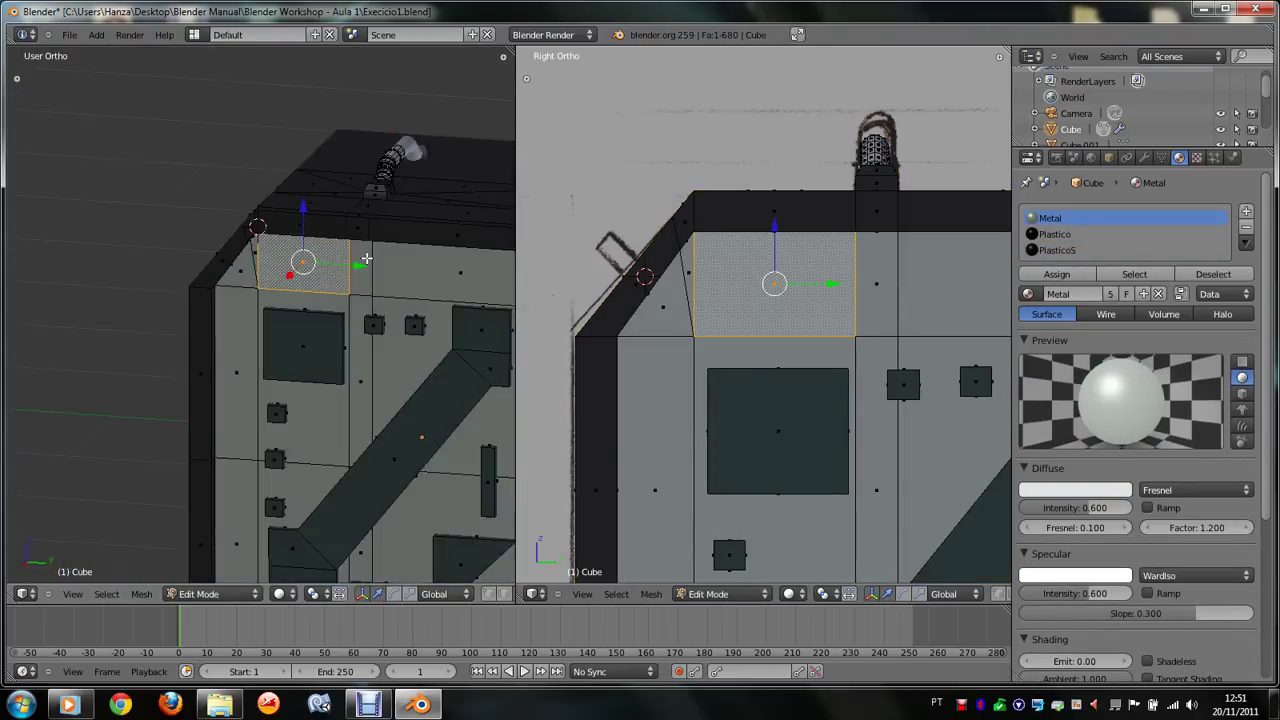
key(KP_6)
scroll(366, 258, up, 2)
shift+right_click(197, 216)
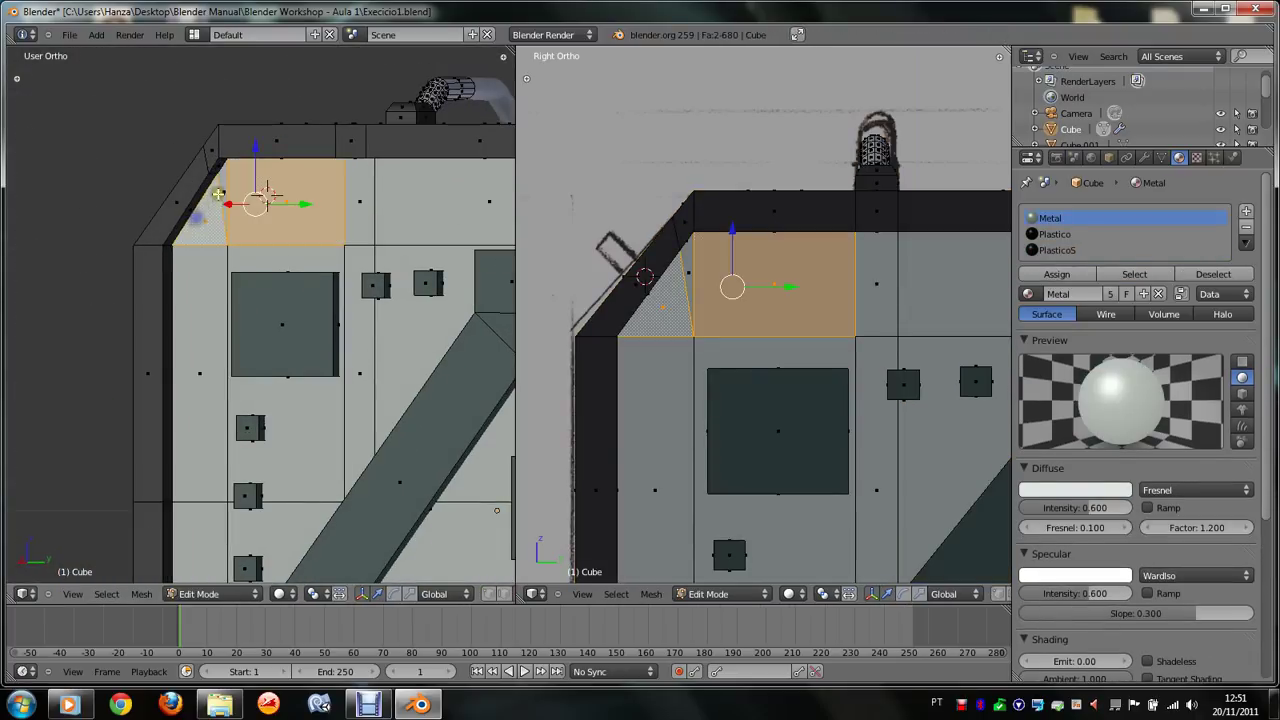
shift+right_click(360, 204)
shift+right_click(415, 203)
scroll(415, 203, down, 2)
shift+right_click(391, 329)
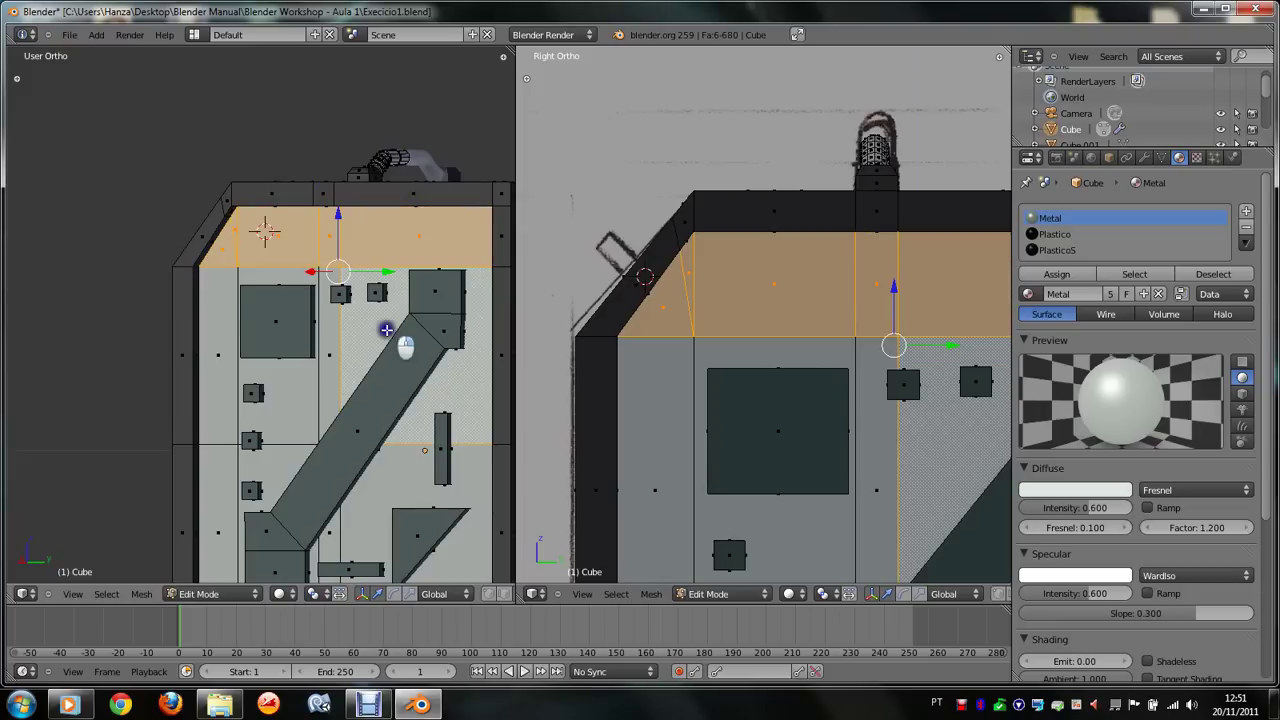
shift+right_click(329, 337)
shift+right_click(294, 385)
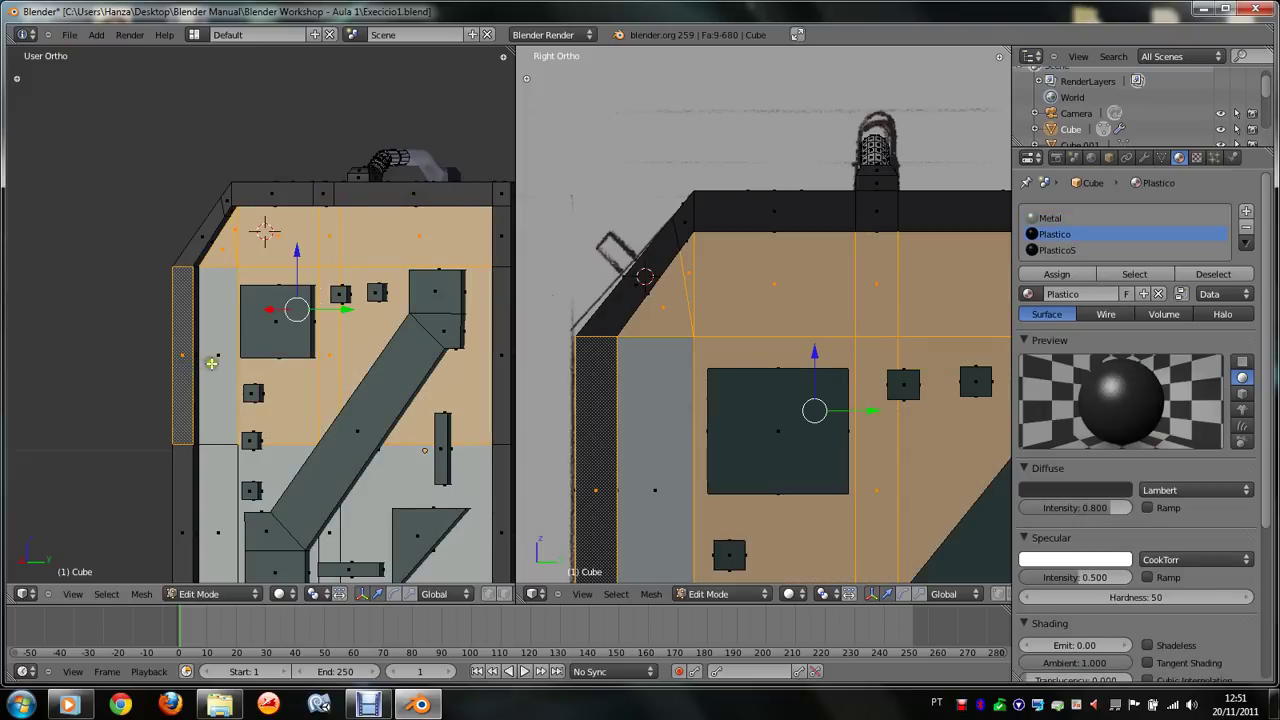
shift+right_click(219, 363)
Step: Add the lower and bottom-strip faces and assign the whole selection the Plastico material
shift+right_click(216, 490)
shift+right_click(288, 486)
scroll(290, 490, down, 2)
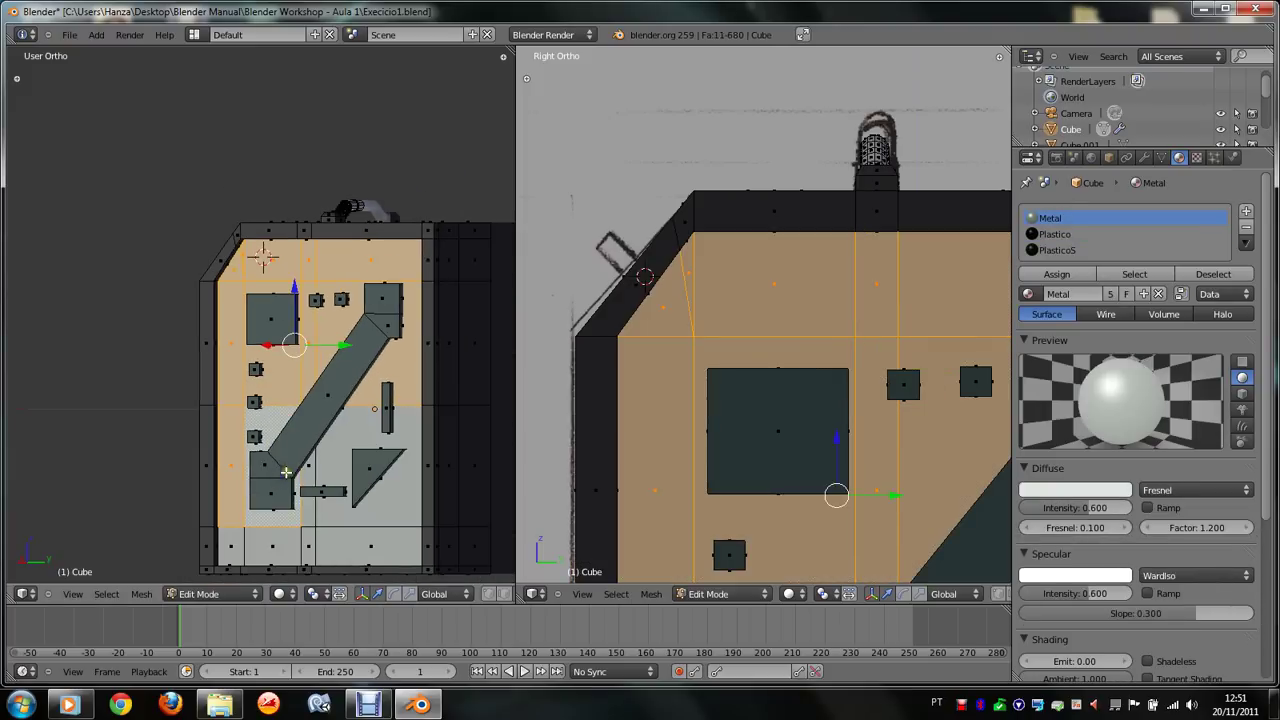
shift+right_click(341, 463)
shift+right_click(357, 538)
shift+right_click(300, 543)
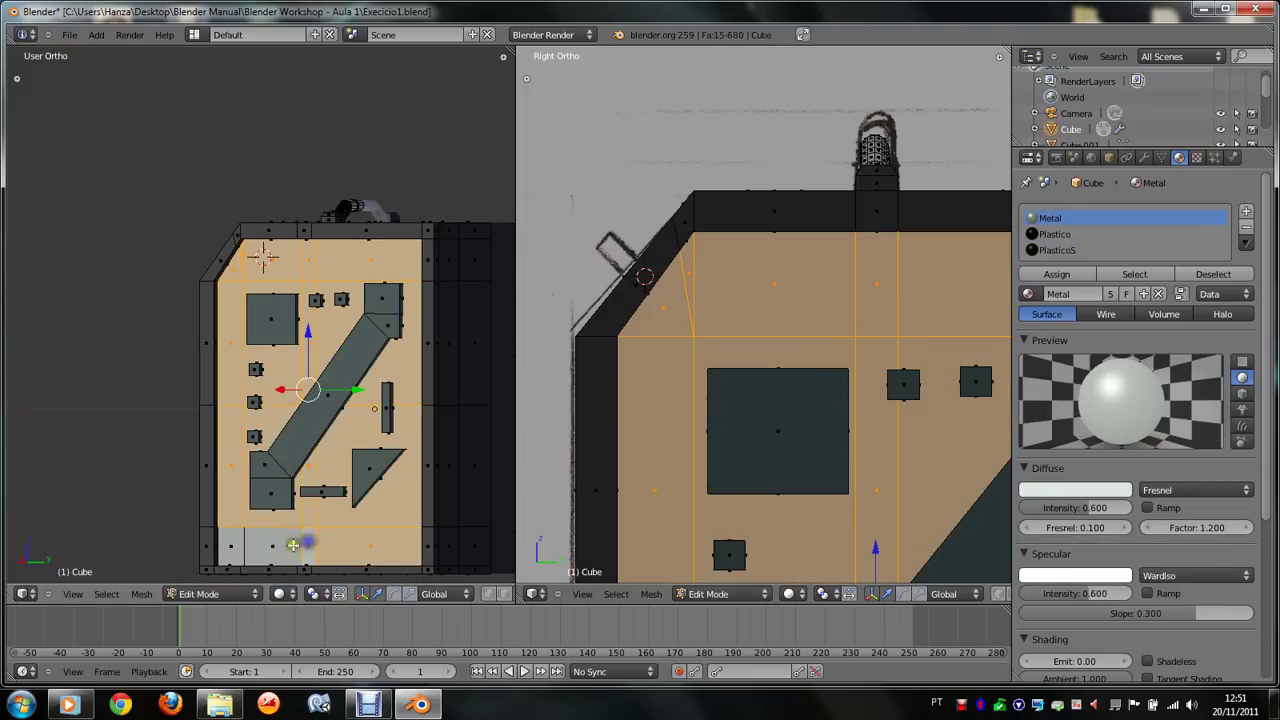
shift+right_click(268, 544)
shift+right_click(236, 543)
click(1104, 236)
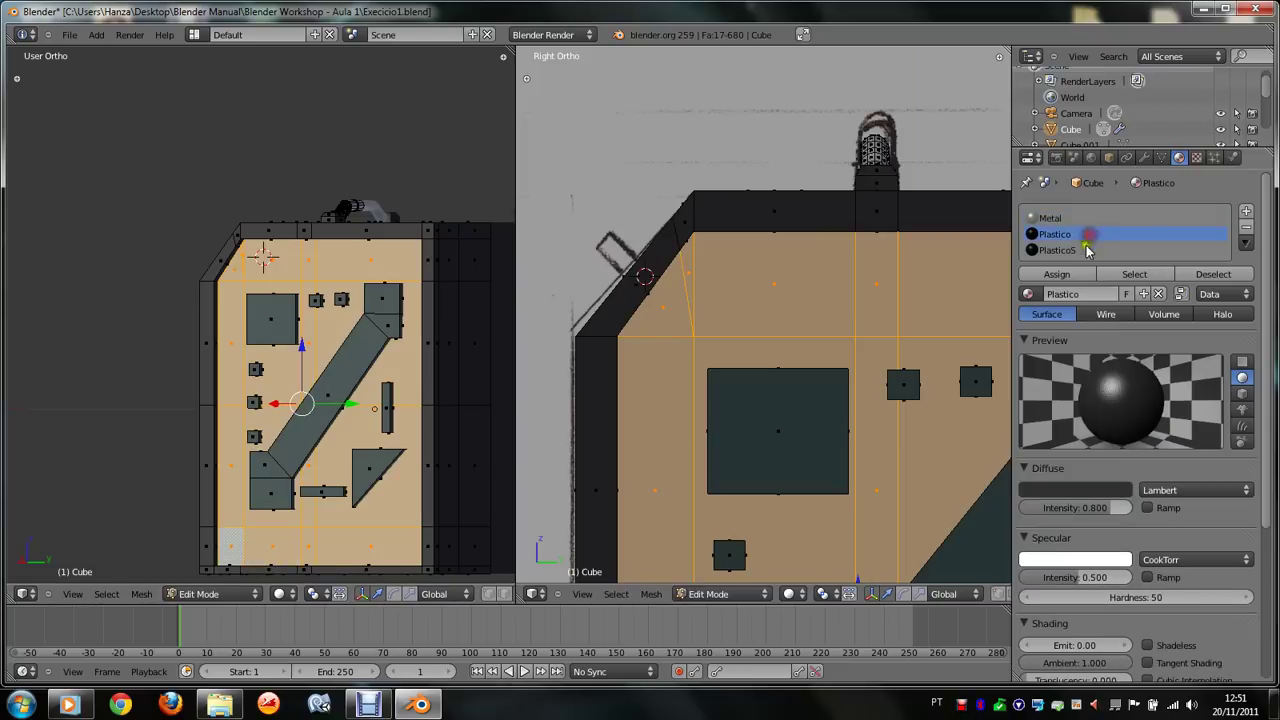
click(1057, 274)
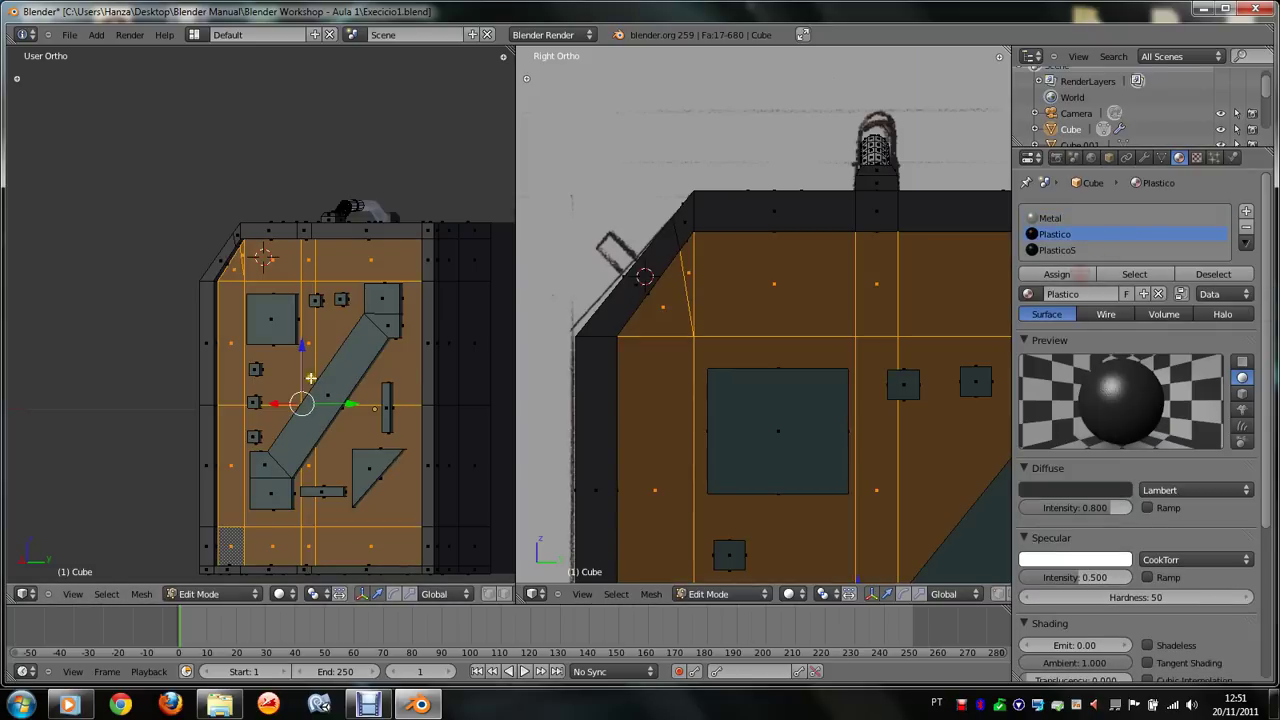
key(Tab)
scroll(310, 378, up, 2)
Step: Render the scene to check the black side wall, then close the render
key(F12)
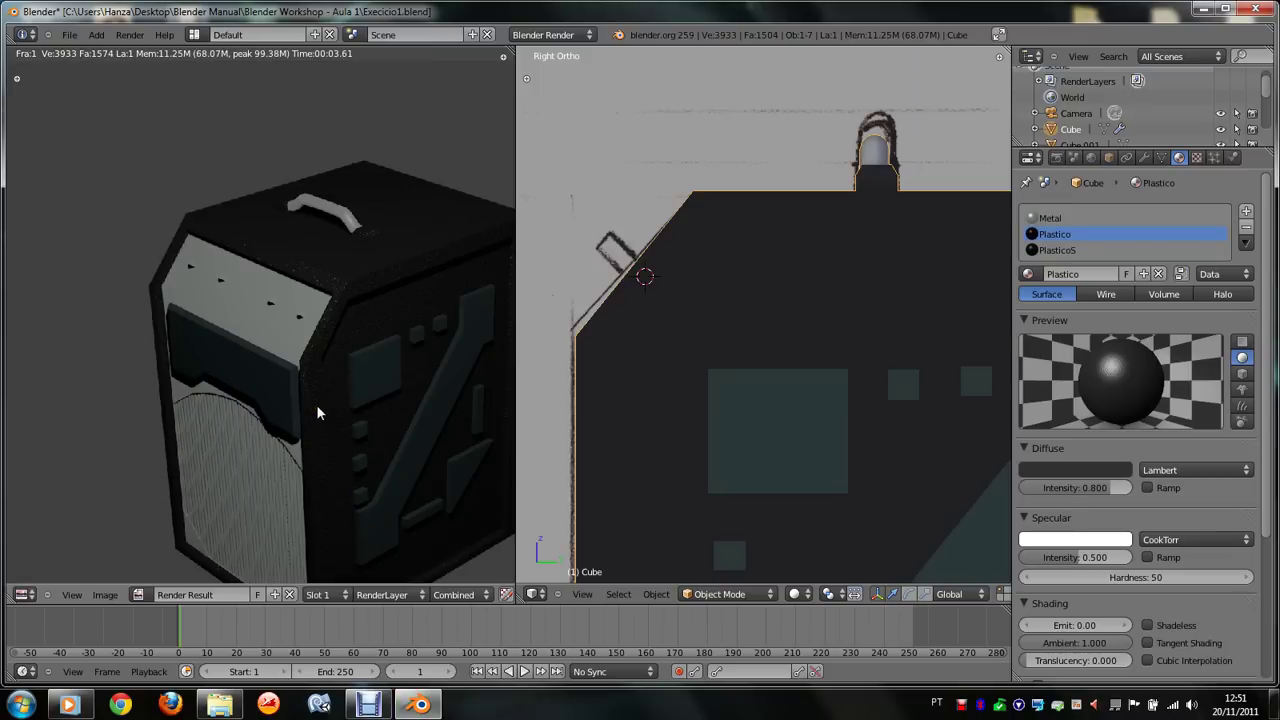
key(Escape)
Step: Put the box in Edit Mode and make Metal the active material slot
middle_drag(318, 413, 318, 413)
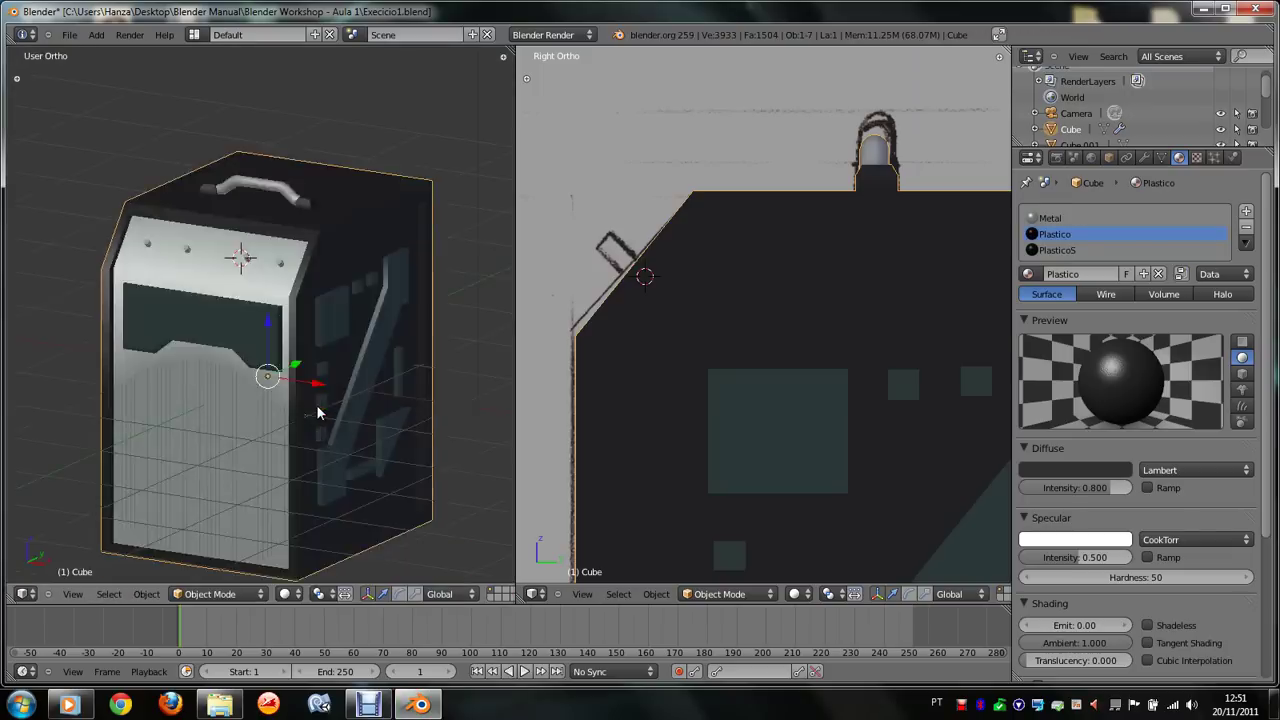
scroll(318, 413, up, 2)
key(Tab)
scroll(318, 413, up, 2)
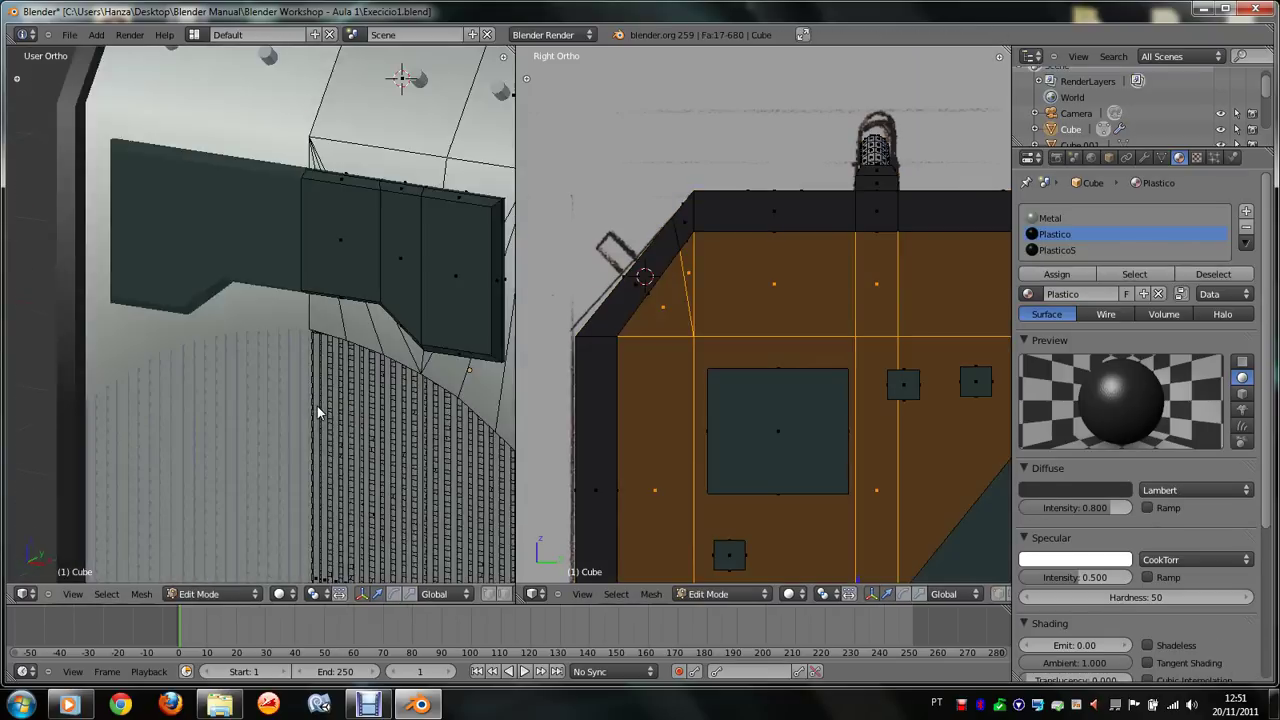
scroll(318, 413, up, 2)
shift+scroll(318, 413, down, 2)
shift+scroll(318, 413, down, 2)
shift+scroll(318, 413, down, 2)
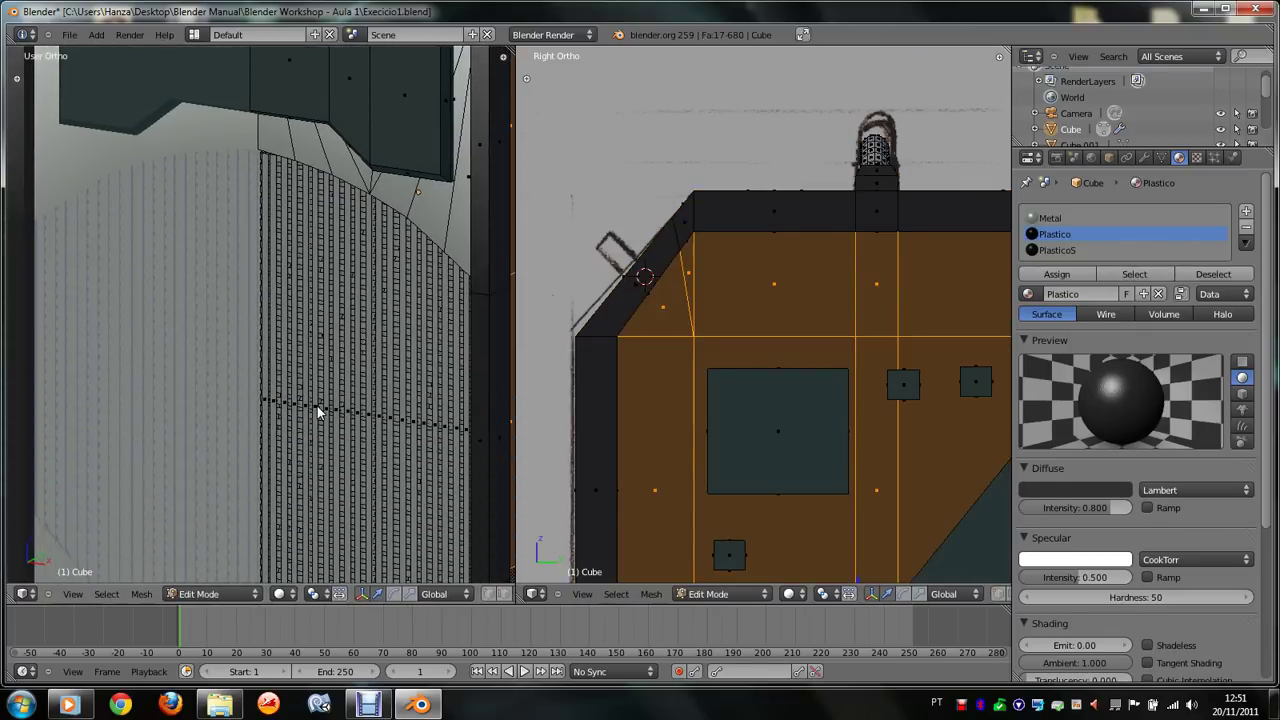
shift+scroll(318, 413, down, 1)
key(ctrl+r)
scroll(330, 401, up, 2)
click(283, 420)
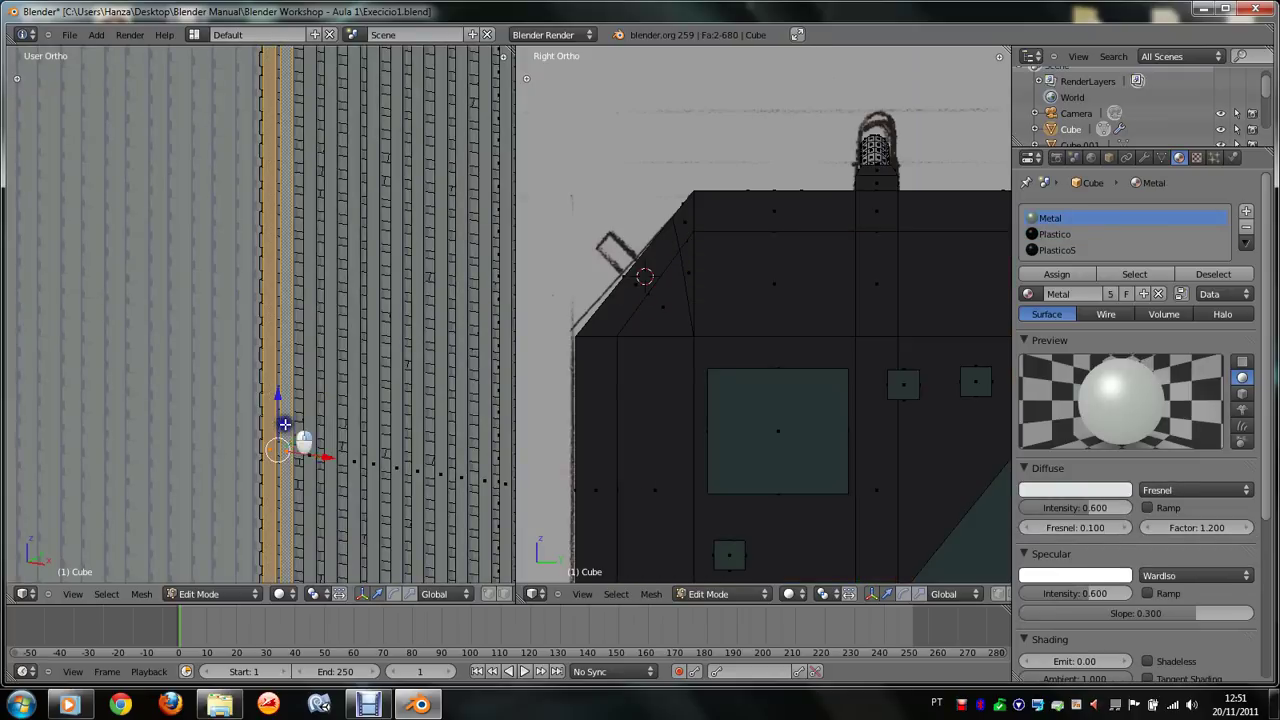
Step: Select the first vertical face strips on the left of the grille
click(296, 442)
alt+shift+right_click(313, 443)
alt+shift+right_click(333, 453)
scroll(330, 440, down, 2)
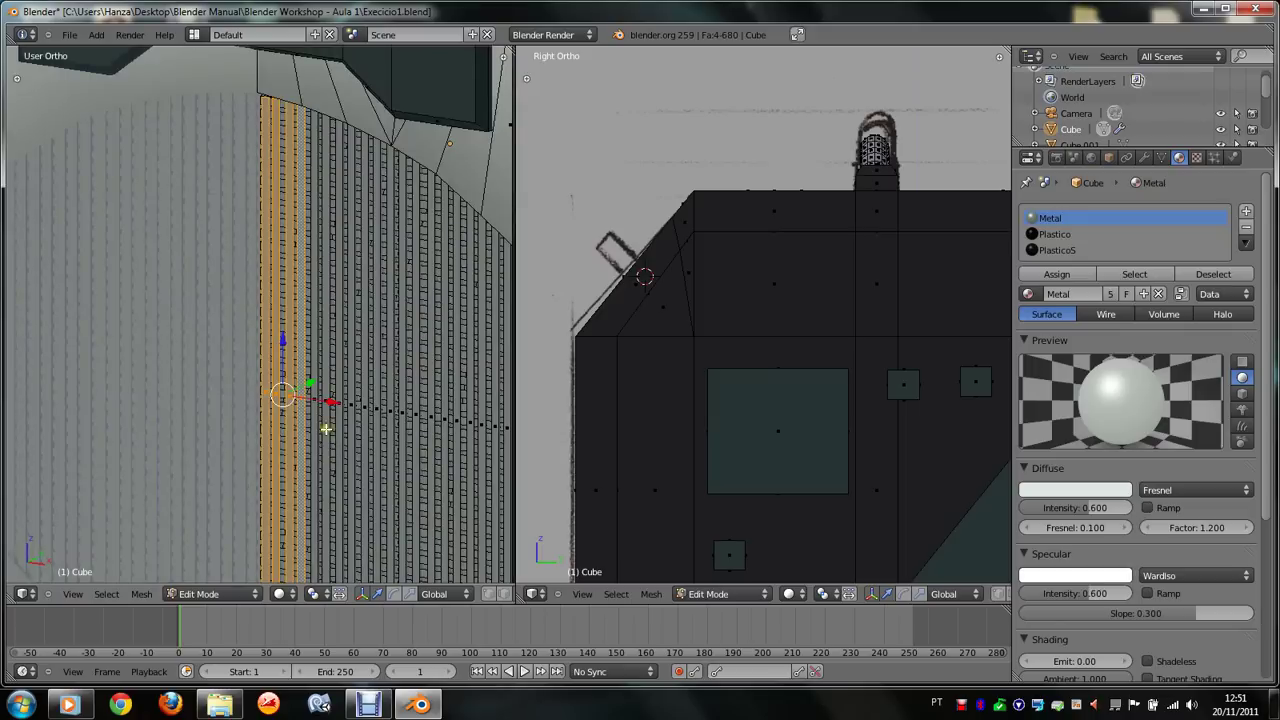
alt+shift+right_click(316, 402)
alt+shift+right_click(326, 404)
alt+shift+right_click(340, 408)
alt+shift+right_click(361, 414)
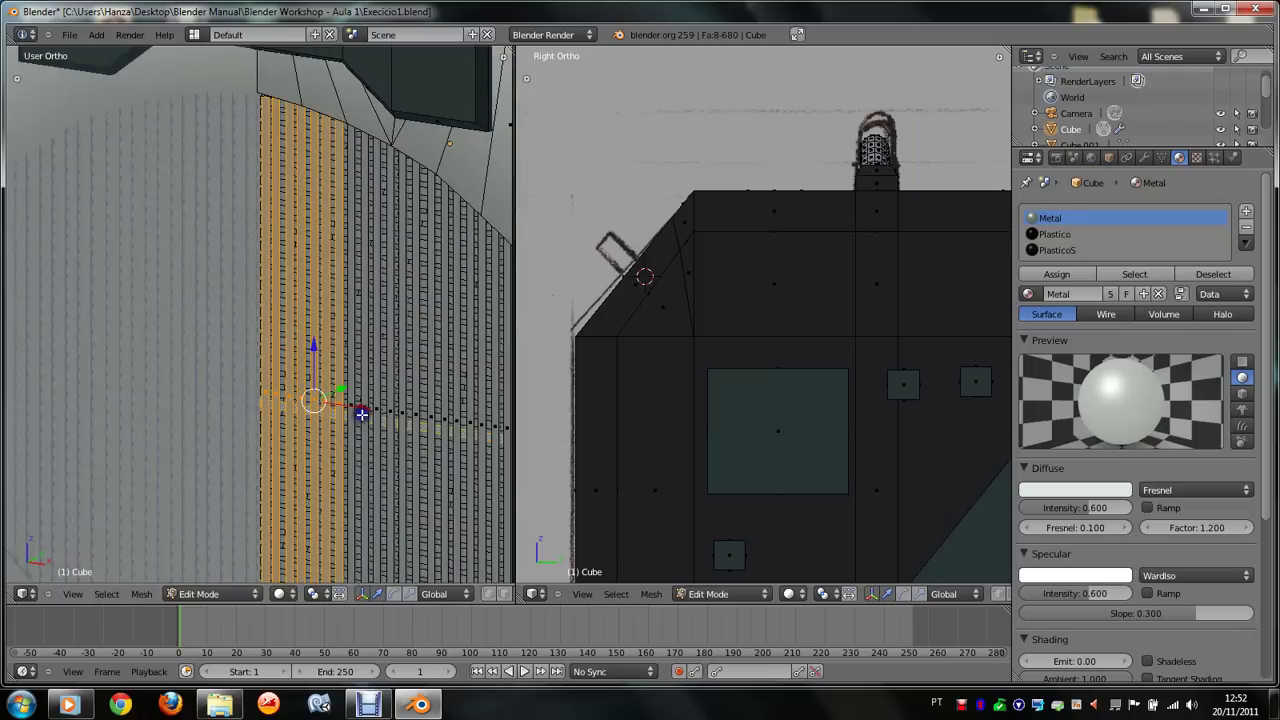
alt+shift+right_click(357, 410)
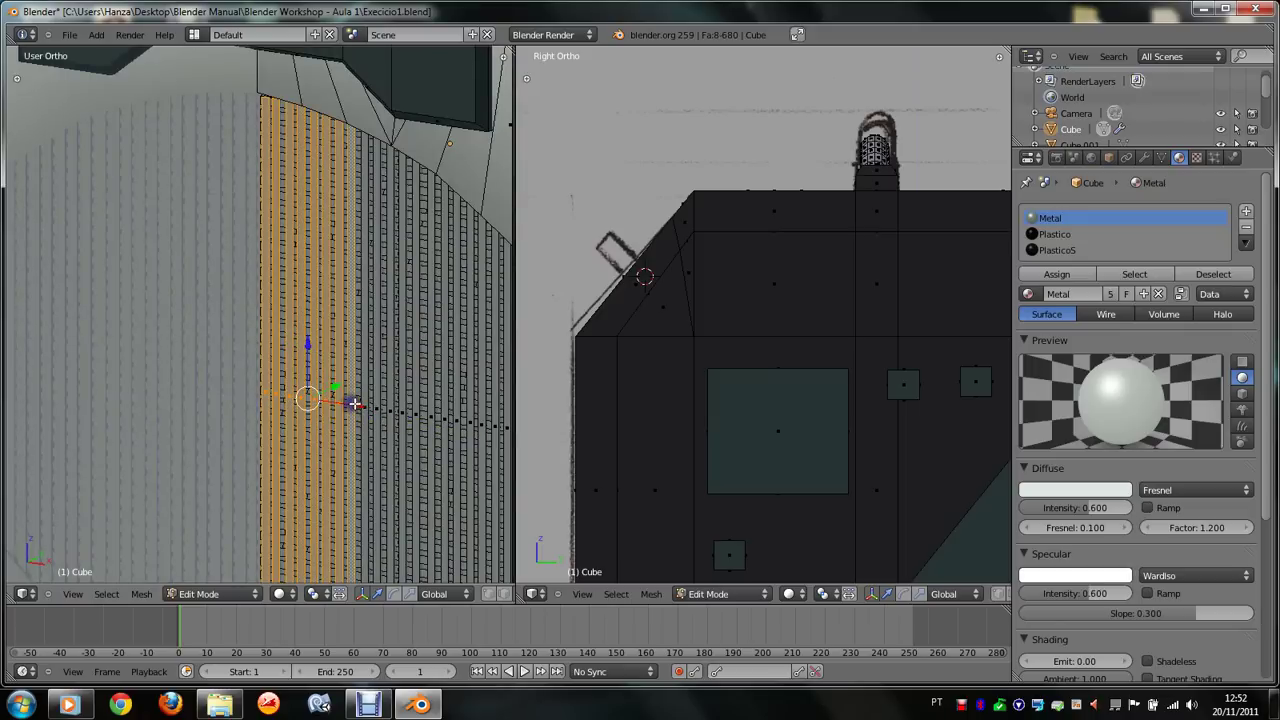
scroll(354, 403, down, 3)
scroll(354, 403, up, 2)
scroll(370, 420, up, 2)
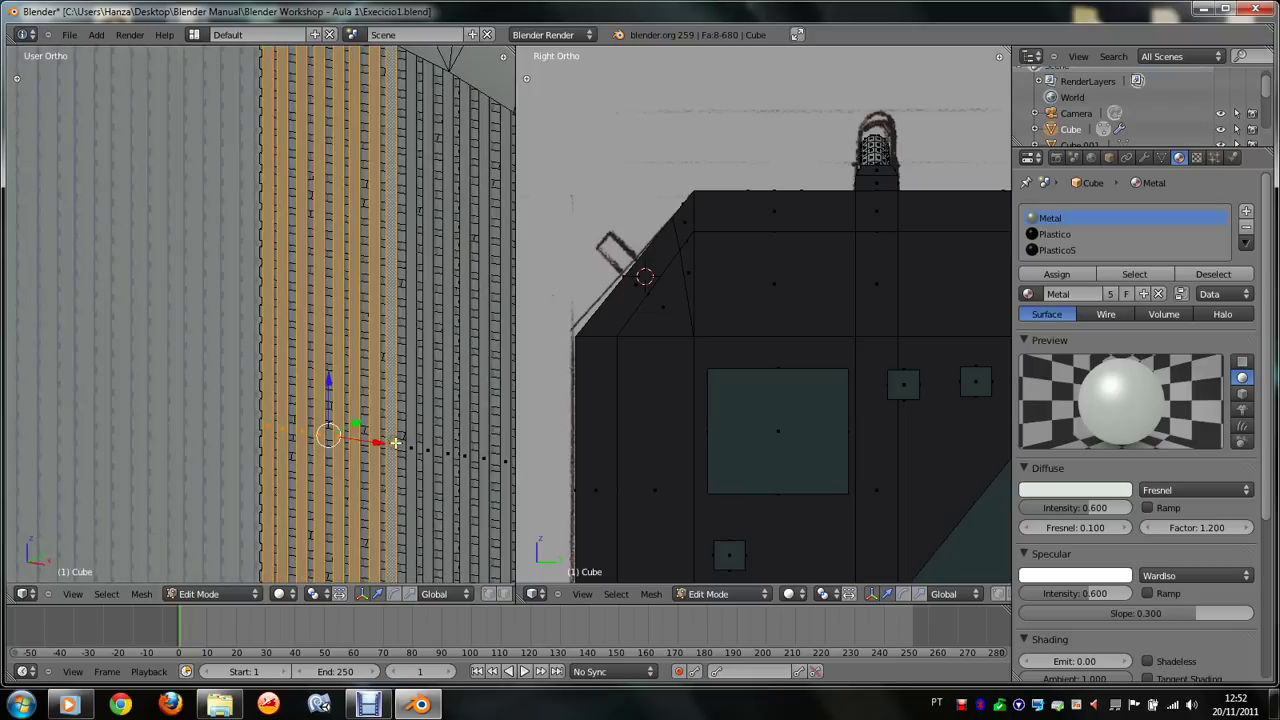
scroll(394, 440, up, 2)
scroll(396, 443, up, 1)
Step: In Front view, add the remaining vertical grille strips through to the right edge
key(KP_1)
scroll(400, 448, down, 1)
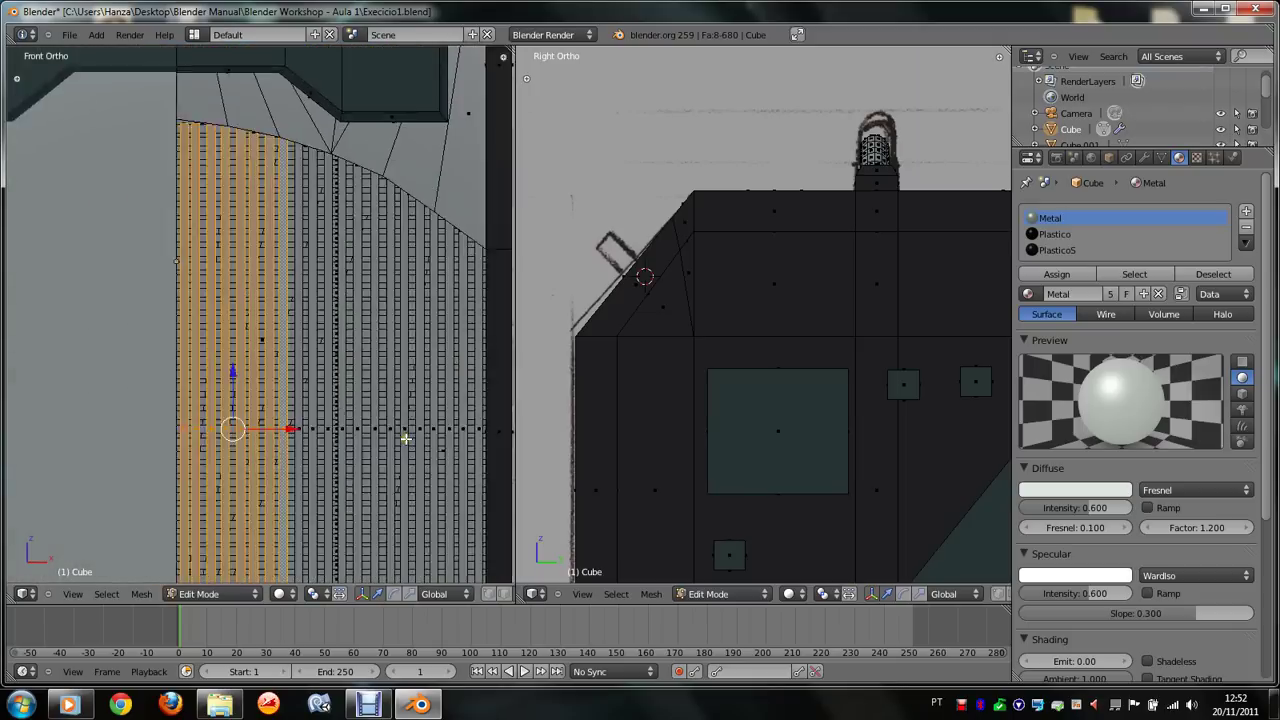
alt+shift+right_click(314, 453)
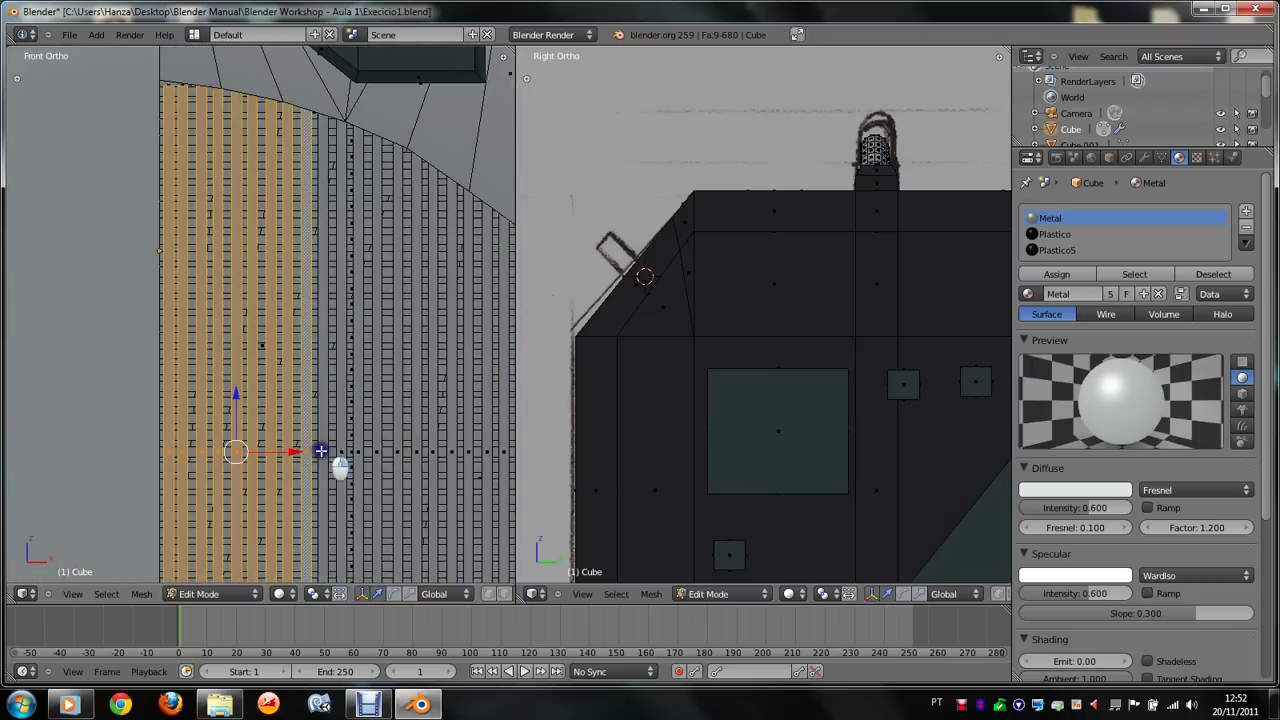
alt+shift+right_click(326, 452)
alt+shift+right_click(338, 452)
alt+shift+right_click(366, 452)
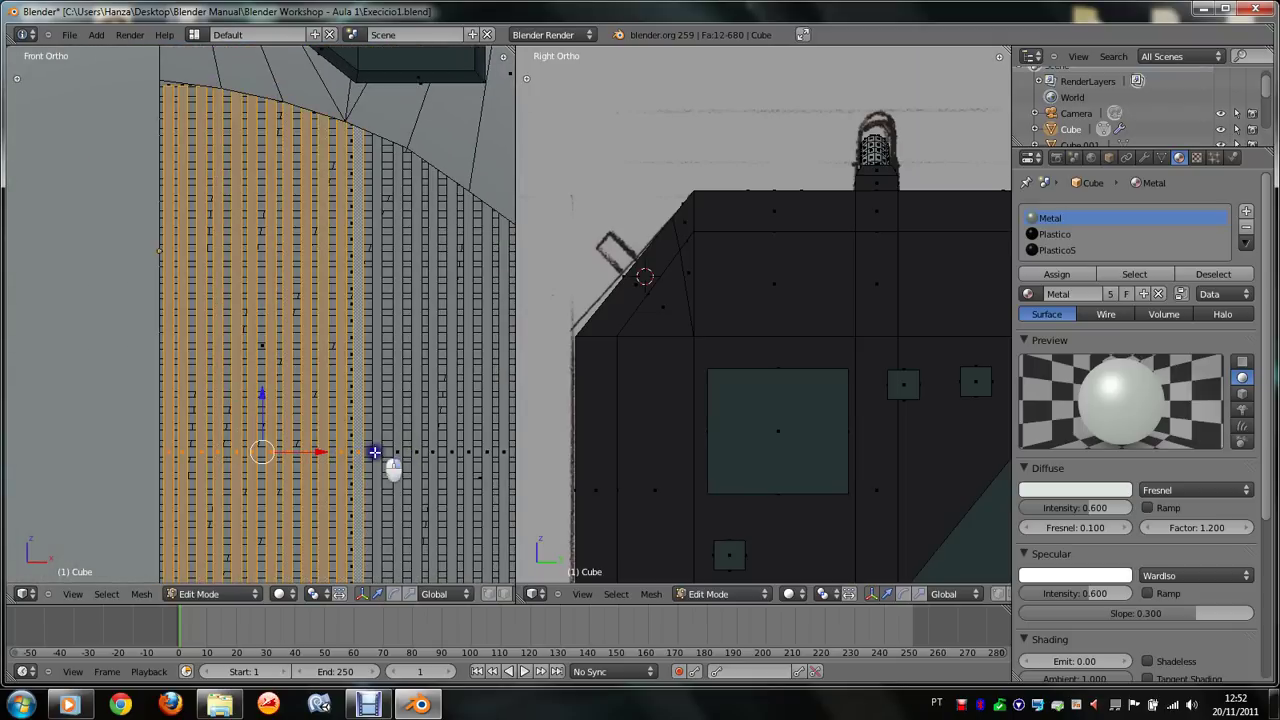
alt+shift+right_click(390, 455)
alt+shift+right_click(410, 455)
alt+shift+right_click(428, 452)
alt+shift+right_click(442, 452)
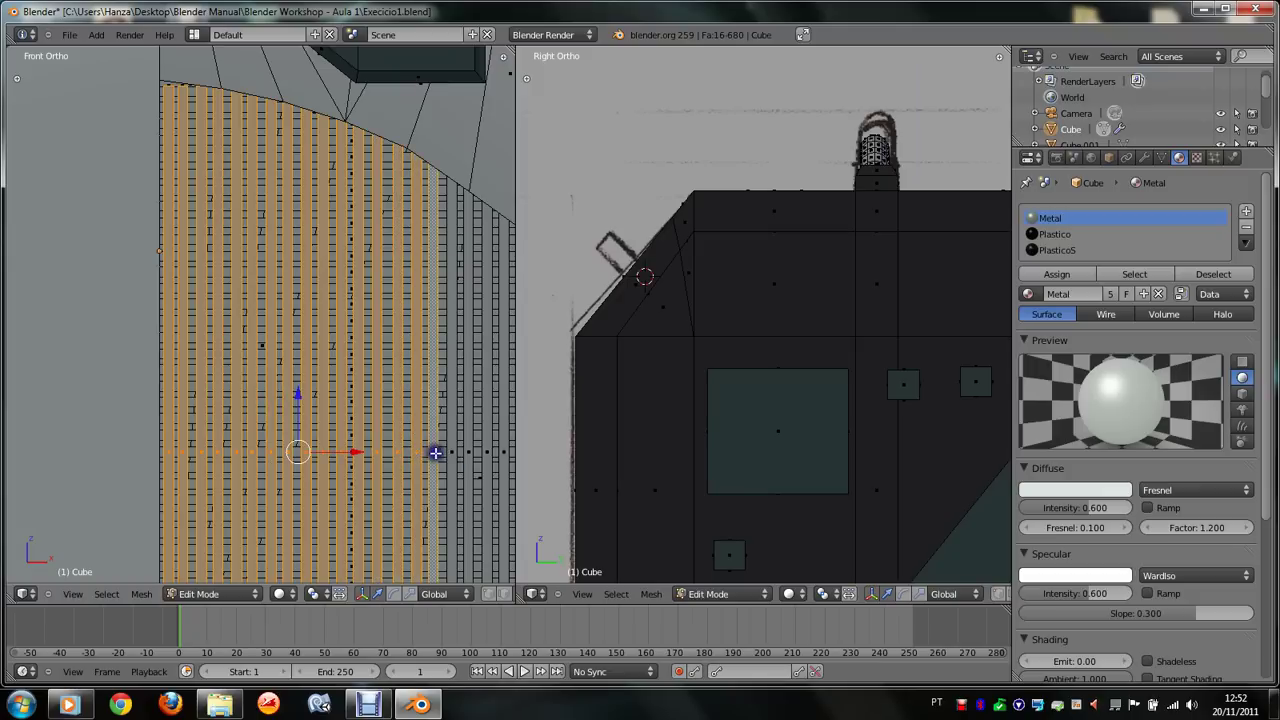
alt+shift+right_click(455, 452)
alt+shift+right_click(468, 452)
alt+shift+right_click(486, 450)
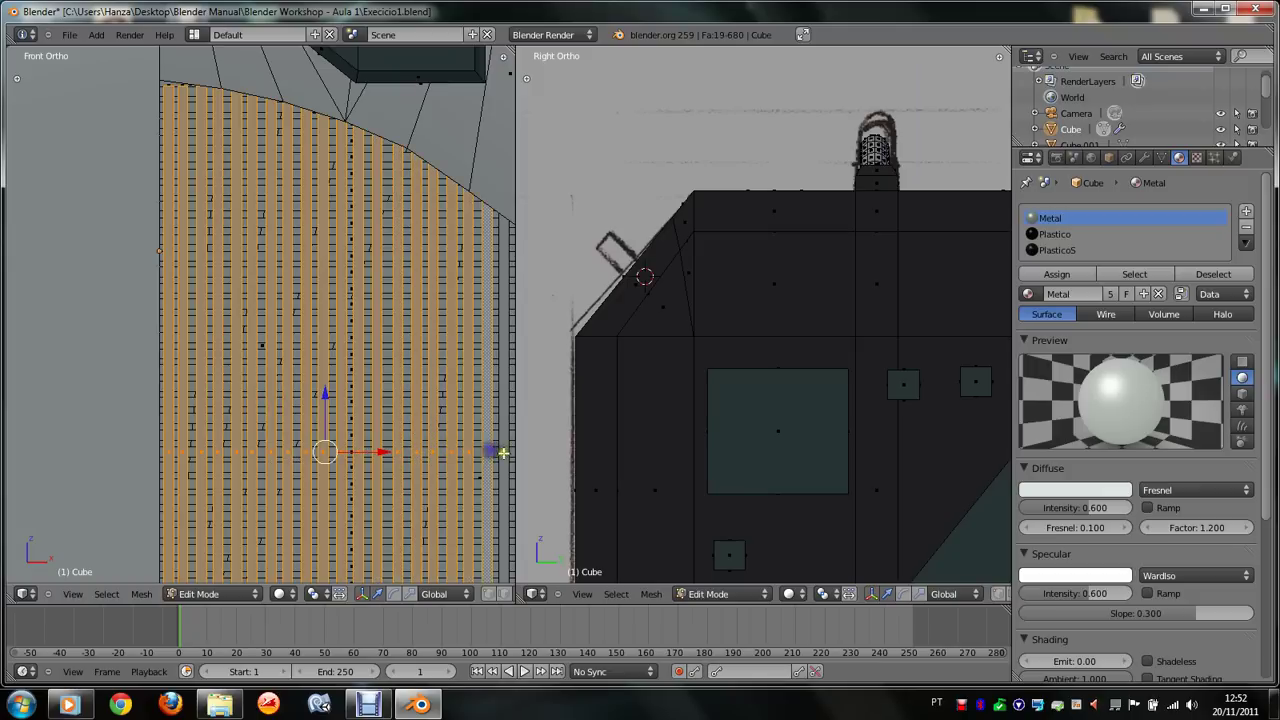
alt+shift+right_click(497, 452)
scroll(355, 542, down, 1)
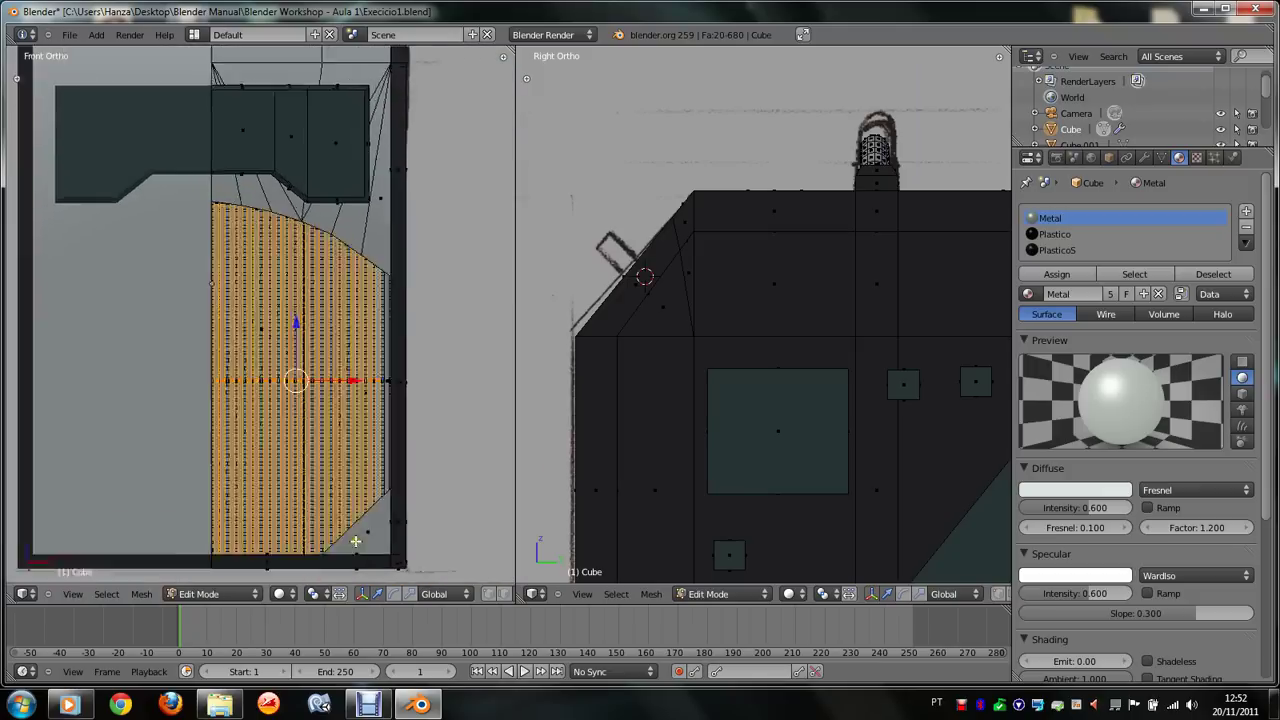
Step: Add the horizontal grille rows to the selection, working upward from the bottom
shift+scroll(355, 542, down, 2)
shift+scroll(355, 542, down, 1)
shift+scroll(355, 542, down, 2)
scroll(355, 541, up, 3)
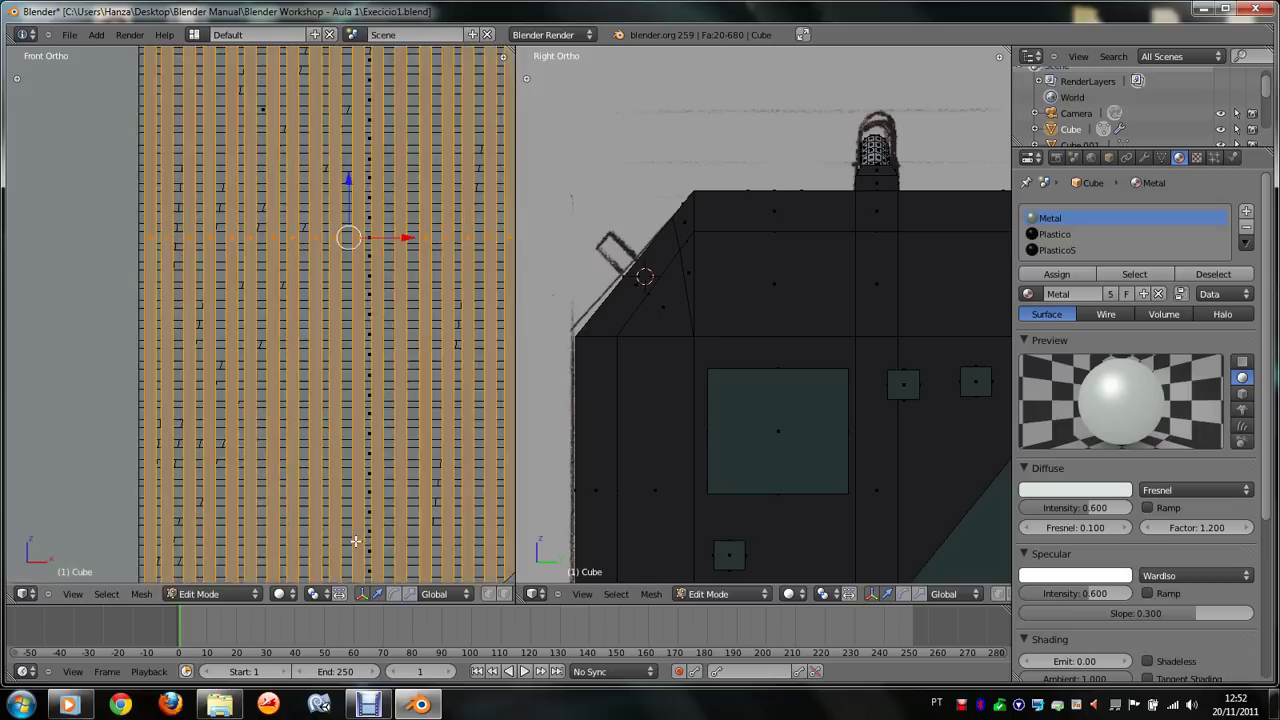
scroll(355, 541, down, 2)
alt+shift+right_click(336, 556)
alt+shift+right_click(337, 544)
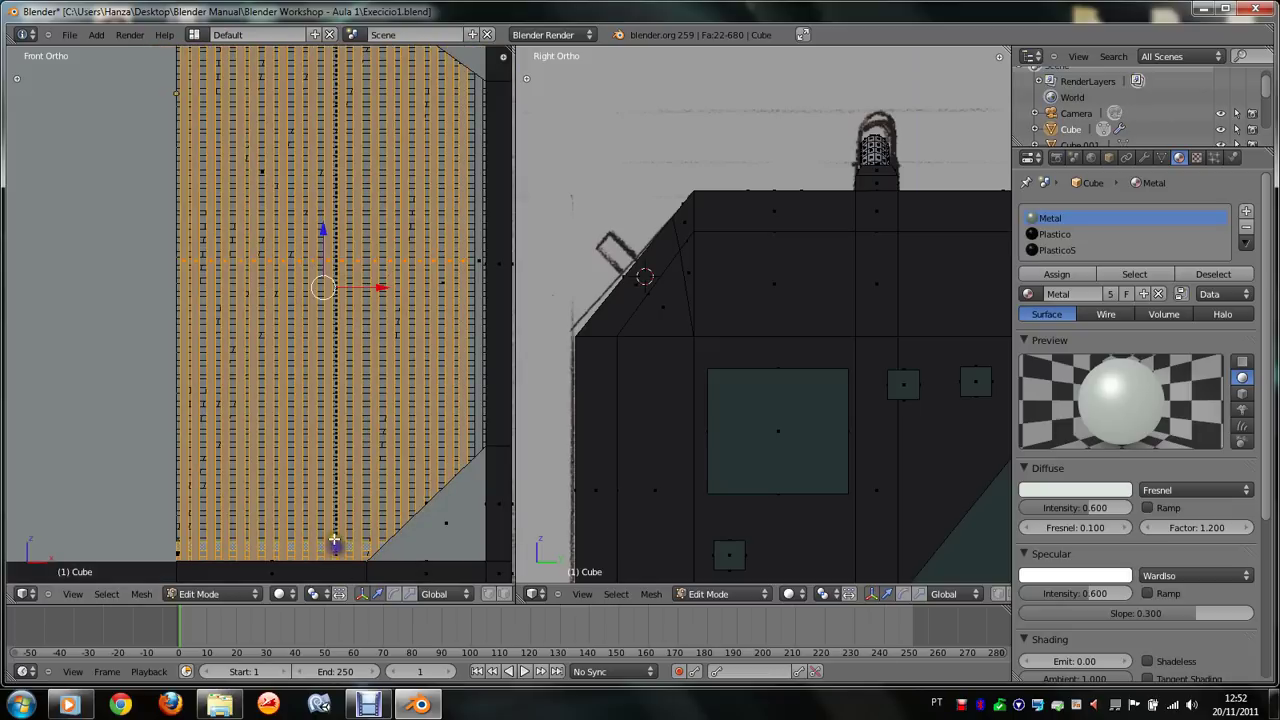
alt+shift+right_click(335, 532)
alt+shift+right_click(337, 503)
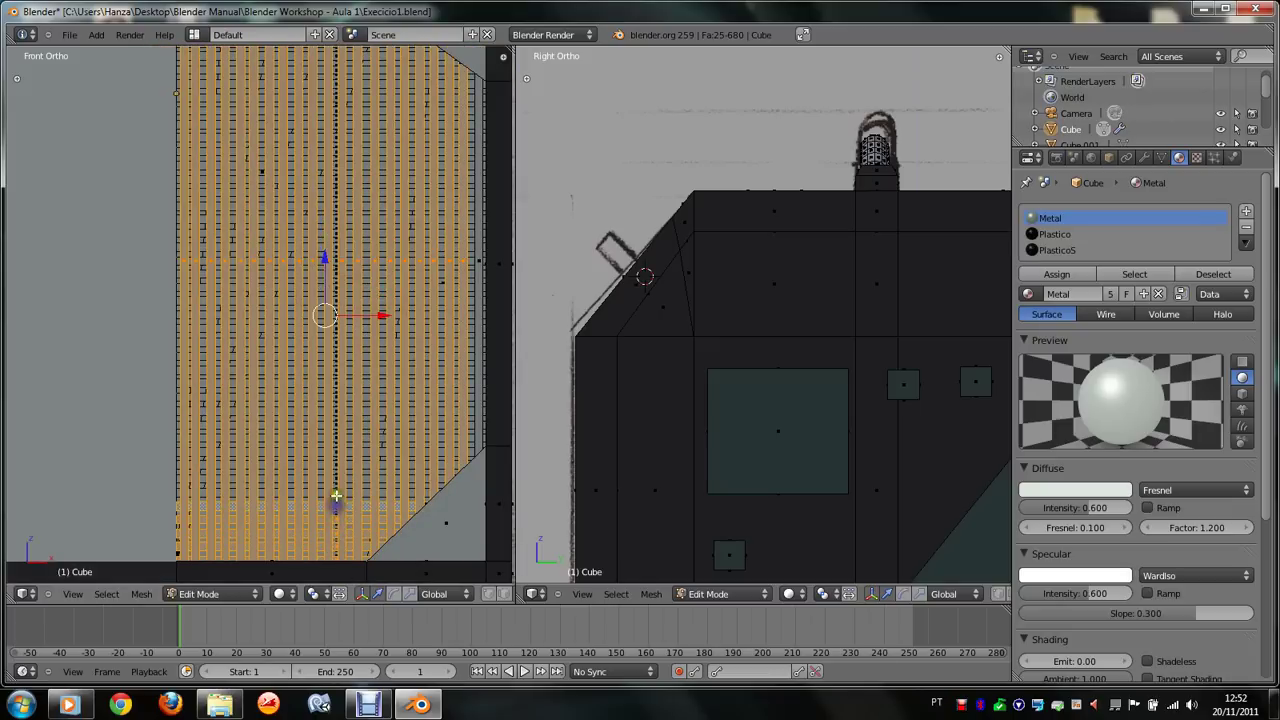
alt+shift+right_click(337, 489)
alt+shift+right_click(334, 471)
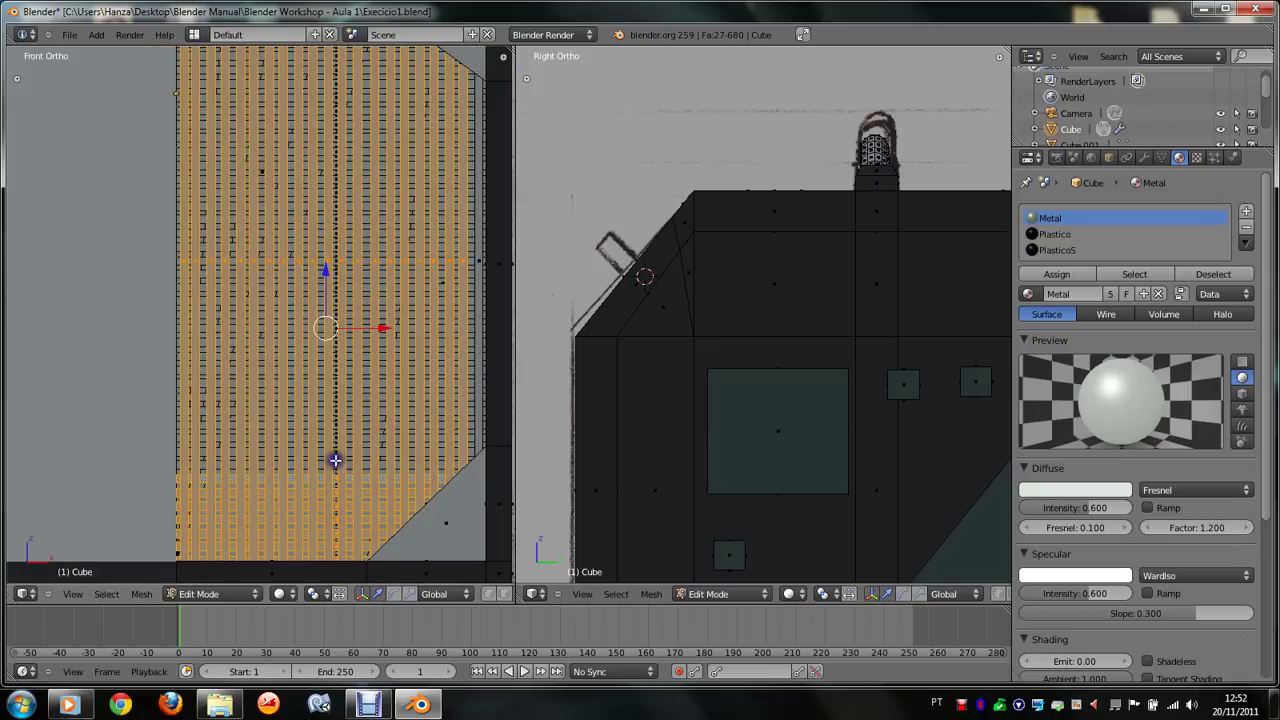
alt+shift+right_click(334, 459)
alt+shift+right_click(335, 446)
alt+shift+right_click(335, 433)
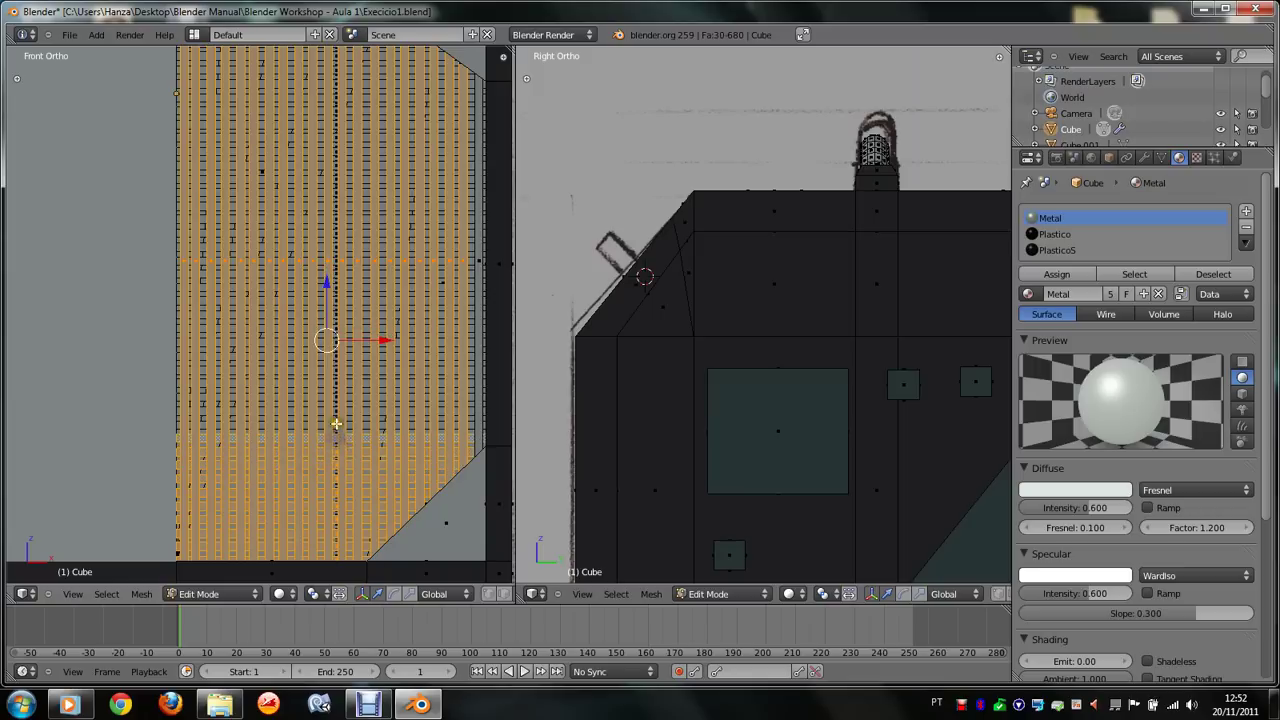
alt+shift+right_click(335, 421)
alt+shift+right_click(335, 408)
alt+shift+right_click(335, 397)
alt+shift+right_click(335, 385)
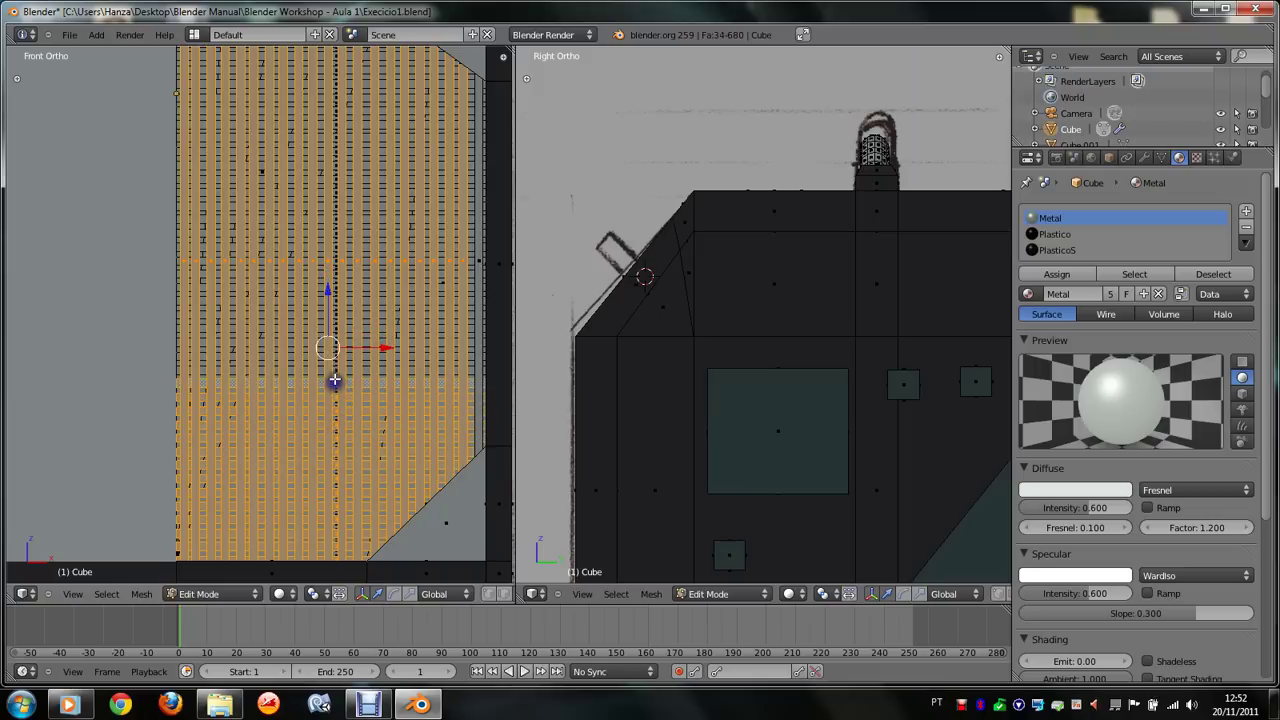
alt+shift+right_click(335, 373)
alt+shift+right_click(334, 361)
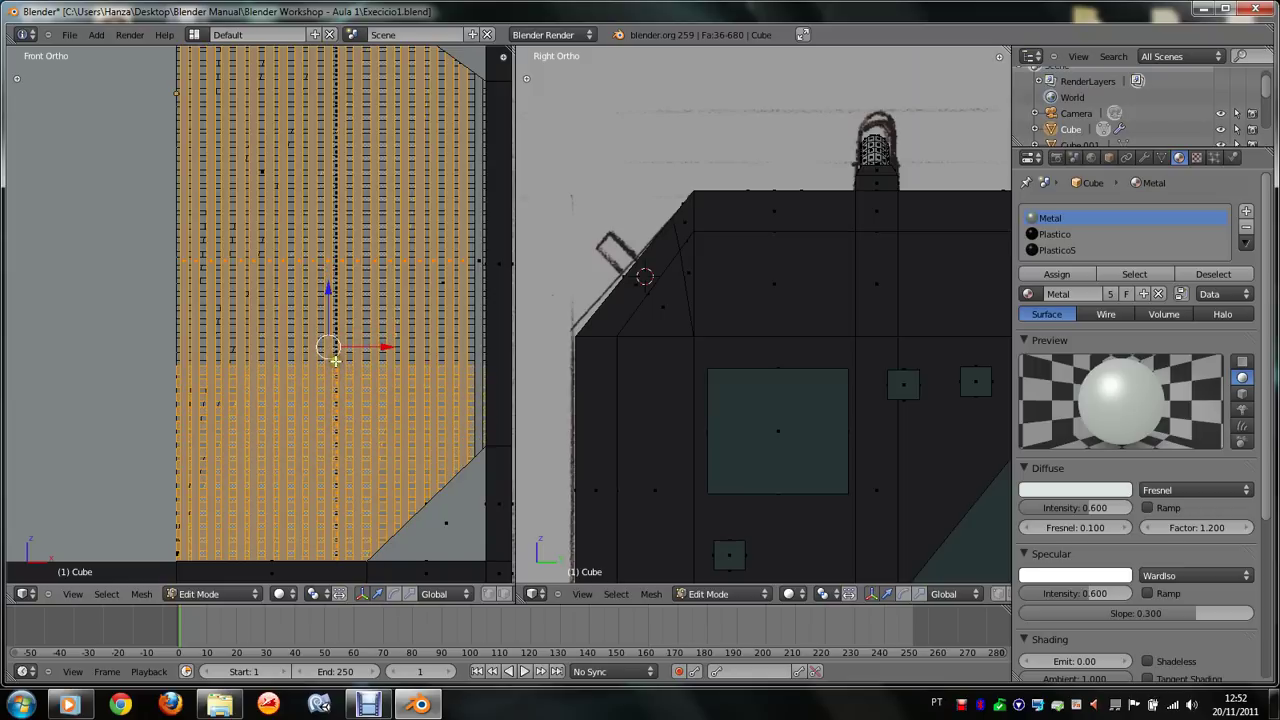
Step: Add the upper horizontal grille rows in the zoomed-in view
scroll(341, 364, up, 3)
alt+shift+right_click(383, 380)
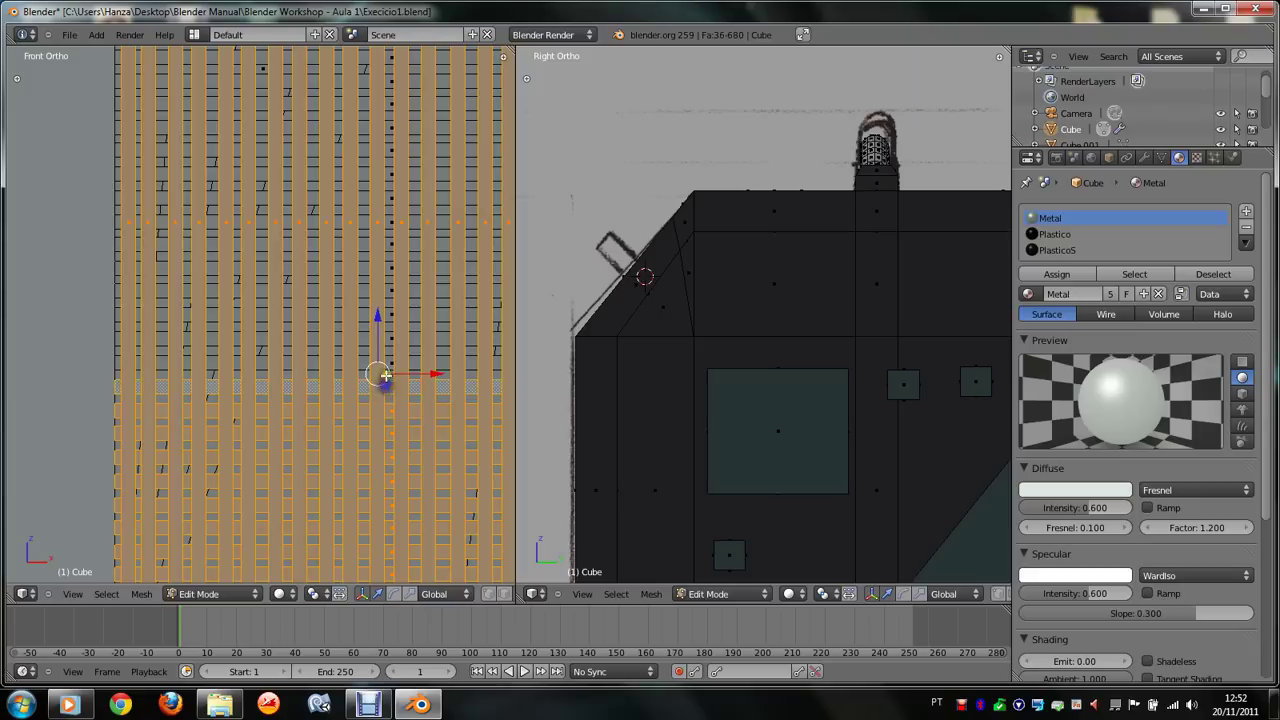
alt+shift+right_click(386, 358)
alt+shift+right_click(387, 336)
alt+shift+right_click(385, 314)
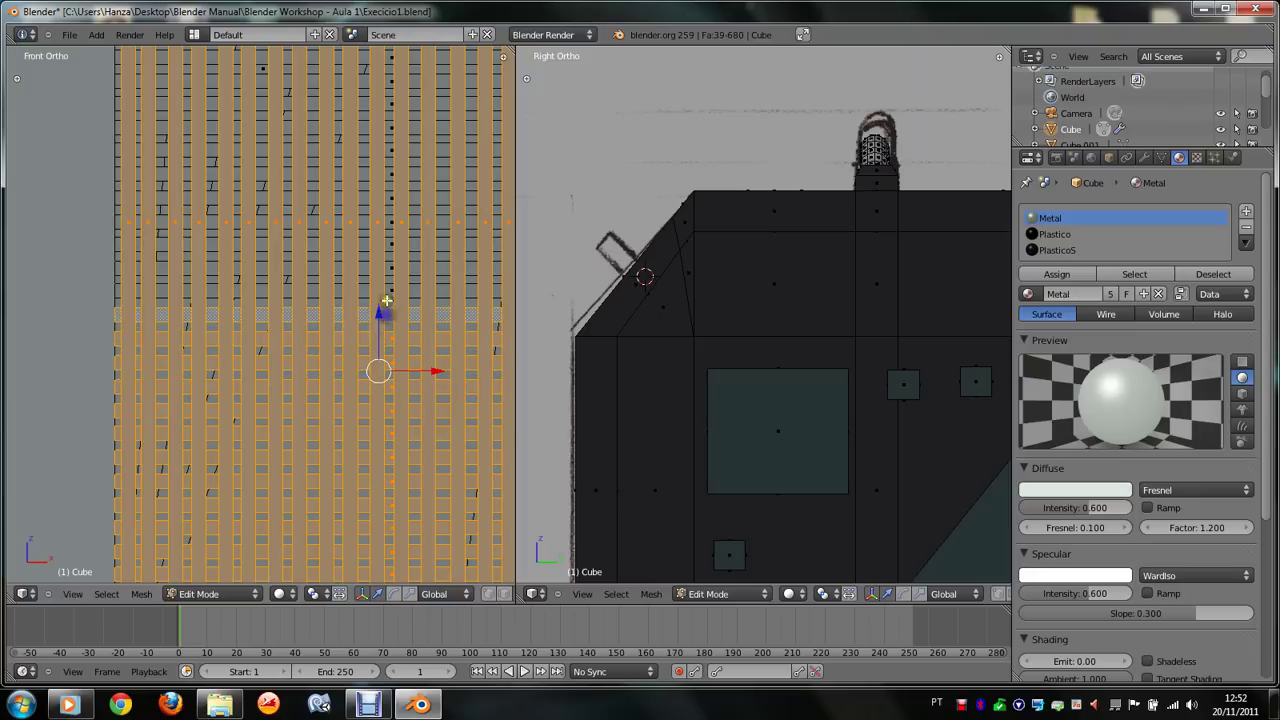
alt+shift+right_click(387, 292)
alt+shift+right_click(389, 270)
alt+shift+right_click(389, 250)
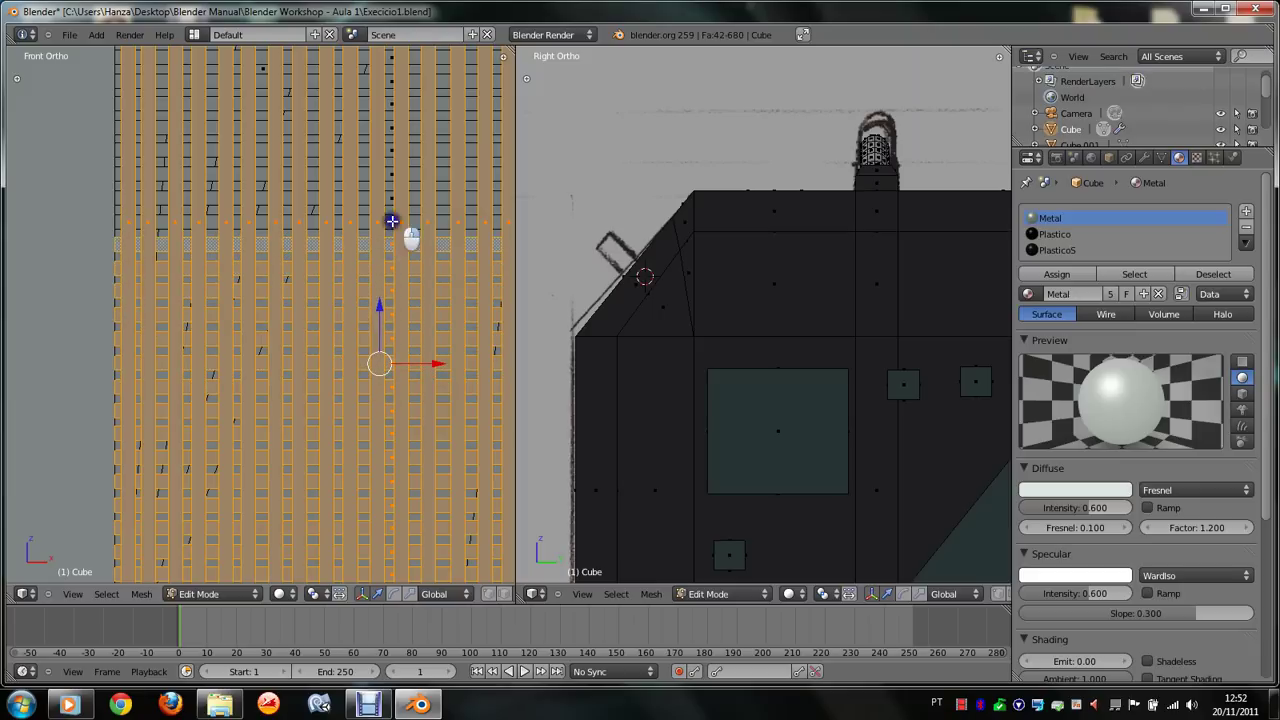
alt+shift+right_click(391, 224)
alt+shift+right_click(391, 202)
alt+shift+right_click(391, 180)
alt+shift+right_click(390, 152)
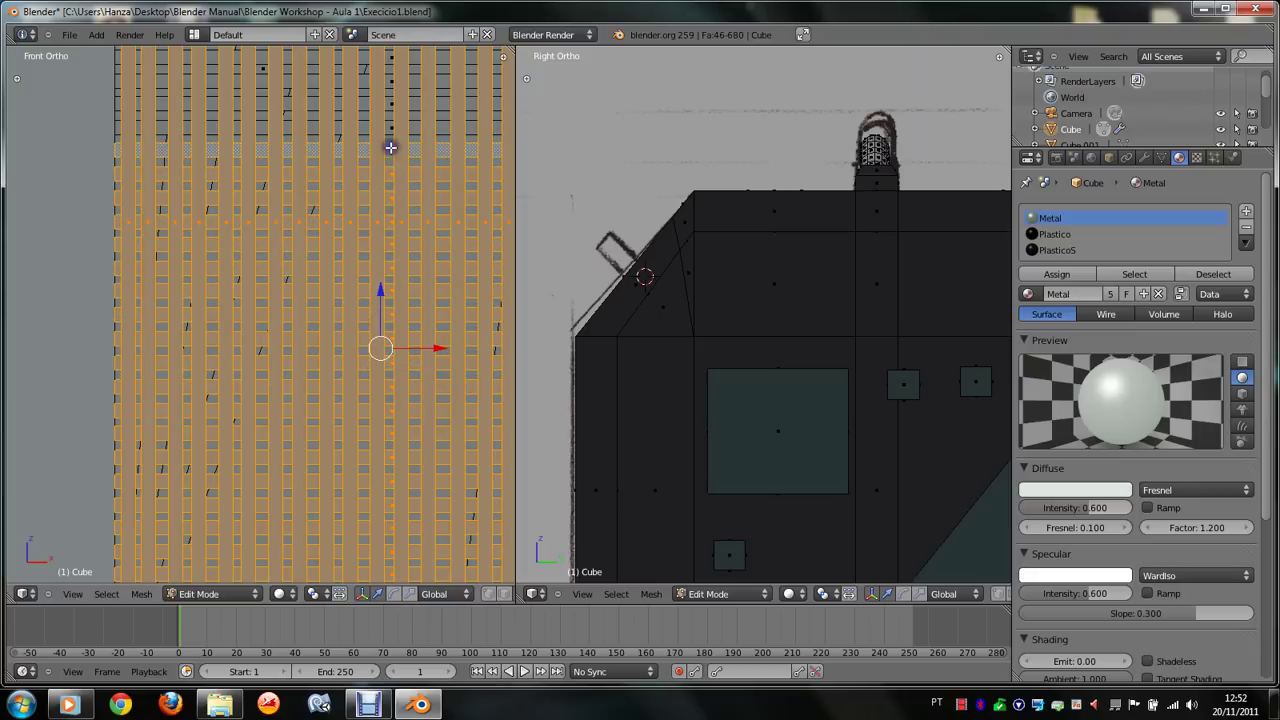
shift+scroll(390, 148, up, 1)
shift+scroll(390, 148, up, 2)
shift+scroll(390, 148, up, 2)
shift+scroll(390, 148, up, 5)
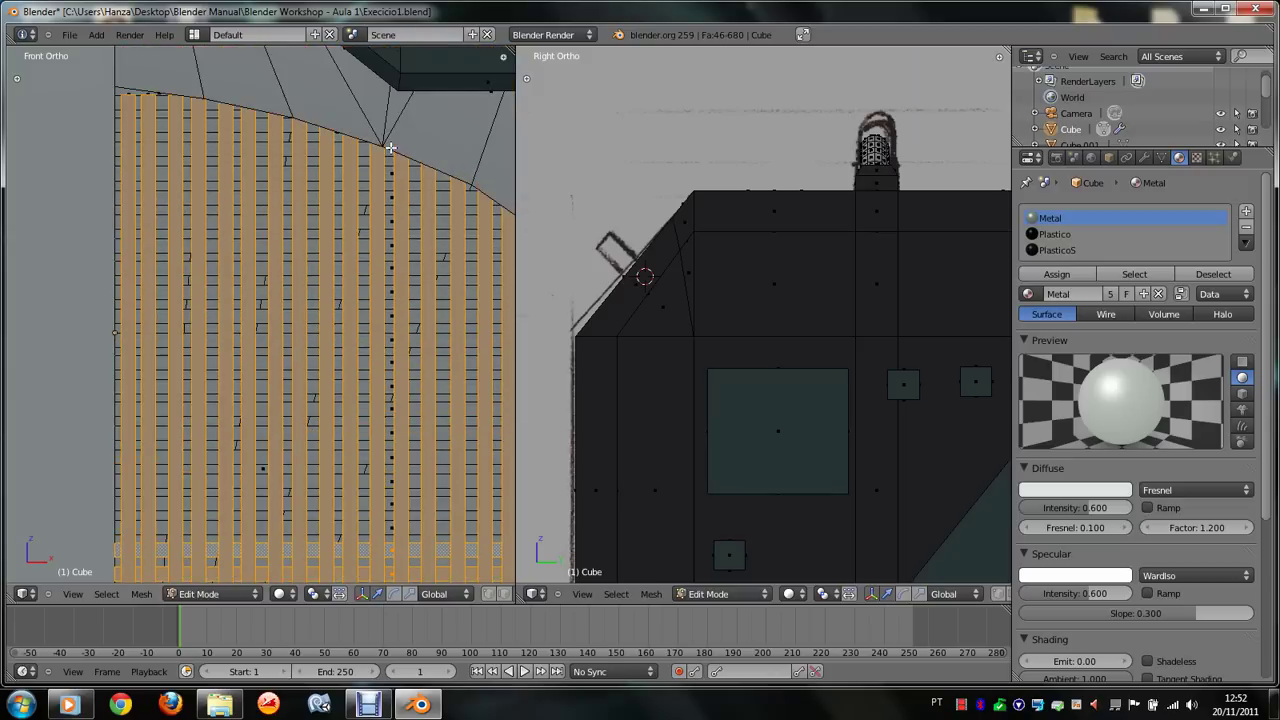
Step: Add another run of grille rows, from the bottom up to the curved top
alt+shift+right_click(390, 525)
alt+shift+right_click(391, 503)
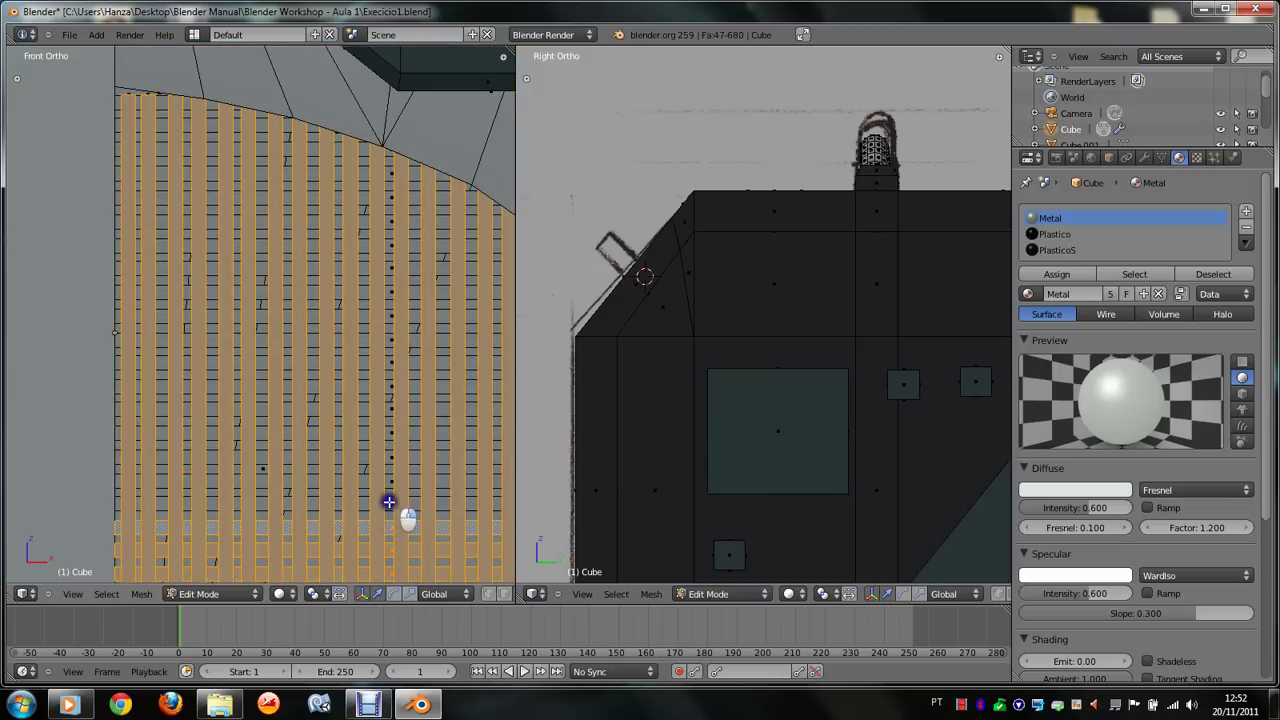
alt+shift+right_click(389, 480)
alt+shift+right_click(390, 457)
alt+shift+right_click(389, 433)
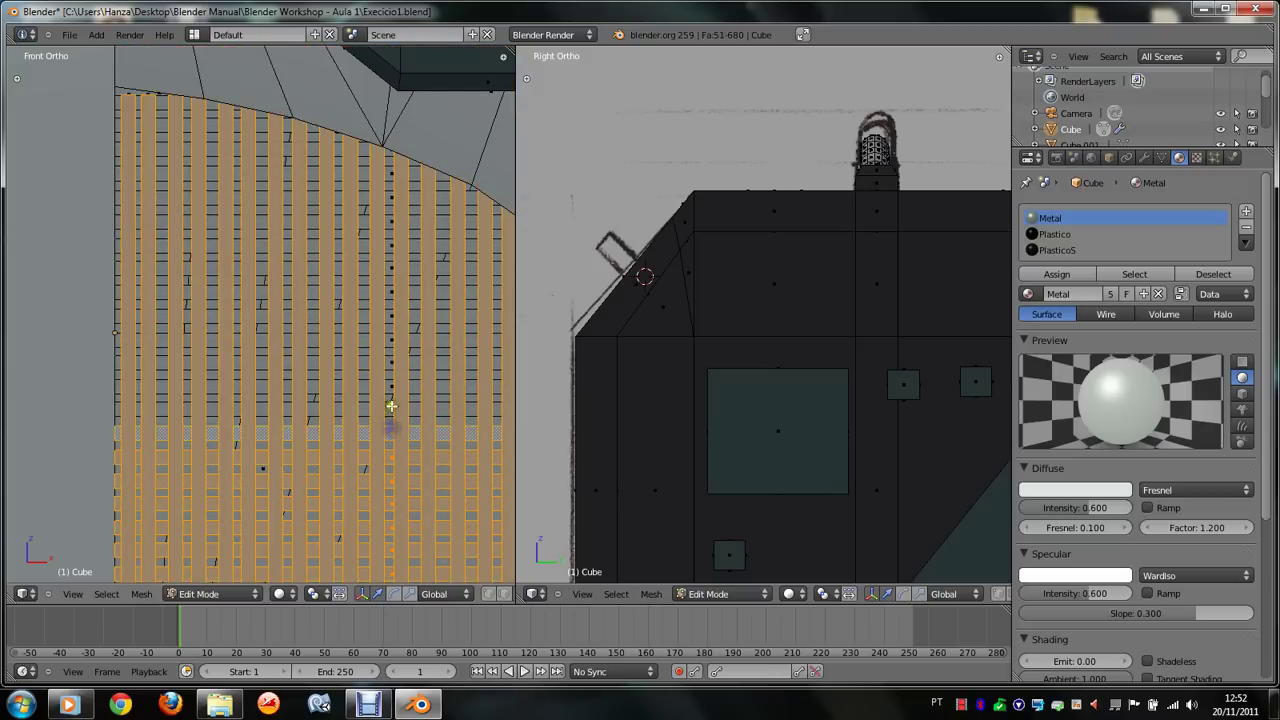
alt+shift+right_click(391, 409)
alt+shift+right_click(392, 385)
alt+shift+right_click(390, 361)
alt+shift+right_click(389, 338)
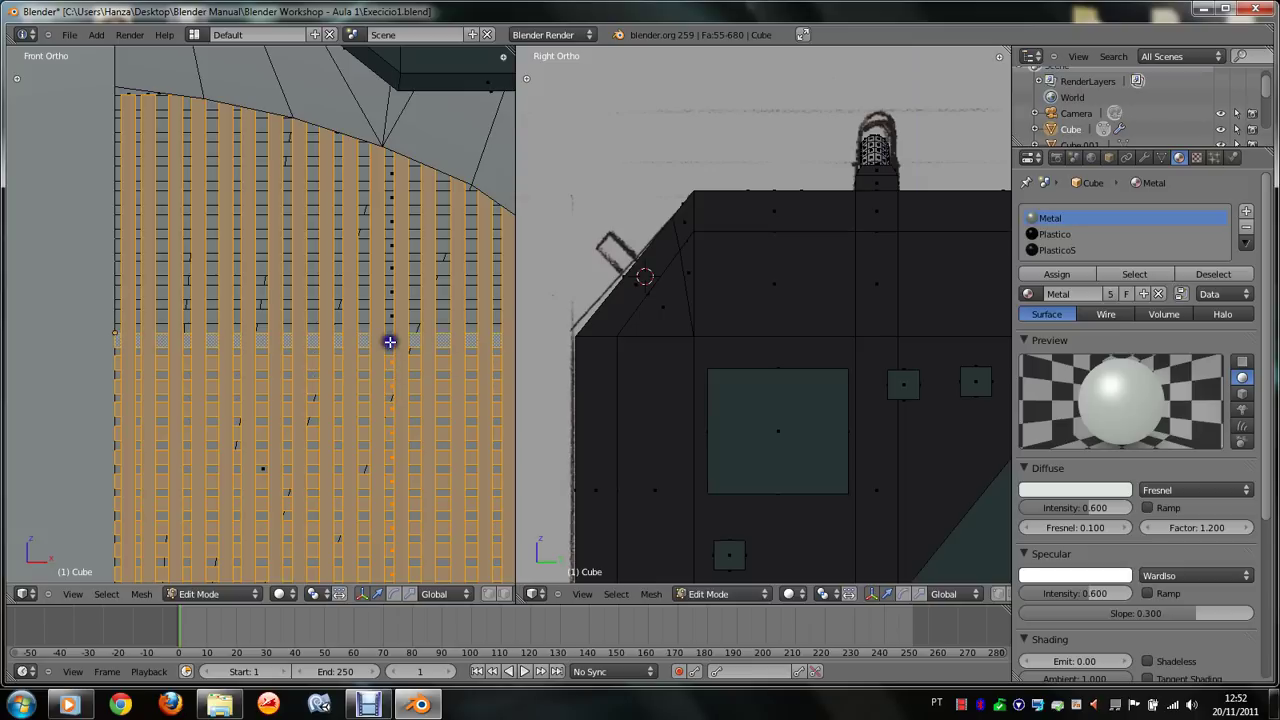
alt+shift+right_click(389, 316)
alt+shift+right_click(389, 293)
alt+shift+right_click(390, 270)
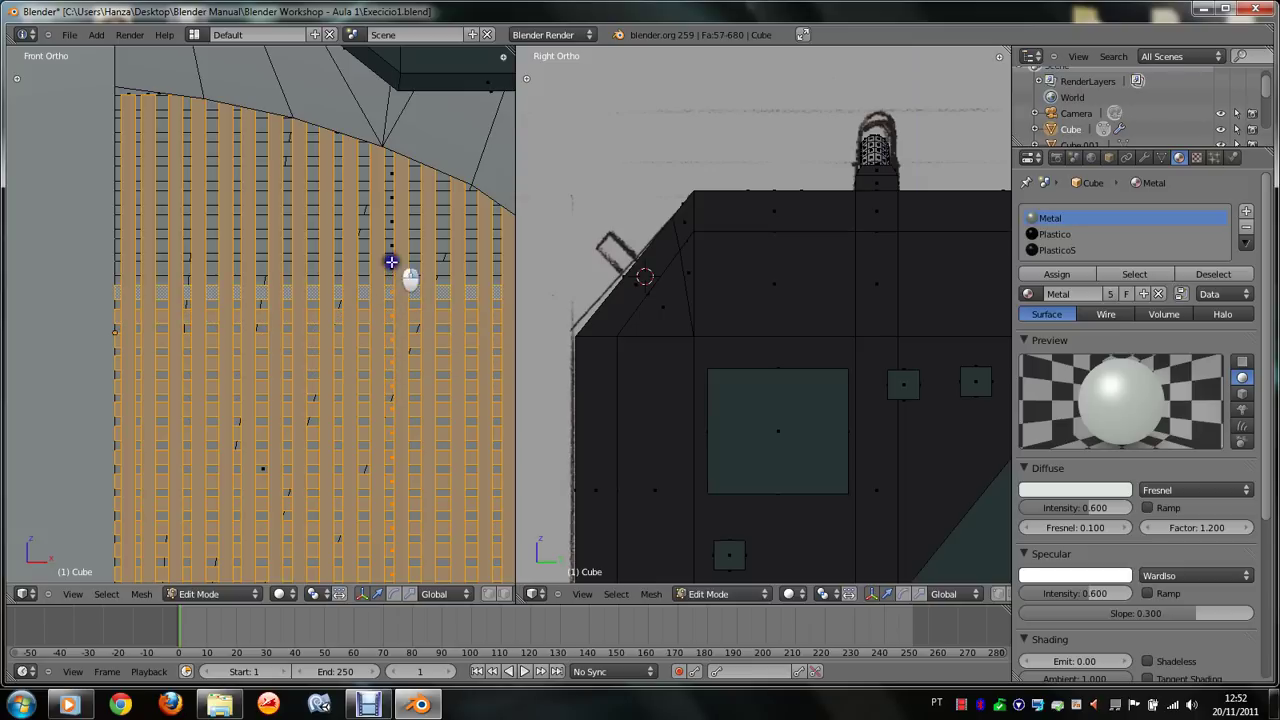
alt+shift+right_click(390, 247)
alt+shift+right_click(390, 224)
alt+shift+right_click(389, 200)
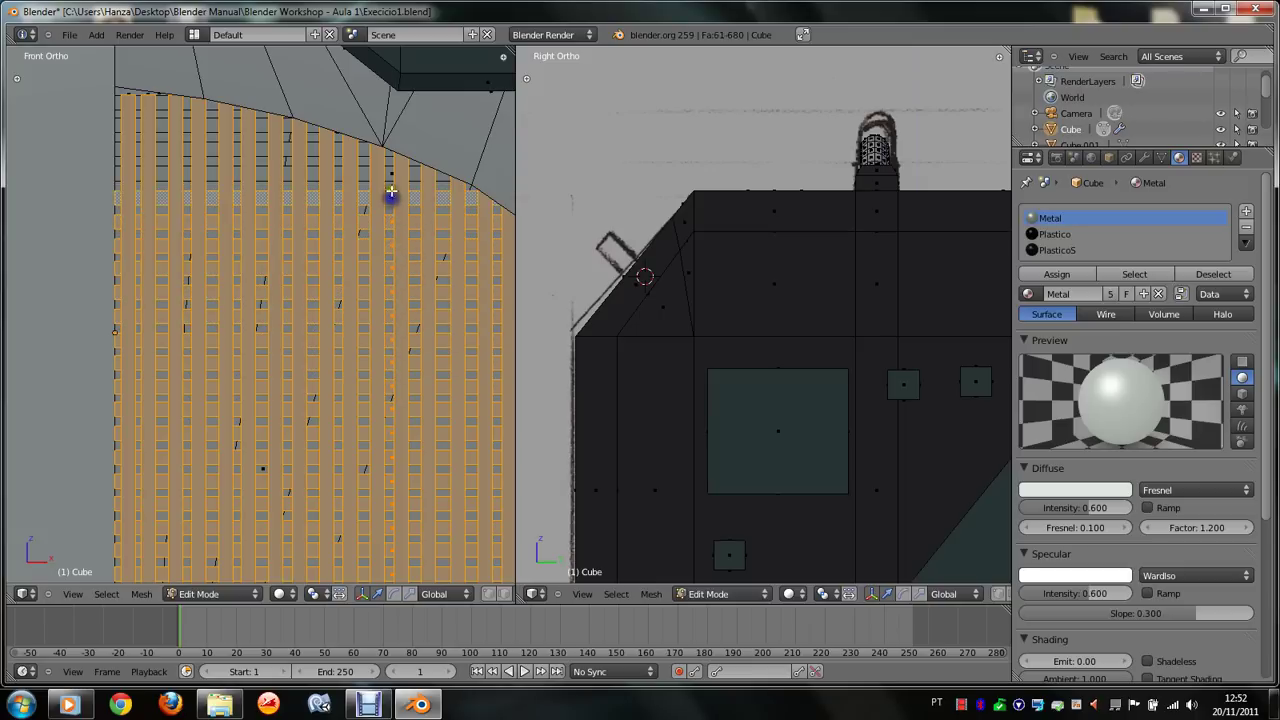
alt+shift+right_click(390, 177)
alt+shift+right_click(389, 152)
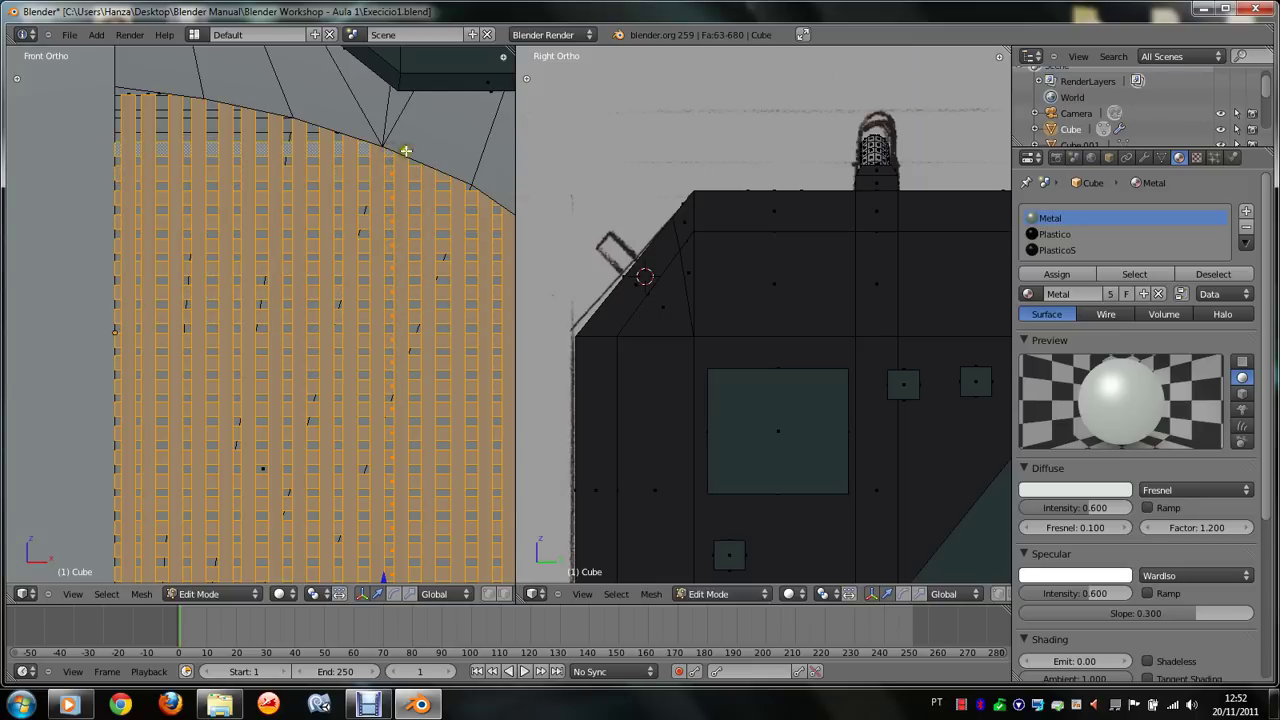
Step: Switch to wireframe, tilt the view and add the topmost grille edge loops
key(z)
alt+shift+right_click(390, 124)
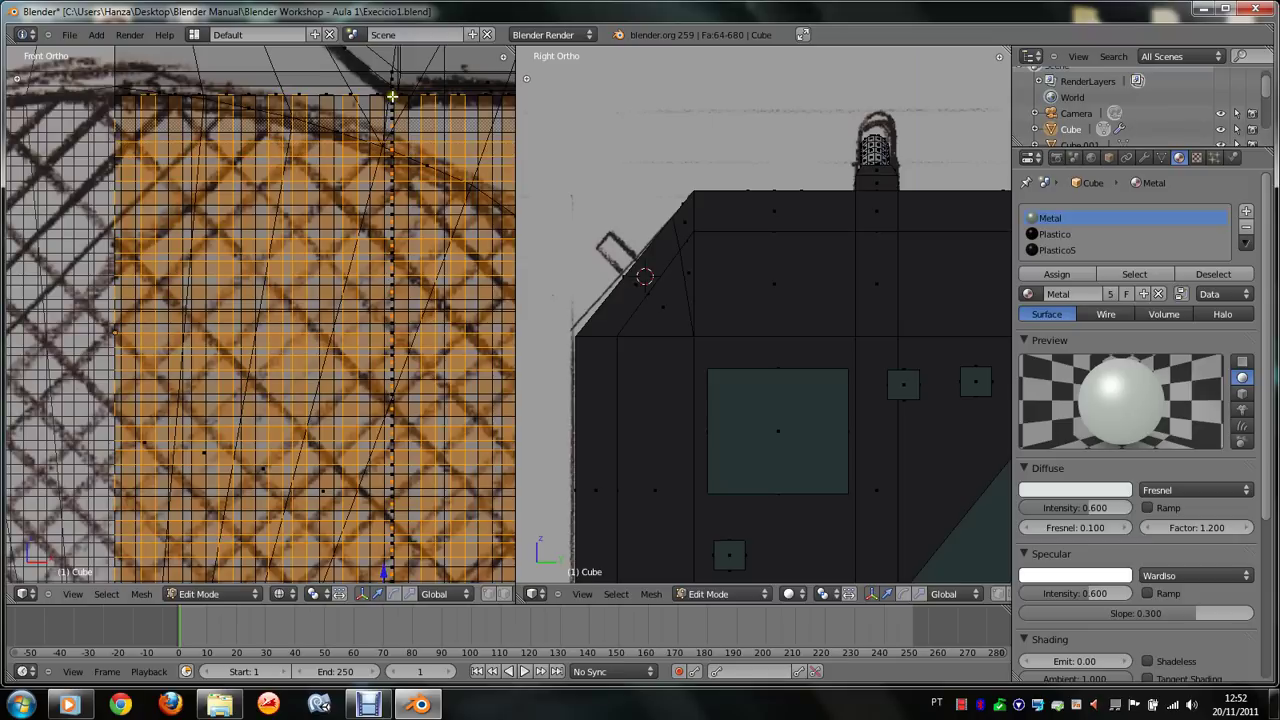
key(KP_8)
key(KP_8)
key(KP_8)
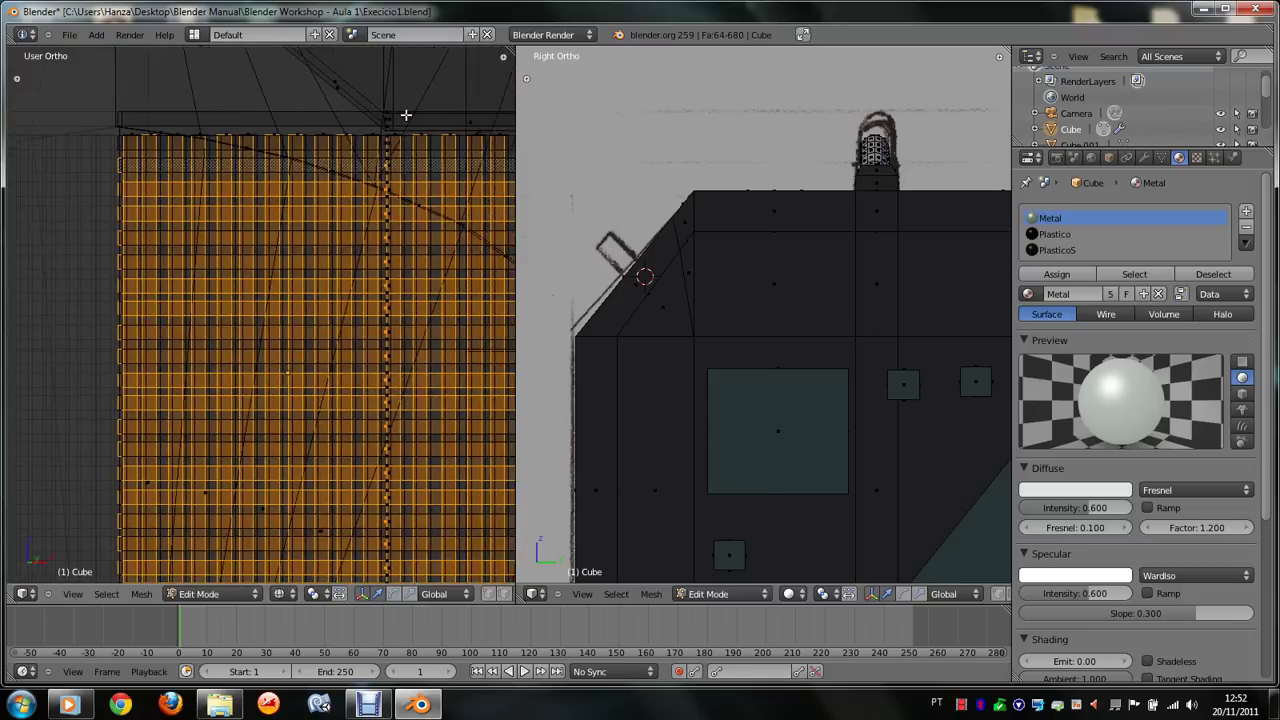
key(KP_8)
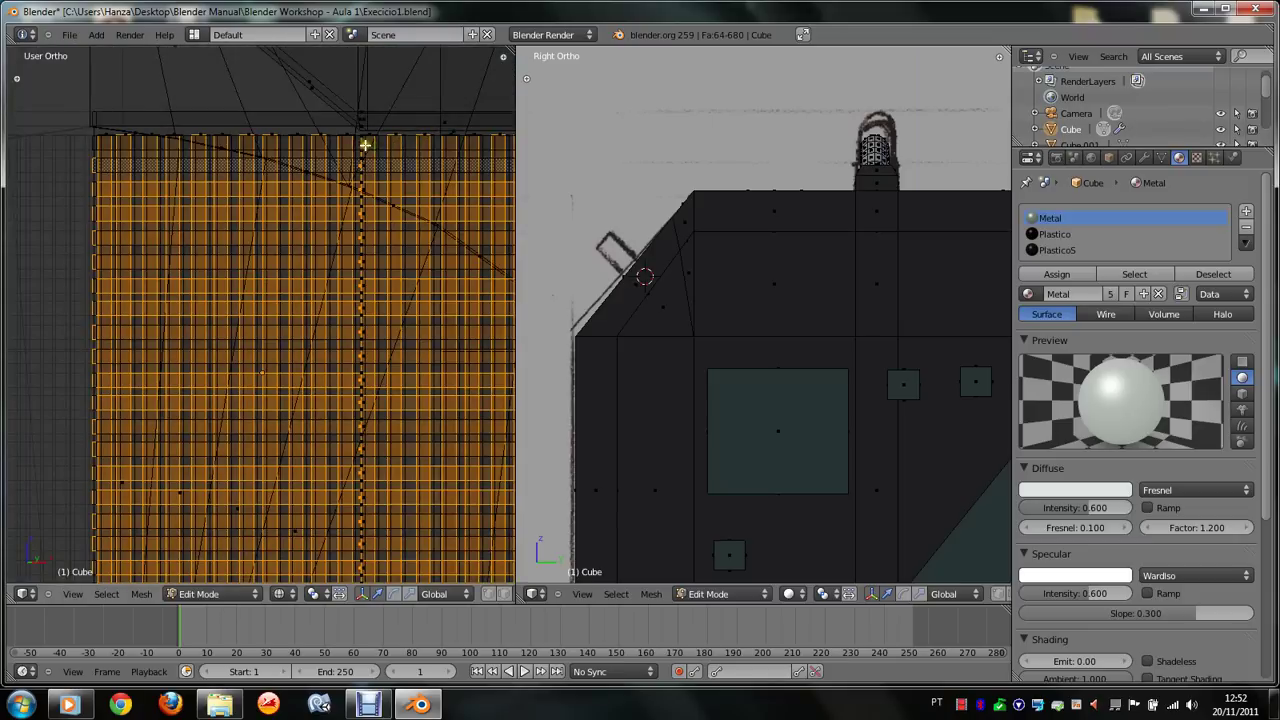
alt+shift+right_click(391, 159)
key(KP_8)
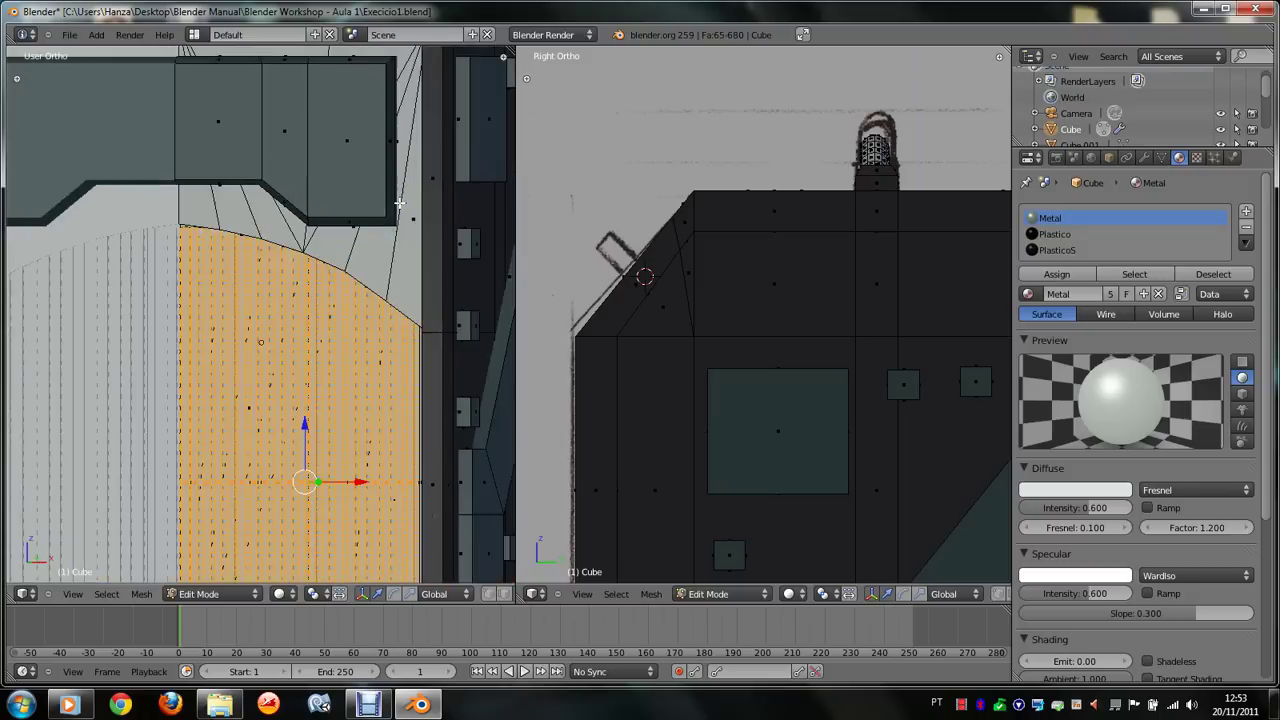
alt+shift+right_click(399, 203)
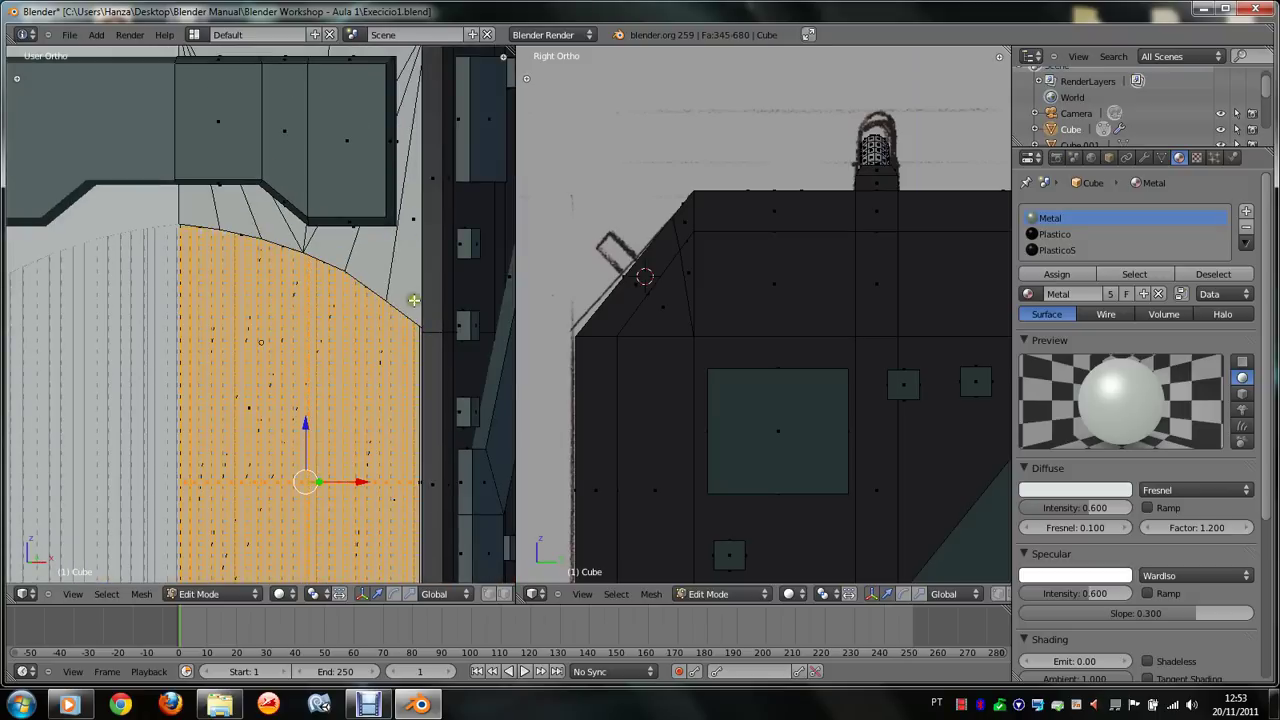
scroll(396, 373, down, 2)
shift+scroll(396, 373, down, 2)
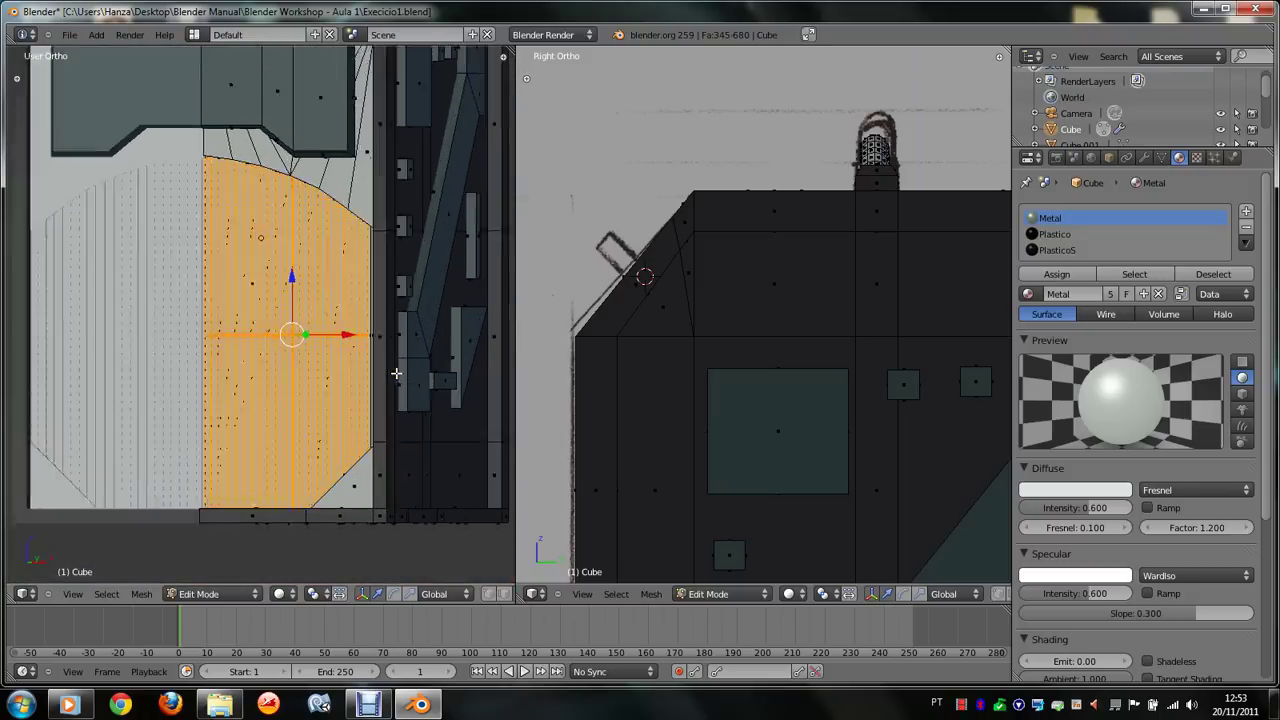
scroll(396, 373, up, 2)
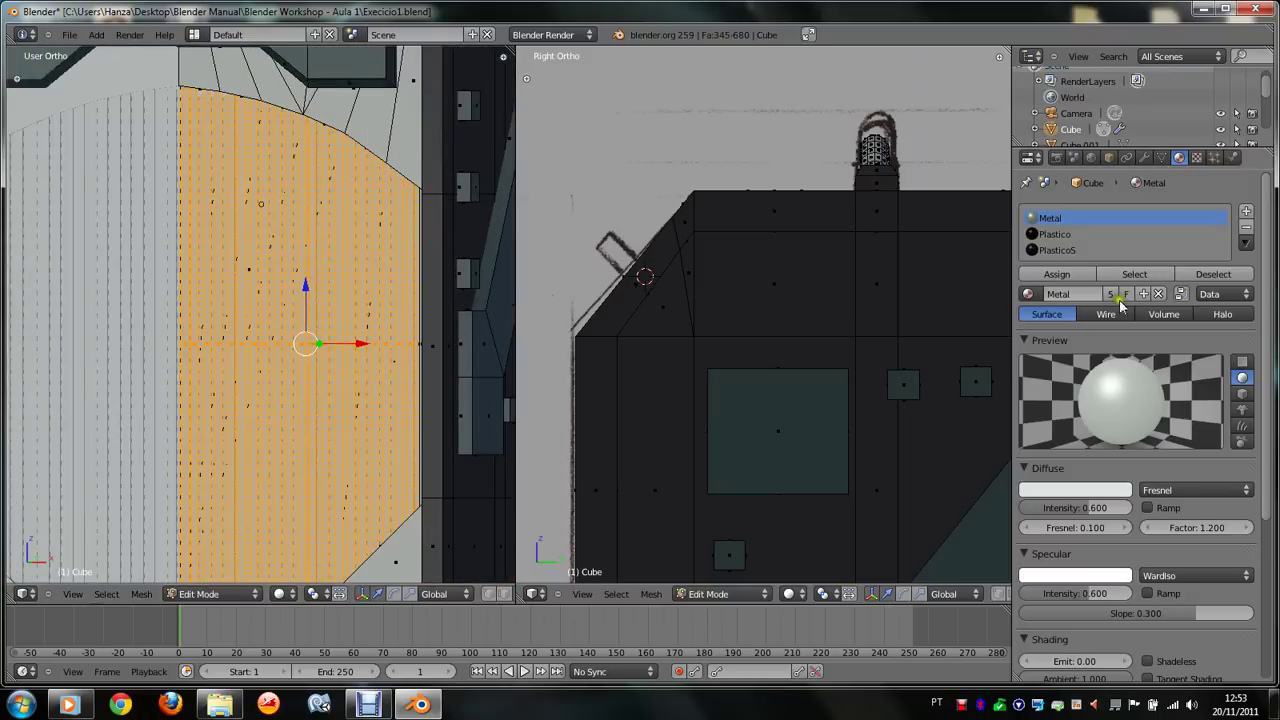
Step: Add a fourth slot with a new material and copy the PlasticoS material into it
click(1246, 213)
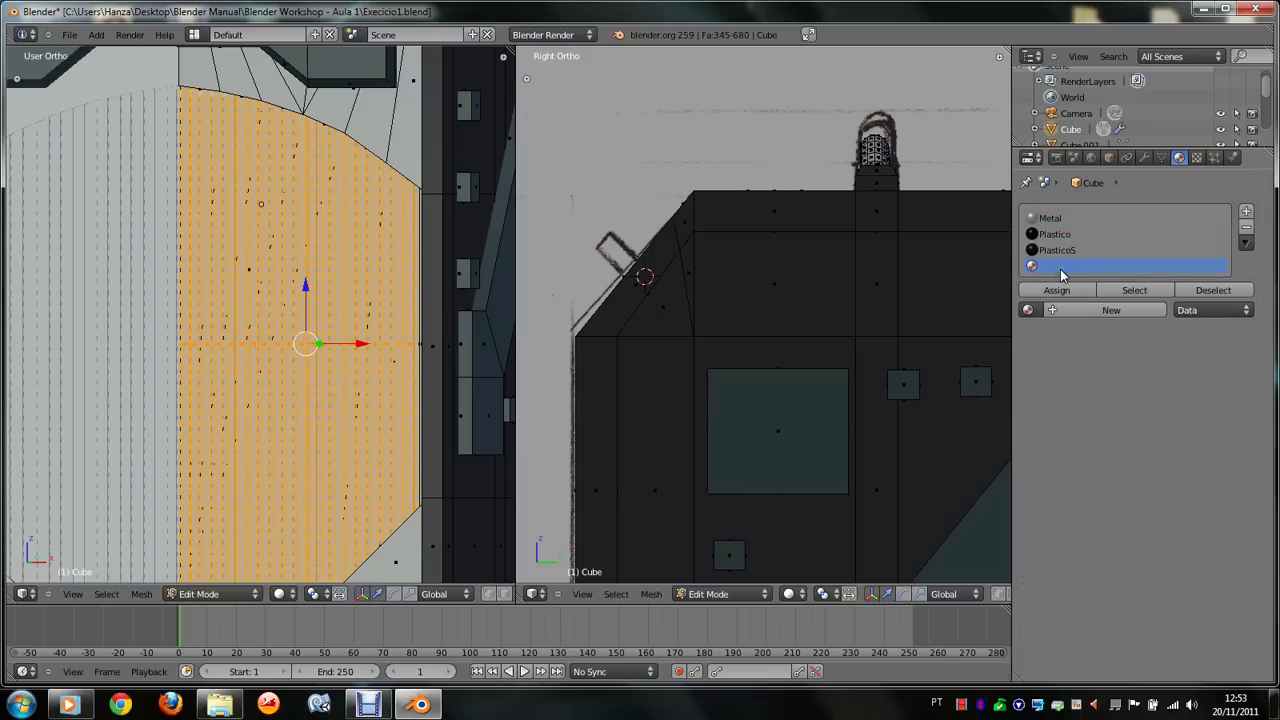
click(1077, 310)
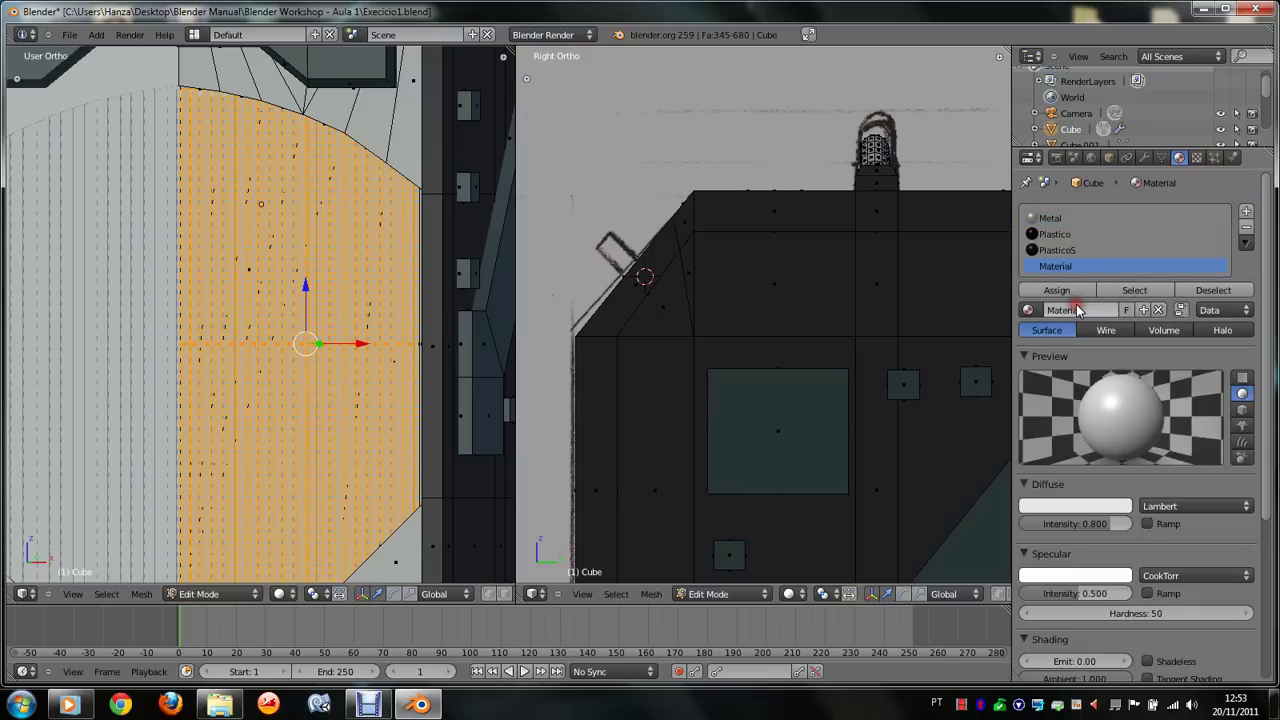
click(1076, 250)
click(1245, 242)
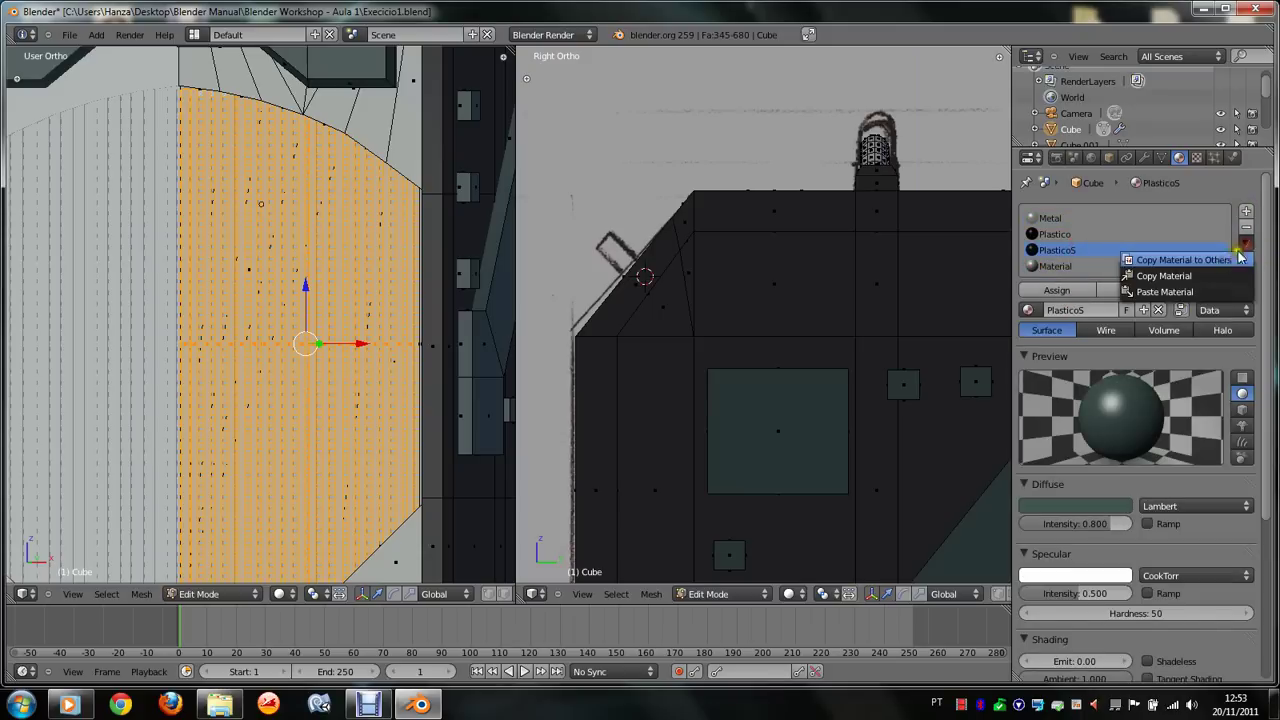
click(1216, 275)
click(1125, 266)
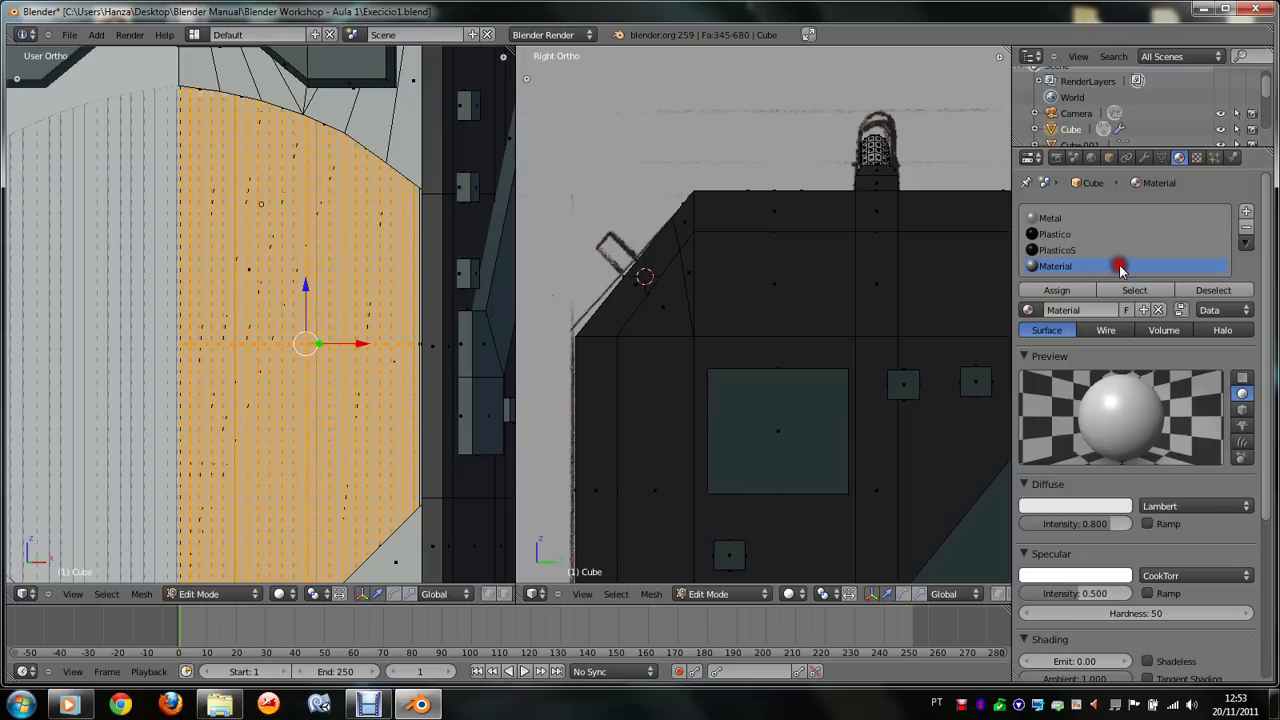
Step: Paste the PlasticoS settings into the new material and rename it PlasticoS2
click(1245, 242)
click(1205, 291)
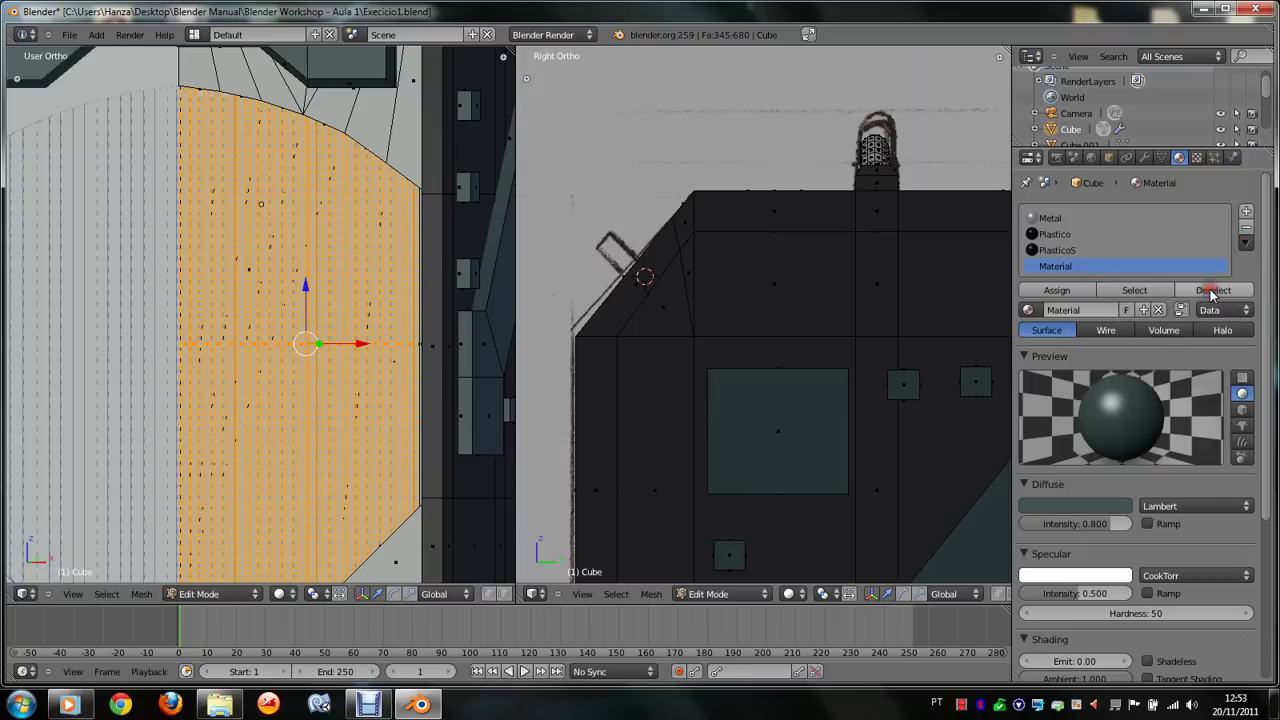
click(1081, 310)
text(Plastico)
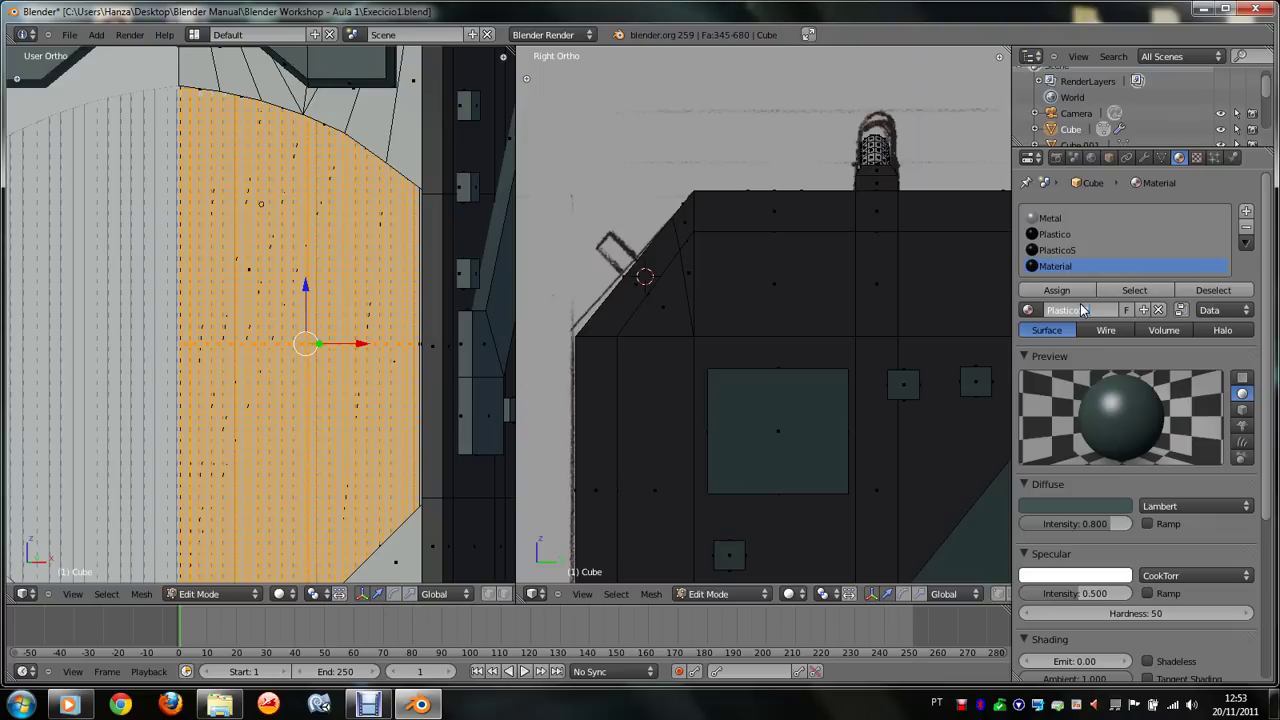
text(2)
key(Return)
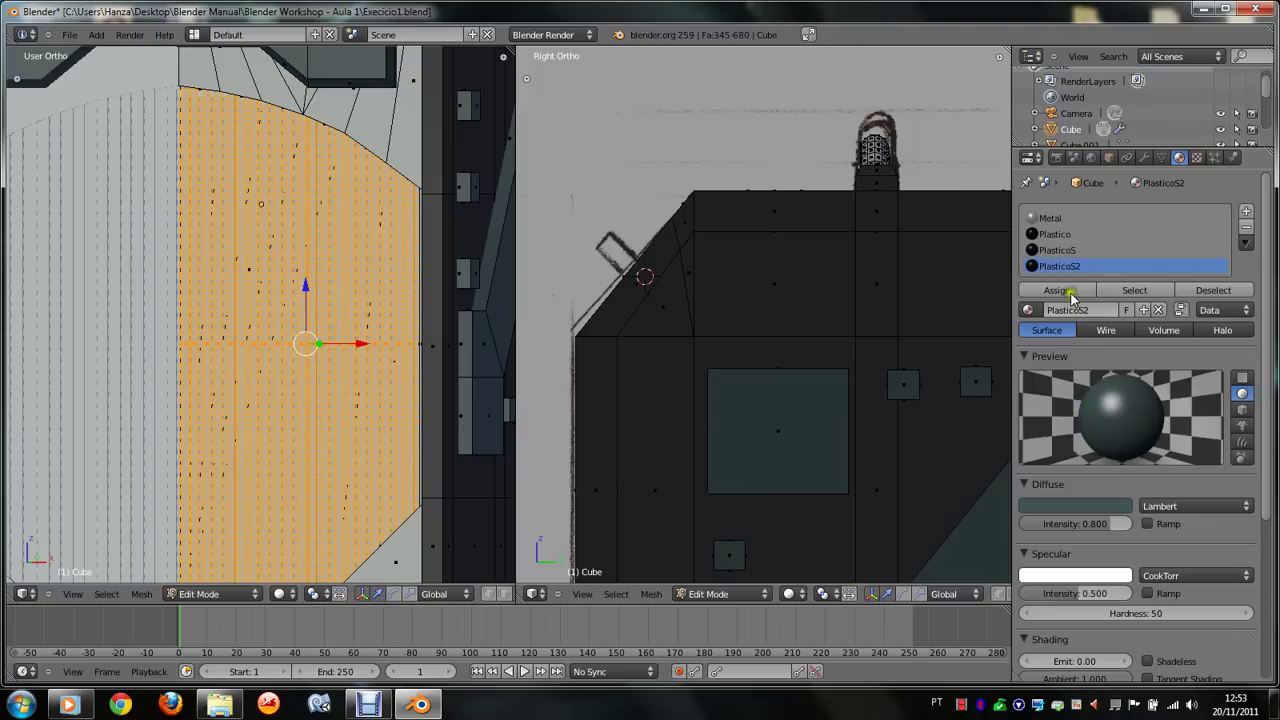
Step: Assign PlasticoS2 to the selected grille faces and return to Object Mode
click(1068, 292)
click(1054, 292)
scroll(282, 347, down, 2)
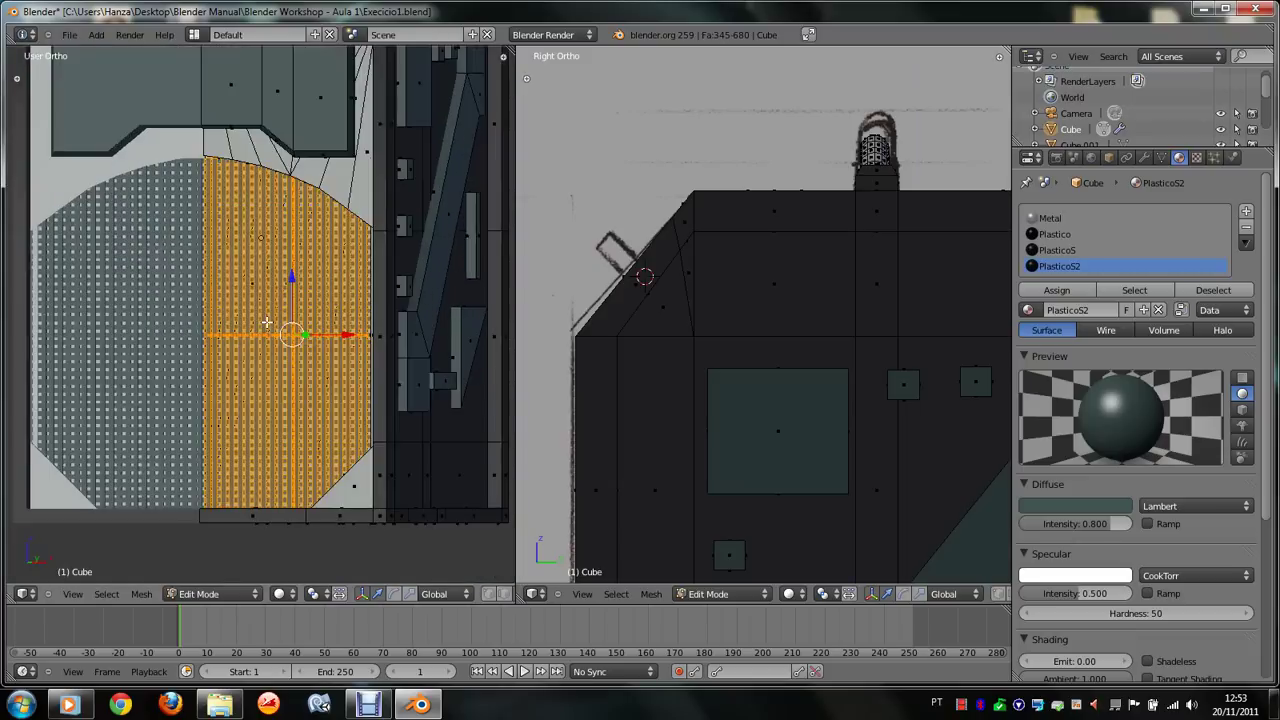
key(Tab)
key(Tab)
key(Tab)
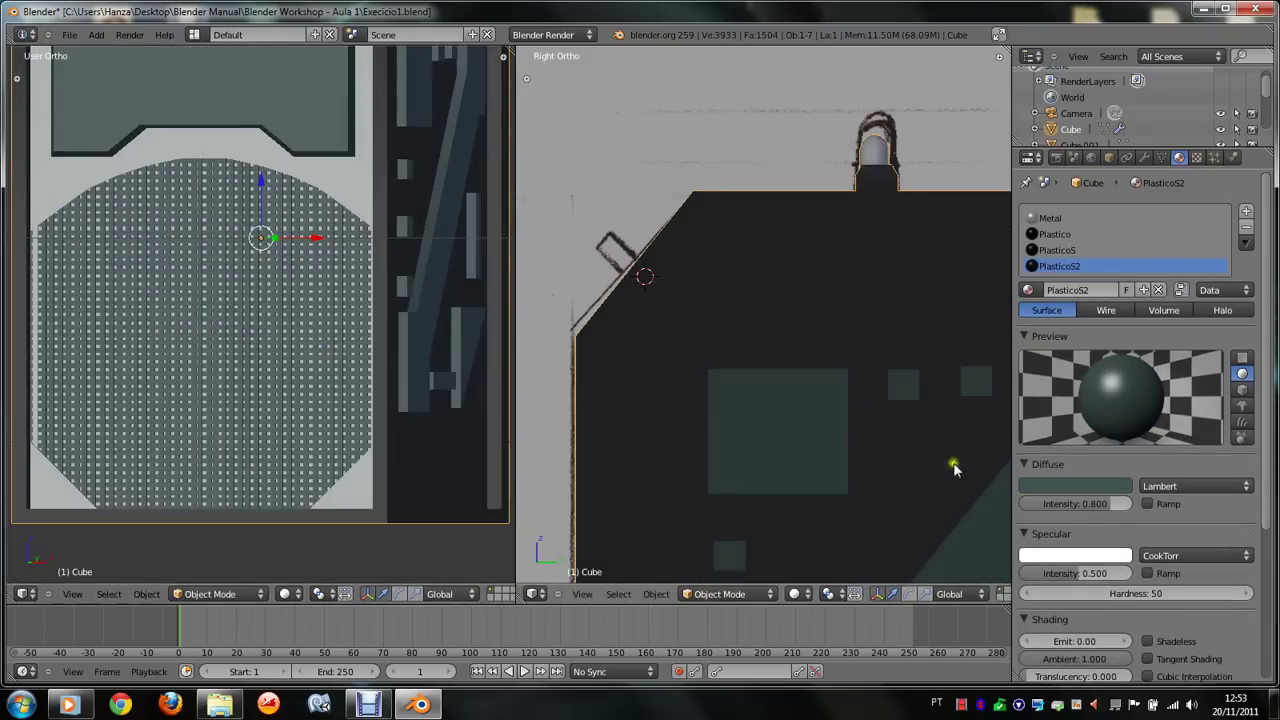
Step: Set PlasticoS2's diffuse colour to pale grey-cyan (R 0.535, G 0.627, B 0.627)
click(1046, 486)
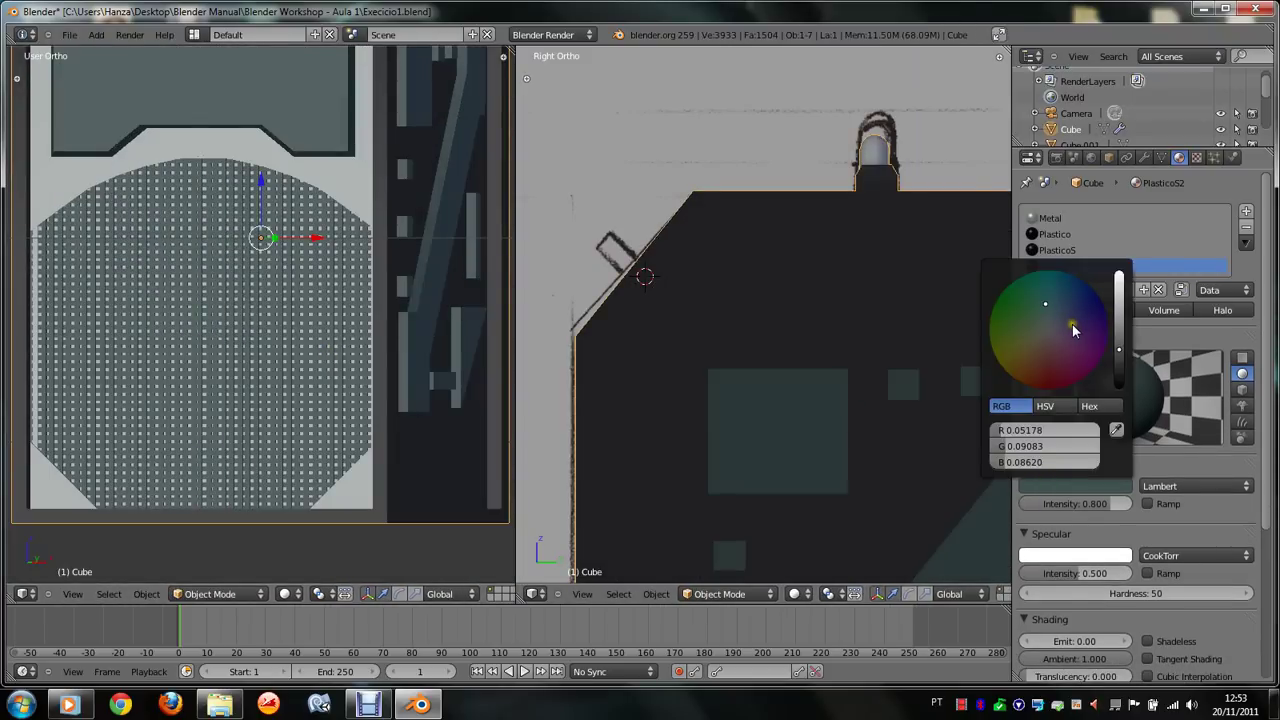
mouse_move(1070, 345)
mouse_down()
mouse_move(1050, 370)
mouse_move(1022, 368)
mouse_move(1048, 340)
mouse_move(1048, 314)
mouse_move(1120, 297)
mouse_move(1047, 381)
mouse_move(1000, 343)
mouse_move(1050, 337)
mouse_up()
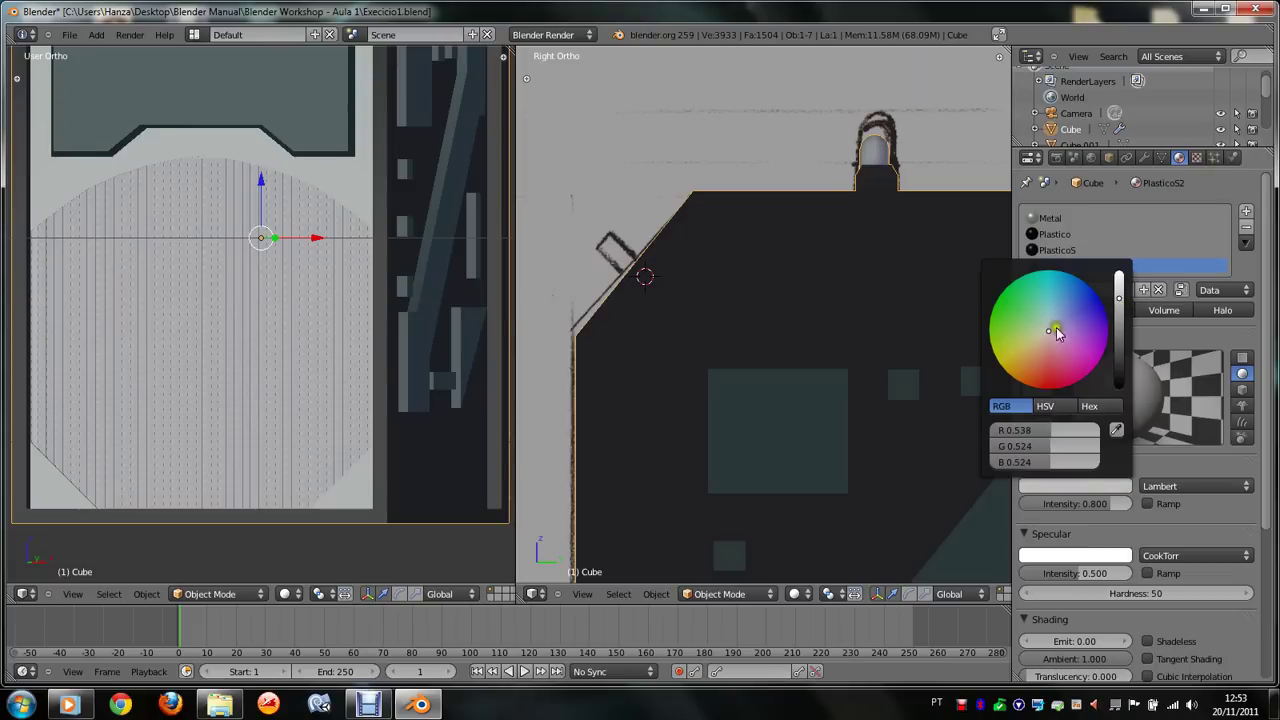
scroll(1062, 358, up, 1)
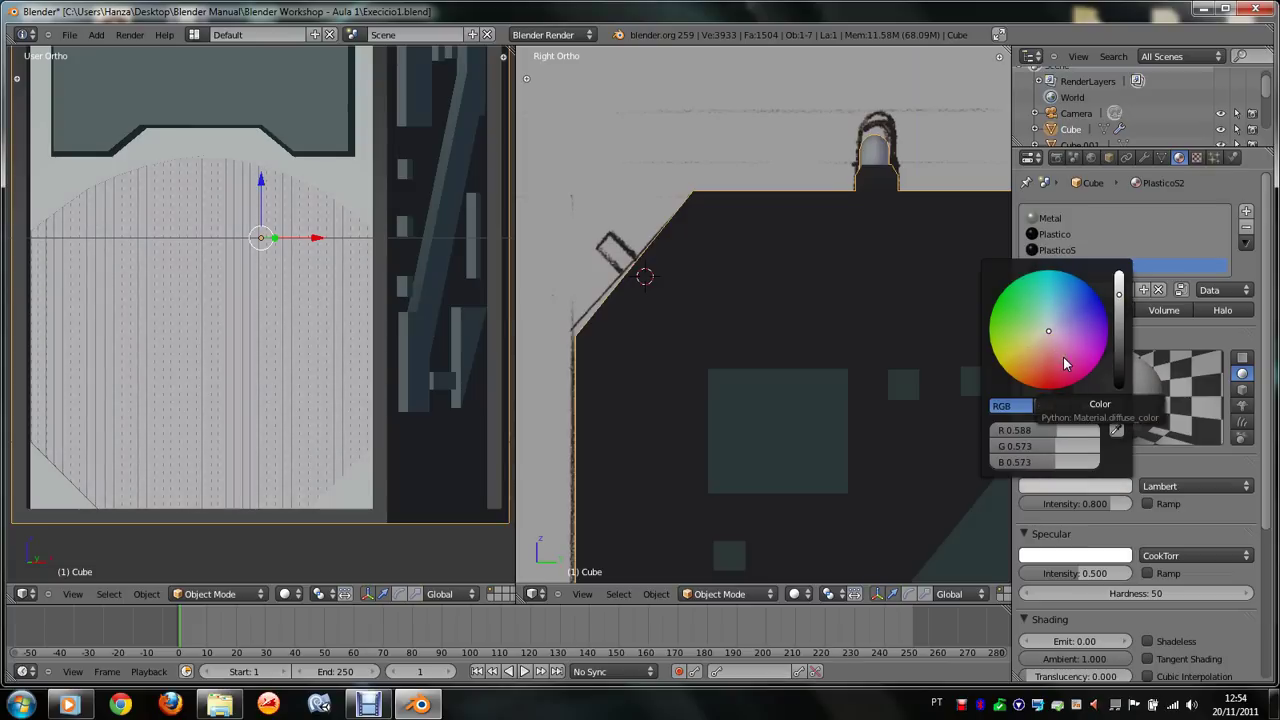
drag(1054, 331, 1050, 326)
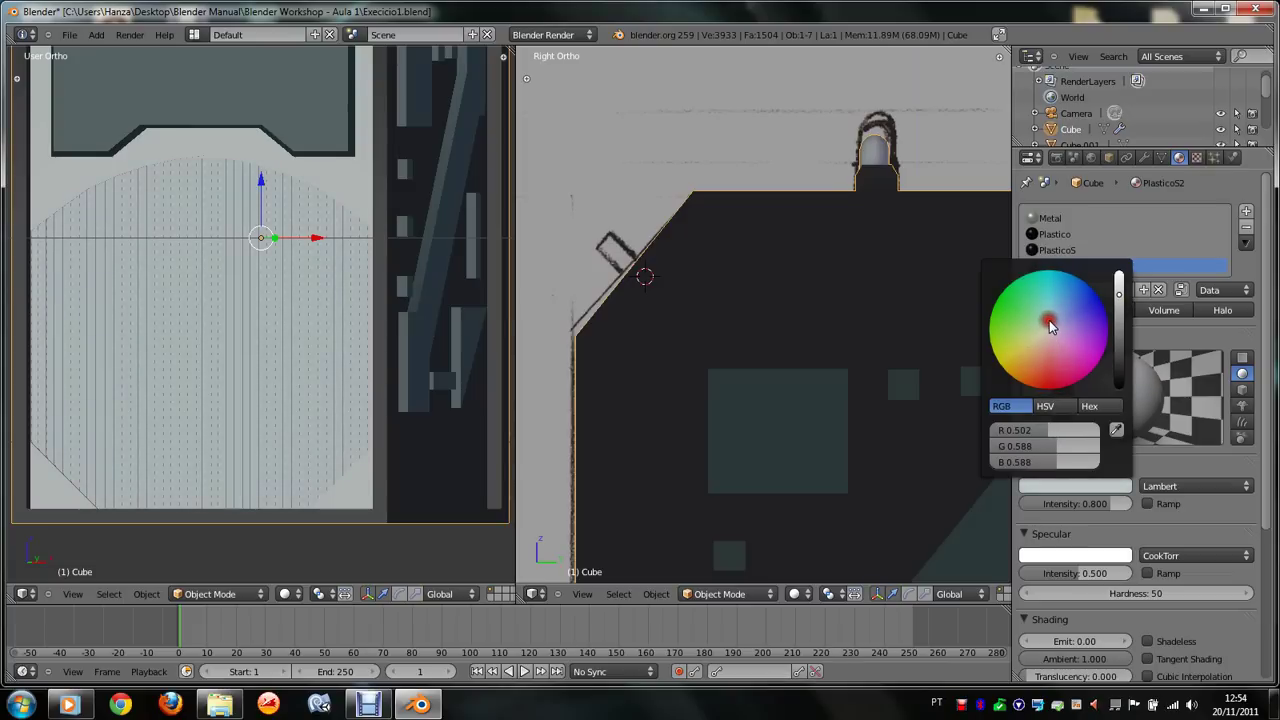
click(1120, 292)
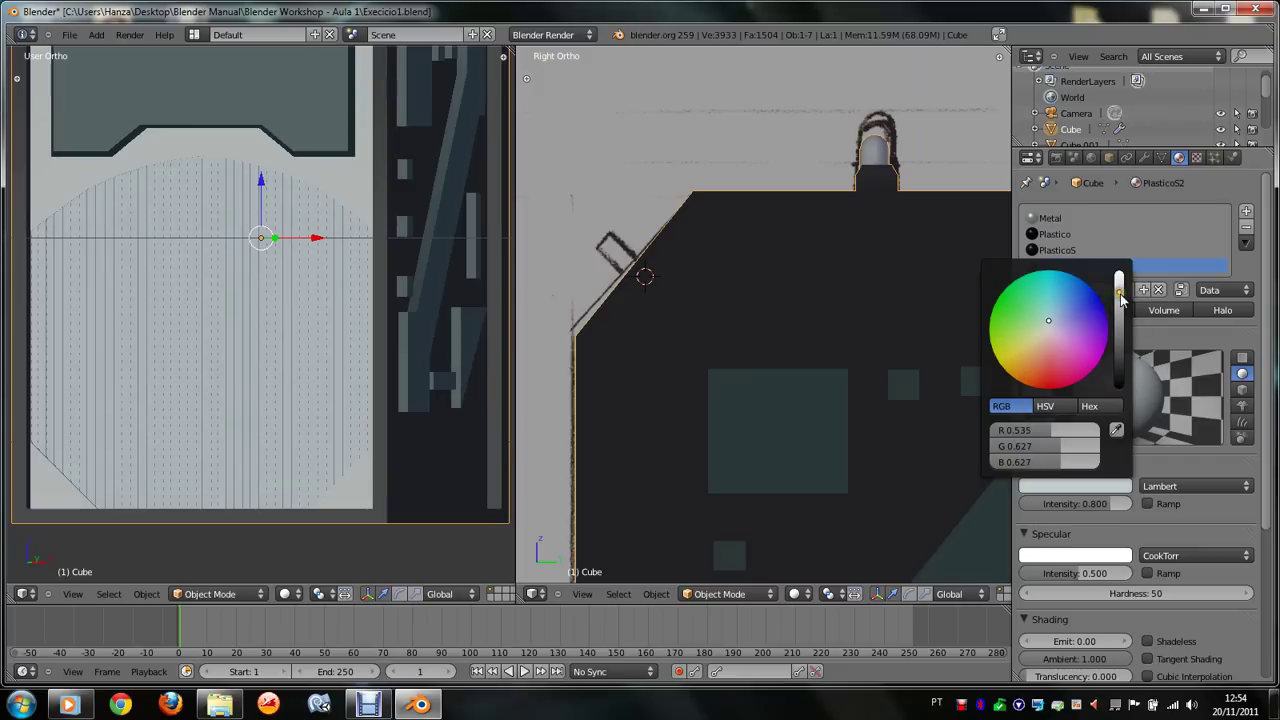
Step: Set Metal's diffuse colour to dark blue-grey (R 0.281, G 0.321, B 0.338)
click(1069, 220)
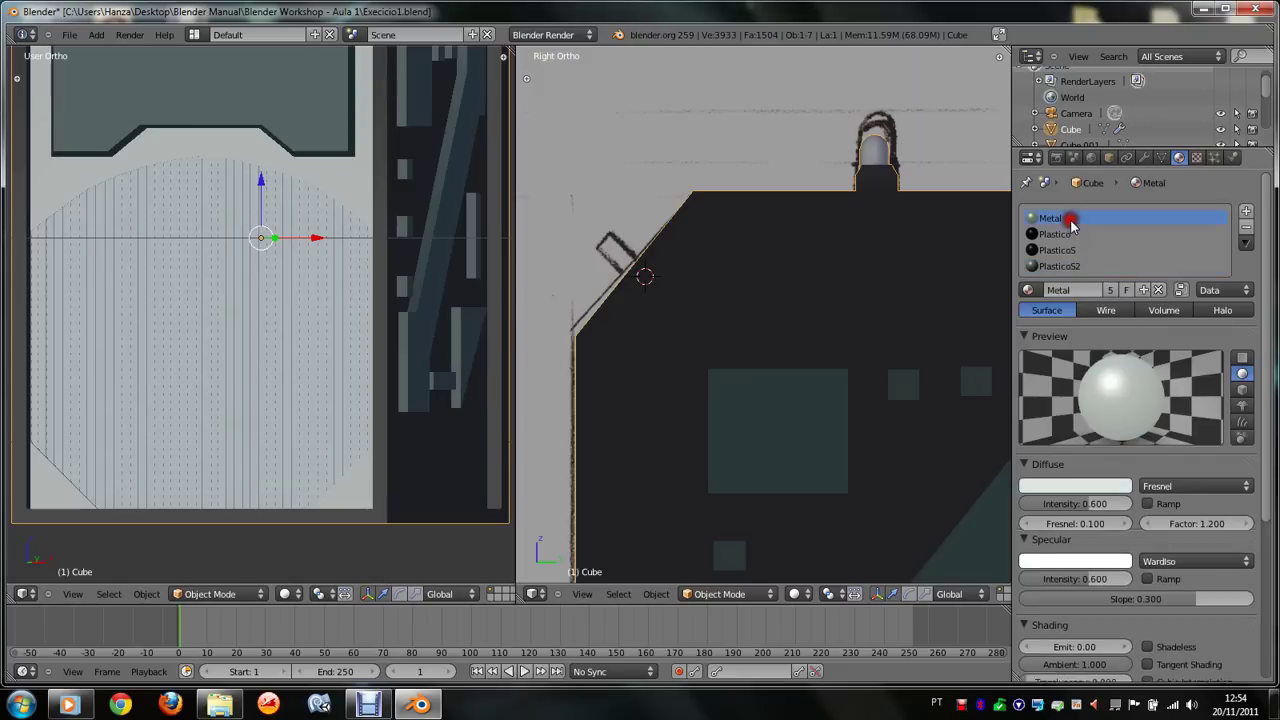
click(1062, 484)
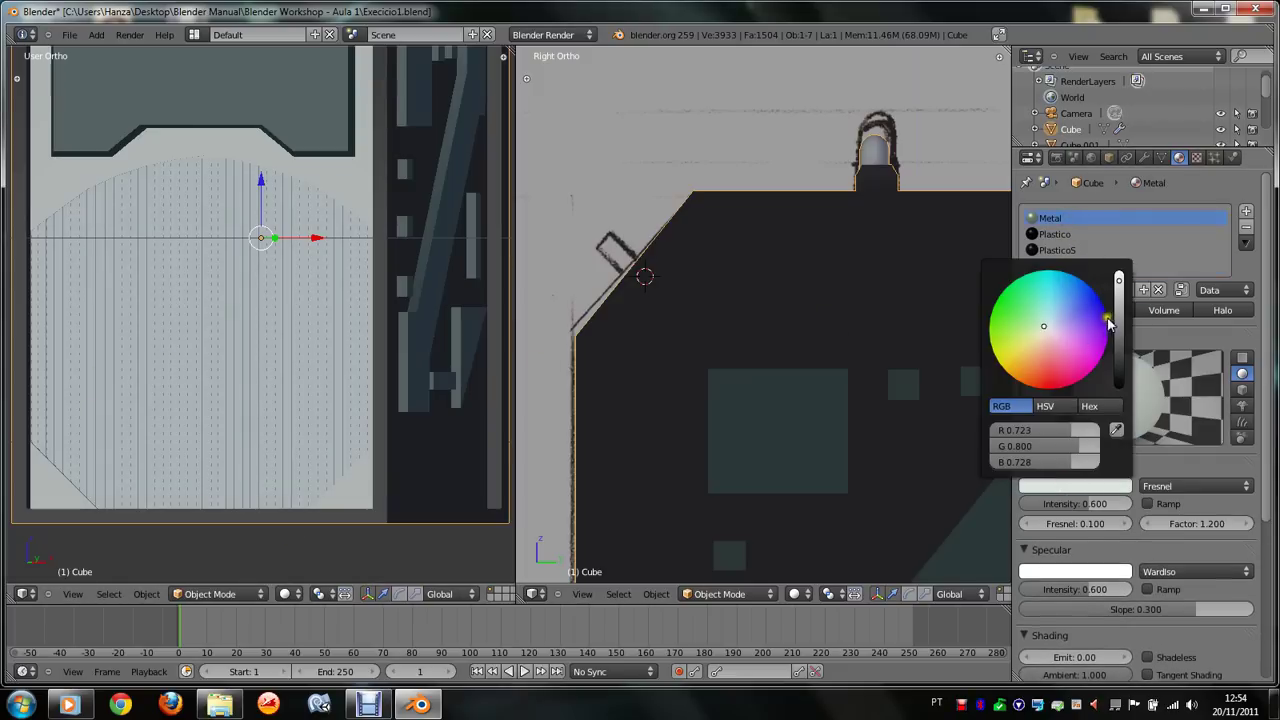
drag(1108, 322, 1120, 340)
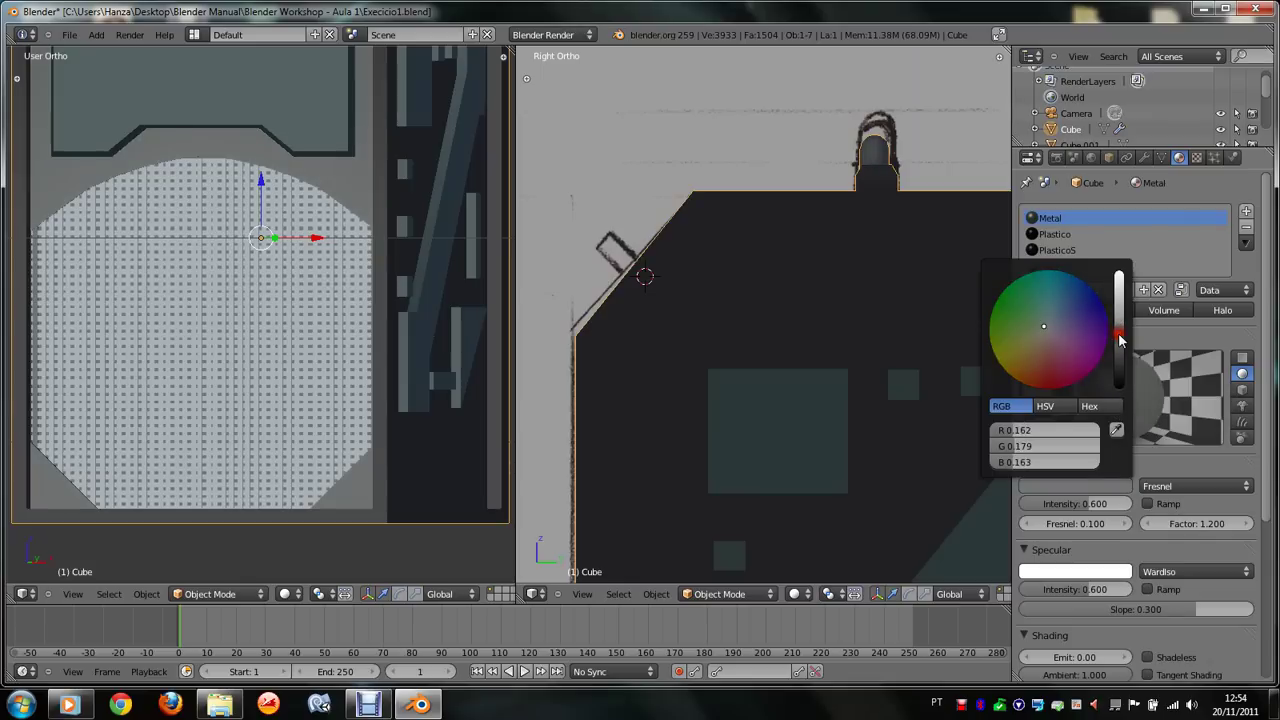
mouse_move(1120, 340)
mouse_down()
mouse_move(1119, 320)
mouse_move(1055, 325)
mouse_up()
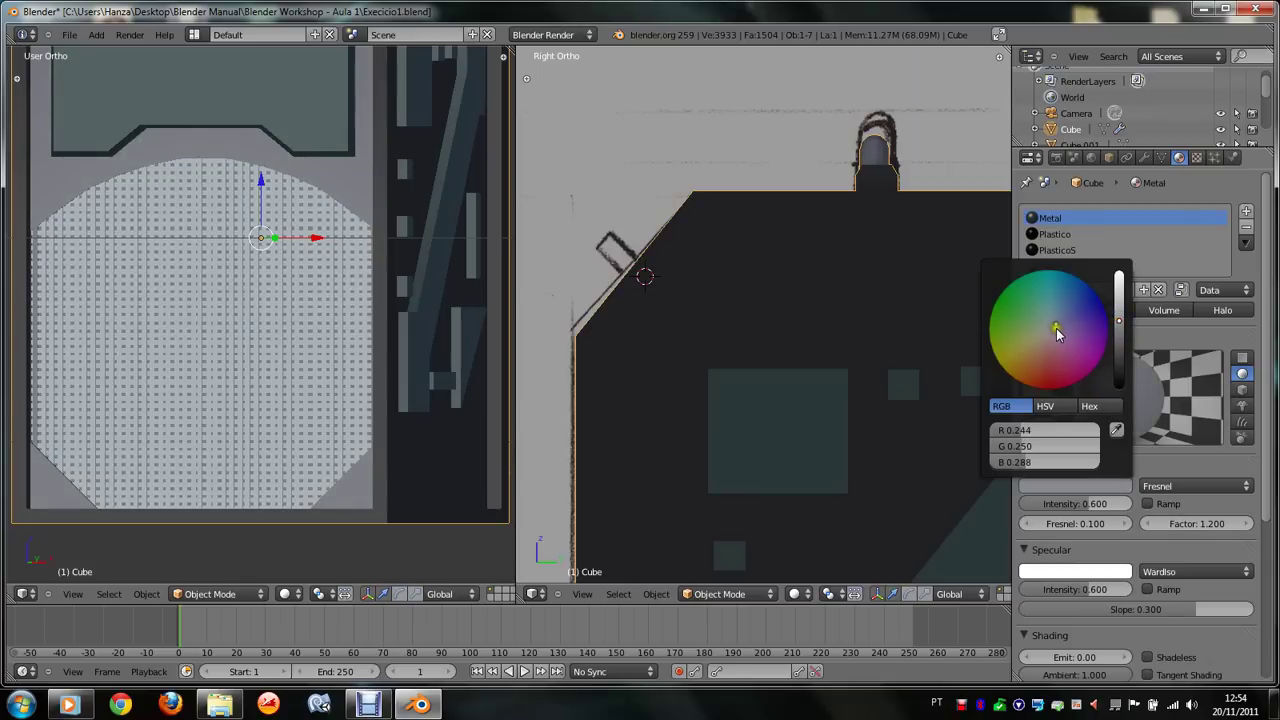
scroll(1053, 323, down, 2)
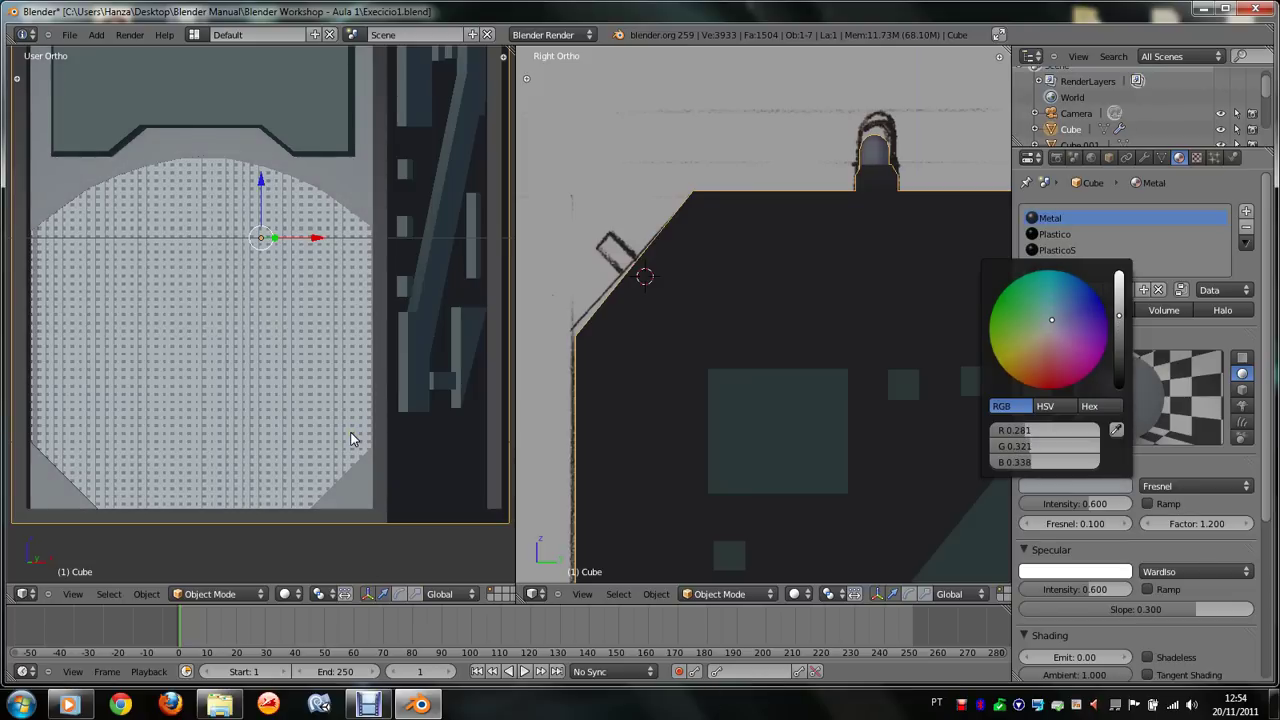
click(373, 410)
scroll(394, 420, down, 3)
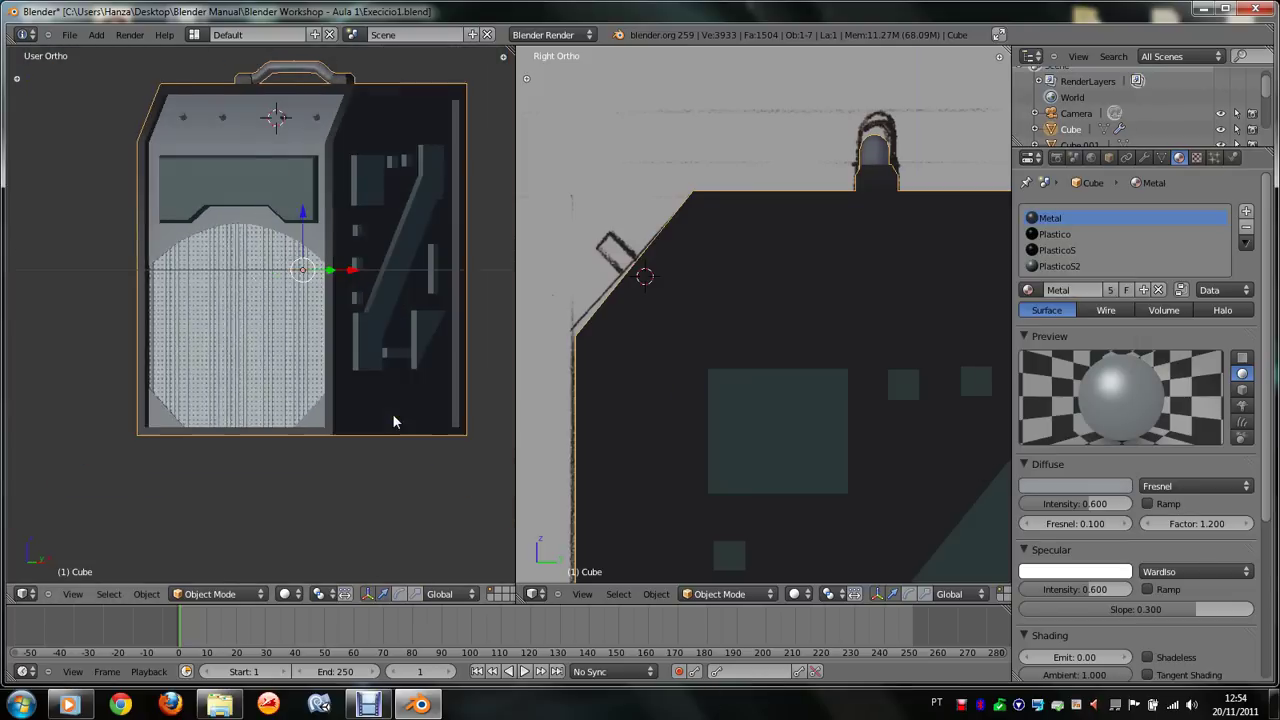
middle_drag(397, 420, 393, 421)
Step: Render the generator to preview its current materials, then return to the 3D view
key(F12)
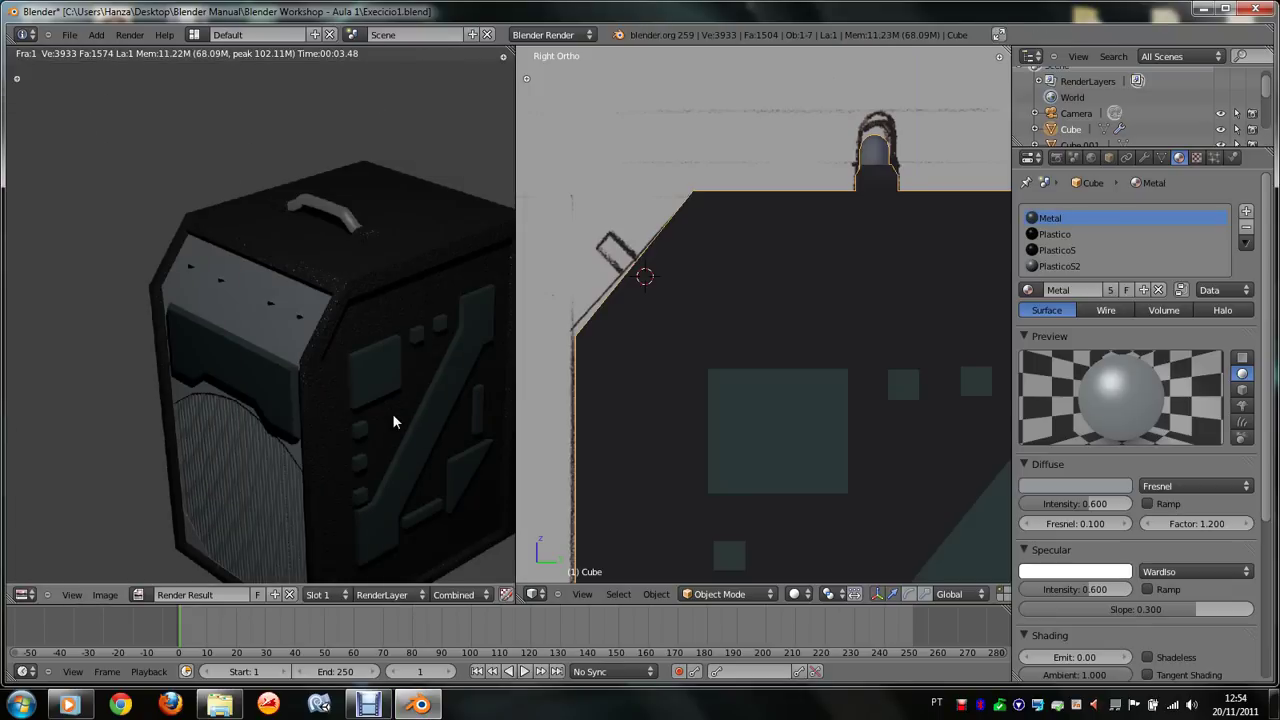
key(Escape)
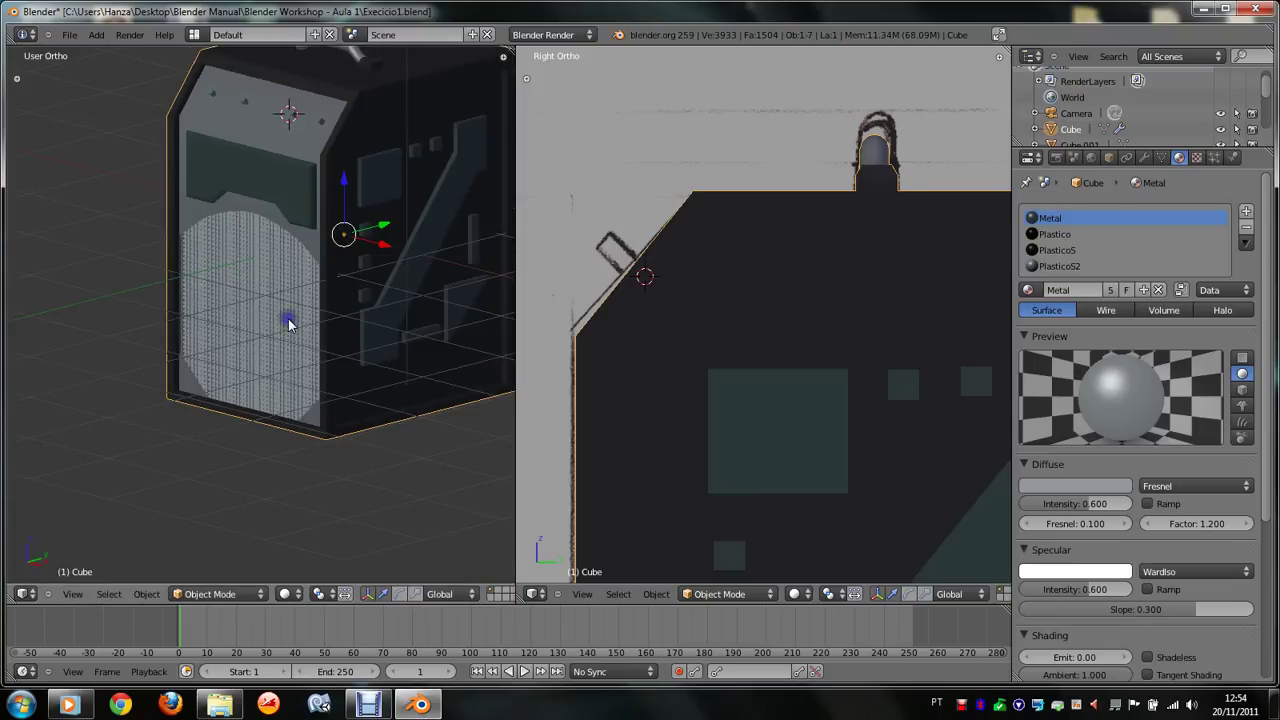
scroll(286, 322, up, 2)
scroll(277, 360, up, 2)
scroll(325, 345, down, 3)
scroll(323, 343, up, 2)
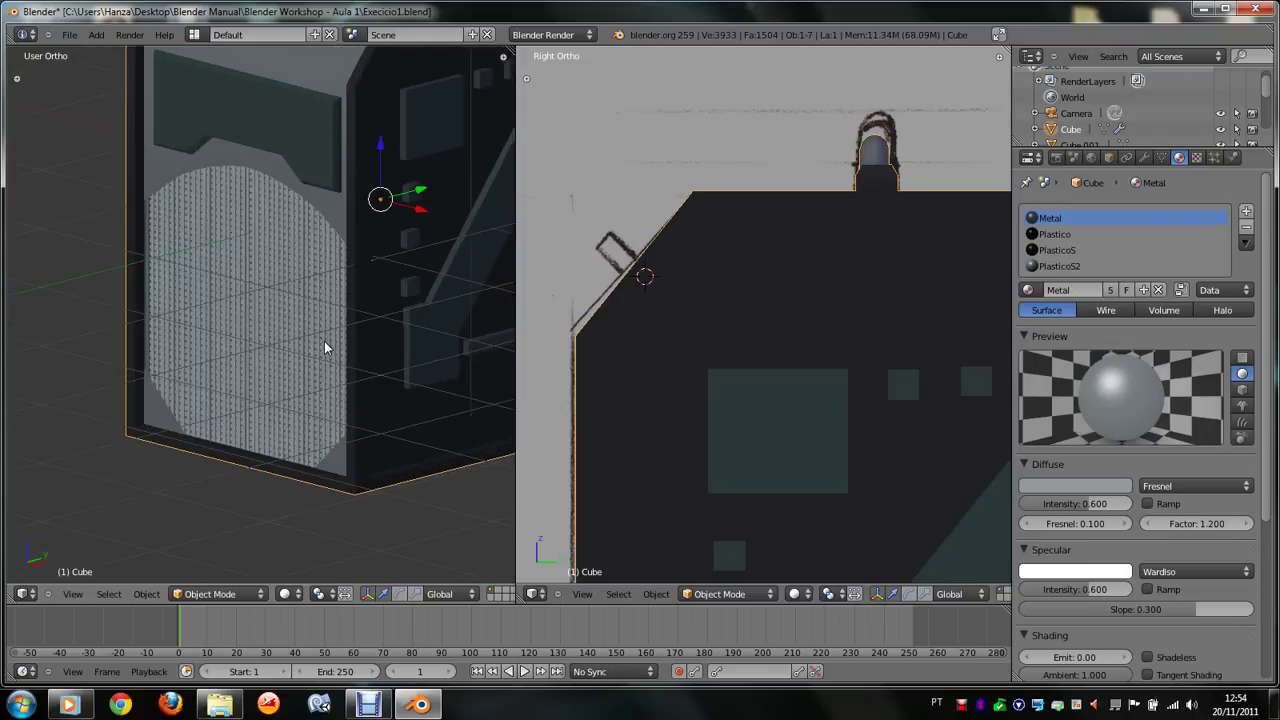
Step: Darken the PlasticoS2 grille material's diffuse colour
click(1040, 266)
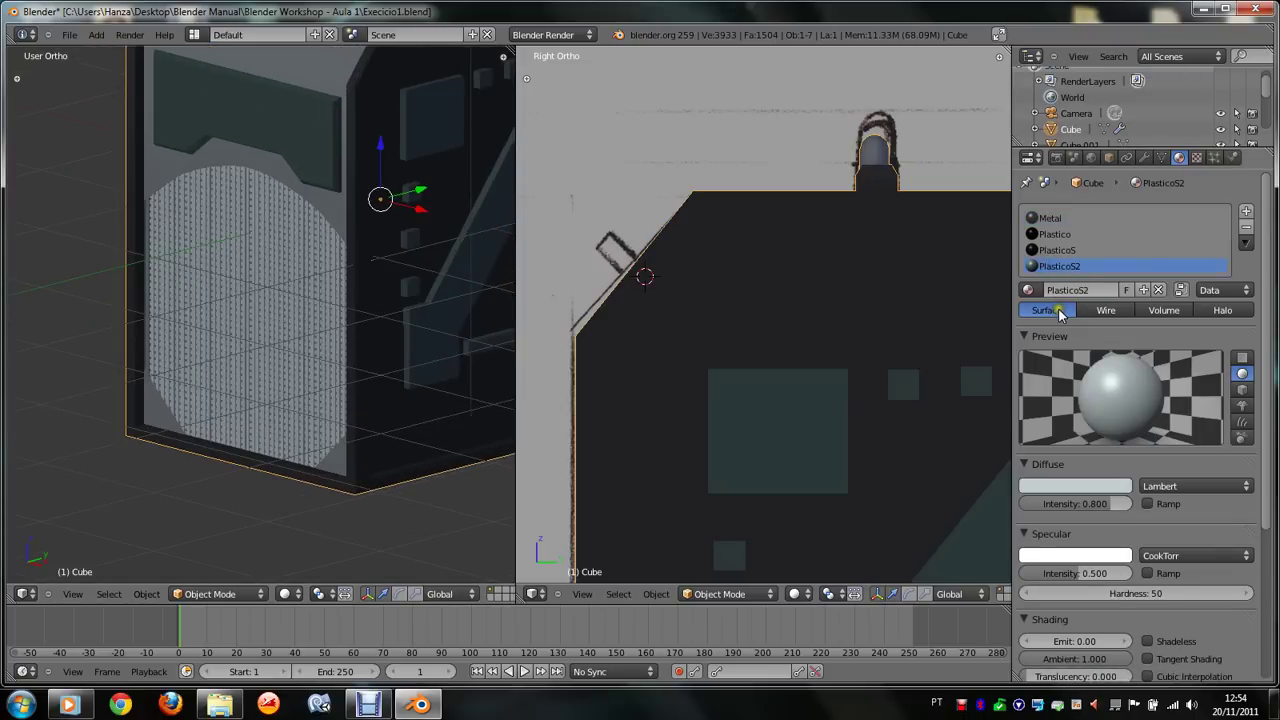
click(1087, 497)
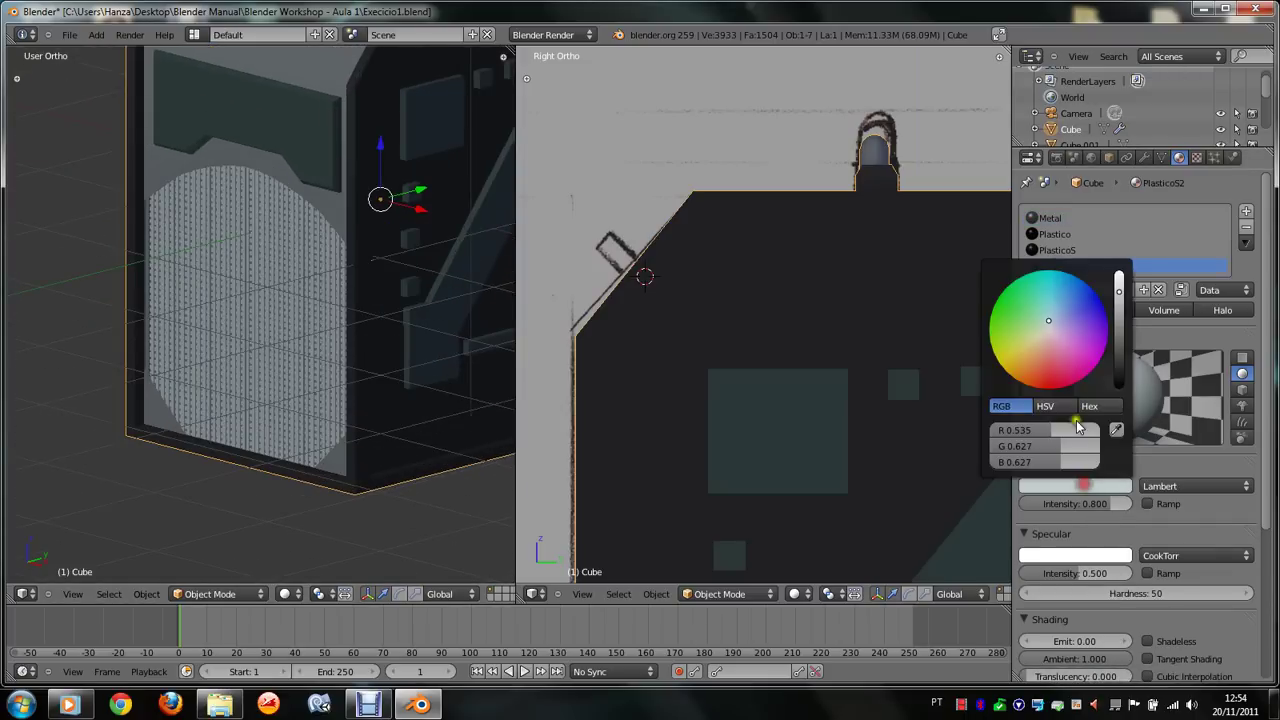
click(1119, 348)
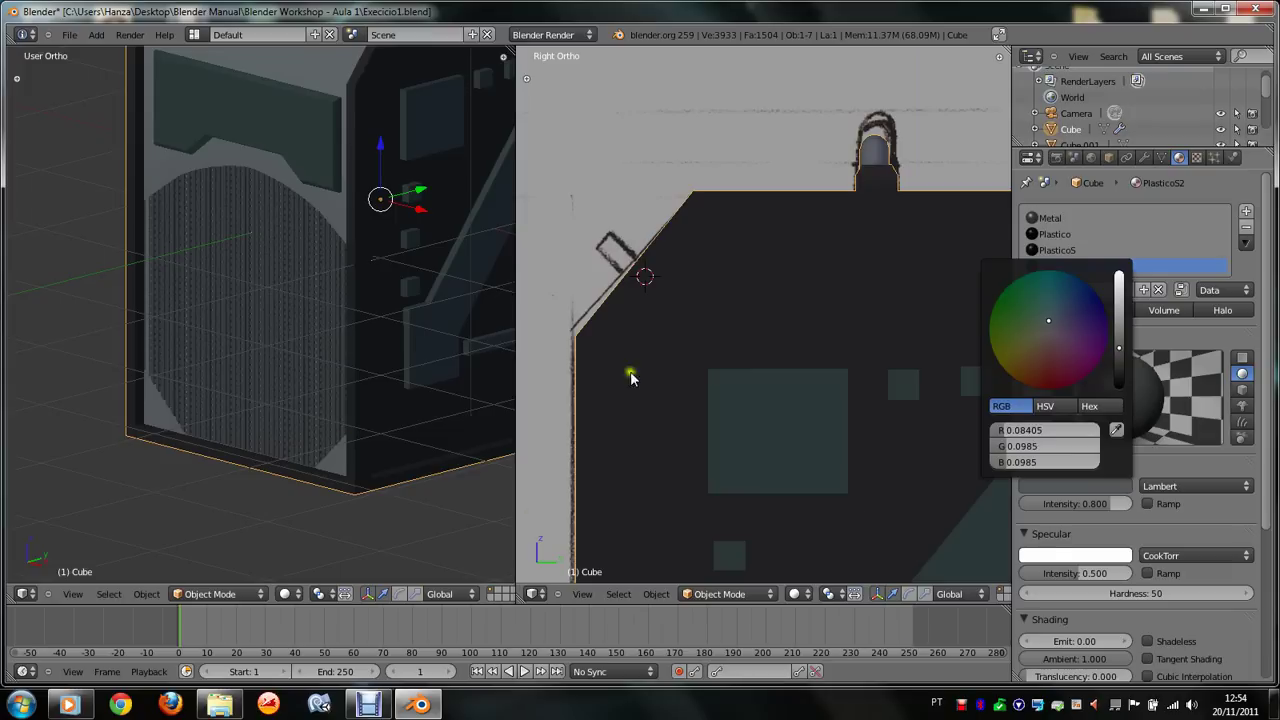
Step: Make PlasticoS near-black blue-grey (R 0.034, G 0.046, B 0.050) and render to check
click(1055, 250)
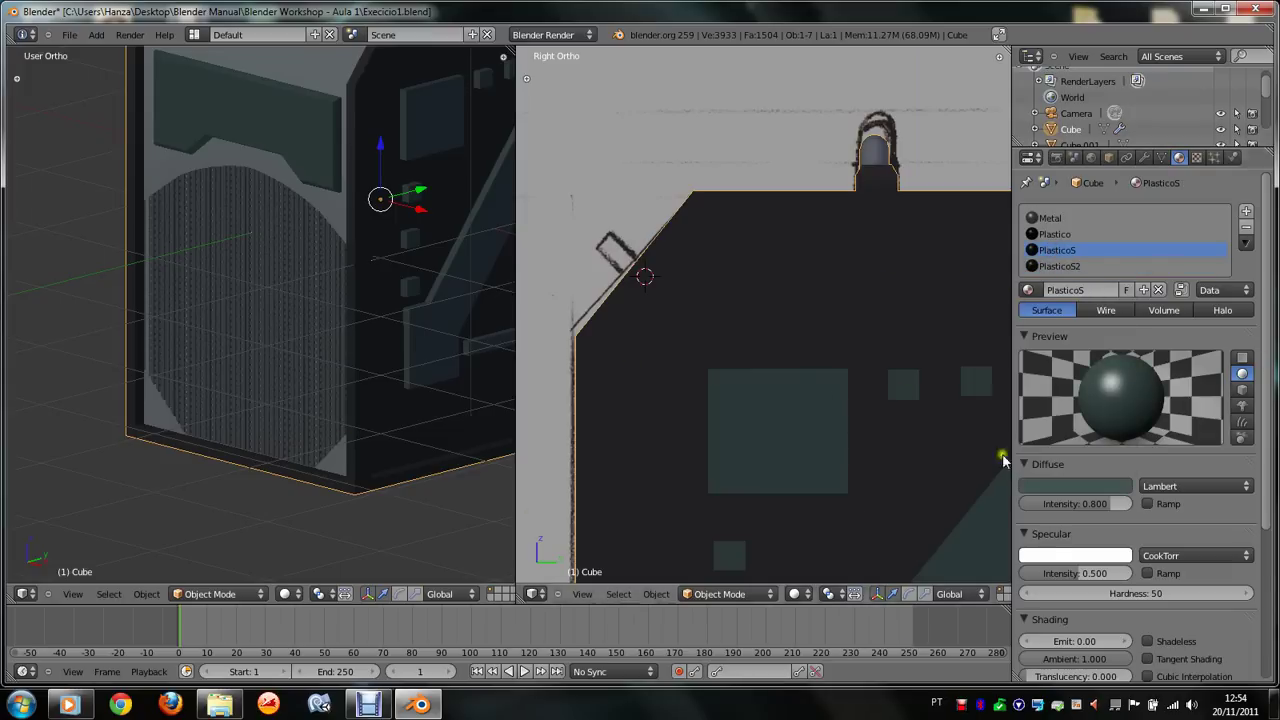
click(1072, 484)
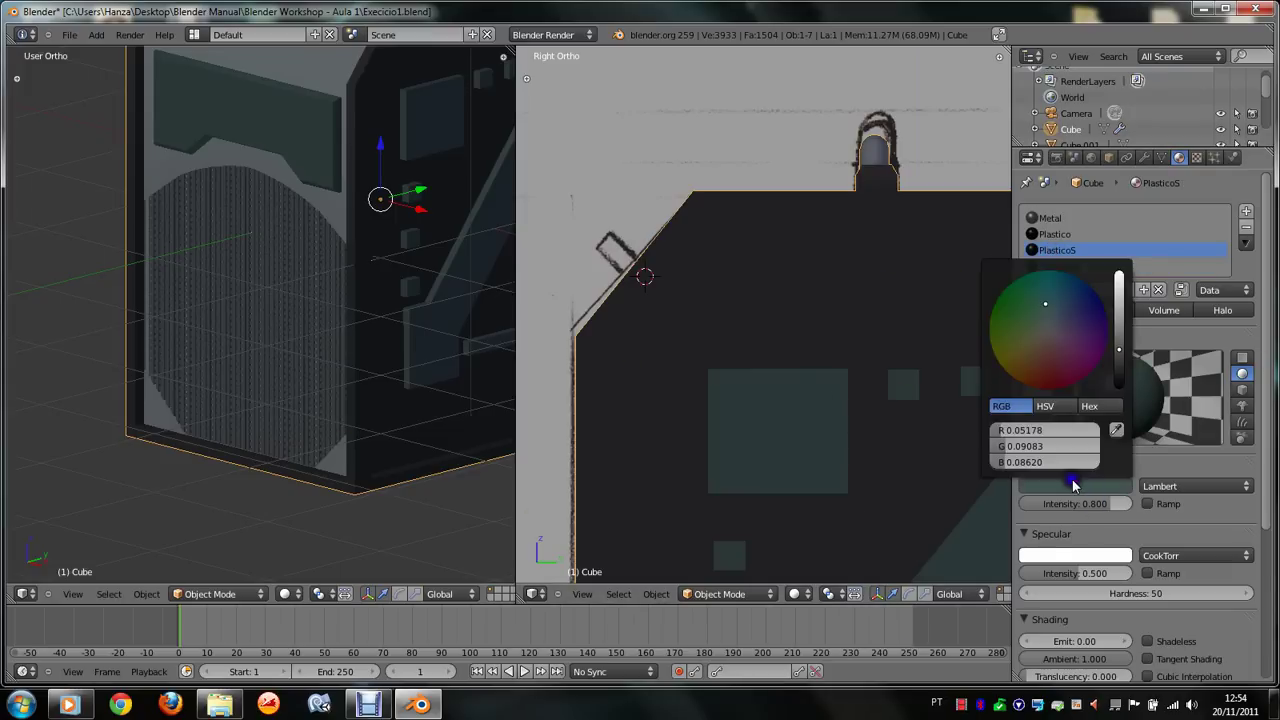
click(1054, 304)
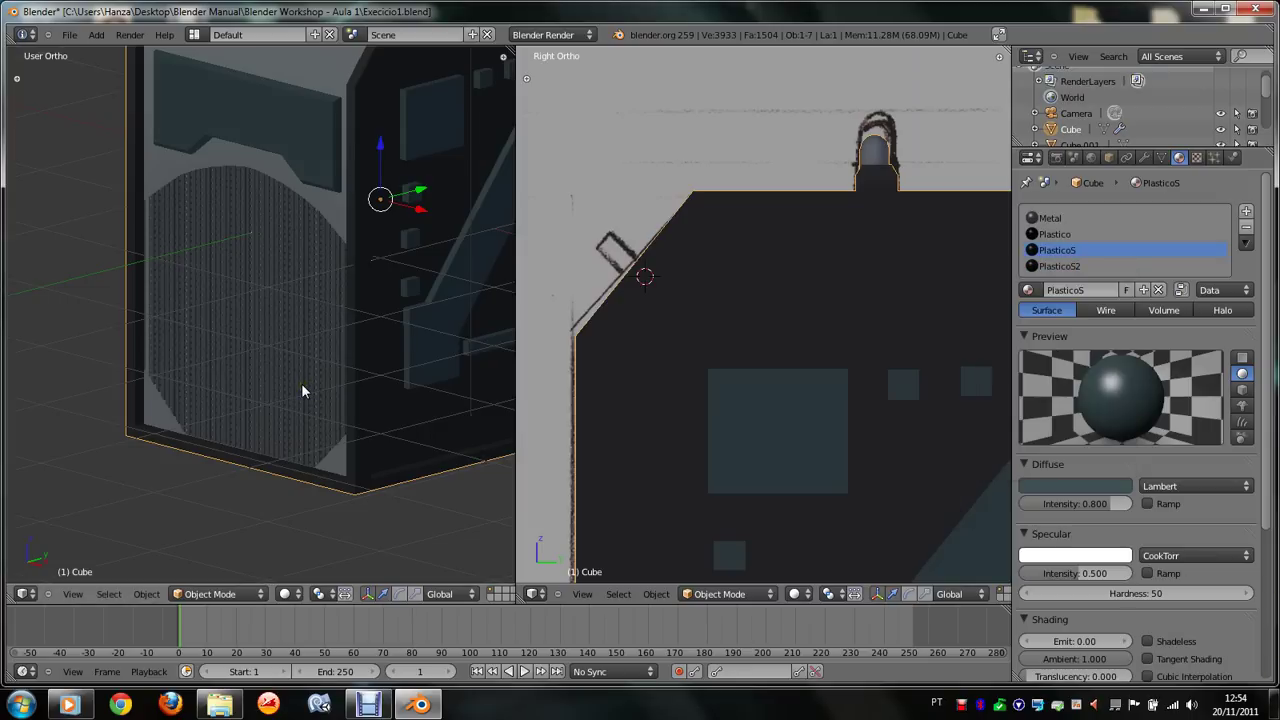
click(1070, 485)
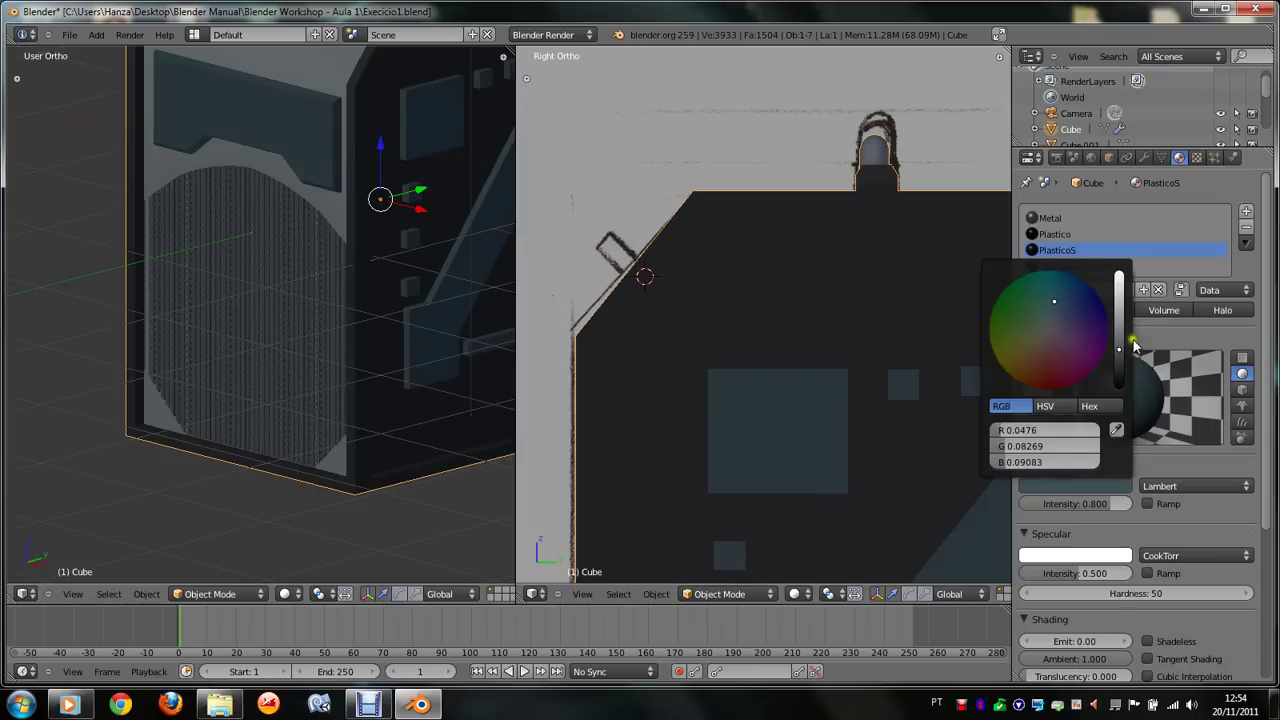
drag(1133, 345, 1121, 368)
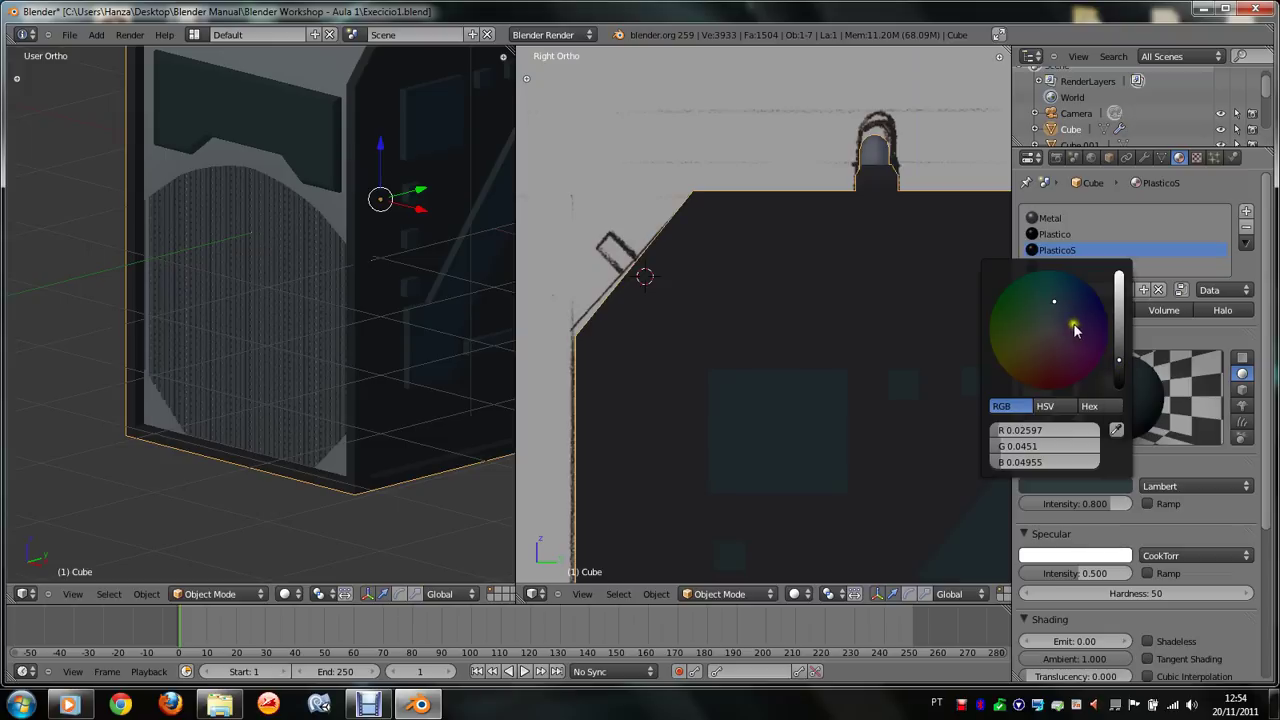
click(1052, 309)
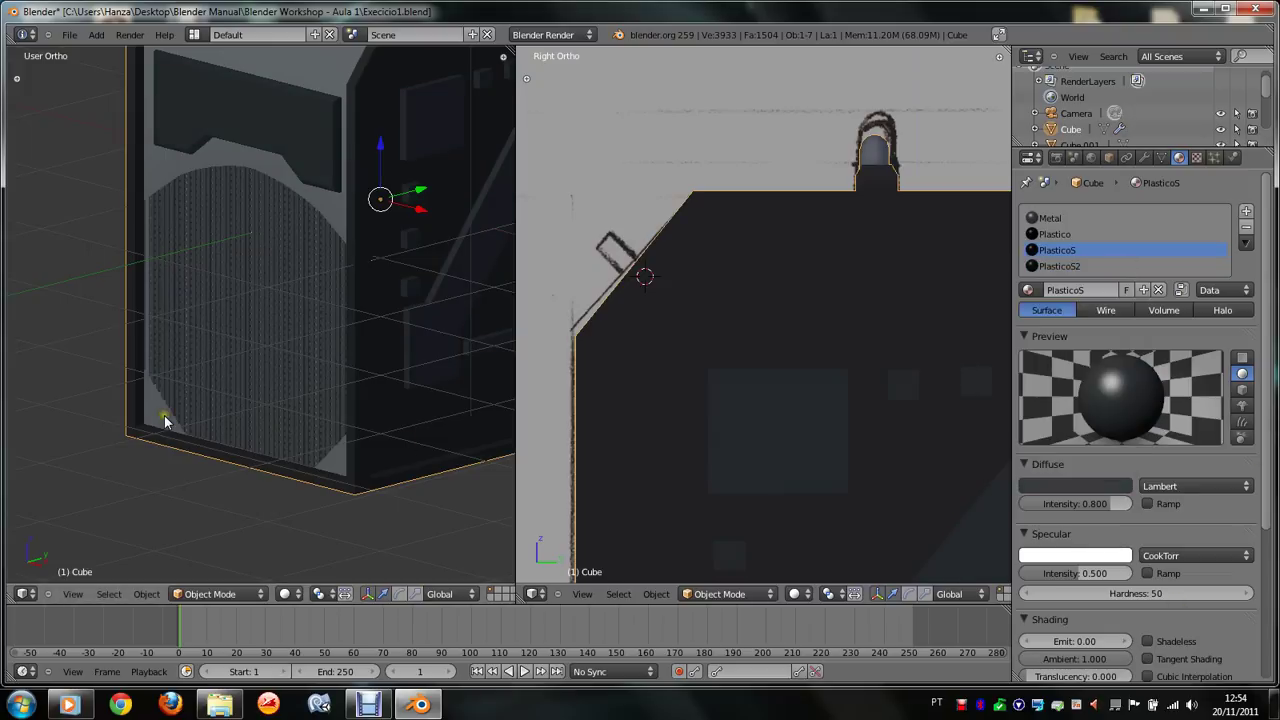
key(F12)
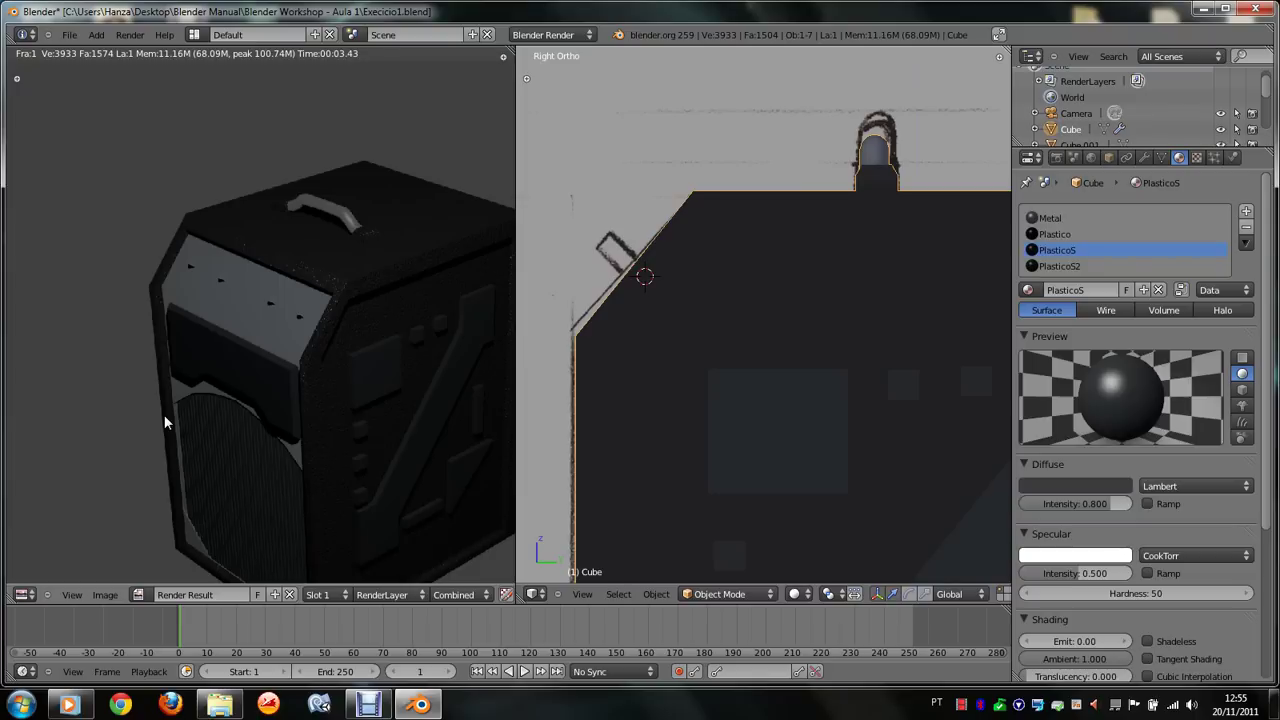
Step: Give the leftmost front-panel screw the PlasticoS2 material instead of Metal
key(Escape)
scroll(146, 216, down, 3)
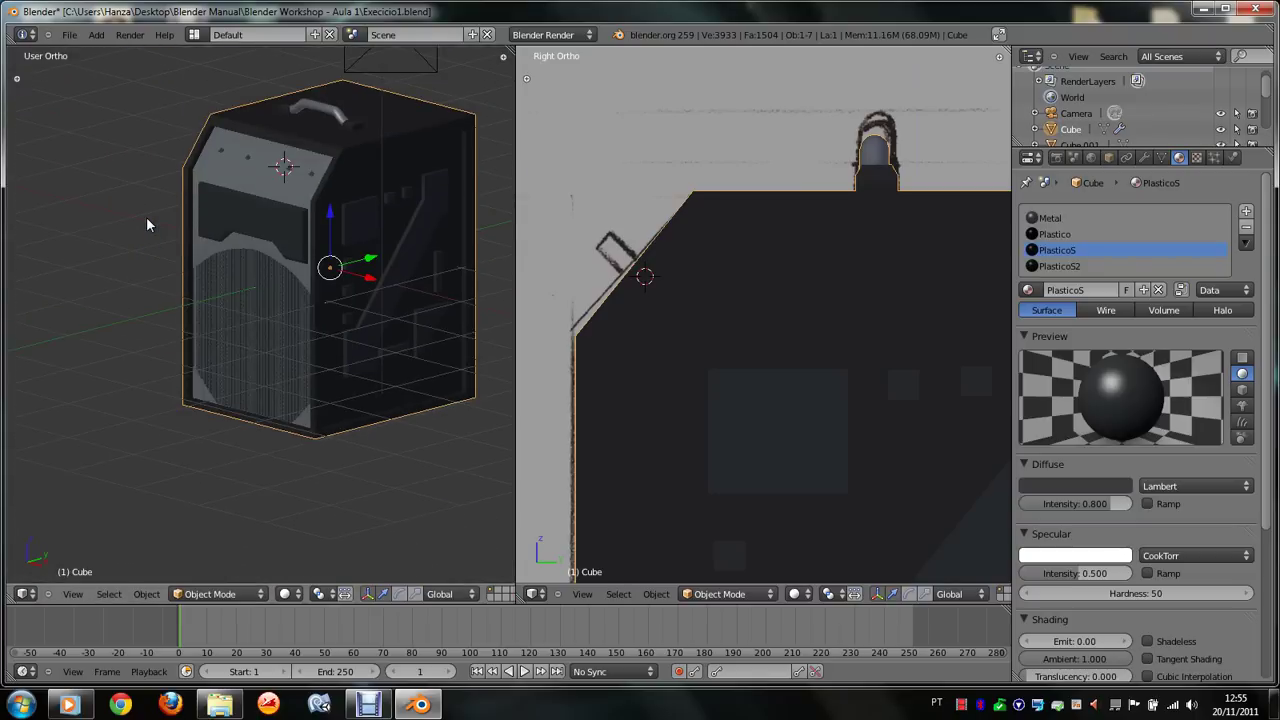
shift+scroll(146, 216, up, 3)
scroll(146, 216, up, 2)
scroll(190, 198, up, 3)
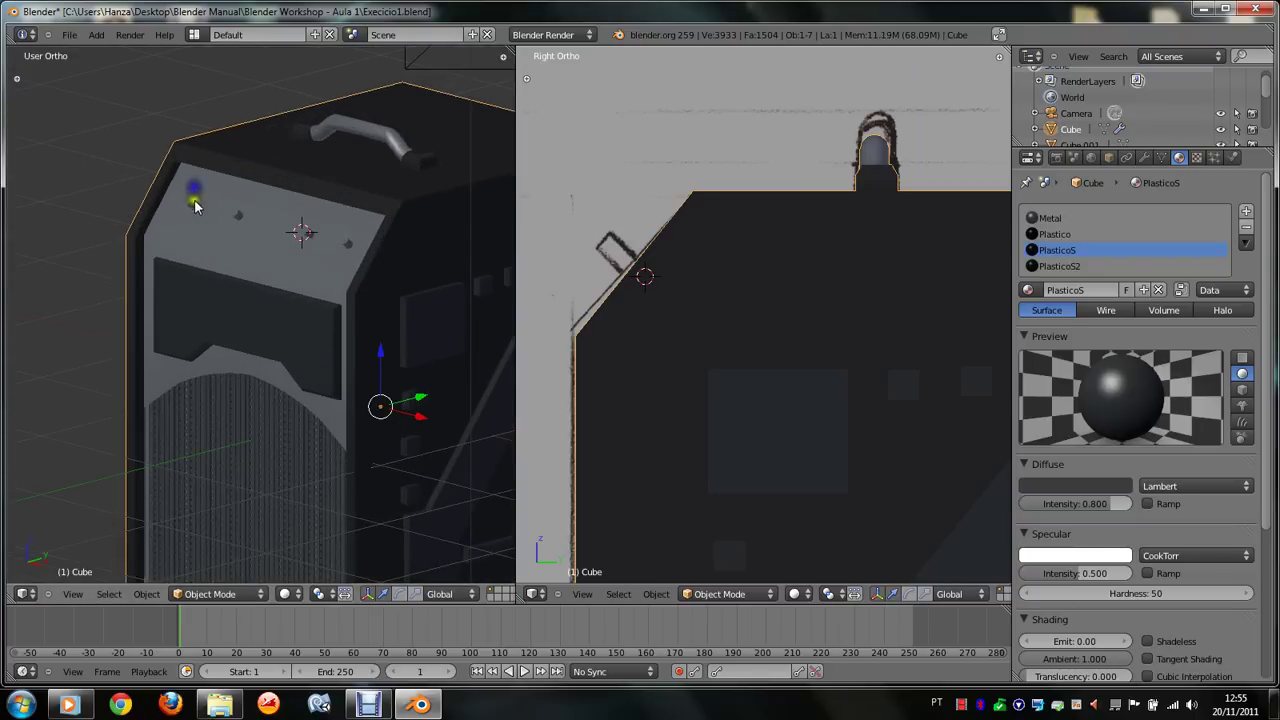
right_click(195, 200)
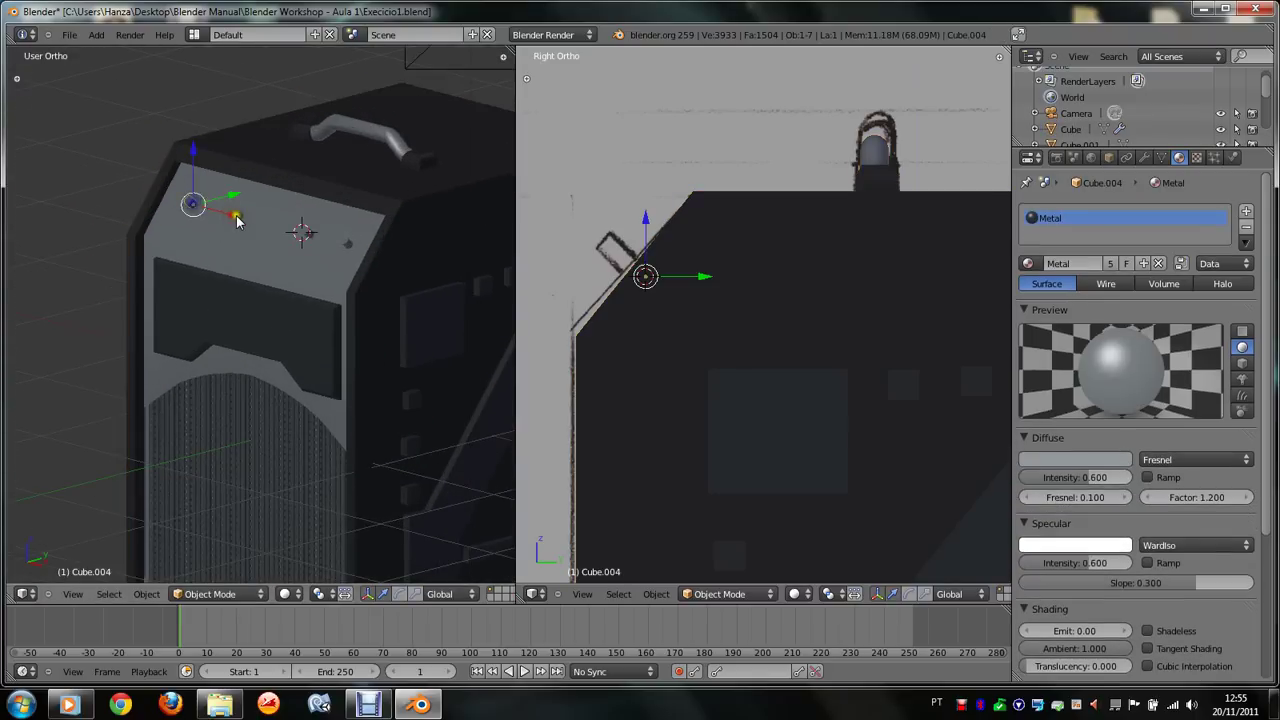
right_click(345, 250)
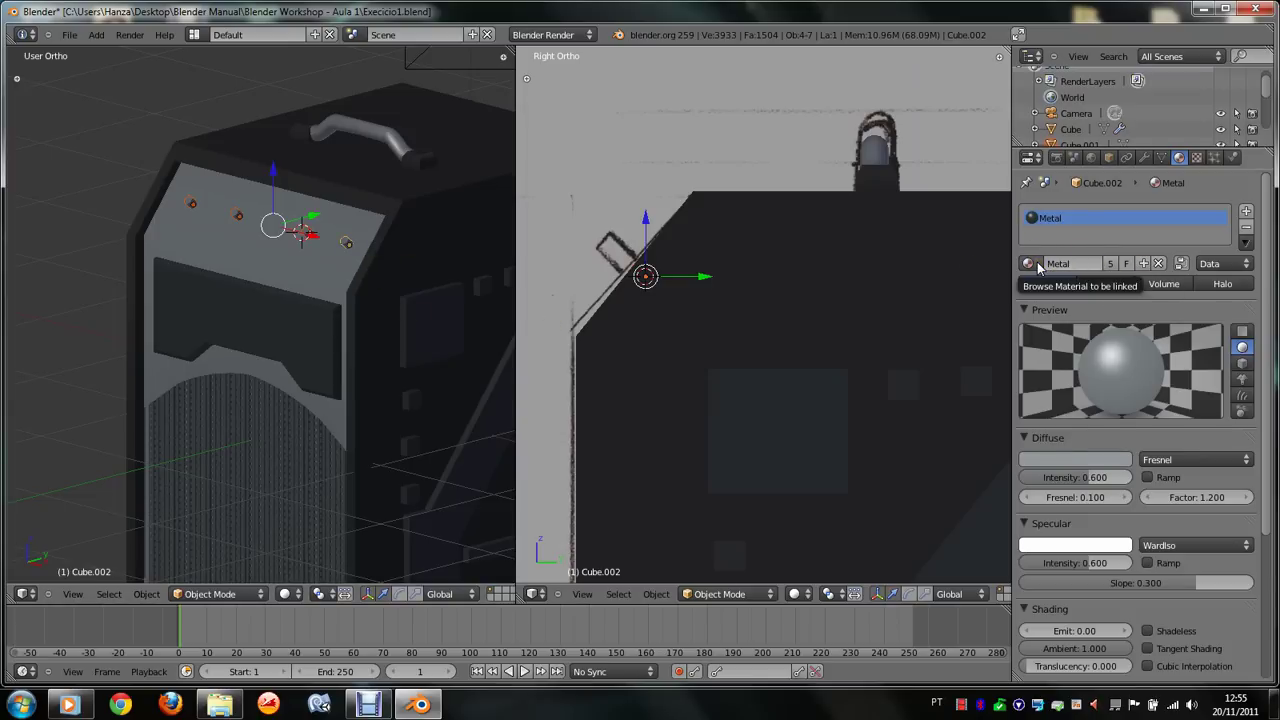
right_click(192, 204)
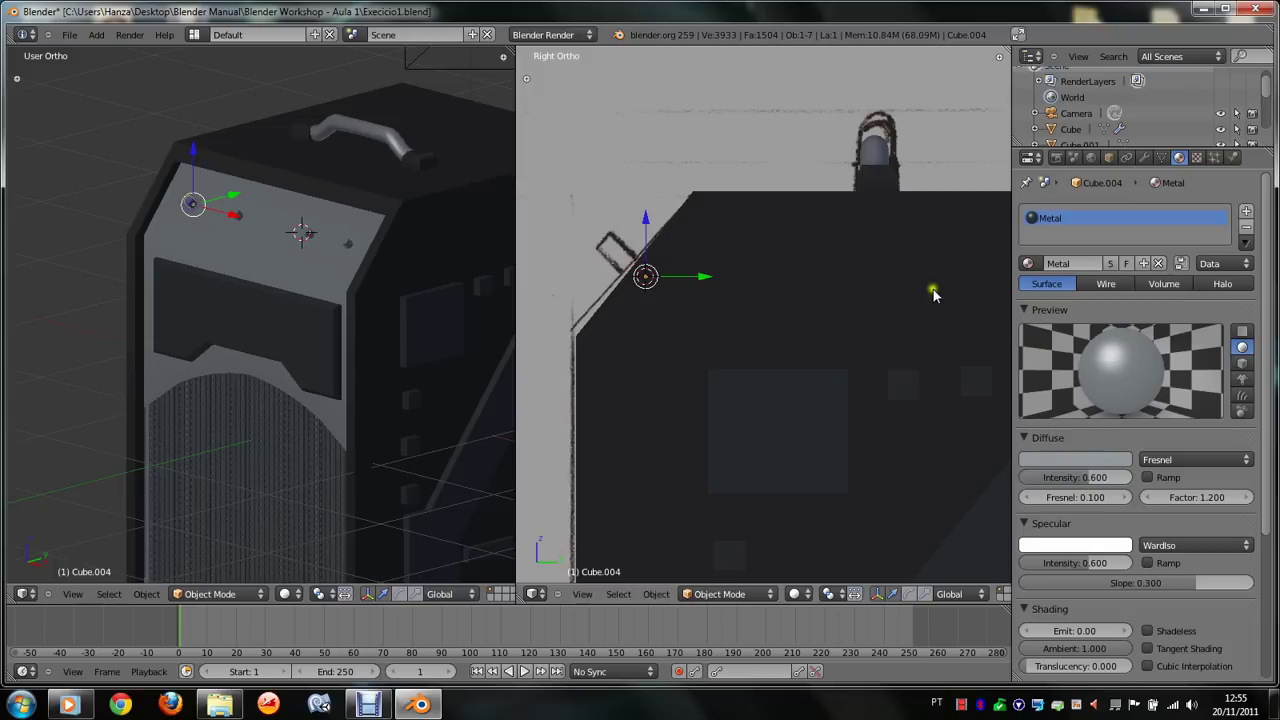
click(1027, 263)
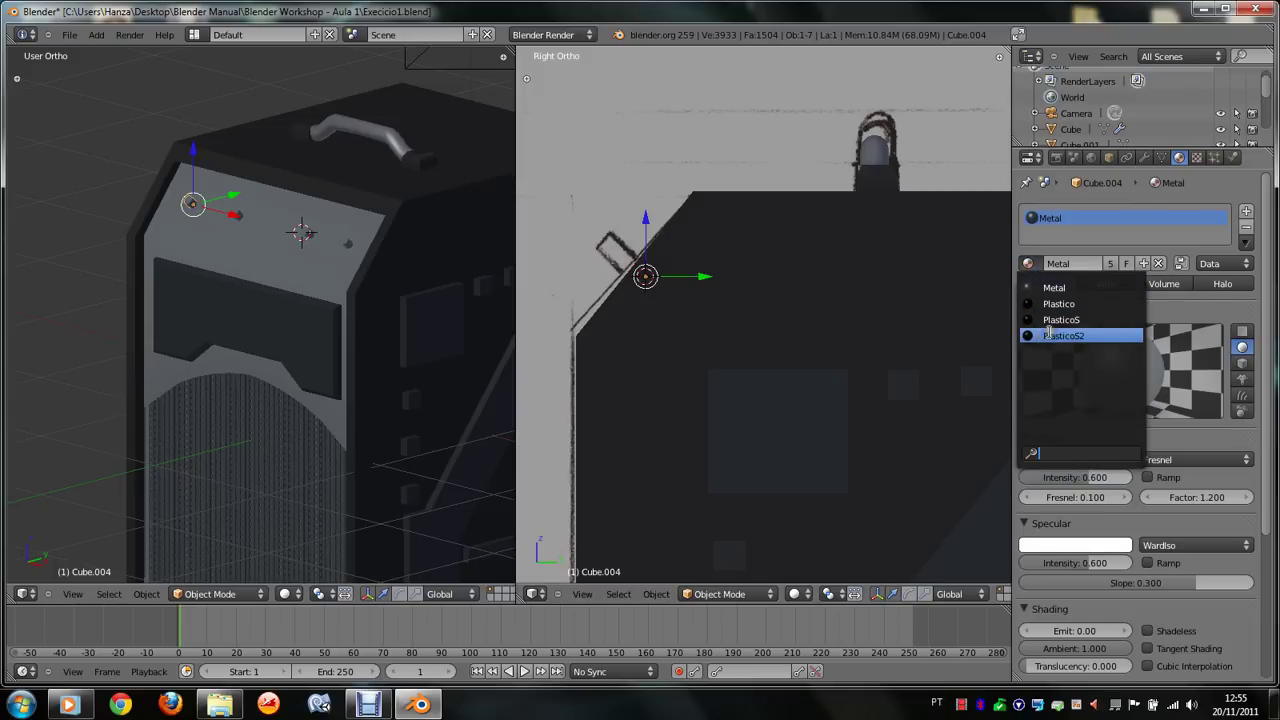
click(1046, 335)
Step: Switch the remaining three Metal screws to PlasticoS2 and render the generator
right_click(238, 216)
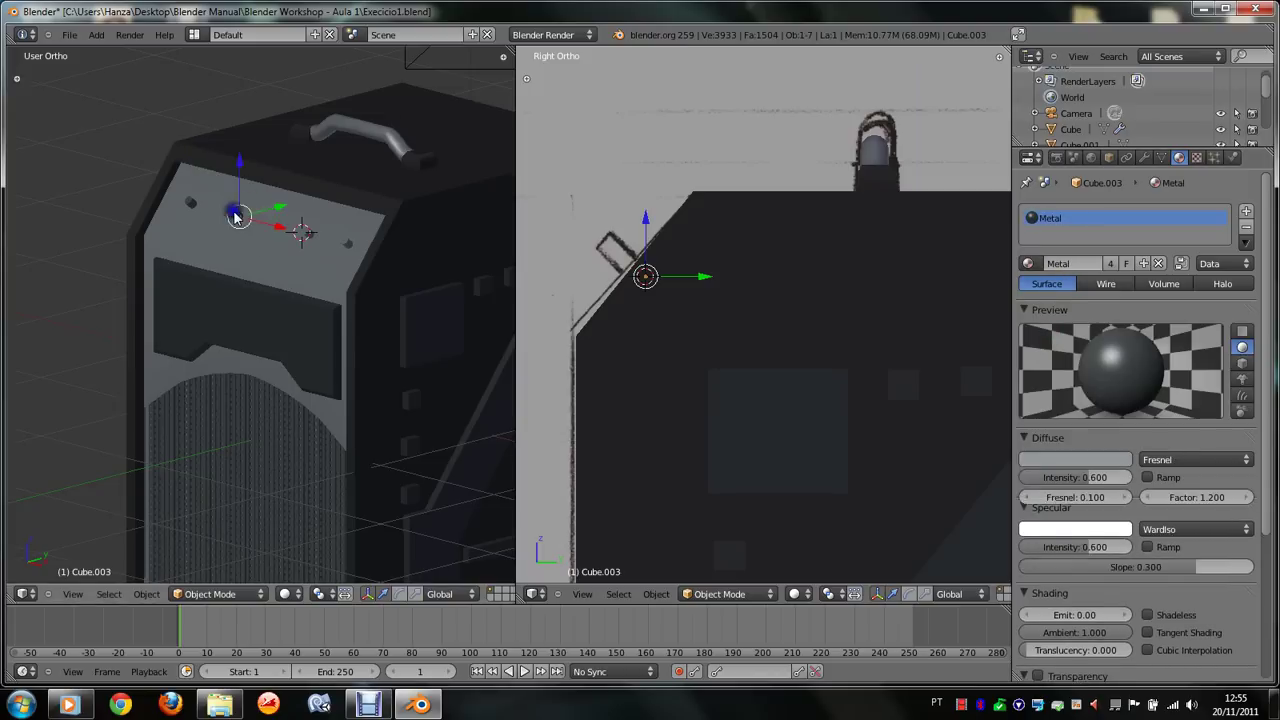
click(1026, 266)
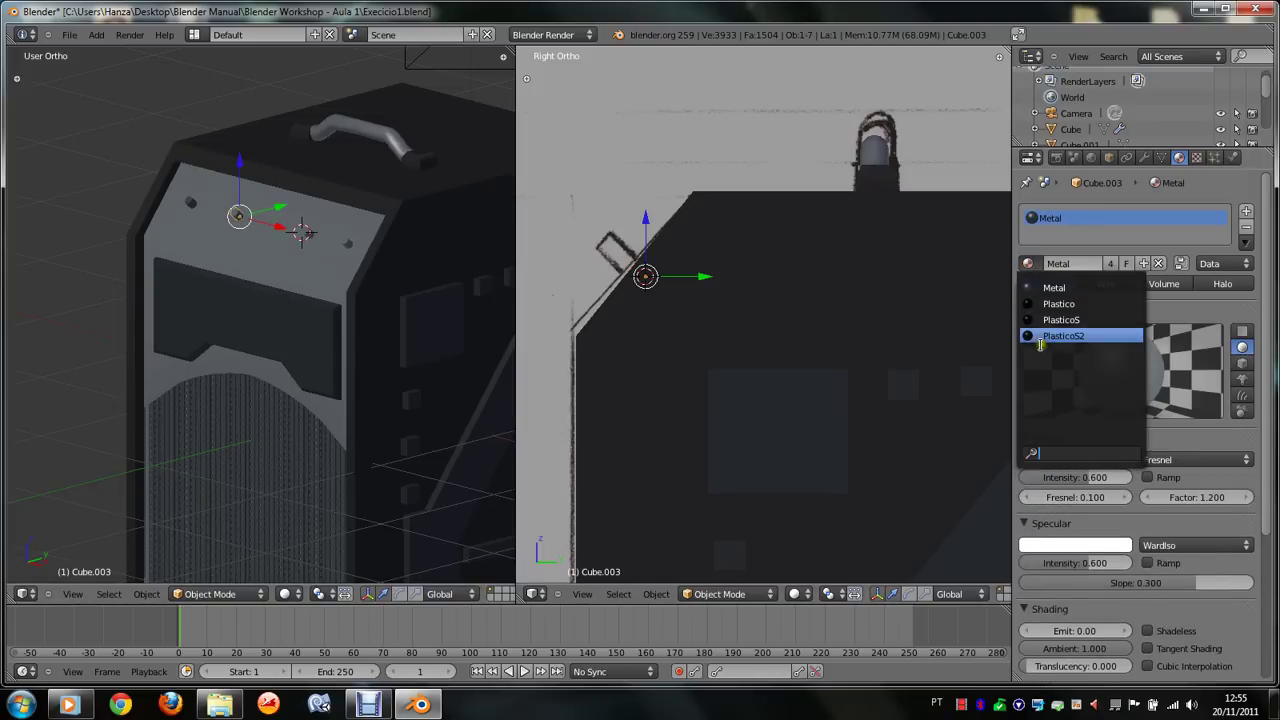
click(1046, 338)
right_click(305, 230)
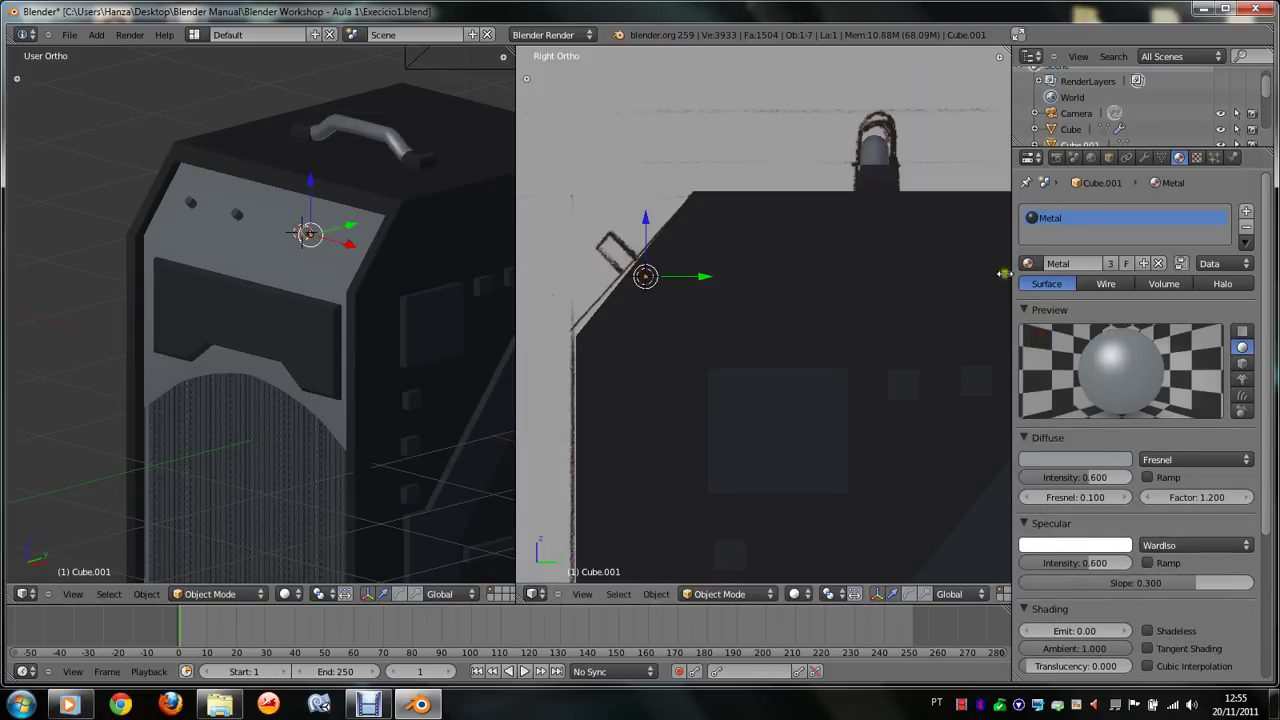
click(1027, 264)
click(1050, 336)
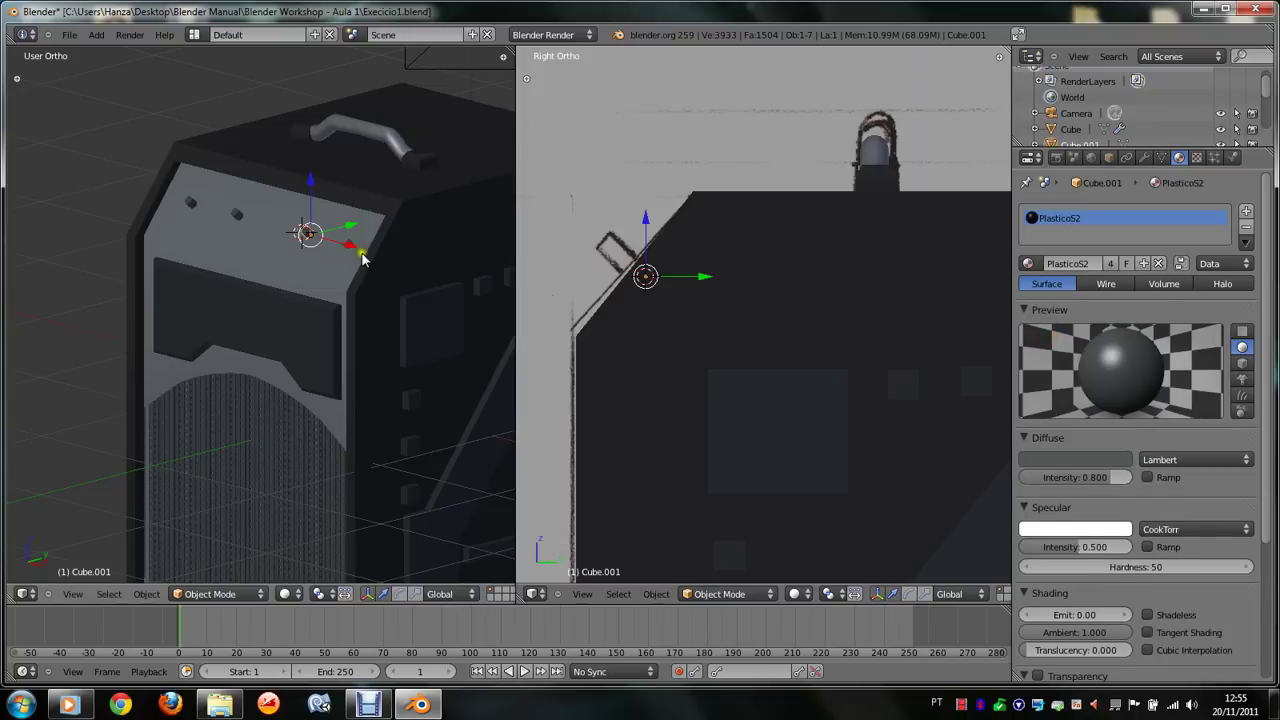
right_click(362, 252)
click(1027, 264)
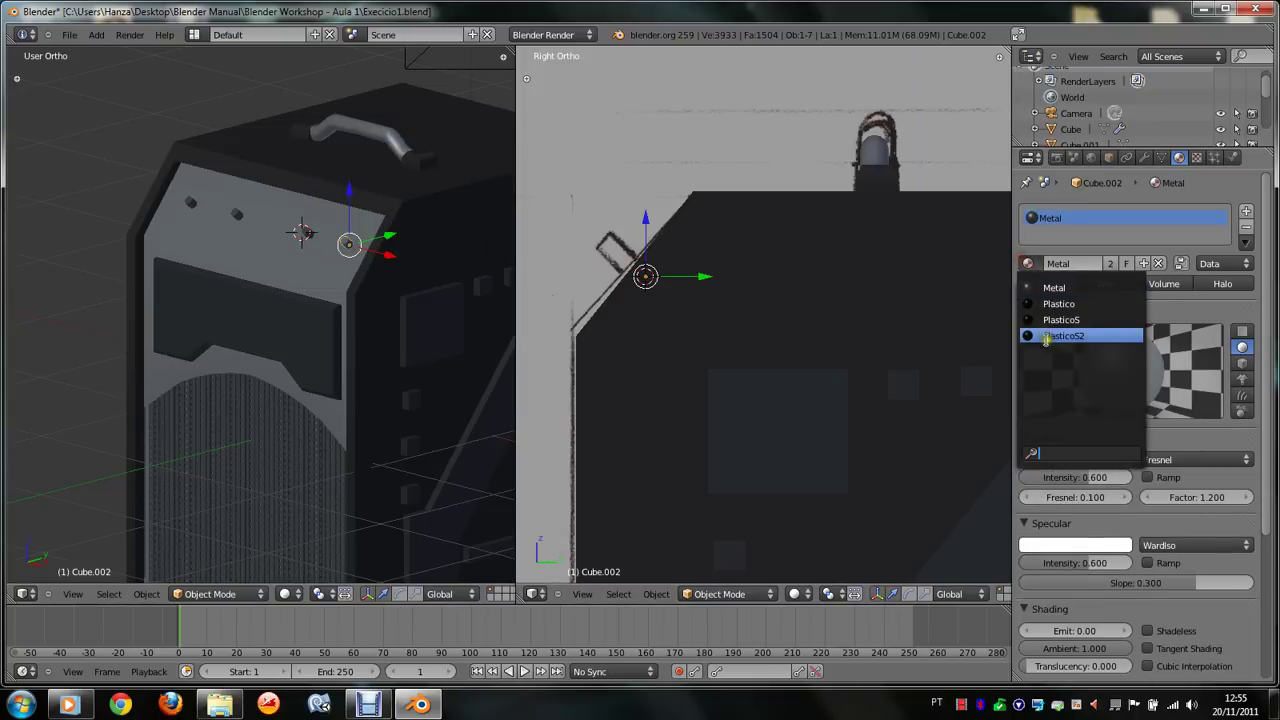
click(1046, 336)
key(F12)
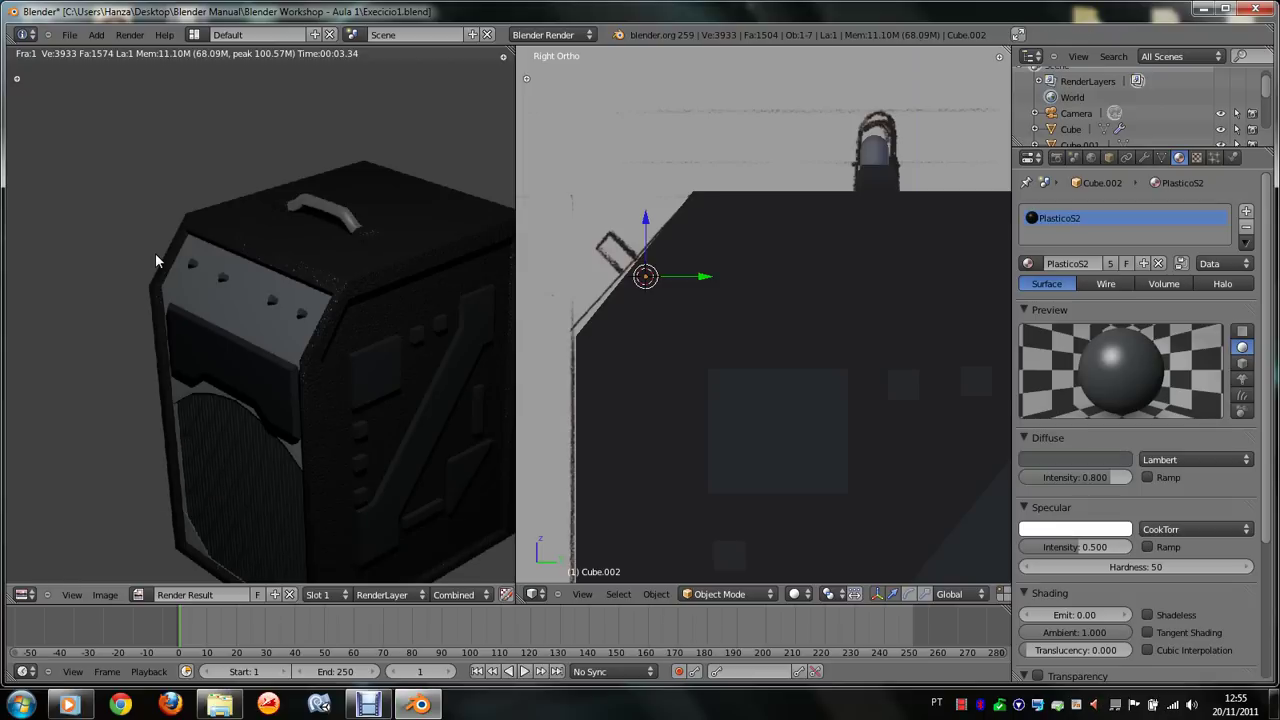
Step: Save the generator over Execicio1.blend and quit Blender to the desktop
scroll(252, 276, down, 3)
scroll(277, 290, up, 3)
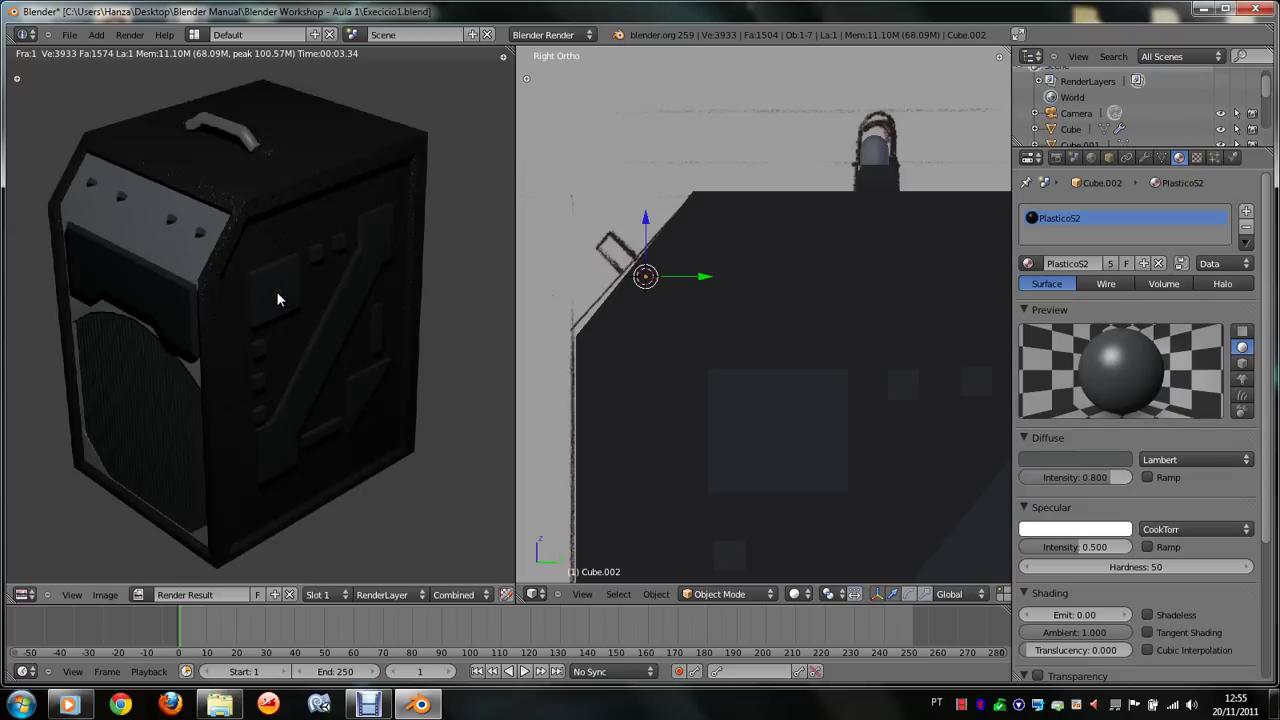
key(ctrl+s)
click(276, 291)
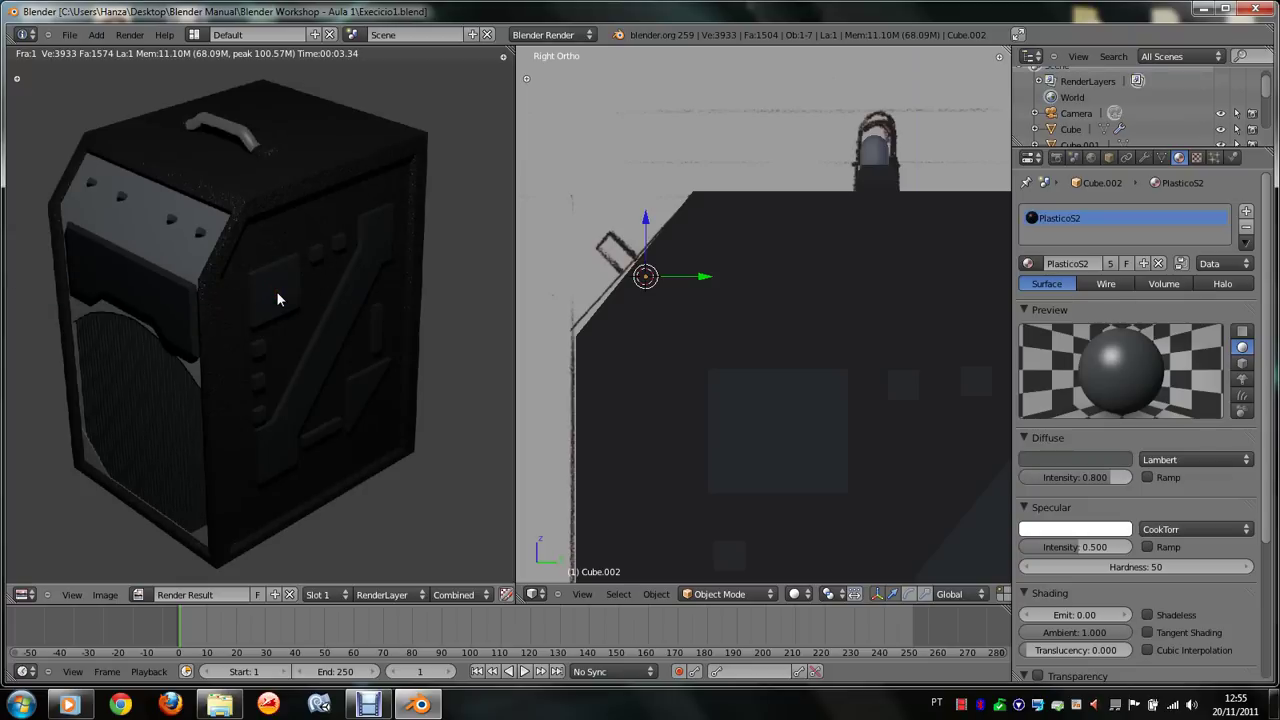
key(ctrl+s)
click(276, 291)
key(ctrl+s)
click(277, 292)
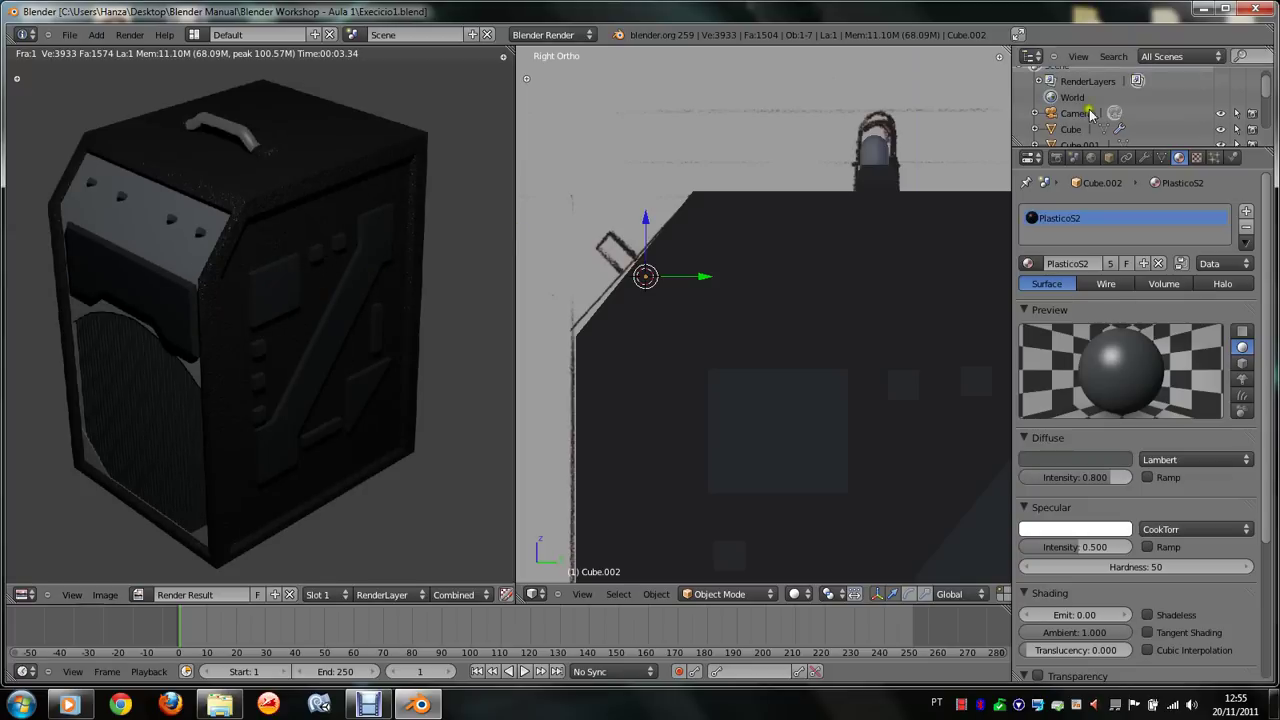
key(ctrl+s)
click(372, 229)
key(ctrl+s)
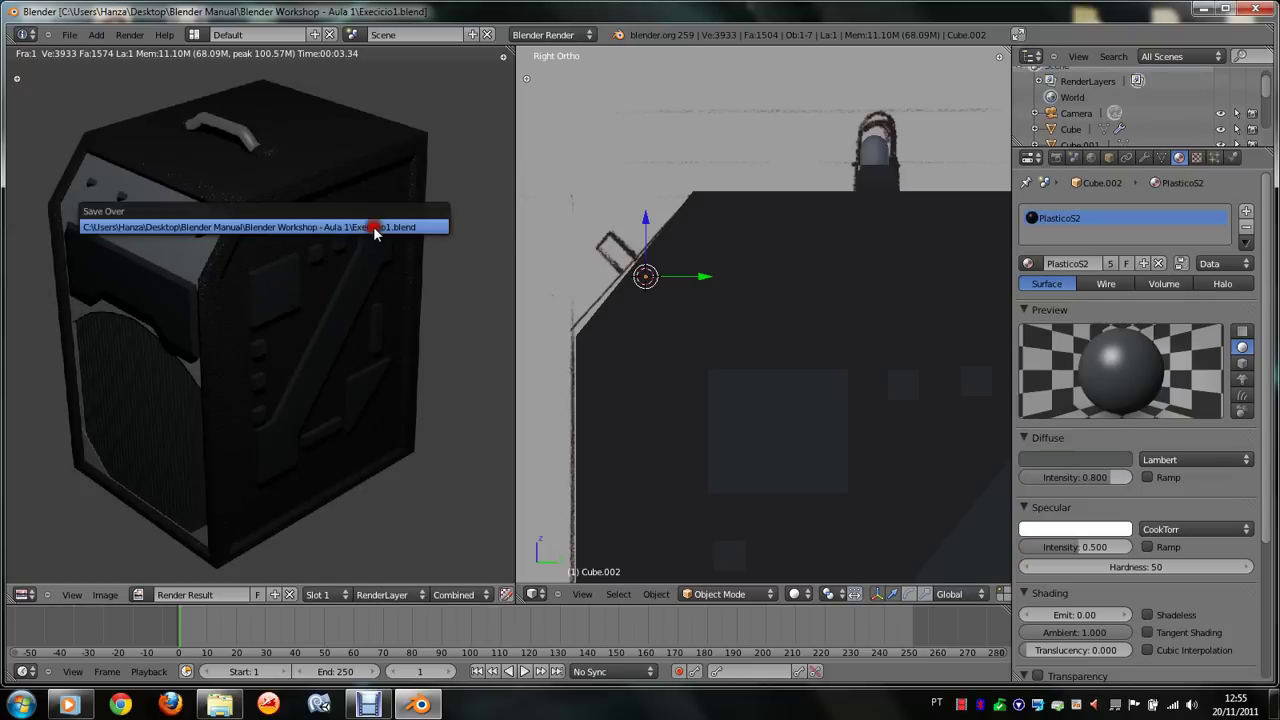
click(375, 232)
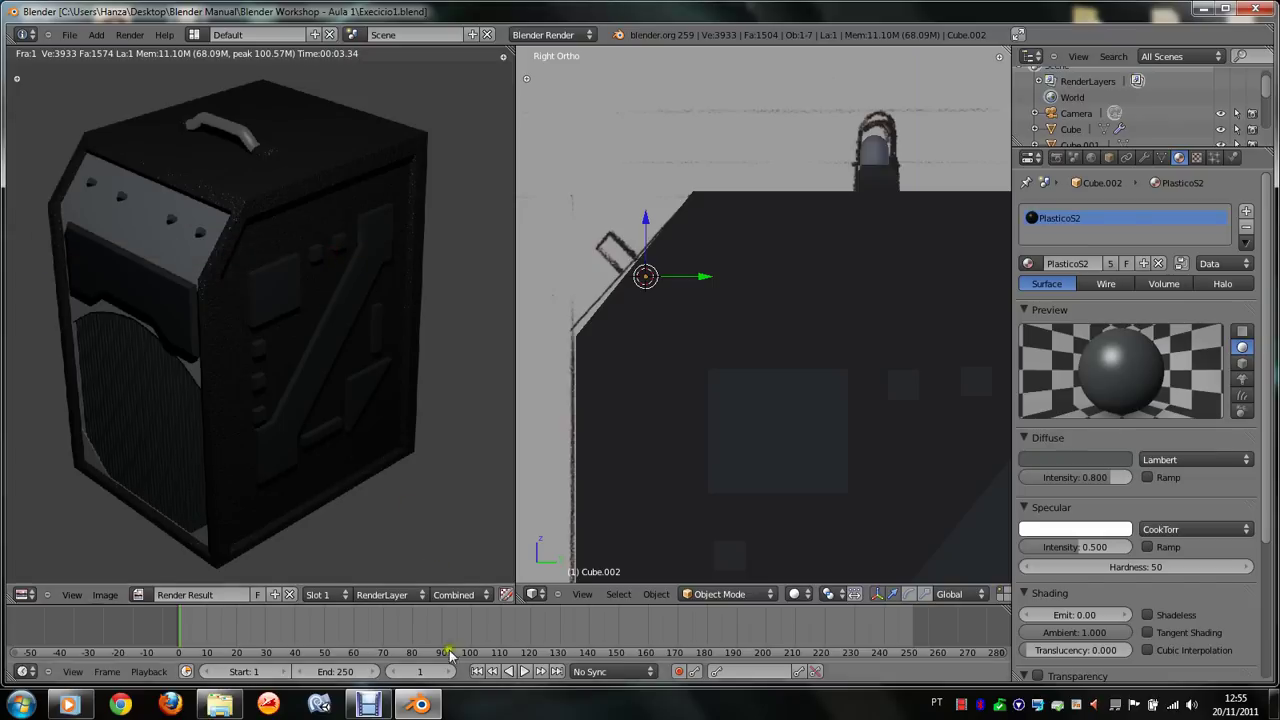
click(1249, 10)
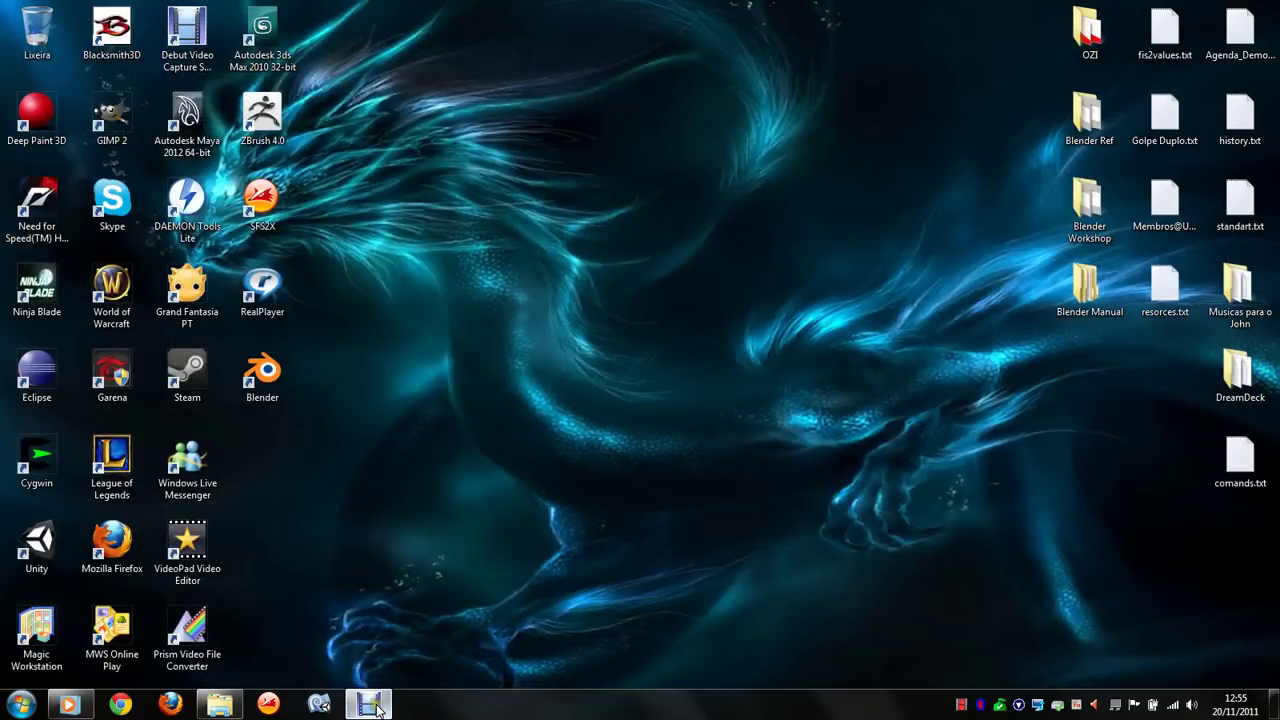